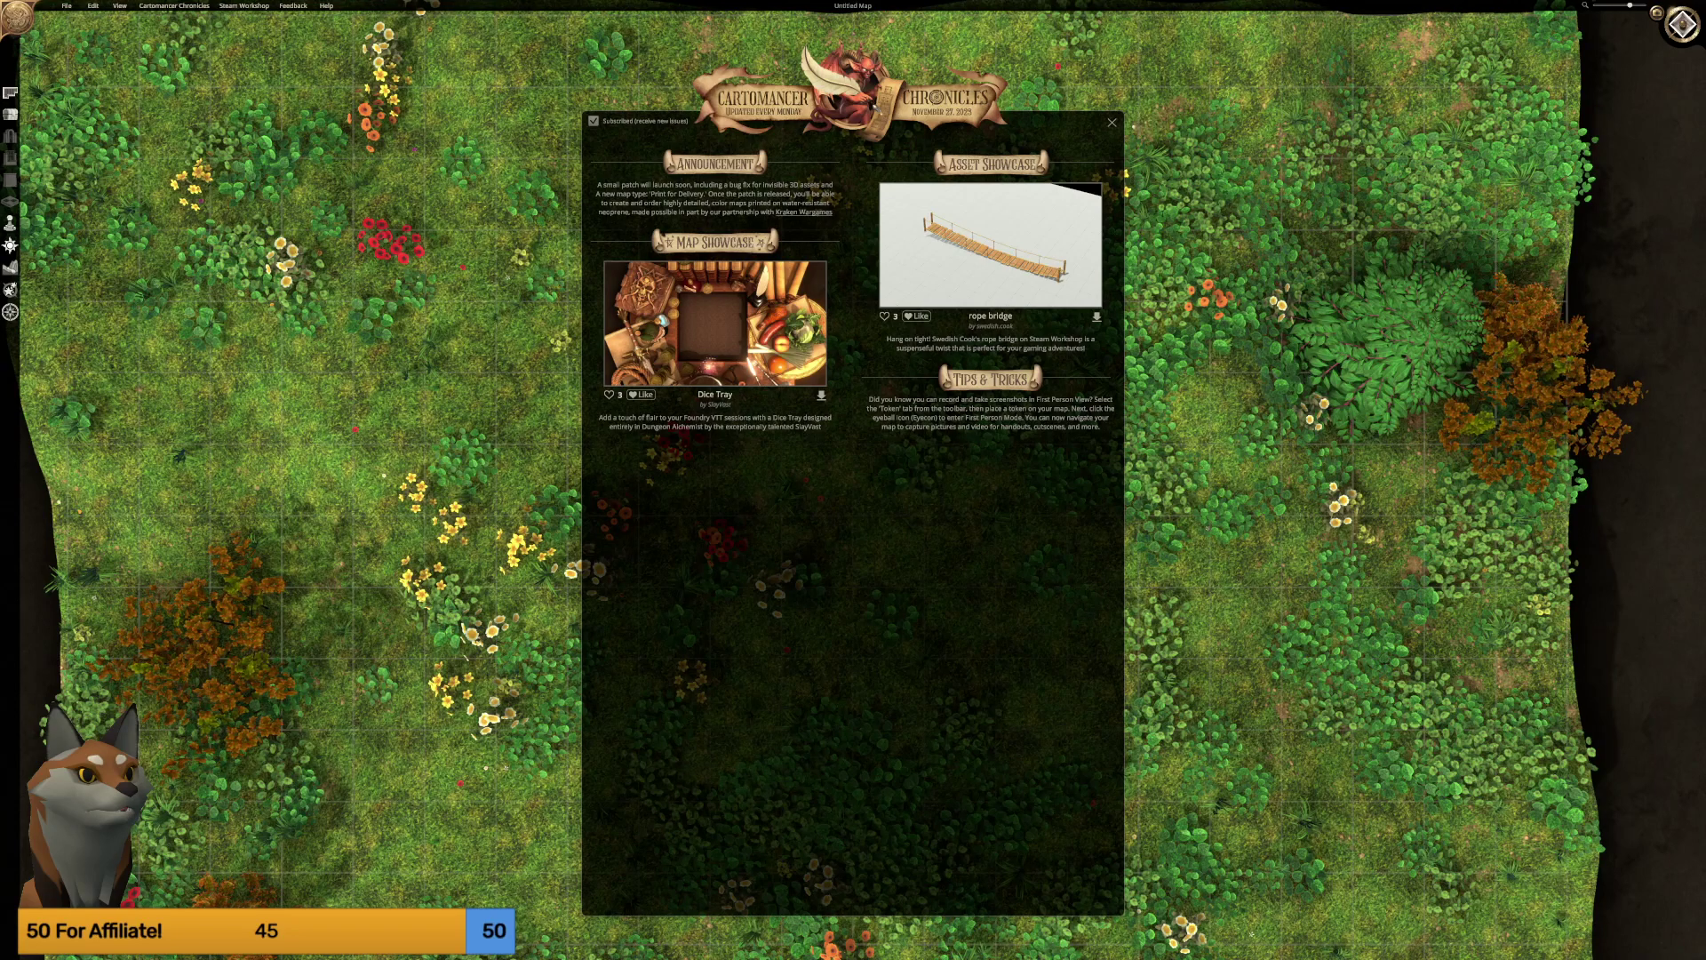
# Dismiss the Cartomancer Chronicles news, zoom out, and tilt the grassy map into an angled 3D view.
pyautogui.click(481, 372)
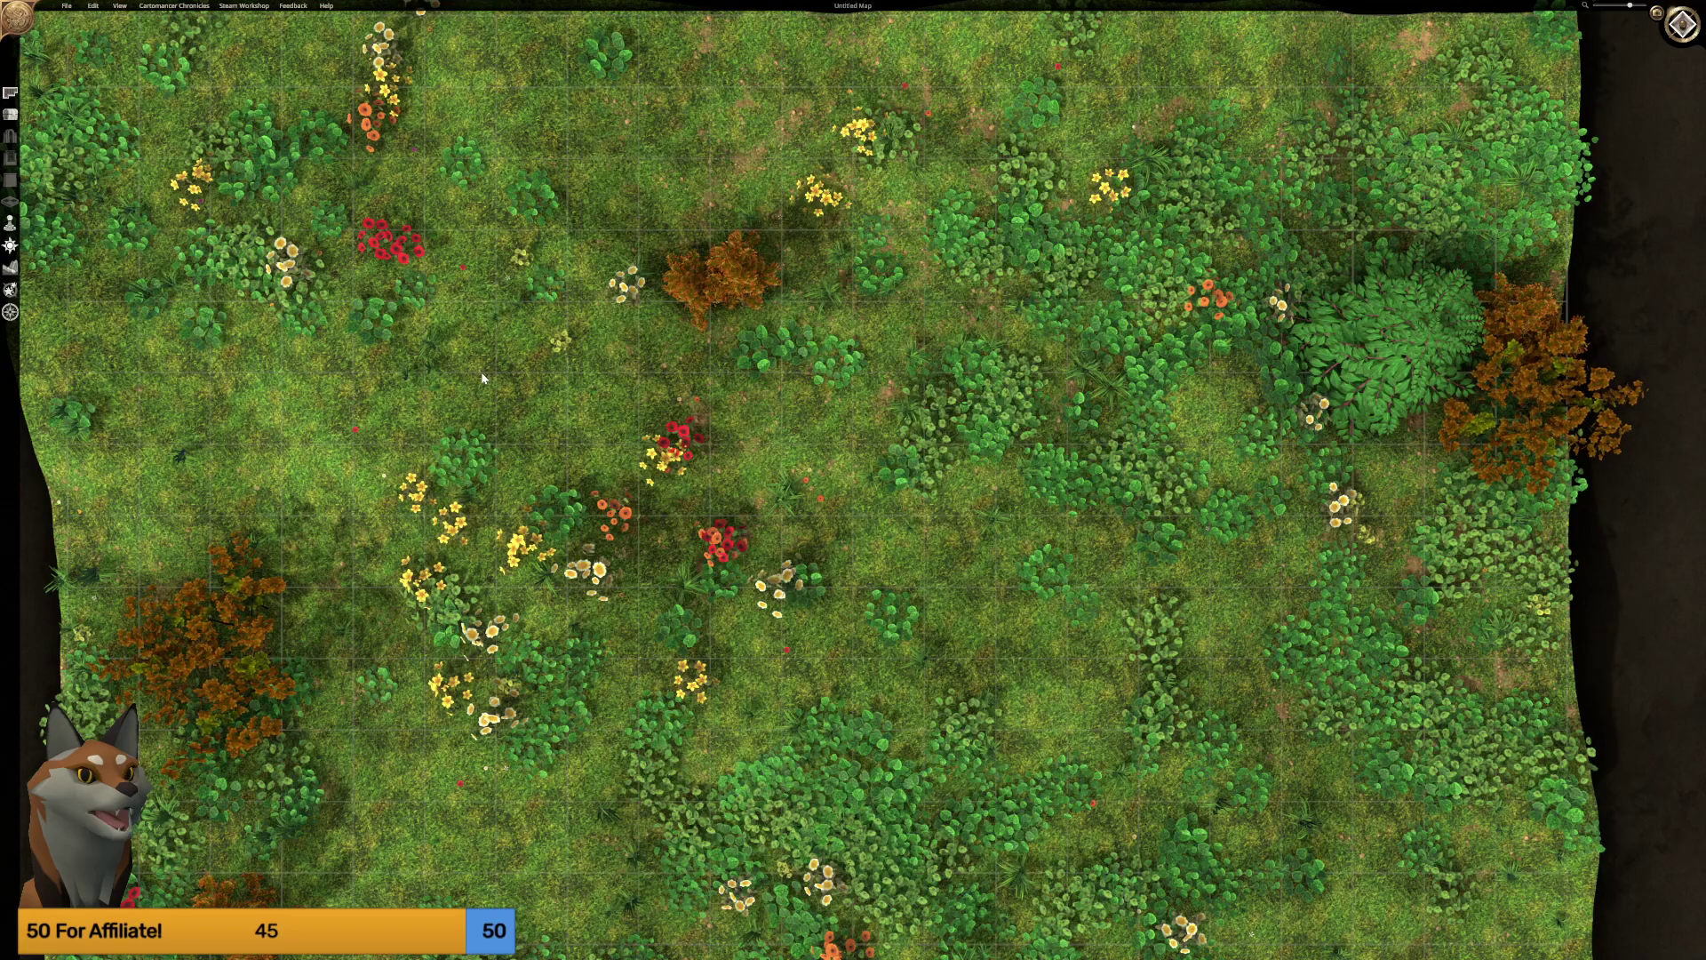
pyautogui.scroll(-2, 471, 364)
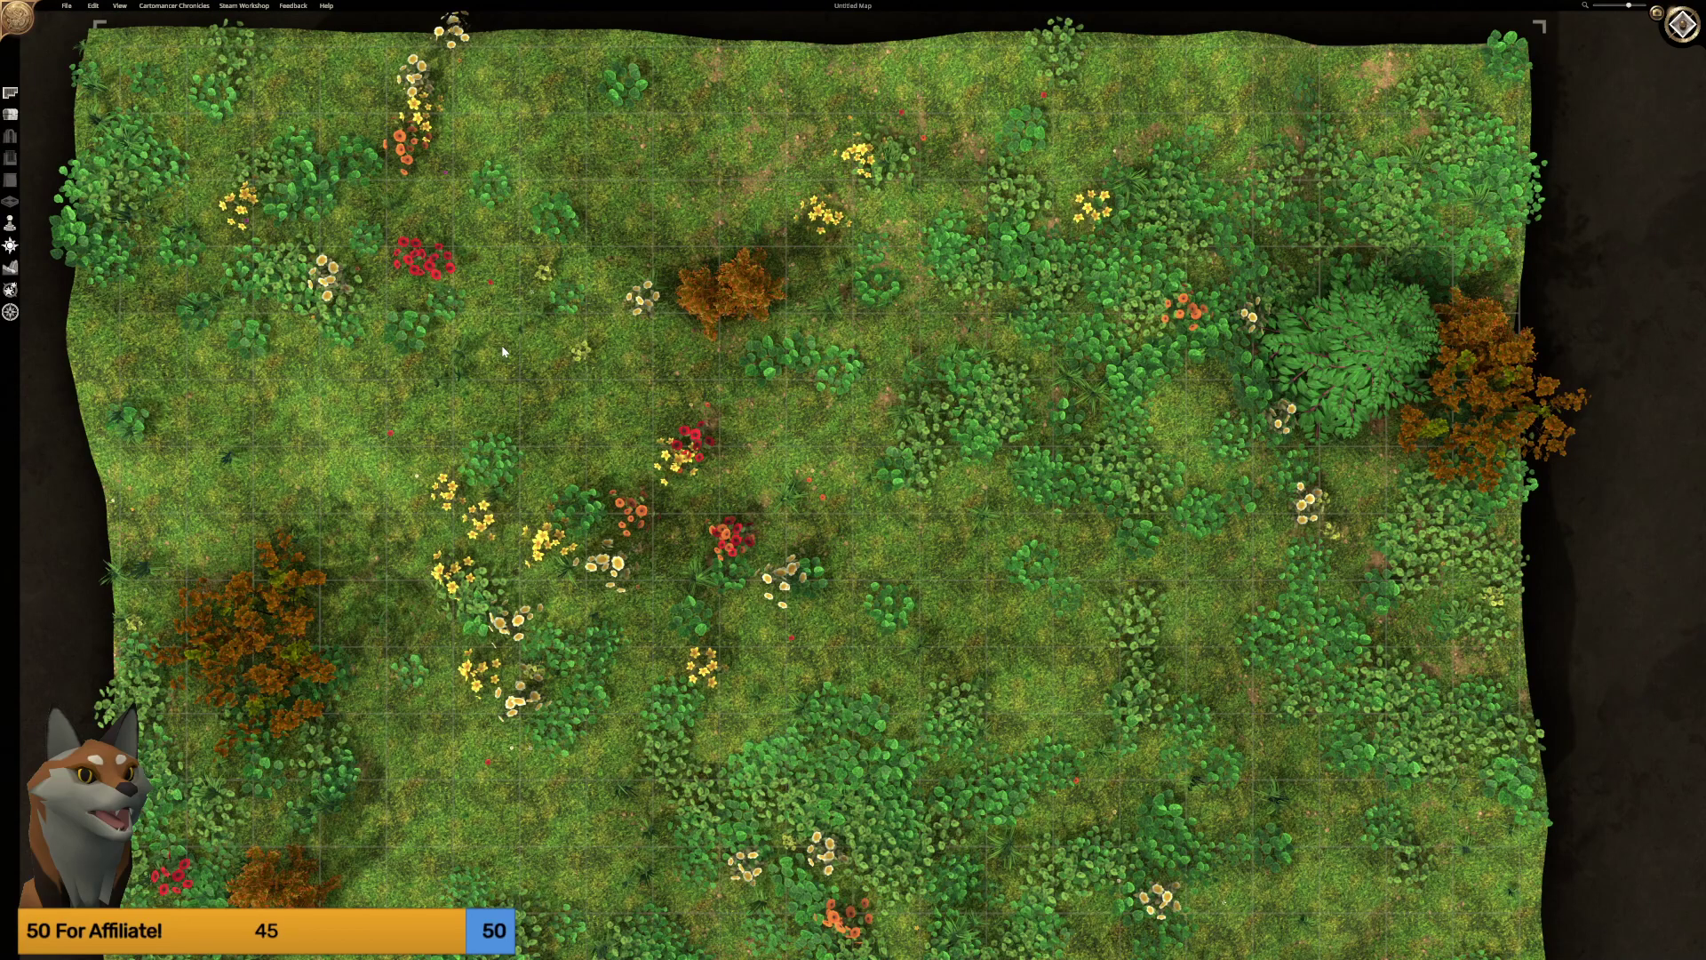
pyautogui.scroll(-1, 799, 373)
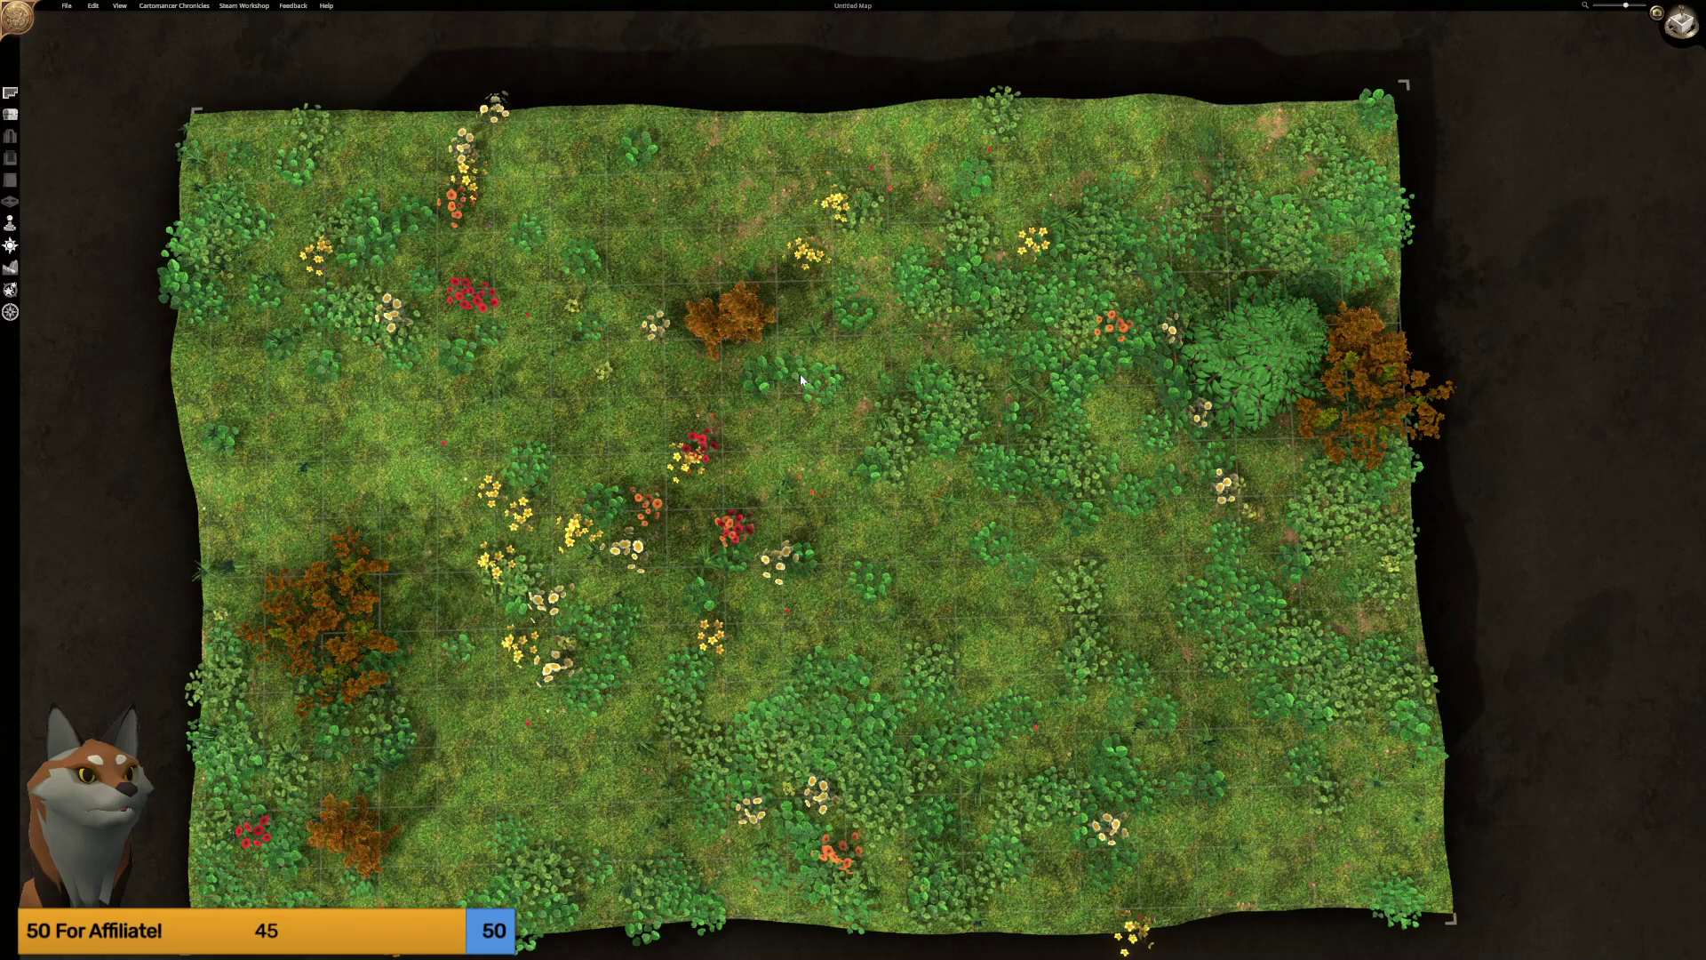
pyautogui.moveTo(800, 373); pyautogui.dragTo(727, 222)
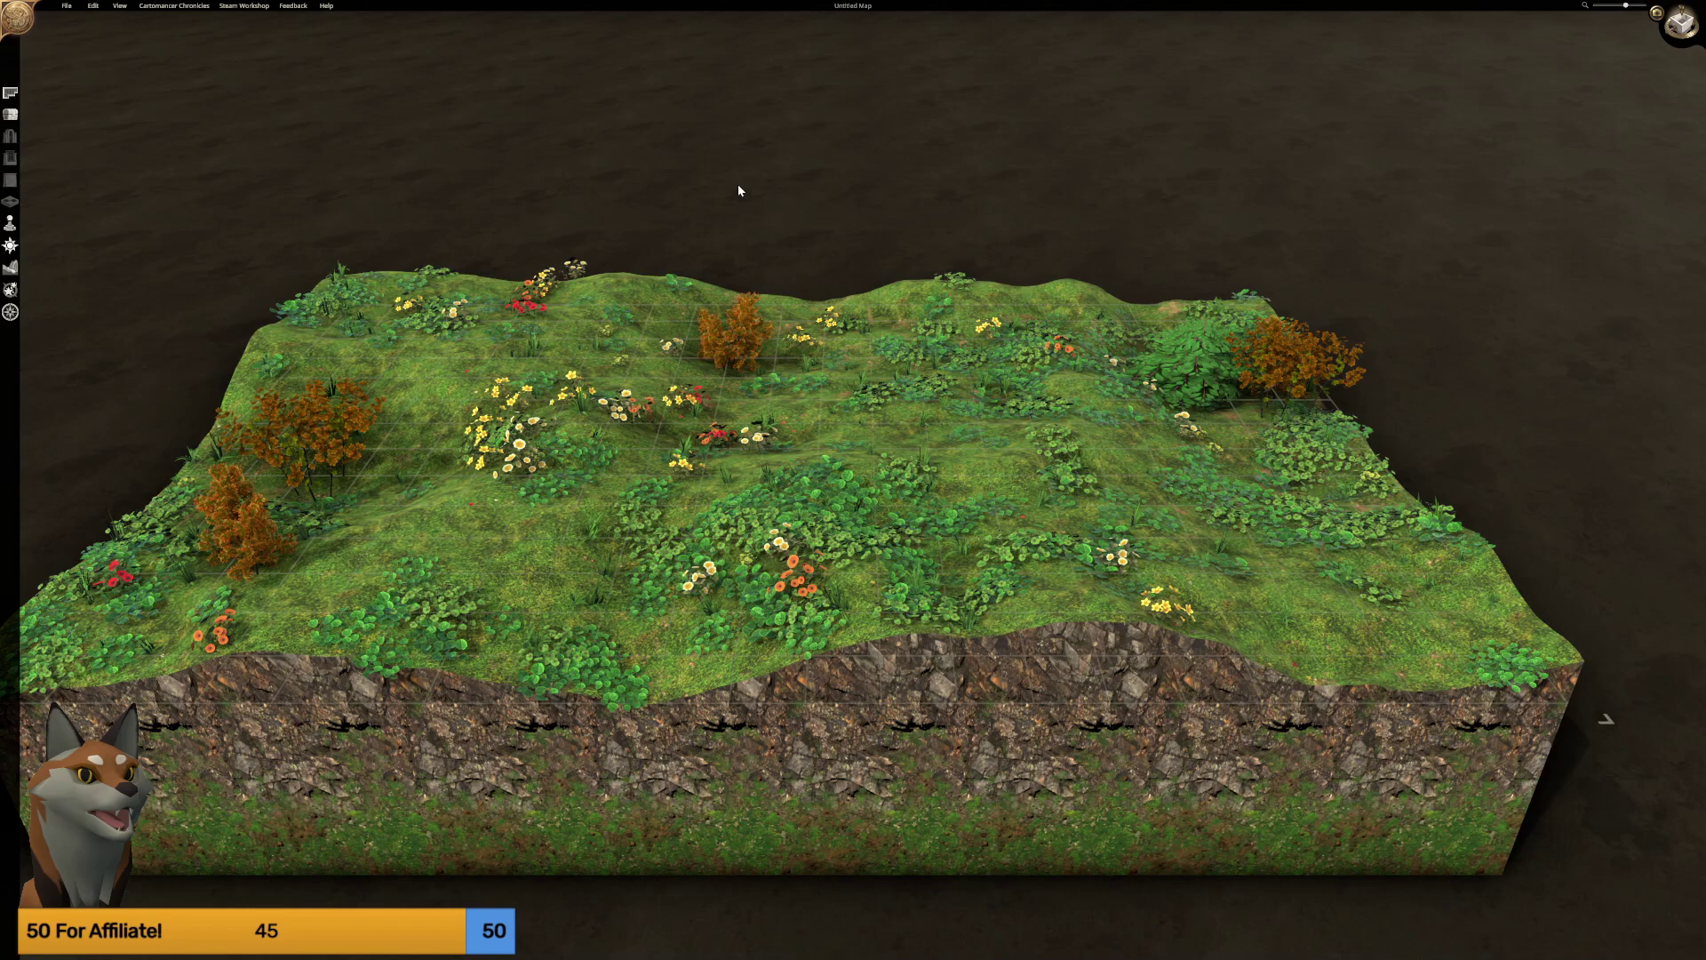
# Raise the camera angle over the meadow surface and bring up the File menu.
pyautogui.moveTo(737, 185); pyautogui.dragTo(739, 222)
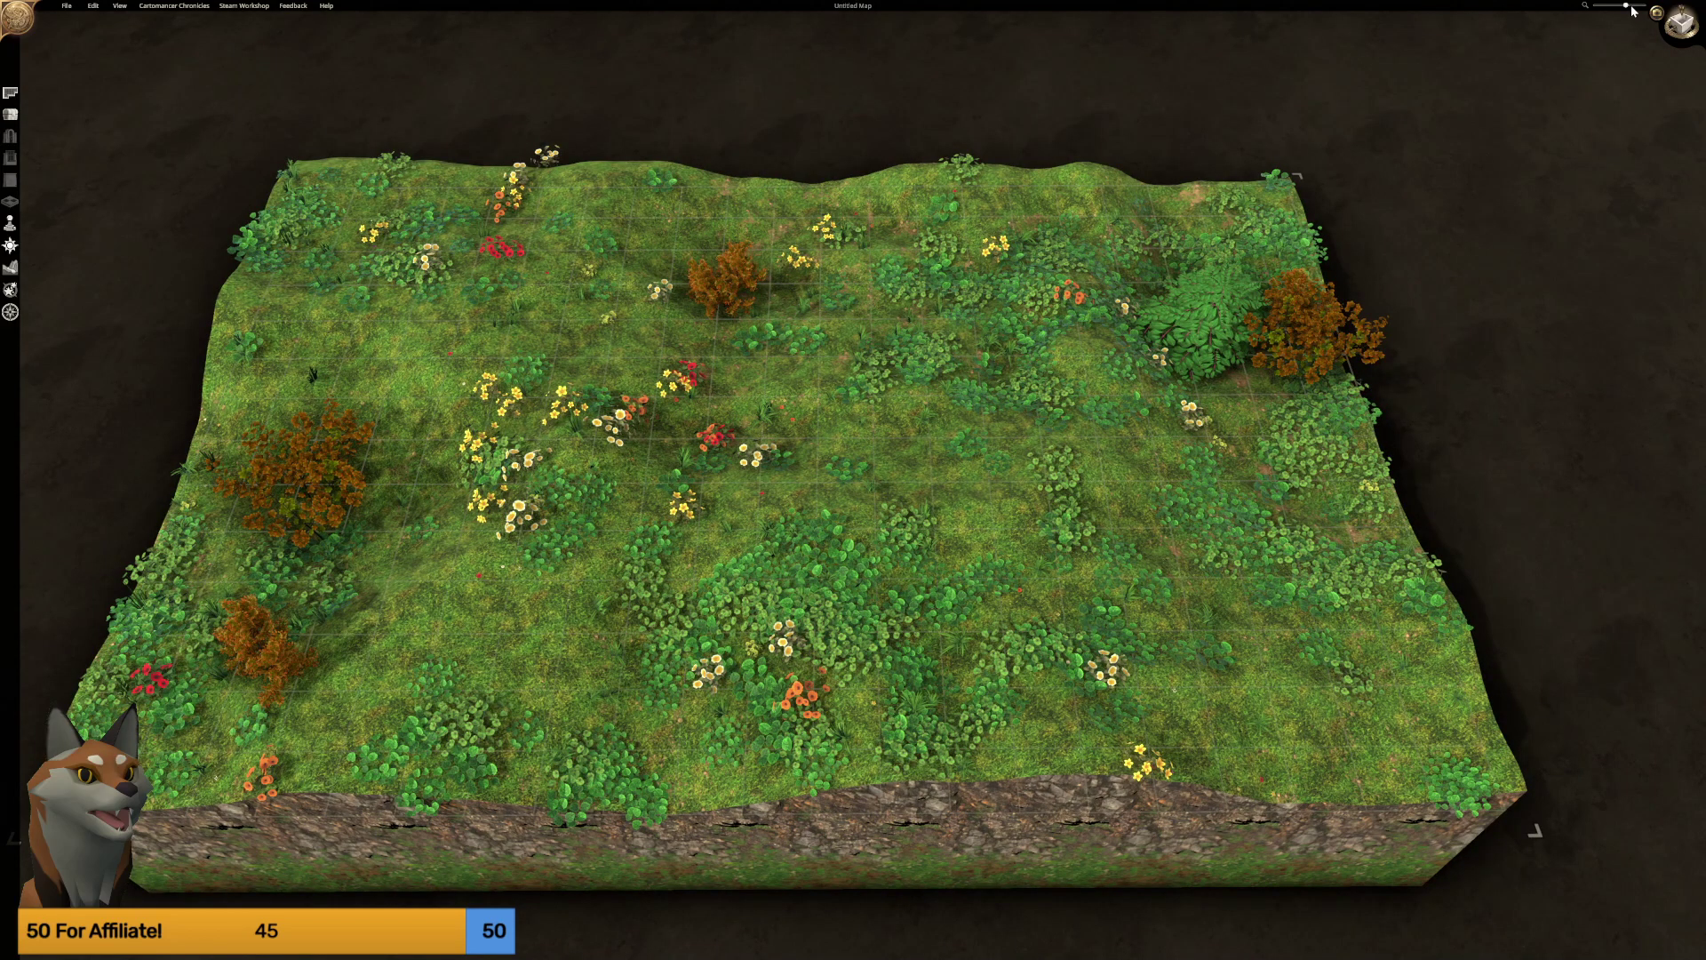
pyautogui.click(66, 6)
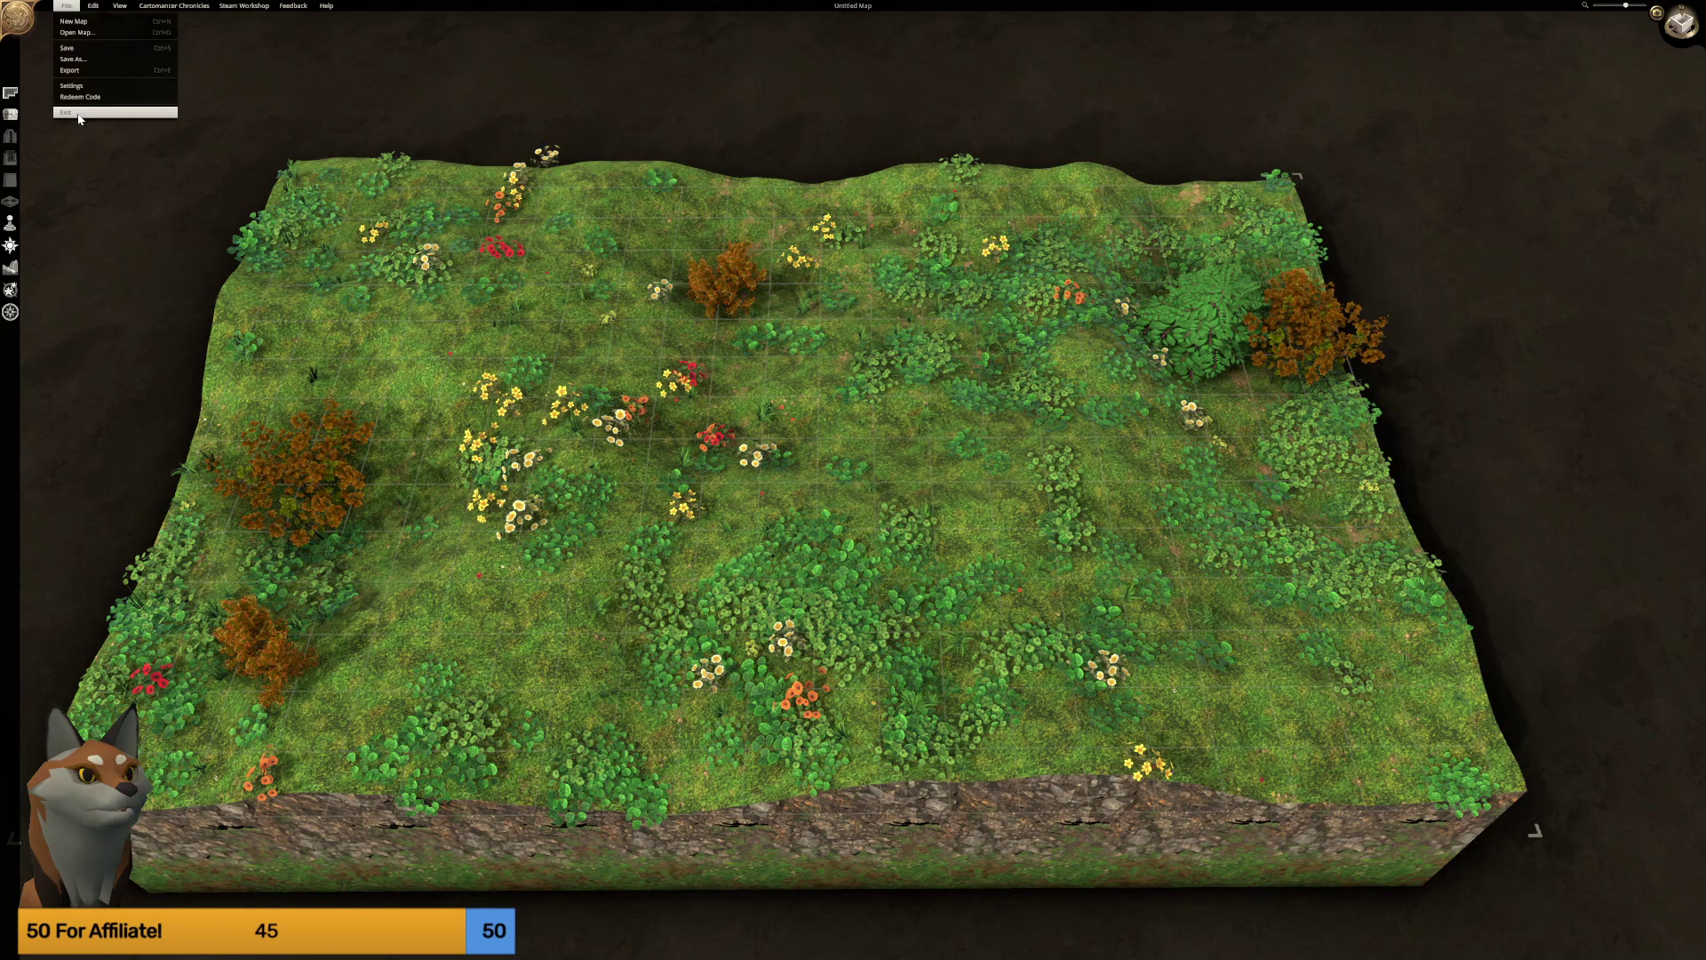
# Exit Cartomancer from the File menu.
pyautogui.click(71, 188)
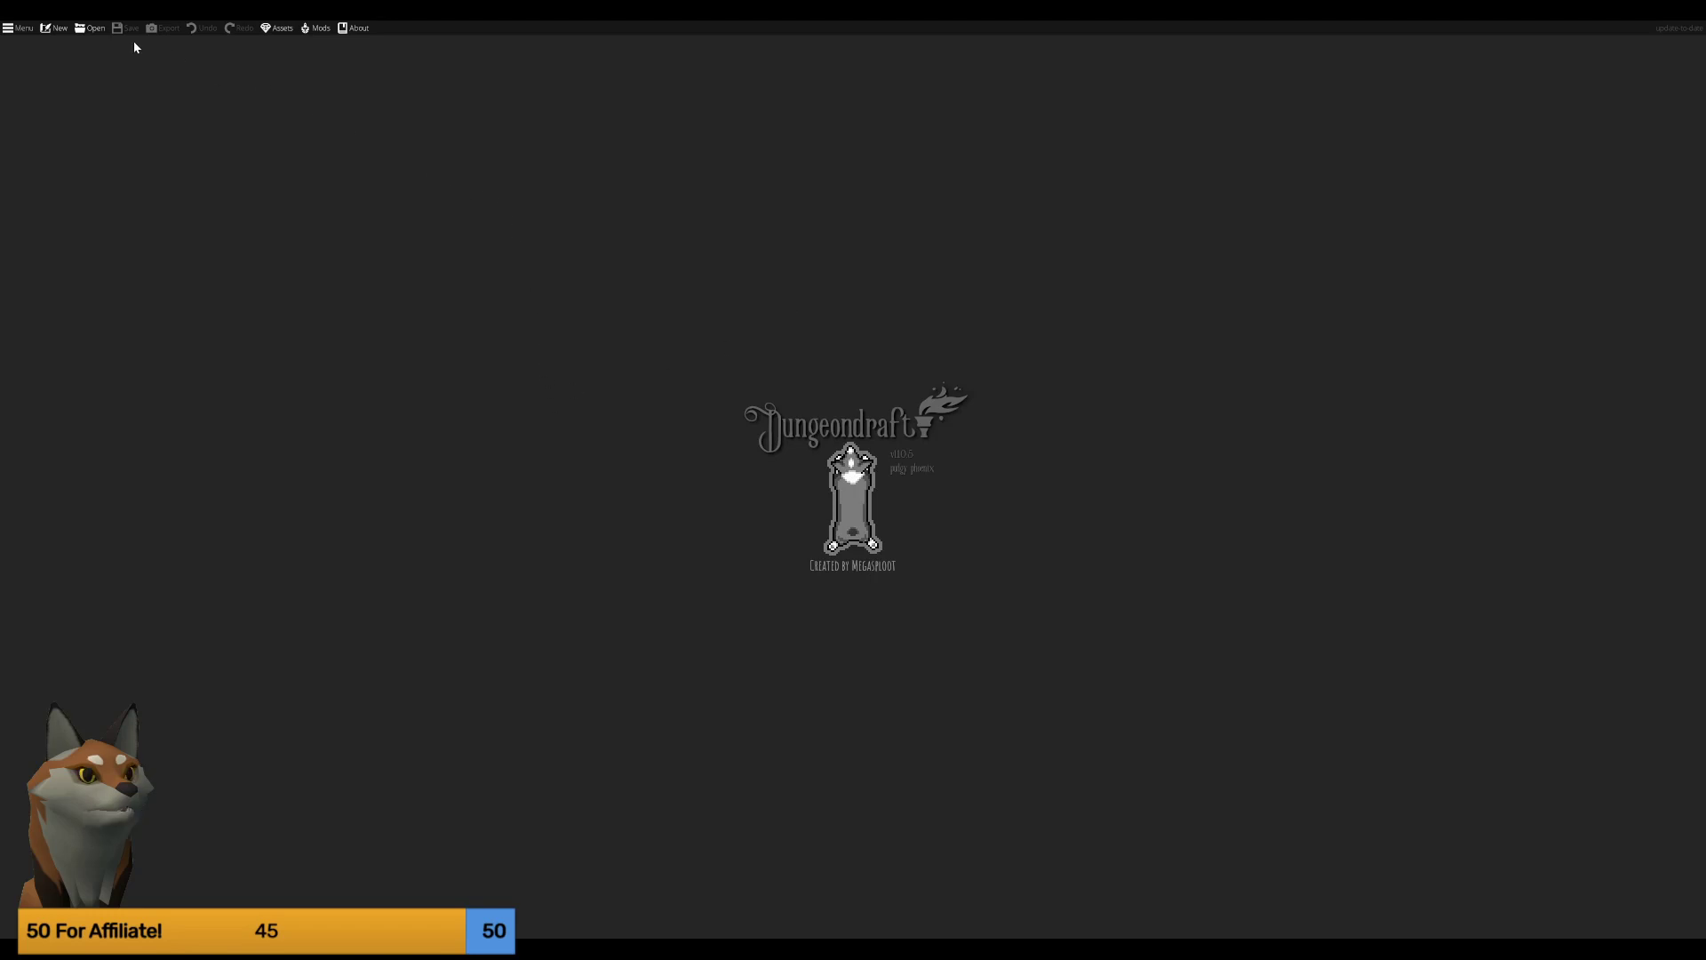
# Create a new Dungeondraft map using the A3 Paper template.
pyautogui.click(46, 30)
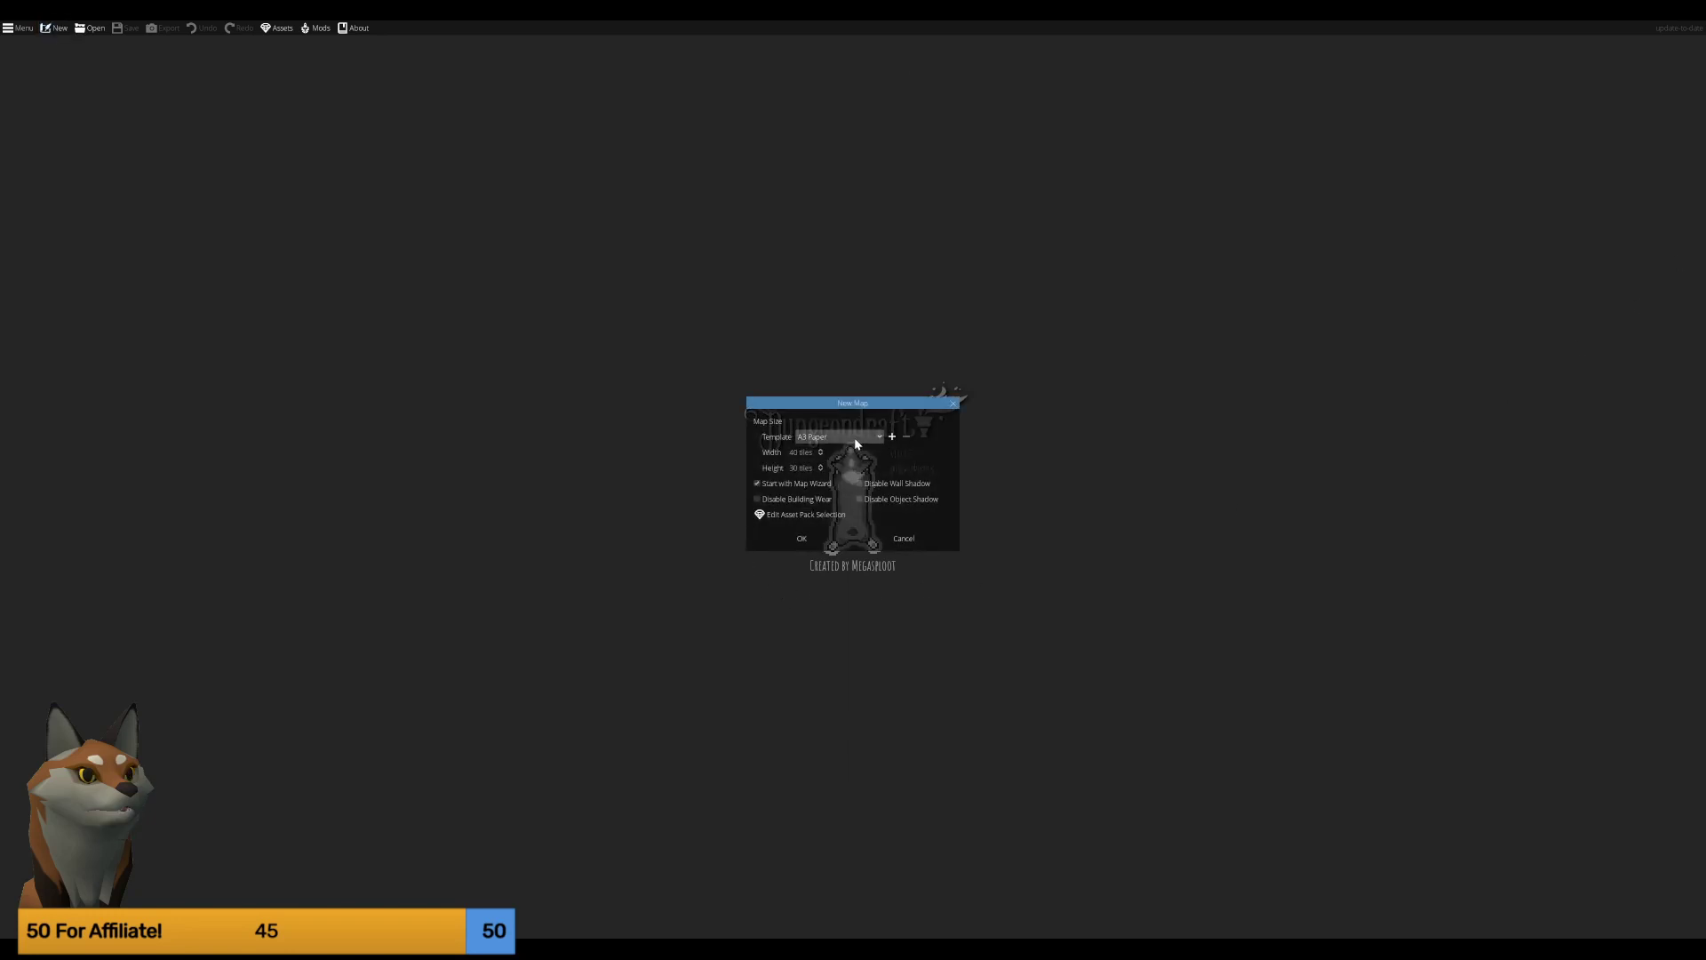
pyautogui.click(855, 437)
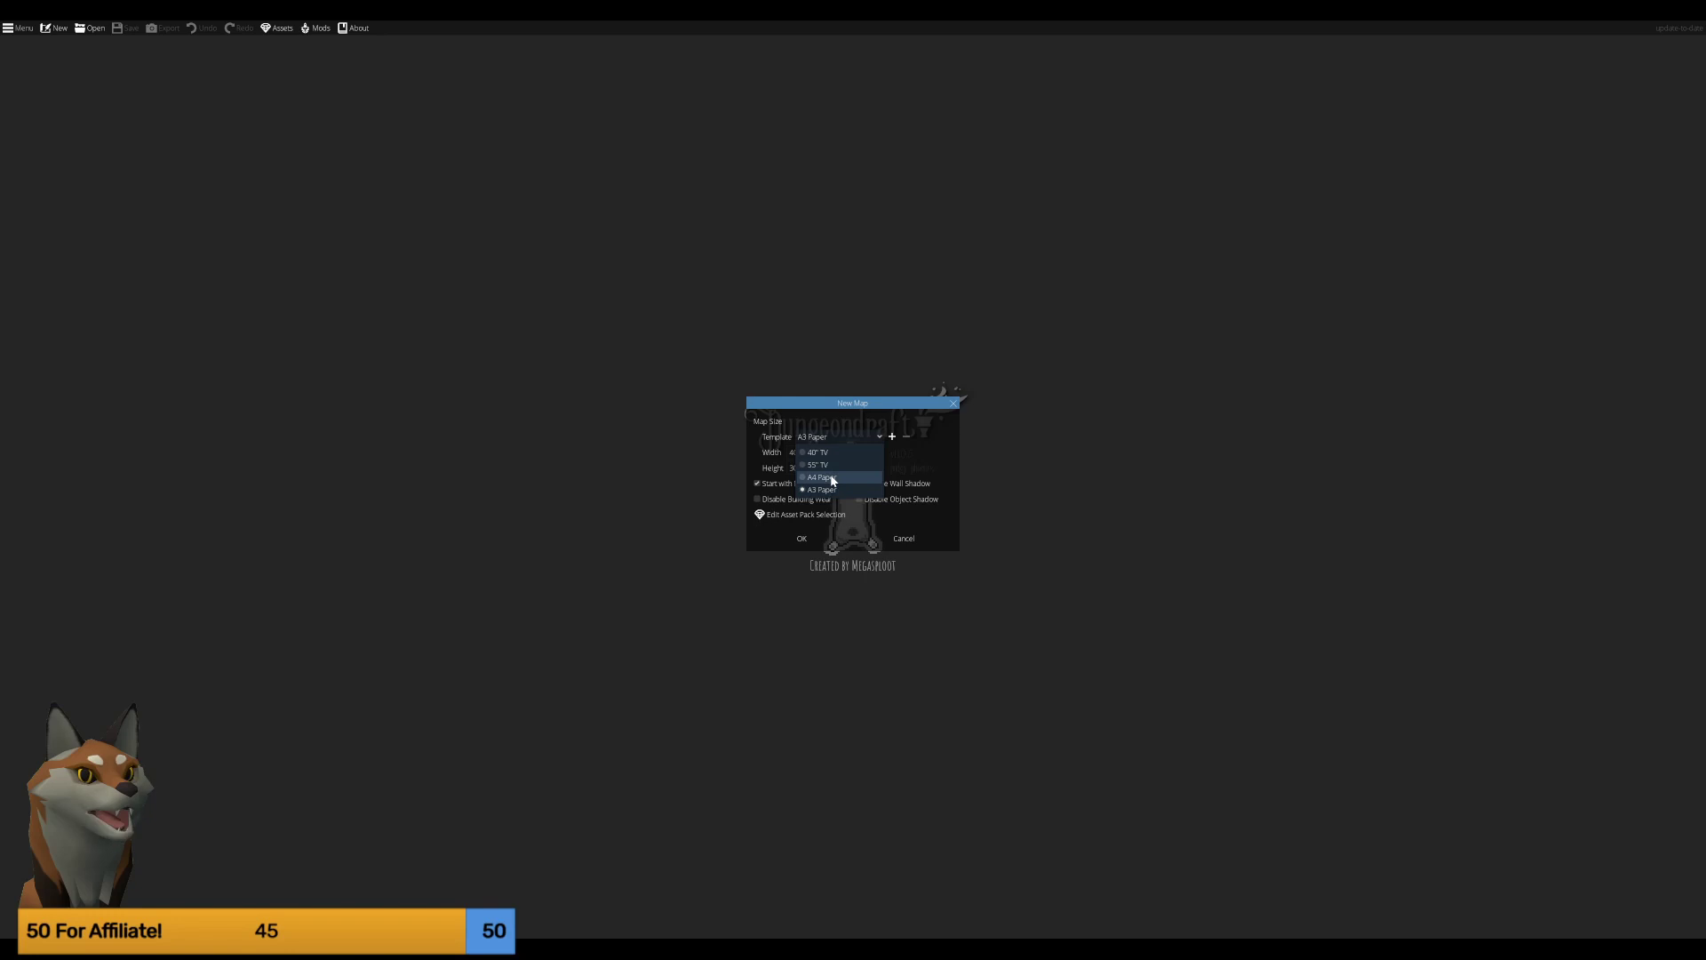
pyautogui.click(589, 614)
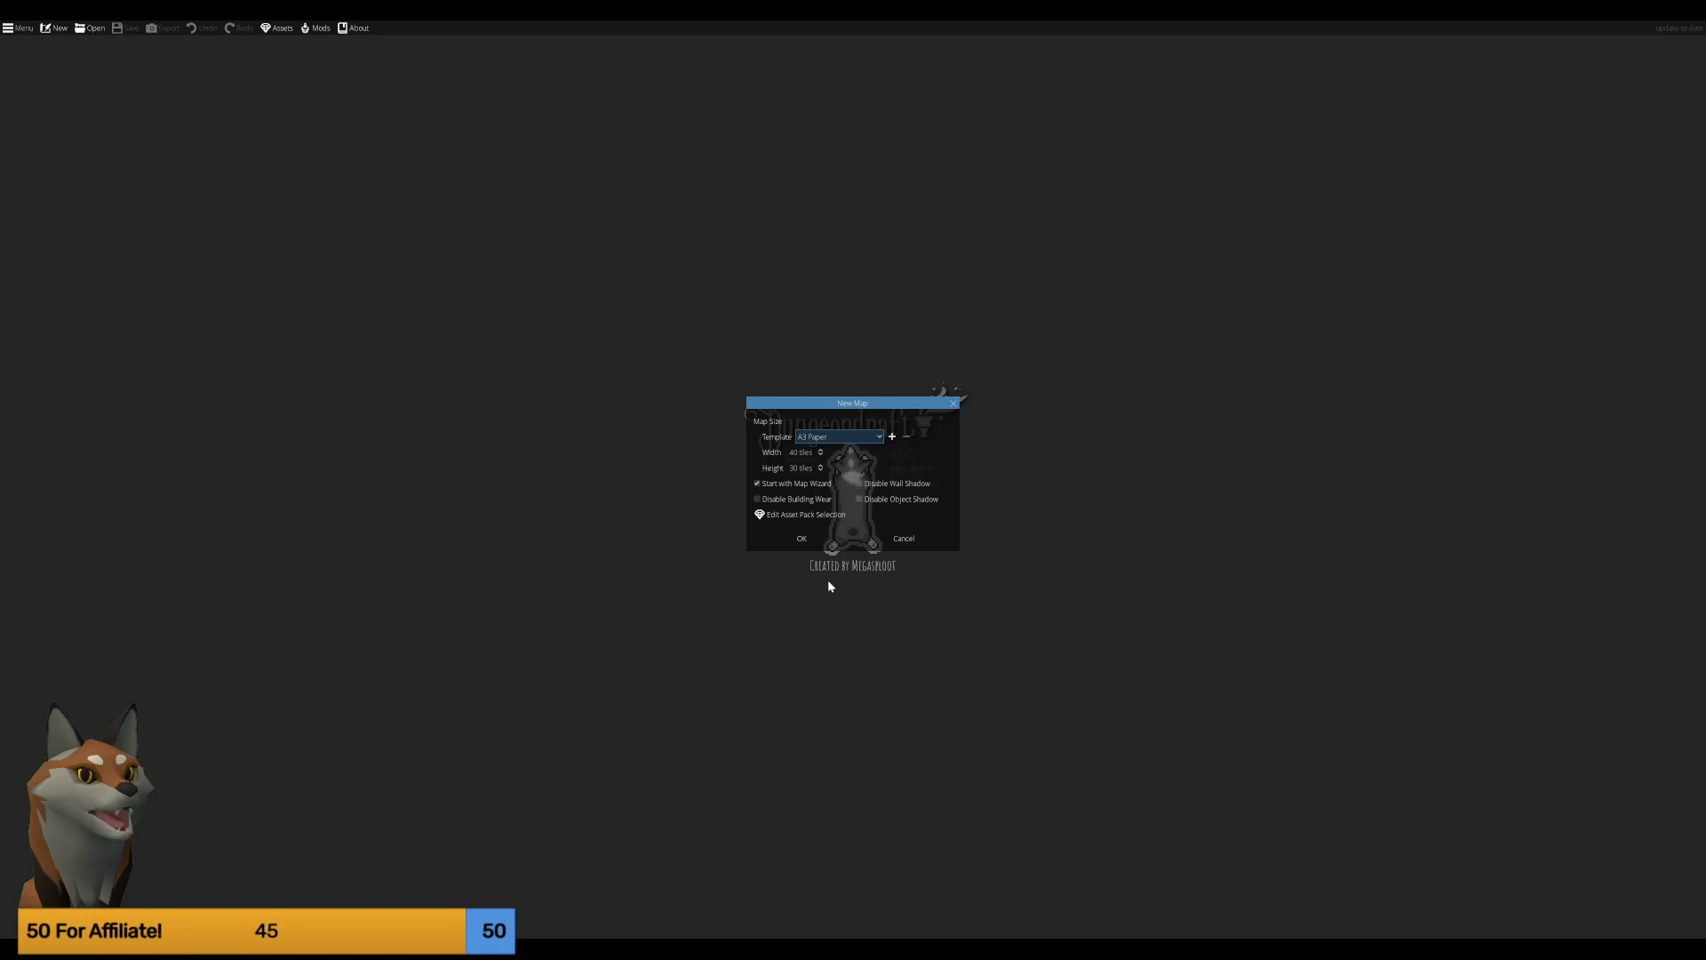
pyautogui.click(805, 539)
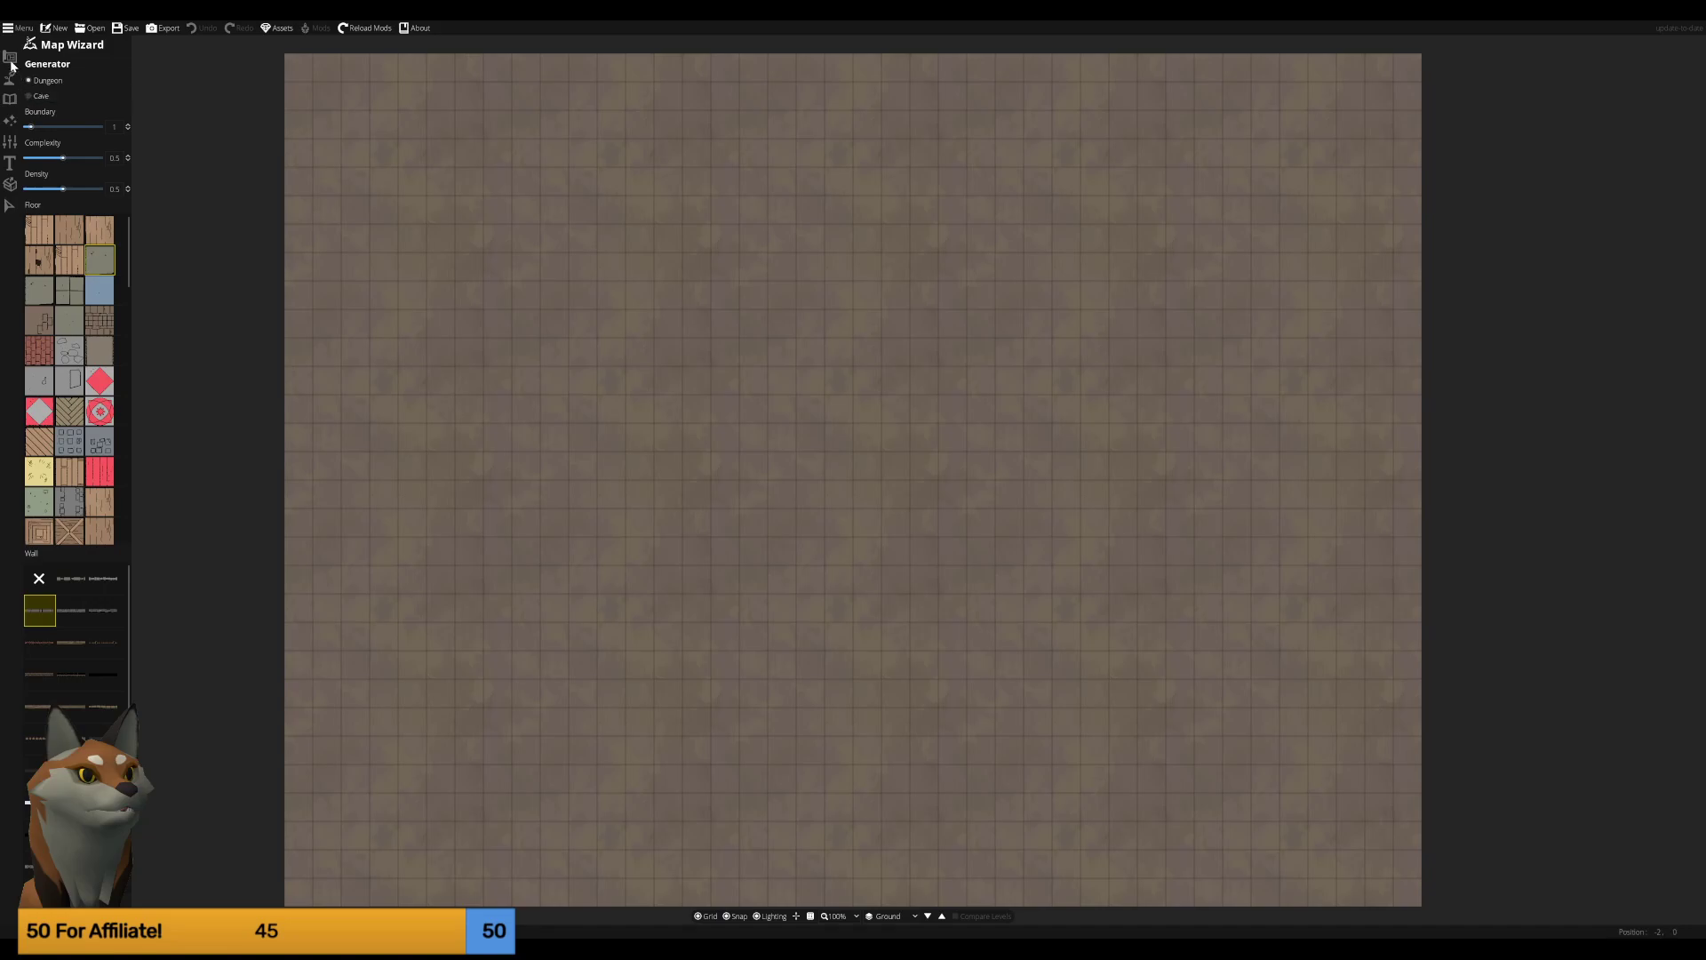
# Toggle between Cave and Dungeon in the Map Wizard, then leave it without generating anything.
pyautogui.click(40, 96)
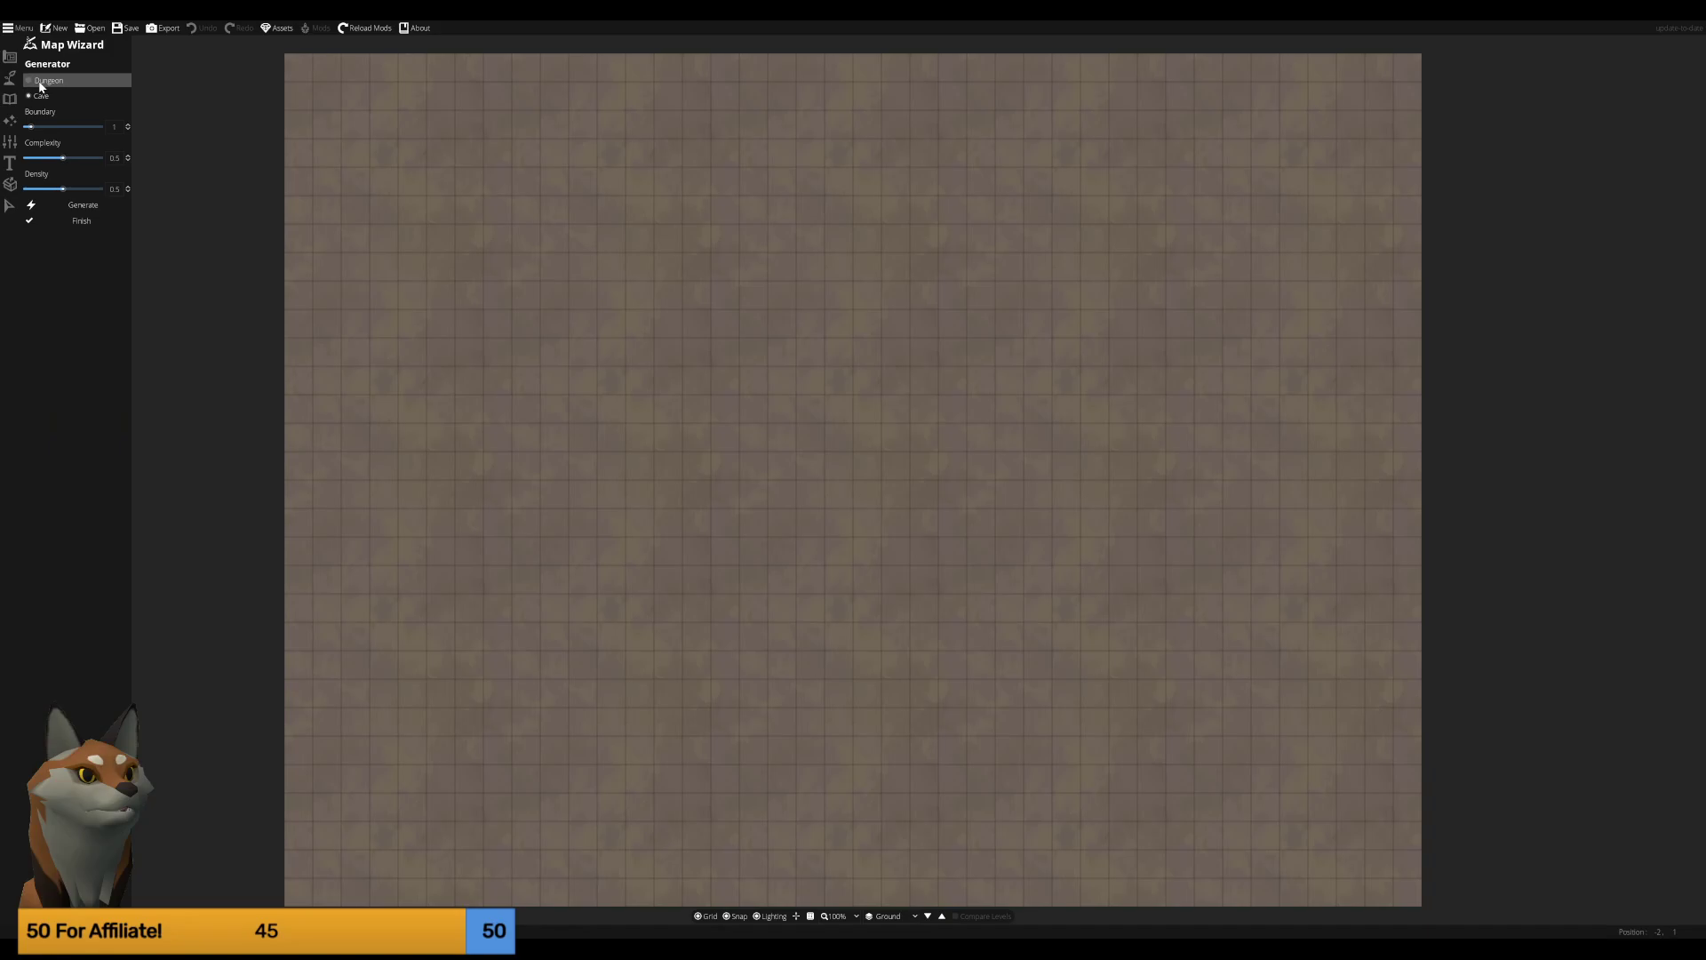
pyautogui.click(40, 82)
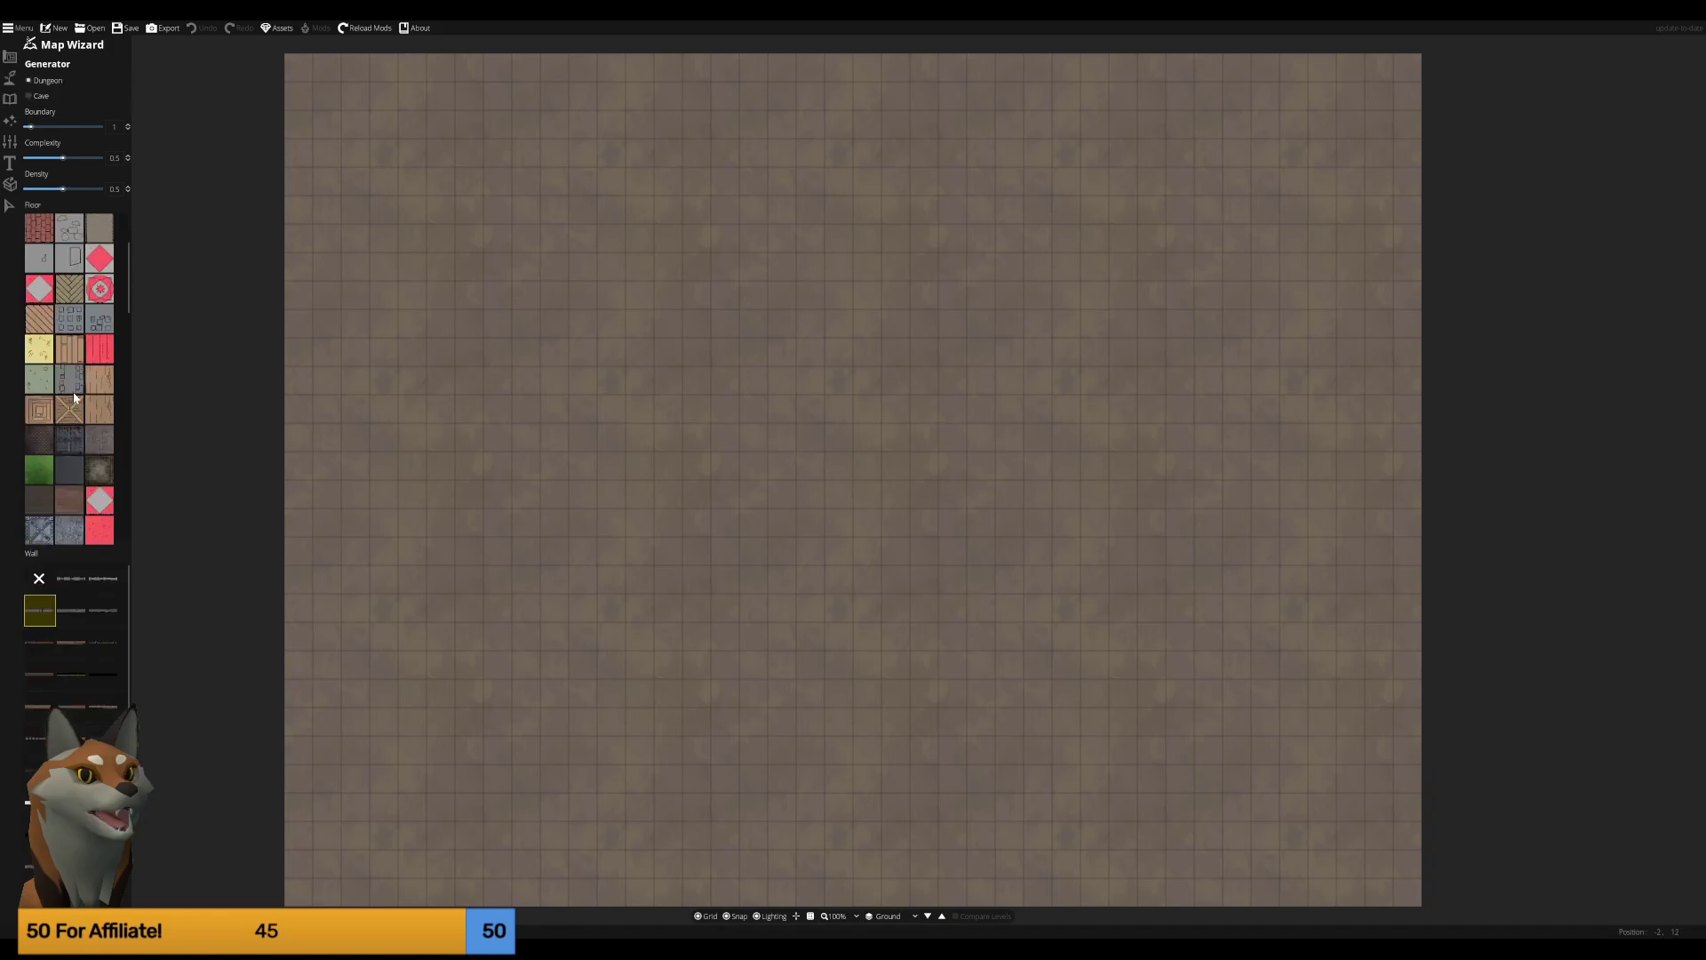
pyautogui.scroll(-2, 74, 397)
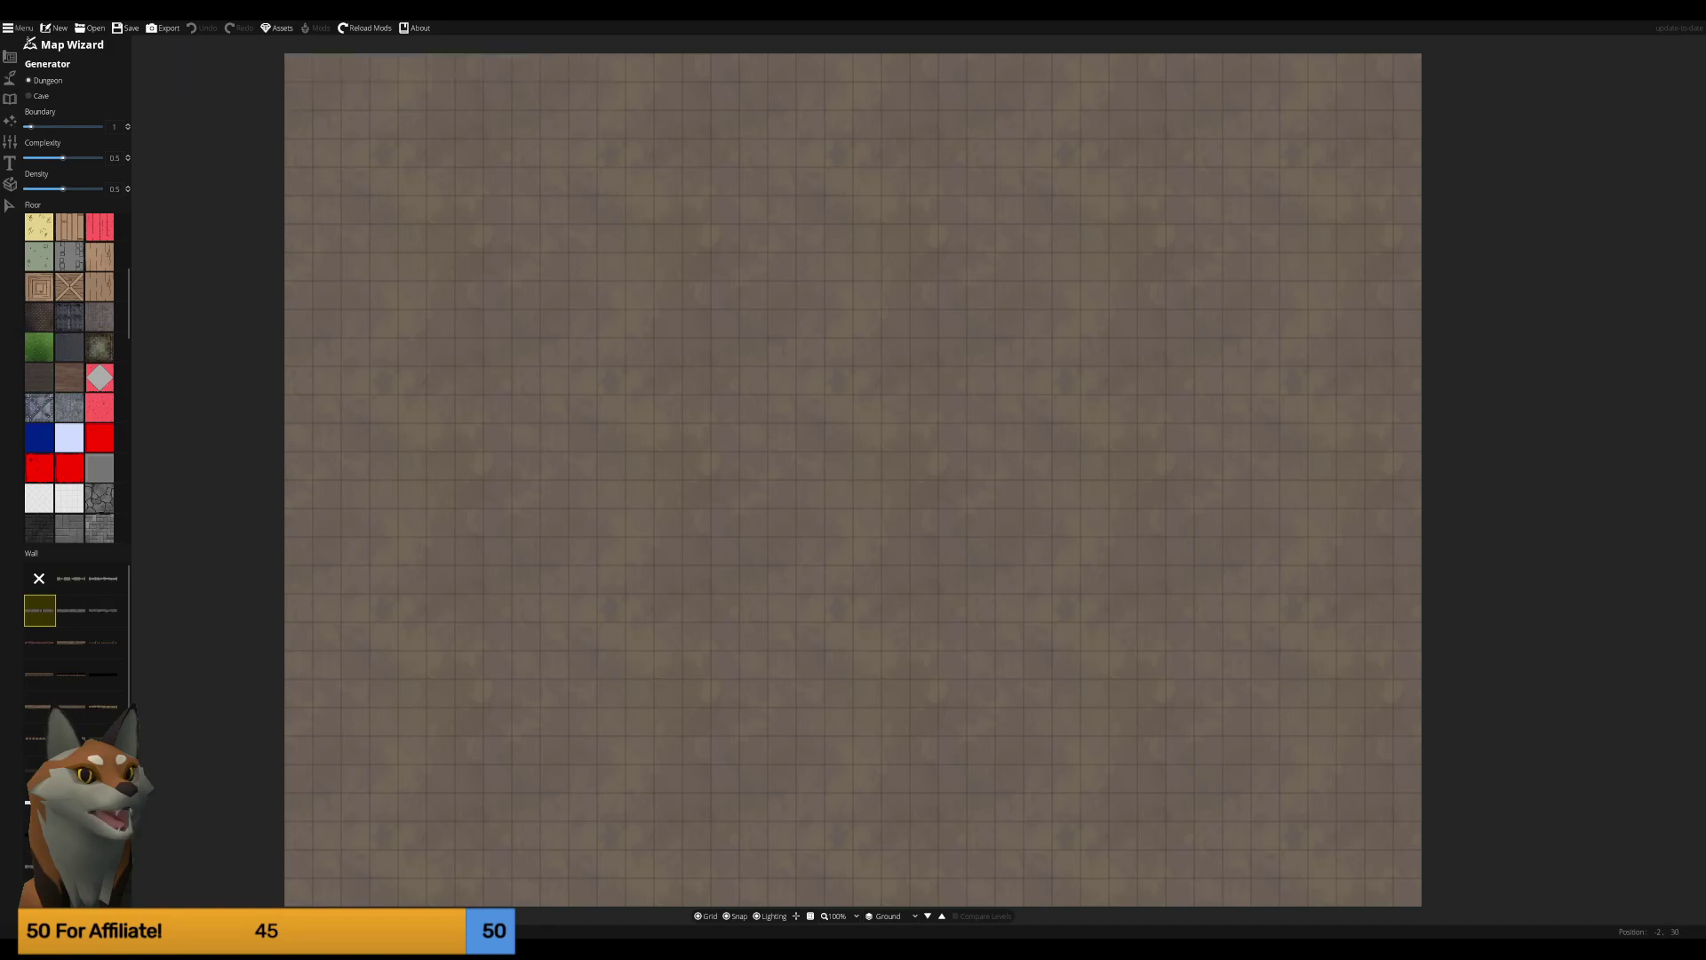
pyautogui.click(10, 56)
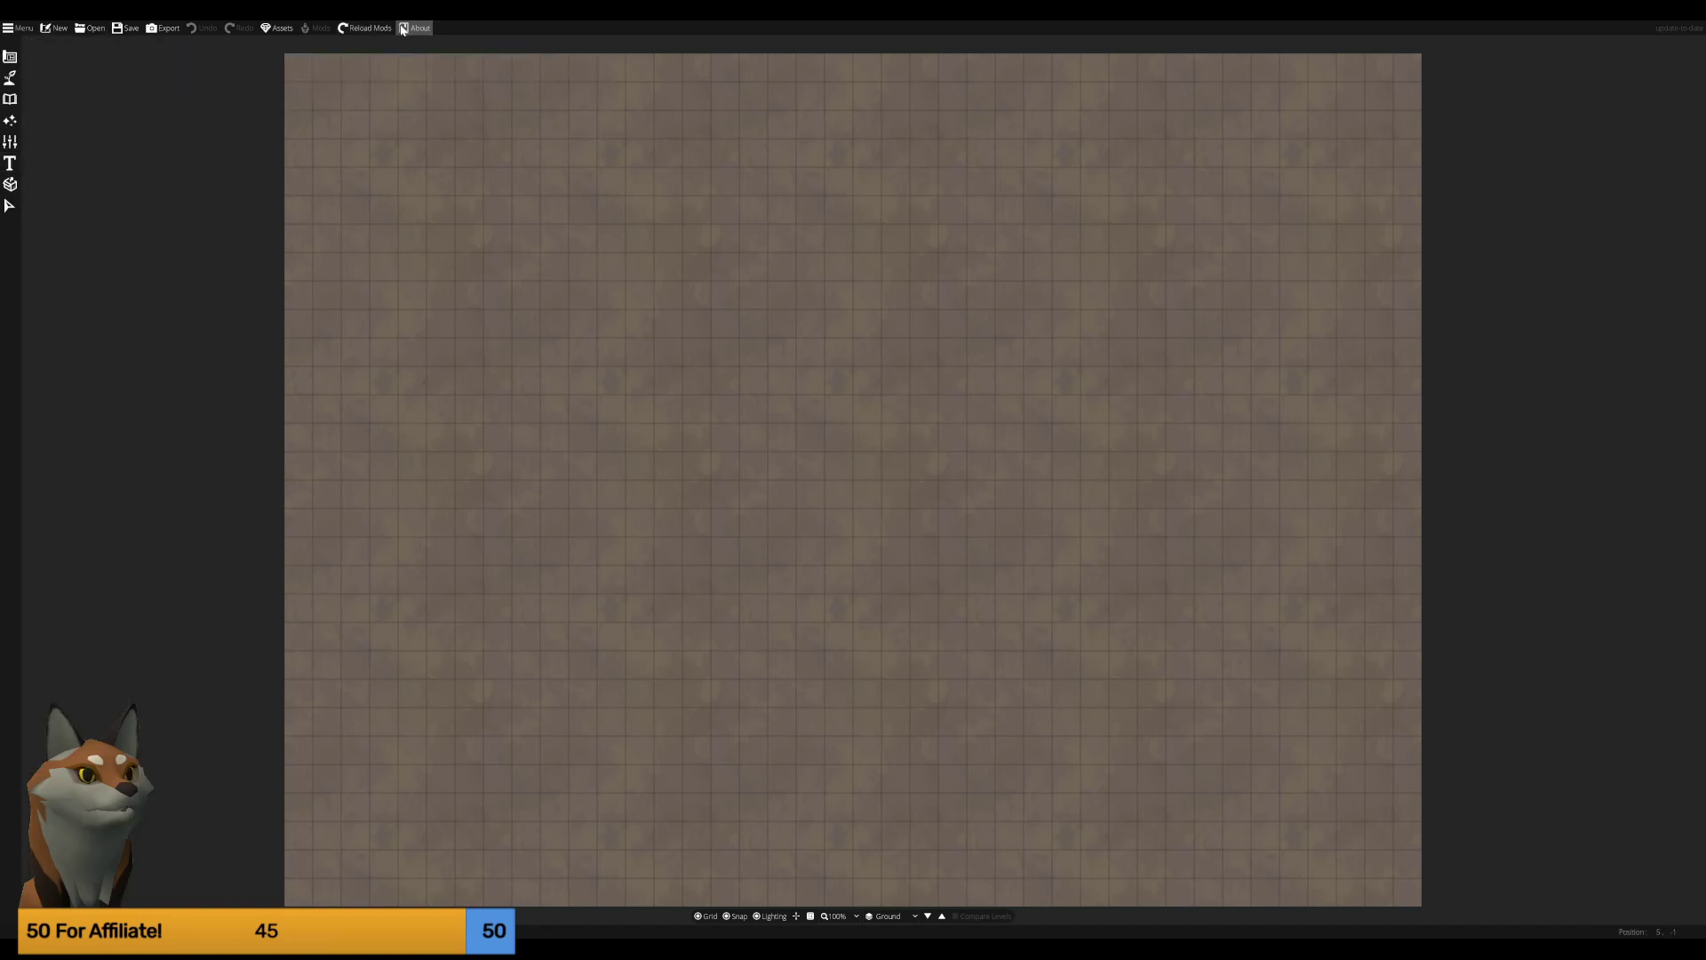
# Select Terrain Snow and paint snow patches across the top-left of the map.
pyautogui.click(12, 82)
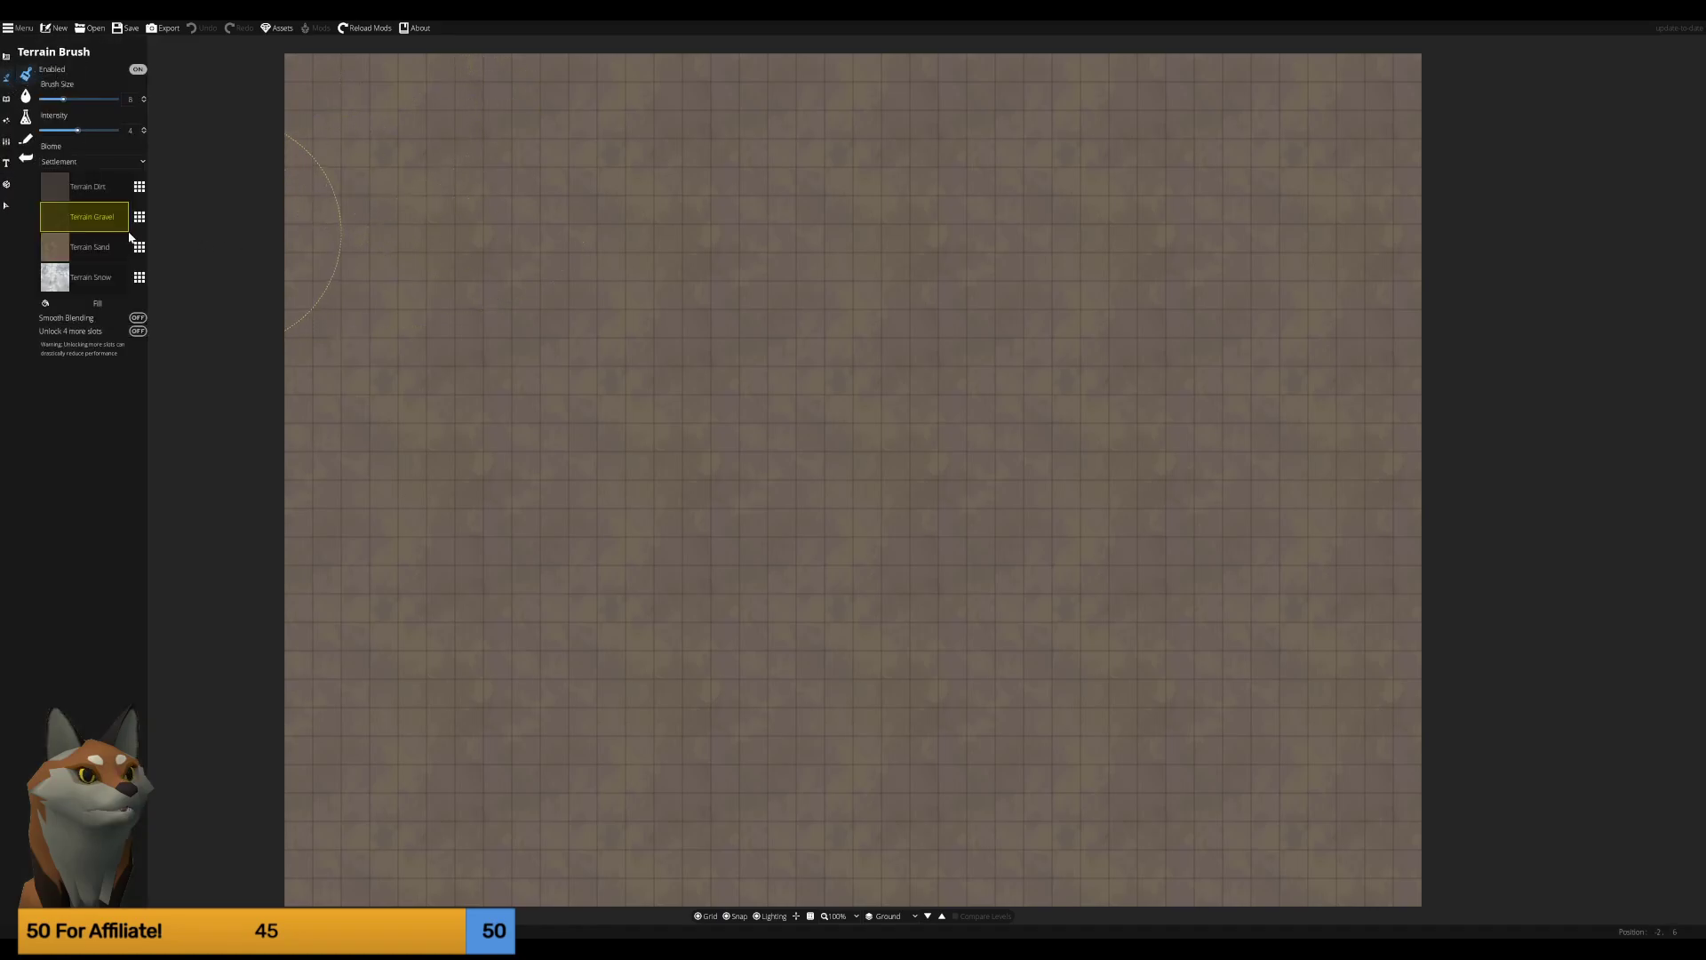
pyautogui.click(84, 279)
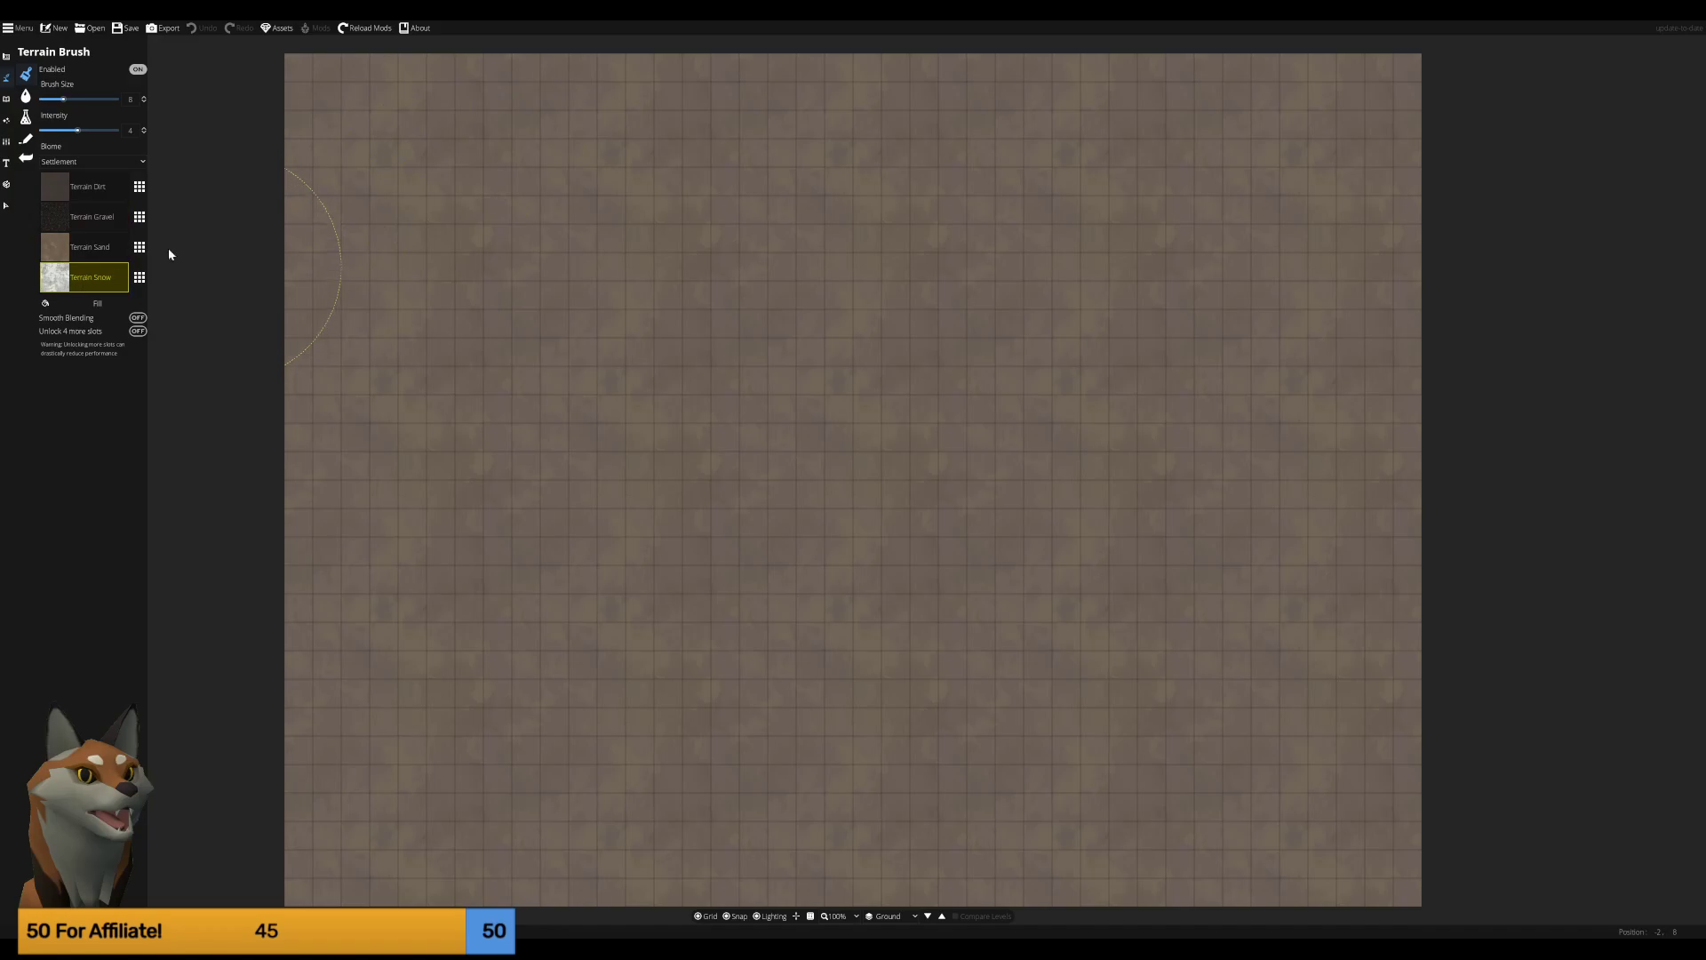
pyautogui.click(359, 159)
pyautogui.click(547, 117)
pyautogui.moveTo(509, 124)
pyautogui.mouseDown()
pyautogui.moveTo(325, 98)
pyautogui.moveTo(835, 80)
pyautogui.mouseUp()
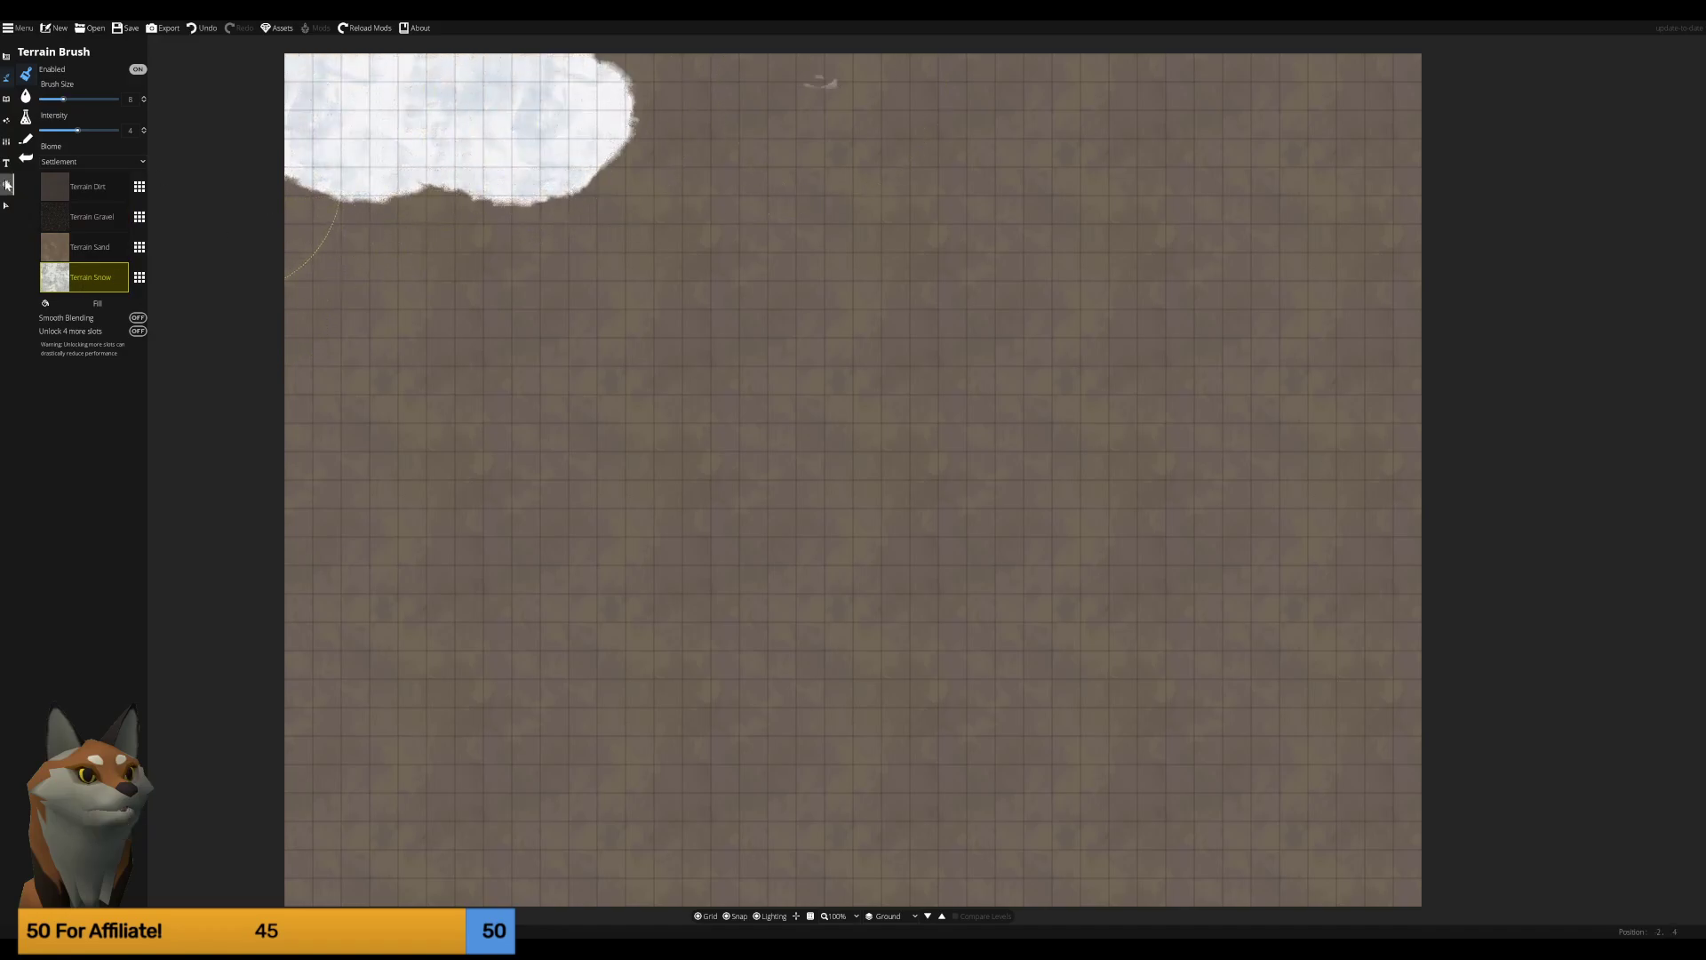
pyautogui.click(27, 140)
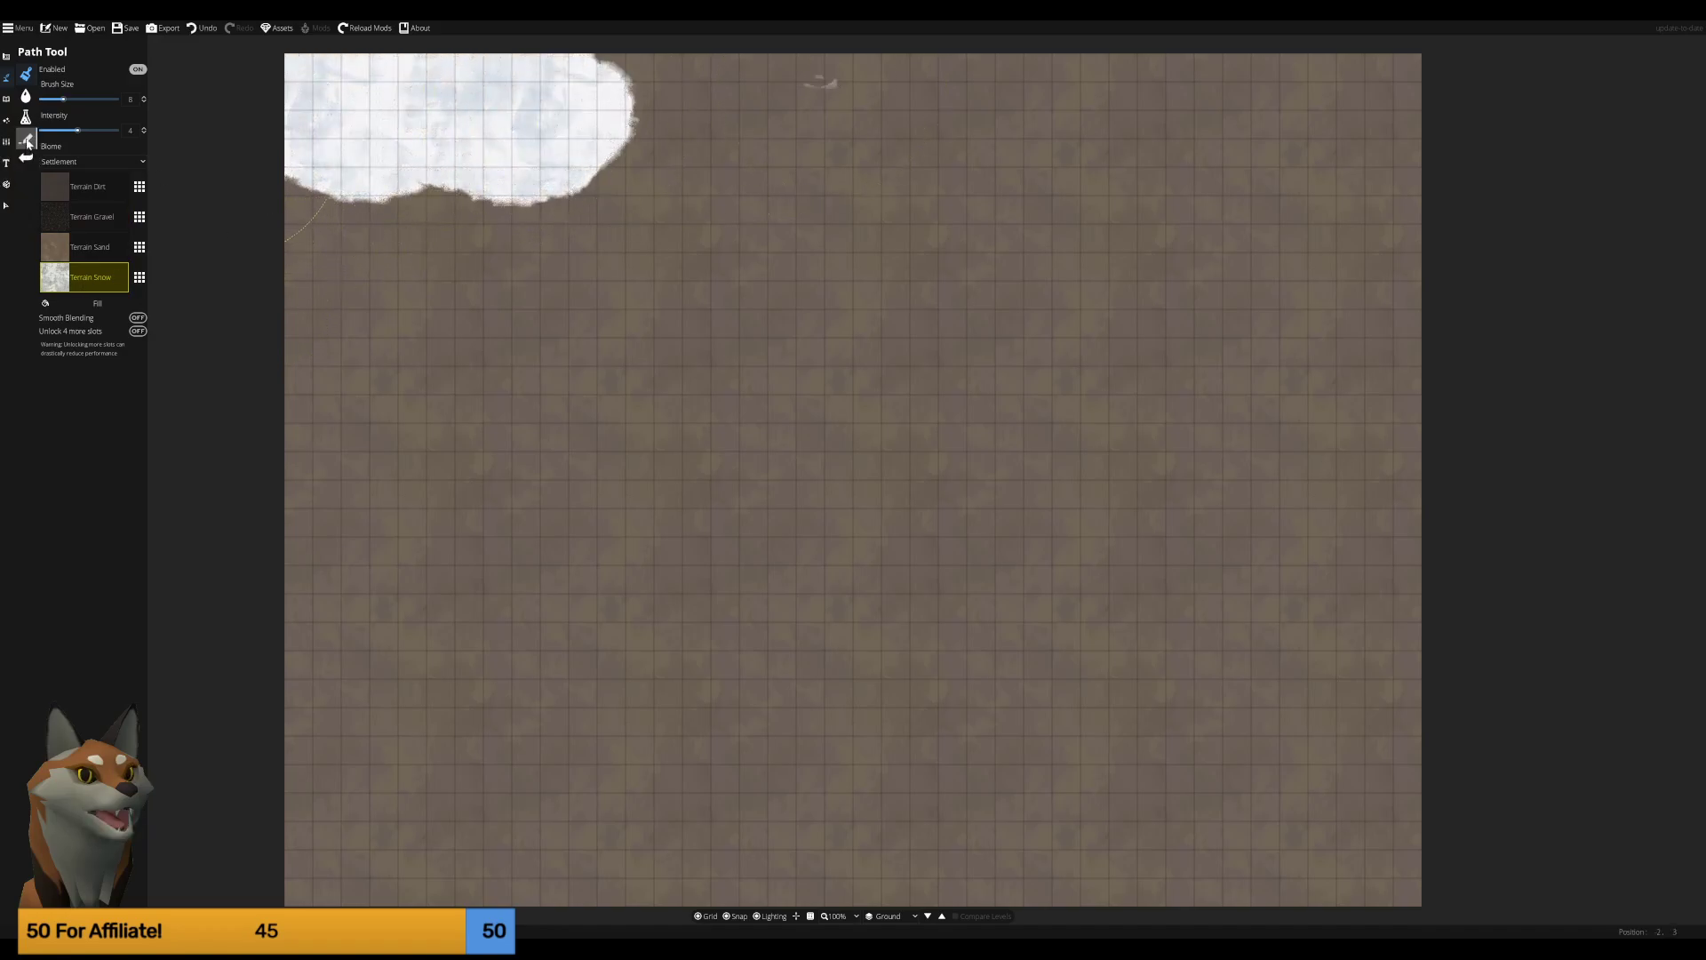
# Set the terrain brush size to 25 and paint snow over the whole map.
pyautogui.click(28, 96)
pyautogui.click(27, 118)
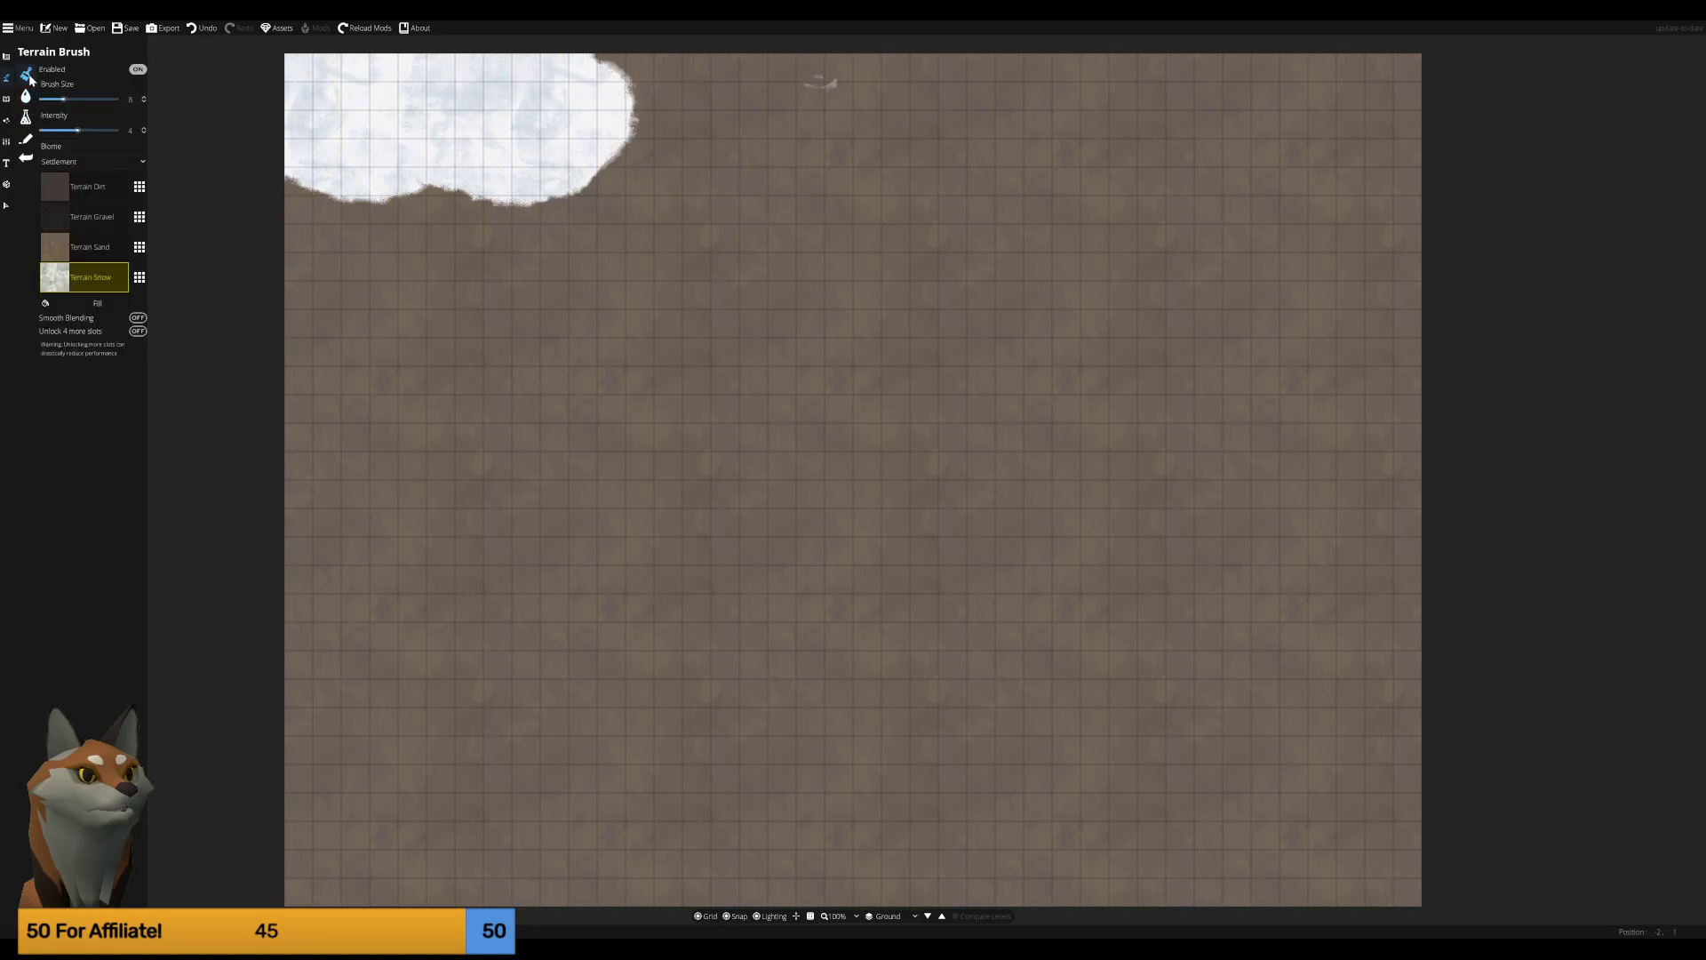
pyautogui.click(26, 139)
pyautogui.click(130, 99)
pyautogui.write('13')
pyautogui.write('25')
pyautogui.moveTo(431, 229)
pyautogui.mouseDown()
pyautogui.moveTo(1150, 195)
pyautogui.moveTo(847, 489)
pyautogui.moveTo(732, 785)
pyautogui.moveTo(355, 880)
pyautogui.moveTo(1387, 898)
pyautogui.moveTo(313, 877)
pyautogui.mouseUp()
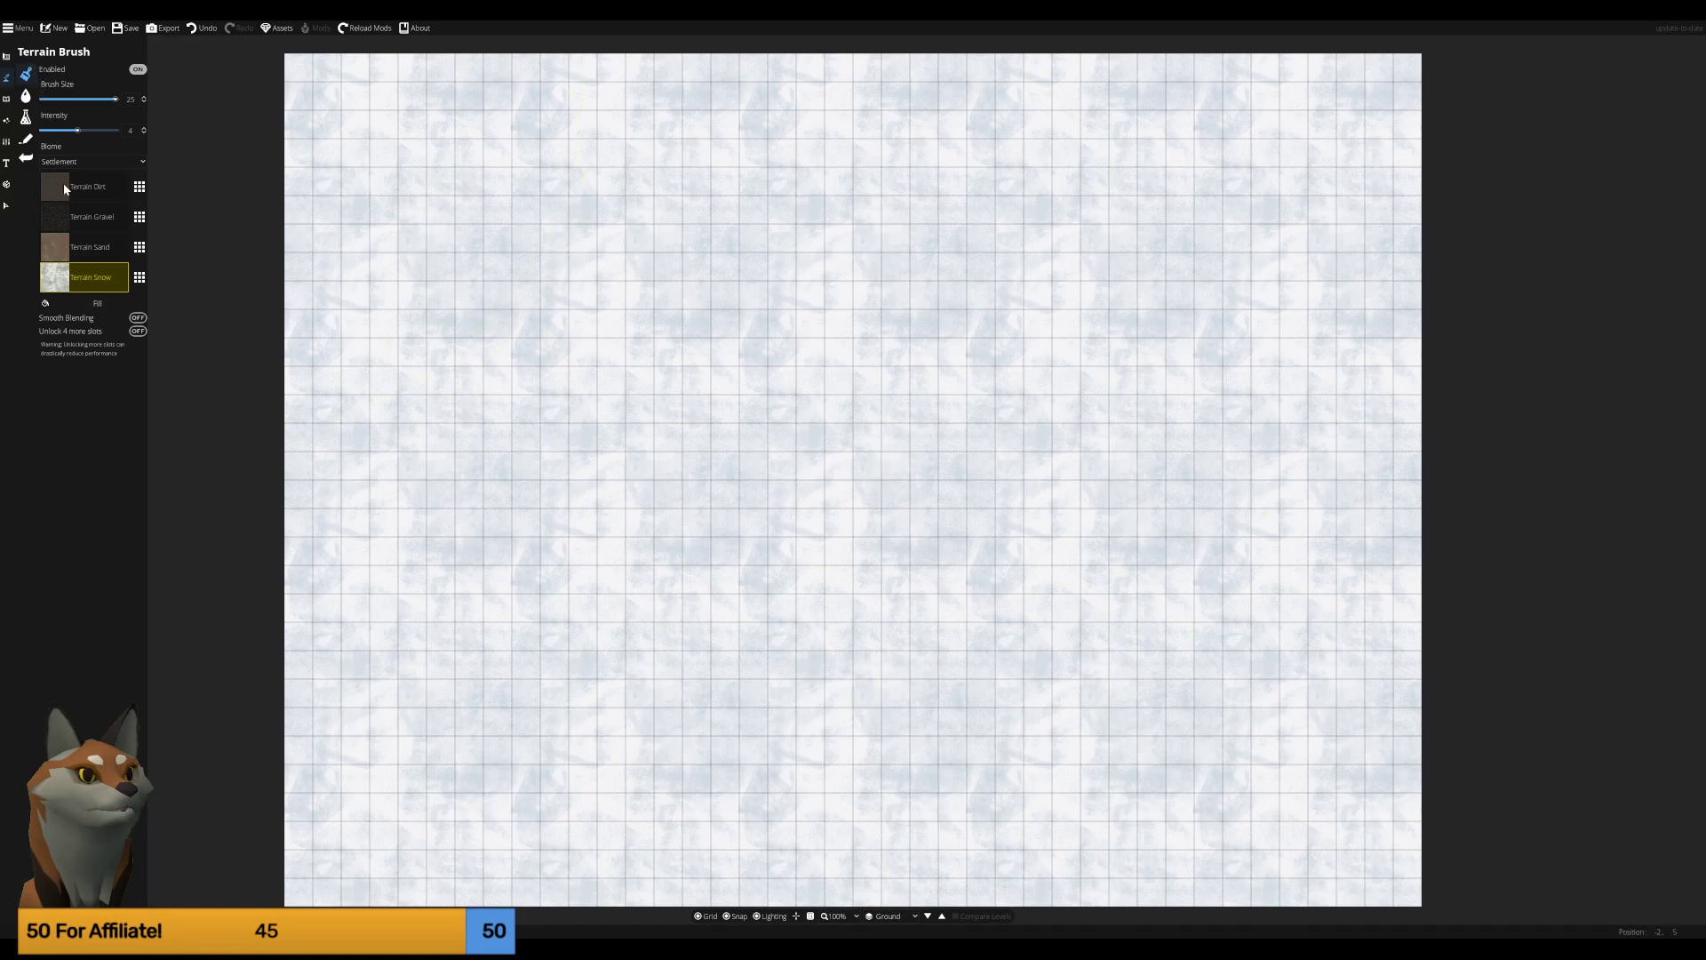
# Lower the Terrain Brush size to 15.
pyautogui.click(7, 56)
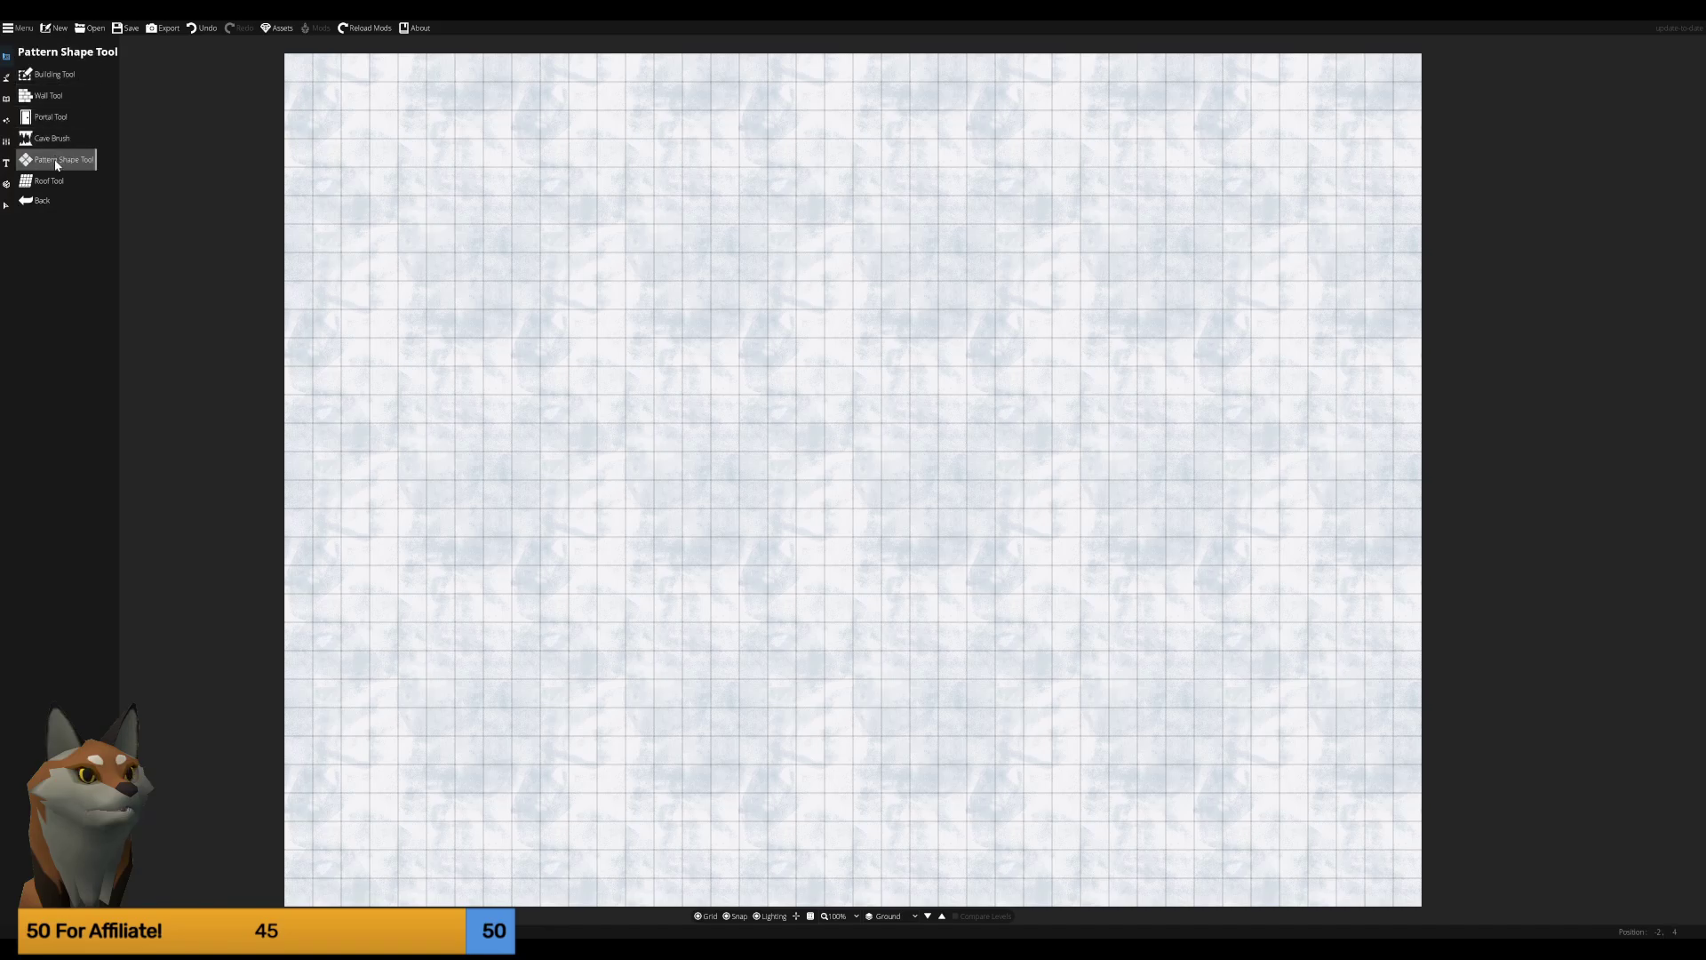
pyautogui.click(6, 78)
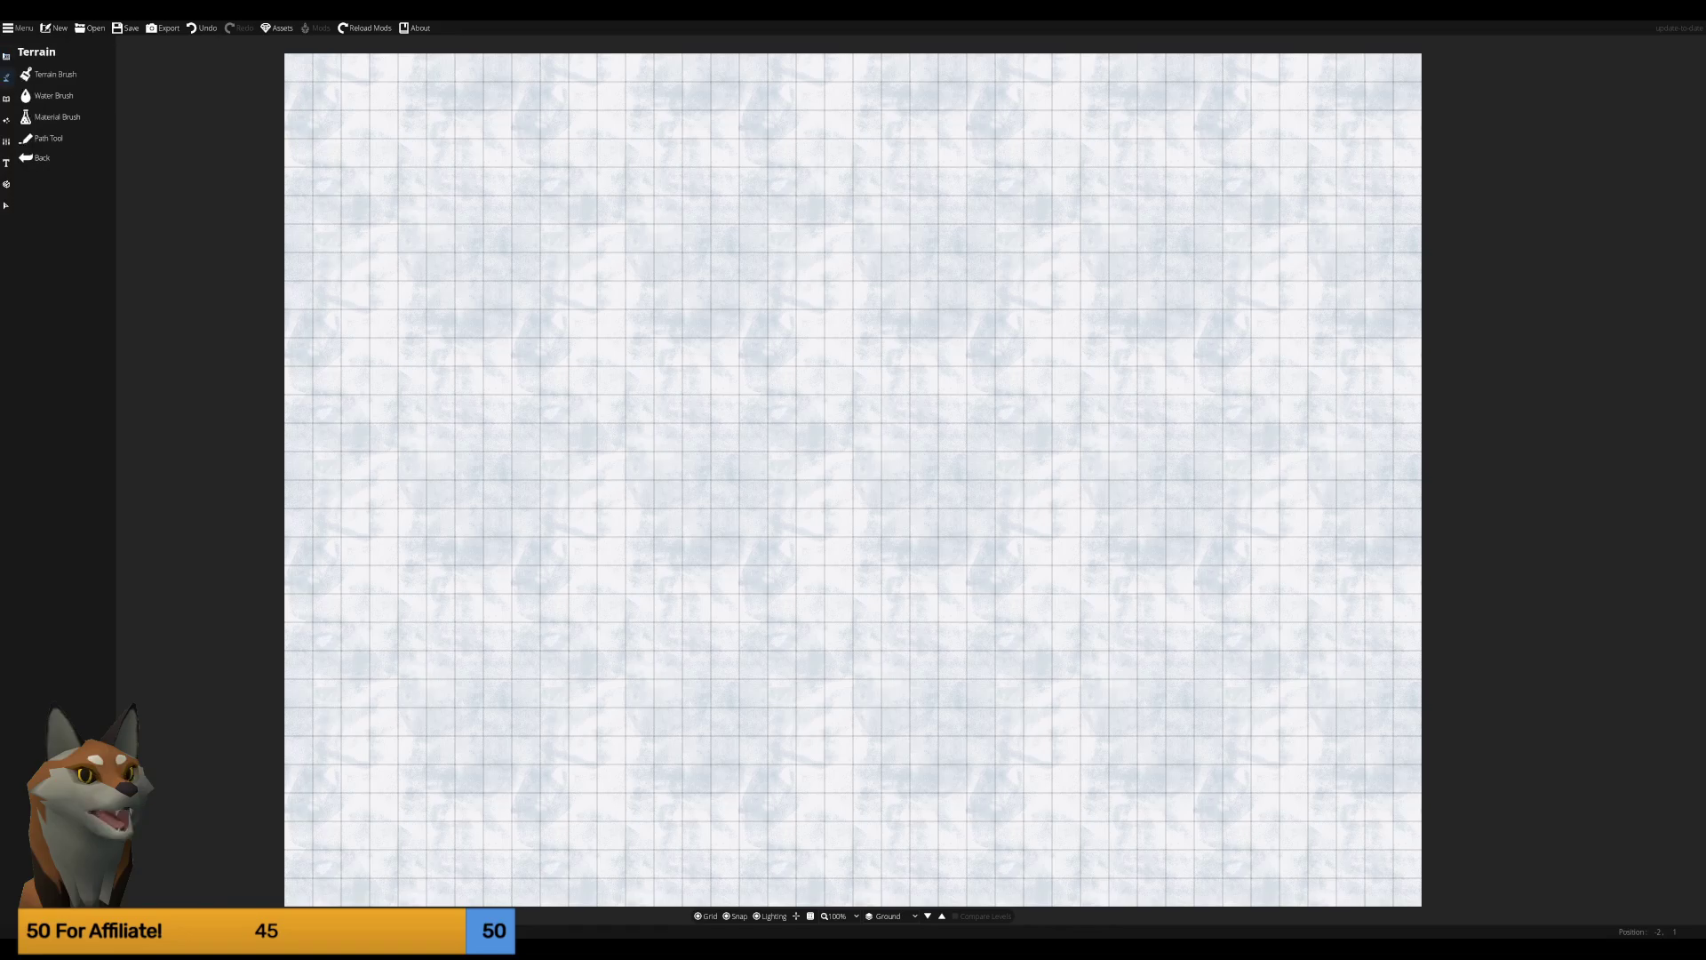
pyautogui.click(51, 75)
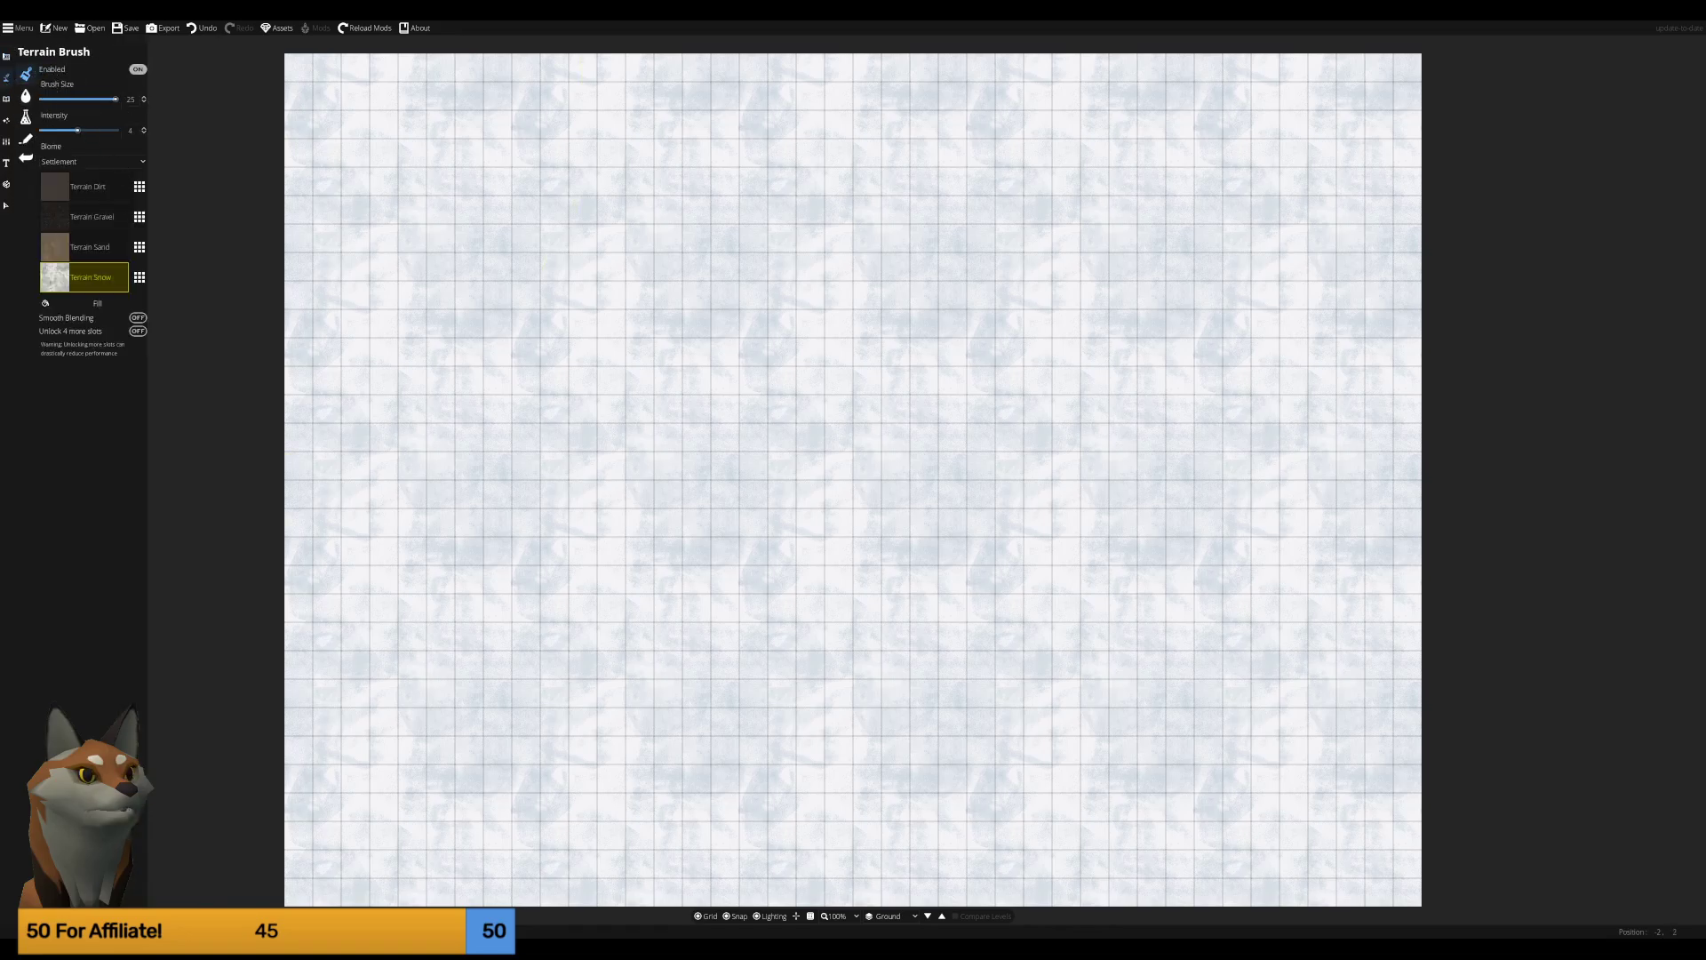
pyautogui.click(130, 99)
pyautogui.scroll(-9, 131, 99)
# Try the Mountain biome, revert to Settlement, and select Terrain Dirt.
pyautogui.click(68, 162)
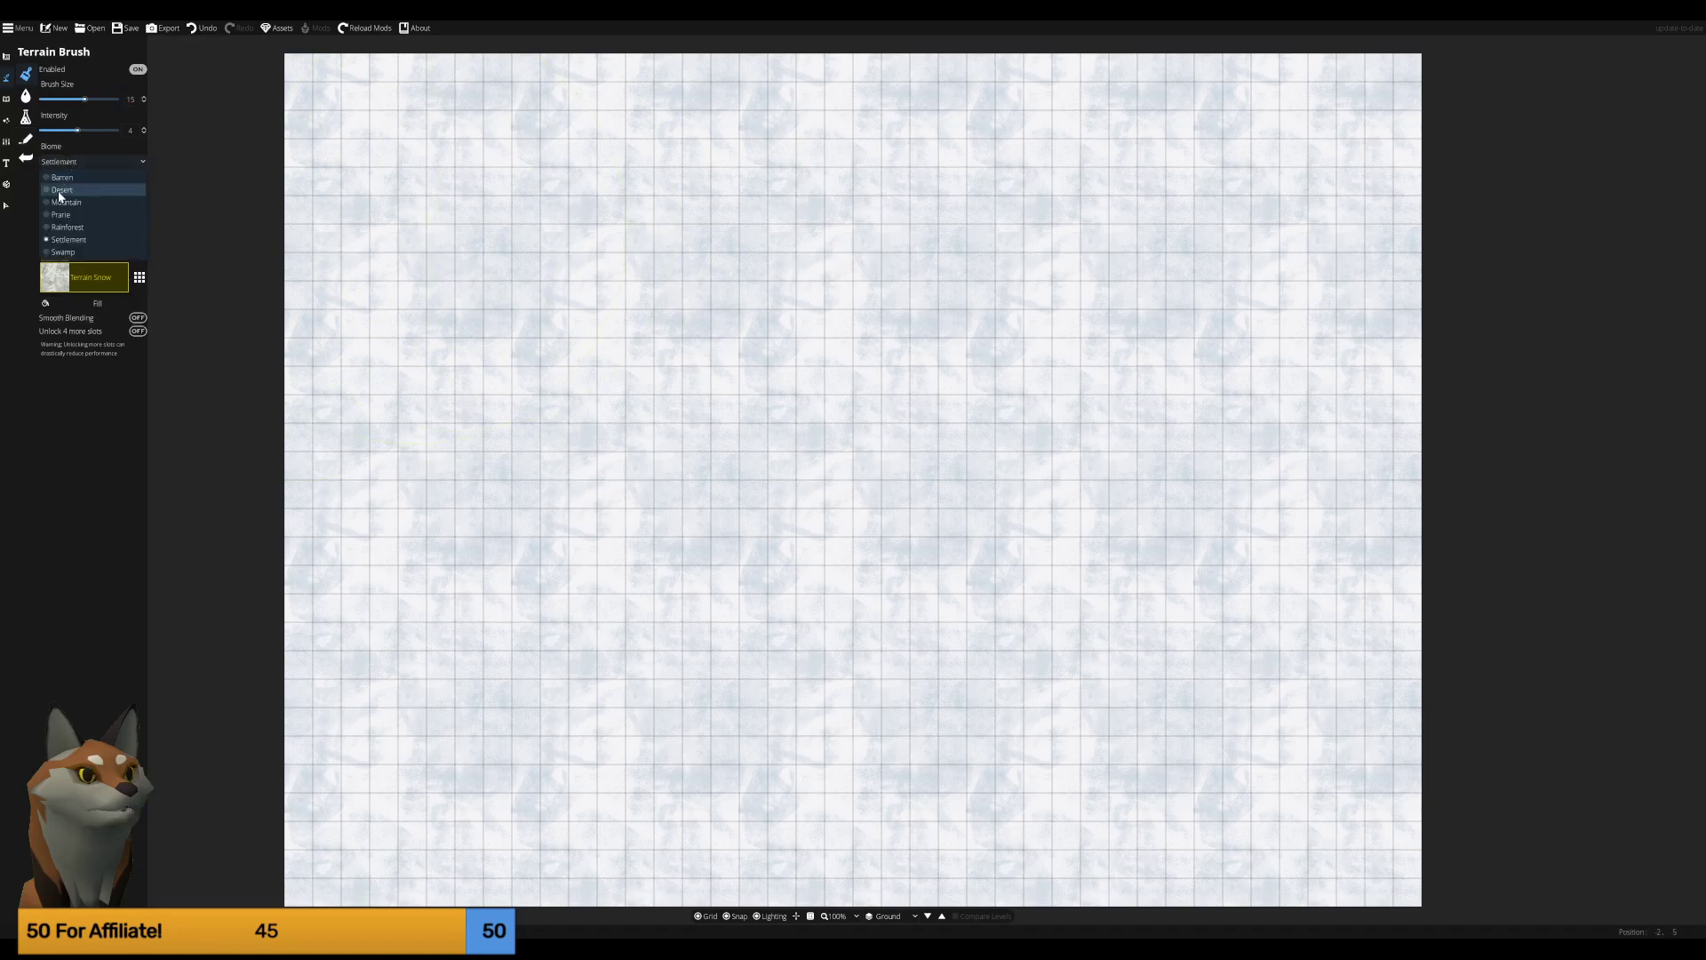
pyautogui.click(62, 202)
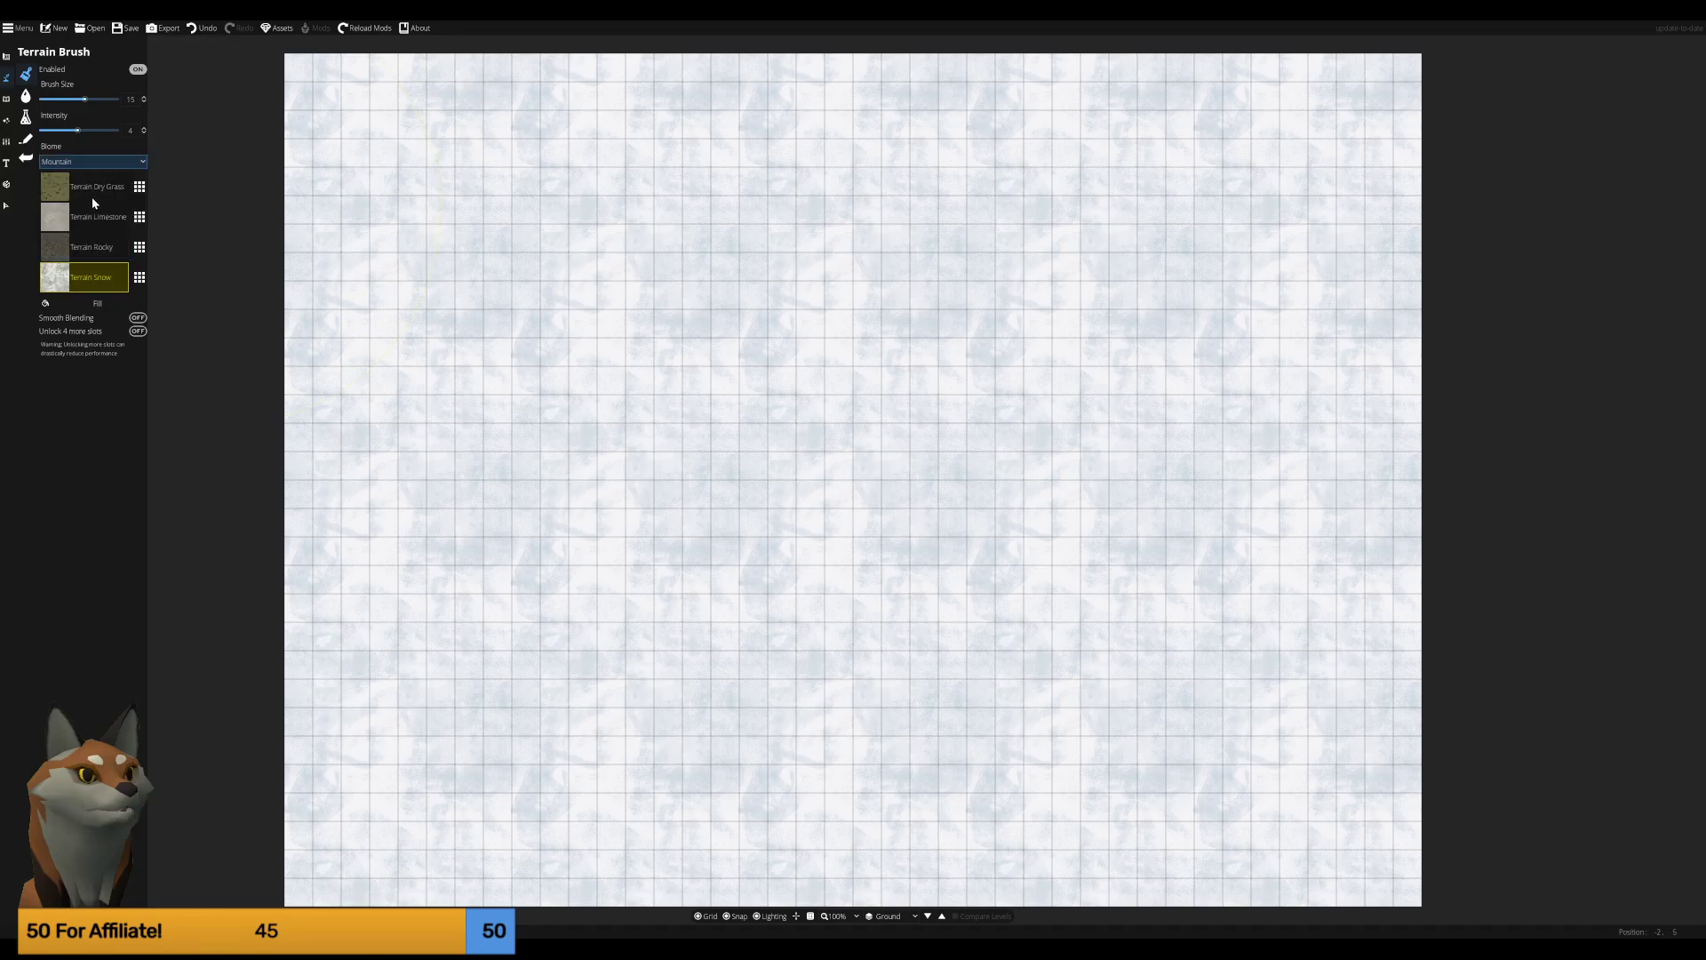
pyautogui.click(88, 161)
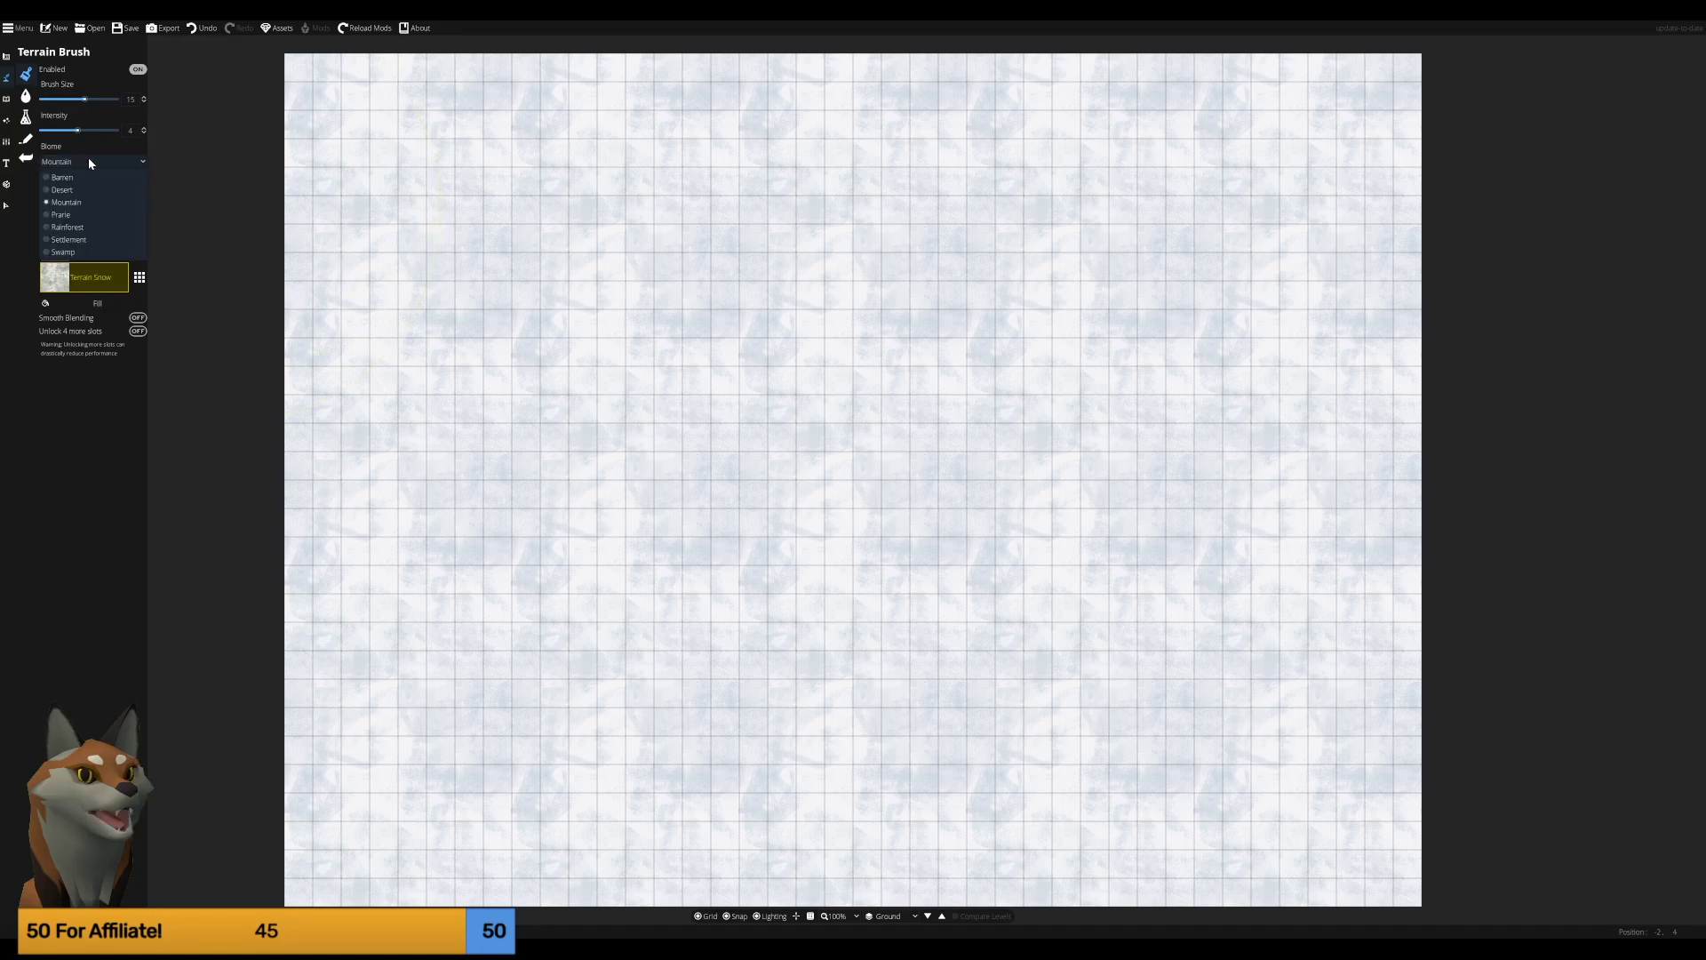
pyautogui.click(67, 240)
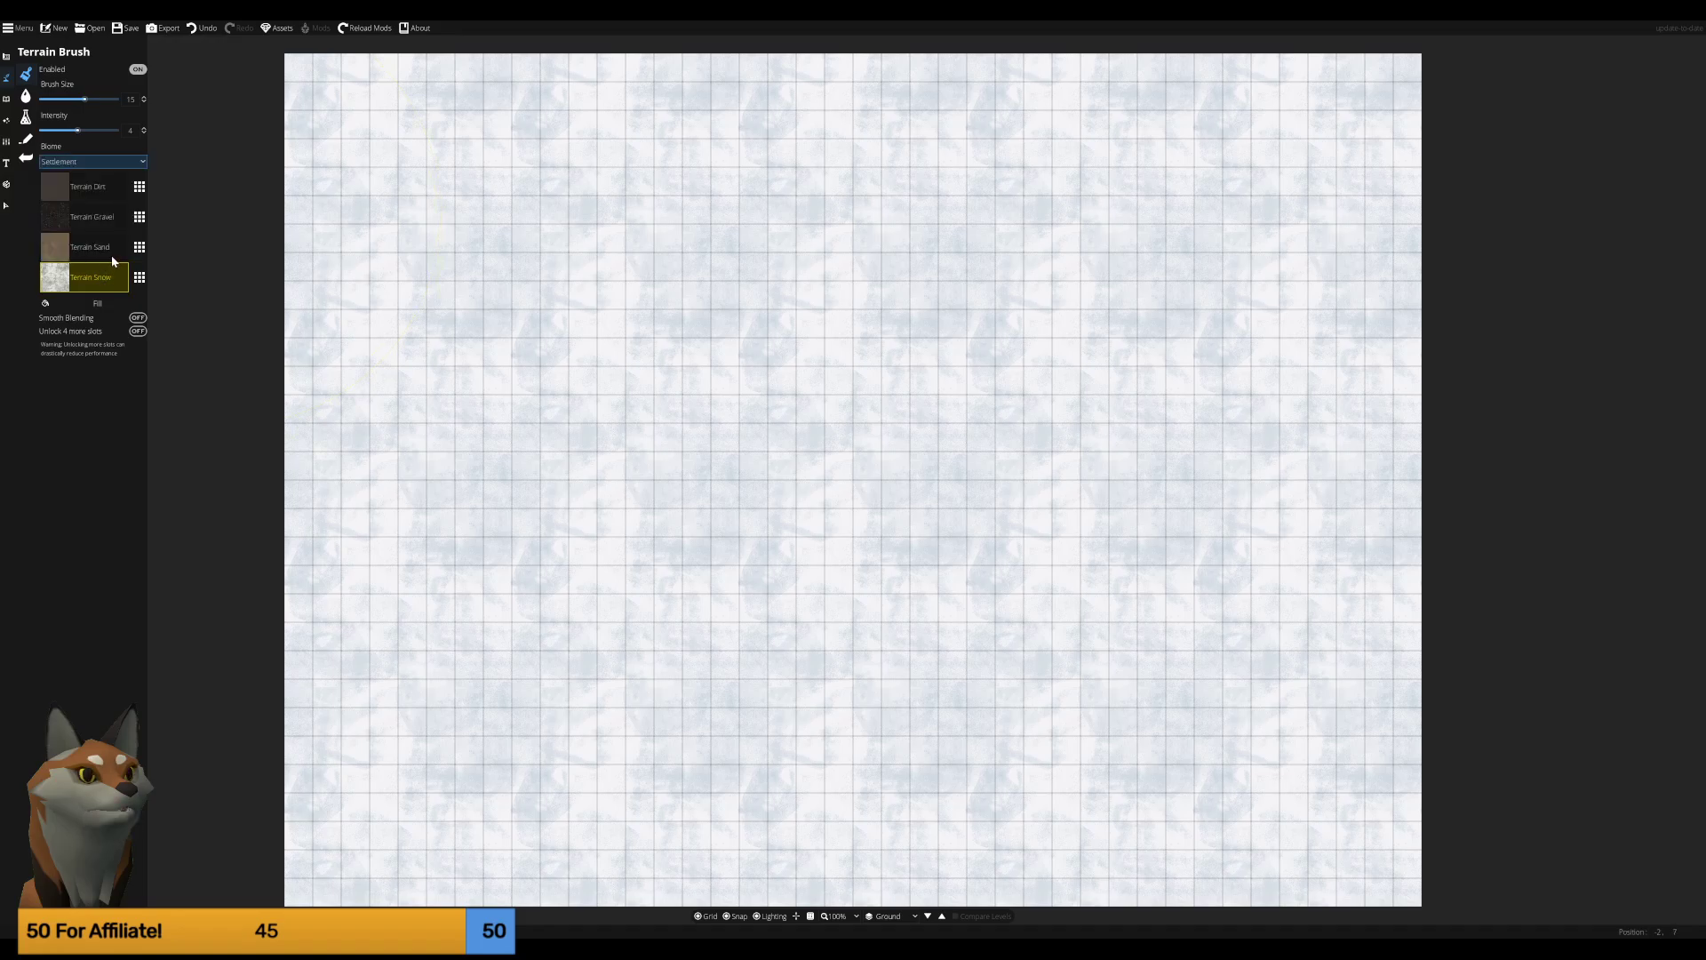
pyautogui.click(99, 197)
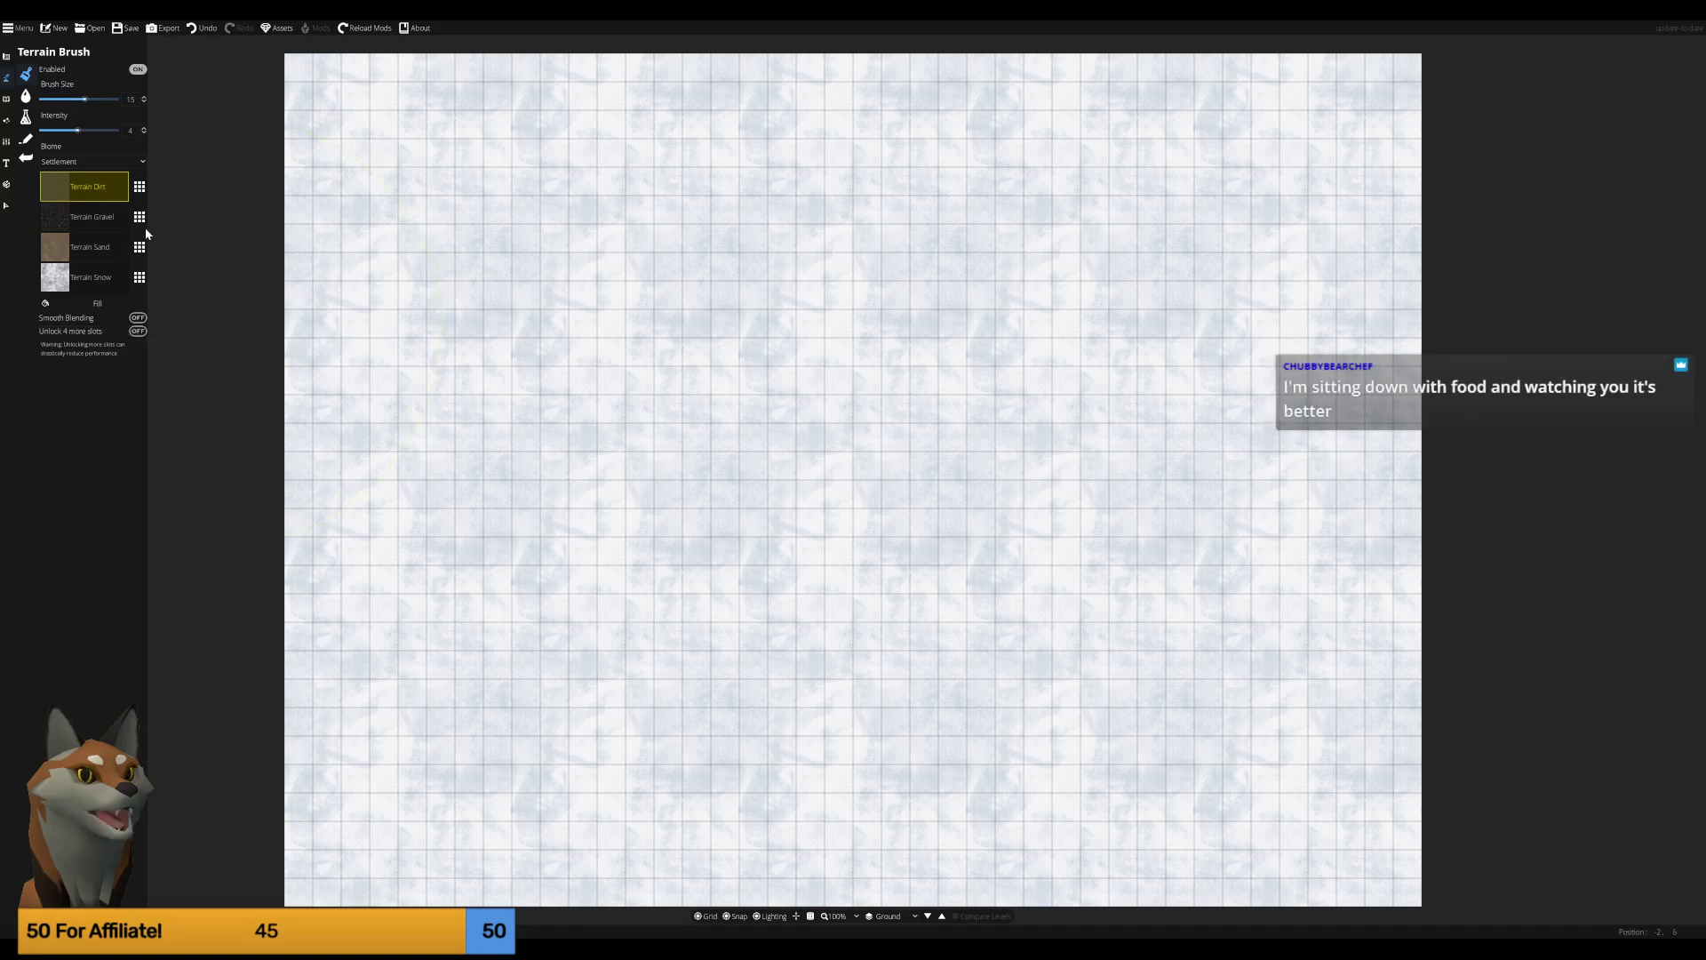
pyautogui.click(26, 117)
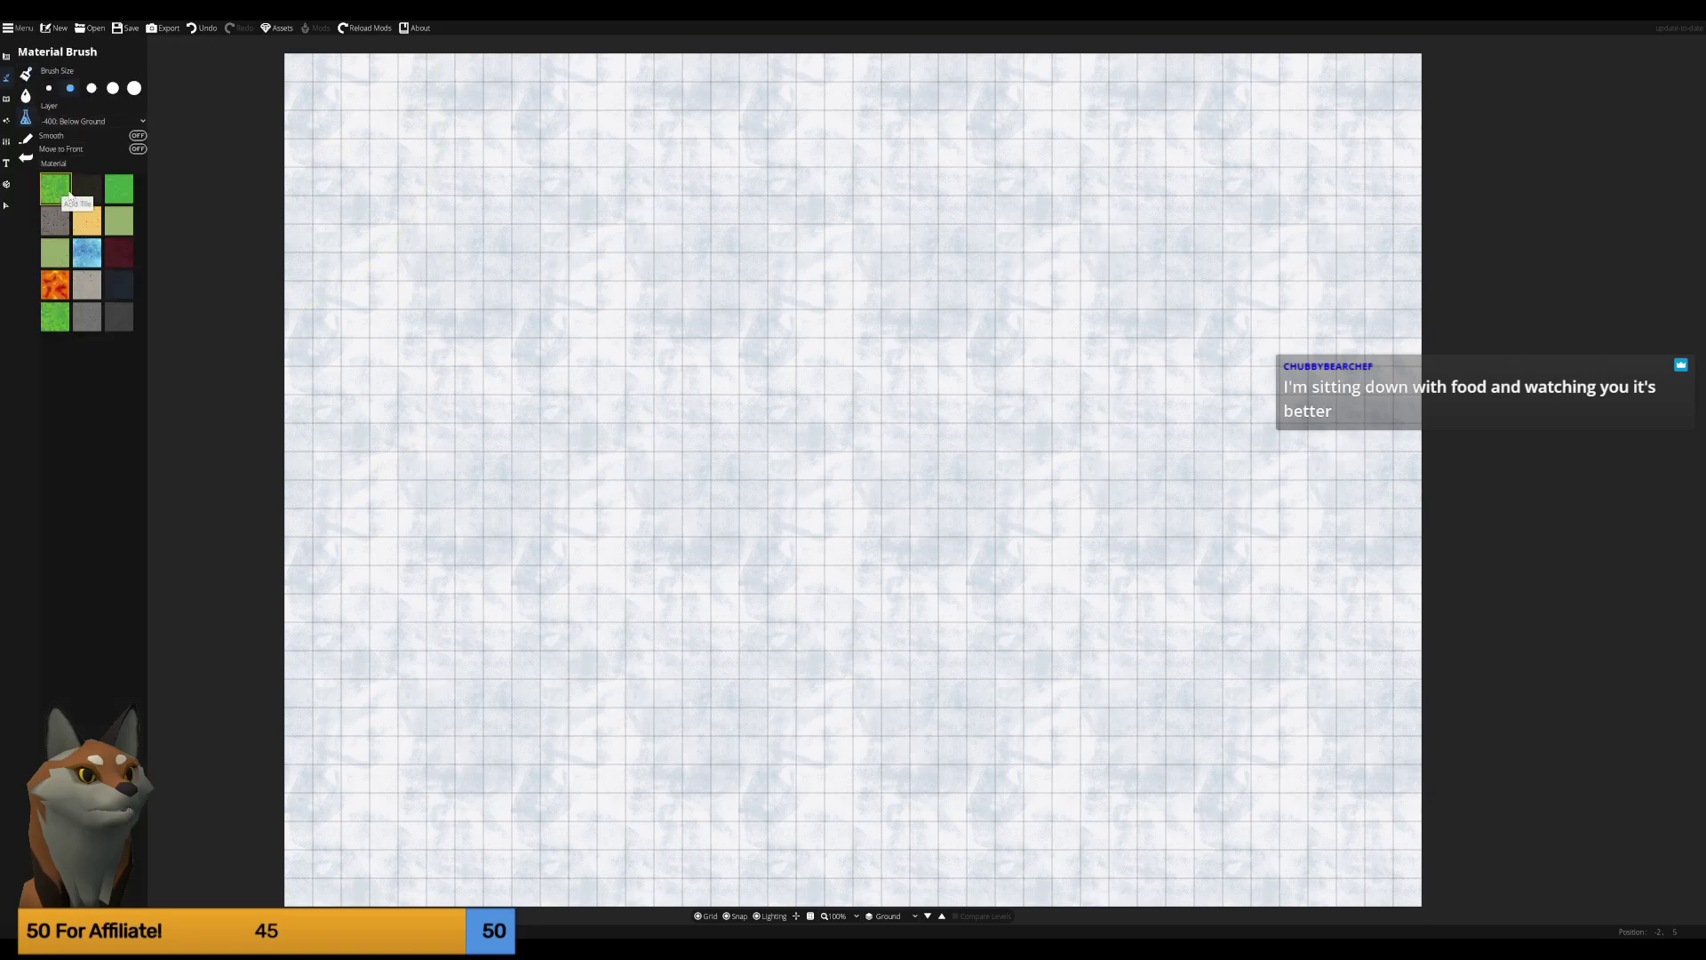
# Undo a trial green material patch and start a grey stone strip at the top-left.
pyautogui.click(119, 188)
pyautogui.moveTo(545, 211); pyautogui.dragTo(440, 213)
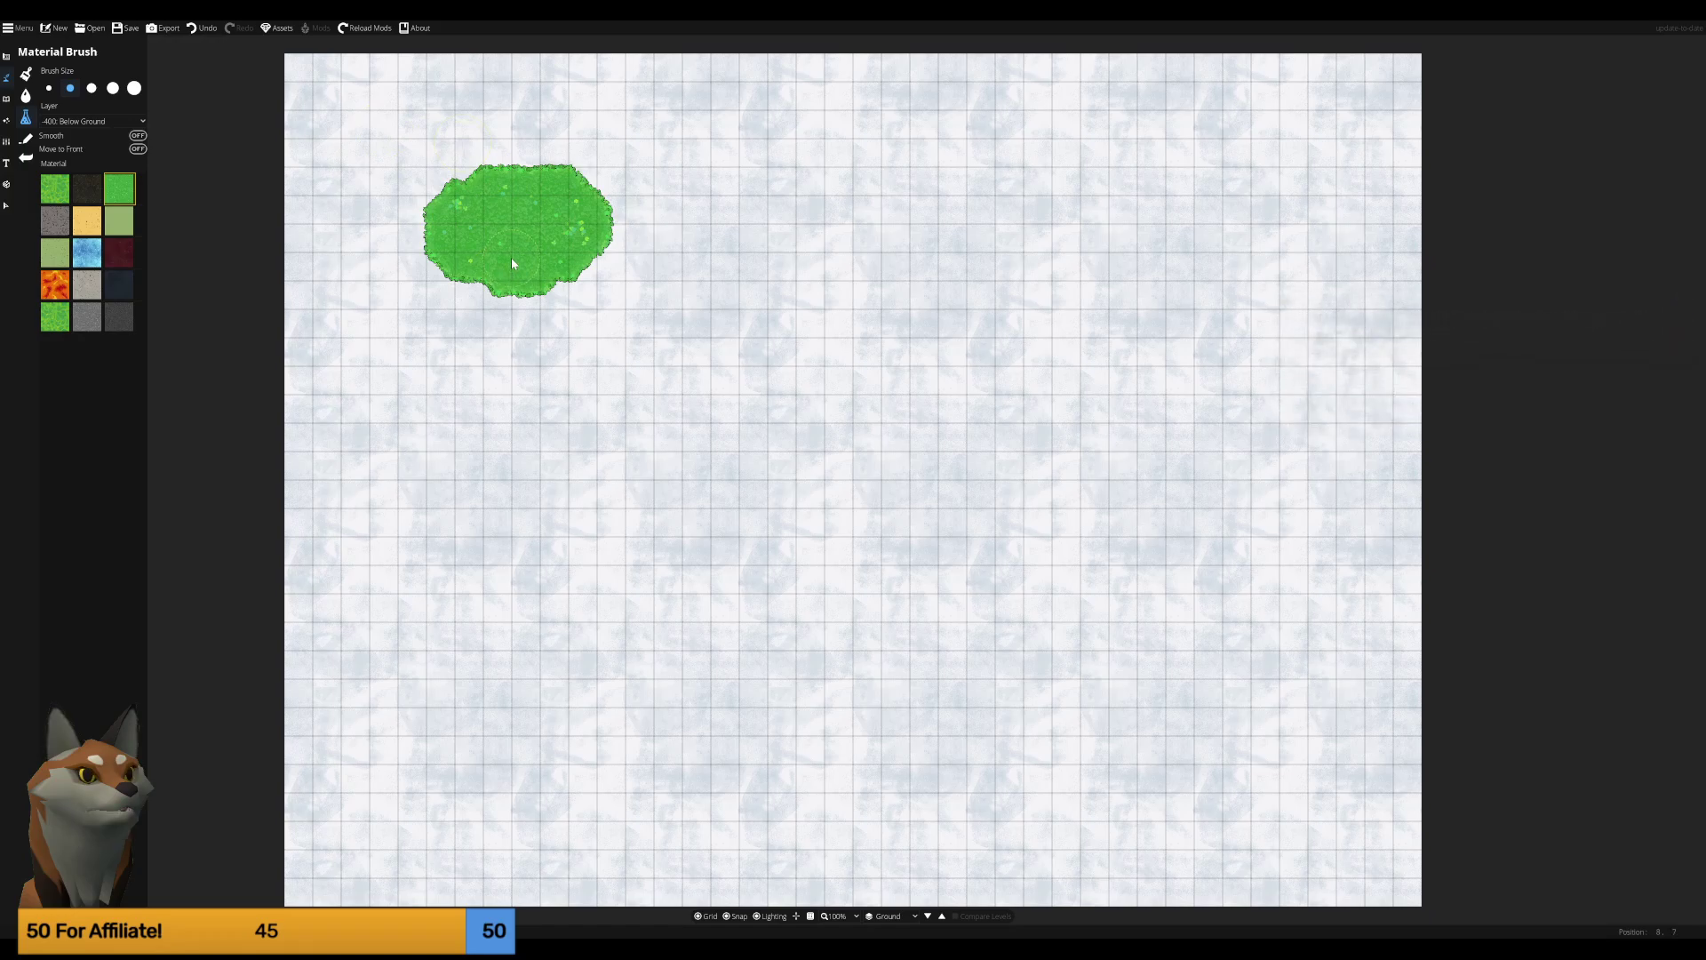
pyautogui.hotkey('ctrl', 'z')
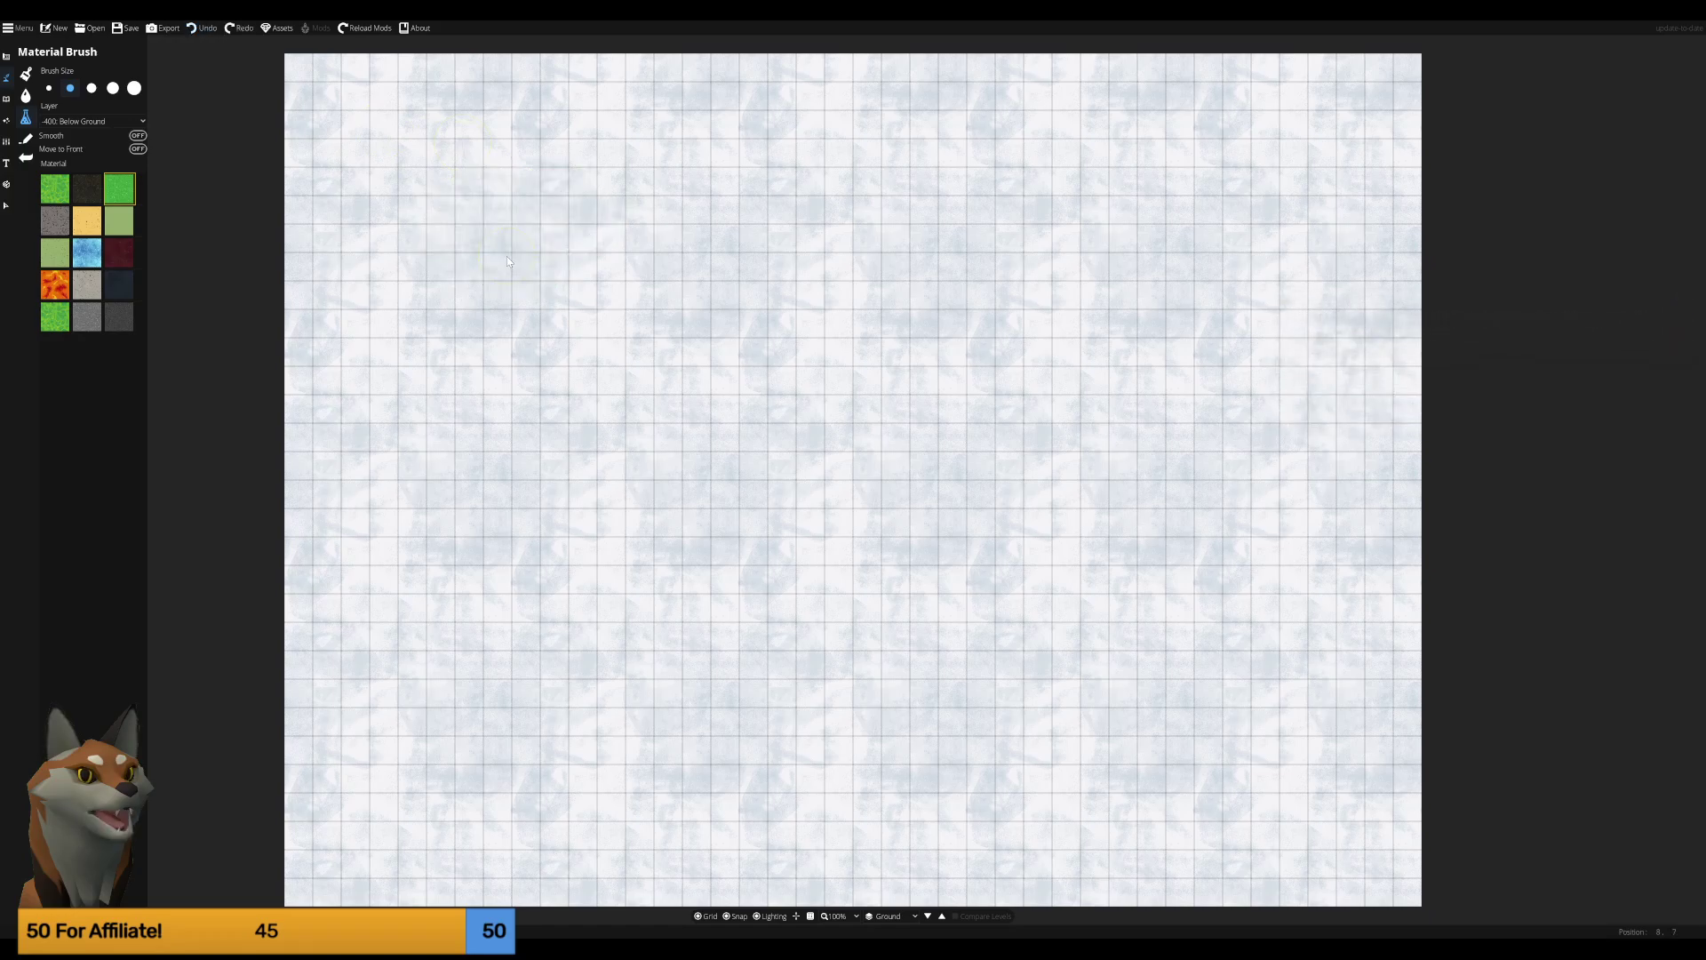
pyautogui.click(92, 193)
pyautogui.click(87, 288)
pyautogui.moveTo(403, 83)
pyautogui.mouseDown()
pyautogui.moveTo(322, 124)
pyautogui.moveTo(290, 412)
pyautogui.mouseUp()
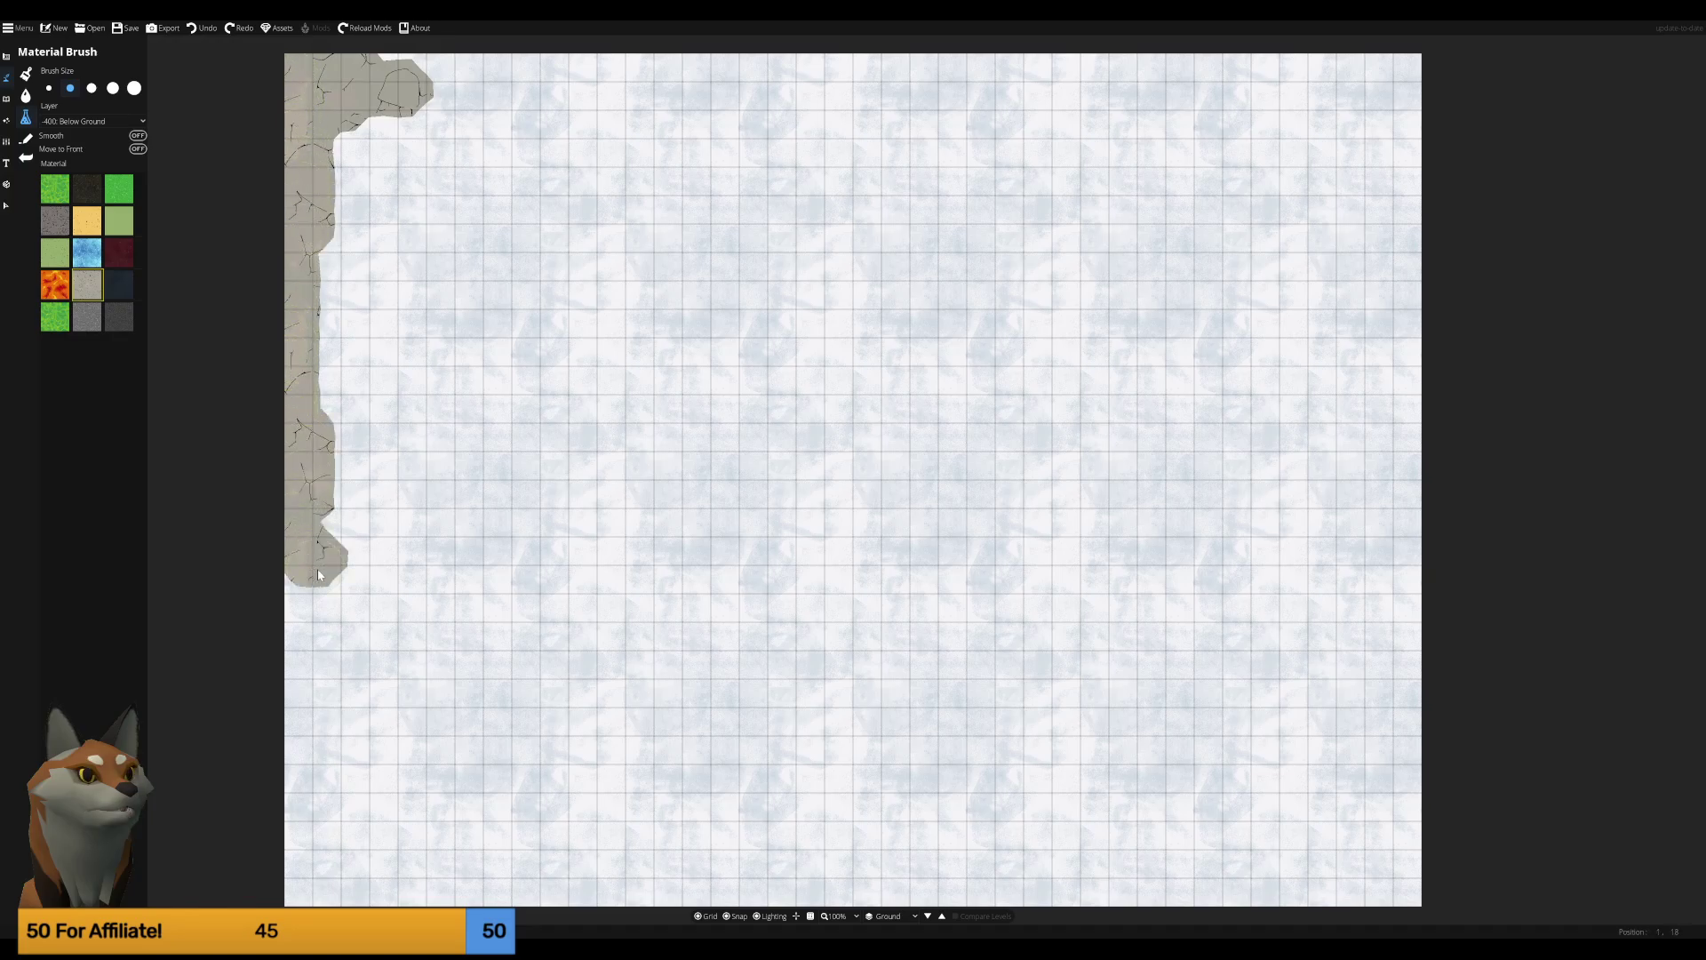
# Paint grey stone along the left, bottom, right and top edges, redoing one bad stroke.
pyautogui.moveTo(298, 627)
pyautogui.mouseDown()
pyautogui.moveTo(734, 907)
pyautogui.moveTo(1415, 880)
pyautogui.moveTo(1425, 776)
pyautogui.mouseUp()
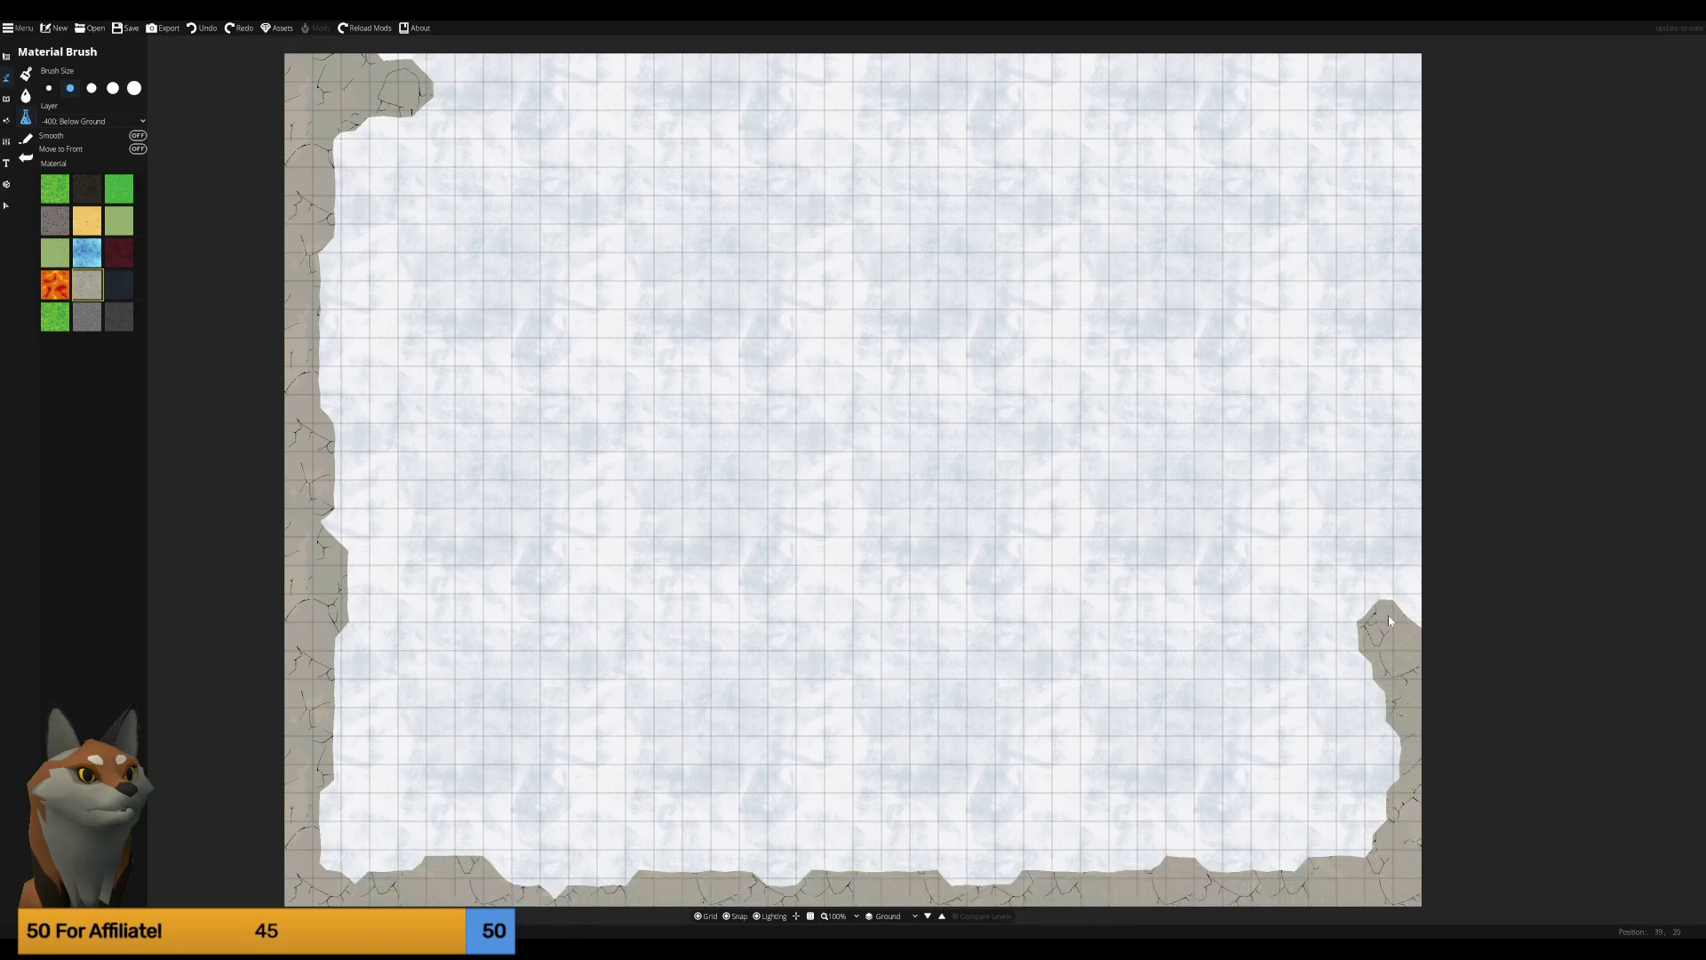
pyautogui.moveTo(1407, 484)
pyautogui.mouseDown()
pyautogui.moveTo(1390, 335)
pyautogui.moveTo(1421, 190)
pyautogui.moveTo(1415, 76)
pyautogui.moveTo(1411, 94)
pyautogui.mouseUp()
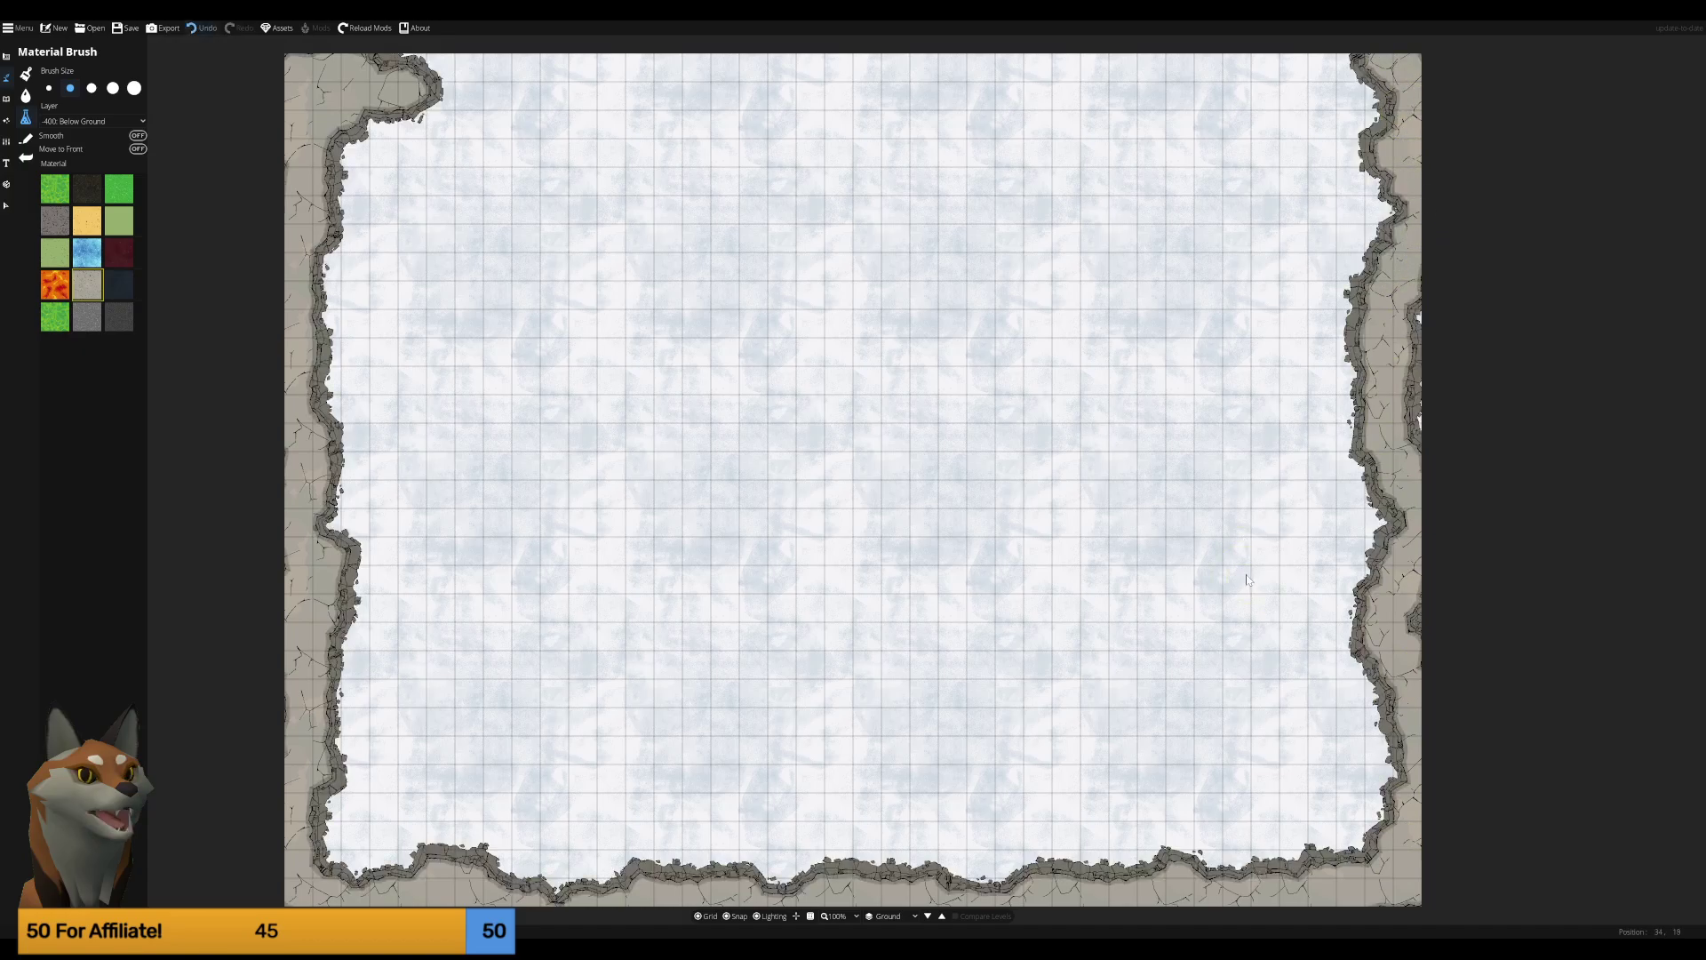
pyautogui.hotkey('ctrl', 'z')
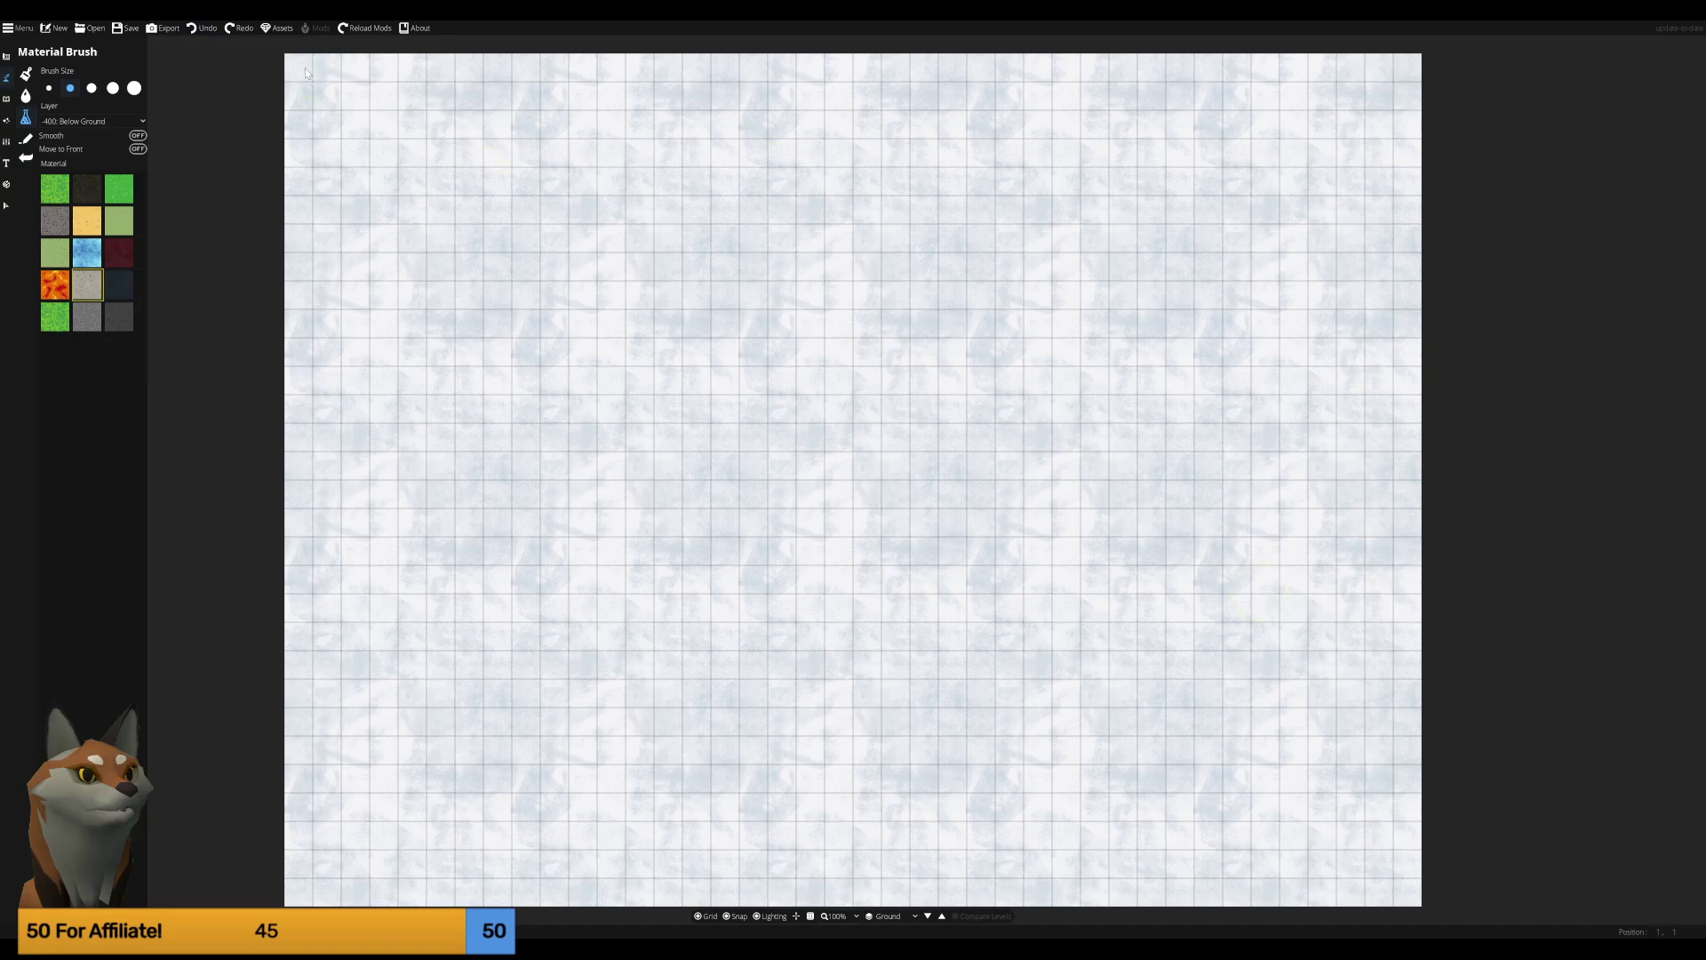
pyautogui.moveTo(362, 69)
pyautogui.mouseDown()
pyautogui.moveTo(1417, 135)
pyautogui.moveTo(1393, 904)
pyautogui.moveTo(680, 852)
pyautogui.moveTo(333, 904)
pyautogui.moveTo(744, 909)
pyautogui.moveTo(306, 858)
pyautogui.moveTo(300, 782)
pyautogui.mouseUp()
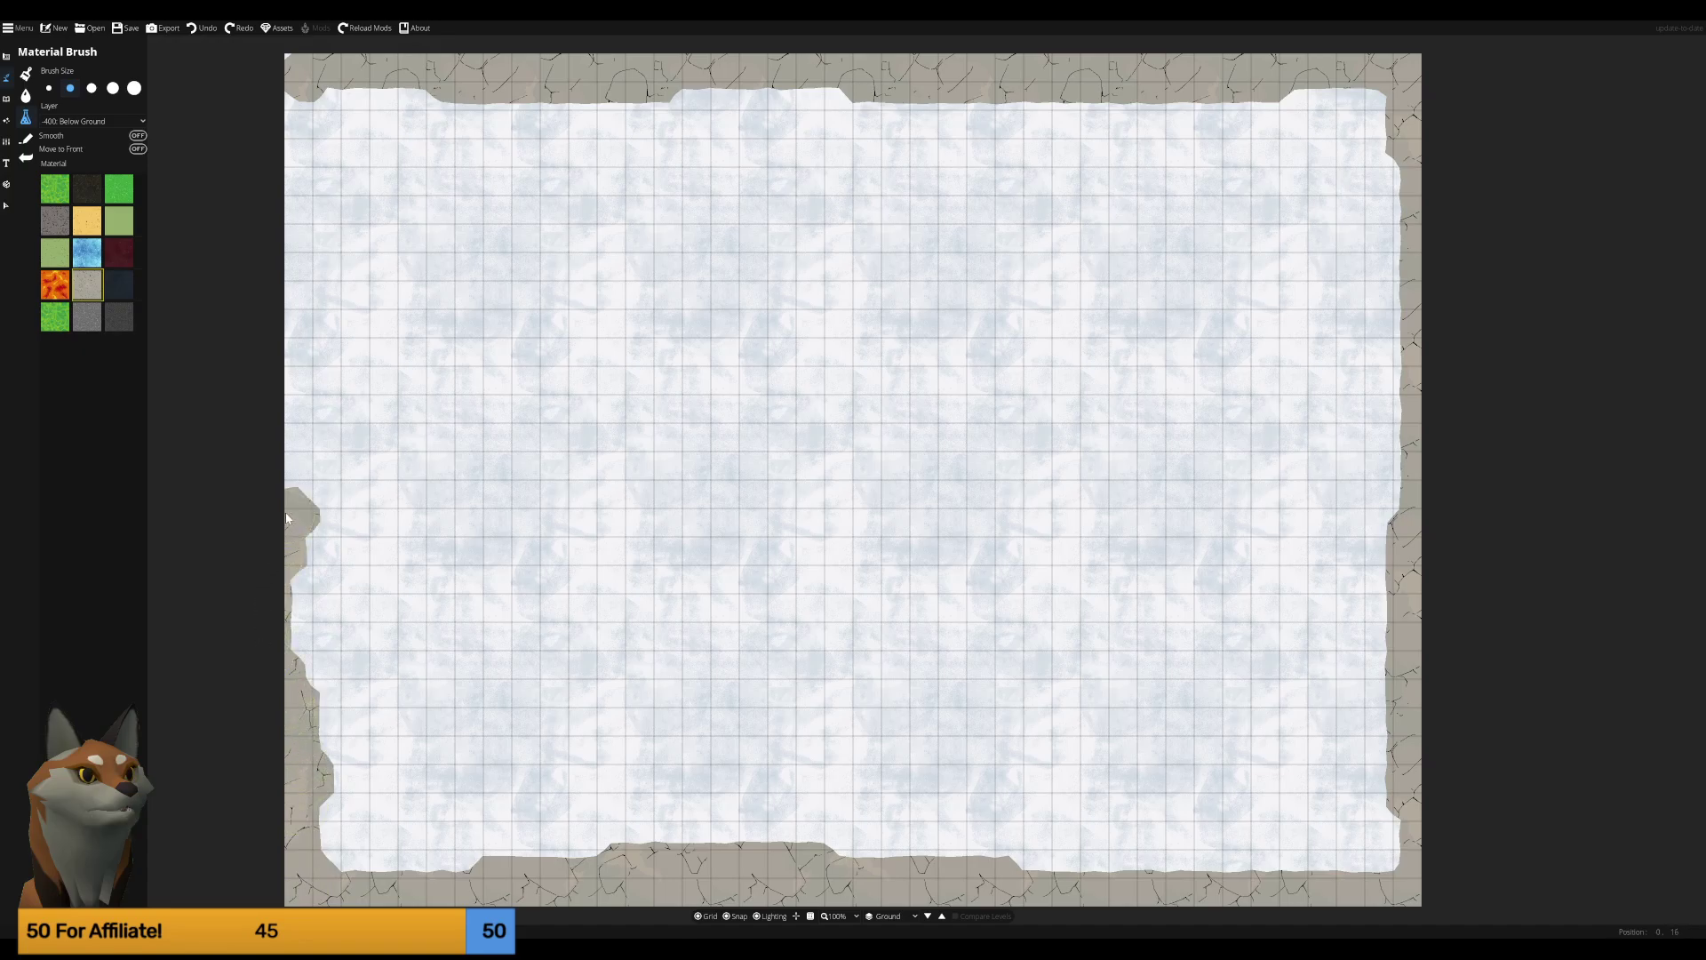
pyautogui.moveTo(286, 512)
pyautogui.mouseDown()
pyautogui.moveTo(305, 436)
pyautogui.moveTo(295, 147)
pyautogui.mouseUp()
pyautogui.moveTo(546, 68)
pyautogui.mouseDown()
pyautogui.moveTo(912, 99)
pyautogui.moveTo(1126, 71)
pyautogui.mouseUp()
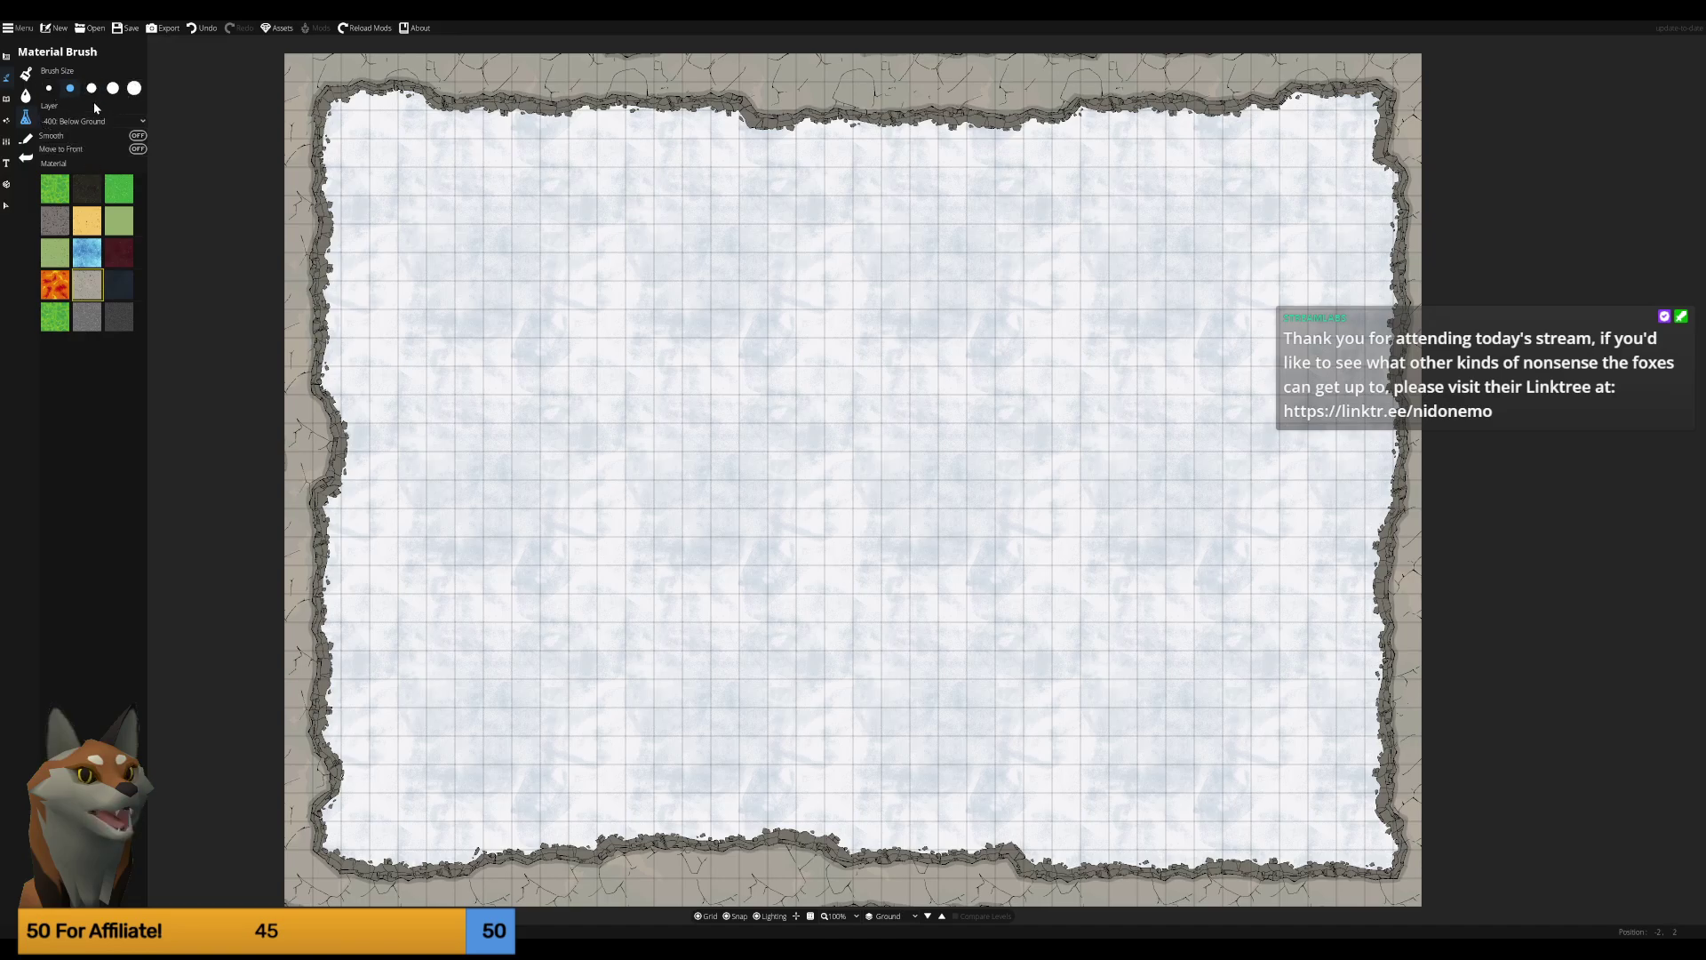
# Draw a chain path from the upper left, bending toward the lower right and back up.
pyautogui.click(35, 139)
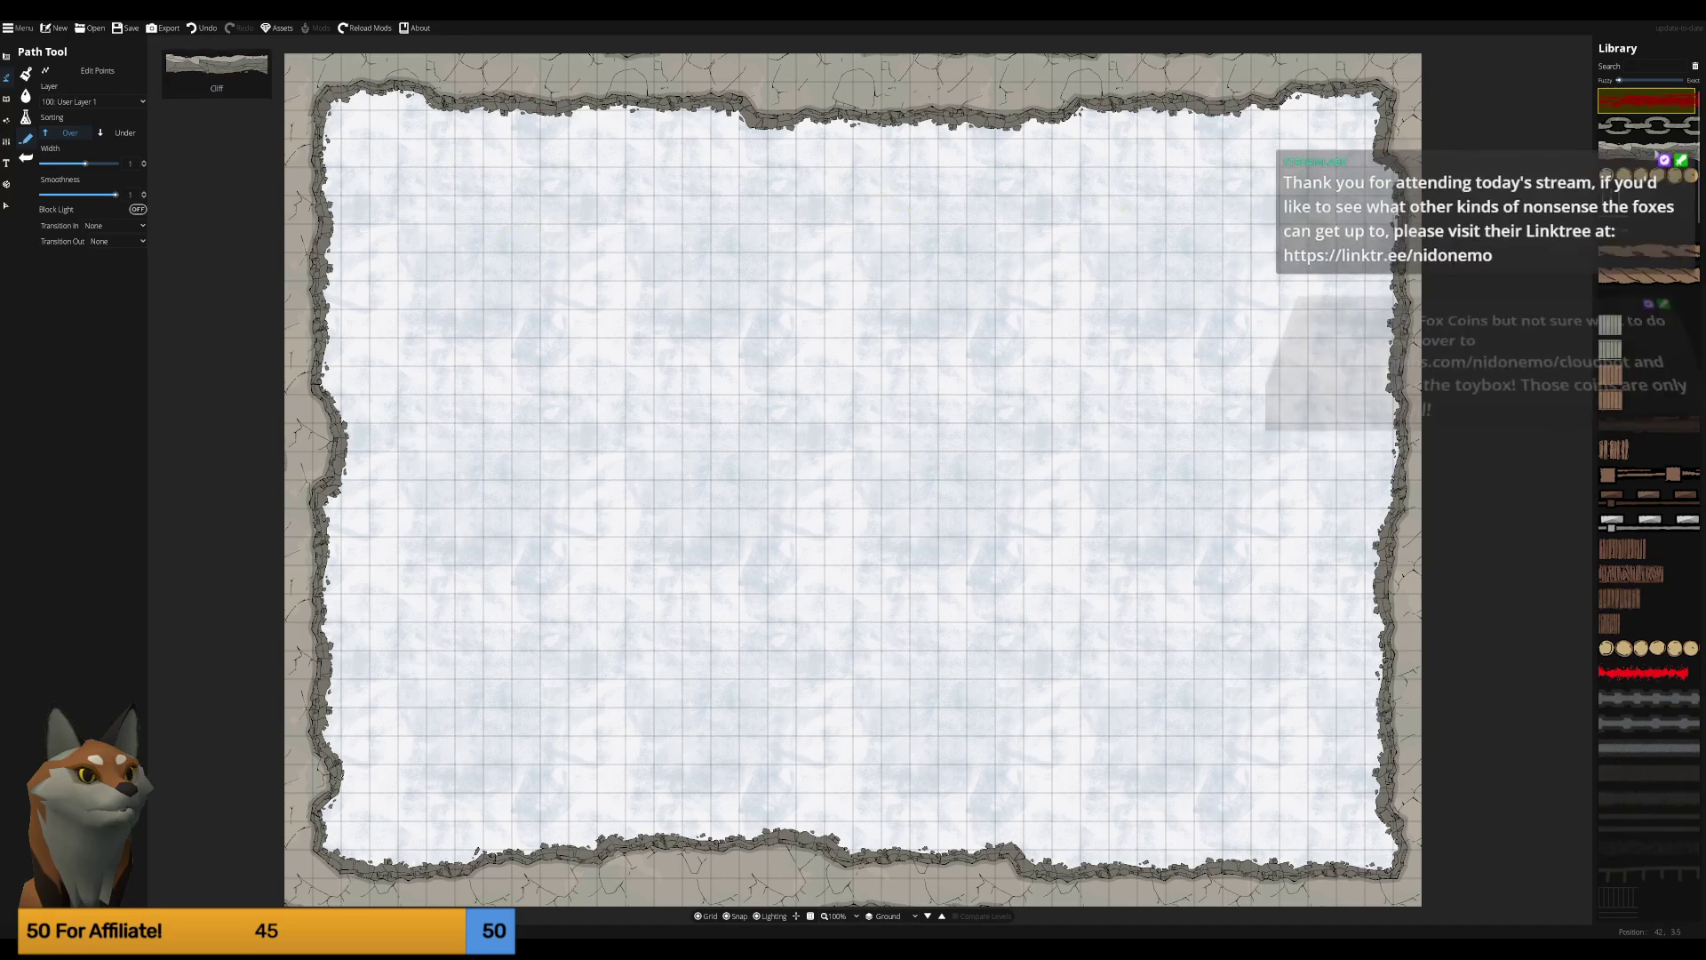
pyautogui.click(1657, 133)
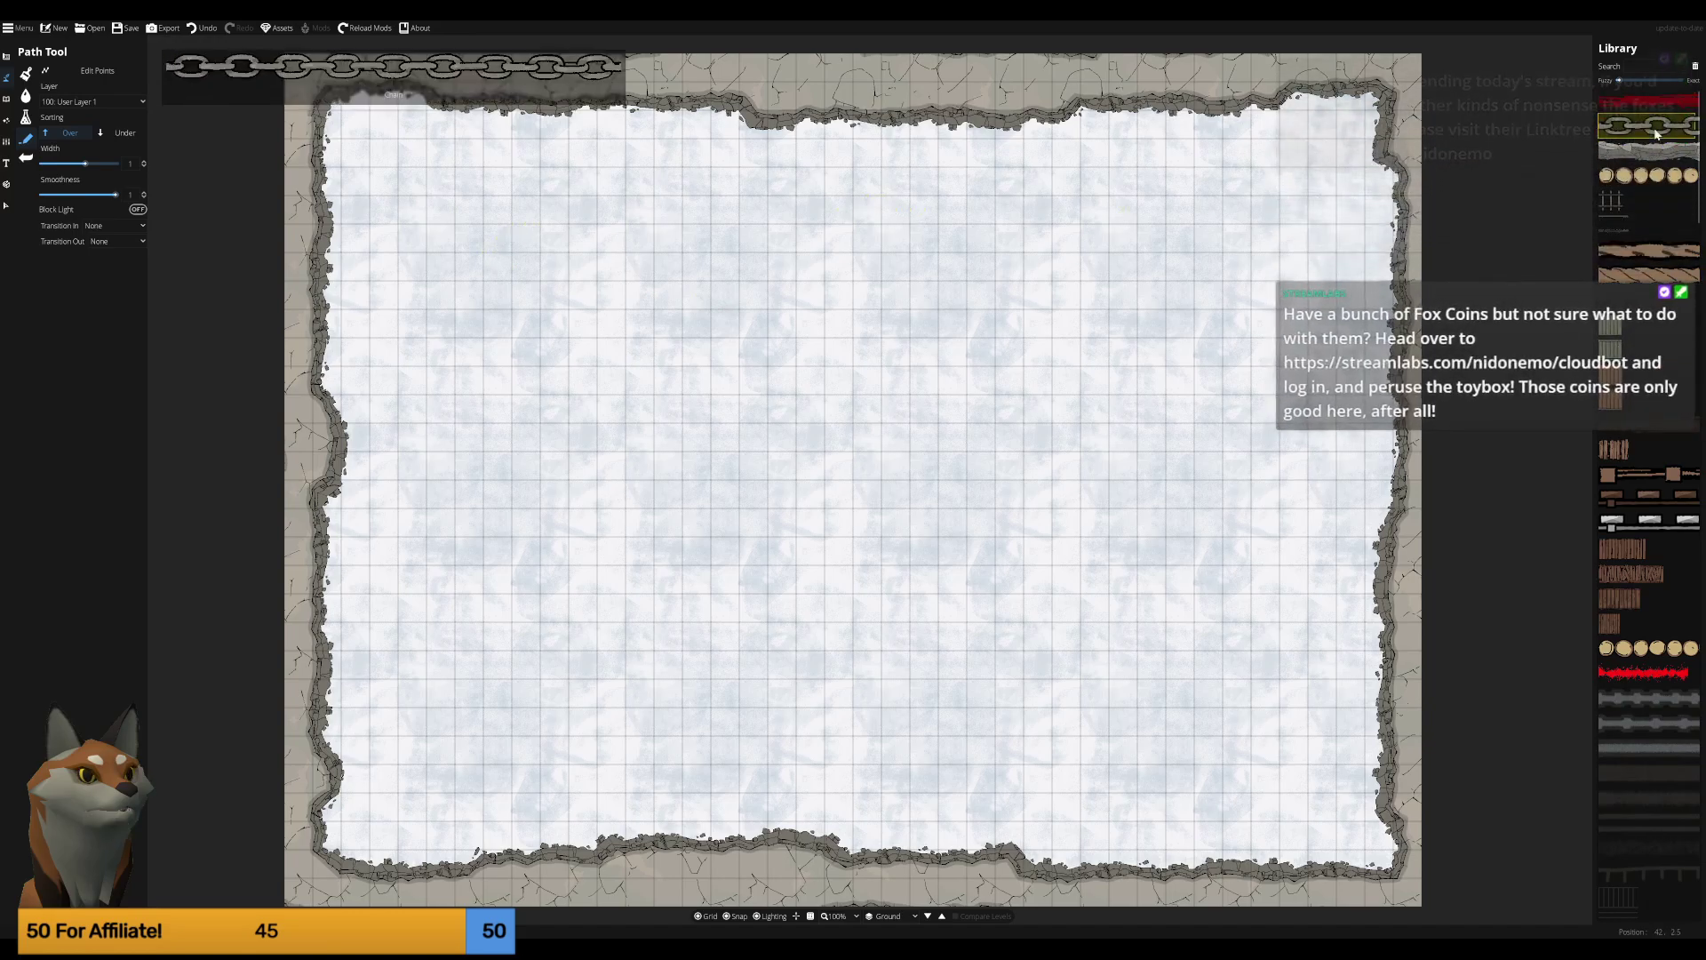
pyautogui.click(548, 281)
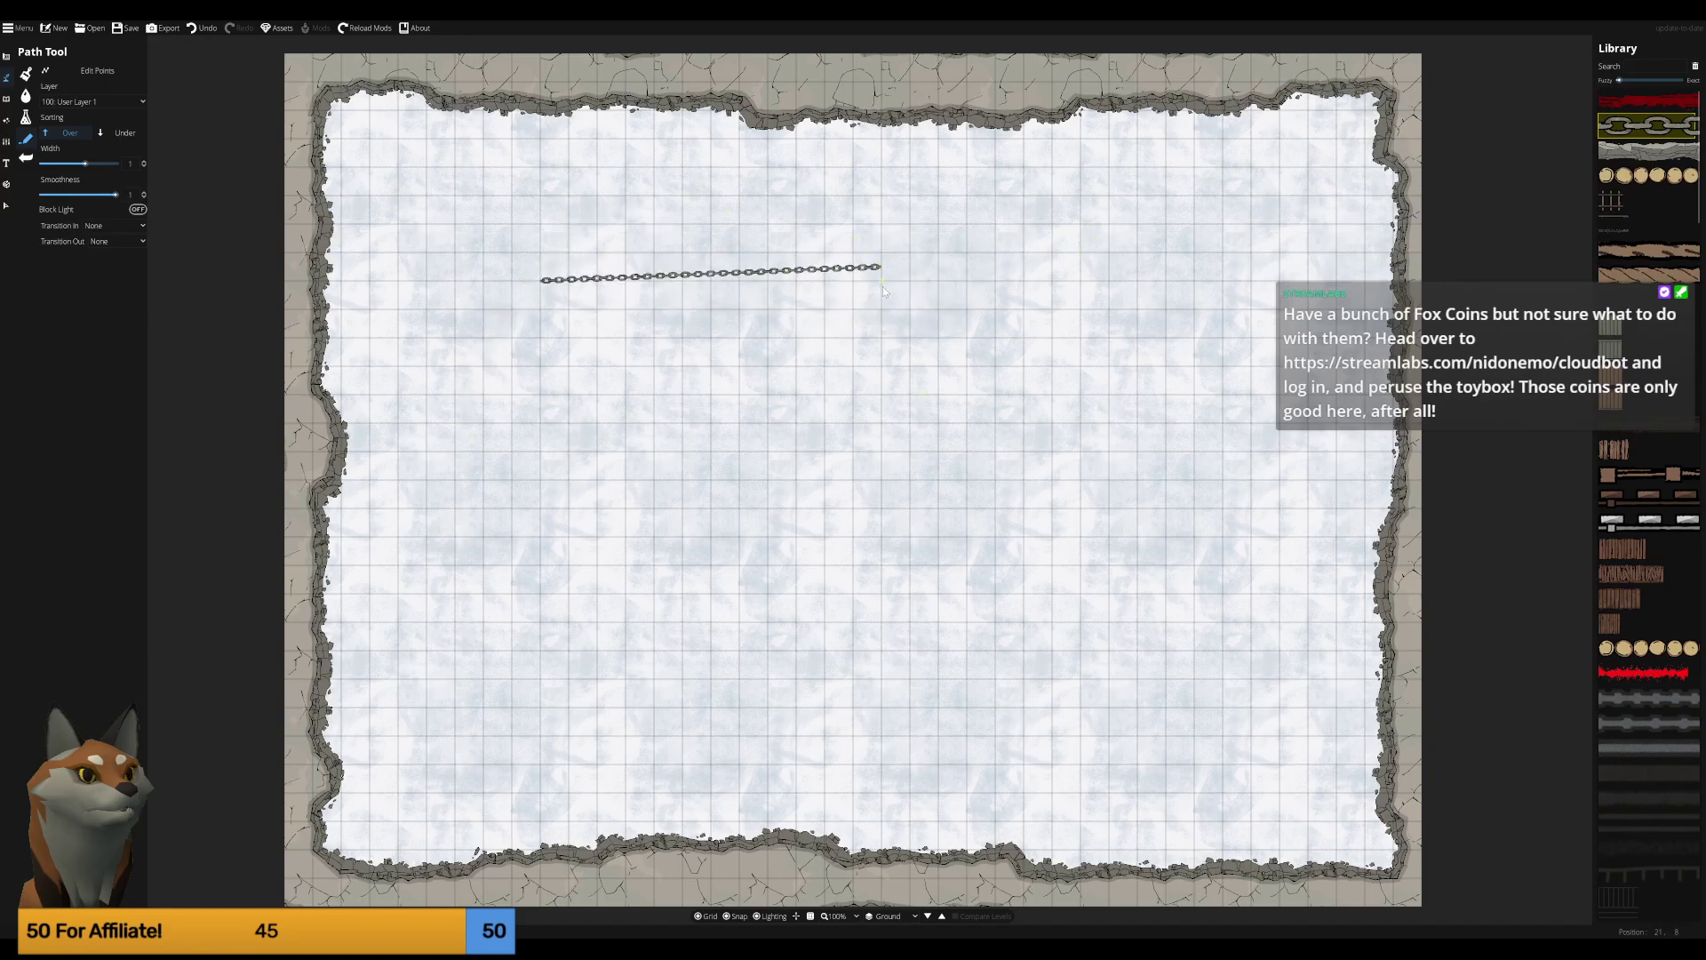
pyautogui.click(1070, 422)
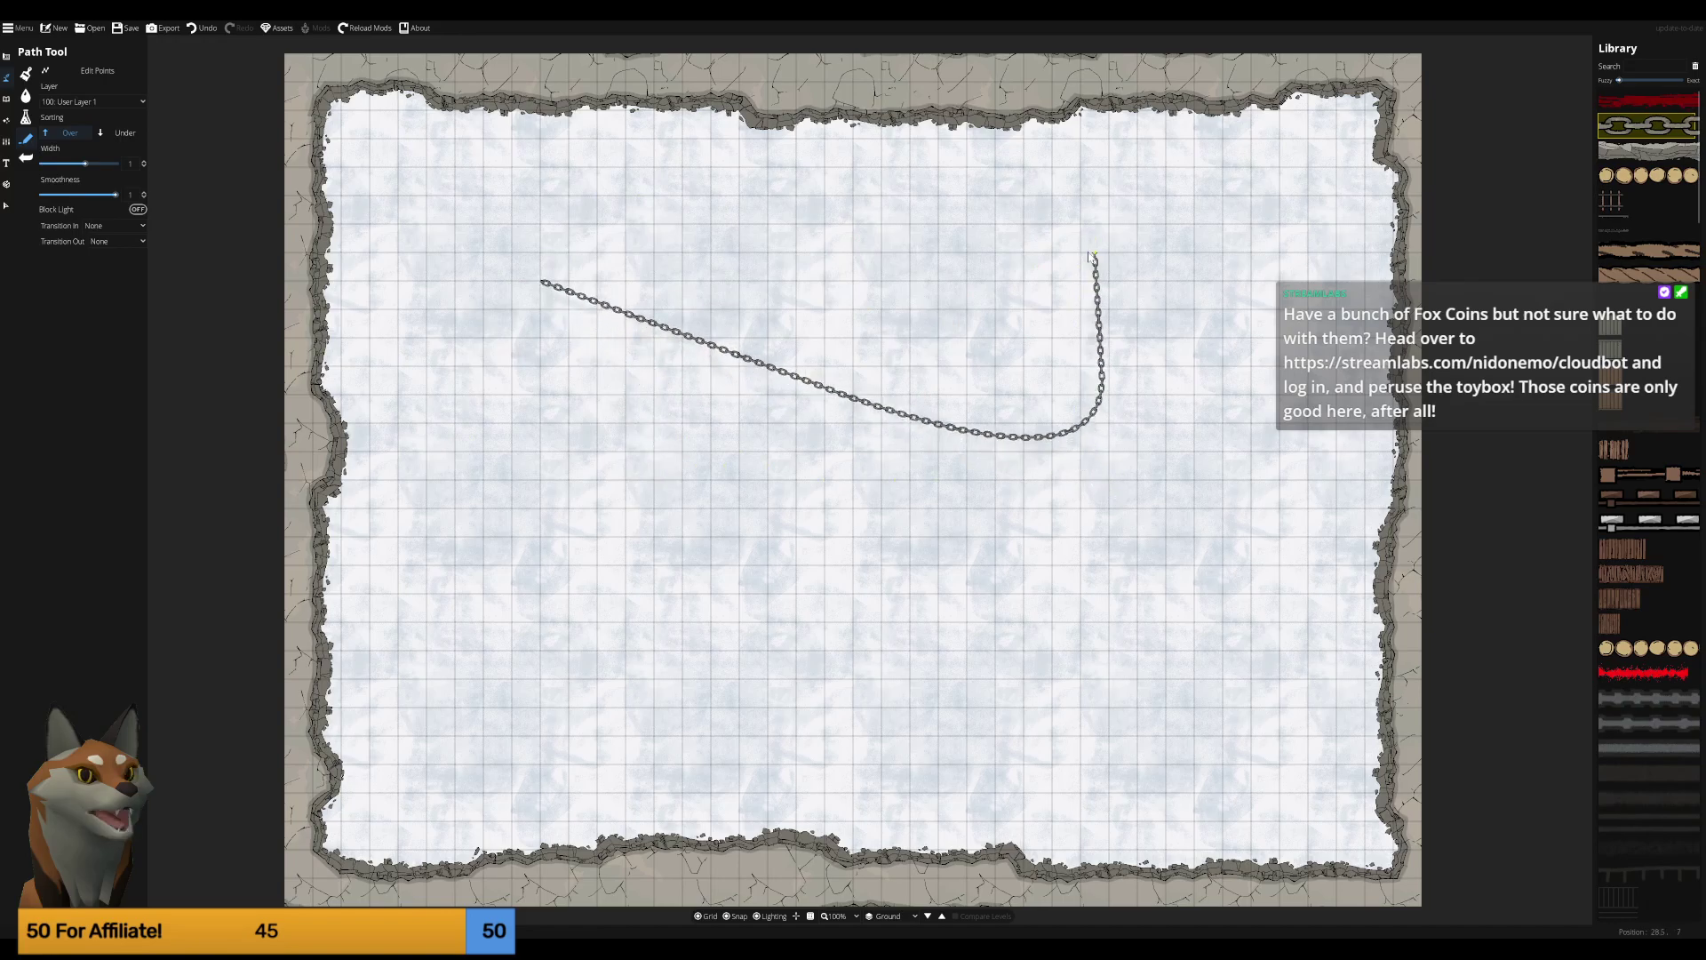
pyautogui.click(1175, 266)
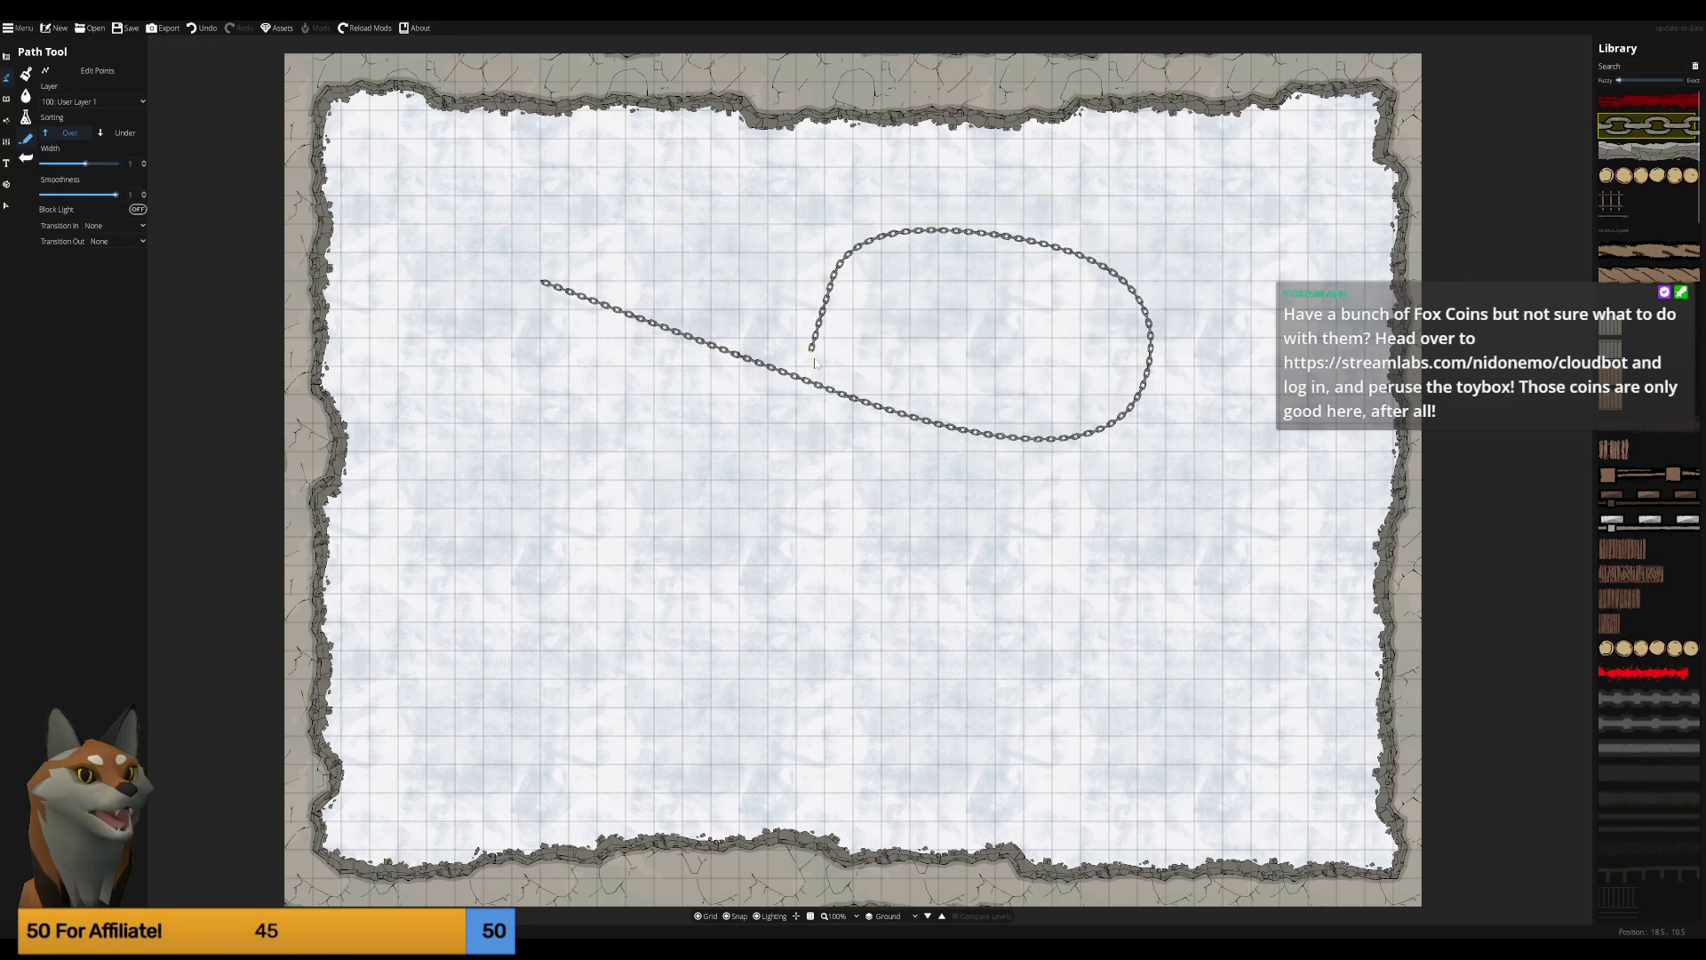
# Restore the stone border, close the chain into a loop, then undo the loop.
pyautogui.hotkey('ctrl', 'z')
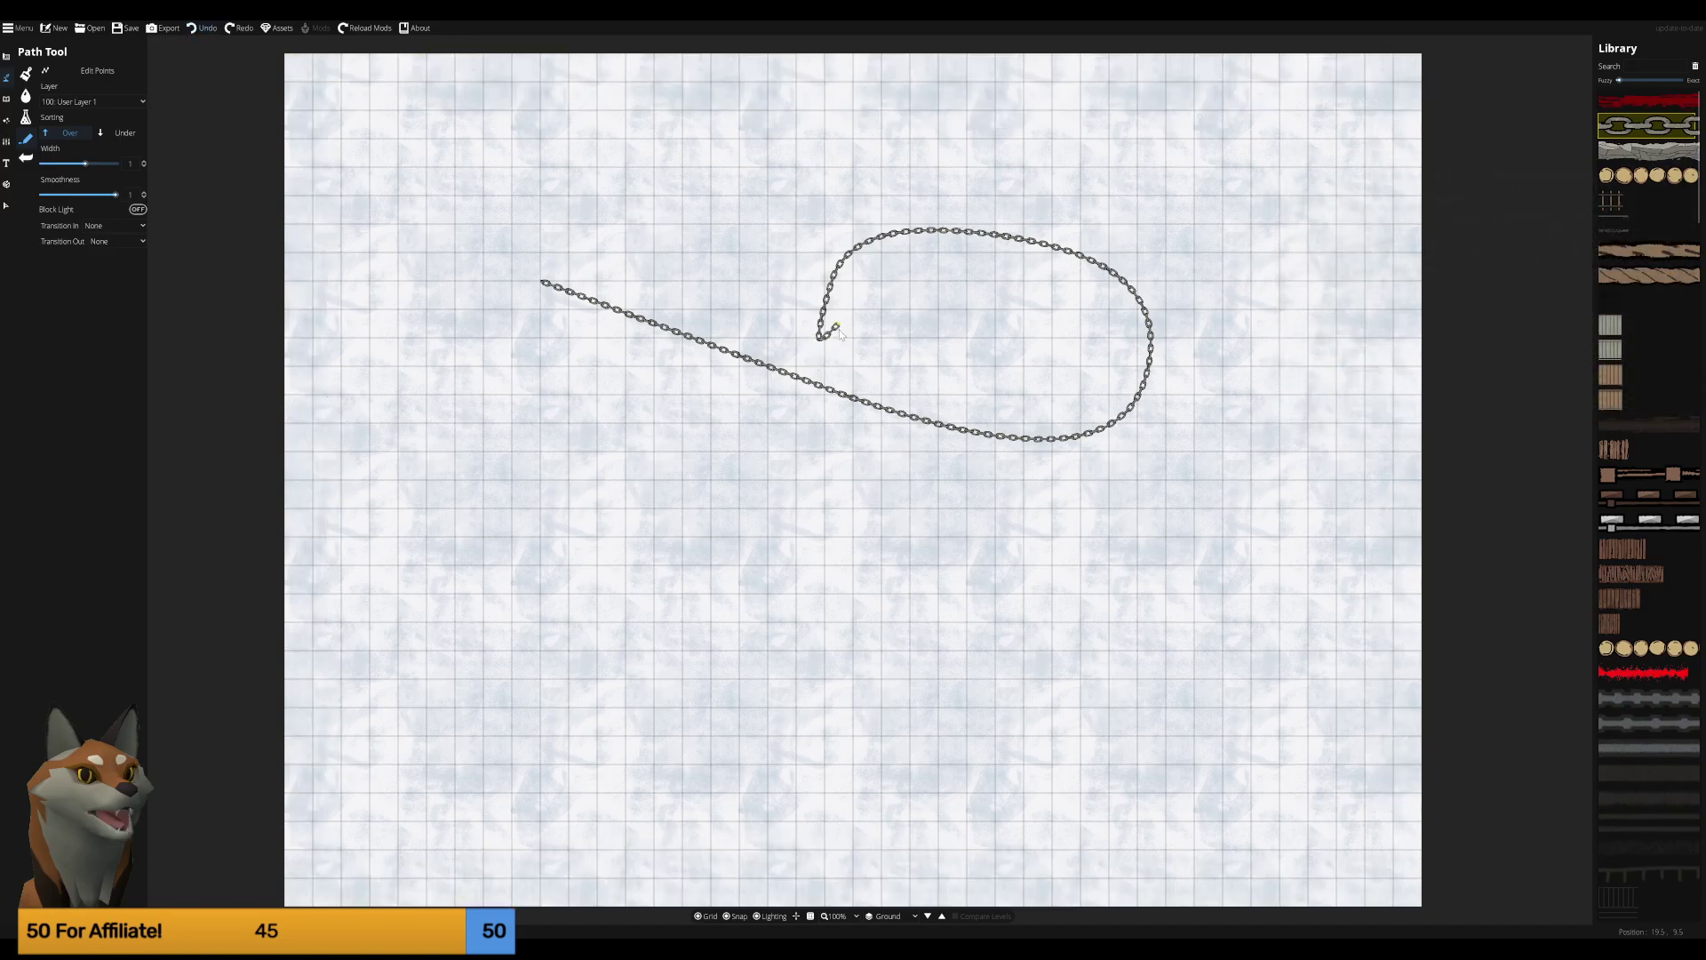
pyautogui.click(238, 28)
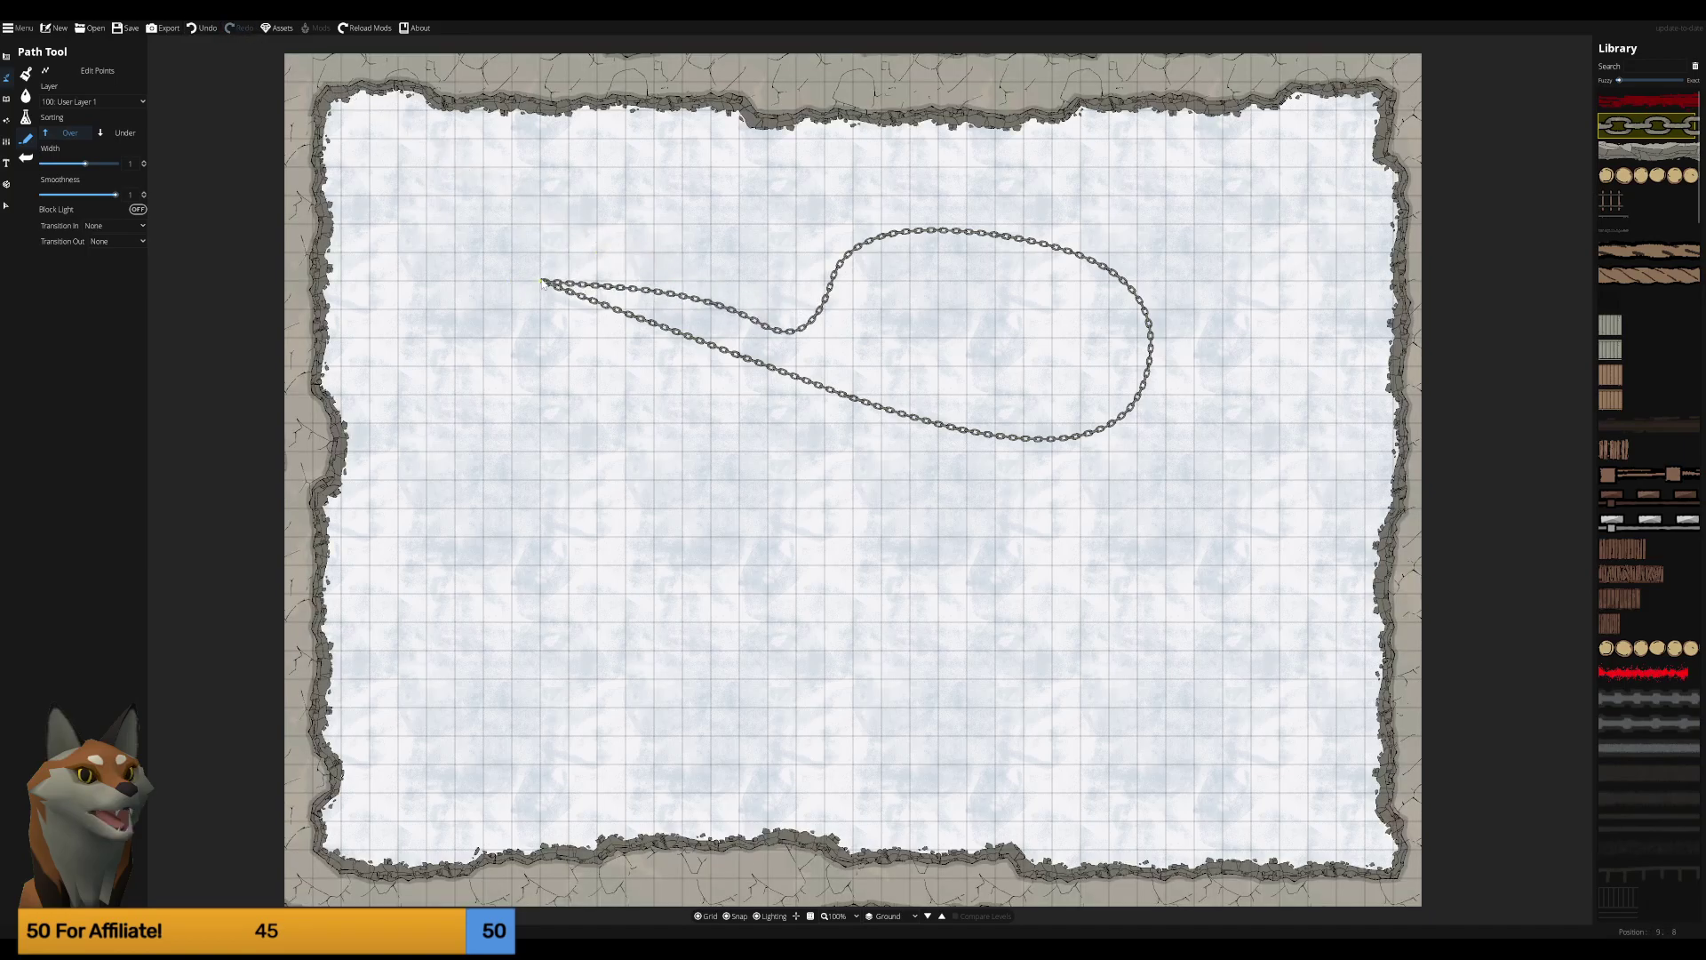
pyautogui.click(544, 281)
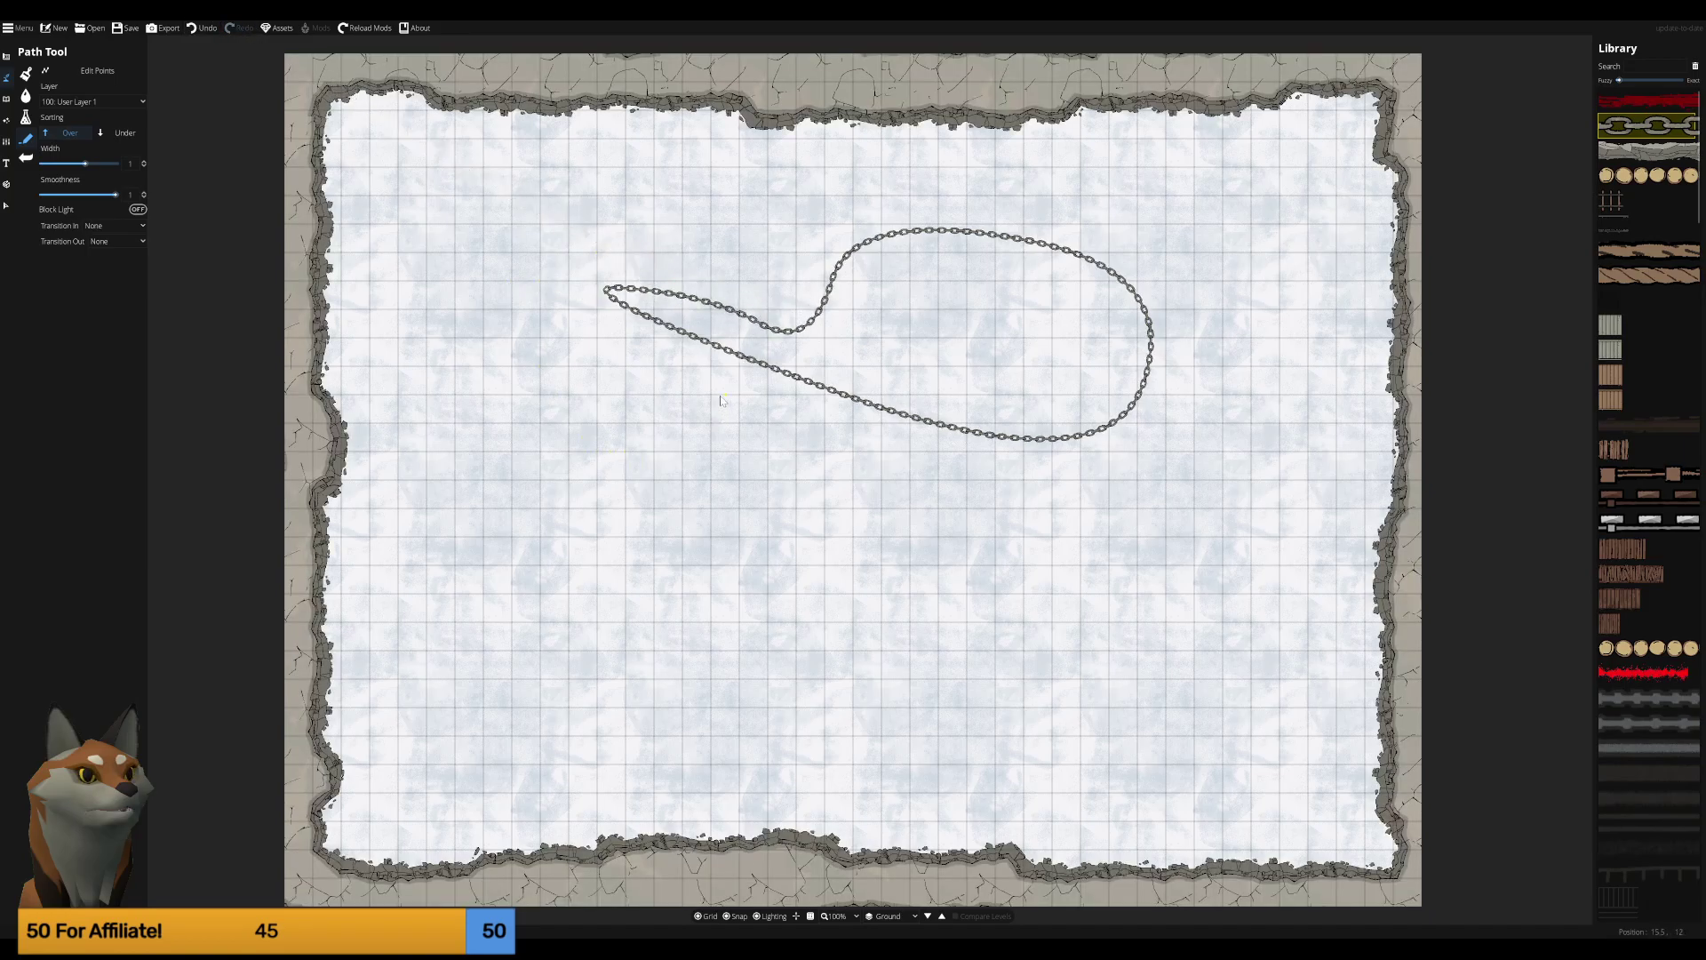
pyautogui.hotkey('ctrl', 'z')
pyautogui.click(25, 96)
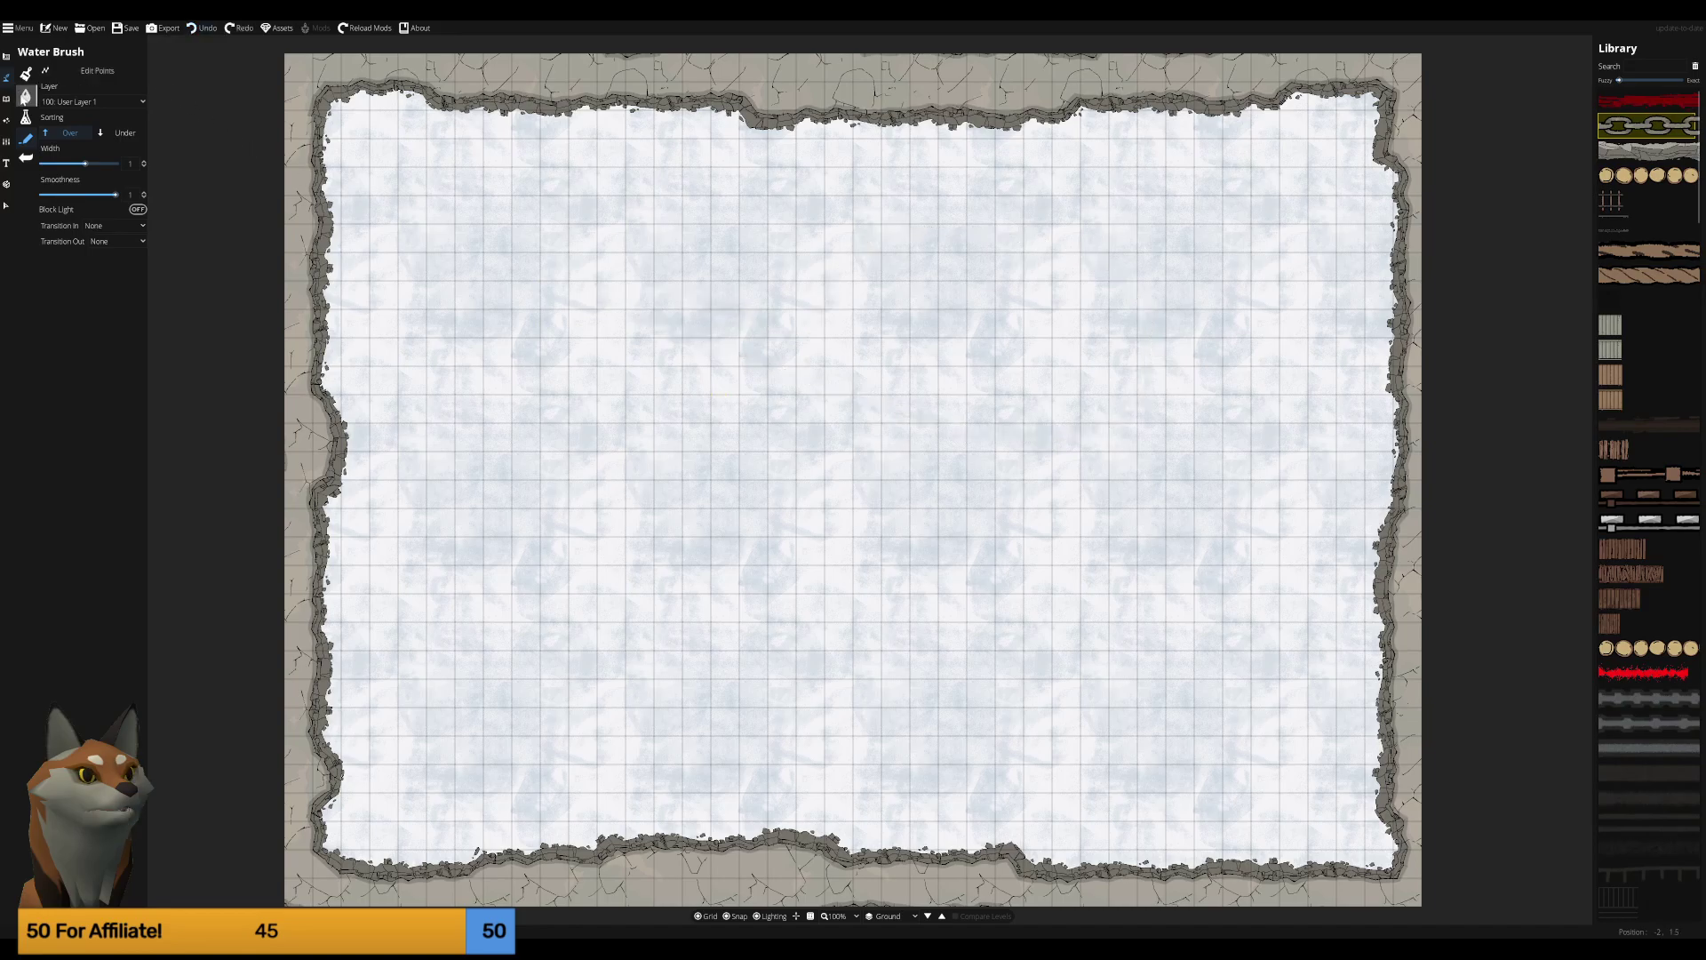
pyautogui.click(6, 98)
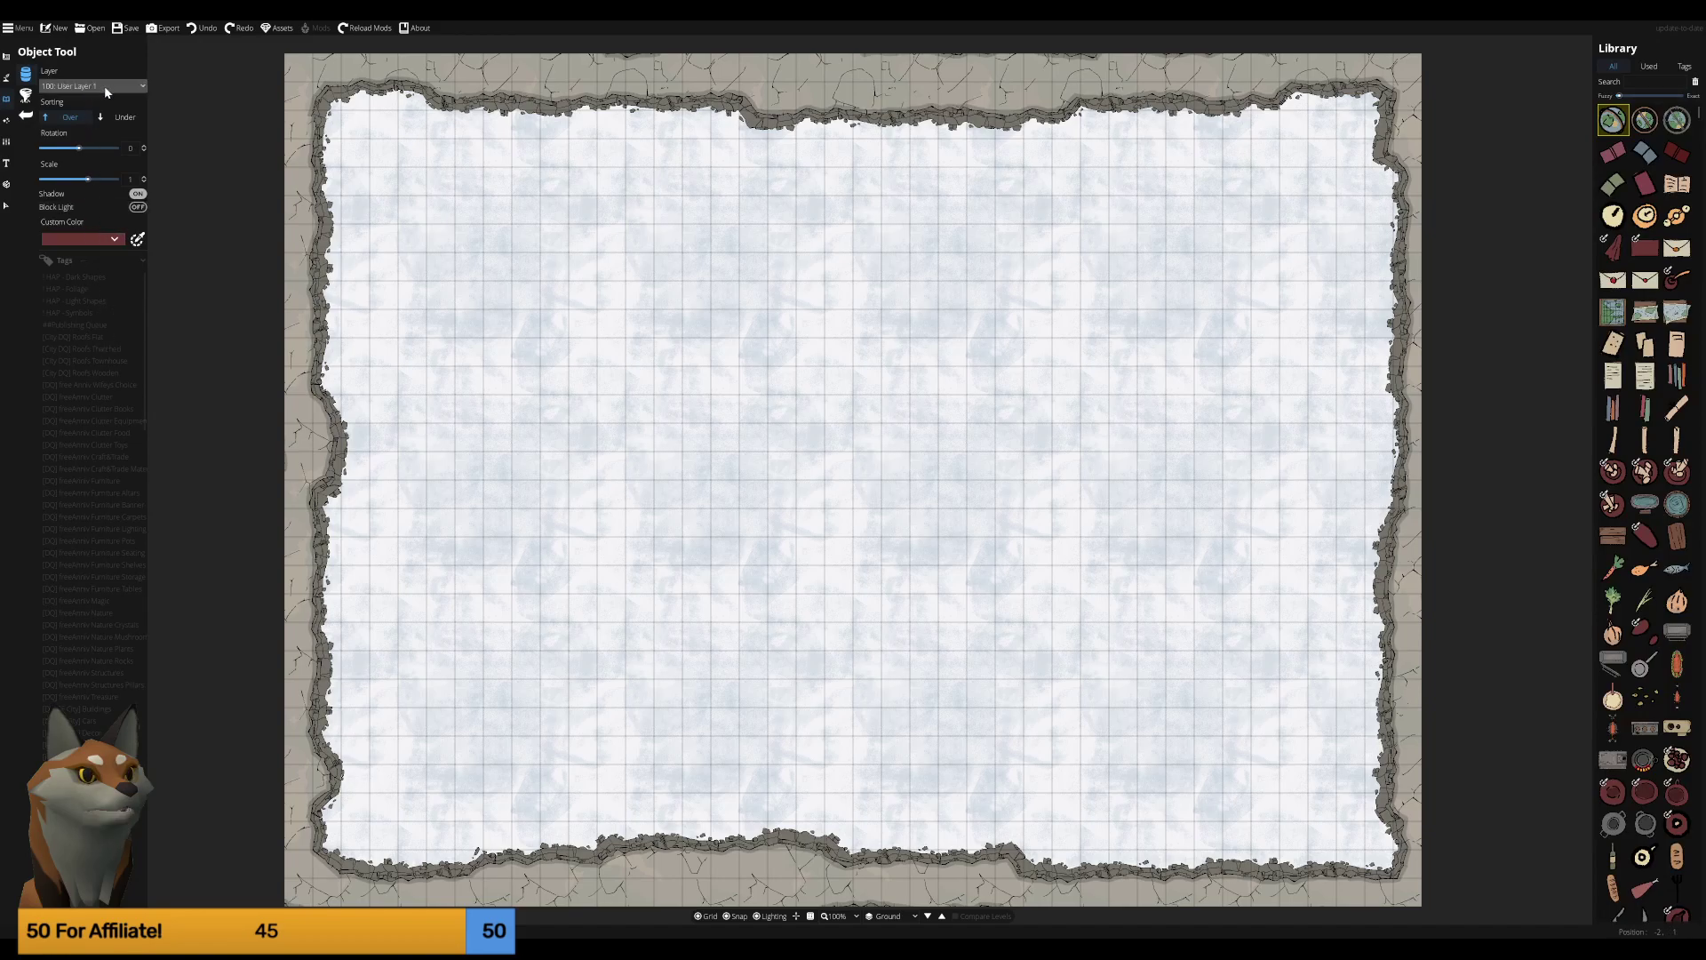
# Search the object library for 'snow', then 'winter' assets.
pyautogui.click(1610, 154)
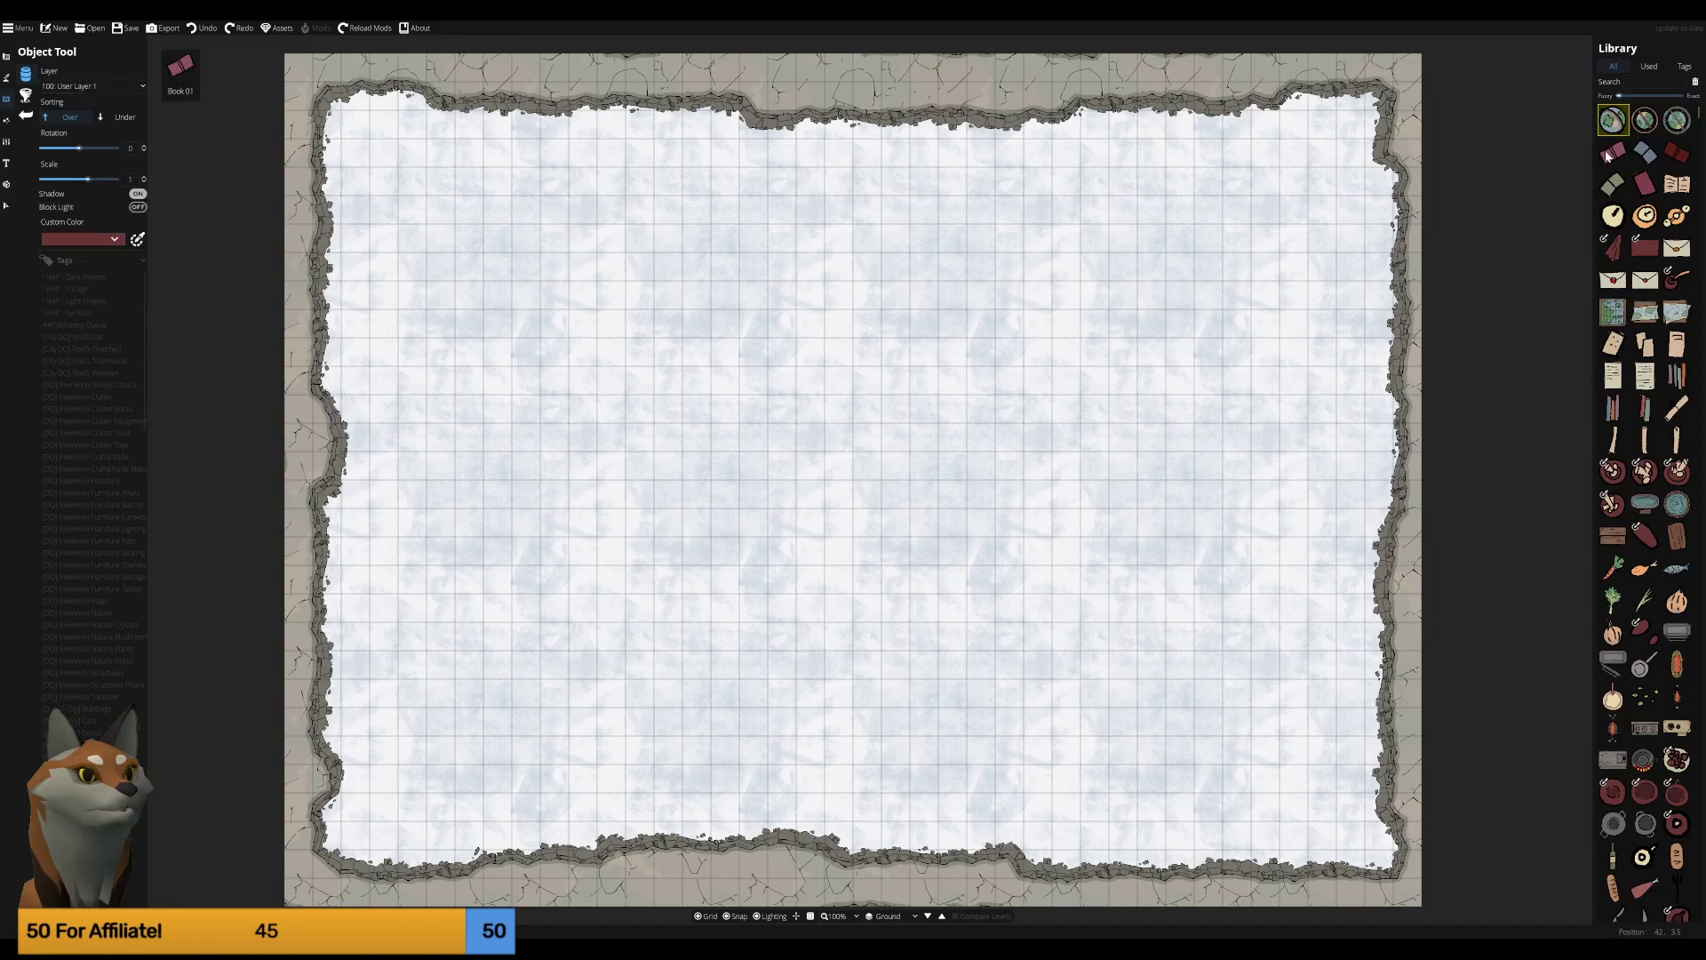
pyautogui.click(1655, 81)
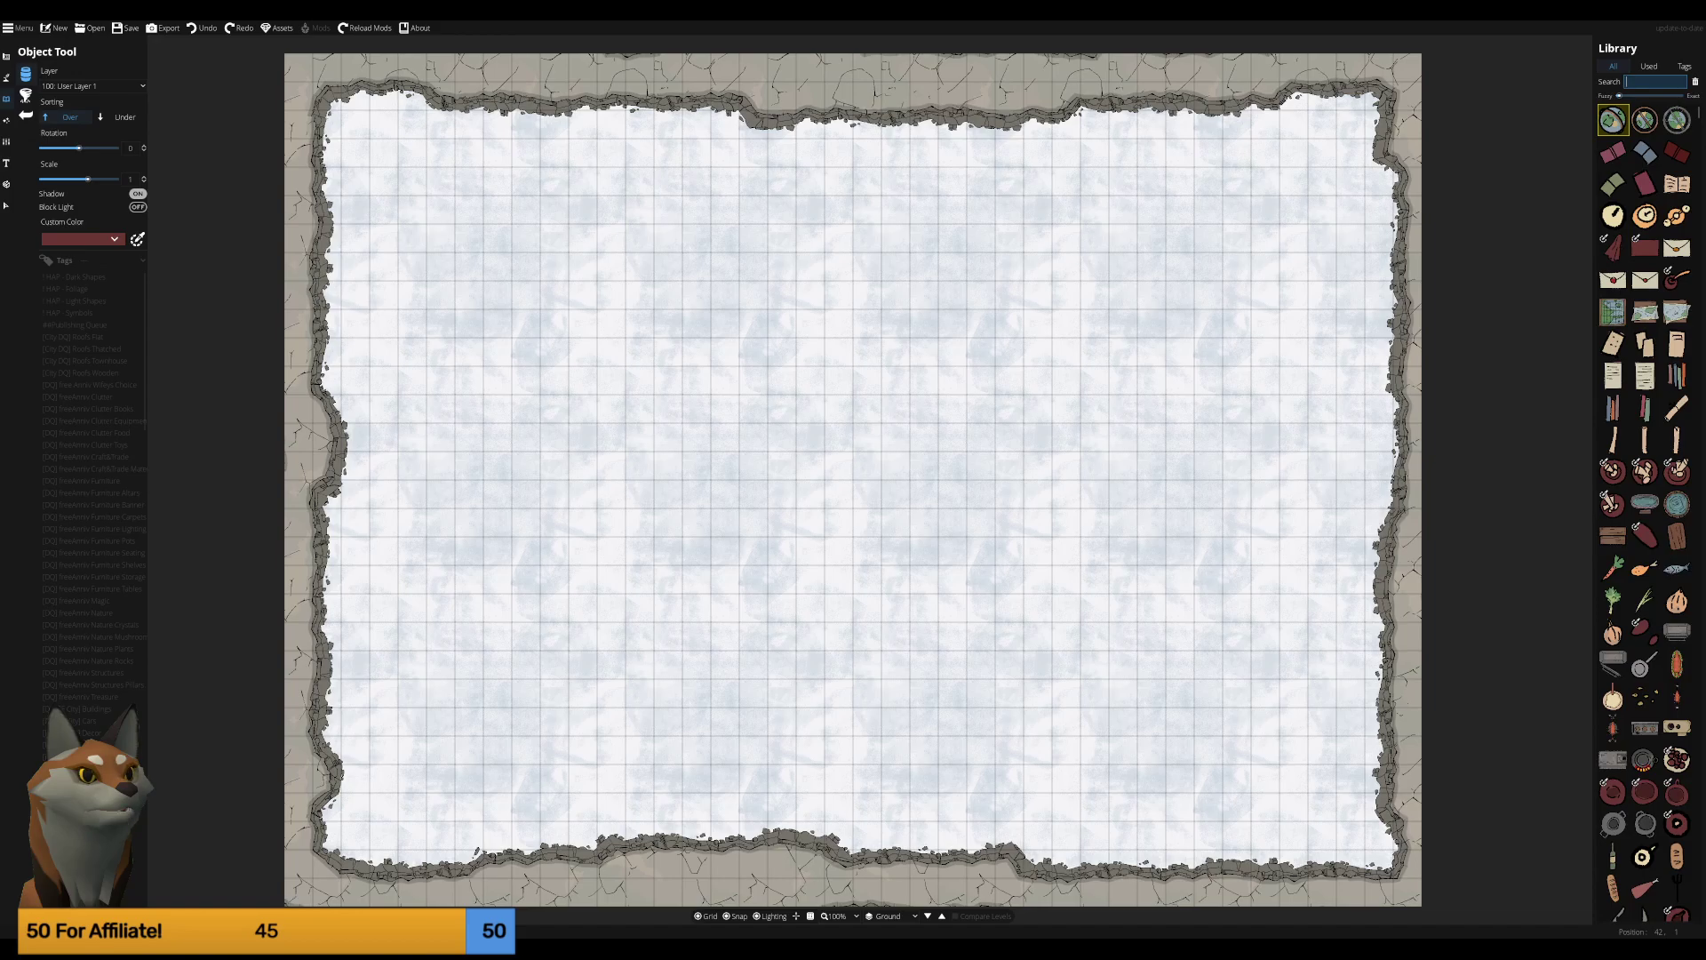
pyautogui.write('snow')
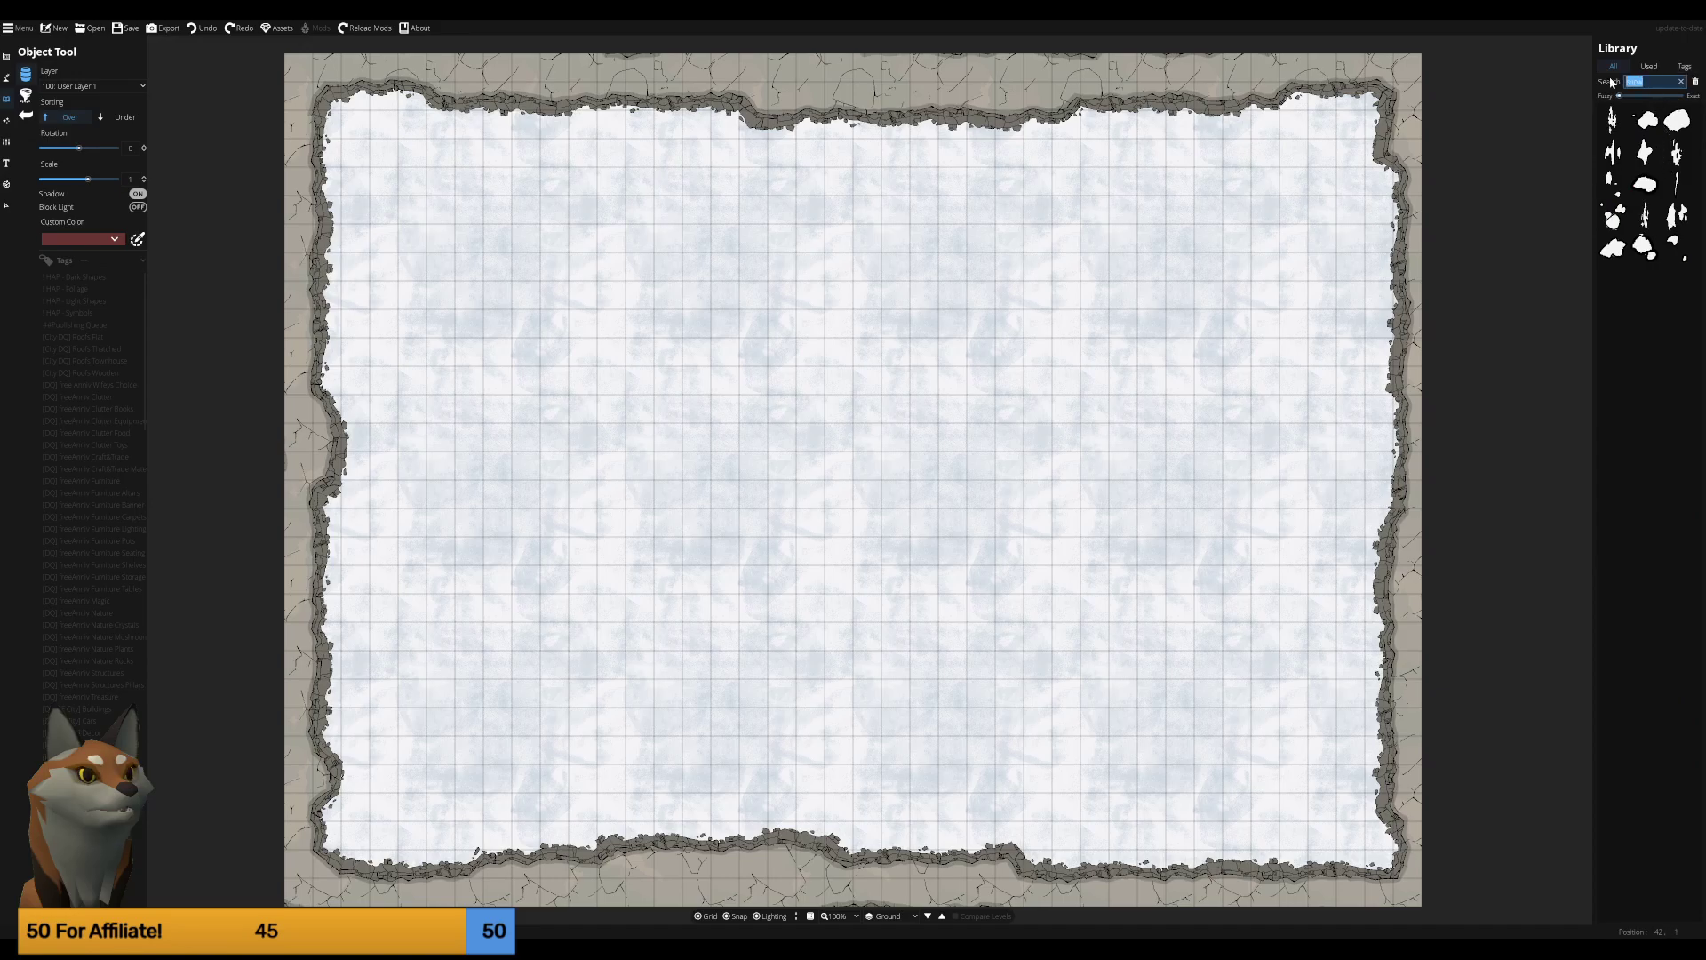
pyautogui.write('winter')
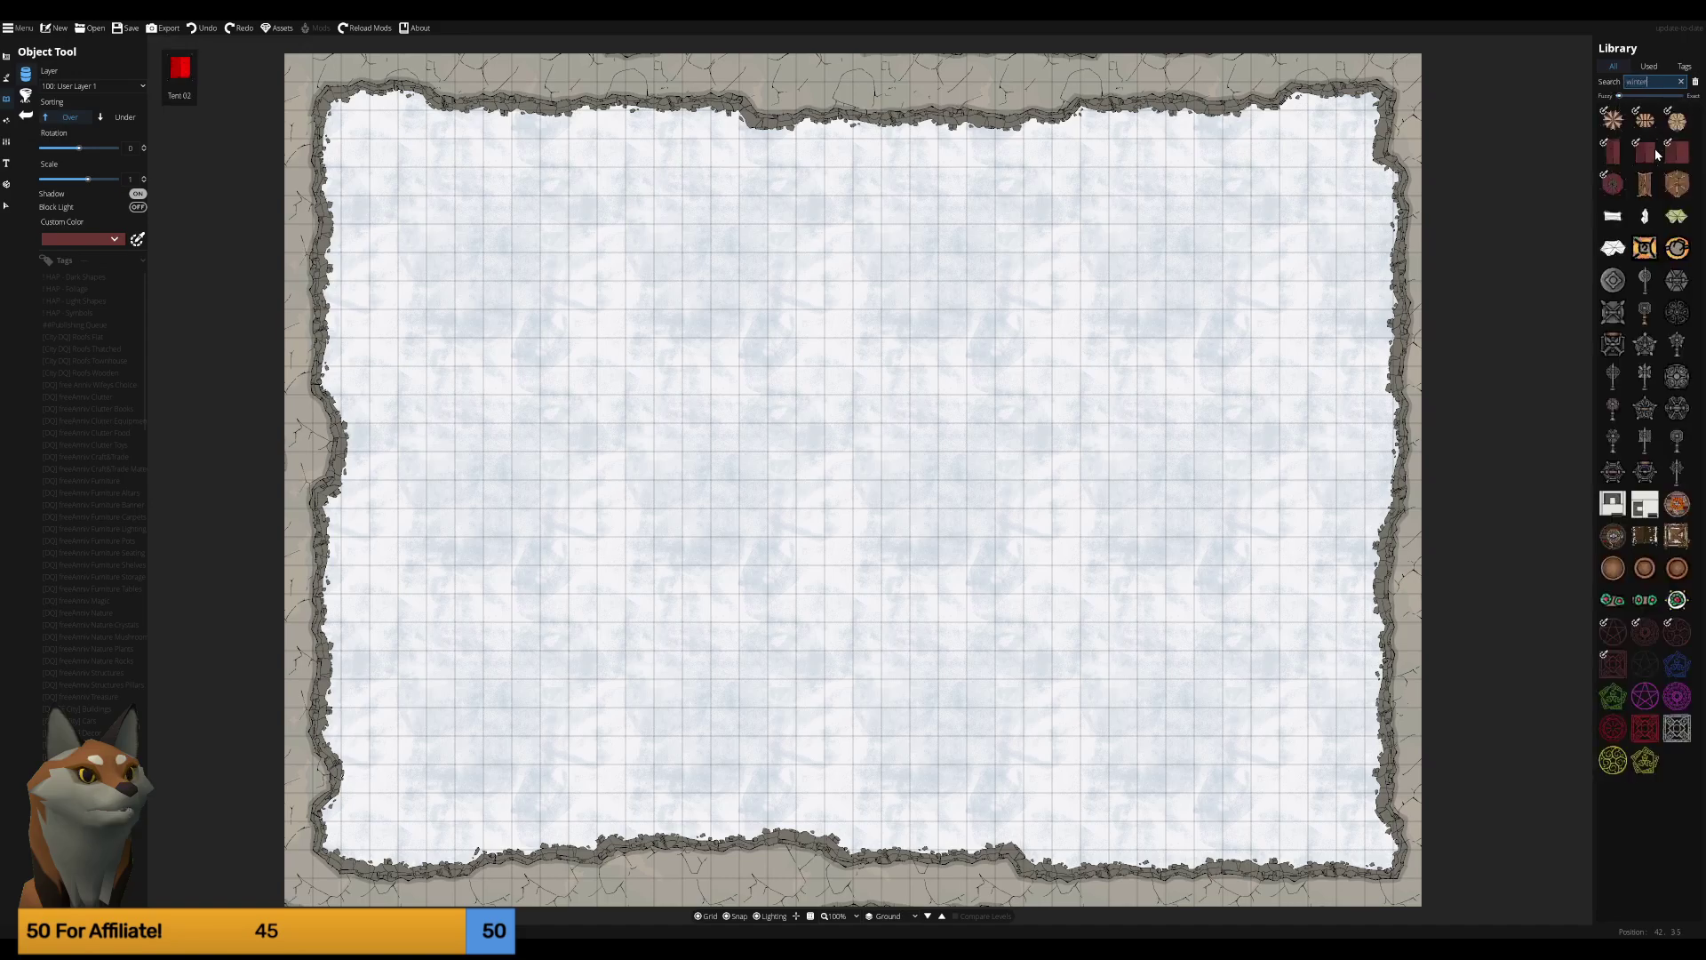
pyautogui.moveTo(1676, 184)
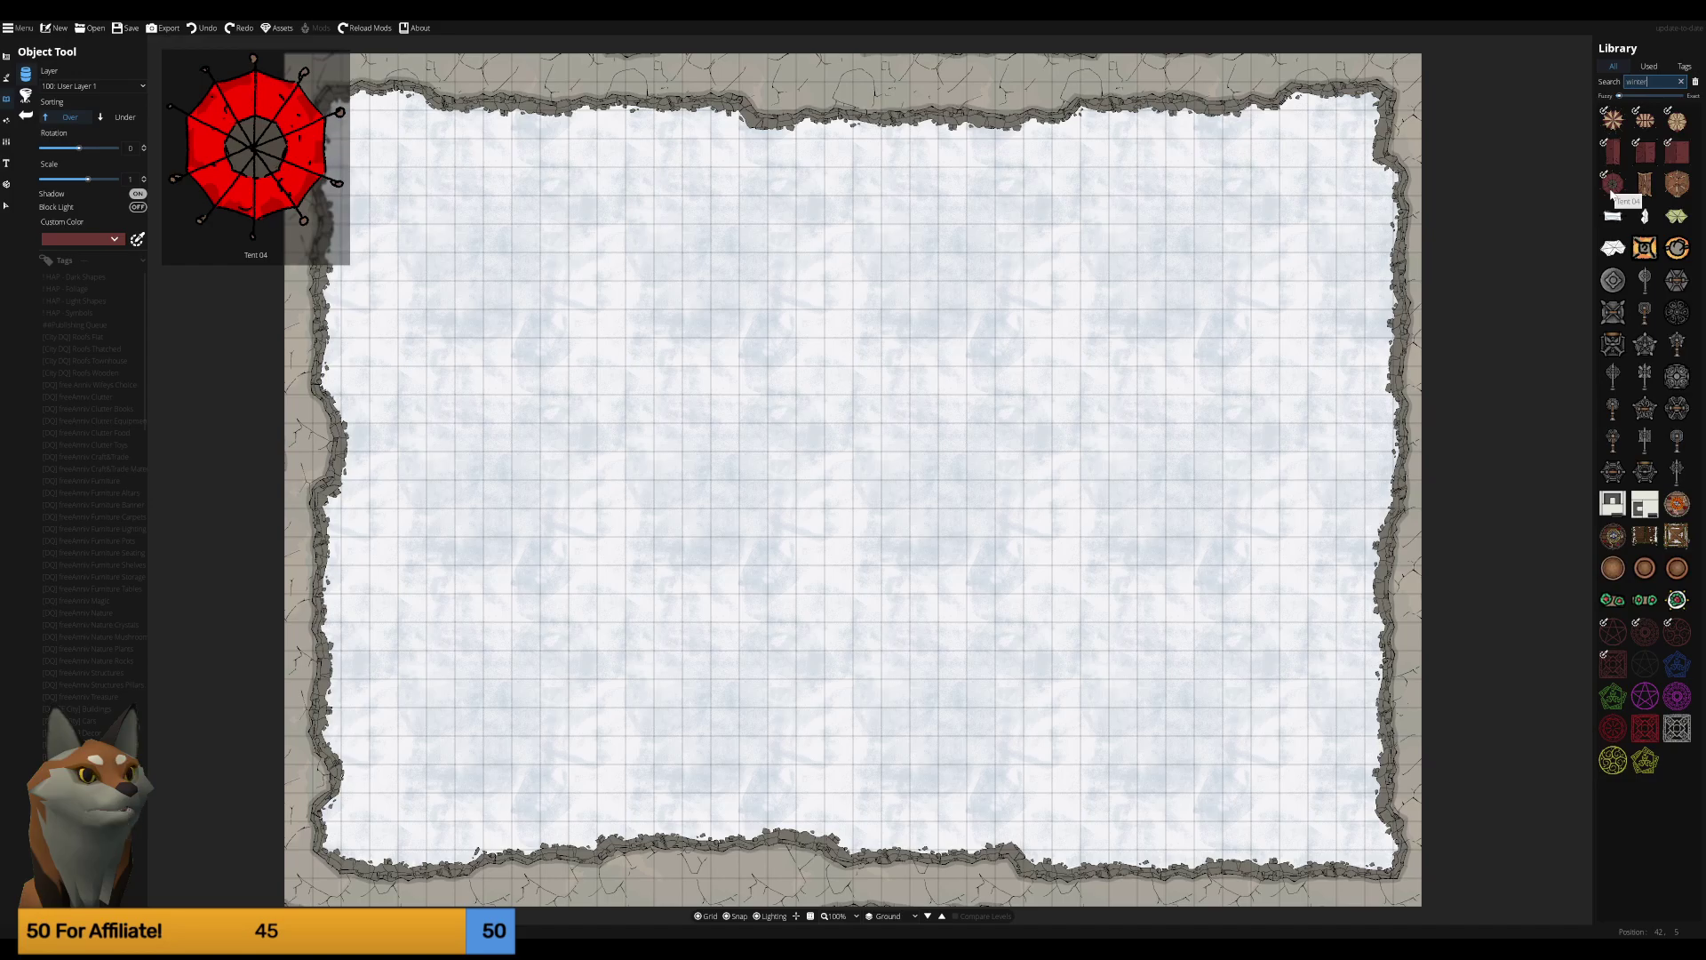
# Place the large round tent near the top centre of the snowy map.
pyautogui.click(1677, 184)
pyautogui.scroll(-1, 867, 309)
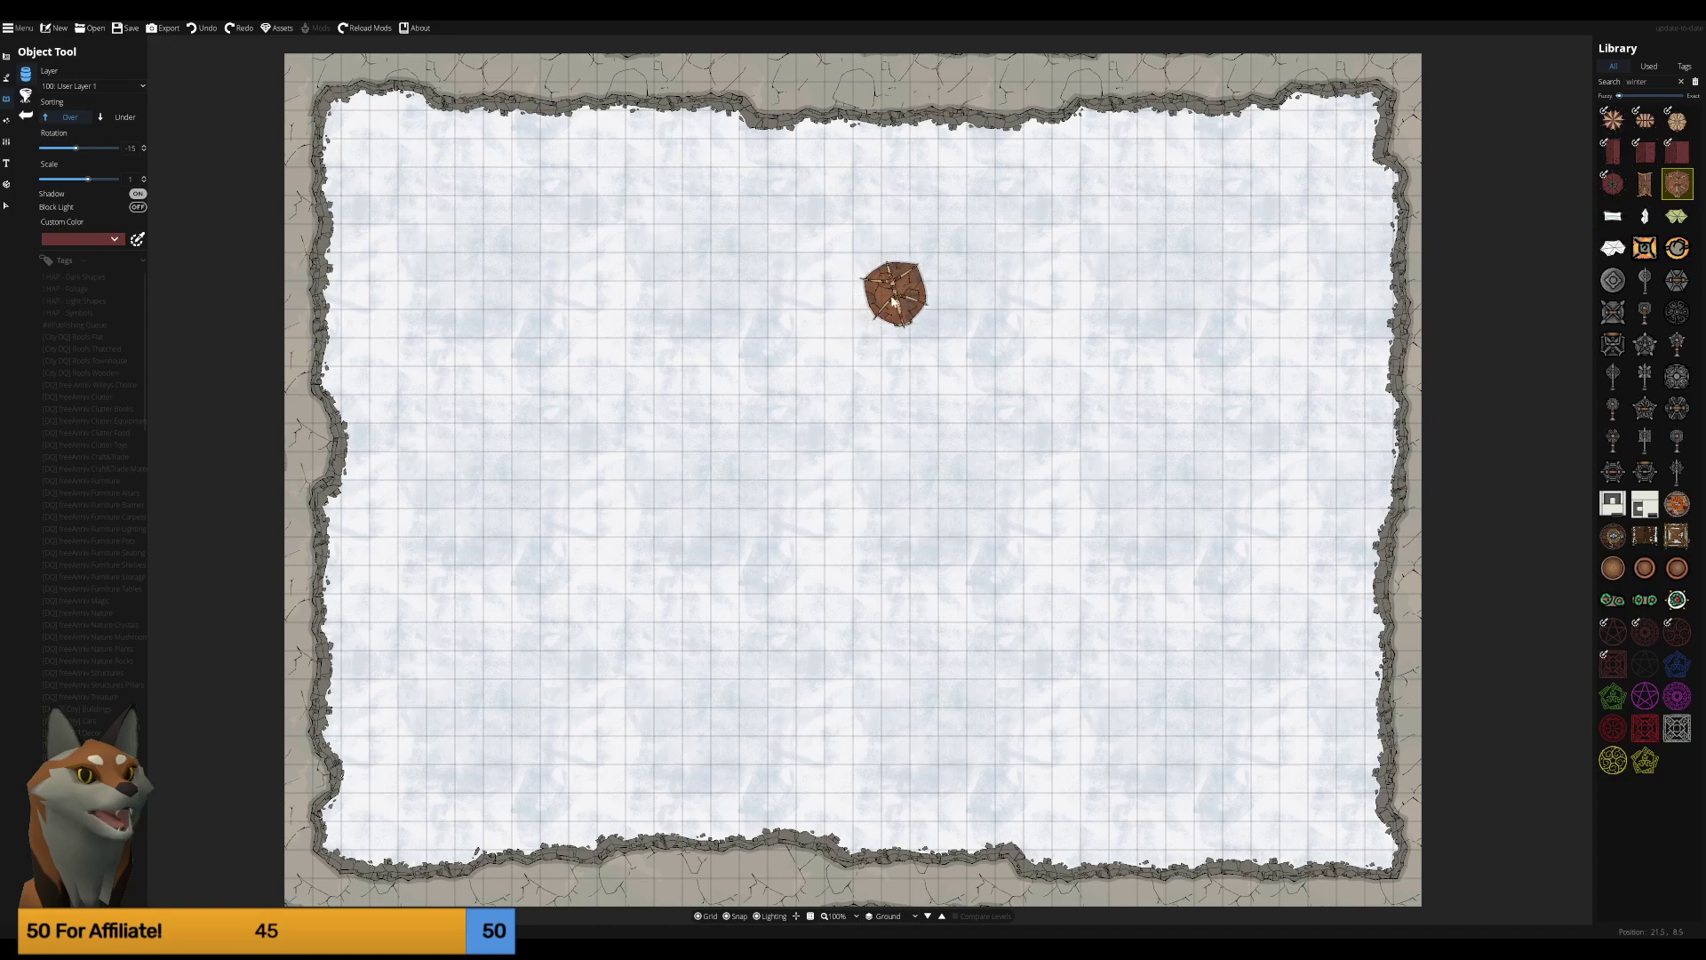
pyautogui.scroll(1, 871, 306)
pyautogui.scroll(-1, 880, 303)
pyautogui.keyDown('shift'); pyautogui.scroll(4, 888, 303); pyautogui.keyUp('shift')
pyautogui.keyDown('shift'); pyautogui.scroll(3, 880, 303); pyautogui.keyUp('shift')
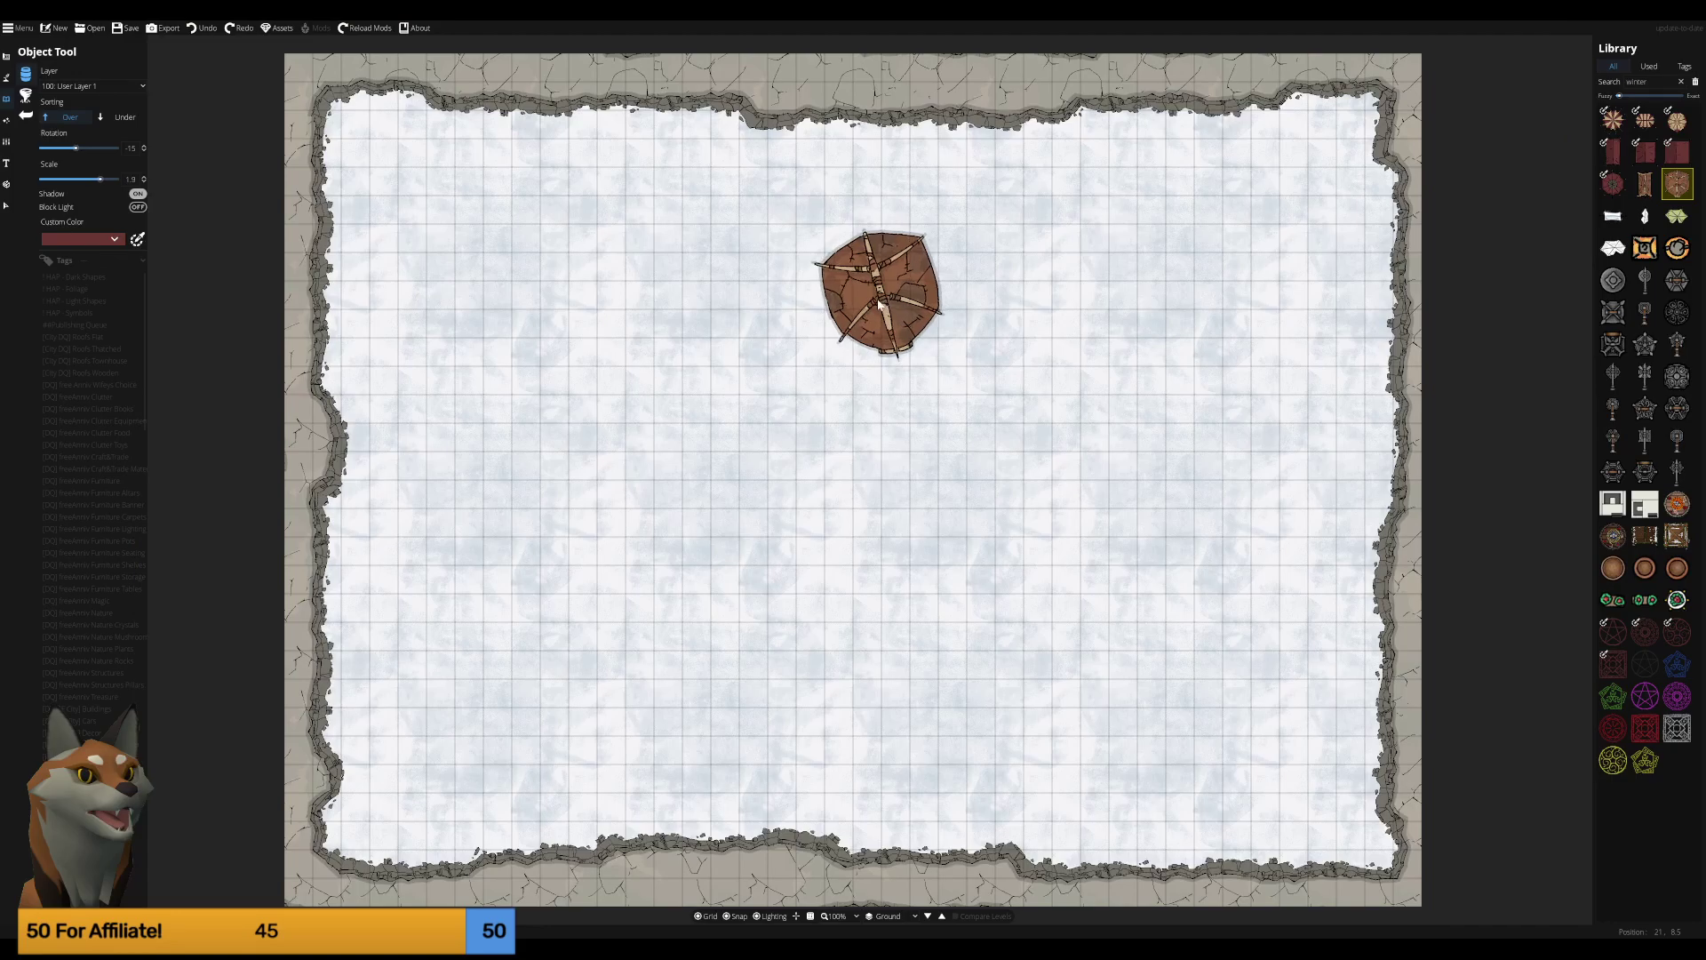
pyautogui.keyDown('shift'); pyautogui.scroll(10, 868, 303); pyautogui.keyUp('shift')
pyautogui.keyDown('shift'); pyautogui.scroll(5, 849, 311); pyautogui.keyUp('shift')
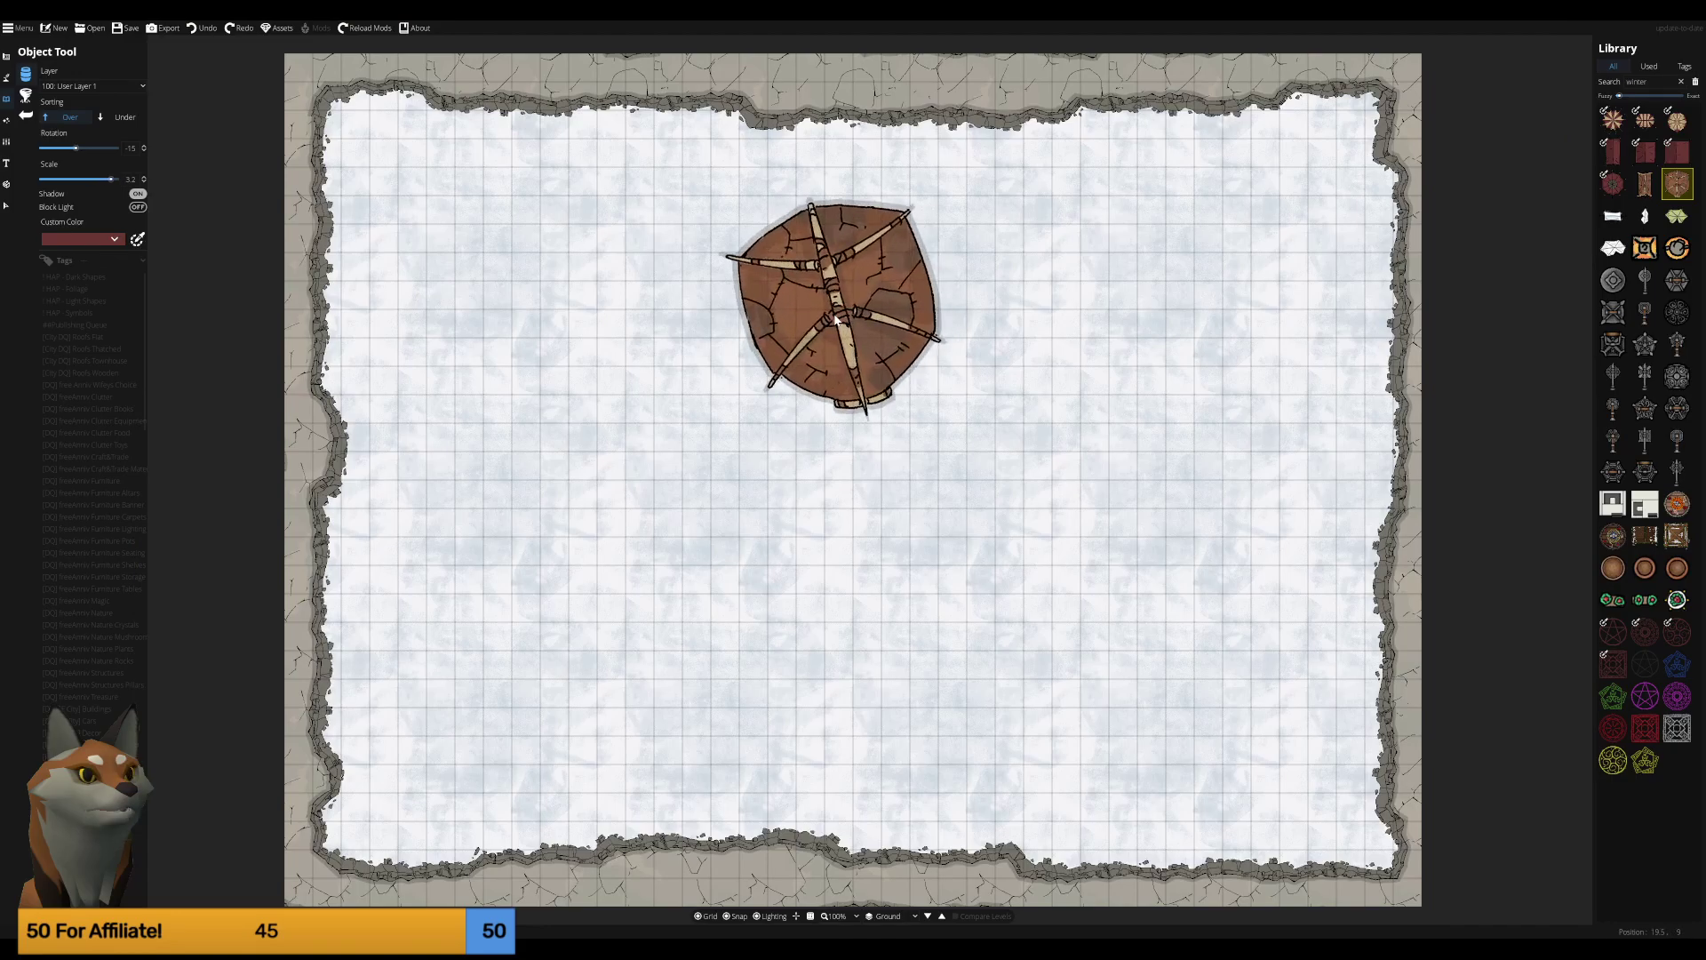
pyautogui.keyDown('ctrl'); pyautogui.scroll(1, 831, 313); pyautogui.keyUp('ctrl')
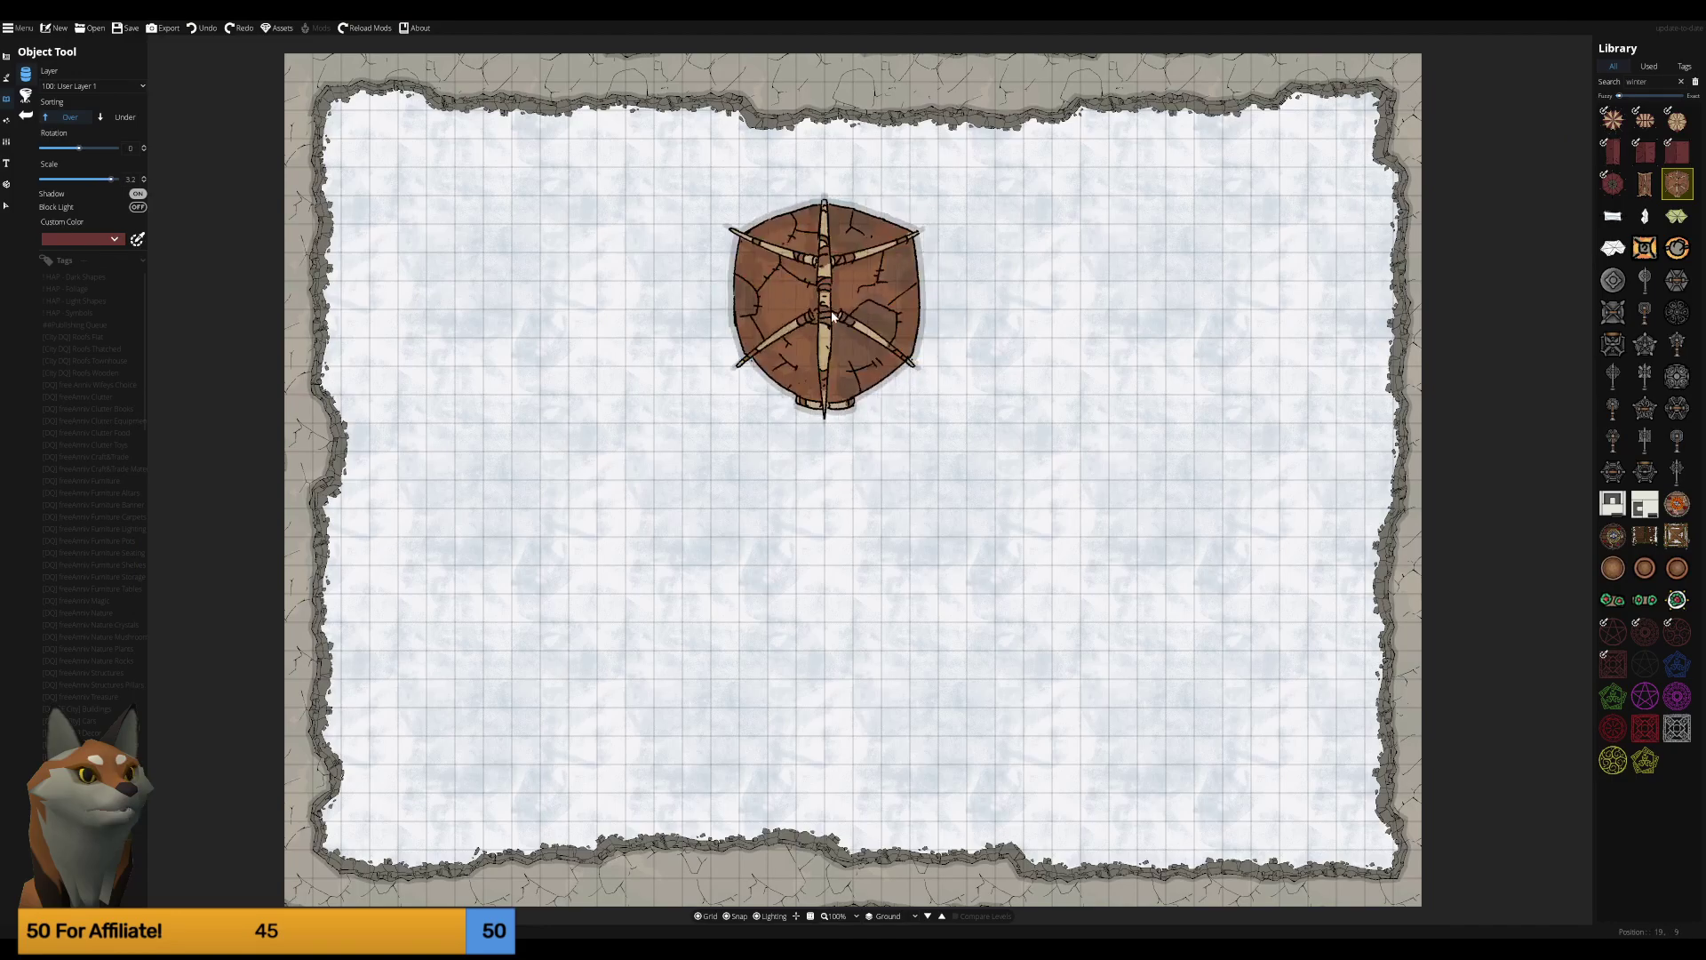
pyautogui.click(831, 258)
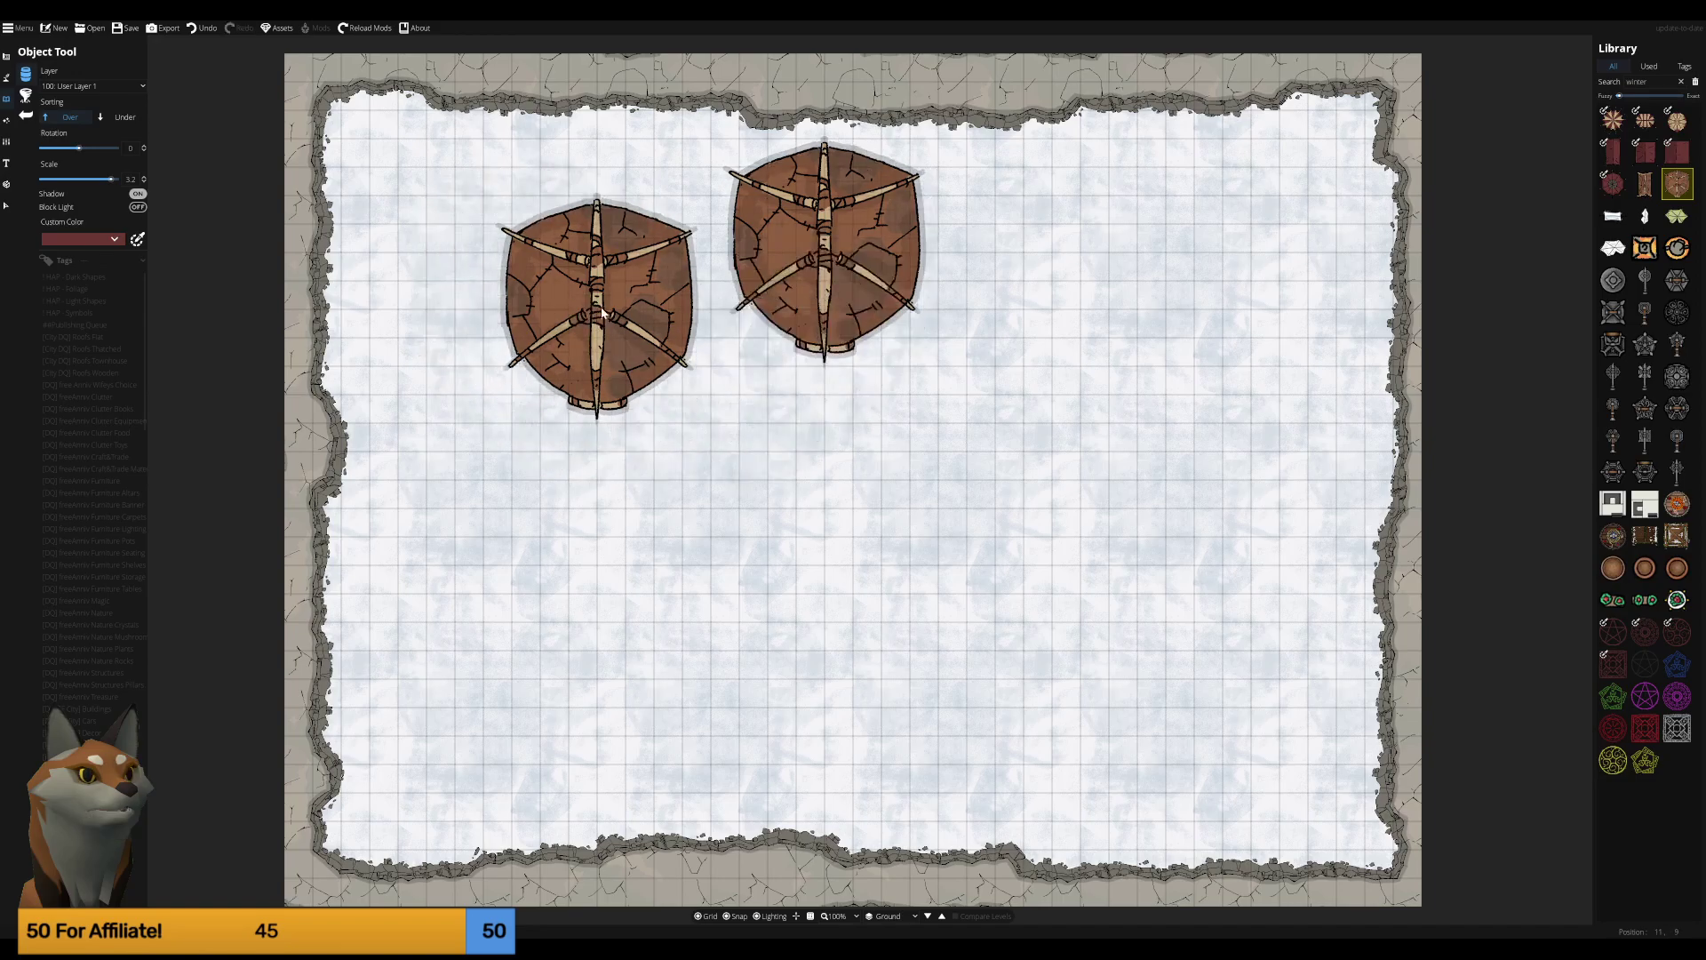
# Place two angled plank tents right of the round tent, the second turned more sideways.
pyautogui.click(1645, 184)
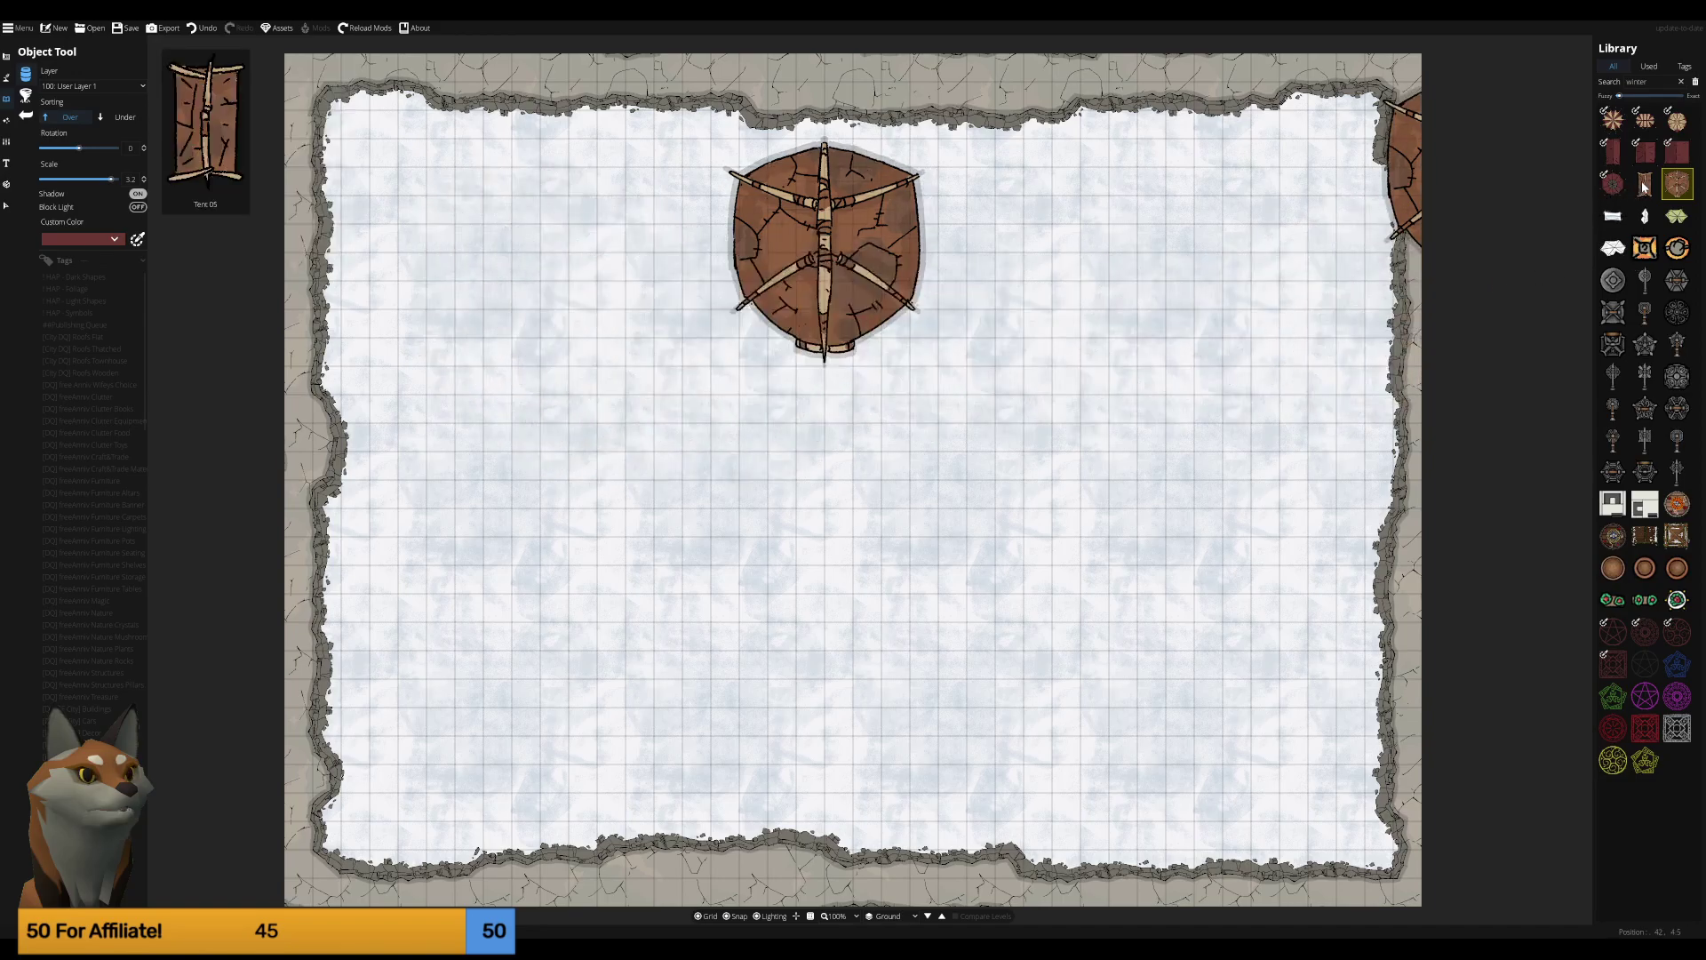
pyautogui.scroll(-4, 1071, 322)
pyautogui.scroll(2, 1070, 318)
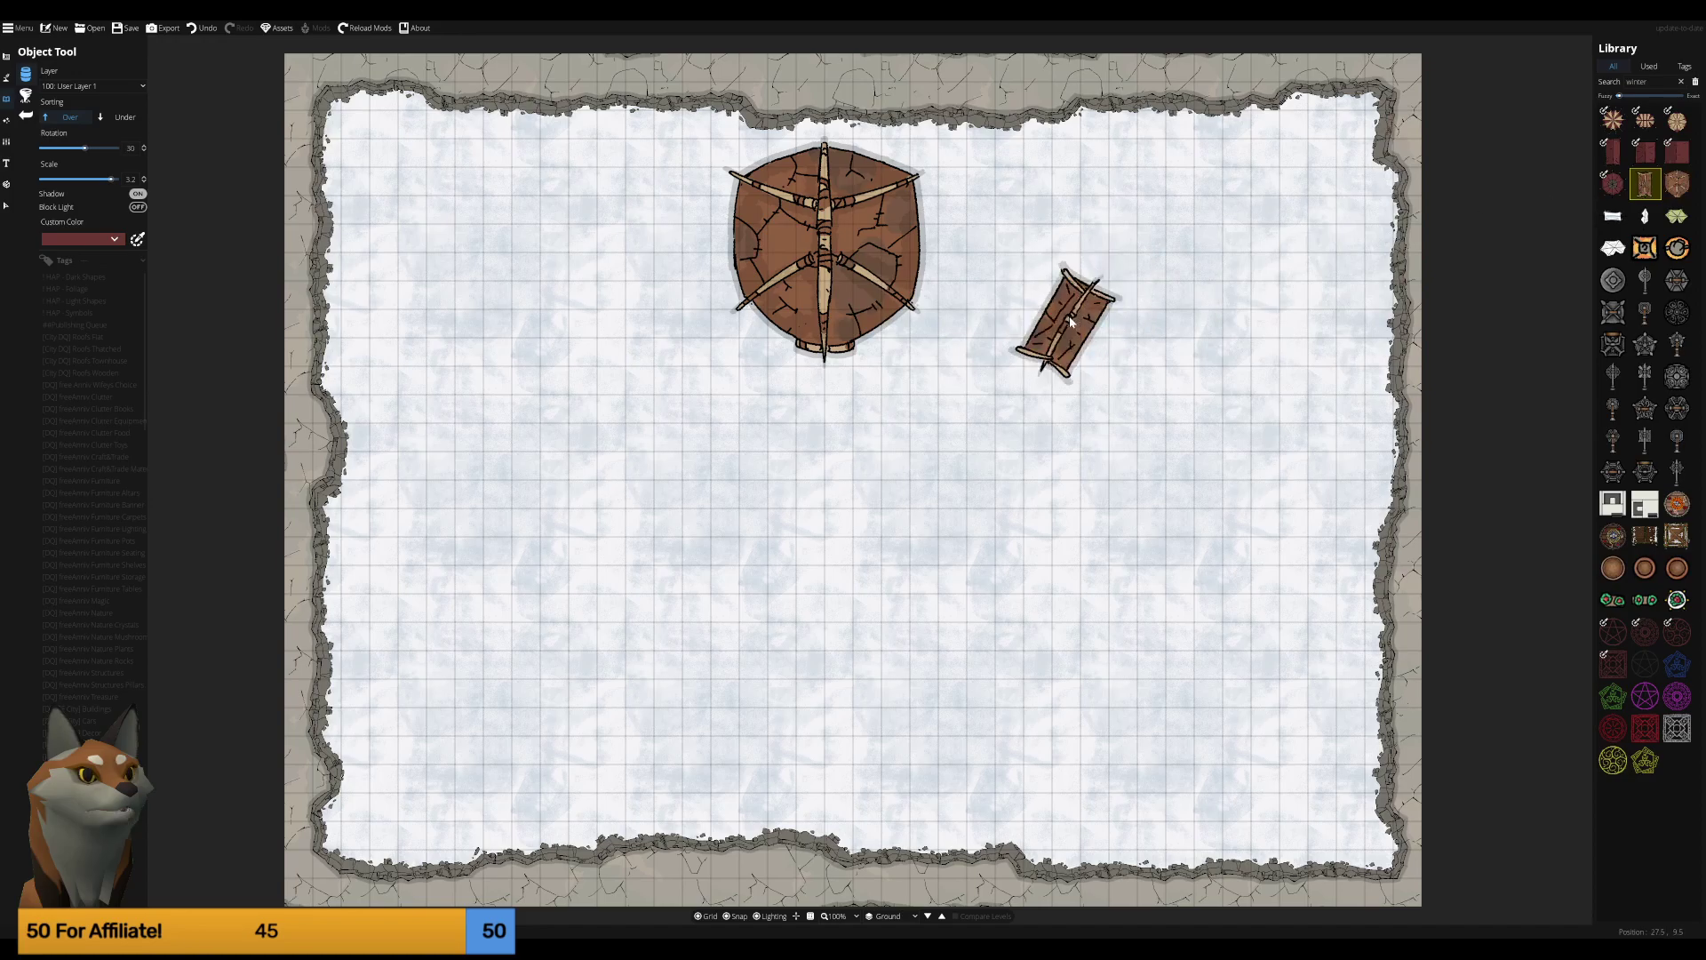
pyautogui.scroll(2, 1070, 315)
pyautogui.scroll(3, 1081, 351)
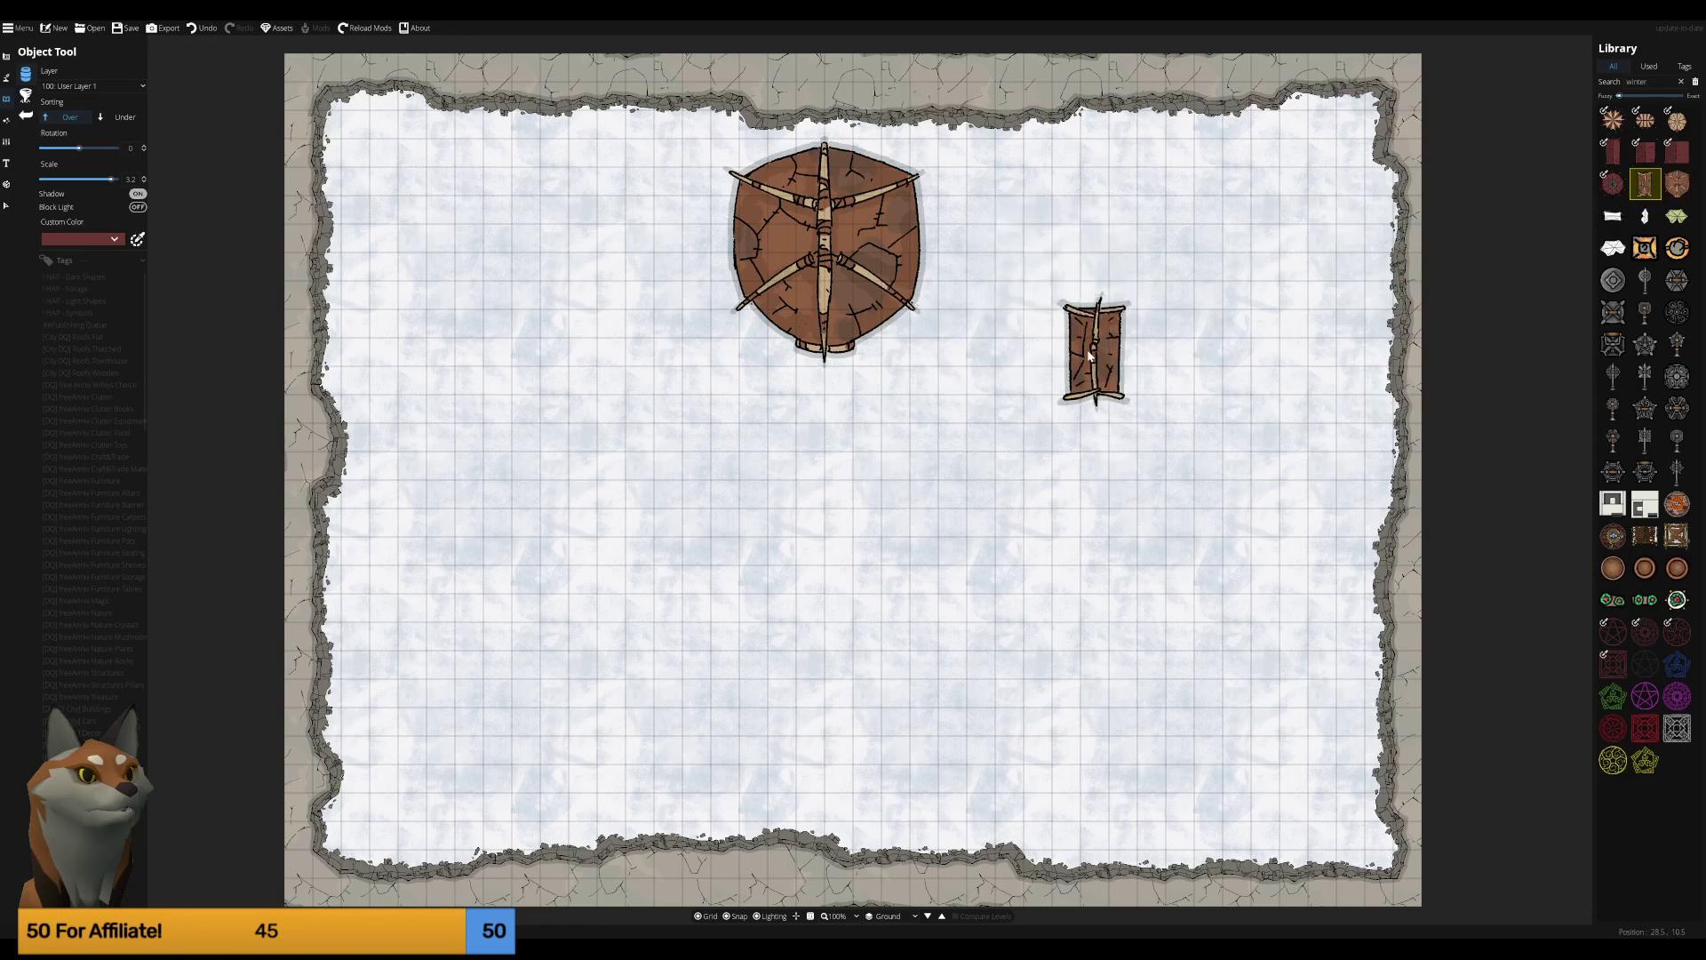
pyautogui.scroll(2, 1080, 352)
pyautogui.scroll(3, 1081, 351)
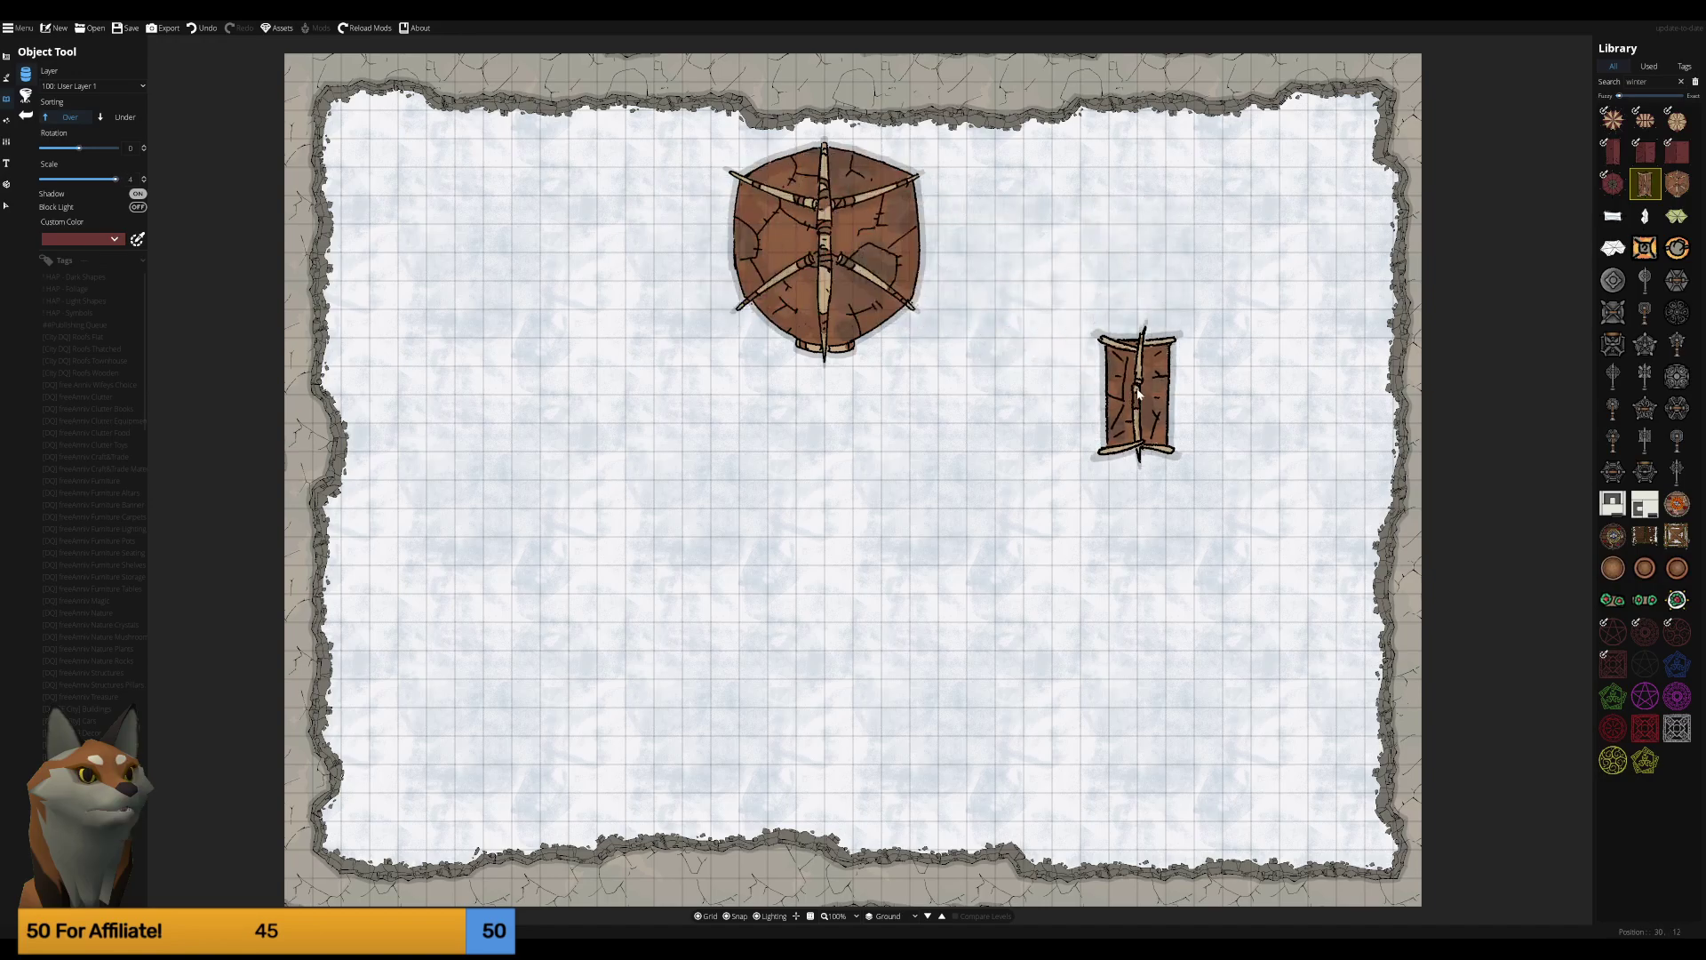
pyautogui.scroll(-1, 1139, 388)
pyautogui.scroll(-1, 1139, 382)
pyautogui.scroll(-1, 1022, 251)
pyautogui.scroll(3, 1018, 257)
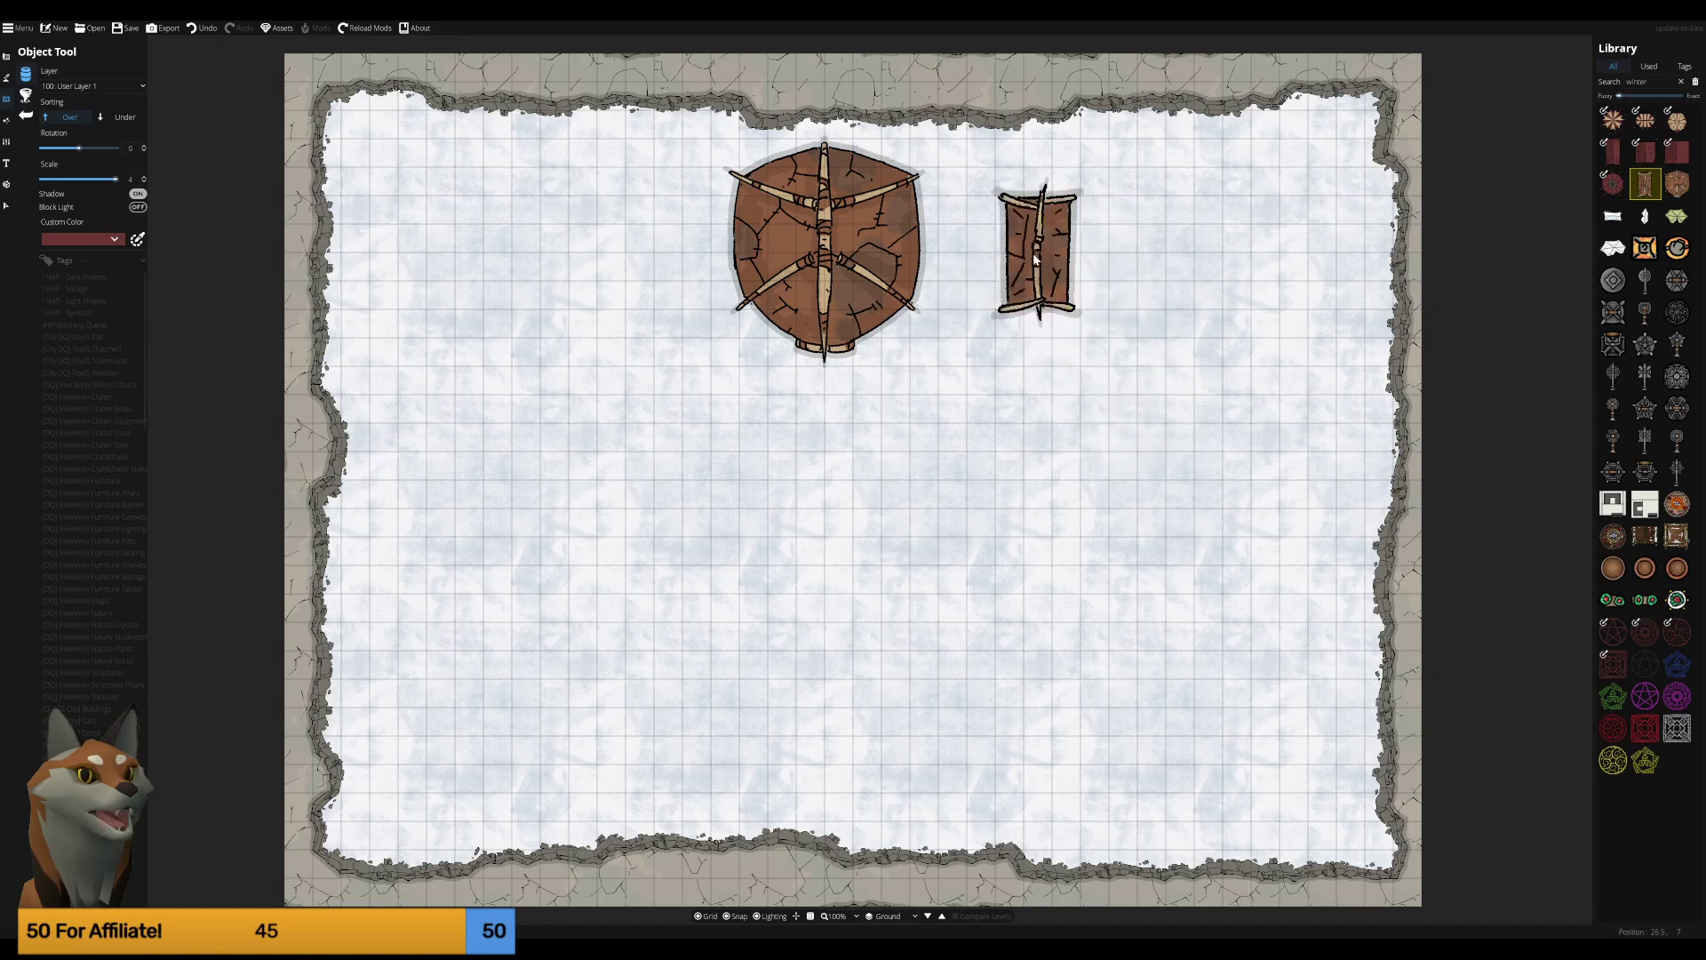
pyautogui.scroll(-1, 1009, 266)
pyautogui.click(1005, 265)
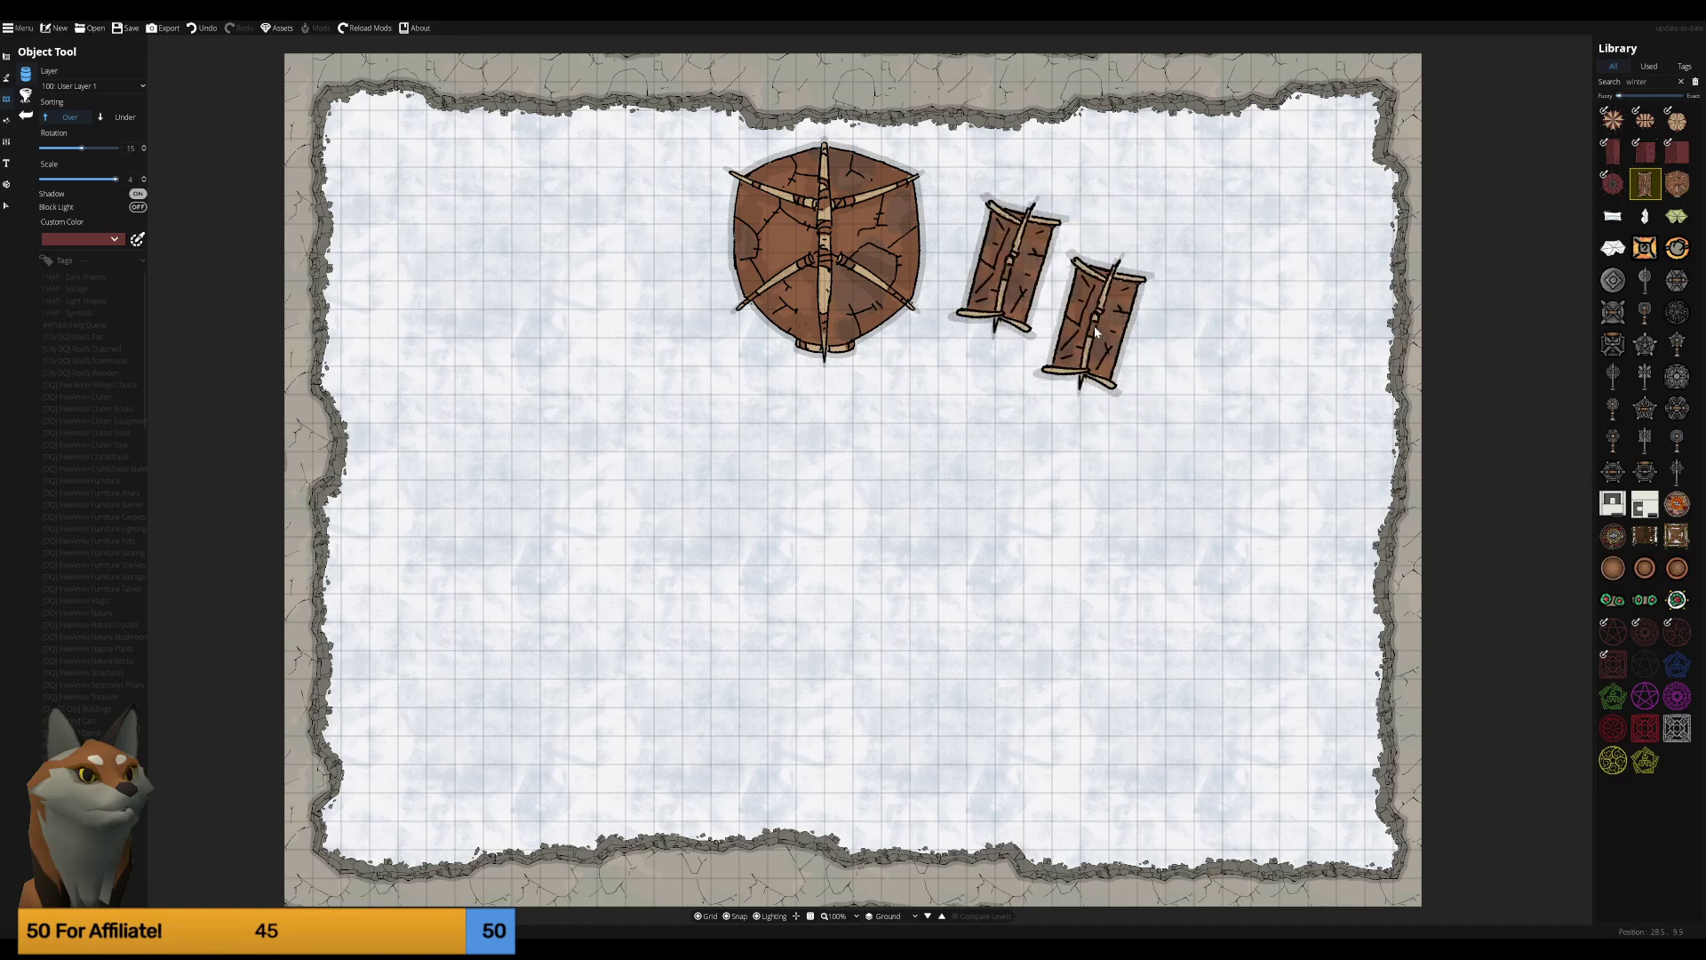
pyautogui.scroll(-3, 1100, 339)
pyautogui.scroll(-1, 1111, 368)
pyautogui.click(1113, 381)
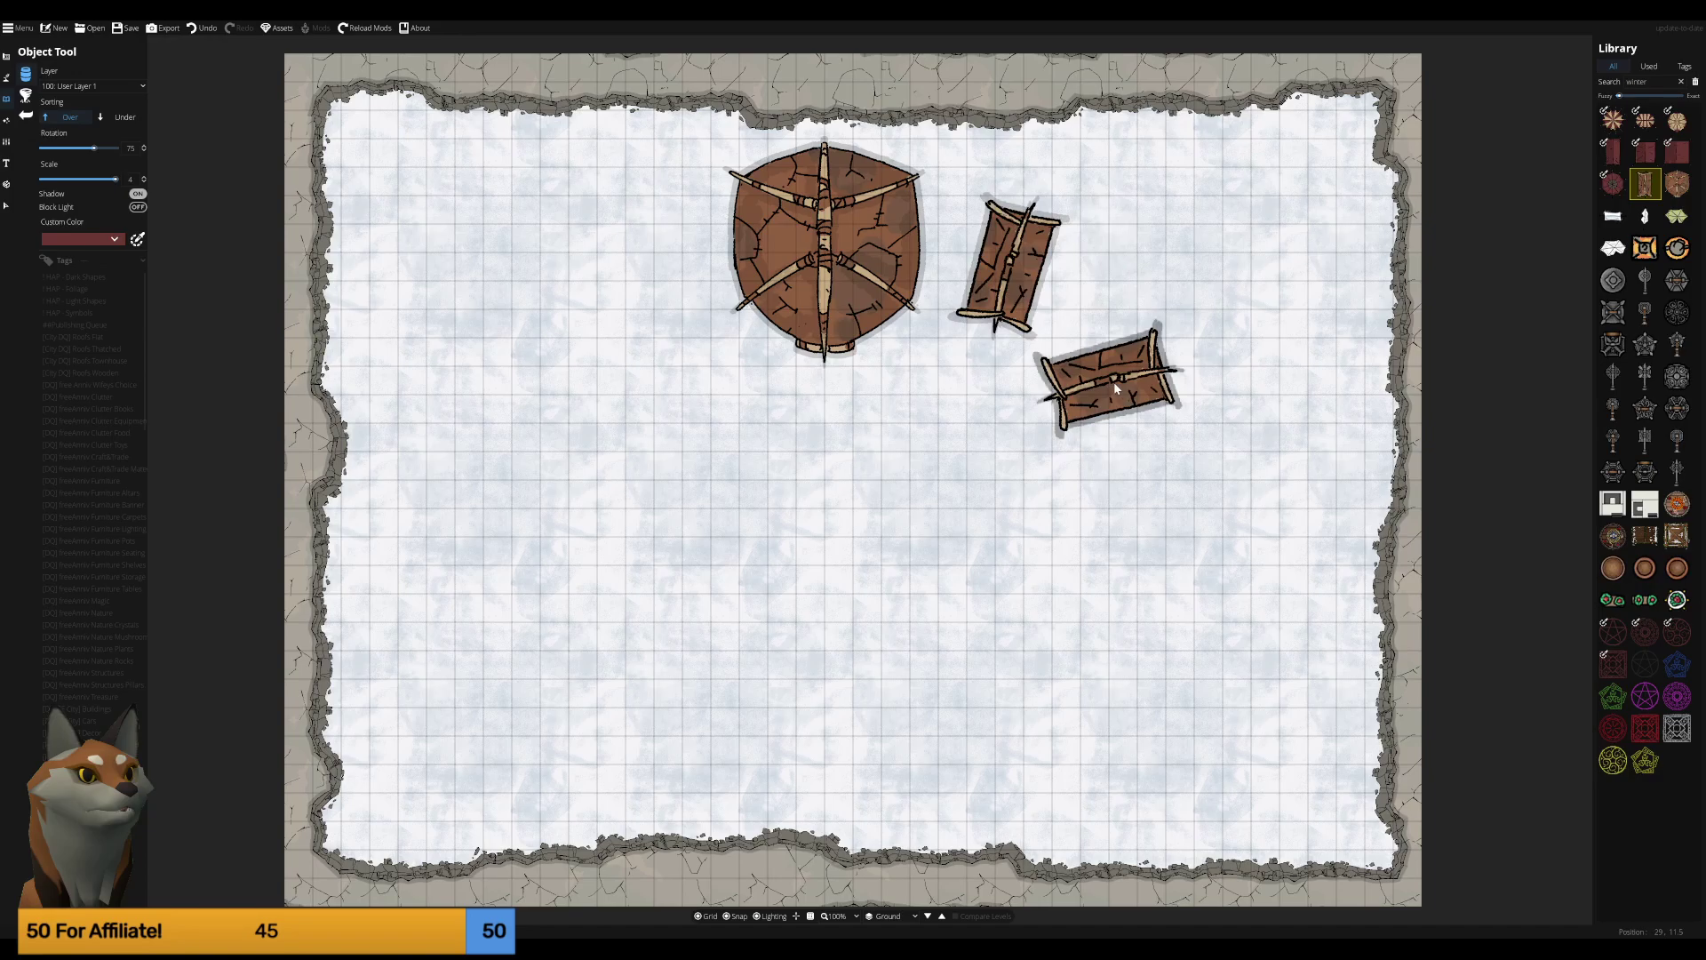
# Place angled houses on the upper left and at the far-left end of the curve.
pyautogui.scroll(4, 534, 289)
pyautogui.scroll(3, 618, 289)
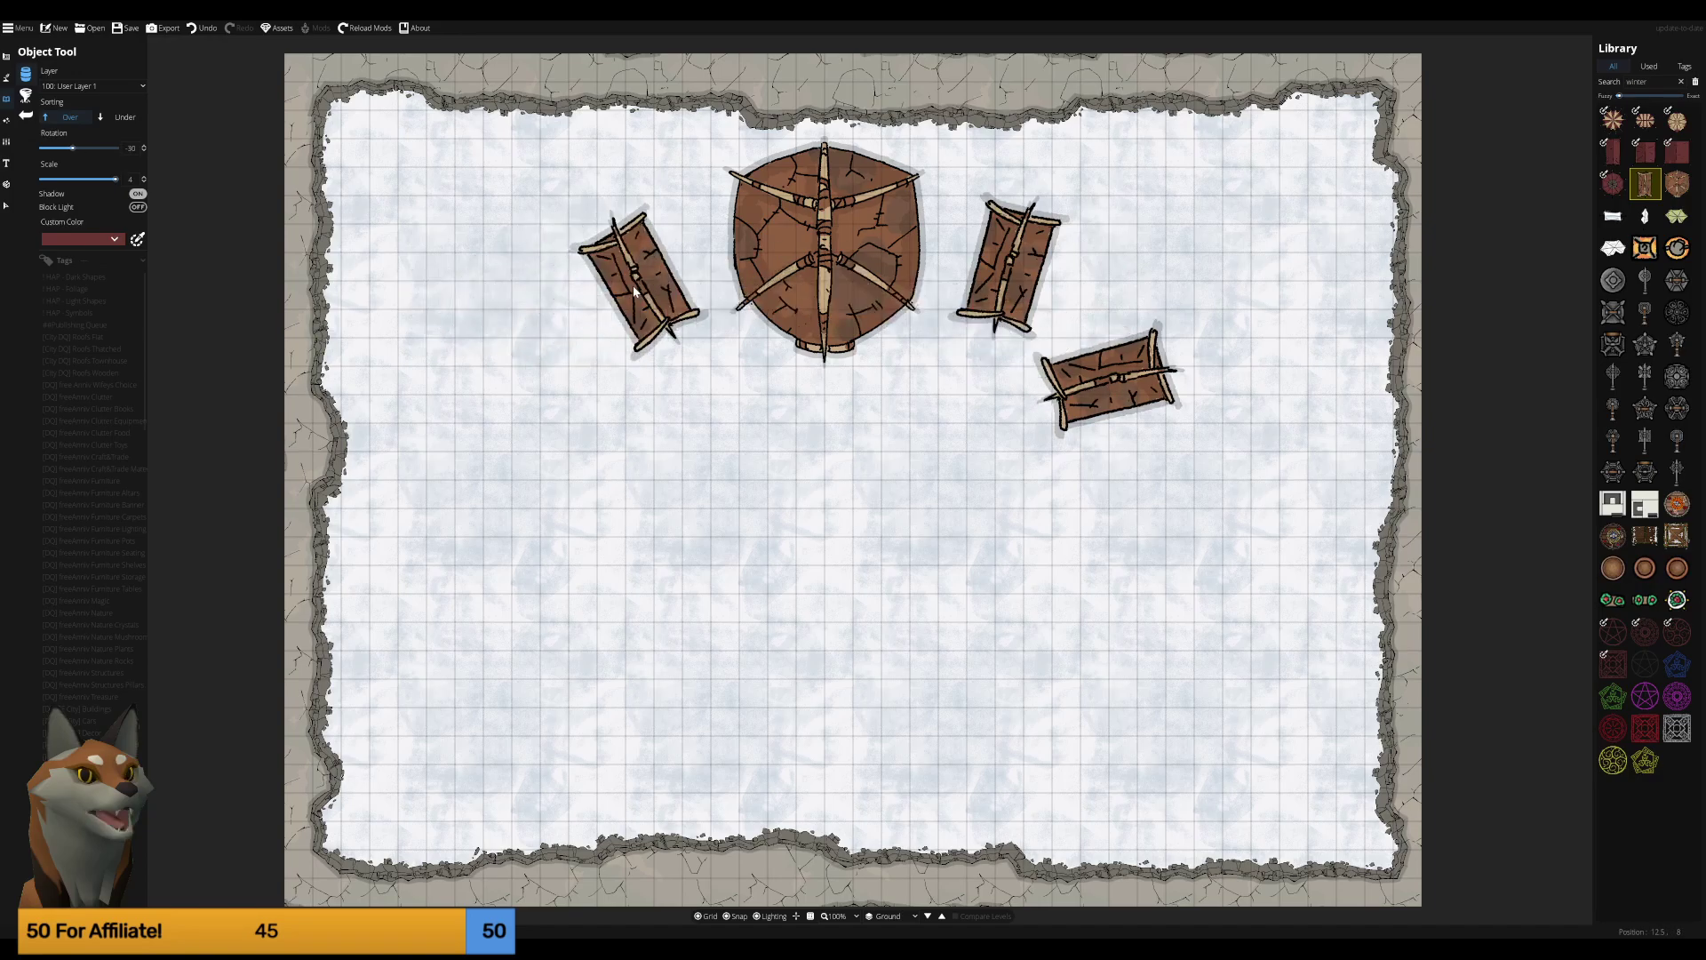
pyautogui.click(632, 285)
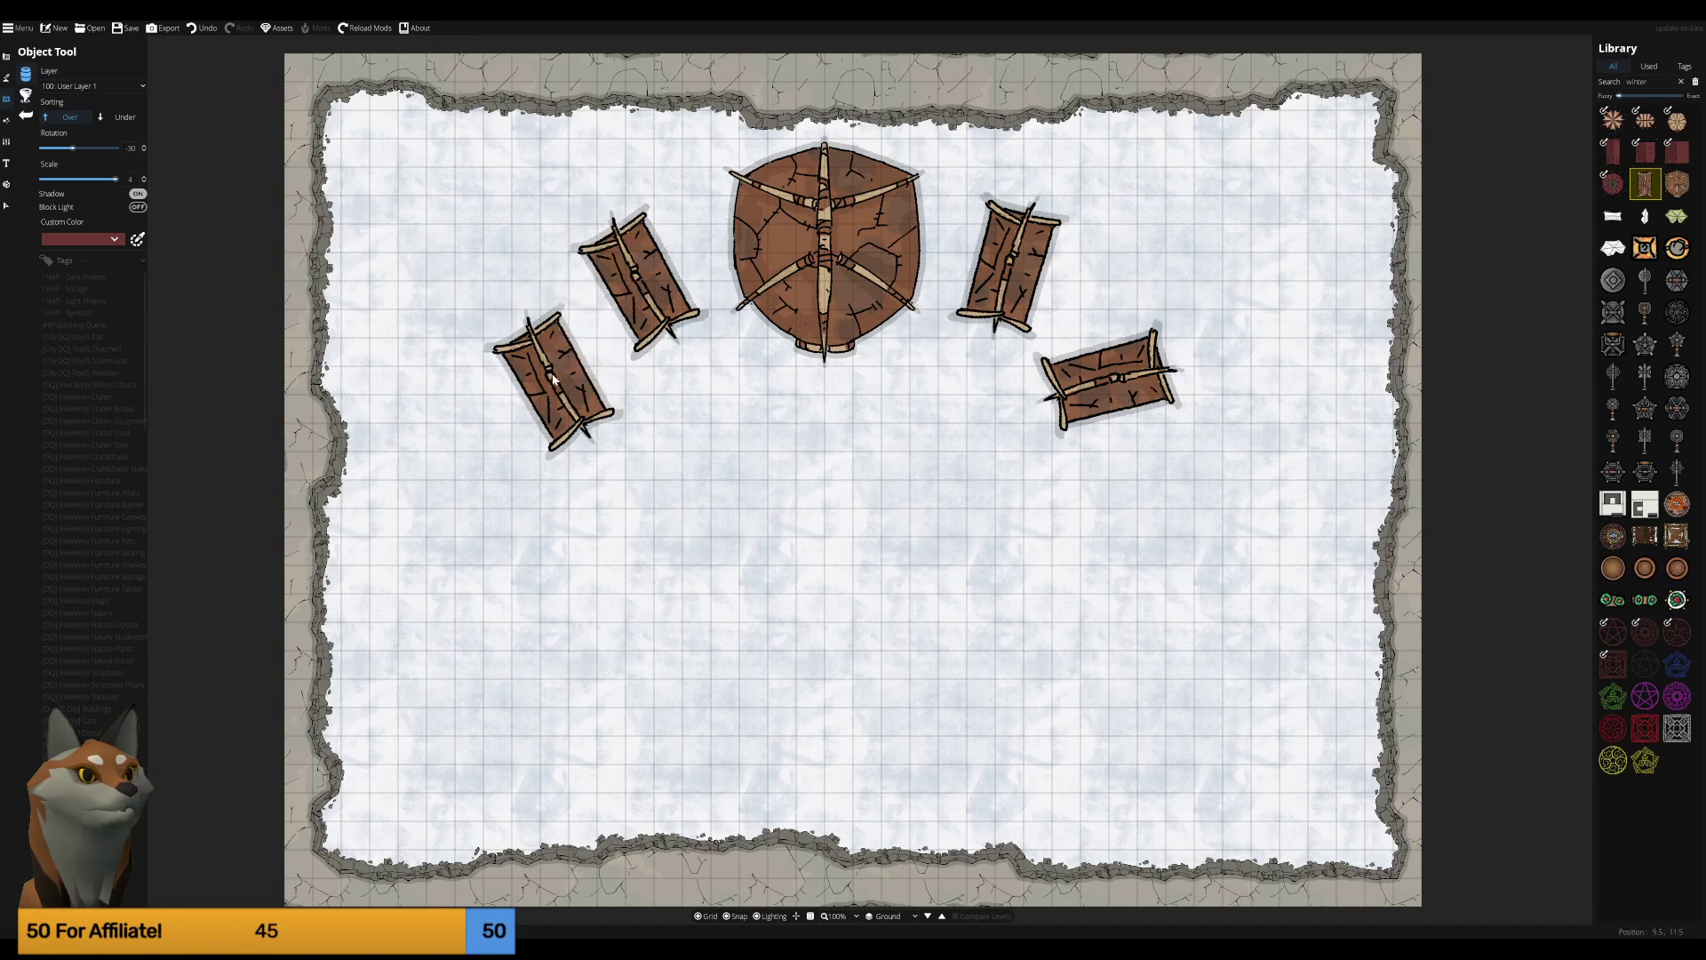
pyautogui.scroll(-2, 553, 370)
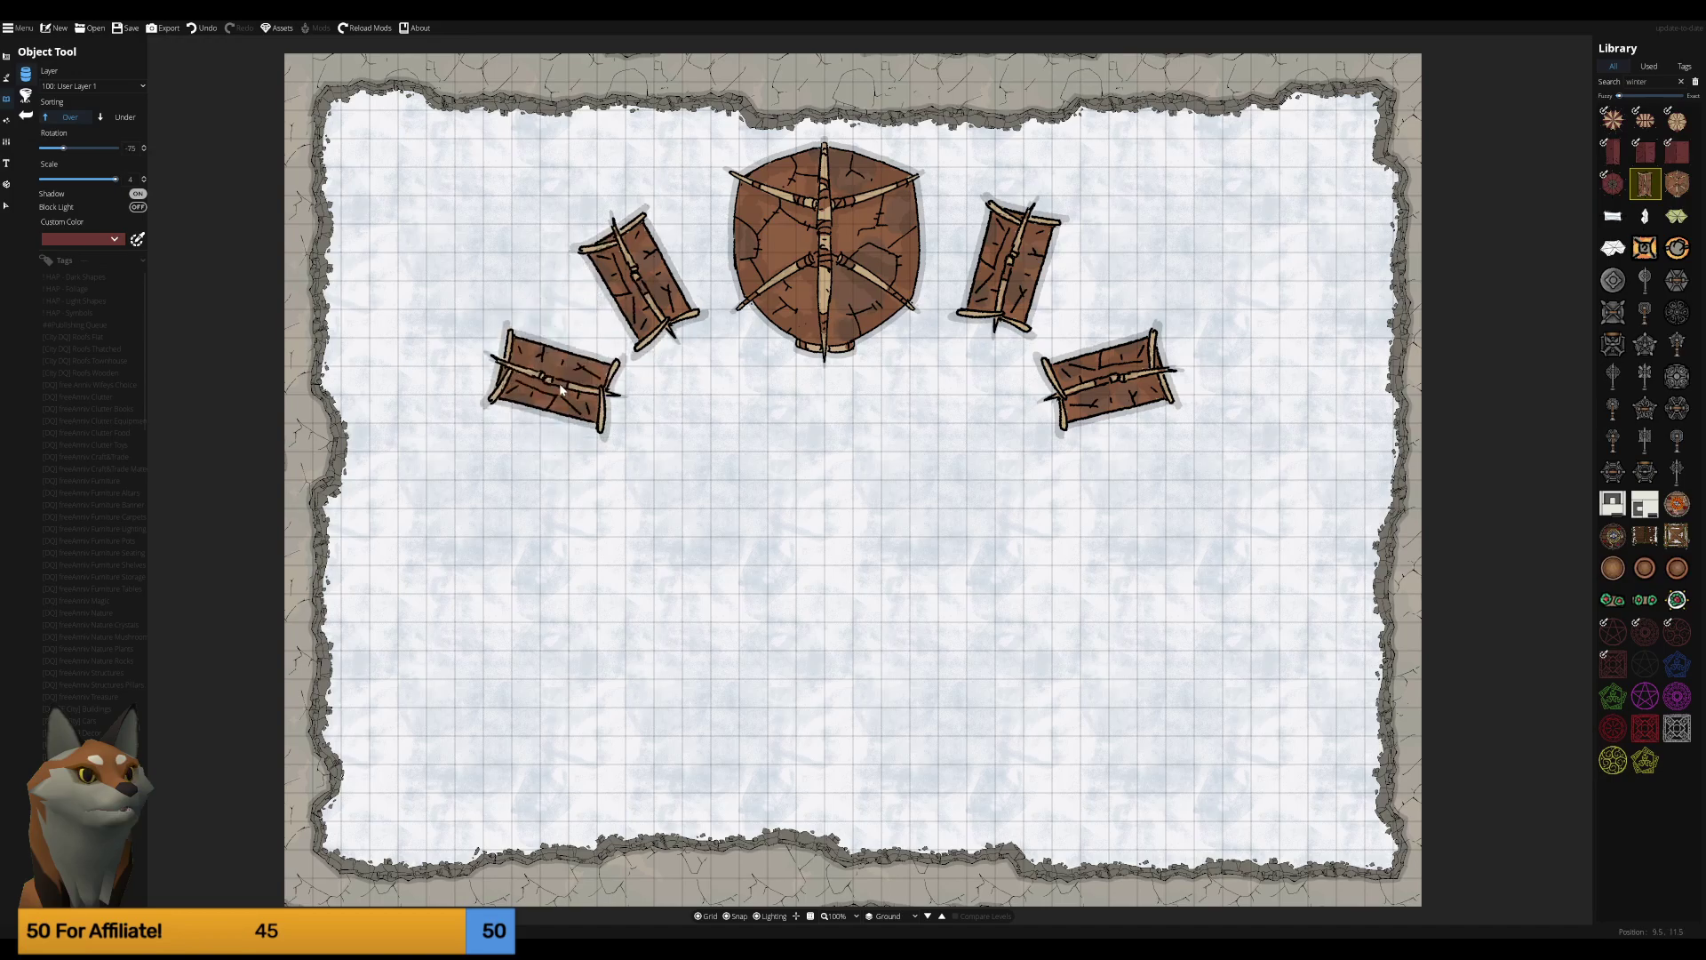
pyautogui.scroll(-1, 558, 387)
pyautogui.click(560, 400)
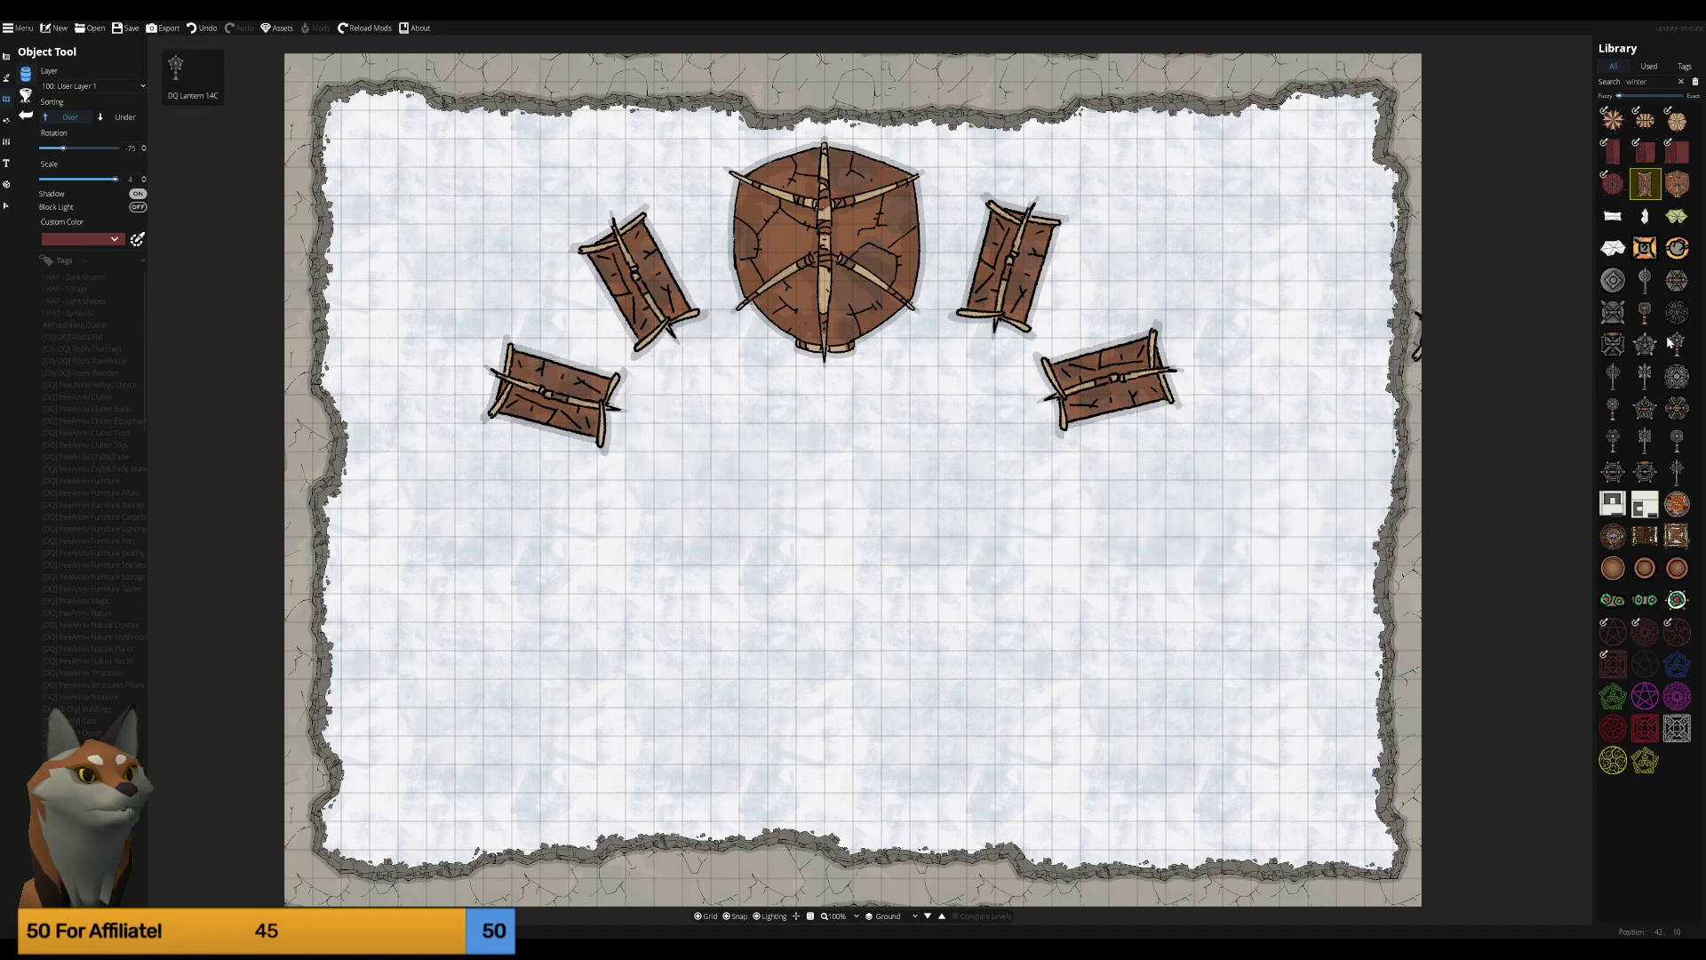
pyautogui.moveTo(1644, 183)
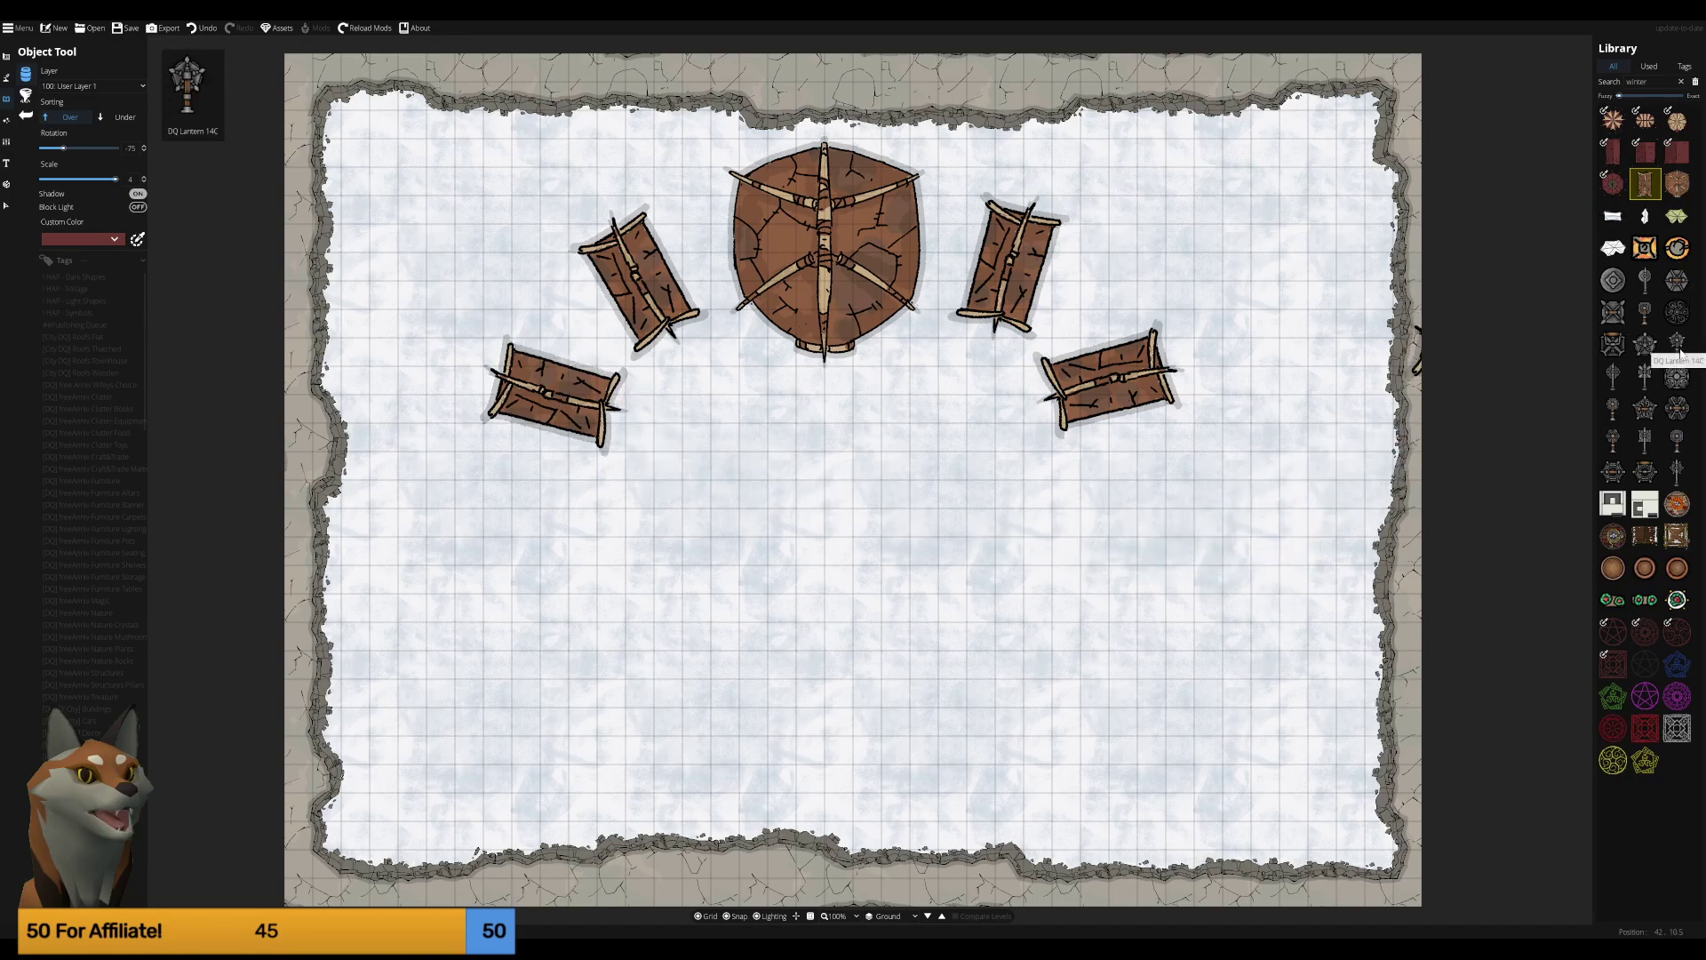
# Try the printer and Winter Market Table assets from the Library.
pyautogui.click(1645, 504)
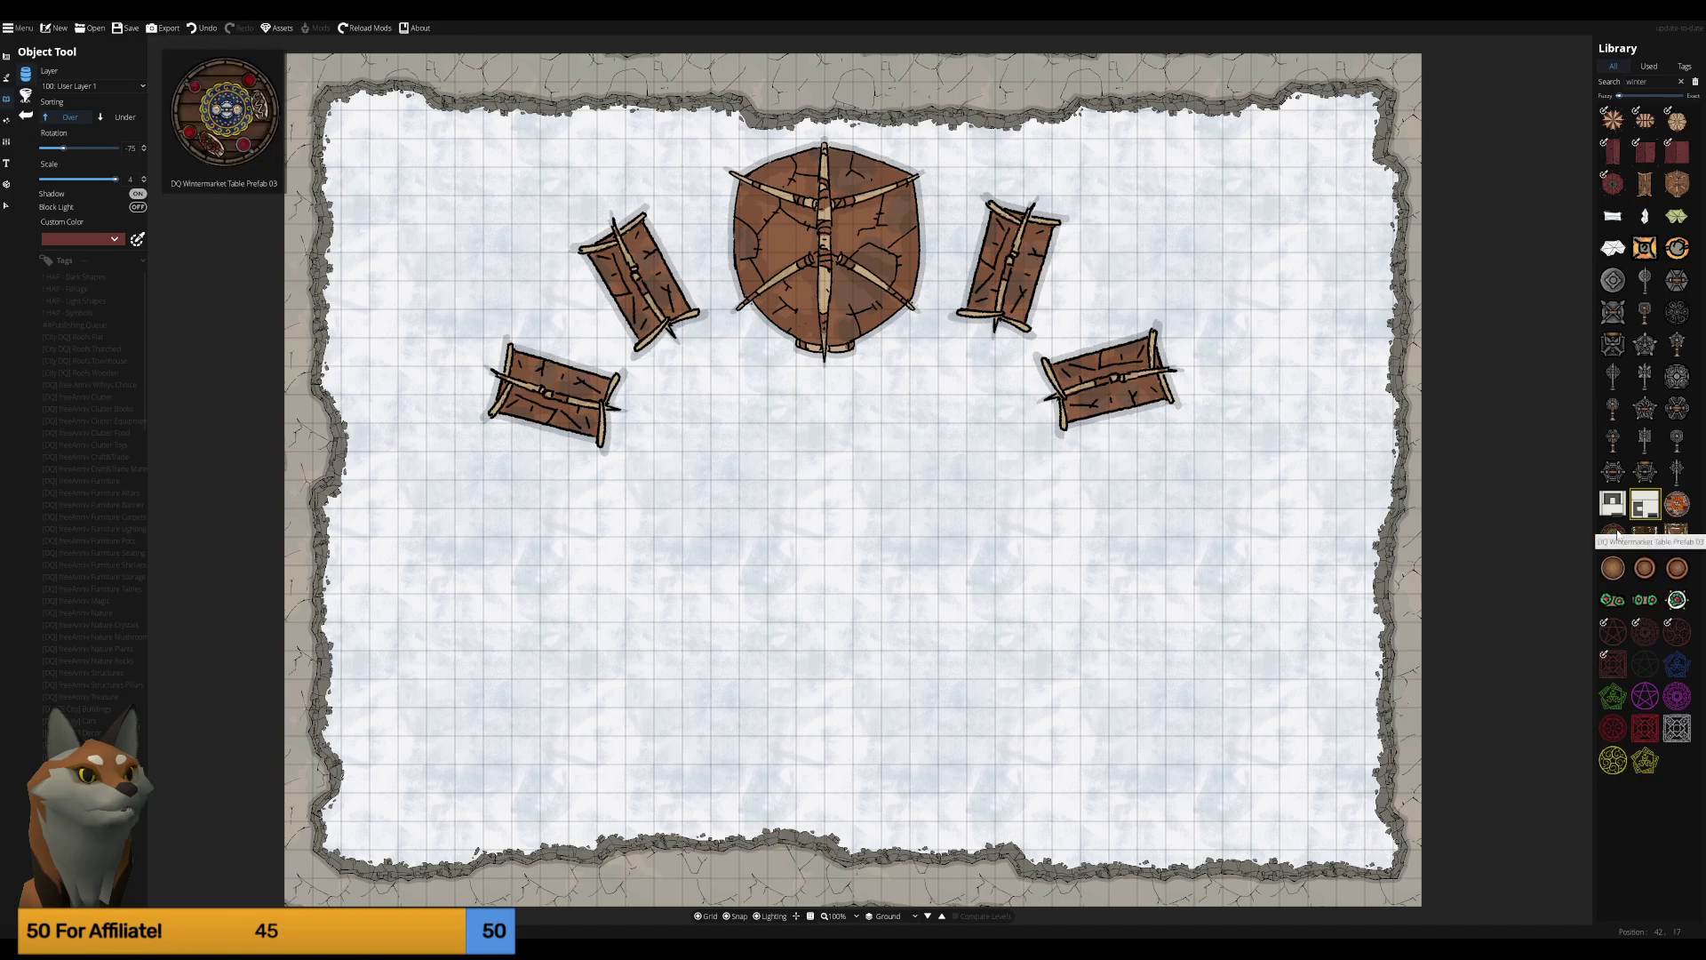
pyautogui.click(1618, 533)
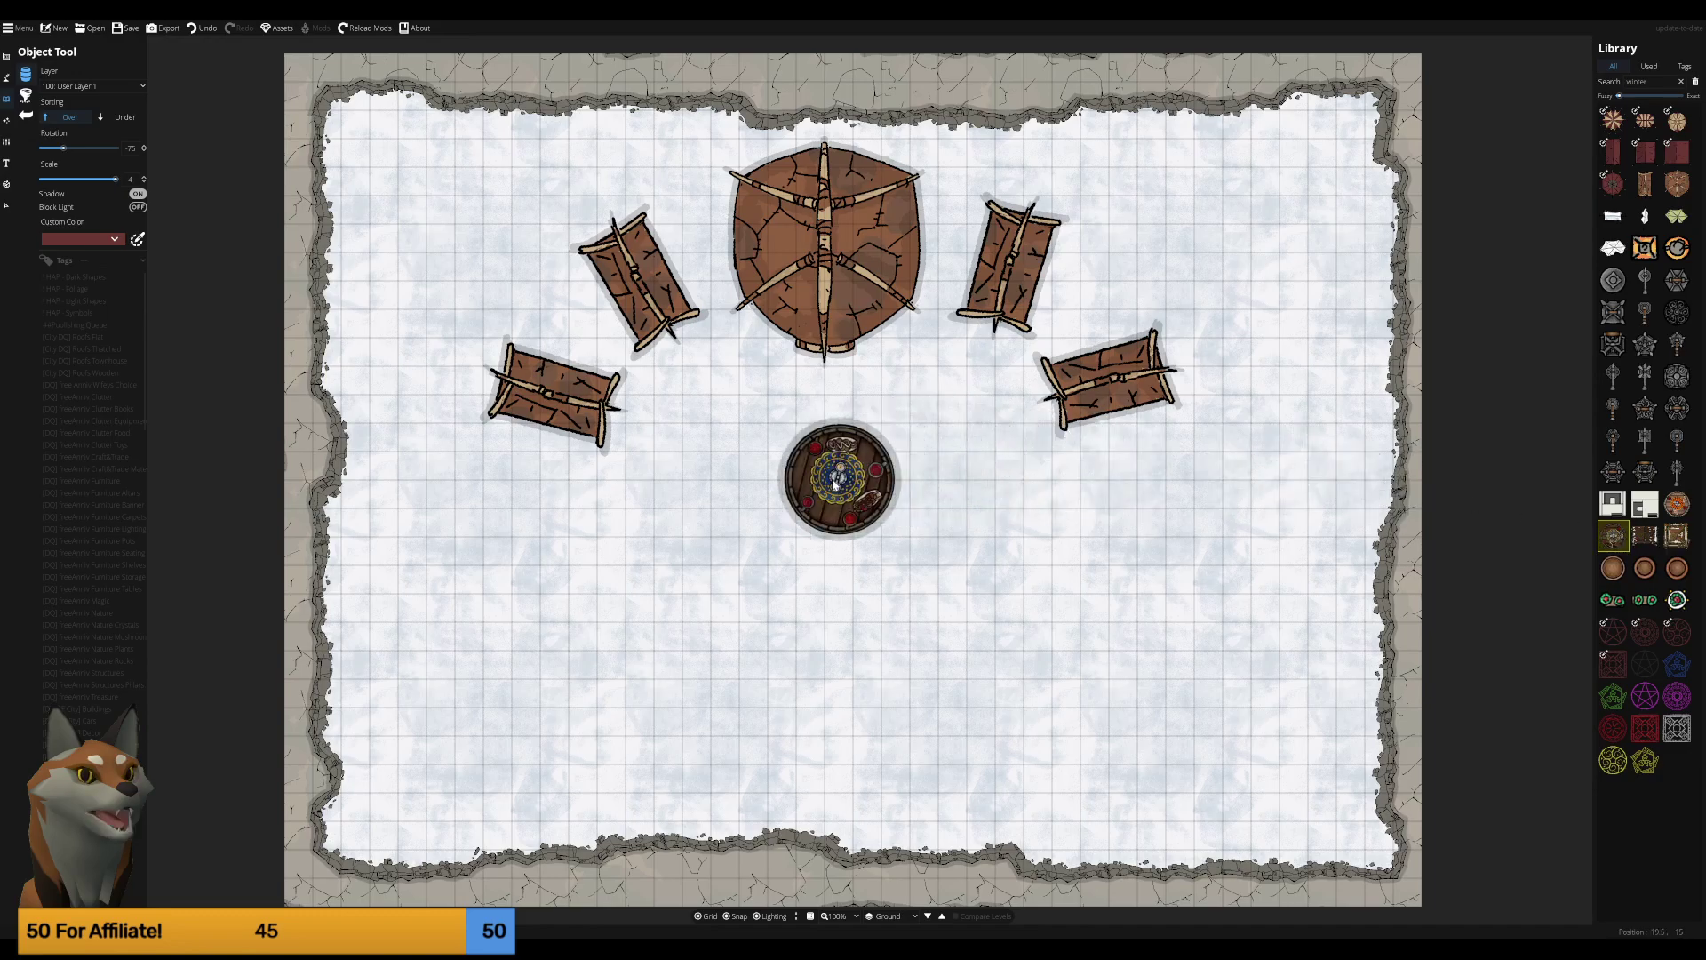
pyautogui.keyDown('ctrl'); pyautogui.scroll(-6, 891, 512); pyautogui.keyUp('ctrl')
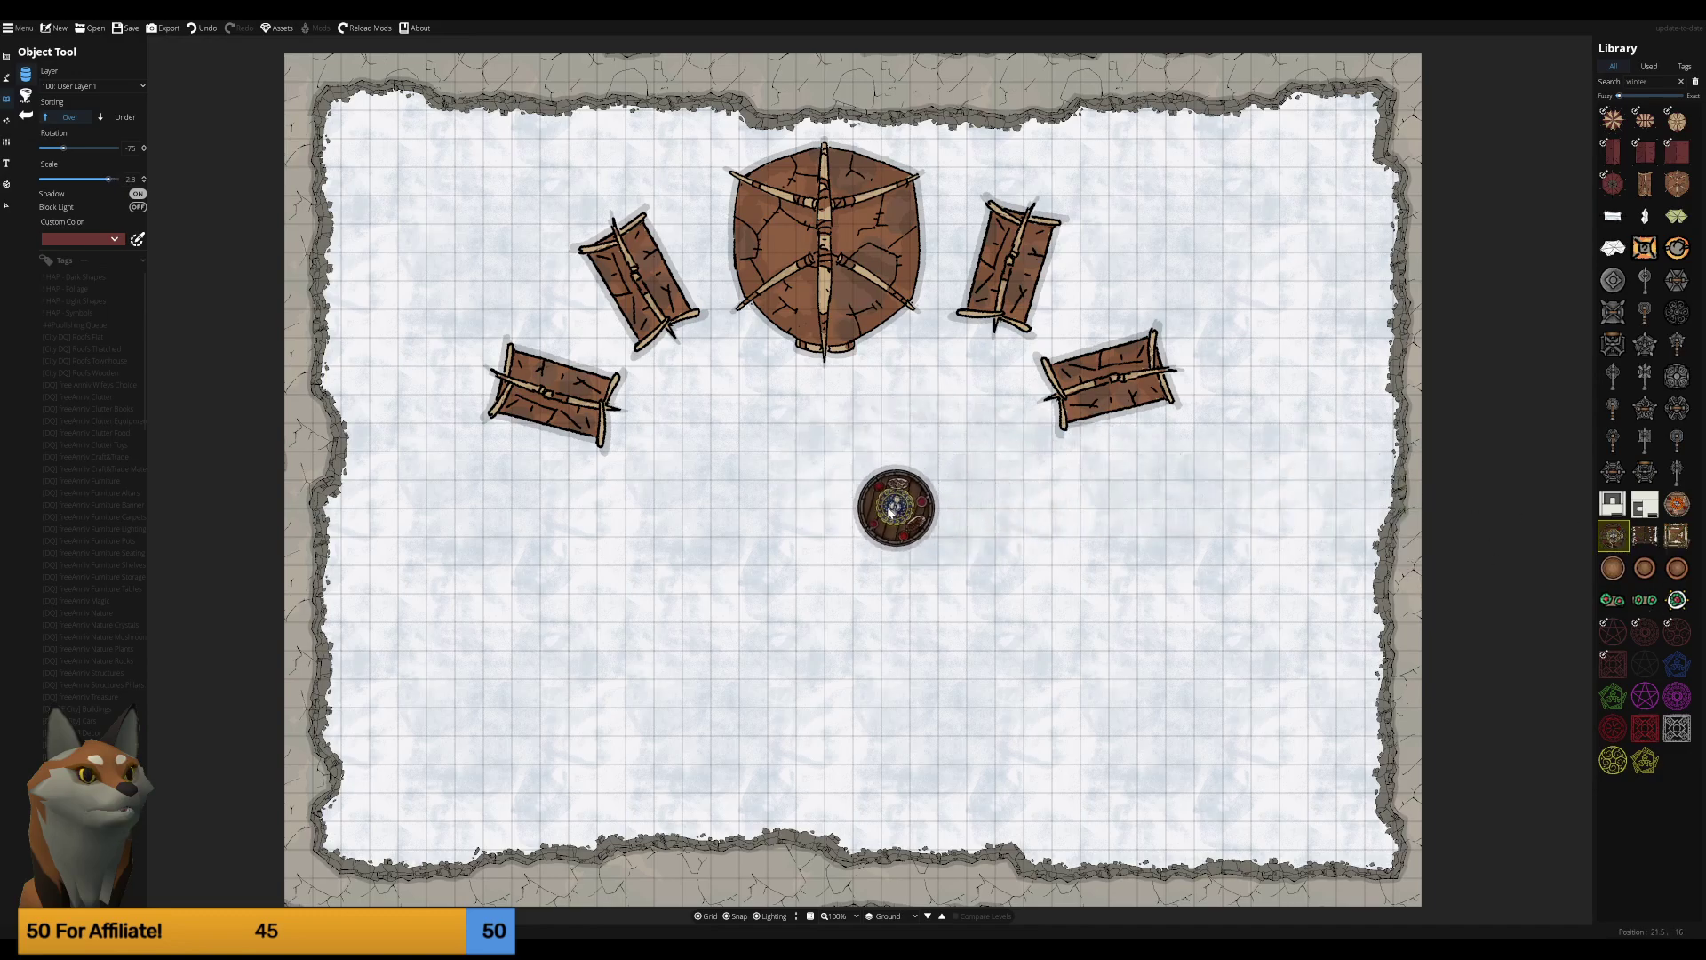
pyautogui.keyDown('ctrl'); pyautogui.scroll(-4, 884, 508); pyautogui.keyUp('ctrl')
pyautogui.keyDown('ctrl'); pyautogui.scroll(-3, 867, 505); pyautogui.keyUp('ctrl')
pyautogui.keyDown('ctrl'); pyautogui.scroll(-2, 867, 499); pyautogui.keyUp('ctrl')
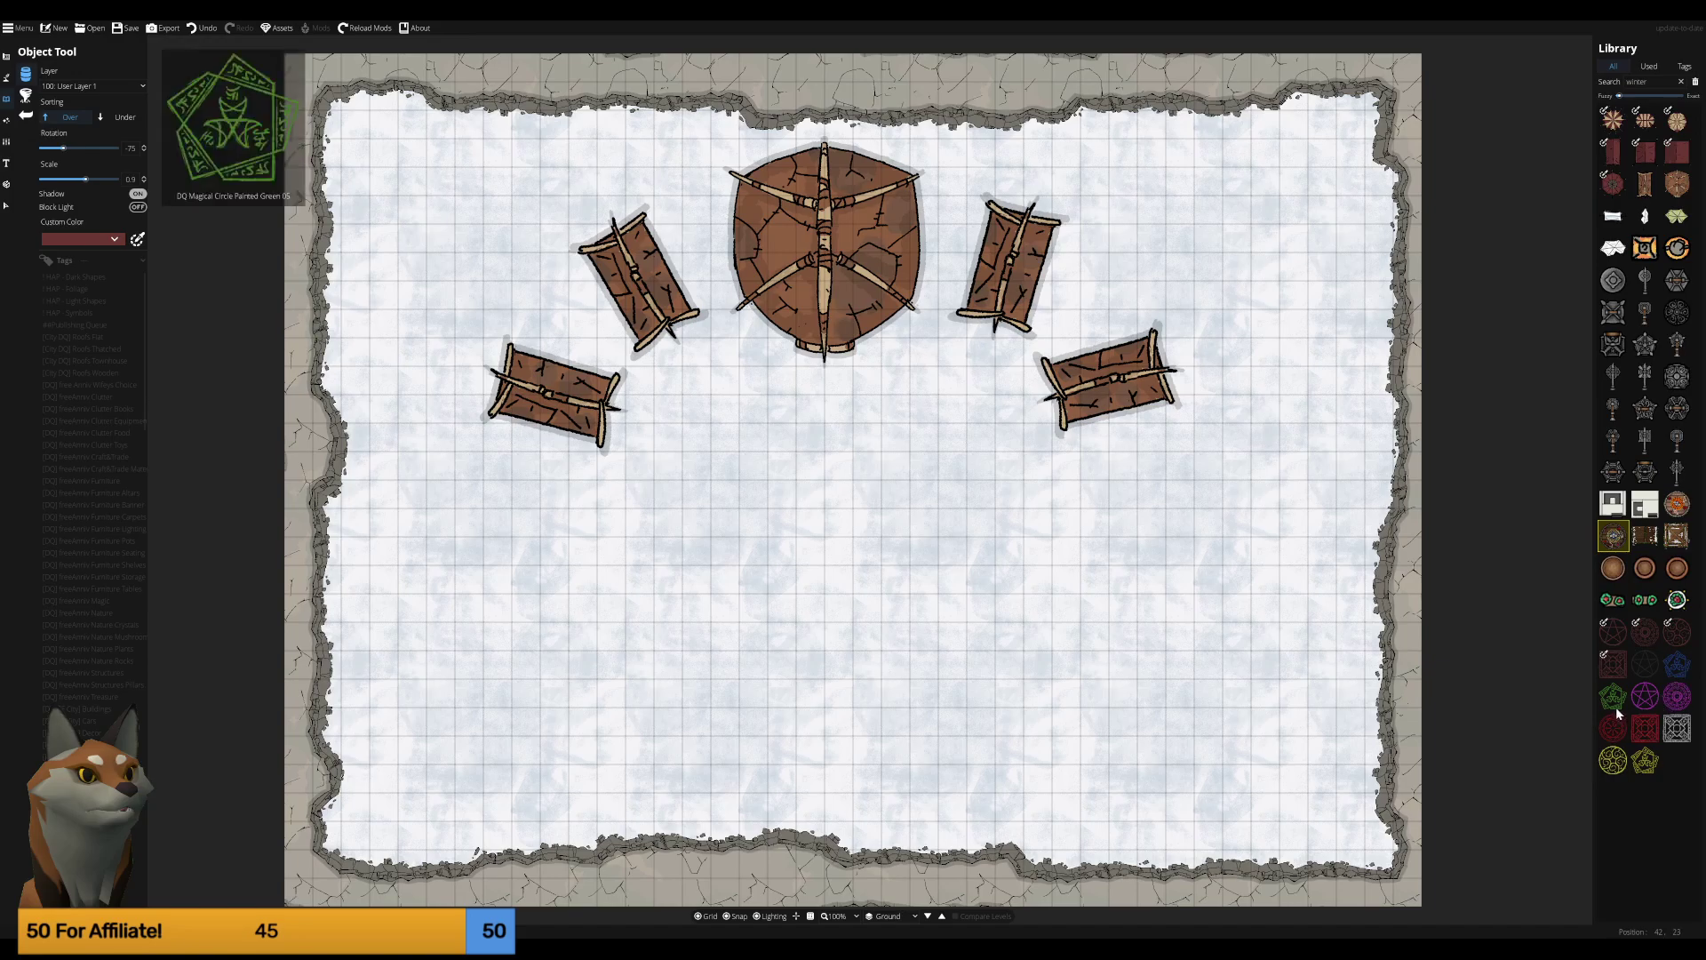
# Select Magical Circle Painted Yellow 04 and adjust its preview scale.
pyautogui.click(1613, 760)
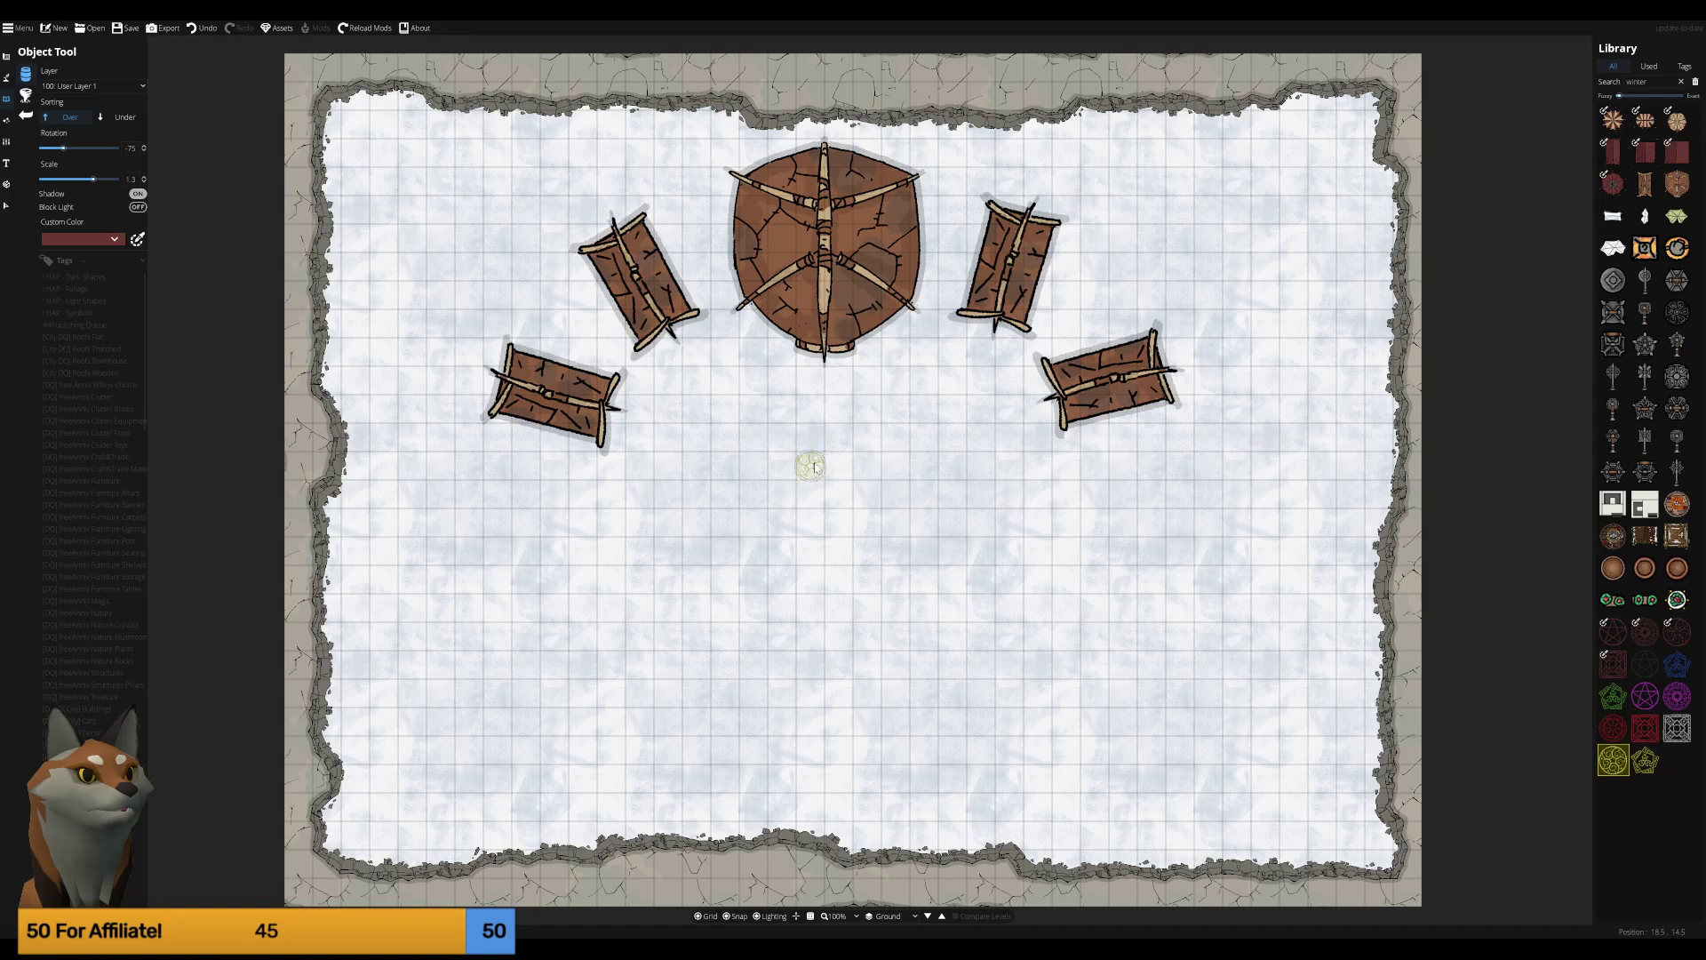
pyautogui.scroll(5, 814, 467)
pyautogui.scroll(5, 813, 469)
pyautogui.scroll(5, 810, 472)
pyautogui.scroll(3, 807, 478)
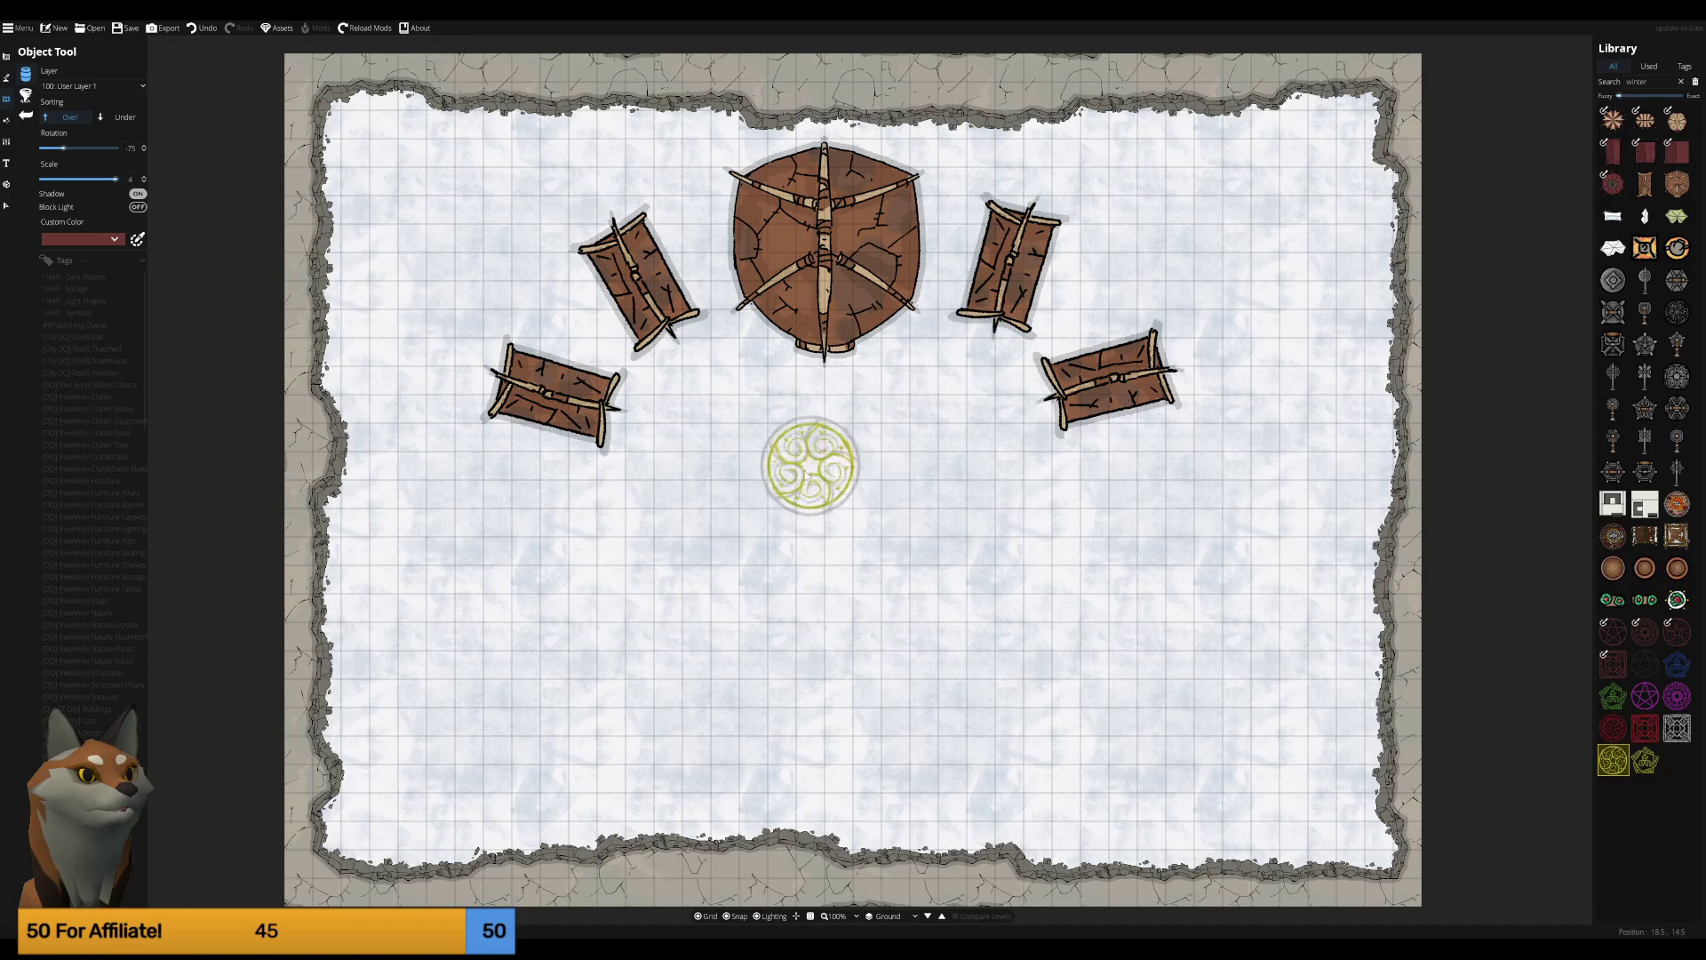
pyautogui.scroll(-6, 812, 480)
pyautogui.scroll(-6, 827, 485)
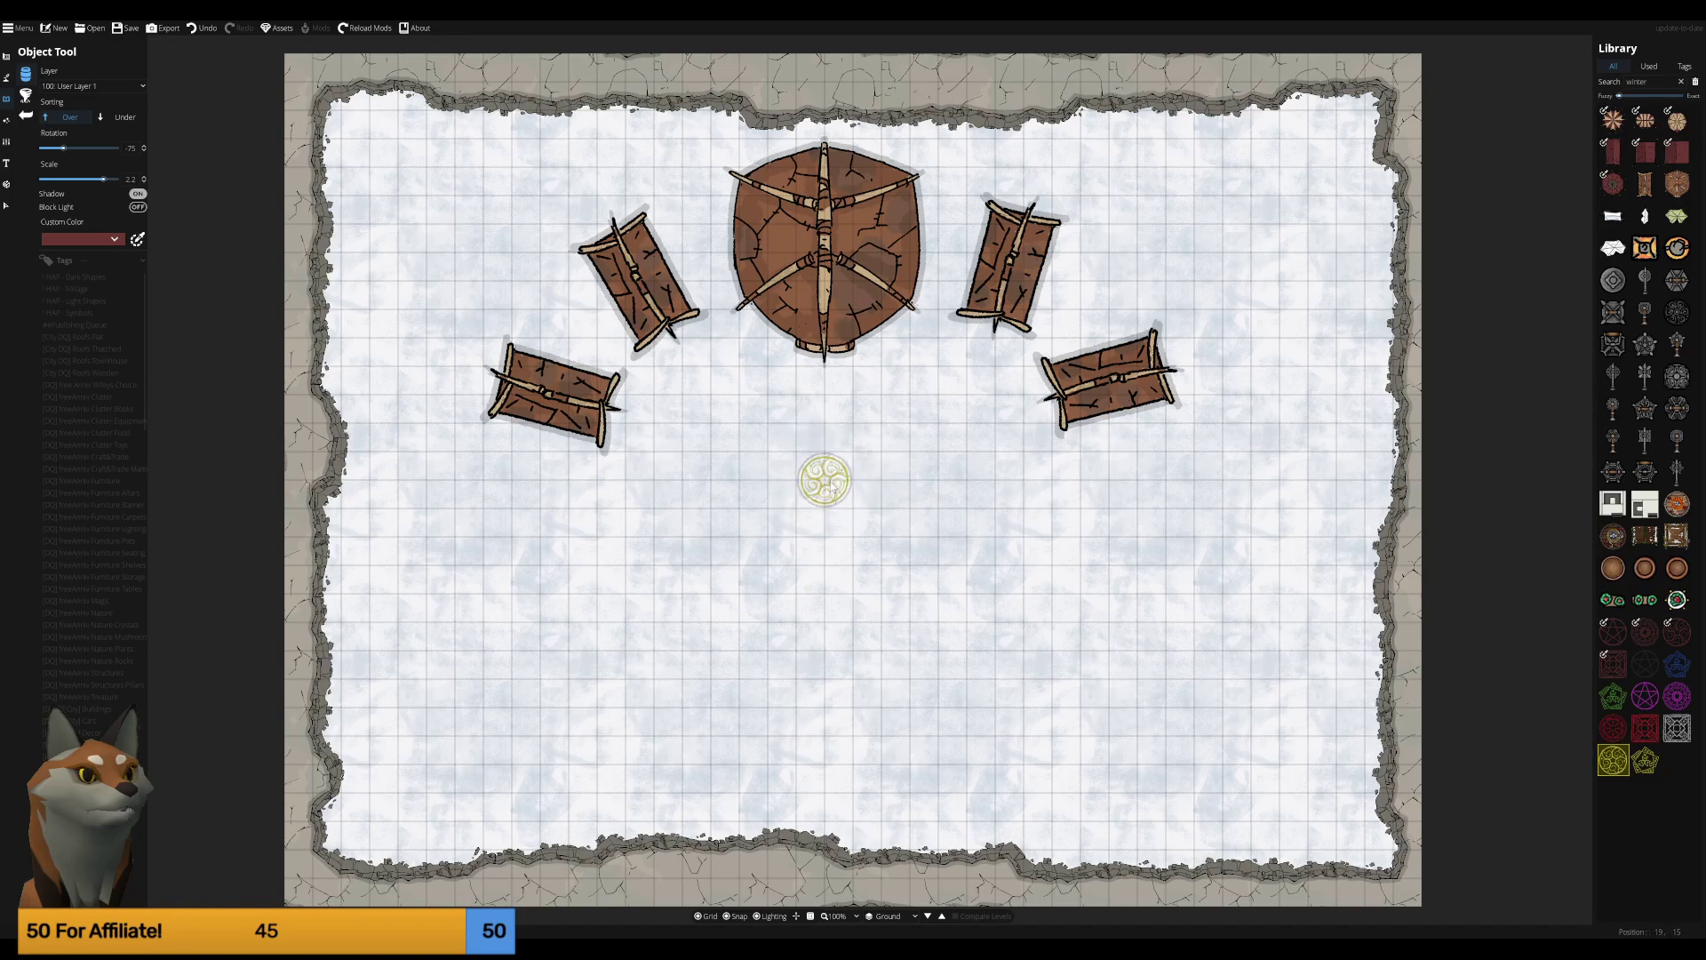
# Place six Lantern 01 lanterns beside the round house, the upper houses, and below the outer ones.
pyautogui.click(1646, 249)
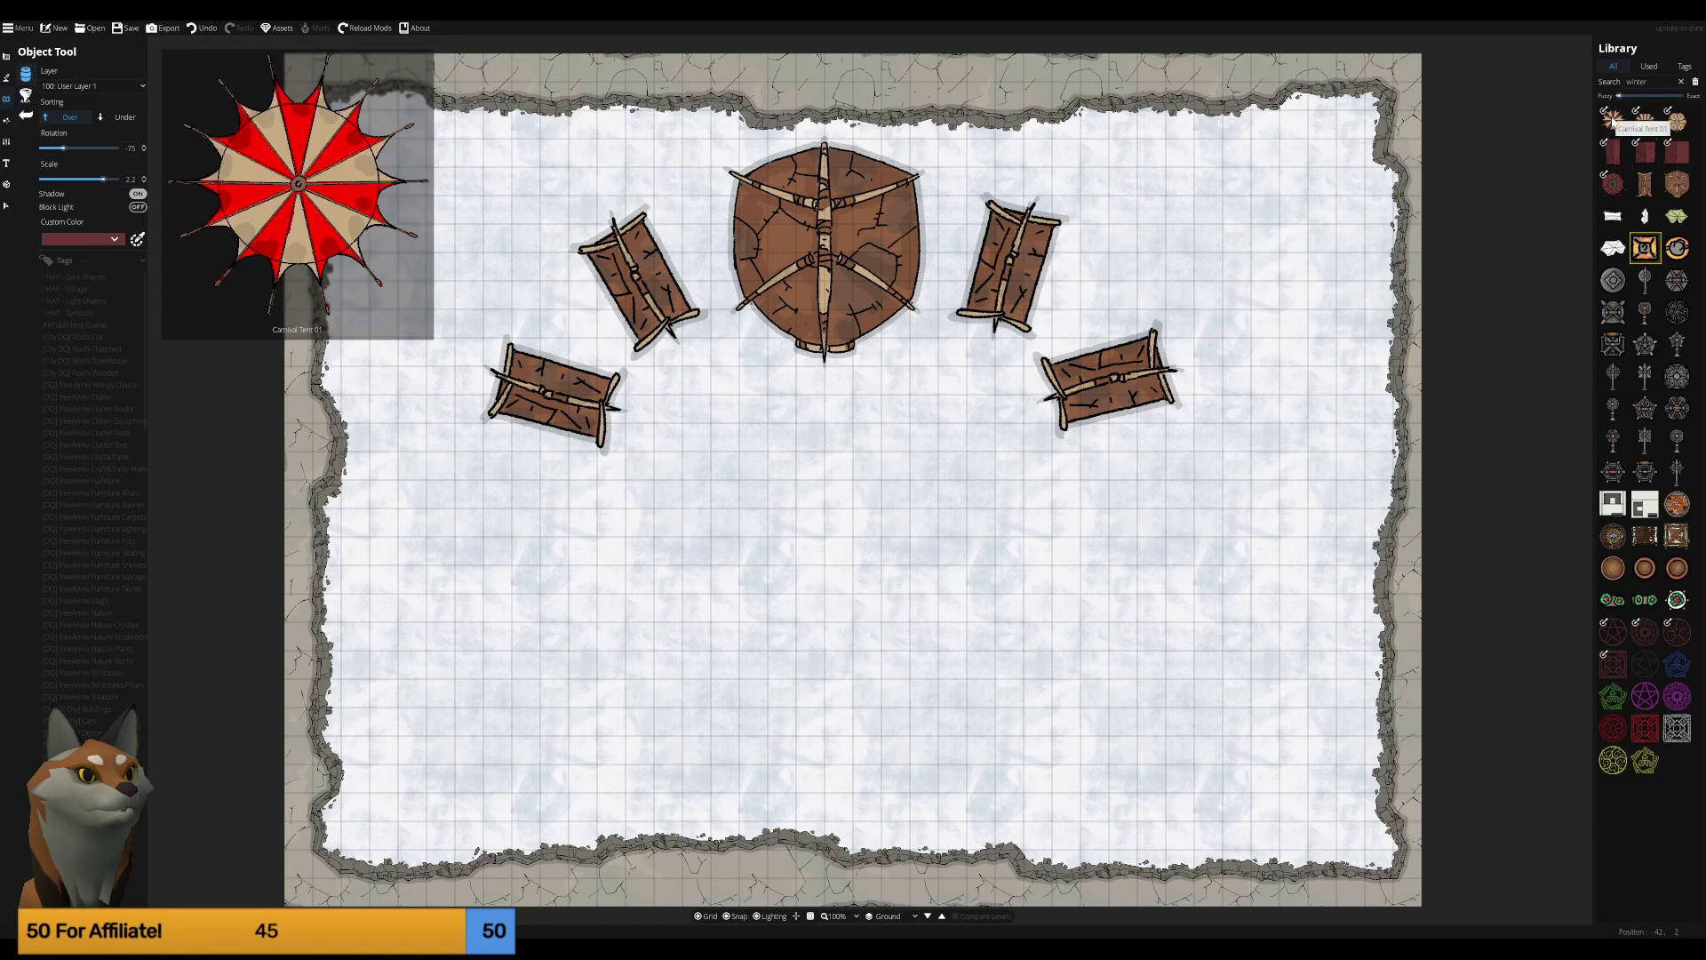
pyautogui.click(1643, 253)
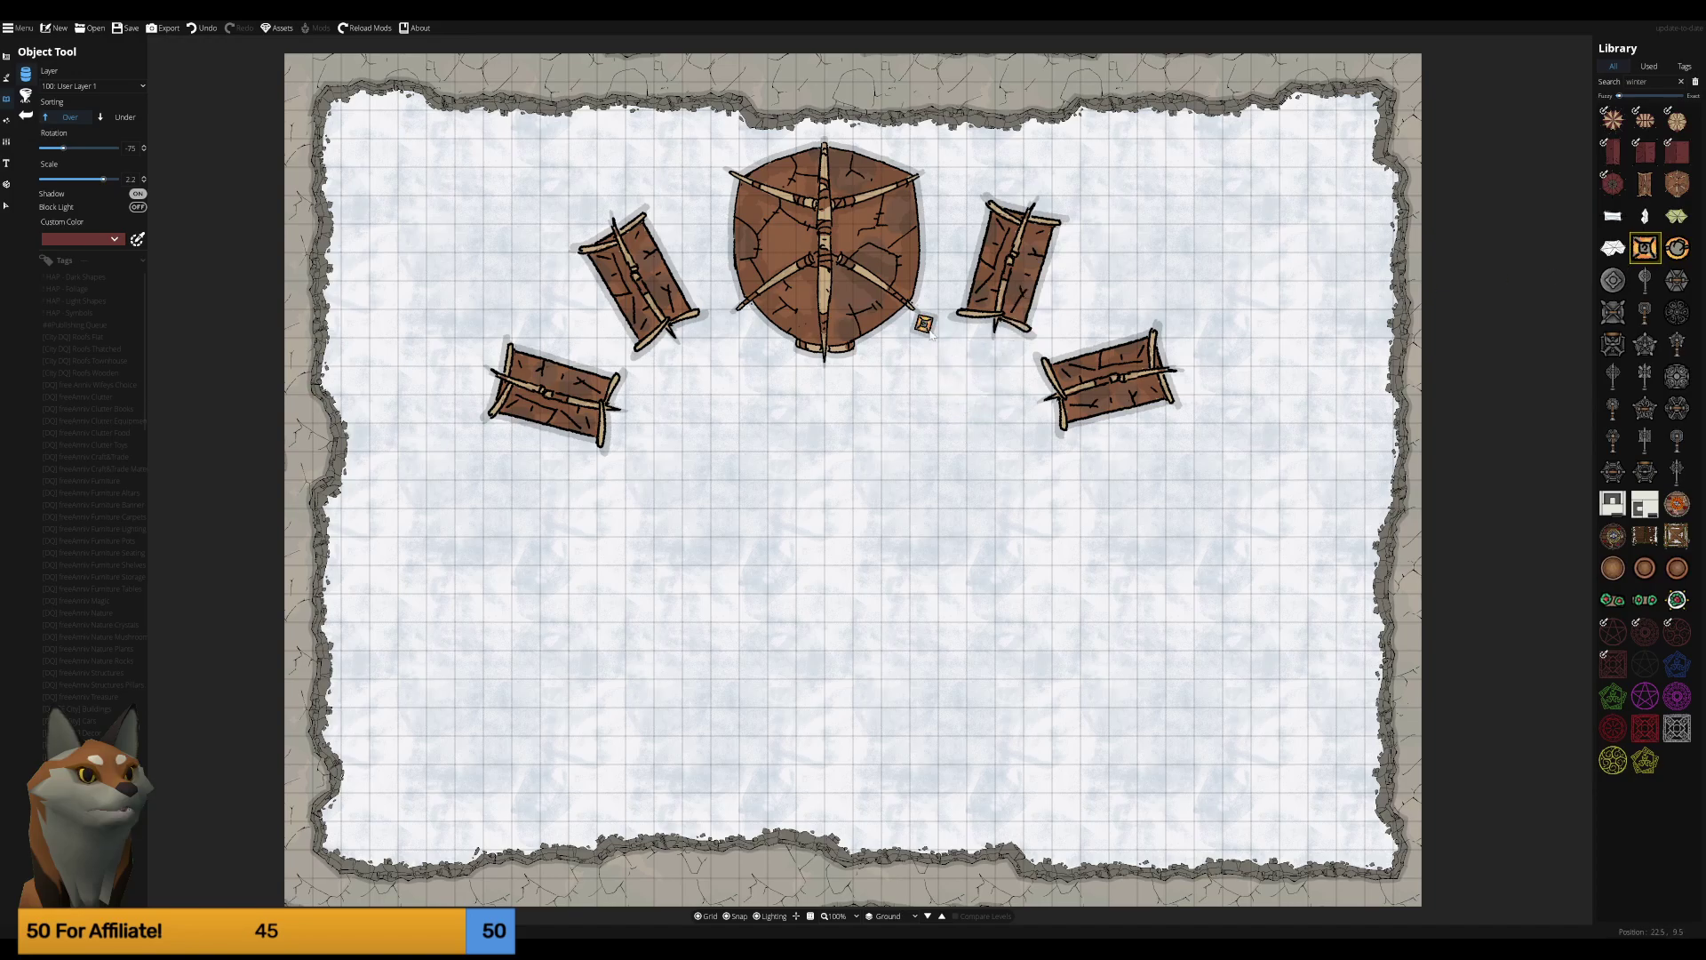
pyautogui.click(937, 338)
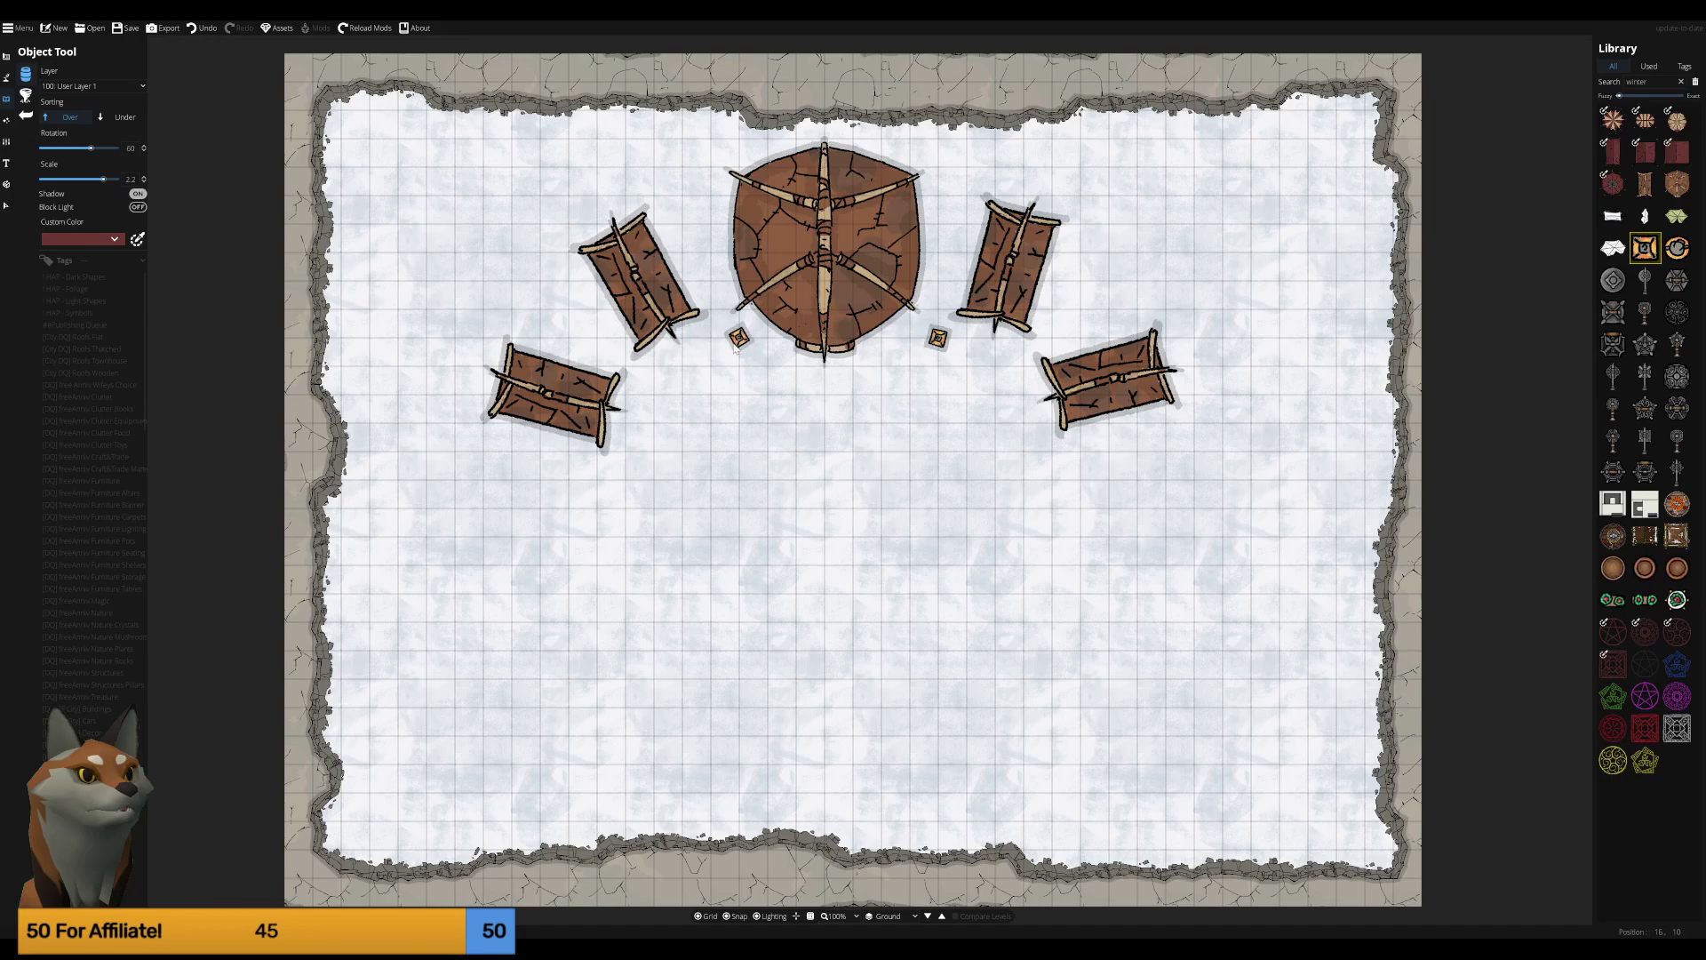
pyautogui.click(739, 339)
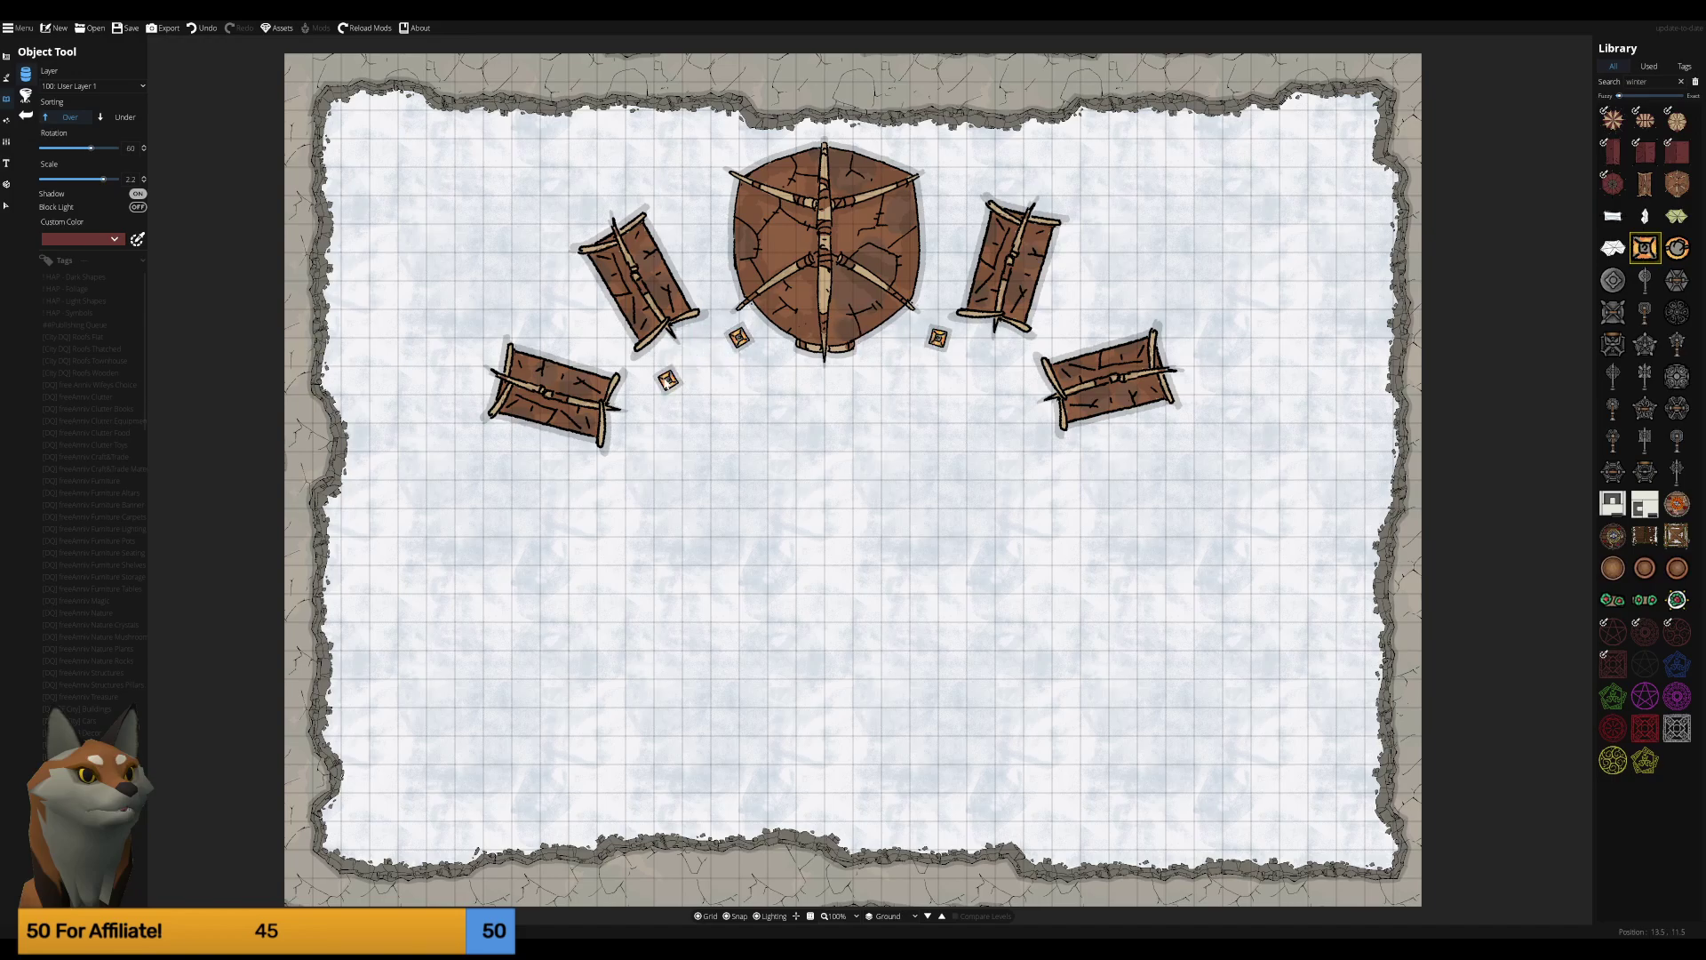
pyautogui.click(654, 380)
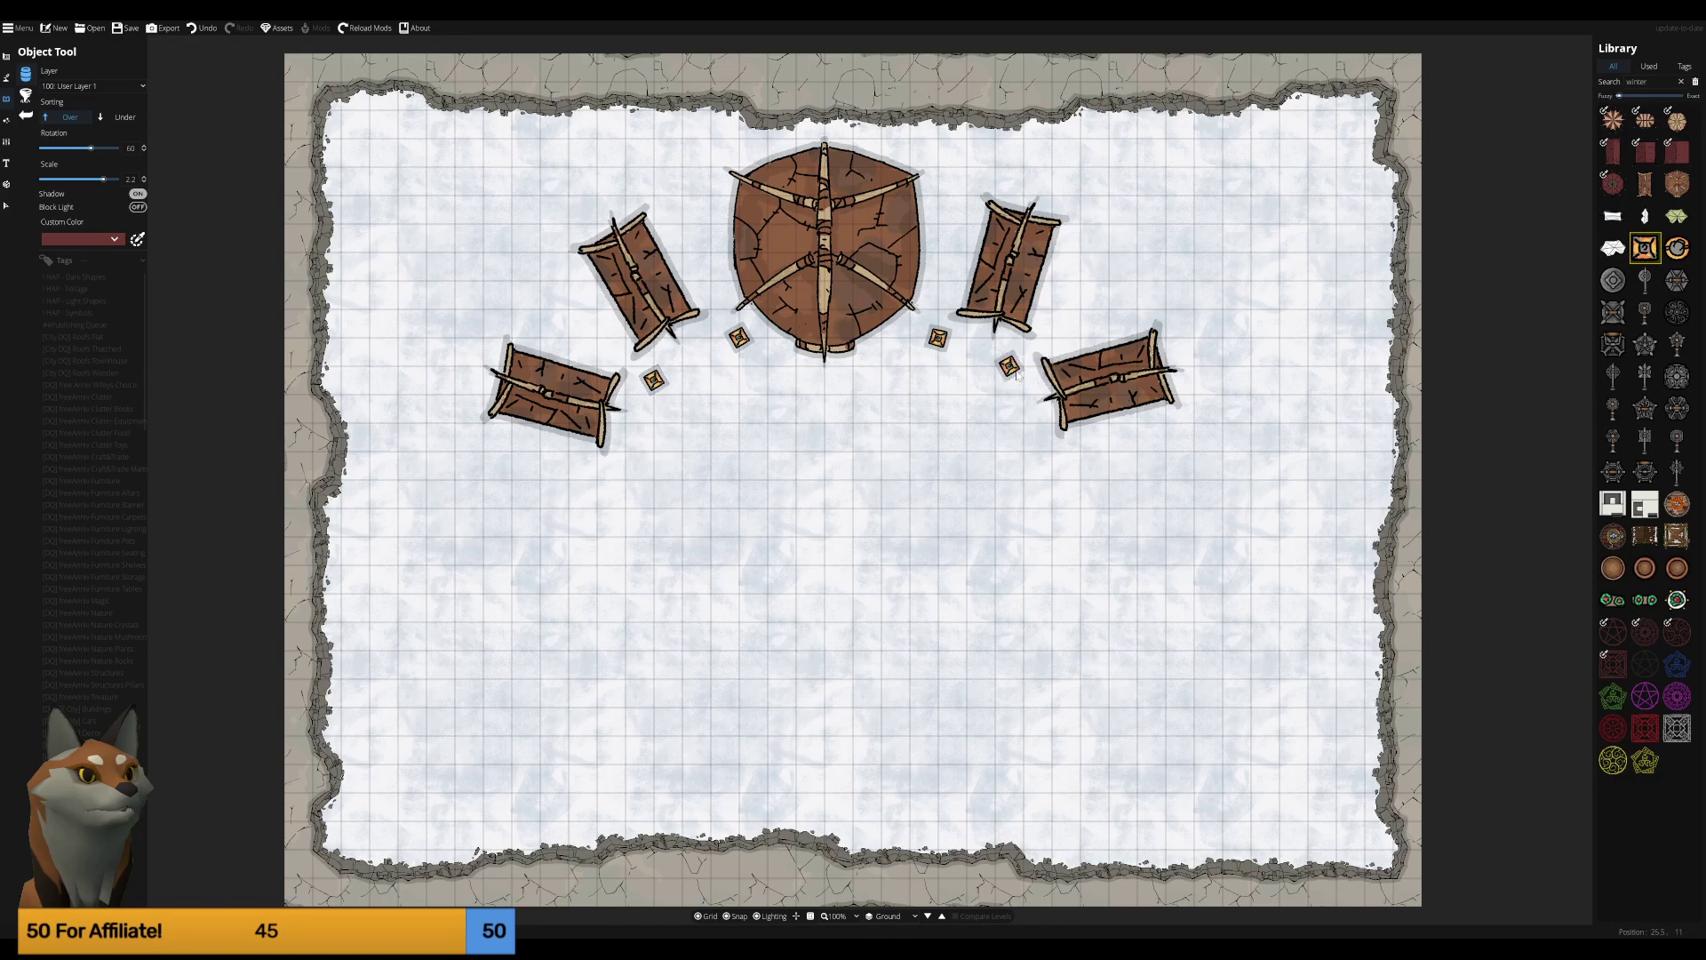
pyautogui.click(1010, 381)
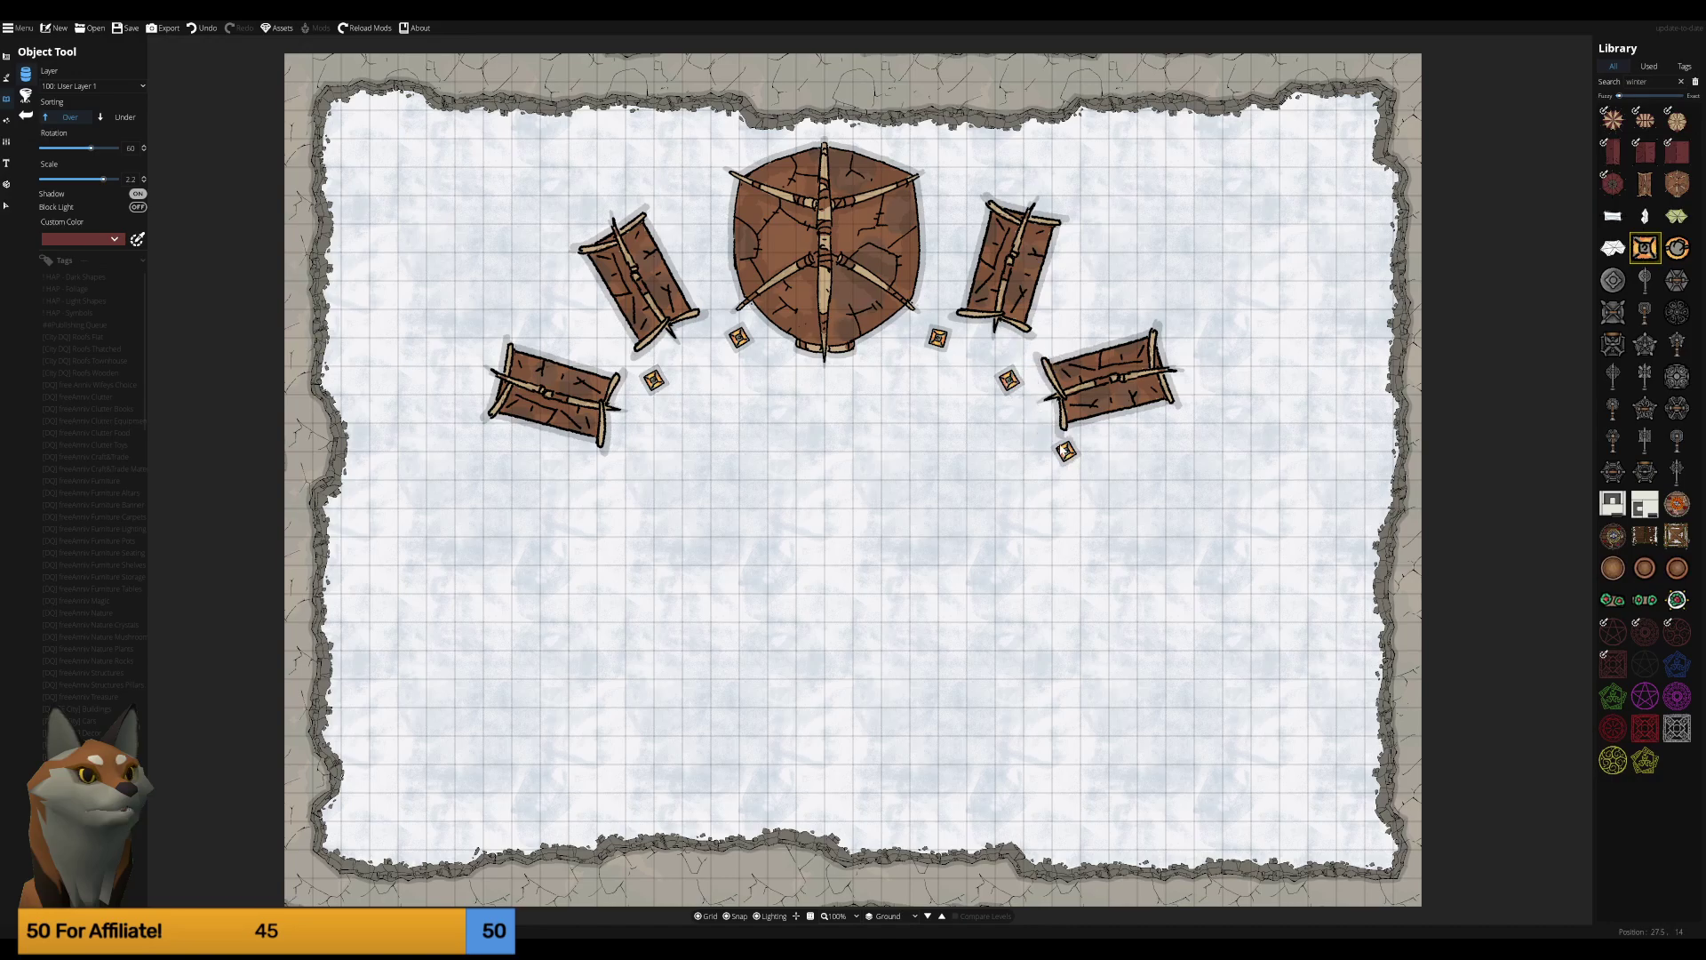
pyautogui.click(1066, 466)
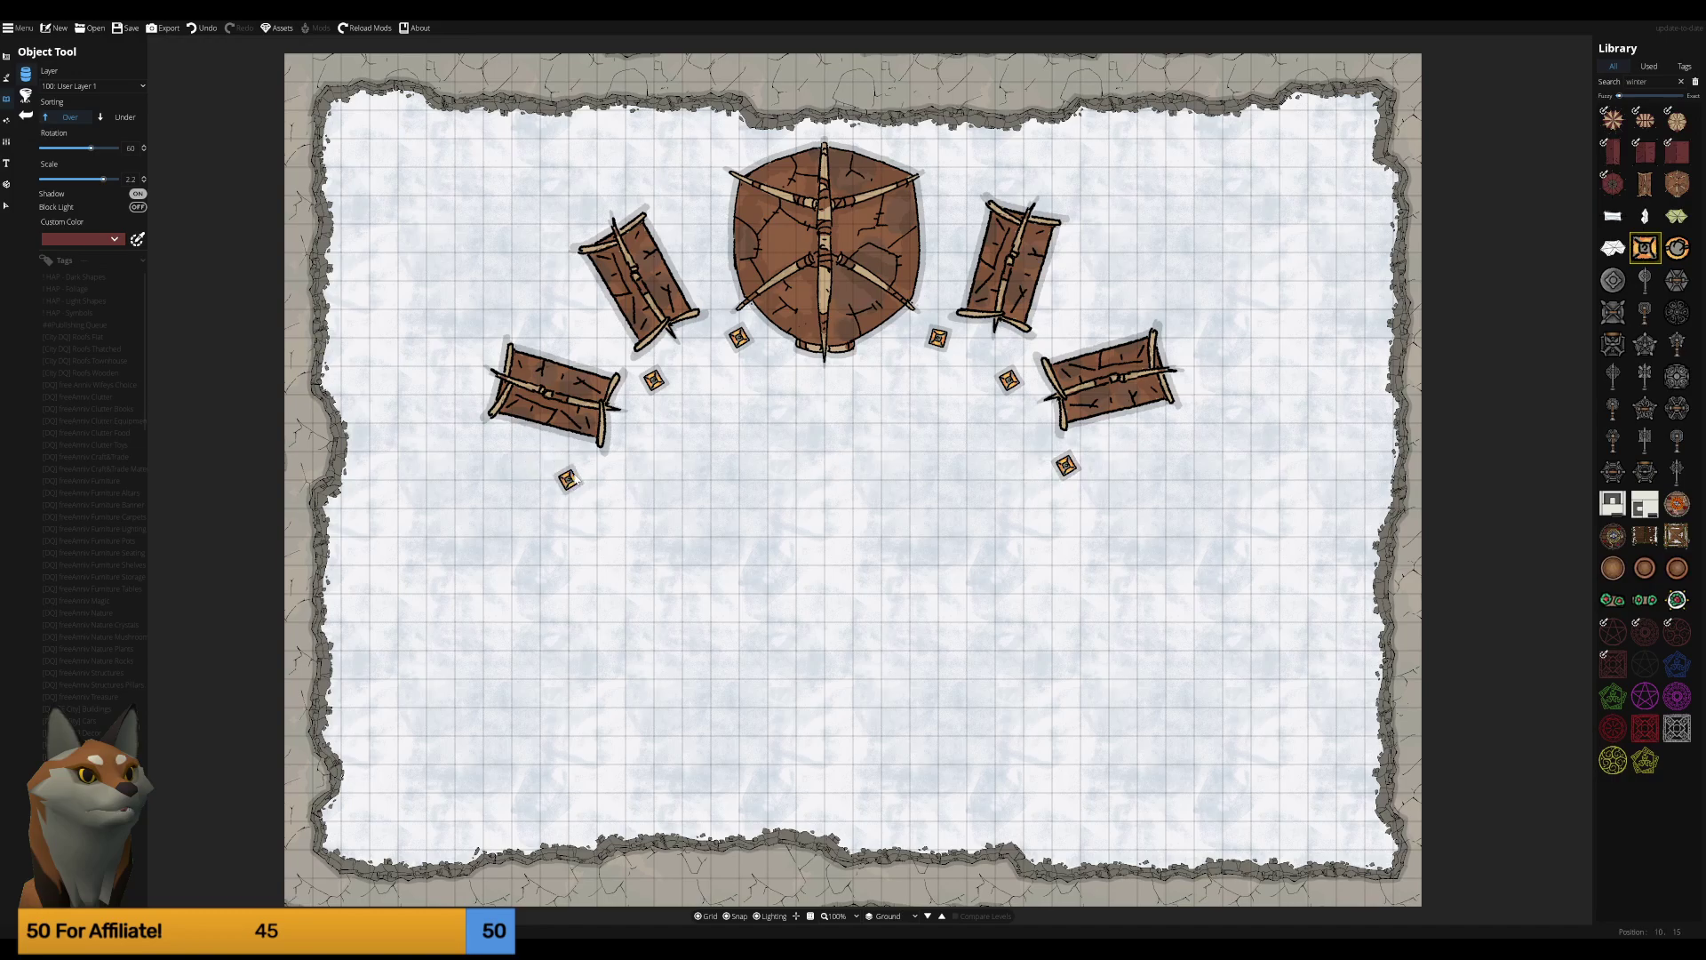
pyautogui.click(597, 480)
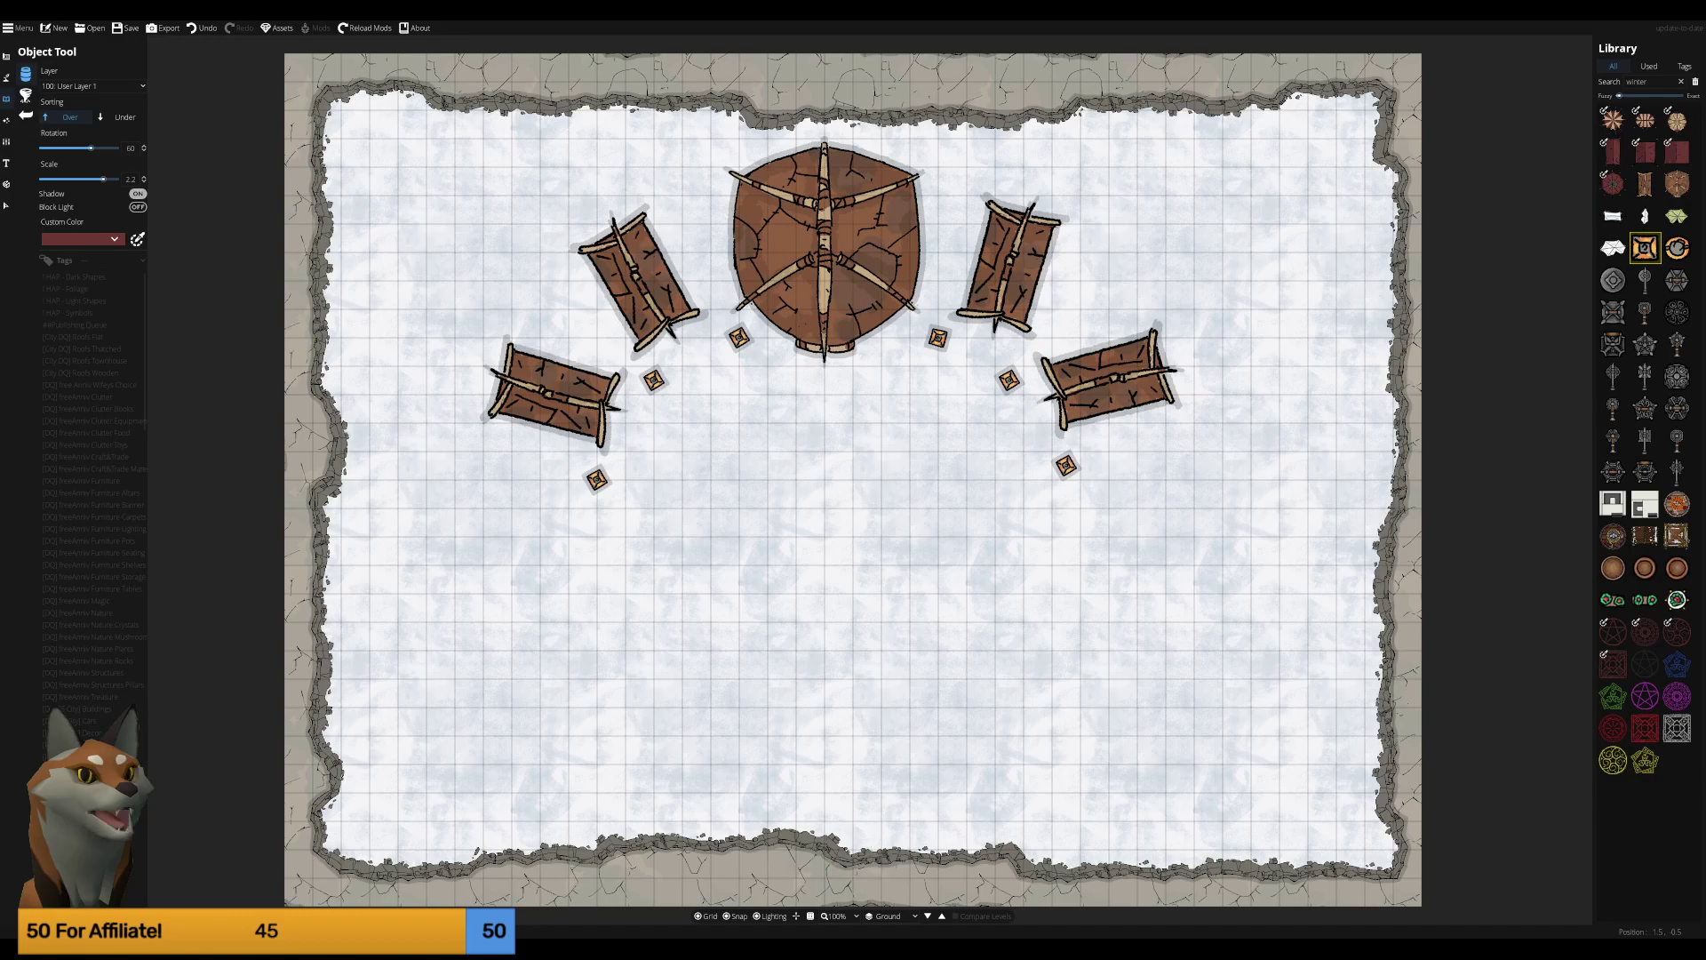
pyautogui.click(7, 119)
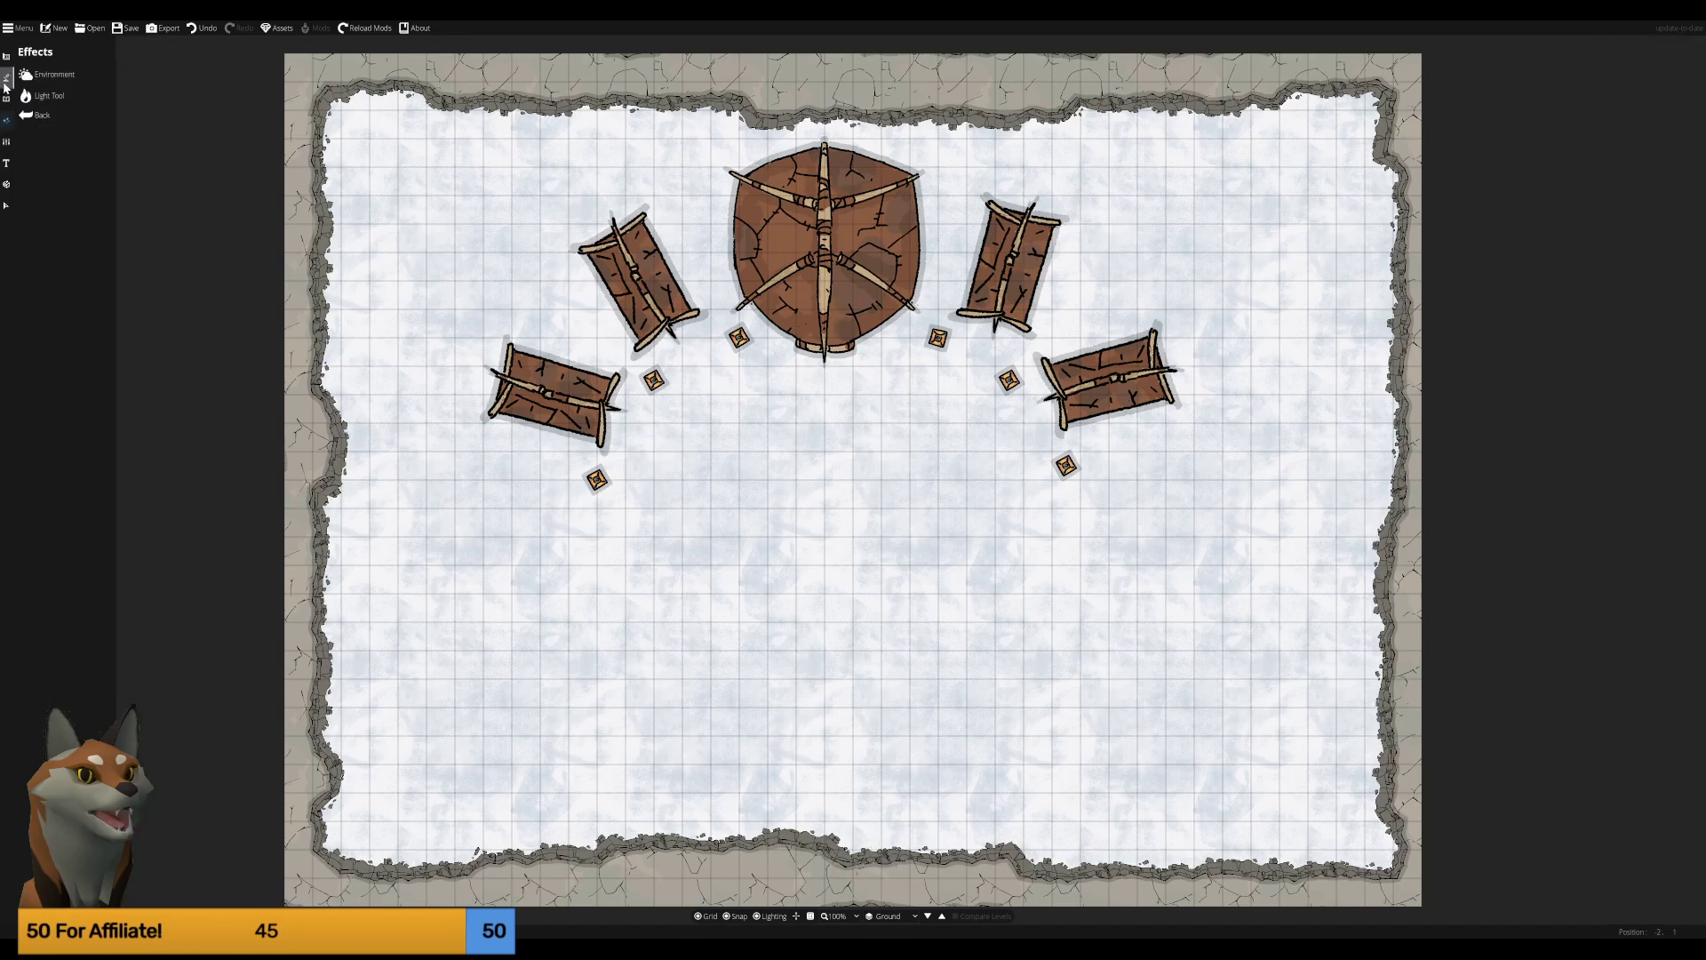
# Enable the Terrain Brush with the Terrain Snow slot selected.
pyautogui.click(42, 80)
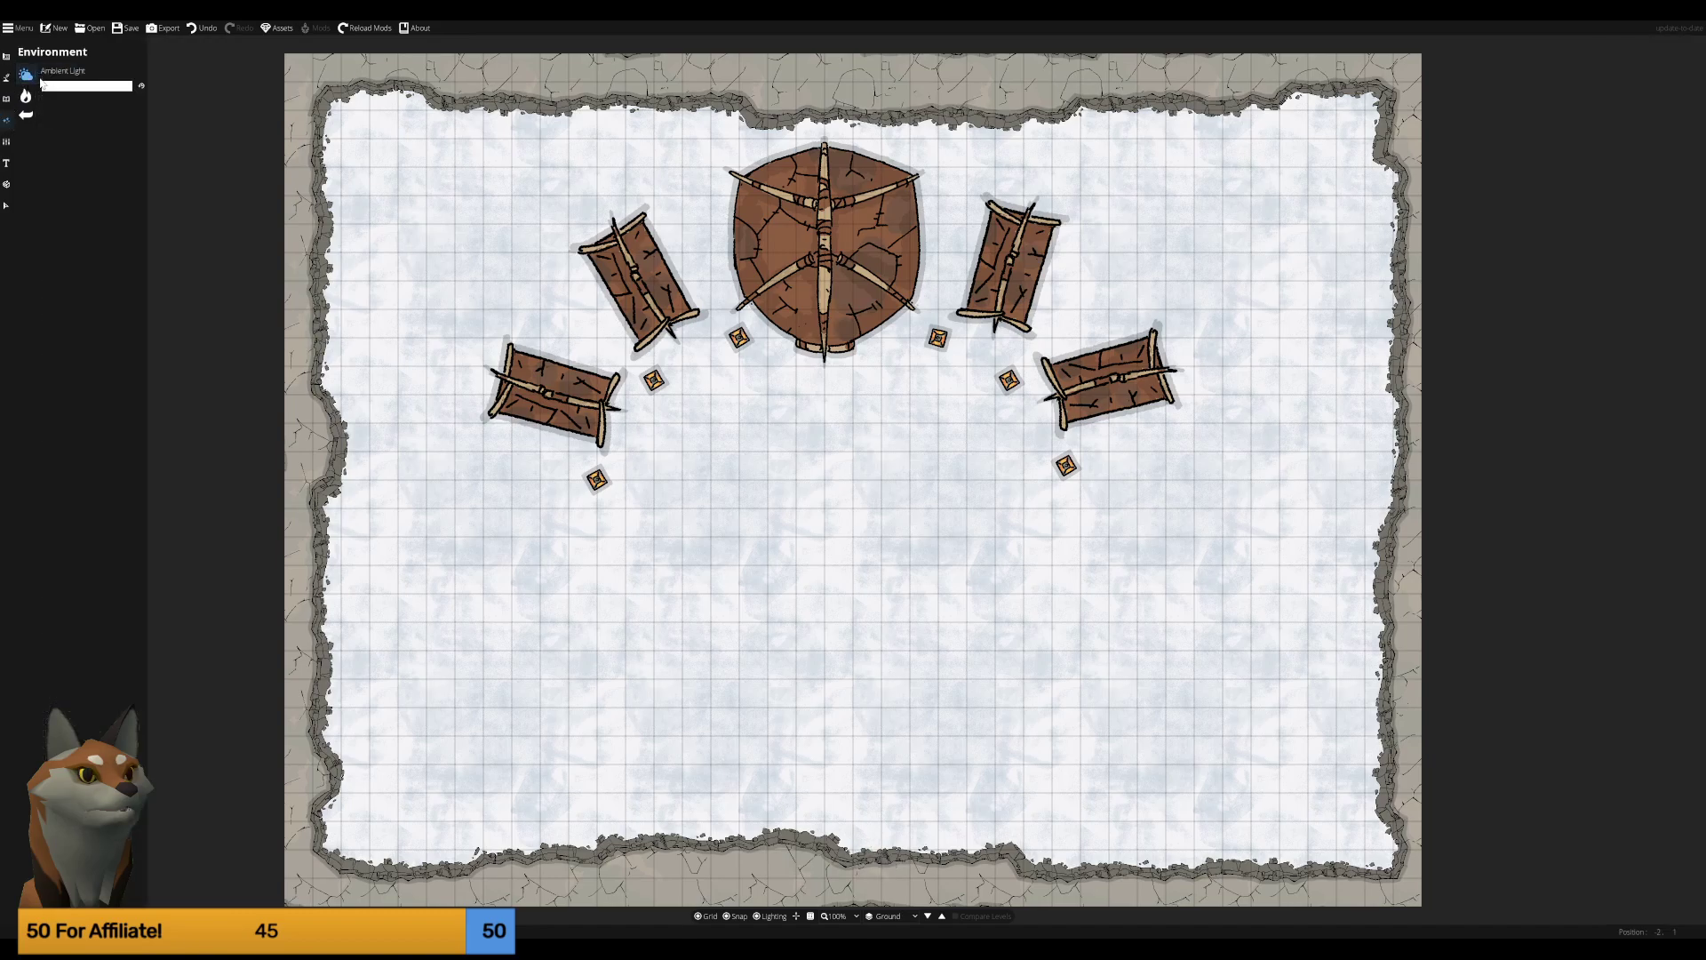
pyautogui.click(32, 98)
pyautogui.click(6, 78)
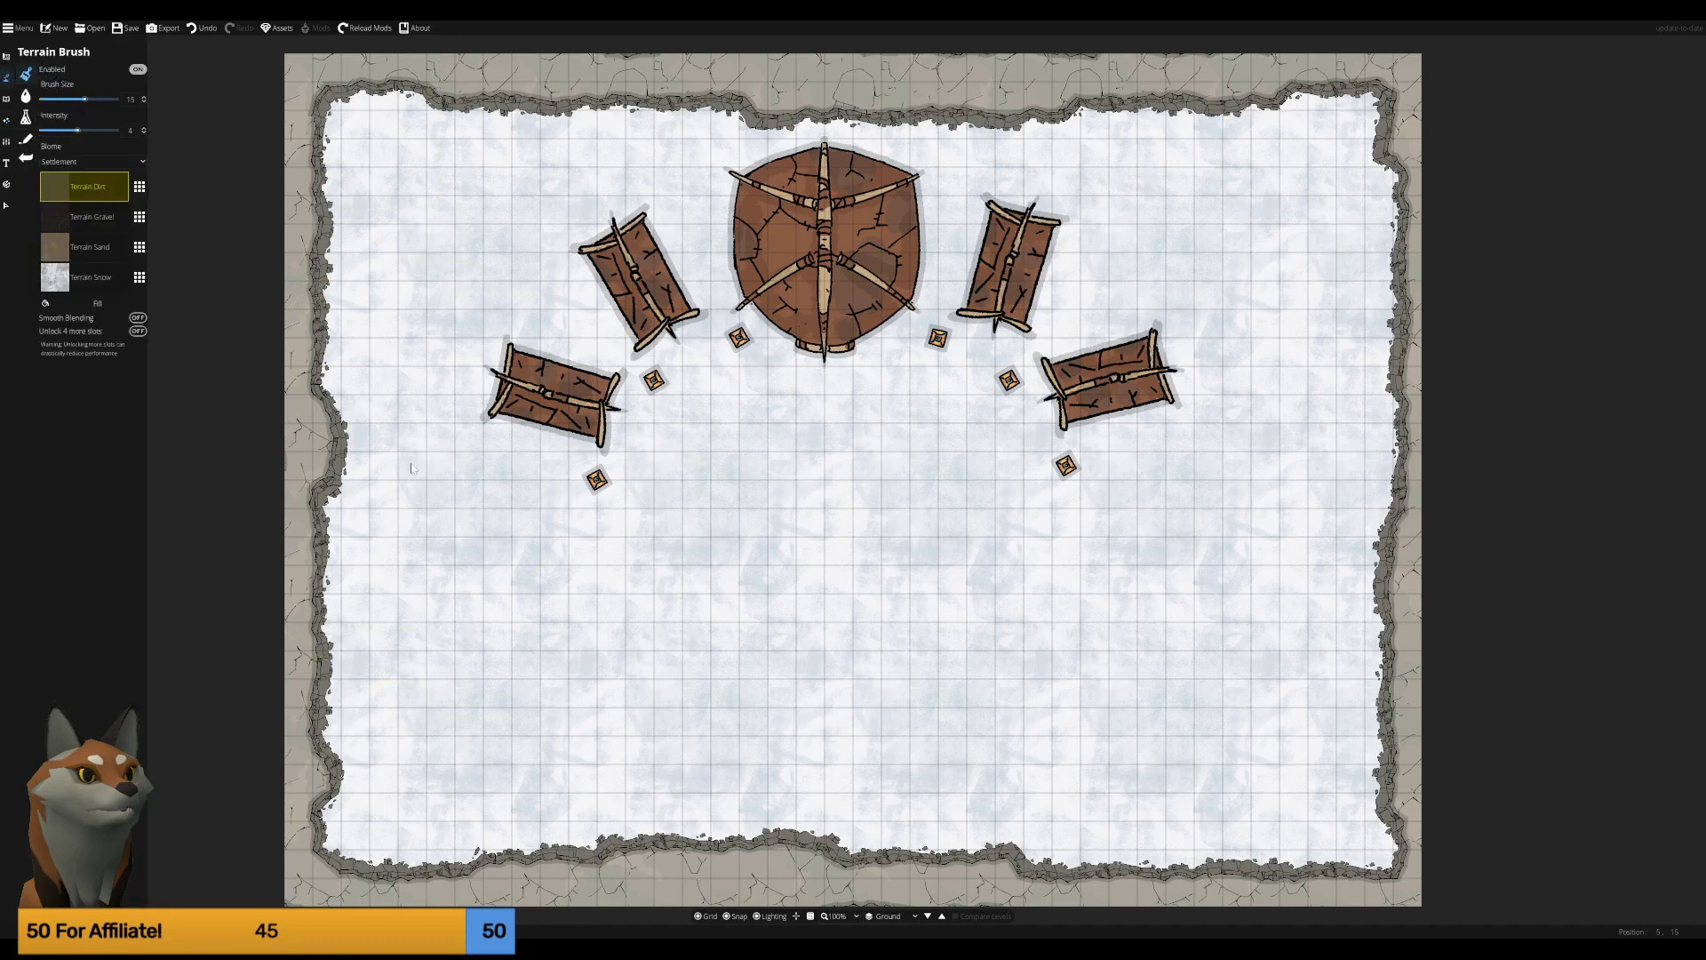
pyautogui.click(89, 277)
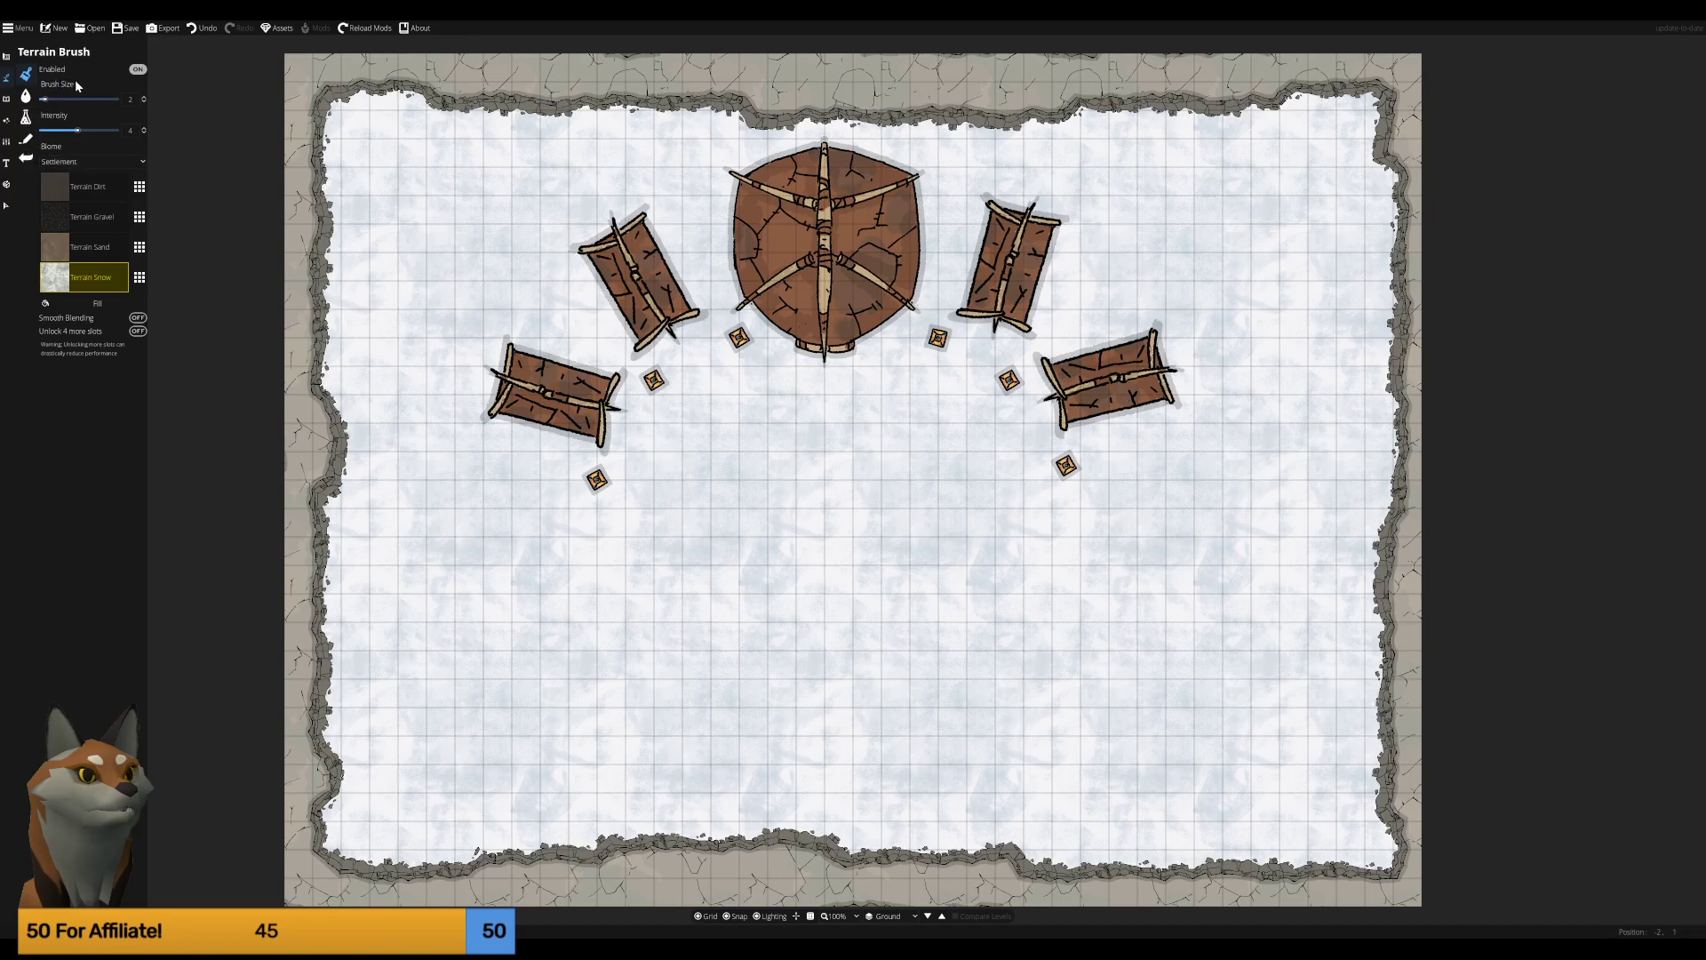
pyautogui.click(138, 69)
# Browse the terrain, object, map settings, text and building tool groups.
pyautogui.click(7, 101)
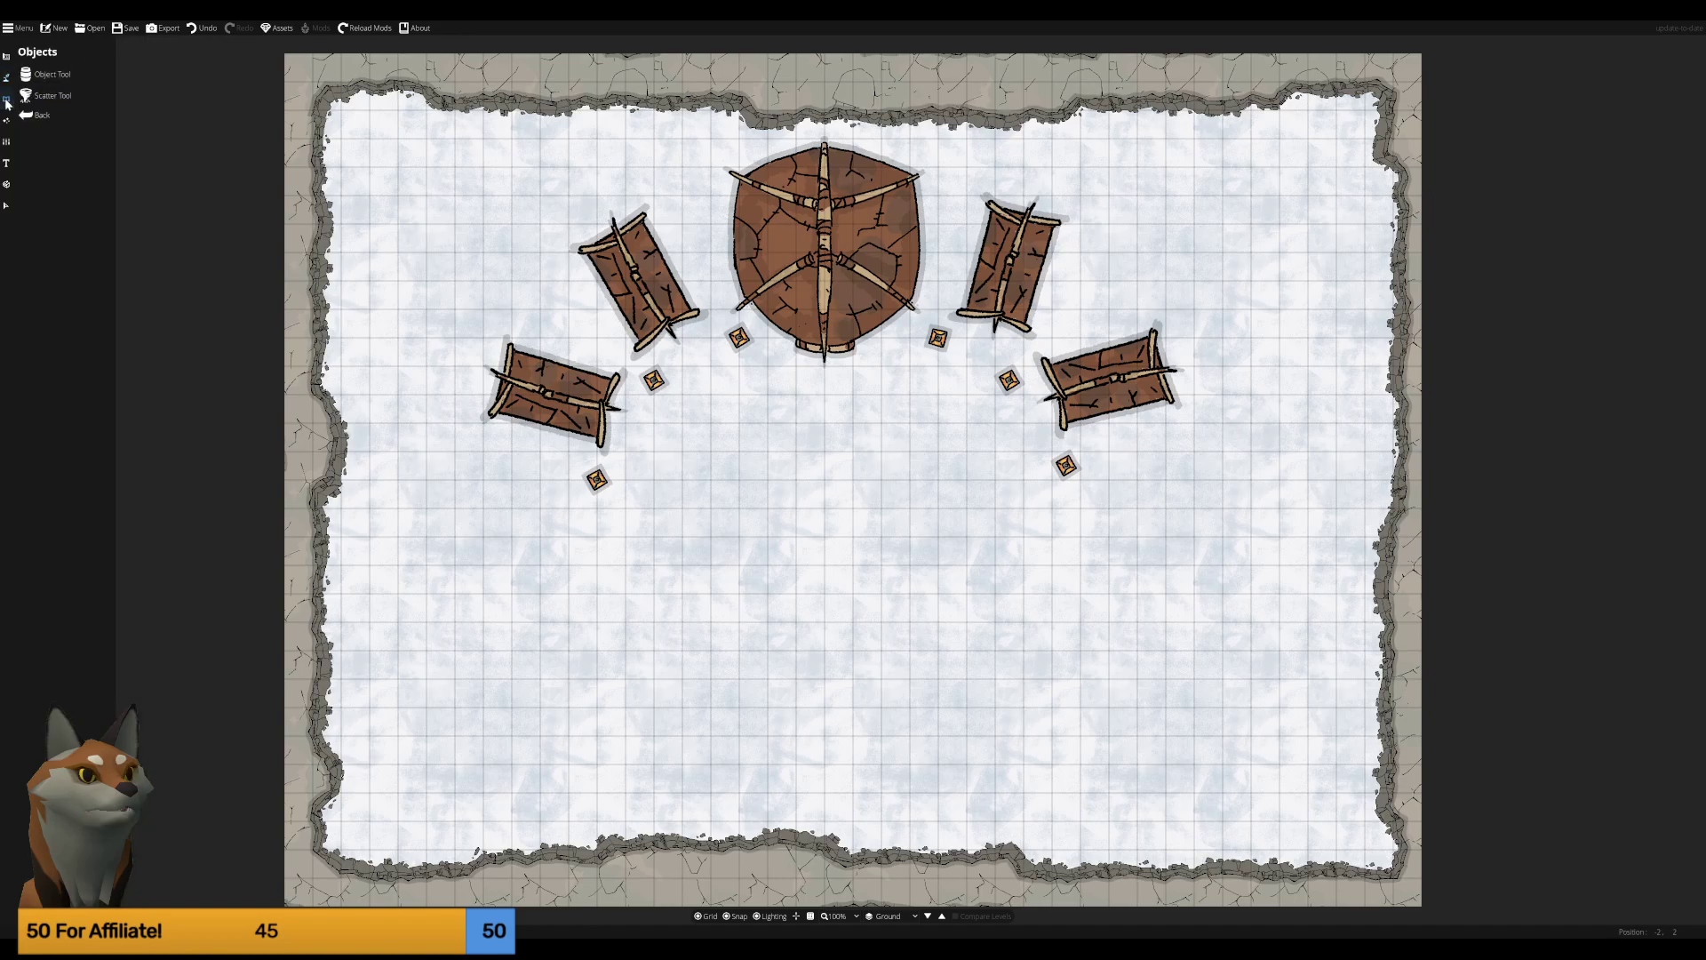
pyautogui.click(7, 78)
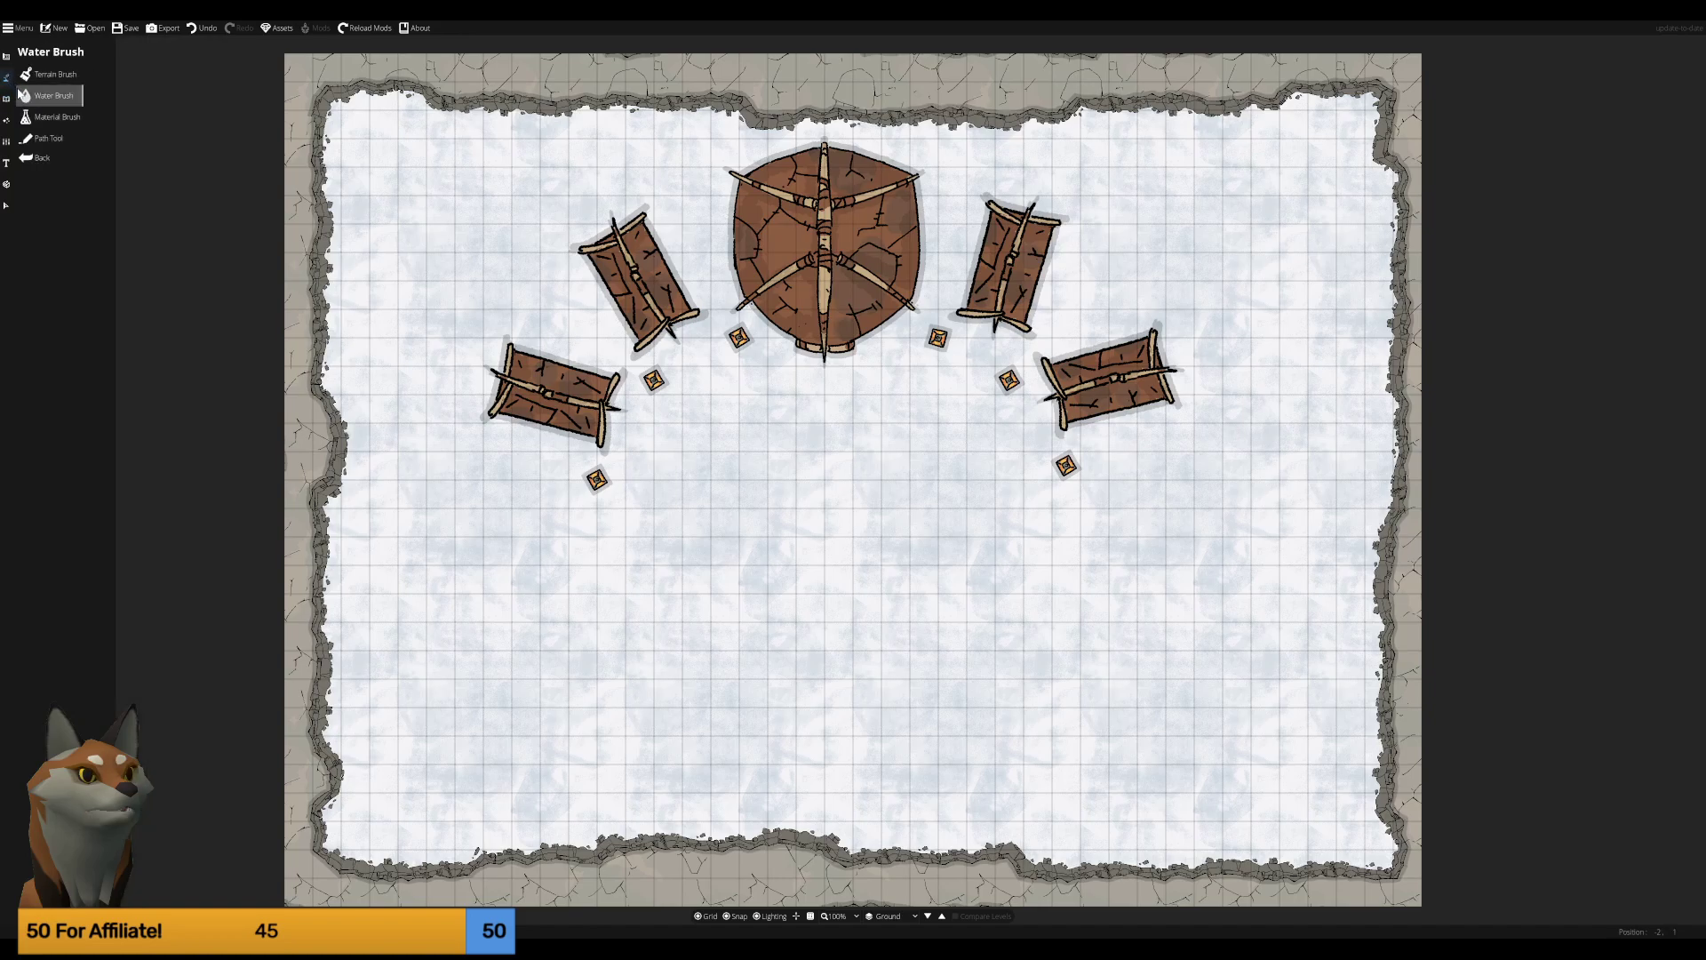
pyautogui.click(33, 117)
pyautogui.click(36, 76)
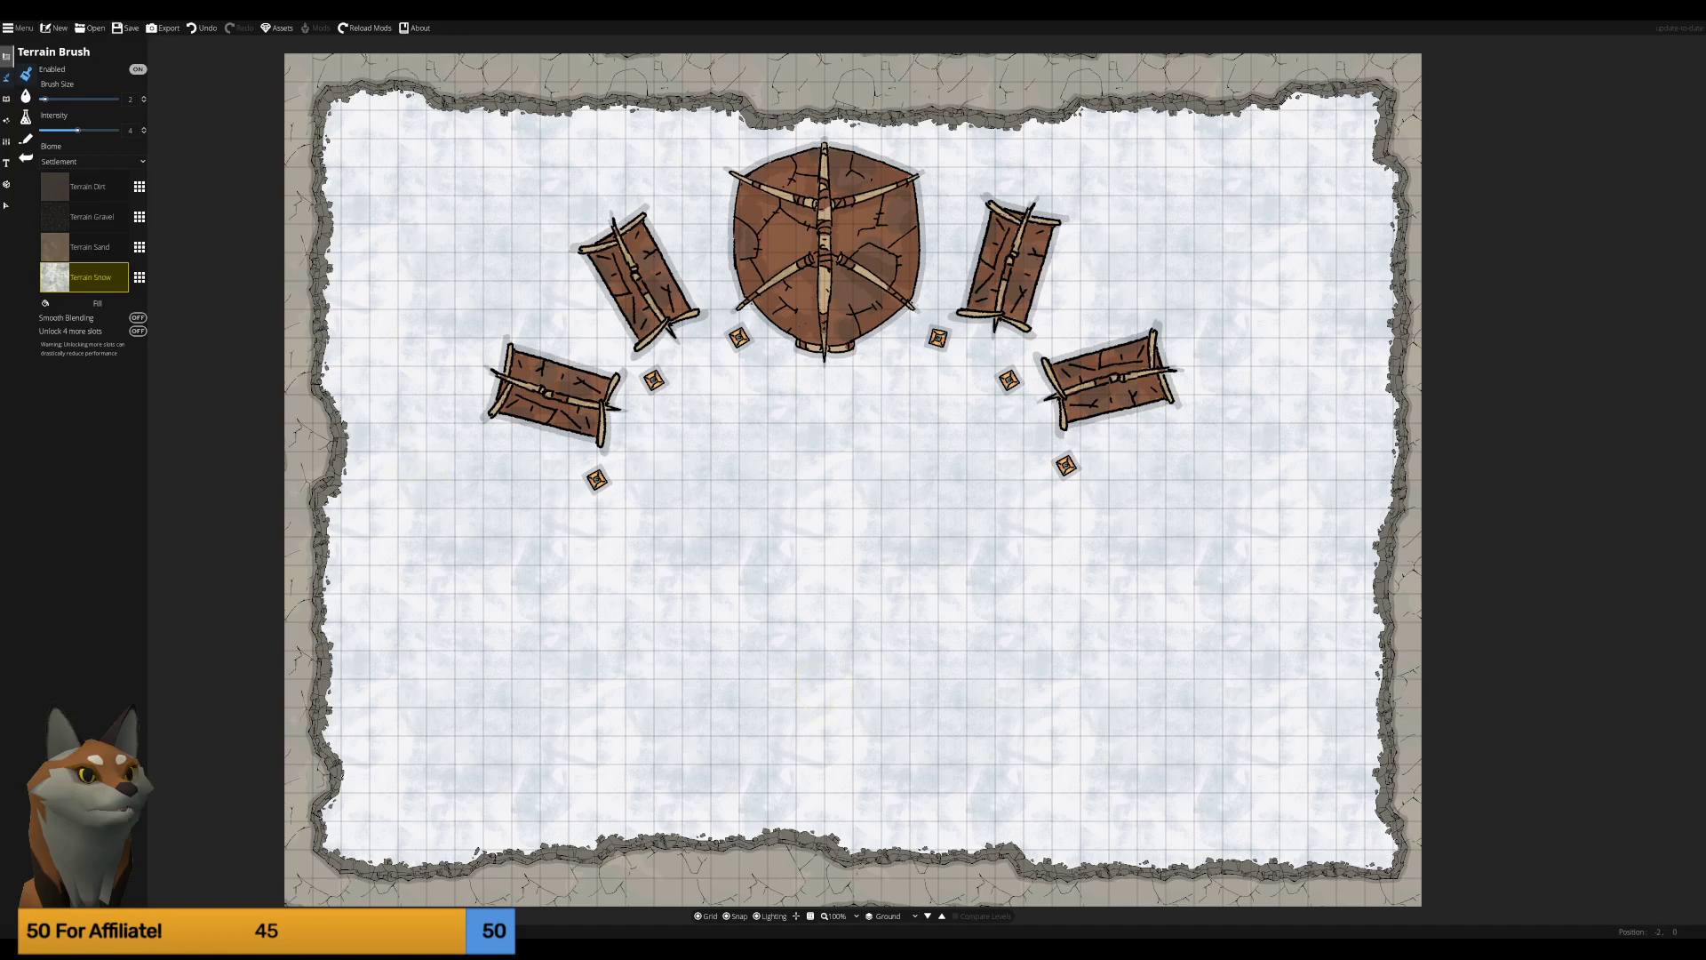
pyautogui.click(6, 119)
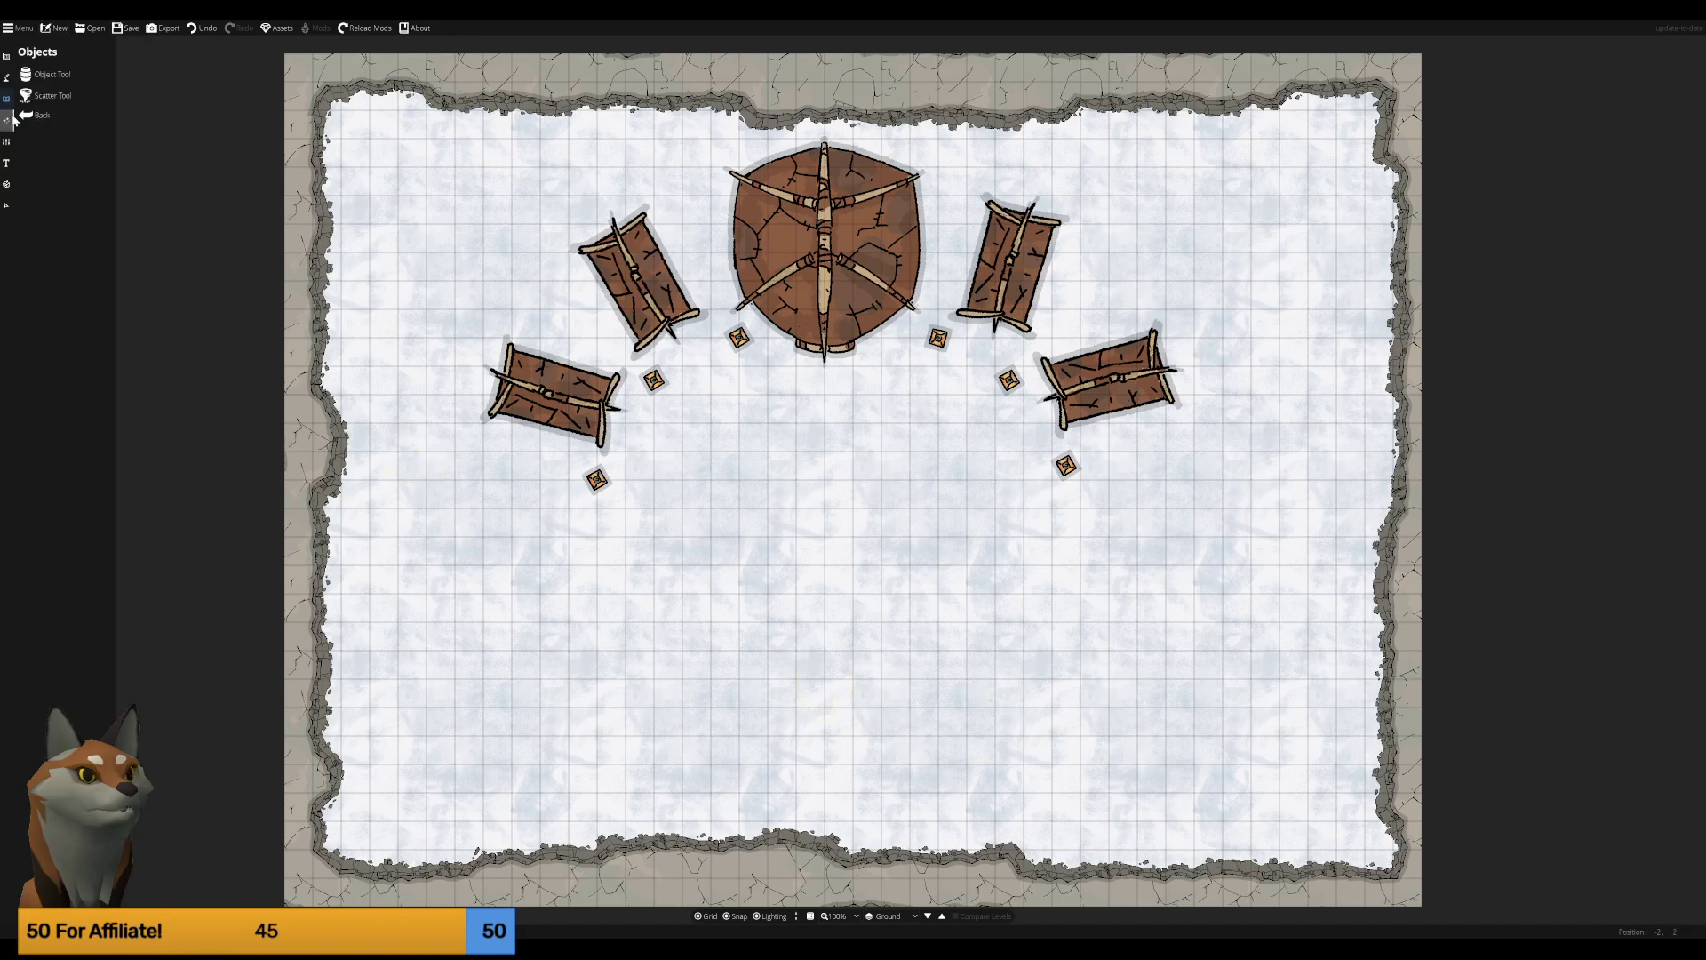
pyautogui.click(8, 142)
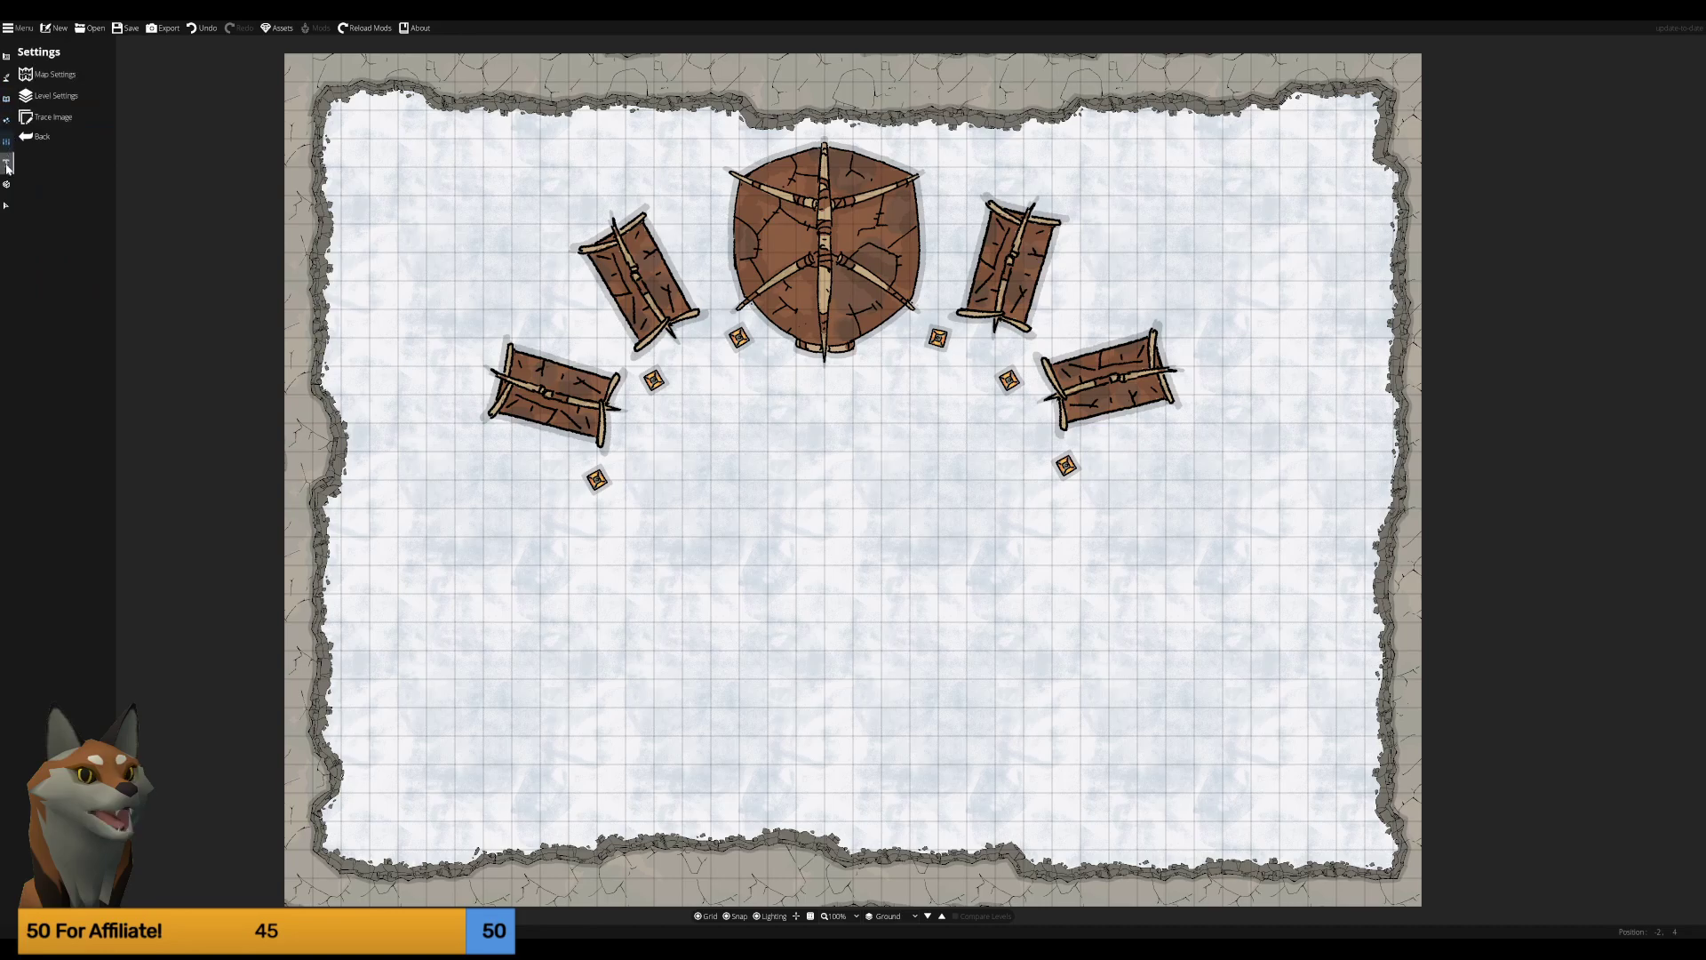
pyautogui.click(8, 165)
pyautogui.click(8, 56)
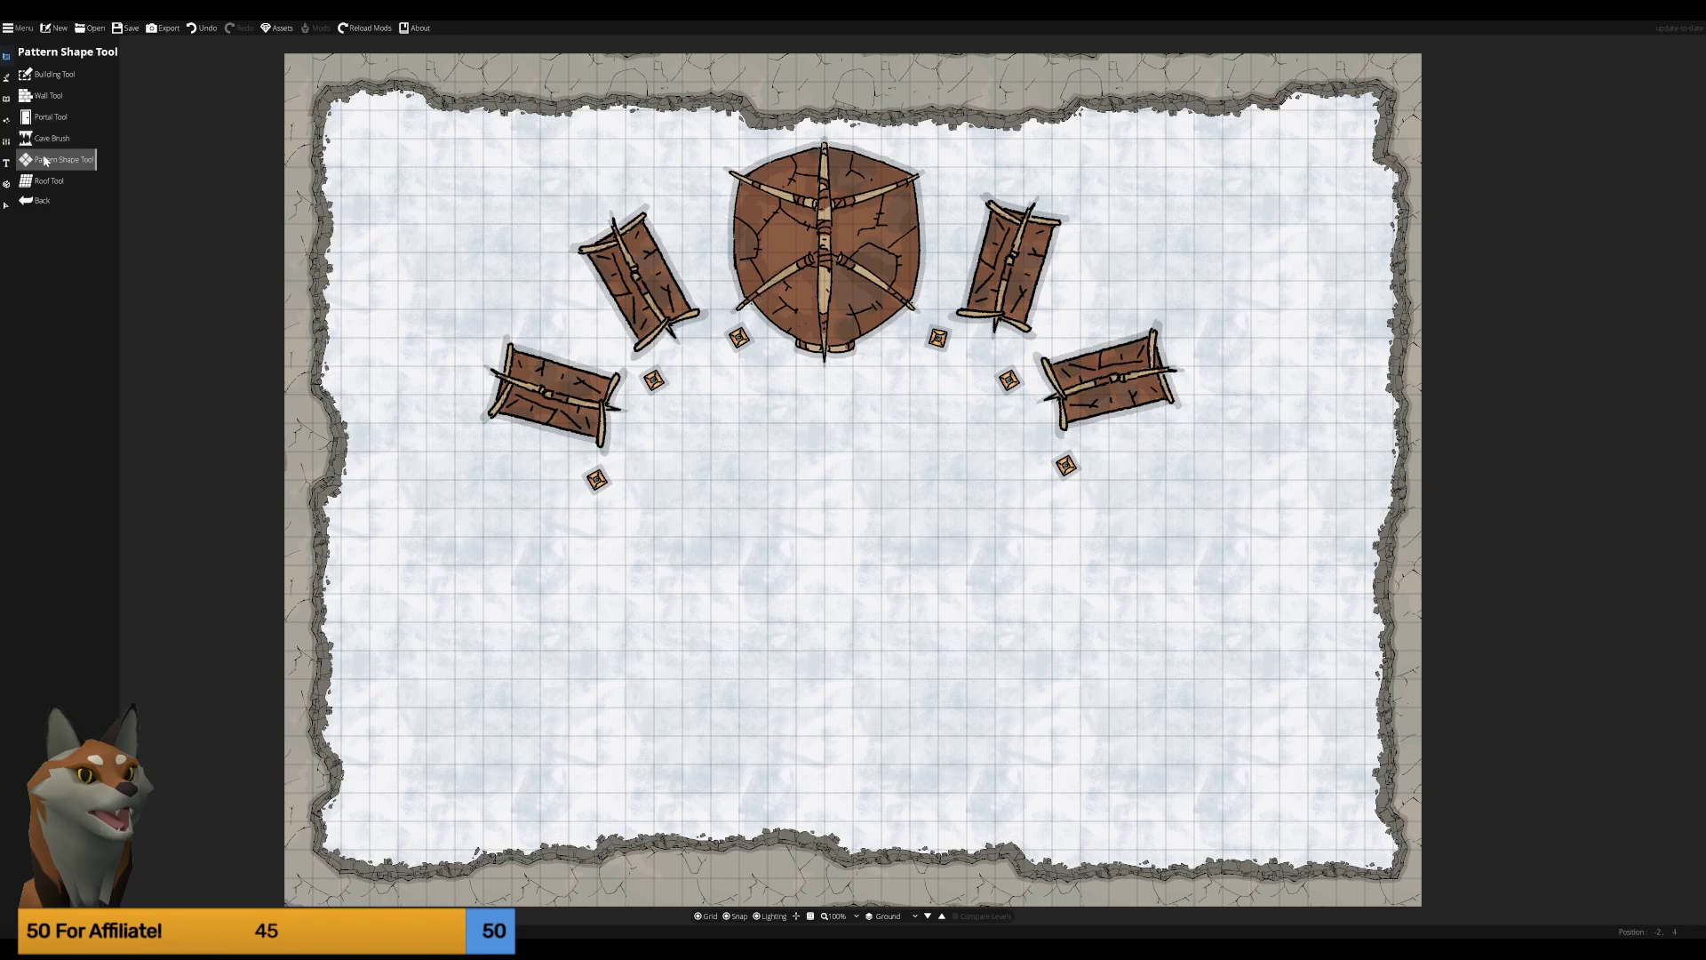
# Search the Object Tool library for pond assets.
pyautogui.click(7, 99)
pyautogui.click(46, 76)
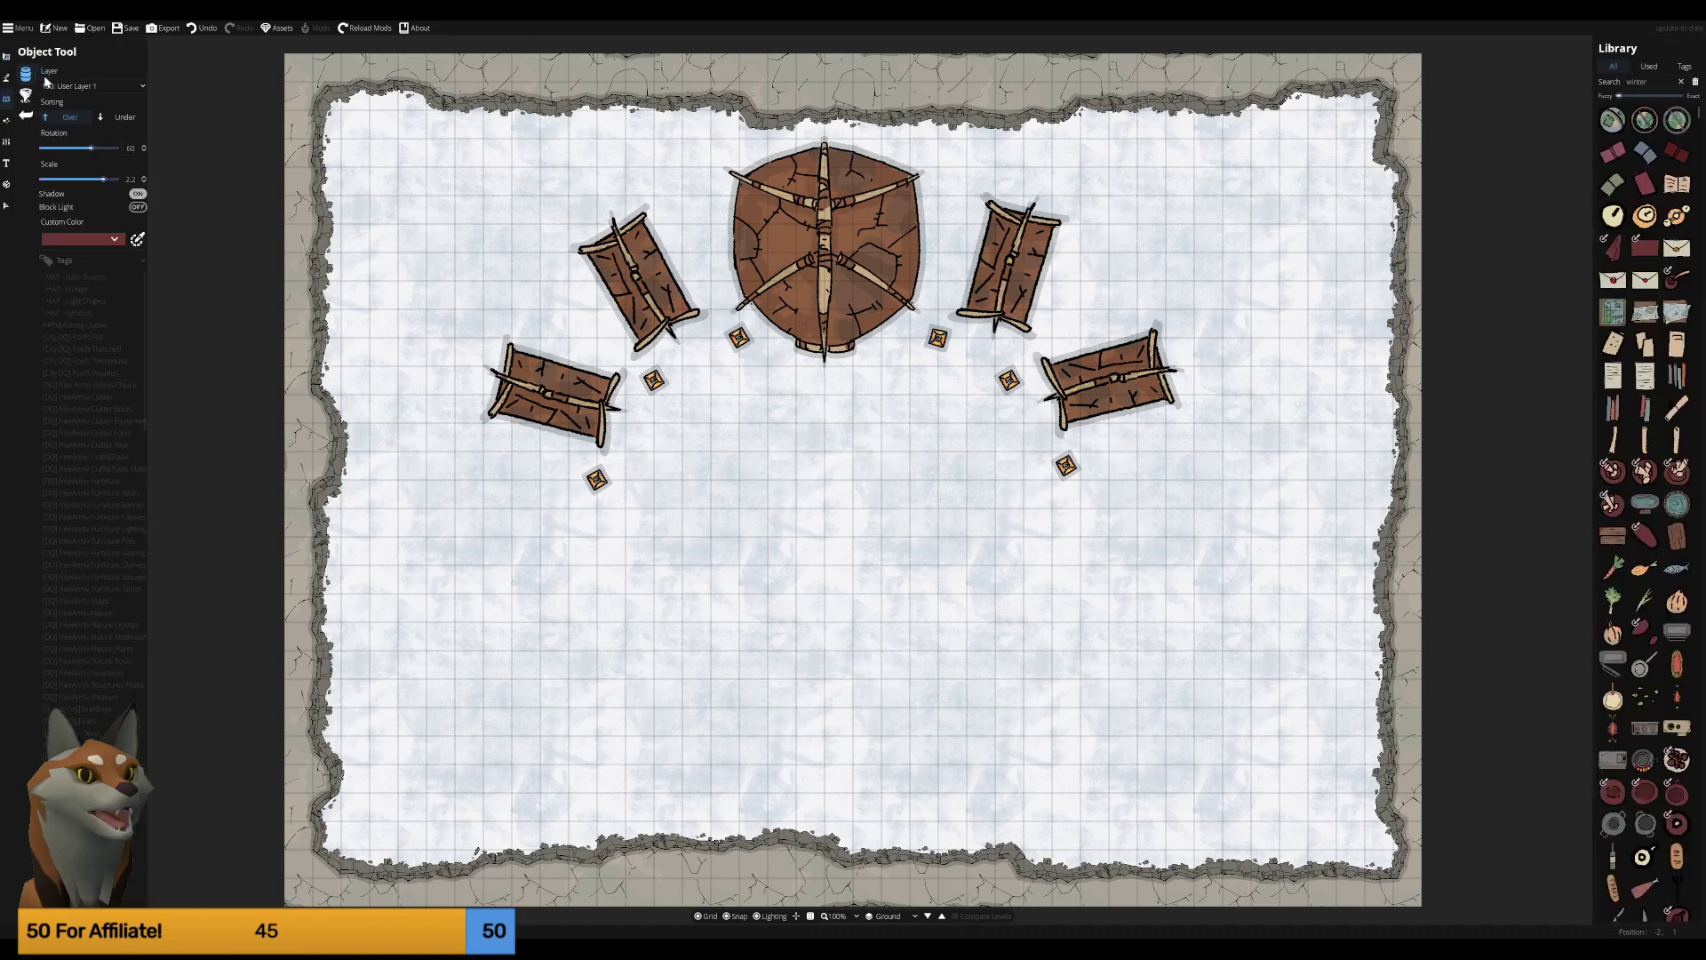
pyautogui.moveTo(1677, 633)
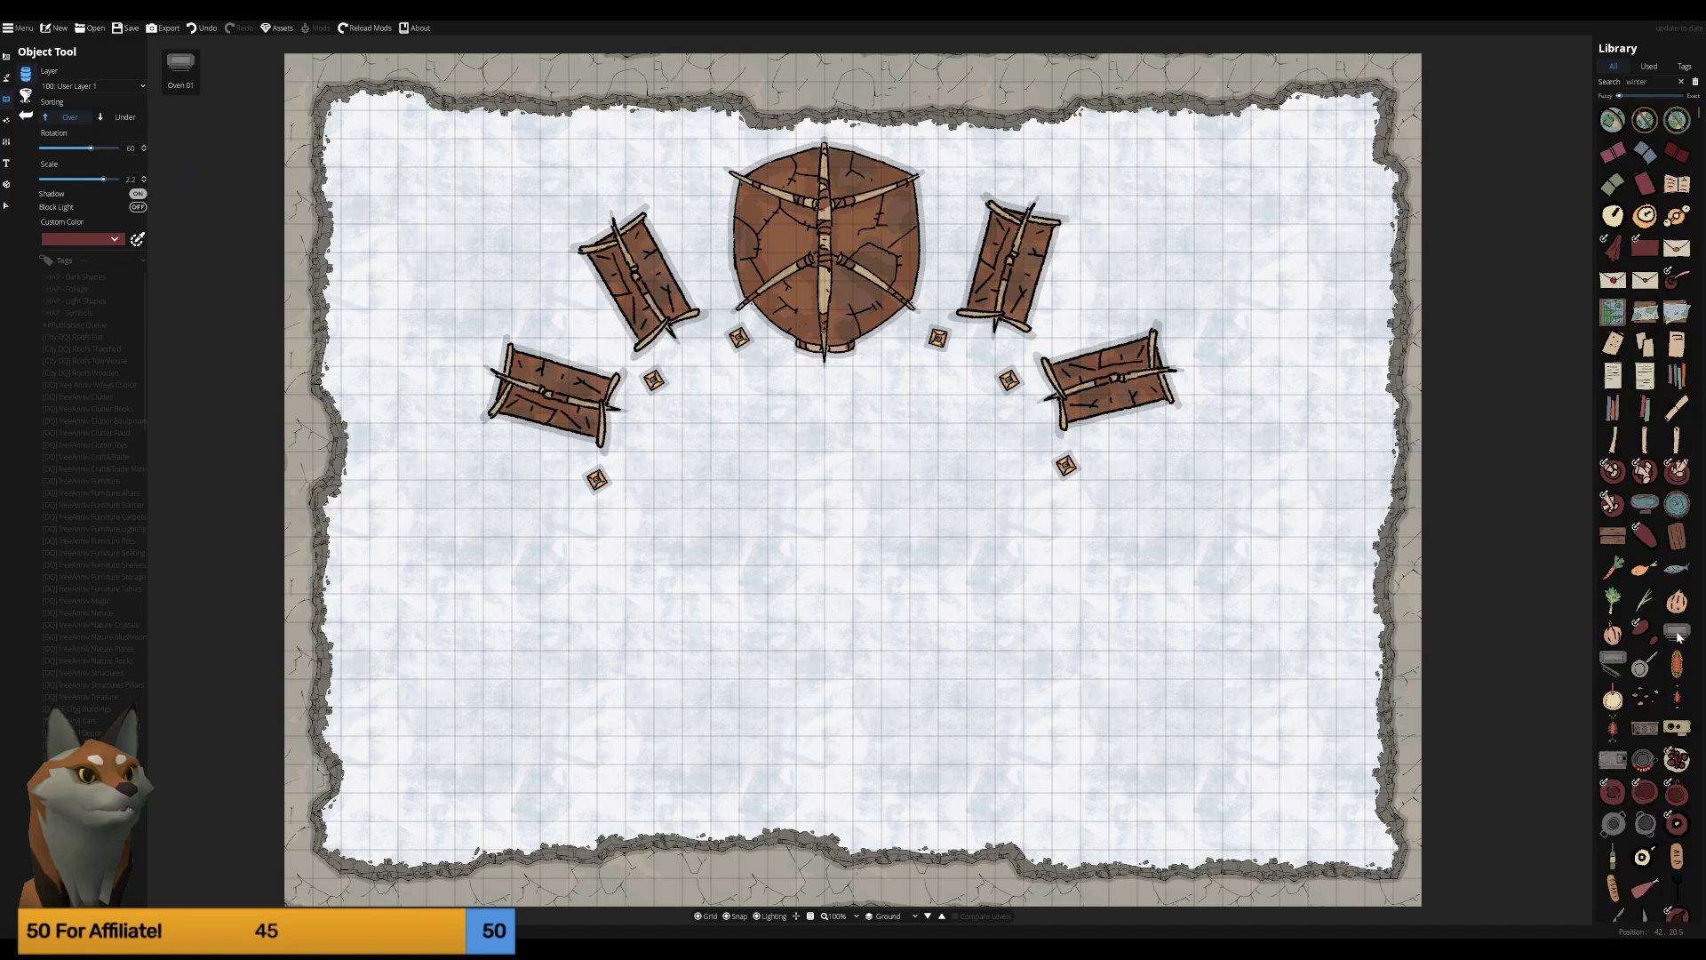
pyautogui.scroll(-3, 1653, 626)
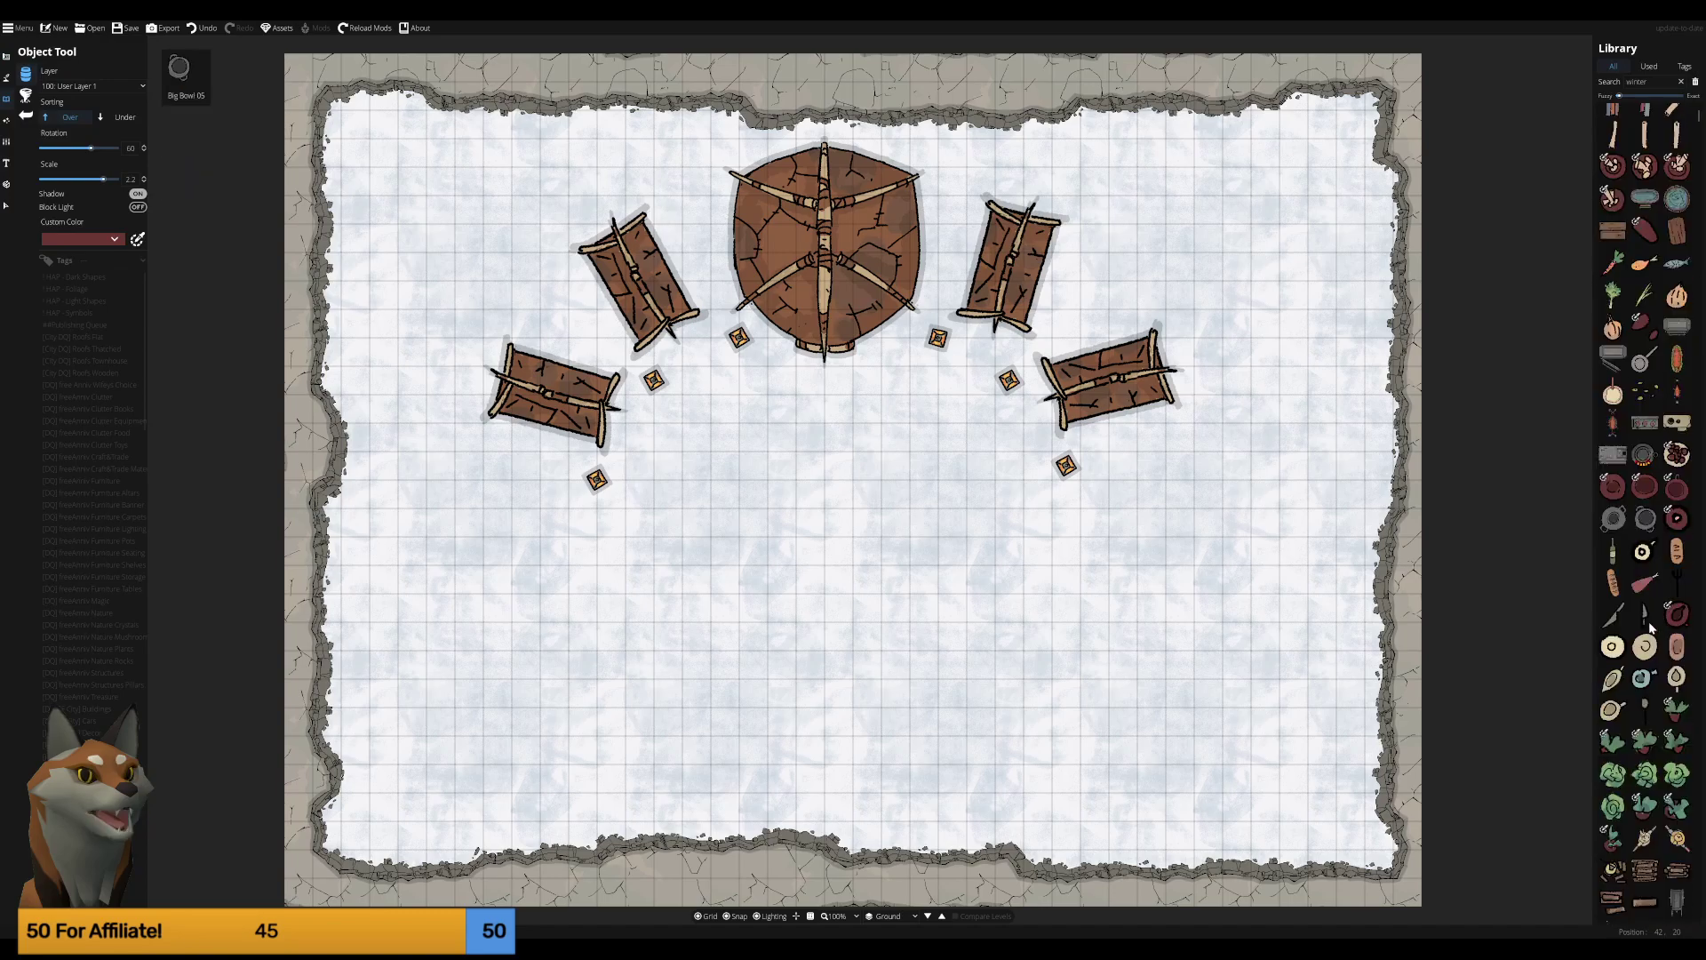
pyautogui.scroll(3, 1649, 616)
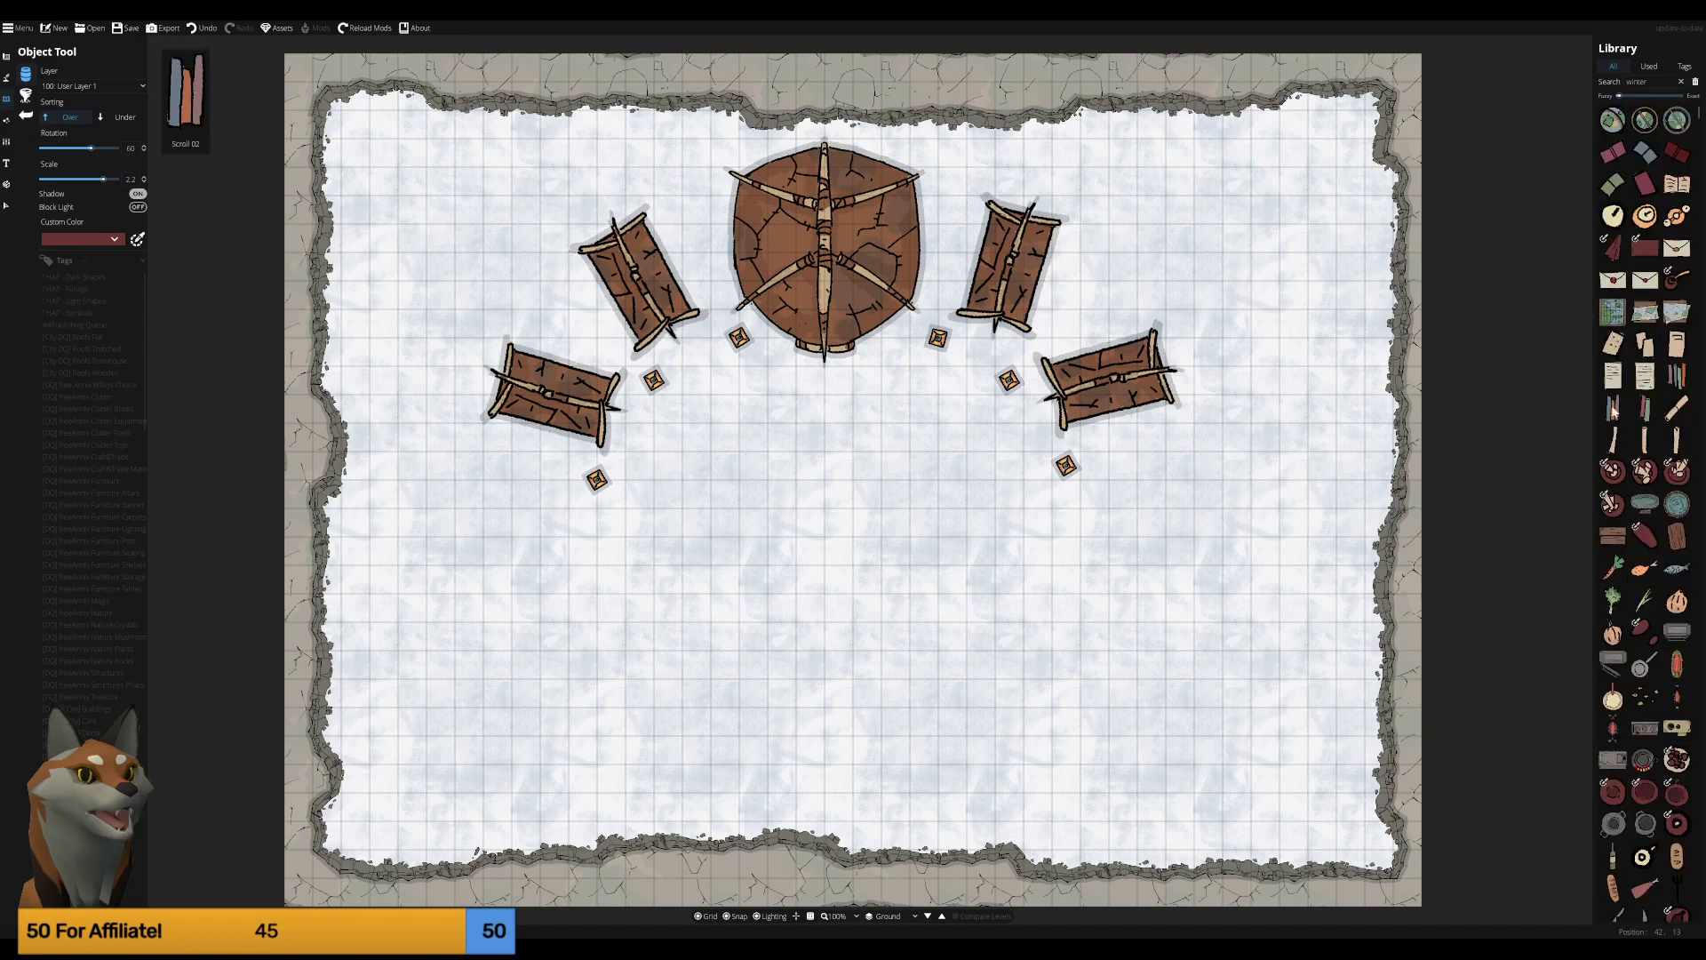
pyautogui.click(1650, 82)
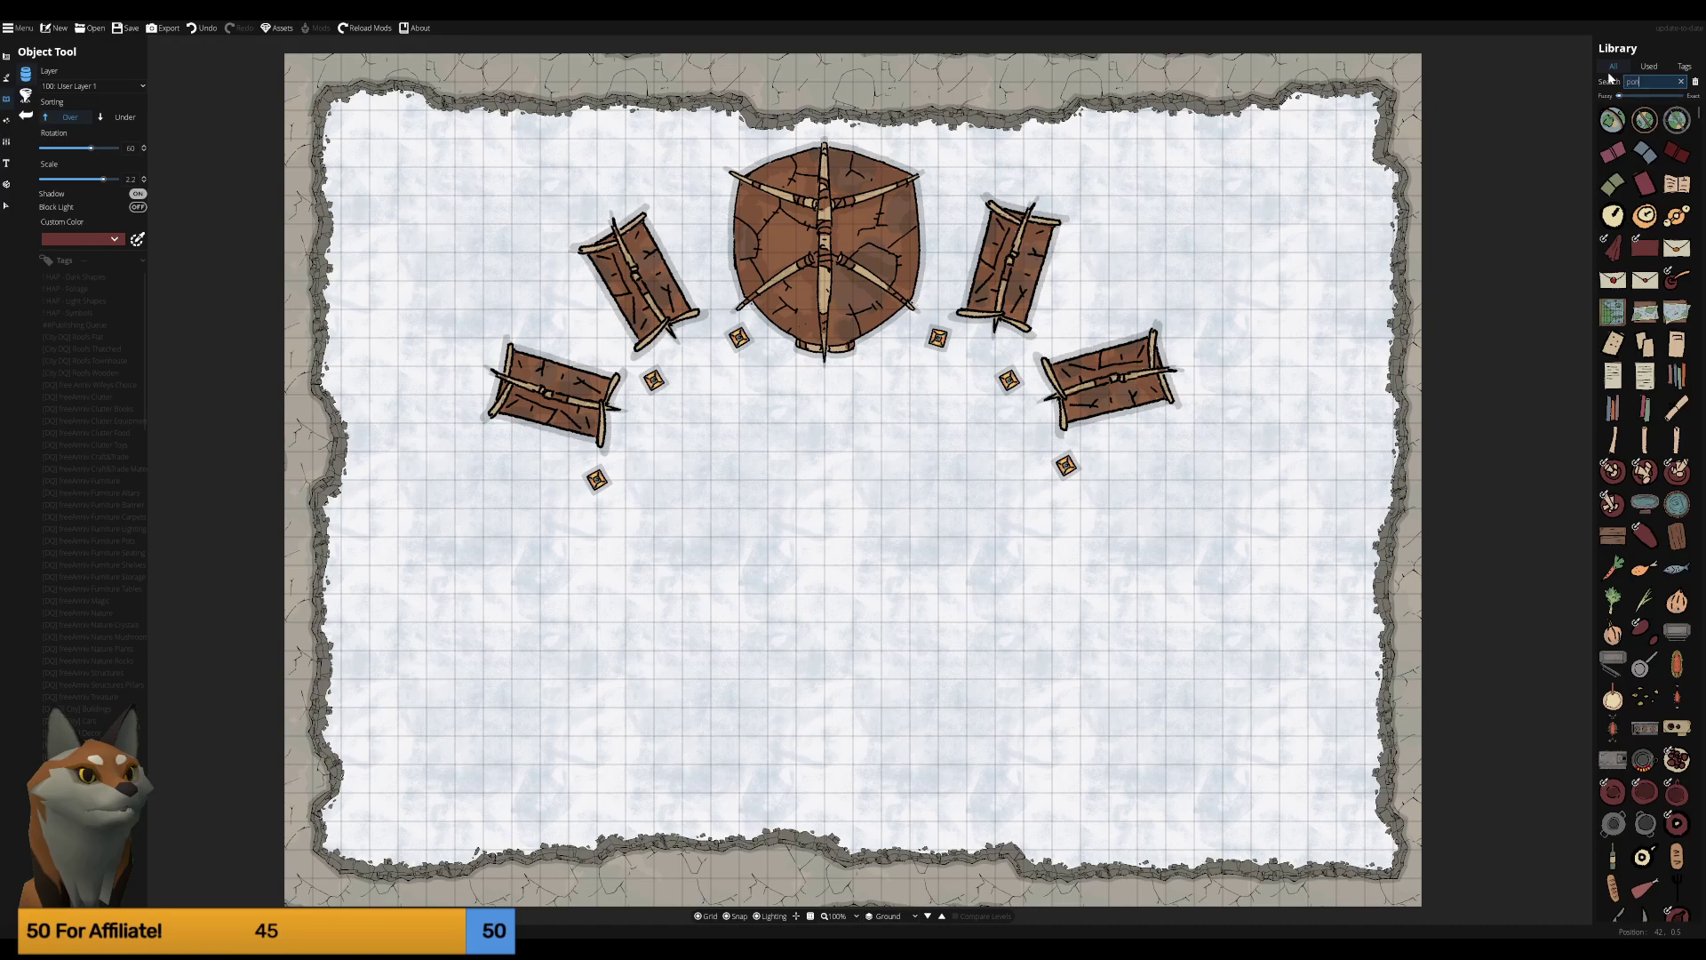
pyautogui.write('d')
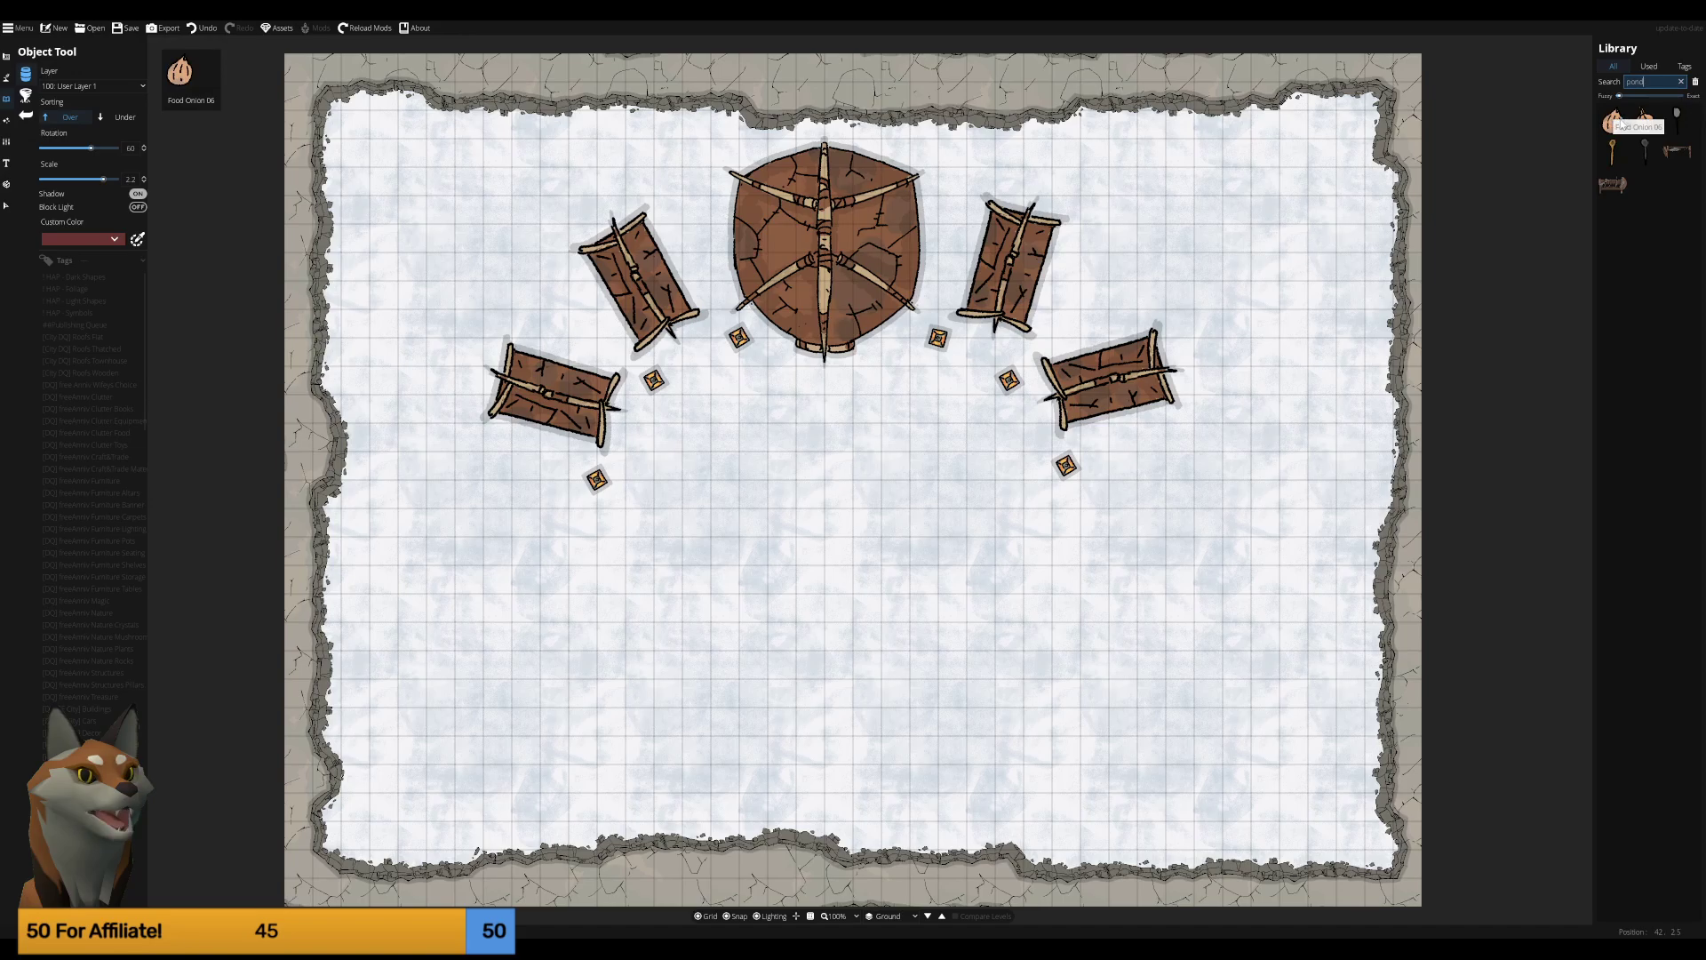
pyautogui.moveTo(1613, 184)
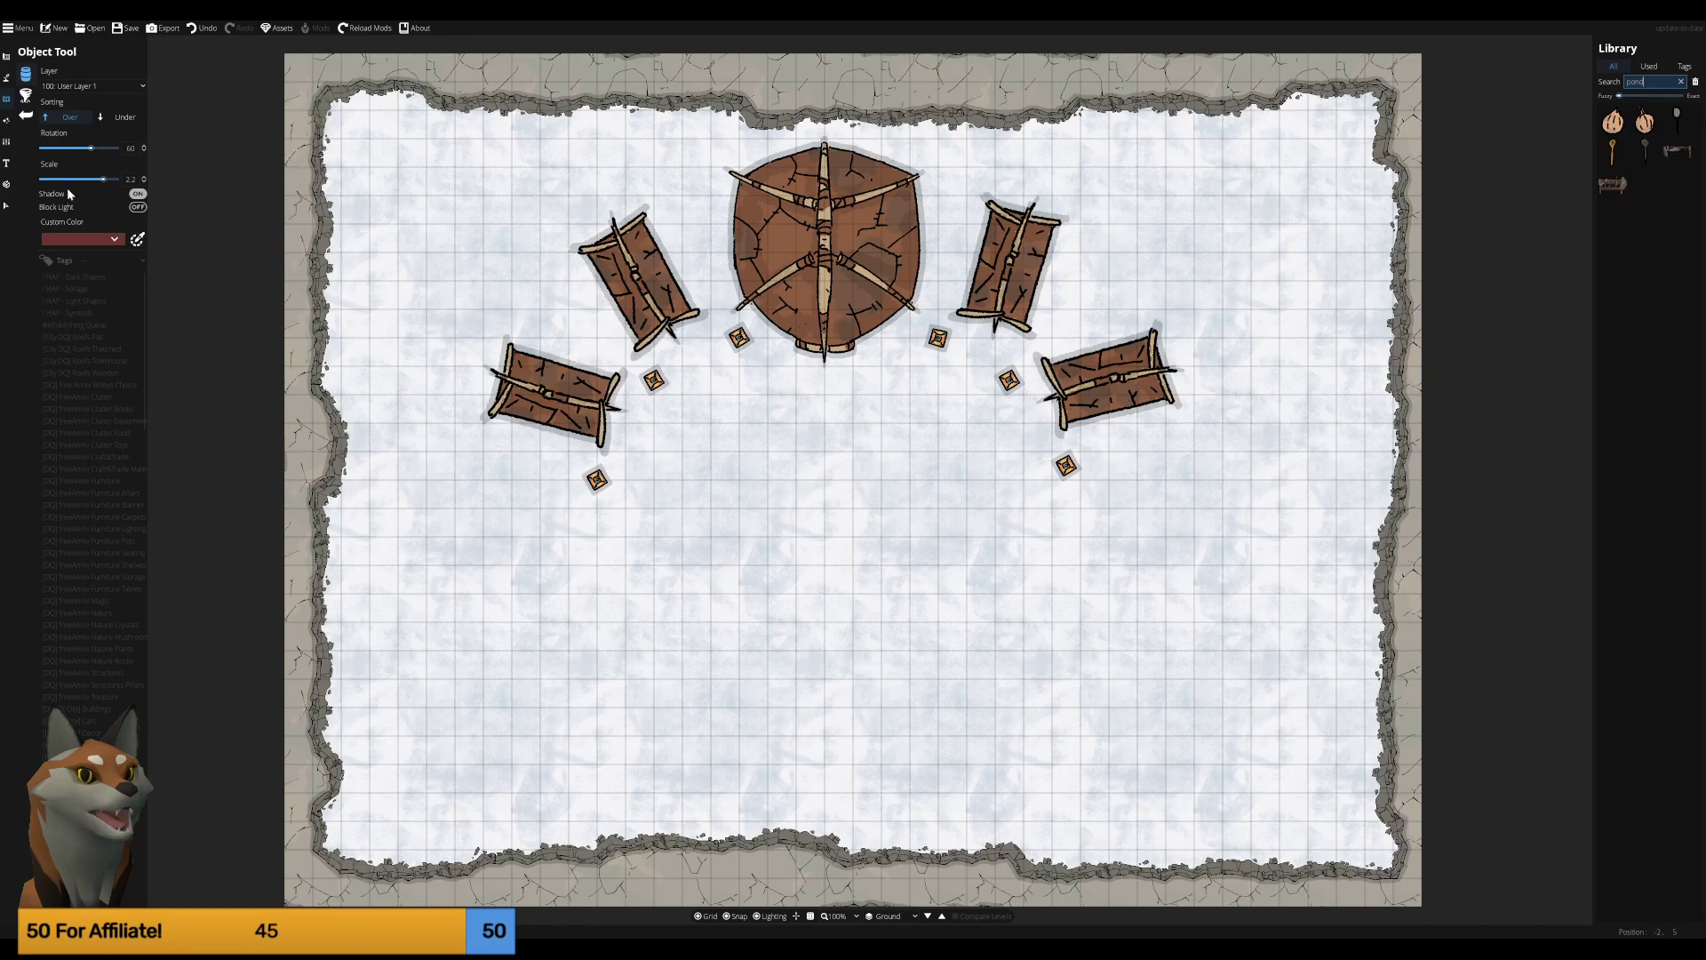
pyautogui.click(8, 79)
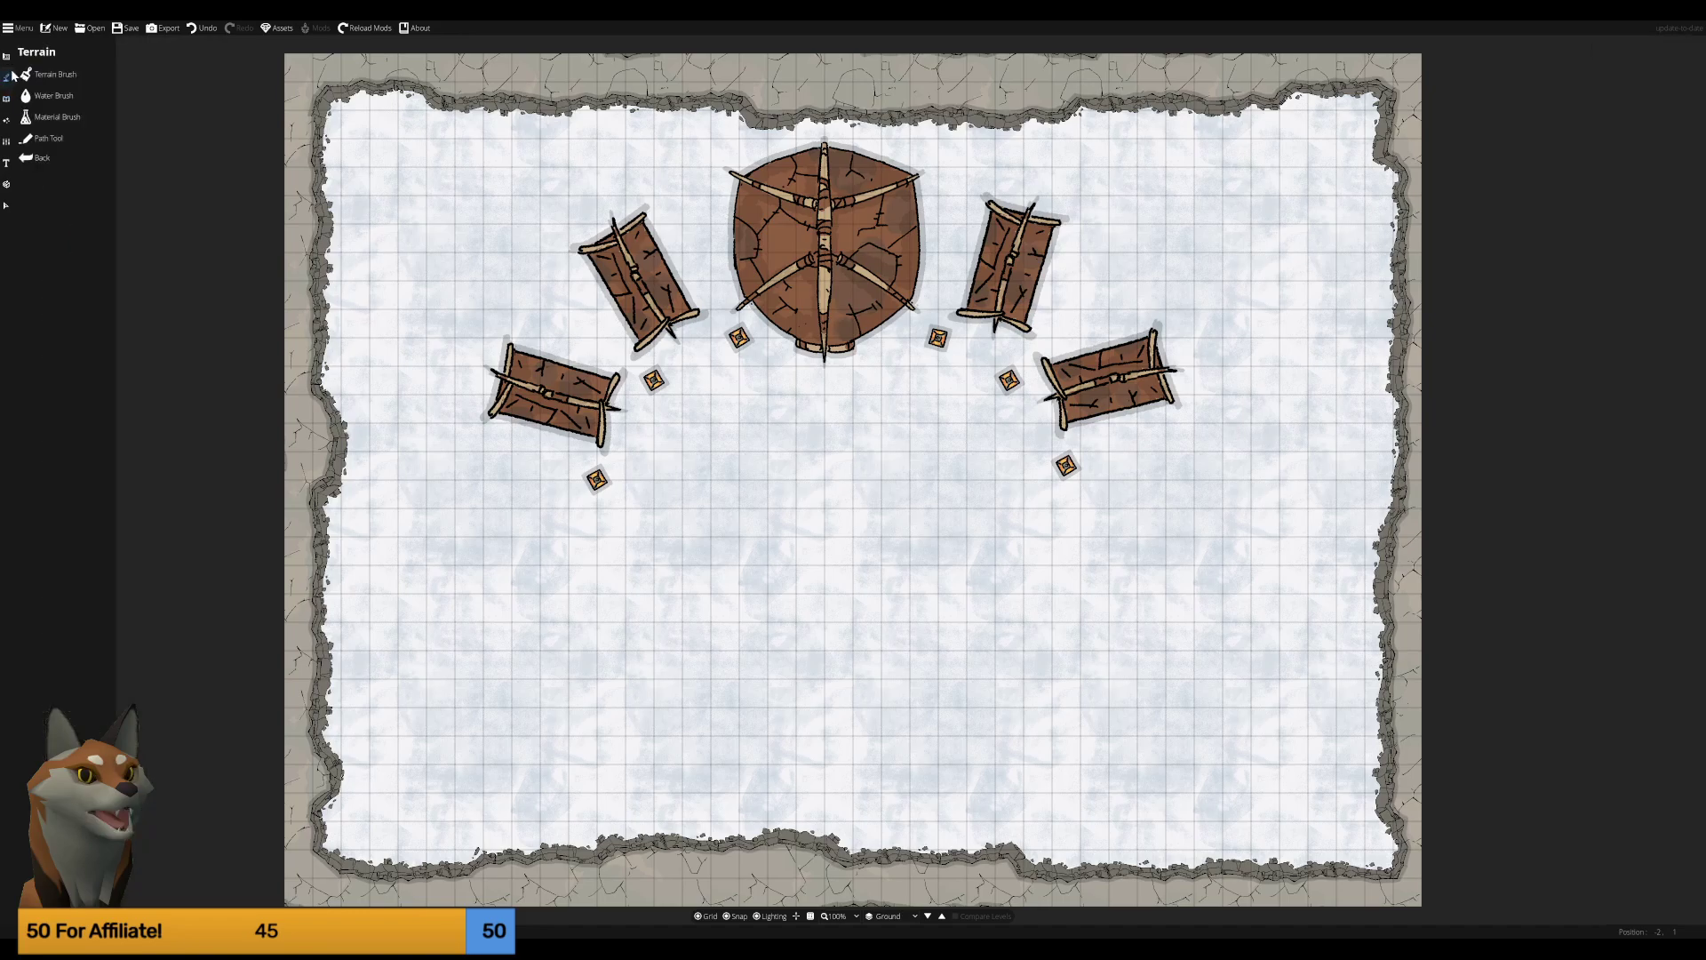
pyautogui.click(71, 78)
pyautogui.click(51, 95)
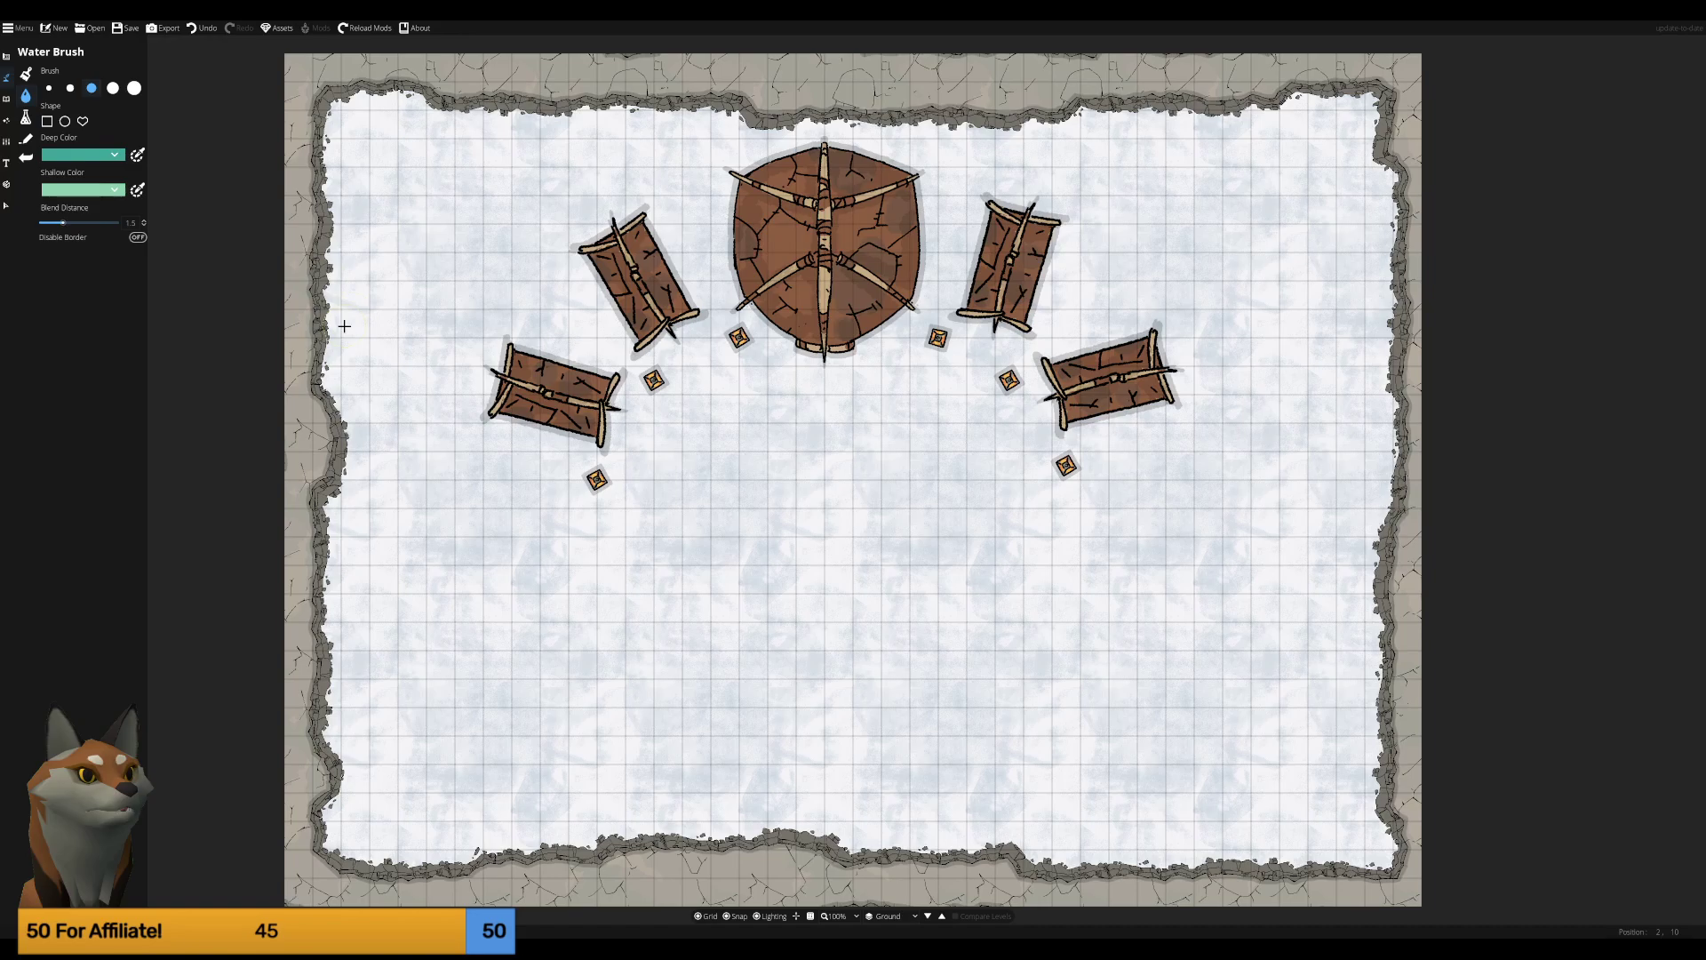
pyautogui.moveTo(835, 852); pyautogui.dragTo(861, 863)
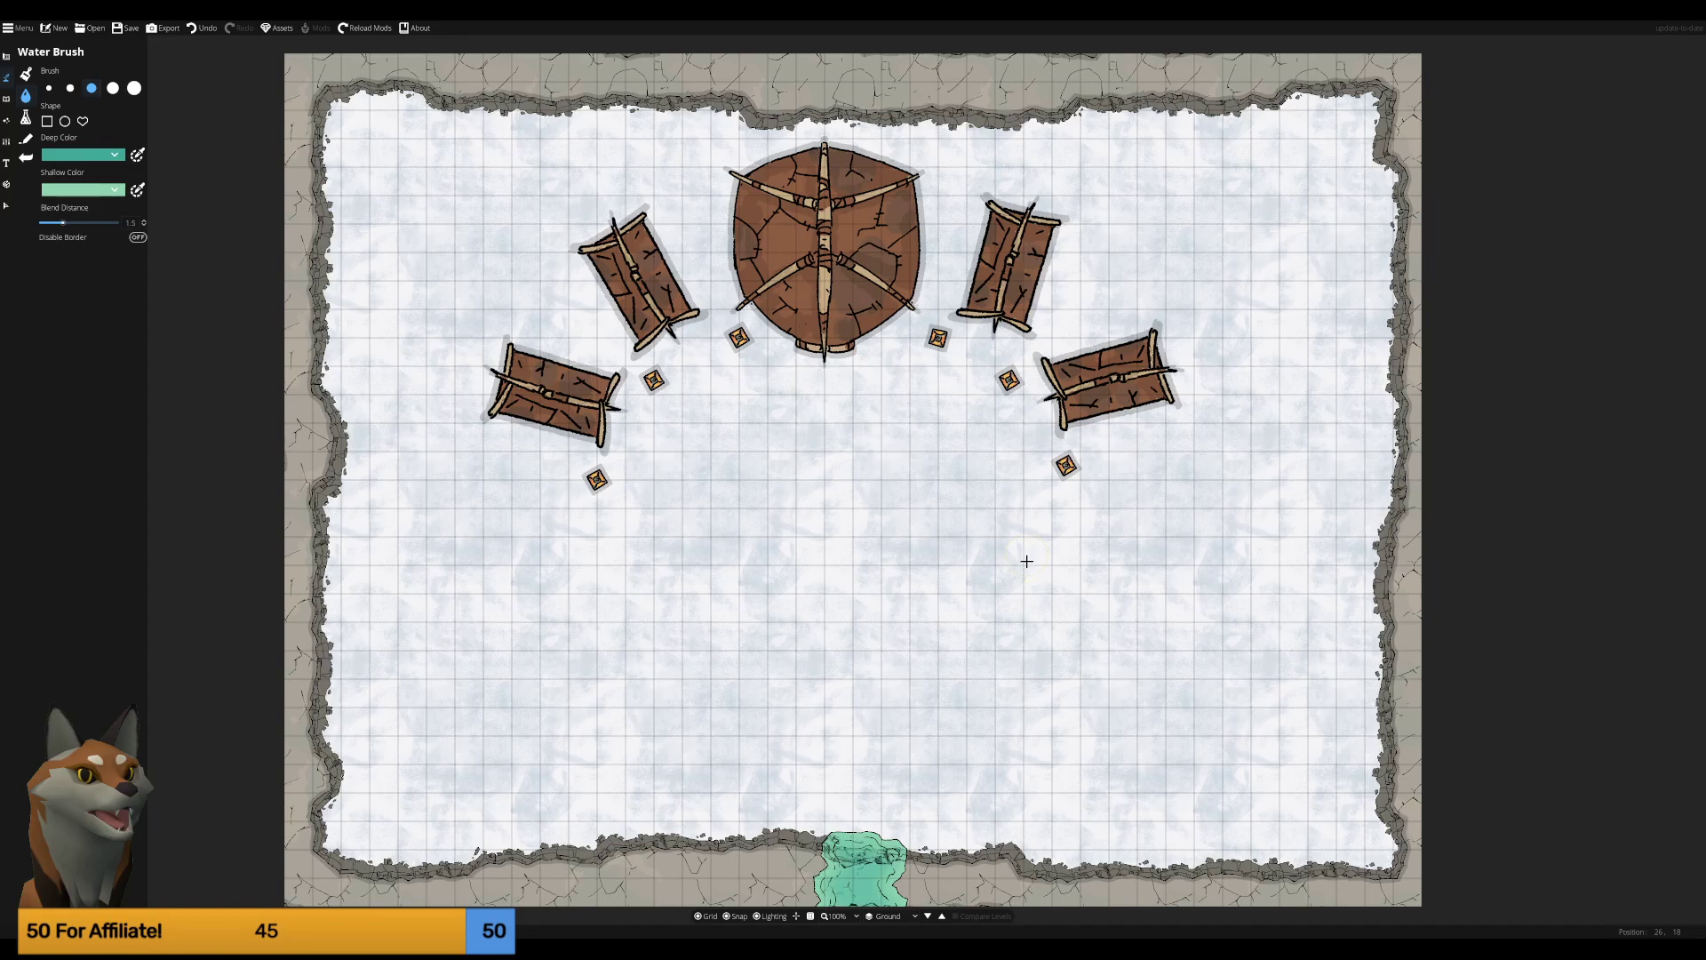
pyautogui.hotkey('ctrl', 'z')
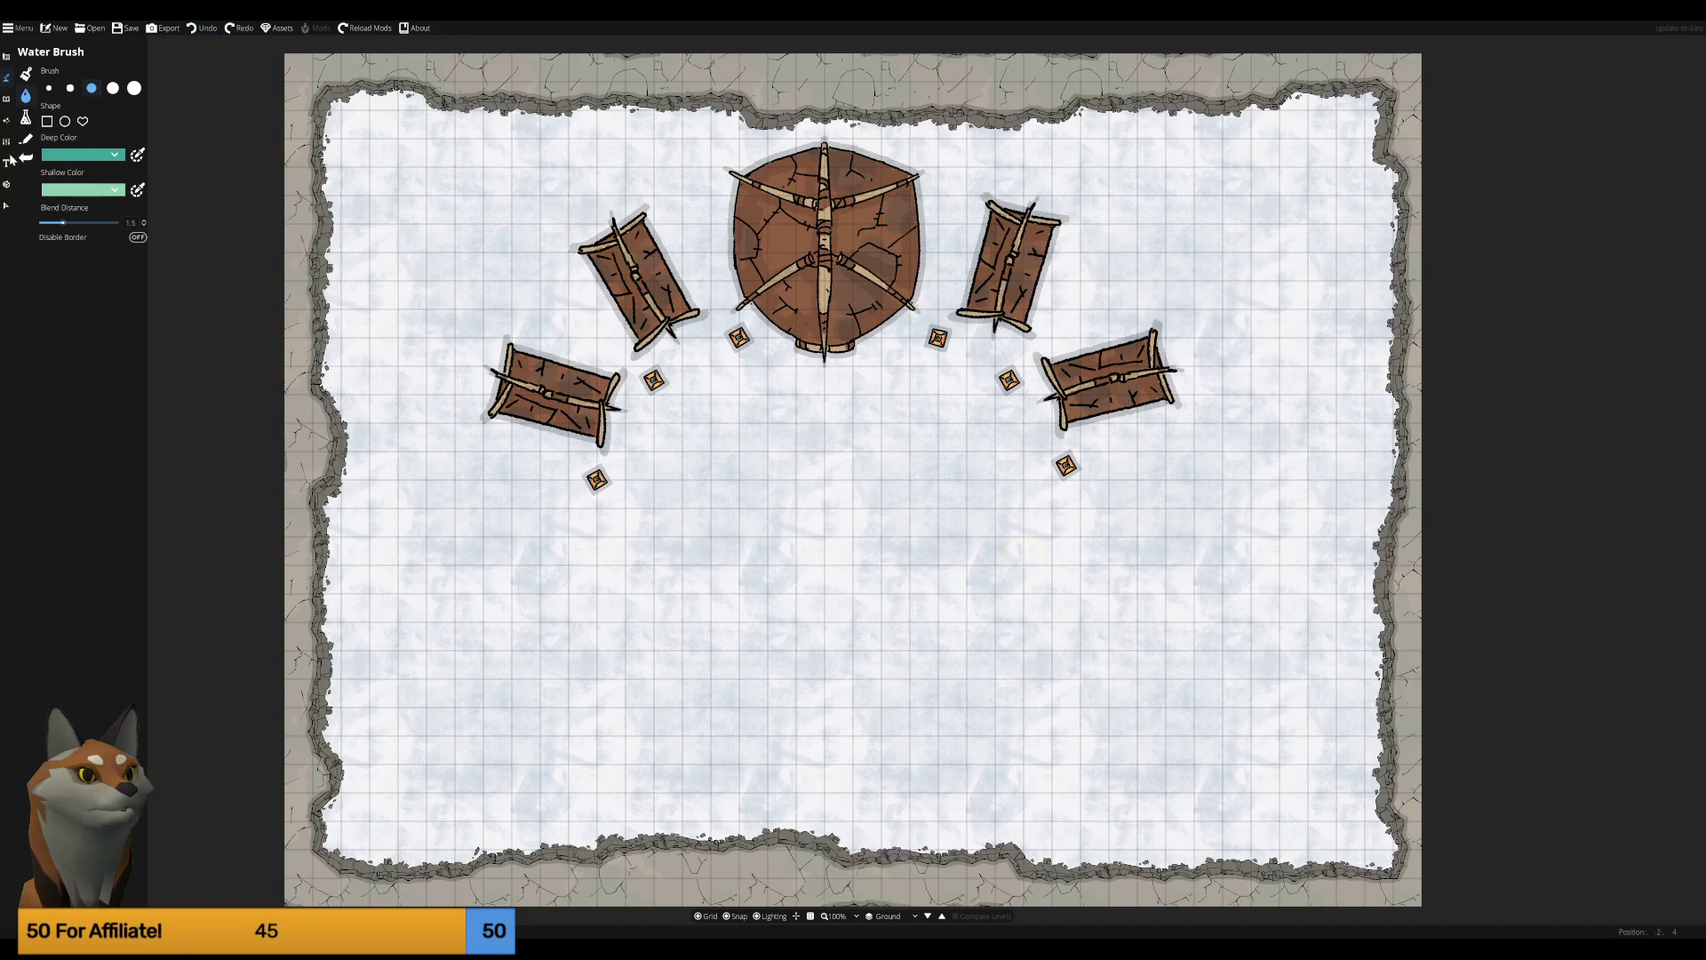
pyautogui.click(80, 121)
pyautogui.moveTo(580, 650); pyautogui.dragTo(522, 625)
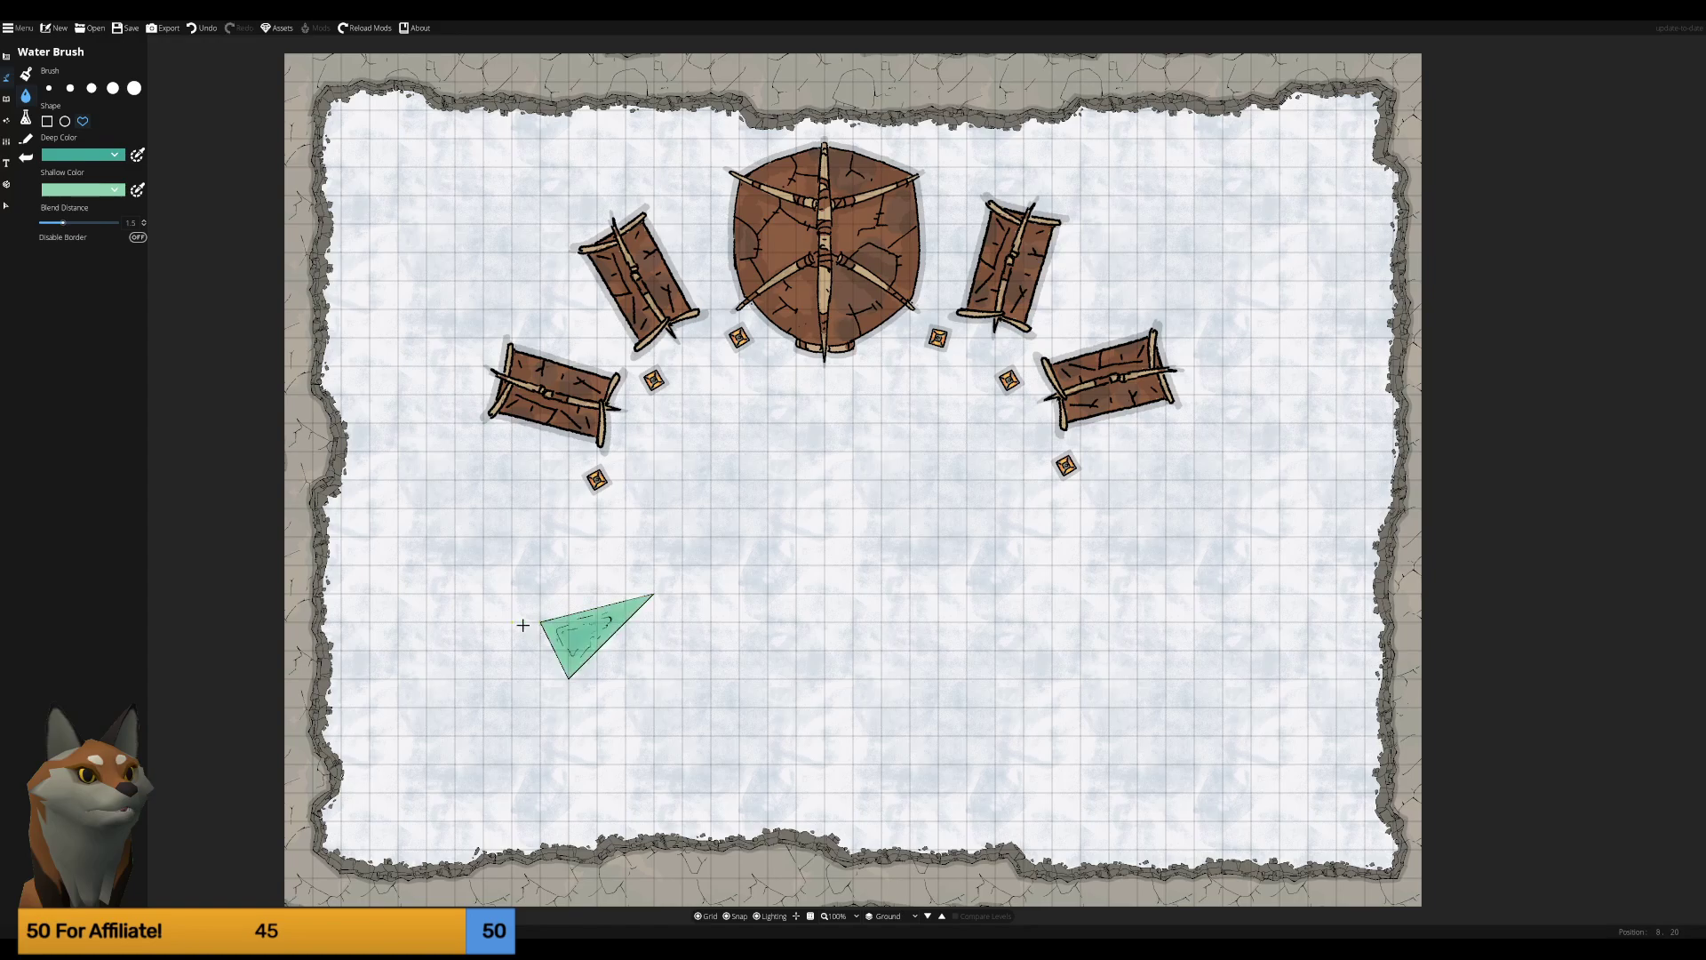
pyautogui.hotkey('ctrl', 'z')
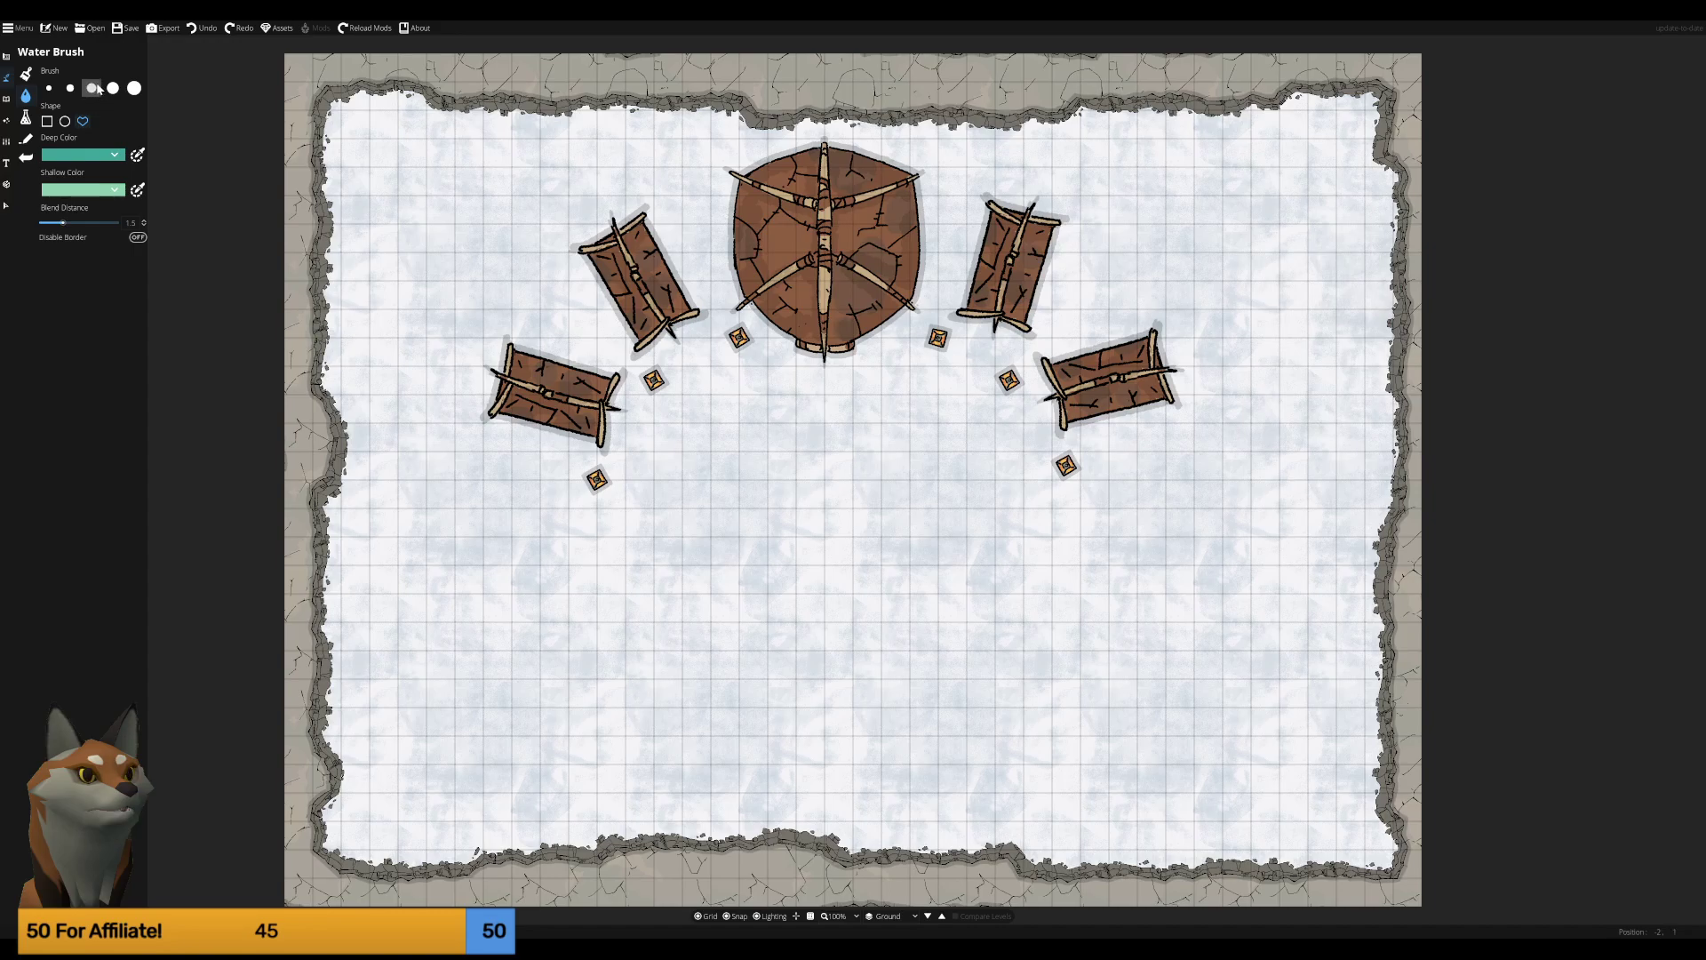
pyautogui.click(91, 89)
# With a smaller Water Brush, paint an upper-left pond and a thin stream to the top edge.
pyautogui.click(70, 89)
pyautogui.moveTo(382, 142)
pyautogui.mouseDown()
pyautogui.moveTo(442, 147)
pyautogui.moveTo(445, 280)
pyautogui.moveTo(400, 276)
pyautogui.moveTo(369, 240)
pyautogui.moveTo(374, 160)
pyautogui.moveTo(450, 163)
pyautogui.moveTo(480, 194)
pyautogui.moveTo(445, 248)
pyautogui.moveTo(405, 263)
pyautogui.moveTo(381, 179)
pyautogui.moveTo(400, 172)
pyautogui.moveTo(450, 216)
pyautogui.moveTo(415, 244)
pyautogui.mouseUp()
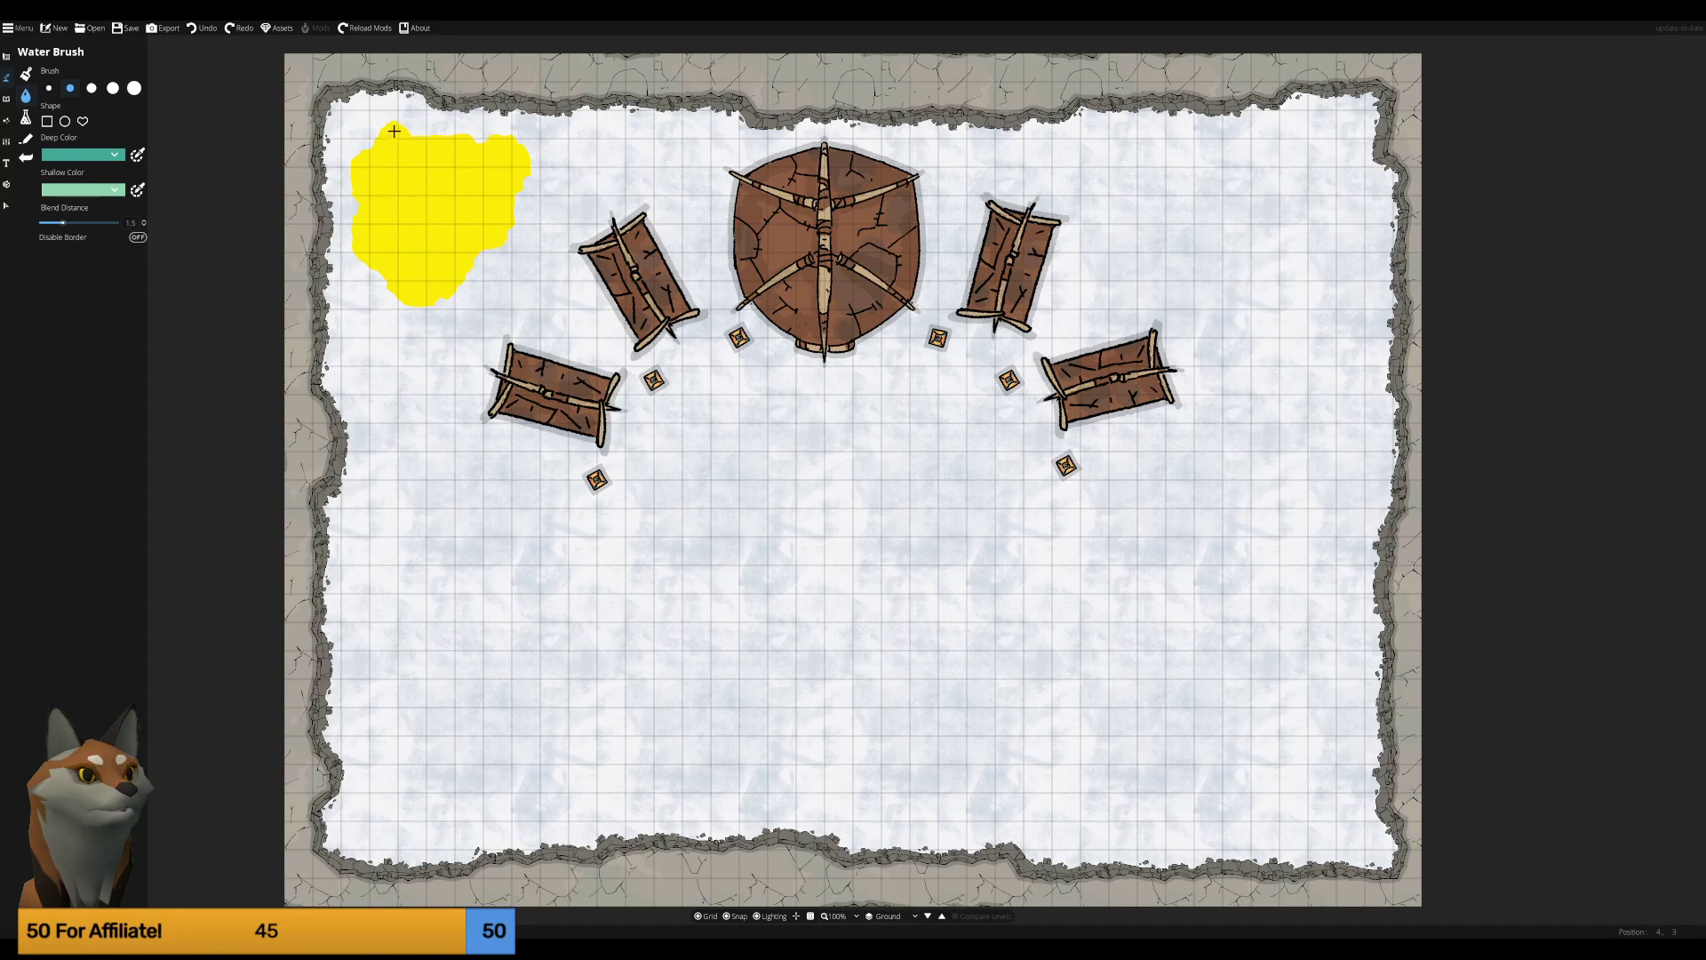
pyautogui.moveTo(391, 140); pyautogui.dragTo(422, 55)
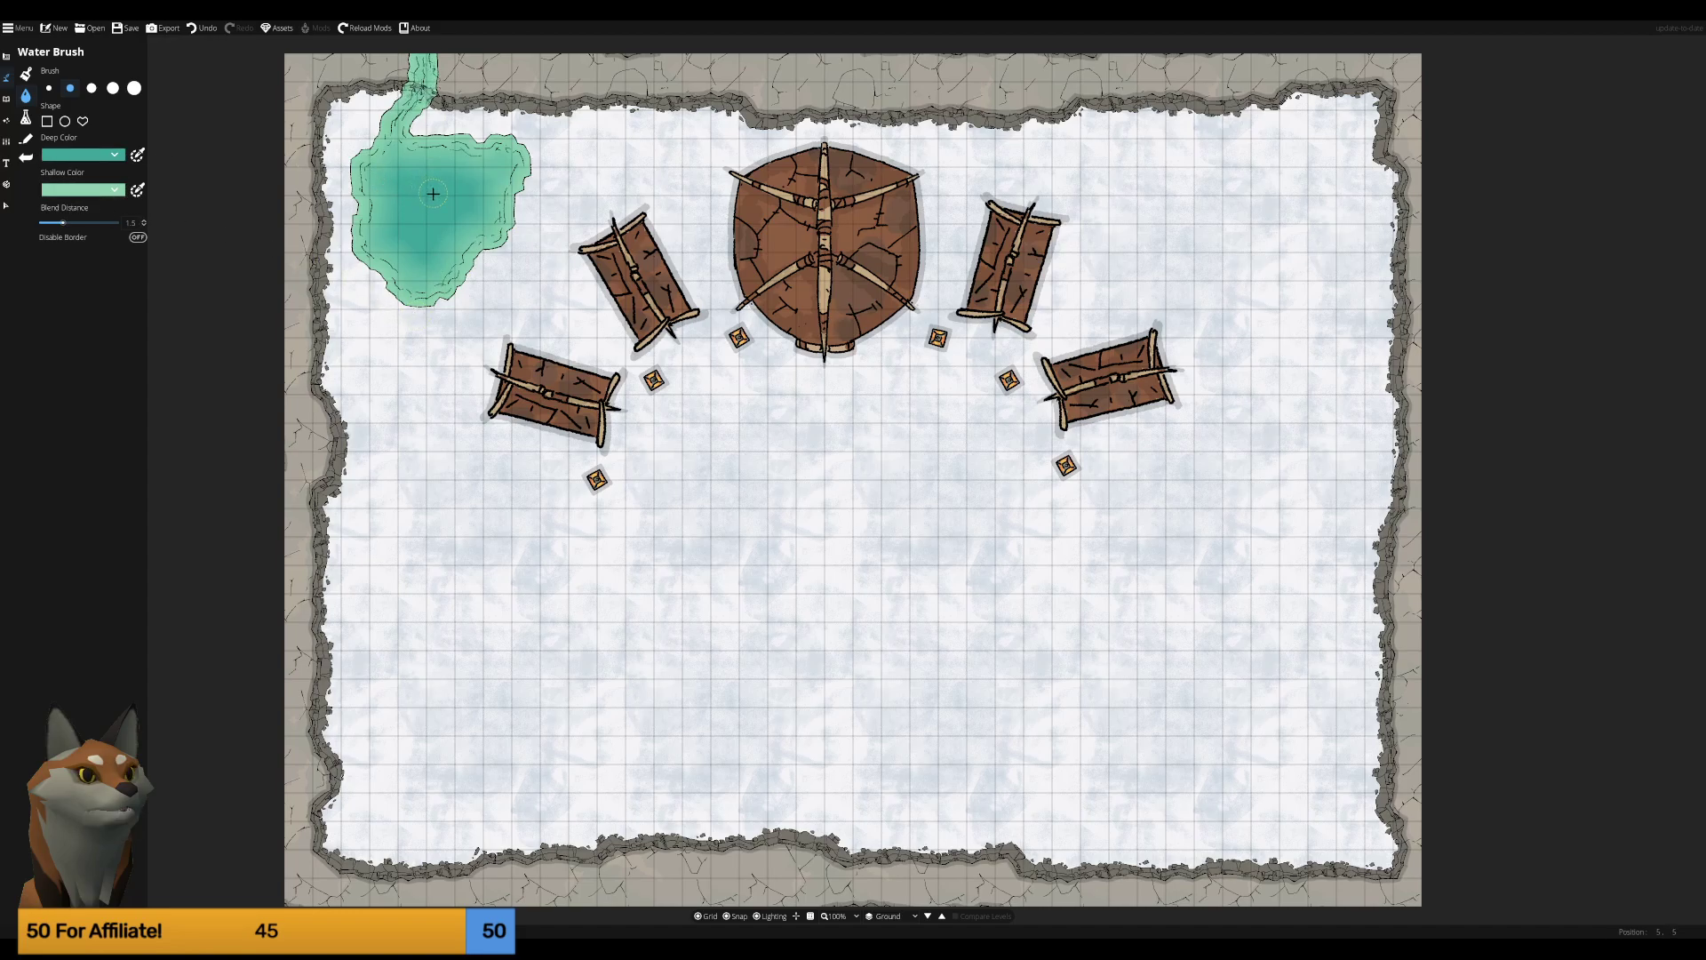
# Toggle between the Material and Water brushes.
pyautogui.click(25, 118)
pyautogui.click(28, 93)
pyautogui.click(26, 119)
pyautogui.click(24, 96)
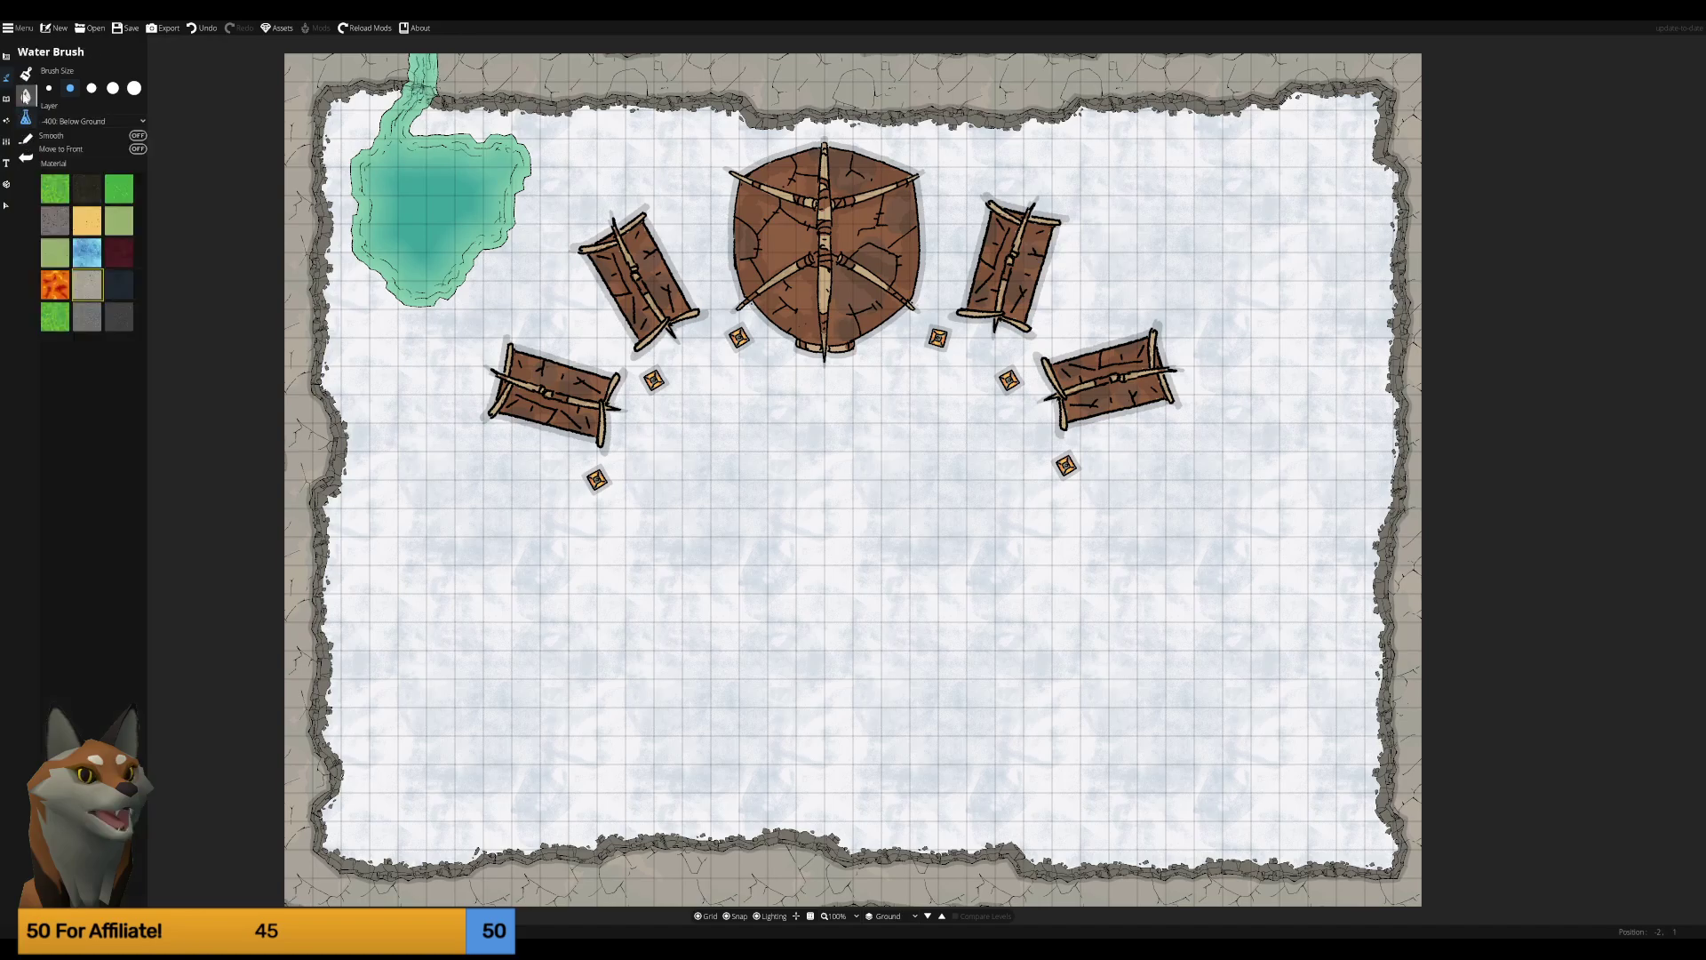
# Search the Object Tool library for 'cabin', then replace the term with 'rose'.
pyautogui.click(8, 100)
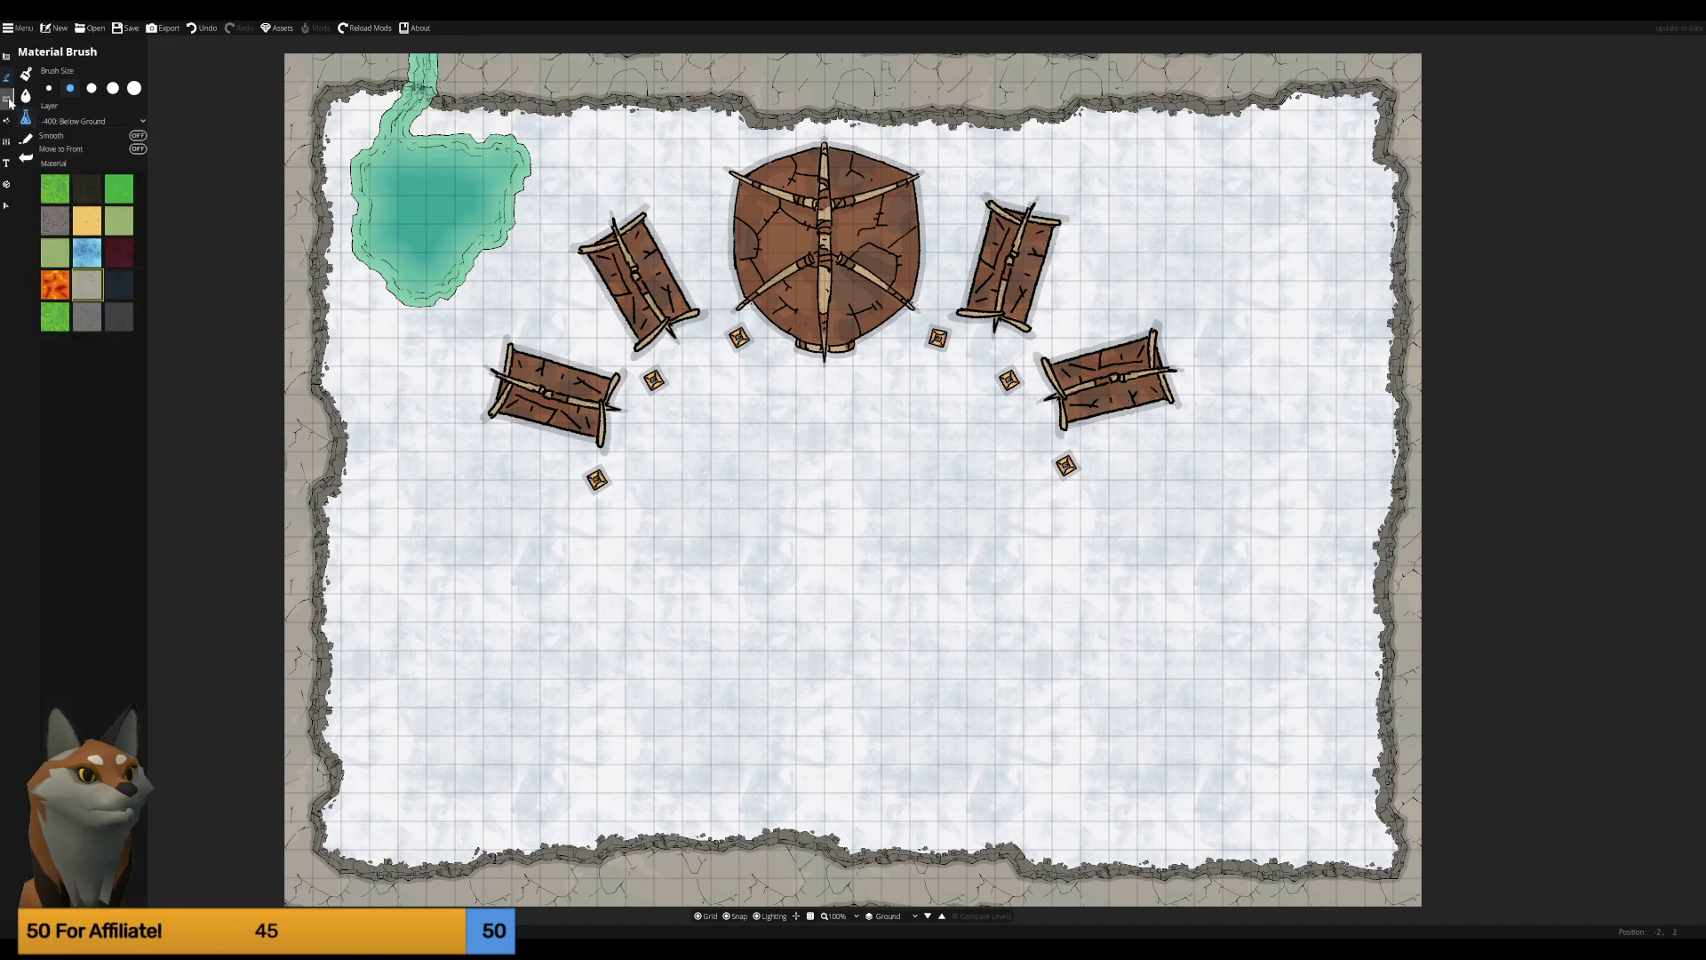
pyautogui.click(8, 101)
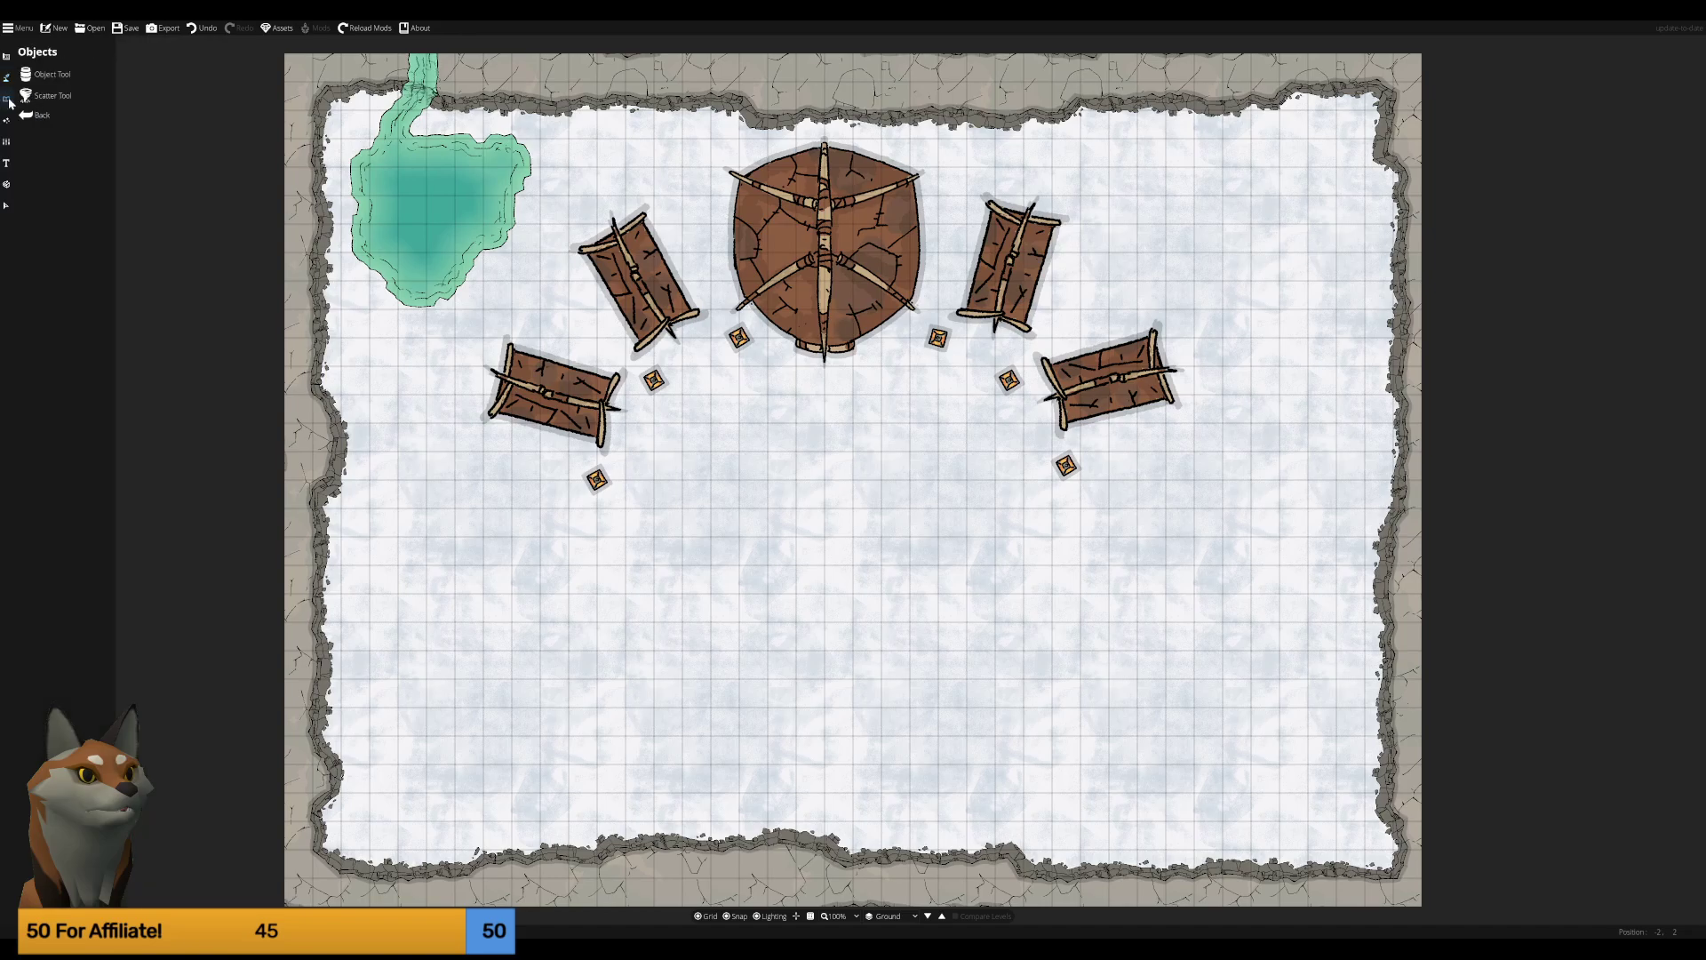
pyautogui.click(52, 76)
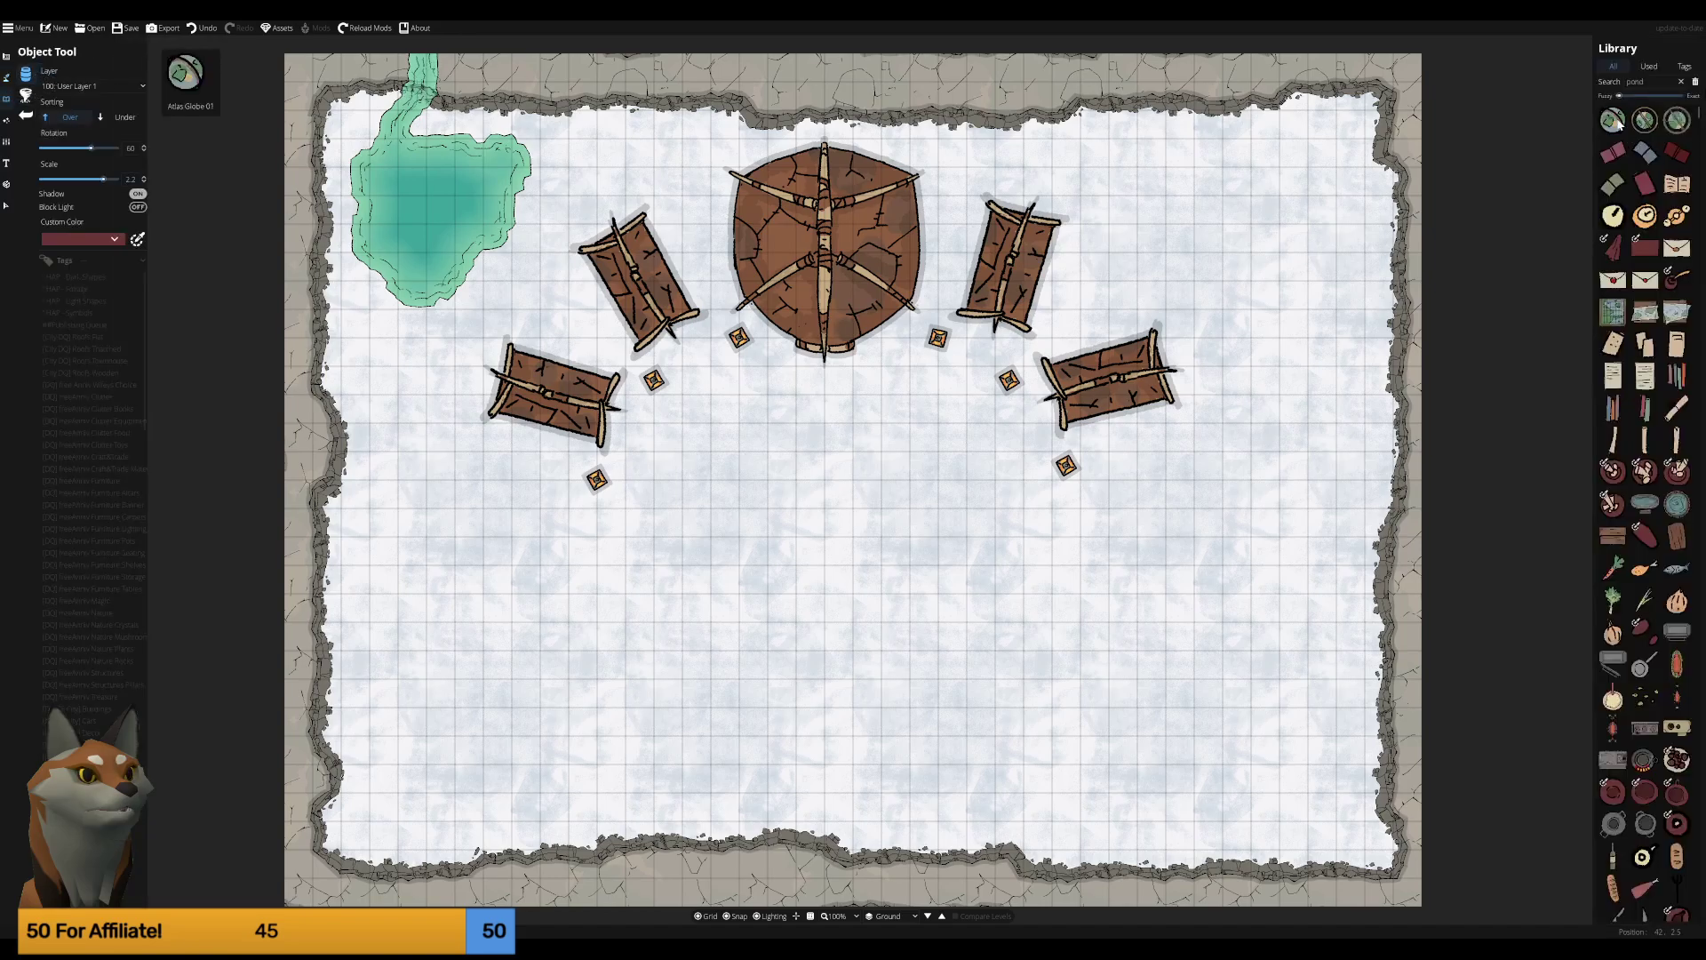
pyautogui.doubleClick(1636, 80)
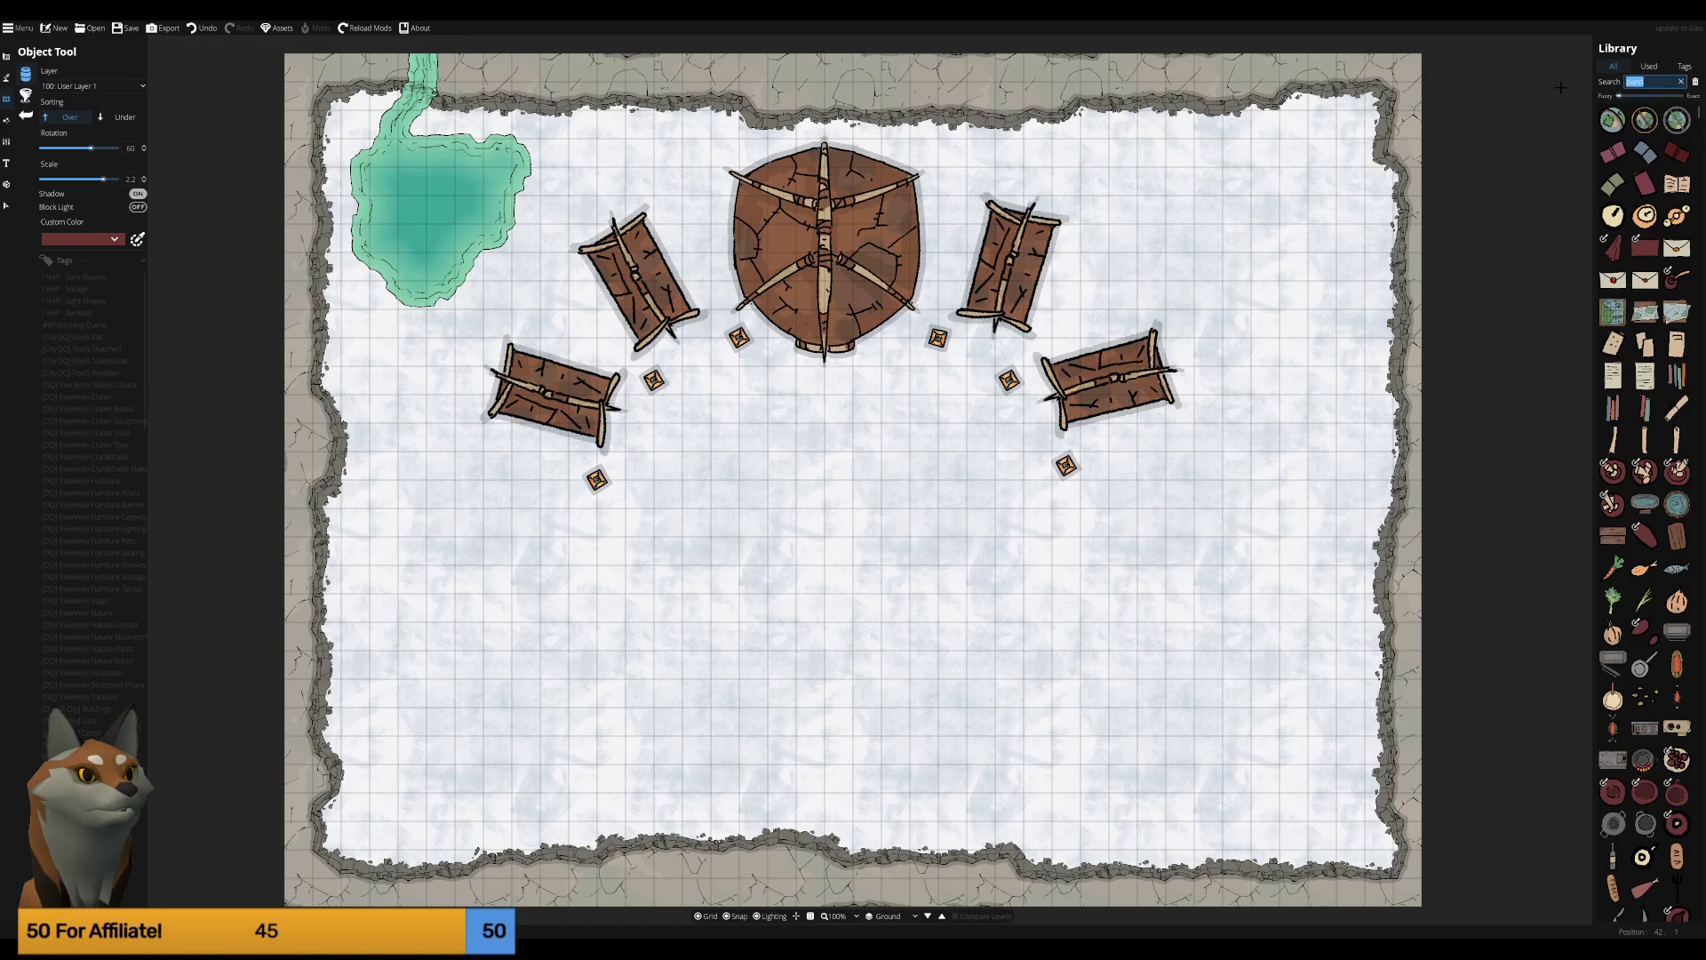
pyautogui.write('cabin')
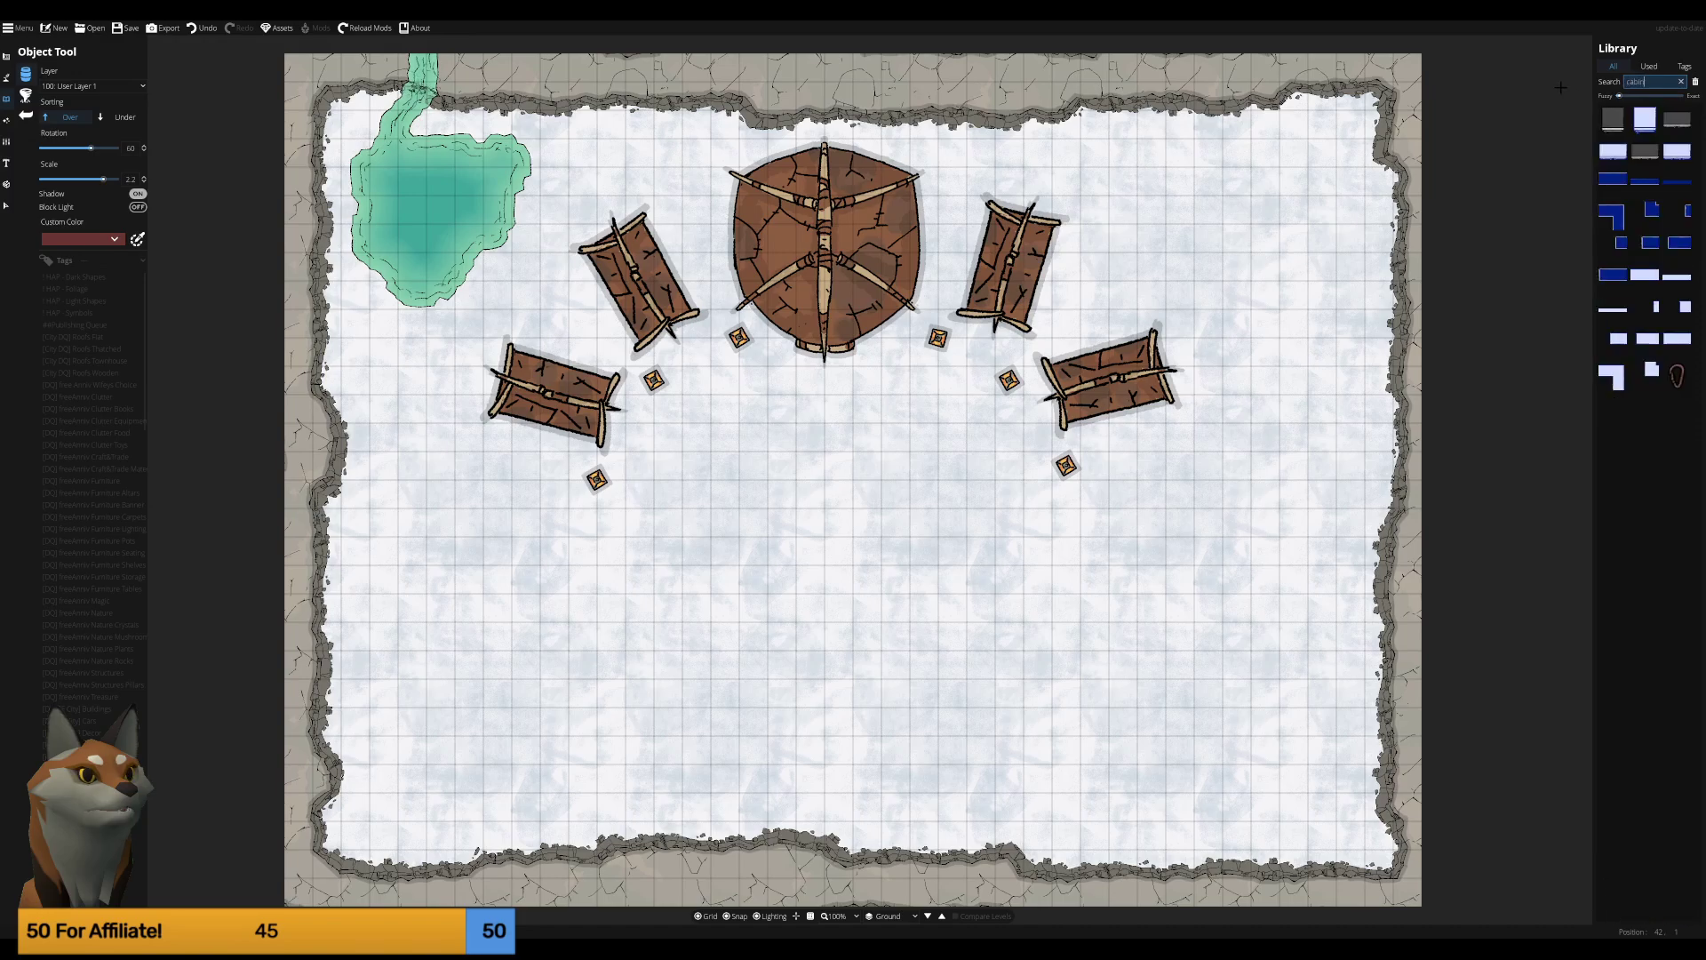
pyautogui.moveTo(1645, 120)
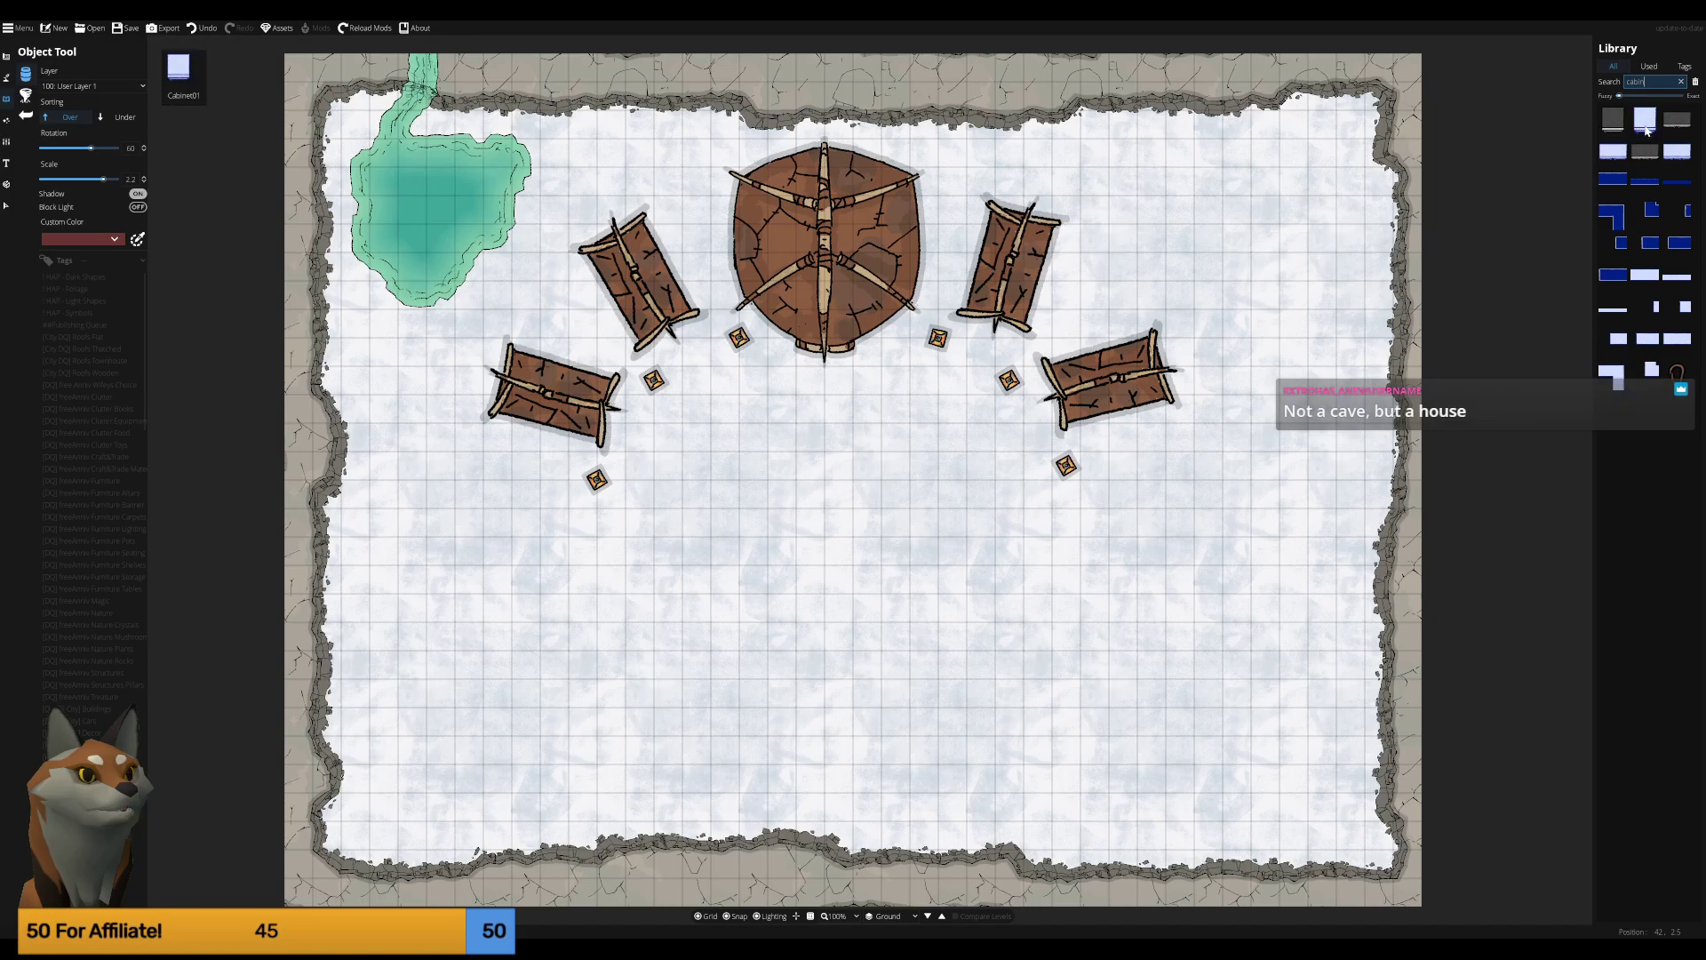
pyautogui.hotkey('ctrl', 'a')
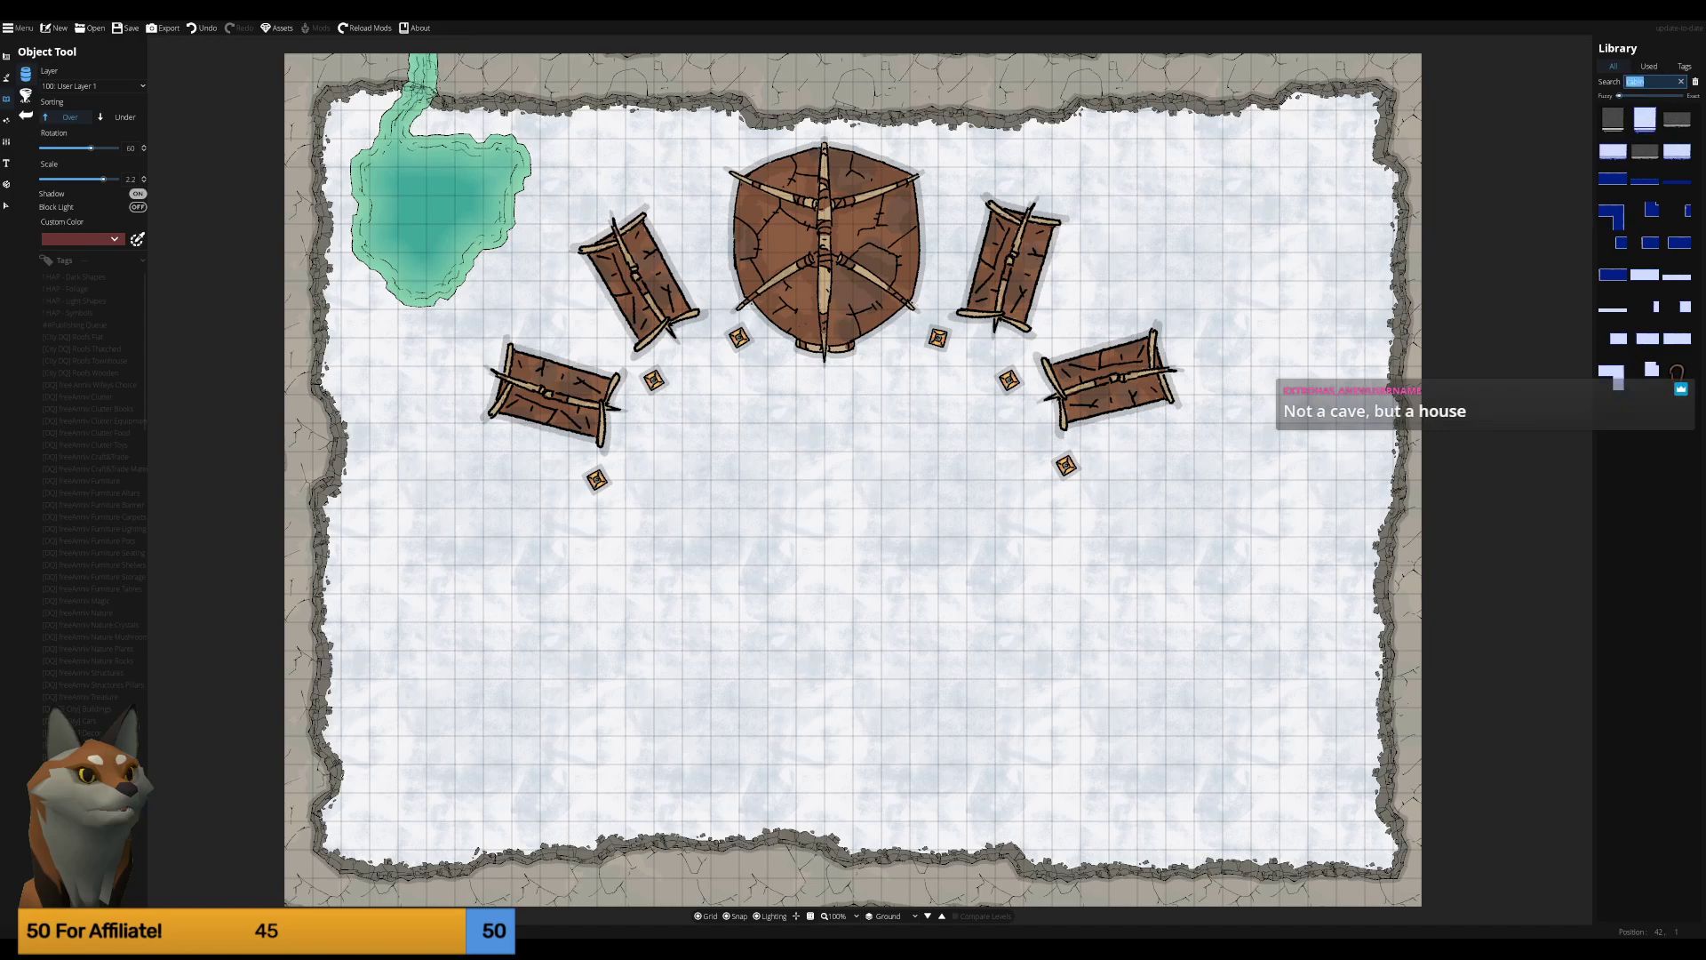
pyautogui.write('ro')
pyautogui.write('se')
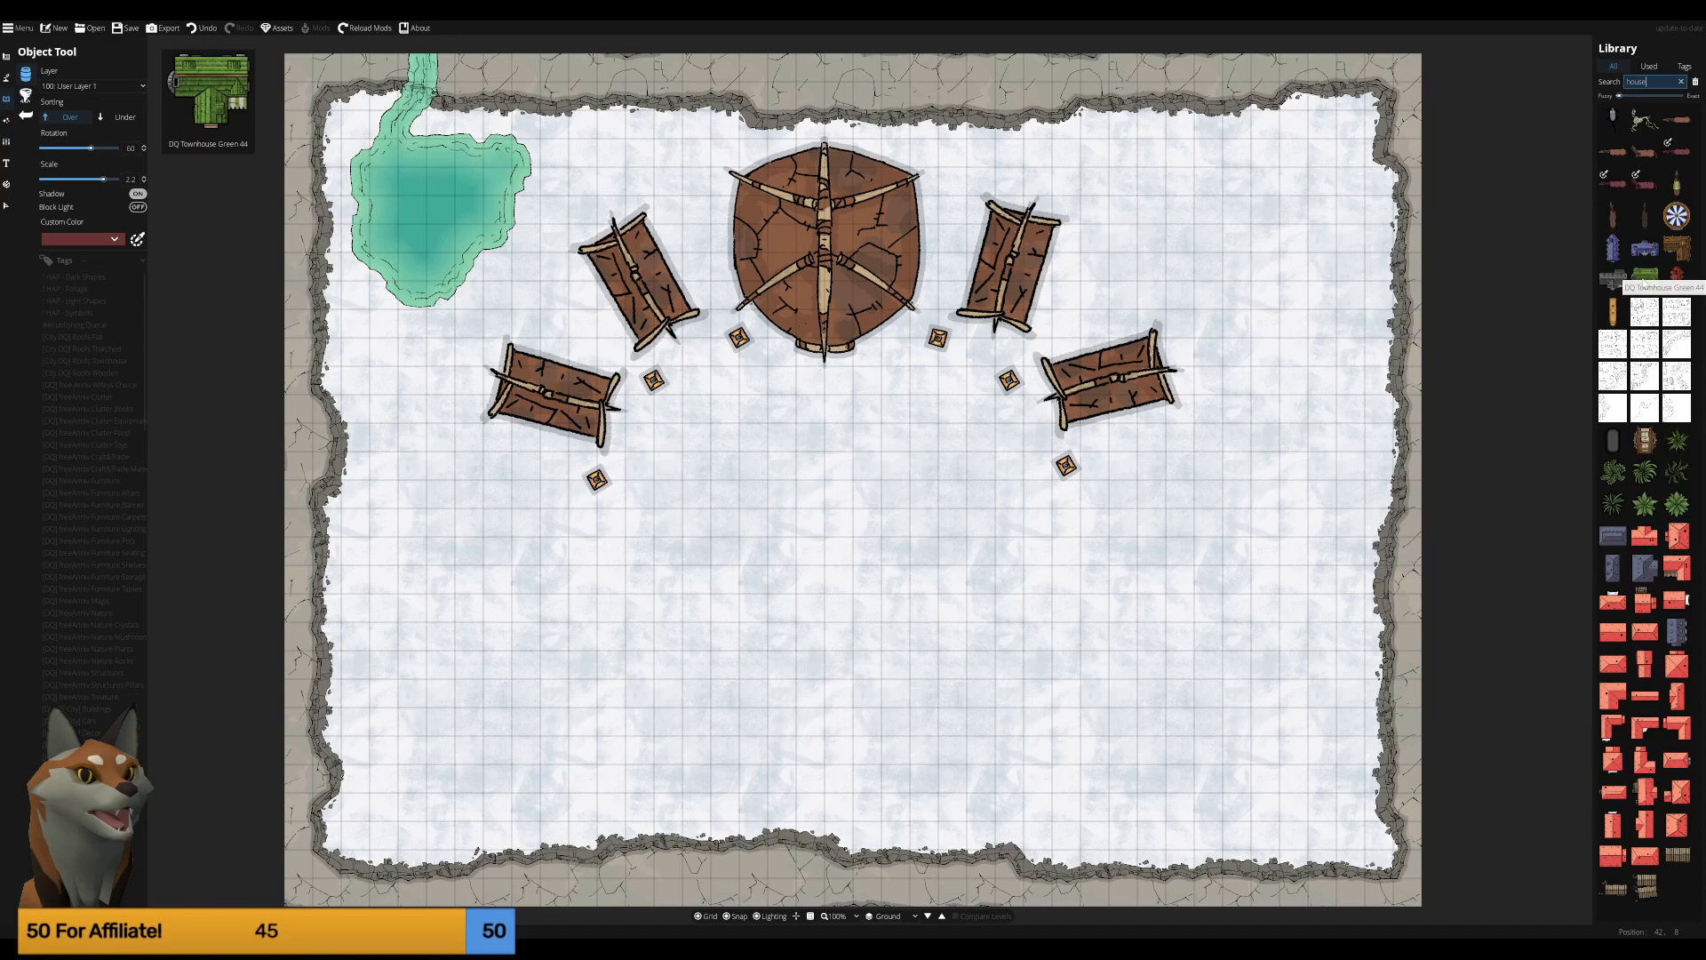
pyautogui.moveTo(1644, 311)
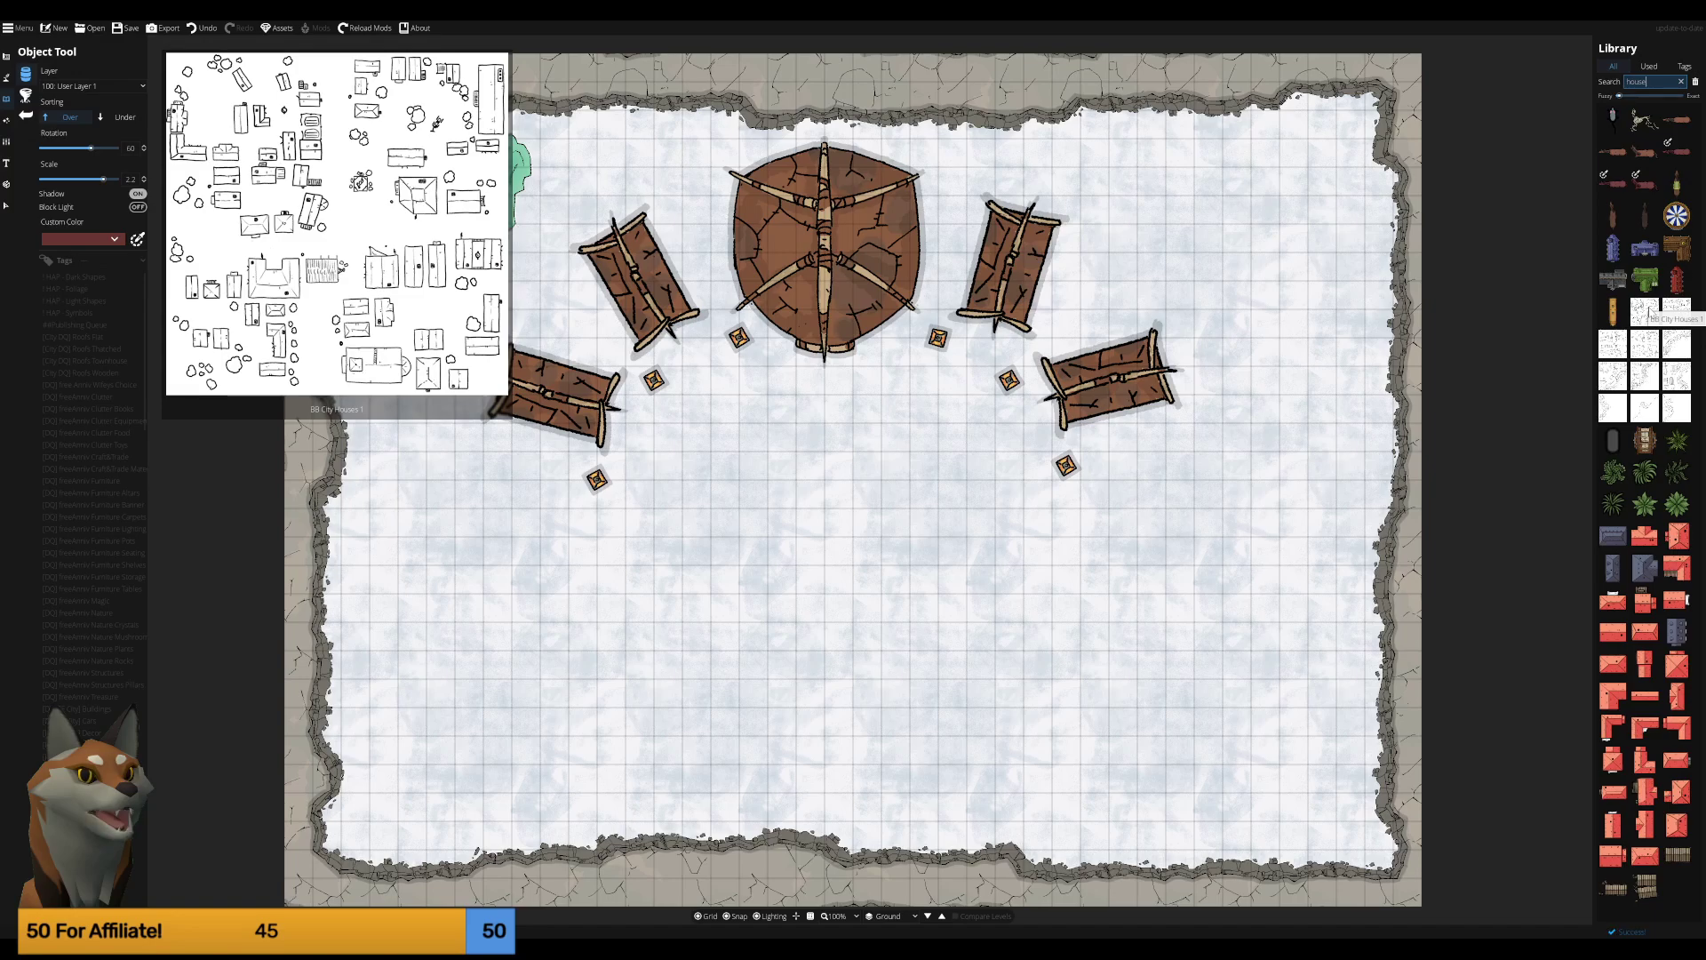
pyautogui.click(1644, 311)
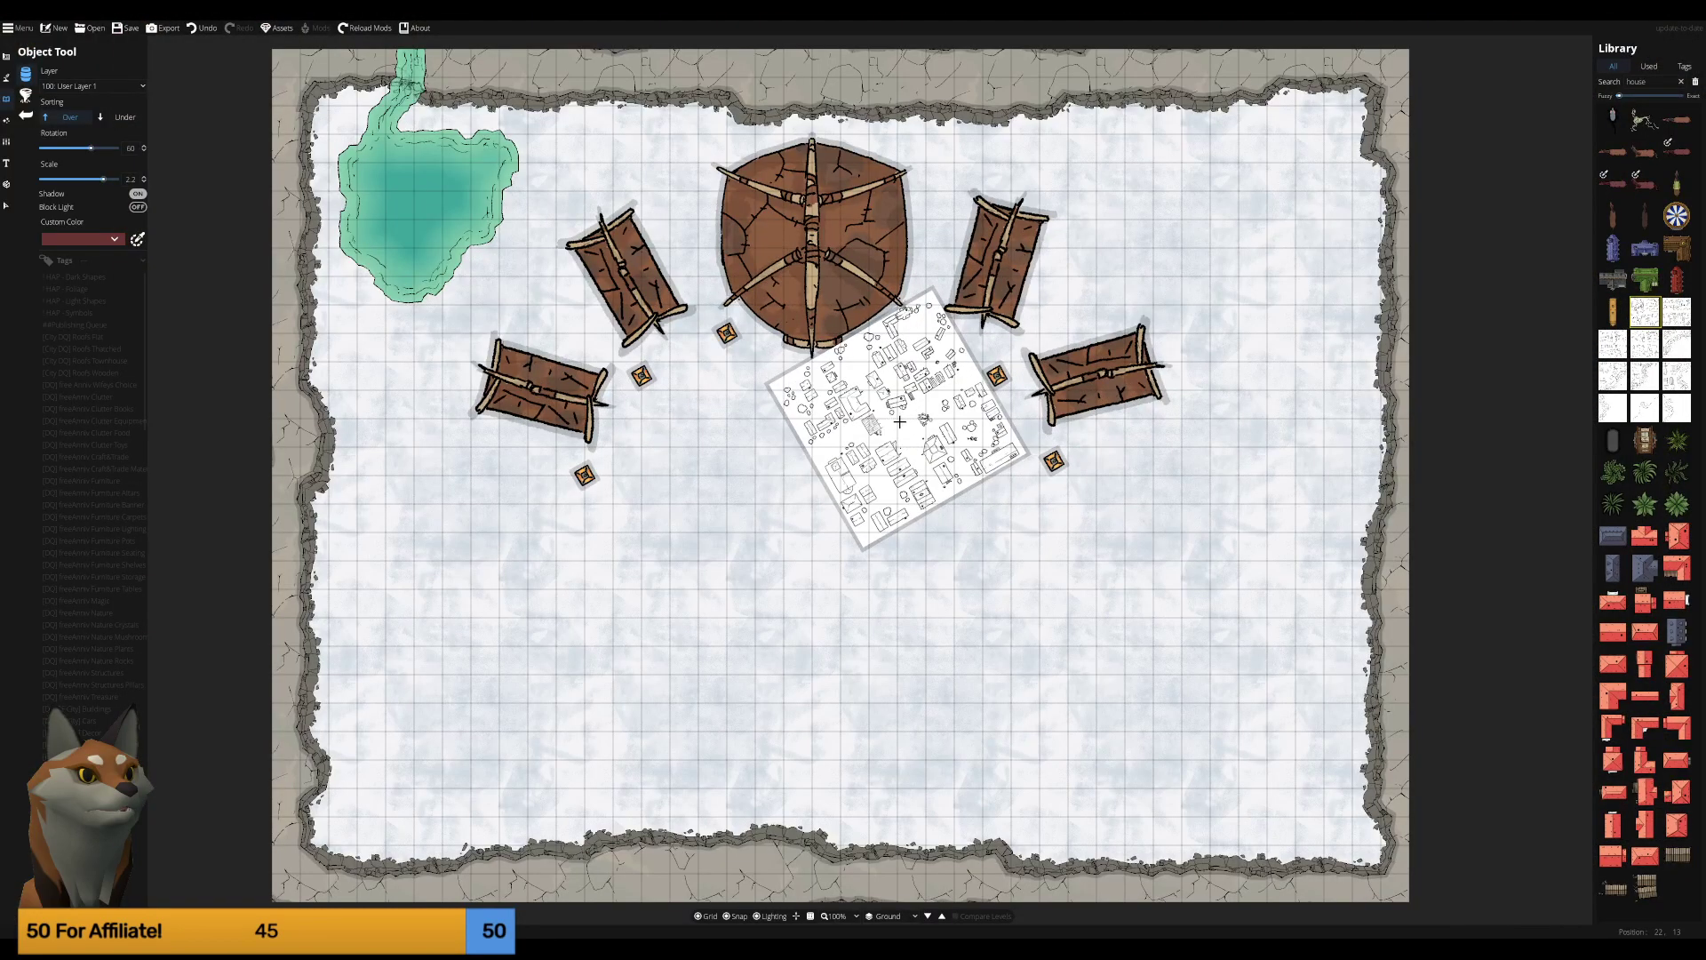
pyautogui.scroll(3, 900, 422)
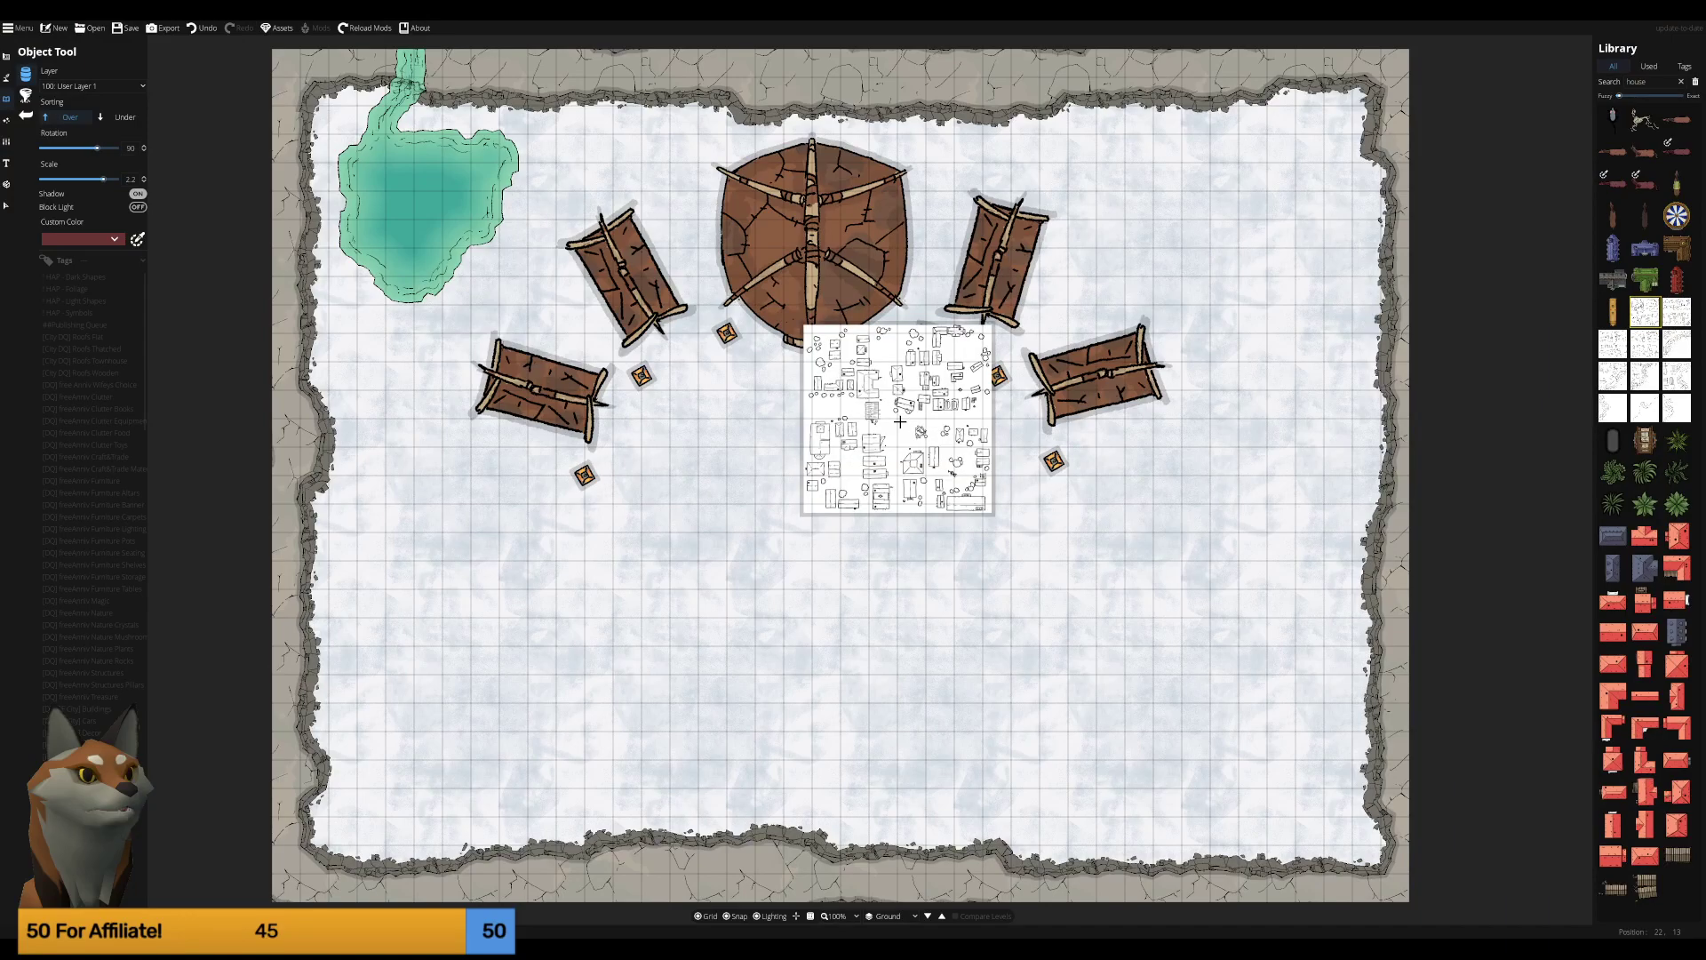
pyautogui.keyDown('ctrl'); pyautogui.scroll(6, 899, 421); pyautogui.keyUp('ctrl')
pyautogui.keyDown('ctrl'); pyautogui.scroll(6, 899, 421); pyautogui.keyUp('ctrl')
pyautogui.keyDown('ctrl'); pyautogui.scroll(5, 900, 422); pyautogui.keyUp('ctrl')
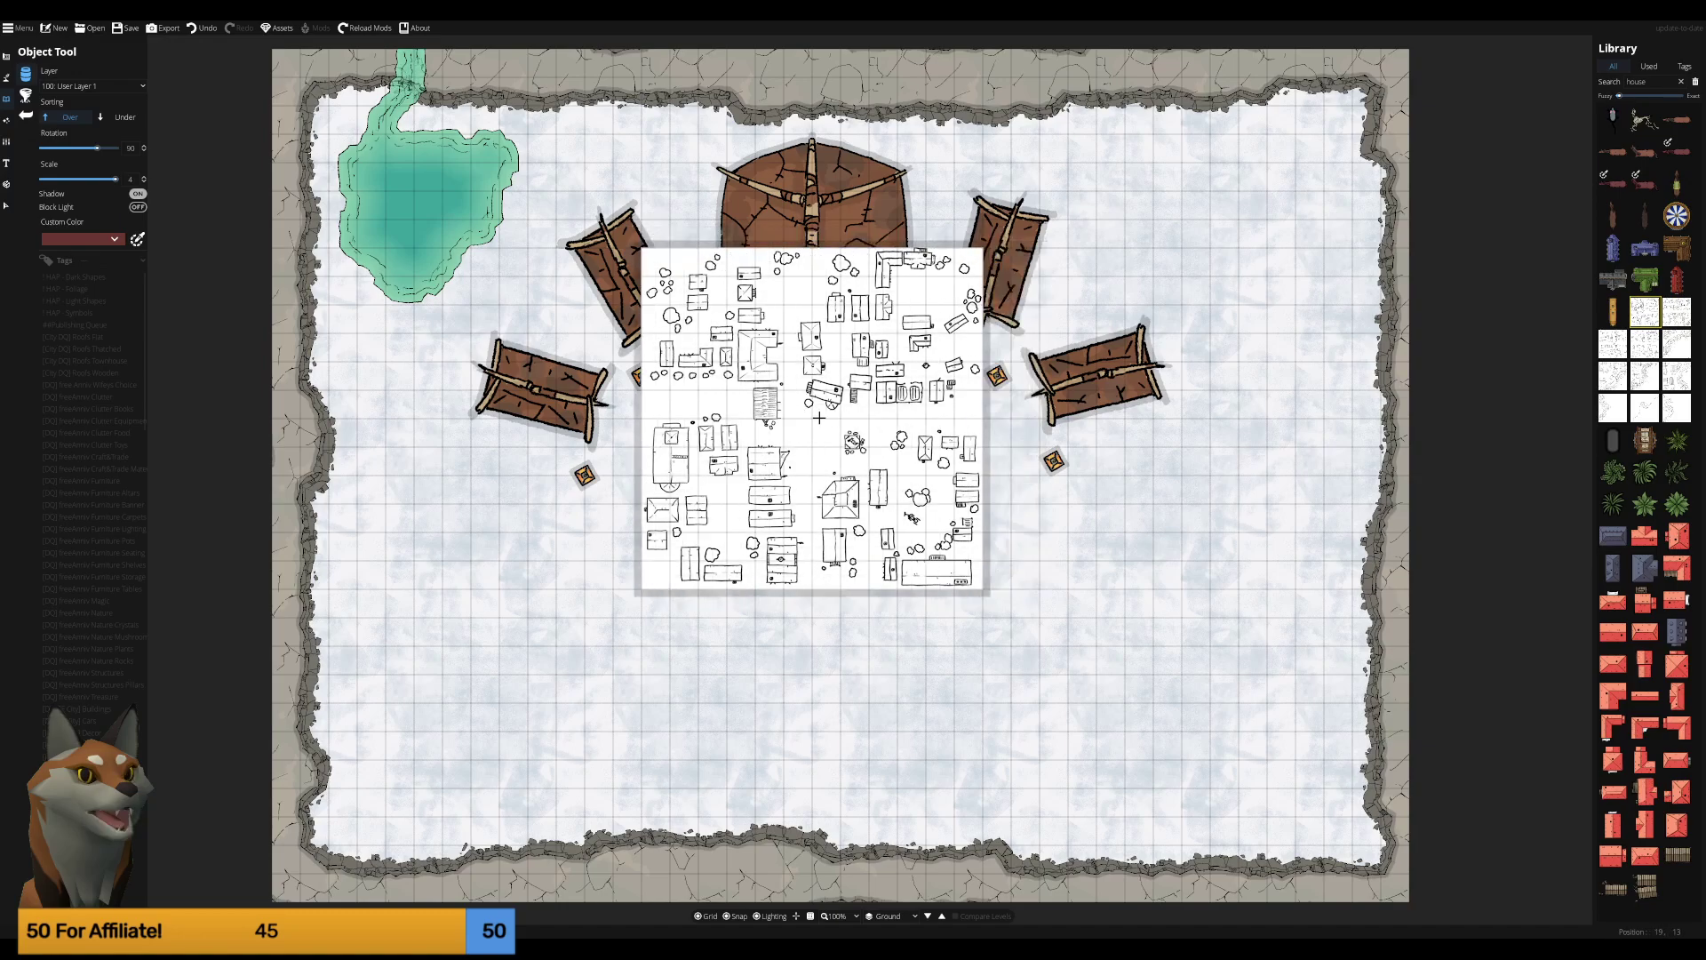
pyautogui.click(1677, 343)
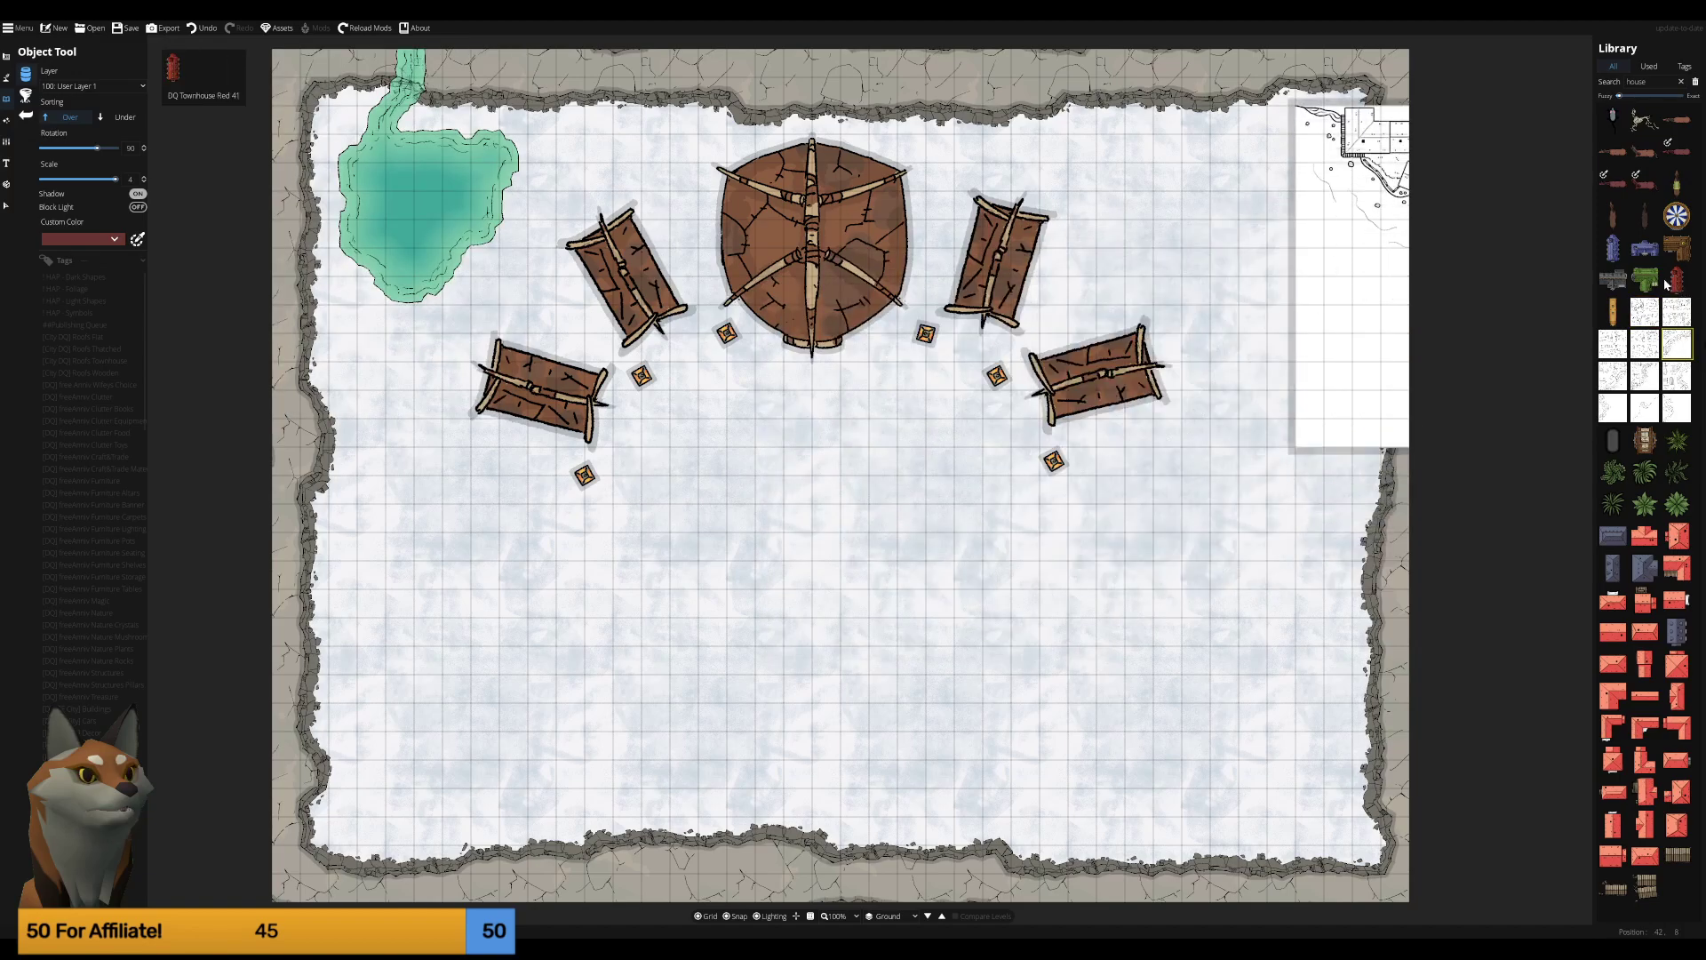
pyautogui.click(1613, 311)
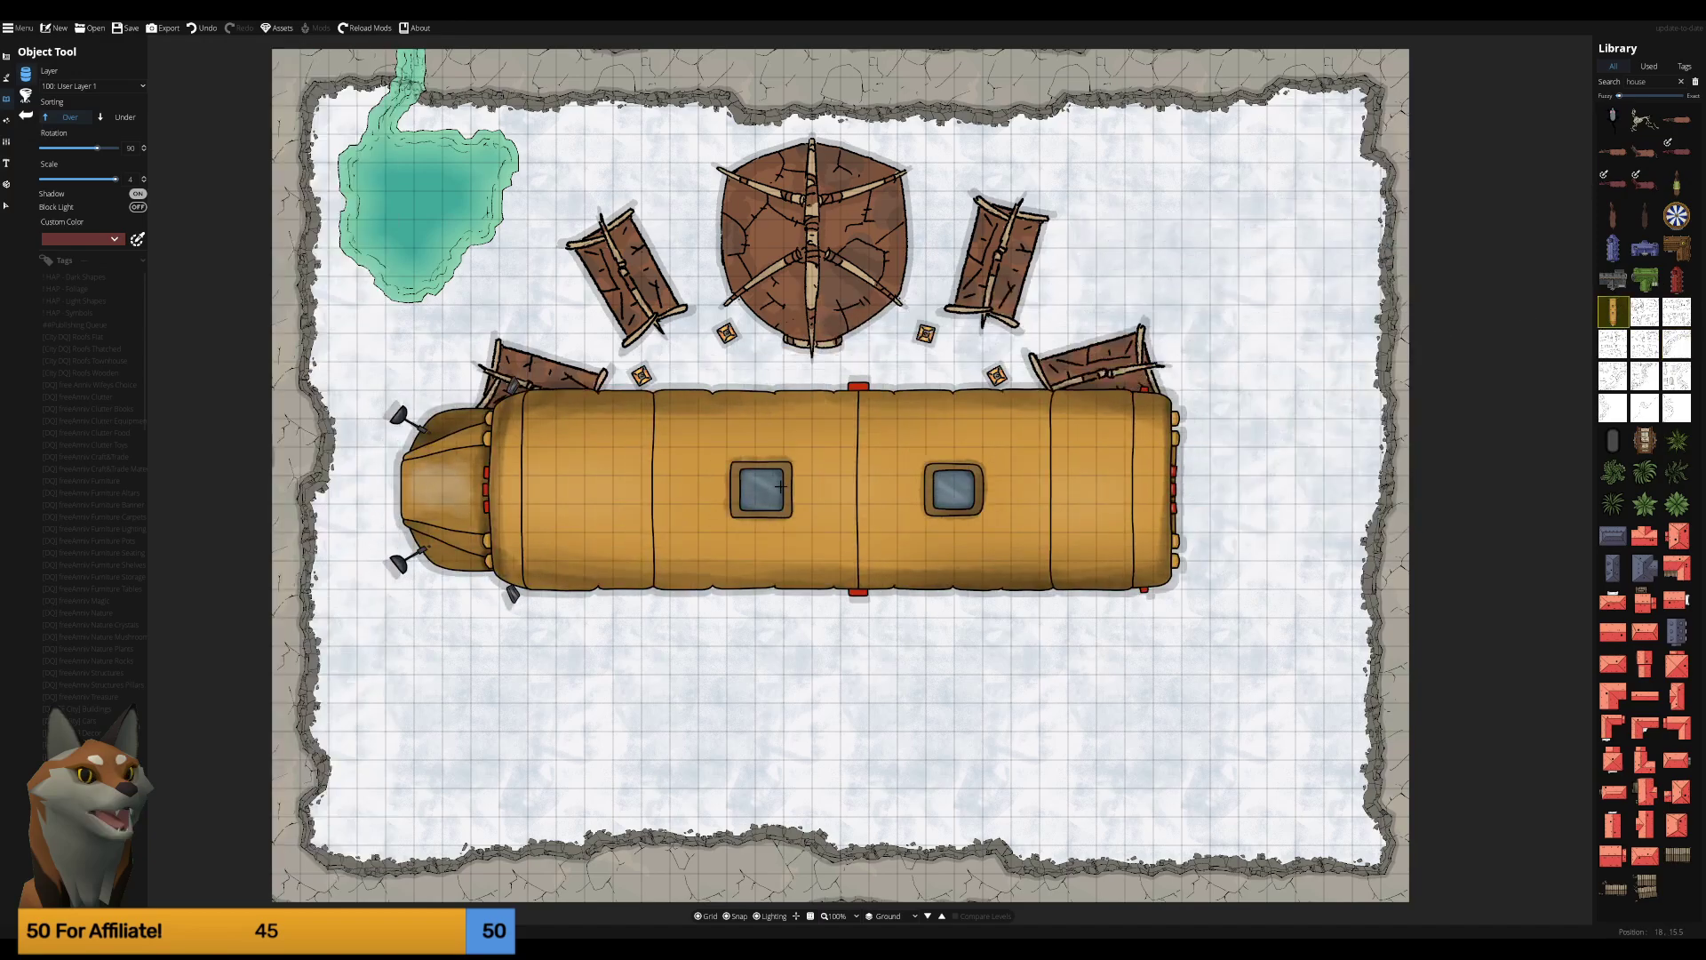
pyautogui.scroll(-10, 791, 476)
pyautogui.scroll(-9, 906, 656)
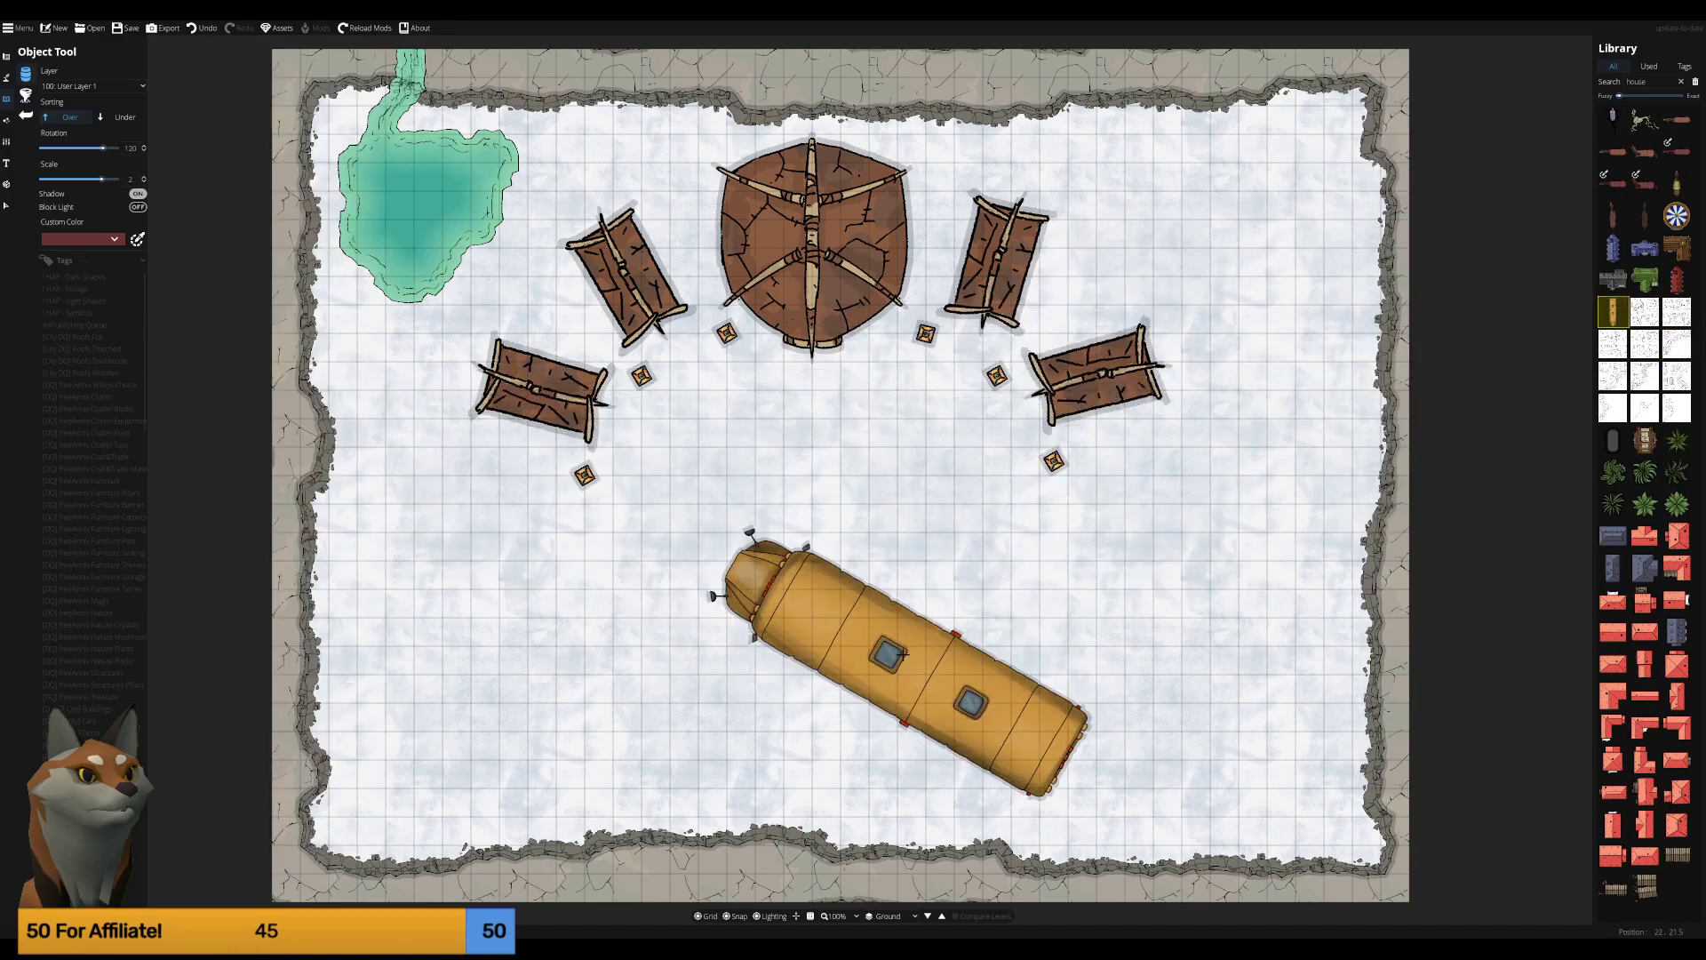
pyautogui.scroll(-4, 906, 656)
pyautogui.scroll(-3, 906, 656)
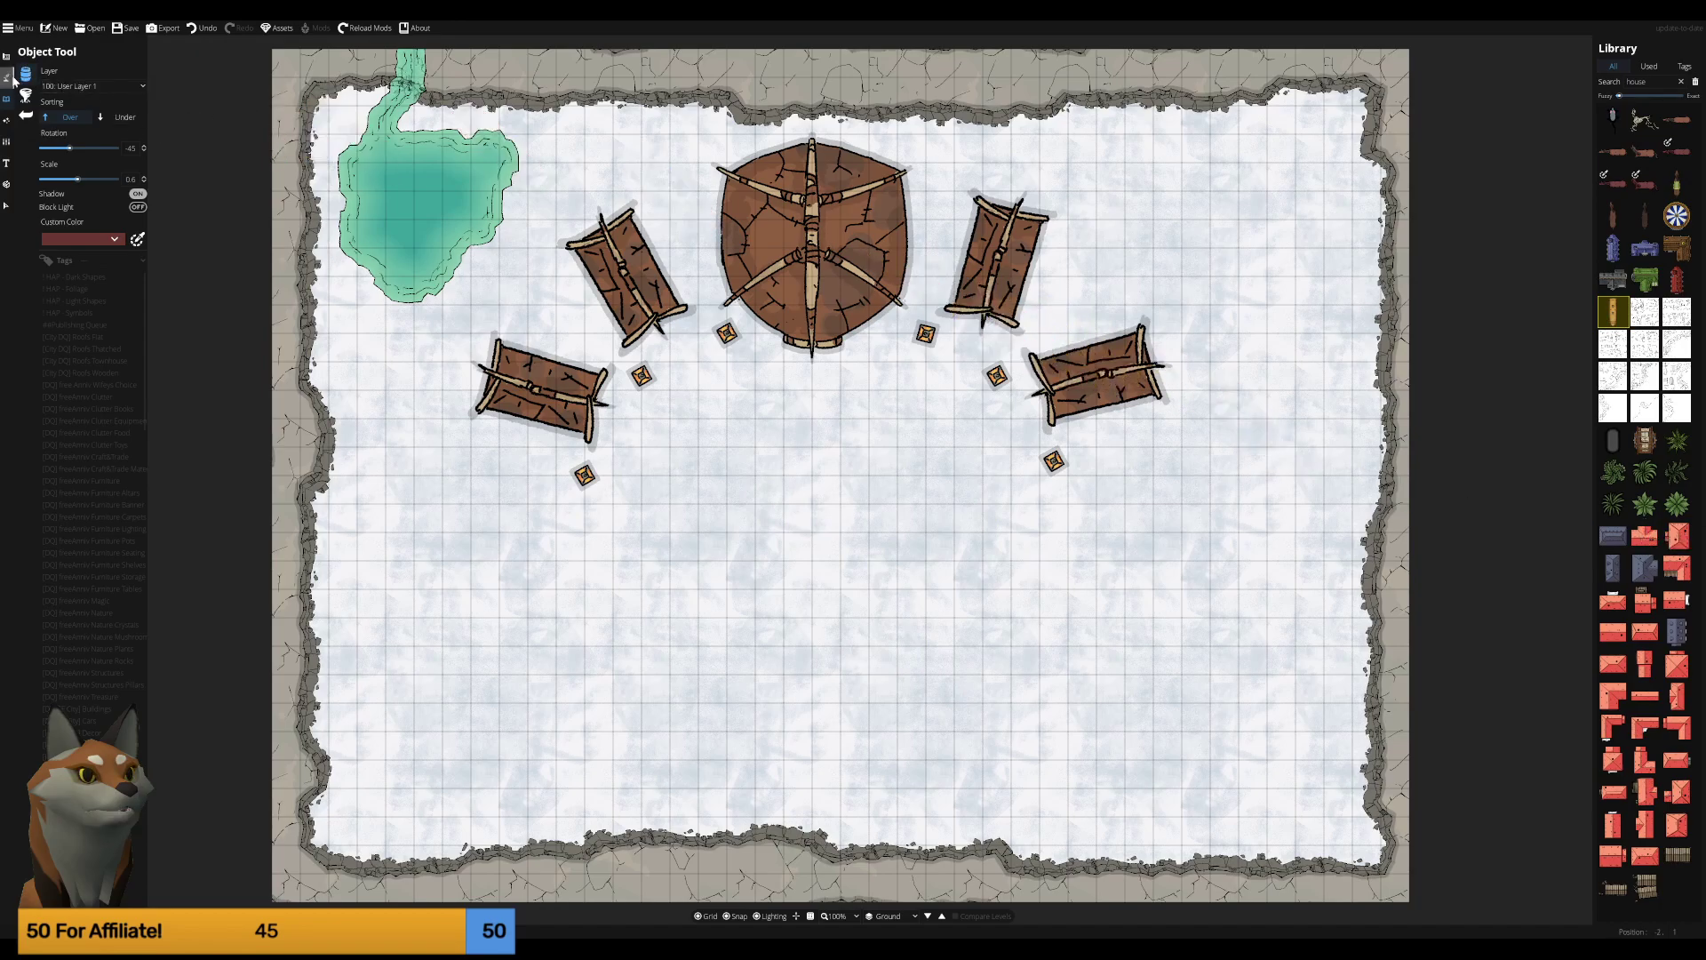
# Switch to the Select tool and select the upper-left tent.
pyautogui.click(8, 77)
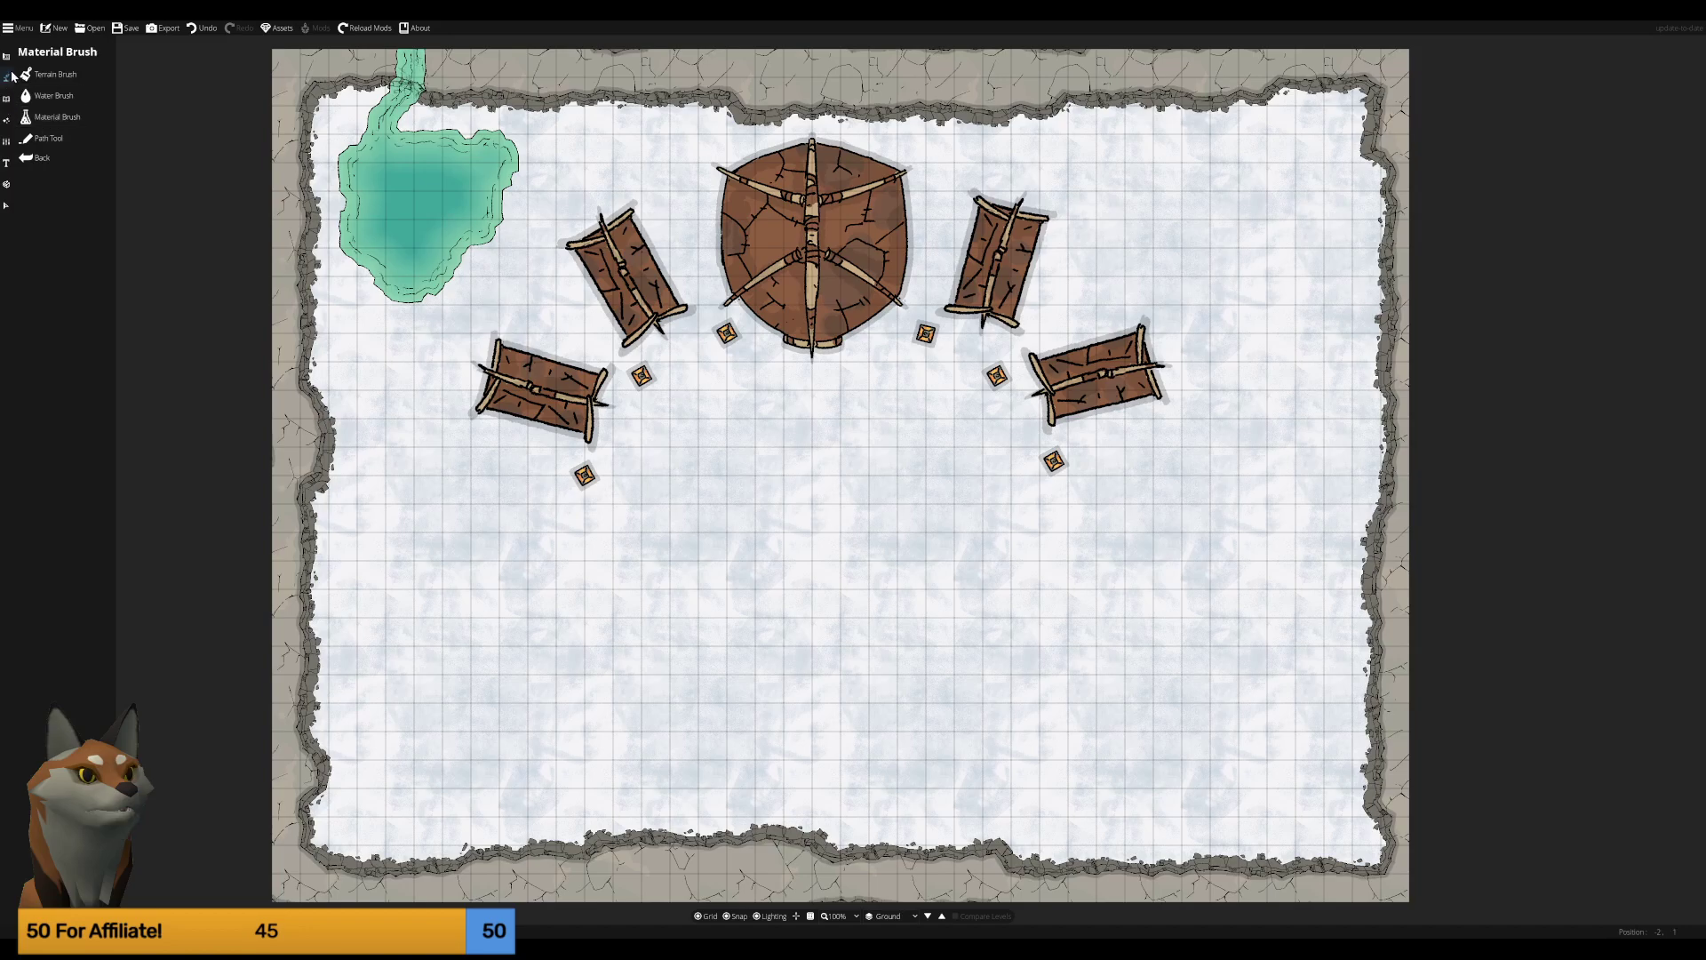
pyautogui.click(8, 59)
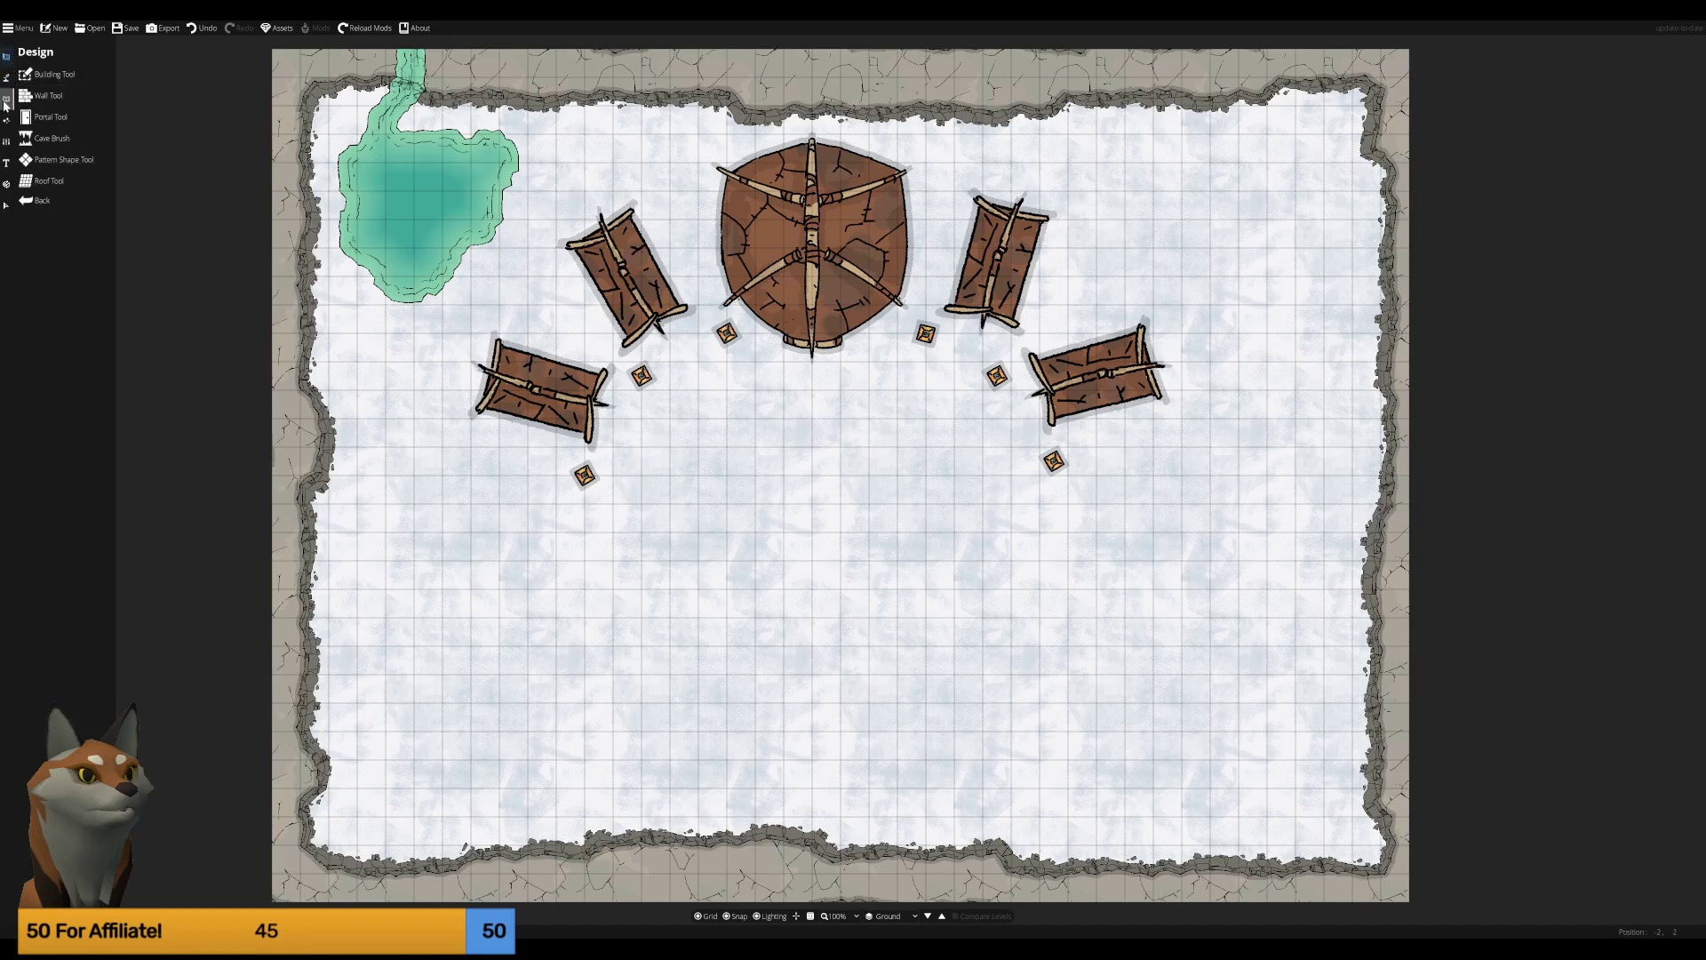
pyautogui.click(8, 207)
pyautogui.click(627, 271)
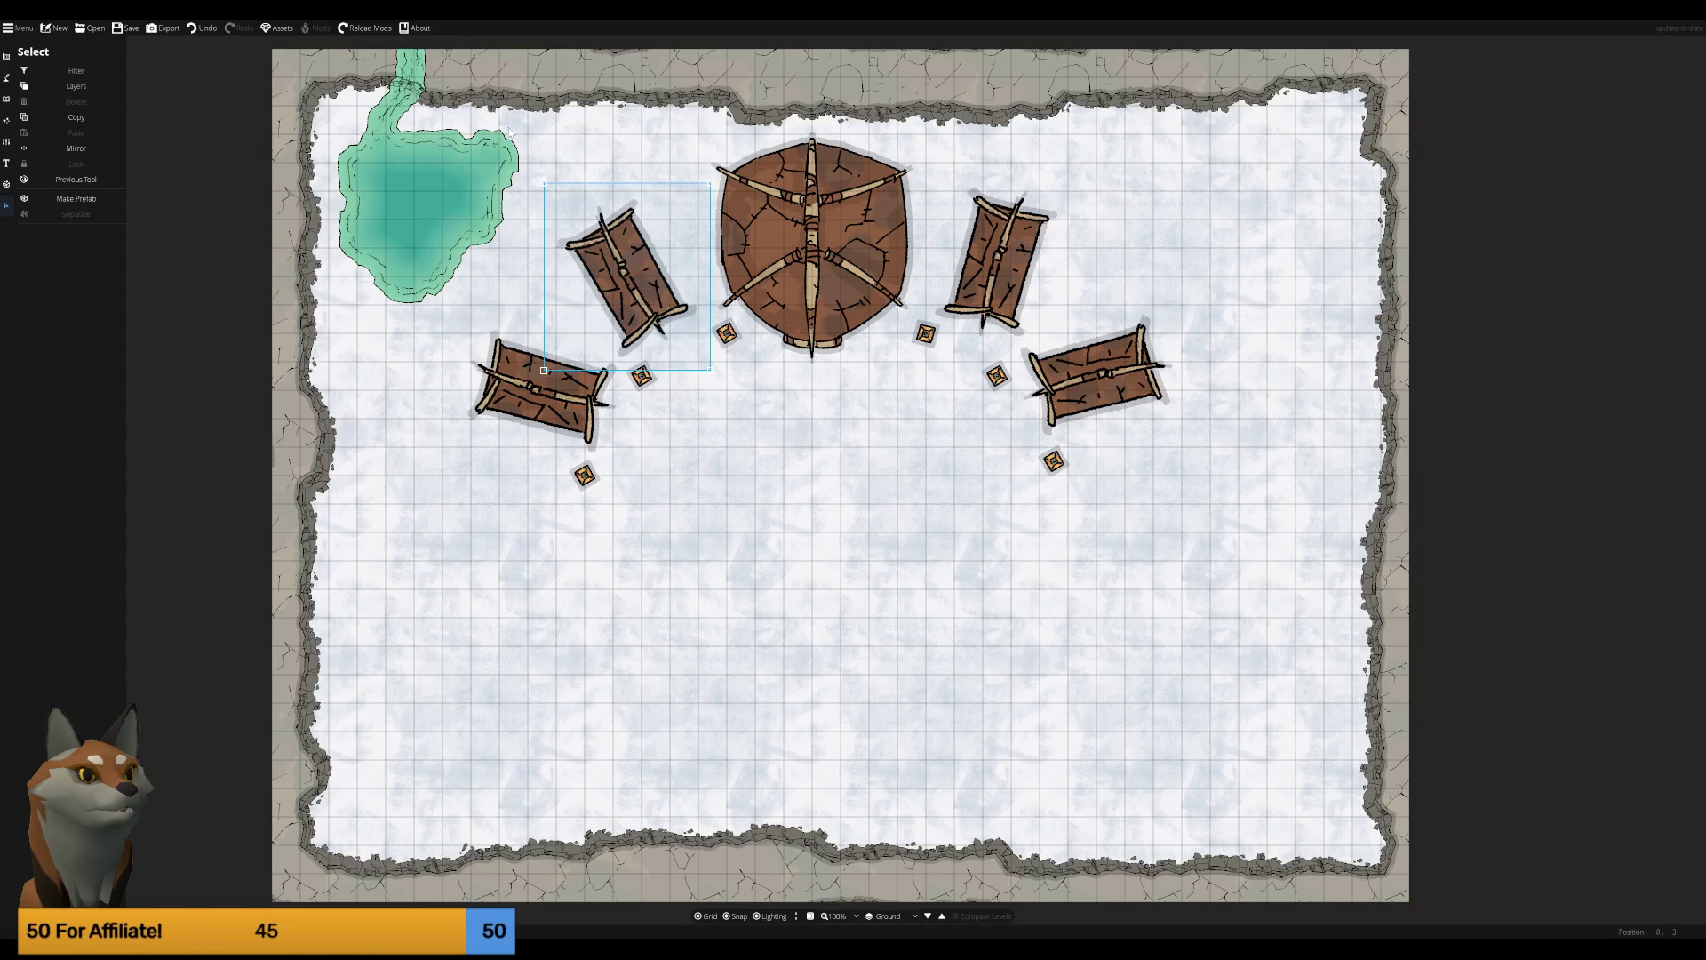
# Delete the two left tents, then box-select and delete all remaining tents and lanterns.
pyautogui.click(77, 71)
pyautogui.scroll(1, 653, 351)
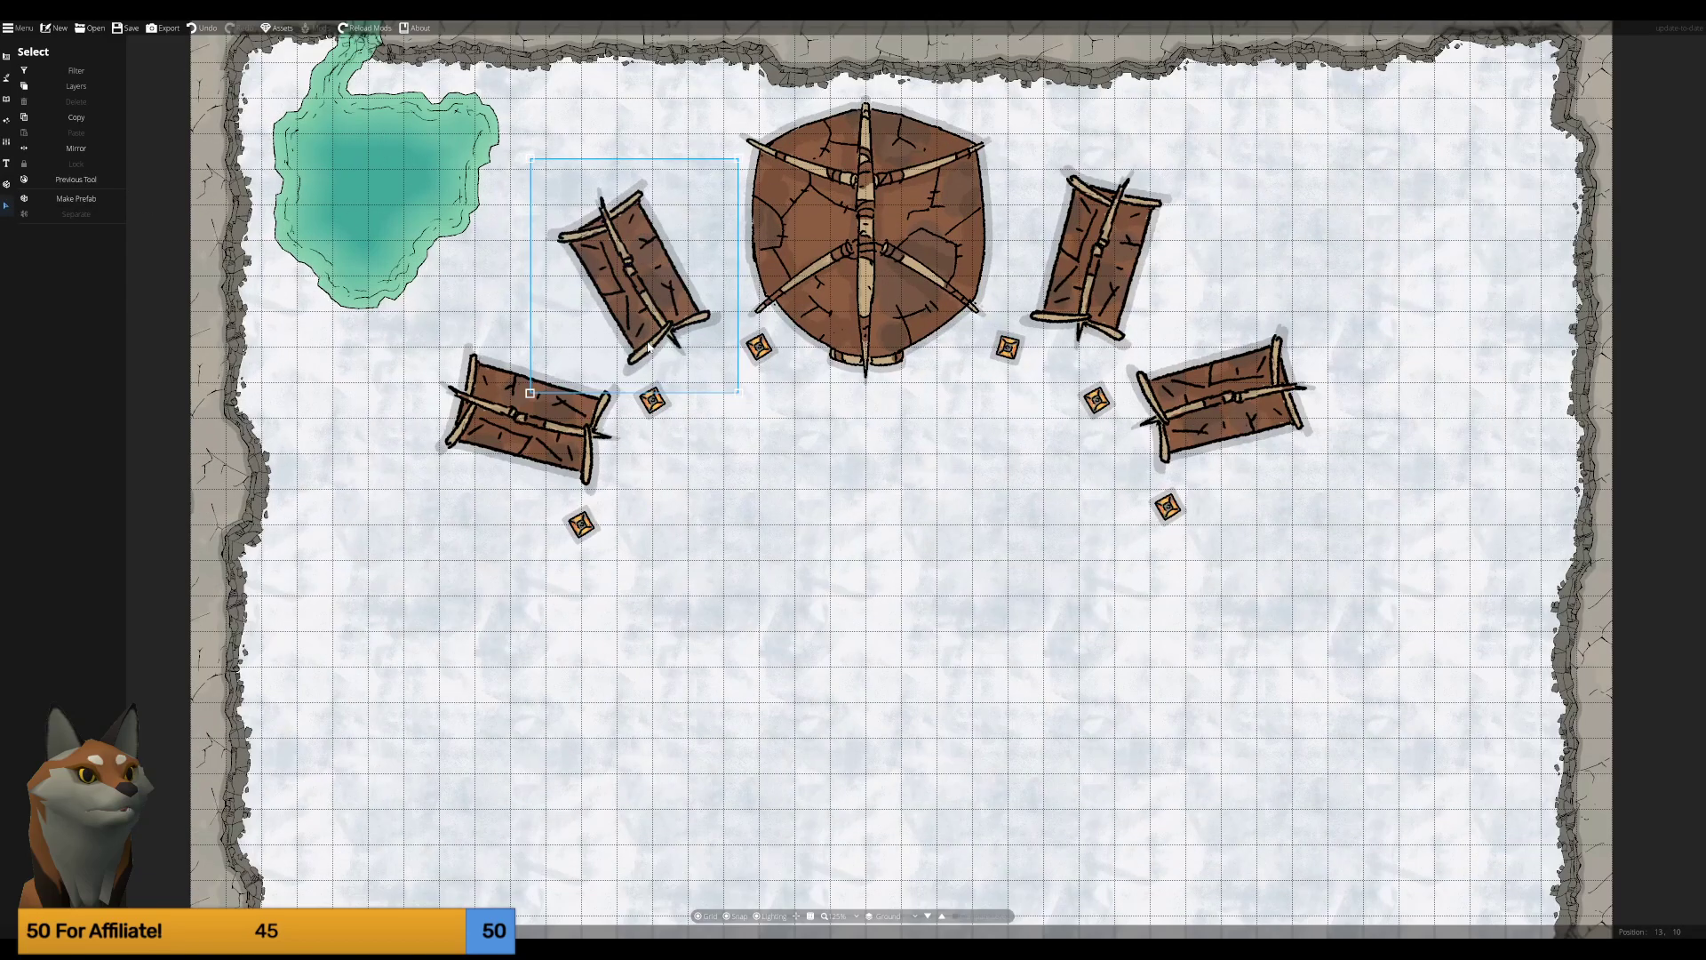
pyautogui.moveTo(591, 251); pyautogui.dragTo(782, 480)
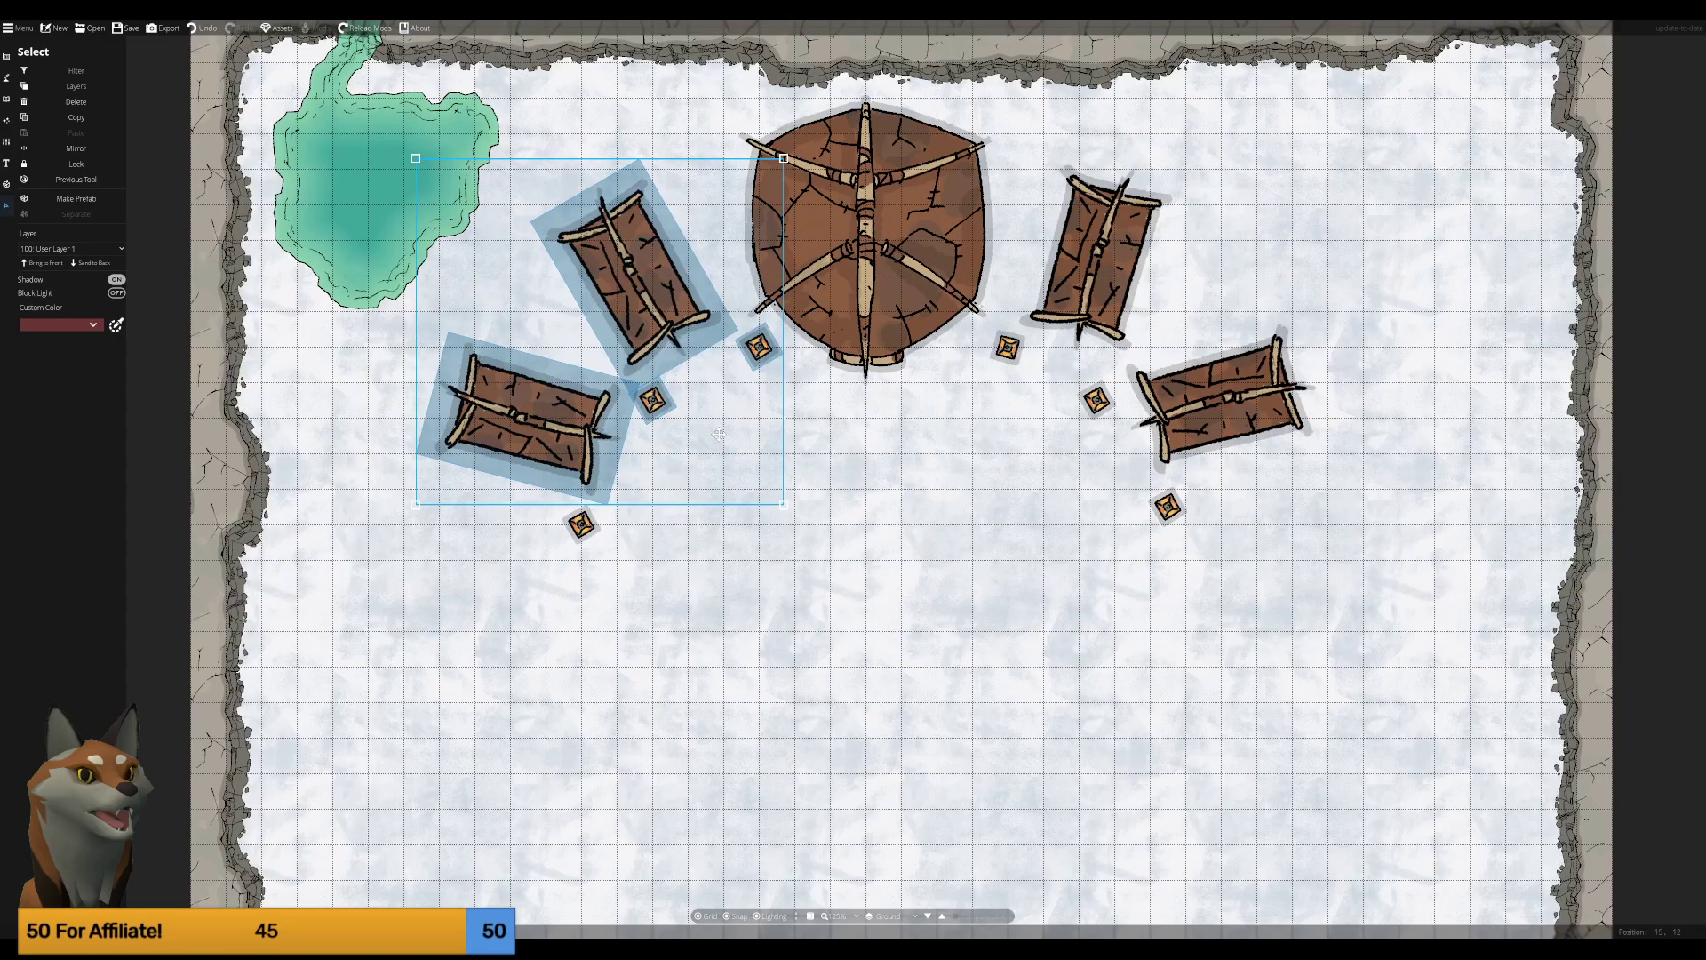
pyautogui.press('Escape')
pyautogui.moveTo(422, 506); pyautogui.dragTo(639, 240)
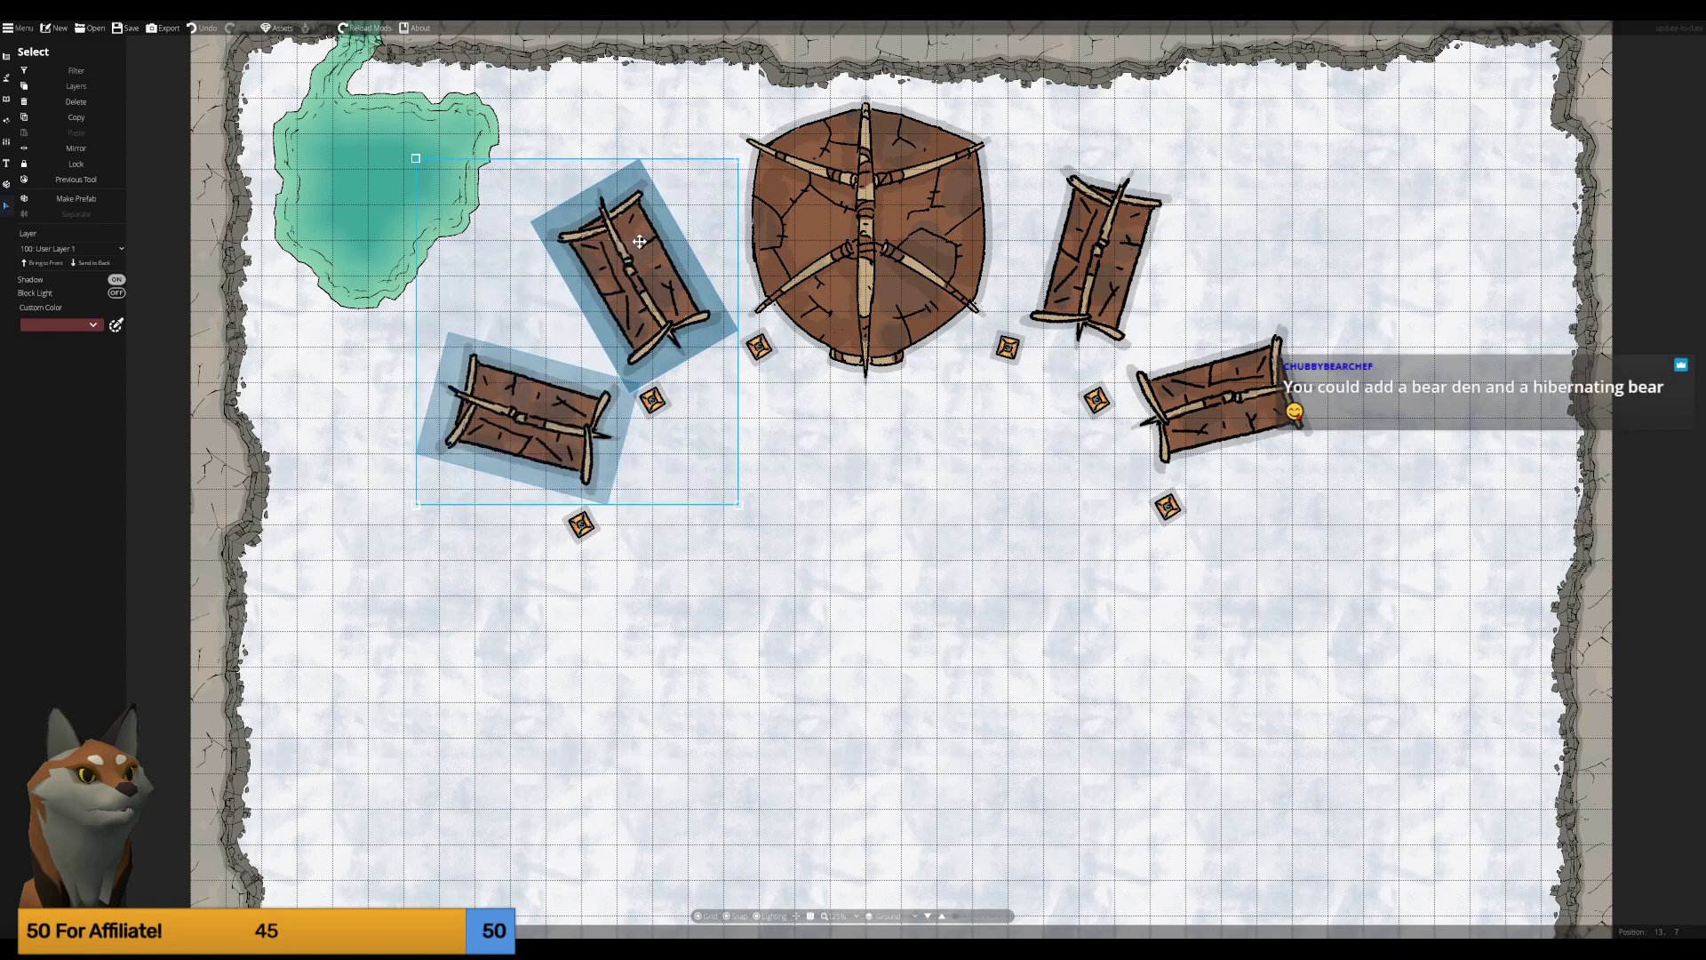
pyautogui.press('Delete')
pyautogui.moveTo(499, 589); pyautogui.dragTo(1386, 157)
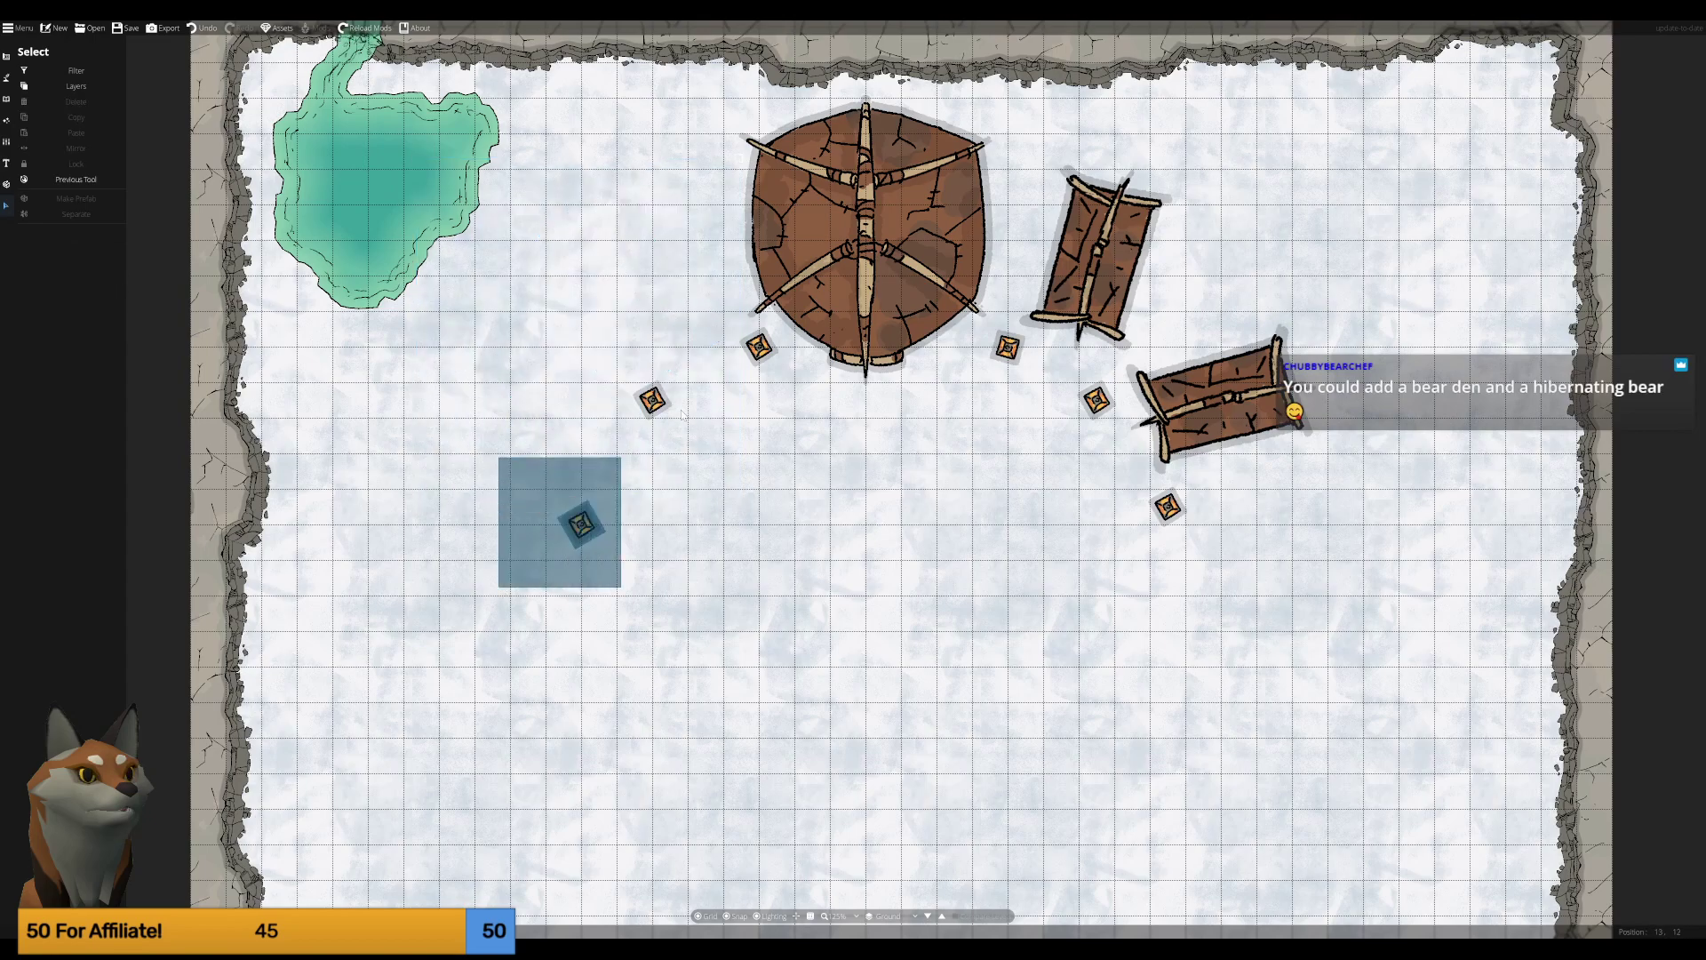
pyautogui.press('Delete')
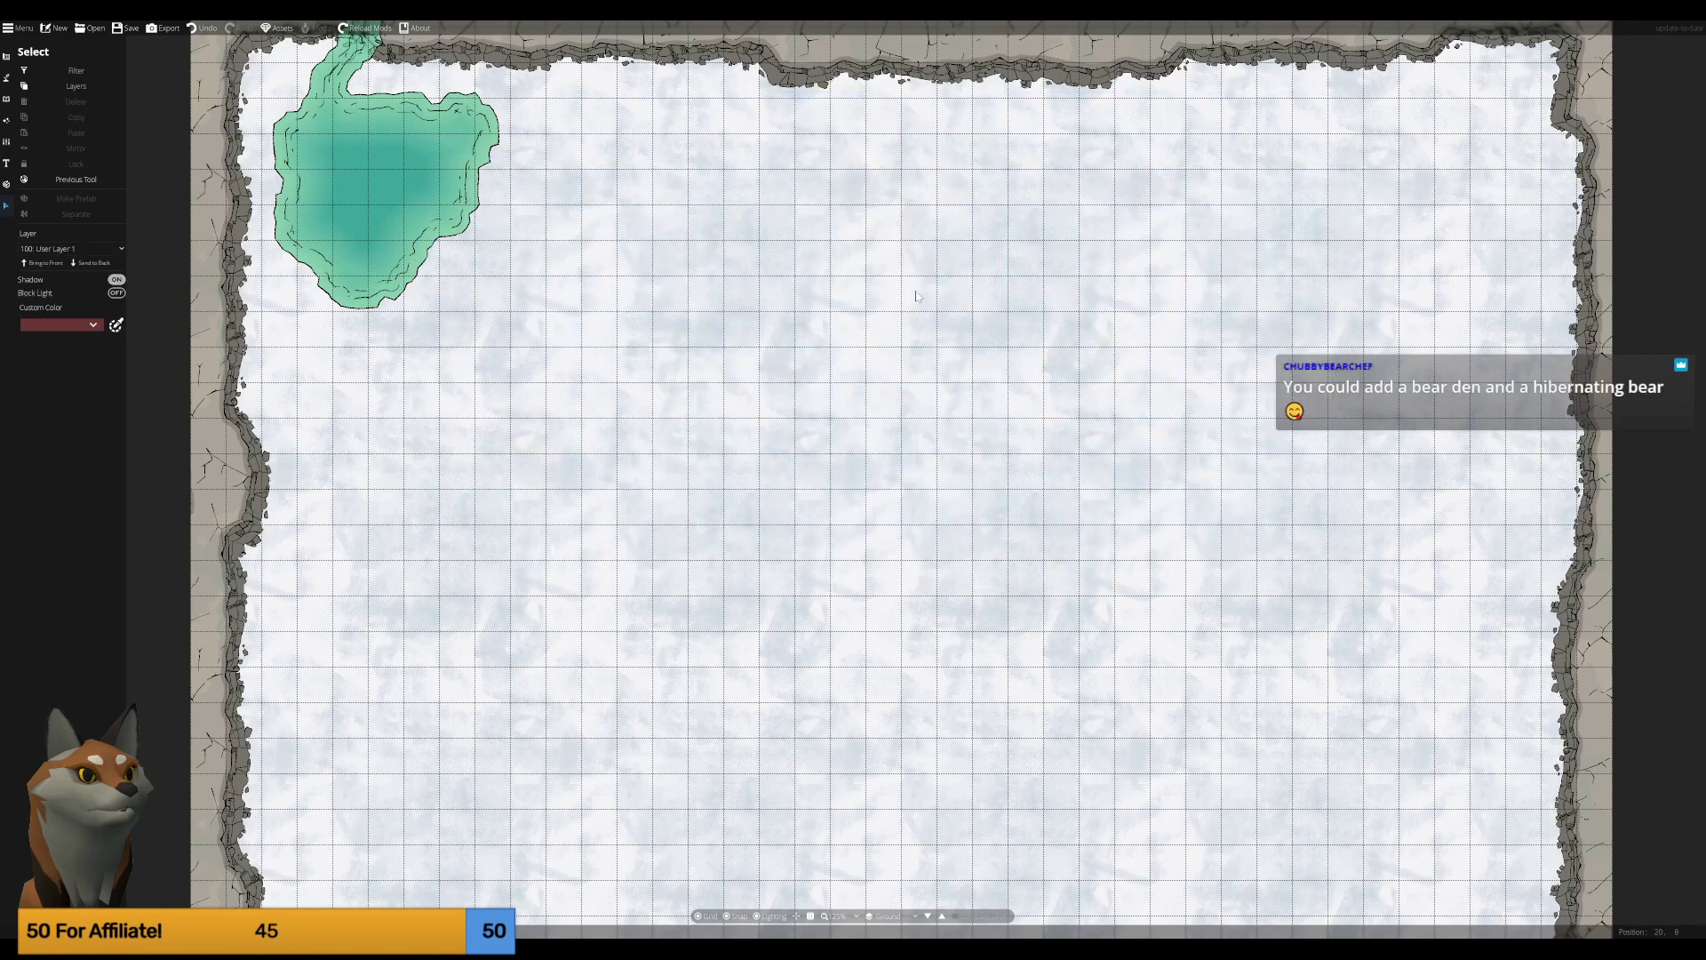
pyautogui.scroll(-1, 917, 296)
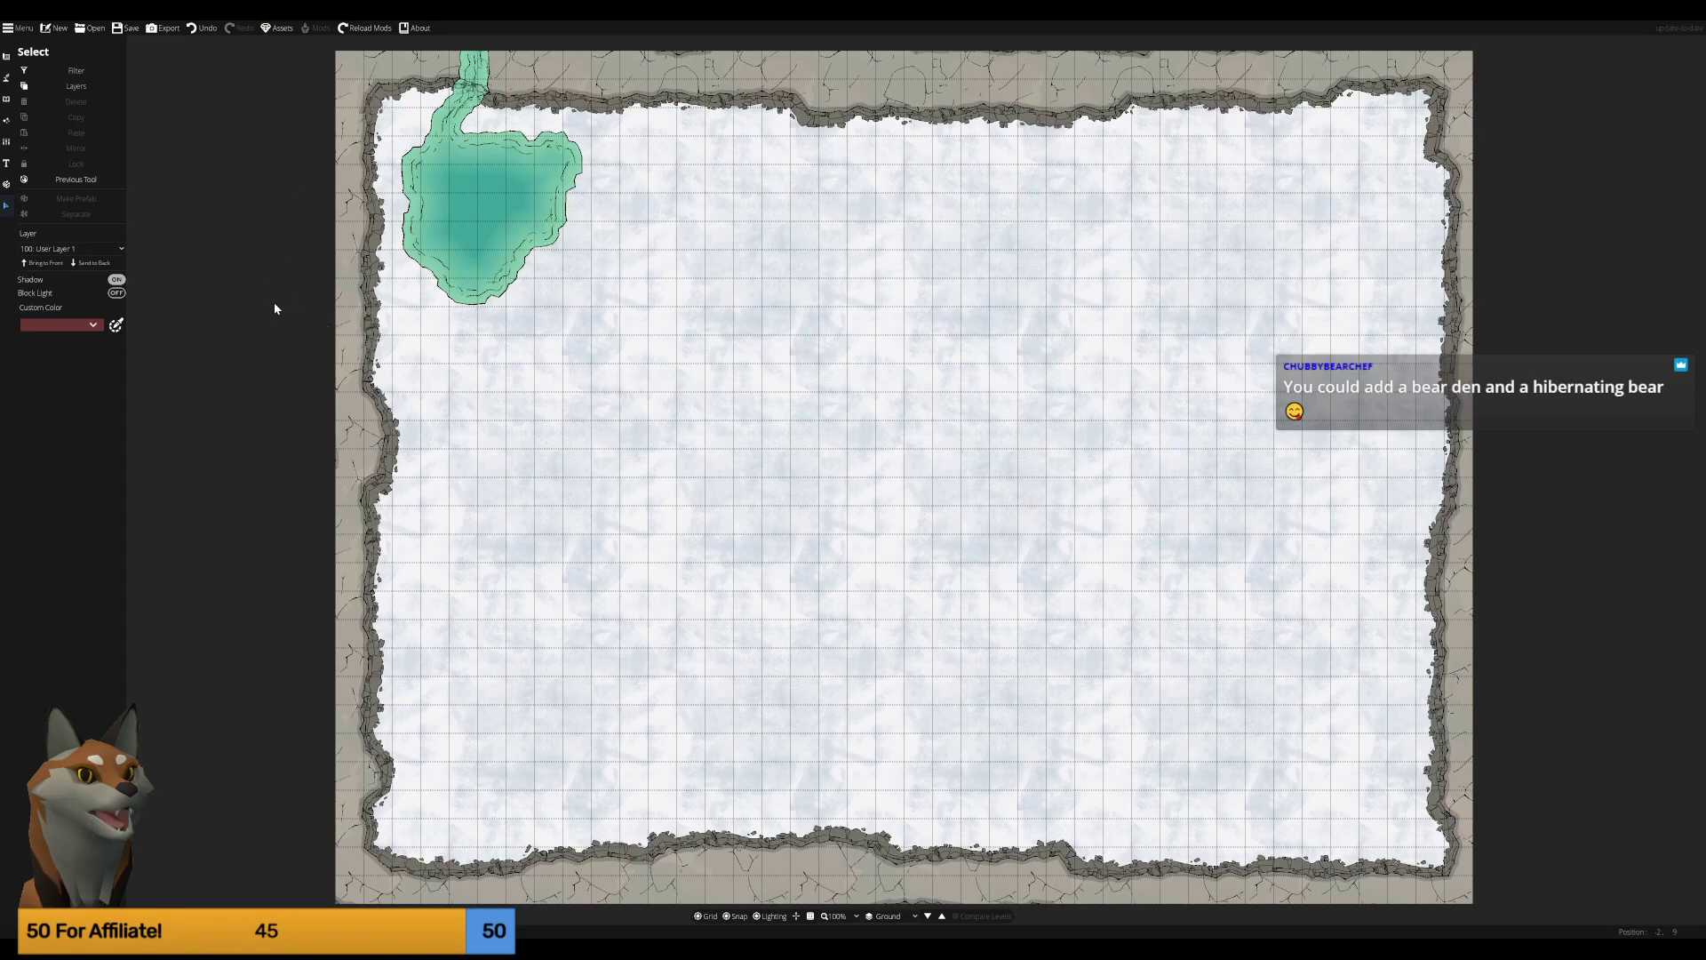
# Create a new map, discarding unsaved changes to the snowy pond map.
pyautogui.click(55, 27)
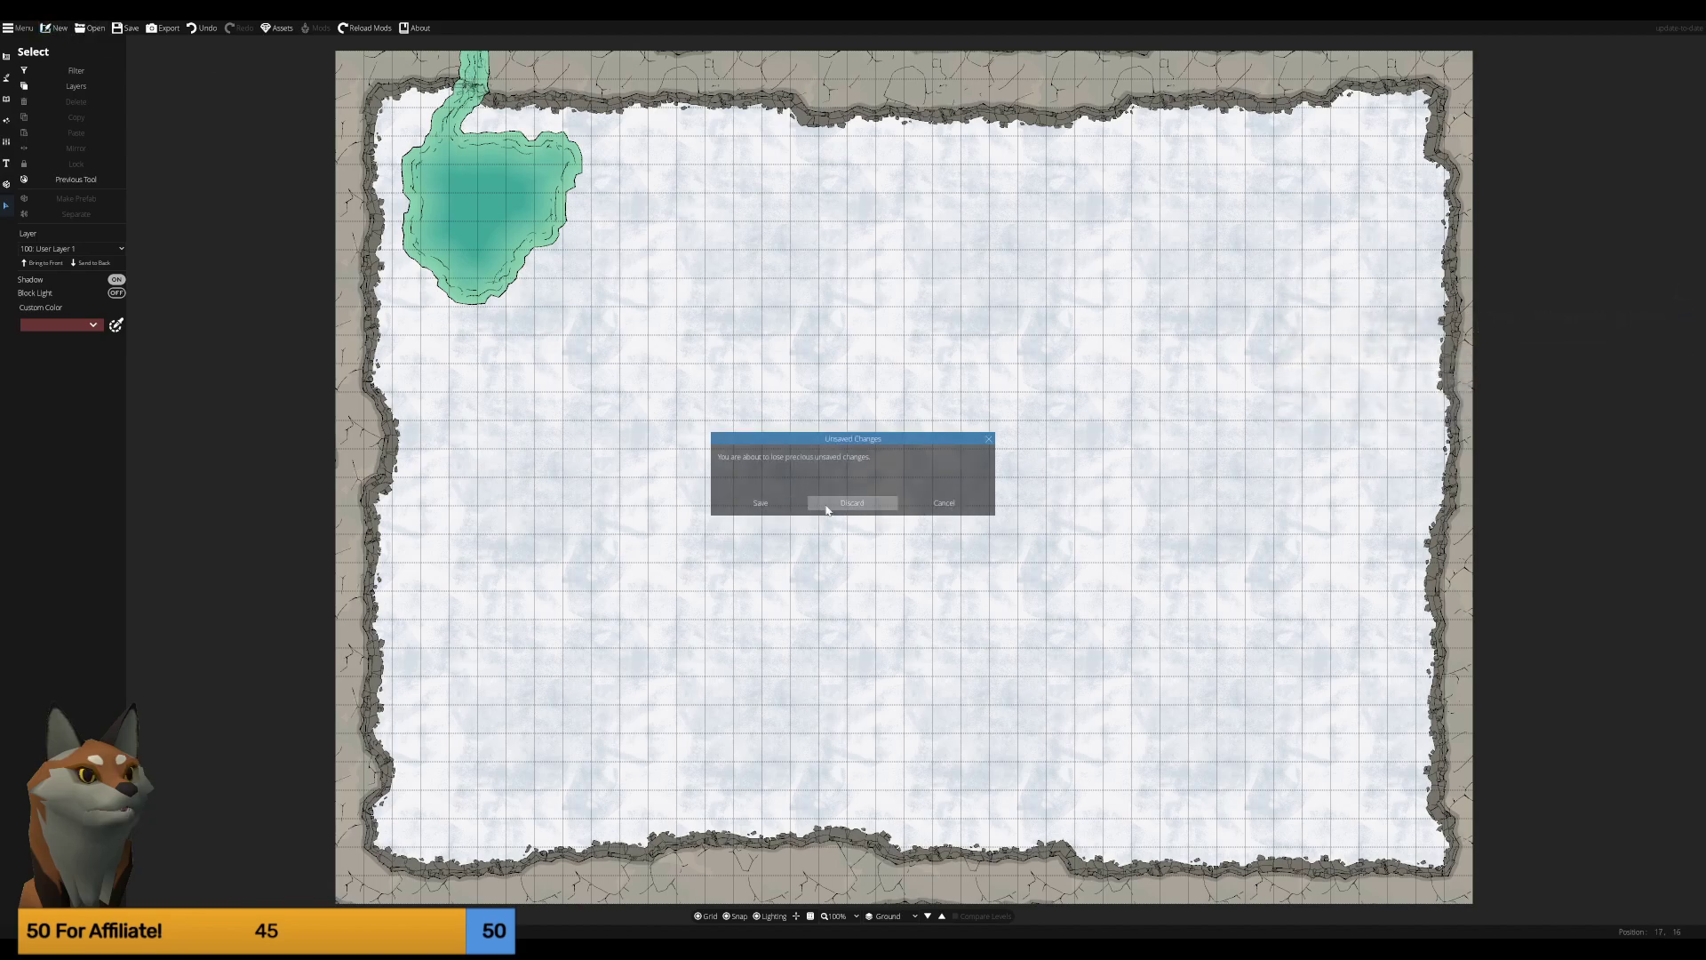
pyautogui.click(852, 503)
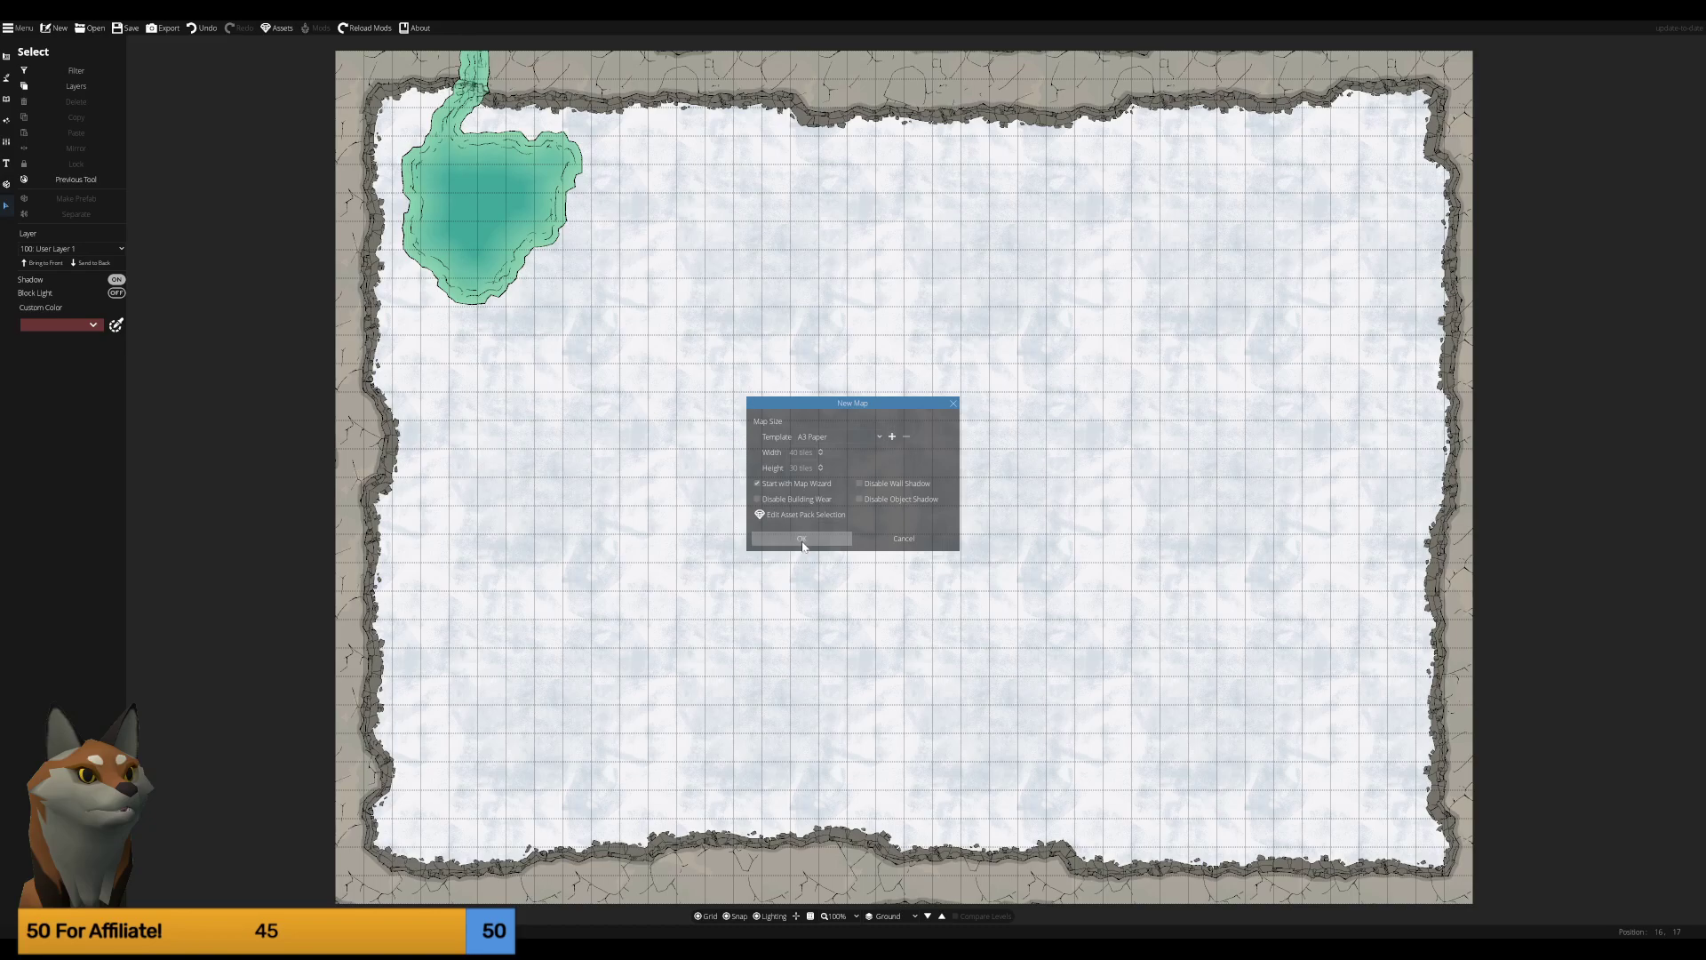
pyautogui.click(822, 540)
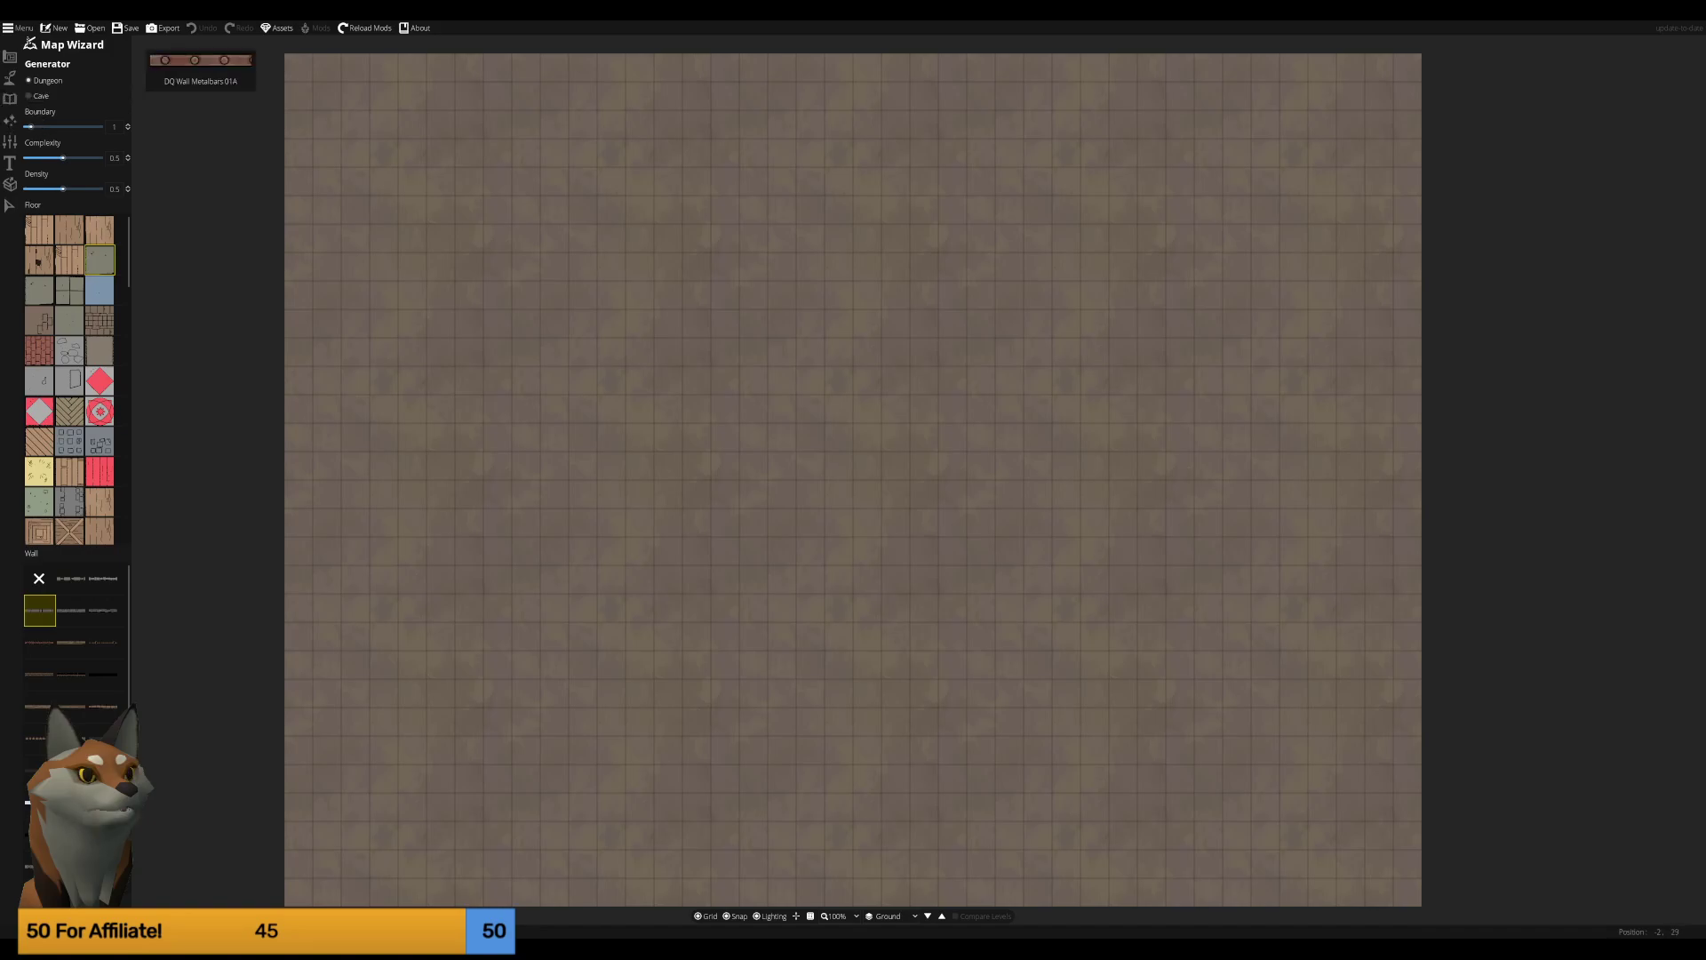
# Close the Map Wizard without generating, keeping a plain dirt grid, and bring up terrain tools.
pyautogui.scroll(-5, 58, 284)
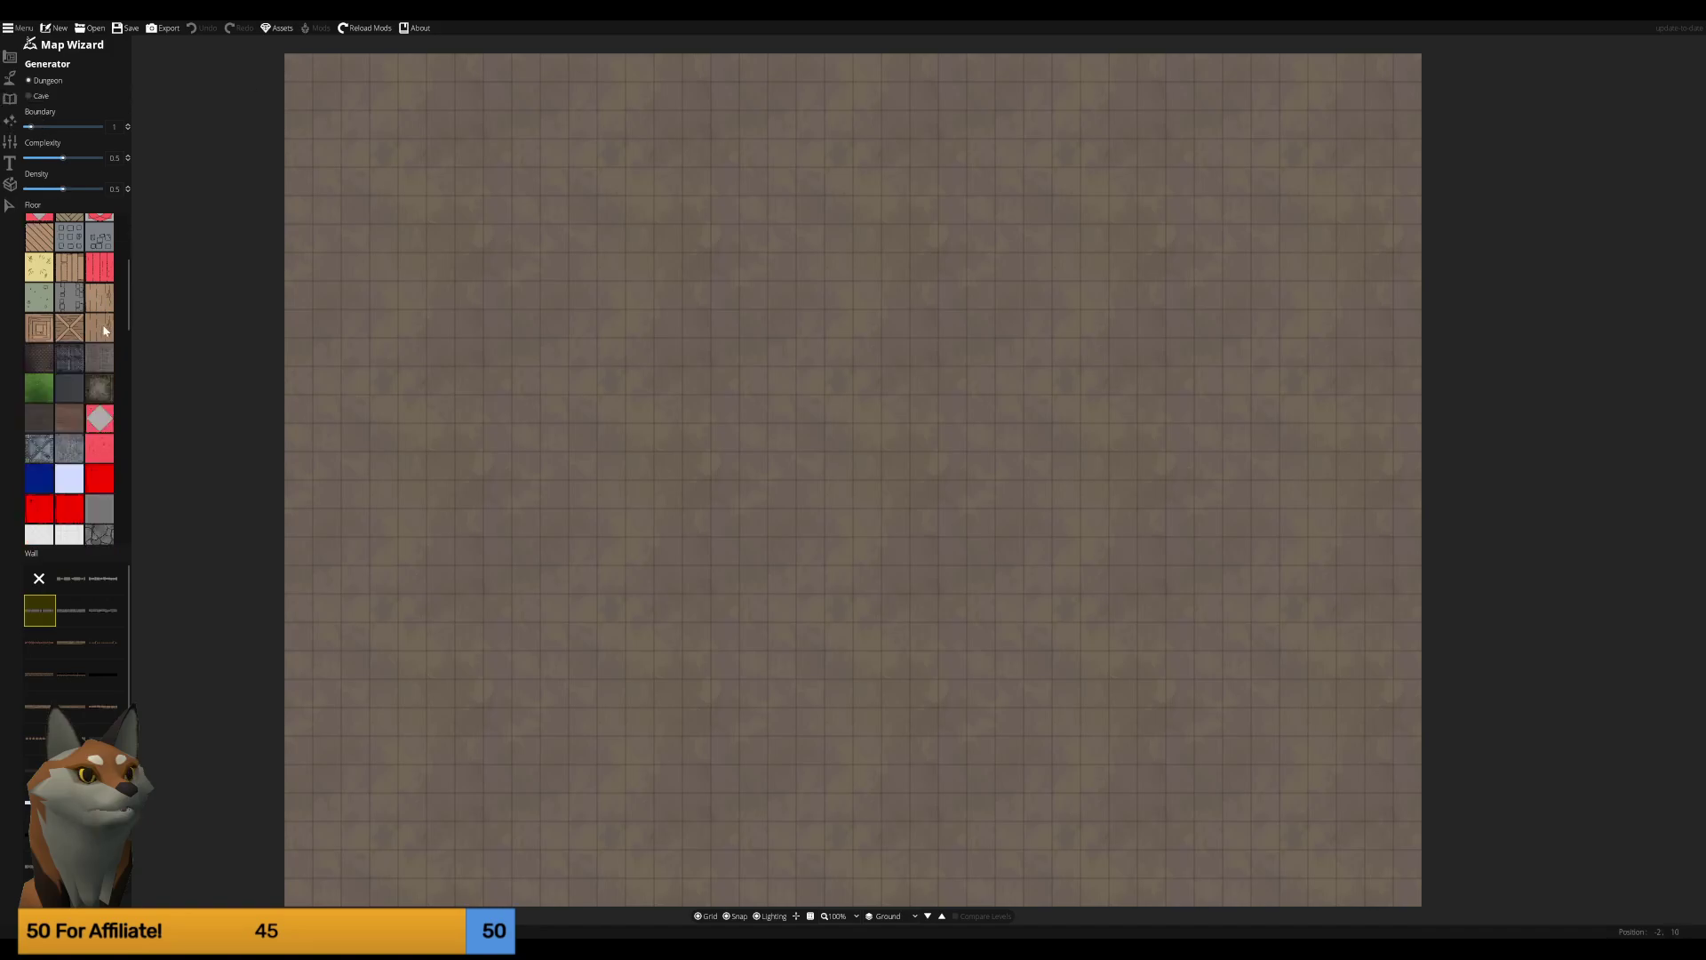
pyautogui.scroll(-5, 76, 378)
pyautogui.scroll(-3, 75, 420)
pyautogui.scroll(-3, 71, 424)
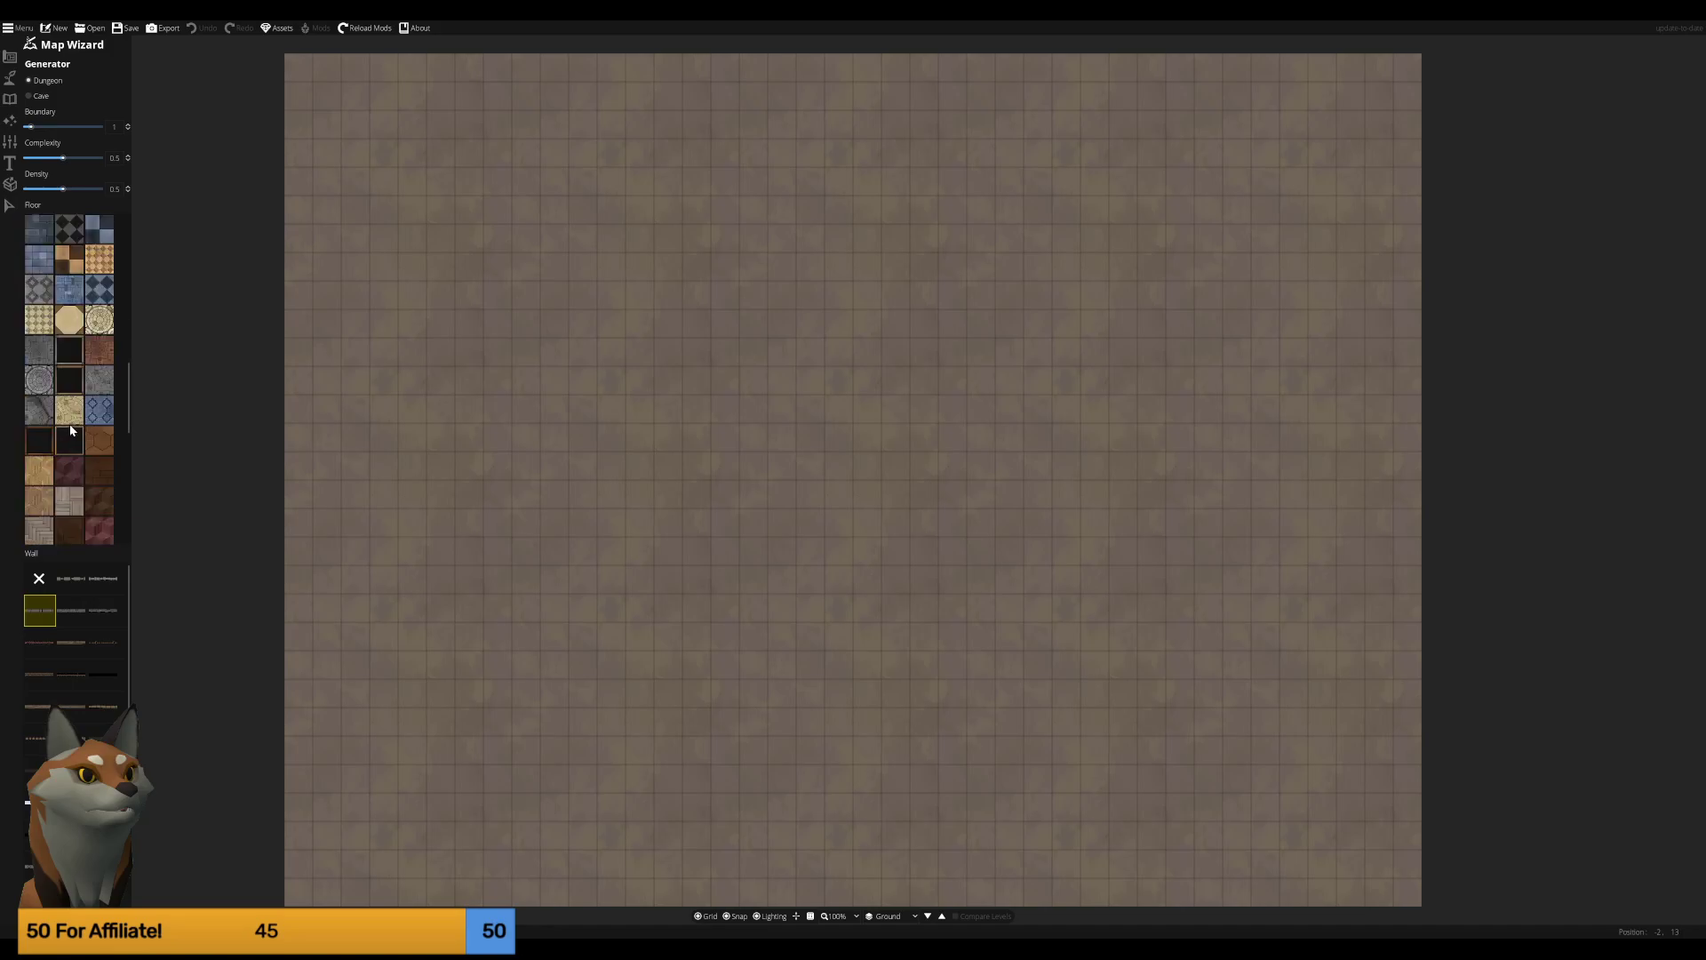
pyautogui.scroll(-3, 71, 424)
pyautogui.scroll(-3, 76, 428)
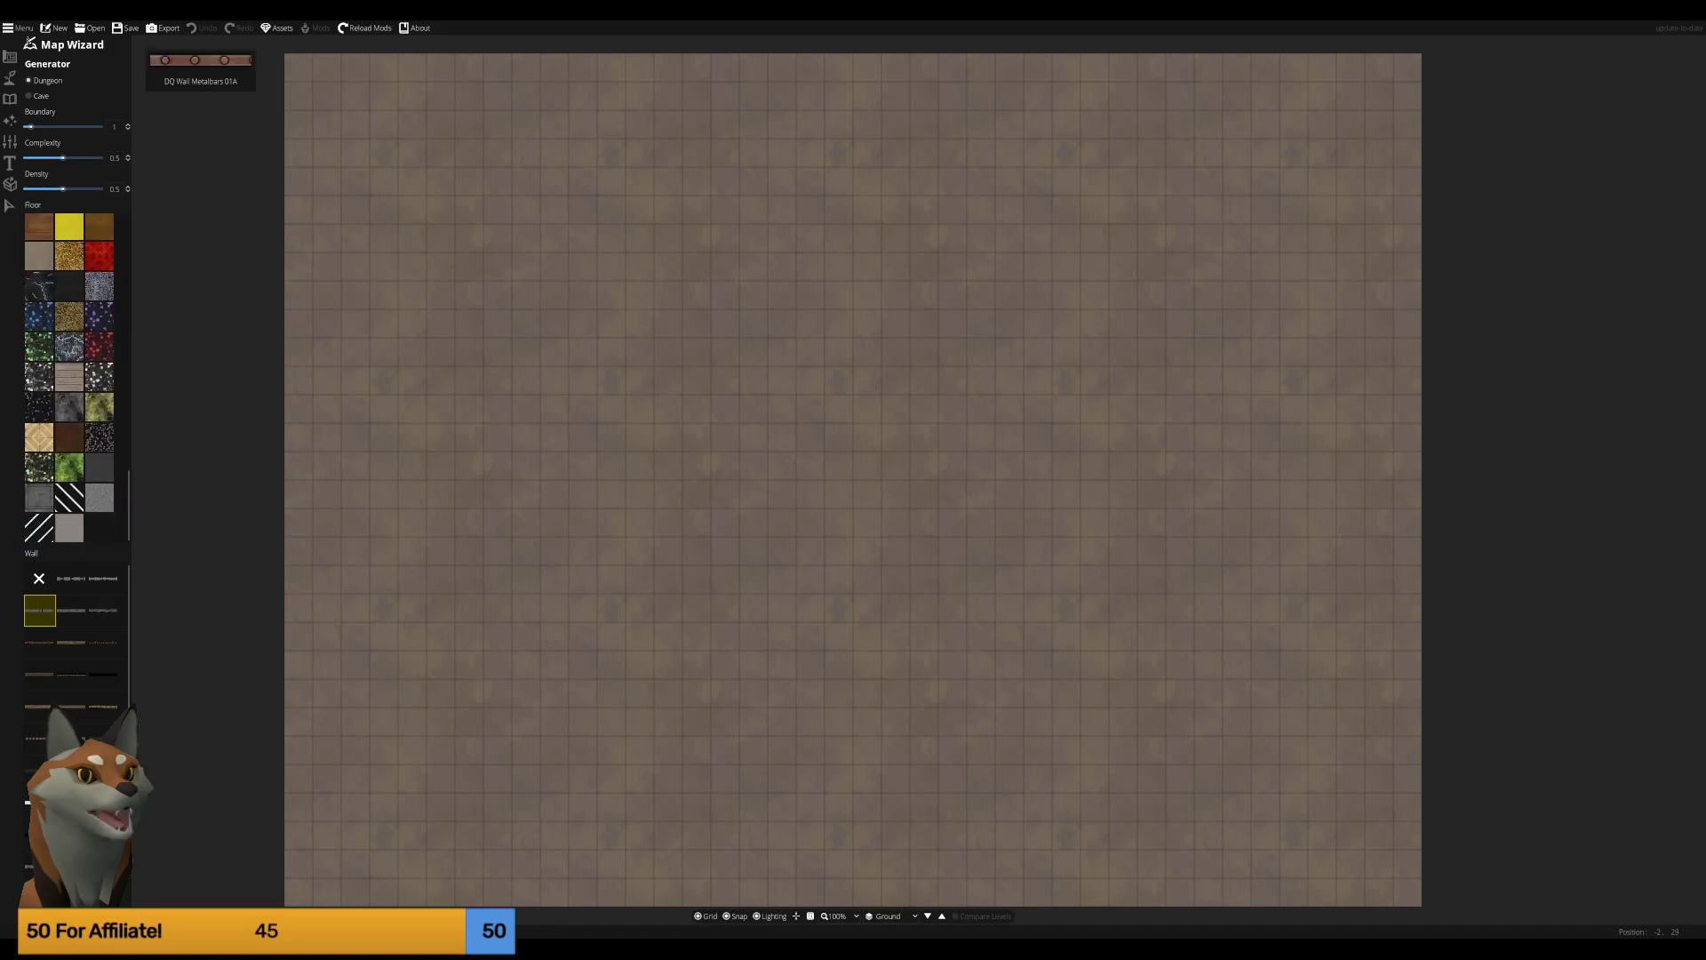
pyautogui.click(10, 56)
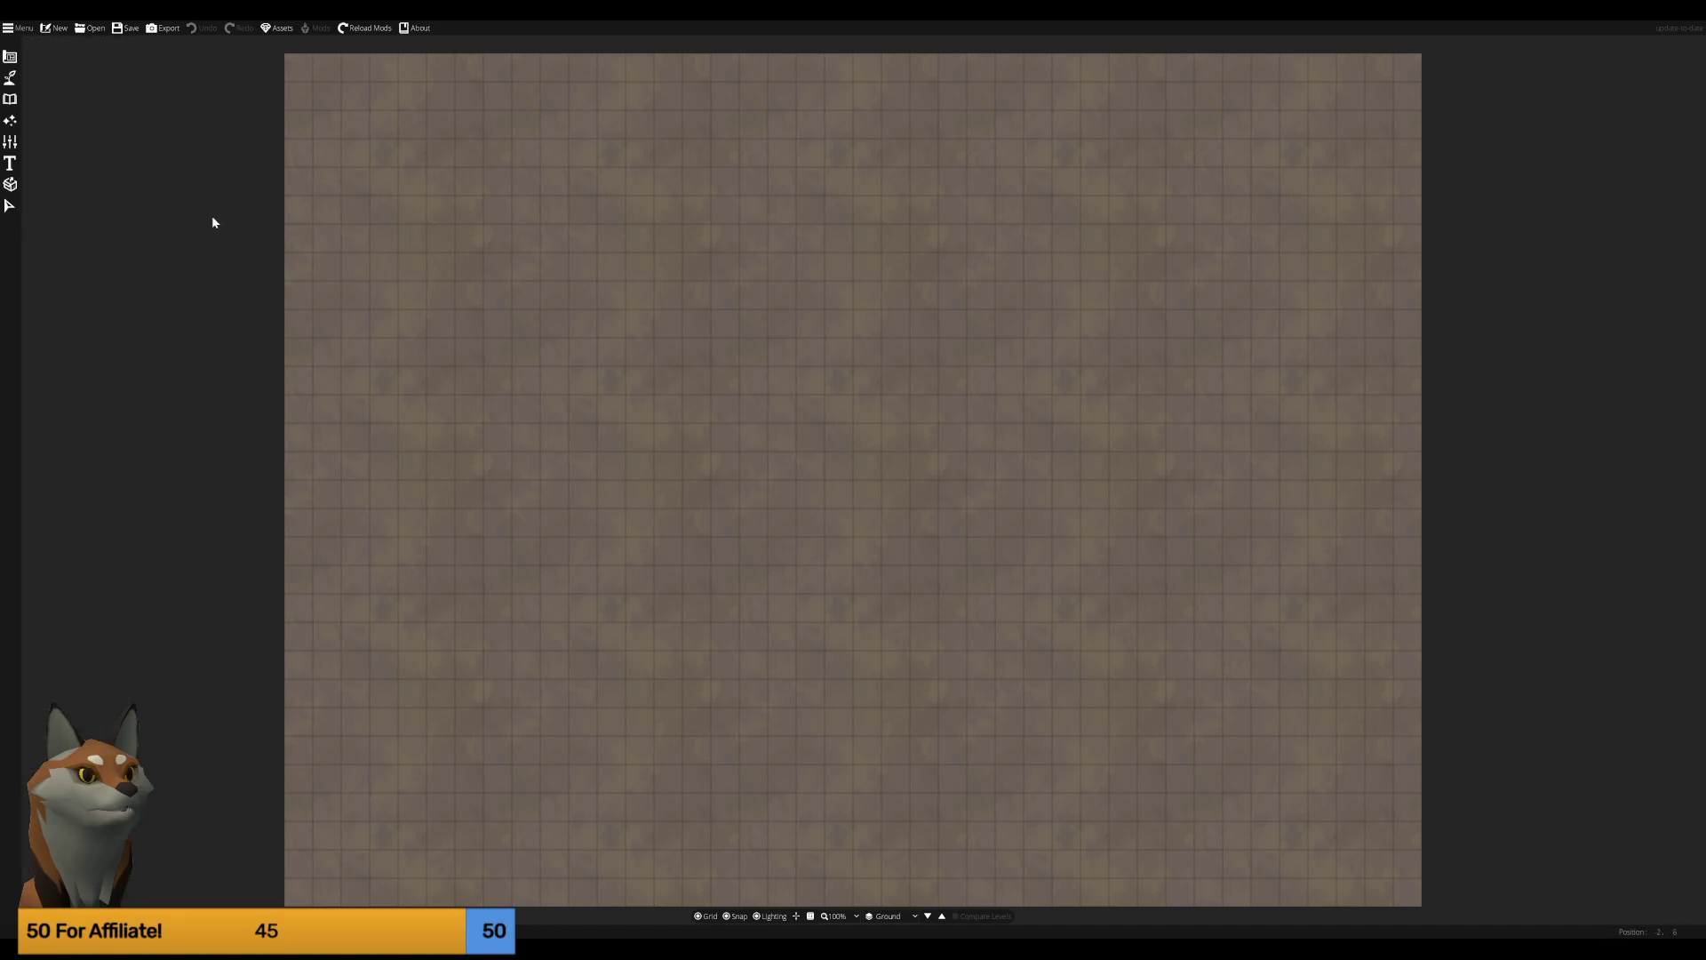
pyautogui.click(9, 77)
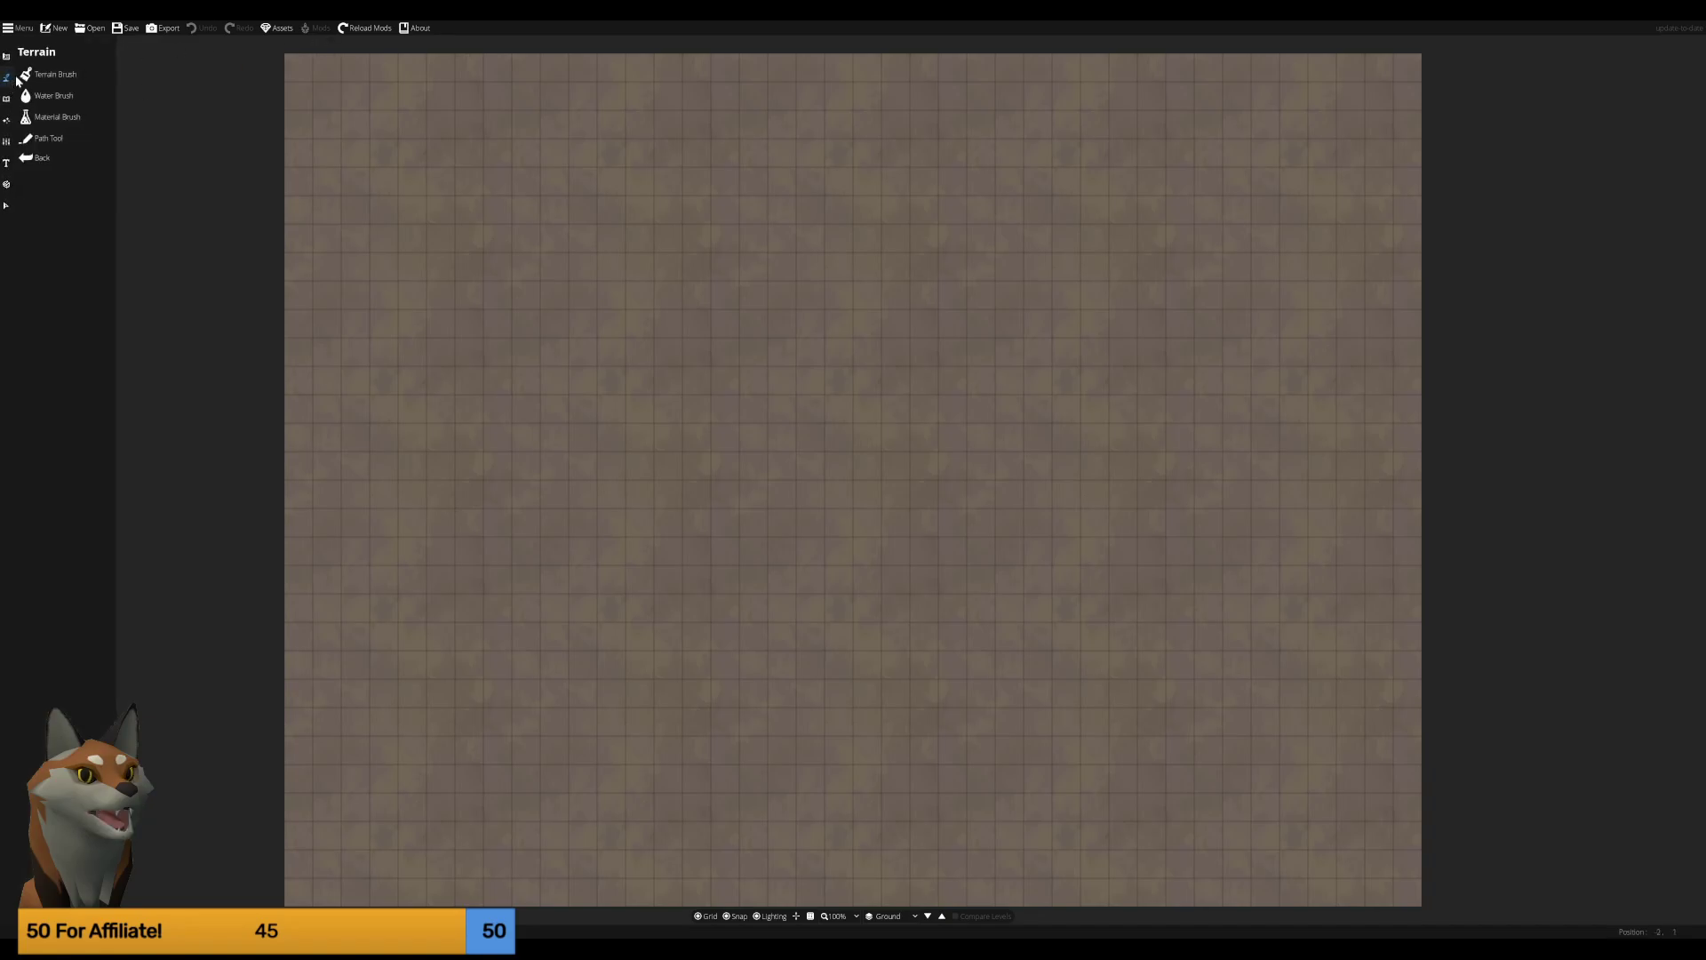
# Paint a snow patch, fill the entire map with snow terrain, and open the object library.
pyautogui.click(87, 276)
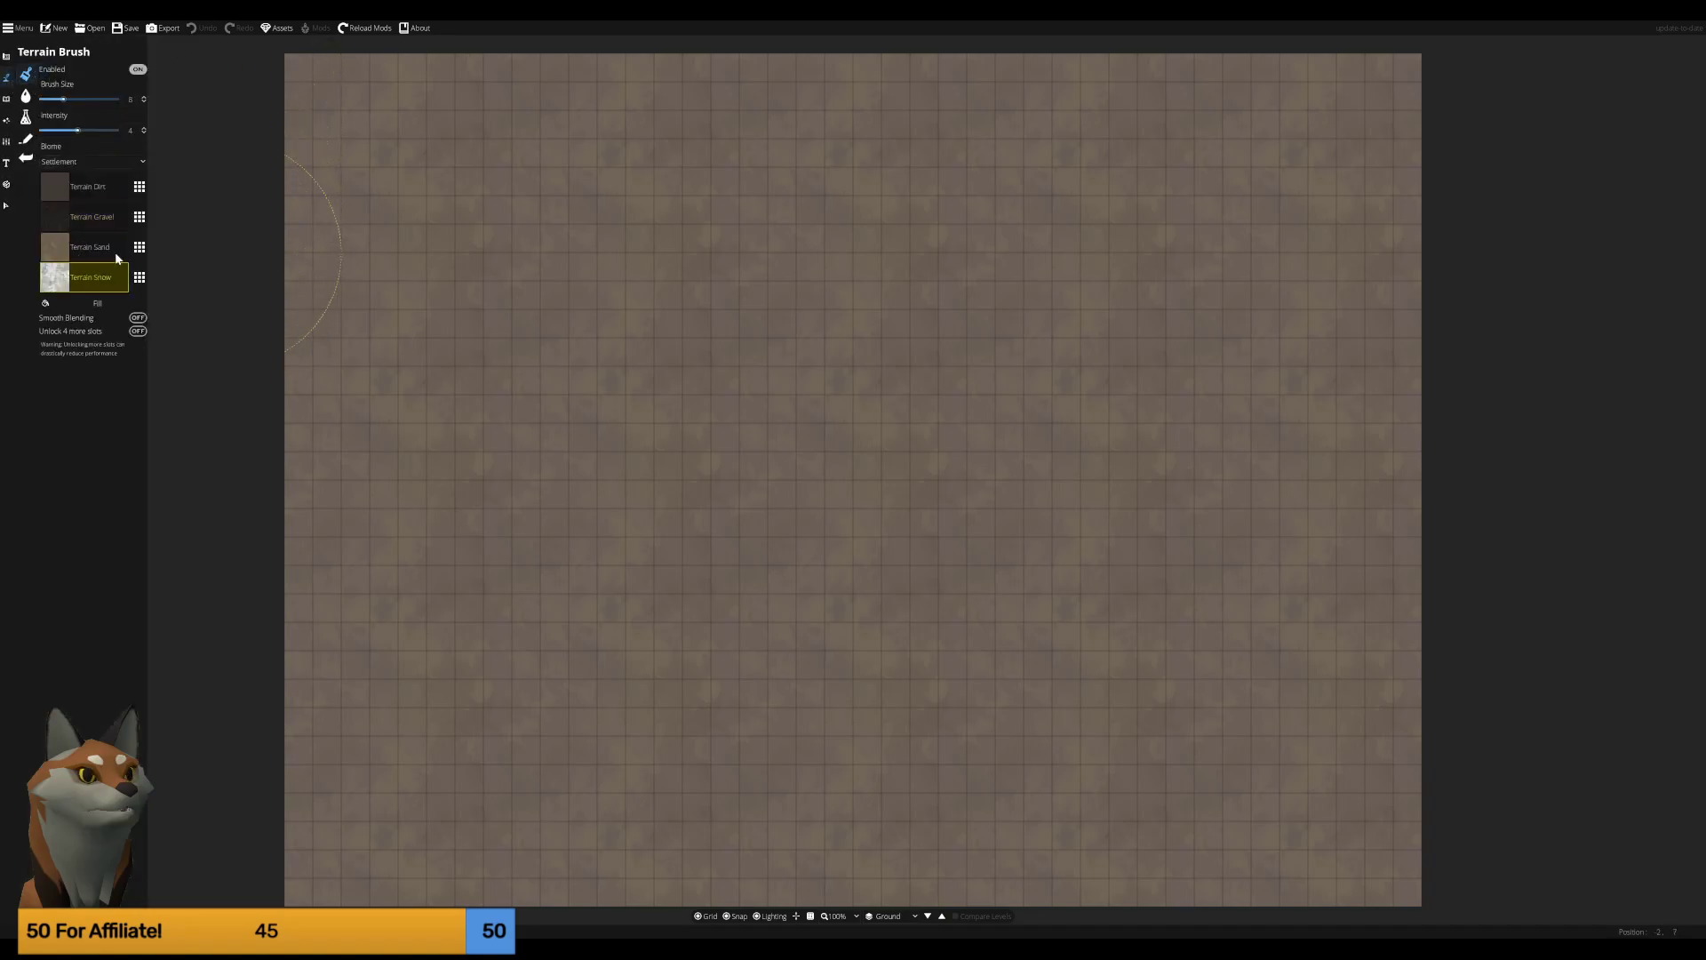
pyautogui.moveTo(693, 143)
pyautogui.mouseDown()
pyautogui.moveTo(556, 153)
pyautogui.moveTo(320, 133)
pyautogui.moveTo(302, 98)
pyautogui.moveTo(622, 98)
pyautogui.mouseUp()
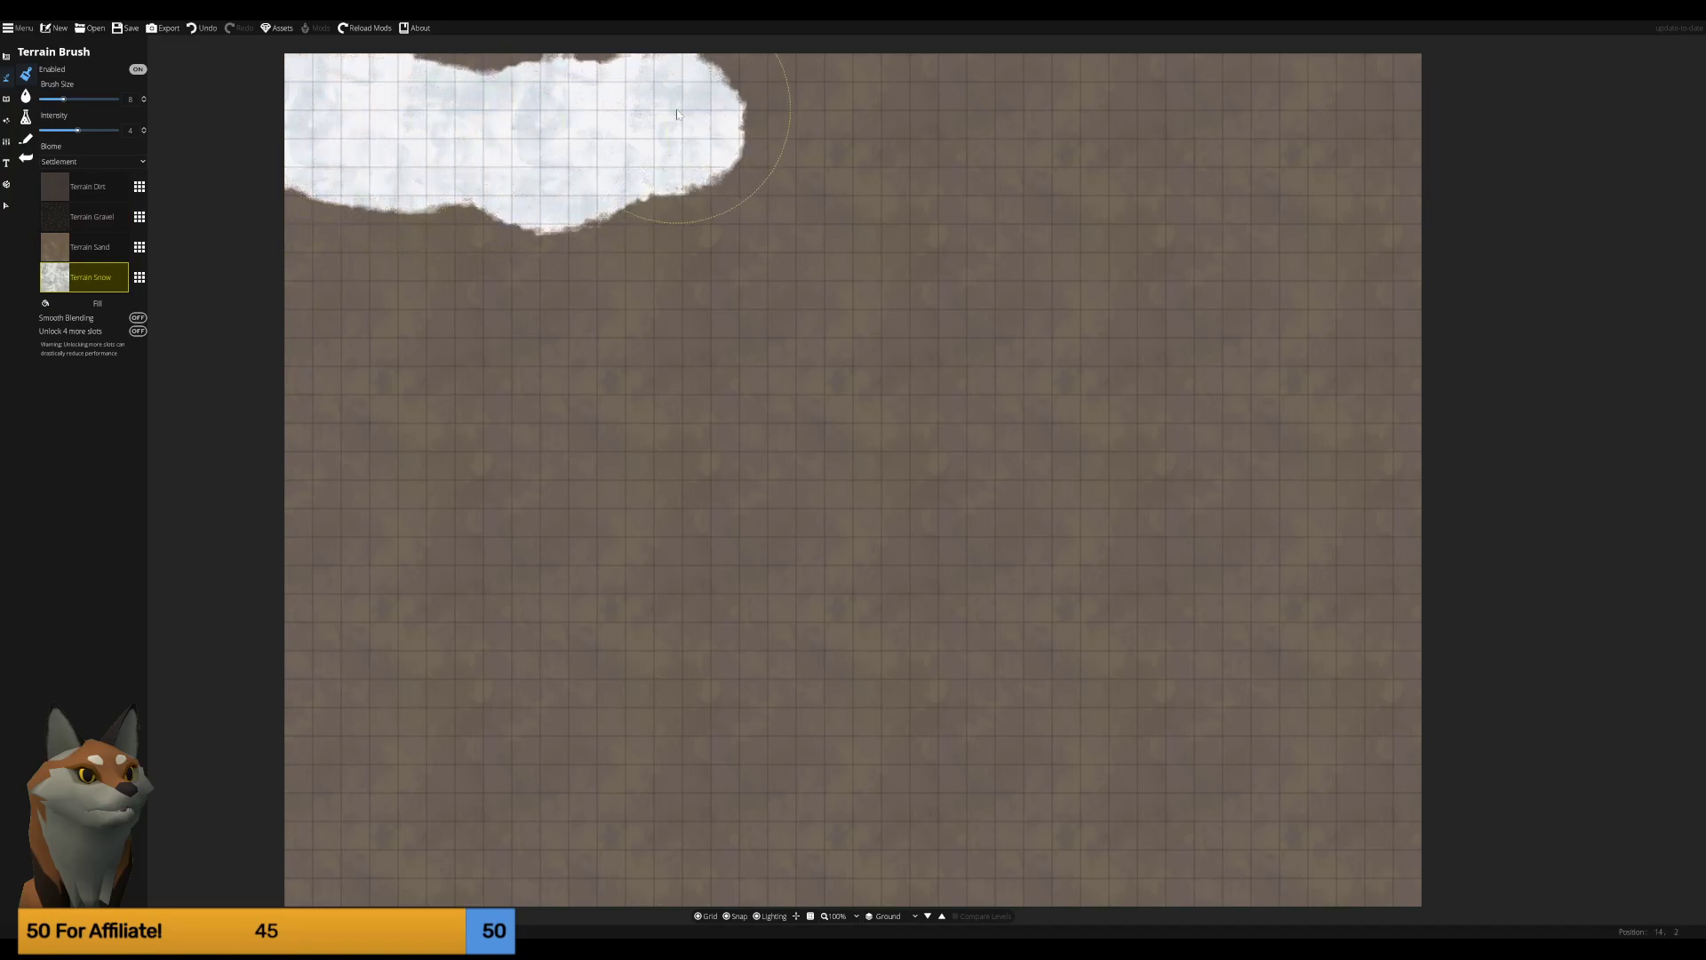
pyautogui.click(79, 304)
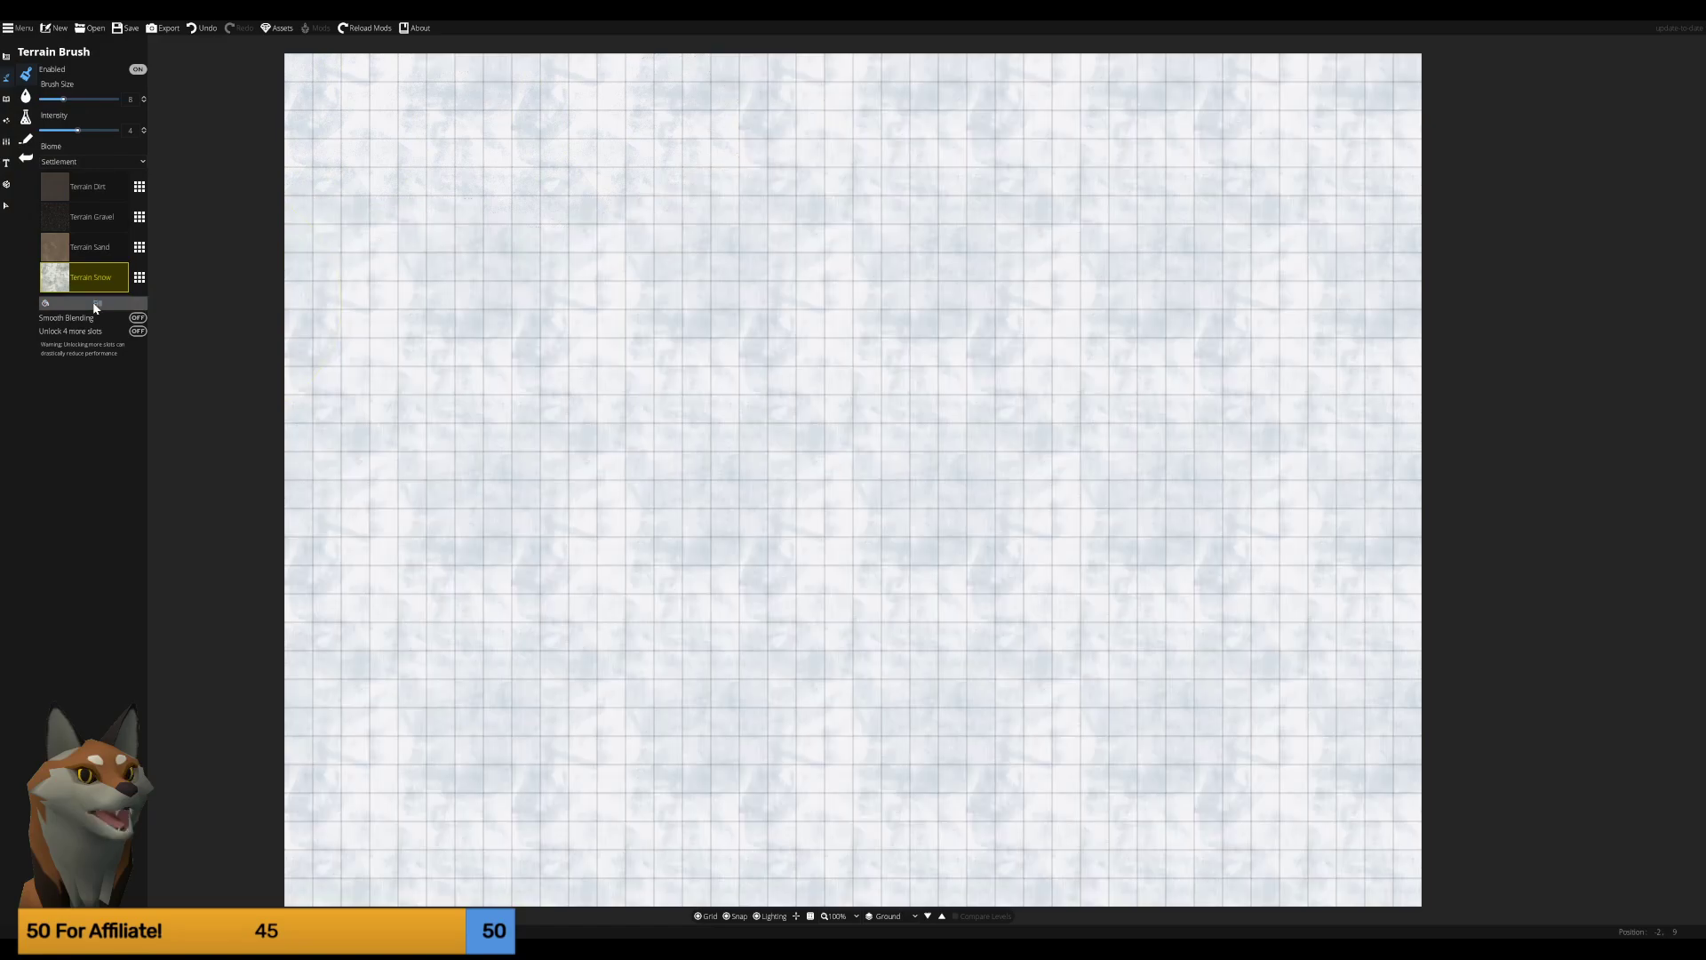
pyautogui.click(6, 99)
pyautogui.click(42, 78)
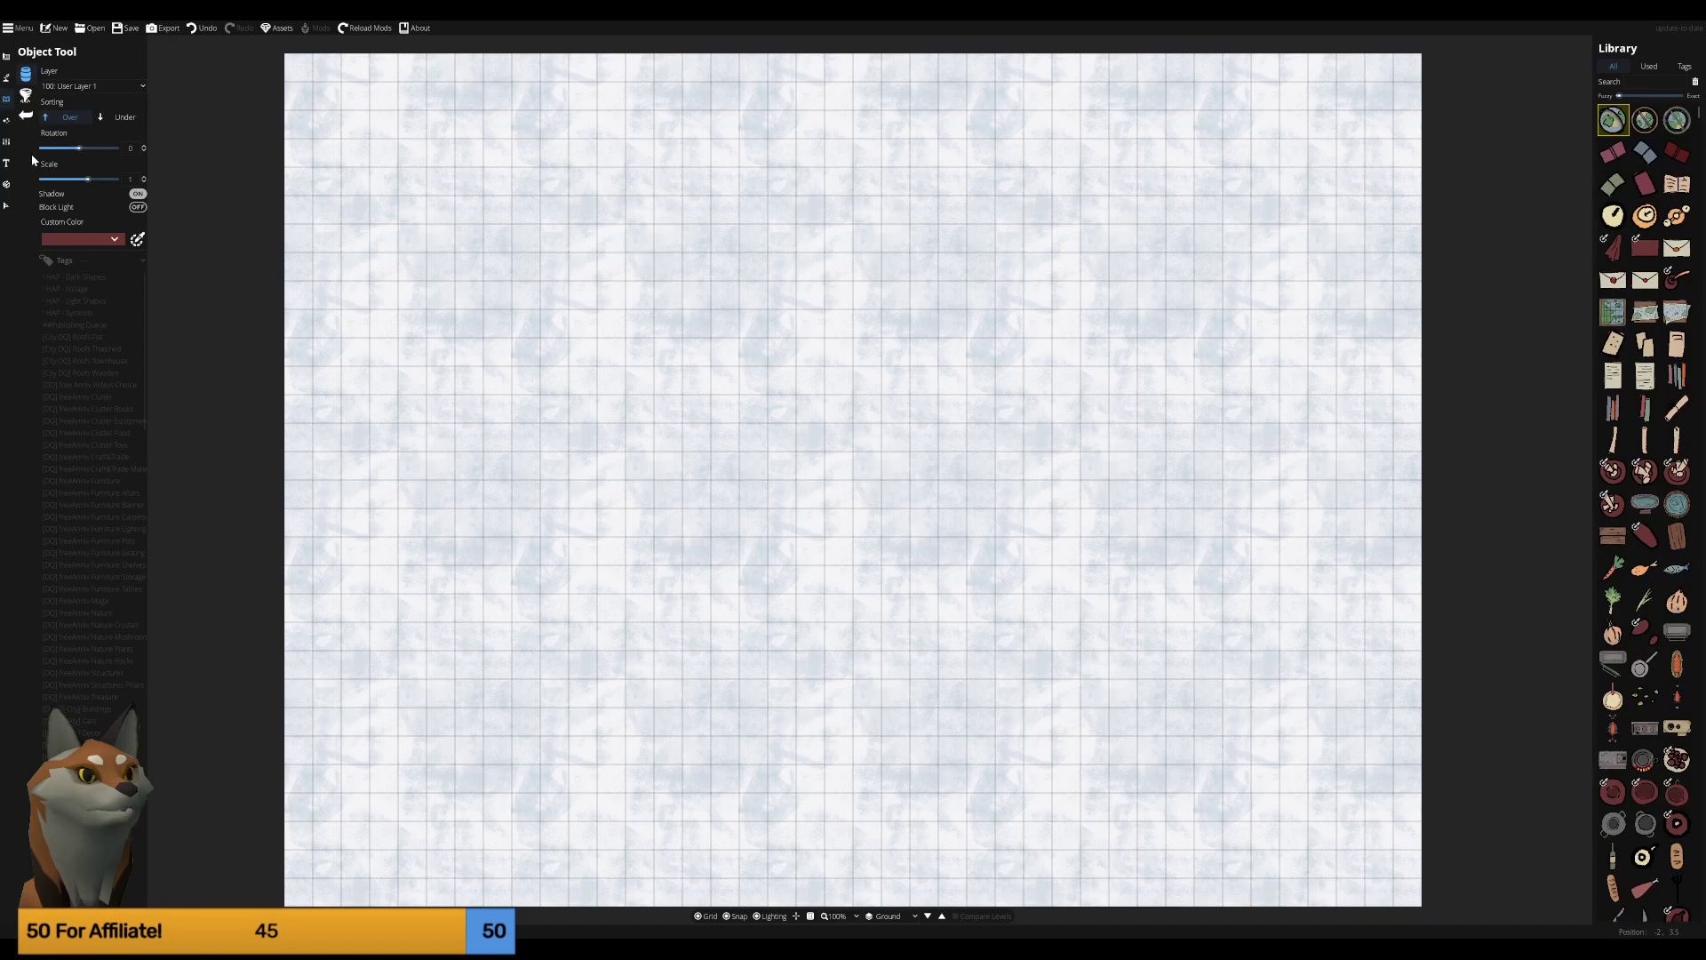
# Add the title 'Orc Winter Vacation Cul-de-sac' top-left, with an author byline dated 11-27-2023 below.
pyautogui.click(6, 164)
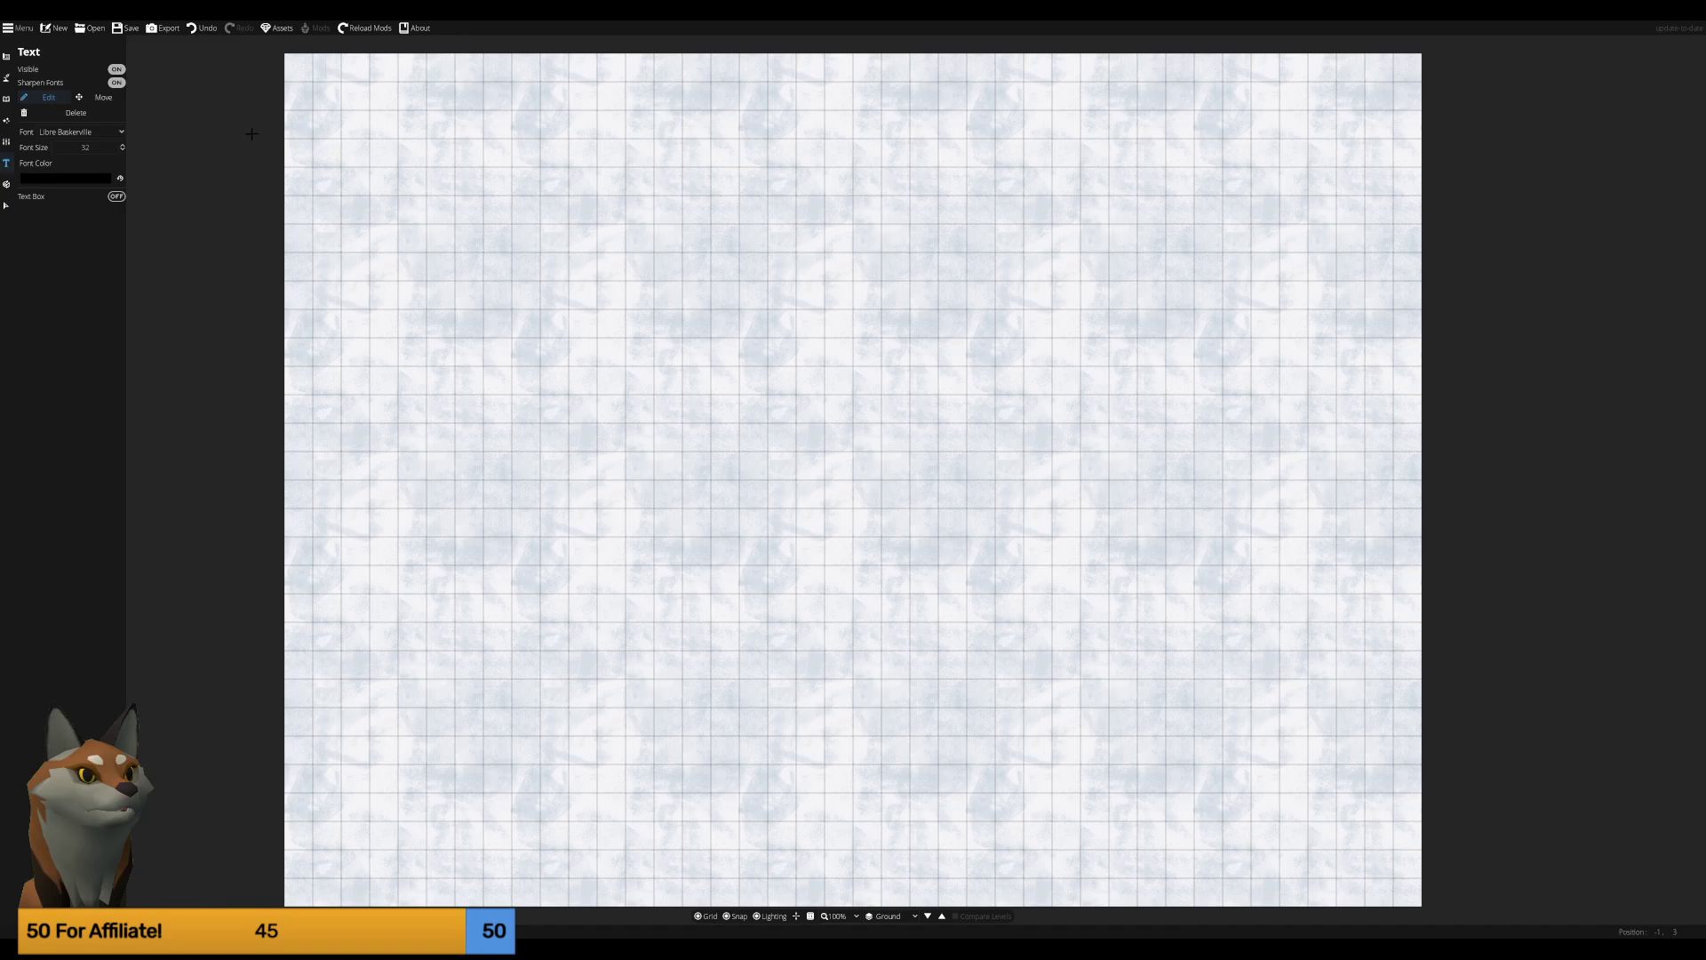
pyautogui.write('Or')
pyautogui.write('c Wi')
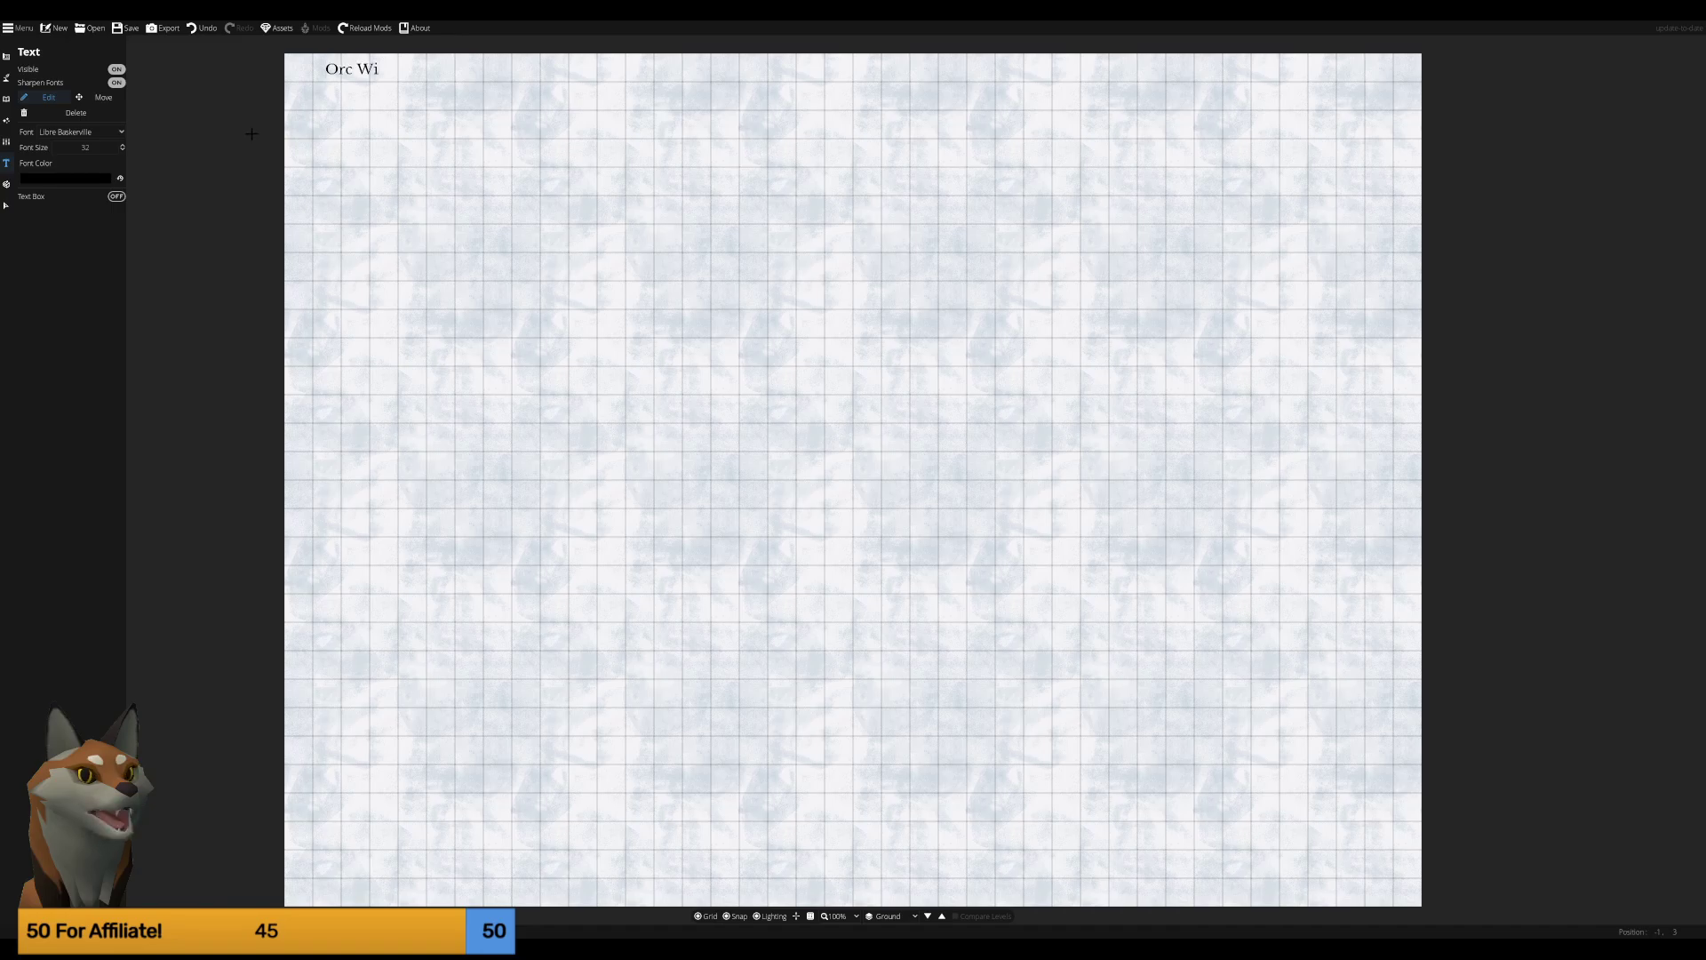
pyautogui.write('r')
pyautogui.write(' Cu')
pyautogui.write(' Vaca')
pyautogui.write('n')
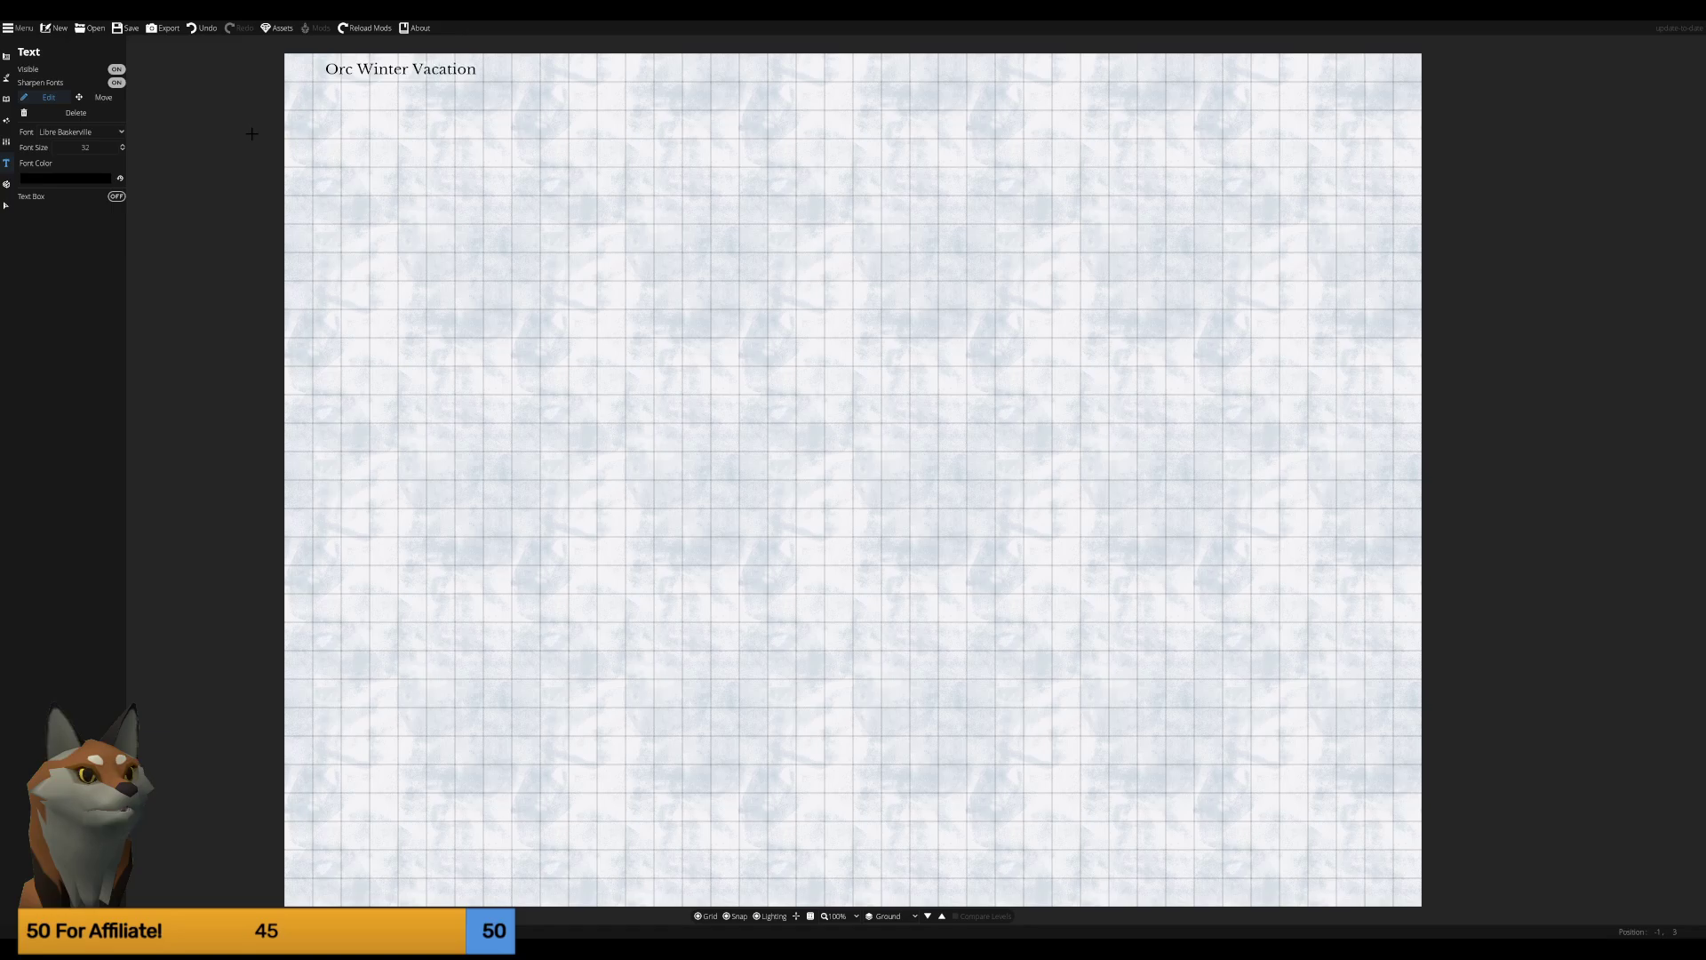
pyautogui.write(' C')
pyautogui.write('ul-d')
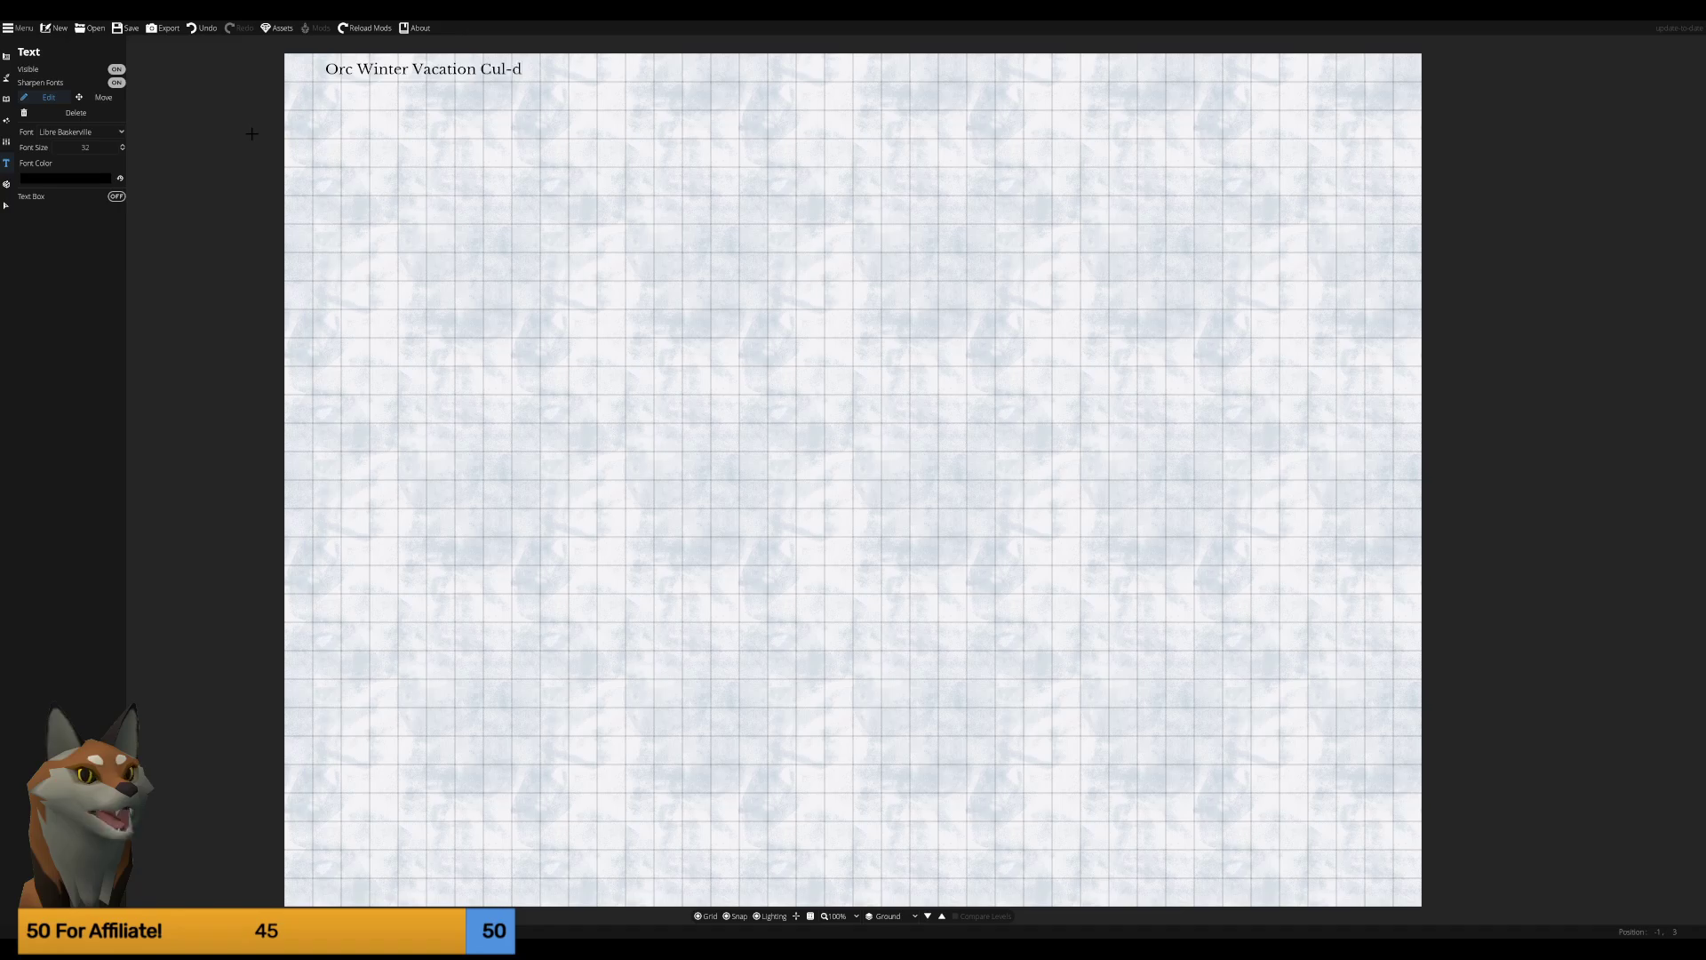
pyautogui.write('e-c')
pyautogui.write(' (l')
pyautogui.press('BackSpace')
pyautogui.press('BackSpace')
pyautogui.press('BackSpace')
pyautogui.click(328, 93)
pyautogui.write('11')
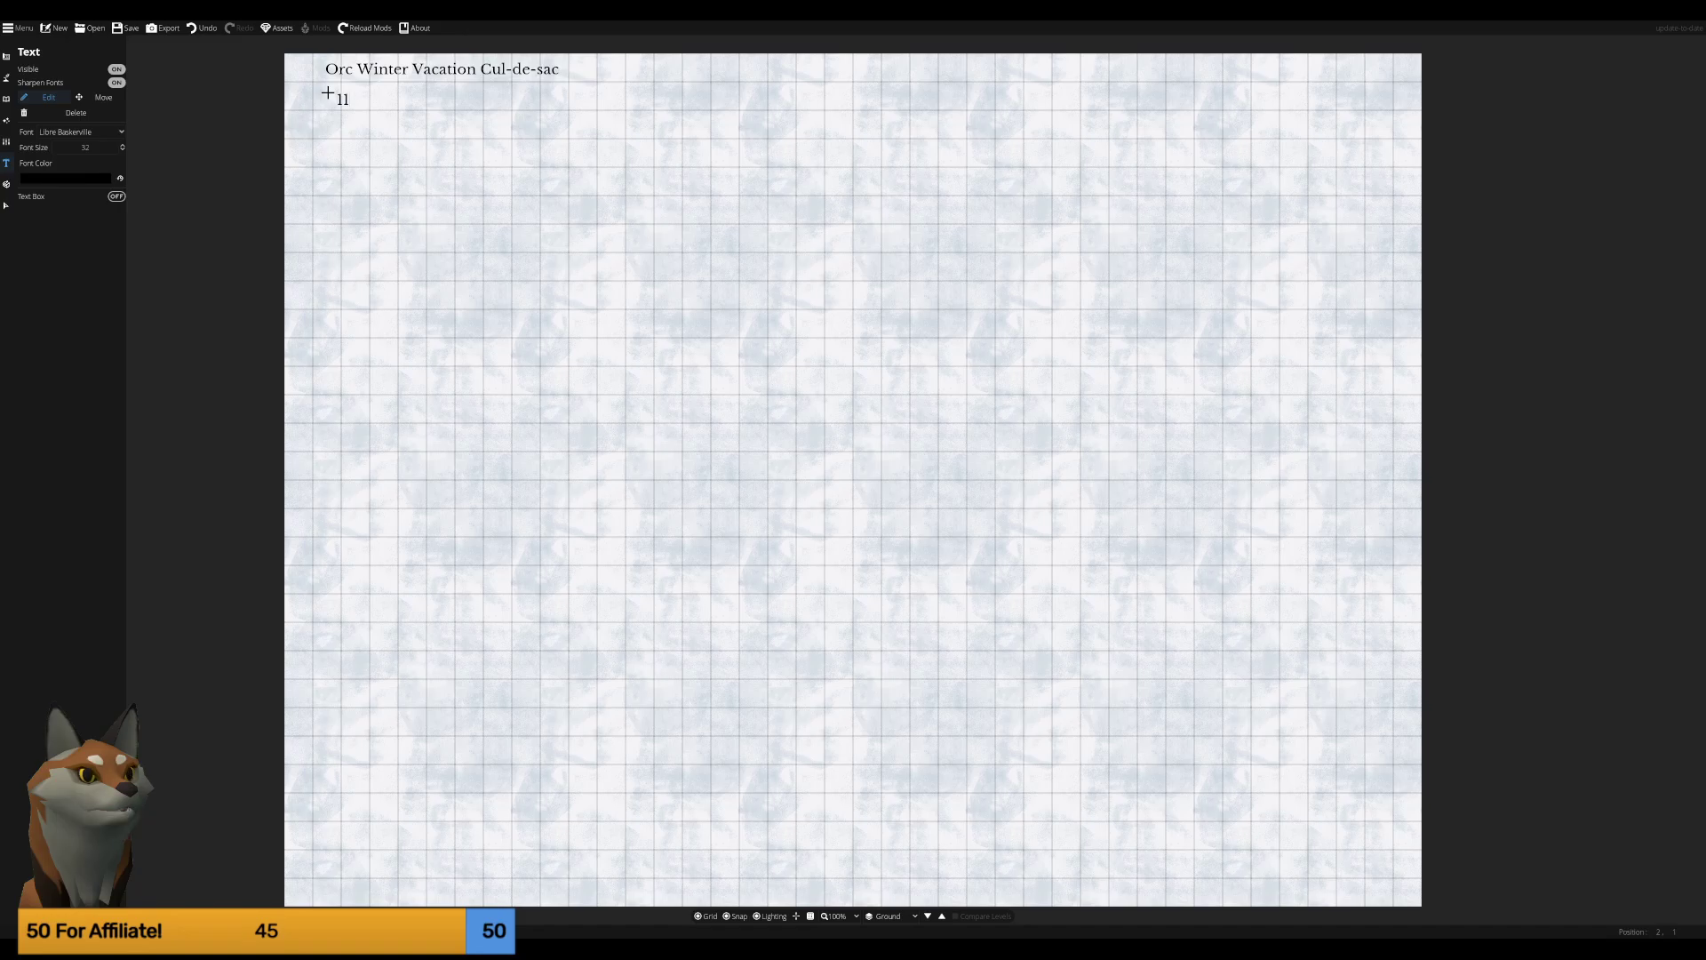
pyautogui.write('-27-202')
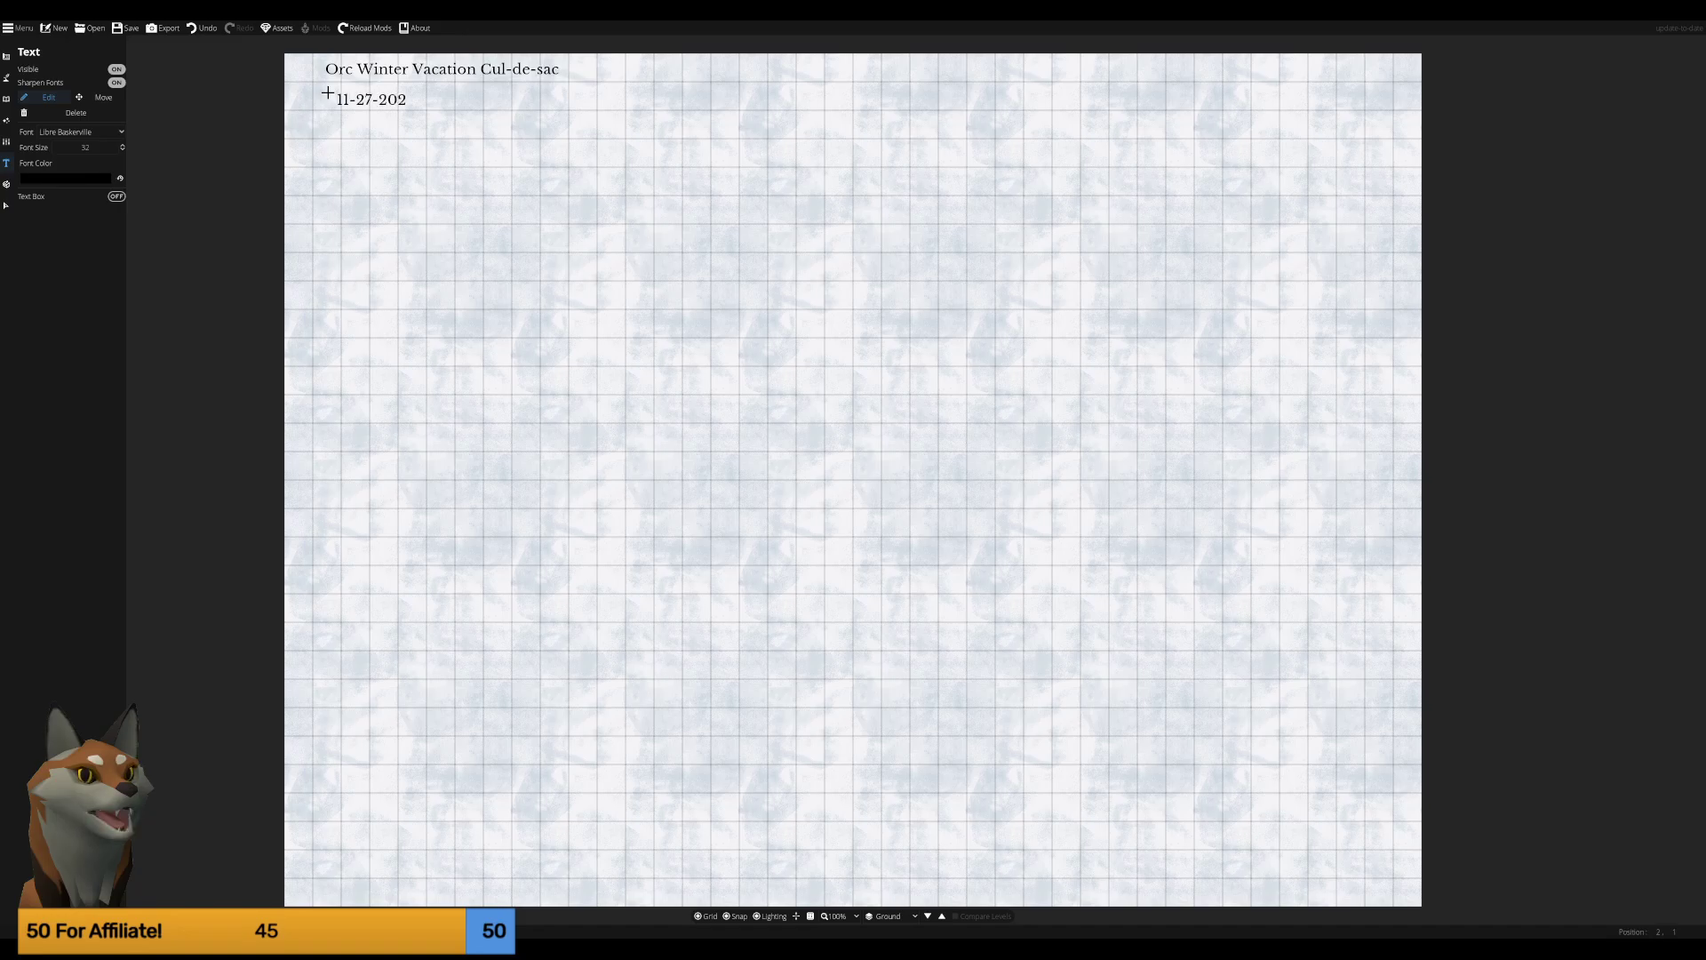
pyautogui.write('3')
pyautogui.write('By Zacha')
pyautogui.write('d ')
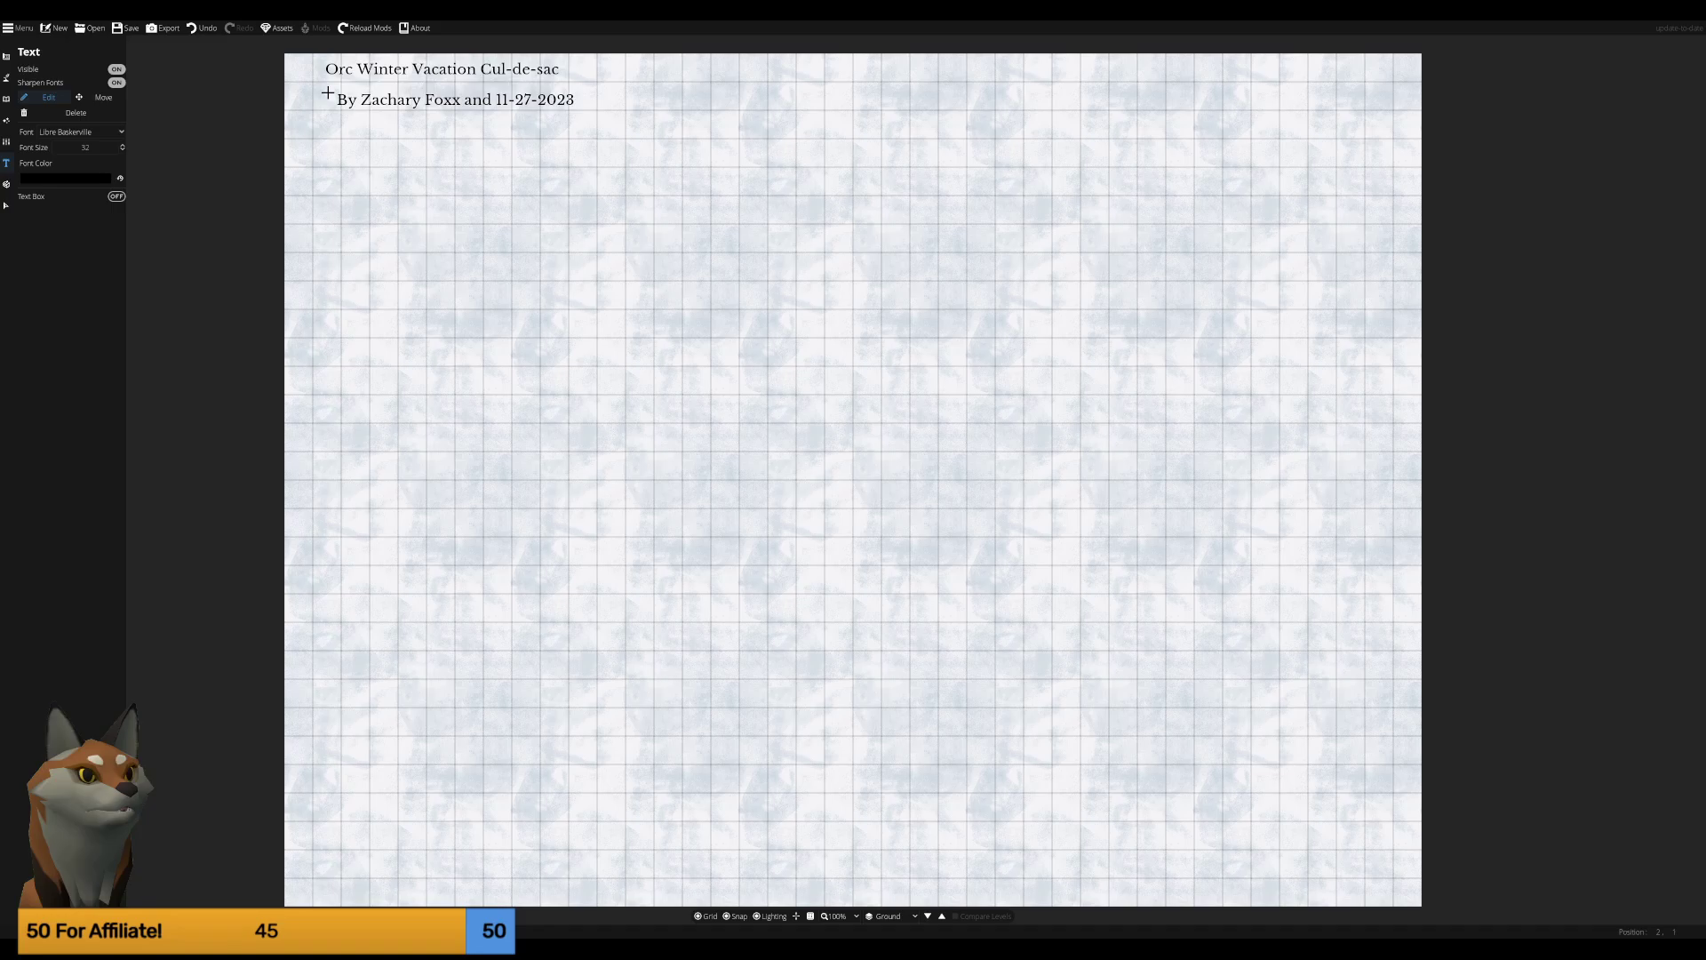
pyautogui.write('iew')
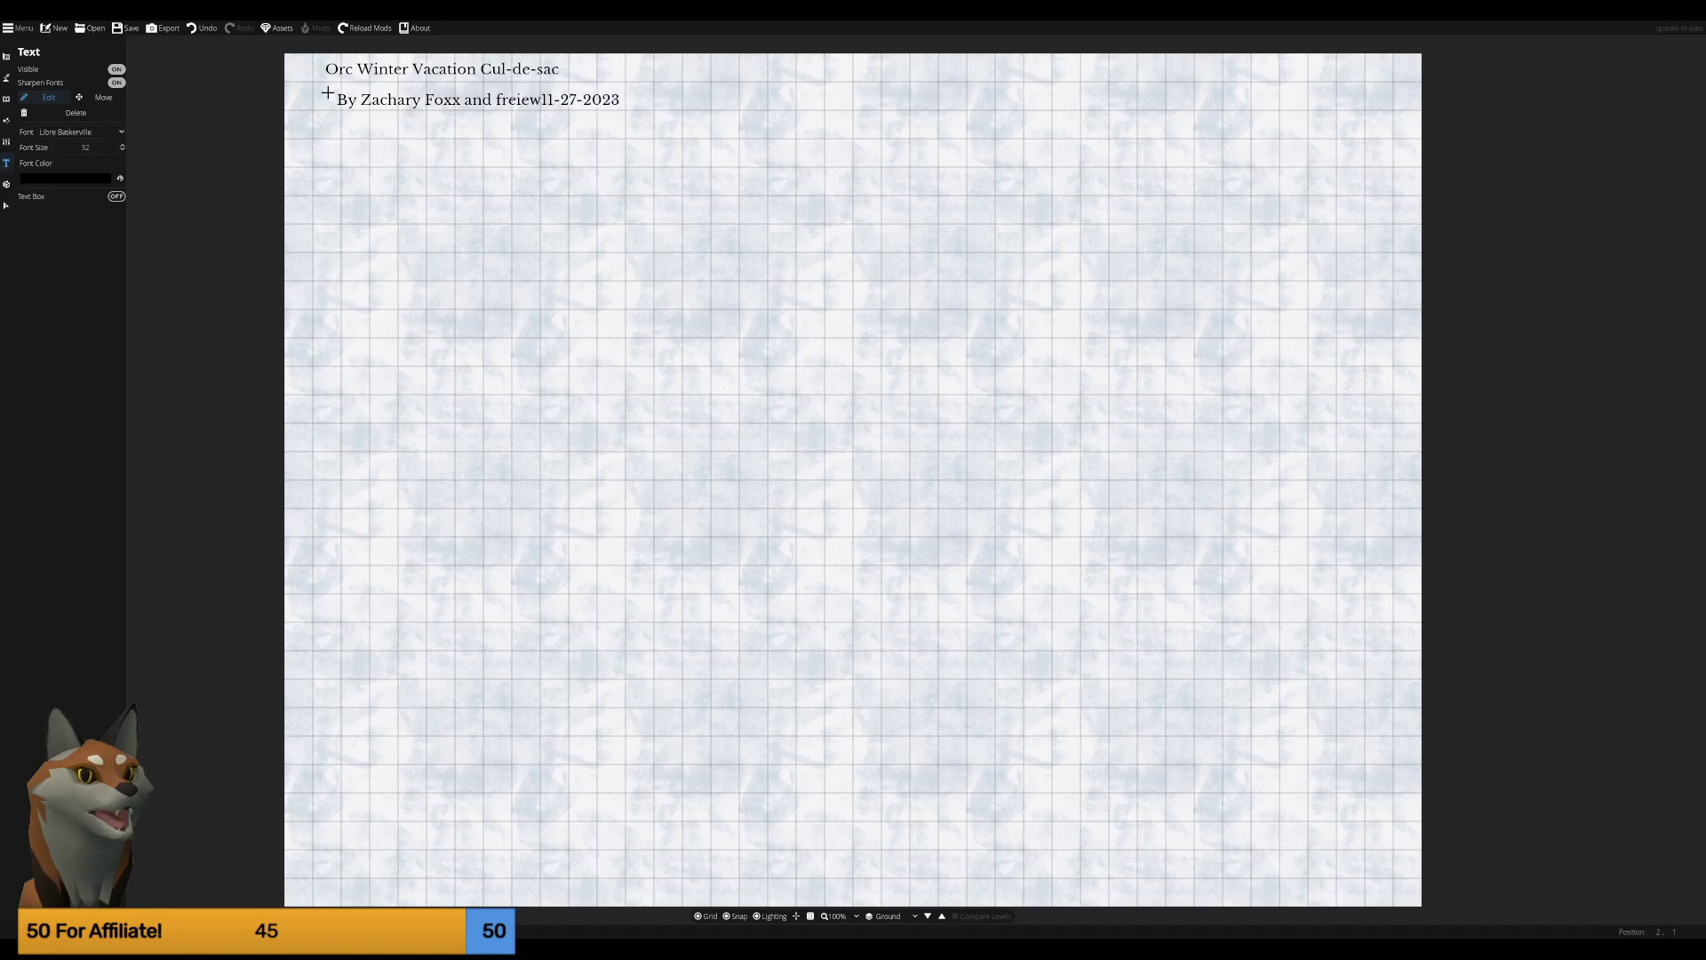
pyautogui.write('nds')
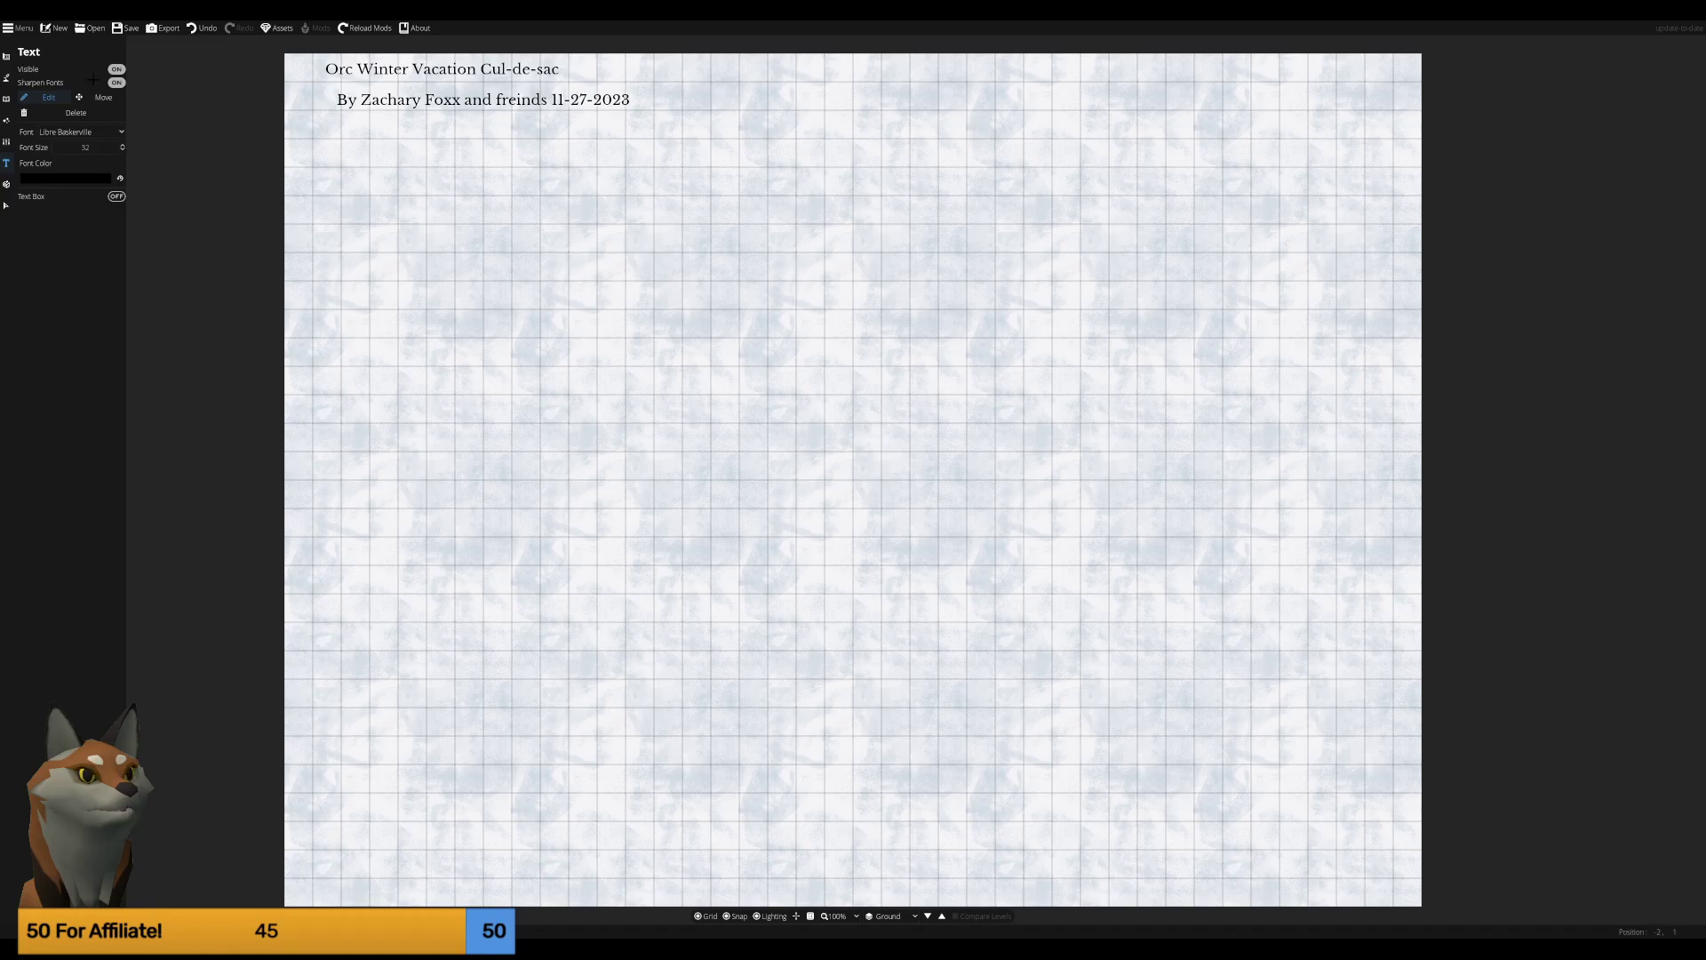
pyautogui.click(7, 56)
# Cycle through the building and terrain tools to reach the Object Tool library.
pyautogui.click(37, 96)
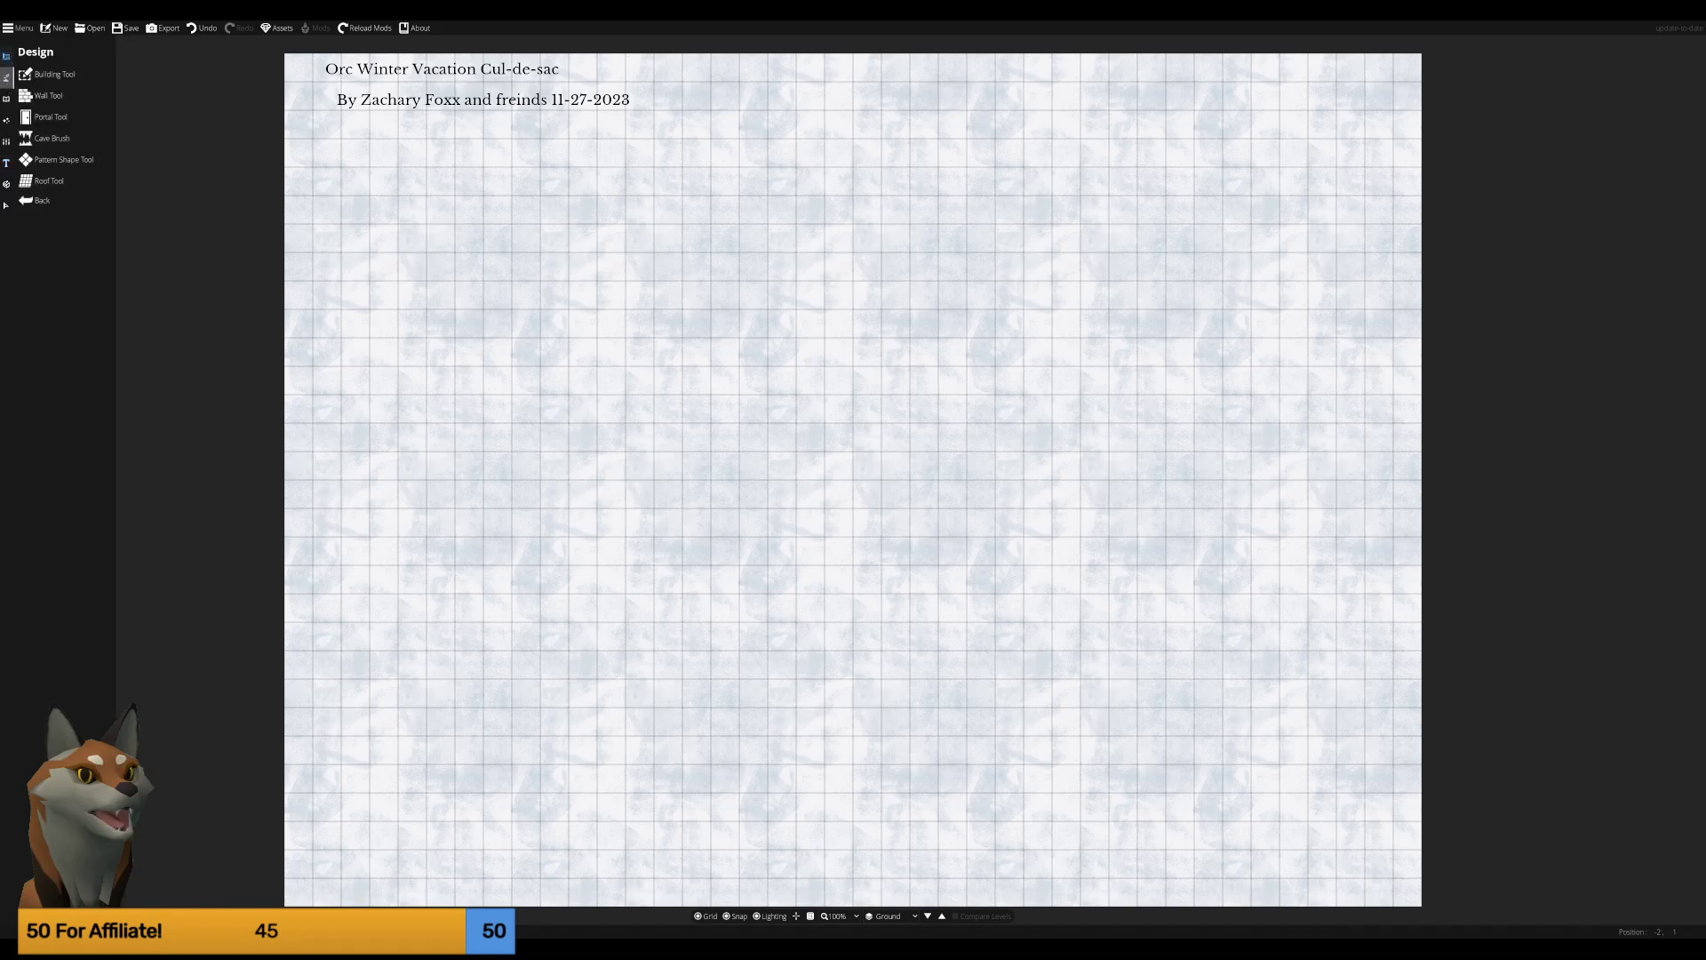
pyautogui.click(6, 78)
pyautogui.click(54, 74)
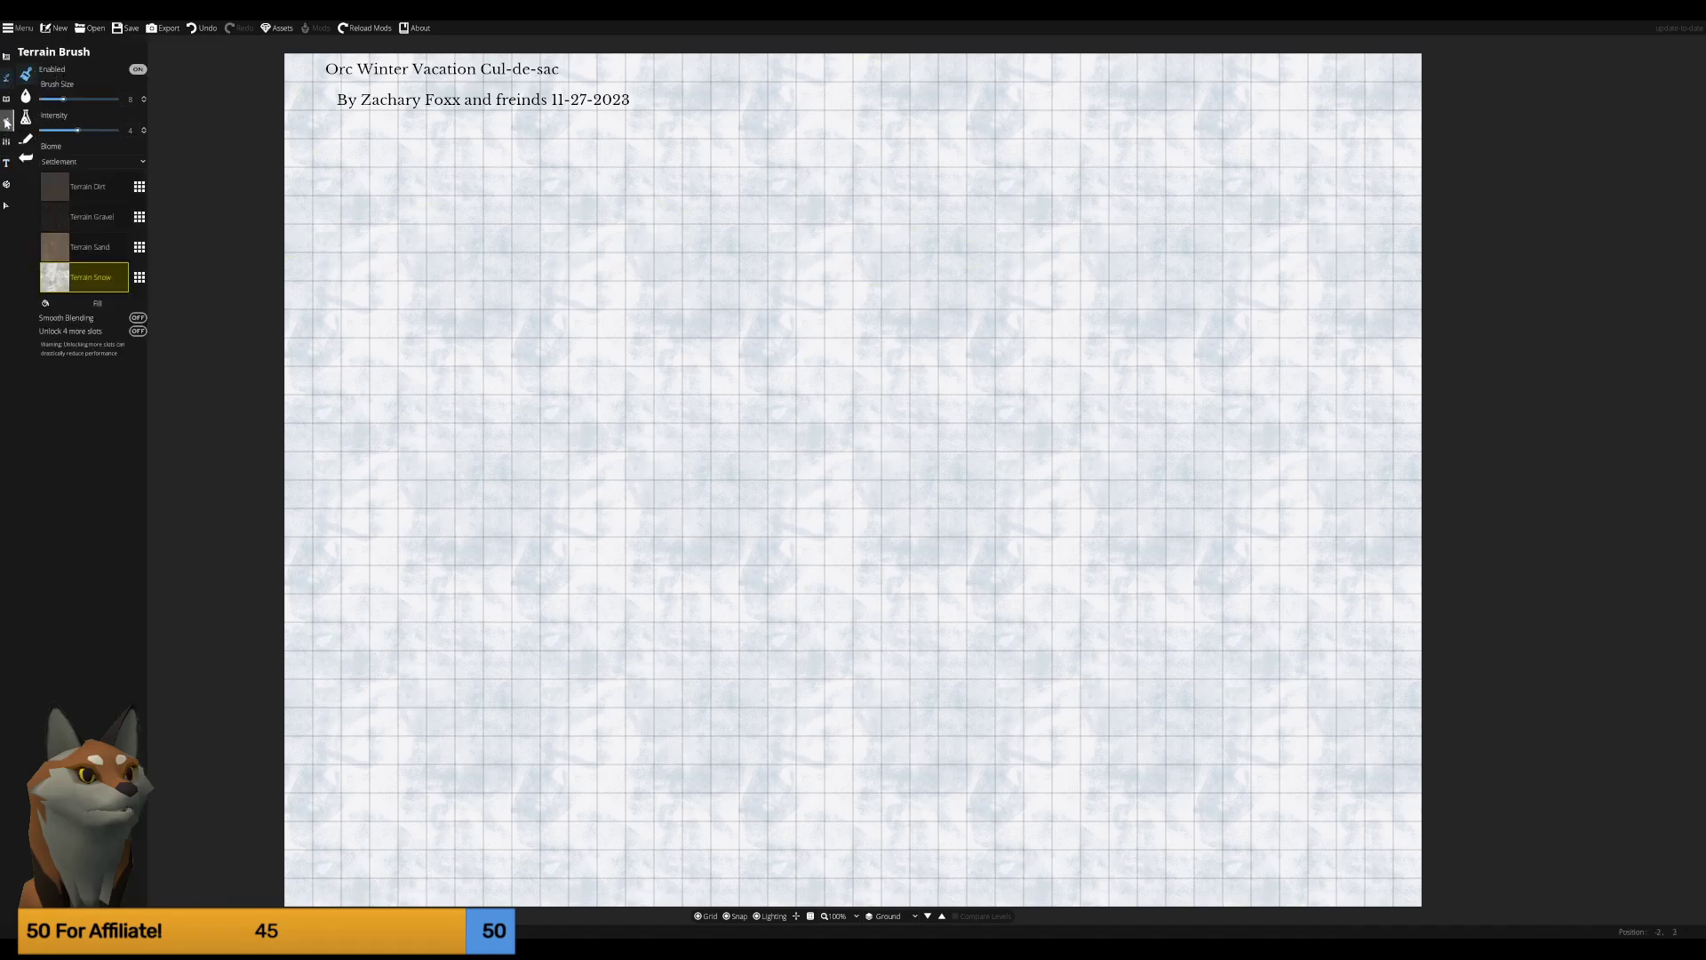
pyautogui.click(6, 98)
pyautogui.click(62, 79)
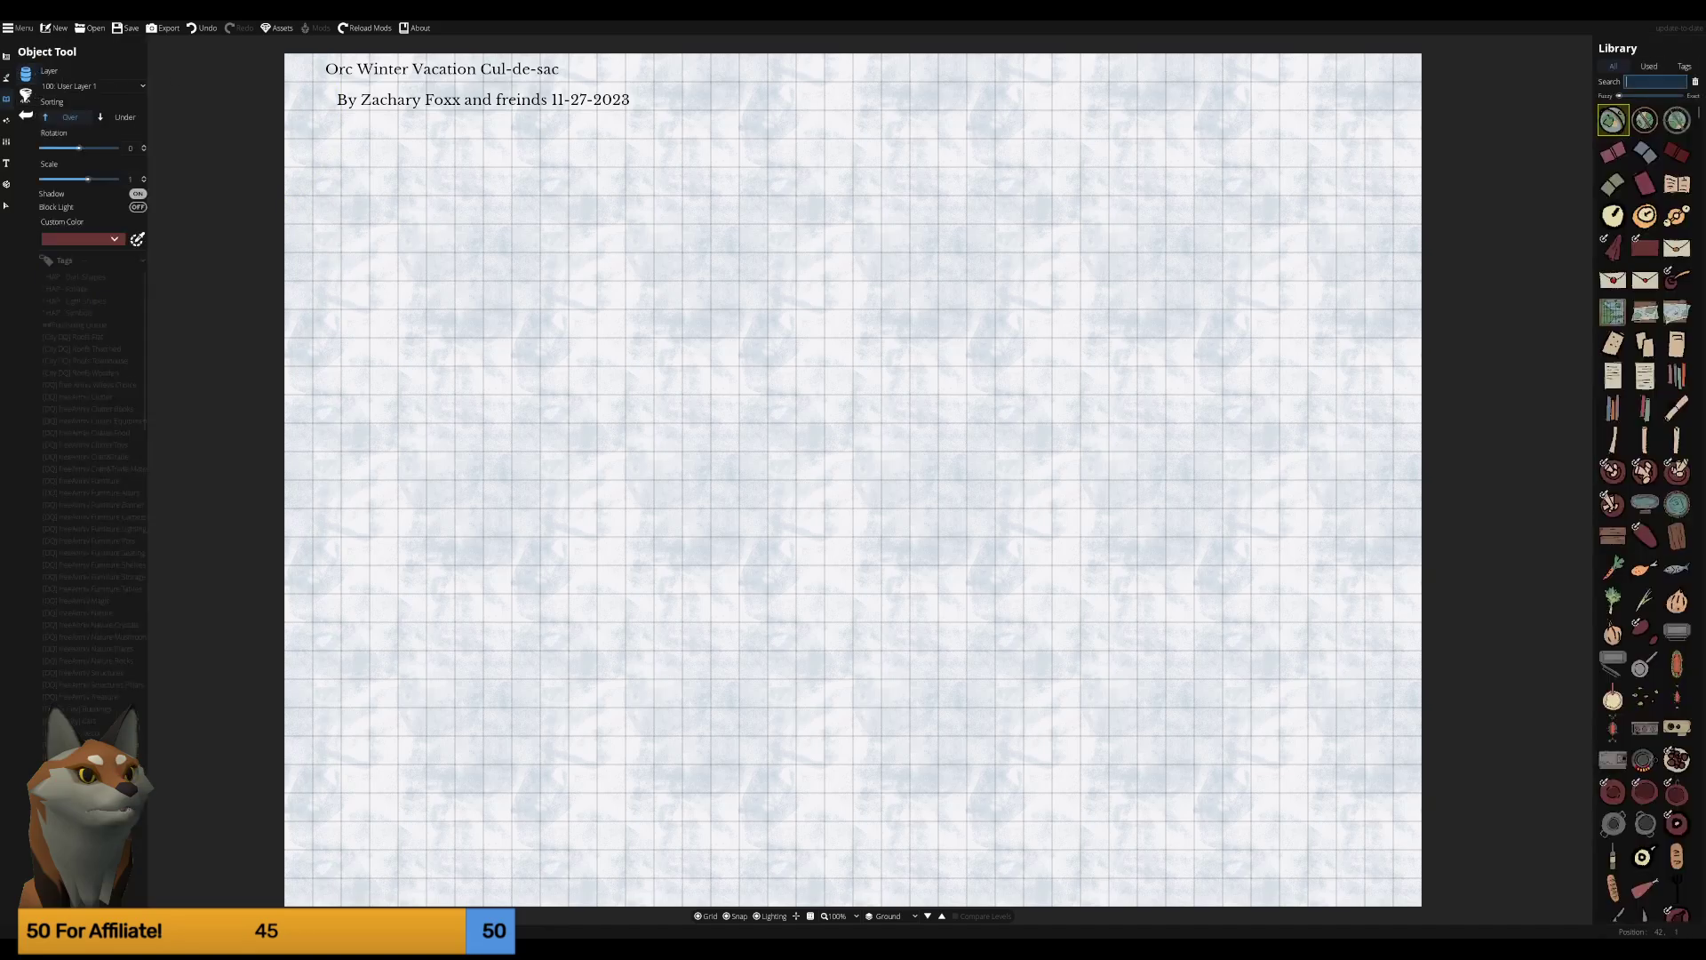
# Search the library for 'house', tighten matching toward Exact, and pick a red-roofed house.
pyautogui.write('house')
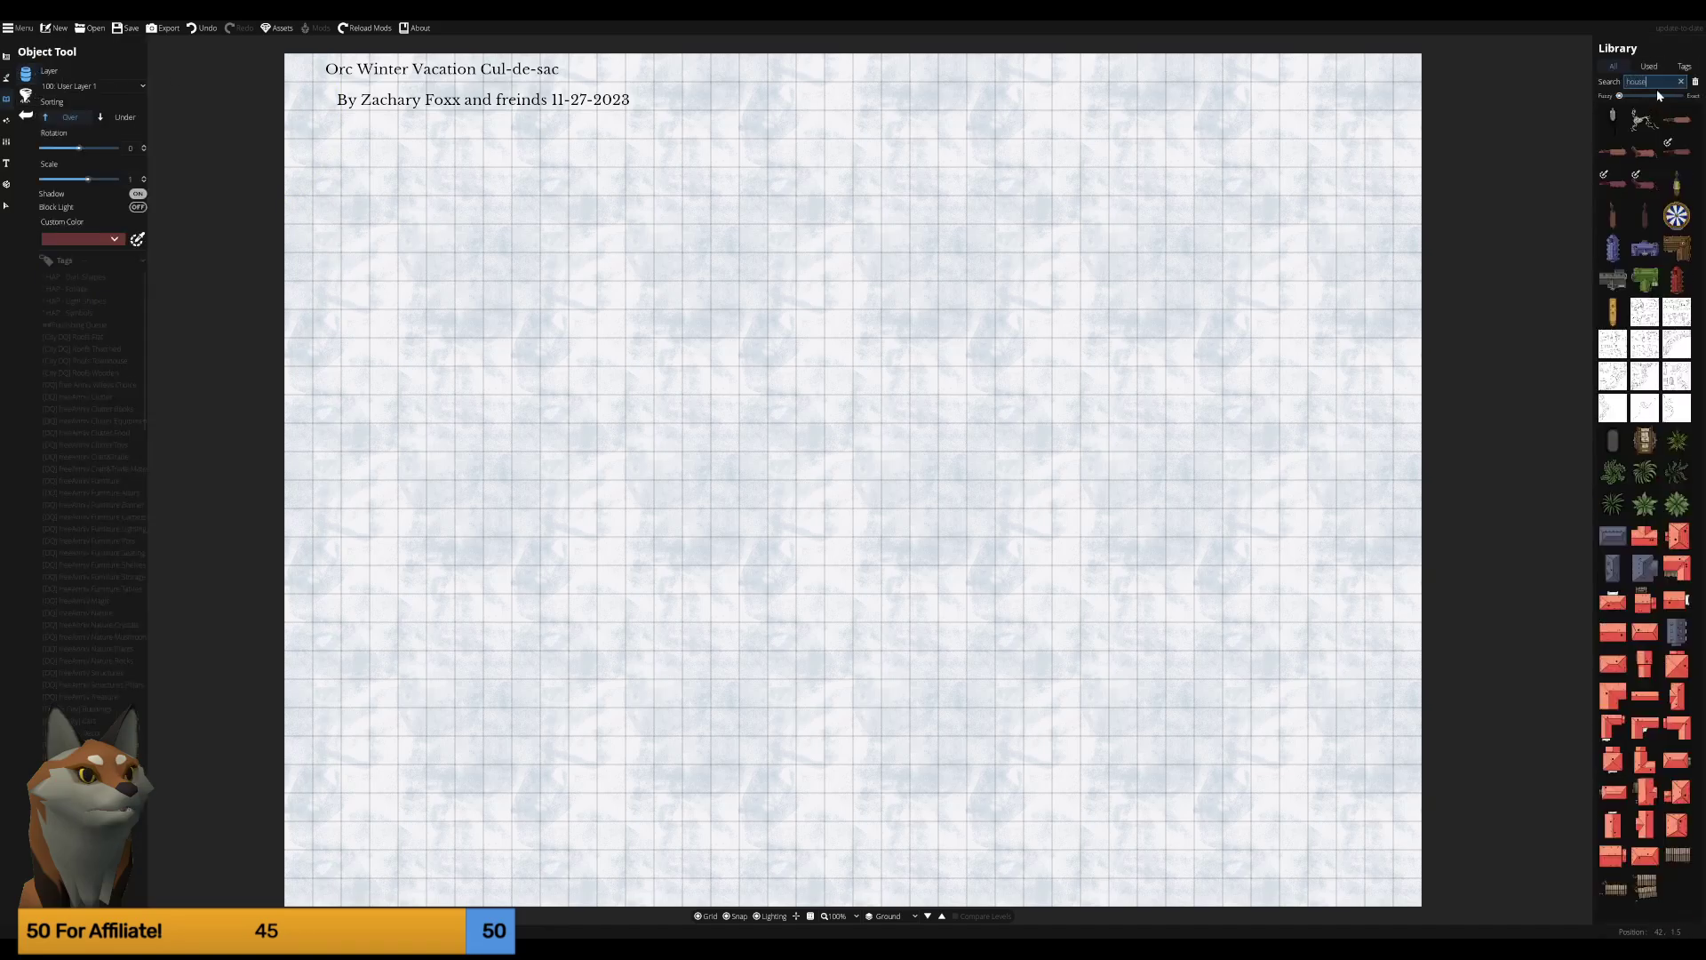
pyautogui.moveTo(1636, 96); pyautogui.dragTo(1653, 96)
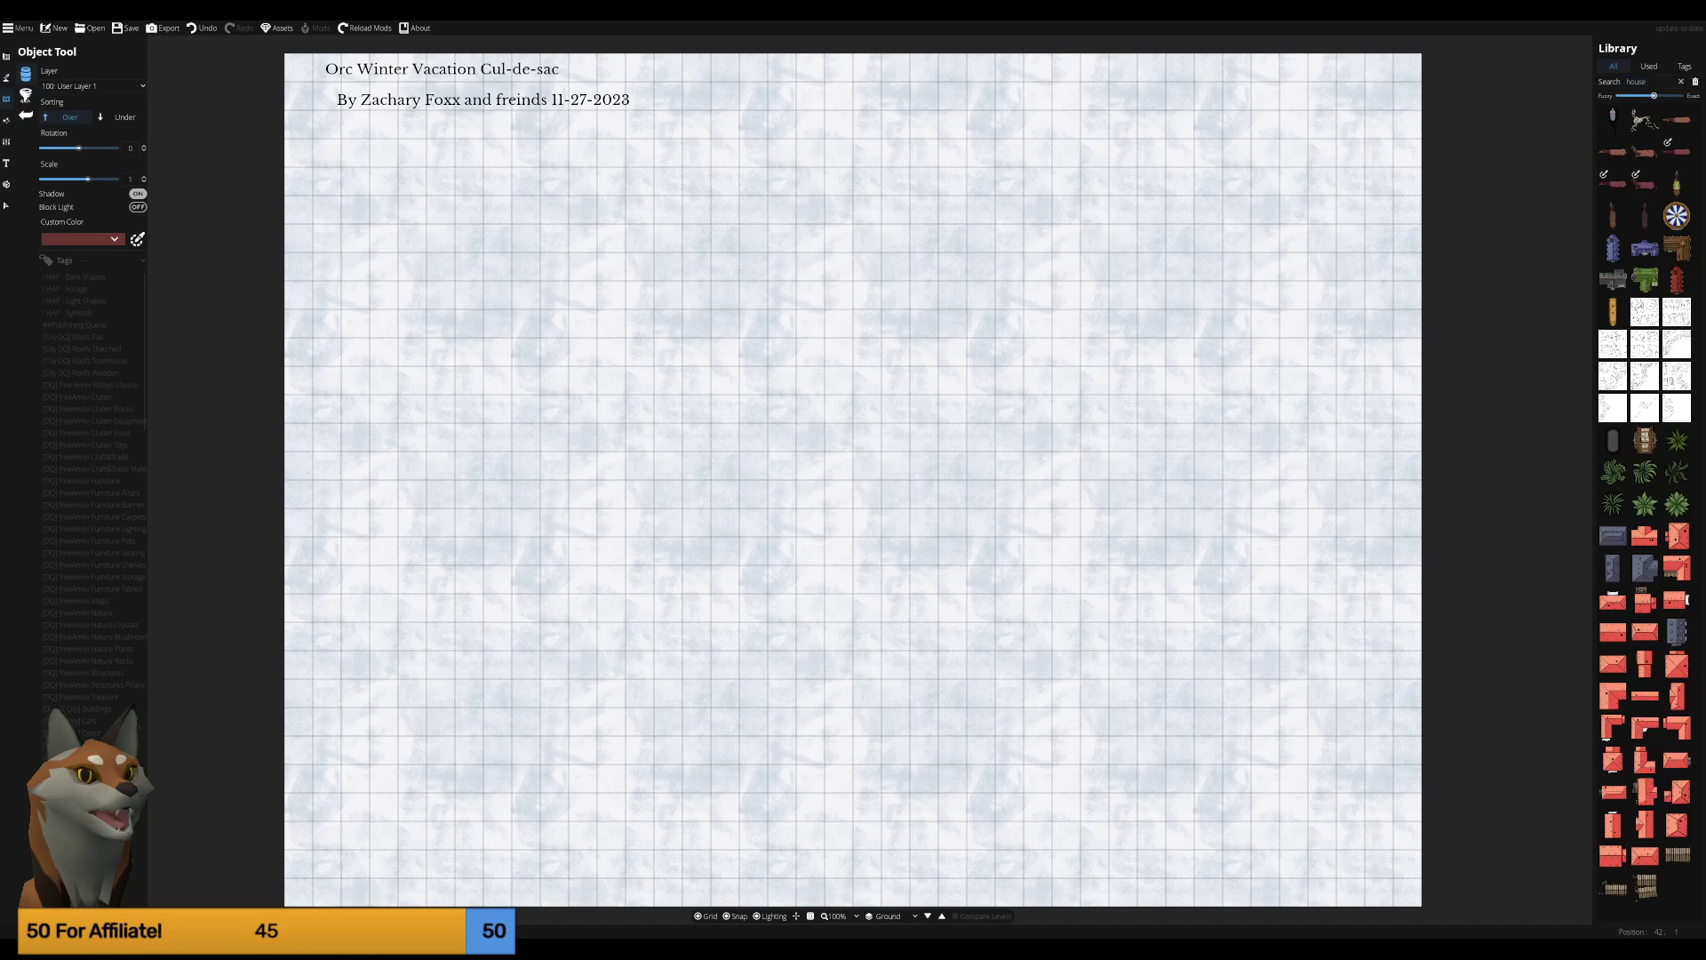
pyautogui.scroll(-3, 1644, 355)
pyautogui.click(1613, 409)
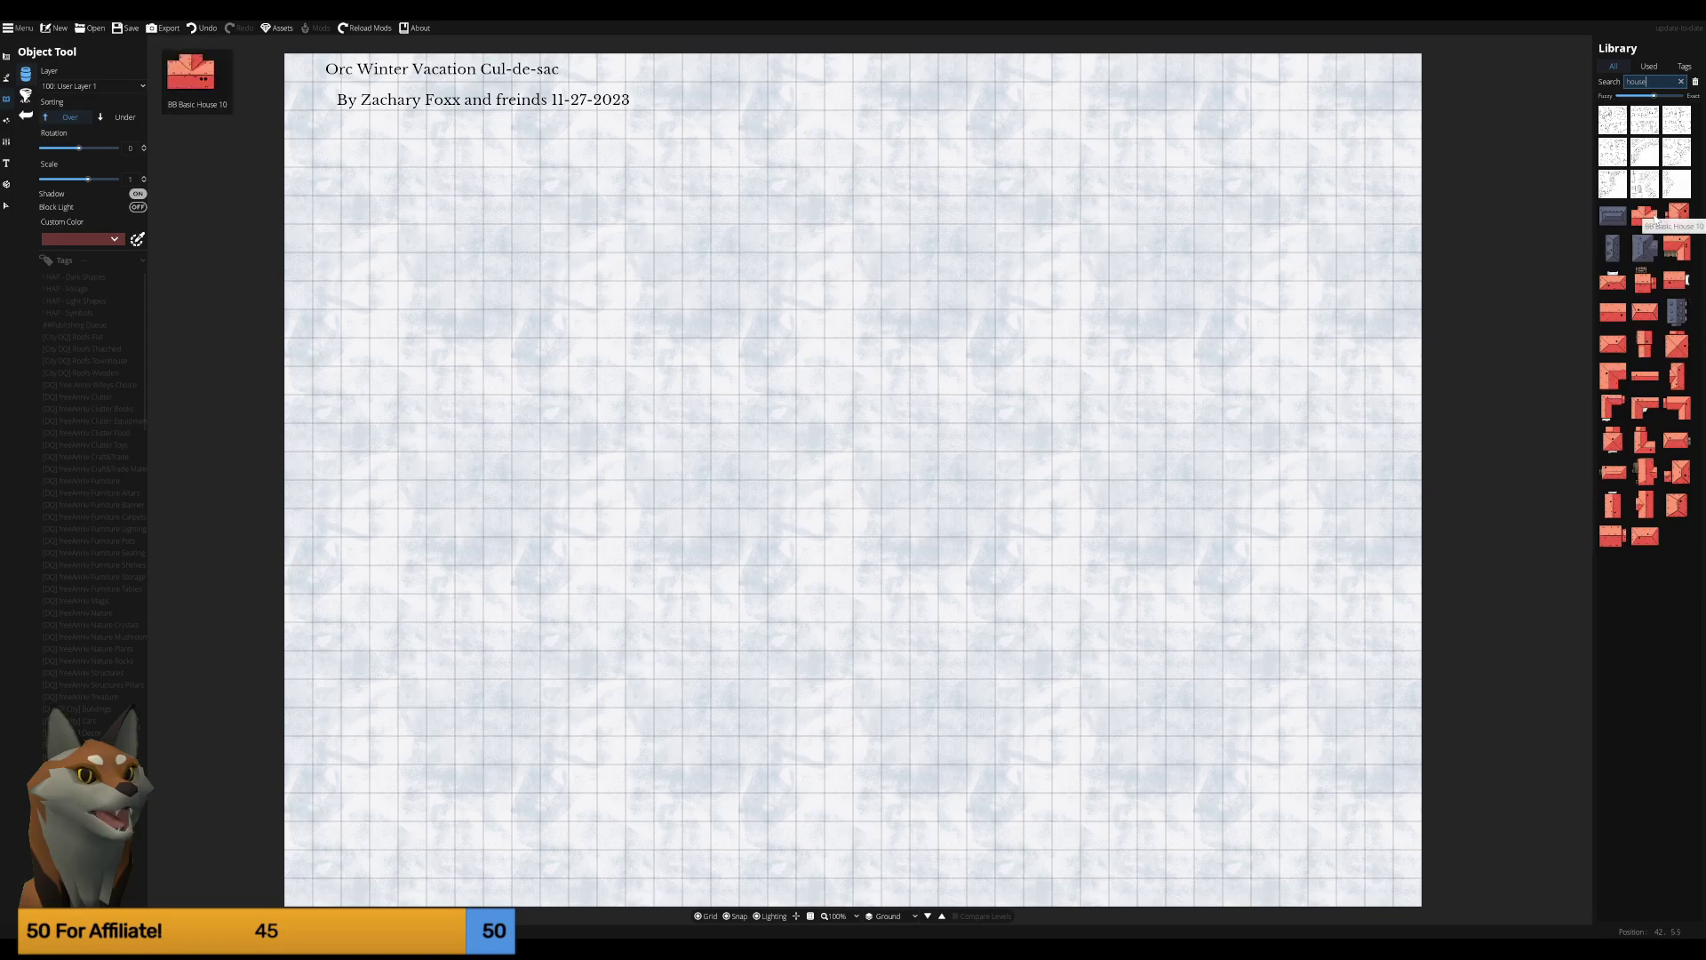
pyautogui.moveTo(1645, 248)
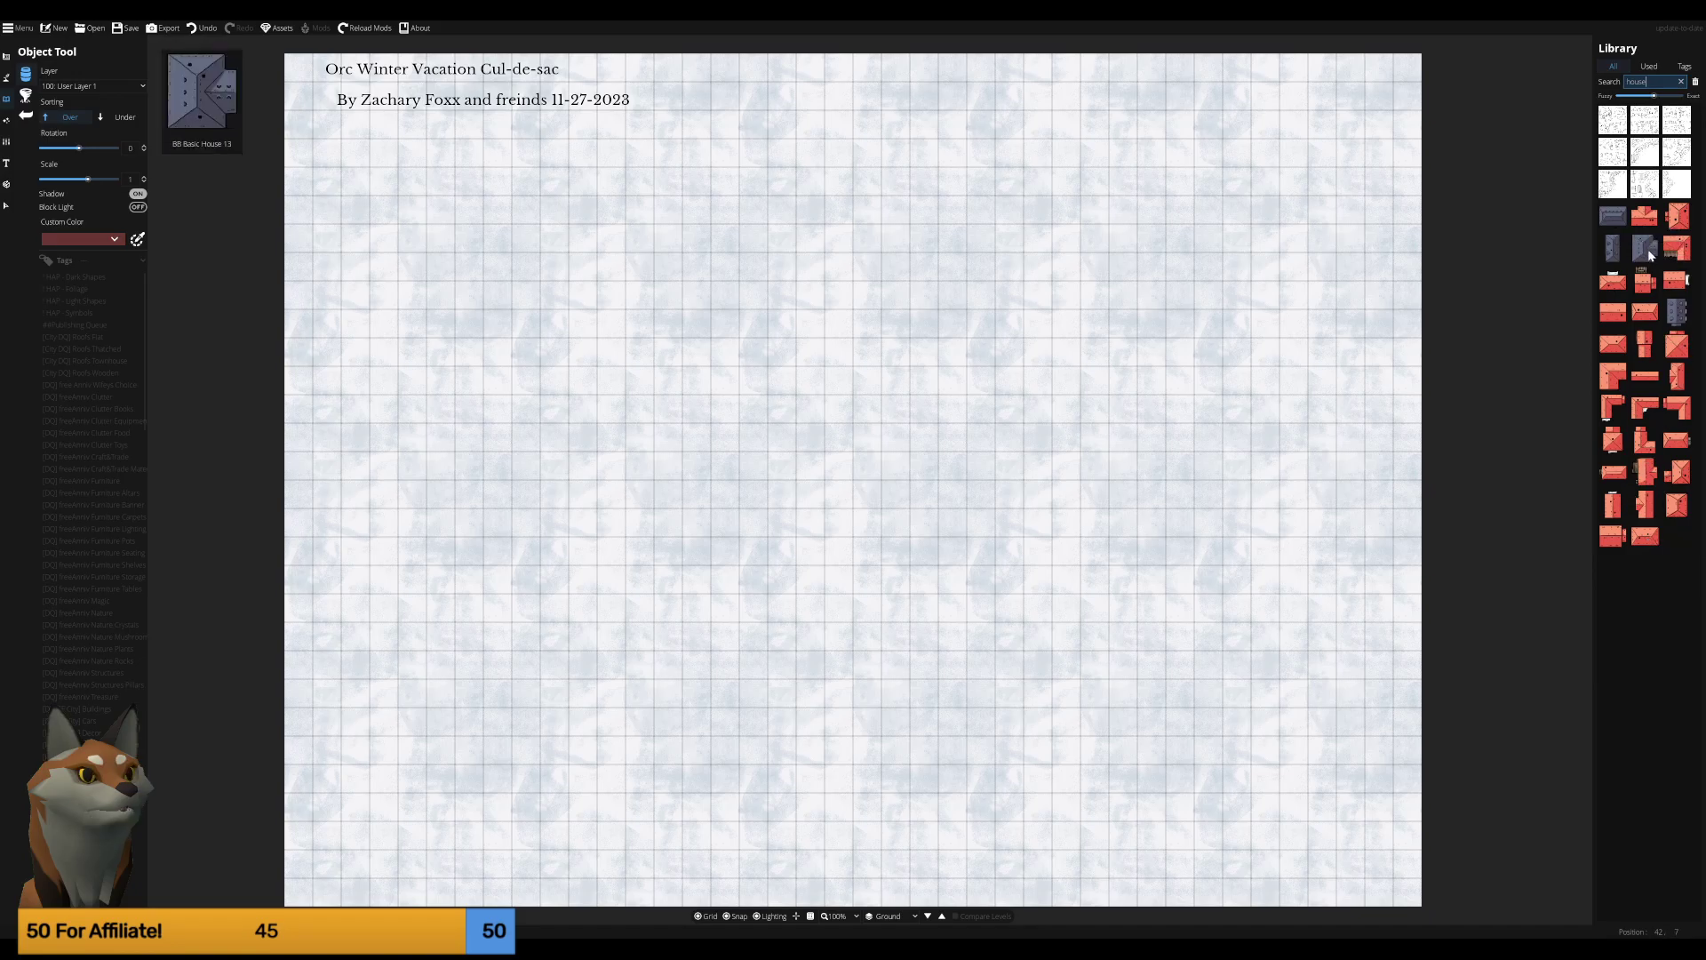
pyautogui.click(1677, 215)
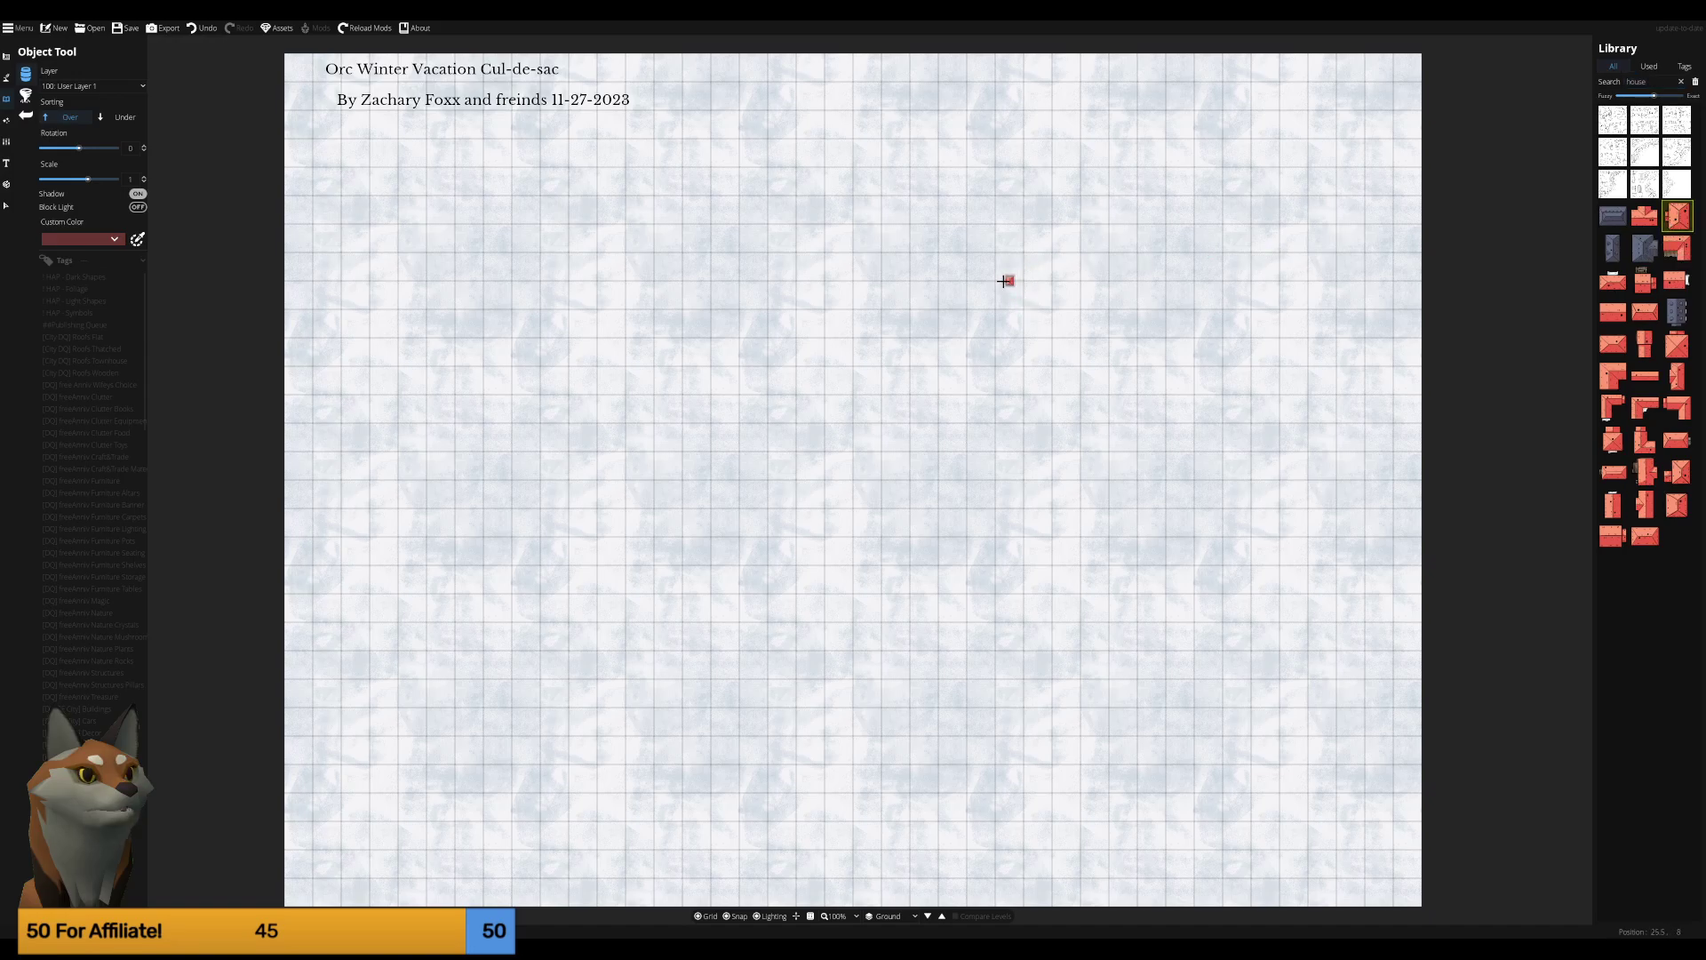
# Browse the house assets and place a dark-blue roofed house near the top of the map.
pyautogui.scroll(5, 982, 280)
pyautogui.scroll(5, 980, 293)
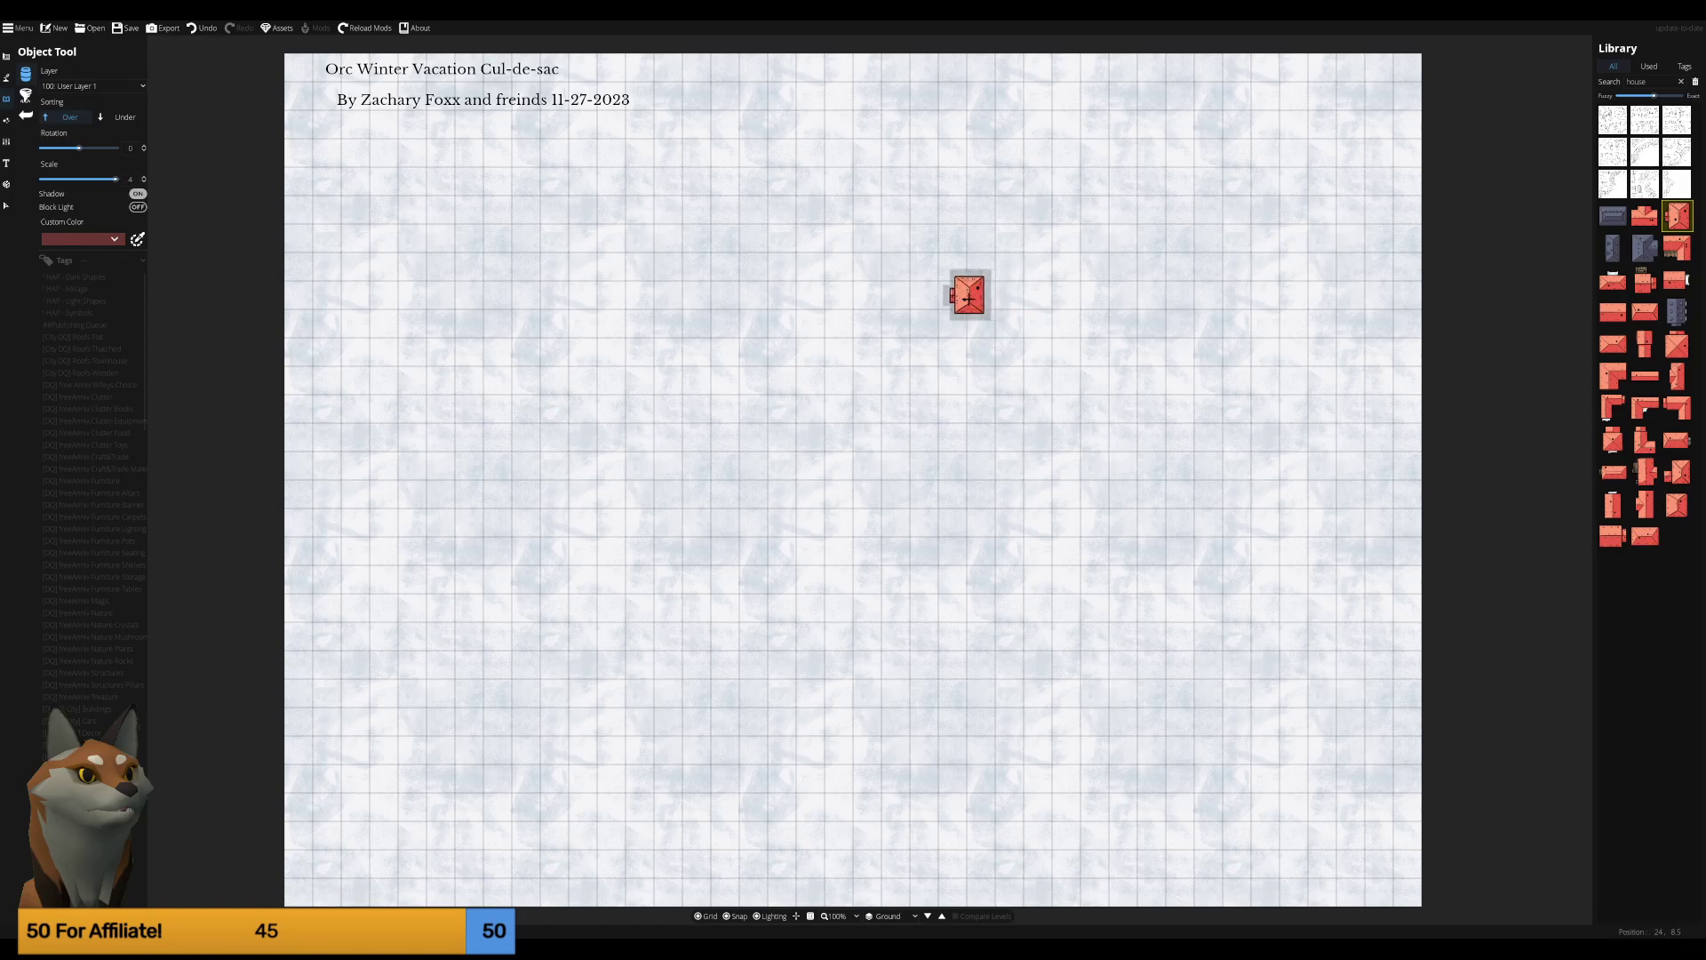
pyautogui.scroll(5, 980, 316)
pyautogui.click(1645, 216)
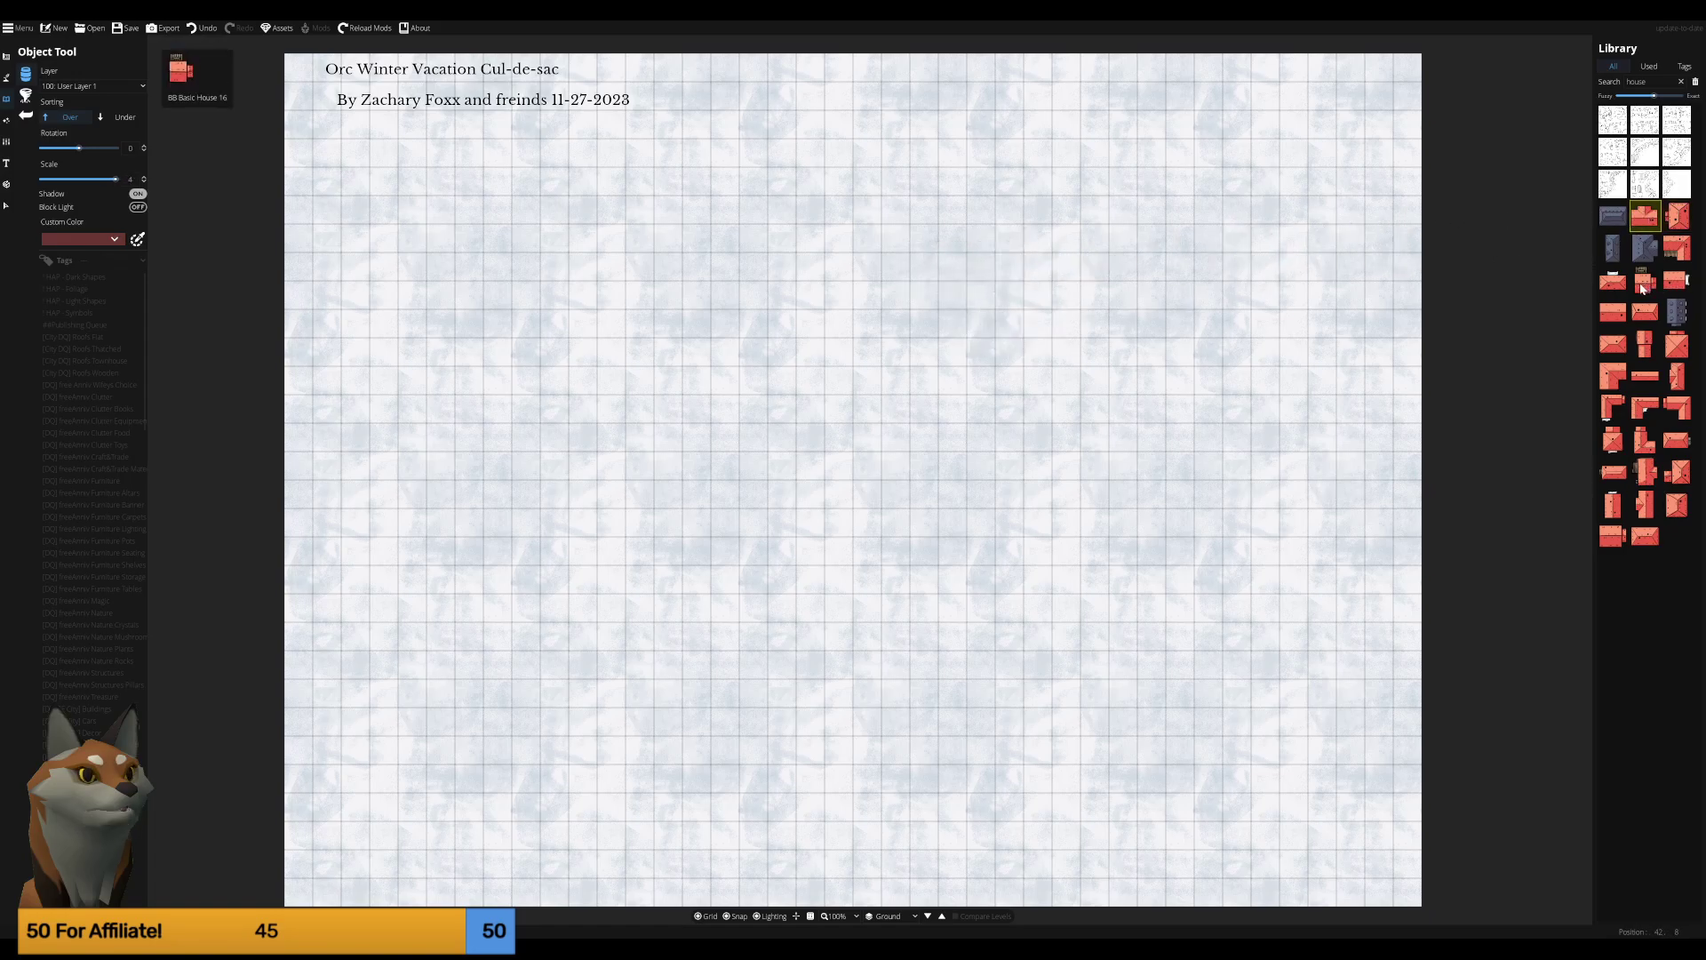
pyautogui.click(1682, 248)
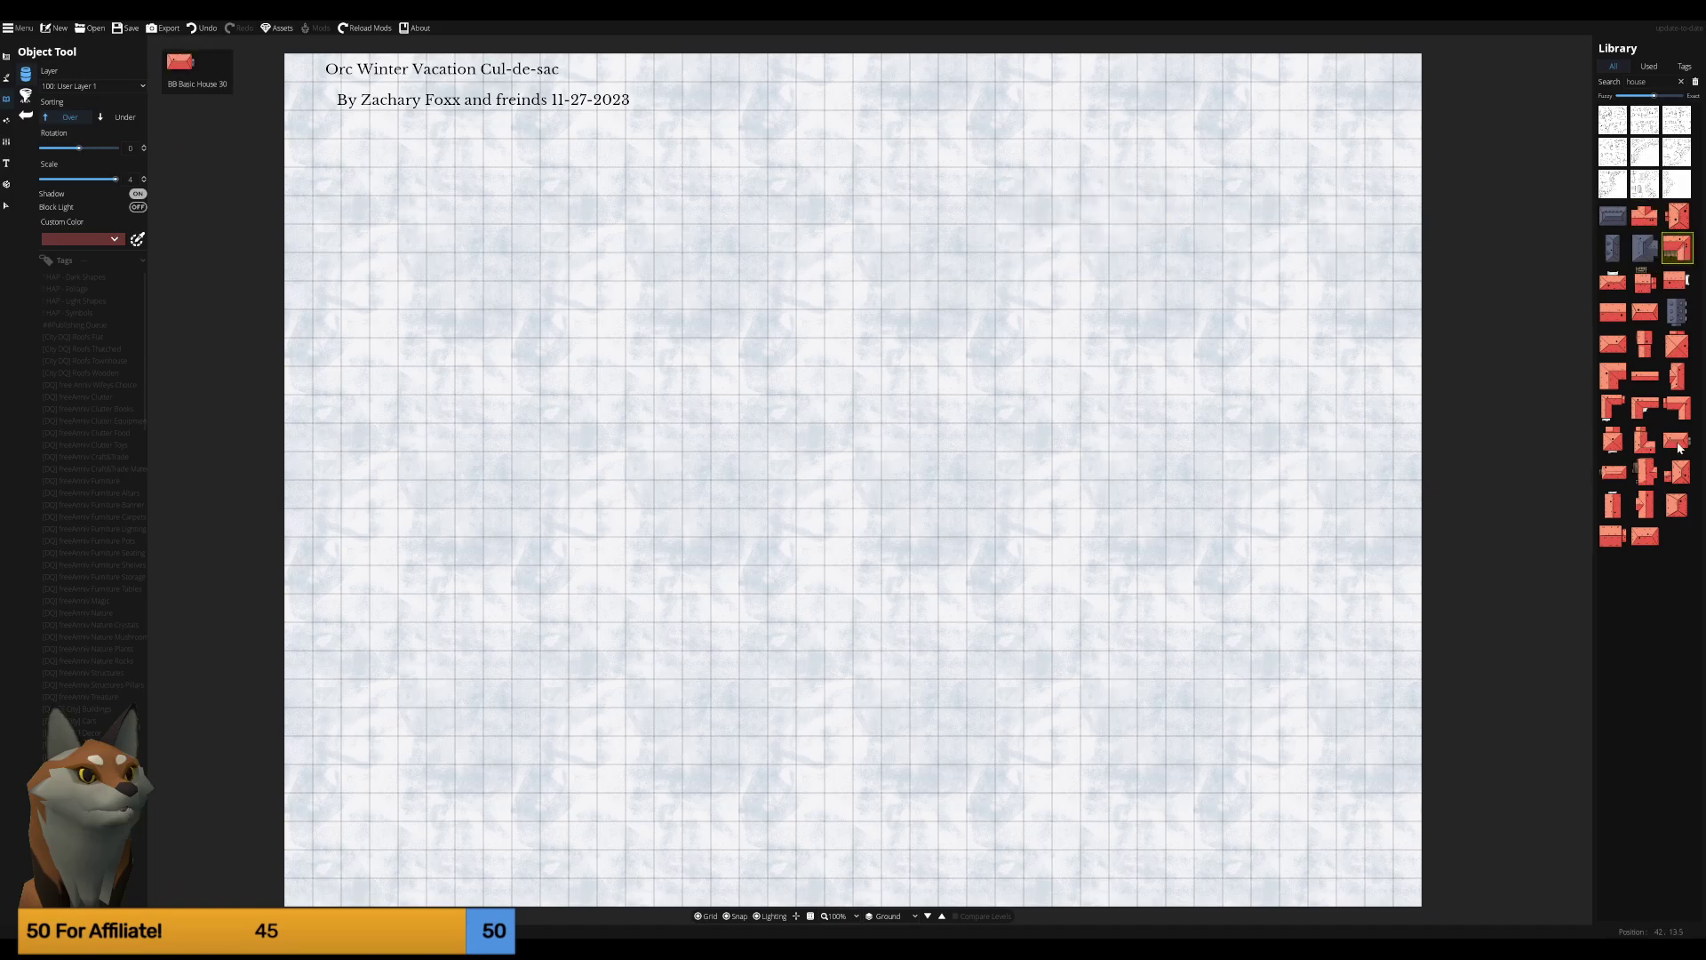
pyautogui.click(1645, 408)
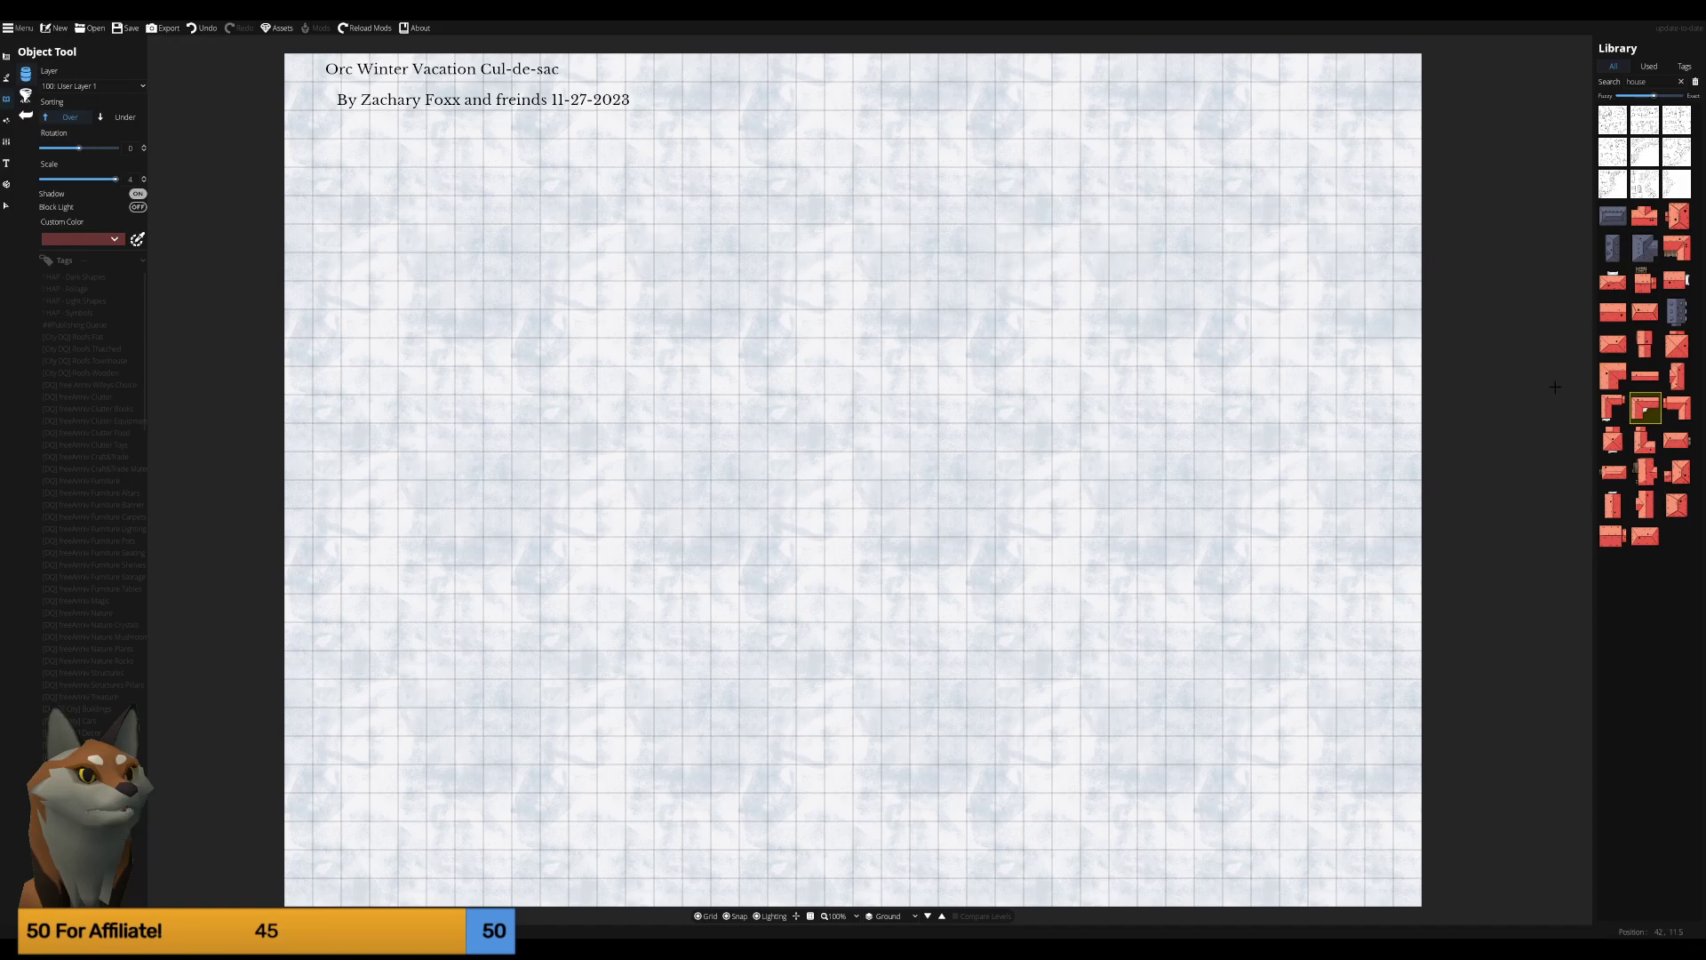
pyautogui.moveTo(1645, 247)
pyautogui.click(1645, 247)
pyautogui.scroll(-2, 791, 230)
pyautogui.scroll(-7, 815, 238)
pyautogui.scroll(-9, 818, 235)
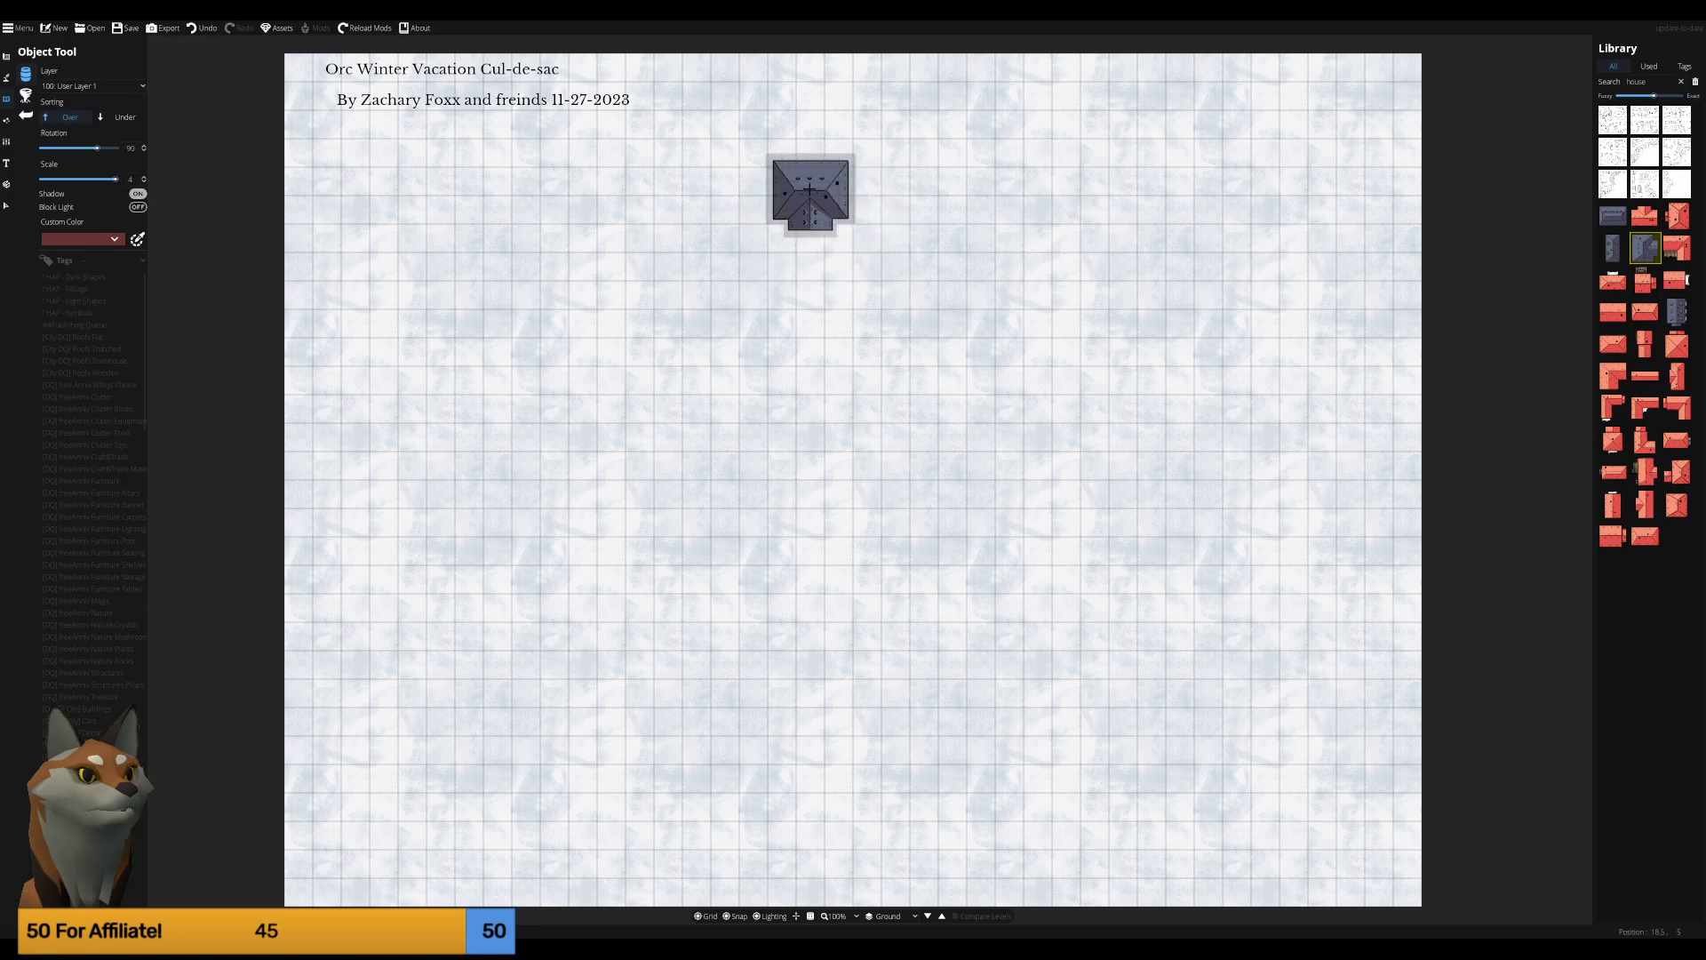
pyautogui.click(808, 189)
# Place another house, rotated to 120°, right of the top house.
pyautogui.click(1677, 311)
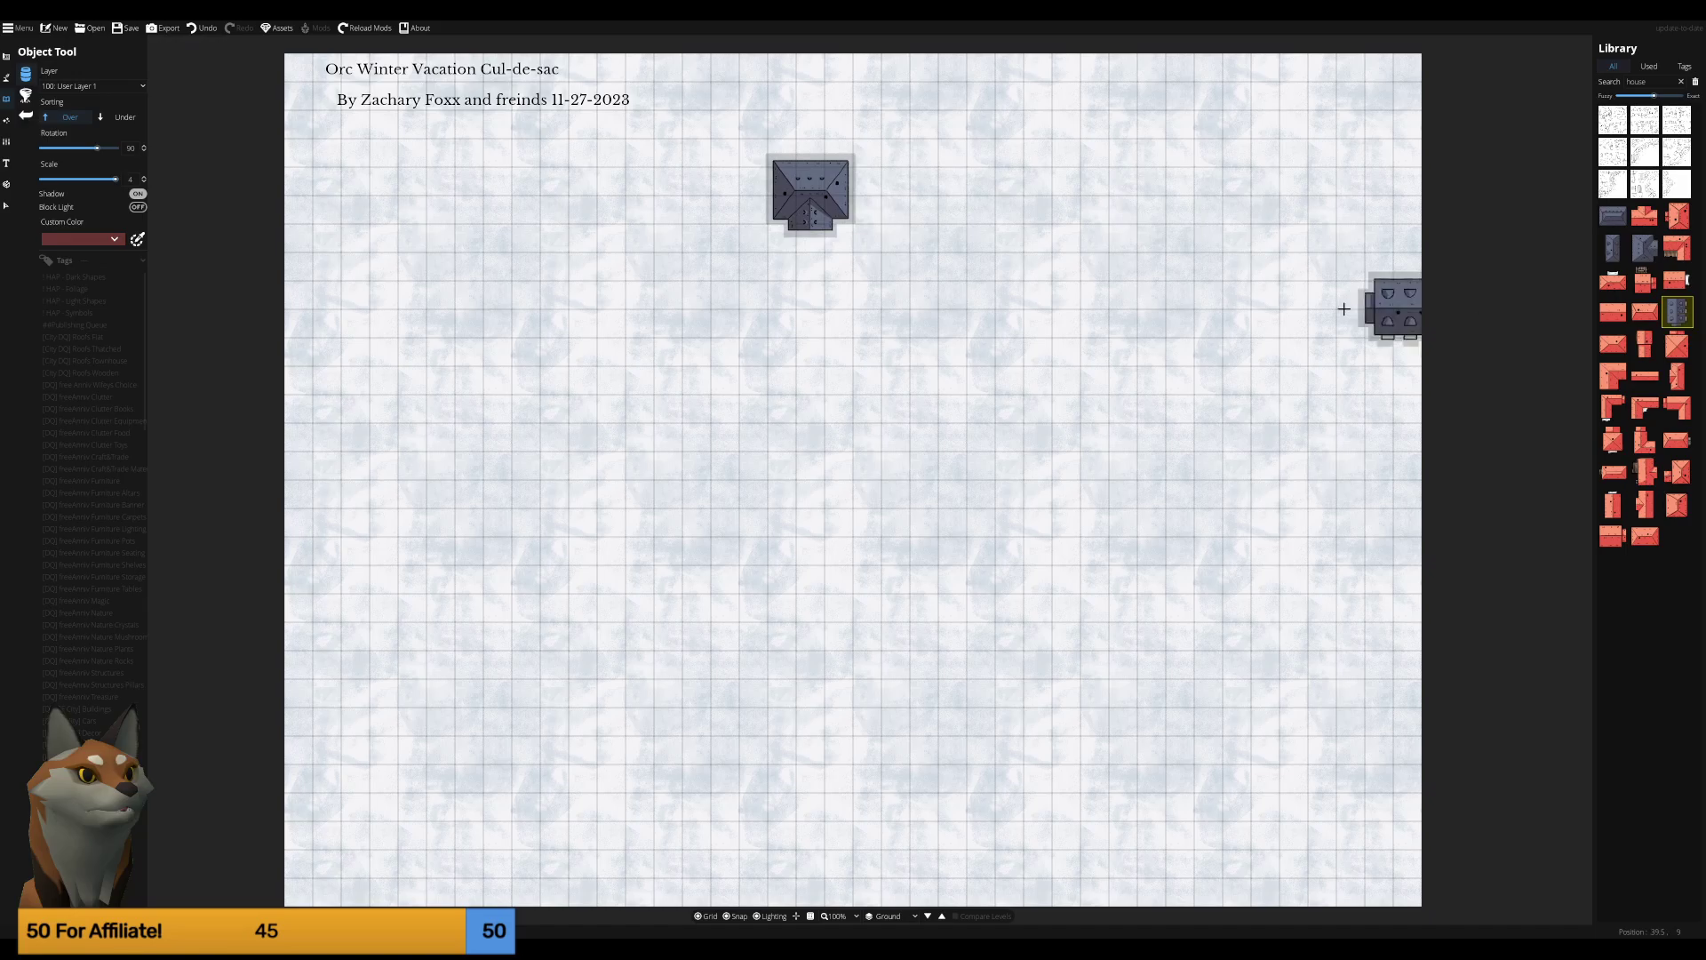
pyautogui.scroll(-2, 998, 274)
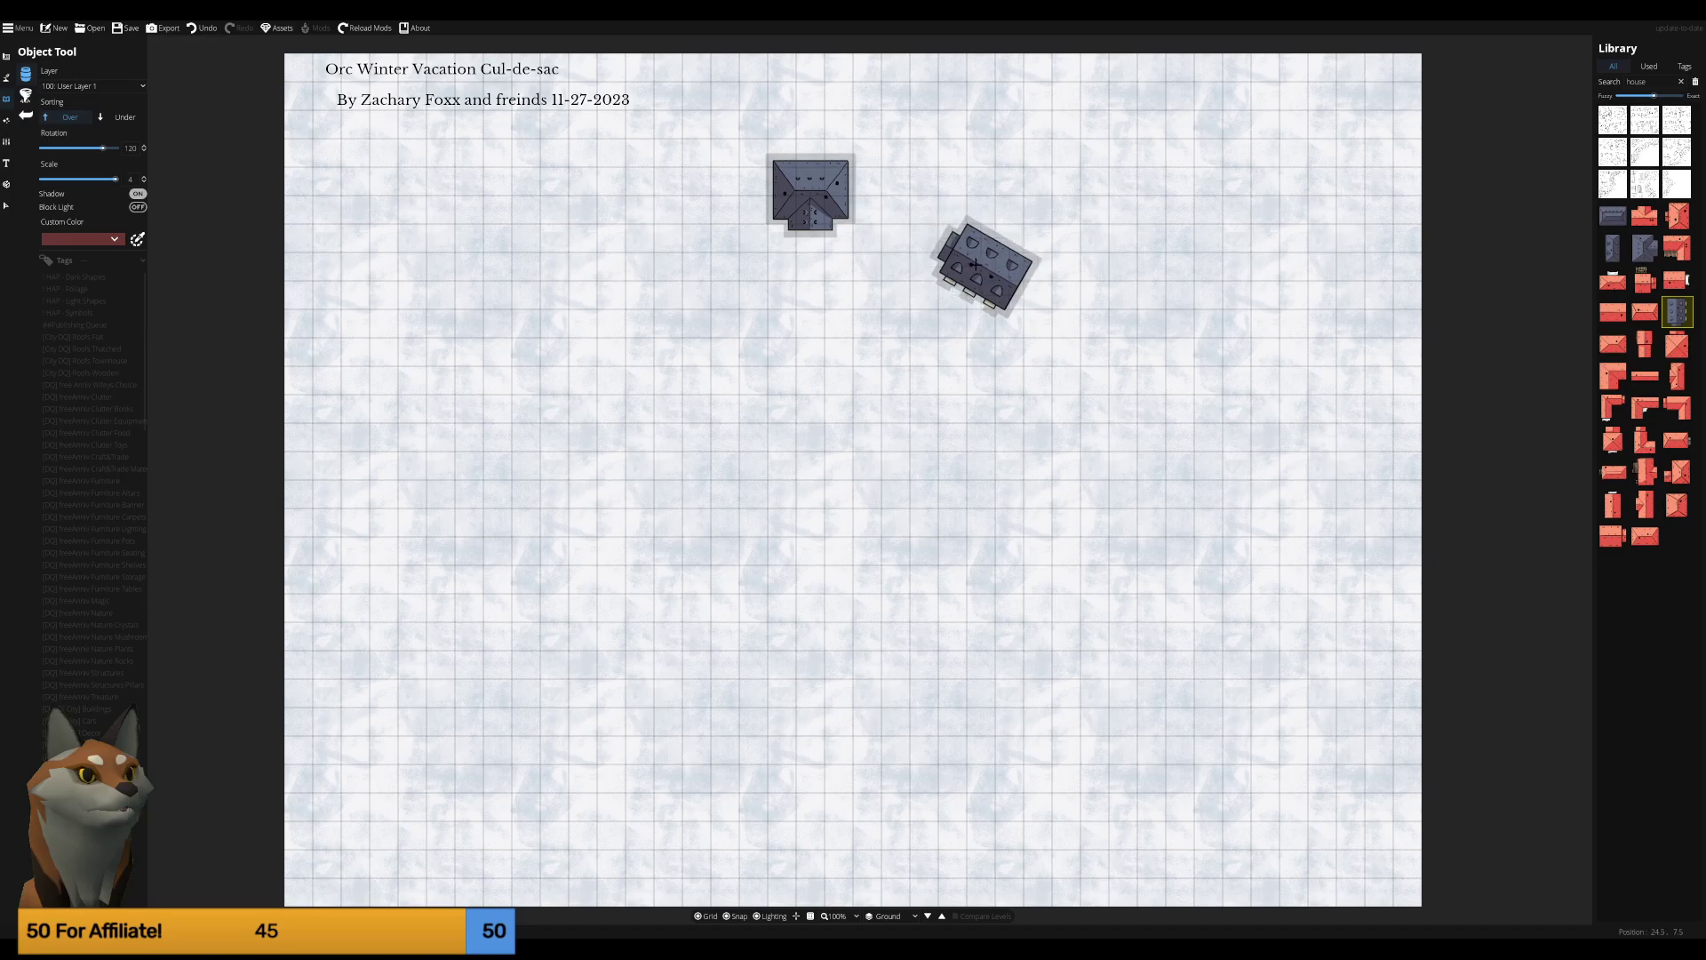
pyautogui.click(974, 264)
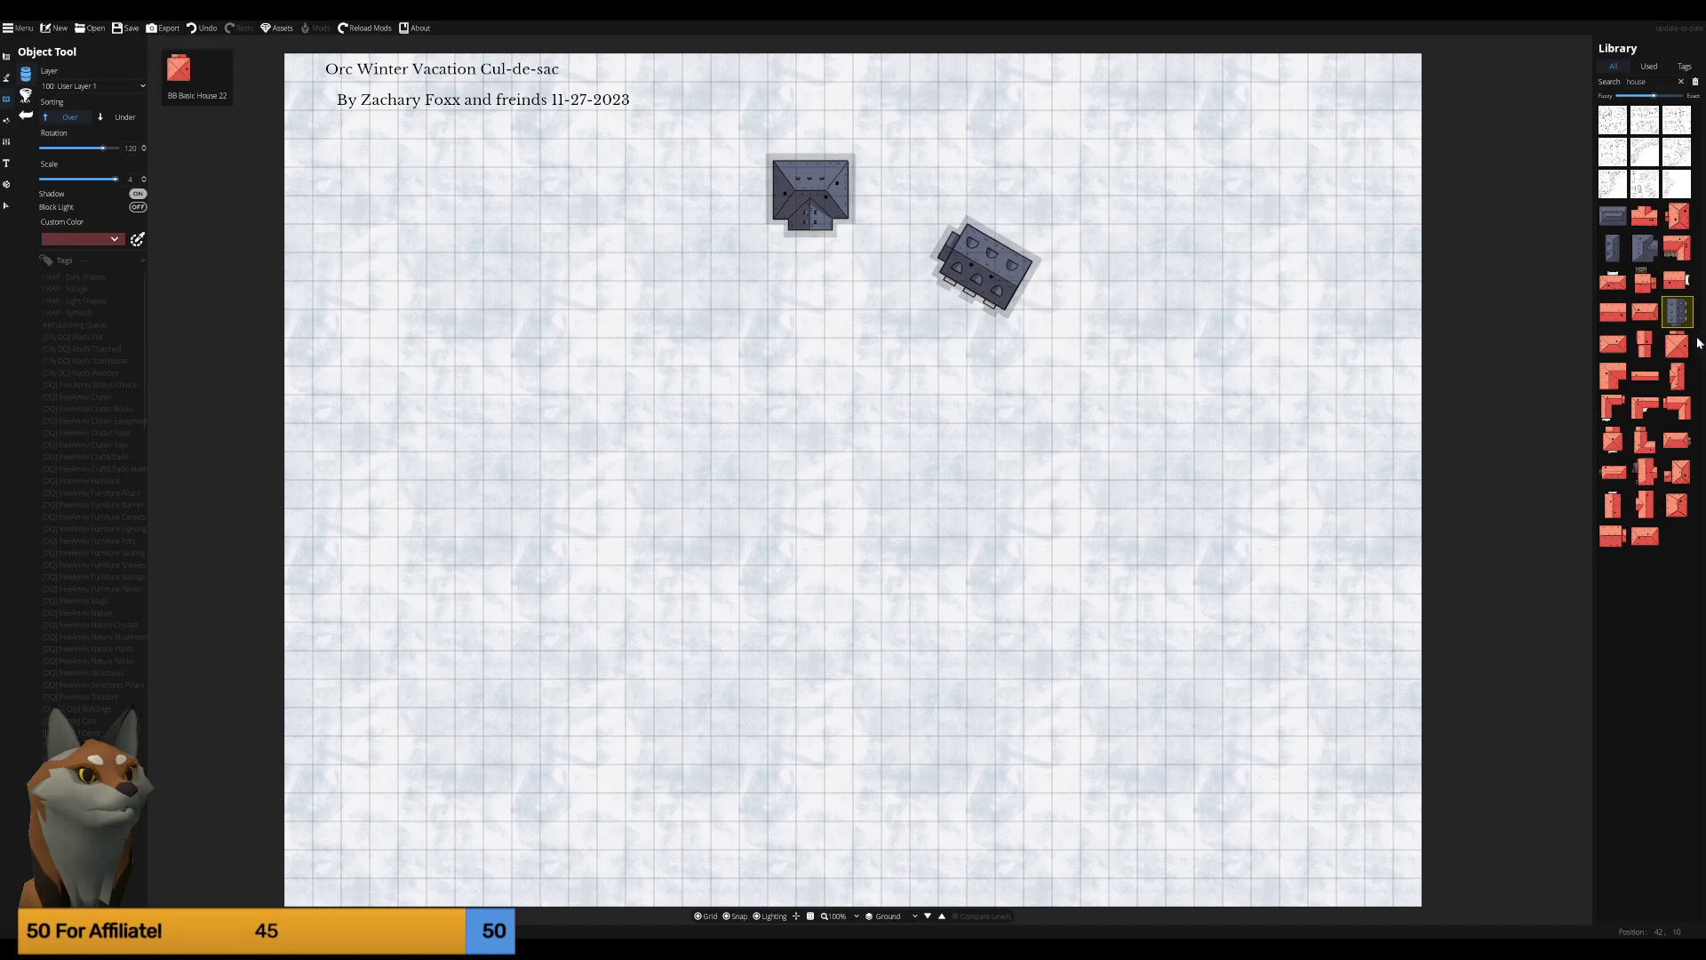
# Place a rotated house on the right side of the map.
pyautogui.click(1613, 248)
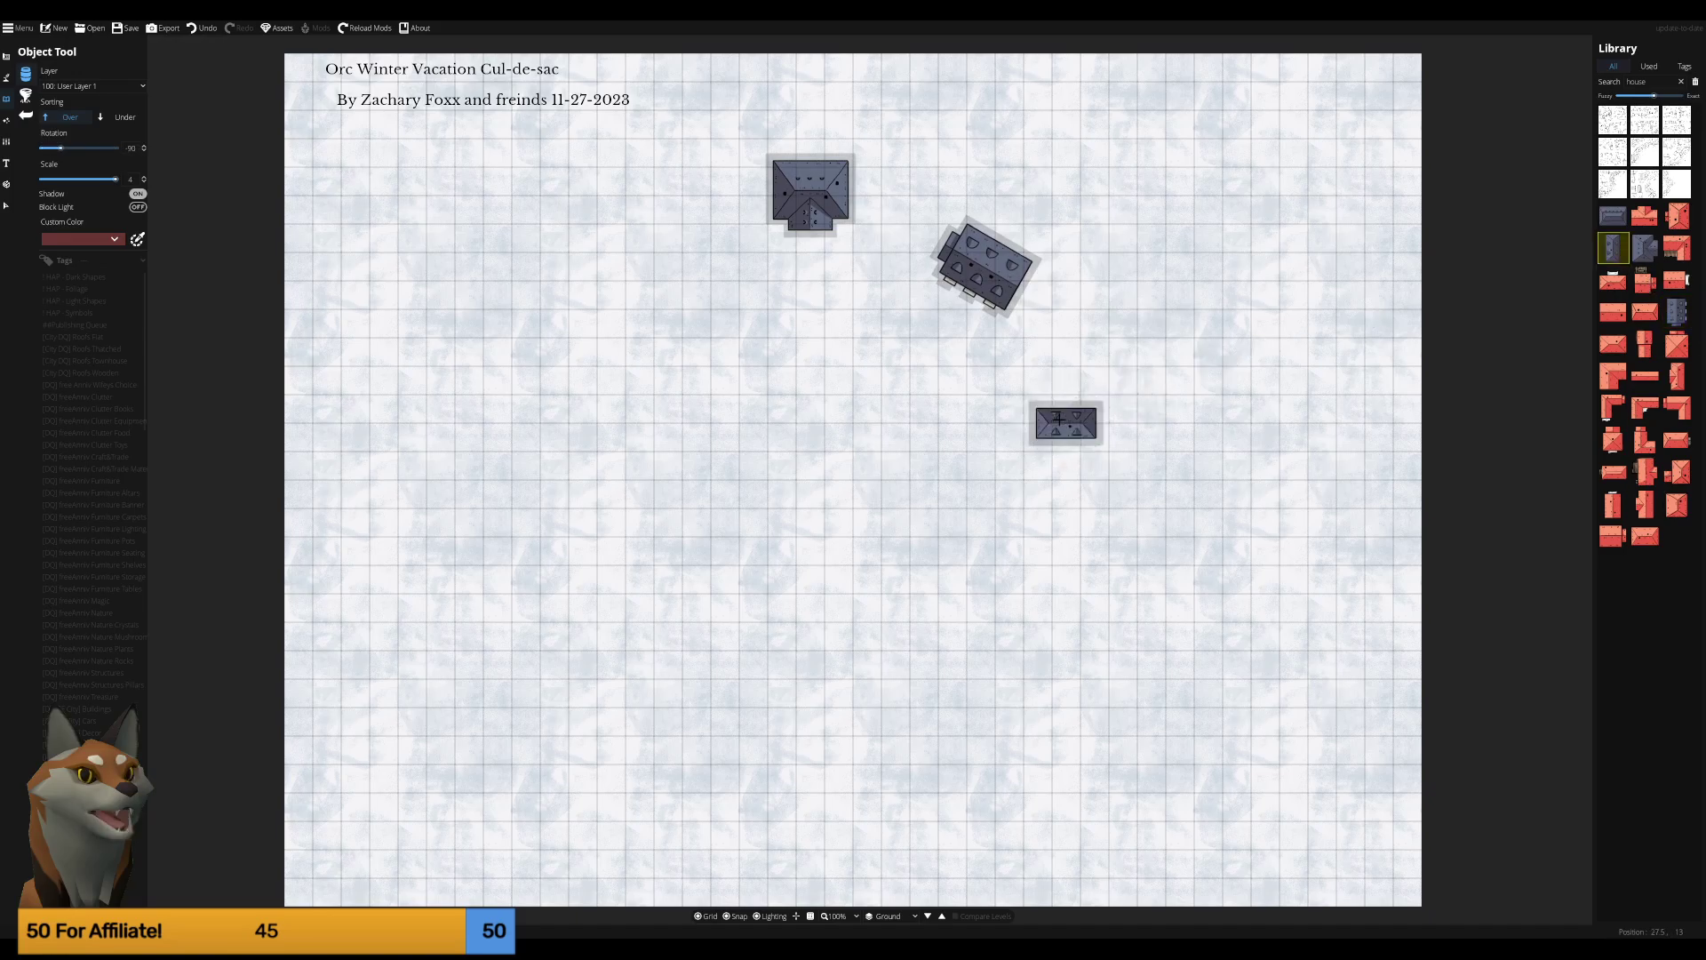
pyautogui.scroll(-3, 1060, 420)
pyautogui.scroll(-1, 1062, 364)
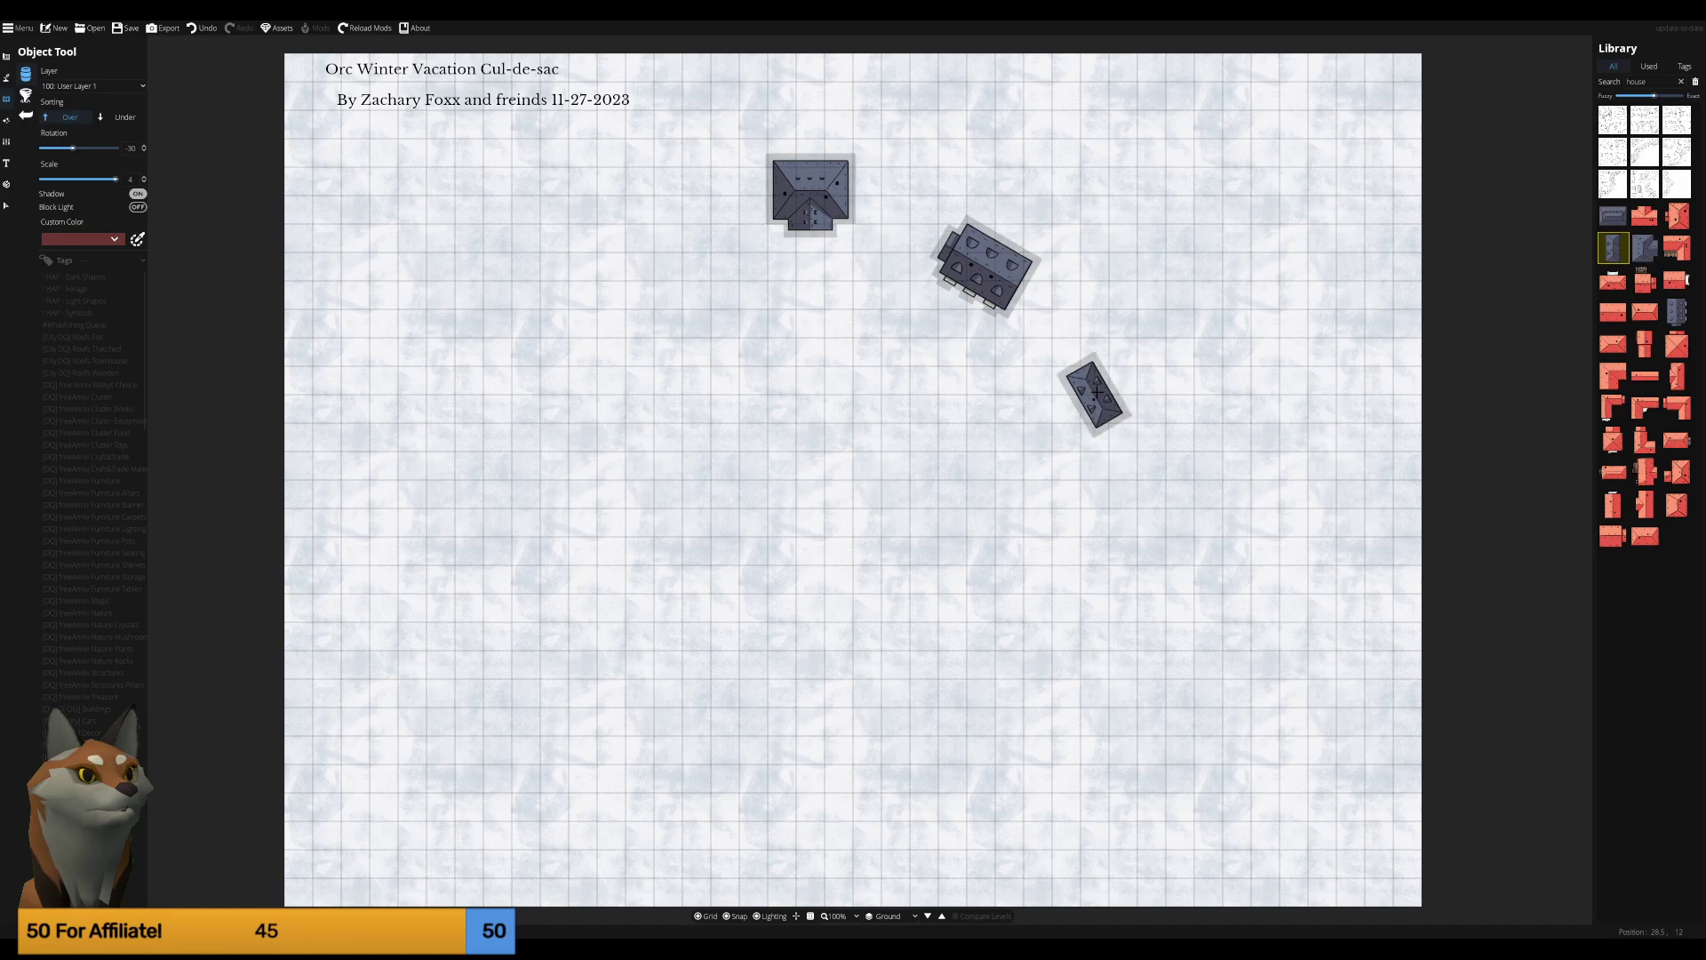
pyautogui.click(1613, 216)
pyautogui.scroll(8, 1091, 424)
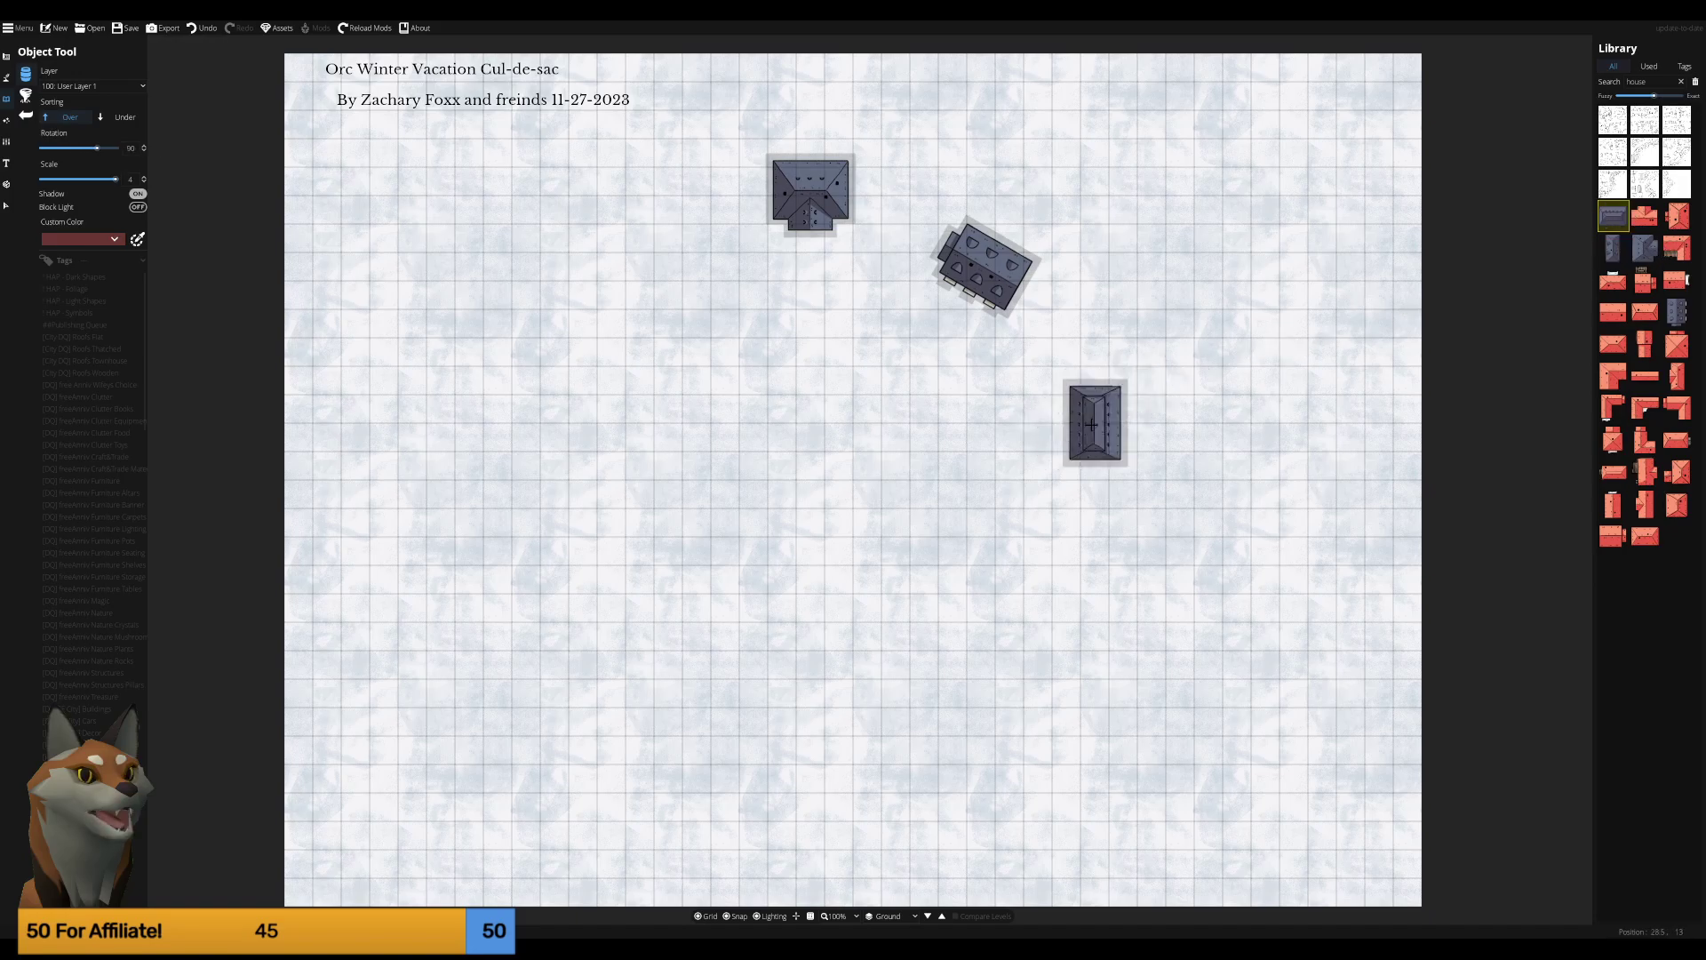
pyautogui.scroll(-3, 1092, 424)
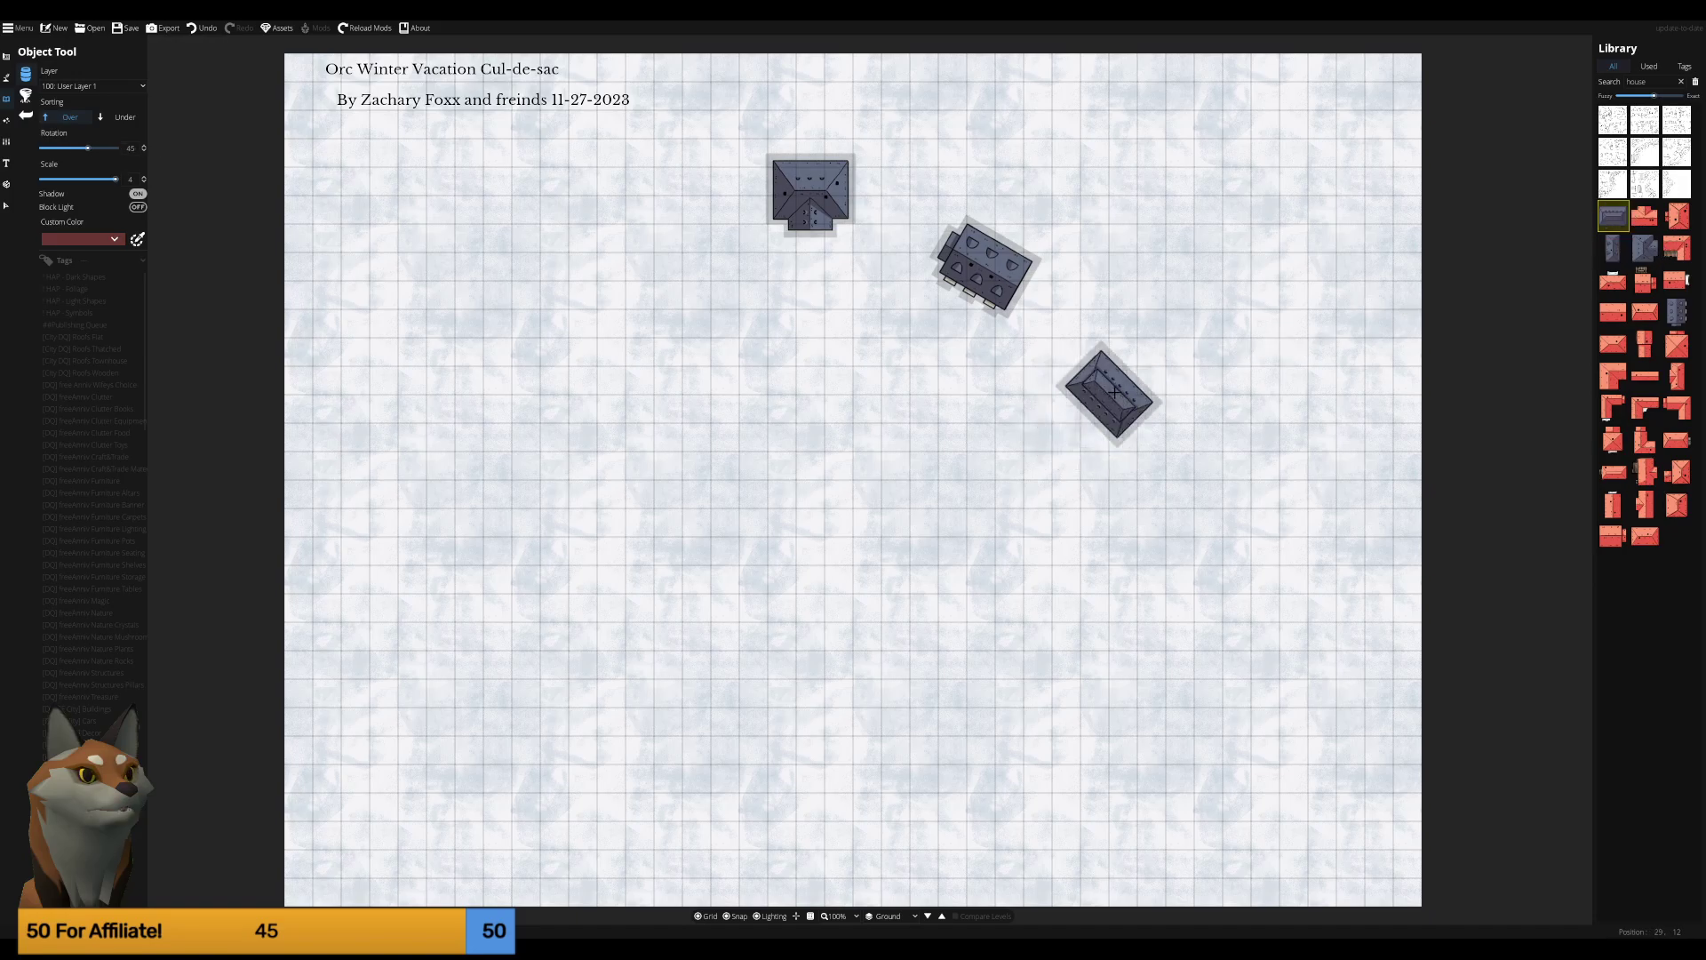
pyautogui.scroll(1, 1112, 402)
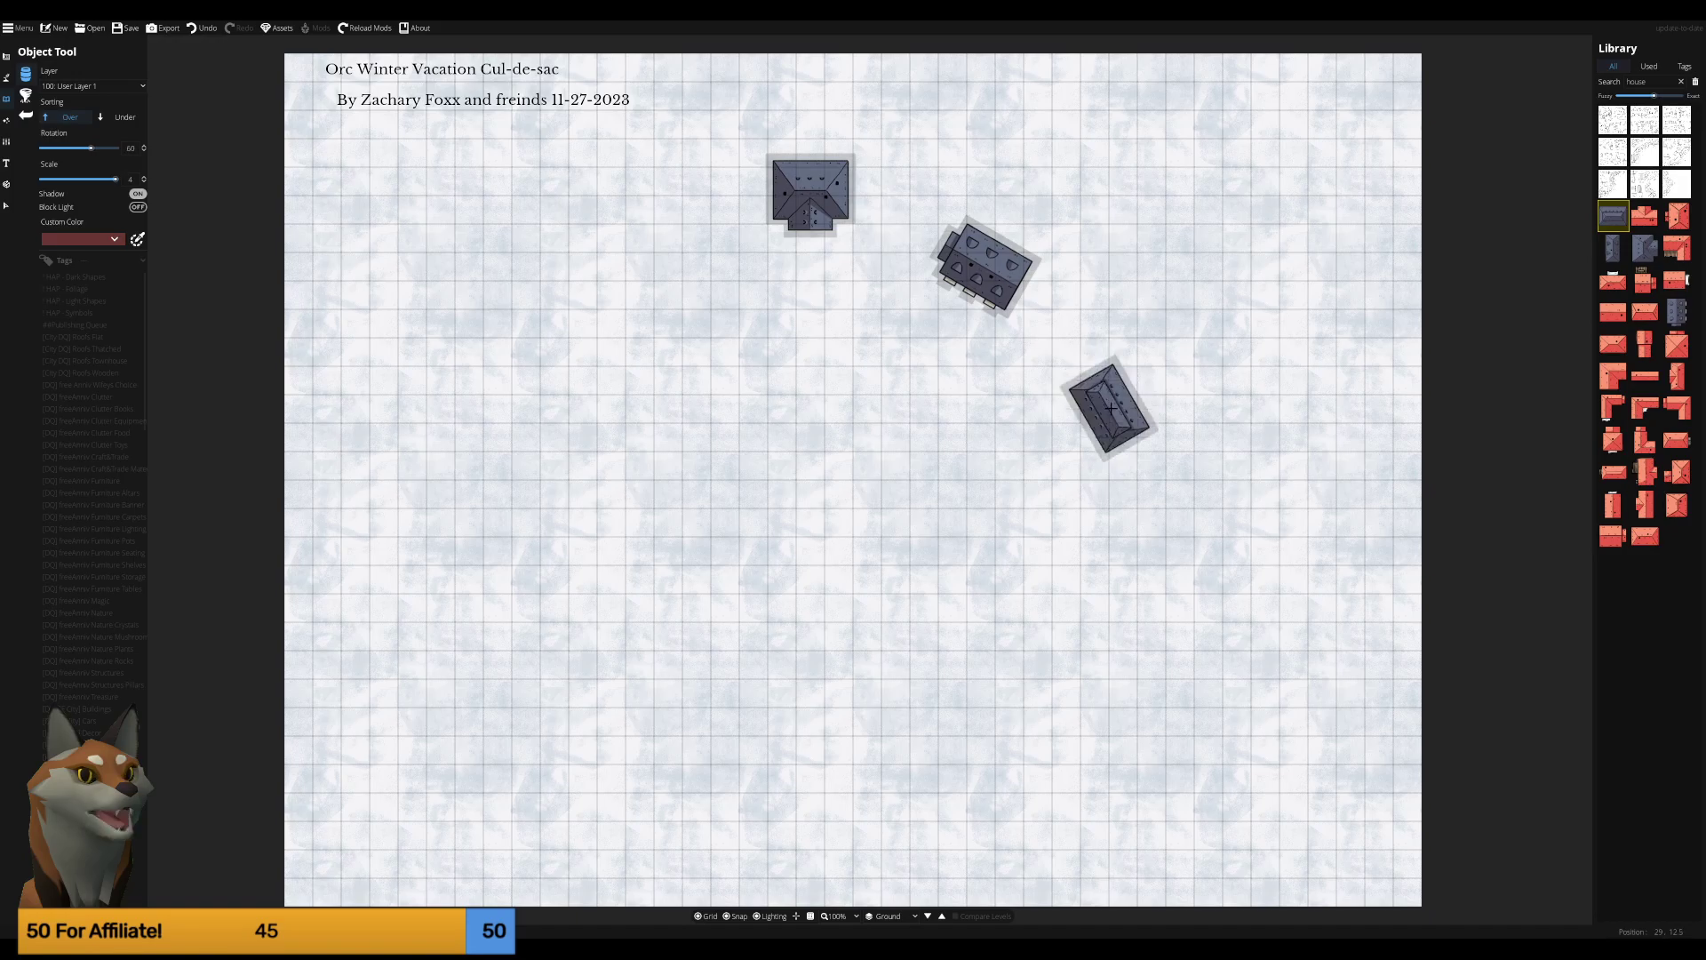
pyautogui.click(1111, 407)
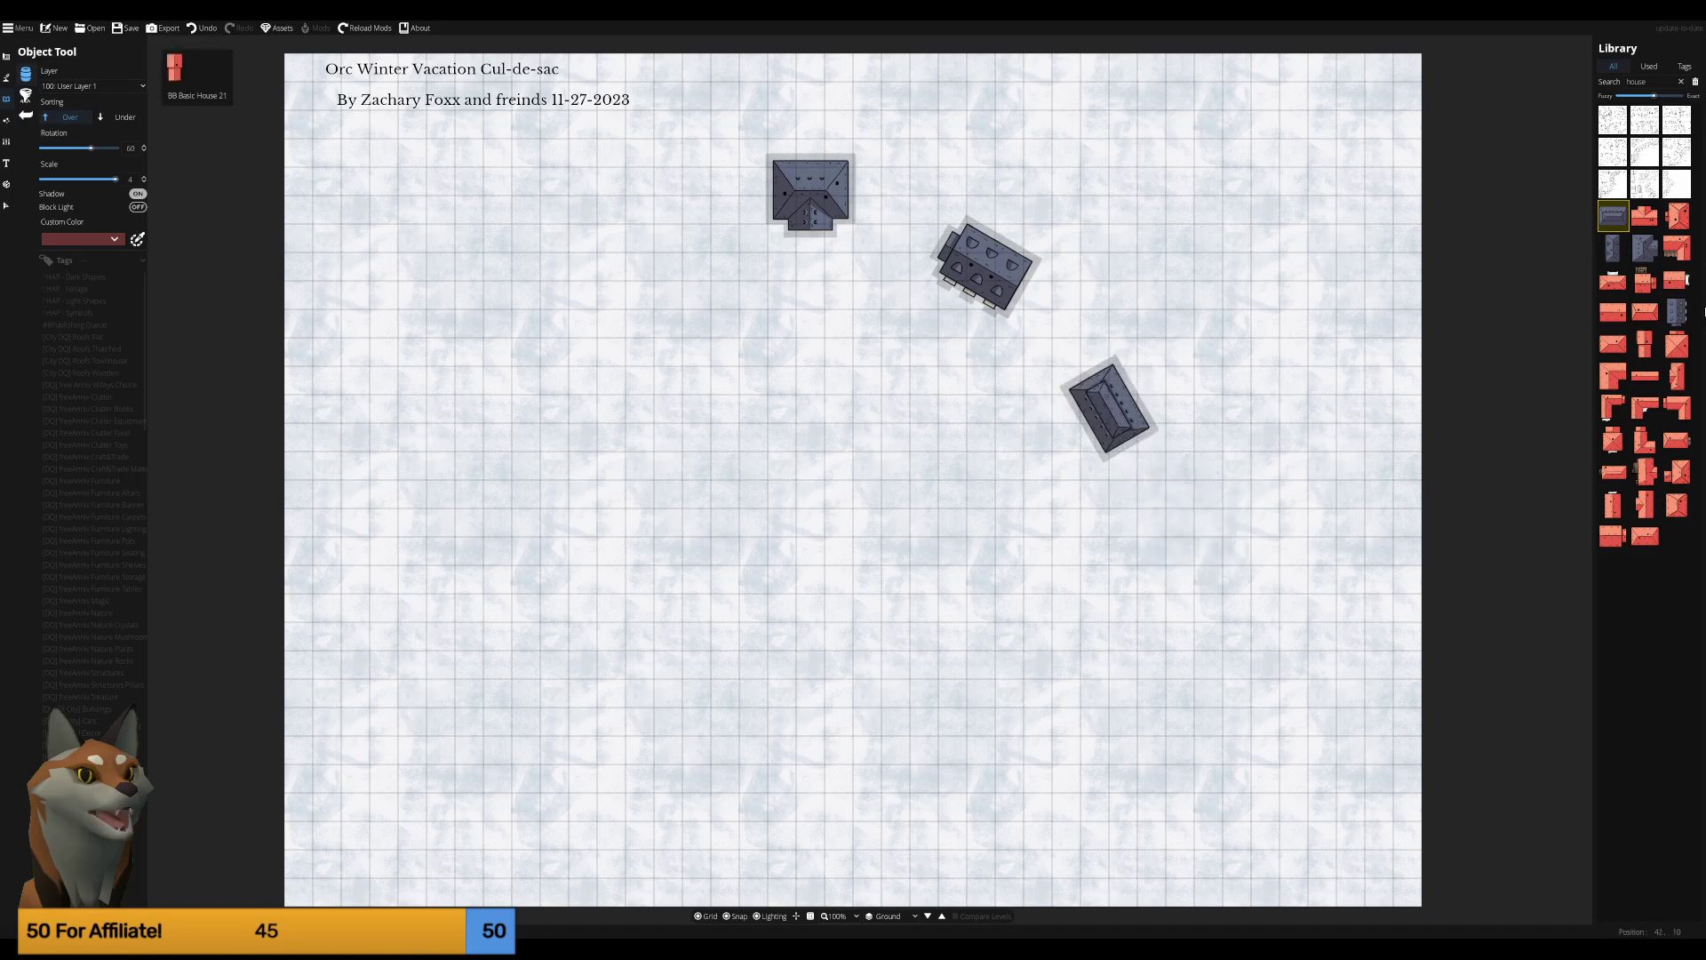
# Place another rotated house in the lower-right area.
pyautogui.click(1640, 252)
pyautogui.scroll(-5, 710, 356)
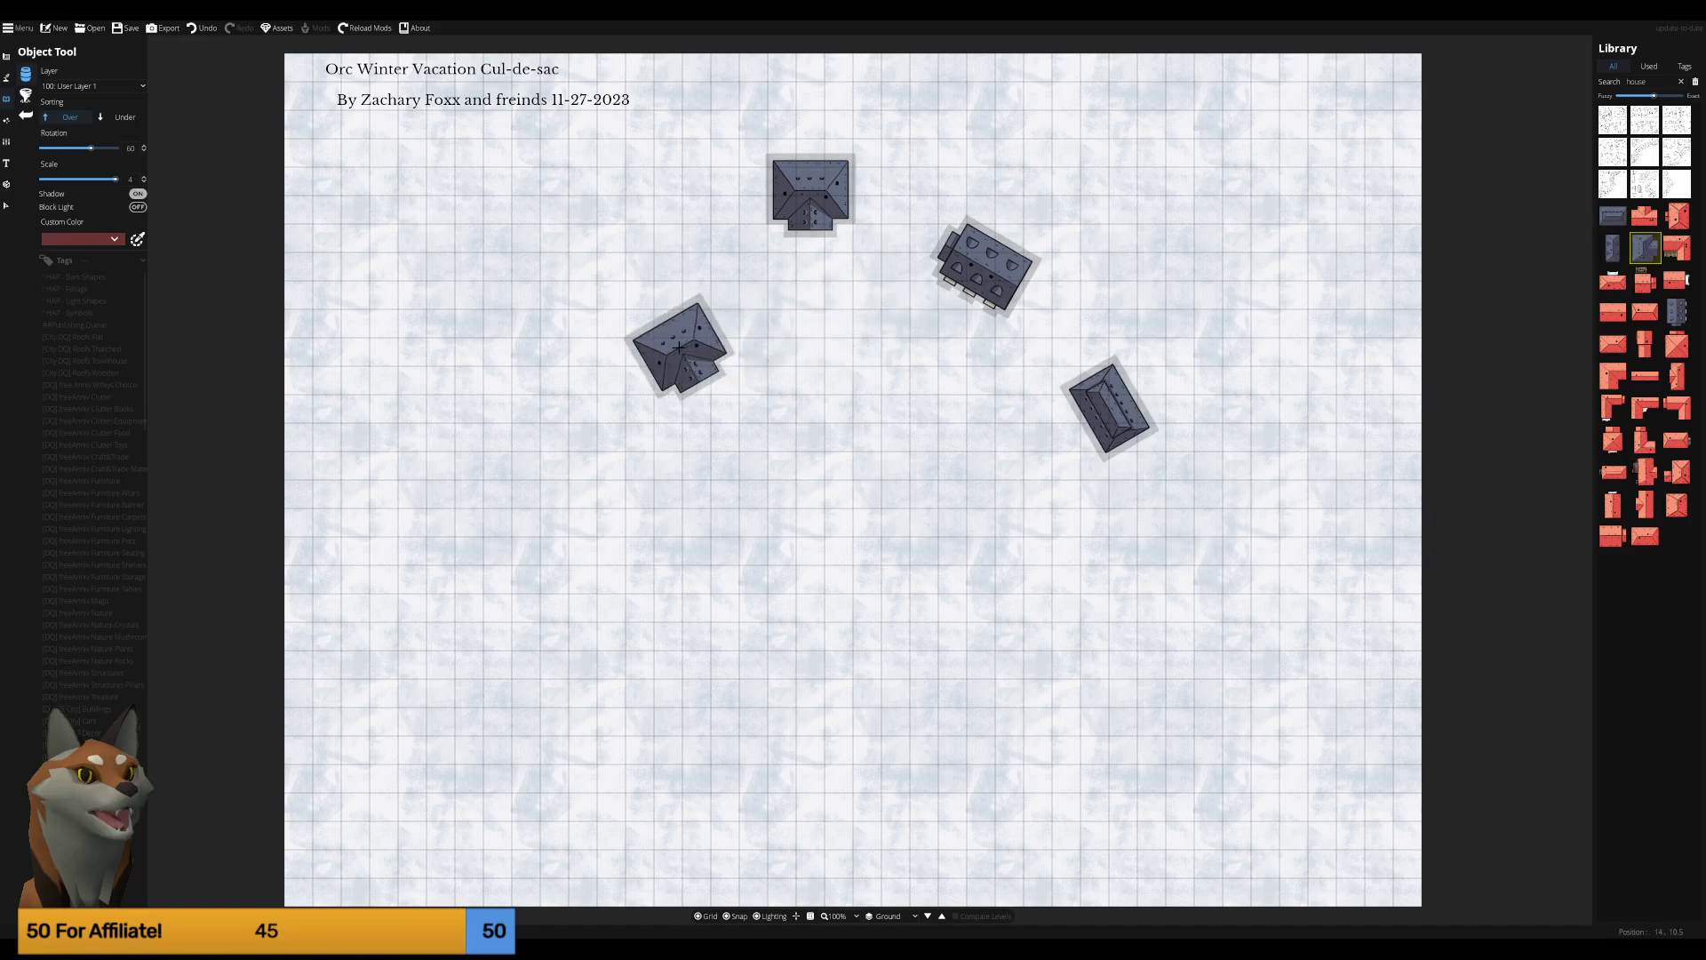
pyautogui.scroll(-4, 1188, 546)
pyautogui.scroll(-4, 1171, 564)
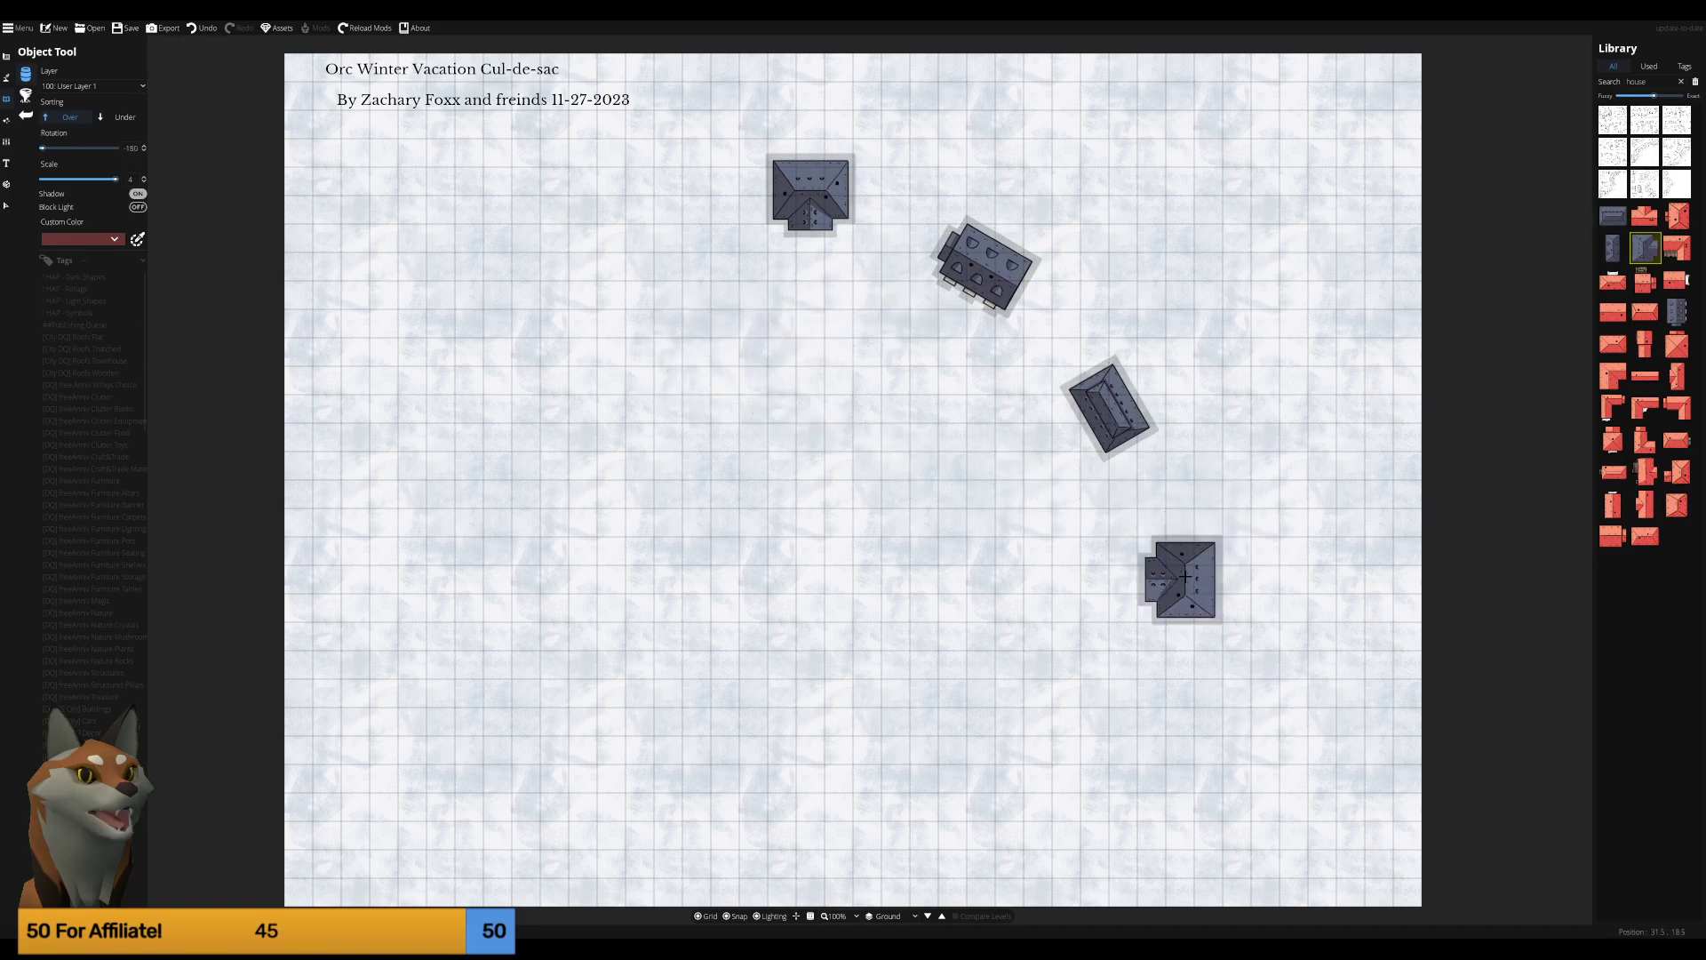
pyautogui.scroll(-3, 1182, 571)
pyautogui.scroll(-1, 1170, 571)
pyautogui.scroll(-1, 1173, 586)
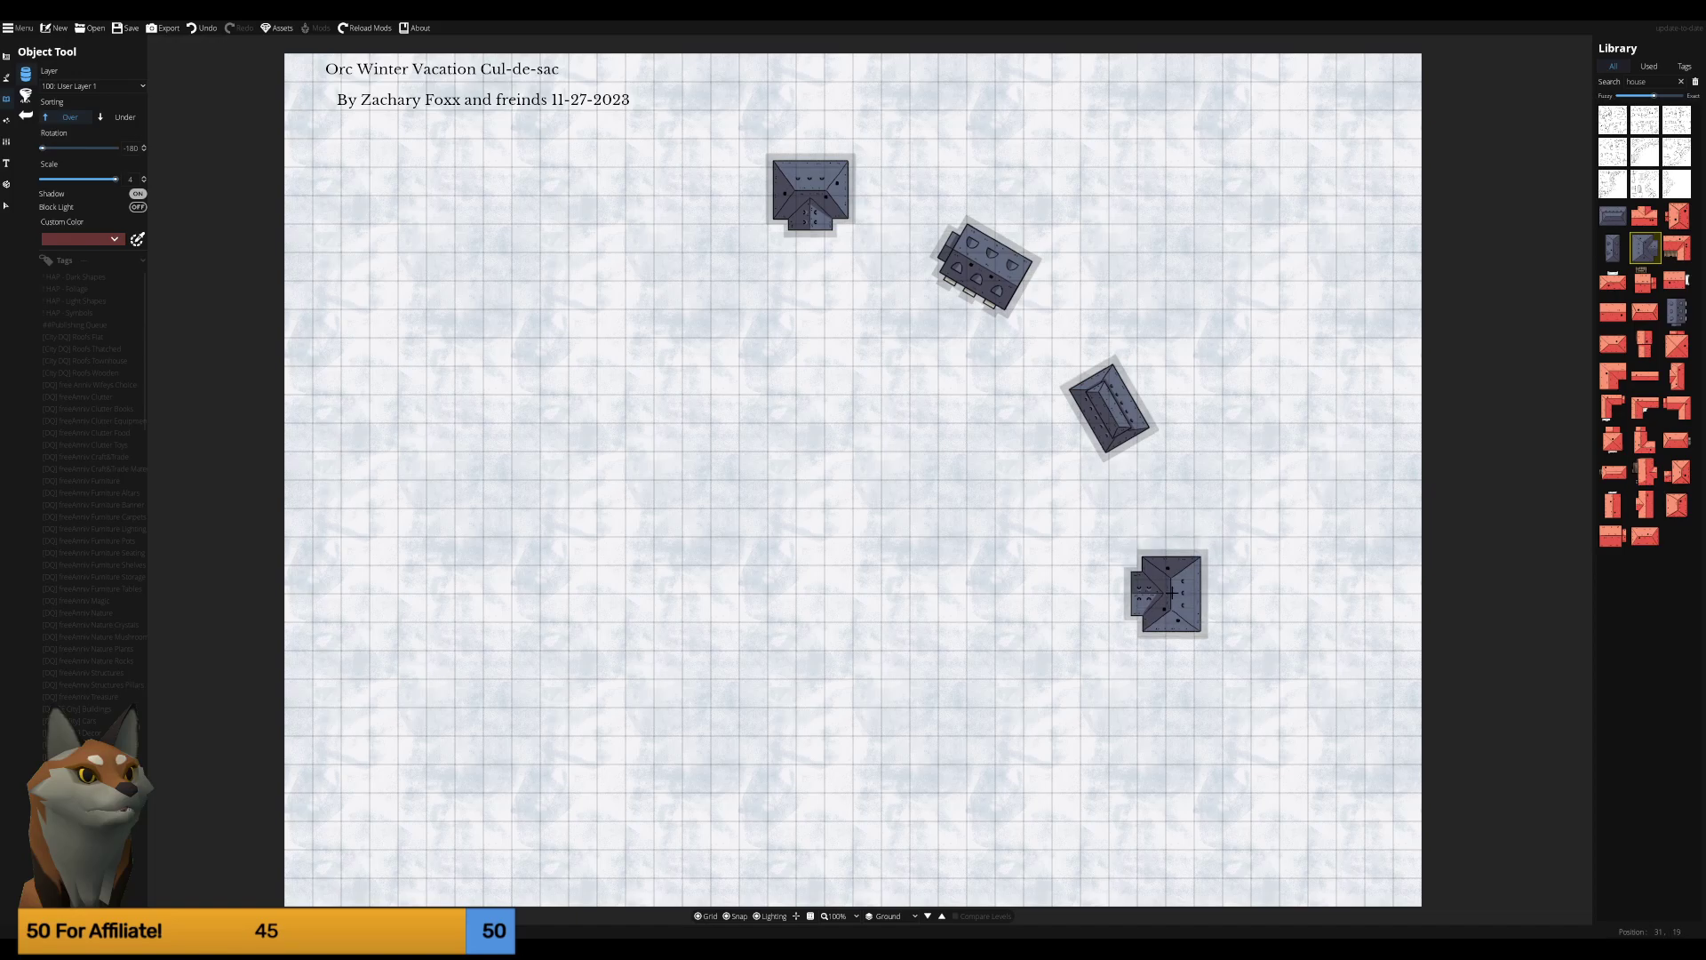
pyautogui.click(1171, 591)
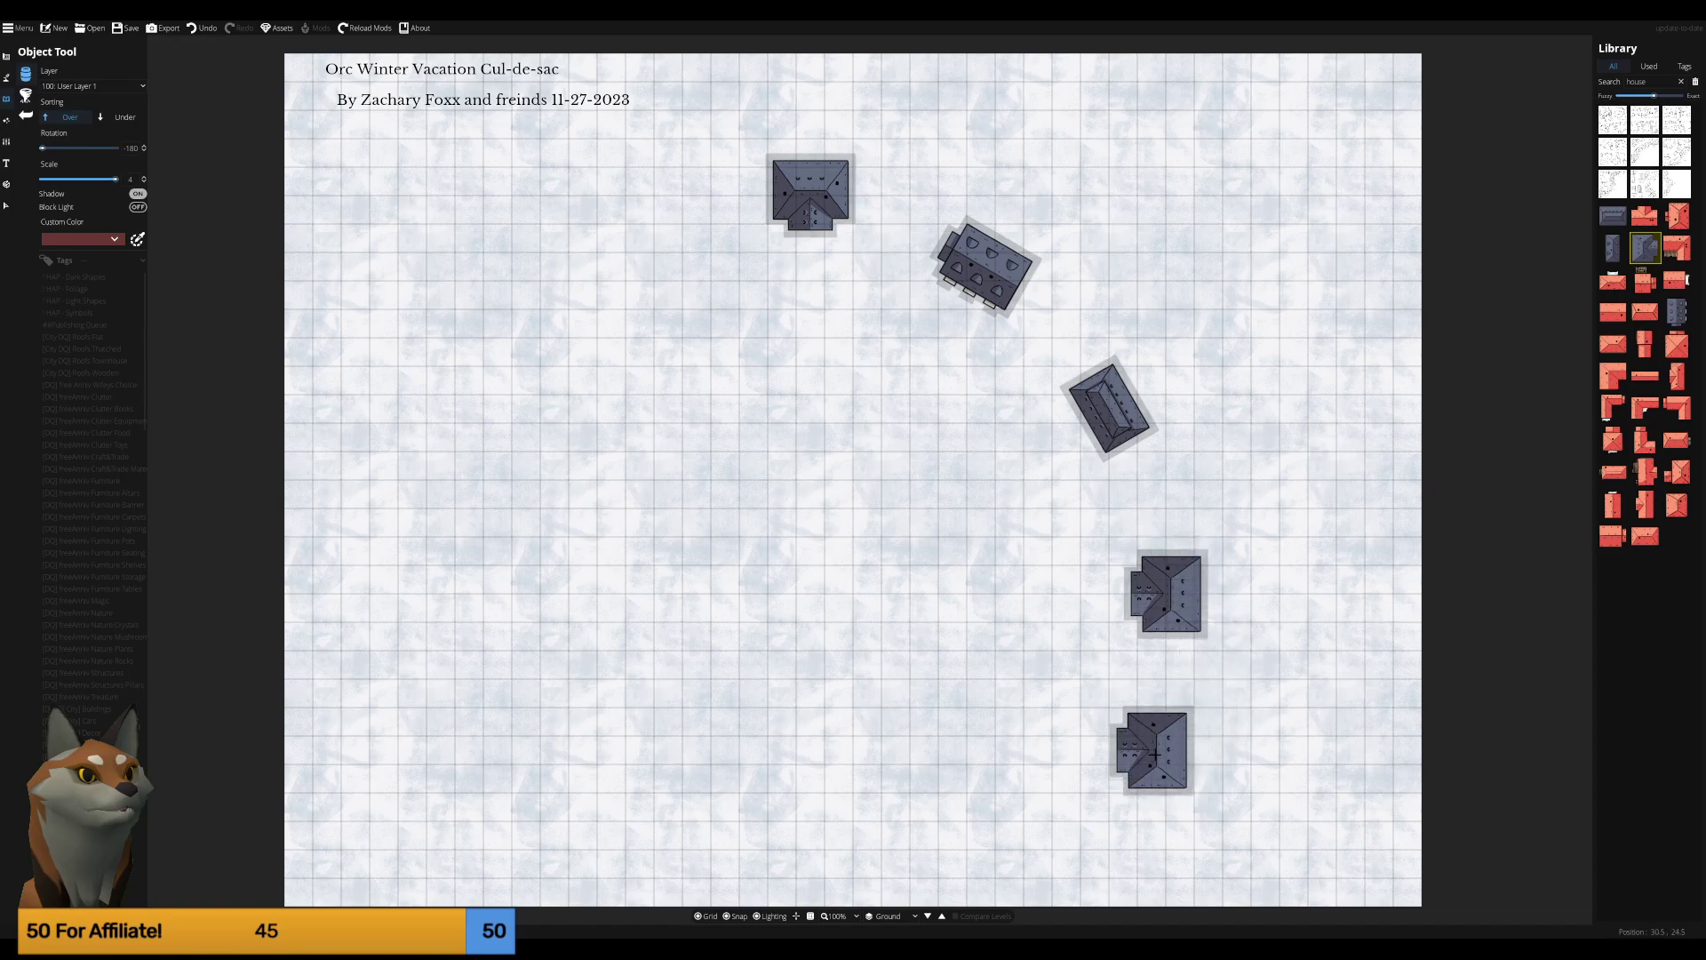
# Place an angled house on the upper left of the map.
pyautogui.scroll(10, 498, 329)
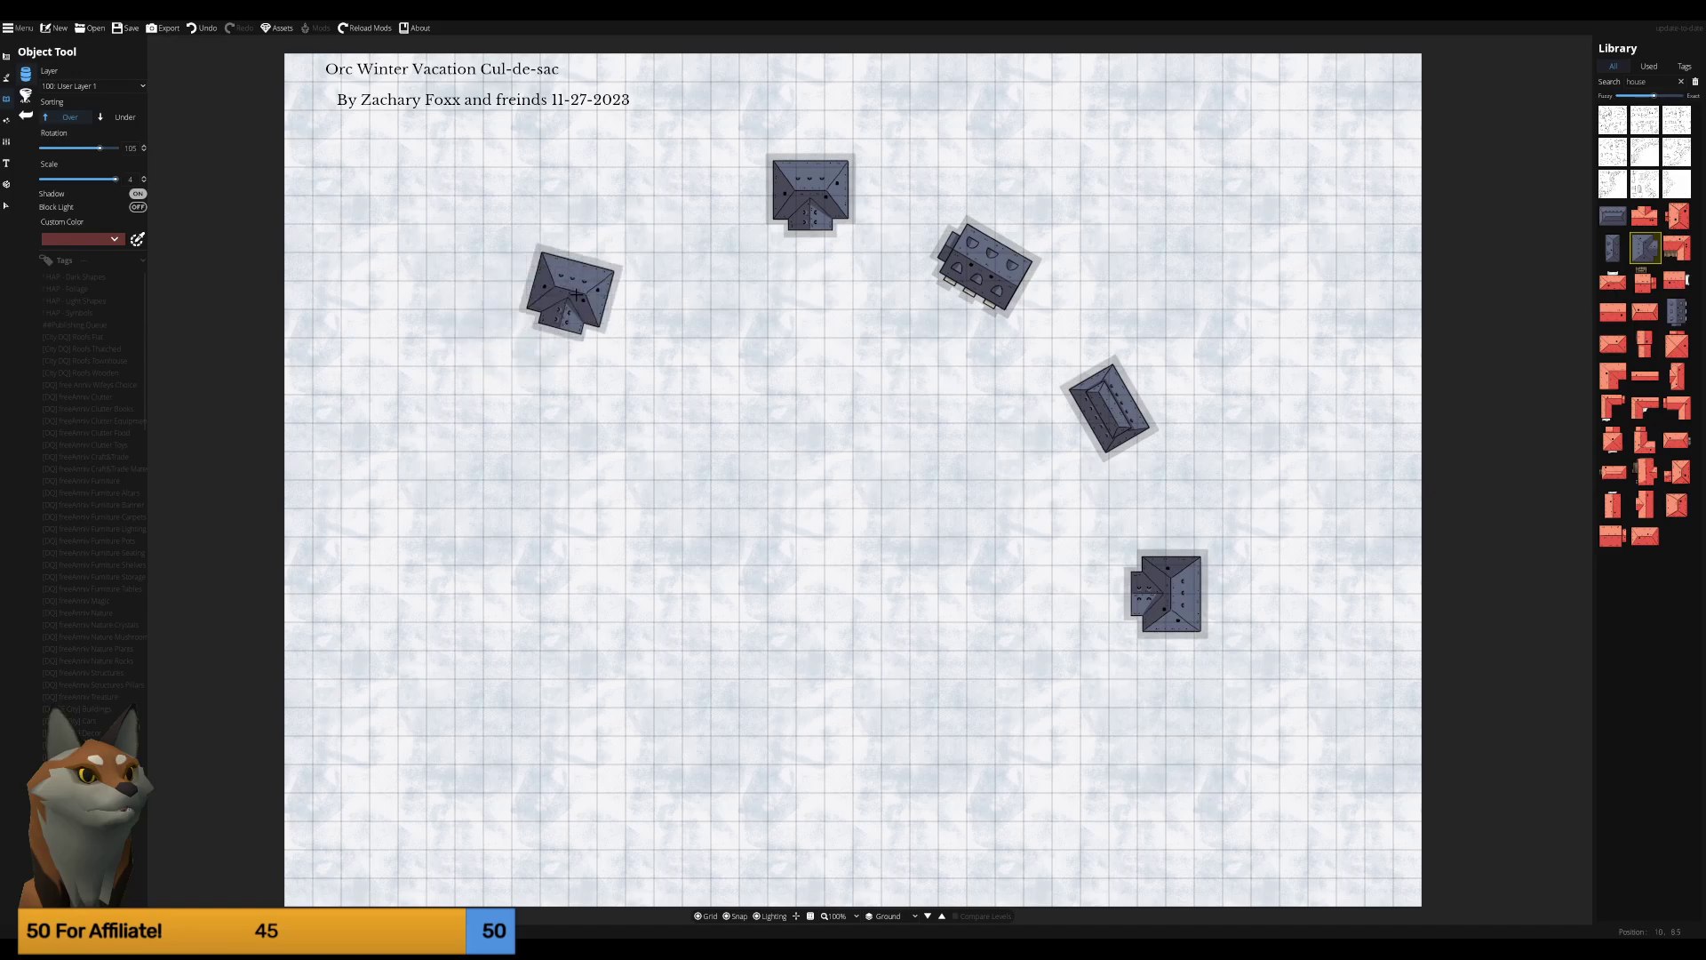
pyautogui.scroll(-4, 576, 294)
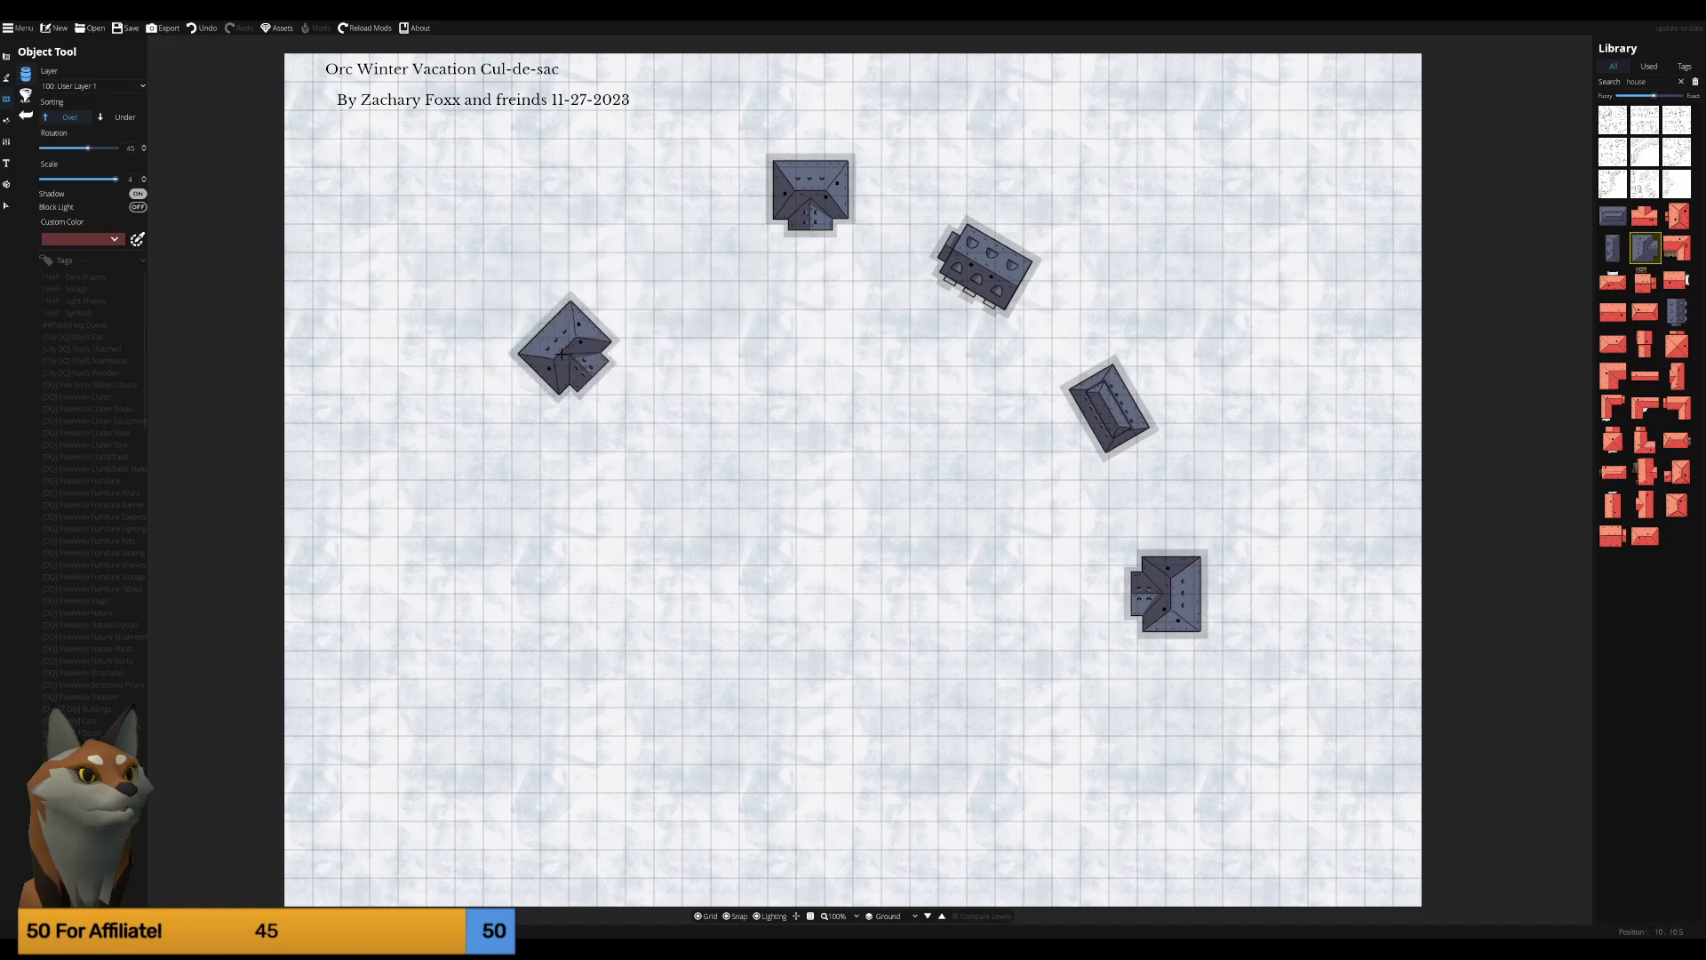
pyautogui.scroll(-1, 564, 354)
pyautogui.scroll(-1, 571, 354)
pyautogui.scroll(1, 574, 354)
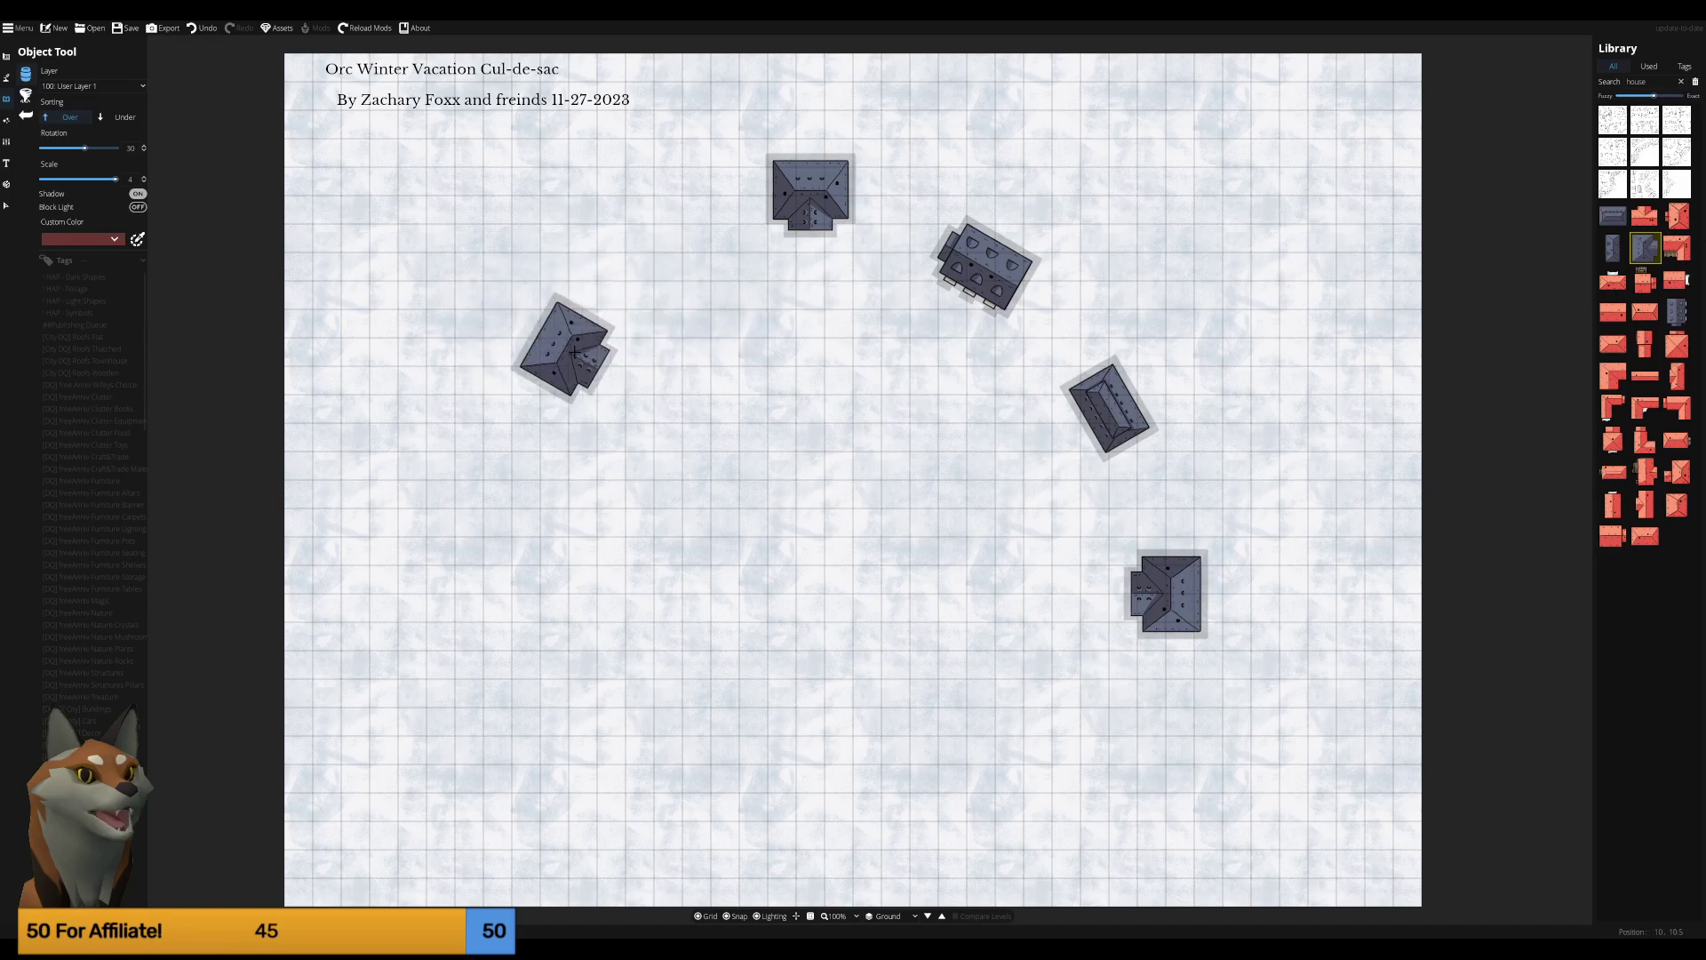
pyautogui.click(576, 351)
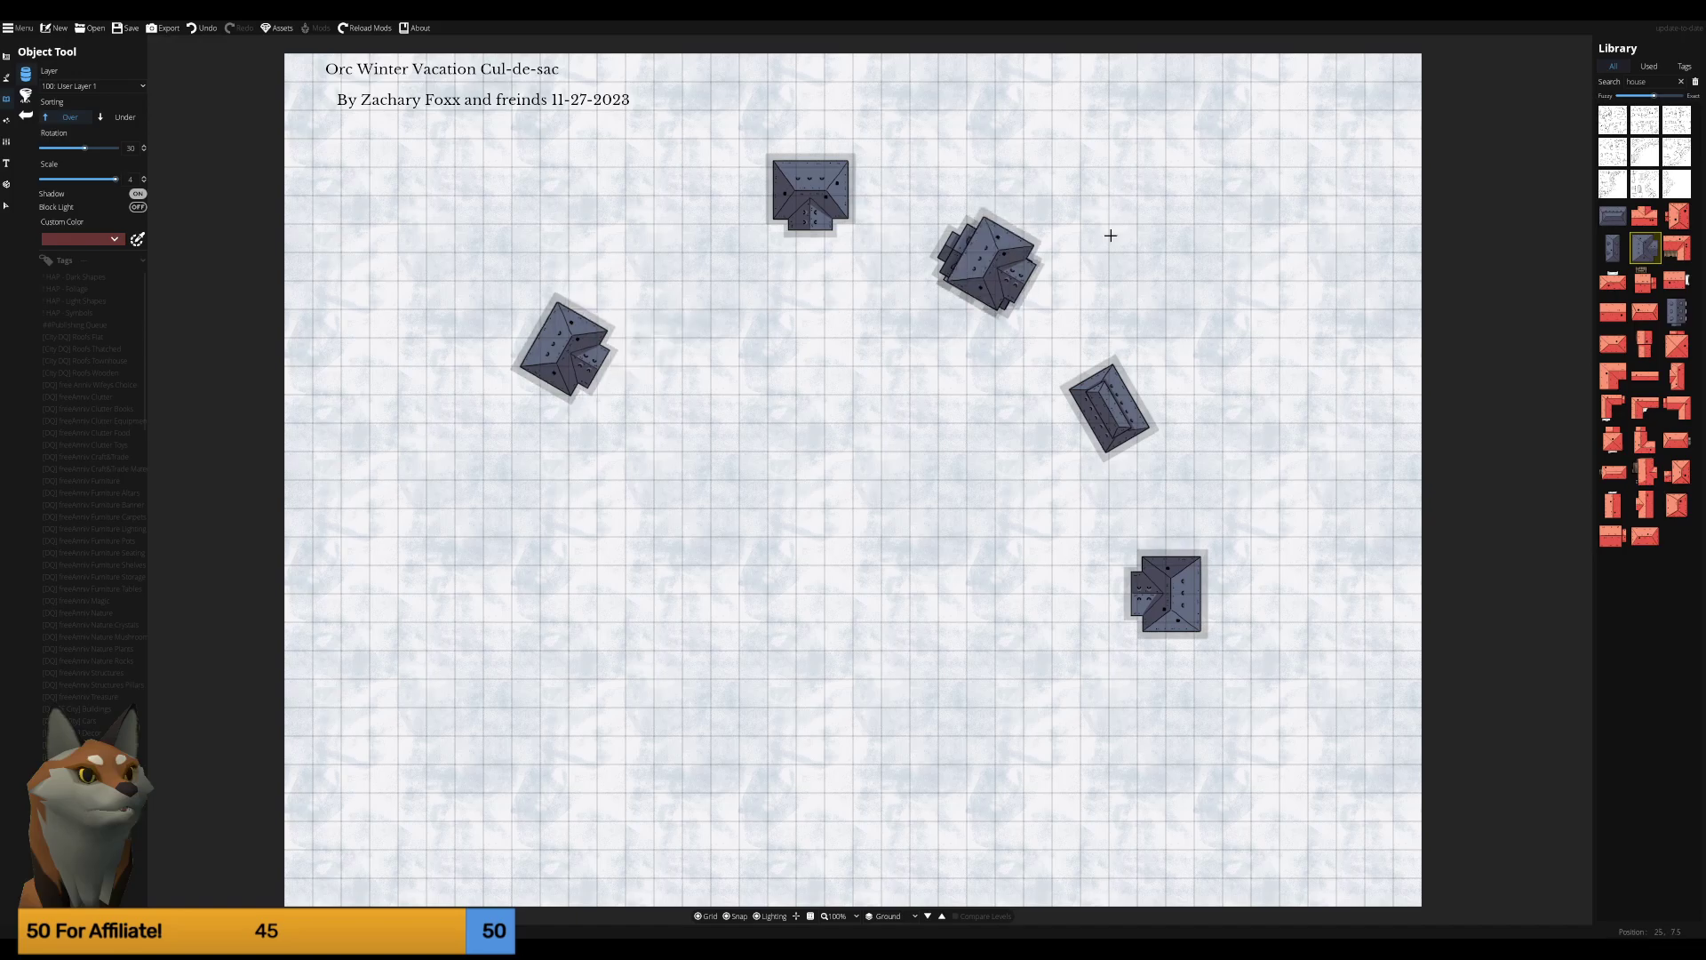
# Place the first library house design near the top left of the map.
pyautogui.click(1613, 215)
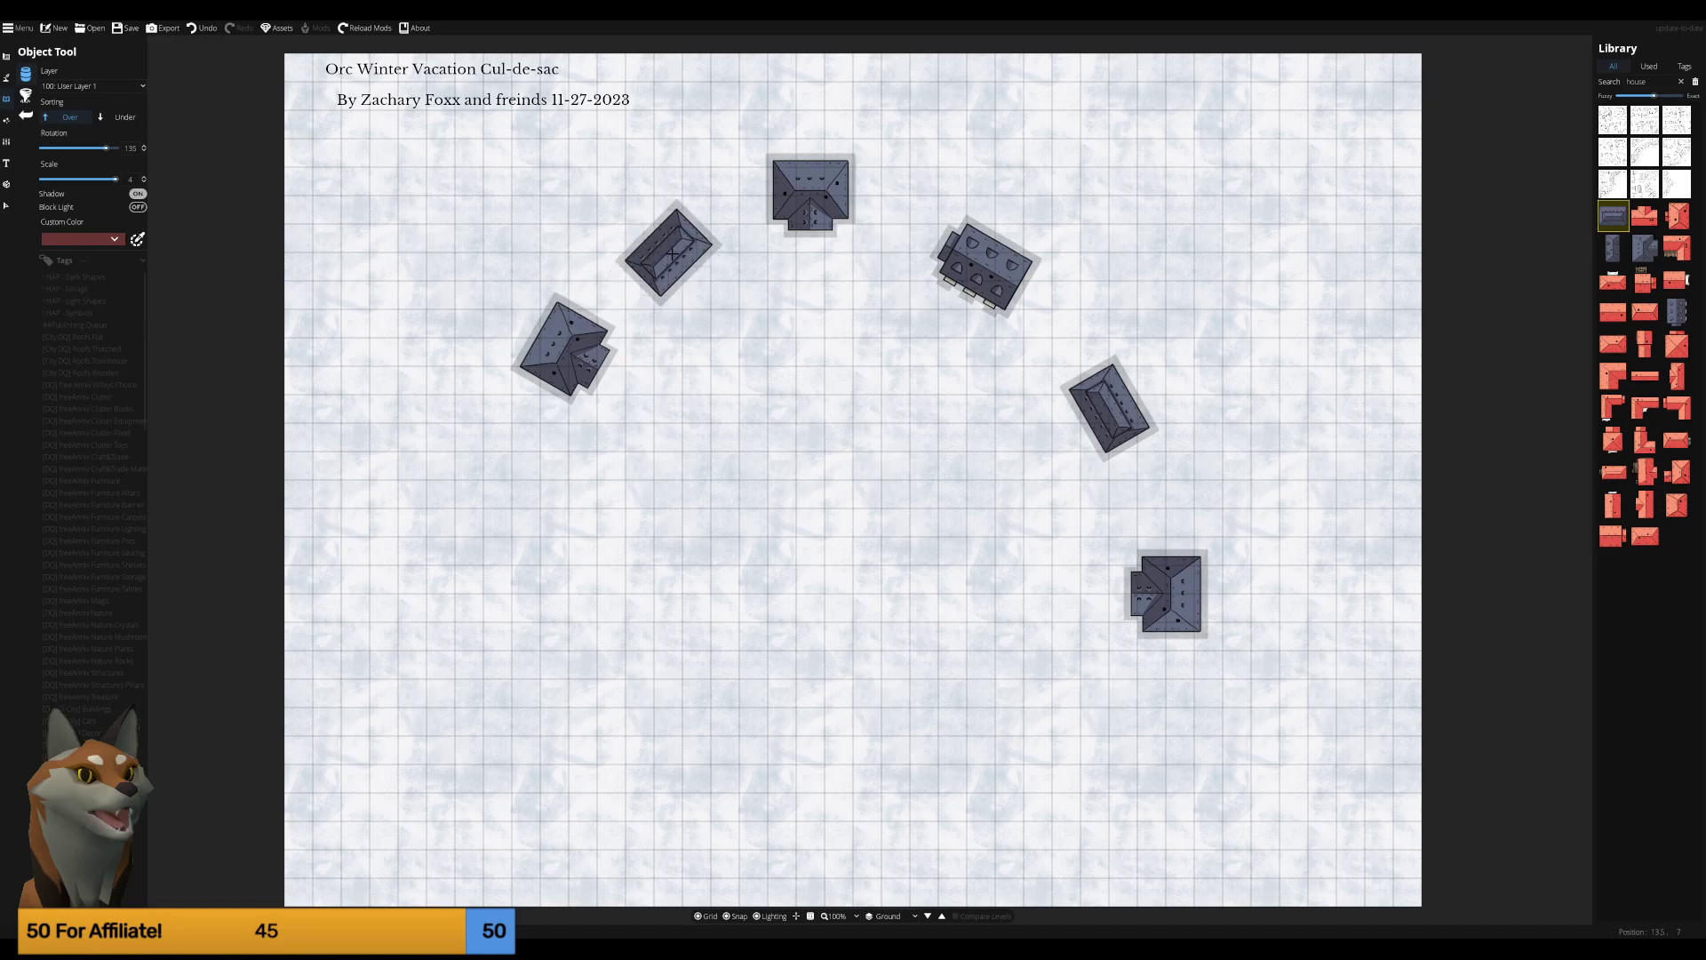
pyautogui.click(673, 251)
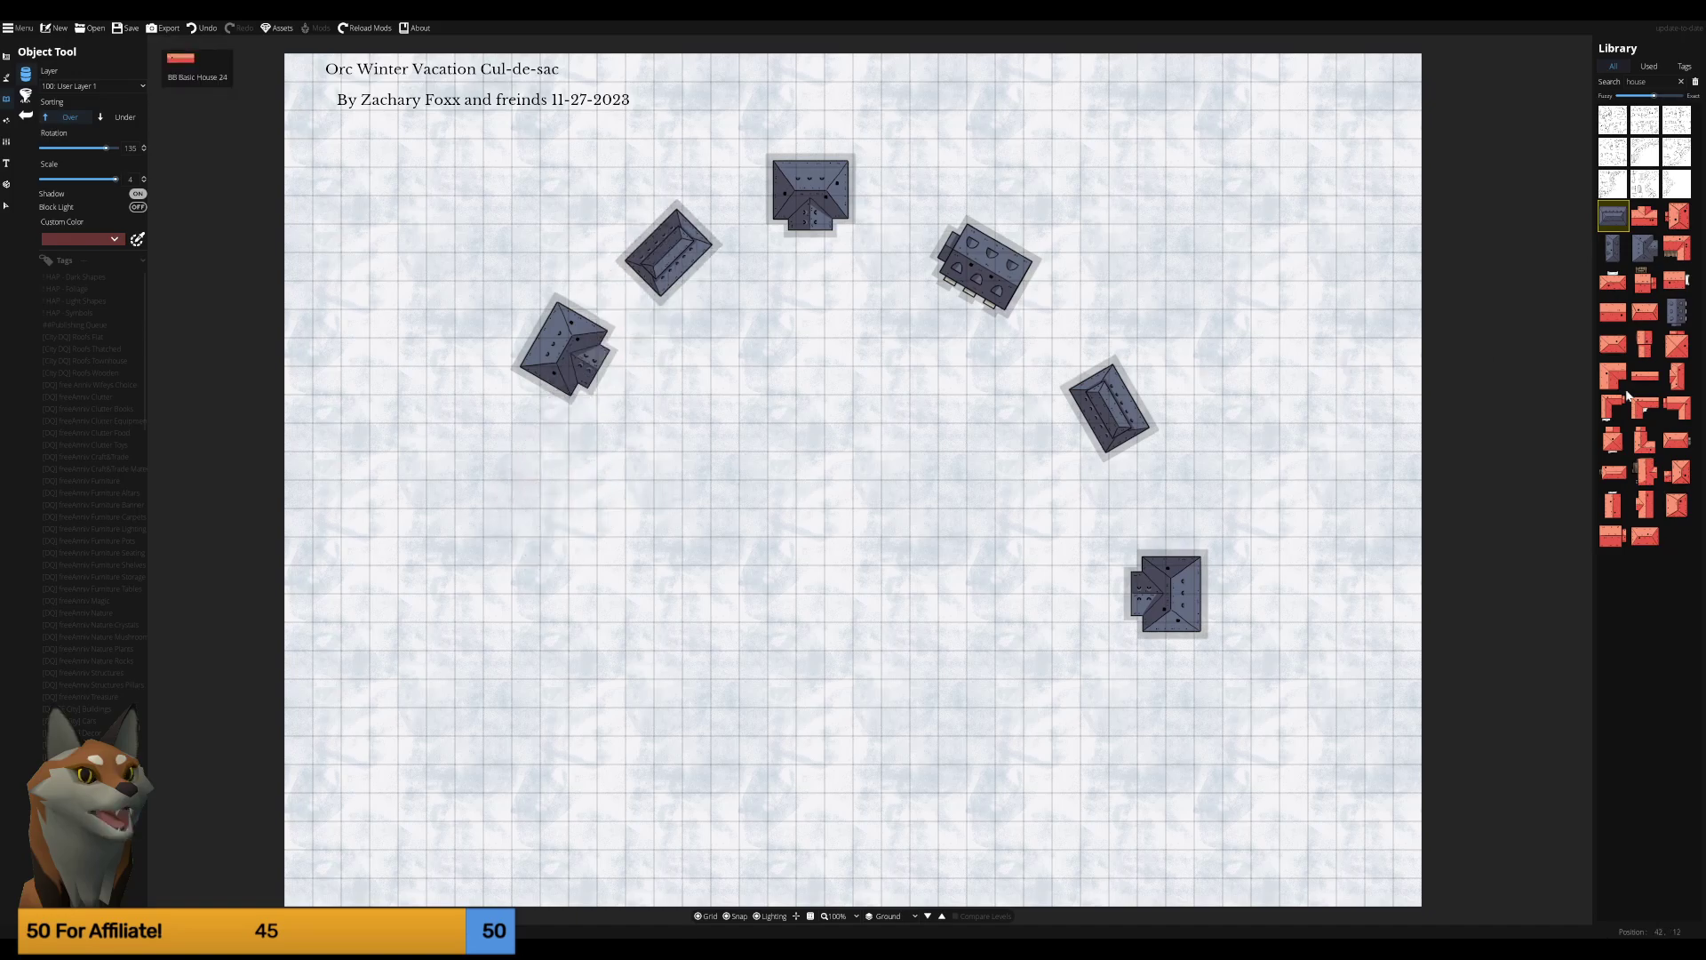
pyautogui.press('Tab')
pyautogui.scroll(-8, 524, 533)
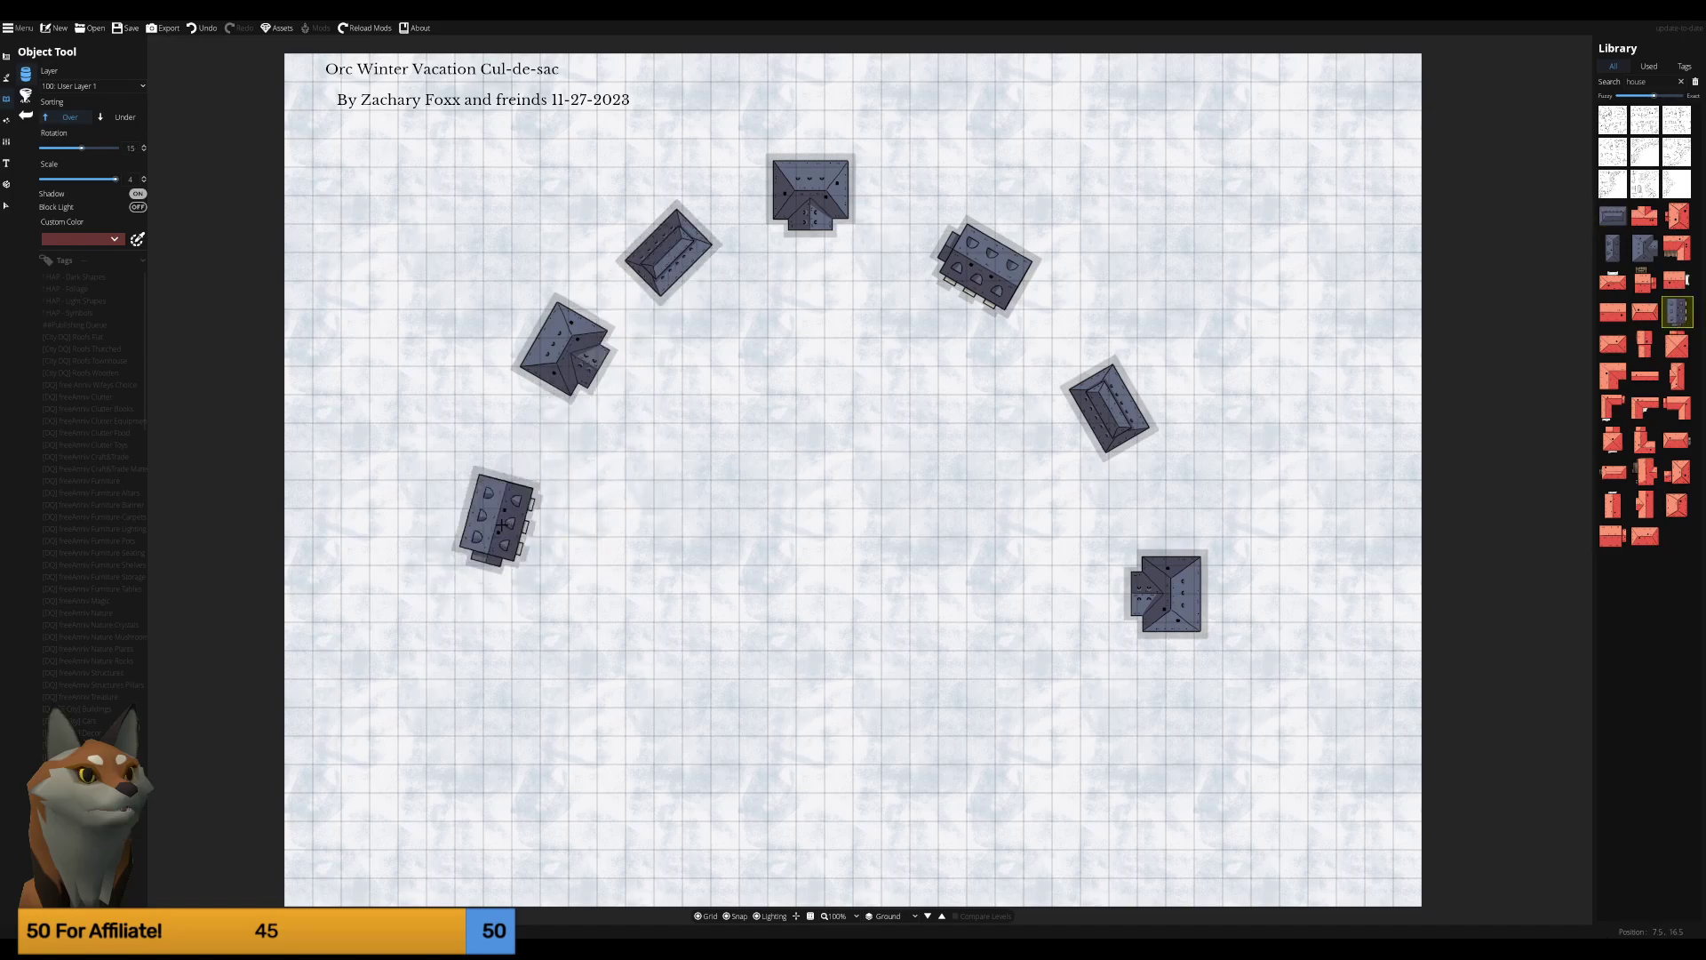
# Place an upright 0° house on the left side of the map.
pyautogui.scroll(-1, 471, 520)
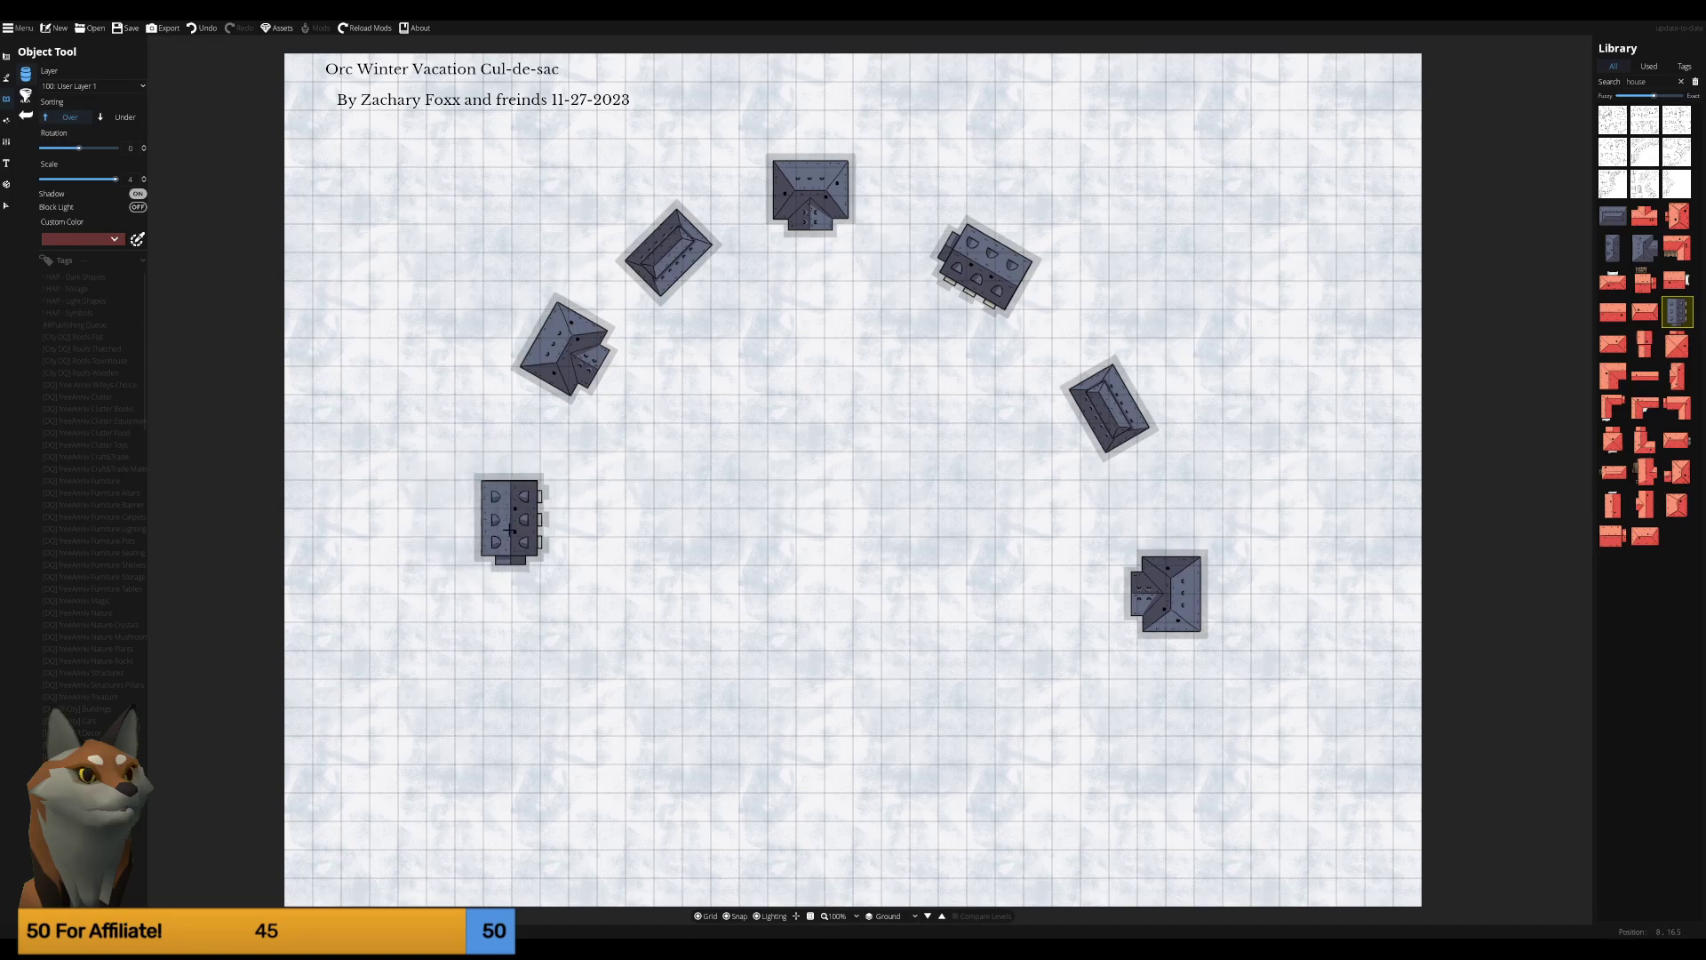
pyautogui.click(513, 531)
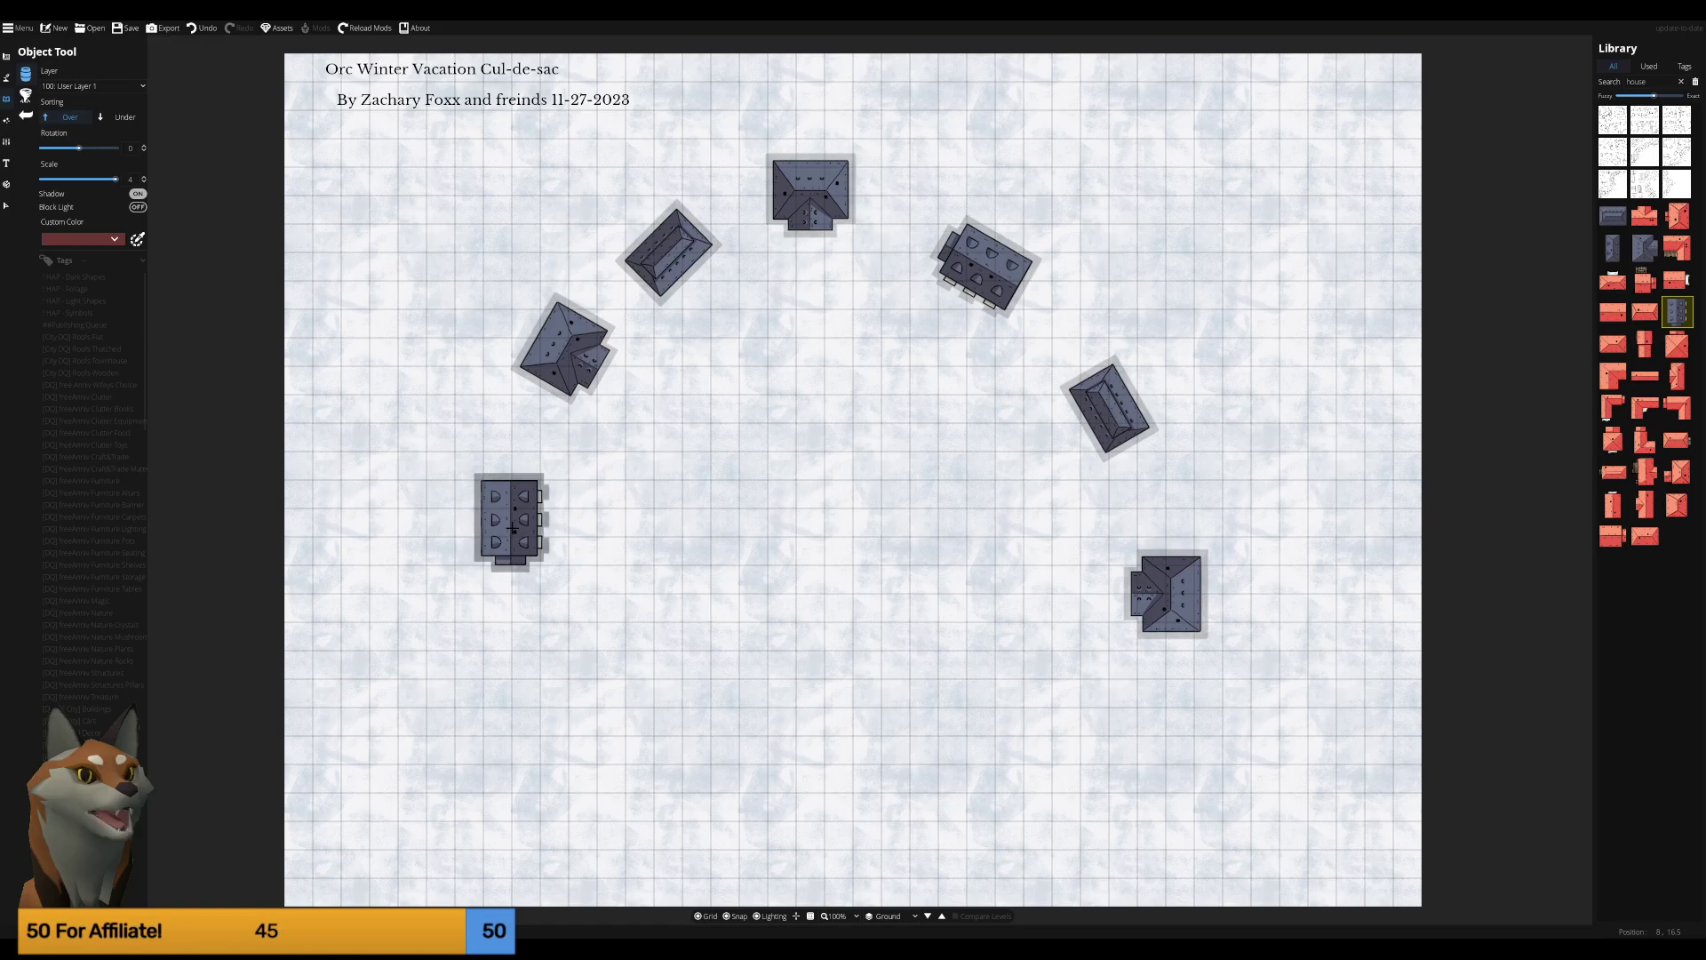
pyautogui.click(4, 207)
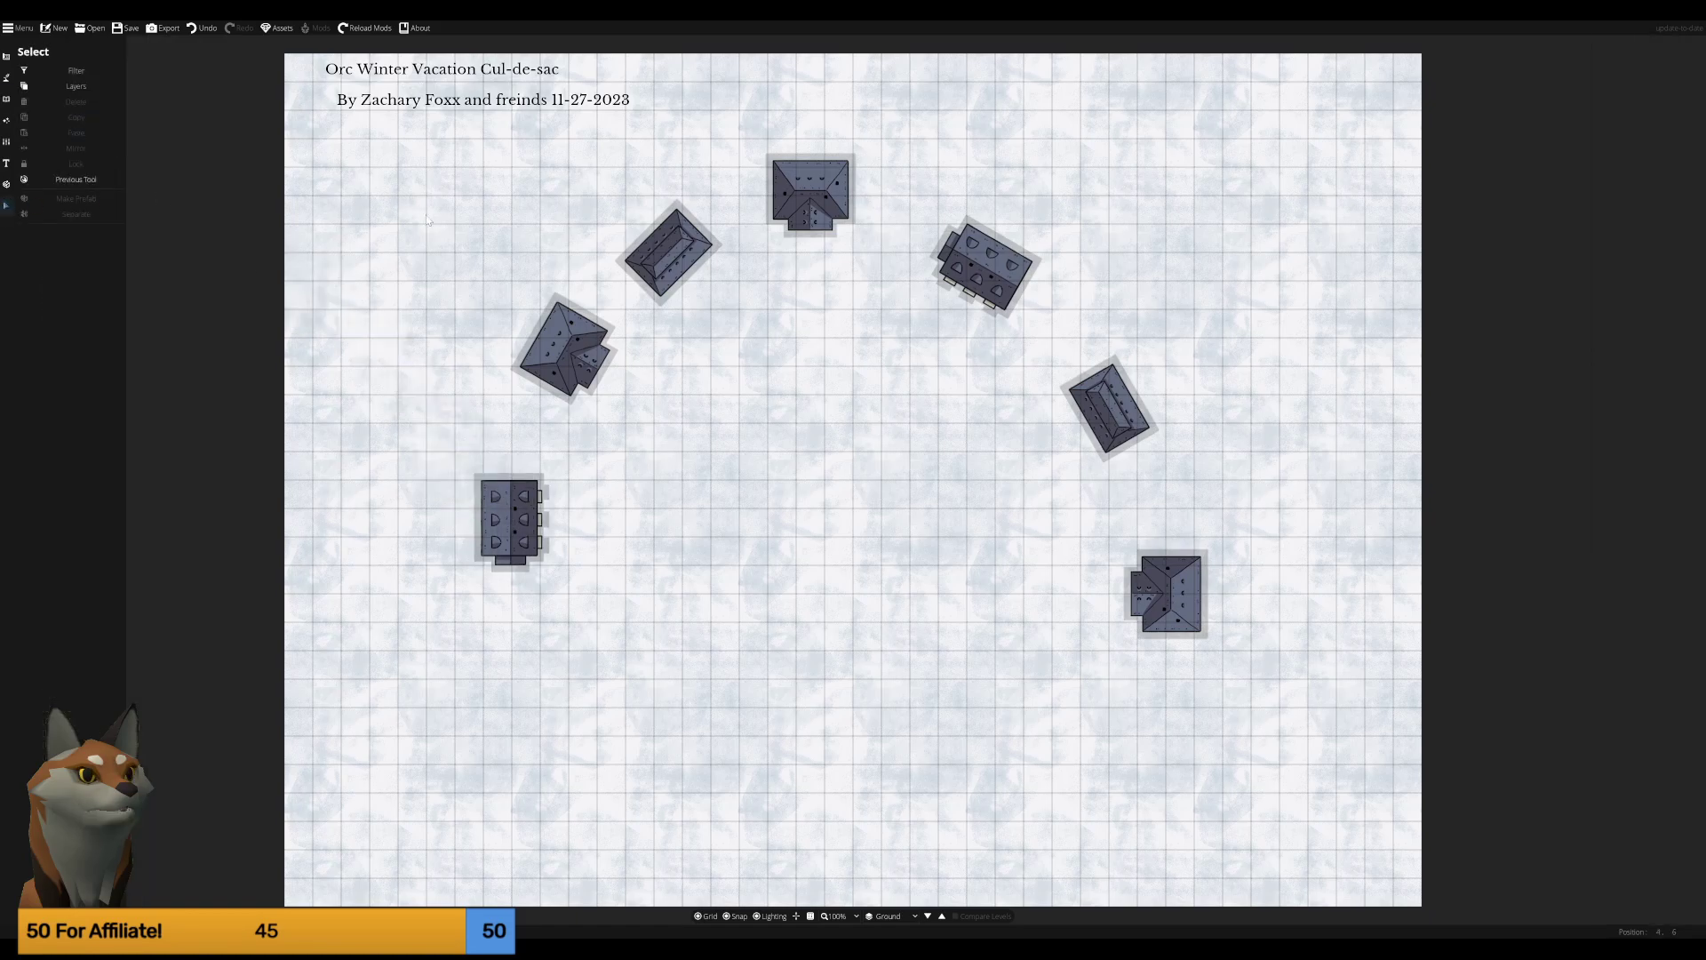
# Drag the three left-side houses into a smoother arc, undoing one nudge.
pyautogui.click(652, 245)
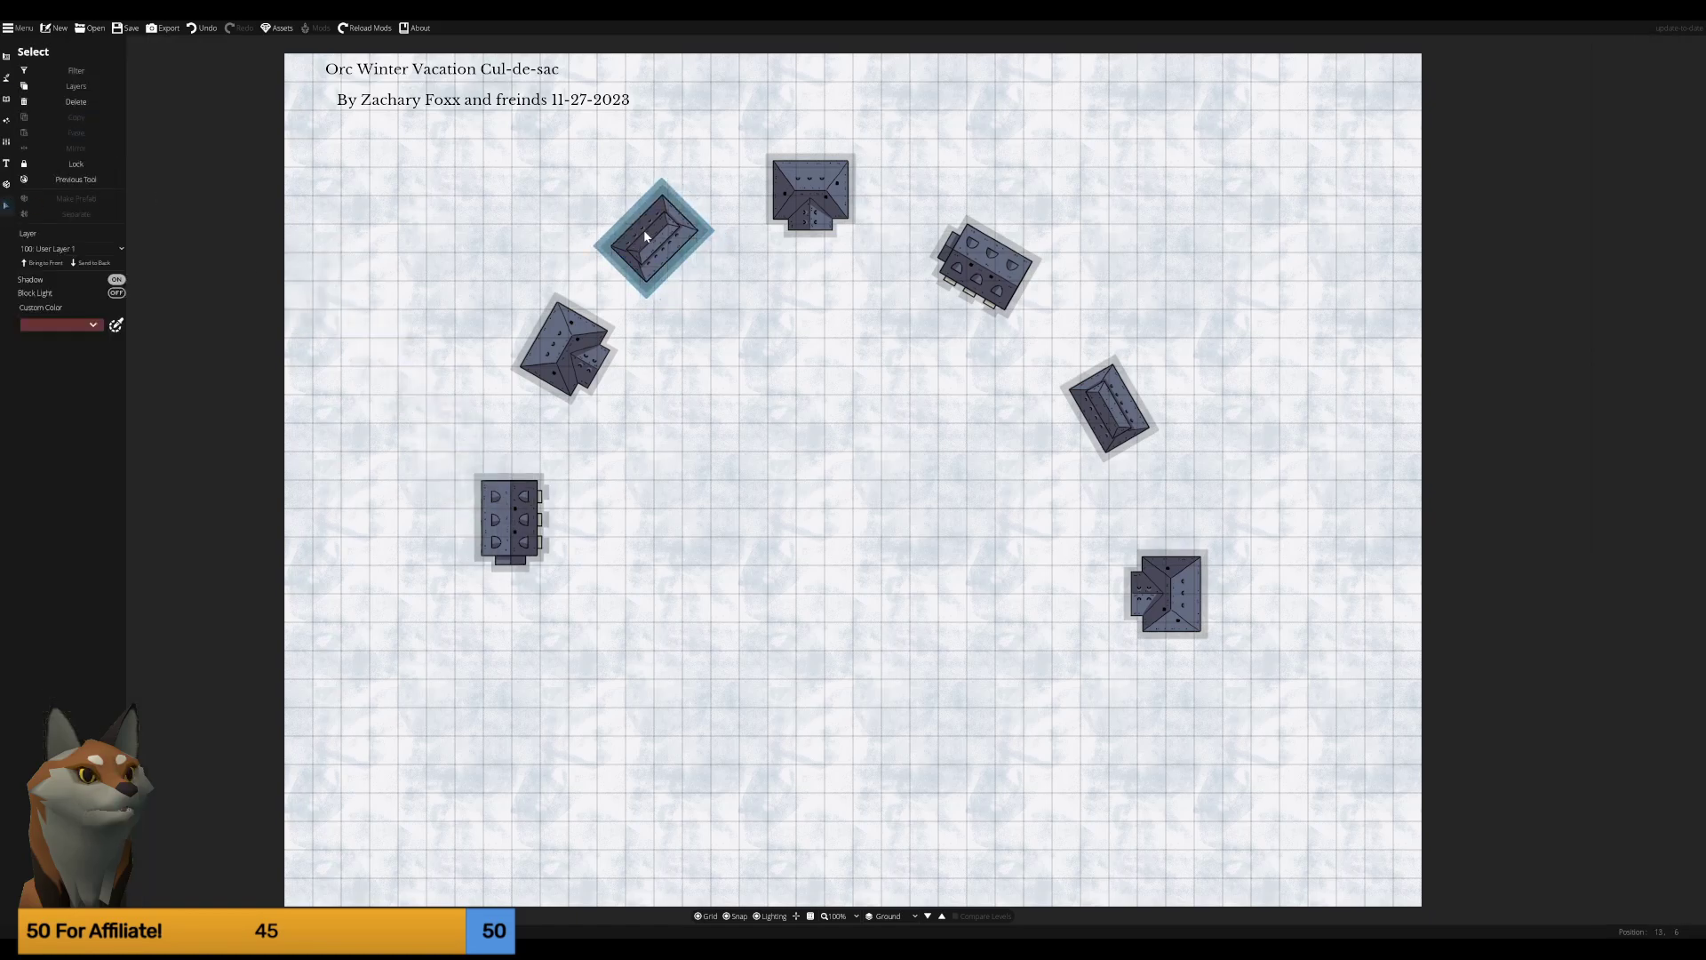
pyautogui.moveTo(647, 237); pyautogui.dragTo(632, 267)
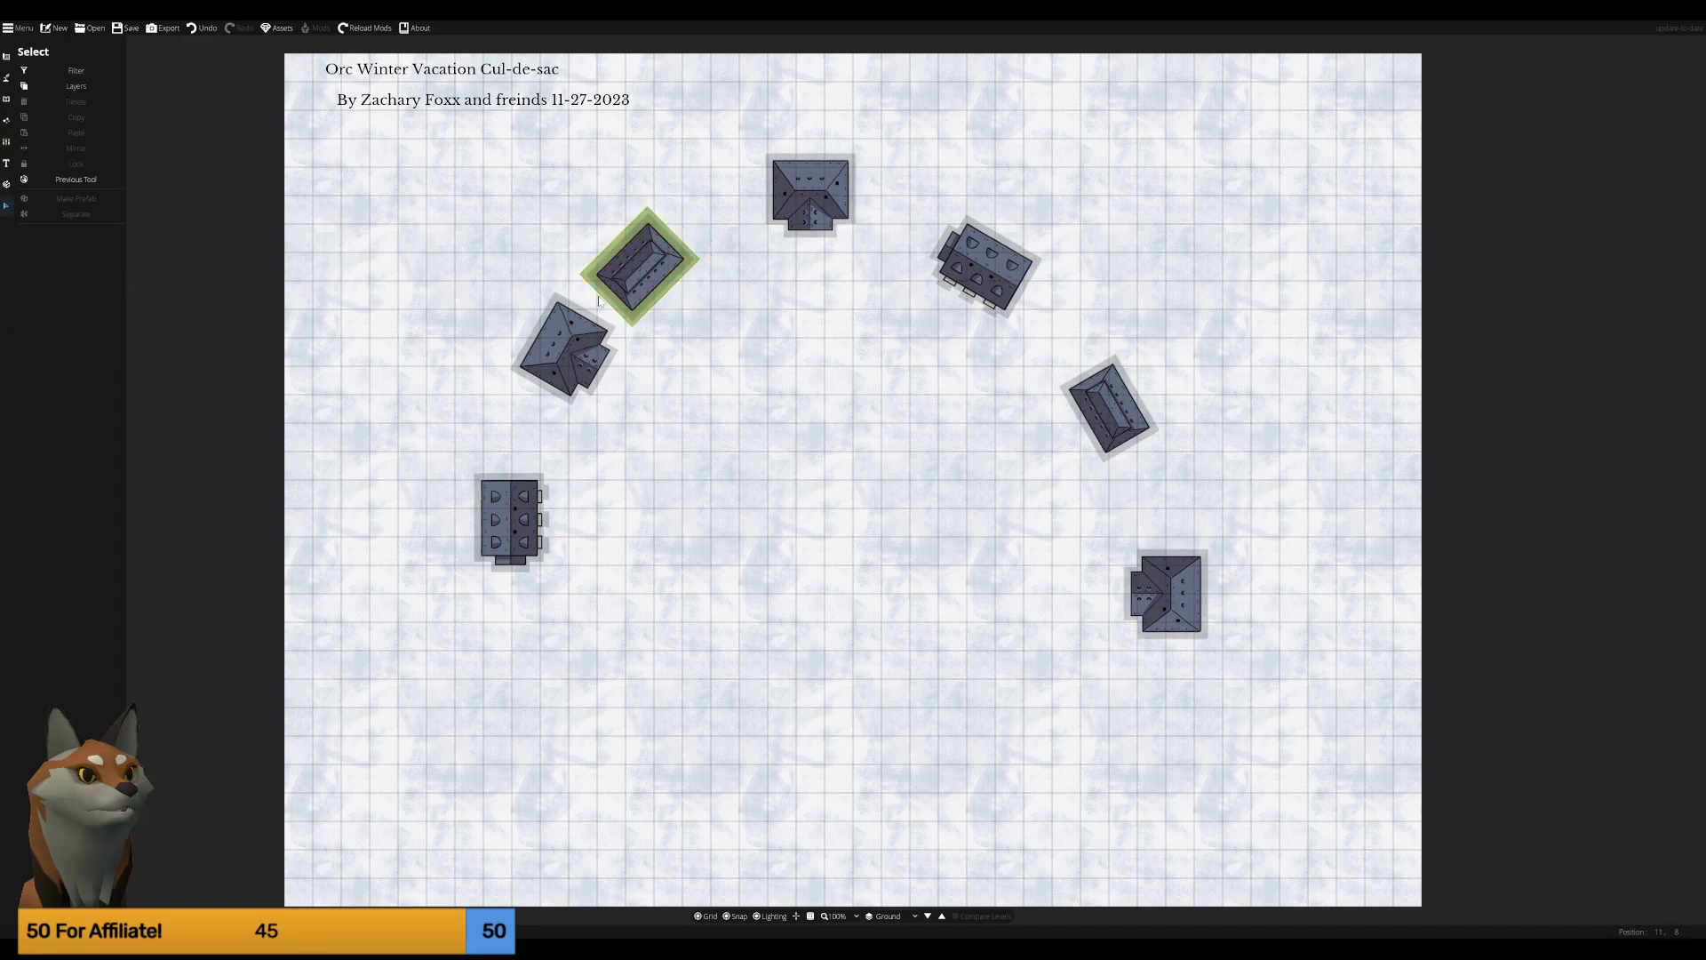
pyautogui.moveTo(552, 346); pyautogui.dragTo(525, 404)
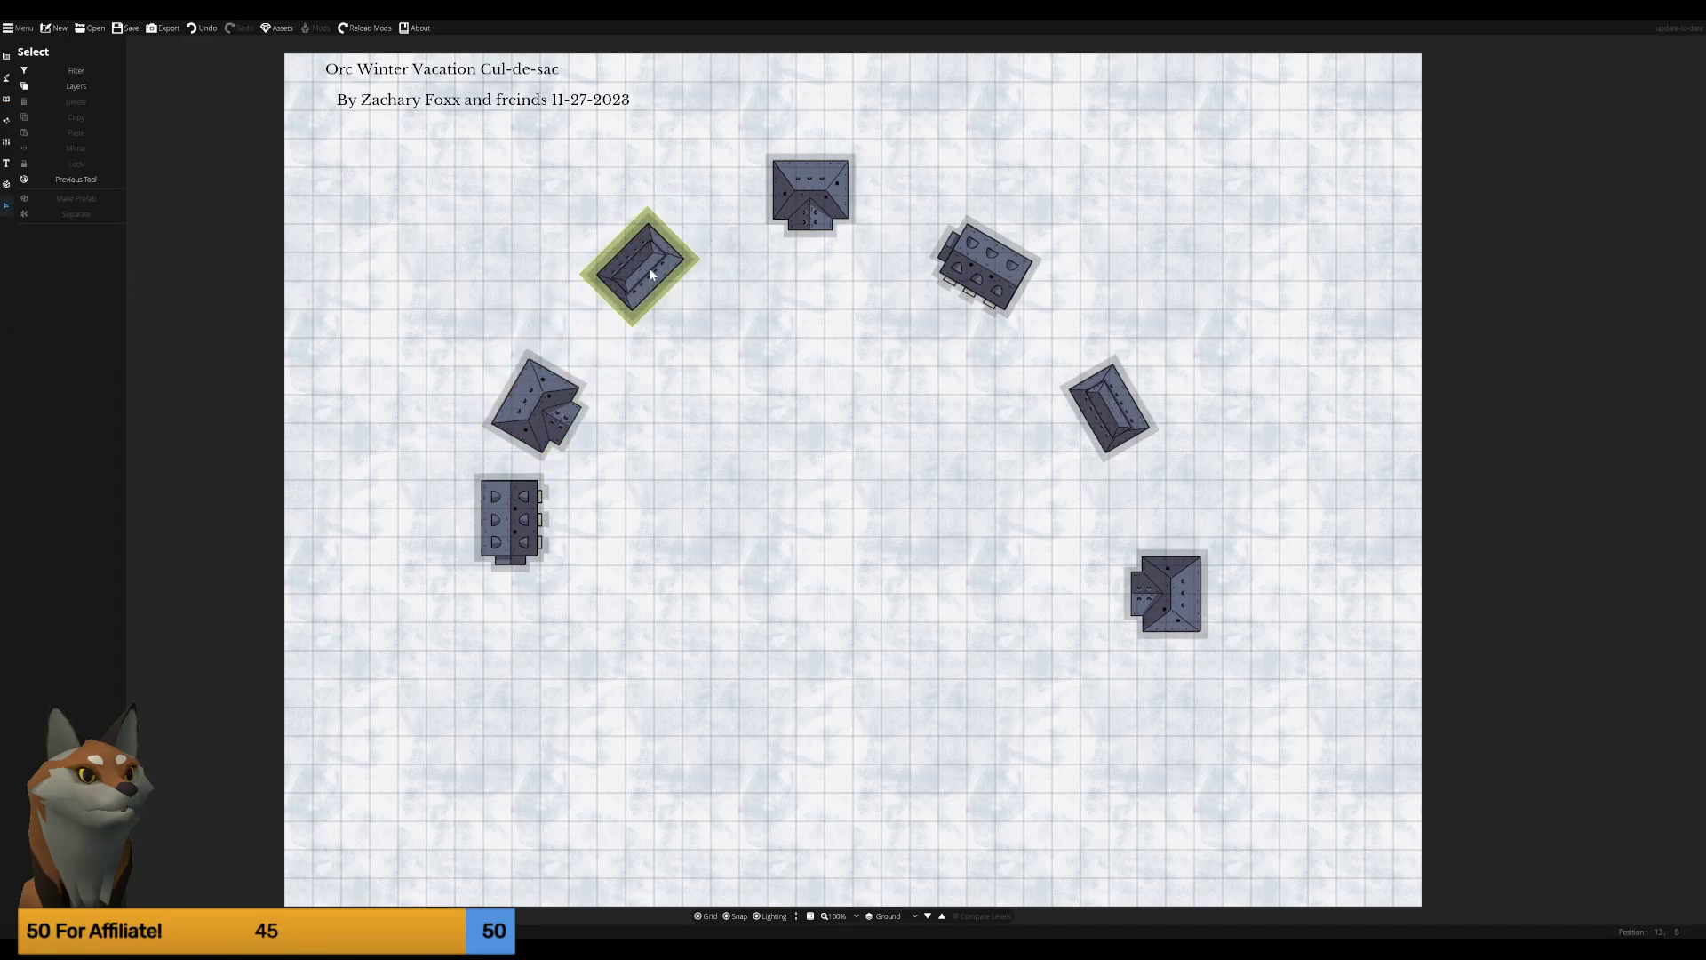
pyautogui.moveTo(645, 270); pyautogui.dragTo(661, 281)
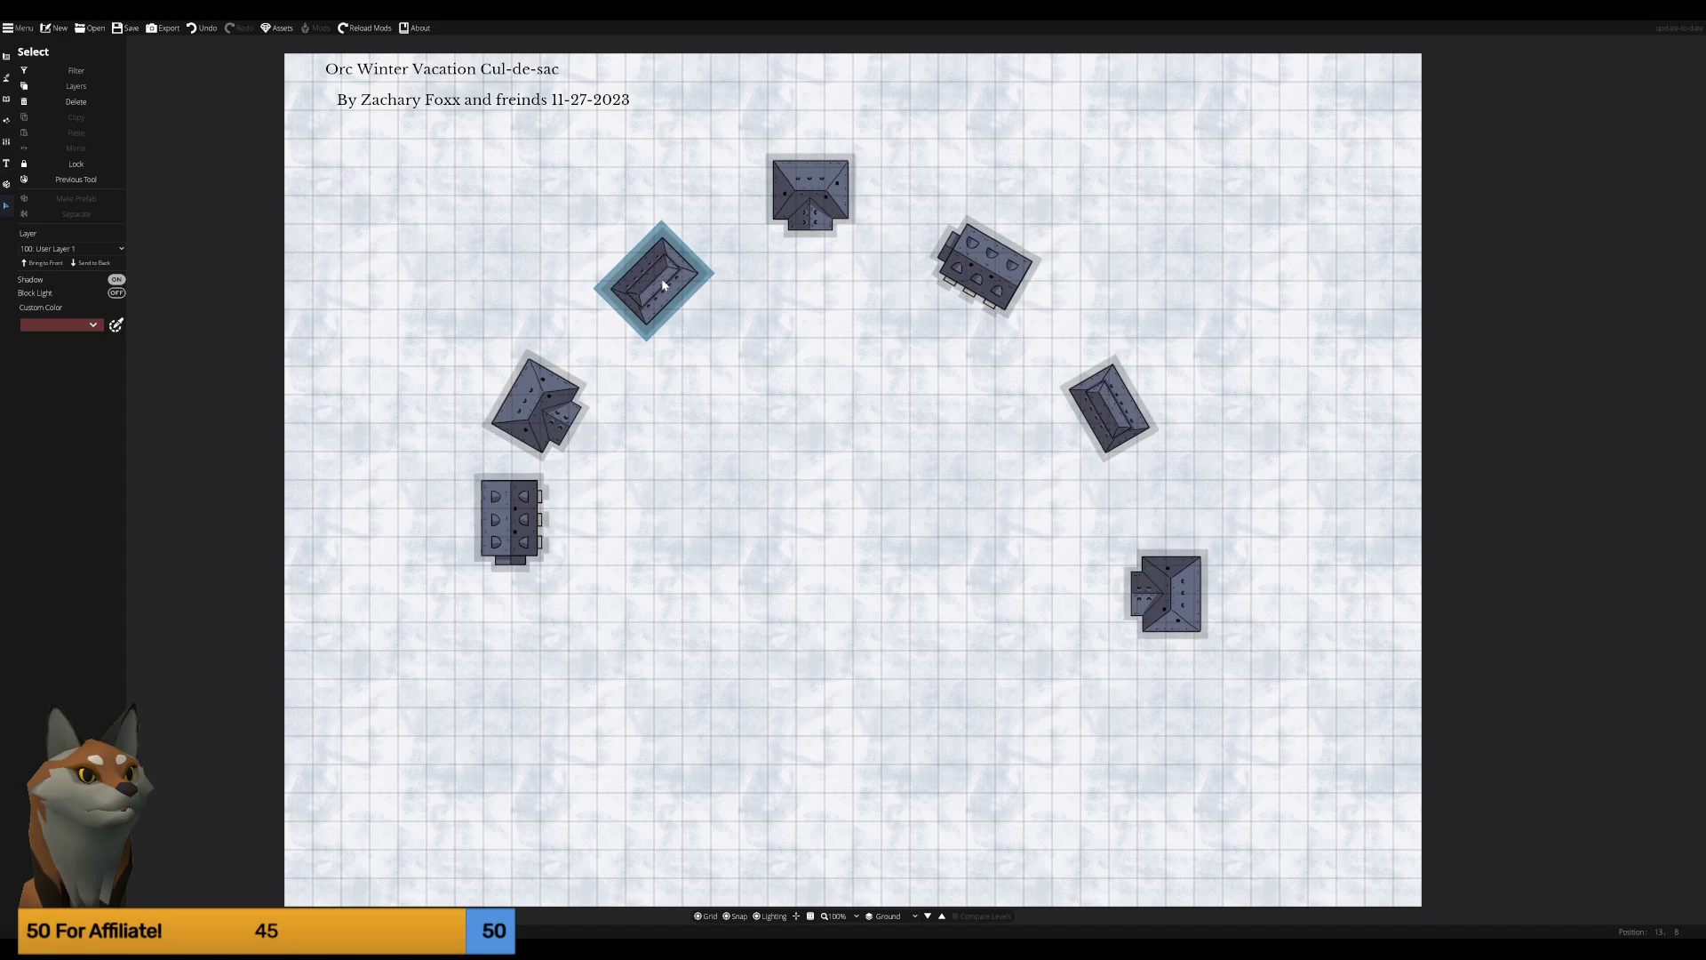
pyautogui.hotkey('ctrl', 'z')
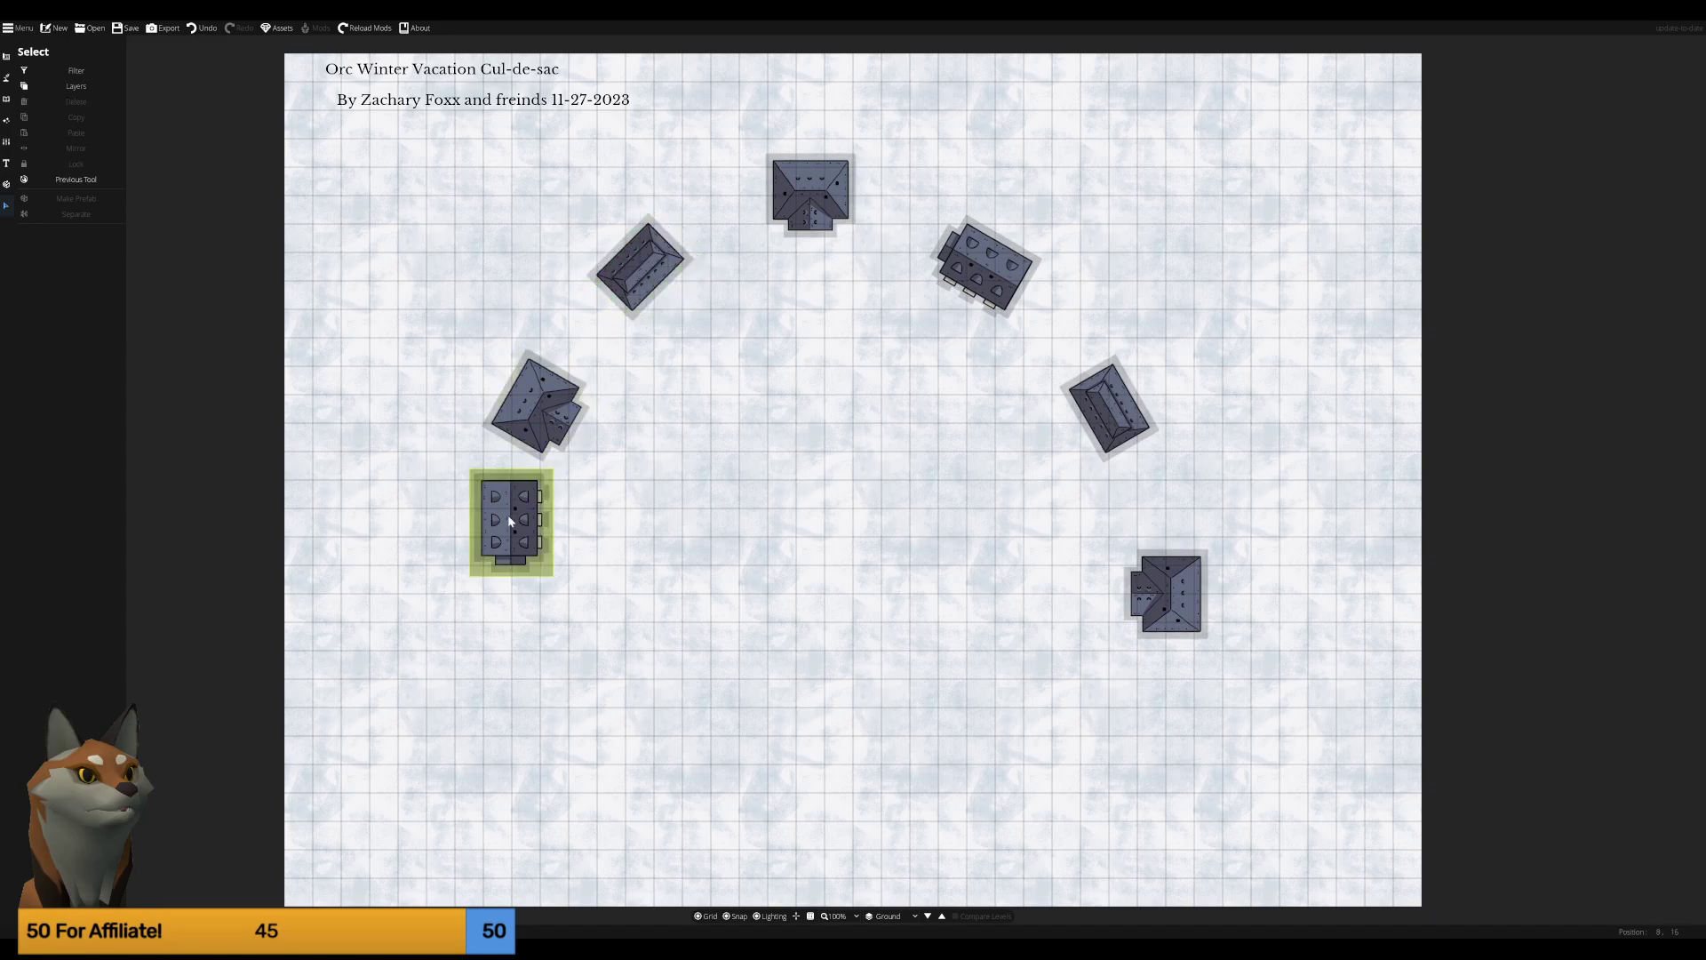
pyautogui.moveTo(510, 526); pyautogui.dragTo(482, 597)
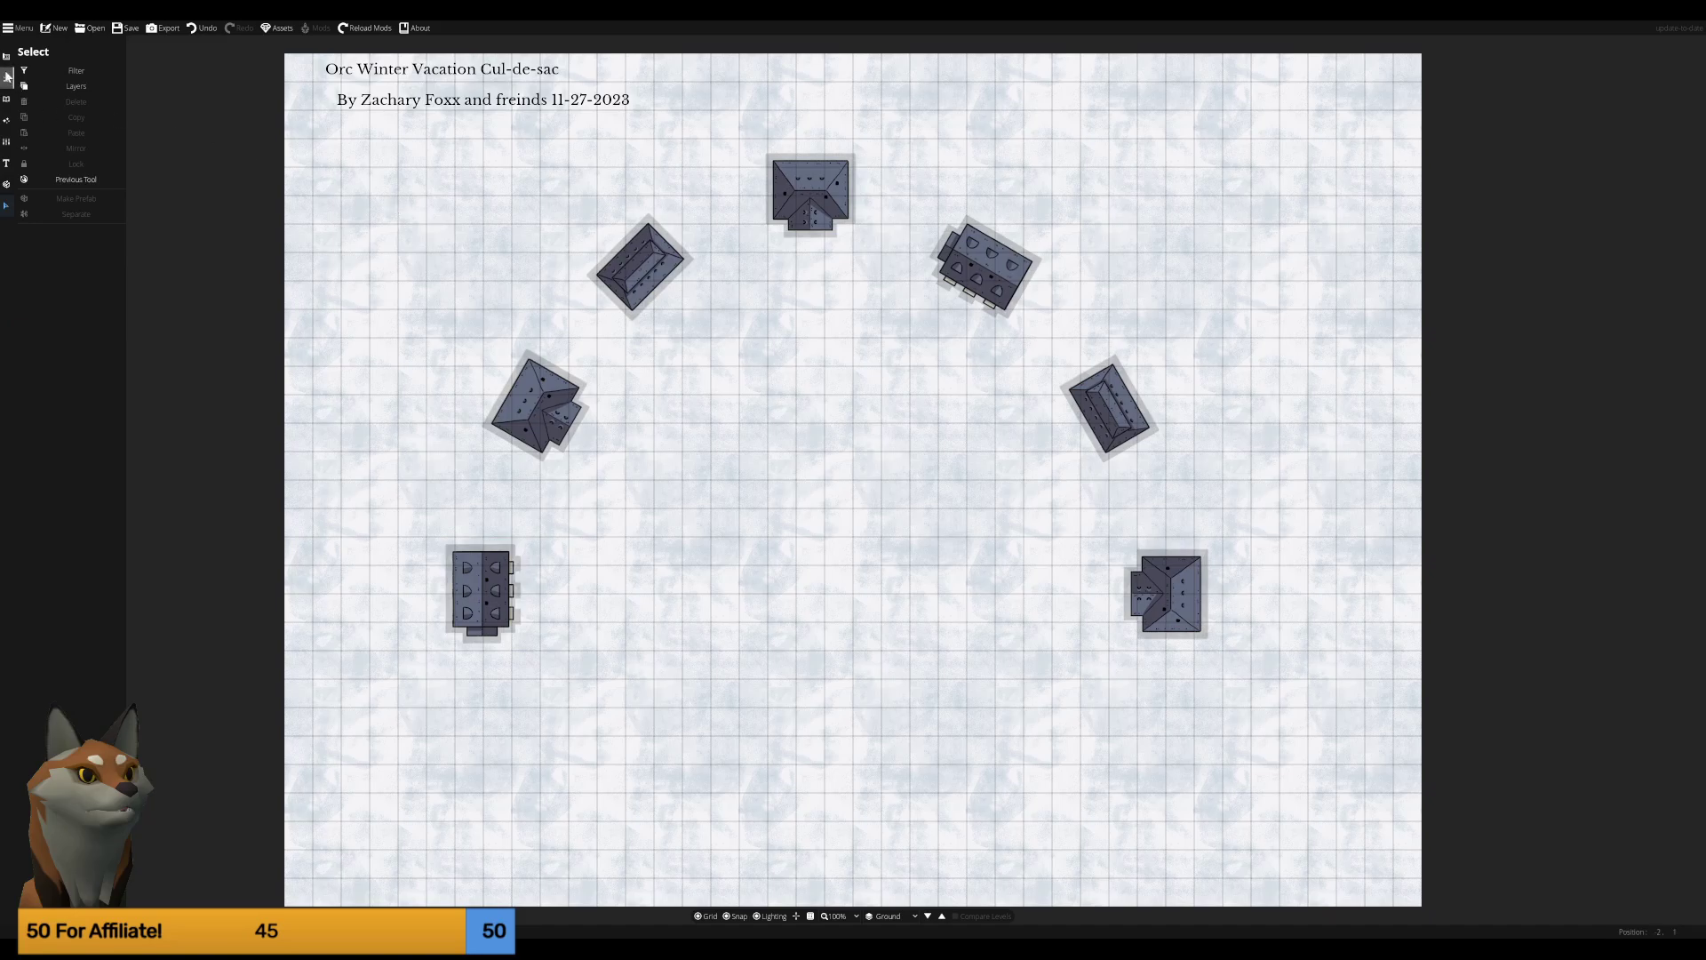
pyautogui.click(8, 77)
pyautogui.click(53, 79)
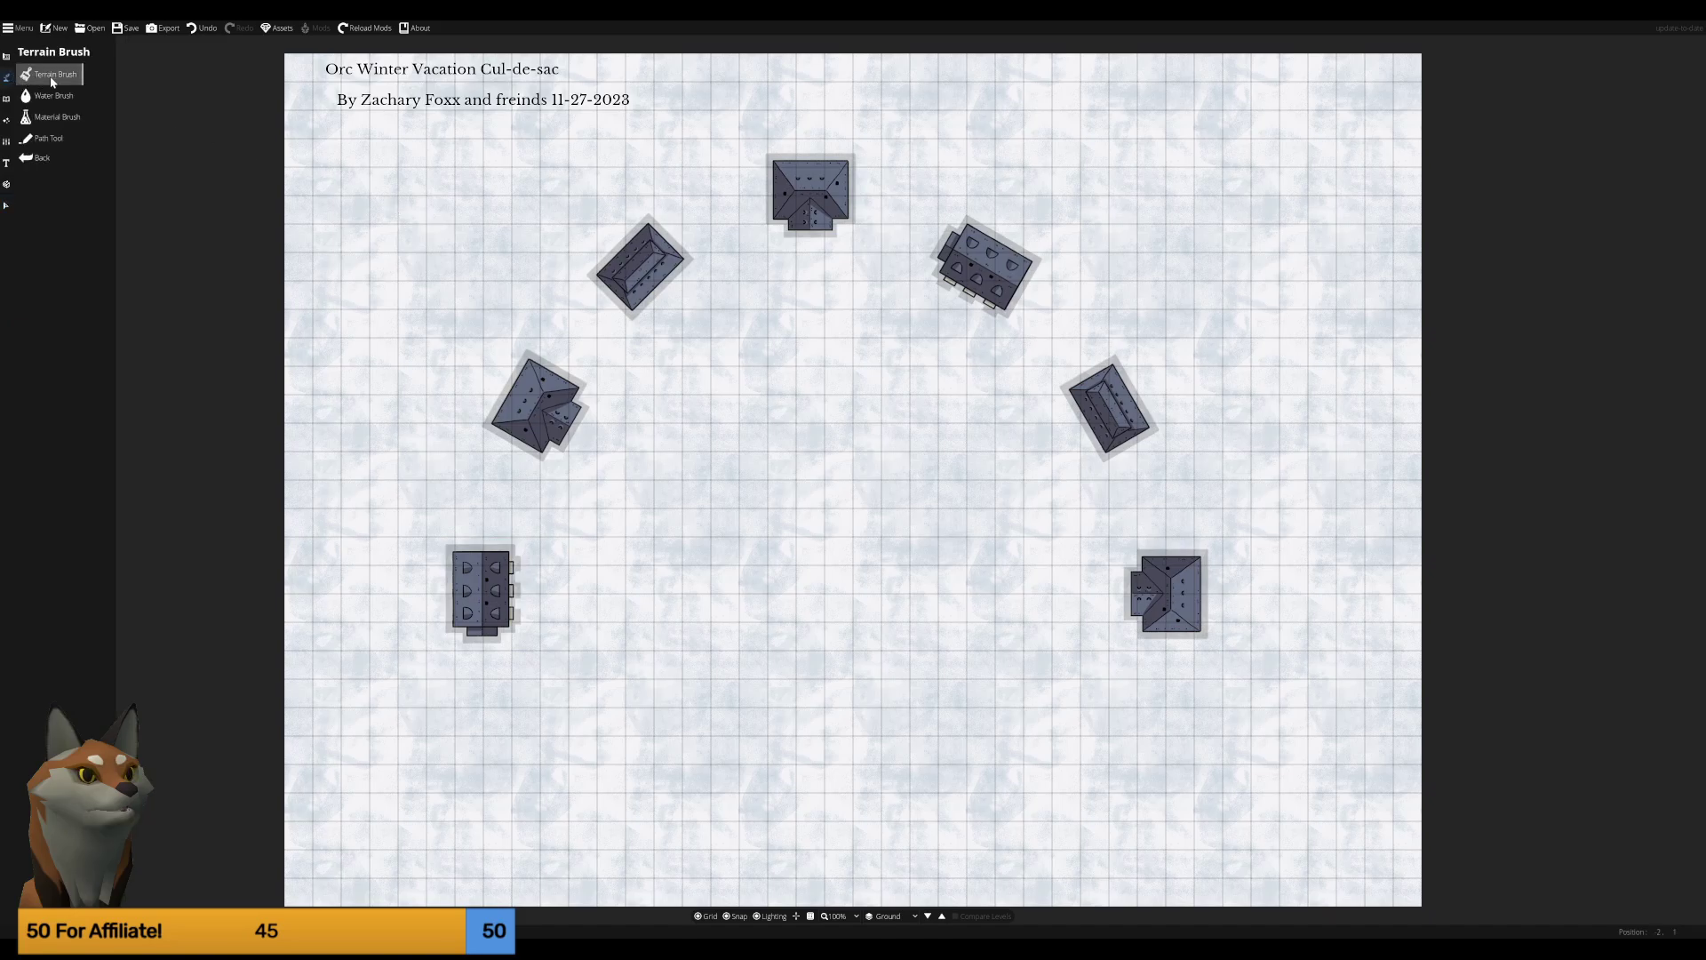
pyautogui.click(6, 99)
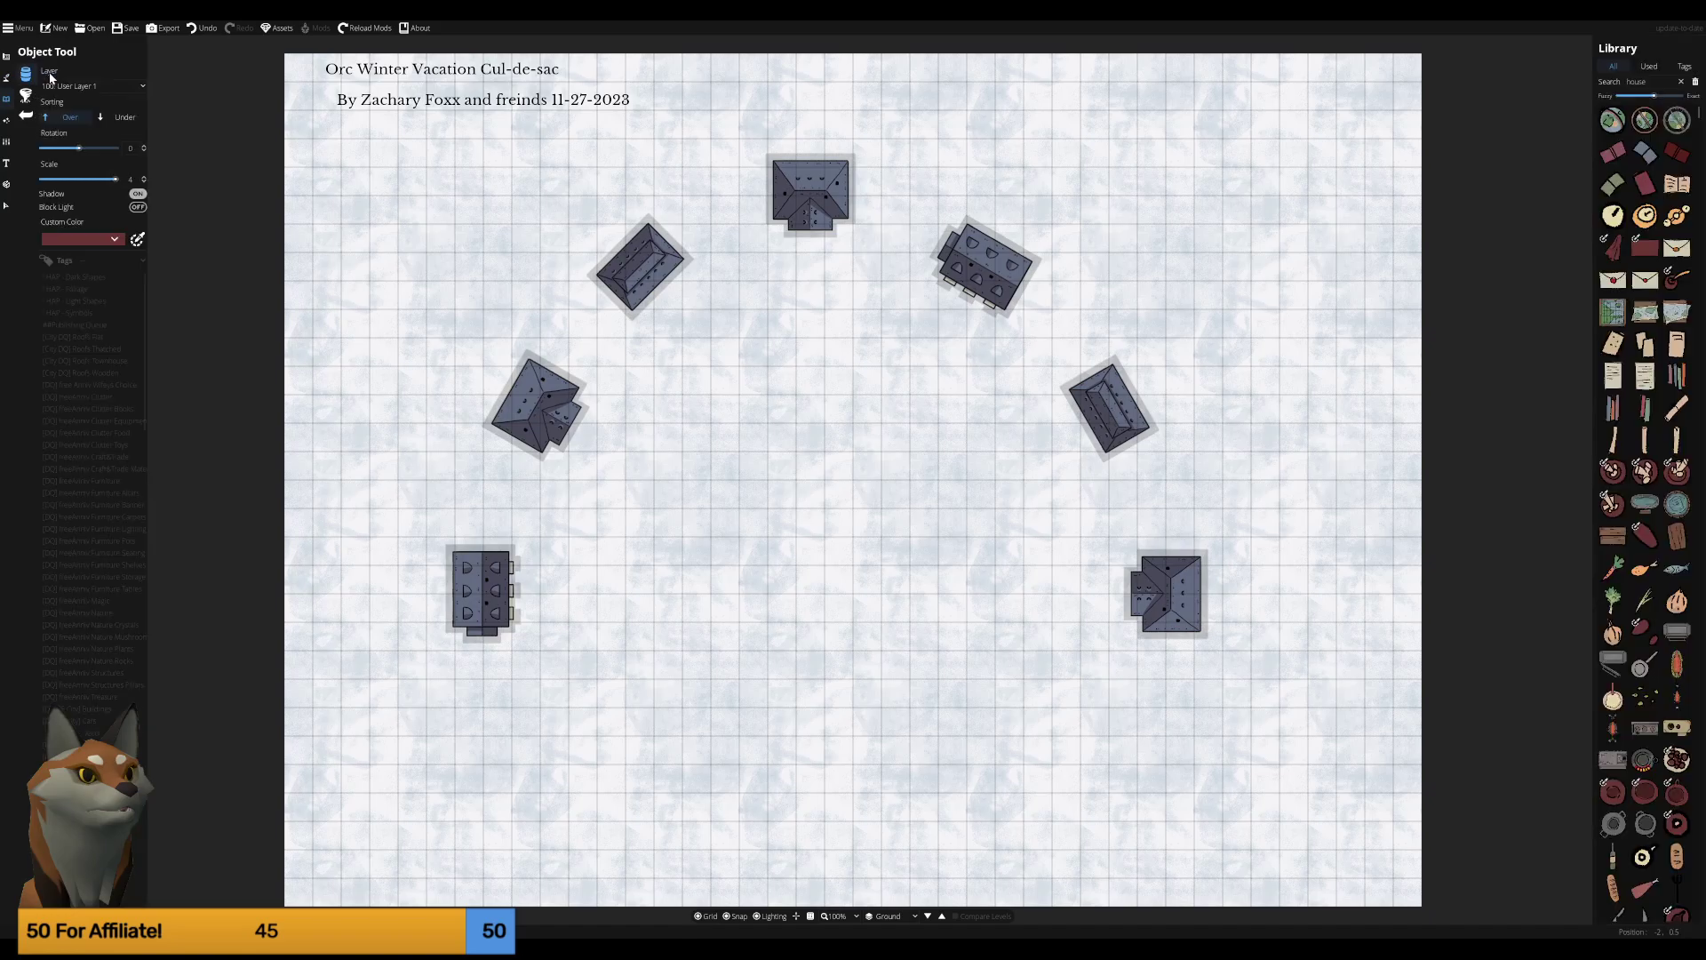
pyautogui.click(48, 75)
pyautogui.click(1640, 82)
pyautogui.write('road')
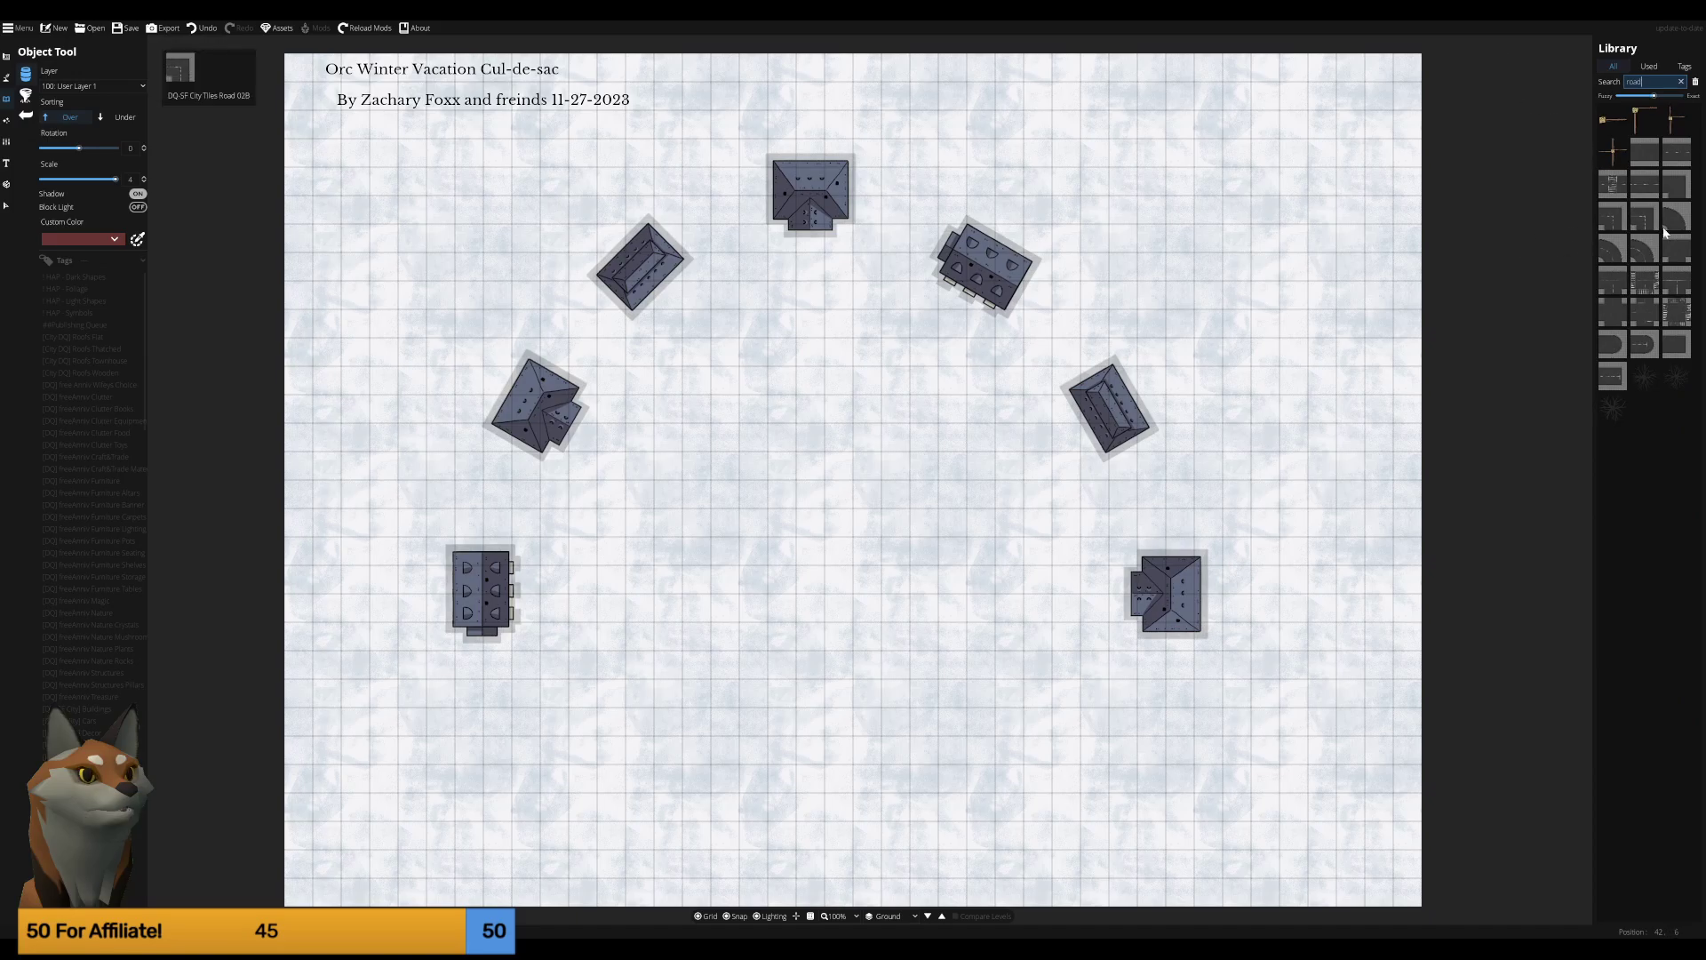
pyautogui.moveTo(1645, 341)
pyautogui.click(1614, 352)
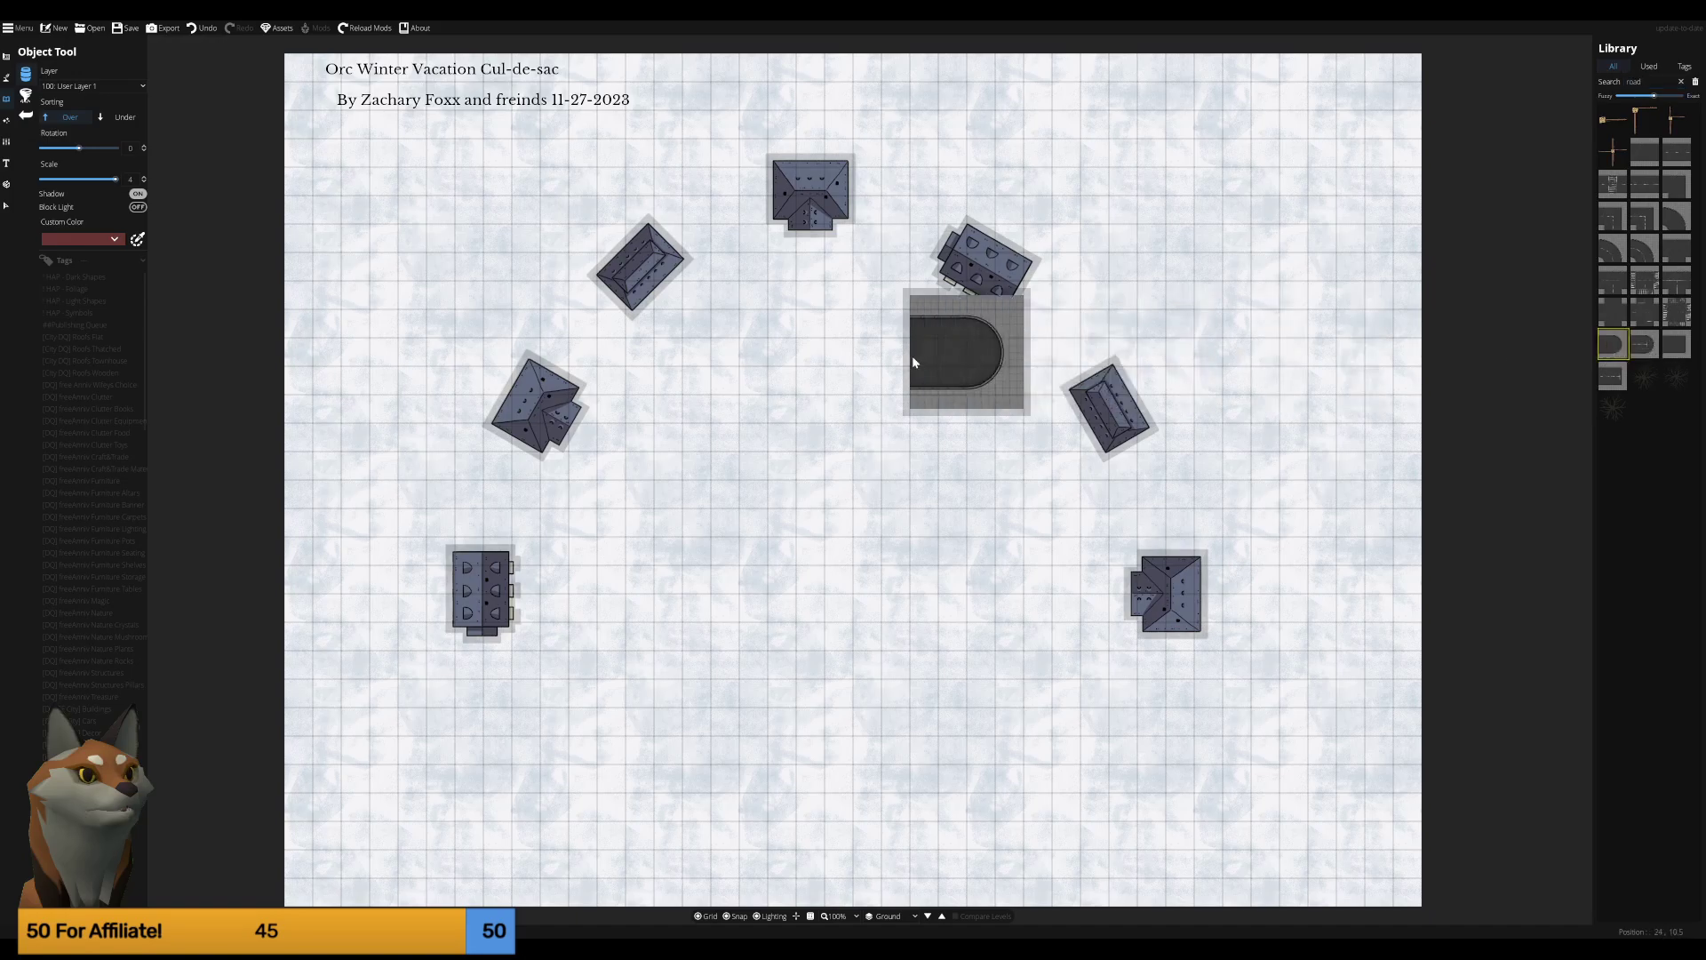
pyautogui.scroll(-3, 822, 388)
pyautogui.scroll(-2, 816, 395)
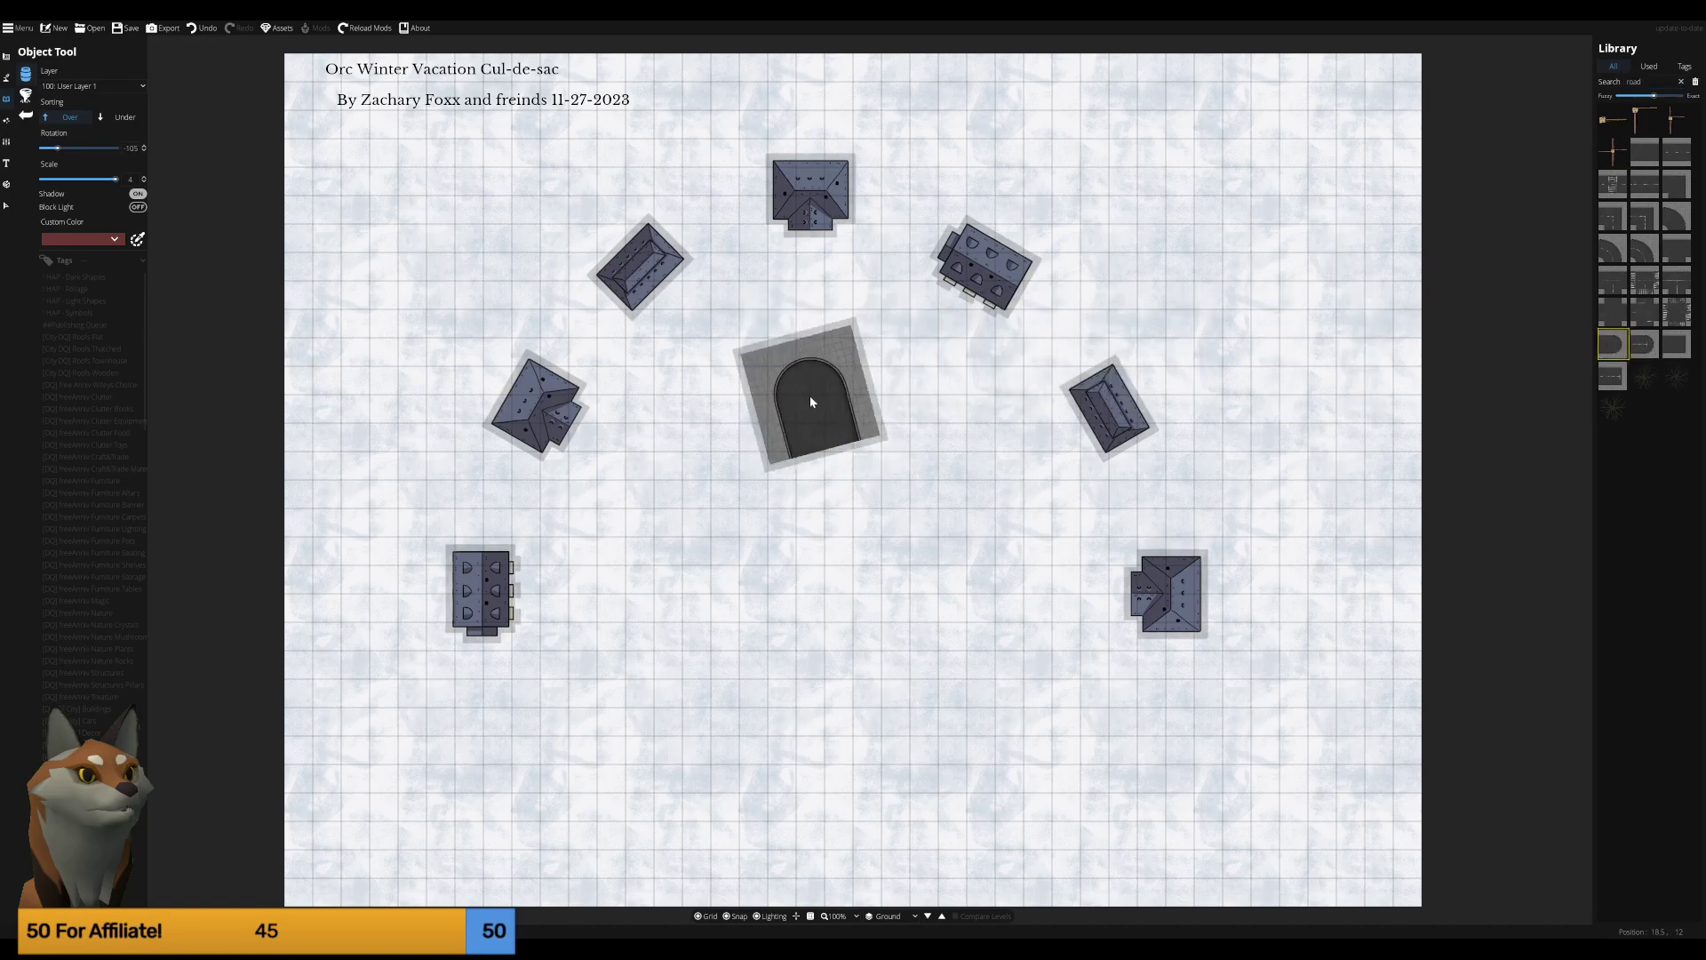
pyautogui.scroll(-1, 808, 396)
pyautogui.scroll(-1, 814, 396)
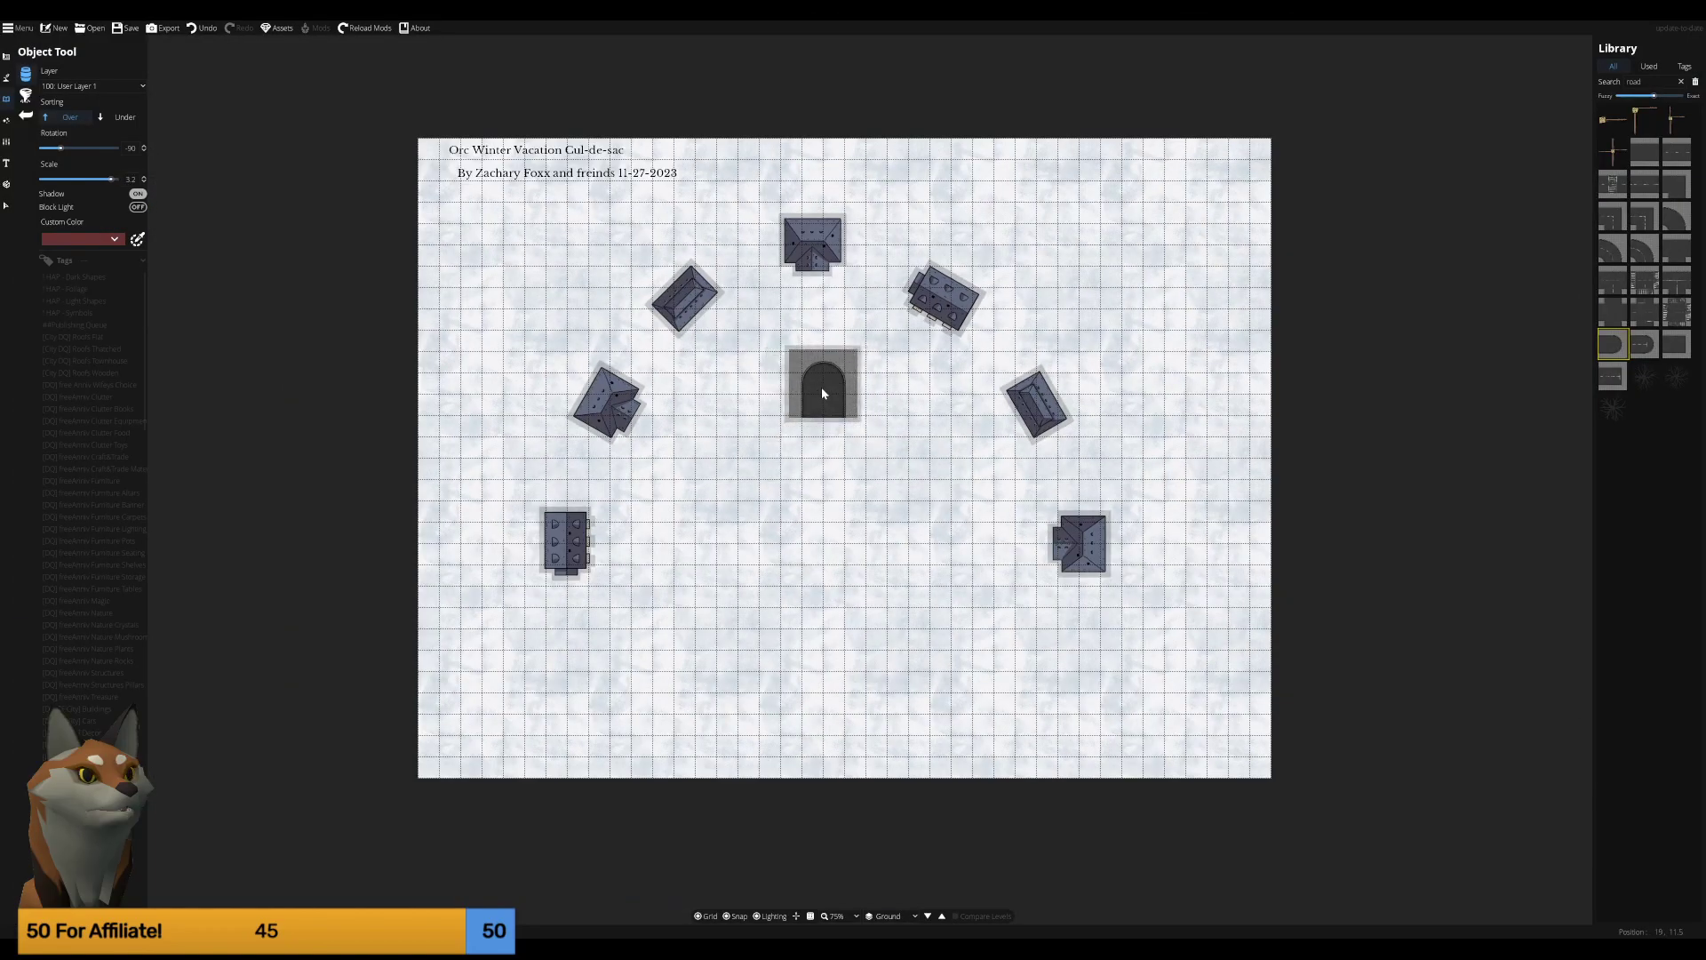
pyautogui.scroll(2, 816, 391)
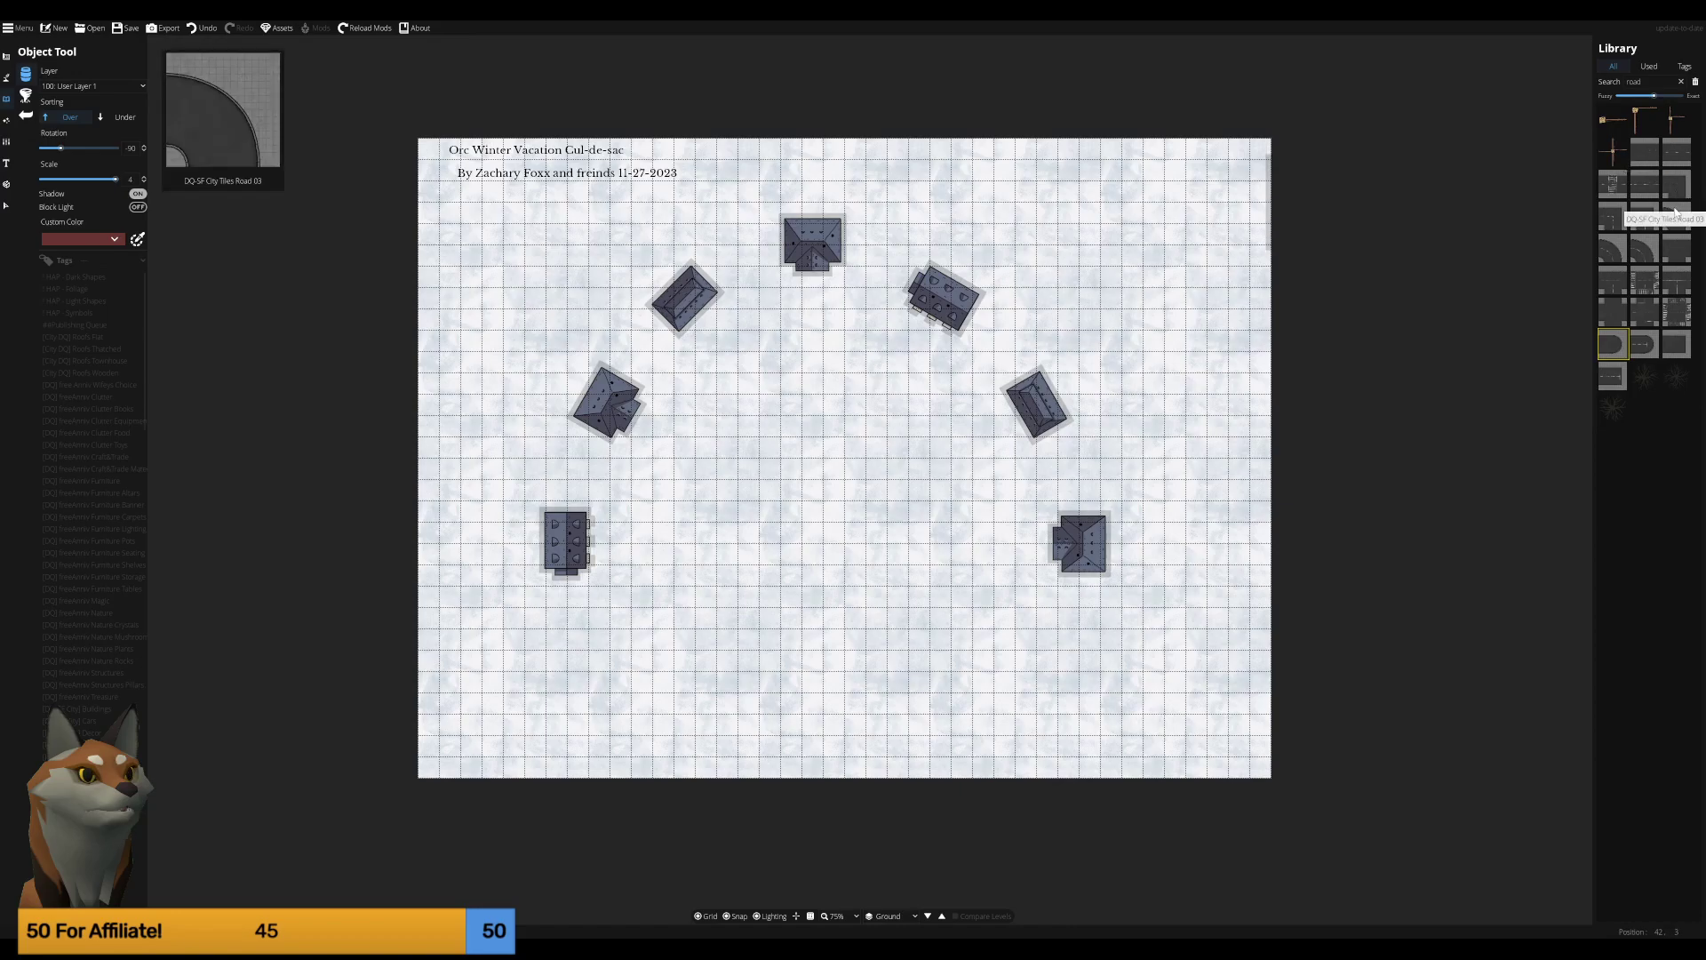
pyautogui.moveTo(1642, 345)
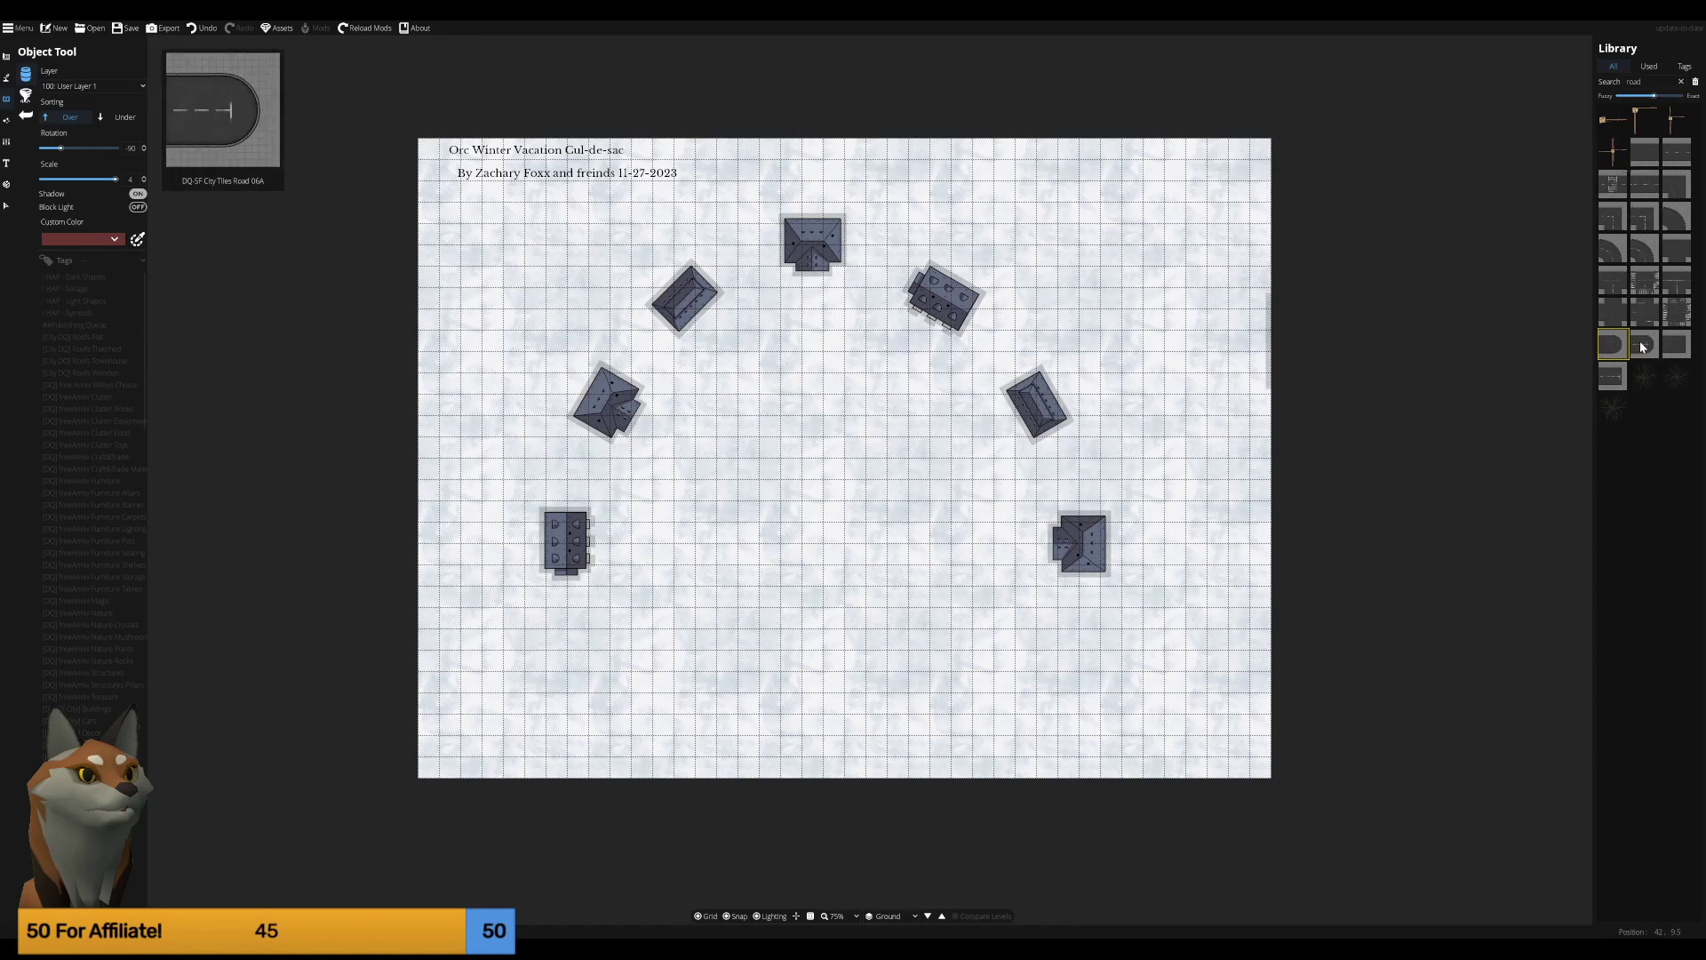
pyautogui.click(1623, 345)
pyautogui.click(1603, 257)
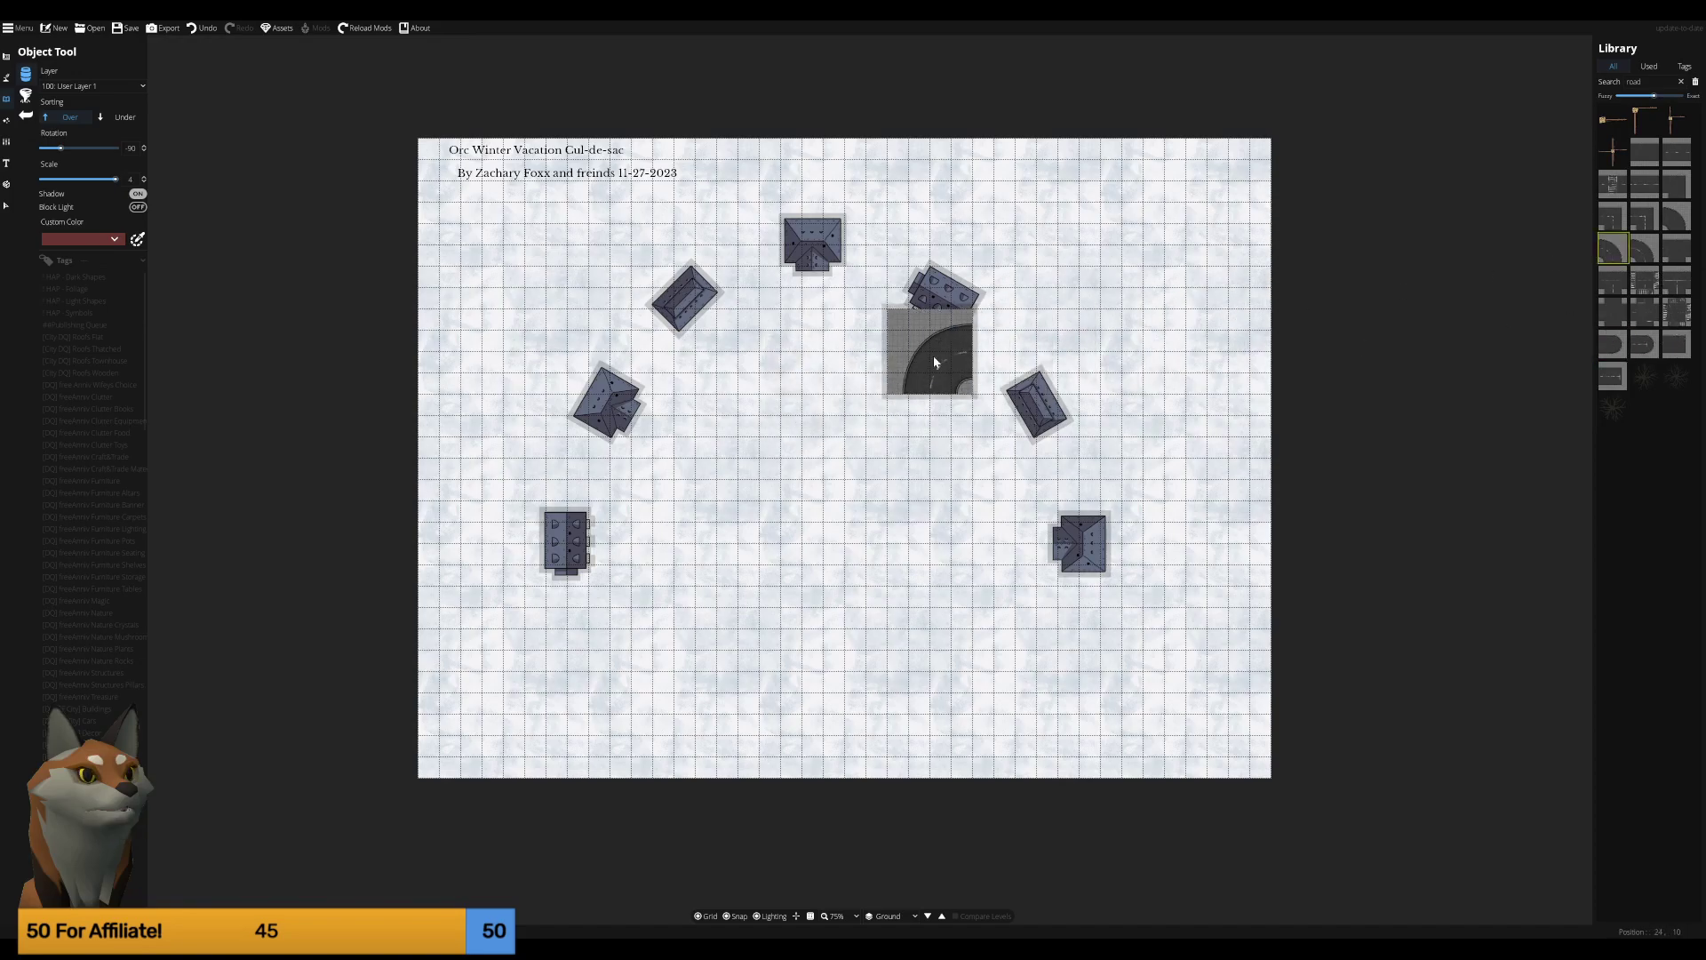
pyautogui.scroll(-3, 706, 396)
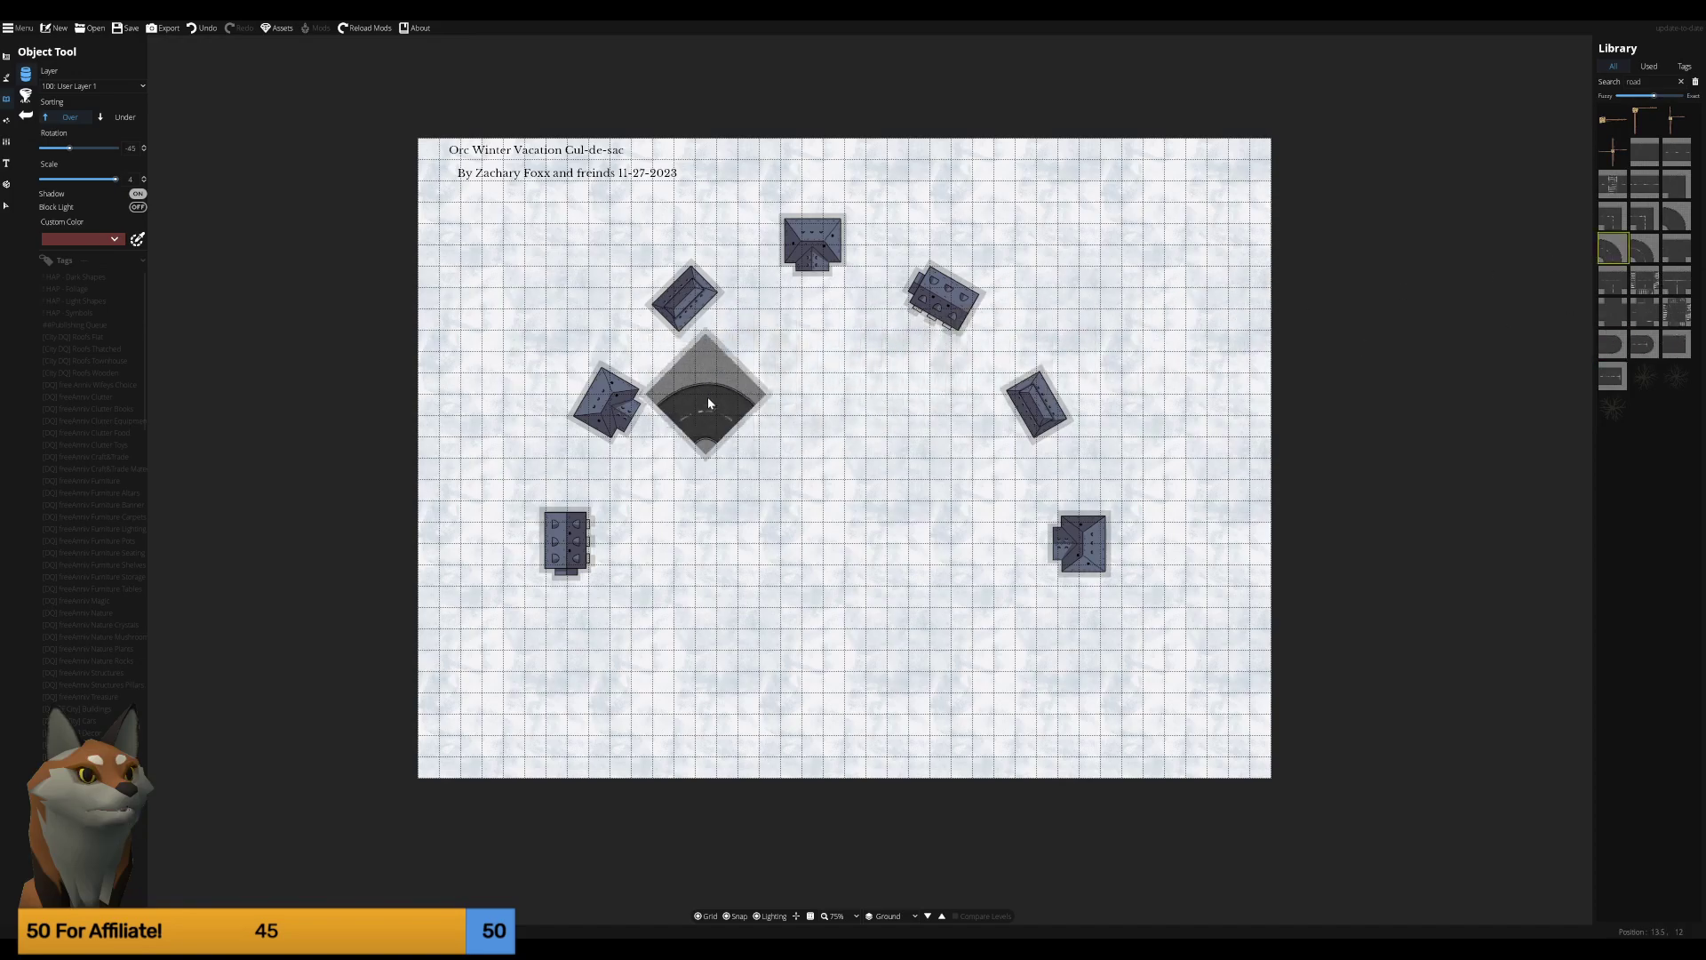
pyautogui.scroll(2, 708, 397)
pyautogui.scroll(-2, 716, 398)
pyautogui.scroll(1, 716, 398)
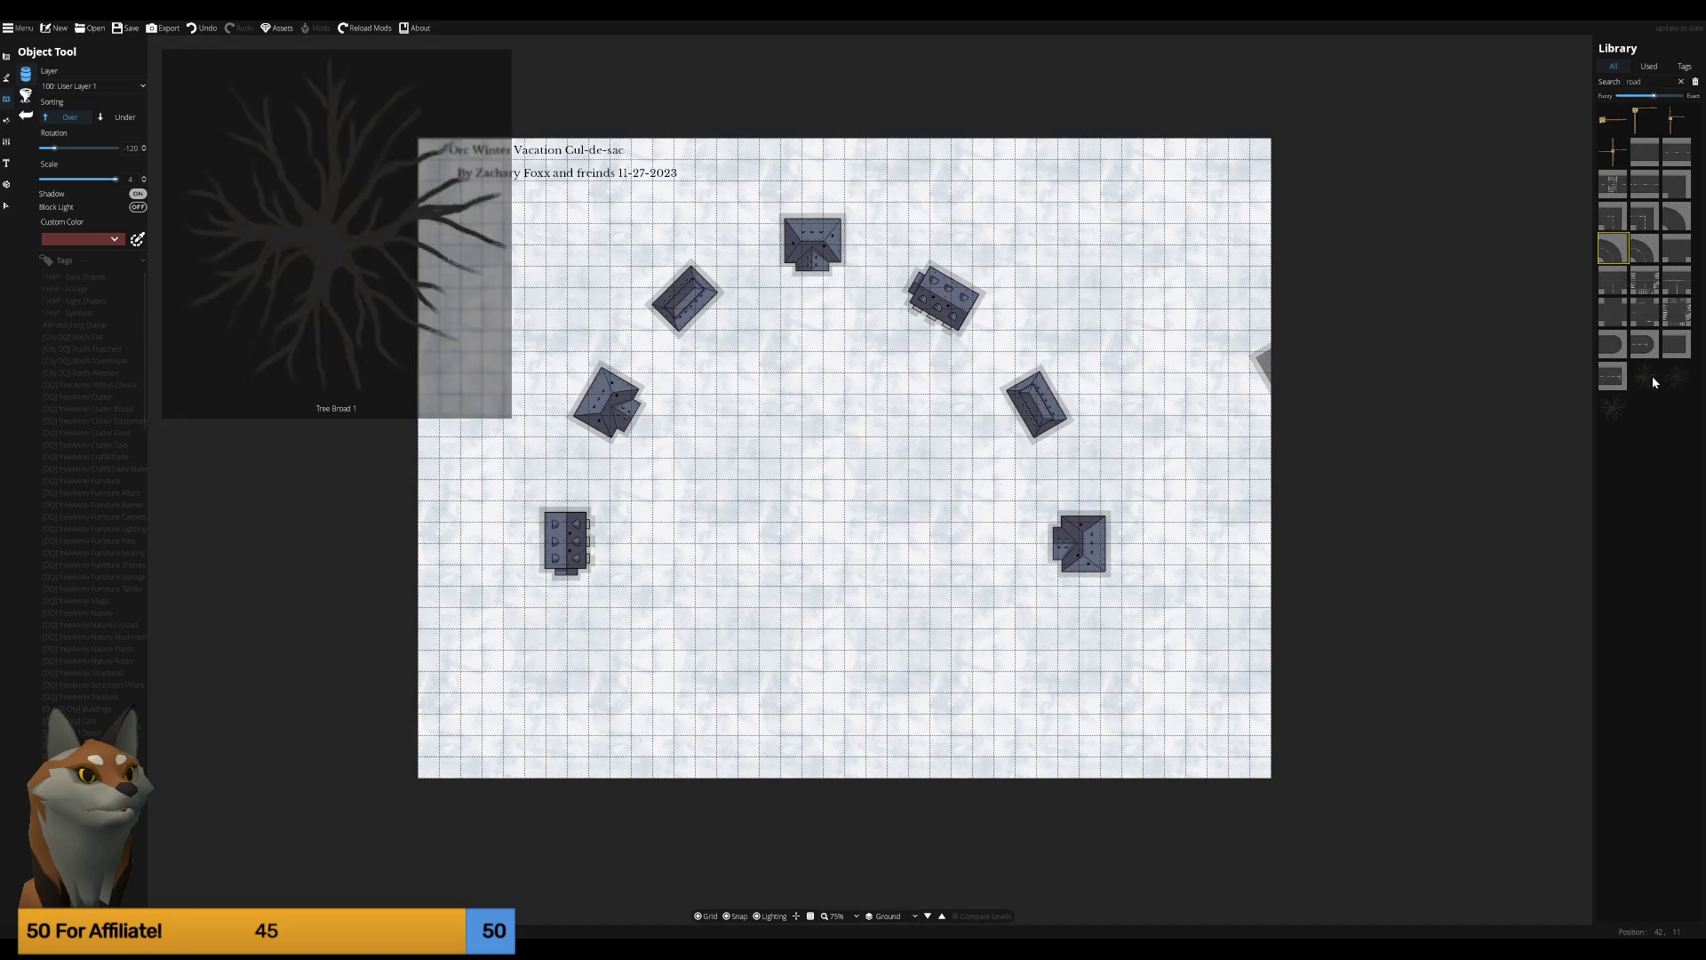
# Set the terrain brush biome to Settlement and select the Terrain Dirt texture.
pyautogui.click(6, 78)
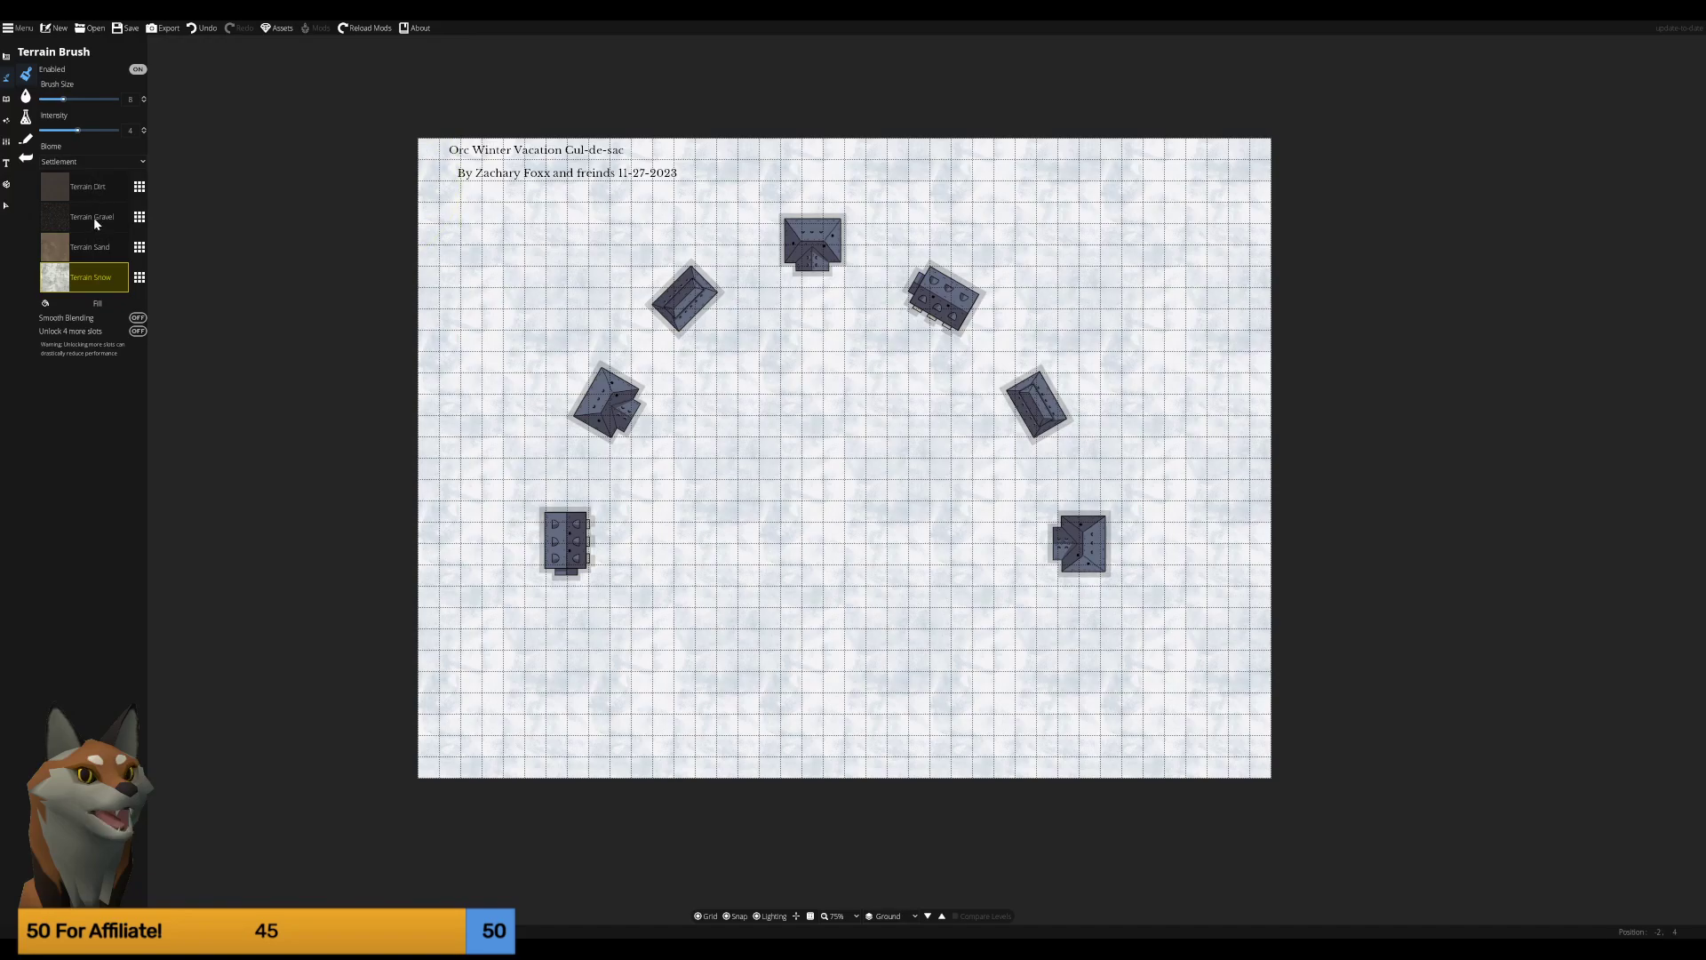
pyautogui.click(82, 161)
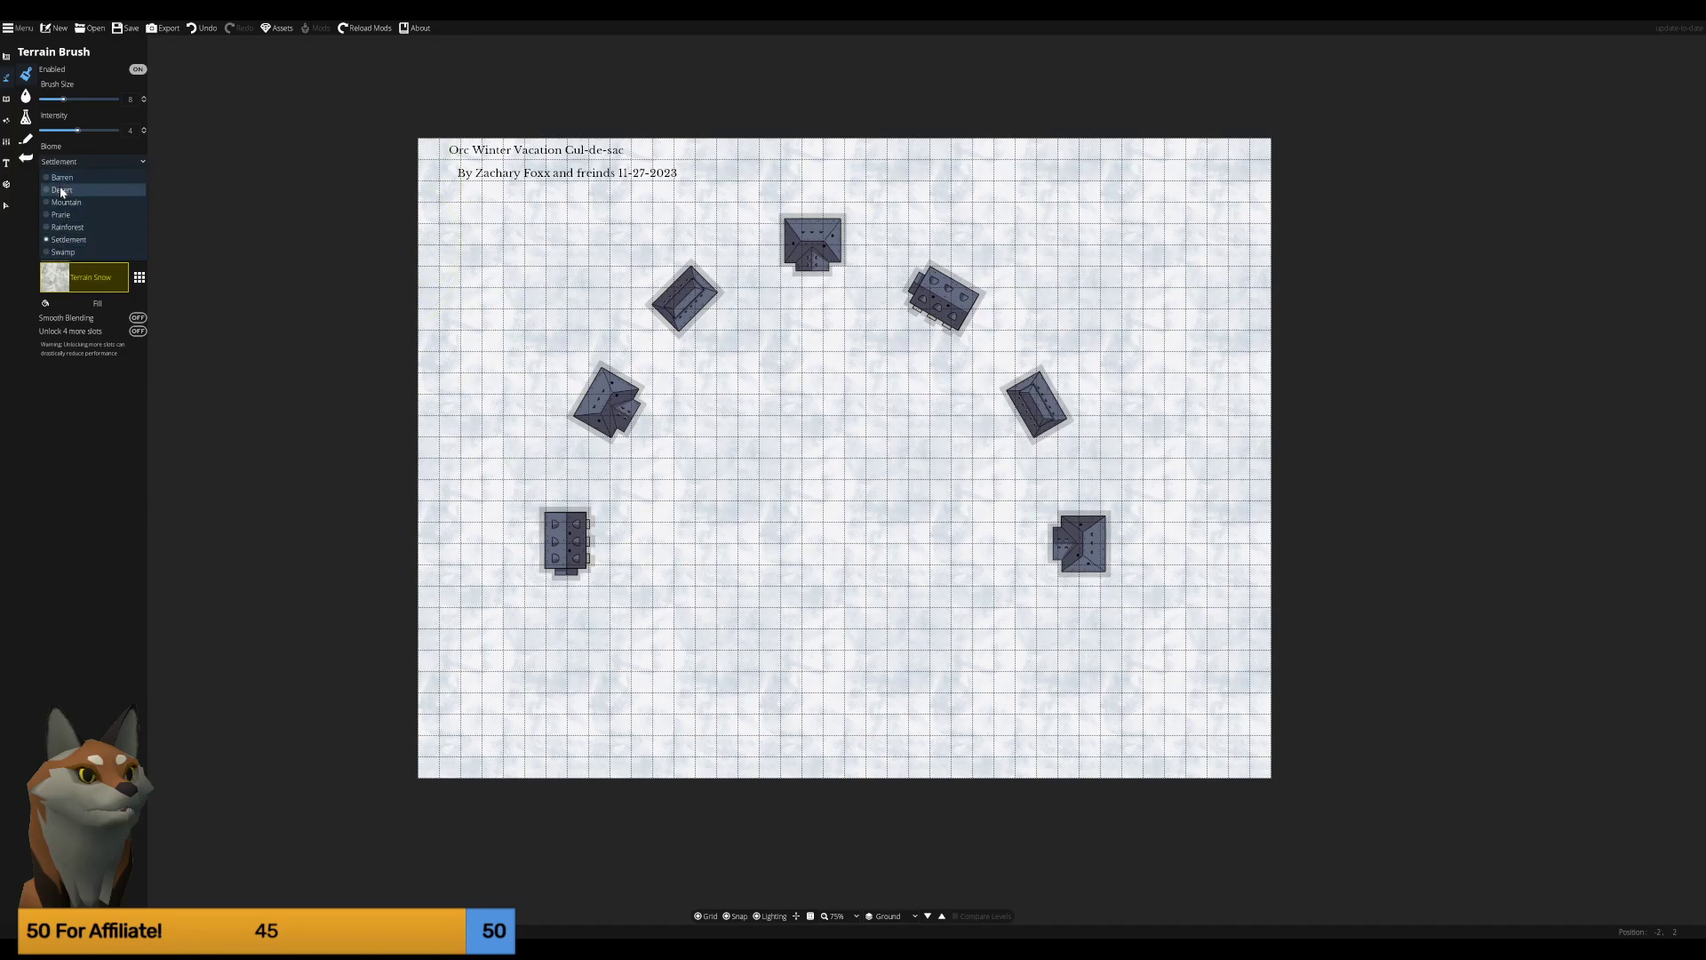
pyautogui.click(65, 203)
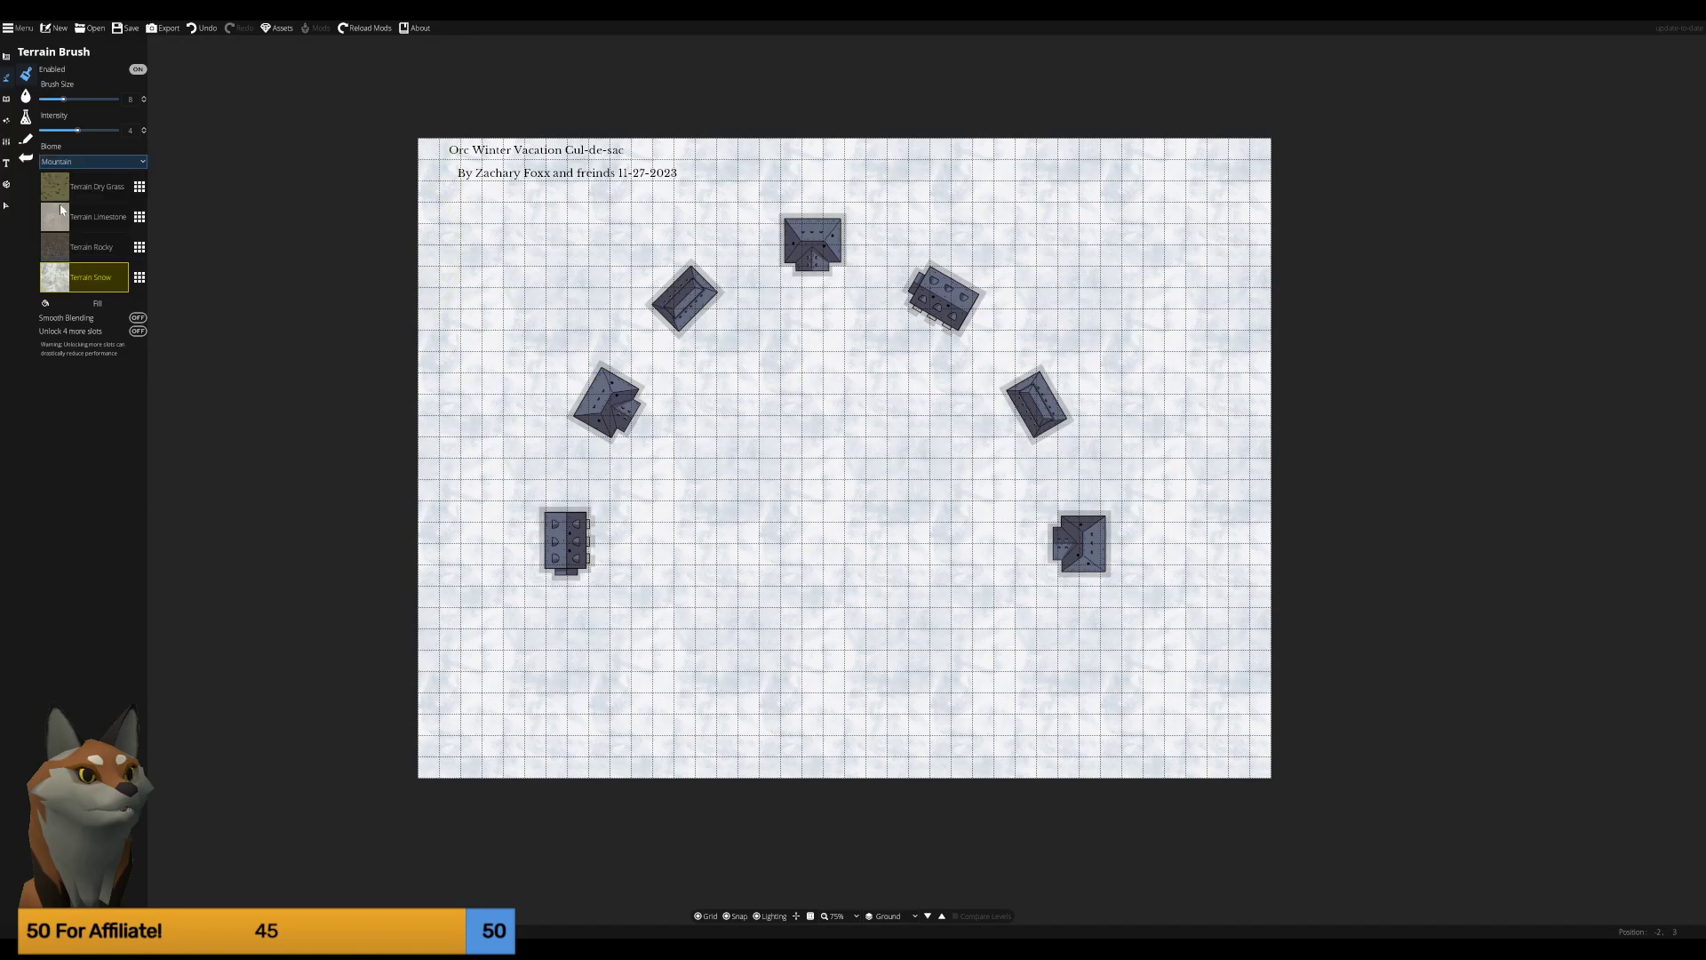
pyautogui.click(87, 160)
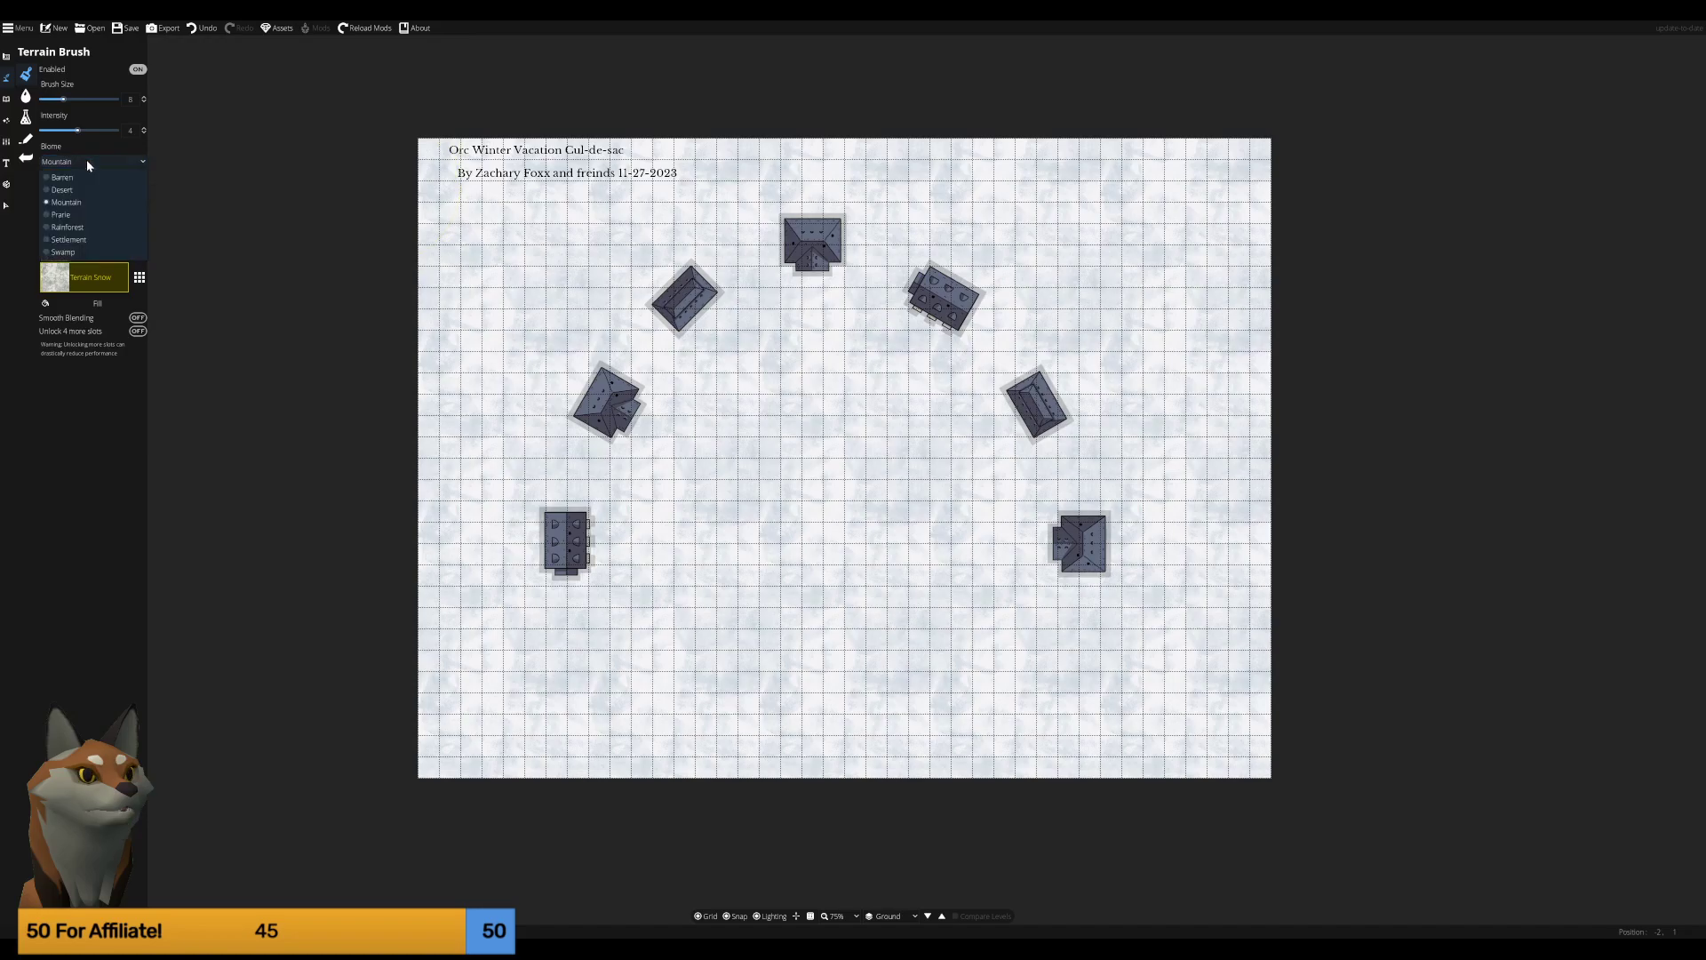
pyautogui.click(84, 239)
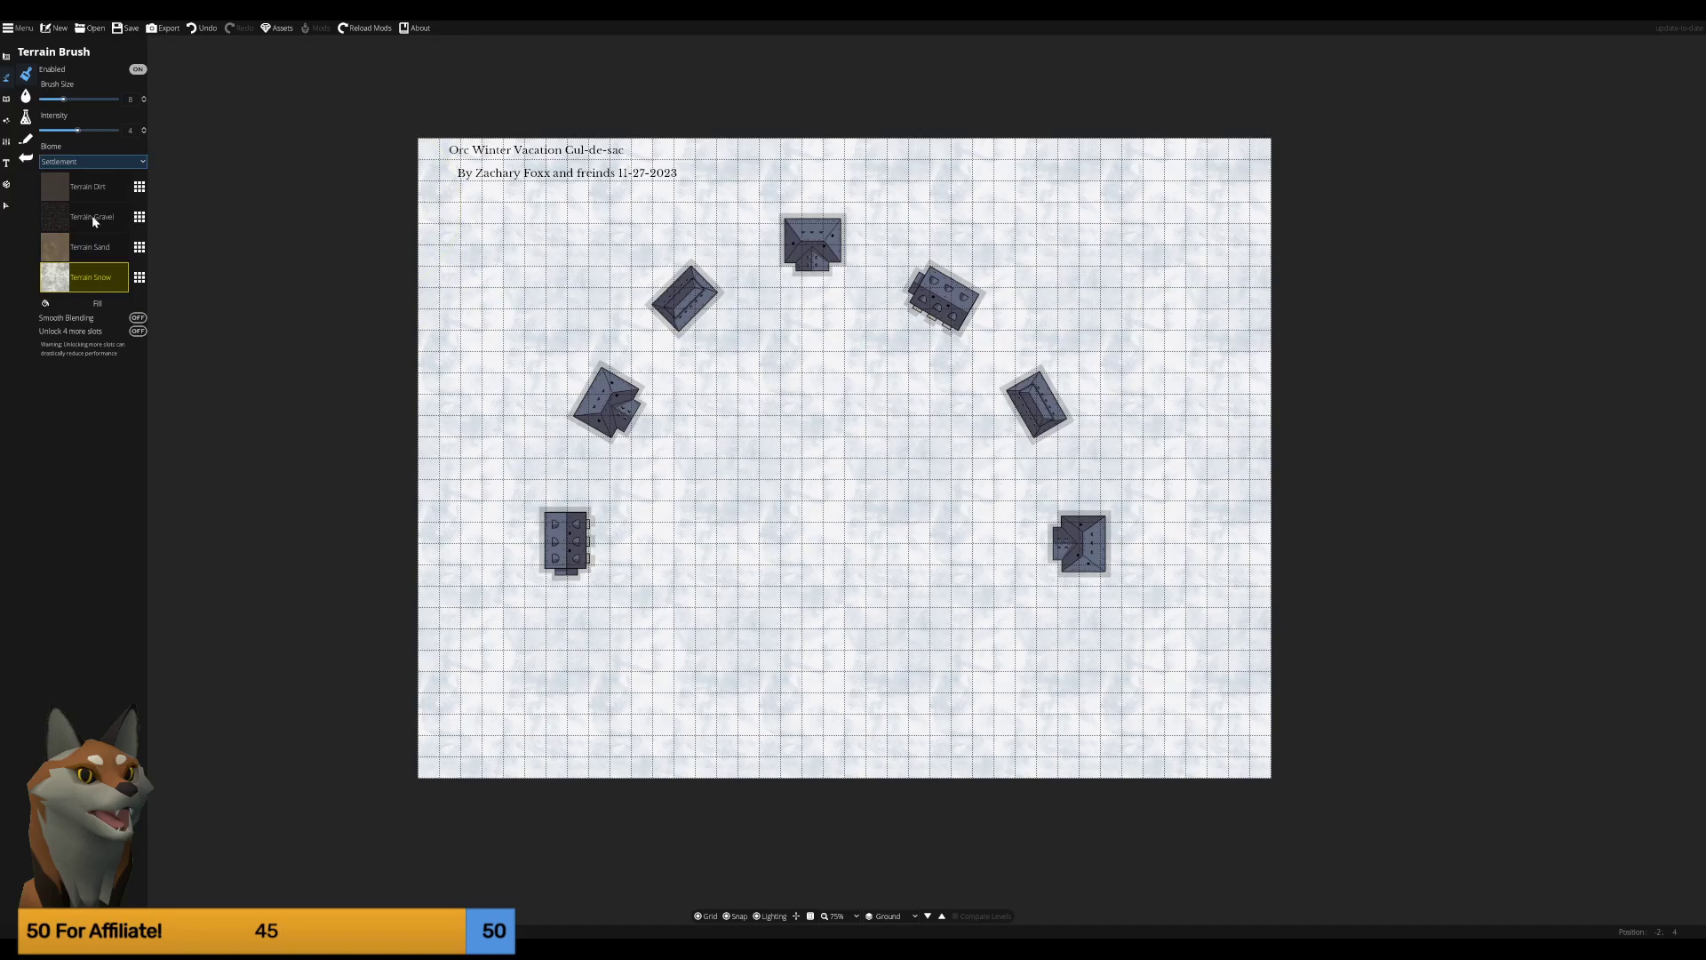
pyautogui.click(92, 191)
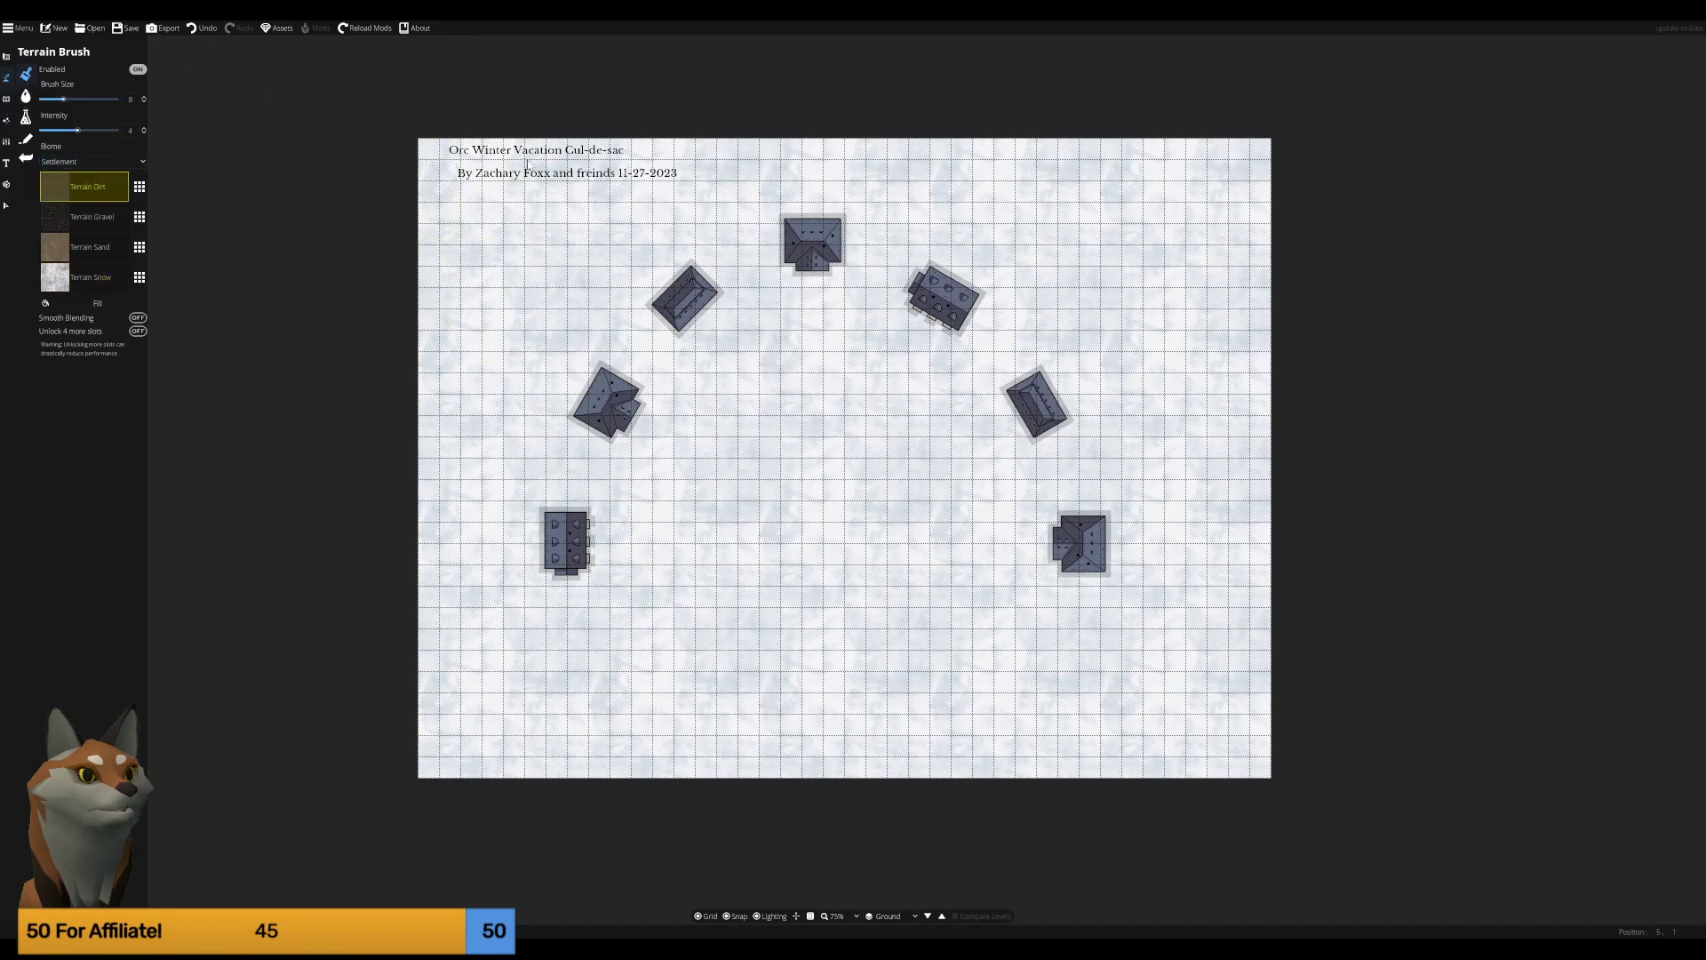
# Set the terrain brush size to 13 and undo a test dirt patch near the bottom.
pyautogui.moveTo(92, 100); pyautogui.dragTo(79, 99)
pyautogui.click(635, 745)
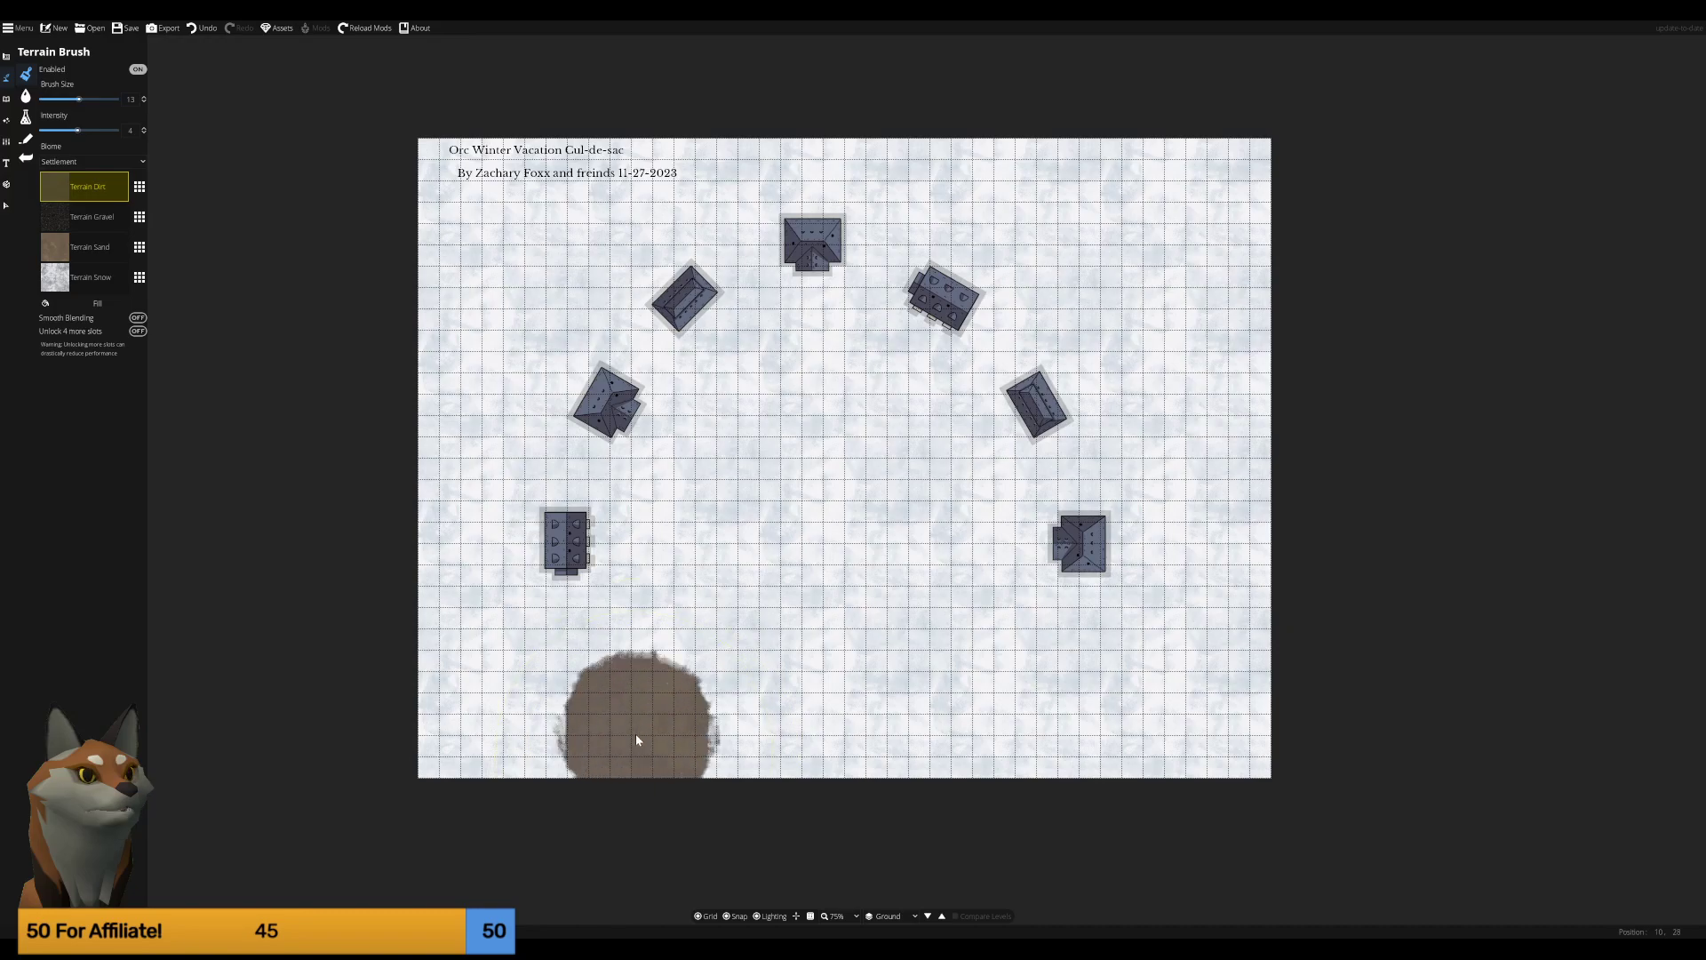
pyautogui.hotkey('ctrl', 'z')
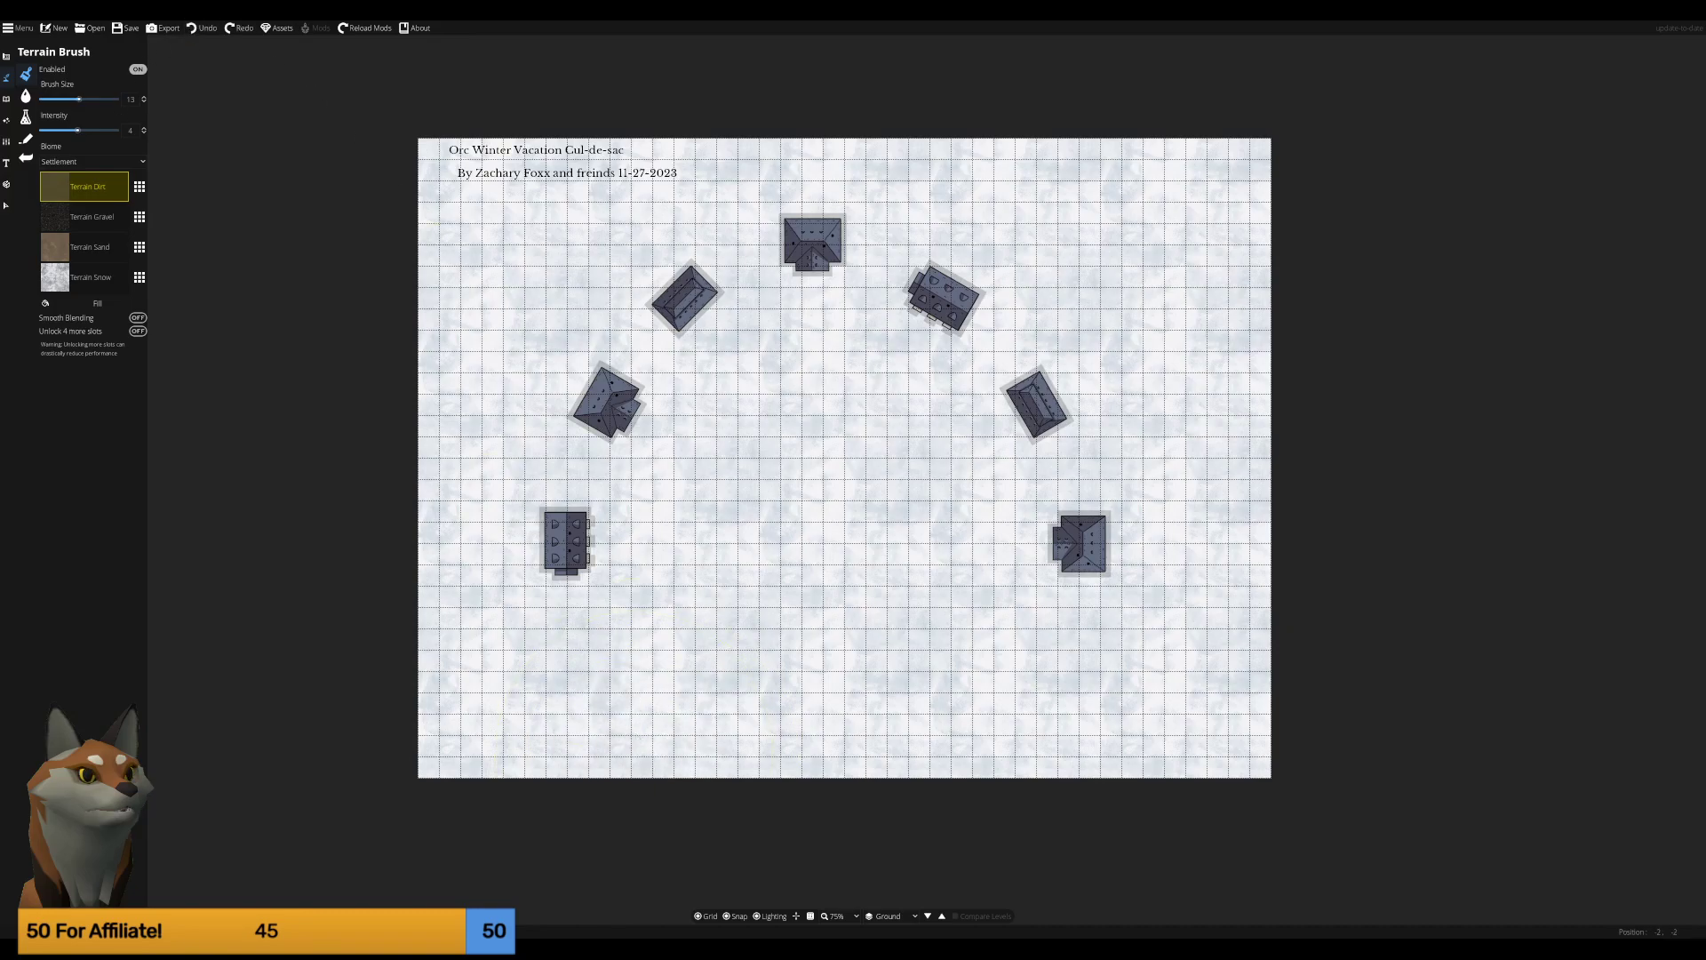
pyautogui.scroll(-6, 113, 99)
# Paint the dirt road up from the bottom edge, arching beneath the houses and back down.
pyautogui.moveTo(650, 749)
pyautogui.mouseDown()
pyautogui.moveTo(655, 683)
pyautogui.moveTo(650, 775)
pyautogui.mouseUp()
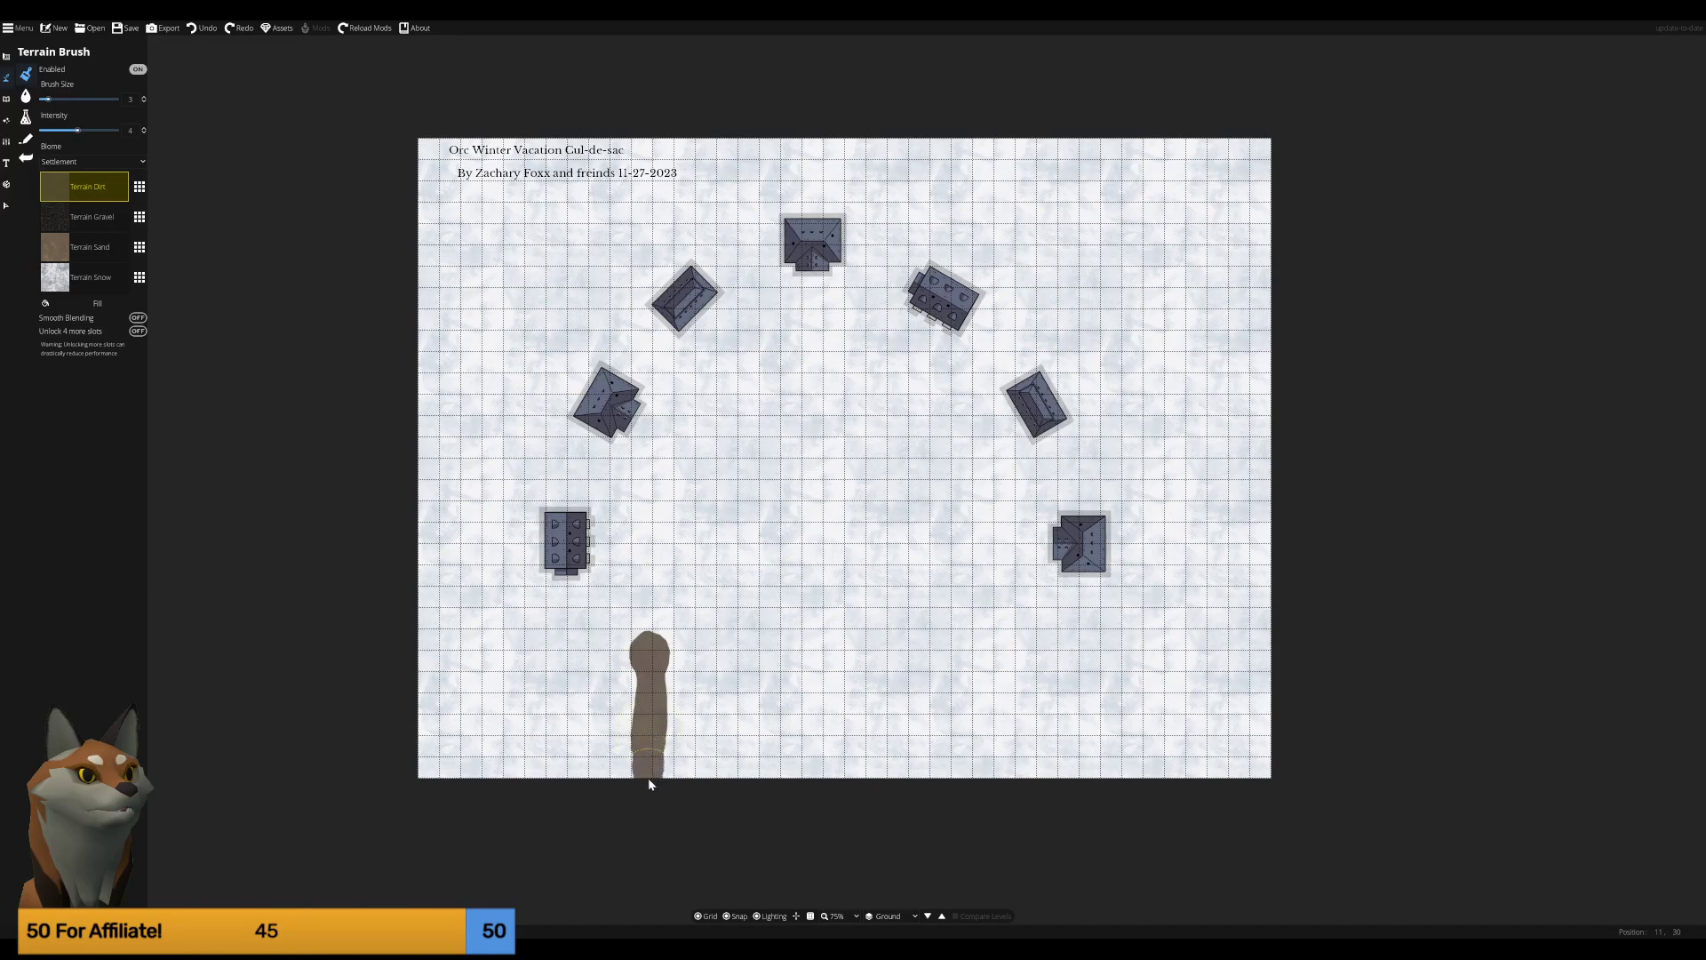
pyautogui.moveTo(649, 710); pyautogui.dragTo(650, 569)
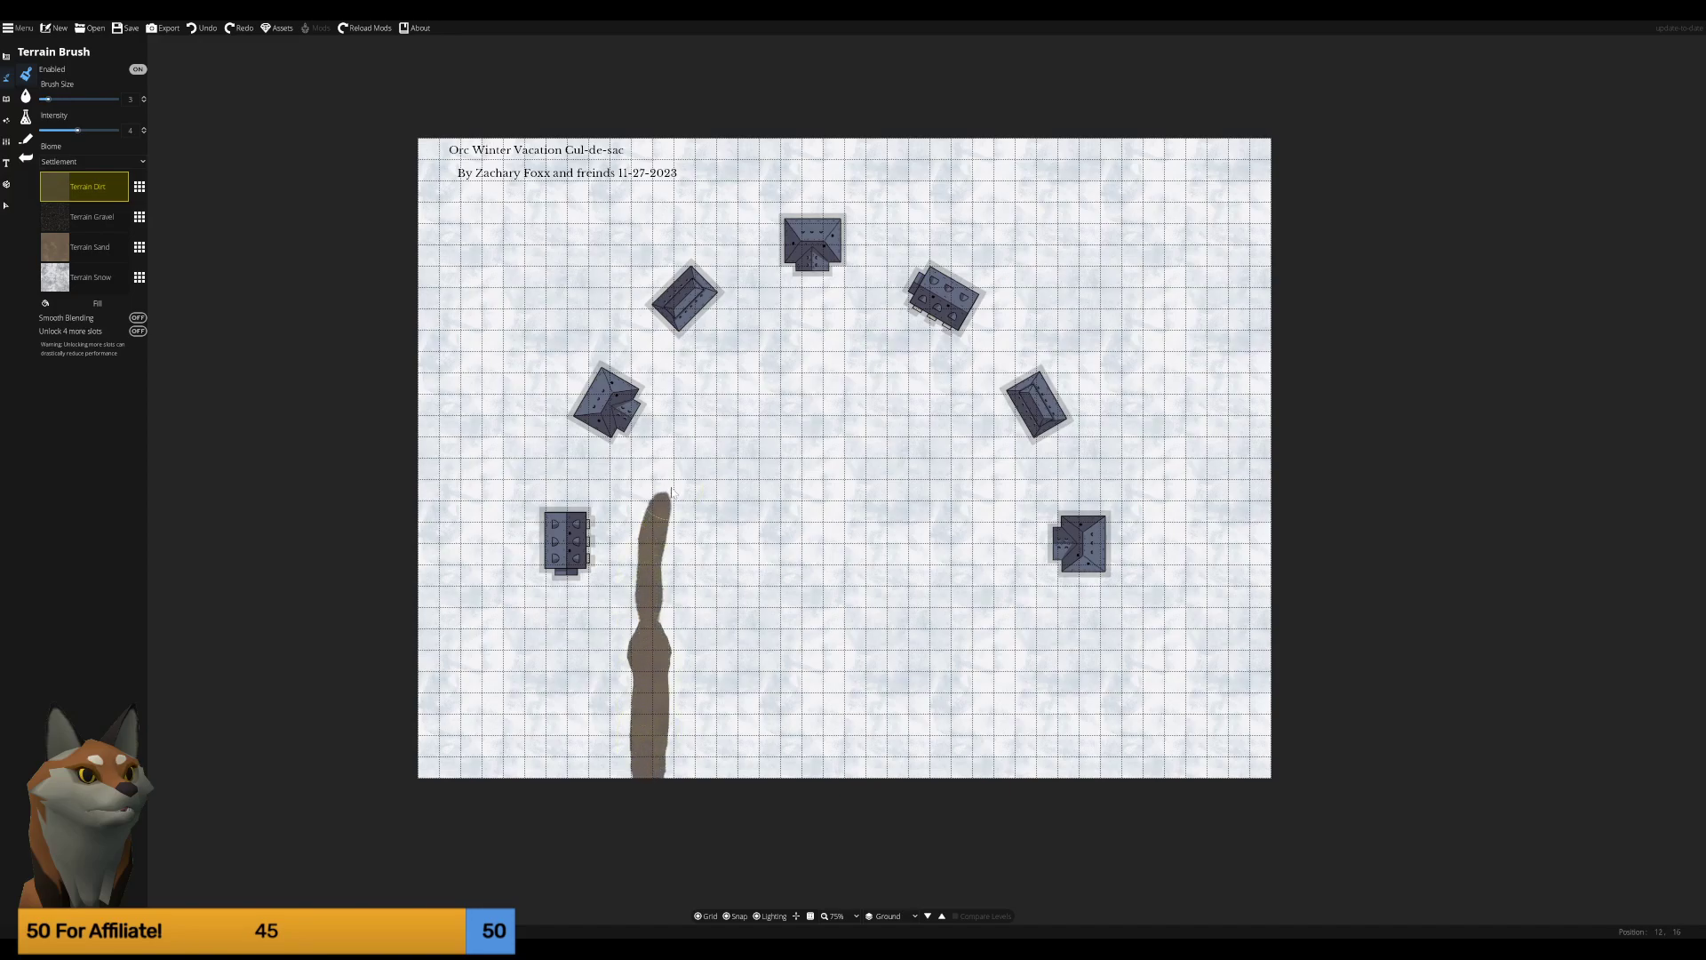
pyautogui.moveTo(671, 490)
pyautogui.mouseDown()
pyautogui.moveTo(755, 375)
pyautogui.moveTo(853, 351)
pyautogui.moveTo(960, 449)
pyautogui.moveTo(991, 553)
pyautogui.mouseUp()
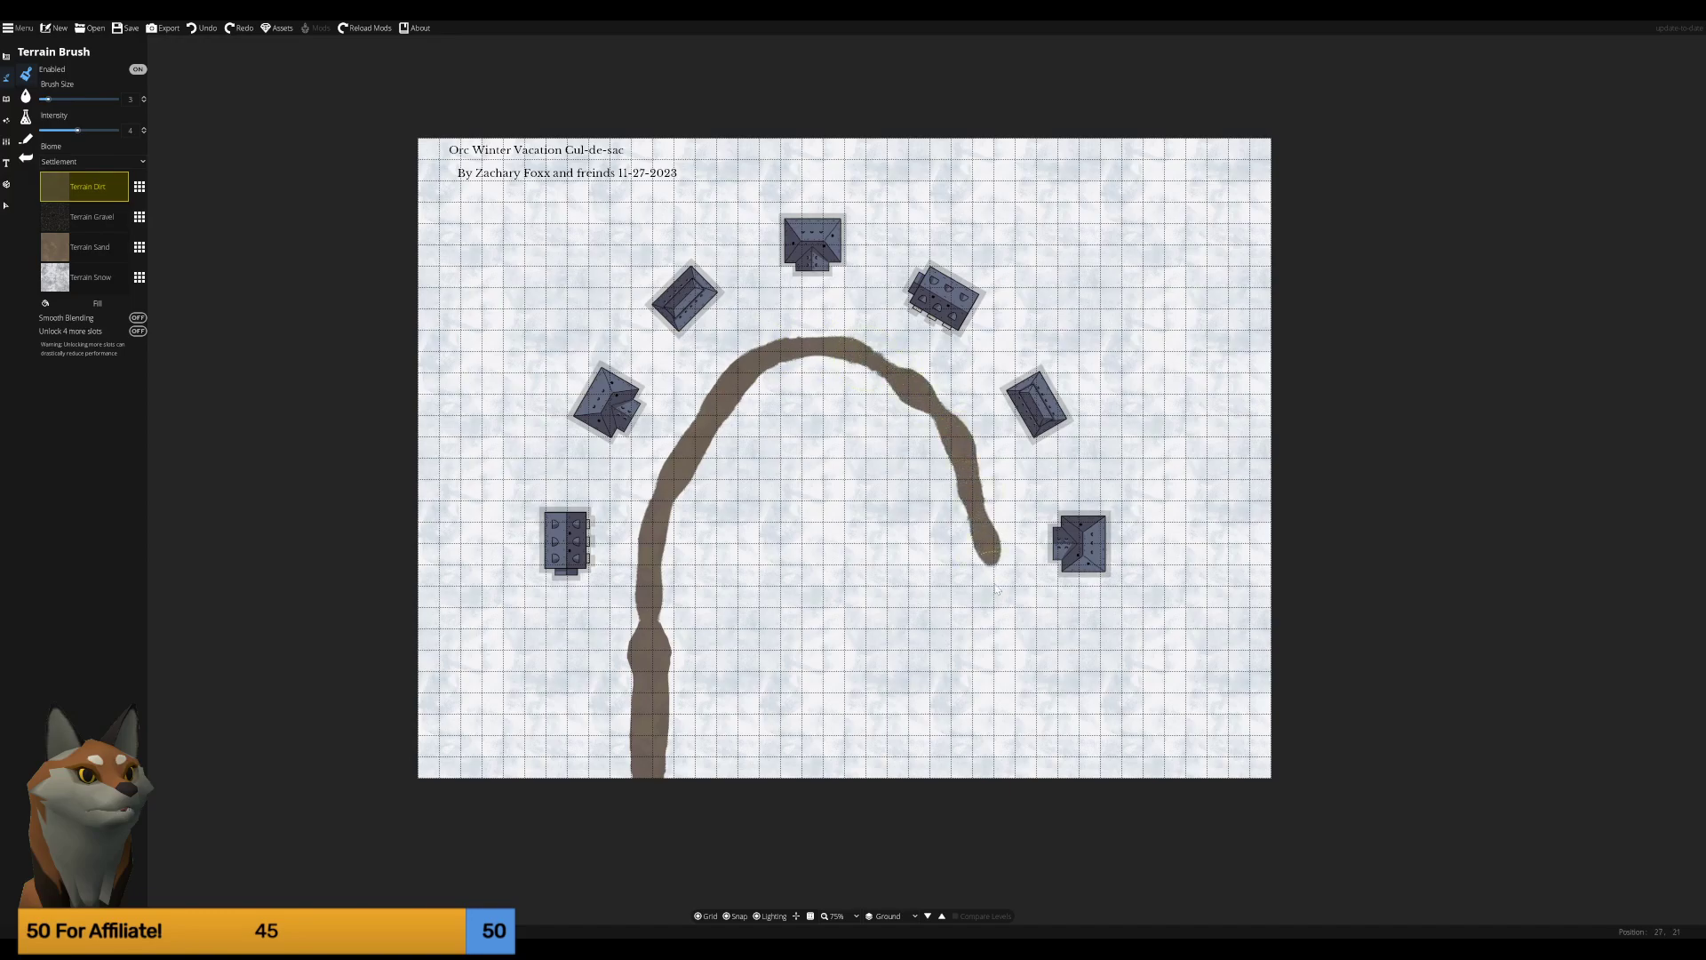
pyautogui.moveTo(993, 628); pyautogui.dragTo(992, 636)
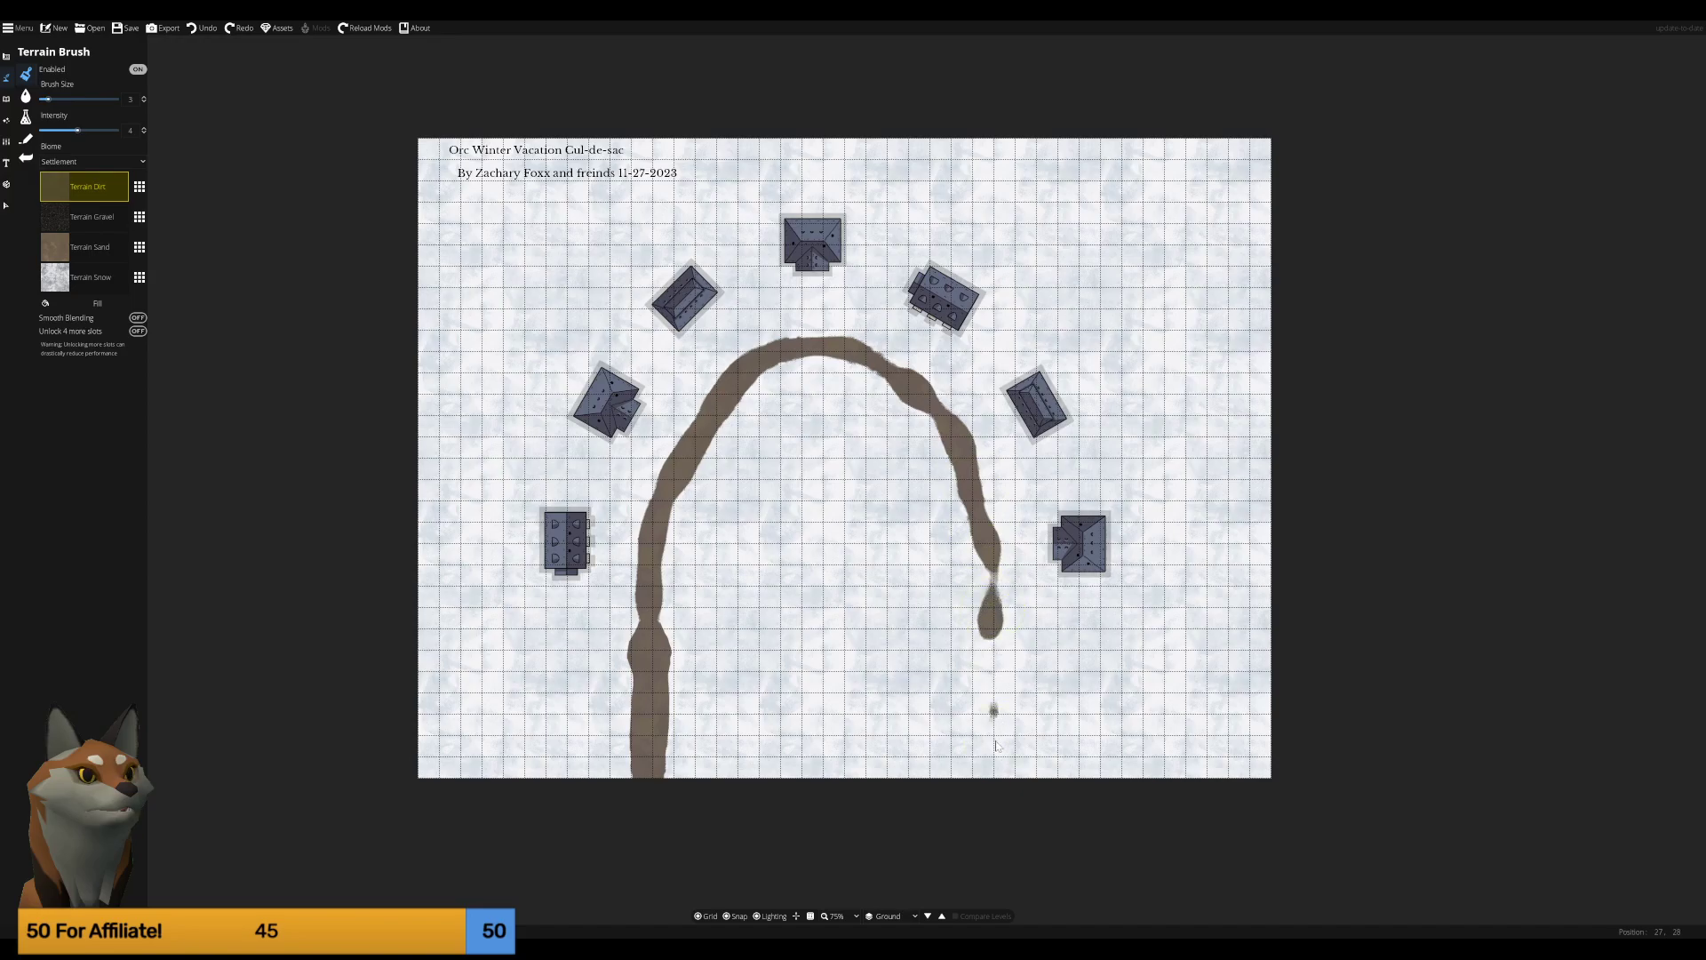
pyautogui.moveTo(999, 781)
pyautogui.mouseDown()
pyautogui.moveTo(981, 496)
pyautogui.moveTo(934, 408)
pyautogui.moveTo(875, 358)
pyautogui.moveTo(772, 338)
pyautogui.moveTo(748, 362)
pyautogui.moveTo(672, 495)
pyautogui.moveTo(649, 609)
pyautogui.mouseUp()
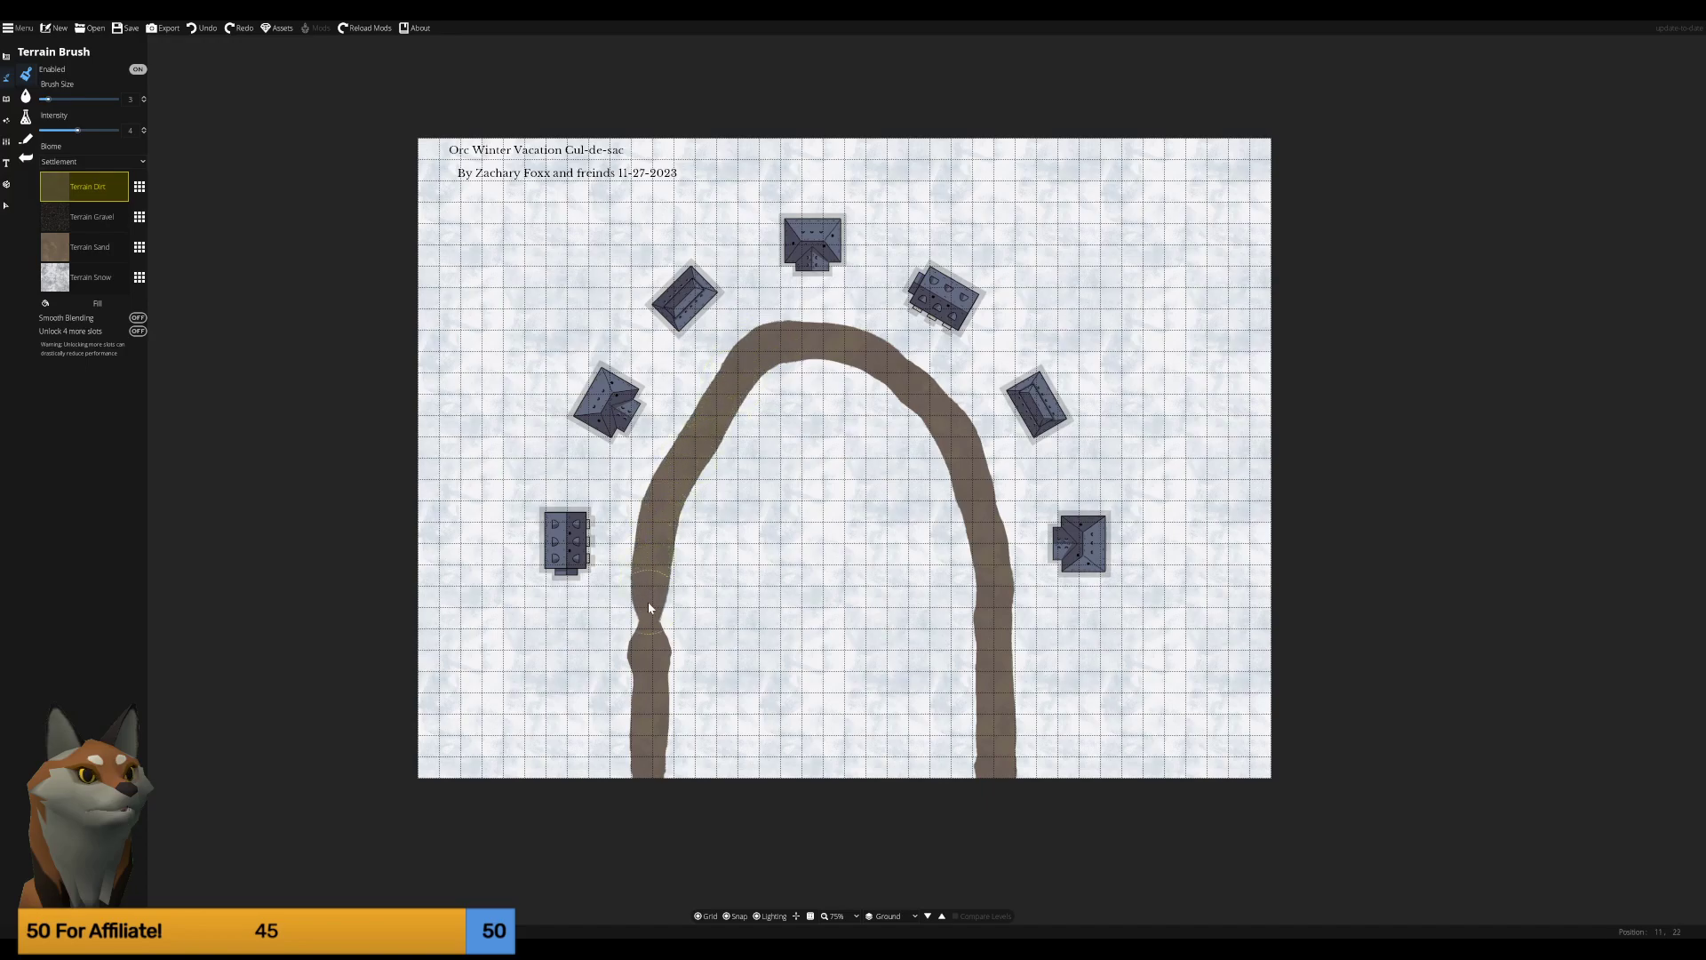
pyautogui.moveTo(652, 675); pyautogui.dragTo(651, 701)
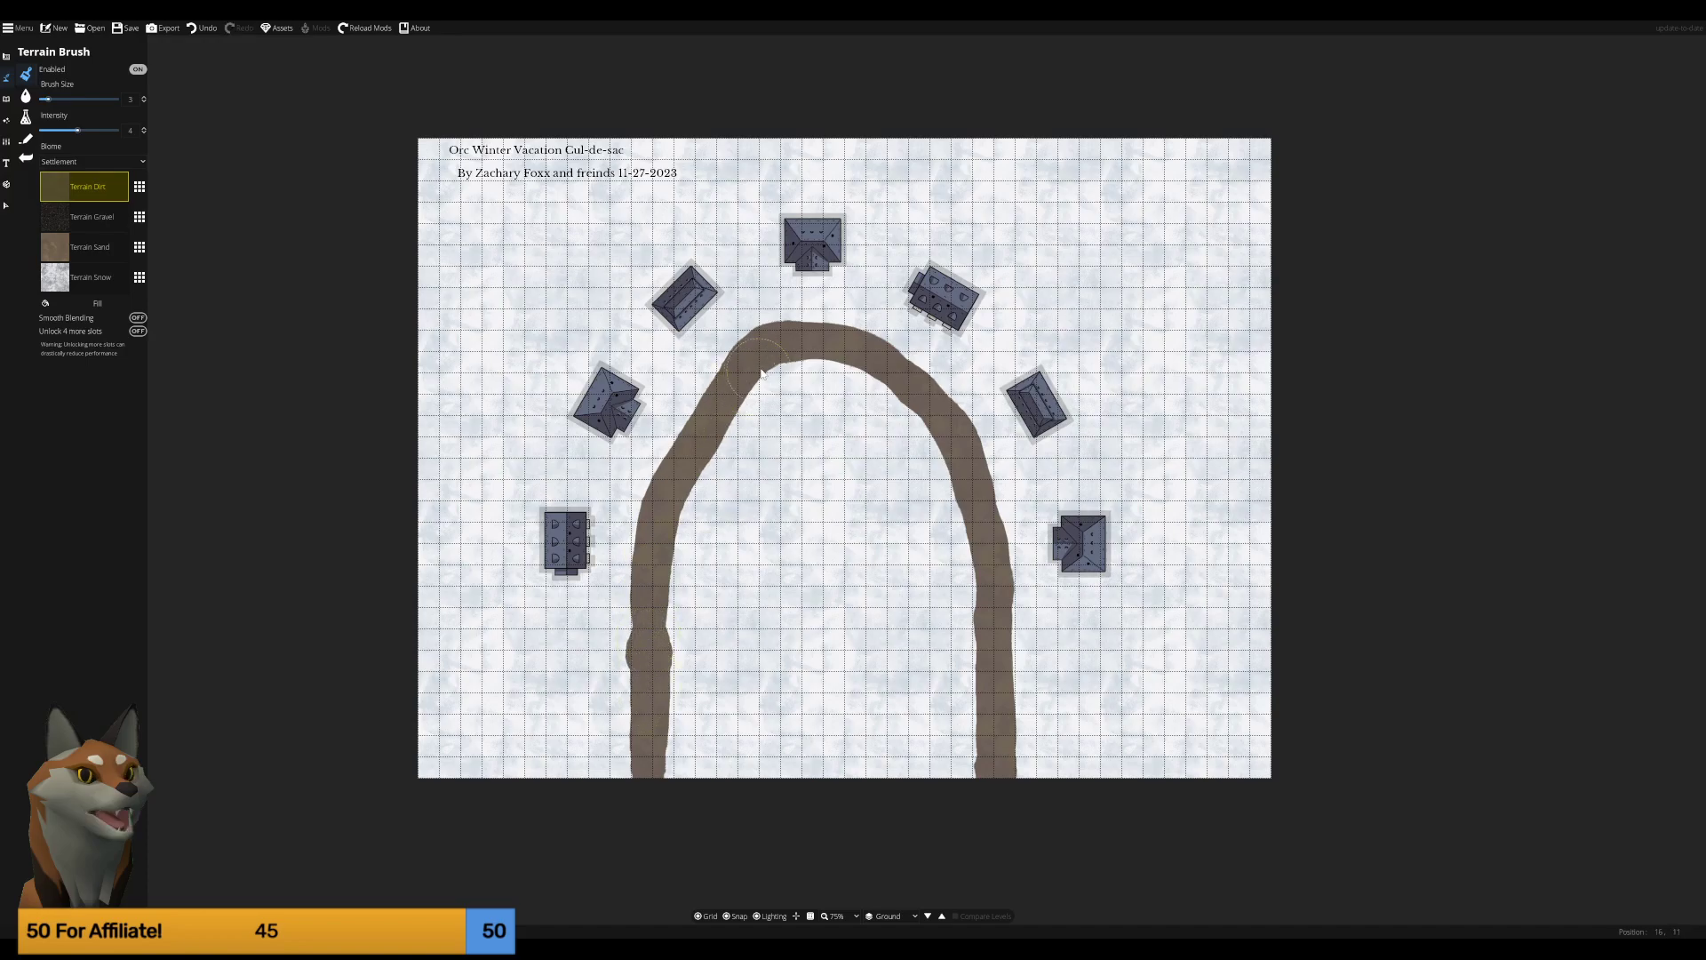
pyautogui.moveTo(46, 99); pyautogui.dragTo(41, 99)
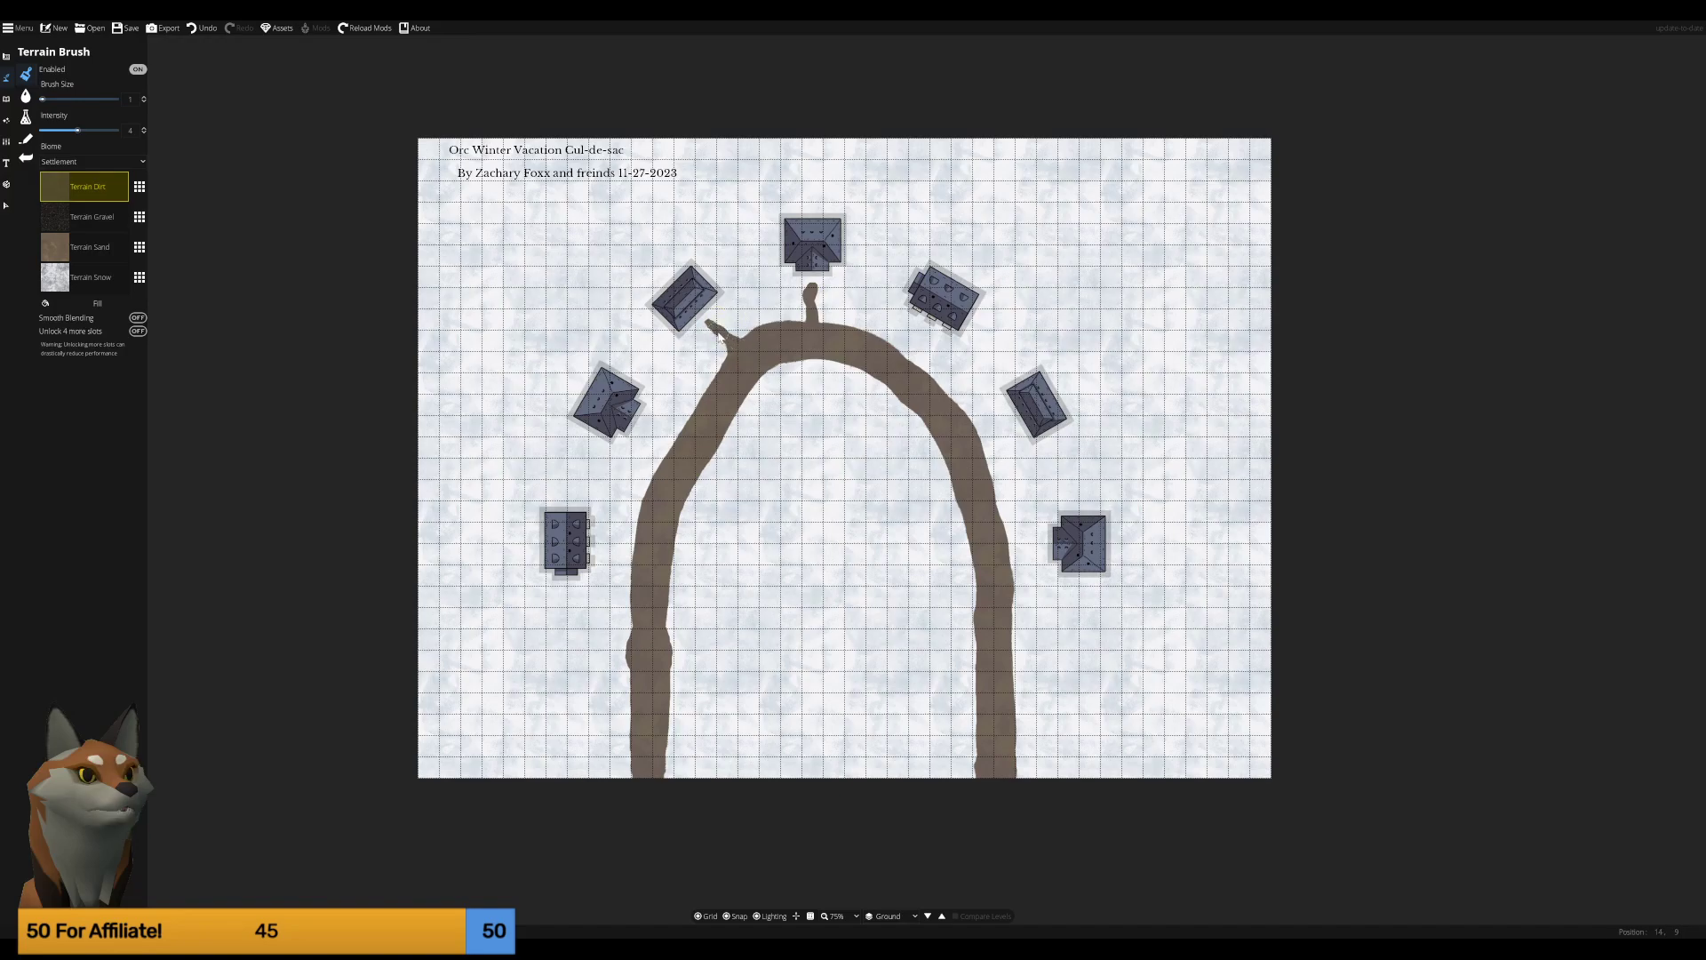
# Paint size-1 dirt driveways from the road to the left, lower-left, lower-right, right and upper-right houses.
pyautogui.click(648, 430)
pyautogui.moveTo(662, 441); pyautogui.dragTo(671, 454)
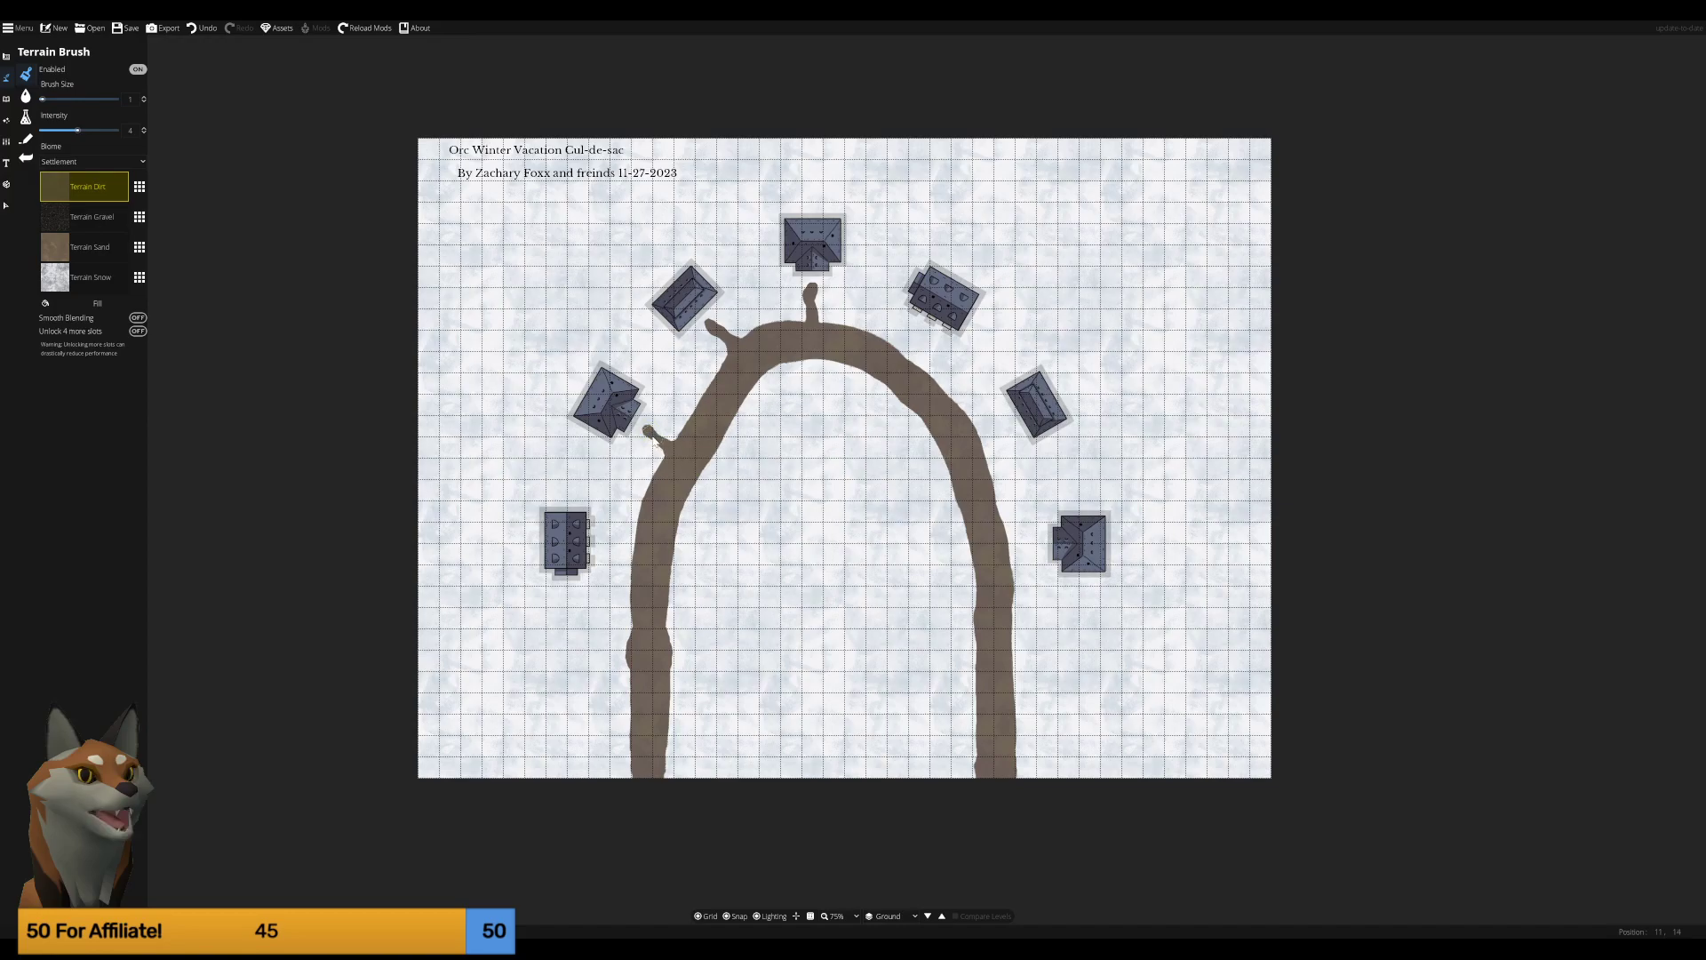
pyautogui.moveTo(641, 549); pyautogui.dragTo(601, 544)
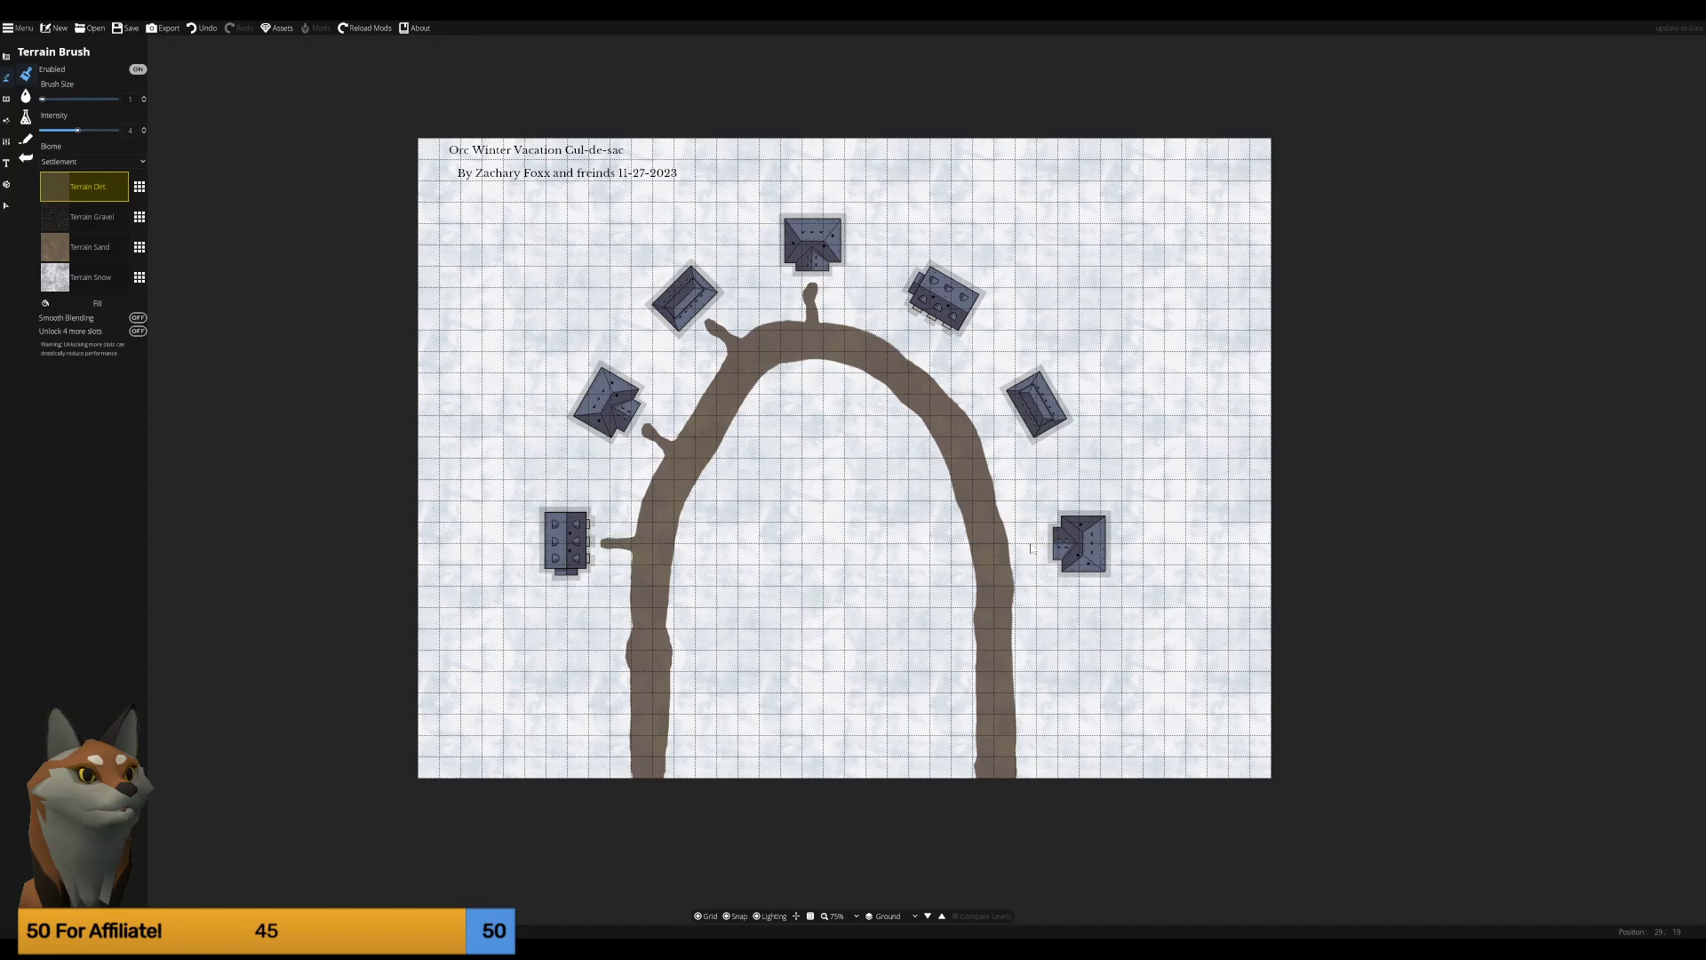
pyautogui.moveTo(1021, 552); pyautogui.dragTo(1022, 552)
pyautogui.moveTo(979, 441)
pyautogui.mouseDown()
pyautogui.moveTo(1007, 426)
pyautogui.moveTo(976, 445)
pyautogui.mouseUp()
pyautogui.moveTo(905, 362); pyautogui.dragTo(922, 334)
pyautogui.click(26, 96)
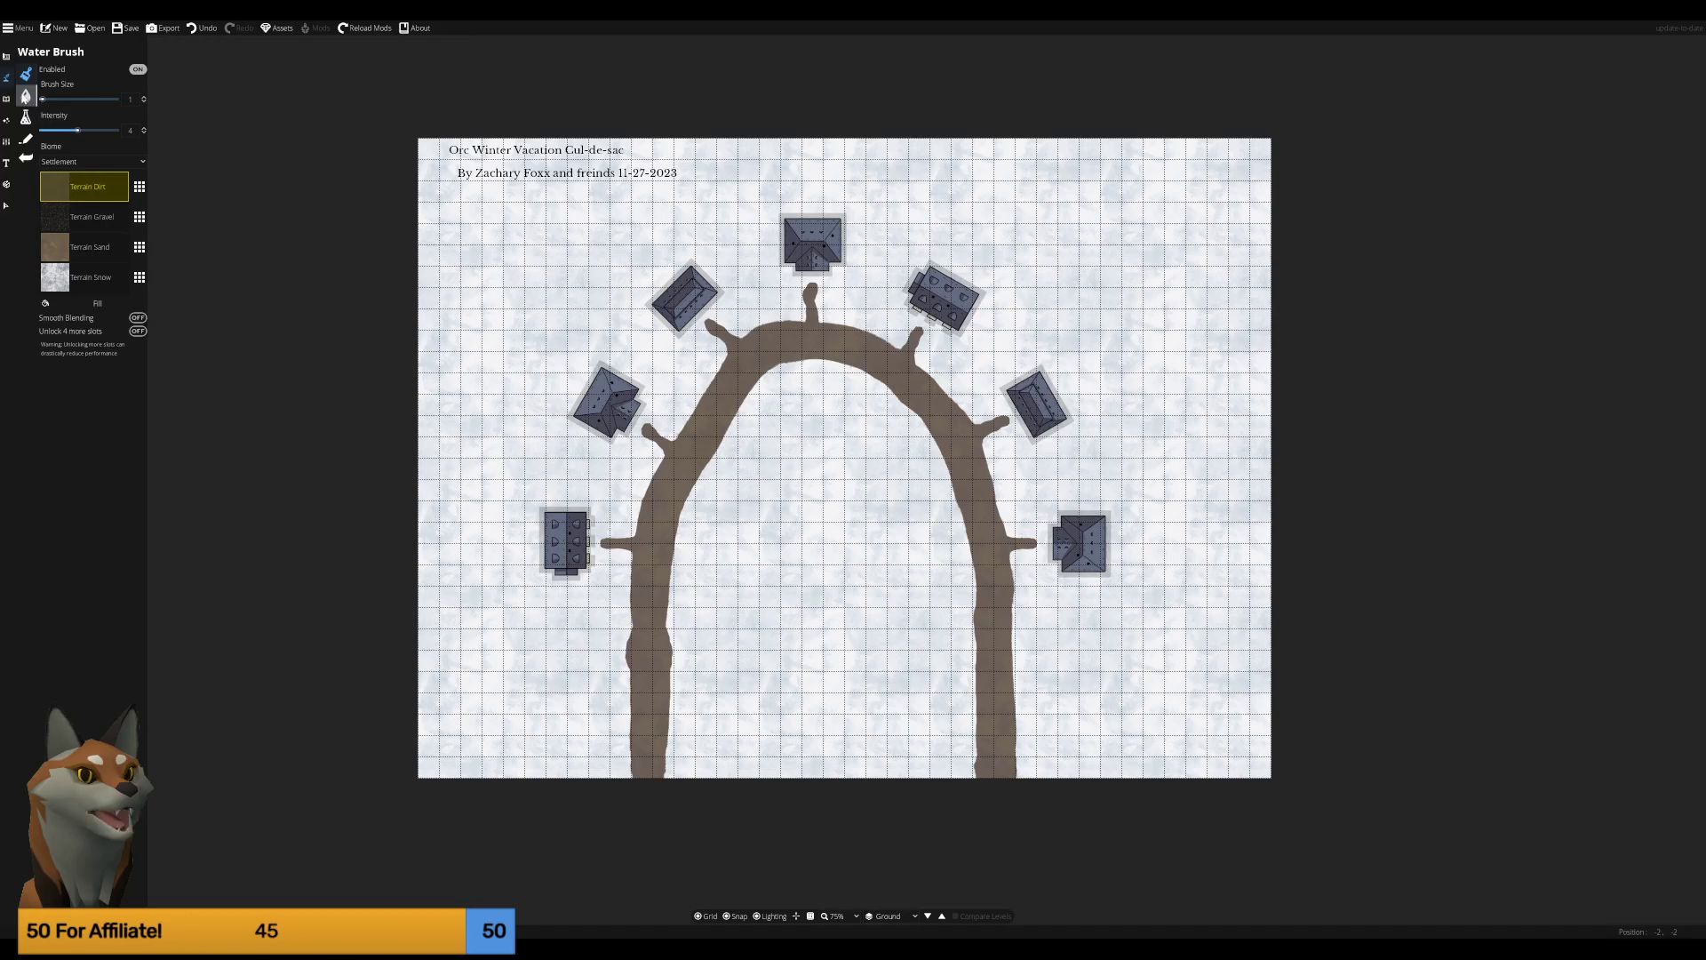
# Set the water brush deep colour to blue, shallow colour to cyan, and a small brush size.
pyautogui.click(25, 98)
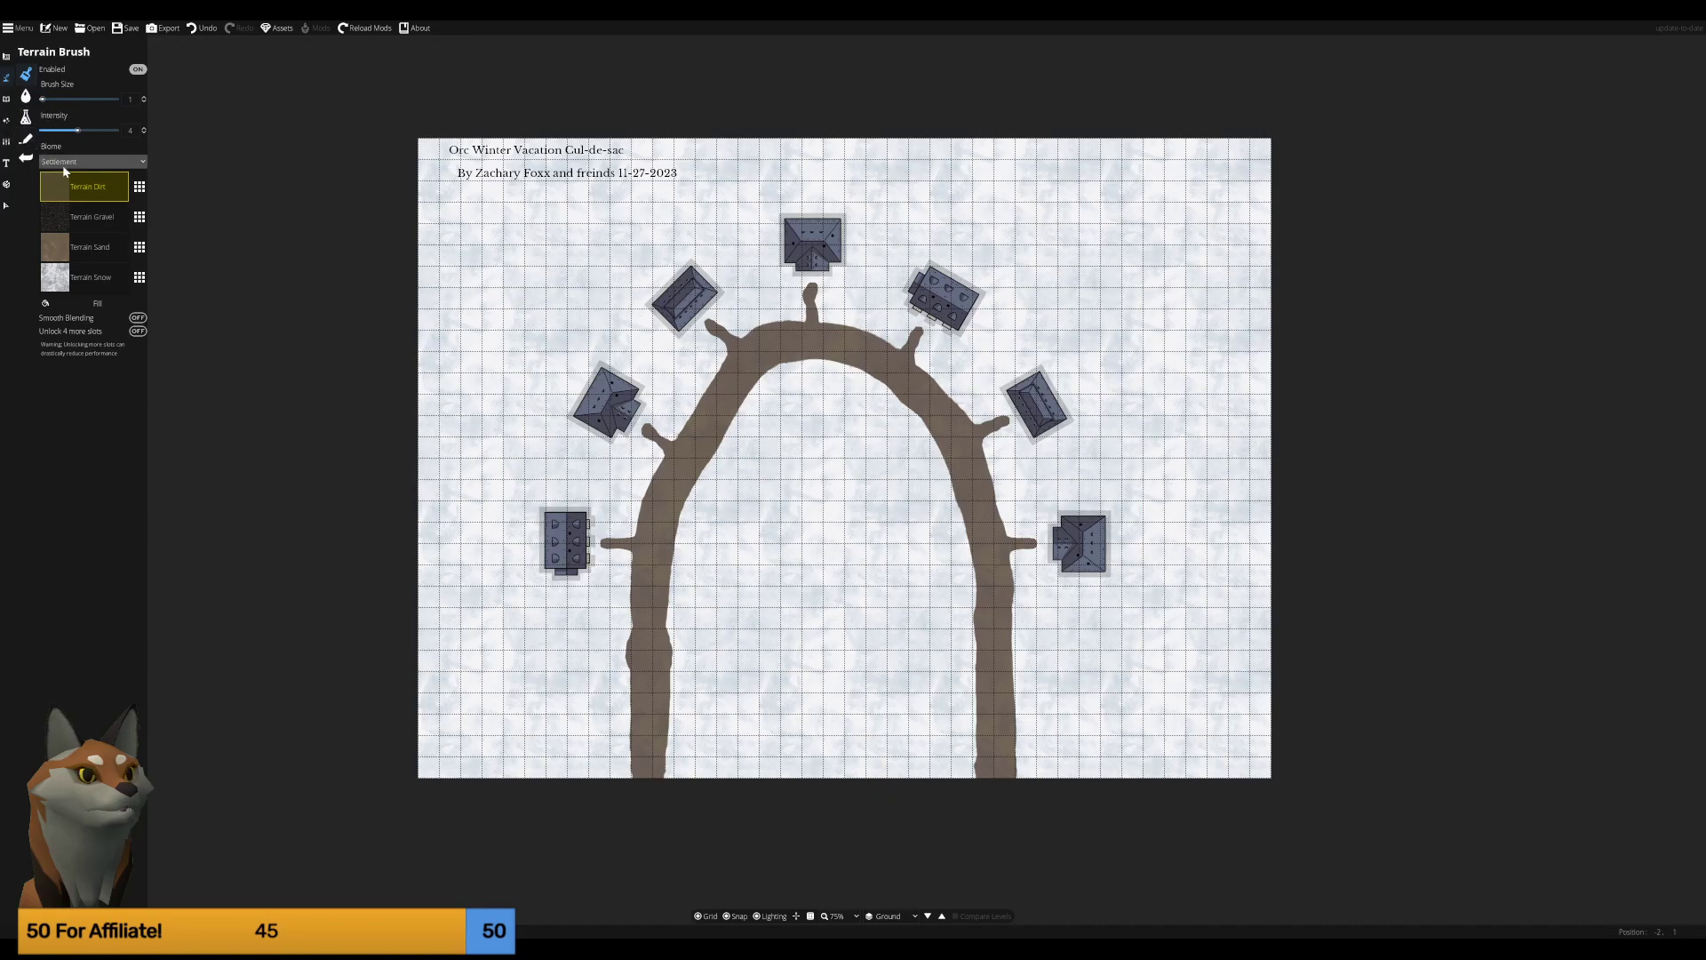
pyautogui.click(25, 97)
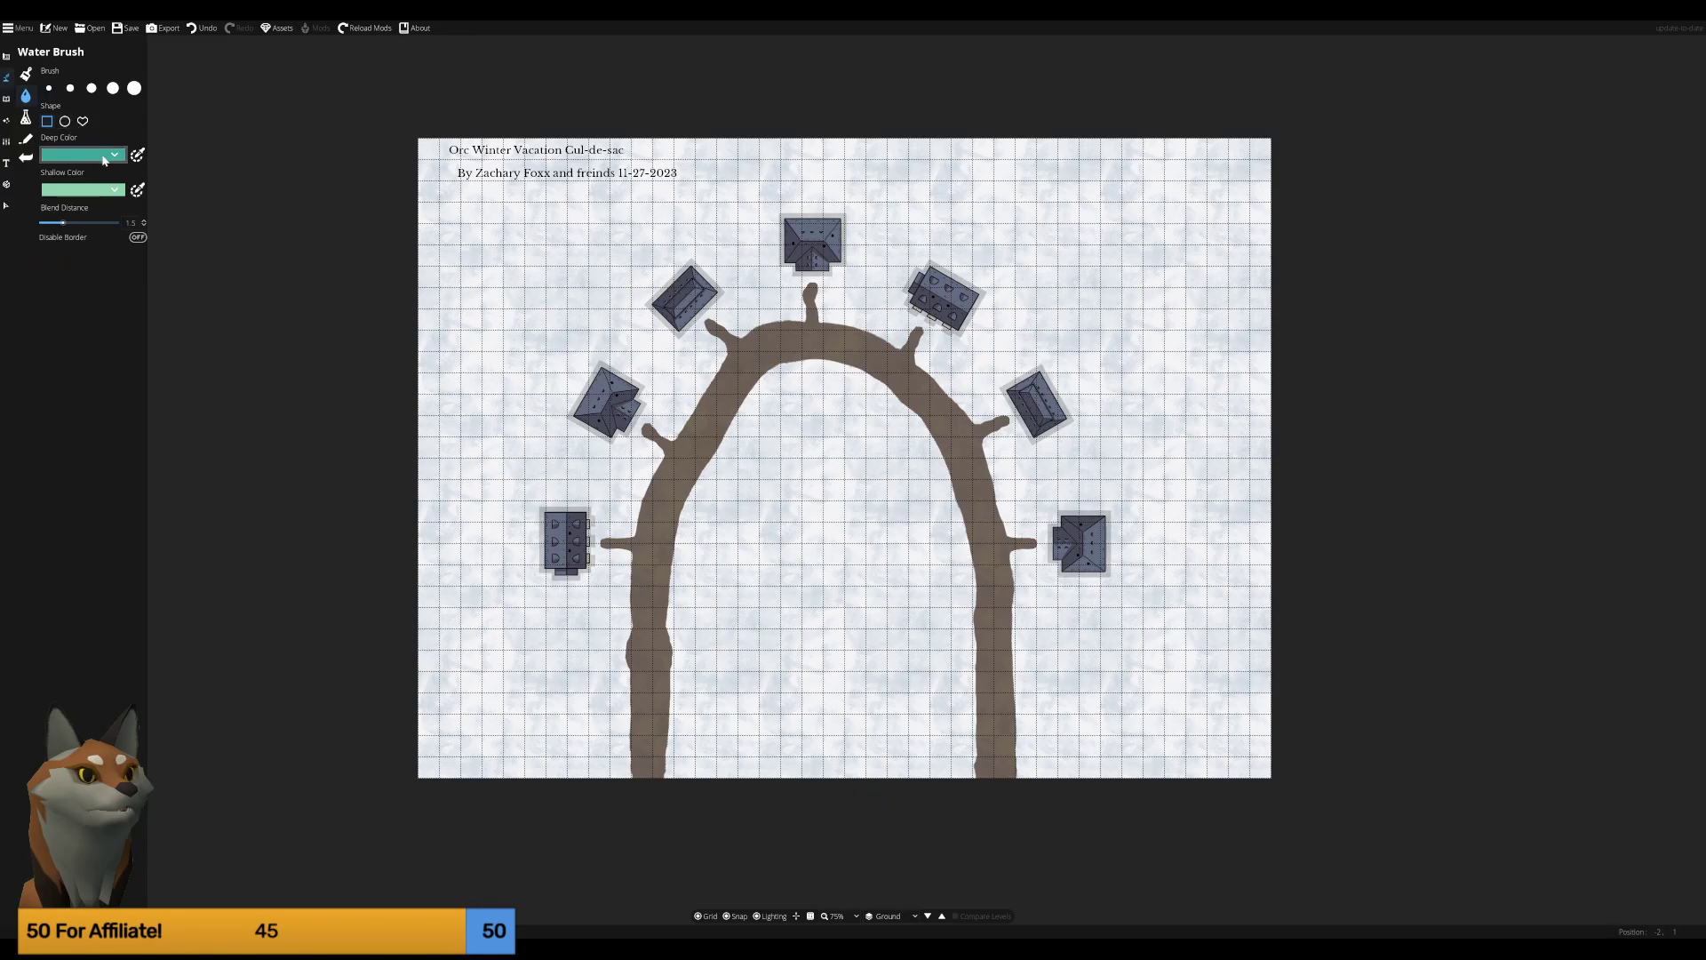
pyautogui.click(98, 173)
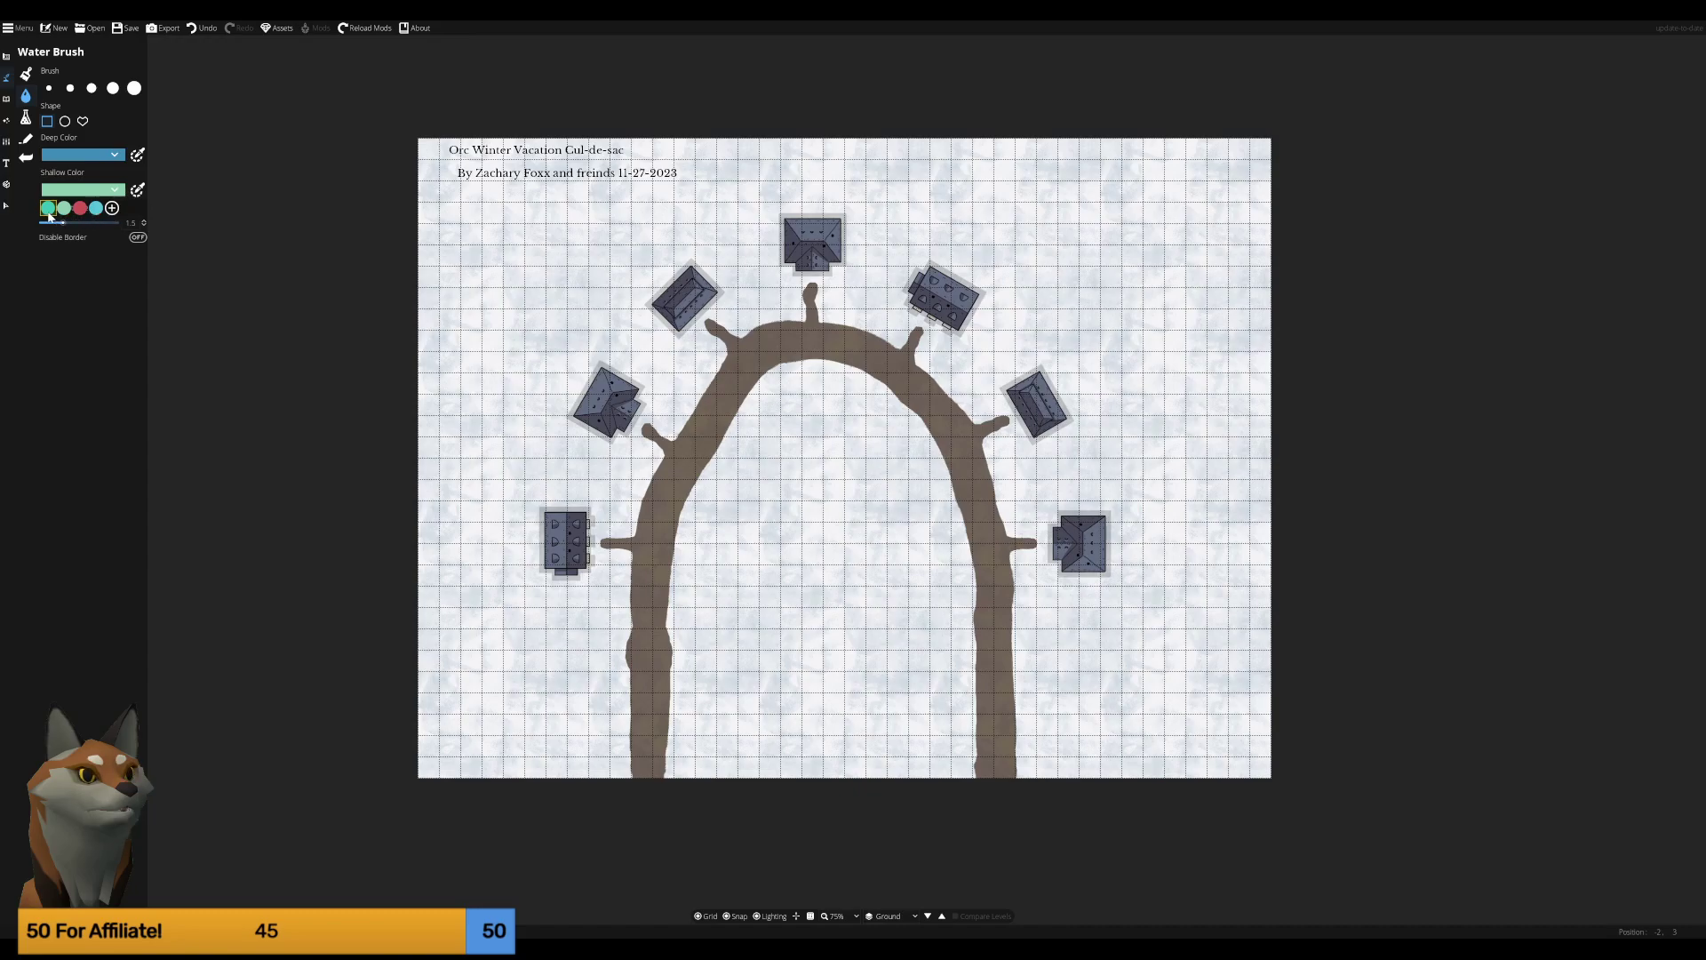
pyautogui.moveTo(83, 189)
pyautogui.click(113, 209)
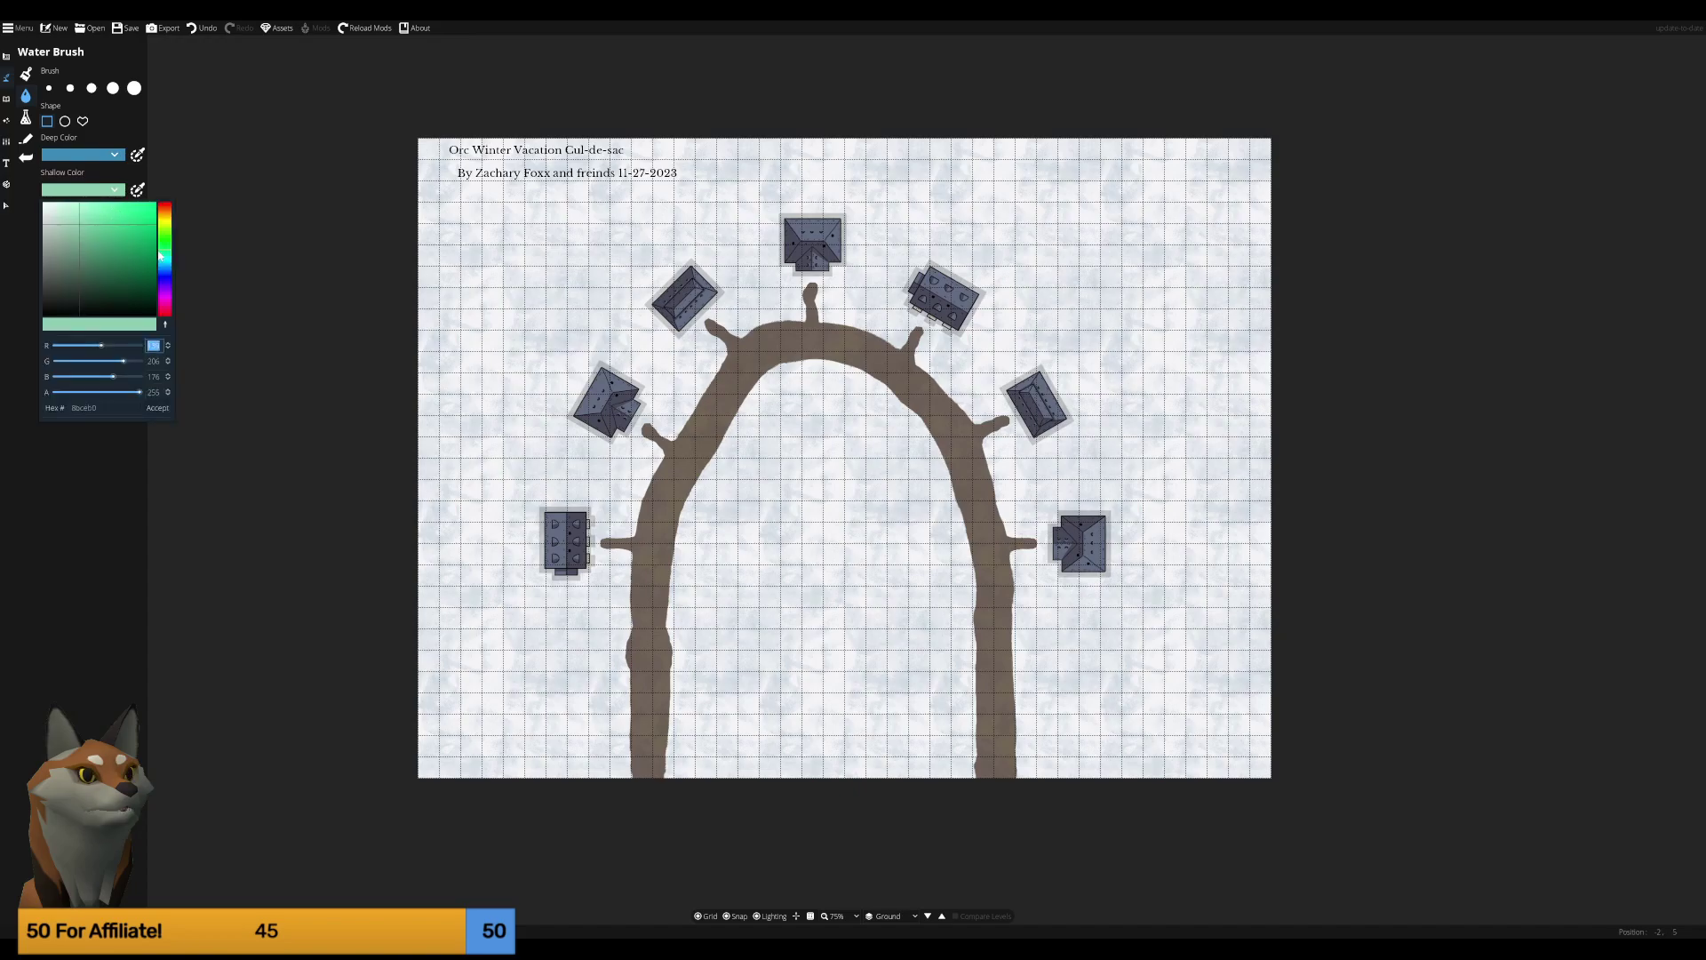
pyautogui.moveTo(161, 255); pyautogui.dragTo(159, 204)
pyautogui.click(100, 483)
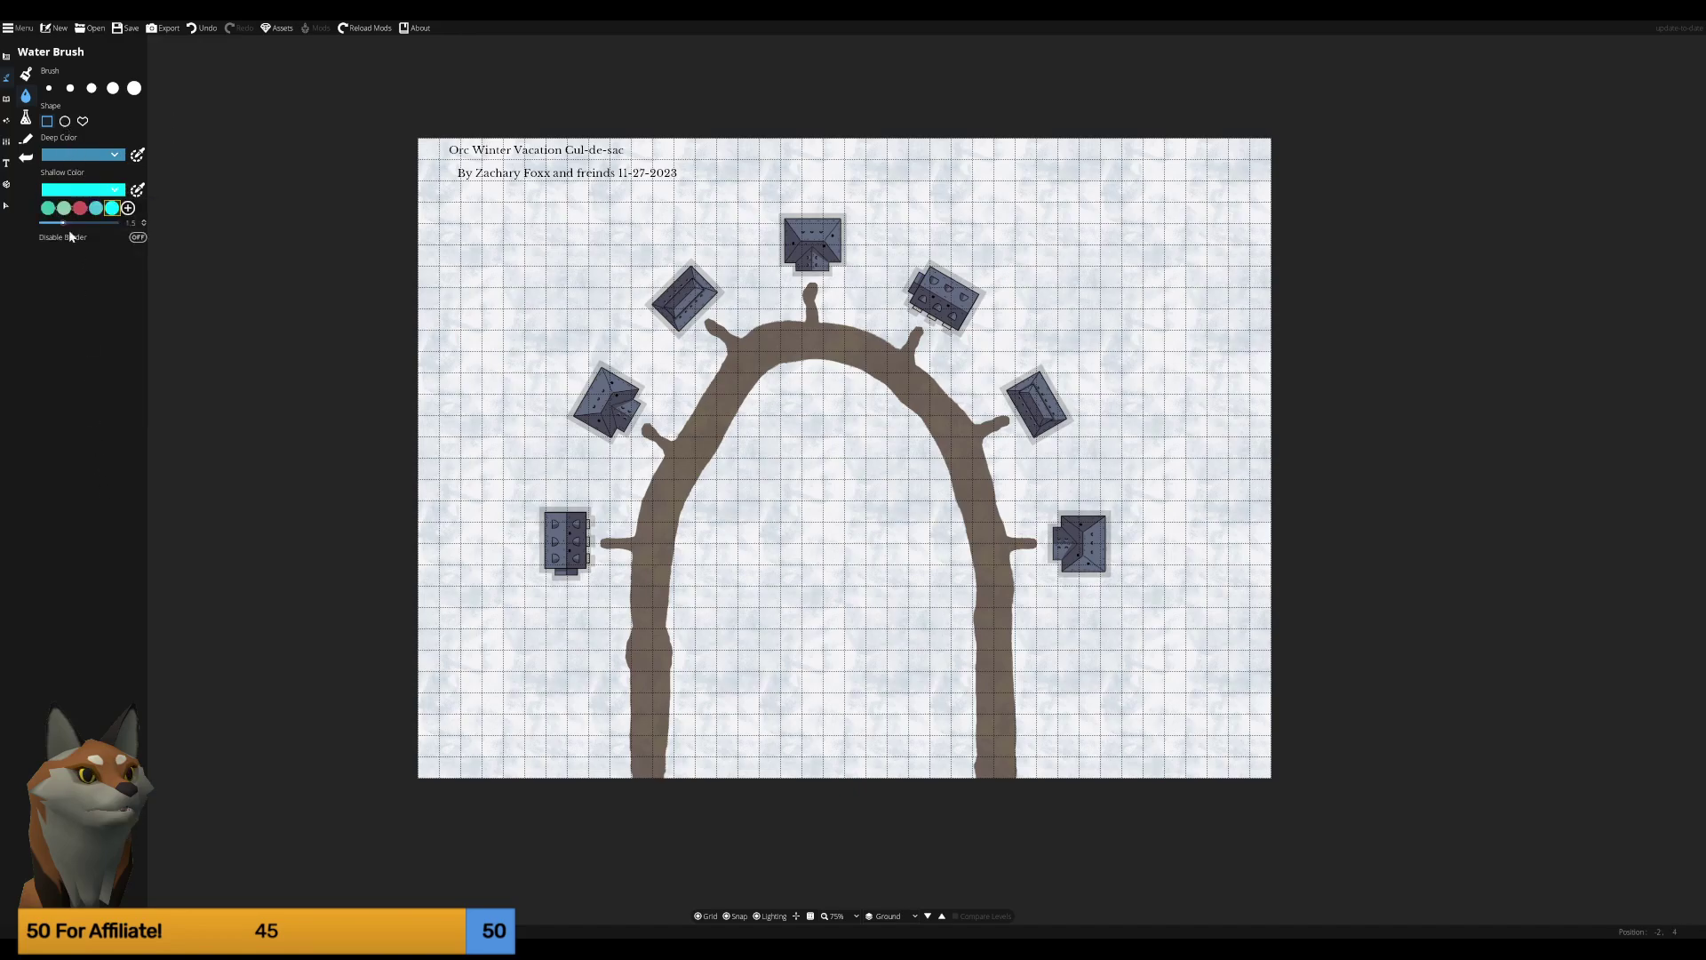
pyautogui.click(71, 88)
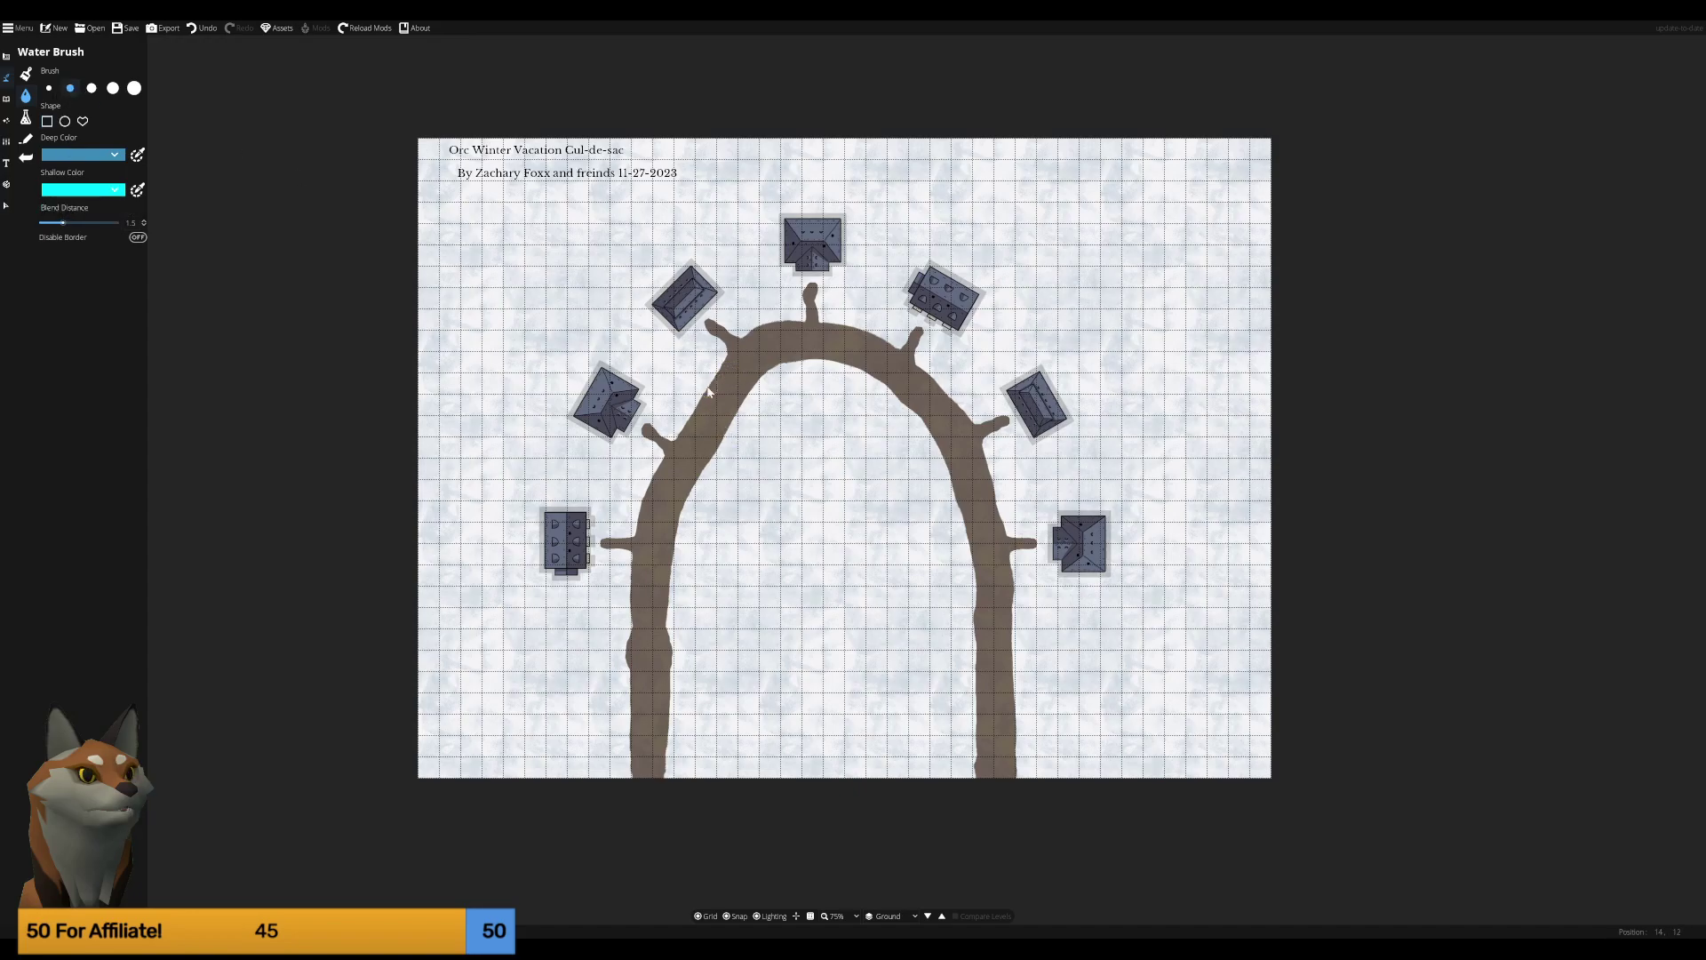
# Paint a pond inside the dirt road loop using the largest Water Brush size.
pyautogui.click(134, 88)
pyautogui.moveTo(734, 695)
pyautogui.mouseDown()
pyautogui.moveTo(910, 674)
pyautogui.moveTo(905, 498)
pyautogui.moveTo(768, 460)
pyautogui.moveTo(867, 663)
pyautogui.moveTo(876, 529)
pyautogui.moveTo(804, 466)
pyautogui.moveTo(773, 613)
pyautogui.moveTo(839, 570)
pyautogui.moveTo(813, 528)
pyautogui.moveTo(802, 618)
pyautogui.mouseUp()
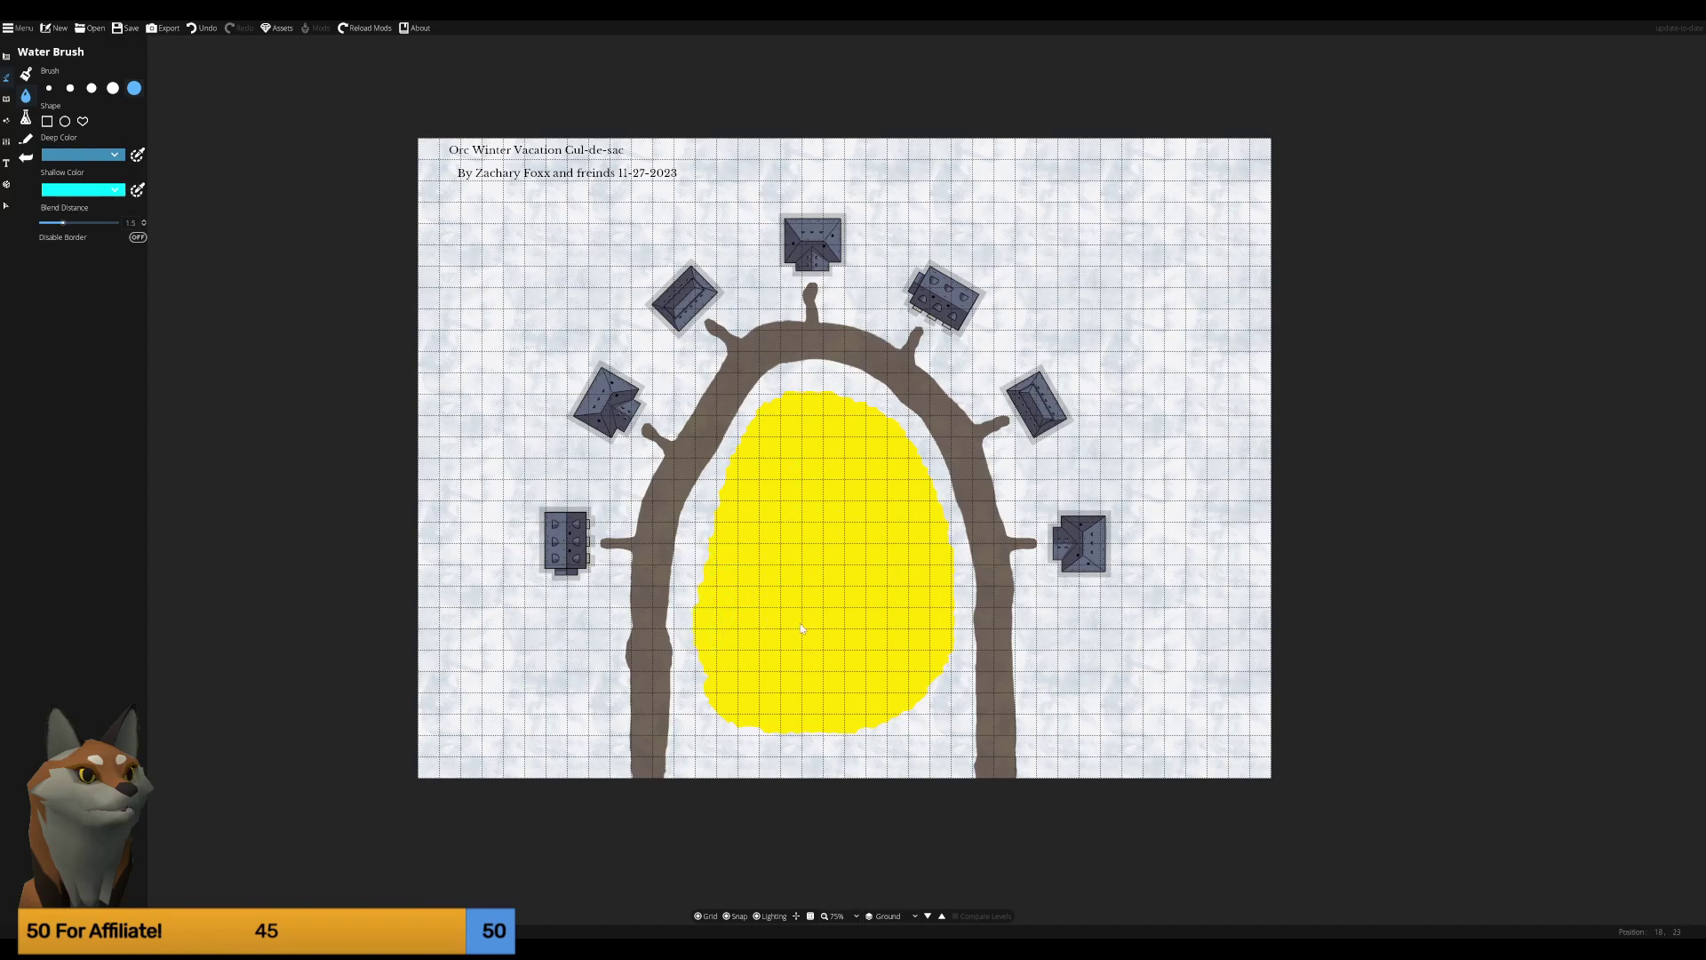
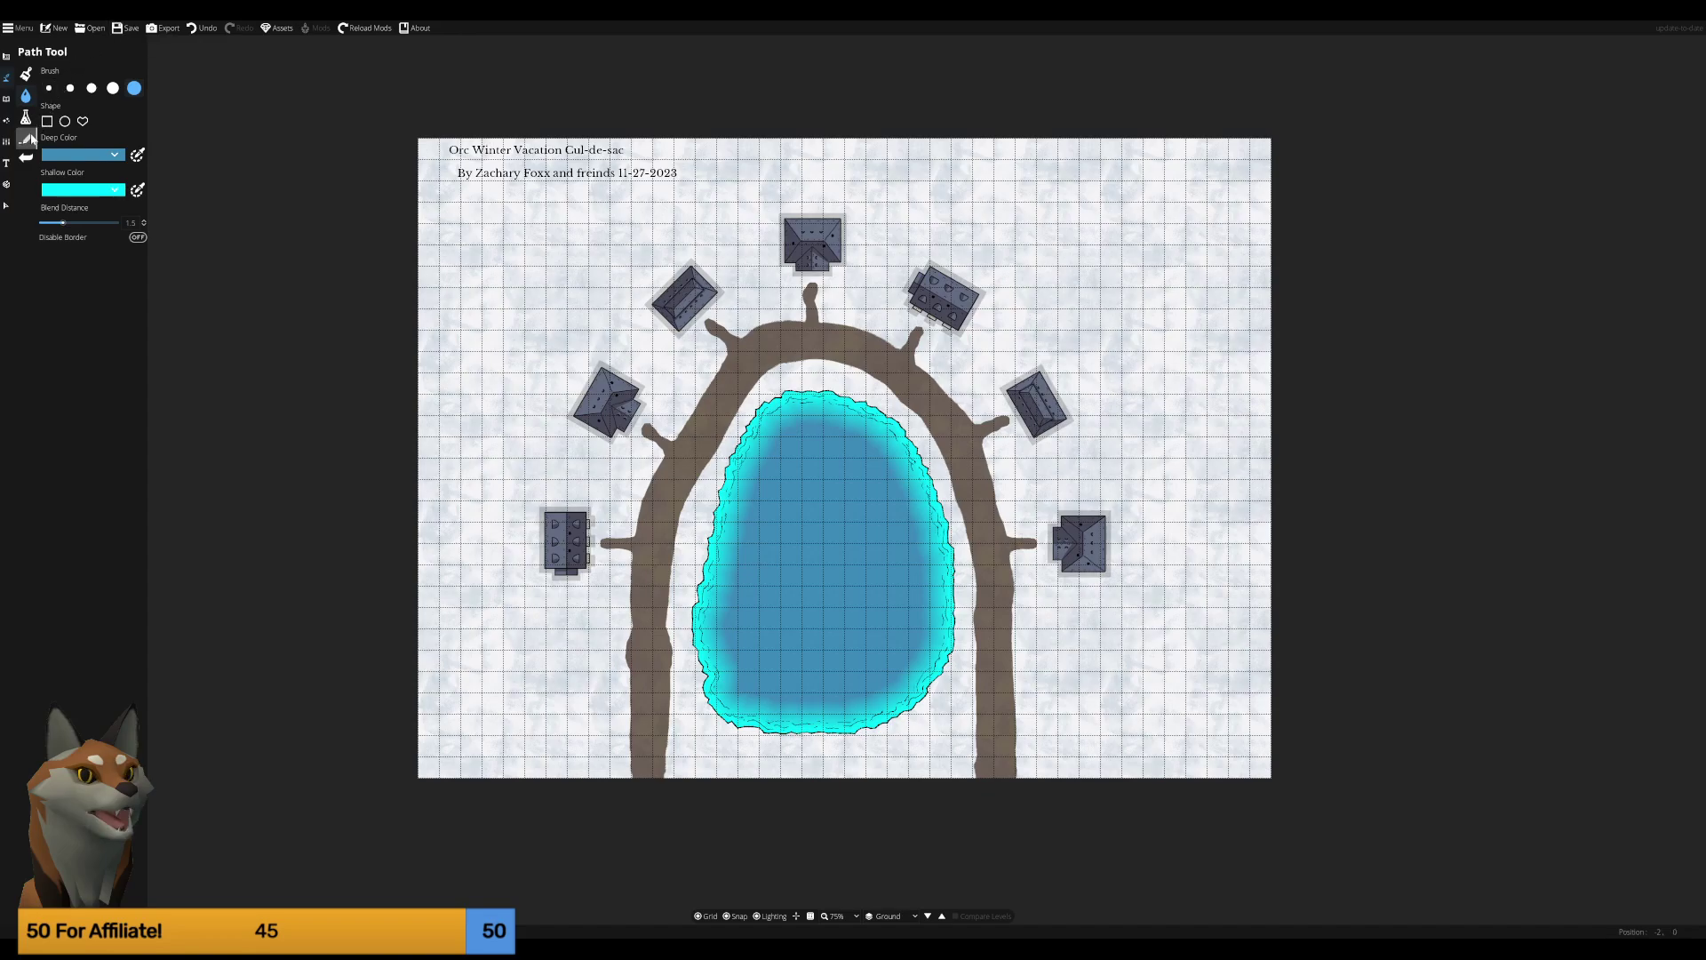
# With the Object Tool active, filter the asset library by the search term 'bear'.
pyautogui.click(5, 98)
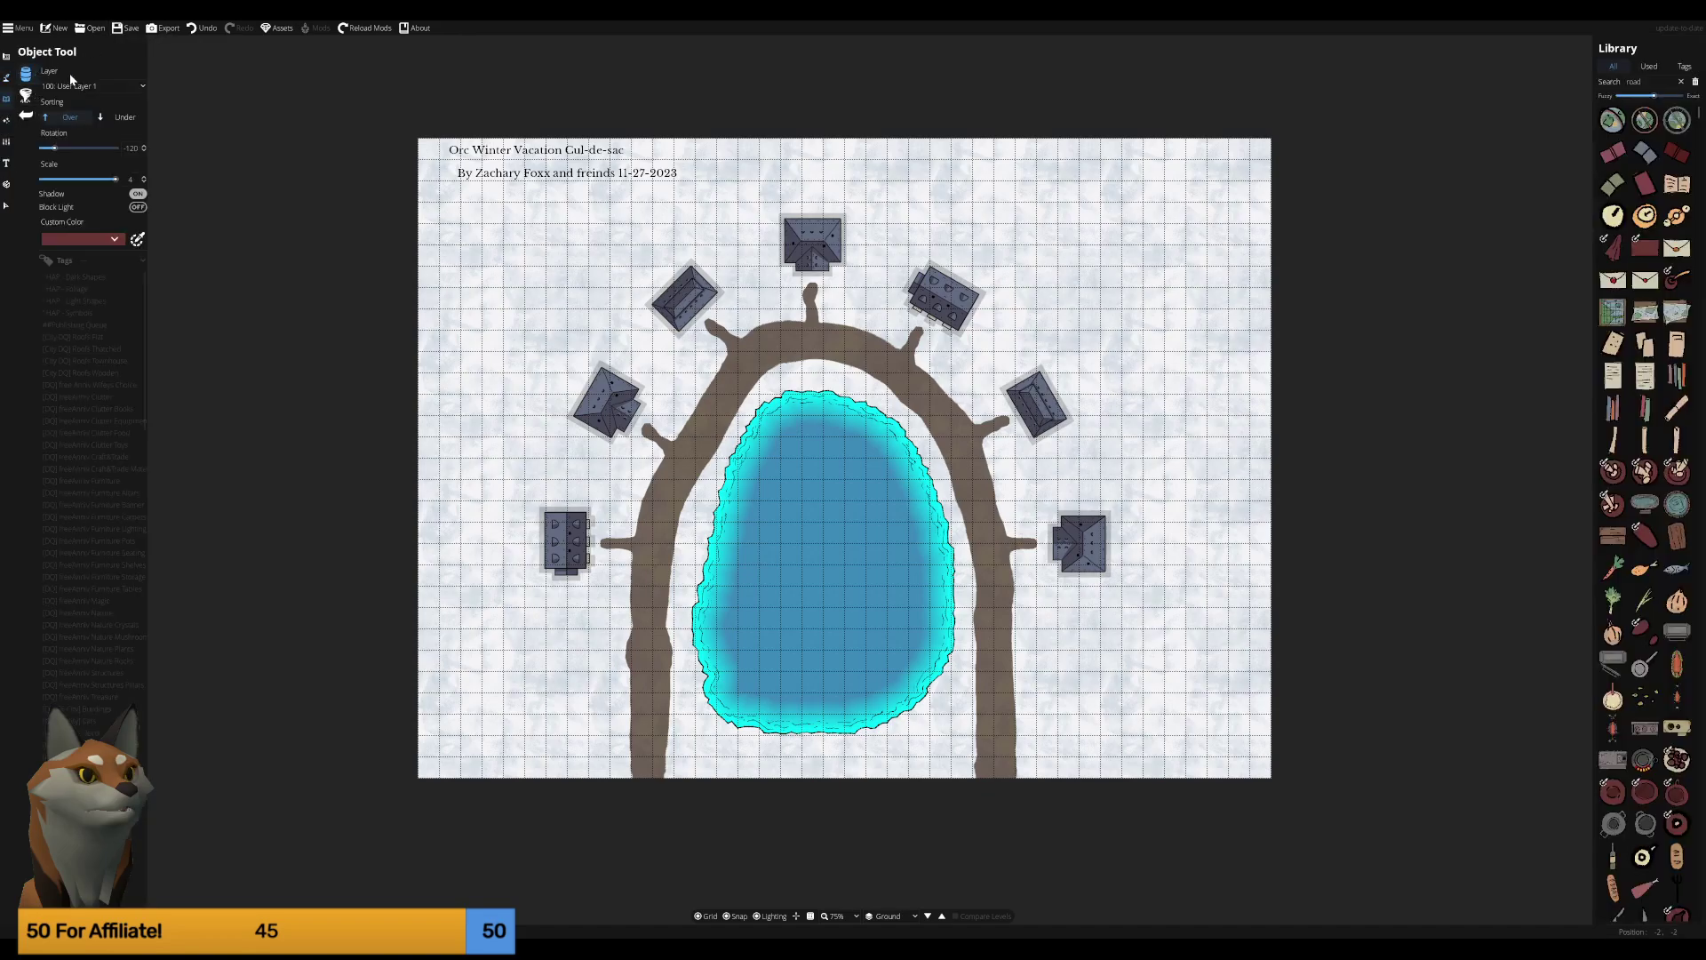
pyautogui.doubleClick(1635, 80)
pyautogui.write('bear')
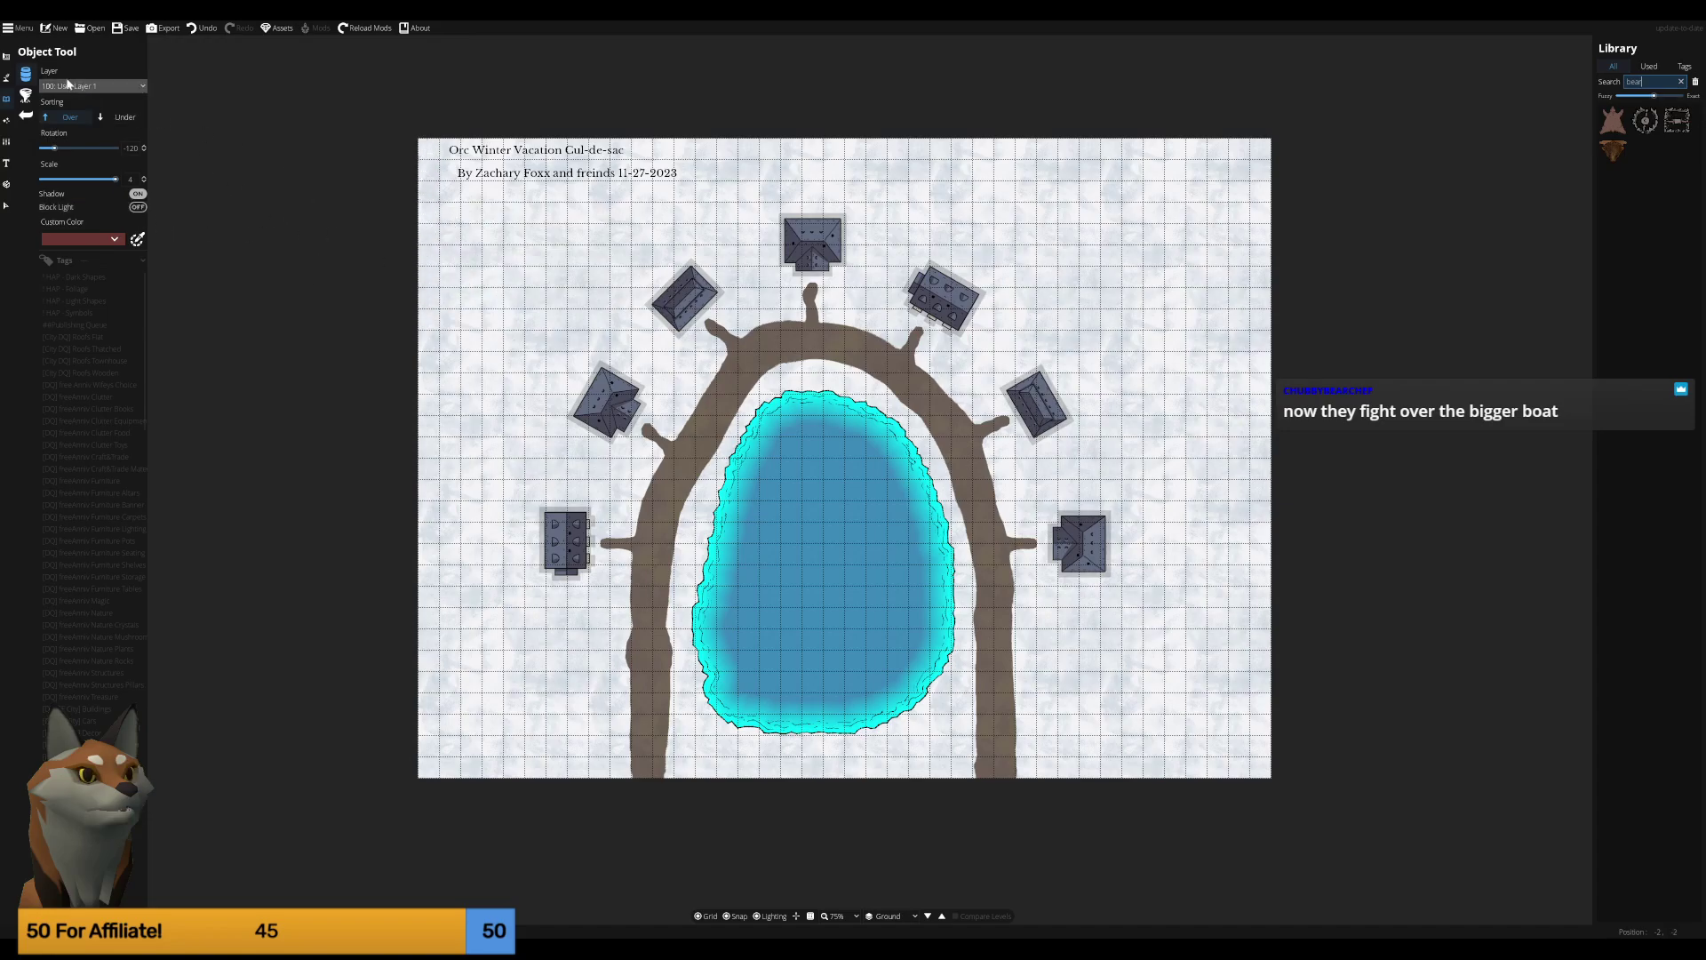
# Browse the Scatter and Material Brush tools, picking the beige material.
pyautogui.click(27, 95)
pyautogui.click(10, 99)
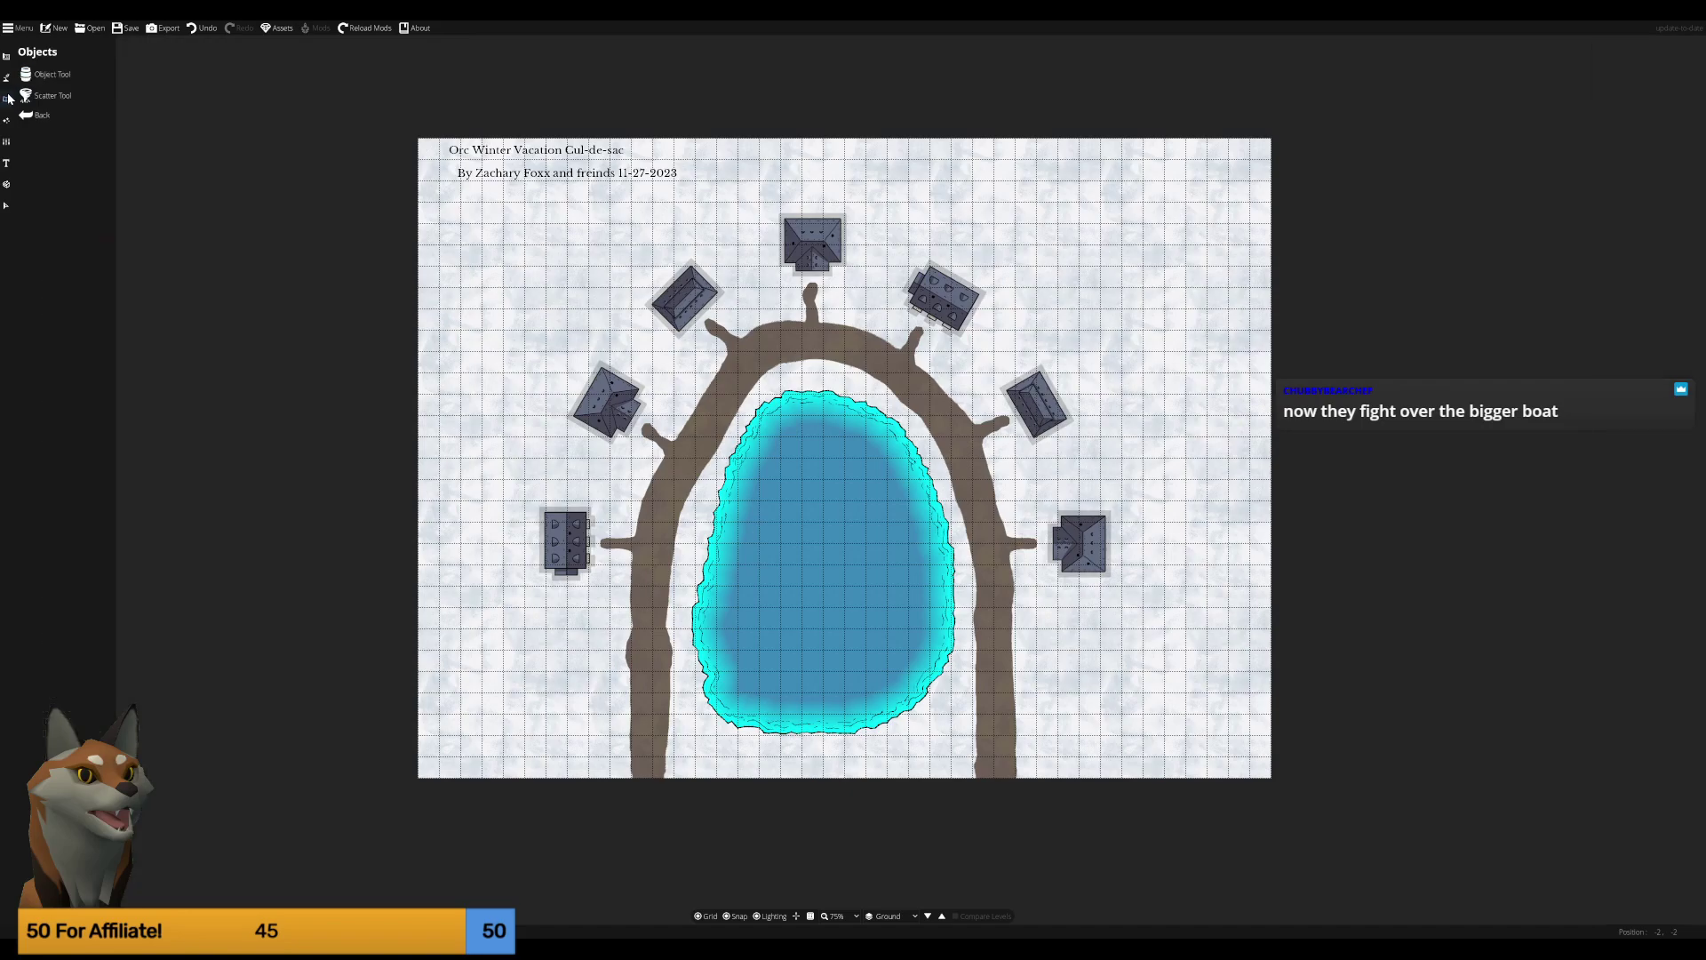
pyautogui.click(6, 77)
pyautogui.click(50, 98)
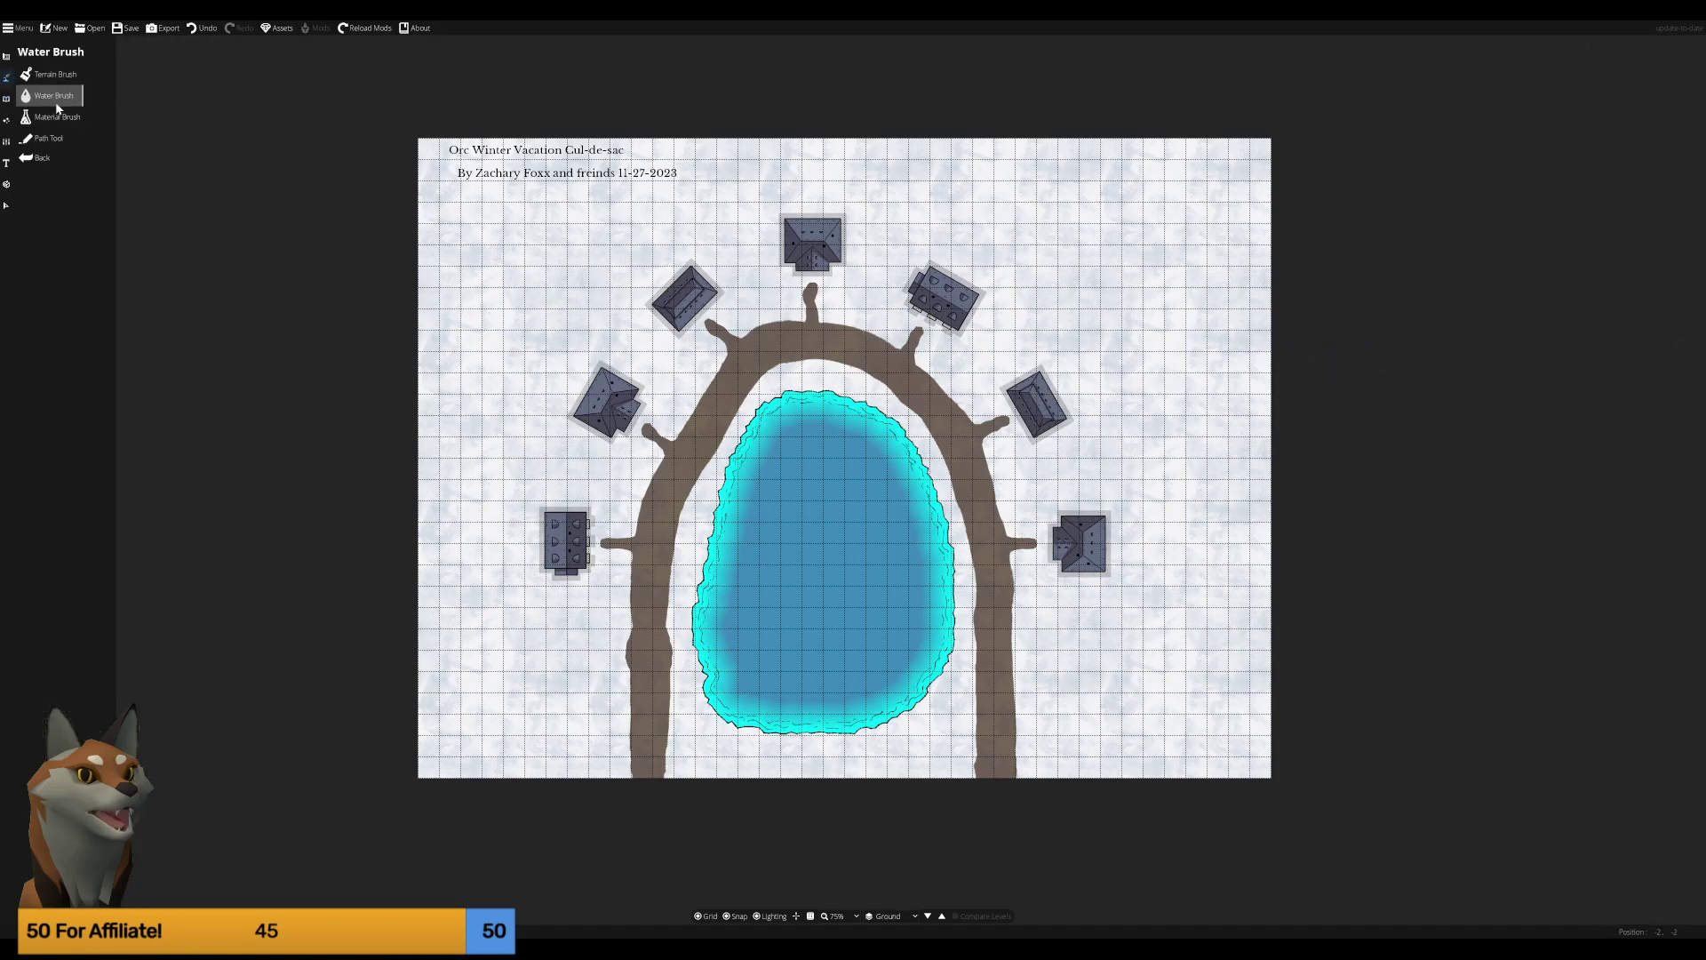
pyautogui.click(53, 117)
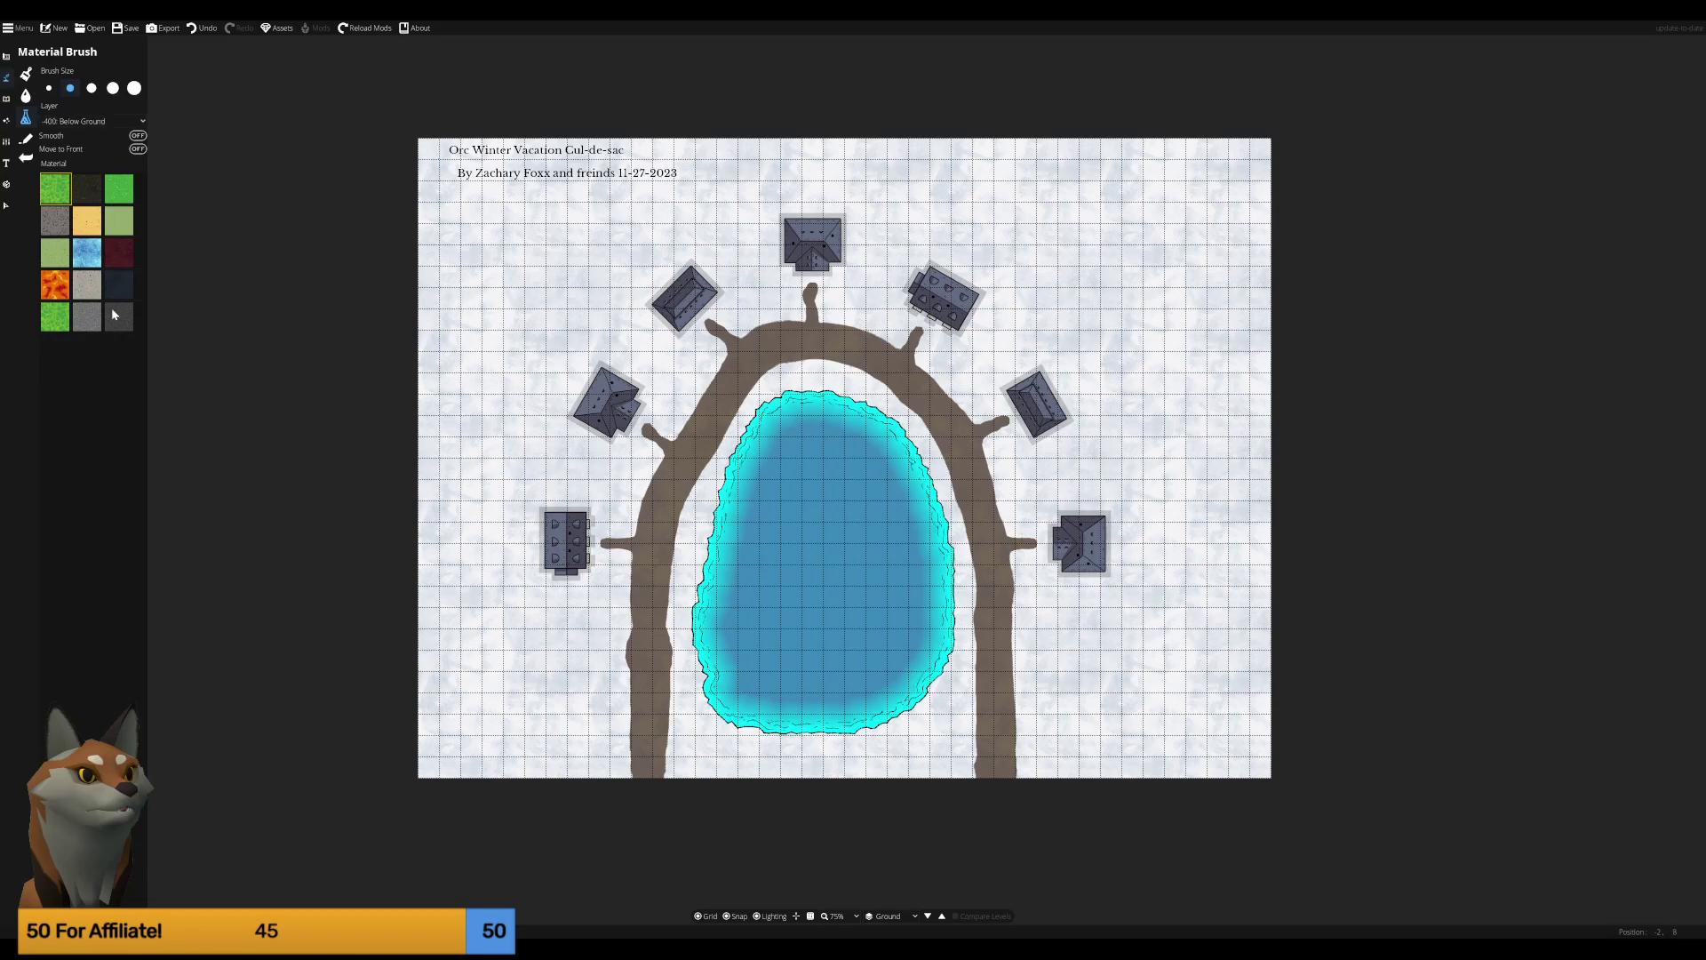
pyautogui.click(89, 286)
# Try the Mountain terrain biome, revert to Settlement, and toggle the terrain layer off and on.
pyautogui.click(25, 76)
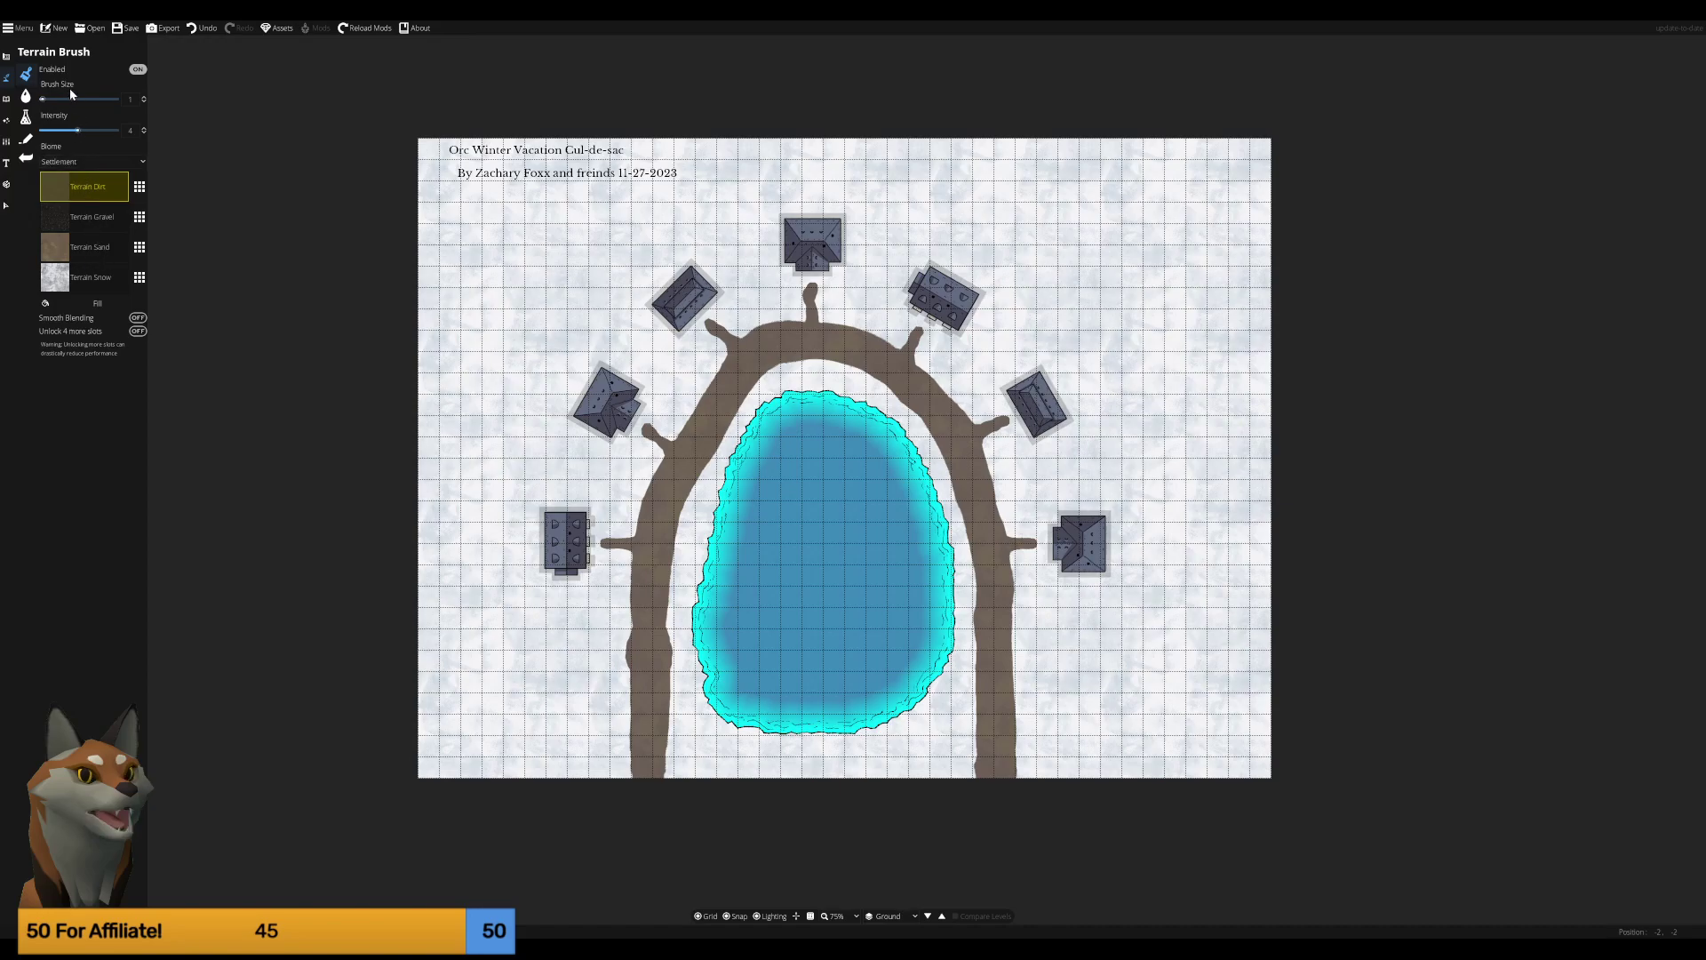
pyautogui.click(132, 160)
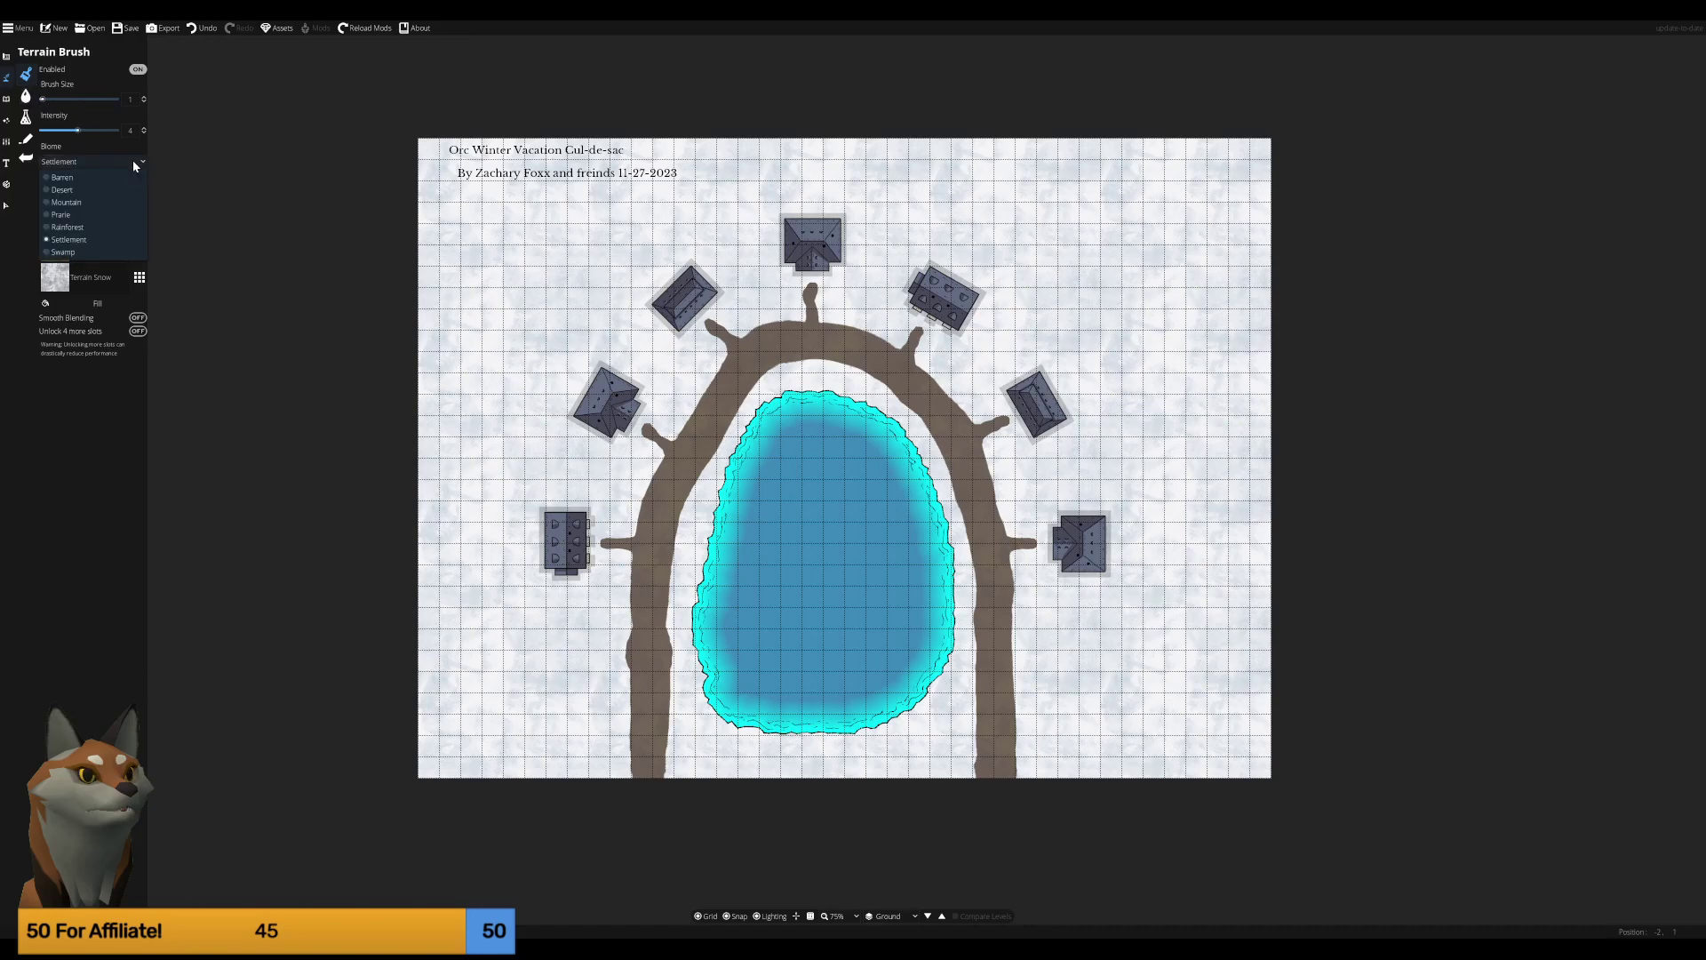
pyautogui.click(119, 205)
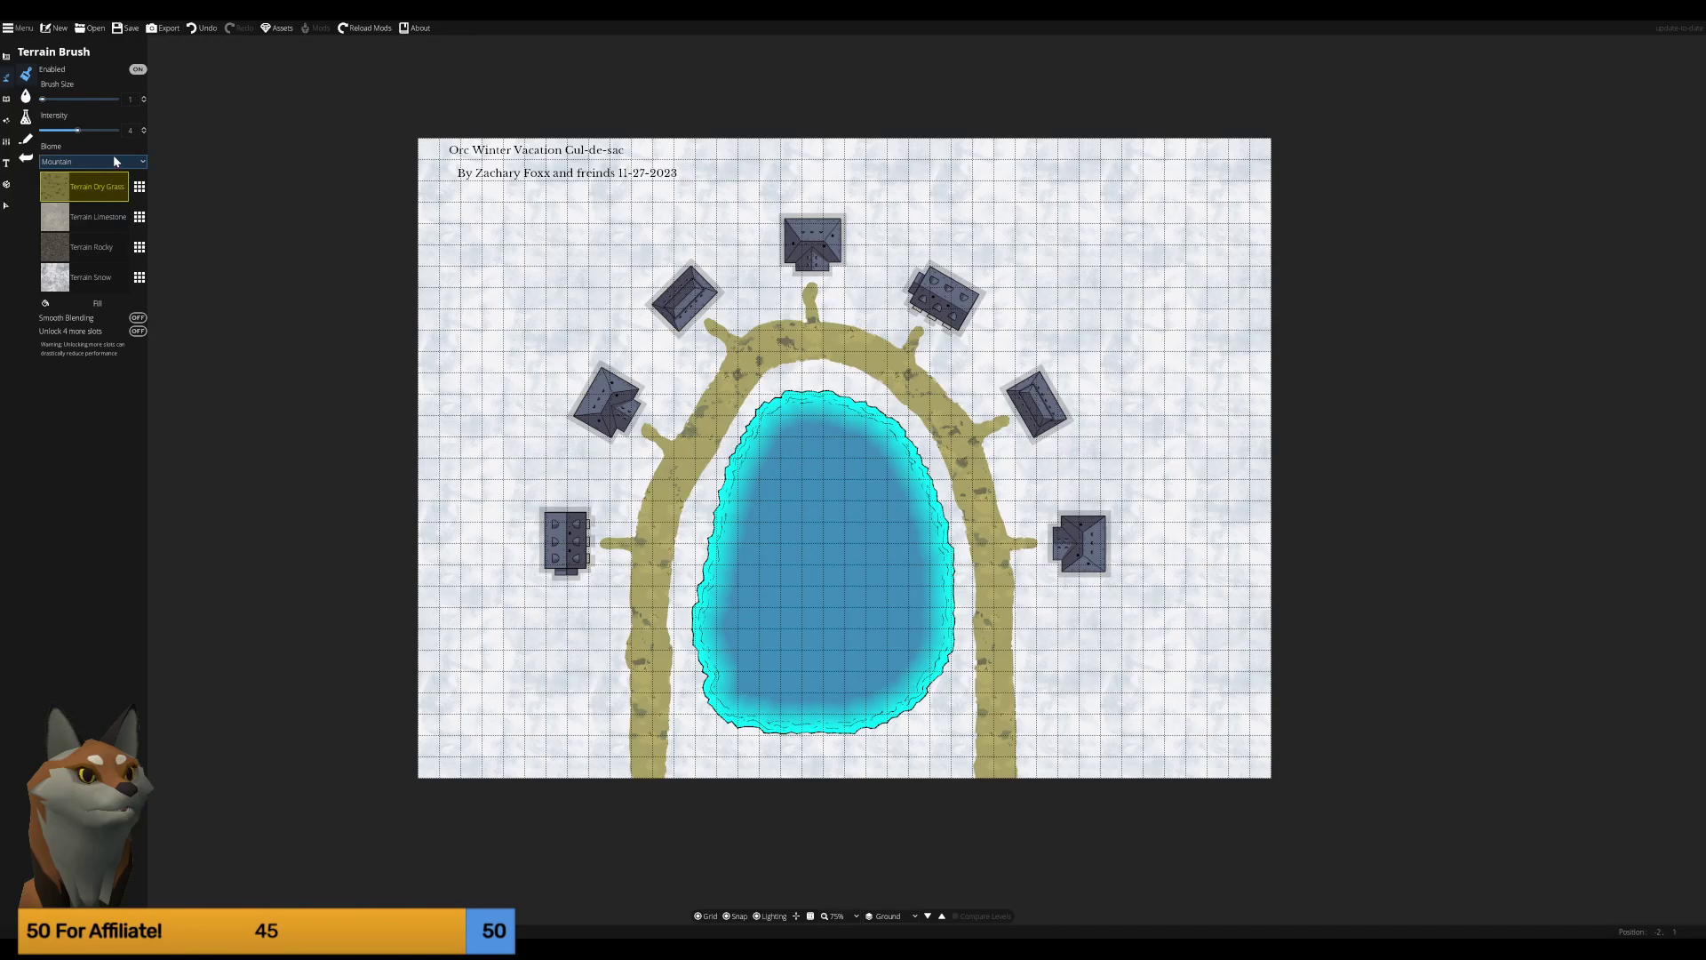
pyautogui.click(114, 161)
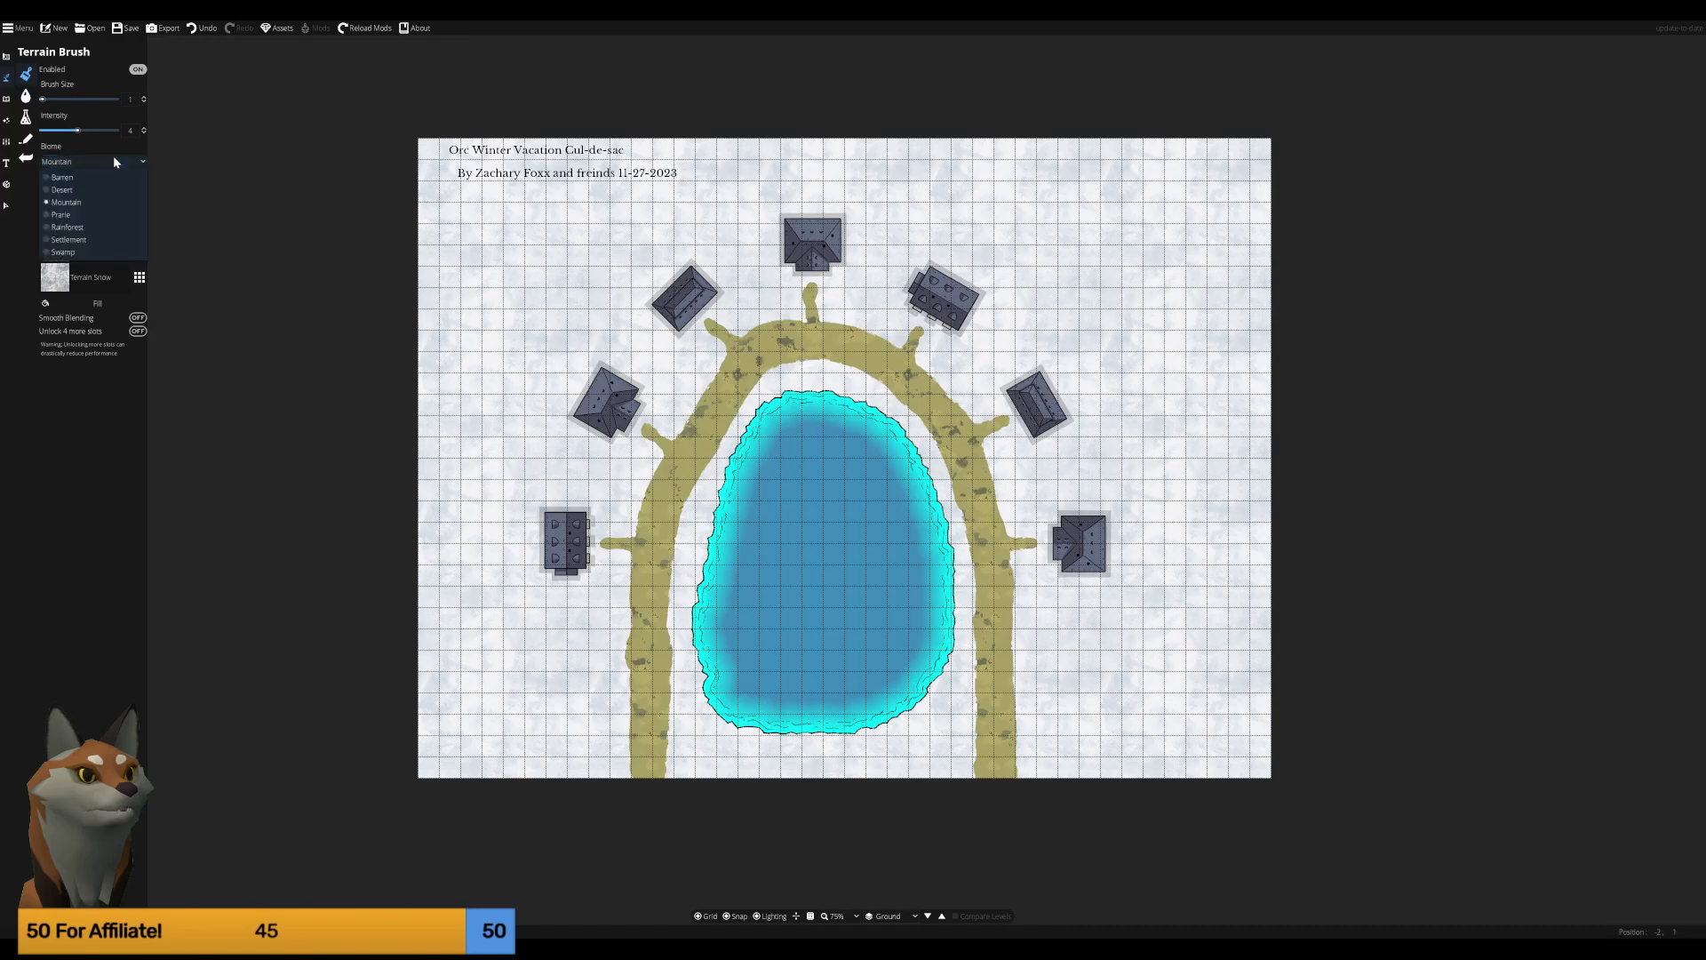
pyautogui.click(100, 240)
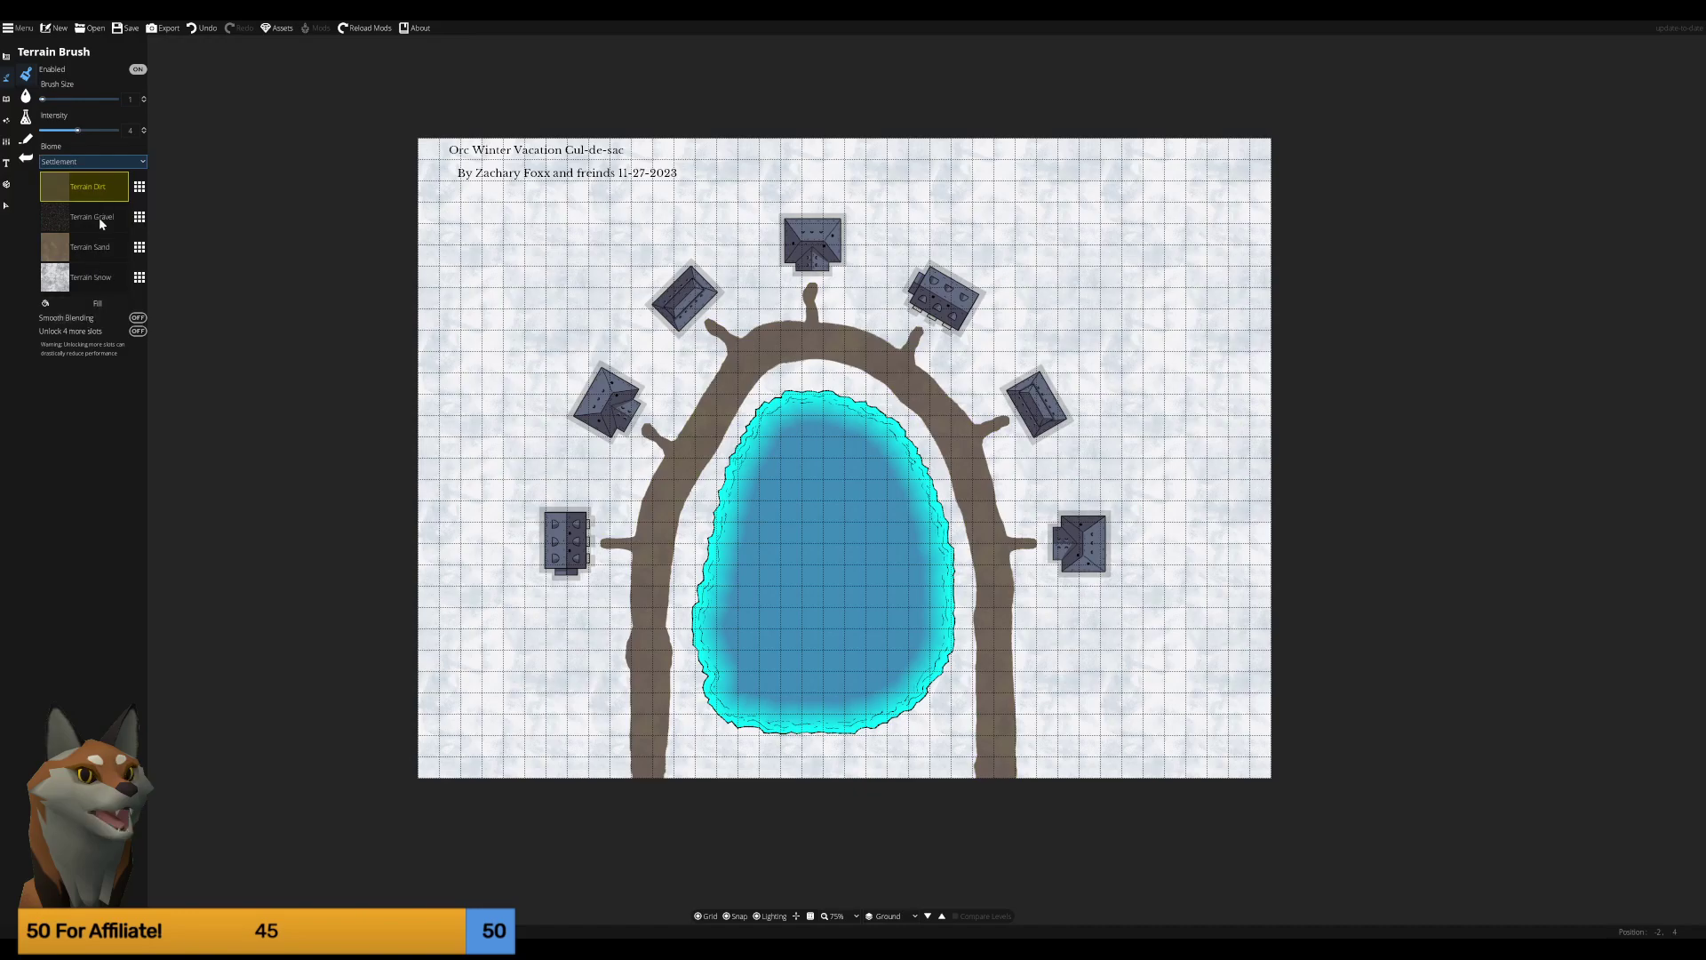
pyautogui.click(134, 75)
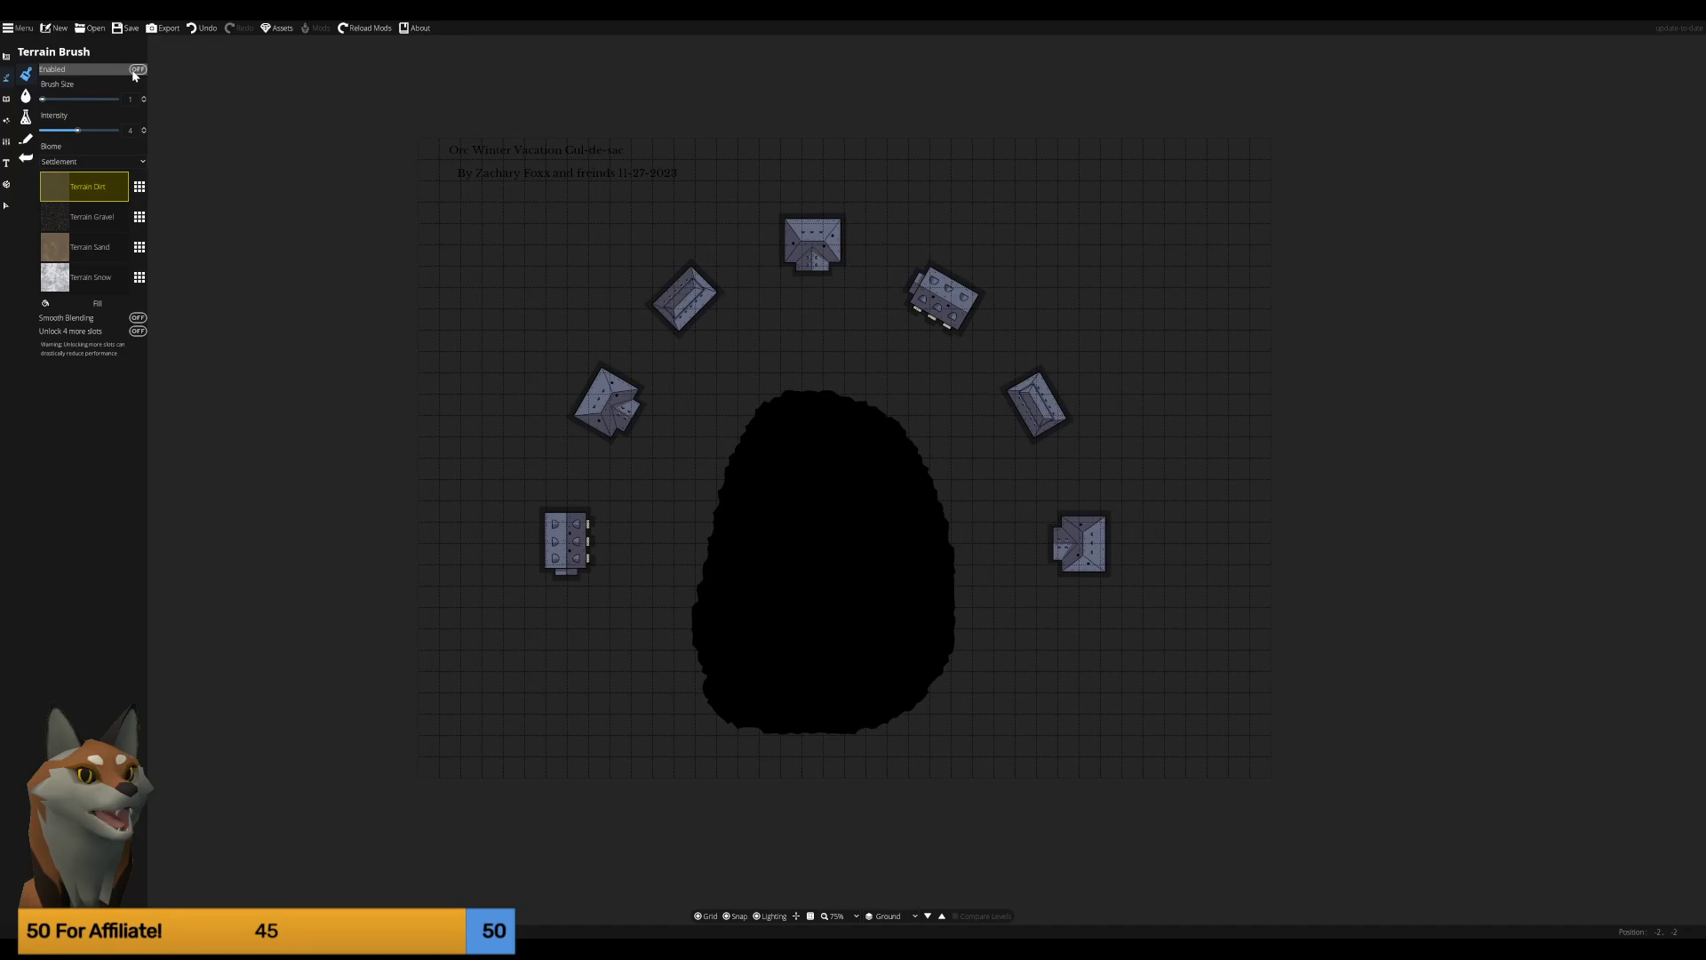
pyautogui.click(135, 75)
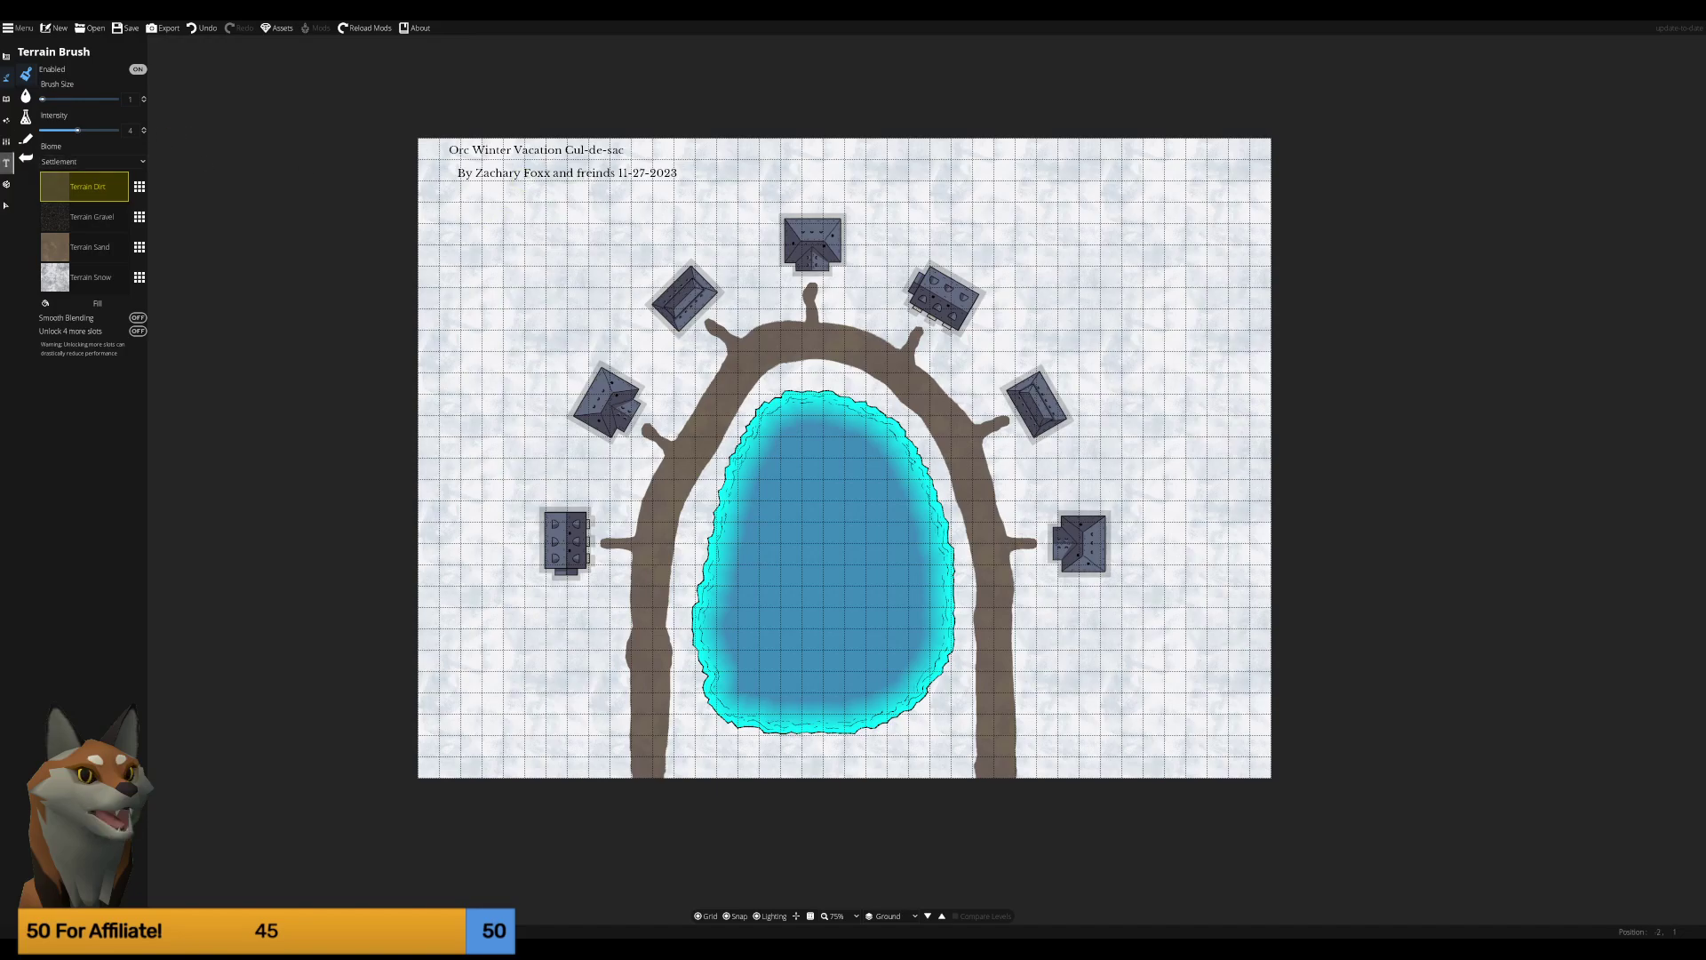
pyautogui.click(6, 163)
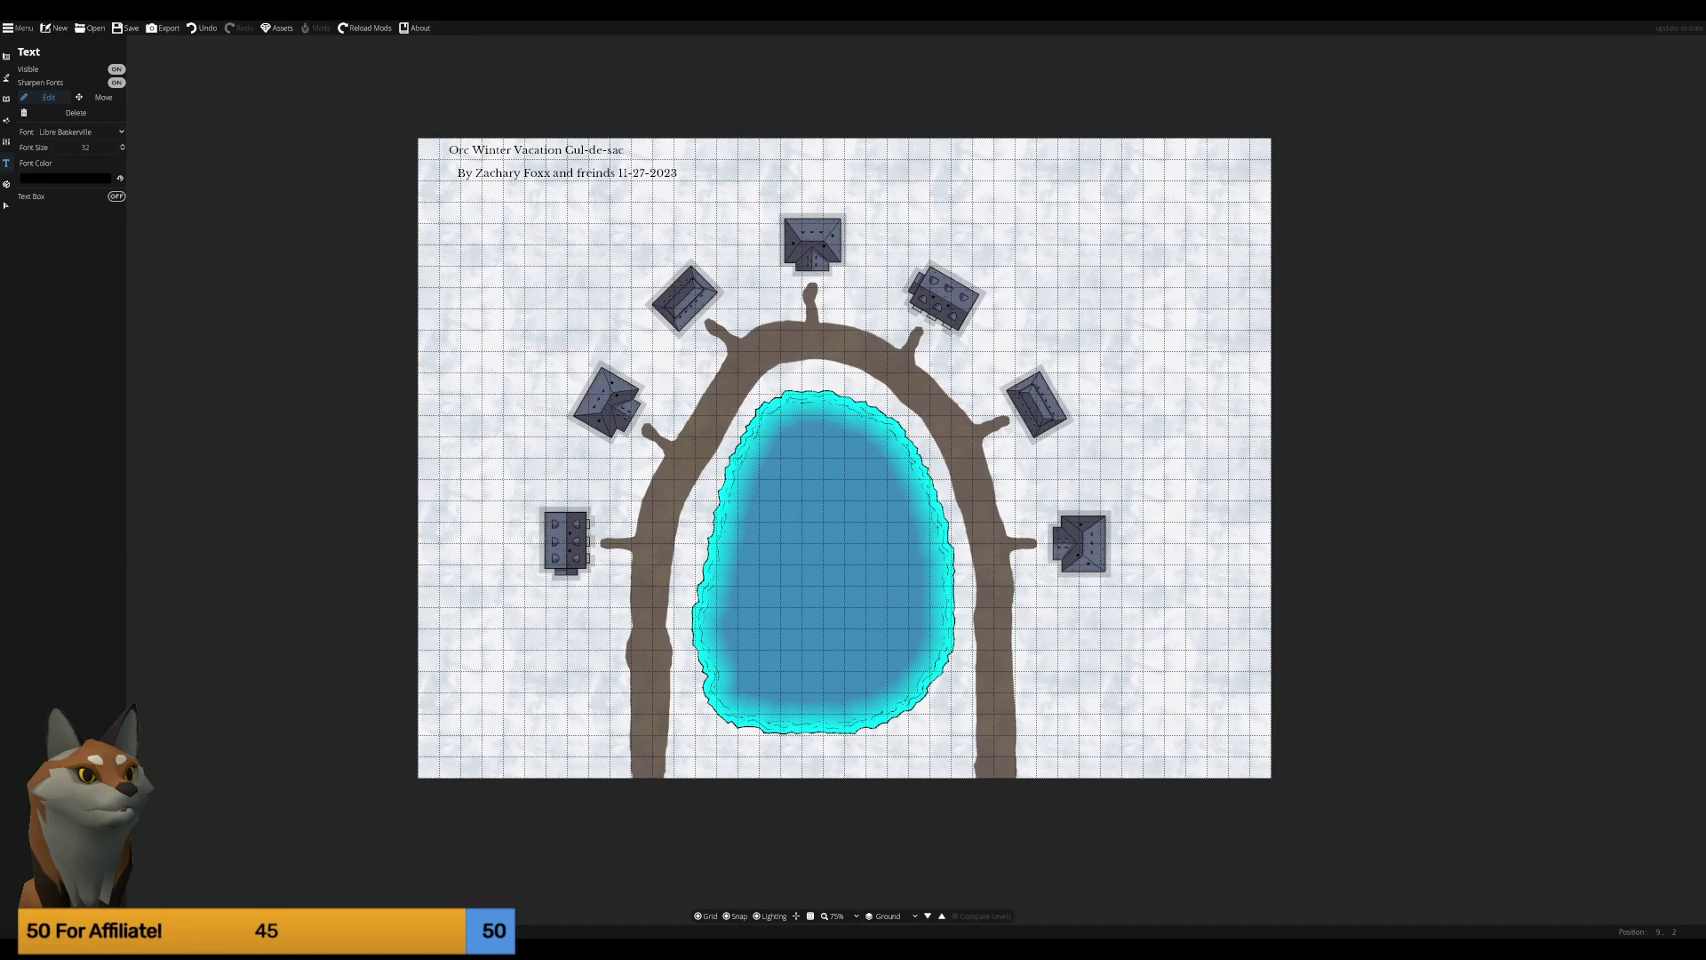
# Fix 'friends', insert 'stream', and capitalise the text to 'Cul-de-Sac' and 'Stream Friends'.
pyautogui.press('BackSpace')
pyautogui.press('BackSpace')
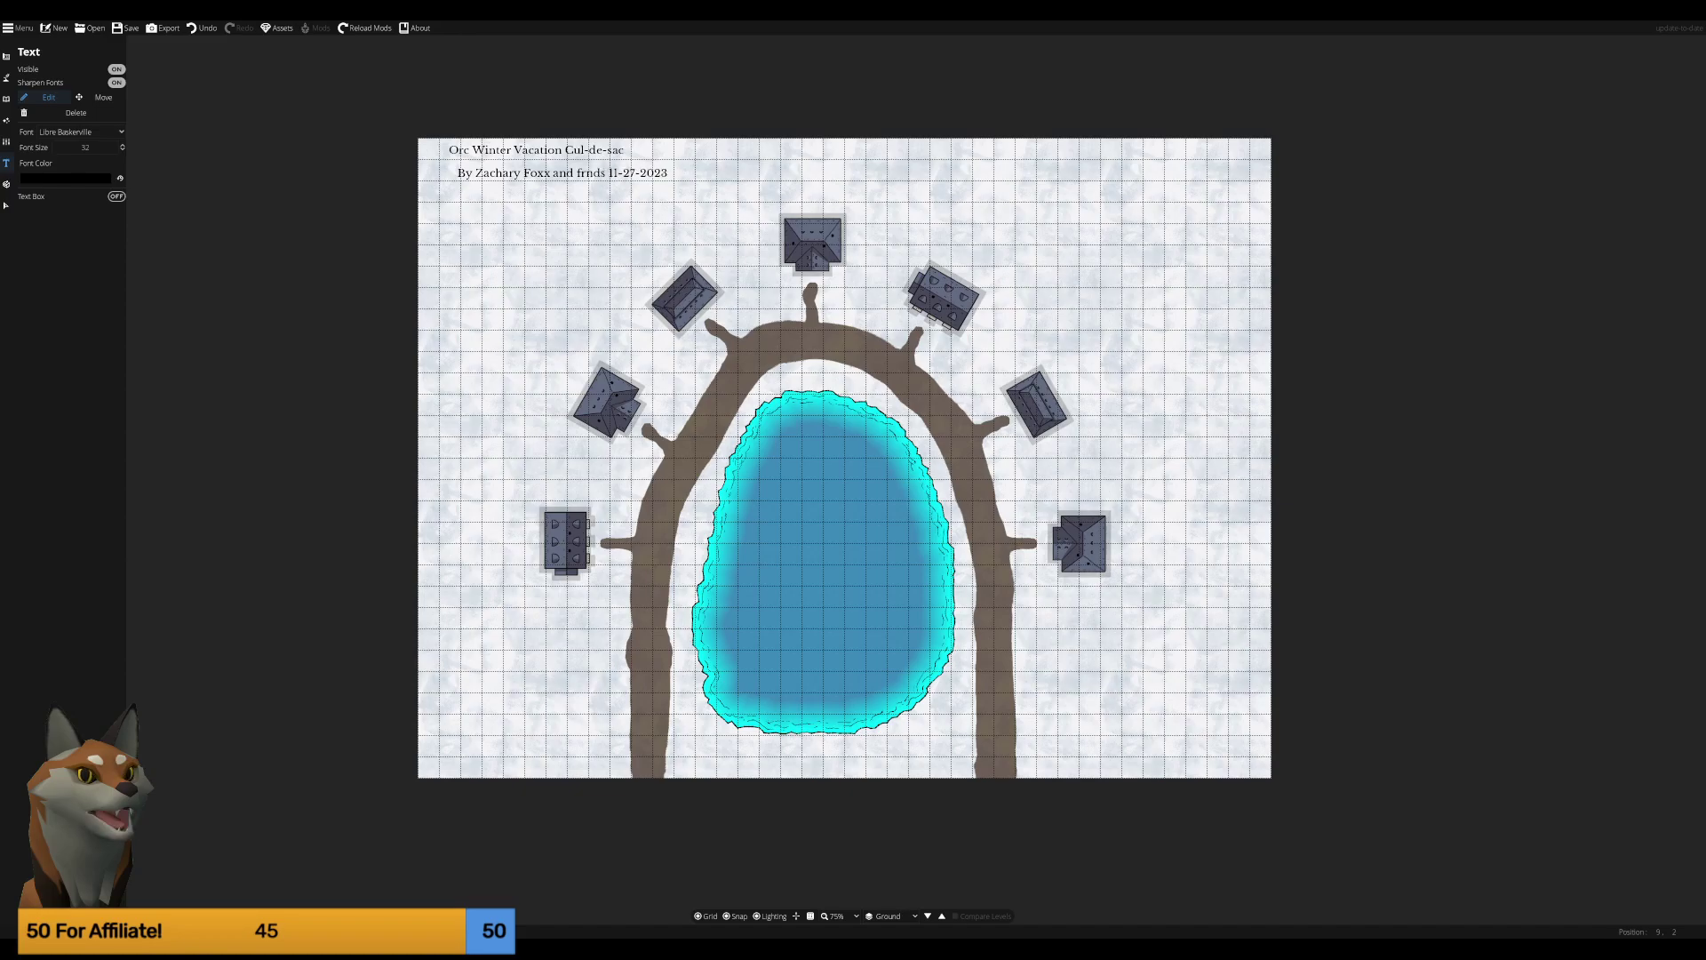
pyautogui.write('ie')
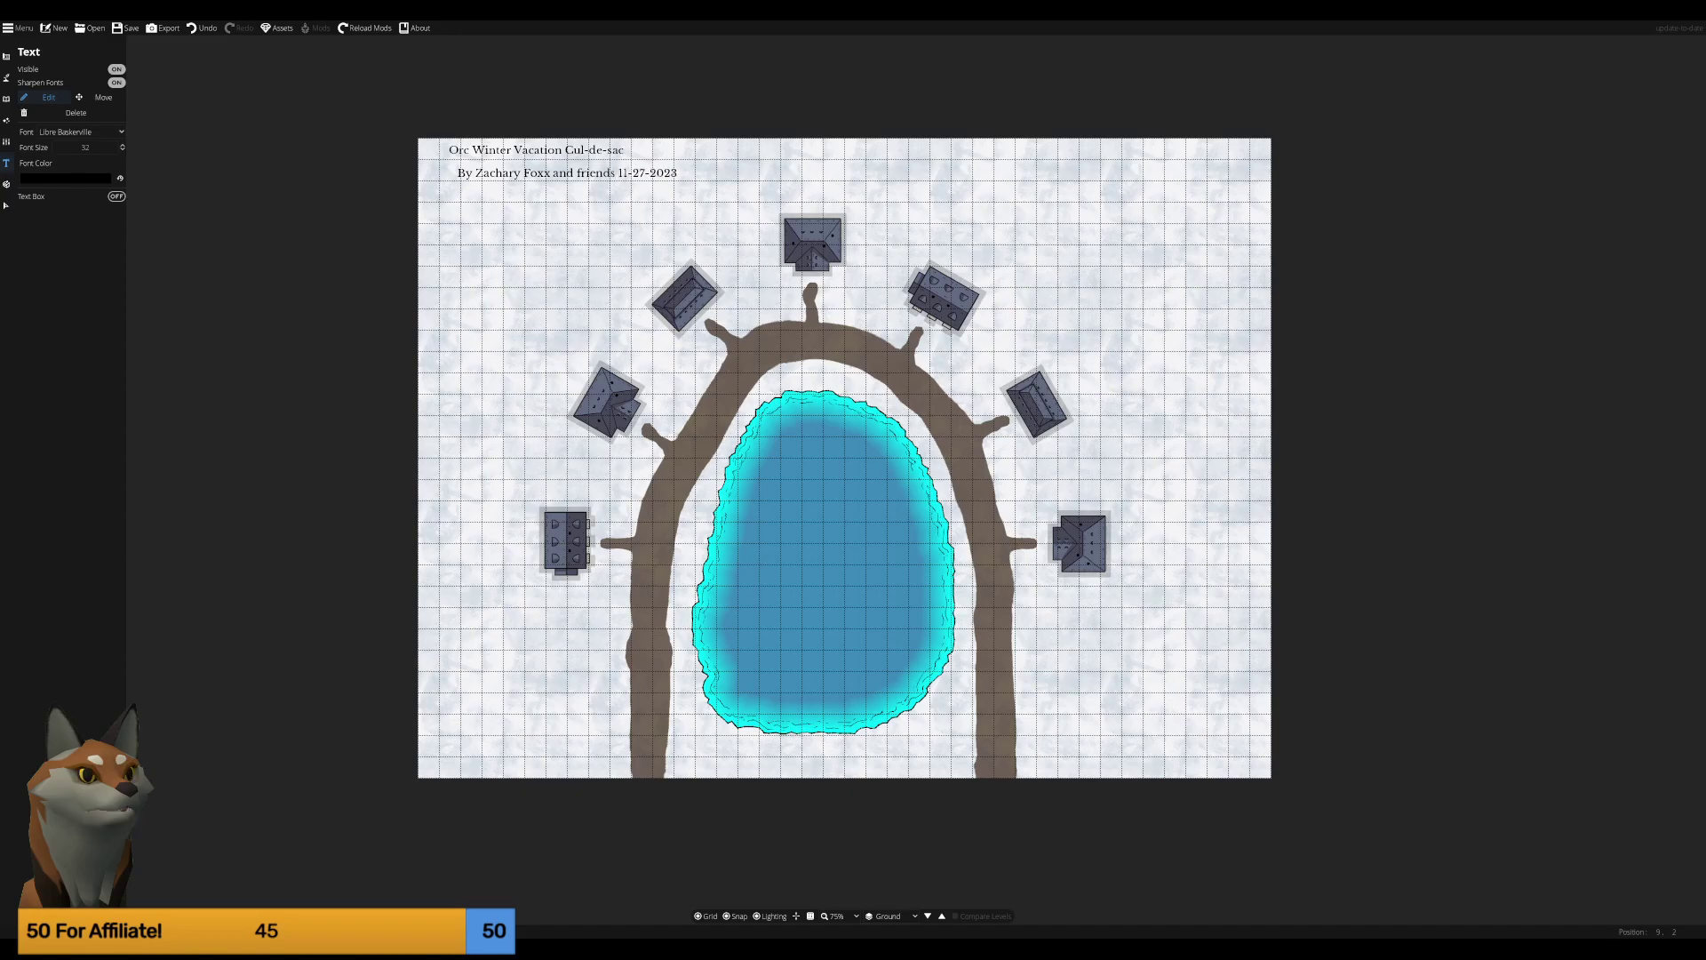
pyautogui.write('ream')
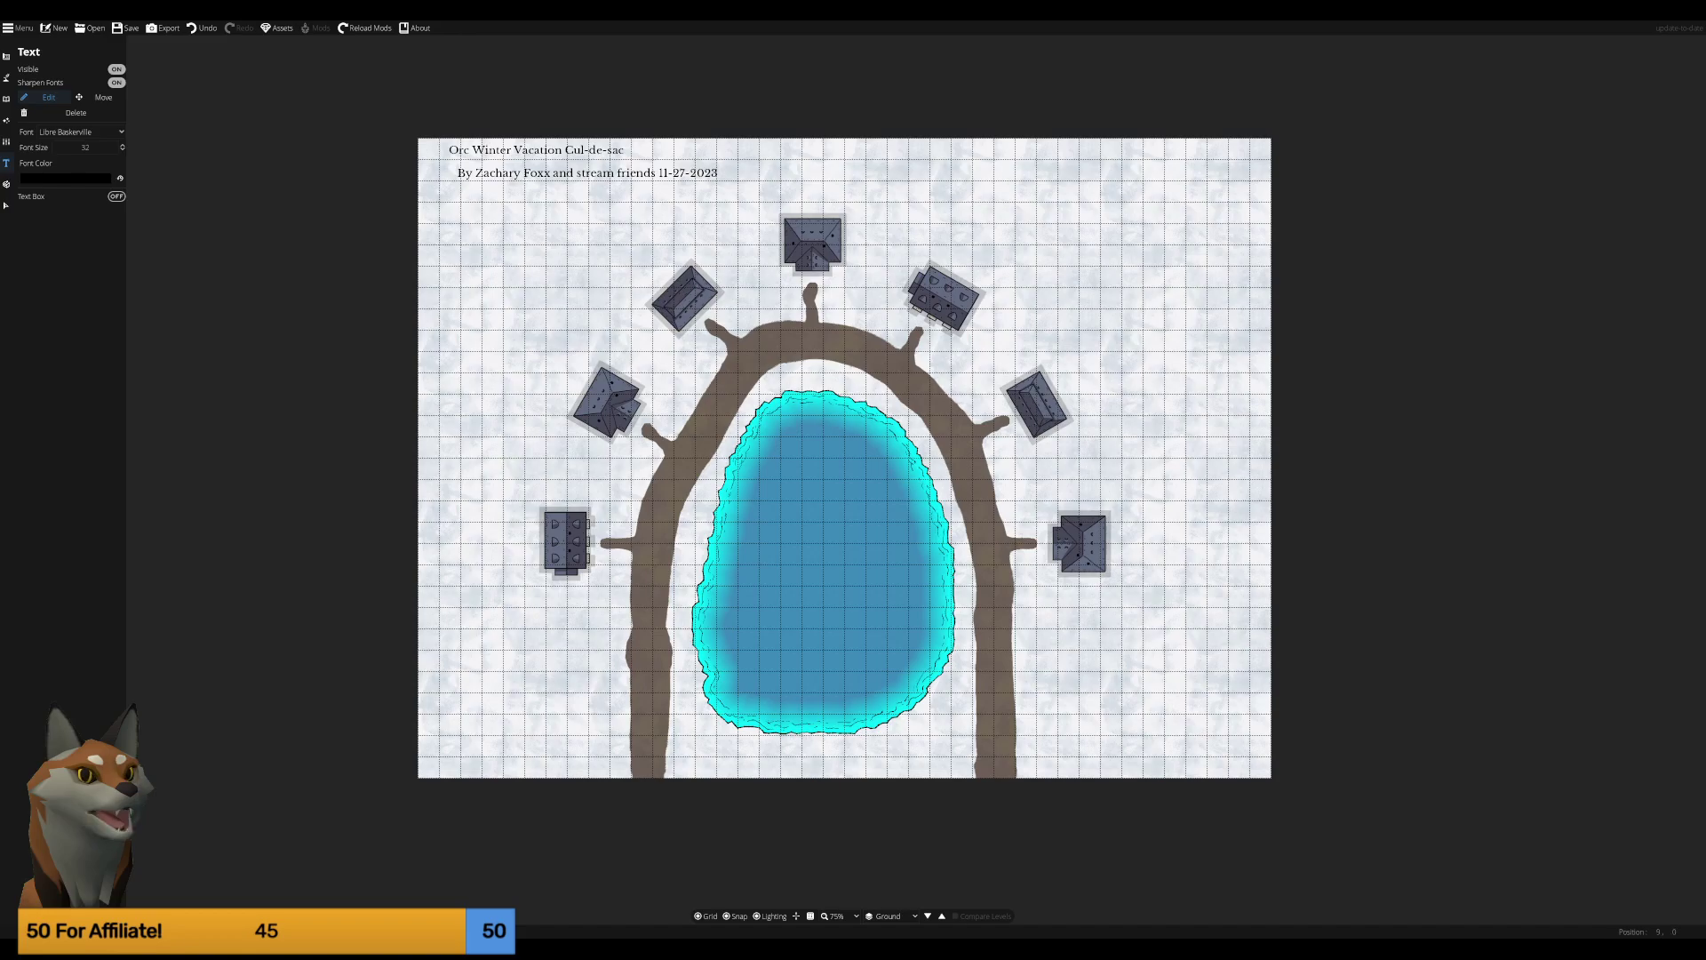
pyautogui.moveTo(602, 150); pyautogui.dragTo(609, 150)
pyautogui.write('S')
pyautogui.moveTo(576, 173); pyautogui.dragTo(584, 173)
pyautogui.write('S')
pyautogui.write('F')
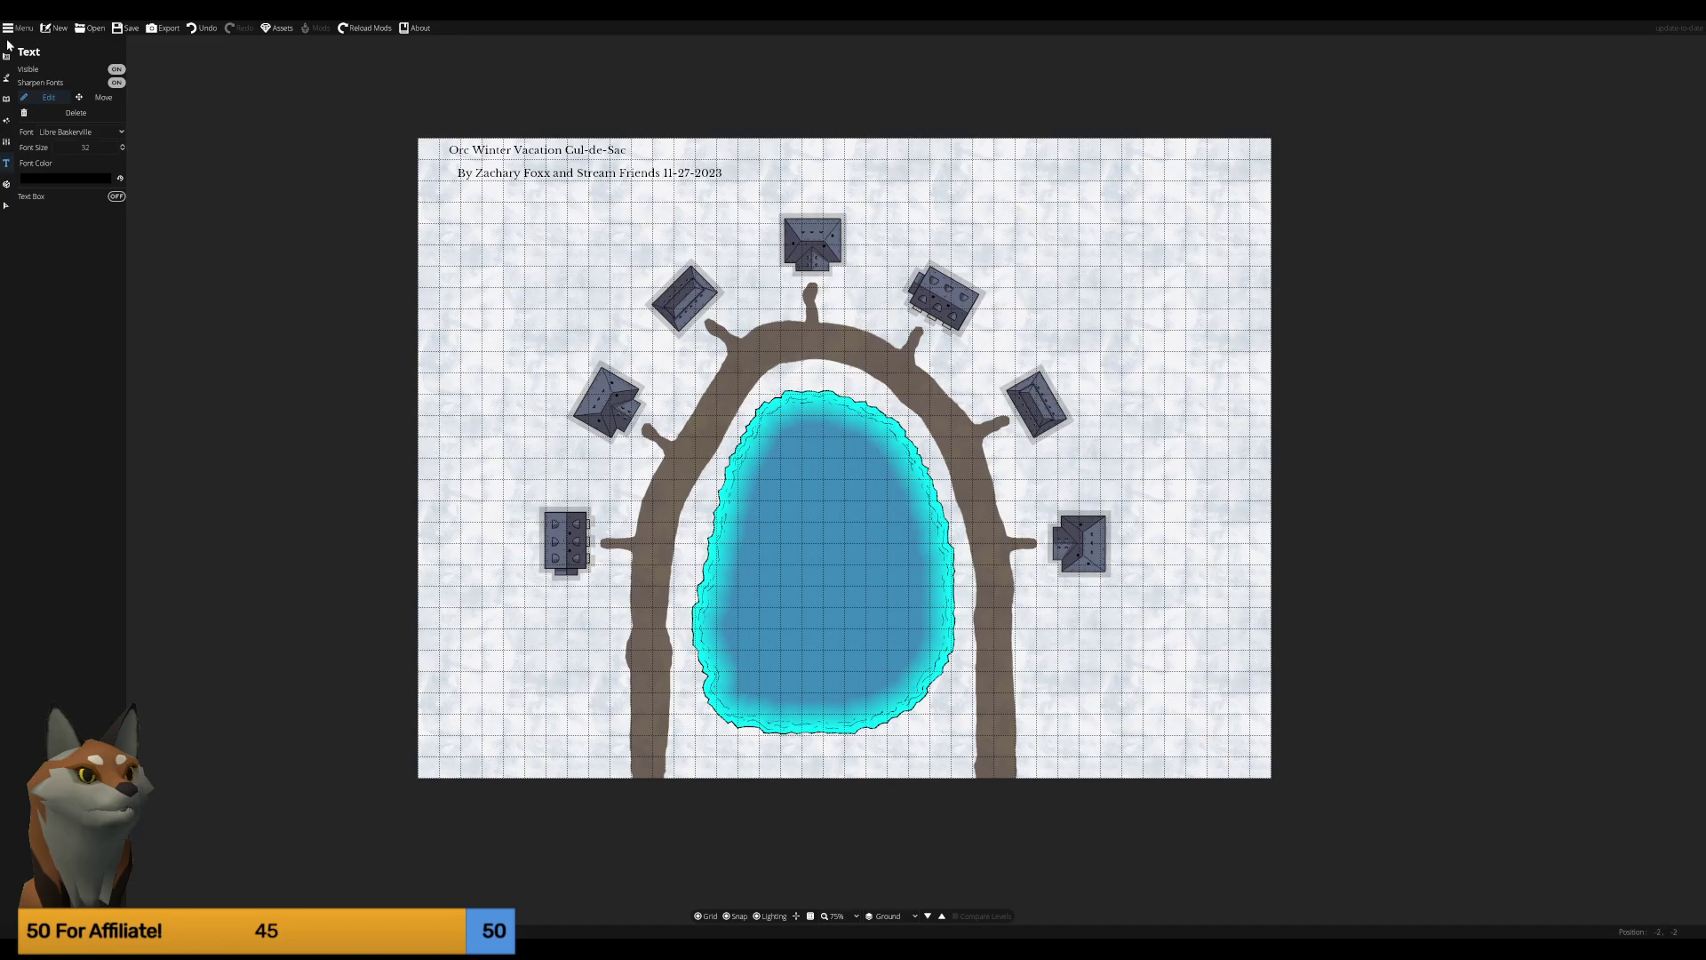
# Try a Gravel terrain fill, undo it, select Dirt, and open the Gravel slot's texture catalogue.
pyautogui.click(6, 79)
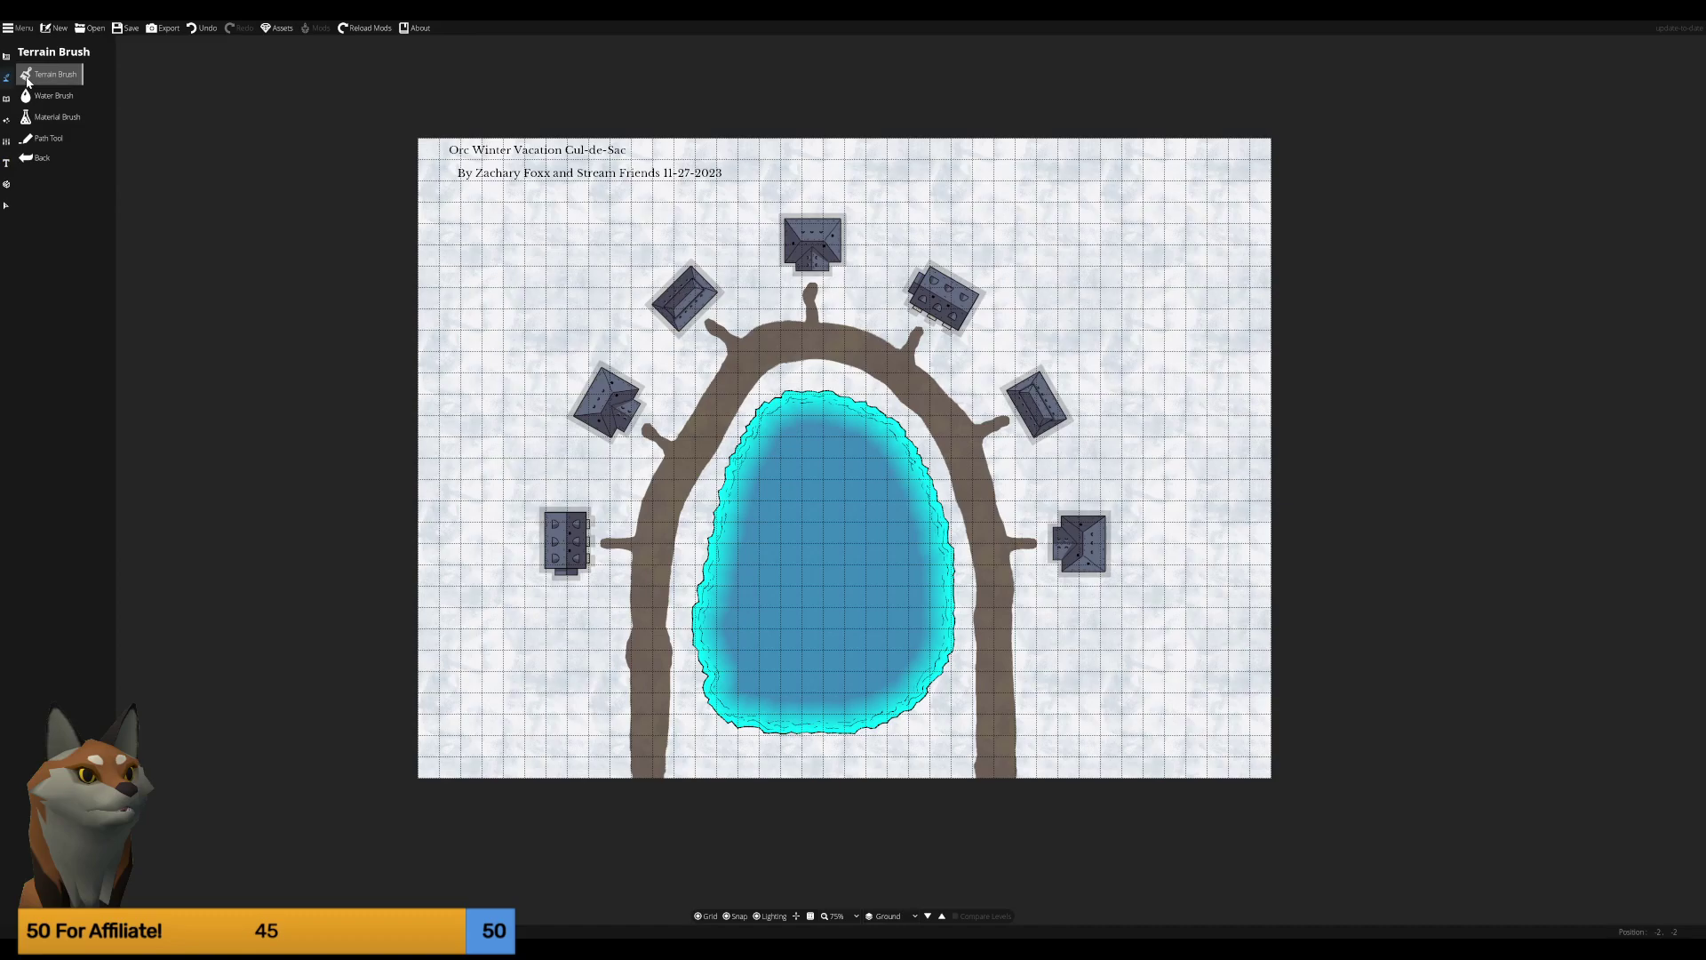
pyautogui.click(26, 79)
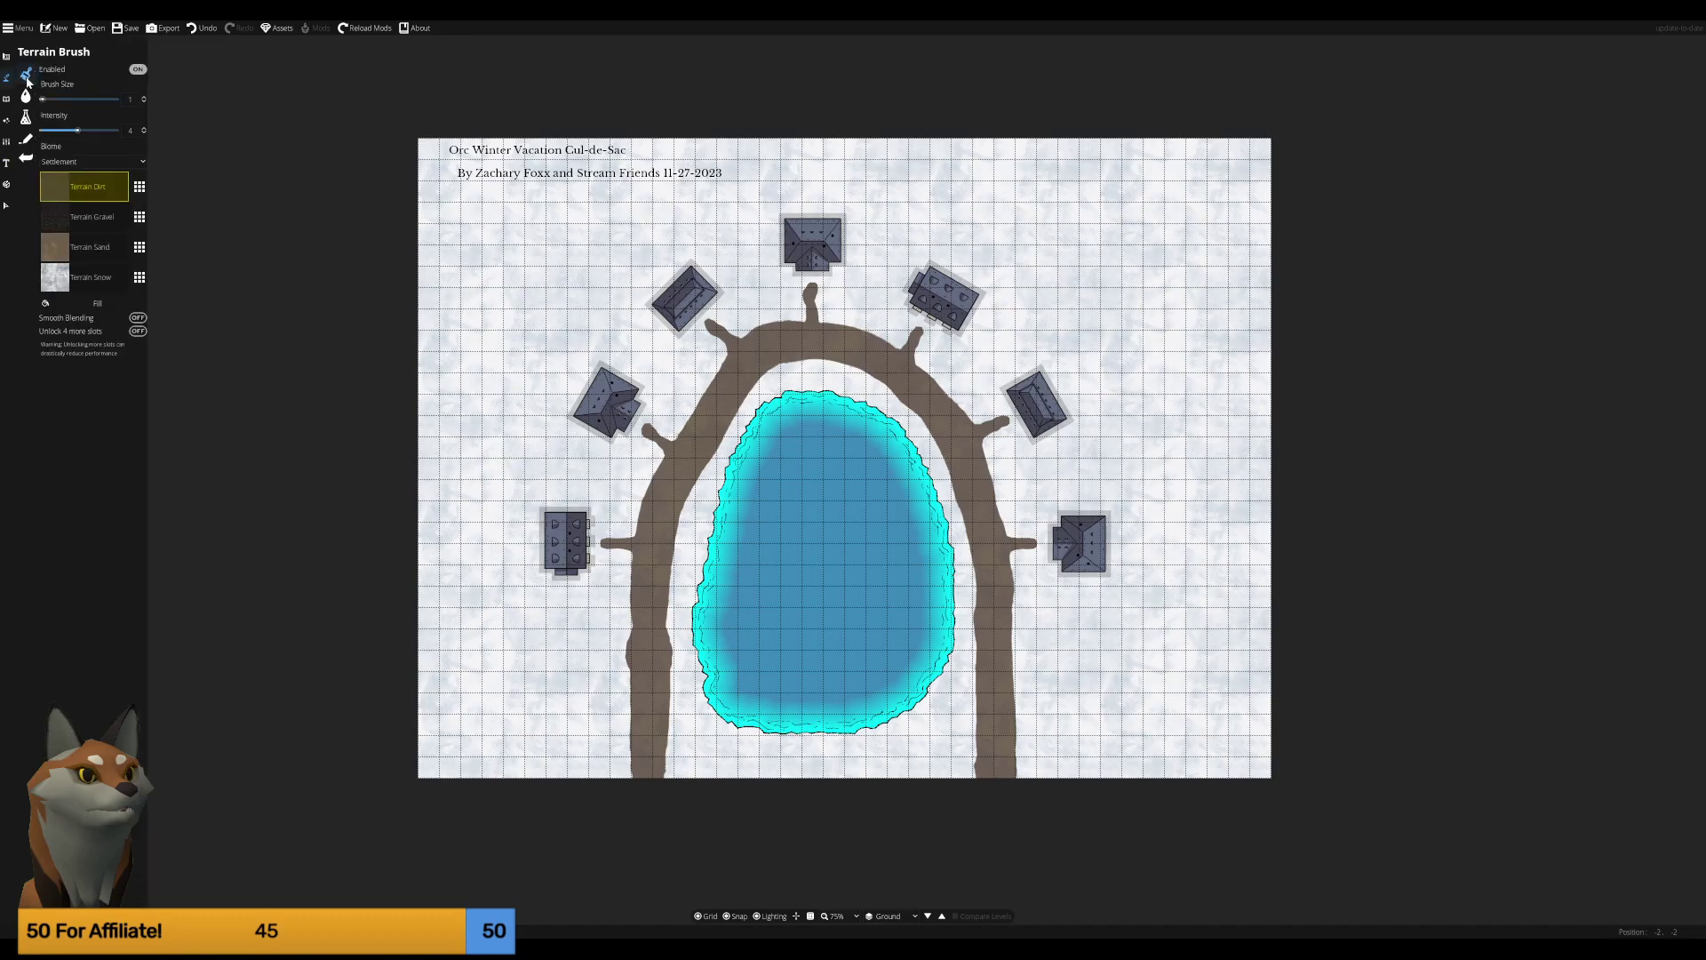
pyautogui.click(104, 217)
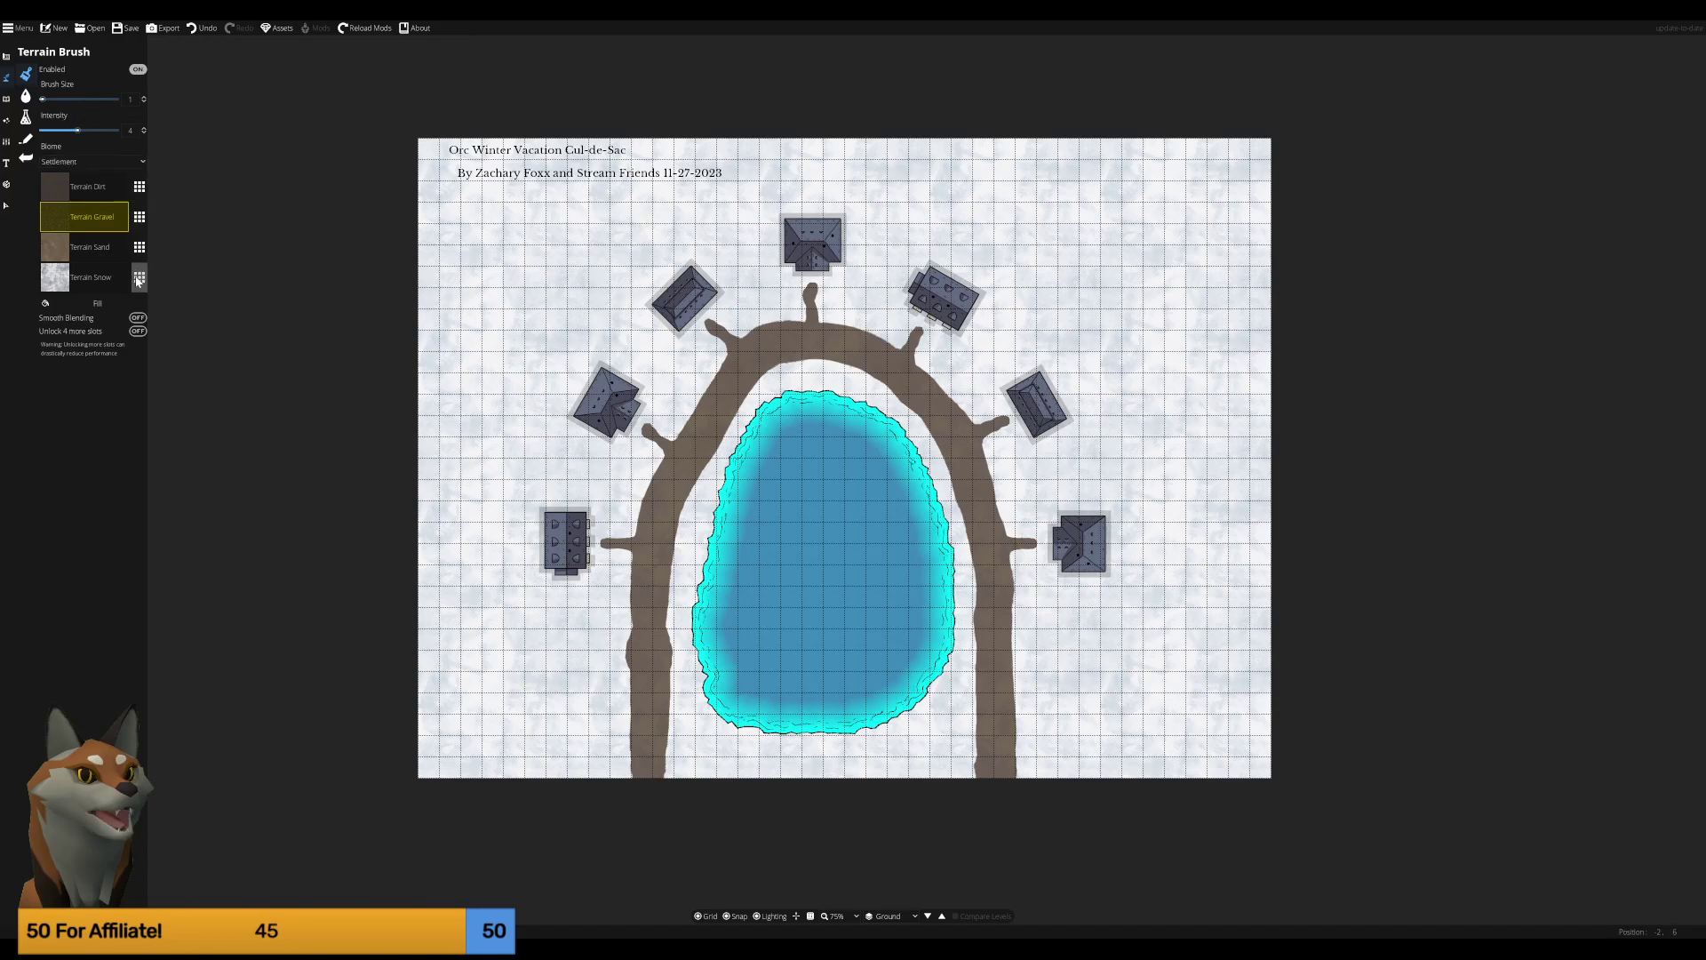
pyautogui.click(101, 302)
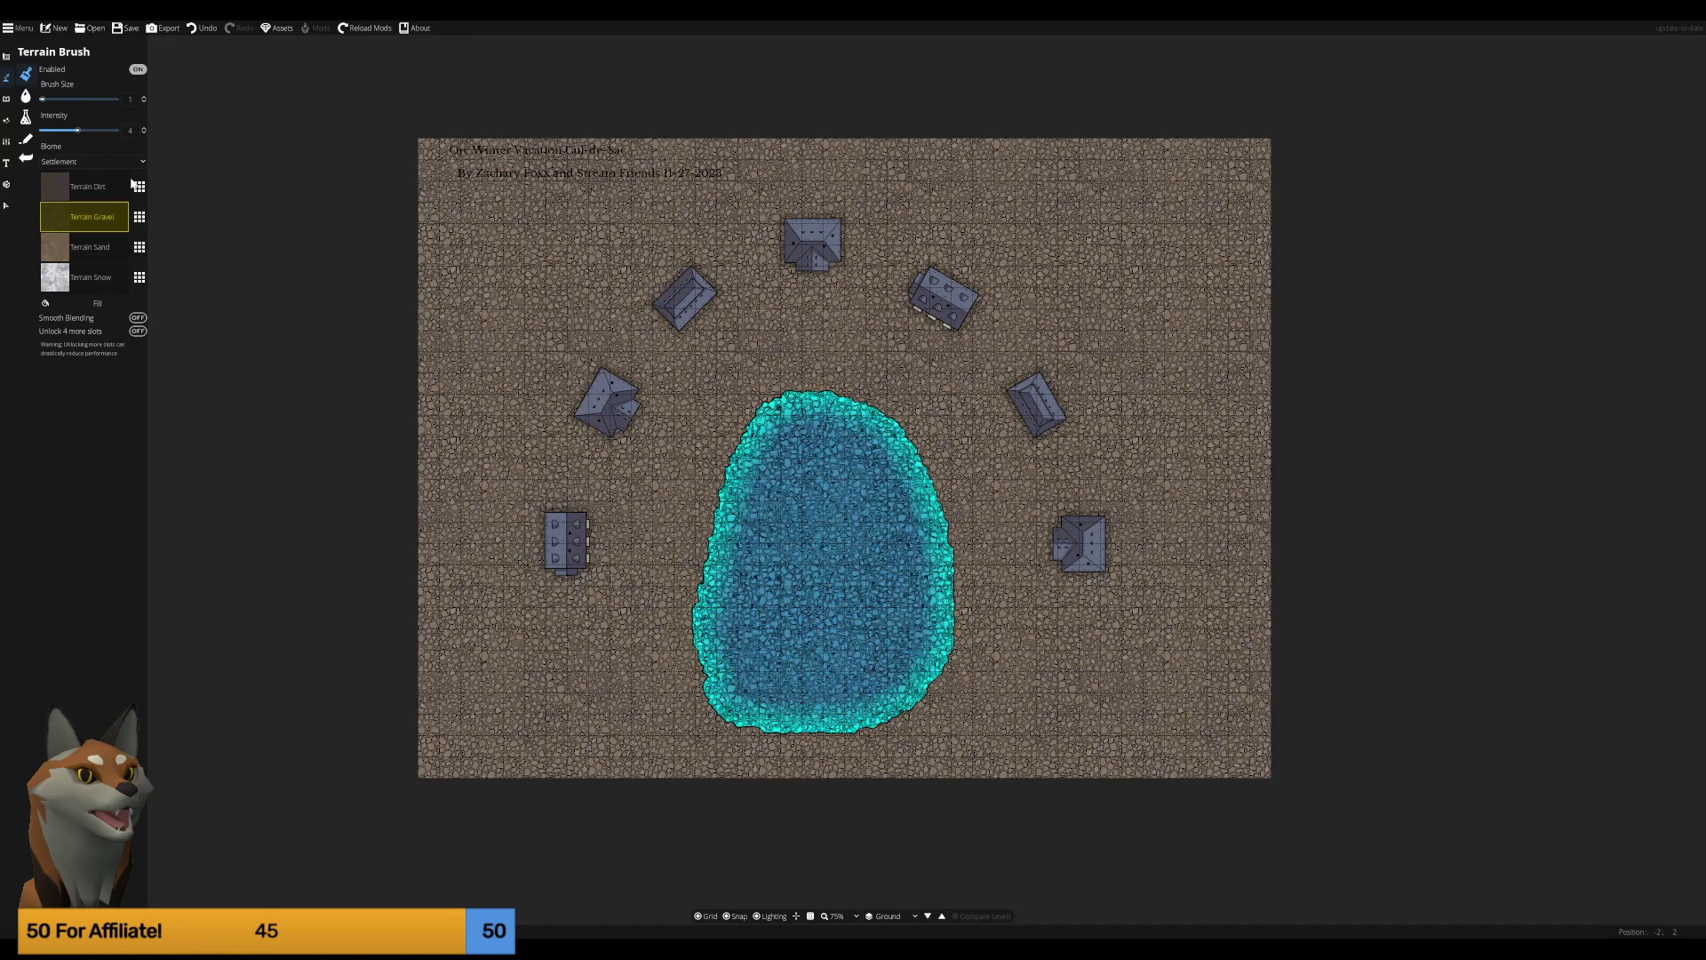
pyautogui.hotkey('ctrl', 'z')
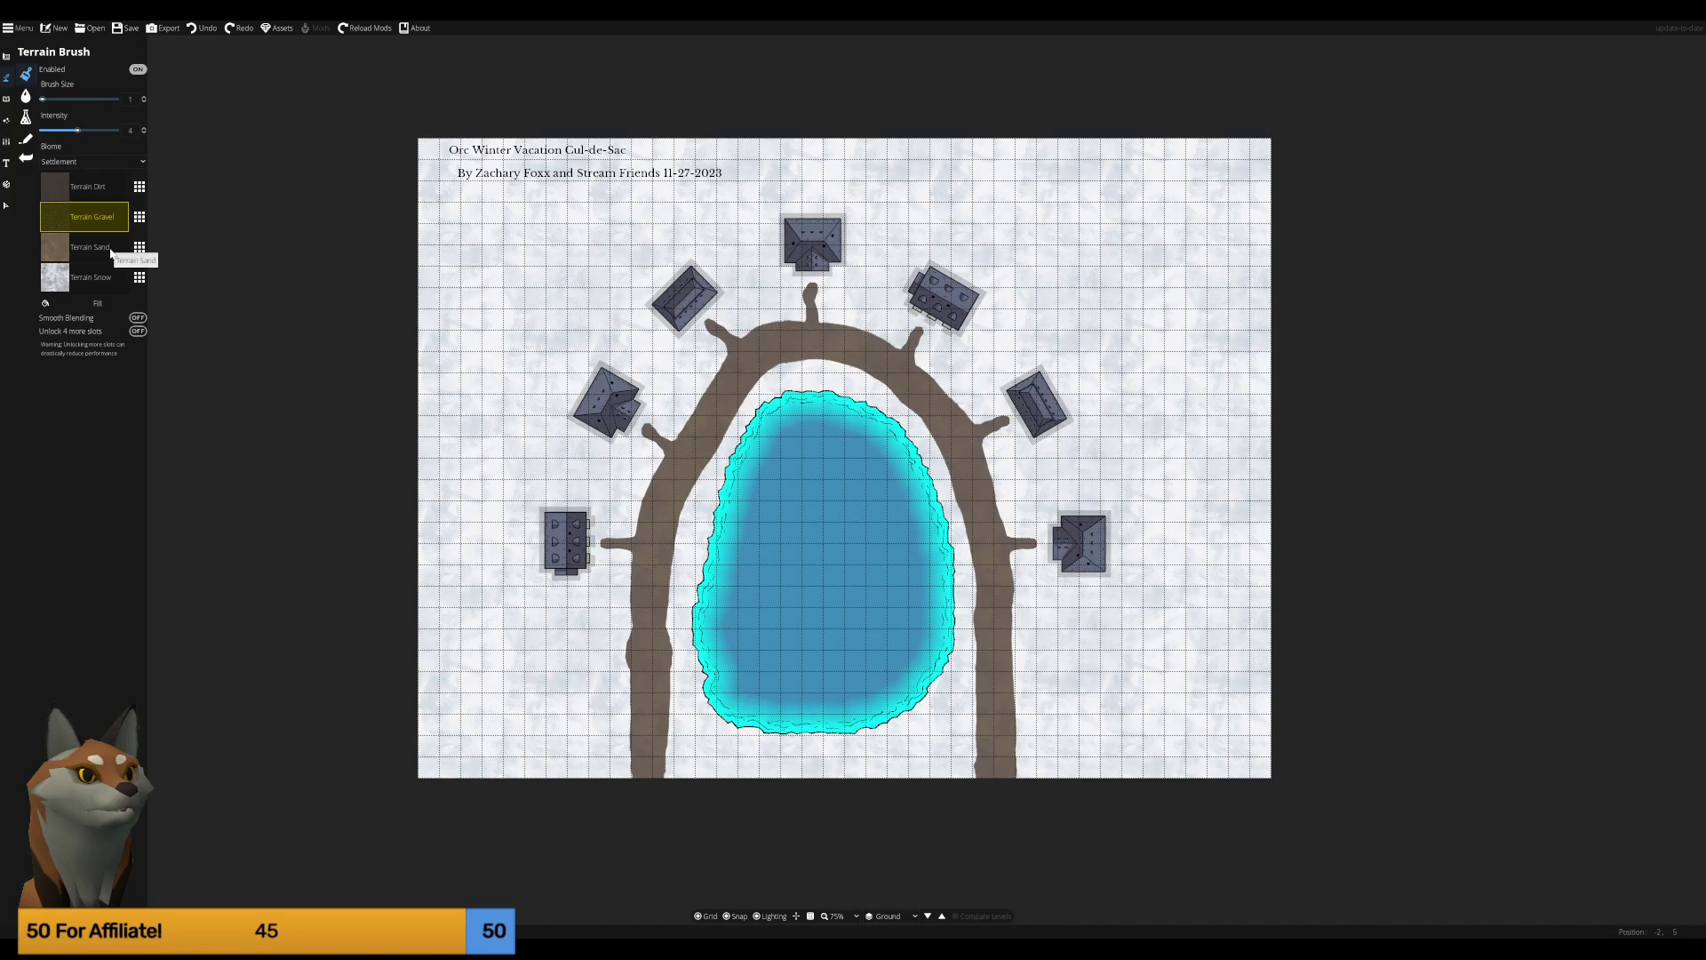
pyautogui.click(97, 190)
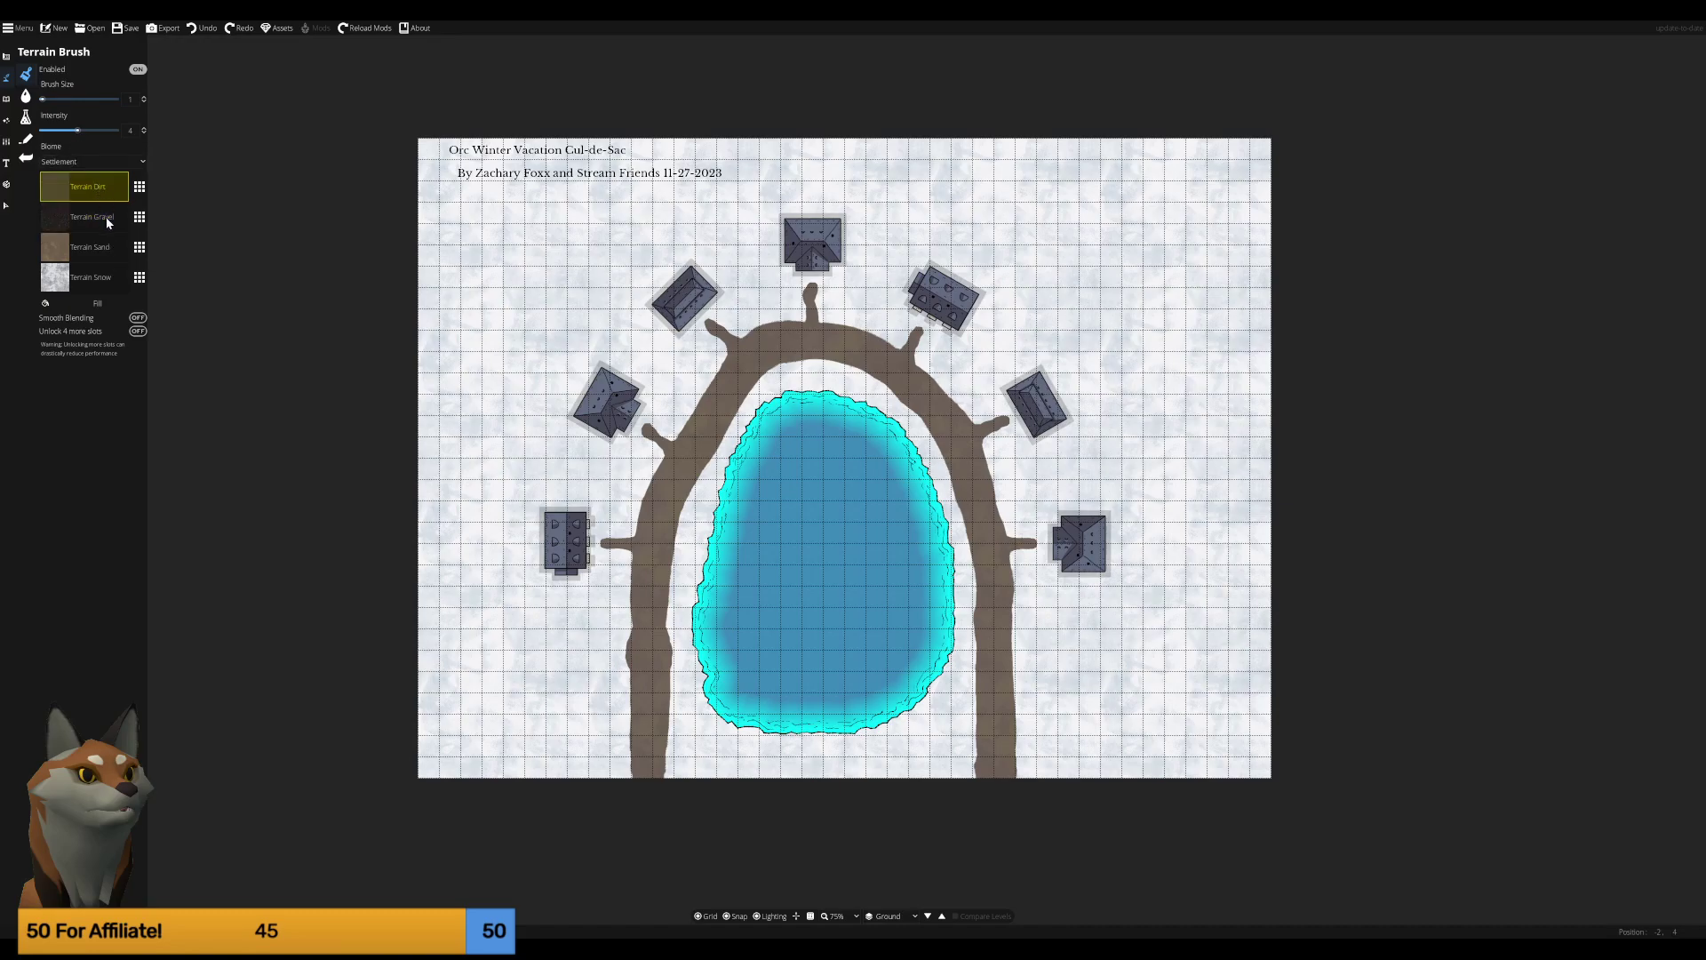
pyautogui.click(140, 218)
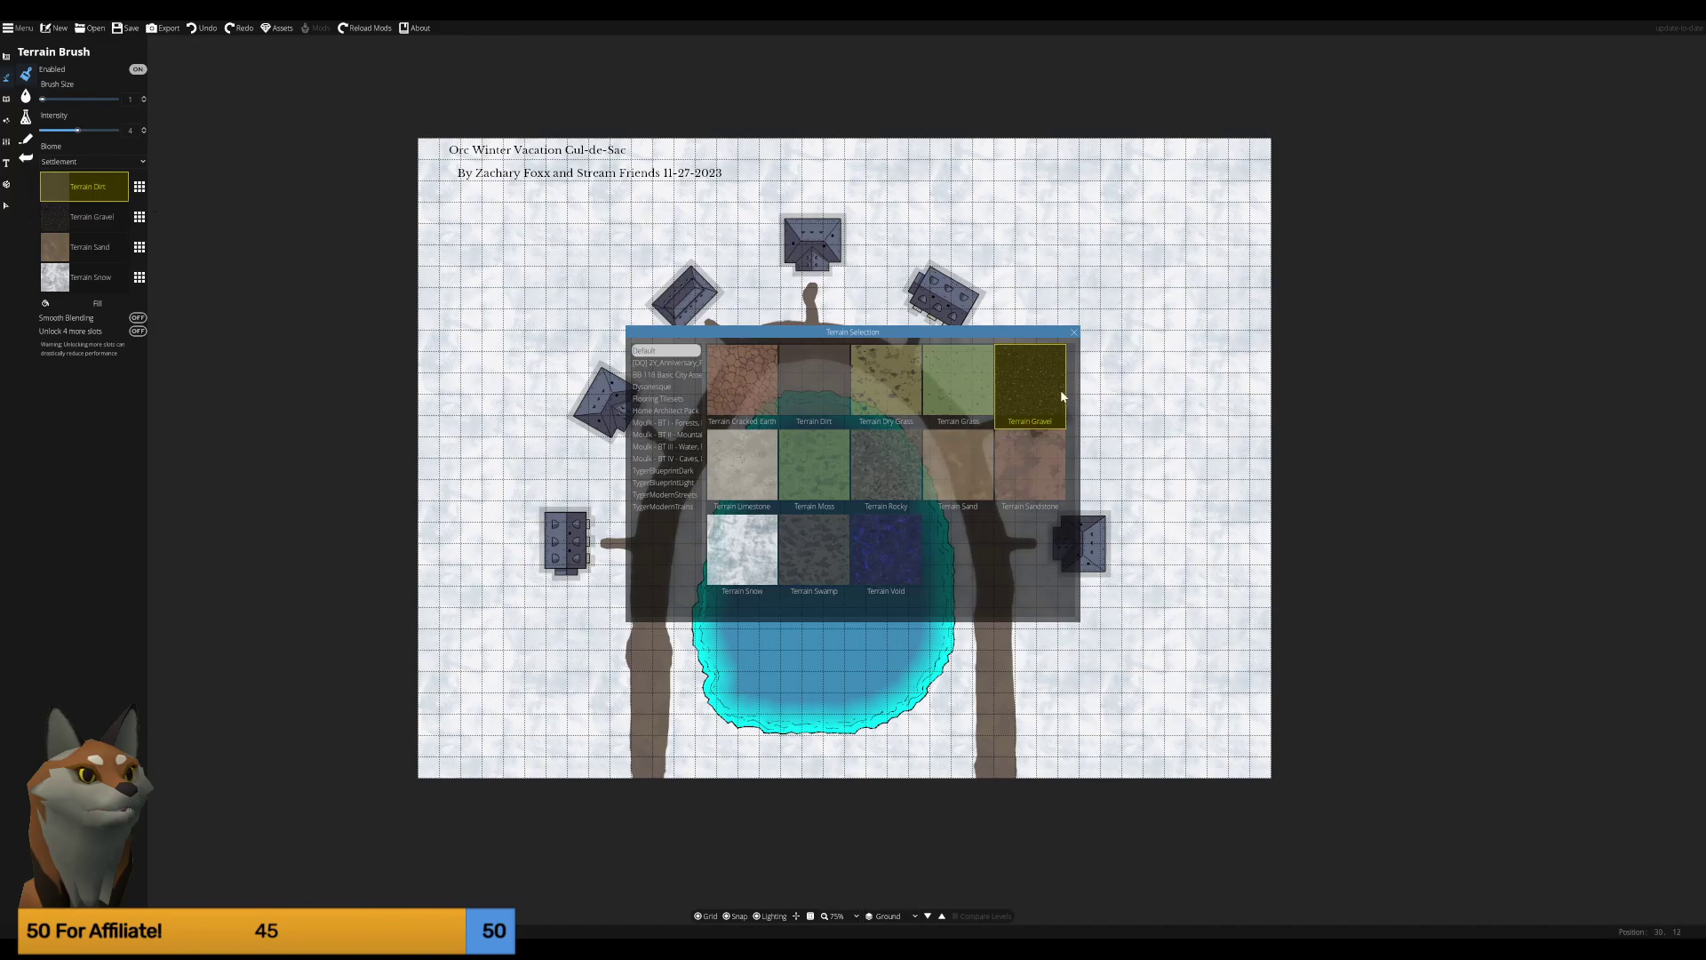
# Open the sand slot's texture picker and browse the Dysonesque, Home Architect and Moulk Forests packs.
pyautogui.click(1075, 332)
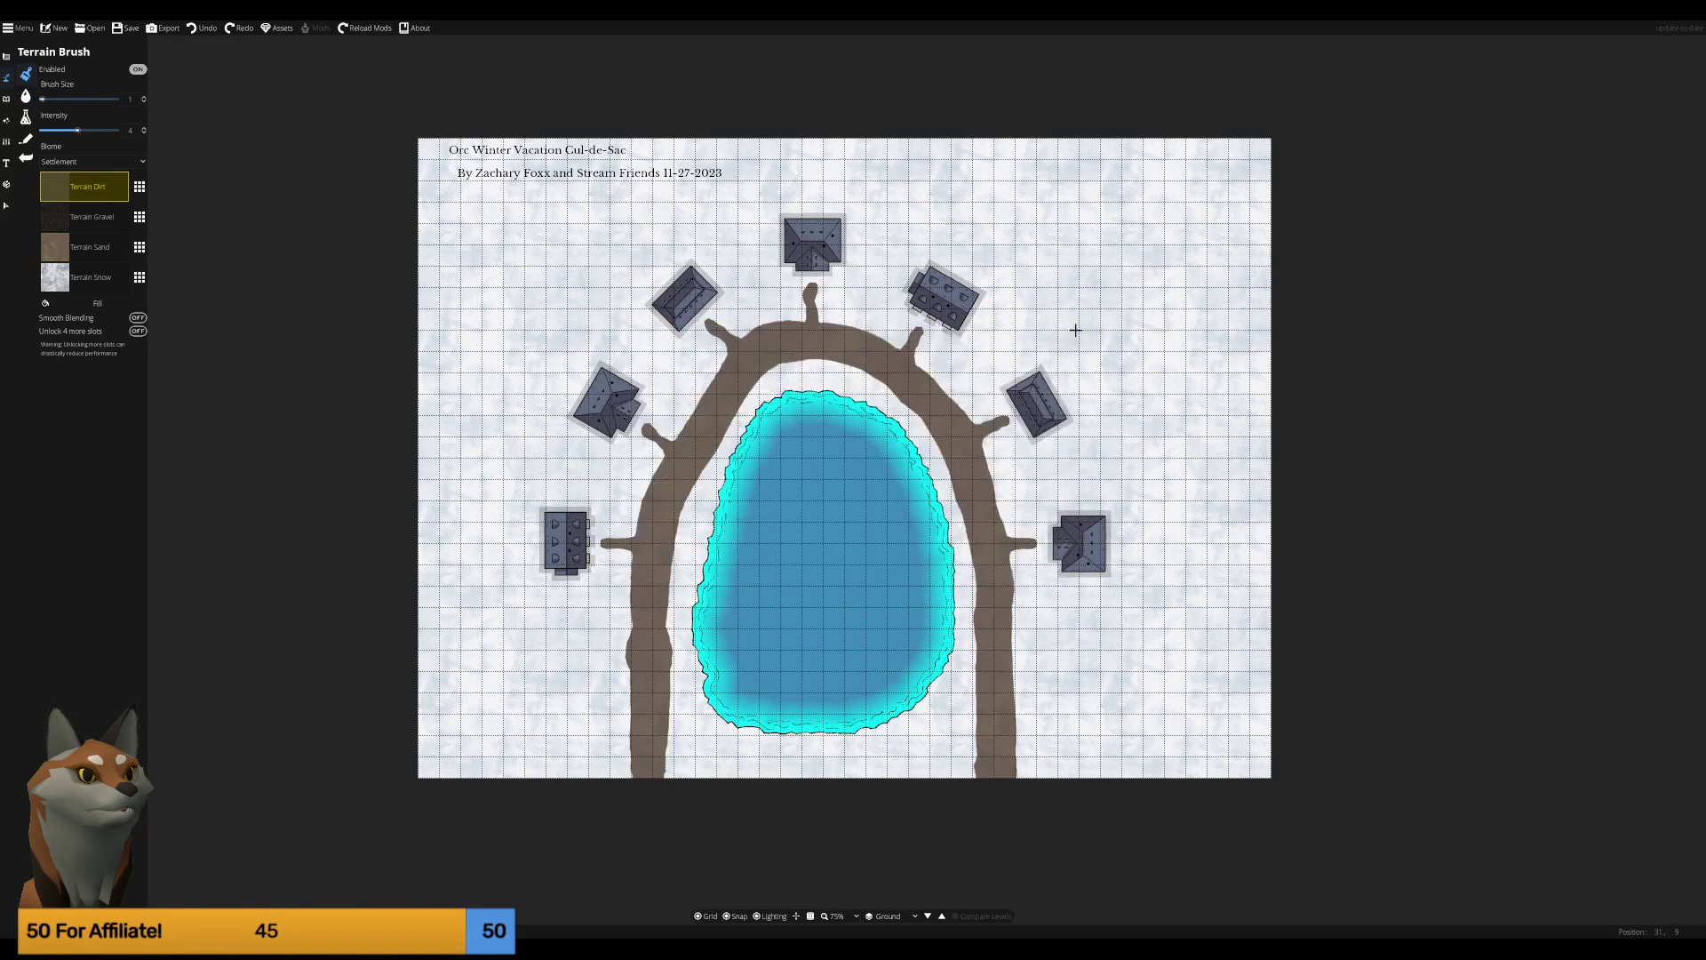
pyautogui.click(104, 215)
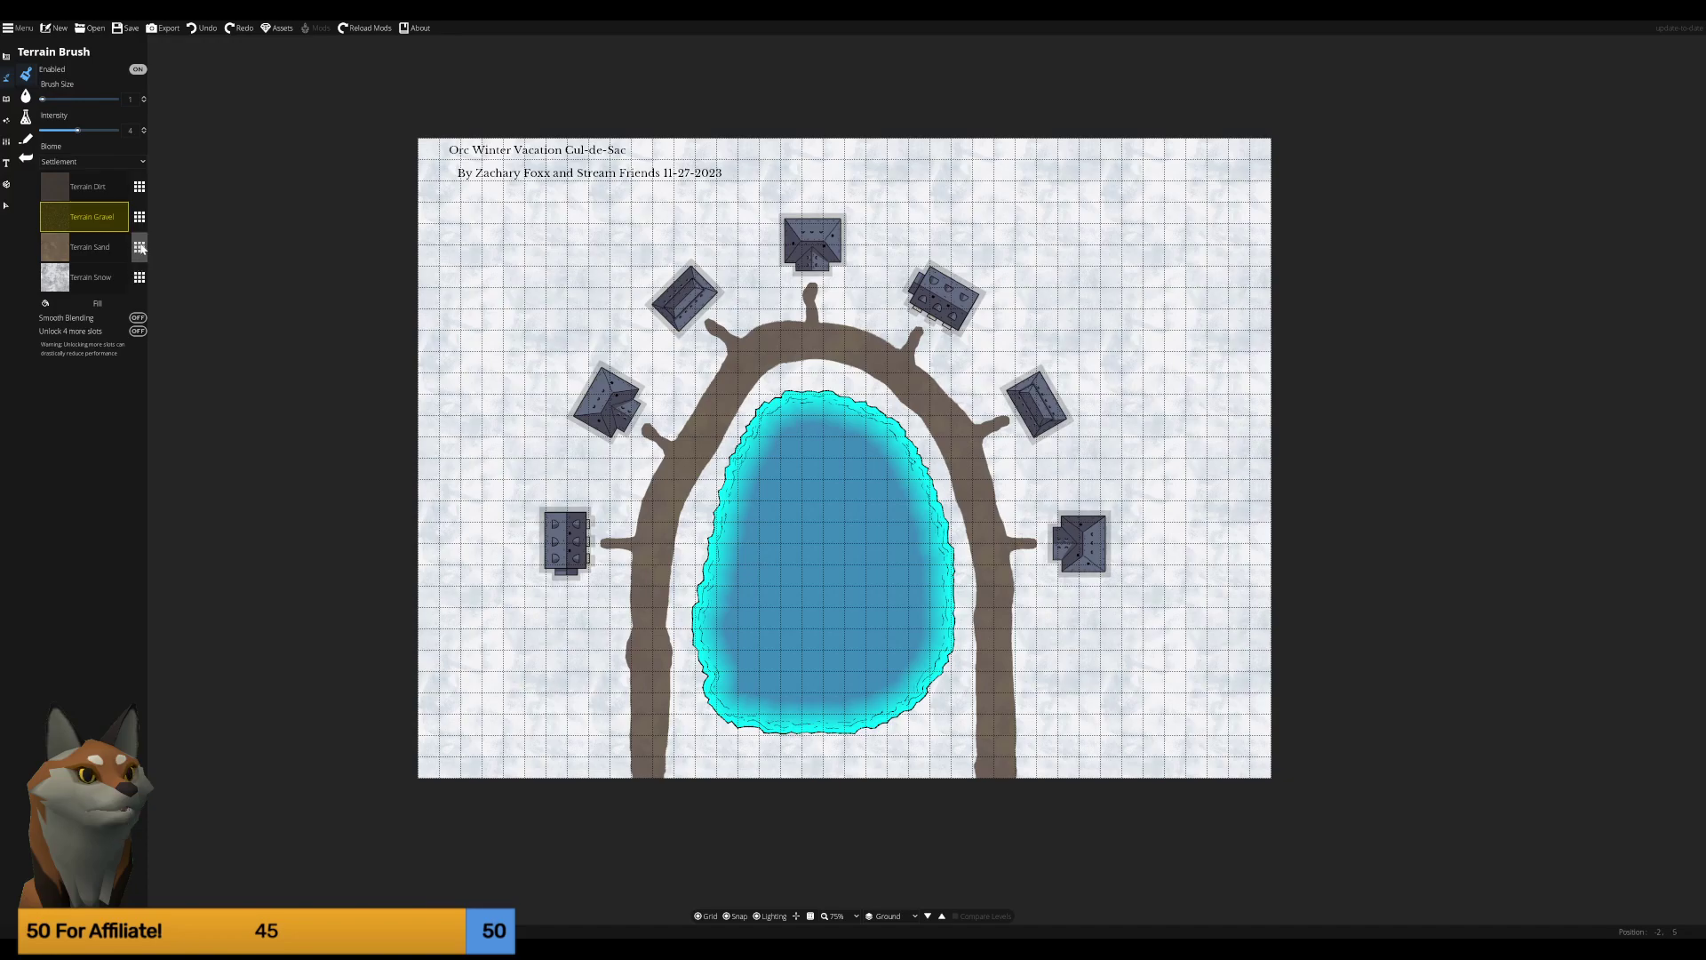
pyautogui.click(140, 248)
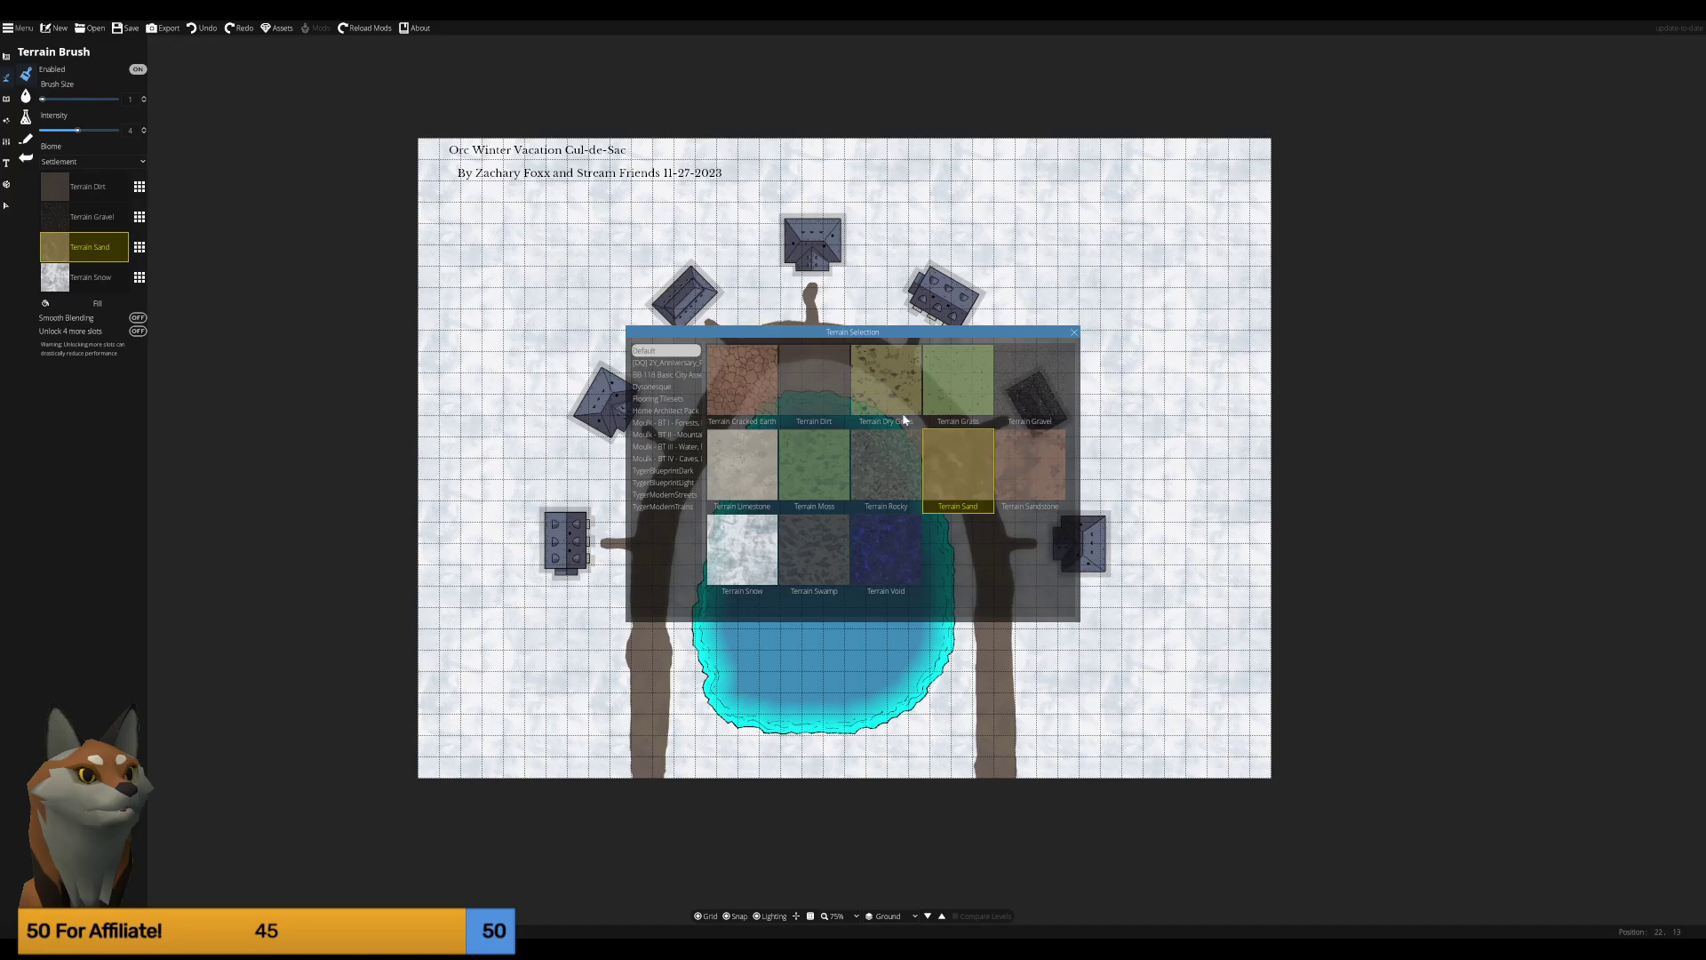
pyautogui.click(665, 387)
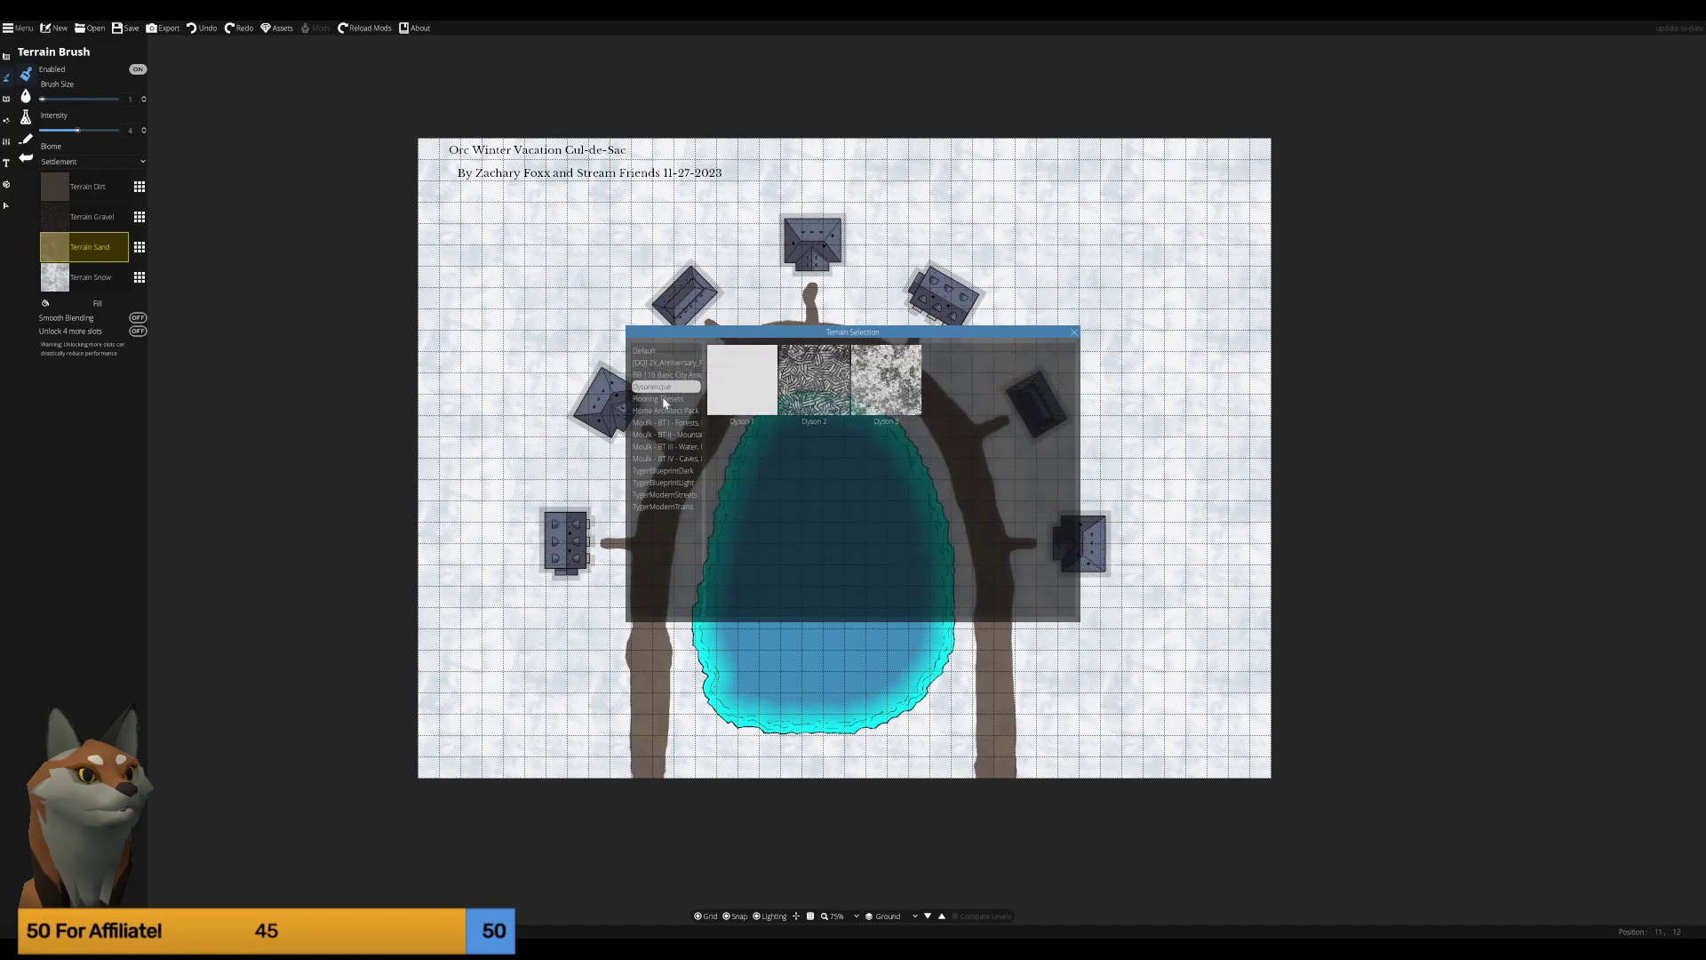
pyautogui.click(664, 410)
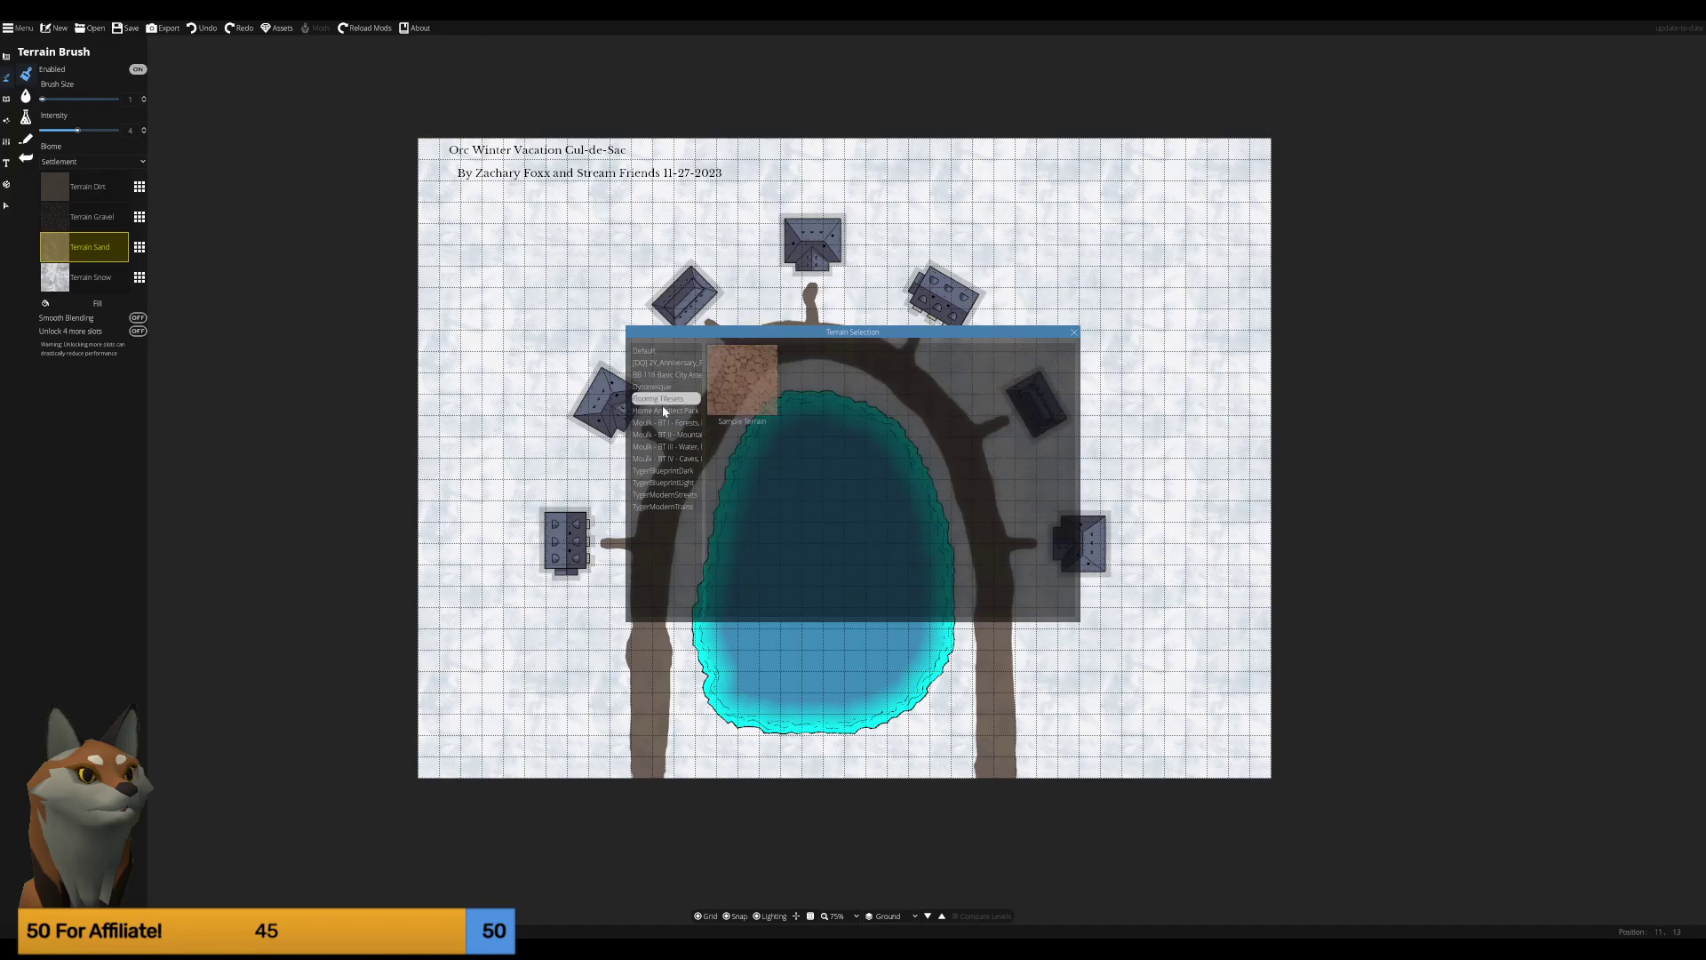
pyautogui.click(664, 423)
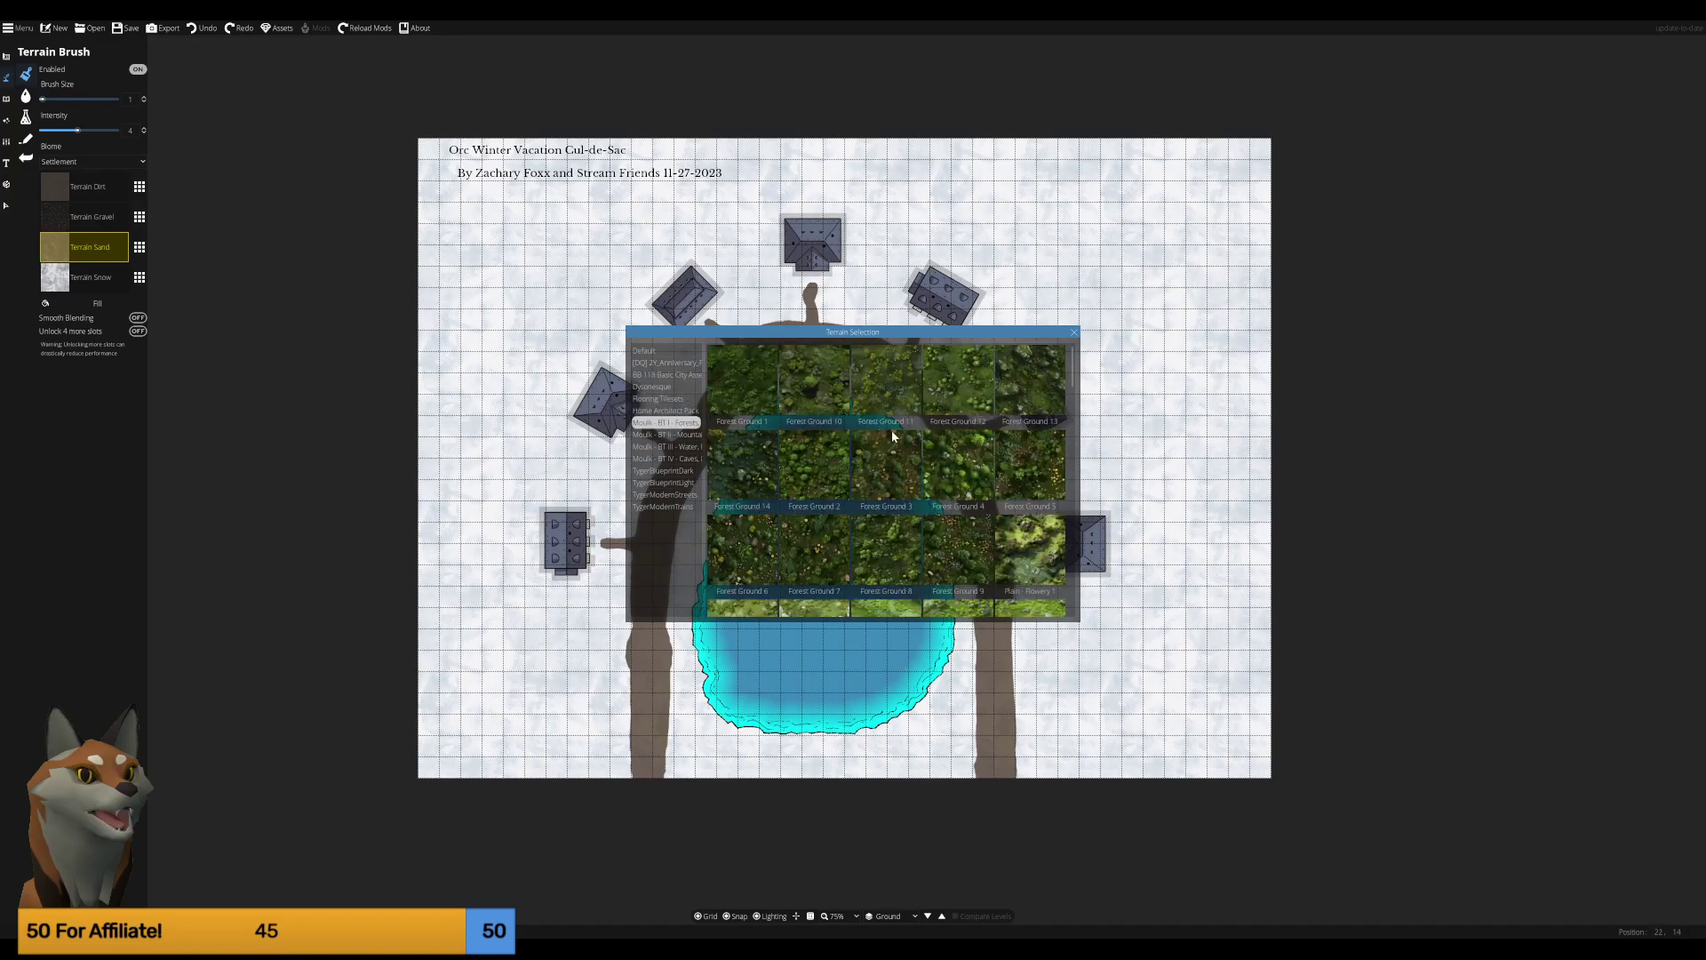
pyautogui.scroll(-1, 893, 436)
pyautogui.scroll(-2, 894, 430)
pyautogui.scroll(-1, 894, 430)
pyautogui.scroll(-2, 894, 435)
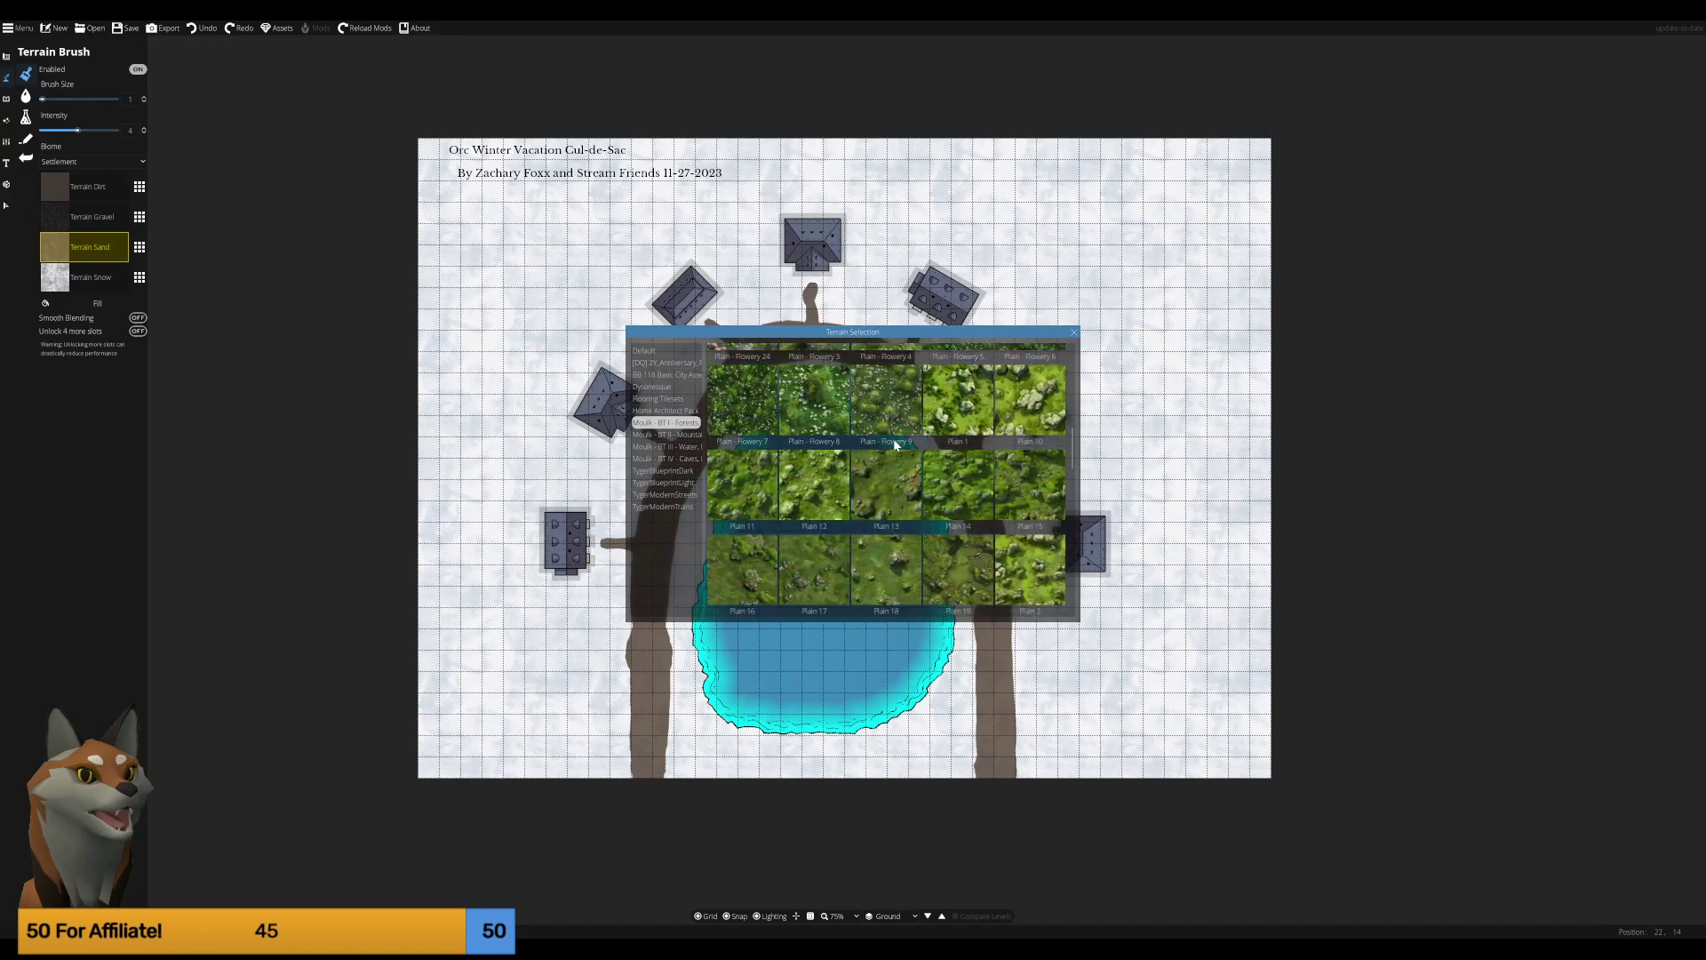
pyautogui.scroll(-2, 894, 439)
pyautogui.scroll(-1, 894, 439)
pyautogui.scroll(-1, 893, 439)
pyautogui.scroll(-2, 876, 439)
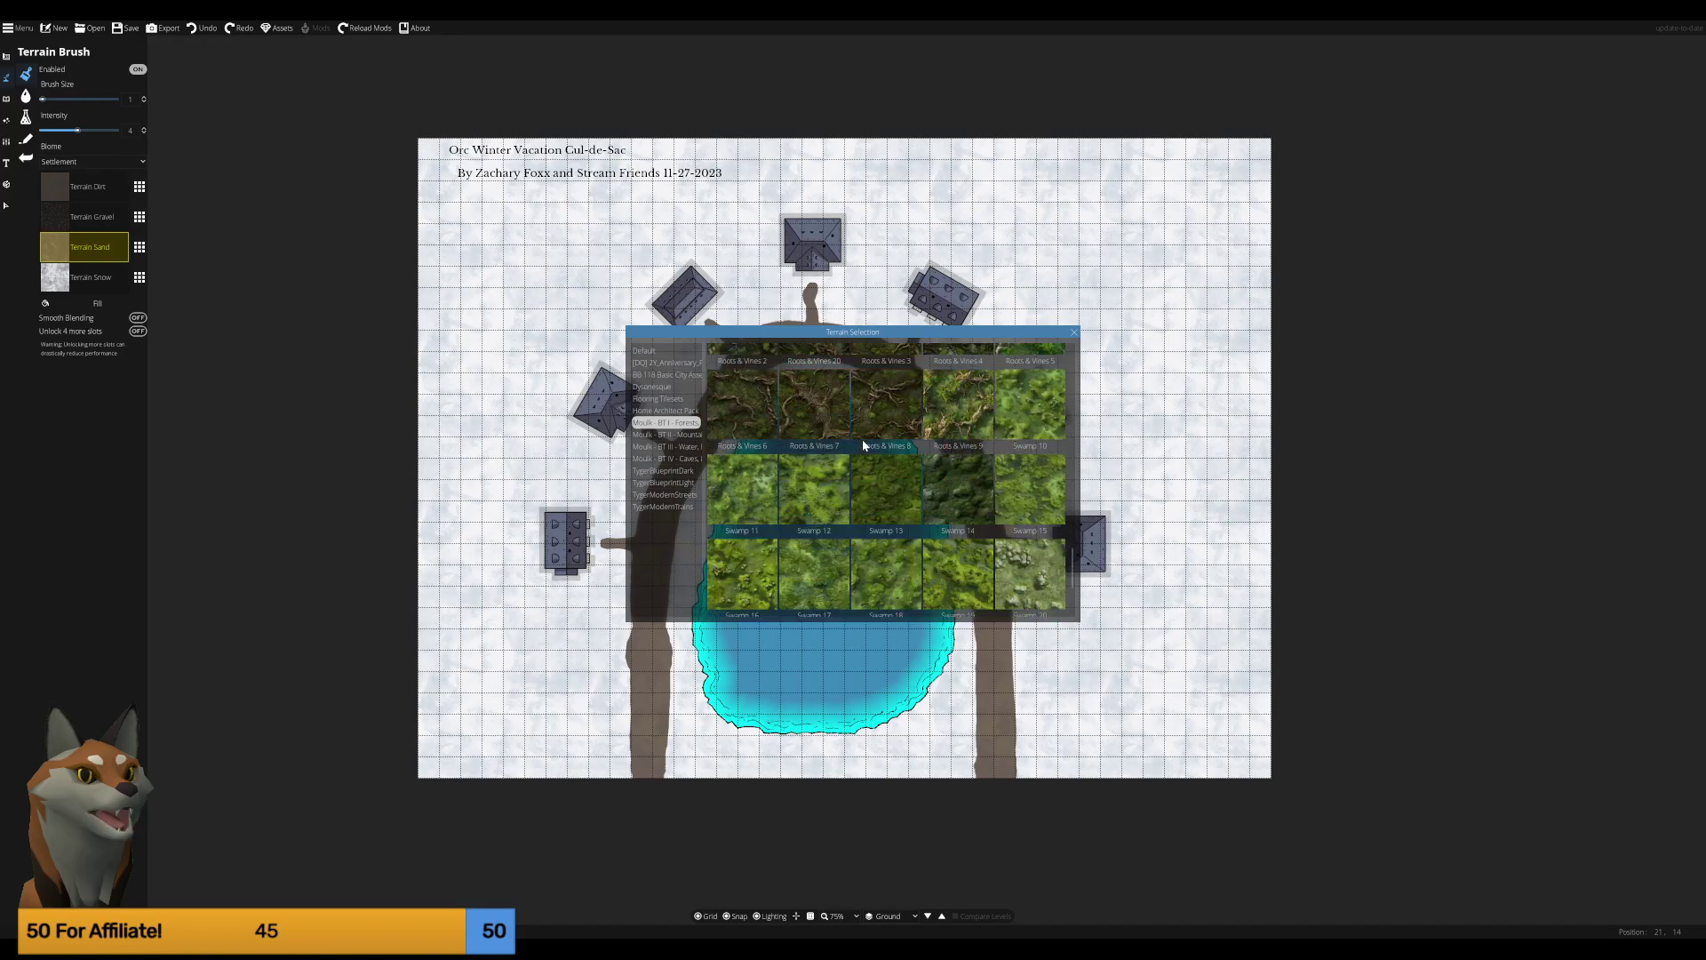
pyautogui.scroll(-1, 849, 440)
# Browse the Moulk Mountain, Water and Caves terrain texture packs.
pyautogui.click(669, 436)
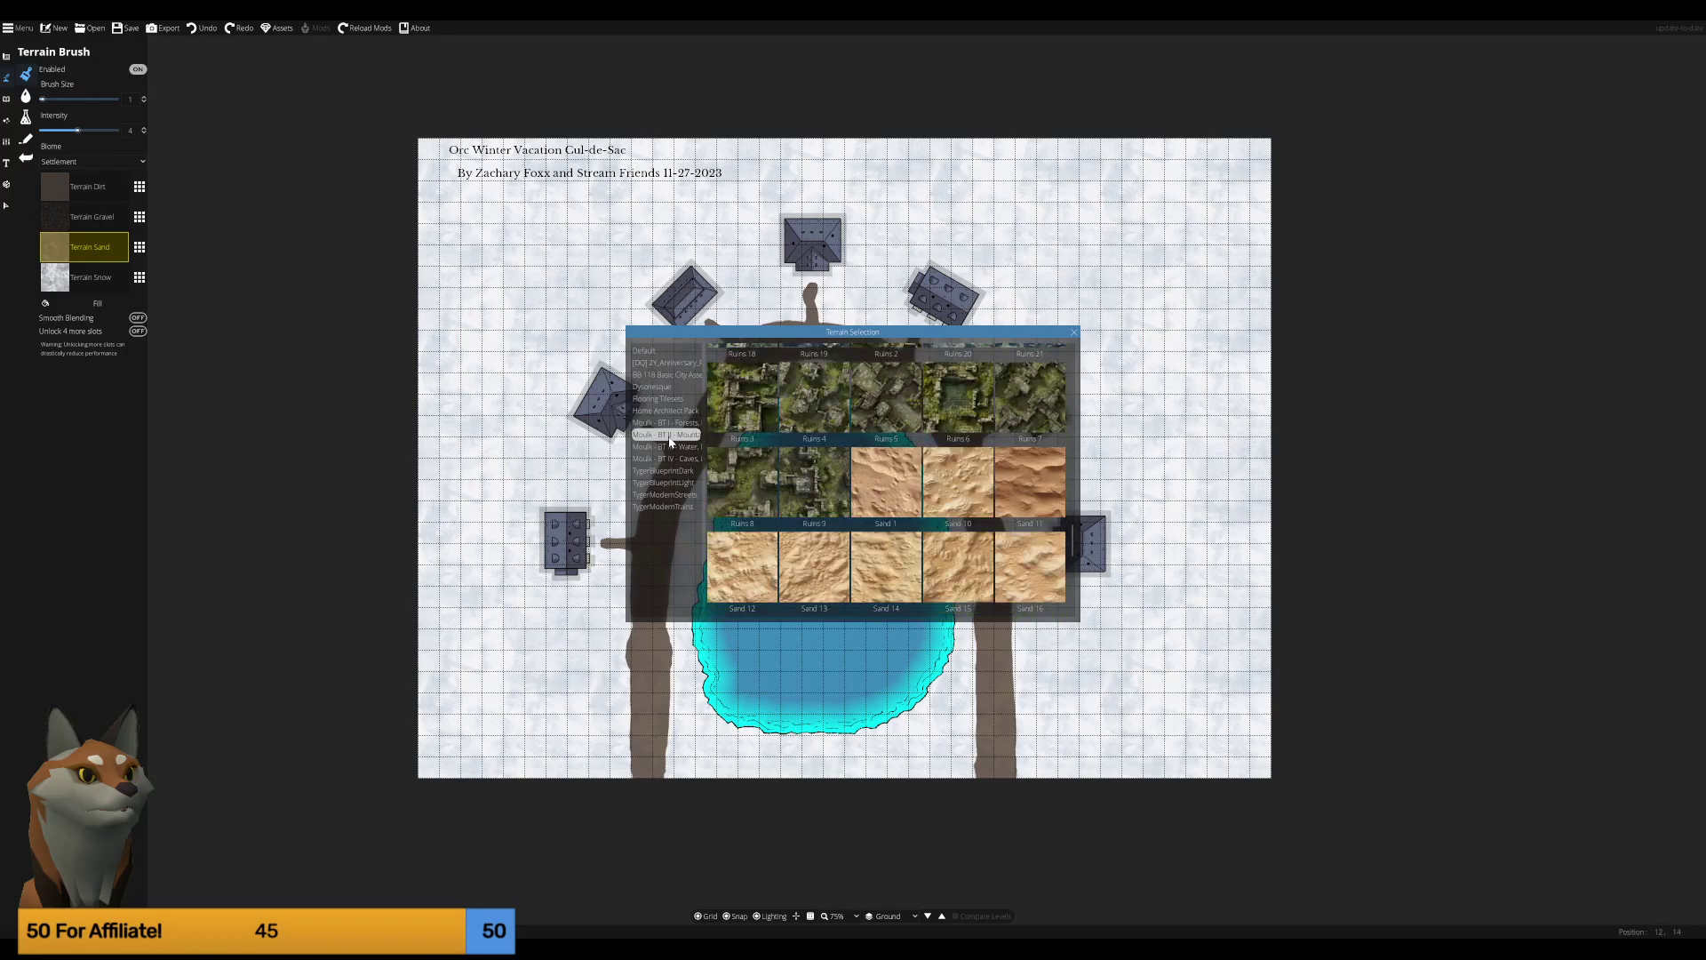
pyautogui.scroll(1, 933, 428)
pyautogui.scroll(1, 933, 428)
pyautogui.scroll(1, 933, 431)
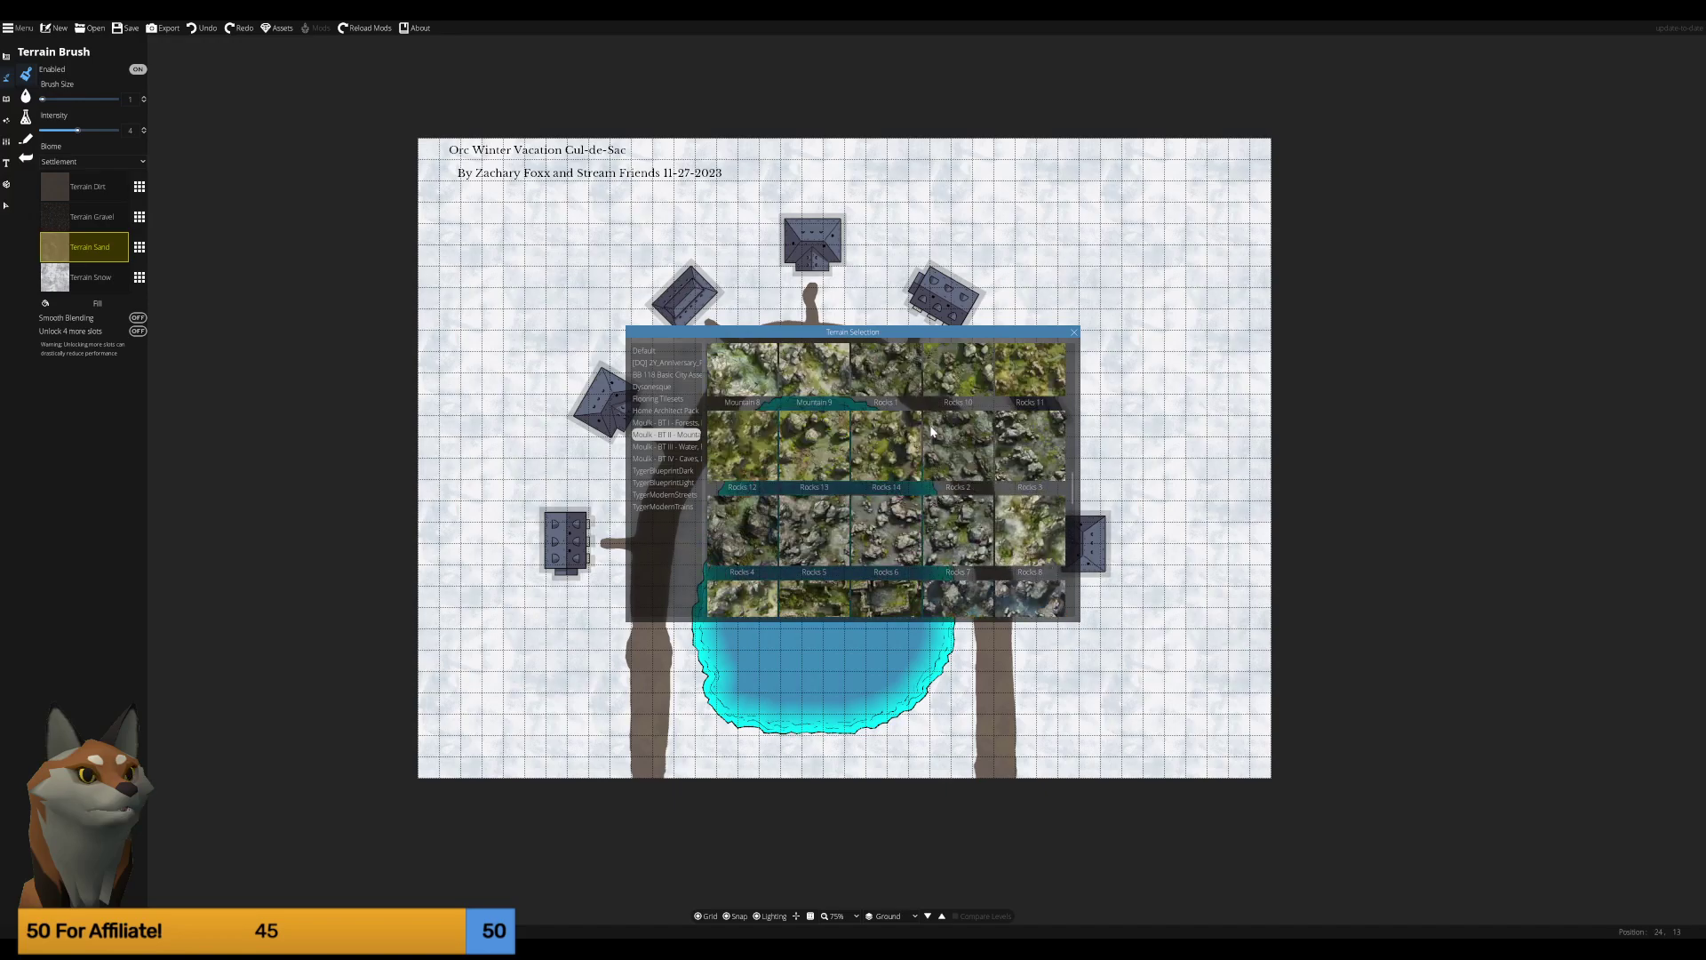
pyautogui.scroll(2, 930, 428)
pyautogui.scroll(2, 928, 426)
pyautogui.scroll(1, 927, 426)
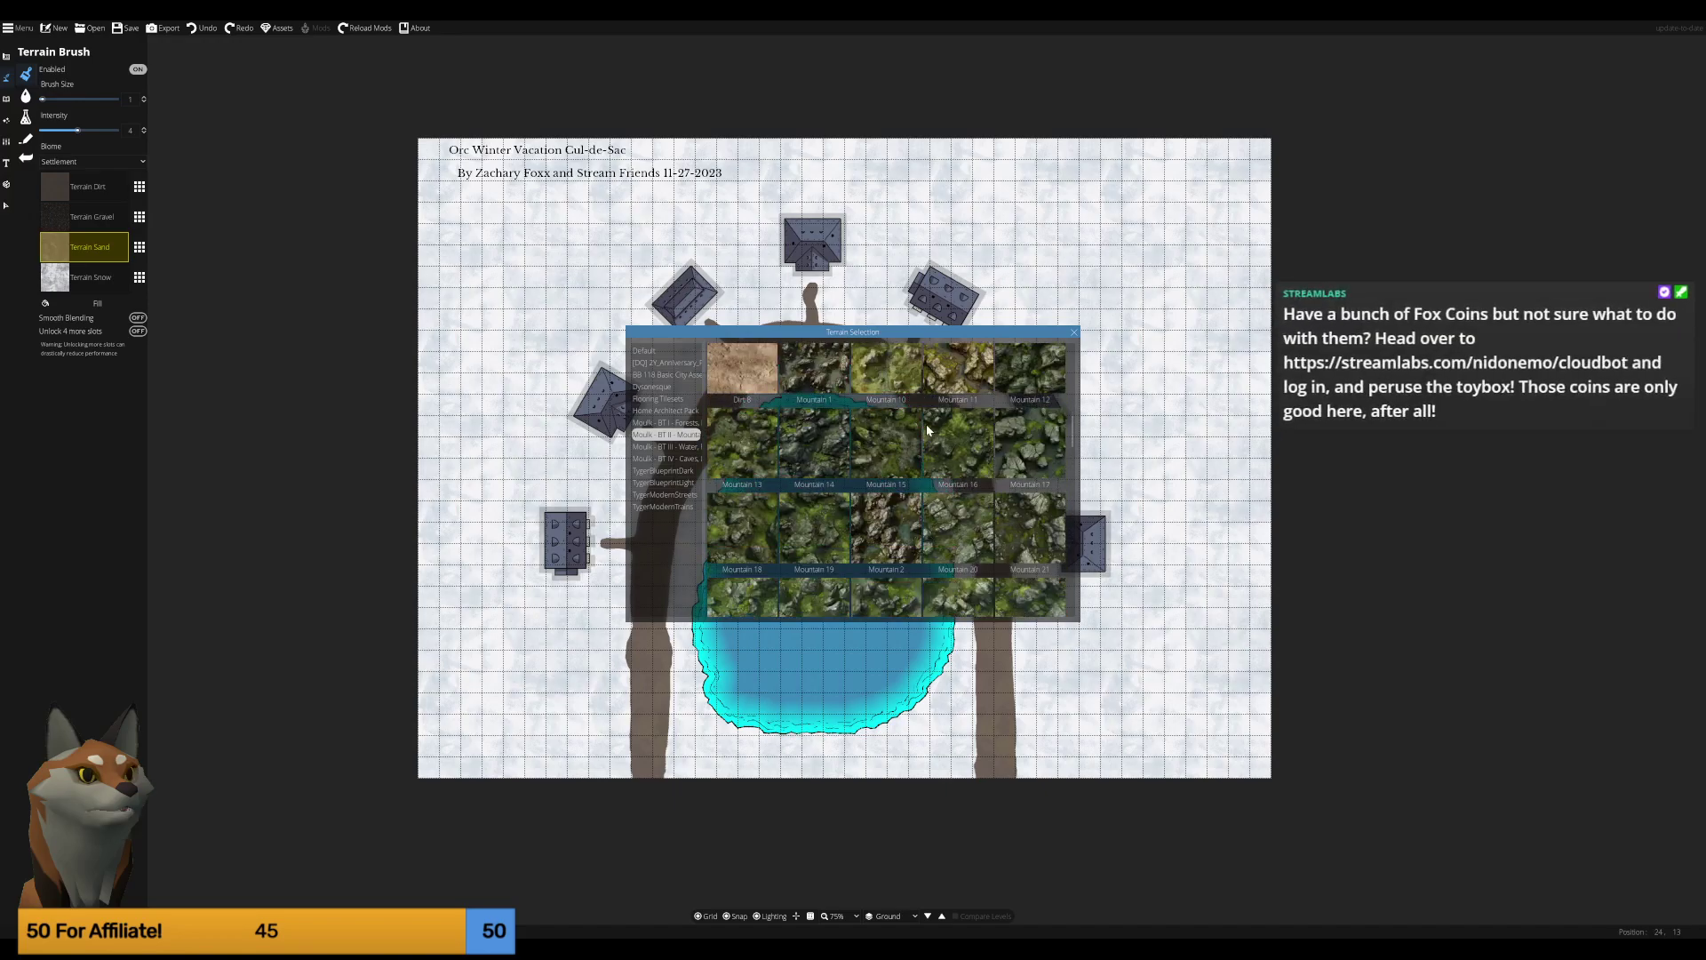
pyautogui.scroll(-2, 926, 424)
pyautogui.scroll(-3, 920, 422)
pyautogui.scroll(-3, 921, 421)
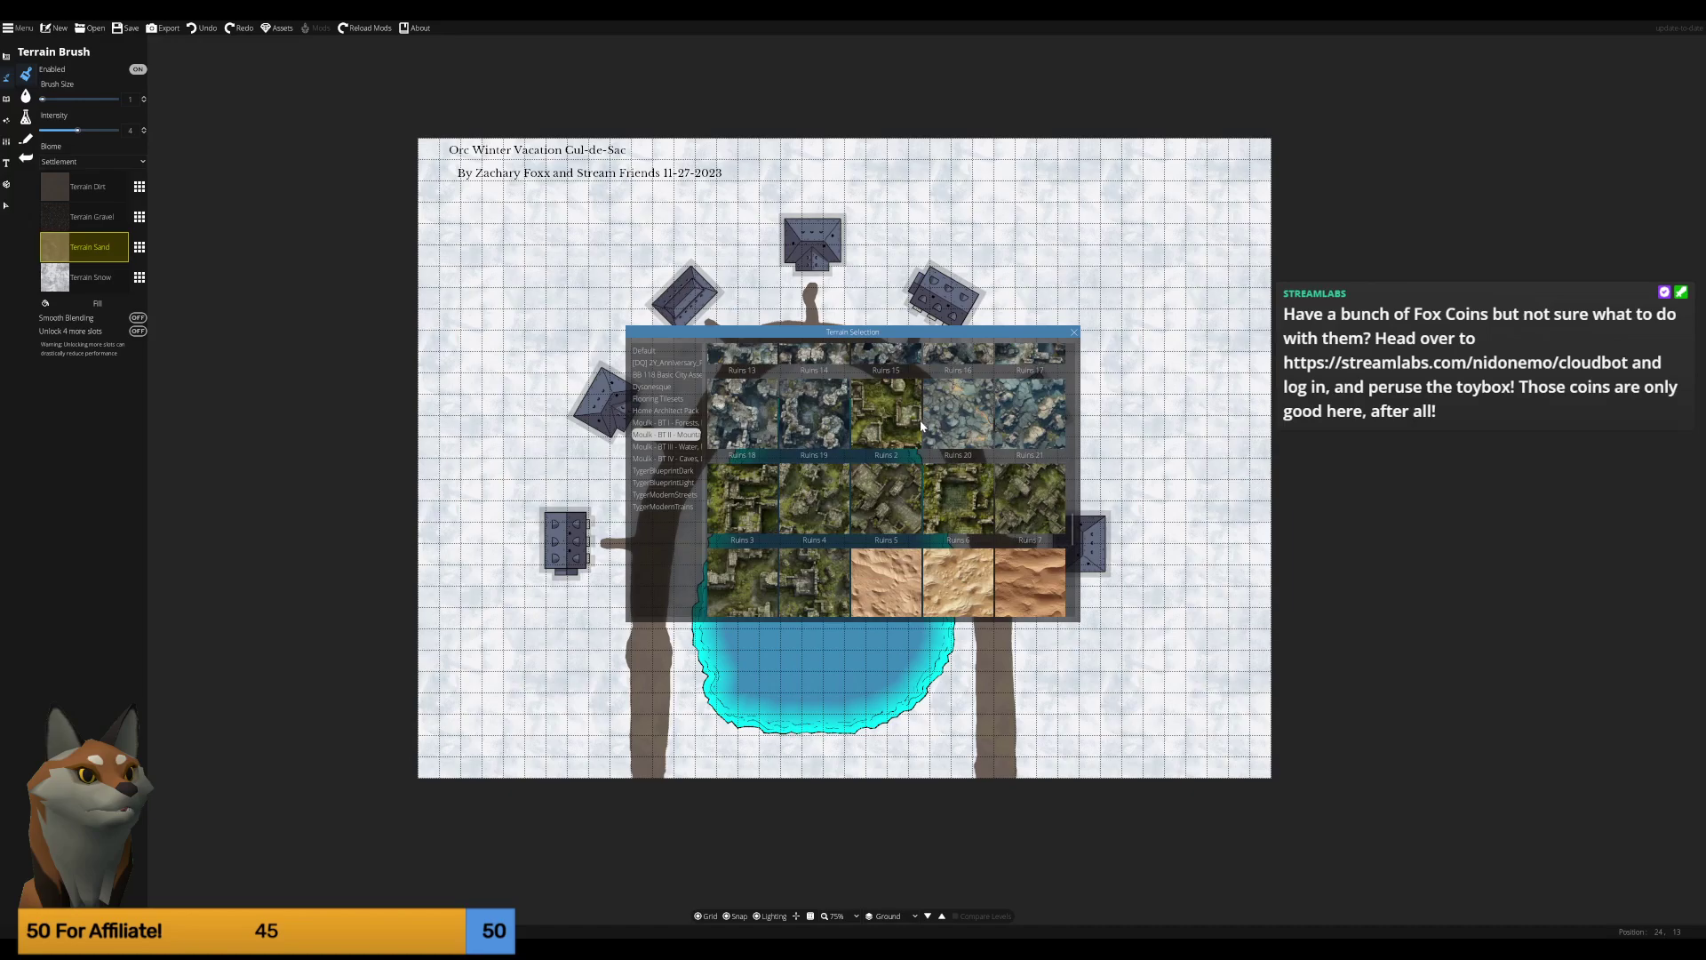
pyautogui.scroll(-3, 920, 419)
pyautogui.scroll(-3, 918, 416)
pyautogui.scroll(-2, 919, 416)
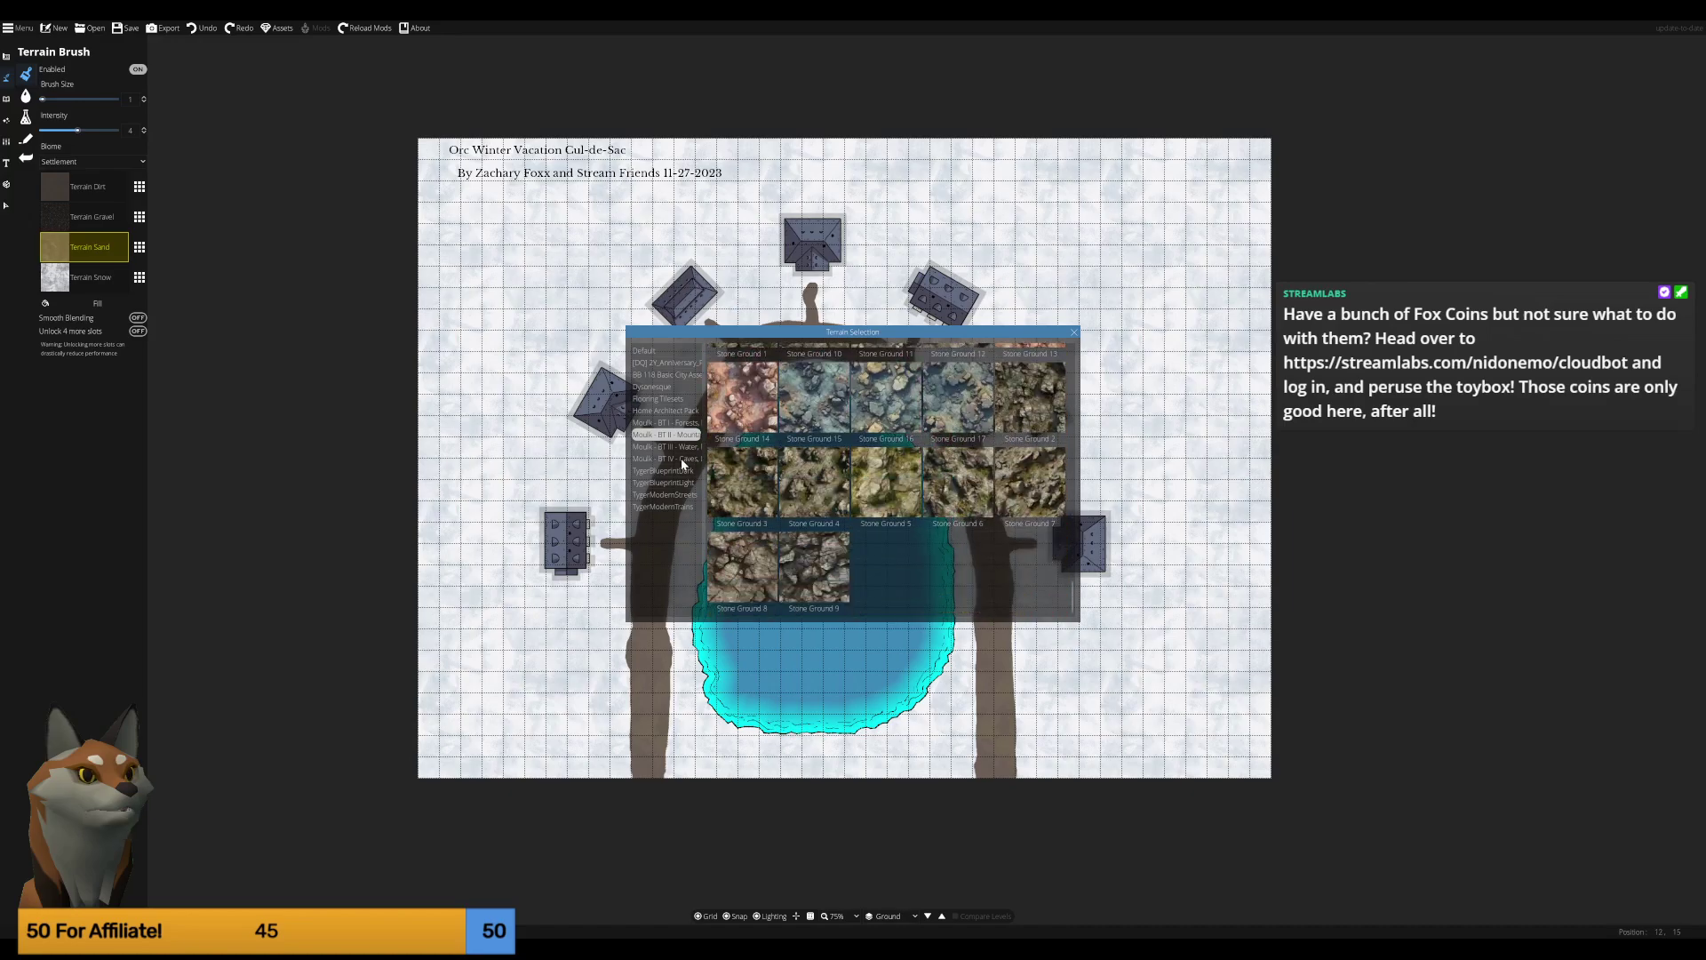
pyautogui.click(678, 448)
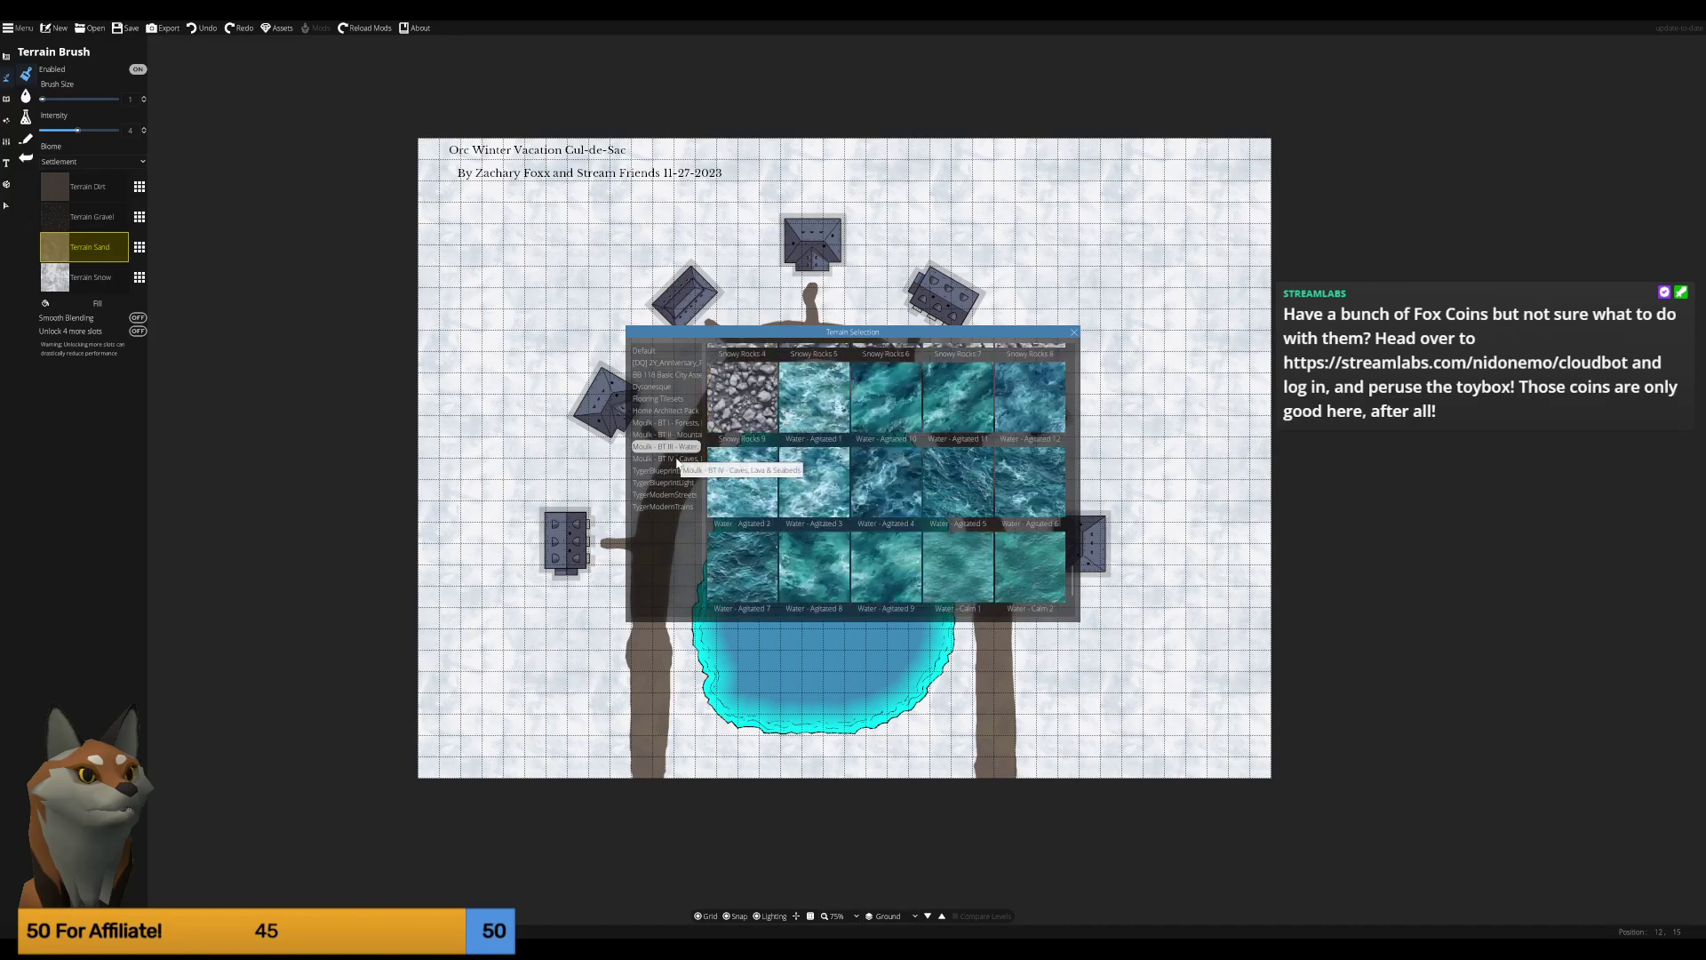
pyautogui.click(678, 459)
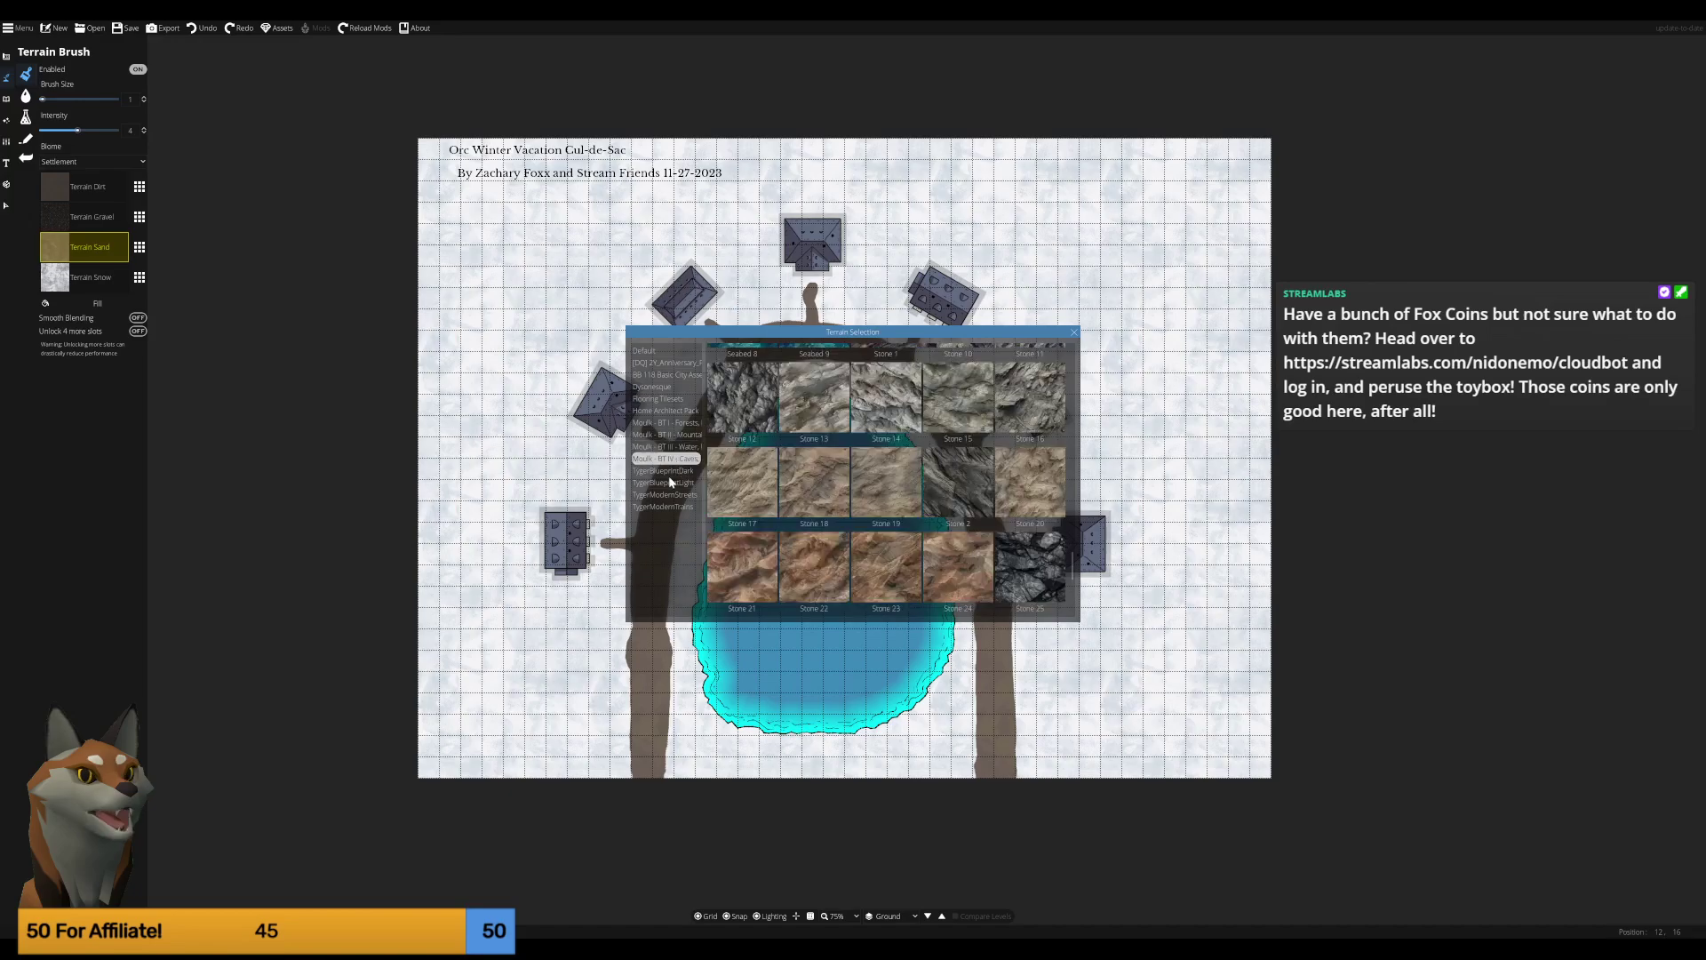
pyautogui.scroll(3, 890, 471)
pyautogui.scroll(2, 888, 467)
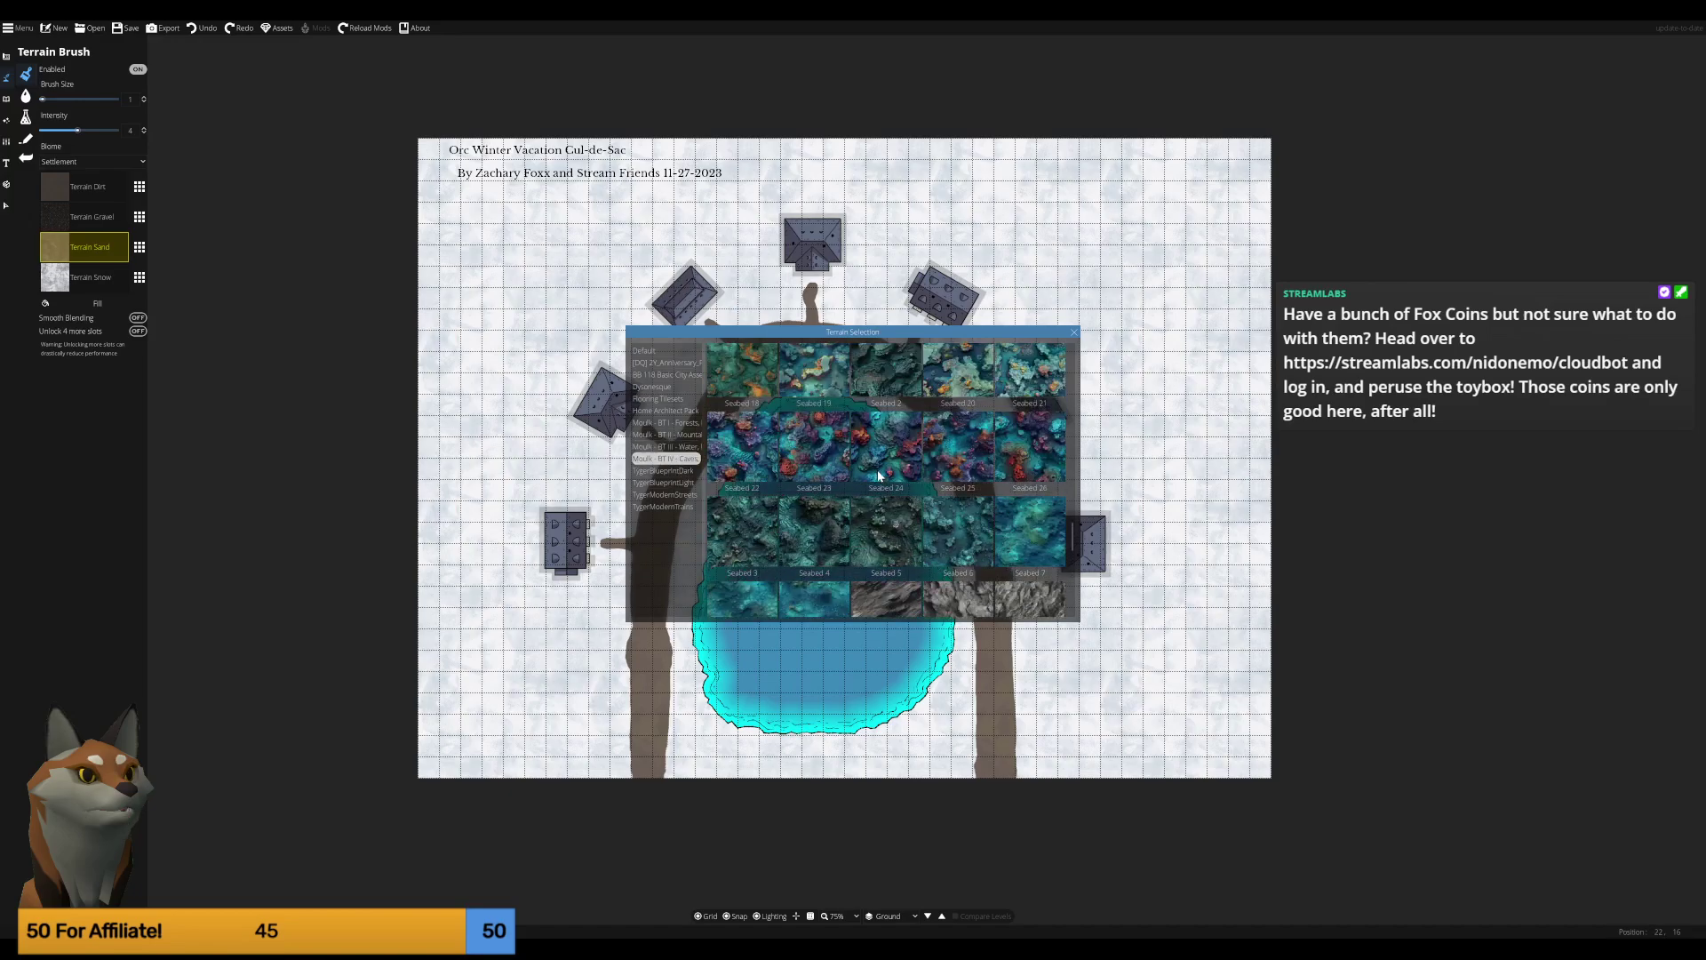
pyautogui.scroll(-5, 880, 469)
pyautogui.scroll(-5, 877, 470)
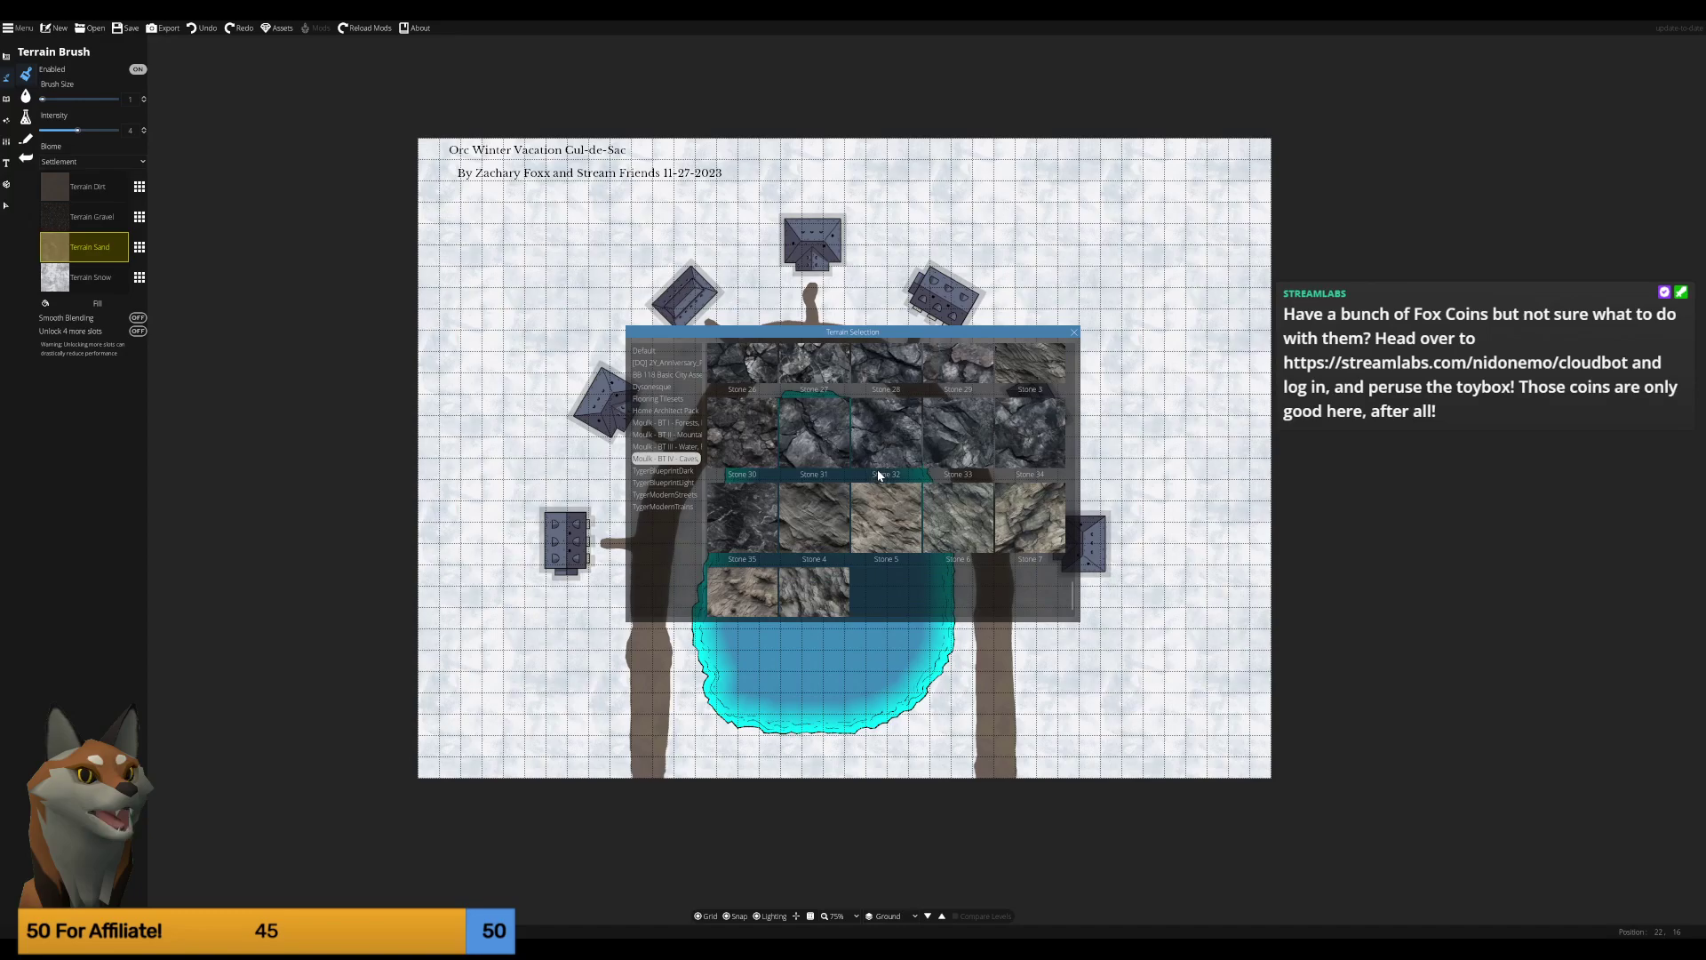
pyautogui.scroll(-1, 877, 469)
# Preview the Tyger packs, return to the Default textures, and close the picker unchanged.
pyautogui.click(686, 470)
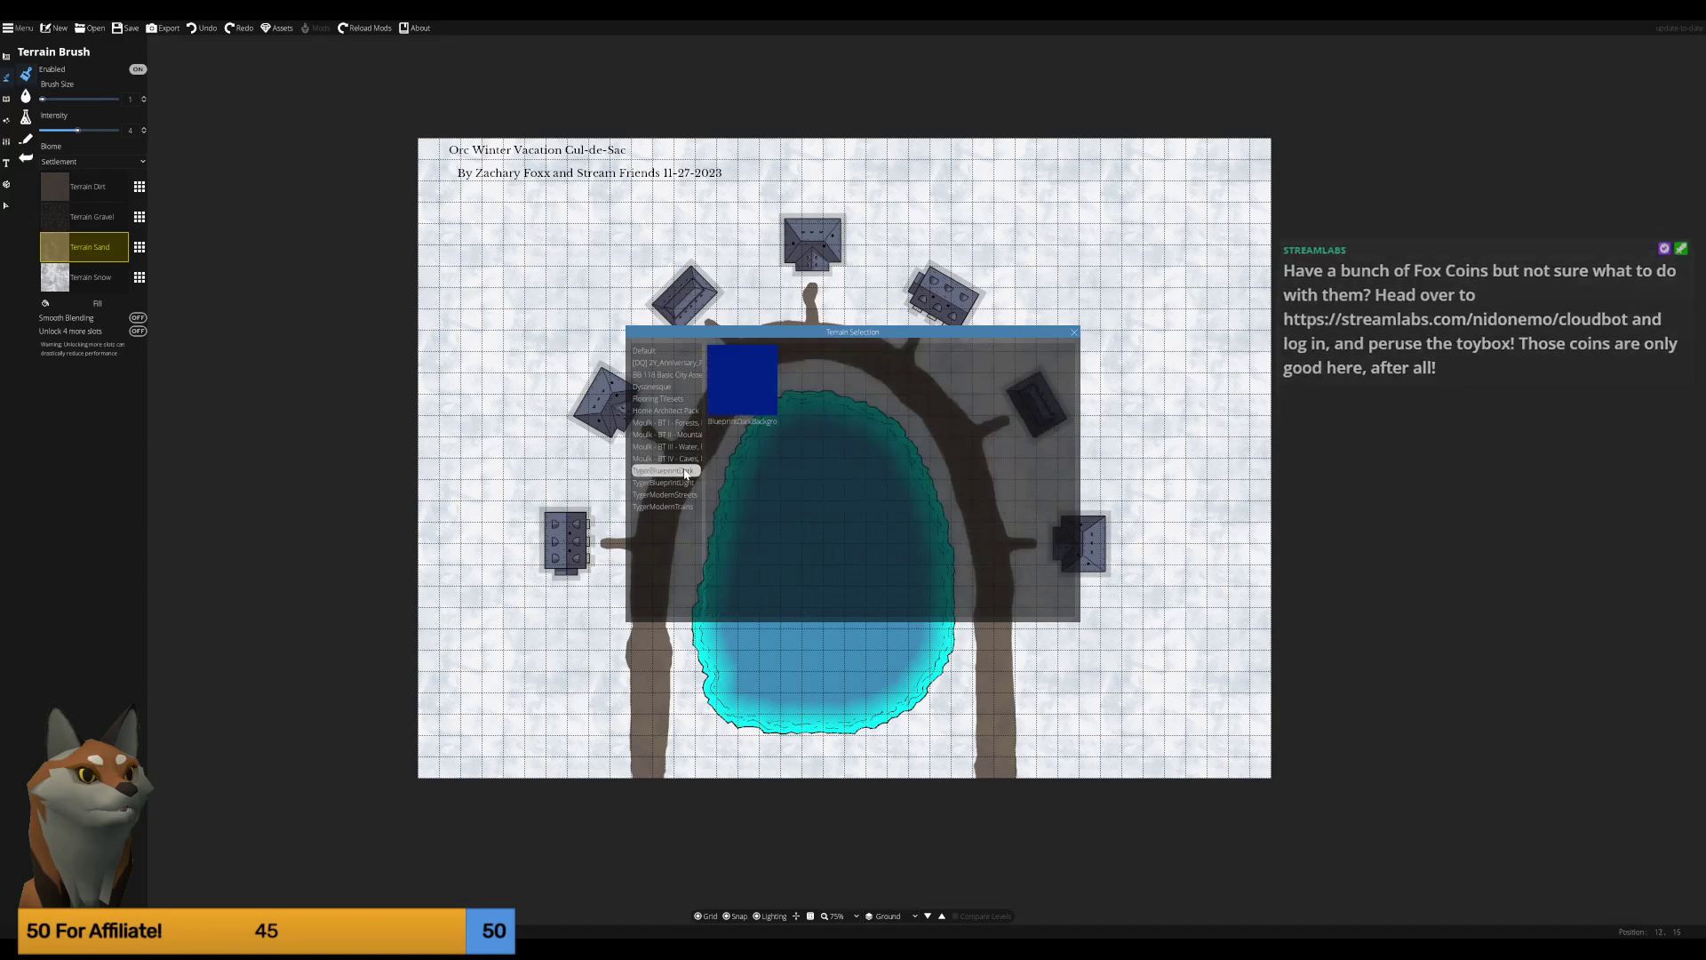
pyautogui.click(680, 483)
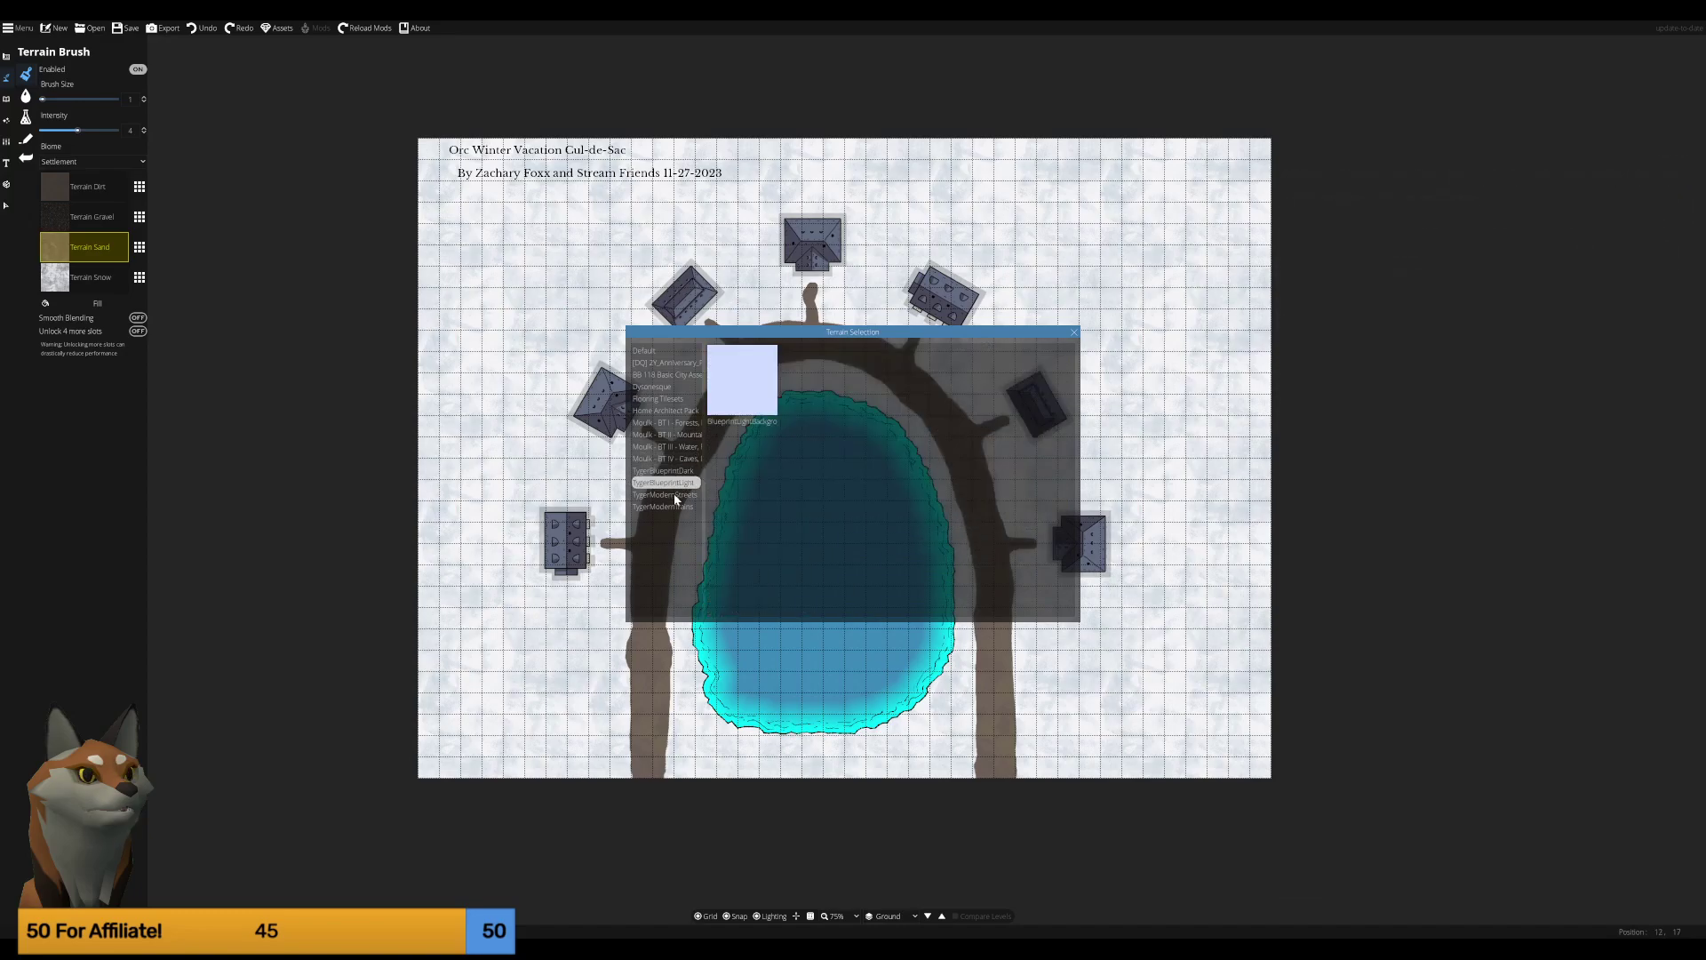
pyautogui.click(675, 494)
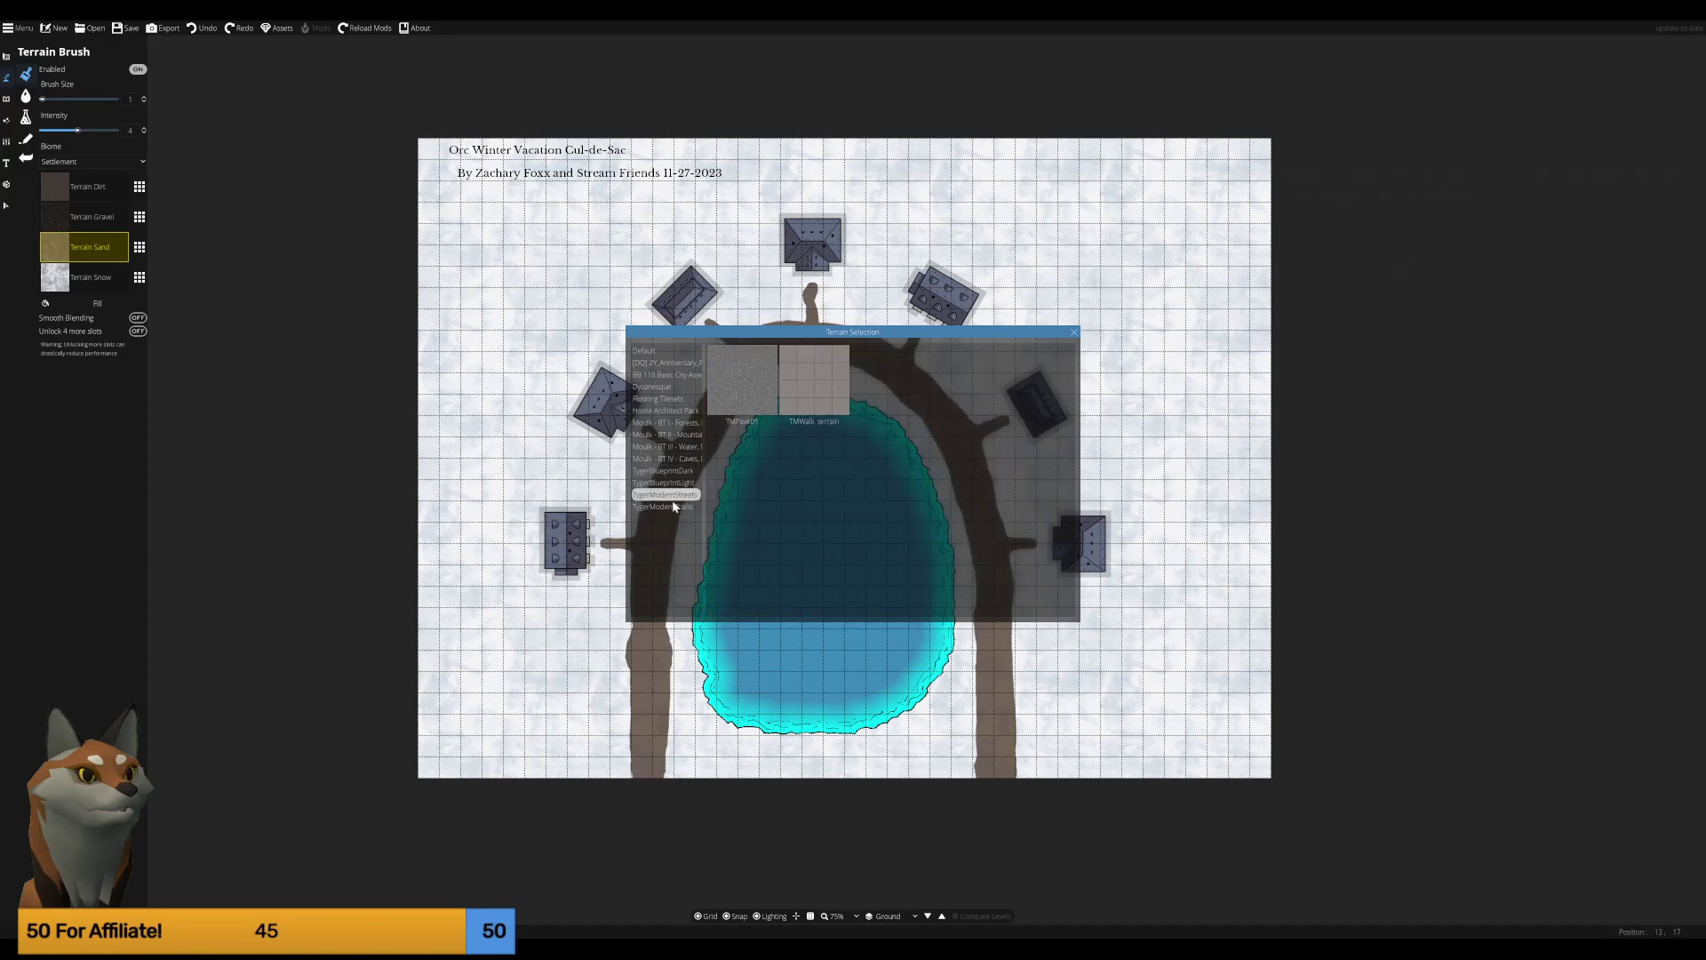
pyautogui.click(659, 387)
pyautogui.click(663, 351)
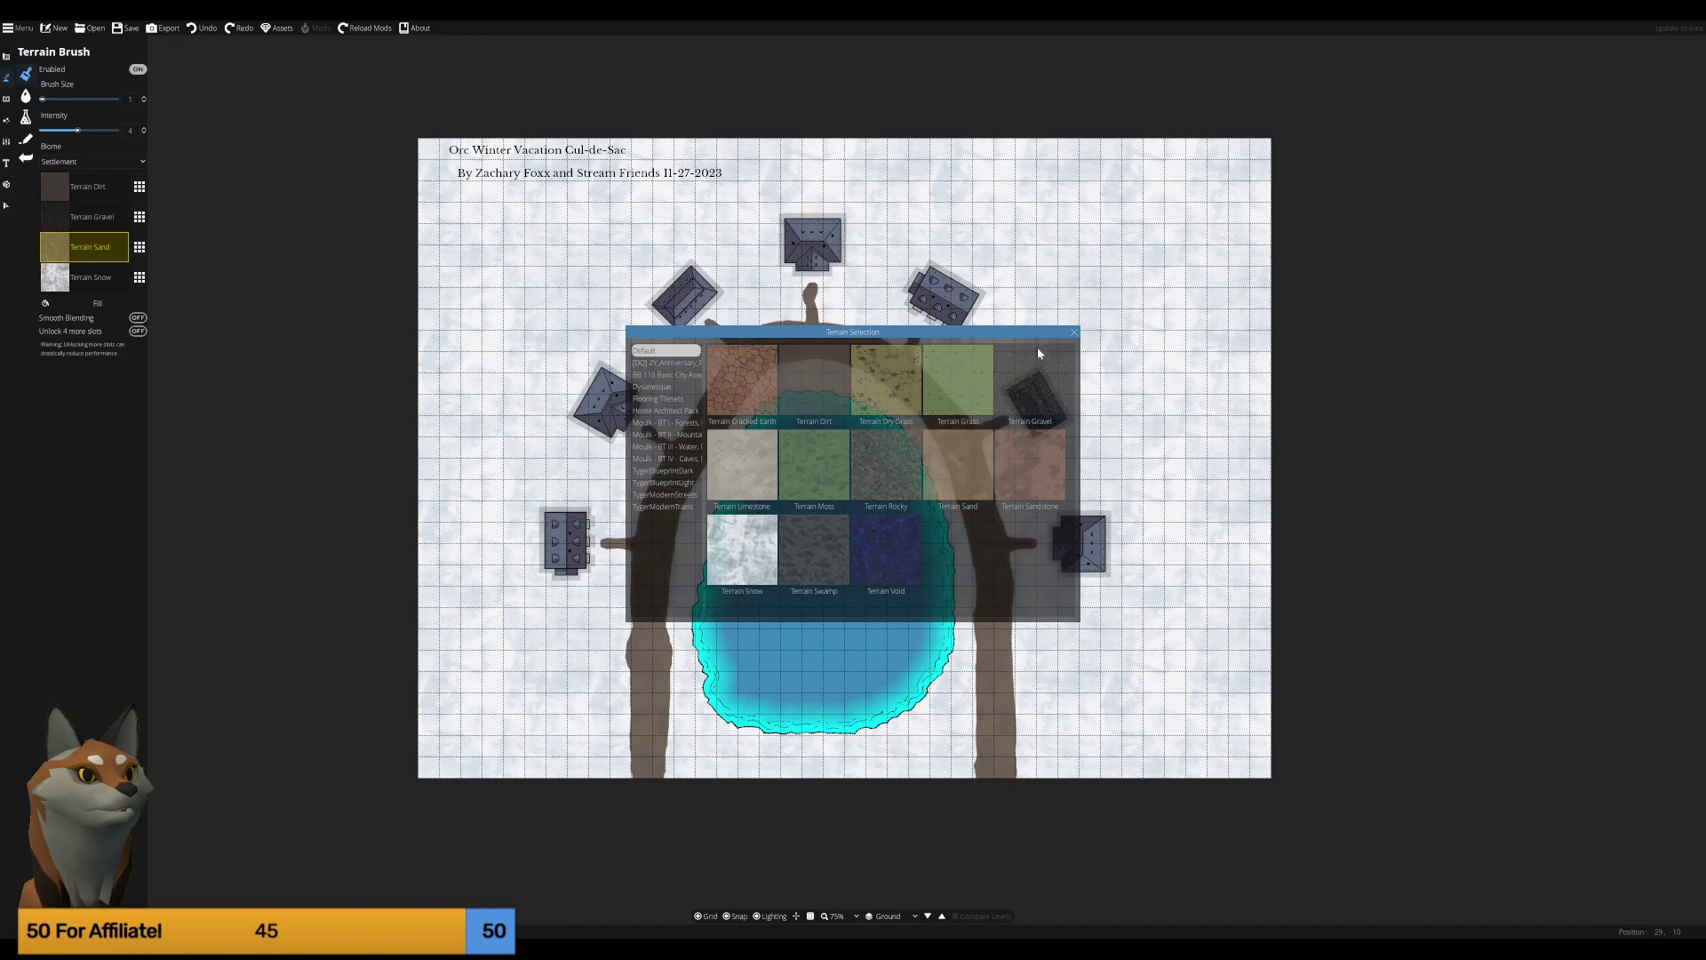
pyautogui.click(1076, 334)
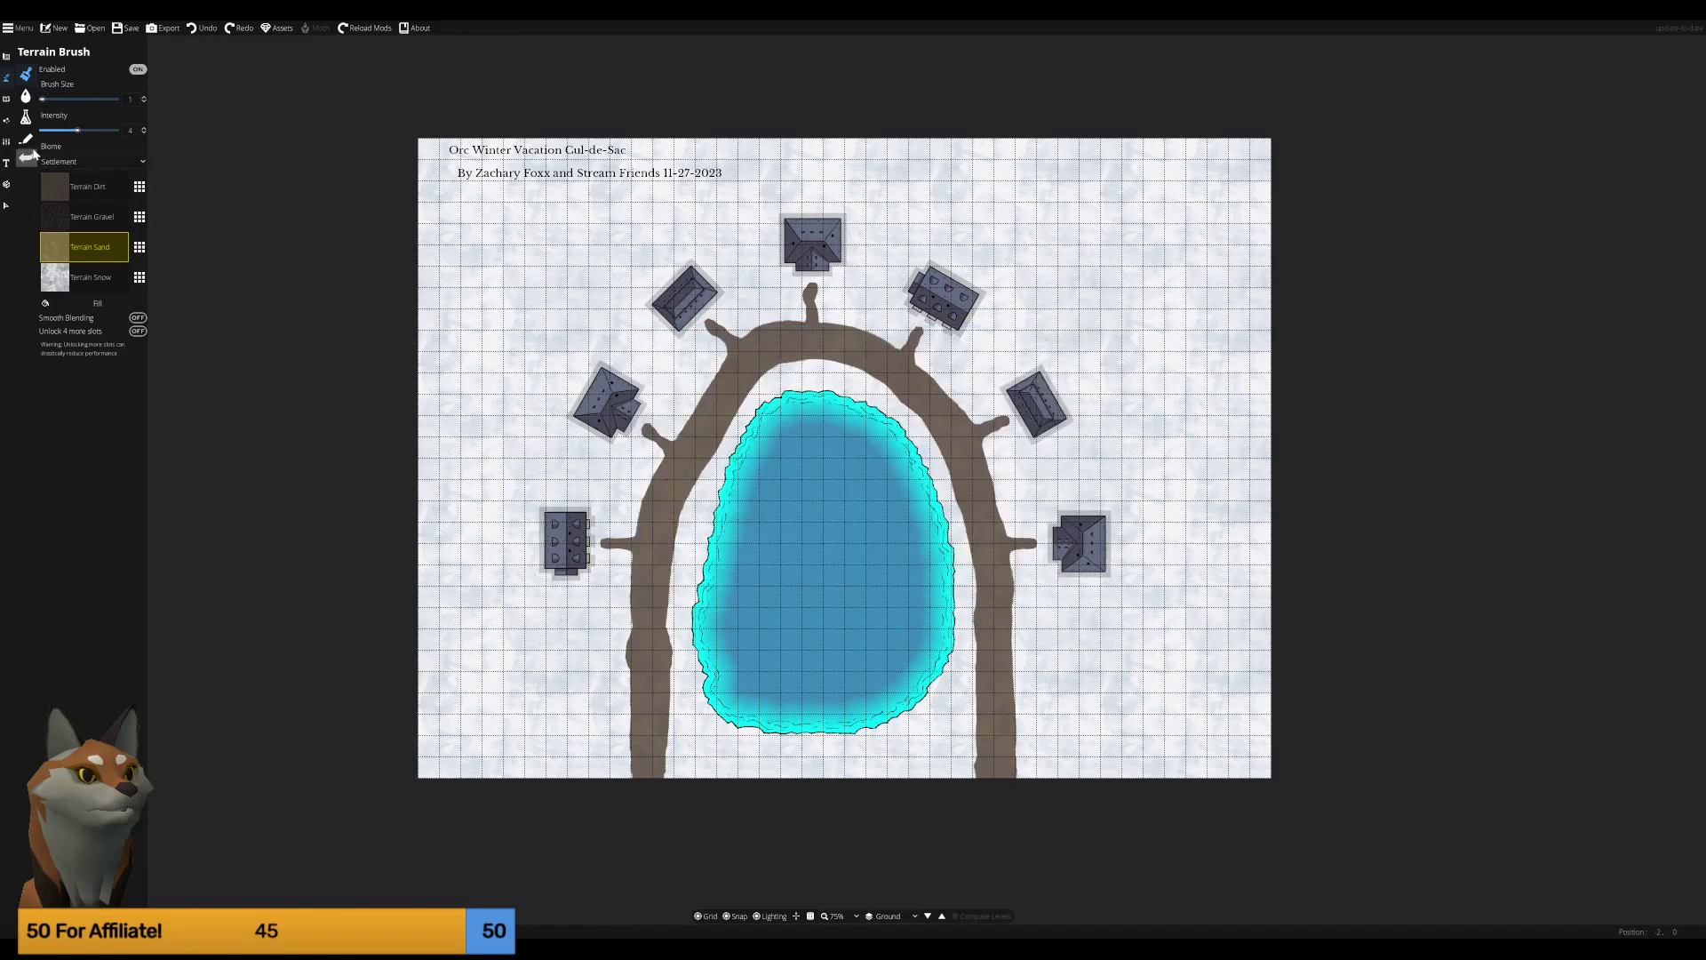
pyautogui.click(26, 116)
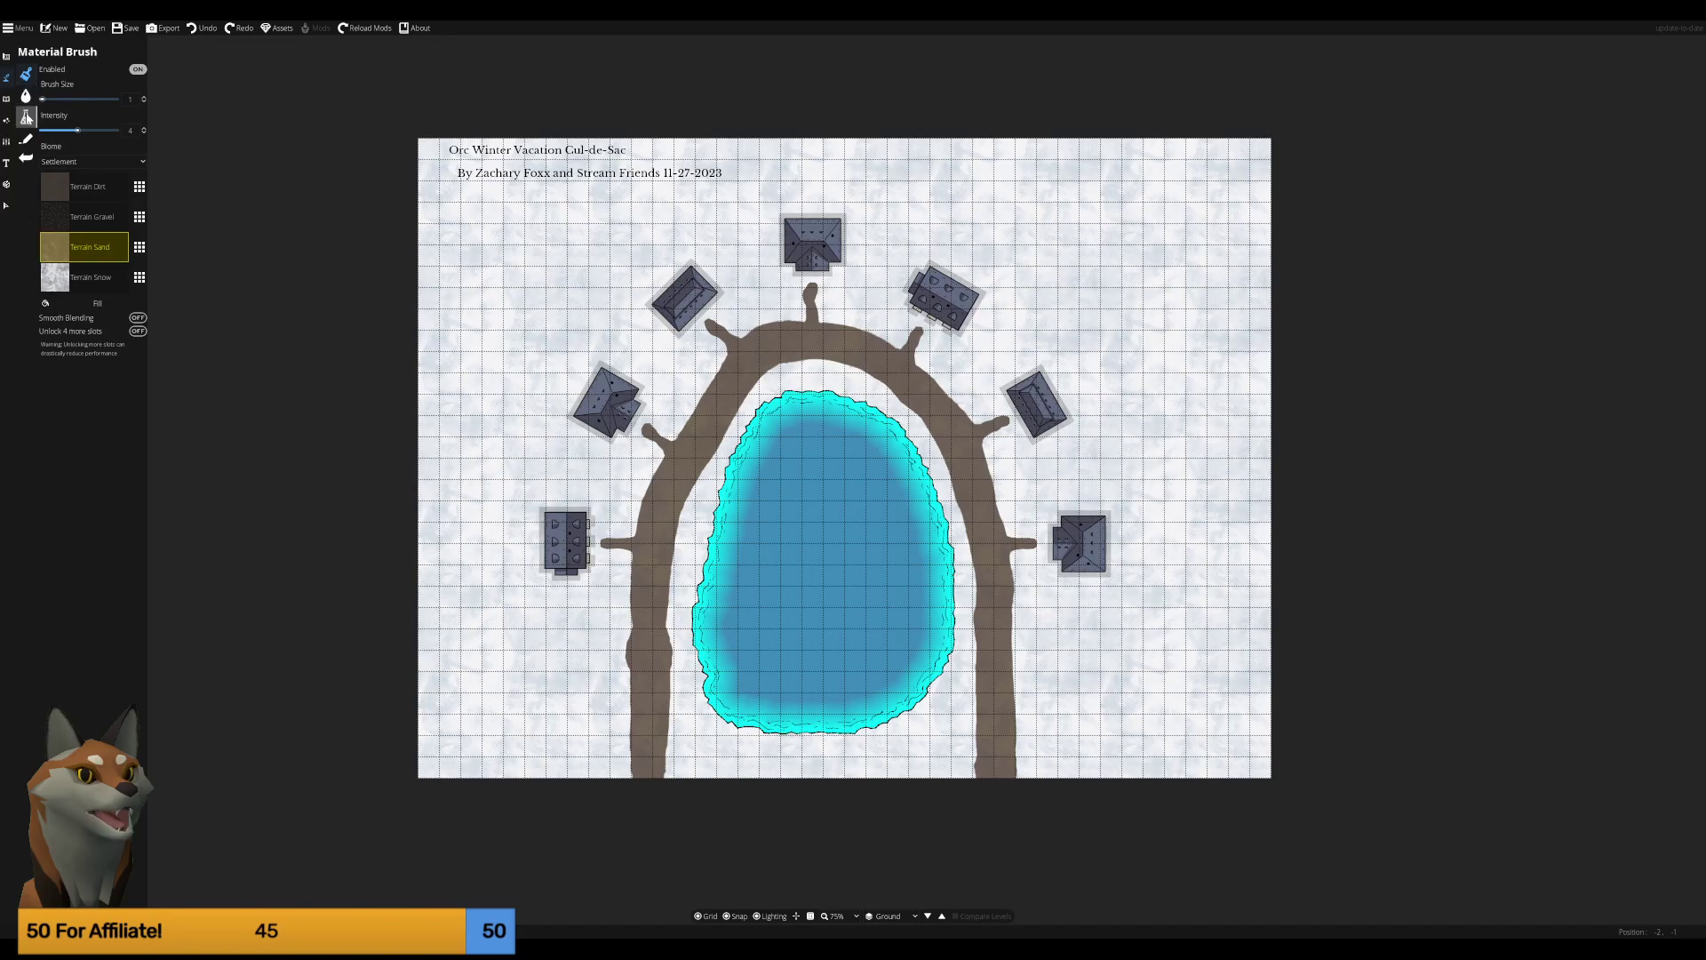
# Check the Material Brush layer list, then scroll the Path Tool library down to the red mushroom path.
pyautogui.click(26, 117)
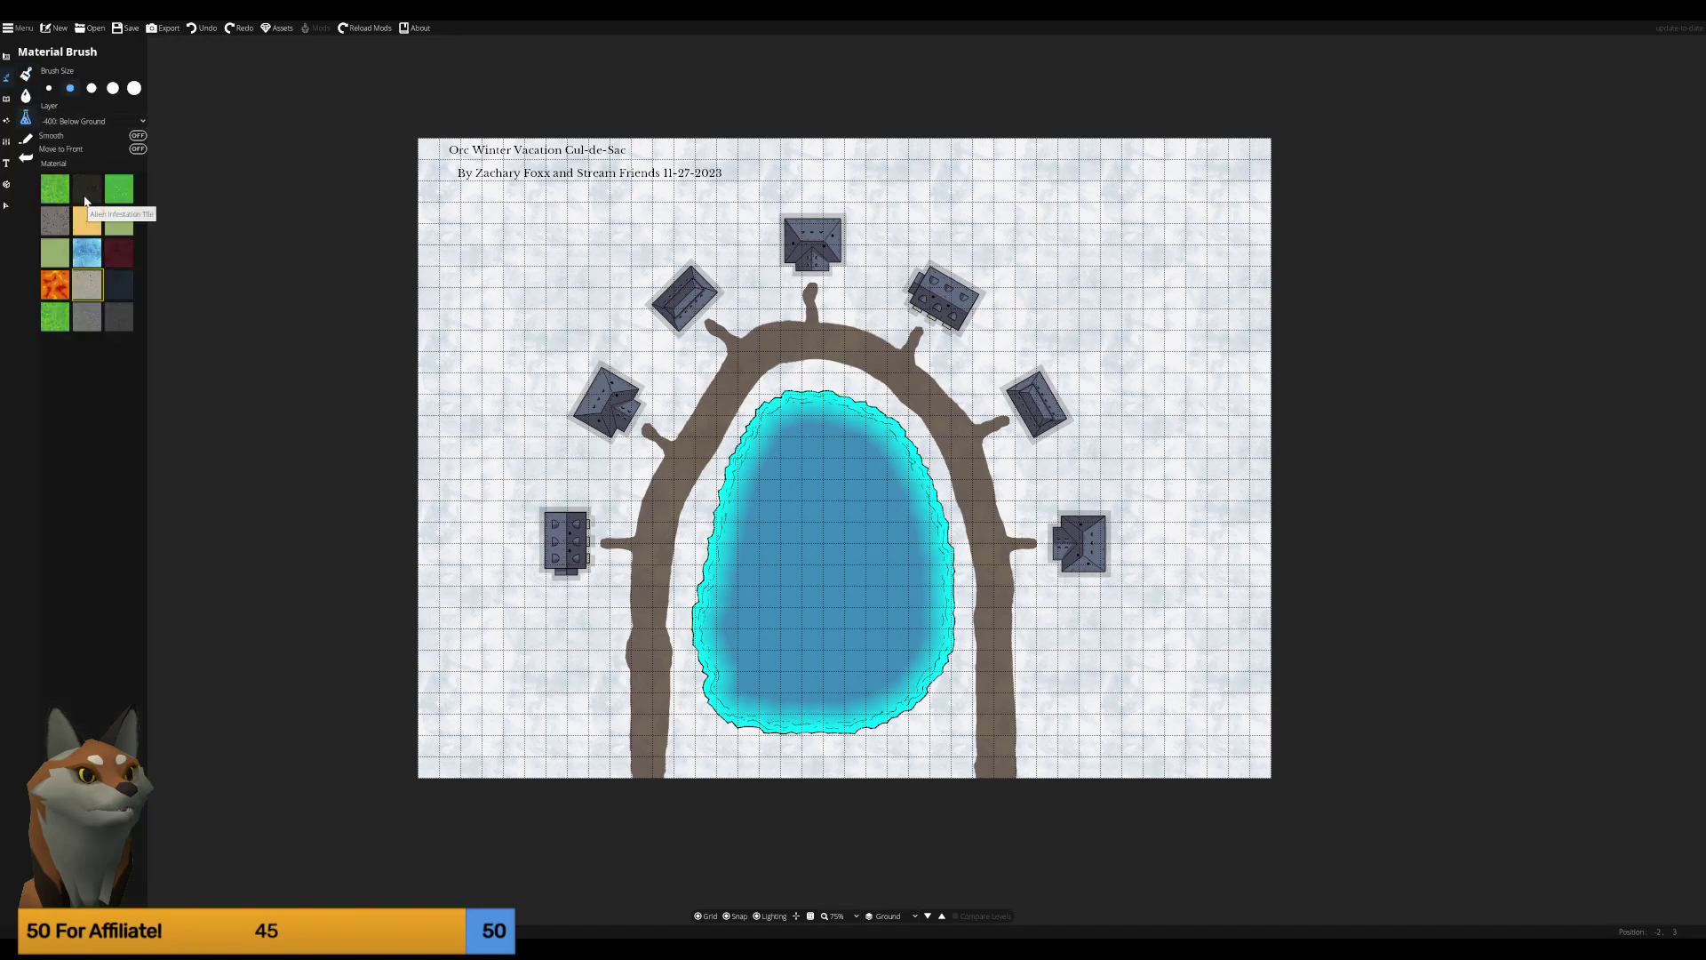
pyautogui.click(87, 122)
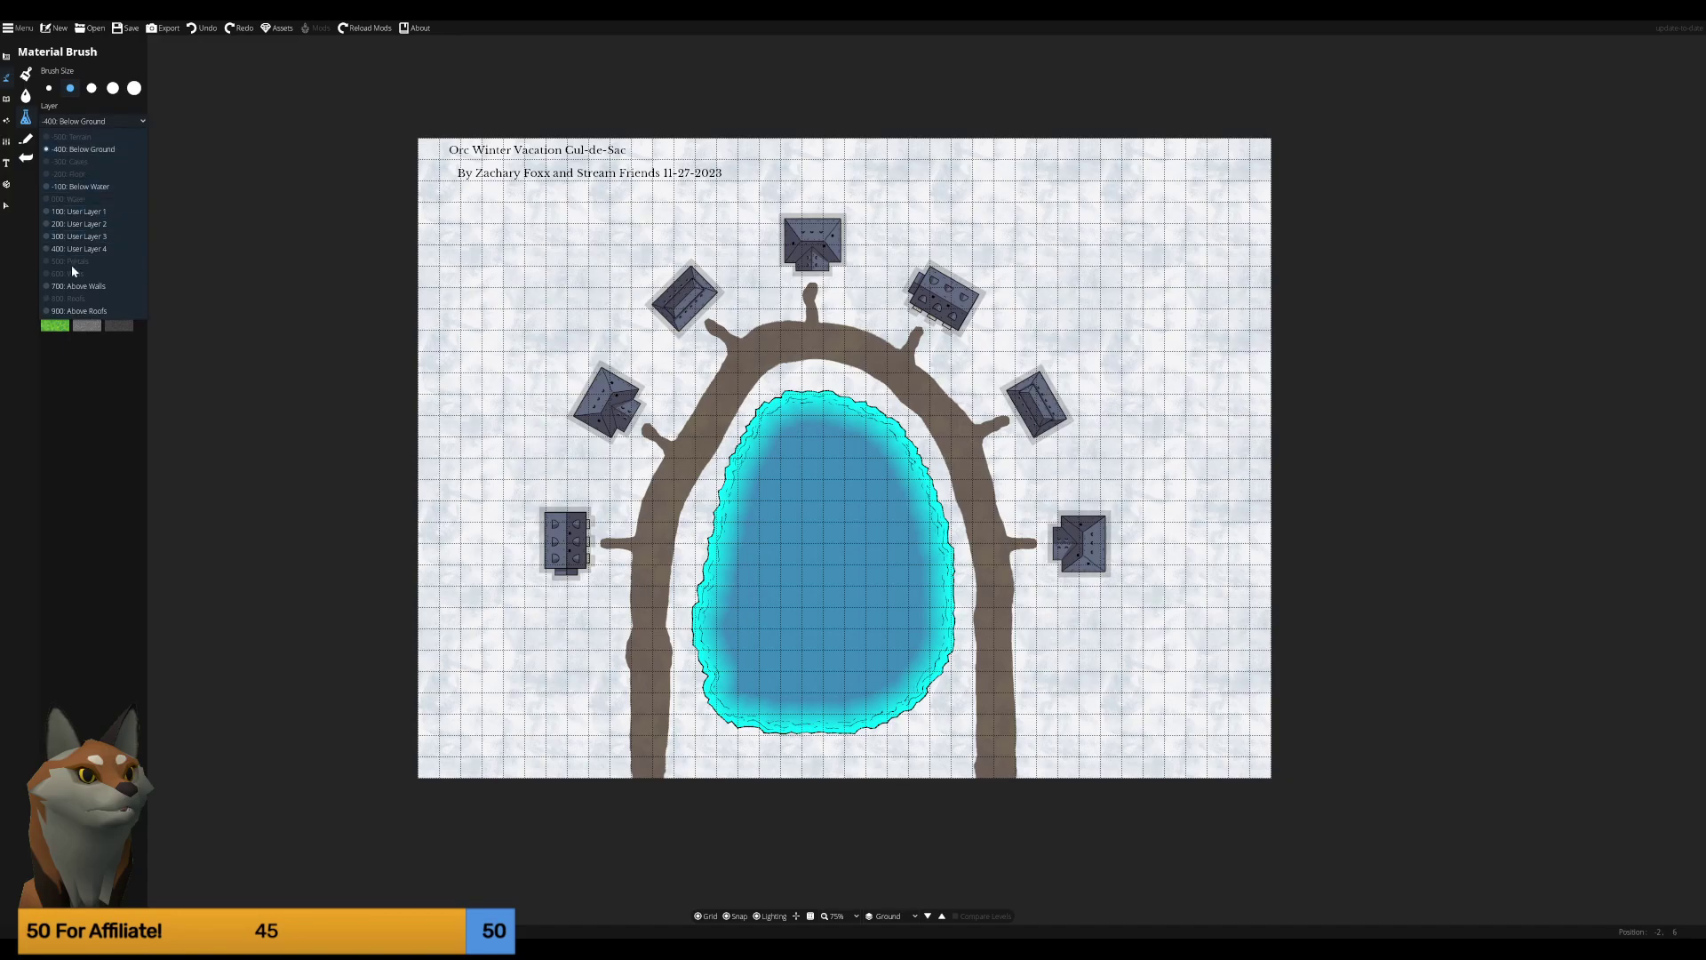
pyautogui.click(26, 138)
pyautogui.click(25, 139)
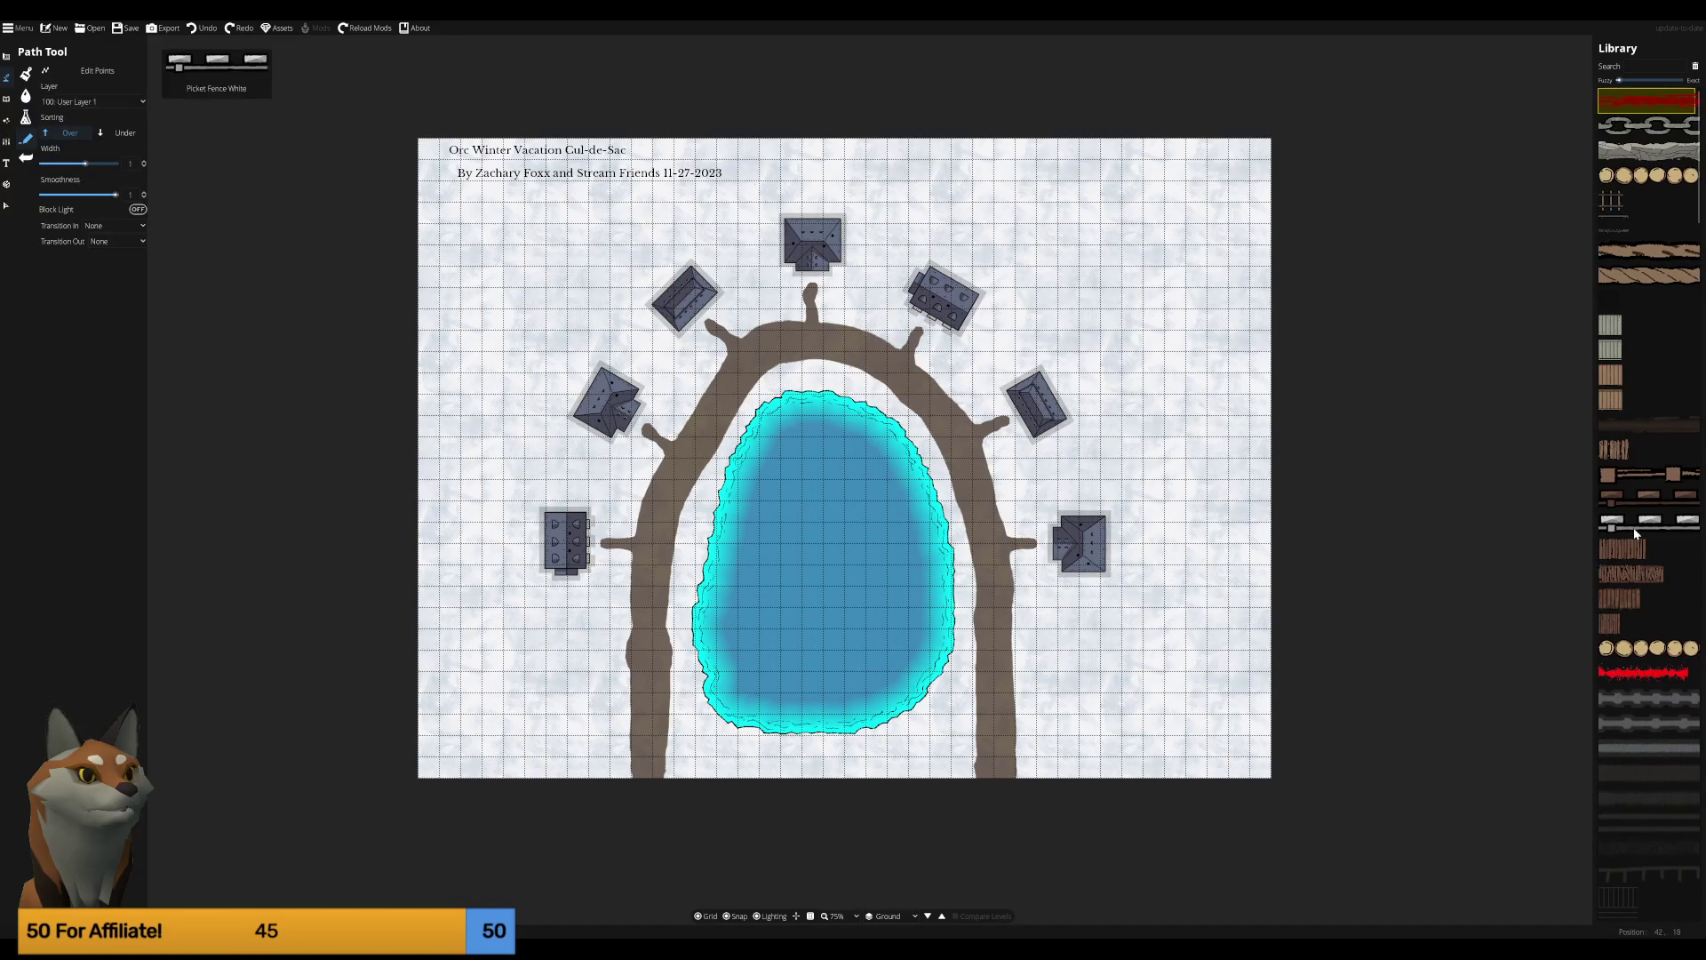
pyautogui.scroll(-5, 1655, 570)
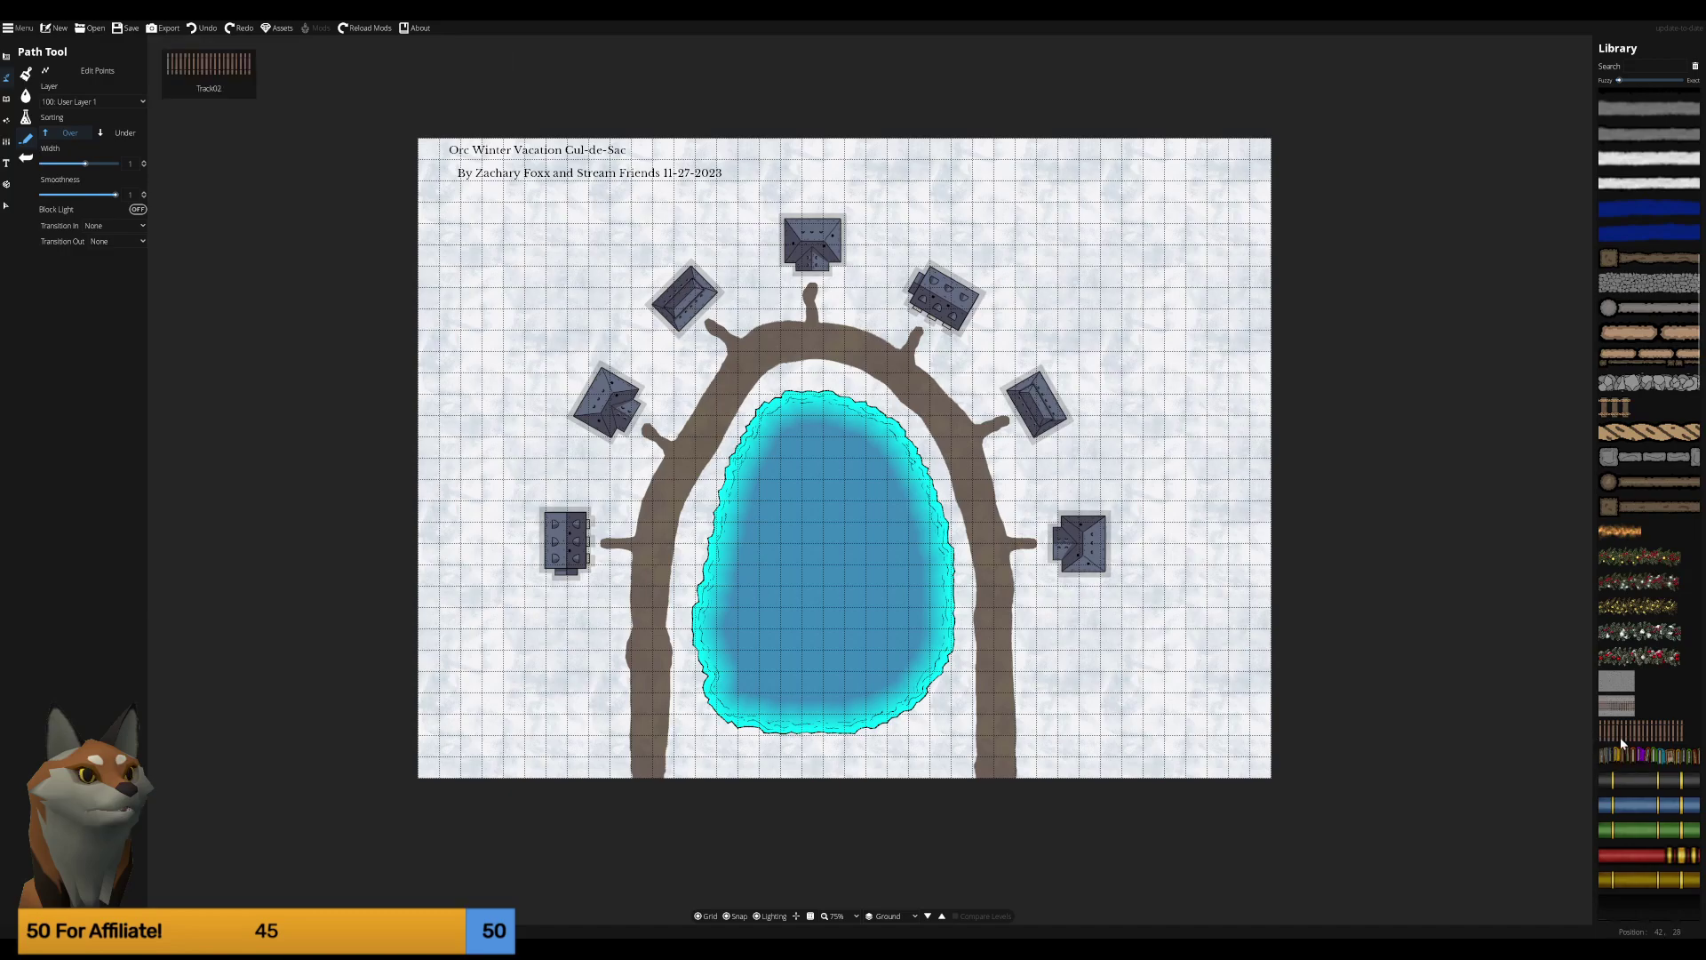
pyautogui.scroll(-5, 1621, 743)
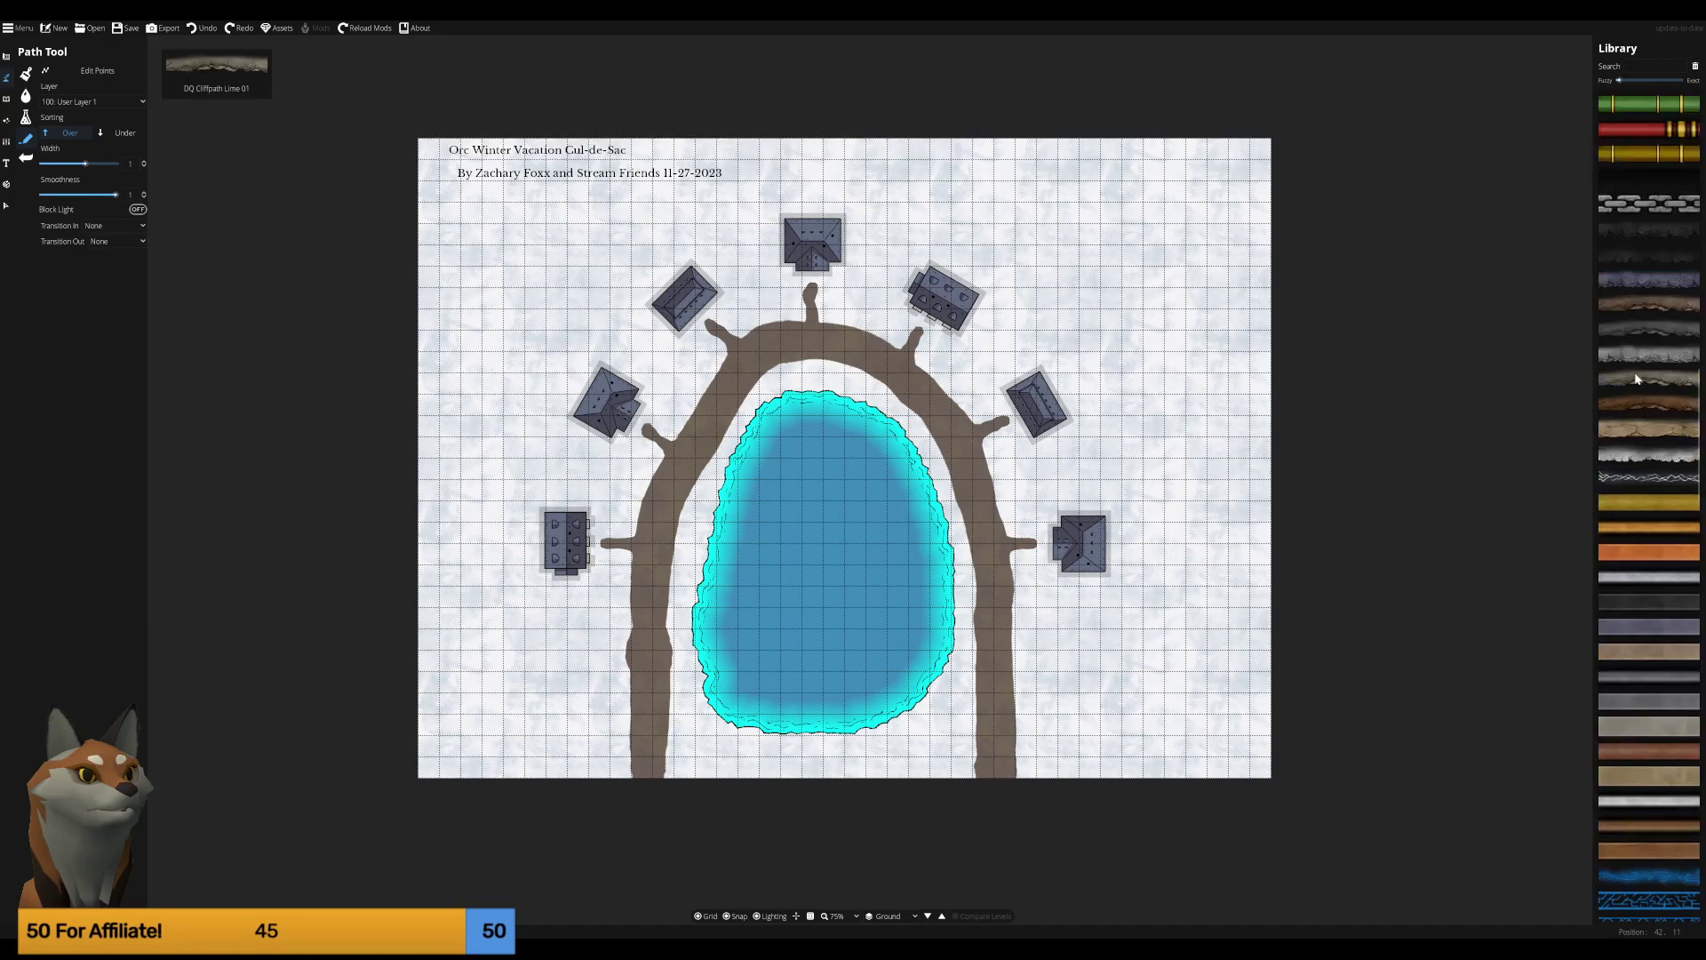
pyautogui.moveTo(1647, 480)
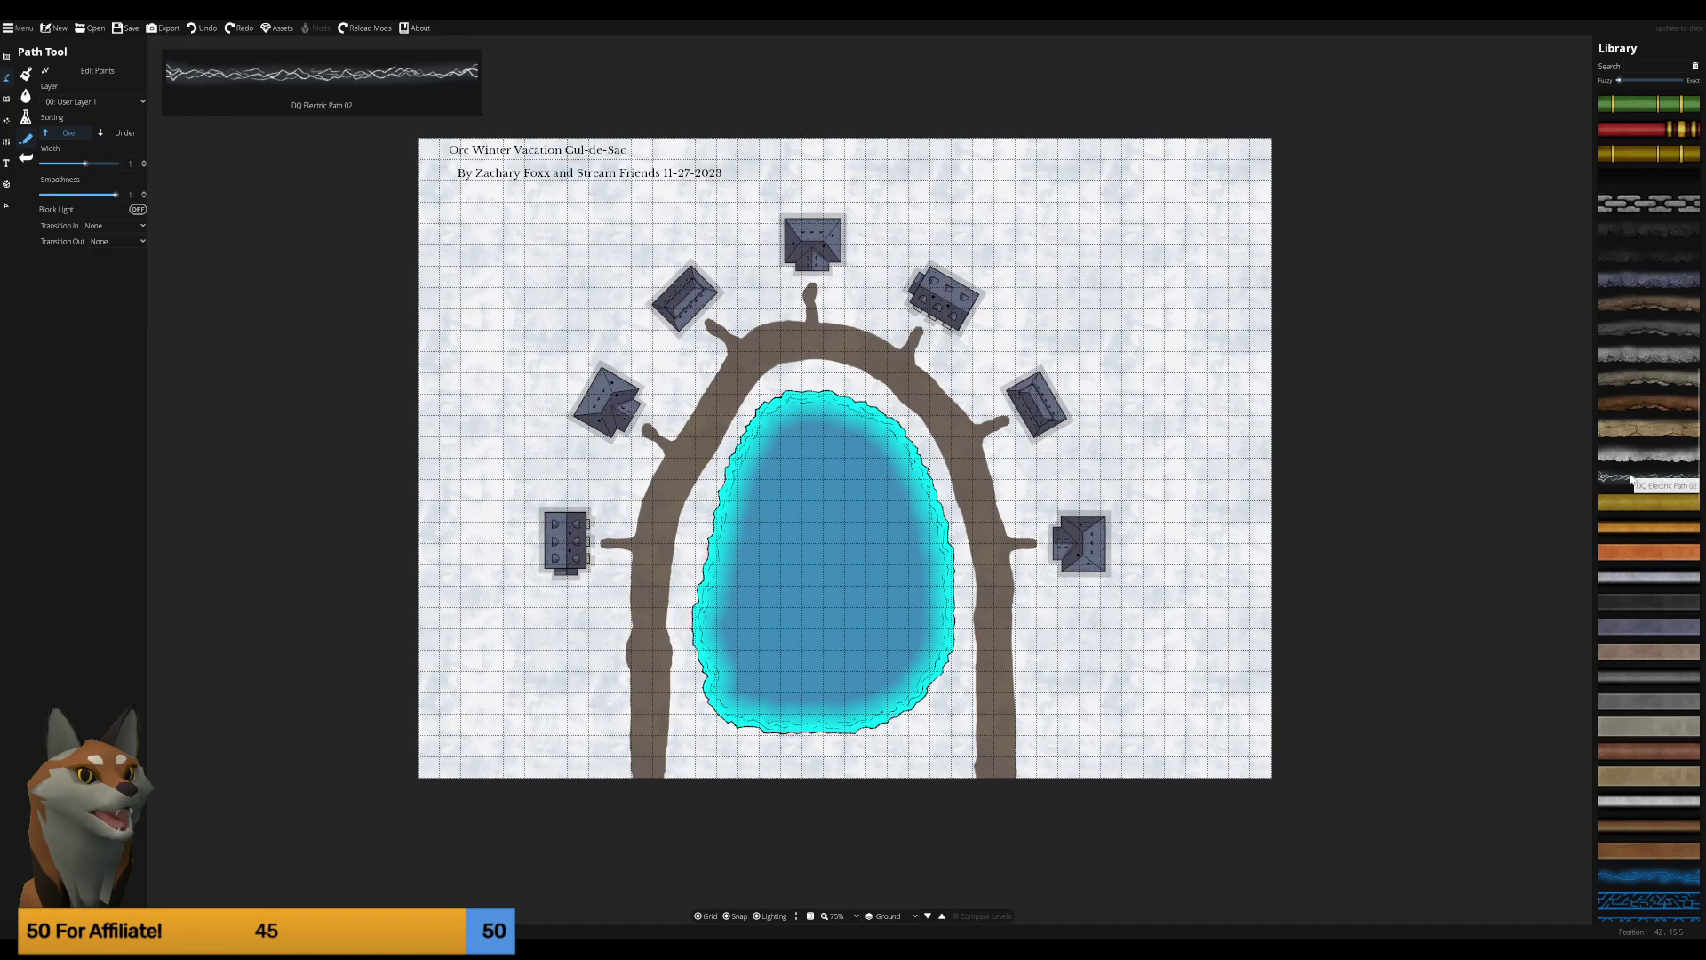
pyautogui.scroll(-4, 1641, 605)
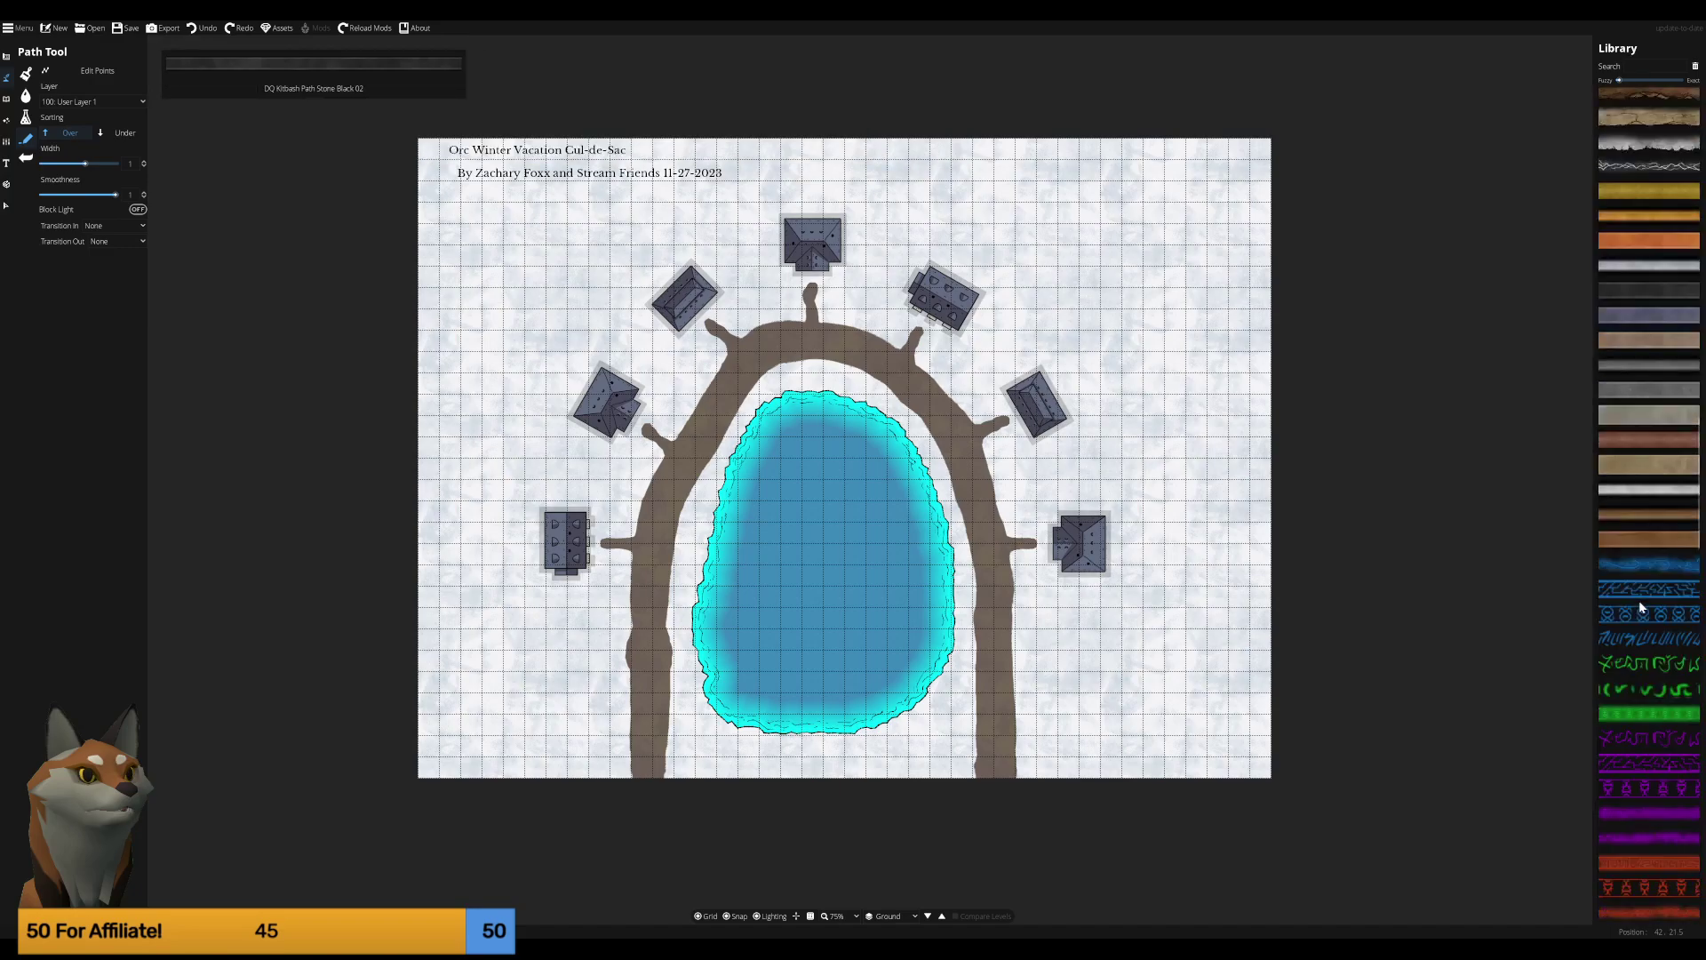
pyautogui.scroll(-4, 1638, 586)
pyautogui.scroll(-4, 1639, 587)
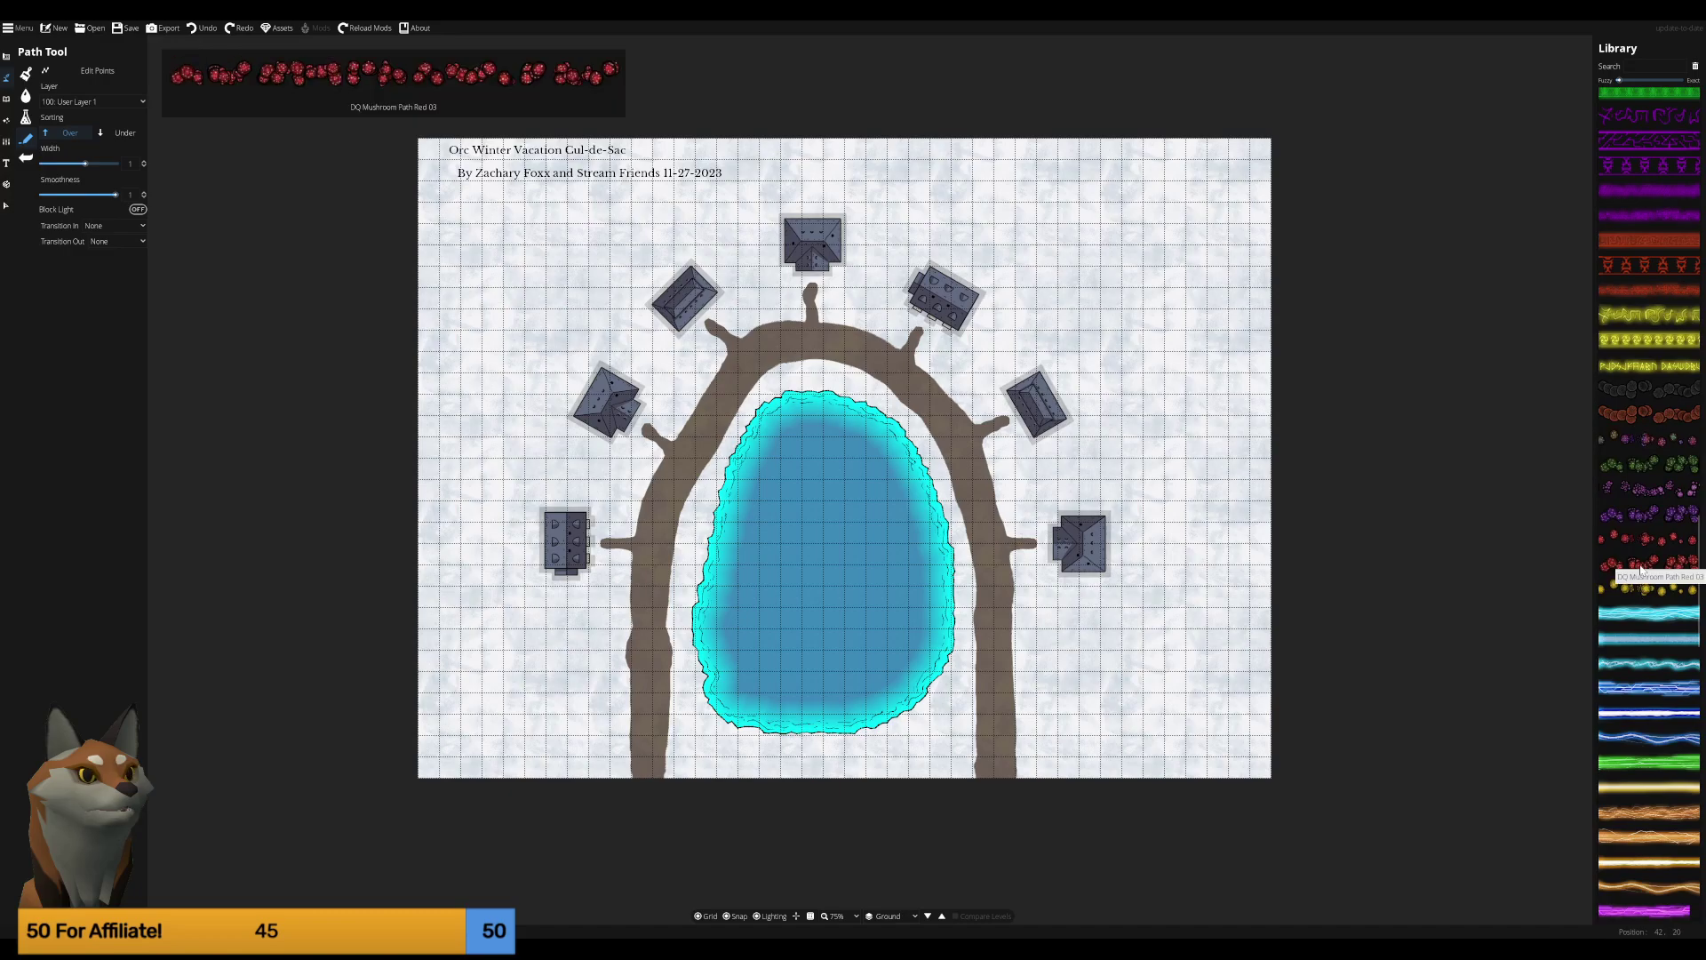
pyautogui.click(1641, 570)
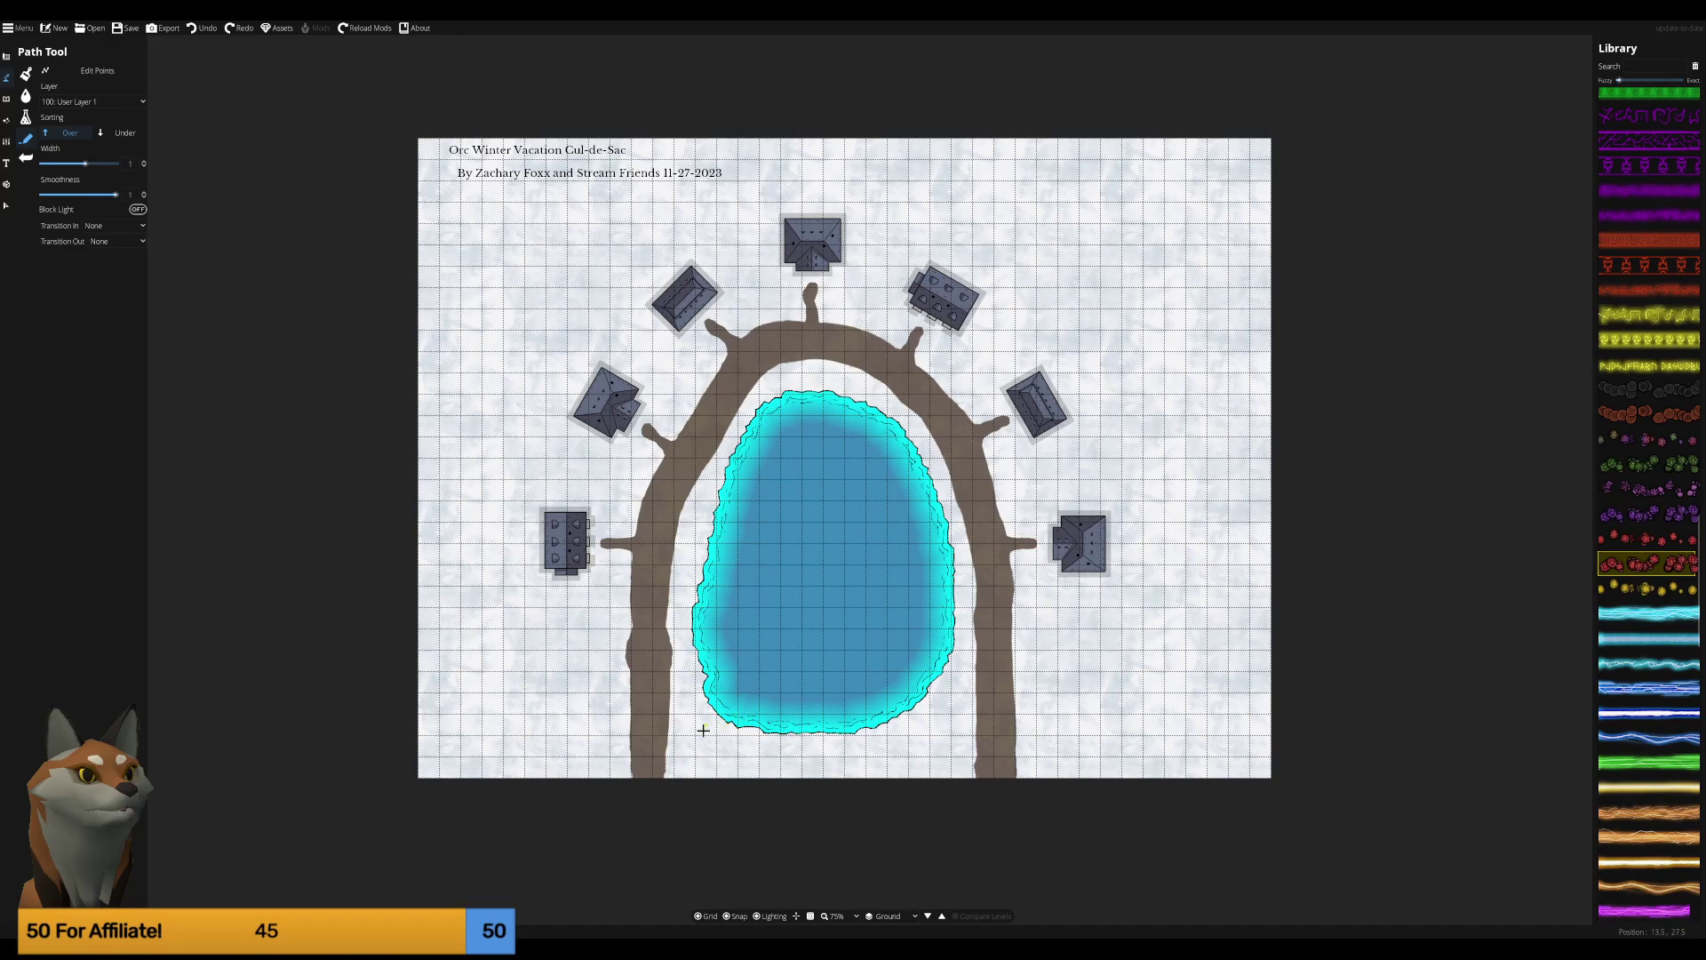
pyautogui.moveTo(696, 722); pyautogui.dragTo(682, 685)
pyautogui.click(681, 678)
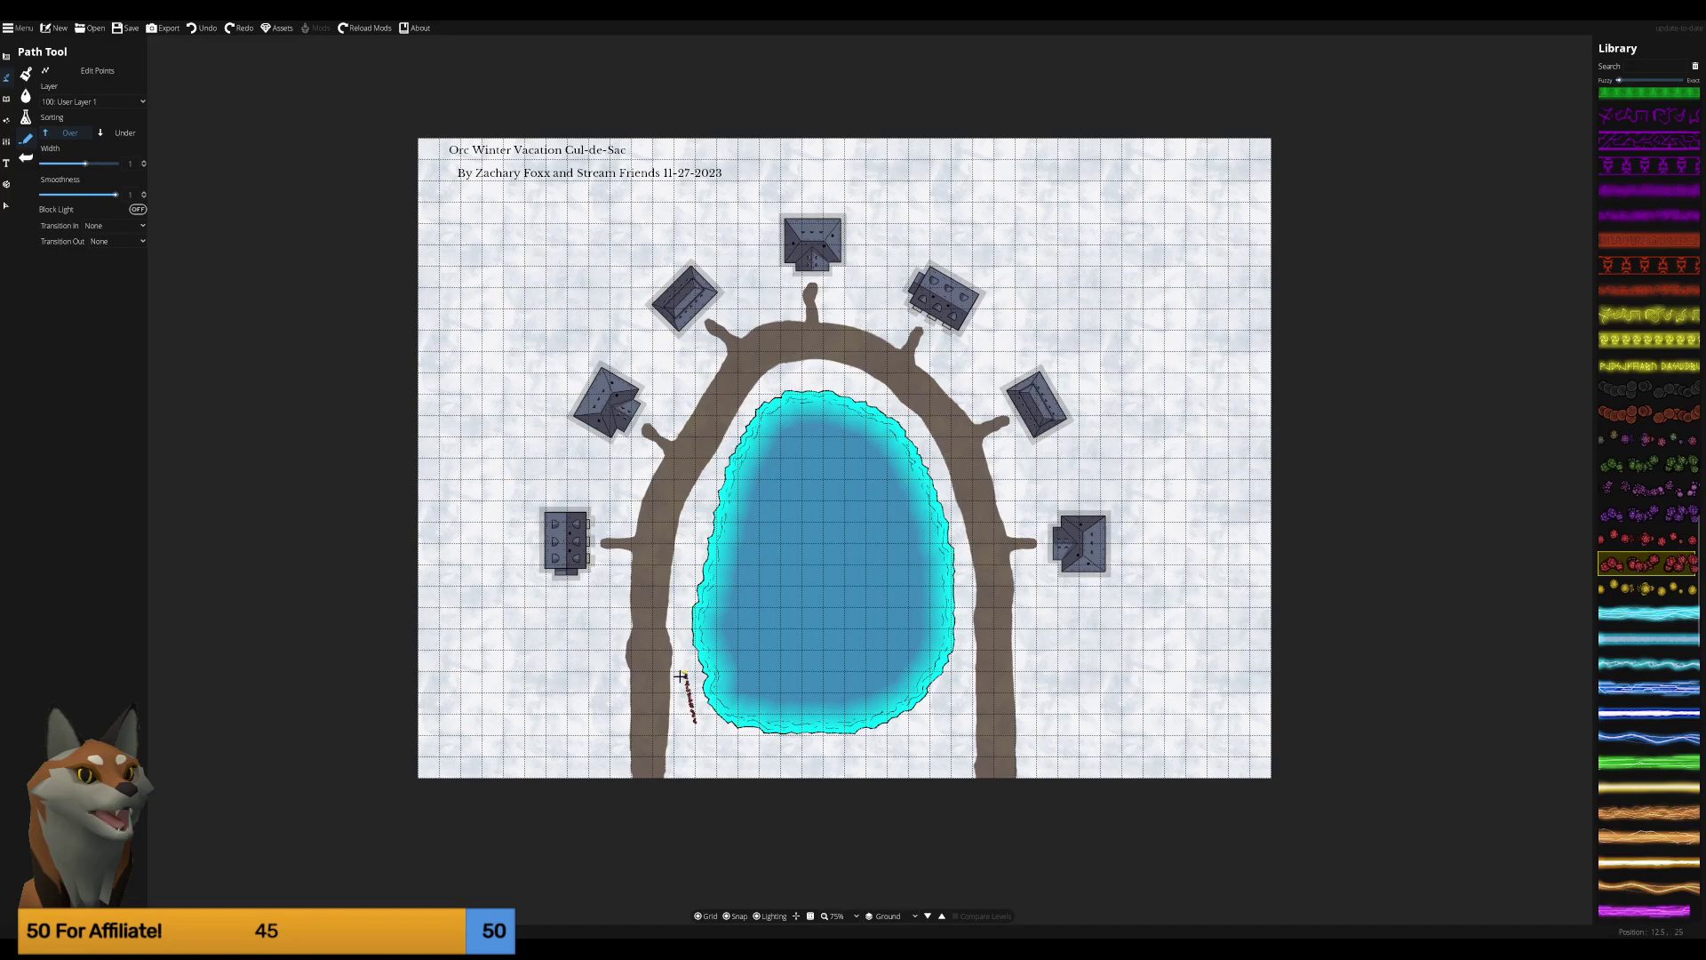
pyautogui.hotkey('ctrl', 'z')
pyautogui.click(607, 702)
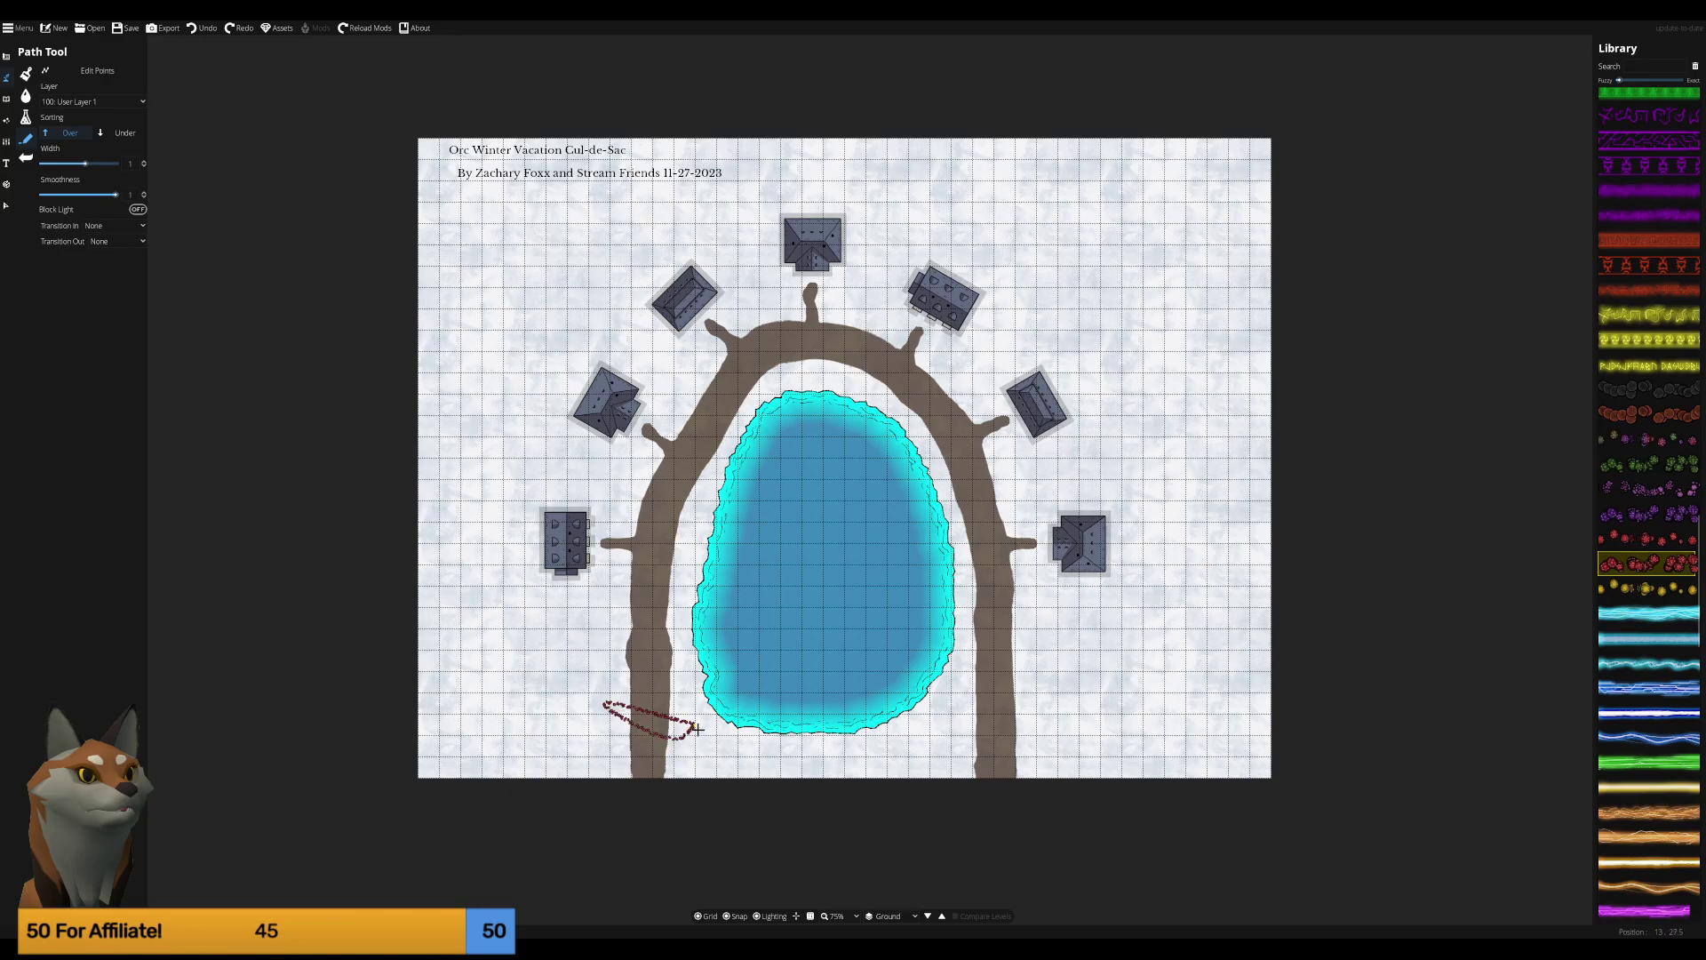
pyautogui.click(694, 722)
pyautogui.hotkey('ctrl', 'z')
pyautogui.scroll(-5, 1666, 588)
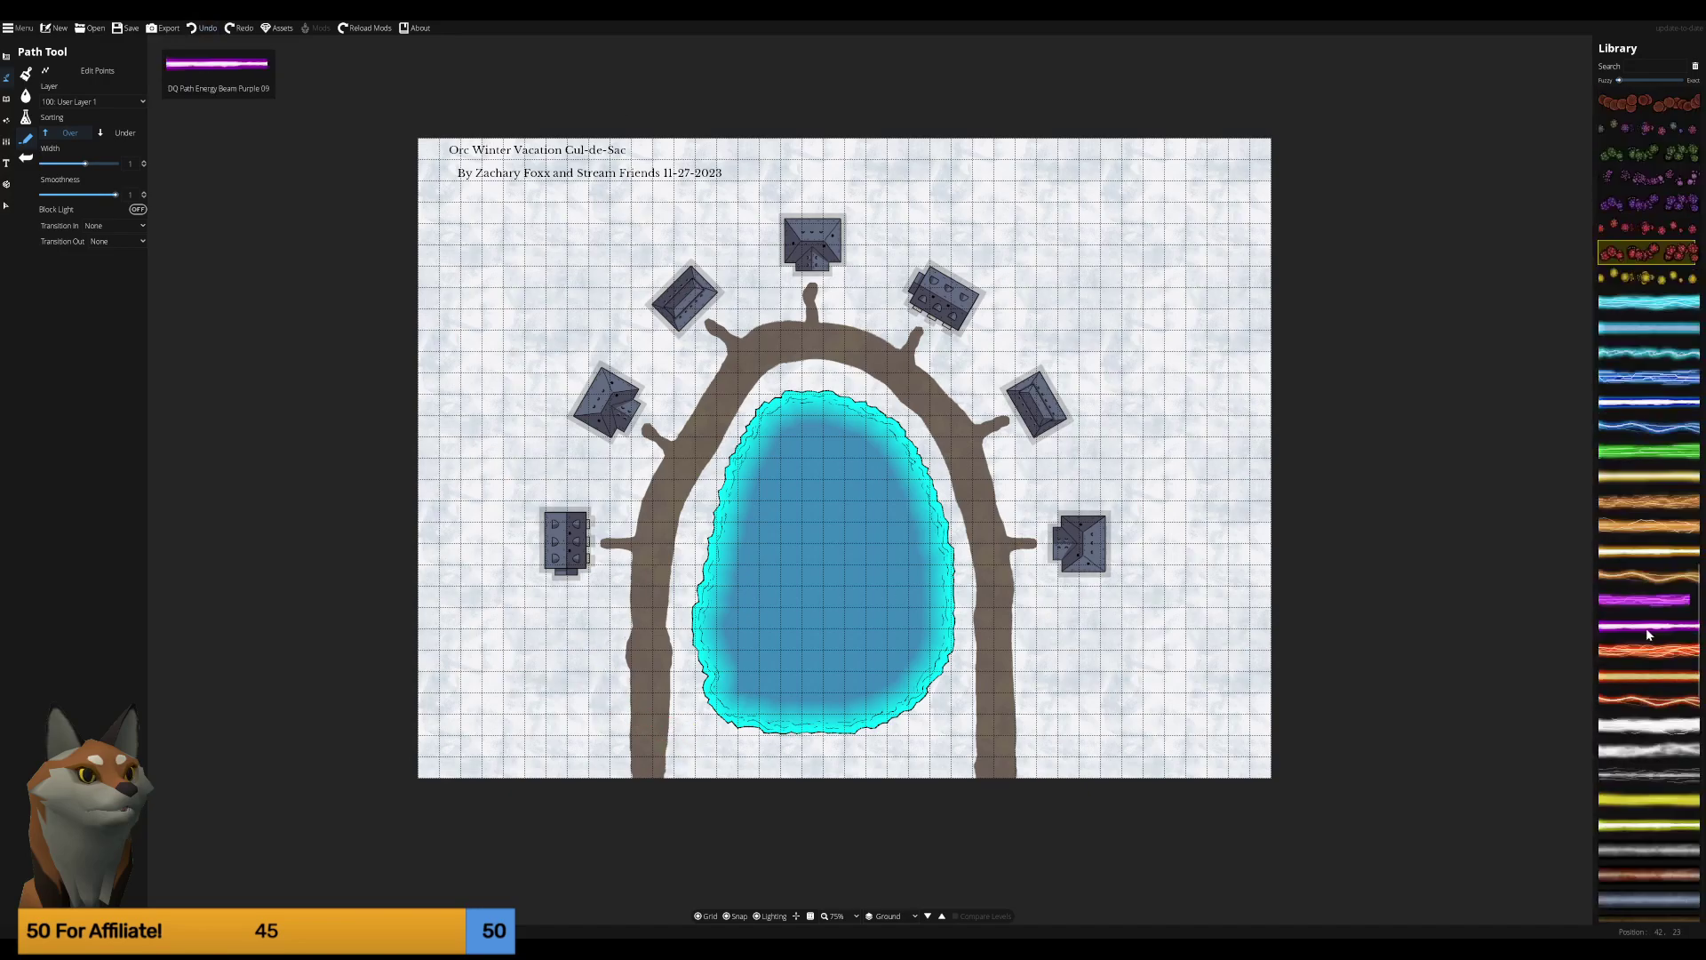
pyautogui.scroll(-5, 1648, 634)
pyautogui.click(1612, 631)
pyautogui.scroll(-1, 1612, 631)
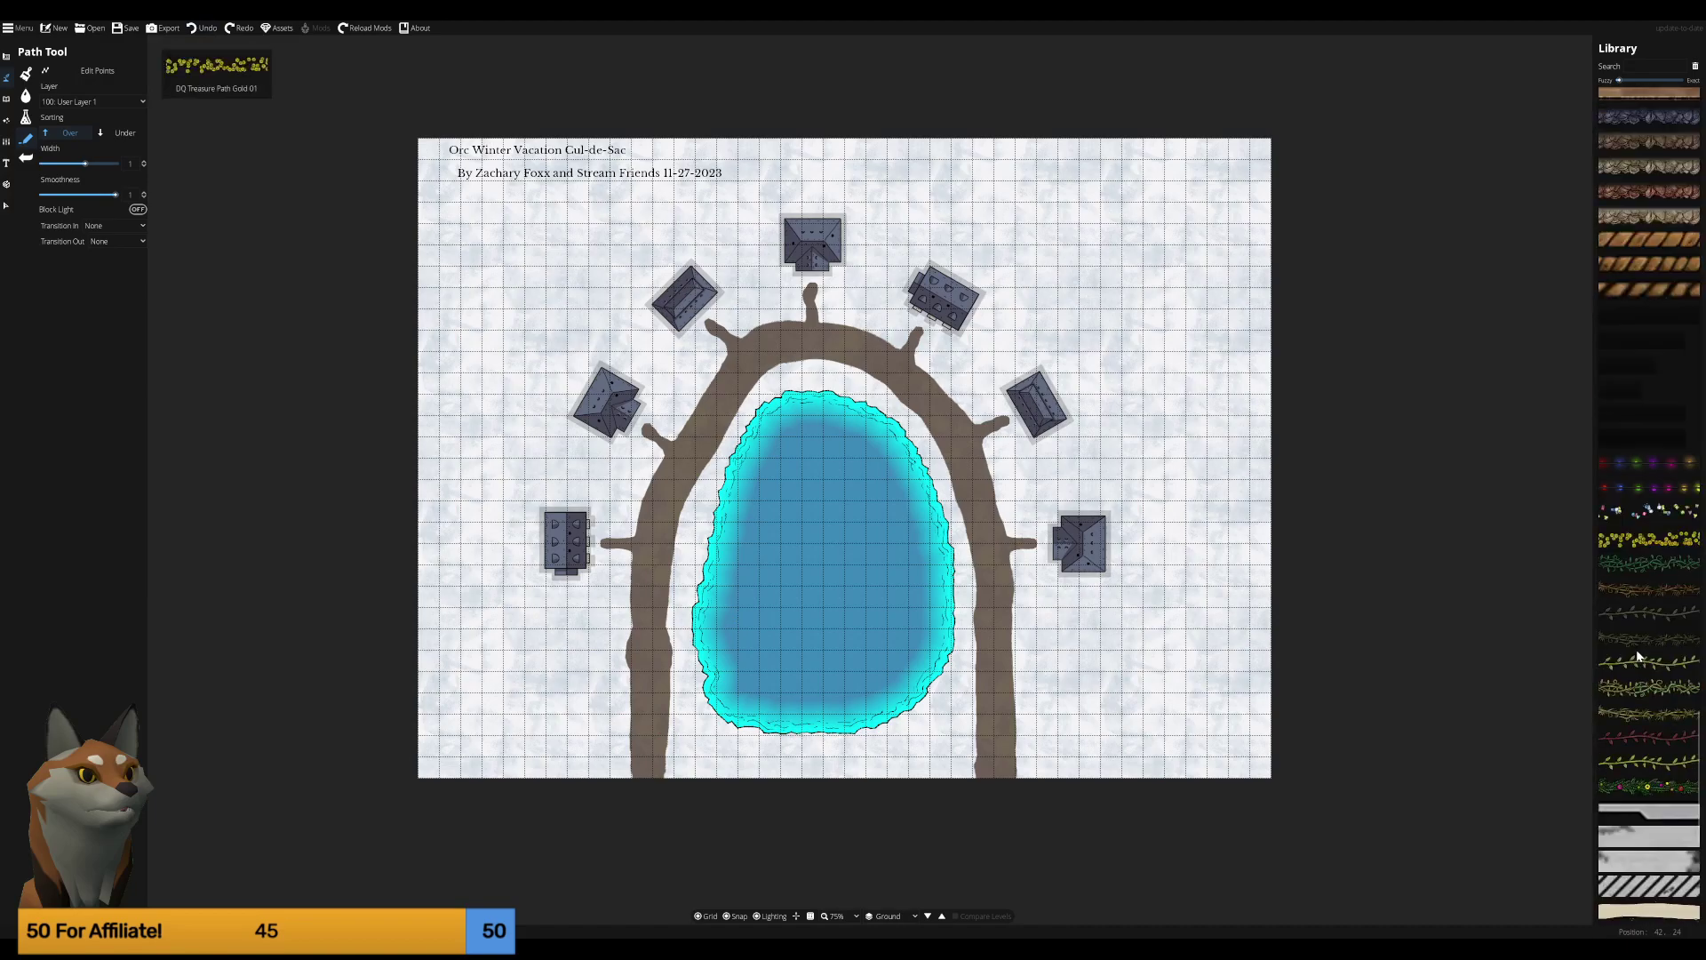
pyautogui.scroll(-8, 1640, 656)
pyautogui.click(1639, 656)
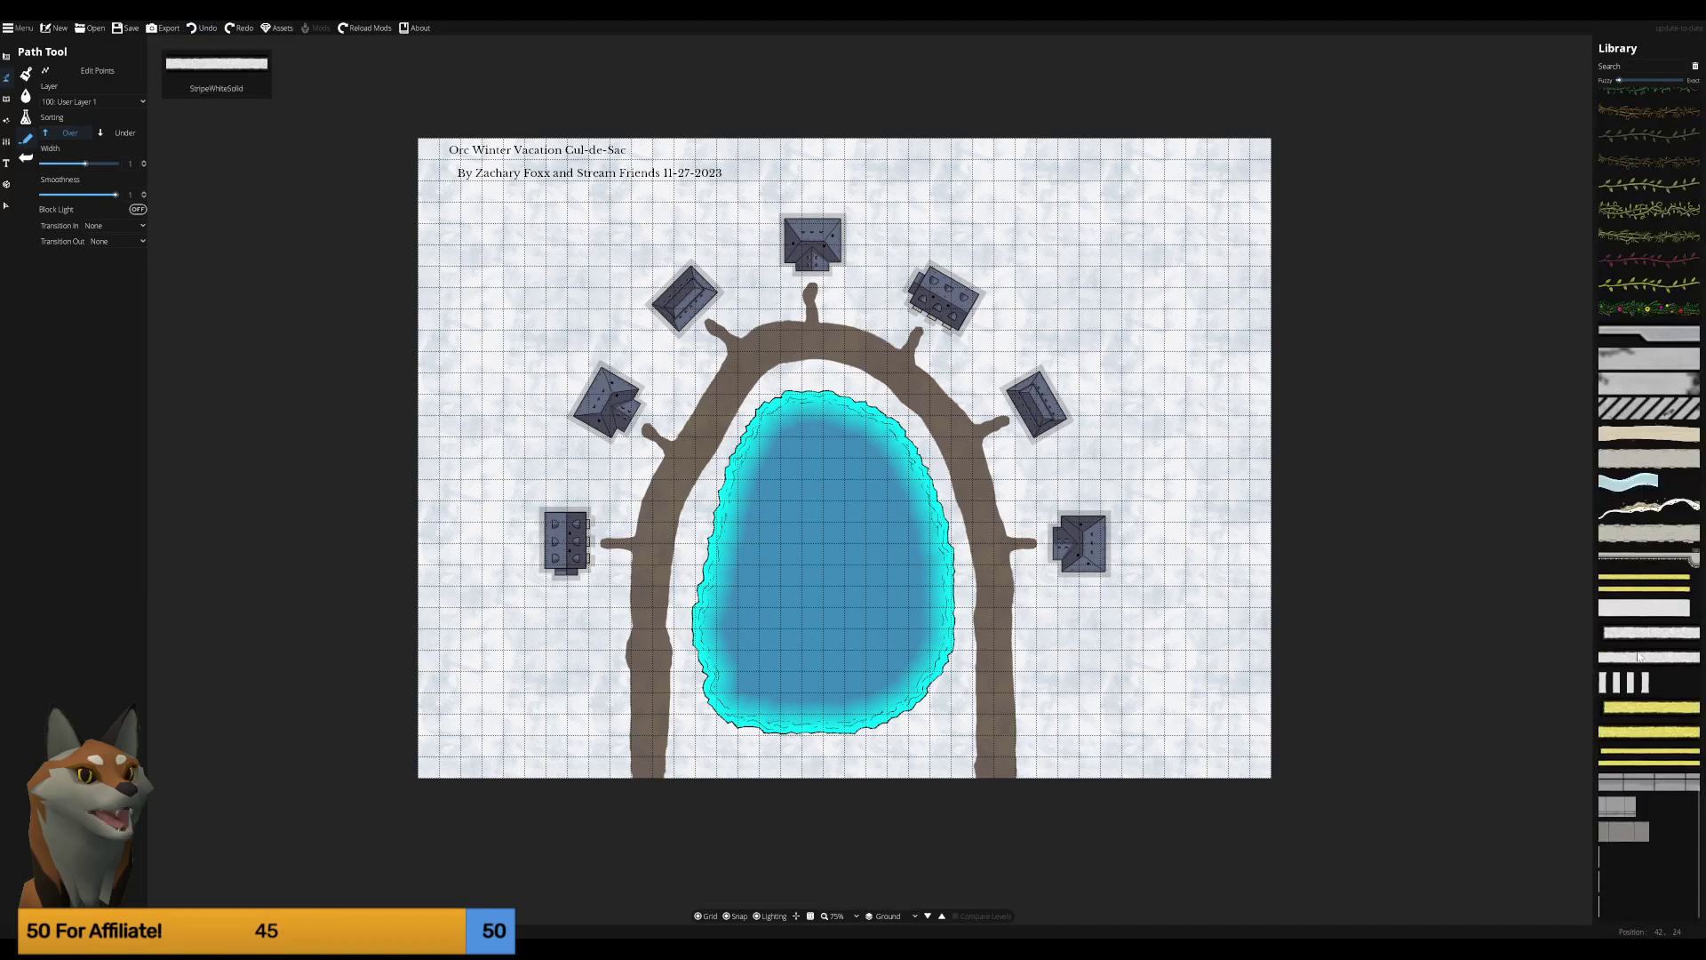
pyautogui.scroll(5, 1644, 648)
pyautogui.click(1653, 640)
pyautogui.scroll(5, 1662, 622)
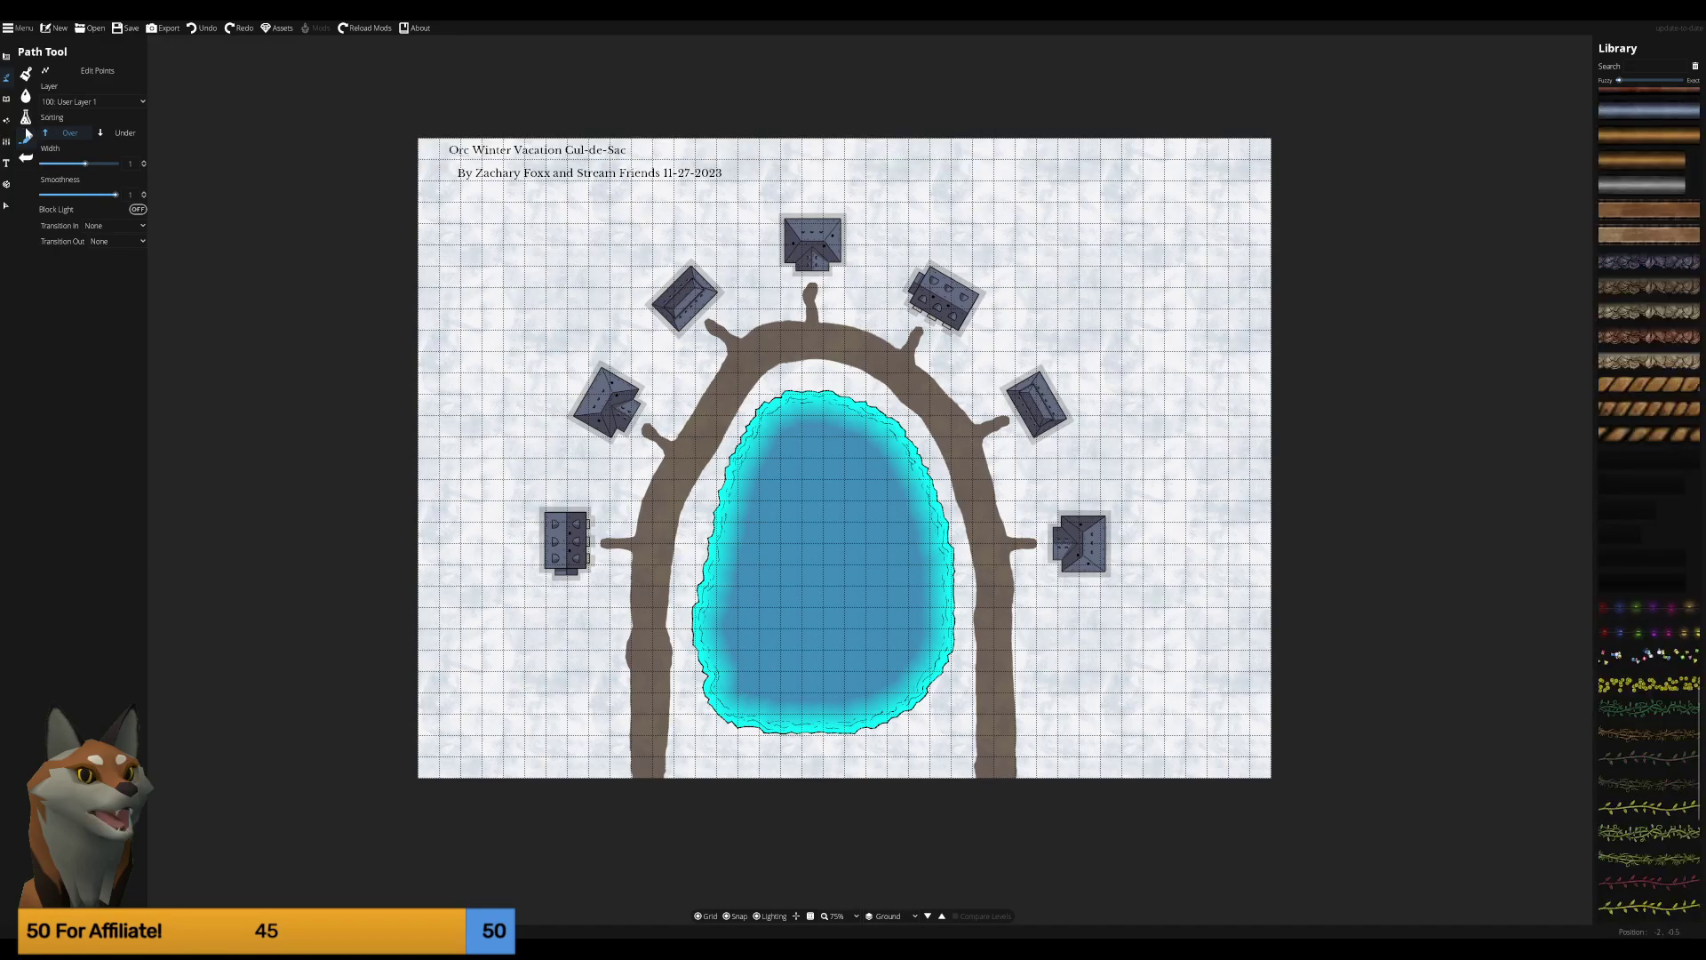
# Select the Cave Brush from the Design tools with the fourth, grey rocky style.
pyautogui.click(25, 158)
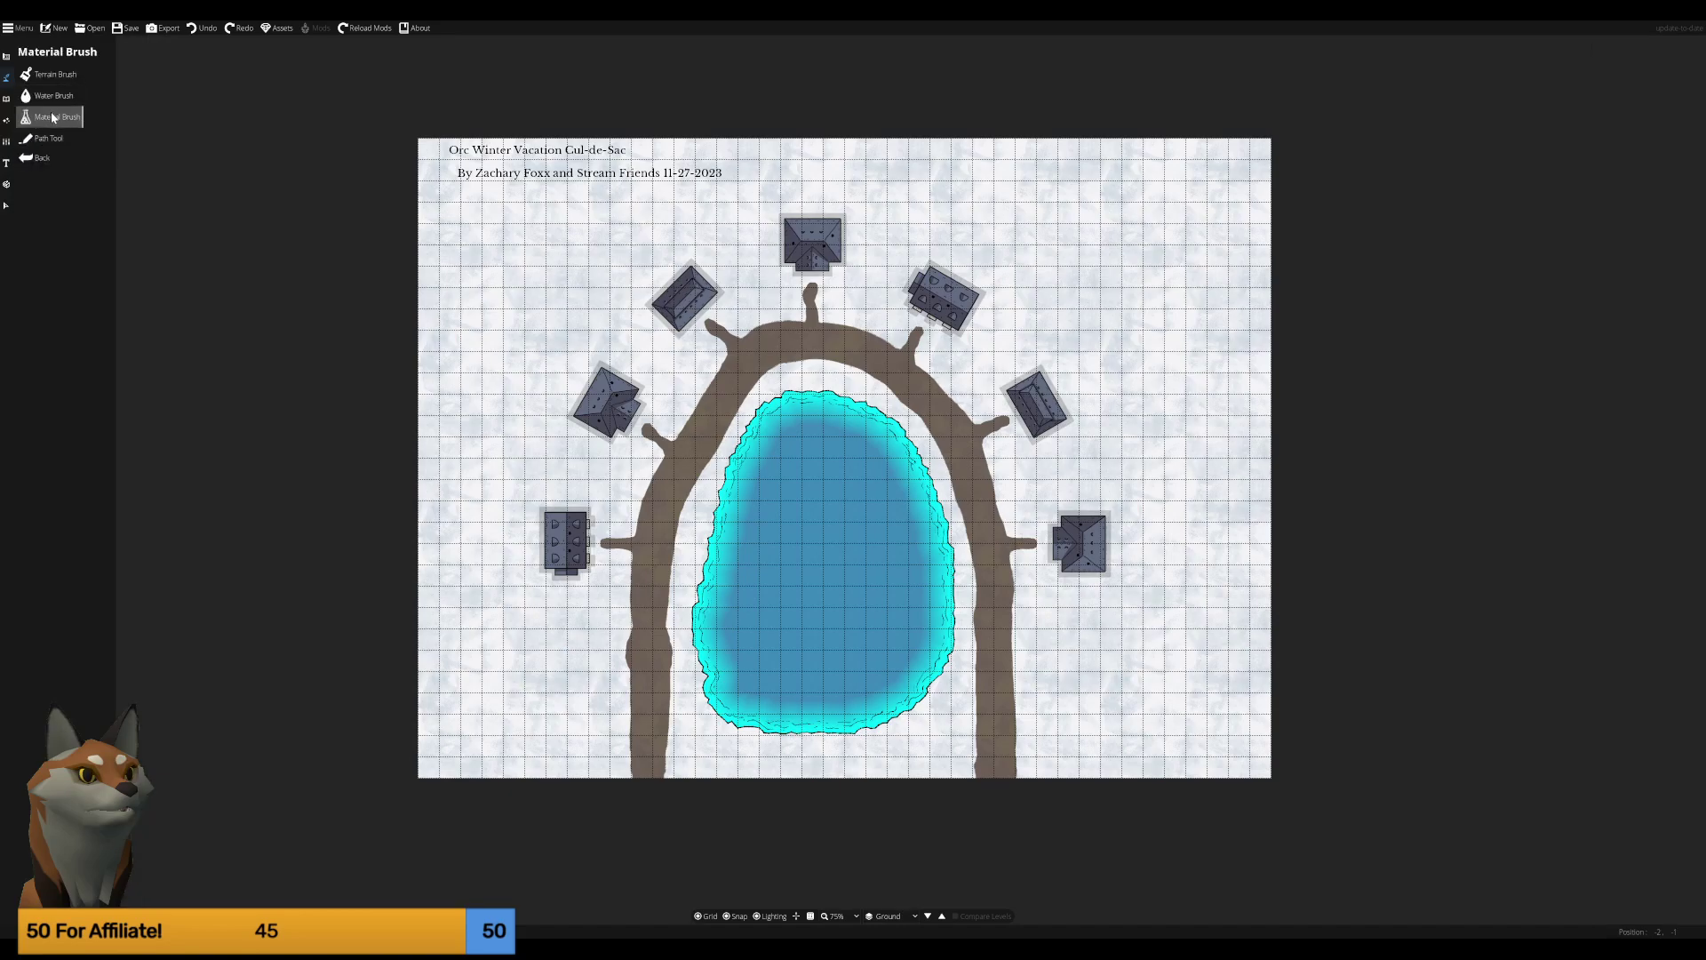
pyautogui.click(44, 138)
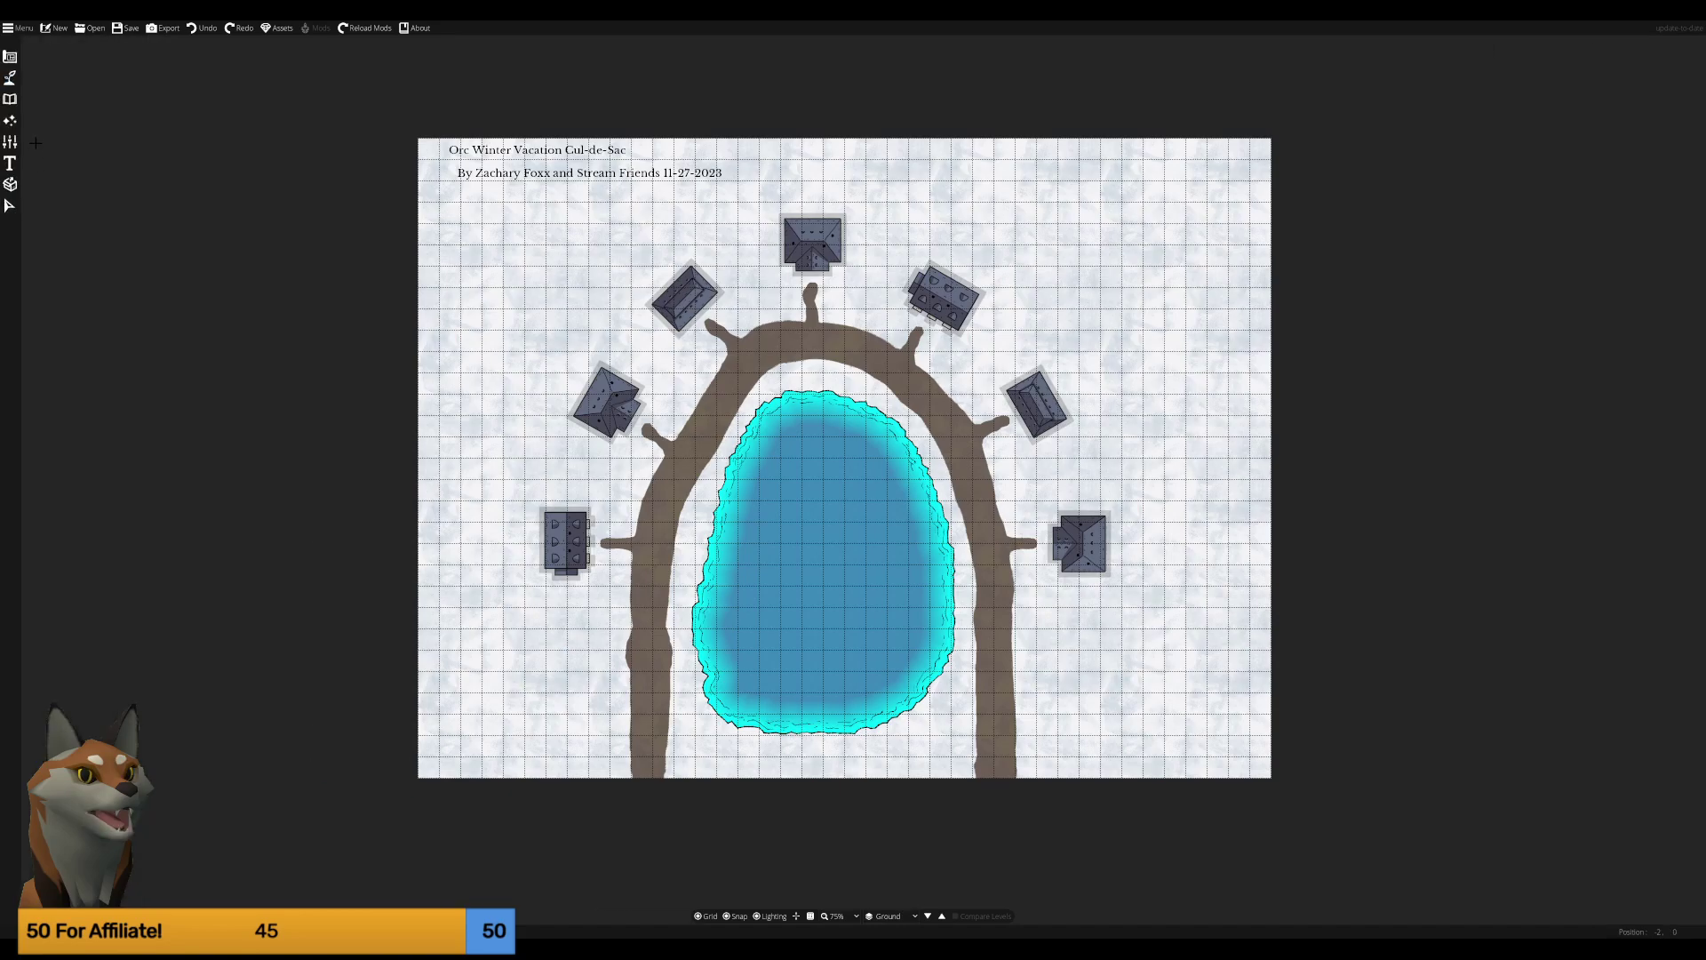
pyautogui.click(10, 56)
pyautogui.click(41, 80)
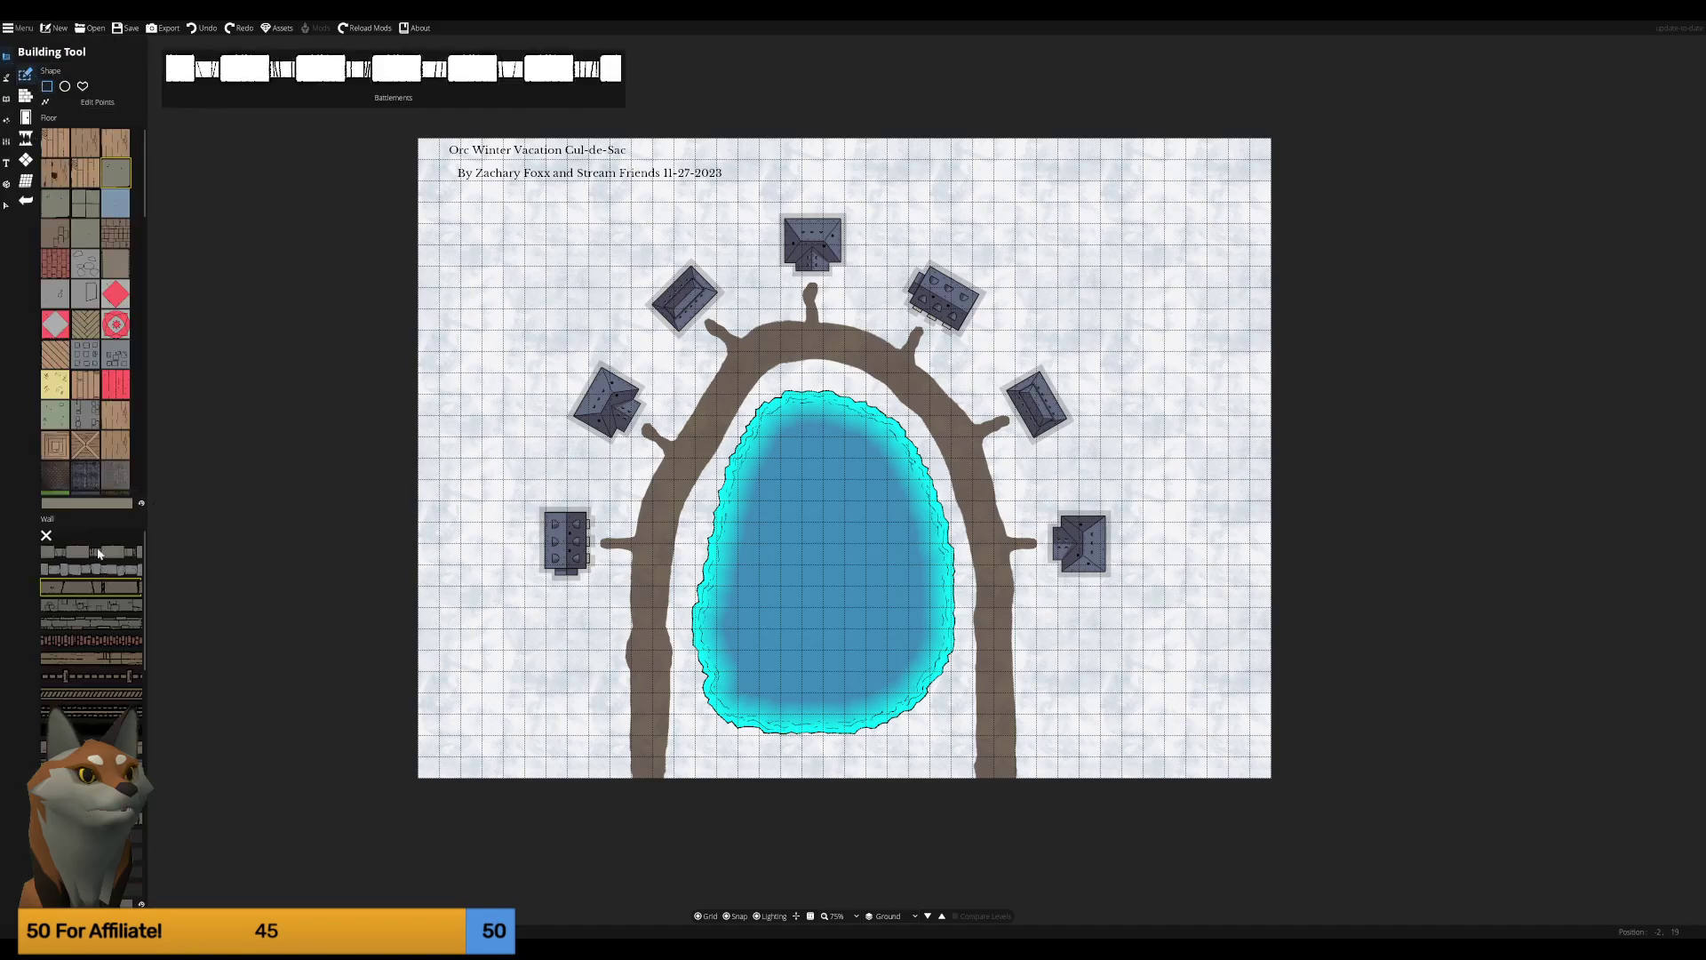
pyautogui.click(27, 98)
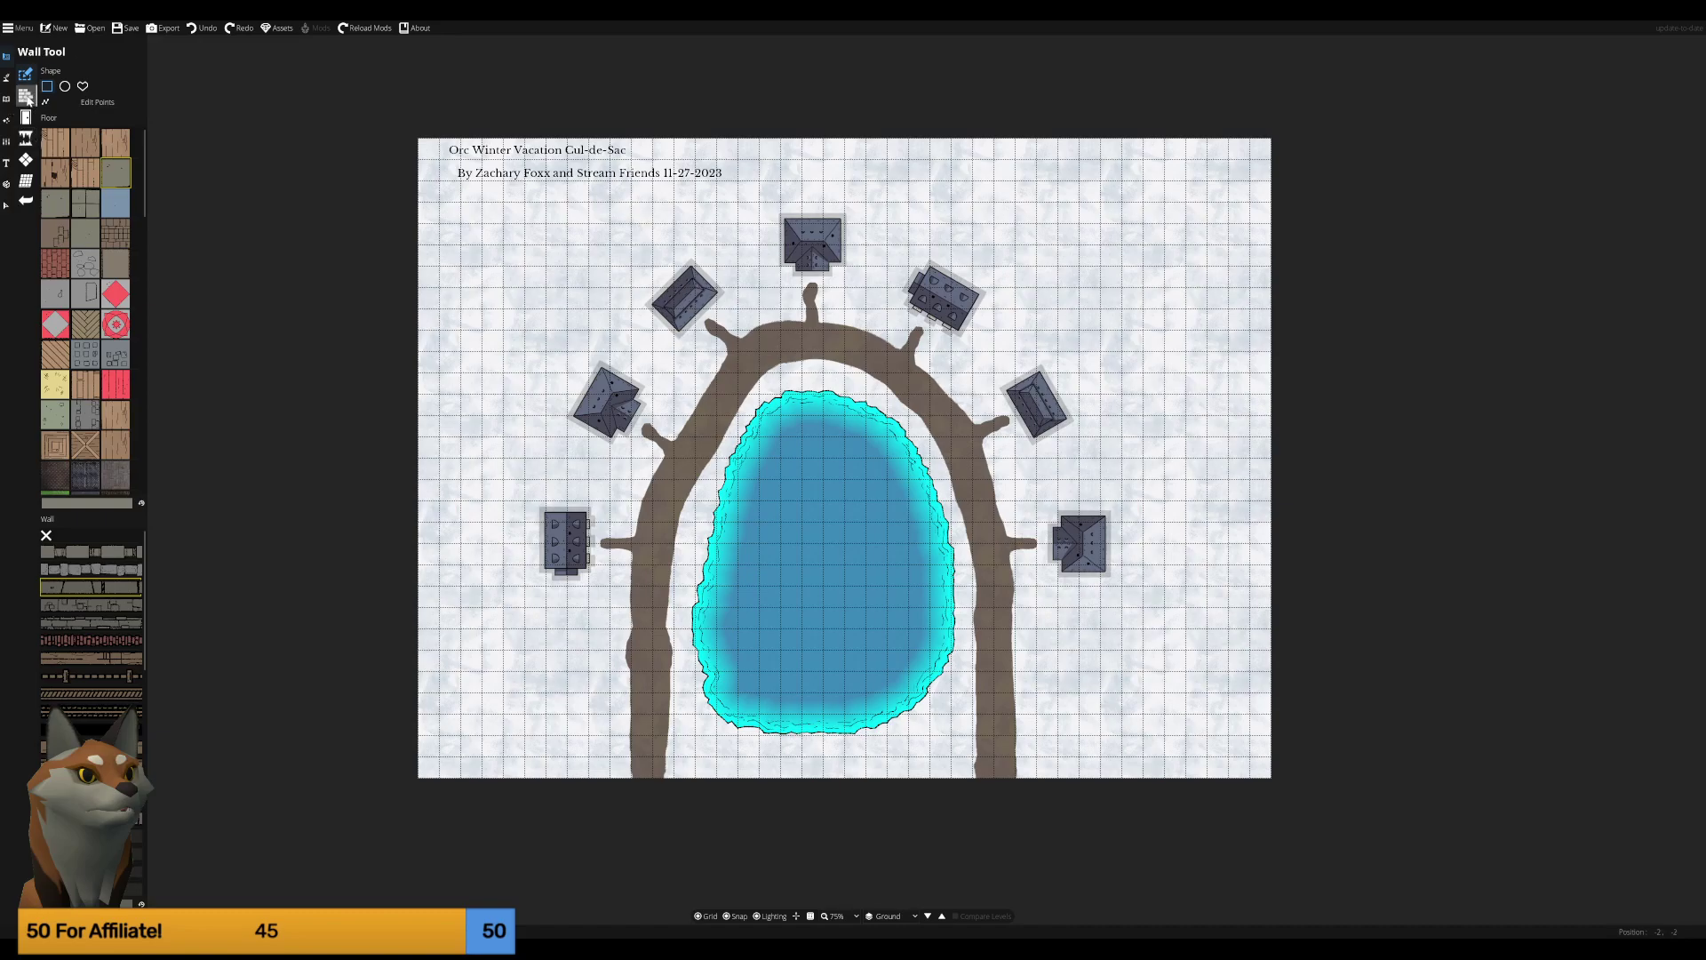
pyautogui.click(25, 117)
pyautogui.click(28, 117)
pyautogui.click(25, 139)
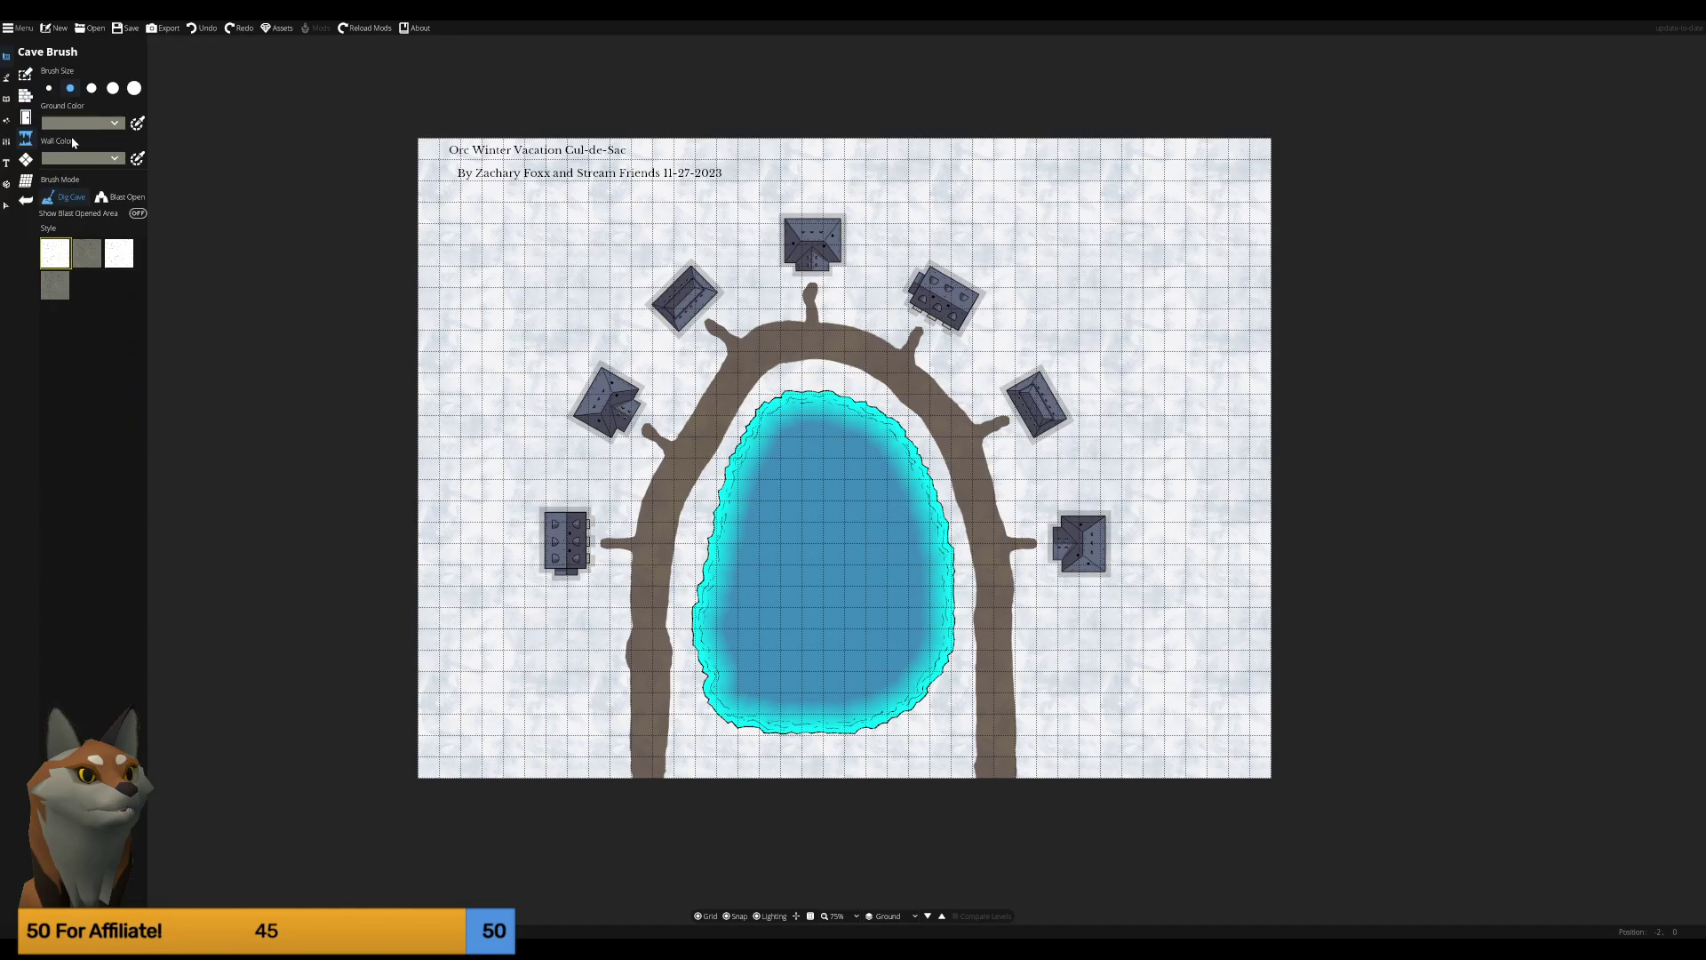
pyautogui.click(55, 287)
pyautogui.moveTo(1019, 148)
pyautogui.mouseDown()
pyautogui.moveTo(1127, 191)
pyautogui.moveTo(1173, 173)
pyautogui.mouseUp()
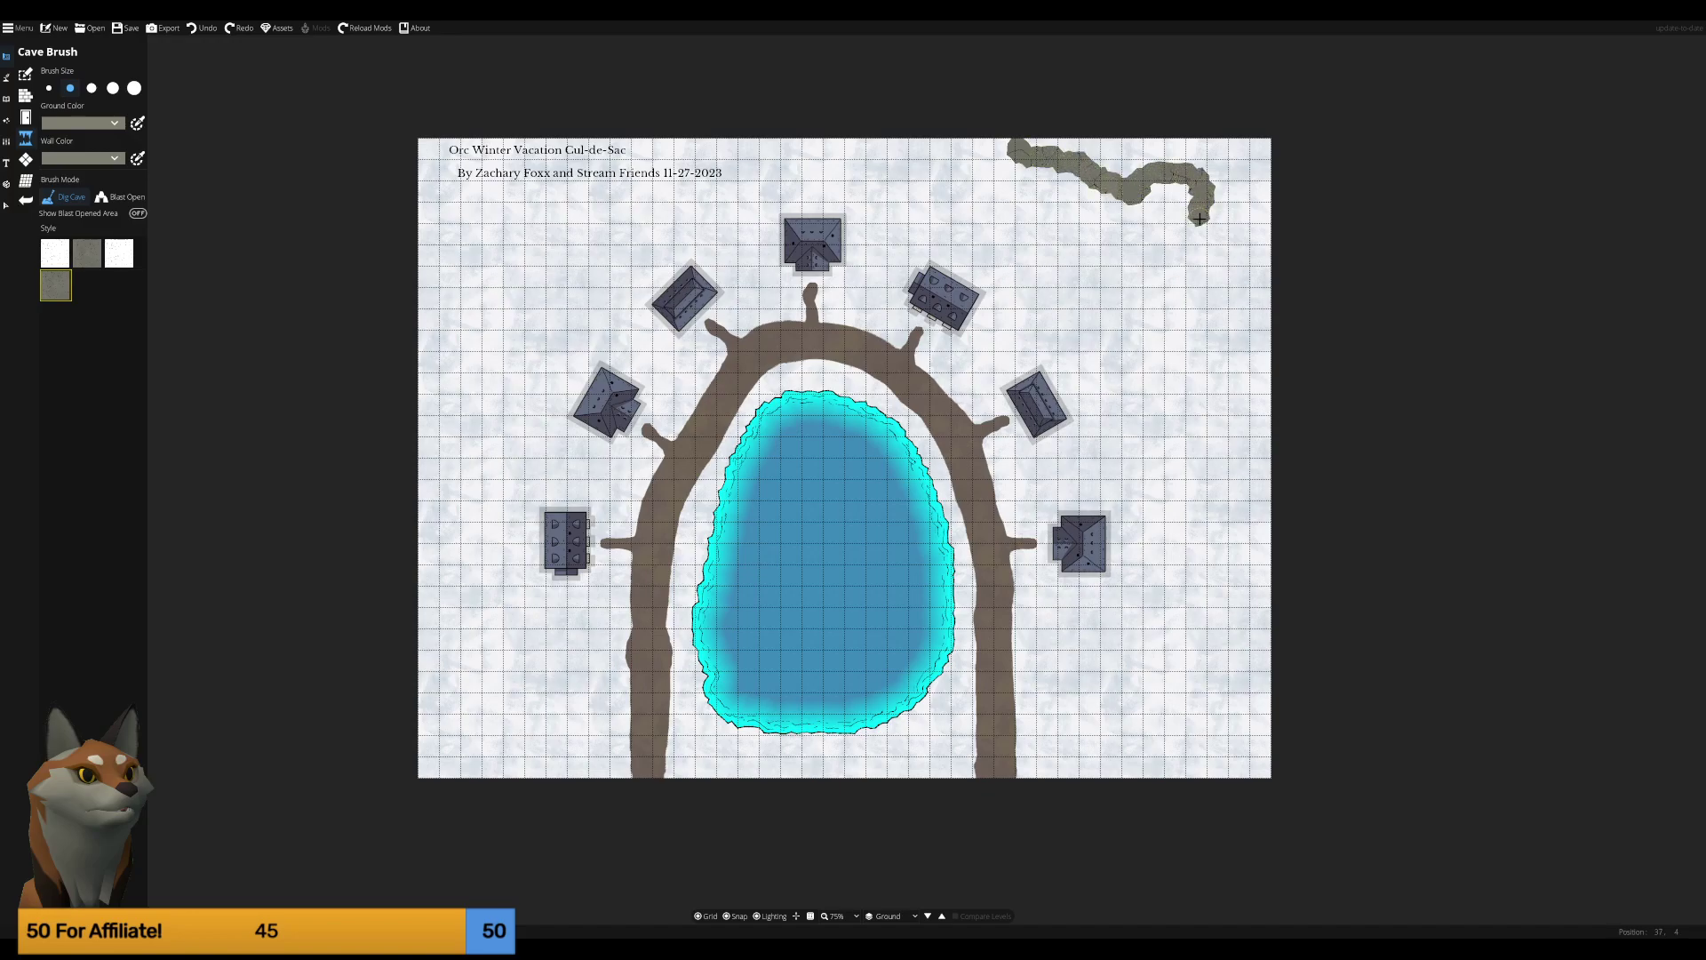
pyautogui.moveTo(1202, 201); pyautogui.dragTo(1262, 238)
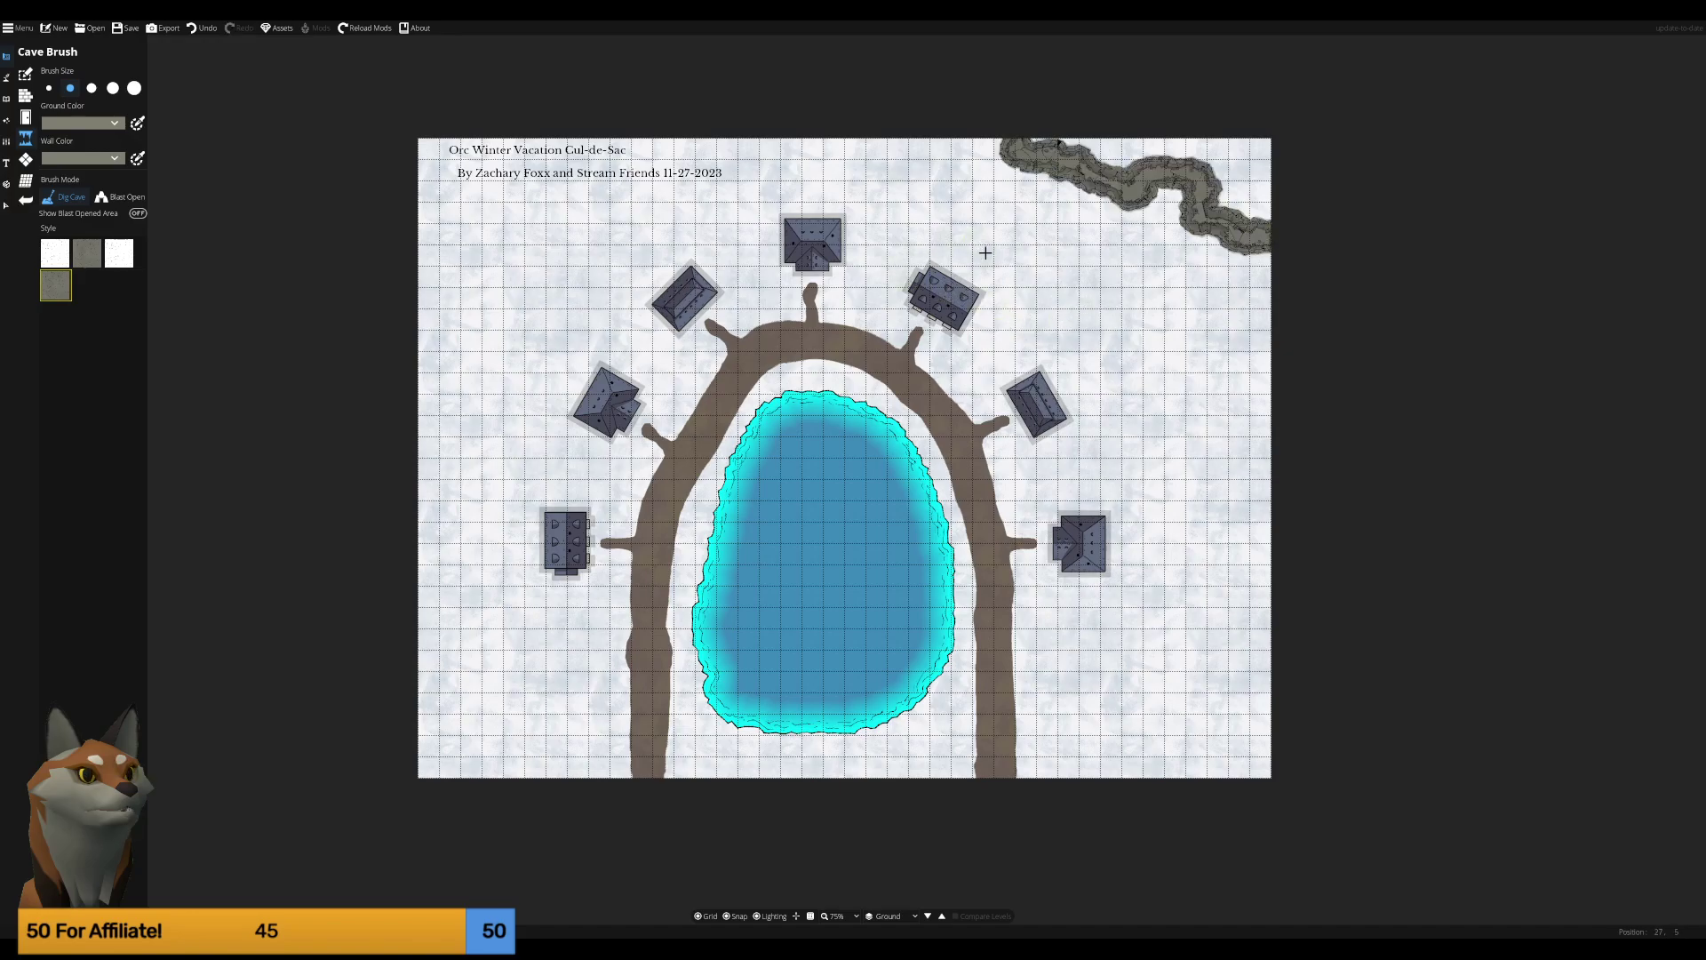
pyautogui.hotkey('ctrl', 'z')
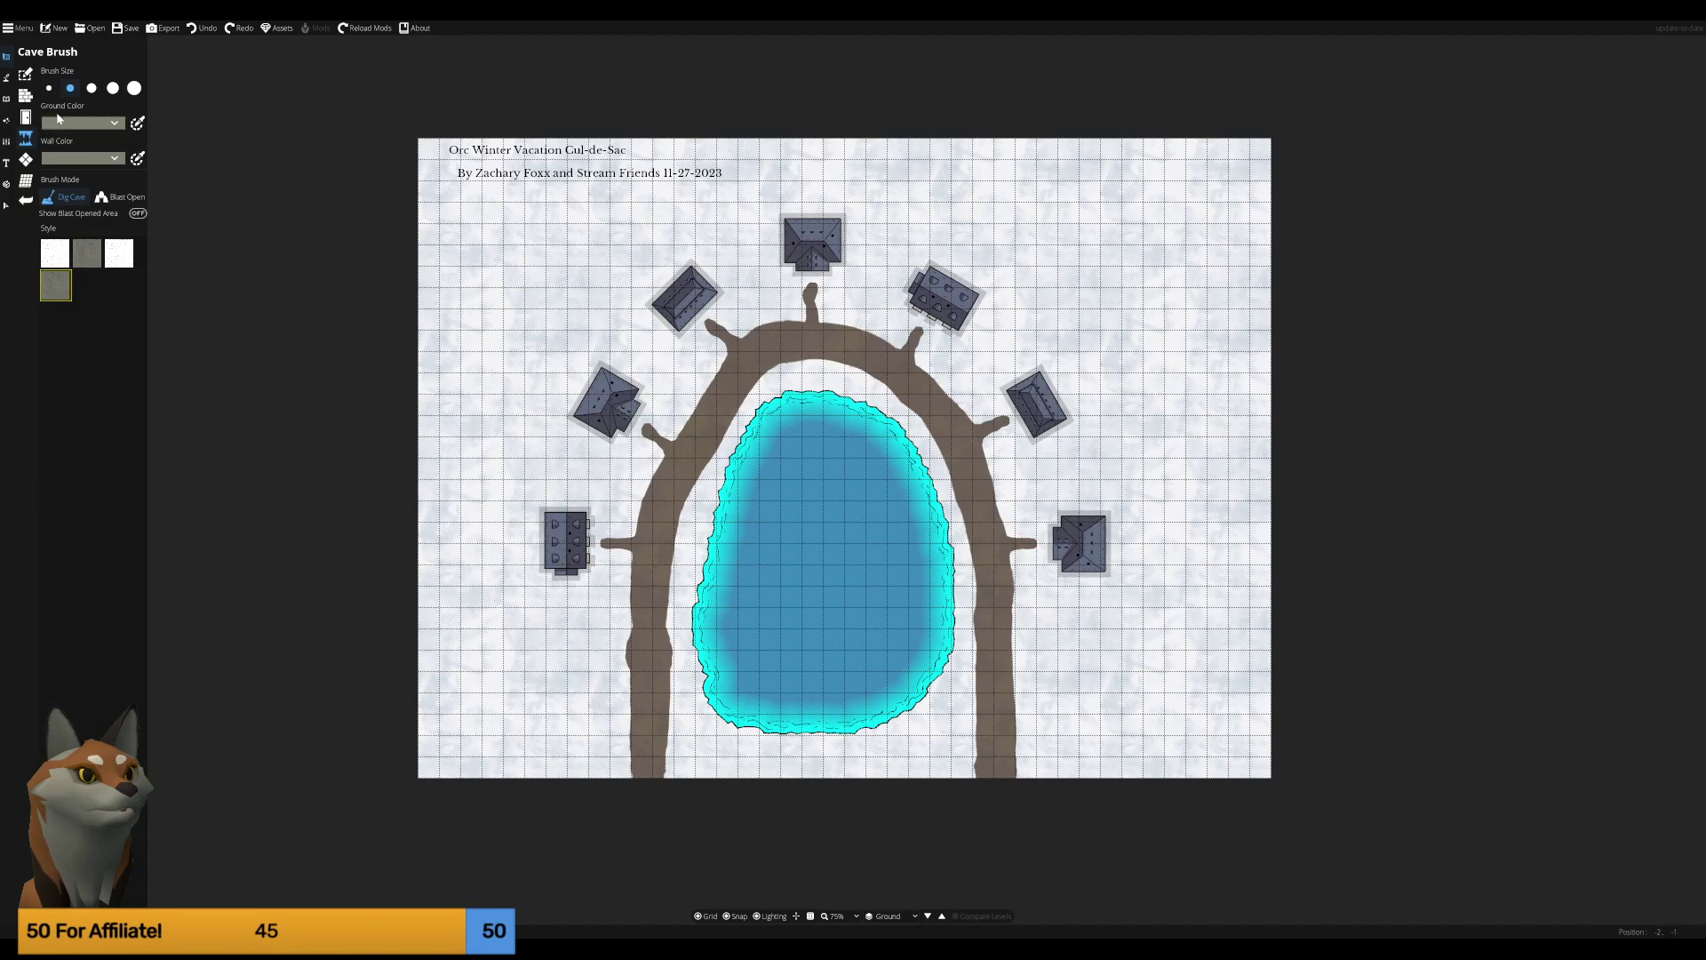
# Select the Portal Tool to show its door and portal styles.
pyautogui.click(25, 119)
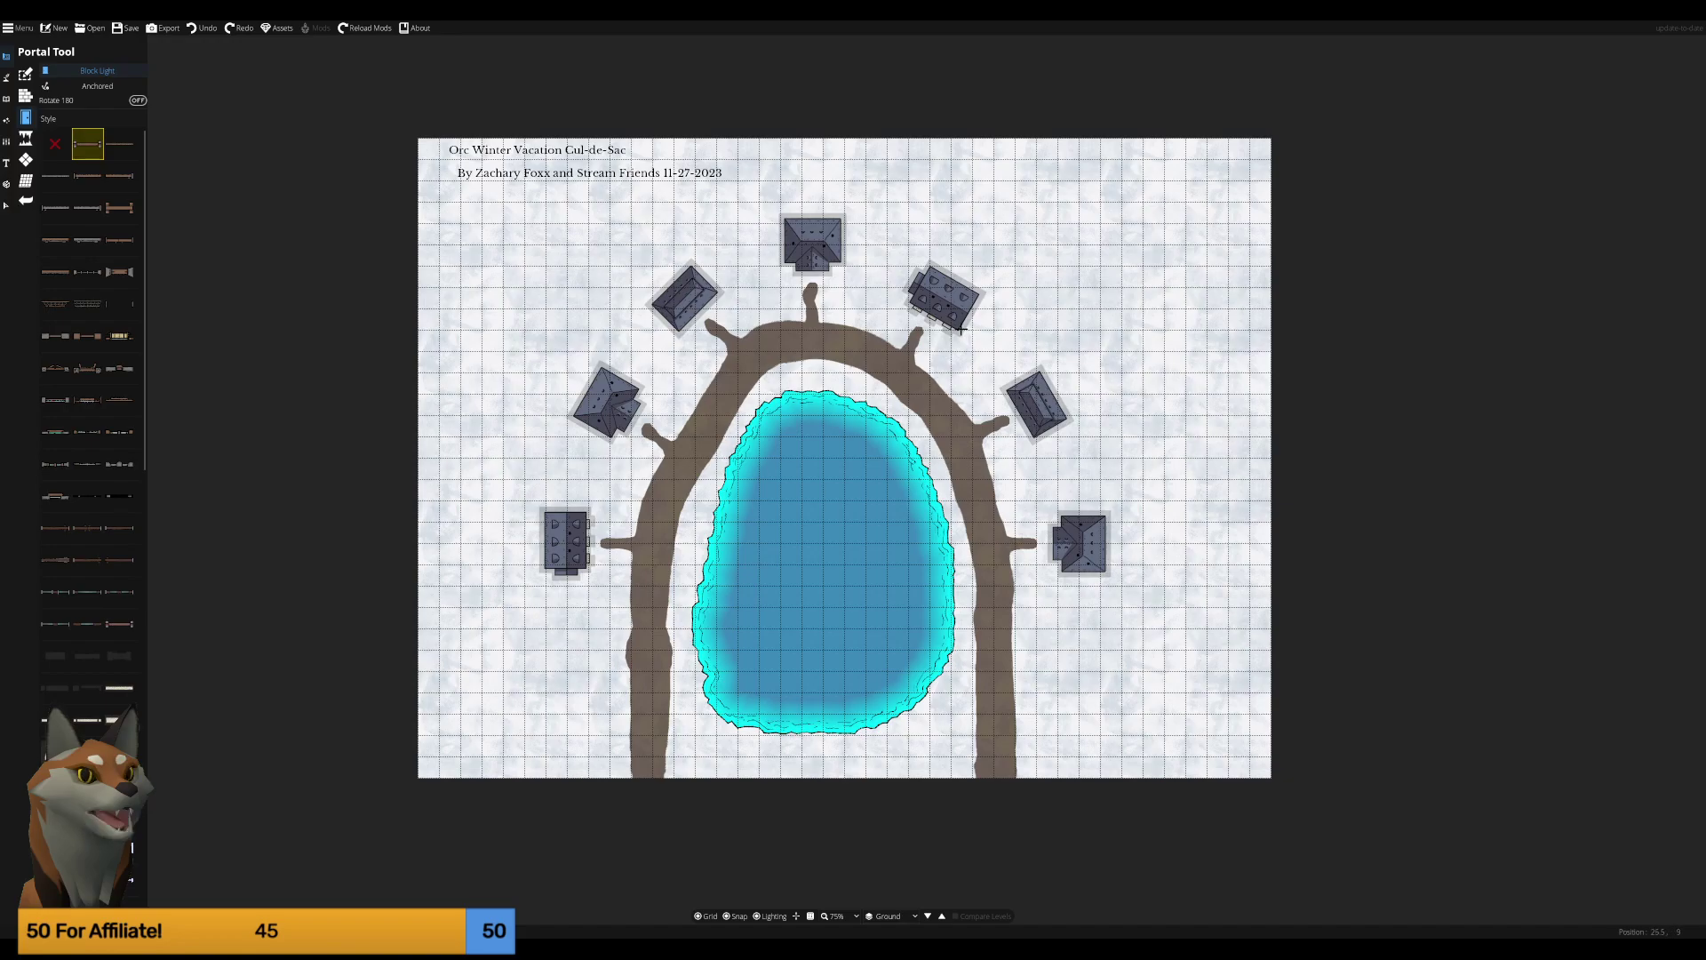
# Search the object library for 'pine' and select the third pine asset.
pyautogui.click(7, 78)
pyautogui.click(8, 98)
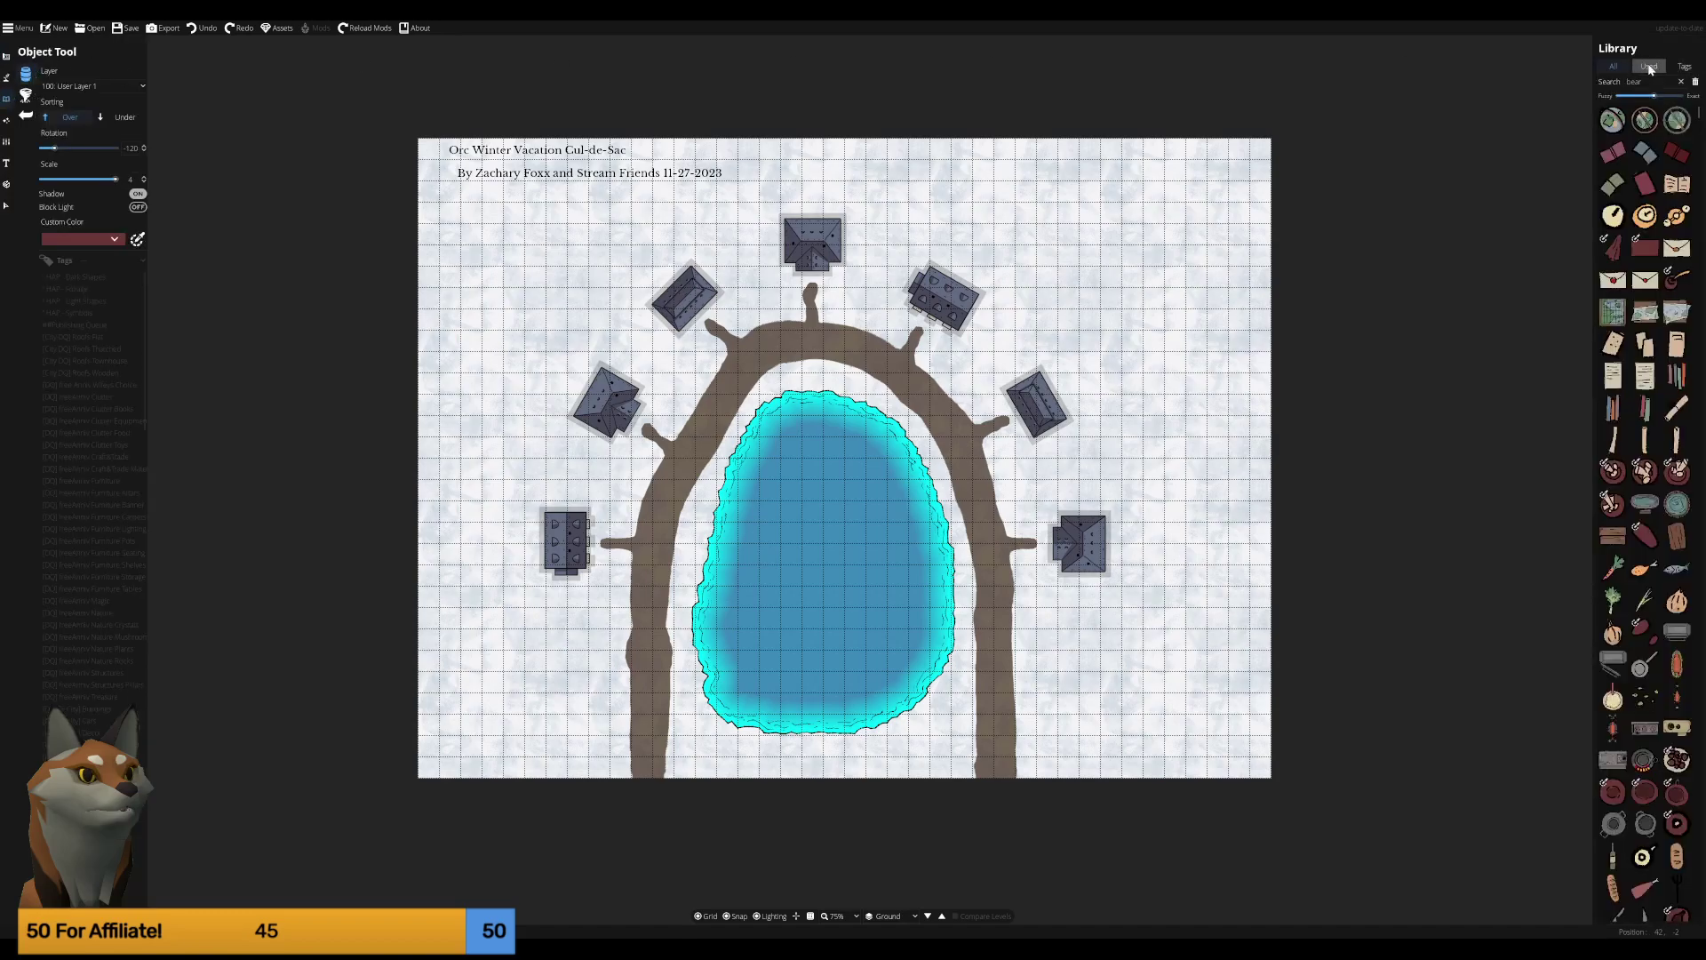
pyautogui.doubleClick(1639, 81)
pyautogui.doubleClick(1640, 81)
pyautogui.write('pine')
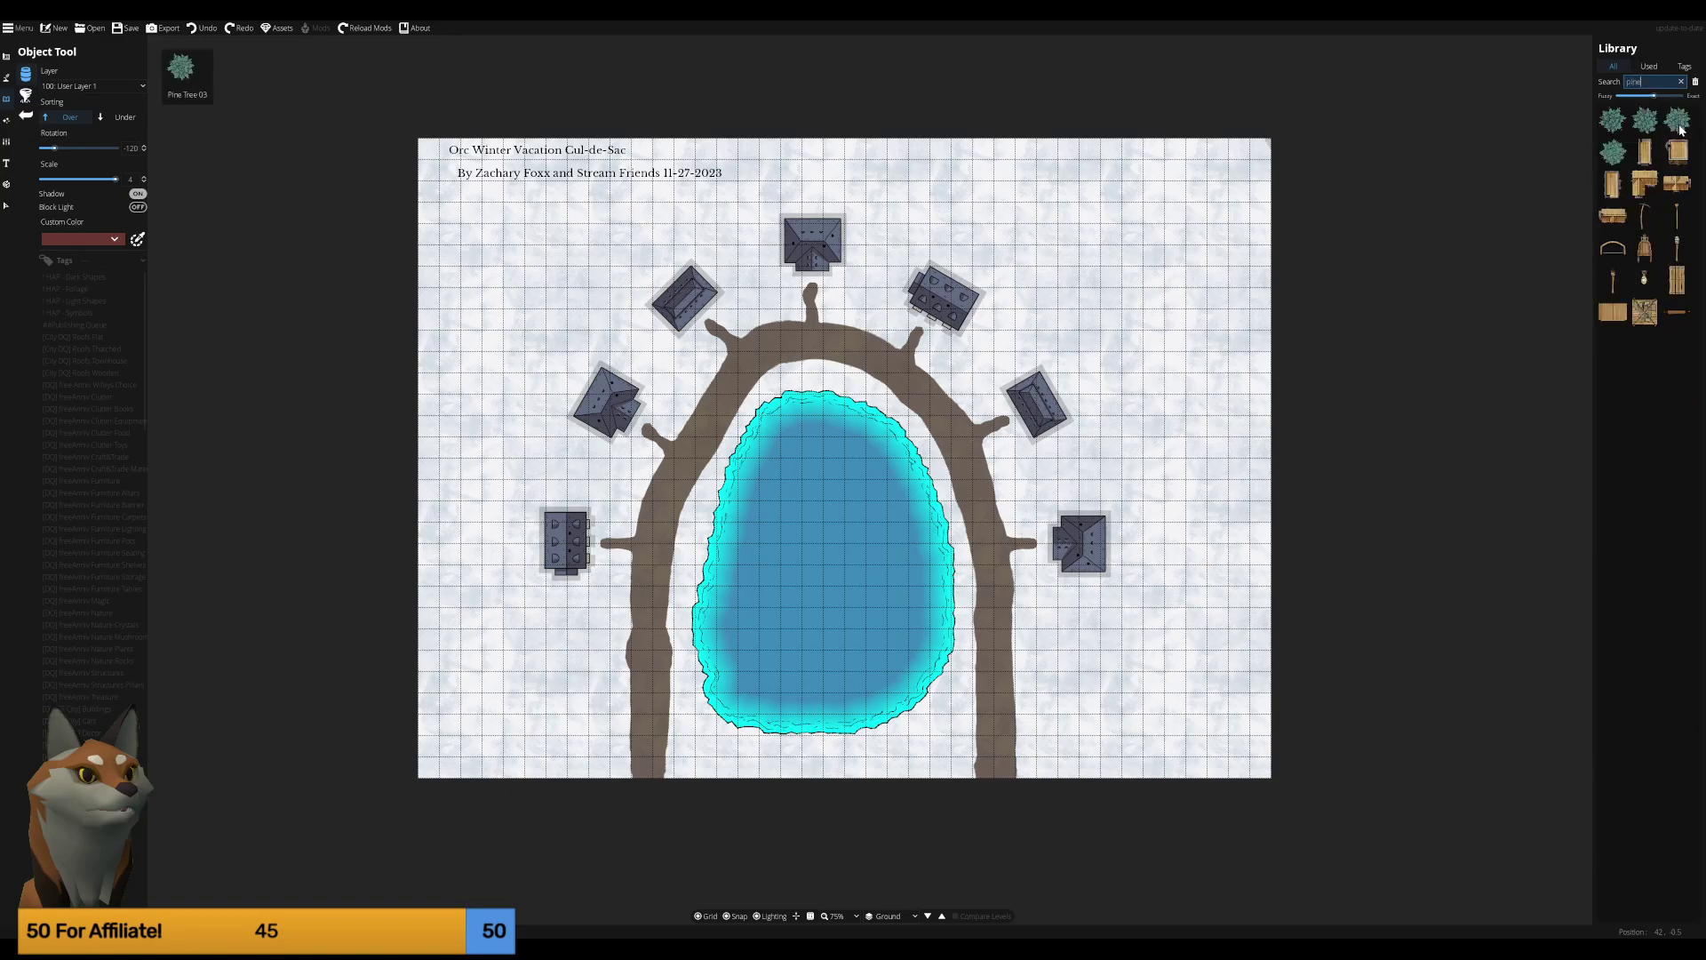
pyautogui.click(1678, 122)
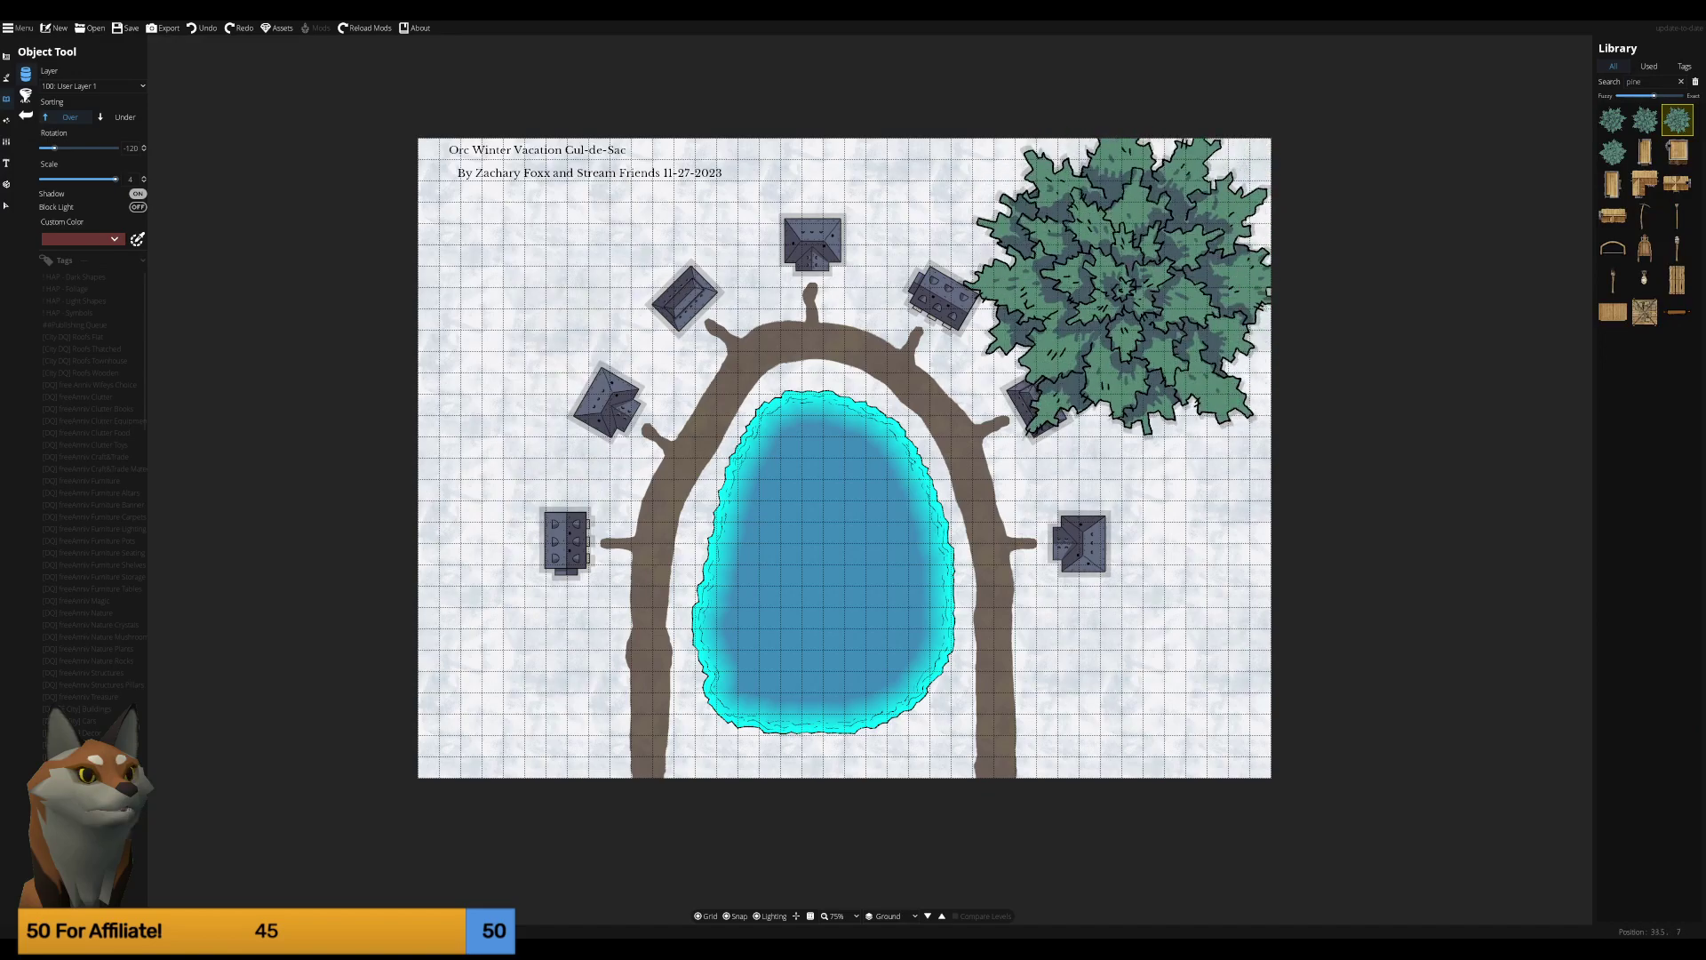
# Shrink the selected pine's scale to 0.4.
pyautogui.scroll(-2, 1124, 288)
pyautogui.scroll(-1, 1133, 275)
pyautogui.scroll(-1, 1142, 260)
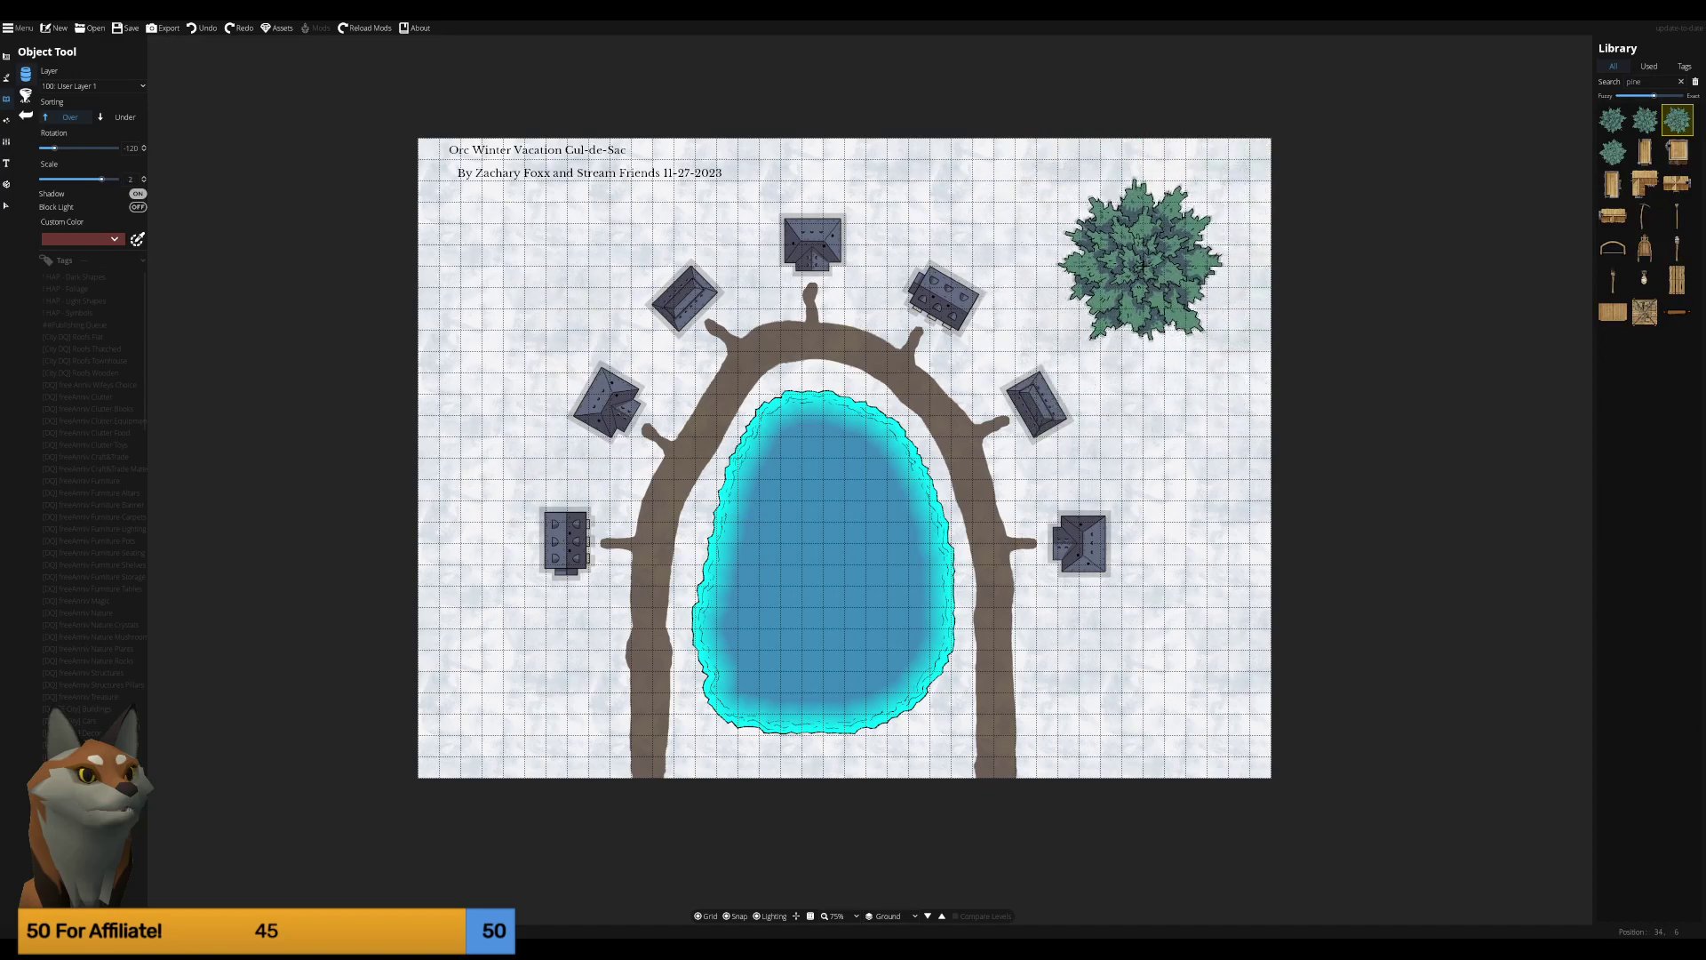
pyautogui.scroll(-2, 1138, 253)
pyautogui.scroll(-1, 1129, 244)
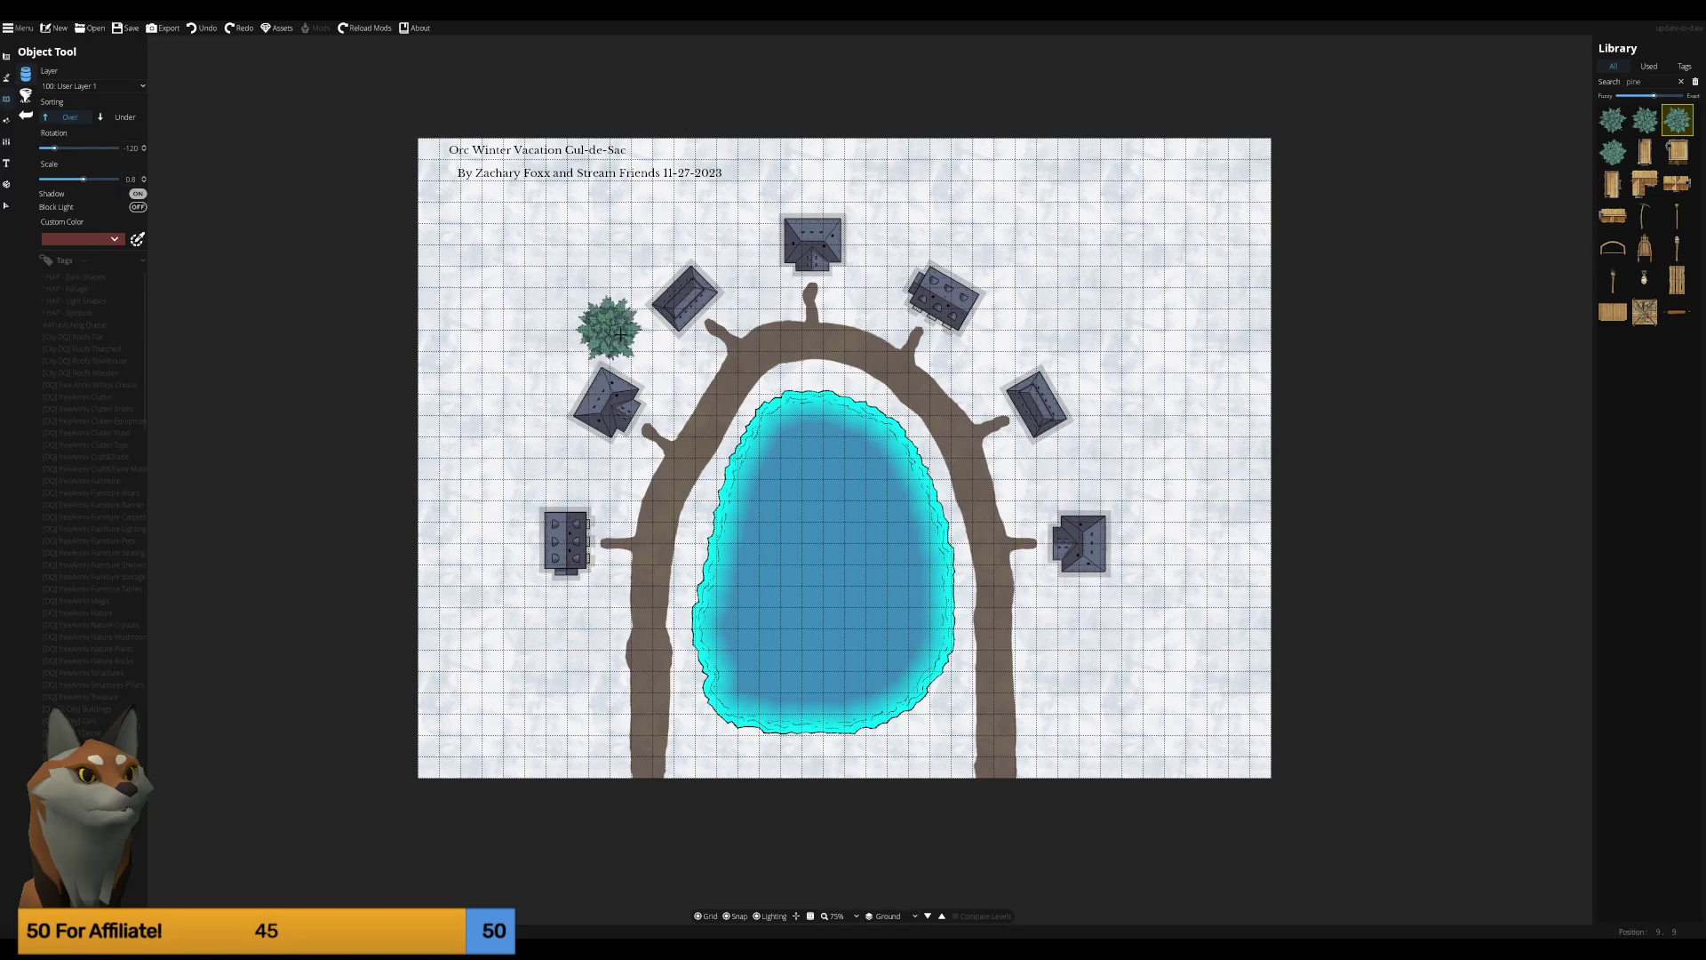
pyautogui.keyDown('ctrl'); pyautogui.scroll(-4, 642, 349); pyautogui.keyUp('ctrl')
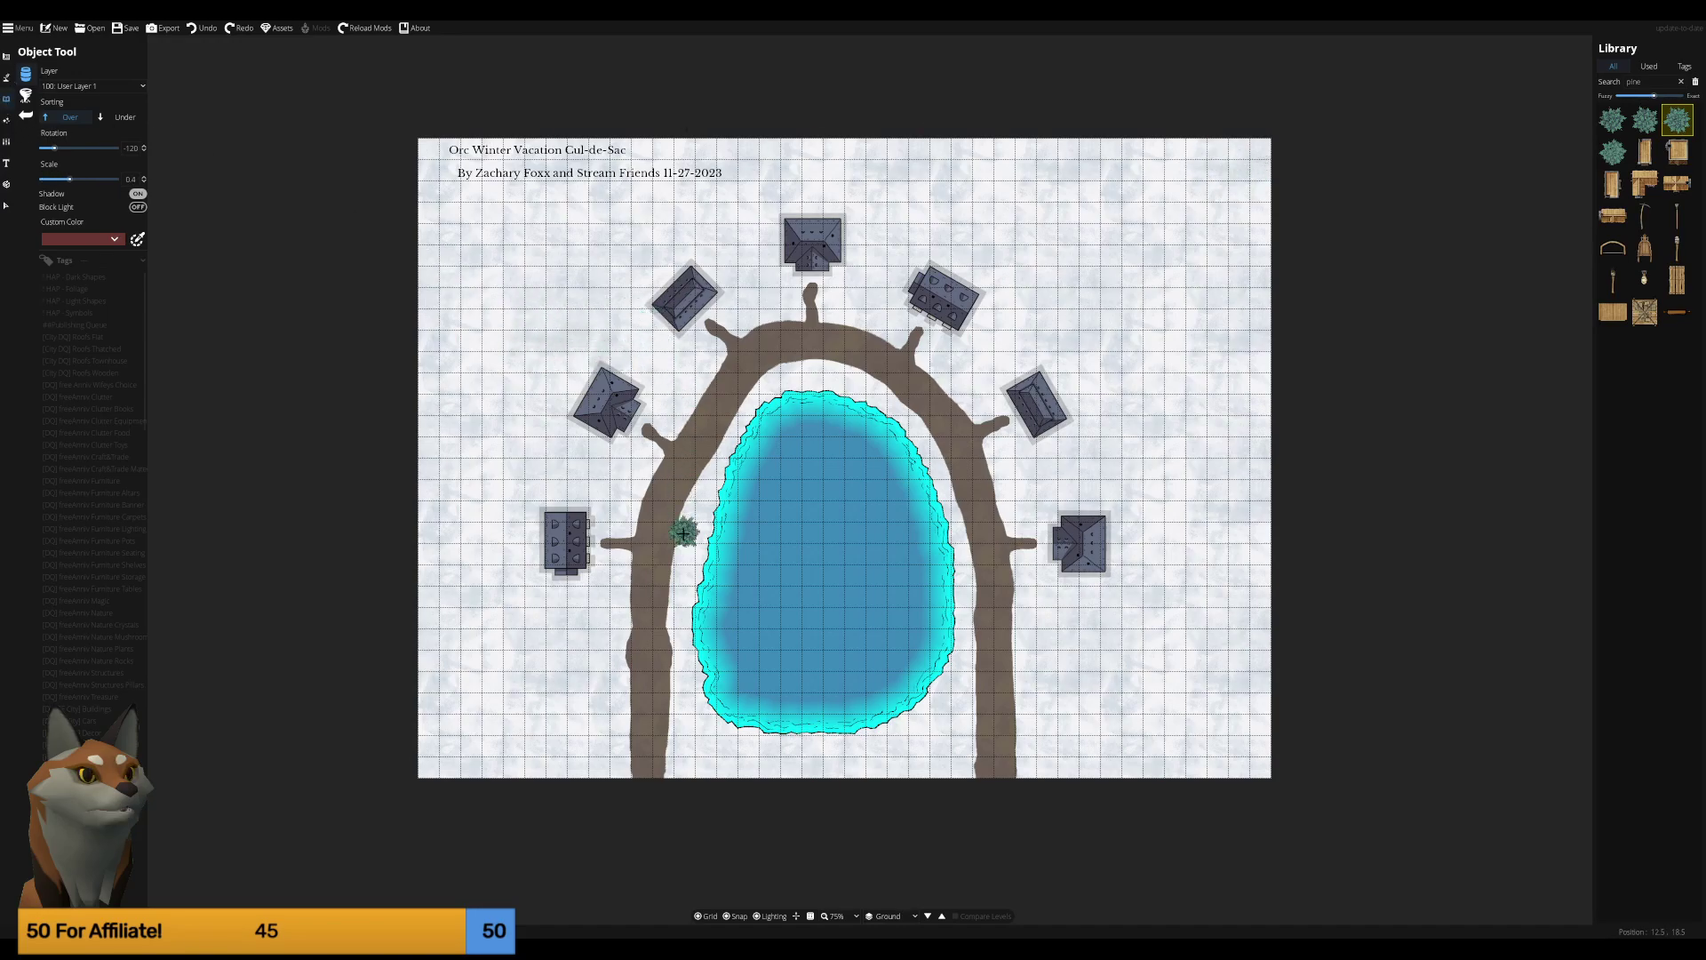
pyautogui.scroll(1, 685, 525)
pyautogui.scroll(2, 686, 524)
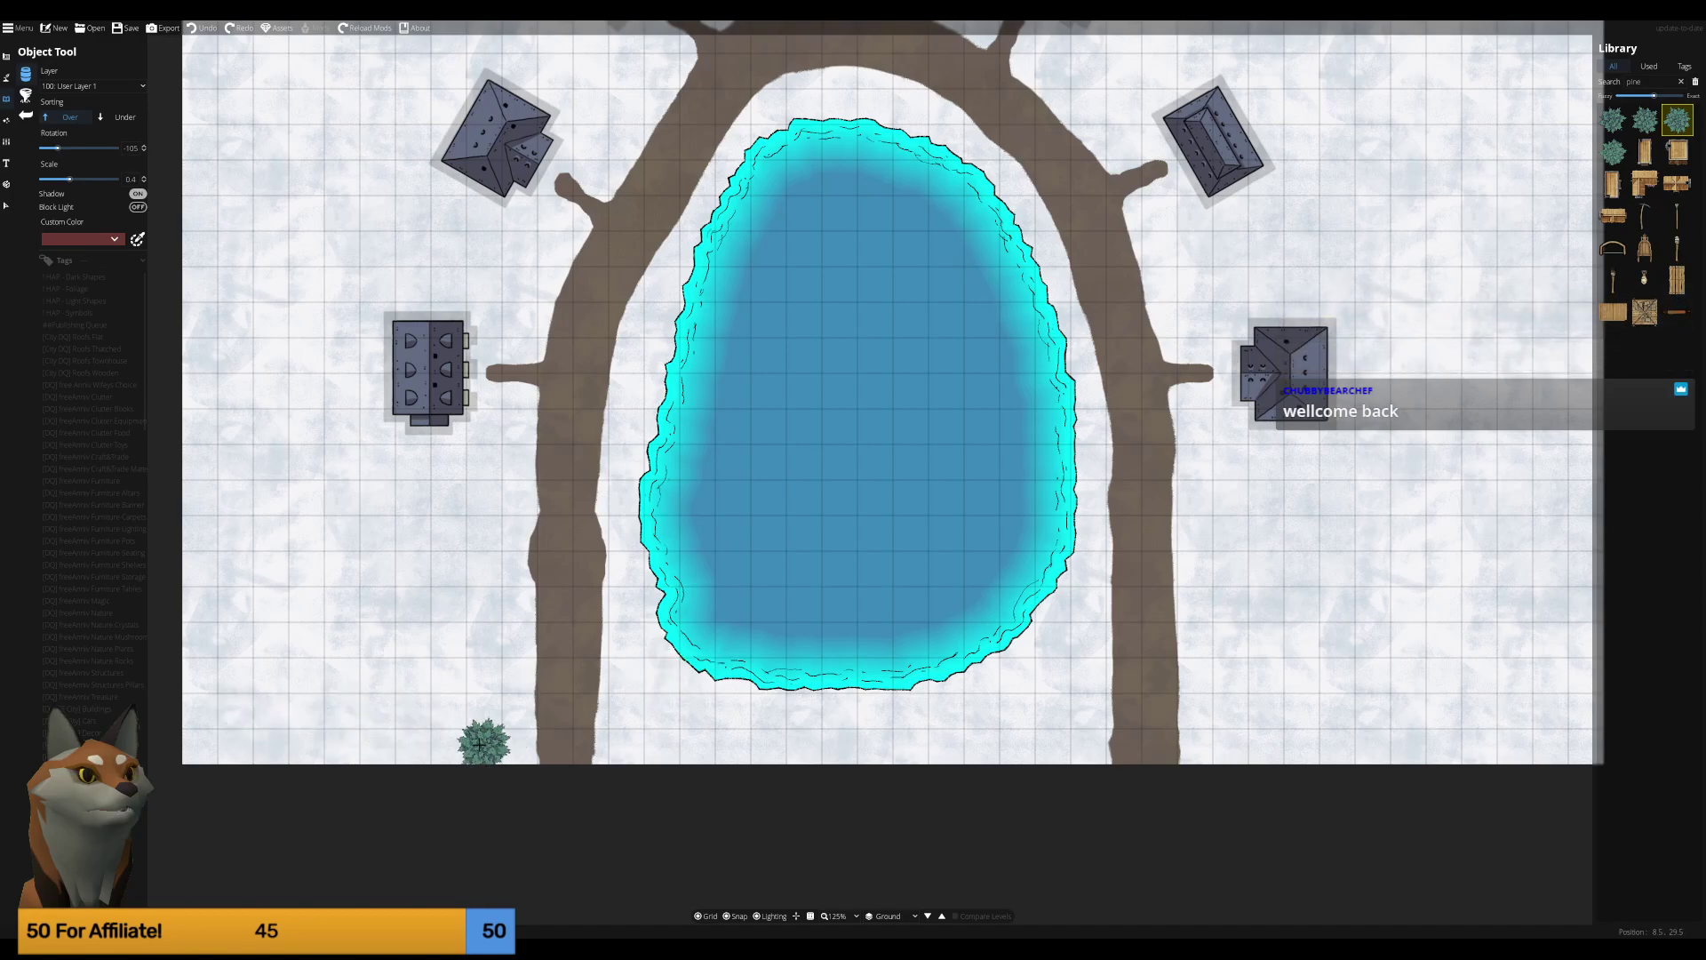
# Stamp a row of small pines along the bottom-left edge, undoing early misplacements.
pyautogui.click(432, 743)
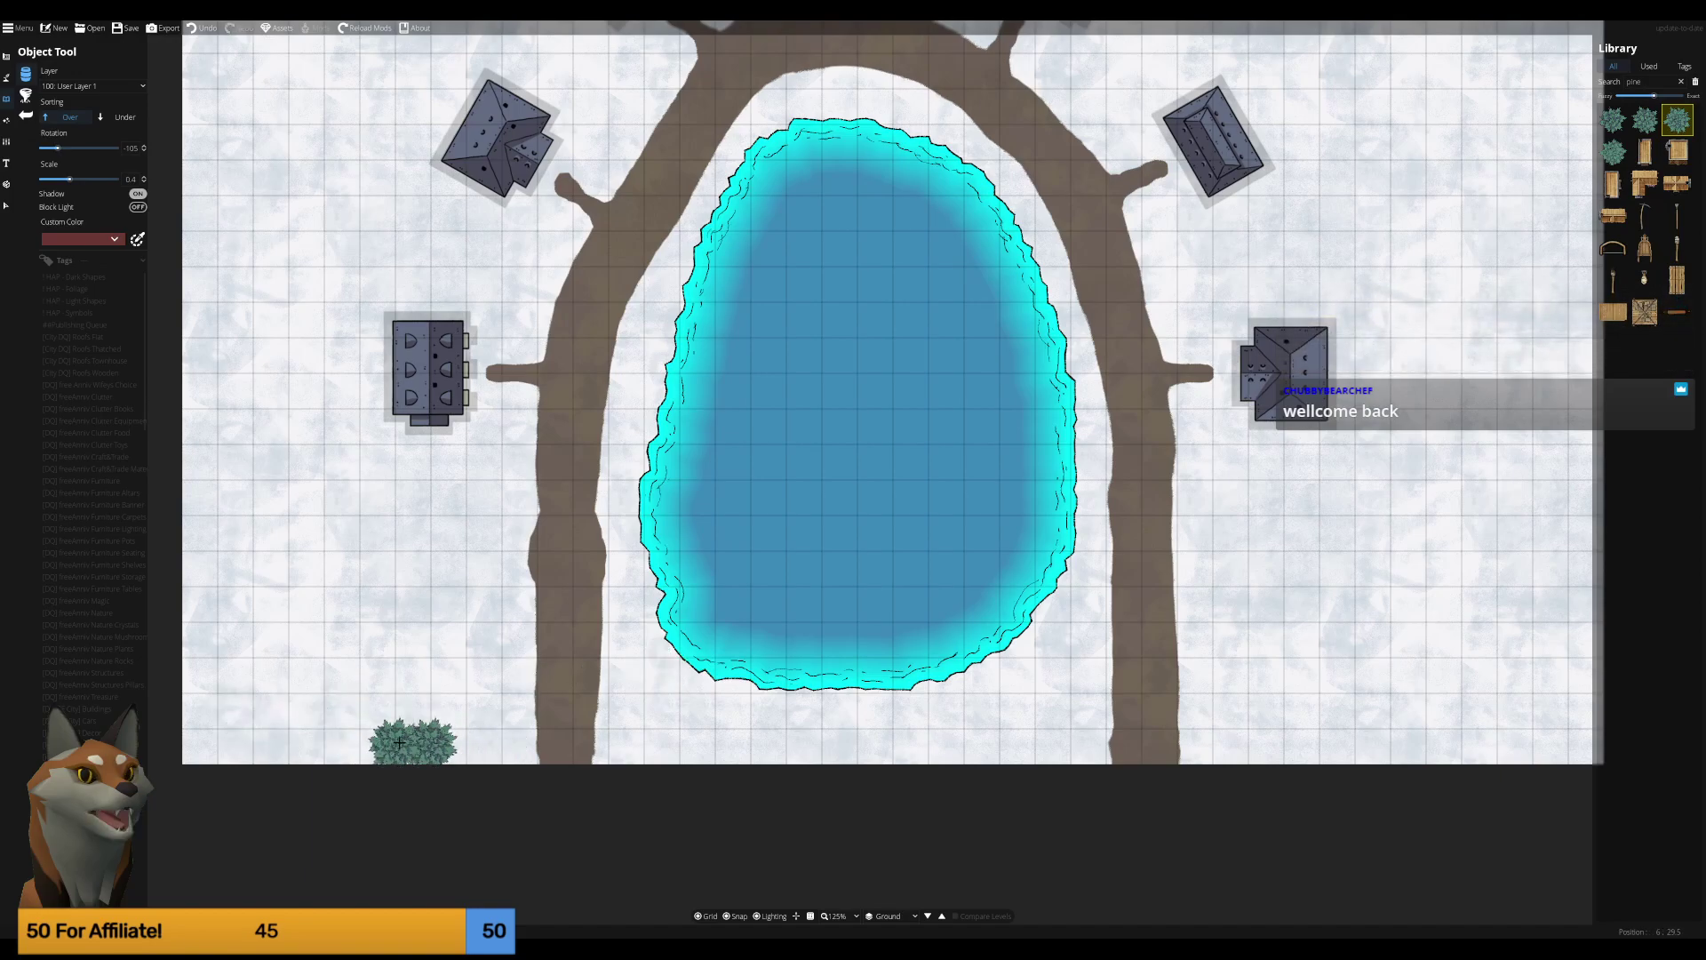
pyautogui.click(360, 712)
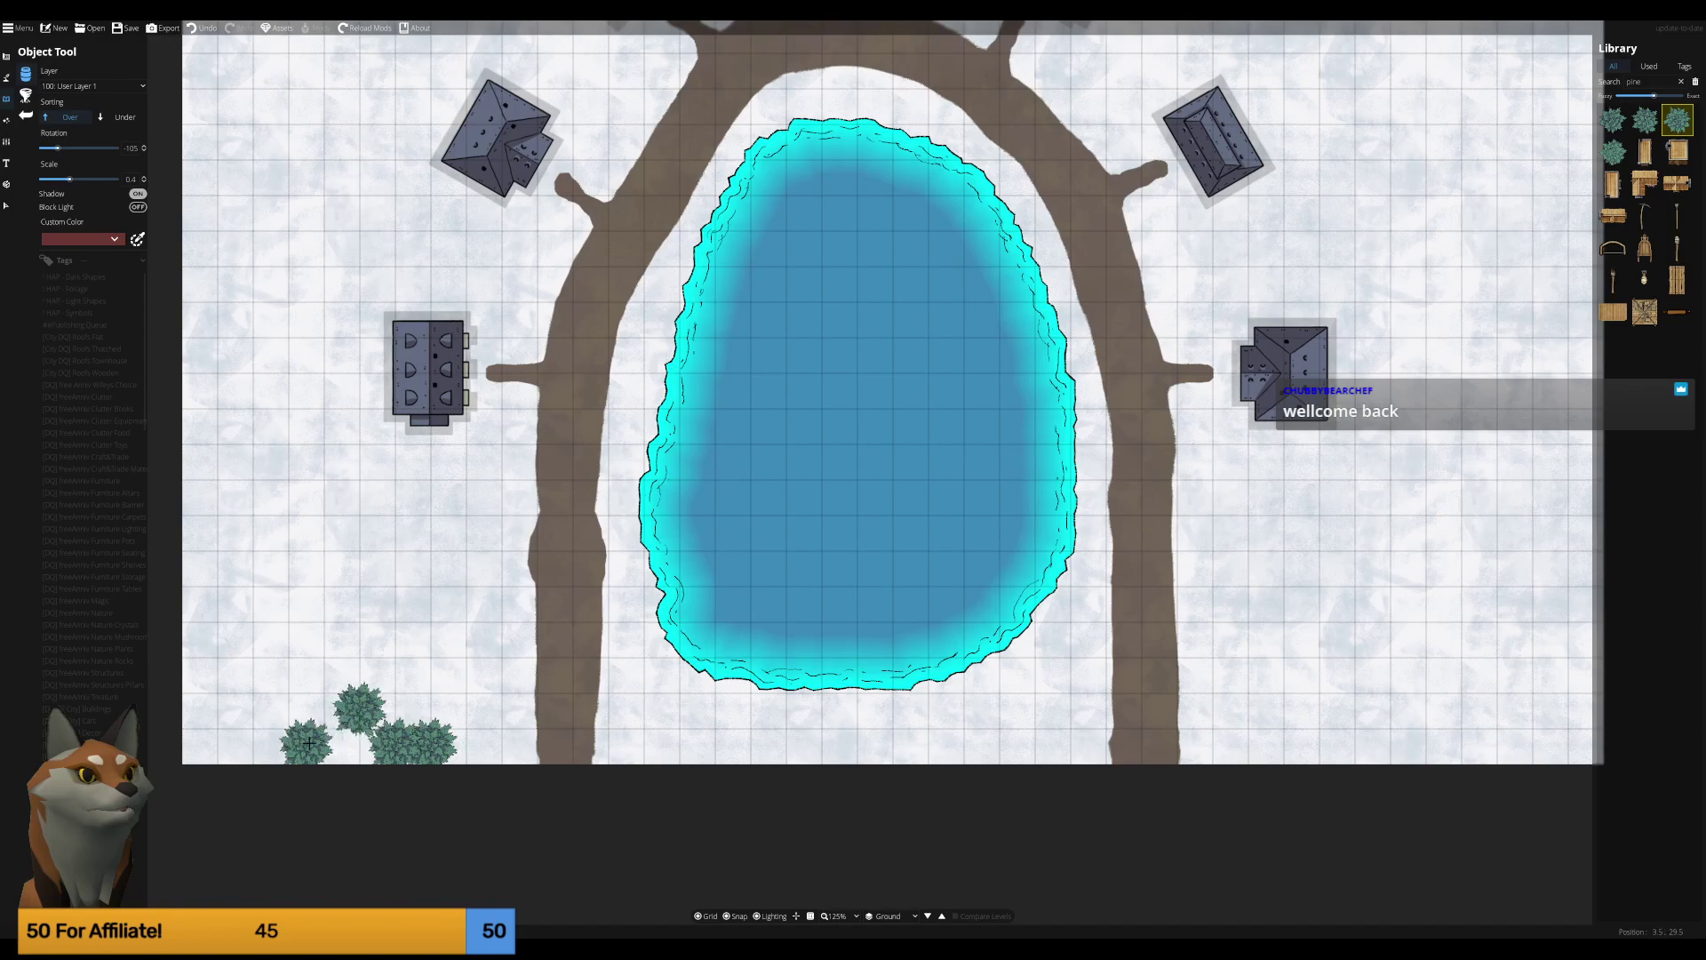
pyautogui.click(323, 735)
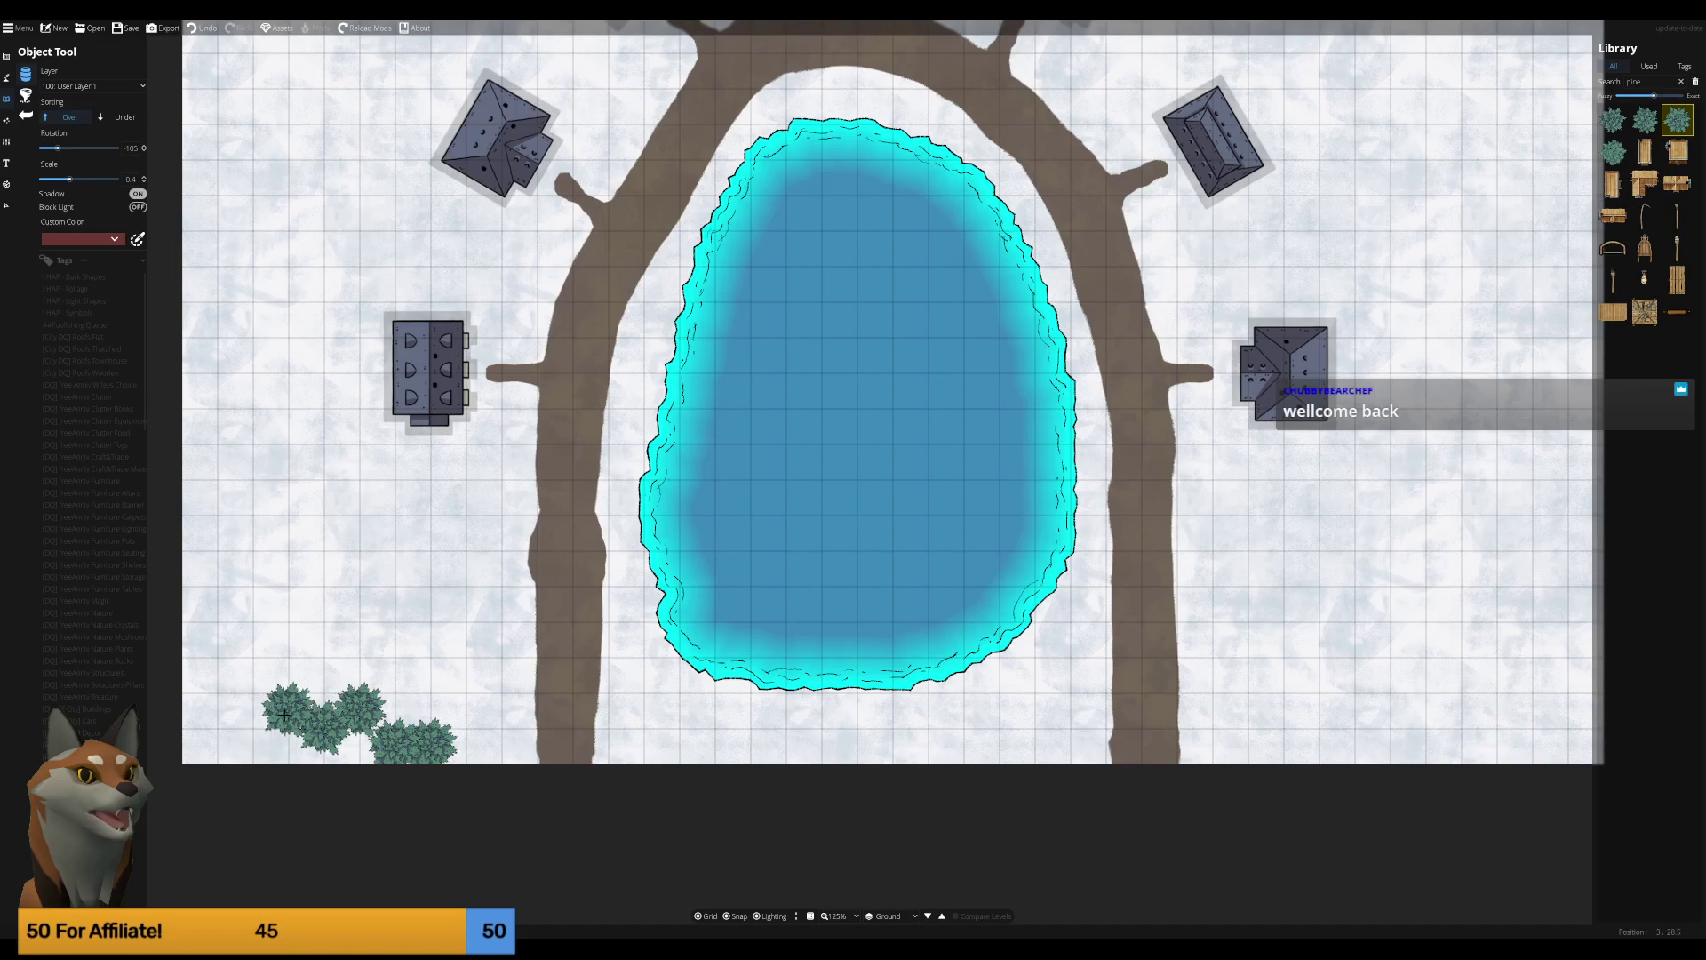
pyautogui.click(287, 711)
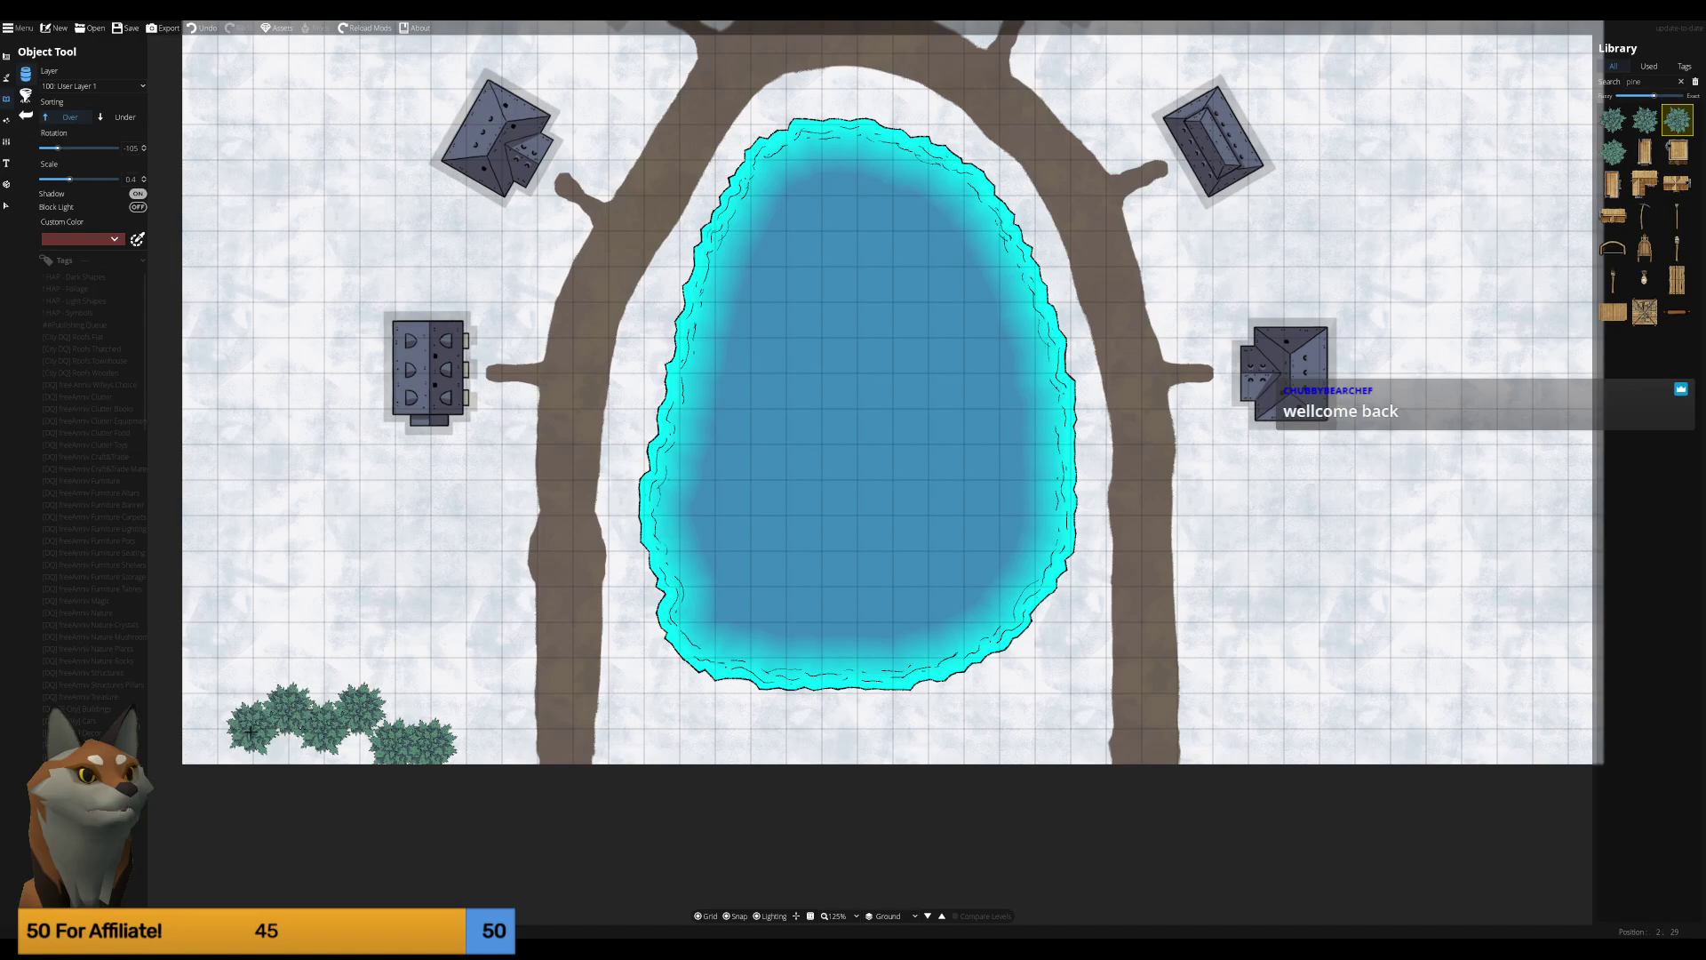
pyautogui.hotkey('ctrl', 'z')
pyautogui.hotkey('ctrl', 'z')
pyautogui.hotkey('ctrl', 'z')
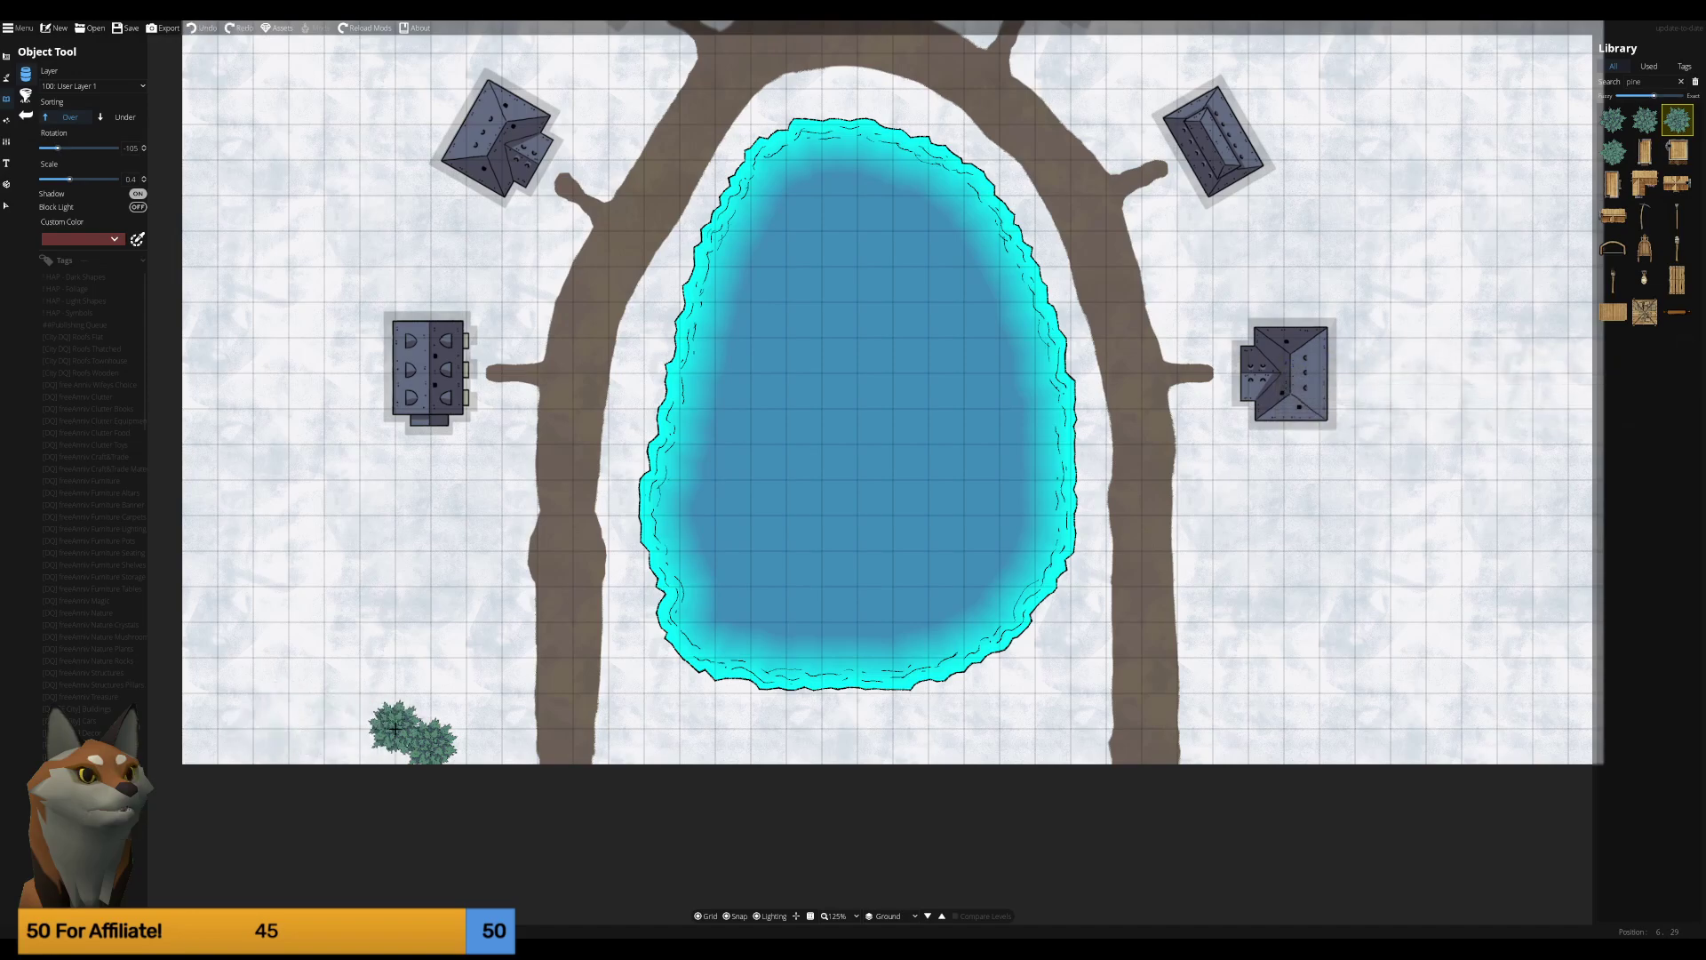
pyautogui.click(394, 729)
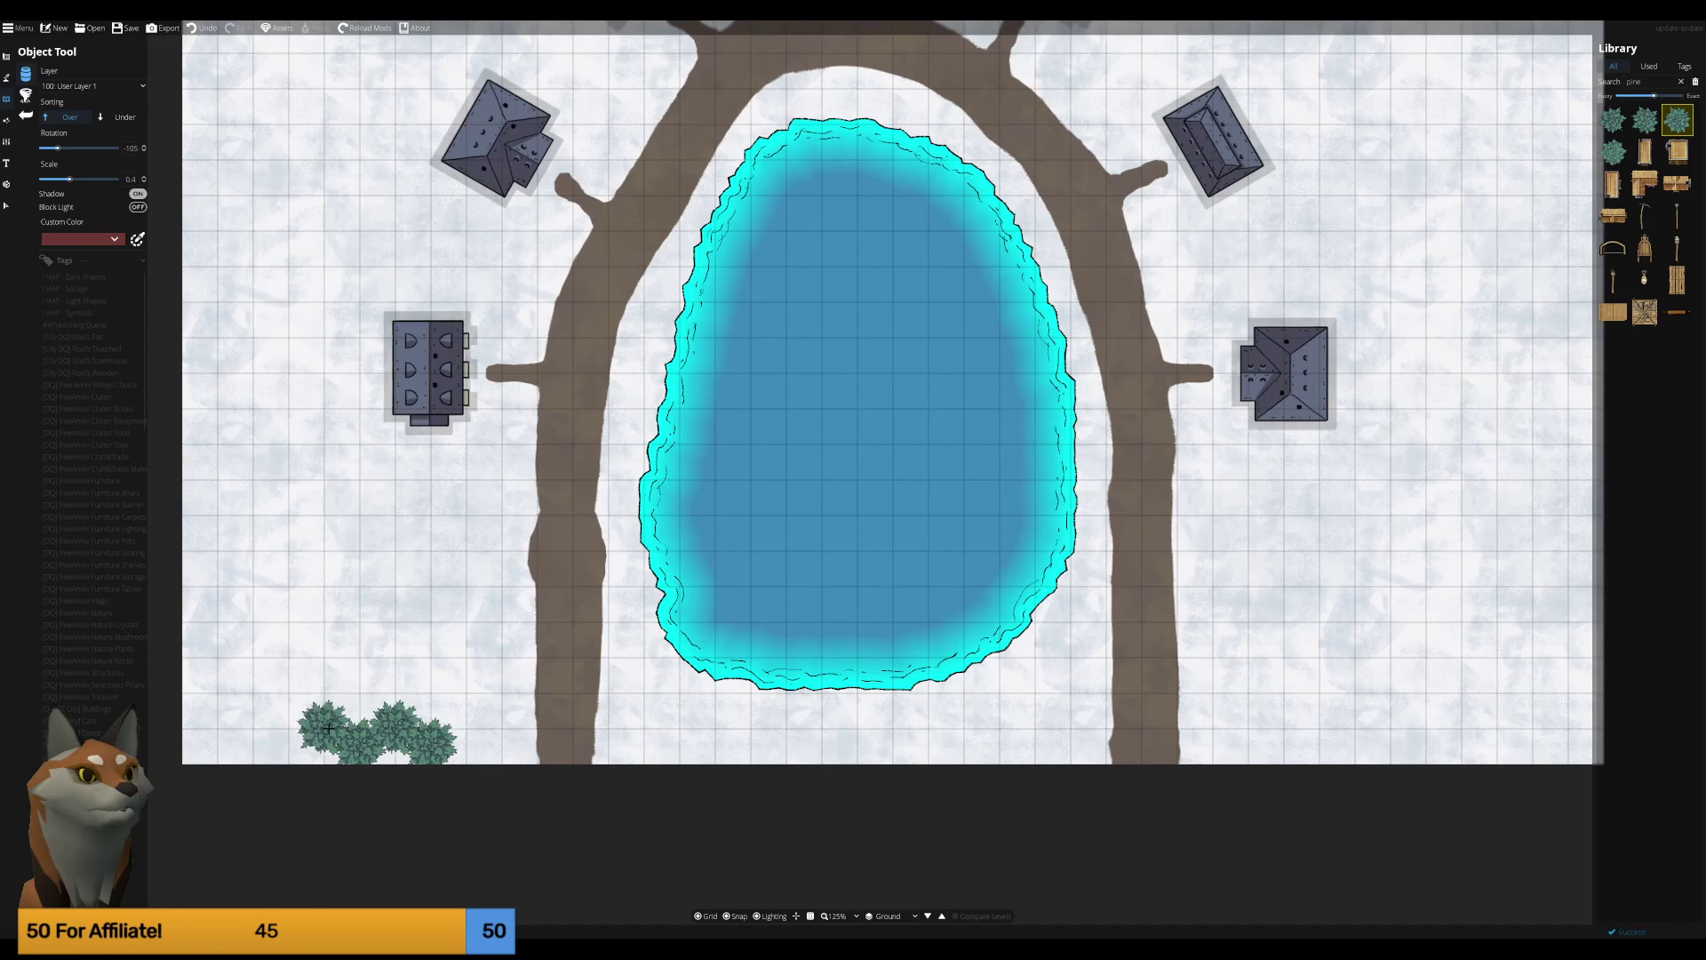
pyautogui.click(329, 729)
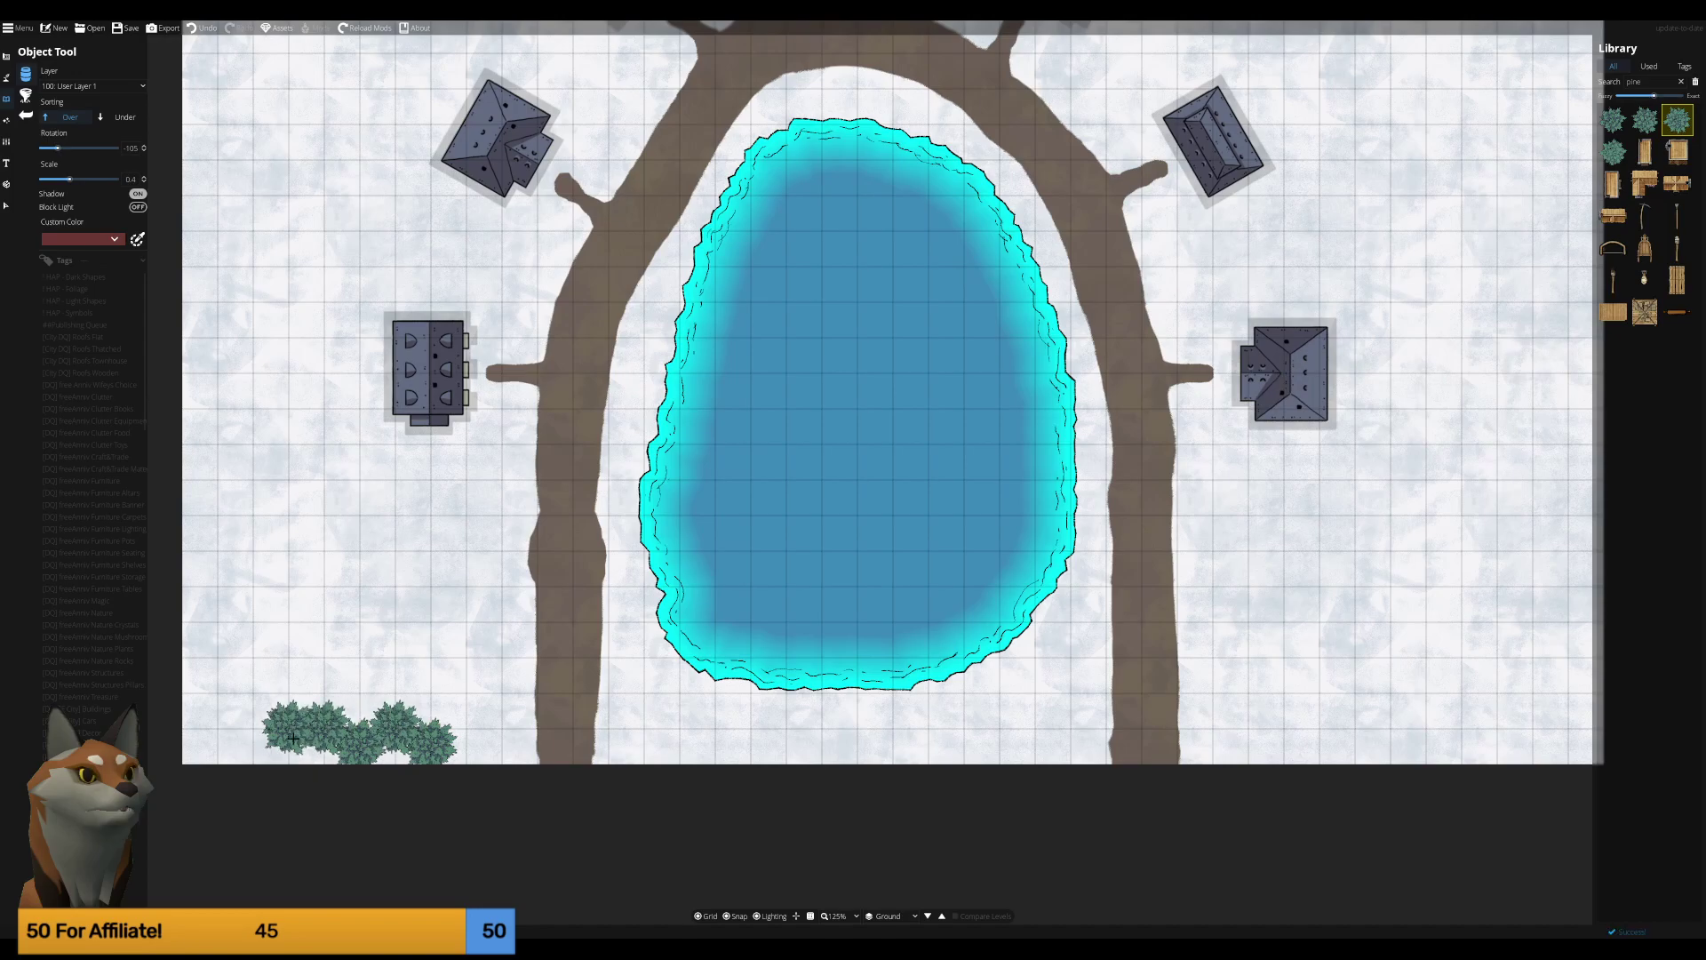
pyautogui.click(248, 727)
pyautogui.moveTo(407, 673); pyautogui.dragTo(625, 642)
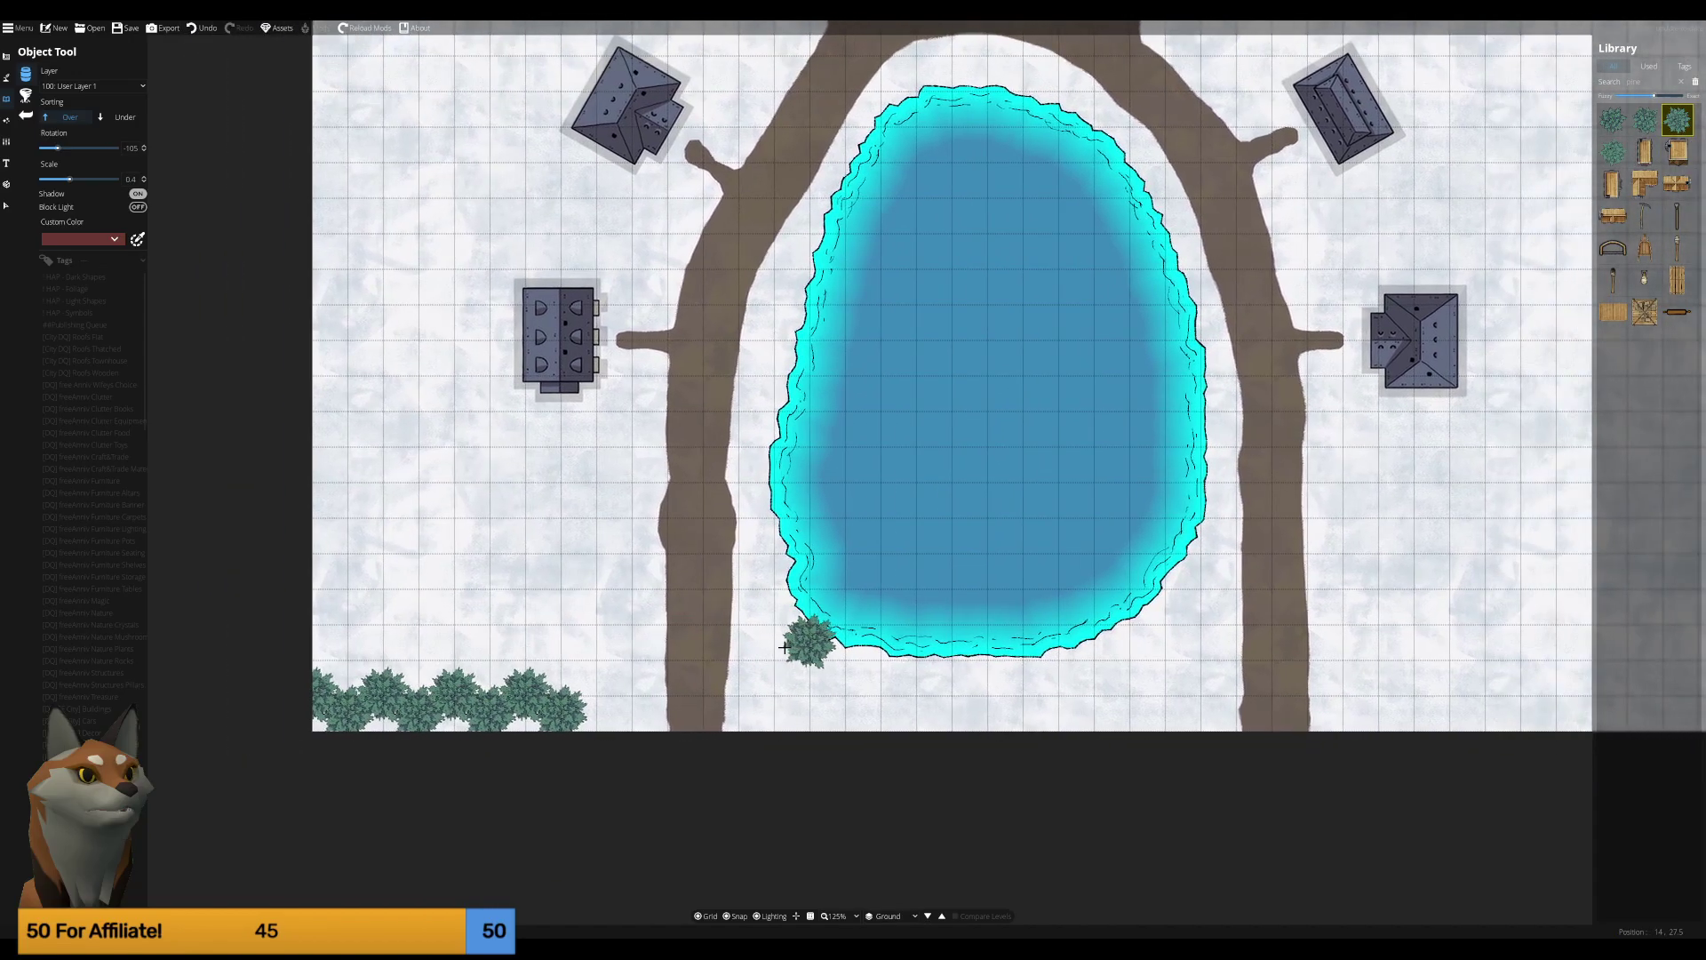
# Try pines below the pond and at the bottom right, undoing the misplaced ones.
pyautogui.moveTo(811, 616); pyautogui.dragTo(332, 640)
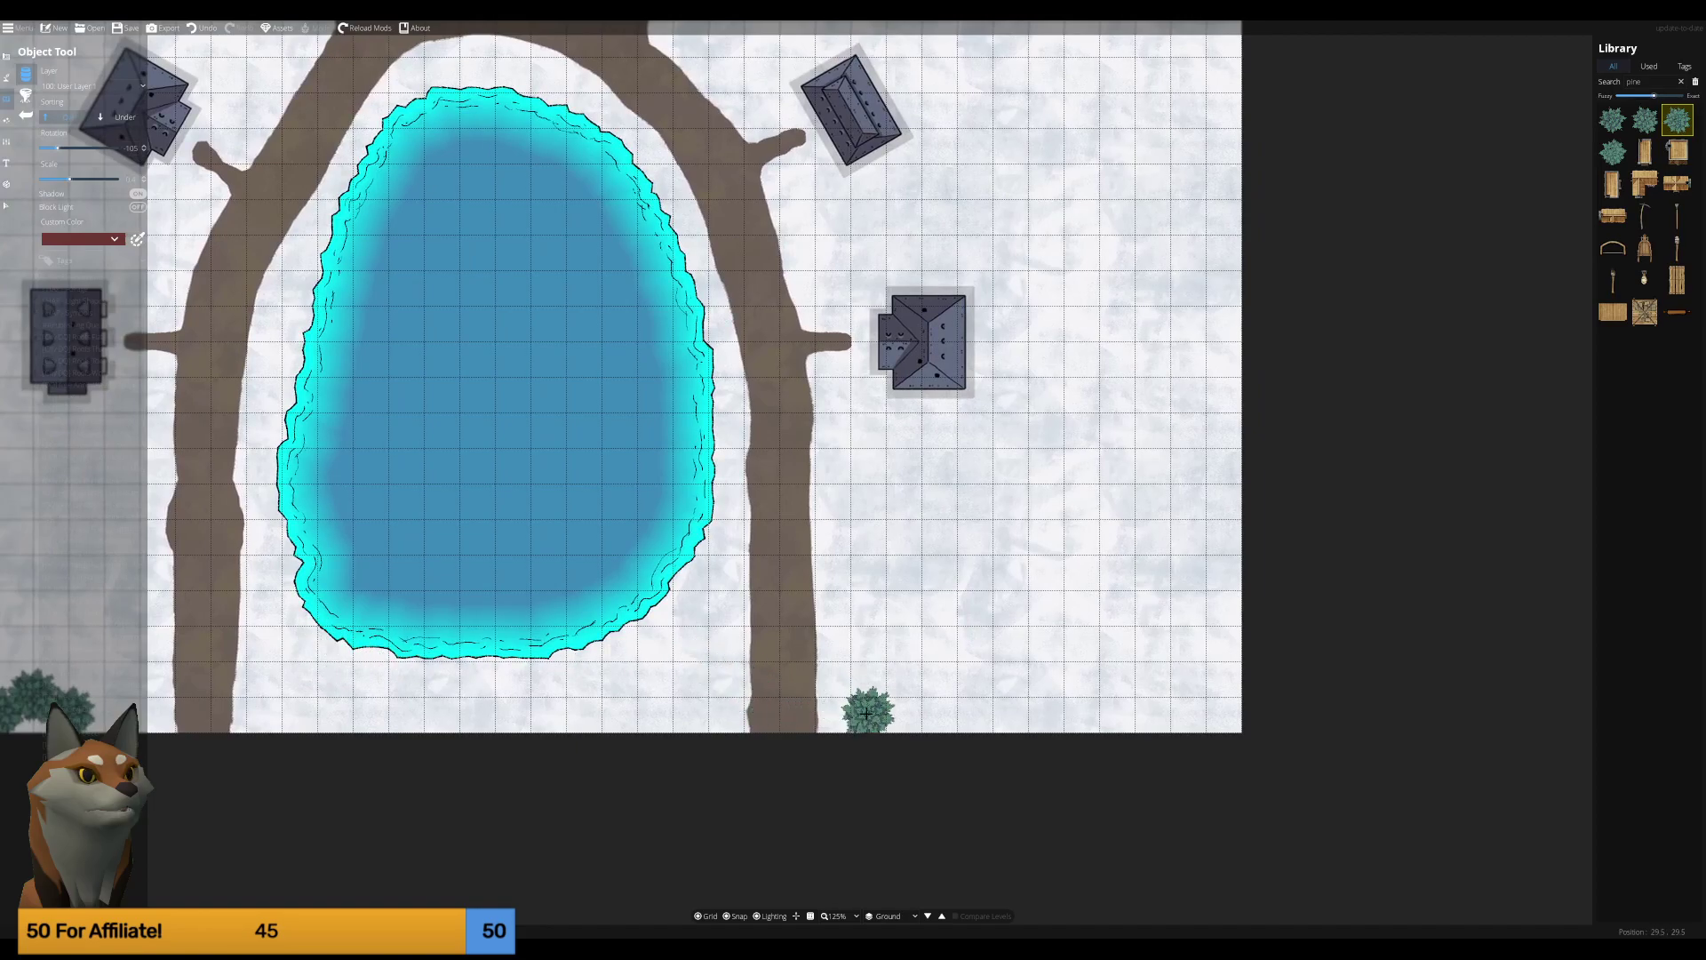
pyautogui.click(867, 708)
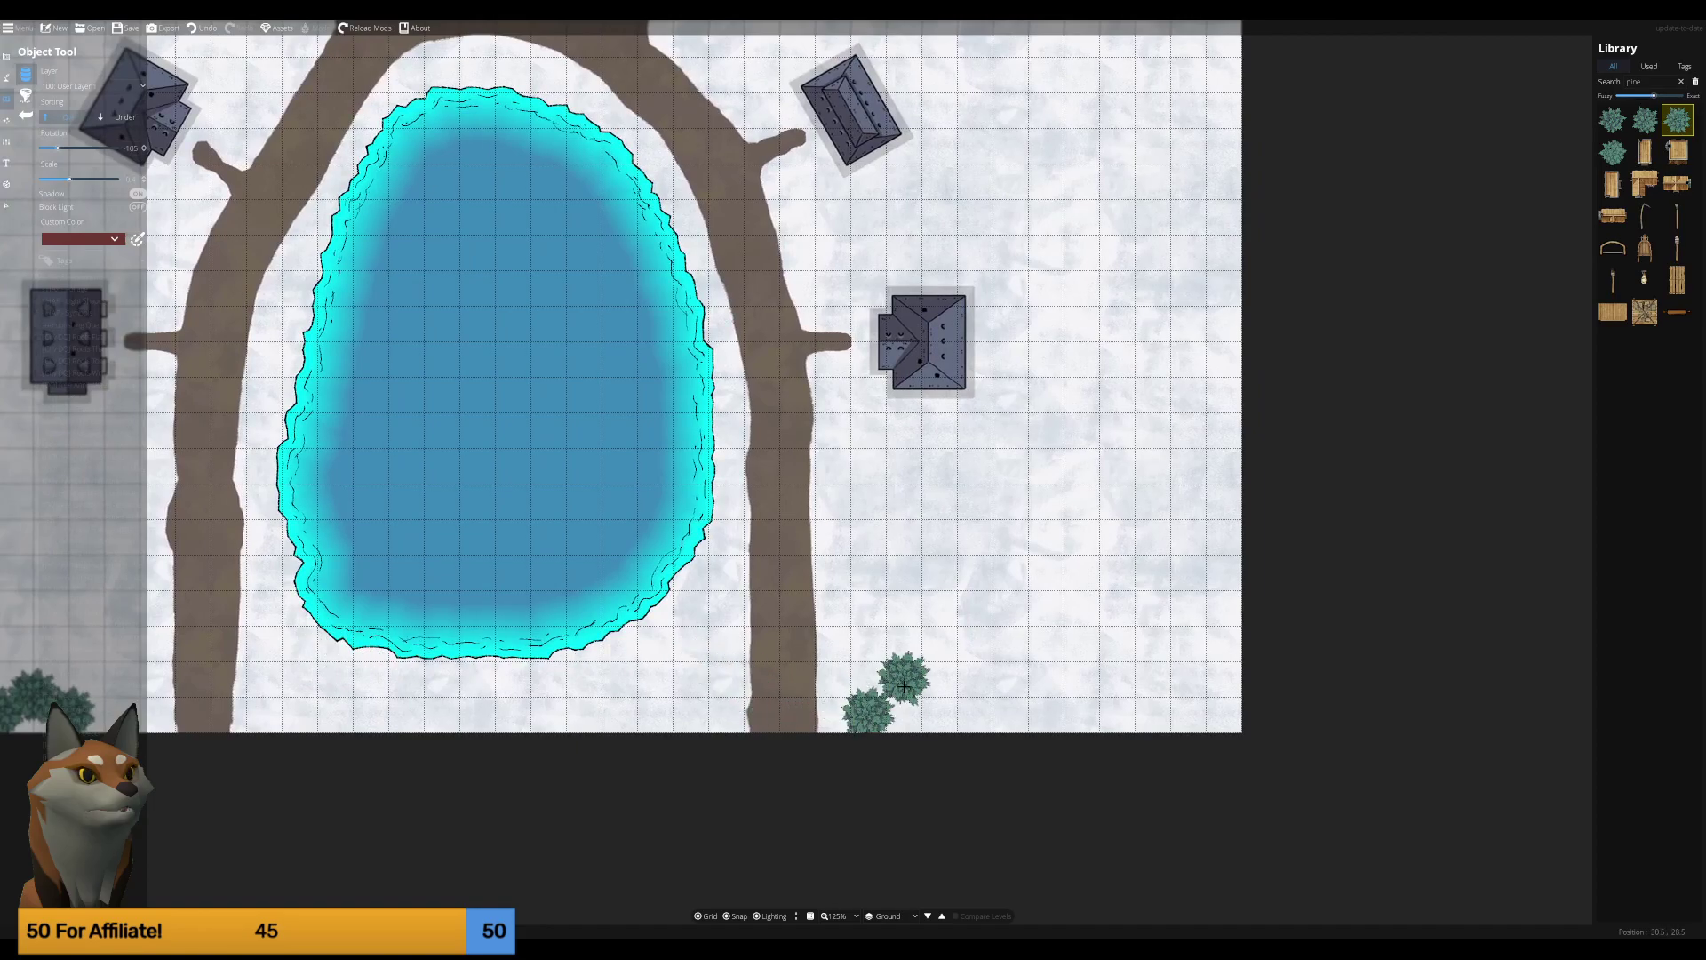
pyautogui.click(900, 685)
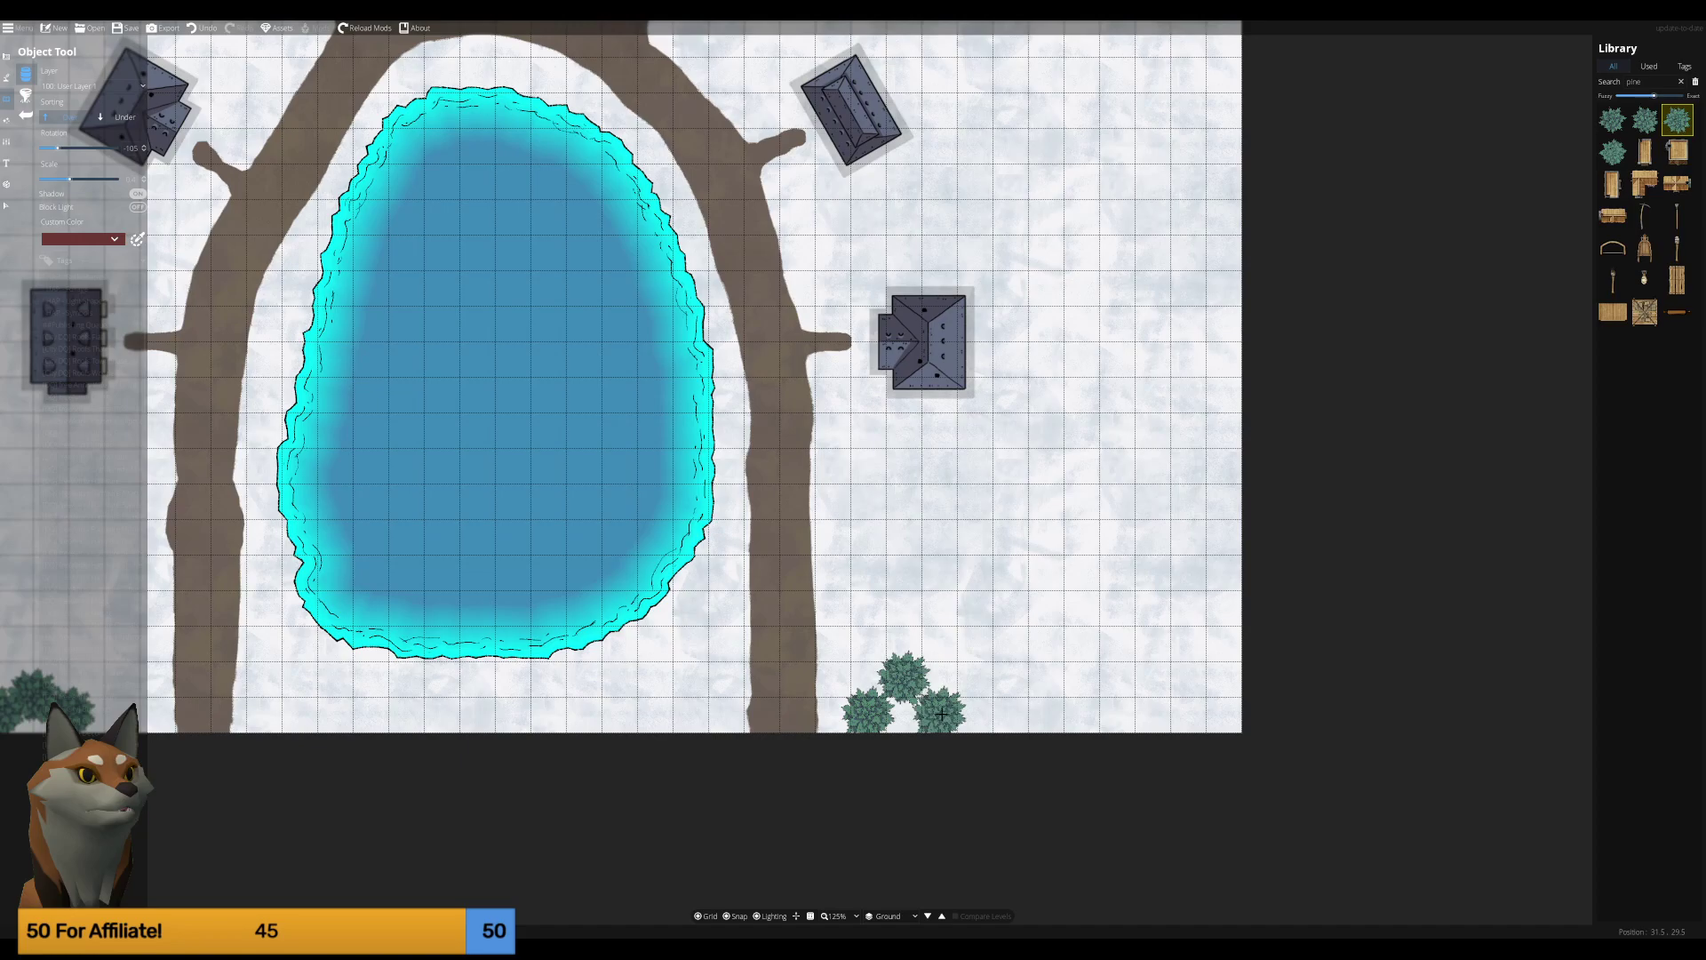
pyautogui.moveTo(530, 678); pyautogui.dragTo(654, 655)
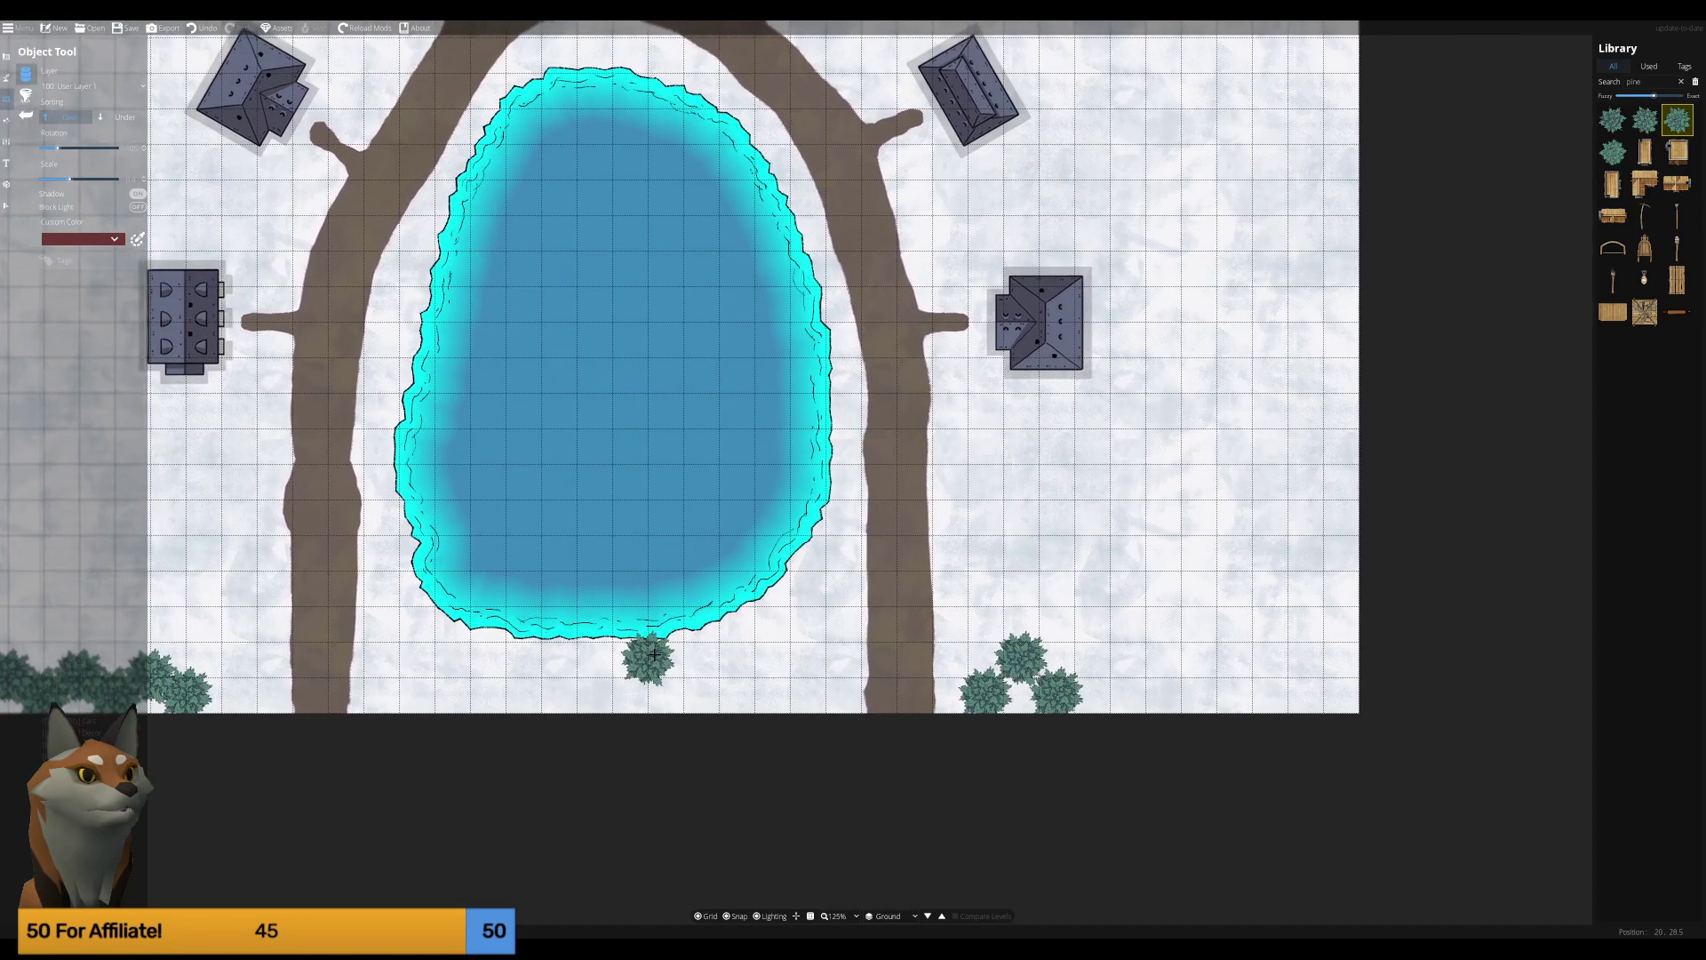
pyautogui.hotkey('ctrl', 'z')
pyautogui.hotkey('ctrl', 'z')
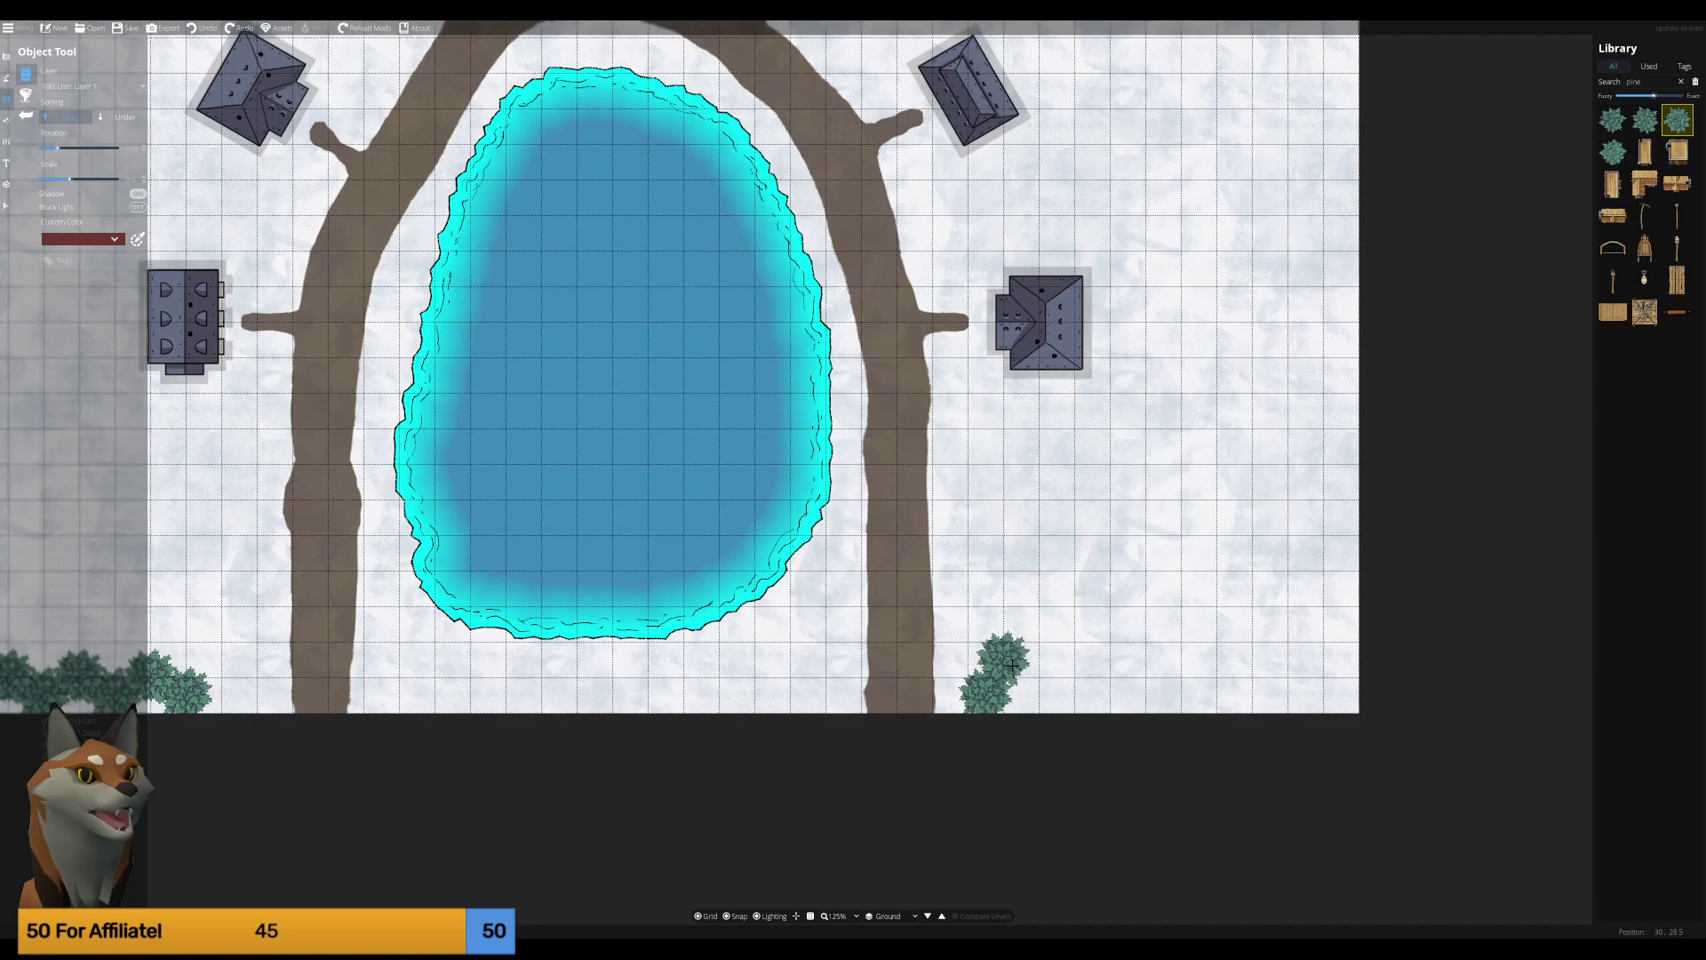
pyautogui.click(1013, 664)
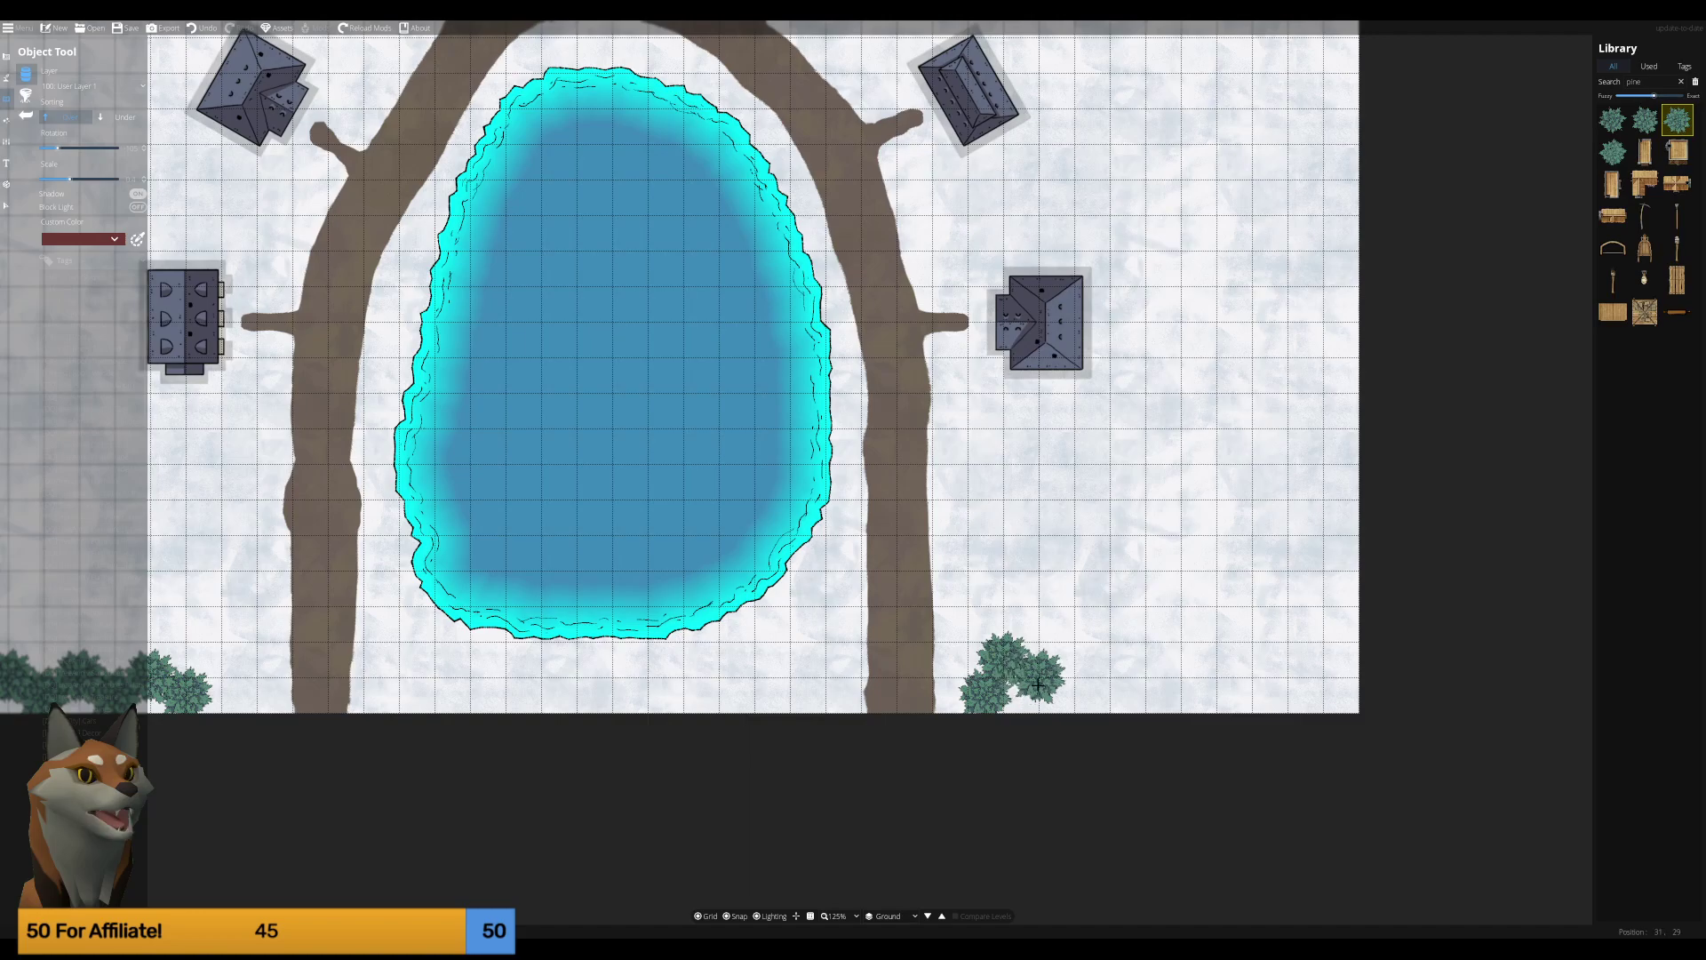
pyautogui.hotkey('ctrl', 'z')
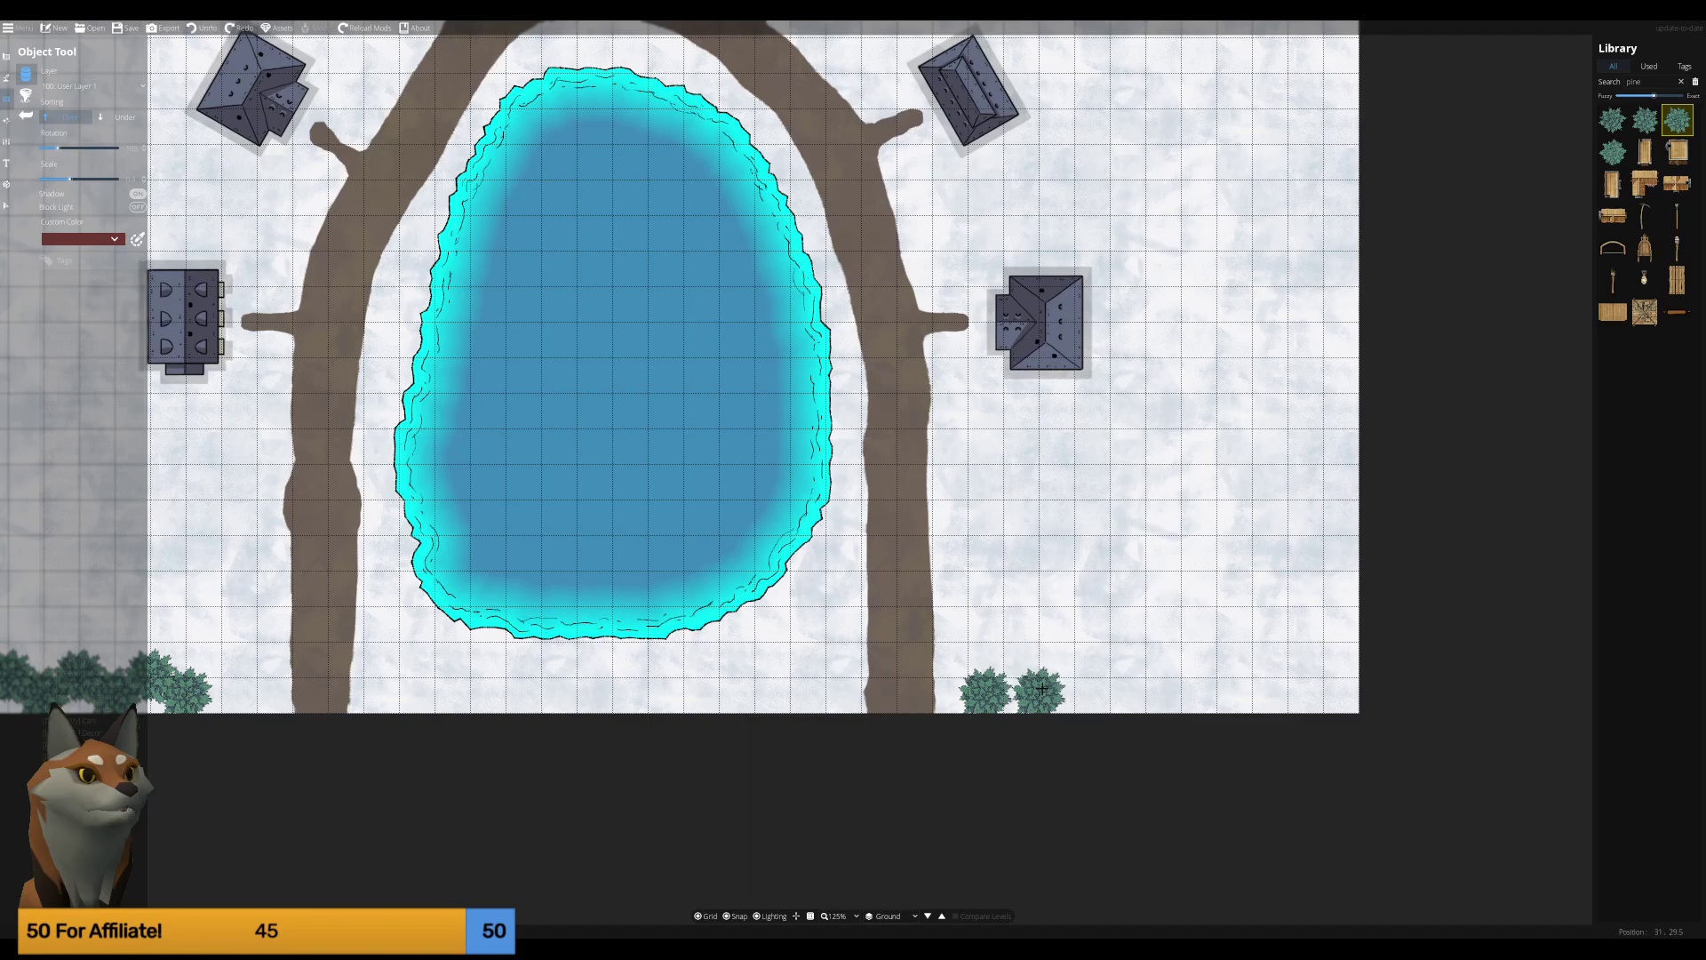
# Stamp a row of seven pines along the bottom-right edge to the map's edge.
pyautogui.click(1042, 689)
pyautogui.click(1093, 693)
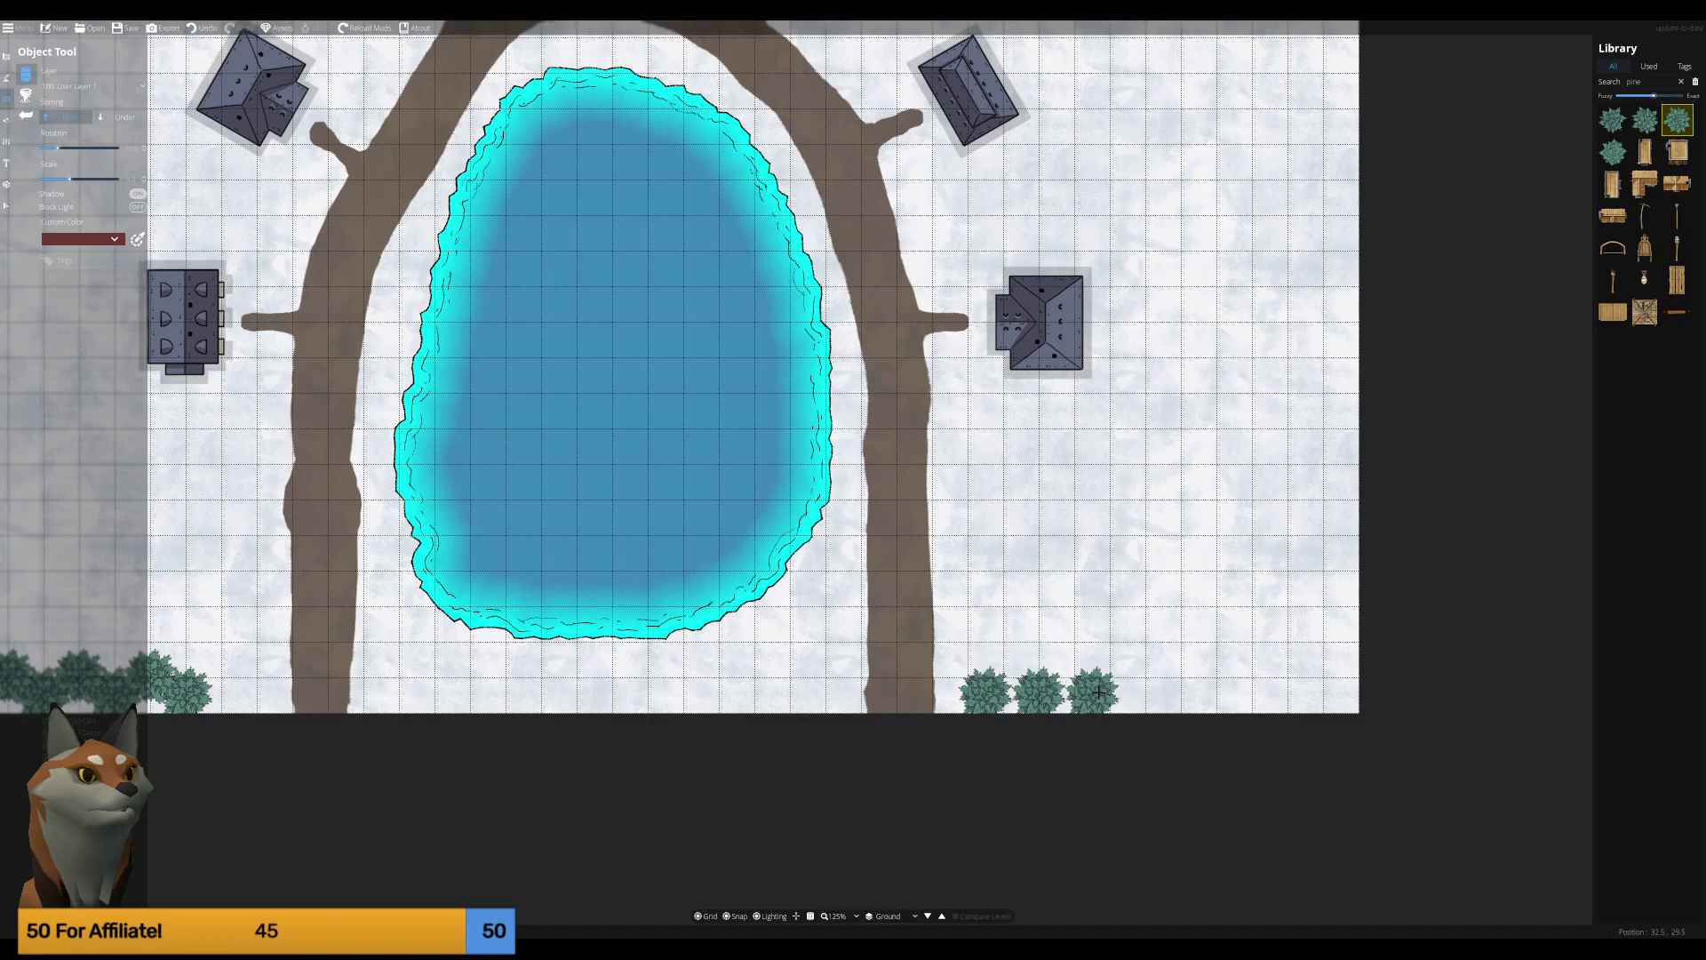
pyautogui.click(1144, 697)
pyautogui.click(1198, 696)
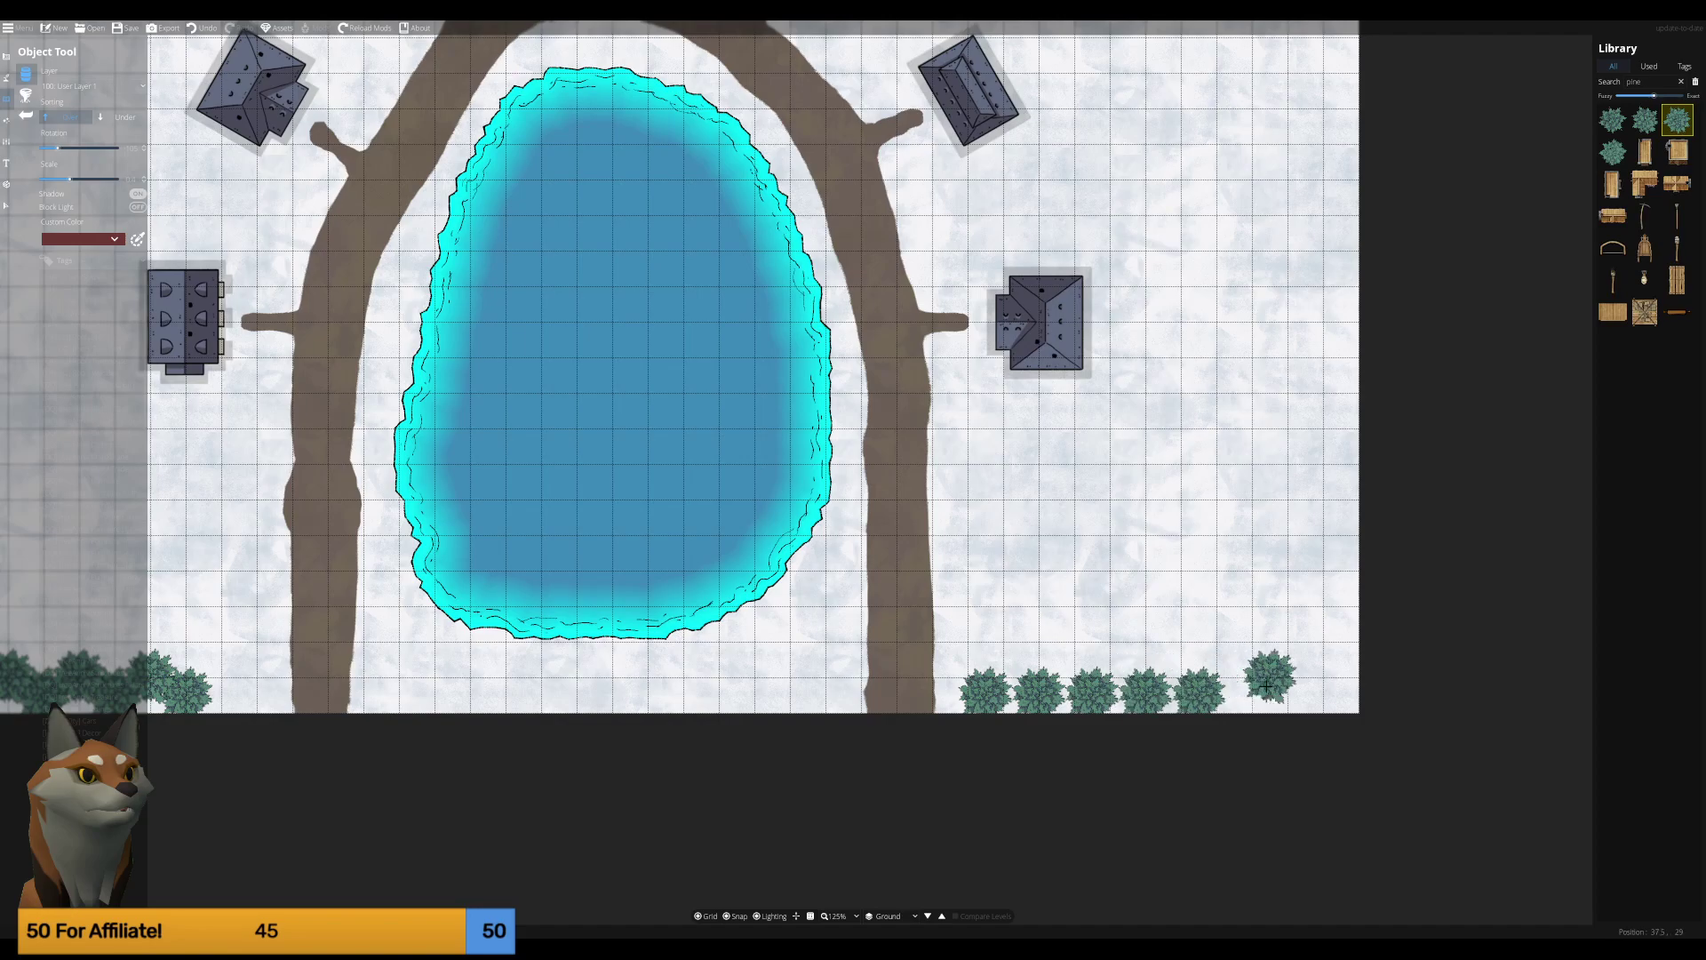
pyautogui.click(1251, 695)
pyautogui.click(1304, 691)
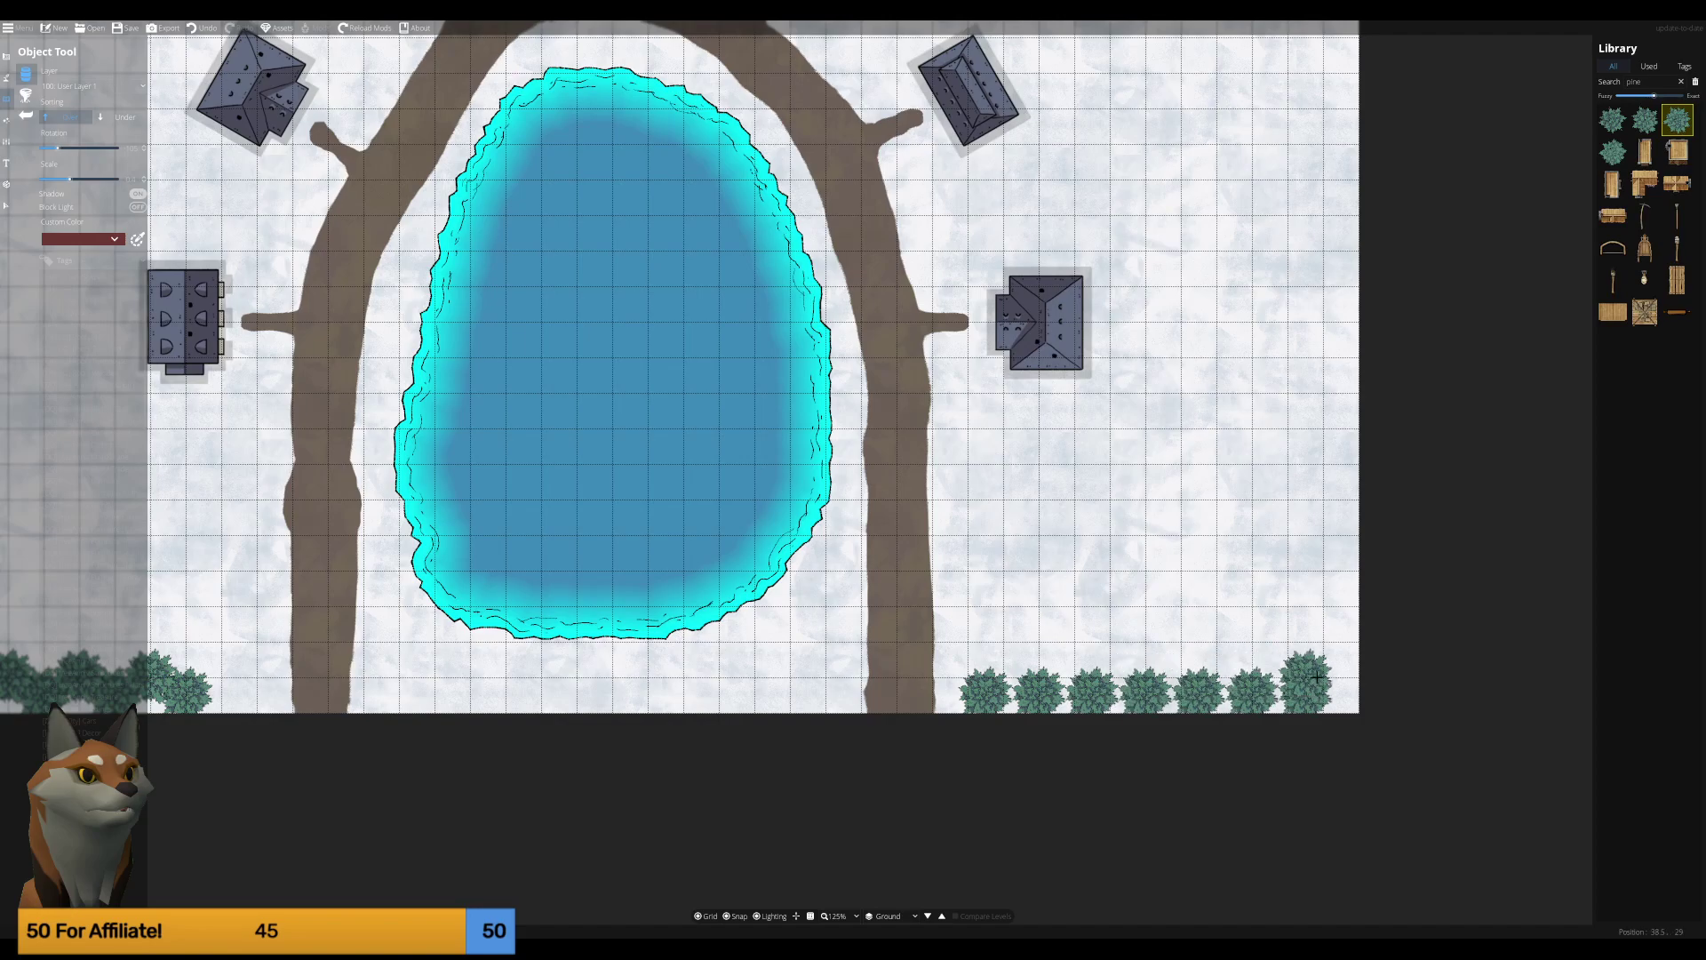
pyautogui.click(1355, 688)
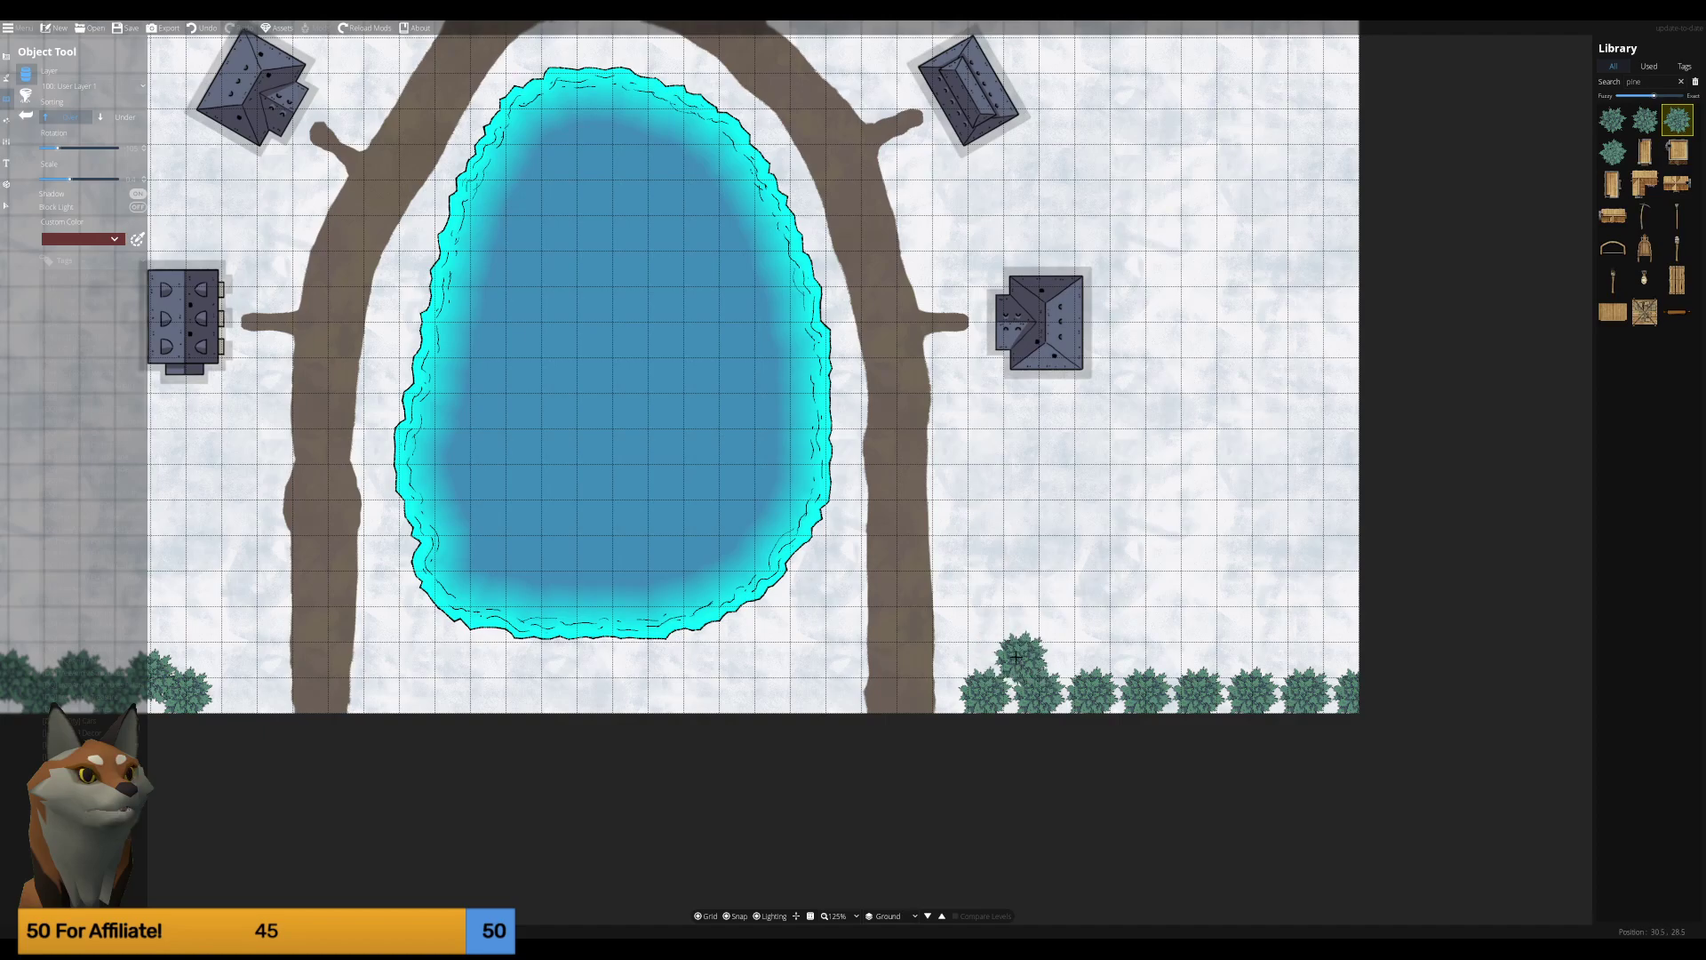
# Add an upper row of four pines above the bottom-right row, then exit placement.
pyautogui.click(1022, 658)
pyautogui.click(1077, 658)
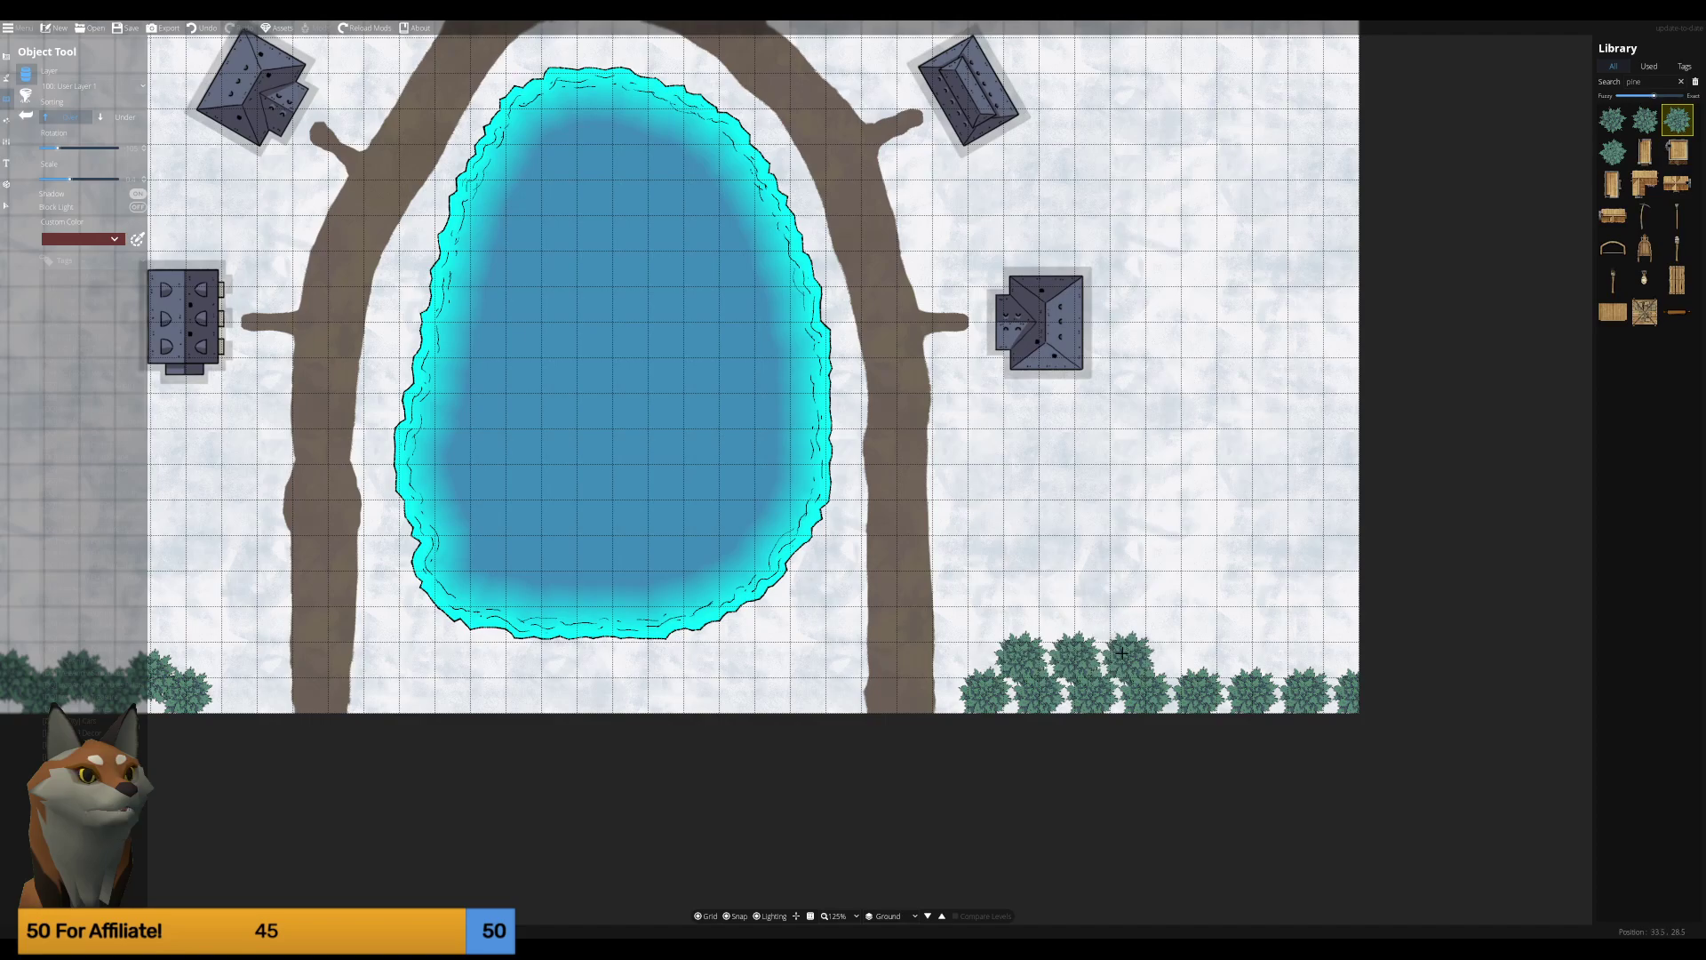
pyautogui.click(1131, 656)
pyautogui.click(1182, 658)
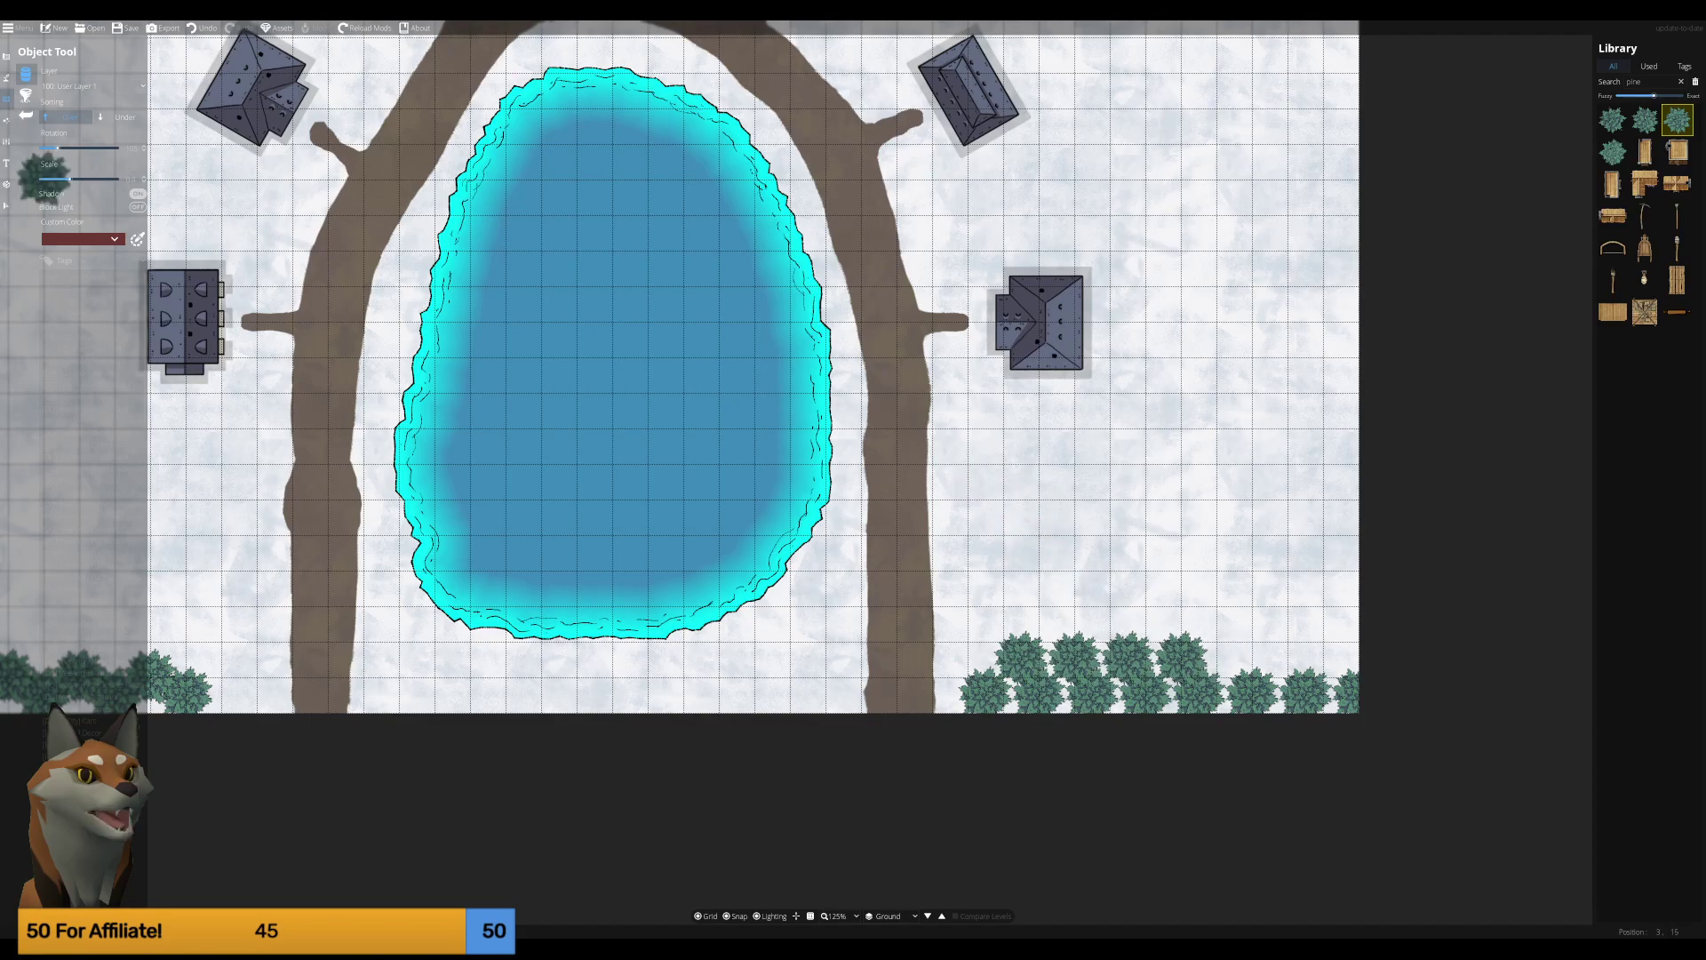
pyautogui.press('Escape')
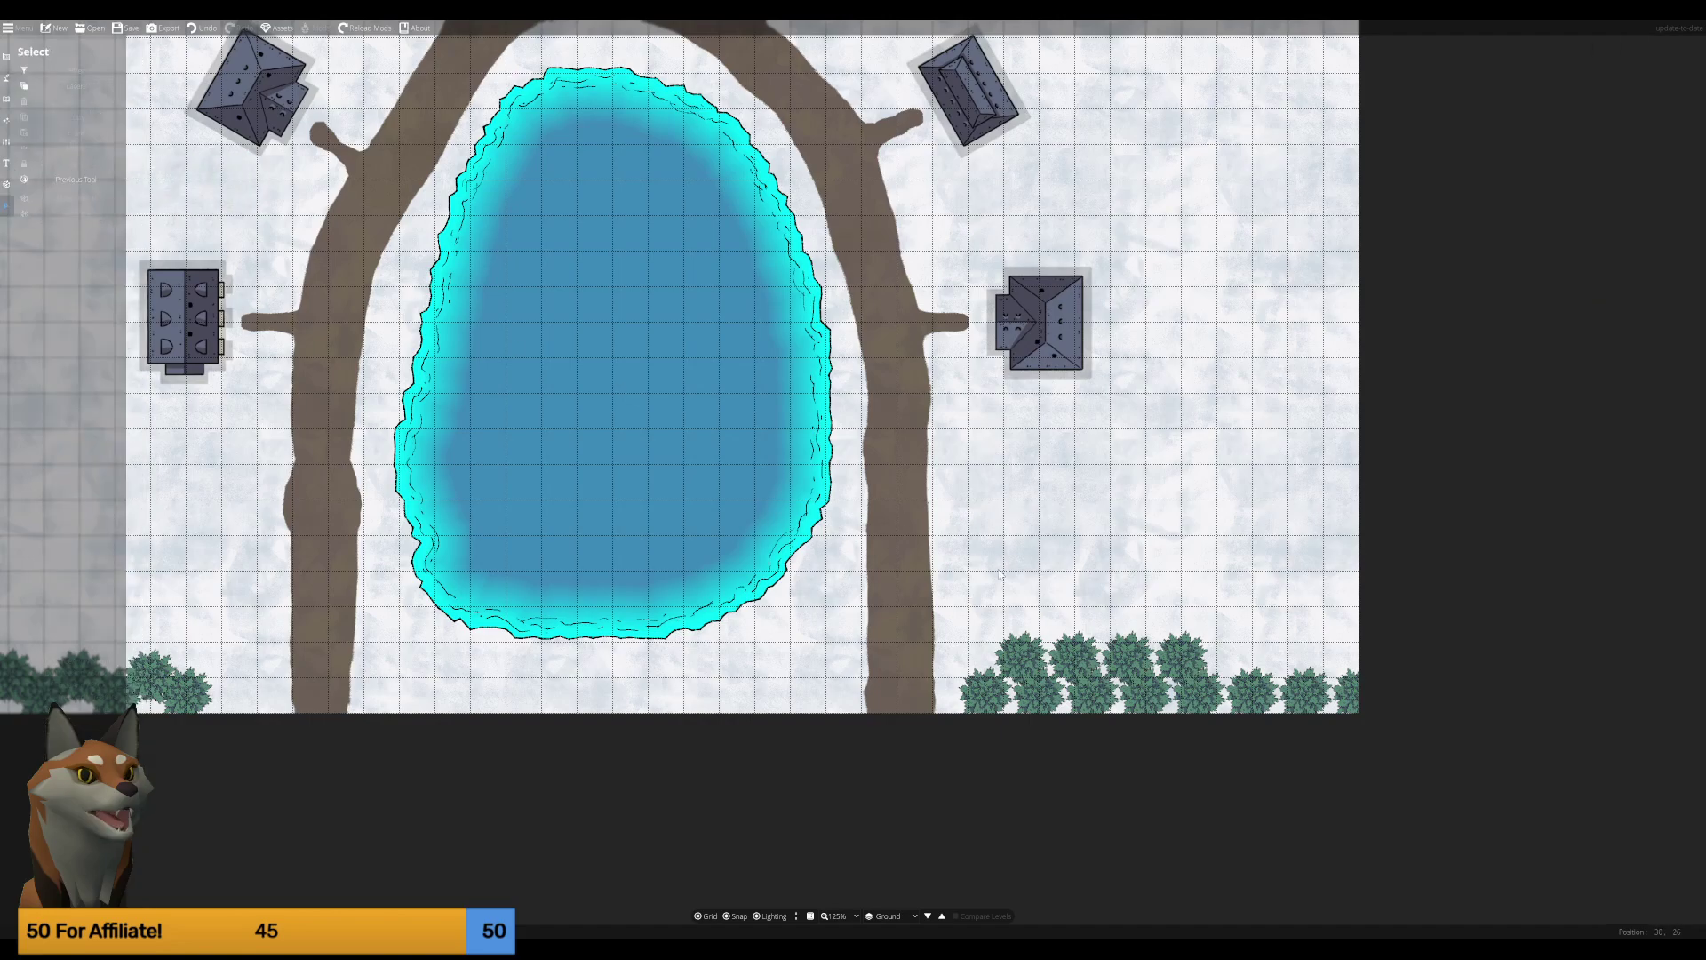
# Delete the old bottom-right pine rows, then copy and paste the bottom-left pine row.
pyautogui.moveTo(947, 569); pyautogui.dragTo(1422, 742)
pyautogui.press('Delete')
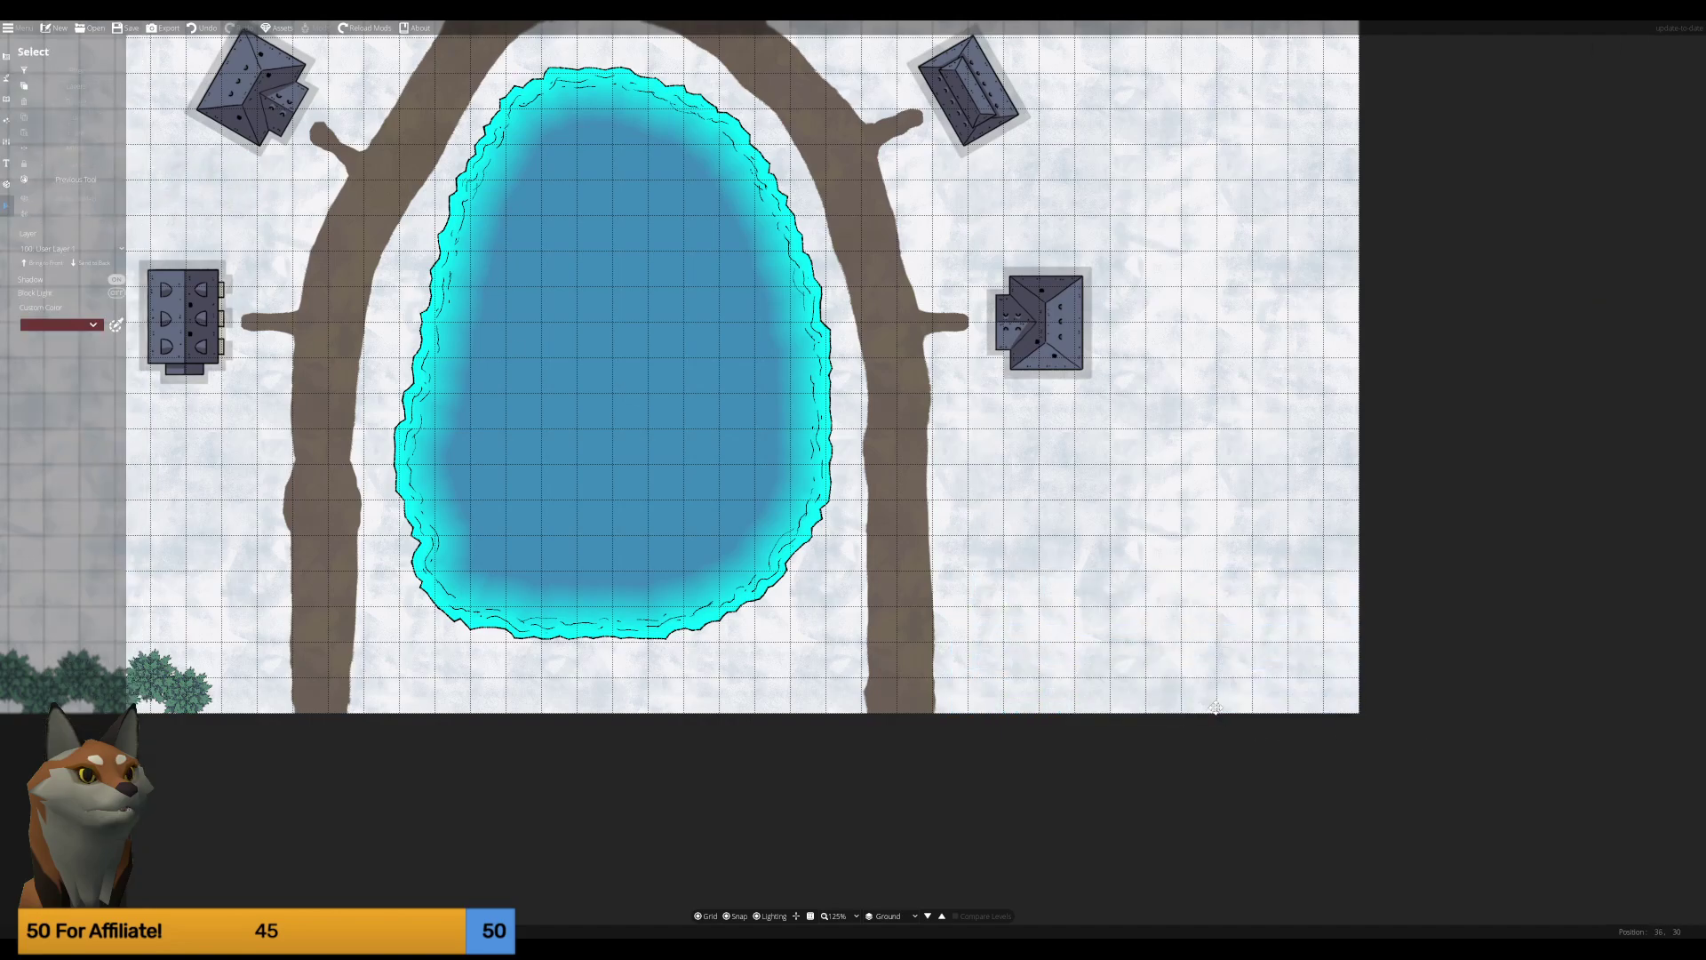
pyautogui.press('Left')
pyautogui.press('Left')
pyautogui.press('Left')
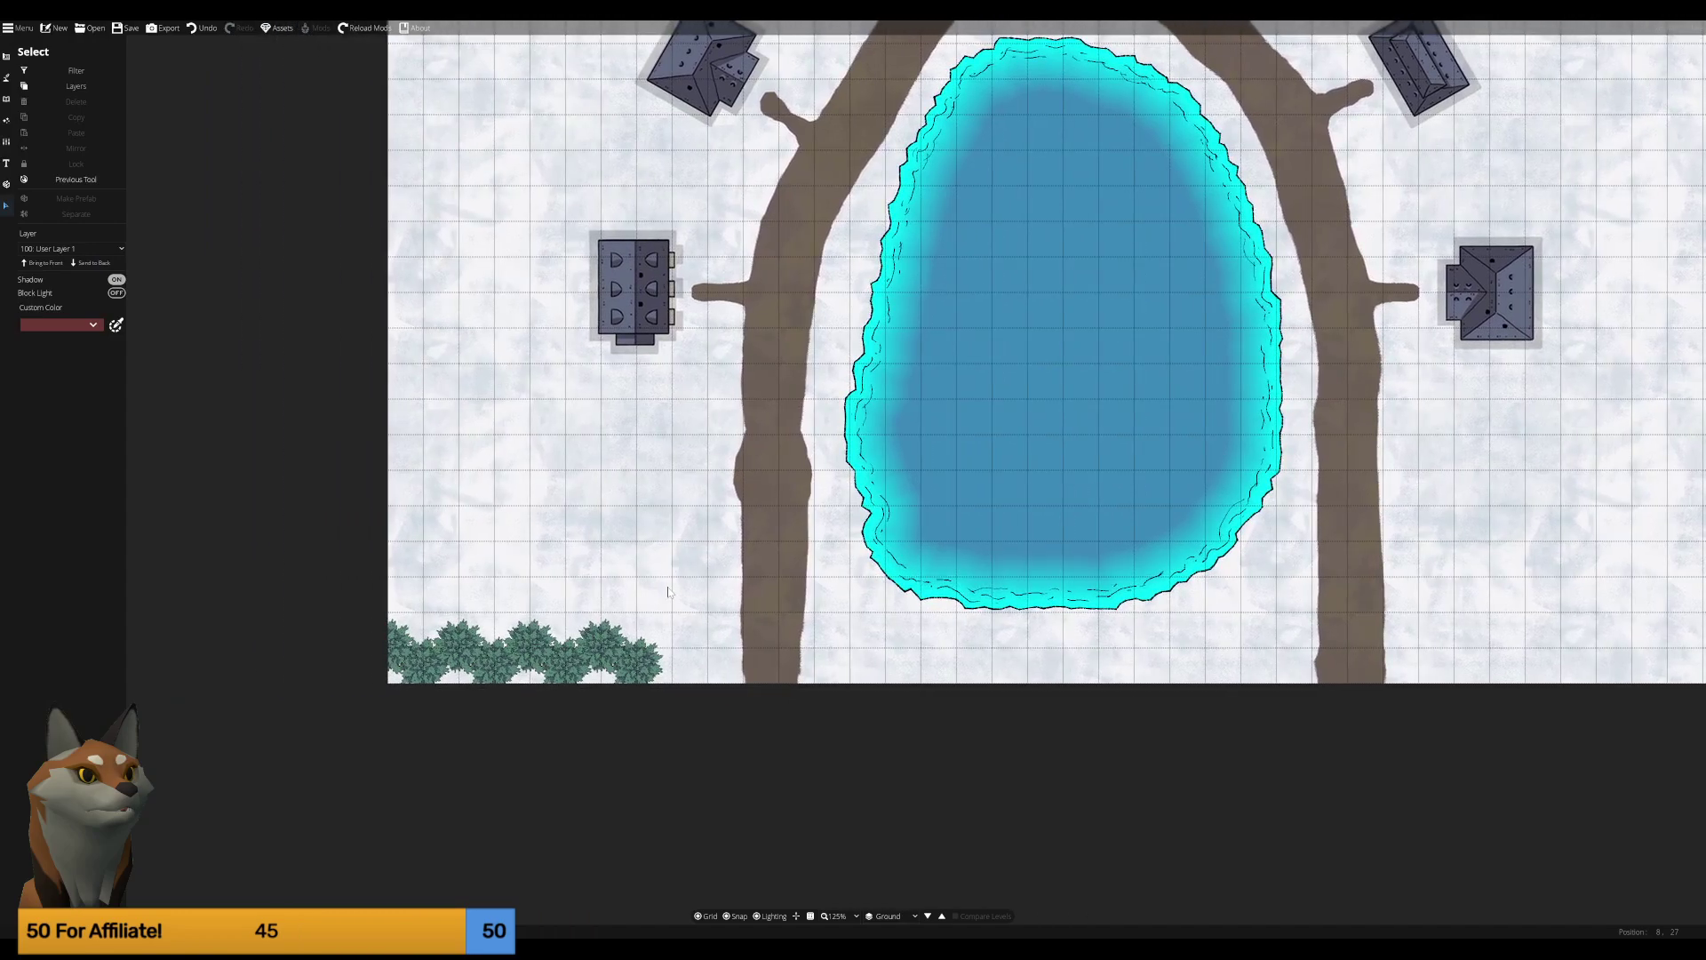
pyautogui.moveTo(638, 613); pyautogui.dragTo(335, 704)
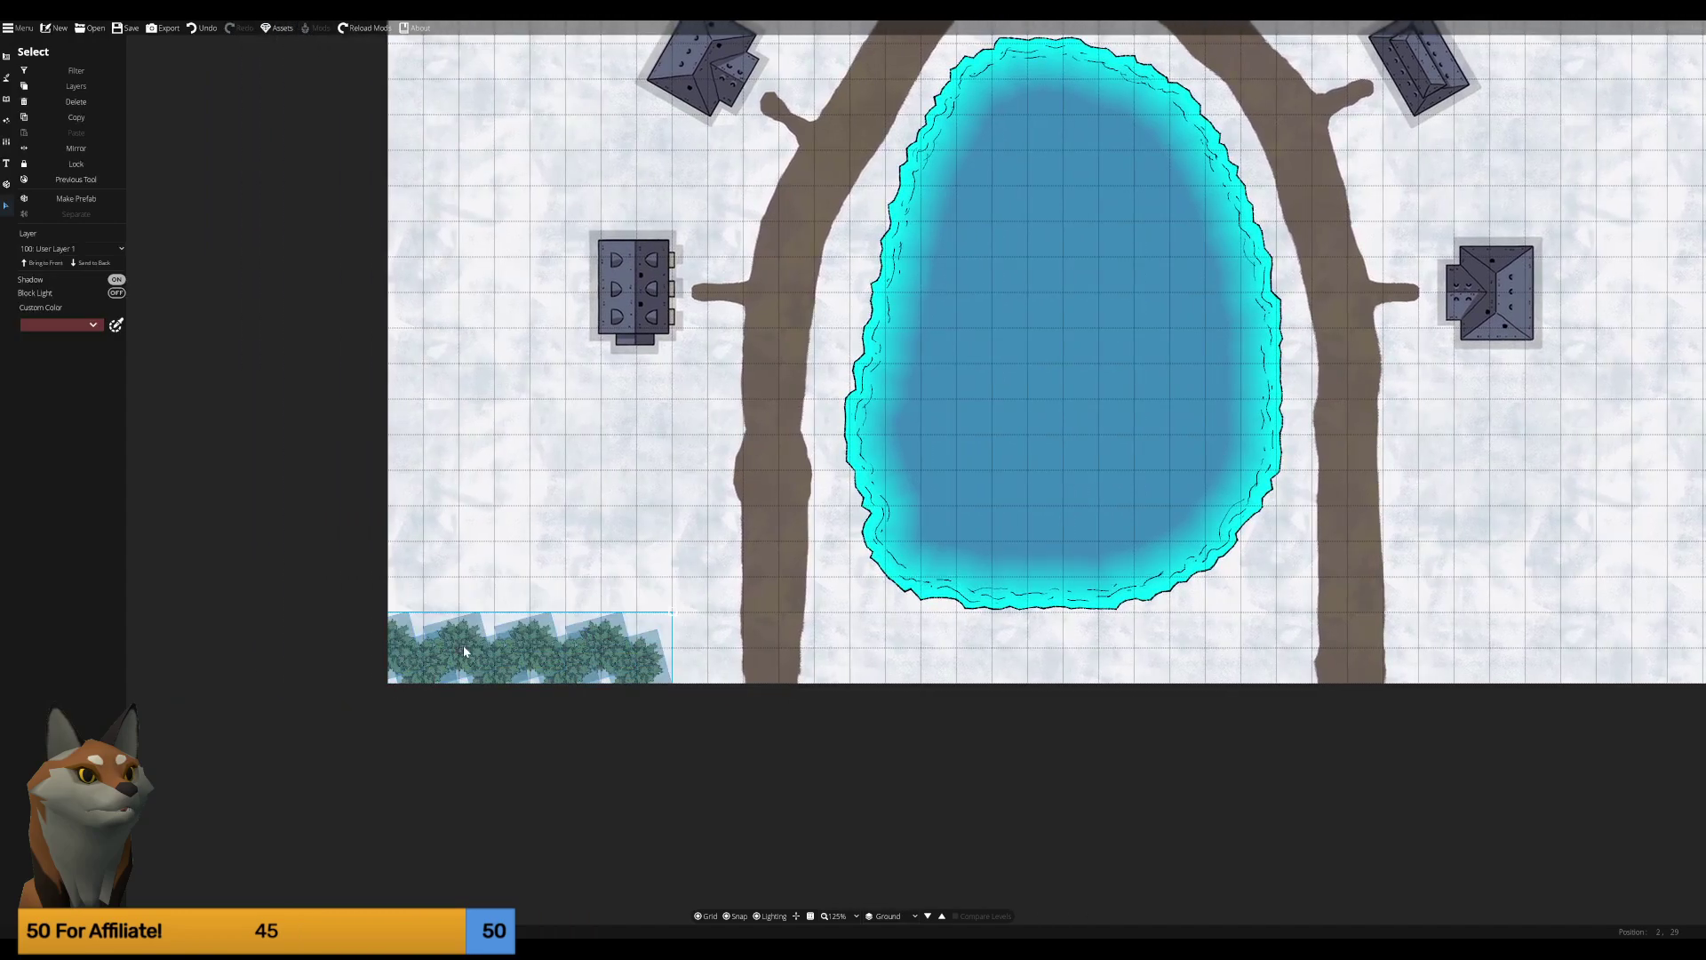
pyautogui.hotkey('ctrl', 'c')
pyautogui.hotkey('ctrl', 'v')
# Move the pasted pine row to the bottom-right corner, mirror it horizontally and nudge it to the edge.
pyautogui.moveTo(843, 485)
pyautogui.mouseDown()
pyautogui.moveTo(1560, 664)
pyautogui.moveTo(1548, 647)
pyautogui.mouseUp()
pyautogui.hscroll(5, 1543, 581)
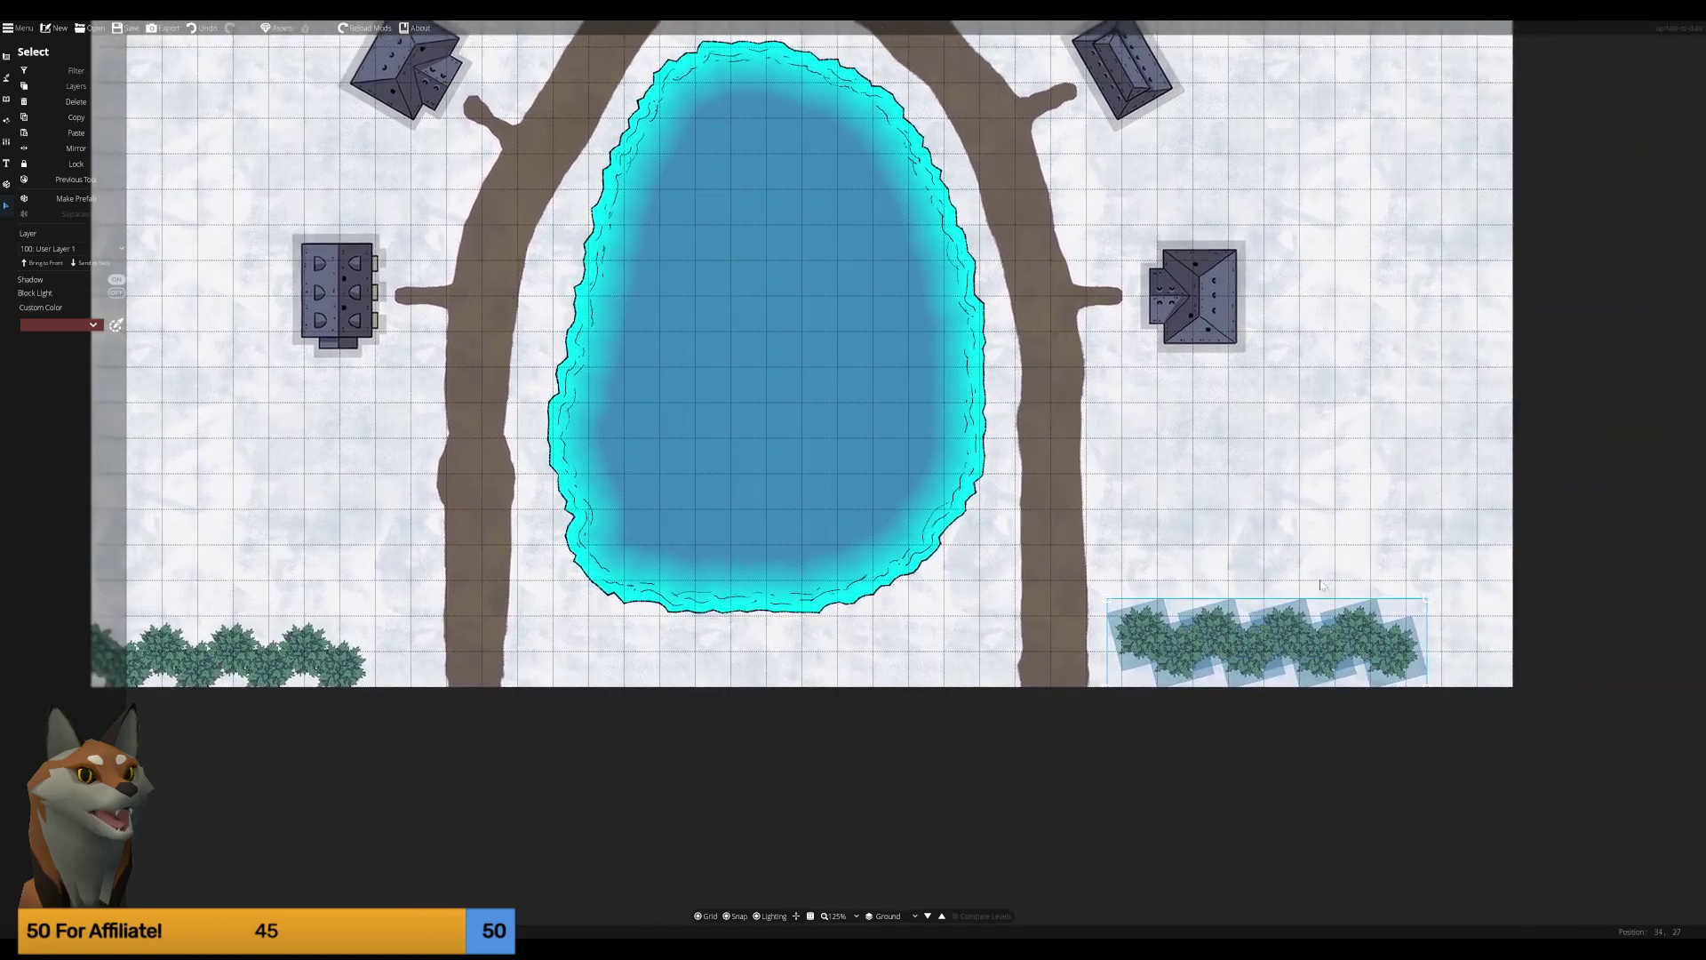
pyautogui.click(77, 148)
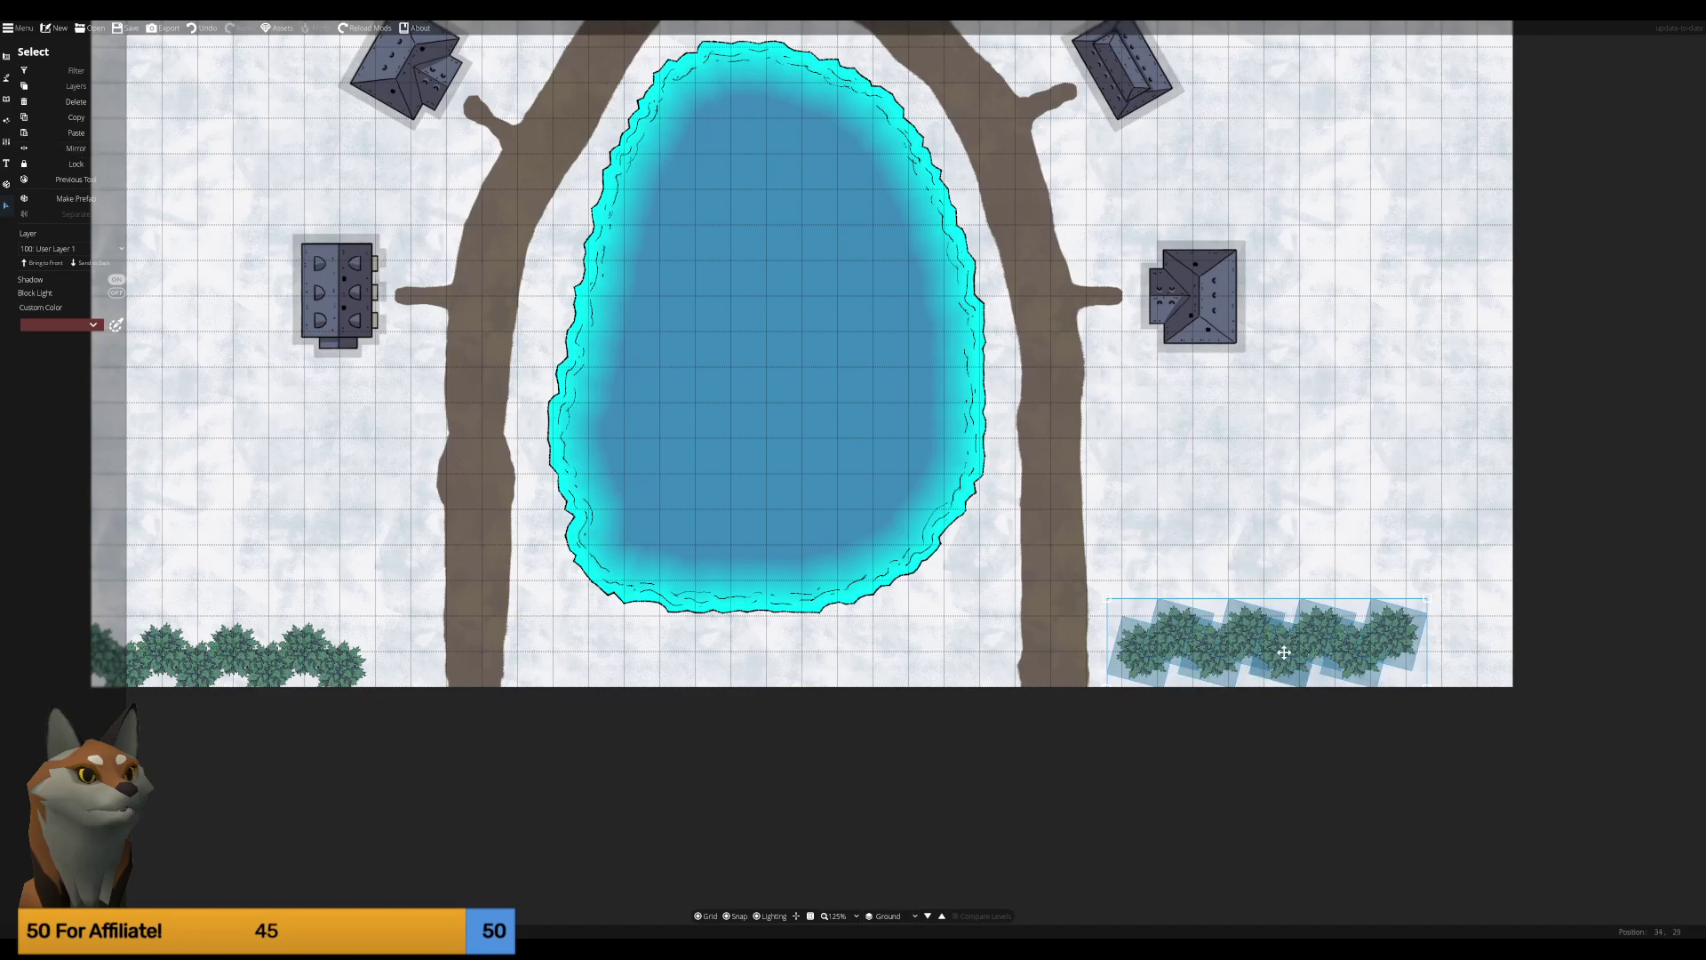
pyautogui.moveTo(1304, 656)
pyautogui.mouseDown()
pyautogui.moveTo(1285, 661)
pyautogui.moveTo(1355, 665)
pyautogui.mouseUp()
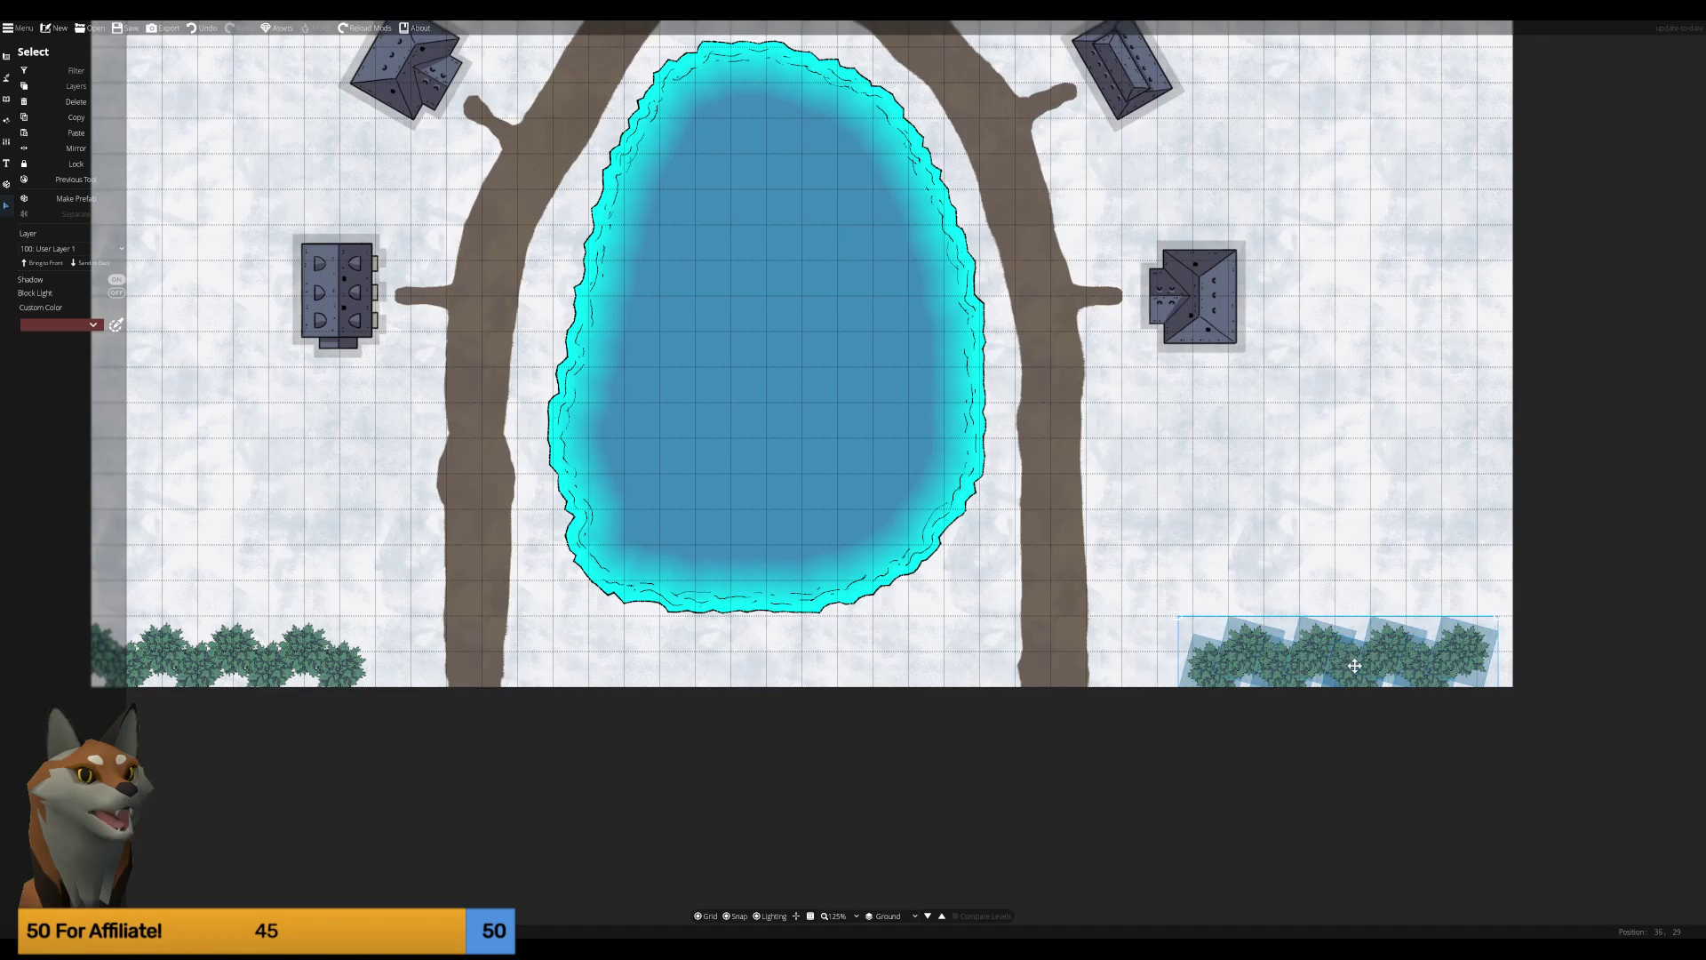
pyautogui.press('Escape')
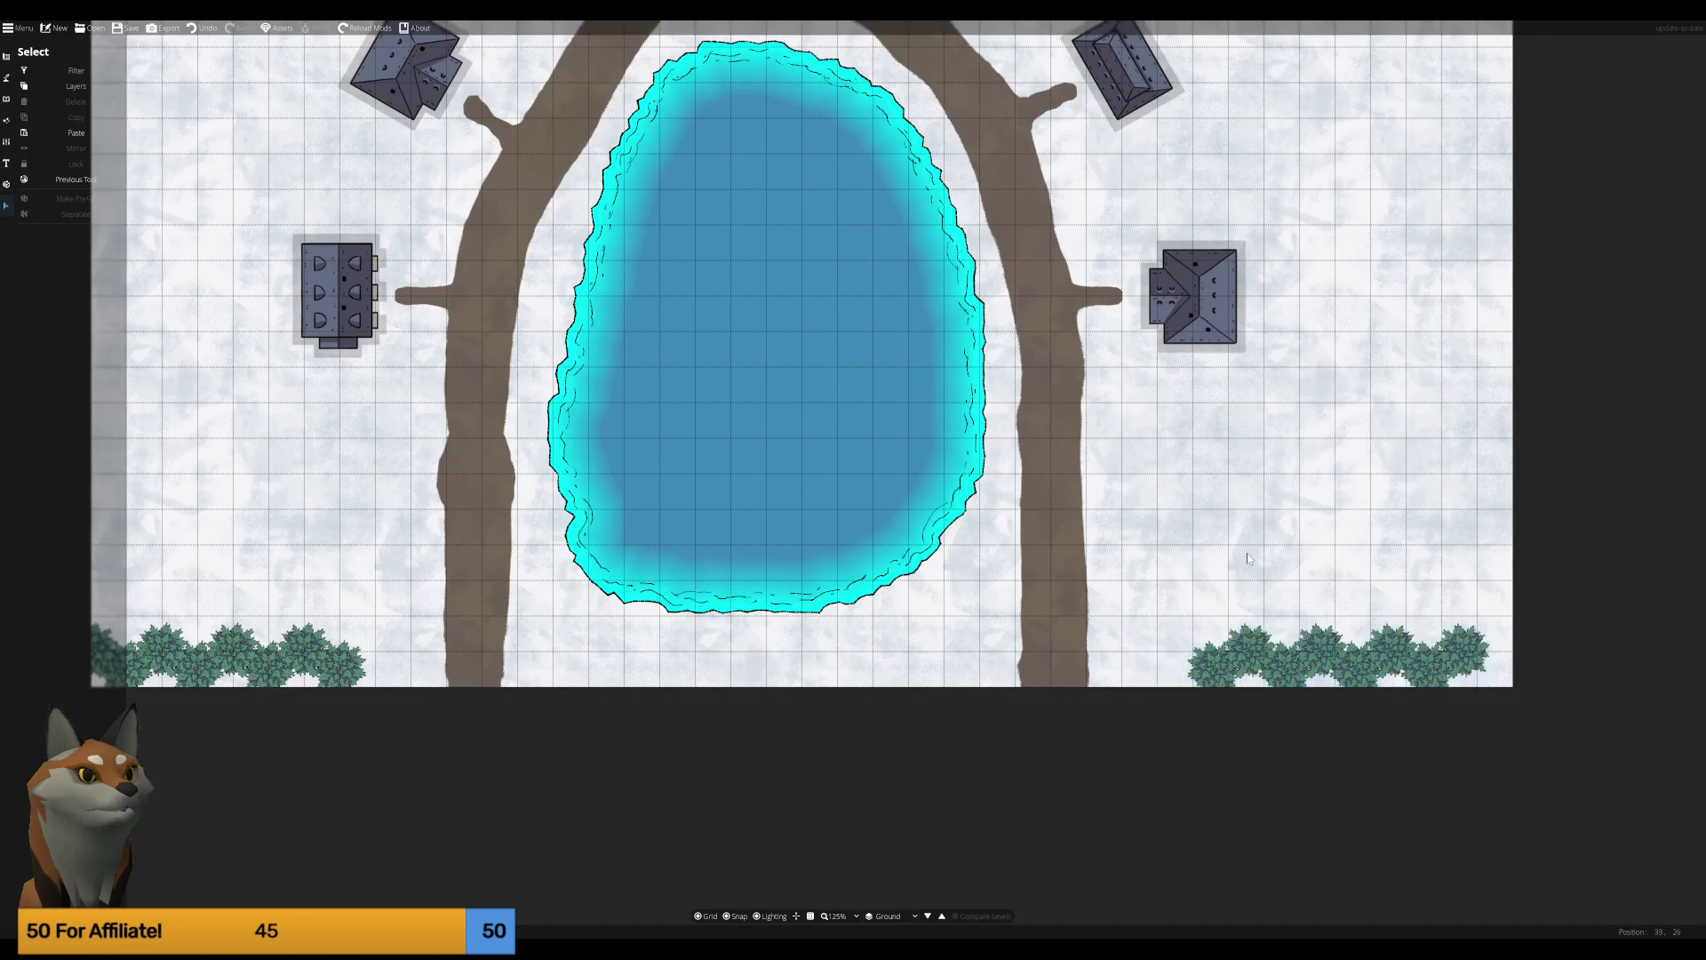
pyautogui.click(1477, 644)
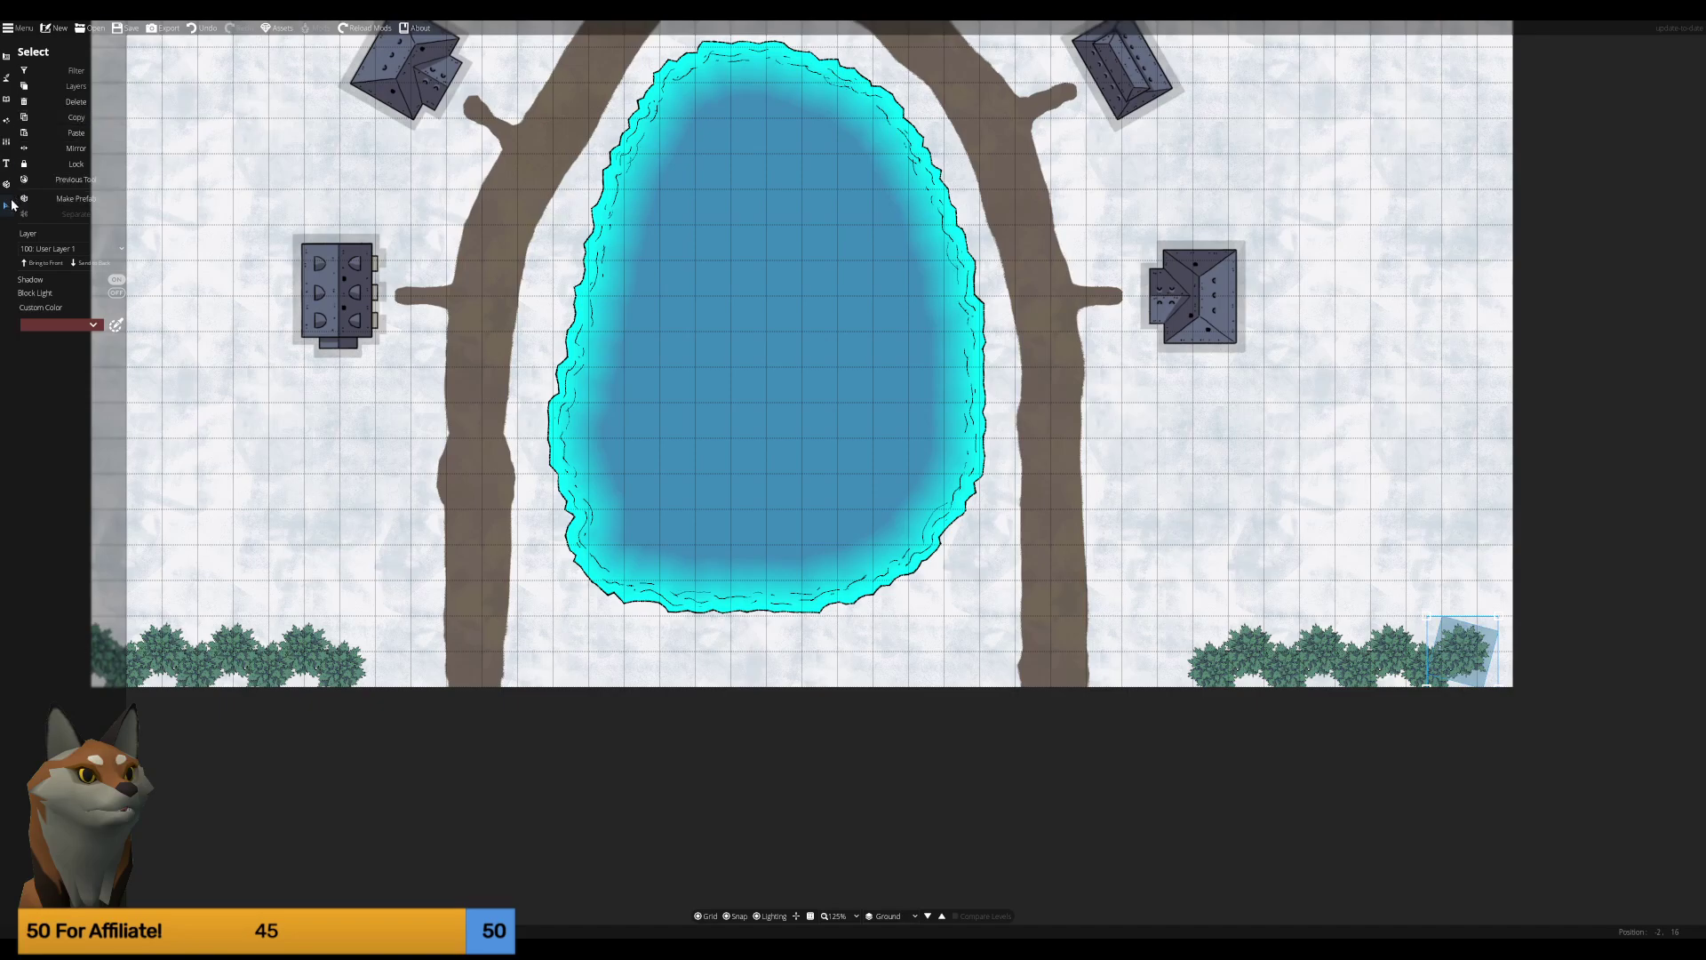
pyautogui.click(8, 79)
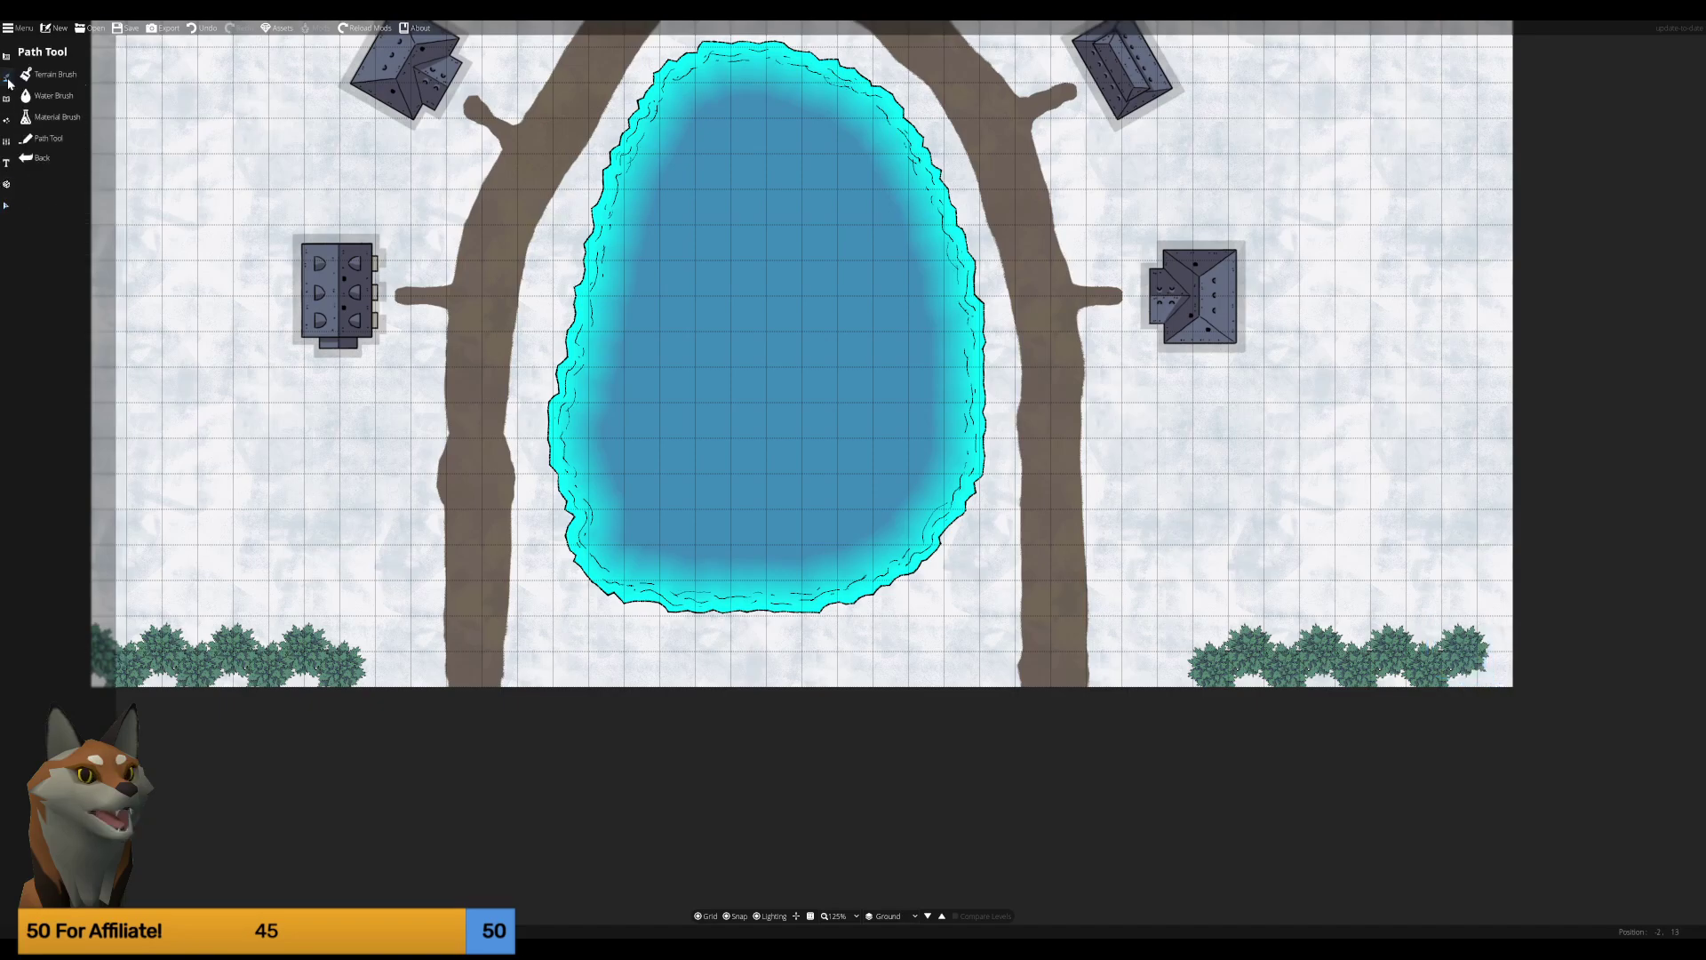
pyautogui.click(8, 97)
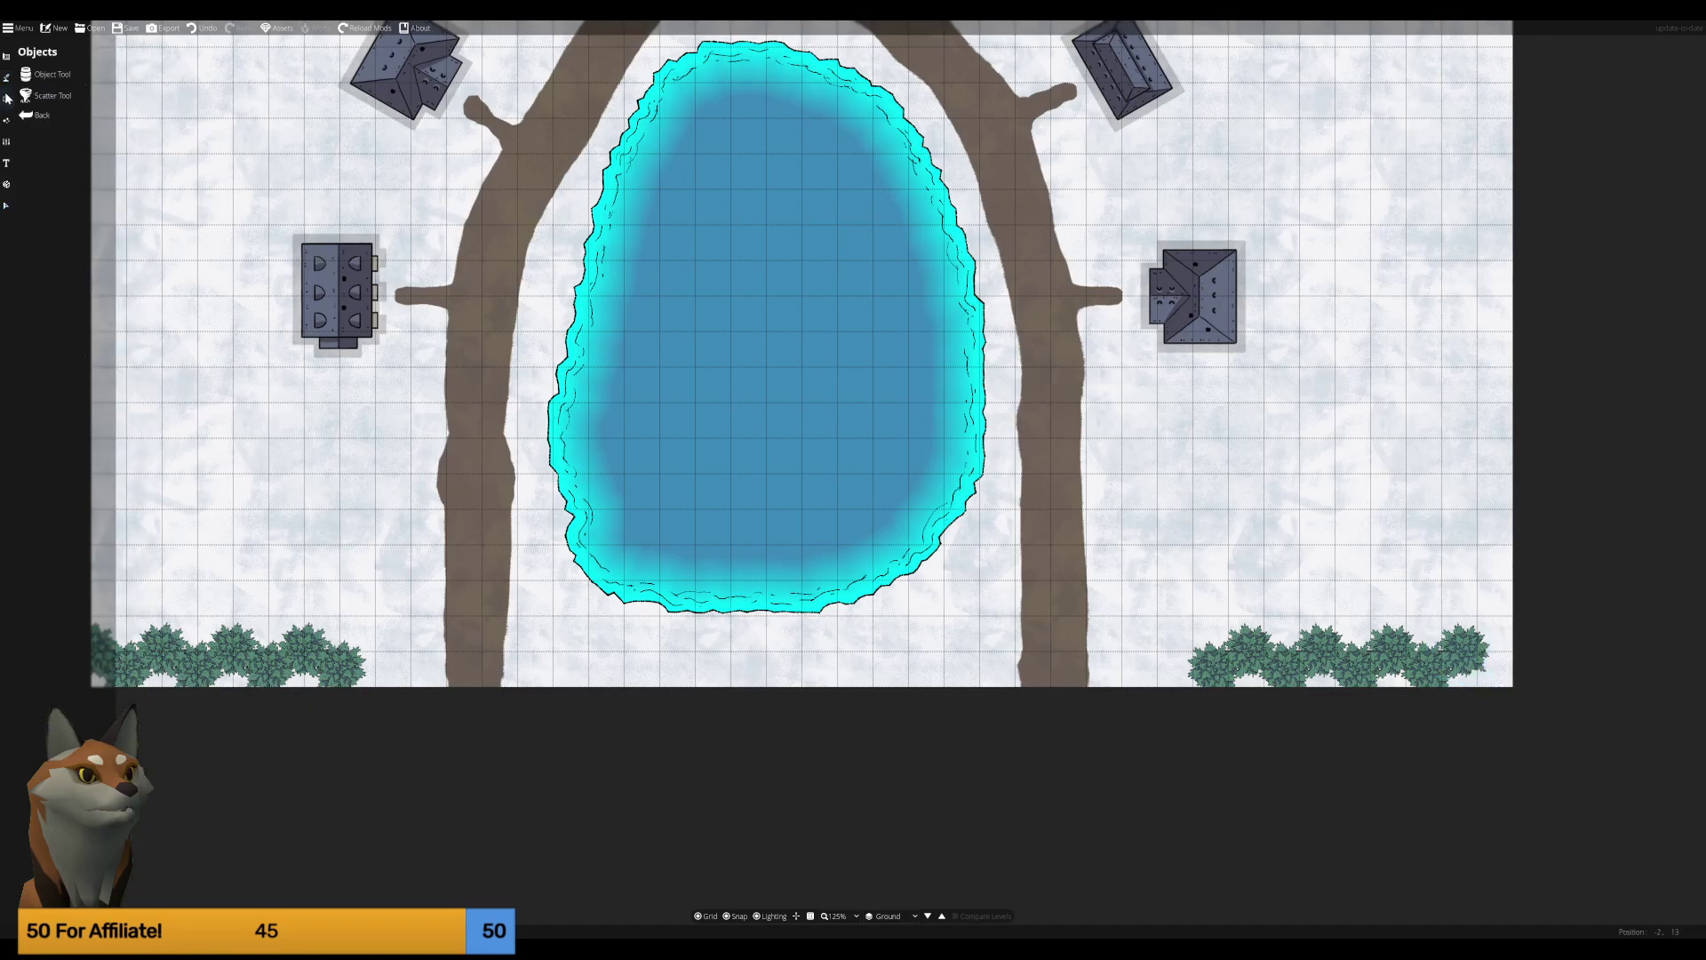
pyautogui.click(49, 75)
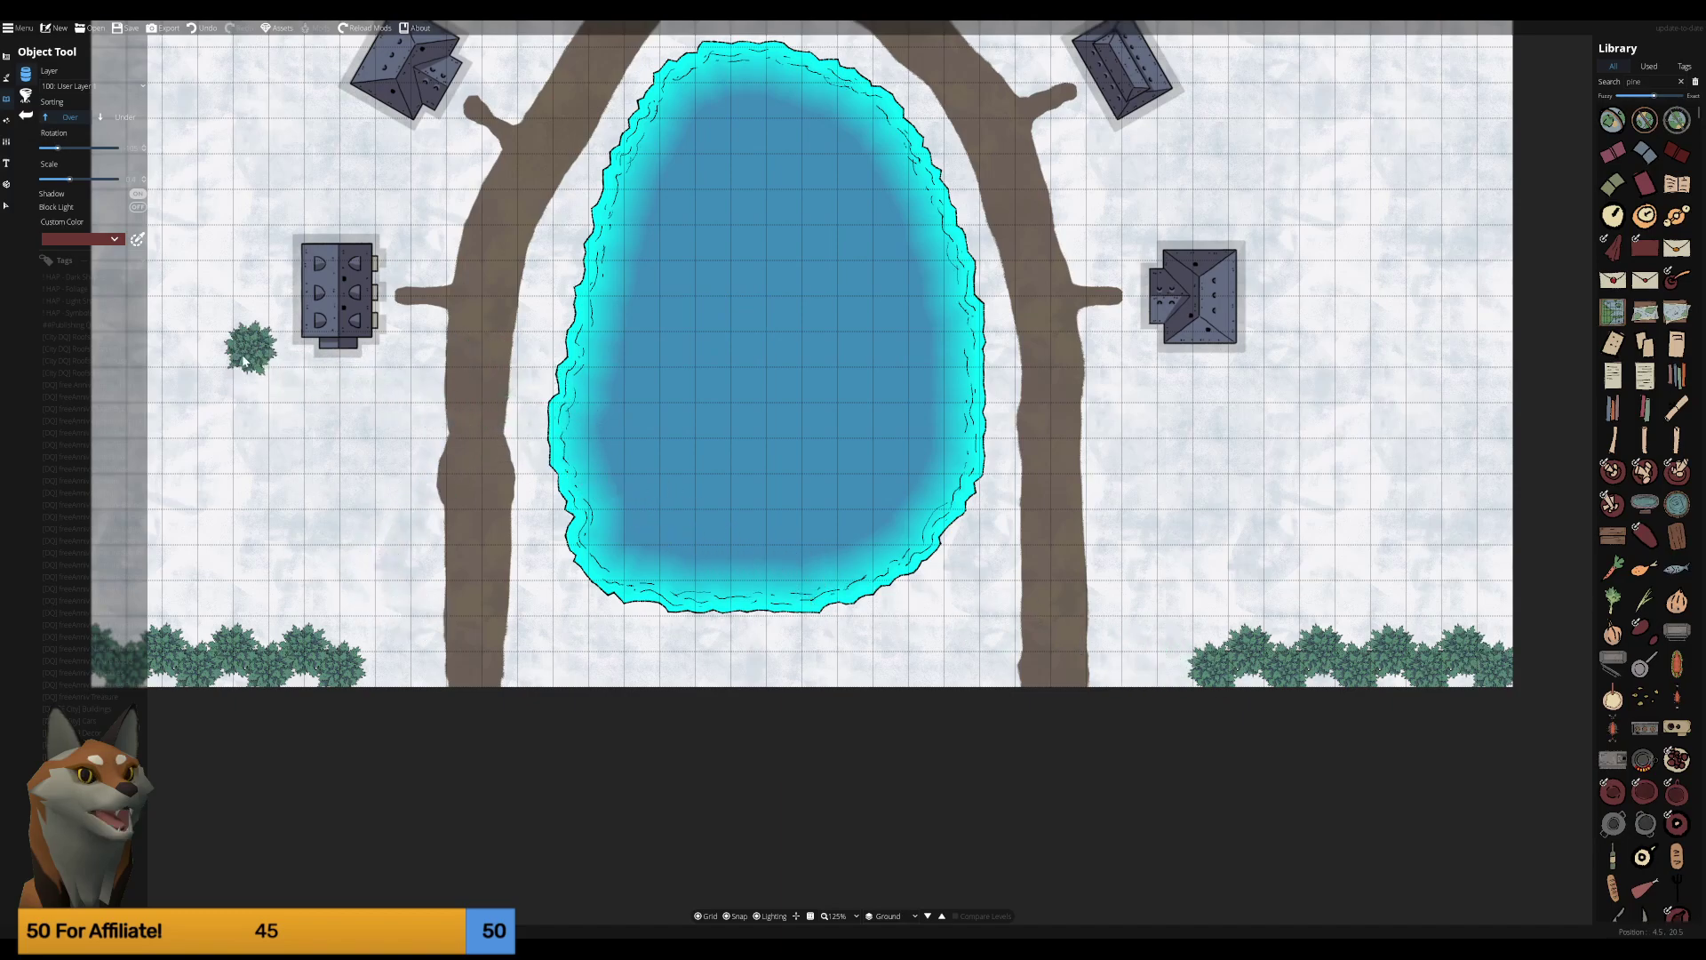
pyautogui.press('Left')
pyautogui.press('Up')
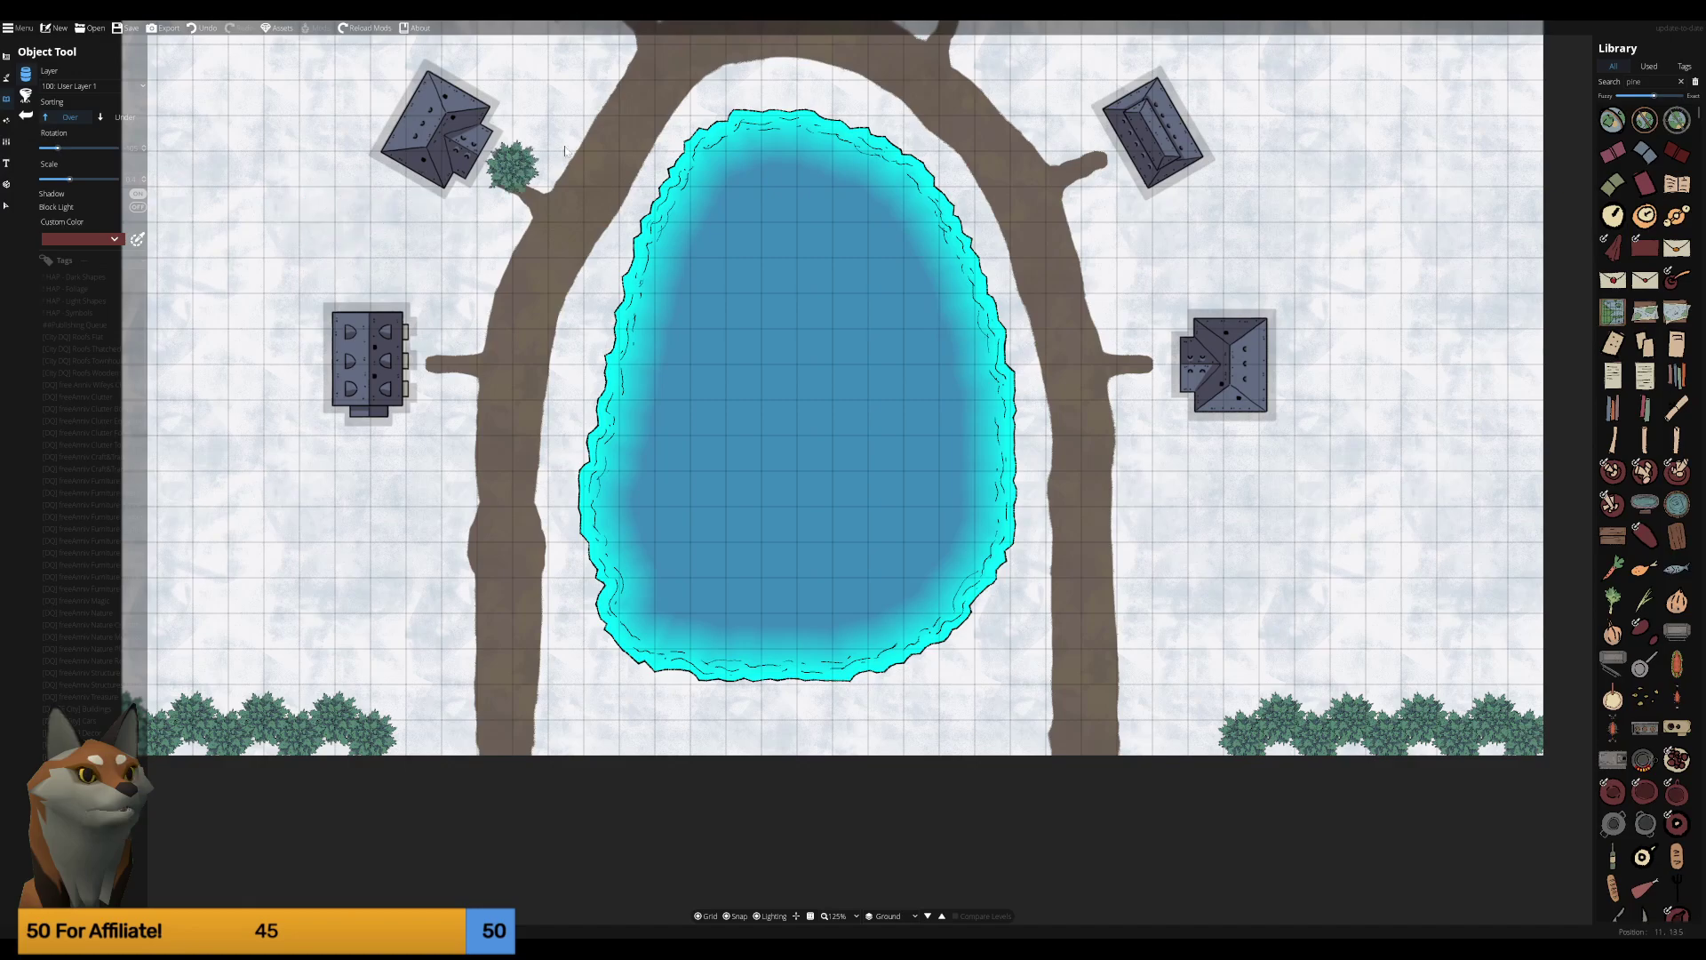
pyautogui.doubleClick(1639, 81)
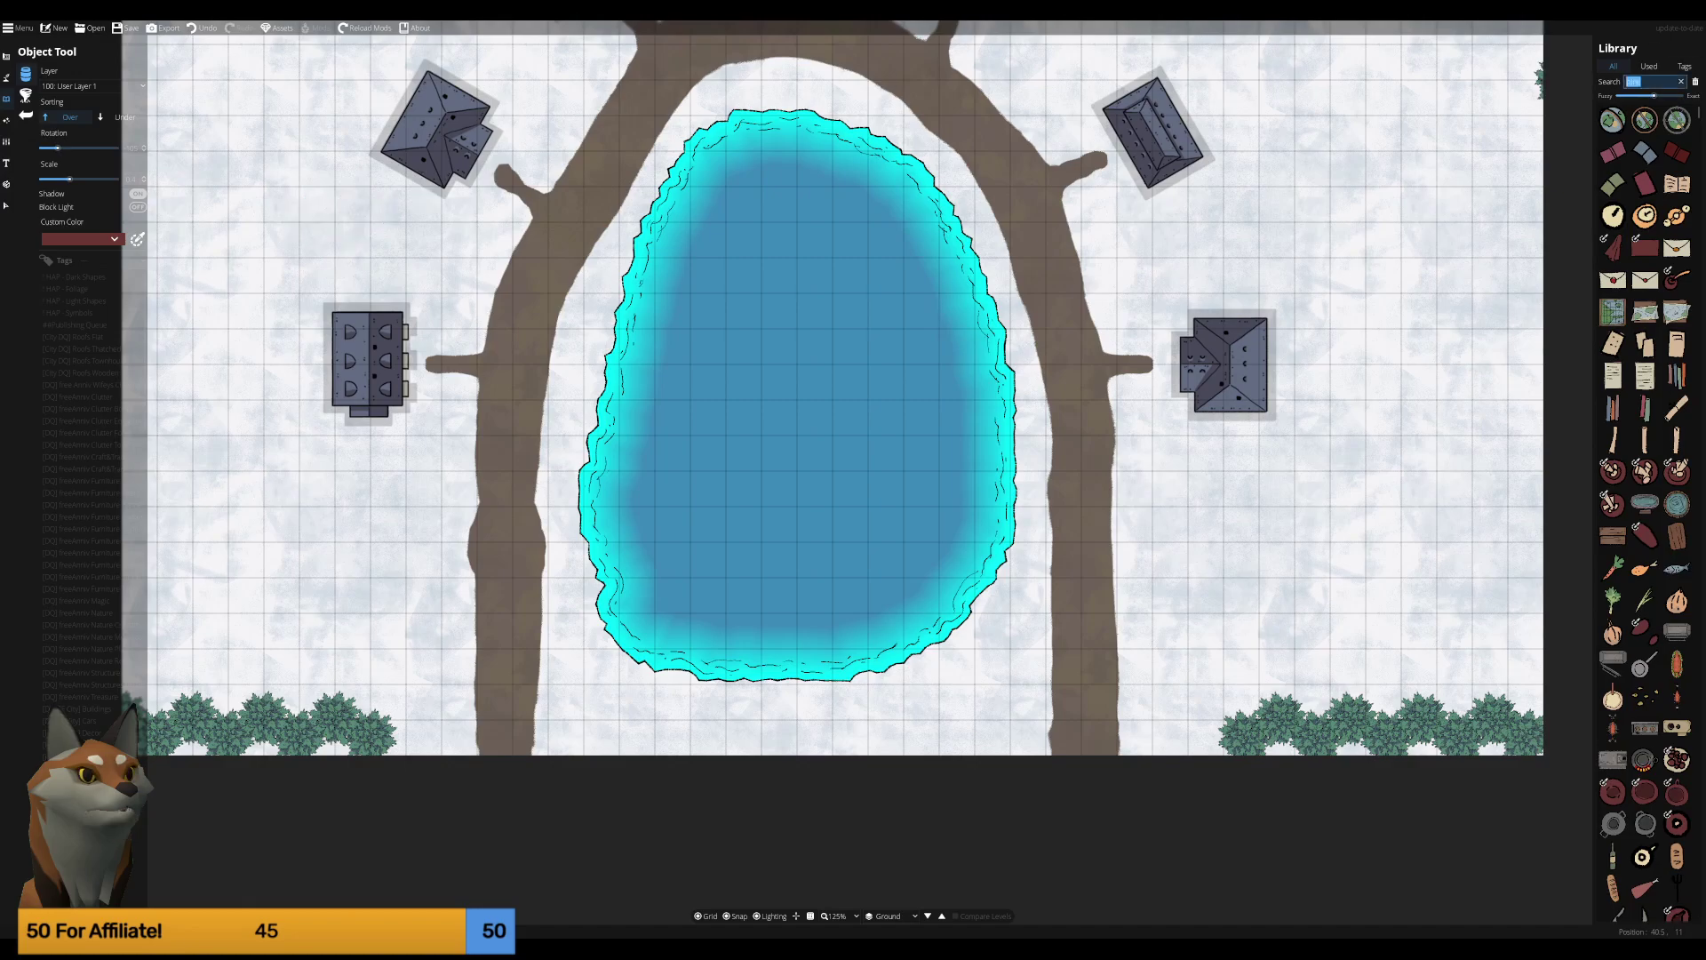
pyautogui.write('bush')
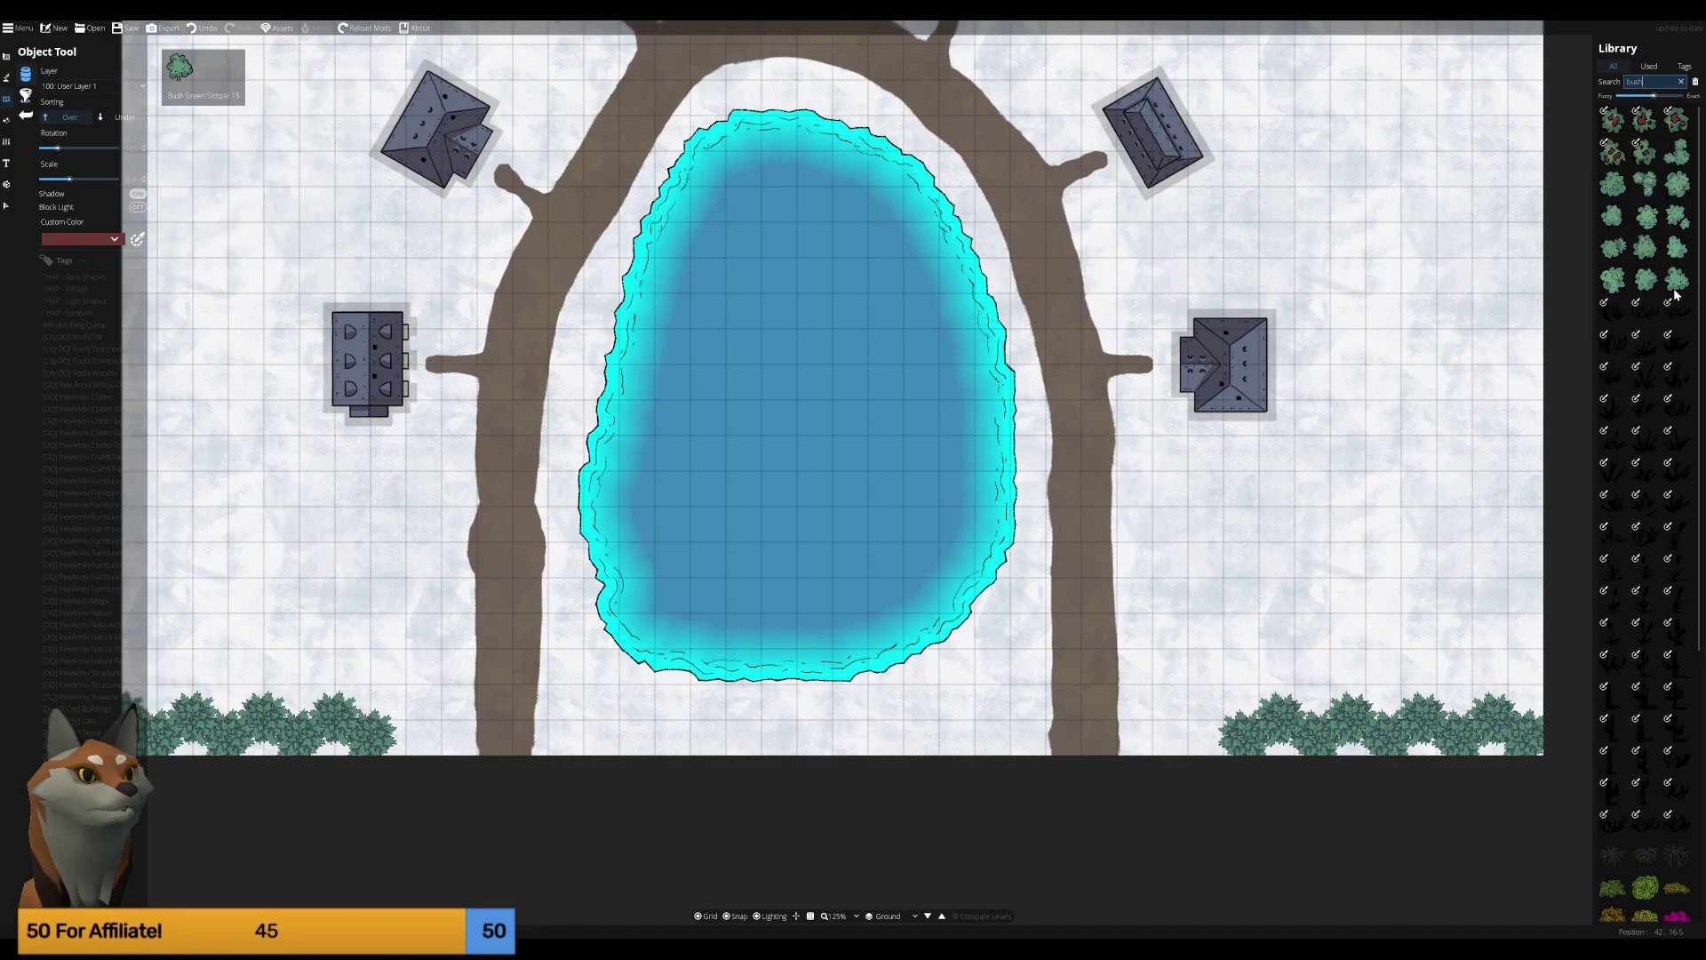
pyautogui.scroll(-3, 1654, 614)
pyautogui.scroll(-2, 1654, 614)
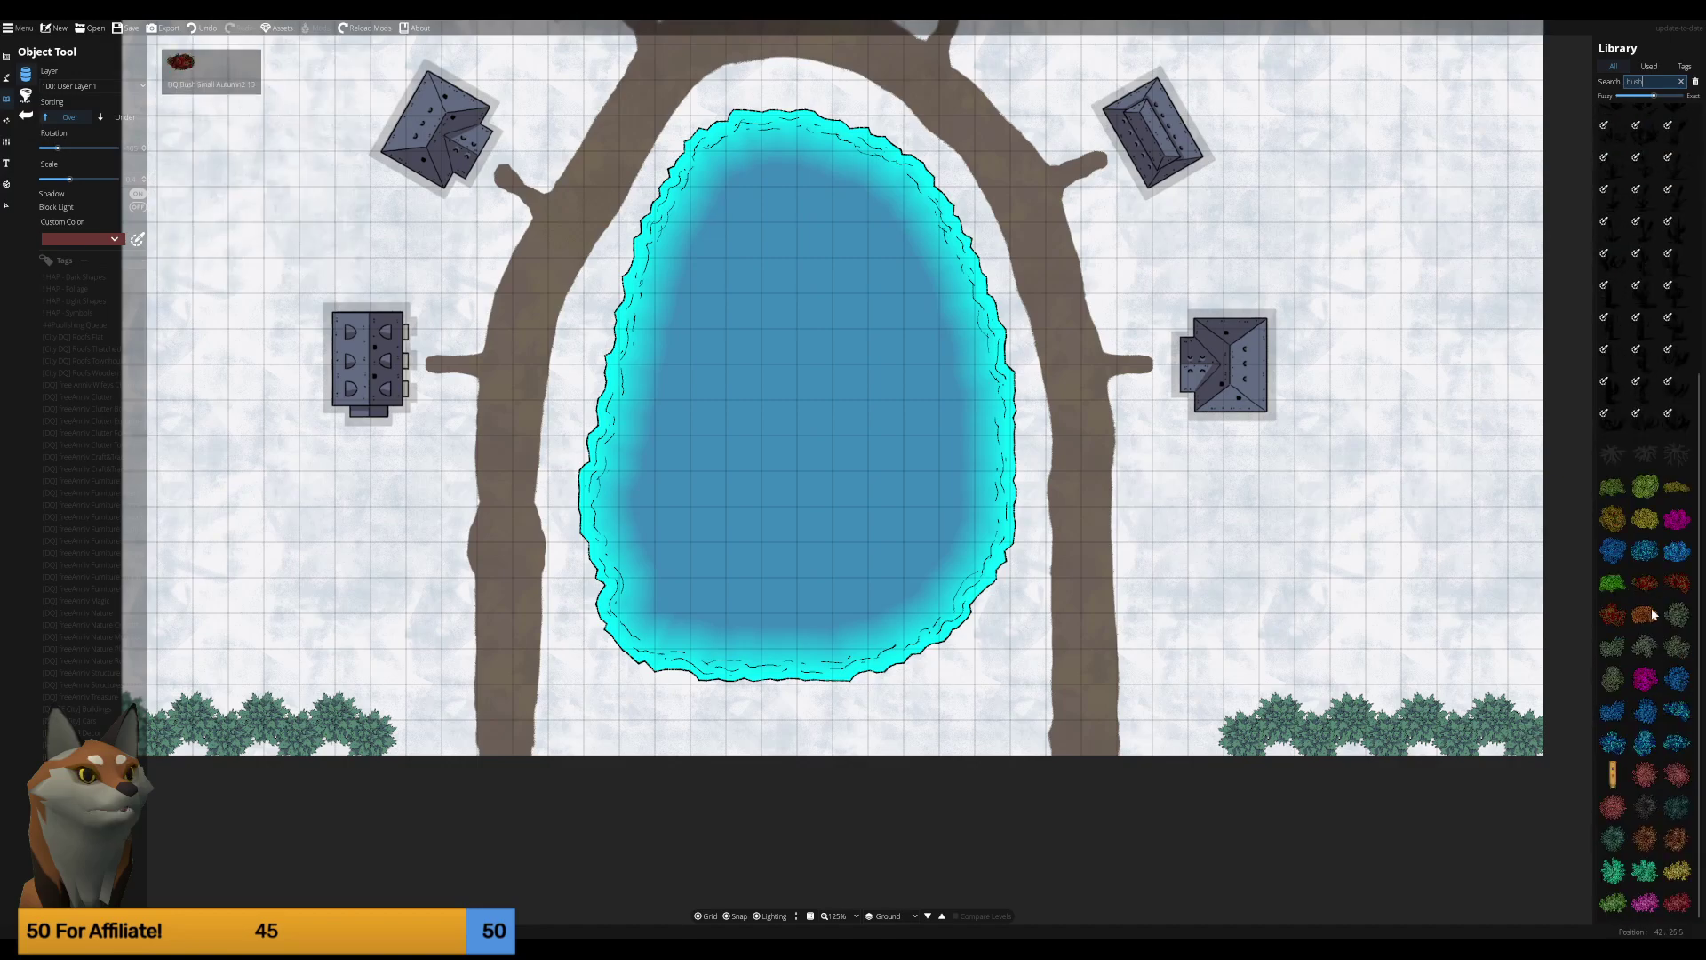
pyautogui.click(1616, 840)
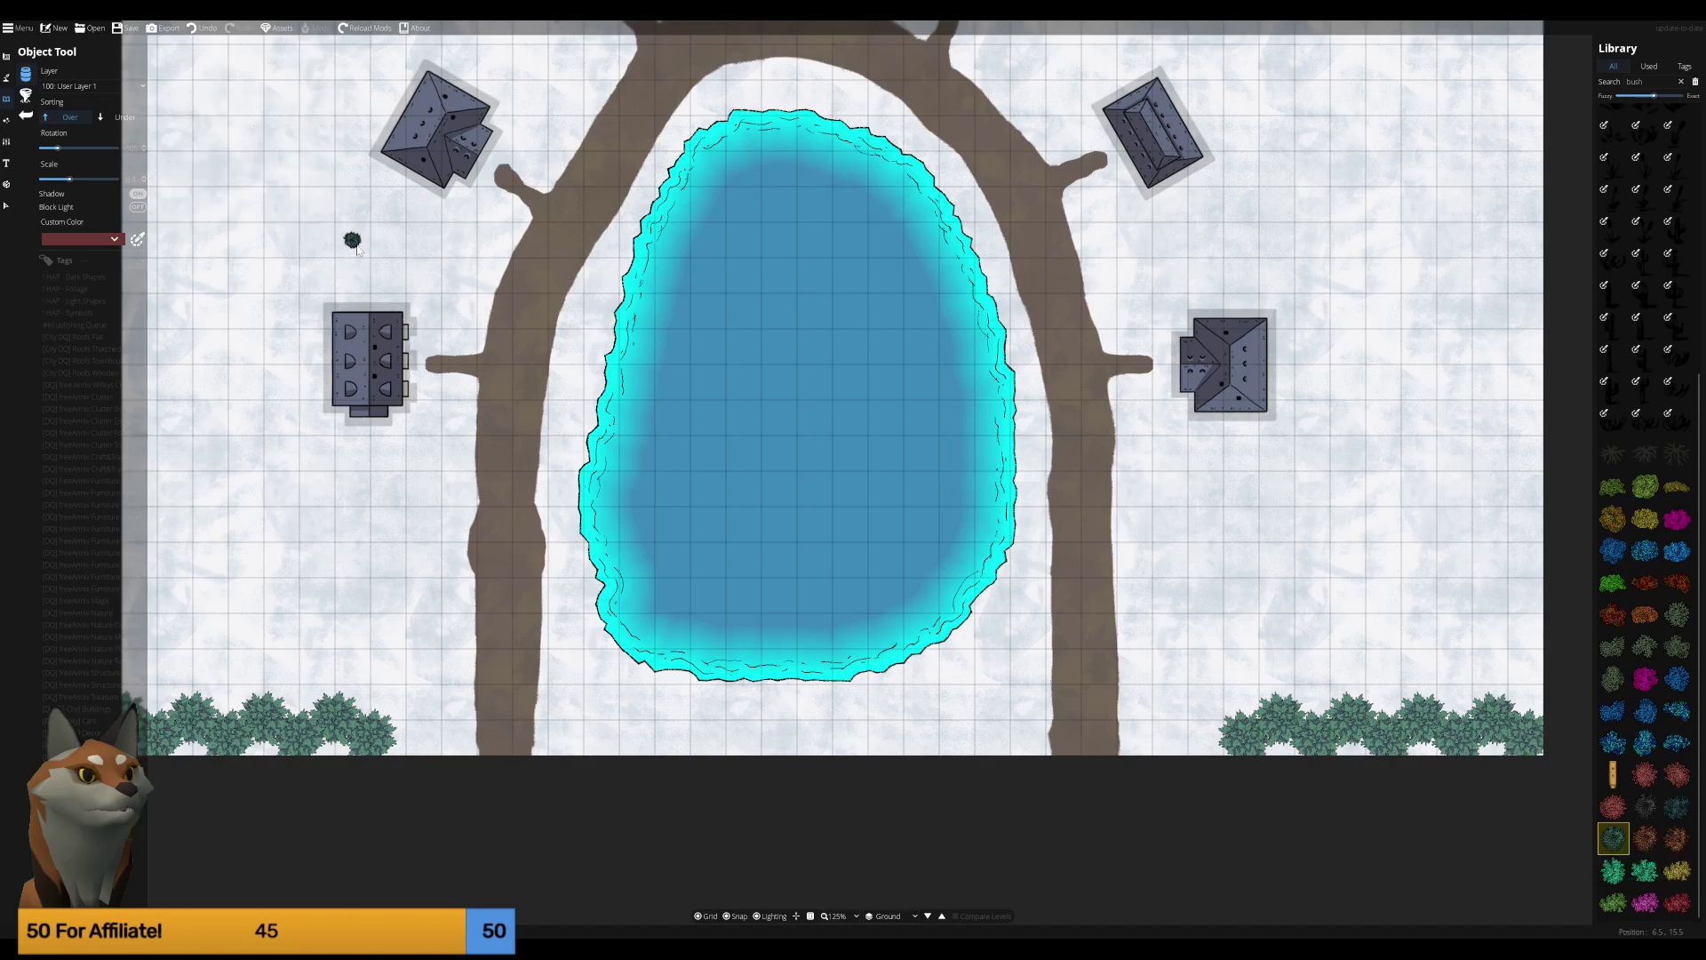
pyautogui.scroll(5, 369, 241)
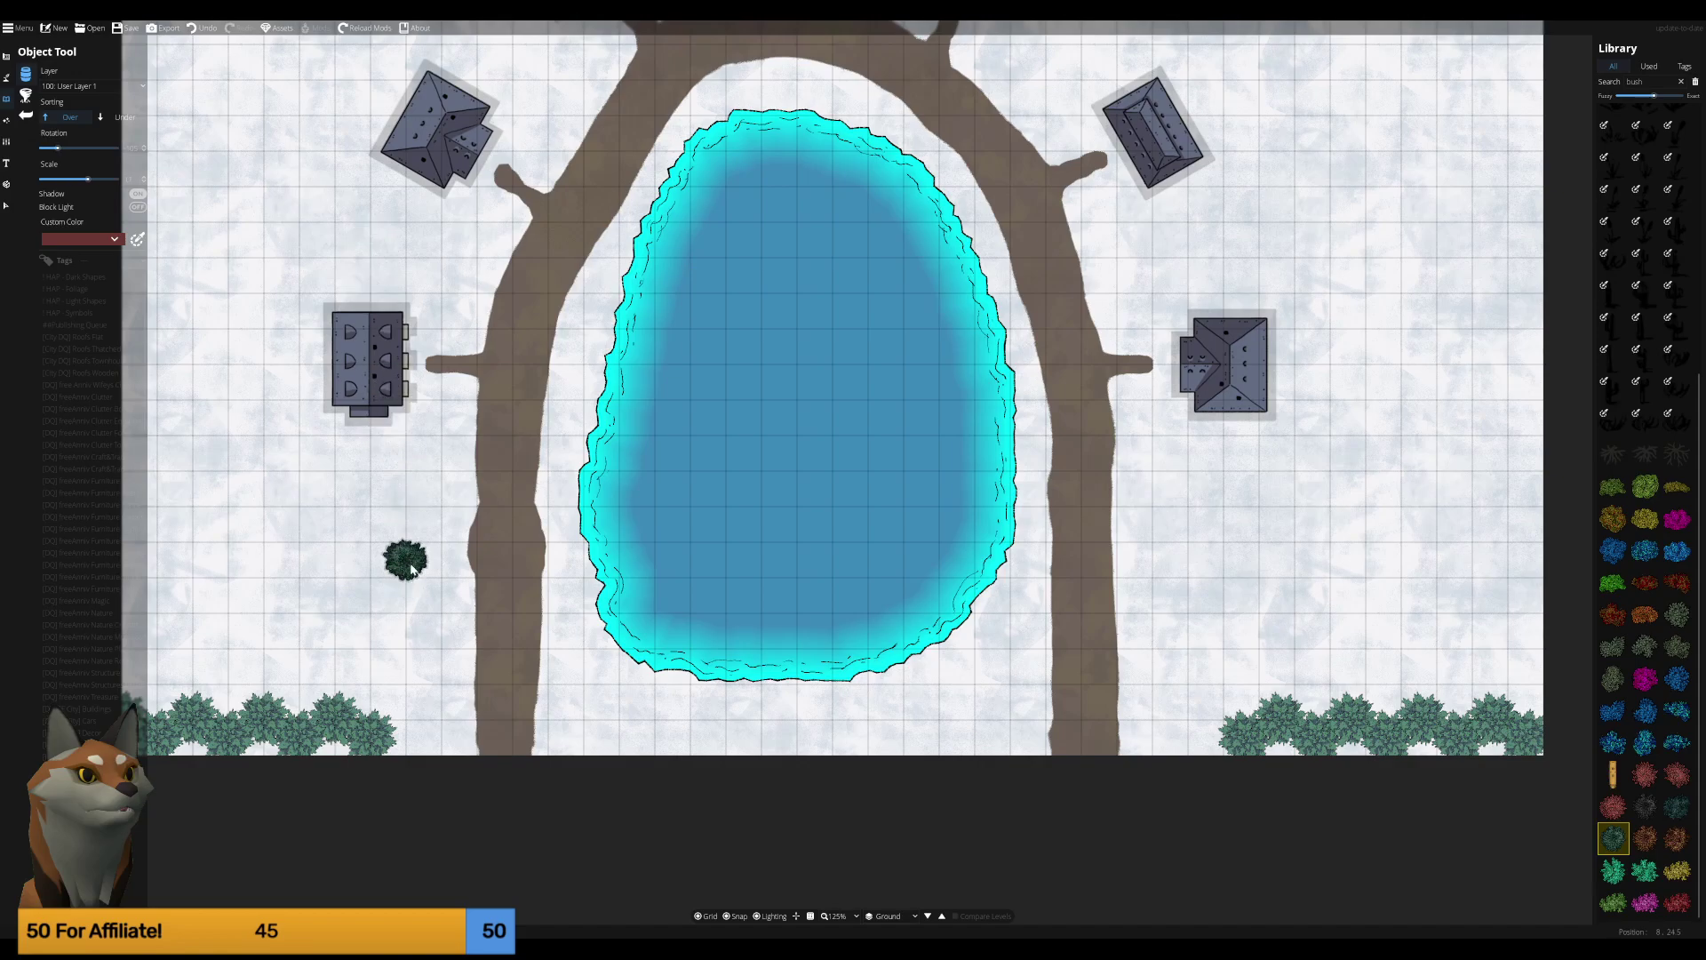
pyautogui.scroll(4, 419, 555)
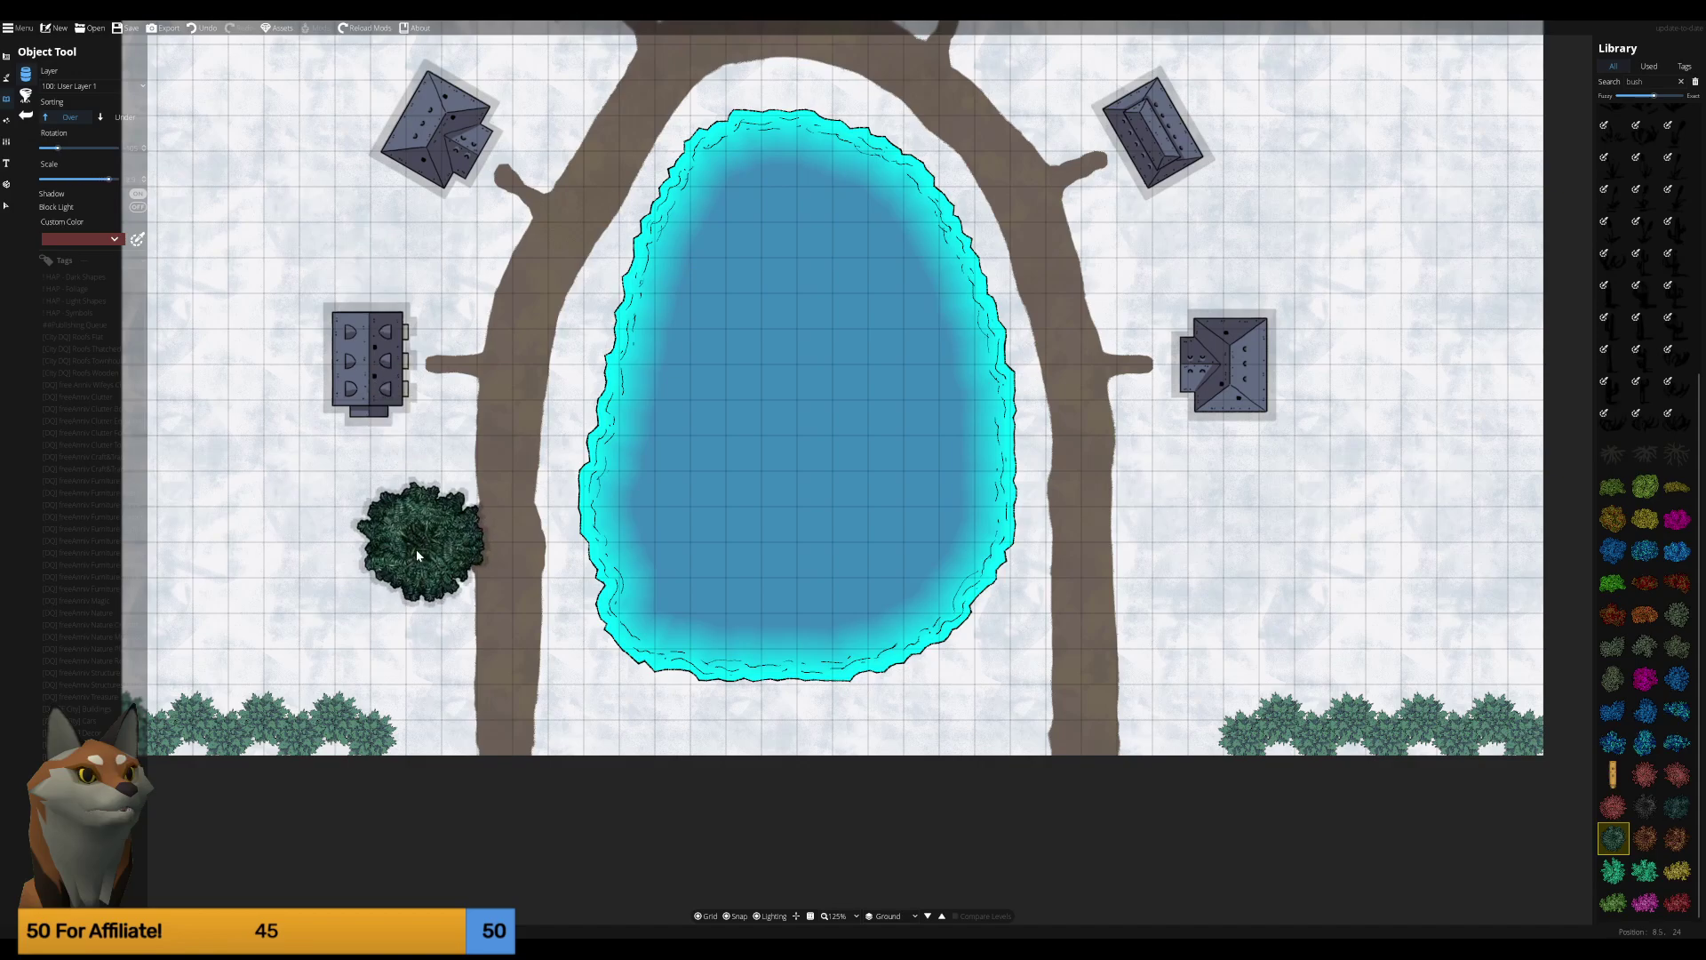
pyautogui.scroll(-2, 419, 551)
pyautogui.scroll(-1, 421, 538)
pyautogui.scroll(-1, 421, 531)
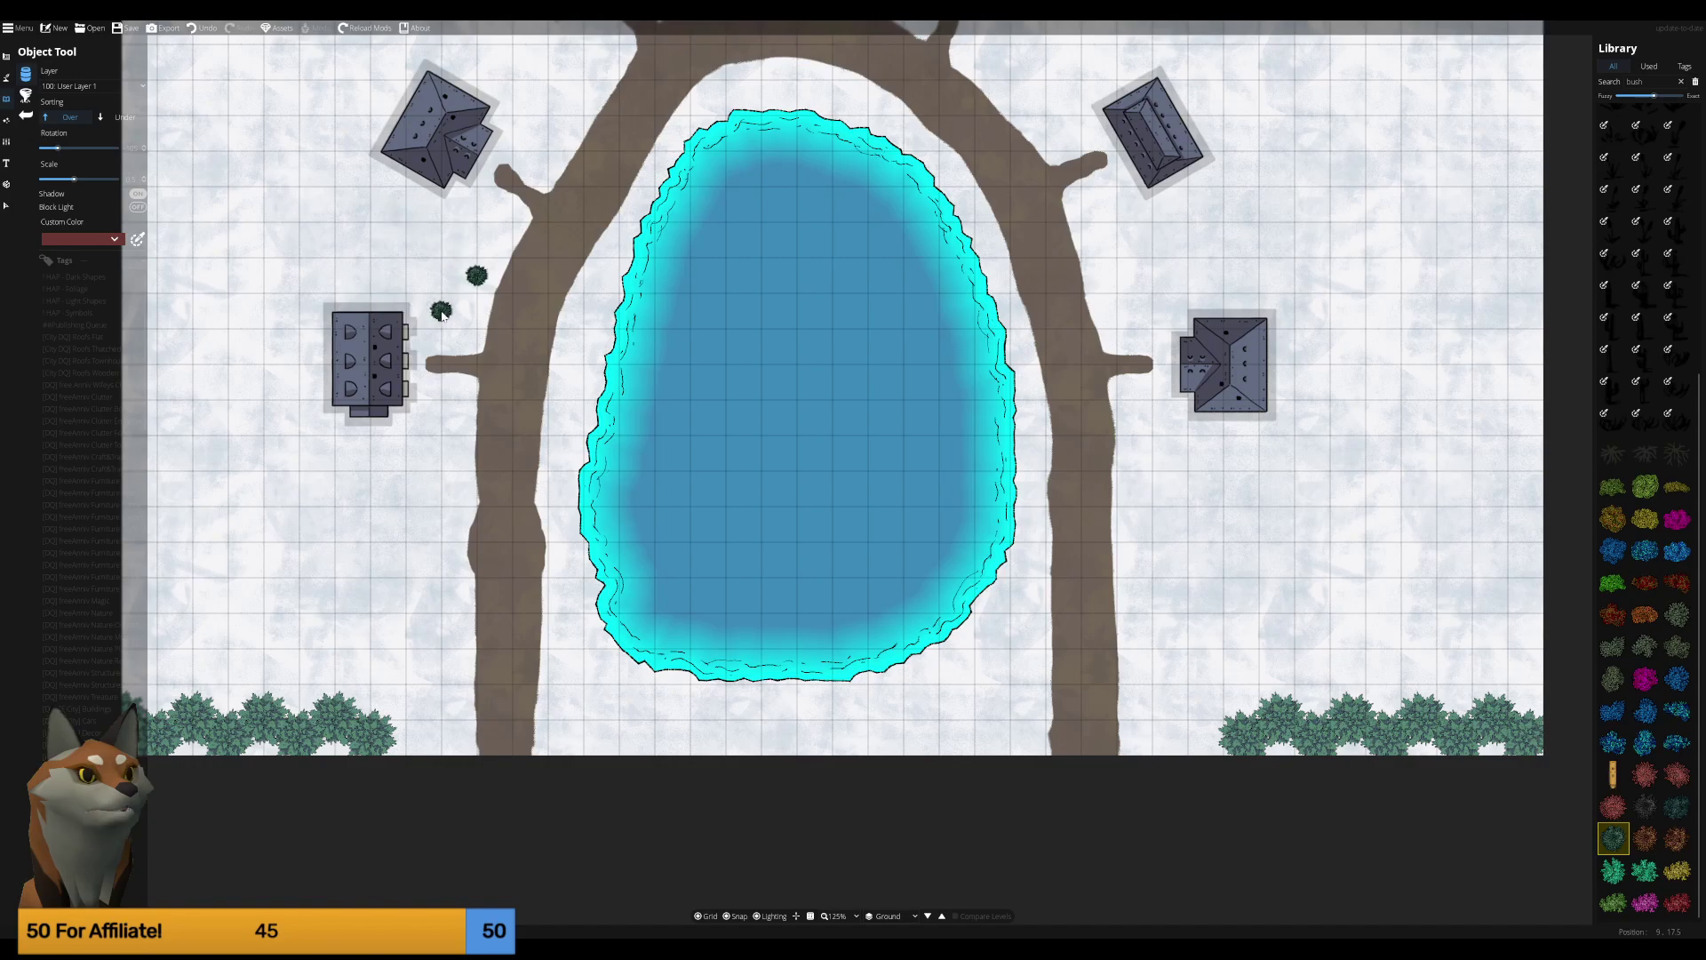
pyautogui.hotkey('ctrl', 'z')
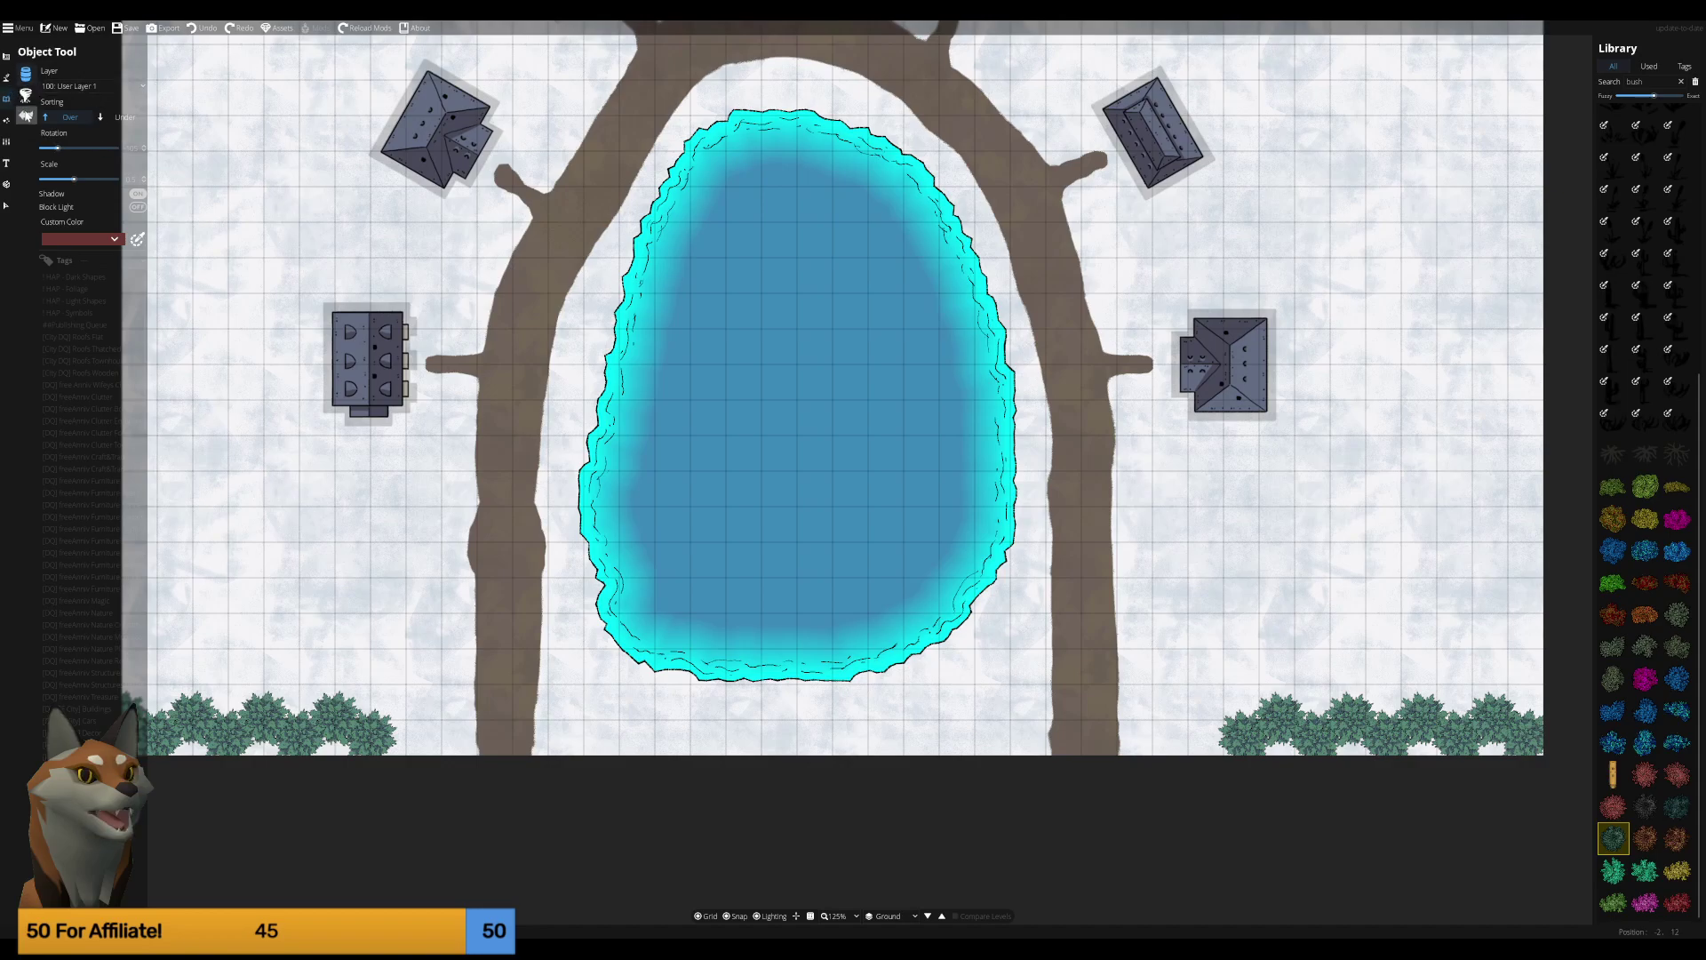
pyautogui.click(7, 99)
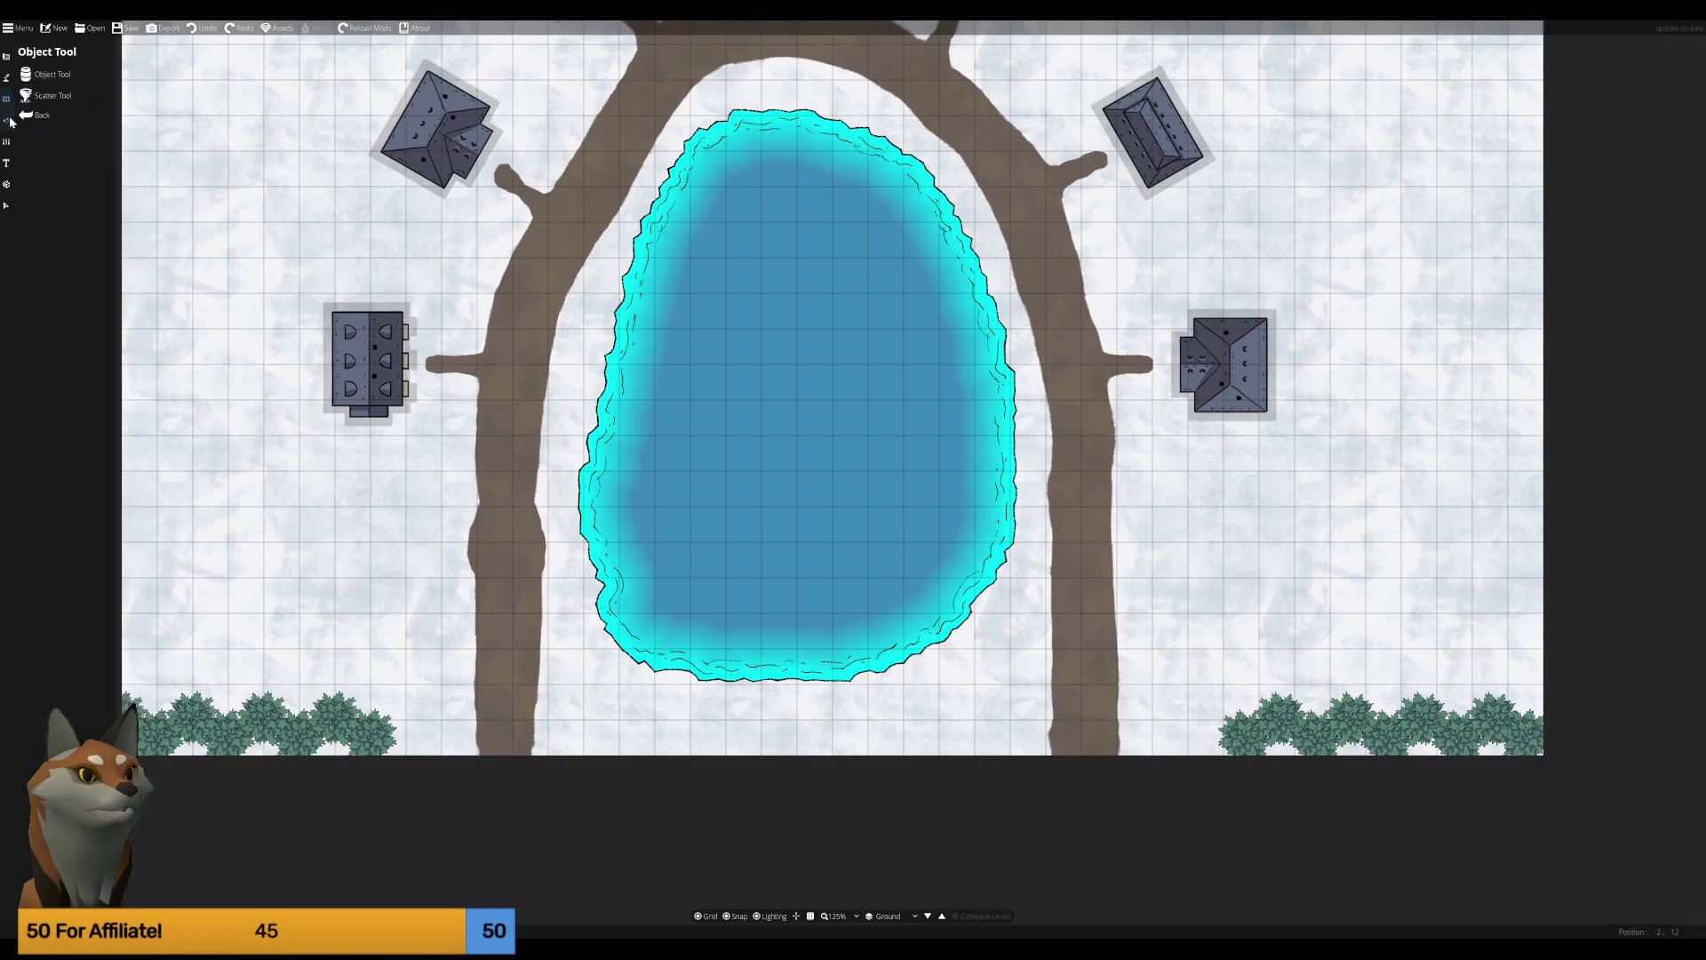
# Switch to the Path Tool, browse its styles and search the library for 'bushe'.
pyautogui.click(9, 80)
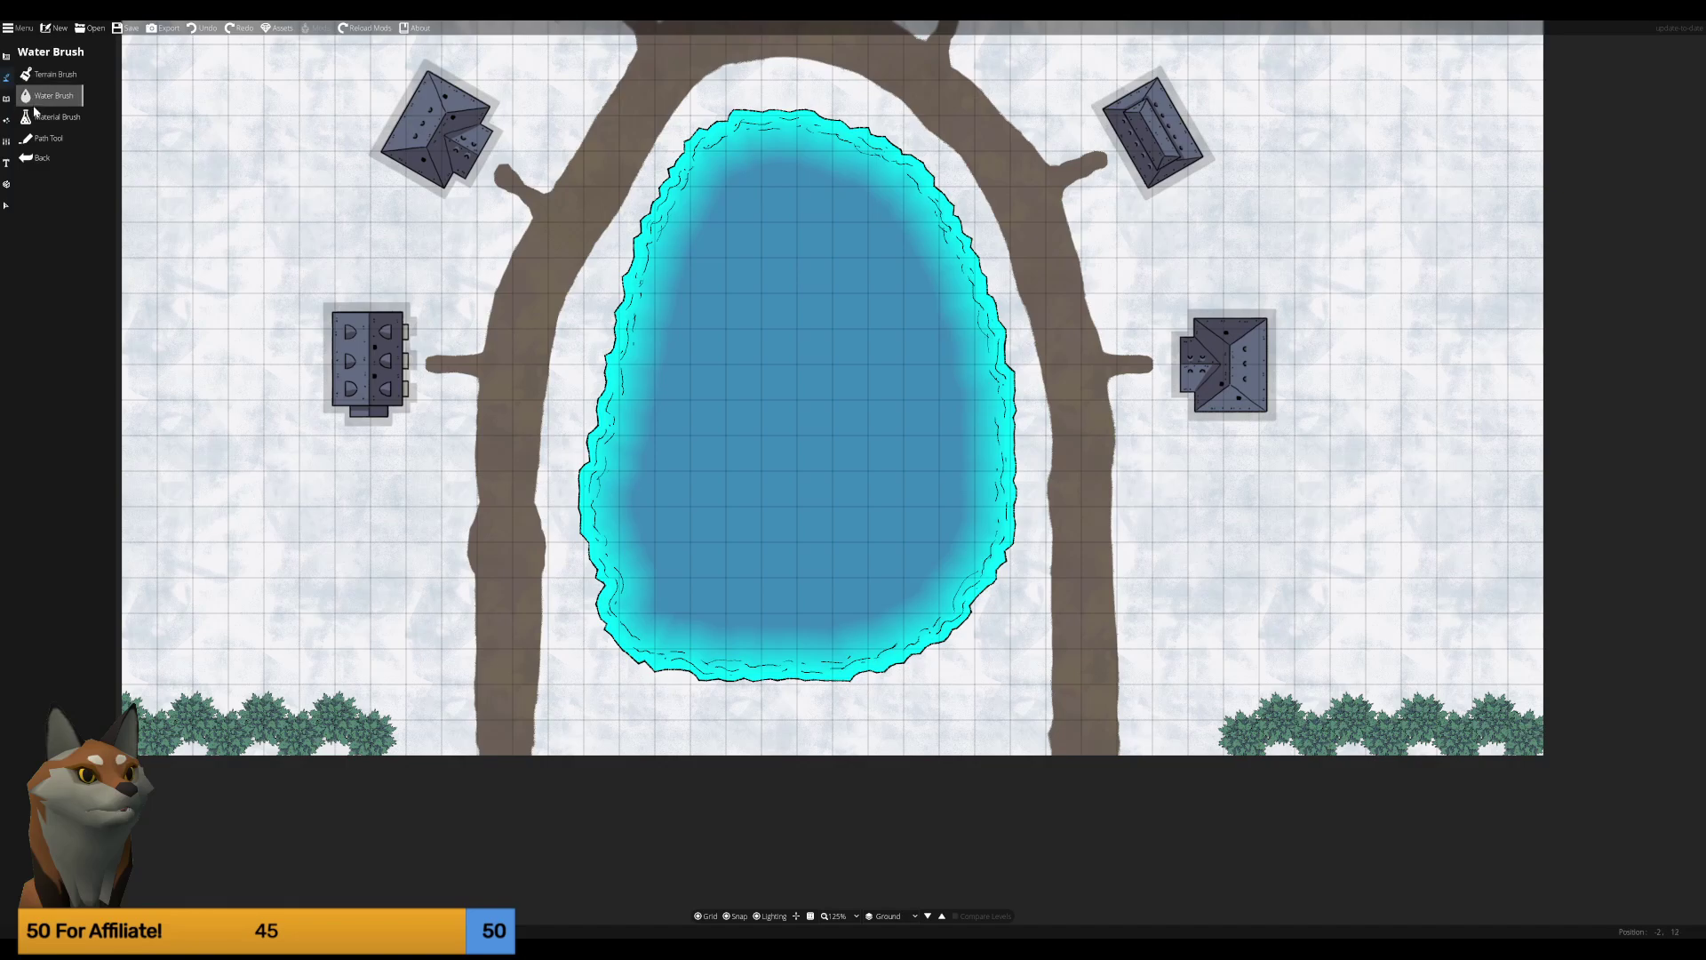
pyautogui.click(32, 137)
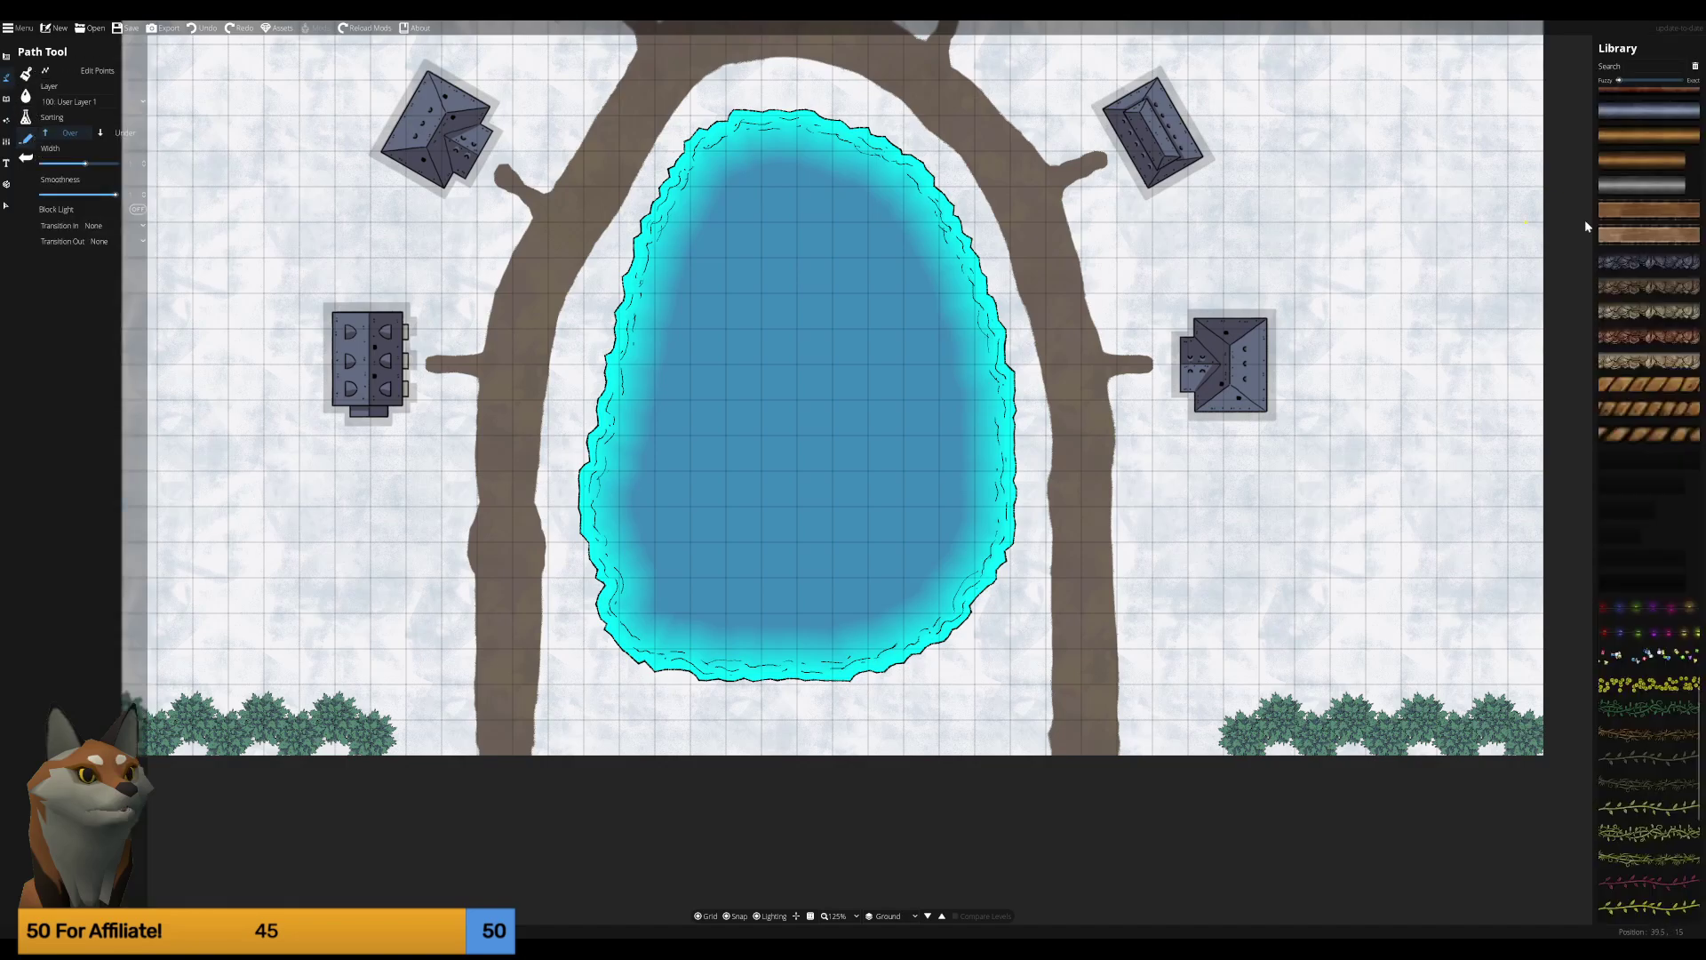
pyautogui.moveTo(1649, 795)
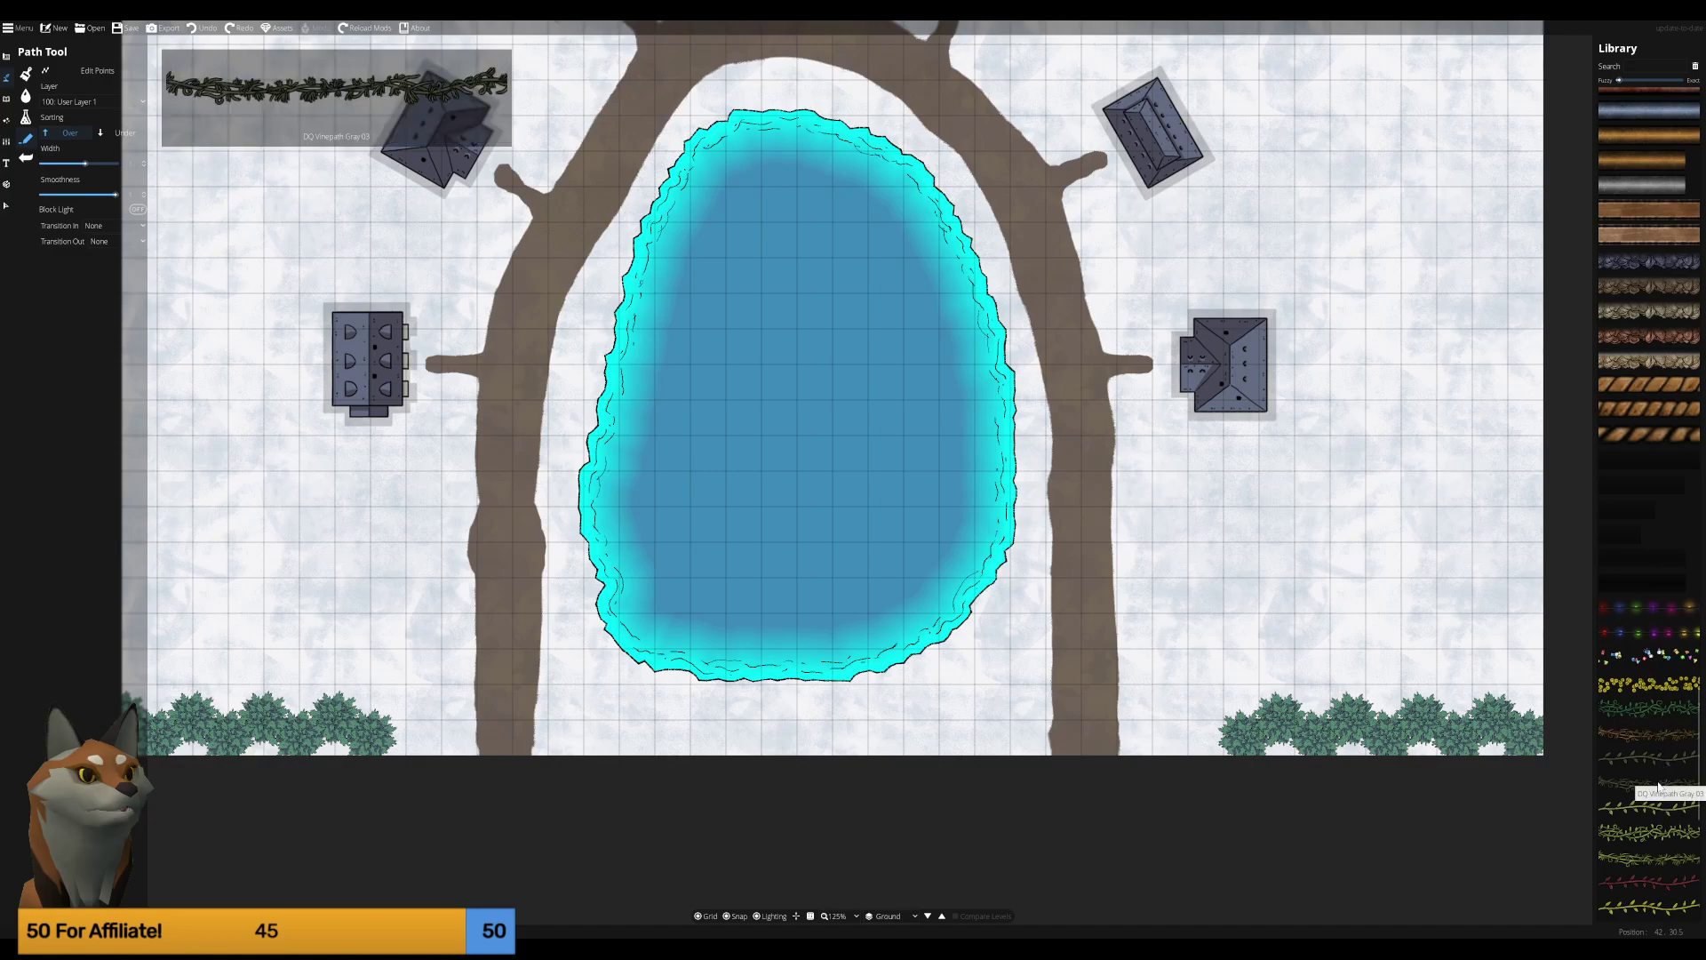
pyautogui.scroll(-3, 1669, 686)
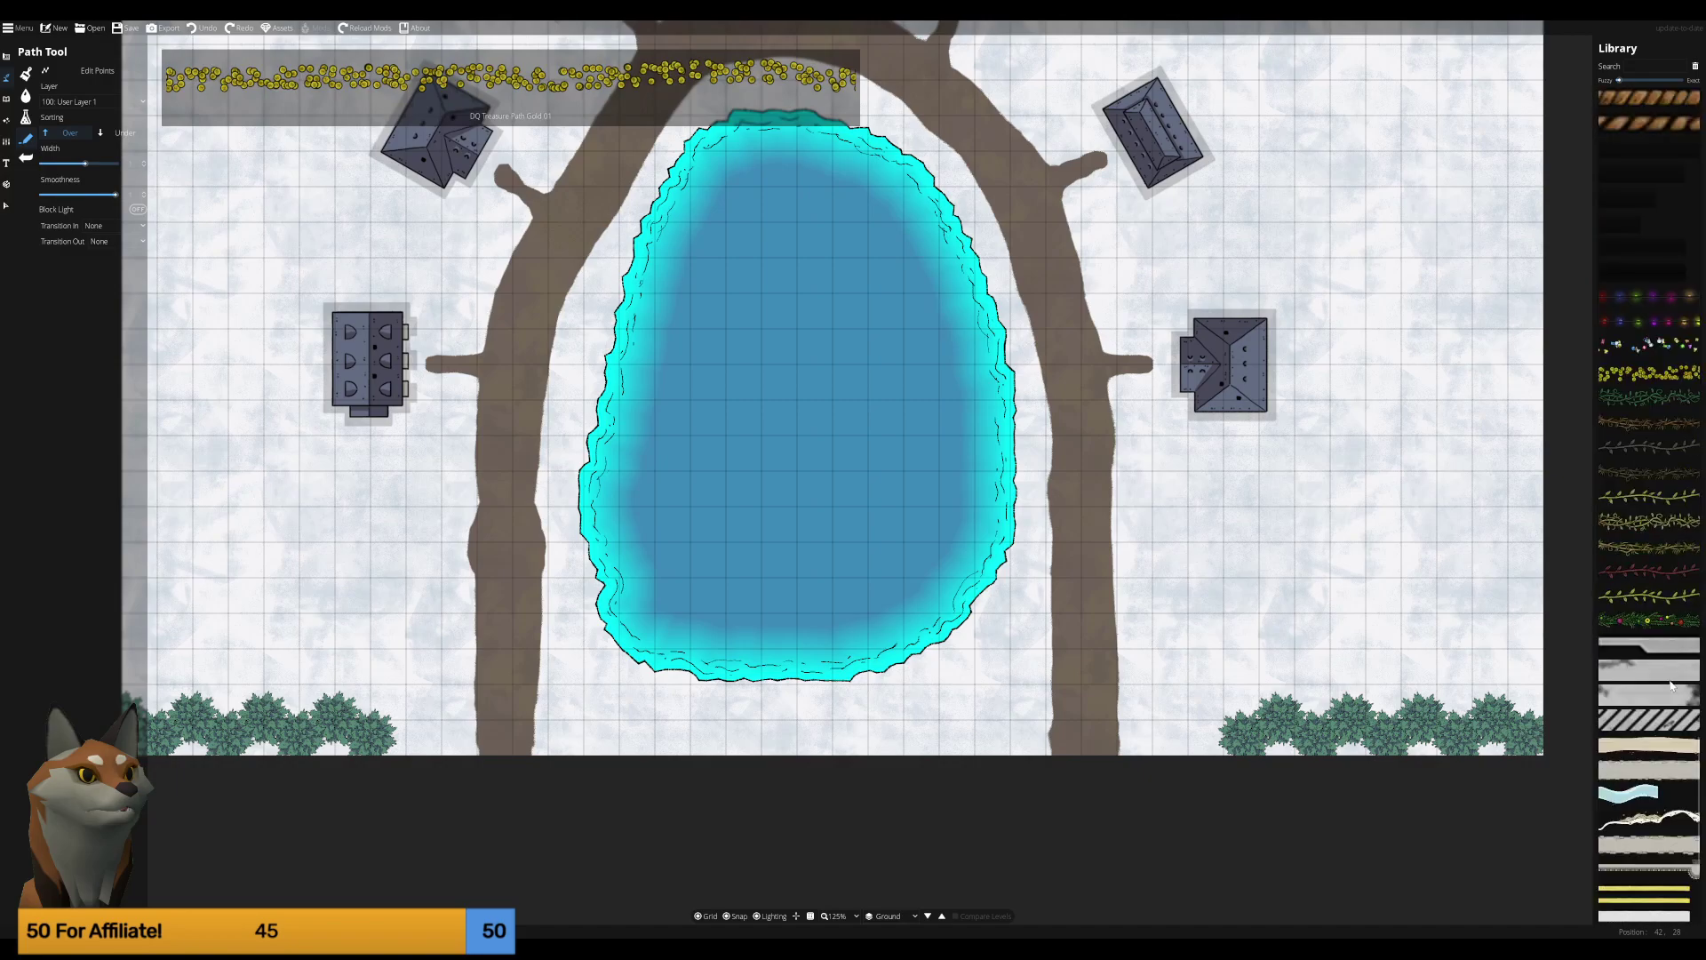
pyautogui.scroll(-1, 1671, 686)
pyautogui.click(1655, 66)
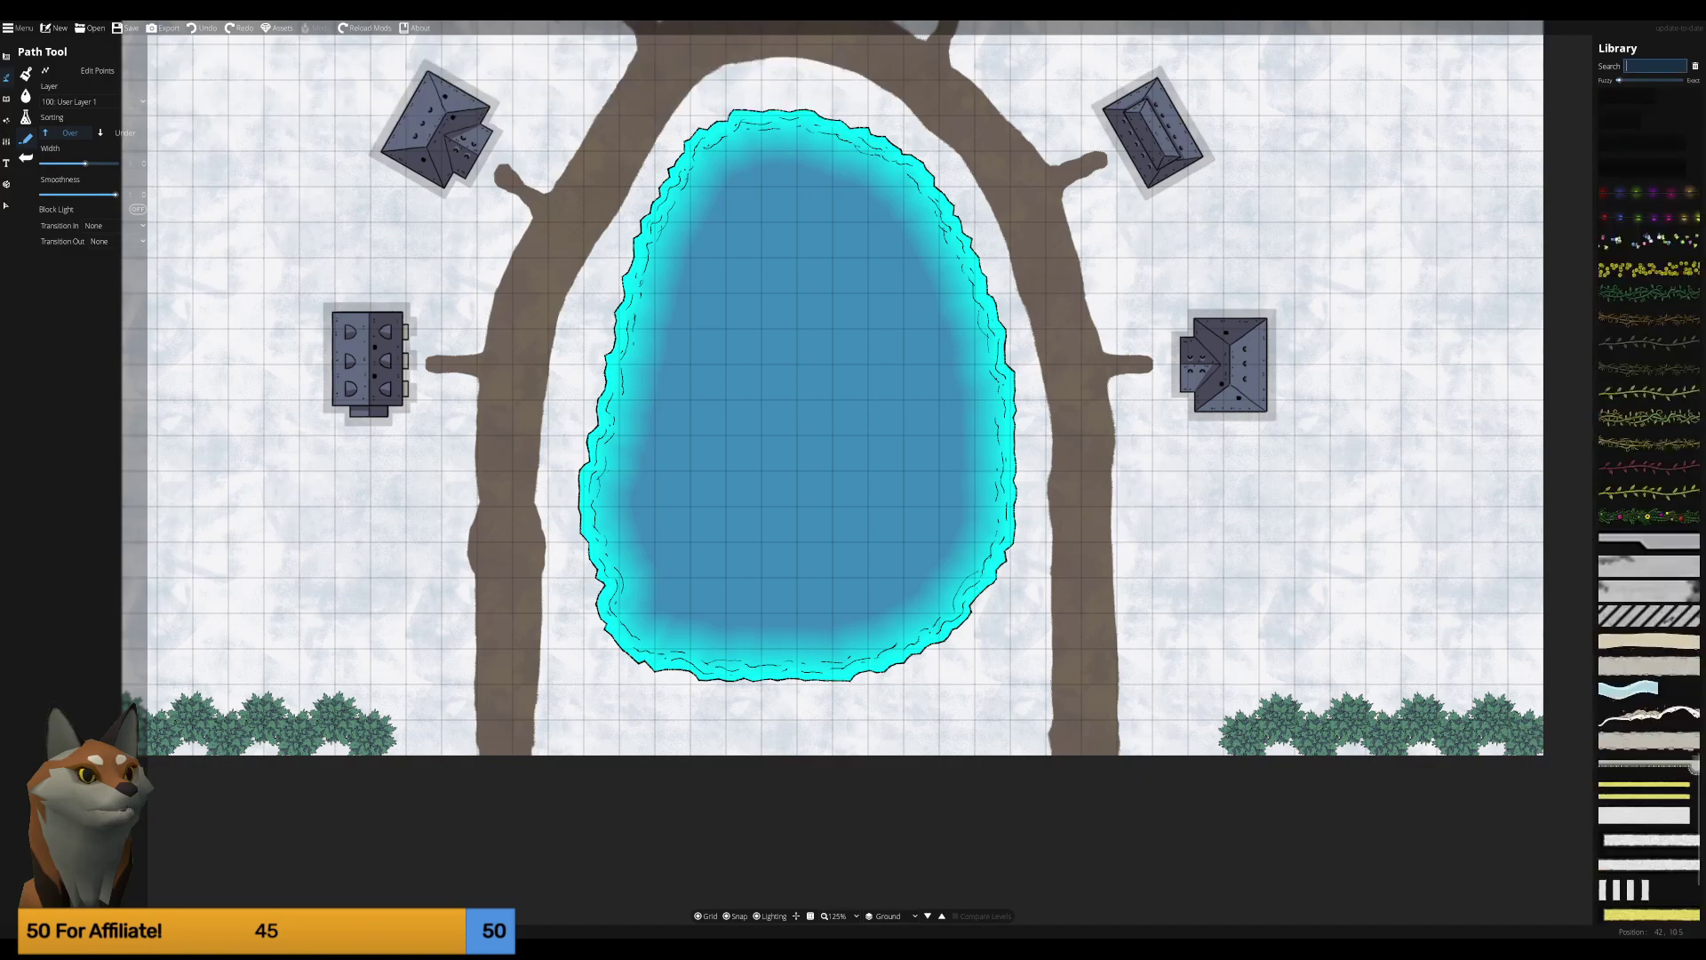
pyautogui.write('bush')
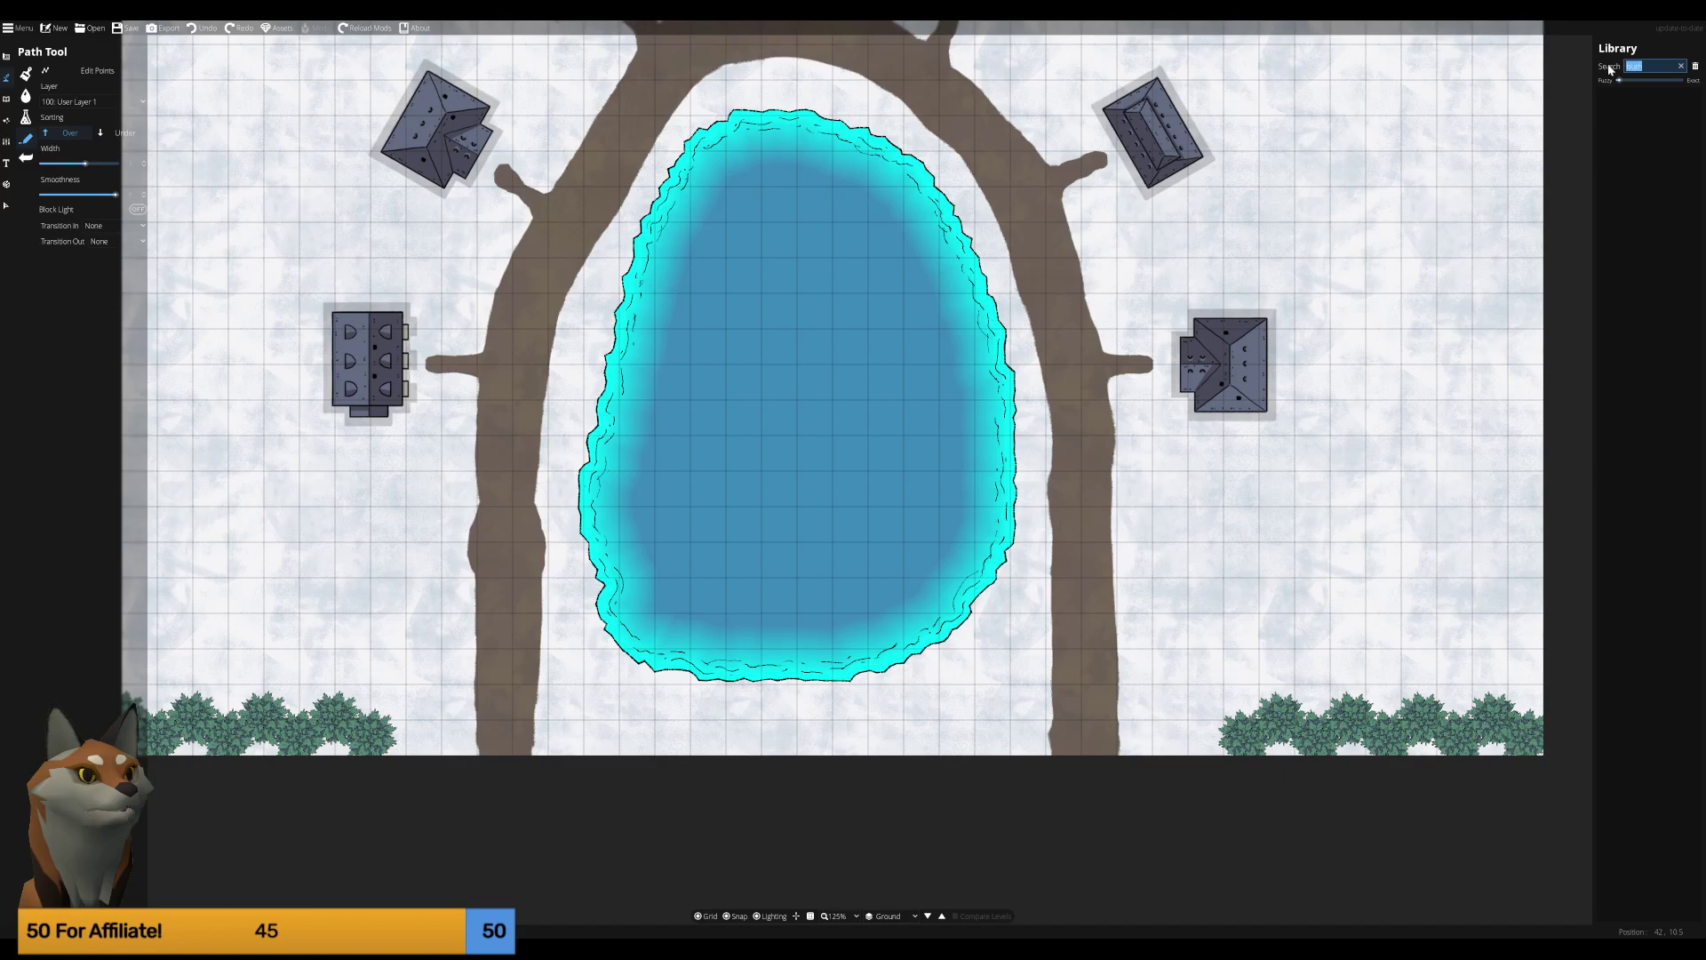
pyautogui.write('e')
# Return to the Object Tool and pick the small dark bush asset.
pyautogui.click(27, 74)
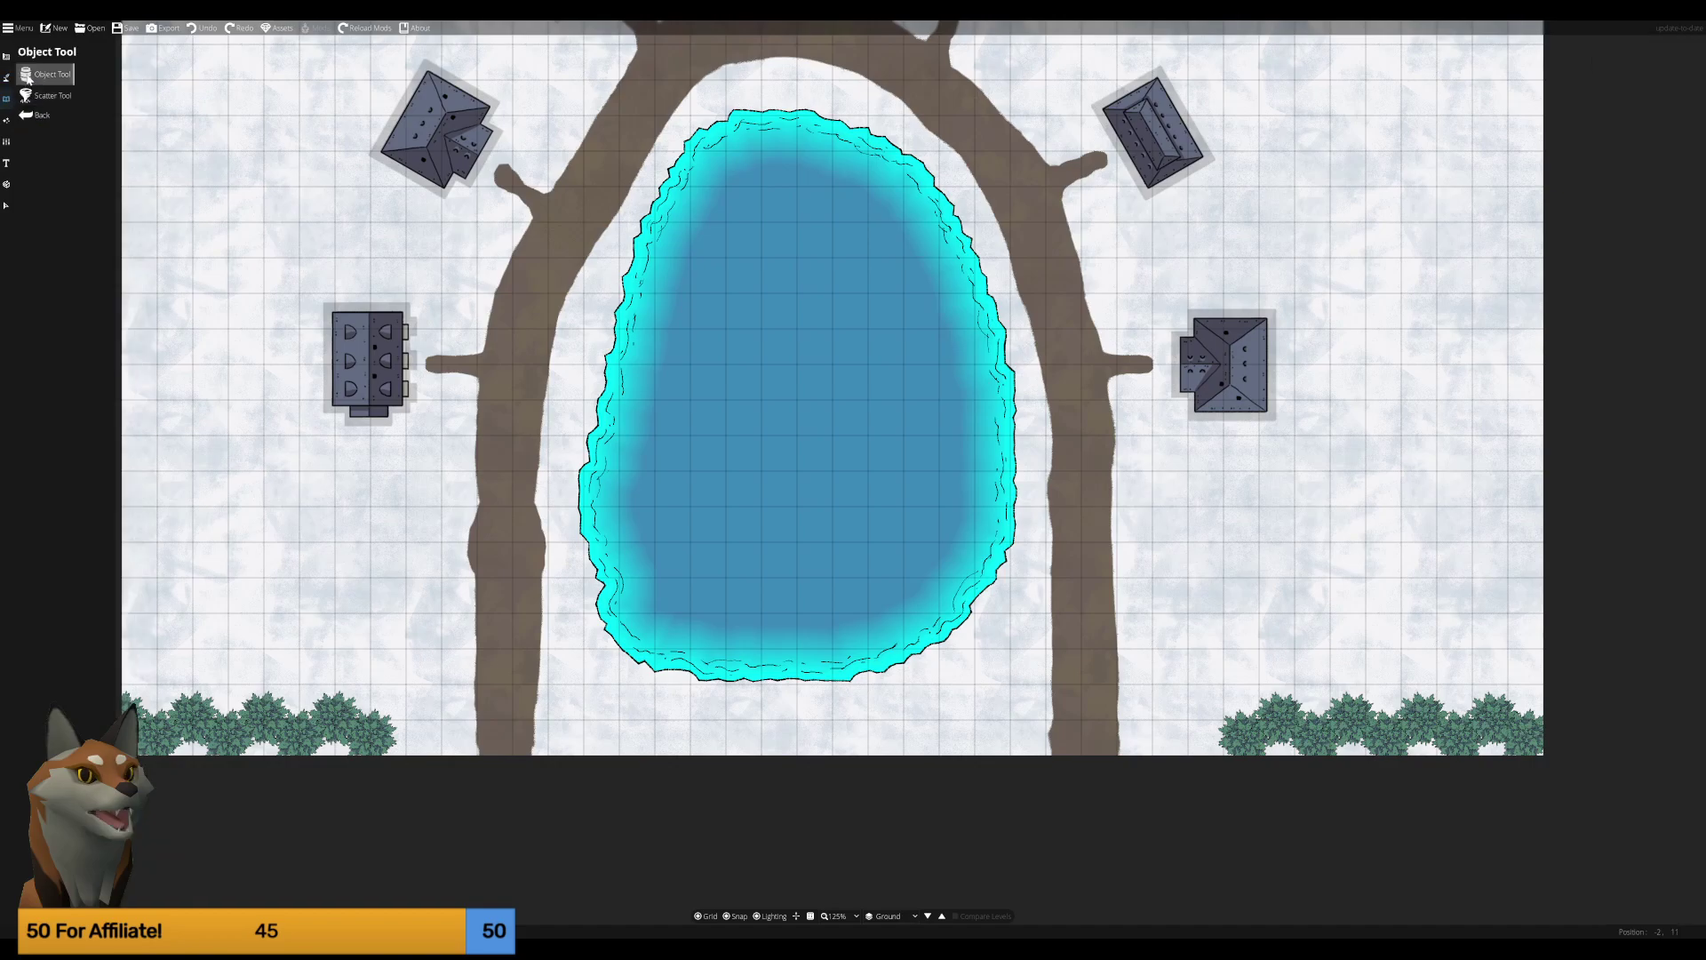
pyautogui.click(26, 76)
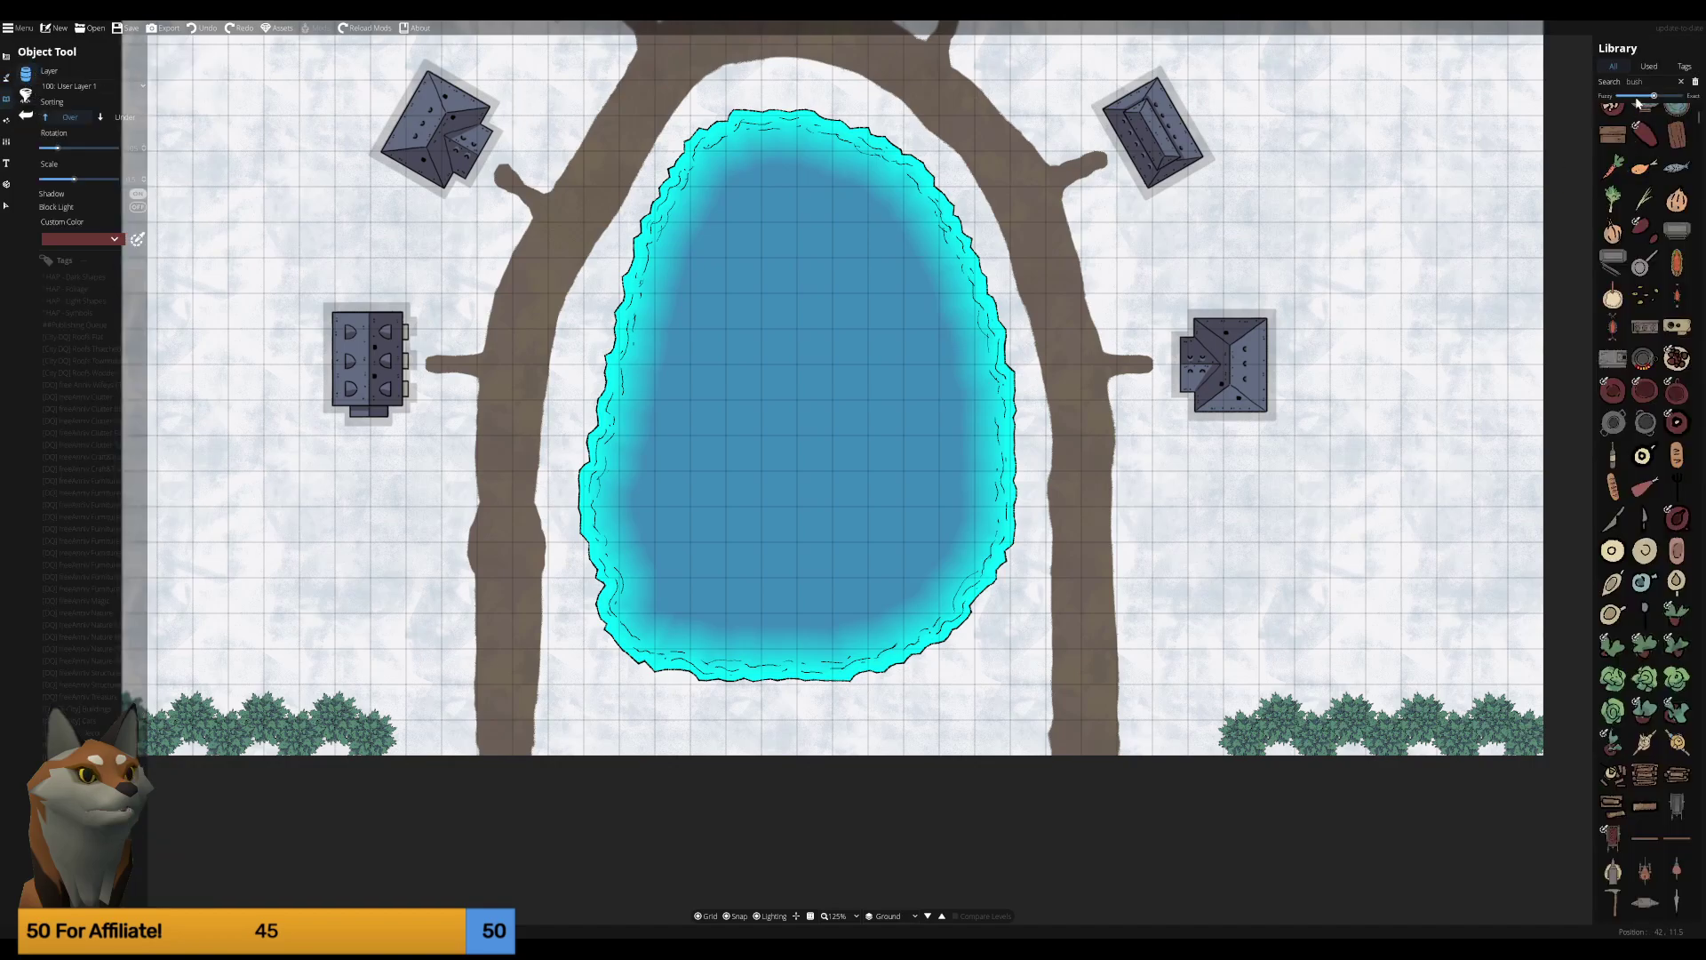
pyautogui.scroll(-5, 1684, 614)
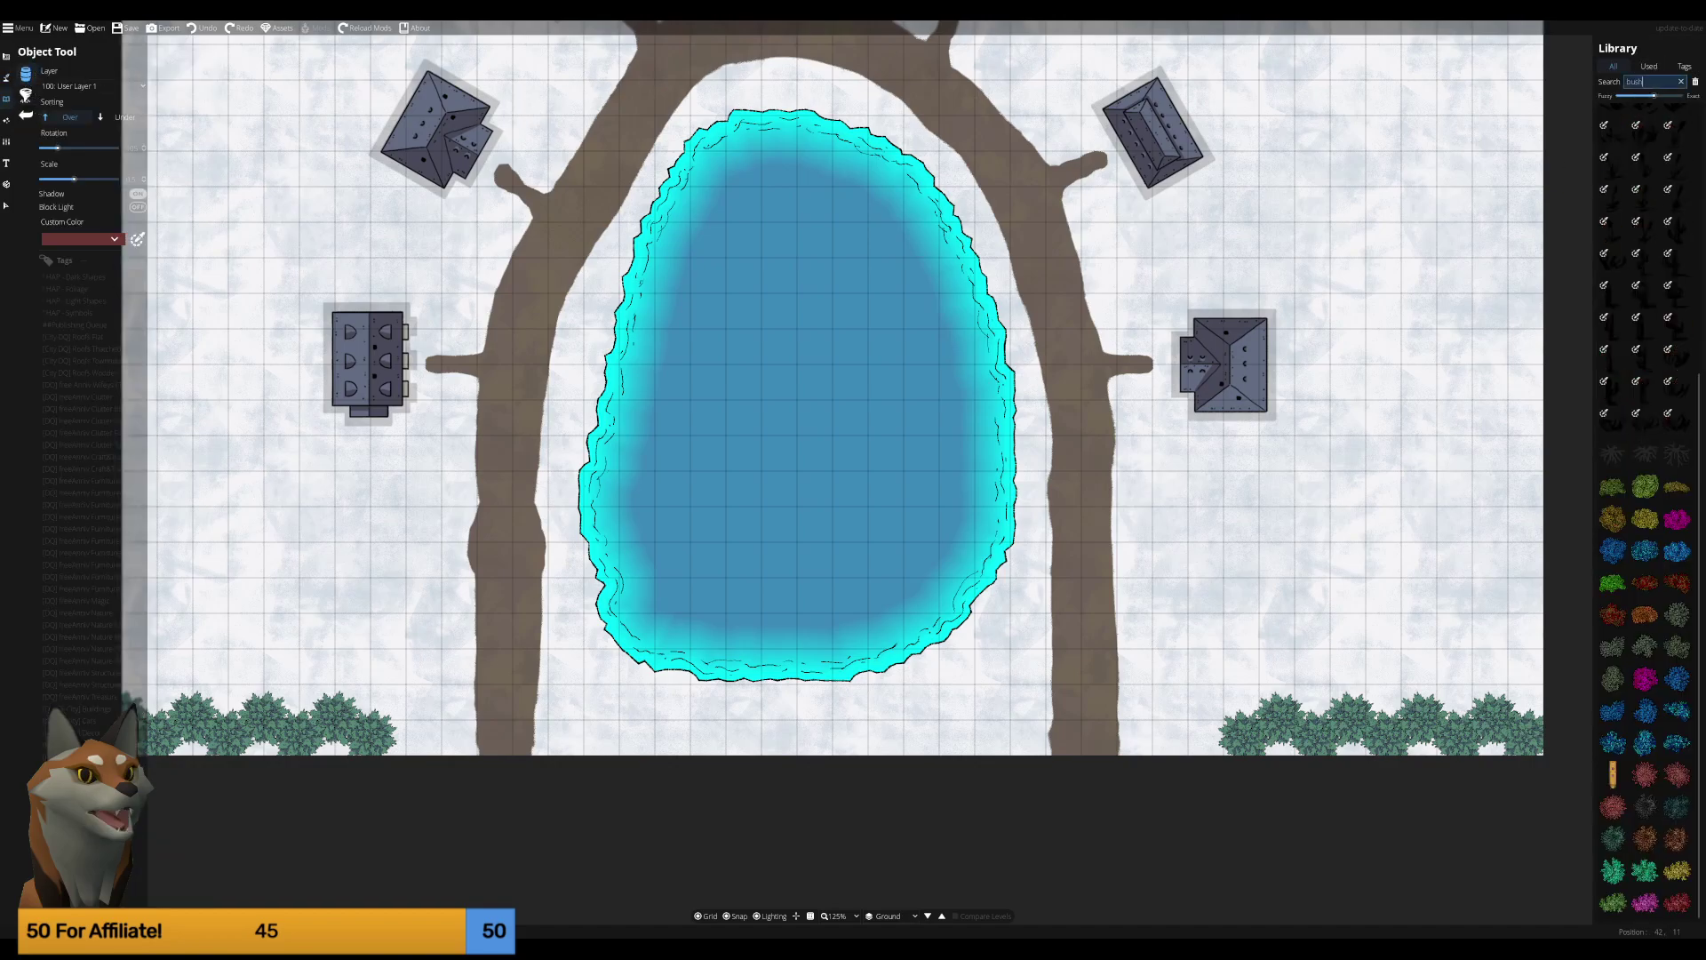
pyautogui.click(1683, 613)
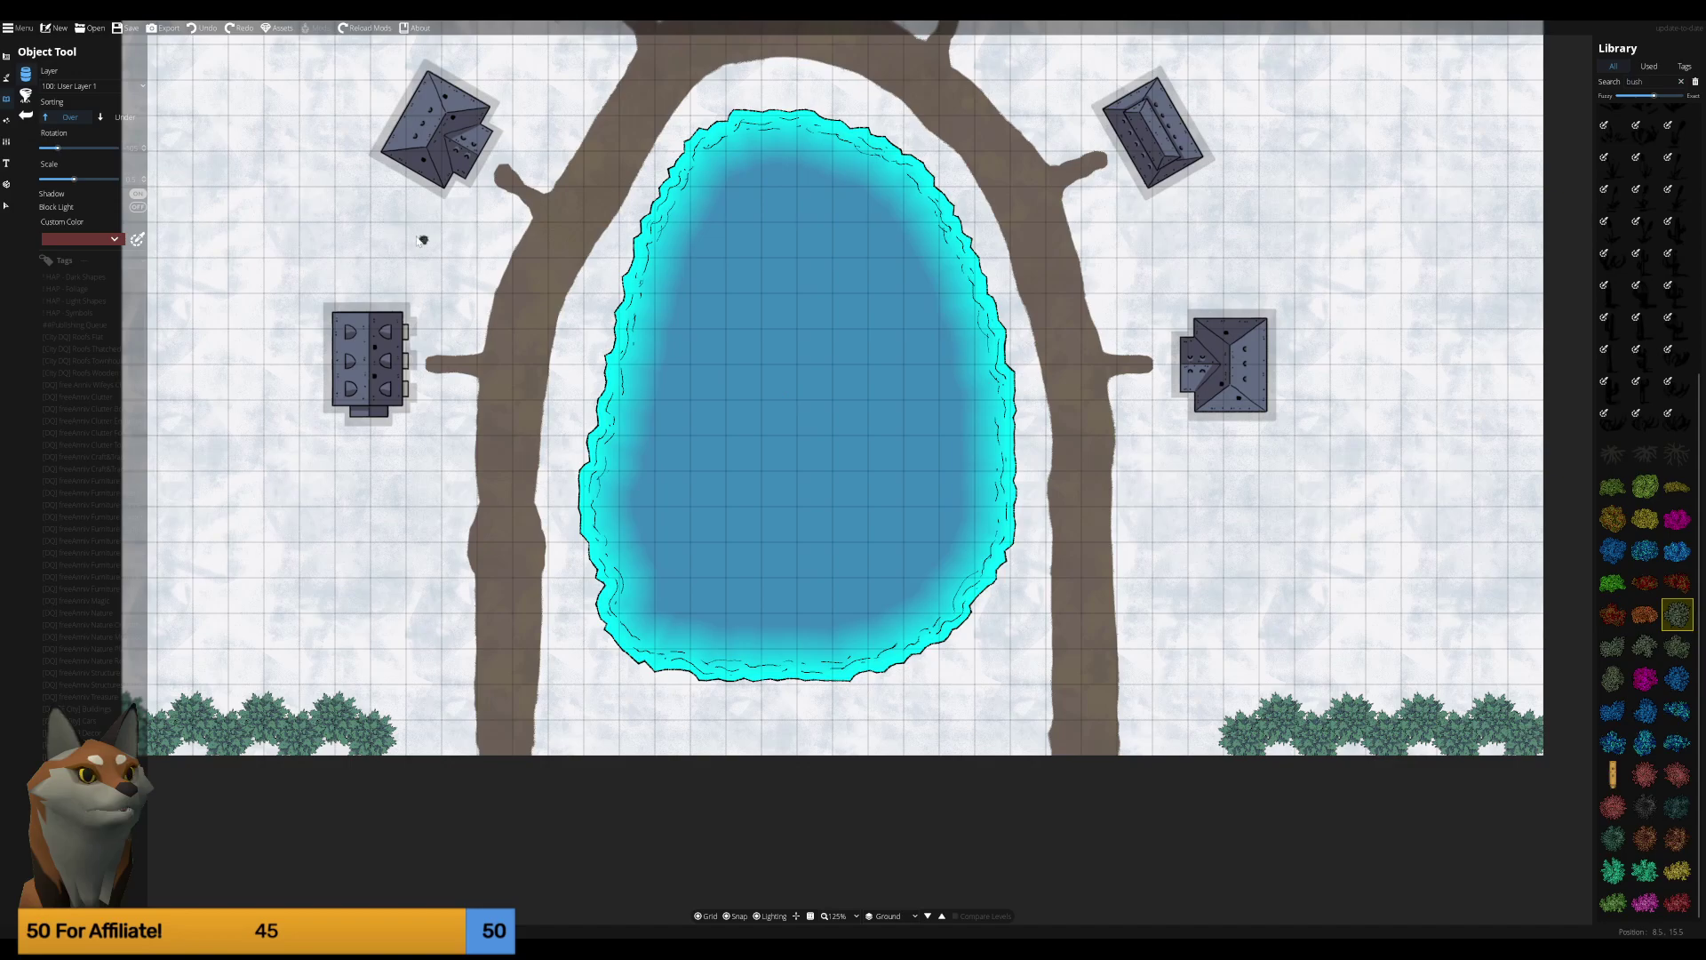
pyautogui.scroll(5, 412, 233)
# Place seven bushes in a diagonal line from between the left houses toward the upper left.
pyautogui.click(462, 273)
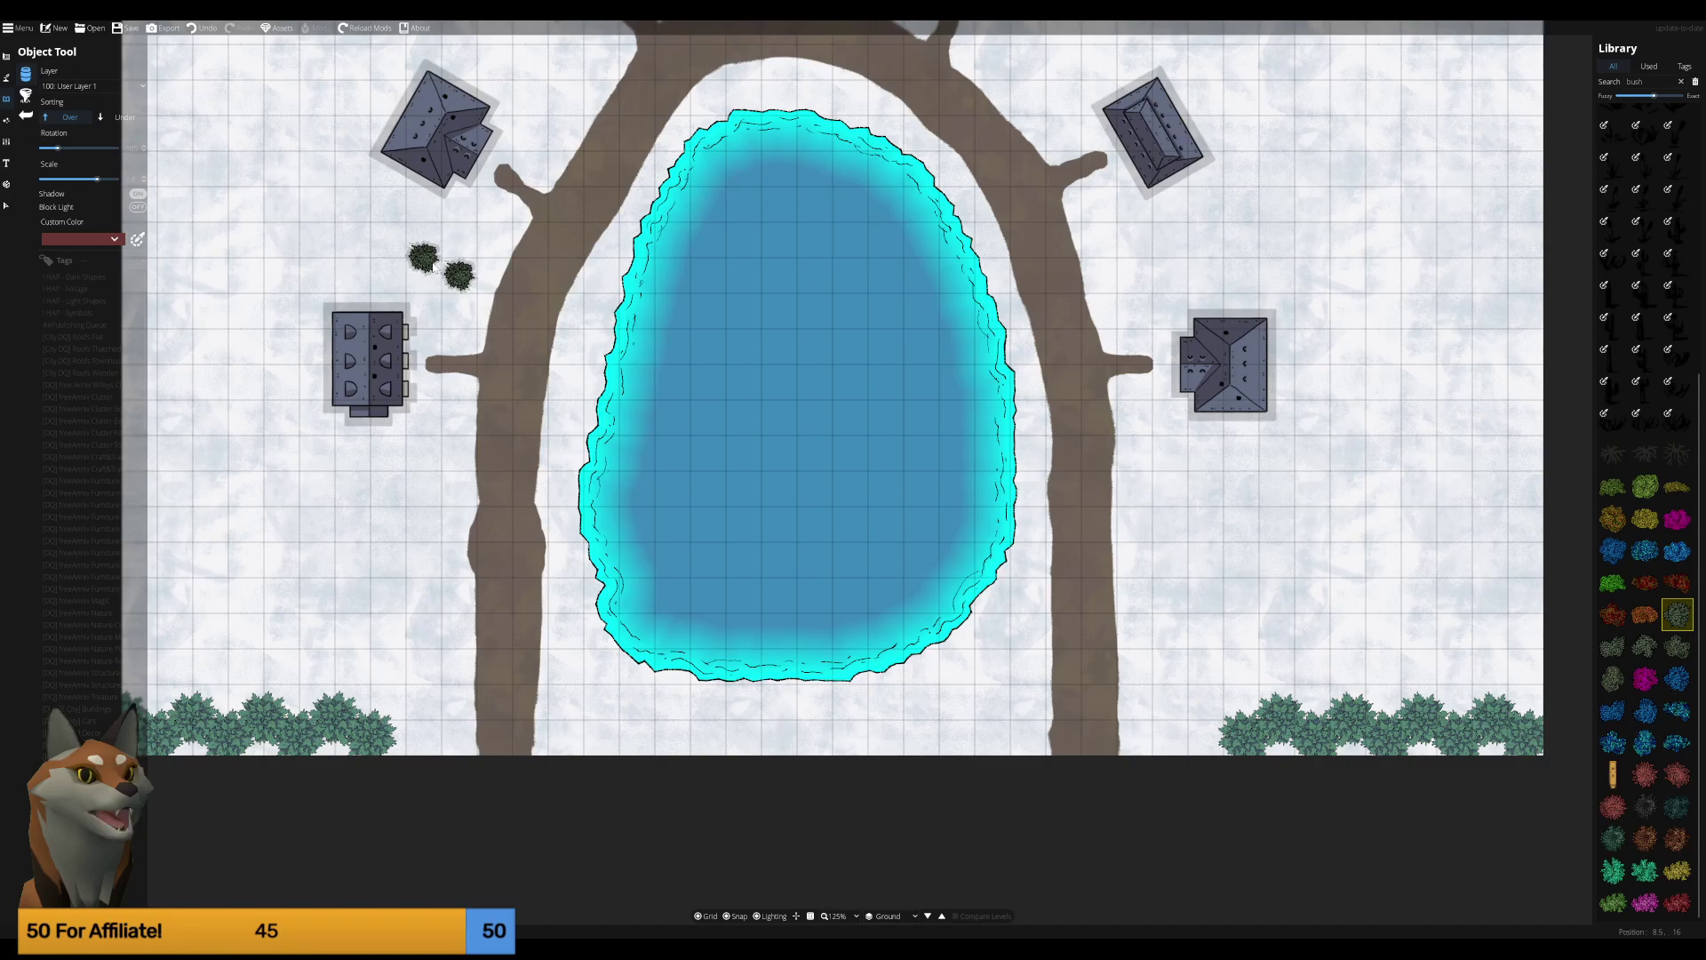
pyautogui.click(435, 263)
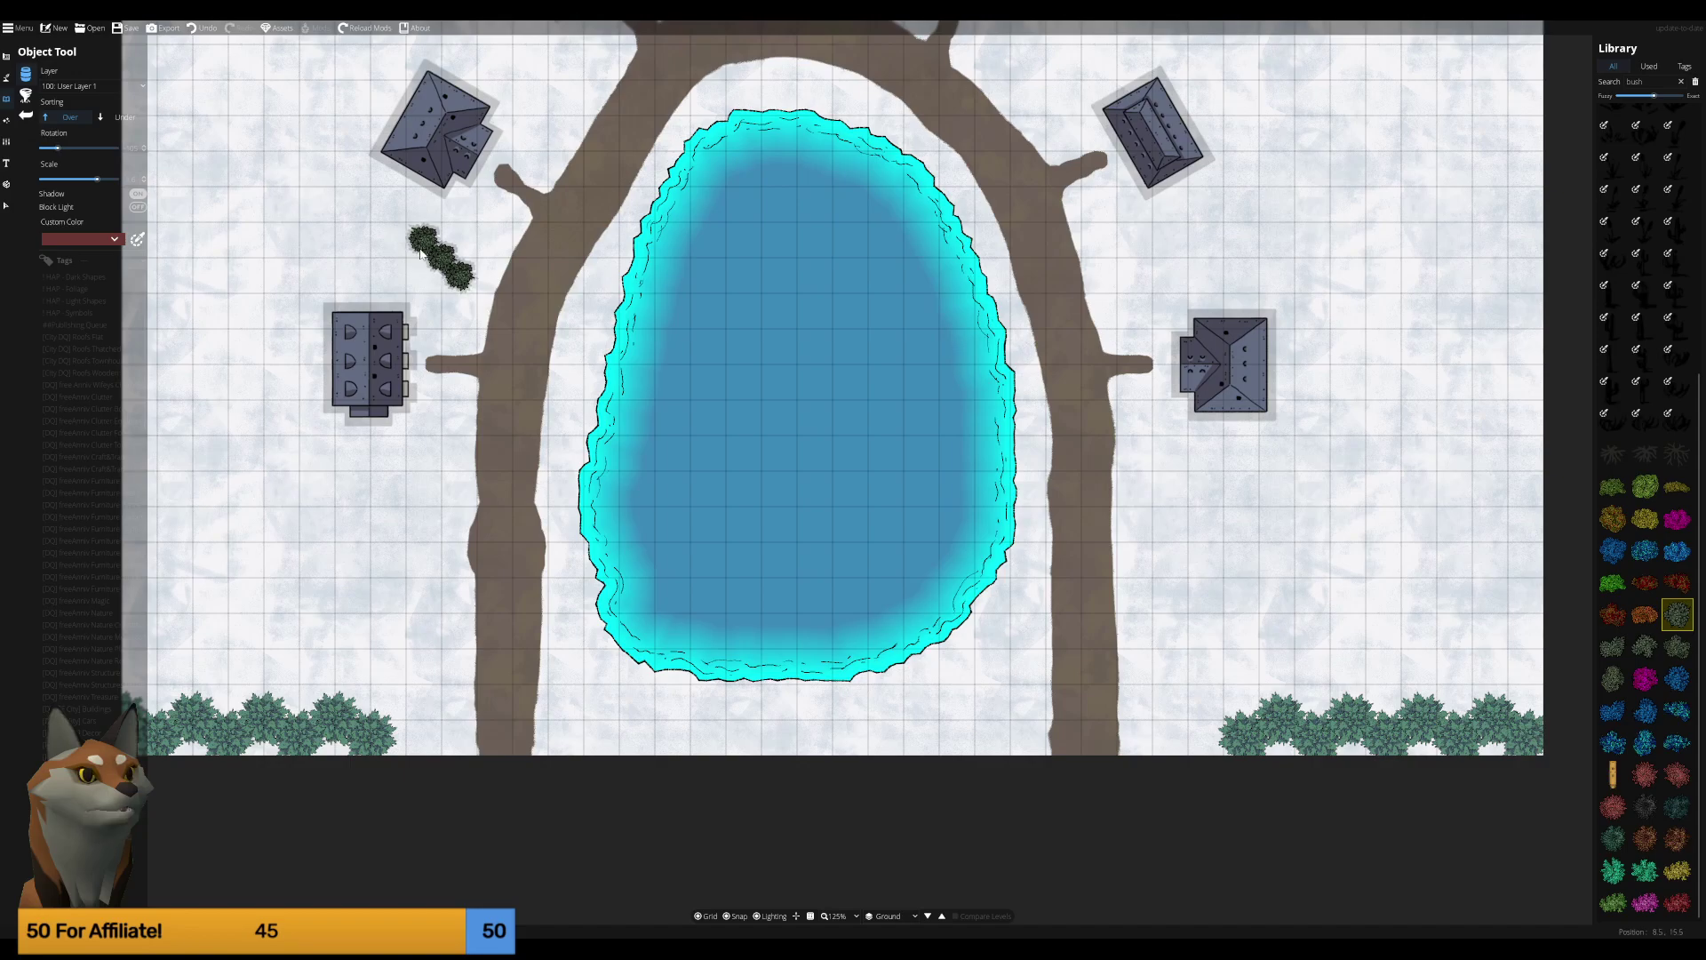
pyautogui.click(416, 248)
pyautogui.click(400, 238)
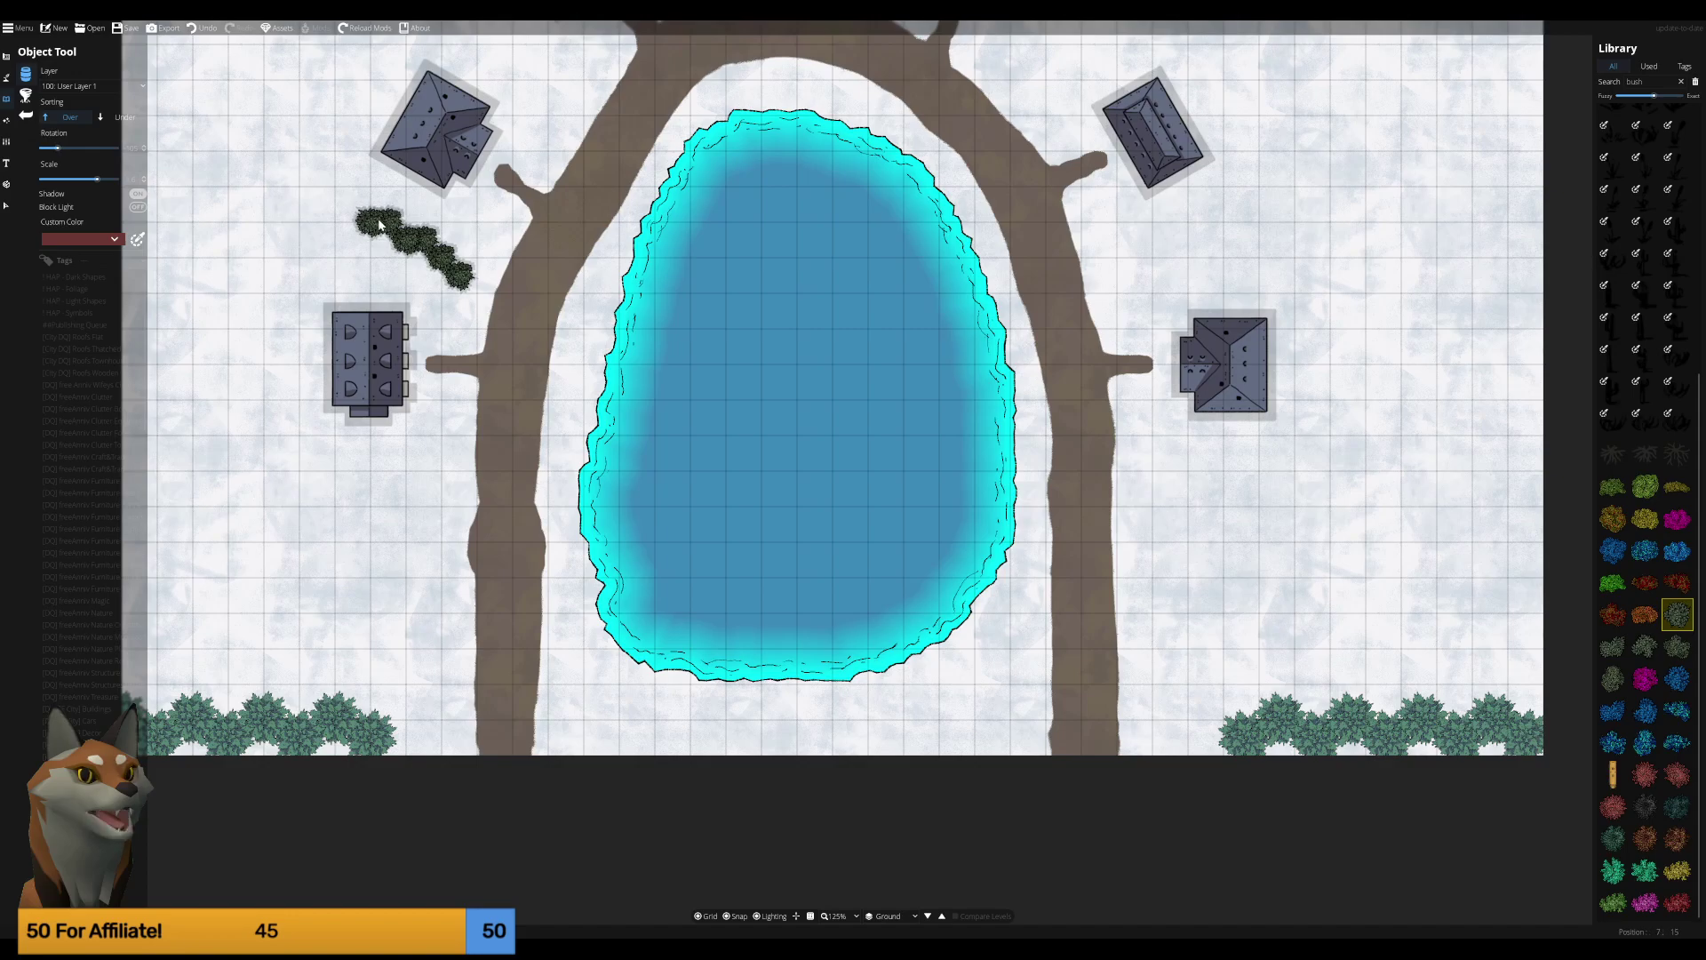
pyautogui.click(368, 220)
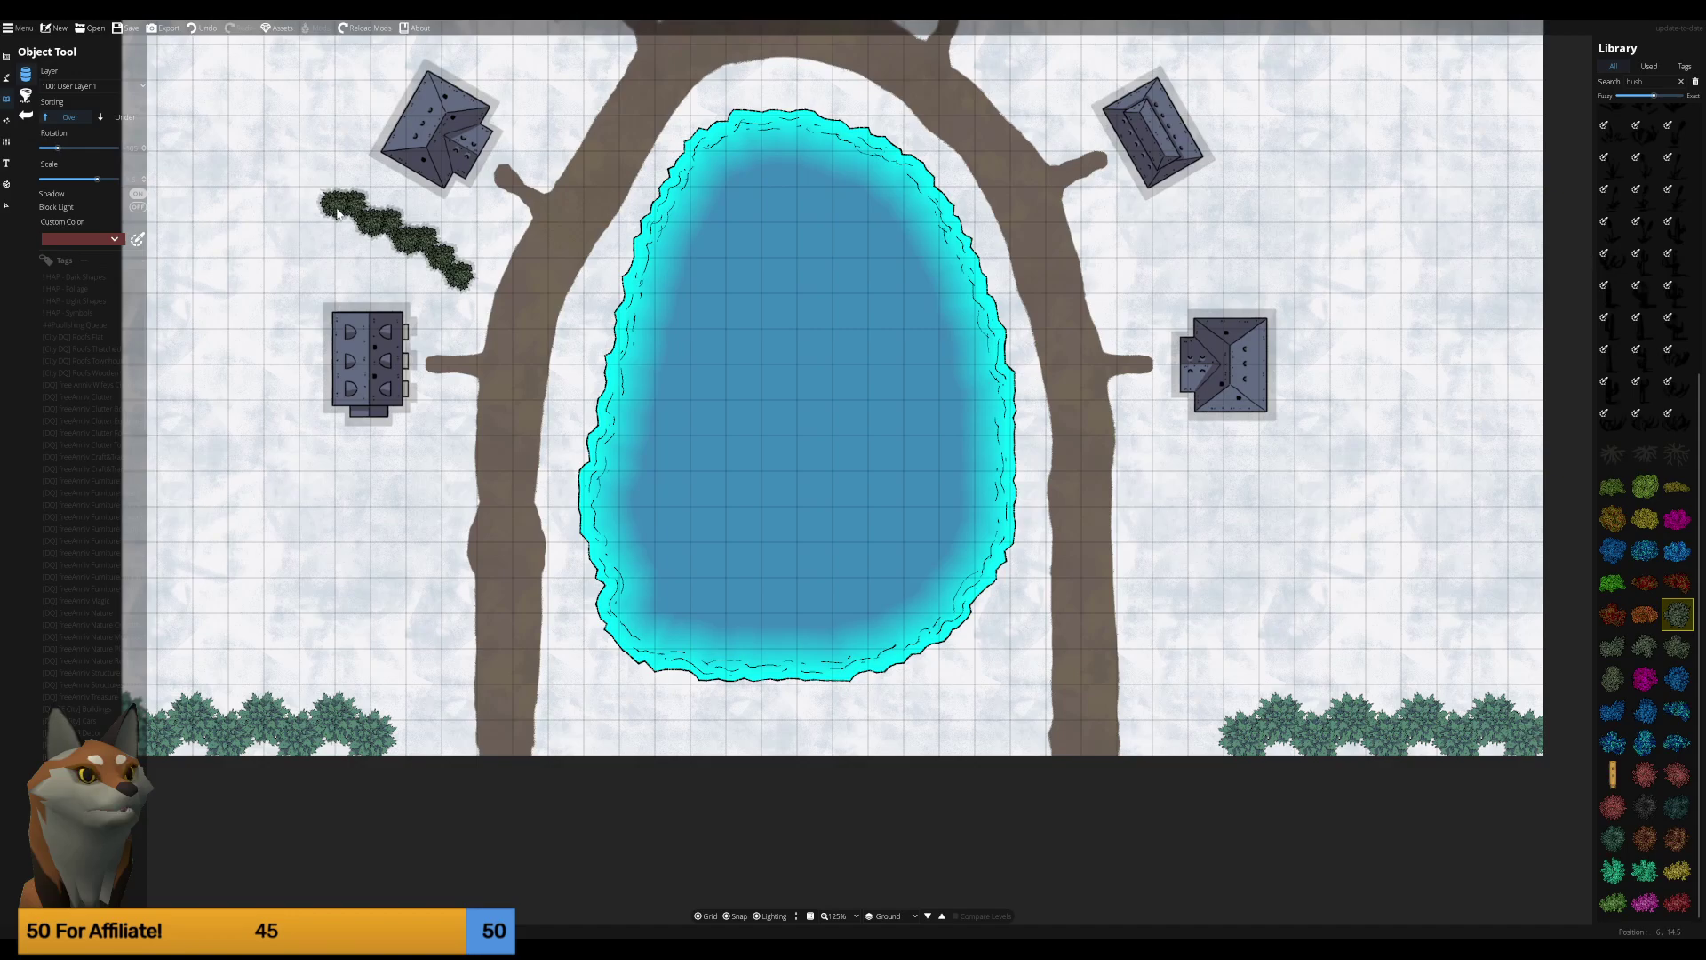
pyautogui.click(336, 211)
pyautogui.click(325, 199)
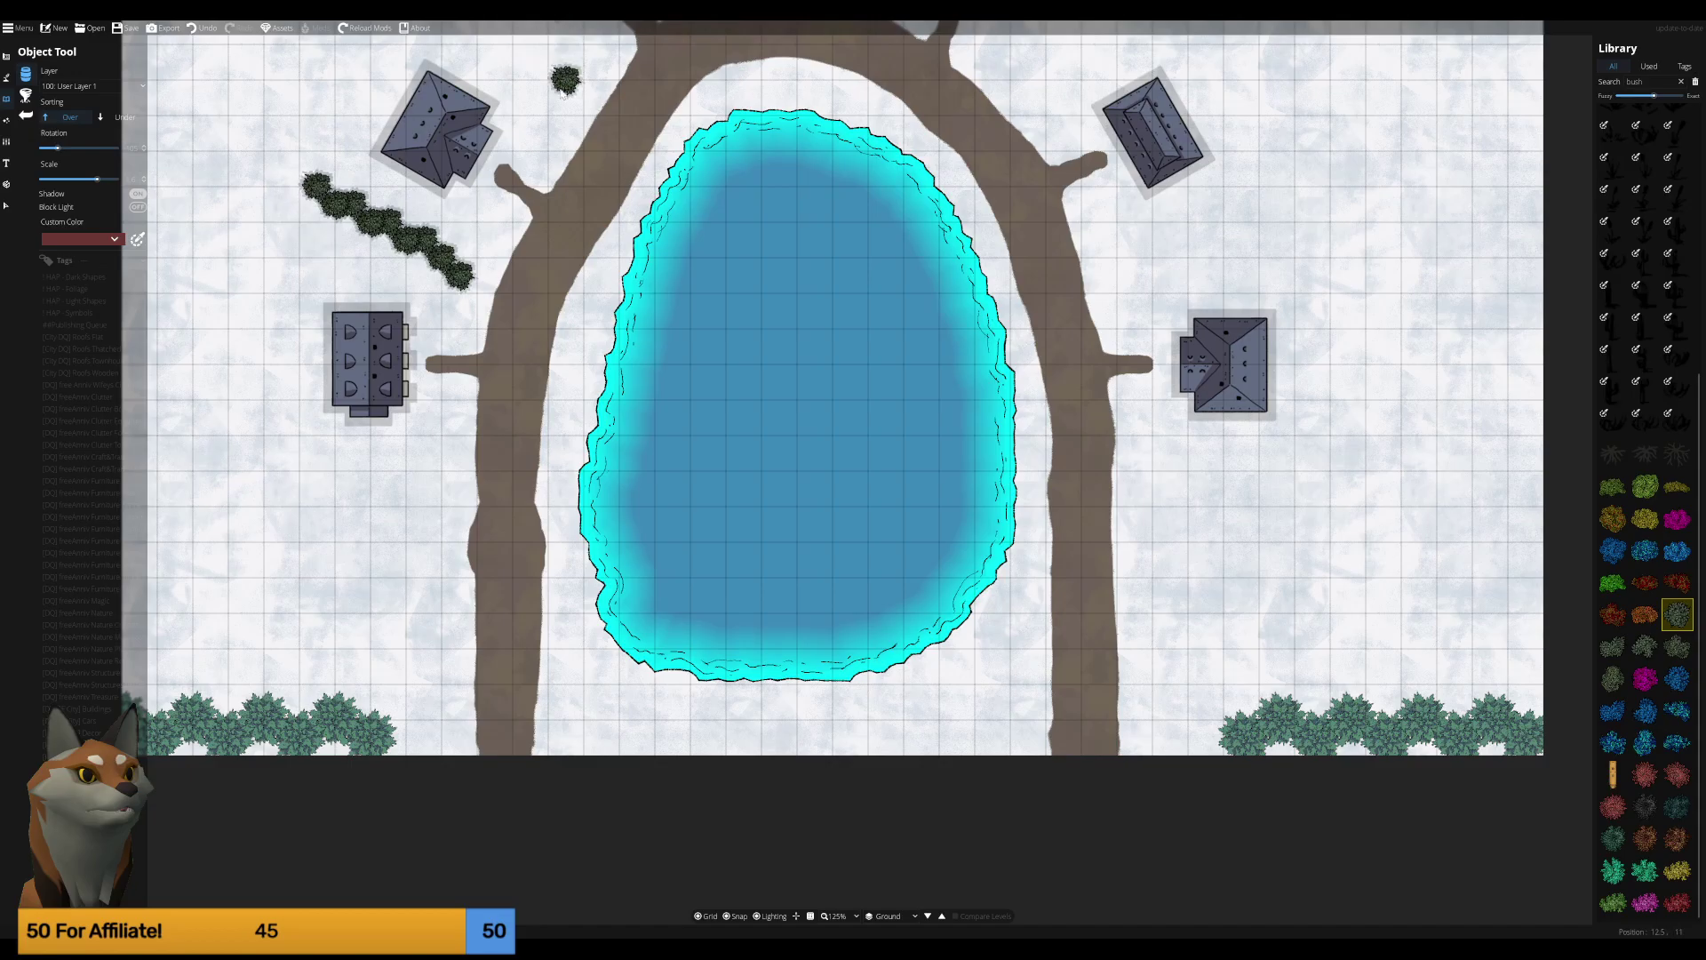
# Place a diagonal row of seven bushes between the upper-left houses.
pyautogui.scroll(3, 569, 196)
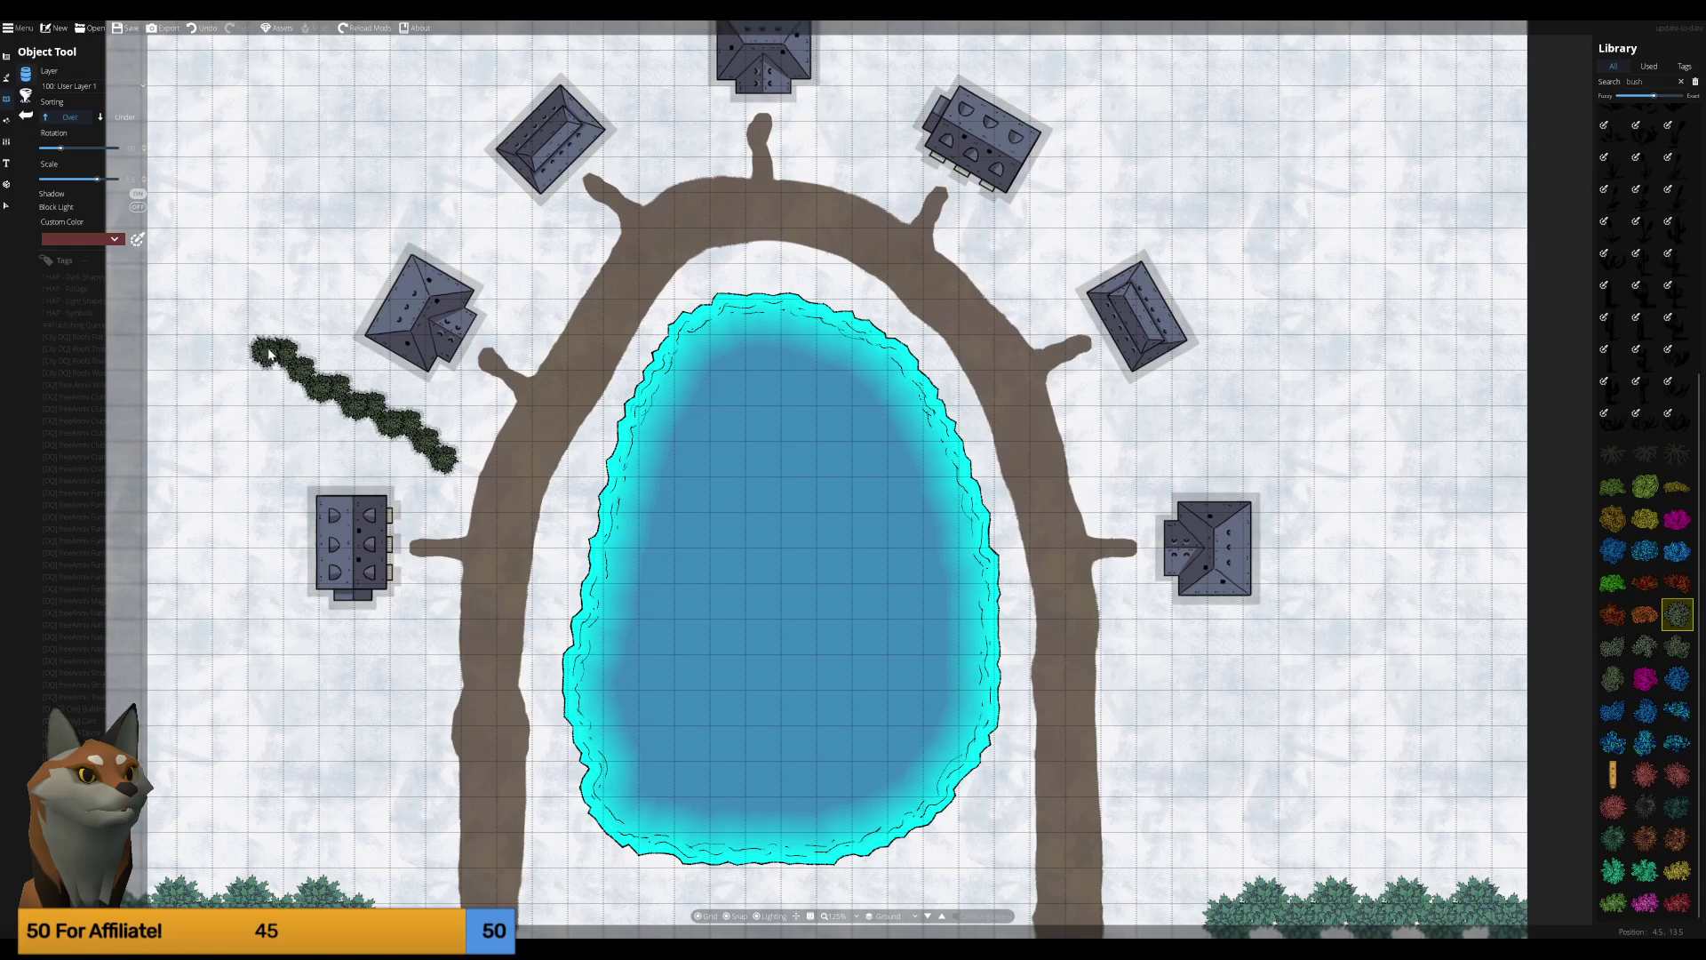
pyautogui.click(553, 283)
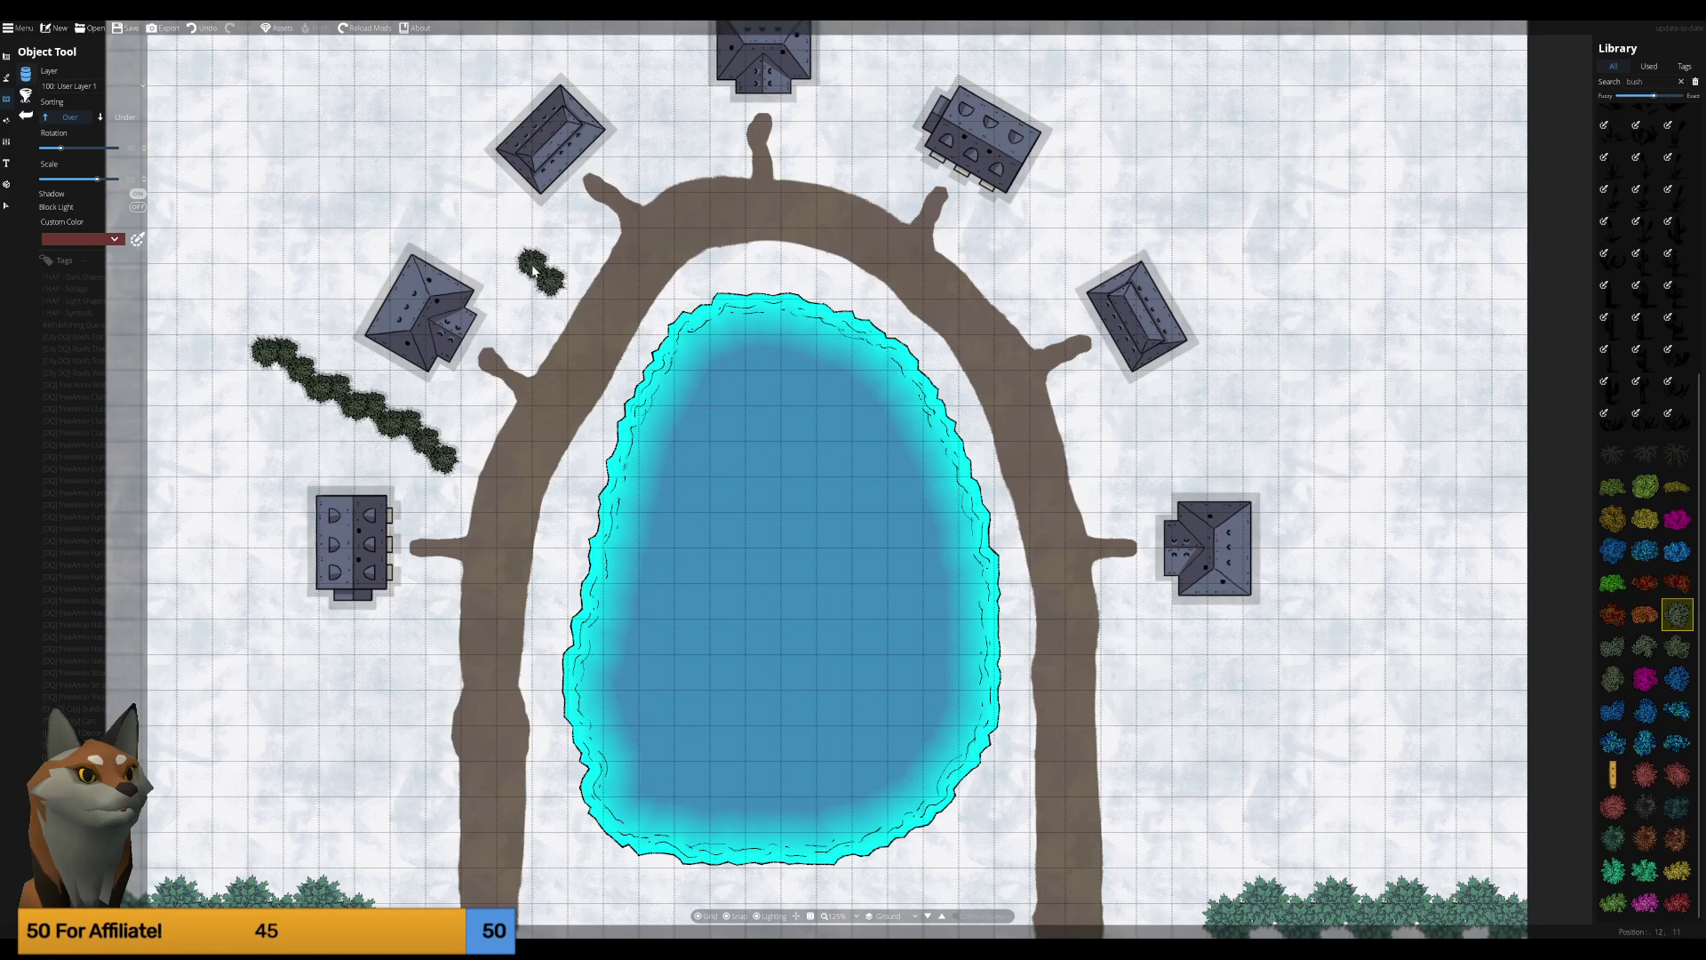
pyautogui.click(533, 268)
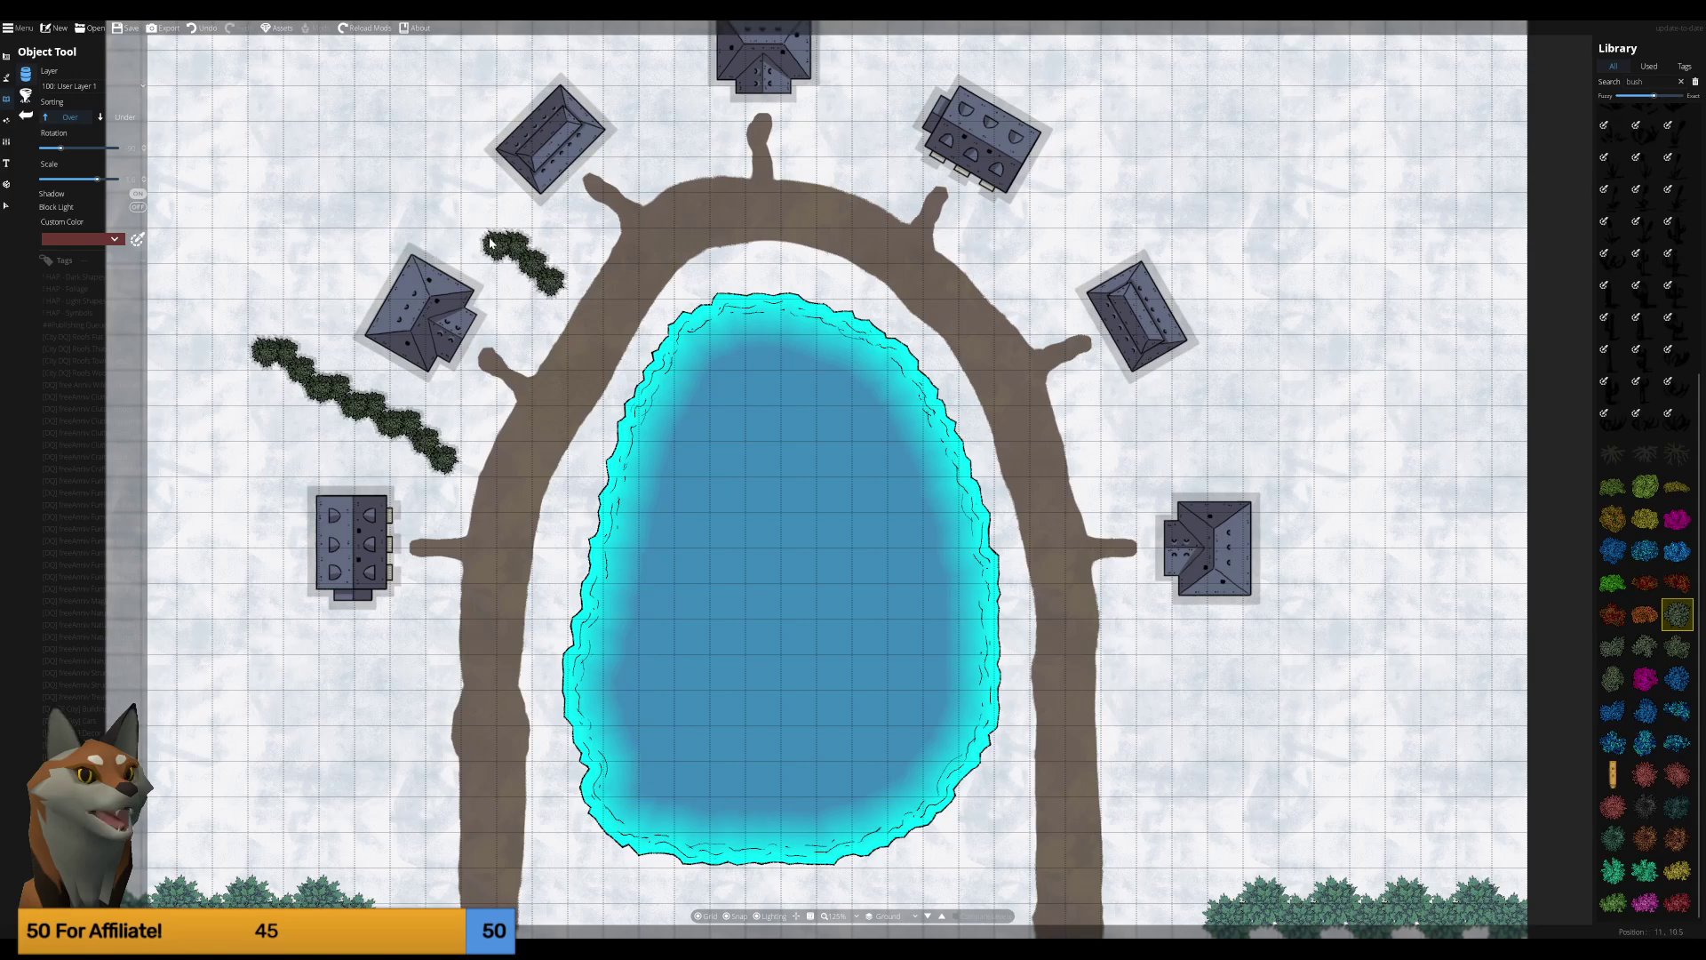
pyautogui.click(504, 251)
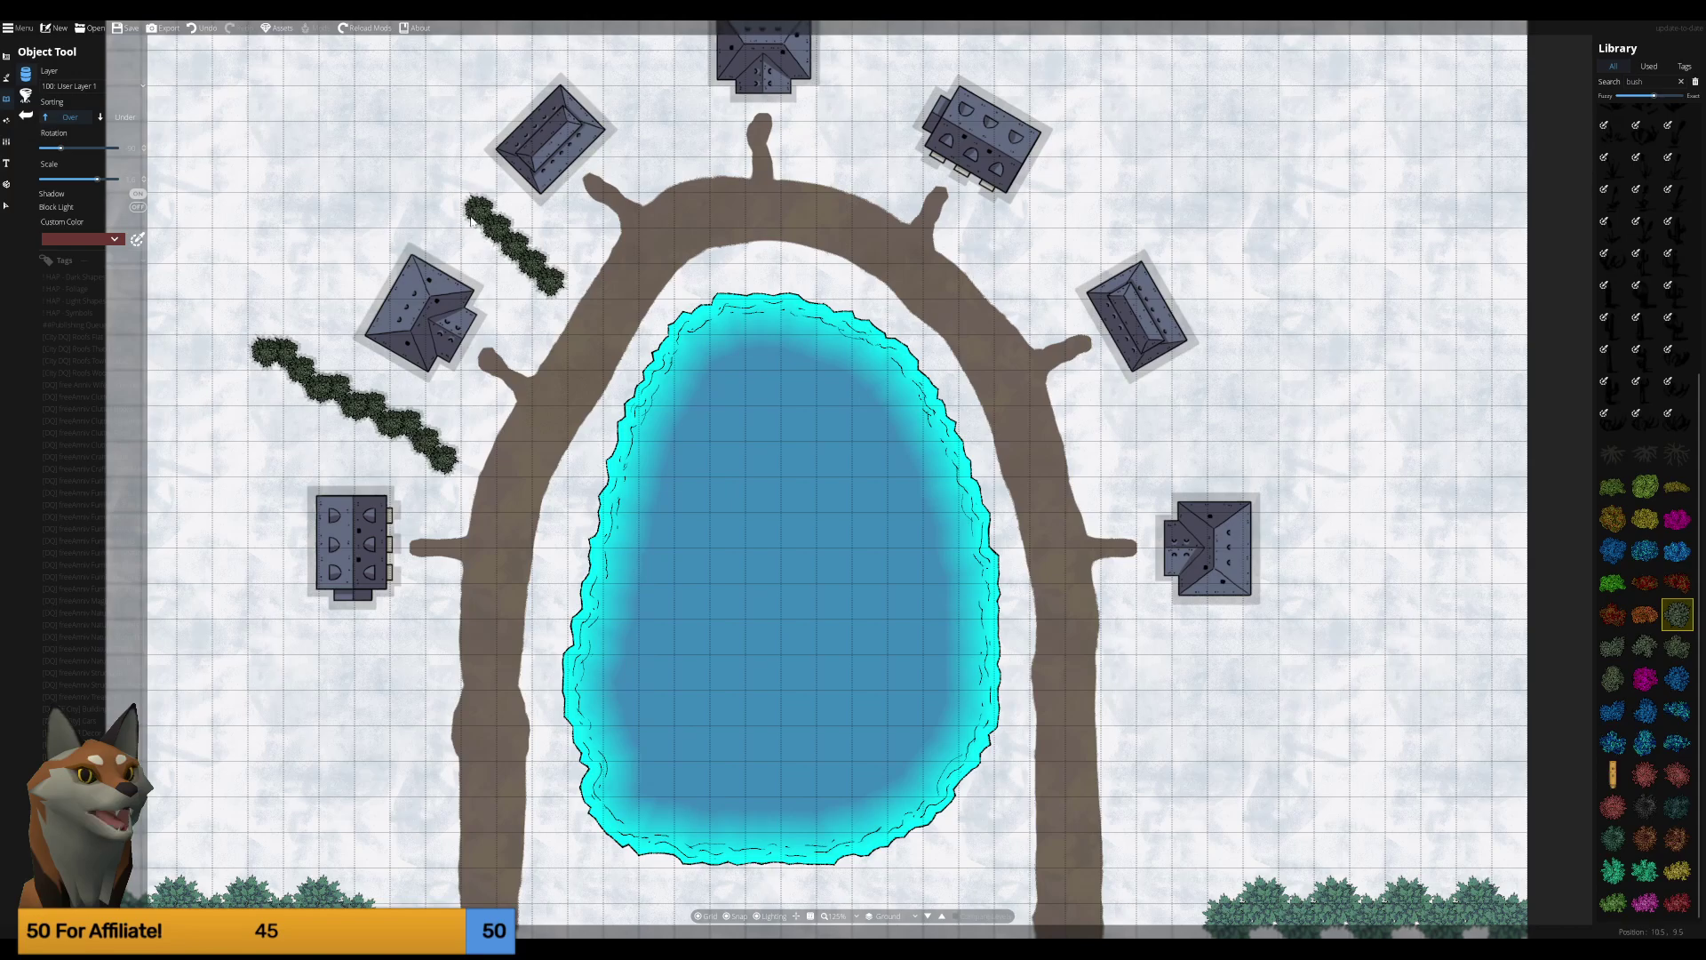
pyautogui.click(478, 210)
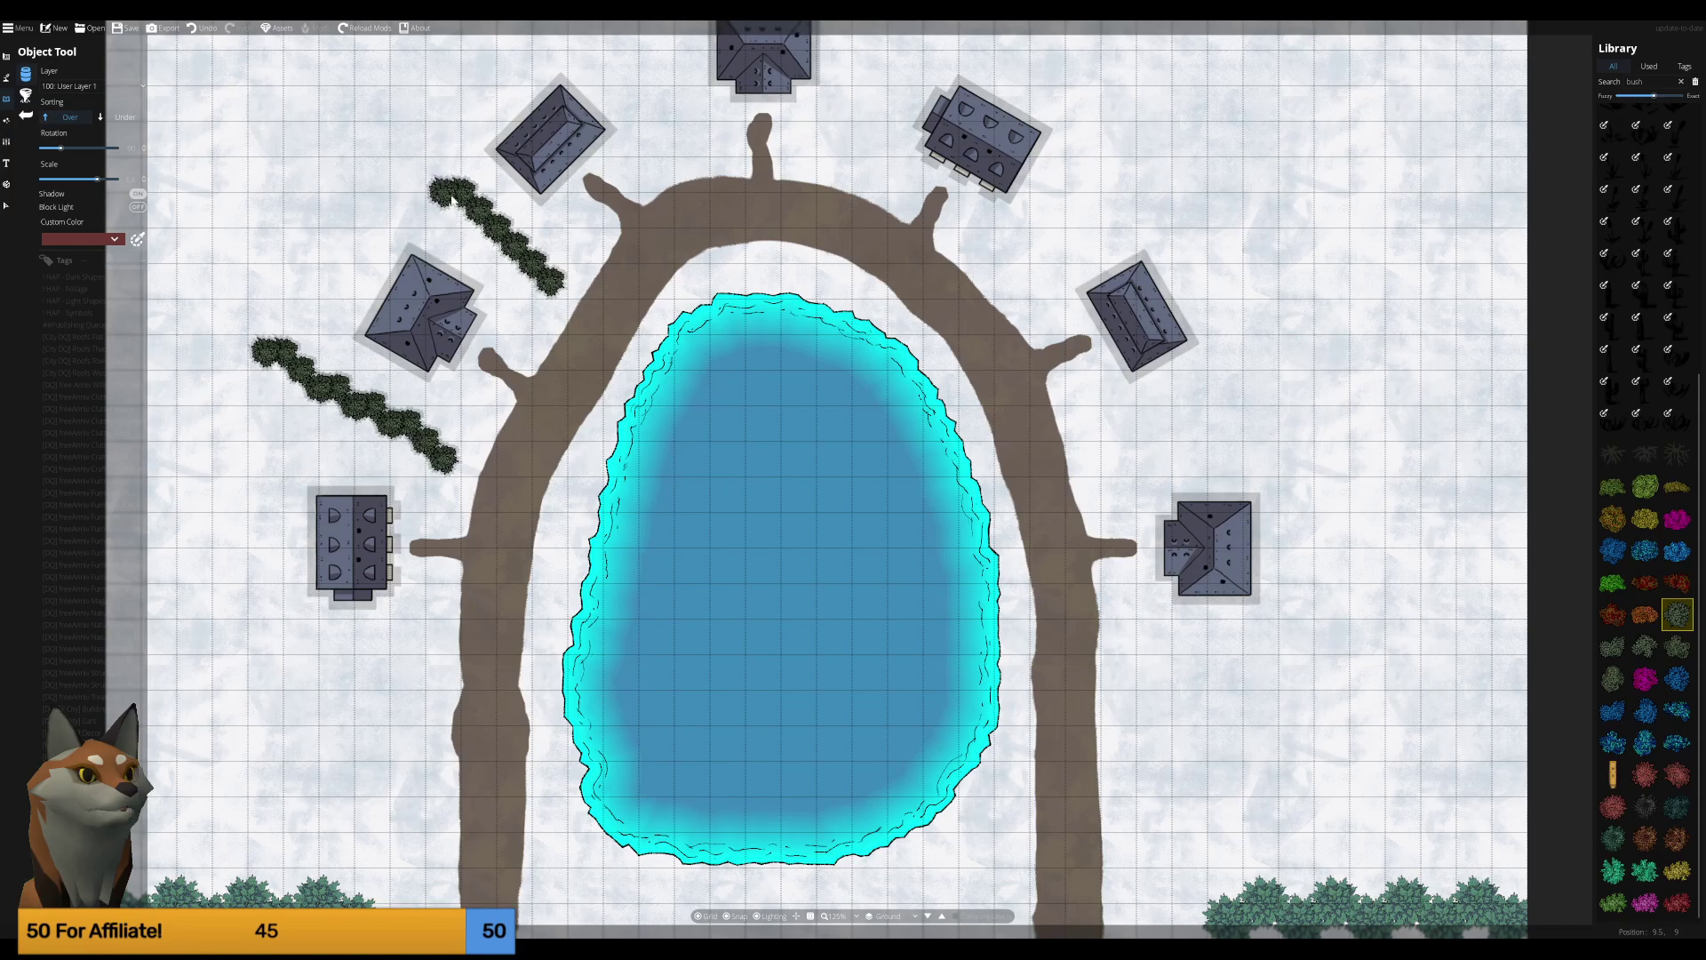
pyautogui.click(438, 190)
pyautogui.click(423, 177)
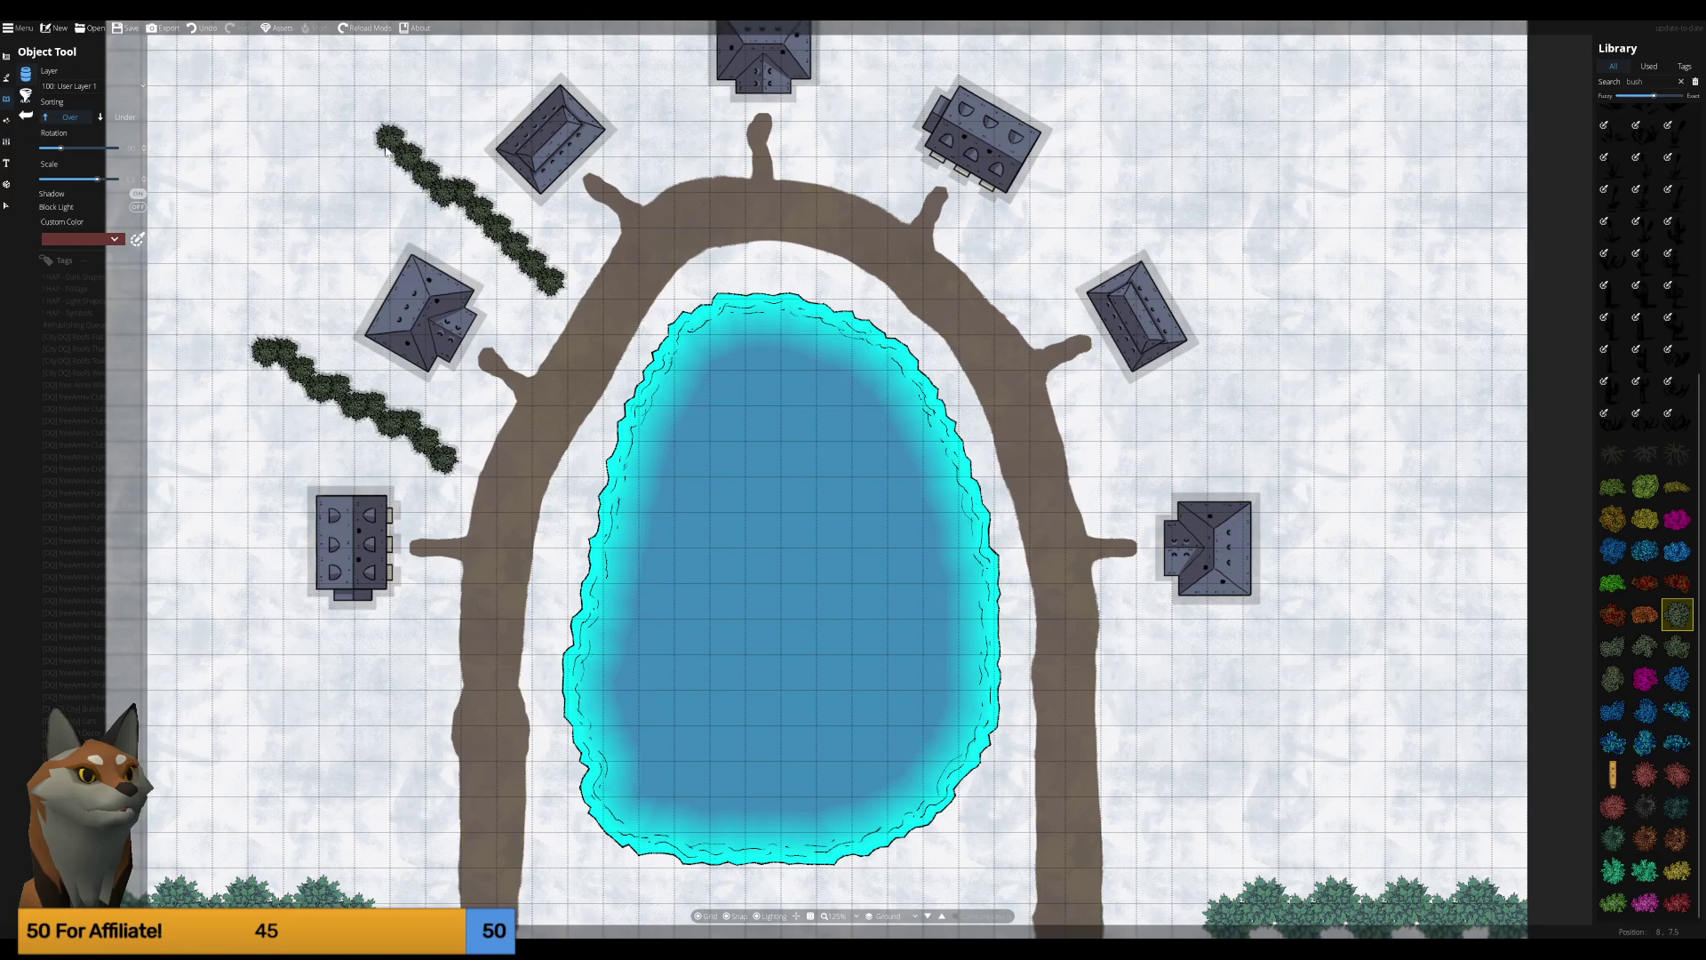
pyautogui.click(389, 139)
# Add a bush hedge running up-left from beside the top house.
pyautogui.scroll(3, 701, 113)
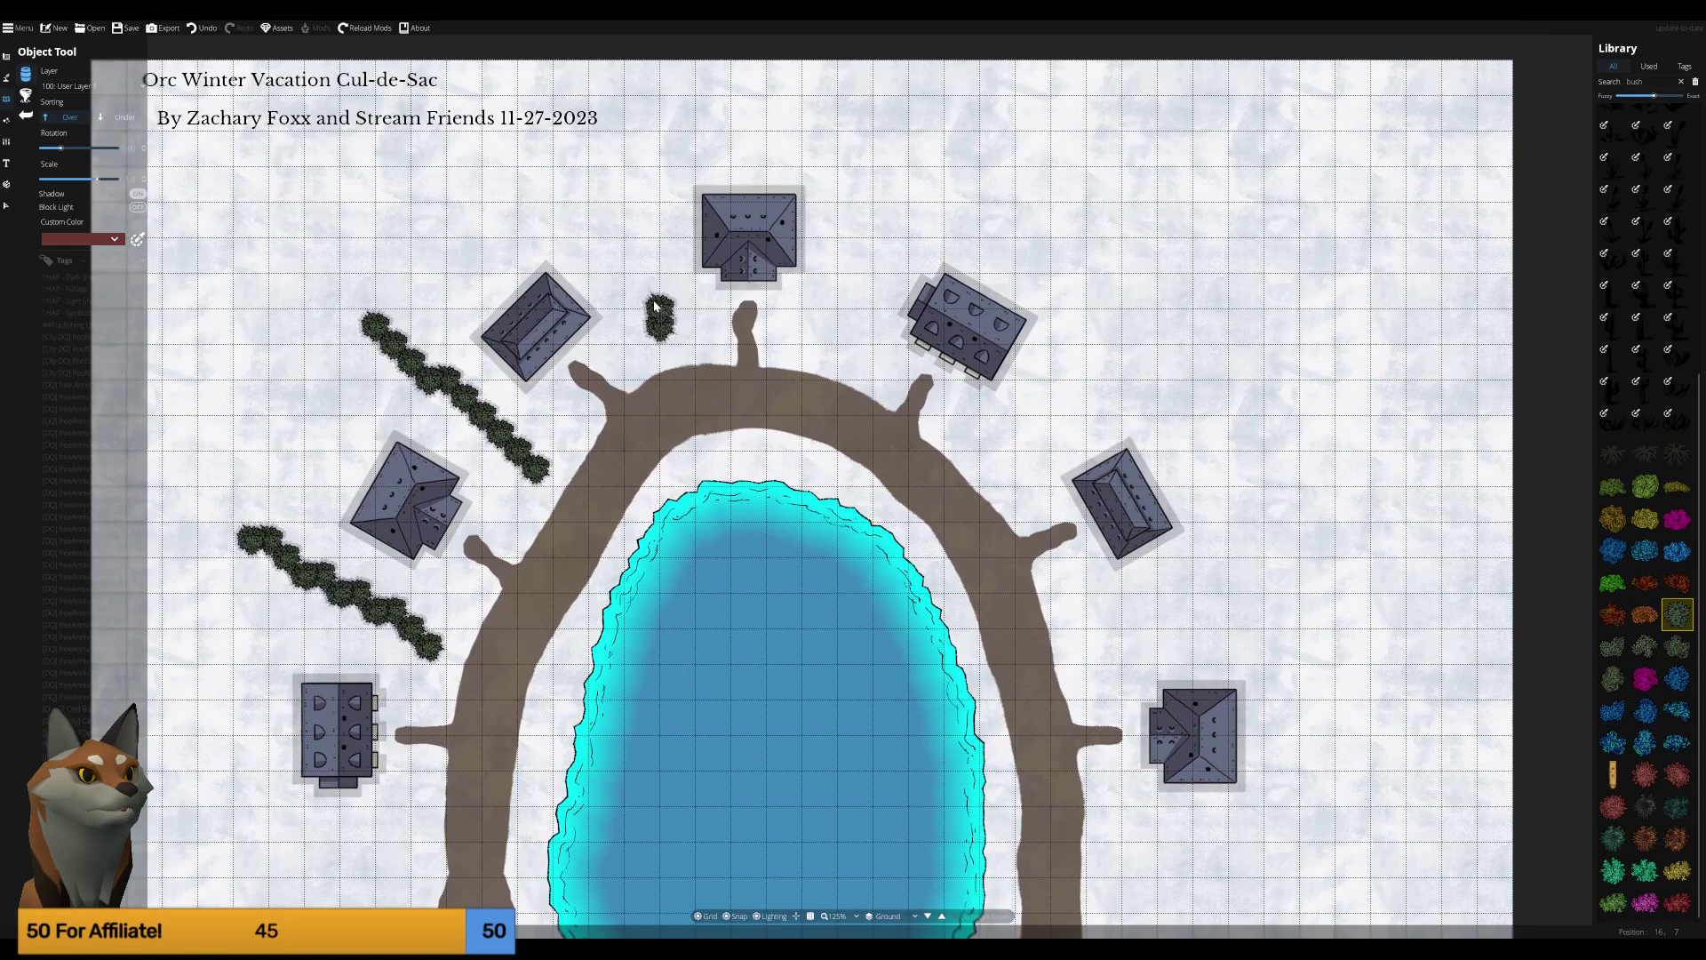
pyautogui.click(655, 305)
pyautogui.click(657, 307)
pyautogui.click(645, 276)
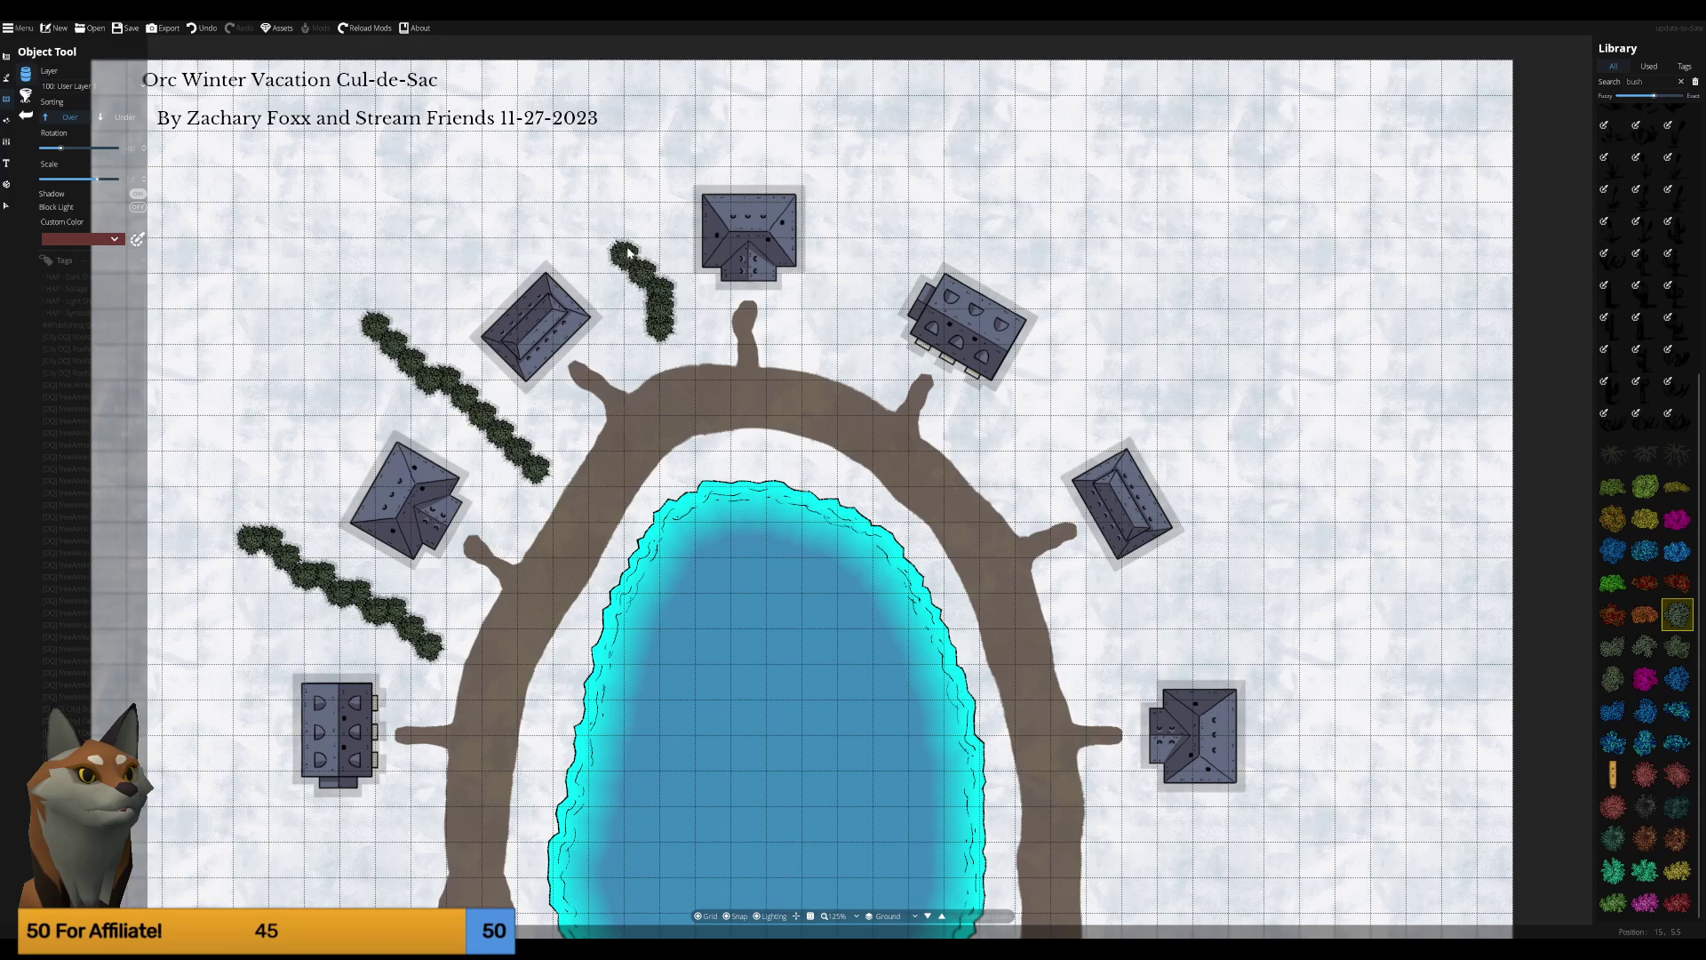
pyautogui.click(627, 254)
pyautogui.click(597, 220)
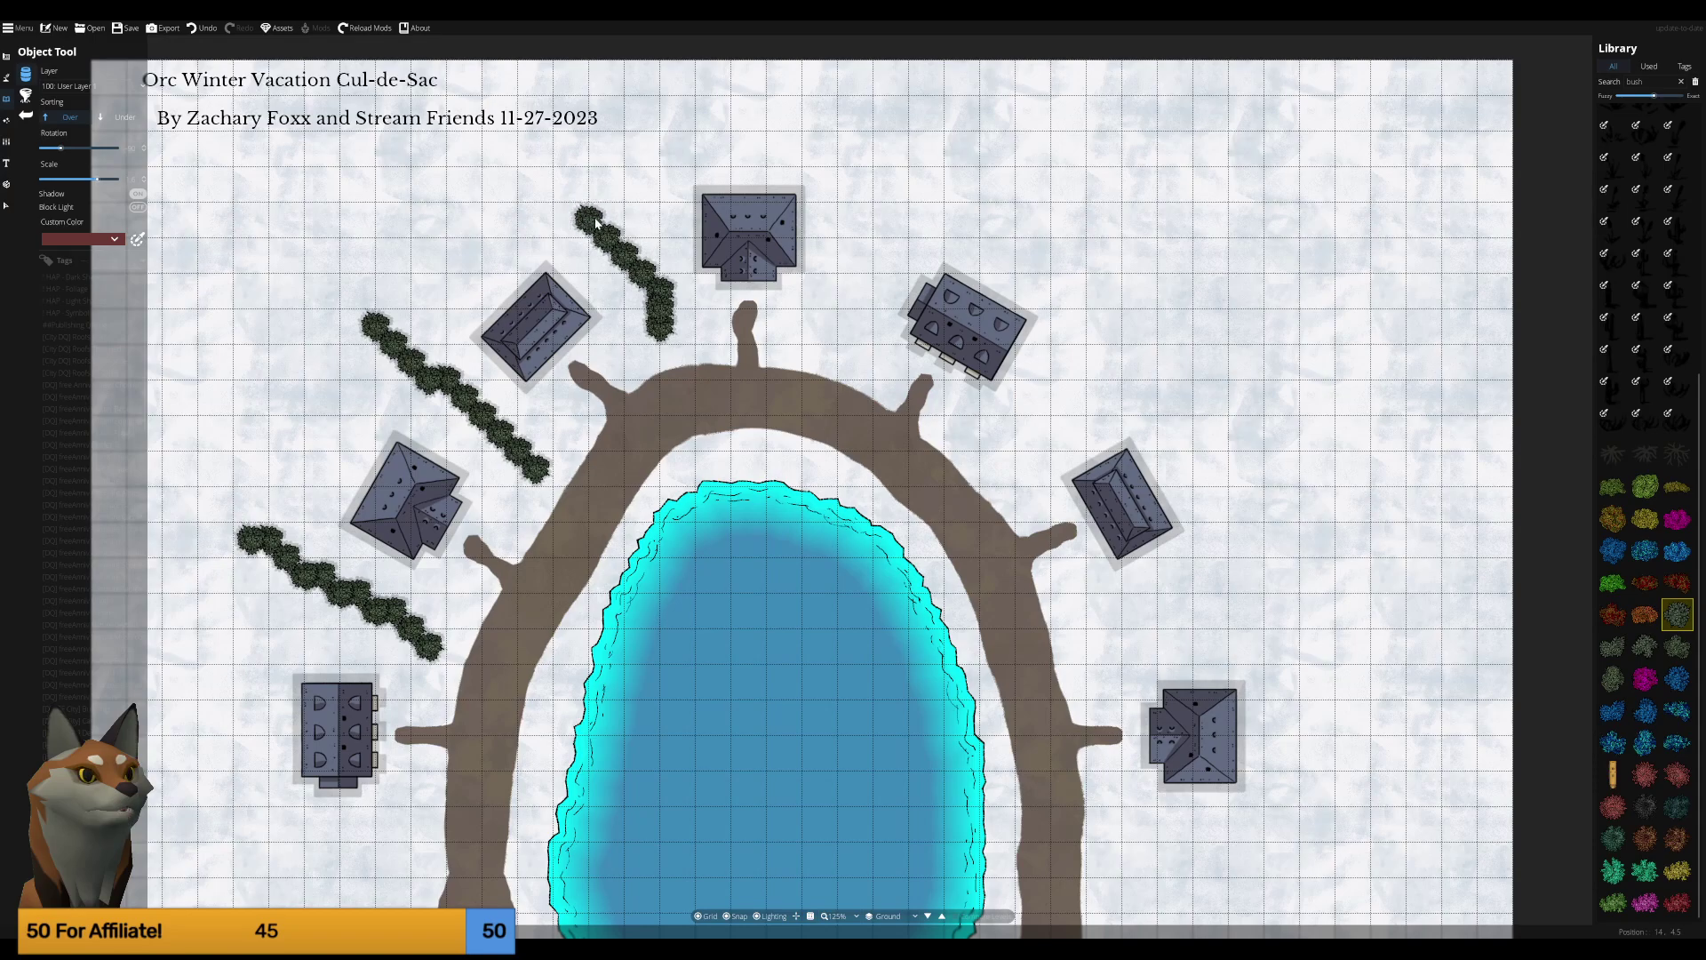
pyautogui.click(595, 222)
pyautogui.click(565, 203)
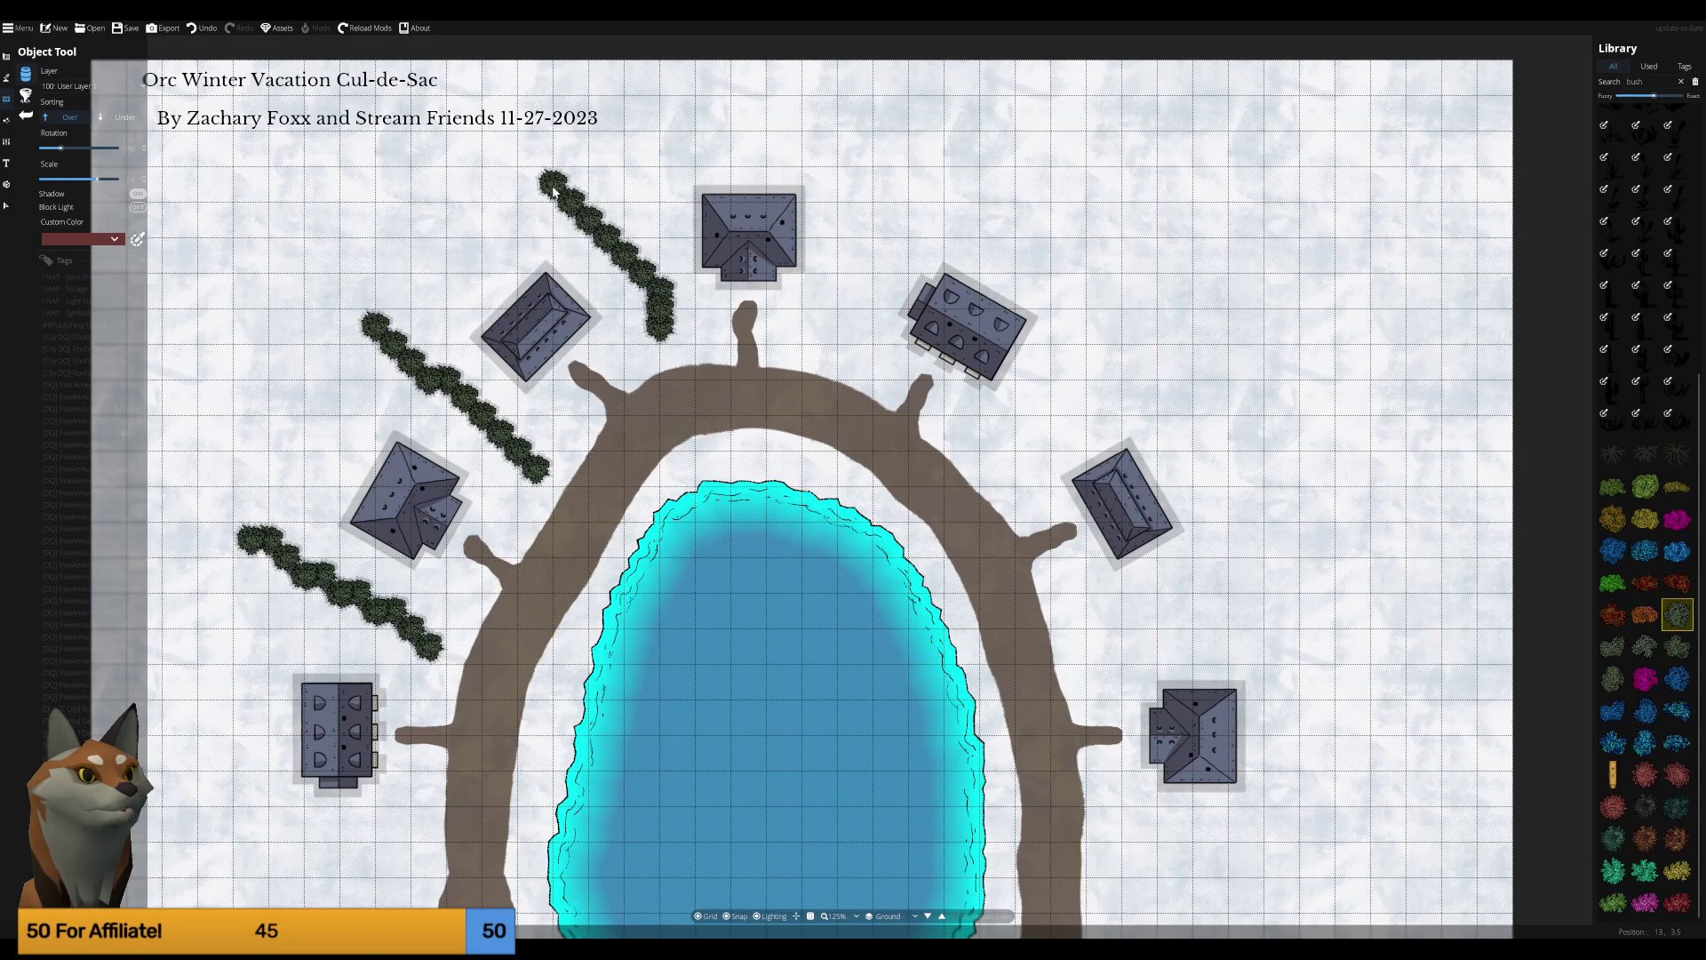
pyautogui.click(552, 188)
# Add a five-bush row running up-right from the right side of the top house.
pyautogui.click(843, 342)
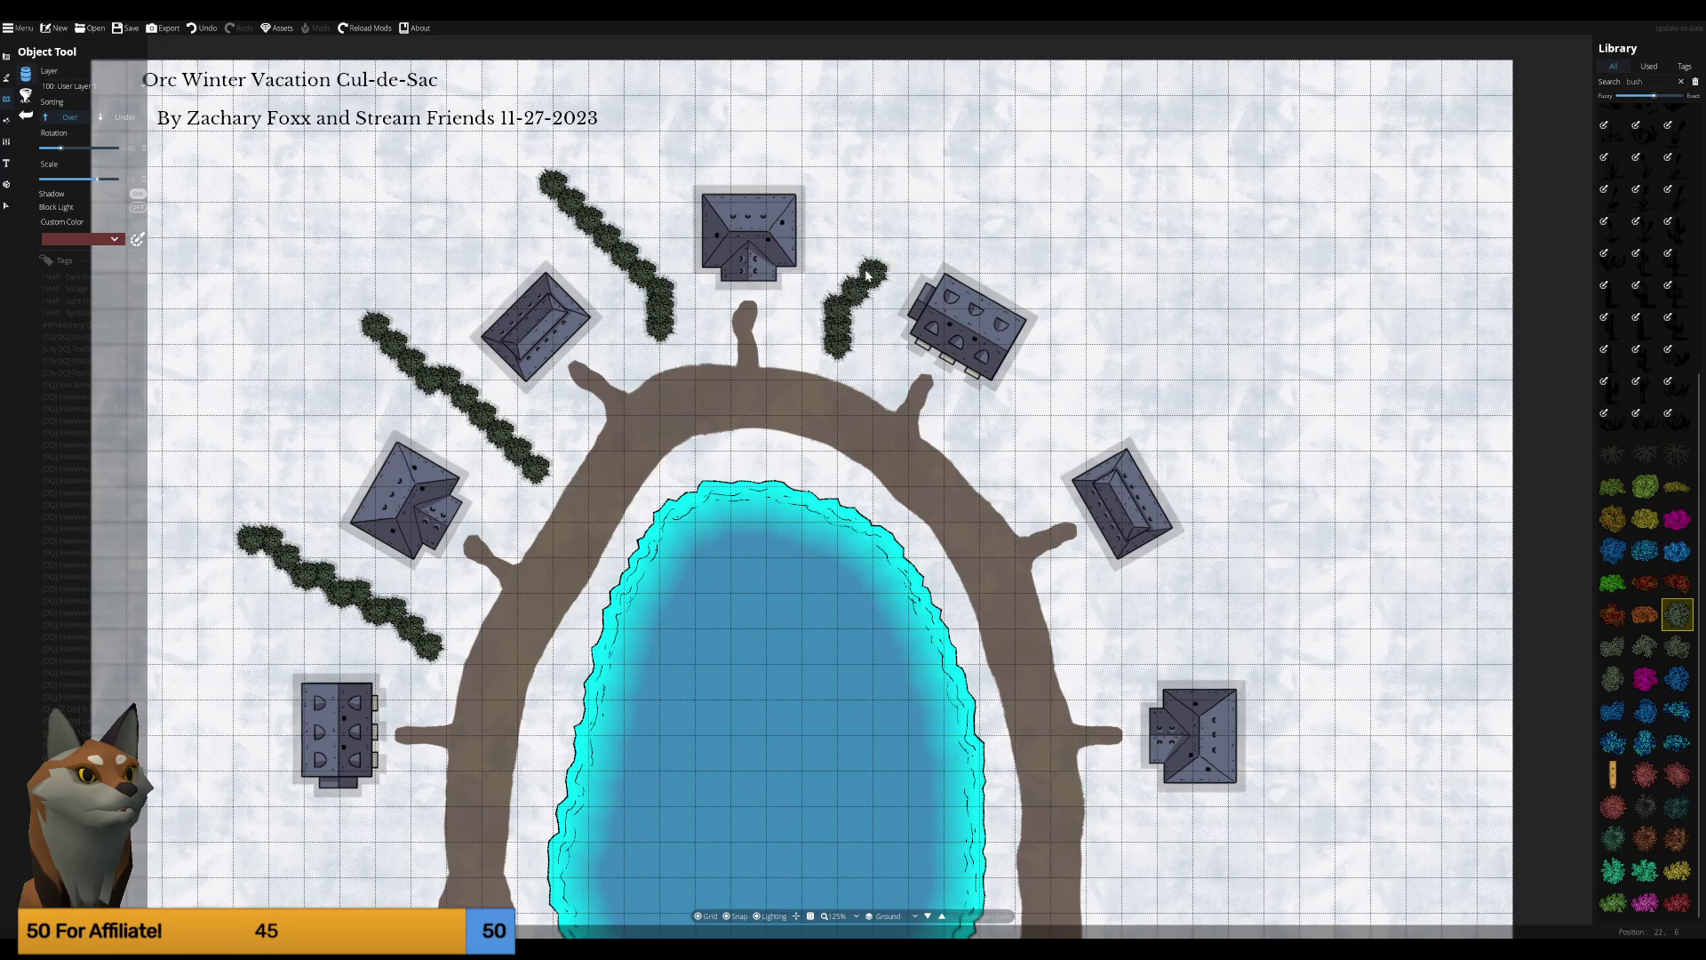
pyautogui.click(870, 267)
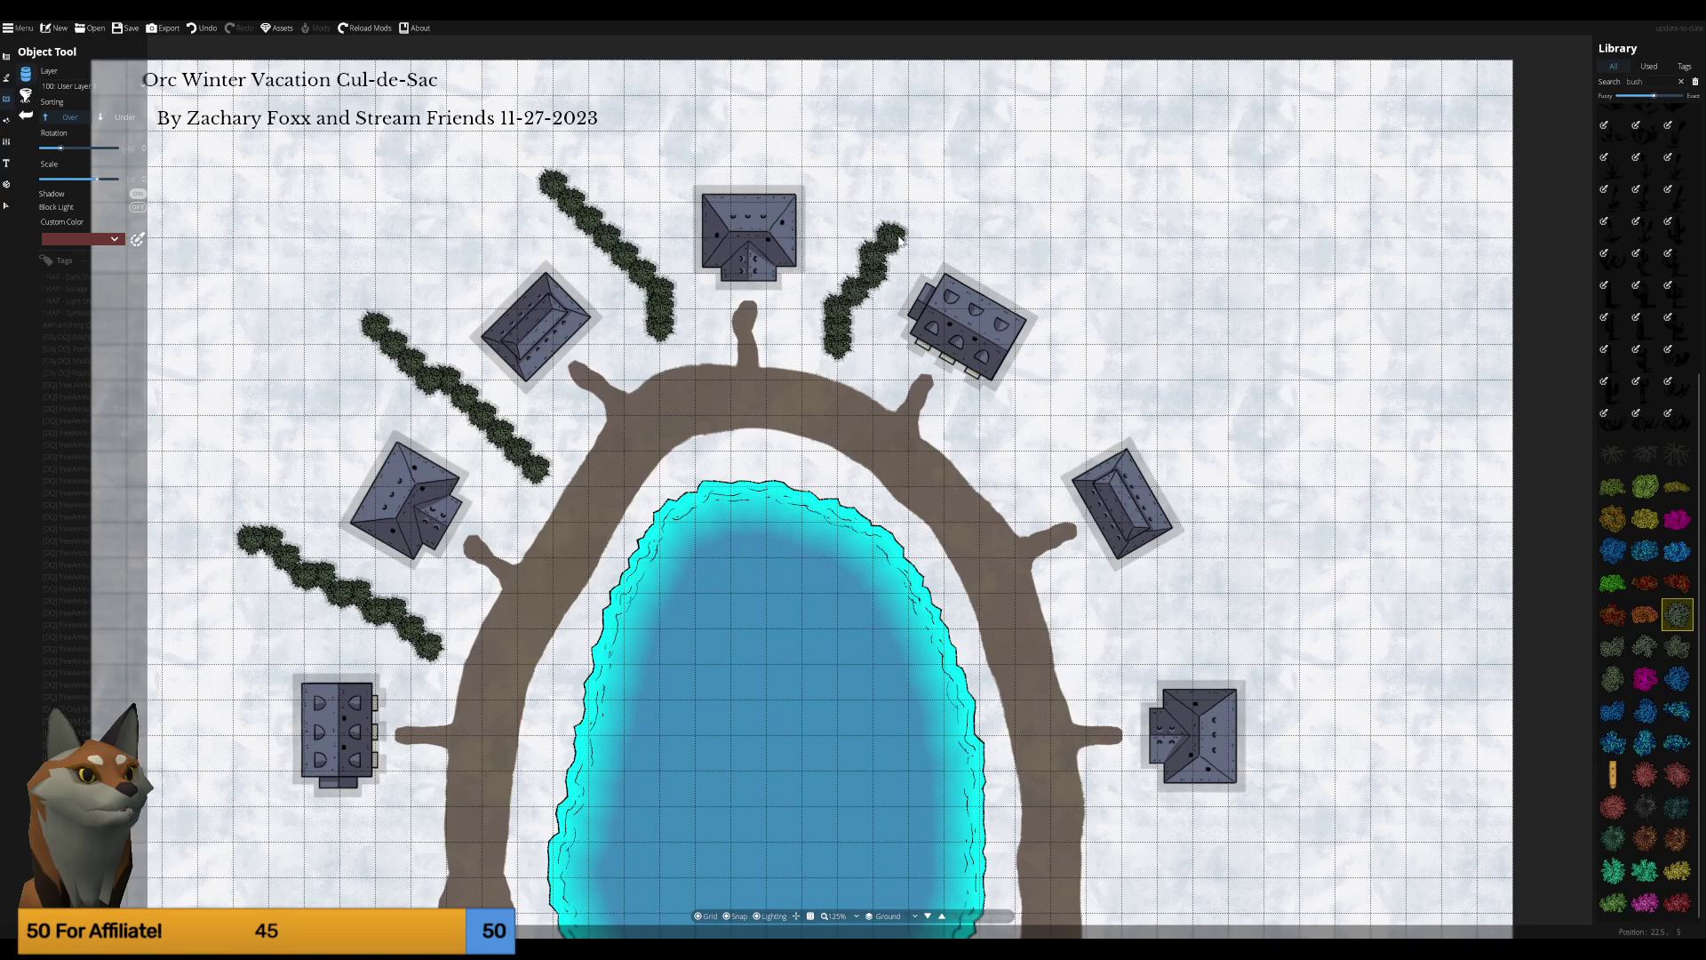
pyautogui.click(904, 220)
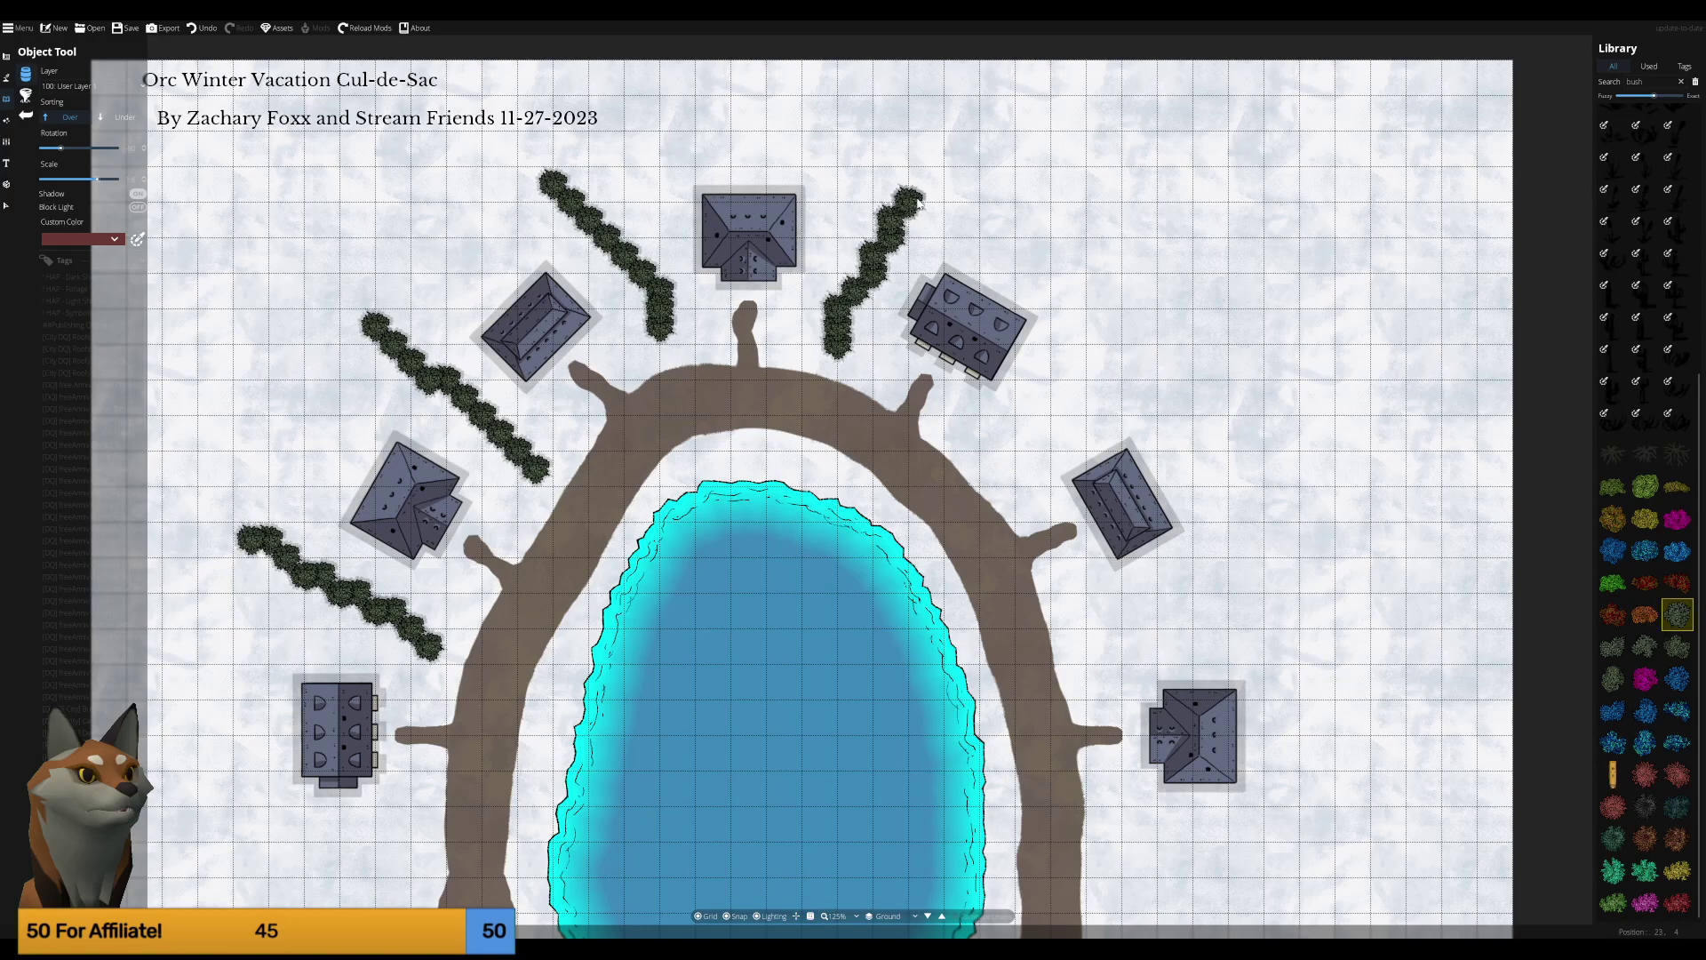
pyautogui.click(929, 199)
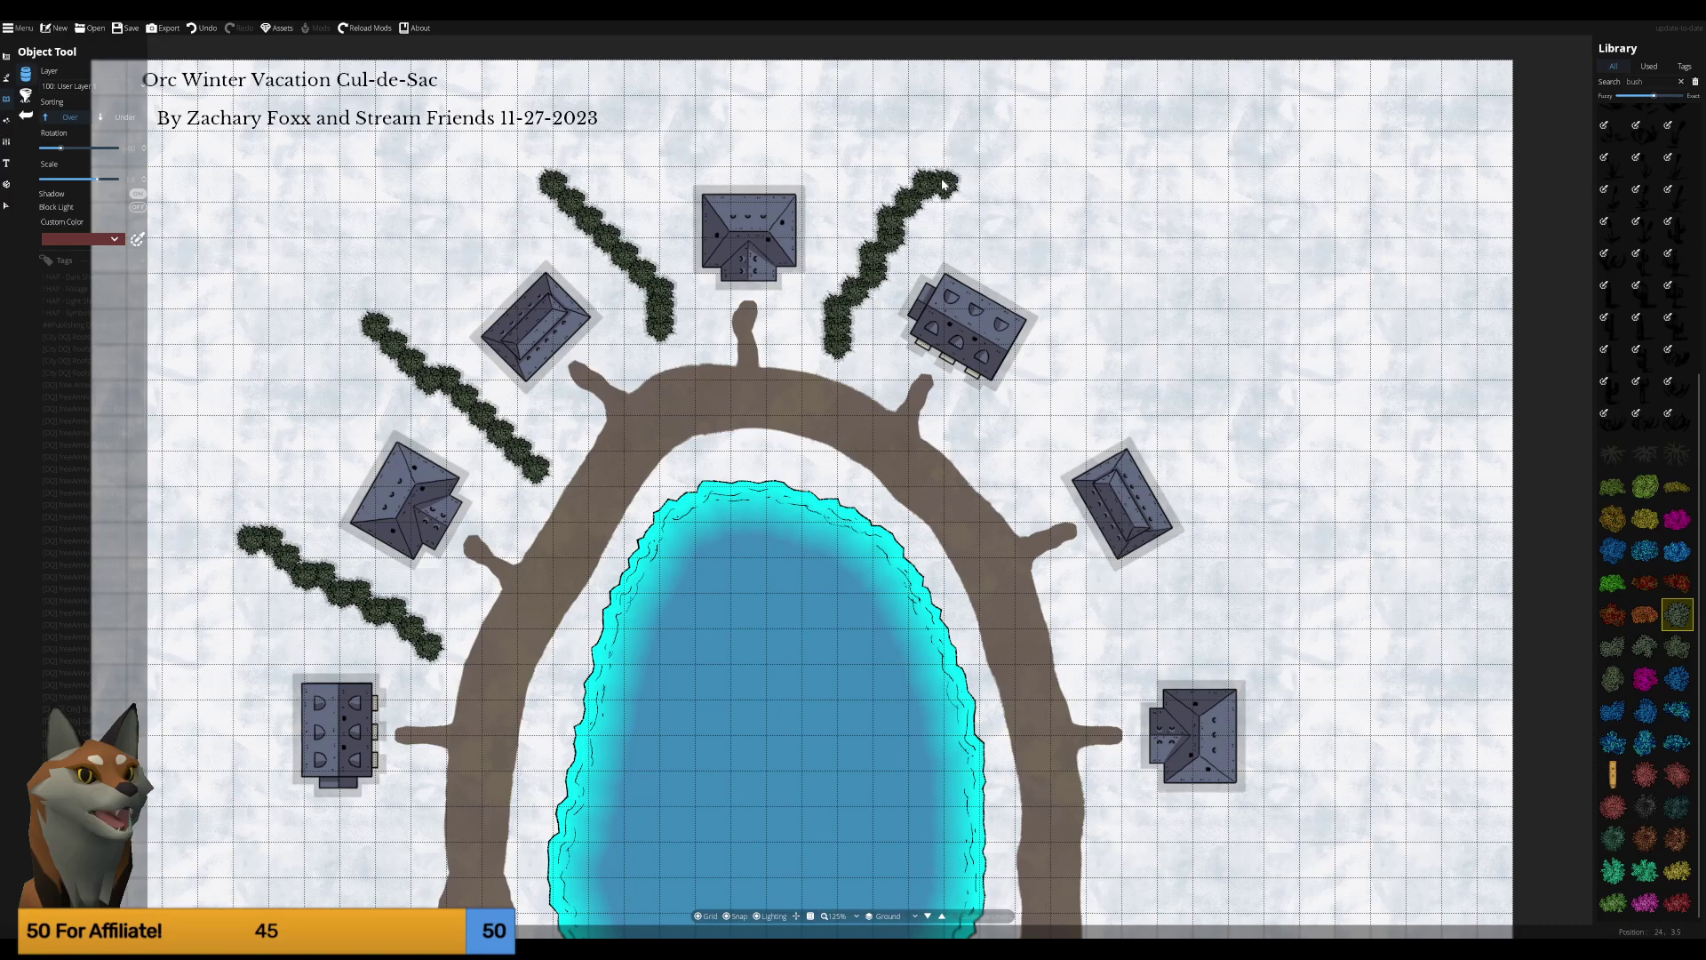
pyautogui.click(947, 169)
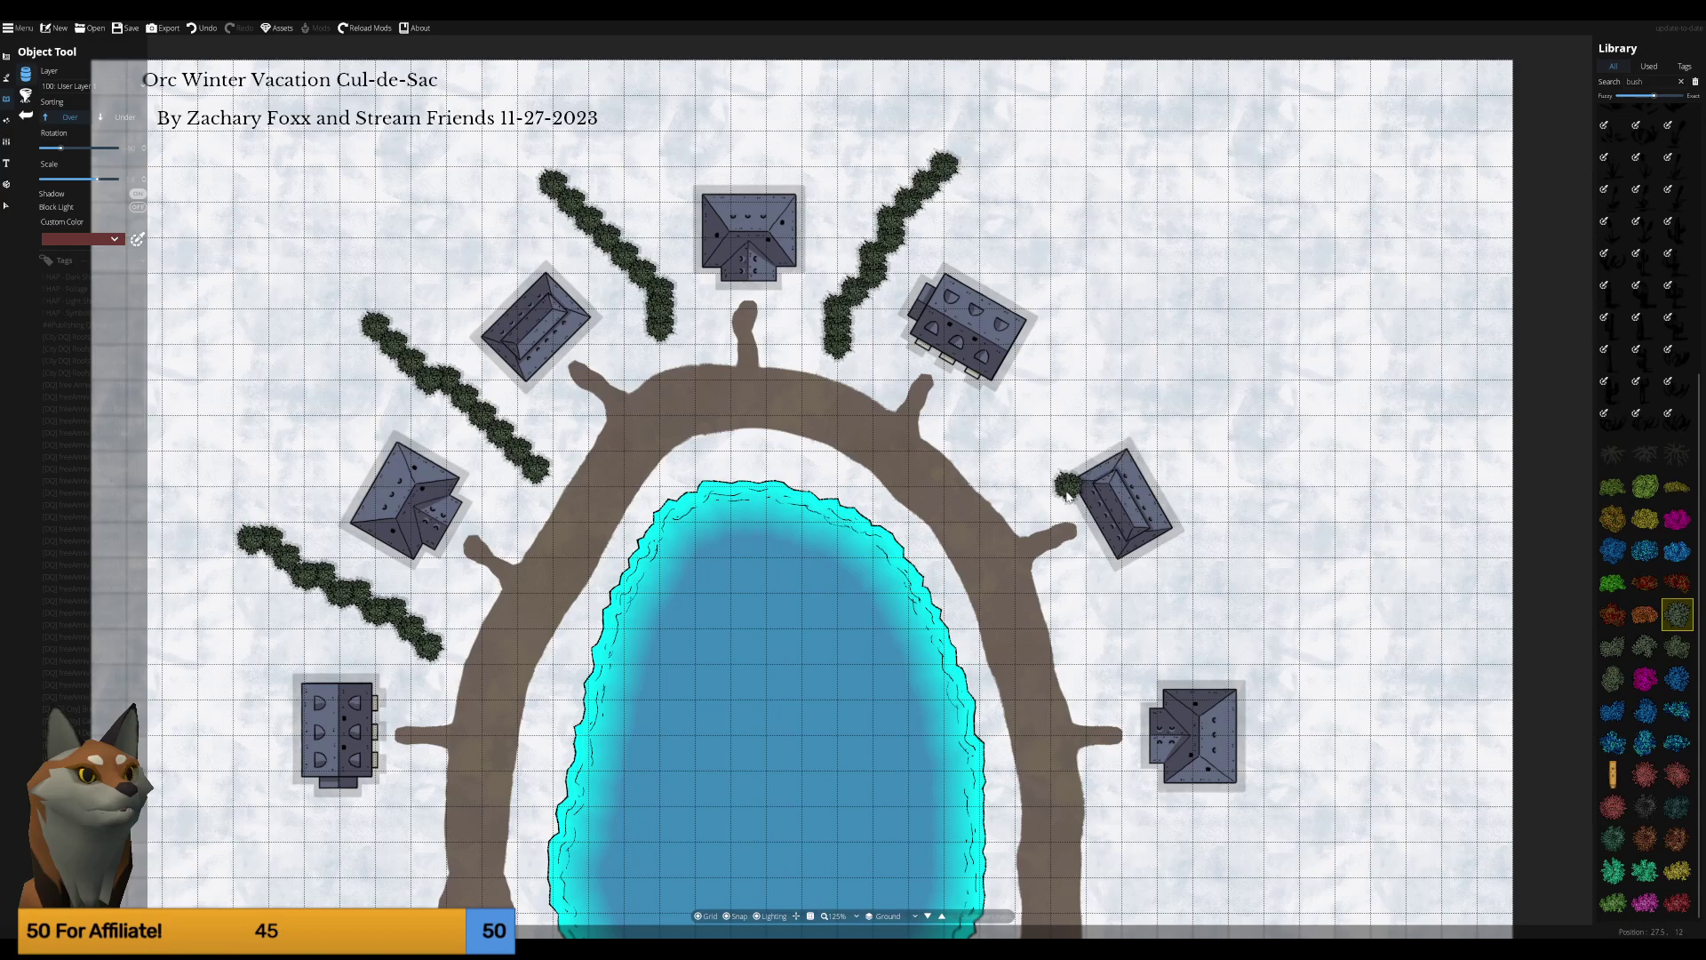
# Add a bush row running up-right above the upper-right house.
pyautogui.click(1000, 469)
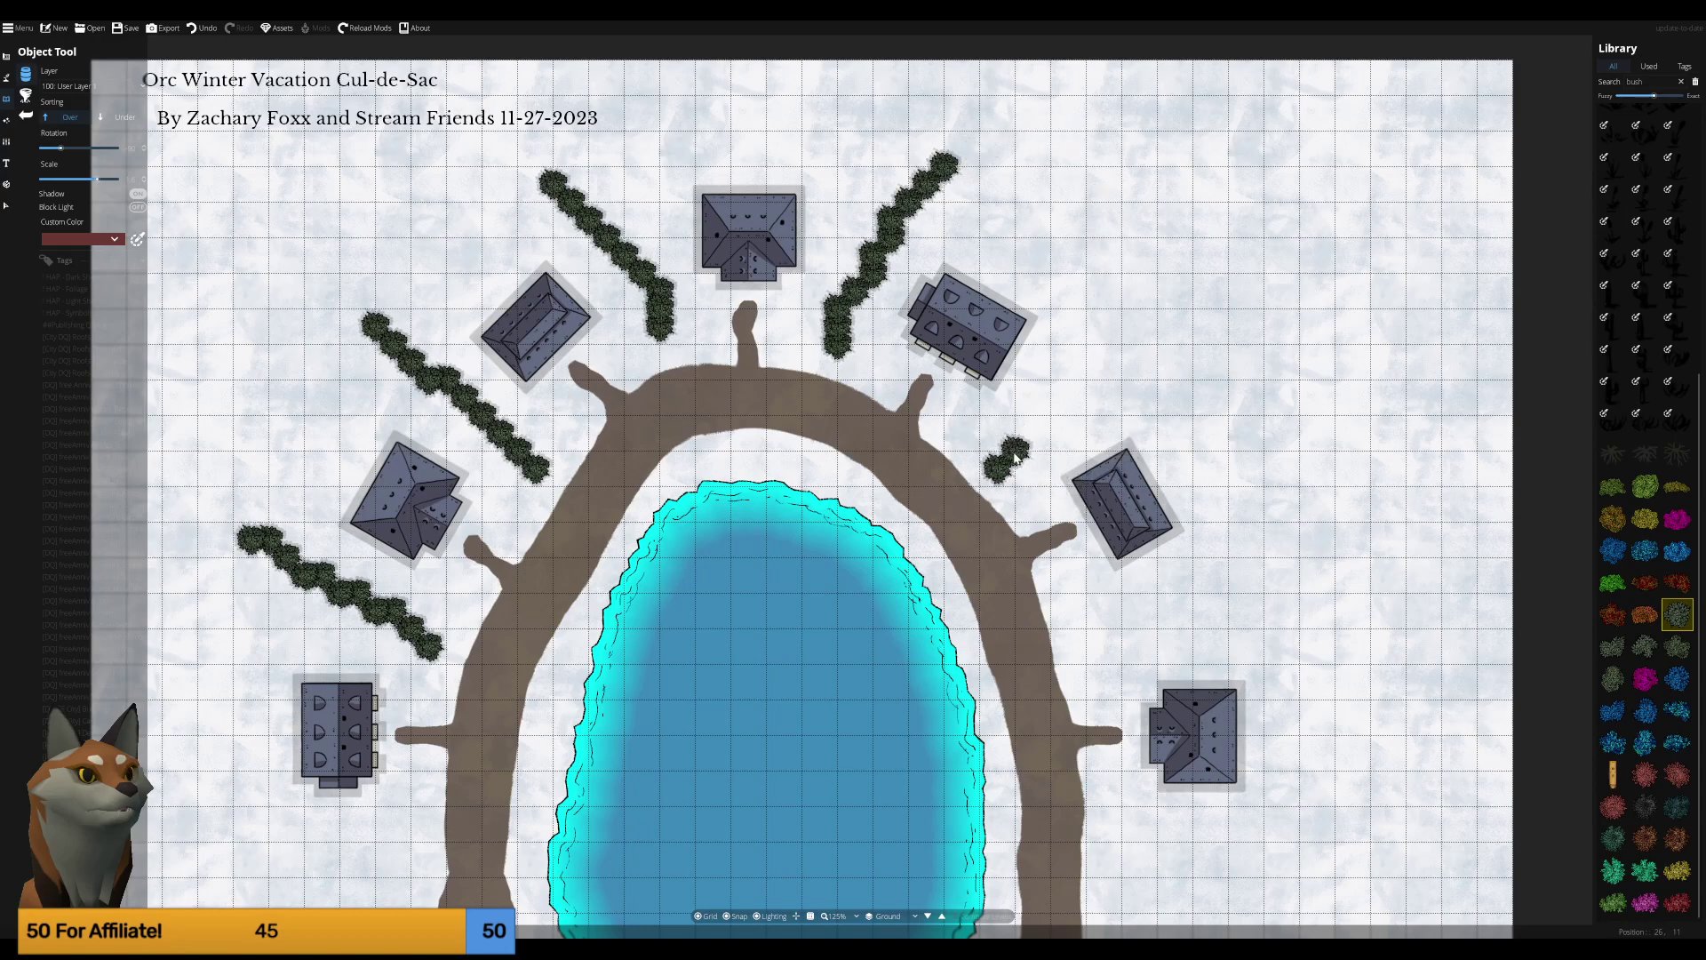
pyautogui.click(1040, 435)
pyautogui.click(1077, 395)
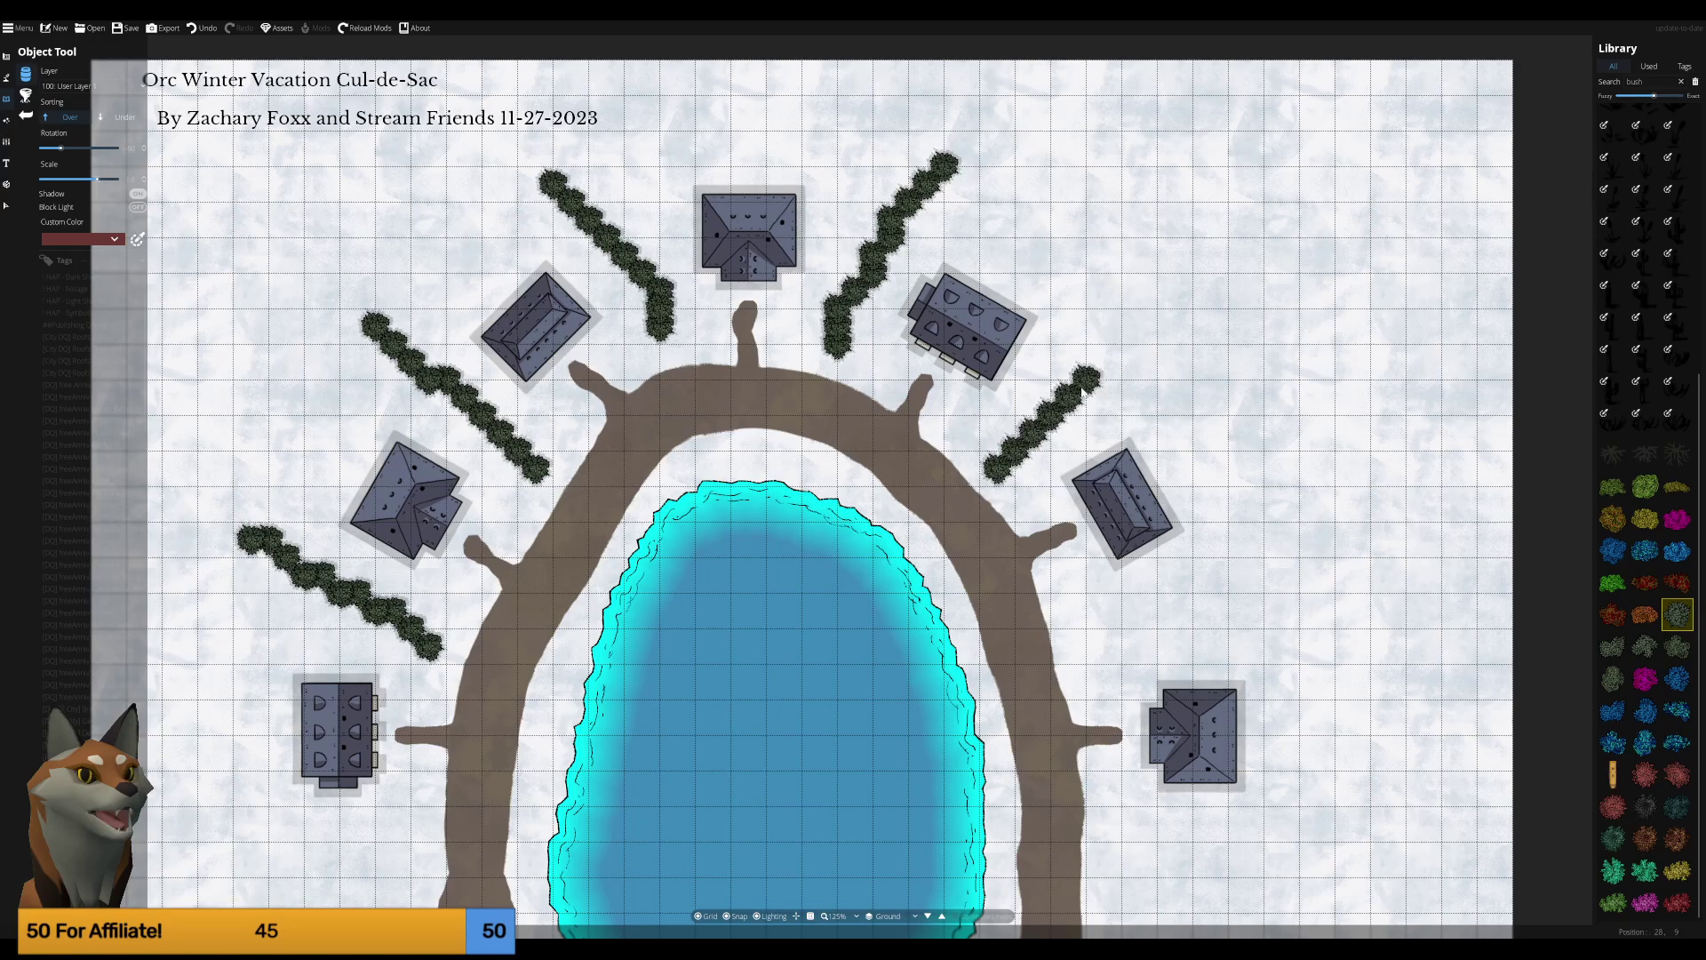
pyautogui.click(1086, 364)
pyautogui.click(1107, 342)
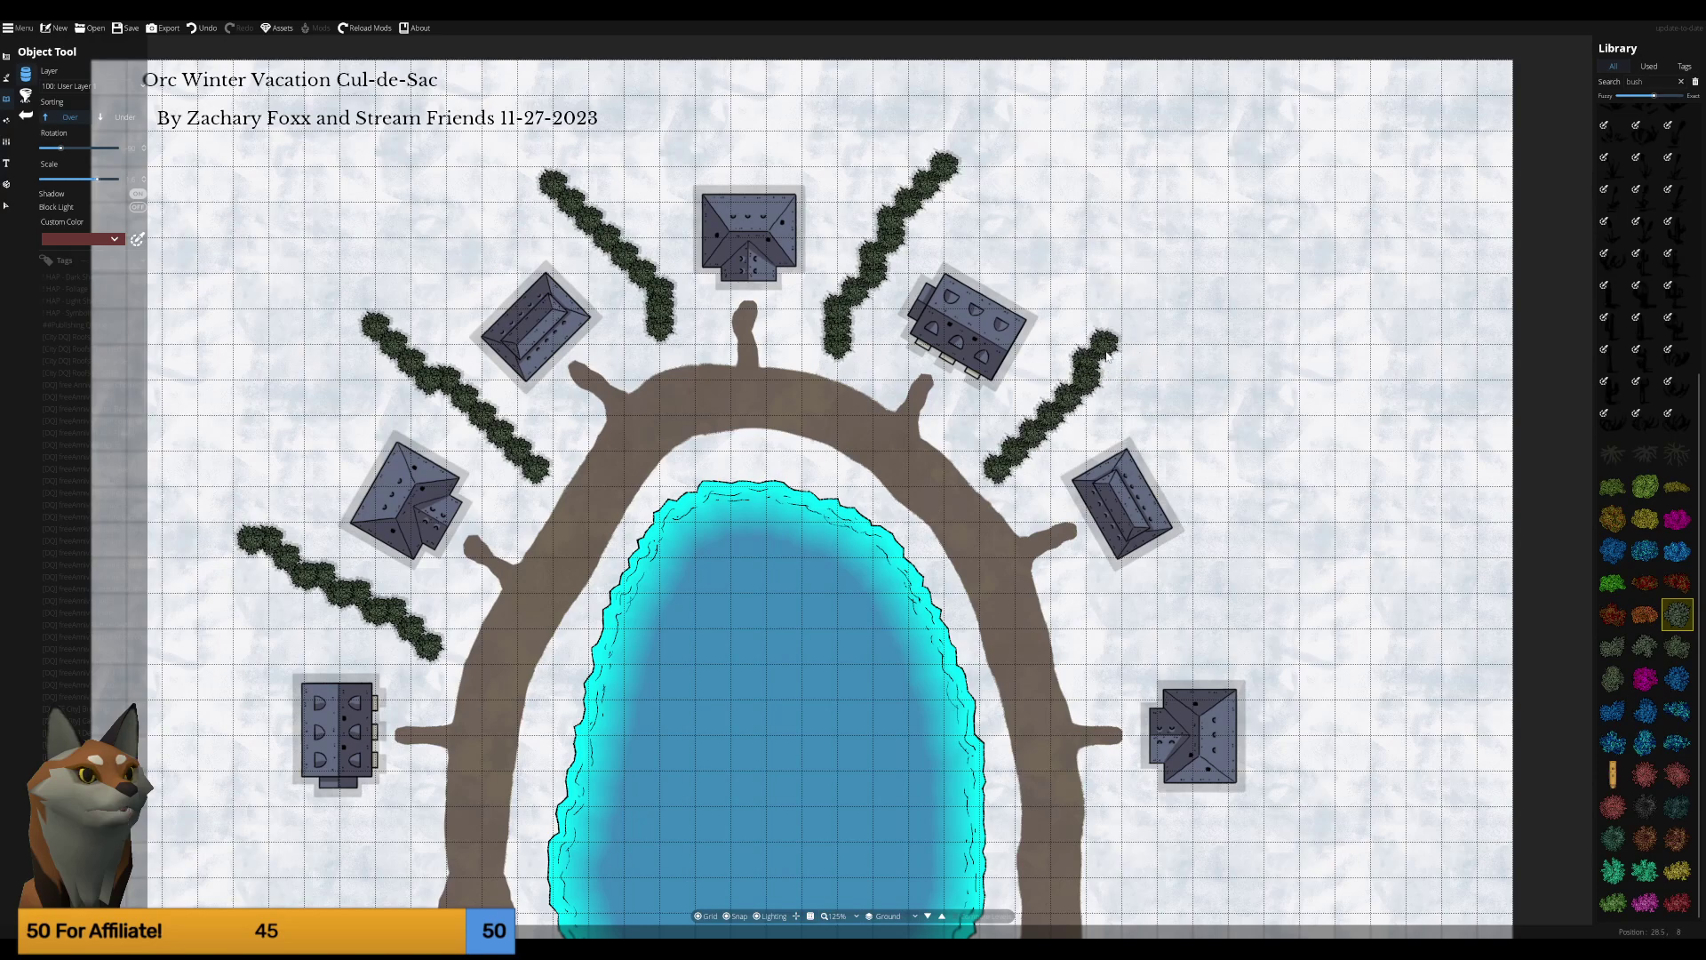
pyautogui.click(1131, 322)
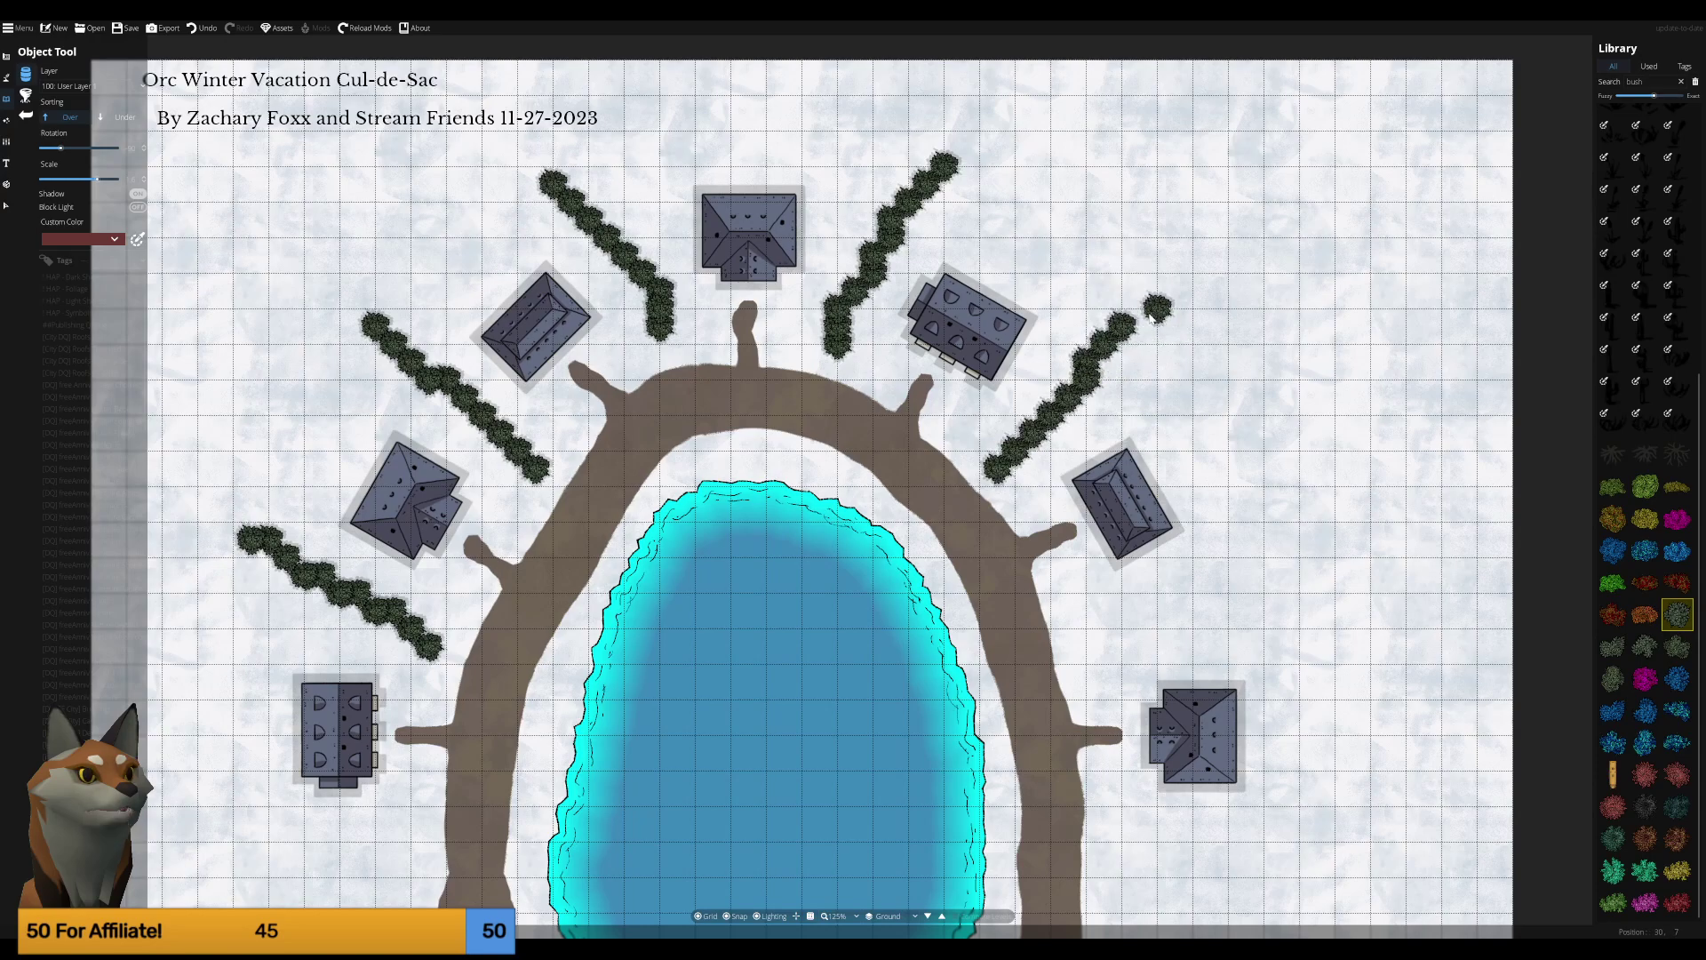
pyautogui.click(1143, 322)
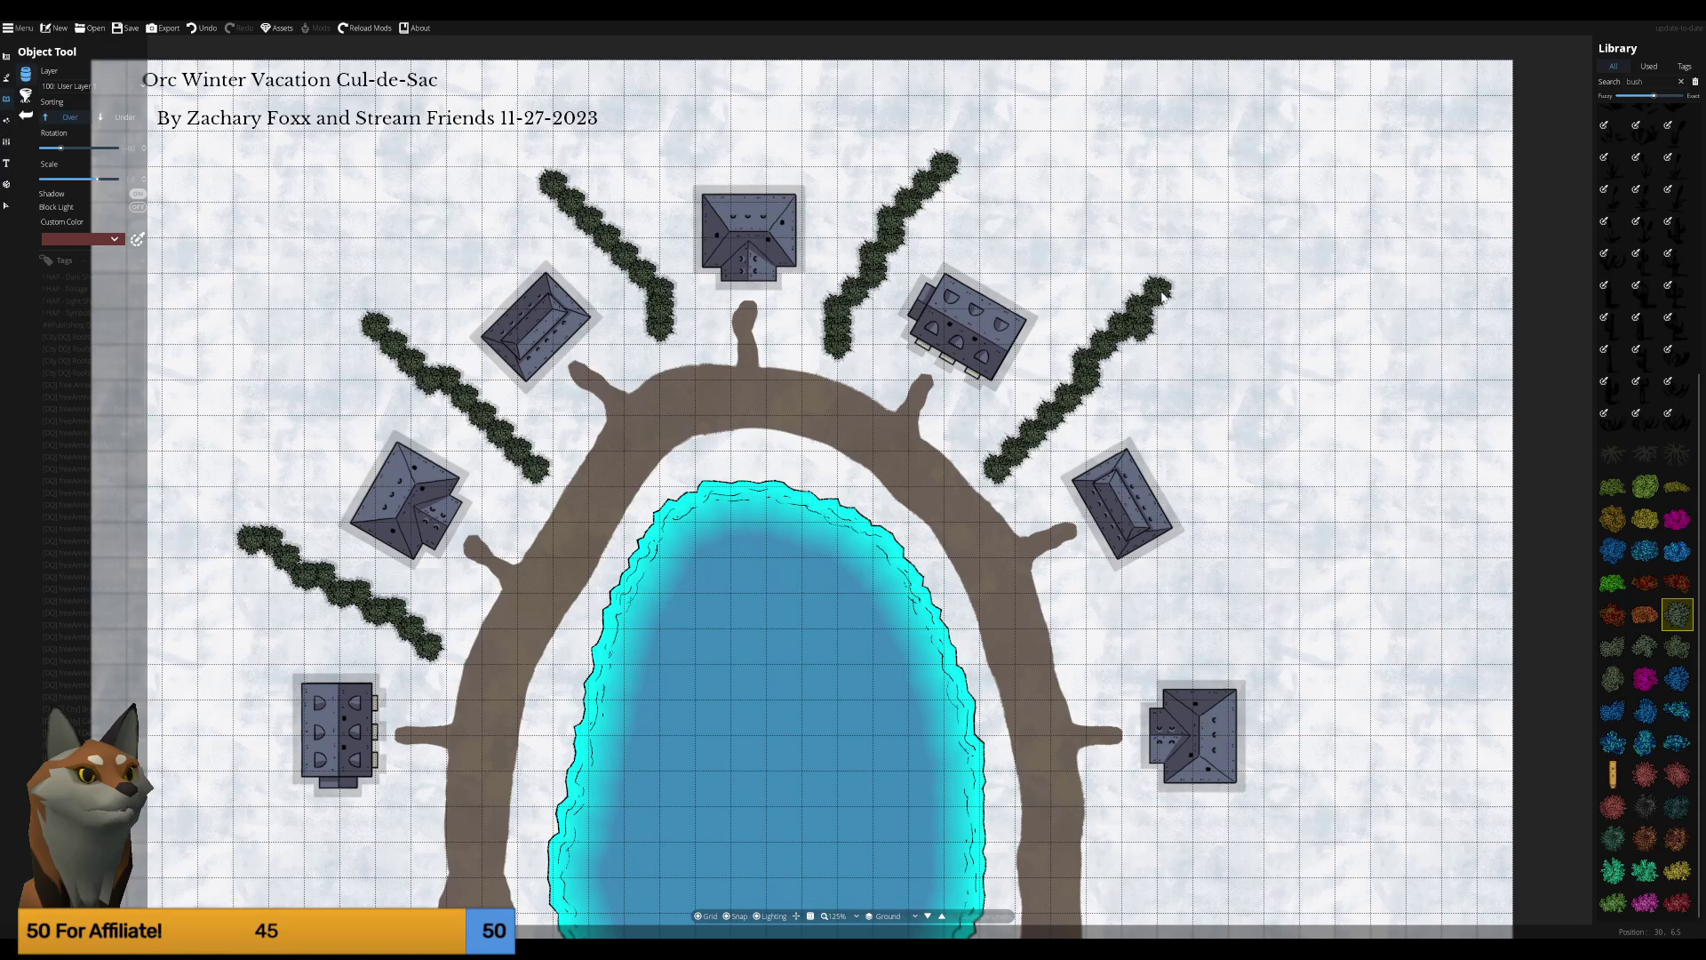
pyautogui.click(1154, 298)
# Place a long bush row between the right-side houses, extending it to the right.
pyautogui.moveTo(1205, 591); pyautogui.dragTo(1203, 404)
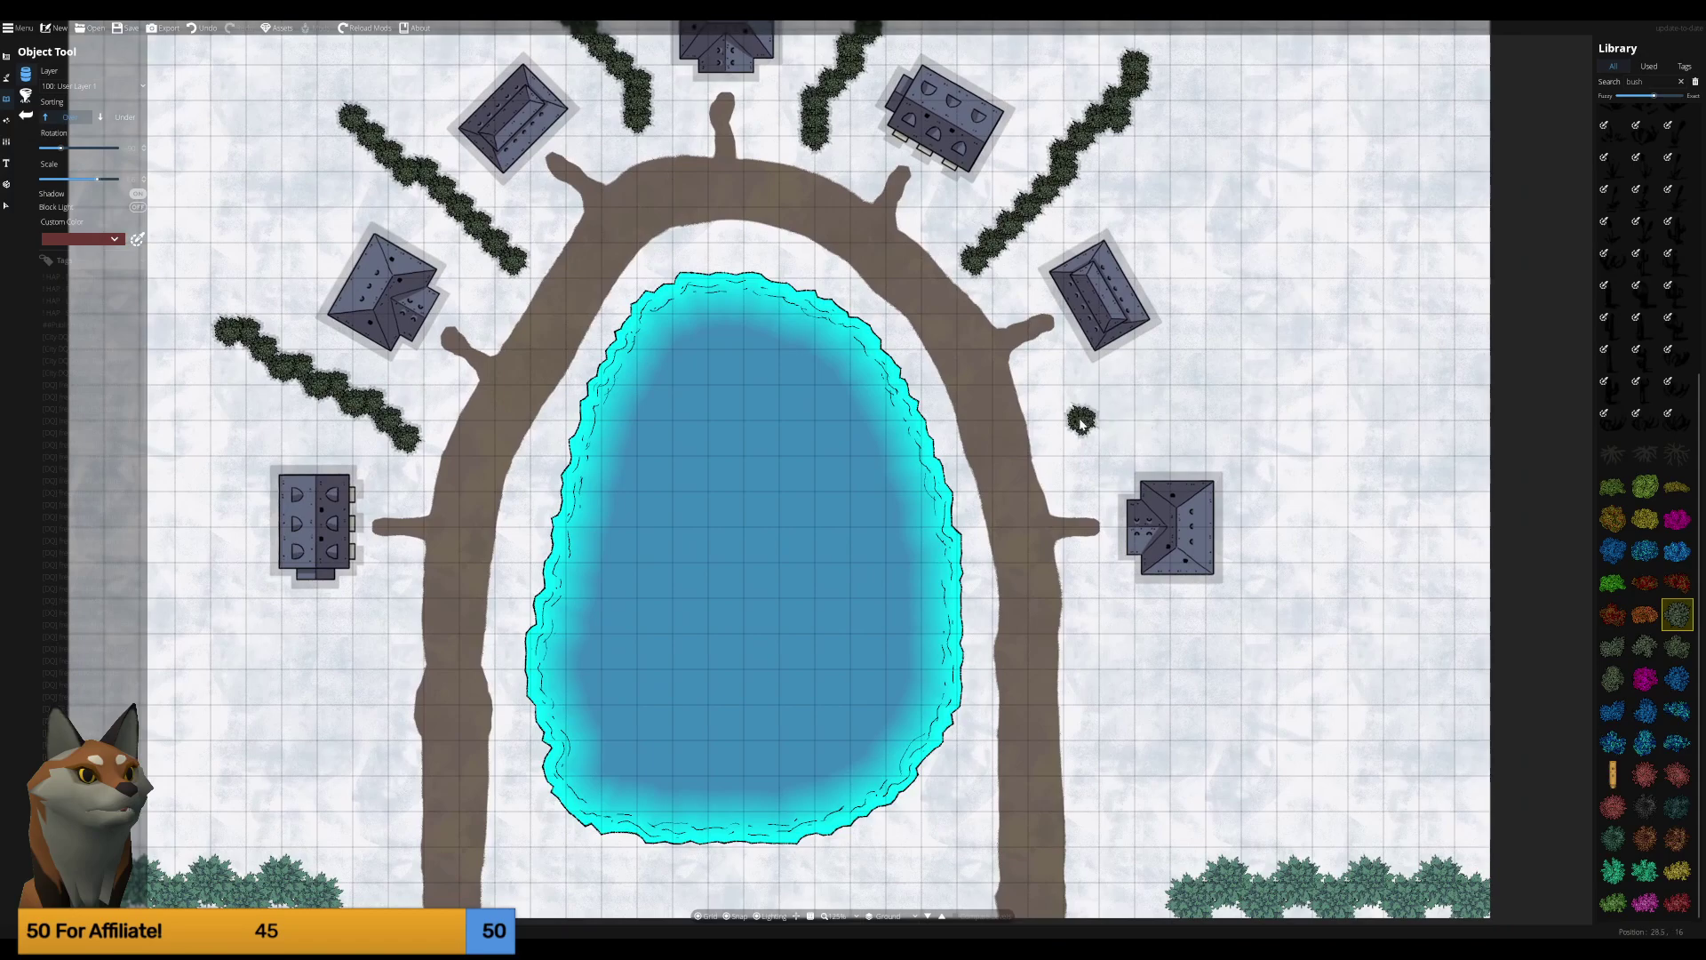
pyautogui.click(1106, 405)
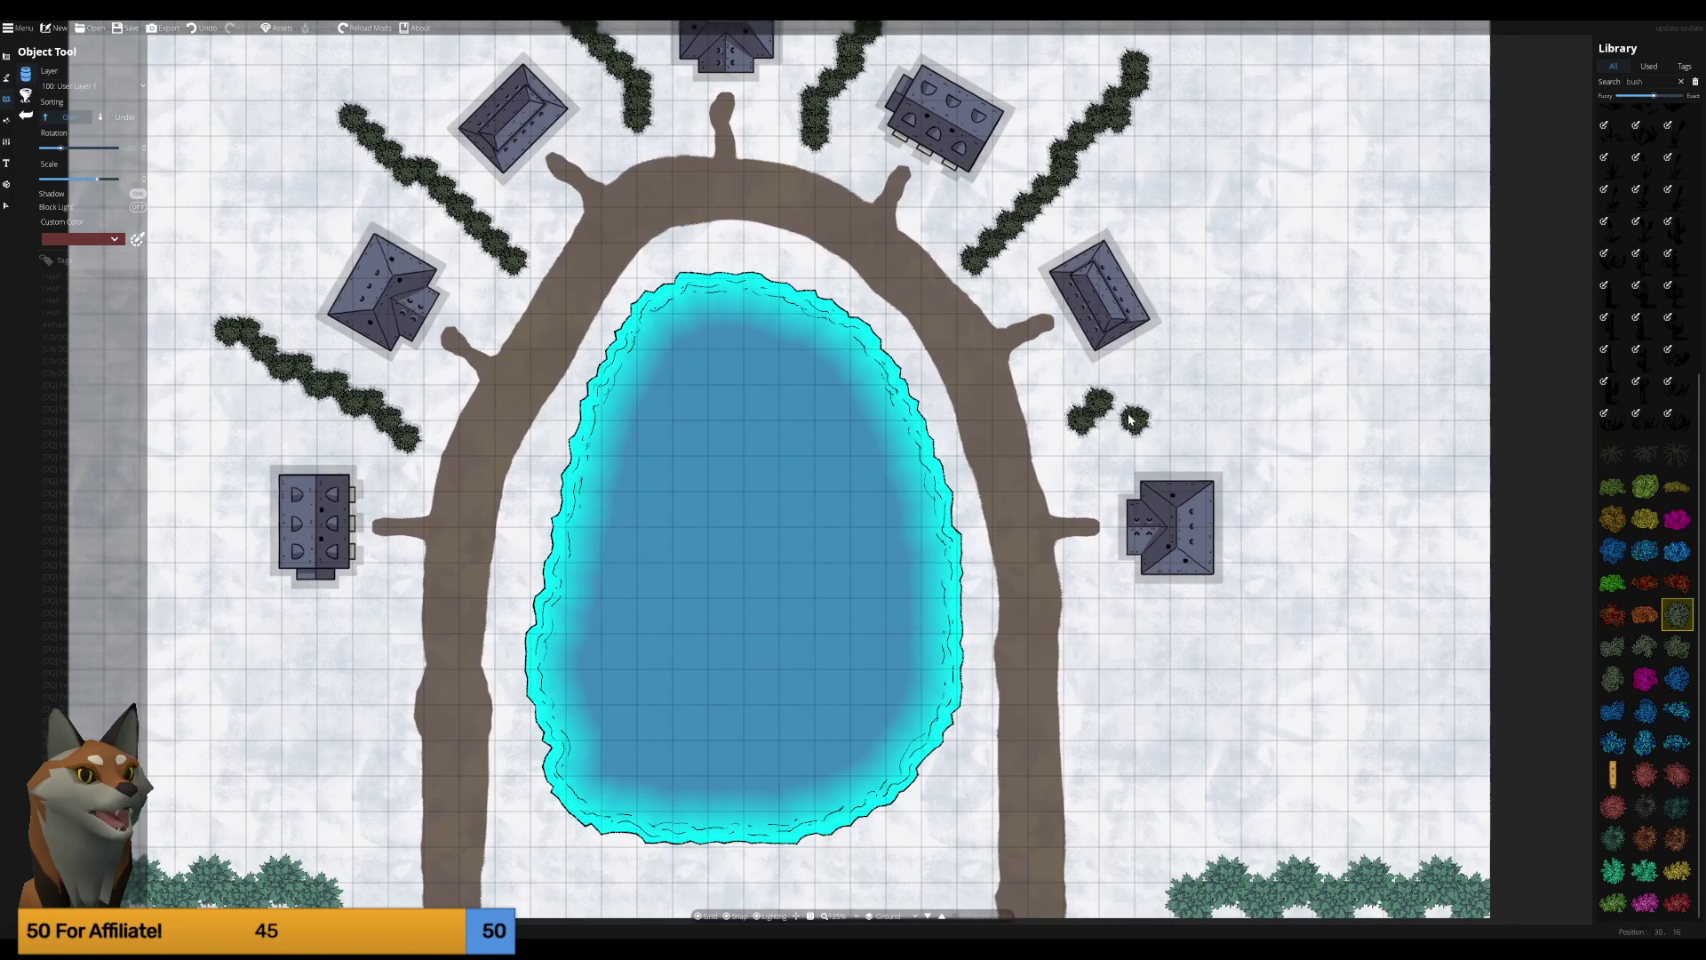
pyautogui.click(1122, 417)
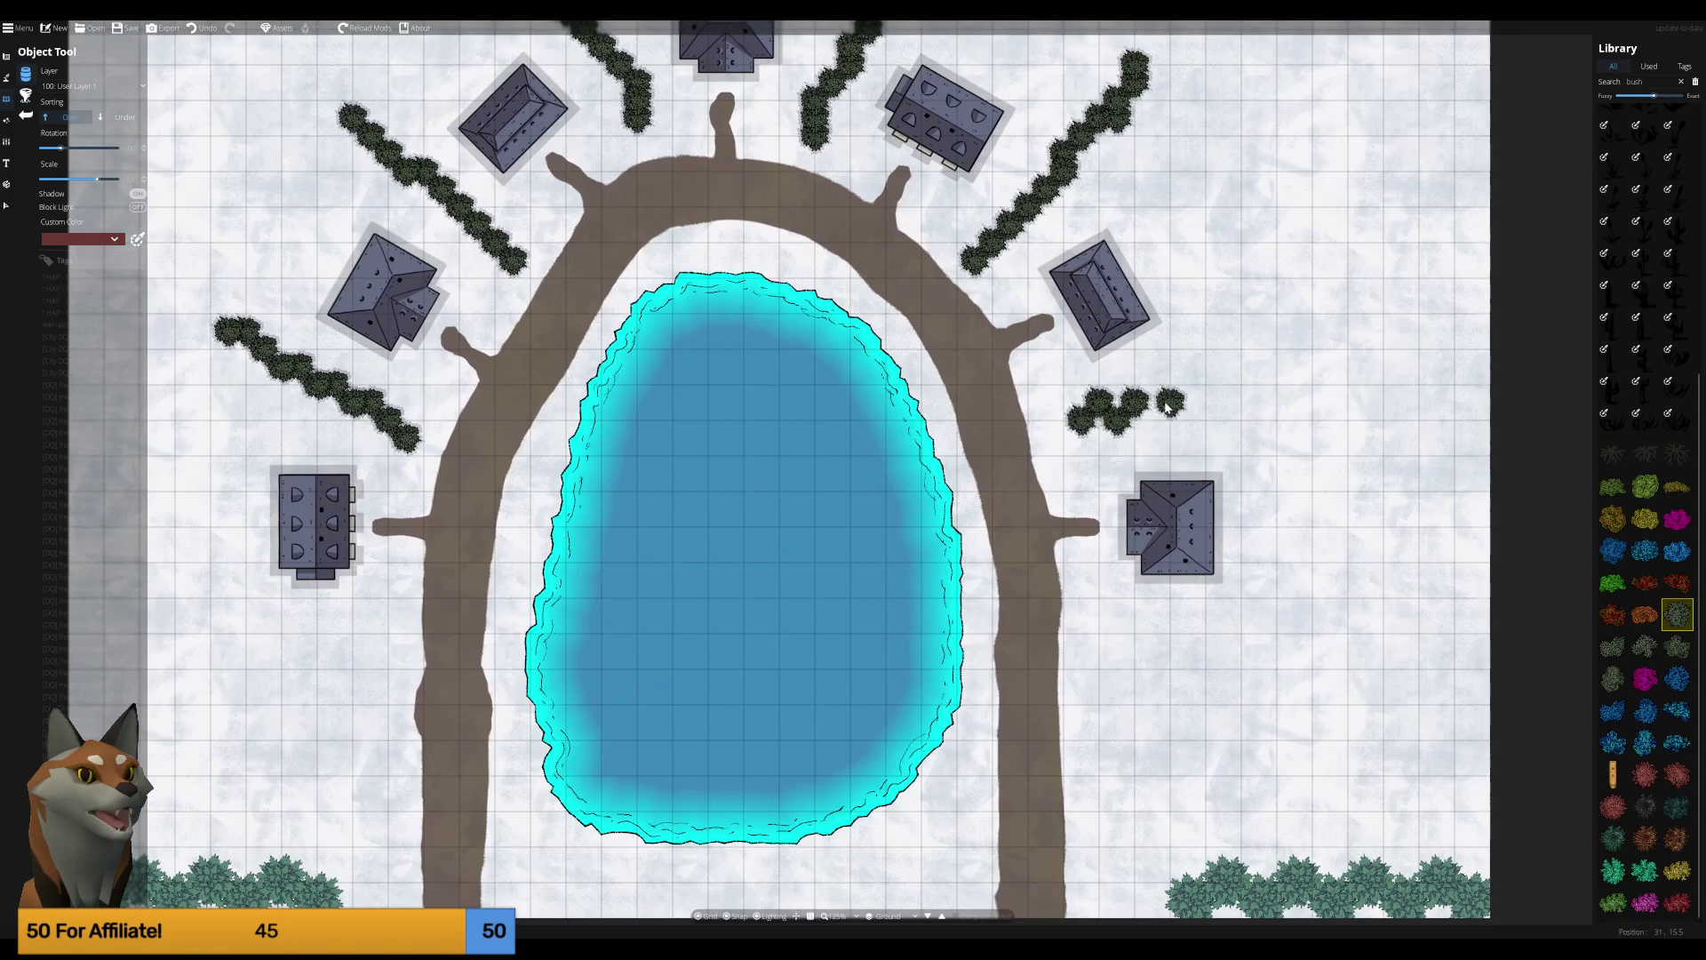
pyautogui.click(1168, 396)
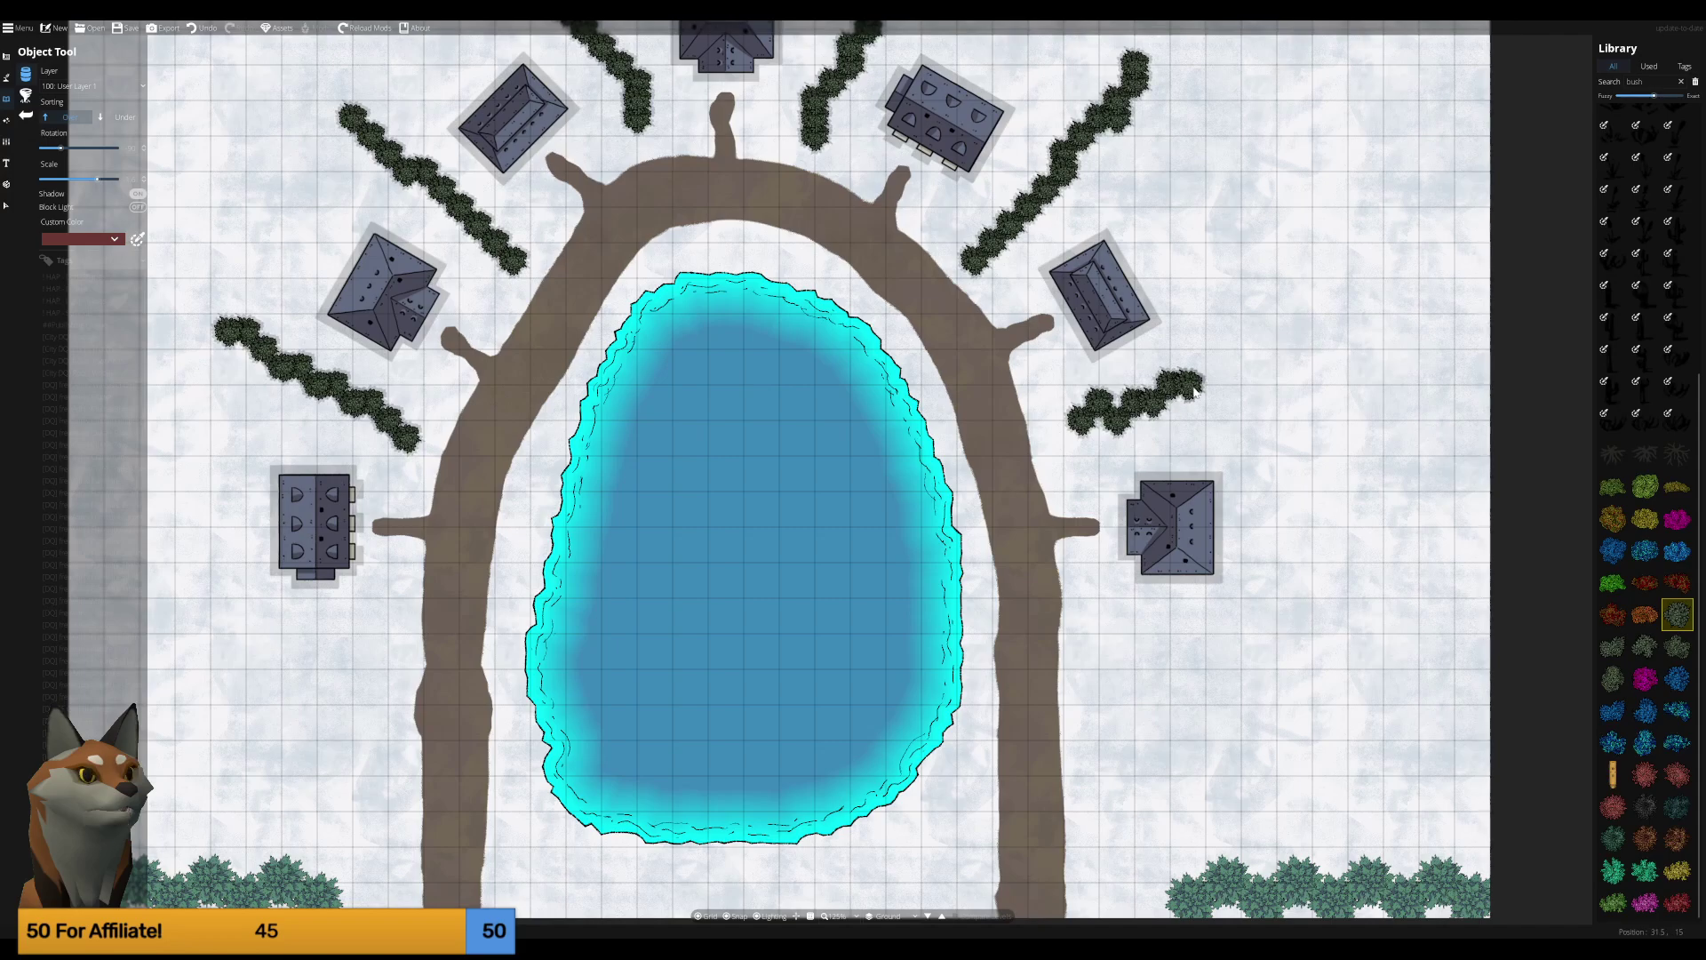
pyautogui.click(1222, 371)
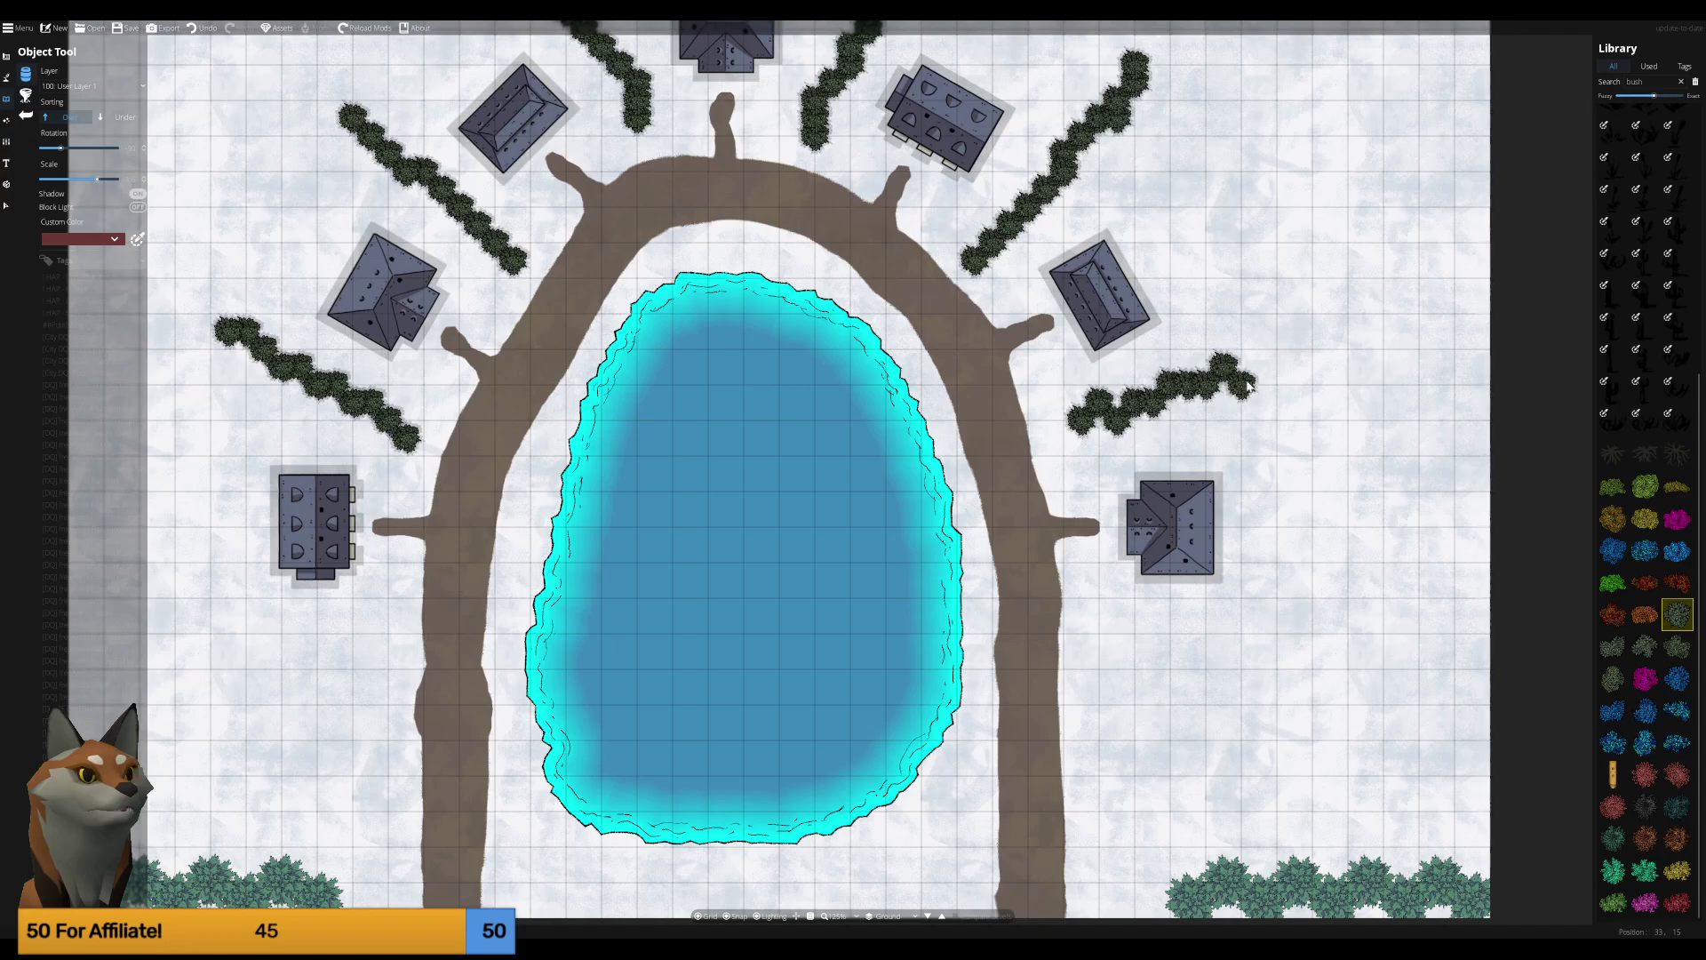
pyautogui.click(1278, 386)
pyautogui.click(1288, 382)
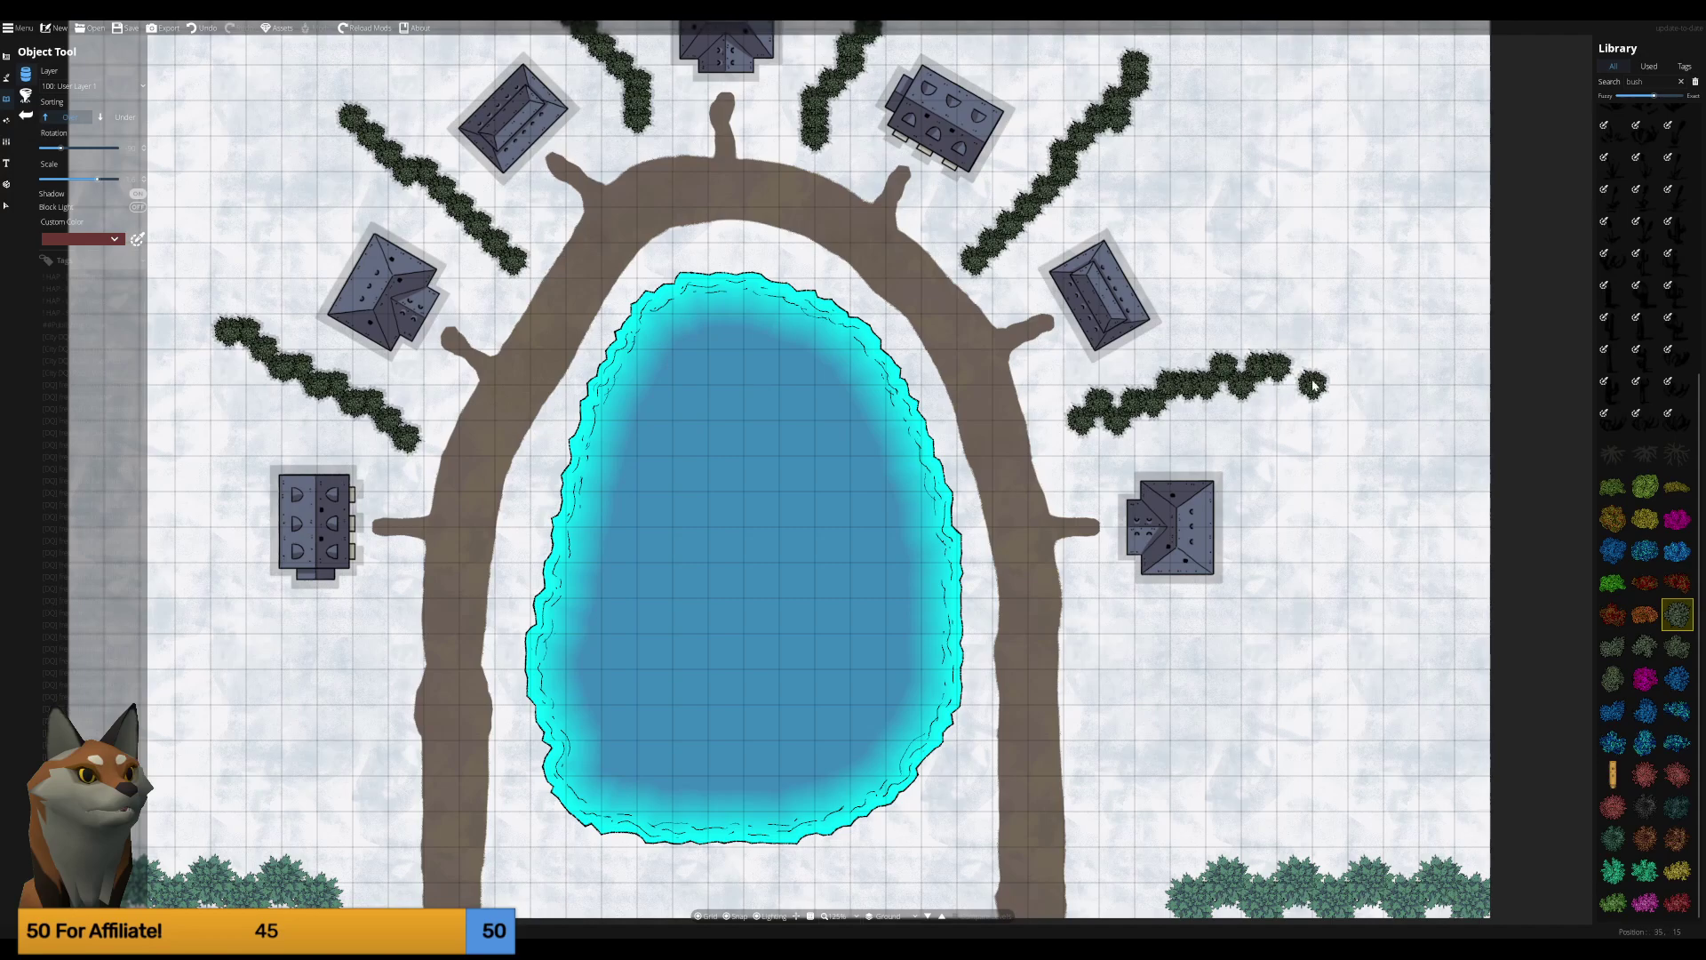
pyautogui.click(1302, 387)
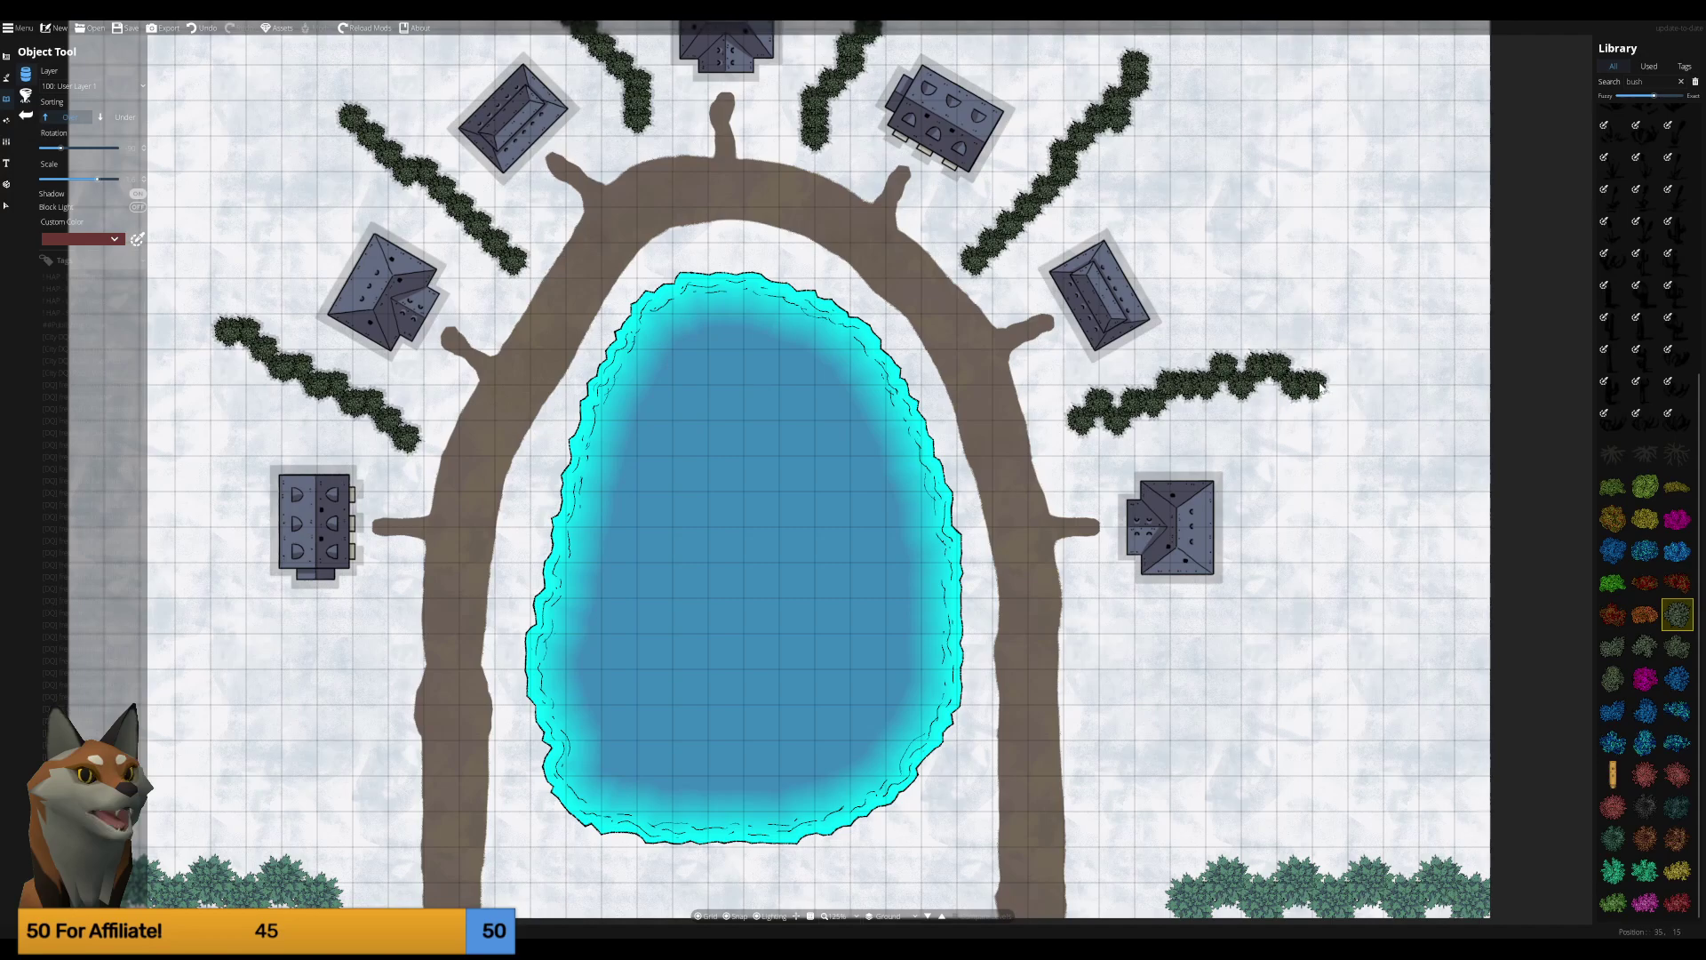
pyautogui.click(1316, 384)
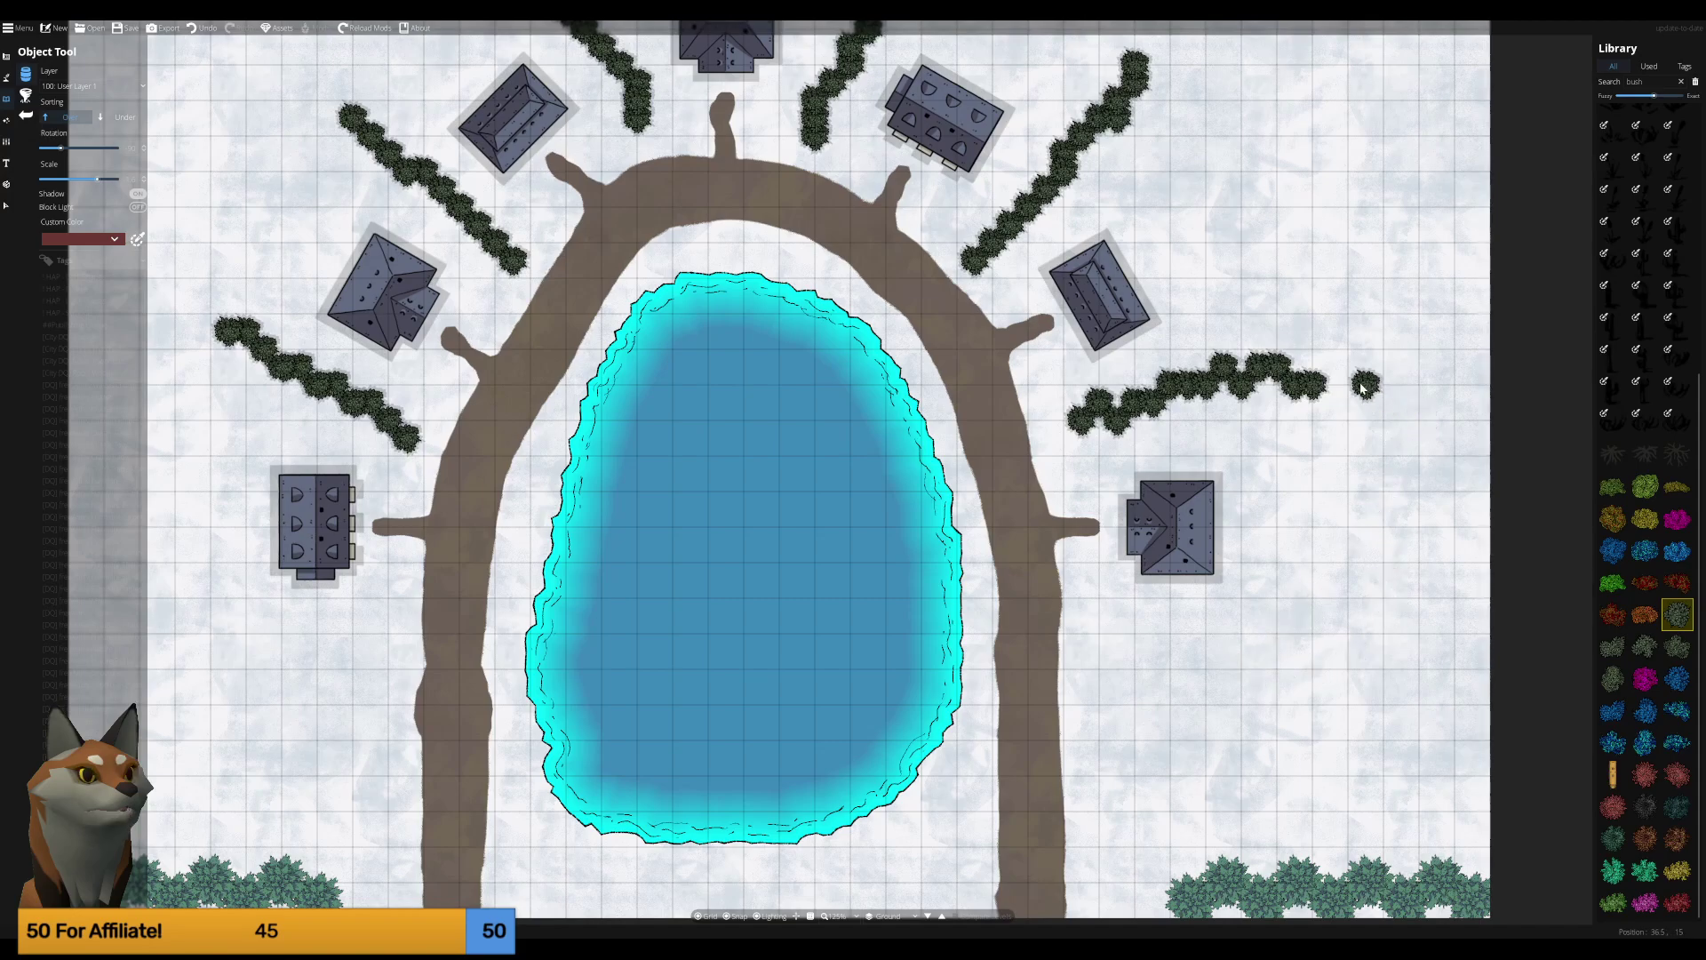
pyautogui.click(1333, 378)
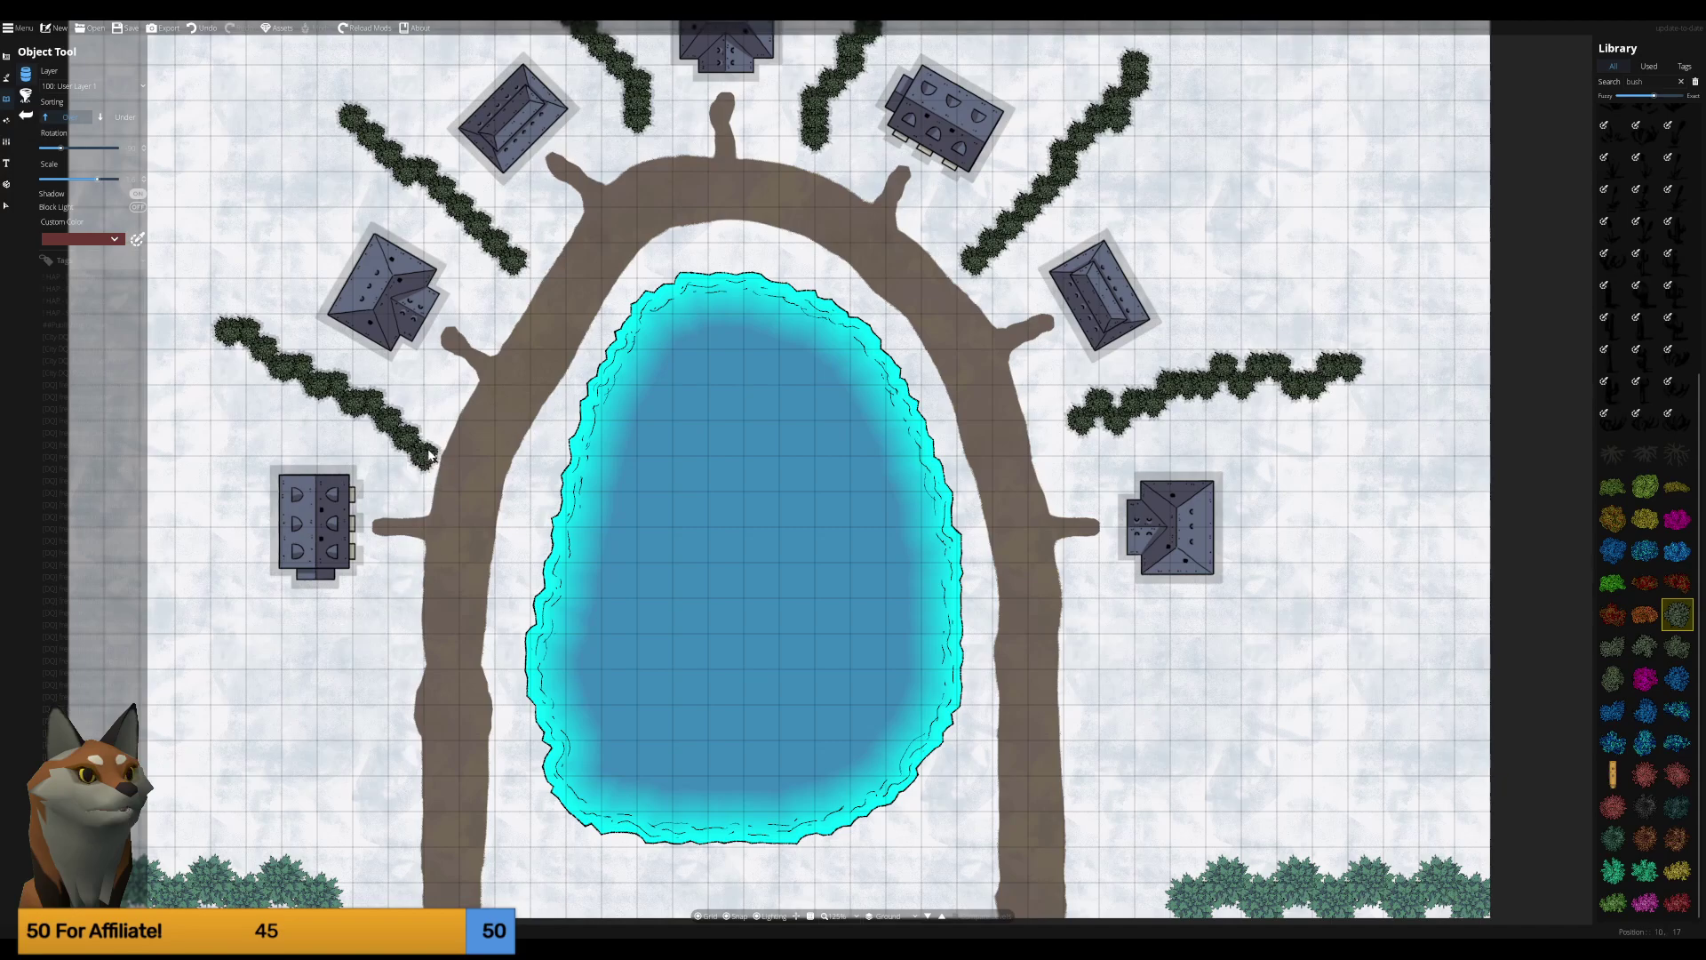
# Add bushes to the ends of the left, top and upper-right rows toward the road and snow.
pyautogui.click(431, 456)
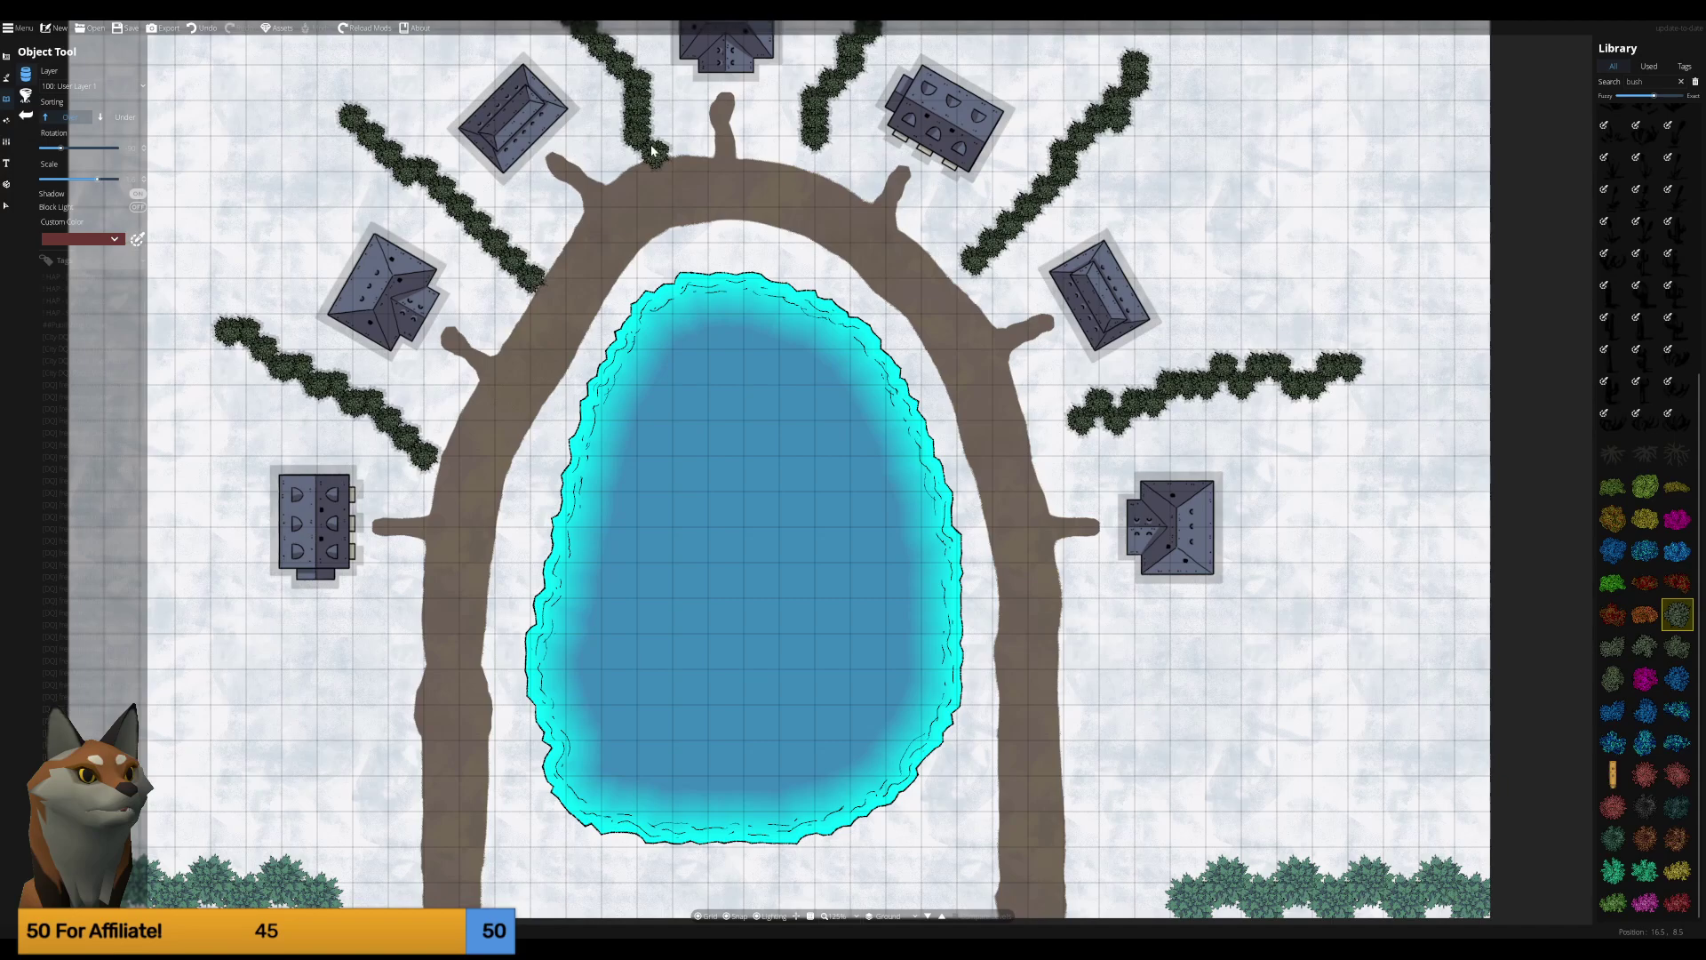
pyautogui.click(793, 160)
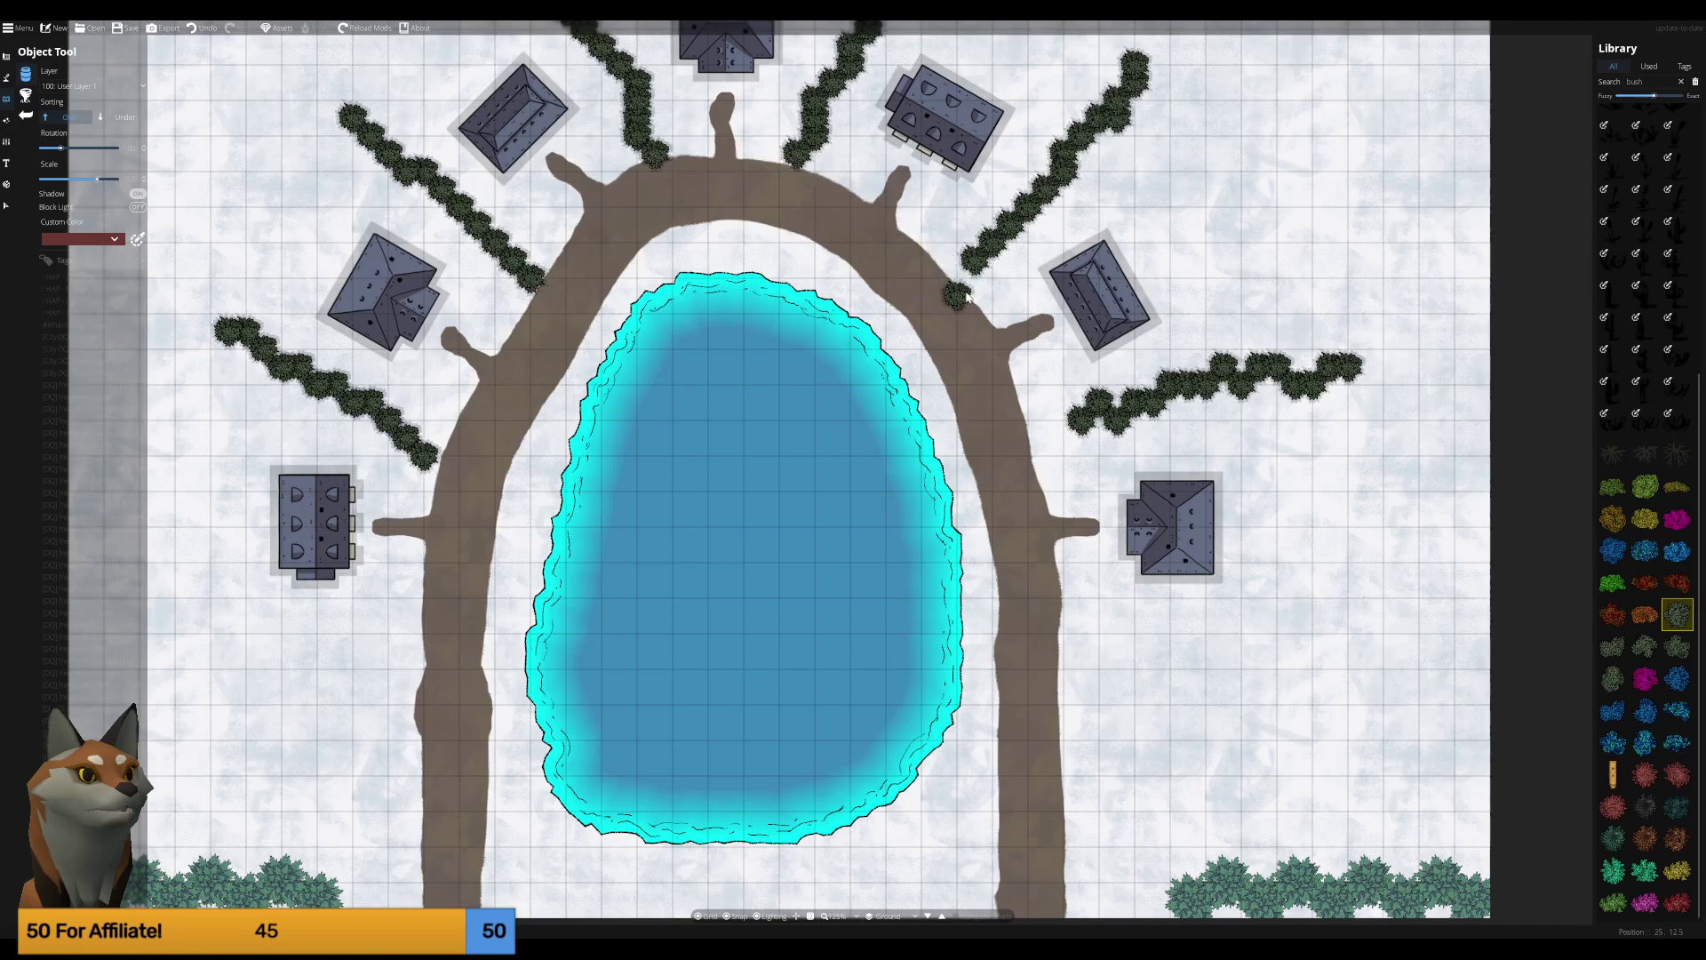
pyautogui.click(957, 289)
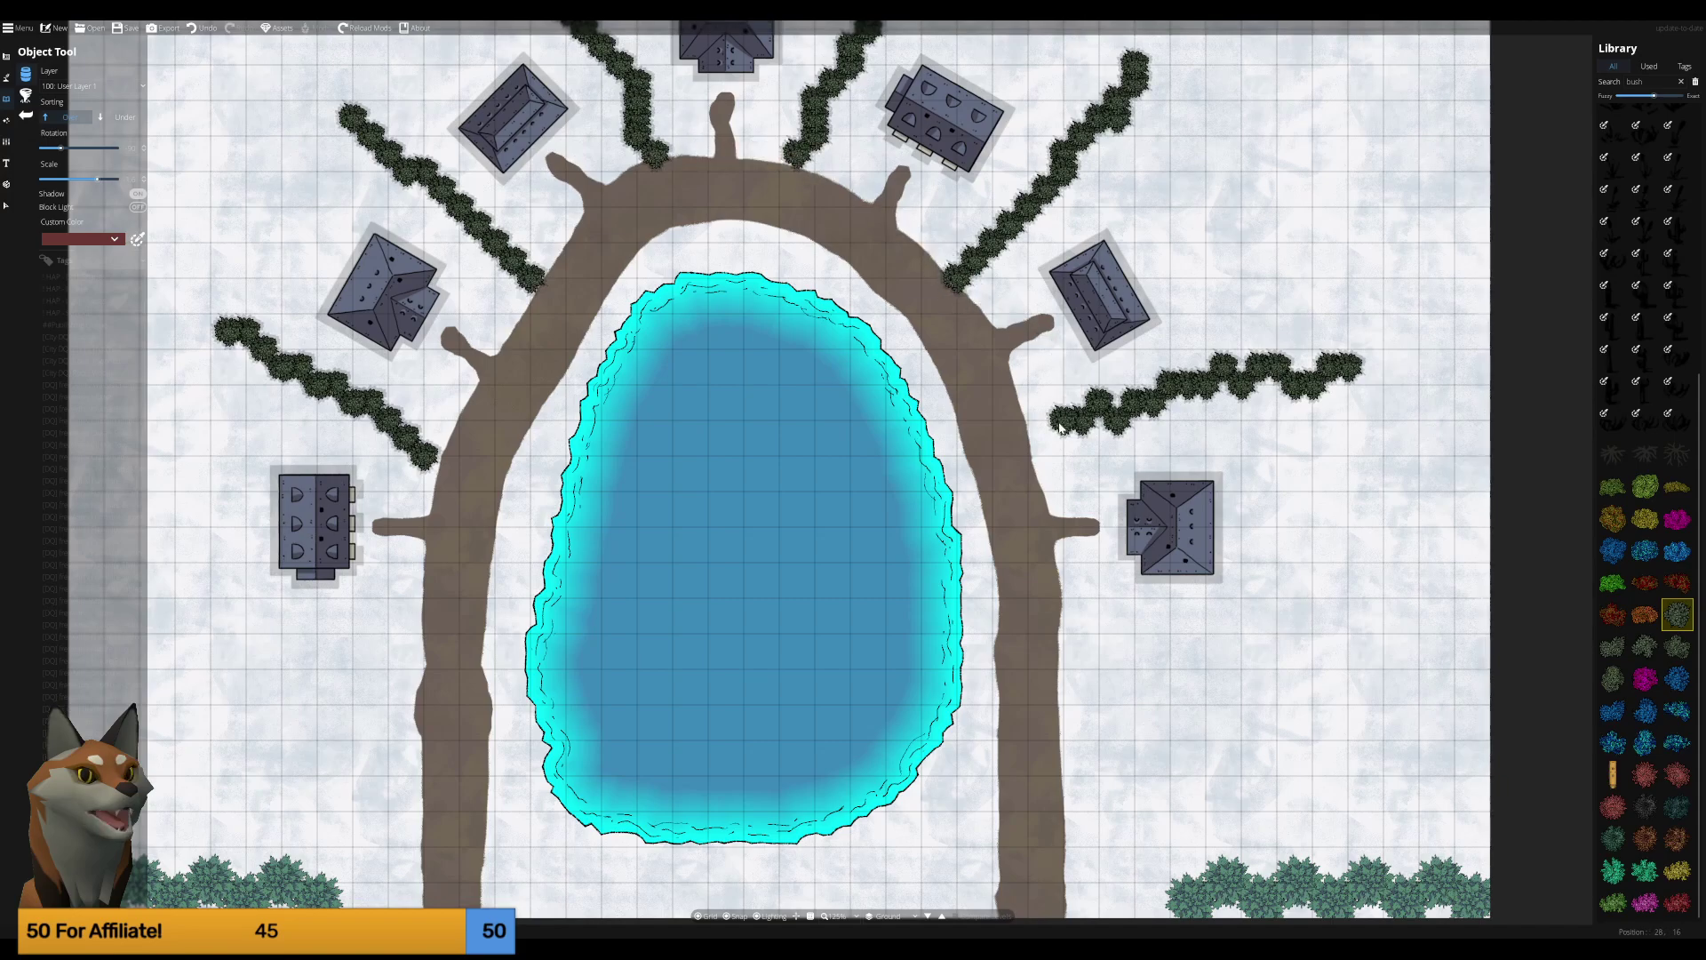
pyautogui.click(1029, 420)
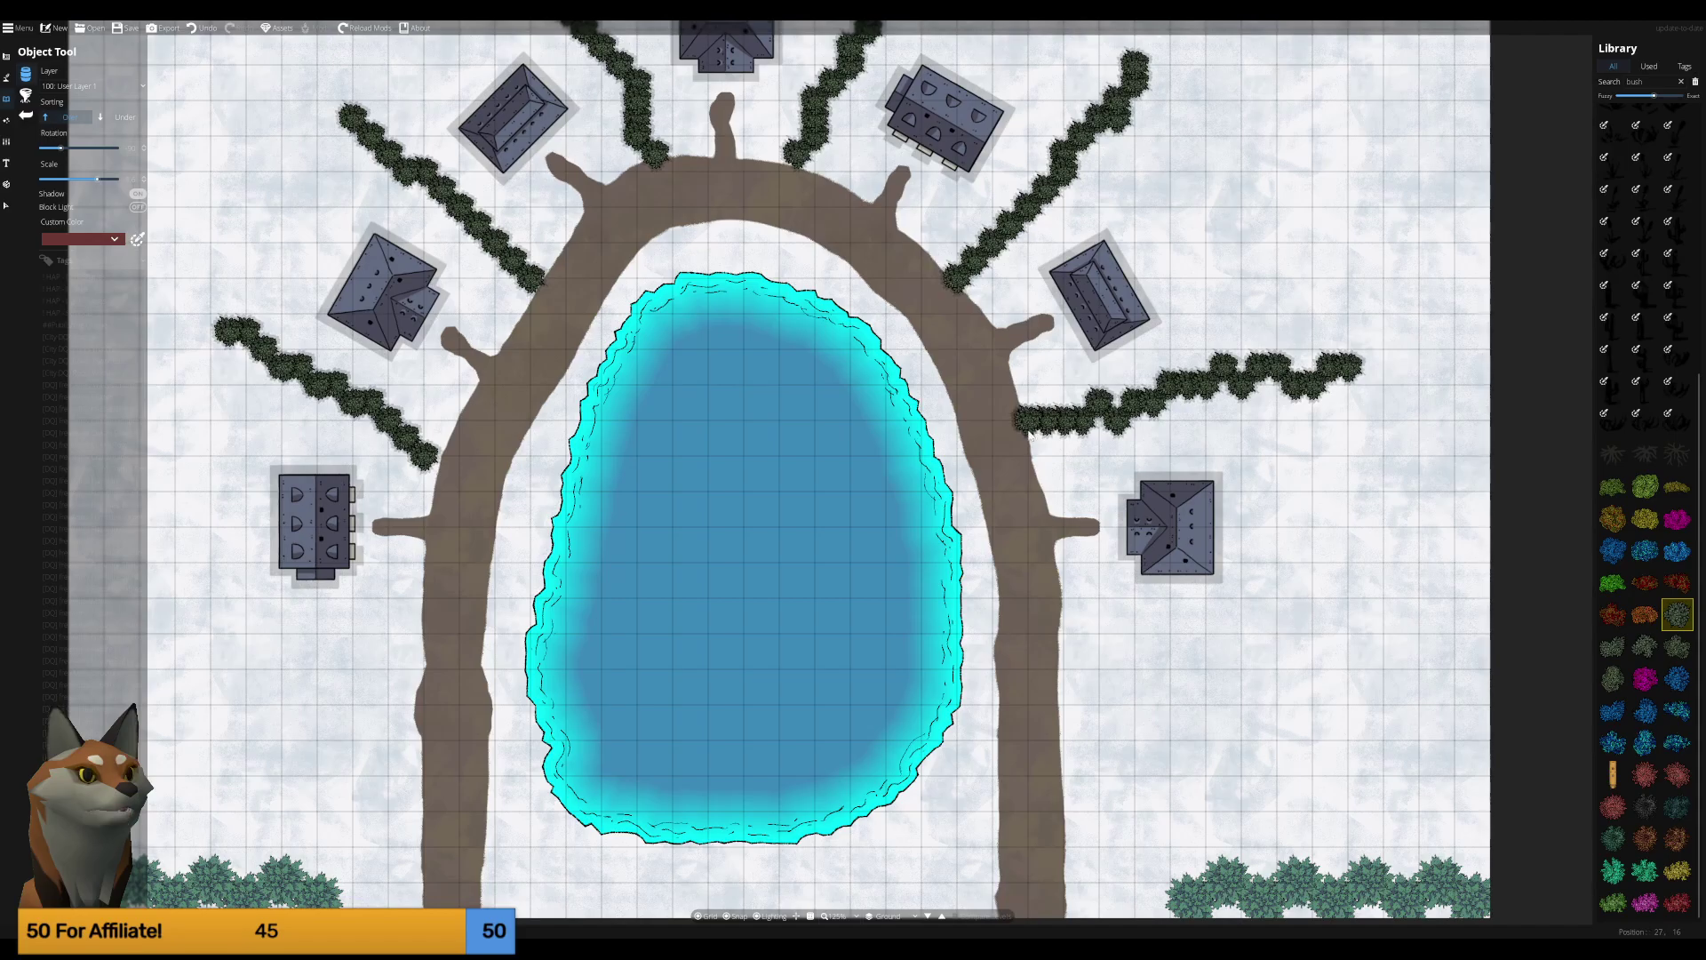
pyautogui.moveTo(952, 396); pyautogui.dragTo(1100, 507)
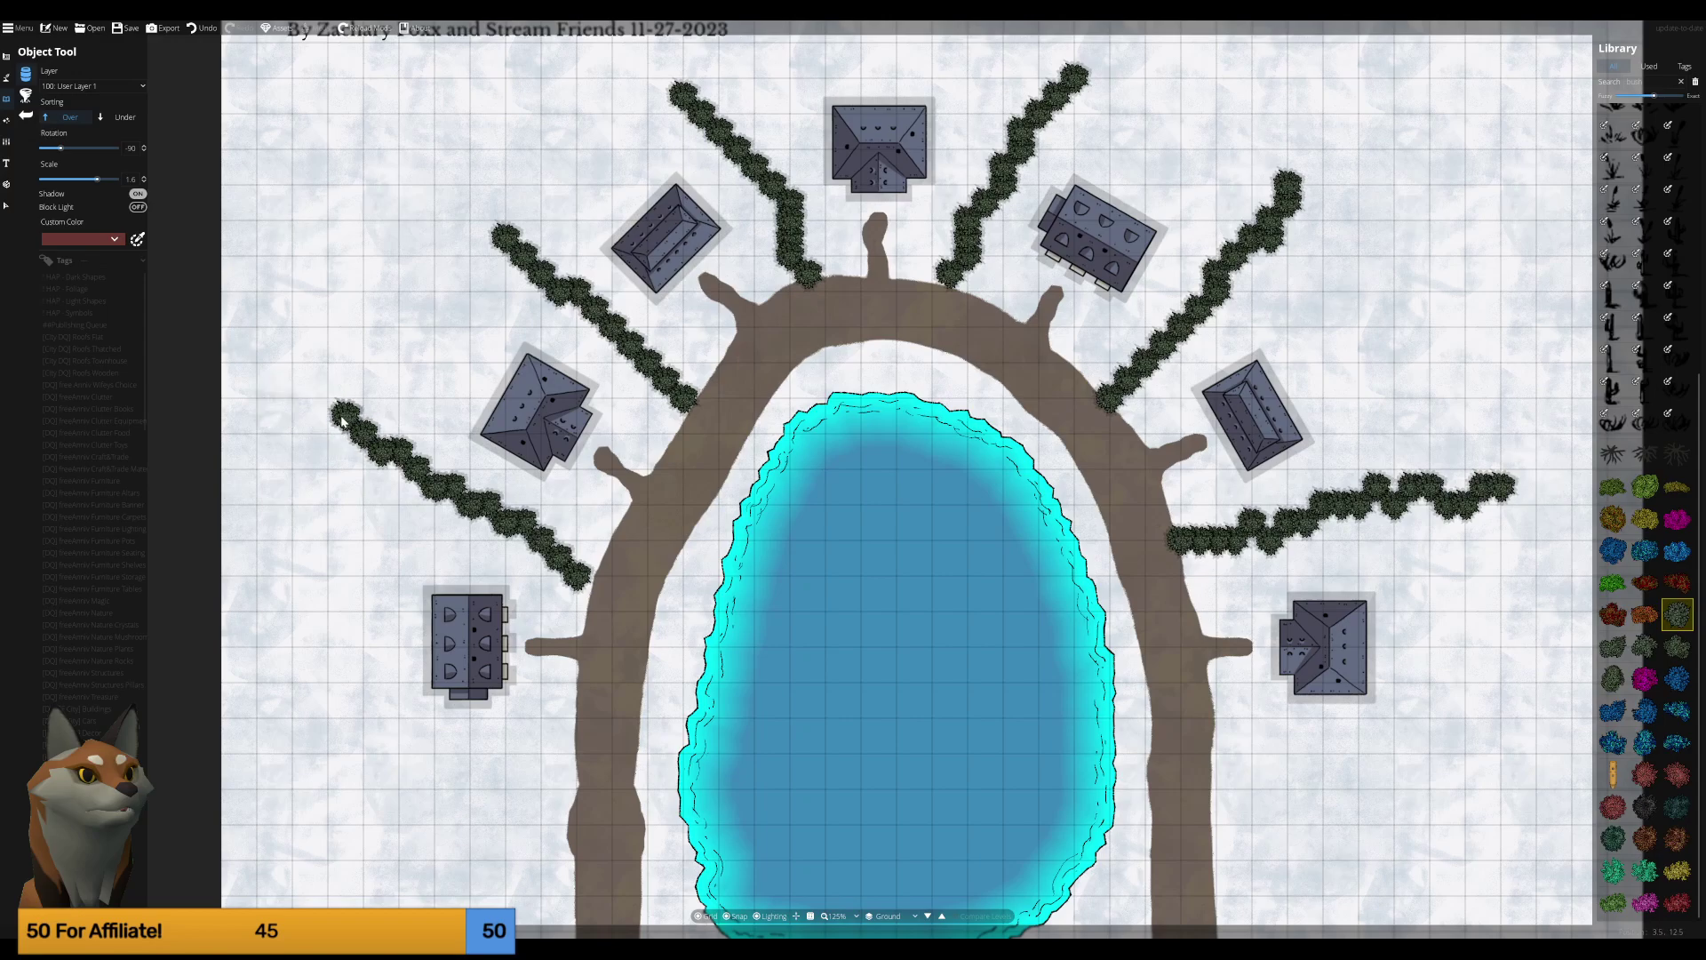
pyautogui.click(324, 398)
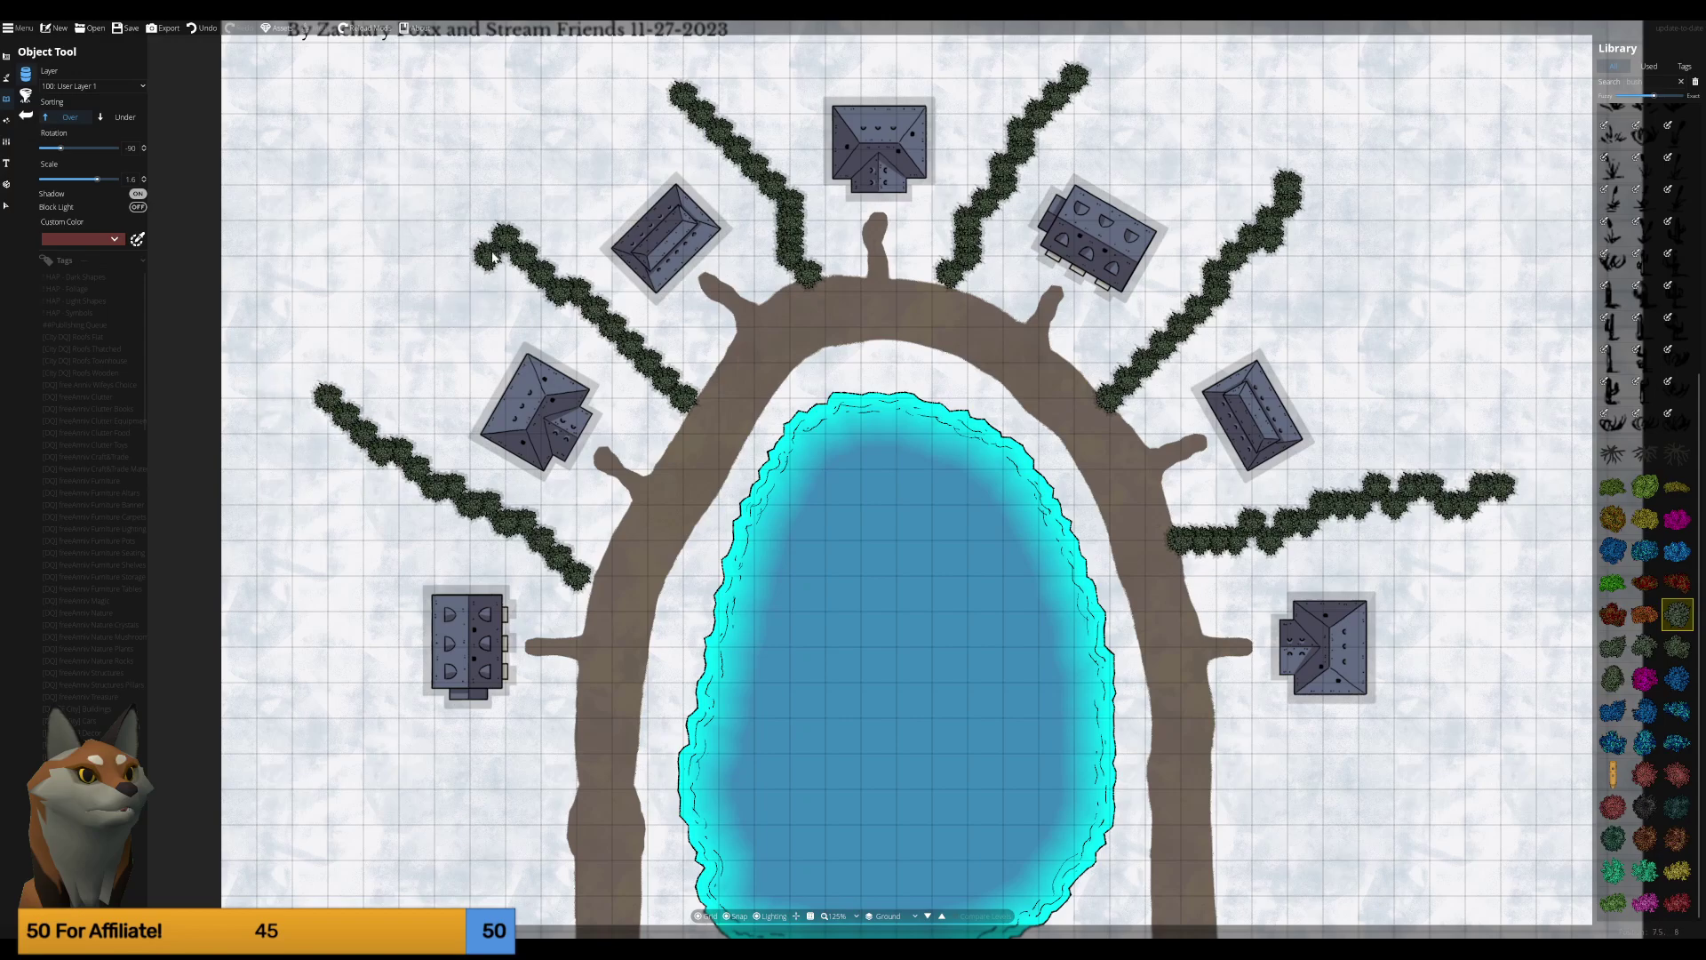
pyautogui.click(494, 223)
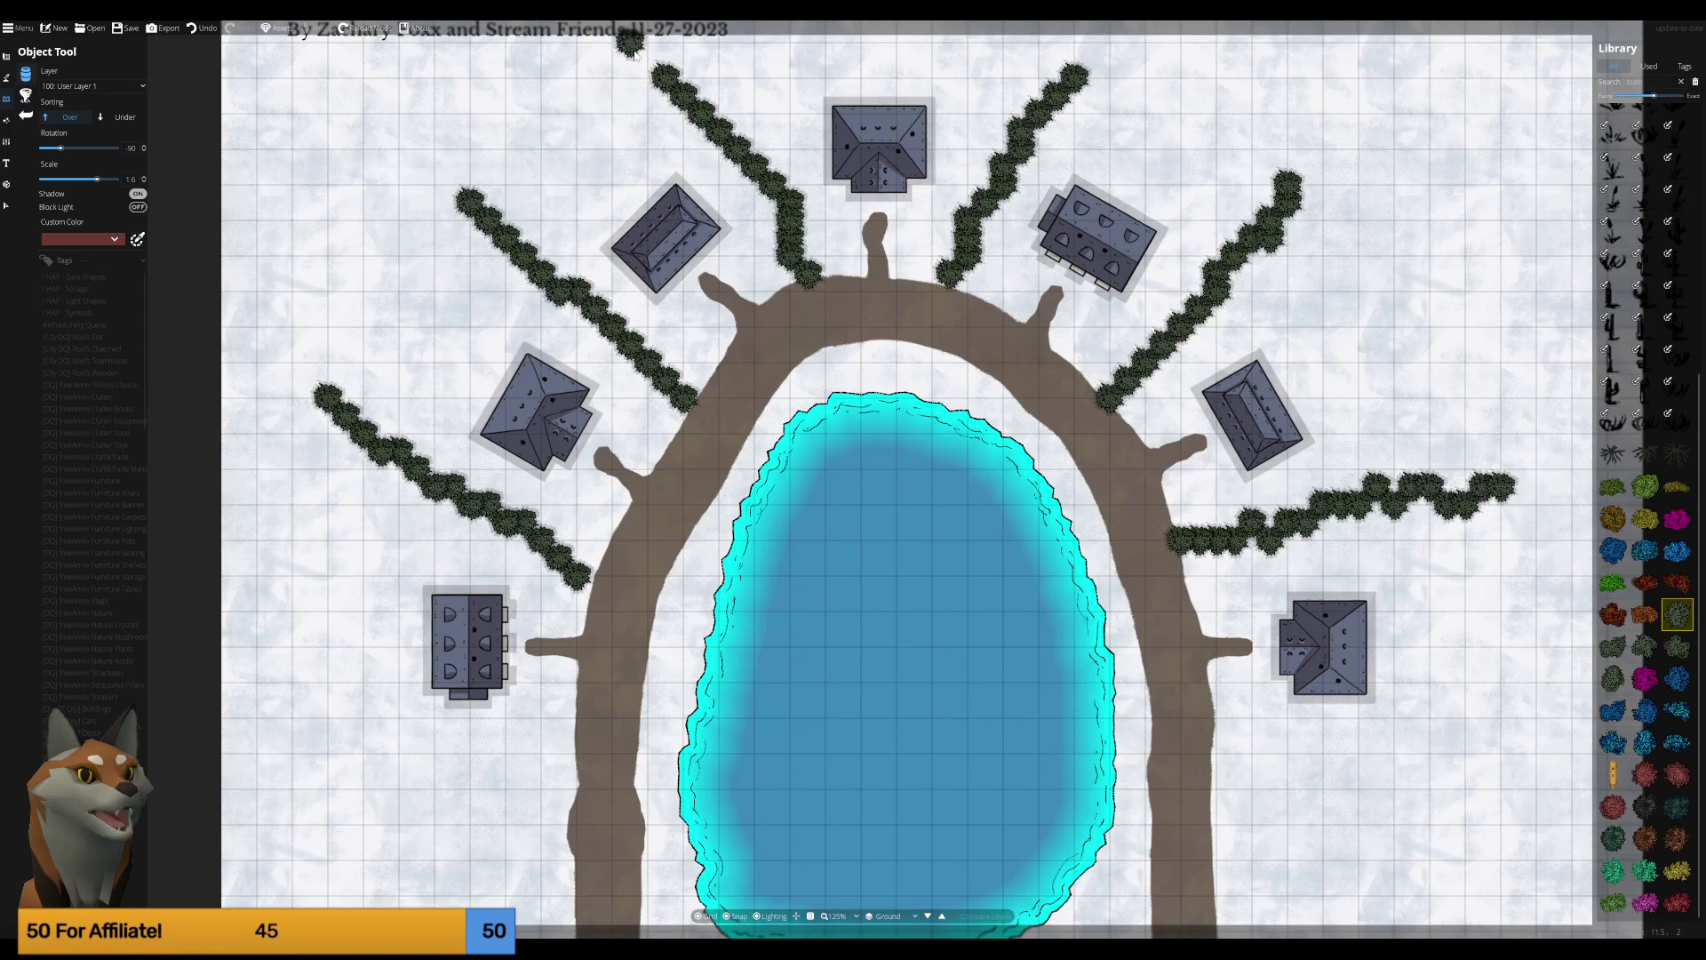
pyautogui.click(648, 64)
pyautogui.moveTo(675, 164); pyautogui.dragTo(657, 237)
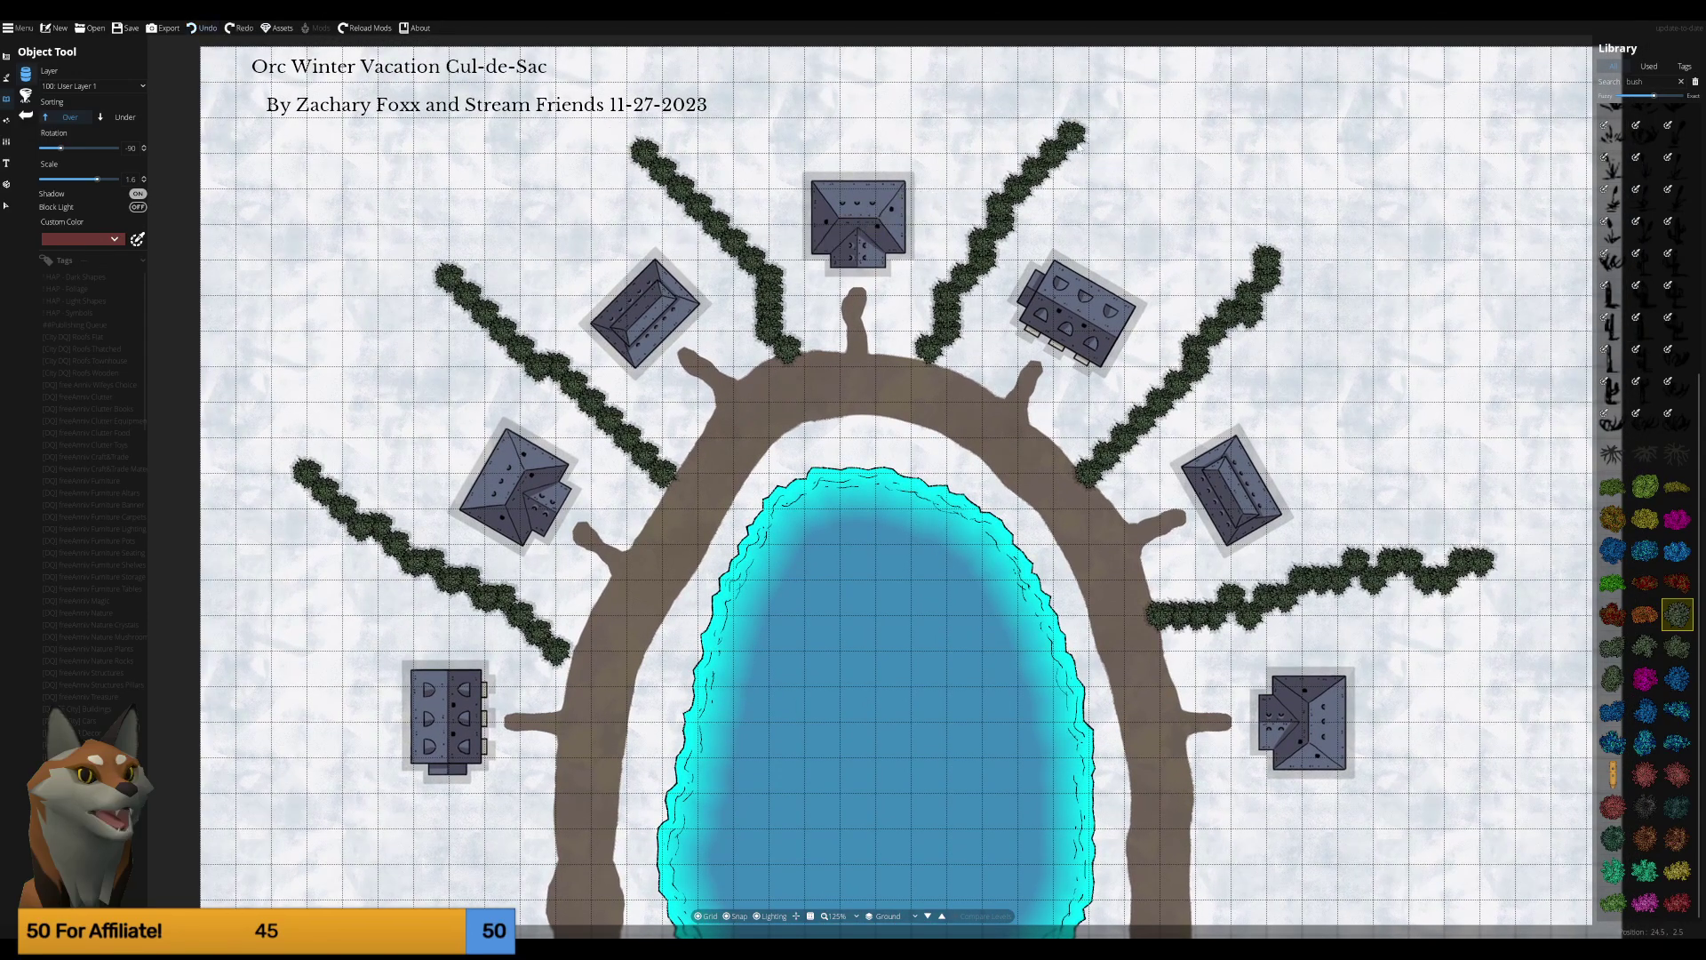
pyautogui.click(1080, 153)
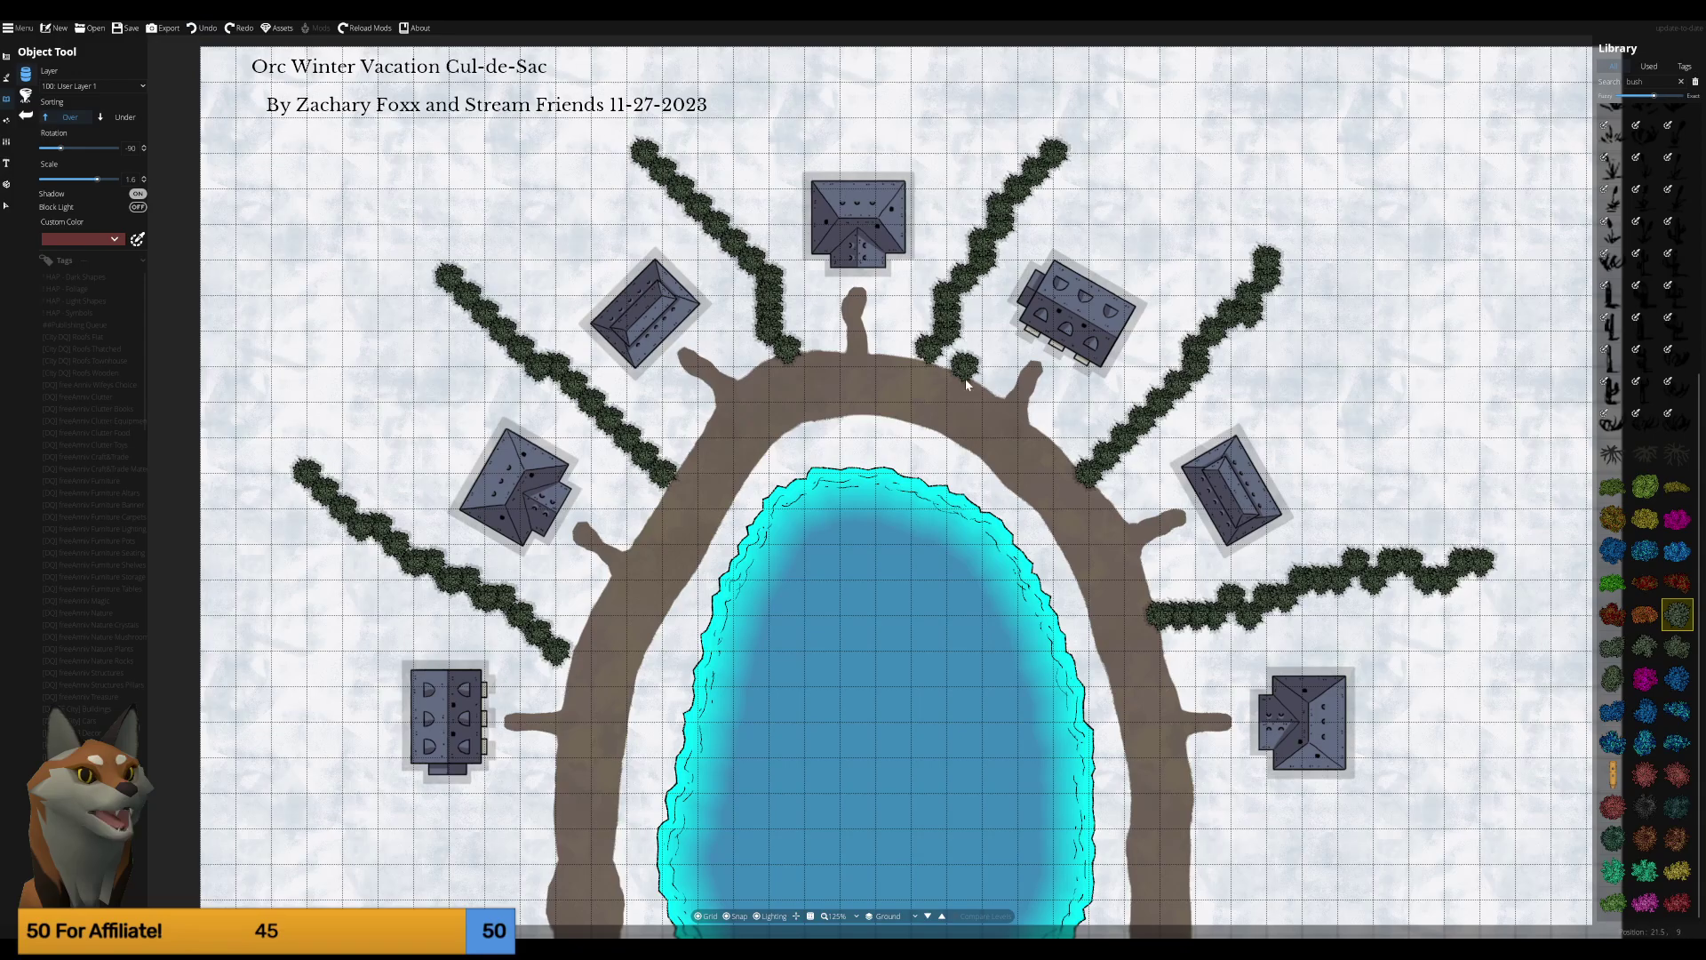
pyautogui.moveTo(929, 358)
pyautogui.mouseDown()
pyautogui.moveTo(967, 258)
pyautogui.moveTo(863, 207)
pyautogui.moveTo(906, 298)
pyautogui.mouseUp()
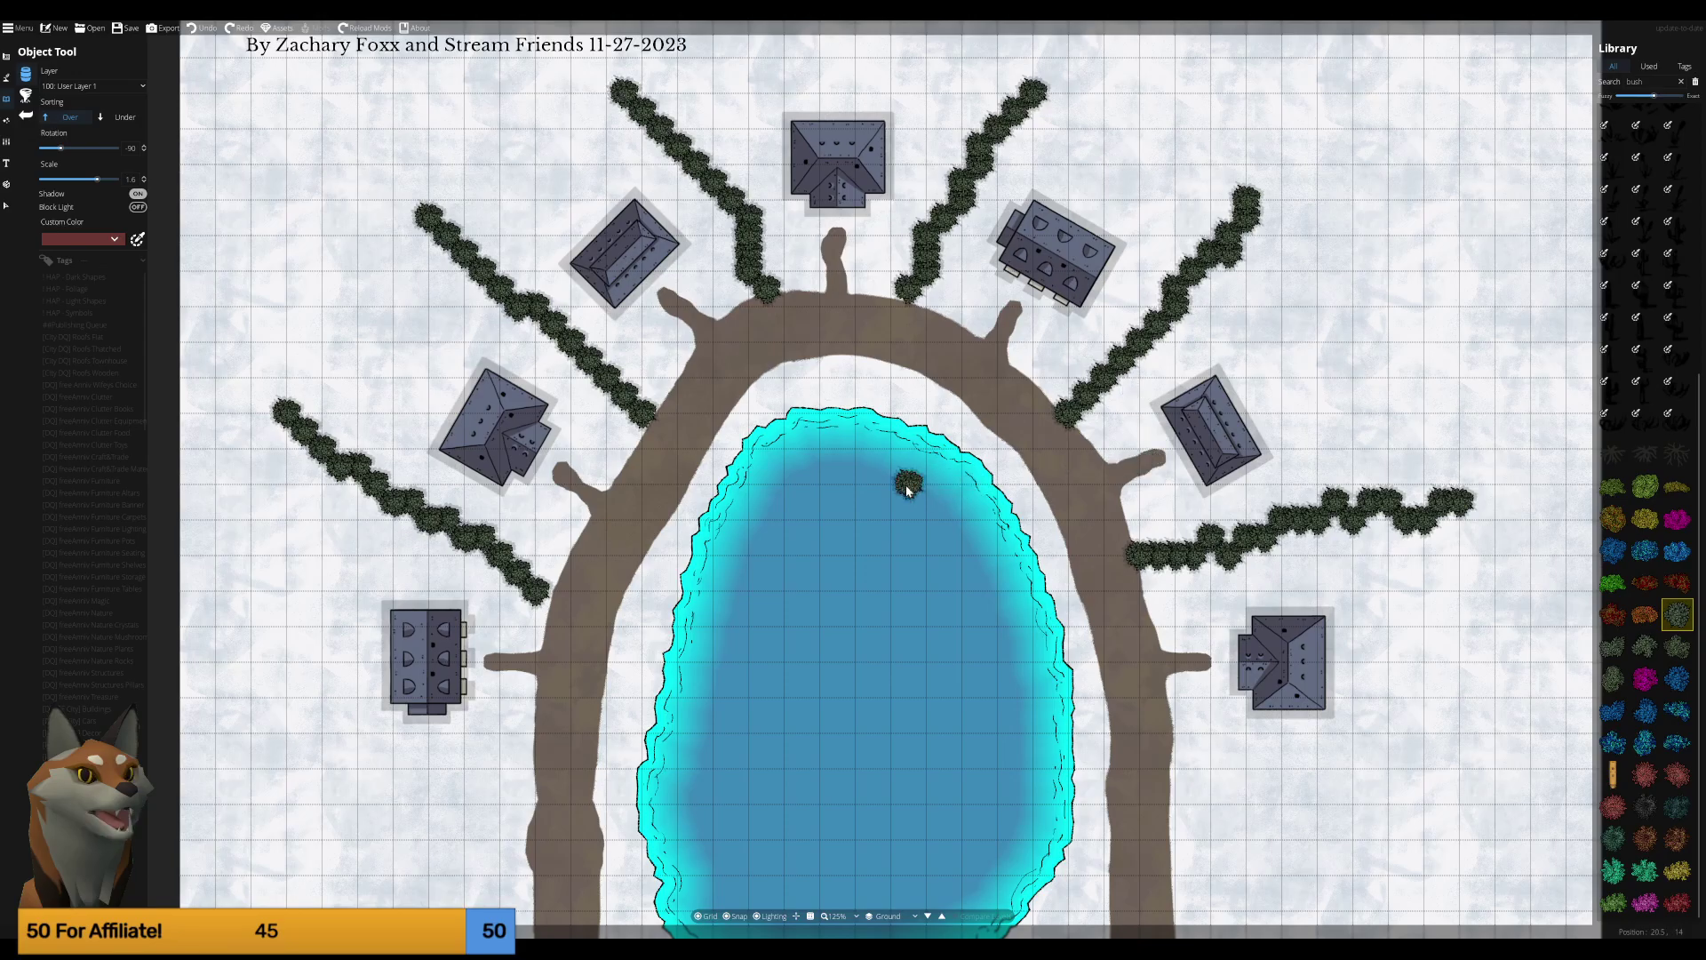
# Place a six-bush row running west from the road toward the left map edge.
pyautogui.scroll(-5, 756, 494)
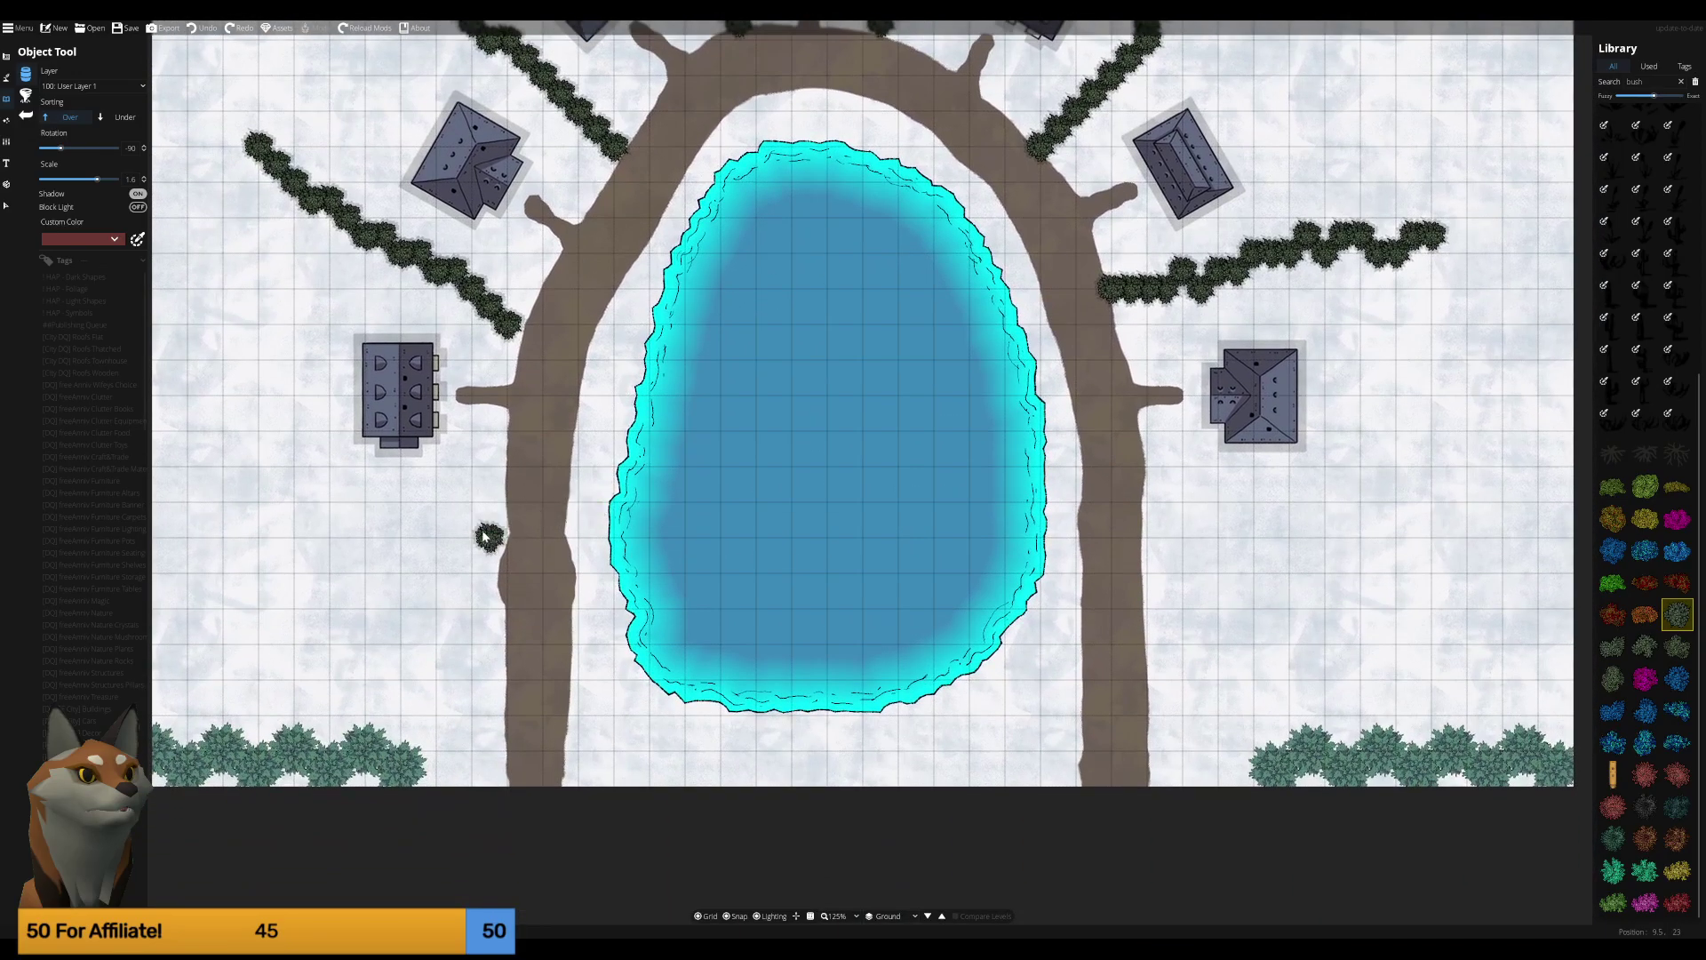
pyautogui.click(481, 523)
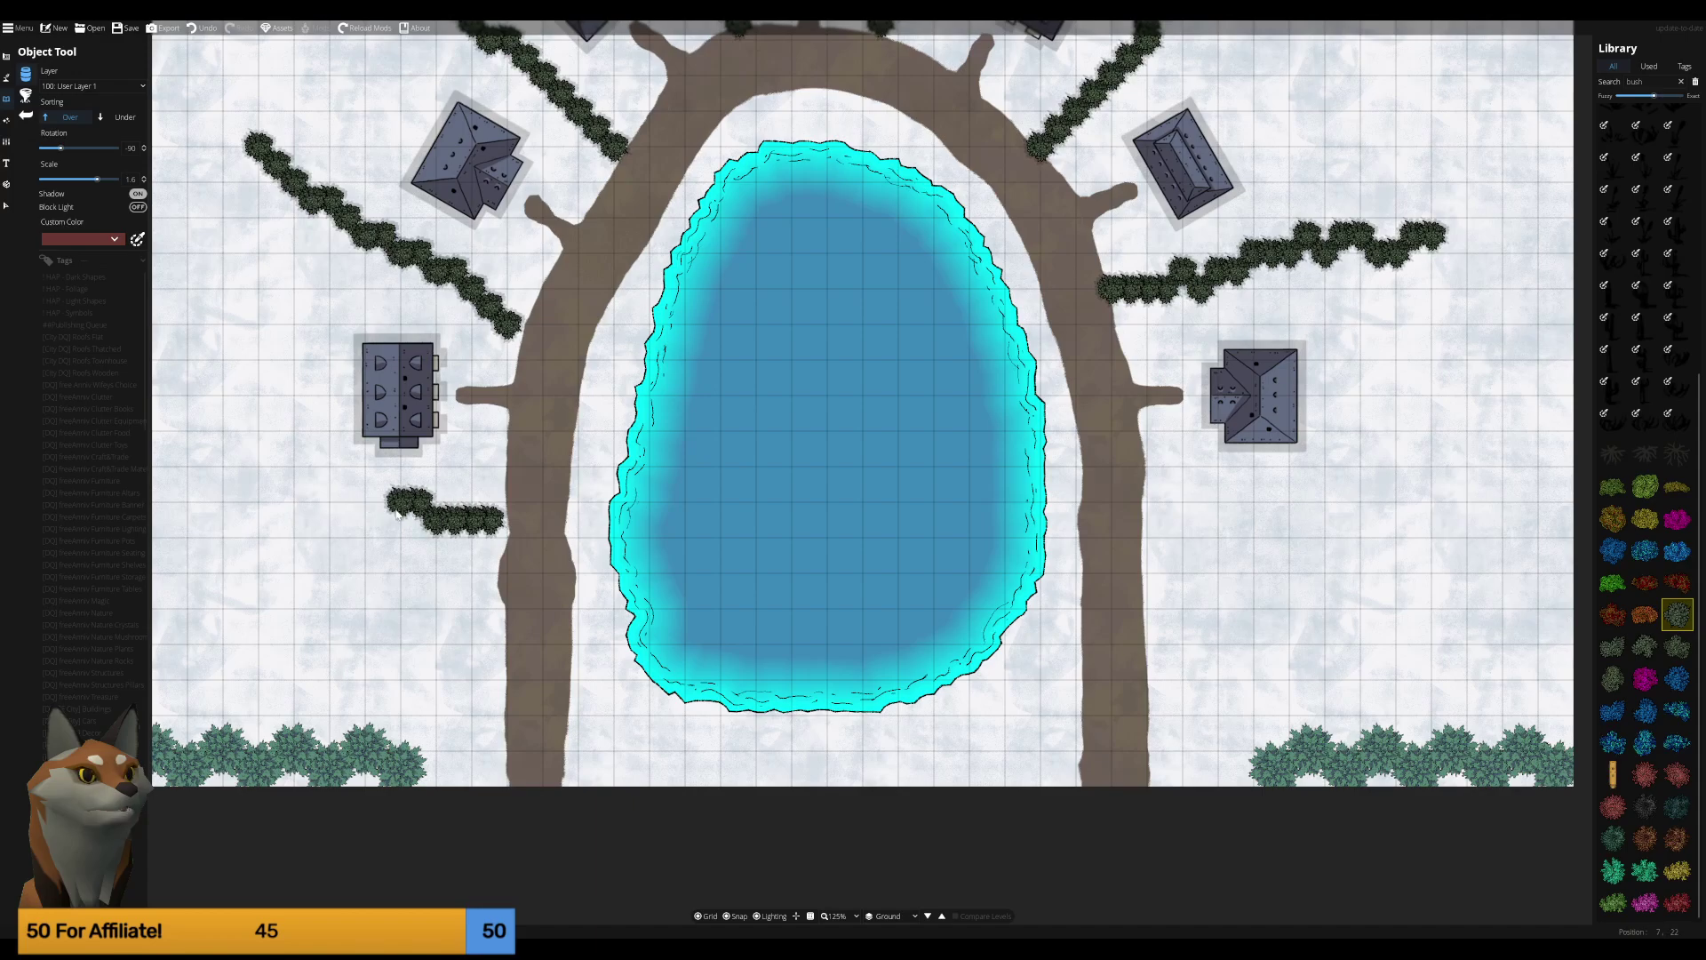
pyautogui.click(377, 507)
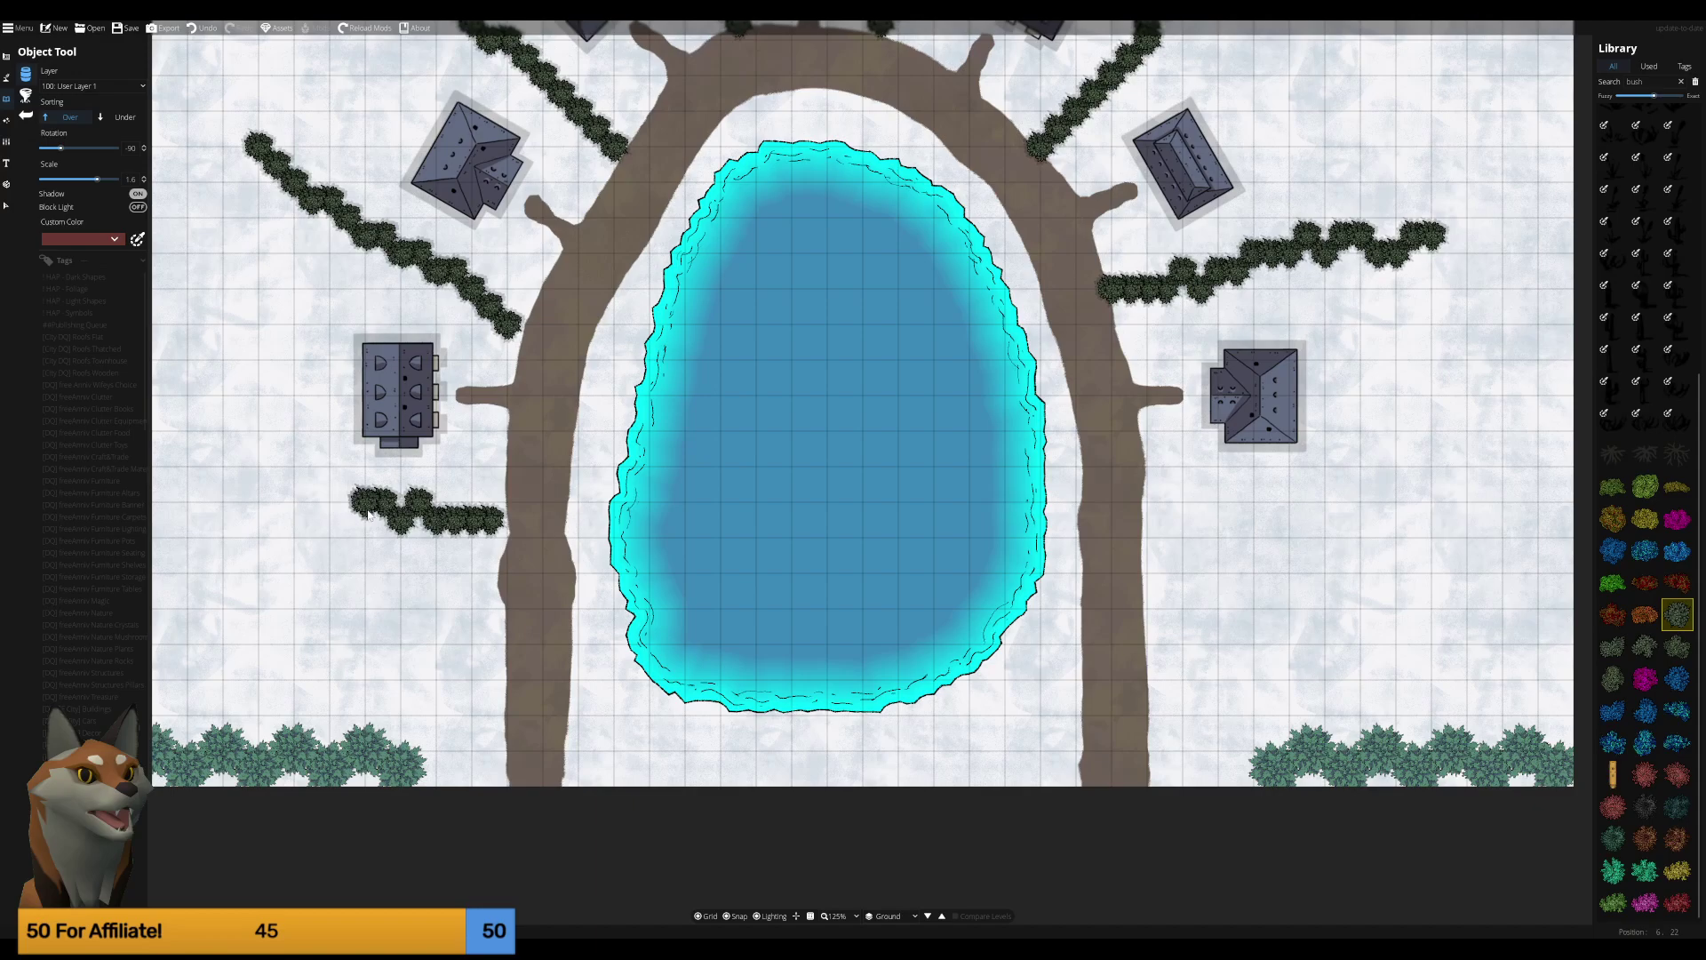
pyautogui.click(341, 511)
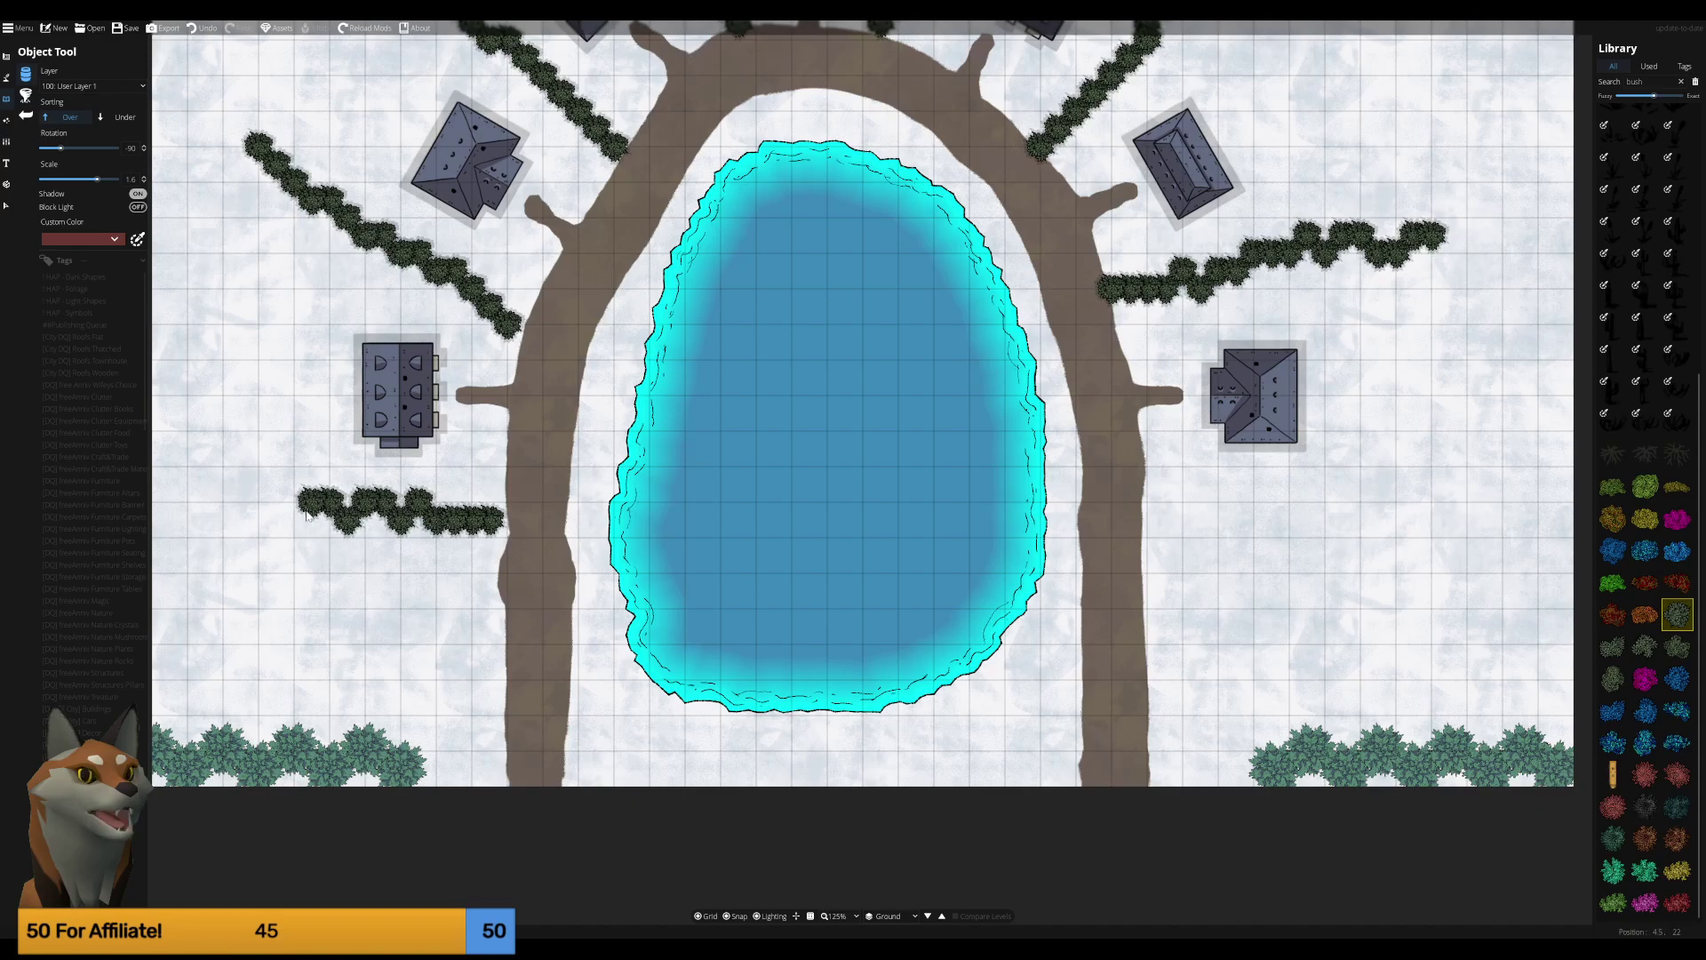
pyautogui.click(295, 518)
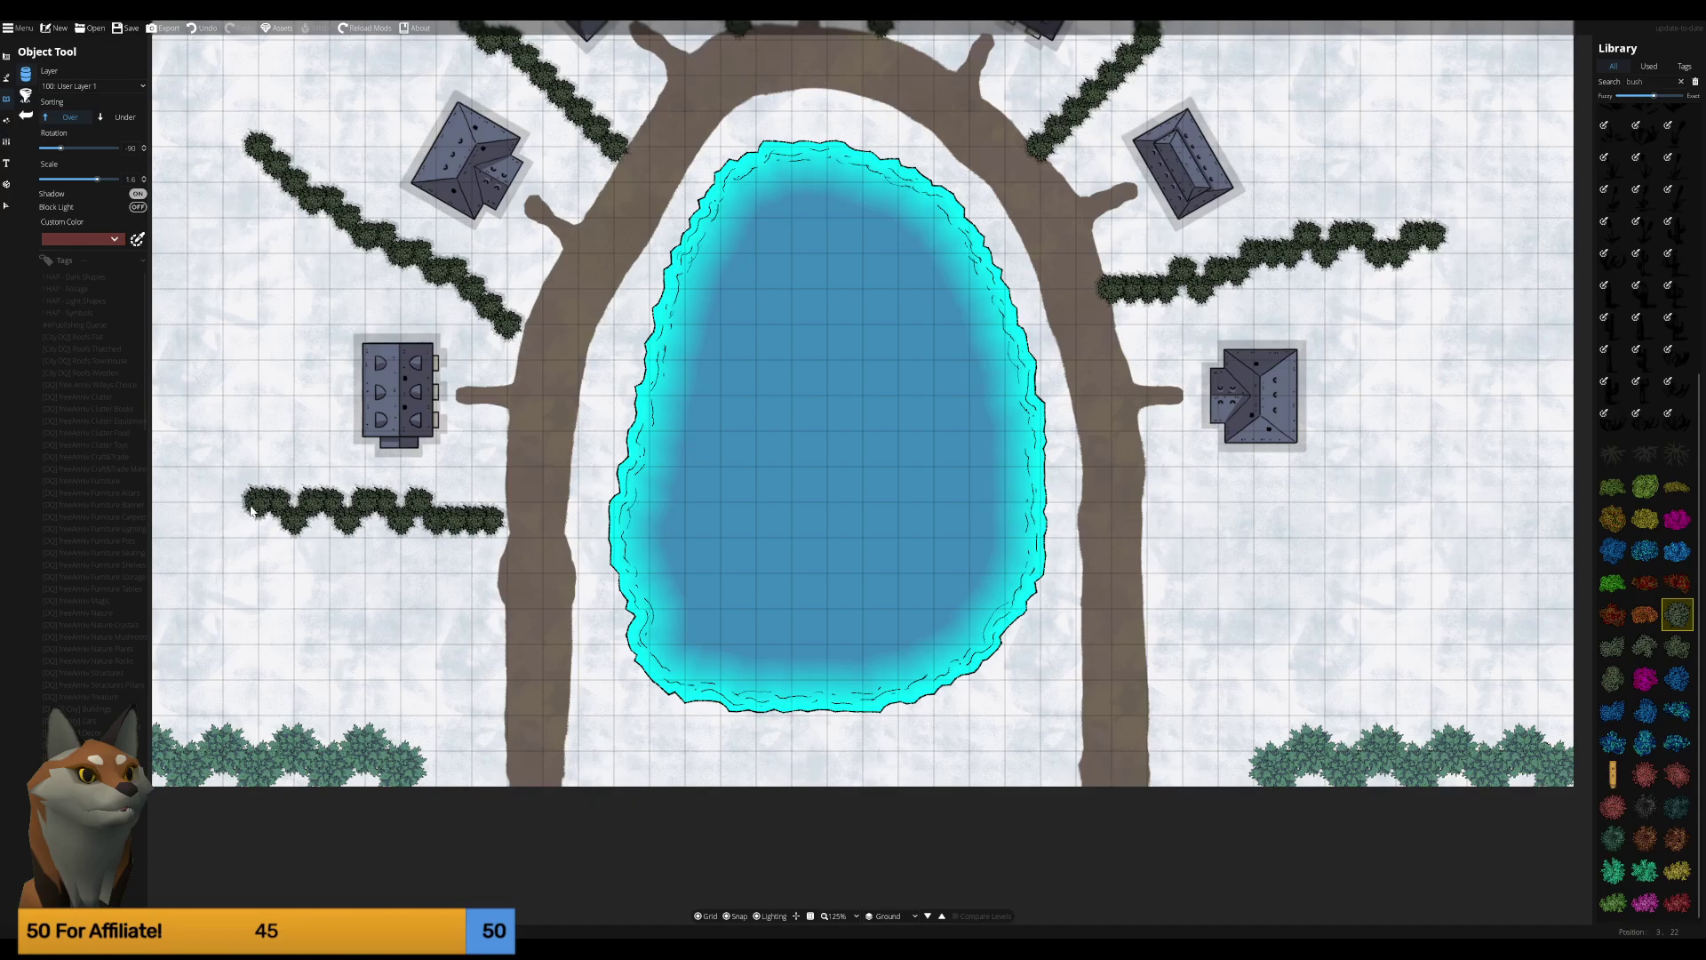
pyautogui.click(252, 510)
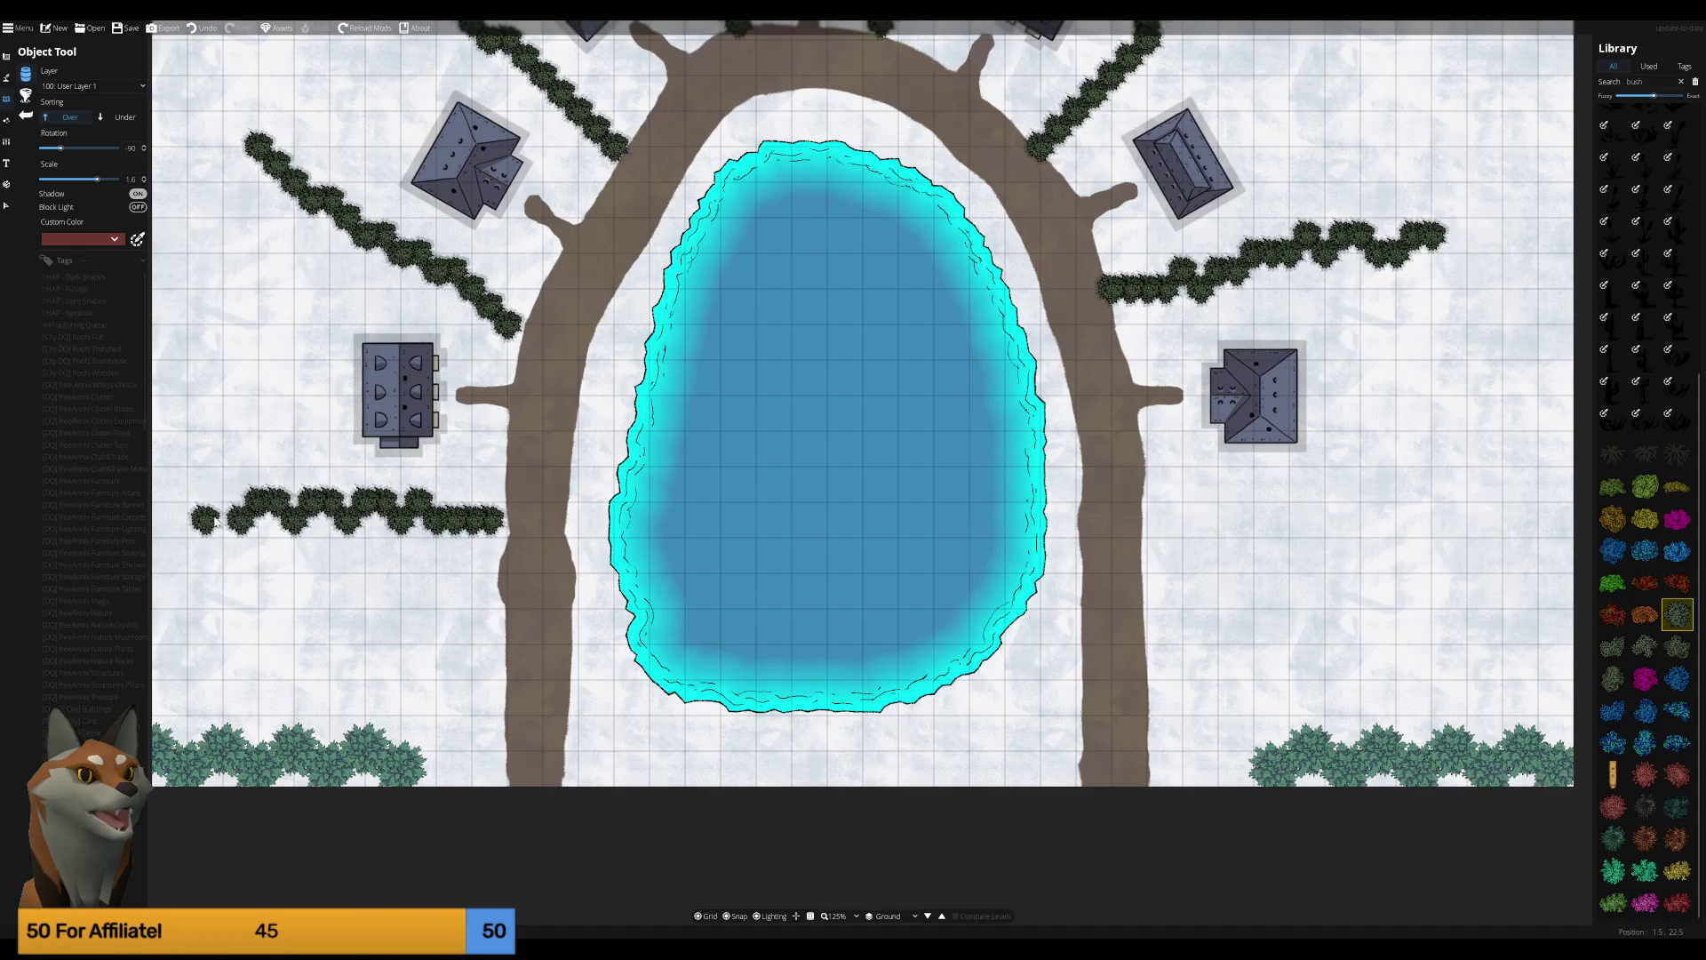
pyautogui.click(219, 519)
# Place a nine-bush hedge running east from the road toward the right map edge.
pyautogui.click(1159, 547)
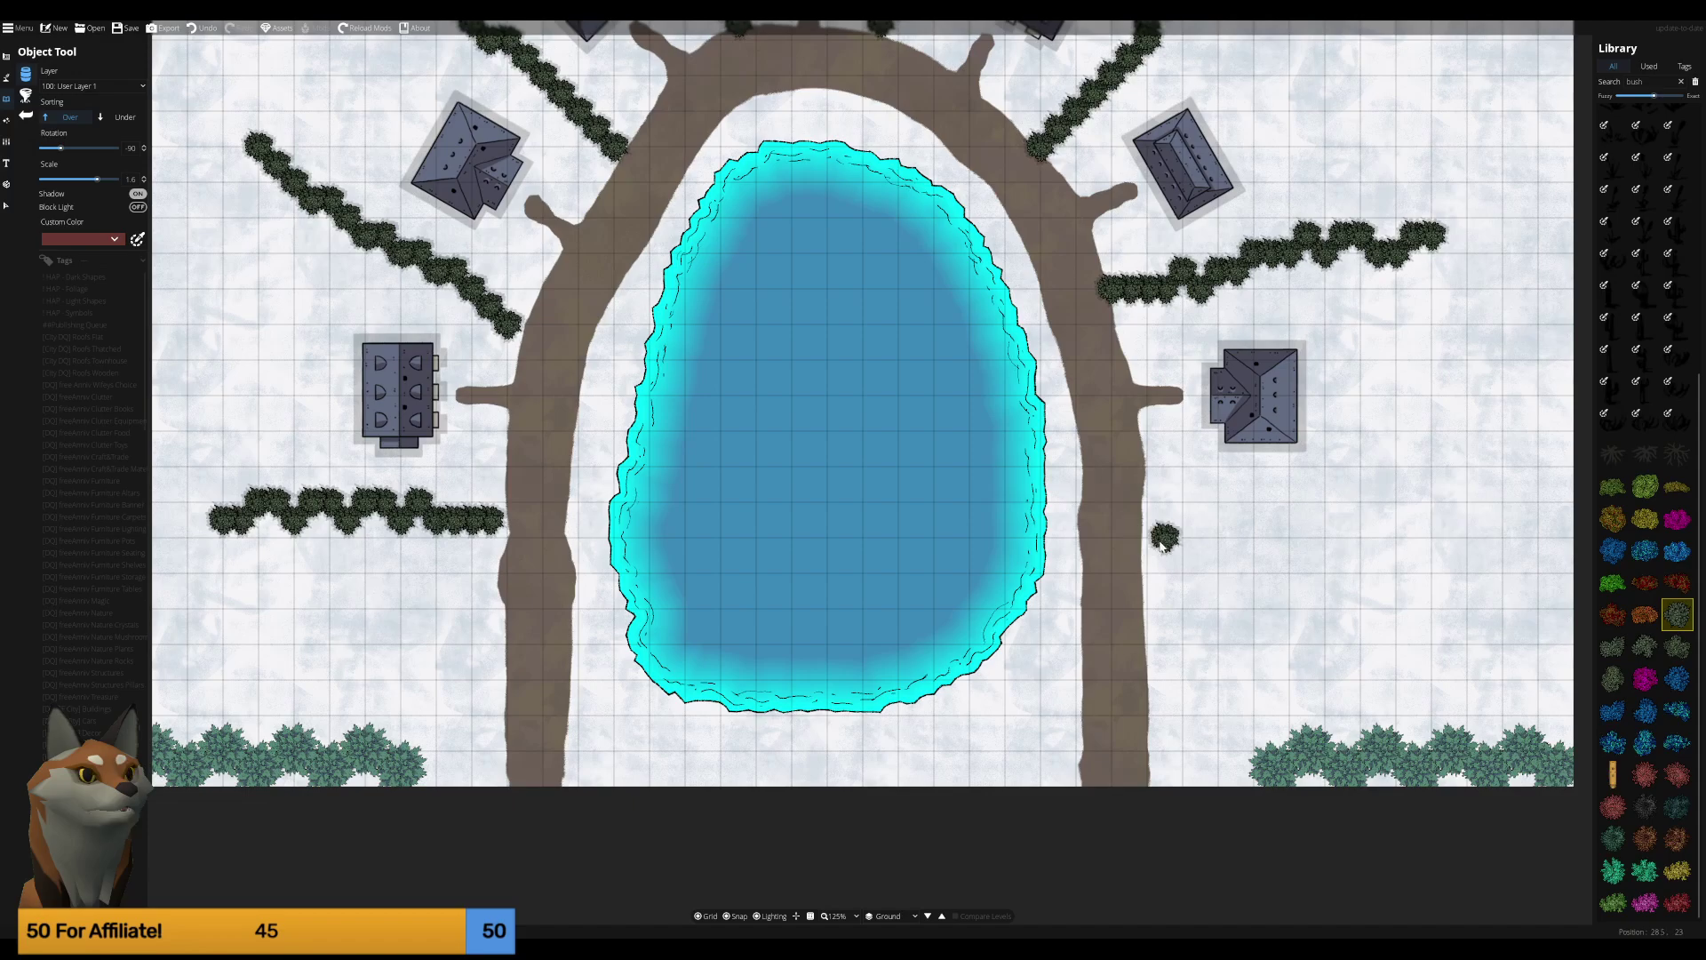
pyautogui.click(1184, 519)
pyautogui.click(1227, 530)
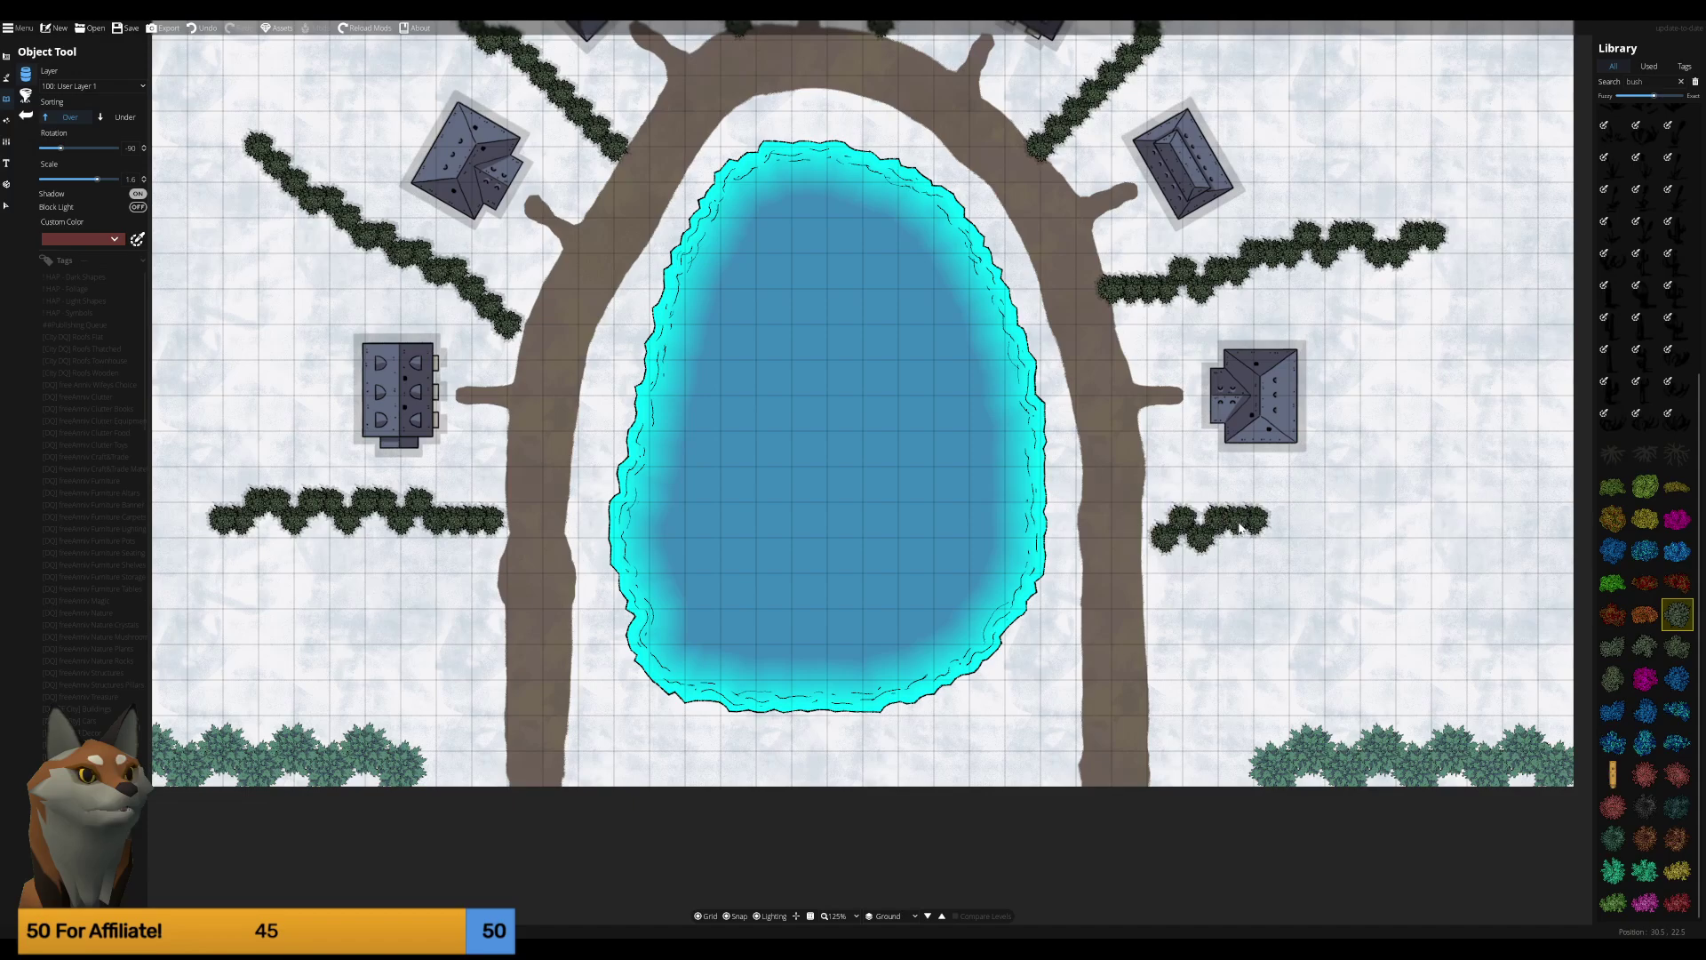
pyautogui.click(1293, 536)
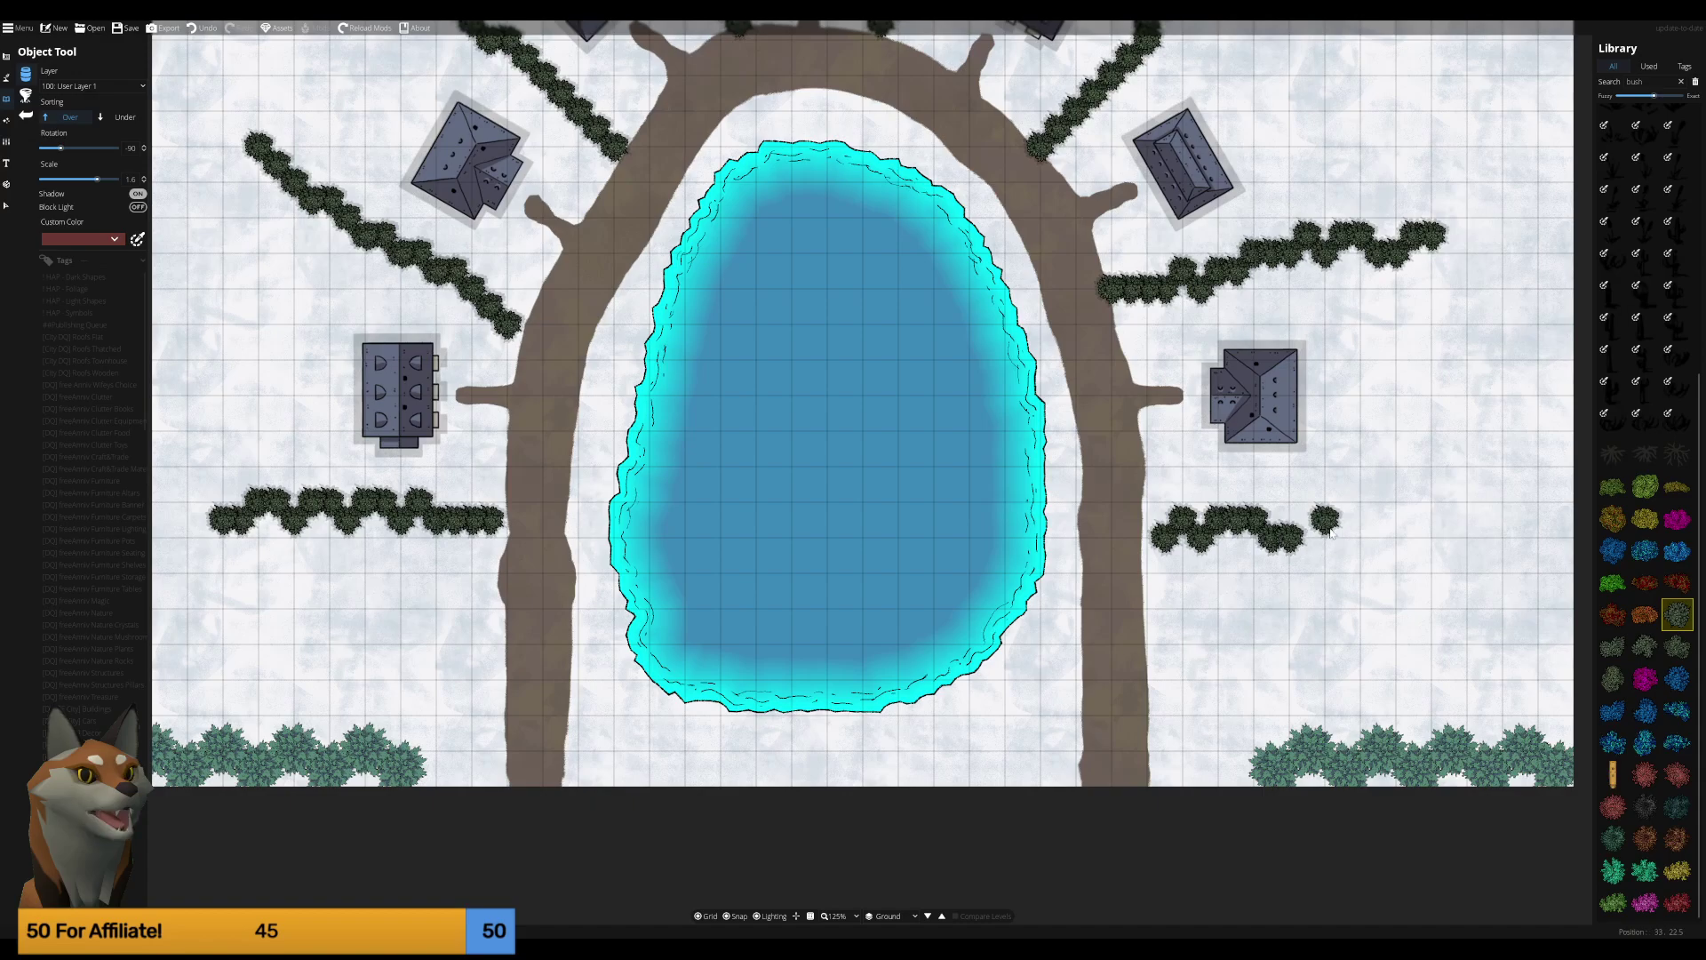
pyautogui.click(1303, 526)
pyautogui.click(1335, 528)
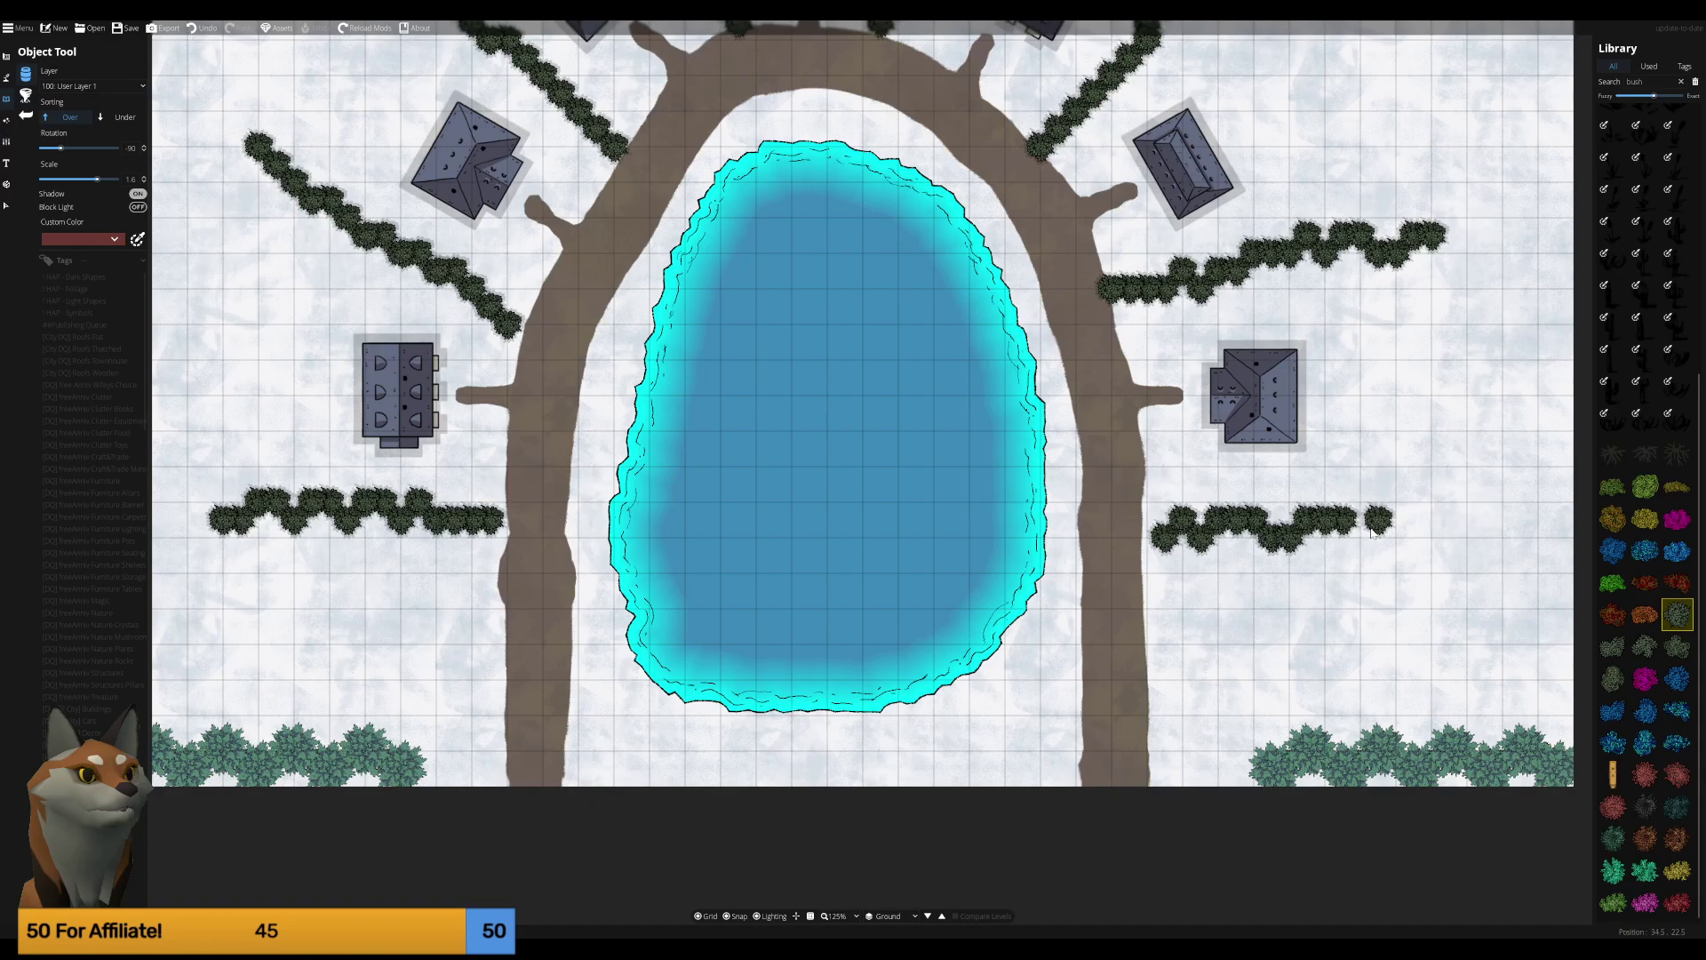
pyautogui.click(1394, 531)
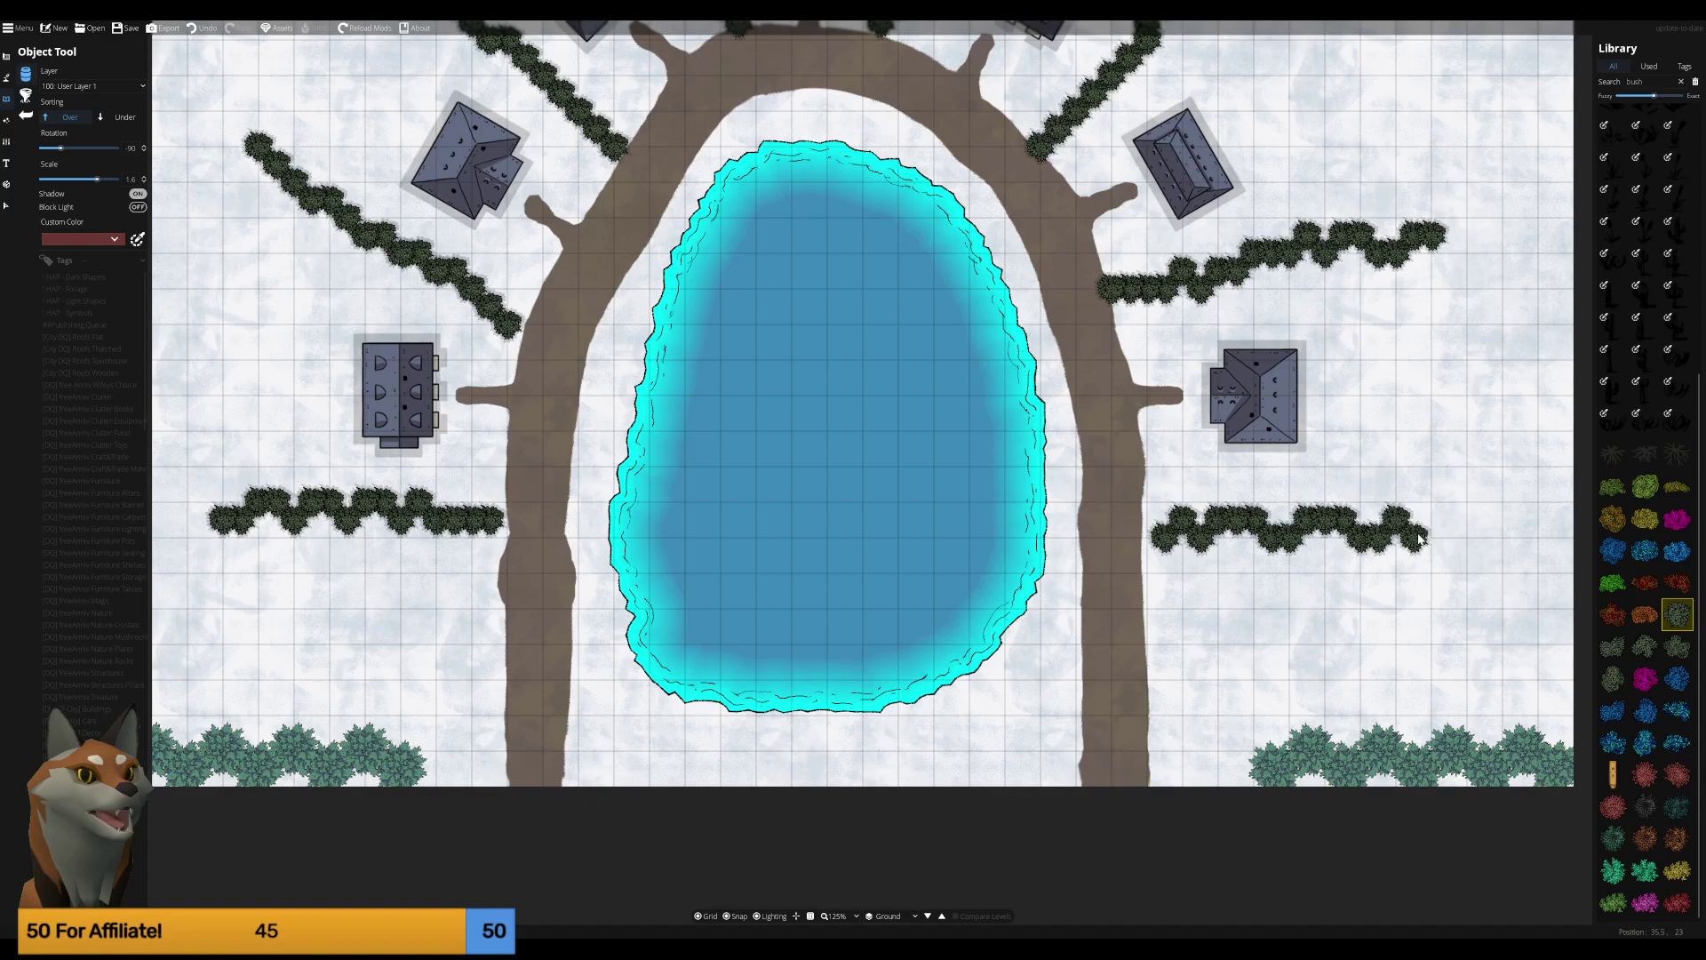
pyautogui.click(1413, 531)
pyautogui.click(1458, 529)
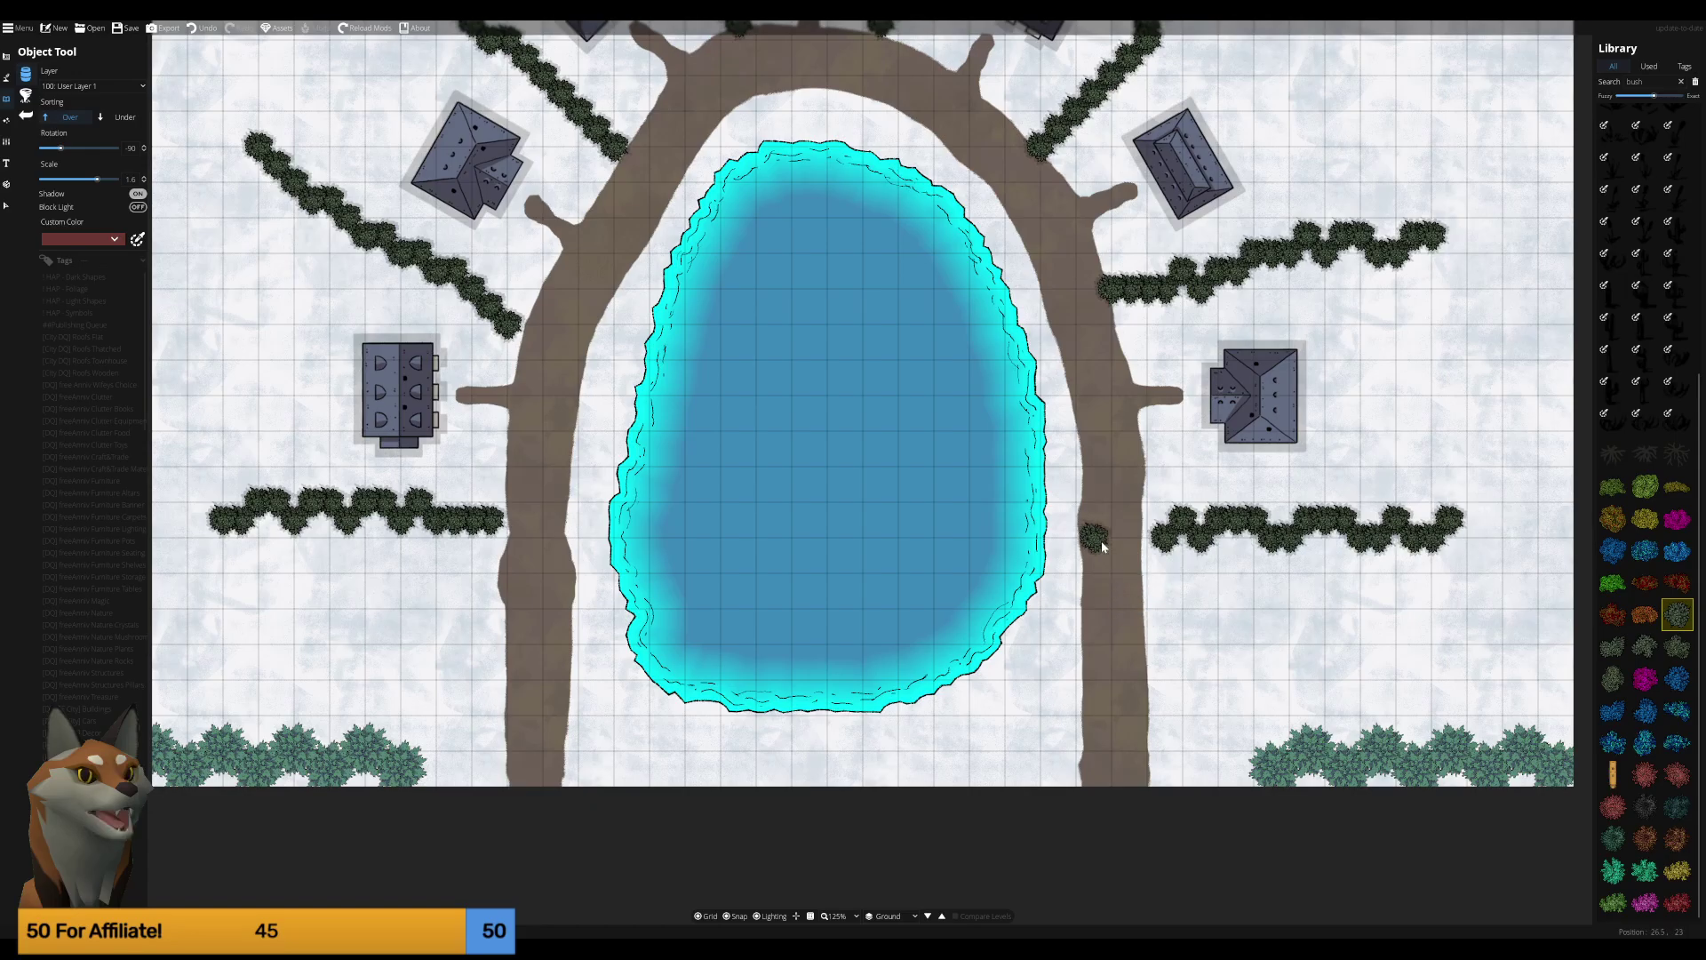
# Add single bushes to the ends of the left, lower-left, lower-right and diagonal left hedges.
pyautogui.scroll(-2, 1075, 369)
pyautogui.scroll(2, 1139, 560)
pyautogui.moveTo(1192, 669); pyautogui.dragTo(1004, 553)
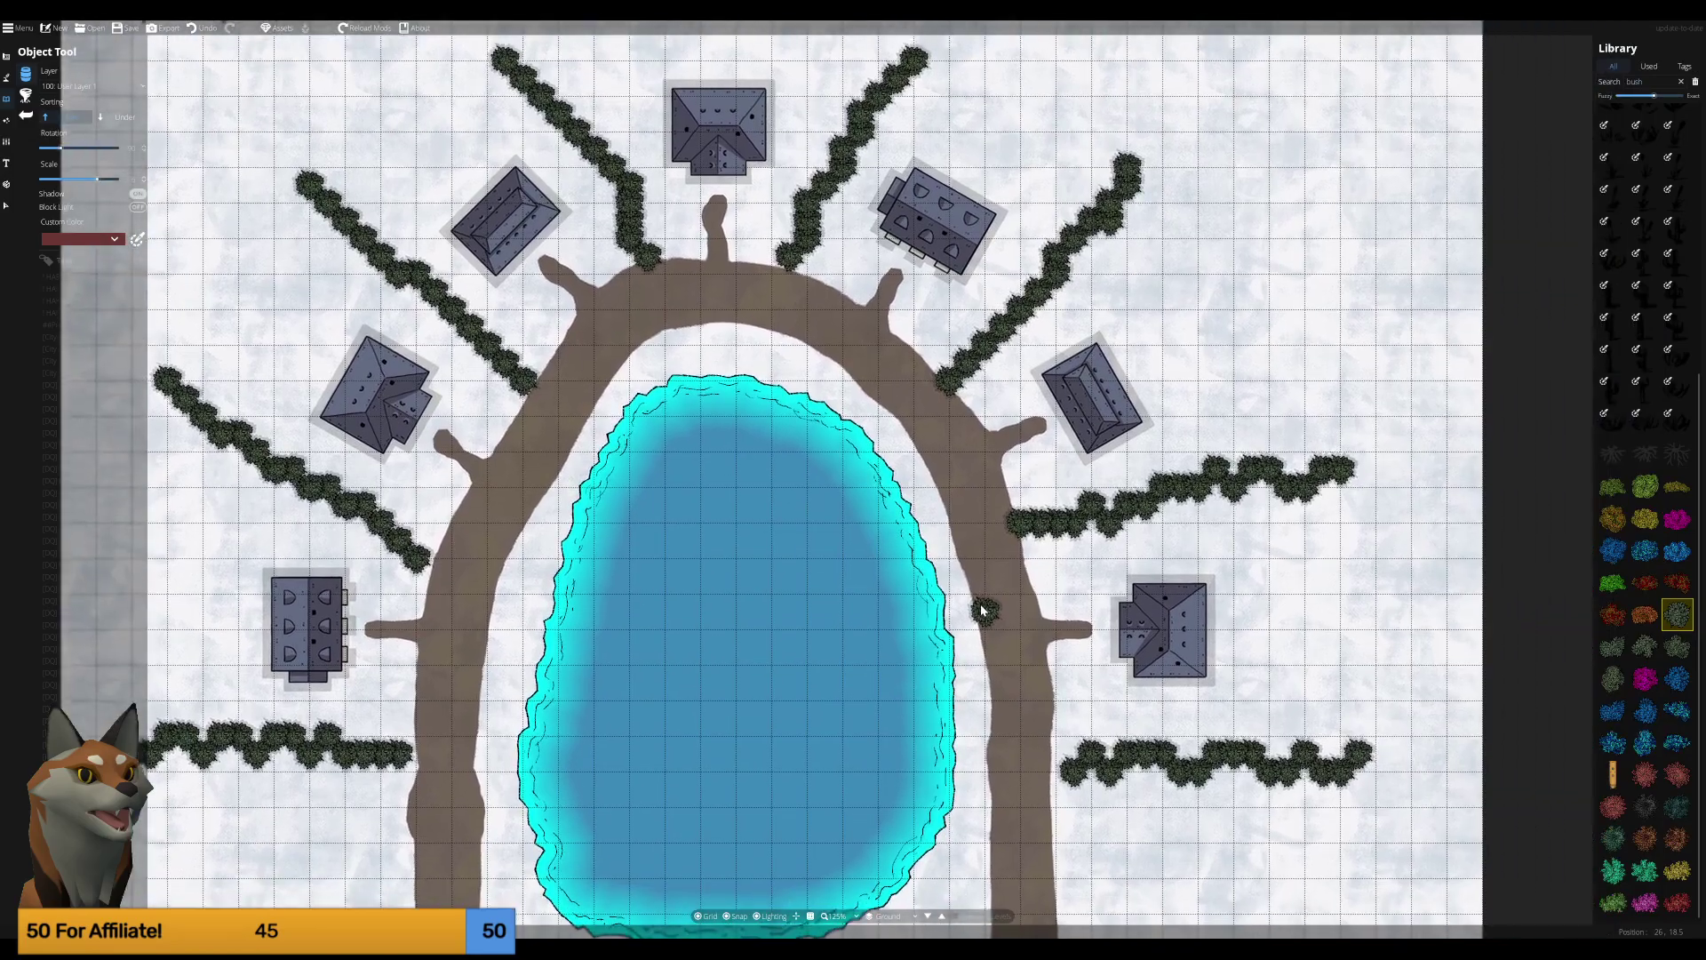
pyautogui.click(452, 501)
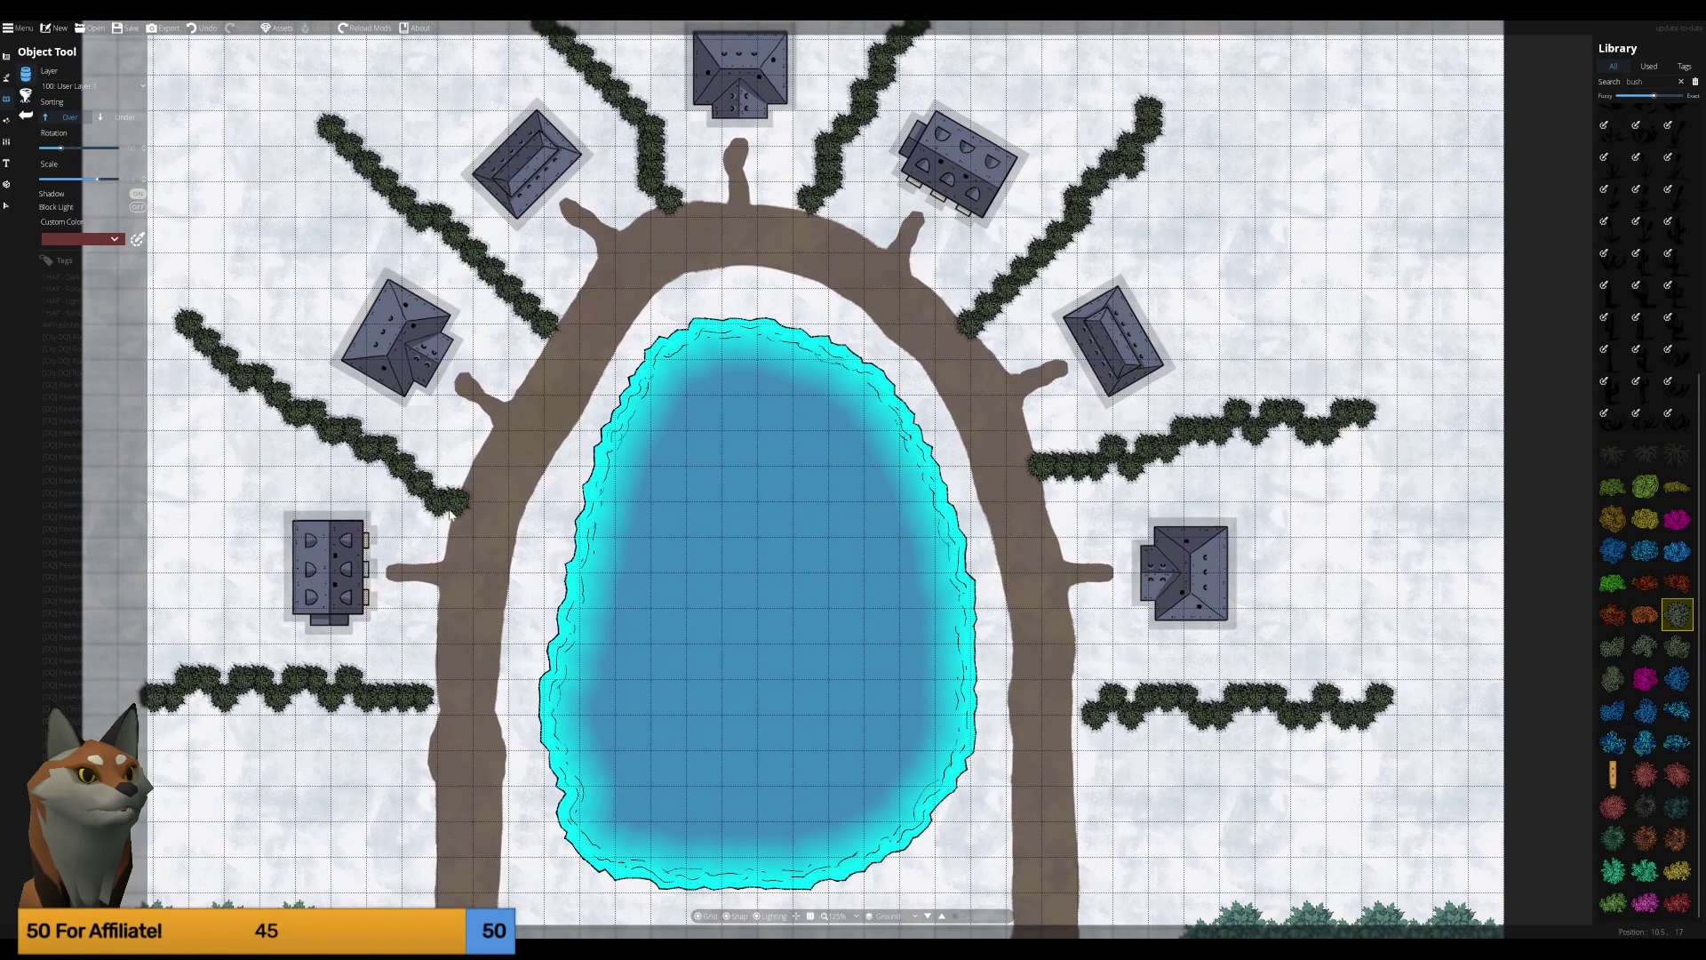
pyautogui.click(441, 708)
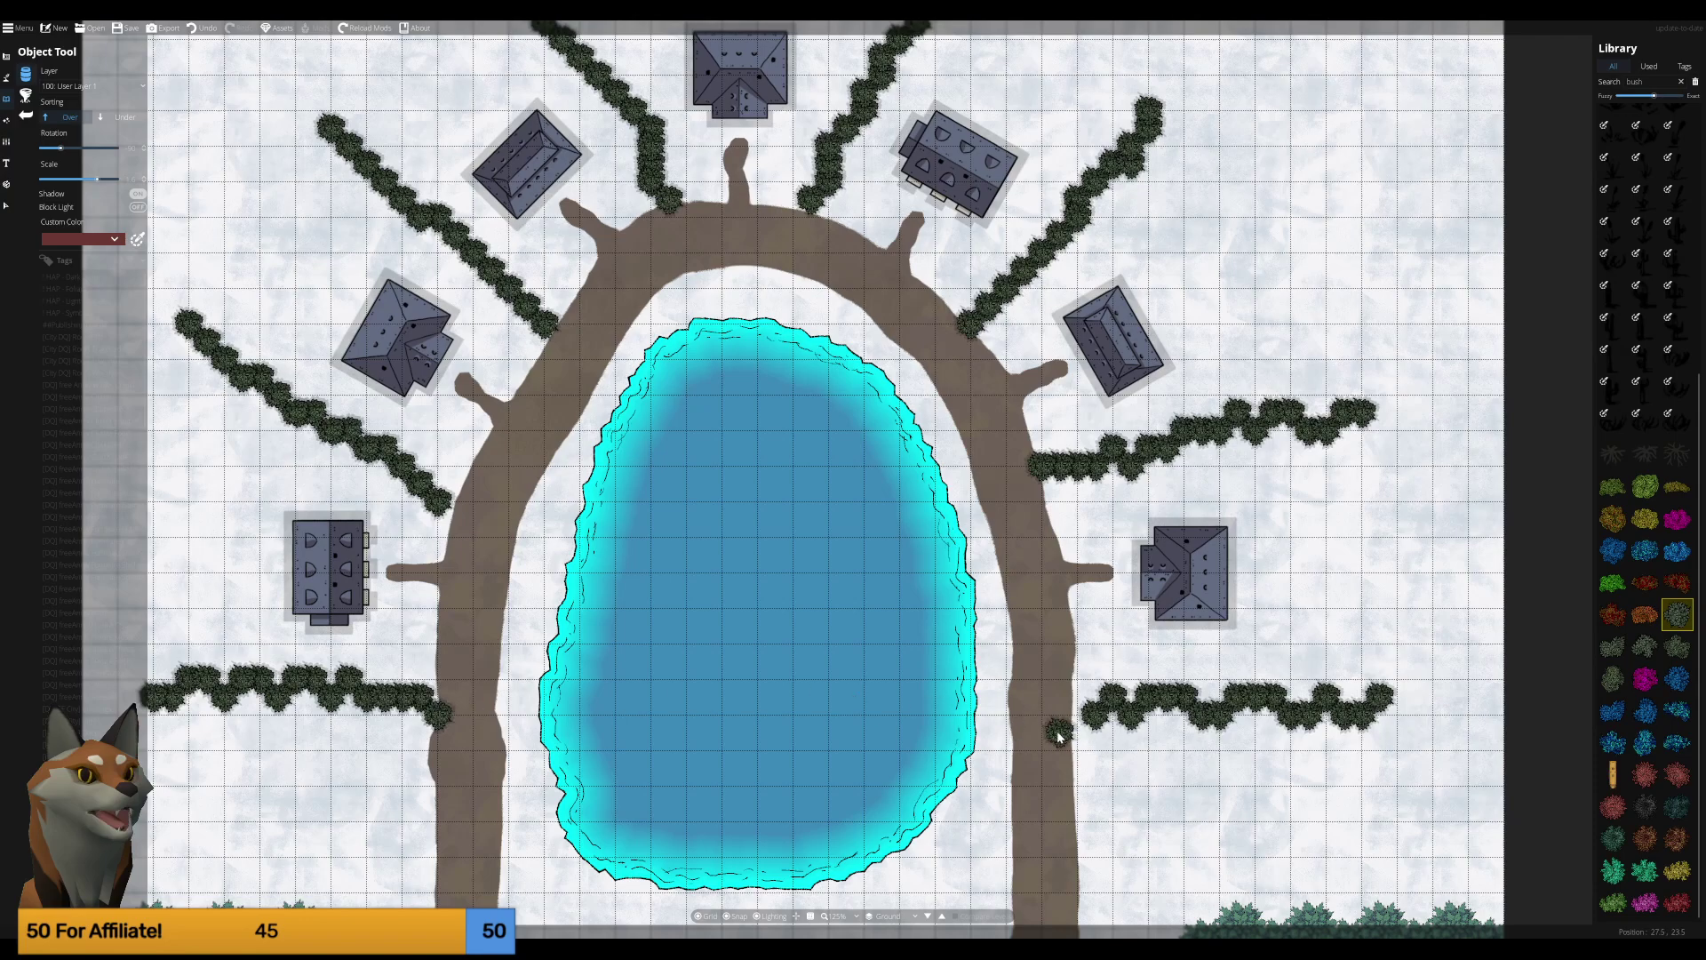
pyautogui.click(1078, 708)
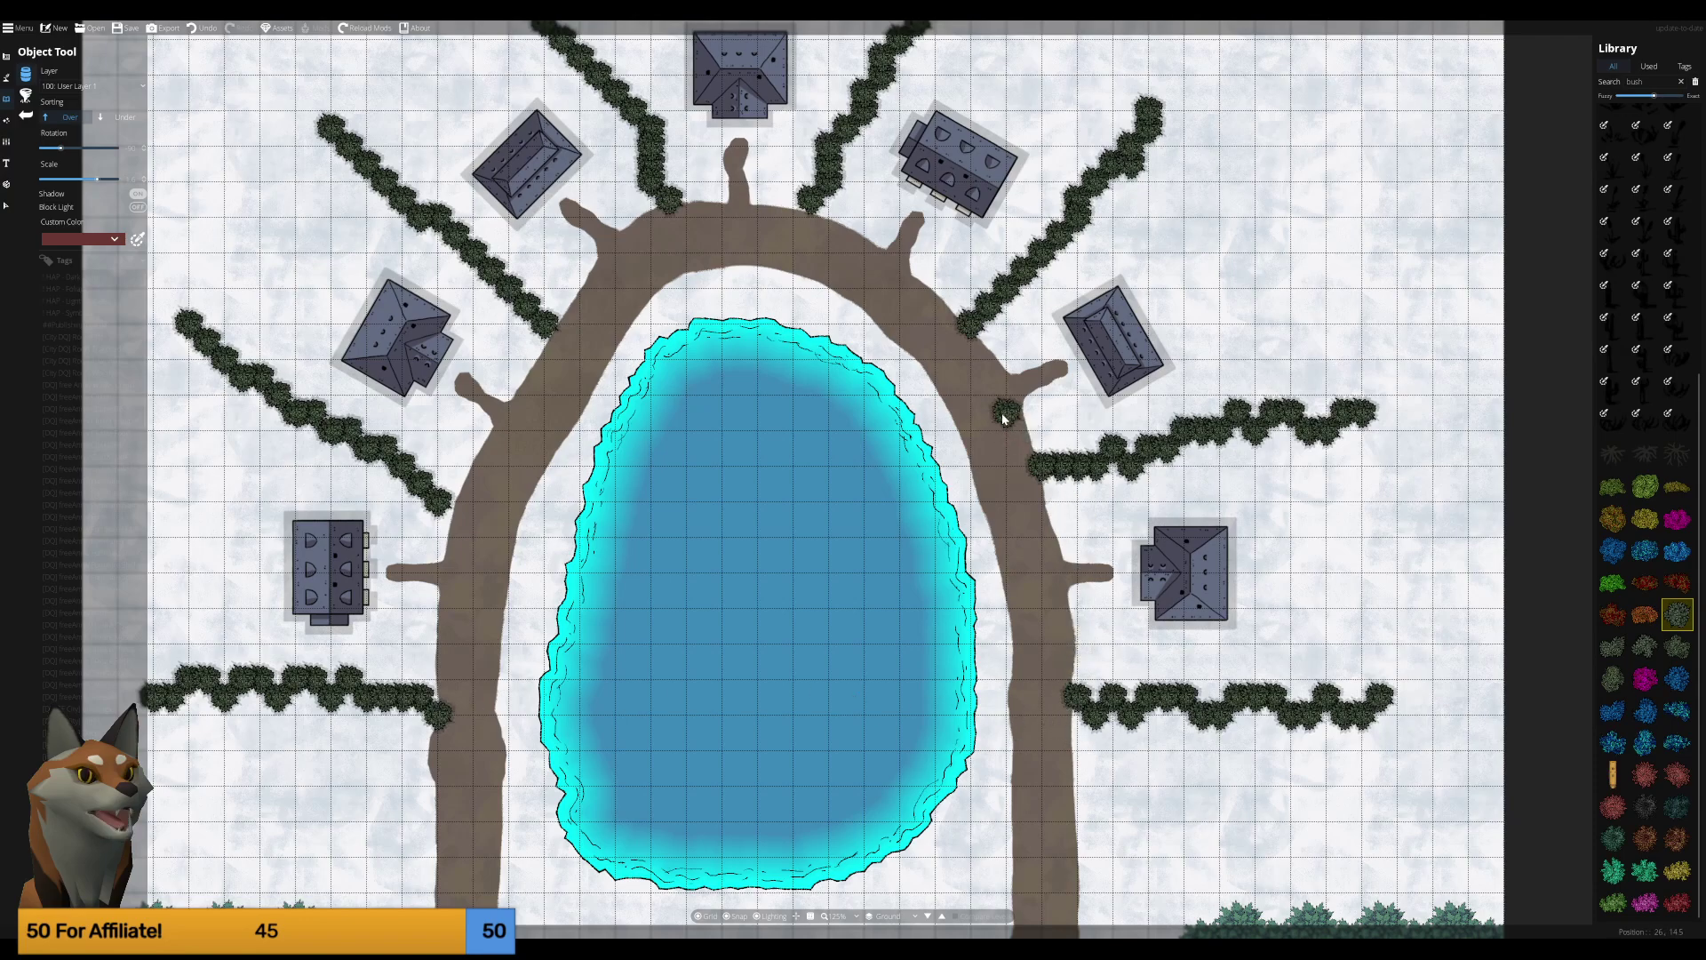
pyautogui.click(454, 509)
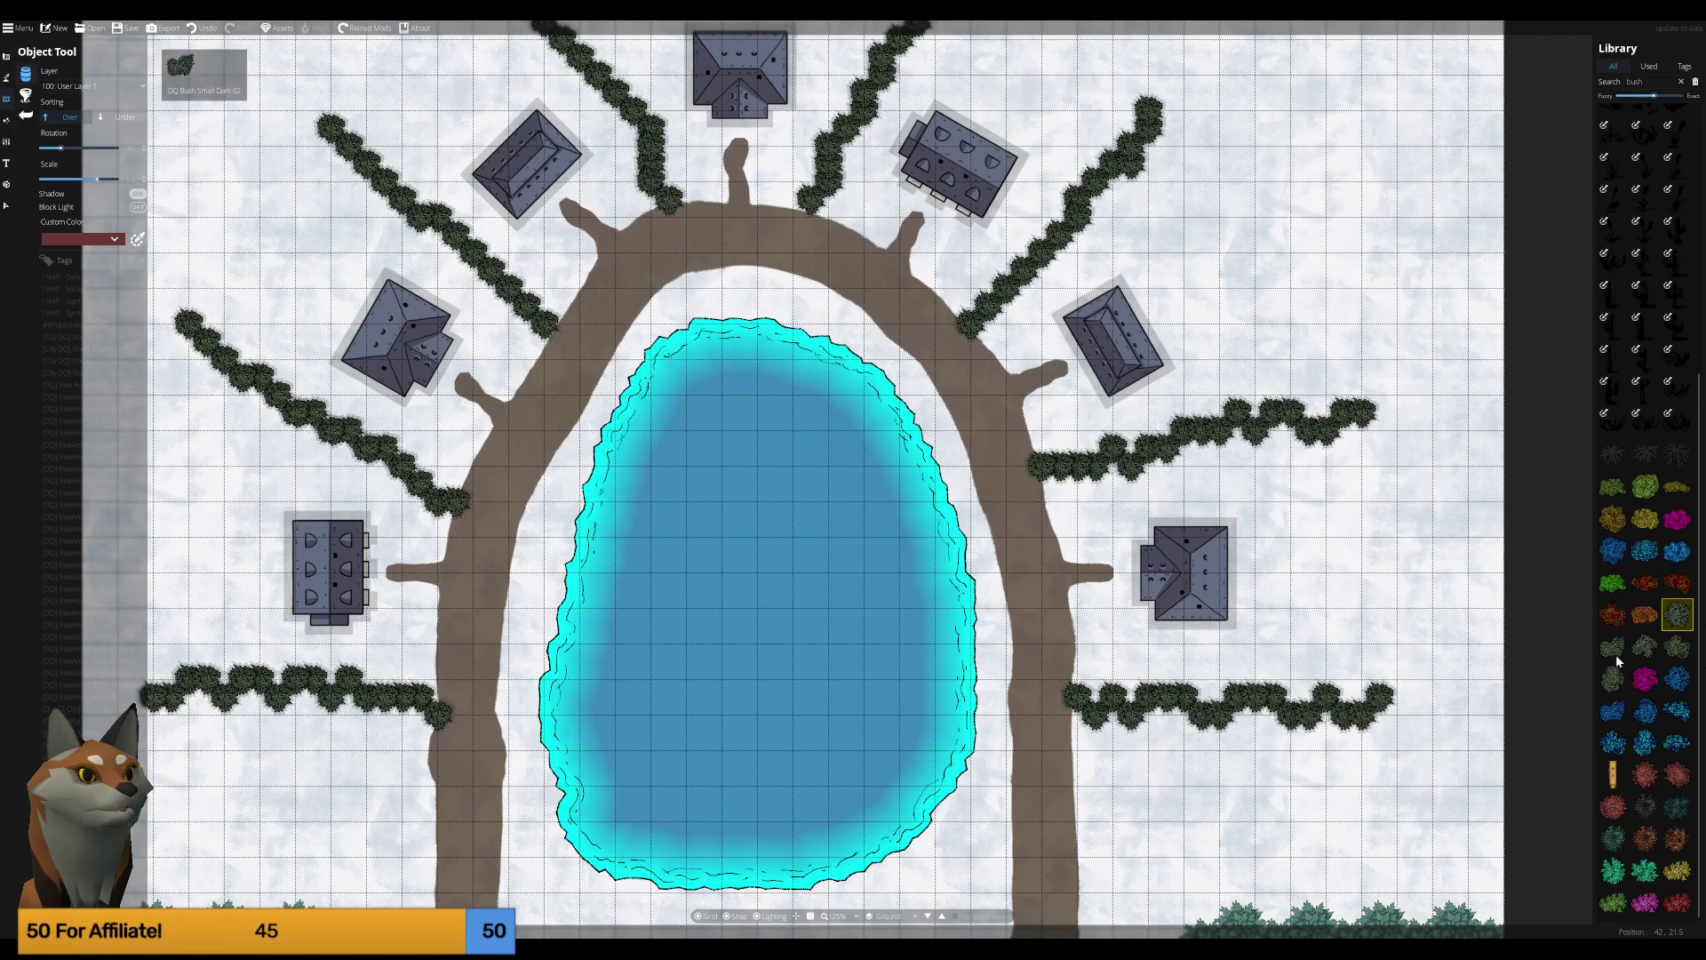
pyautogui.click(1676, 427)
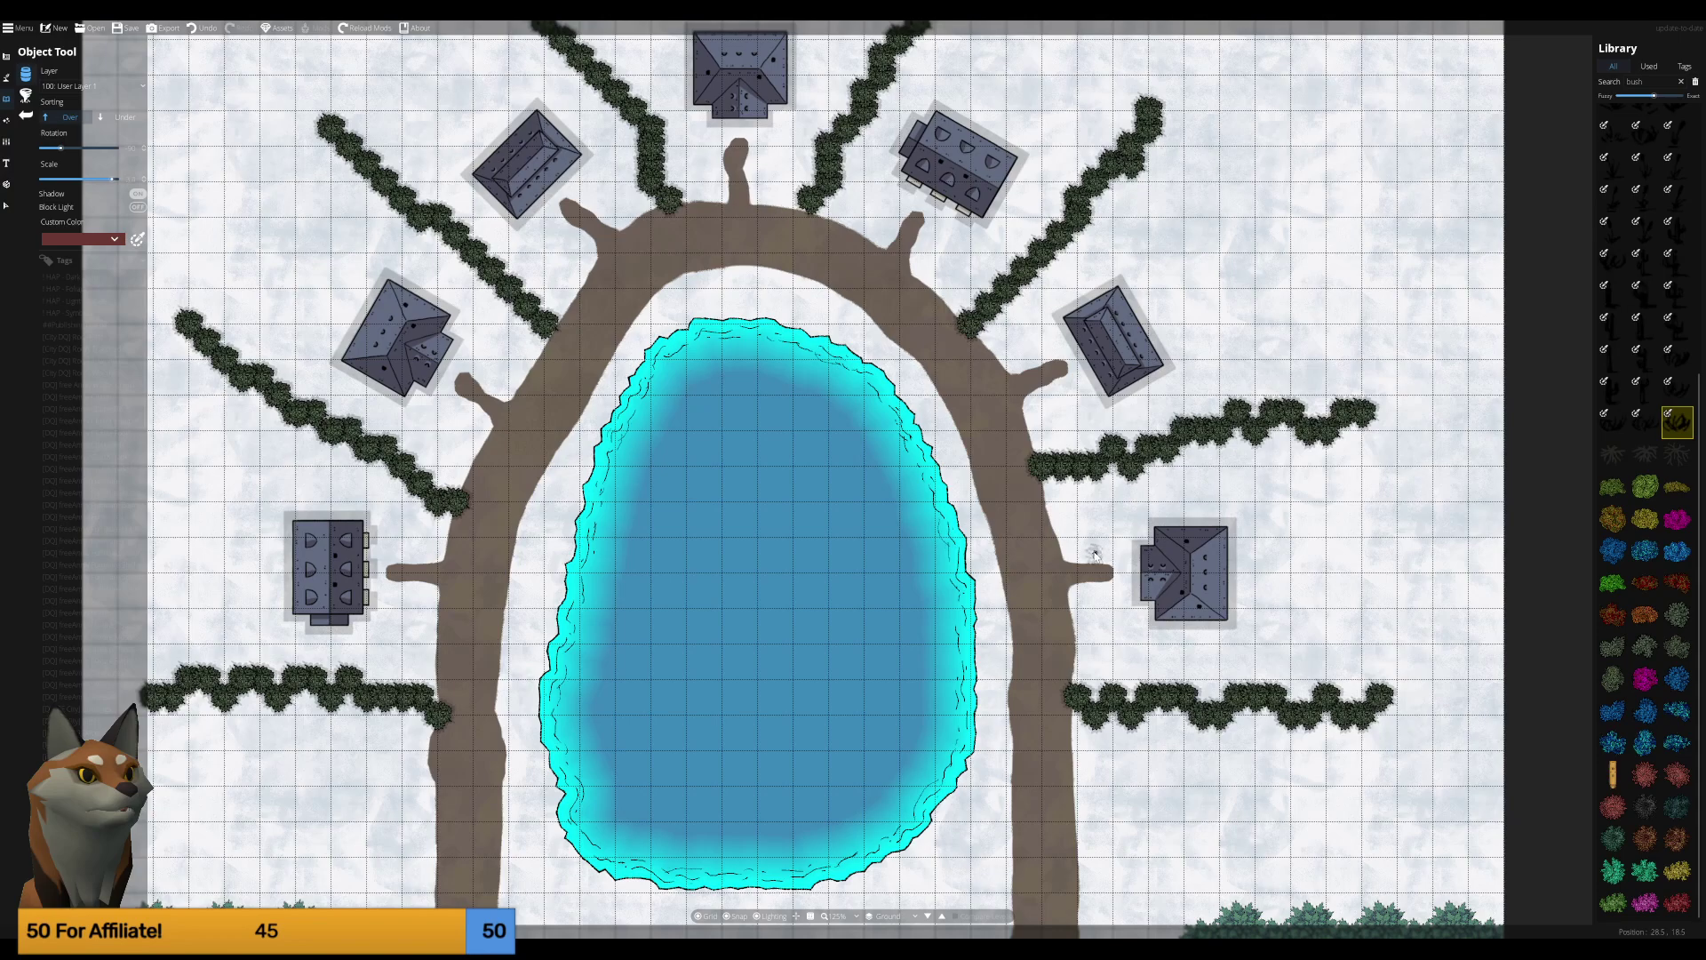
# Pick a small green bush variant and adjust its rotation and scale for the pond shore.
pyautogui.scroll(3, 1081, 542)
pyautogui.keyDown('shift'); pyautogui.scroll(-1, 1078, 537); pyautogui.keyUp('shift')
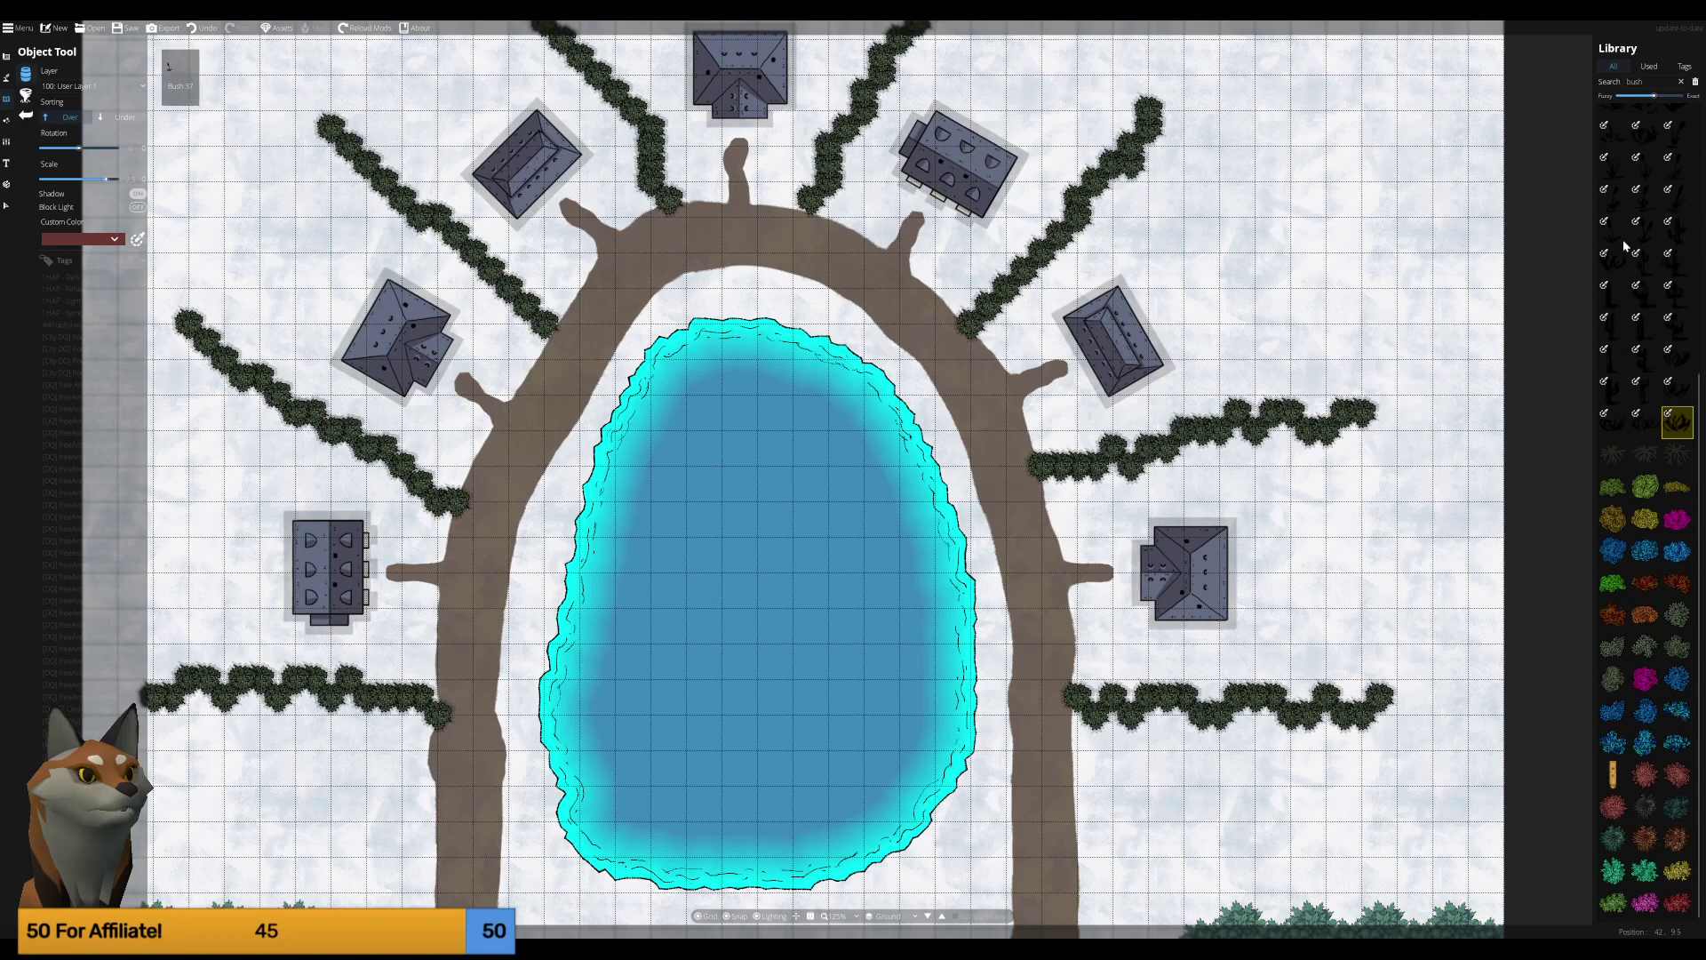
pyautogui.scroll(5, 1645, 218)
pyautogui.click(1645, 119)
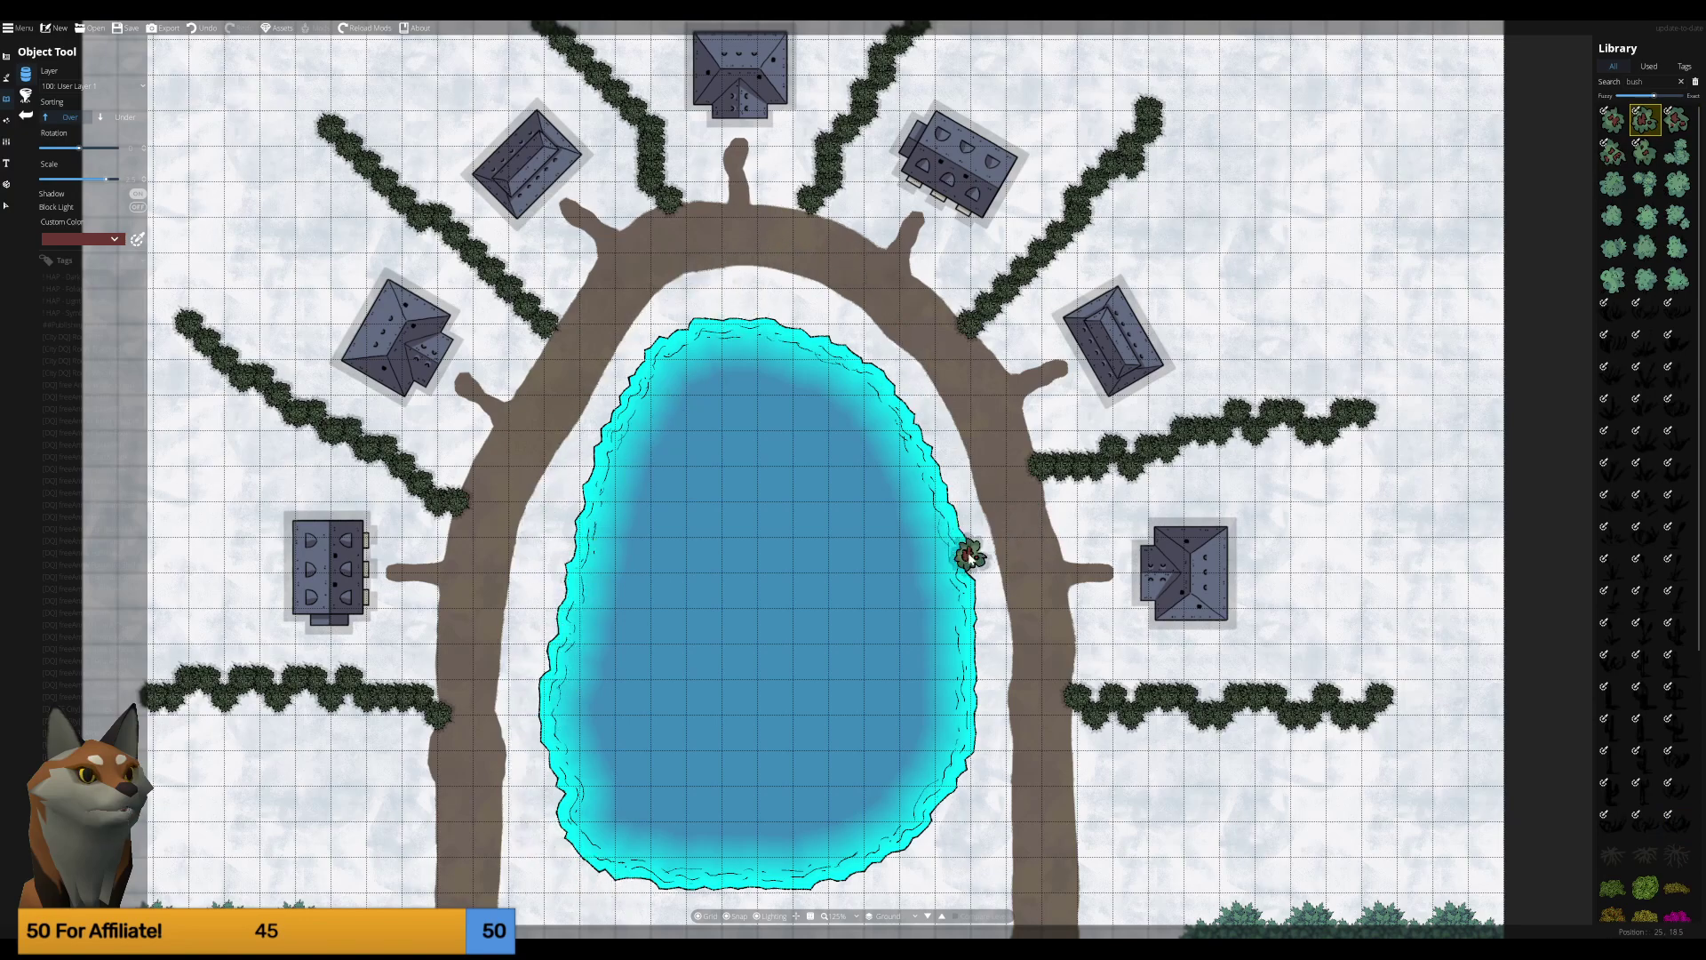
pyautogui.scroll(-5, 968, 552)
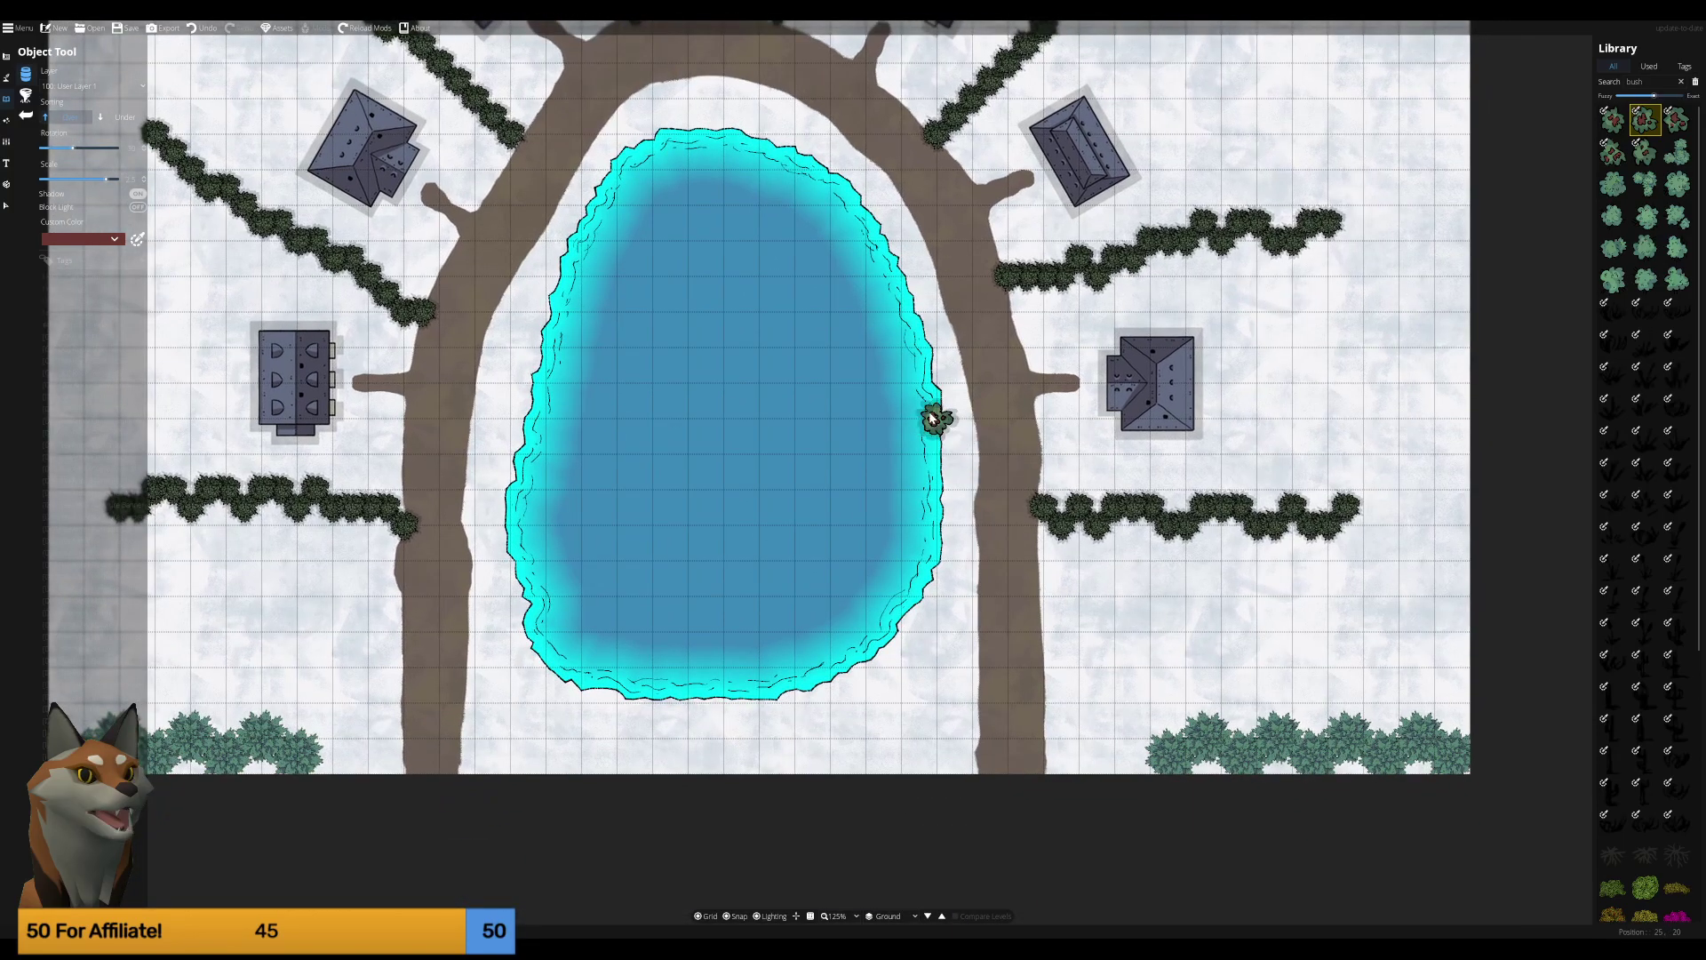
pyautogui.click(933, 418)
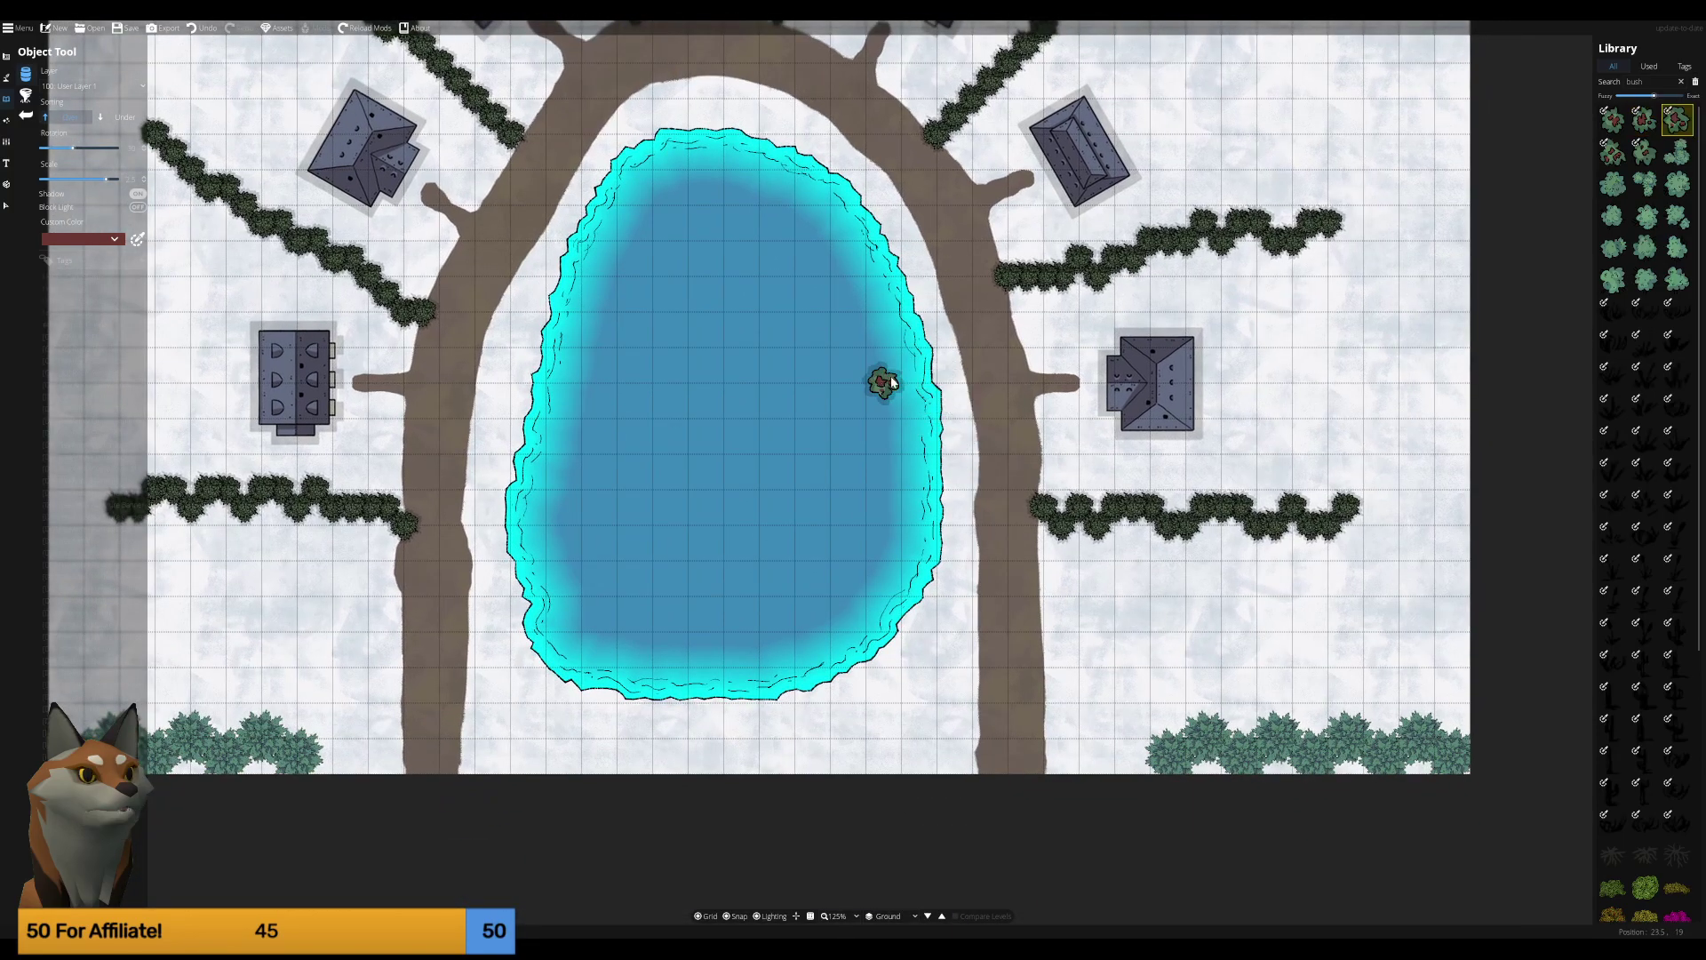
pyautogui.scroll(3, 884, 381)
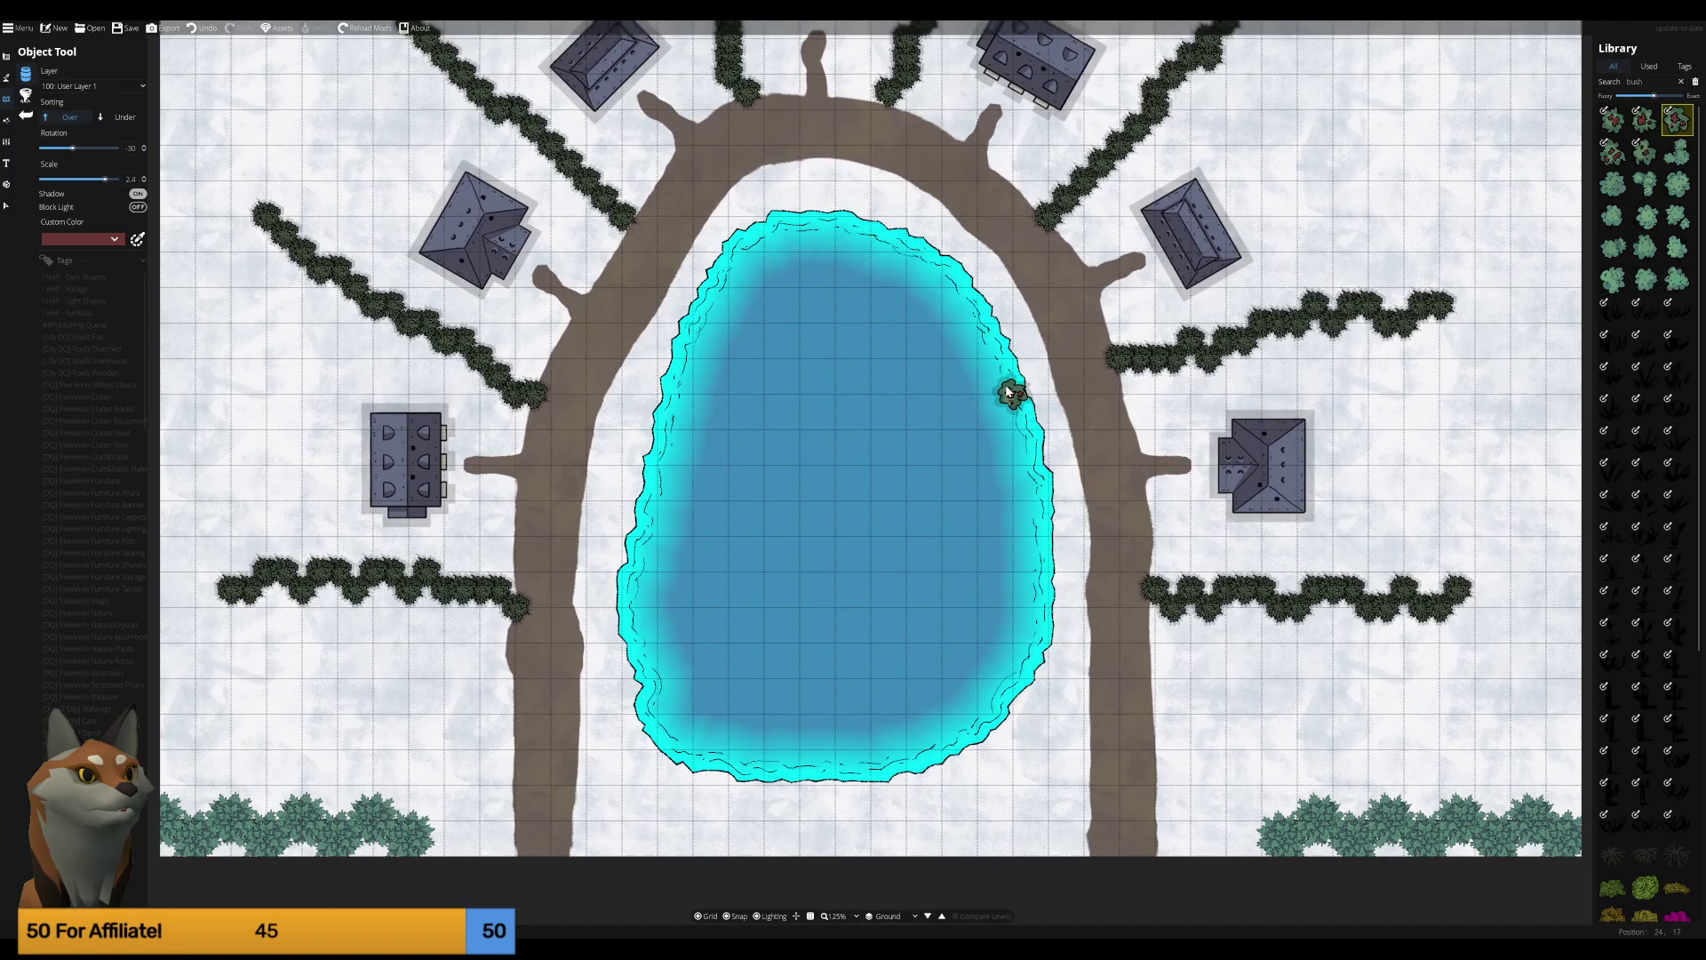
pyautogui.scroll(2, 1008, 391)
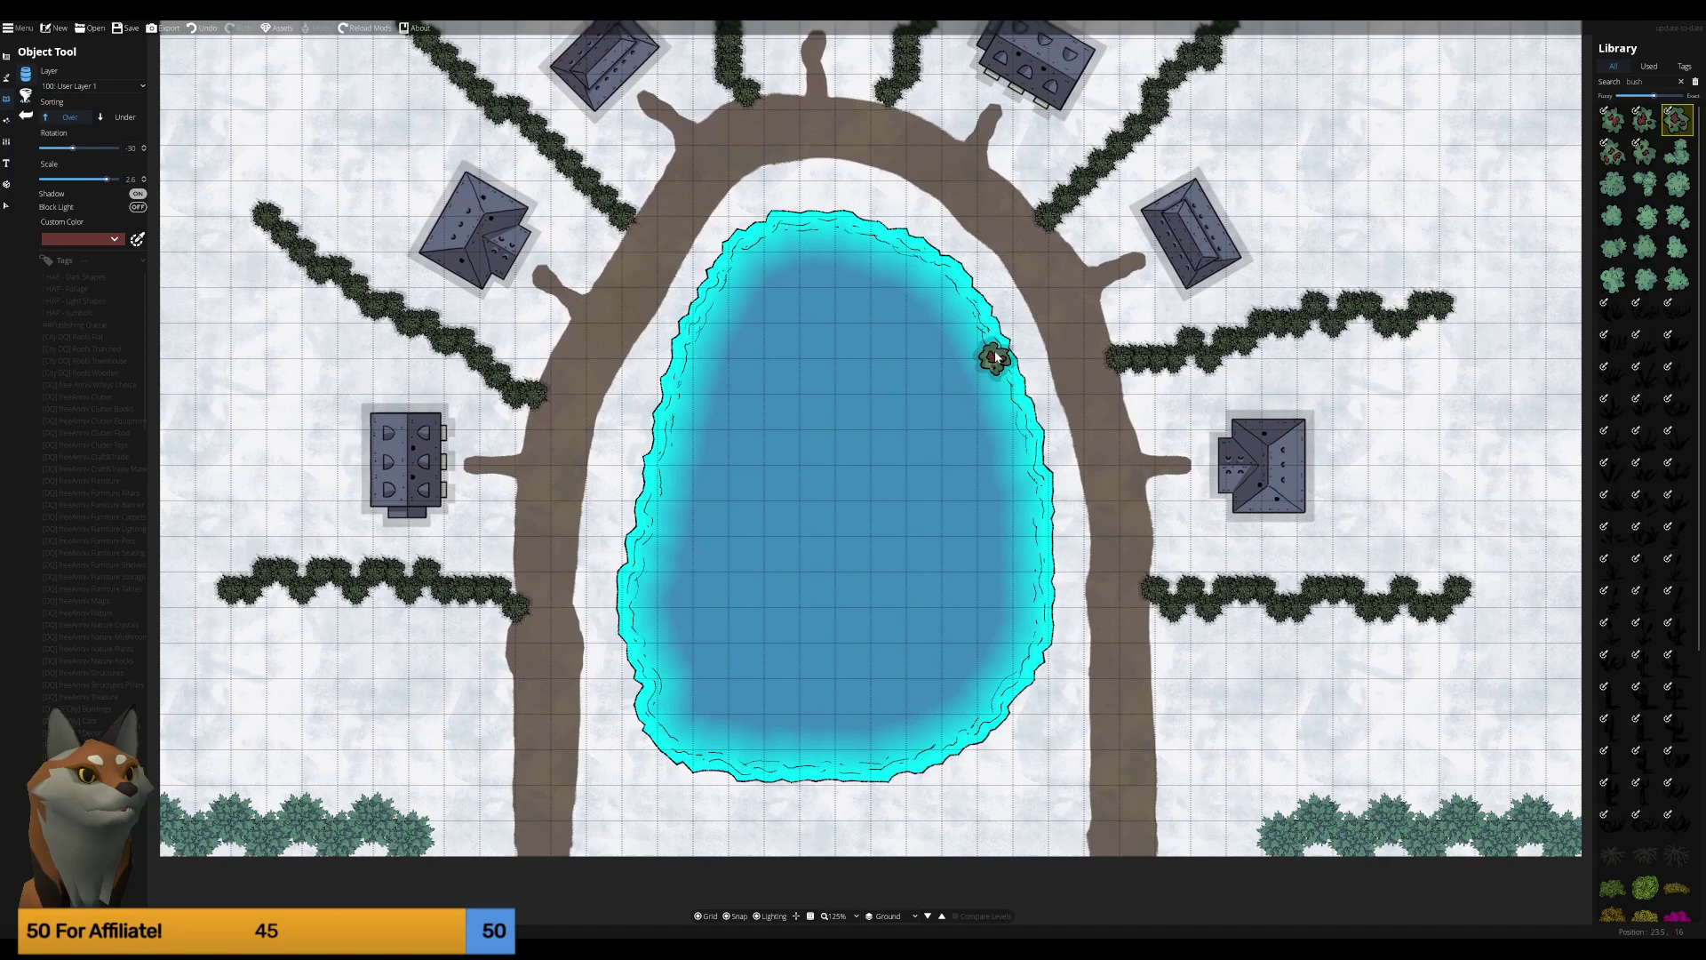
pyautogui.scroll(-2, 995, 356)
pyautogui.scroll(-2, 996, 364)
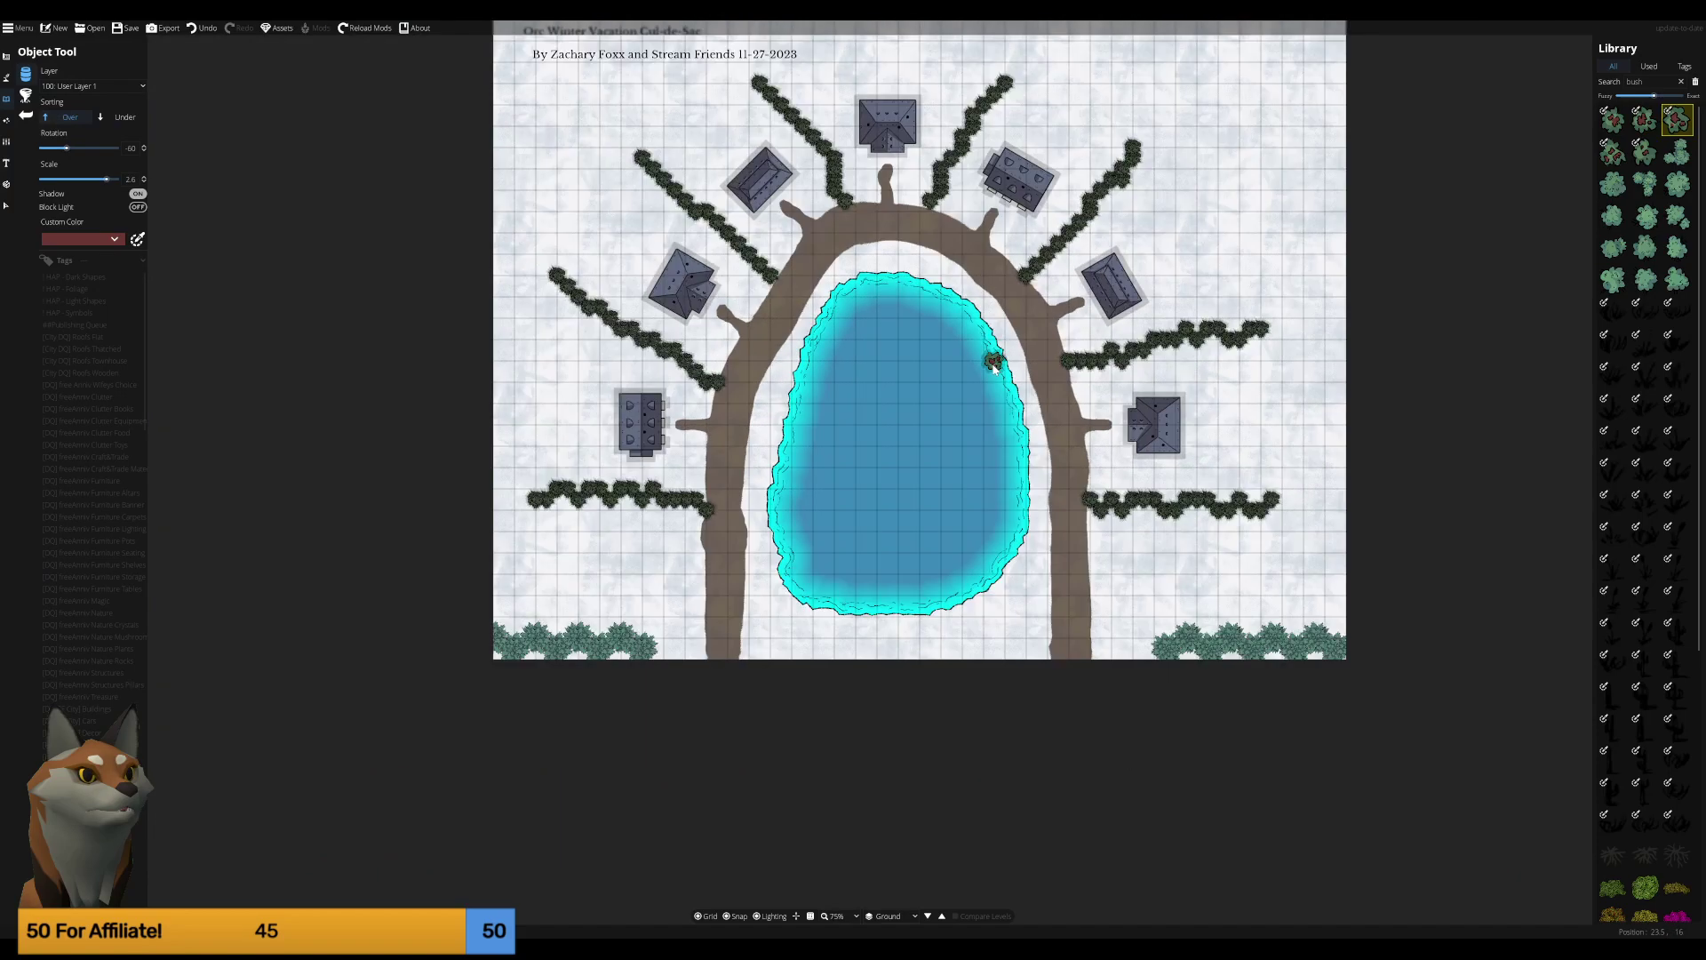
pyautogui.scroll(-1, 894, 393)
pyautogui.scroll(1, 898, 396)
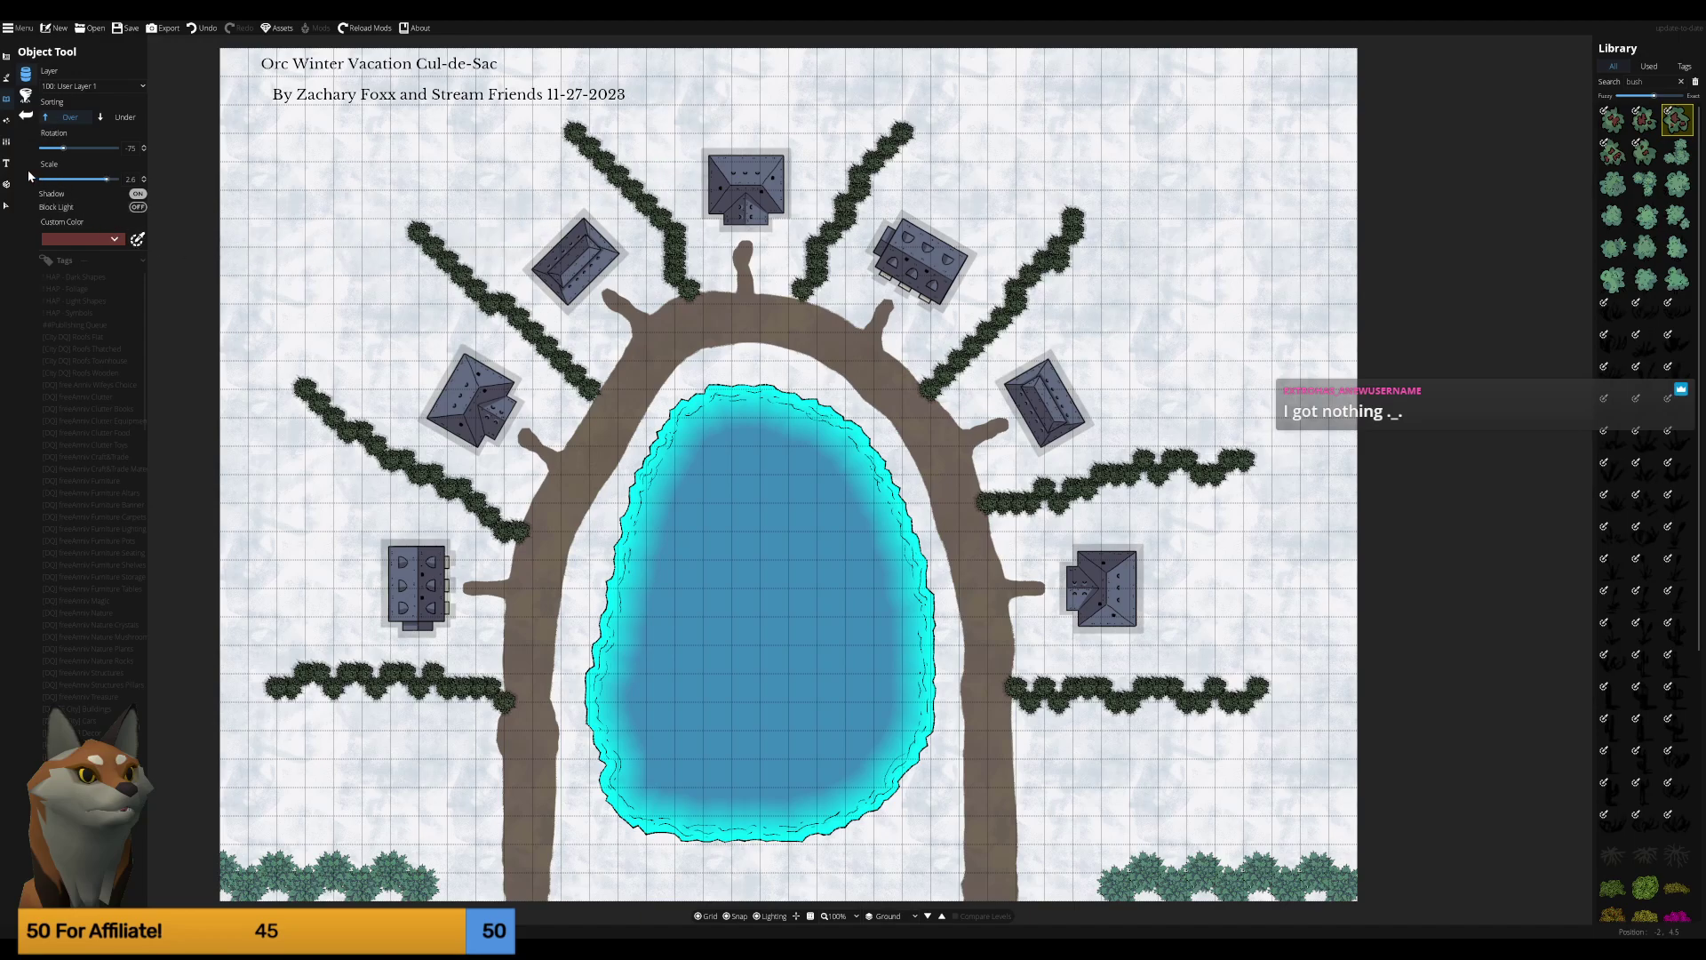
# Clear the bush search in the asset library and type 'le'.
pyautogui.click(1681, 84)
pyautogui.write('l')
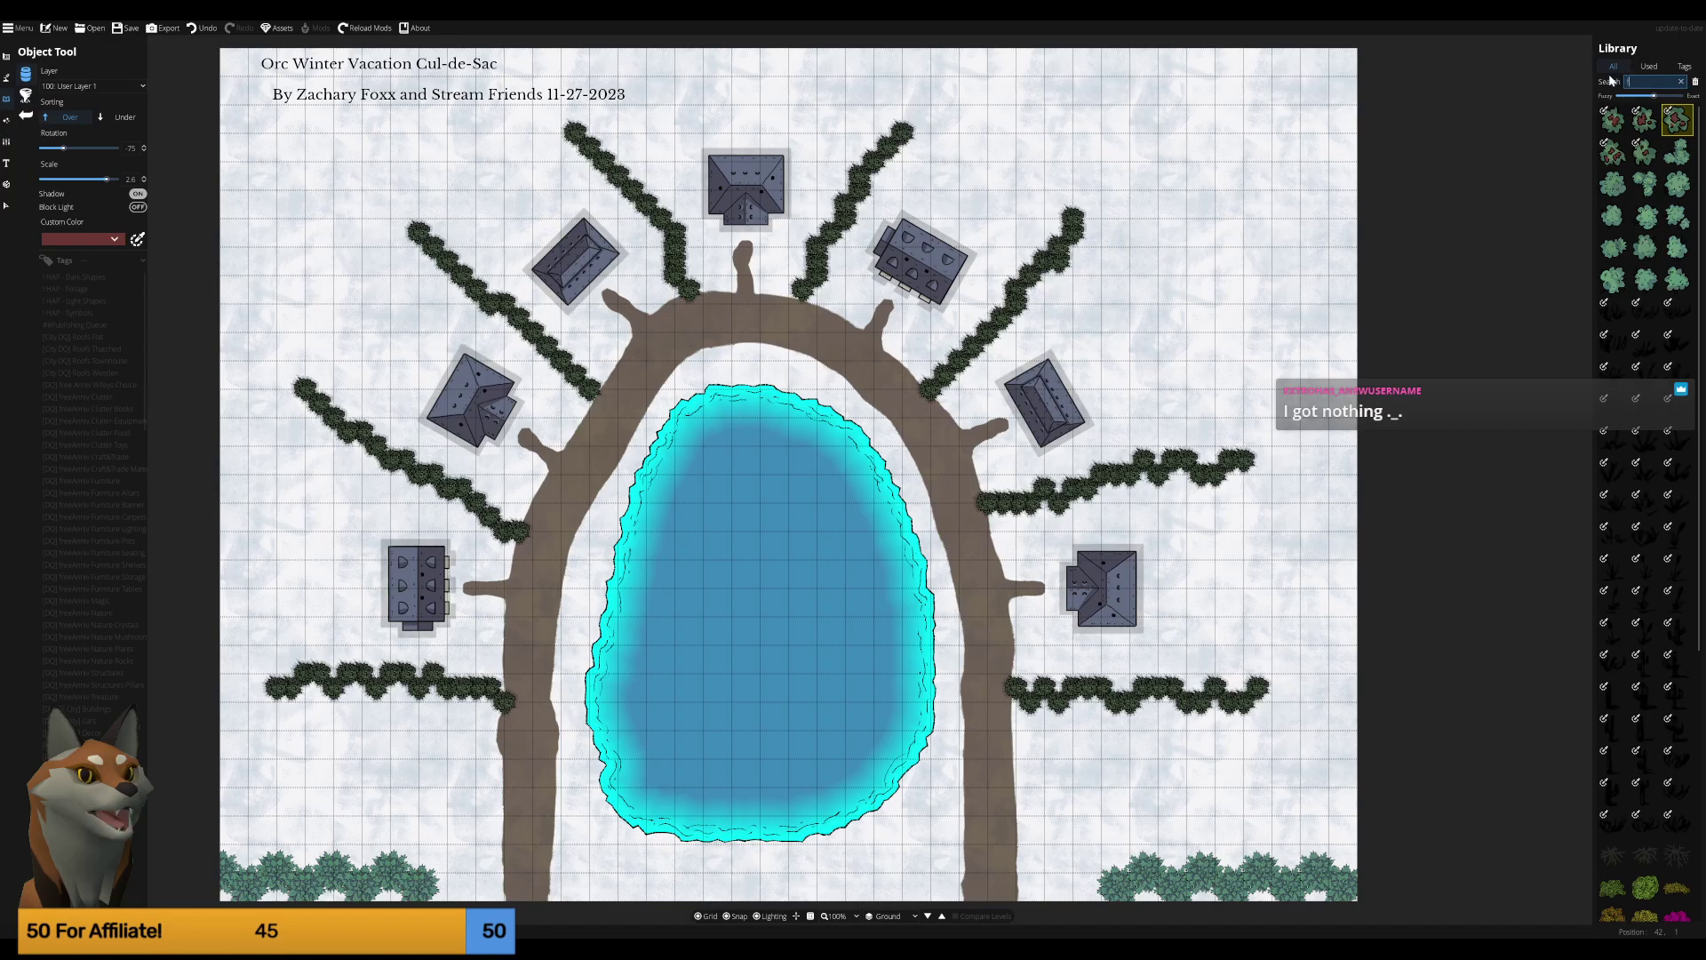
pyautogui.write('ence')
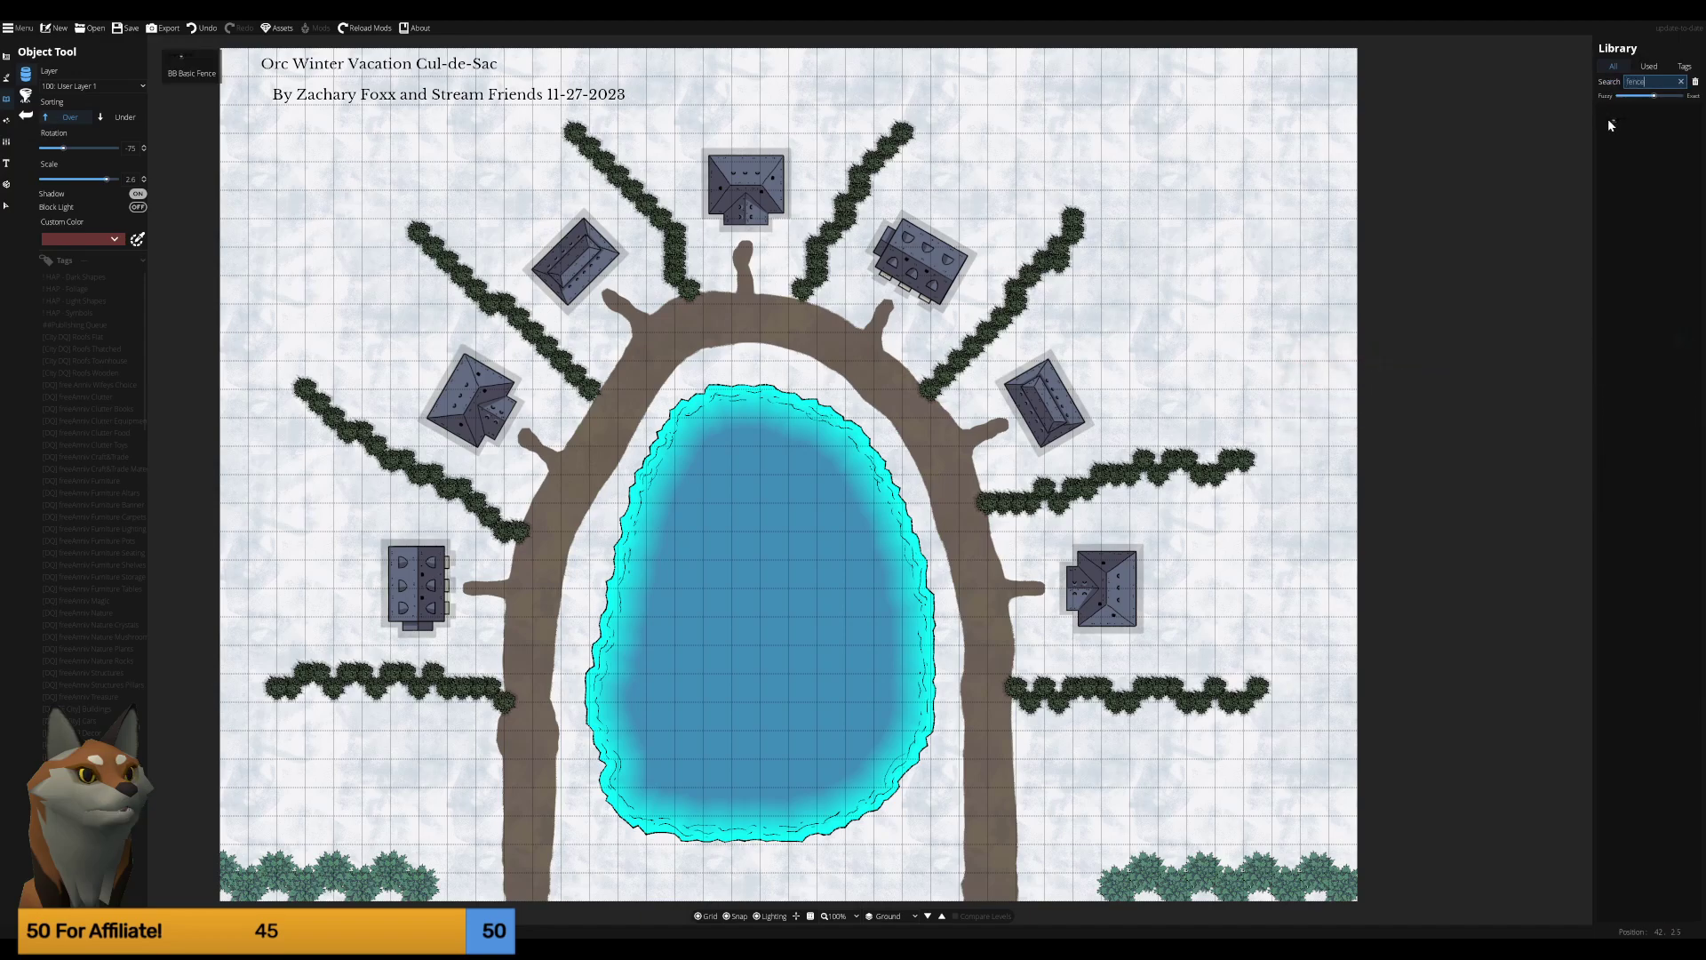
pyautogui.scroll(6, 1087, 276)
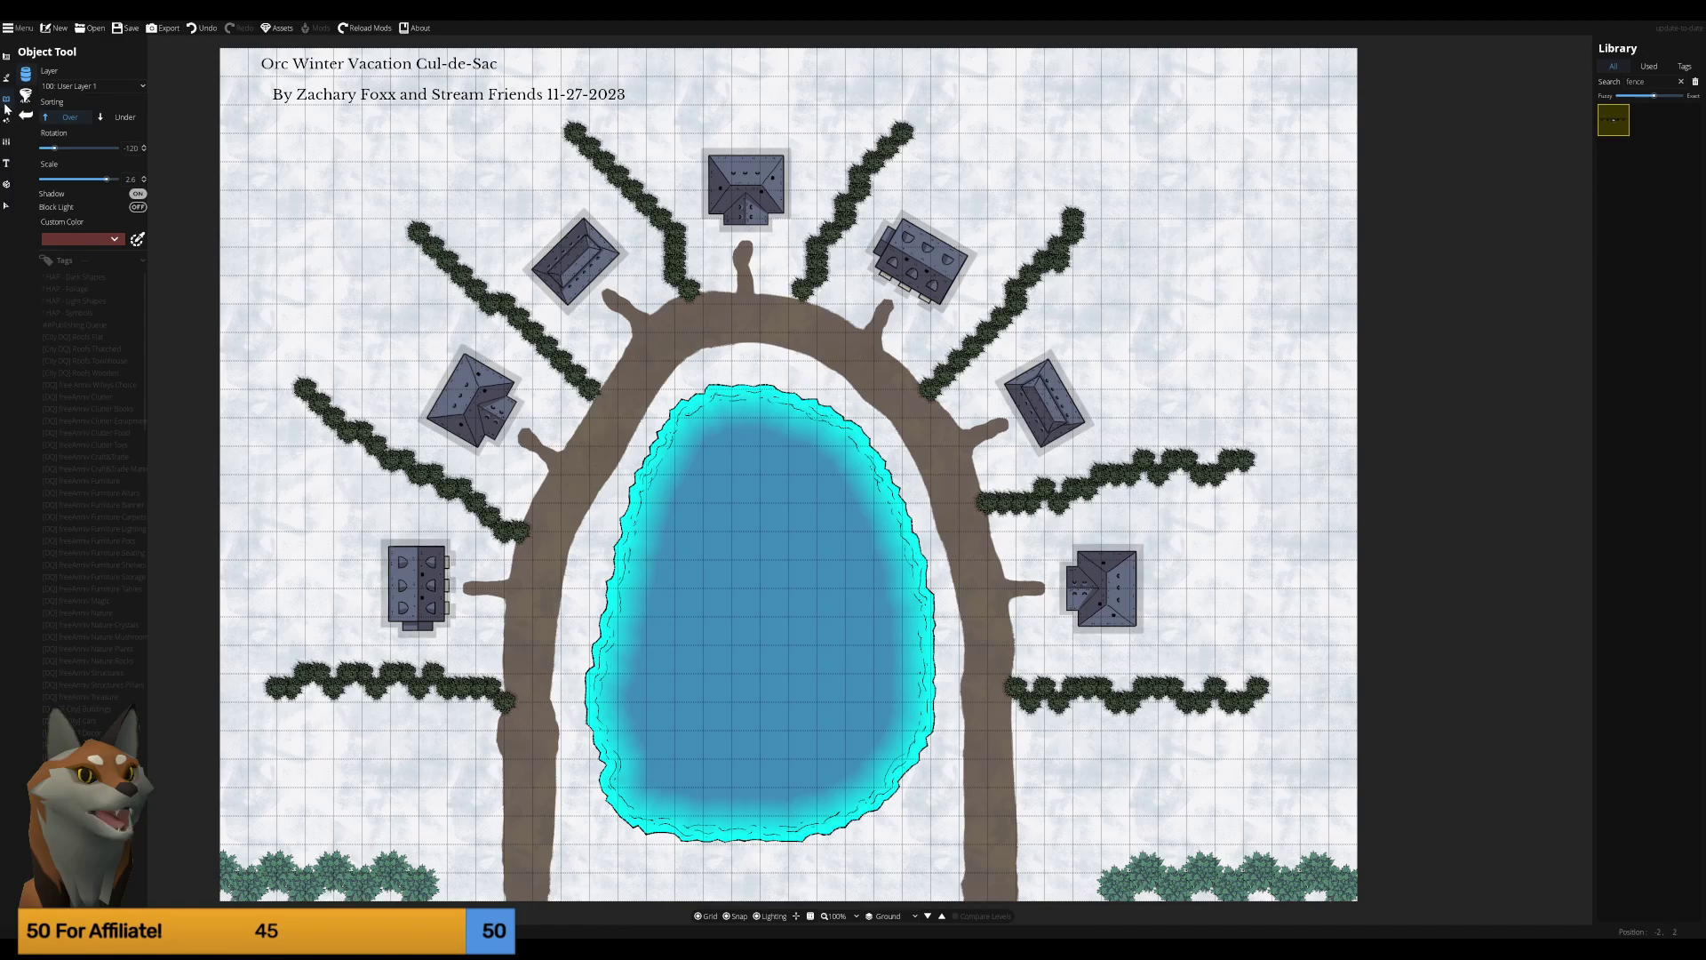
# Switch to the Path Tool and search its styles for 'fe' to find fences.
pyautogui.click(6, 77)
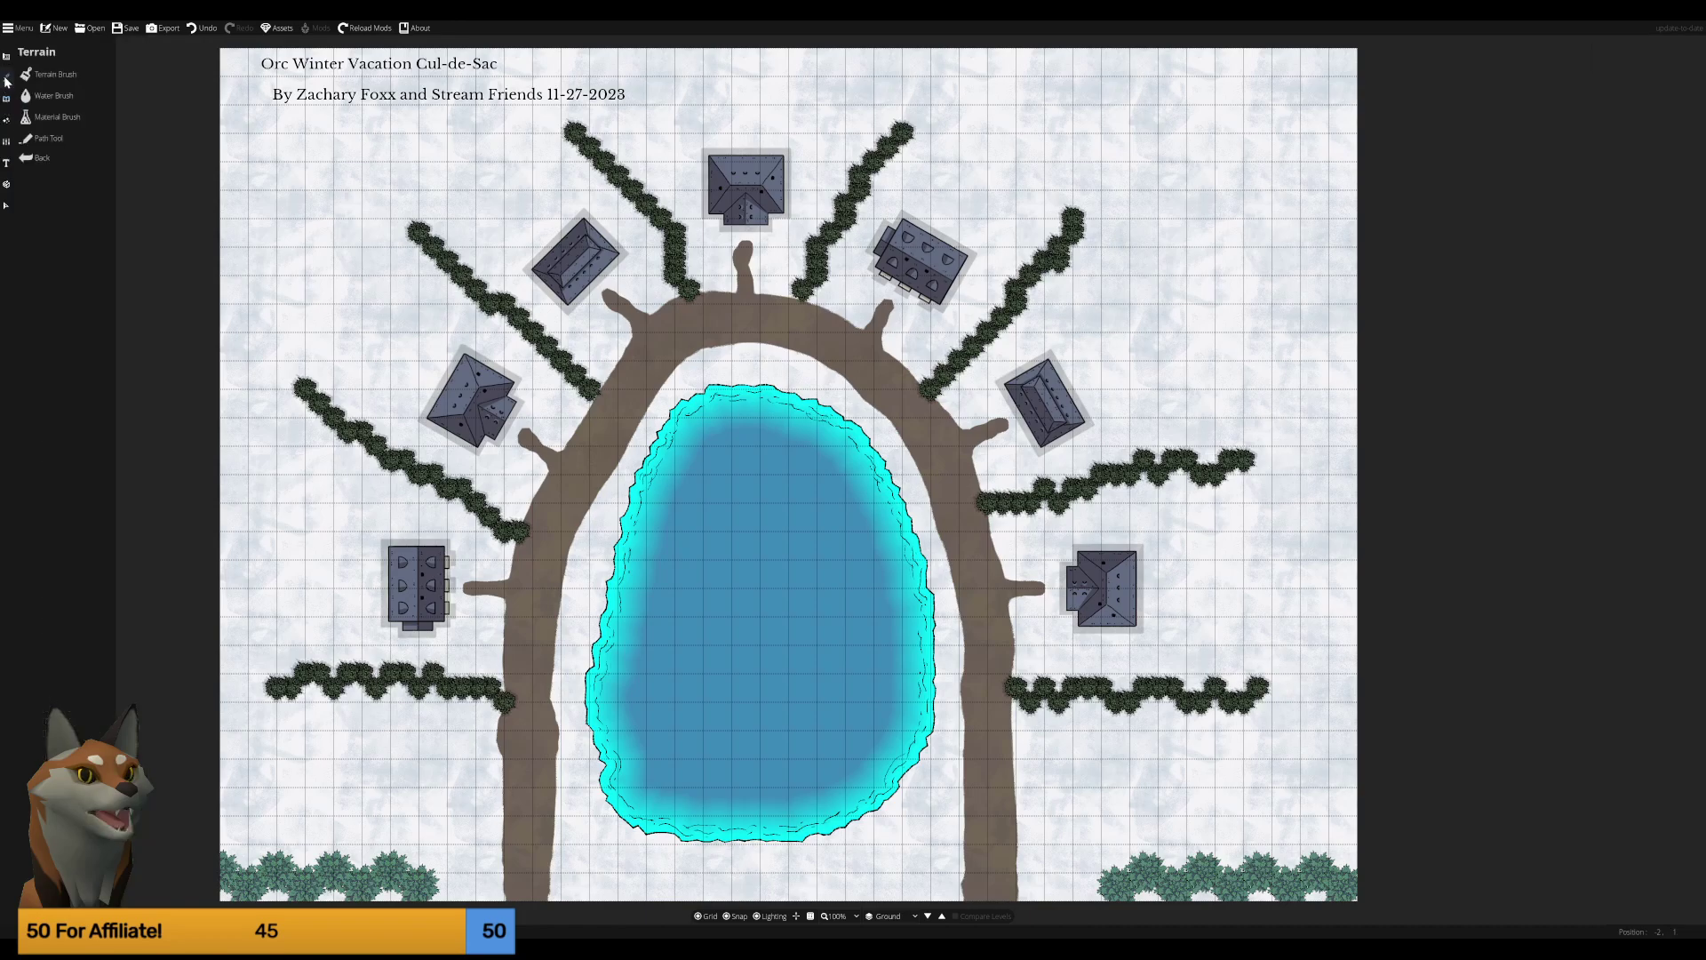
pyautogui.click(34, 139)
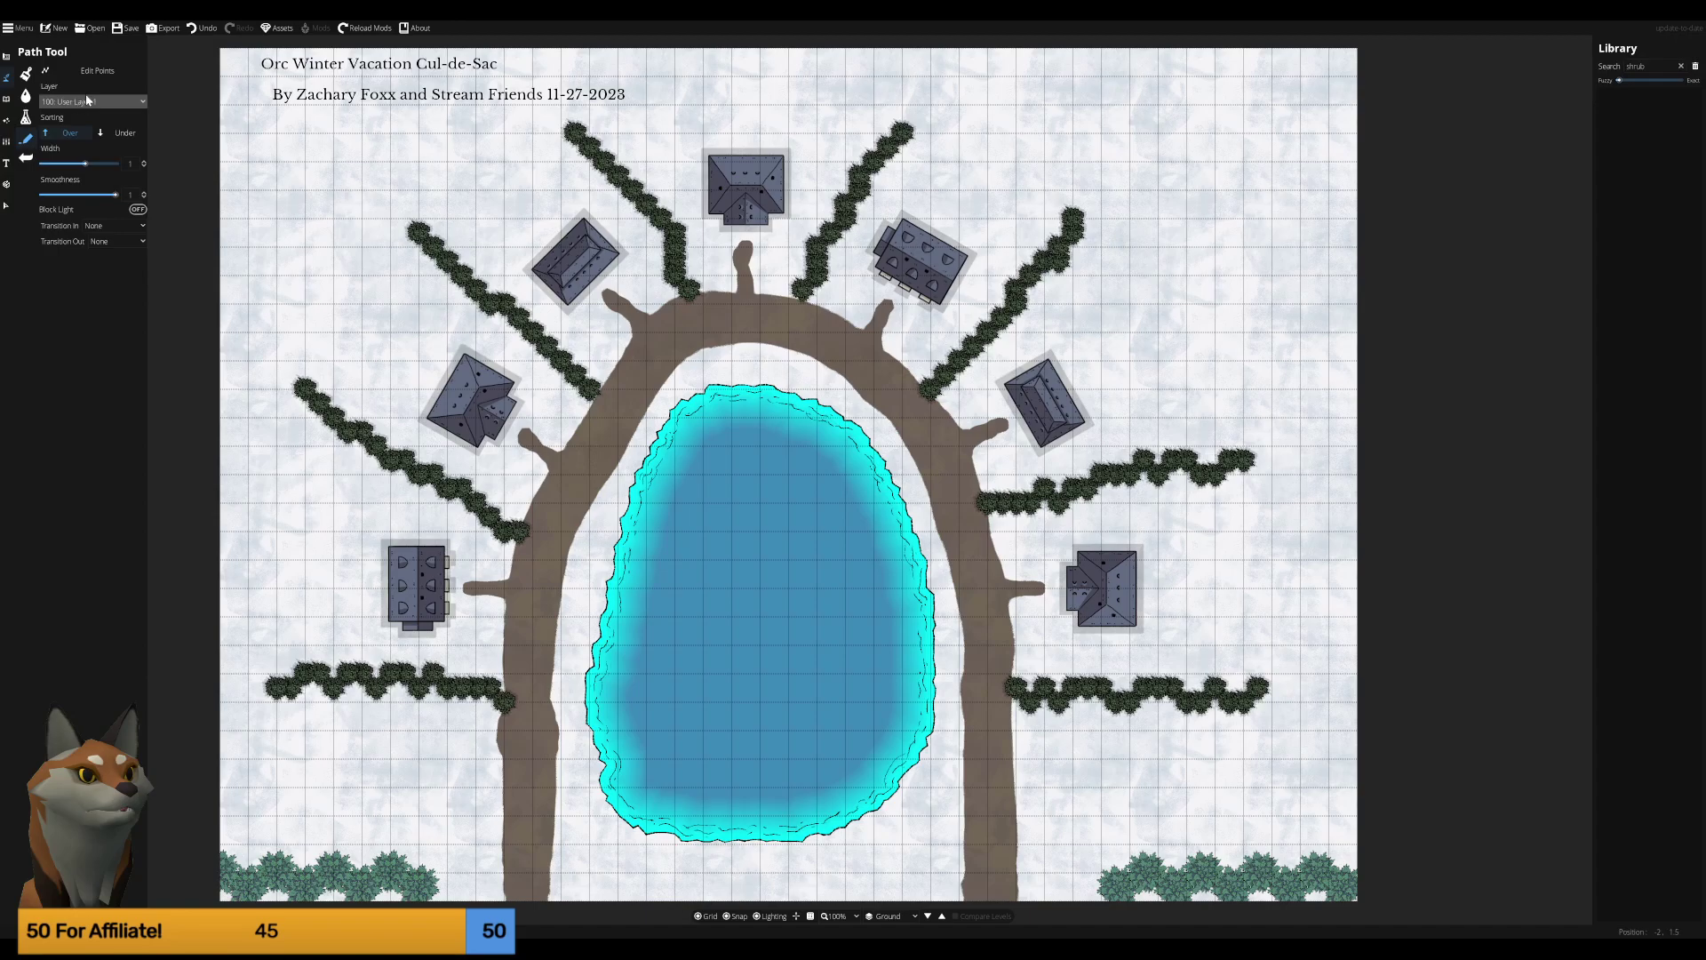
pyautogui.click(1682, 66)
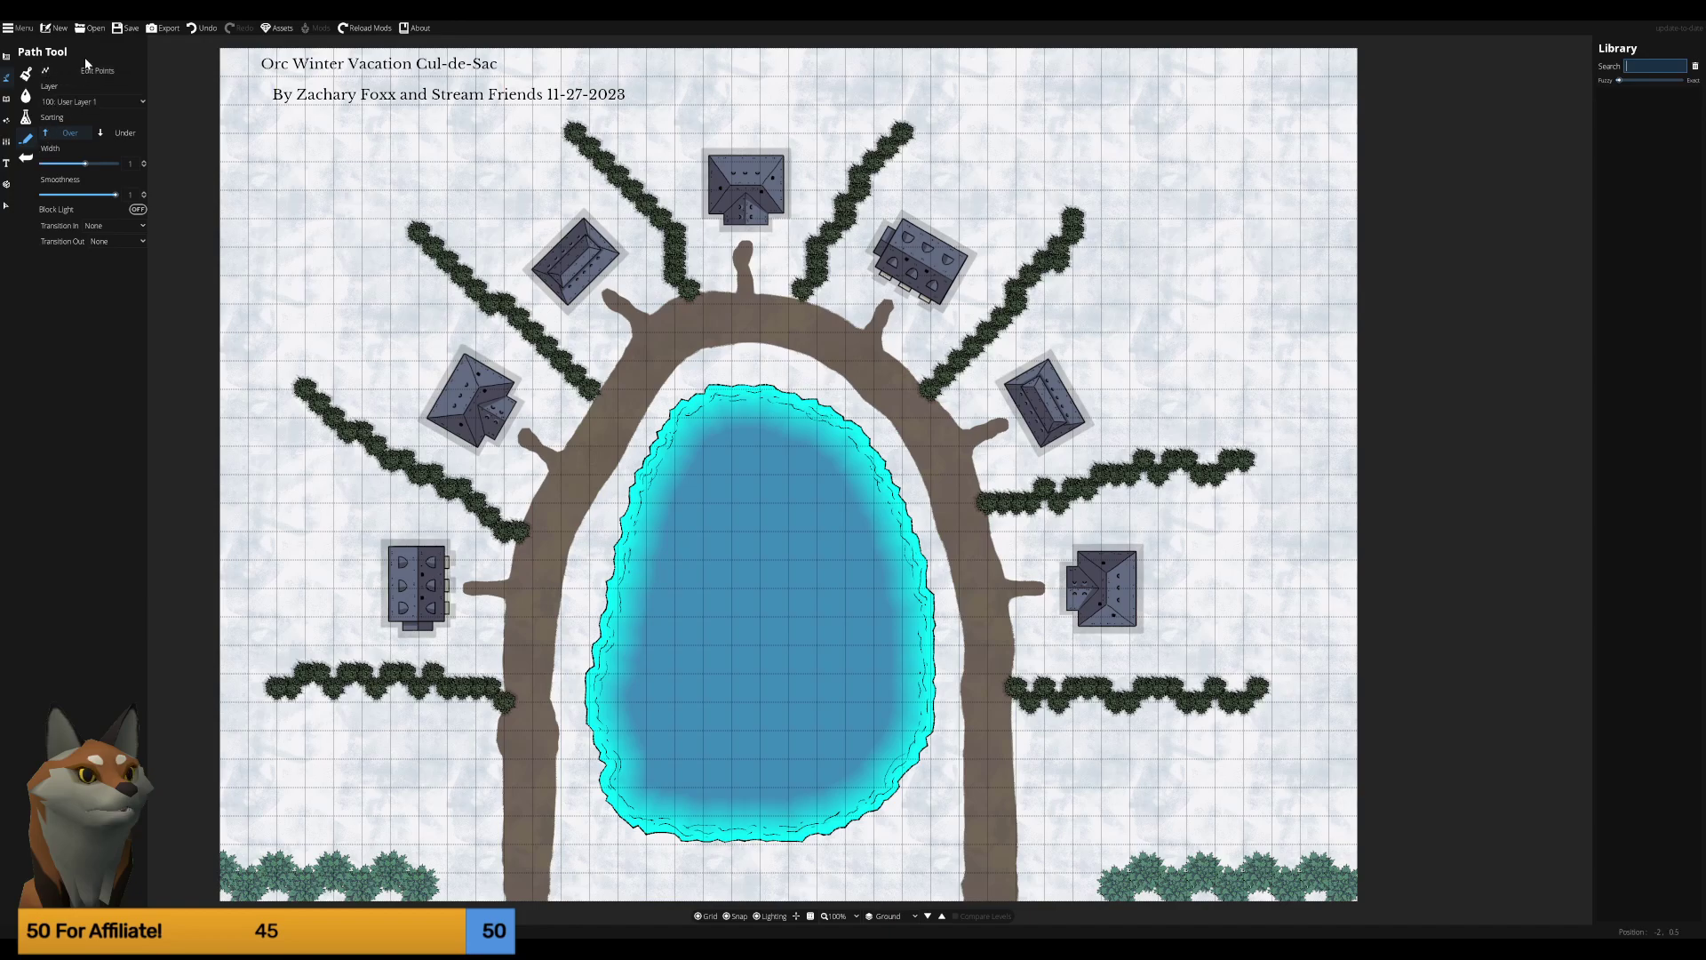
pyautogui.click(32, 91)
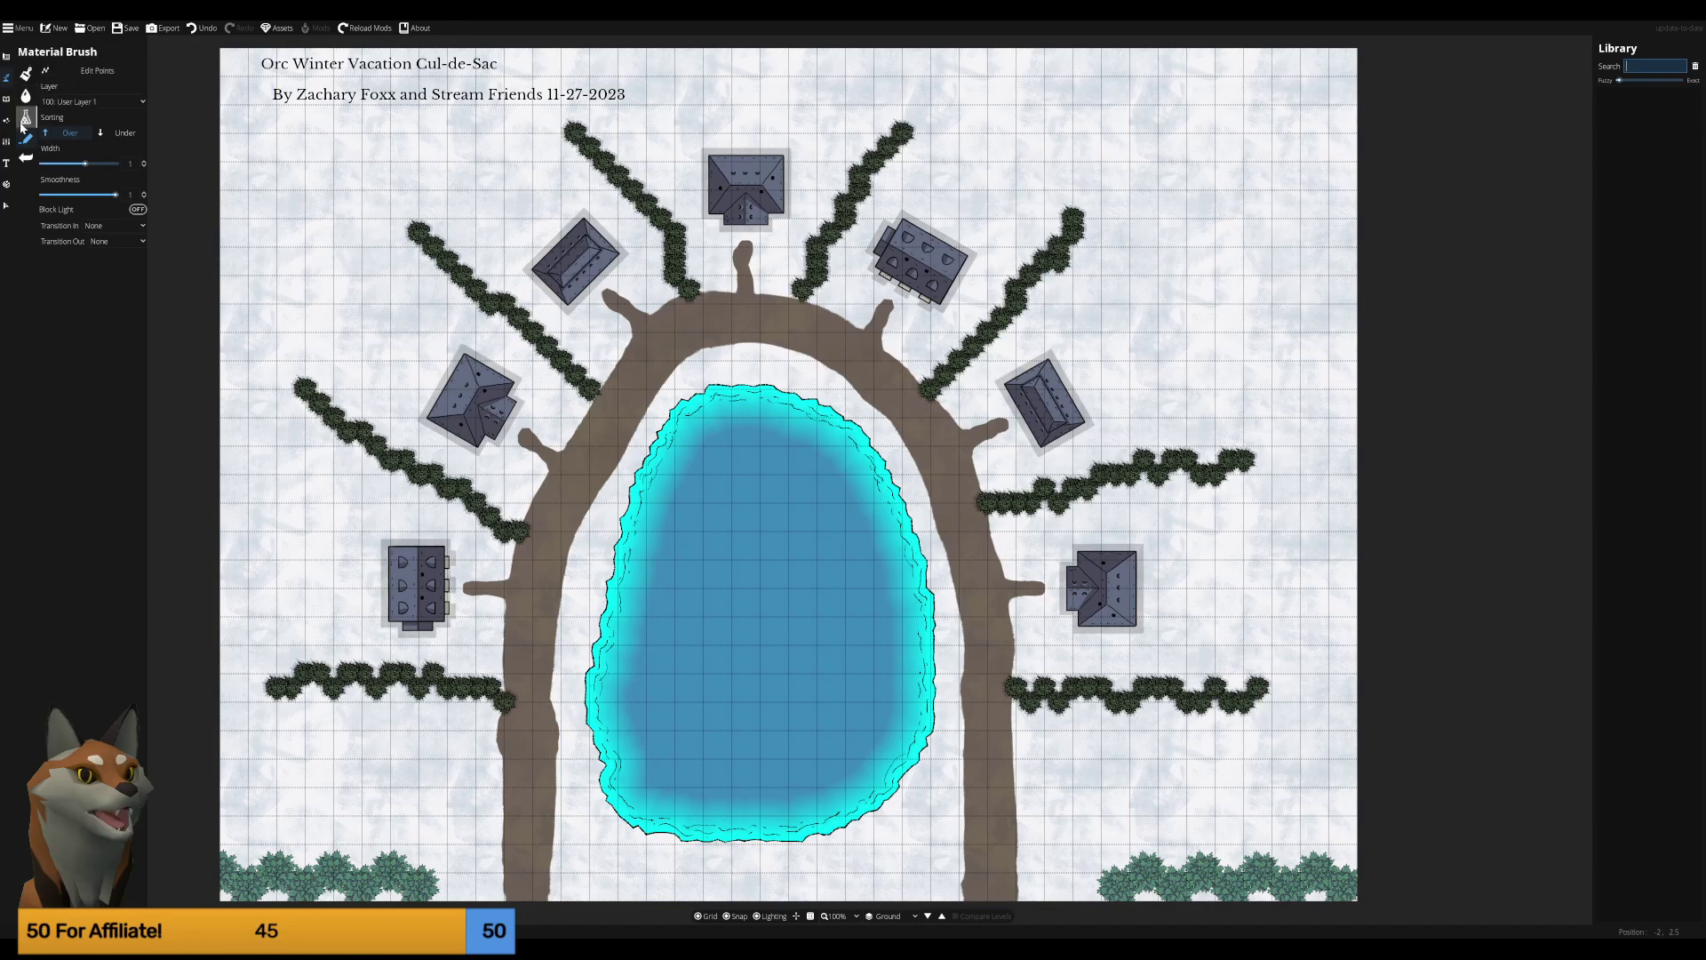
pyautogui.click(26, 140)
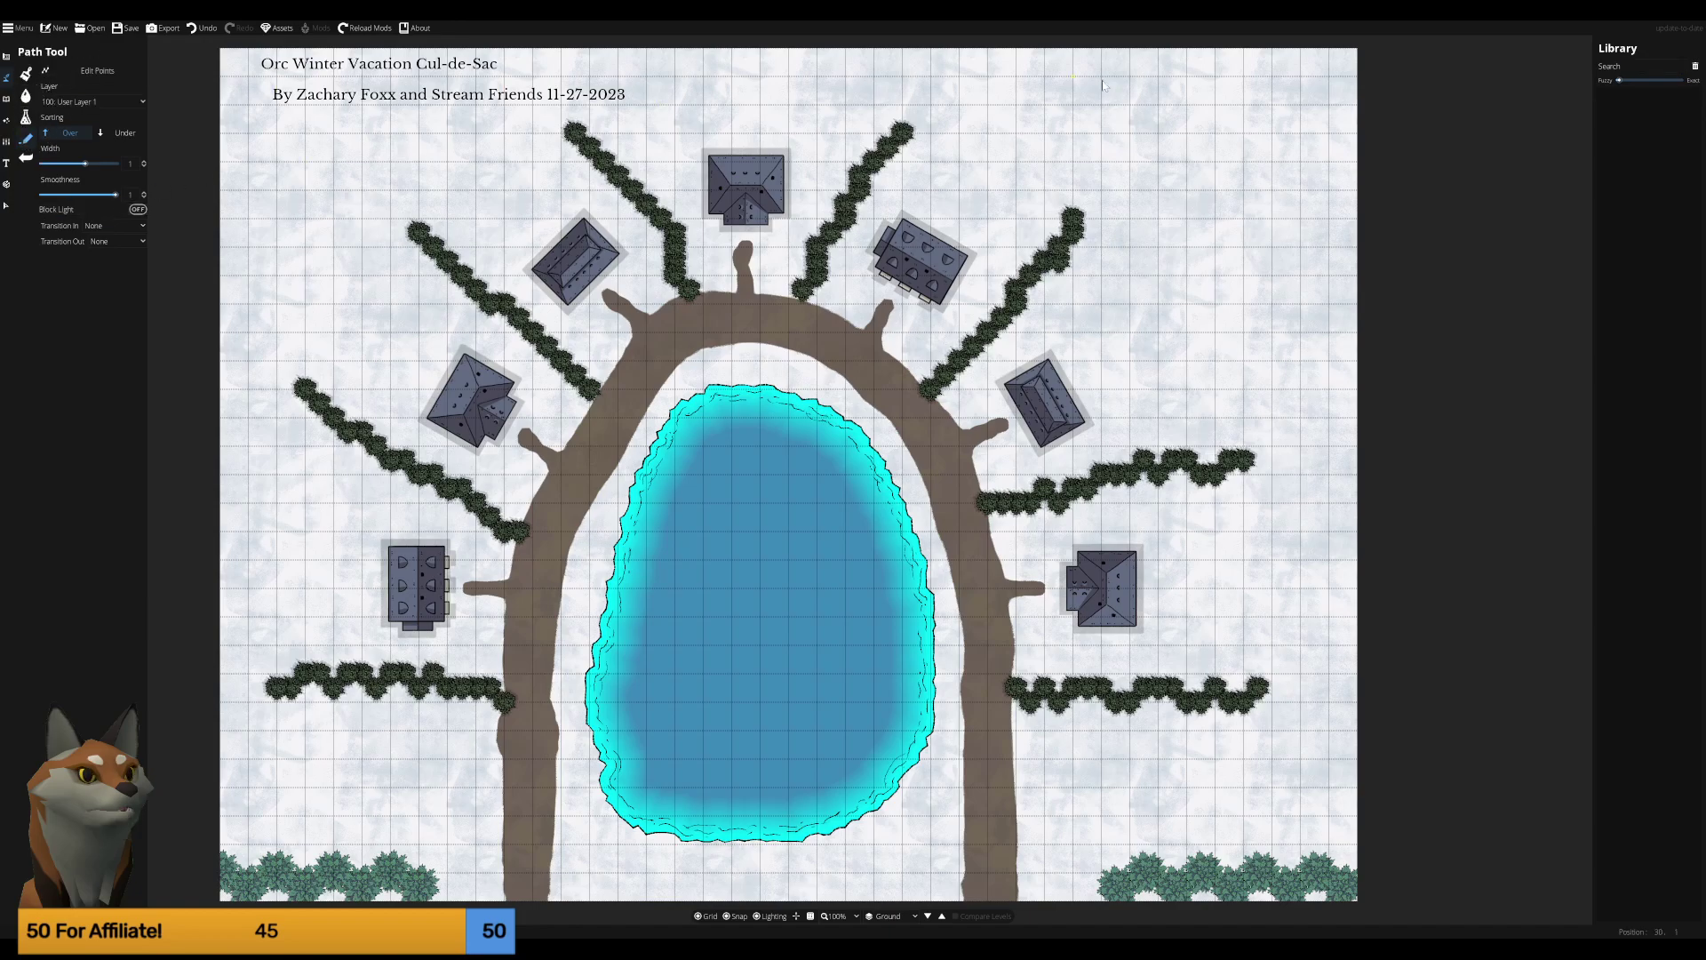
pyautogui.click(1655, 65)
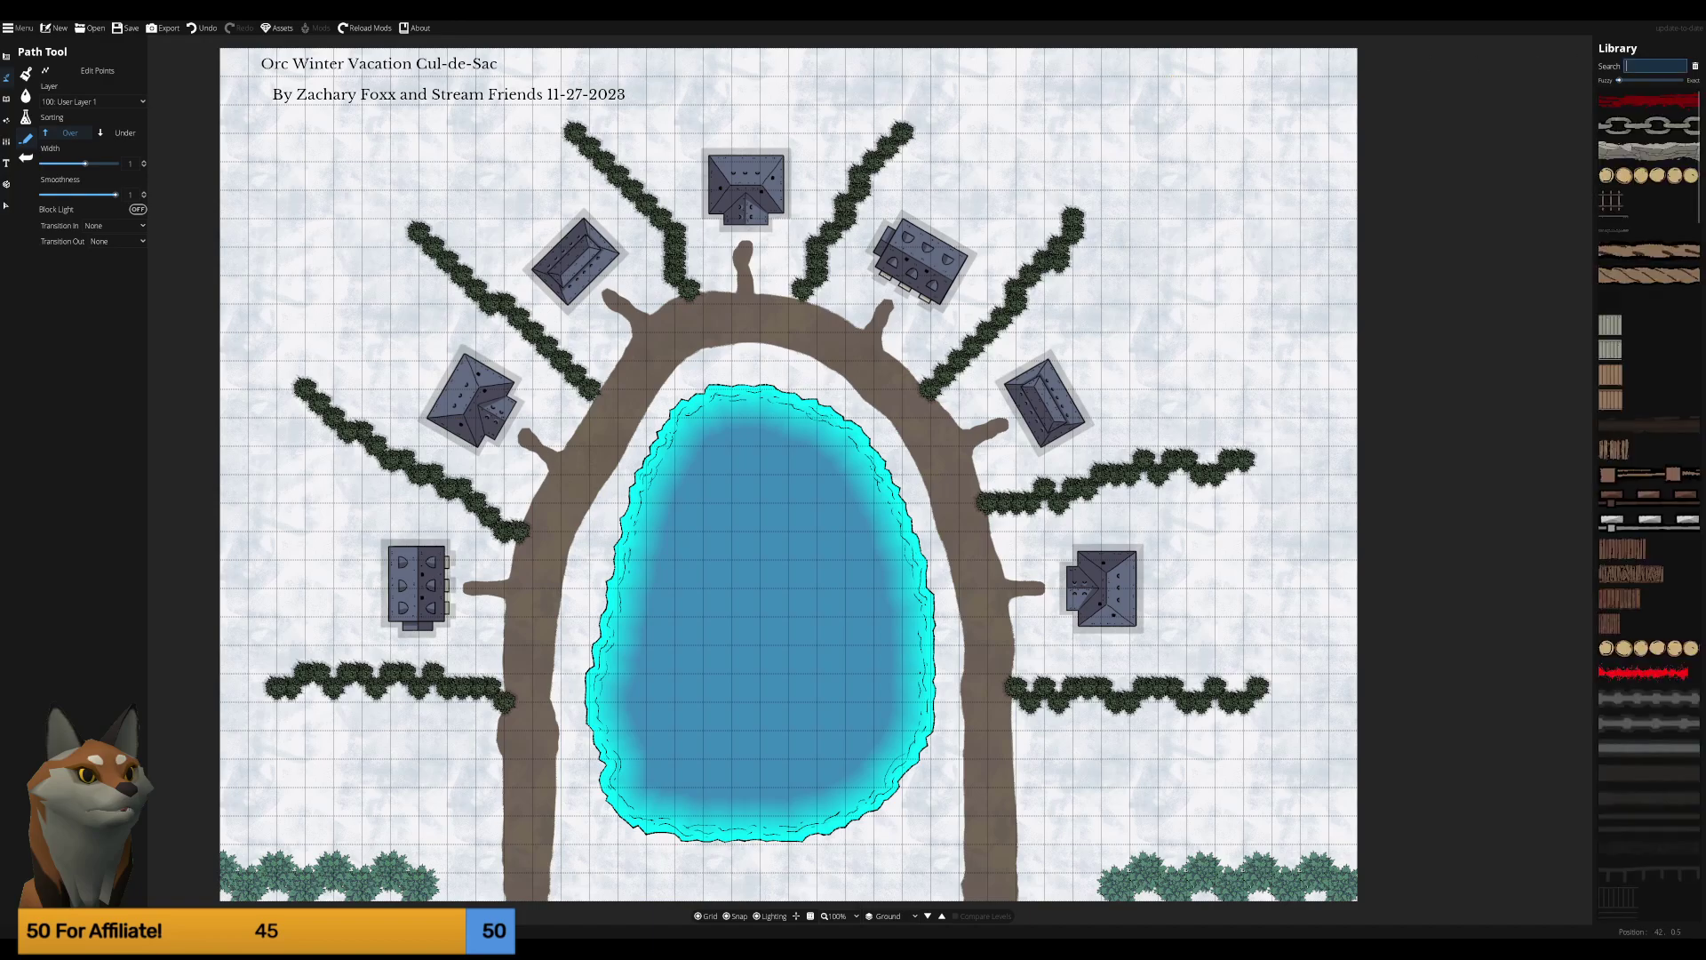
pyautogui.write('fence')
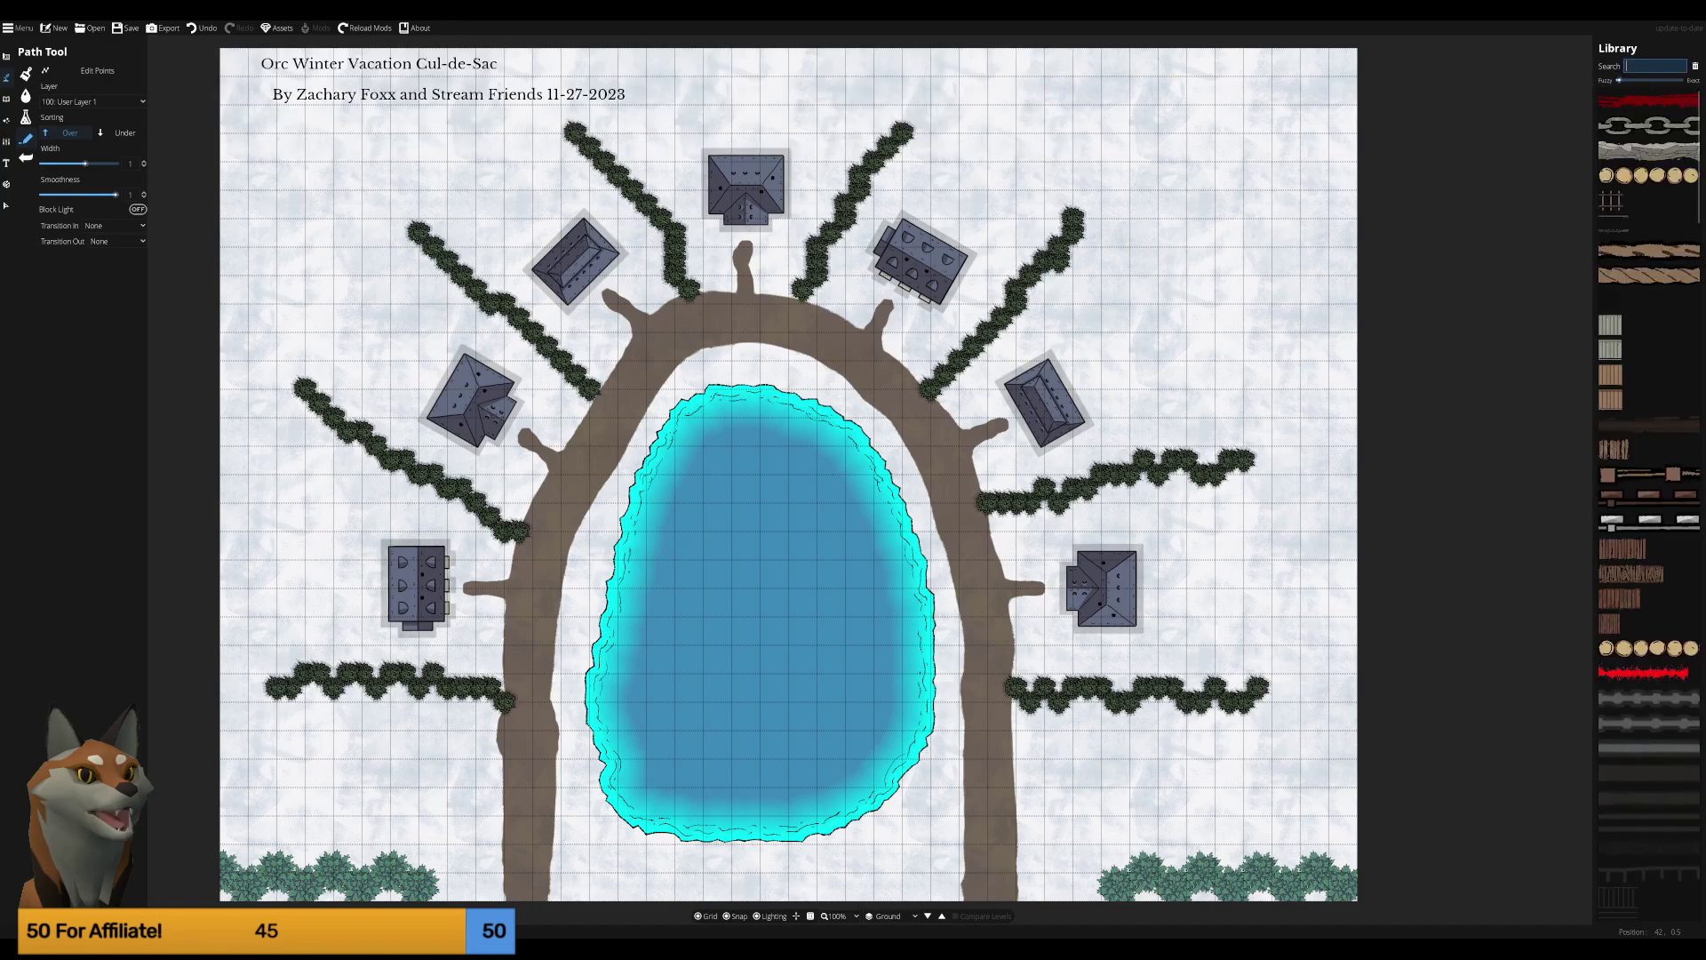
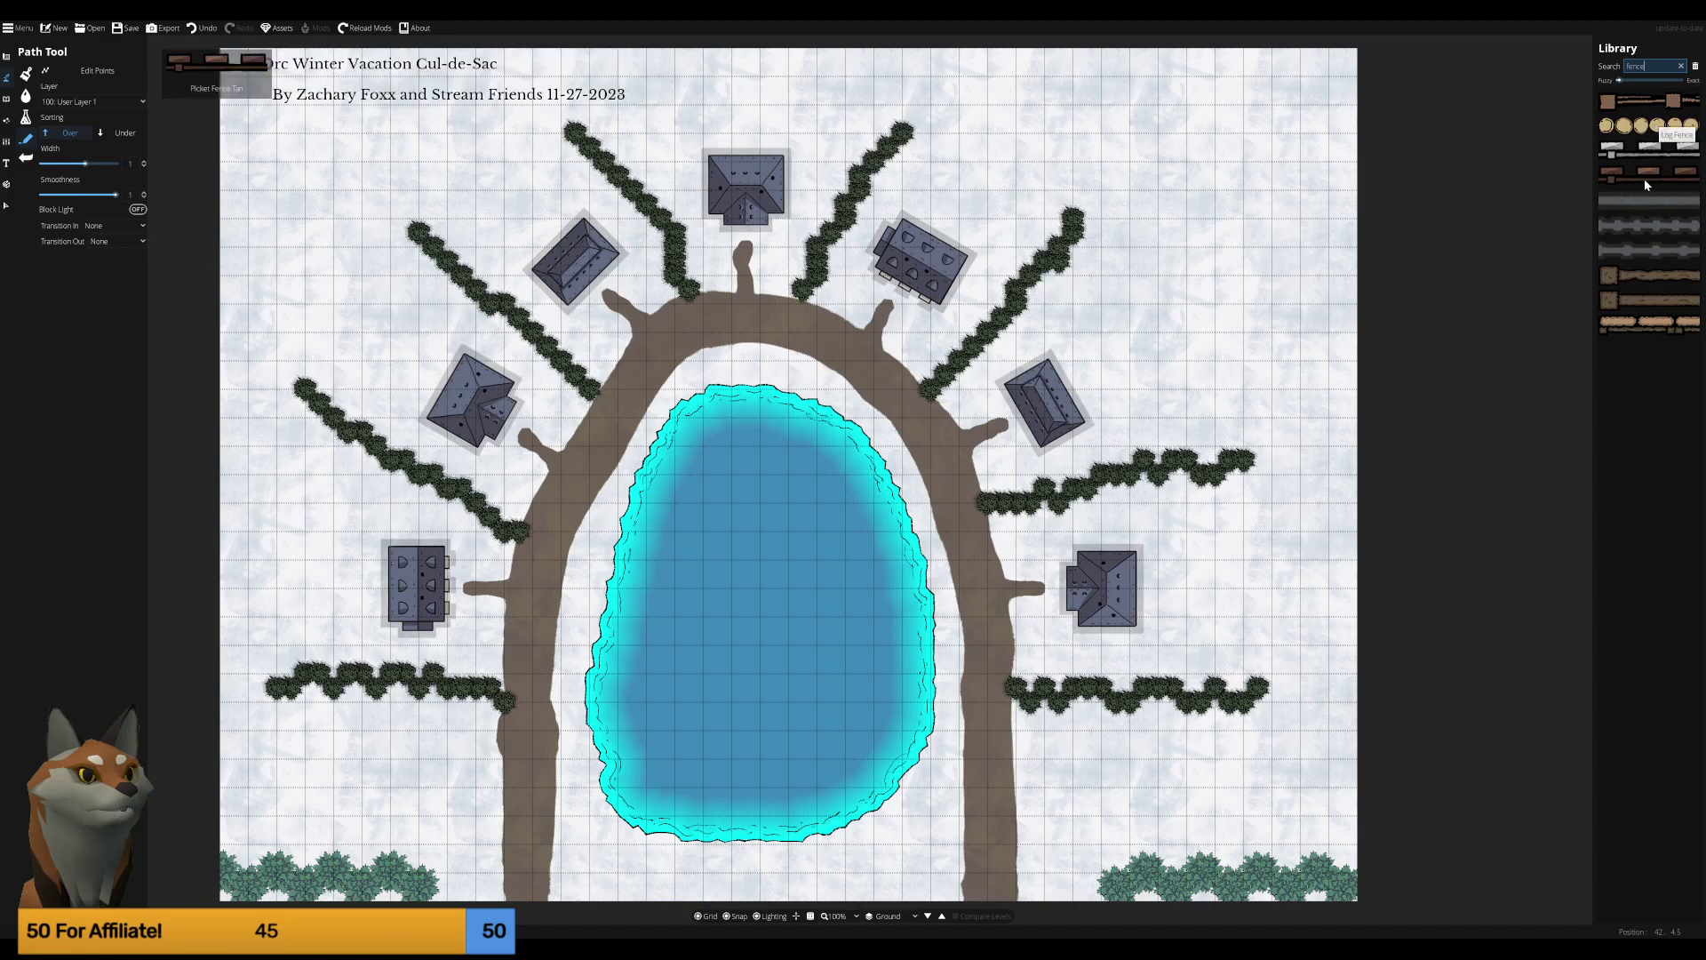
# Lay a round-log fence along the map's bottom edge, undoing misplaced stretches.
pyautogui.scroll(-2, 1228, 494)
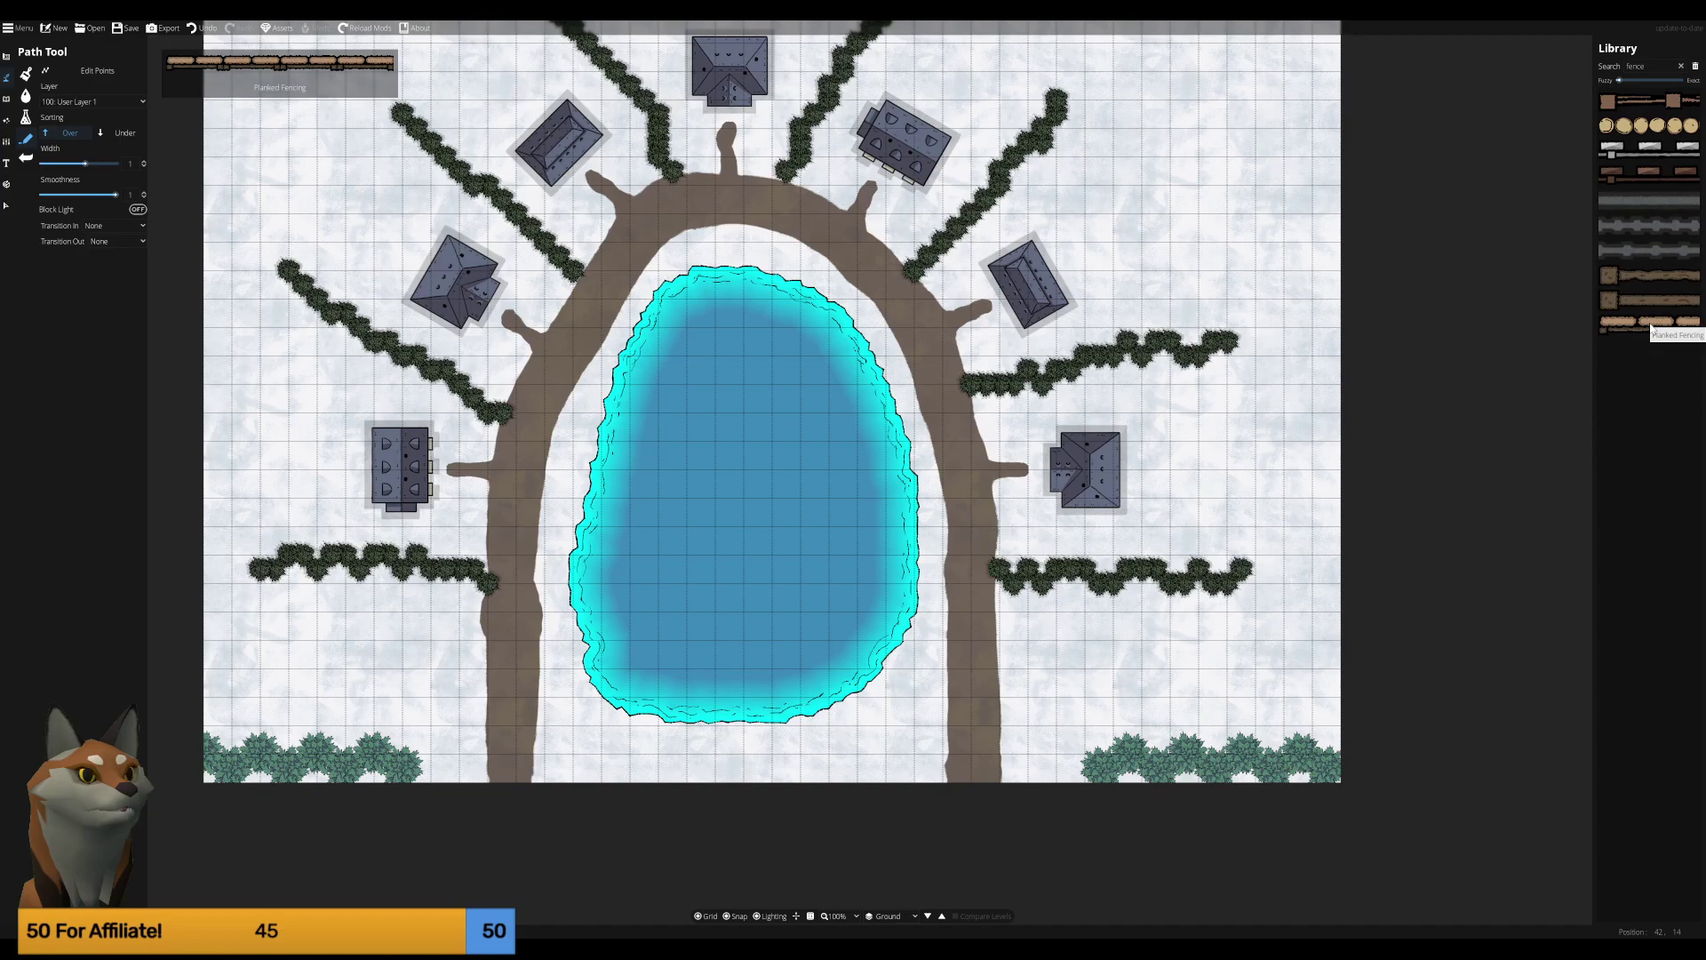
pyautogui.click(1649, 125)
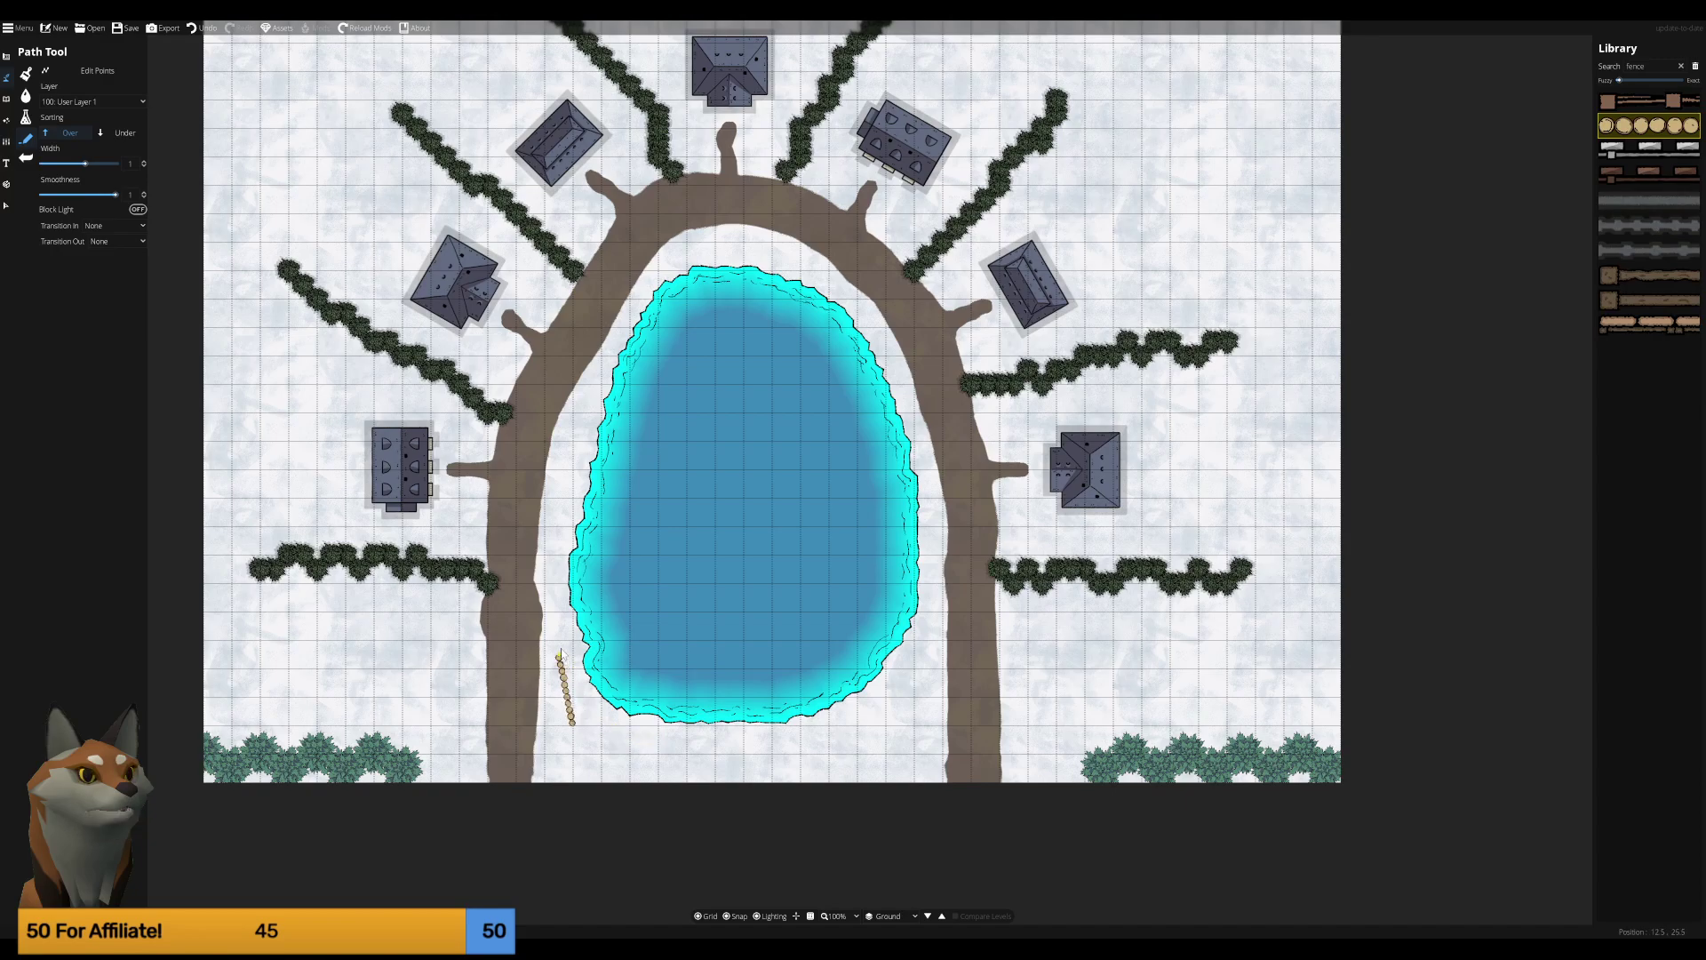
pyautogui.rightClick(630, 743)
pyautogui.hotkey('ctrl', 'z')
pyautogui.click(422, 768)
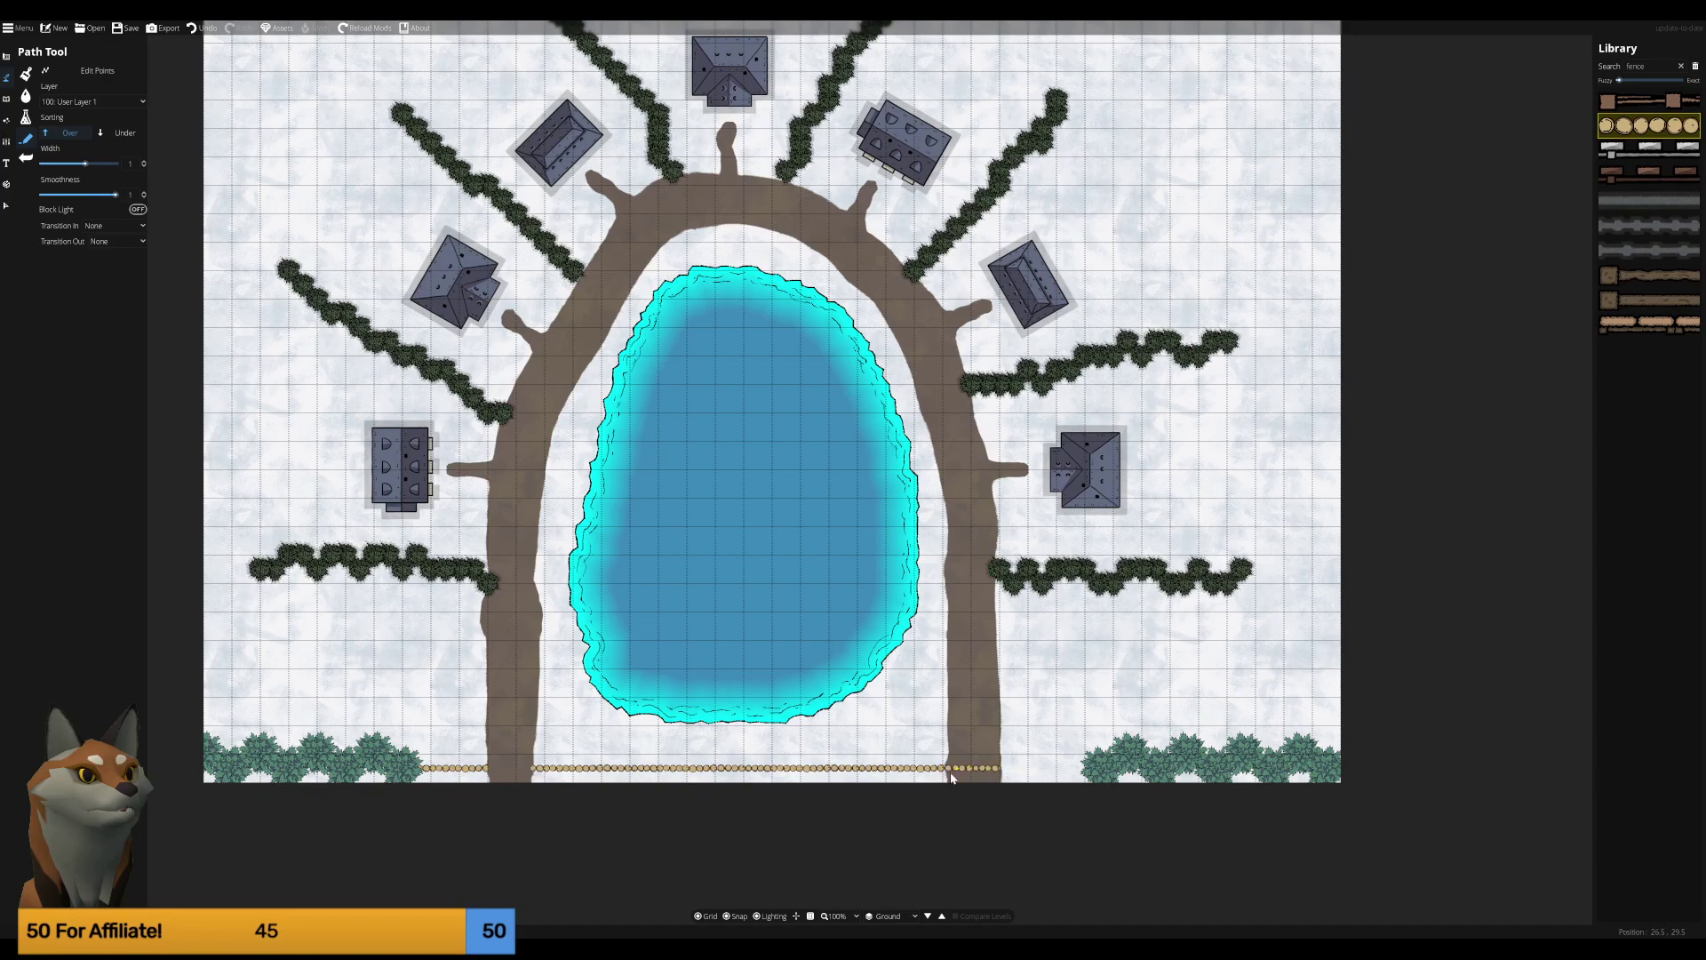
pyautogui.hotkey('ctrl', 'z')
pyautogui.scroll(2, 1286, 459)
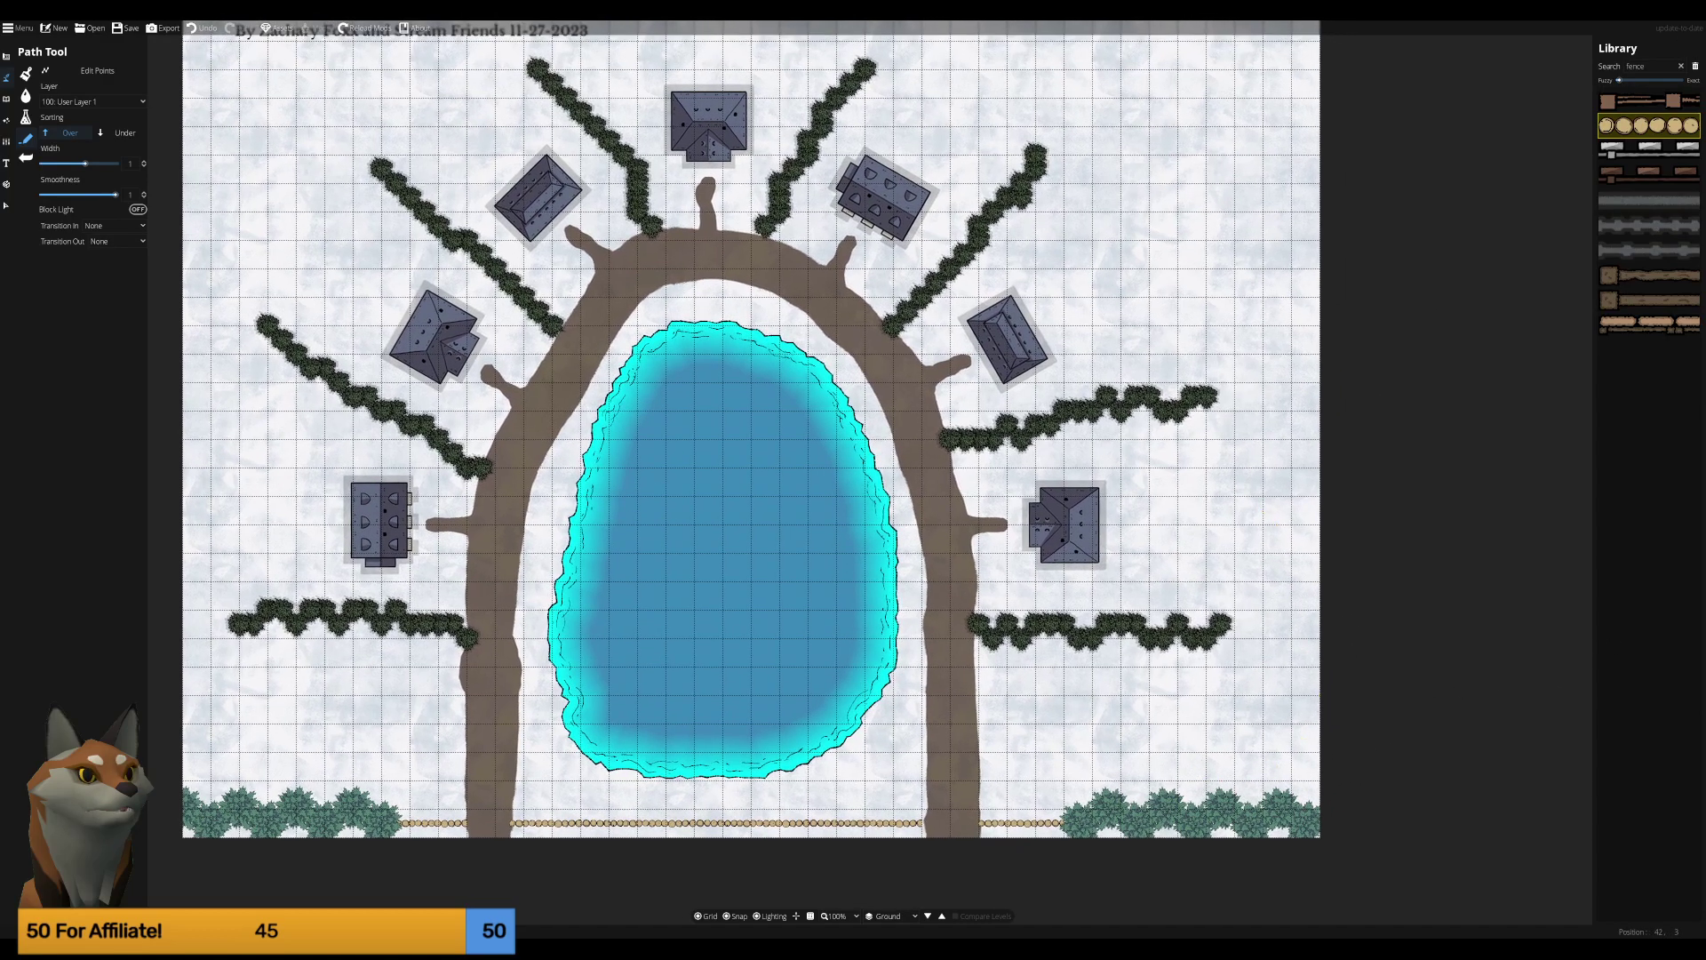
# Browse the Terrain Brush, Object Tool, Effects and Settings panels without changing the map.
pyautogui.click(26, 74)
pyautogui.click(6, 98)
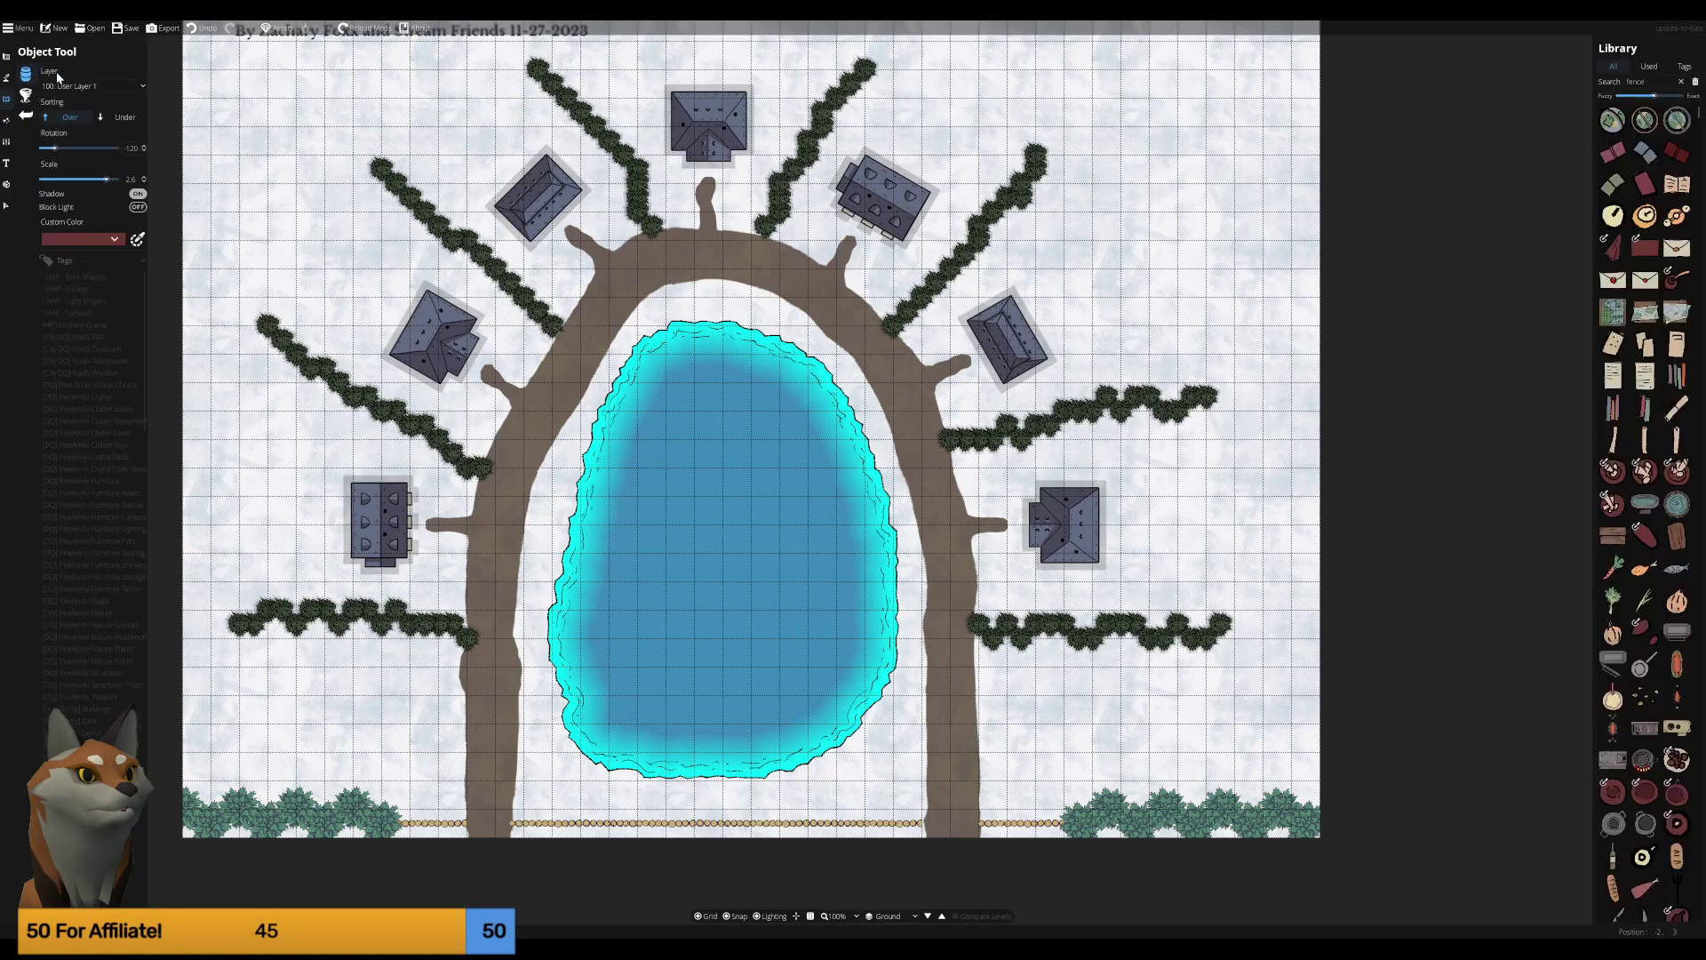
pyautogui.click(26, 115)
pyautogui.click(7, 119)
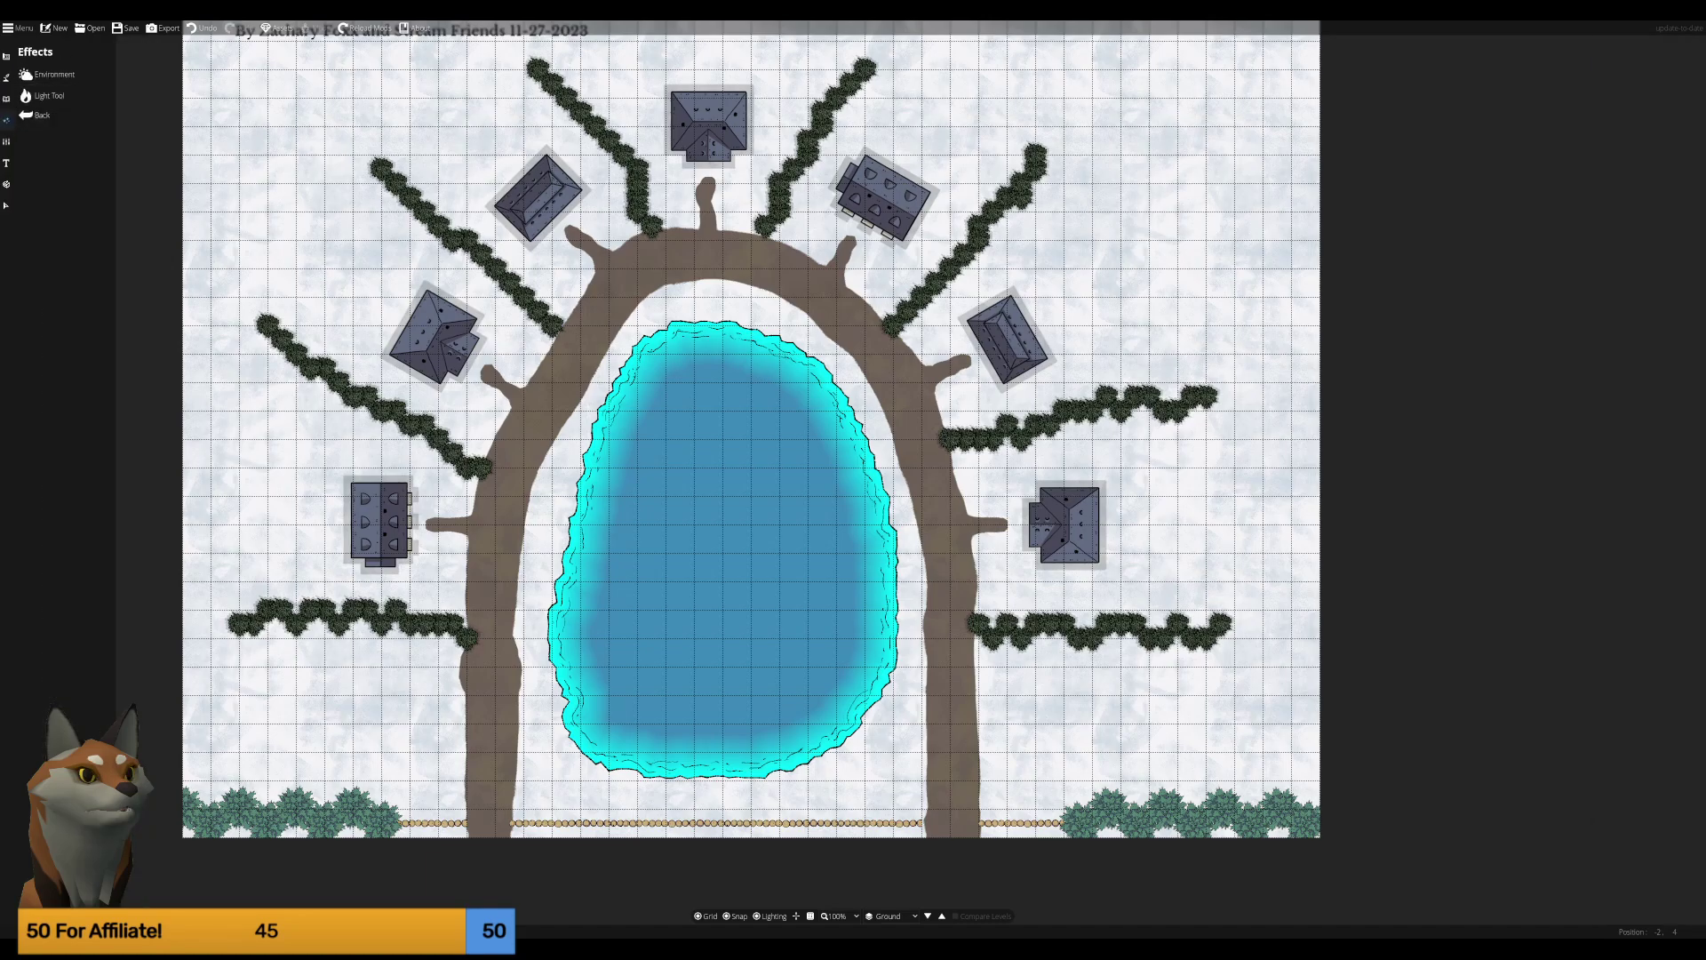
pyautogui.click(7, 140)
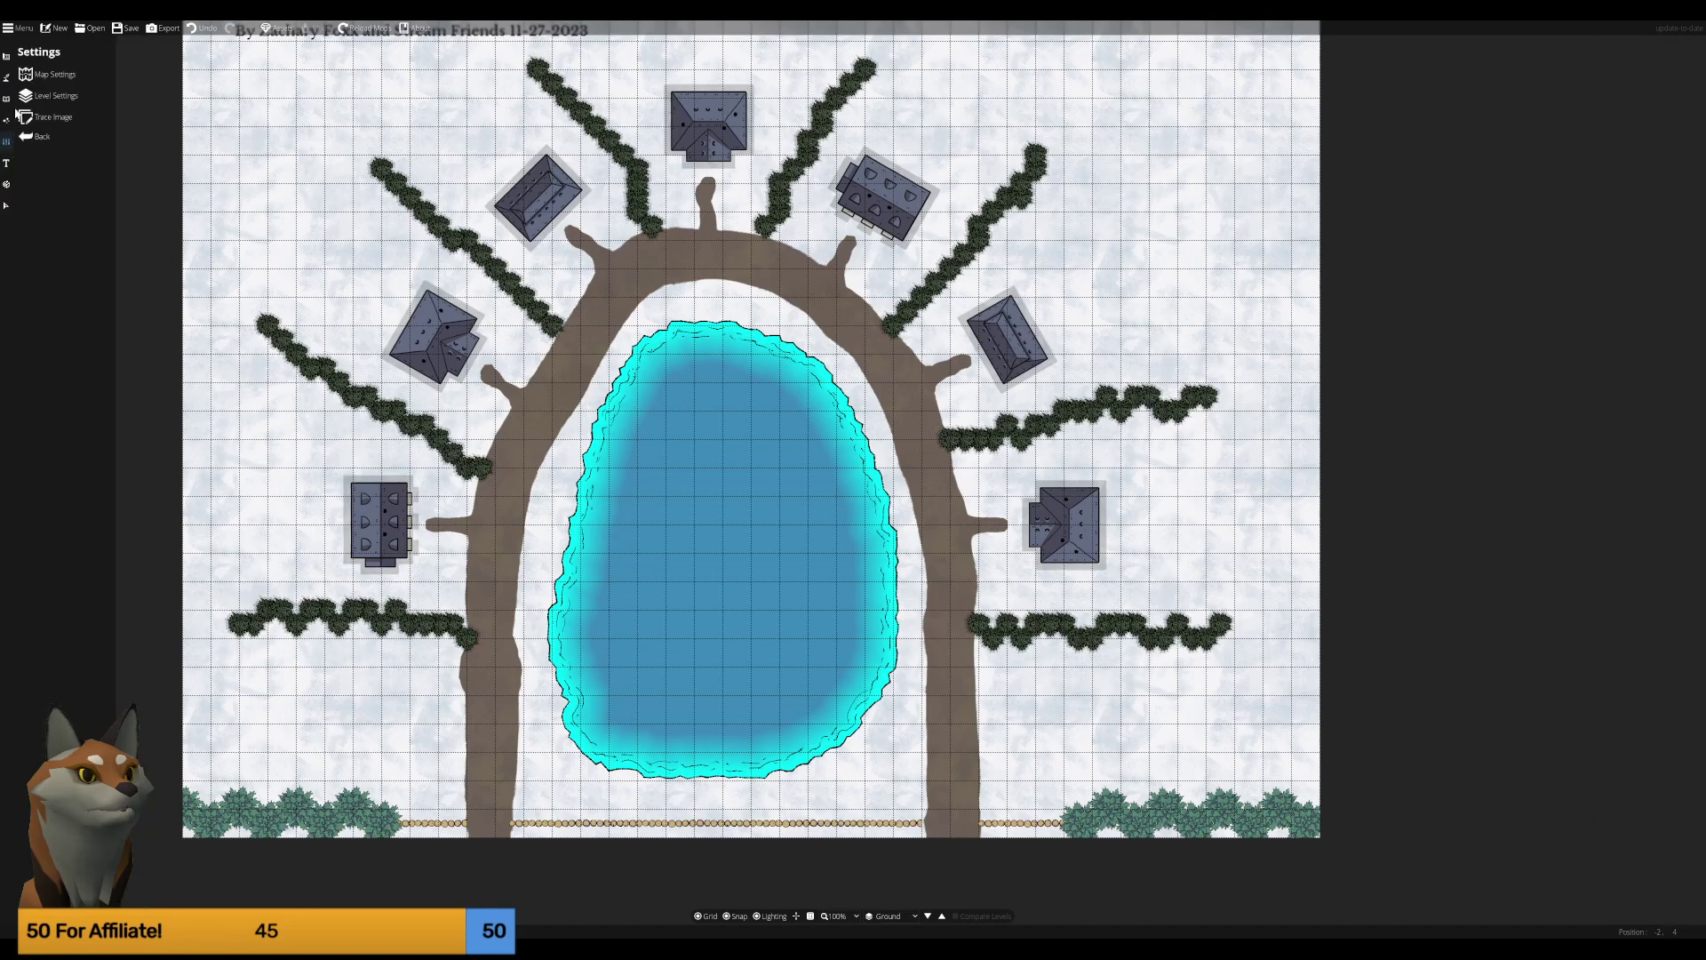
# Preview the thick slit window and other Portal Tool styles, then return to the Wall Tool.
pyautogui.click(6, 56)
pyautogui.click(35, 98)
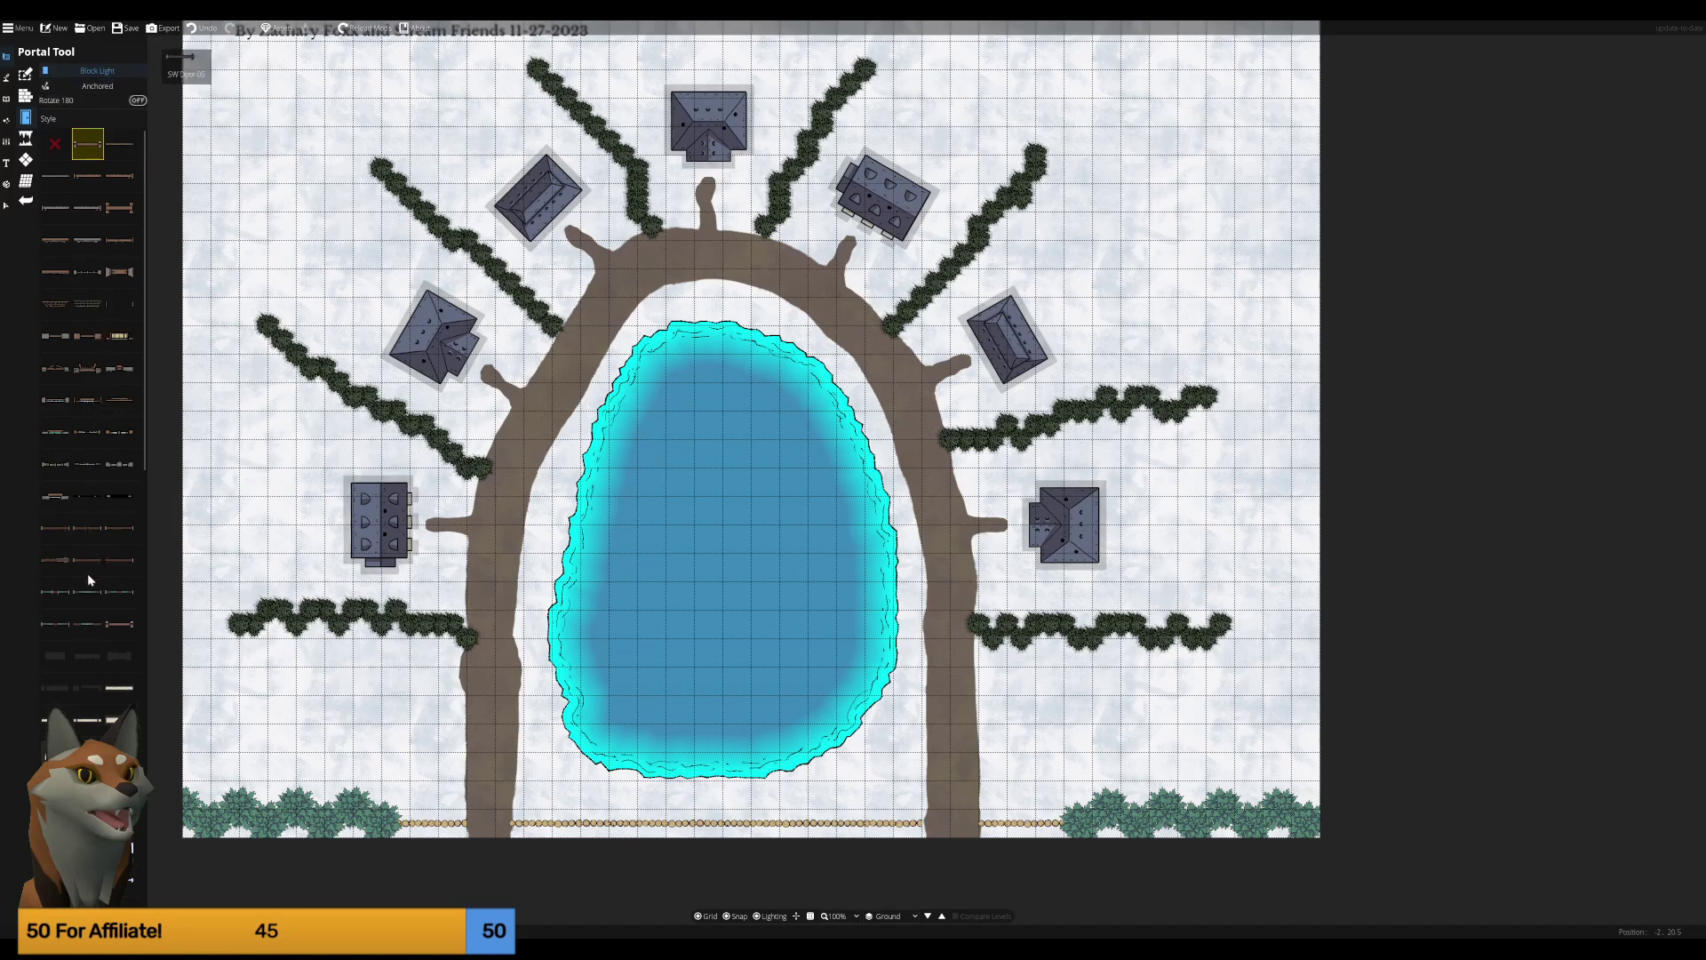
pyautogui.scroll(-5, 98, 652)
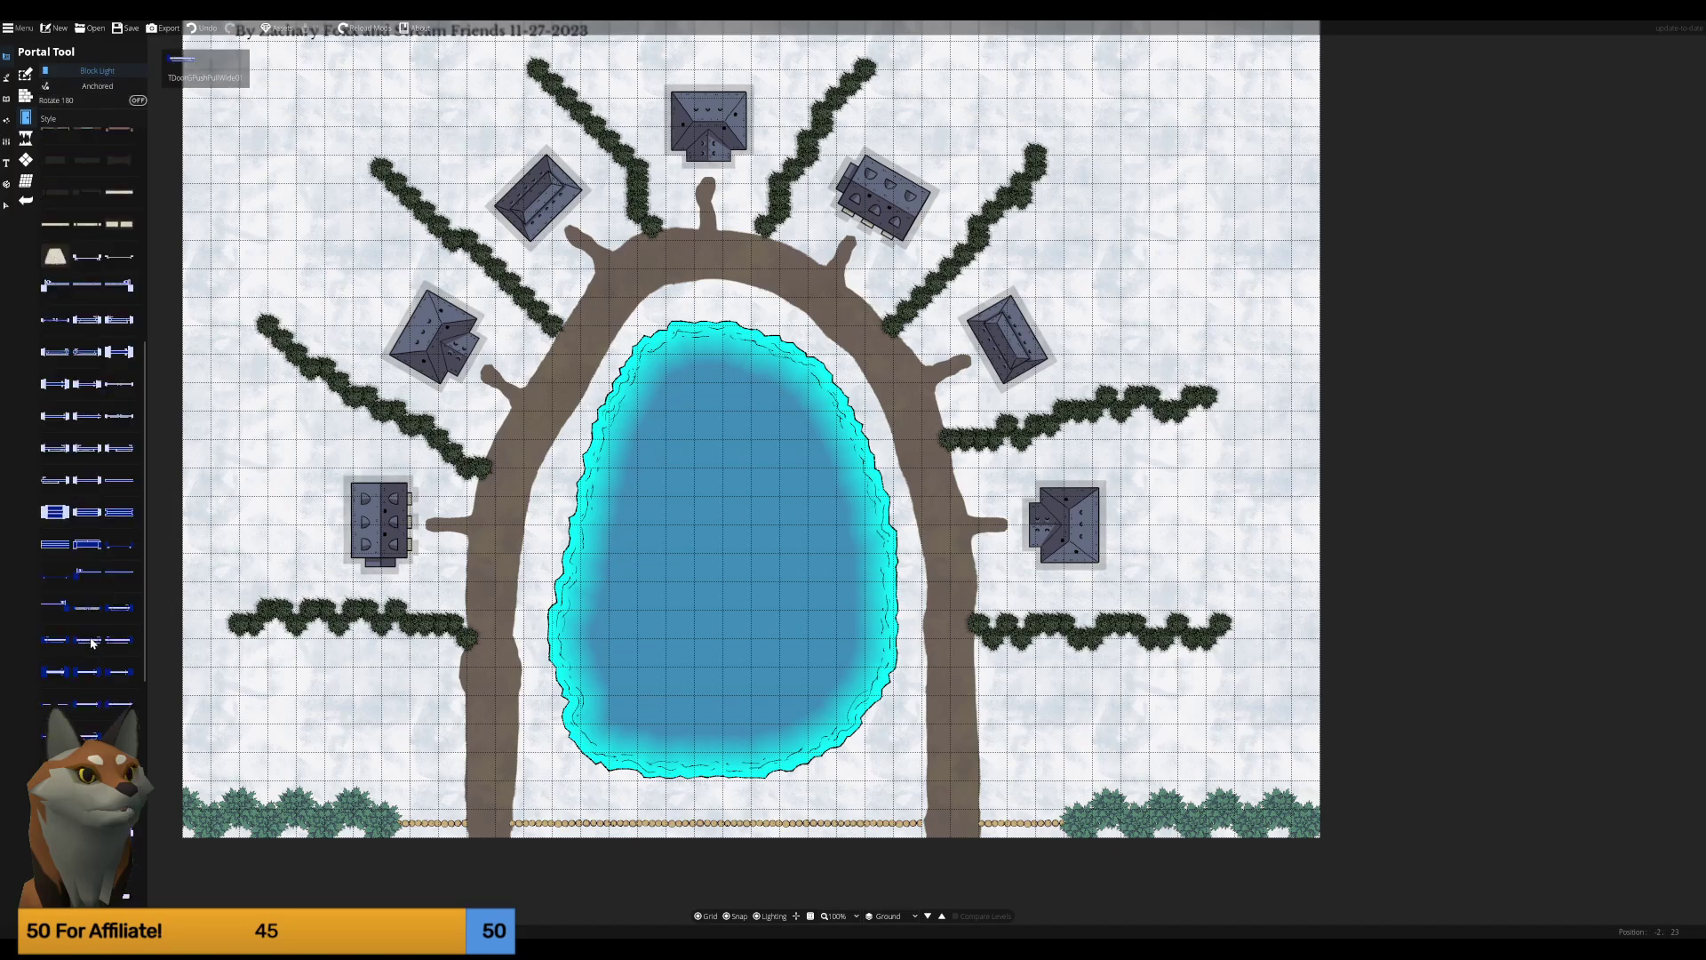
pyautogui.click(55, 260)
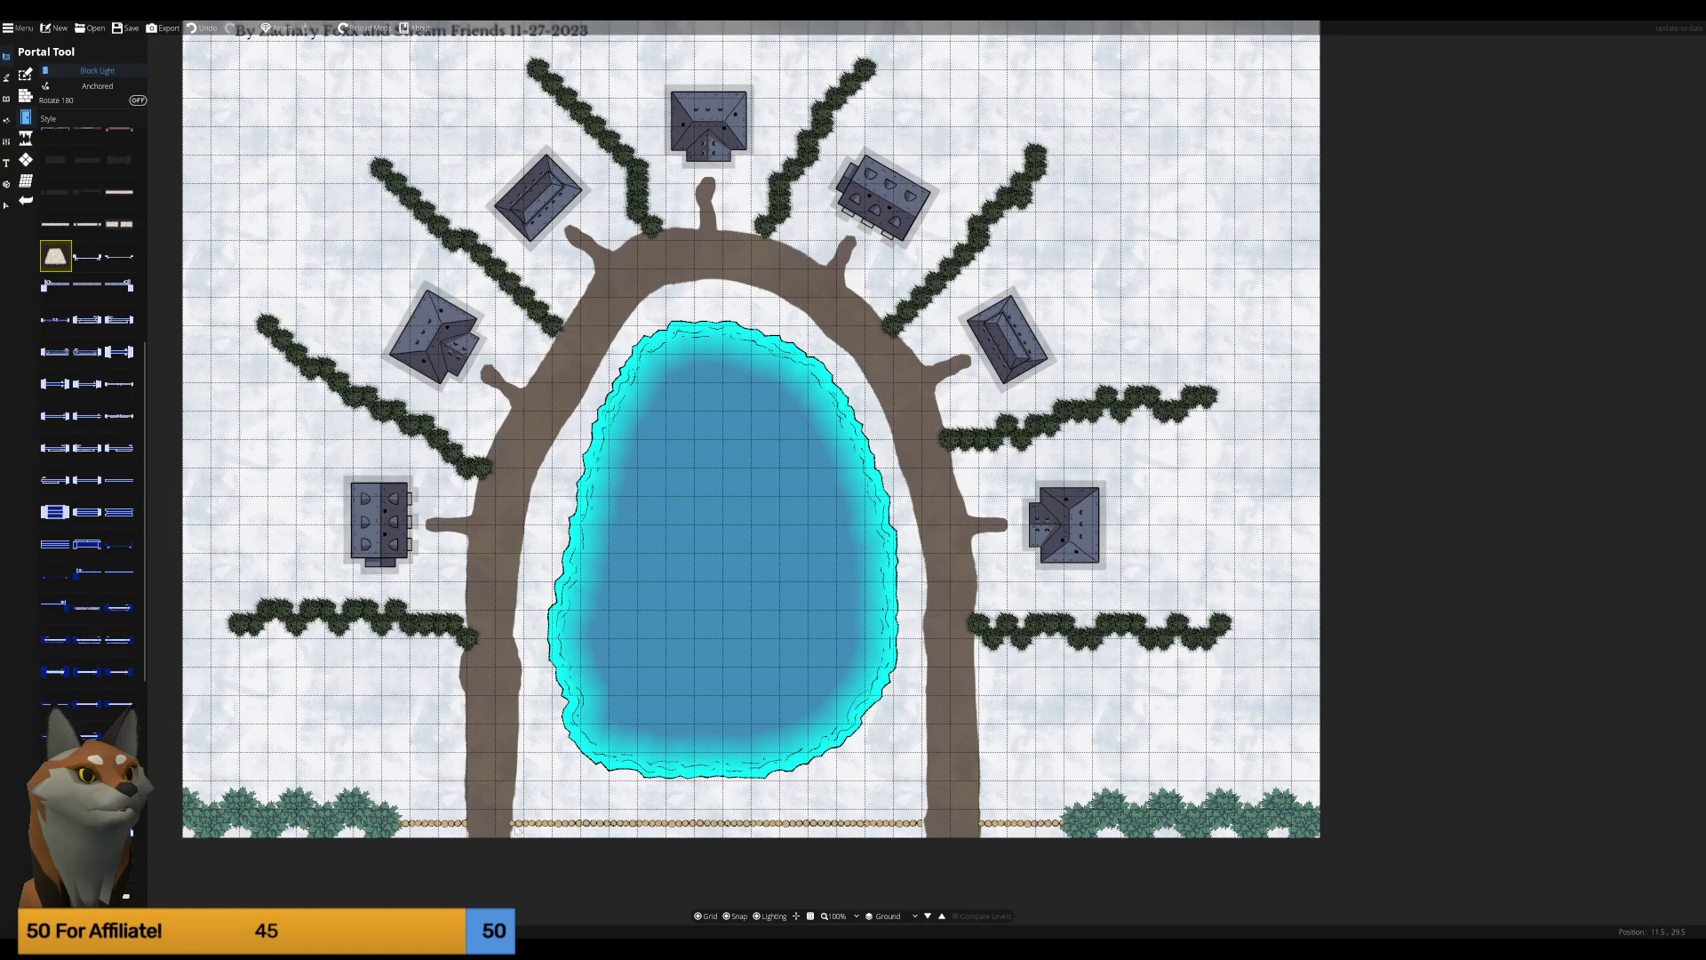
pyautogui.click(87, 729)
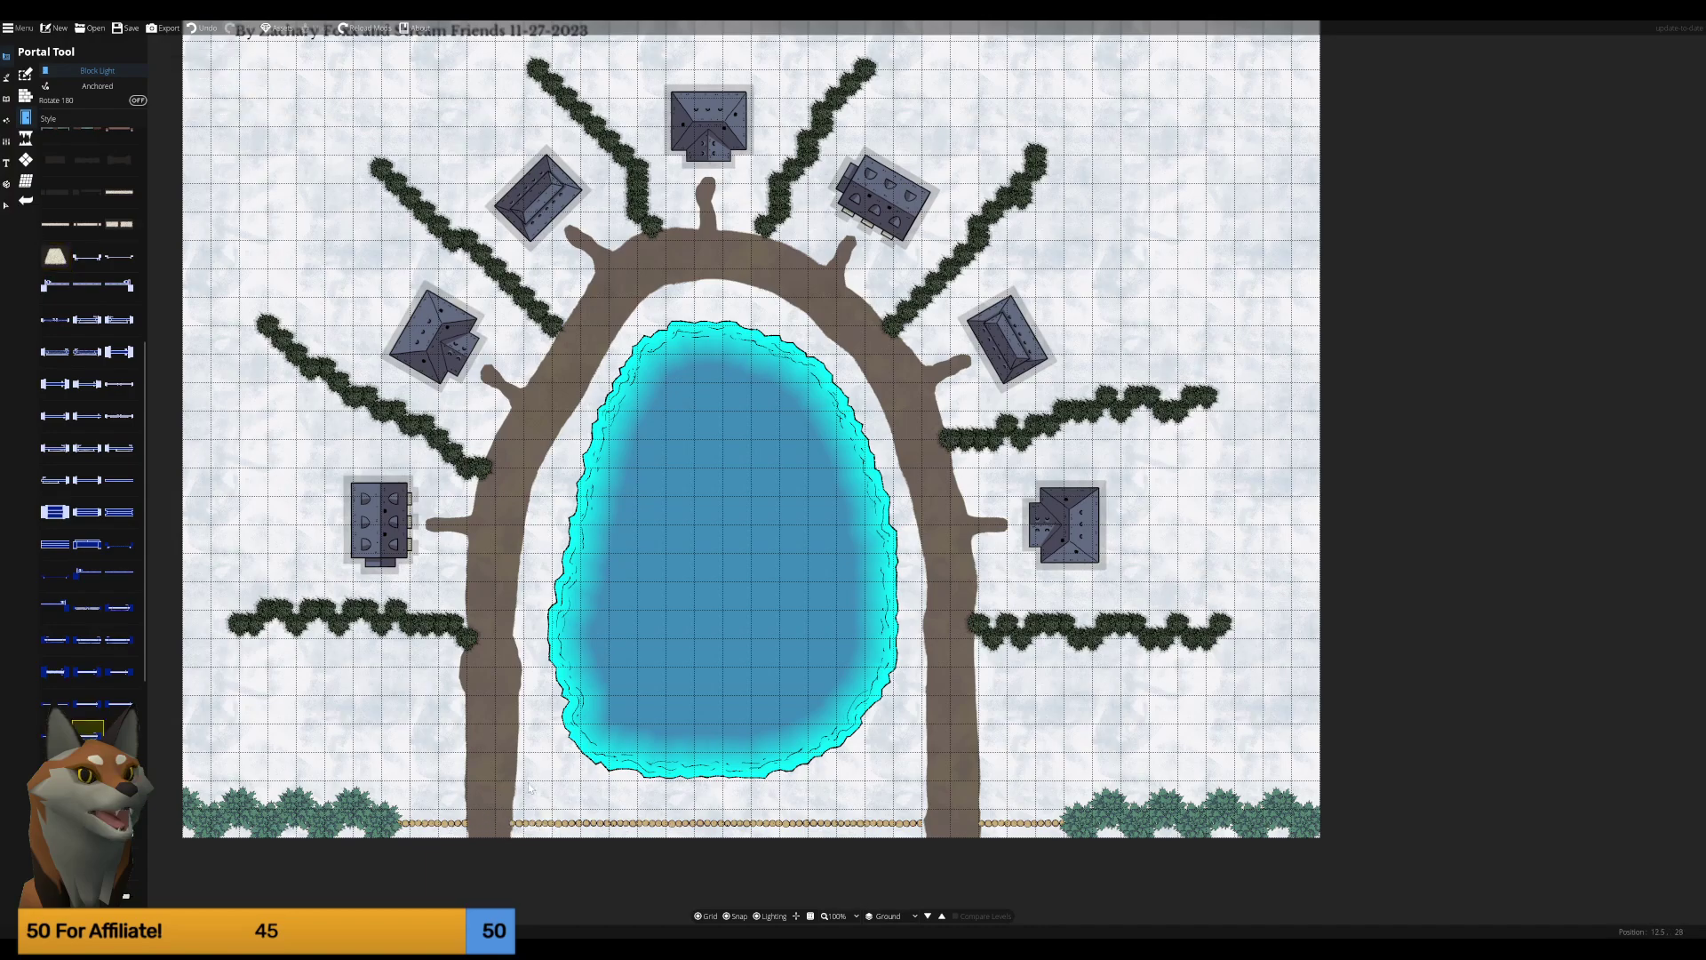
pyautogui.click(25, 96)
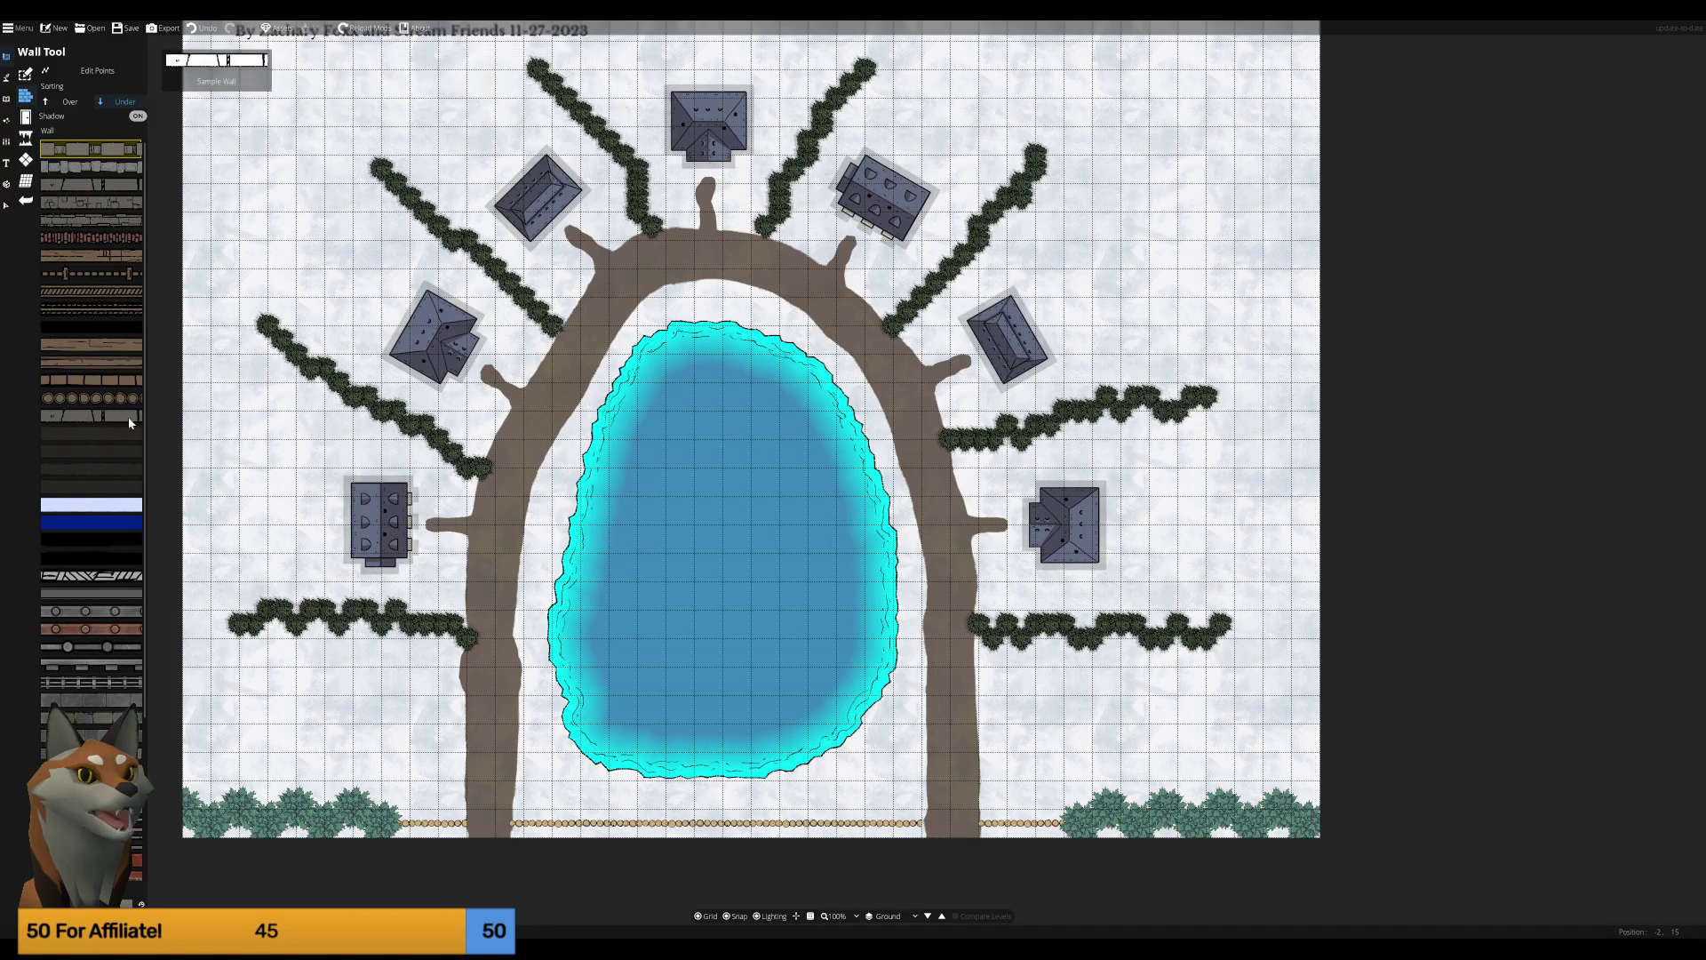
# Remove the log fence and draw a circle-chain wall across the bottom edge.
pyautogui.hotkey('ctrl', 'z')
pyautogui.hotkey('ctrl', 'z')
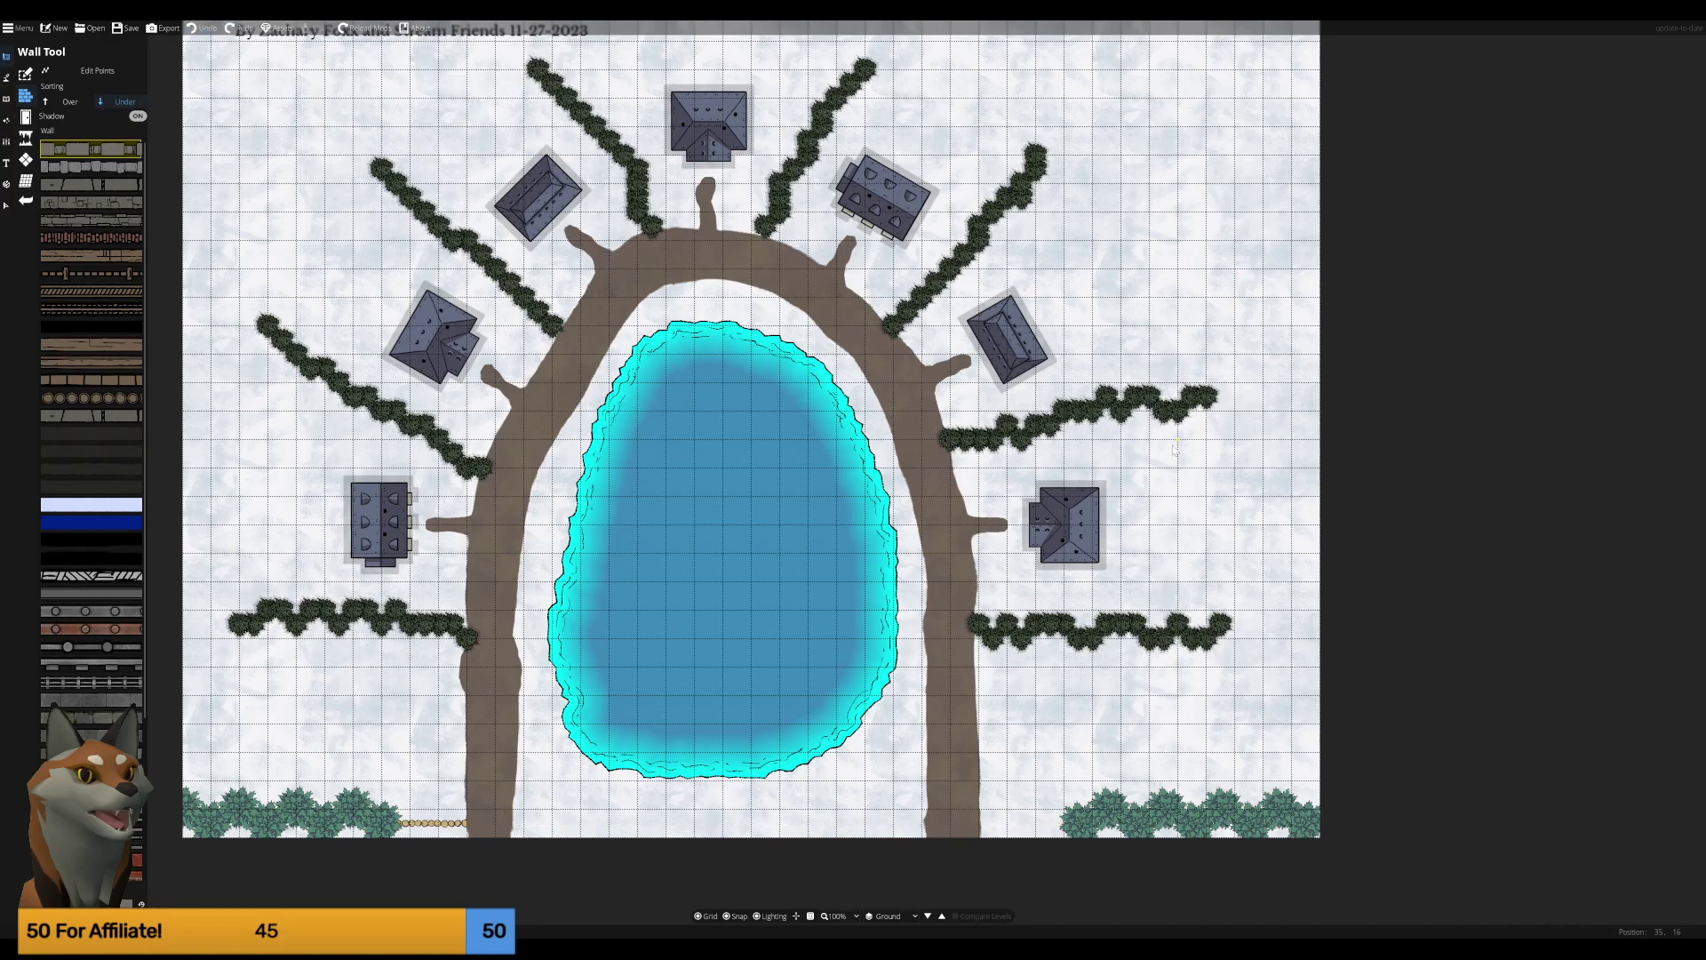
pyautogui.hotkey('ctrl', 'z')
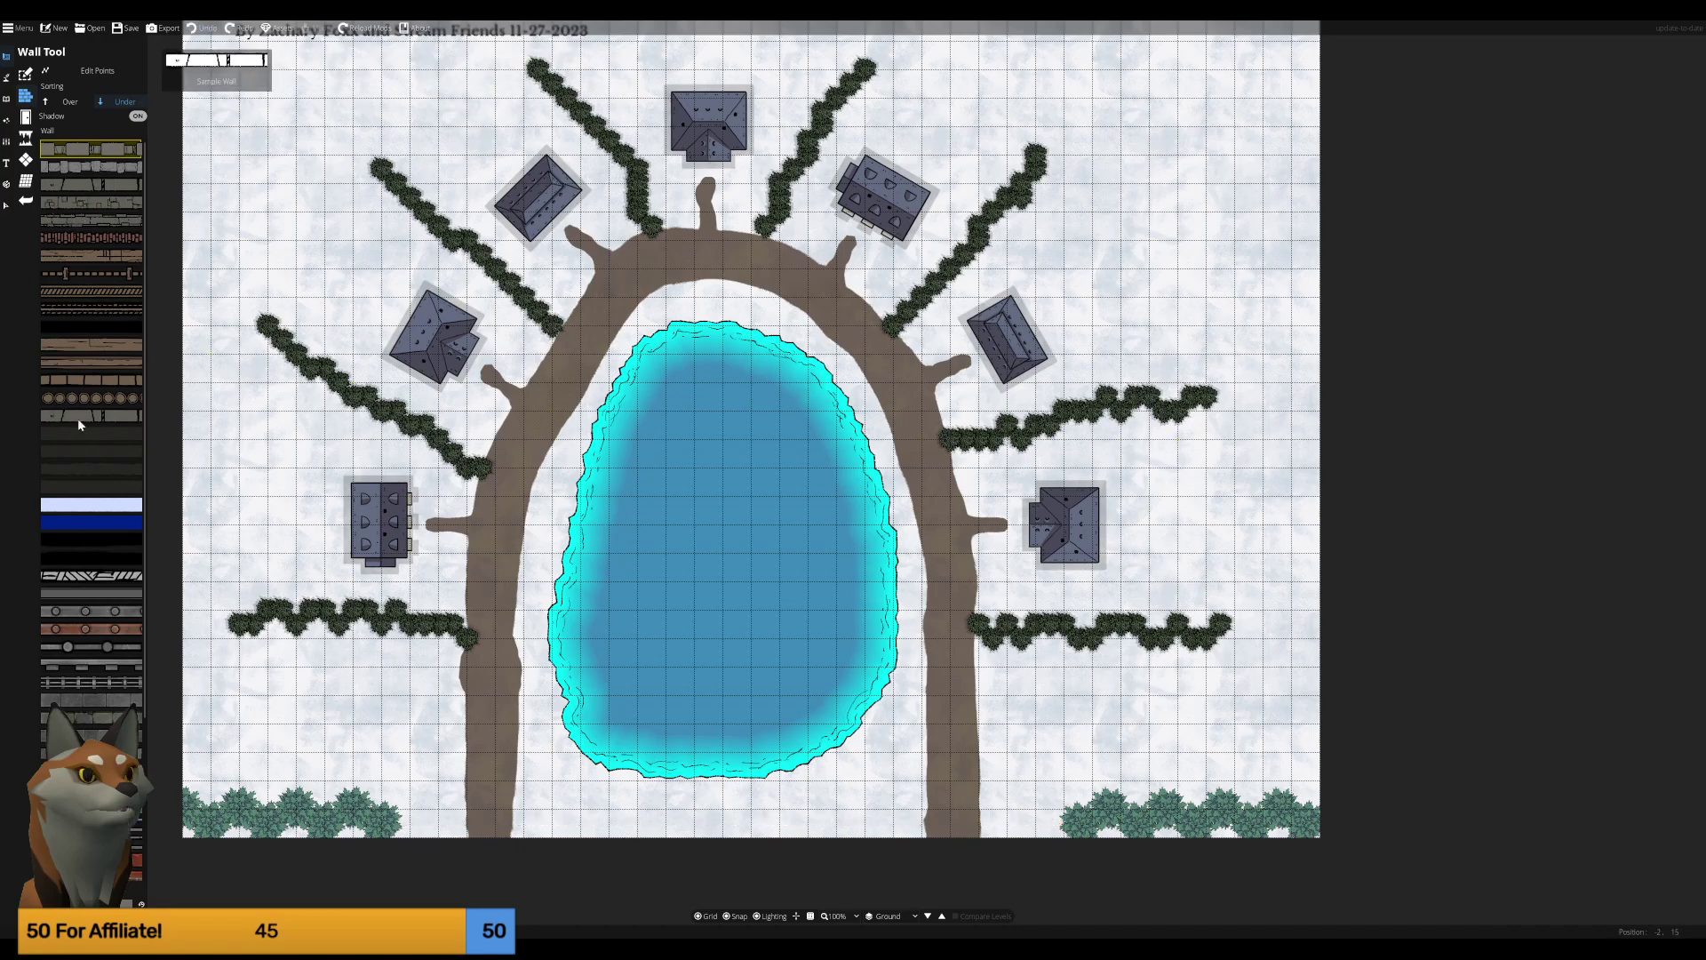
pyautogui.click(89, 398)
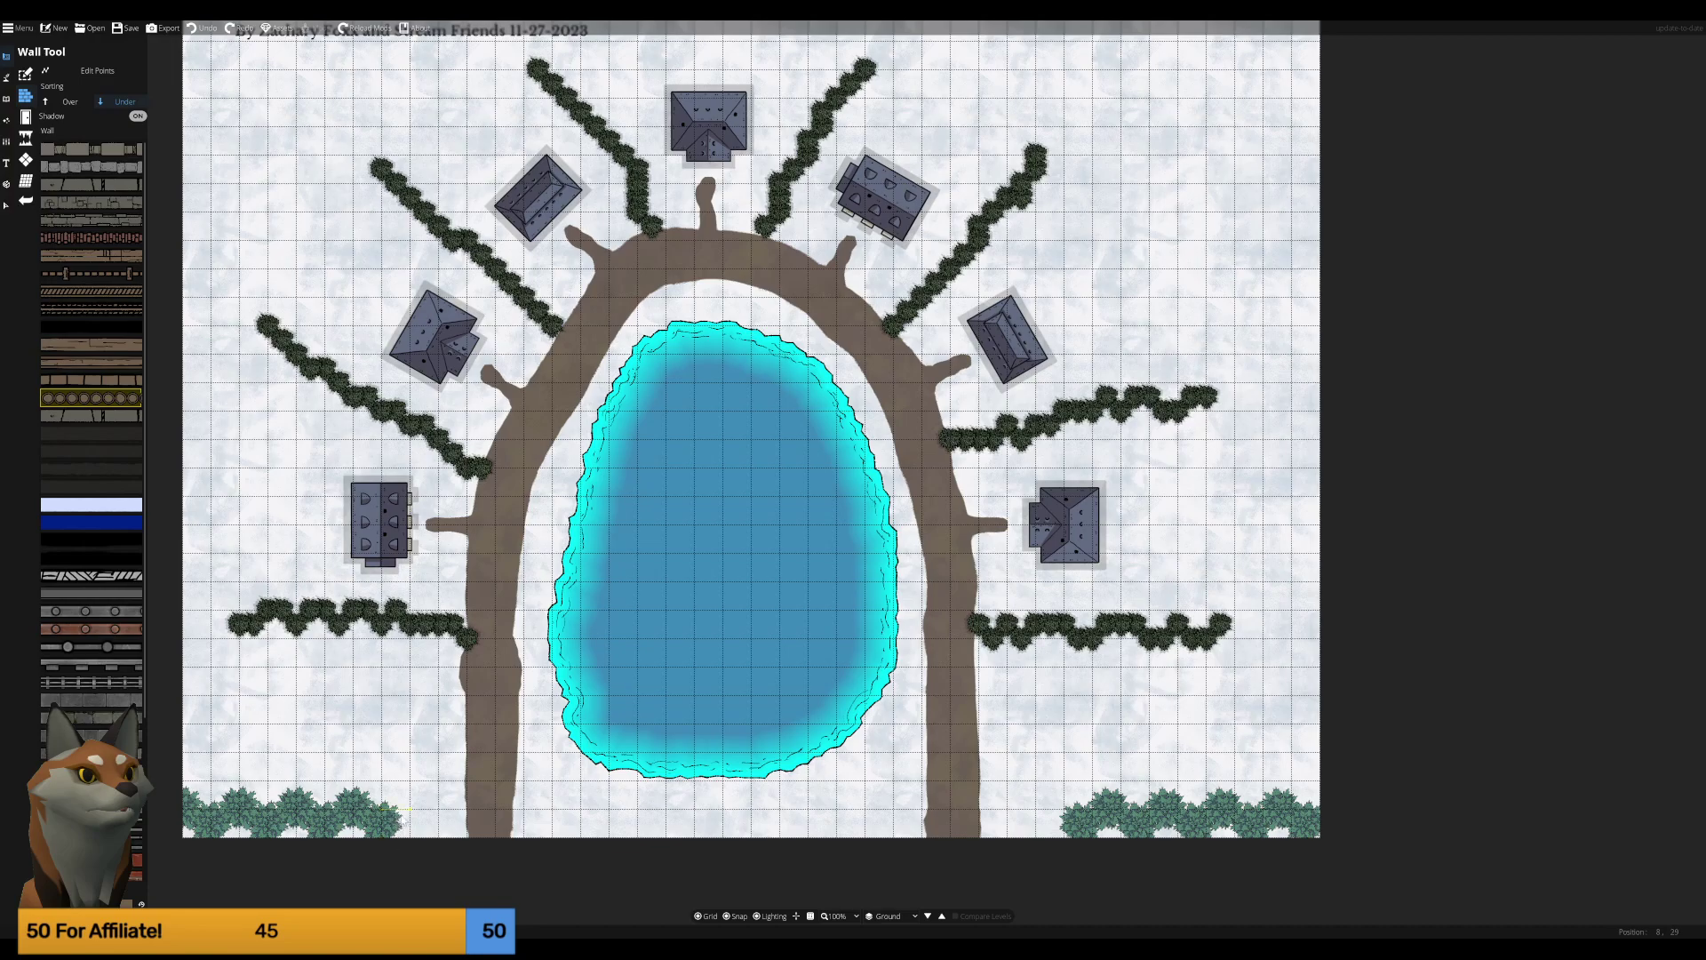
pyautogui.click(471, 815)
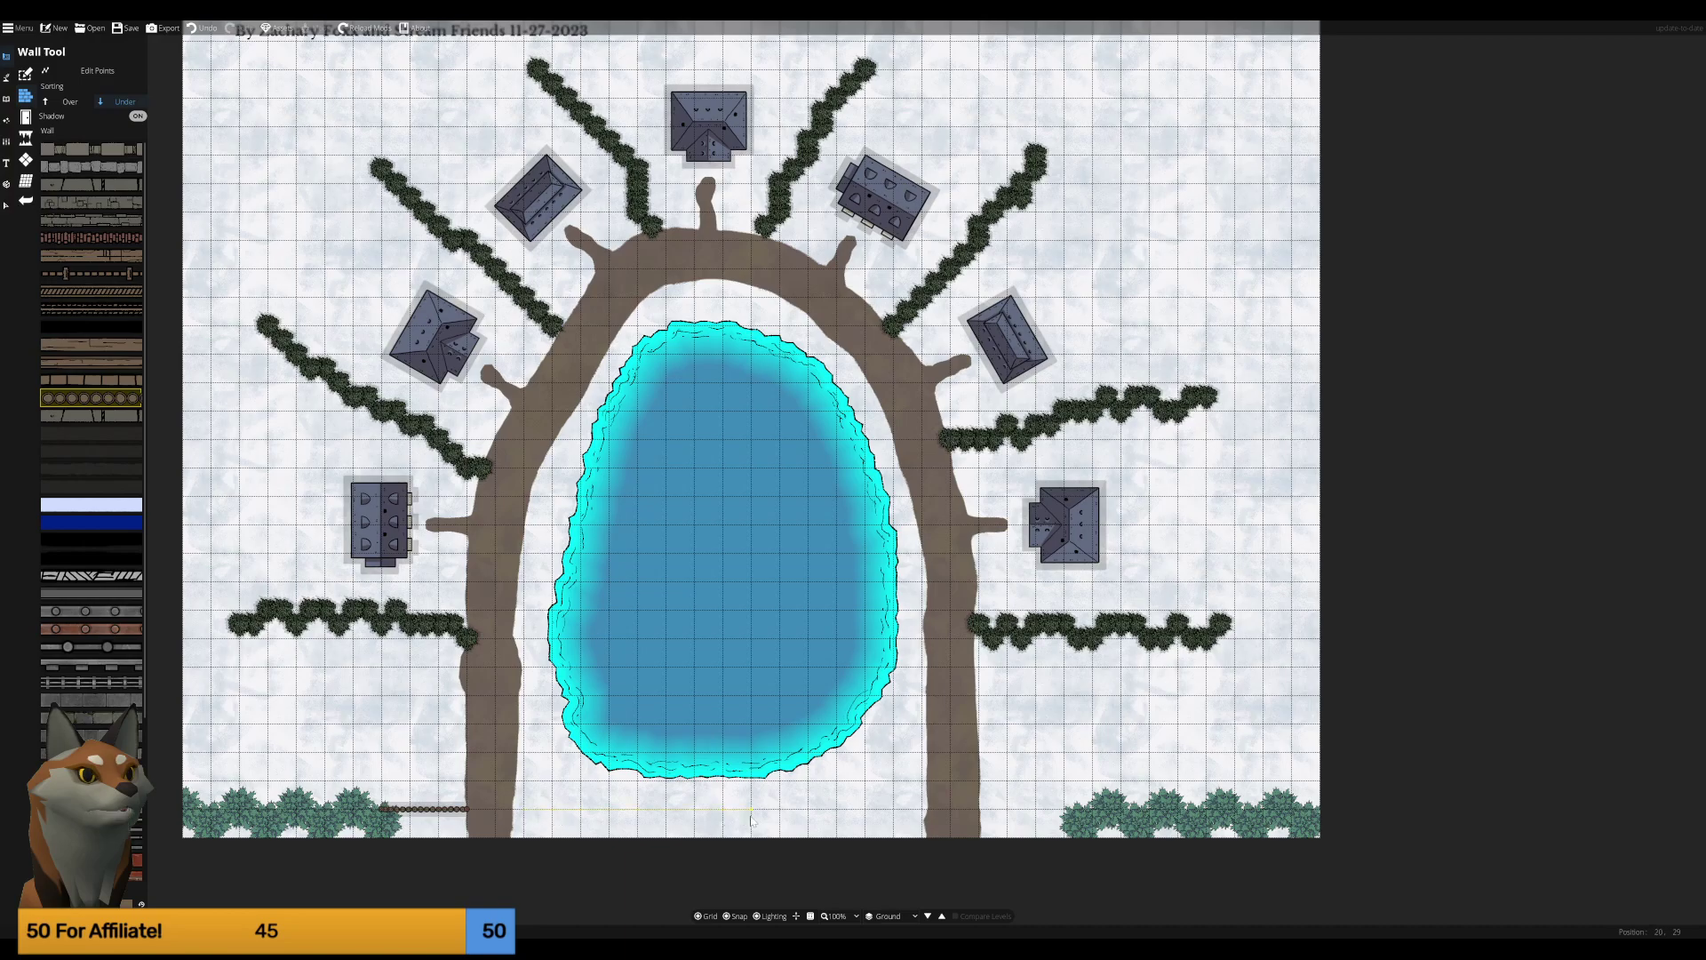
pyautogui.click(923, 810)
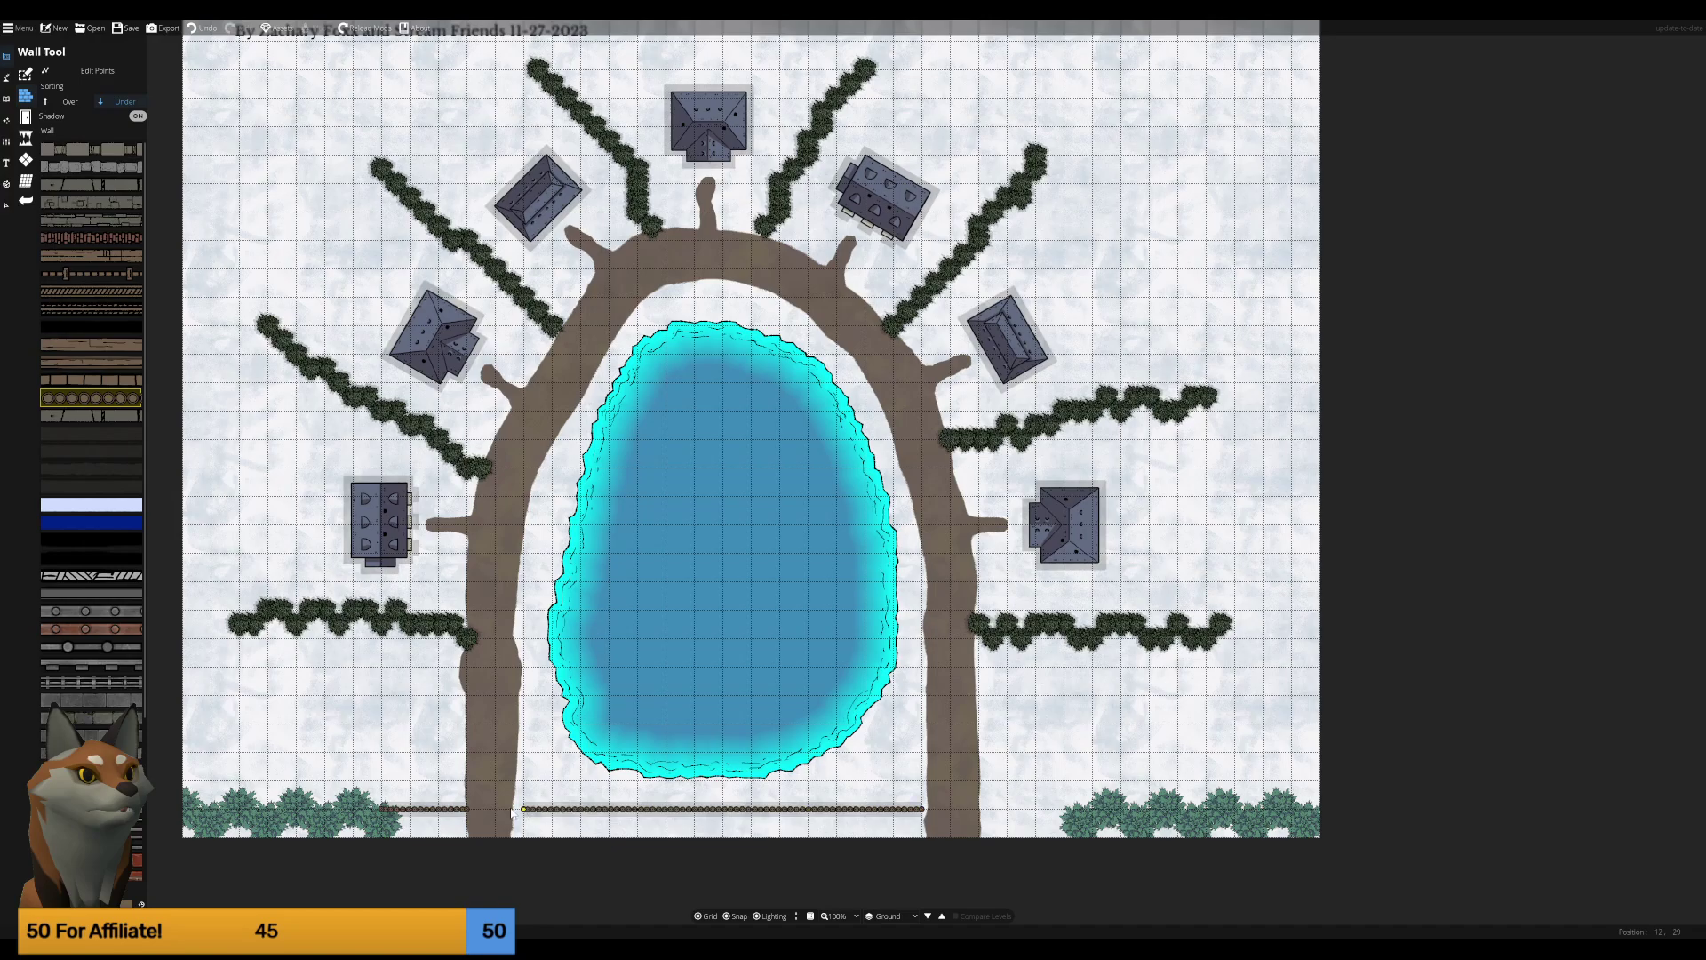
pyautogui.click(1067, 809)
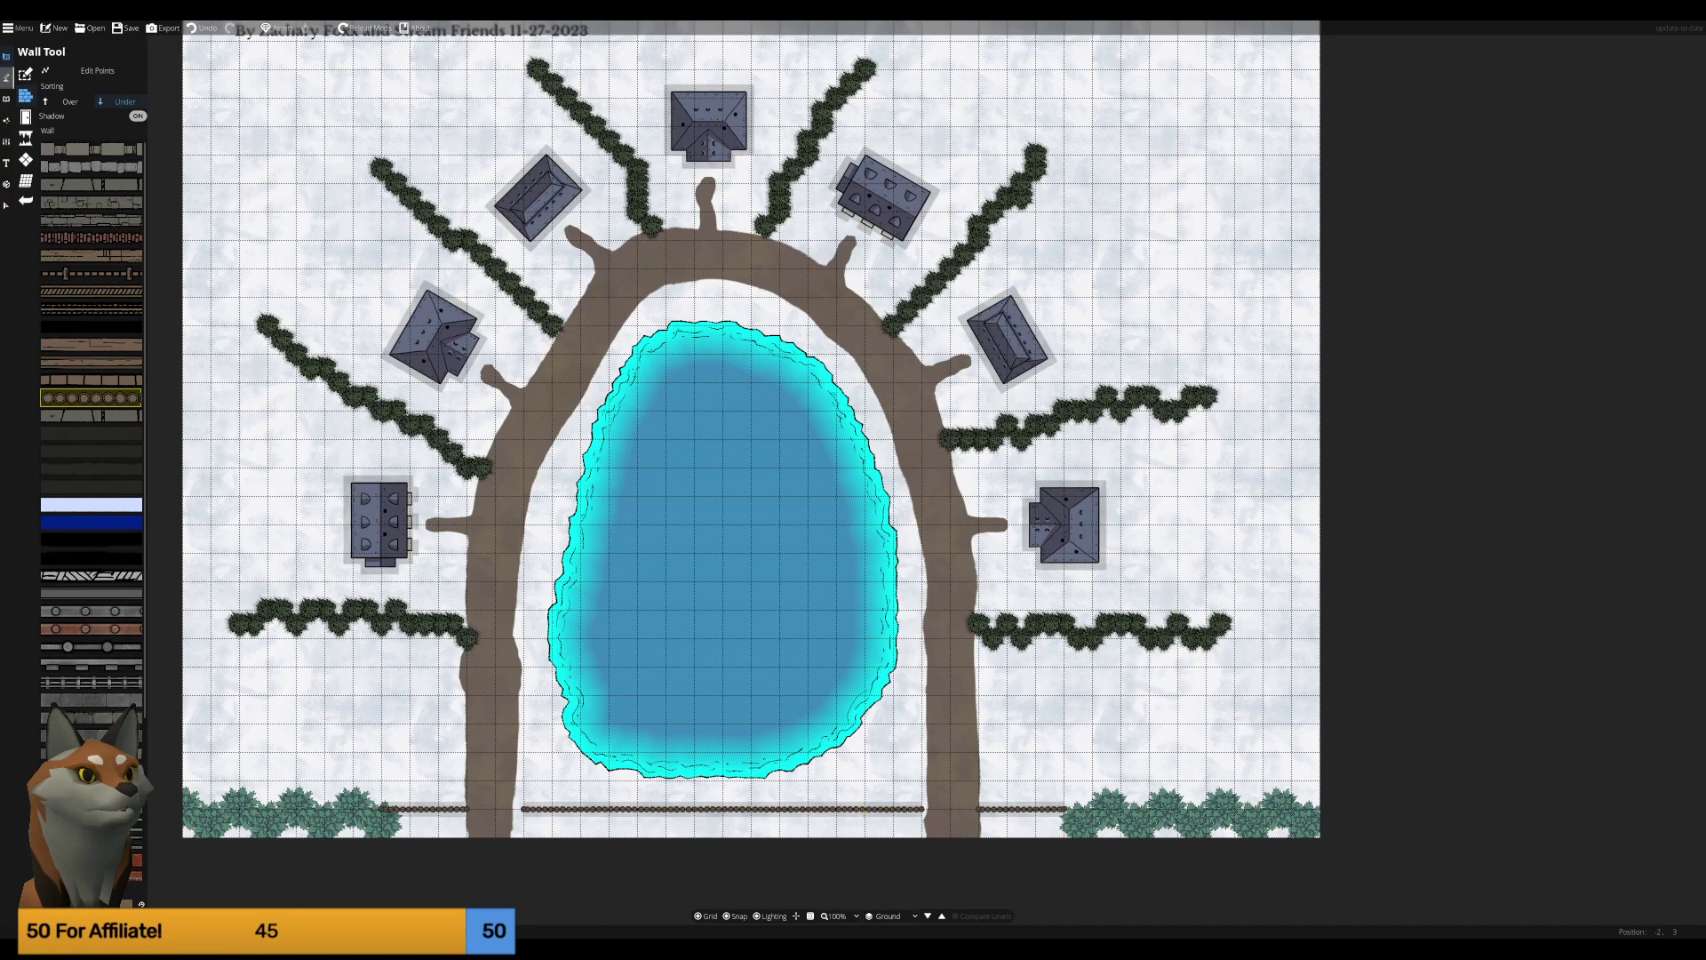
# Test an opening in the wall, undo the pieces, and redraw one continuous chain wall.
pyautogui.click(27, 117)
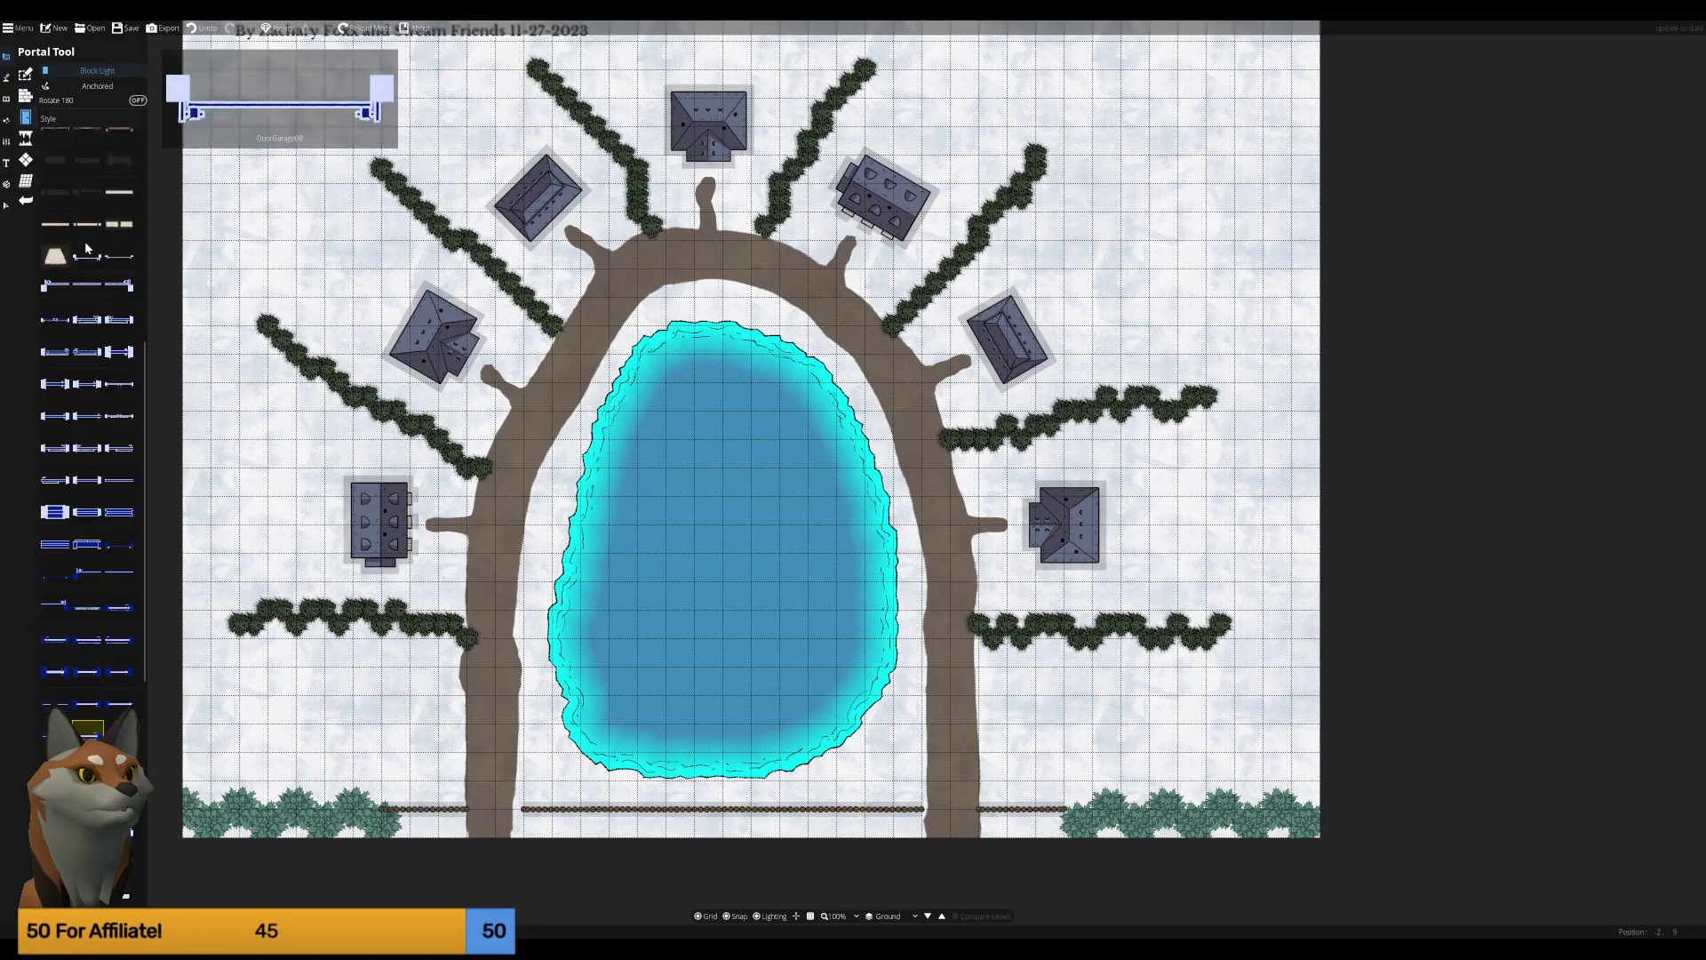
pyautogui.click(88, 257)
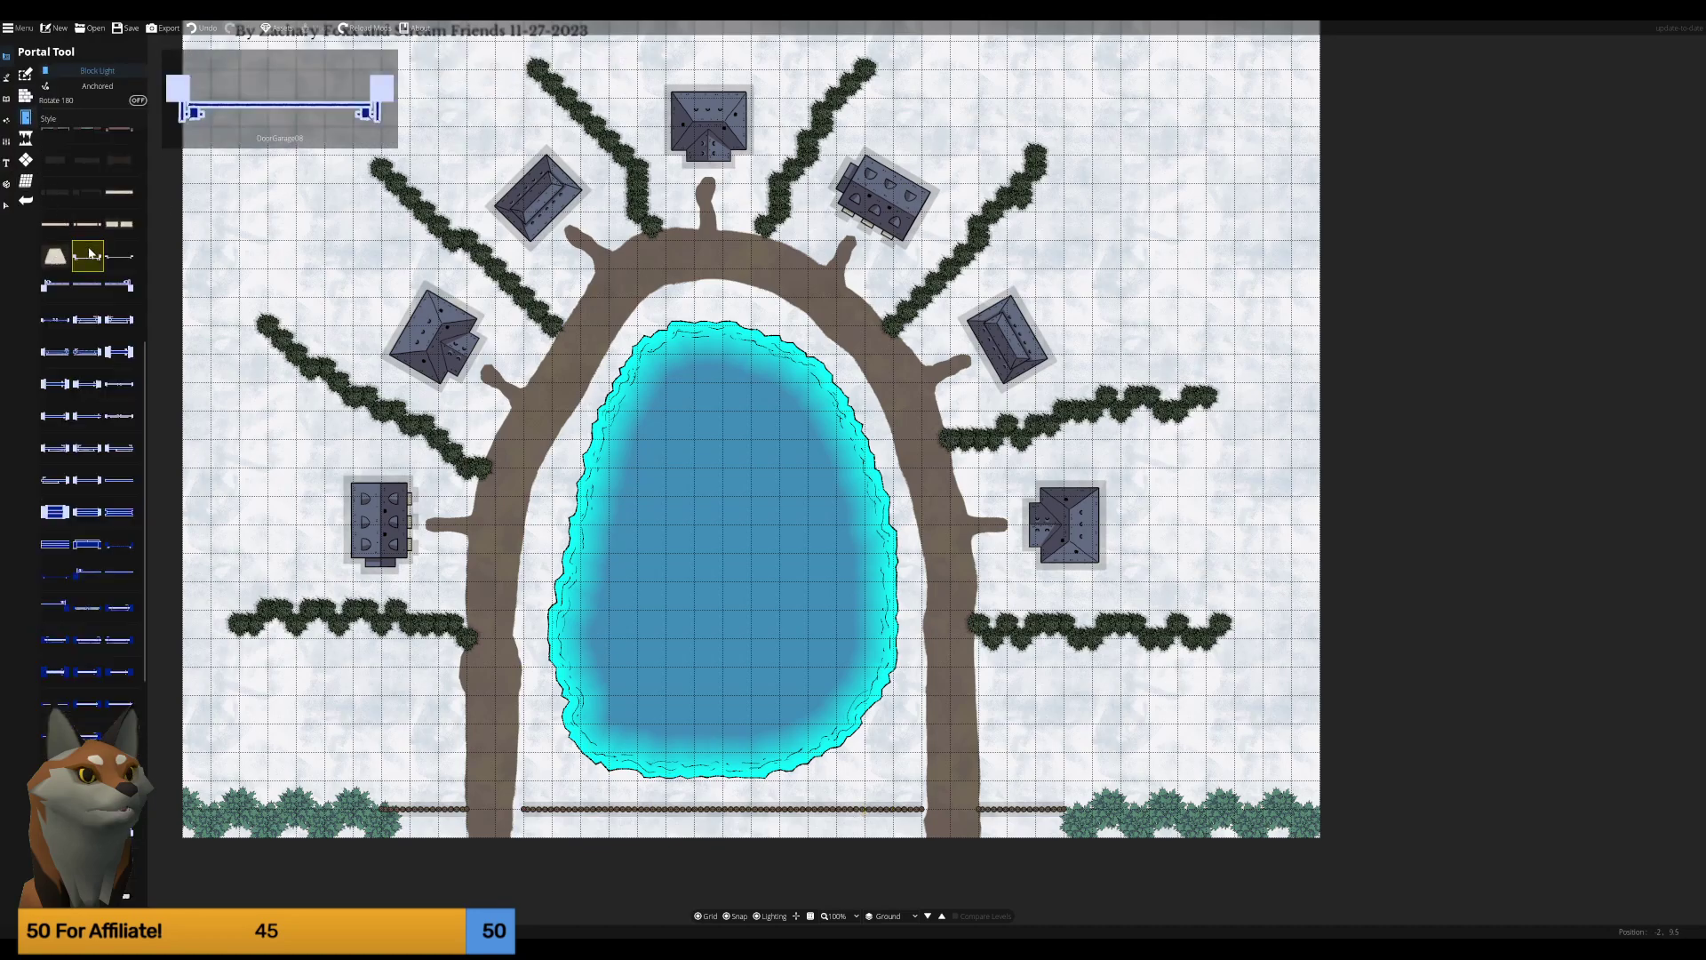
pyautogui.click(498, 815)
pyautogui.click(25, 95)
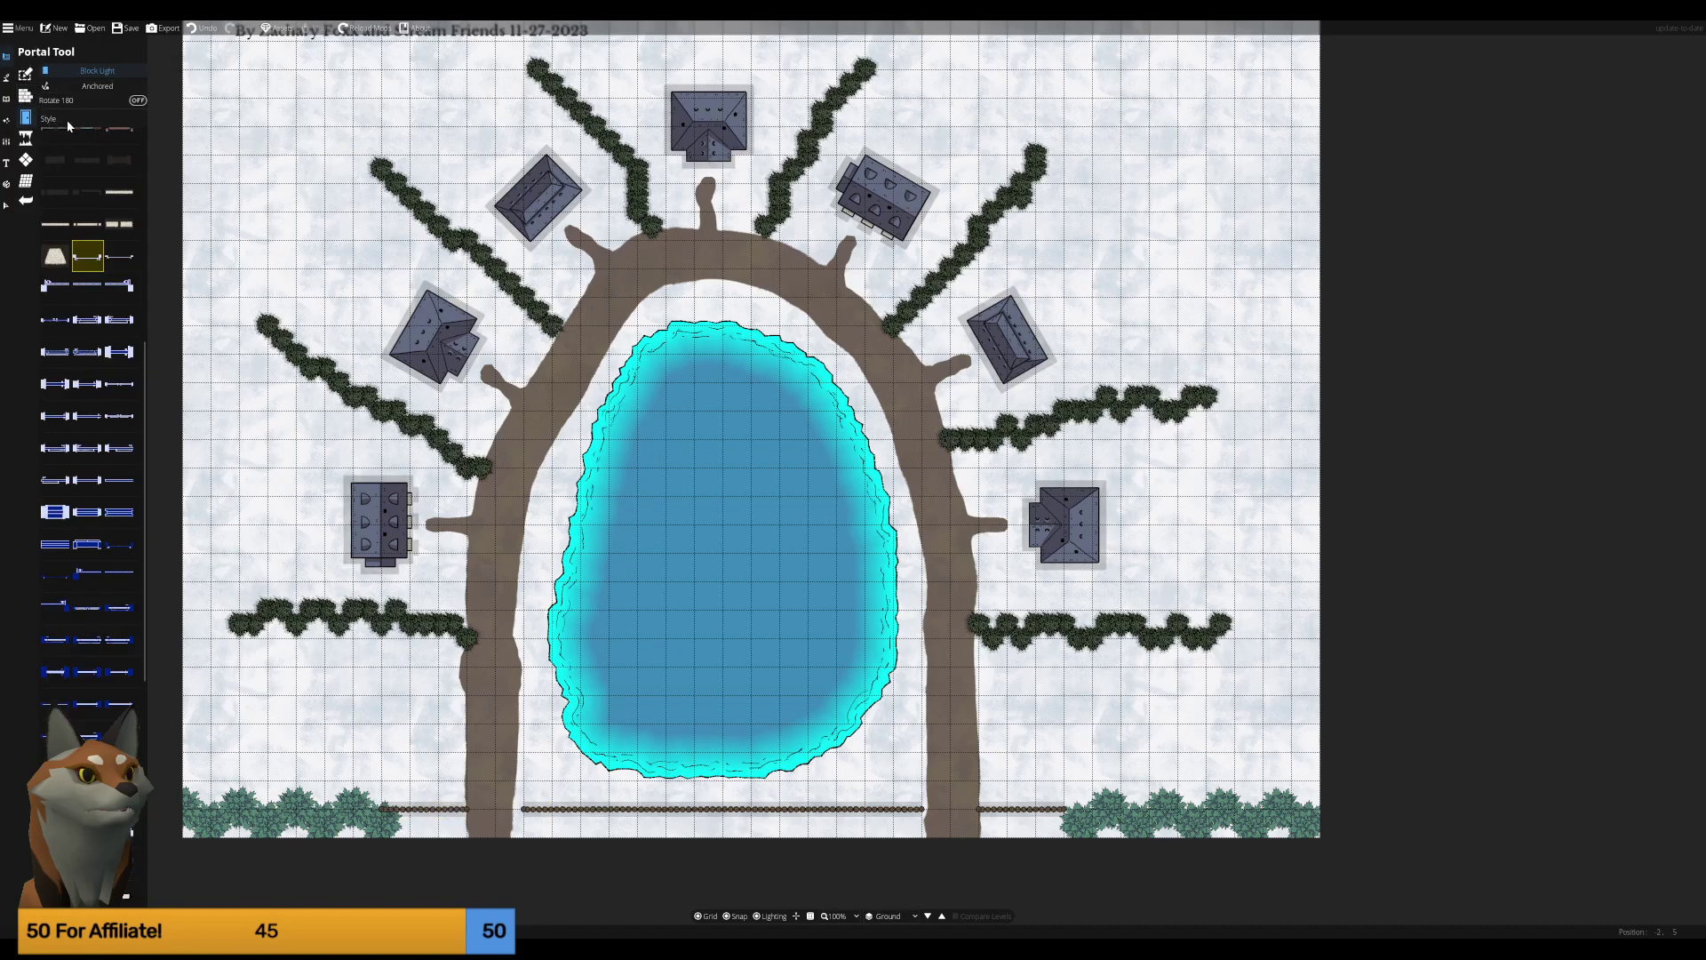
pyautogui.hotkey('ctrl', 'z')
pyautogui.hotkey('ctrl', 'z')
pyautogui.click(25, 95)
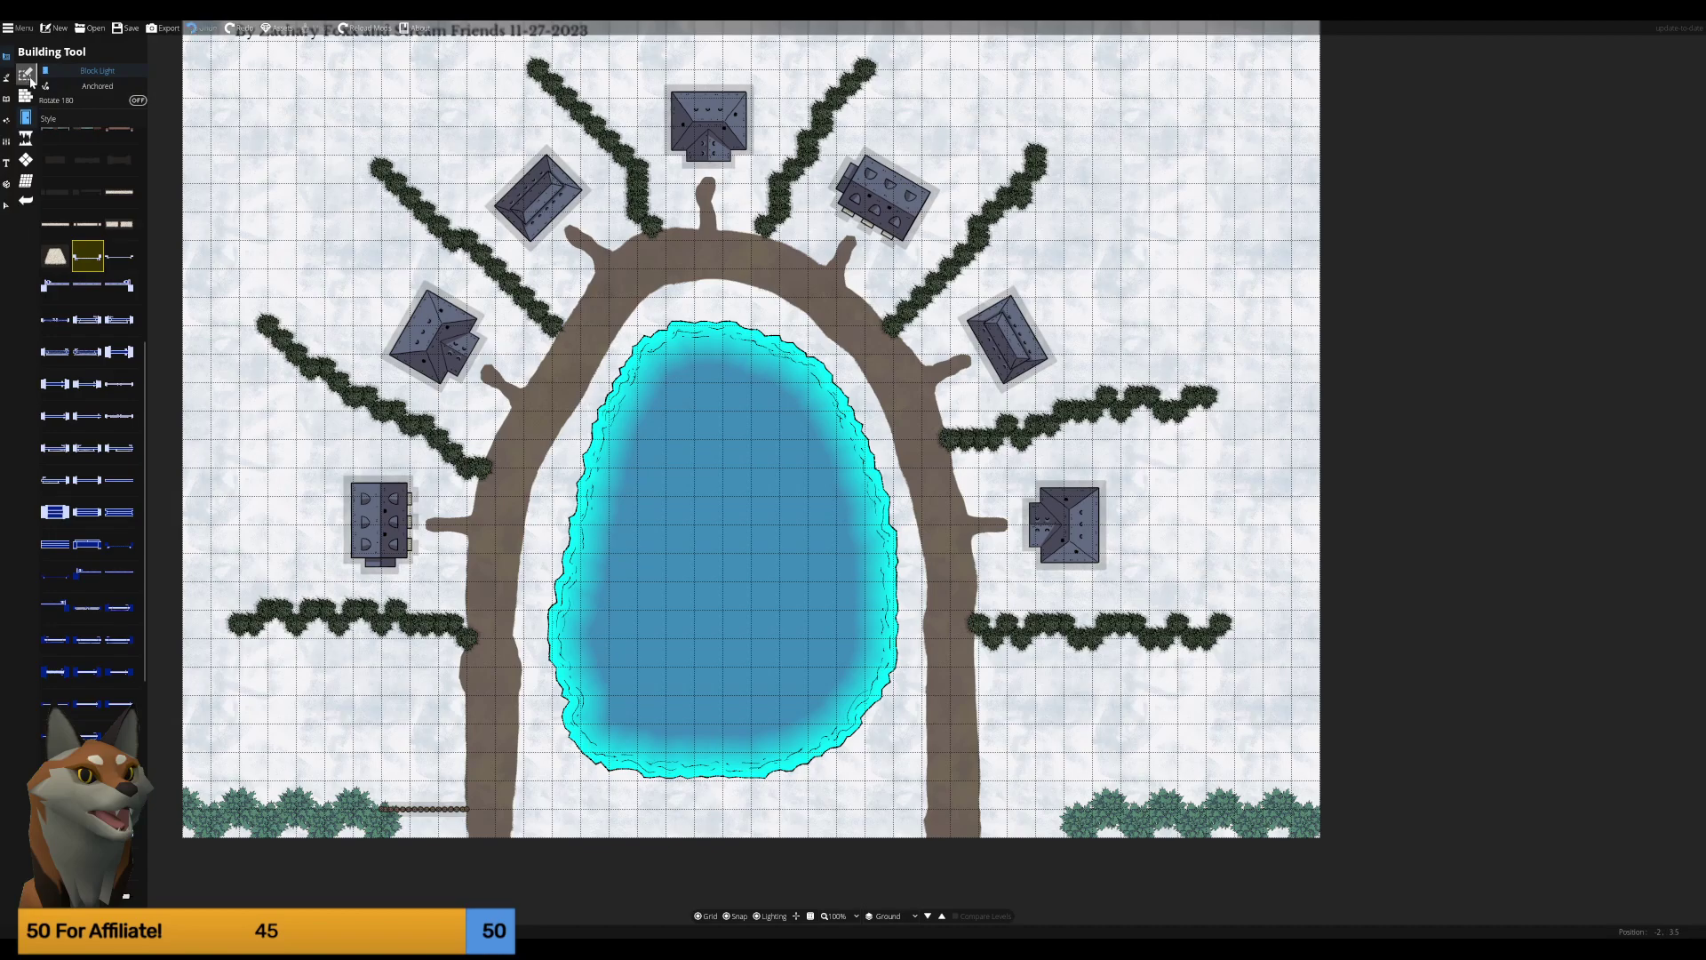
pyautogui.hotkey('ctrl', 'z')
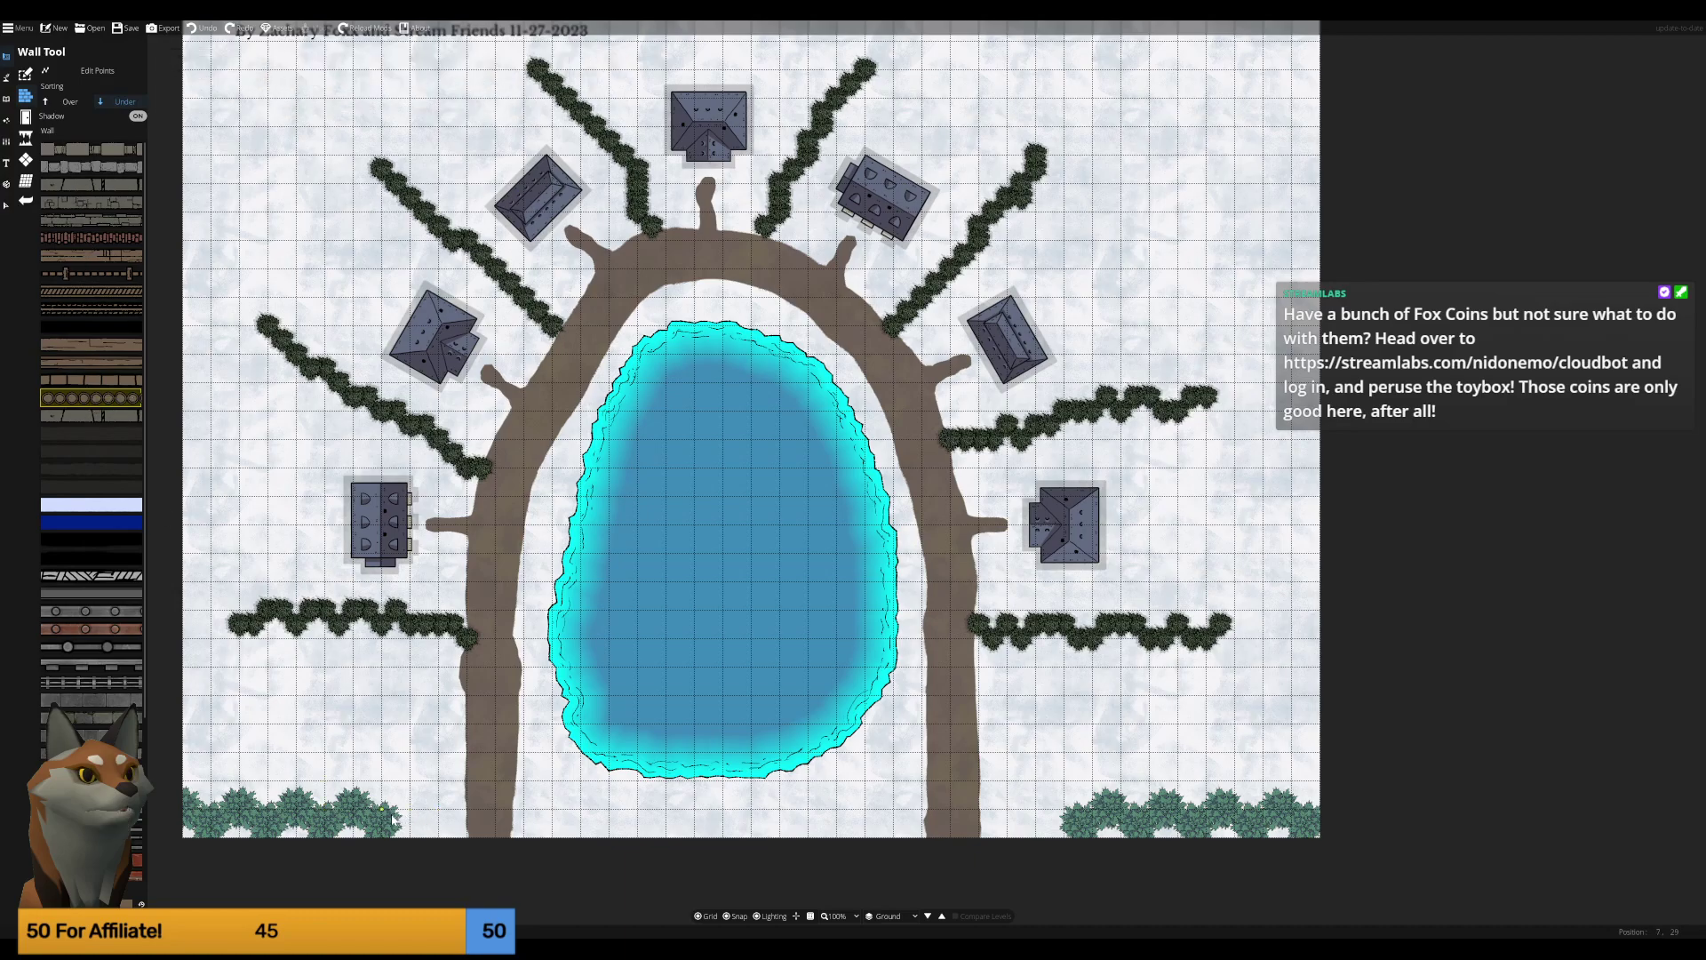
pyautogui.click(1062, 810)
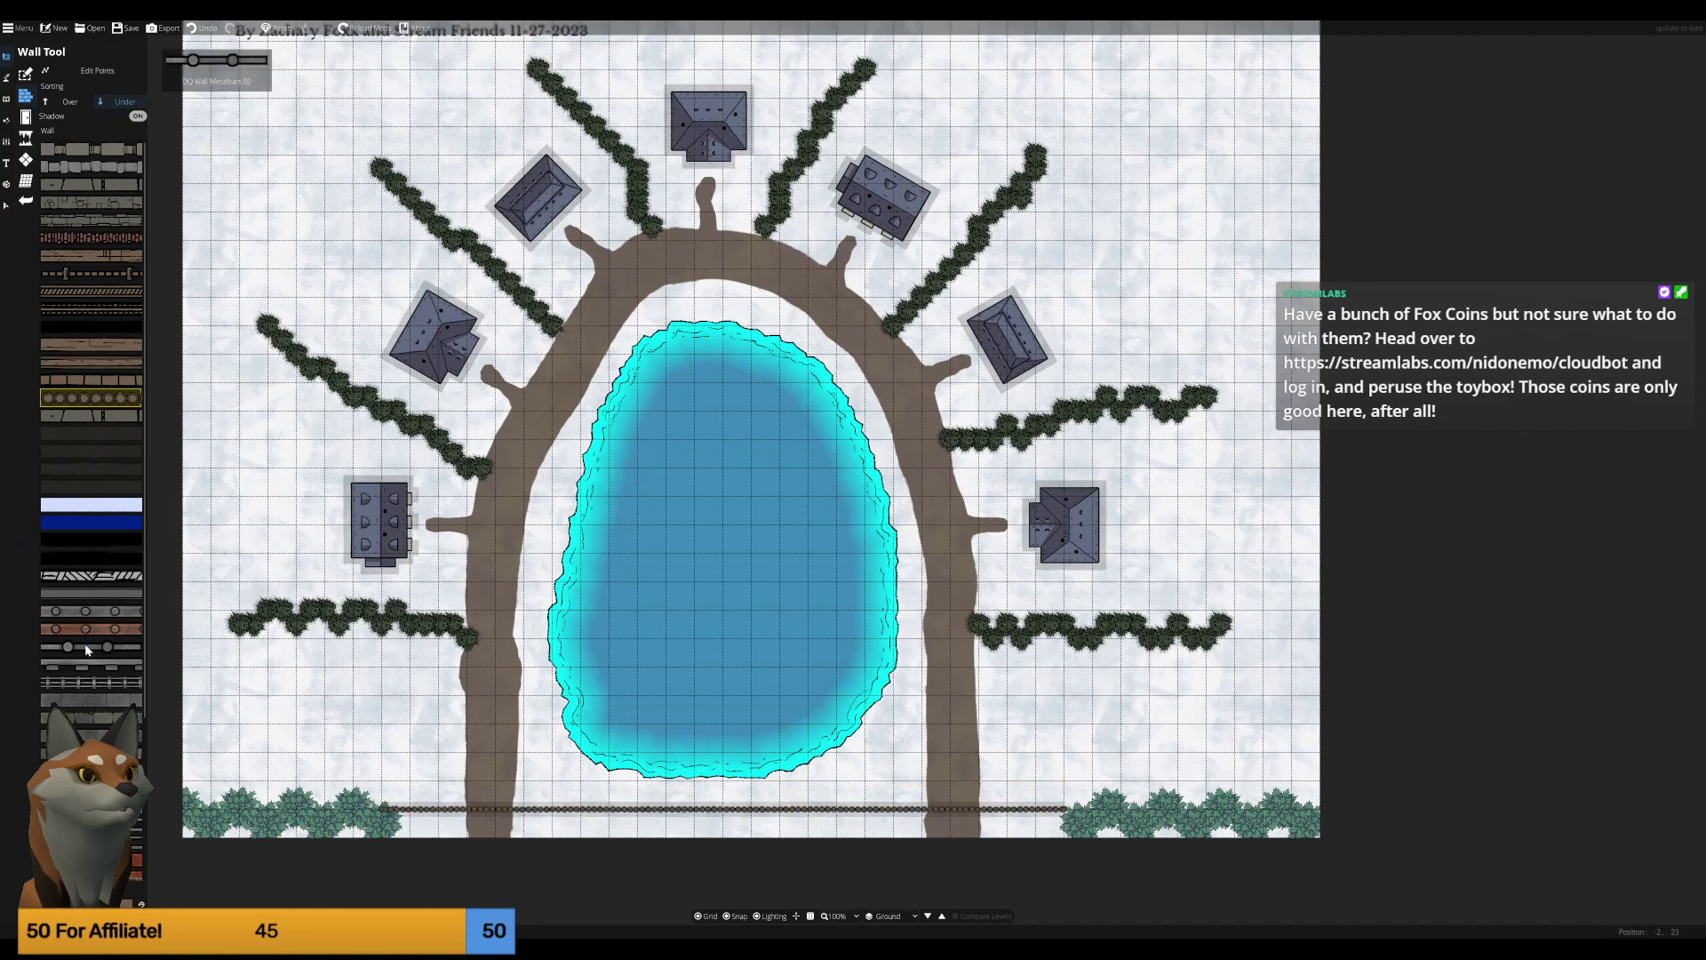
pyautogui.scroll(-5, 91, 622)
pyautogui.scroll(5, 104, 640)
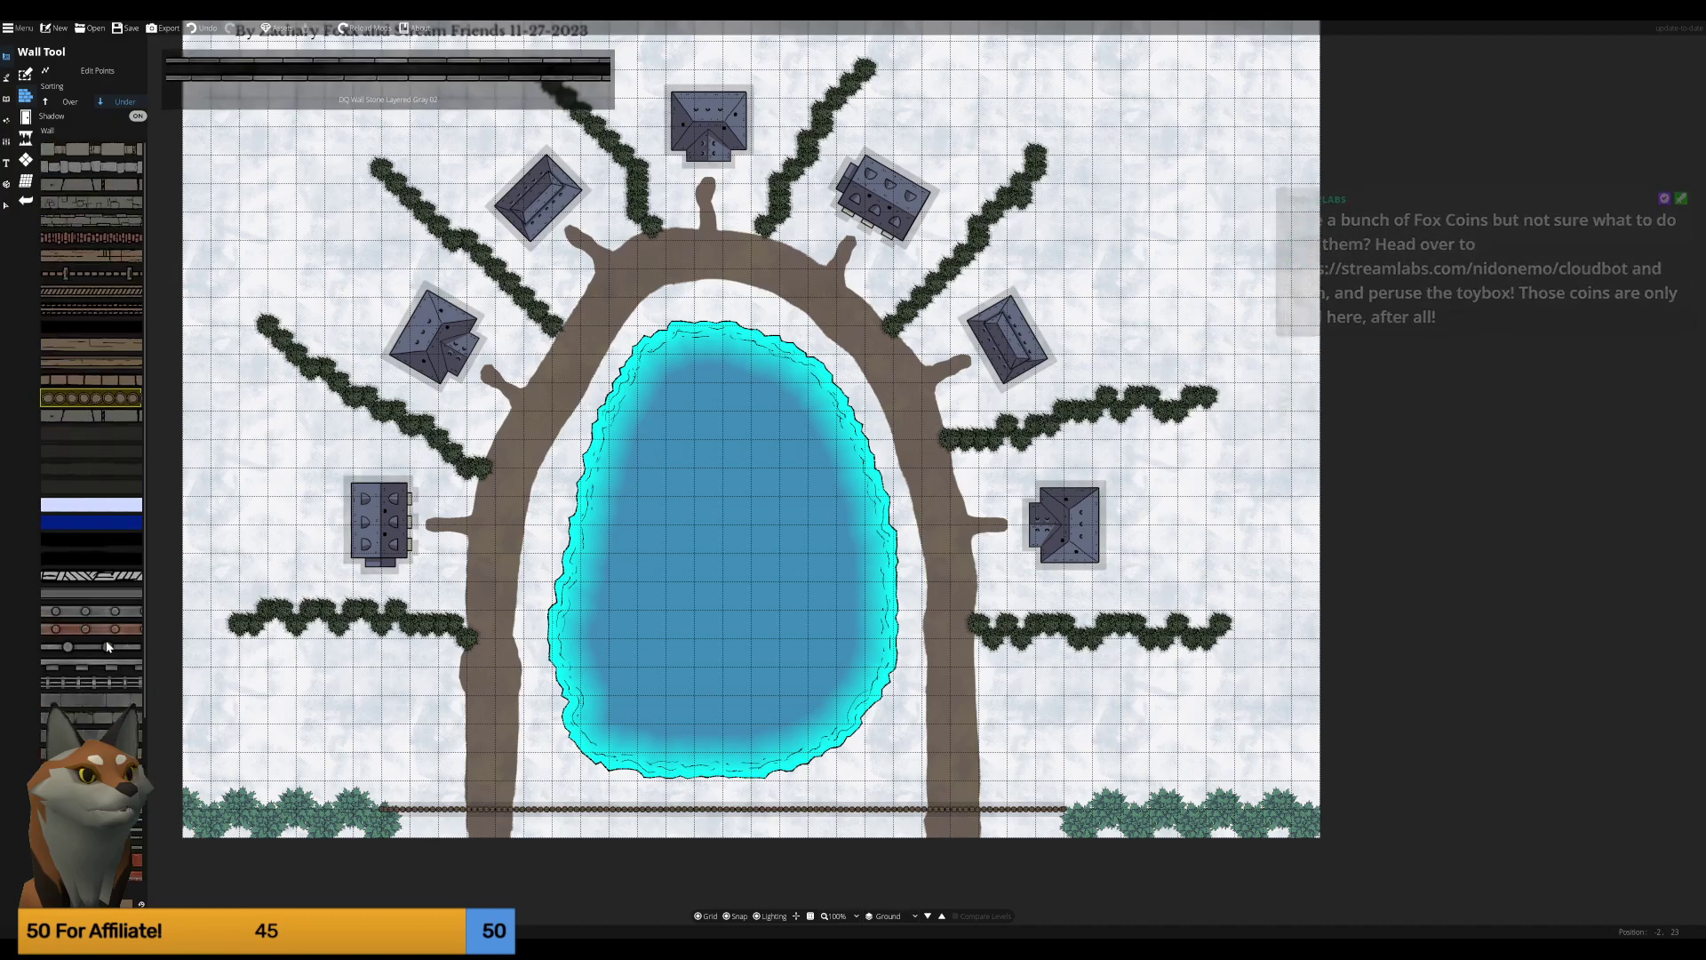
# Preview several door and window portals, including a double push-pull door and SW Door 02.
pyautogui.click(25, 116)
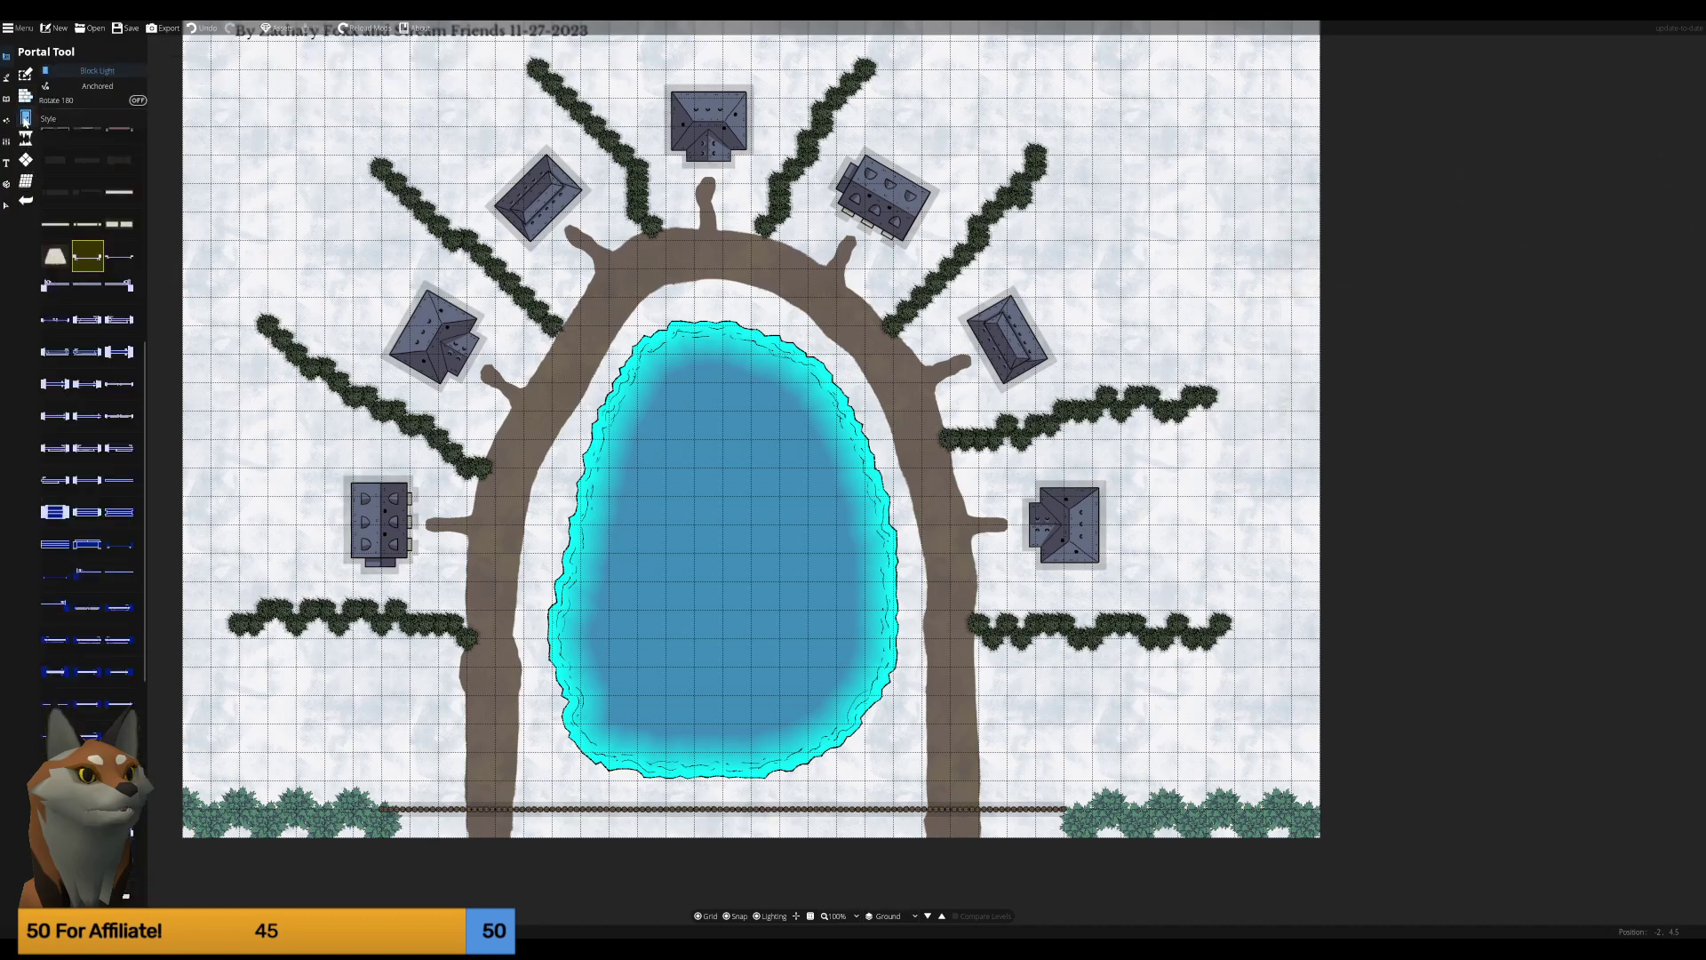
pyautogui.scroll(-7, 114, 398)
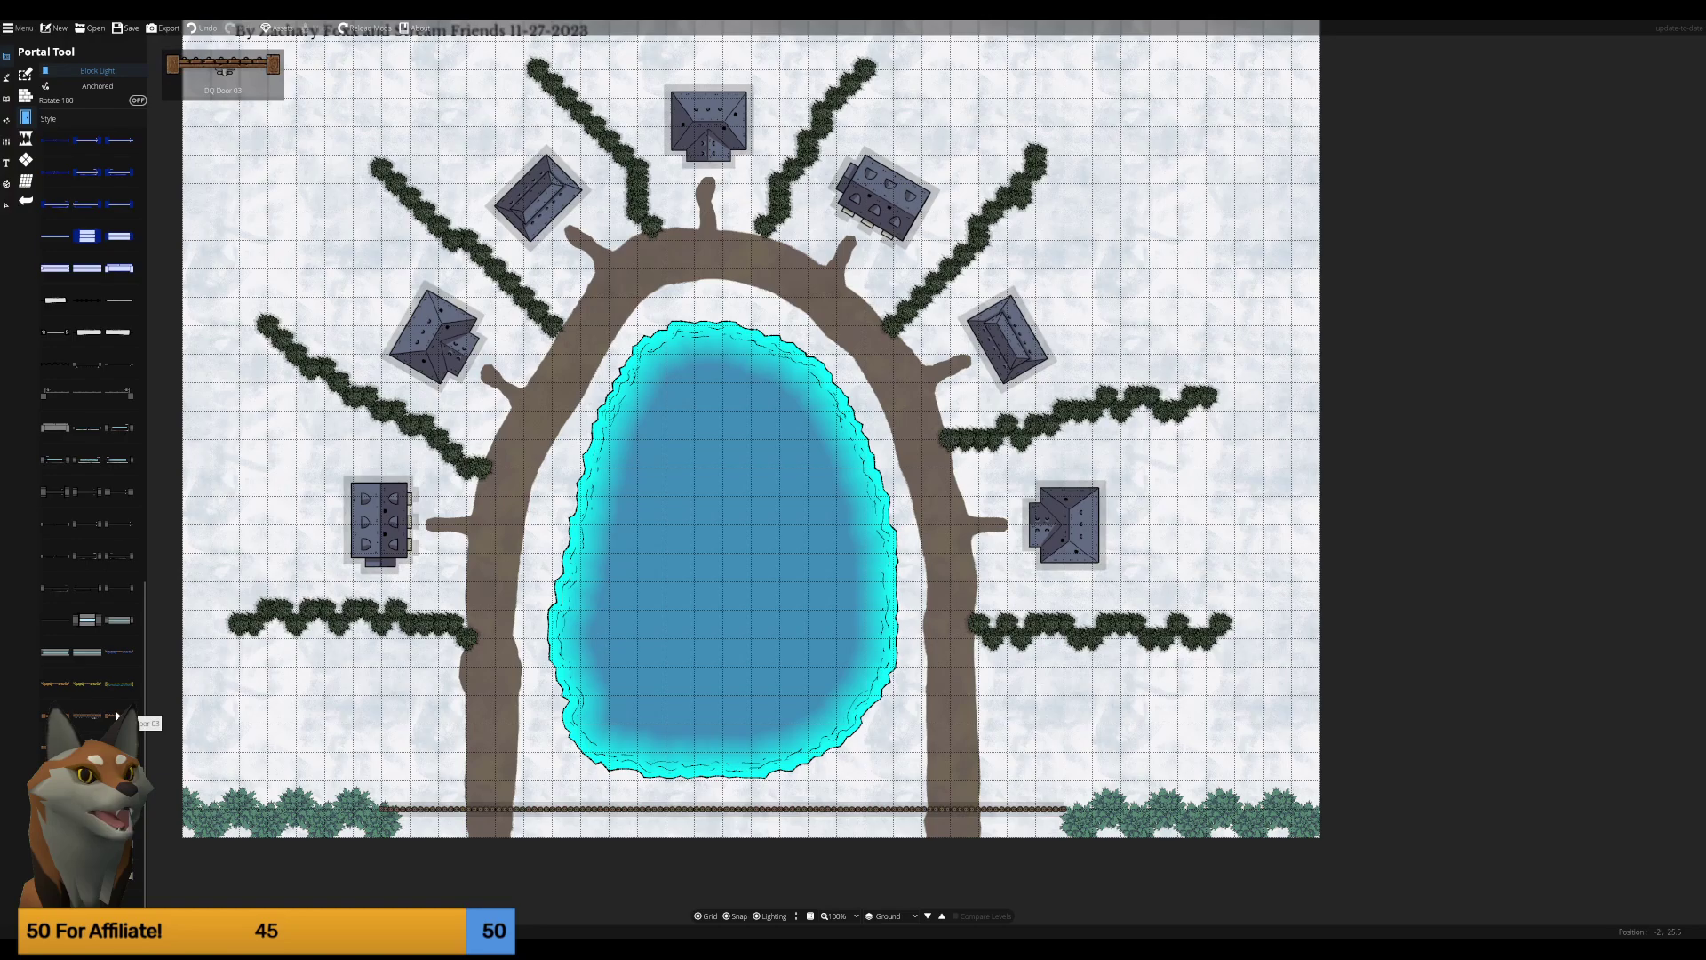
pyautogui.click(83, 714)
pyautogui.click(81, 709)
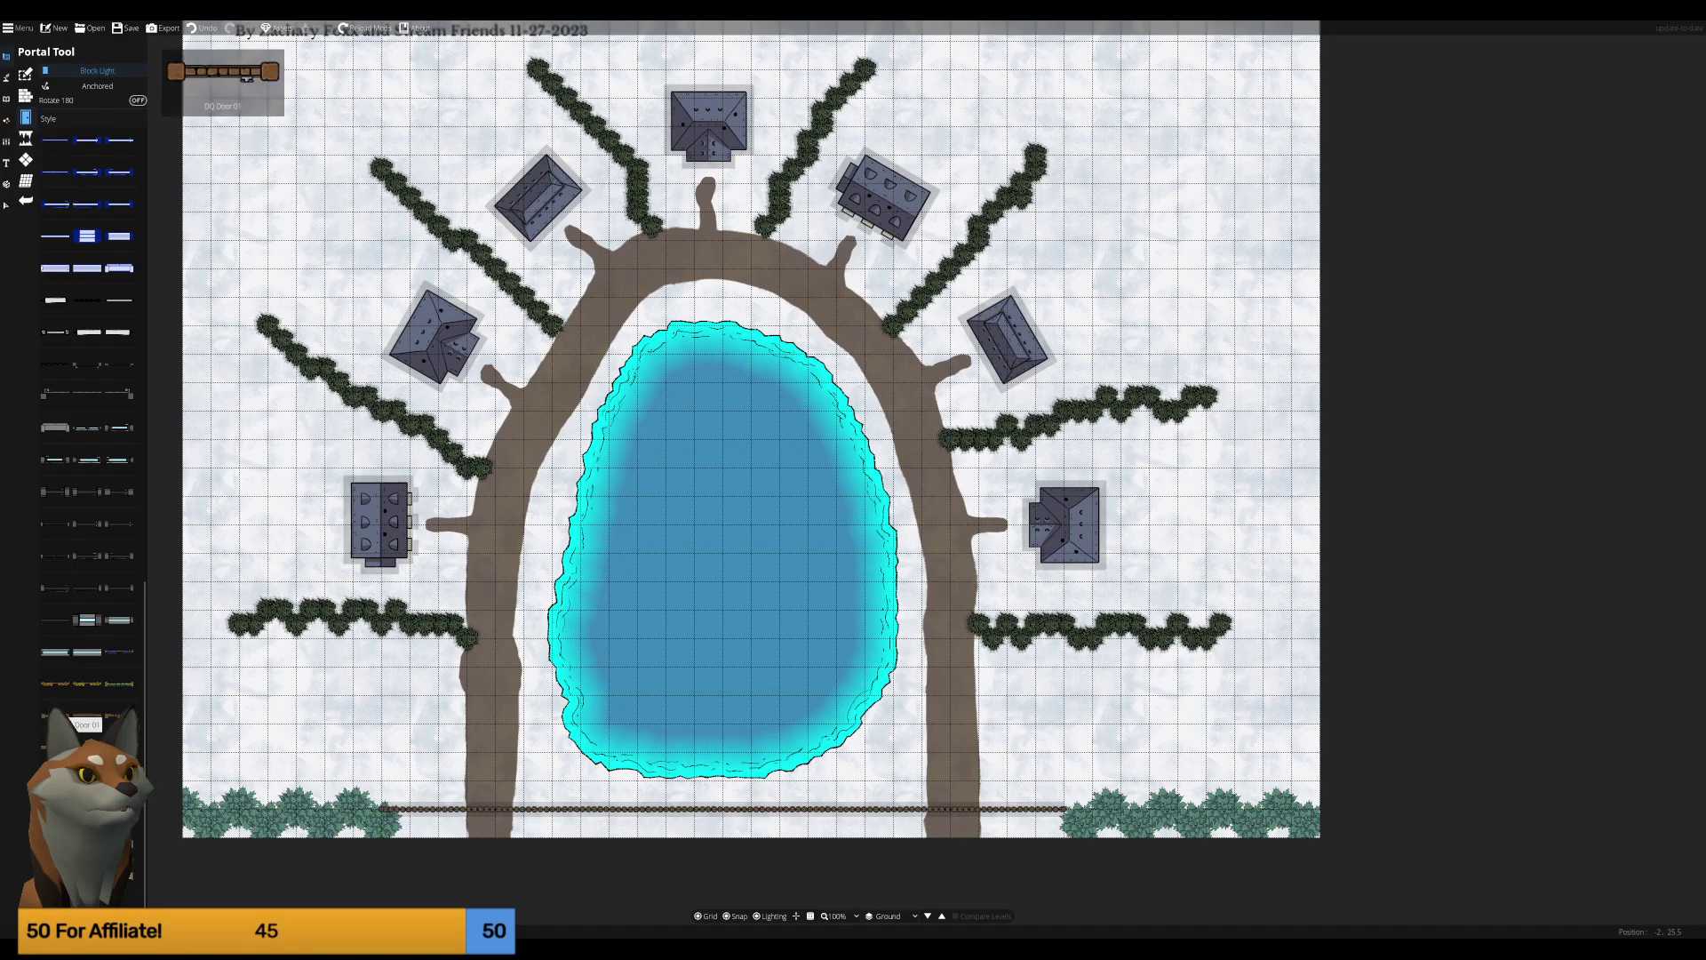
pyautogui.click(55, 714)
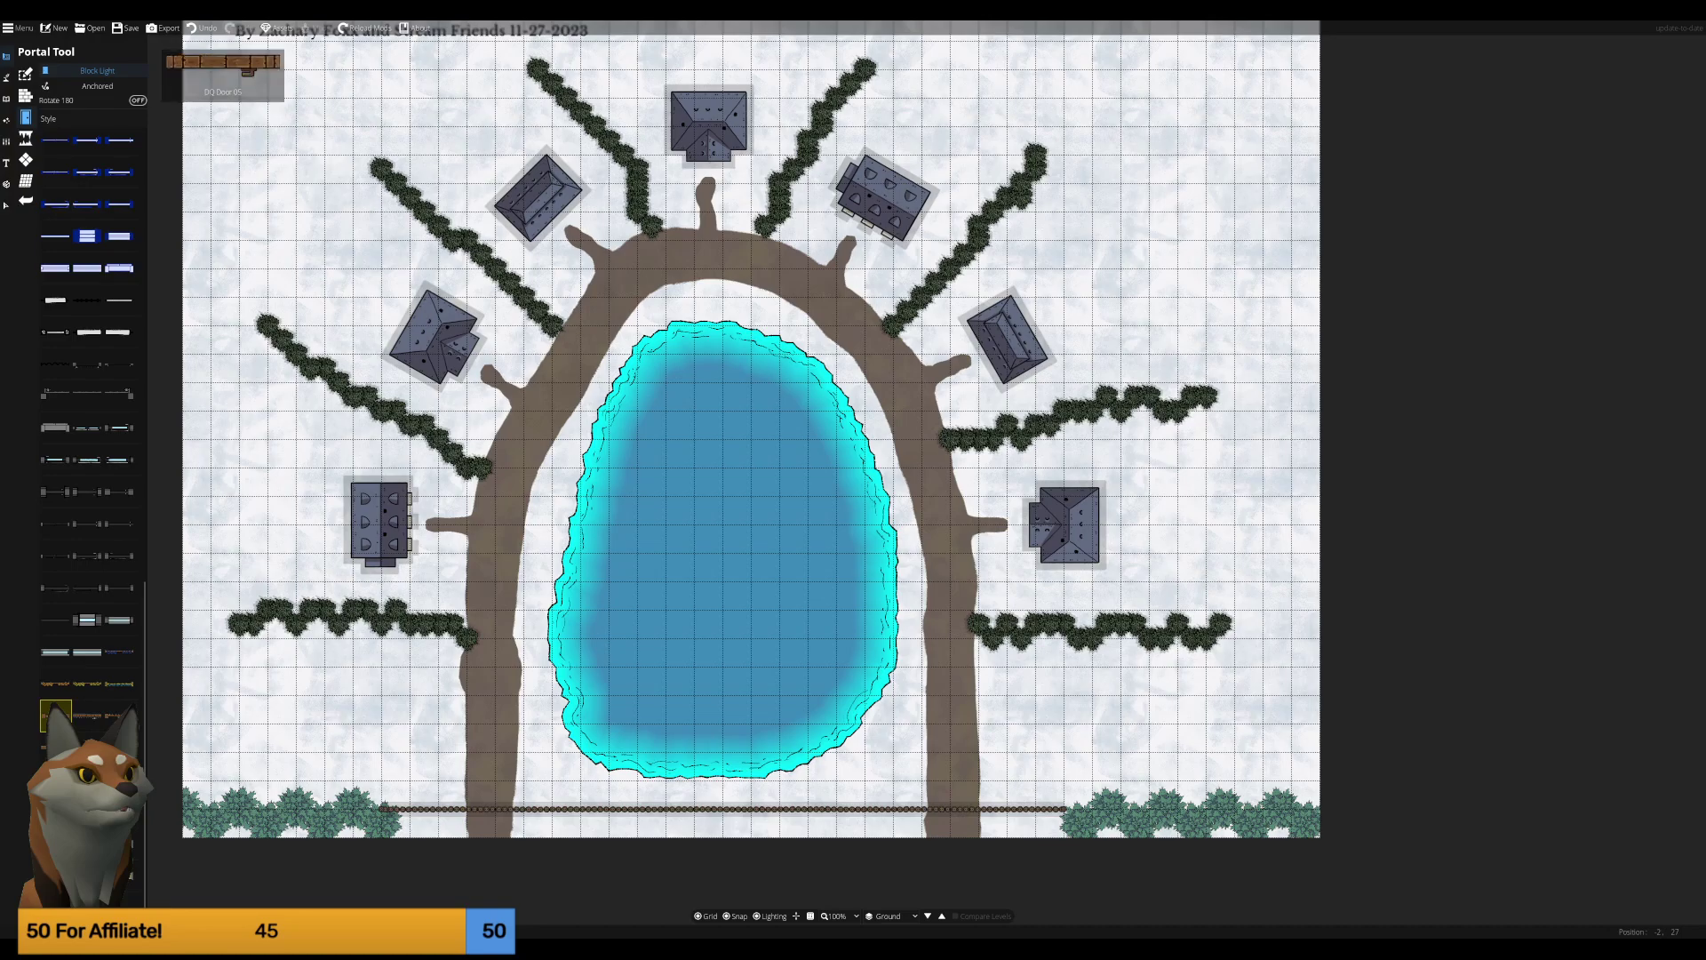
pyautogui.click(120, 848)
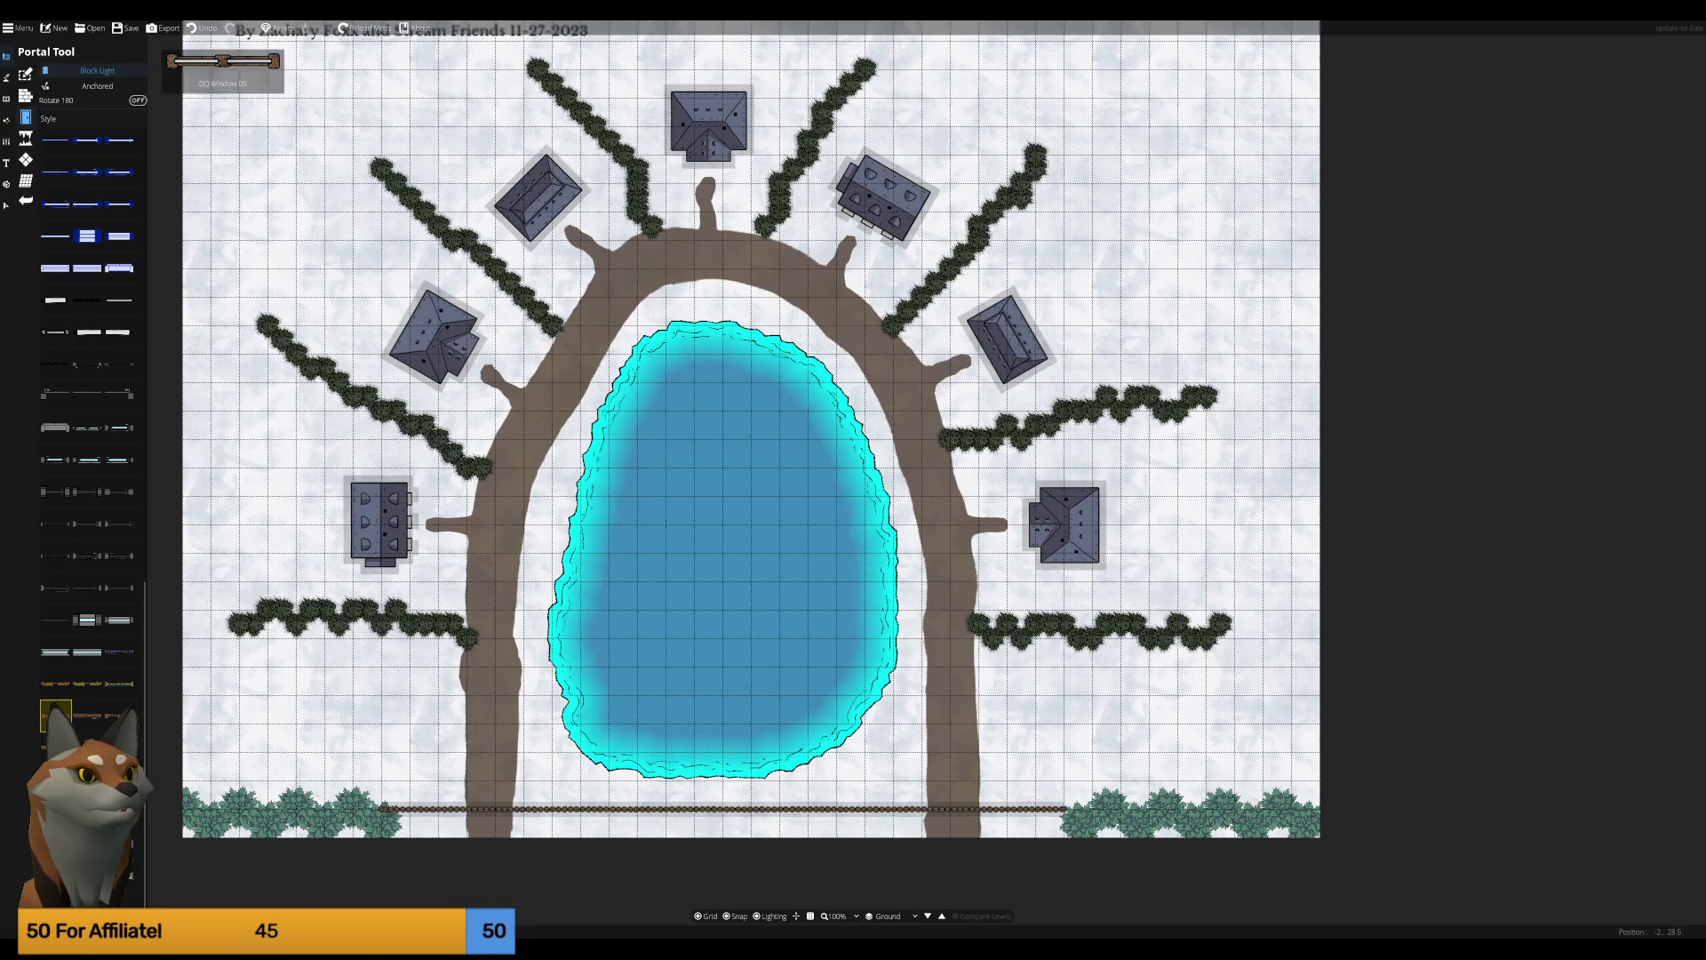
pyautogui.scroll(5, 98, 716)
pyautogui.click(97, 711)
pyautogui.scroll(5, 97, 693)
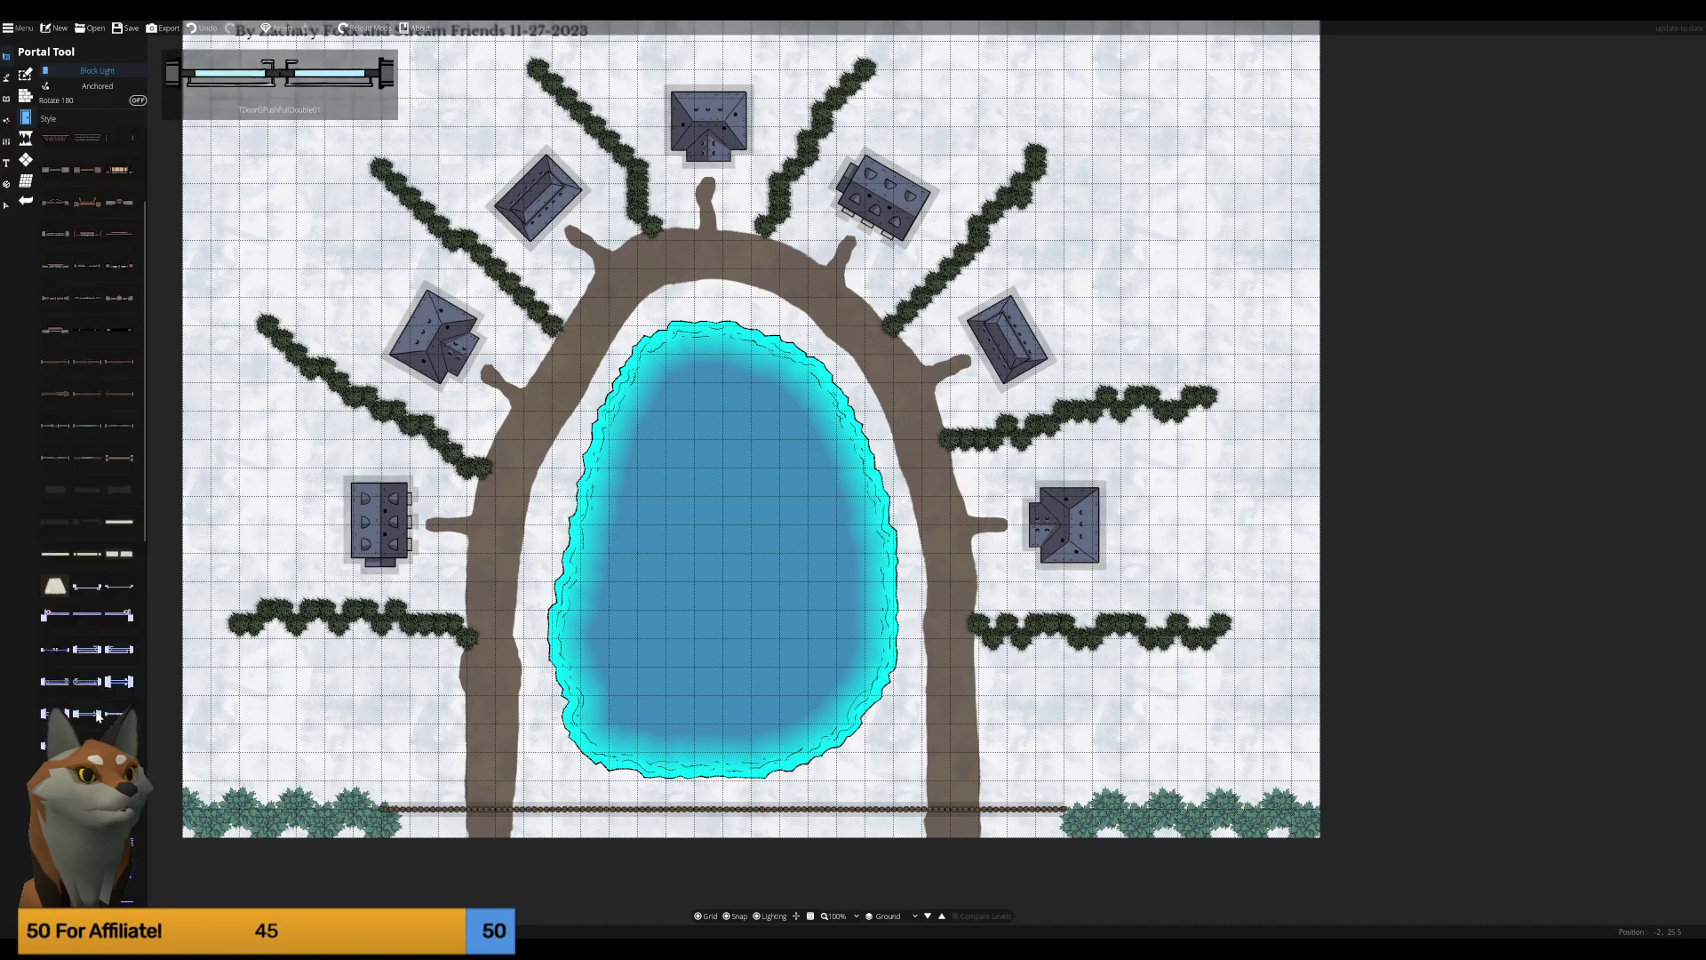
pyautogui.click(90, 362)
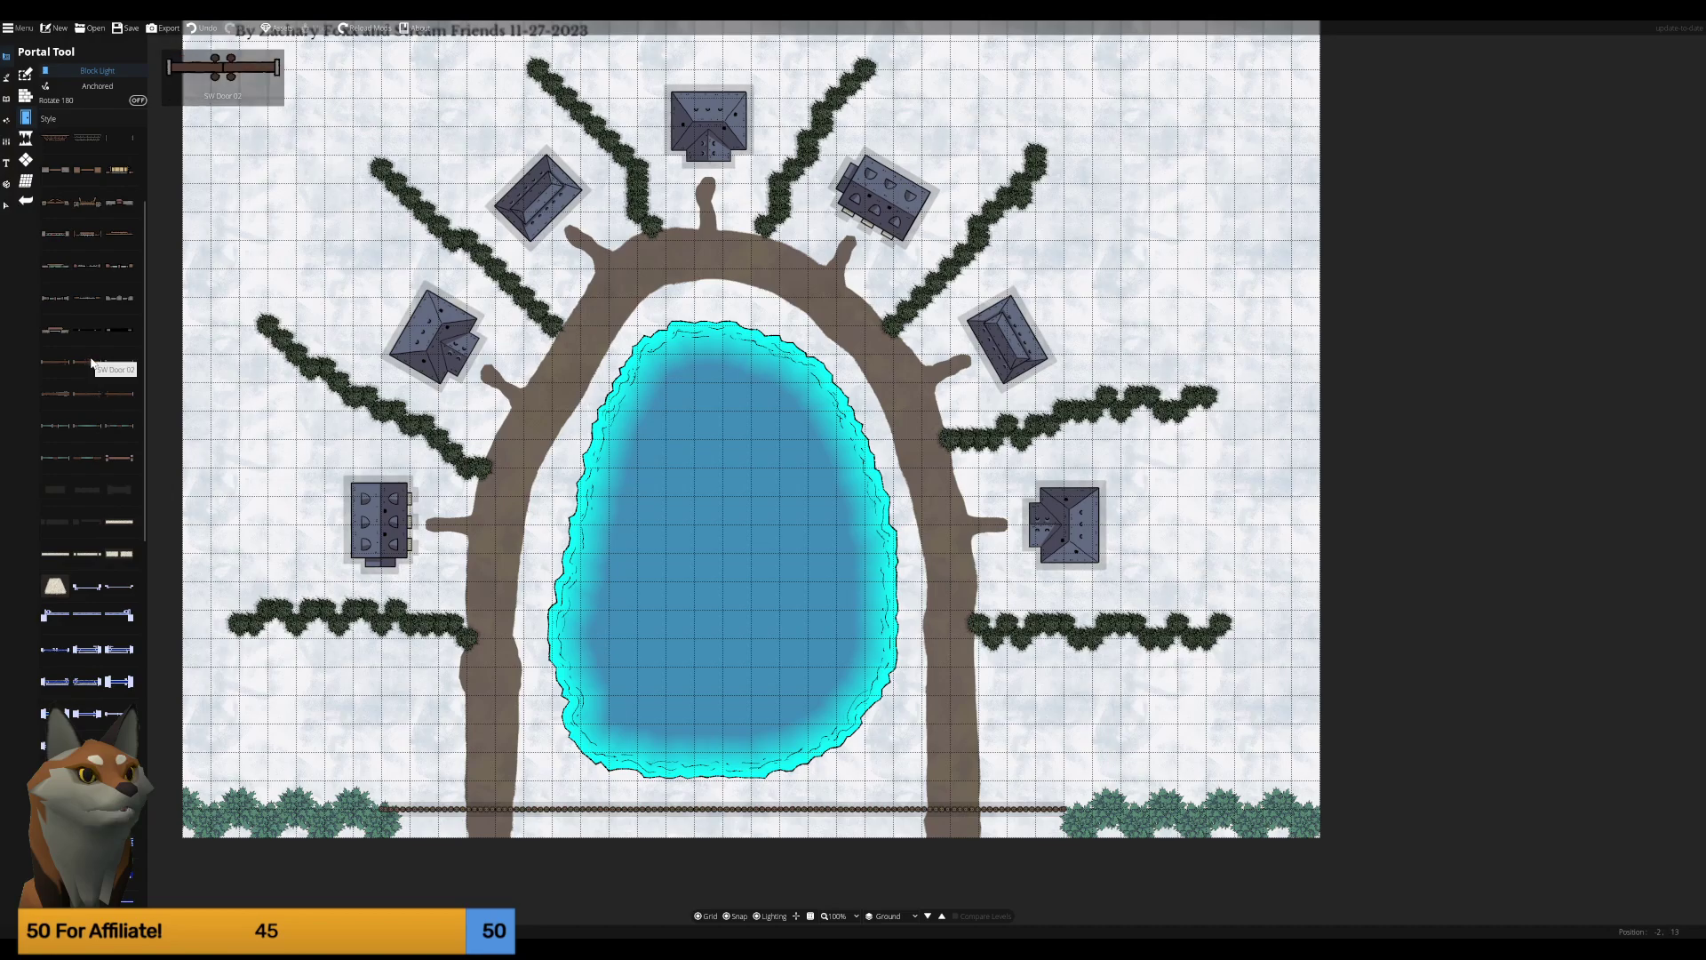
pyautogui.click(91, 362)
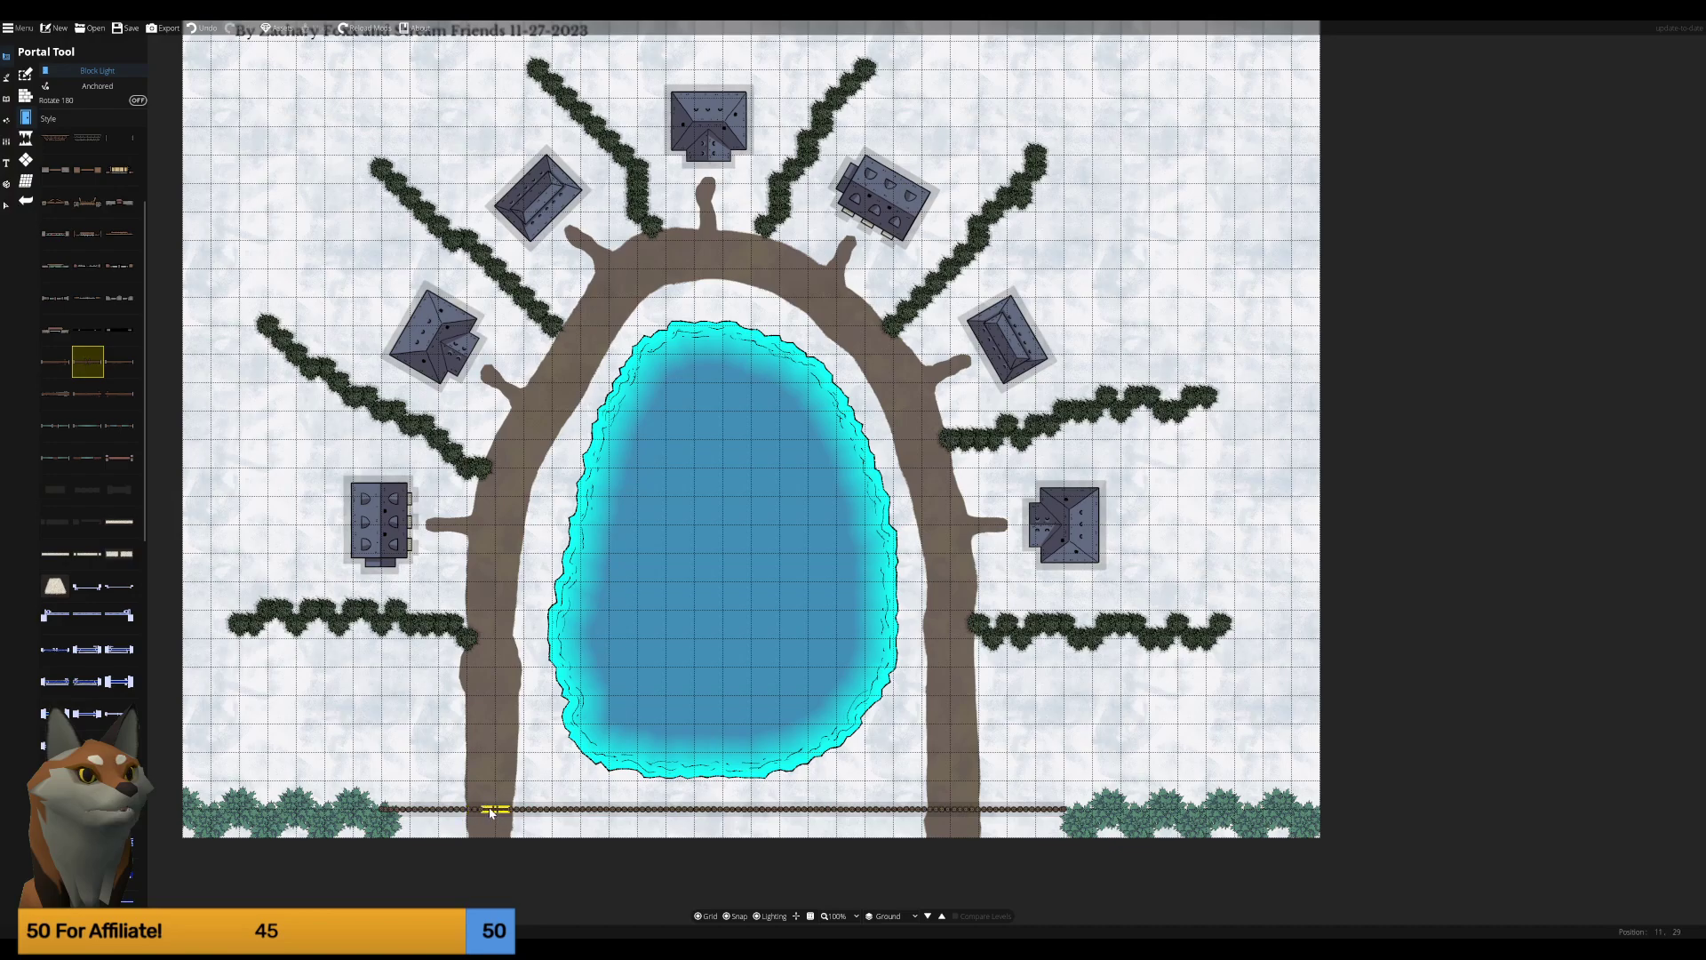
# Try DQ Door 03, then set gates where the left and right roads cross the fence.
pyautogui.scroll(4, 492, 811)
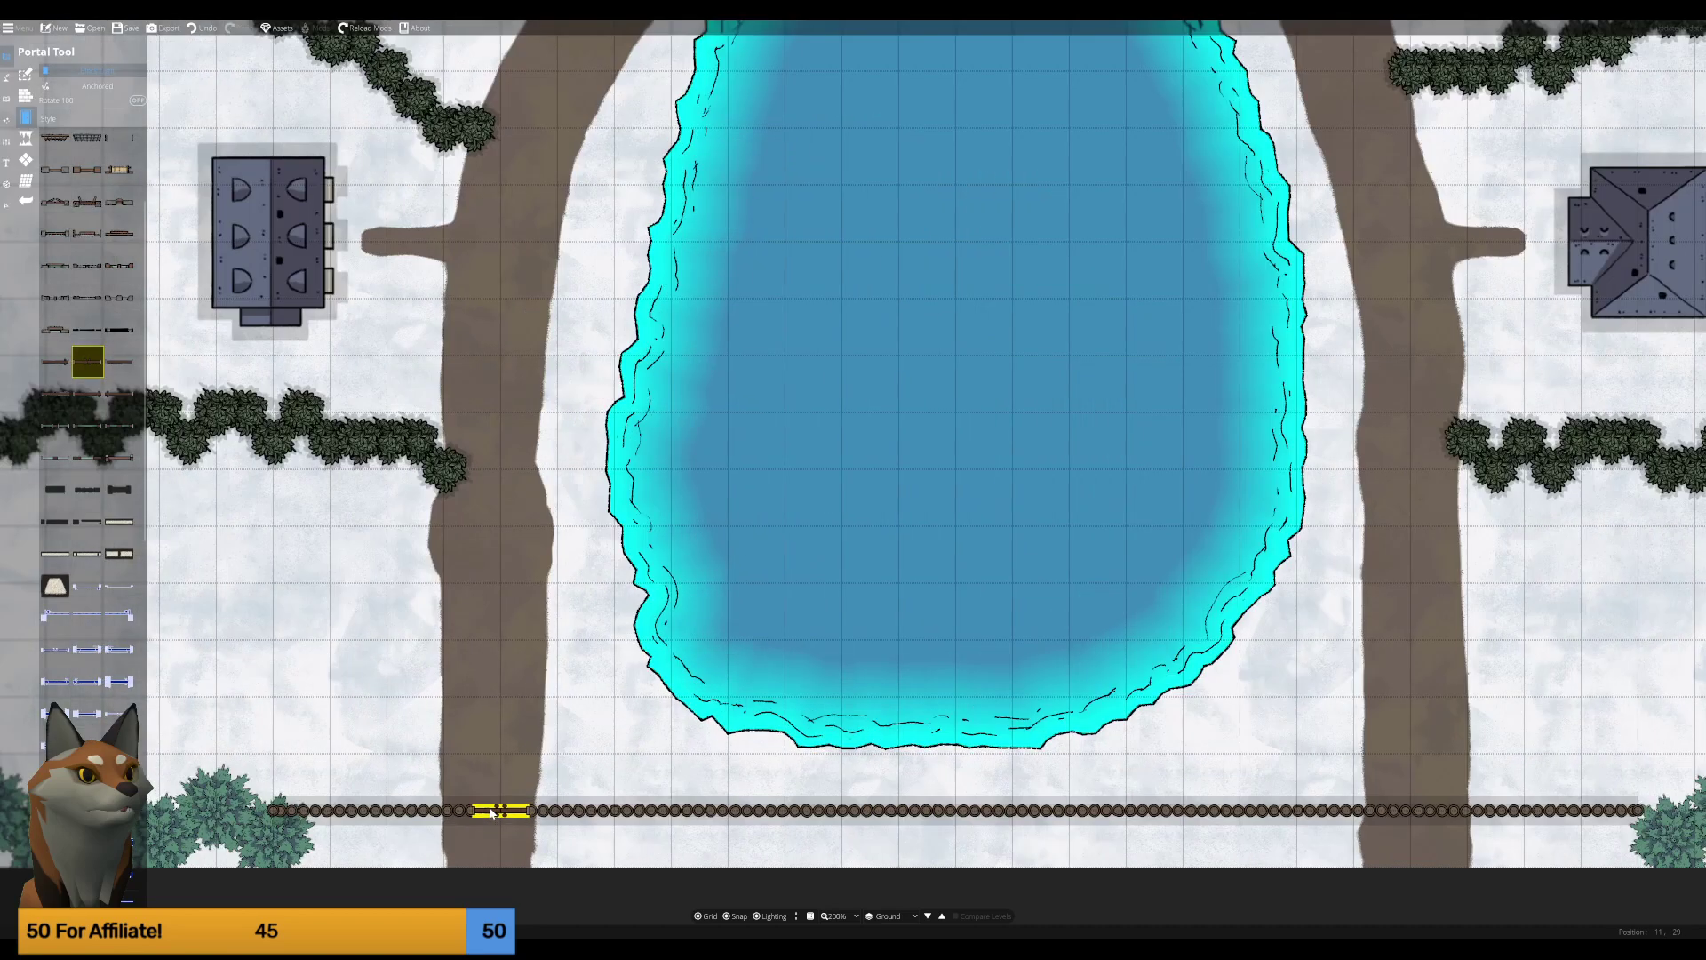
pyautogui.scroll(-3, 491, 811)
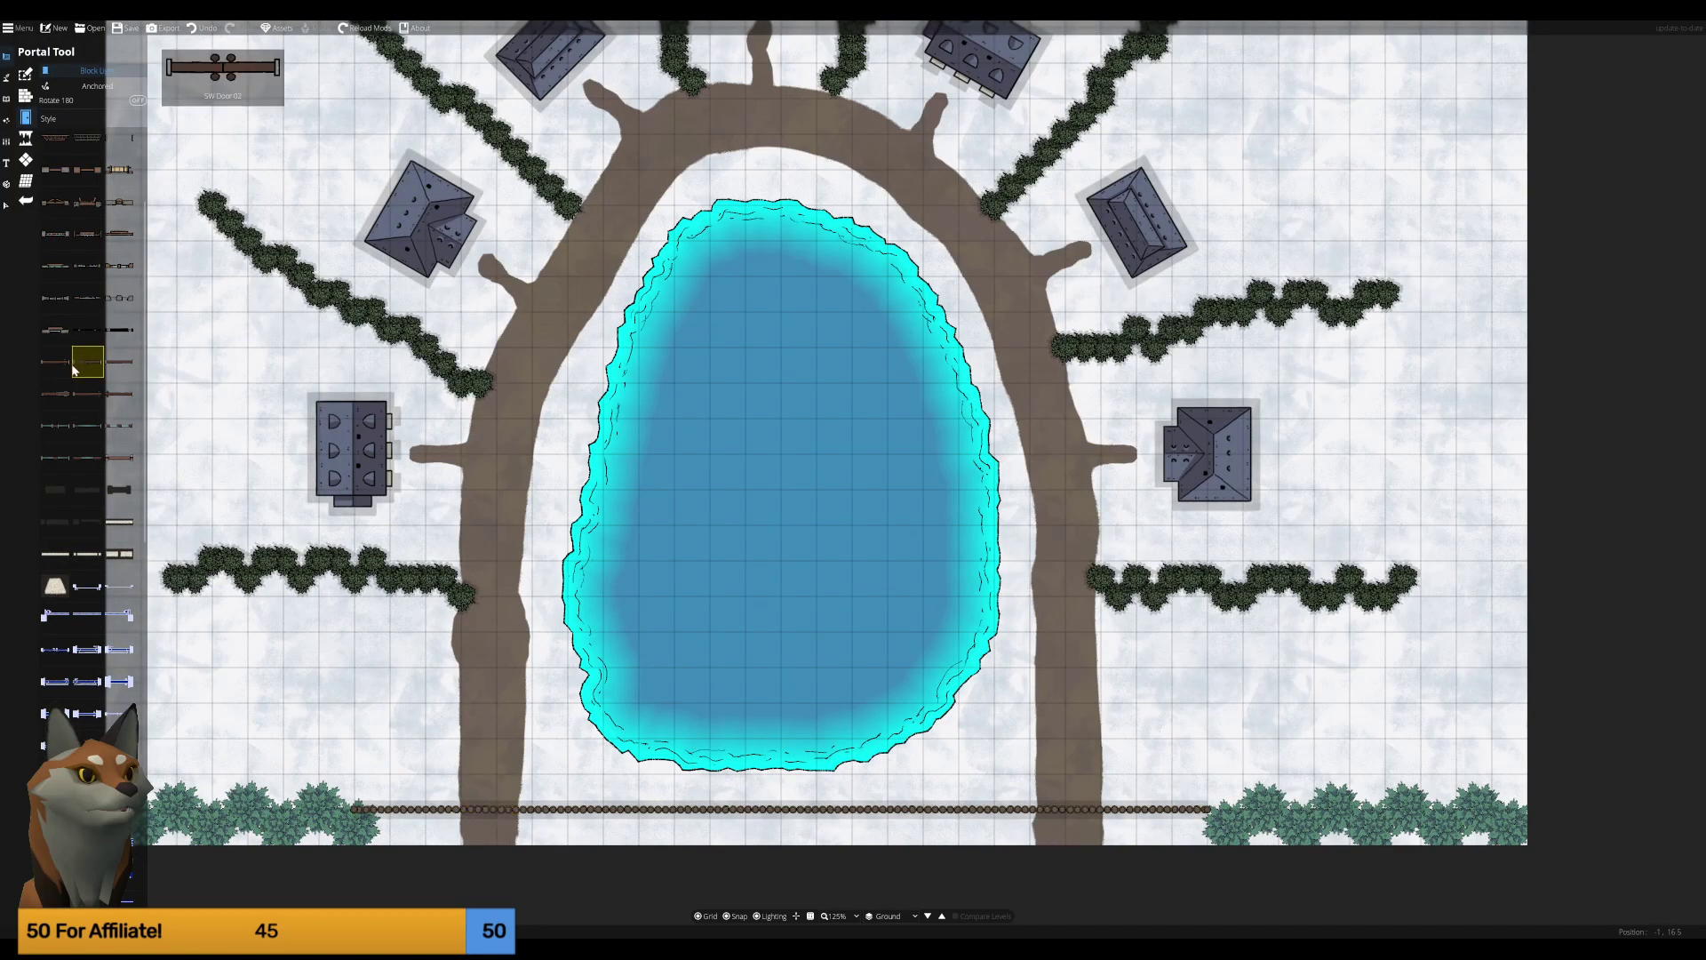
pyautogui.click(58, 395)
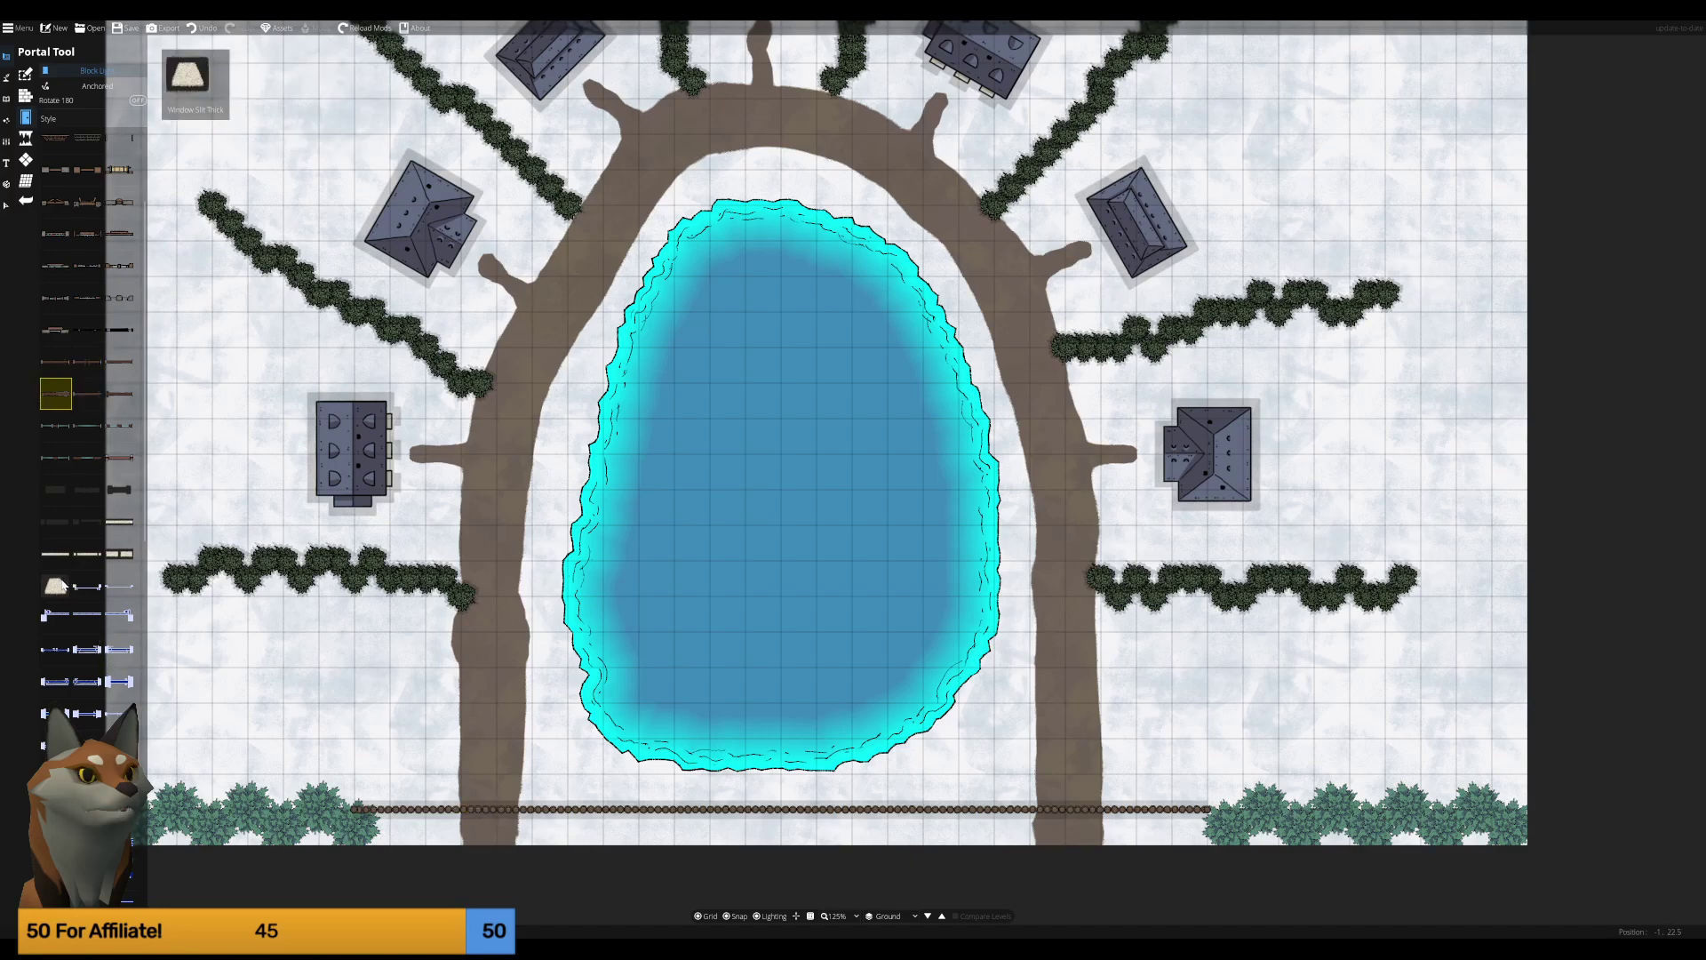
pyautogui.click(71, 587)
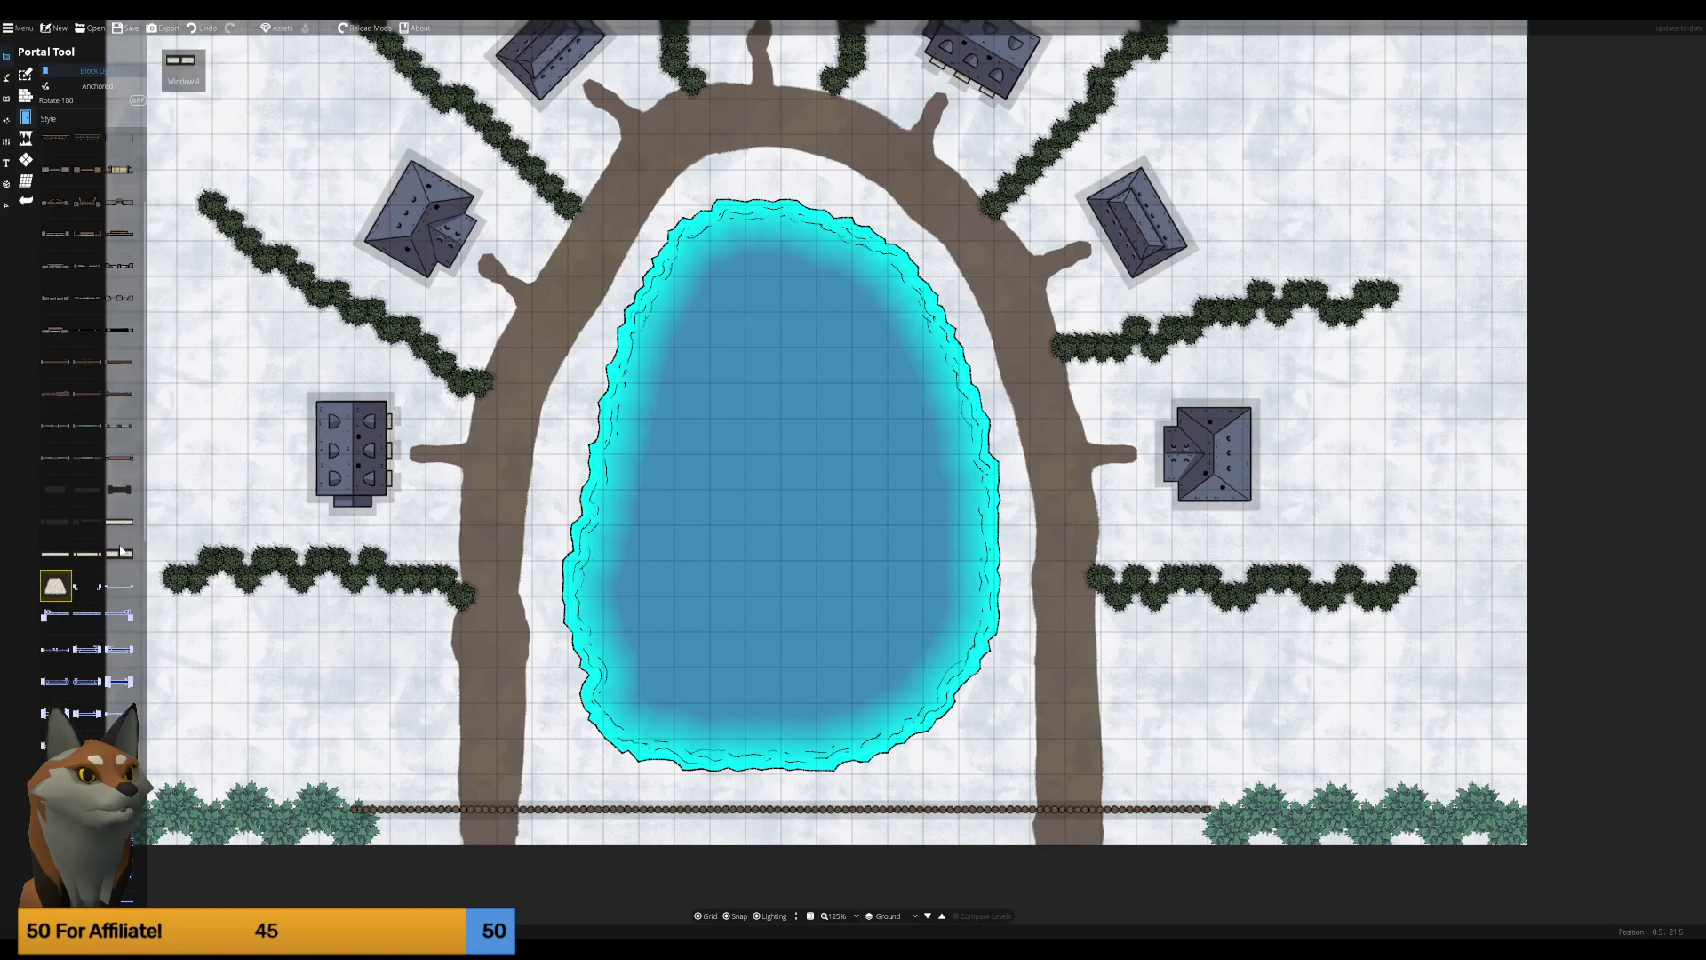
pyautogui.scroll(-5, 117, 703)
pyautogui.scroll(-6, 117, 702)
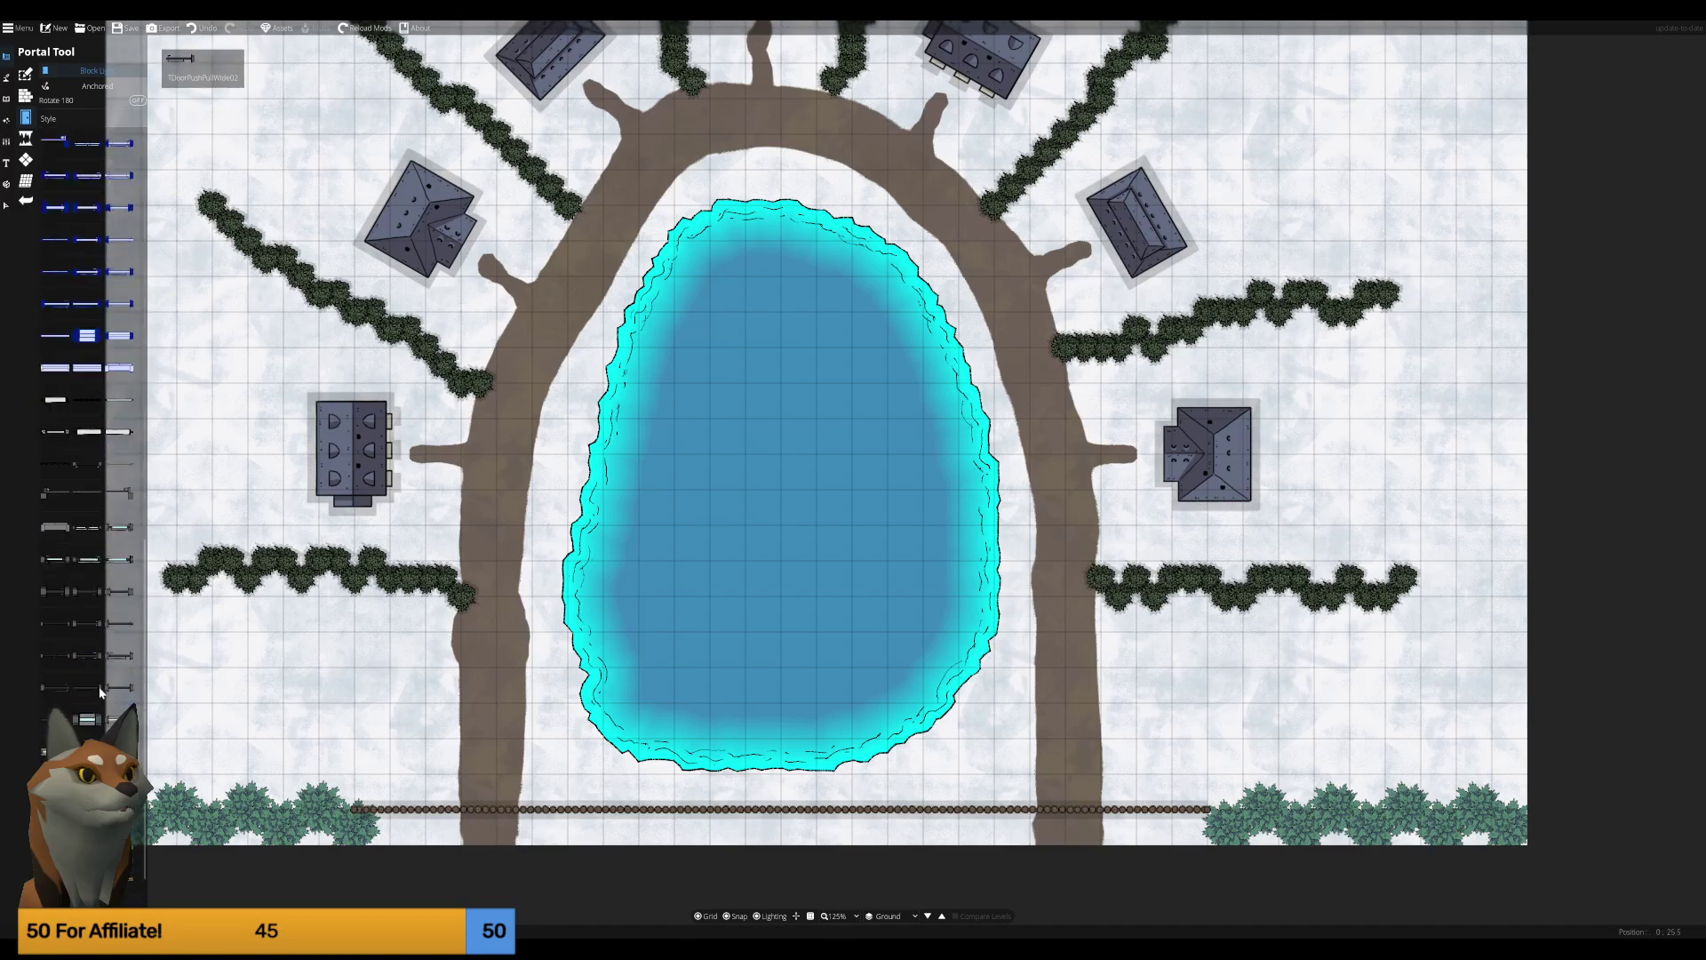
pyautogui.click(92, 685)
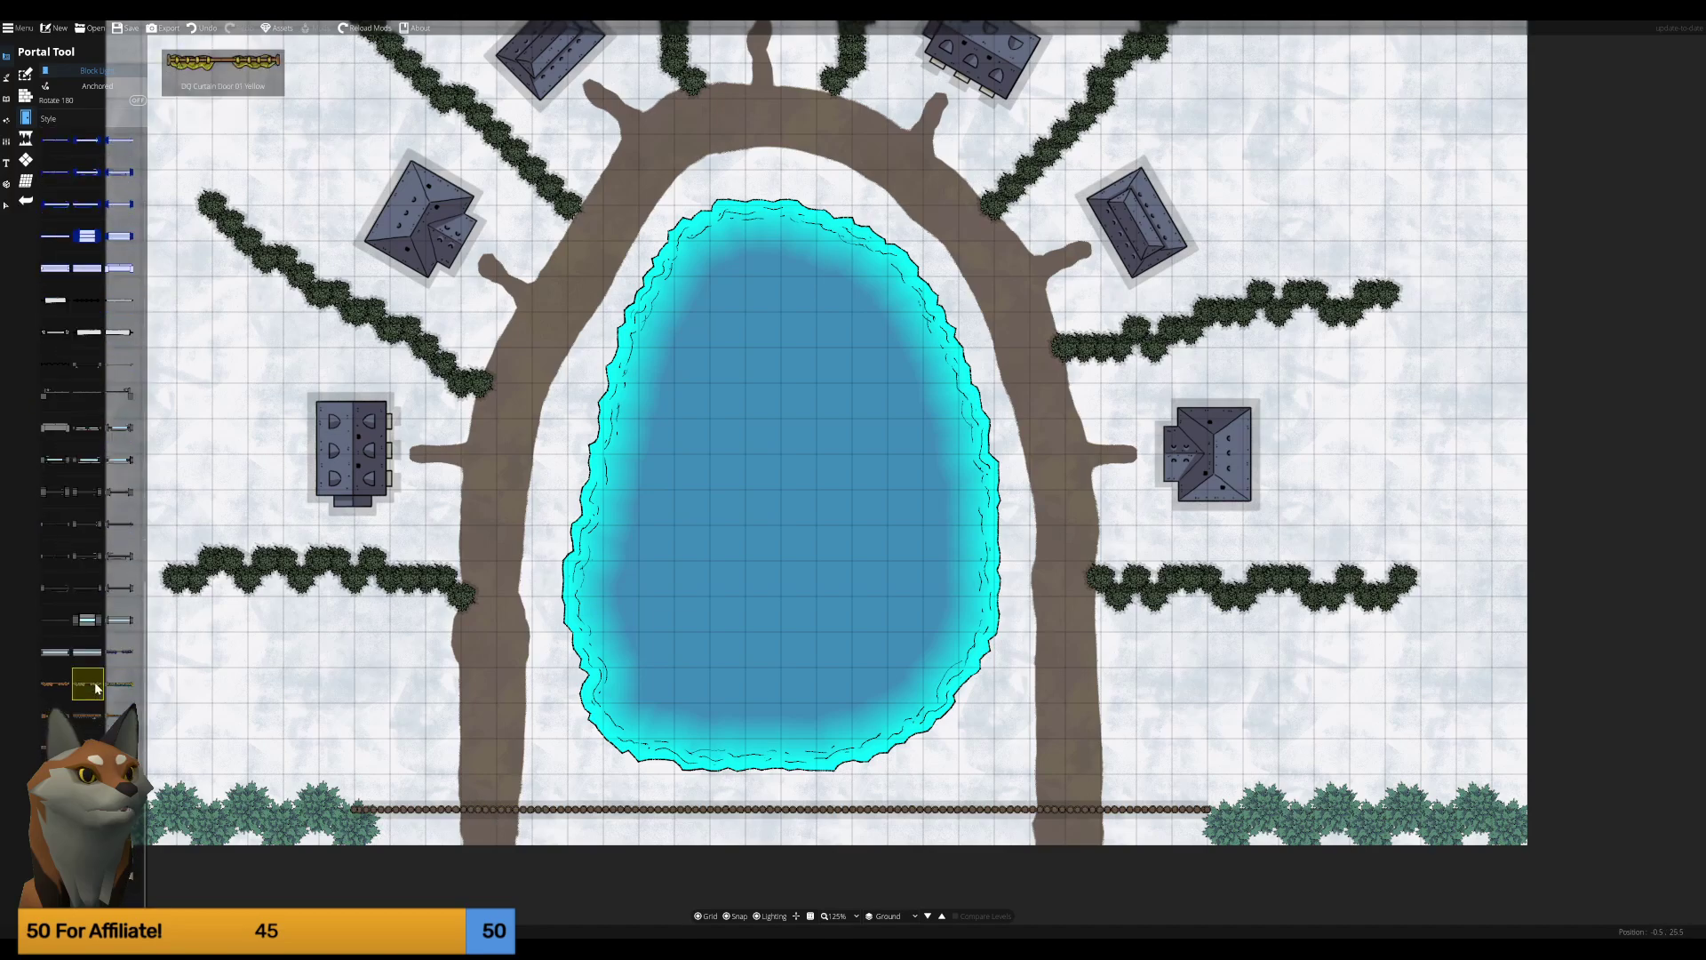
pyautogui.moveTo(88, 685)
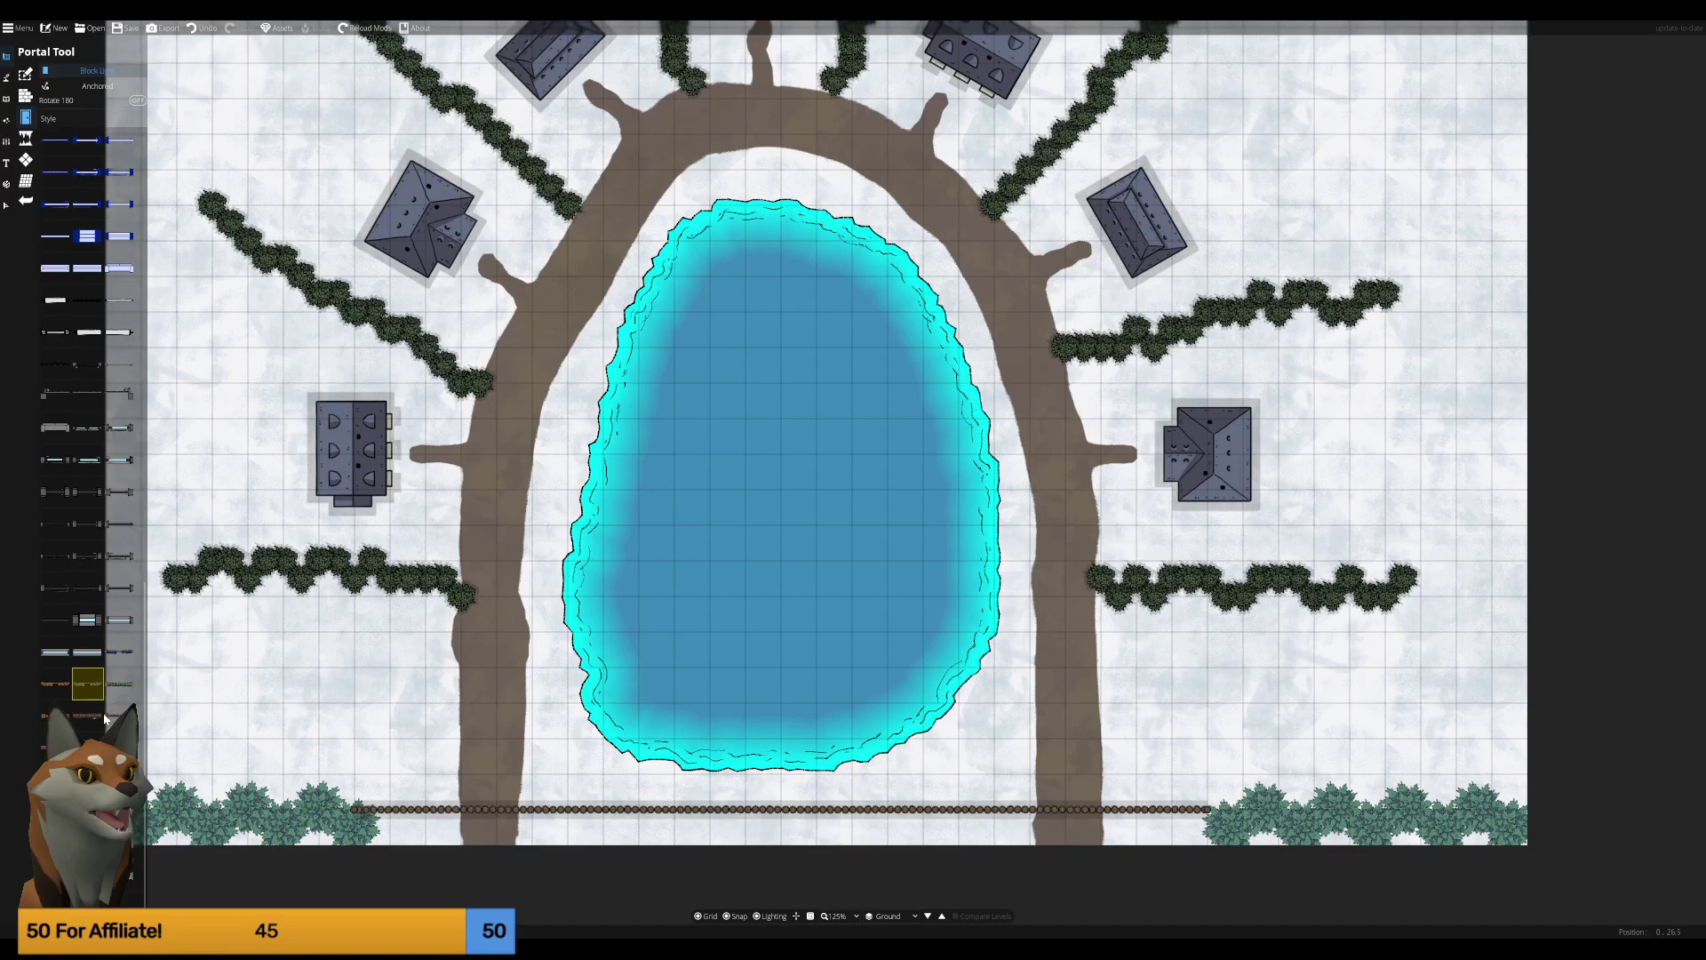
pyautogui.click(87, 715)
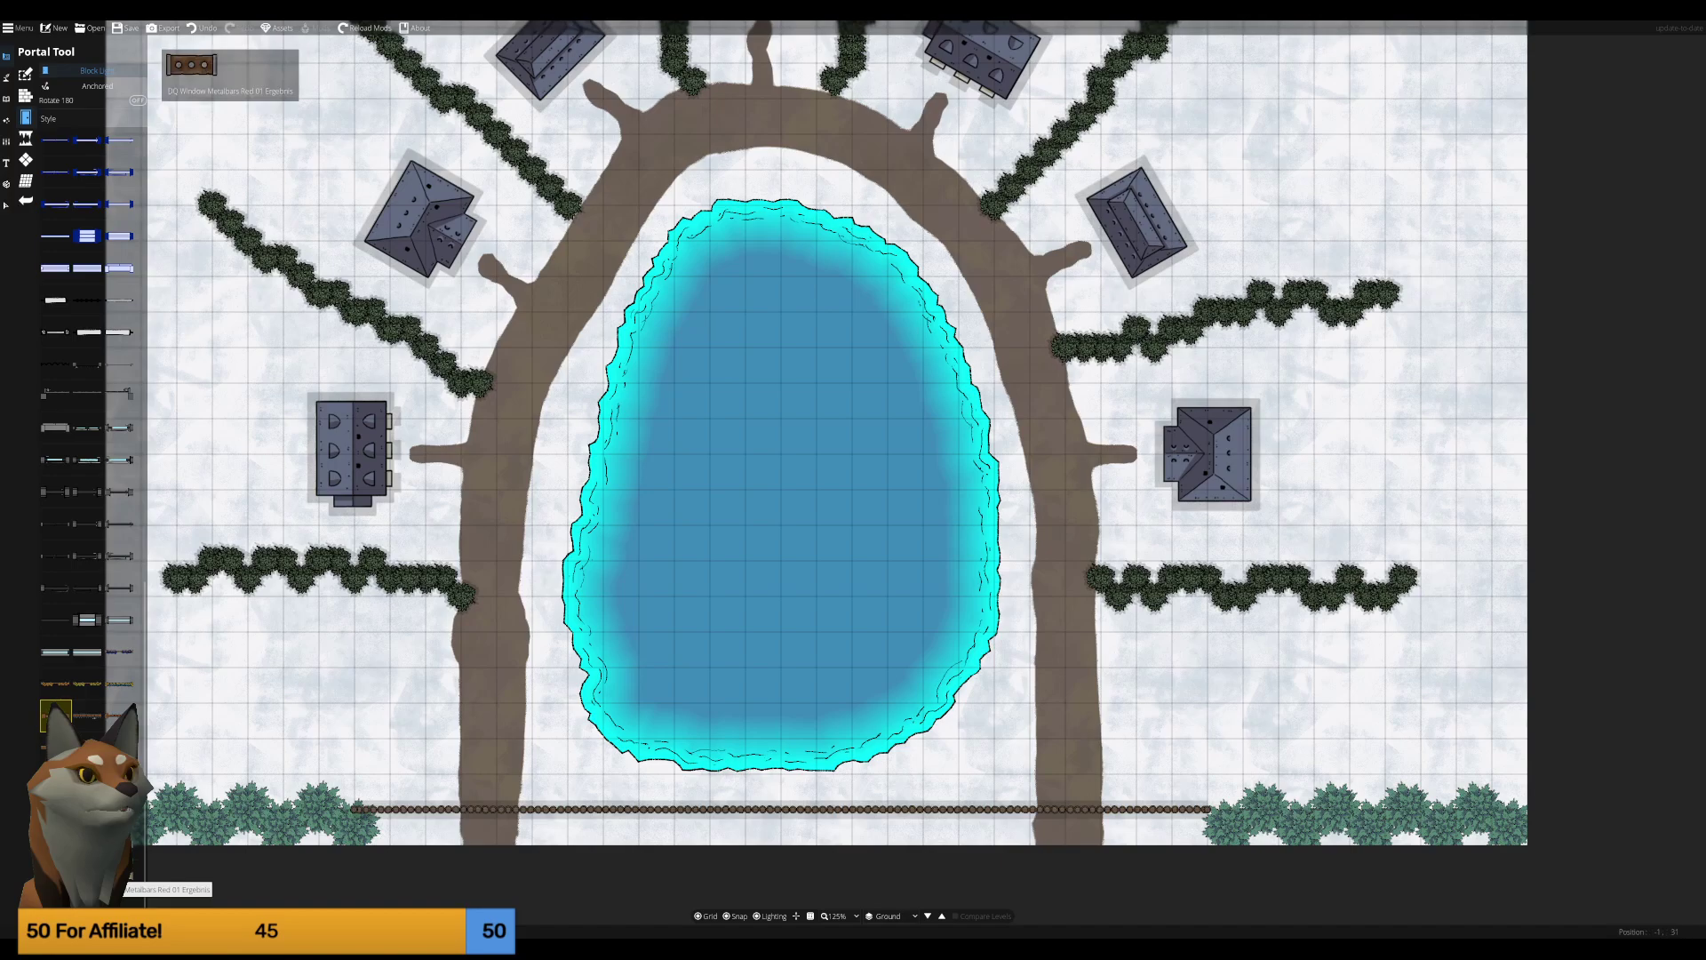
pyautogui.click(491, 810)
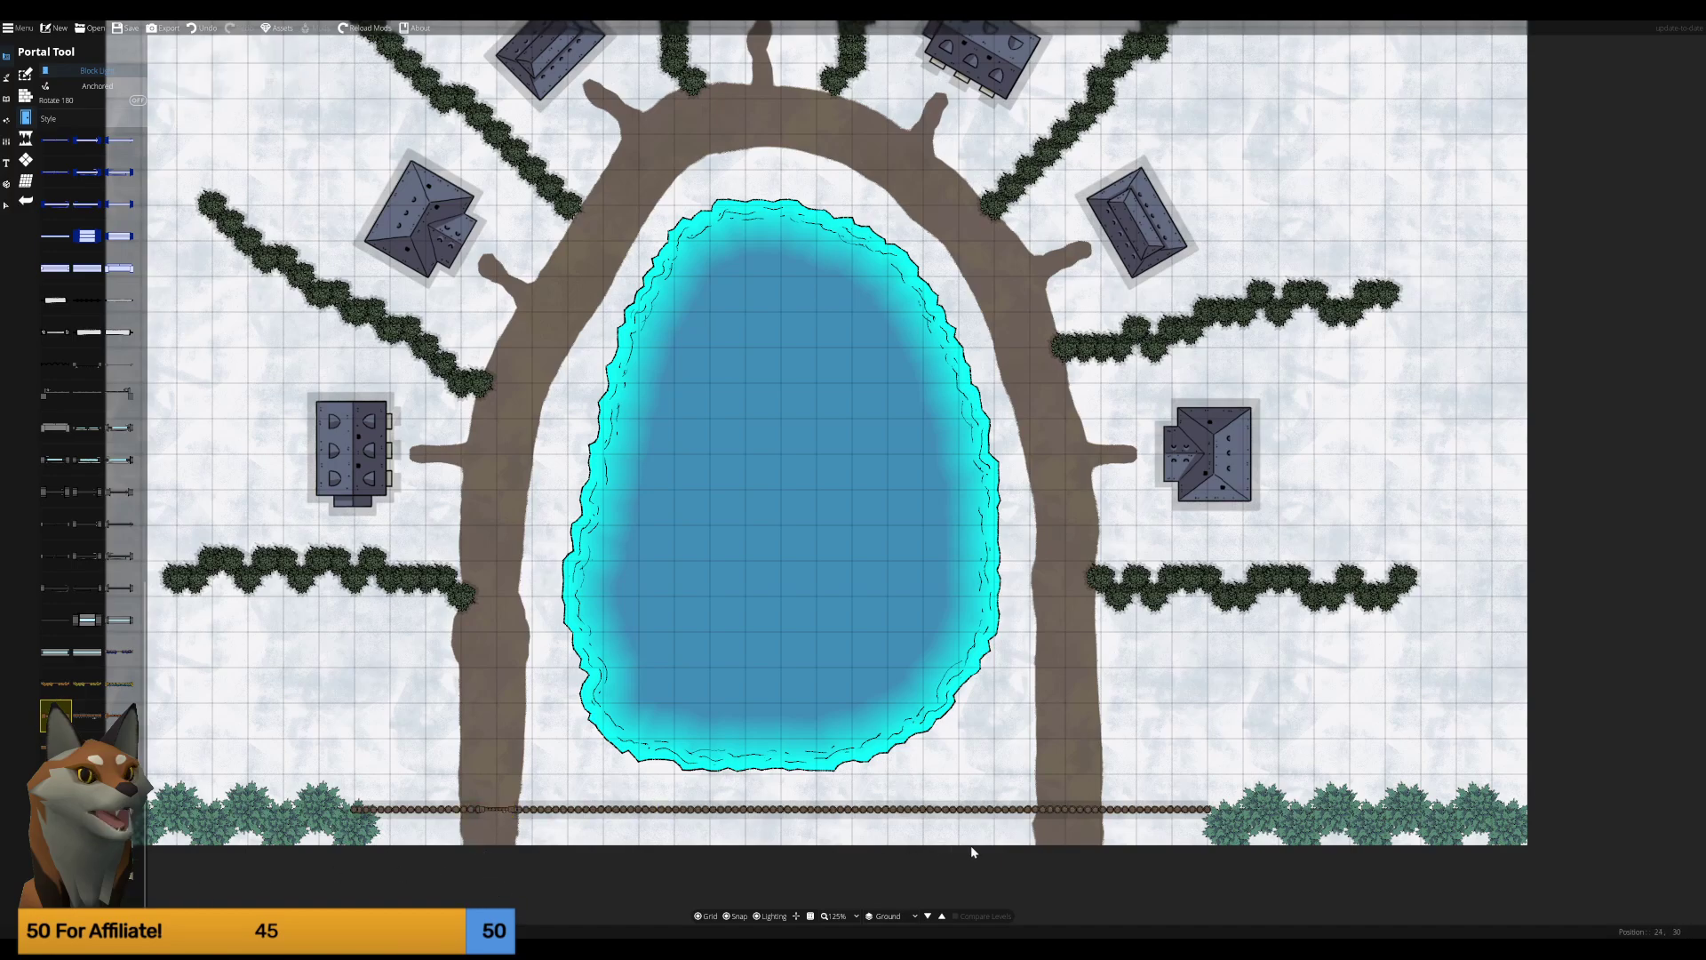
pyautogui.click(1076, 809)
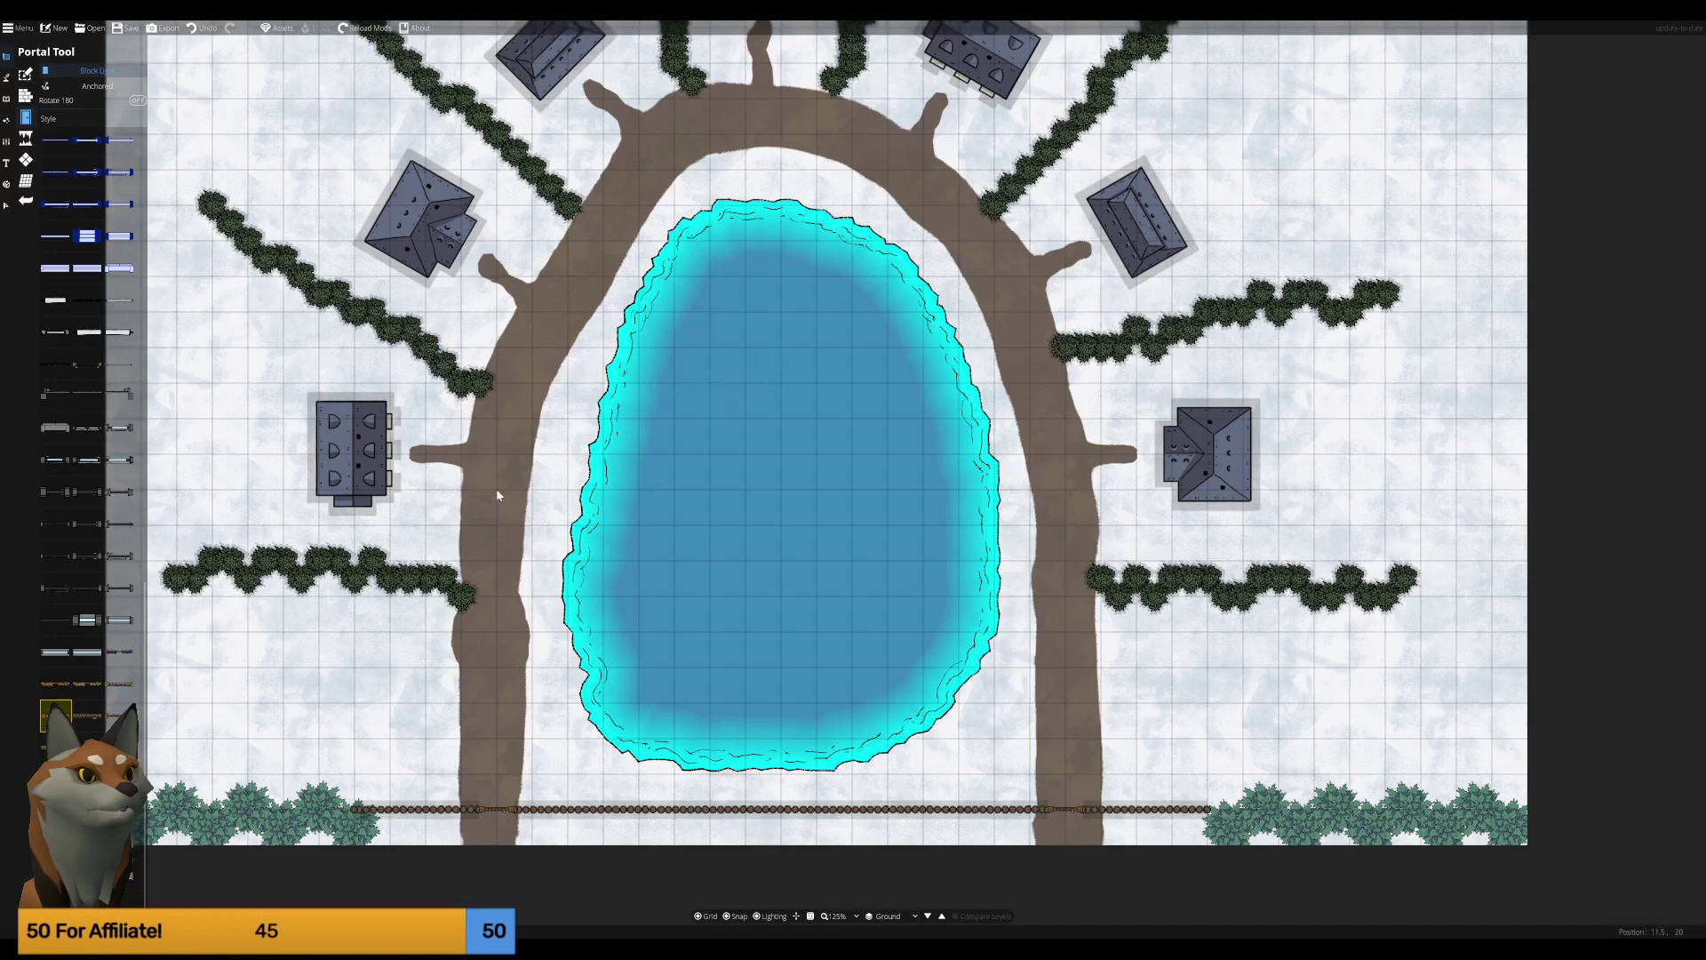
# Select the Roof Tool and choose the brown wooden plank texture after previewing thatch.
pyautogui.click(30, 96)
pyautogui.click(26, 180)
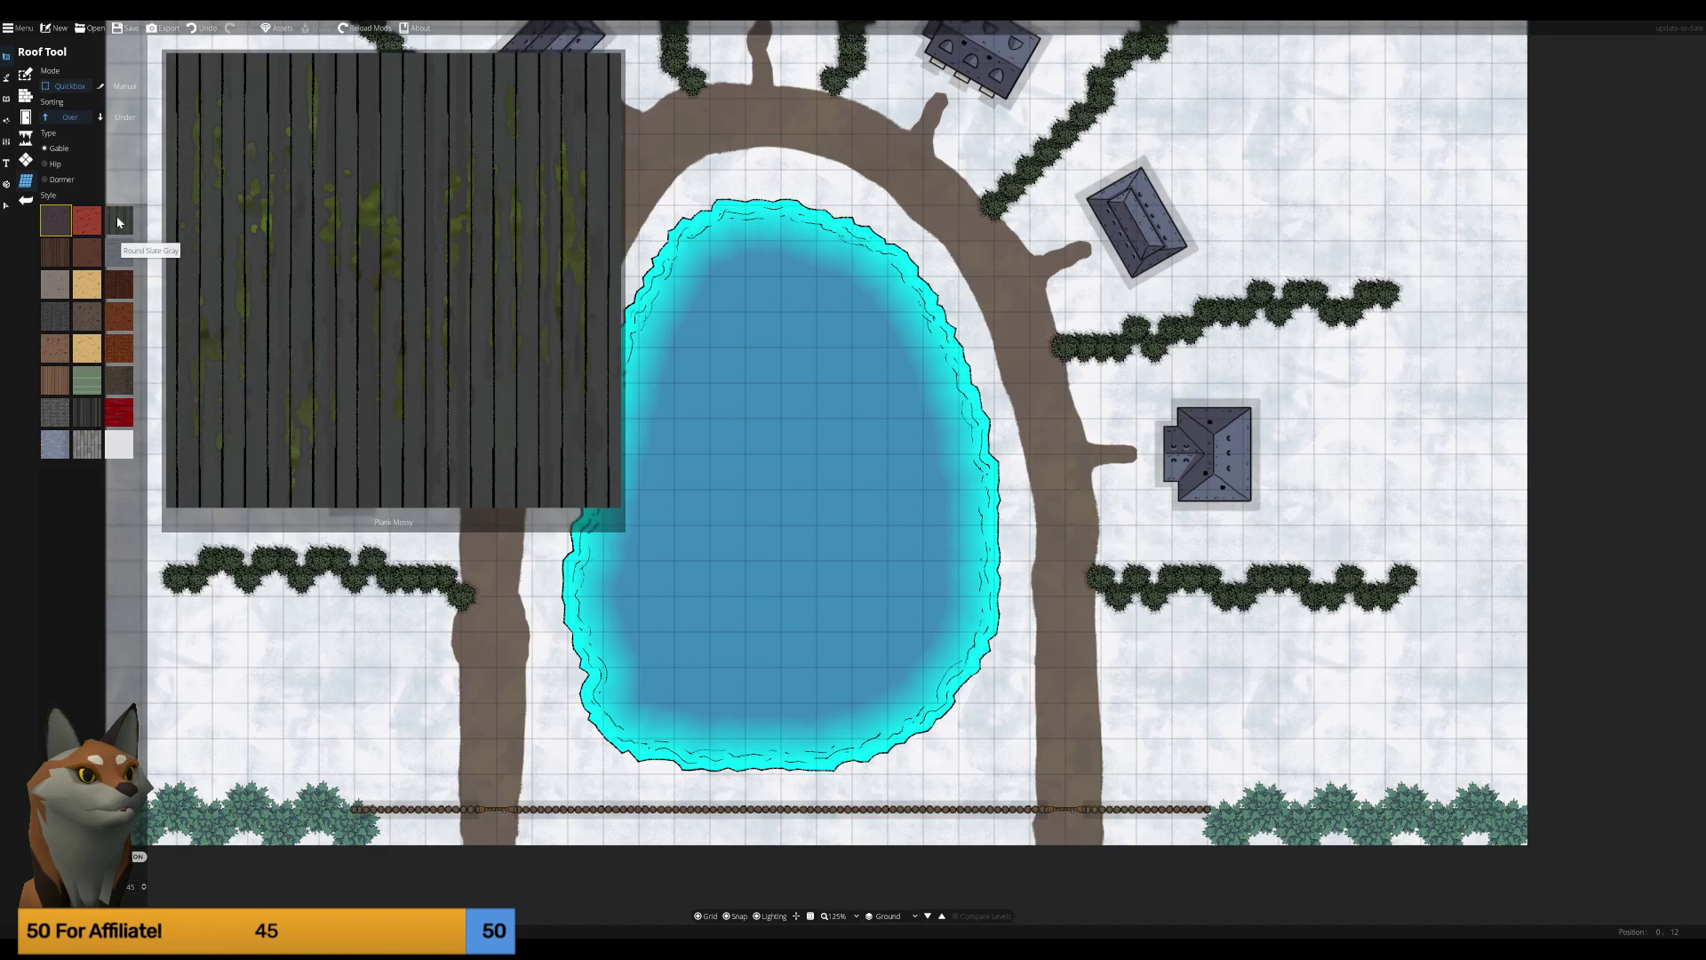
pyautogui.click(86, 284)
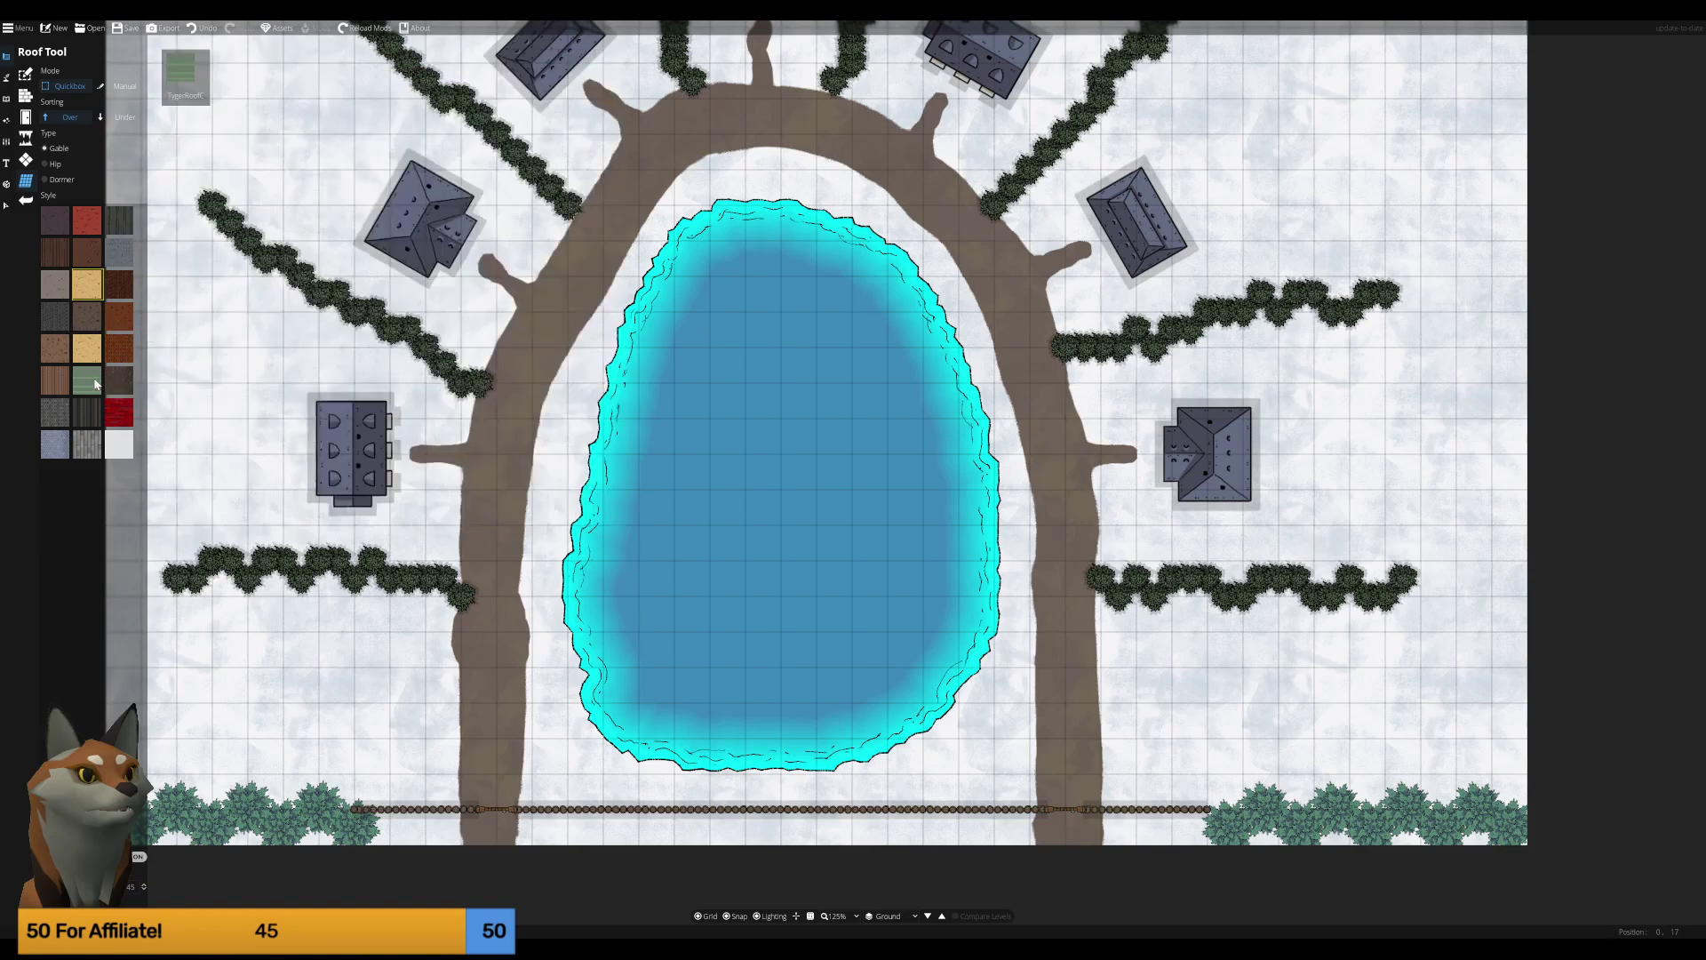
pyautogui.moveTo(54, 383)
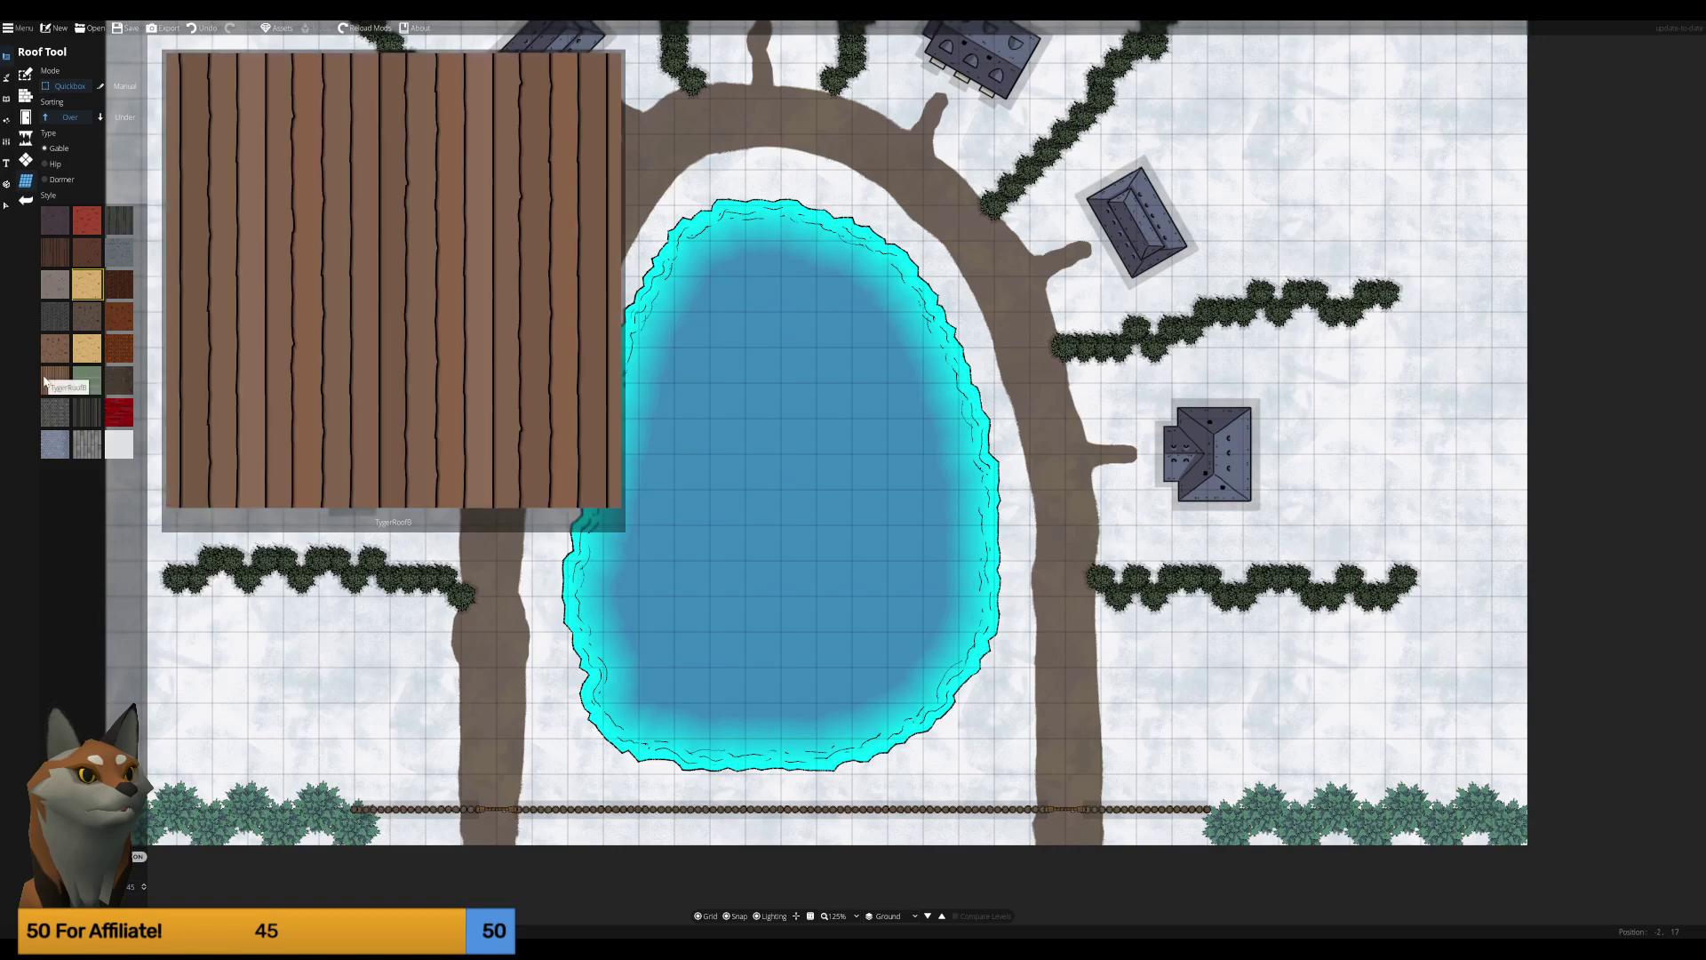
pyautogui.click(46, 381)
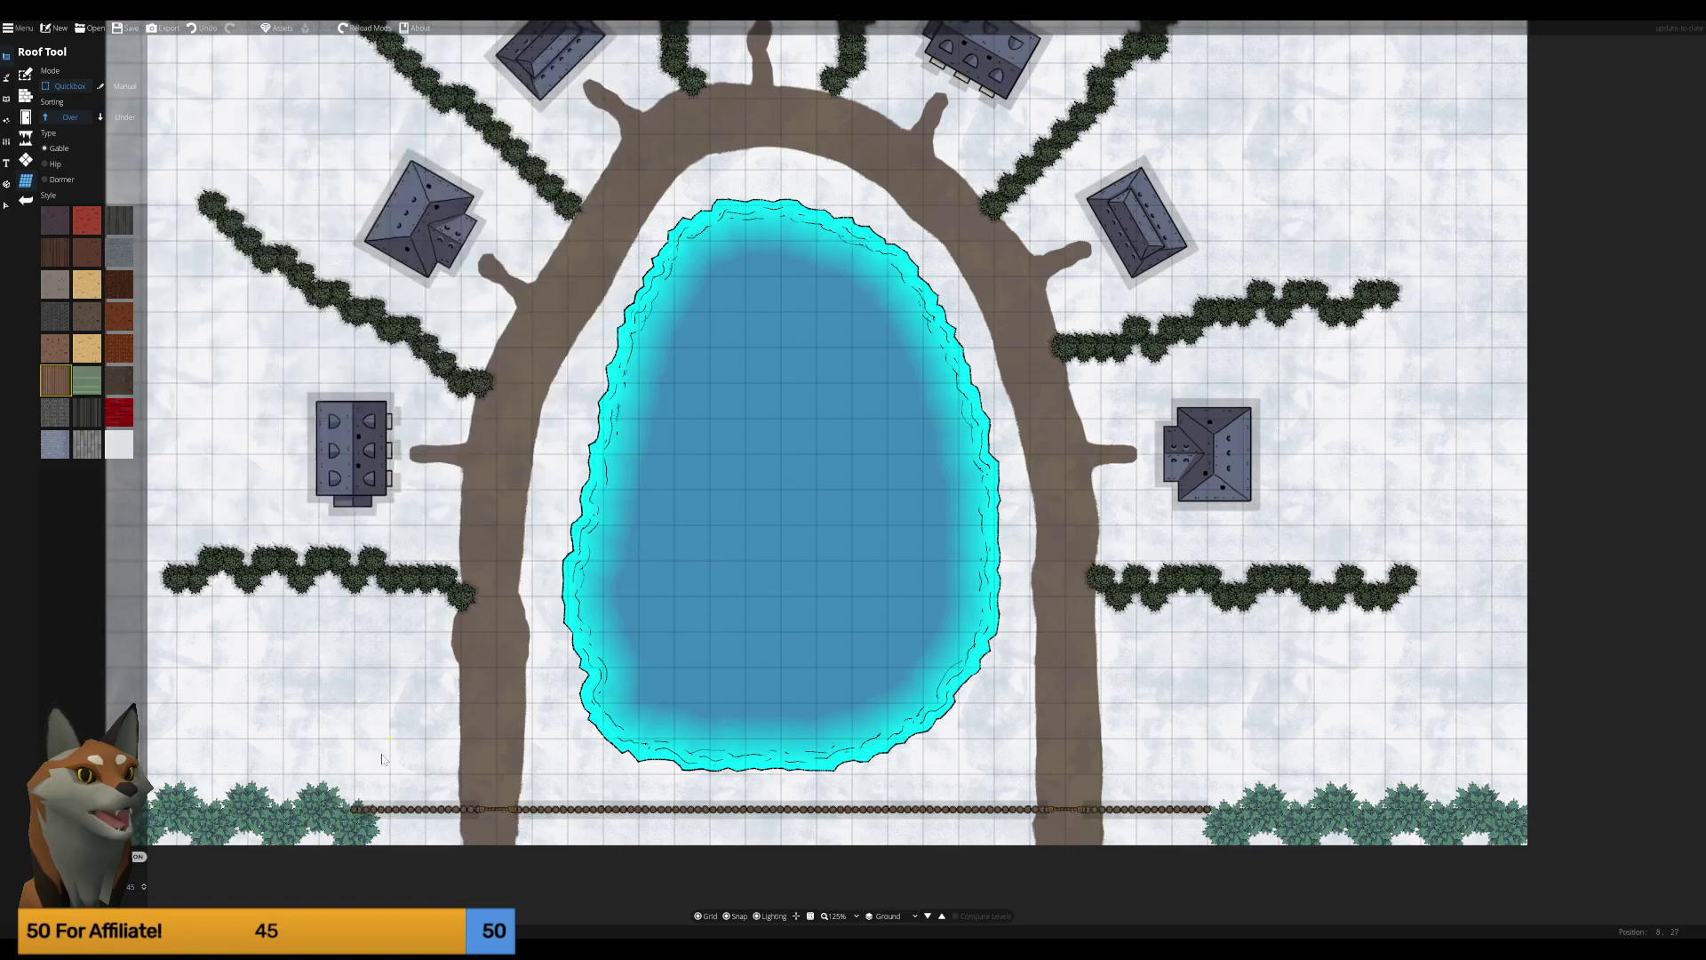
# Draw two small Wood 03 hut outlines on the bottom fence beside each road gate.
pyautogui.click(26, 96)
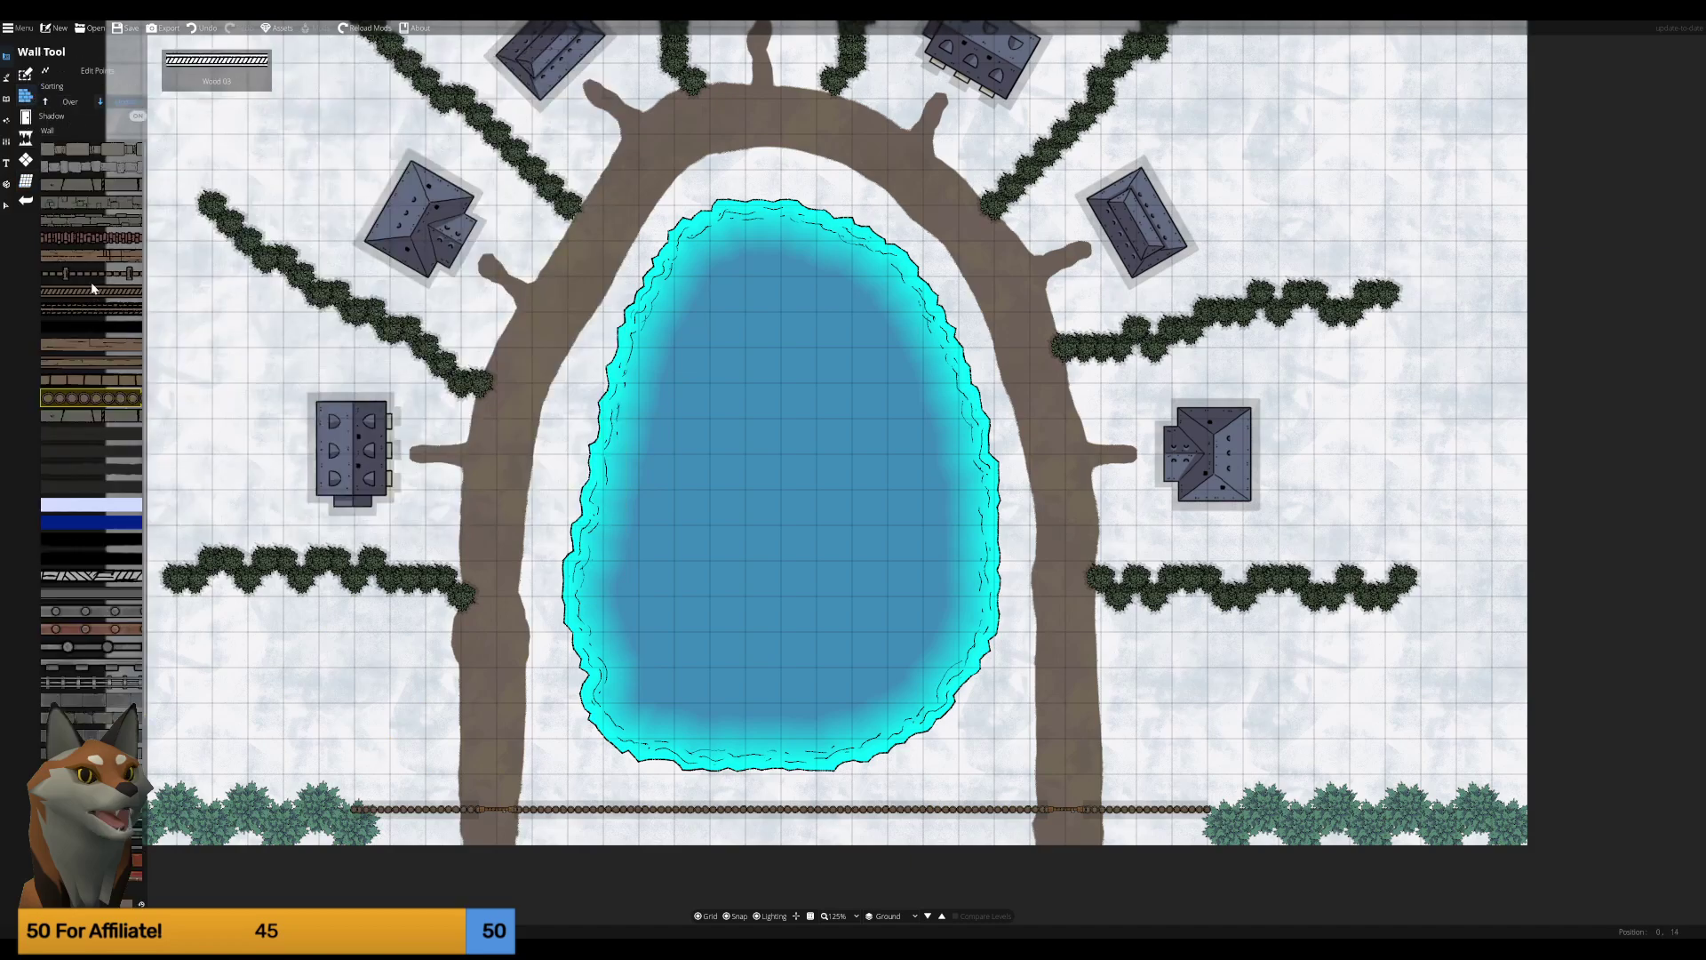
pyautogui.click(93, 291)
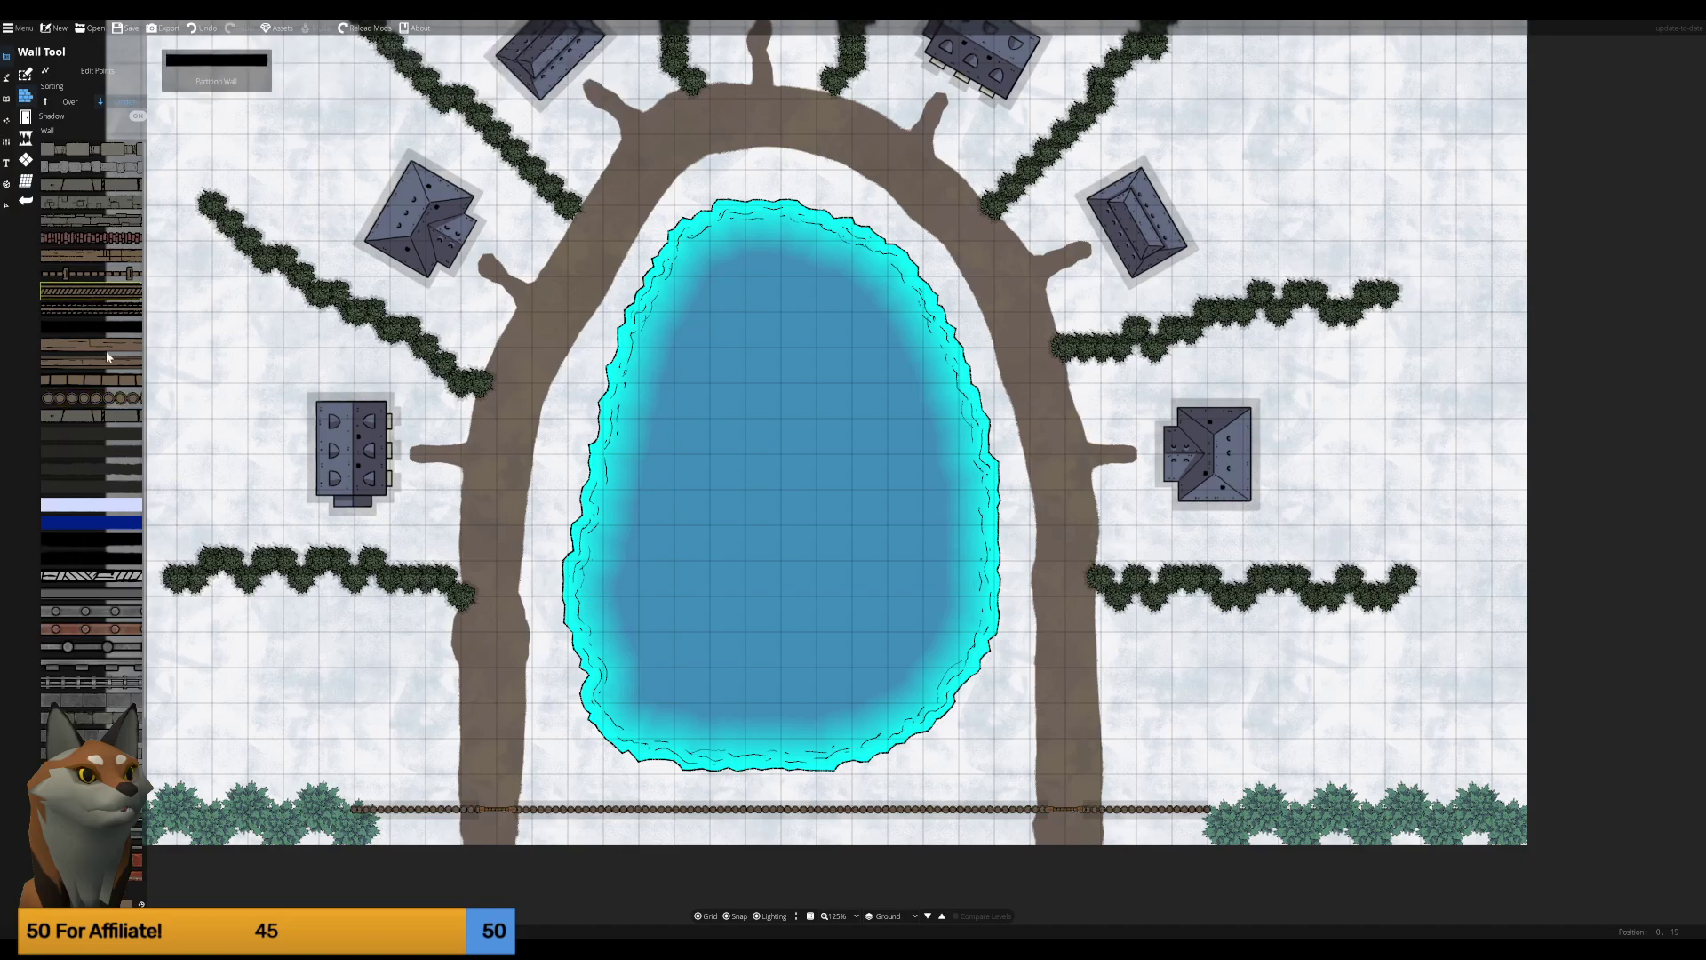
pyautogui.click(356, 807)
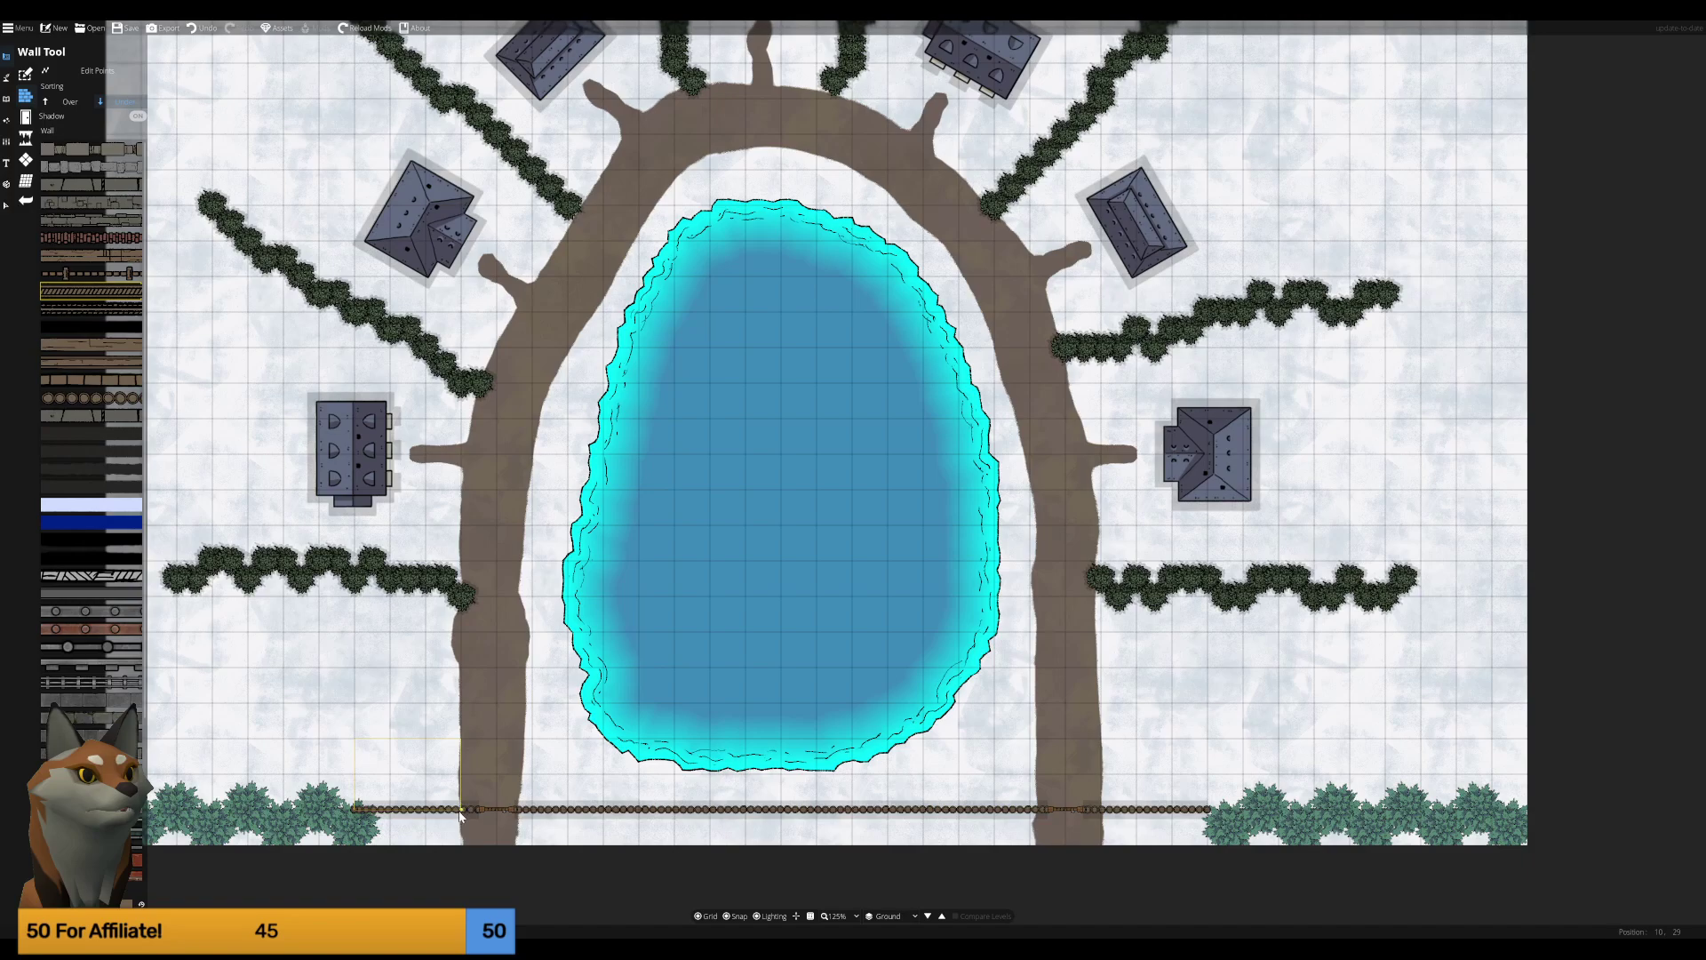
pyautogui.click(355, 812)
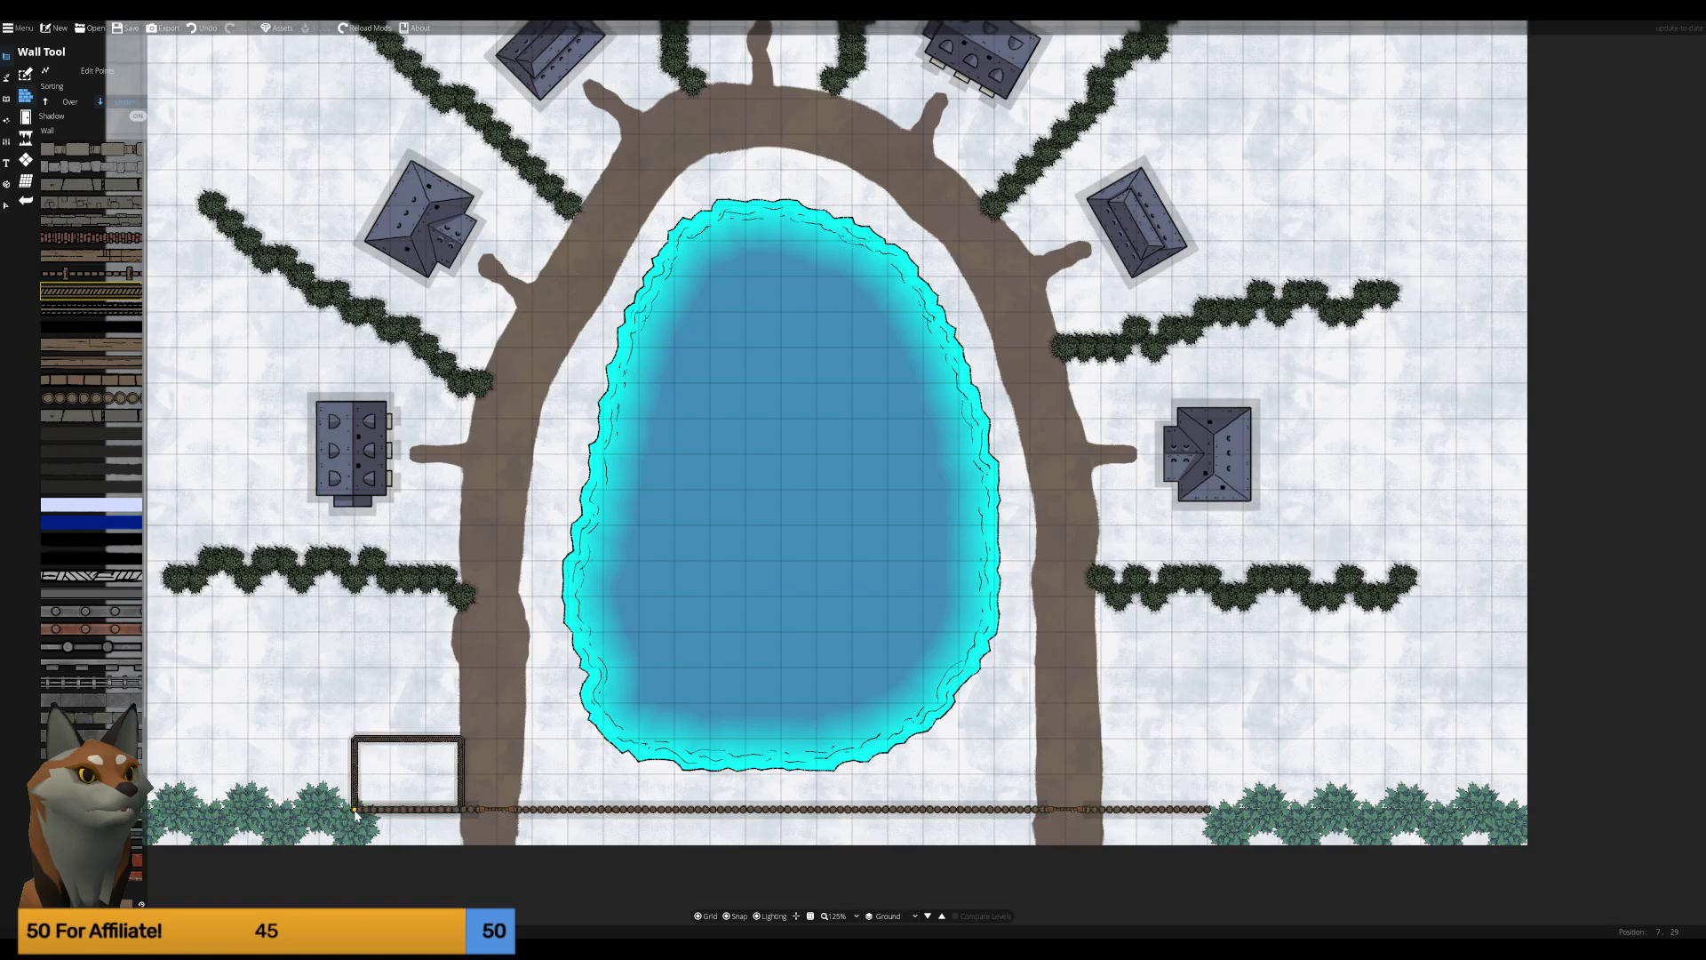
pyautogui.click(1102, 810)
pyautogui.click(1106, 740)
pyautogui.click(1209, 738)
pyautogui.click(1208, 810)
pyautogui.click(1100, 810)
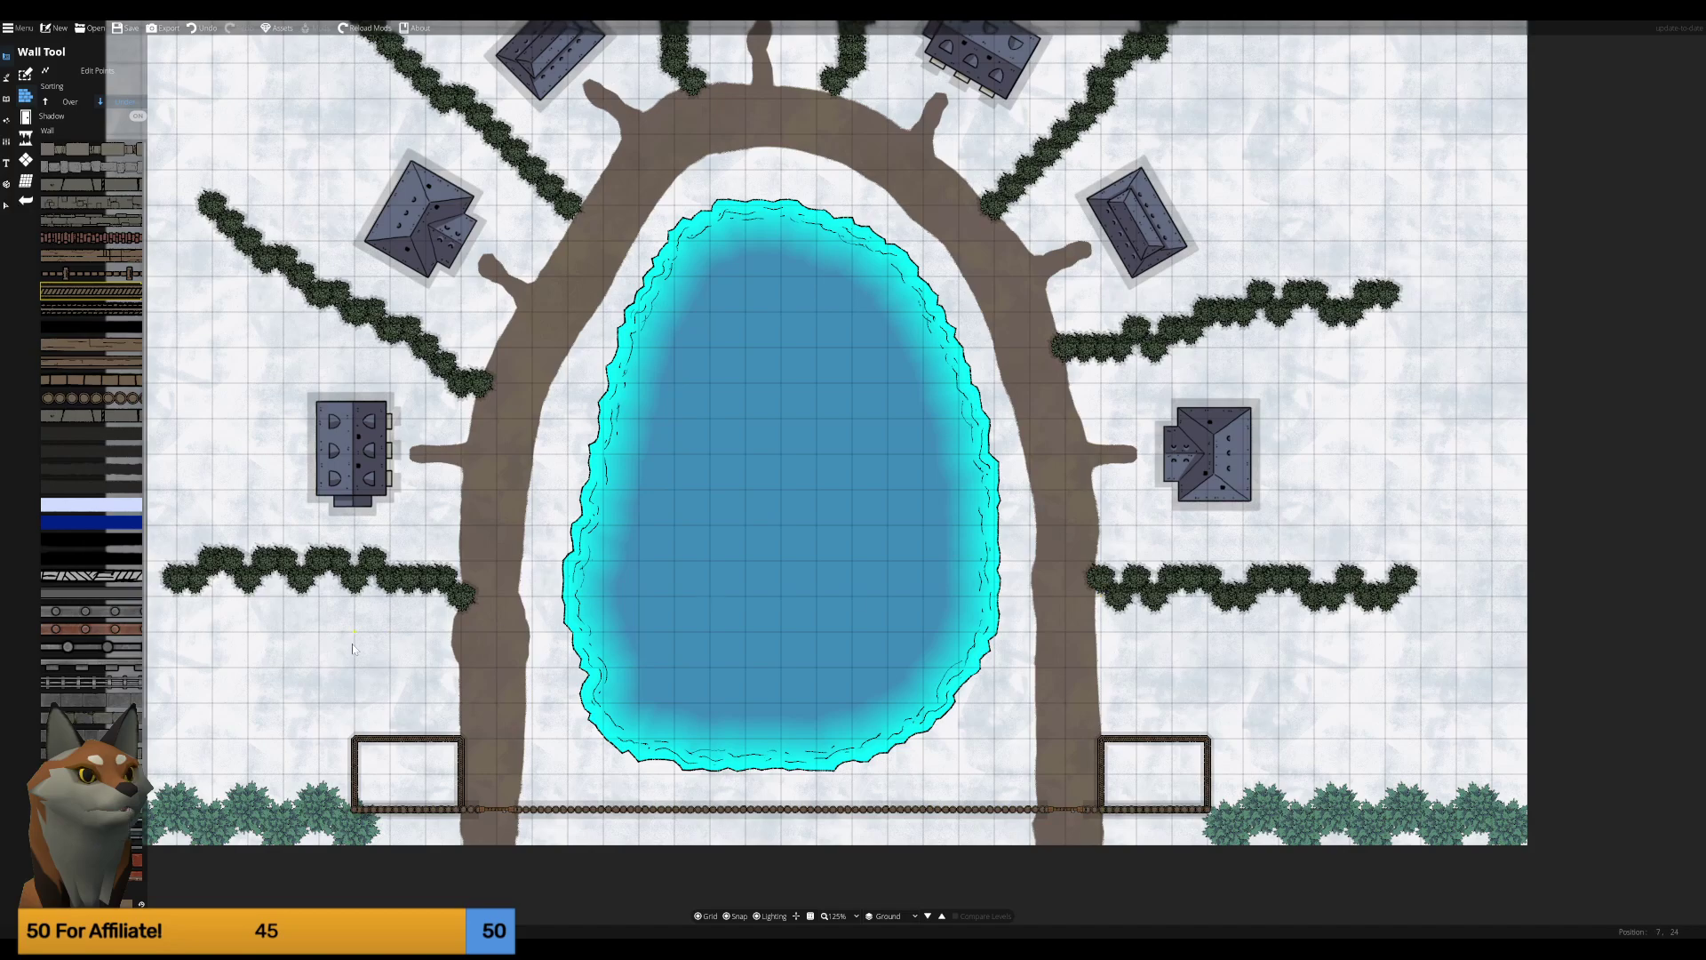
# Cover both huts with brown wooden plank roofs.
pyautogui.click(26, 180)
pyautogui.moveTo(87, 381)
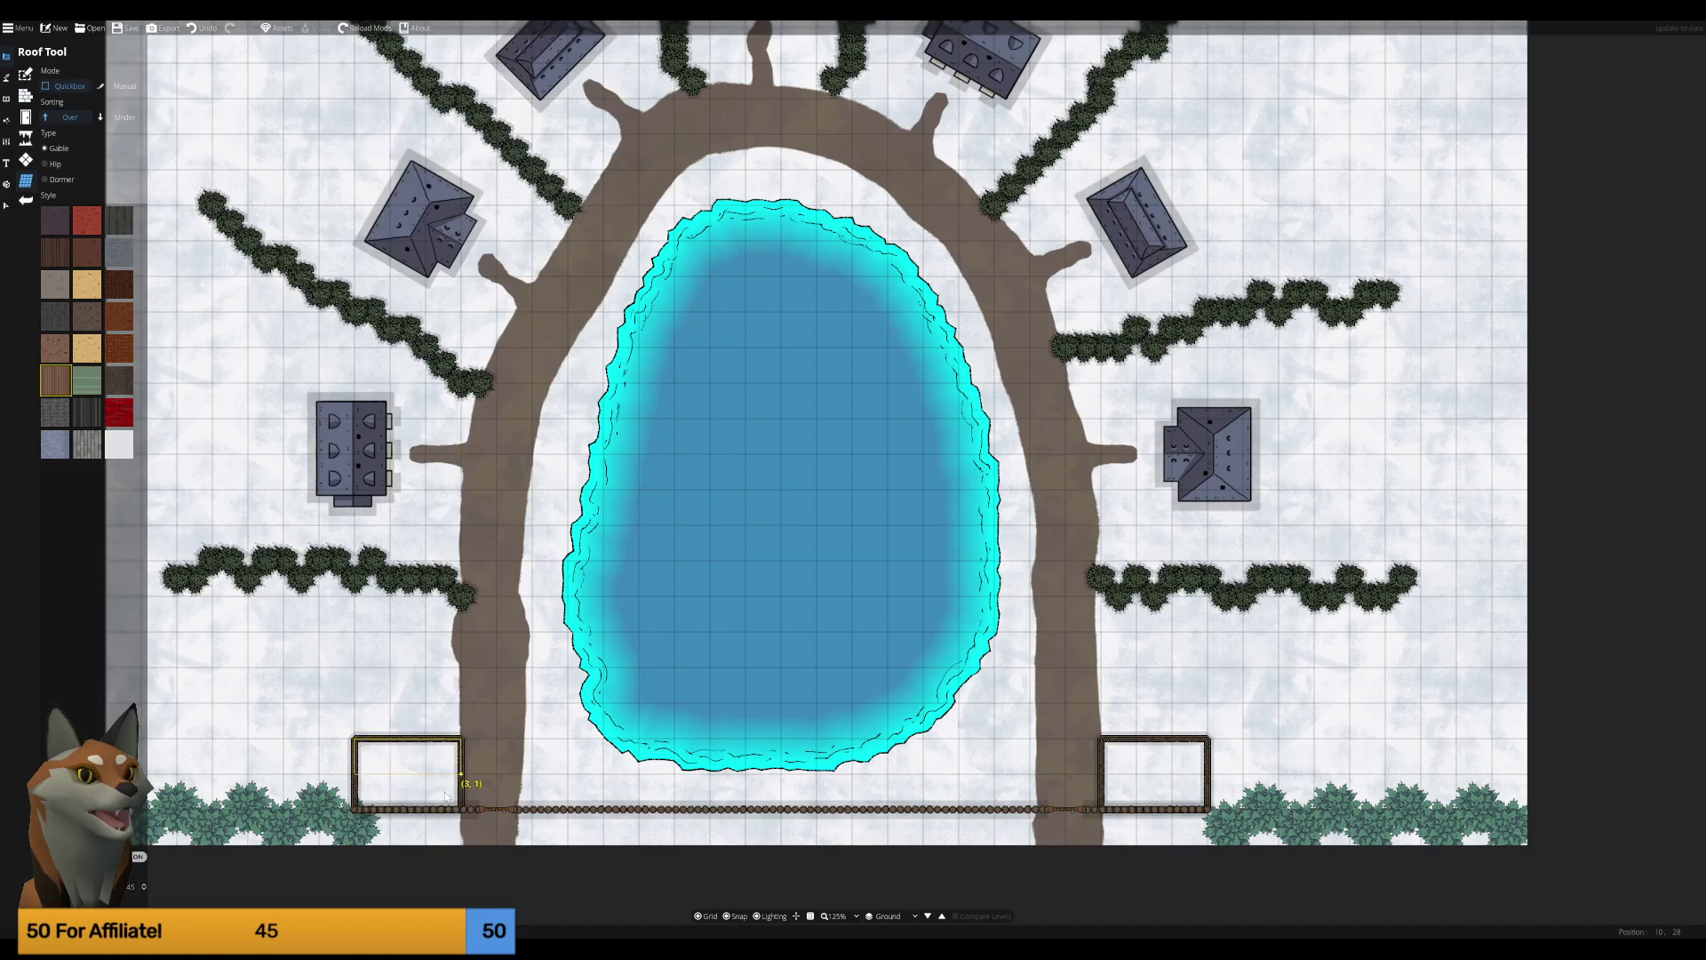
pyautogui.moveTo(363, 743); pyautogui.dragTo(443, 800)
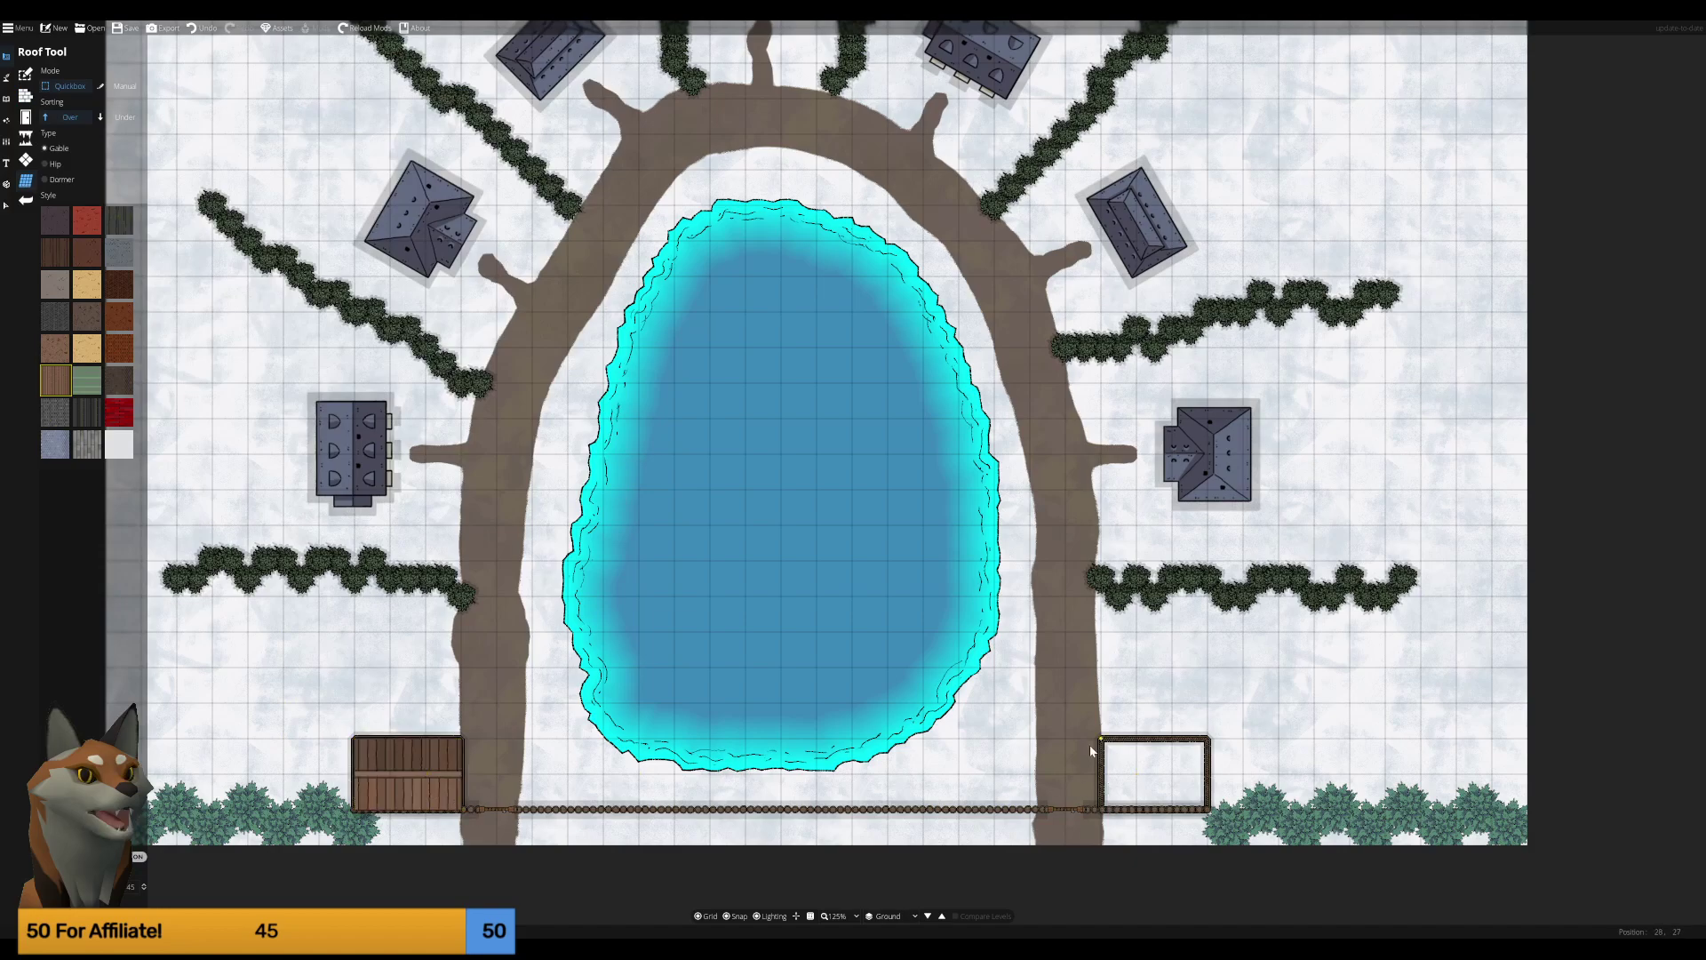
pyautogui.moveTo(1108, 743); pyautogui.dragTo(1191, 800)
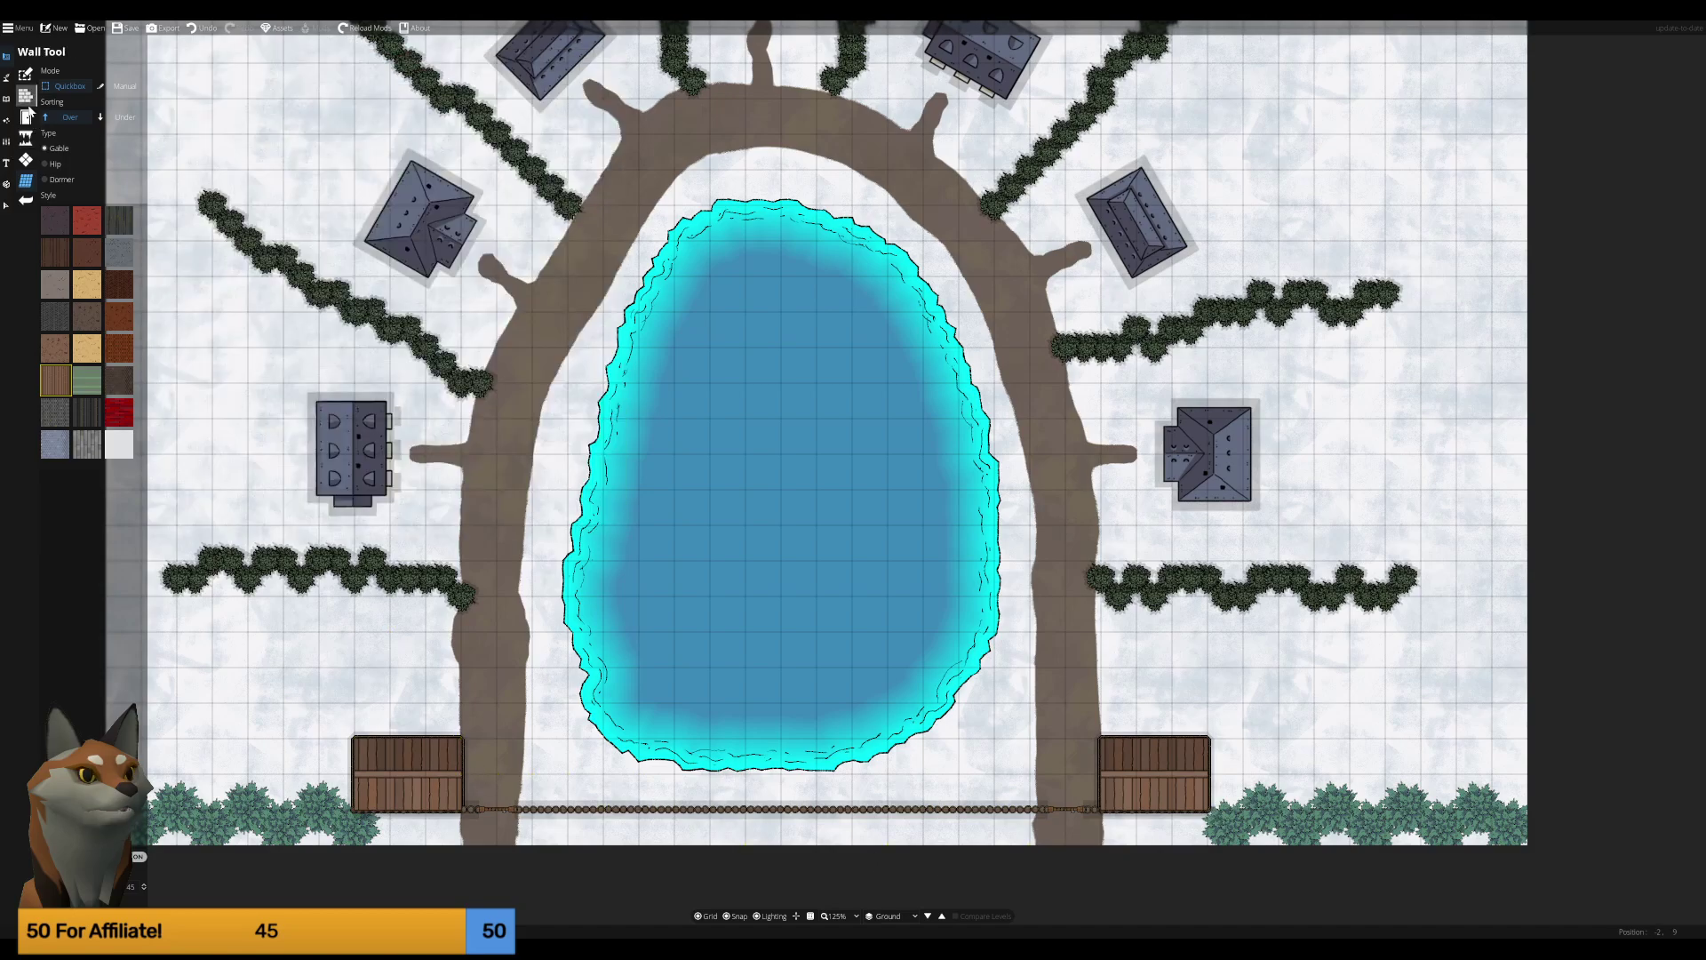
# Preview wooden door portals, then select the wide window portal style.
pyautogui.click(27, 118)
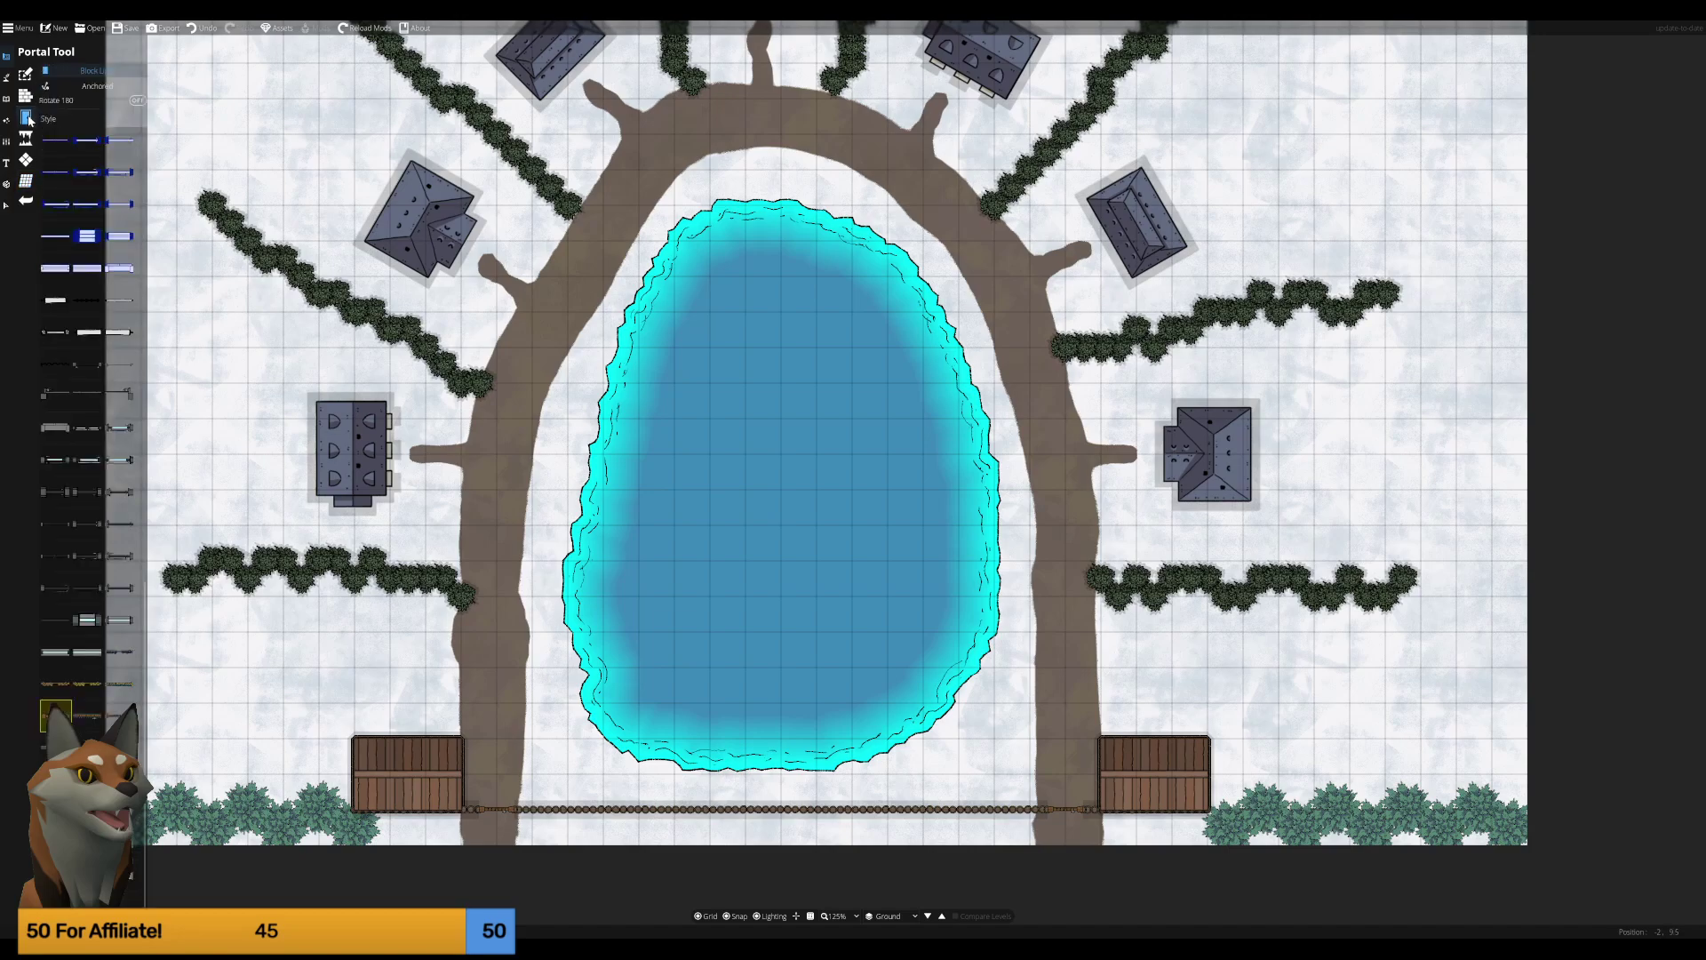
pyautogui.click(89, 714)
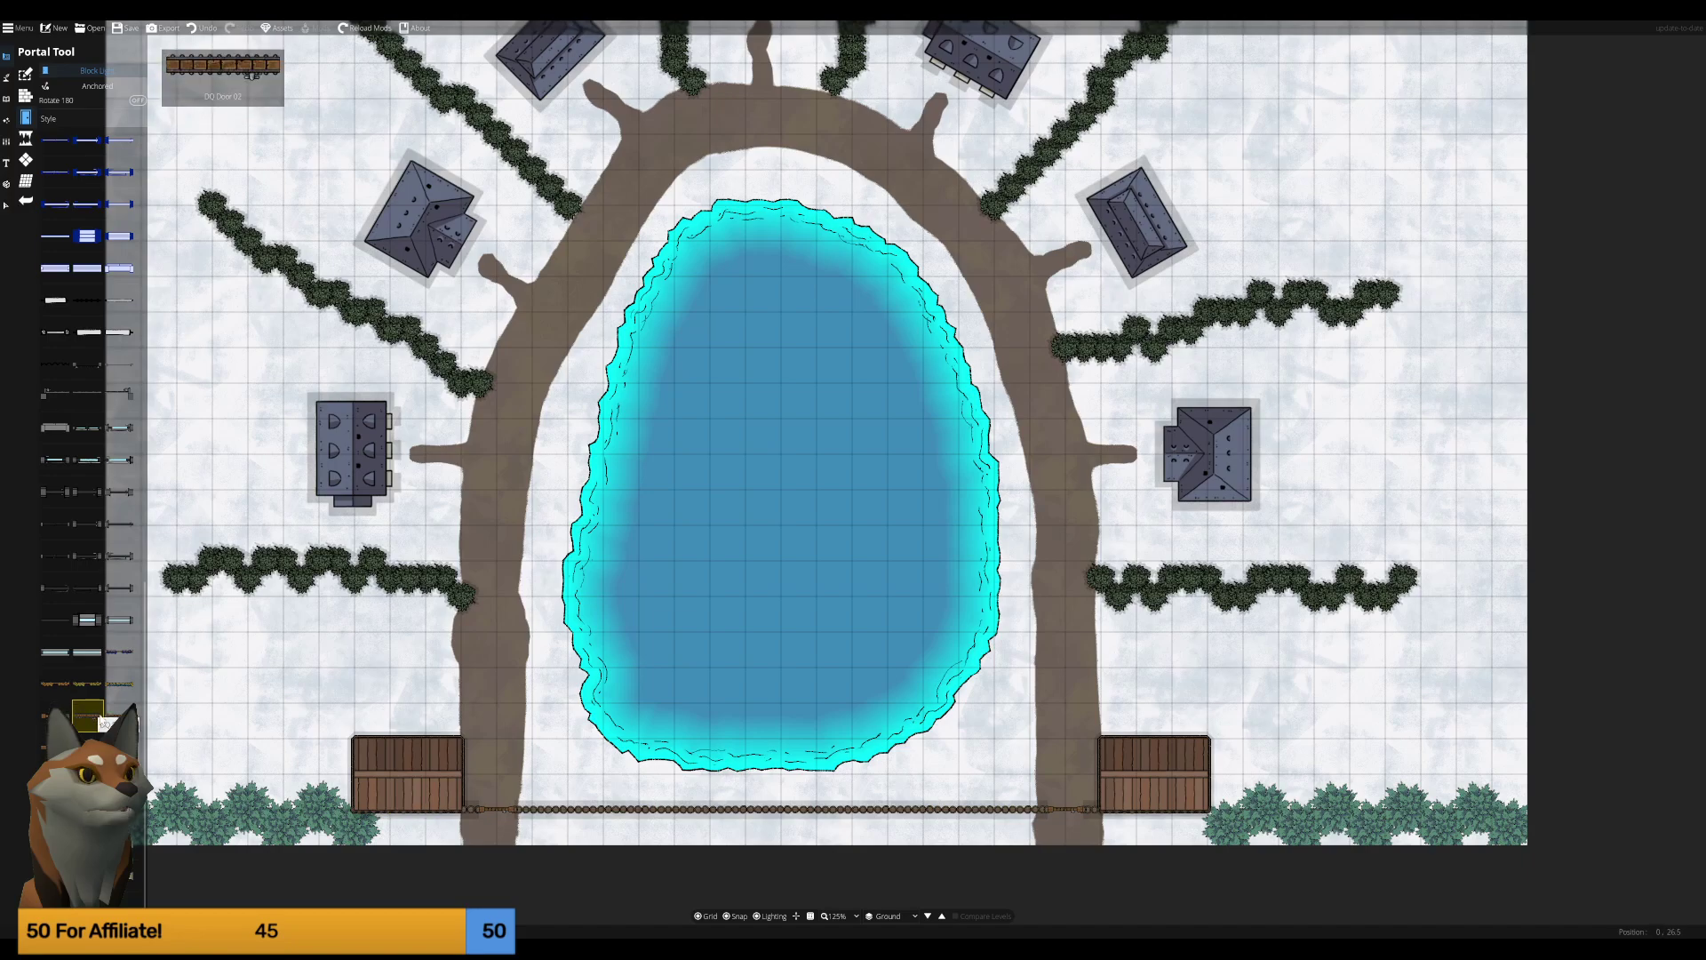
pyautogui.click(56, 715)
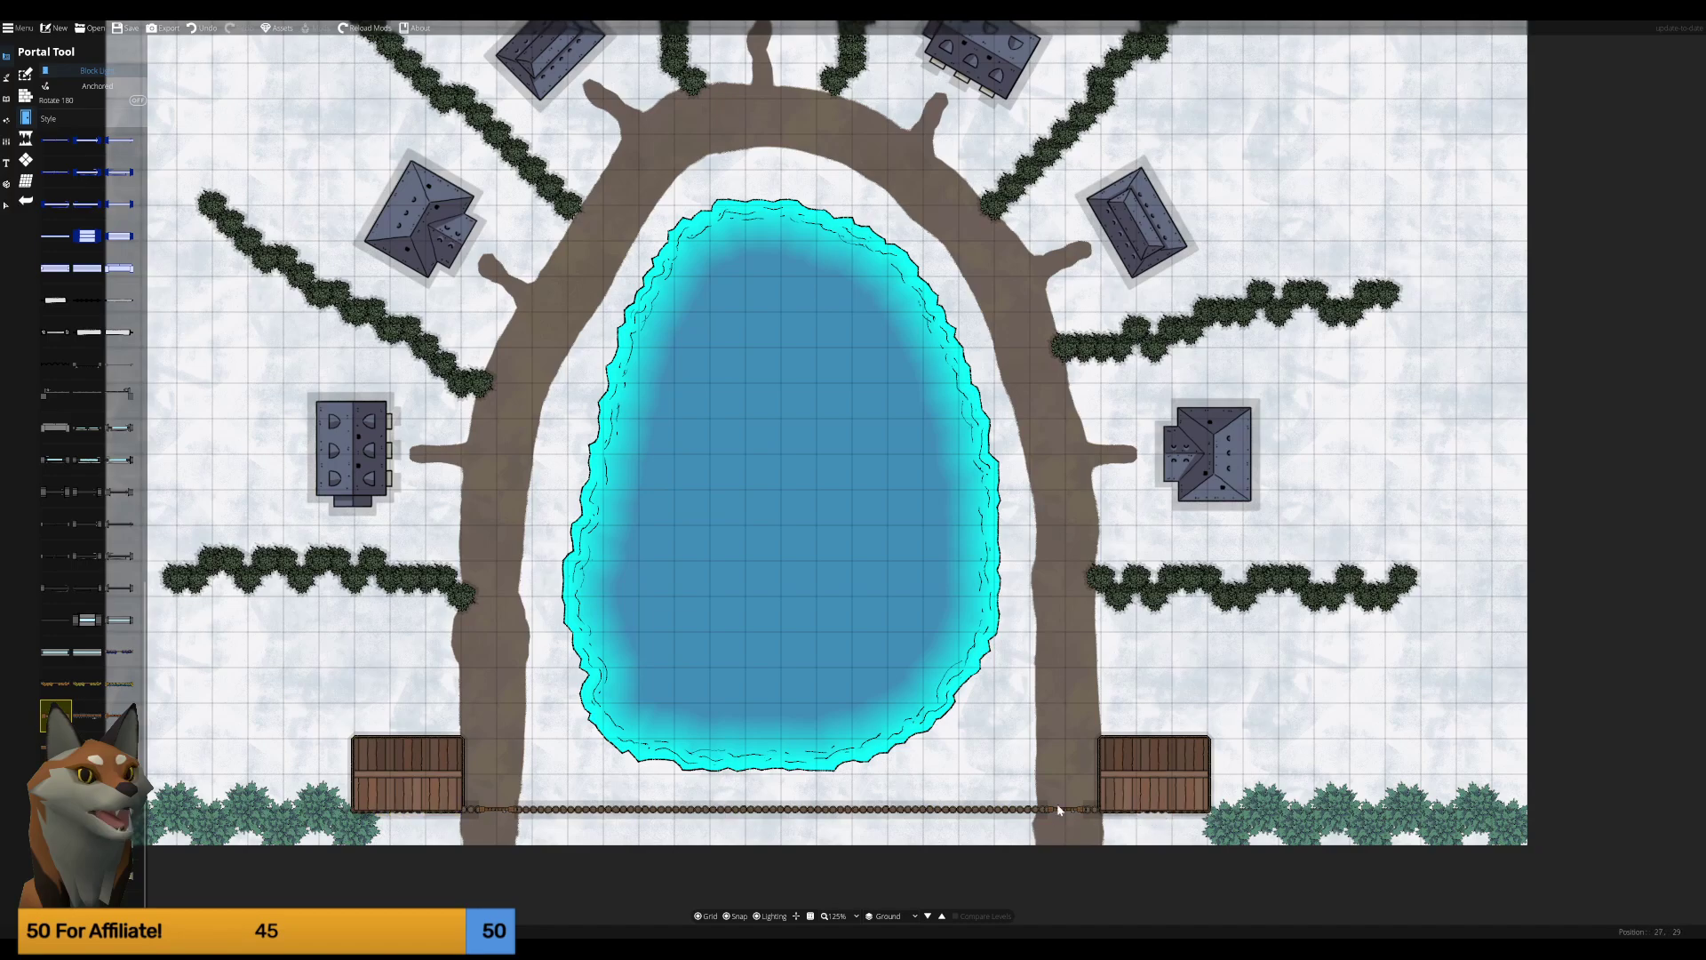
pyautogui.scroll(5, 1156, 813)
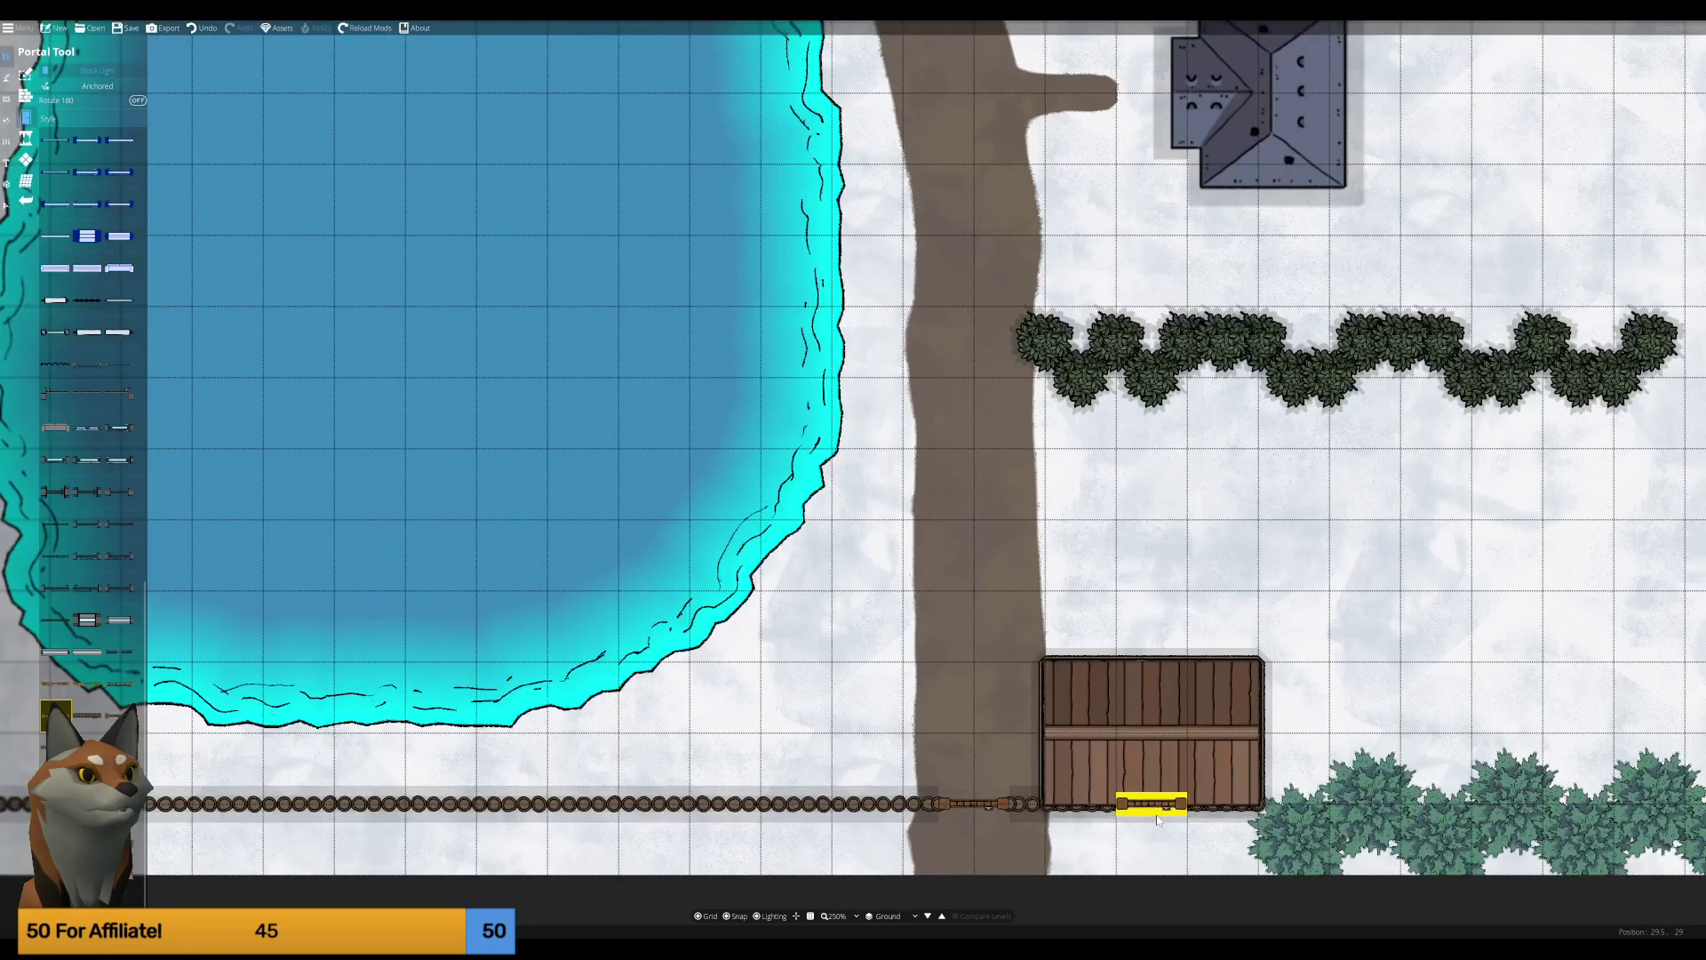
pyautogui.scroll(-3, 1096, 853)
pyautogui.scroll(-3, 1095, 853)
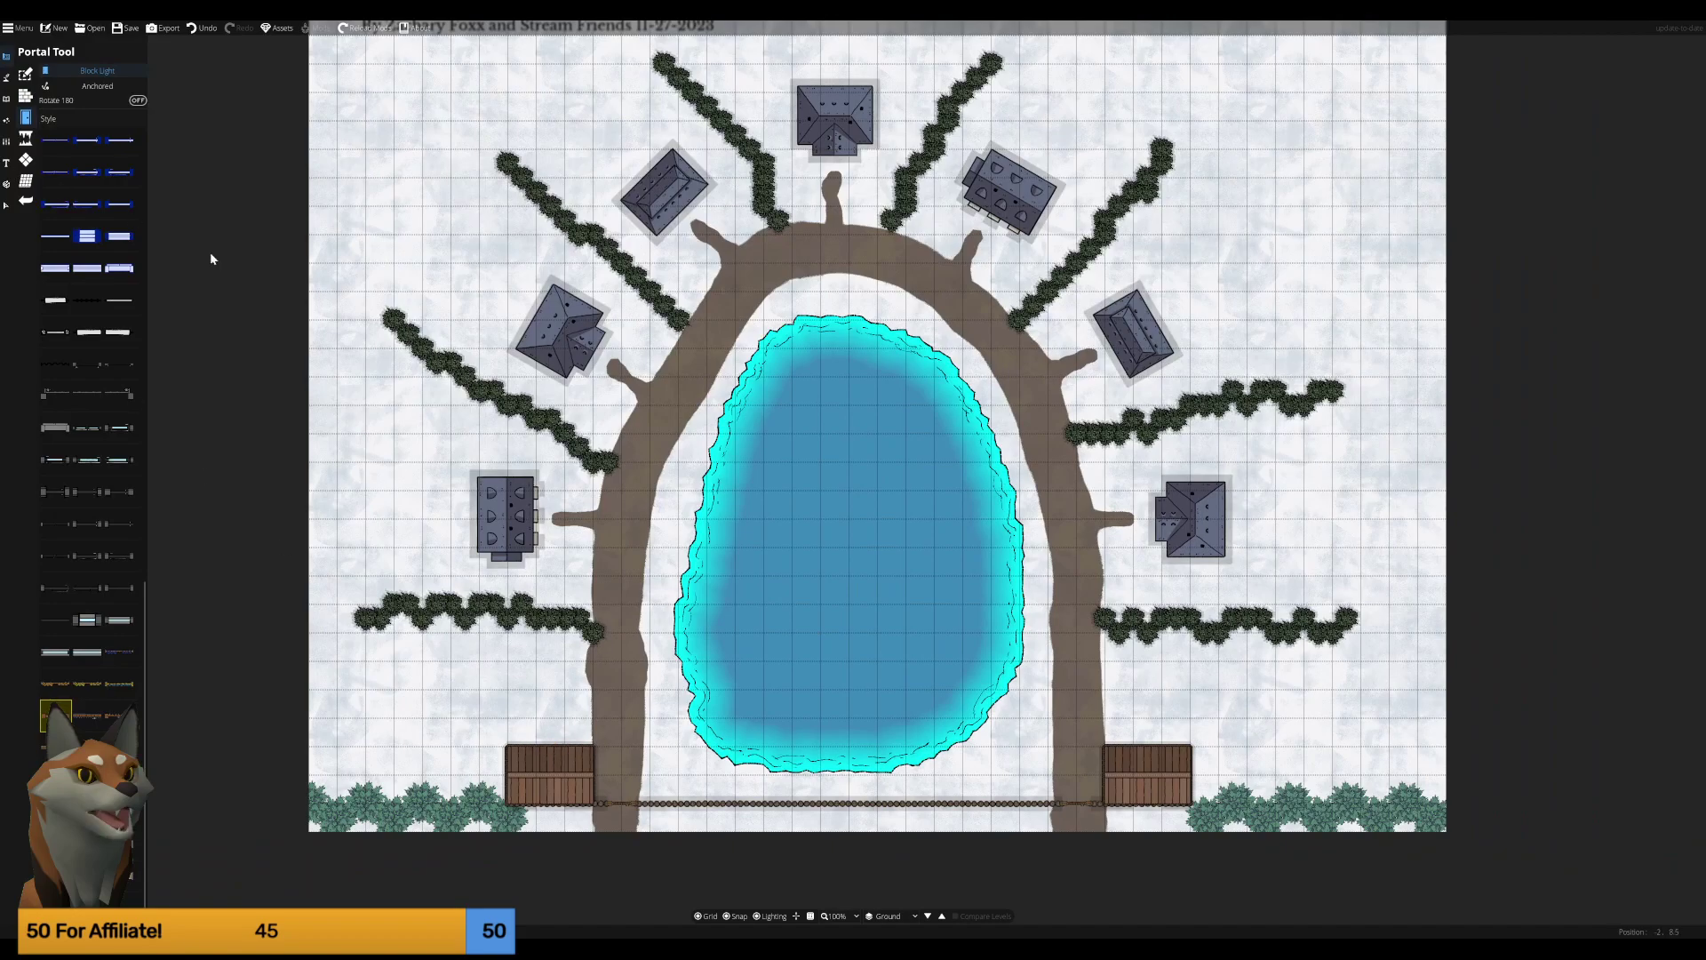
pyautogui.click(100, 655)
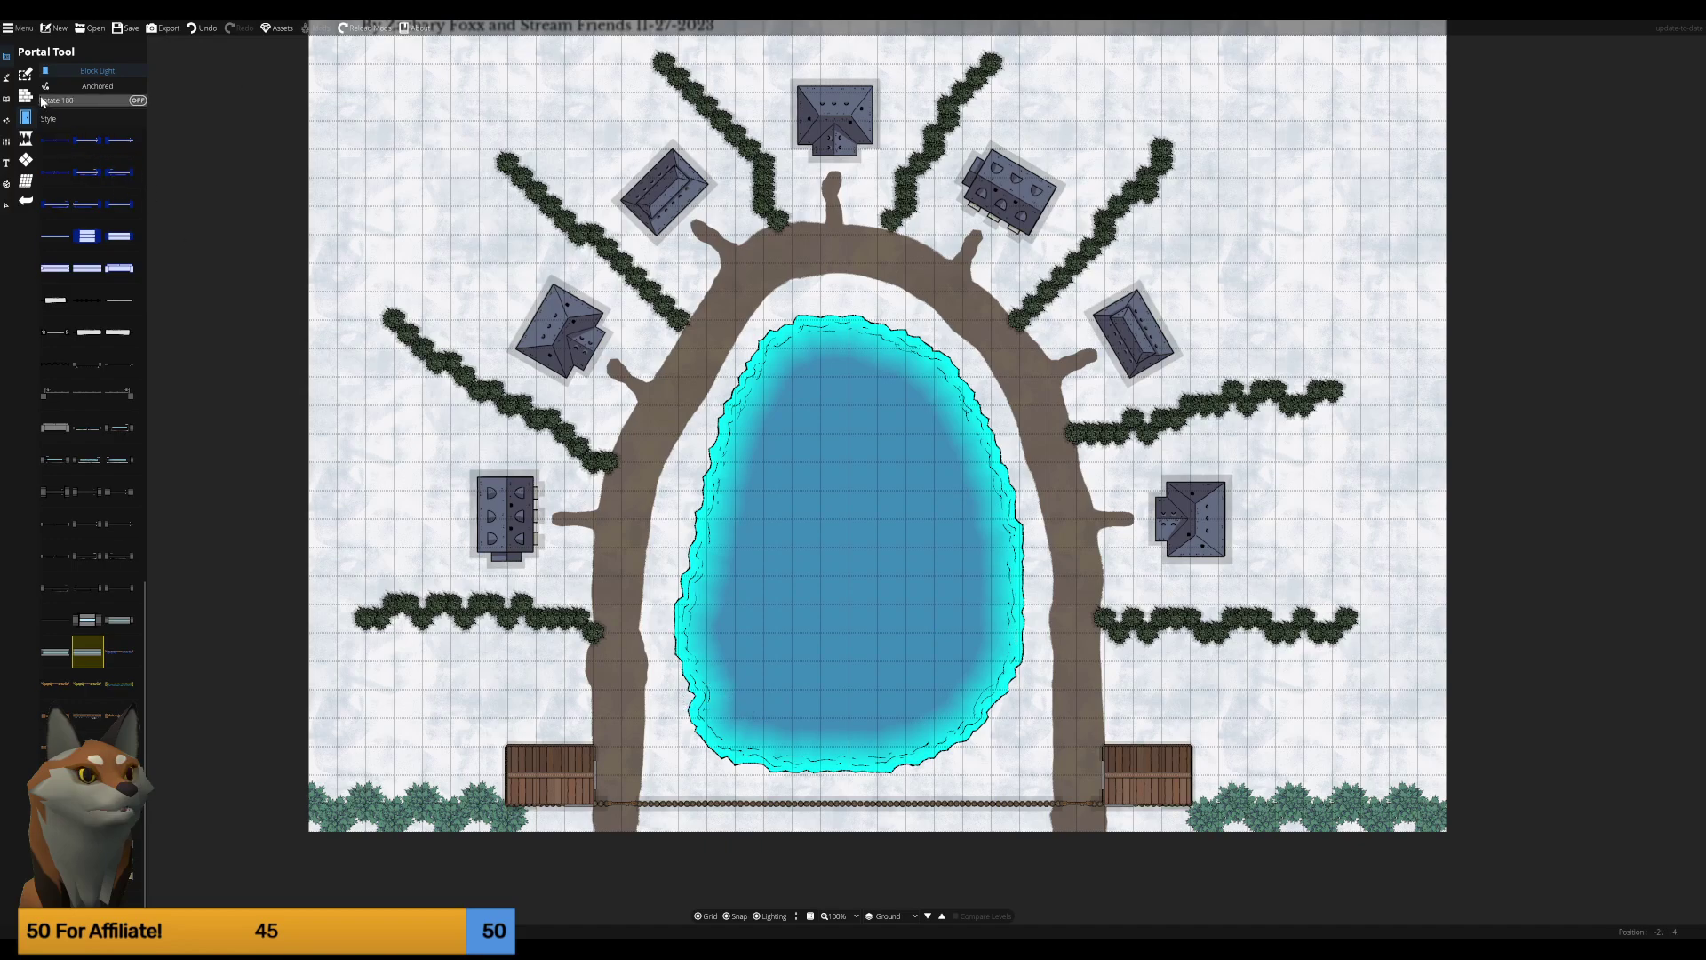
# Switch to the Object Tool and search the Library for 'light'.
pyautogui.click(9, 77)
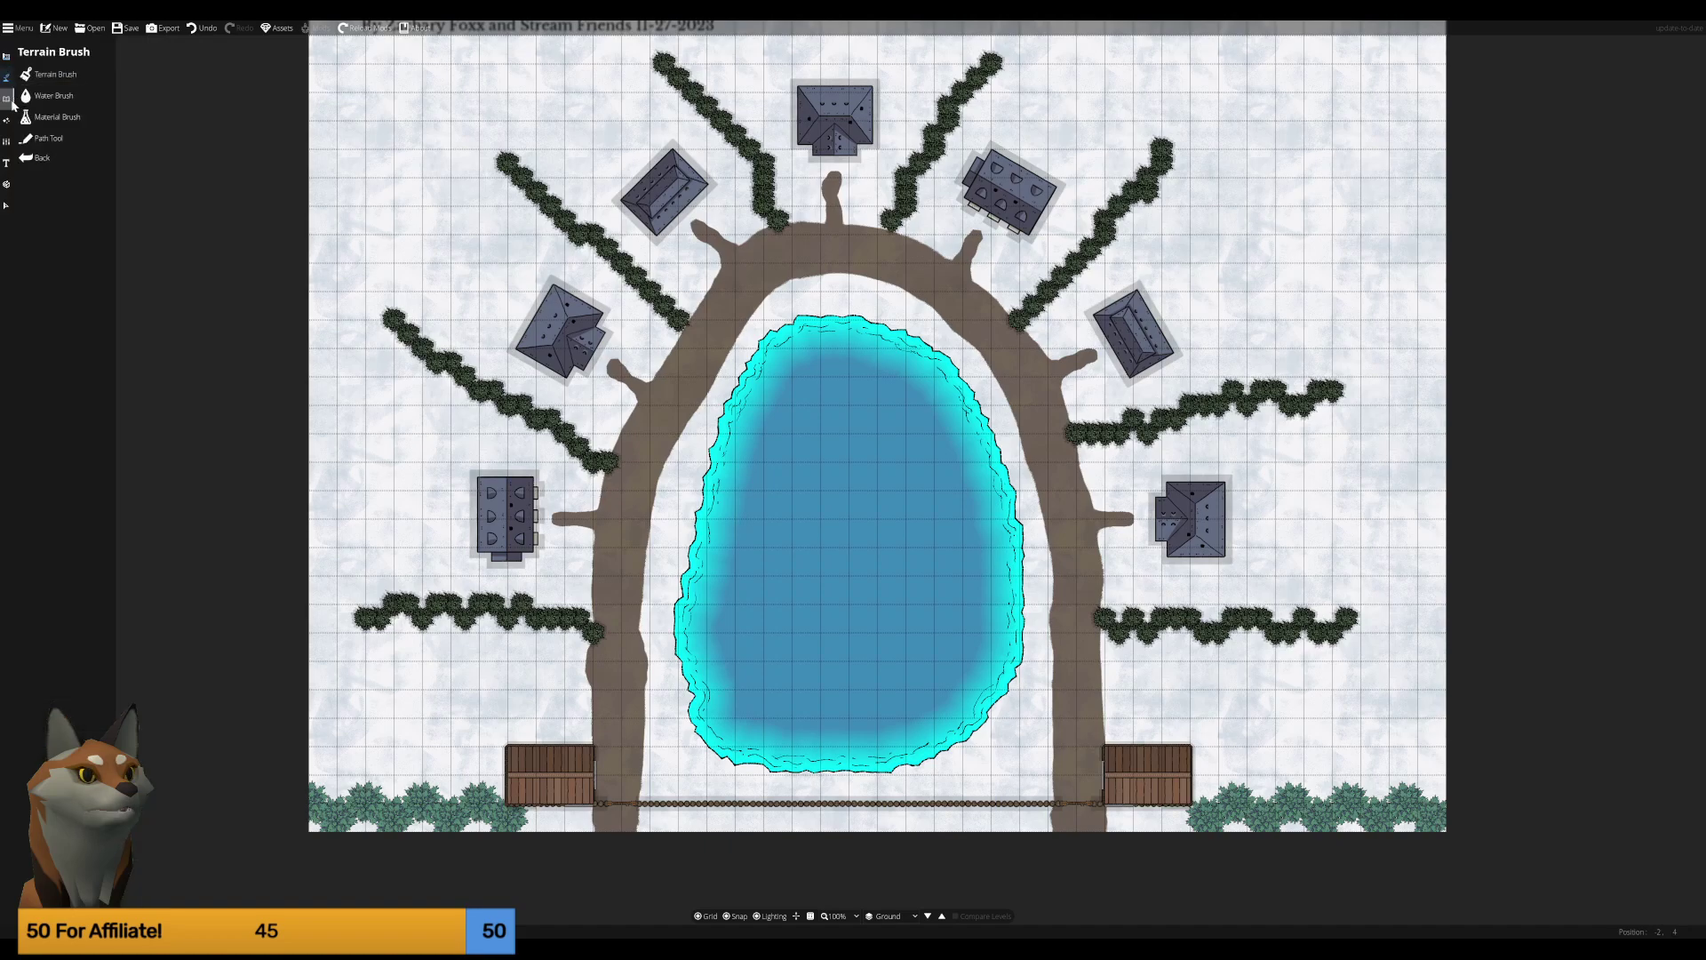
pyautogui.click(9, 99)
pyautogui.click(51, 75)
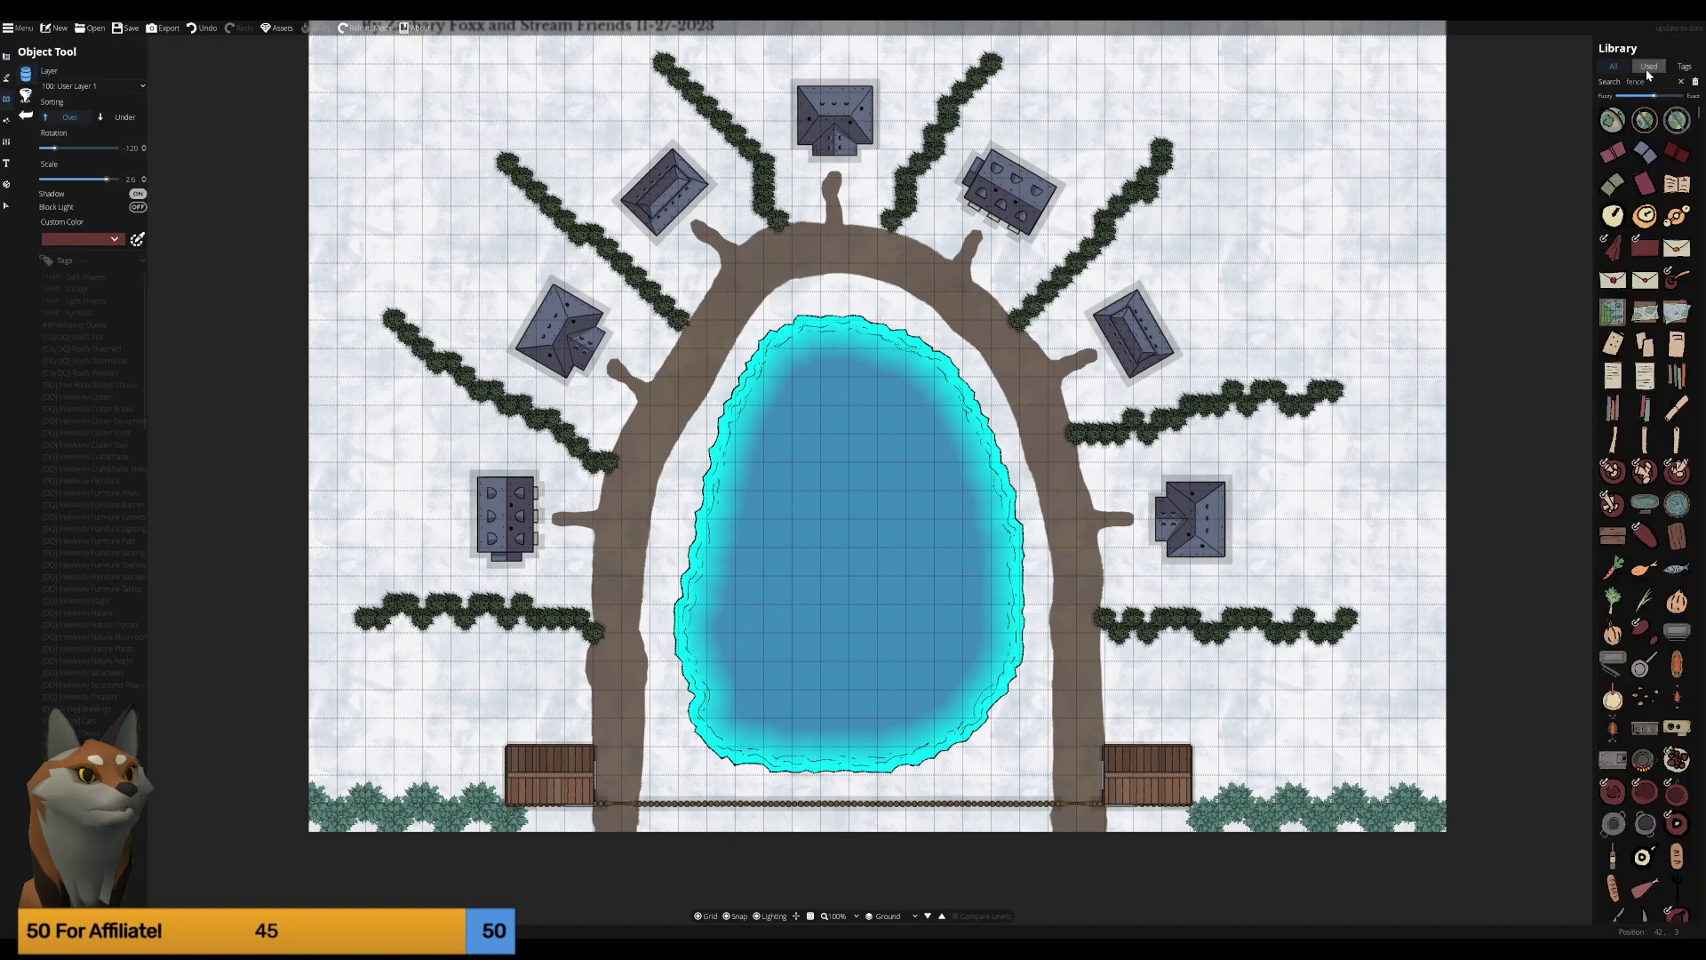
pyautogui.press('BackSpace')
pyautogui.write('stree')
pyautogui.press('BackSpace')
pyautogui.press('BackSpace')
pyautogui.press('BackSpace')
pyautogui.write('light')
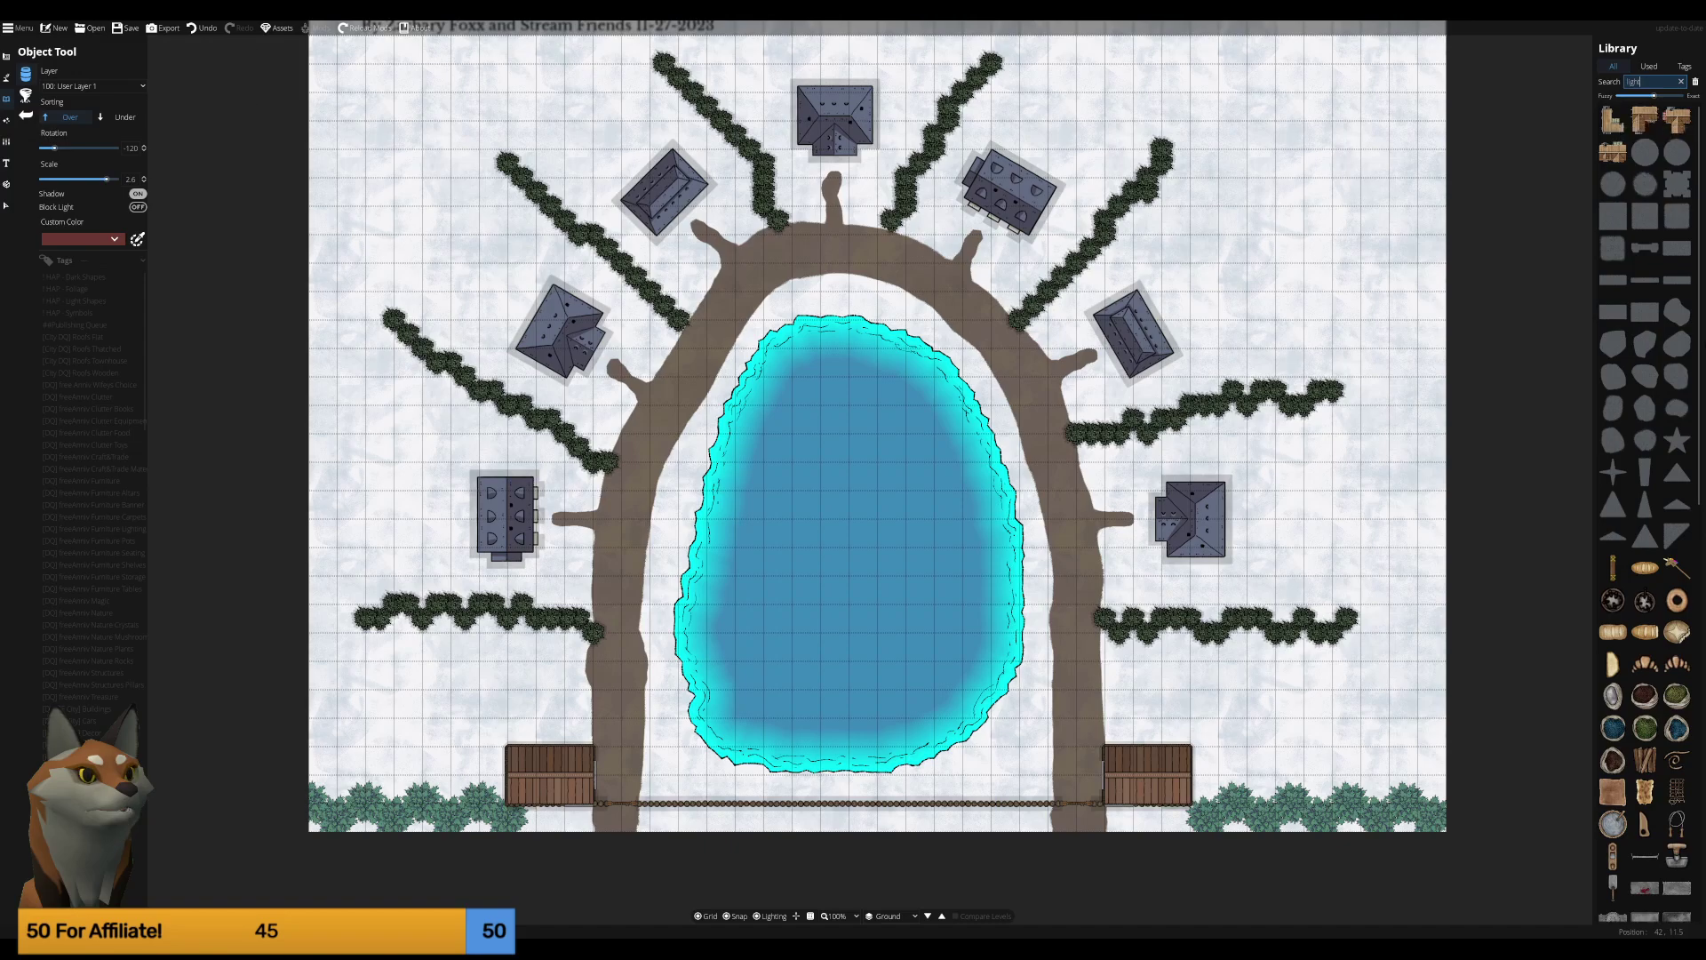
# Preview the ladder, square frame and festive light assets, drawing above other objects.
pyautogui.scroll(-5, 1646, 630)
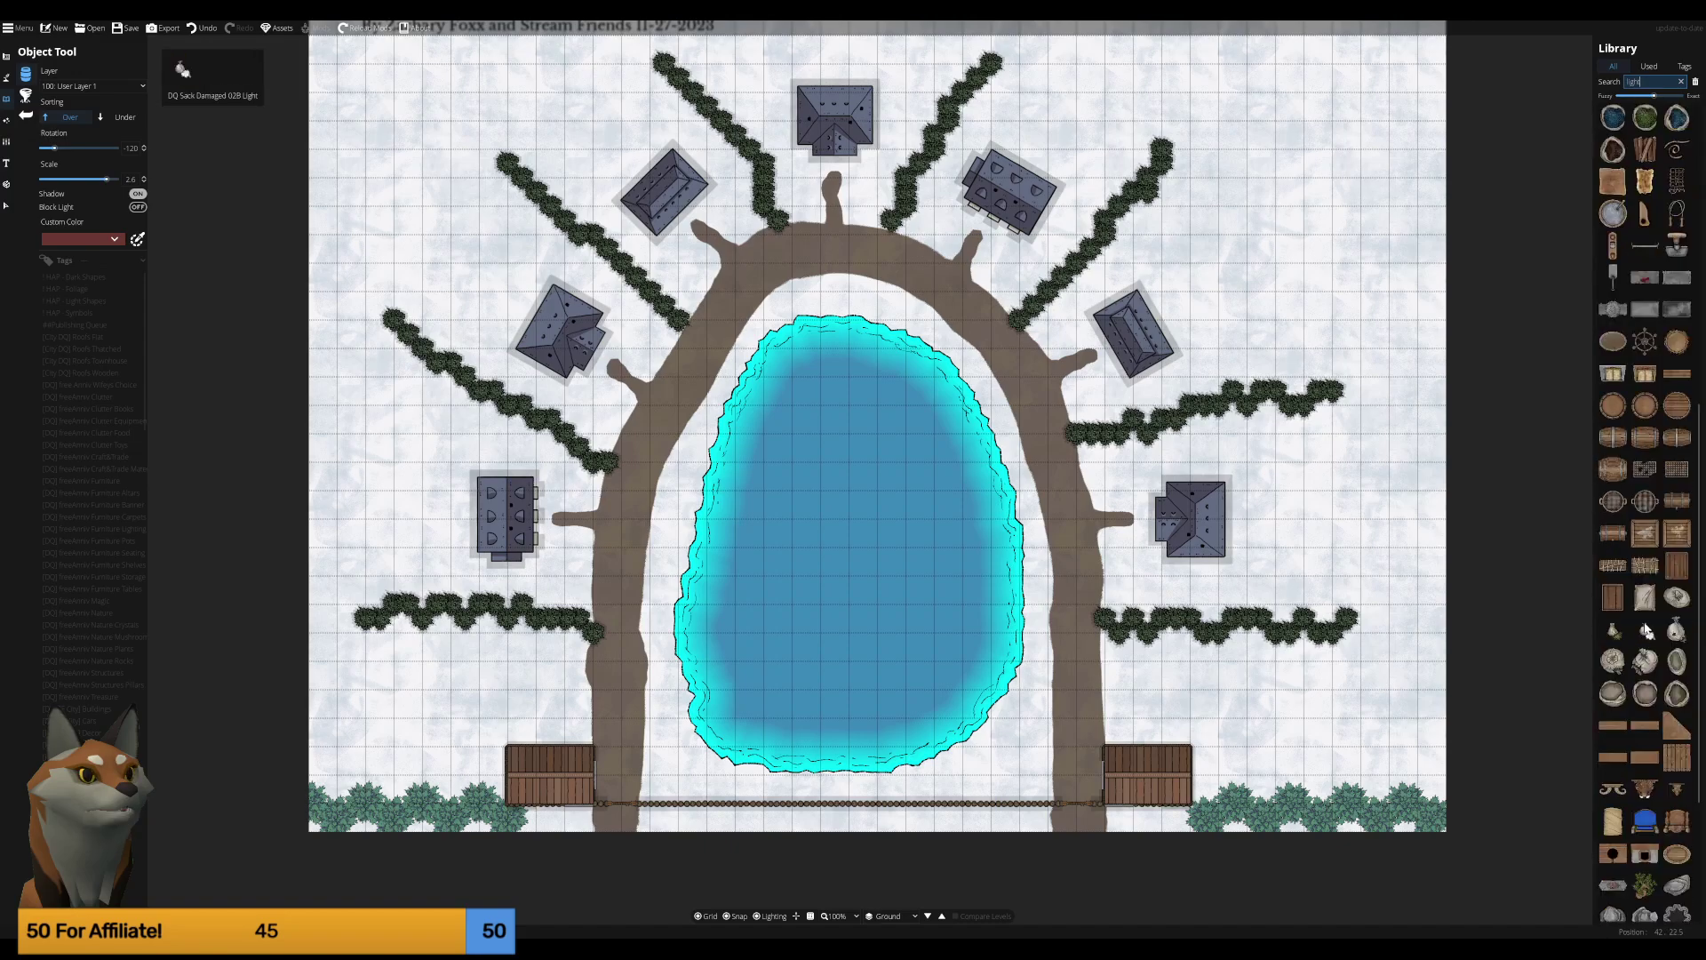
pyautogui.scroll(-2, 1647, 630)
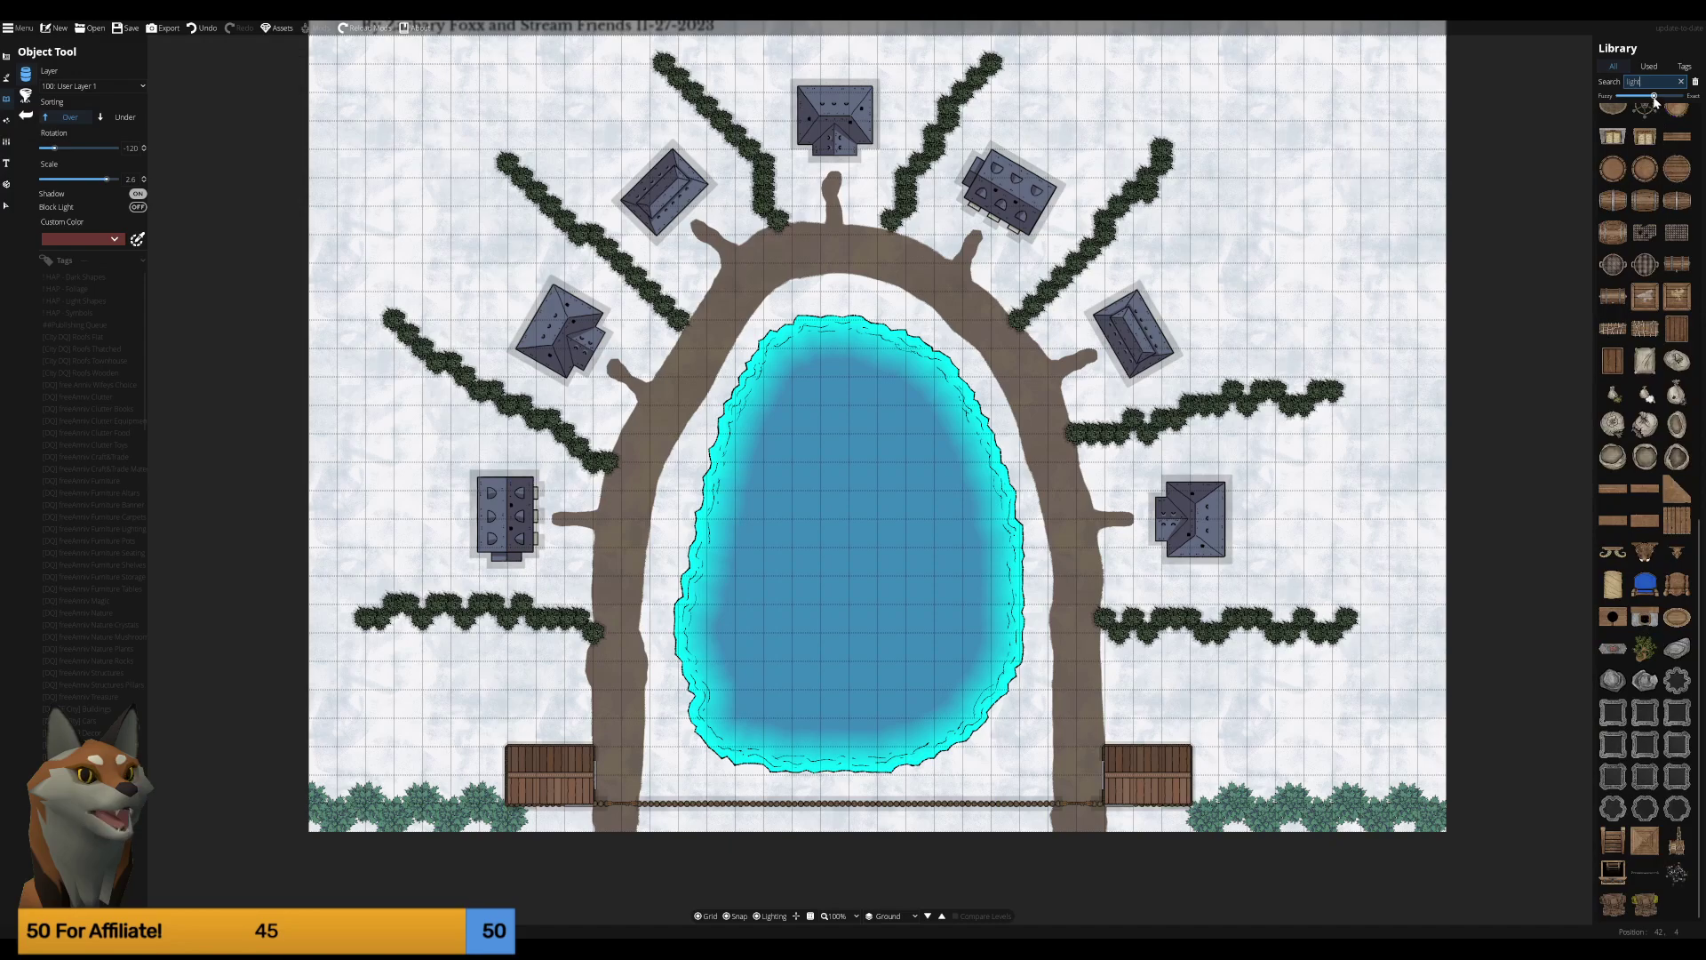
pyautogui.click(1615, 847)
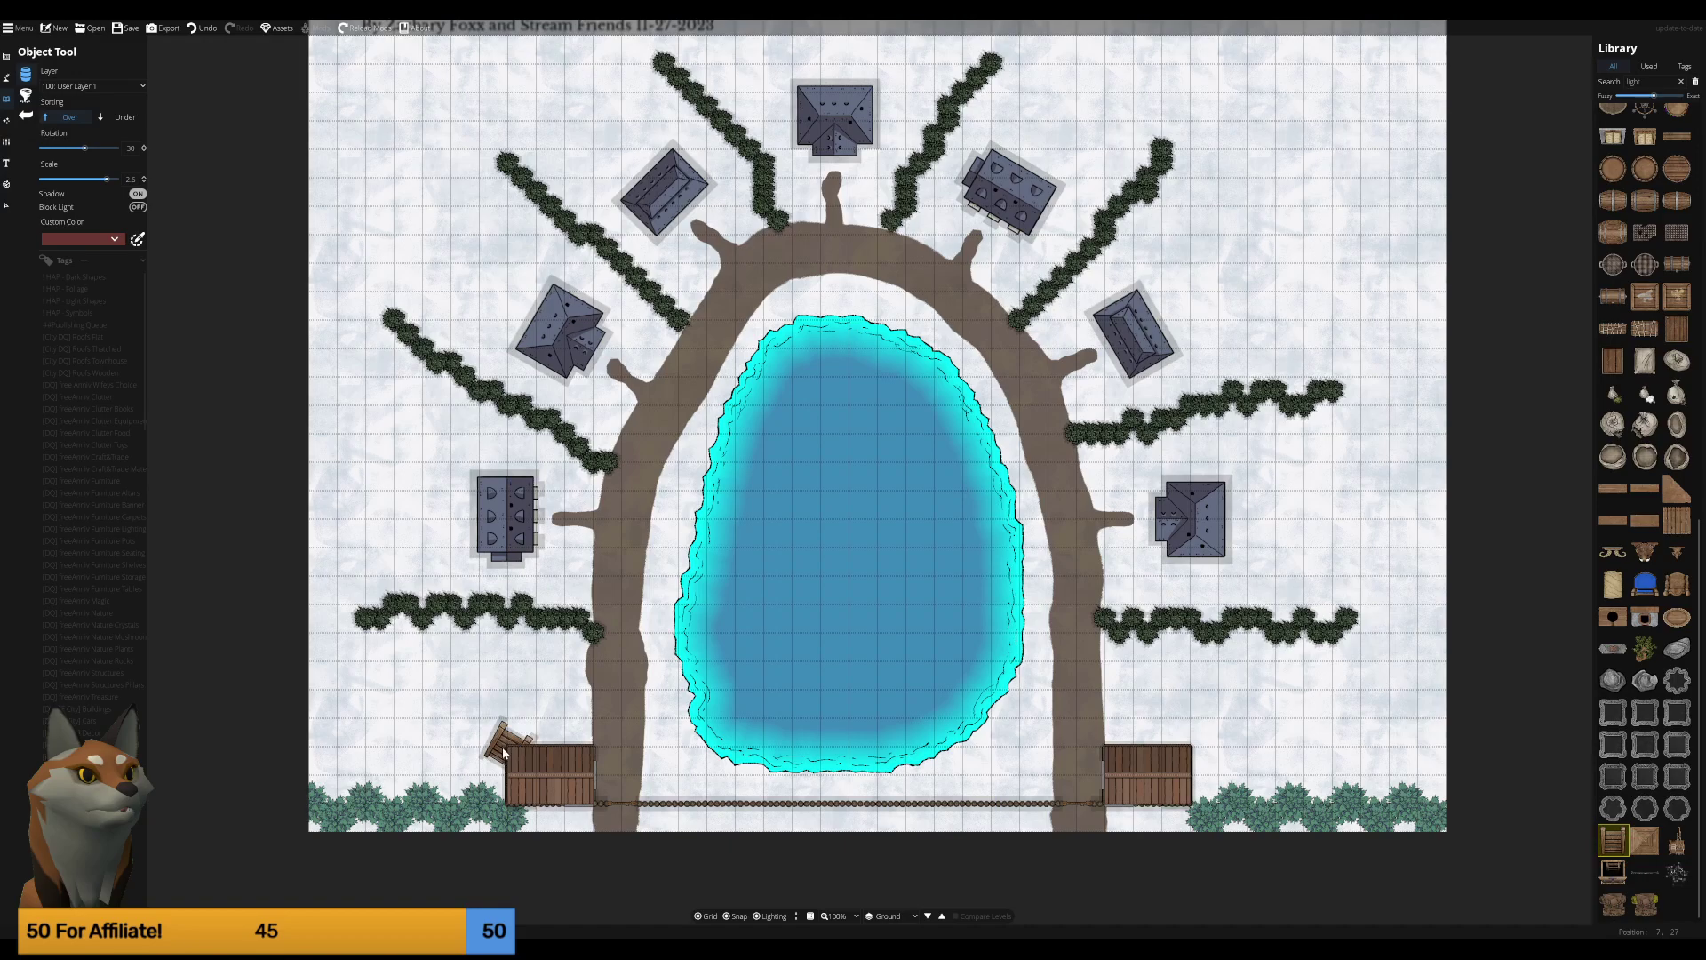
pyautogui.scroll(8, 484, 759)
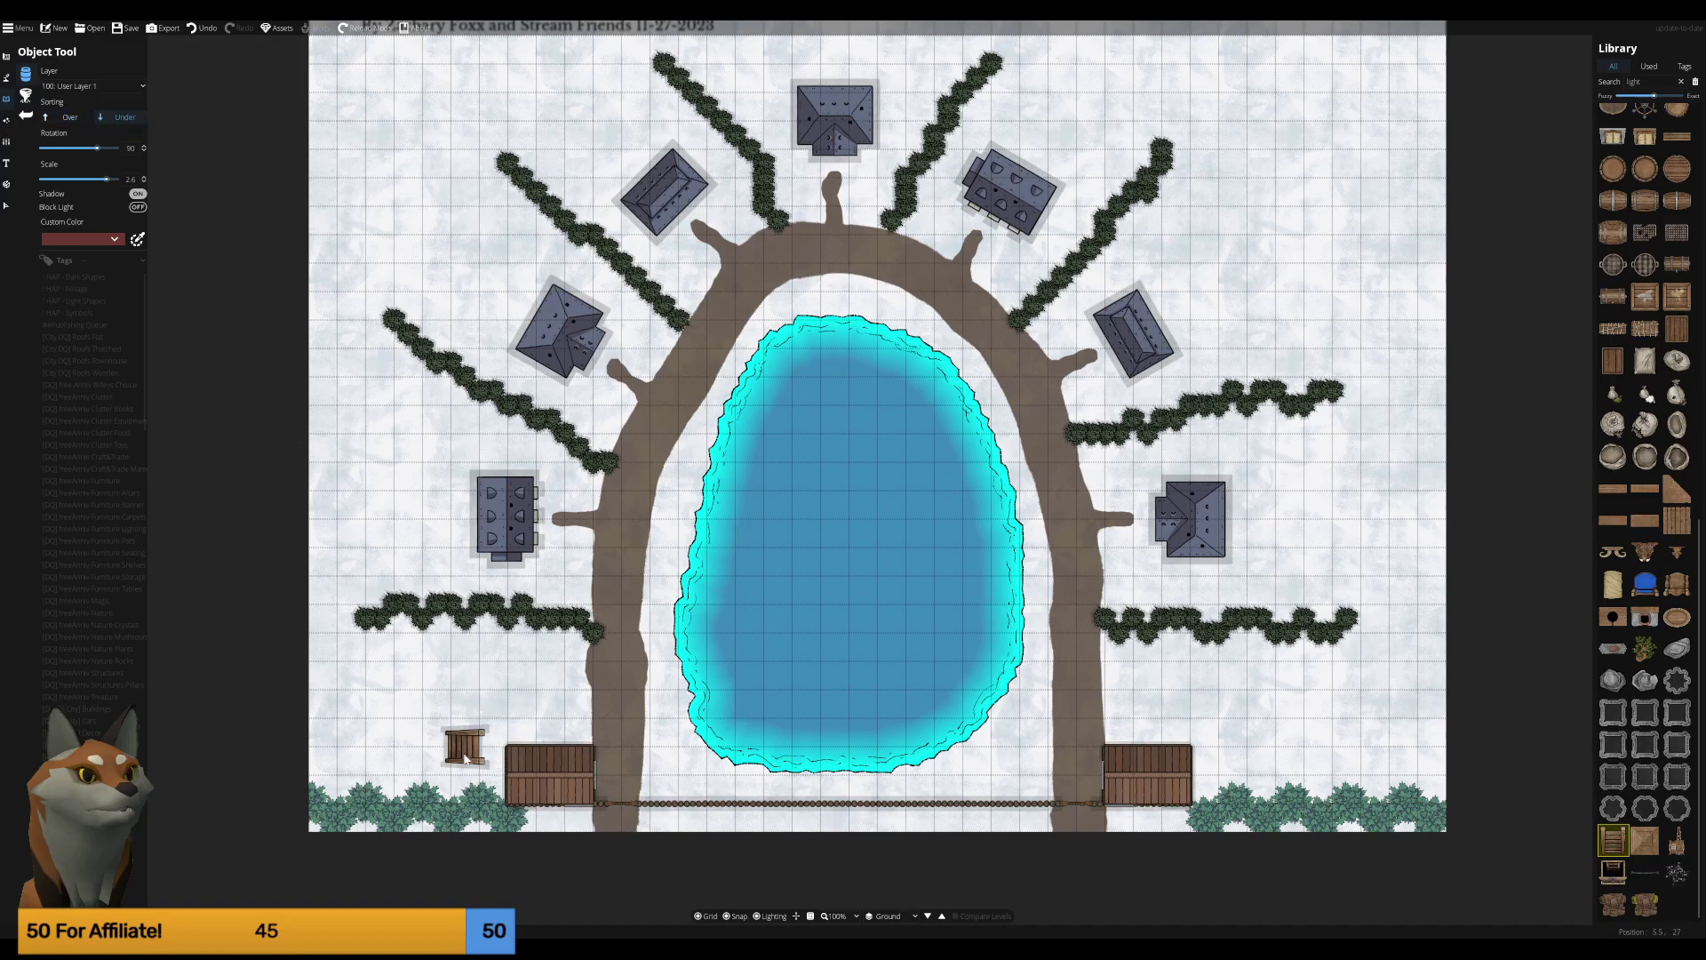
pyautogui.click(67, 118)
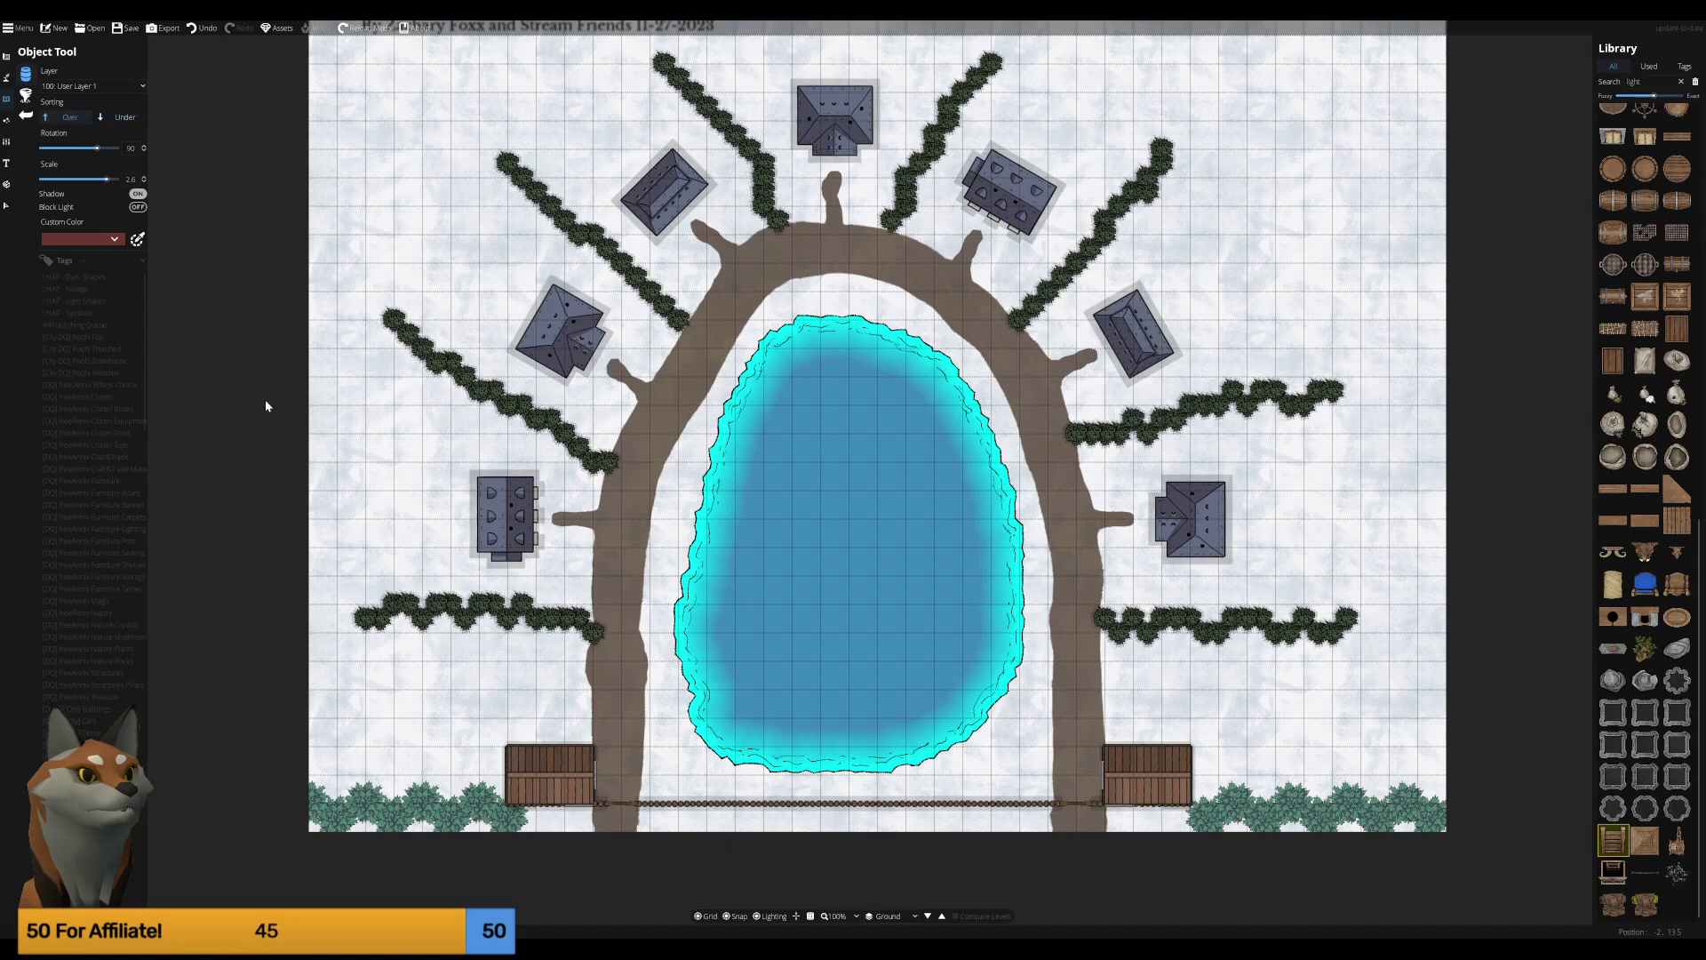
pyautogui.moveTo(1677, 744)
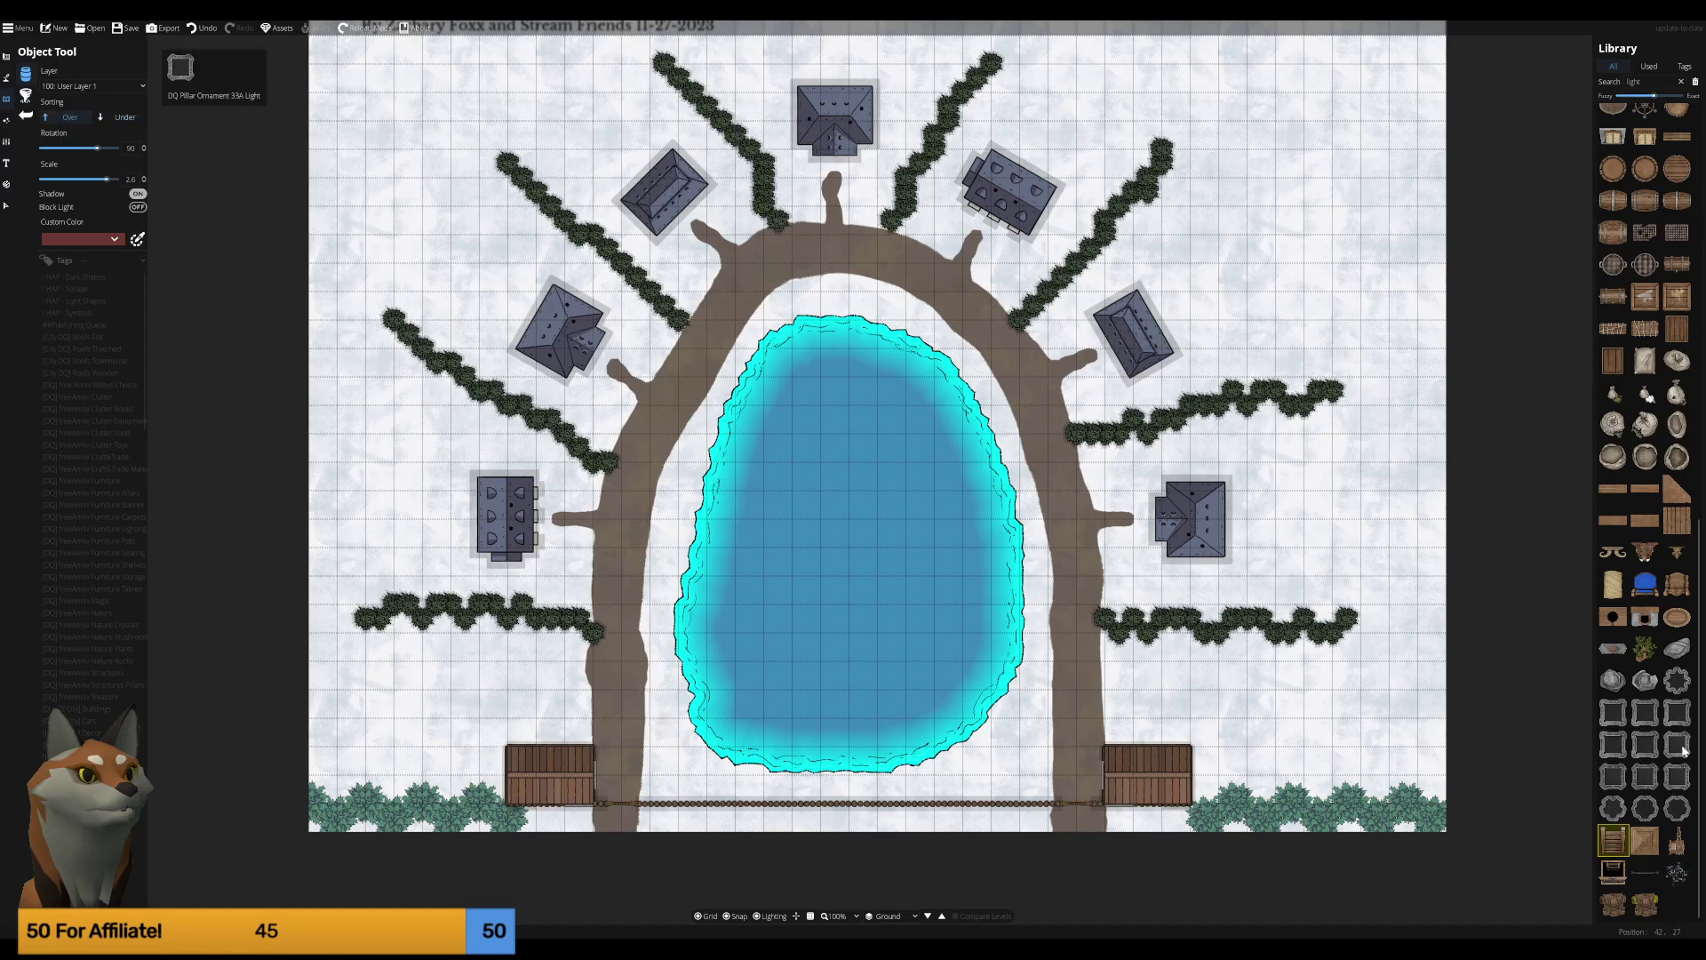
pyautogui.click(1601, 782)
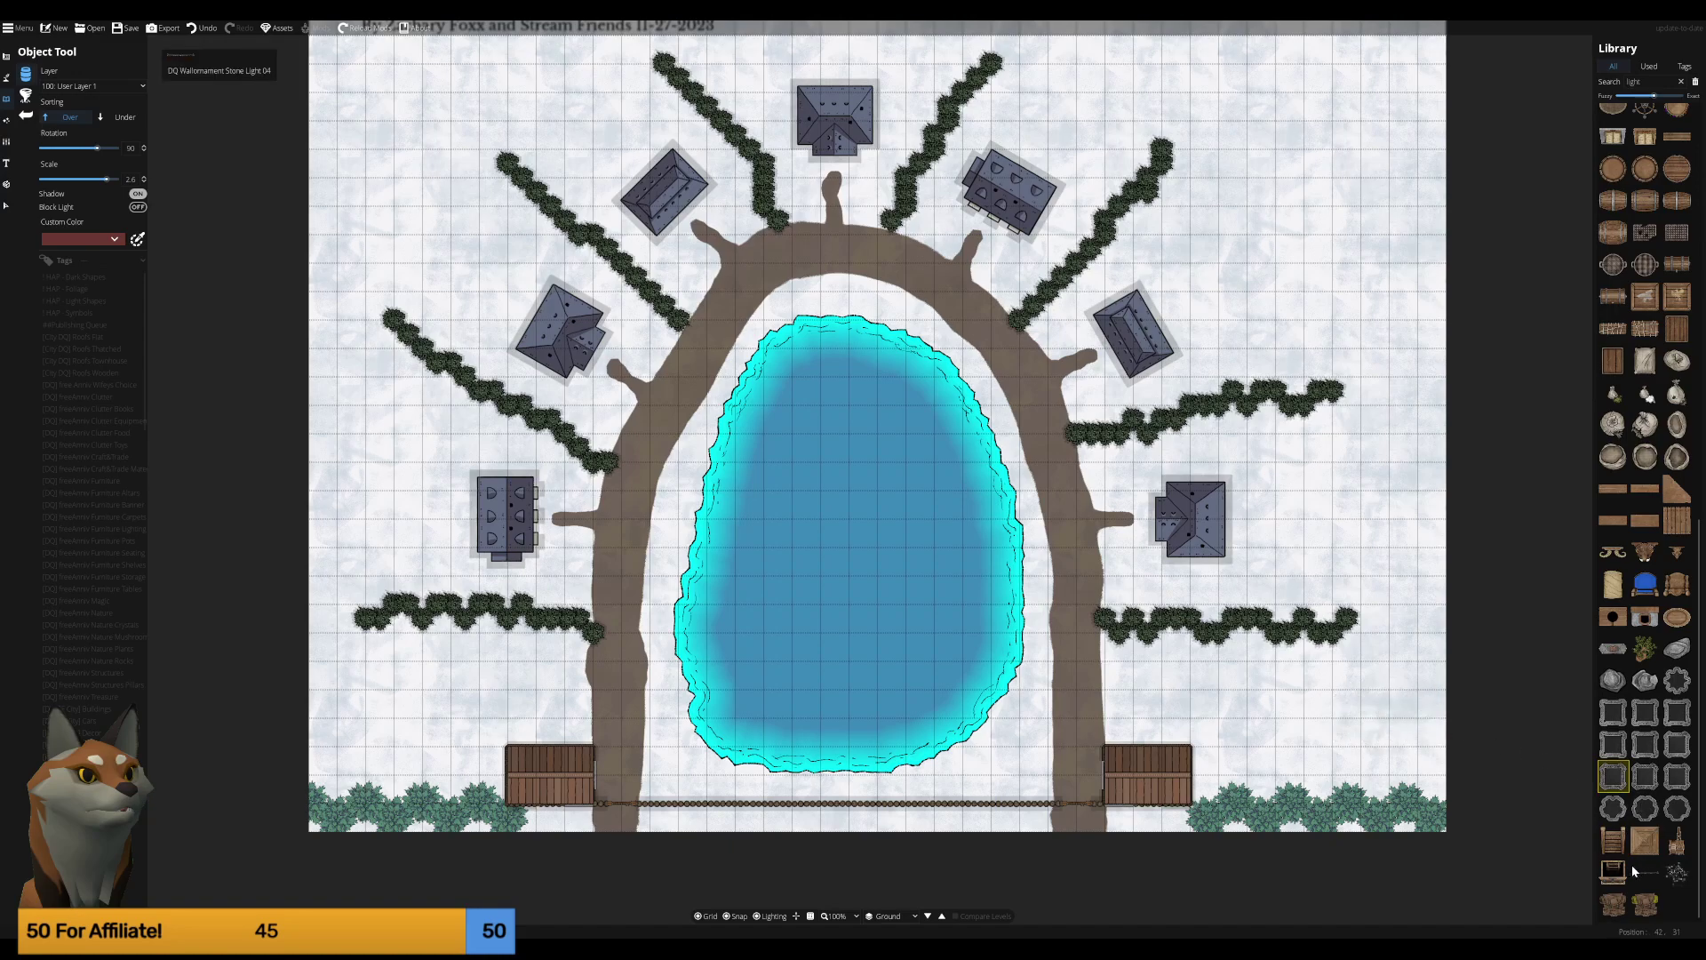
pyautogui.click(1681, 877)
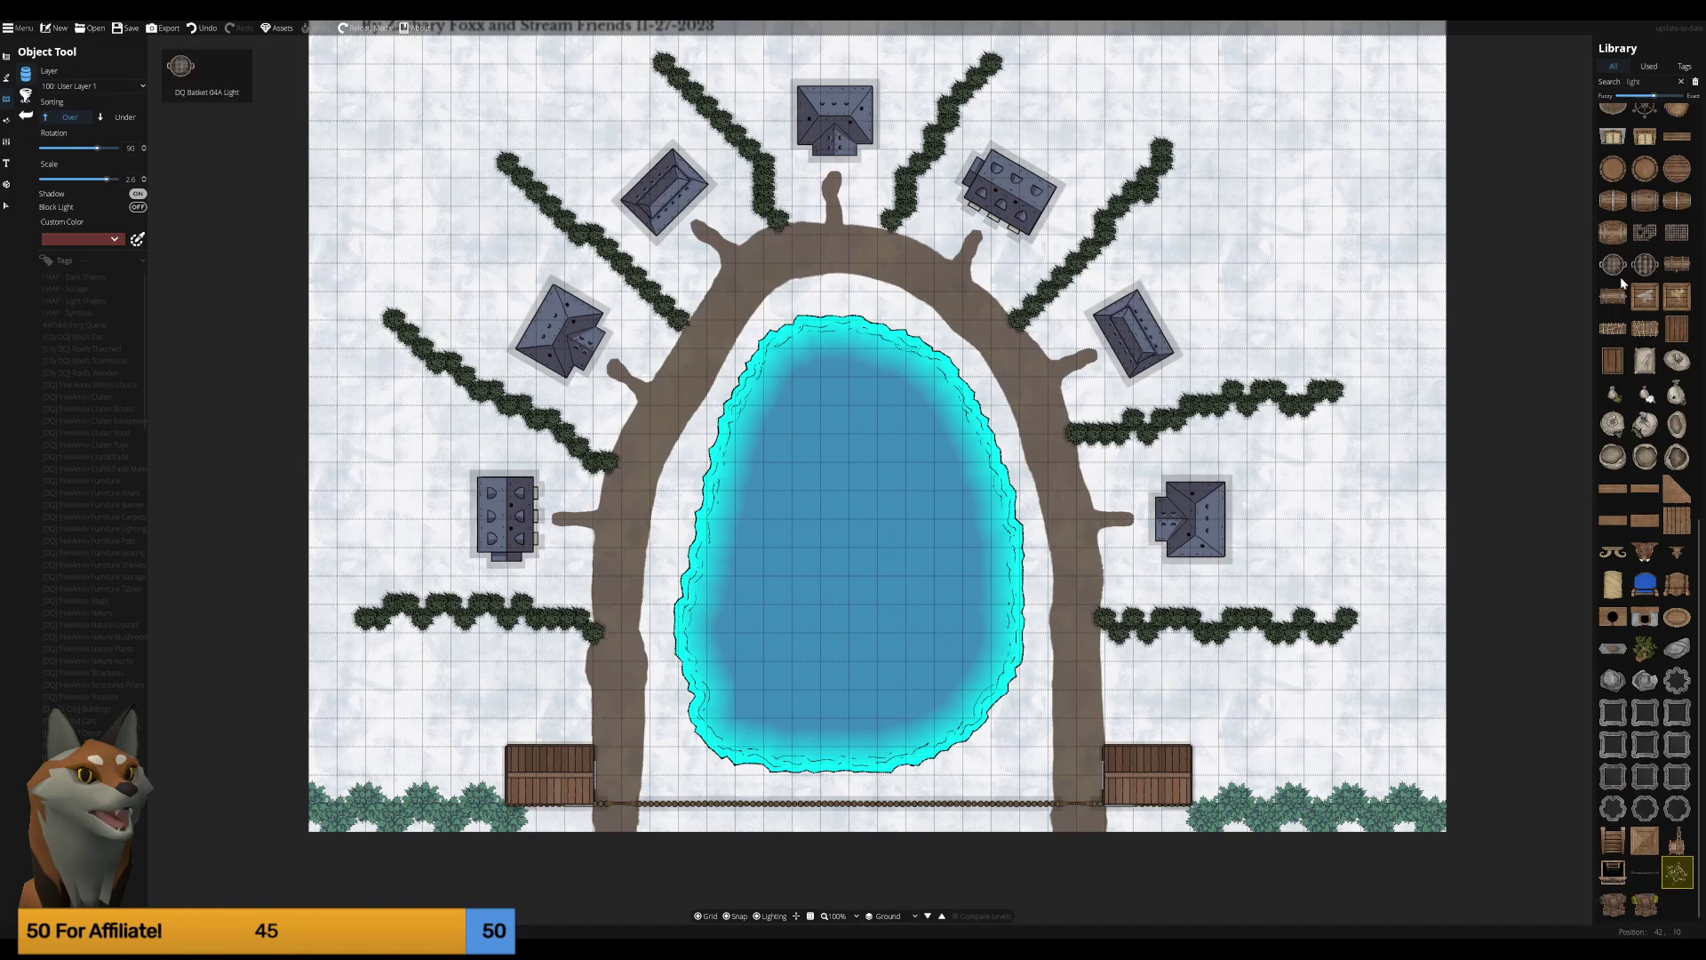
pyautogui.scroll(10, 1671, 386)
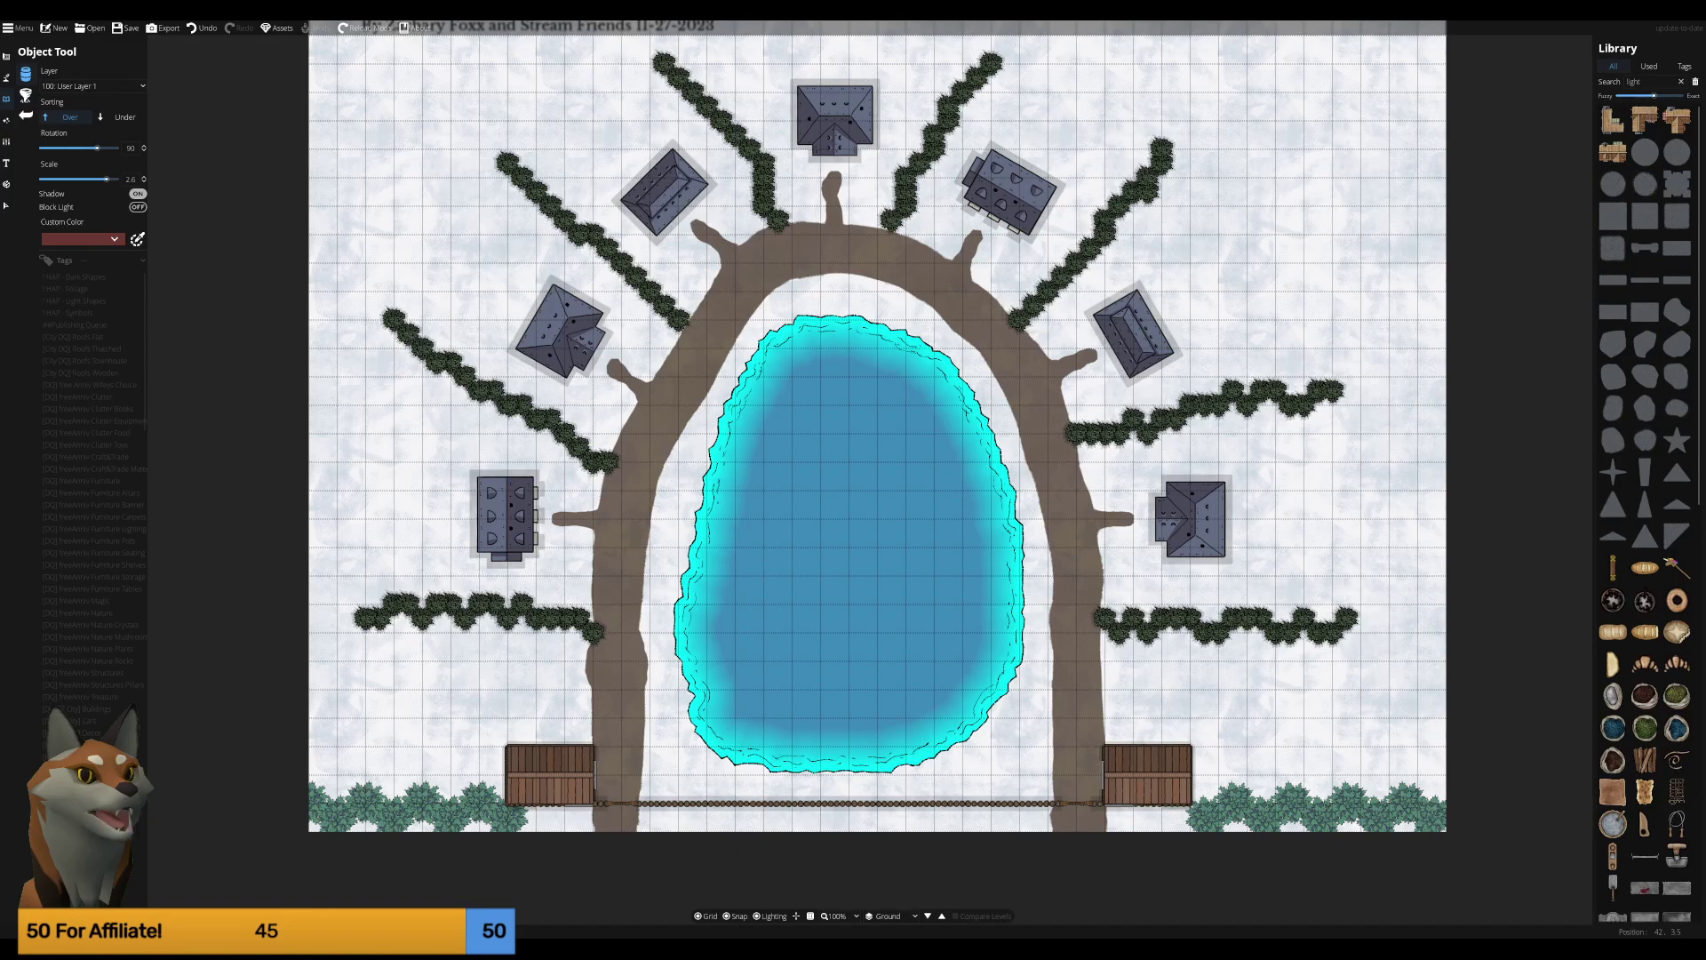
# Search the Library for 'lamp' and select Bowl Lamp 01.
pyautogui.doubleClick(1635, 81)
pyautogui.write('lamp')
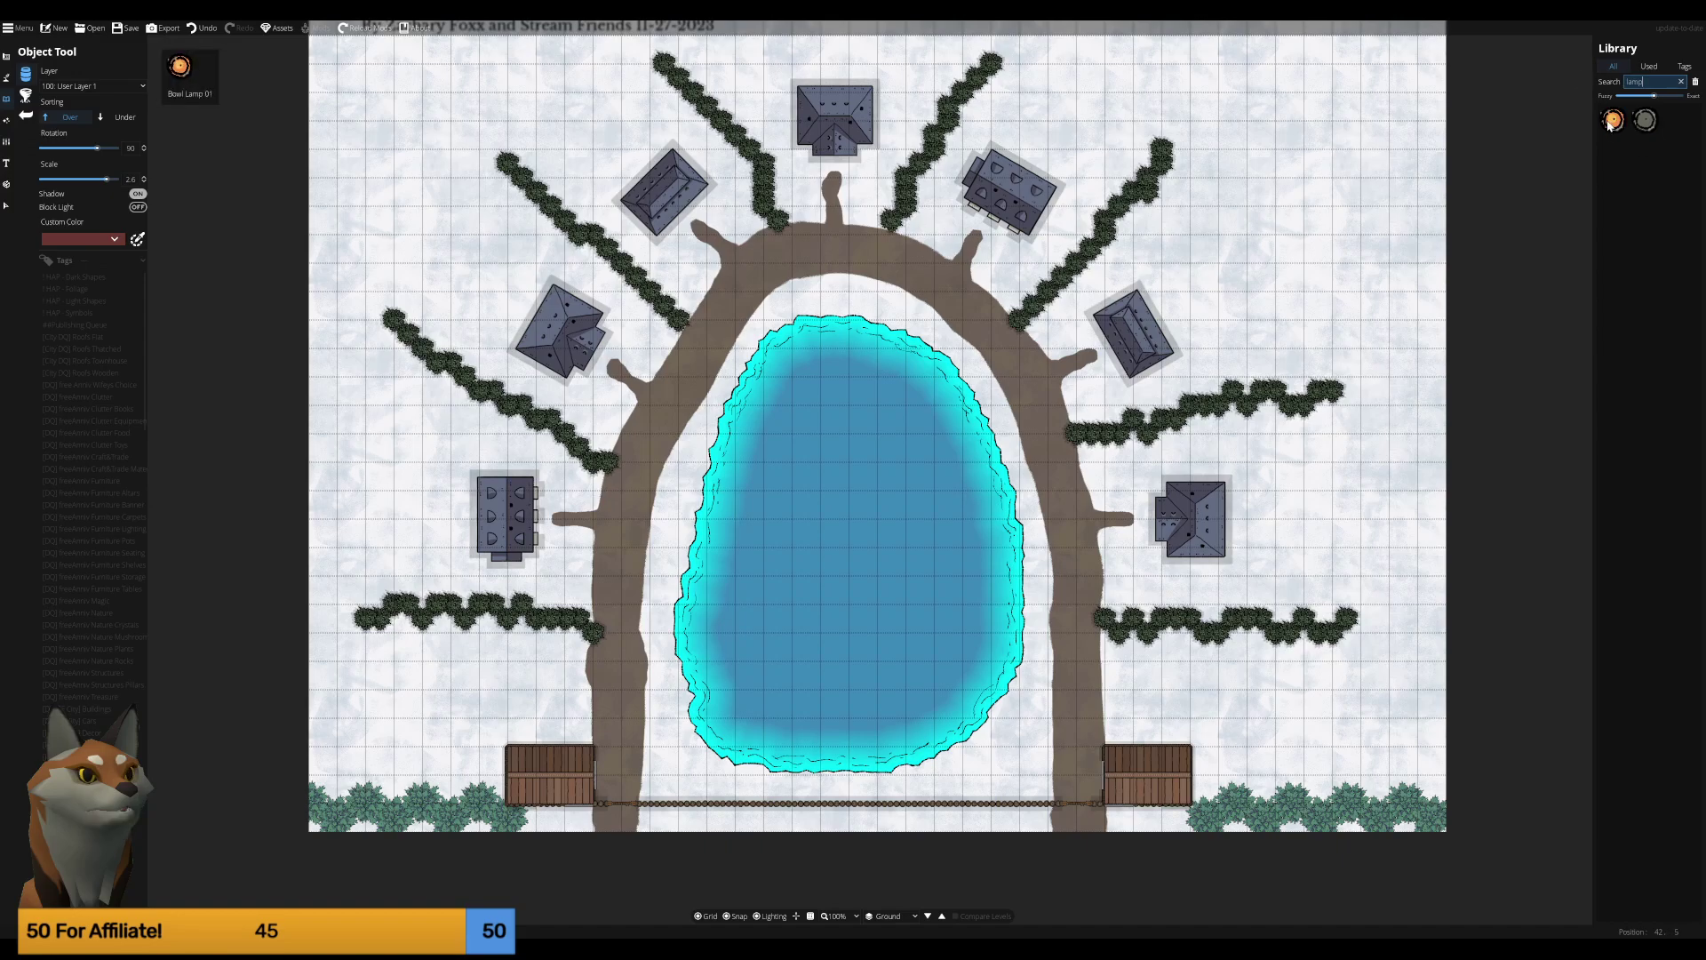
pyautogui.click(1612, 119)
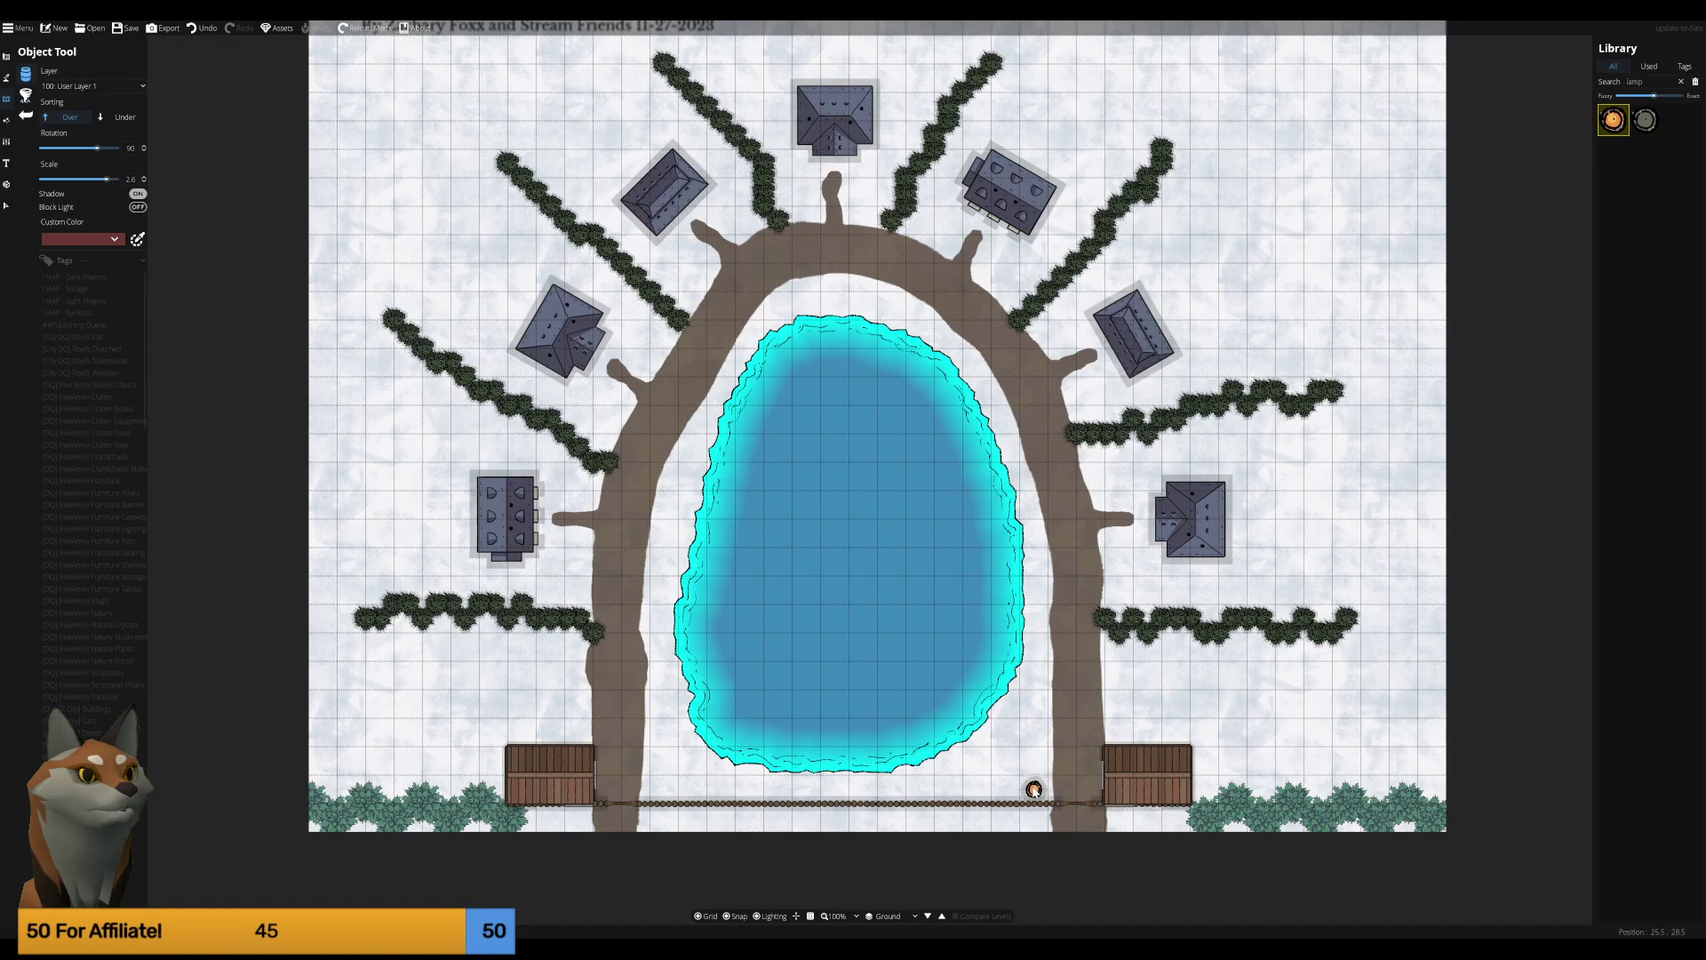
# Place seven bowl lamps along the chain fence, two above and five below.
pyautogui.click(1034, 789)
pyautogui.click(650, 790)
pyautogui.click(665, 817)
pyautogui.click(1005, 817)
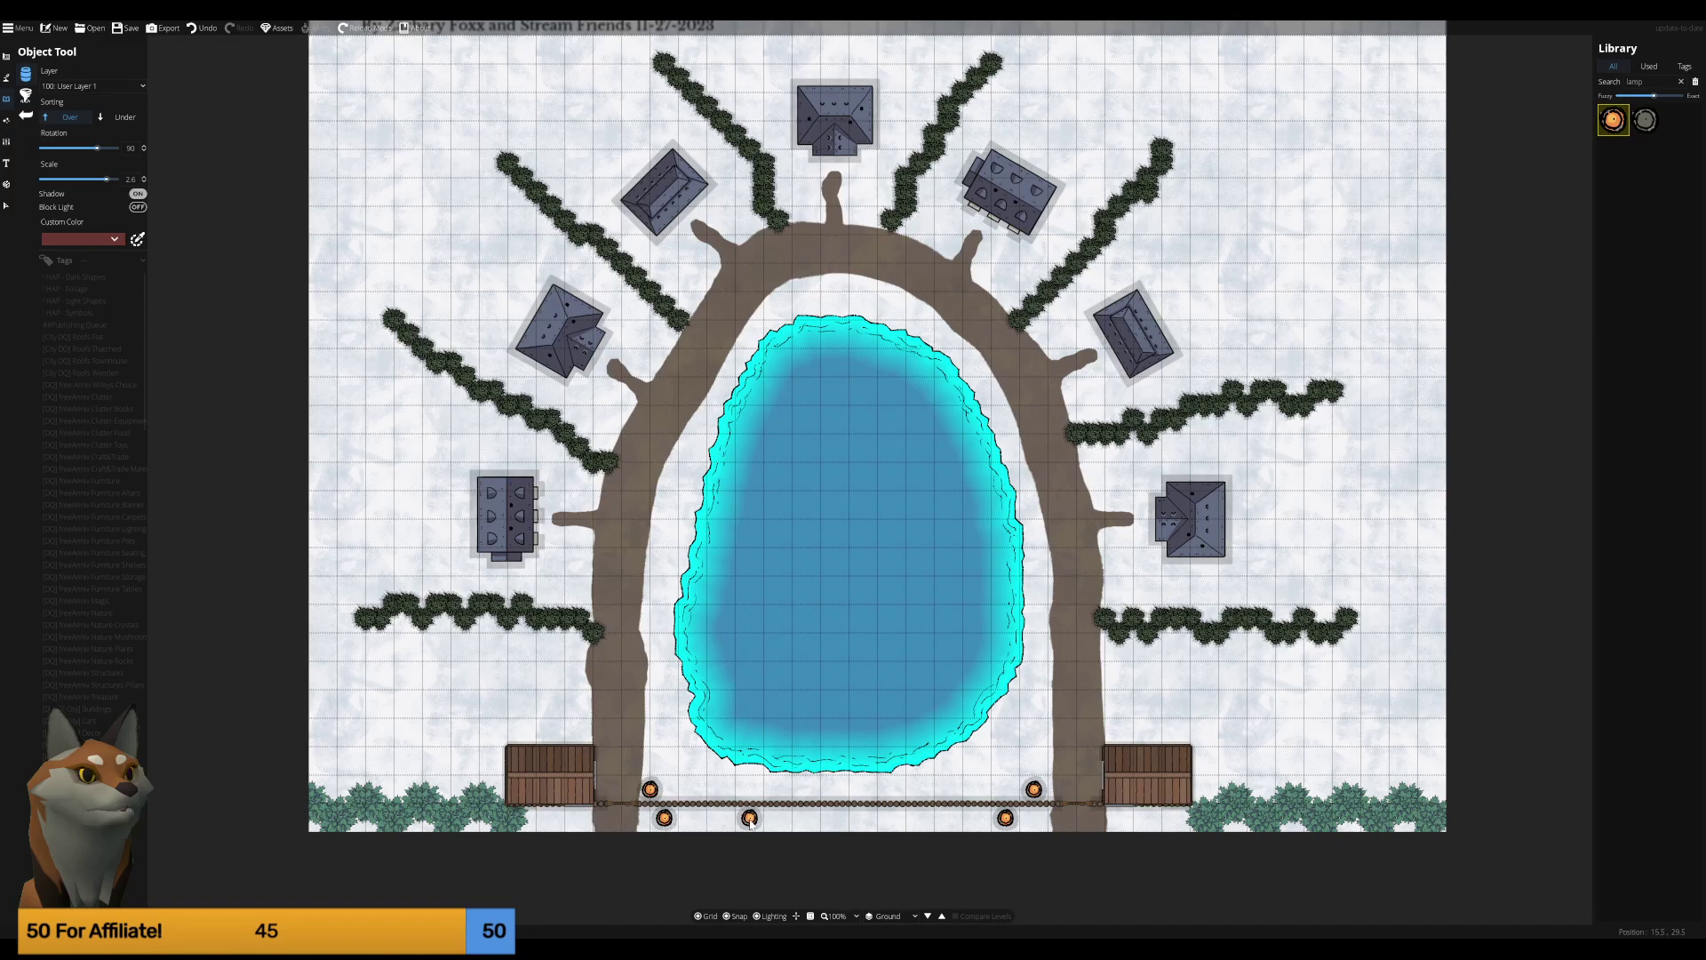
pyautogui.click(750, 817)
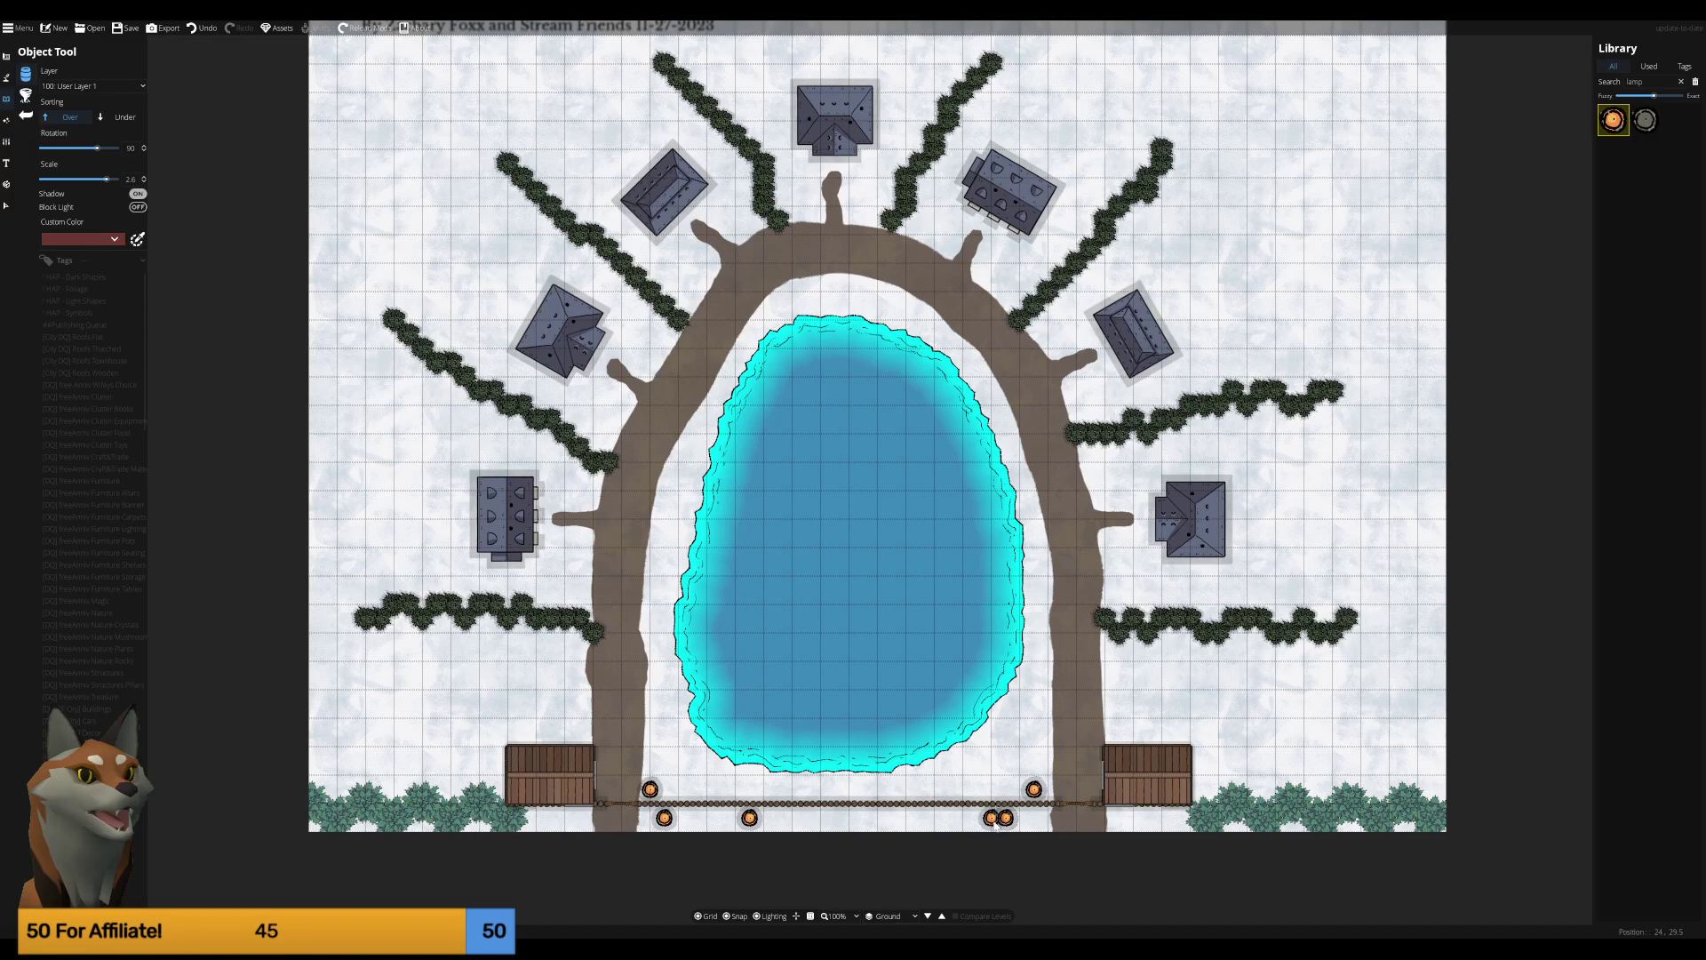
pyautogui.click(919, 817)
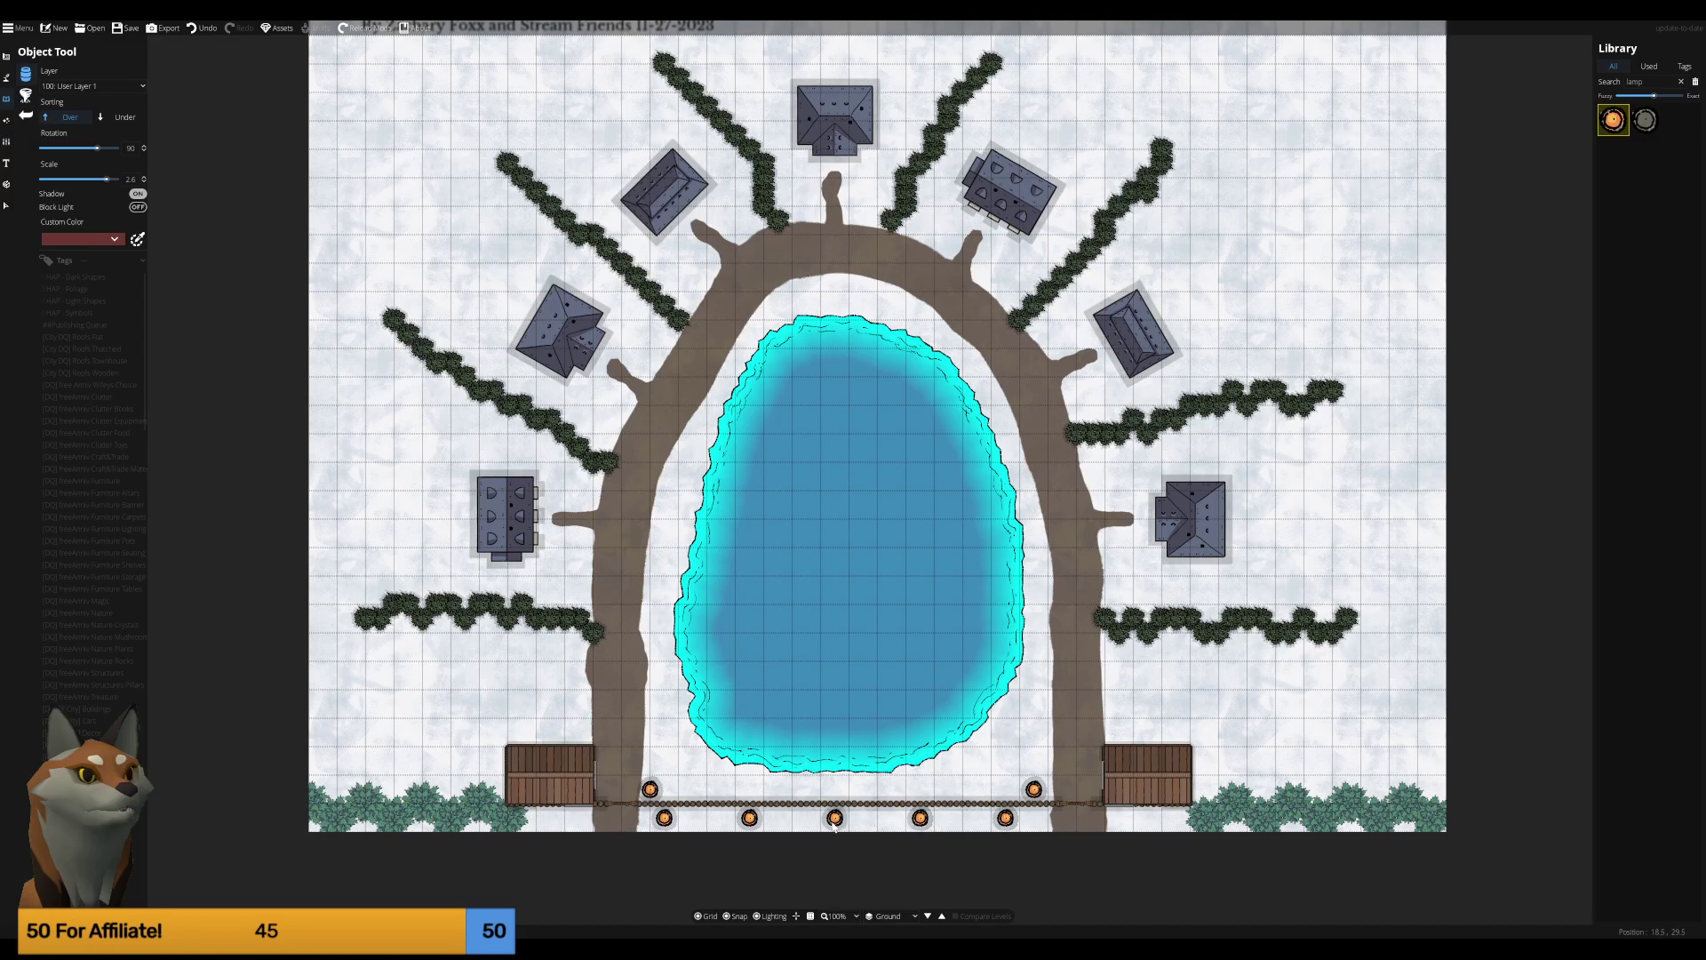
pyautogui.click(834, 817)
pyautogui.moveTo(1289, 259)
pyautogui.mouseDown()
pyautogui.moveTo(1245, 320)
pyautogui.moveTo(1253, 261)
pyautogui.mouseUp()
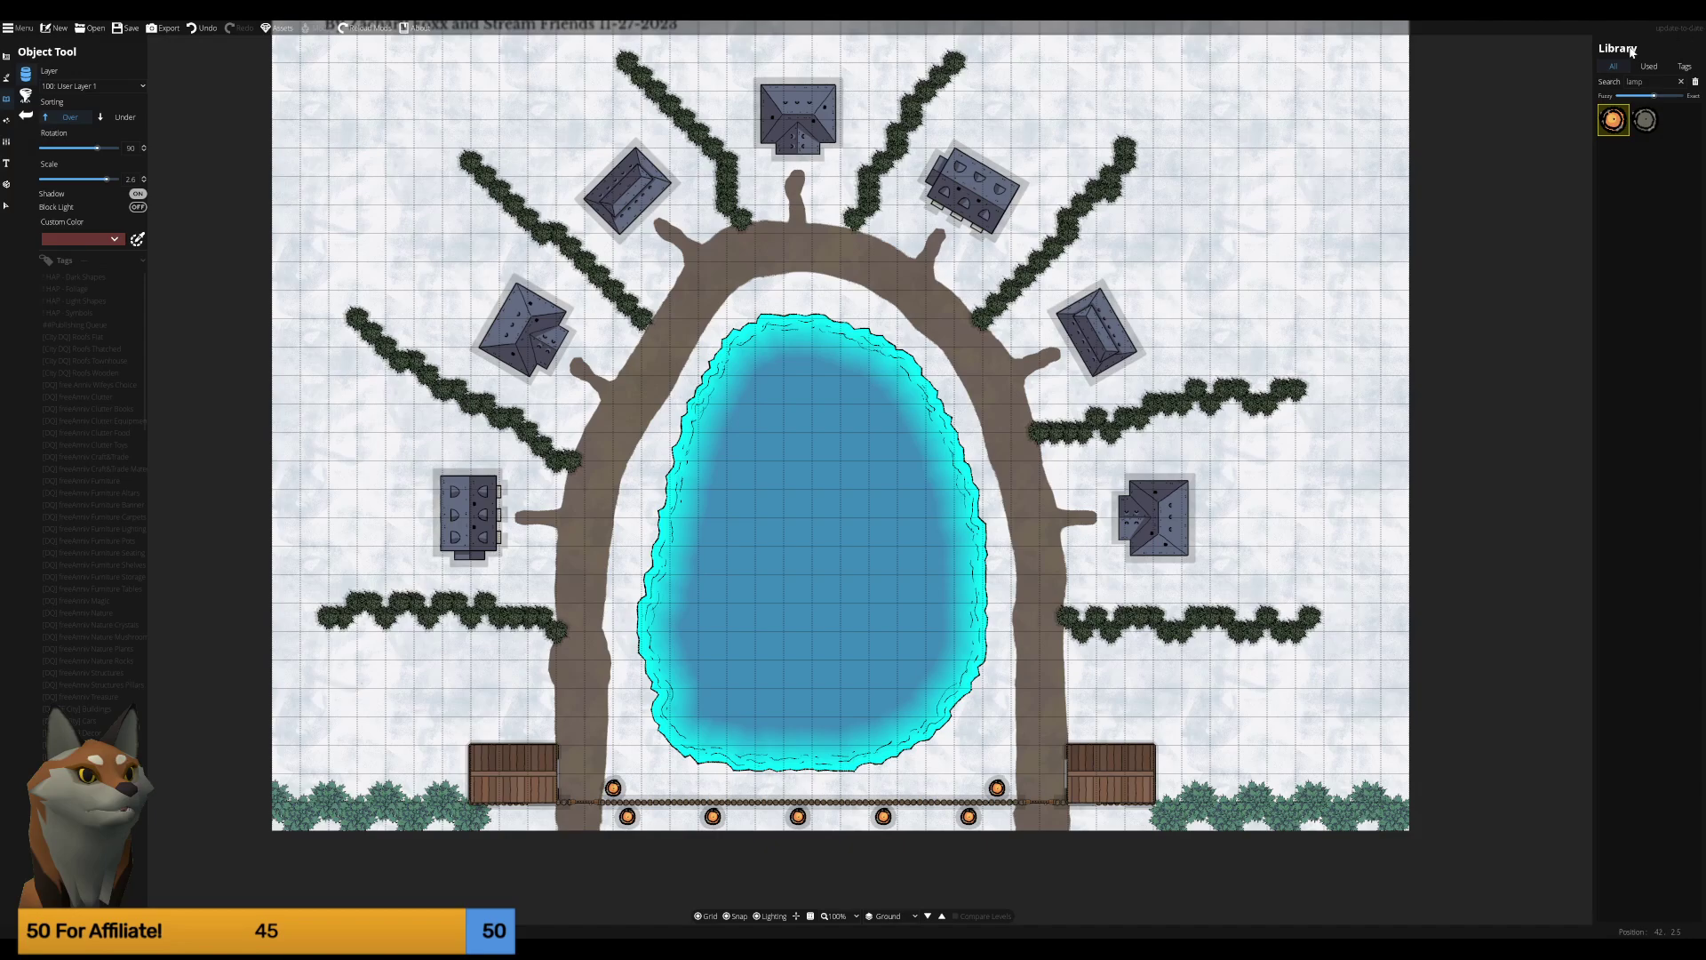
# Search the Library for 'table' and pick Large table 1 v3.
pyautogui.doubleClick(1636, 81)
pyautogui.write('park')
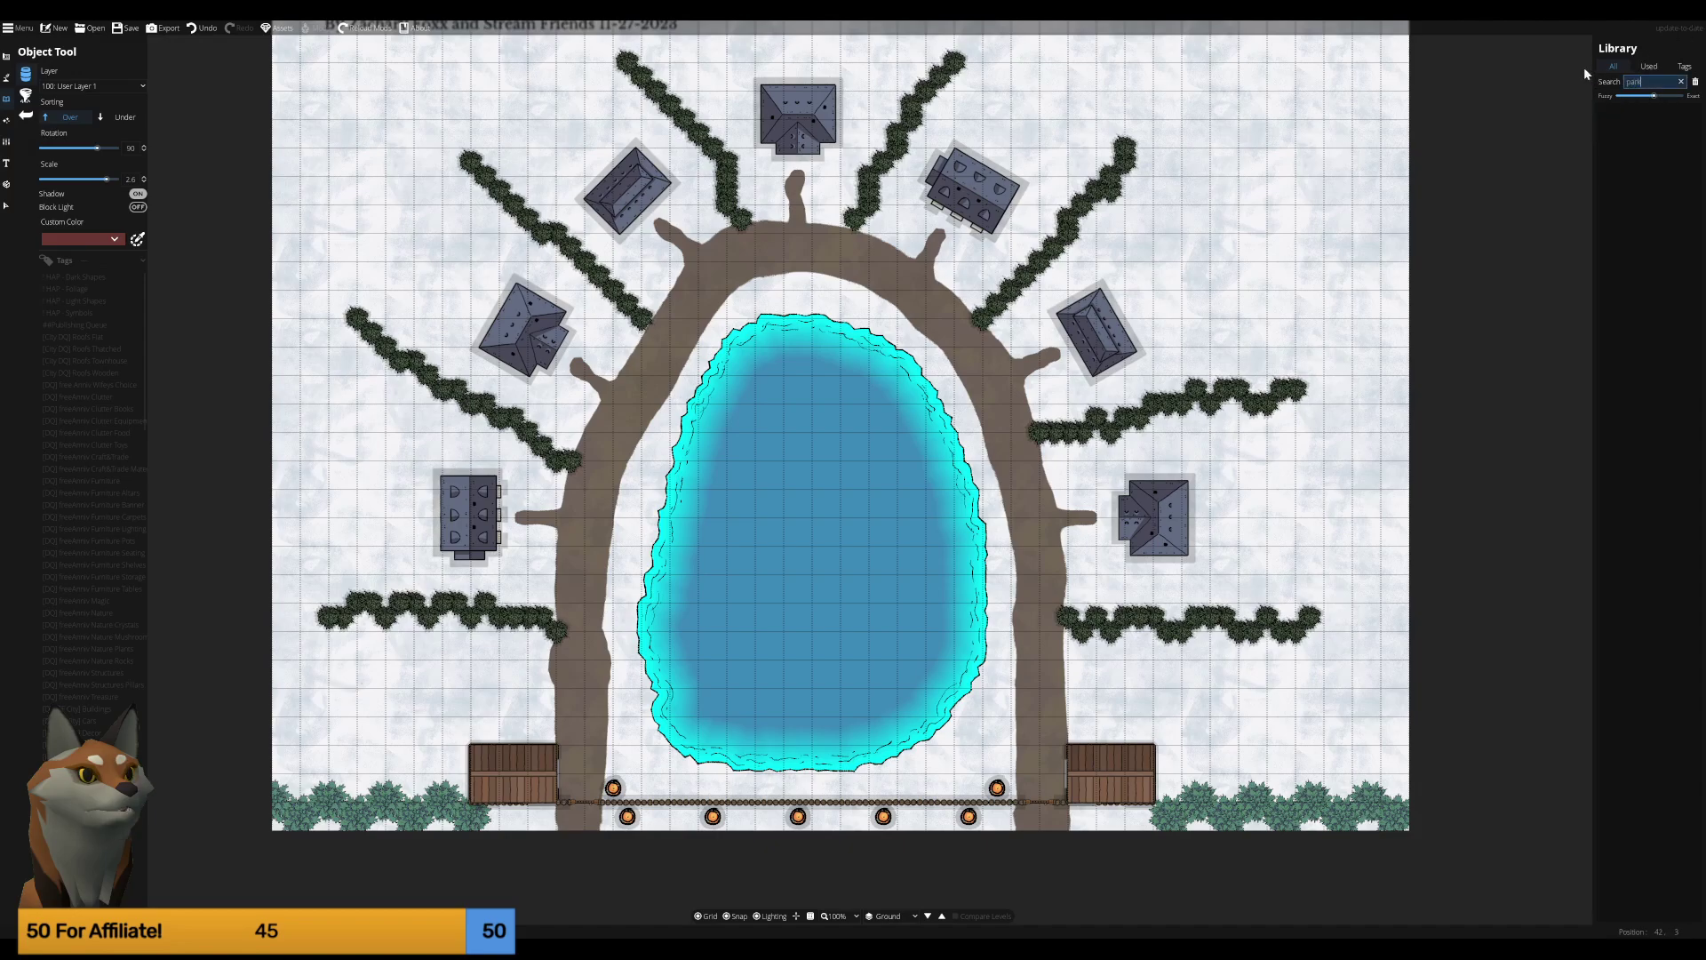
pyautogui.press('BackSpace')
pyautogui.press('BackSpace')
pyautogui.press('BackSpace')
pyautogui.write('table')
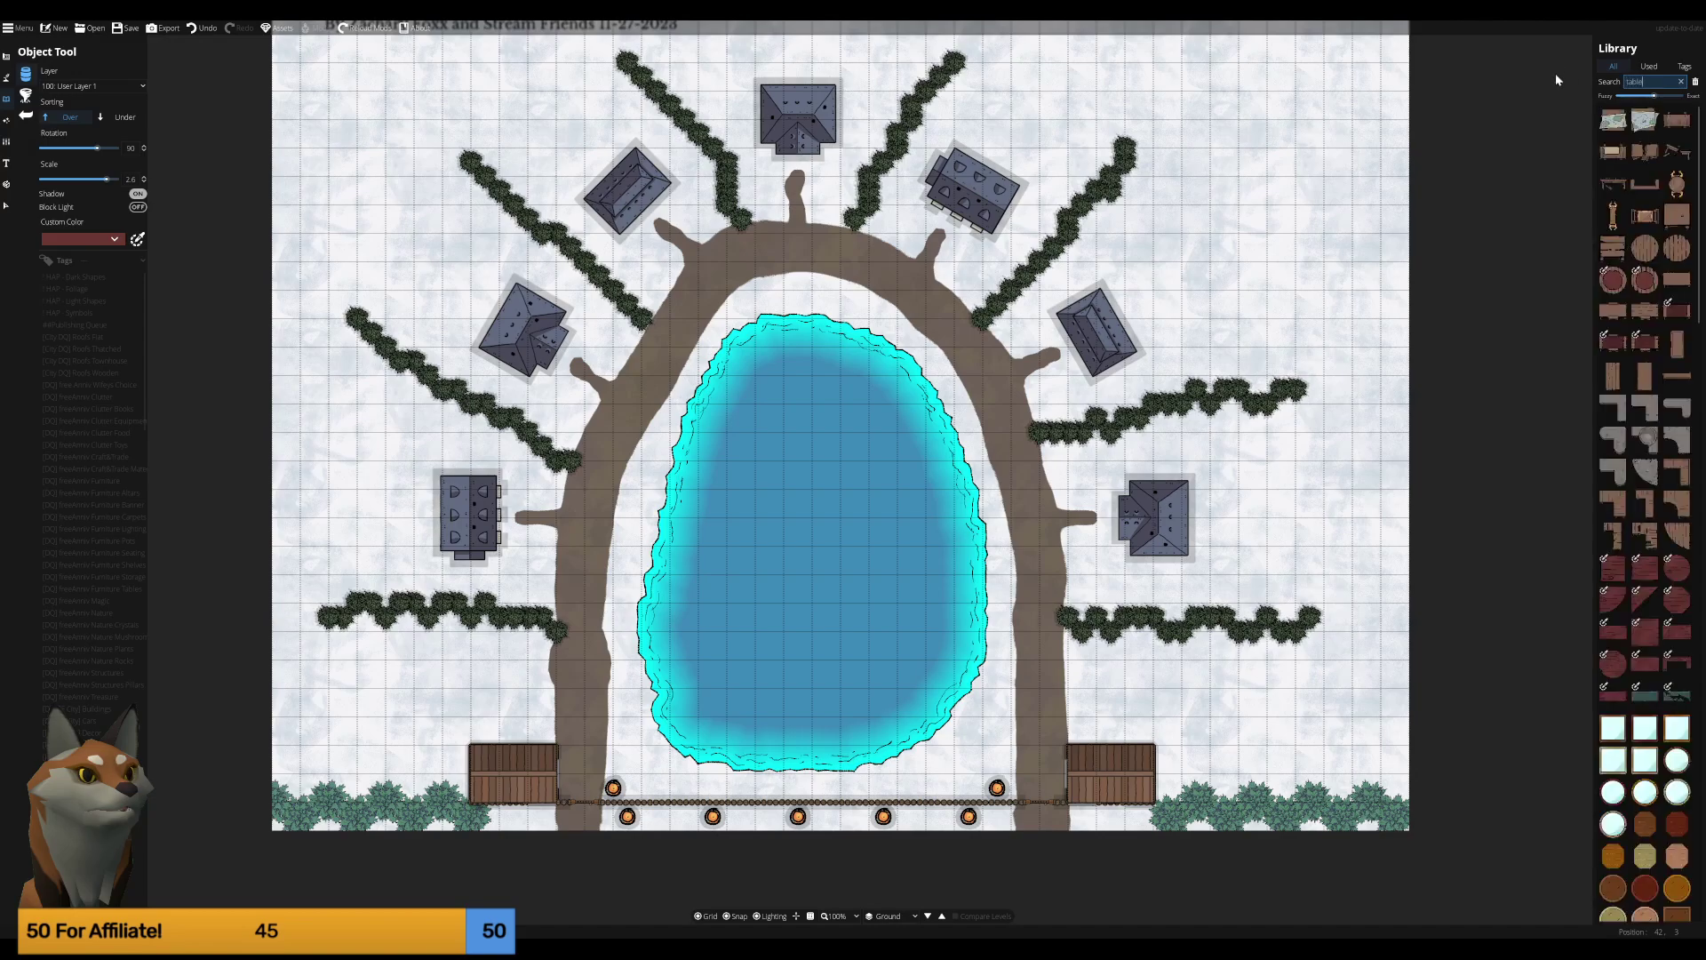
pyautogui.moveTo(1677, 280)
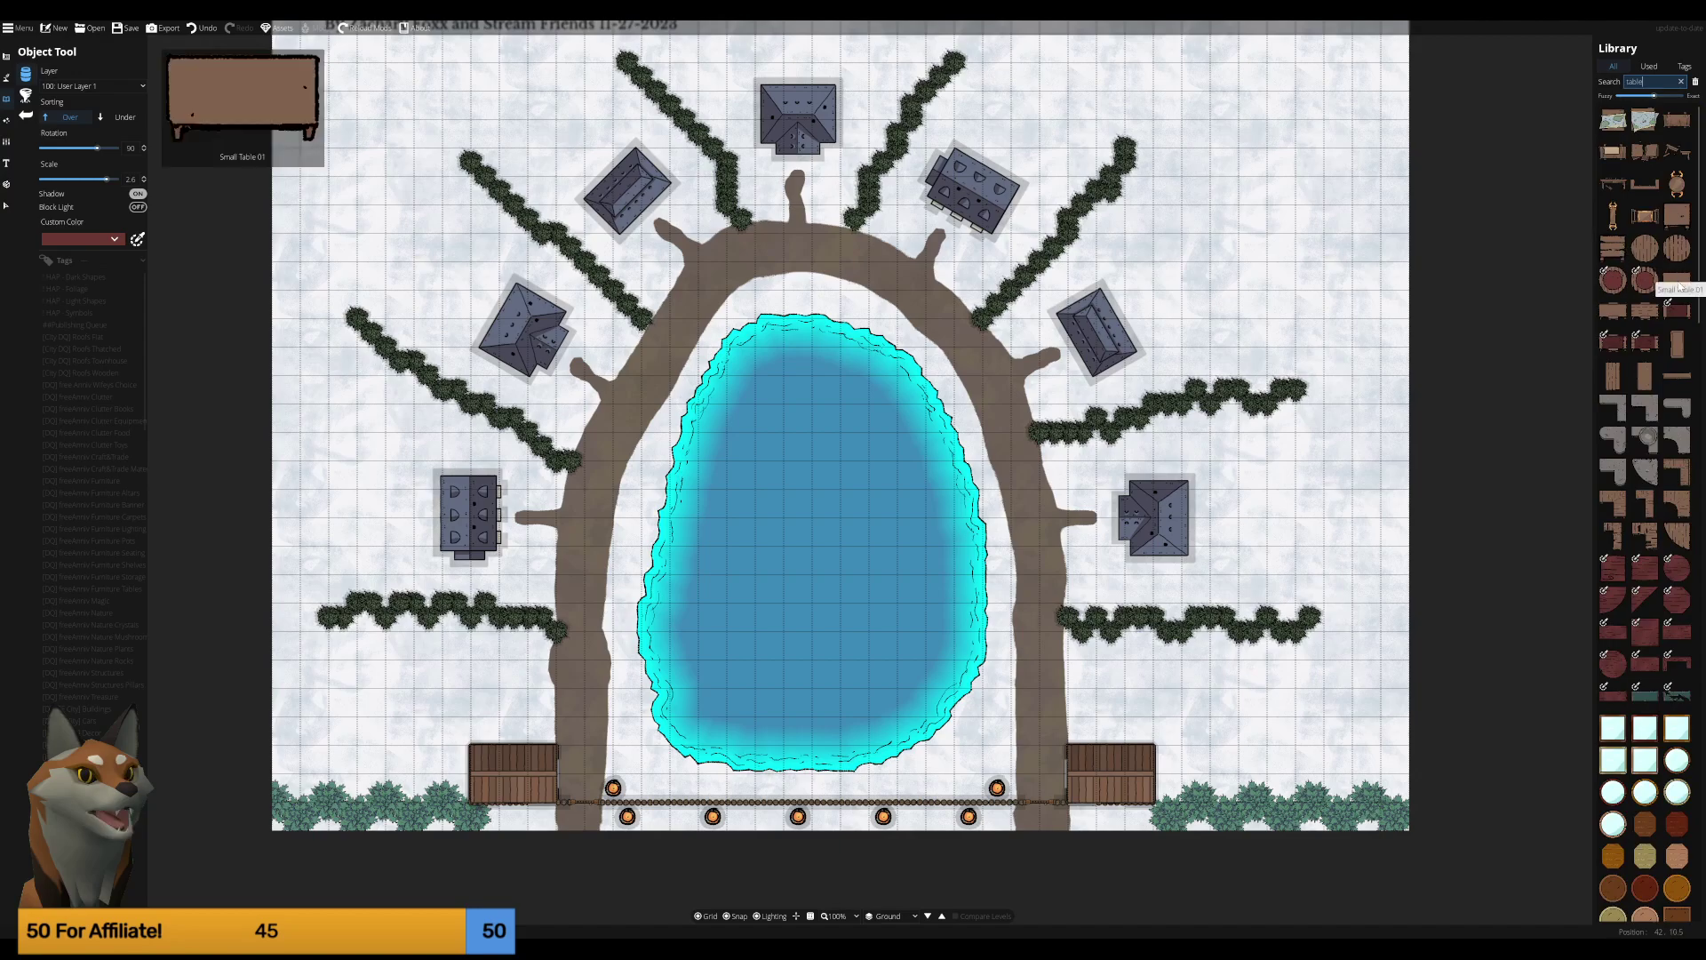
pyautogui.scroll(-5, 1662, 702)
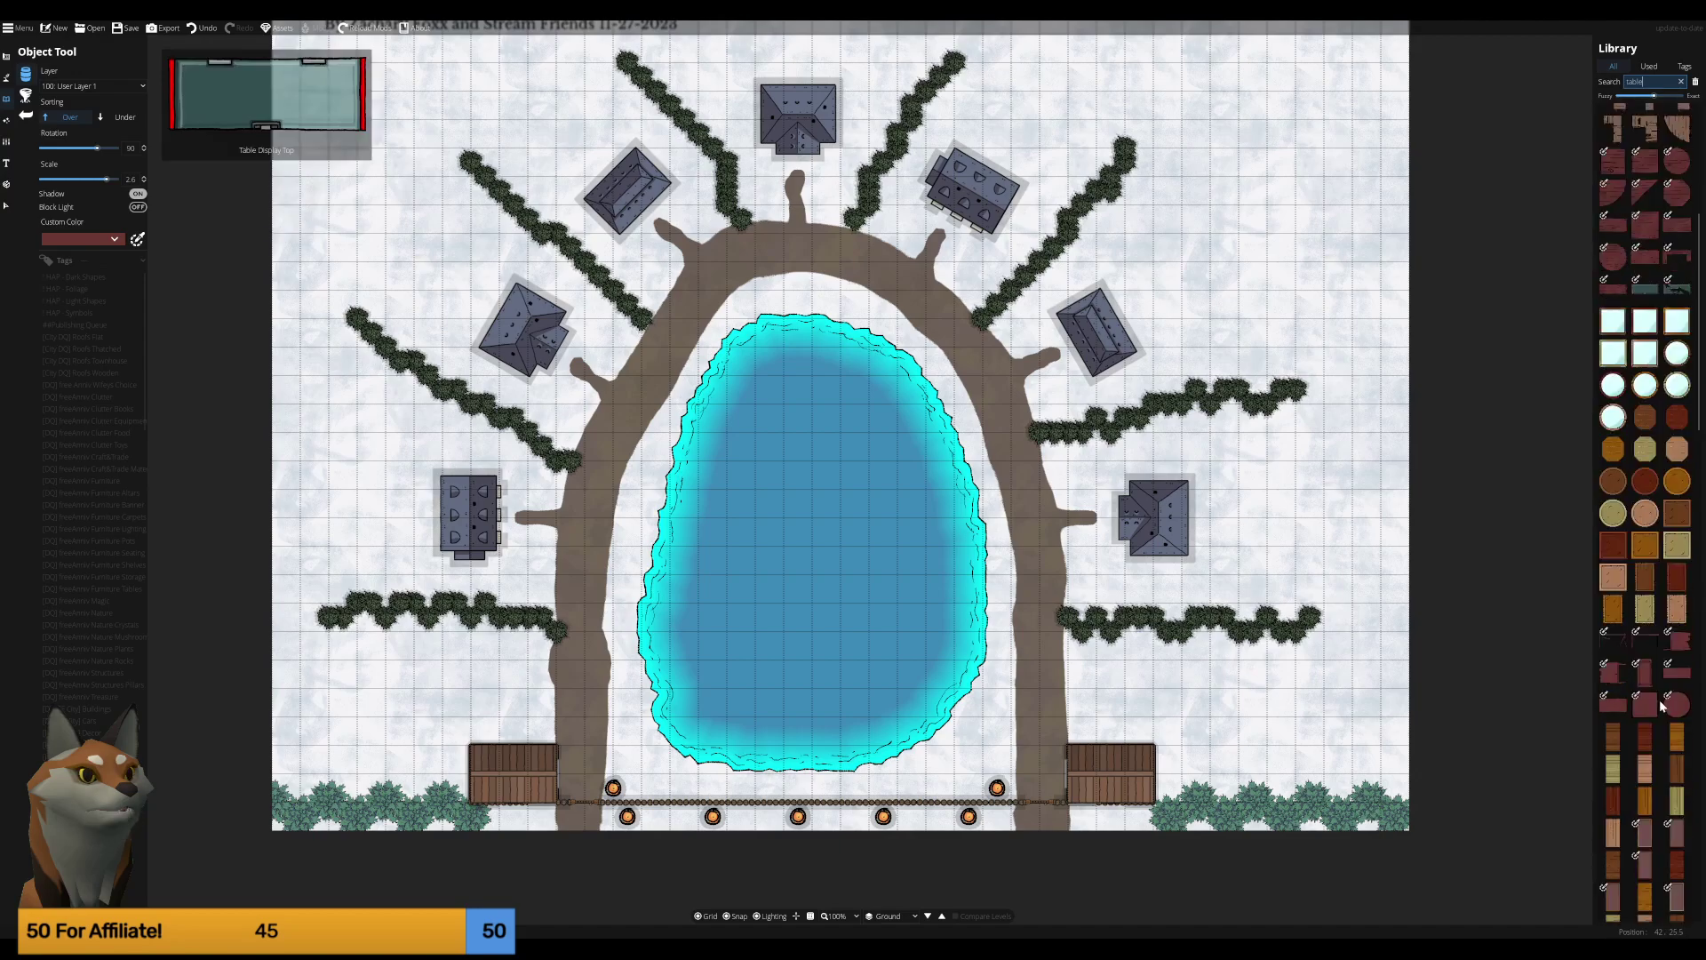
pyautogui.scroll(-3, 1662, 702)
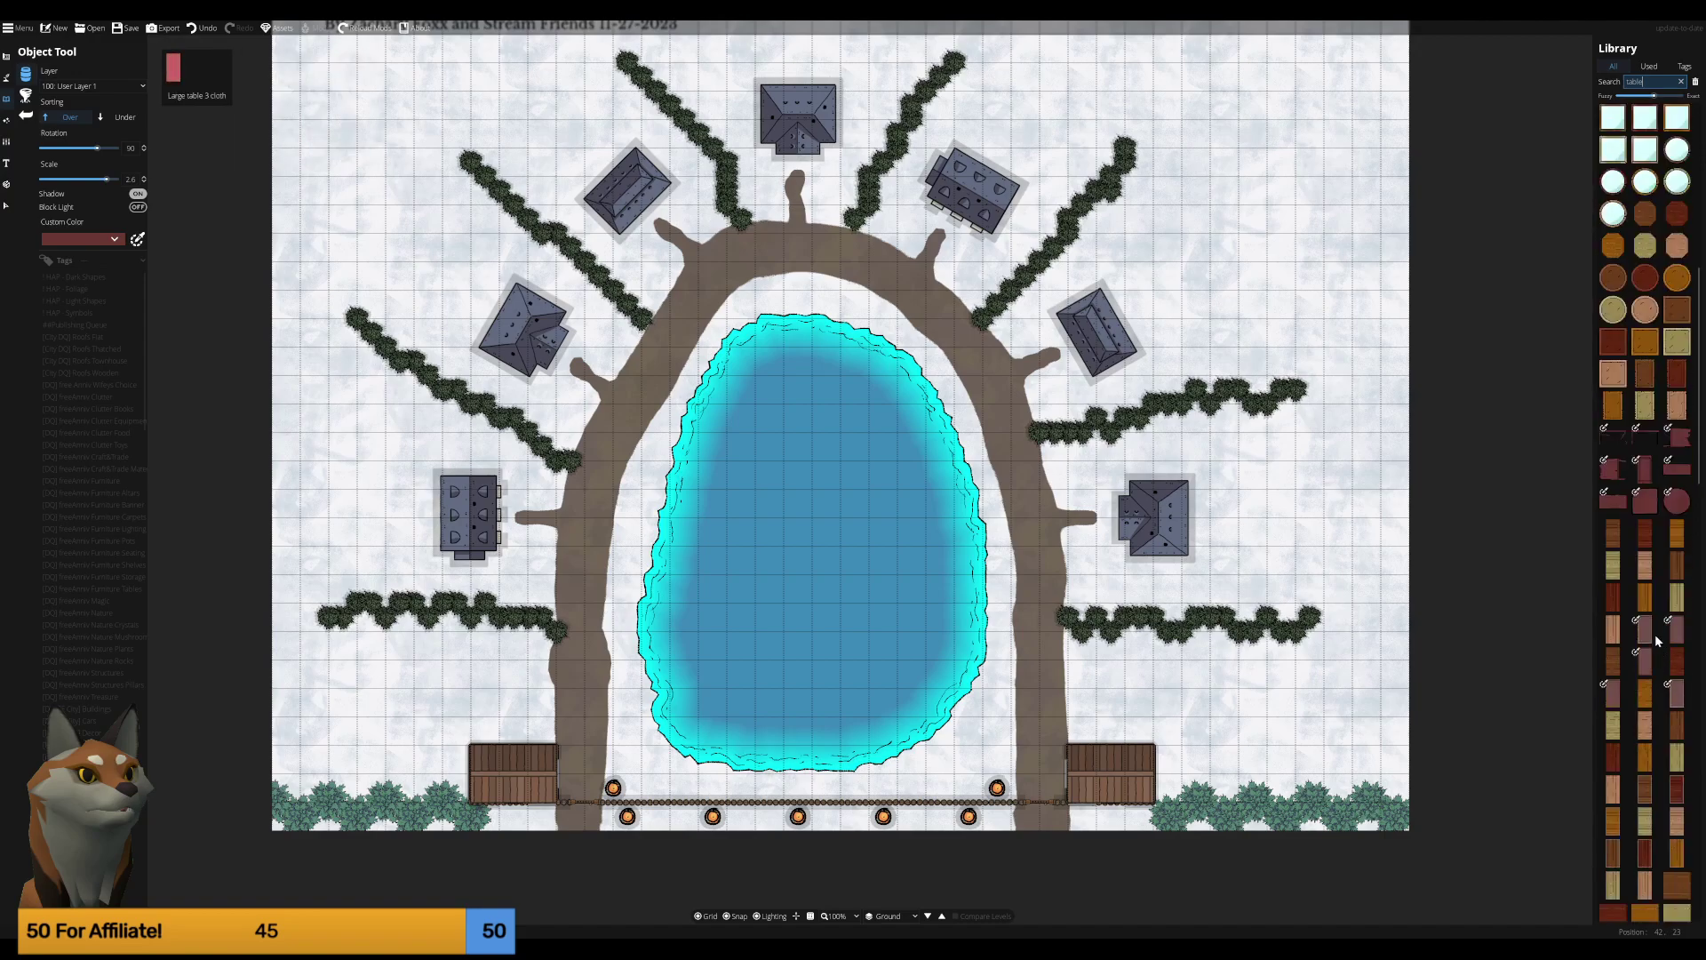
pyautogui.click(1645, 533)
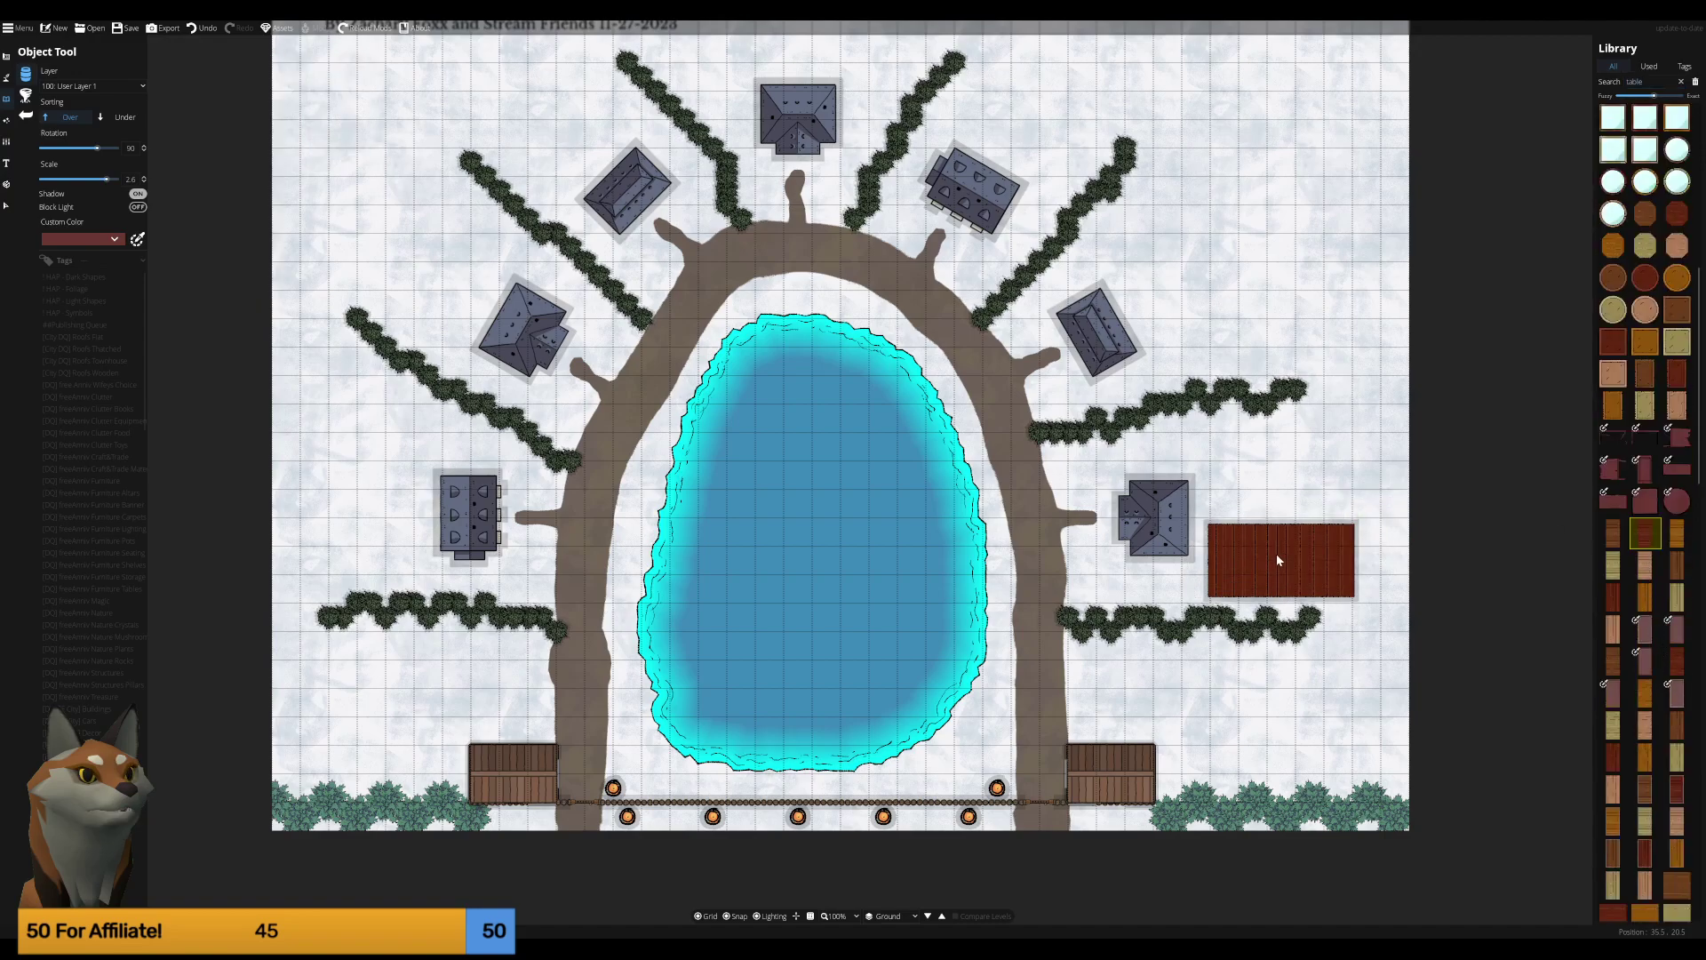
# Try a dark square table on the snow, then undo the extra one.
pyautogui.scroll(-7, 1278, 560)
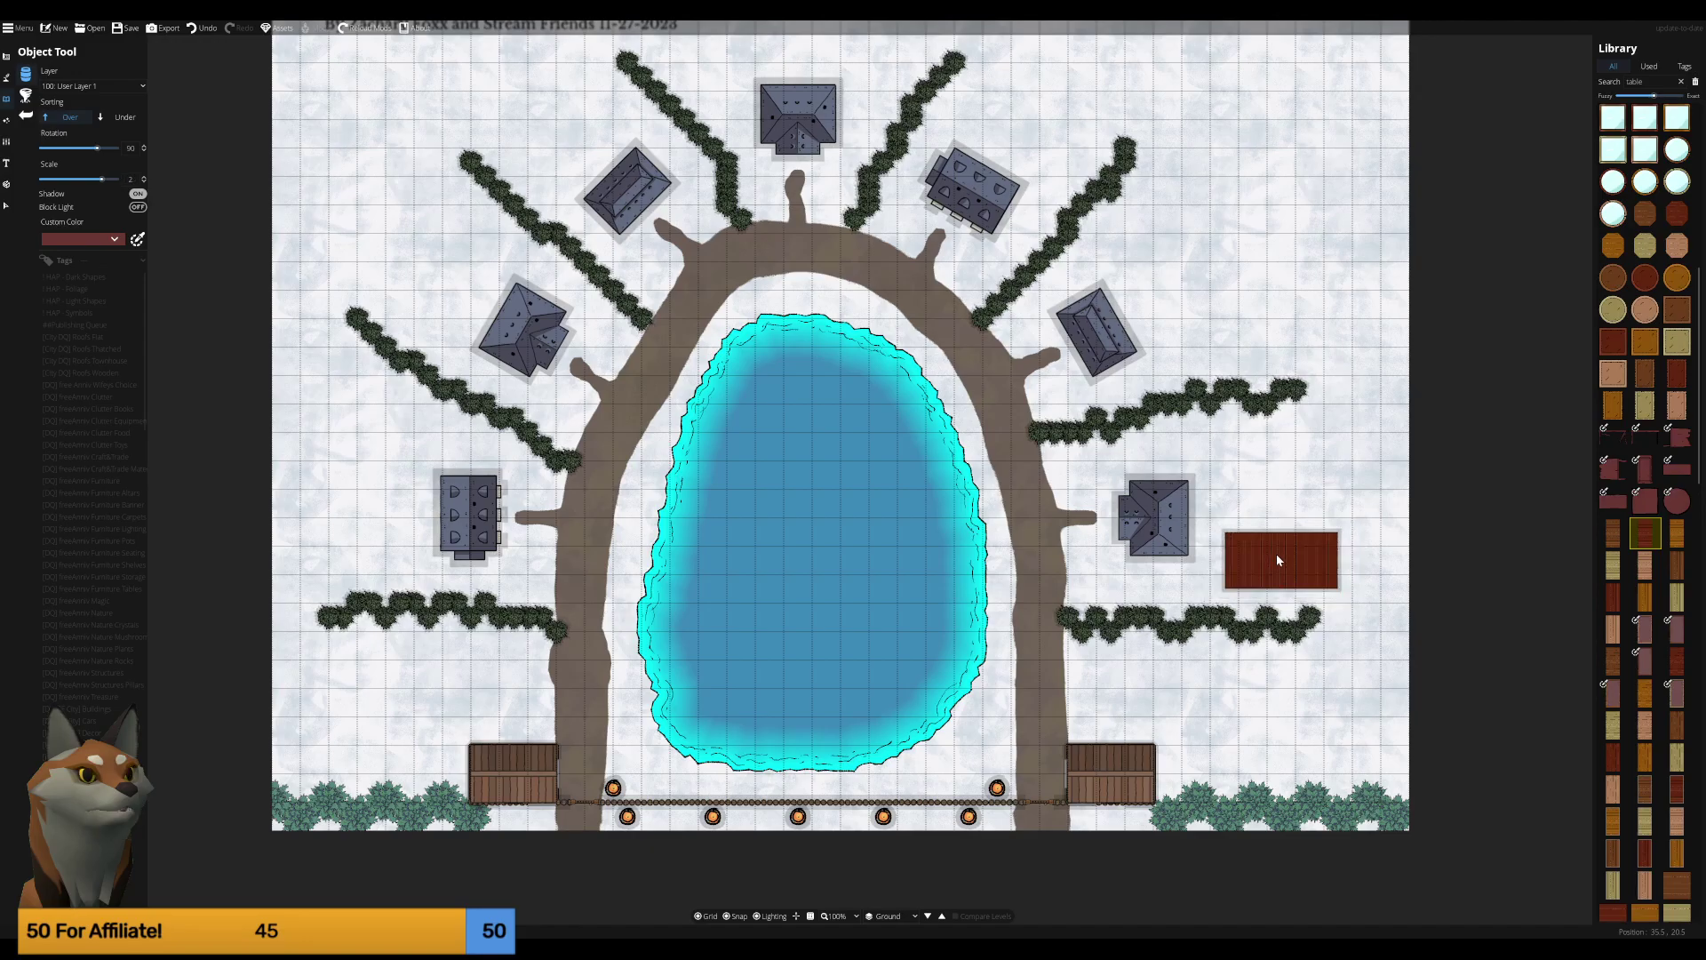
pyautogui.scroll(-2, 1278, 560)
pyautogui.scroll(-7, 1284, 462)
pyautogui.scroll(-1, 1293, 382)
pyautogui.scroll(1, 1325, 450)
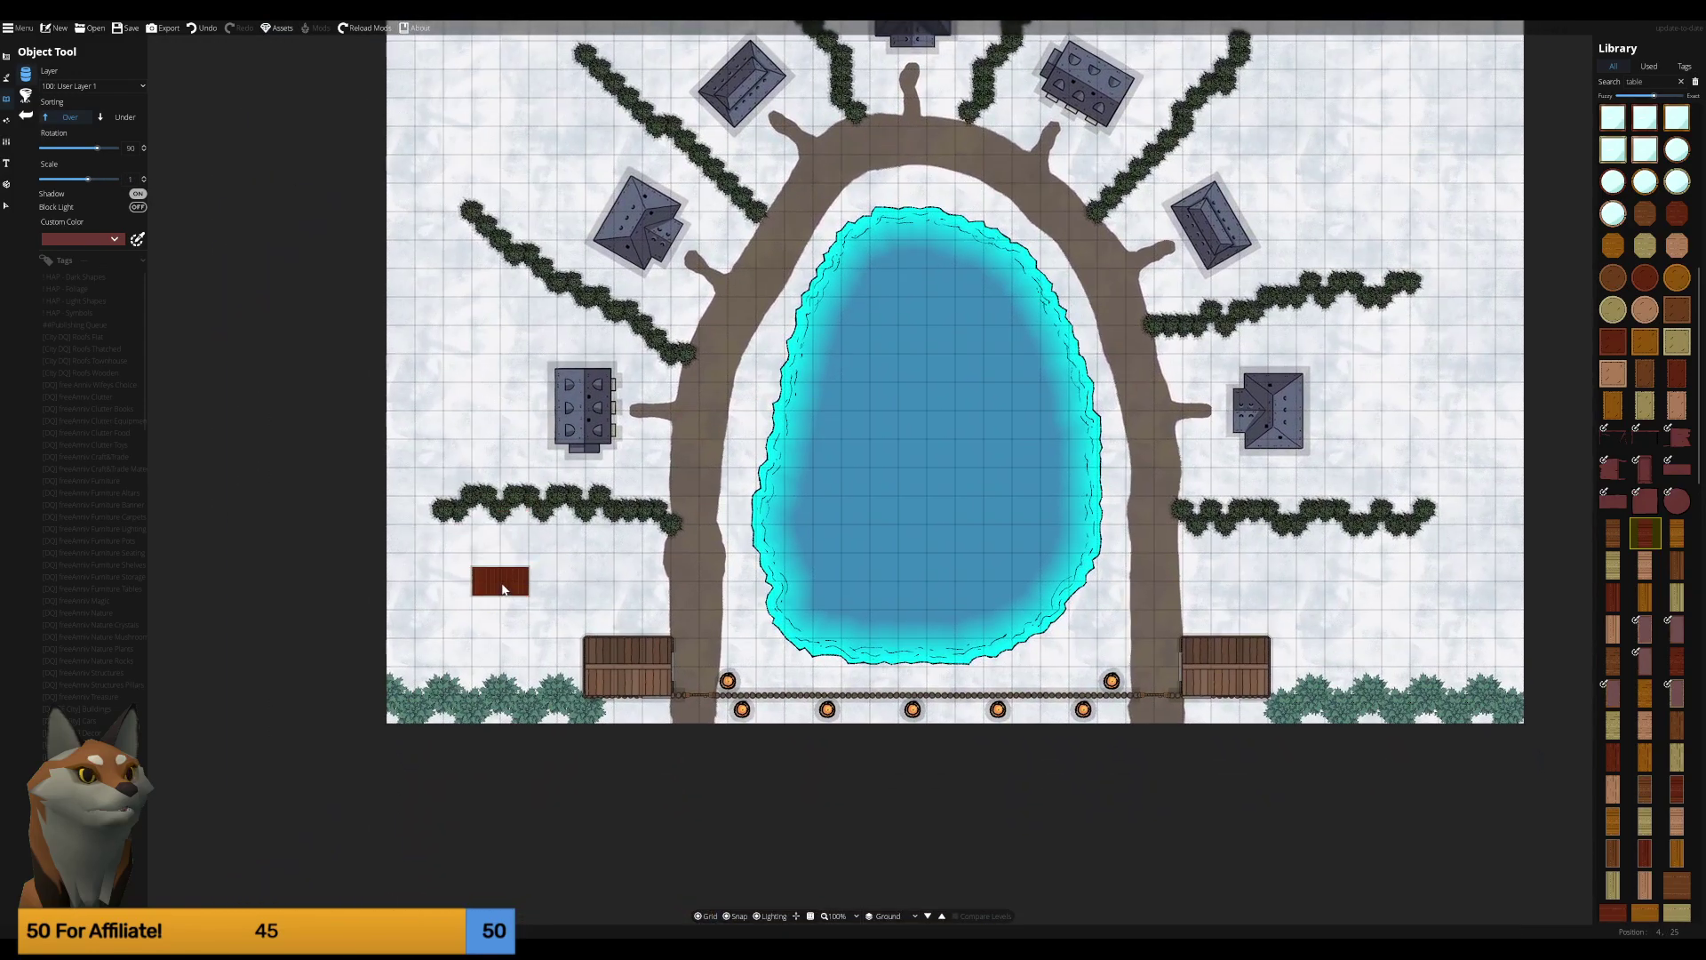
pyautogui.scroll(-2, 503, 582)
pyautogui.scroll(-2, 503, 582)
pyautogui.scroll(-3, 1644, 737)
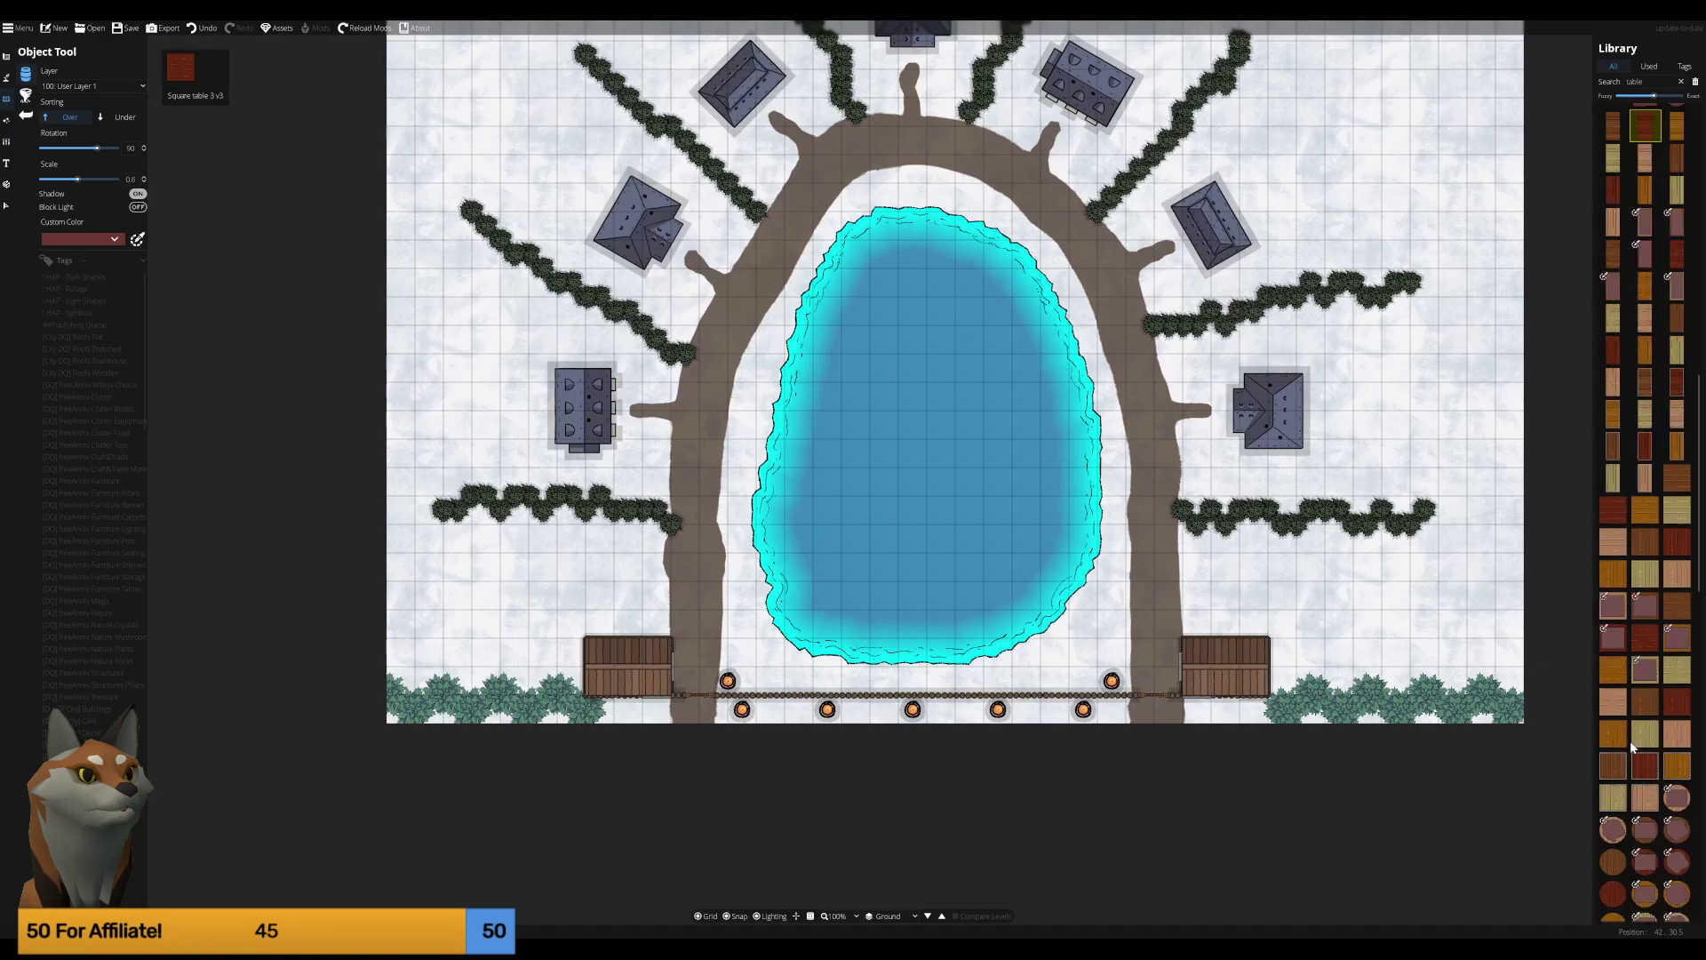
pyautogui.scroll(-3, 1644, 738)
pyautogui.scroll(-5, 1644, 738)
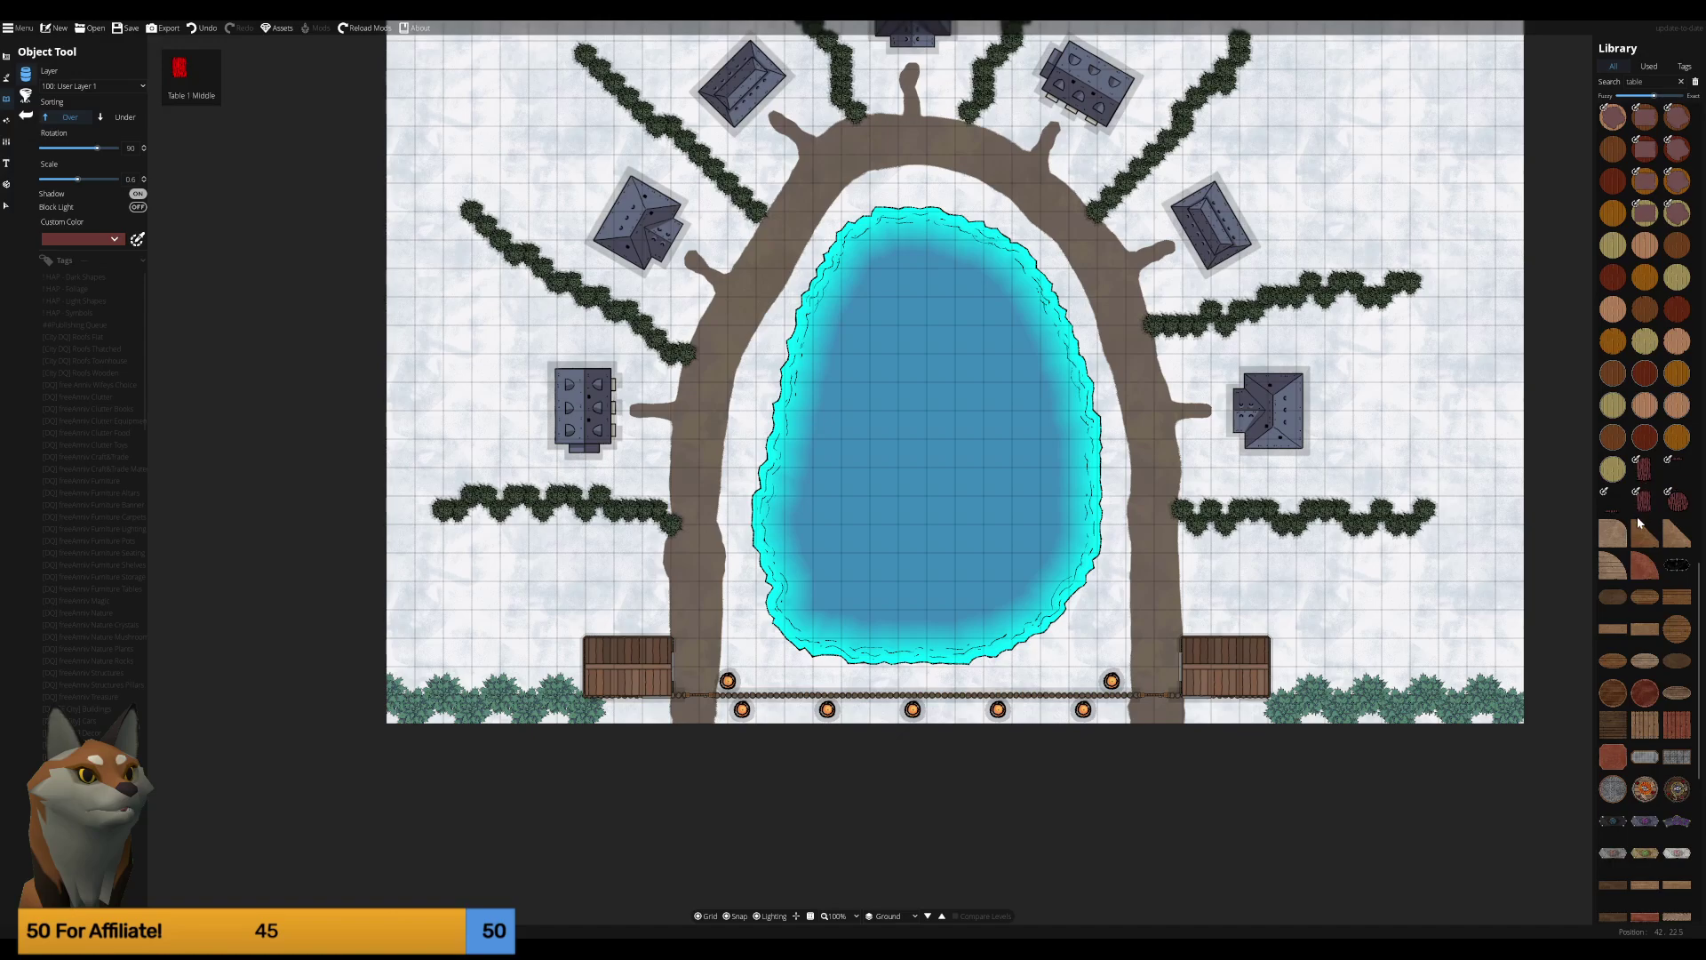
pyautogui.scroll(-3, 1676, 765)
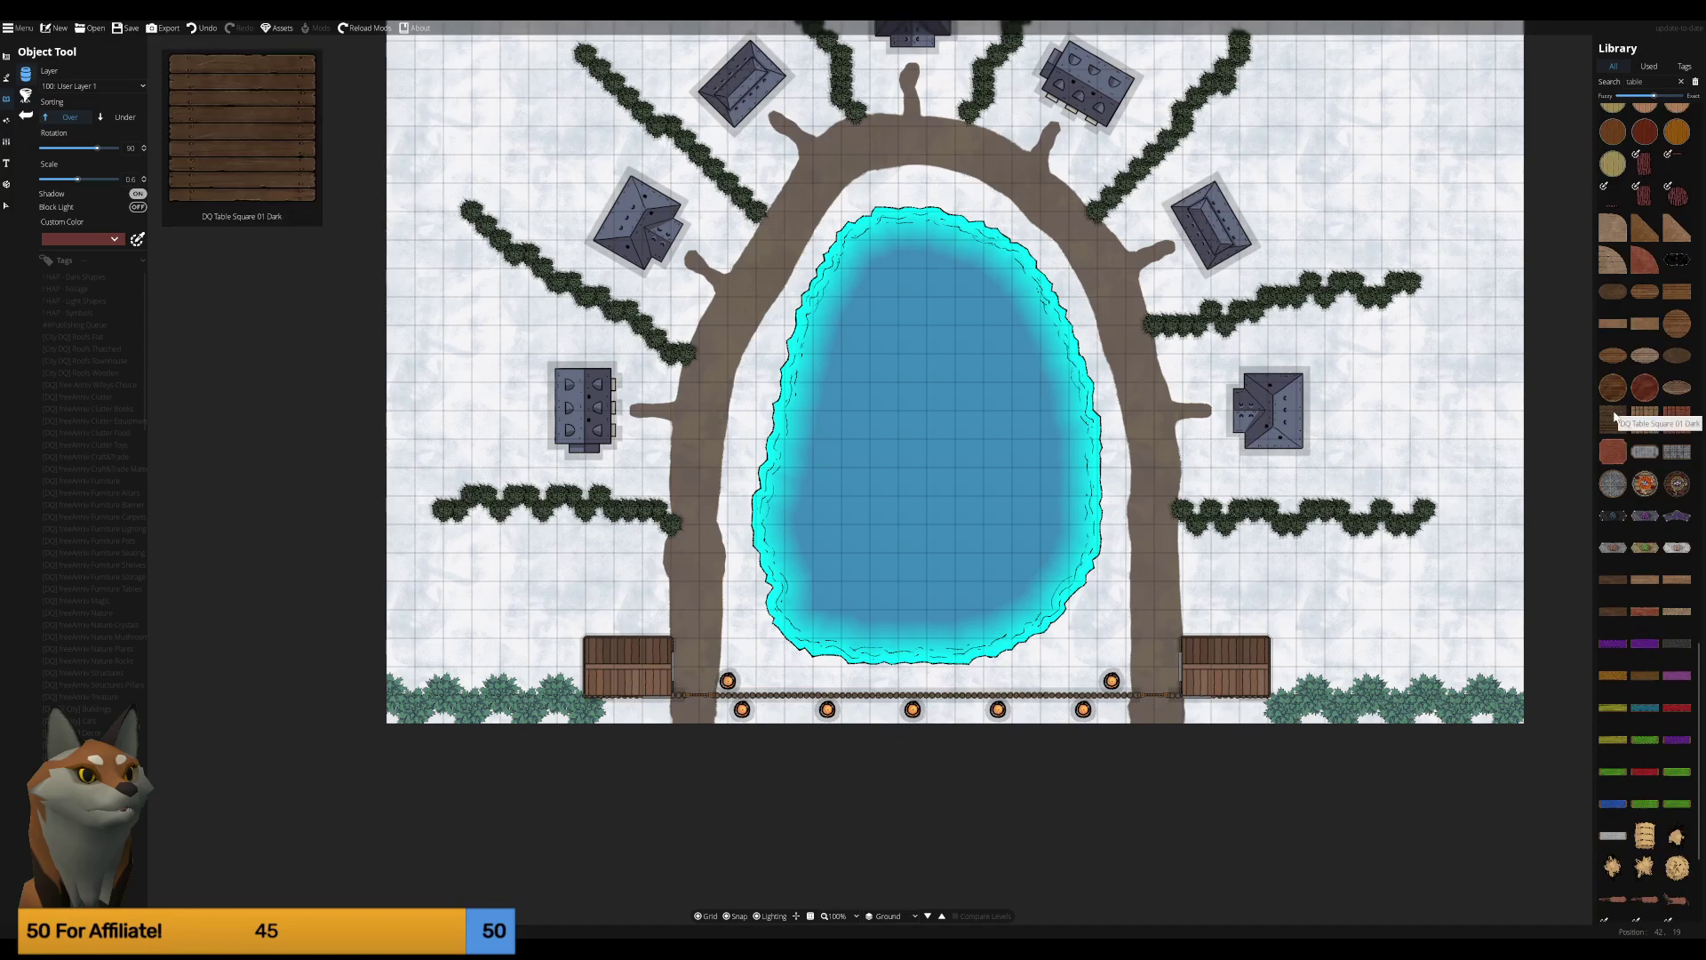
pyautogui.click(1616, 418)
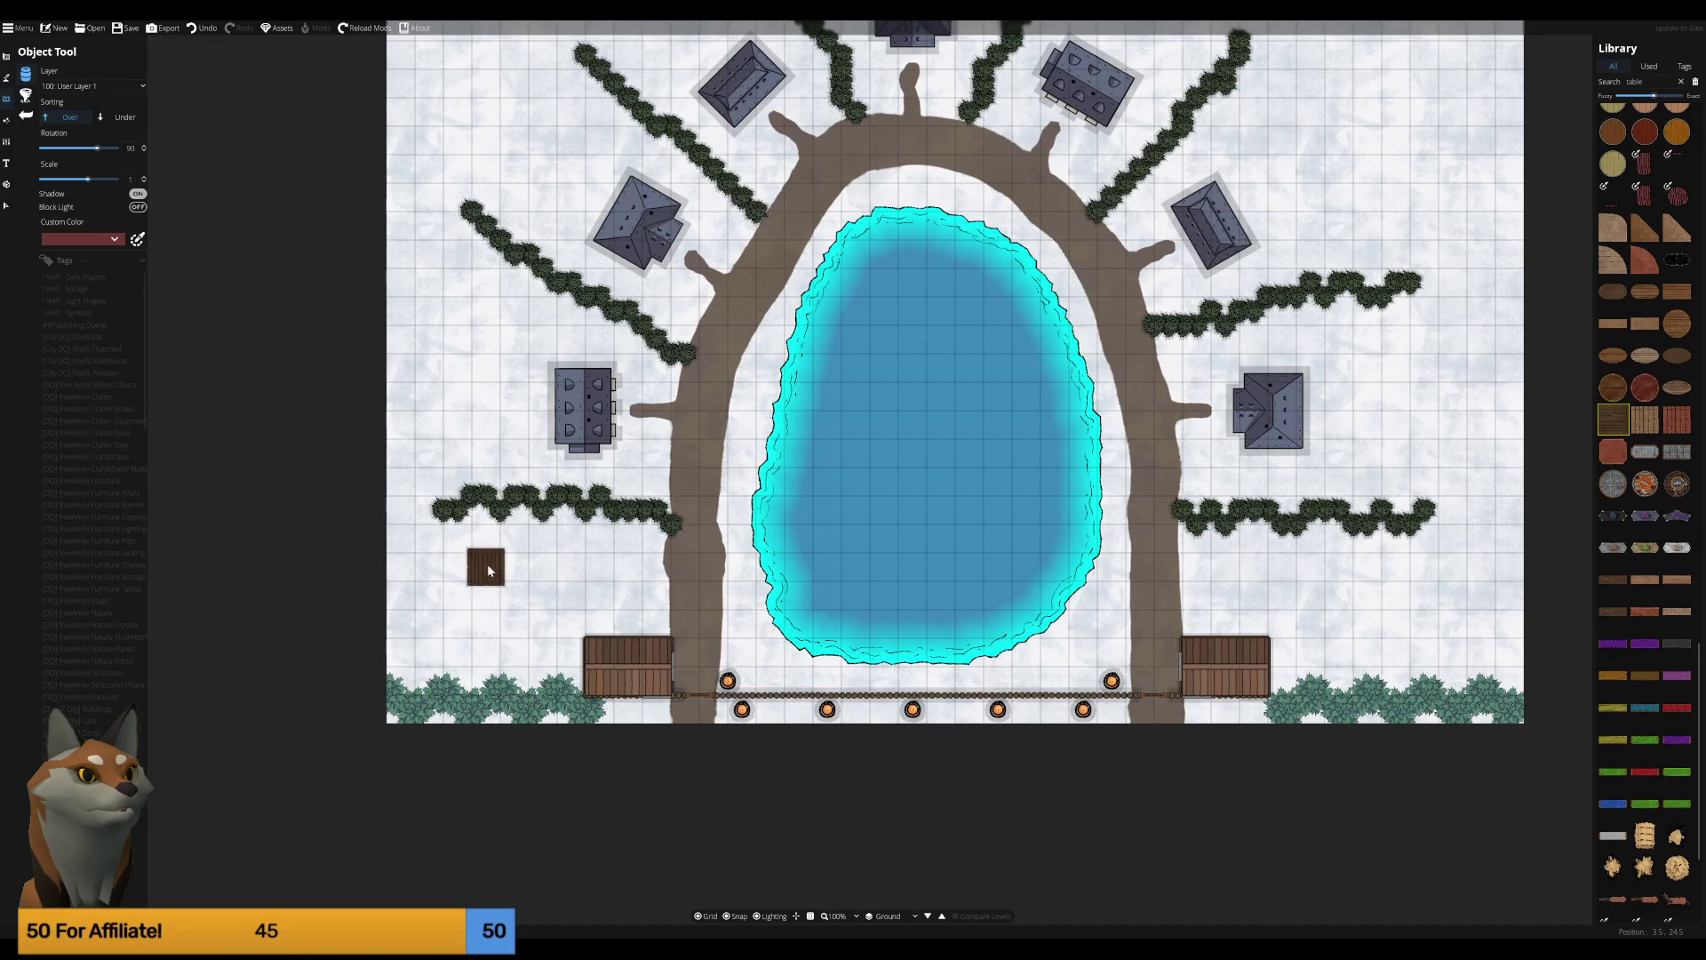
pyautogui.keyDown('ctrl'); pyautogui.scroll(-3, 487, 566); pyautogui.keyUp('ctrl')
pyautogui.click(457, 572)
pyautogui.hotkey('ctrl', 'z')
# Place rectangular tables left of the path, undoing a misplaced lower one.
pyautogui.scroll(-5, 455, 571)
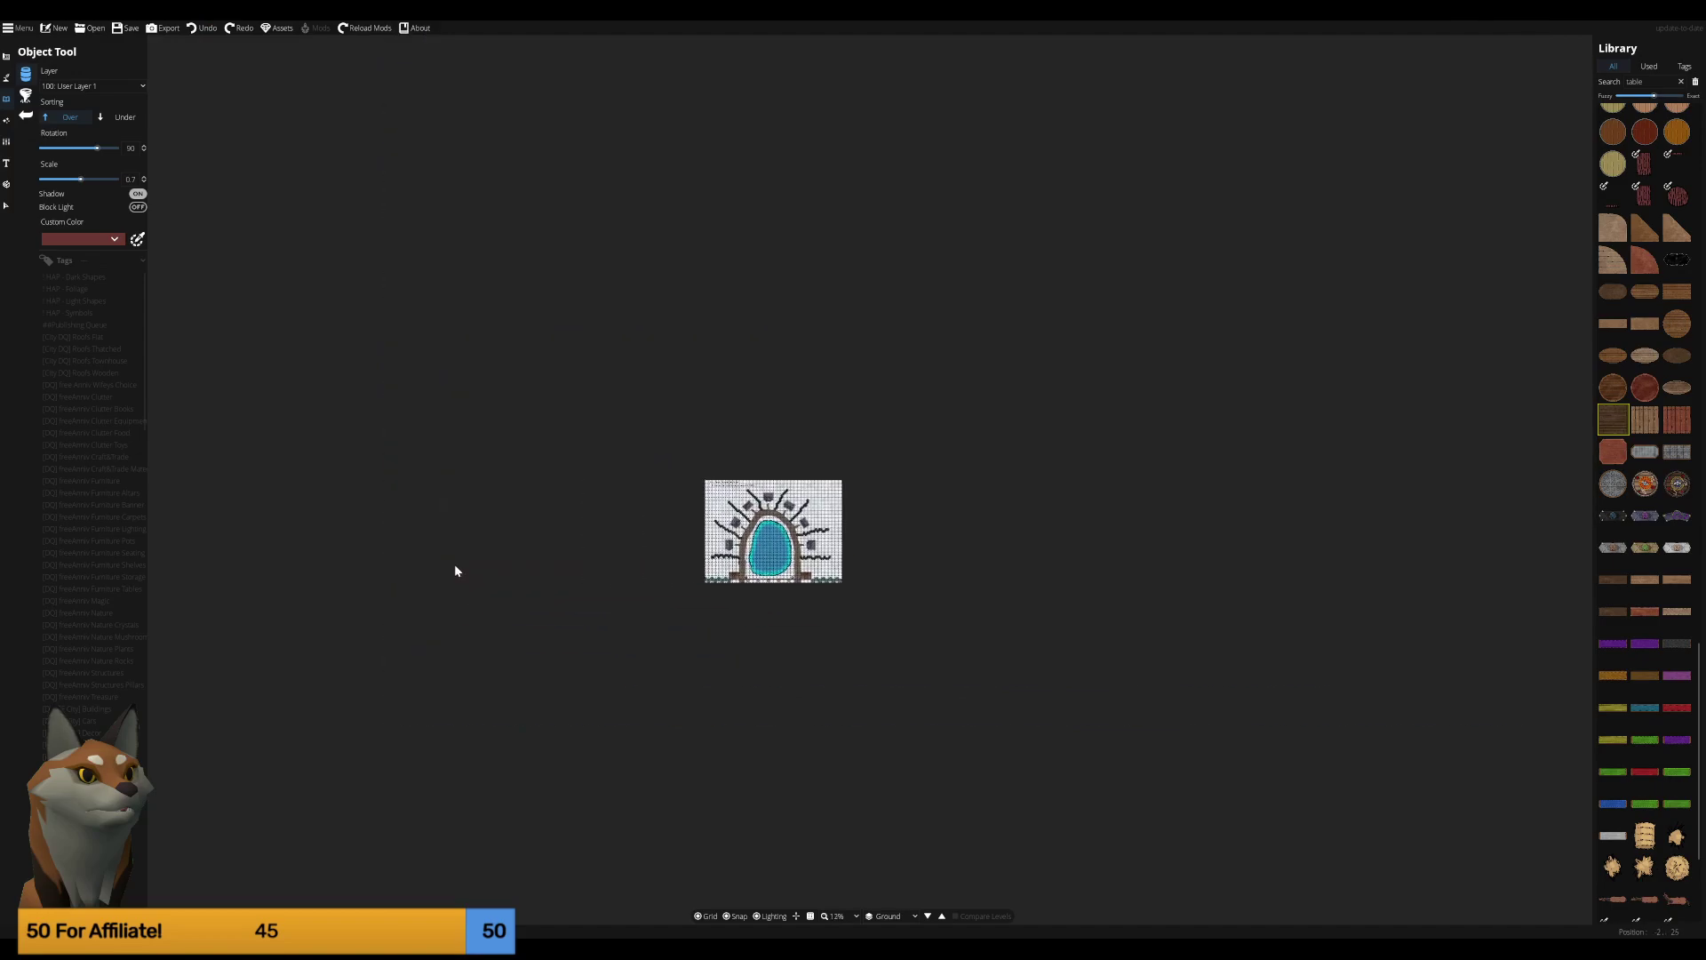
pyautogui.scroll(3, 771, 587)
pyautogui.scroll(4, 758, 551)
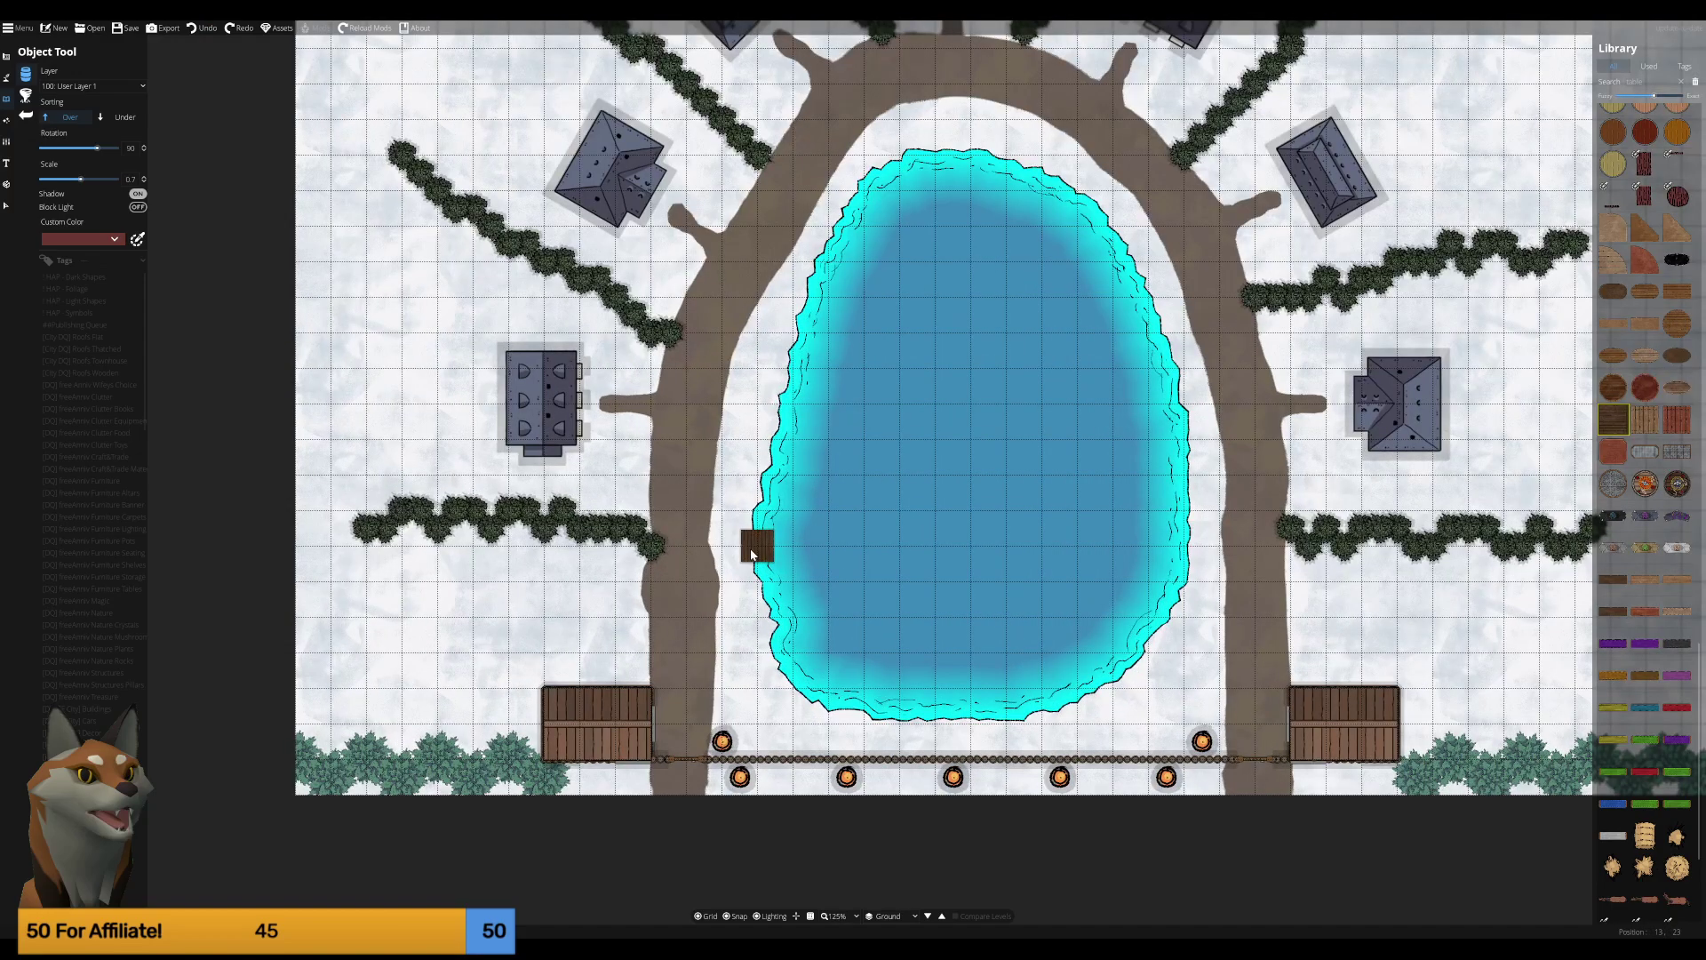
pyautogui.scroll(-1, 565, 588)
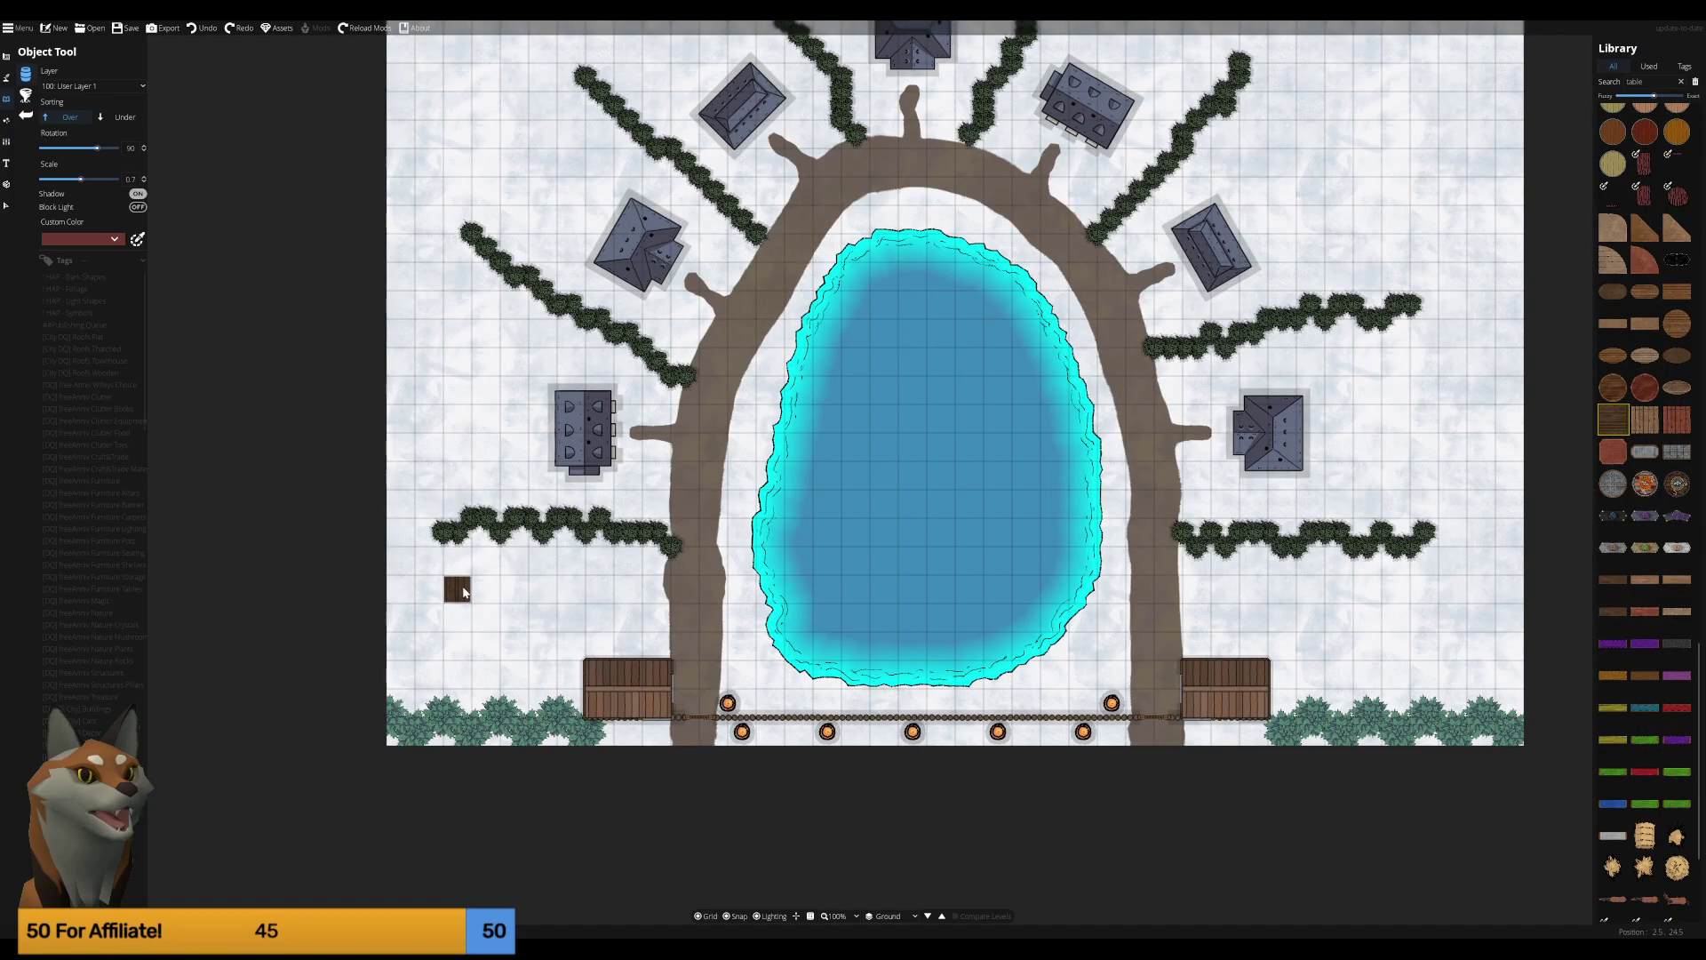
pyautogui.keyDown('ctrl'); pyautogui.scroll(-5, 462, 596); pyautogui.keyUp('ctrl')
pyautogui.keyDown('ctrl'); pyautogui.scroll(-1, 461, 591); pyautogui.keyUp('ctrl')
pyautogui.click(1613, 323)
pyautogui.scroll(-3, 542, 597)
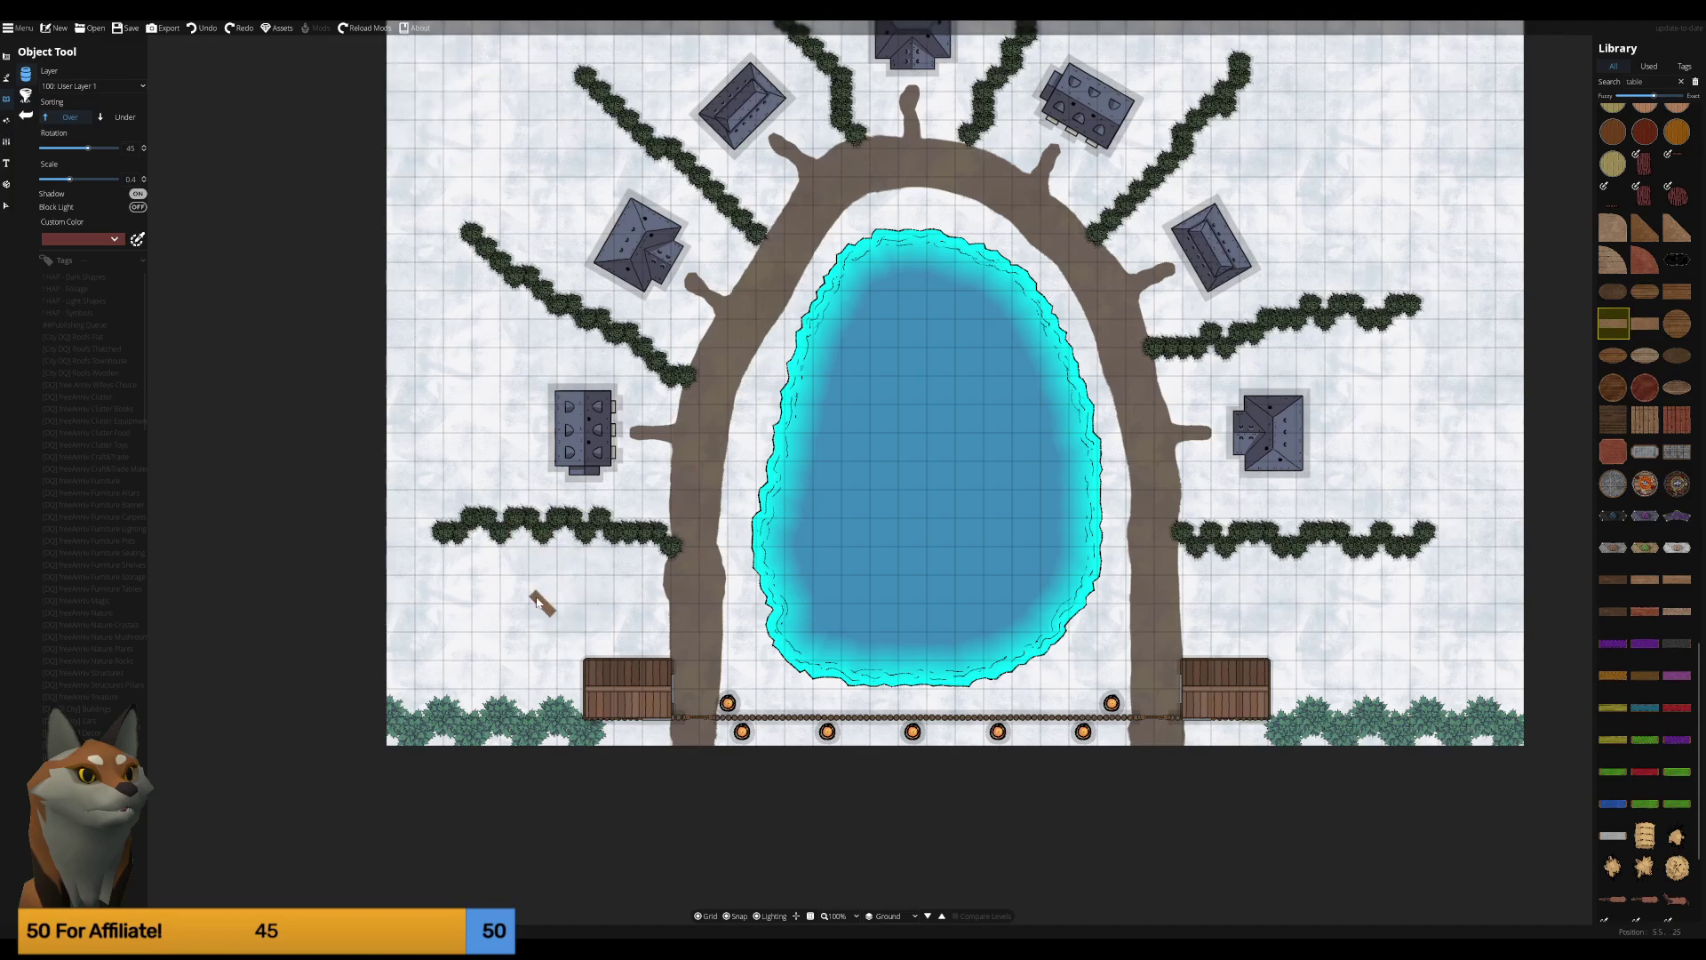
pyautogui.scroll(-3, 533, 596)
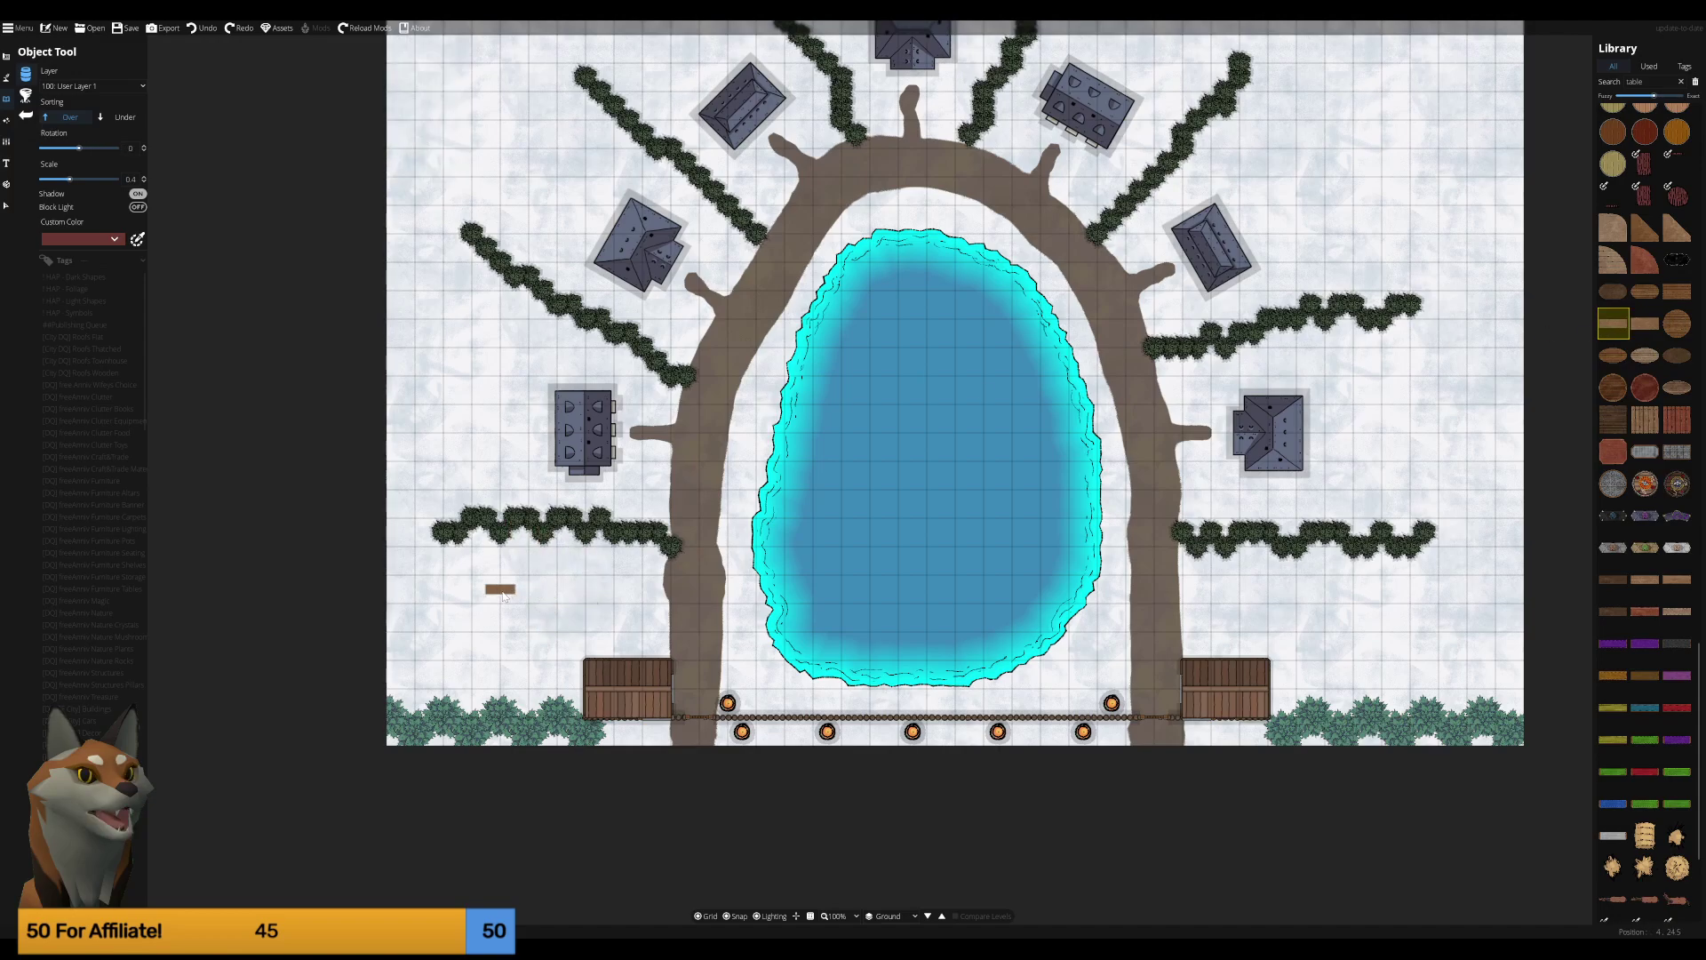
pyautogui.click(504, 597)
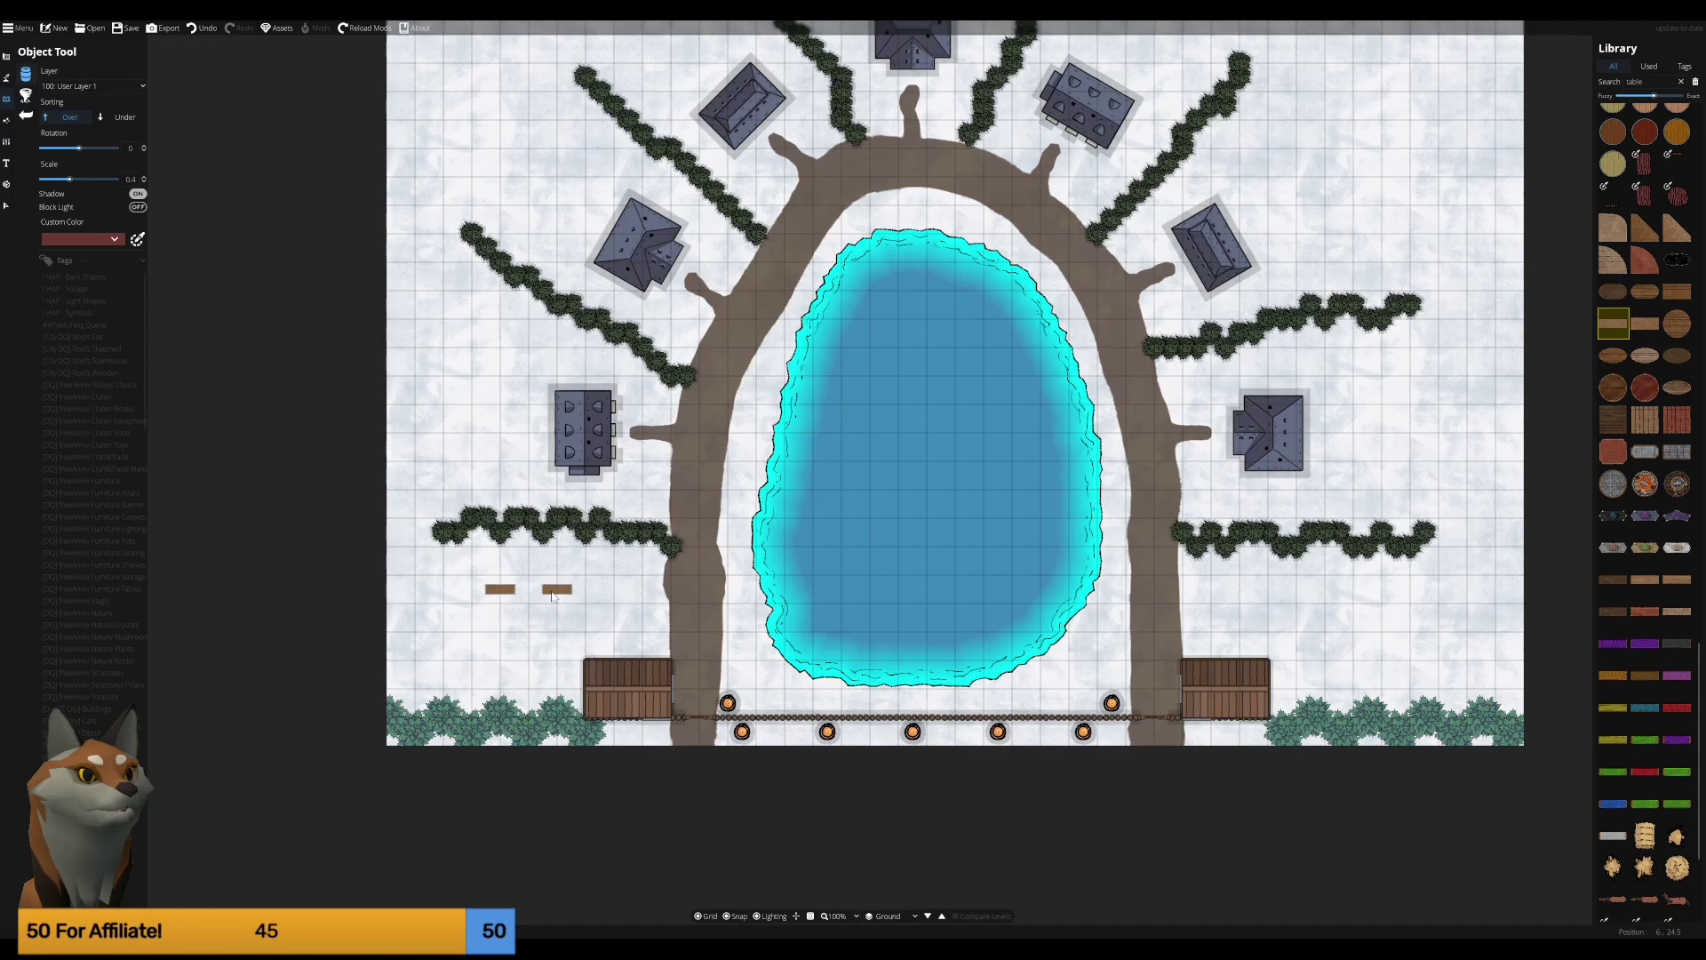
pyautogui.click(551, 596)
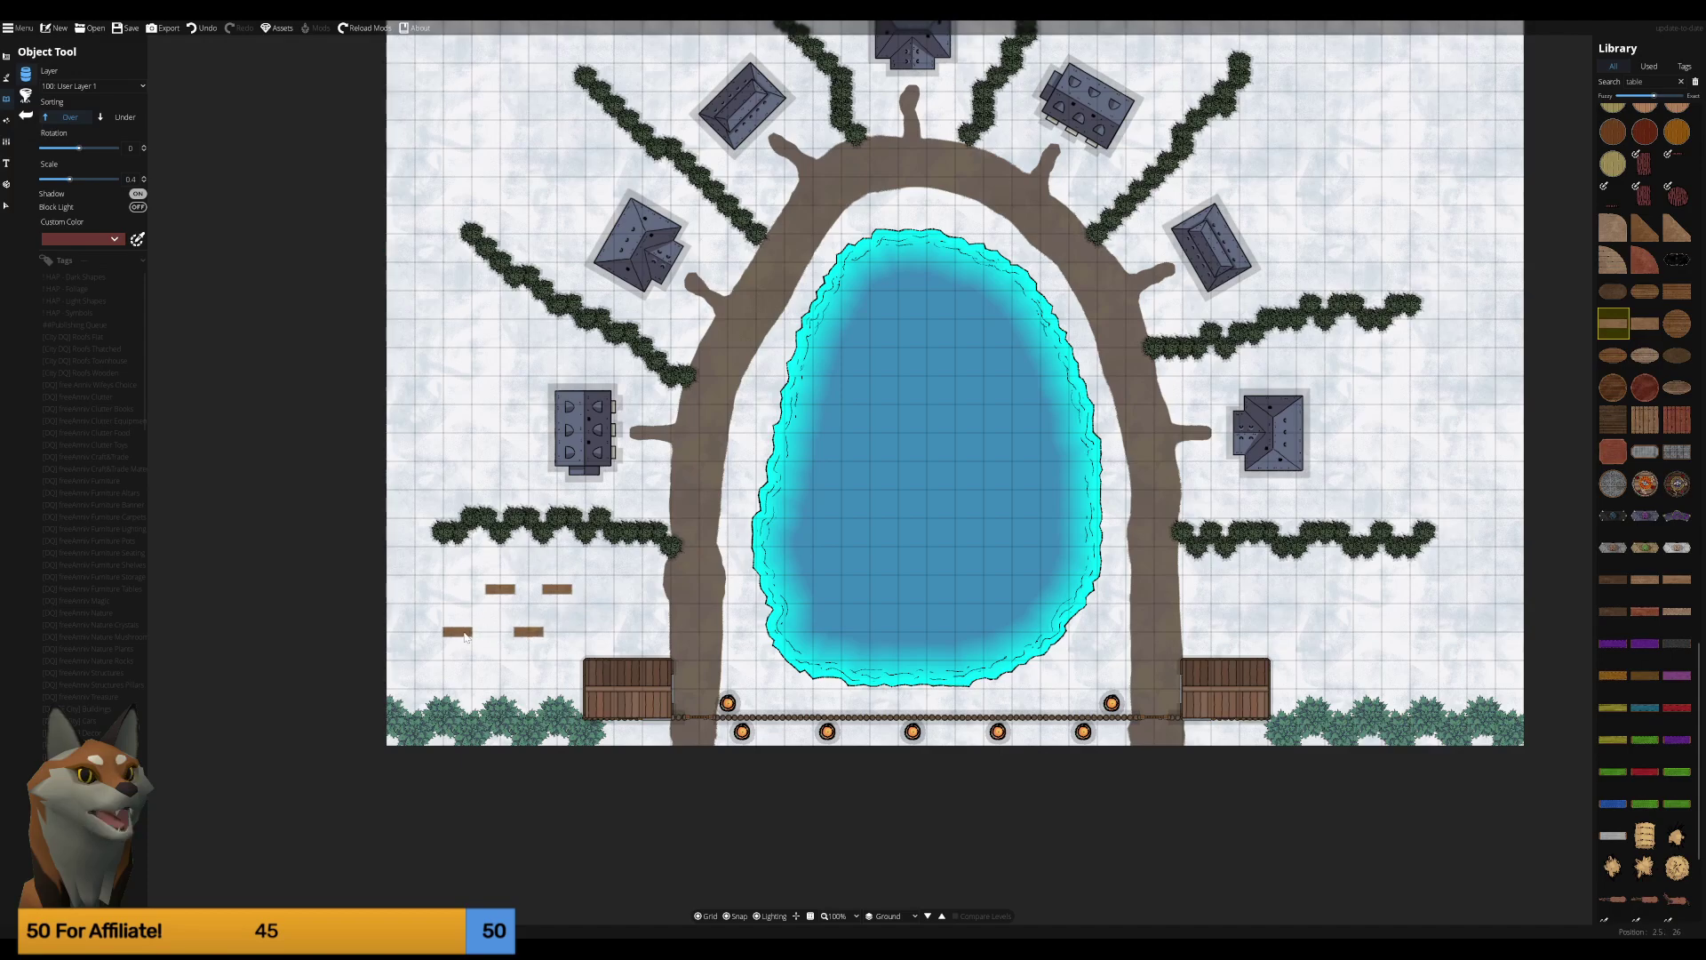
pyautogui.hotkey('ctrl', 'z')
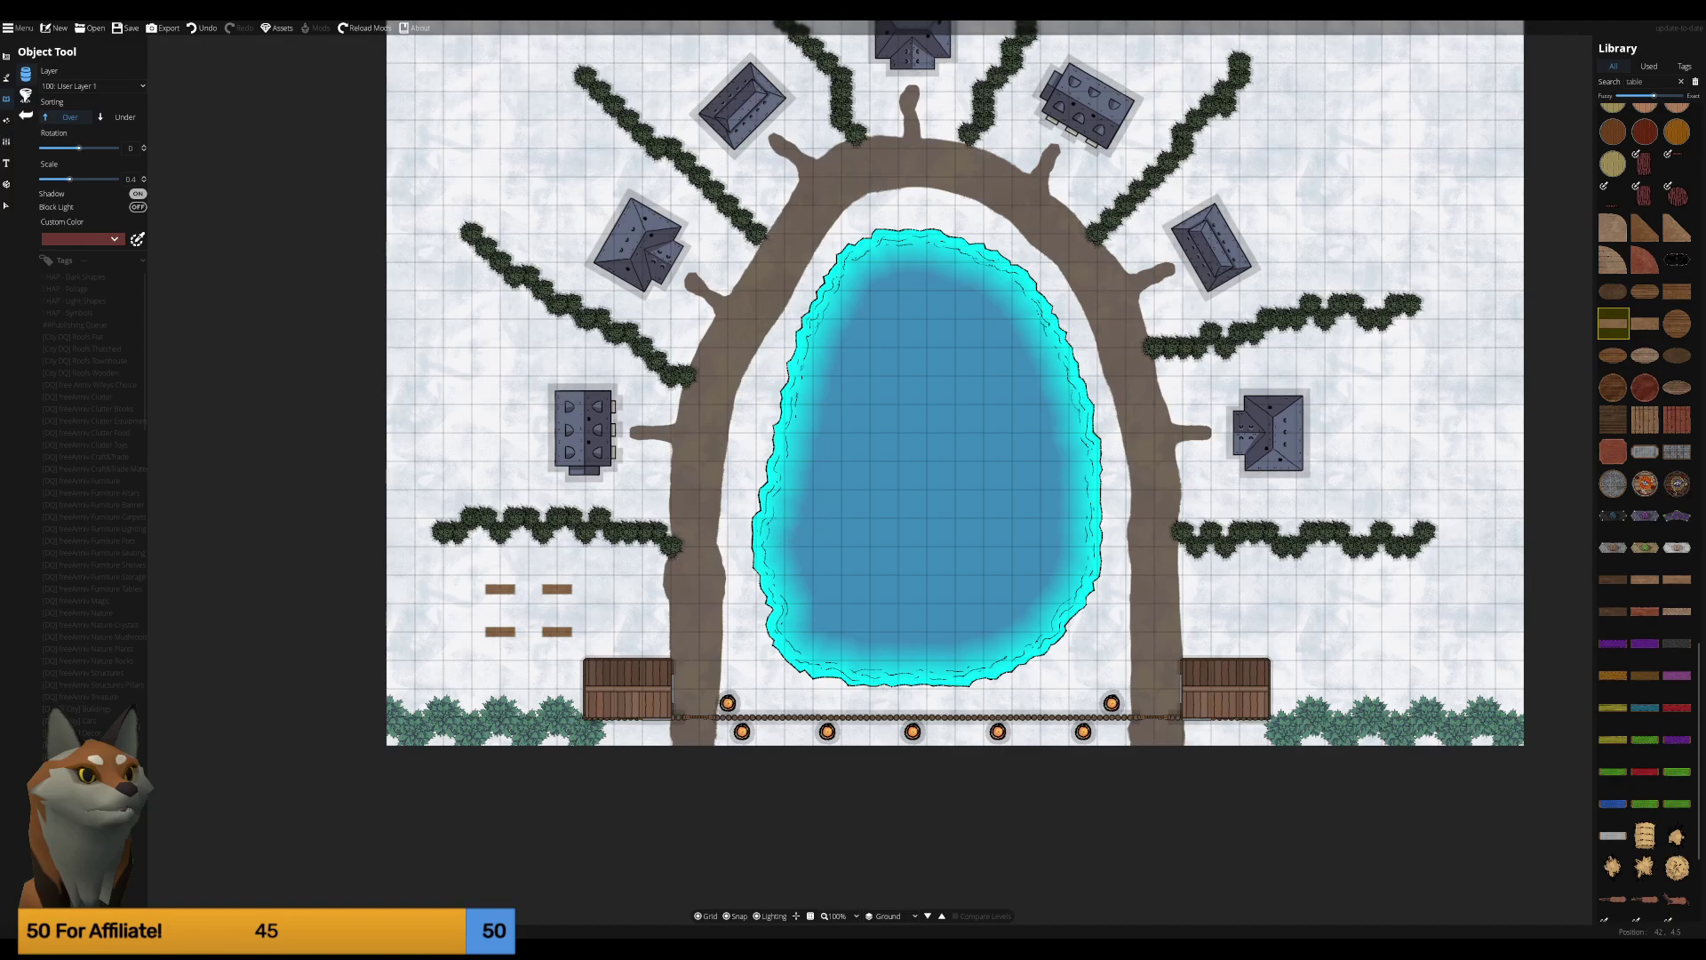
# Place four benches from the 'chair' library search, two above and two below the lower-left table.
pyautogui.click(1636, 82)
pyautogui.write('chair')
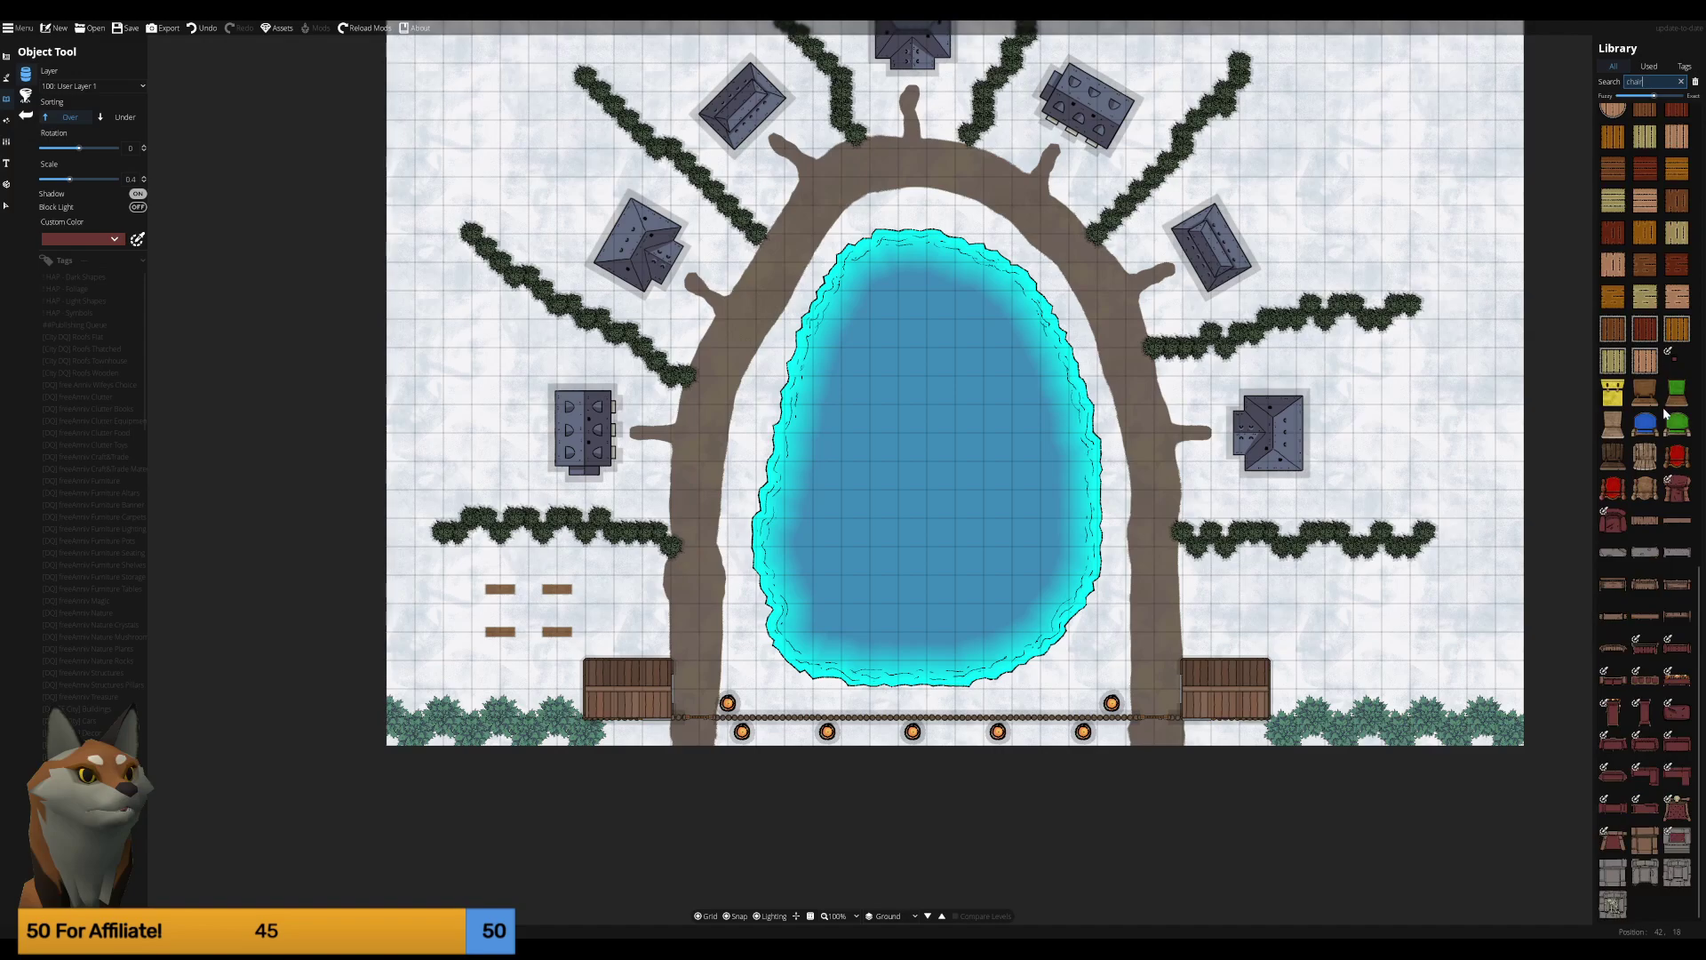
pyautogui.moveTo(1647, 416)
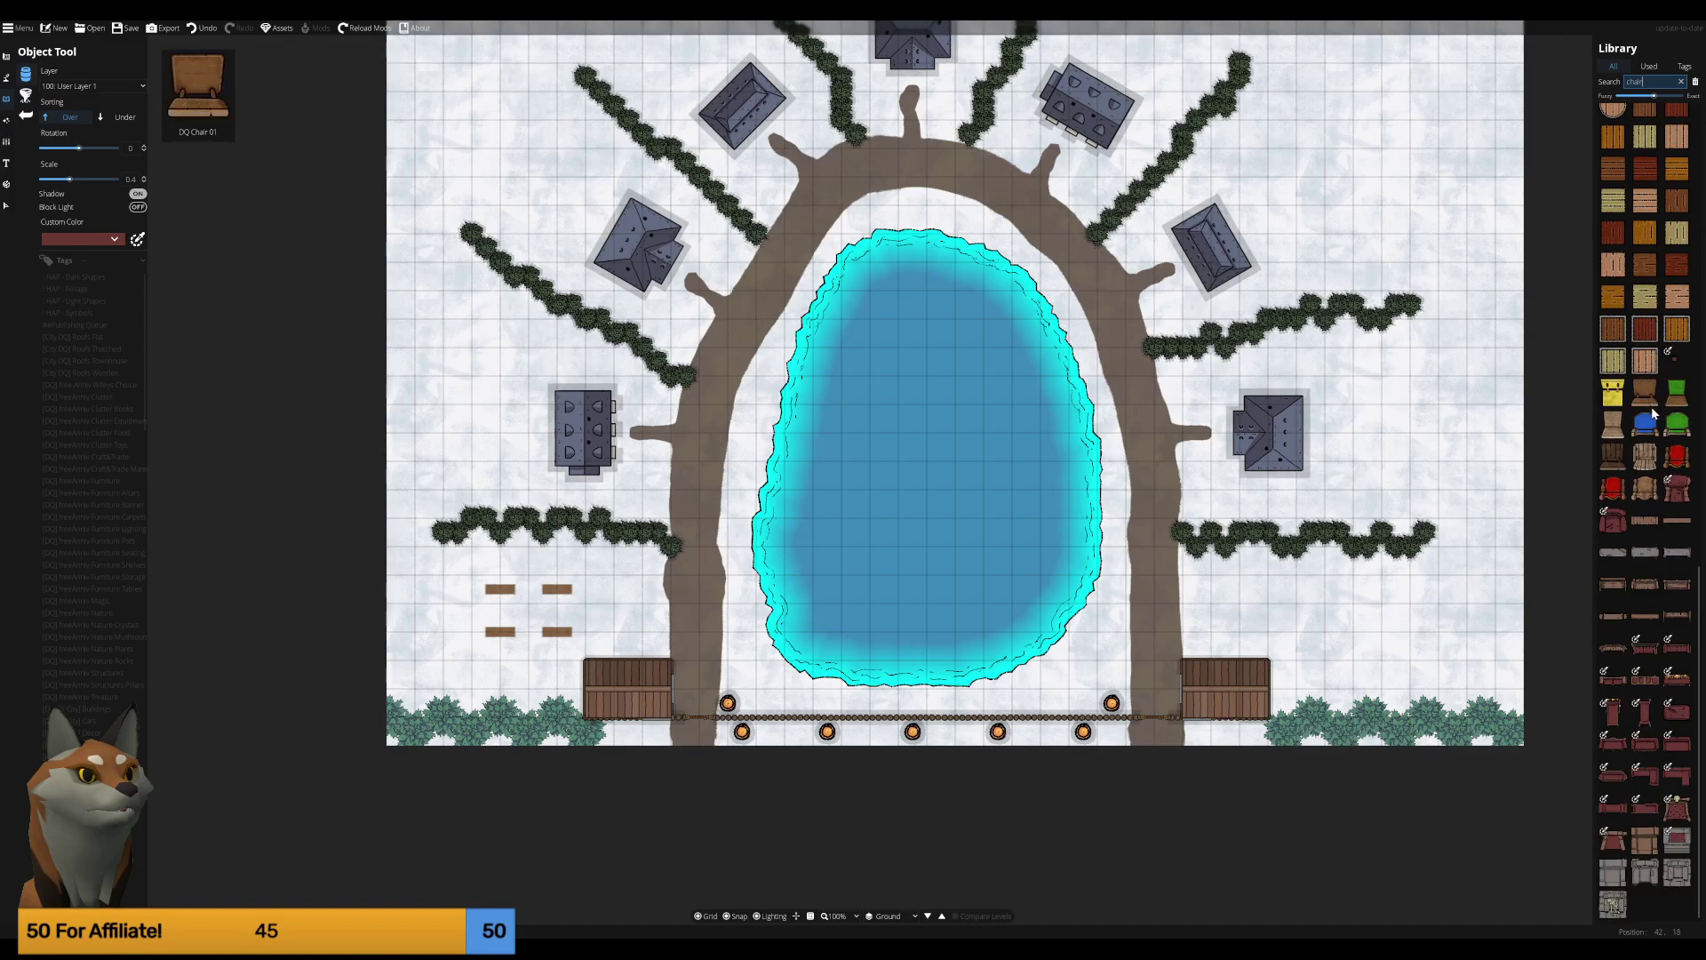
pyautogui.click(1680, 523)
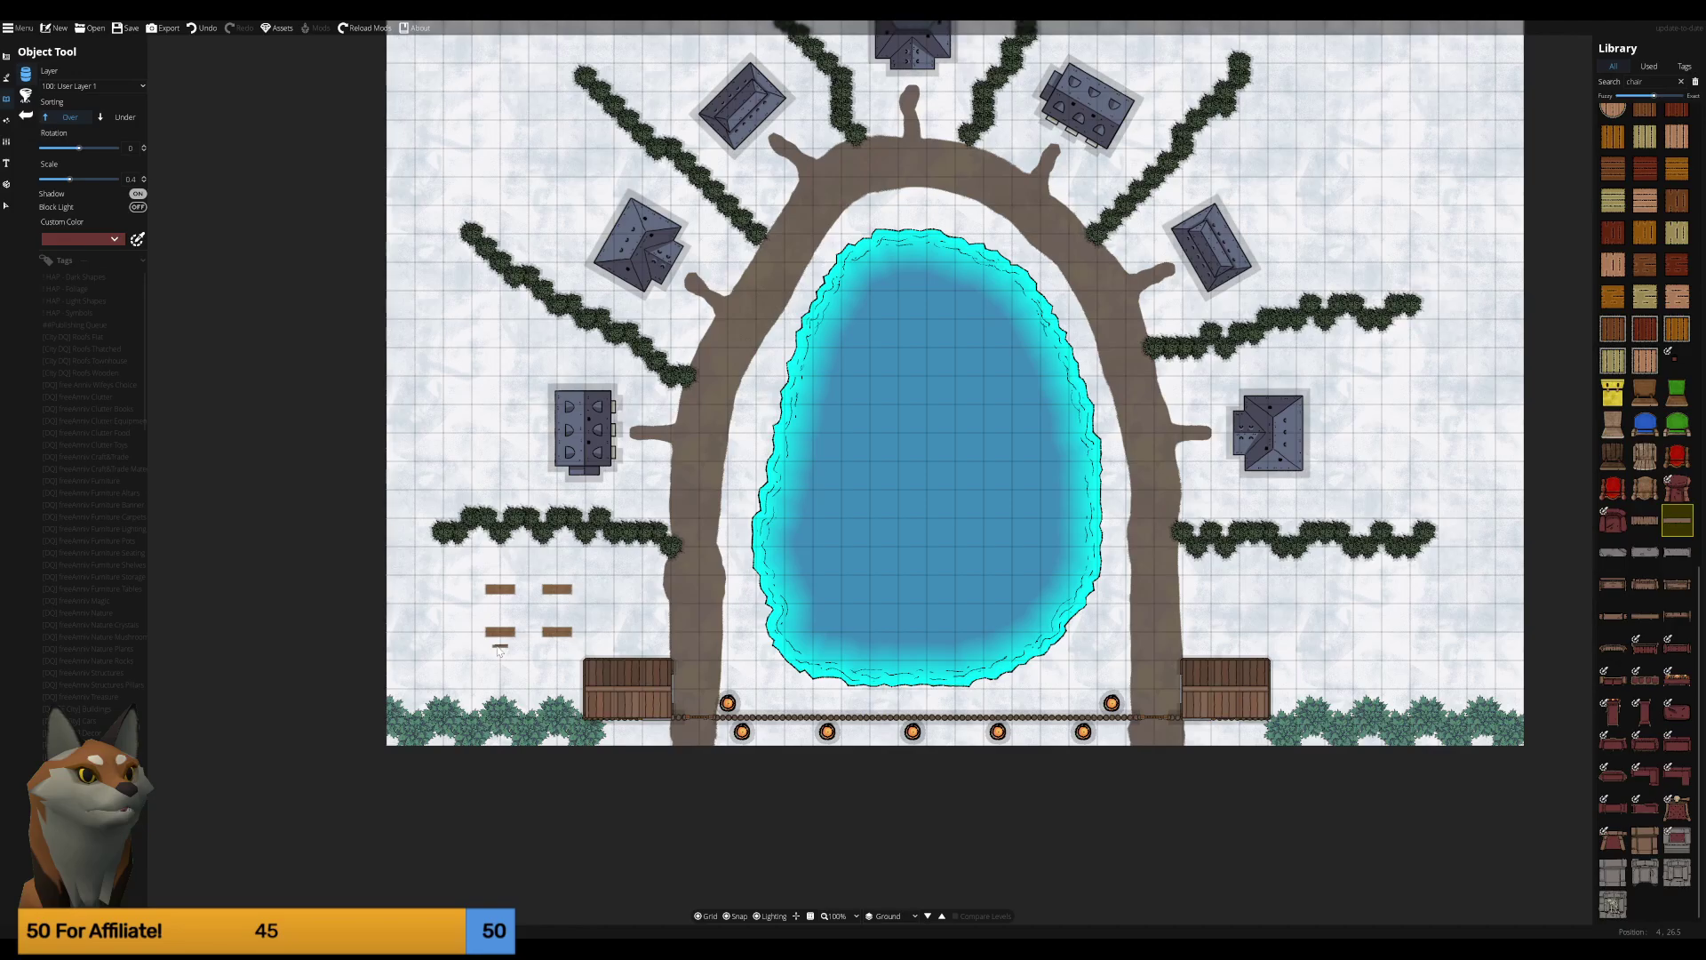
pyautogui.scroll(1, 498, 652)
pyautogui.scroll(3, 502, 647)
pyautogui.scroll(2, 480, 636)
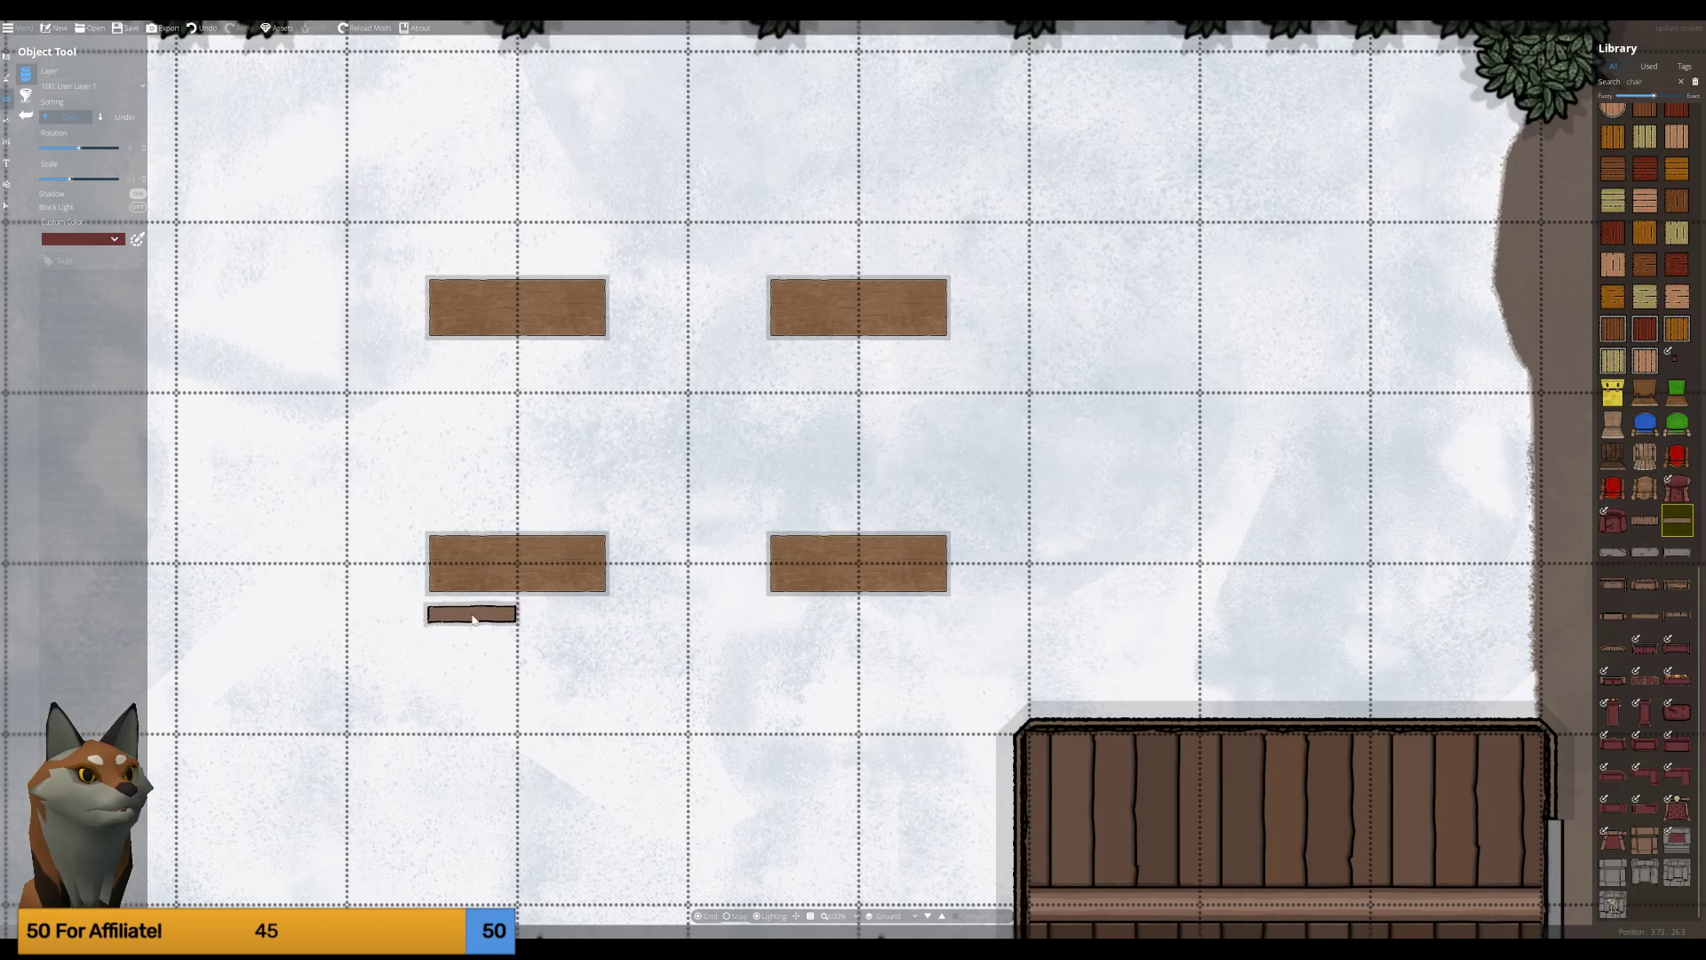
pyautogui.click(472, 619)
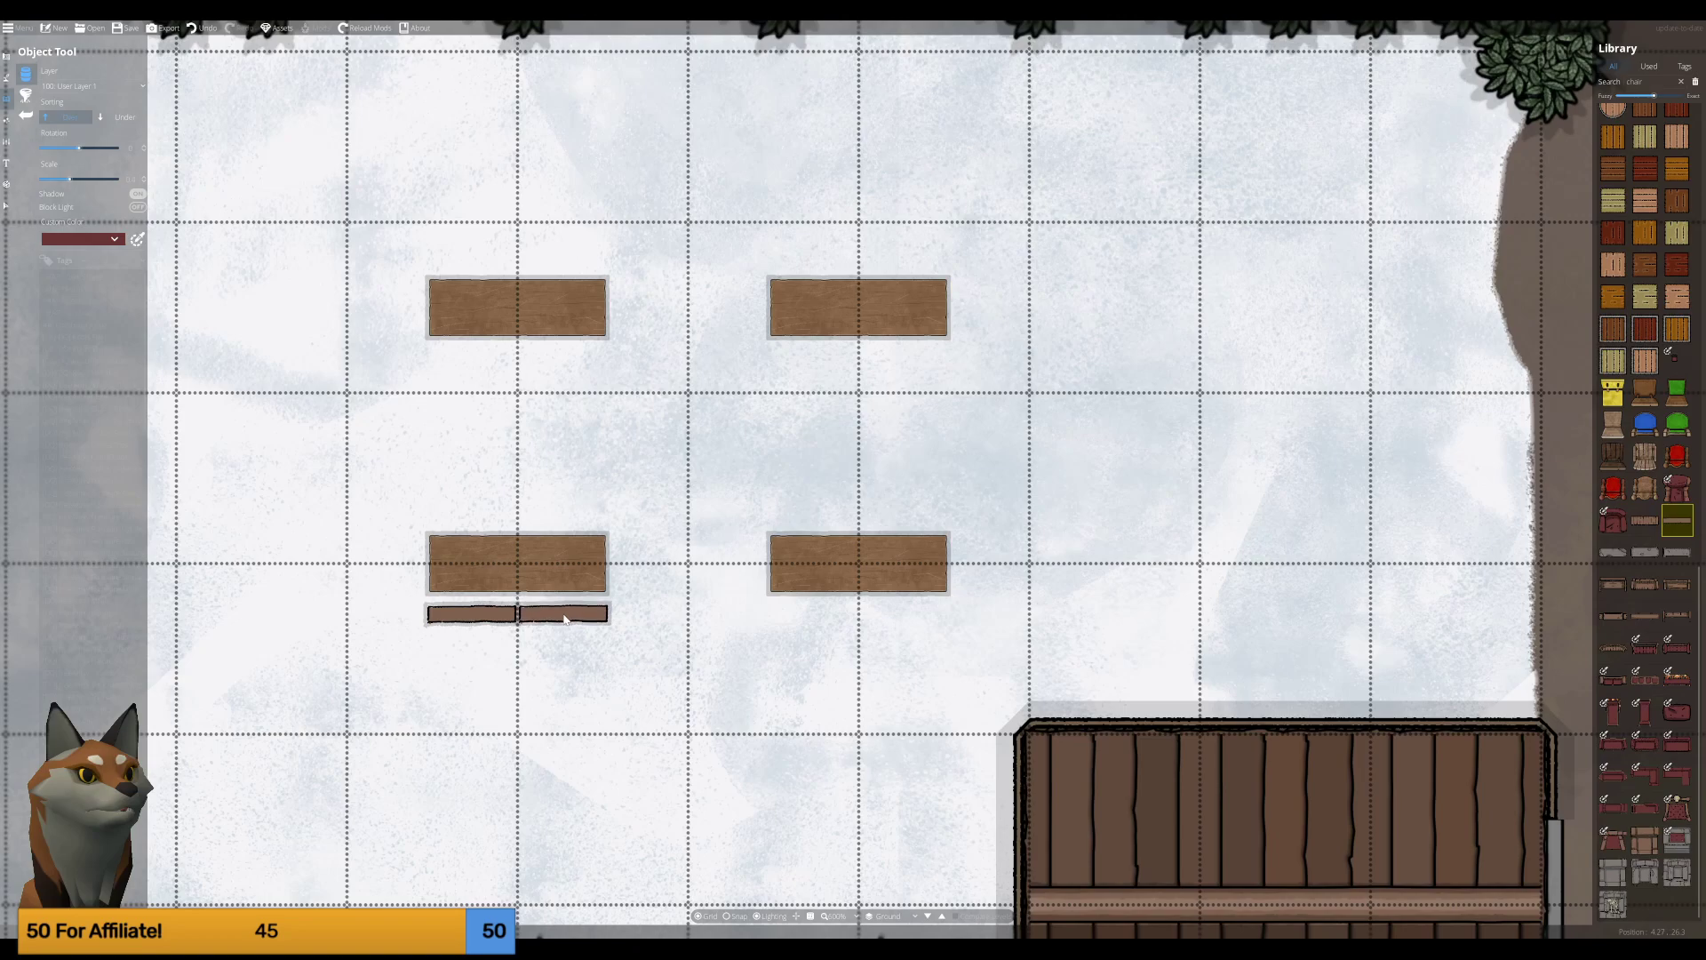
pyautogui.click(564, 618)
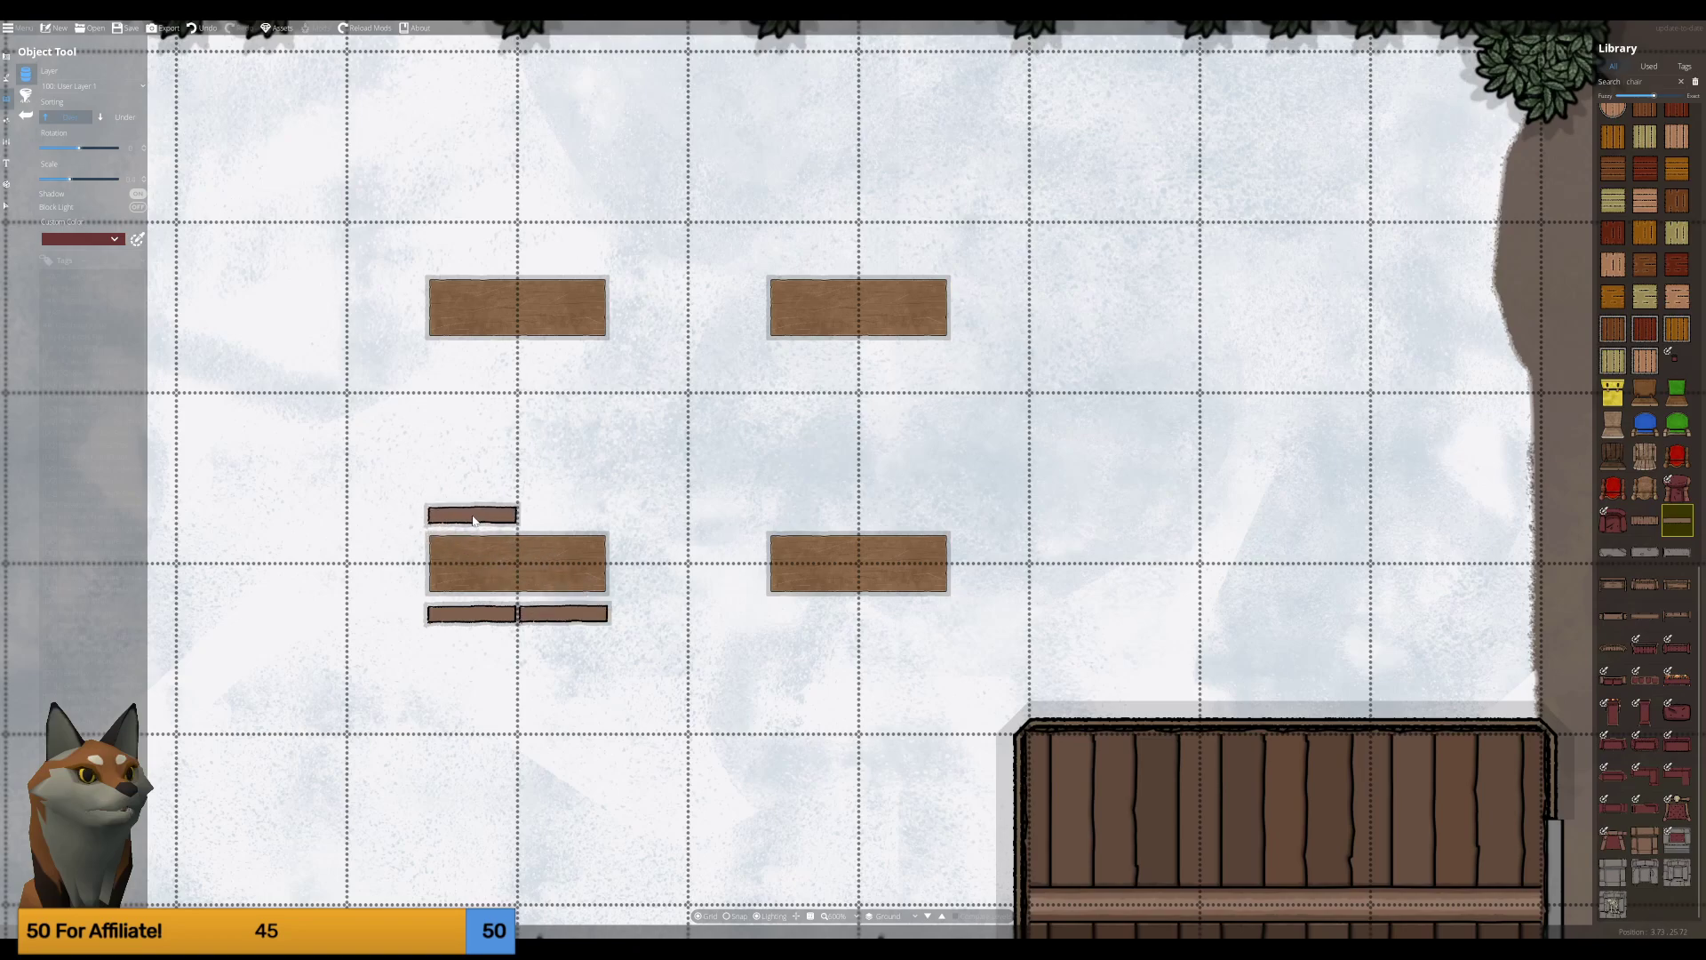
pyautogui.click(473, 520)
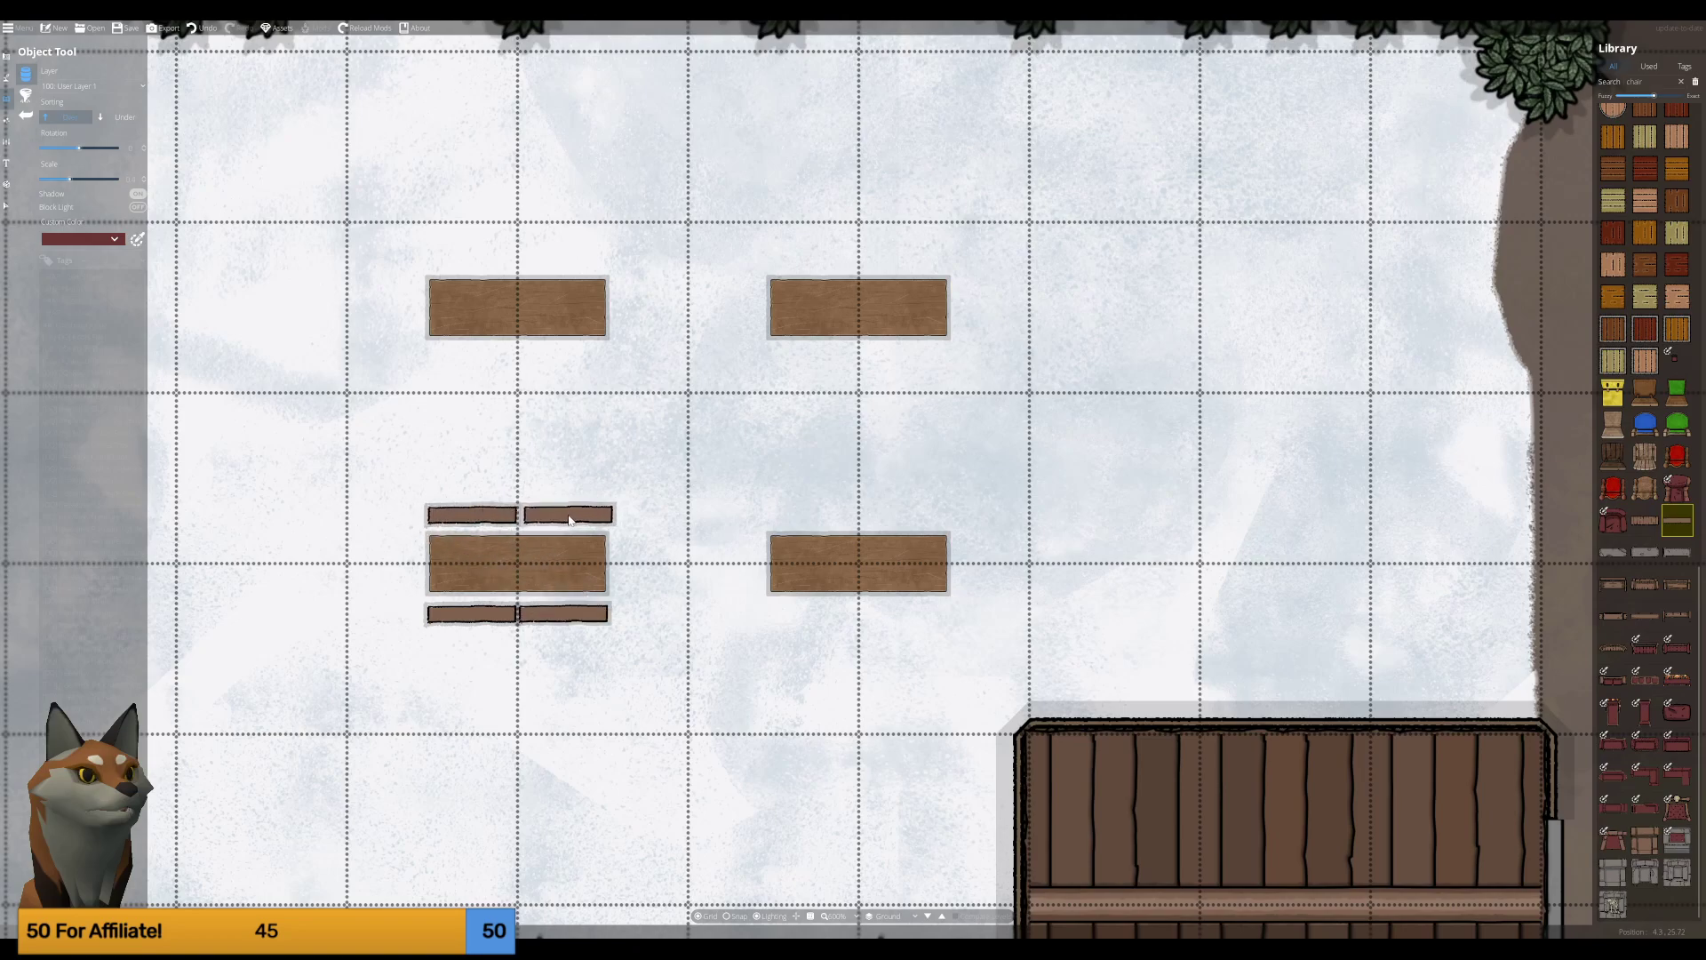
pyautogui.click(566, 517)
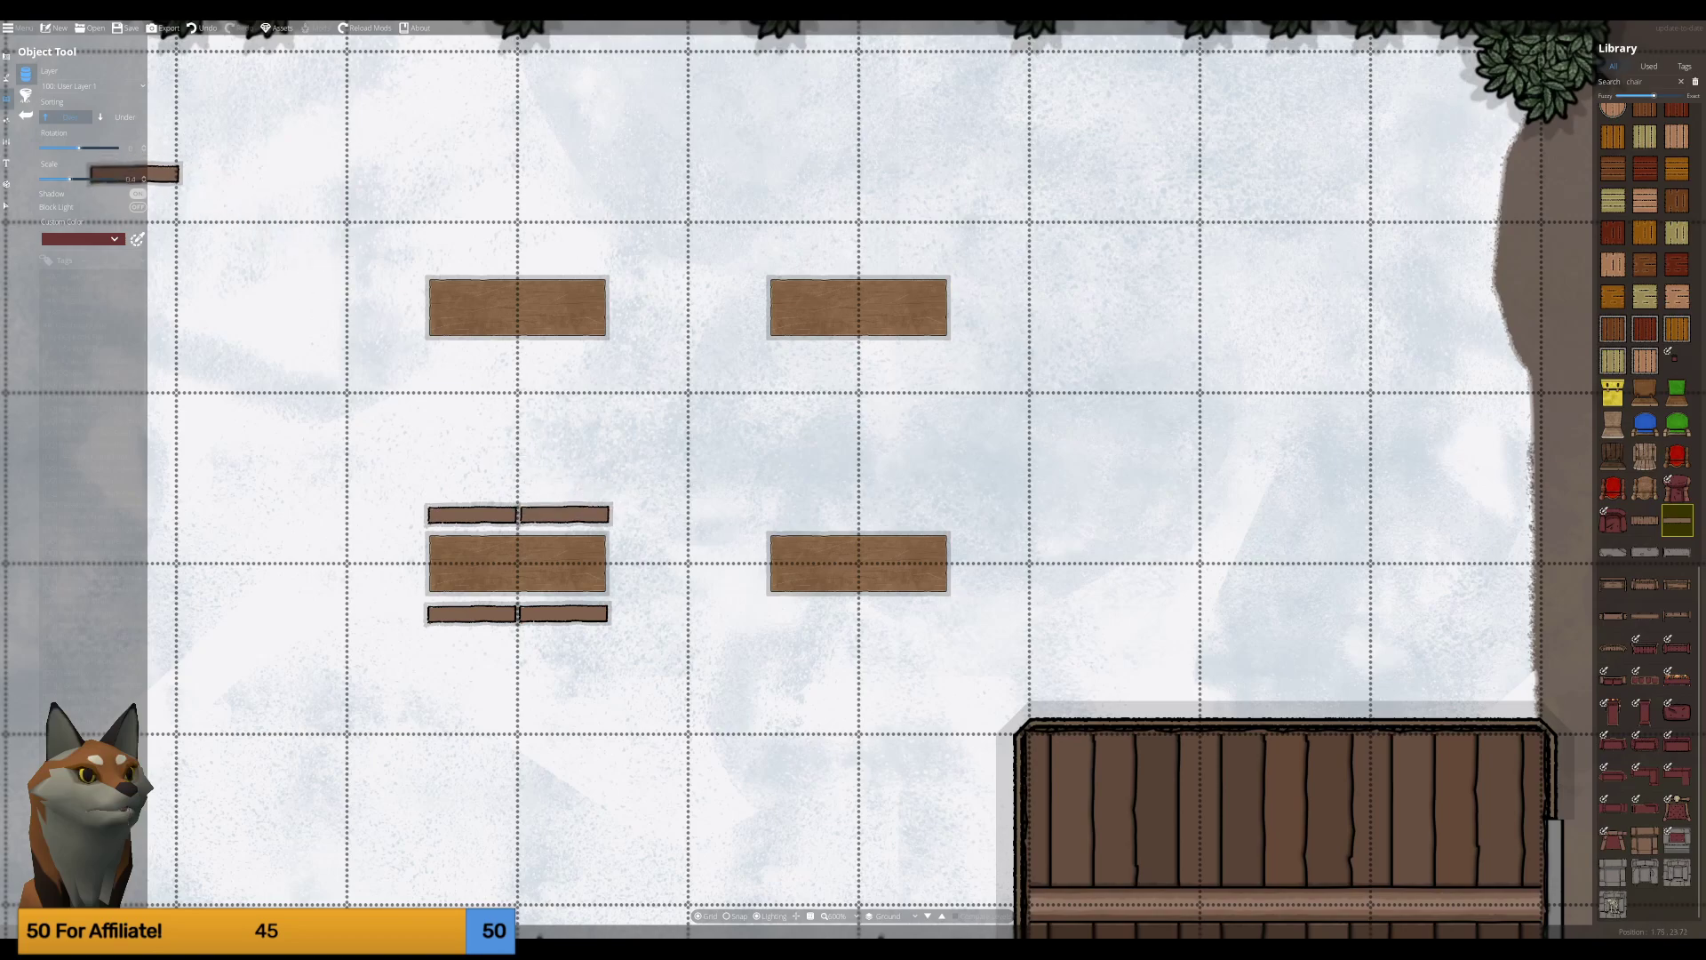
# Delete the three tables that have no benches.
pyautogui.press('v')
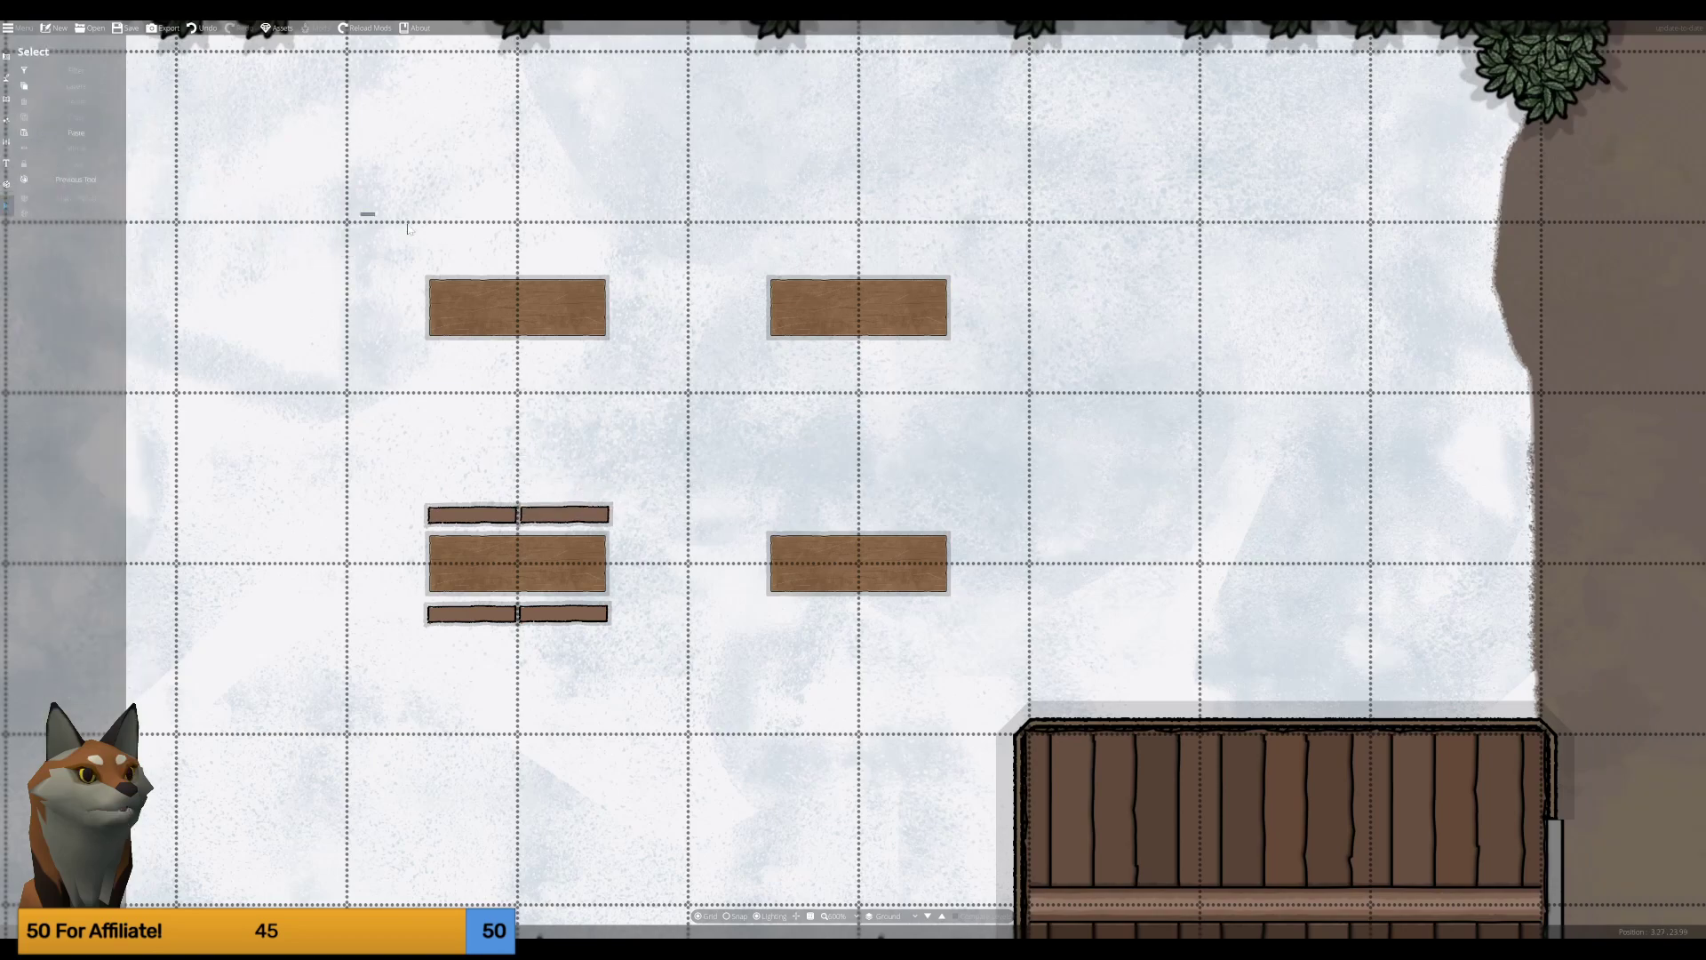
pyautogui.moveTo(362, 213)
pyautogui.mouseDown()
pyautogui.moveTo(1118, 500)
pyautogui.moveTo(1007, 463)
pyautogui.moveTo(754, 661)
pyautogui.mouseUp()
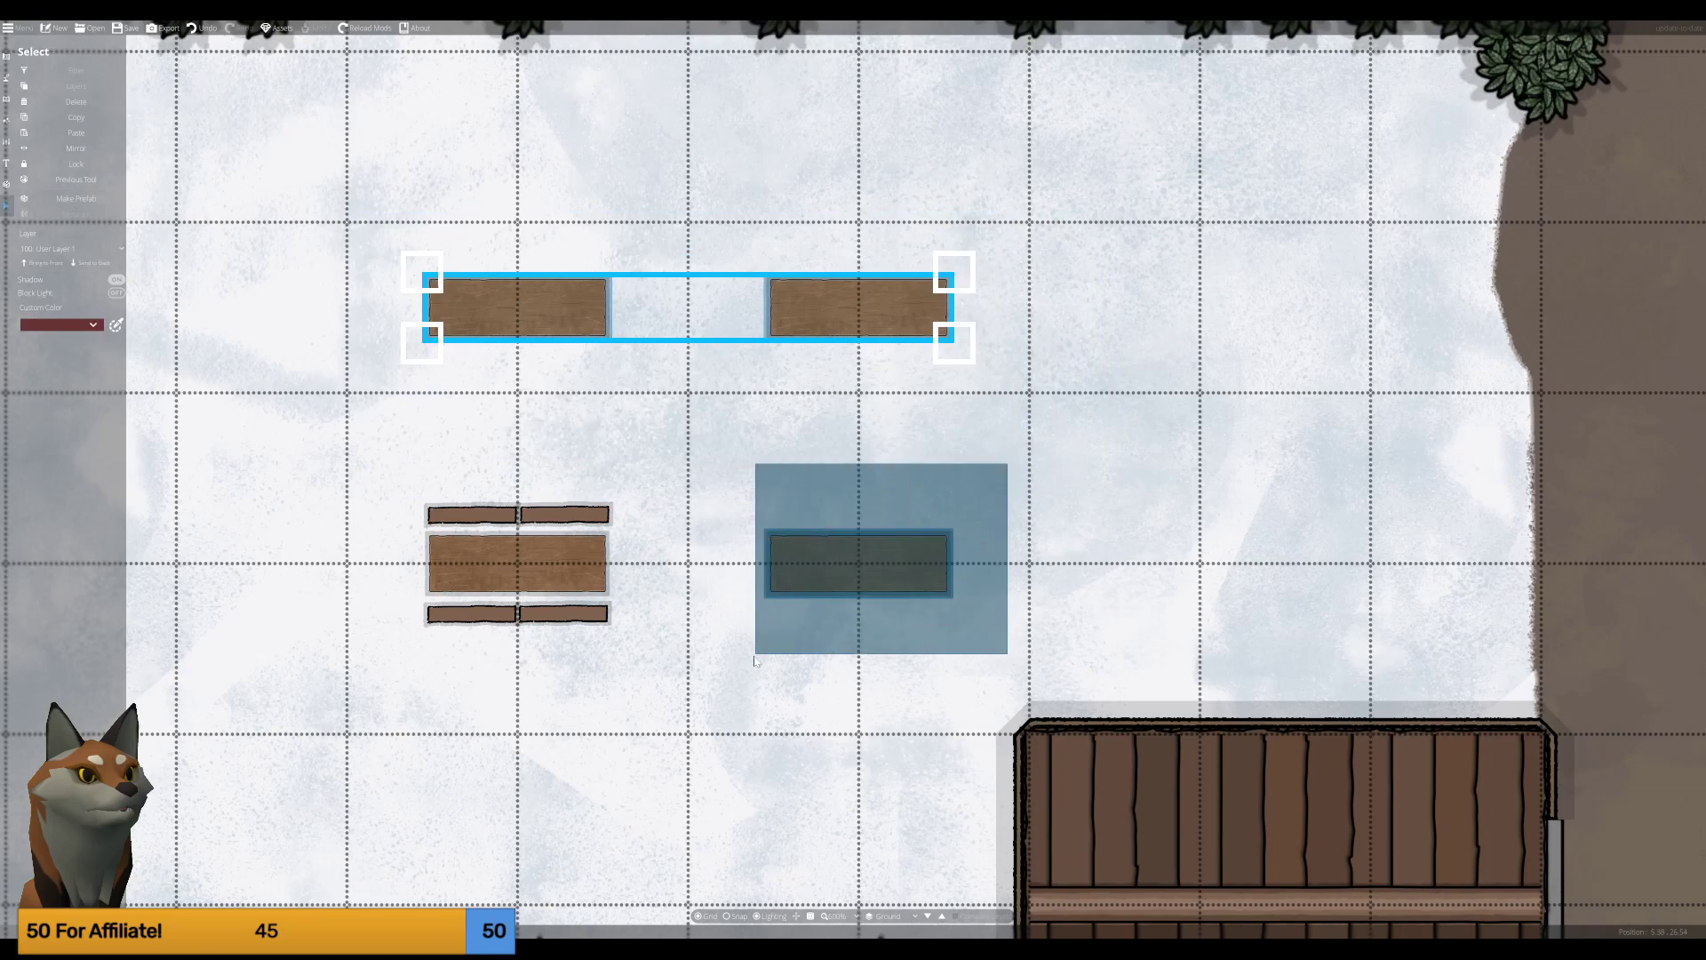
pyautogui.press('Delete')
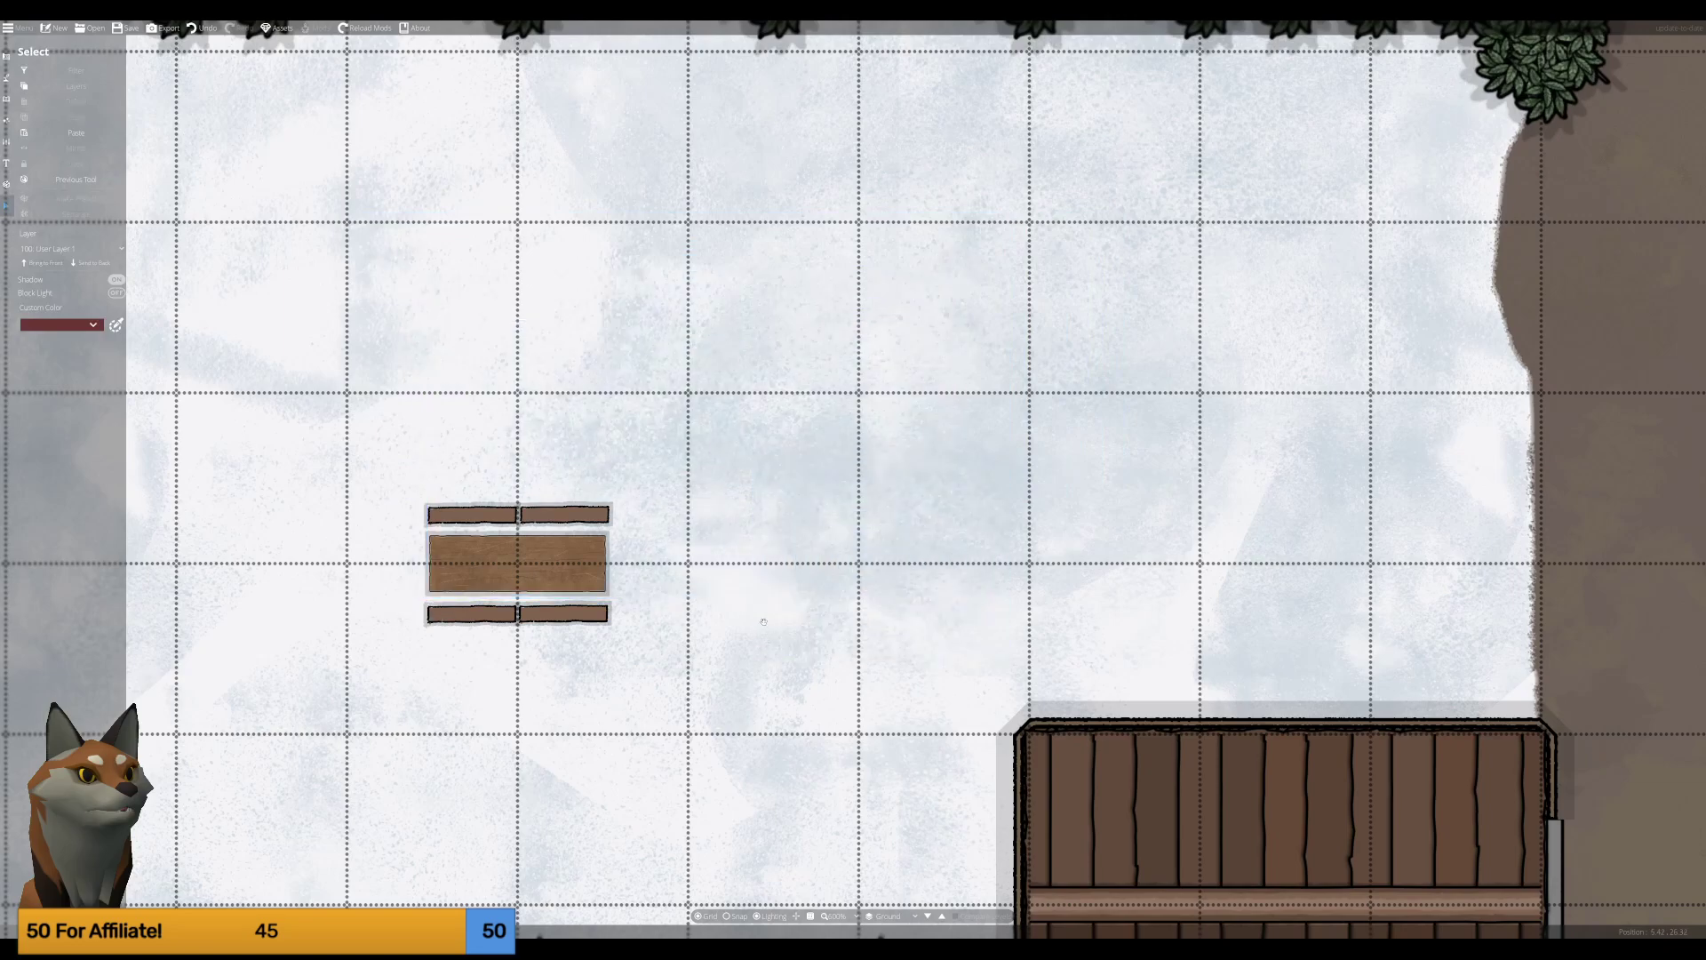
# Duplicate the benched table group three times, placing copies beside and above the original.
pyautogui.moveTo(373, 443); pyautogui.dragTo(809, 702)
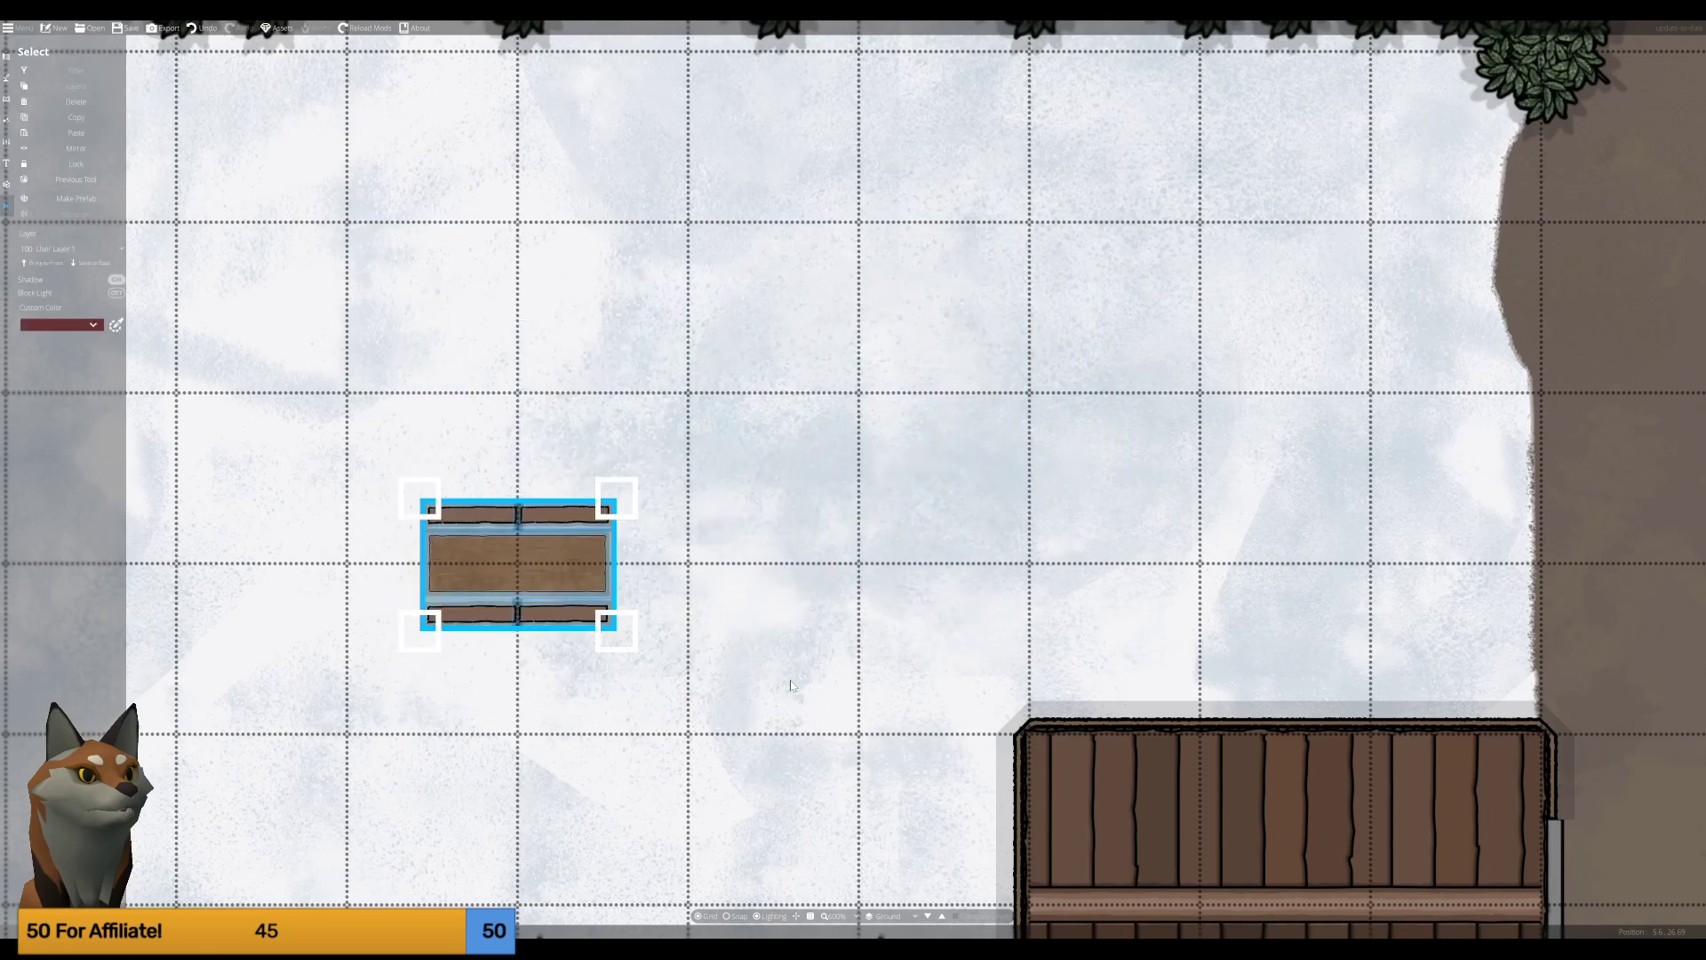
pyautogui.hotkey('ctrl', 'c')
pyautogui.hotkey('ctrl', 'v')
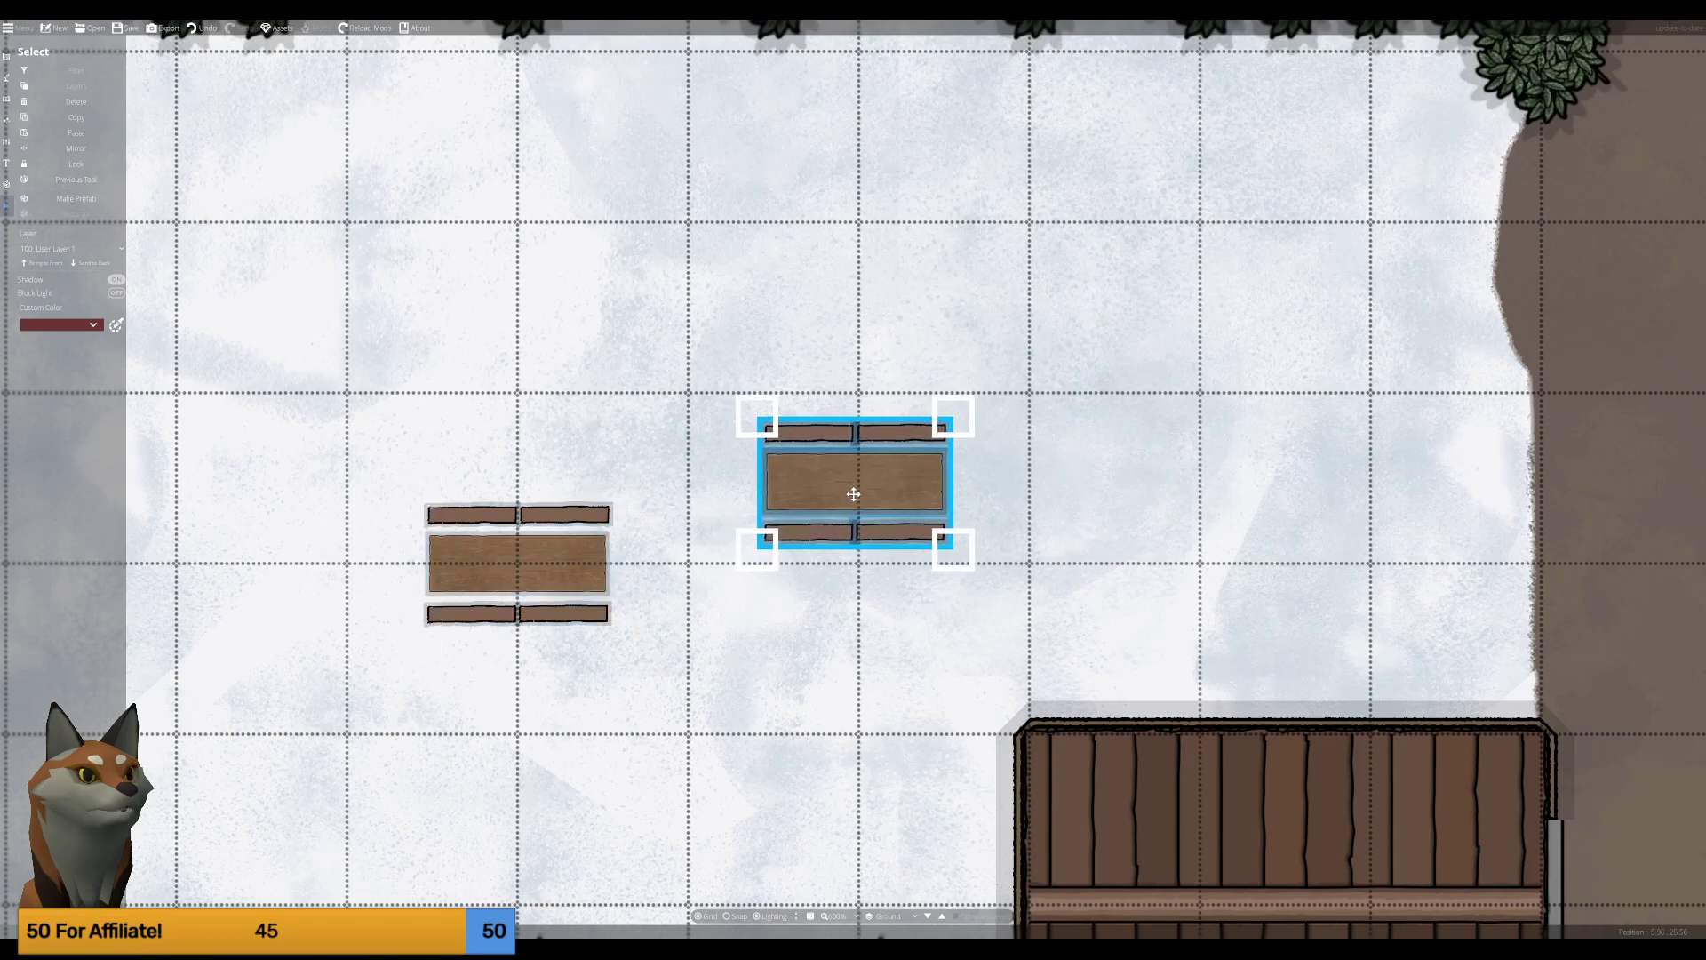
pyautogui.moveTo(853, 494); pyautogui.dragTo(838, 573)
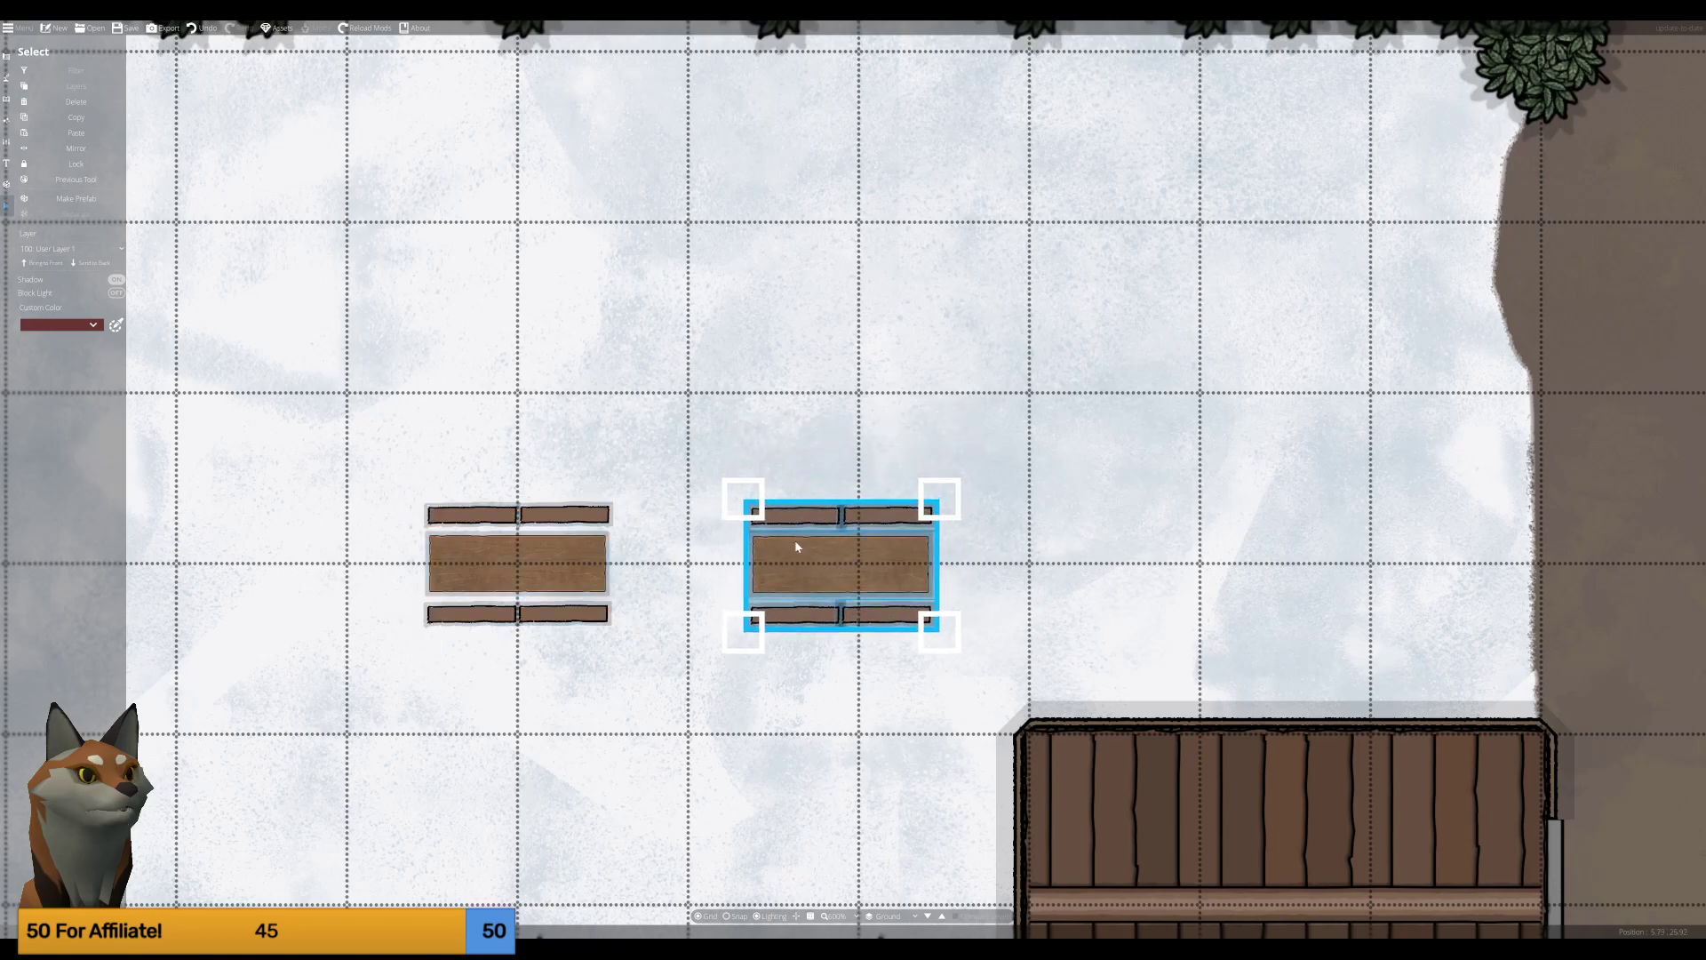
pyautogui.hotkey('ctrl', 'v')
pyautogui.moveTo(830, 484); pyautogui.dragTo(488, 267)
pyautogui.hotkey('ctrl', 'v')
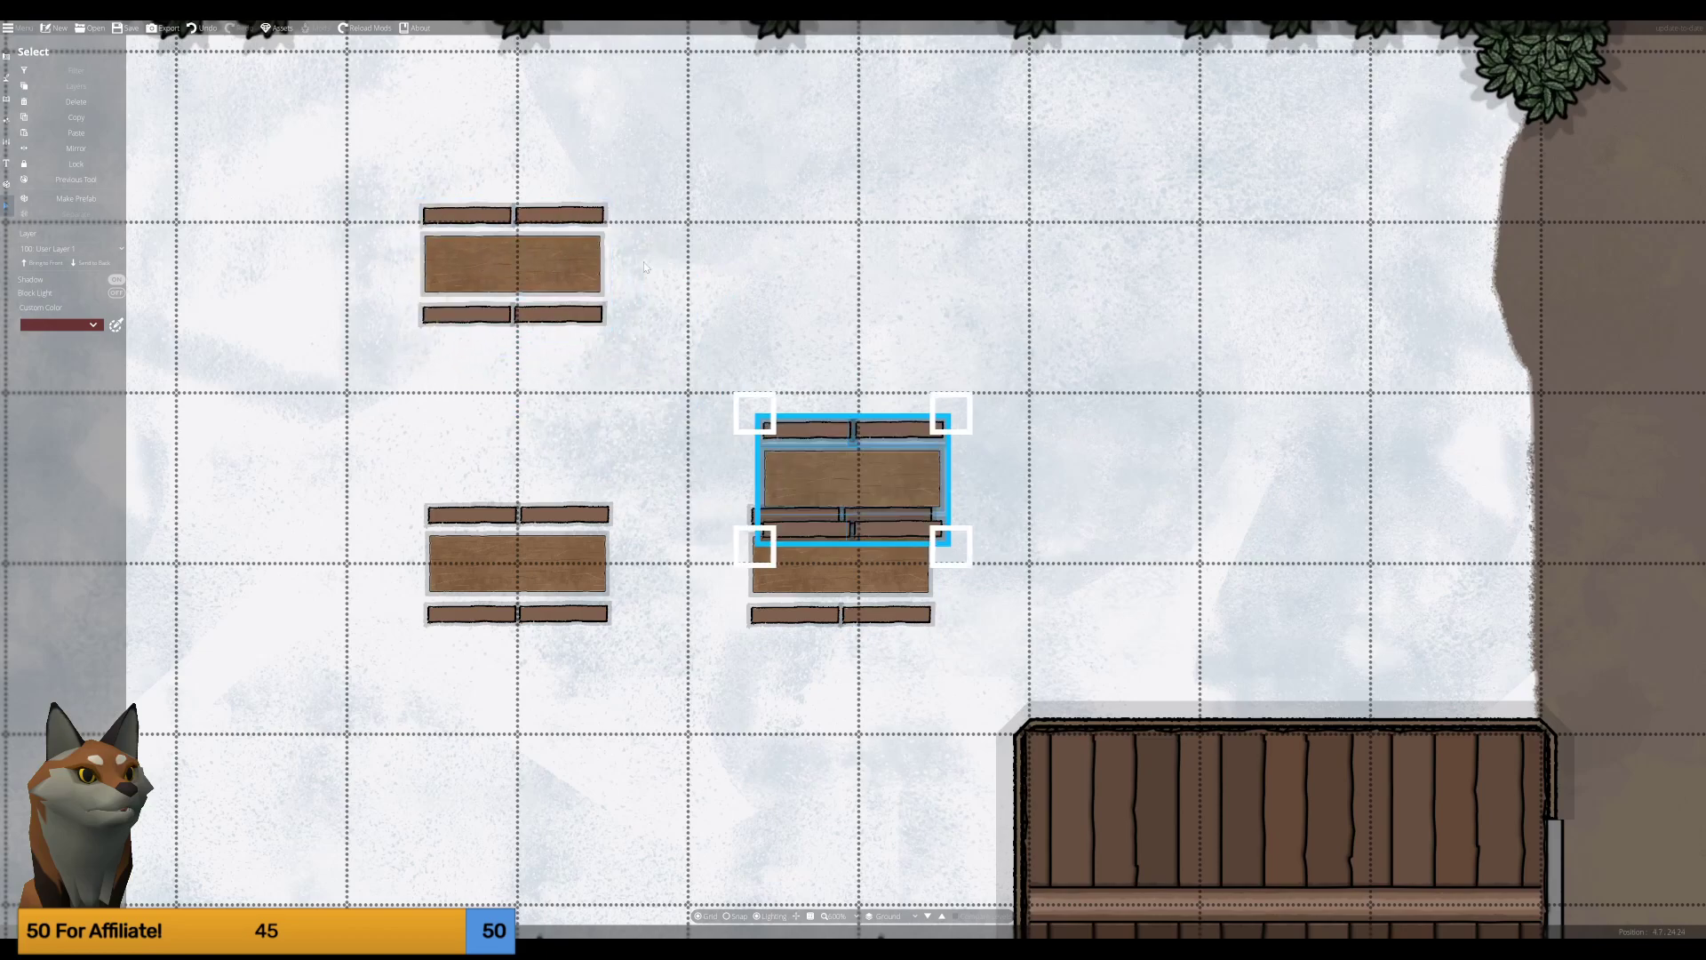
pyautogui.moveTo(853, 480)
pyautogui.mouseDown()
pyautogui.moveTo(824, 272)
pyautogui.moveTo(850, 266)
pyautogui.mouseUp()
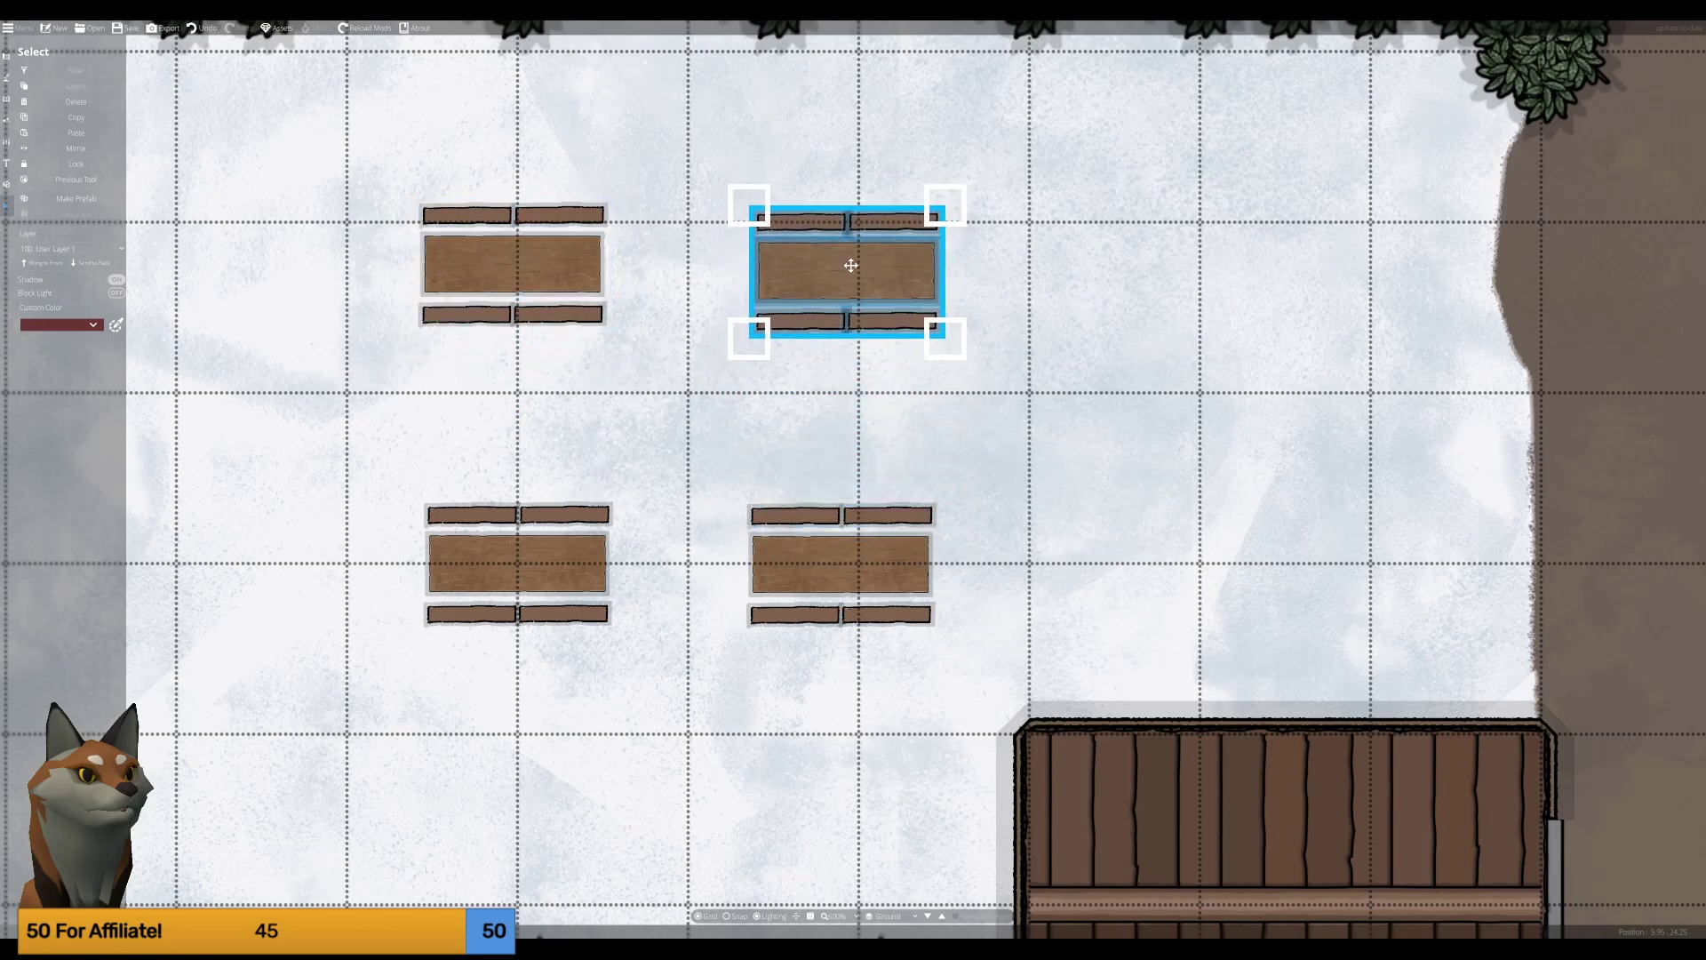
# Shift all four benched table groups left and slightly up, after undoing a trial rotation.
pyautogui.moveTo(750, 338); pyautogui.dragTo(667, 500)
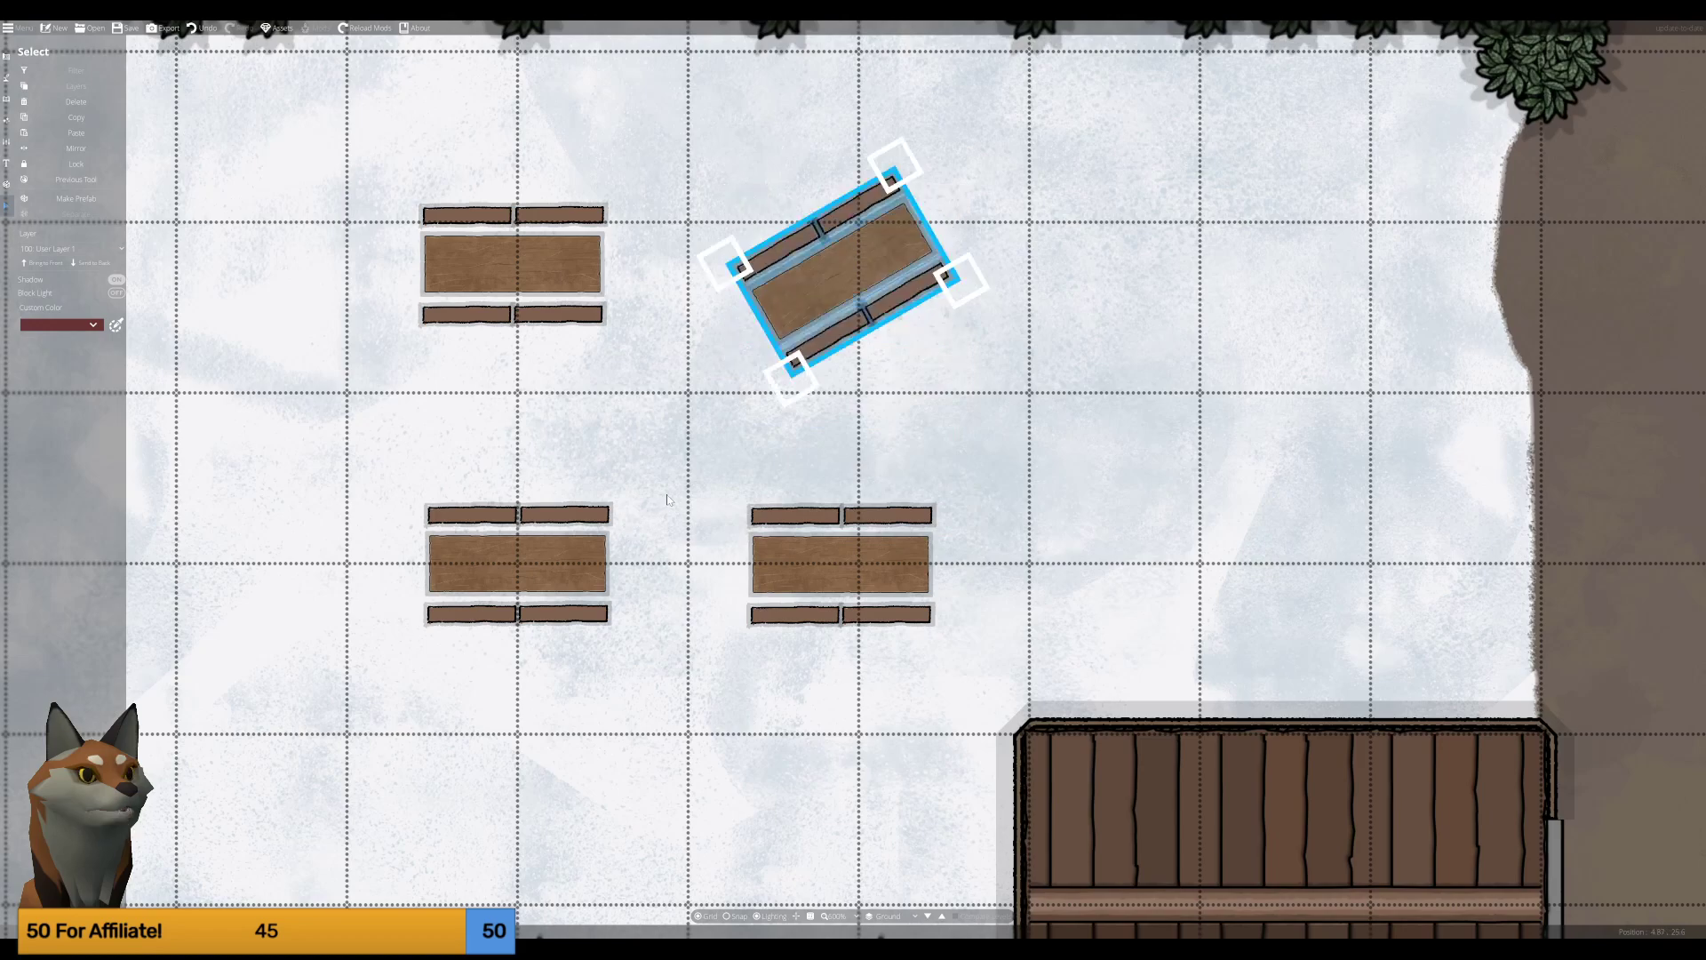
pyautogui.hotkey('ctrl', 'z')
pyautogui.click(675, 480)
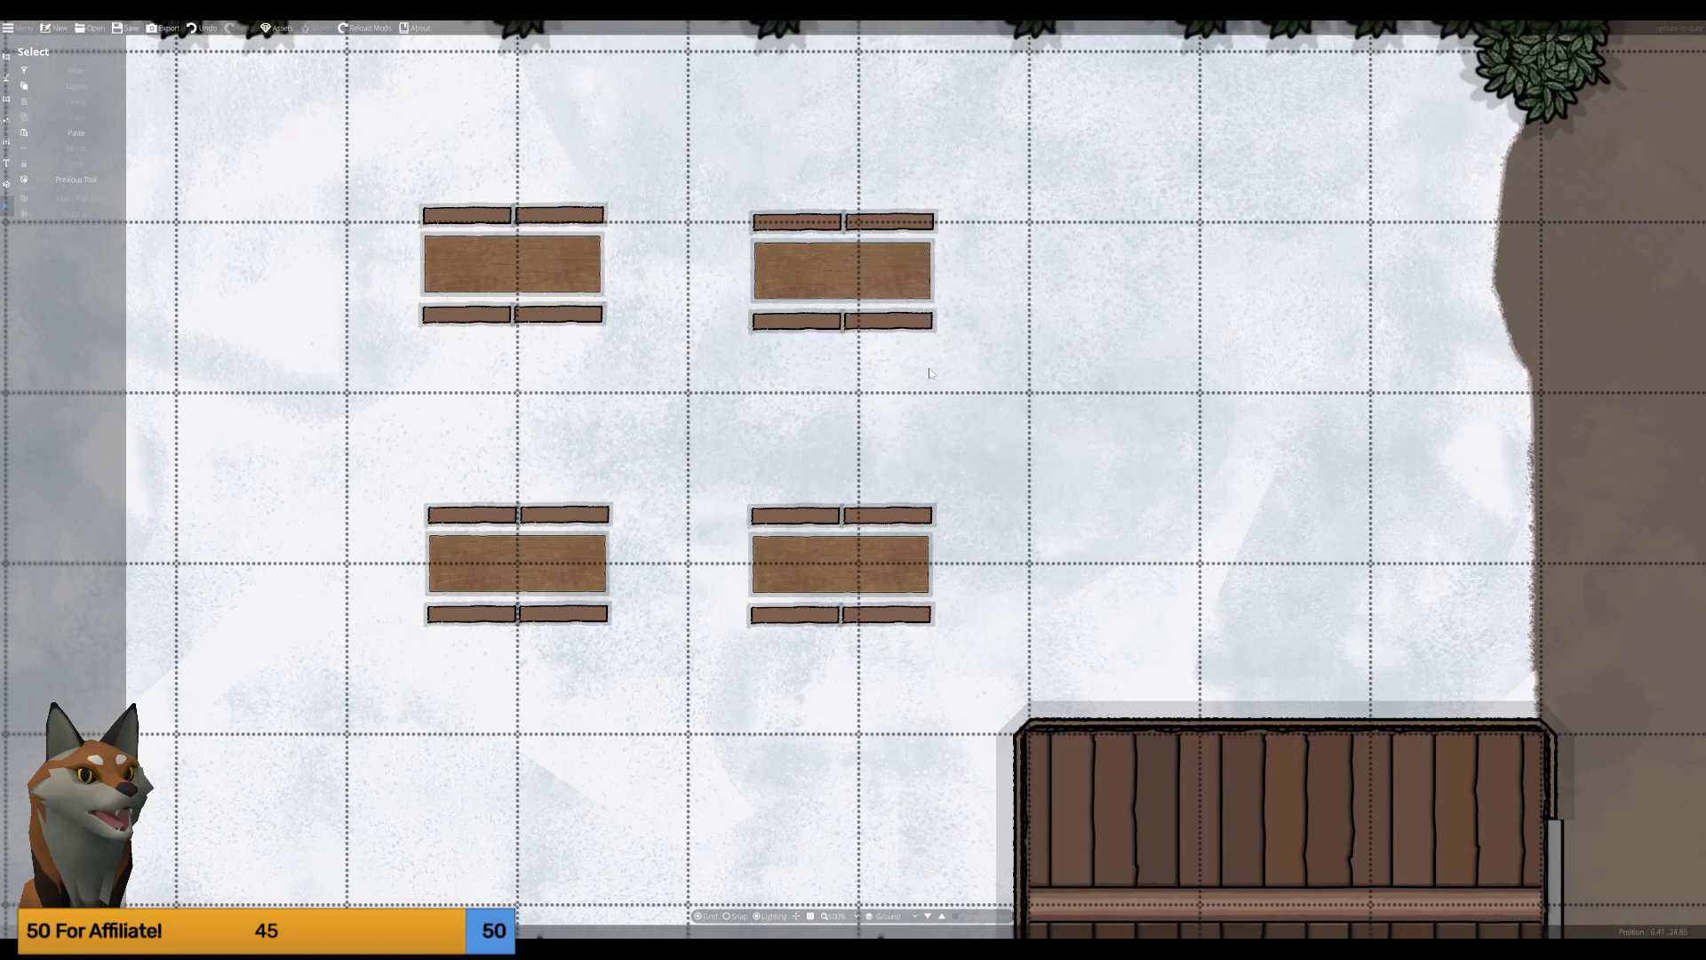
pyautogui.moveTo(289, 142); pyautogui.dragTo(1005, 645)
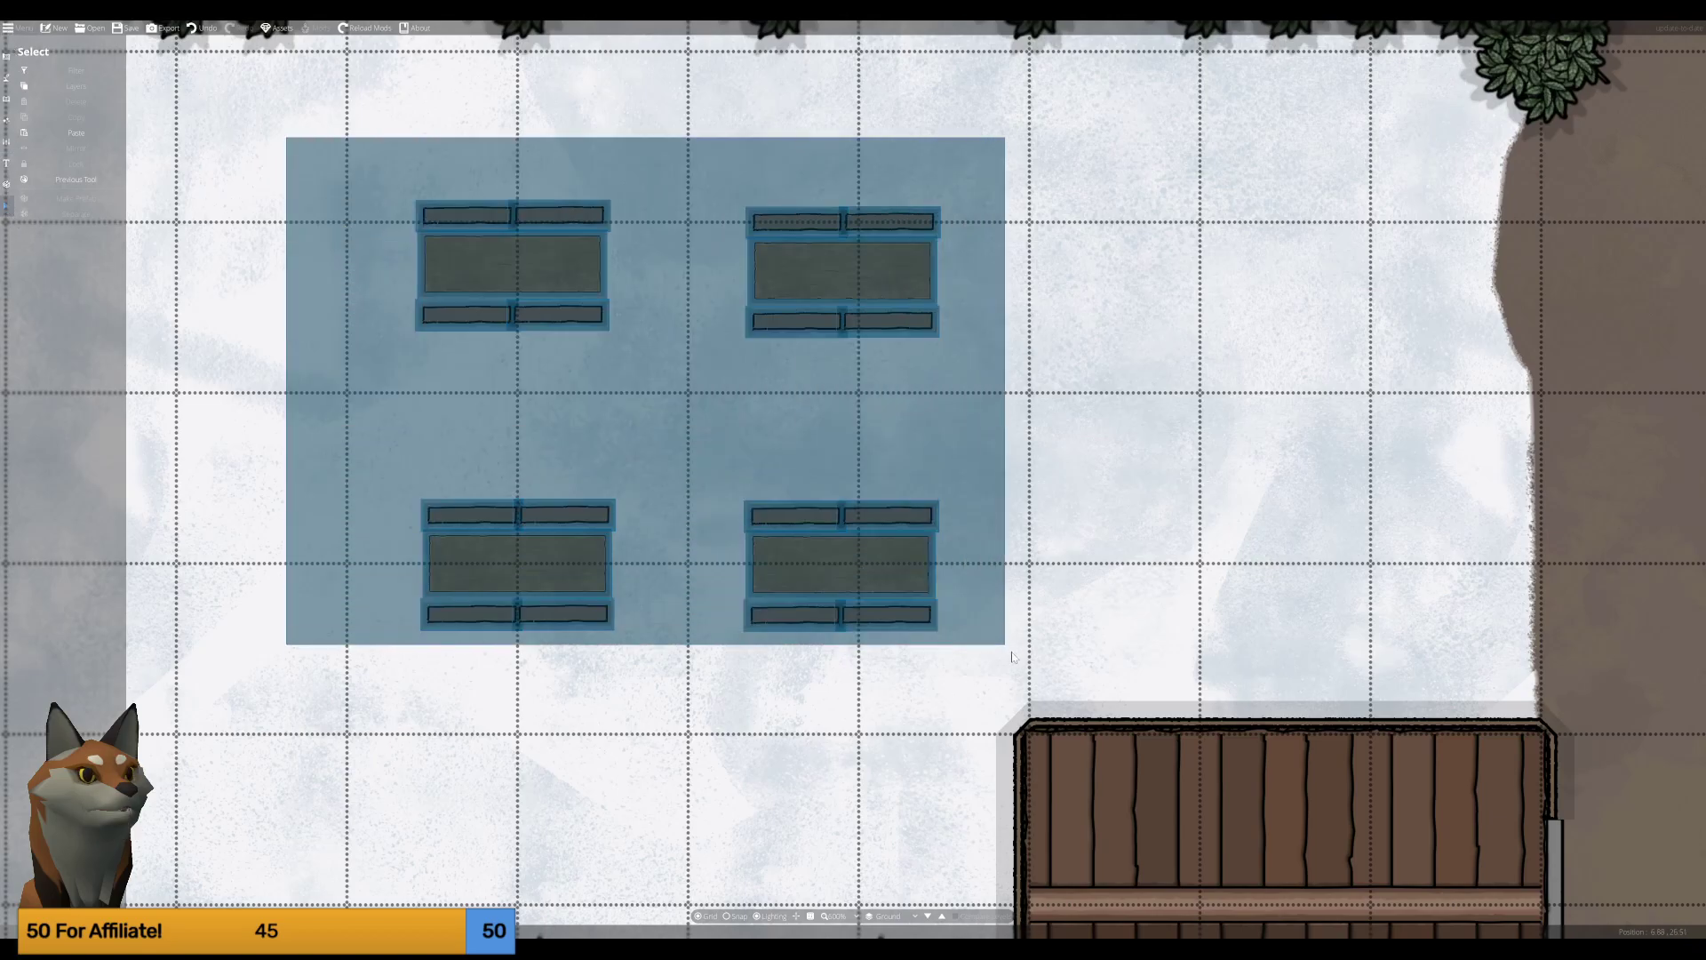
pyautogui.moveTo(857, 560); pyautogui.dragTo(611, 522)
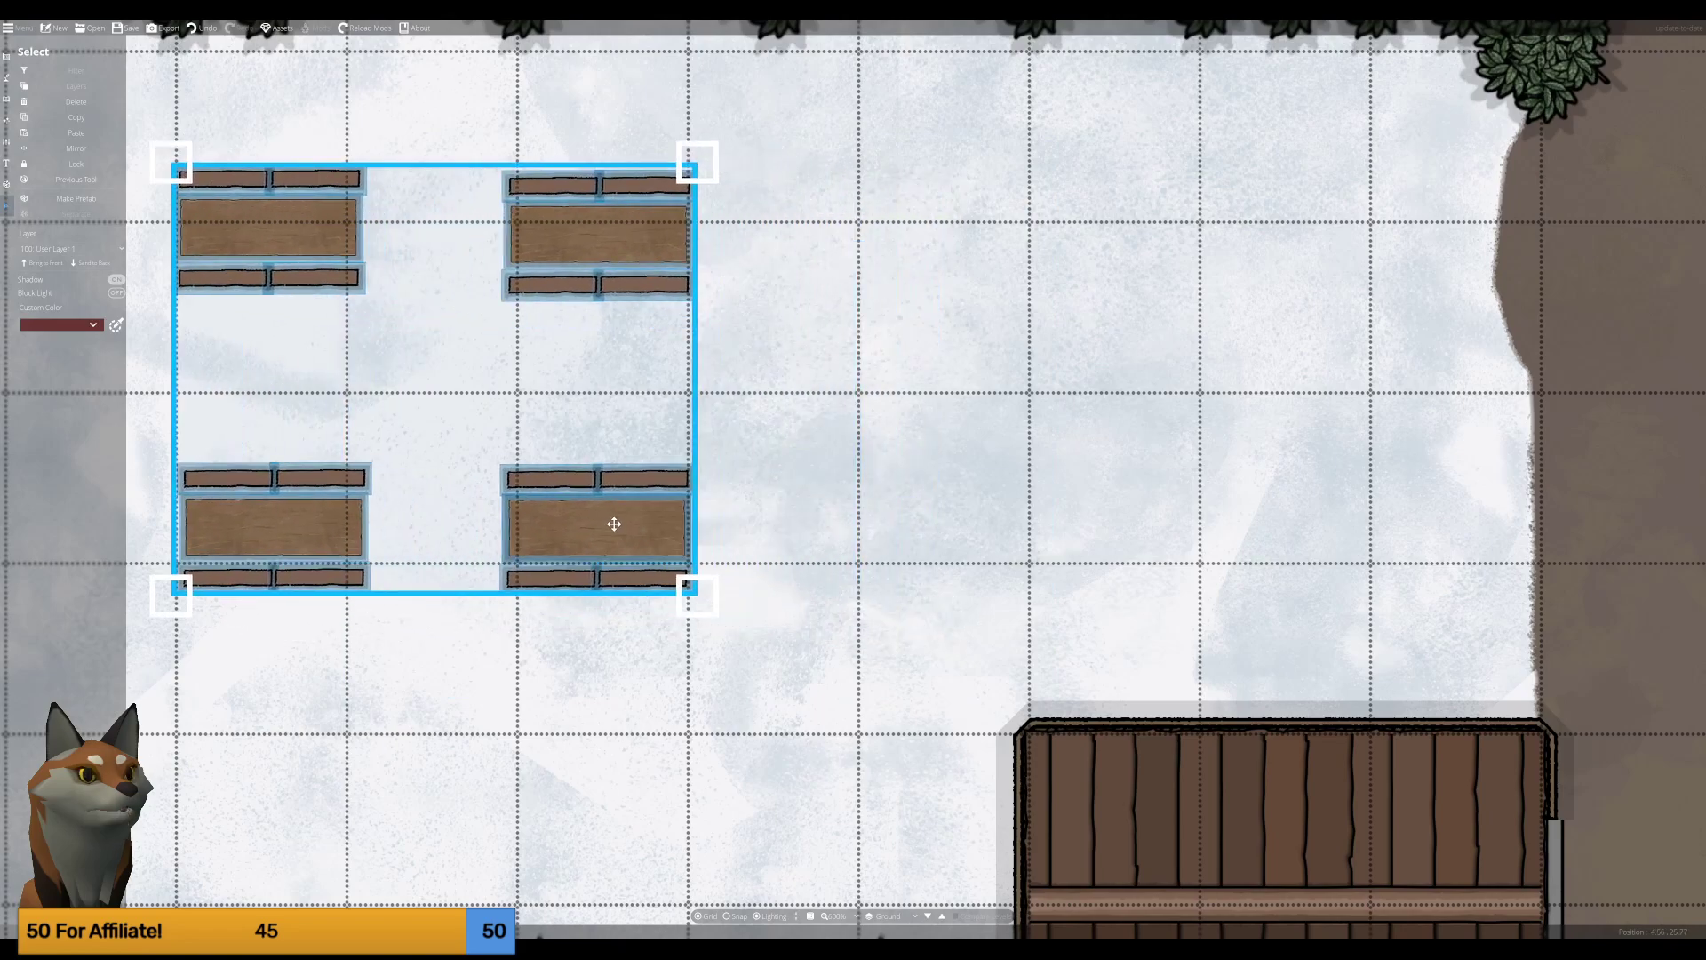
pyautogui.click(1006, 284)
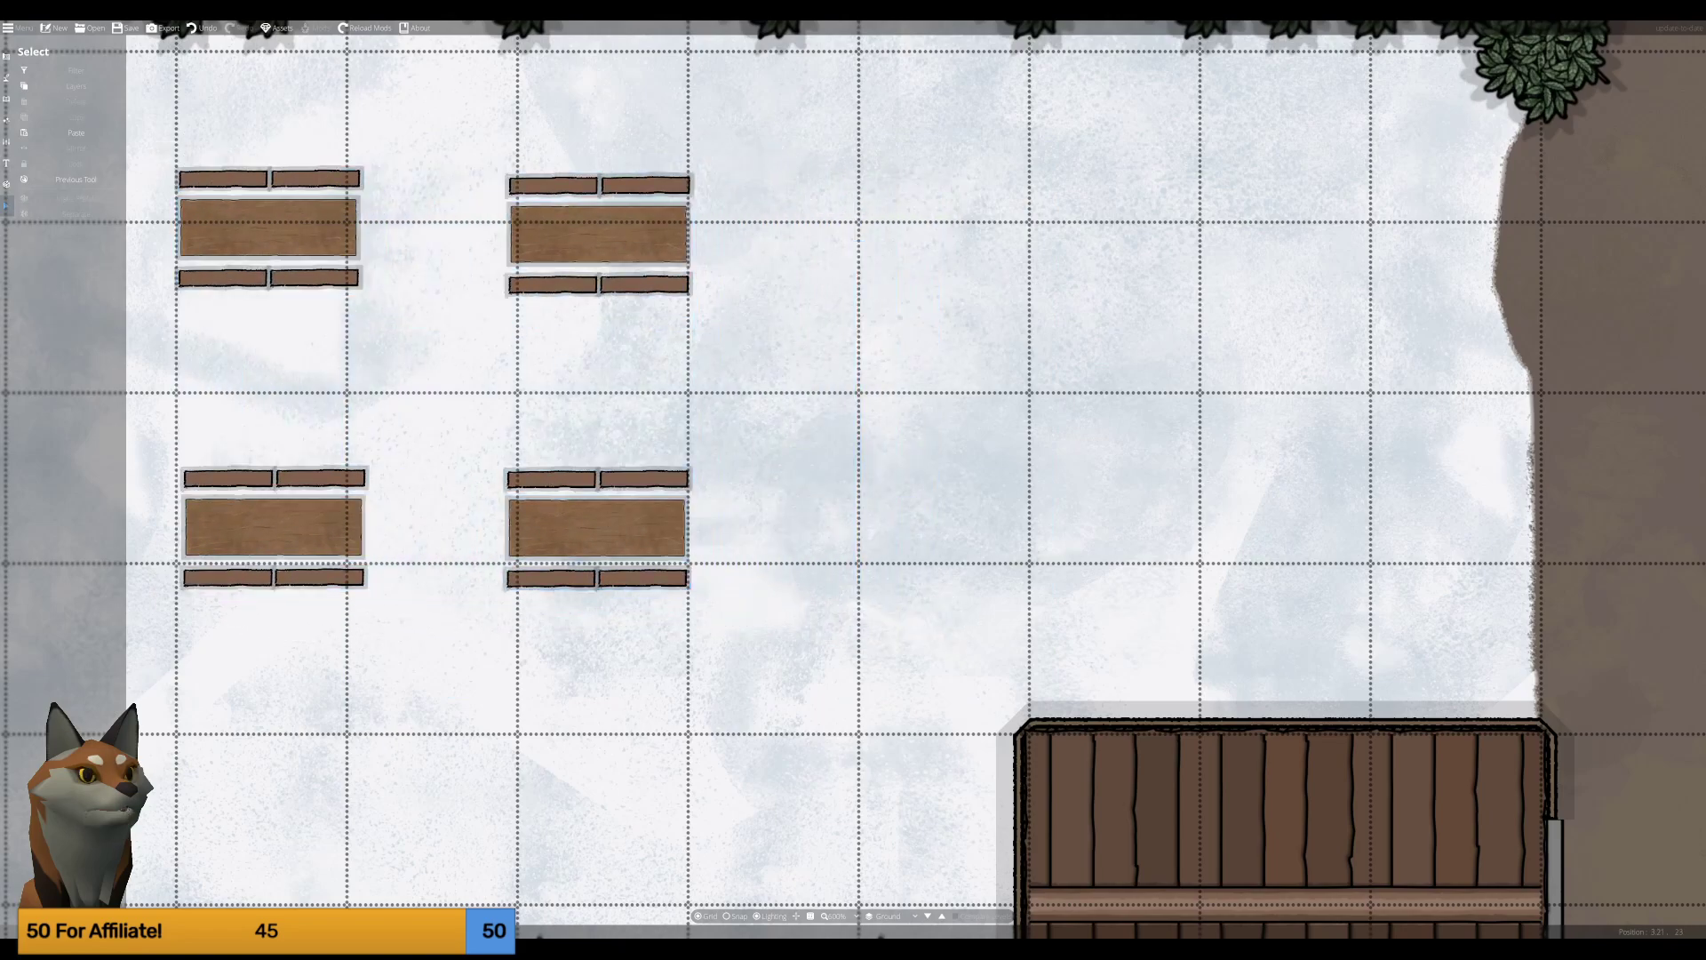
# Bring the frozen pond into view and select the Material Brush with Ice Tile.
pyautogui.scroll(-5, 956, 456)
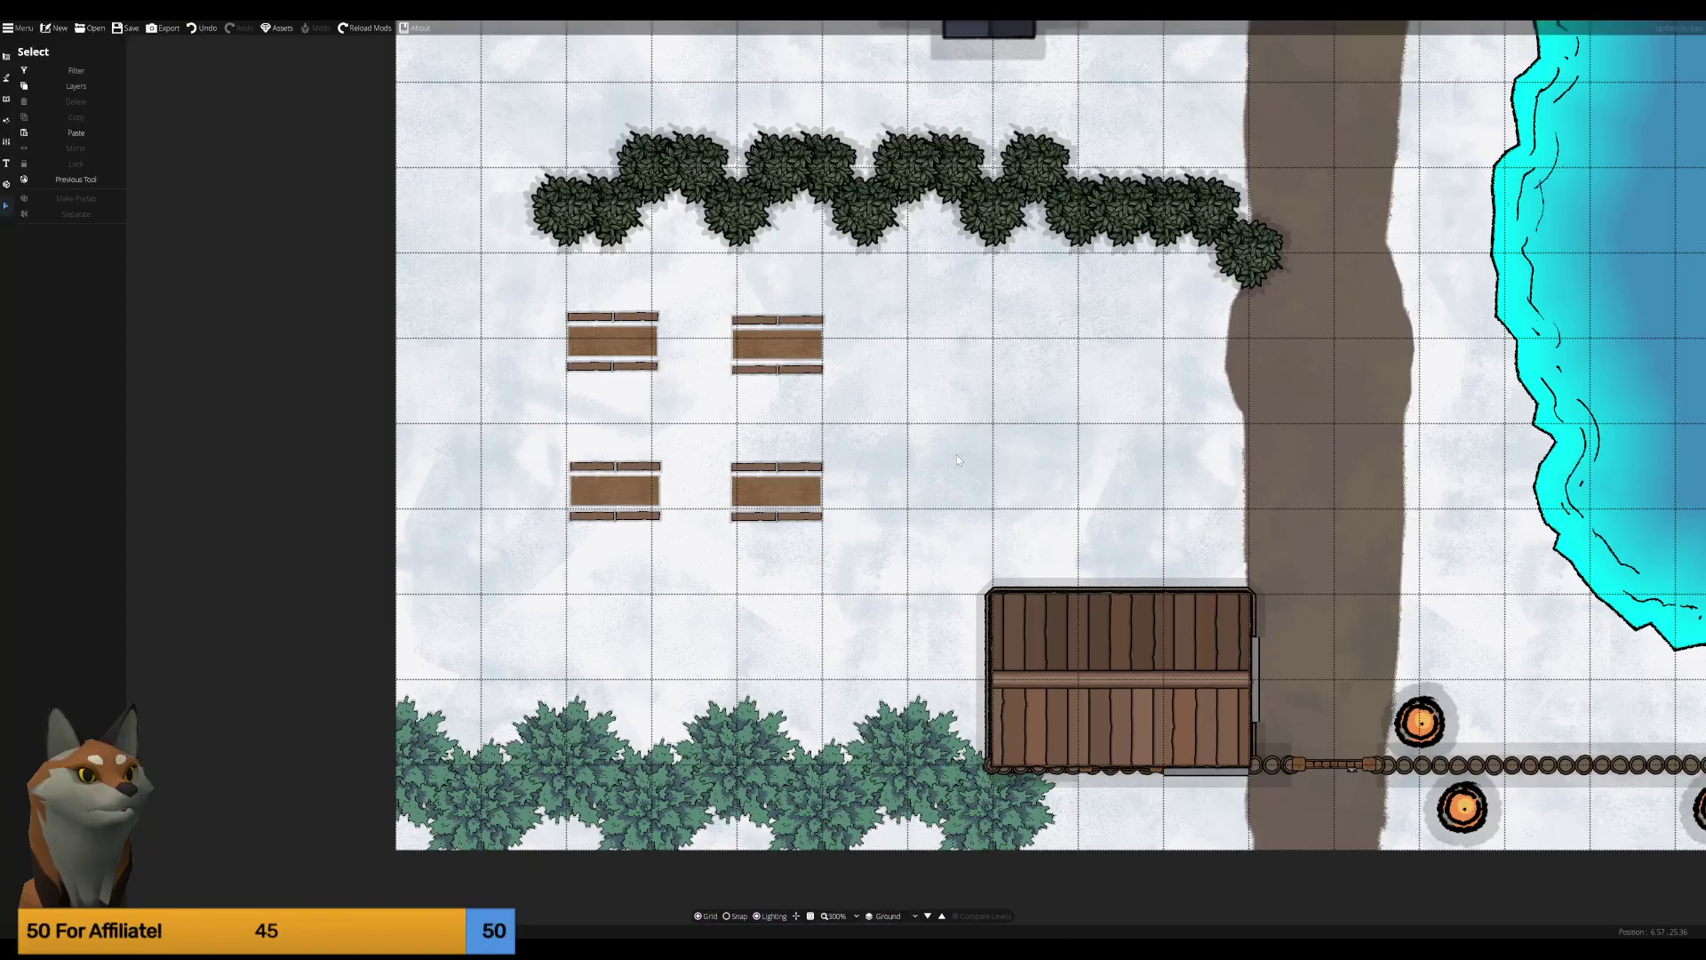
pyautogui.scroll(1, 837, 523)
pyautogui.scroll(2, 837, 522)
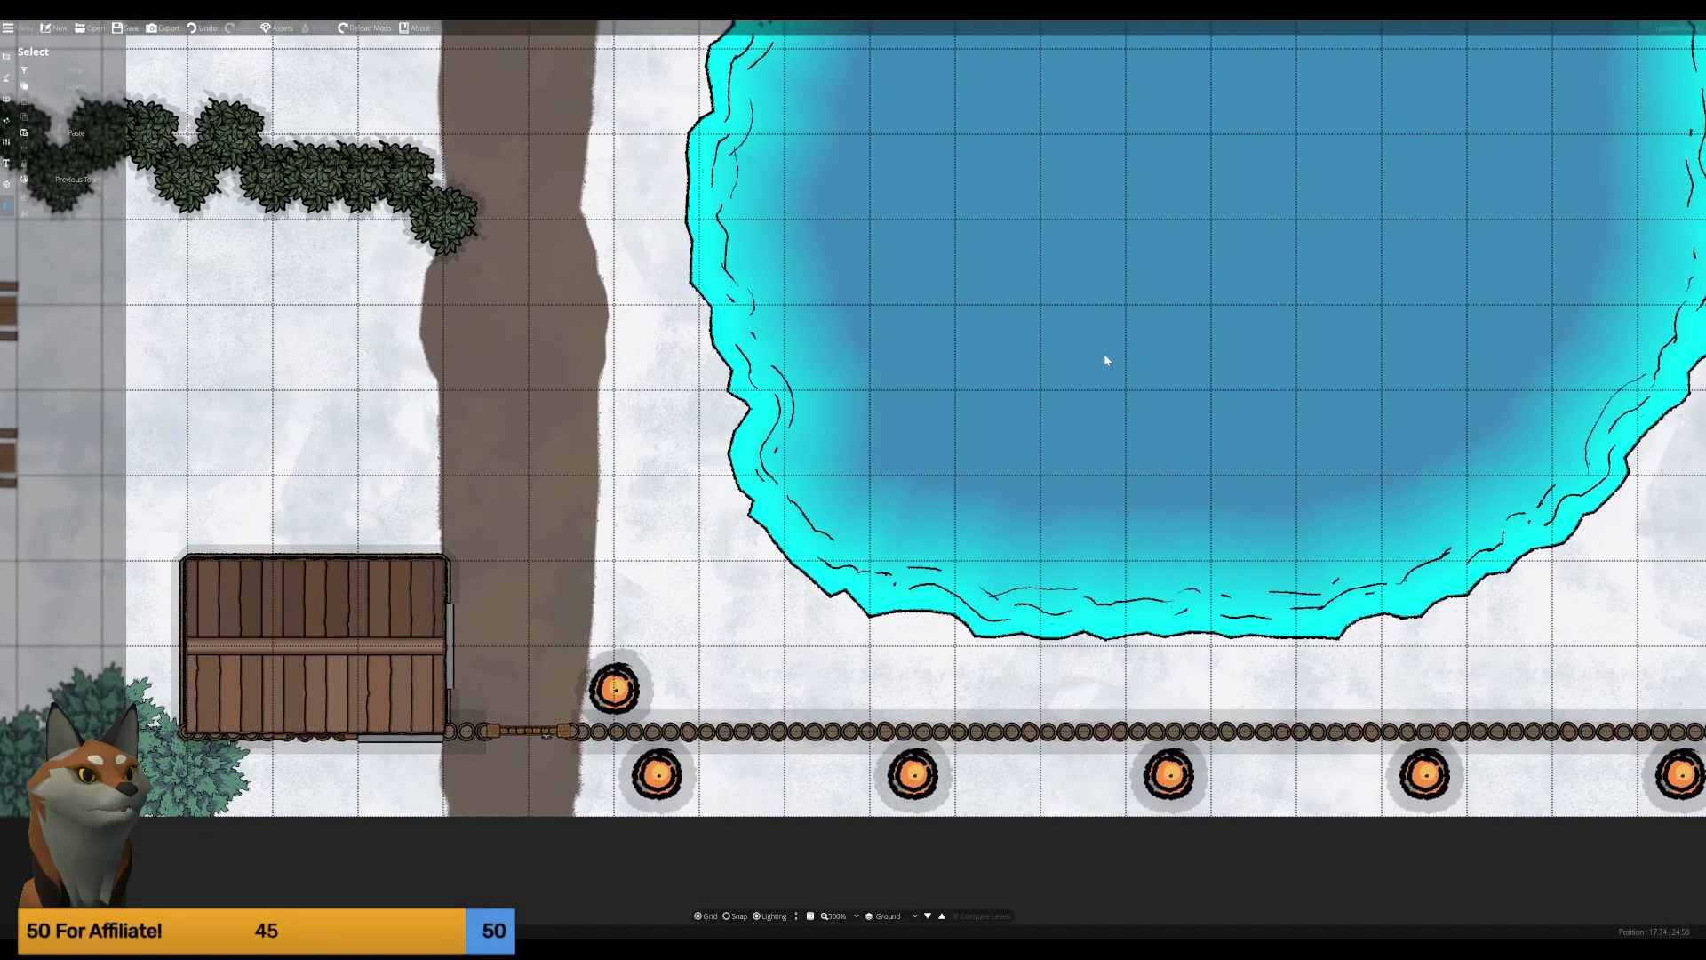
pyautogui.moveTo(1110, 342); pyautogui.dragTo(338, 542)
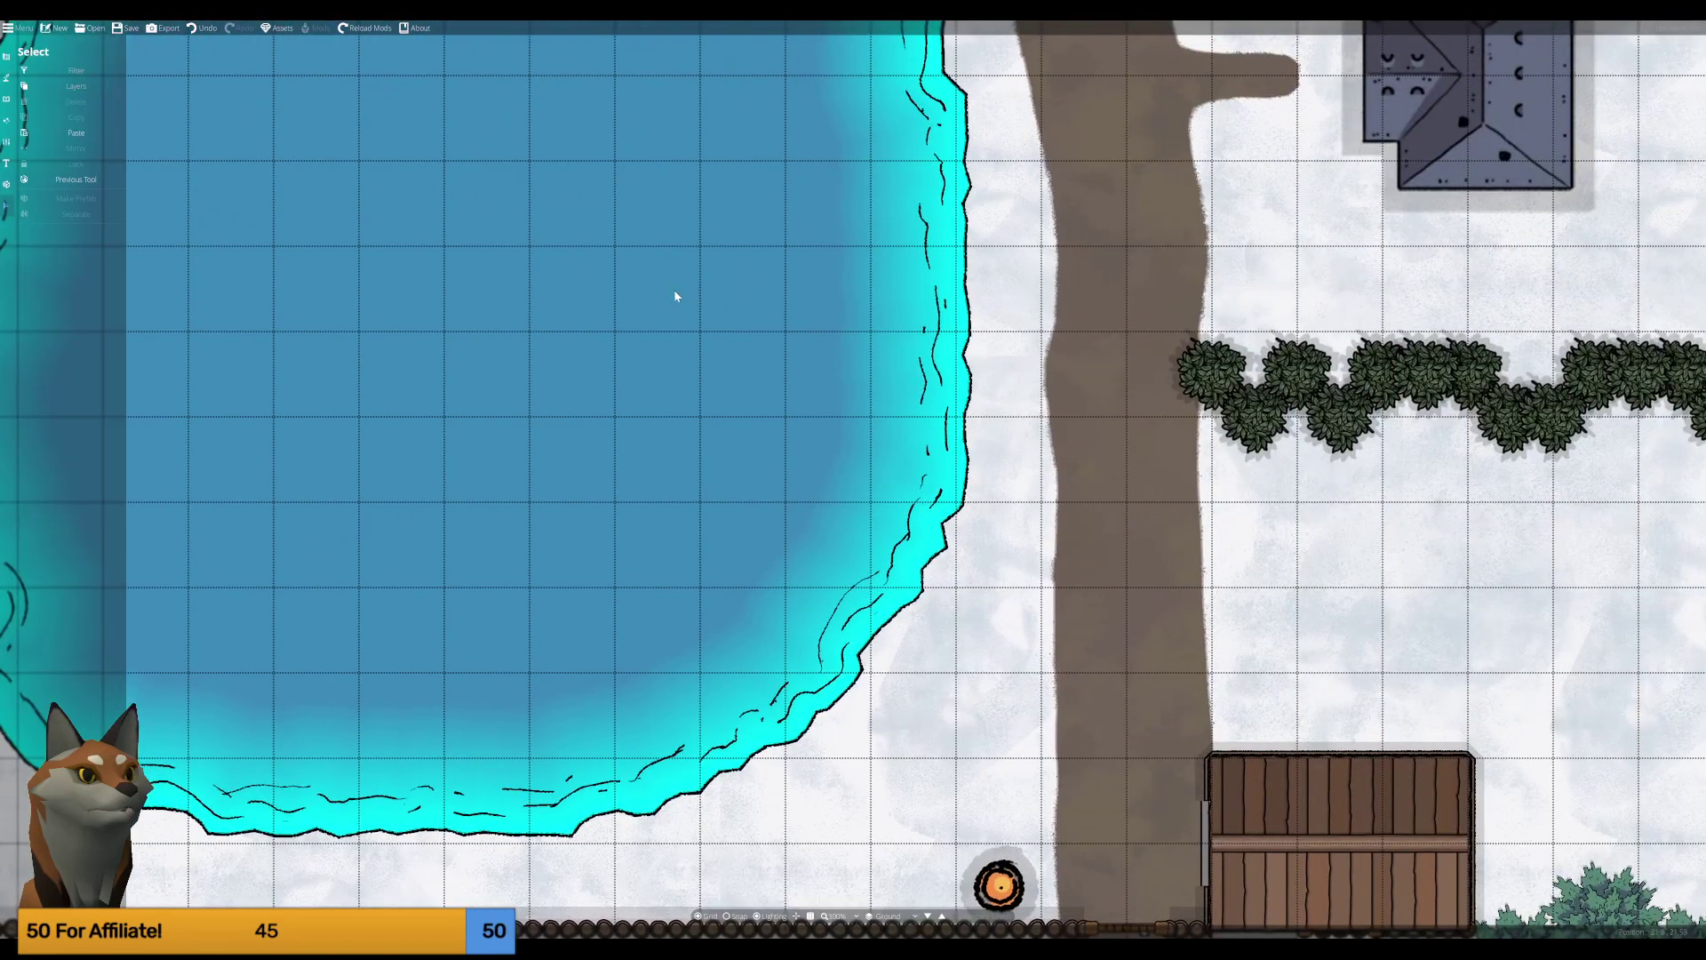
pyautogui.scroll(-4, 622, 289)
pyautogui.scroll(2, 789, 526)
pyautogui.scroll(-1, 773, 410)
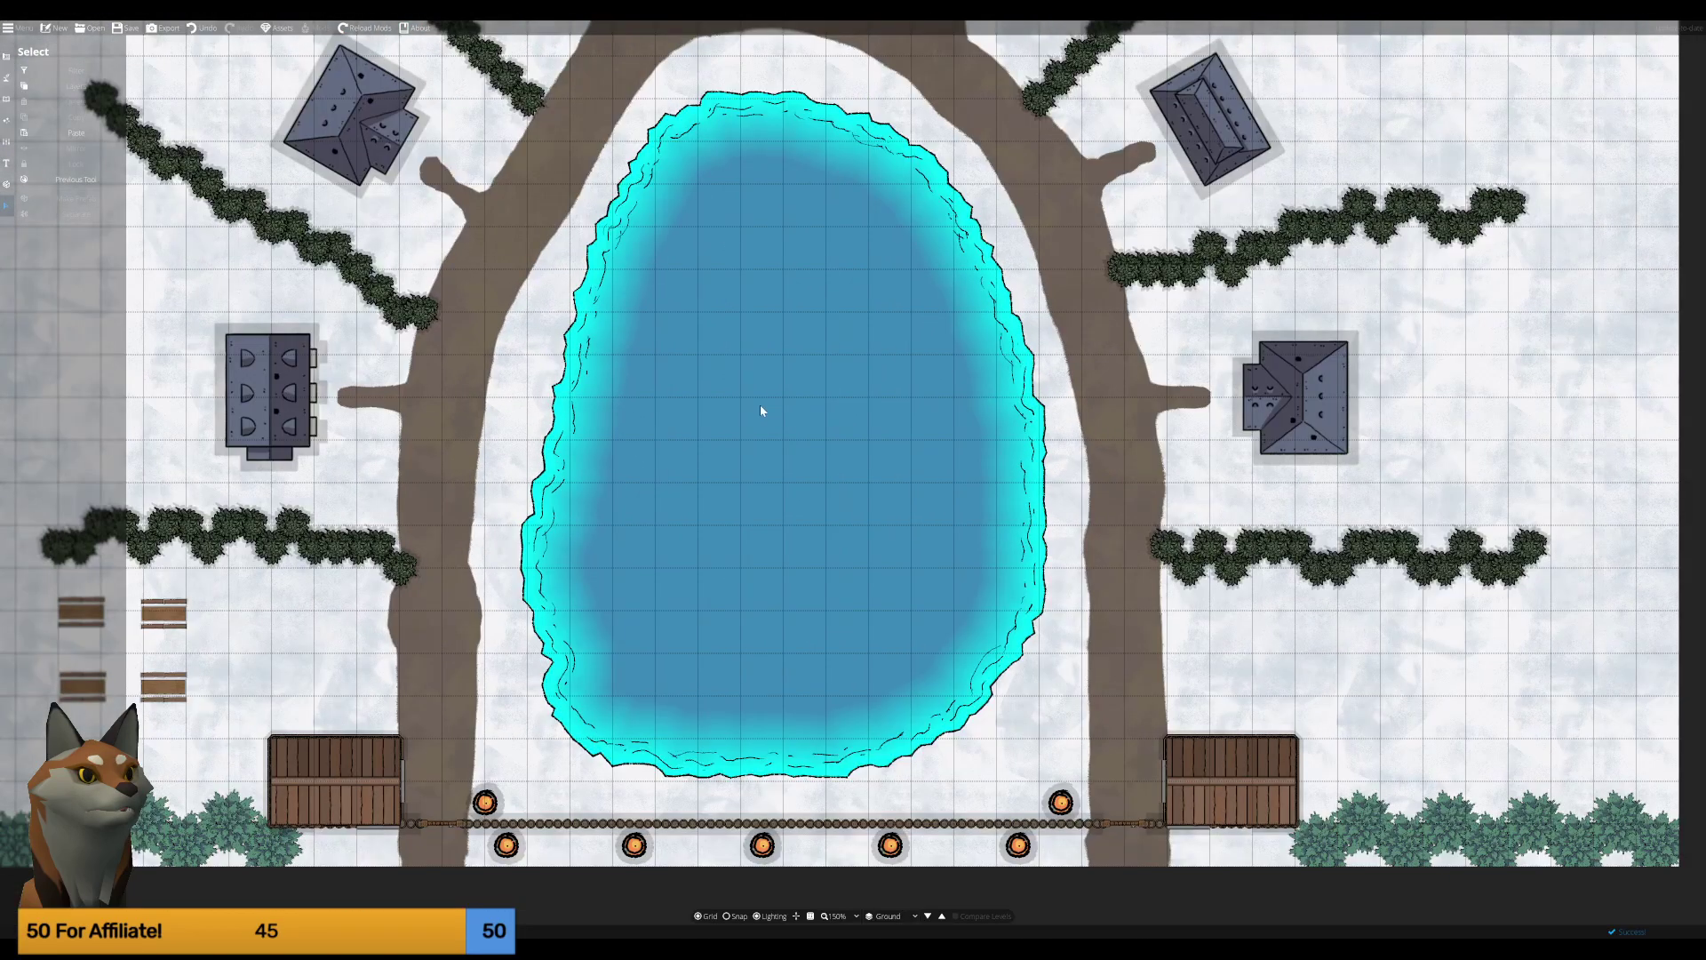
pyautogui.click(8, 78)
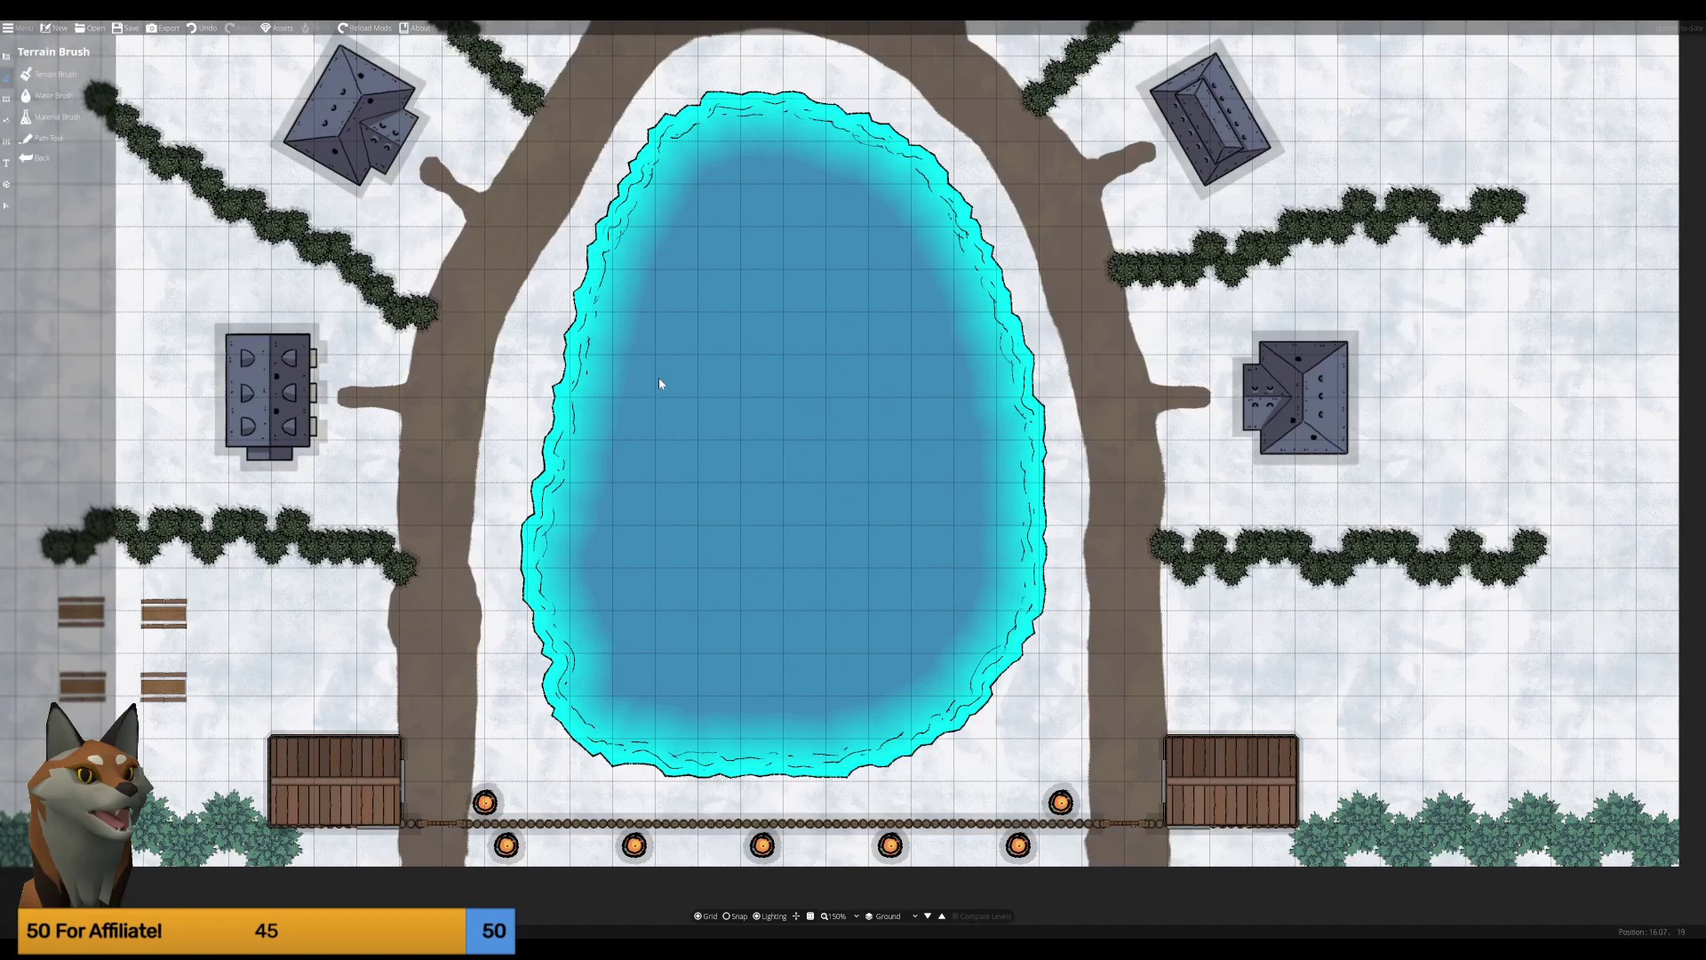
pyautogui.click(51, 96)
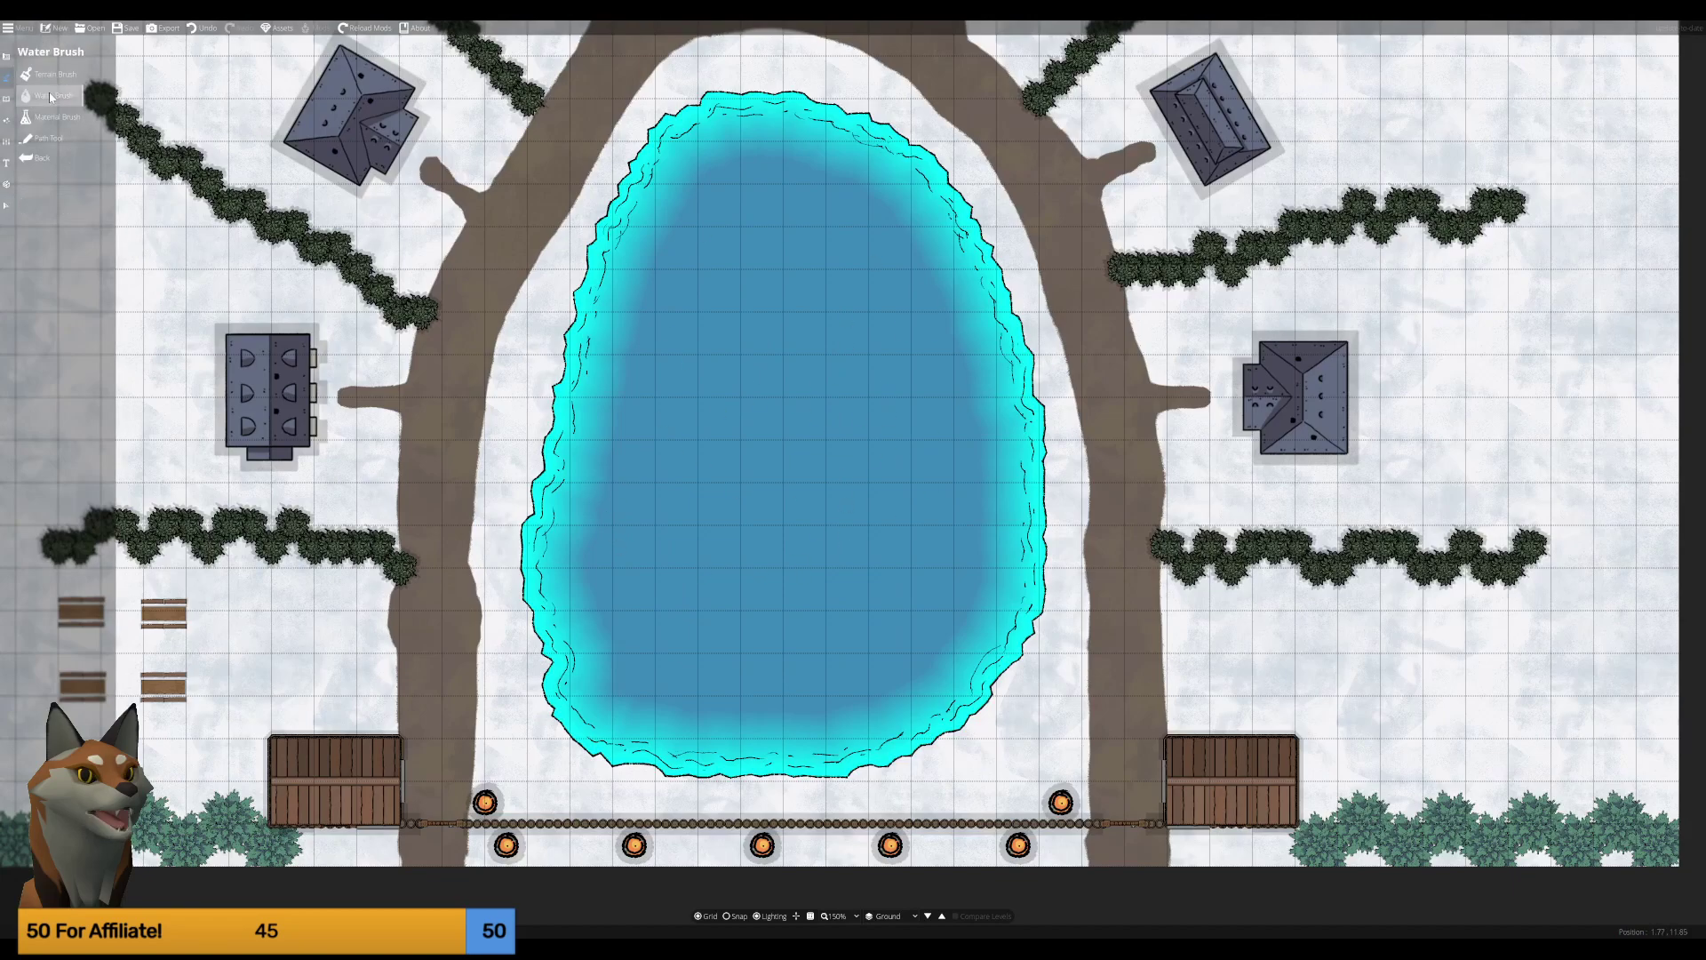
pyautogui.click(53, 116)
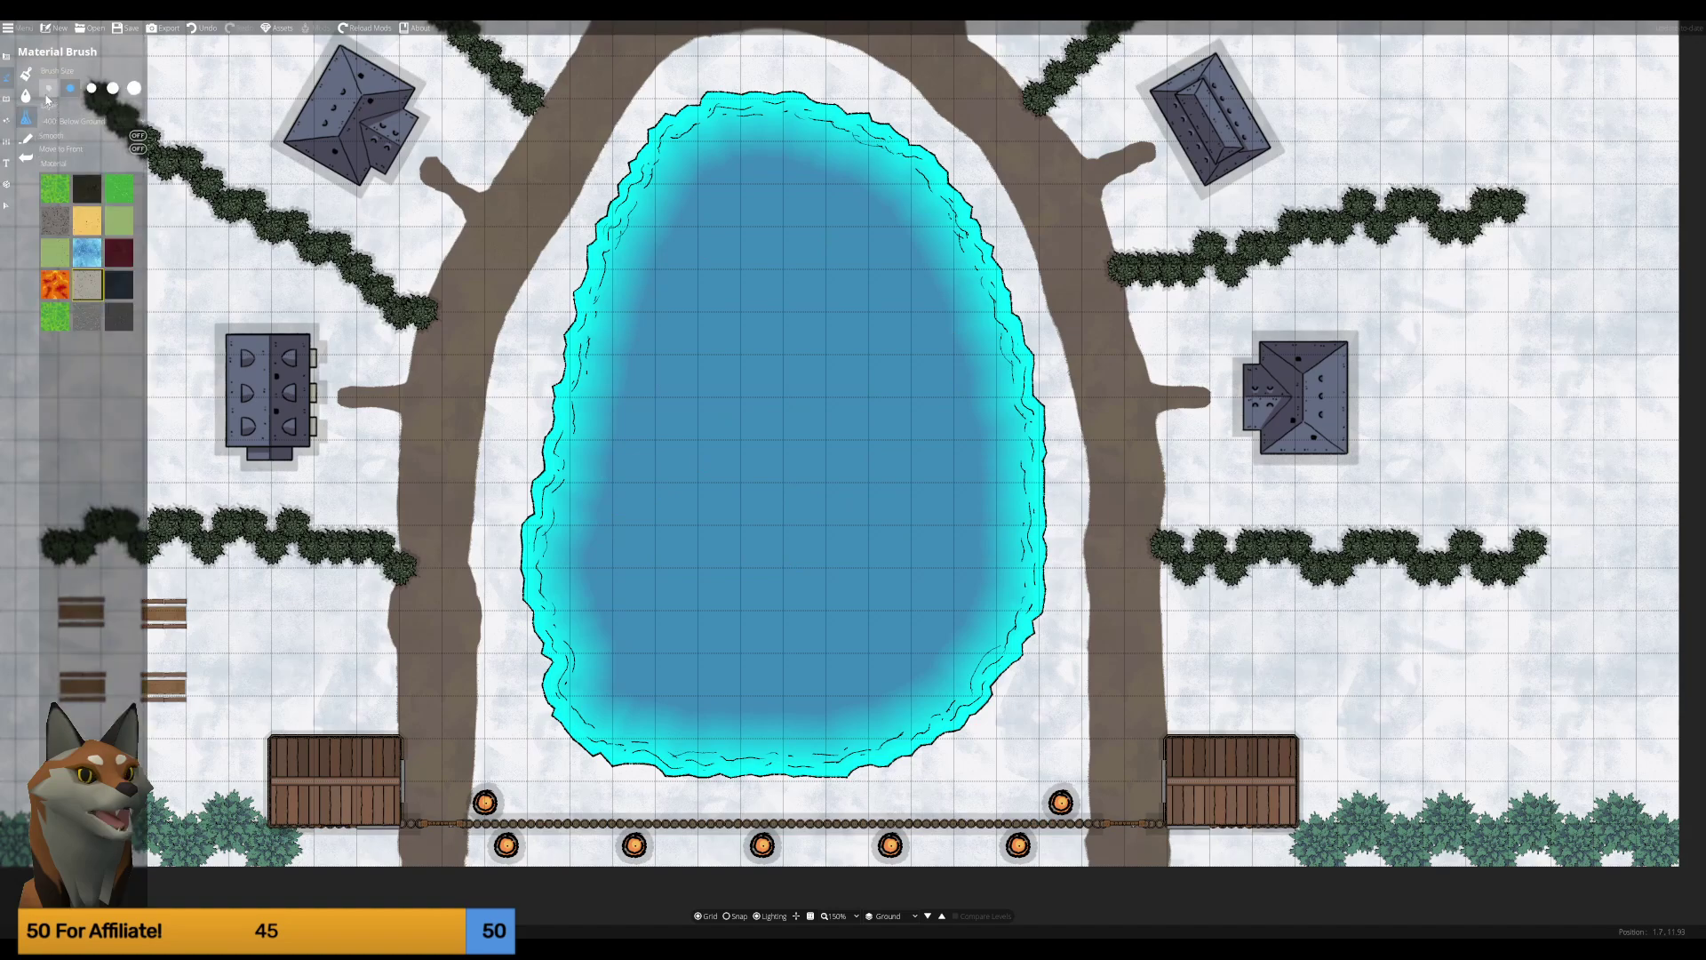
pyautogui.click(80, 256)
# Paint a trial ice patch, undo it, and display the Water Brush colour settings.
pyautogui.moveTo(655, 297); pyautogui.dragTo(1215, 228)
pyautogui.moveTo(654, 191)
pyautogui.mouseDown()
pyautogui.moveTo(668, 222)
pyautogui.moveTo(675, 205)
pyautogui.mouseUp()
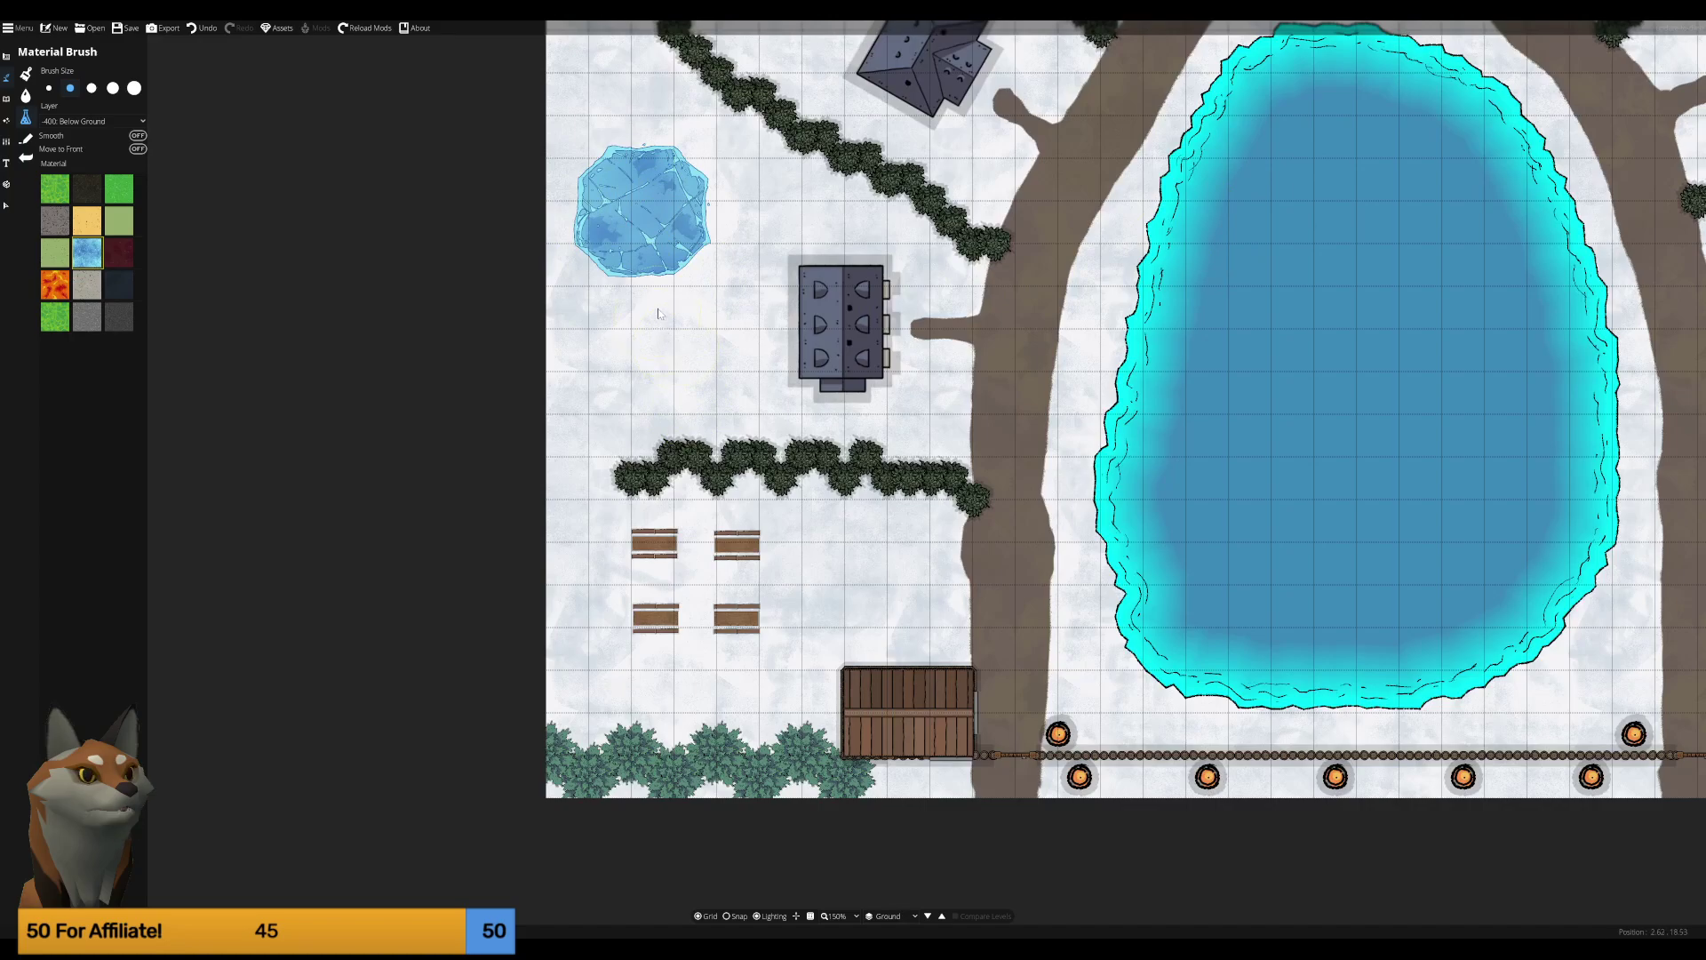
pyautogui.hotkey('ctrl', 'z')
pyautogui.click(26, 98)
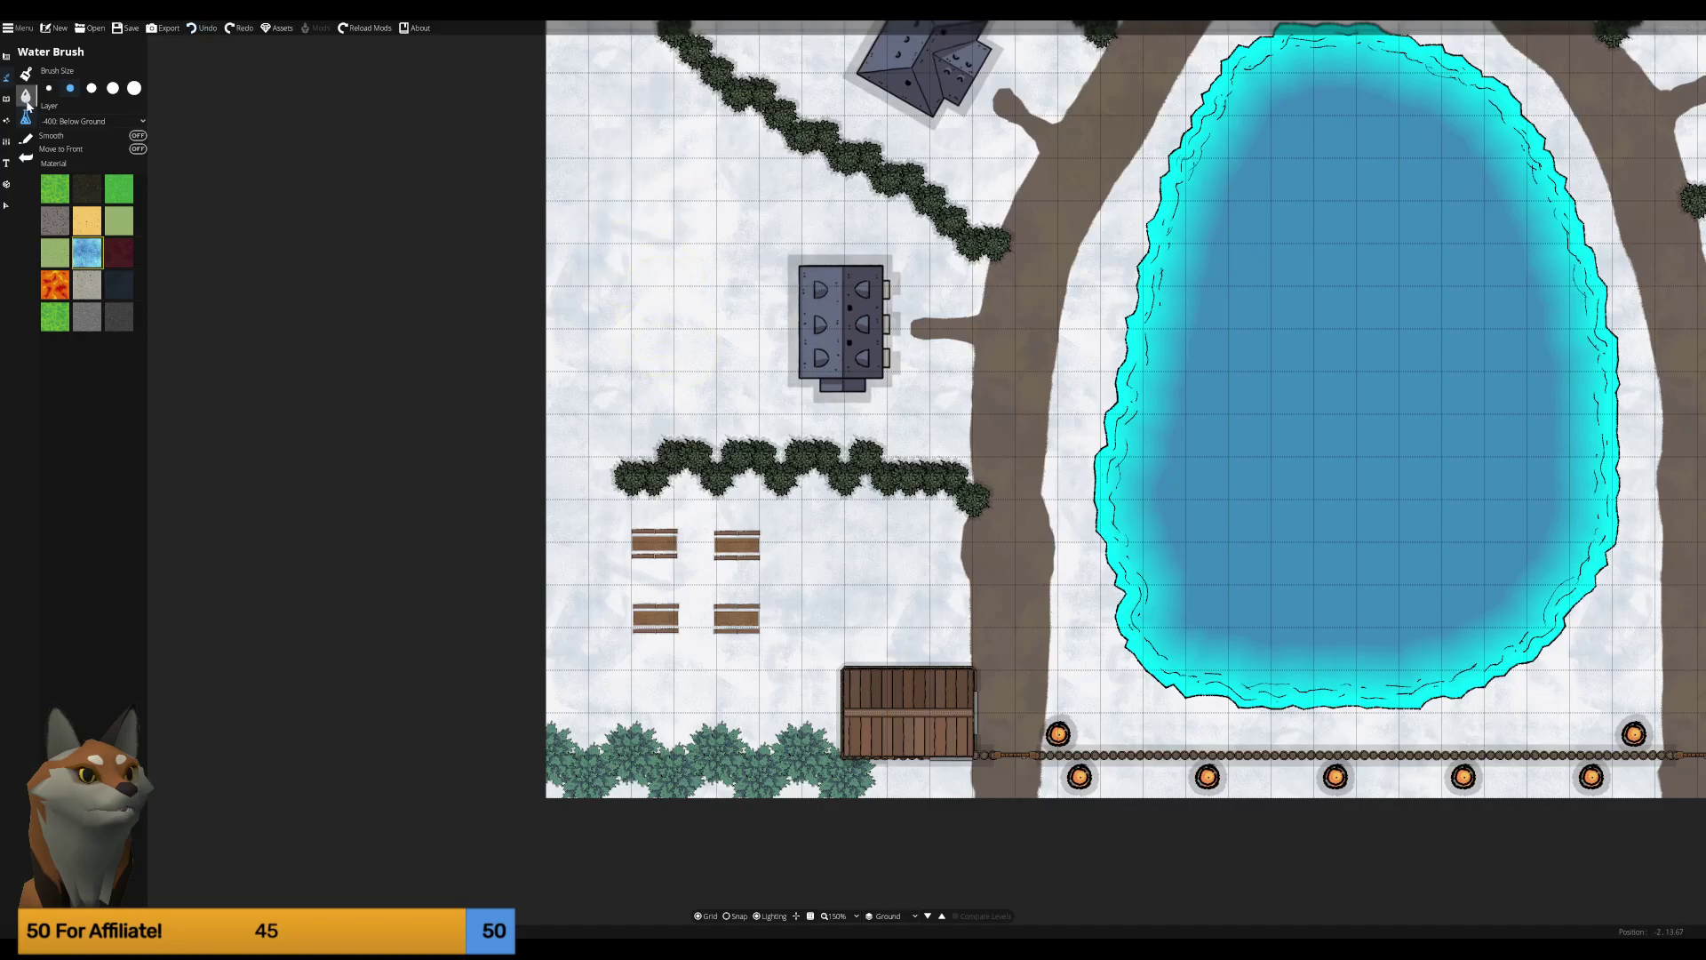
pyautogui.click(27, 116)
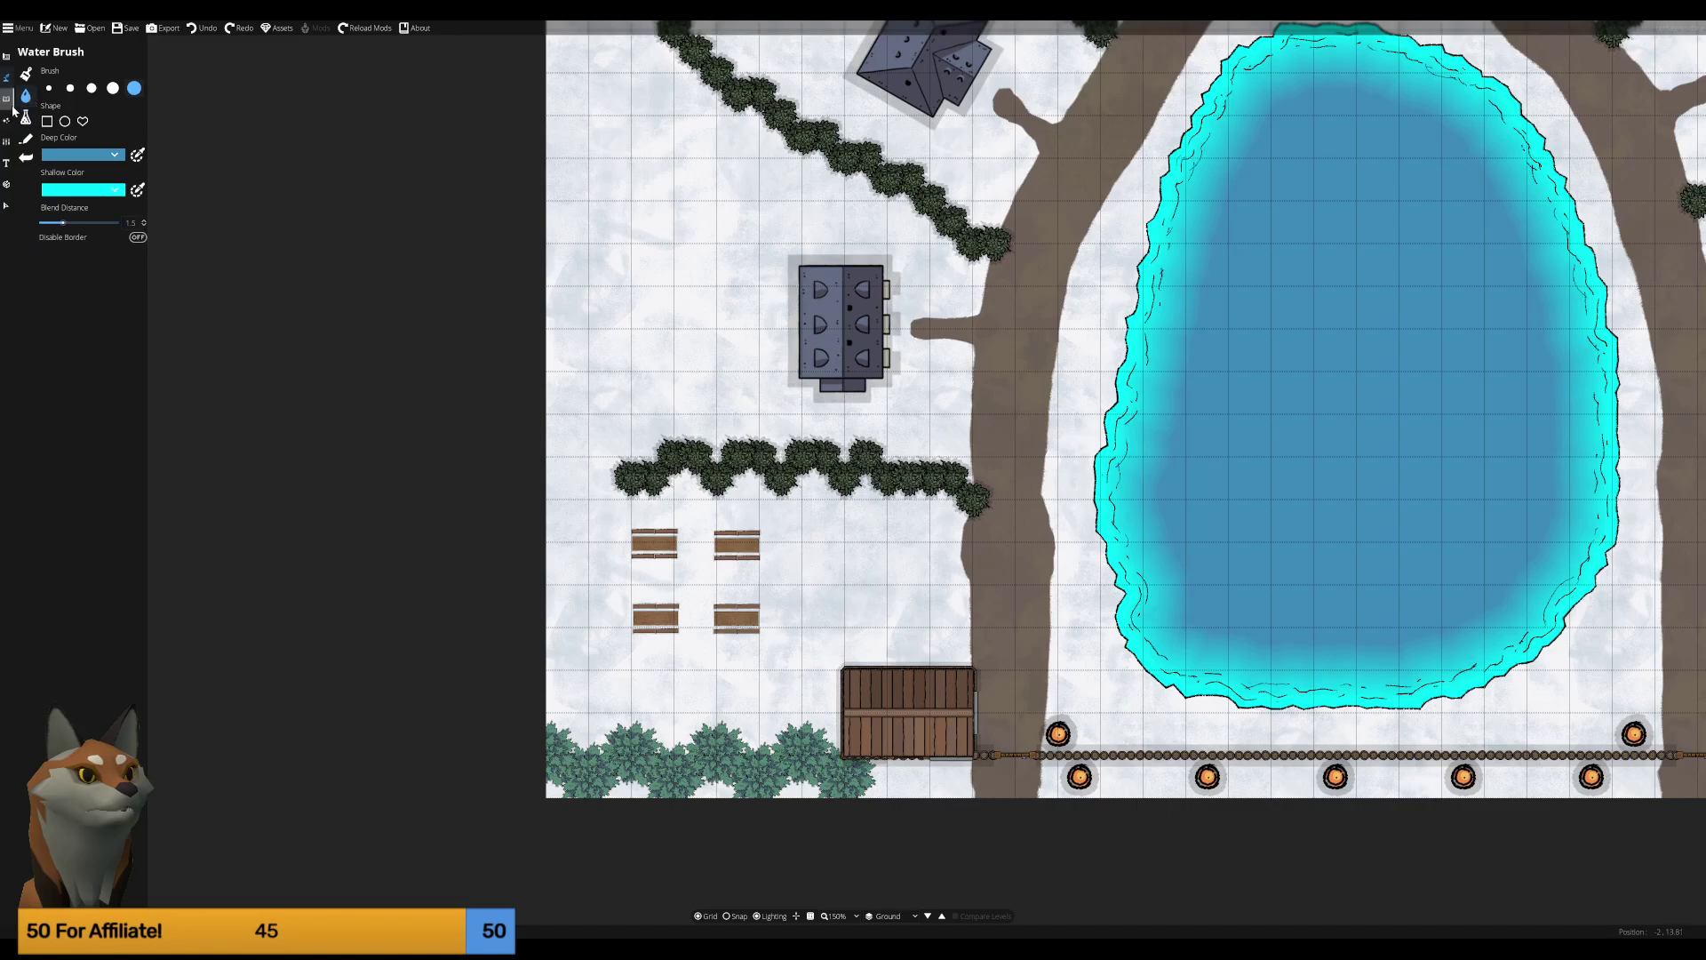
pyautogui.click(7, 98)
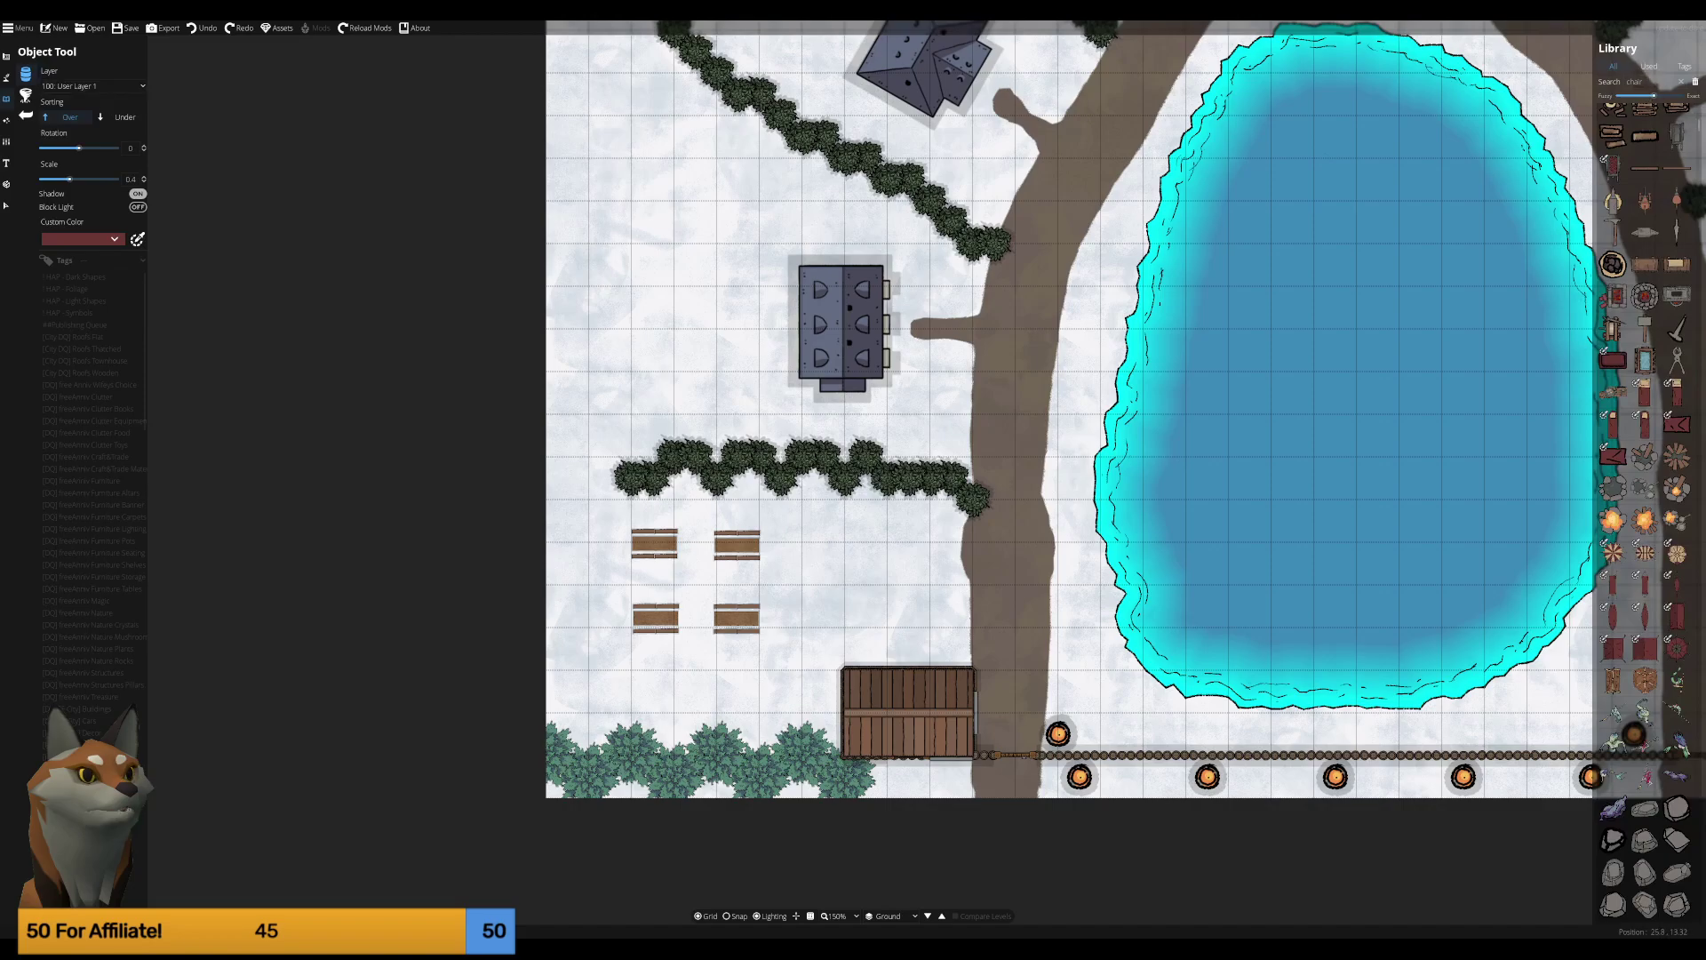
# Search the library for 'bird' and place Birdbath 03 beside the house west of the pond.
pyautogui.click(1650, 80)
pyautogui.write('bird')
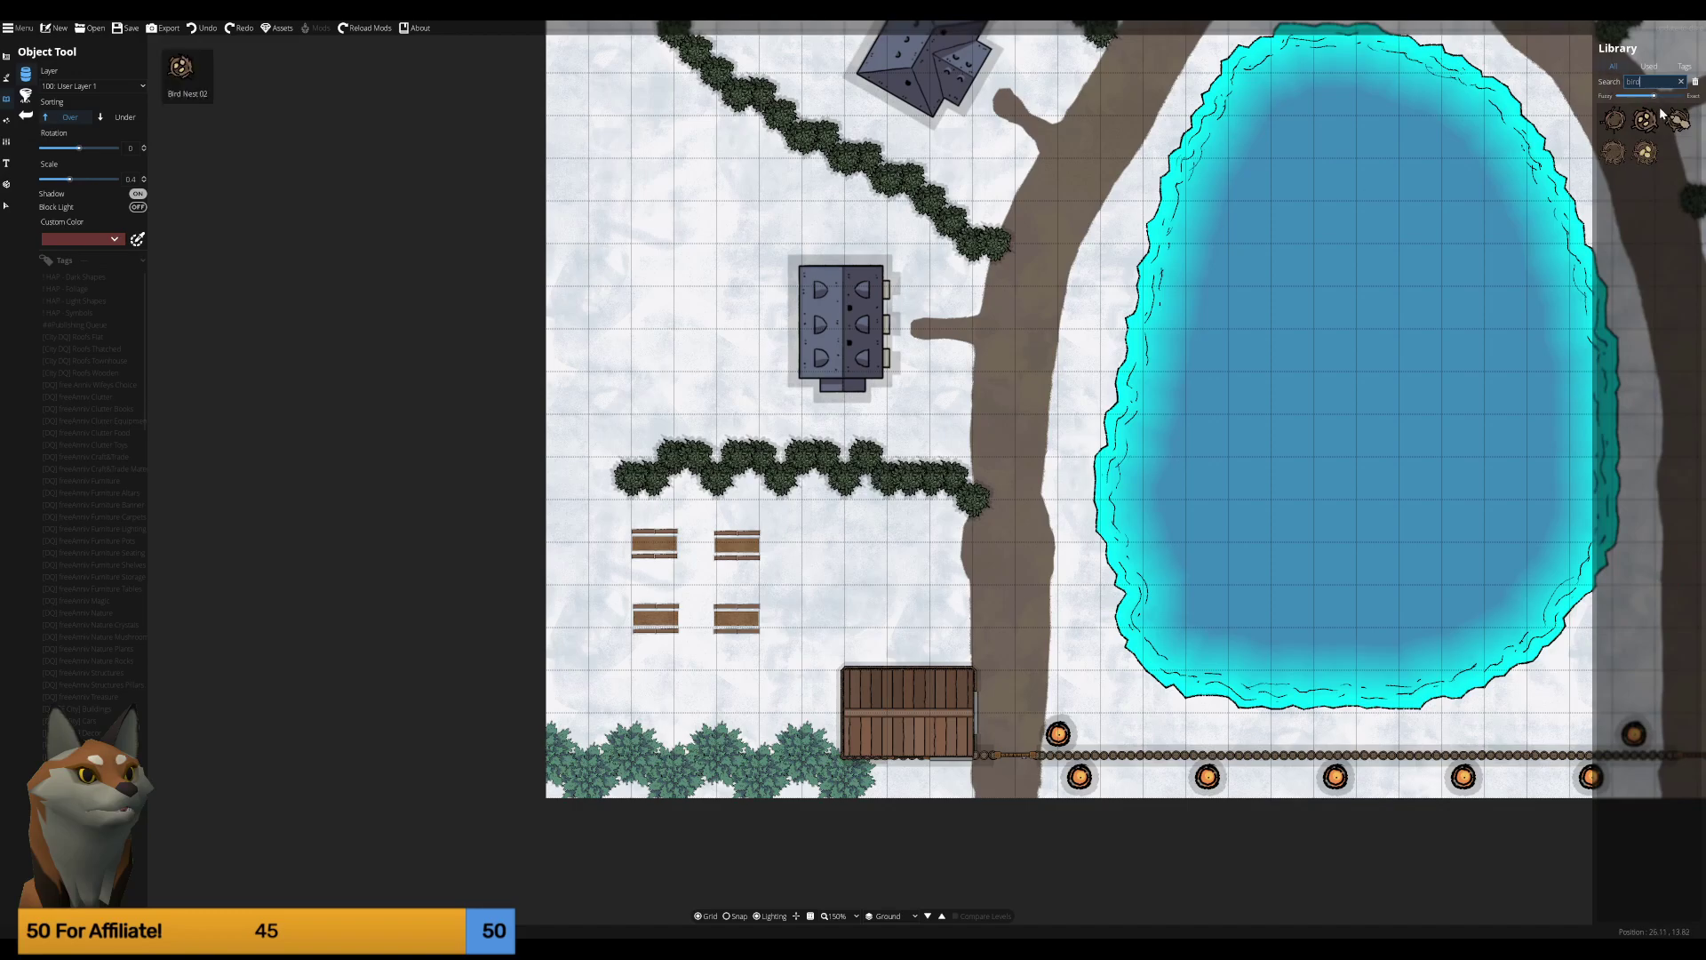
pyautogui.moveTo(1653, 96); pyautogui.dragTo(1587, 98)
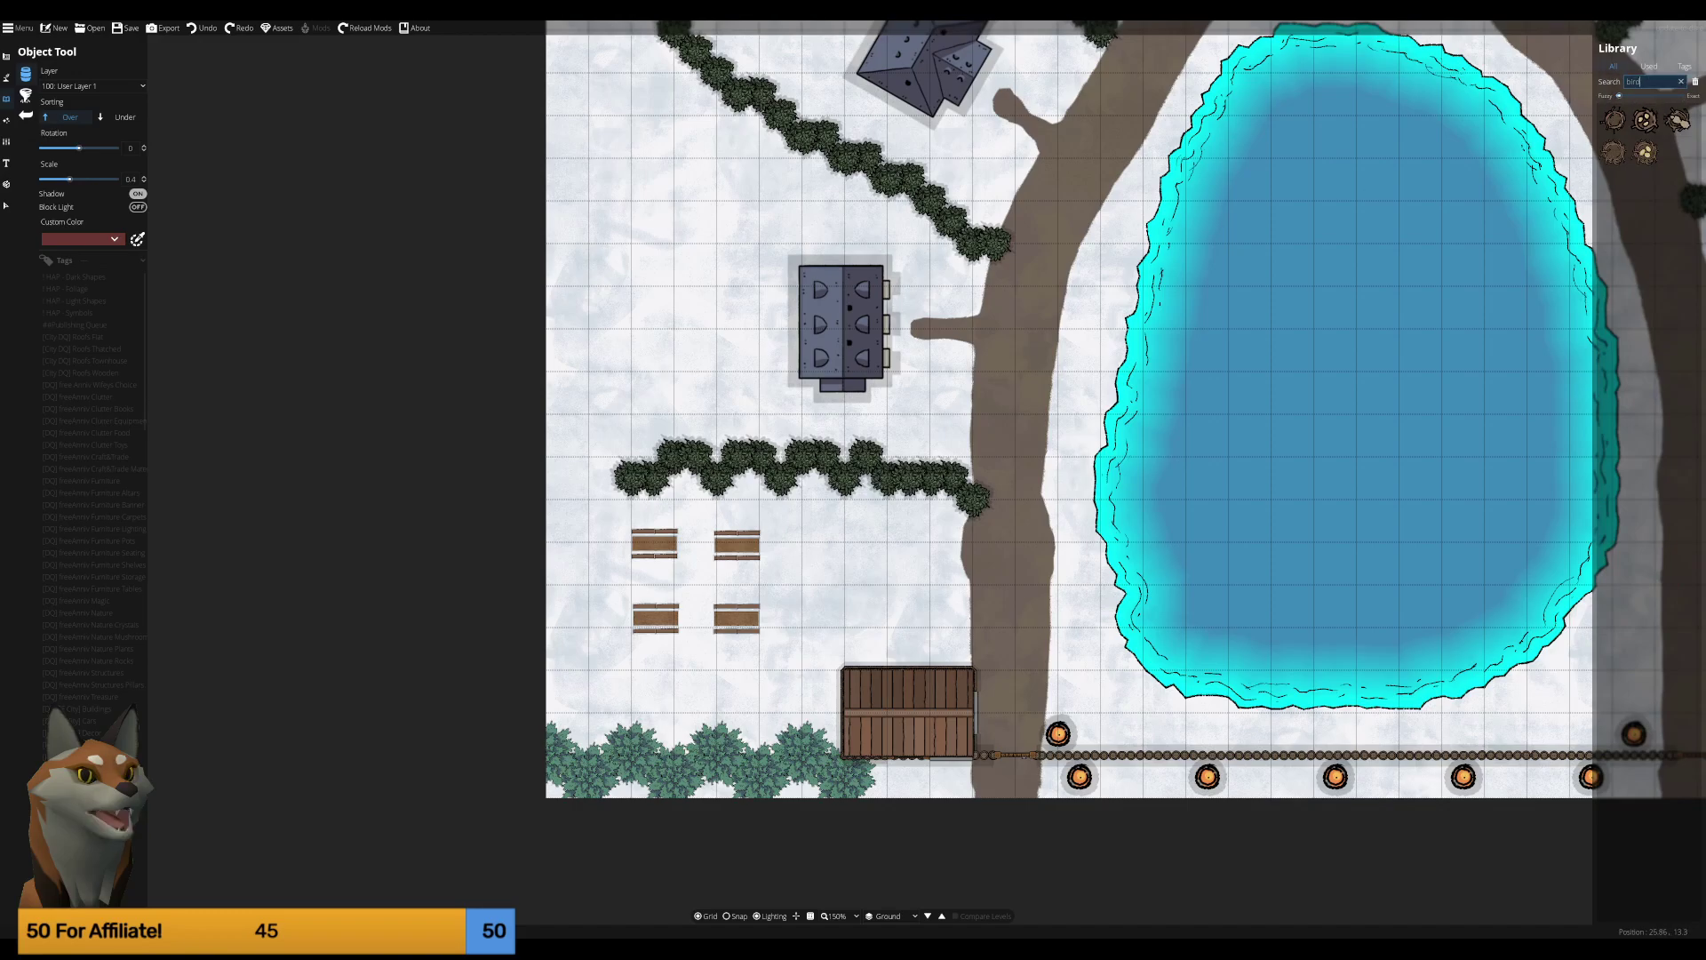
pyautogui.click(1644, 120)
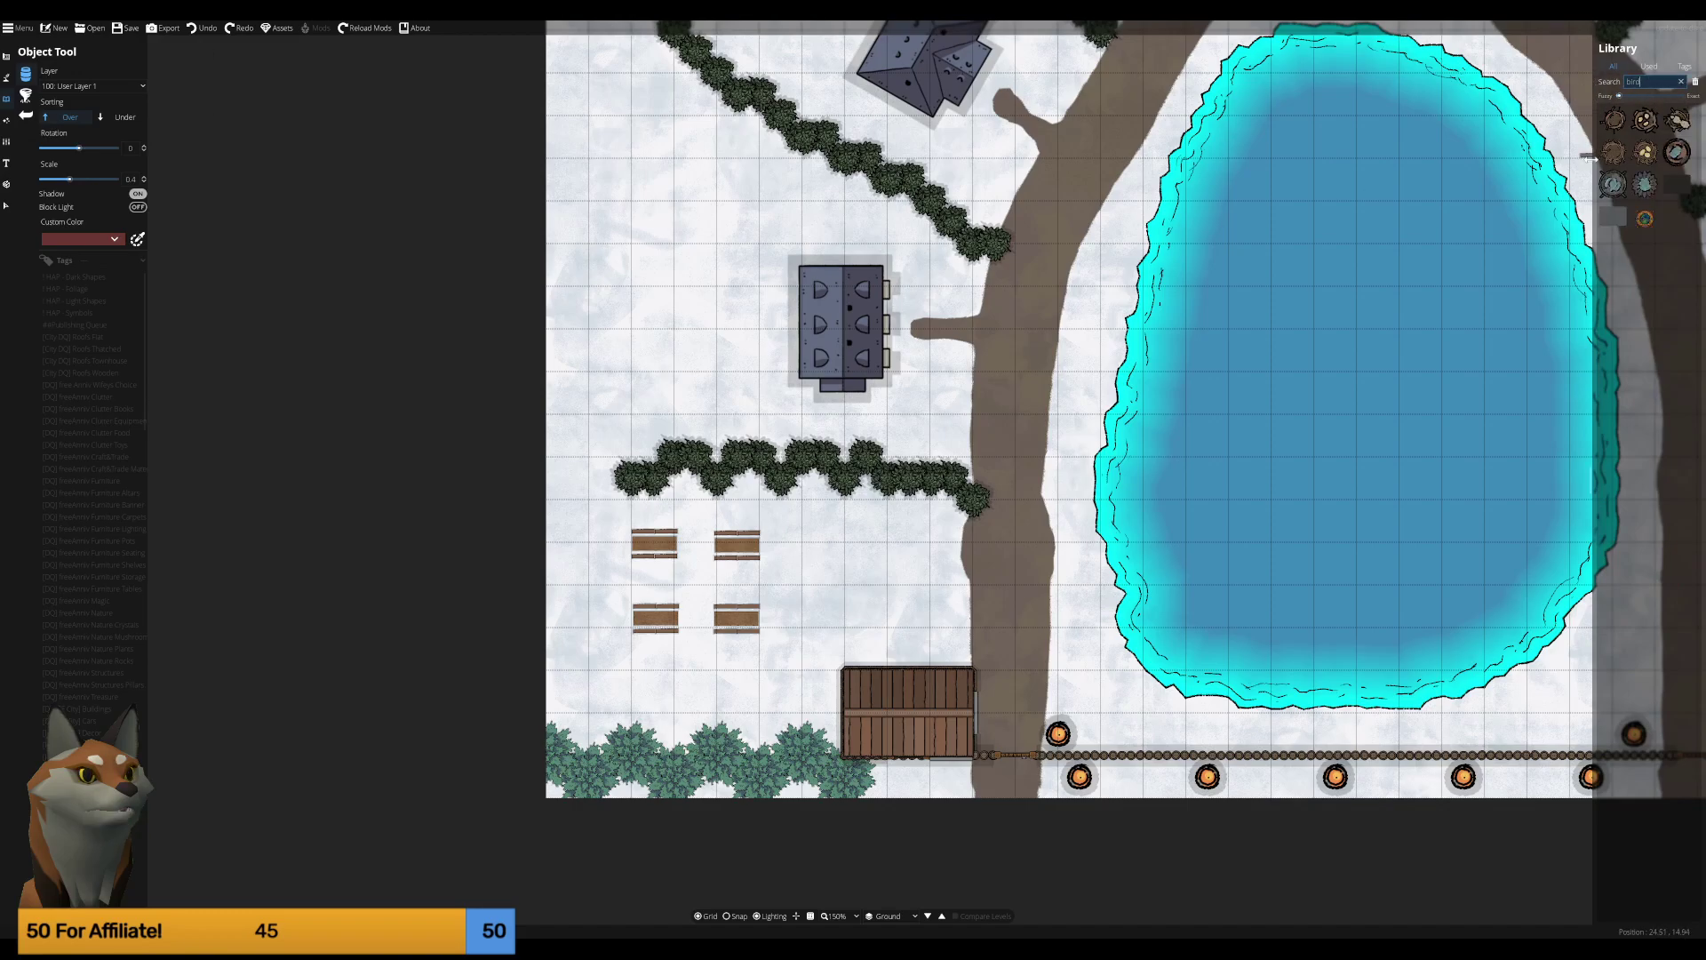
pyautogui.moveTo(1645, 185)
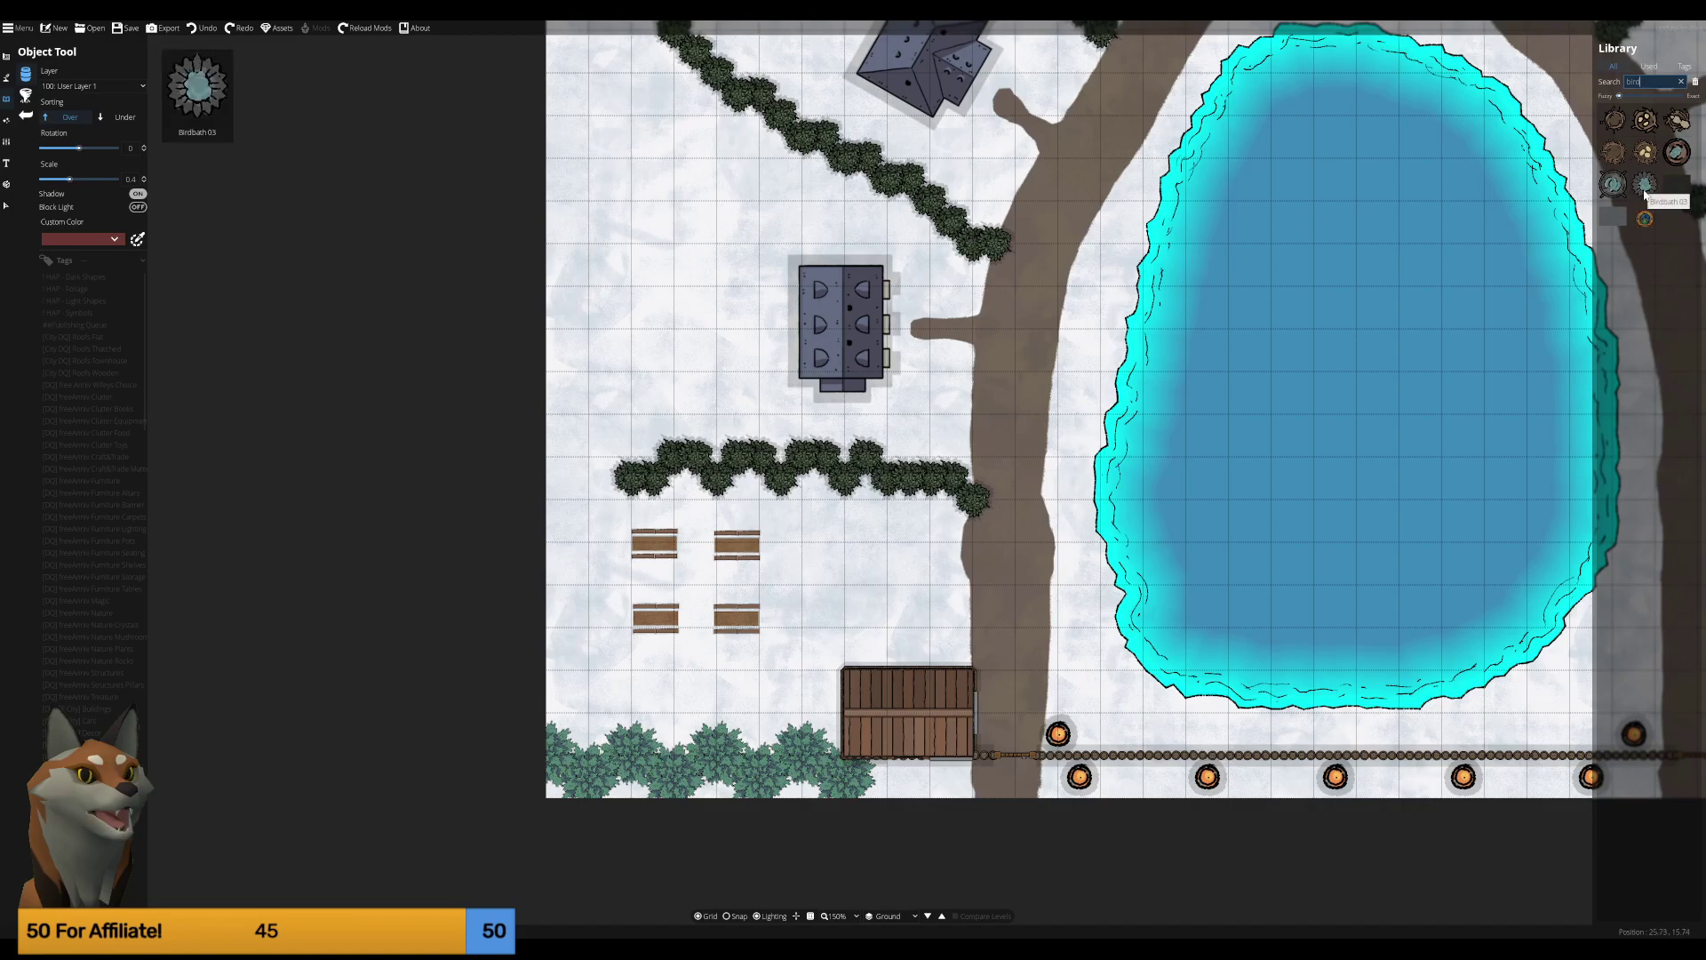
pyautogui.click(1645, 190)
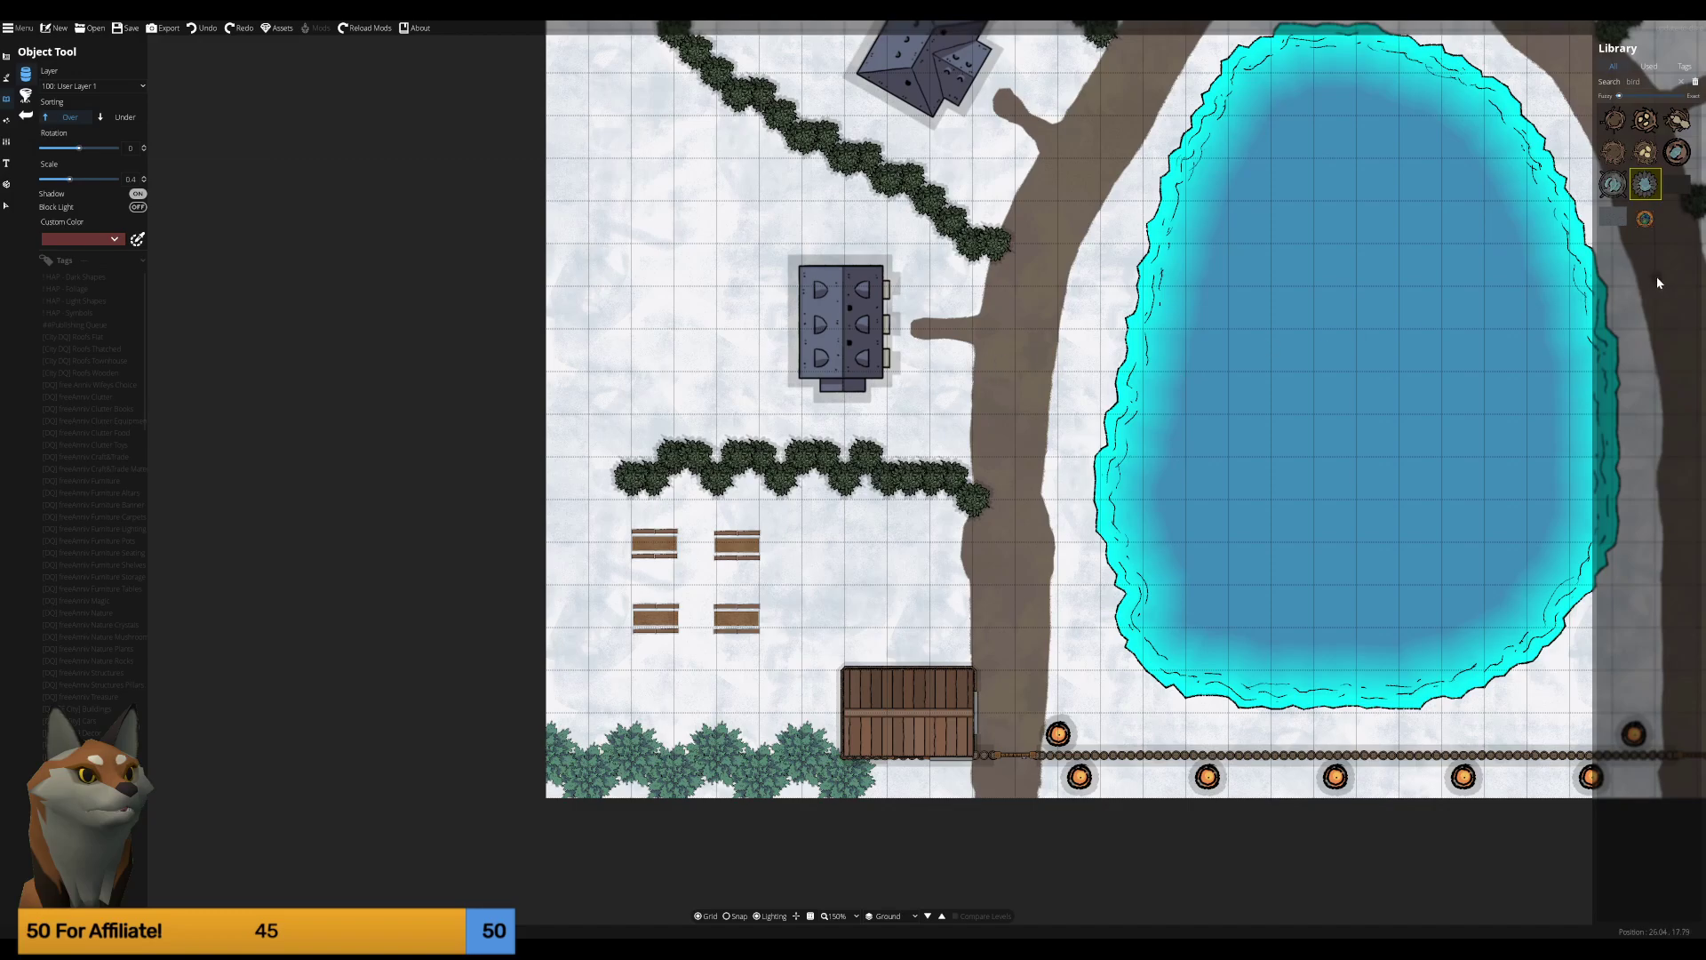
pyautogui.moveTo(1659, 282); pyautogui.dragTo(1109, 355)
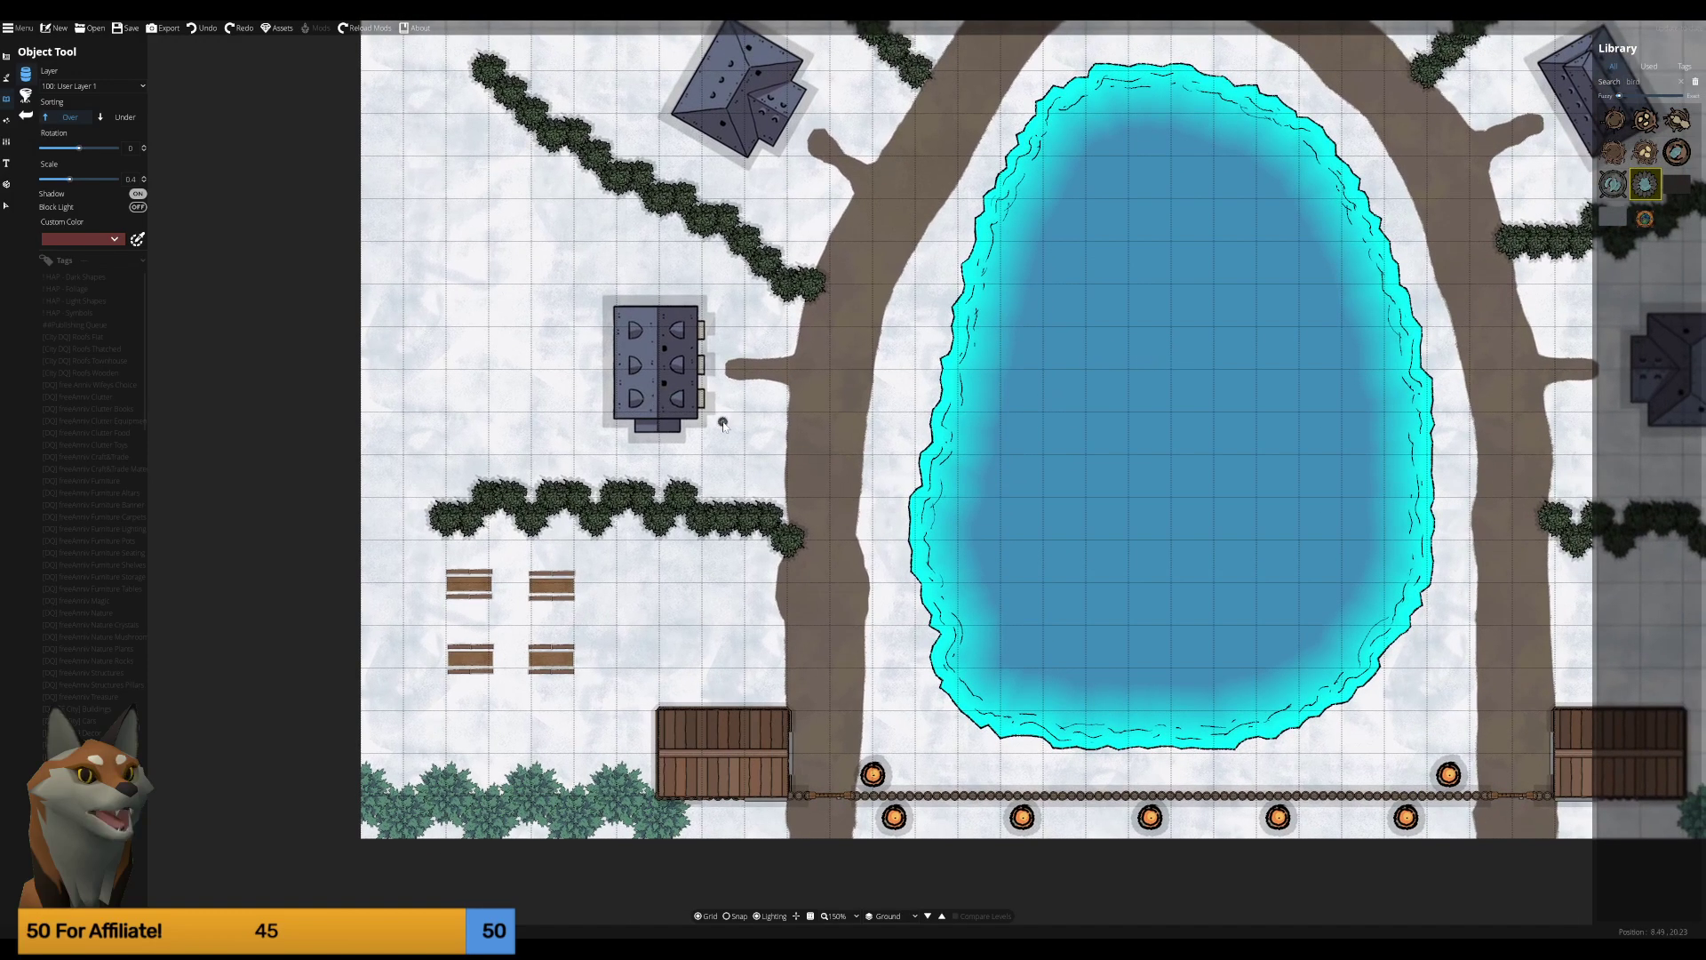
pyautogui.press('Left')
pyautogui.press('Left')
pyautogui.scroll(5, 727, 421)
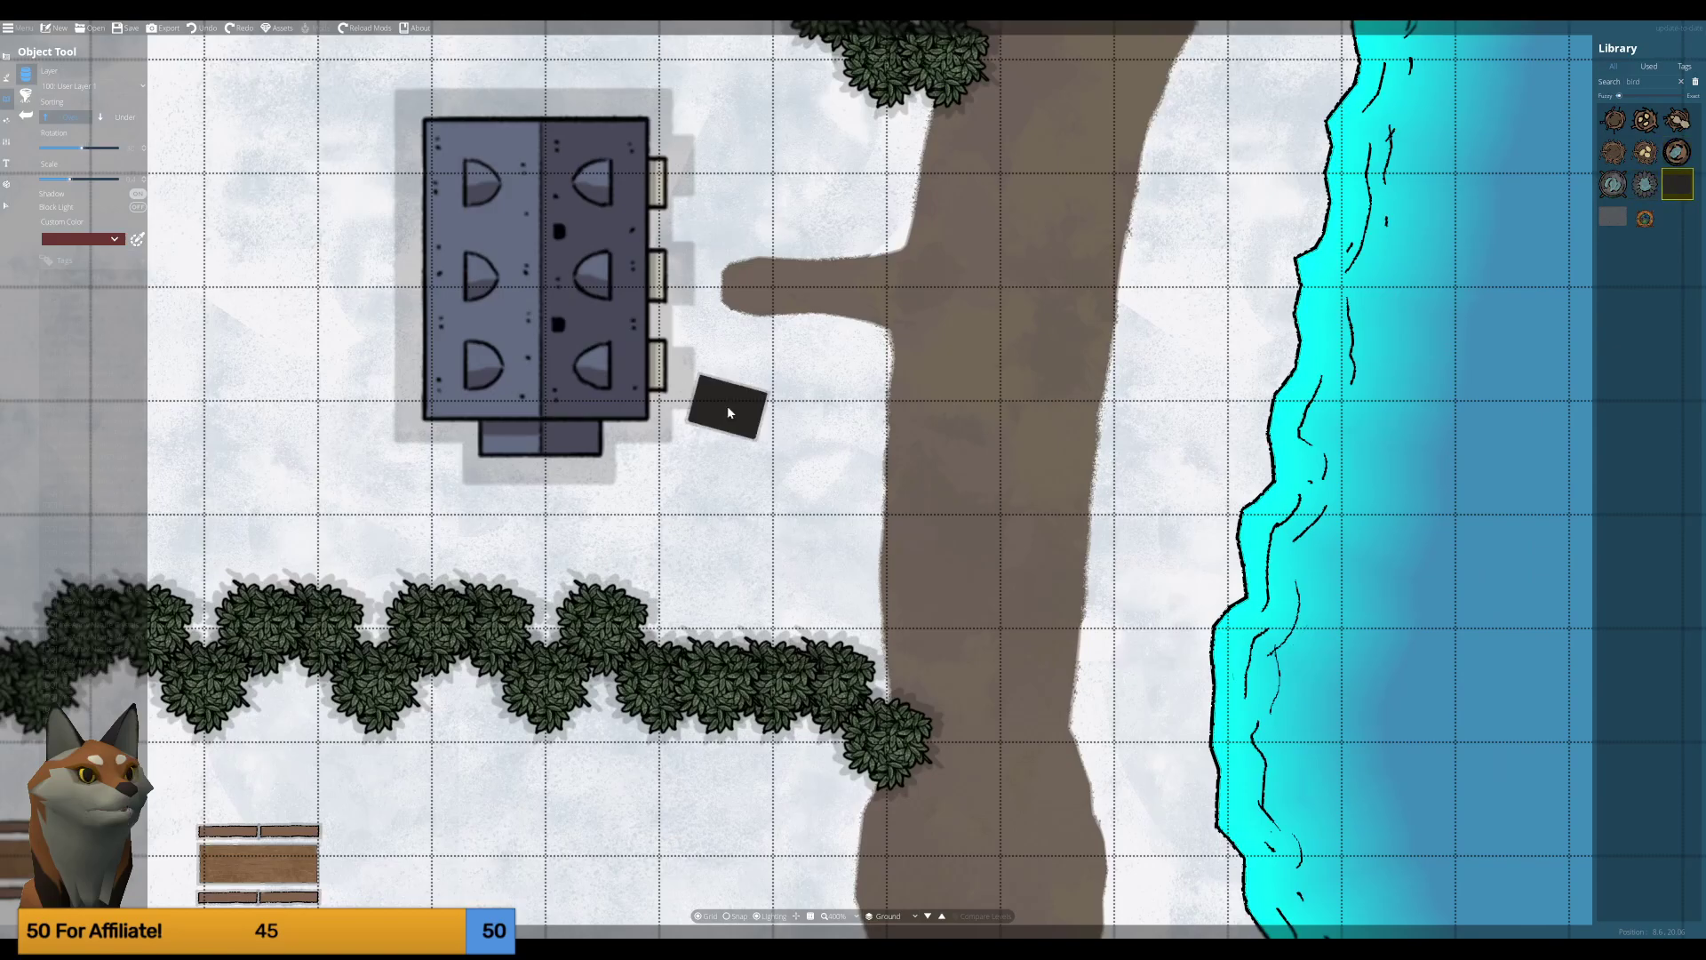
pyautogui.press('Left')
pyautogui.press('Left')
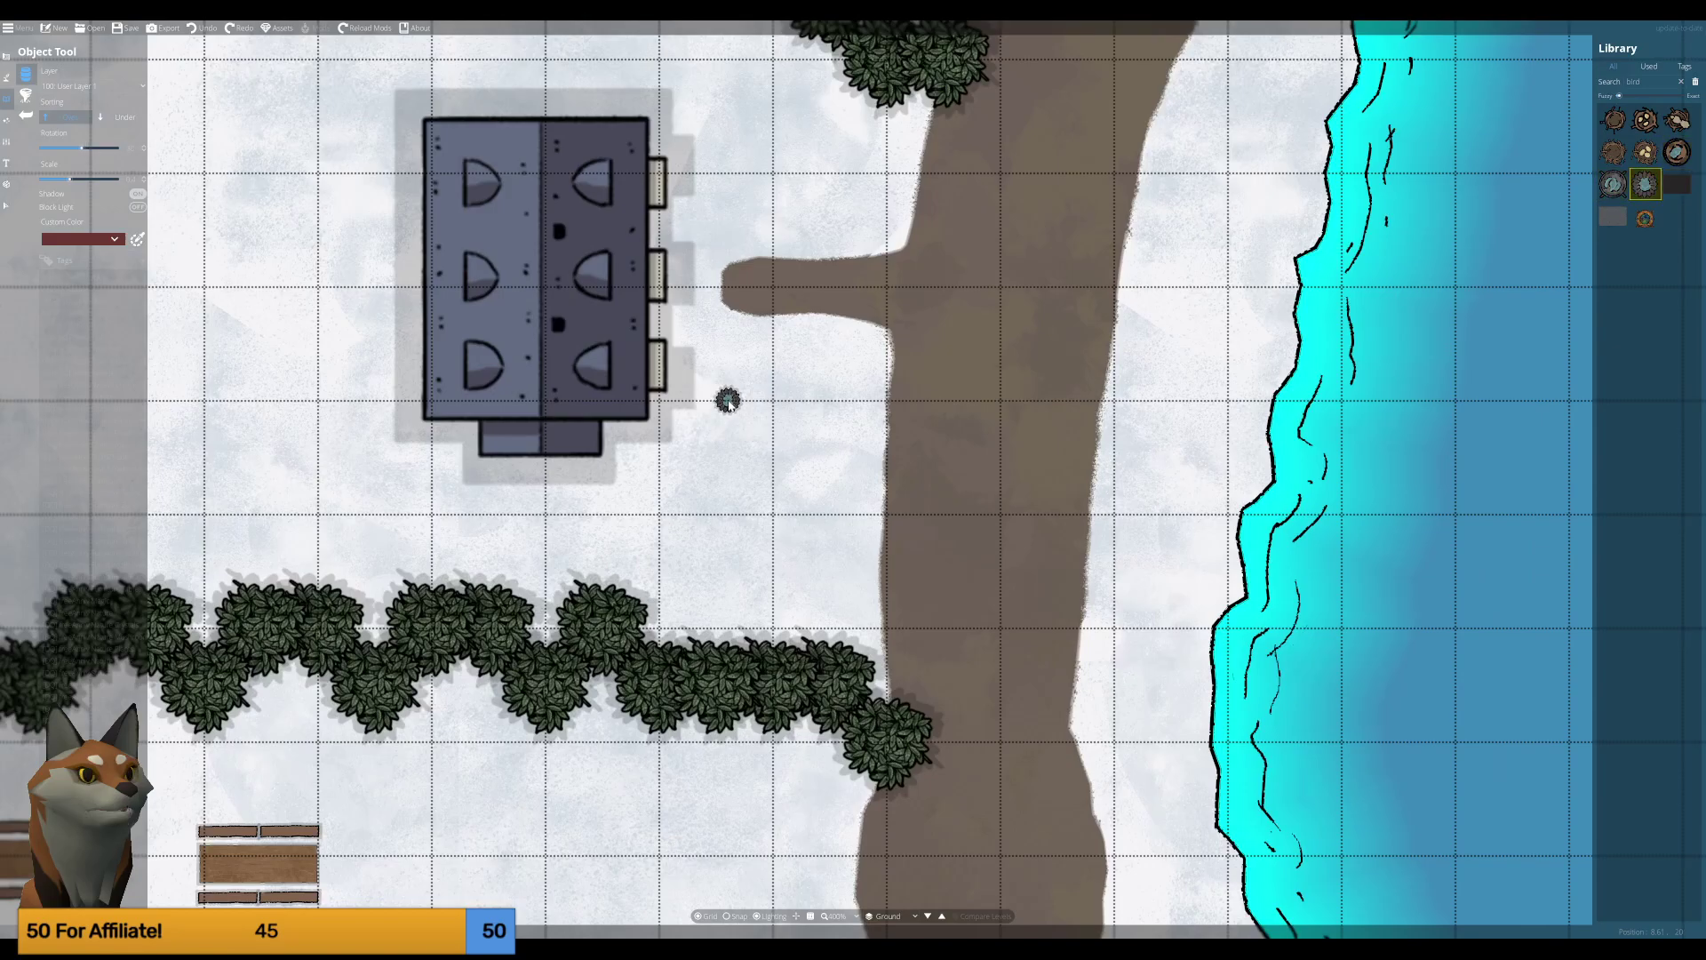
pyautogui.scroll(3, 728, 402)
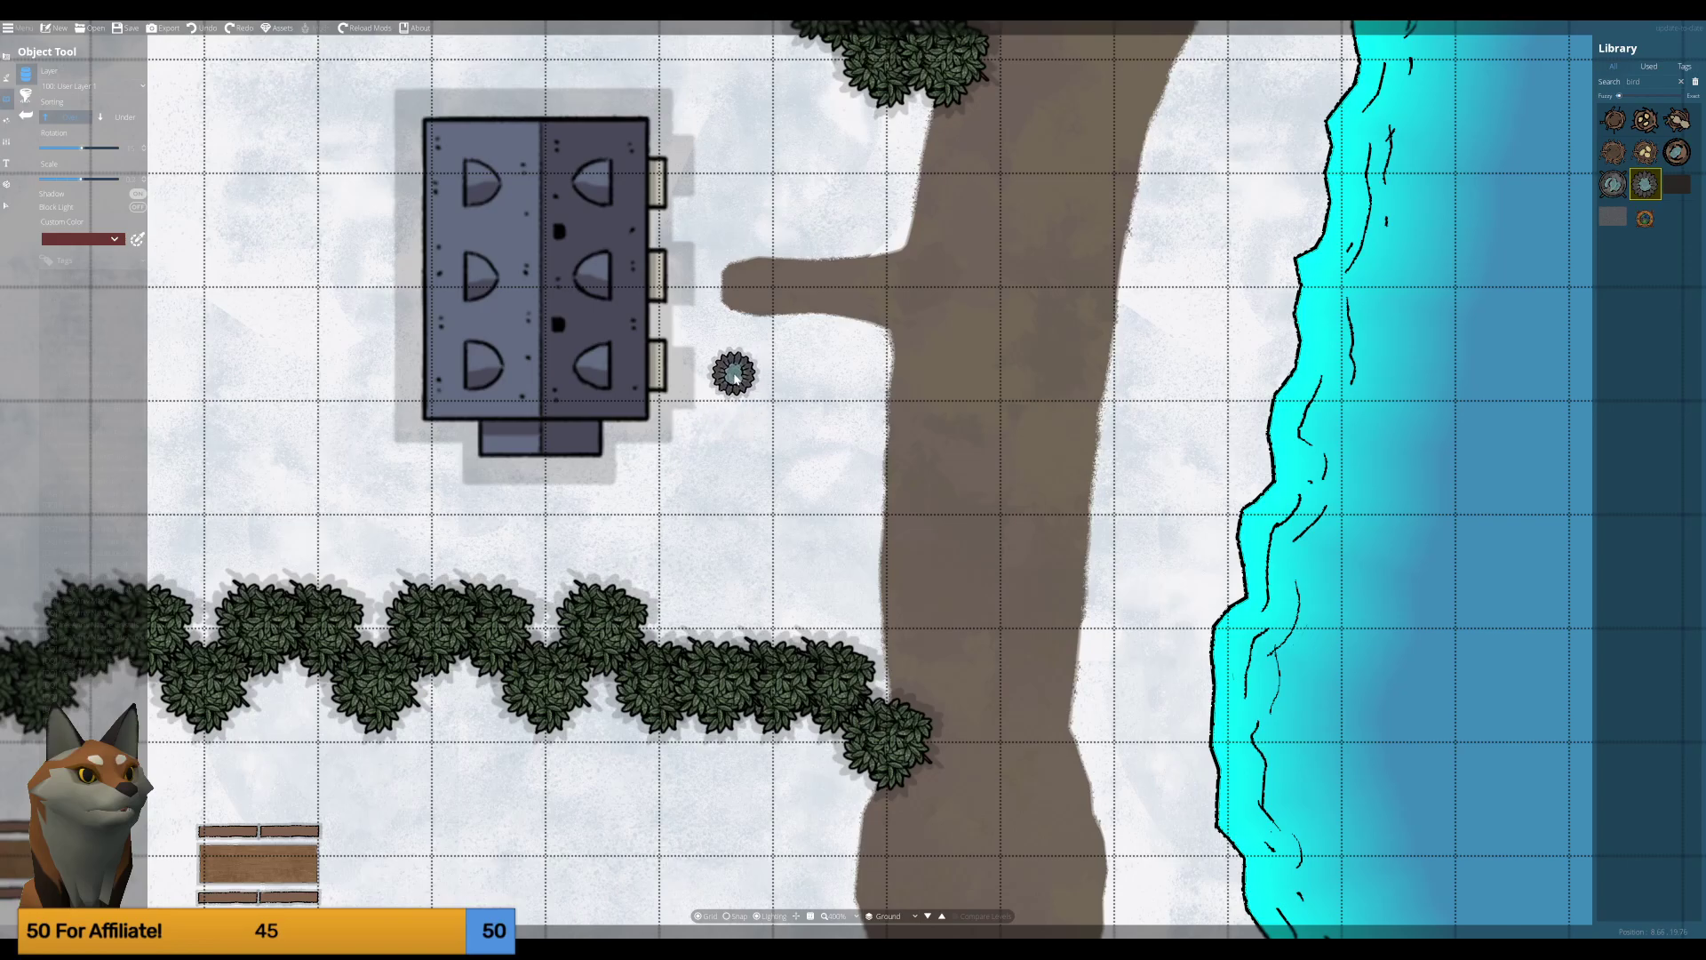
pyautogui.click(734, 380)
# Re-select Birdbath 03, then cycle to a dark tile asset positioned over the pond.
pyautogui.moveTo(1051, 275); pyautogui.dragTo(711, 430)
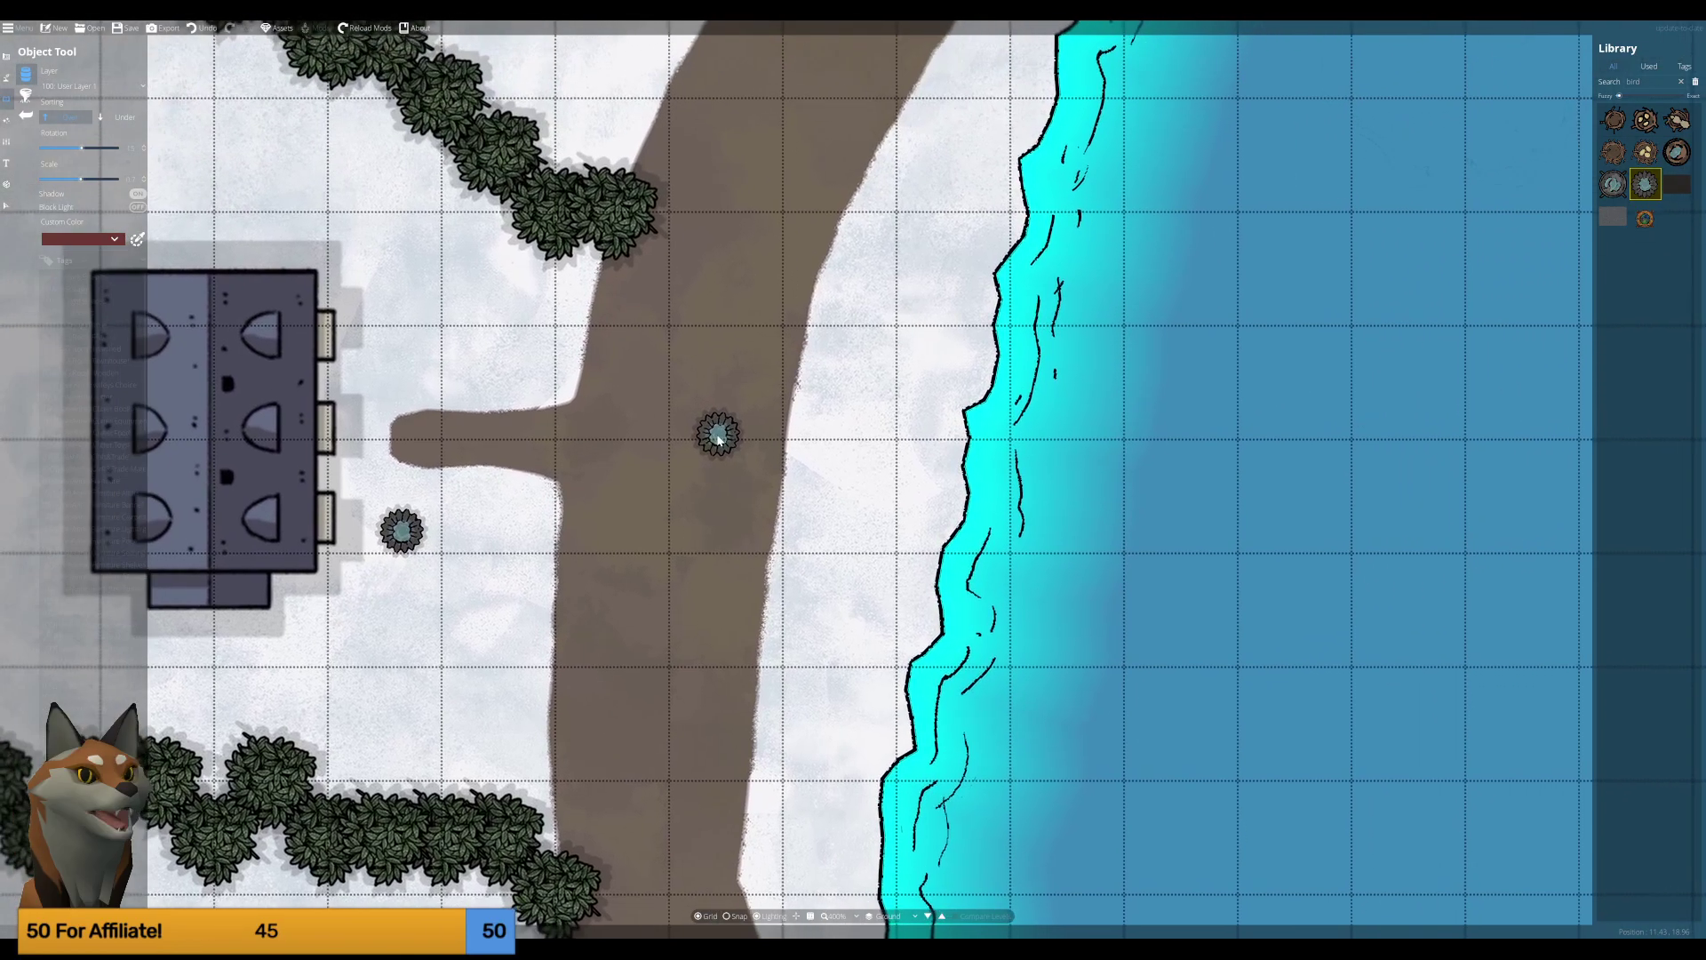
pyautogui.press('Tab')
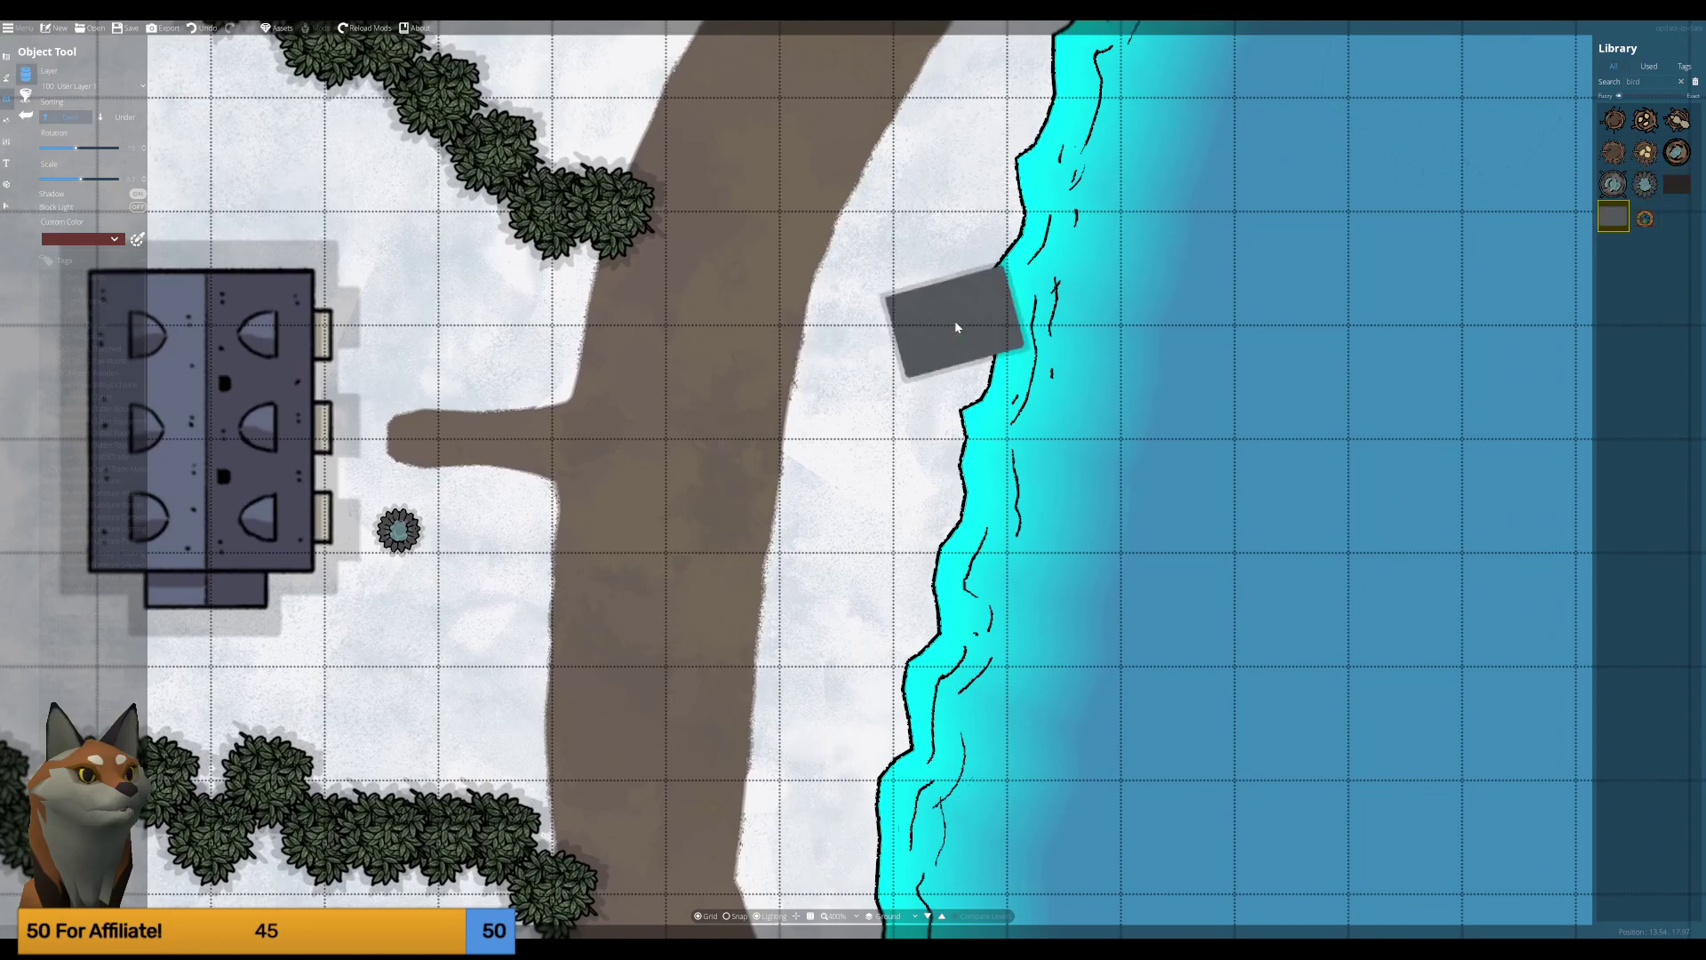
pyautogui.press('Tab')
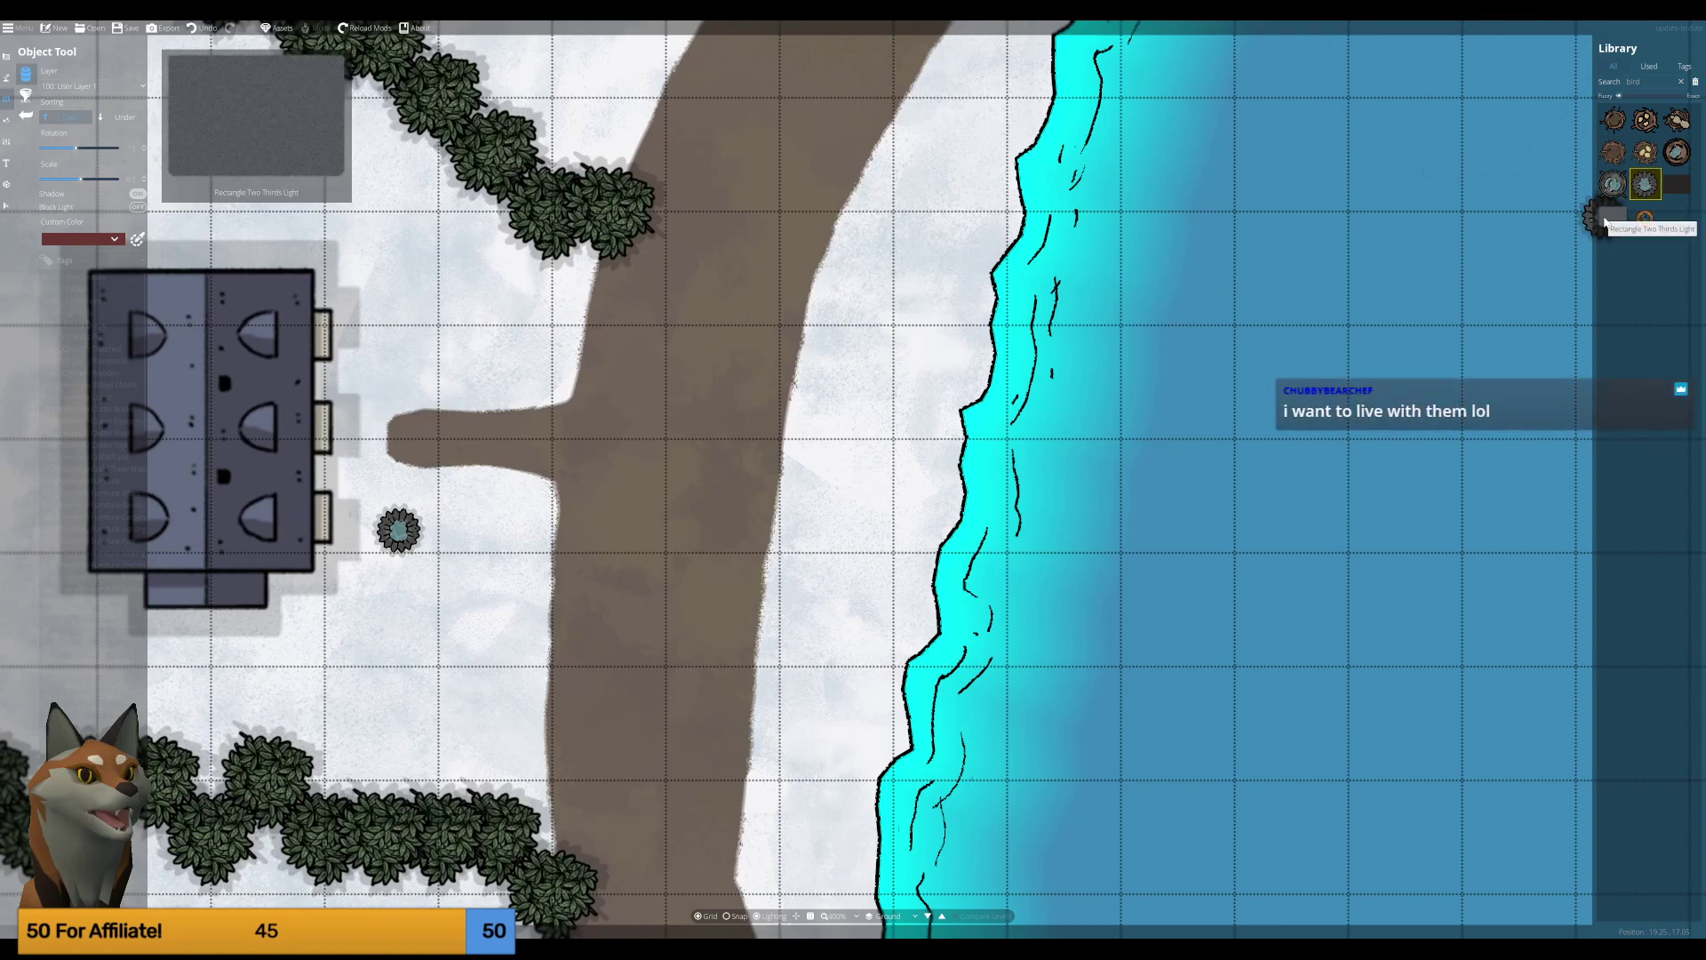
pyautogui.click(1639, 176)
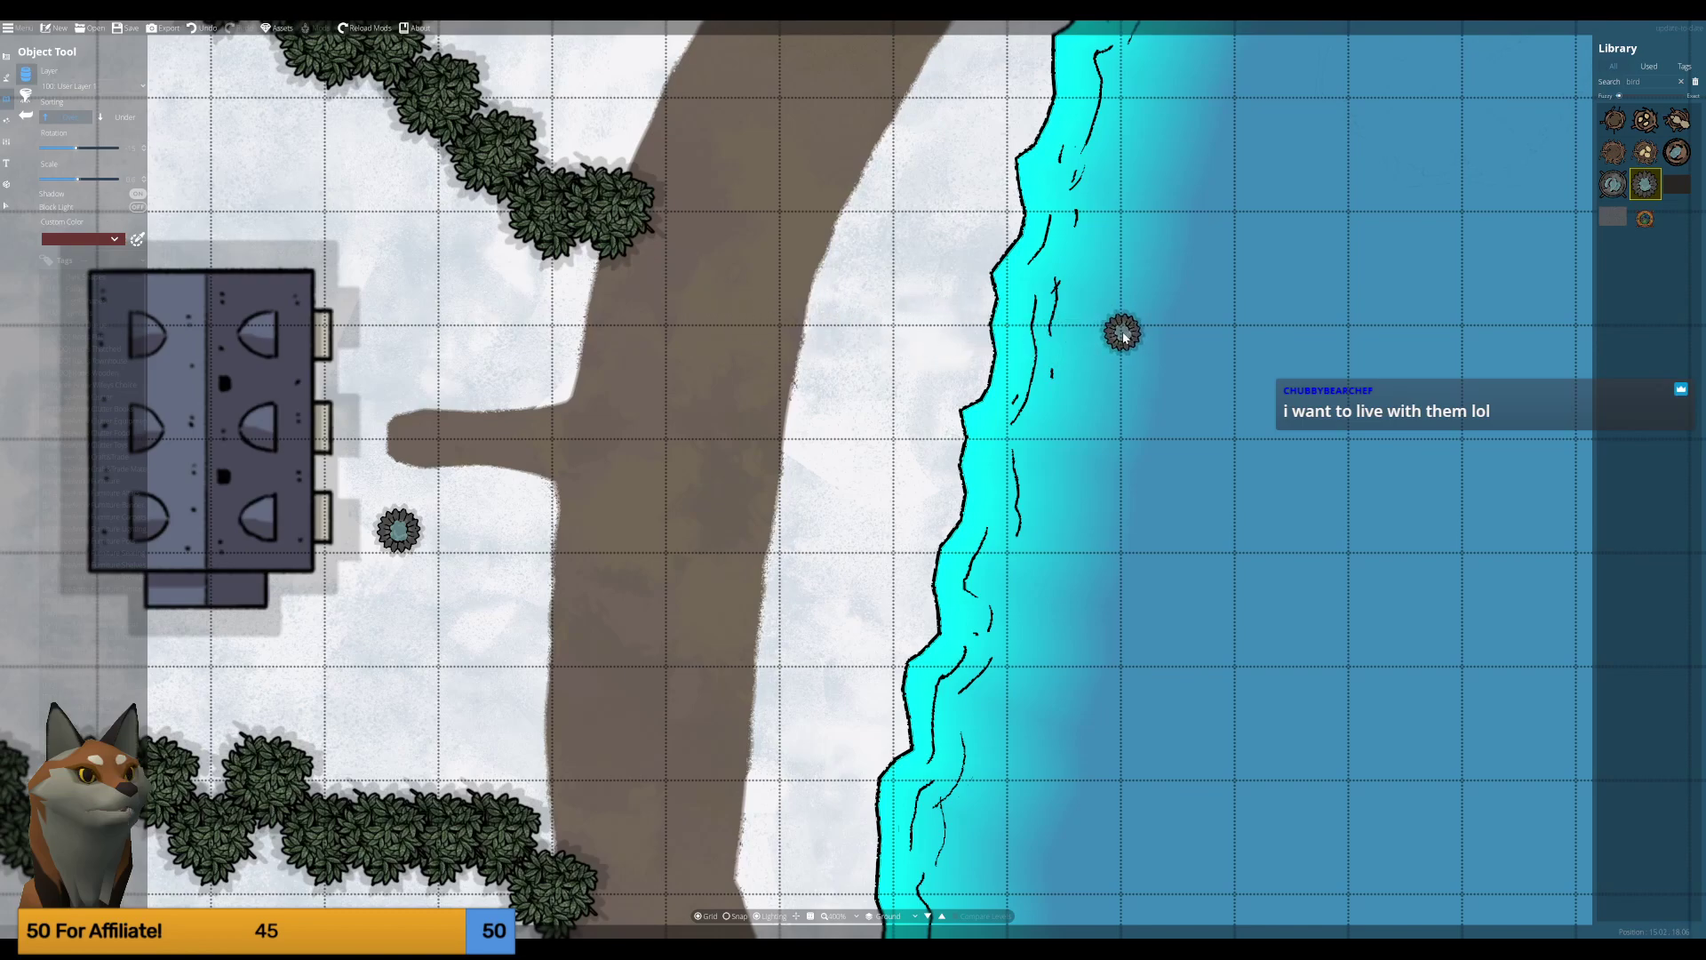
pyautogui.press('Right')
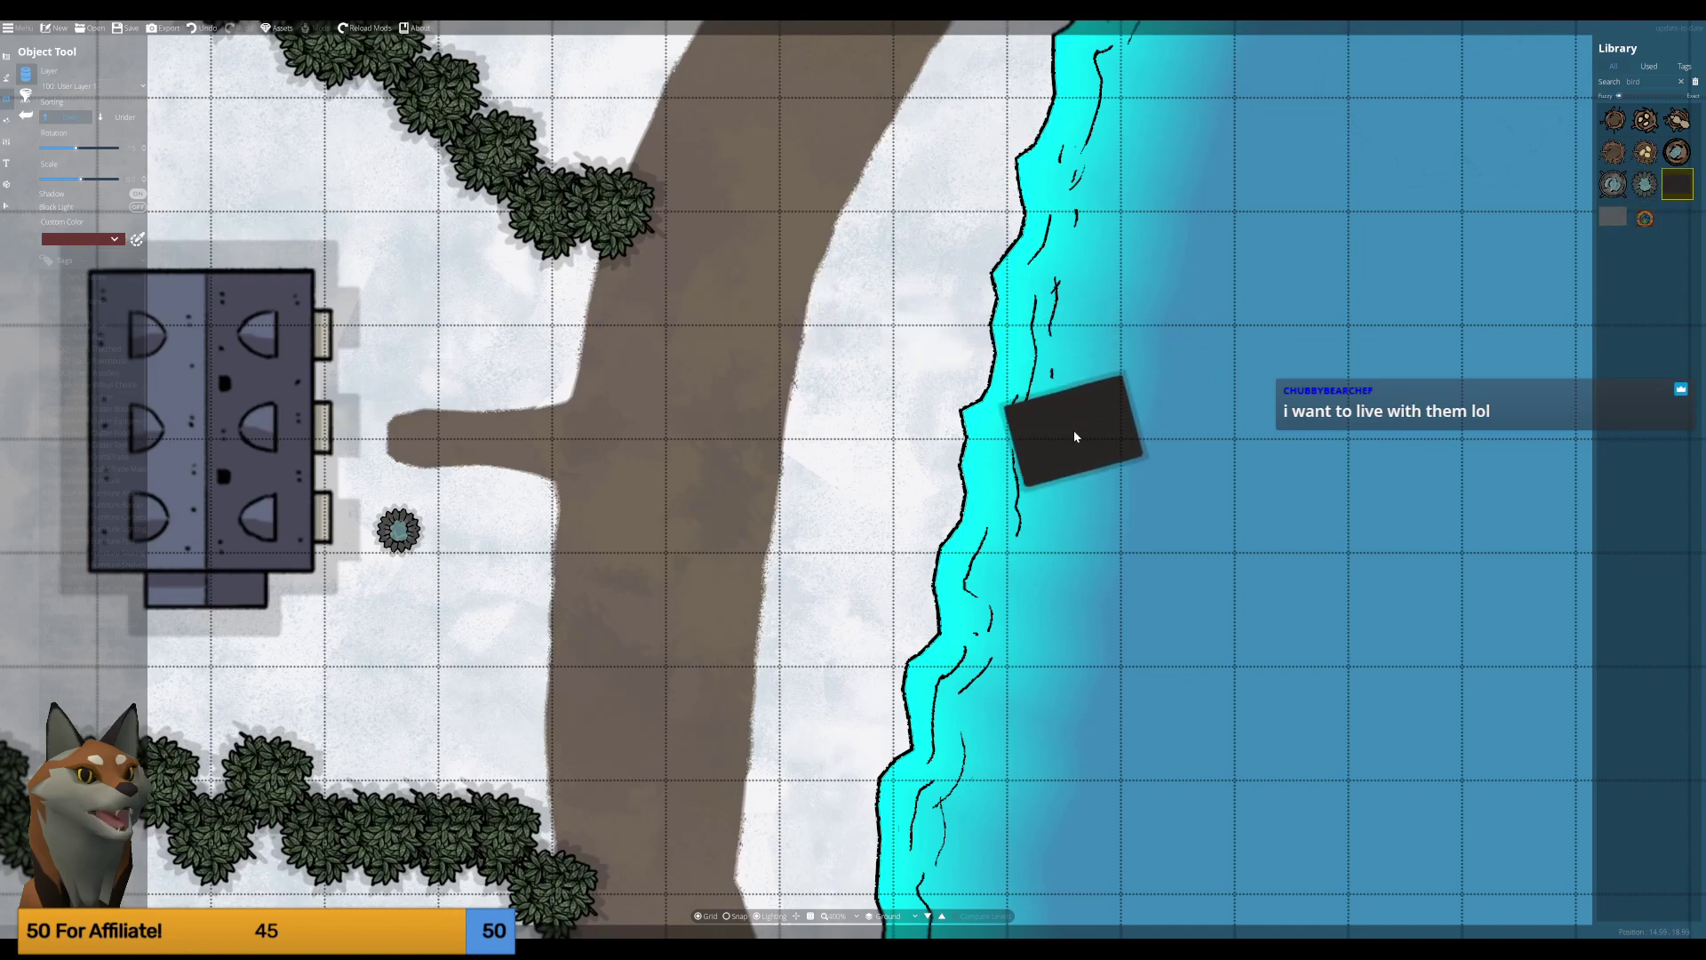
pyautogui.scroll(-2, 1072, 392)
pyautogui.scroll(-3, 1072, 392)
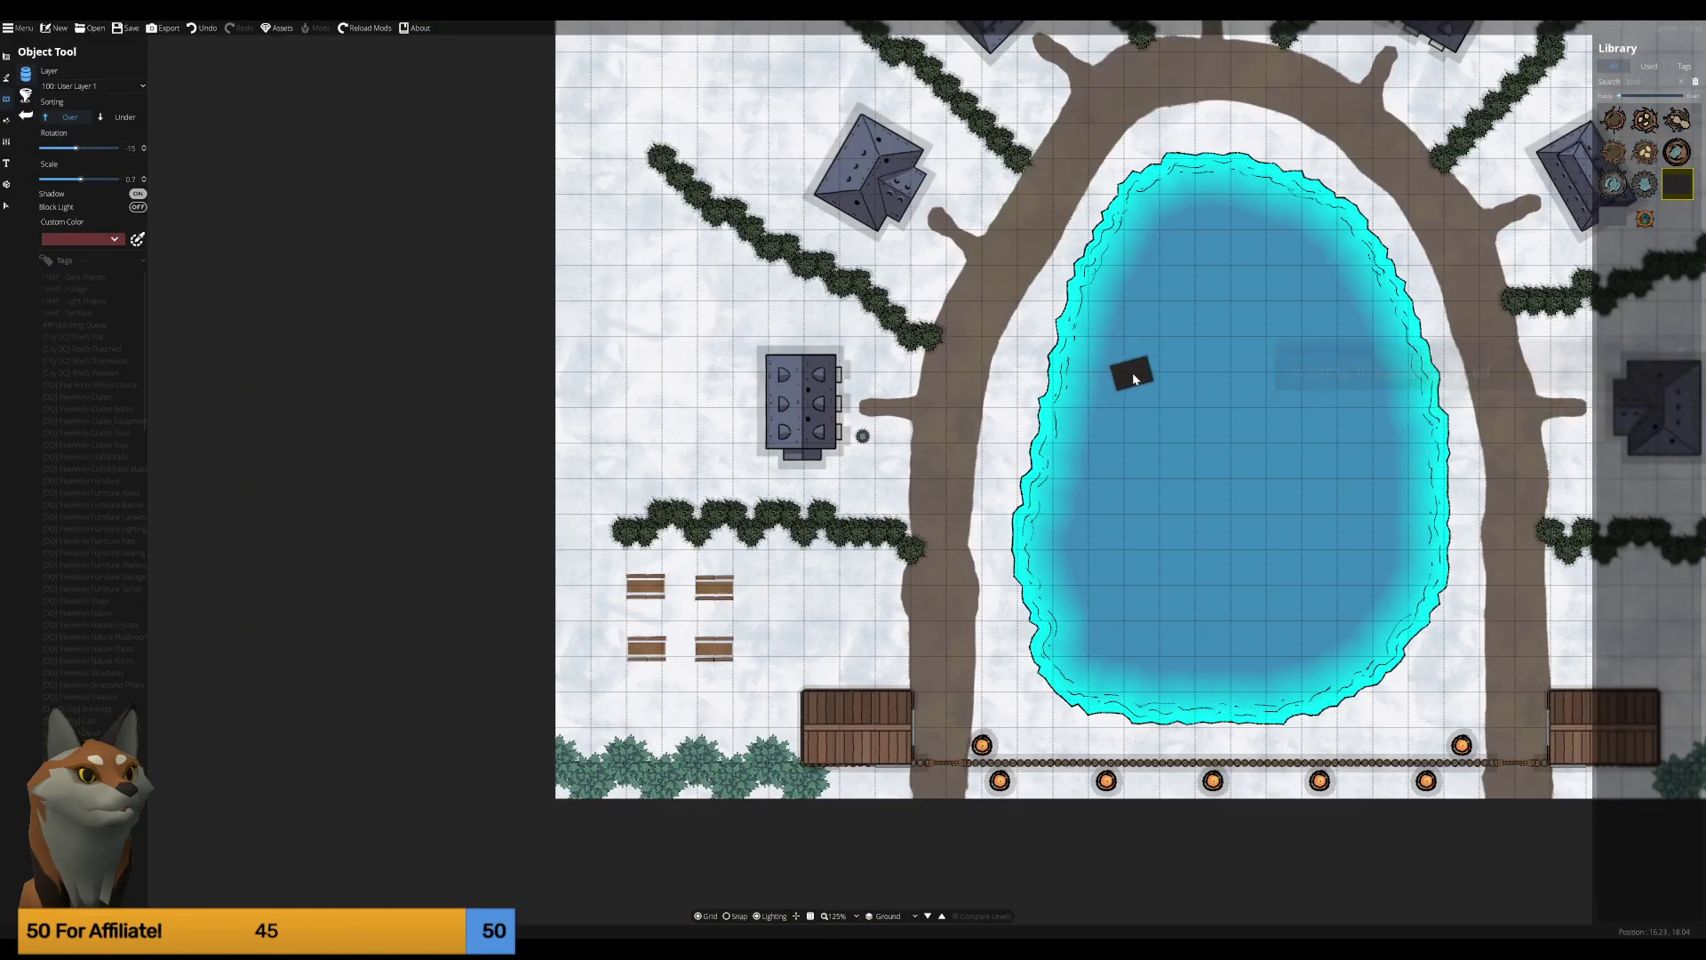
# Turn on grid snapping and pick a mailbox asset from a 'mailbox' library search.
pyautogui.moveTo(1189, 318); pyautogui.dragTo(902, 398)
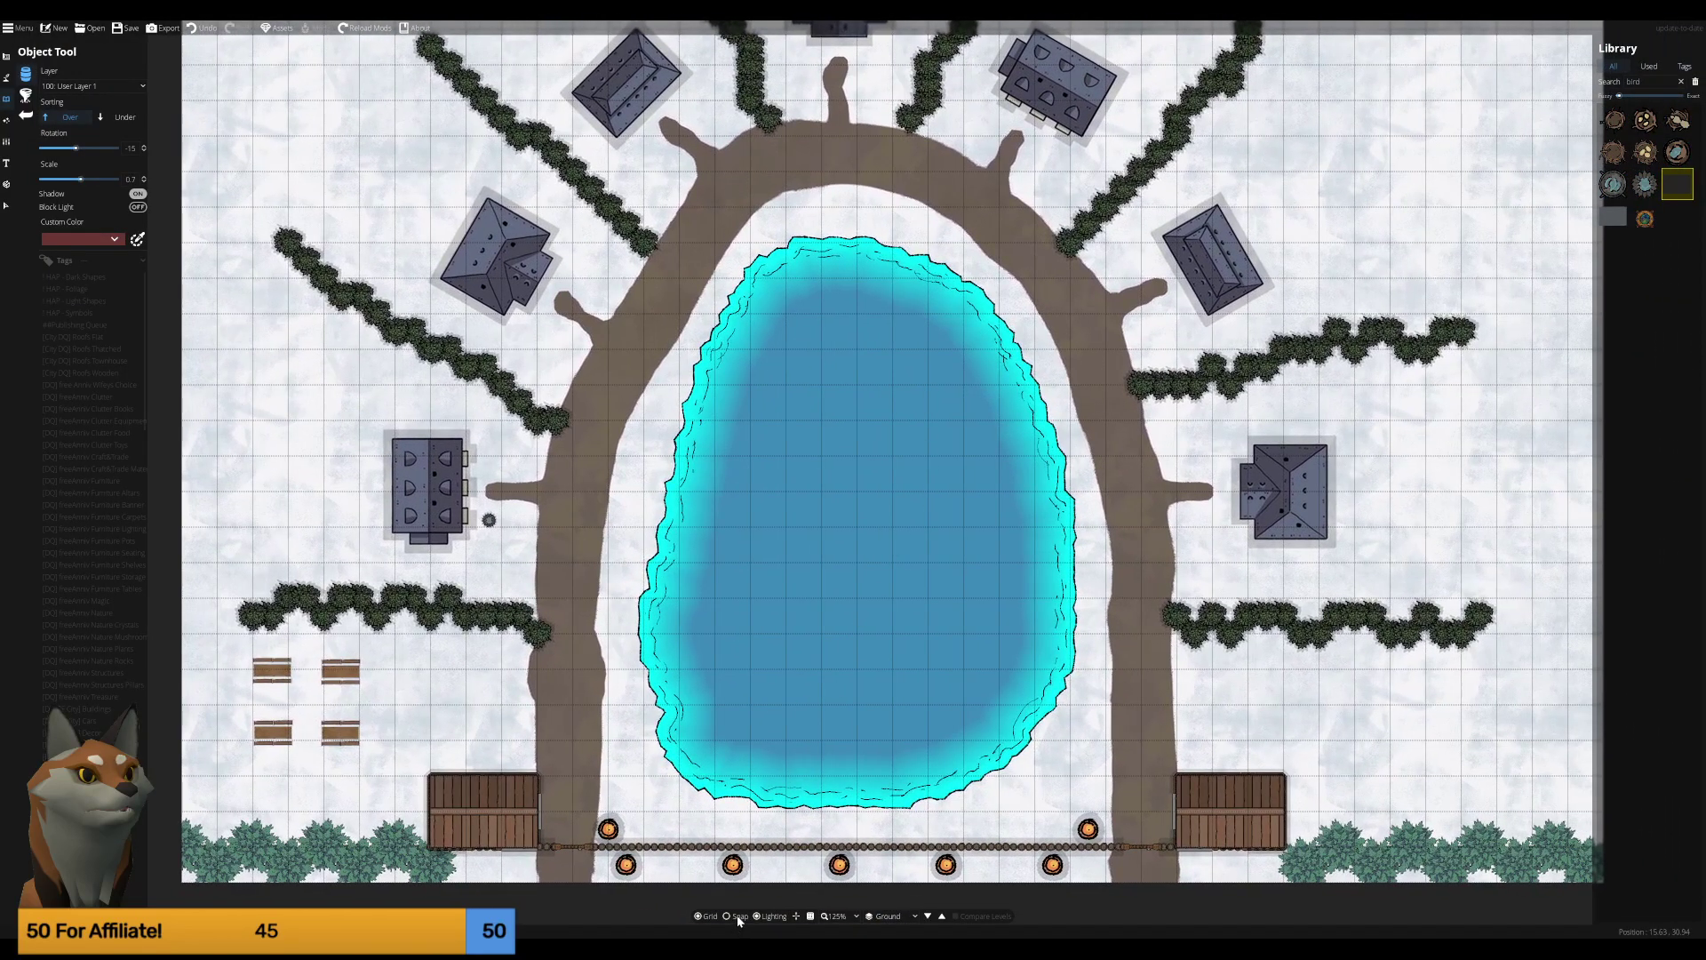
pyautogui.click(738, 918)
pyautogui.doubleClick(1633, 81)
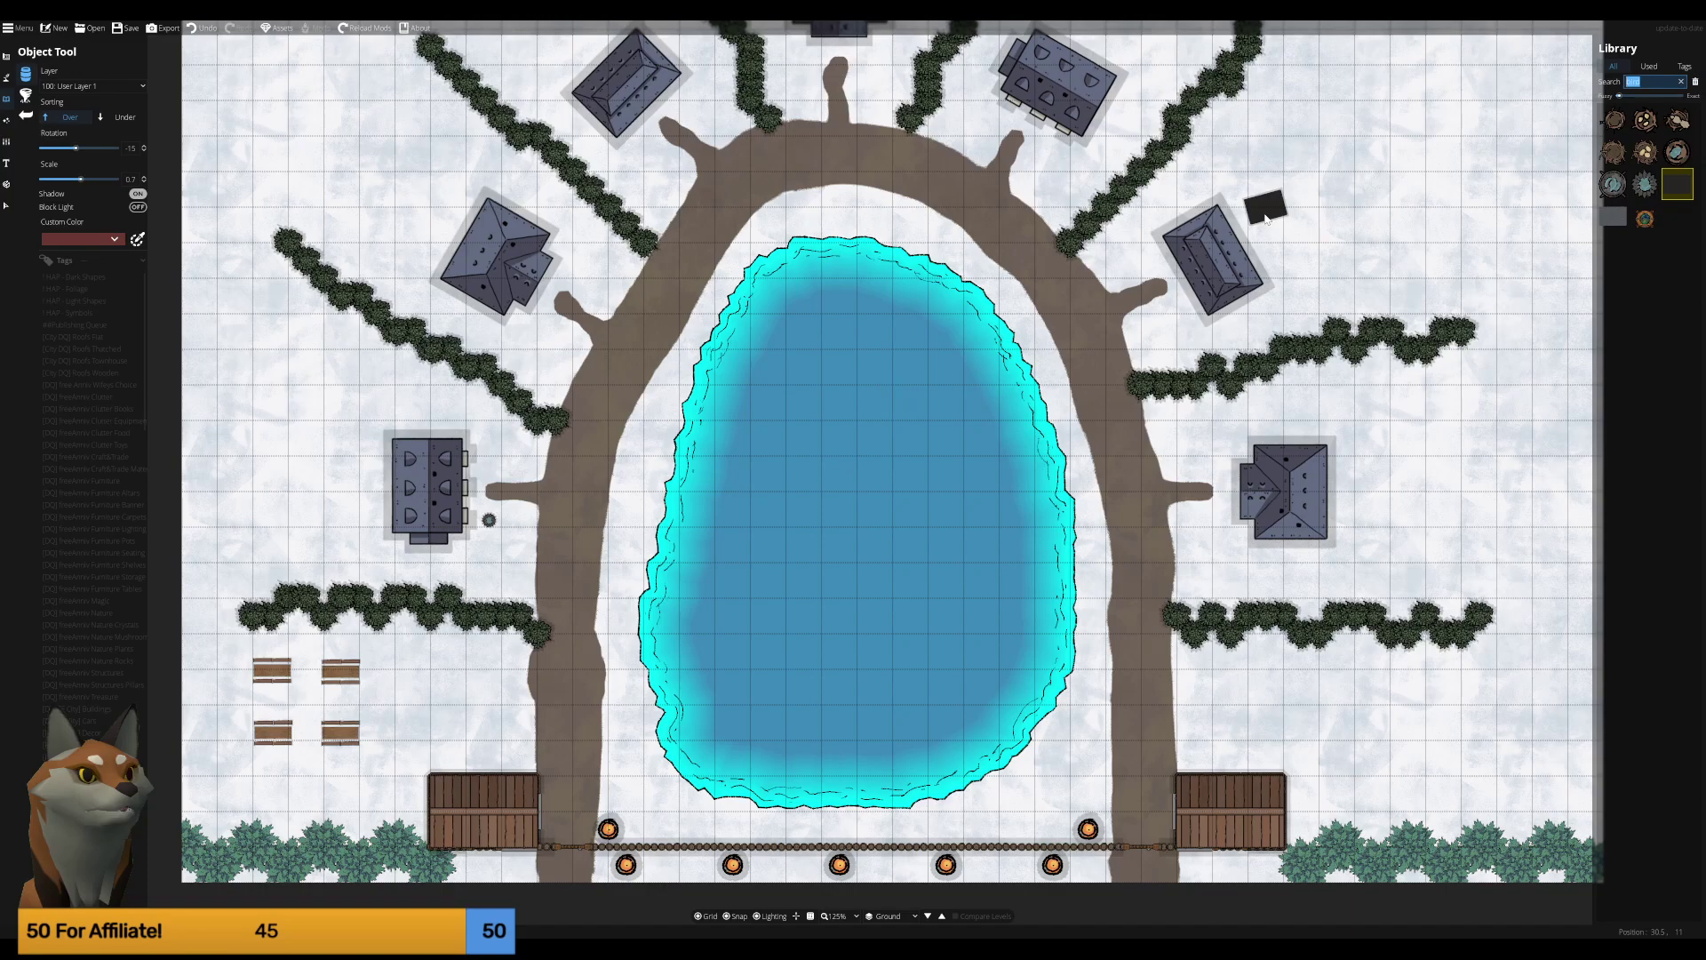
pyautogui.write('mailbox')
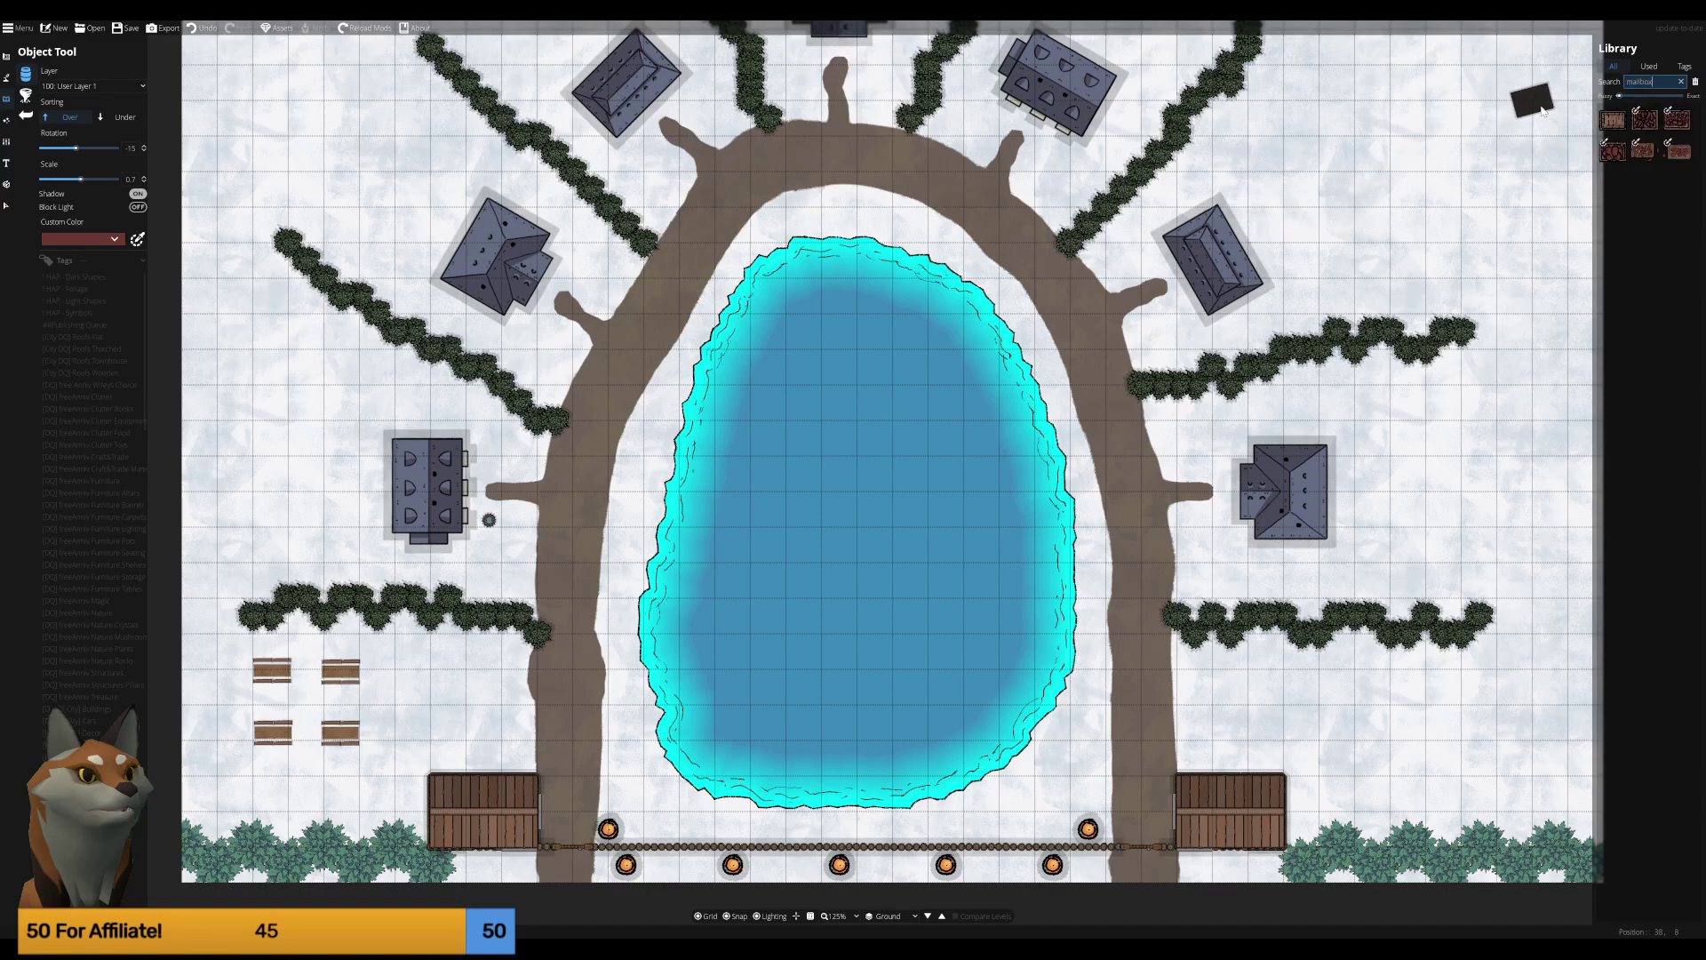
pyautogui.moveTo(1676, 151)
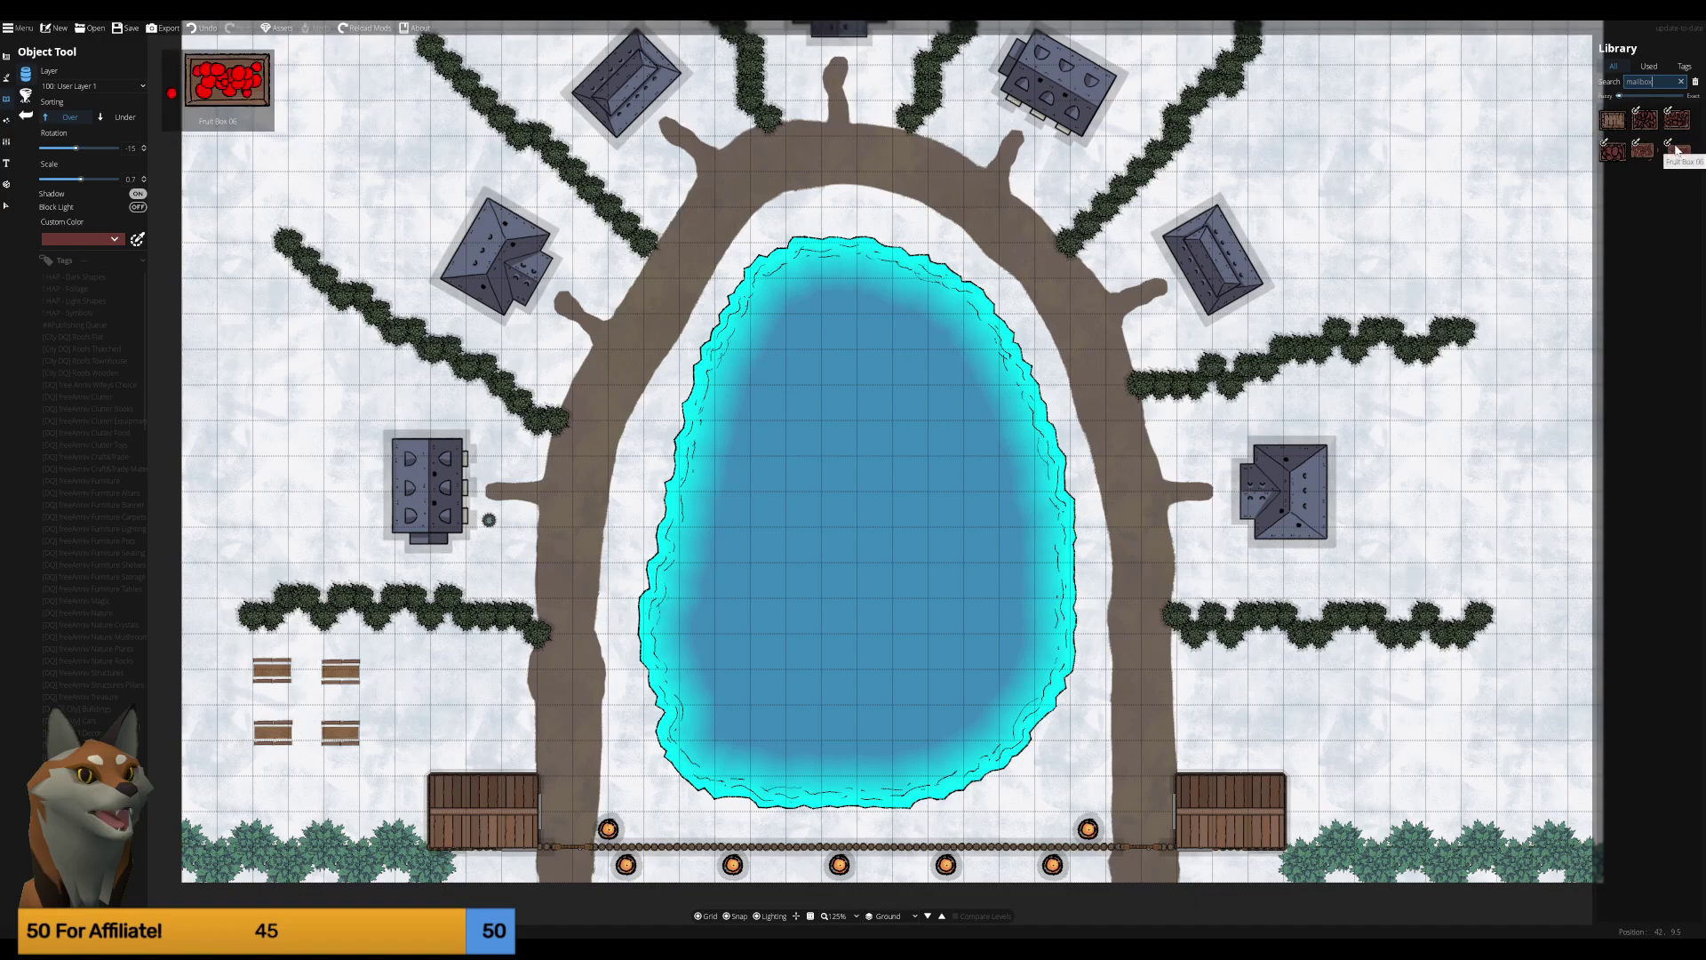
pyautogui.click(1677, 151)
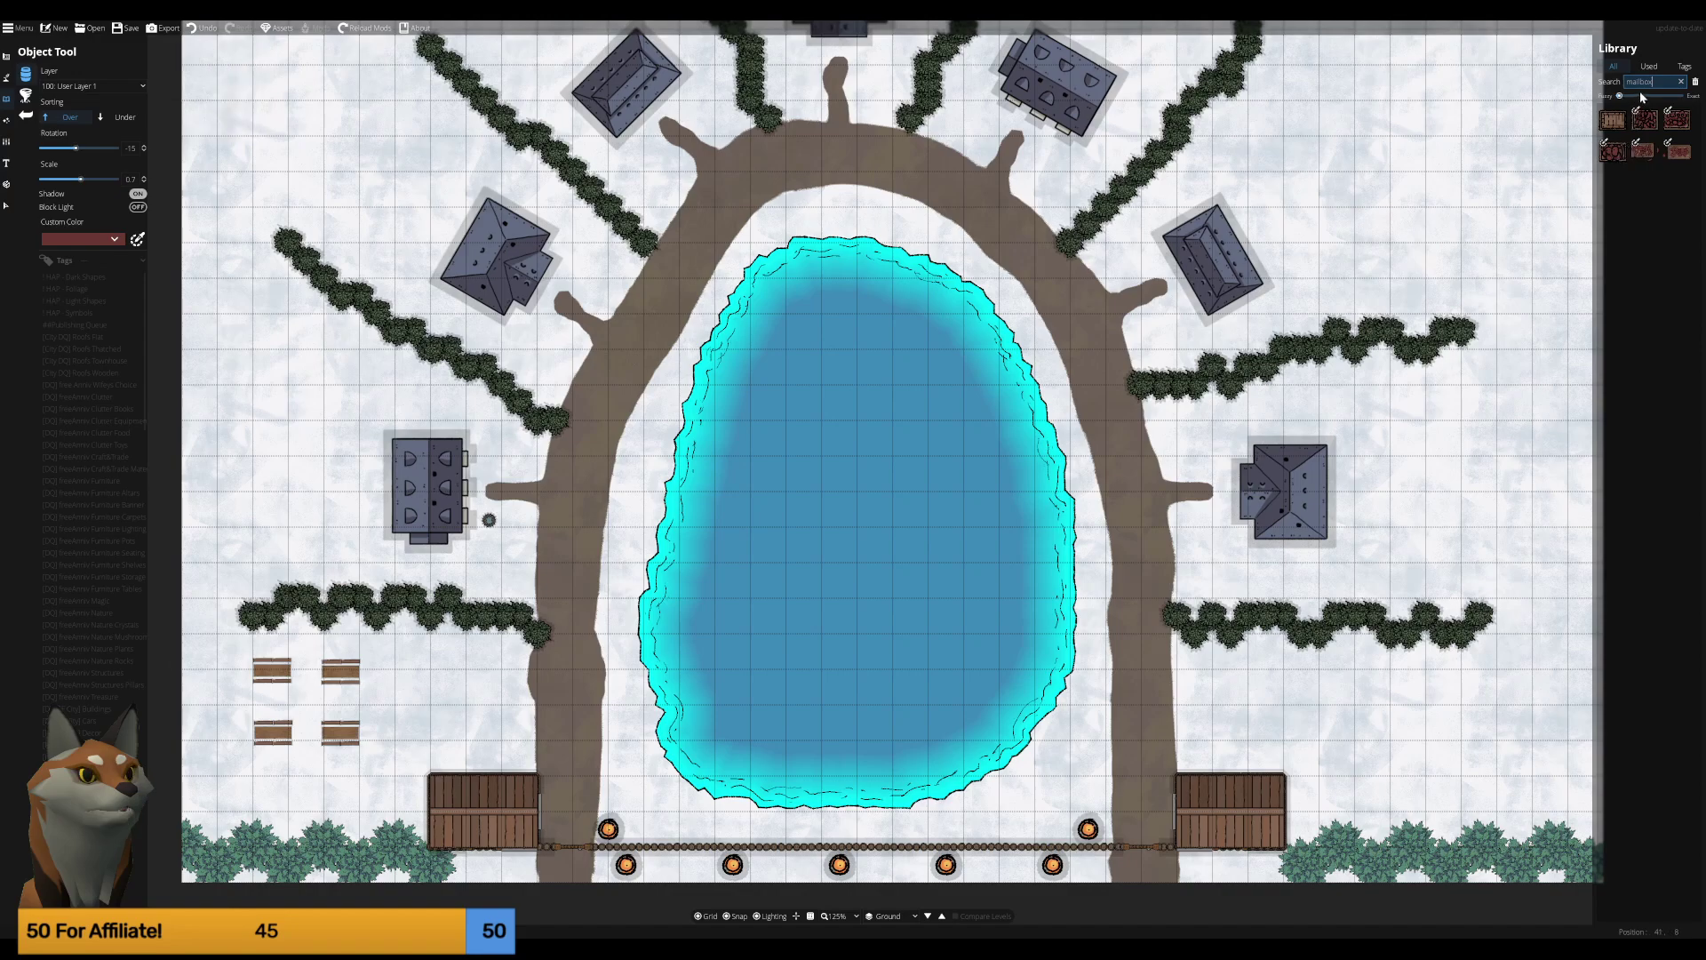
# Search the library for 'wagon', then for 'wheel'.
pyautogui.hotkey('ctrl', 'a')
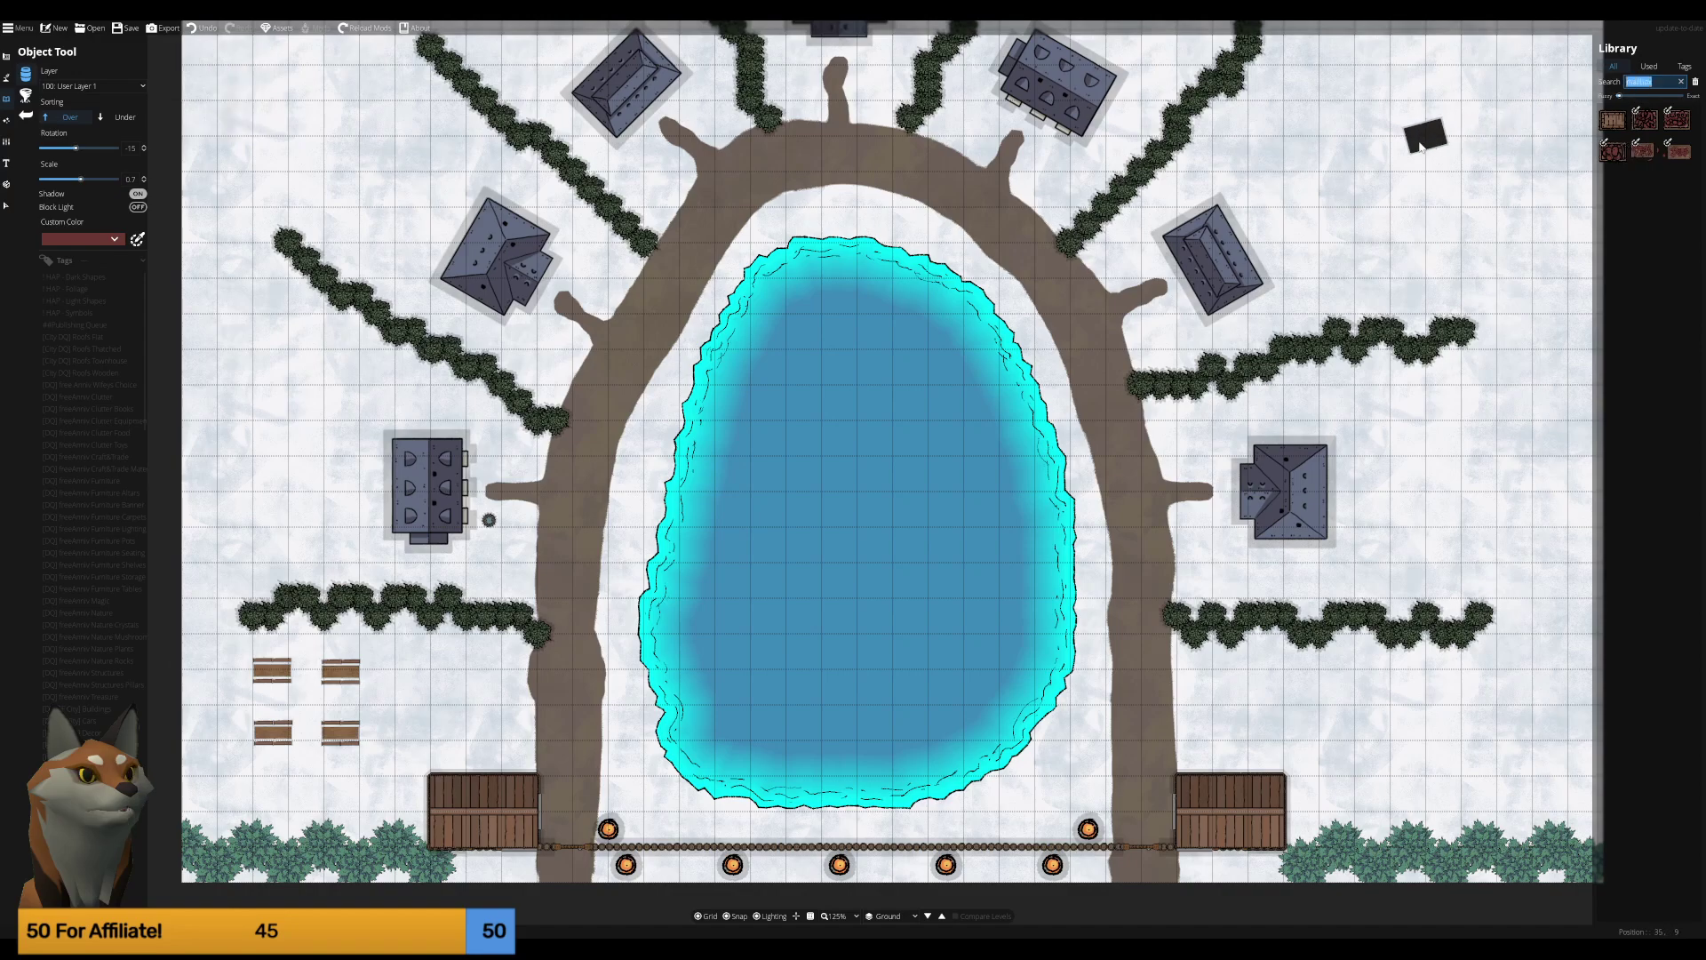
pyautogui.write('wagon')
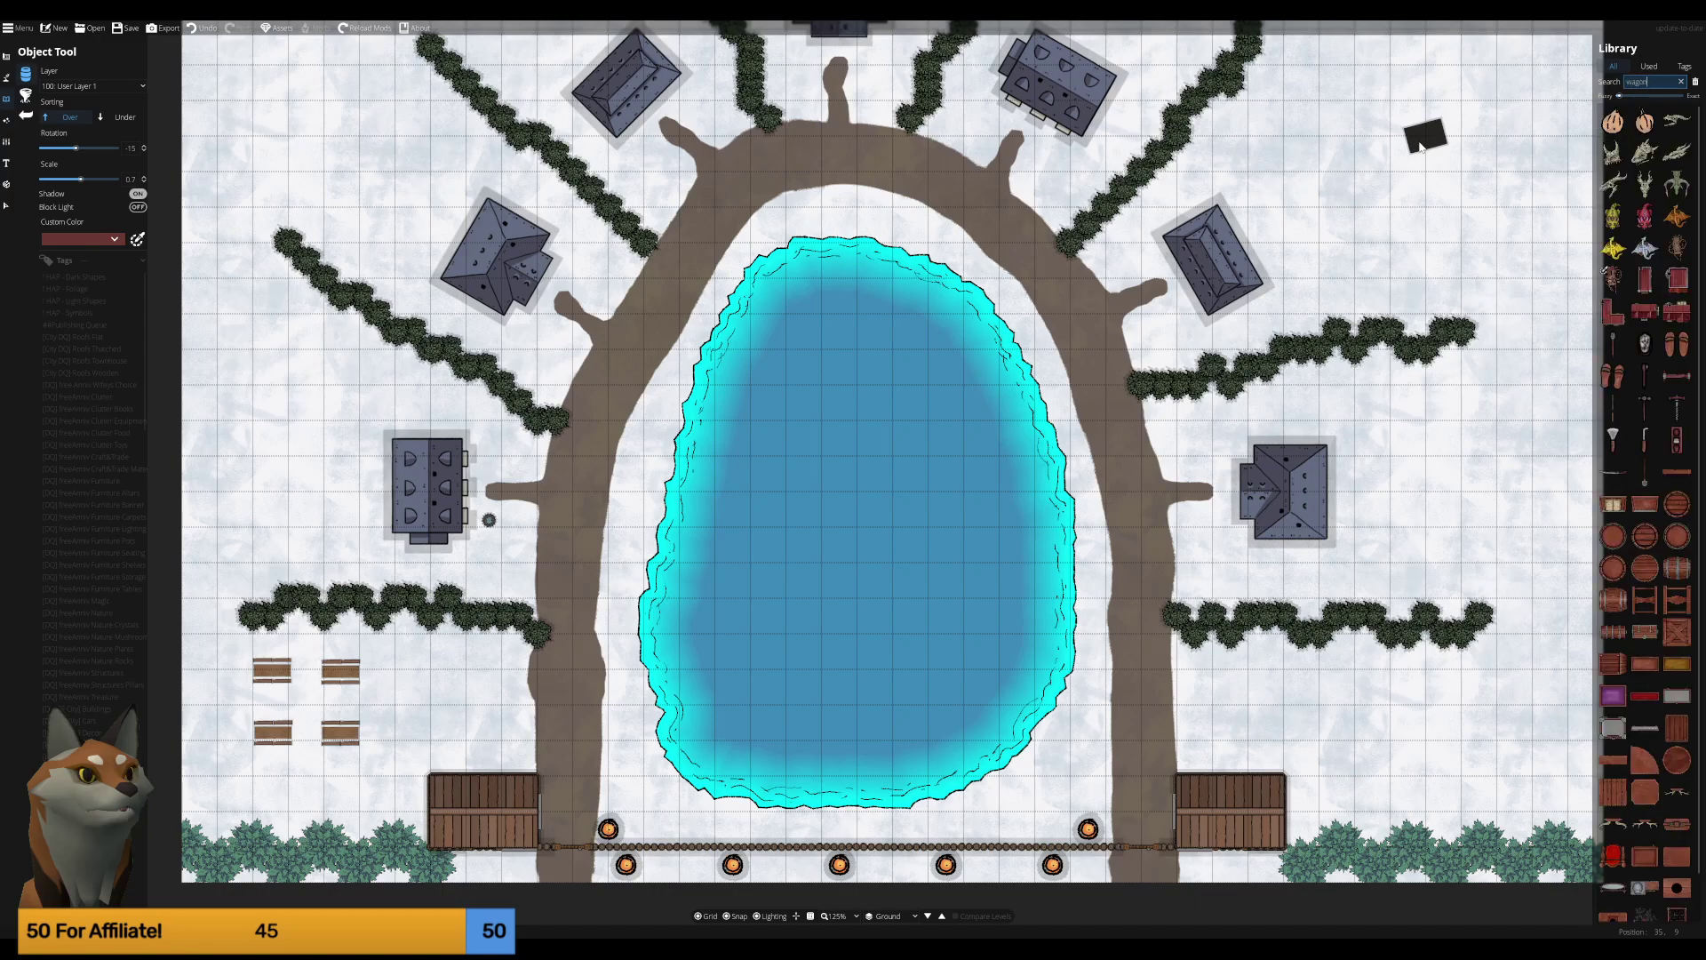
pyautogui.scroll(-1, 1661, 622)
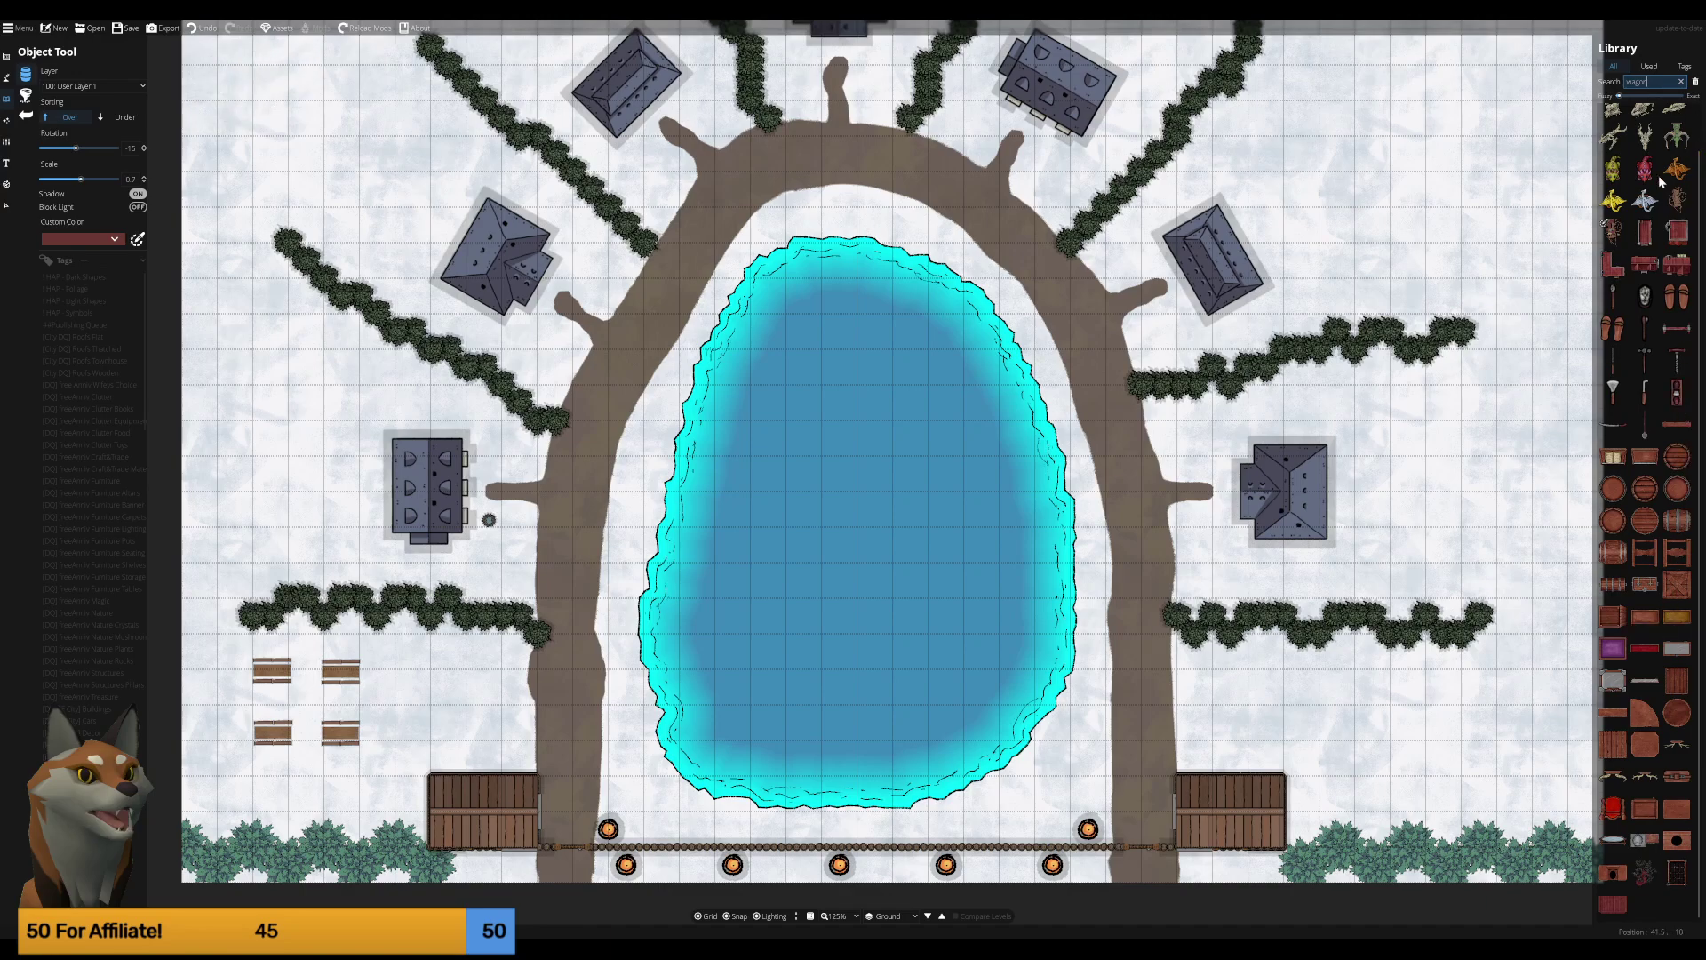
pyautogui.scroll(1, 1661, 181)
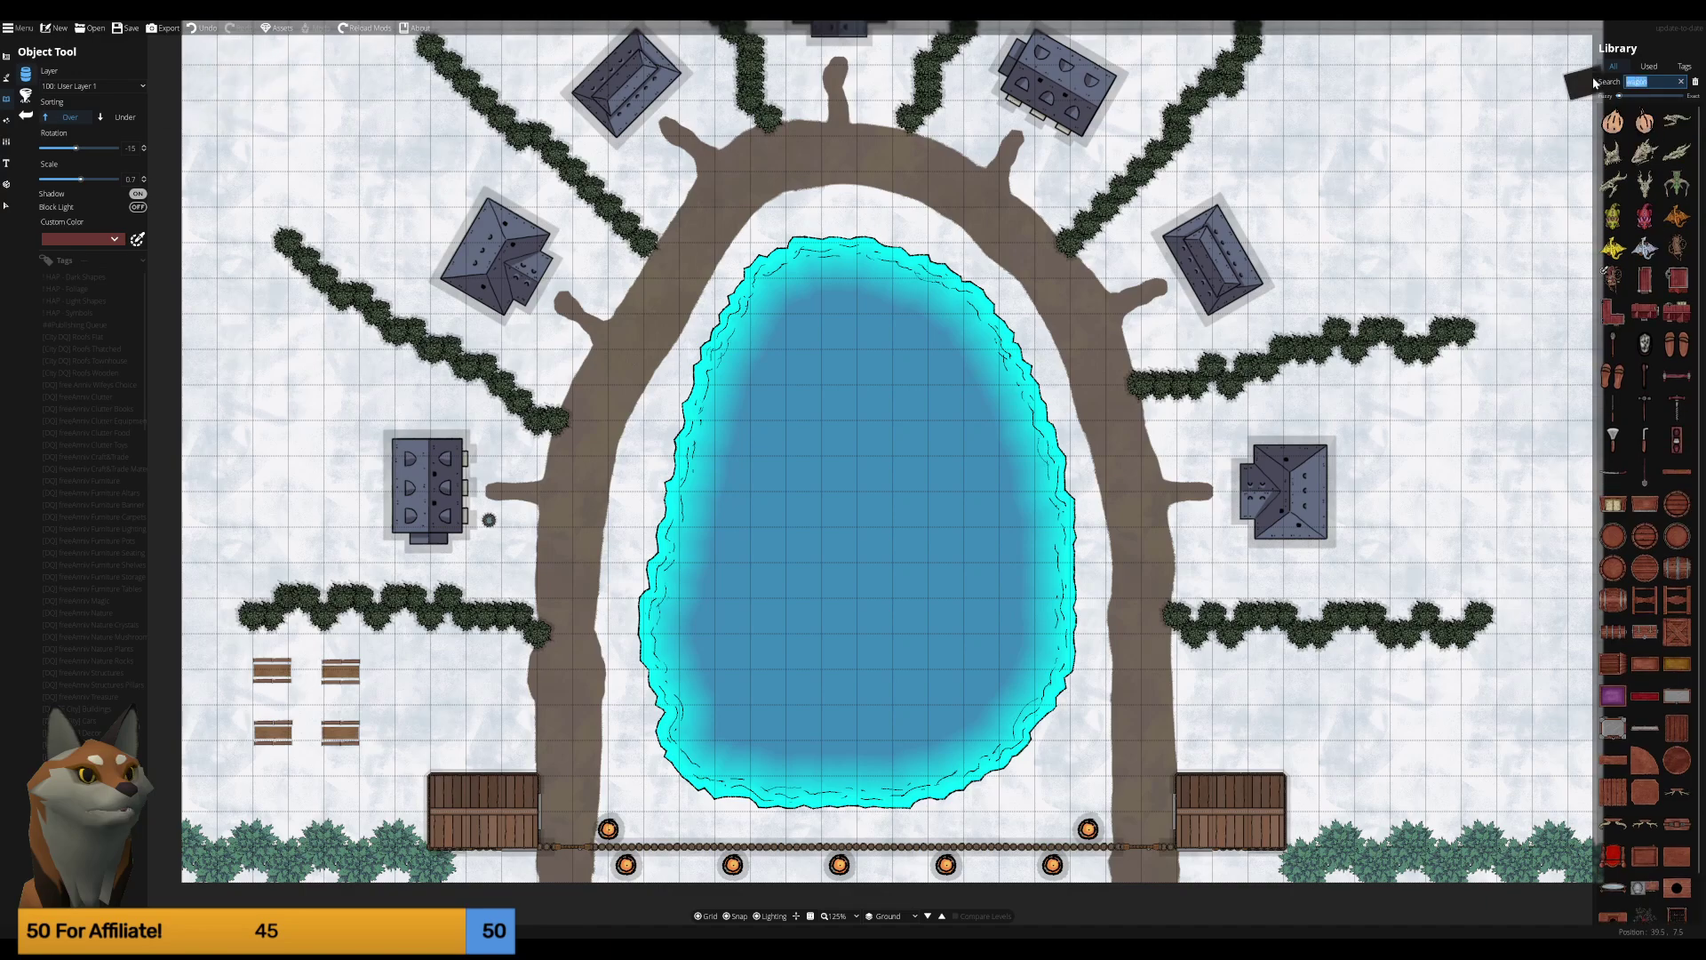
pyautogui.write('wheel')
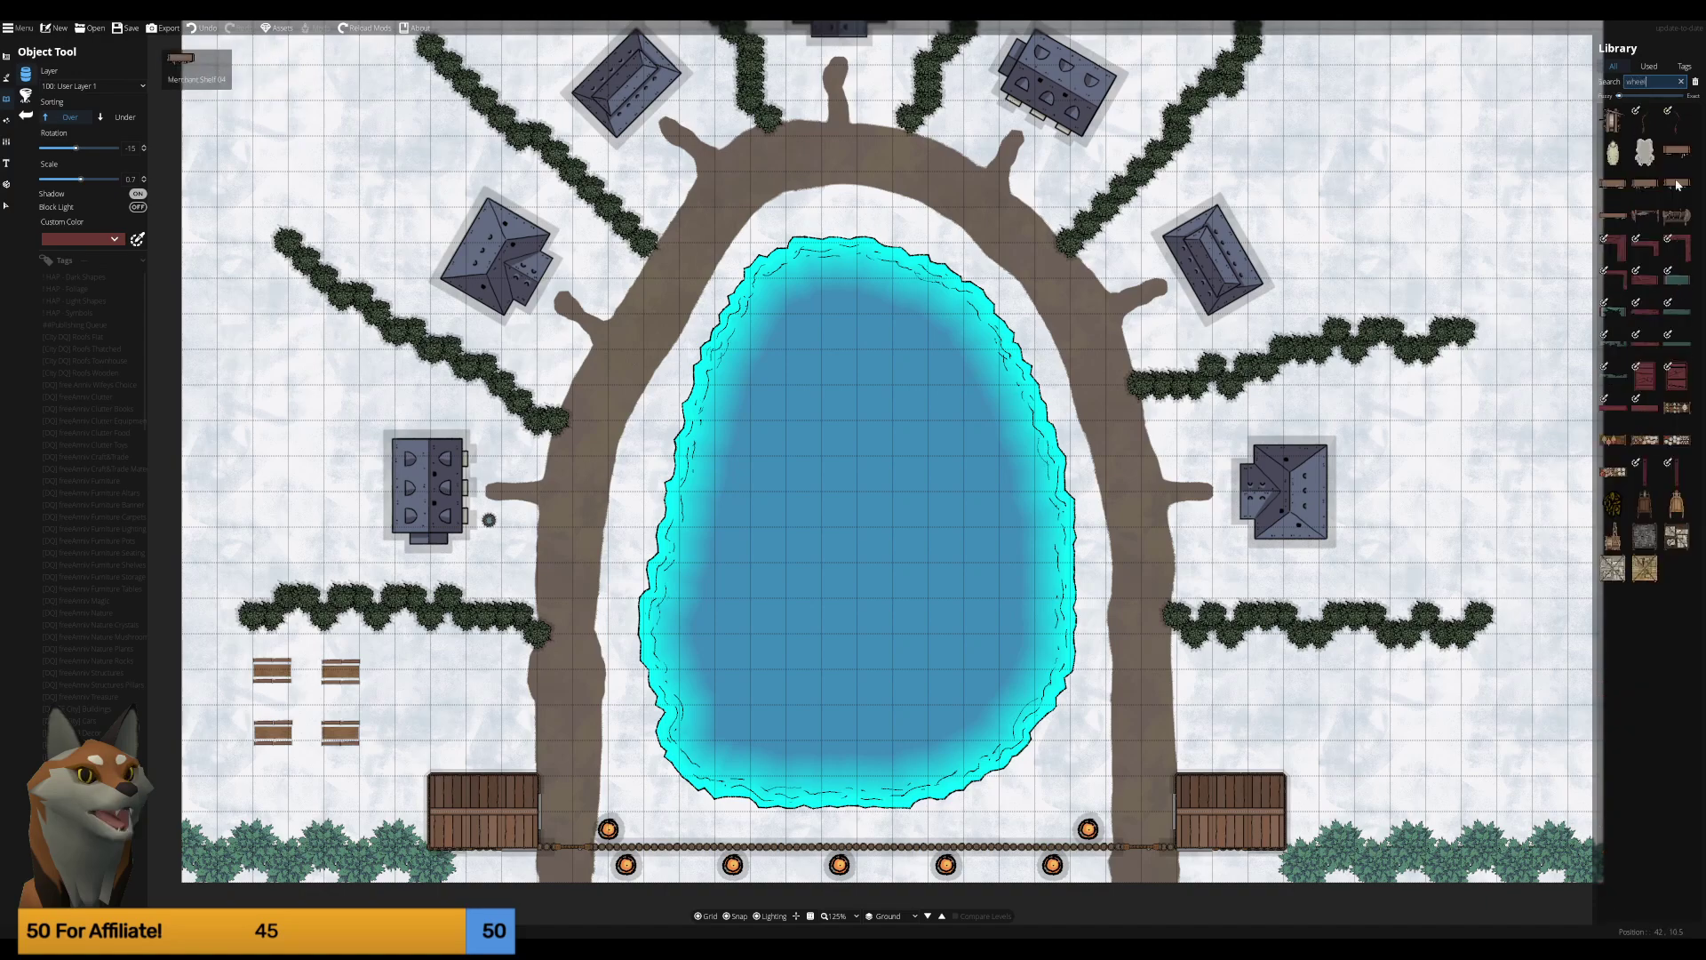
# Place a wheelbarrow by the east house and a rotated Fish Underwater Eel 01 in the upper pond.
pyautogui.click(1678, 505)
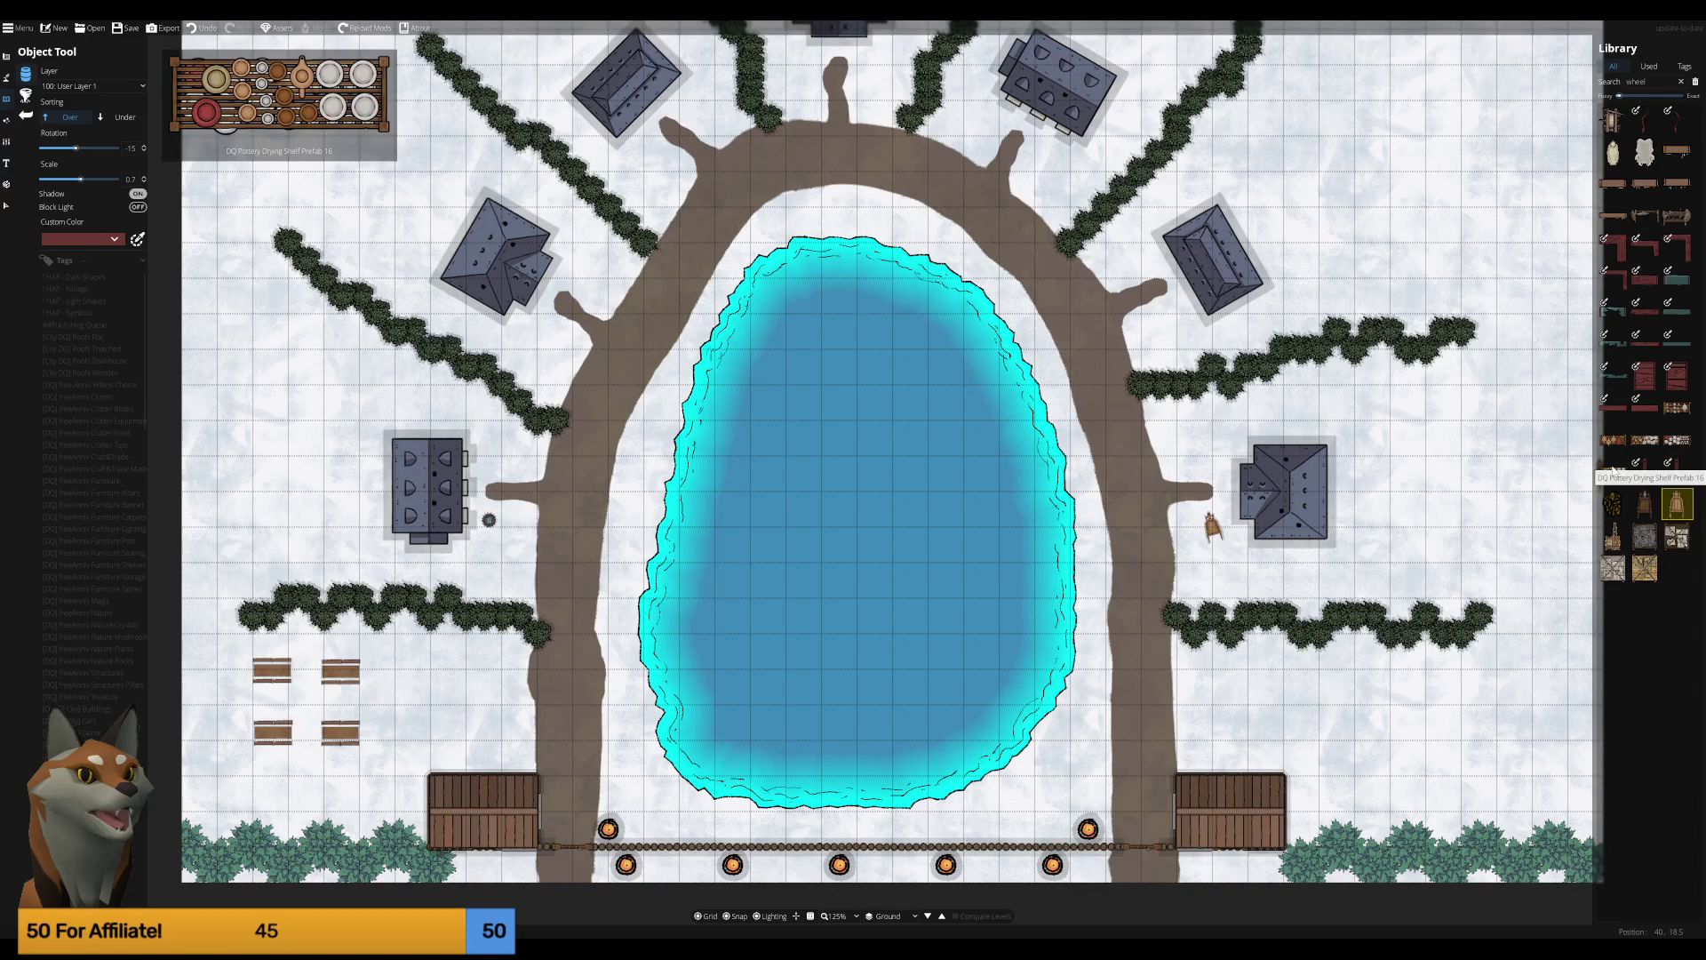
pyautogui.click(1613, 471)
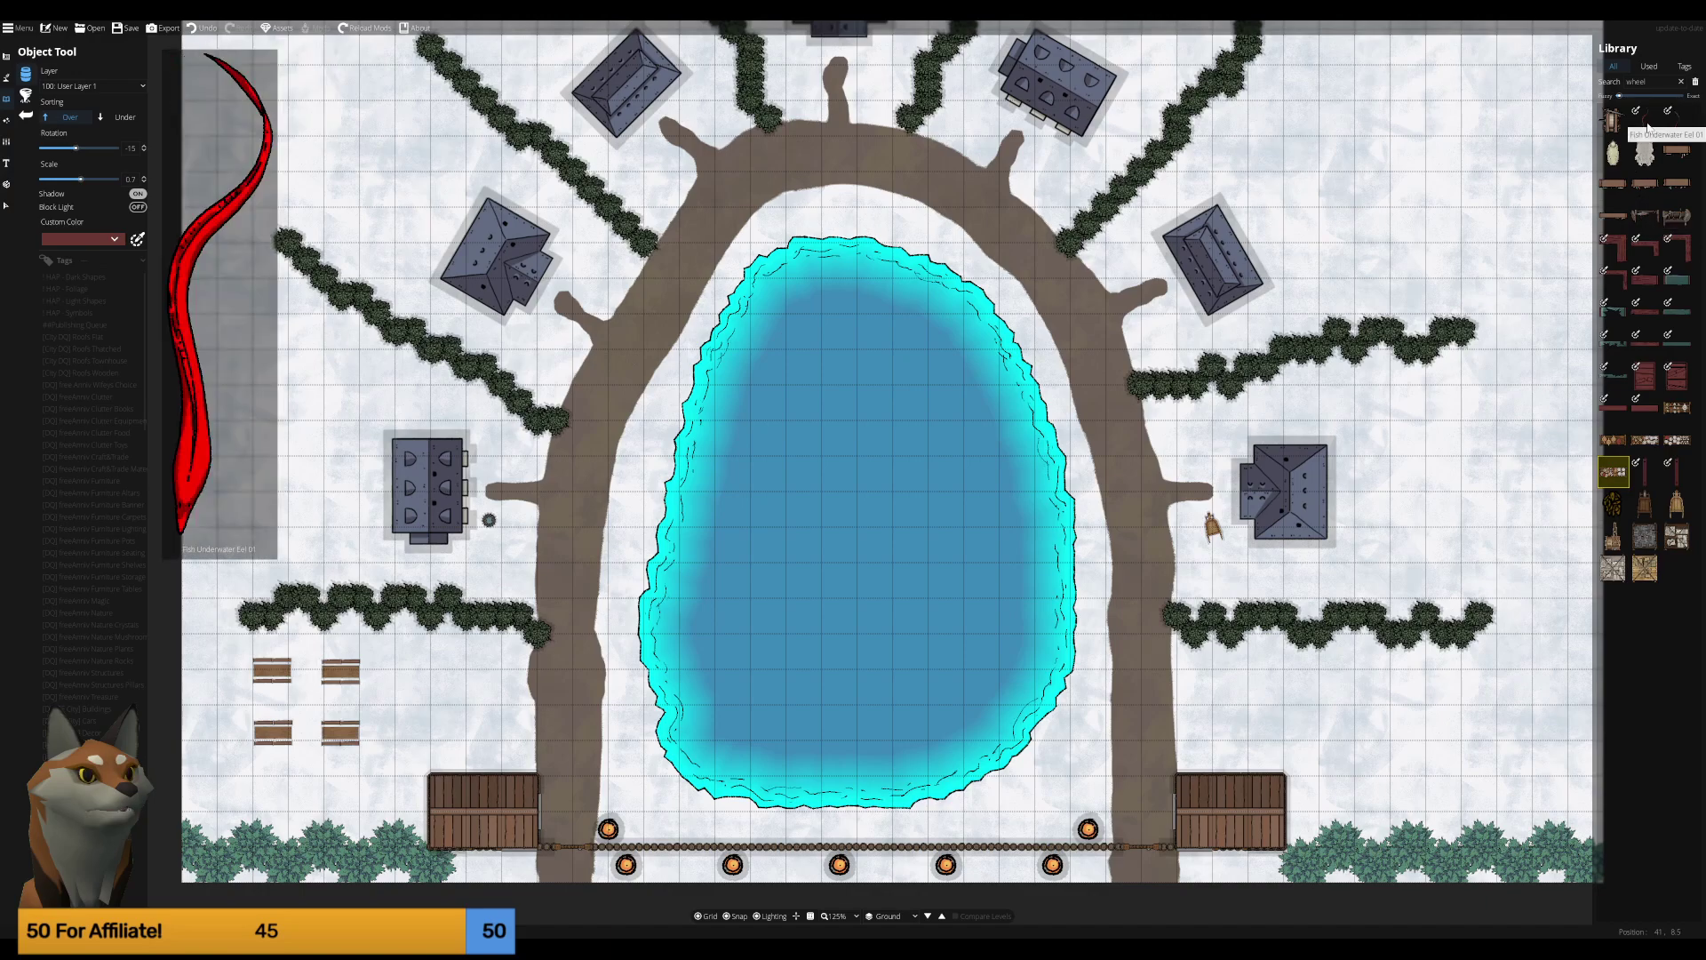
pyautogui.click(1647, 121)
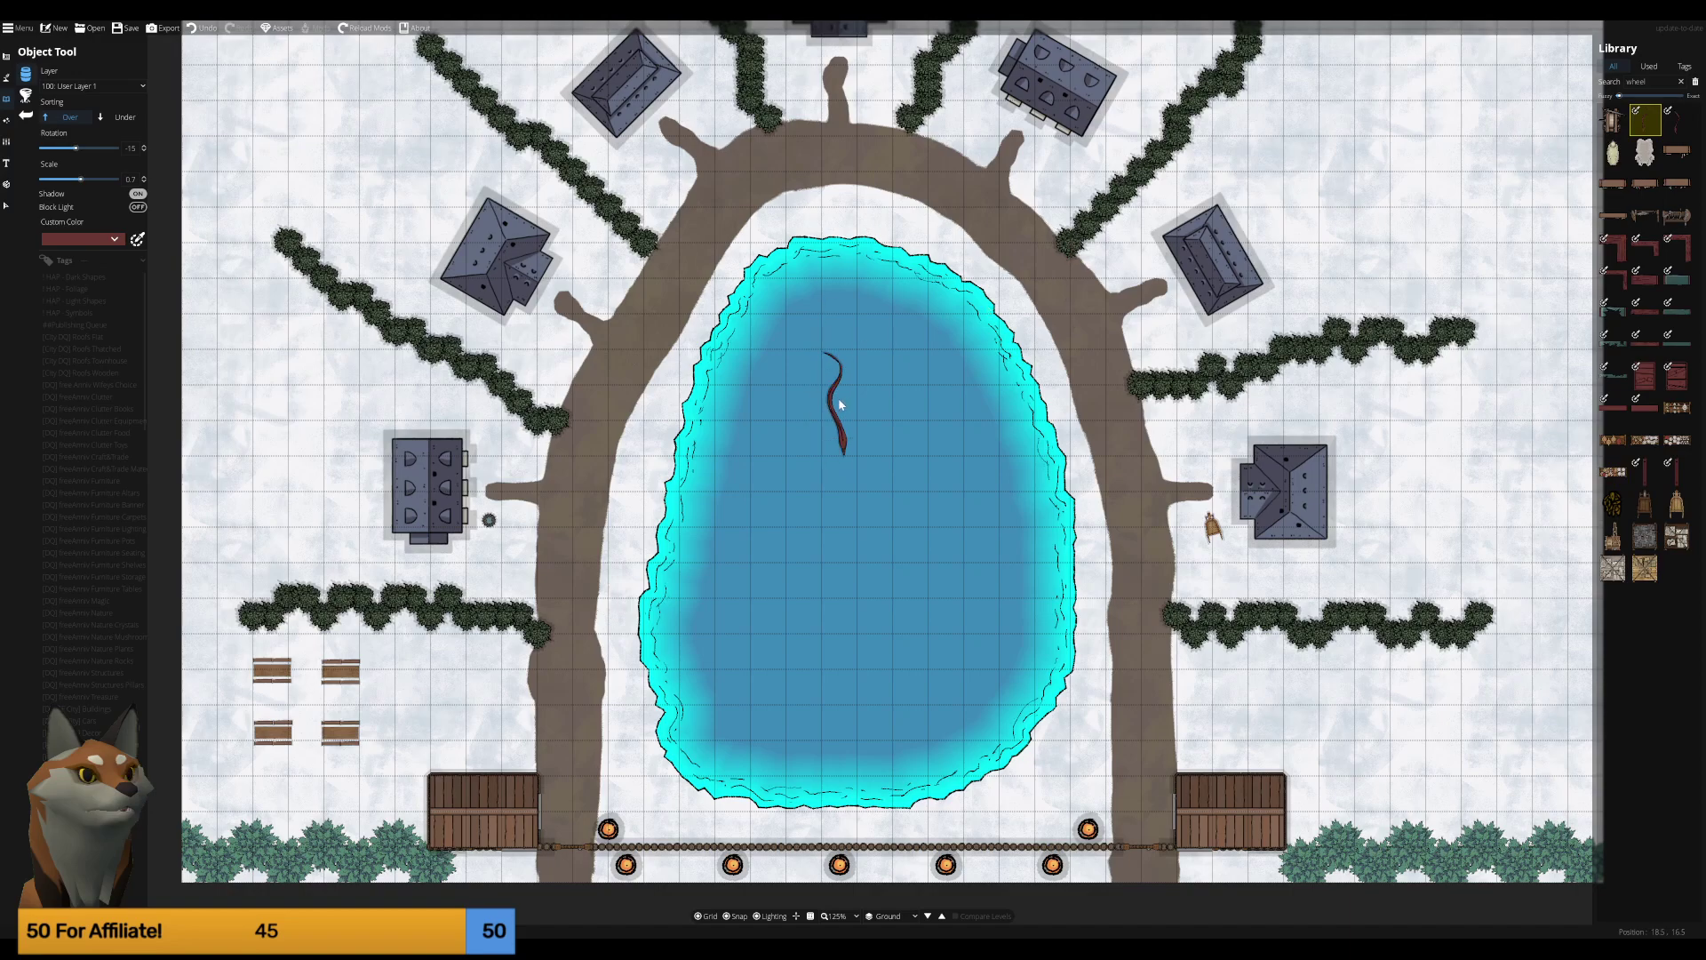
pyautogui.scroll(1, 840, 400)
pyautogui.scroll(1, 842, 393)
pyautogui.scroll(1, 845, 387)
pyautogui.click(809, 380)
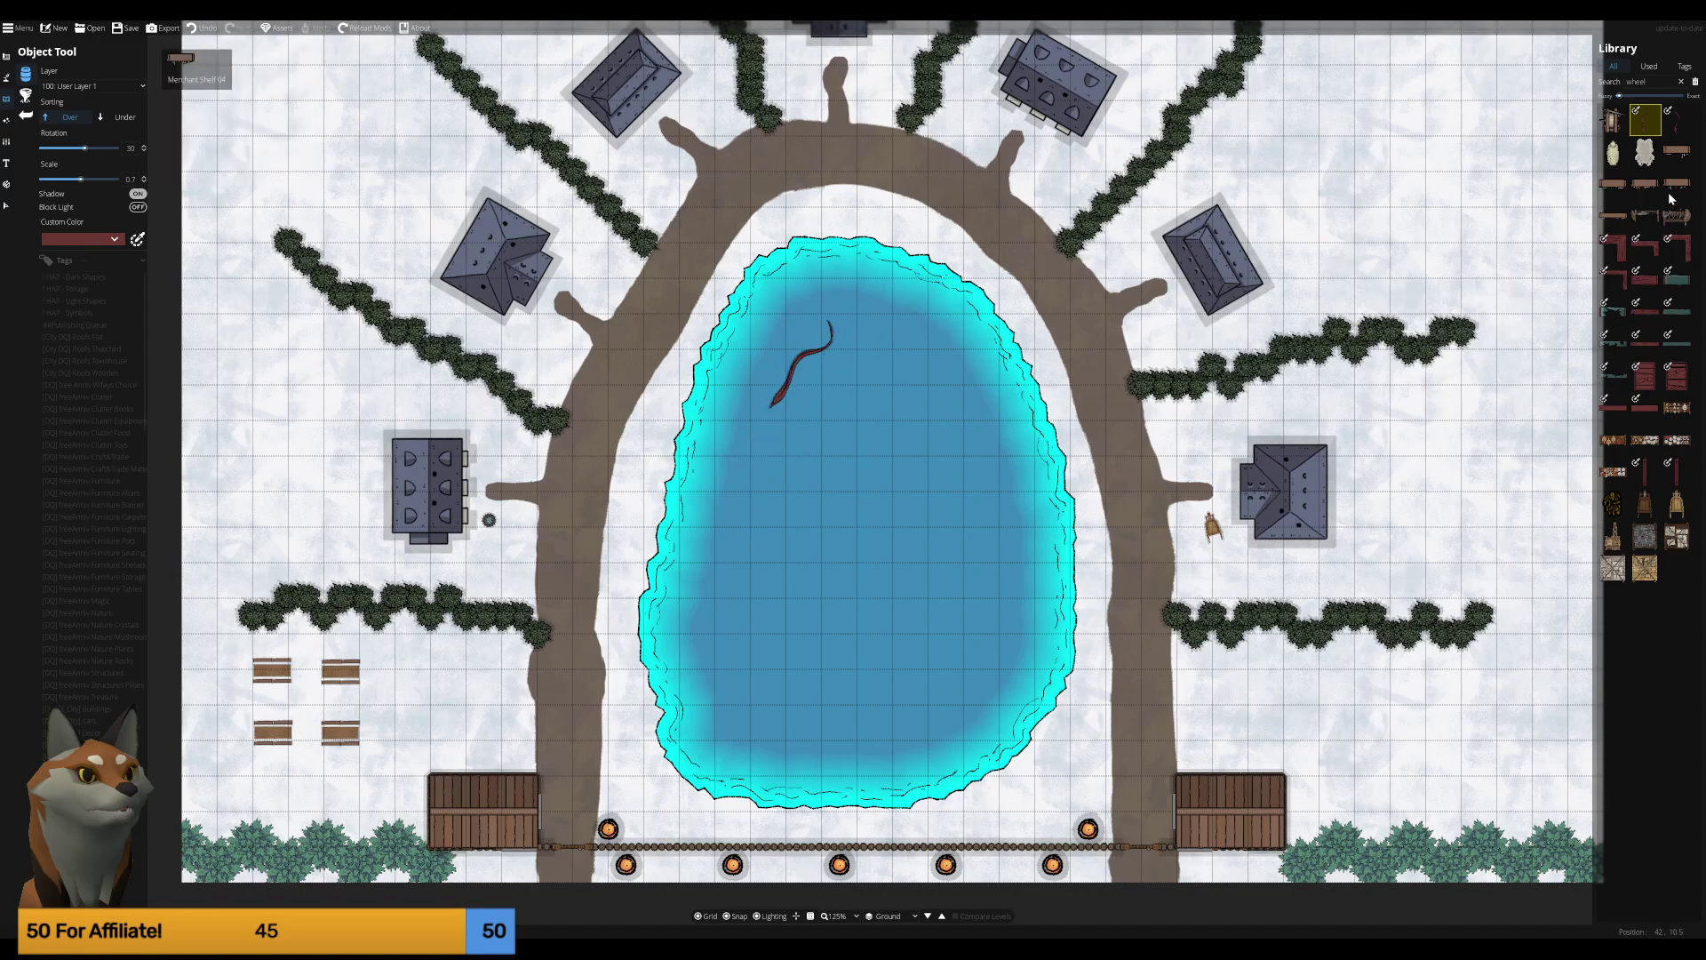
# Add a smaller eel mid-pond, a Grinding Wheel, and a rotated Weapon Shelf 02 by the eastern house.
pyautogui.click(1677, 118)
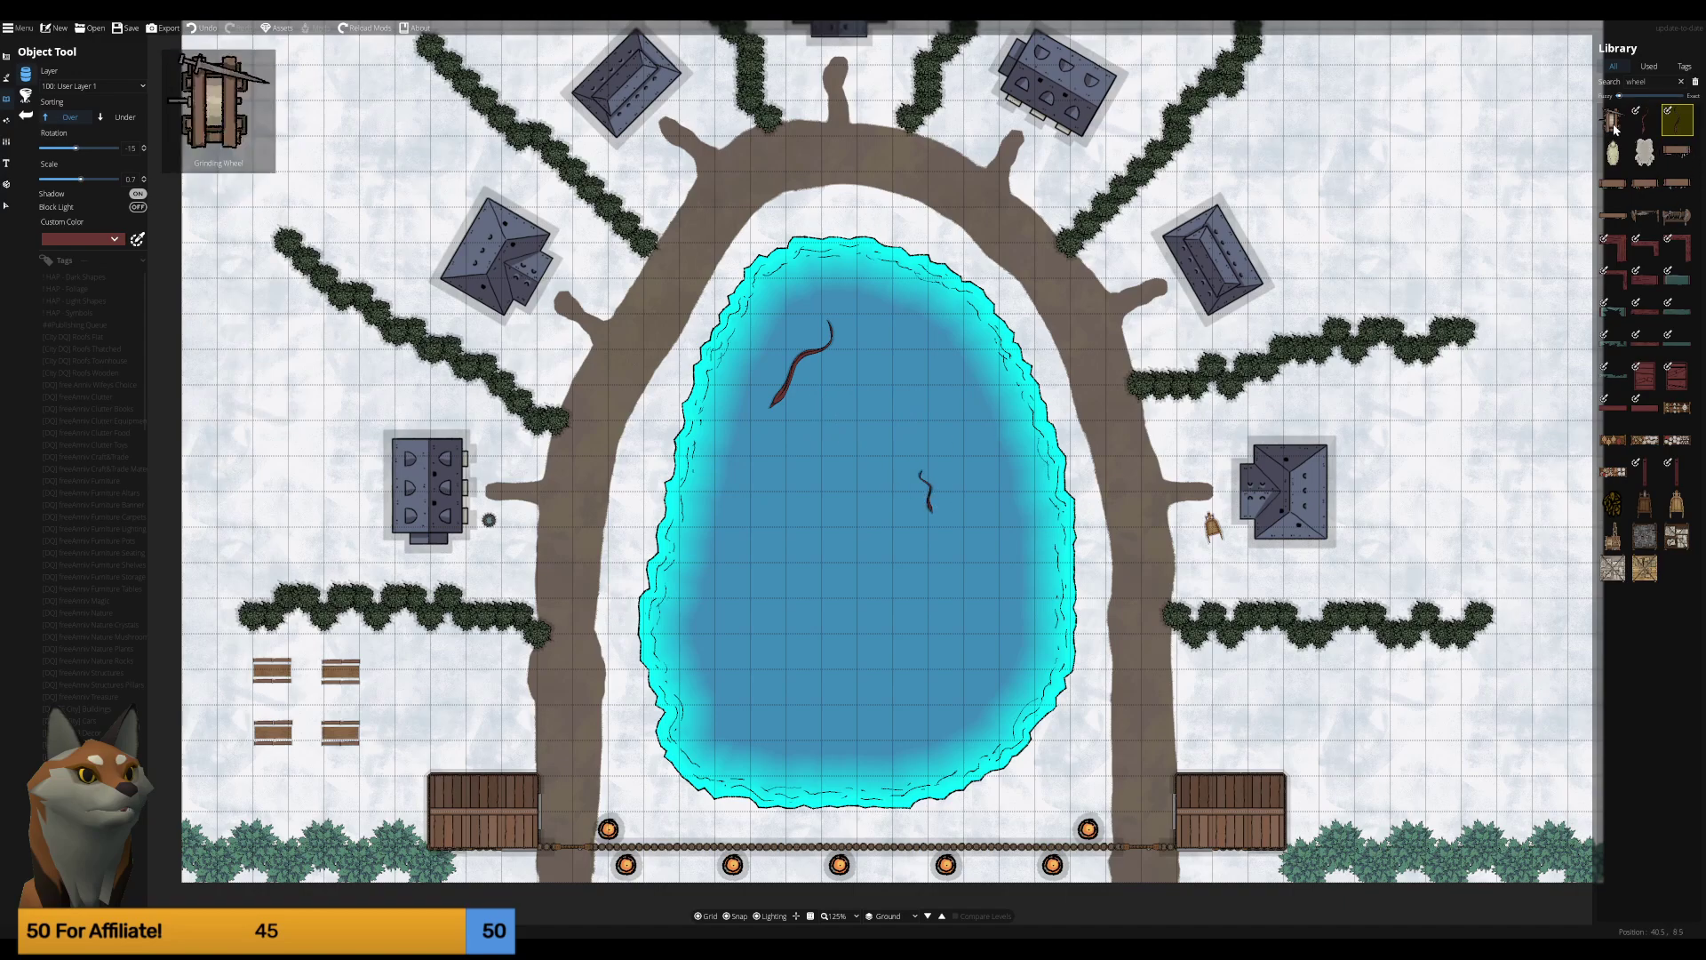
pyautogui.moveTo(1613, 120)
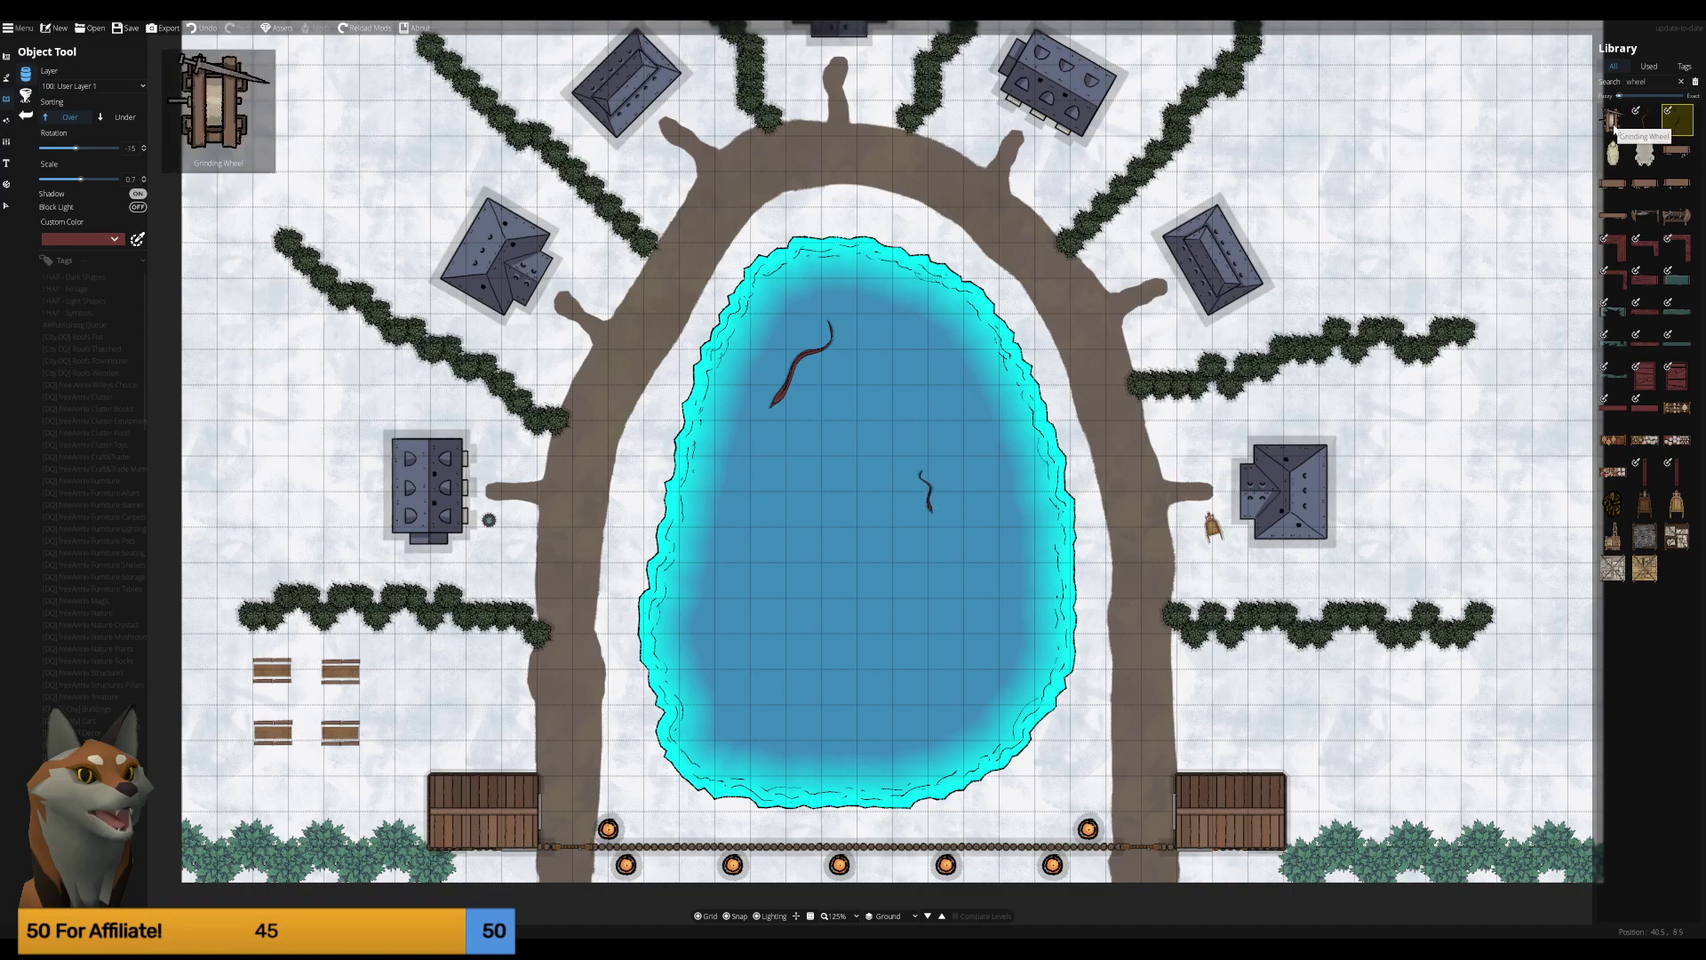
pyautogui.click(1615, 125)
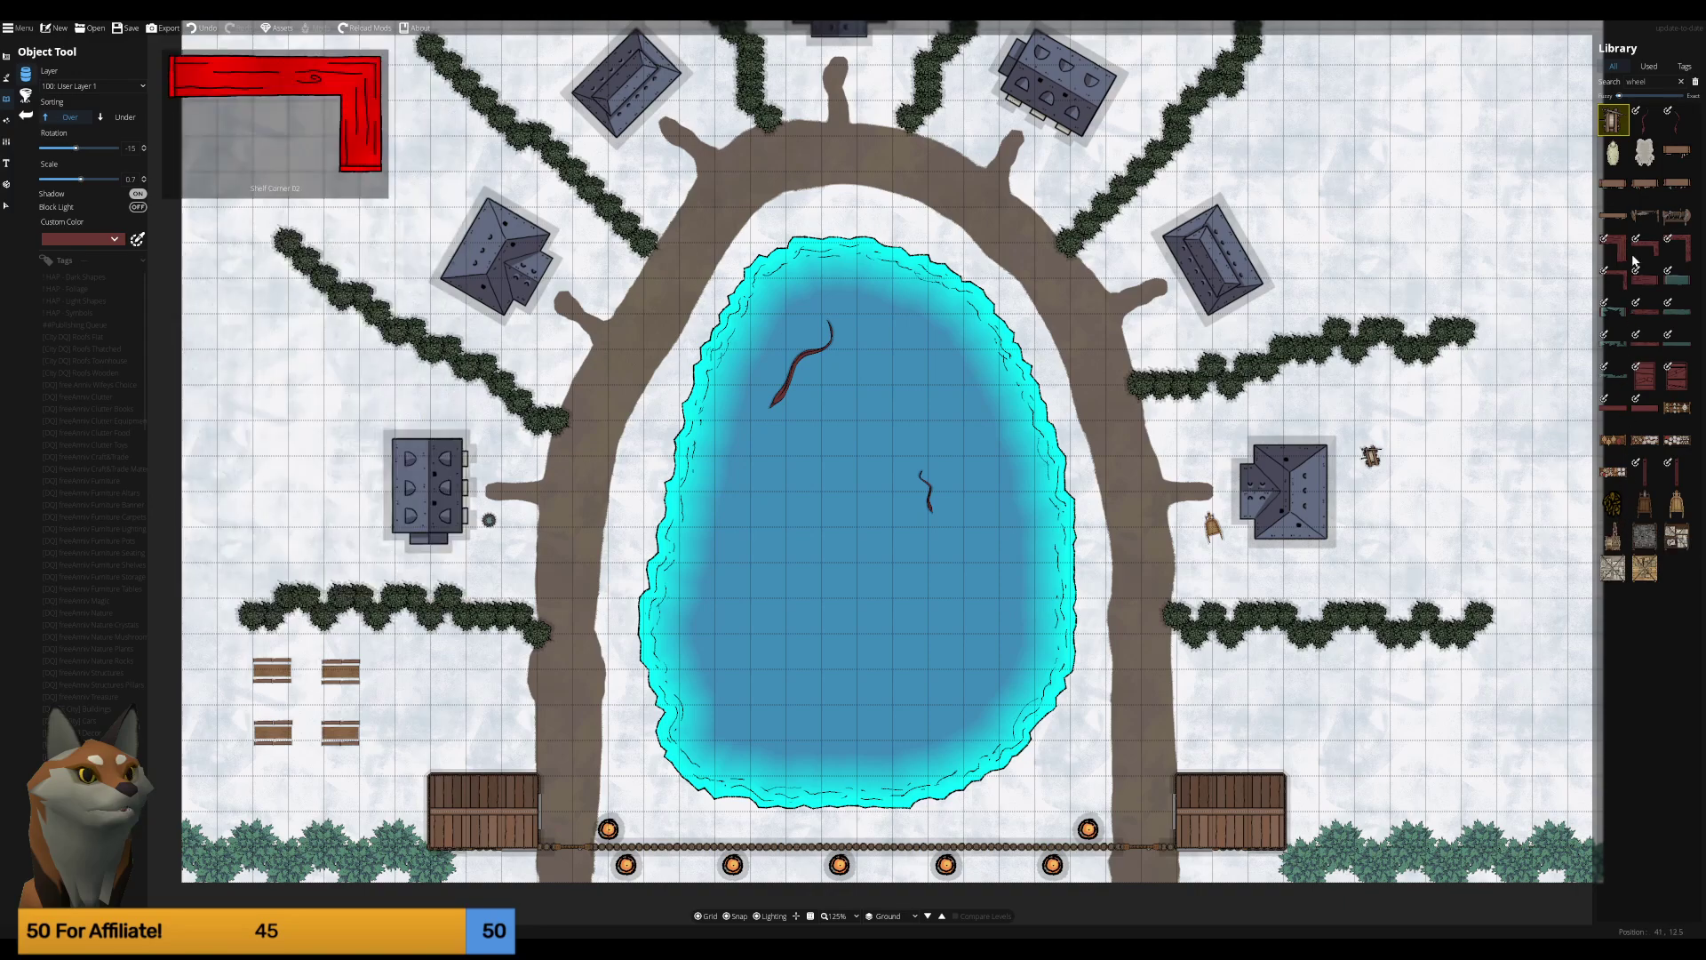
pyautogui.moveTo(1614, 306)
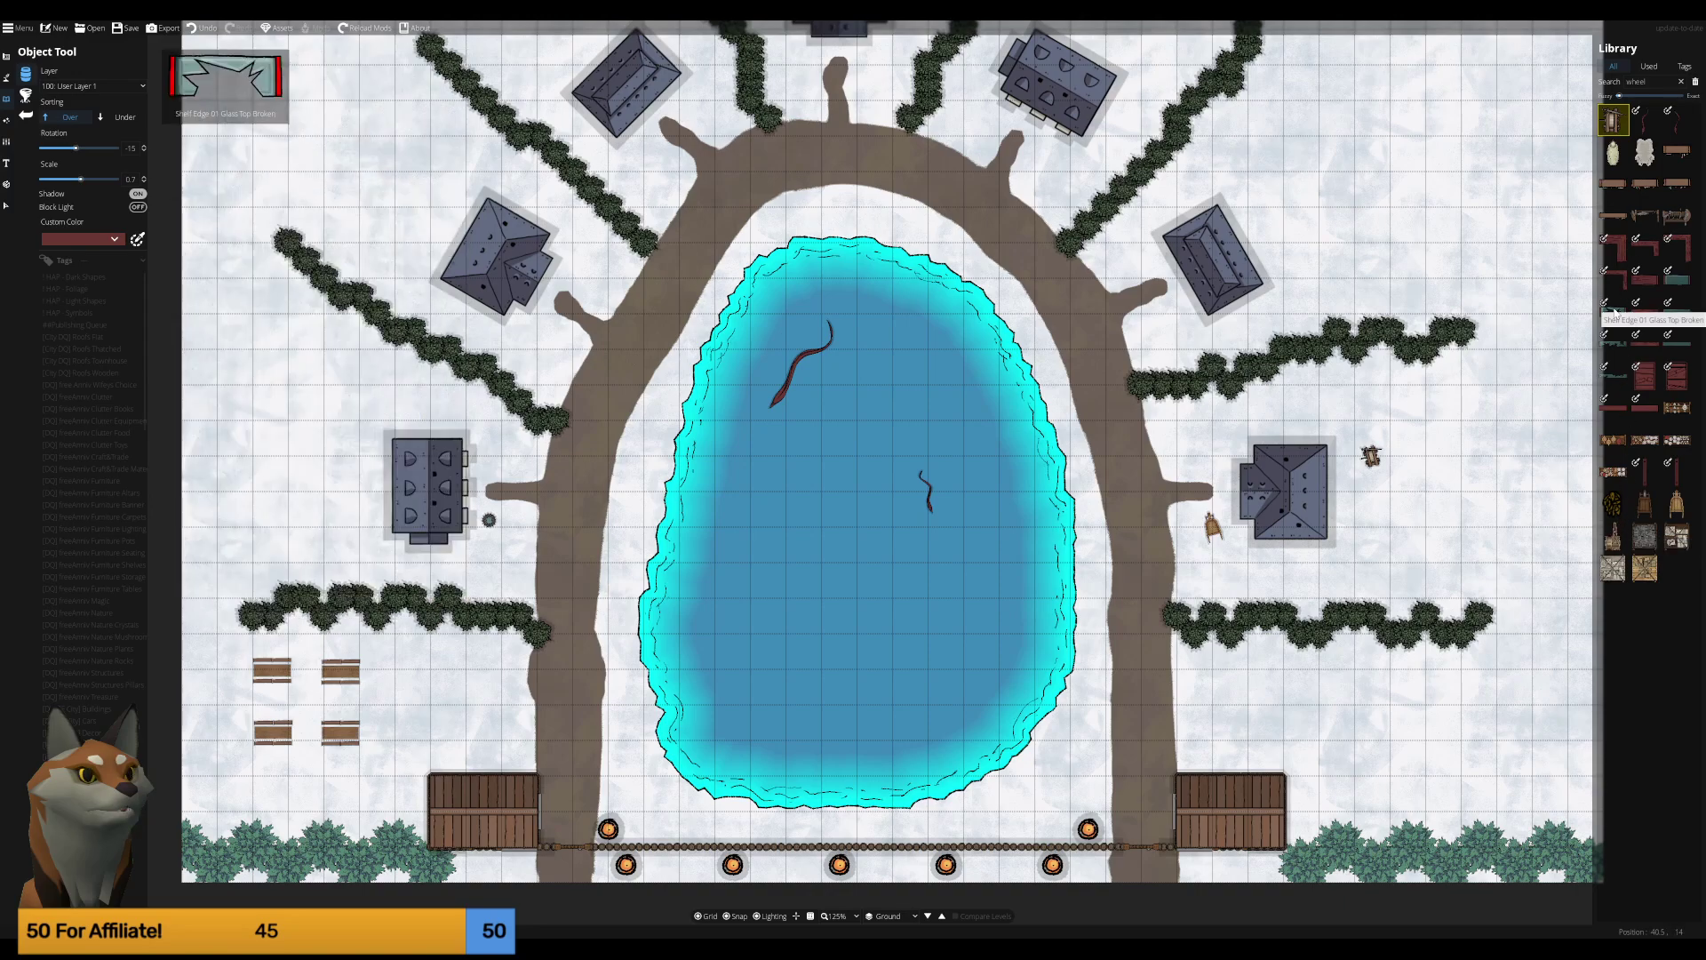
pyautogui.click(1614, 312)
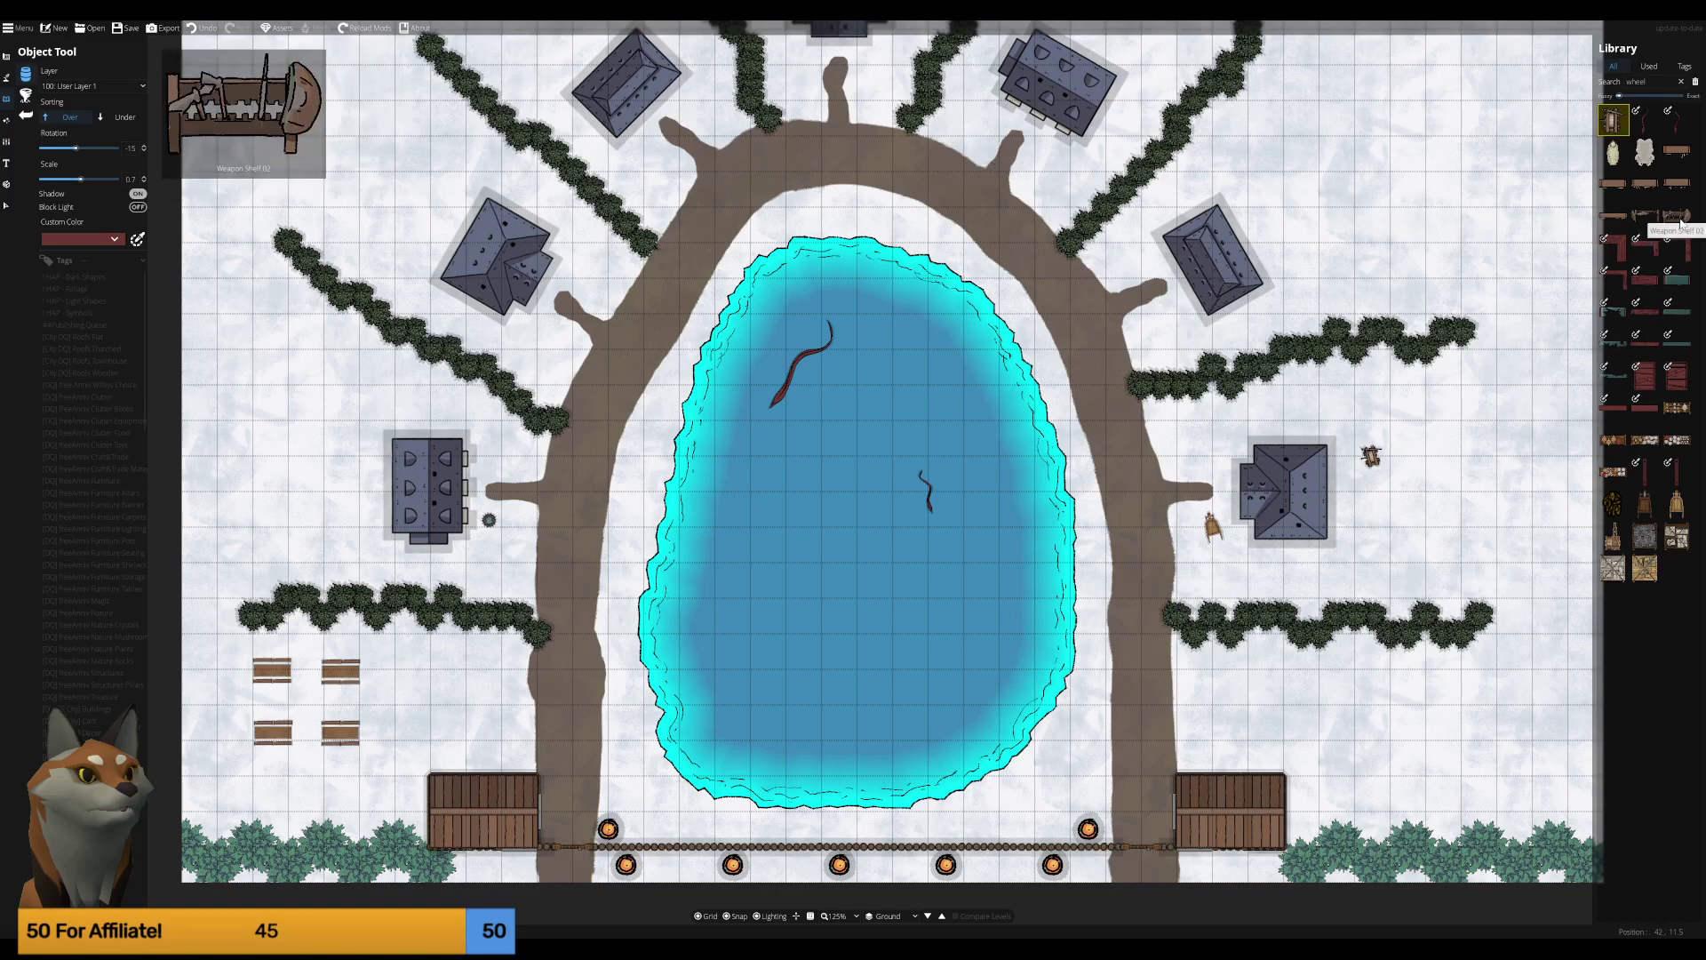
pyautogui.click(1677, 216)
pyautogui.scroll(-2, 1399, 499)
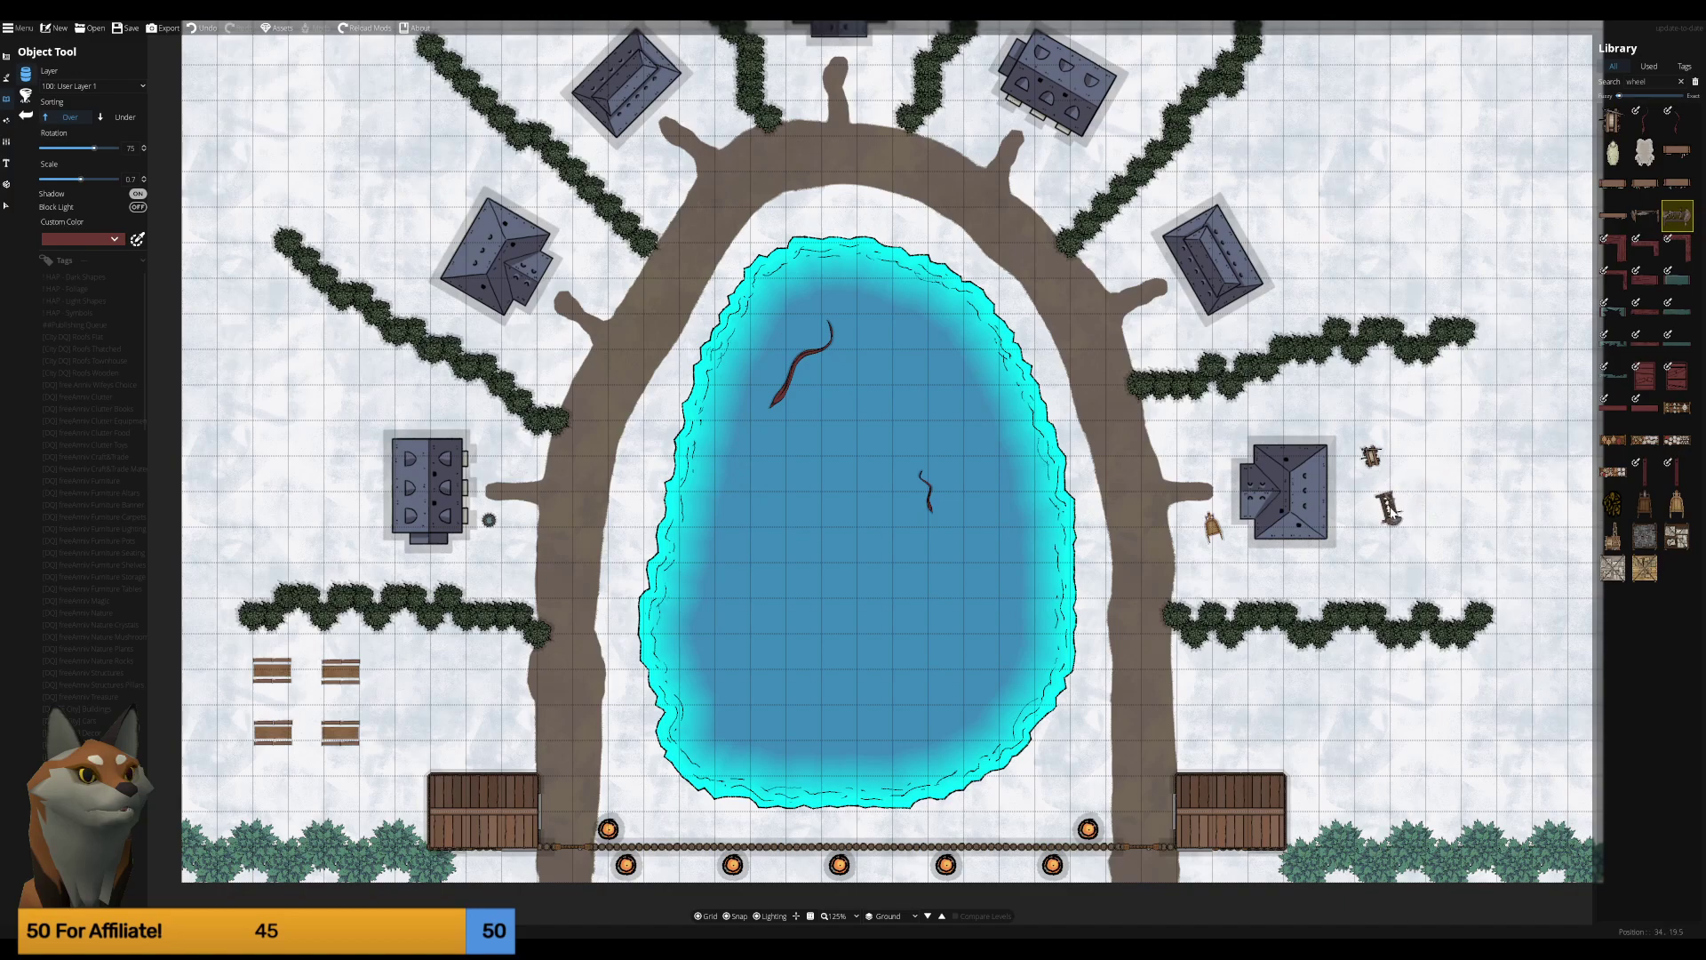
pyautogui.scroll(-2, 1393, 511)
pyautogui.click(1391, 508)
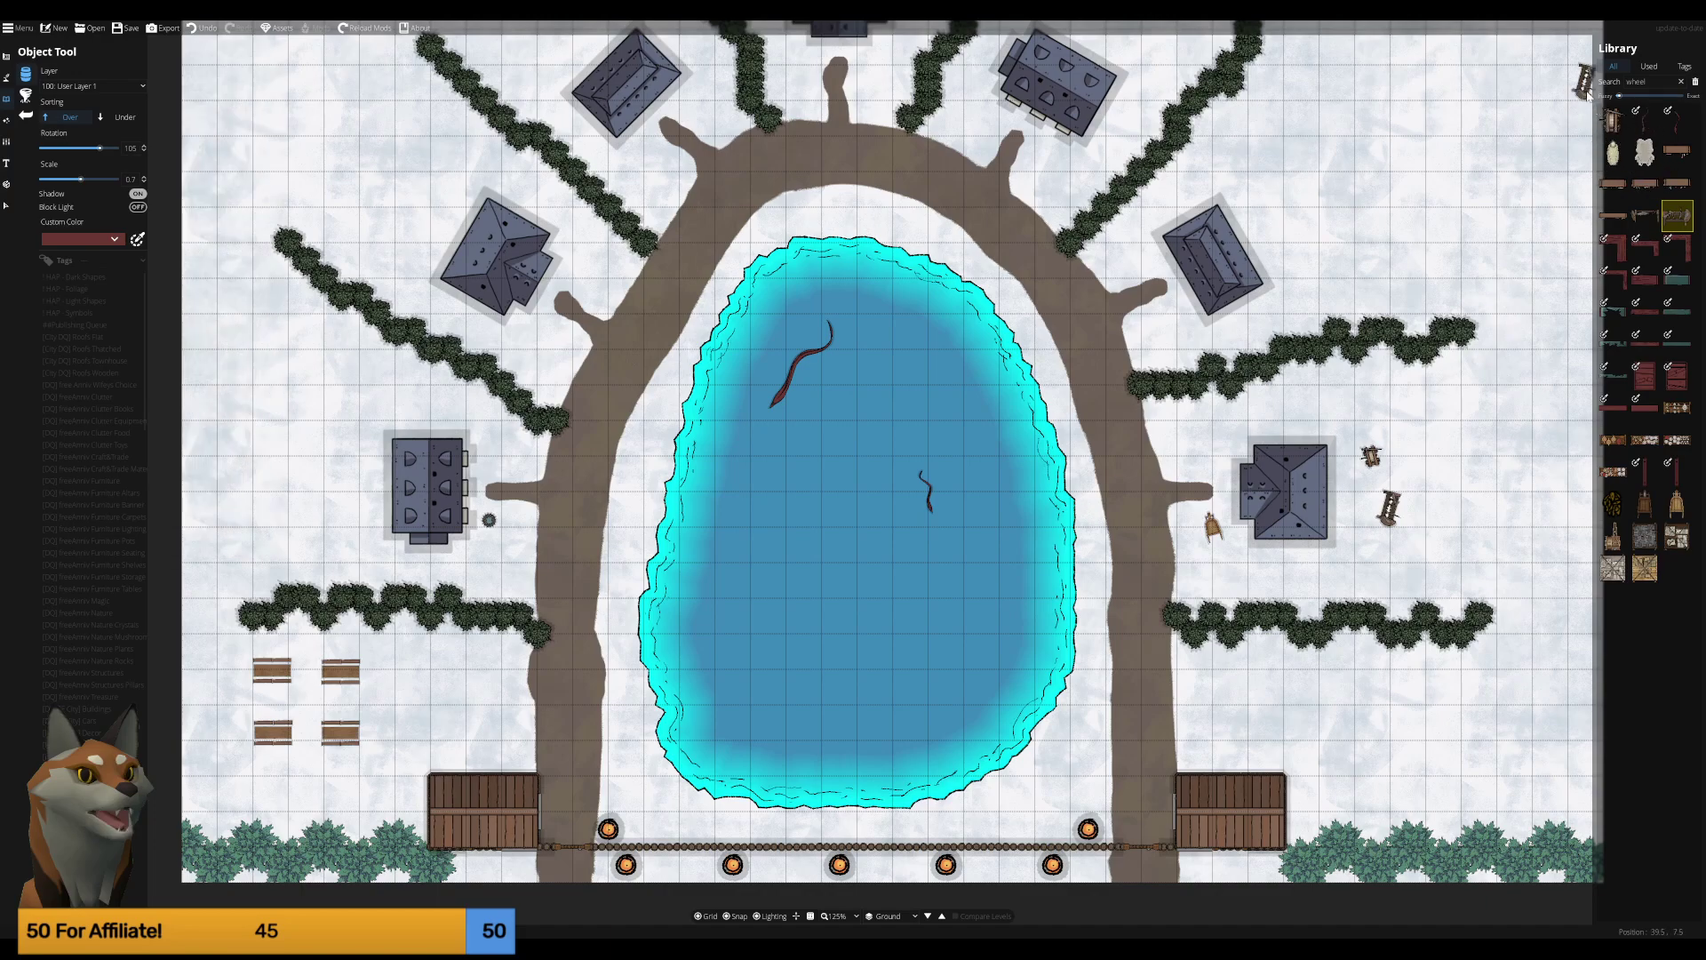
pyautogui.moveTo(1644, 153)
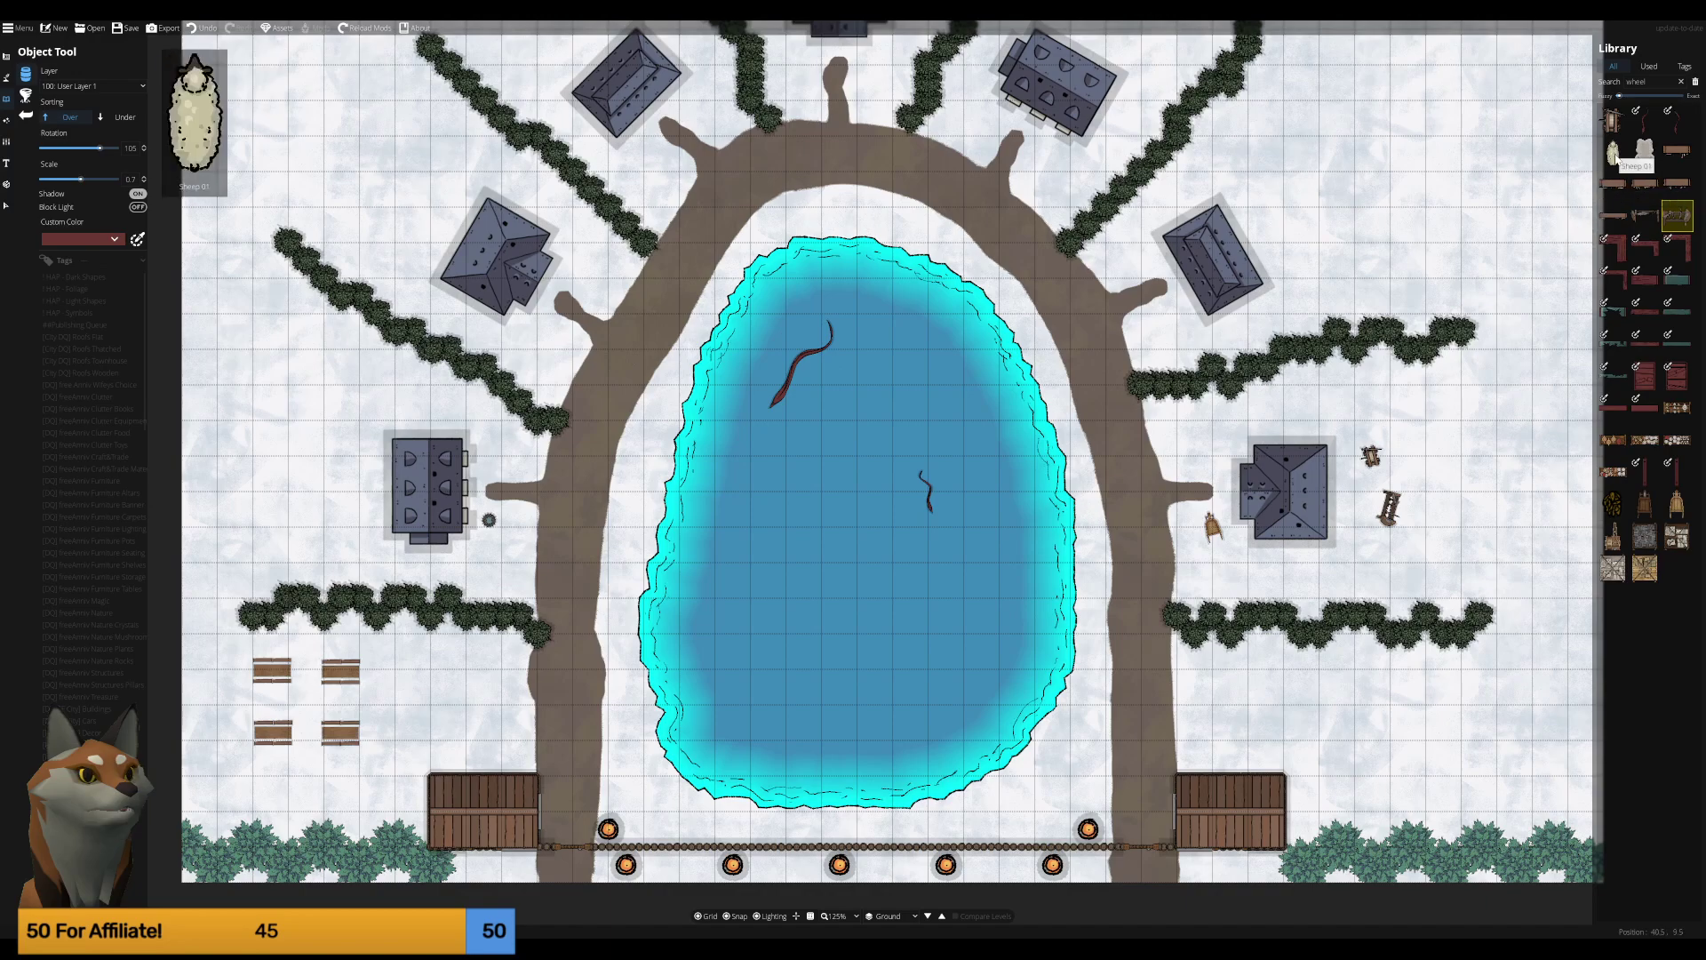
# Place Sheep 01 on the path above the pond, by its right edge, and beside the western path.
pyautogui.click(1614, 158)
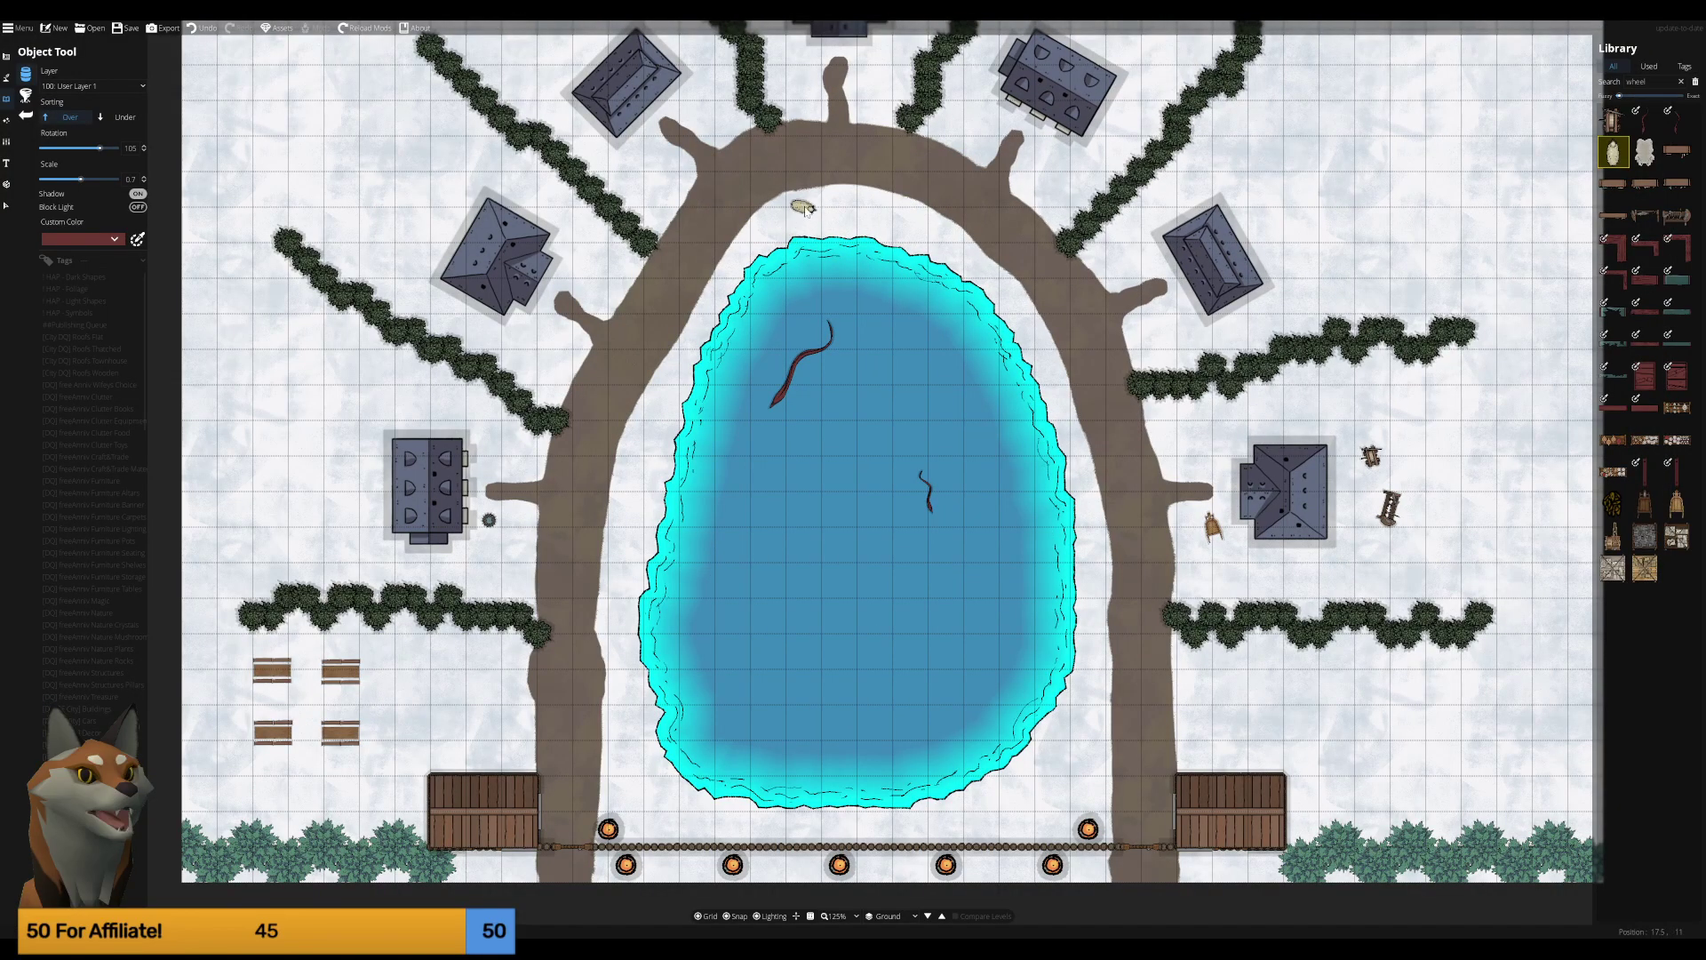
pyautogui.click(805, 208)
pyautogui.click(1016, 297)
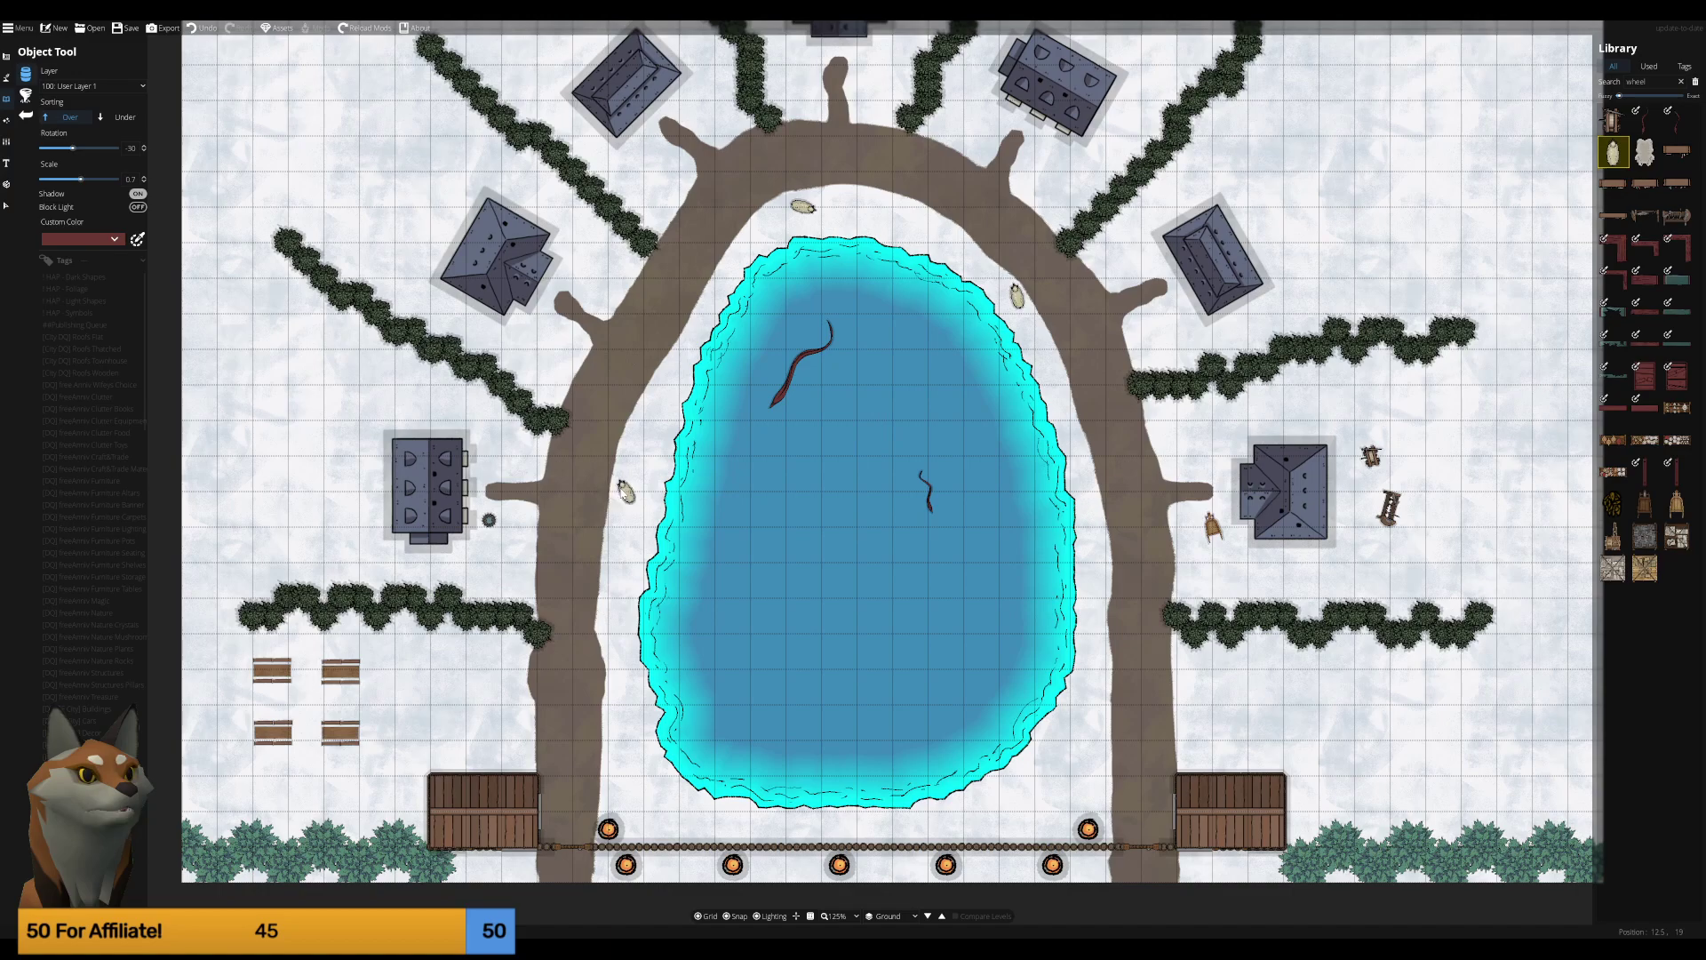
pyautogui.click(623, 475)
pyautogui.scroll(-7, 1159, 80)
pyautogui.scroll(3, 1248, 115)
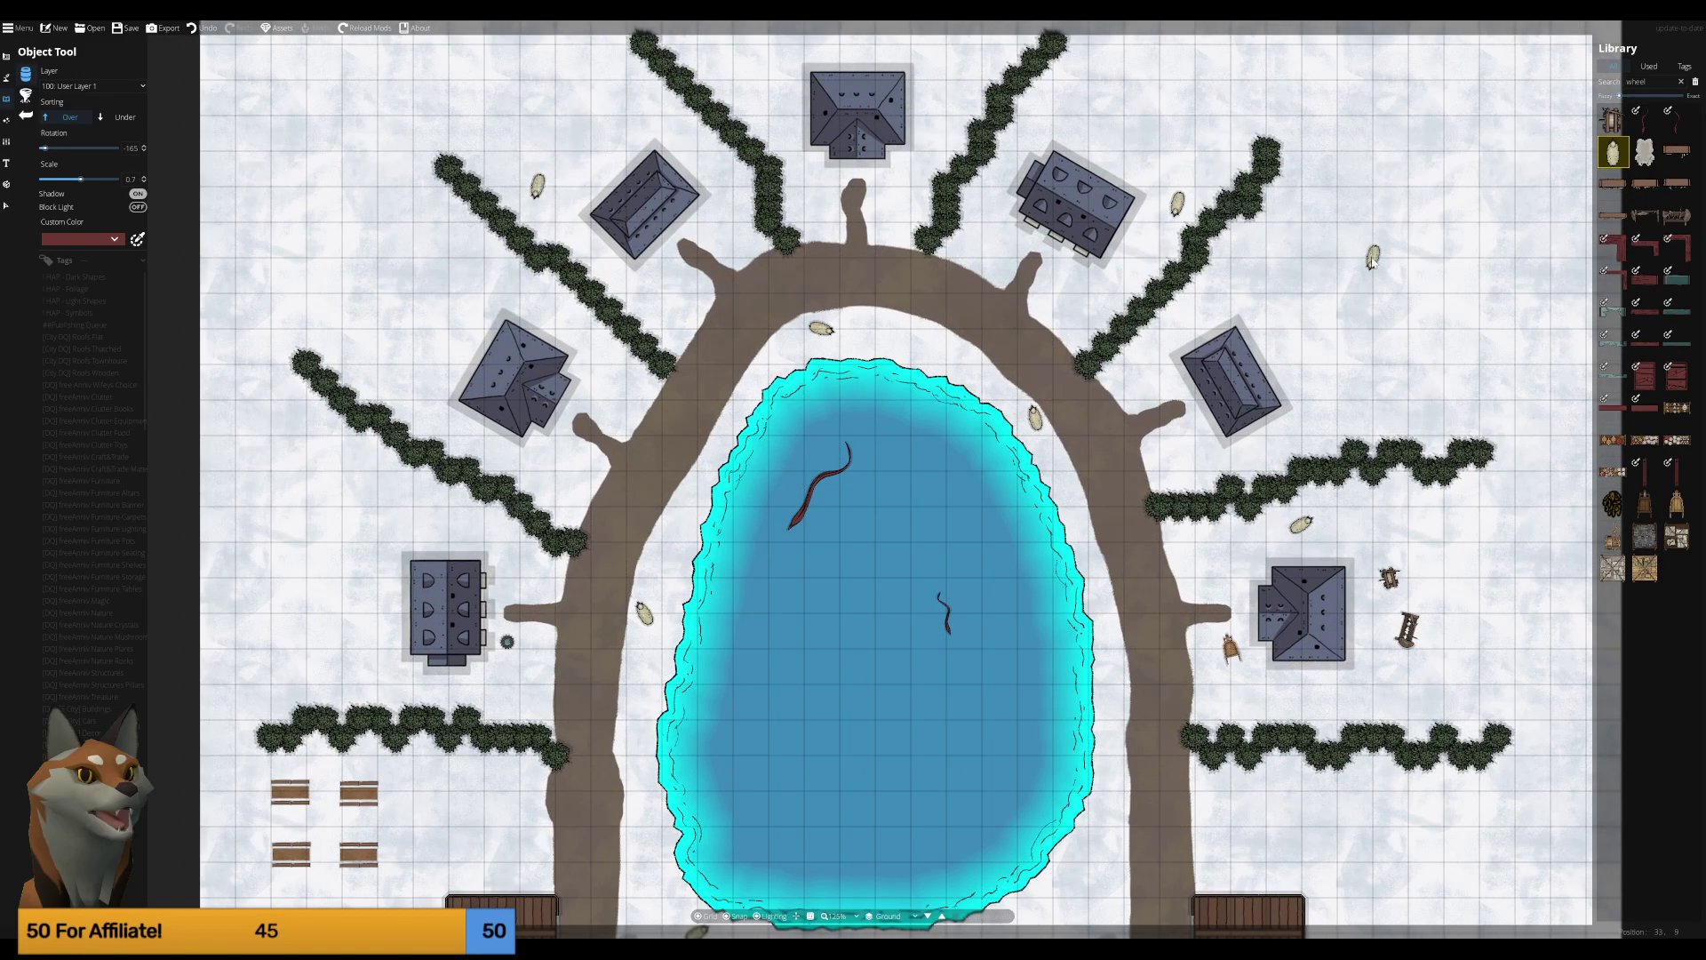
# Place a rotated Weapon Shelf 01 prop by the eastern house, re-placing it after an undo.
pyautogui.doubleClick(1635, 81)
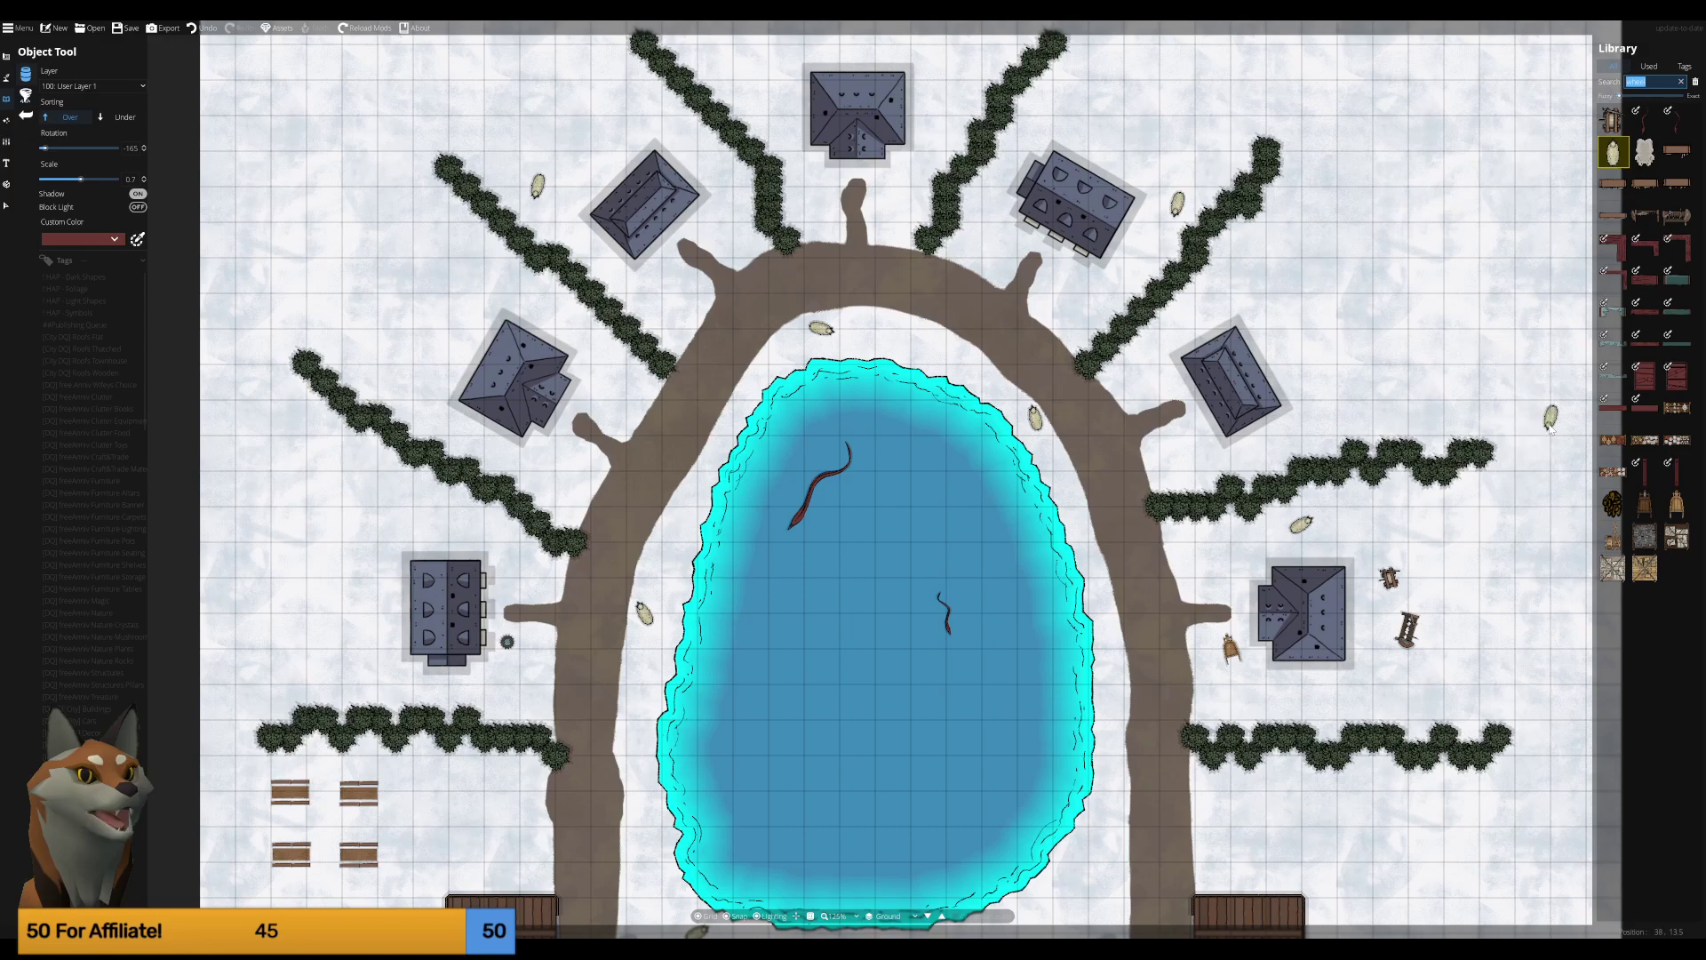
pyautogui.moveTo(1629, 184)
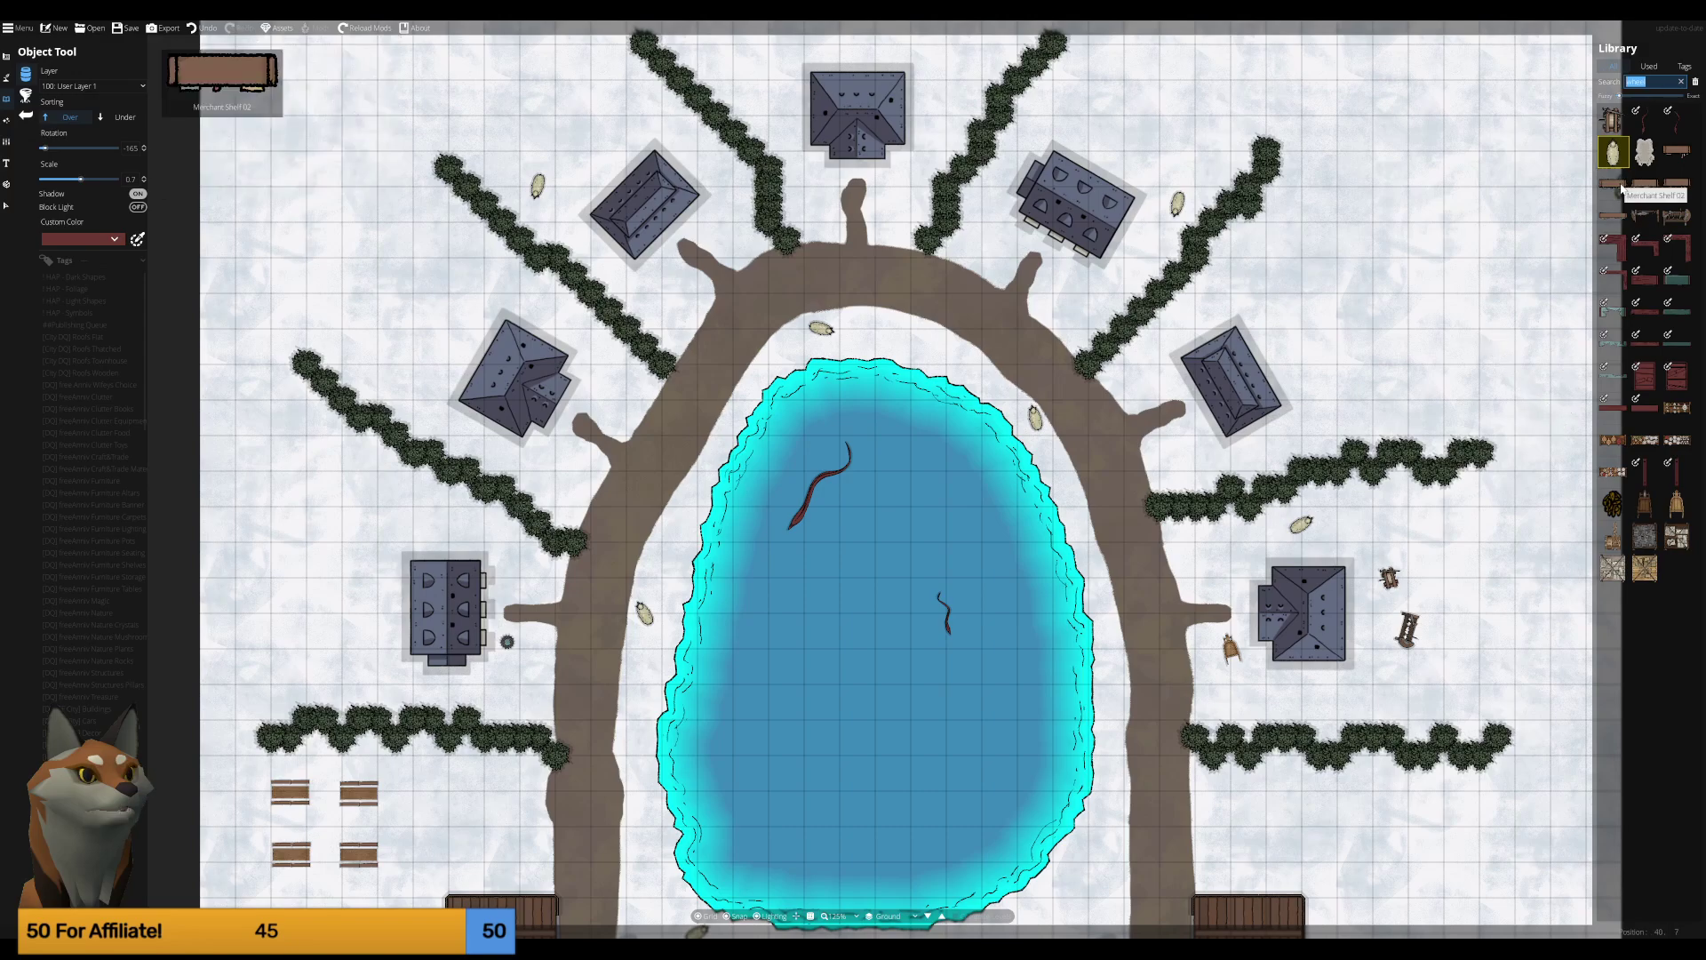
pyautogui.click(1621, 187)
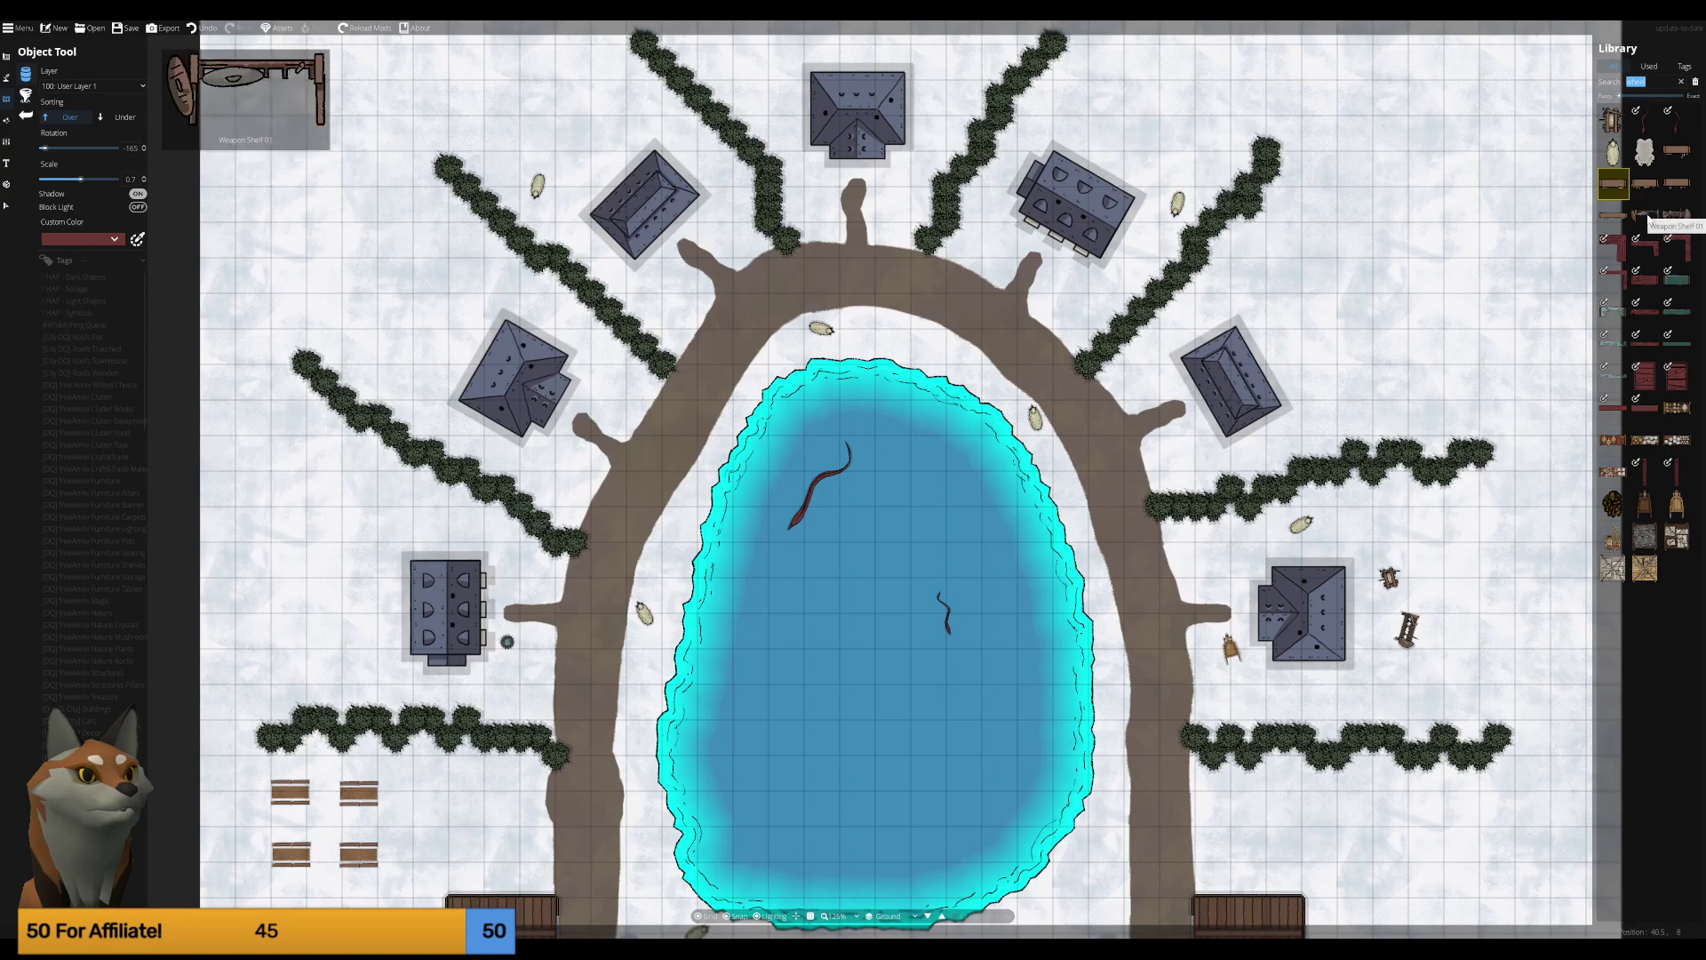
pyautogui.click(1647, 216)
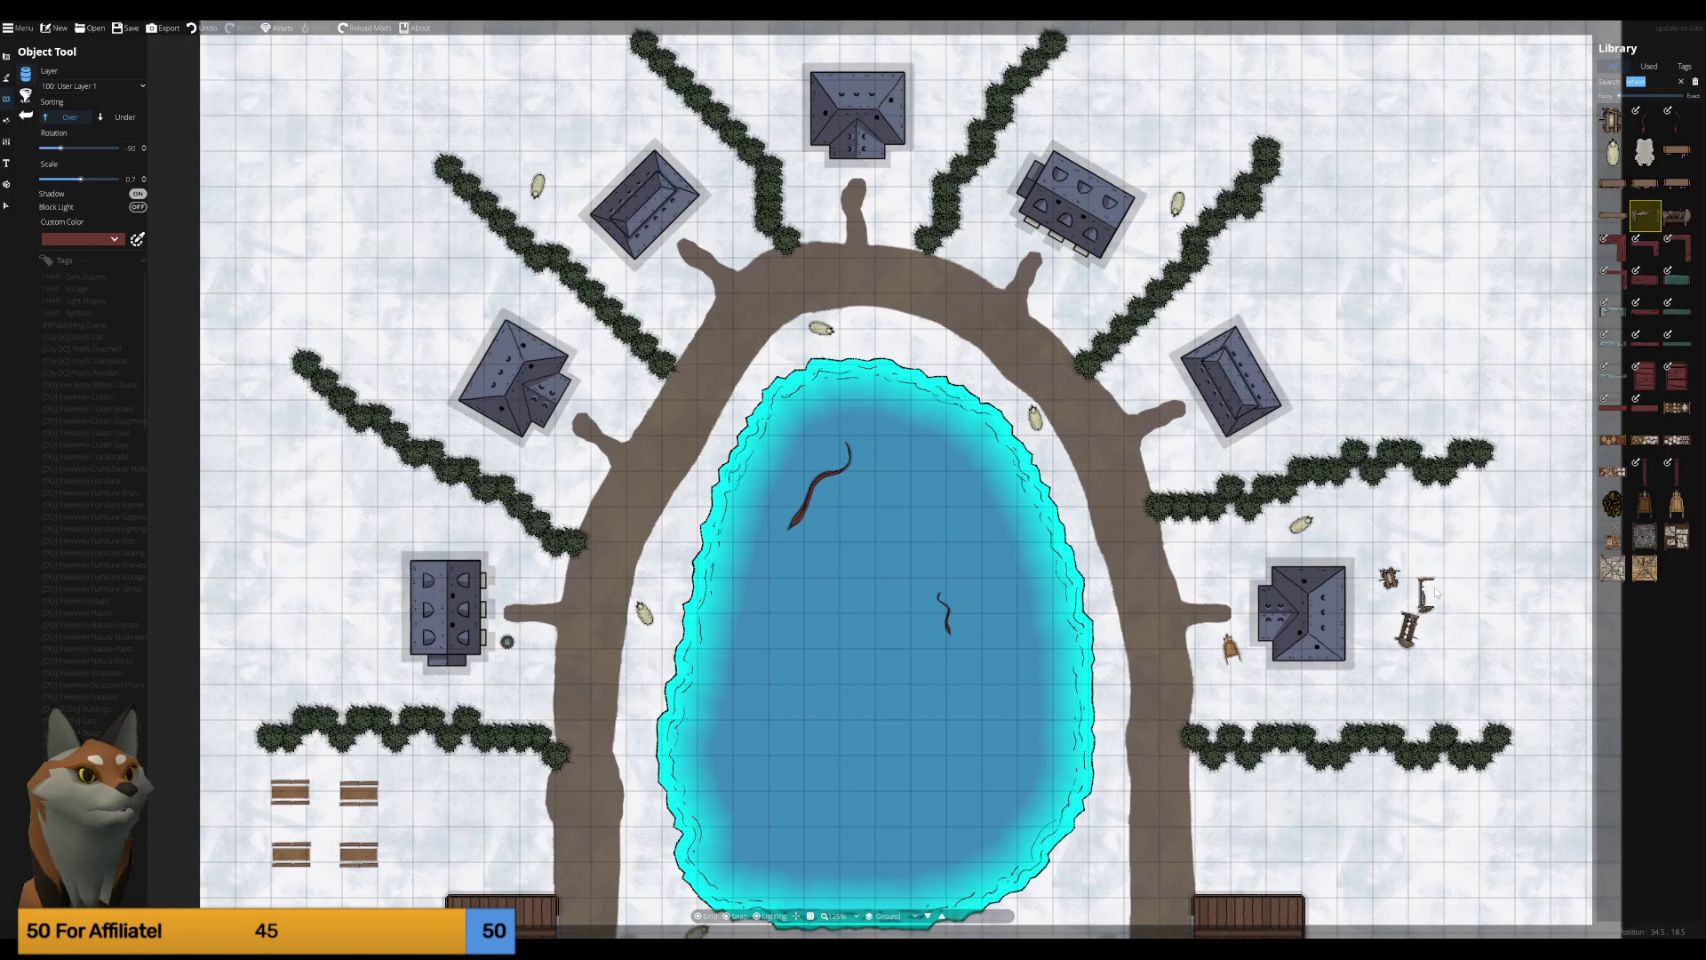
pyautogui.scroll(-4, 1422, 560)
pyautogui.click(1411, 544)
pyautogui.hotkey('ctrl', 'z')
pyautogui.scroll(7, 1391, 542)
pyautogui.scroll(6, 1391, 542)
pyautogui.click(1407, 544)
# Search the library for 'fire' and pick the DQ Brazier Red Fire 04A, rotated.
pyautogui.write('fire')
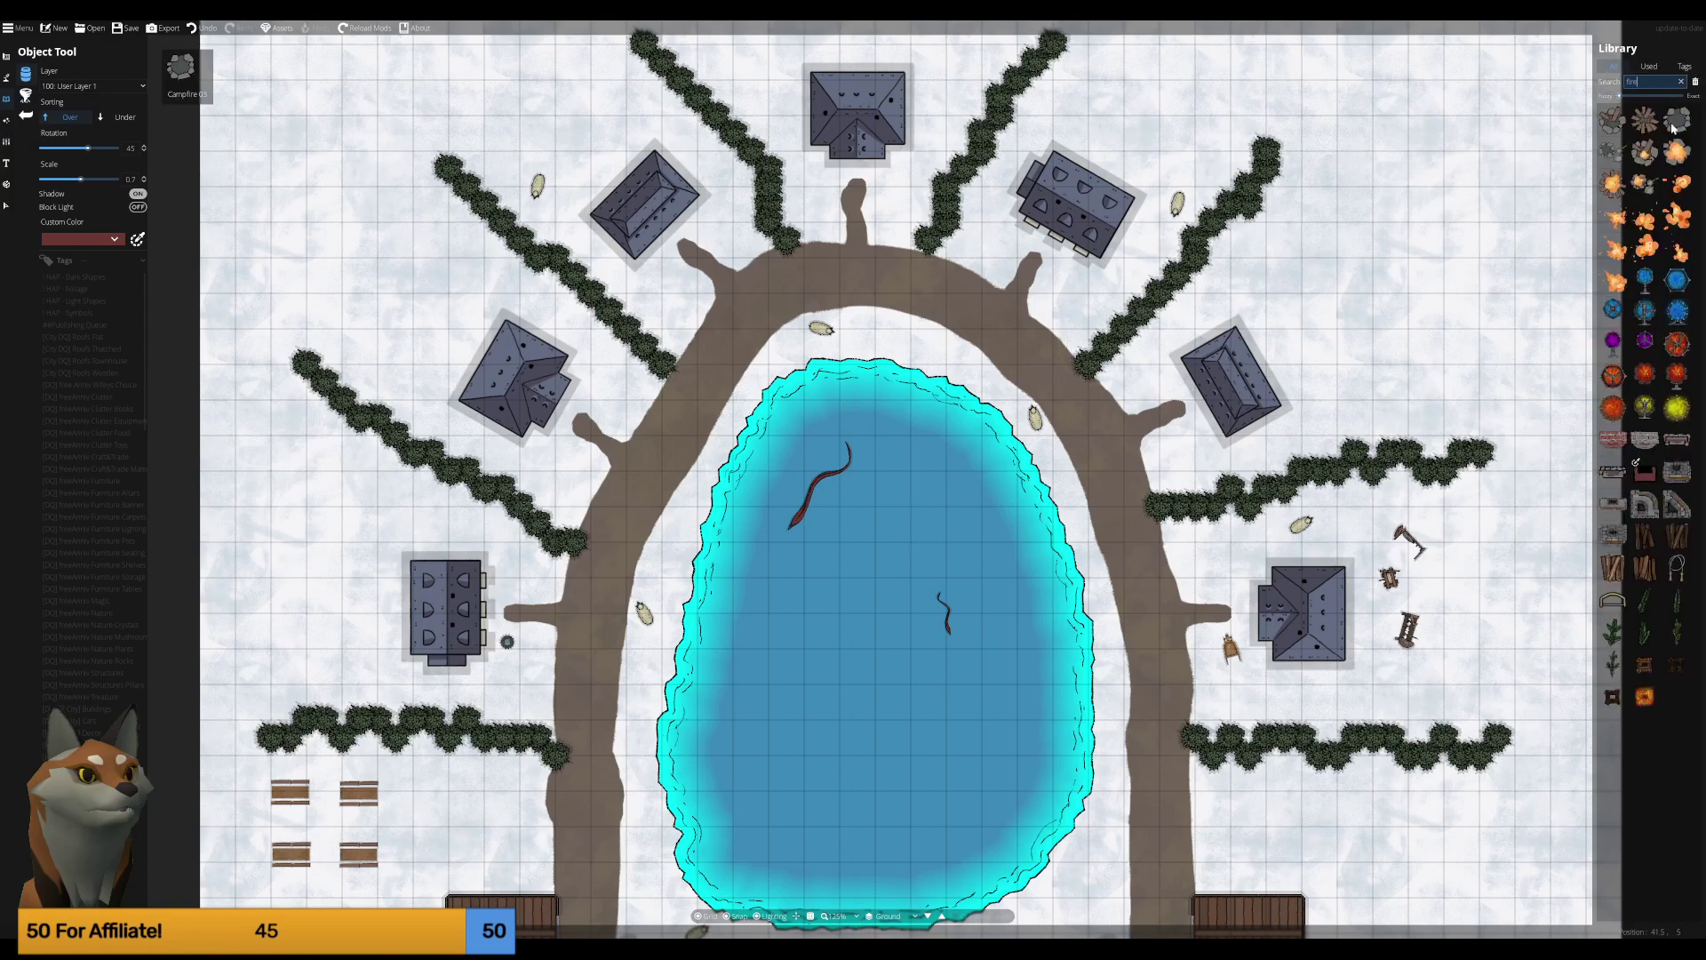
pyautogui.moveTo(1677, 344)
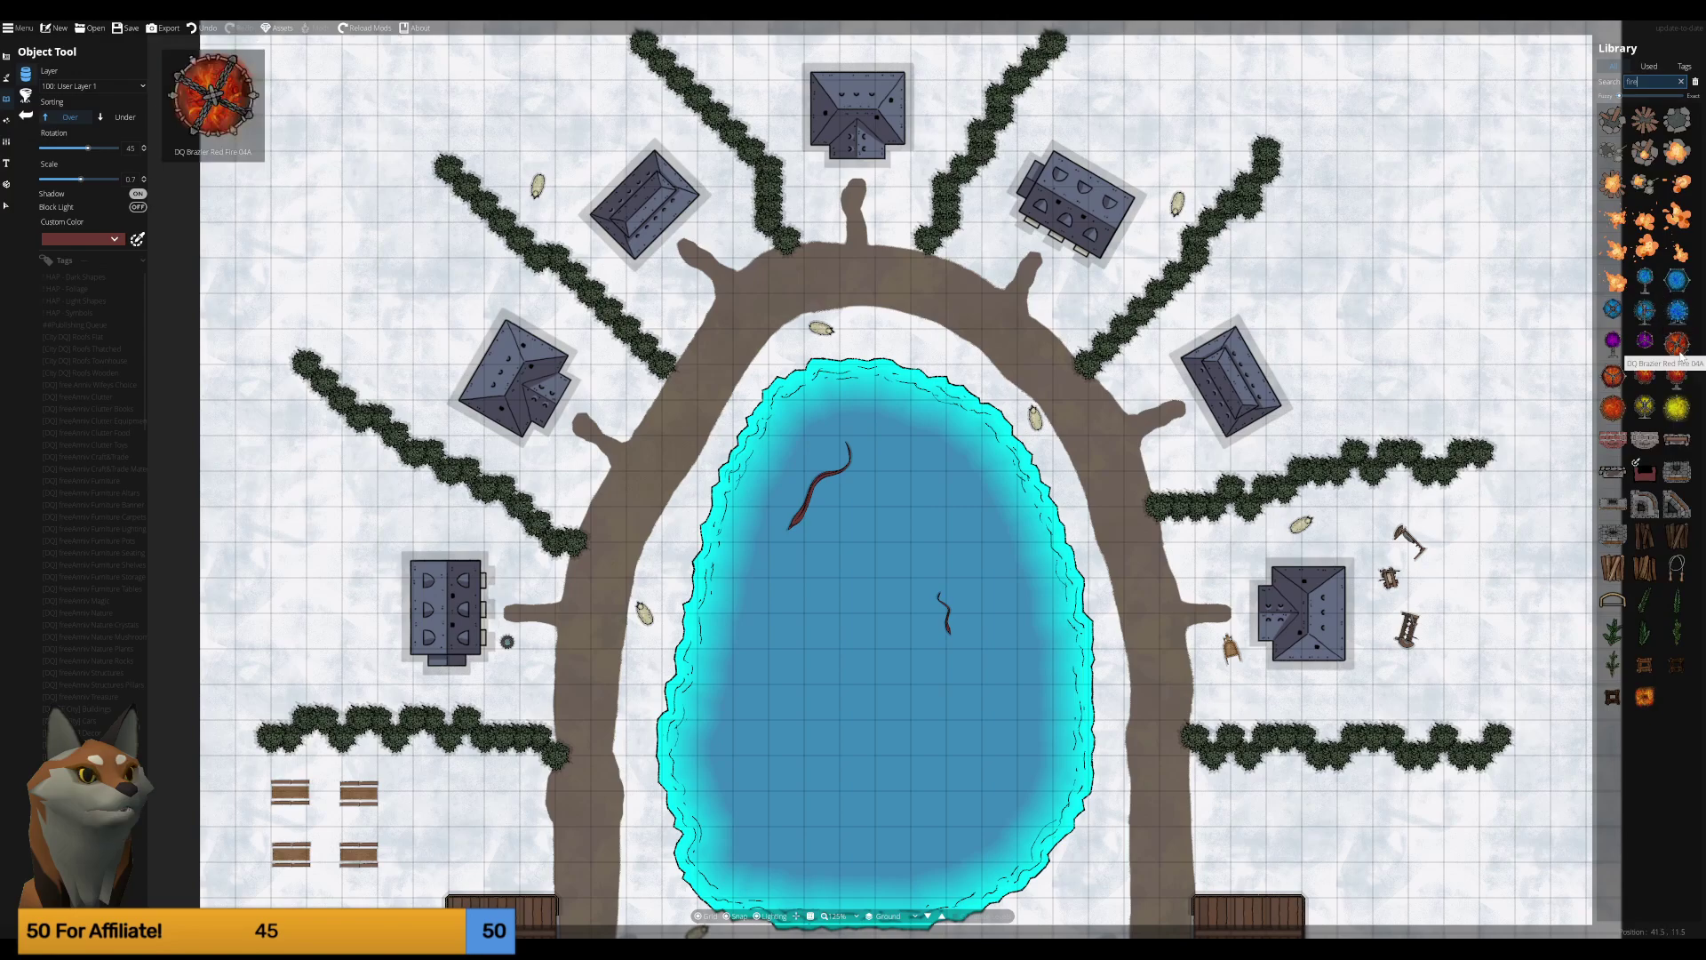
pyautogui.click(1677, 344)
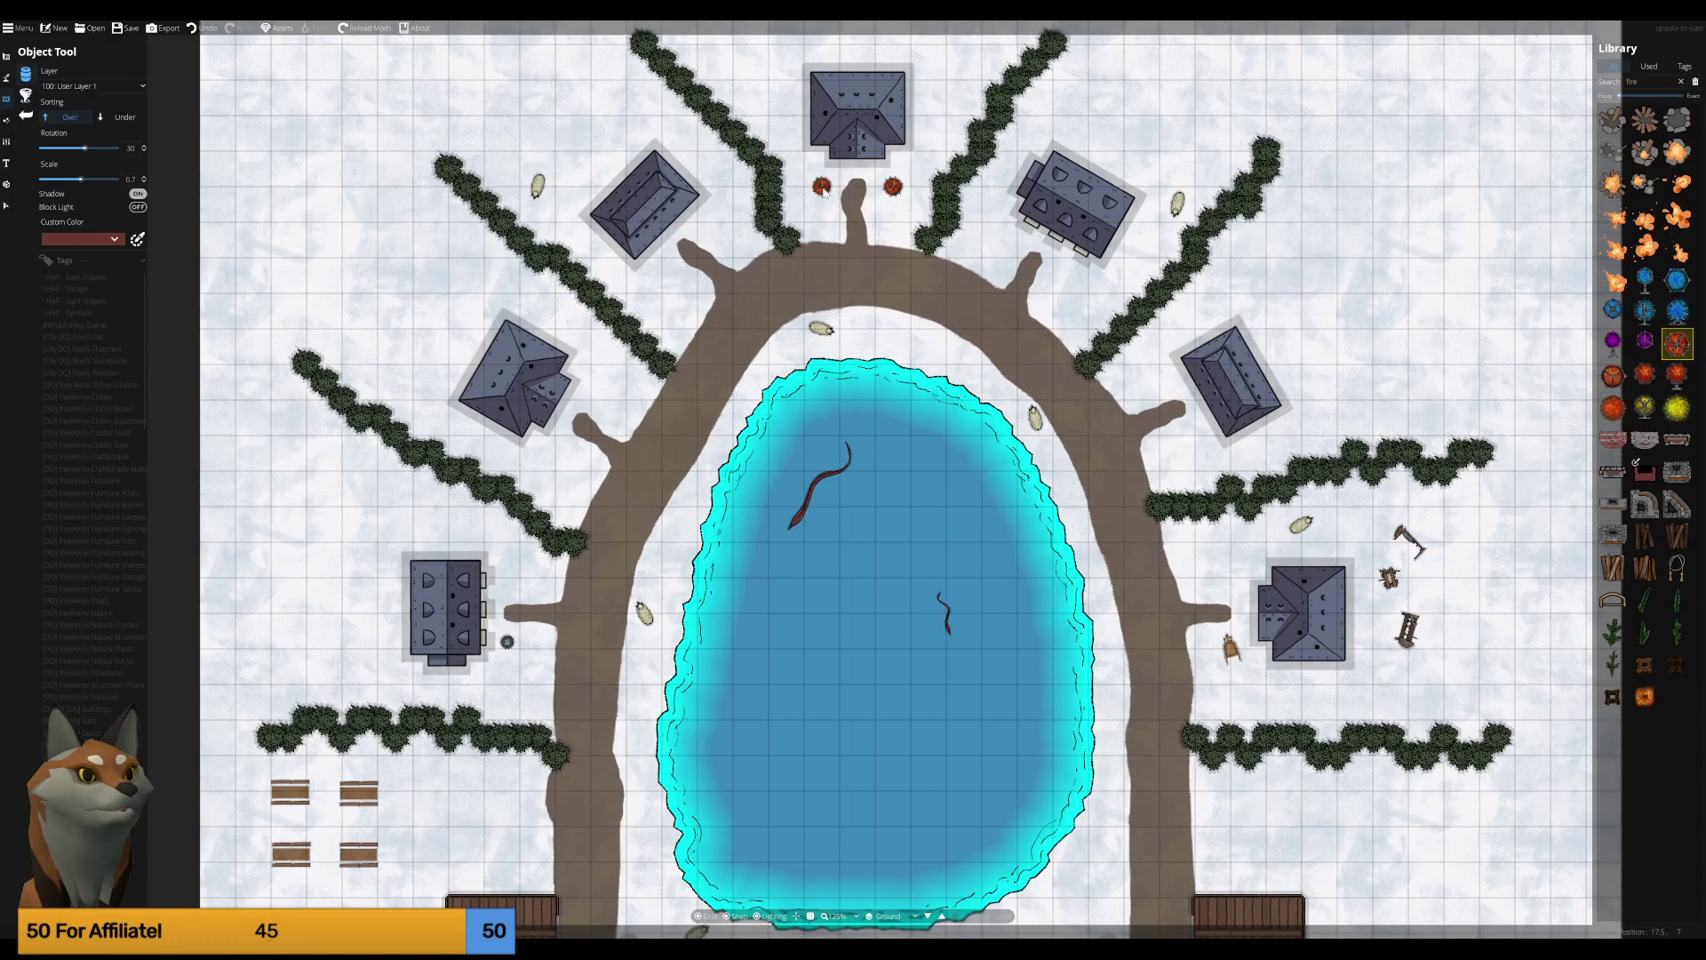
pyautogui.scroll(2, 825, 192)
pyautogui.scroll(1, 824, 191)
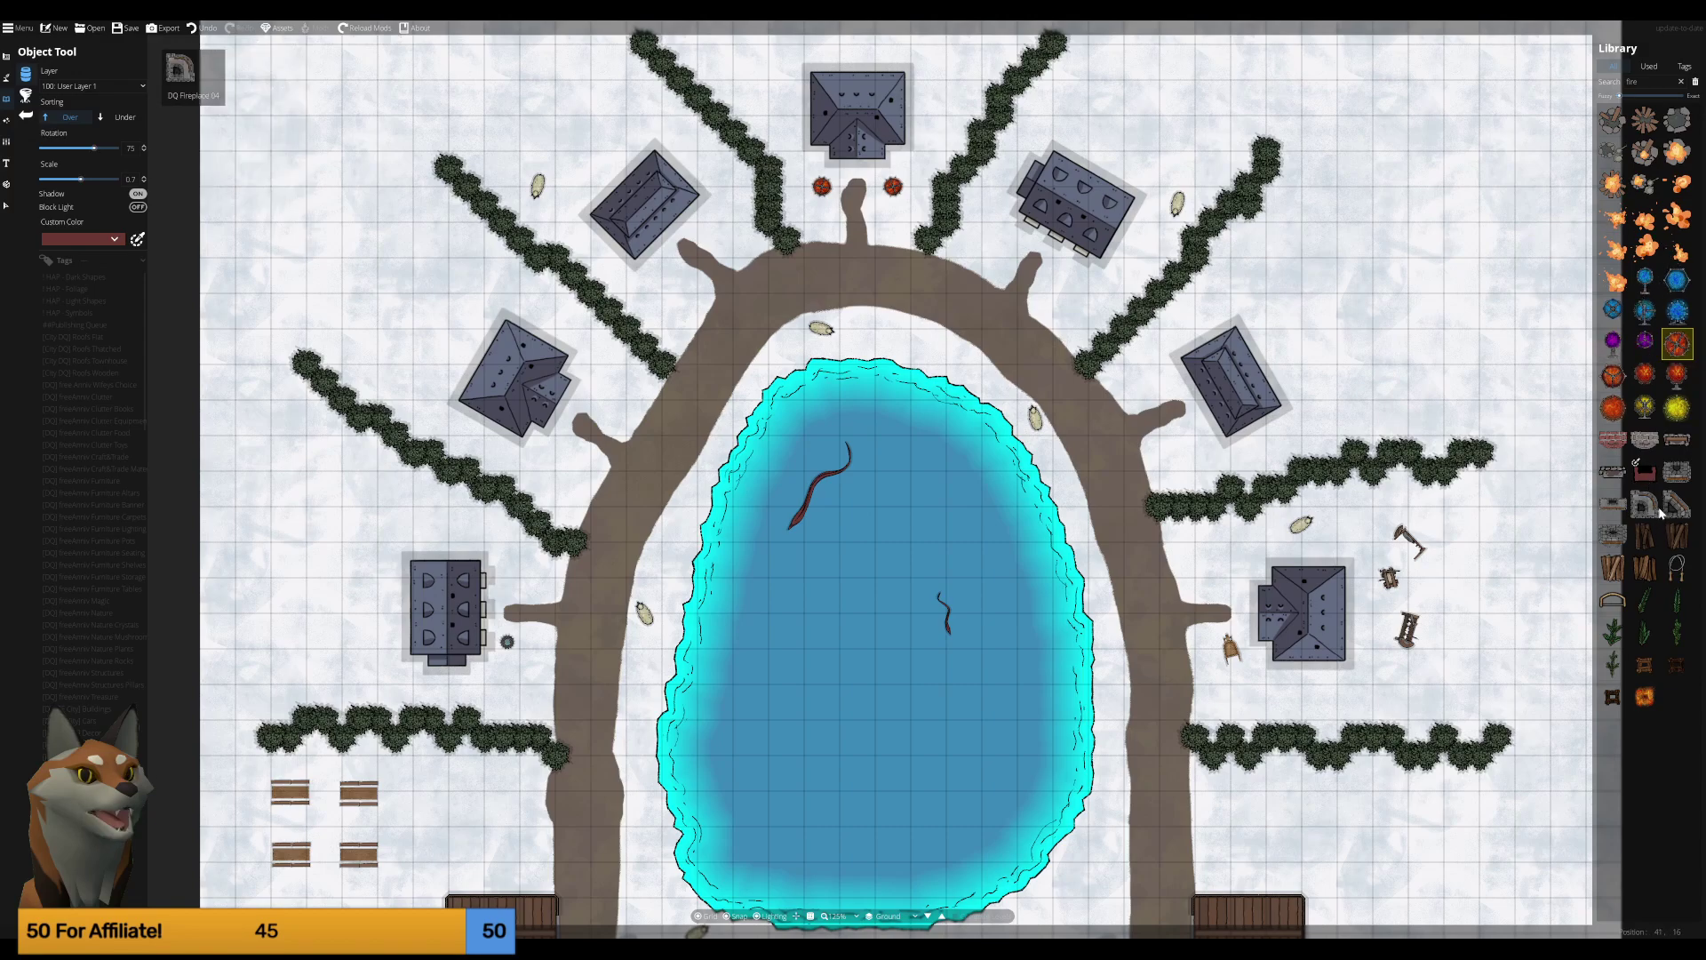
# Place Campfire 02 in the snow beside the lower-left wooden benches, then pan toward the map's lower edge.
pyautogui.click(1649, 573)
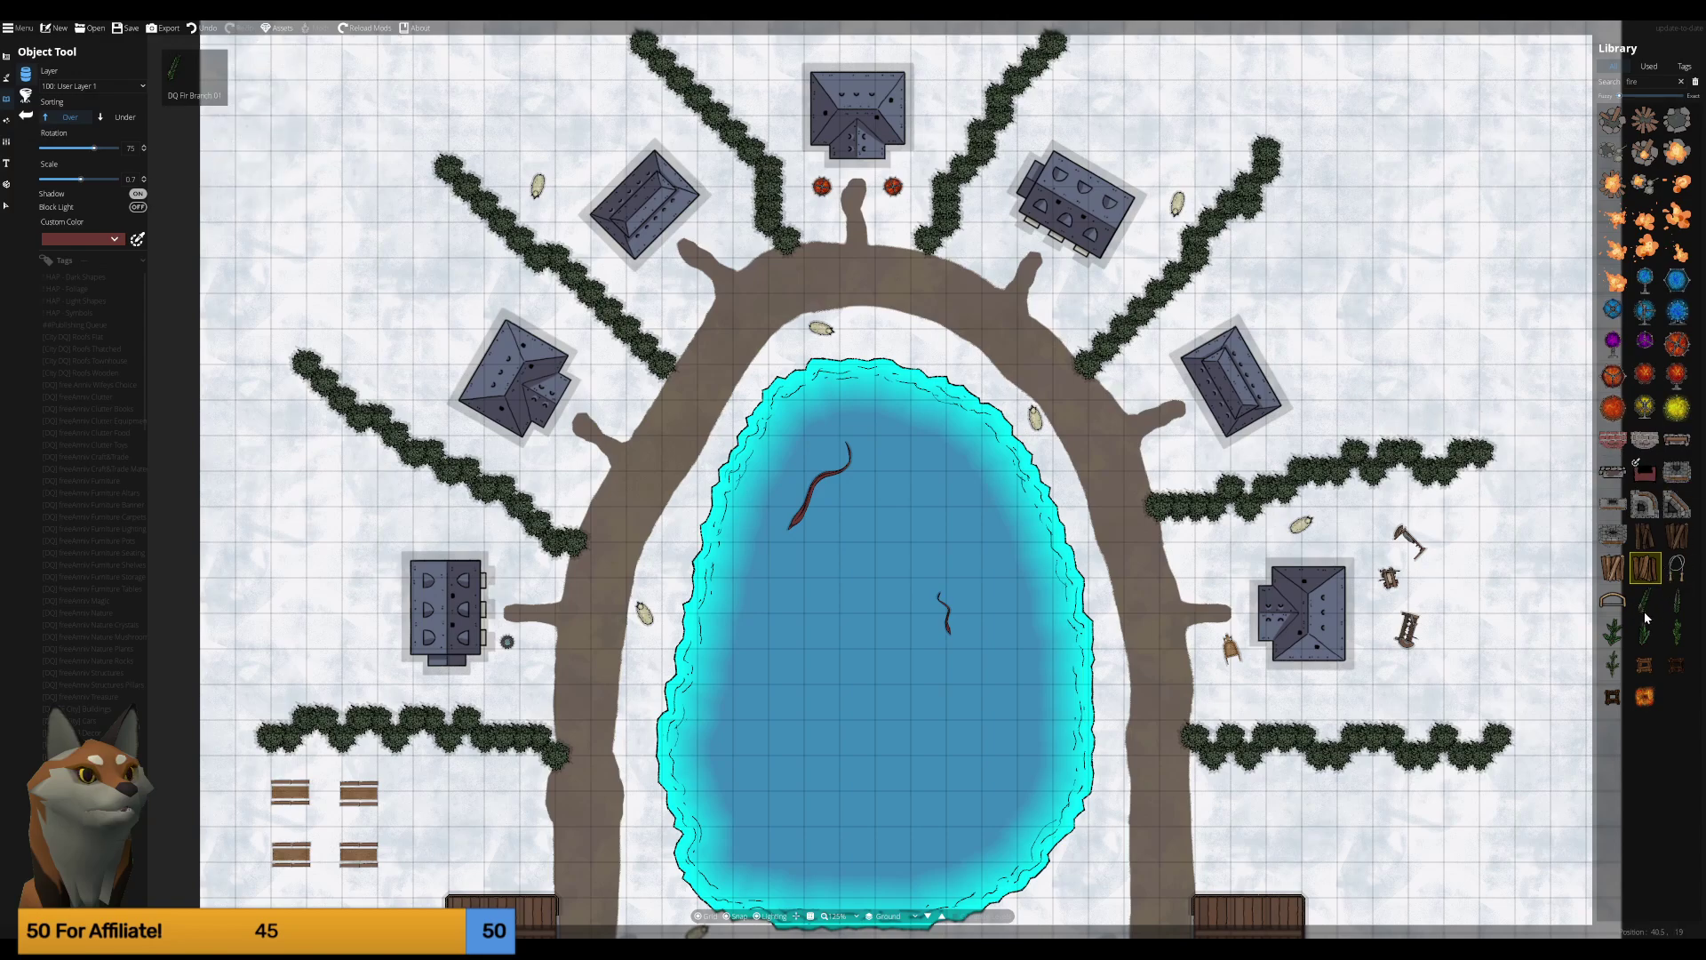
pyautogui.click(1645, 665)
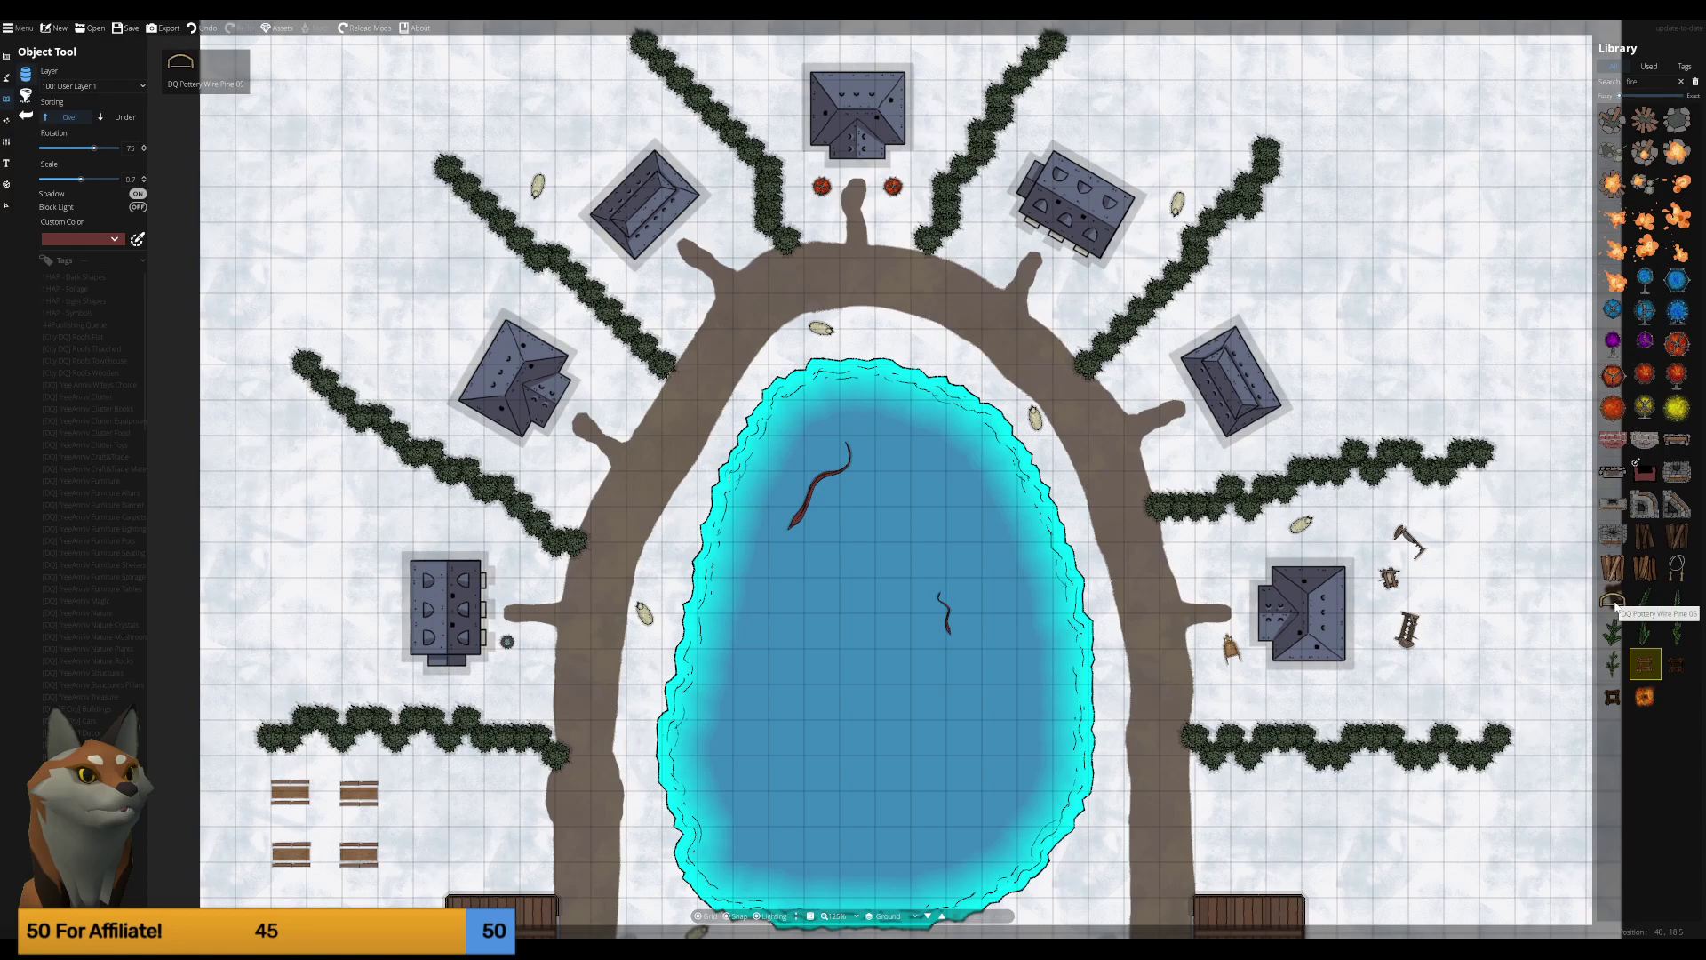
pyautogui.click(1645, 594)
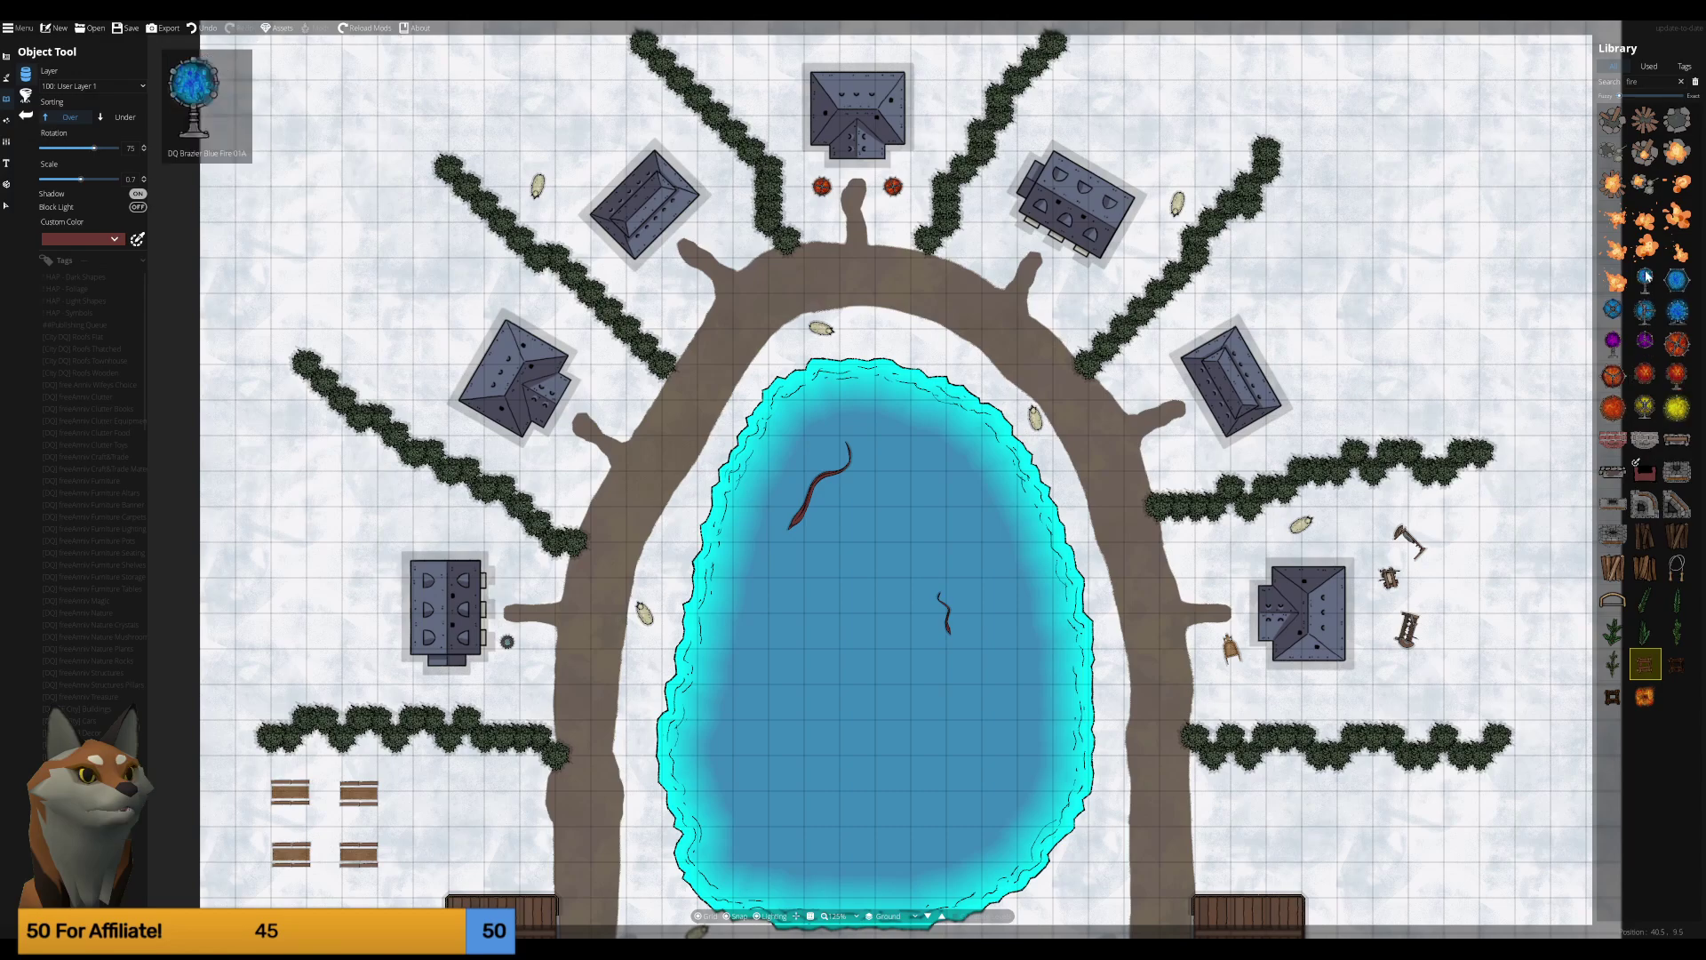
pyautogui.click(1645, 120)
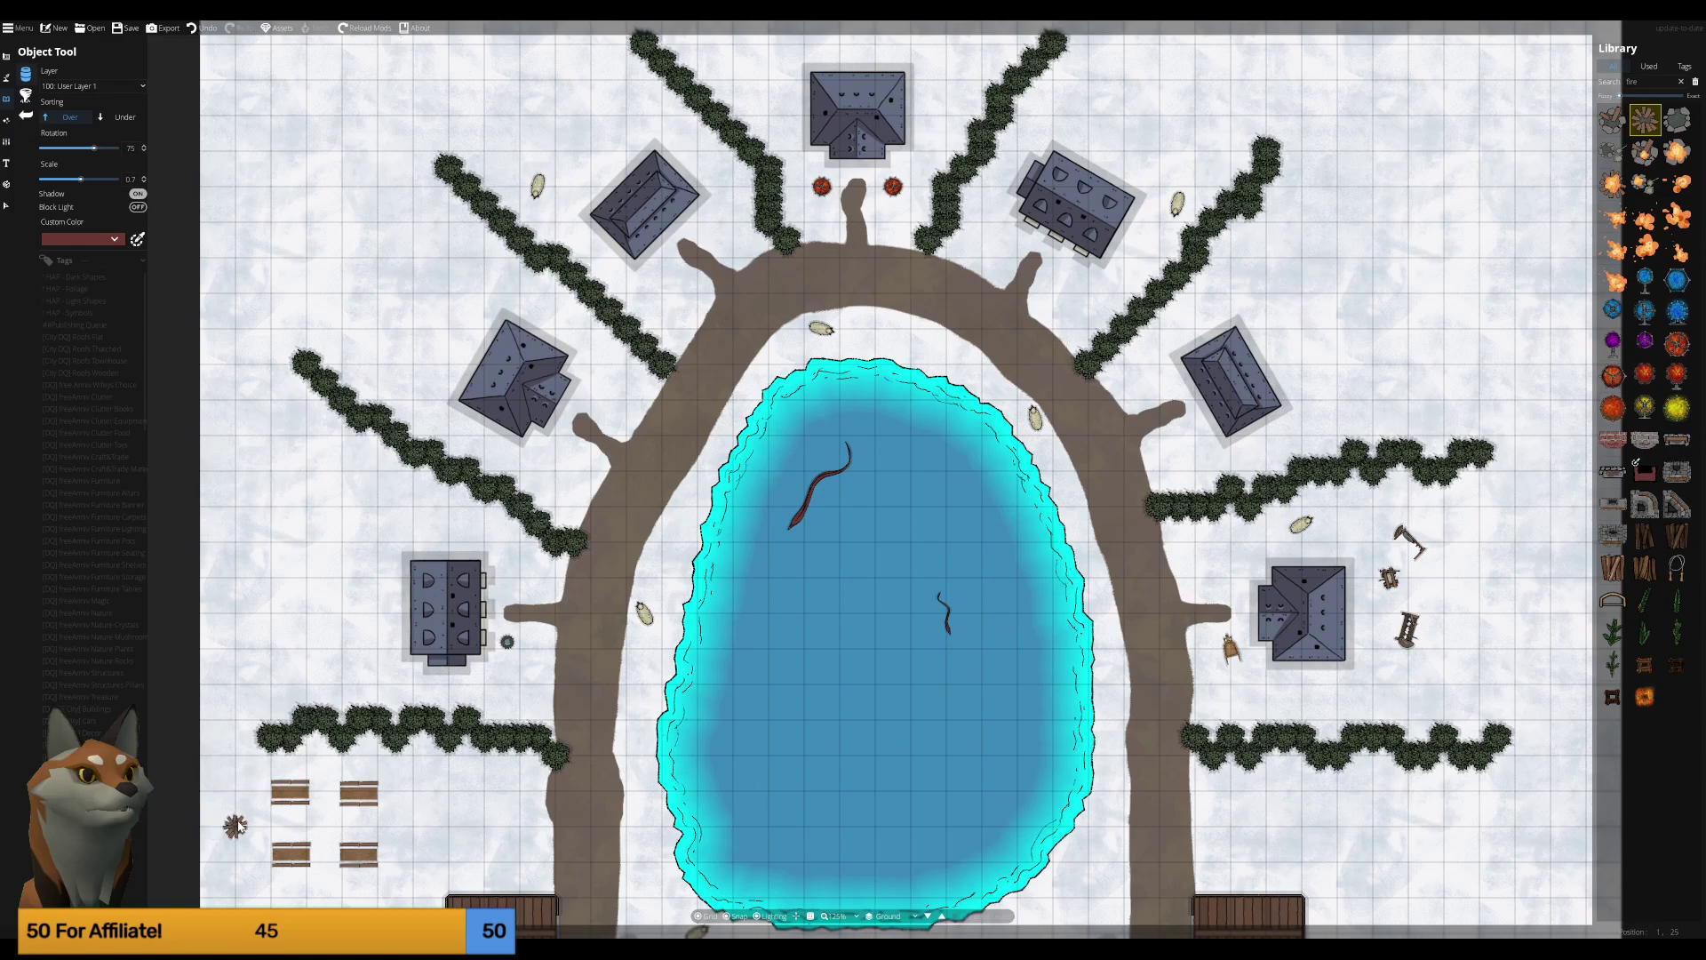
pyautogui.click(234, 826)
pyautogui.moveTo(958, 312)
pyautogui.mouseDown()
pyautogui.moveTo(998, 240)
pyautogui.moveTo(900, 241)
pyautogui.mouseUp()
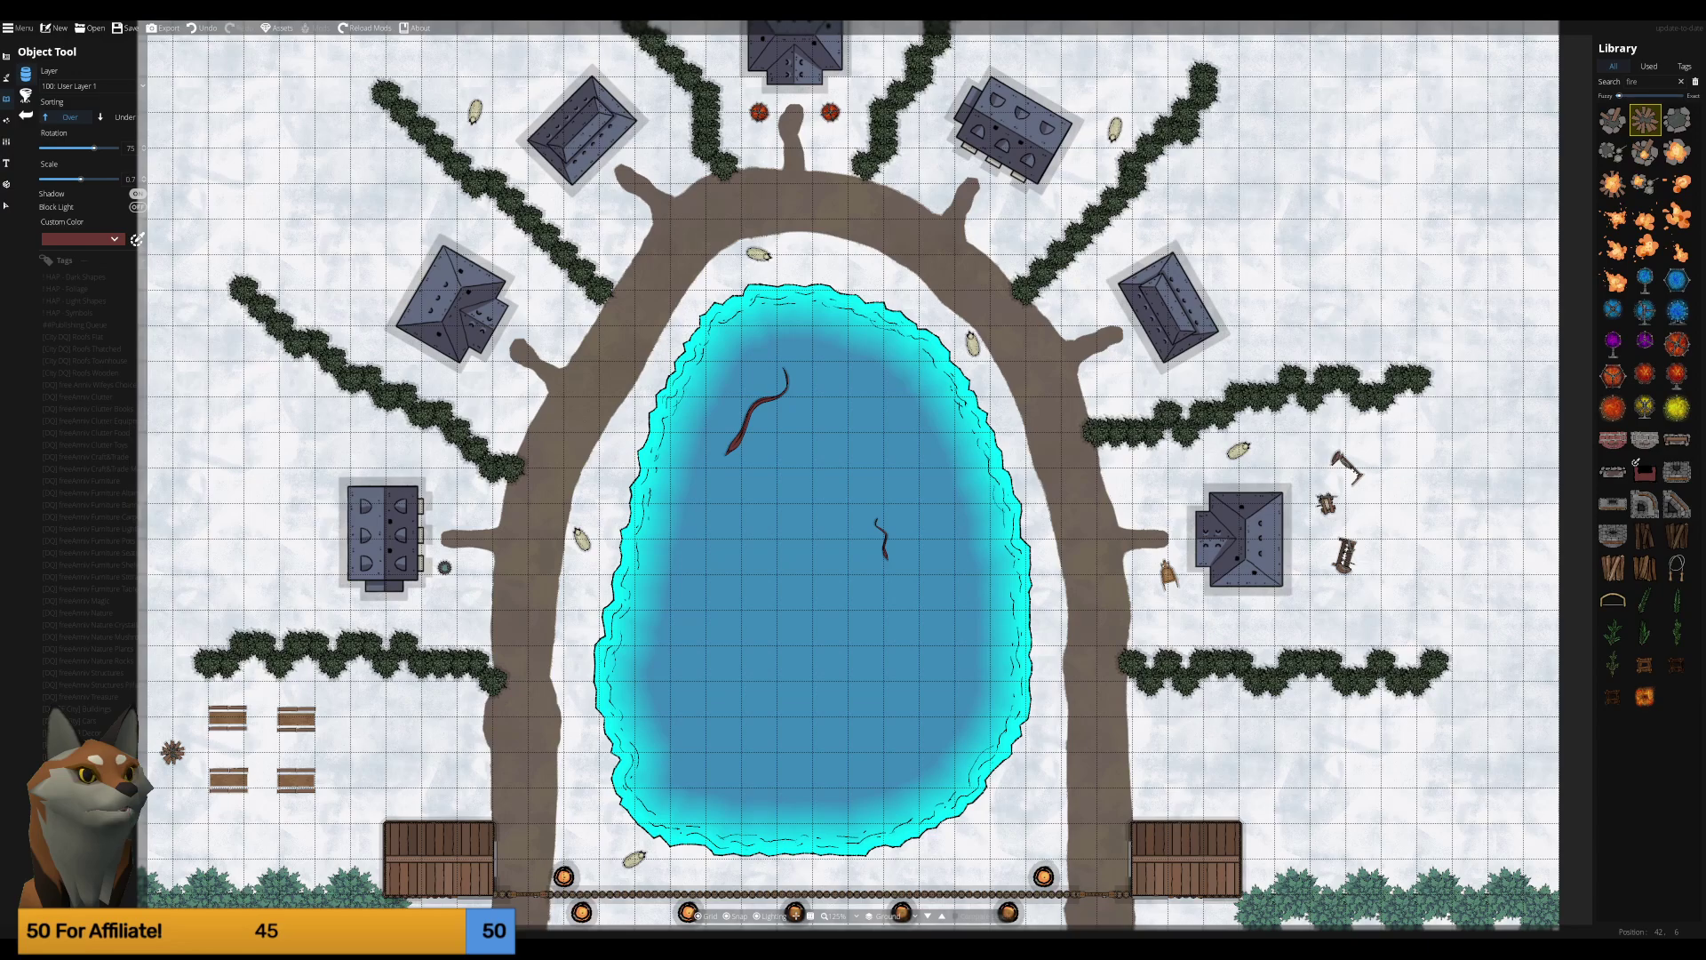
# Clear the fire search from the Library and preview Fire 01 and firewood stack variants.
pyautogui.hotkey('ctrl', 'f')
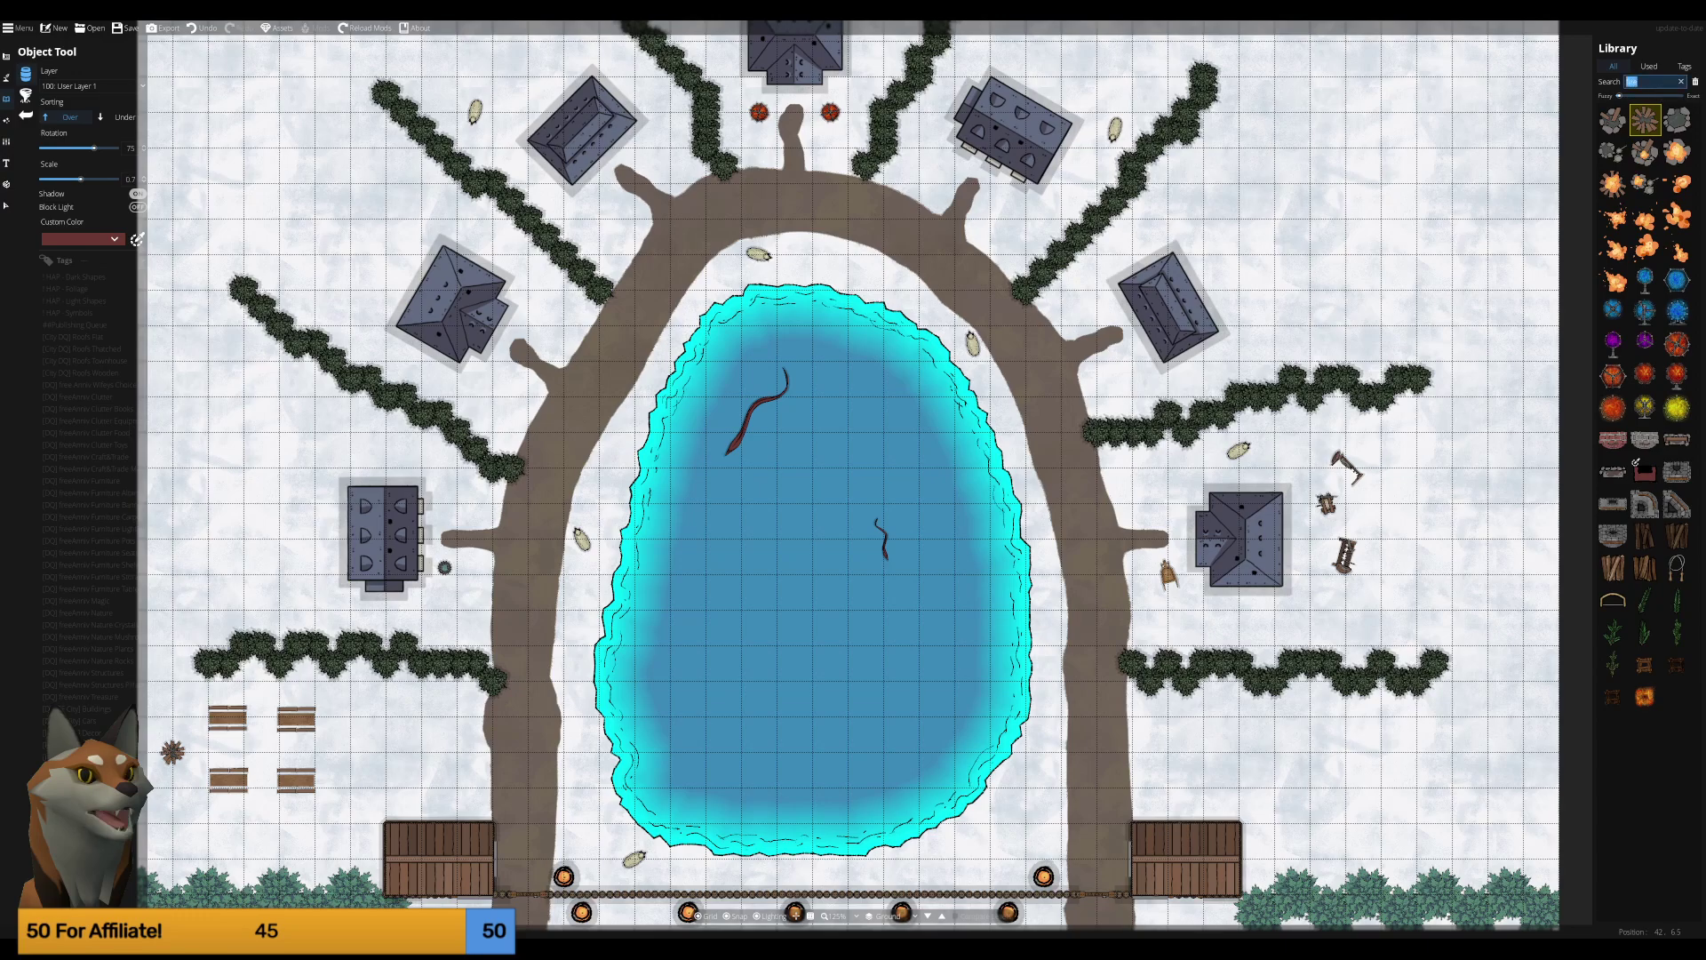
pyautogui.press('BackSpace')
pyautogui.moveTo(1677, 183)
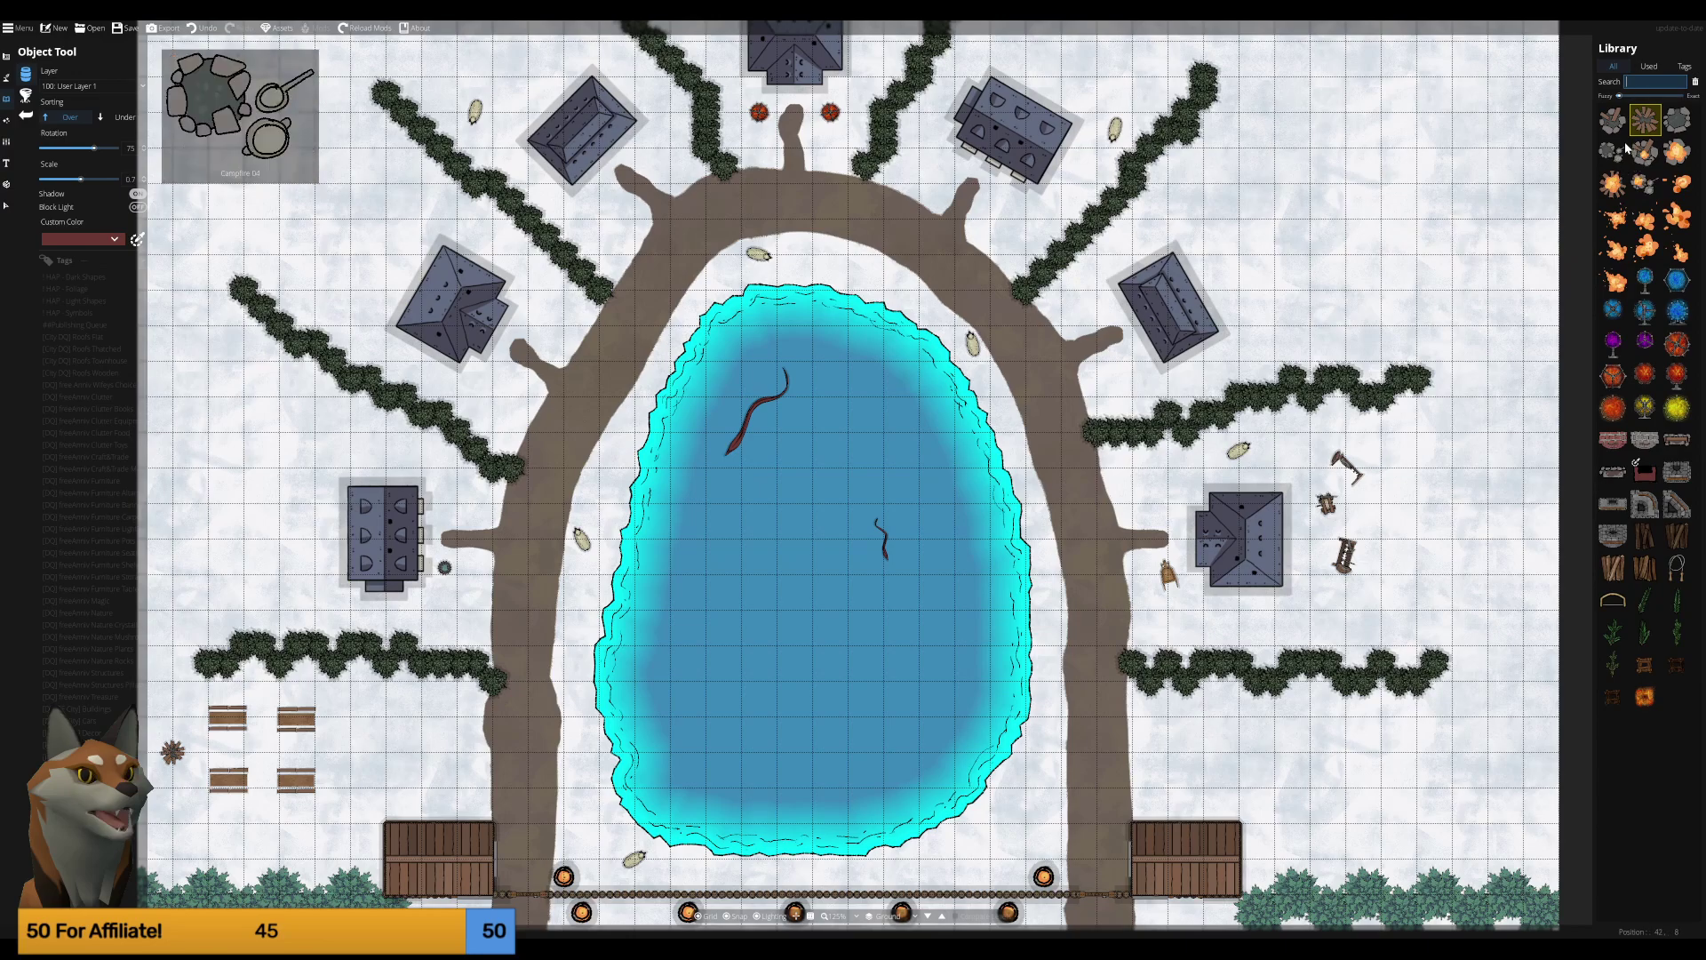
pyautogui.click(1680, 185)
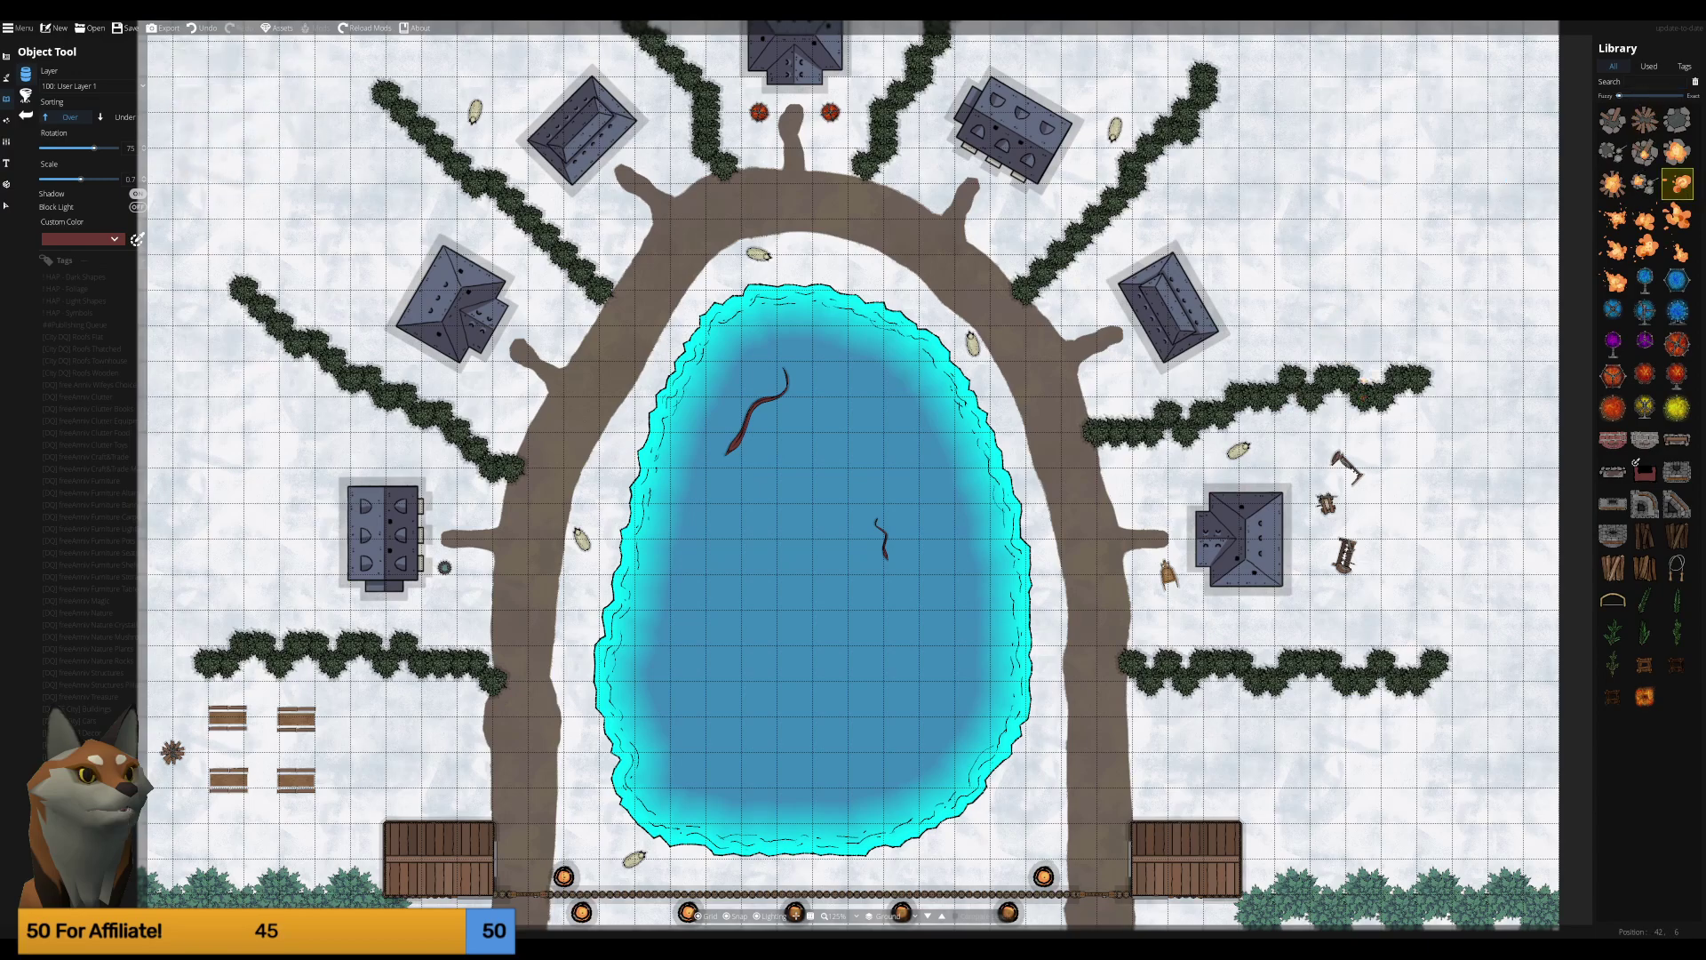
pyautogui.moveTo(1644, 537)
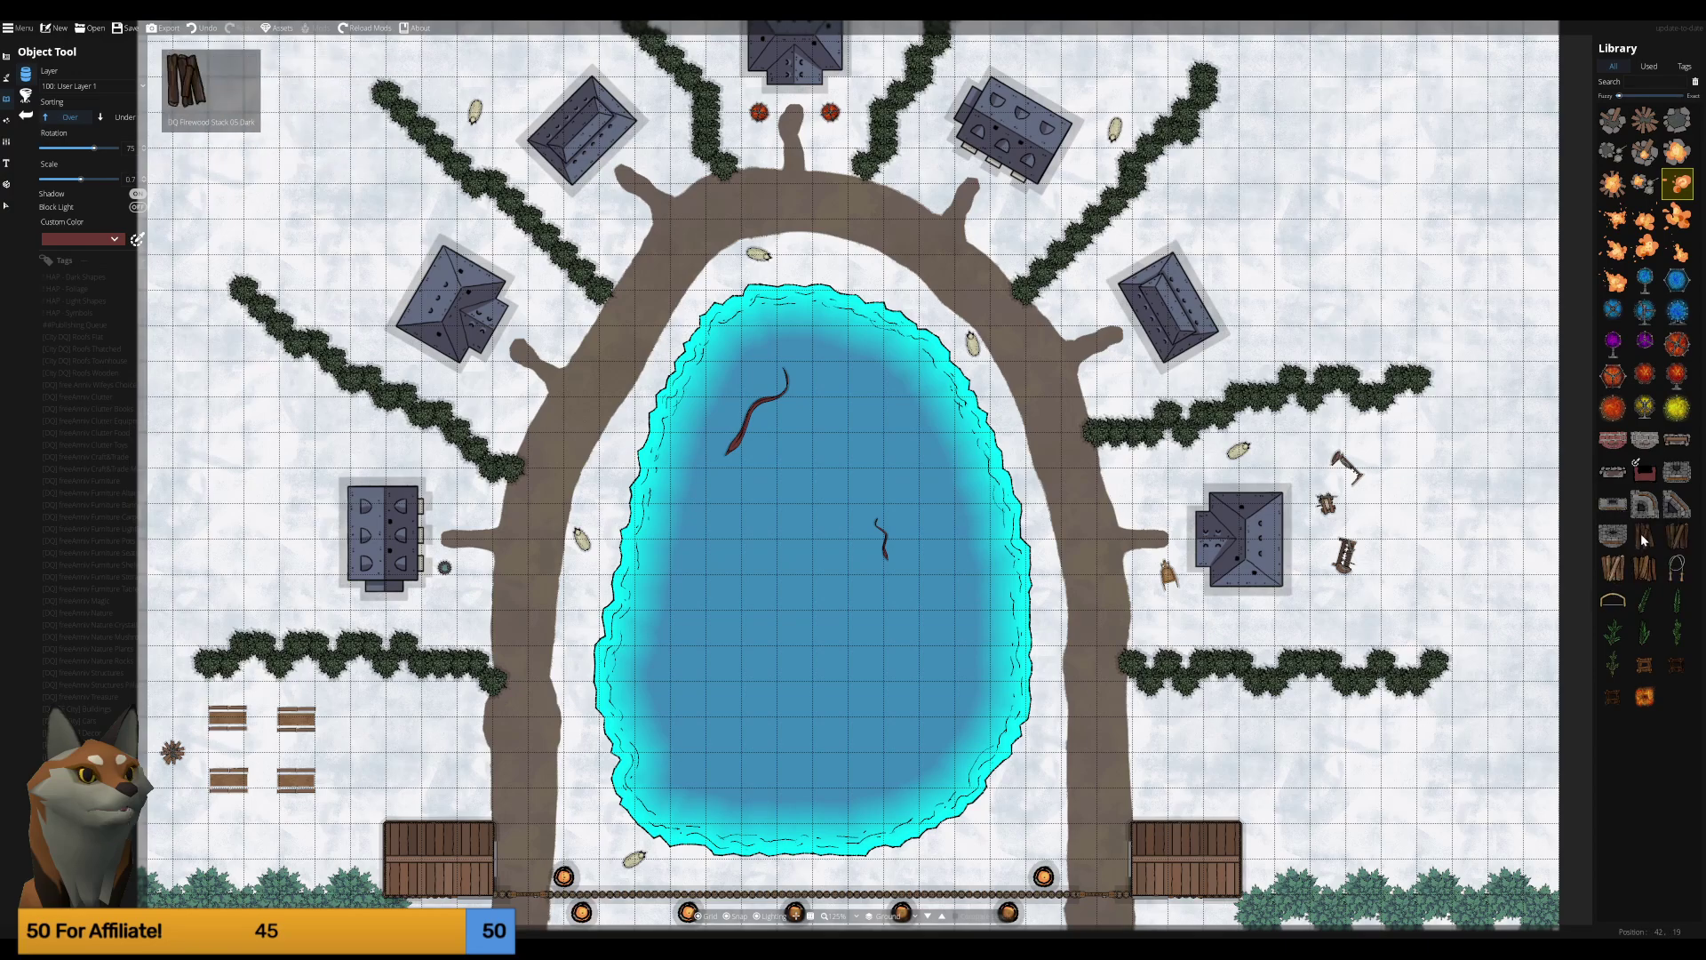
pyautogui.click(1642, 536)
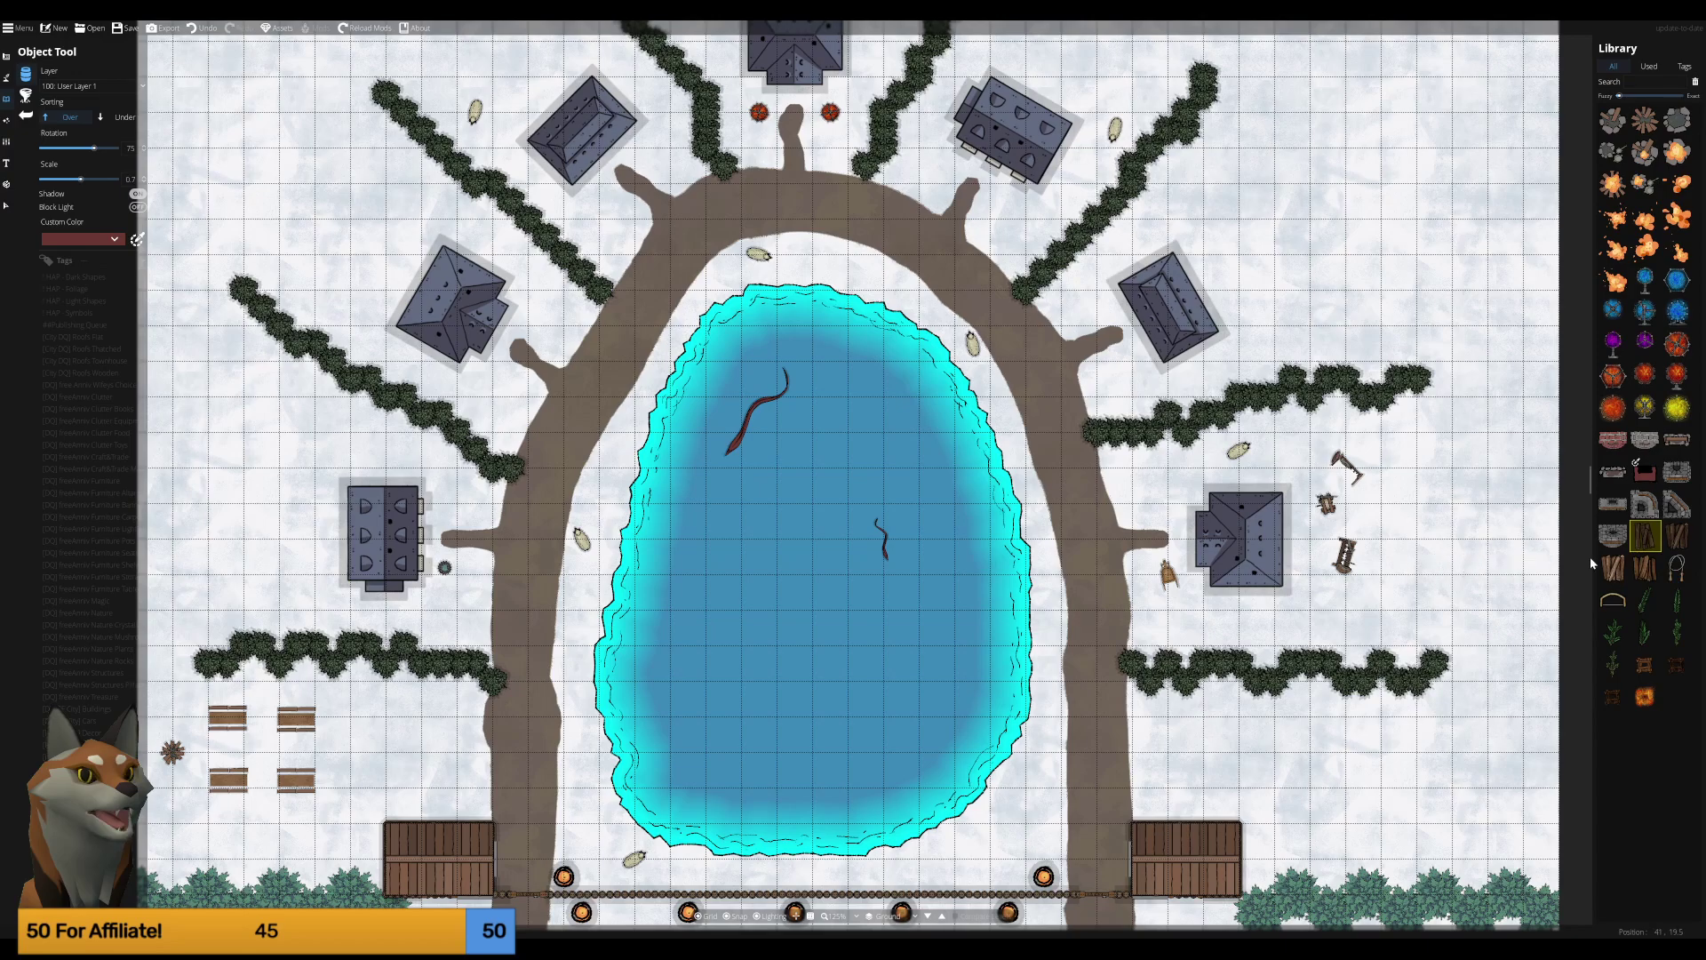
pyautogui.click(1613, 567)
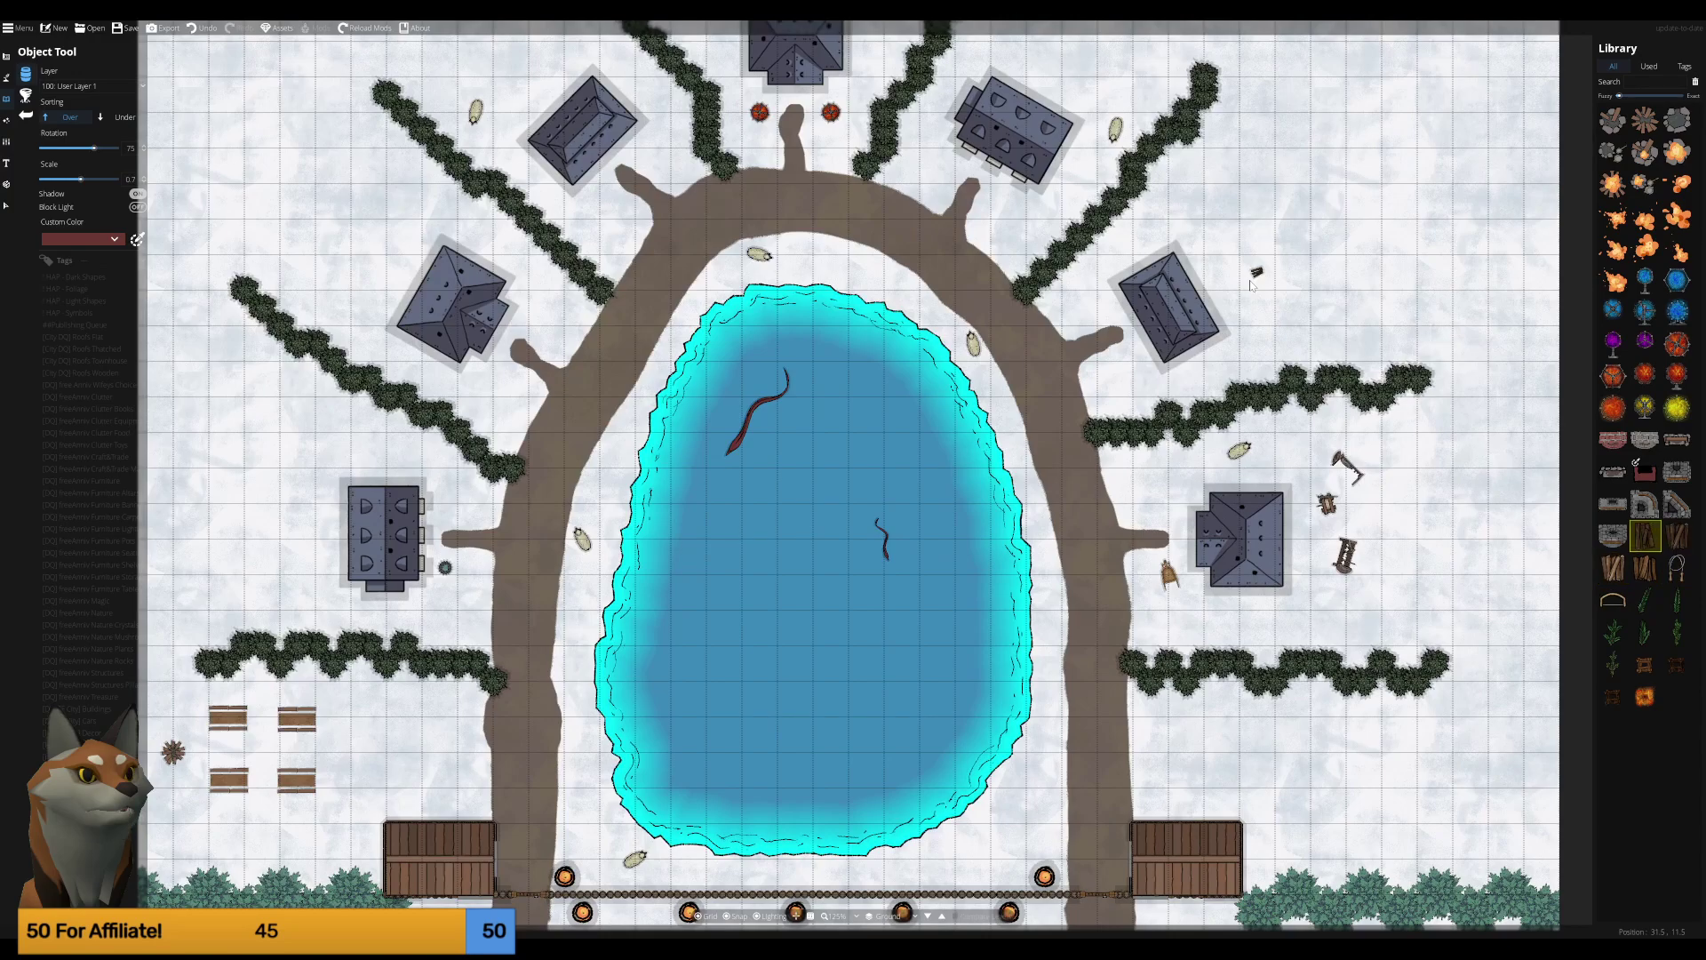
# Adjust the firewood stack's scale and rotation and place it beside the upper-right house.
pyautogui.scroll(5, 1253, 297)
pyautogui.scroll(-6, 1257, 293)
pyautogui.scroll(-1, 1253, 240)
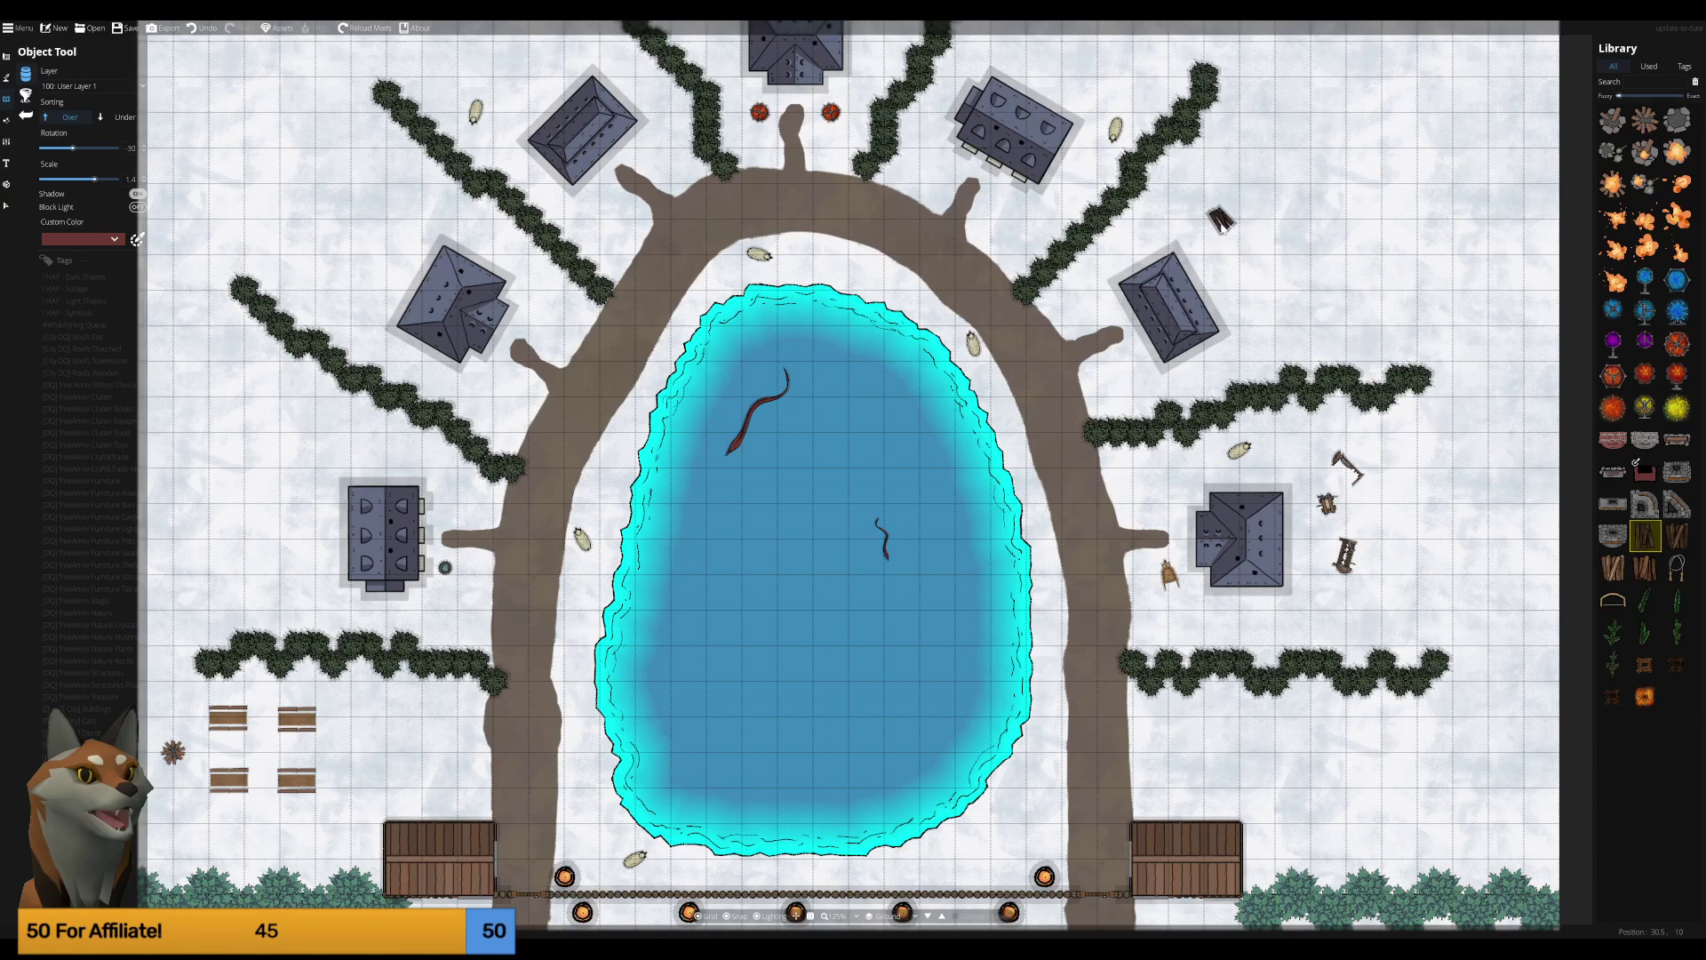
pyautogui.click(1235, 221)
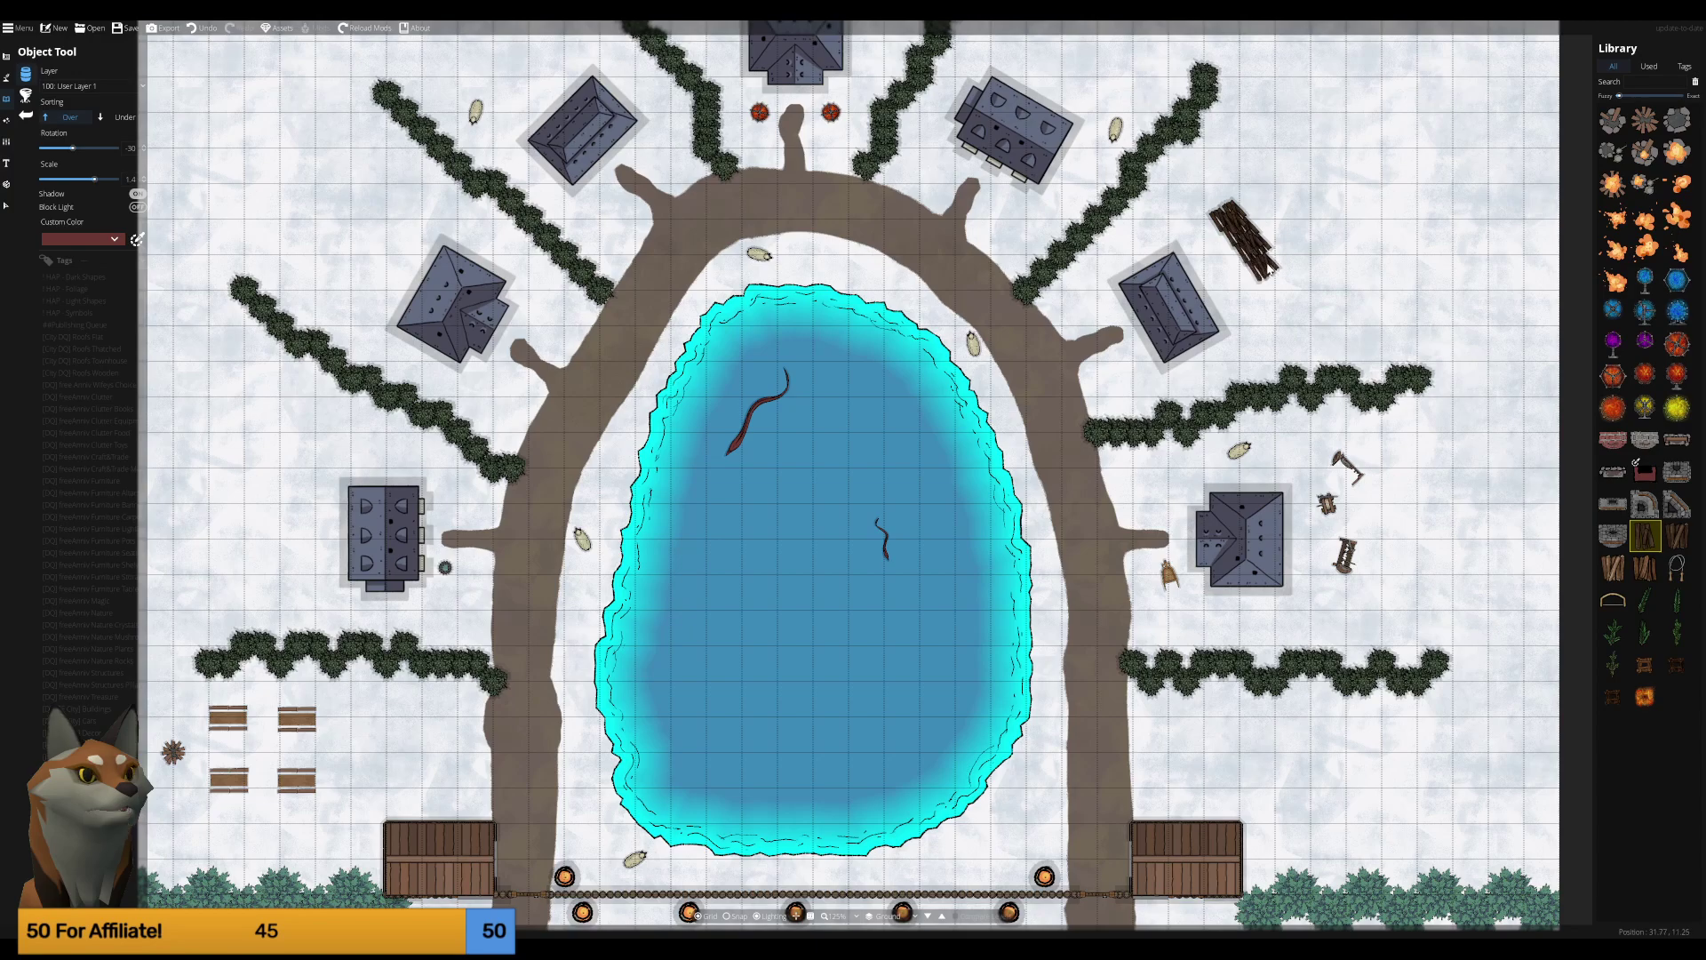
# Place the wood pile beside the upper-right house and rotate the next firewood piece.
pyautogui.click(1280, 257)
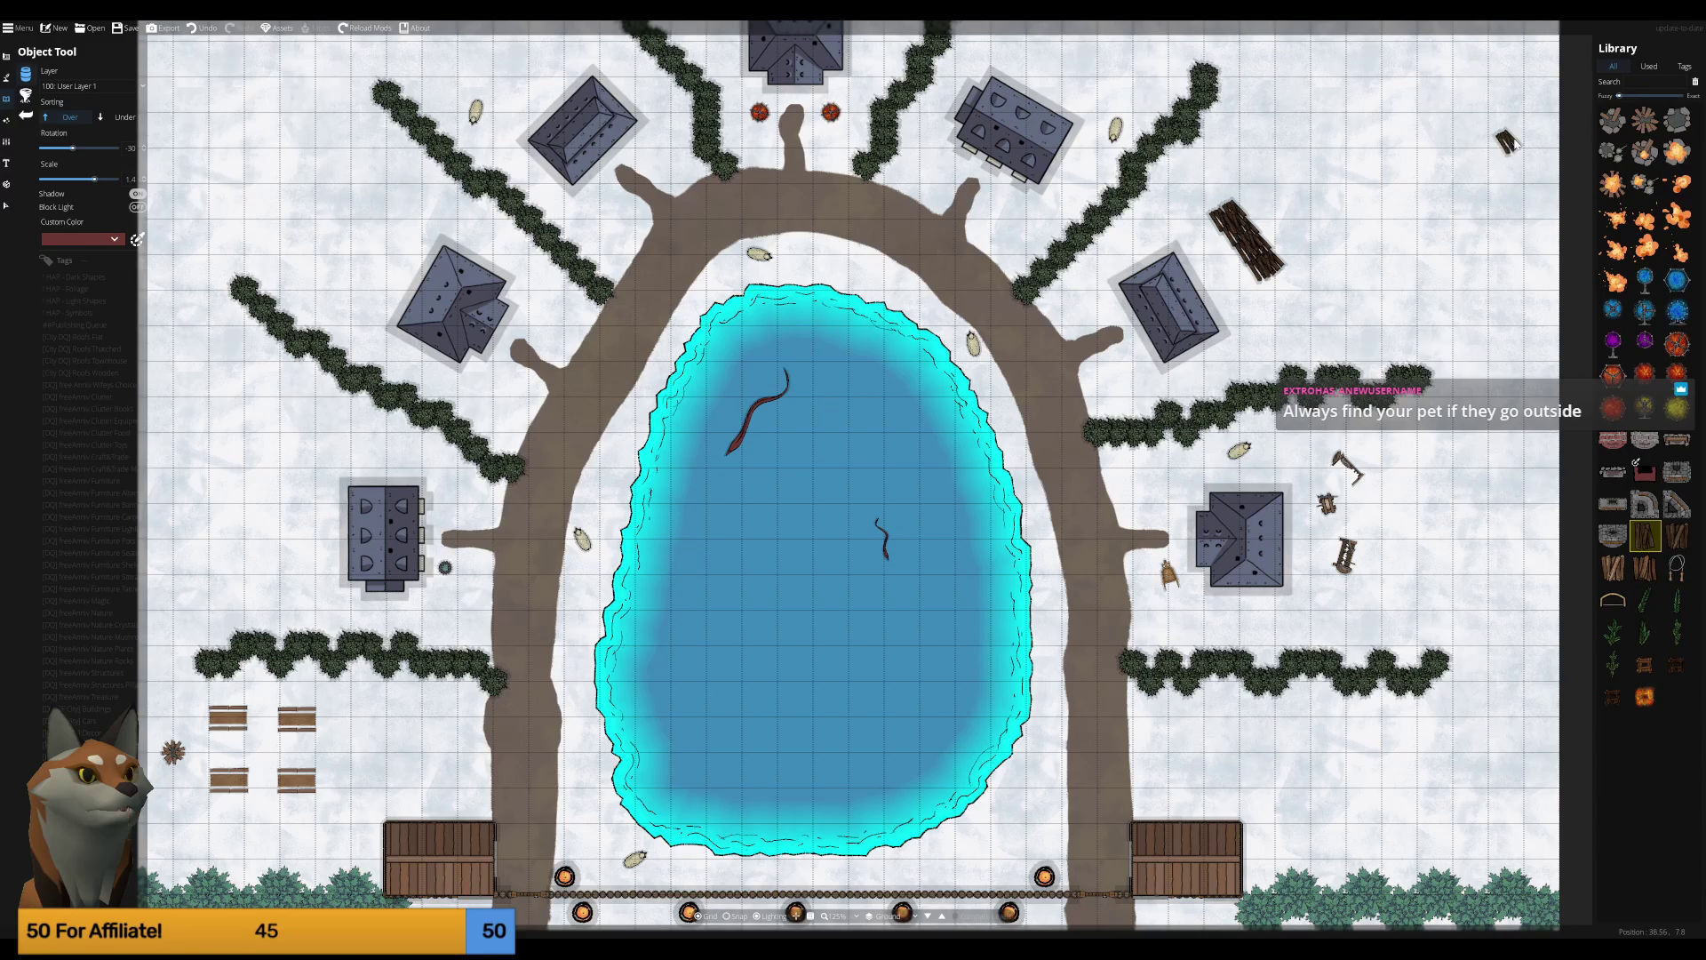
pyautogui.scroll(-1, 1377, 217)
pyautogui.press('w')
pyautogui.scroll(-5, 1377, 217)
pyautogui.scroll(5, 1360, 195)
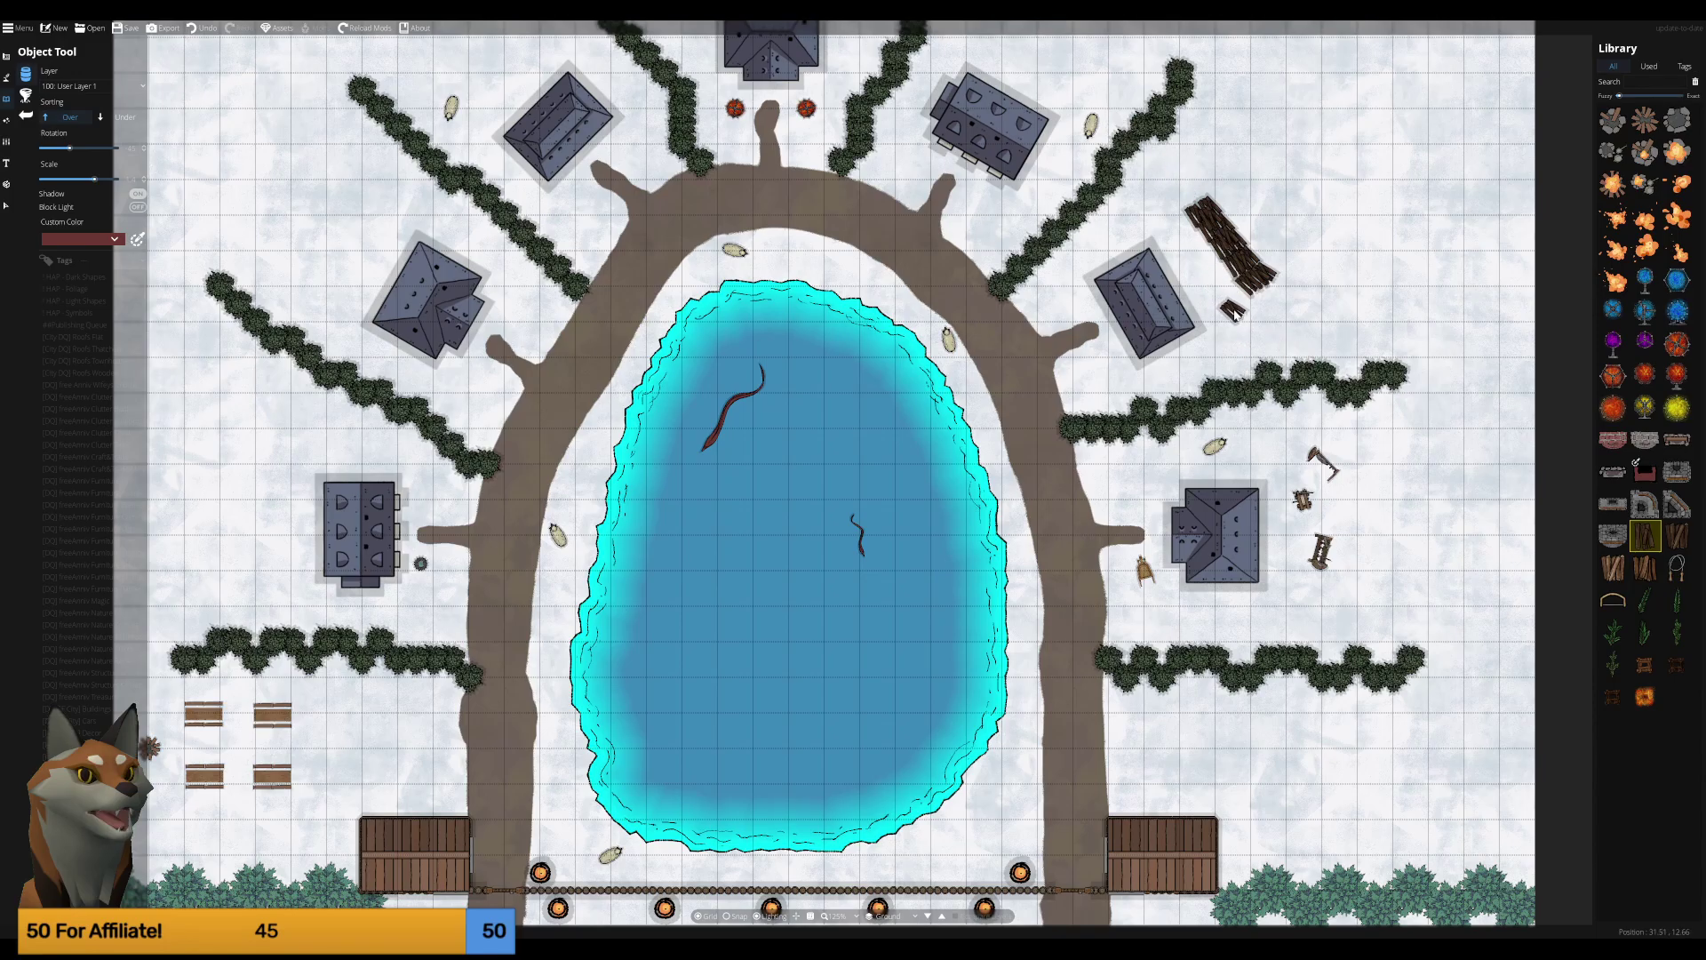
pyautogui.press('Up')
pyautogui.press('Left')
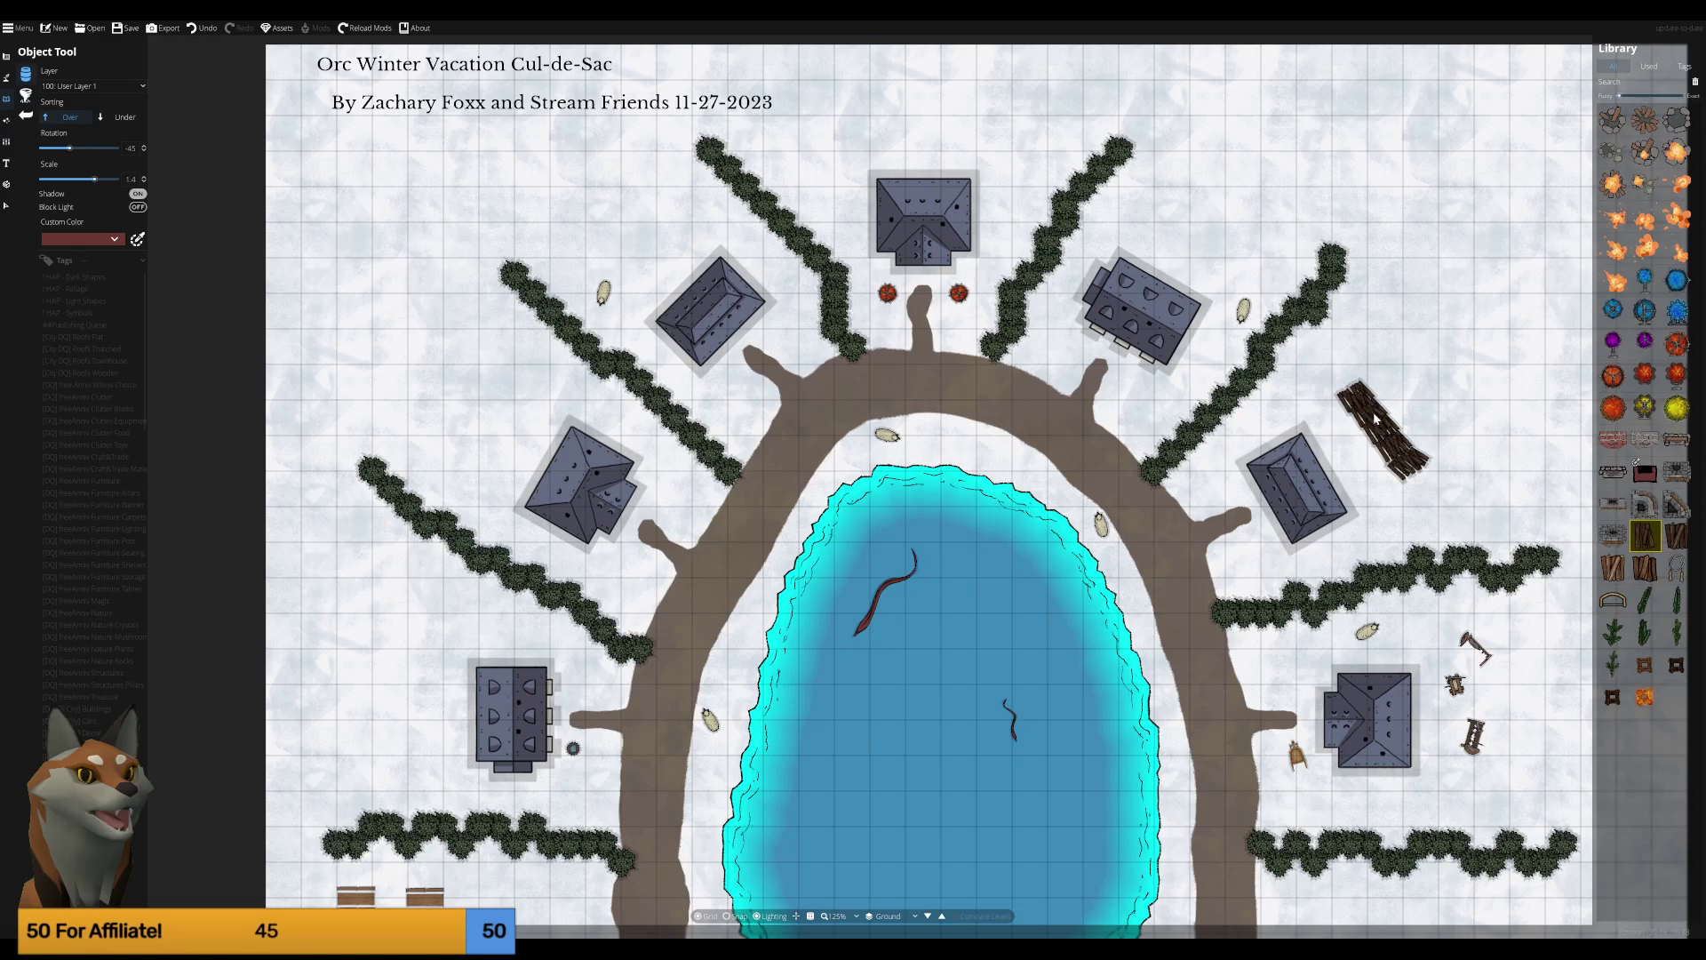
pyautogui.click(1651, 82)
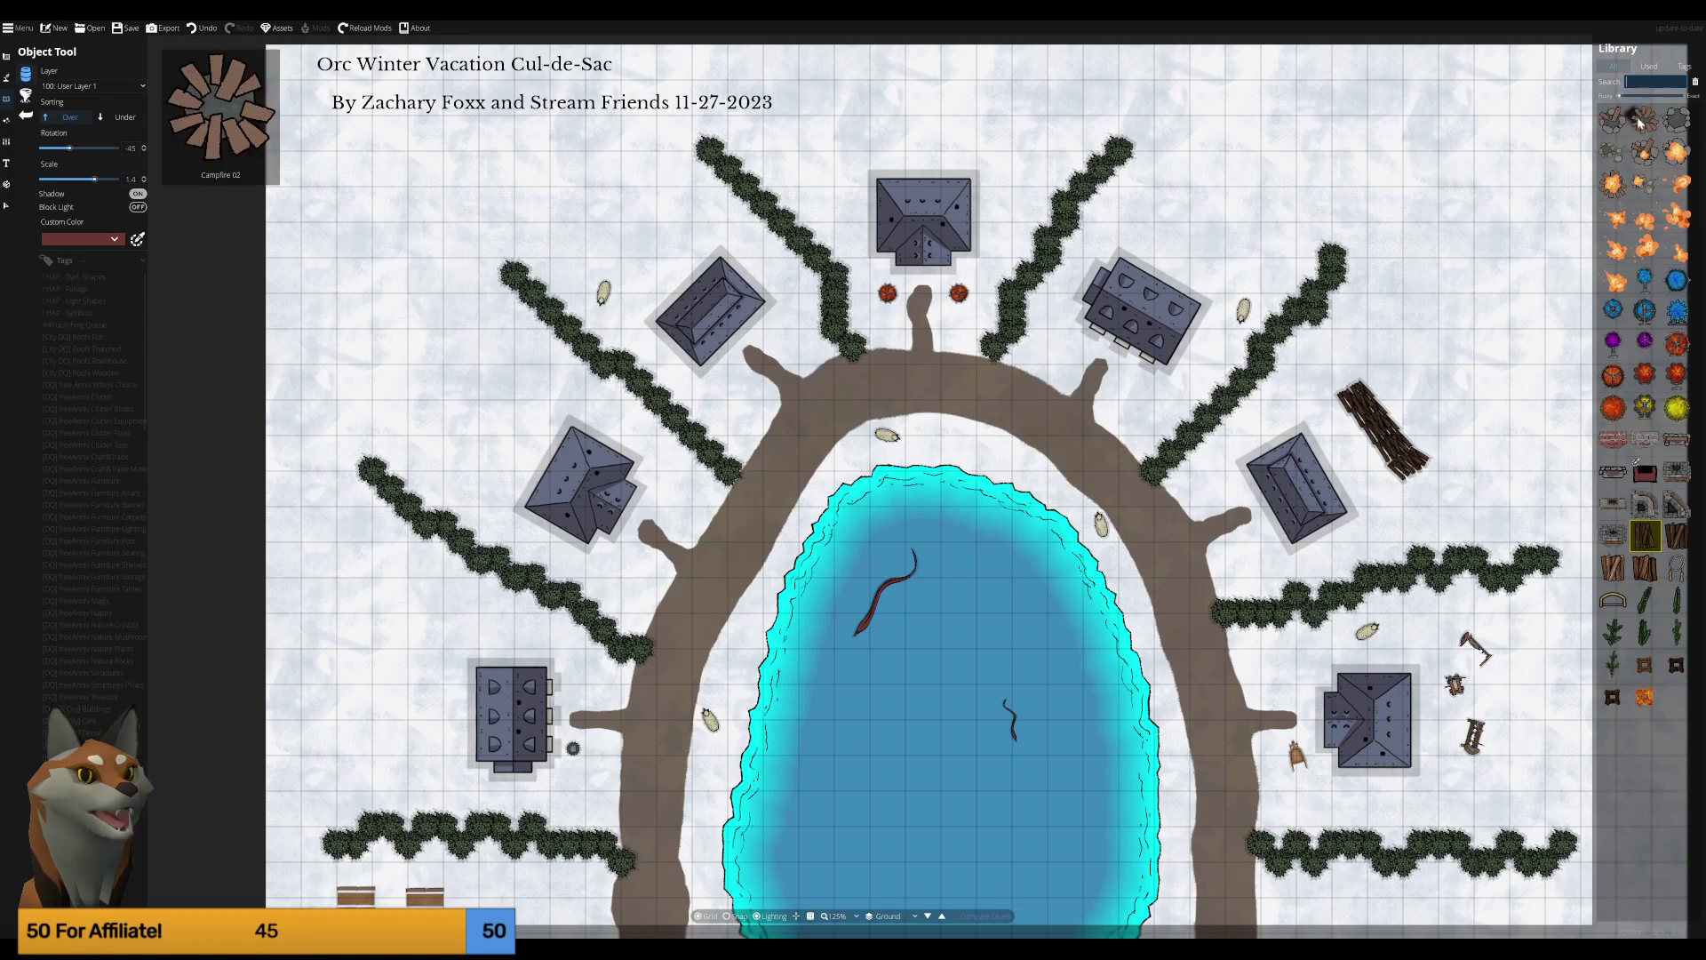
pyautogui.moveTo(1678, 503)
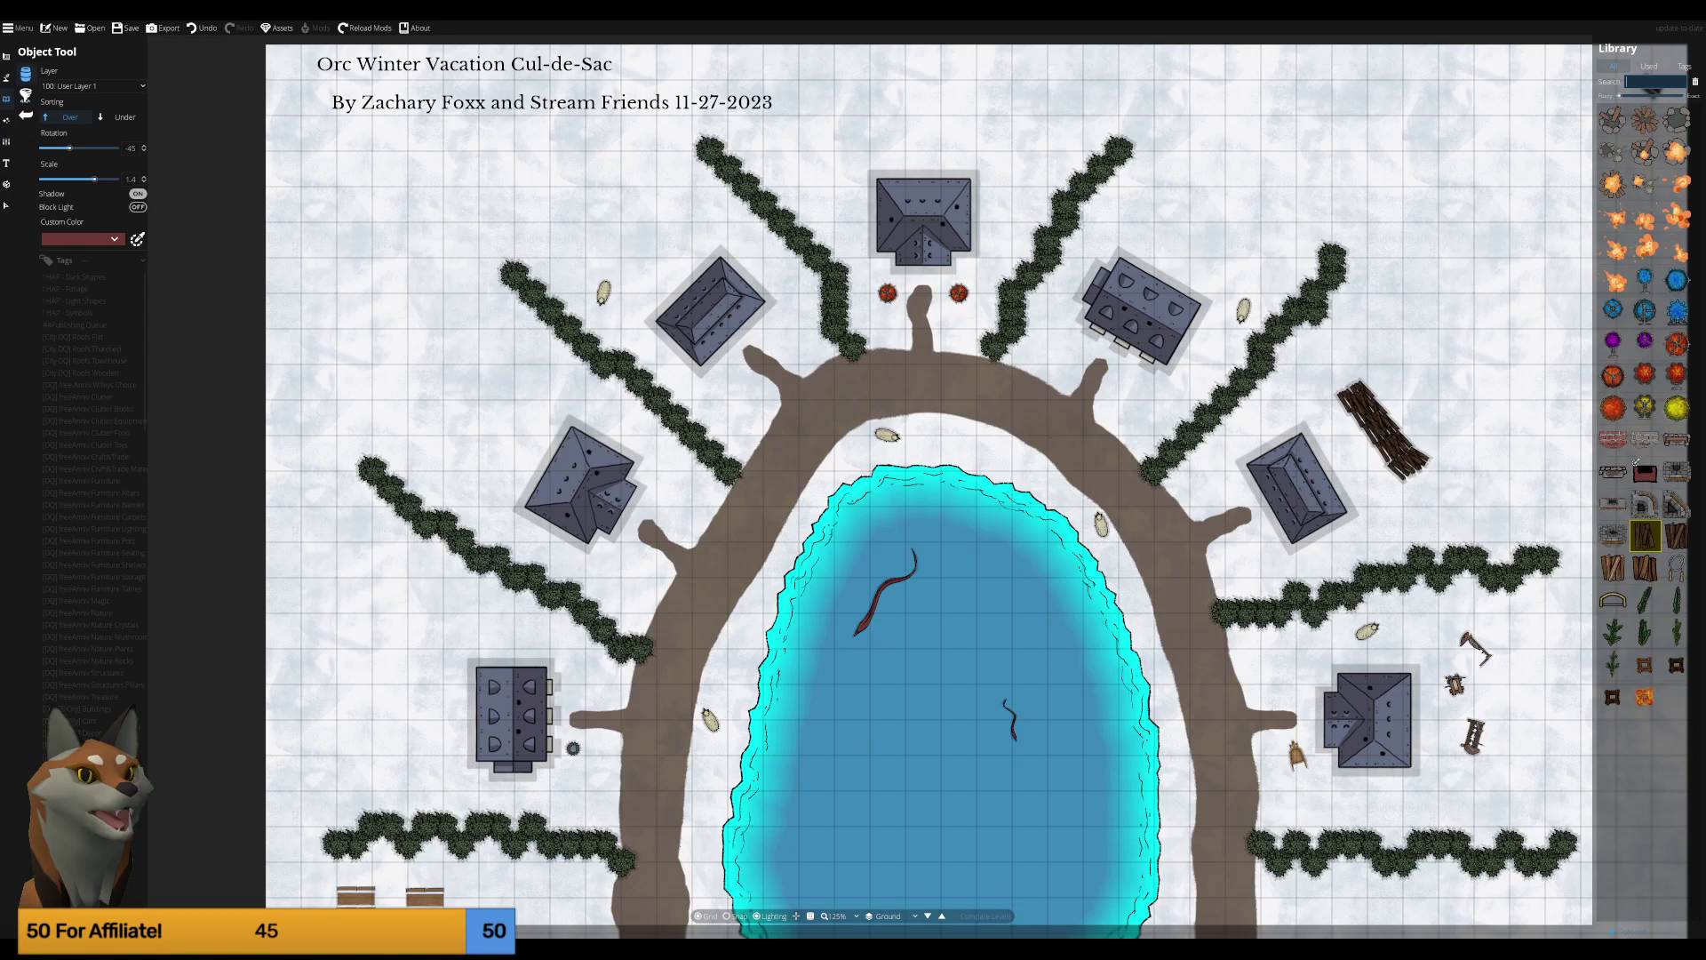
# Filter the Library with 's' and preview trident-wielding seafolk creature assets.
pyautogui.write('sea')
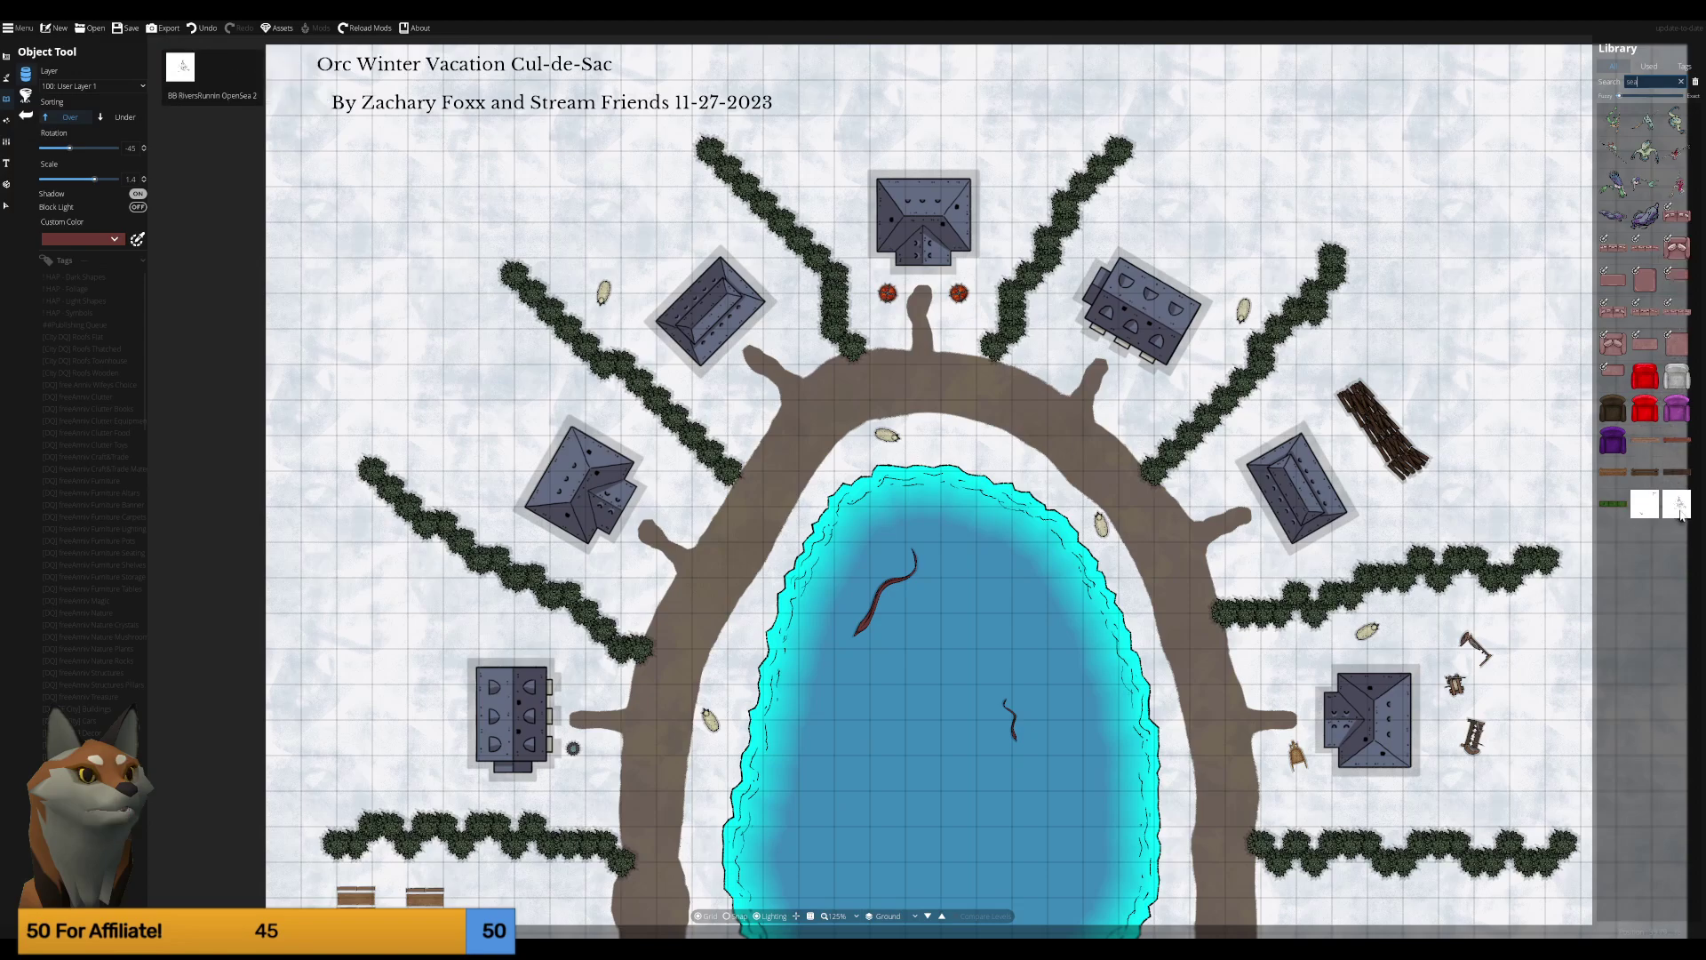
pyautogui.click(1677, 503)
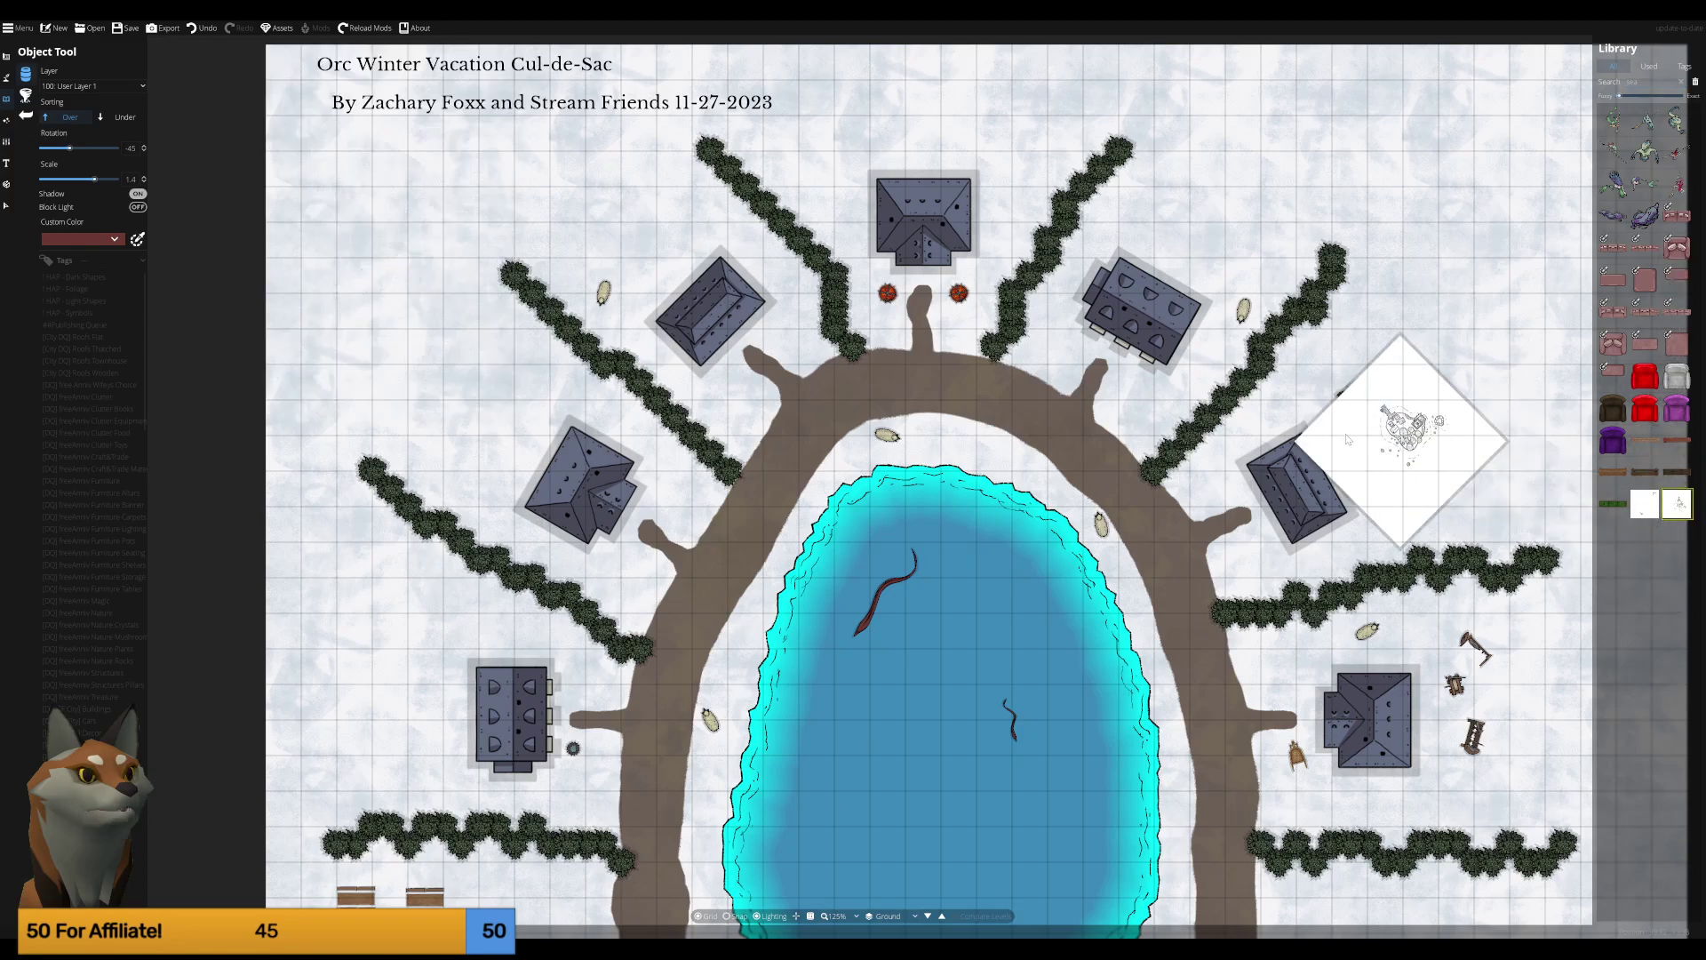
pyautogui.click(1677, 184)
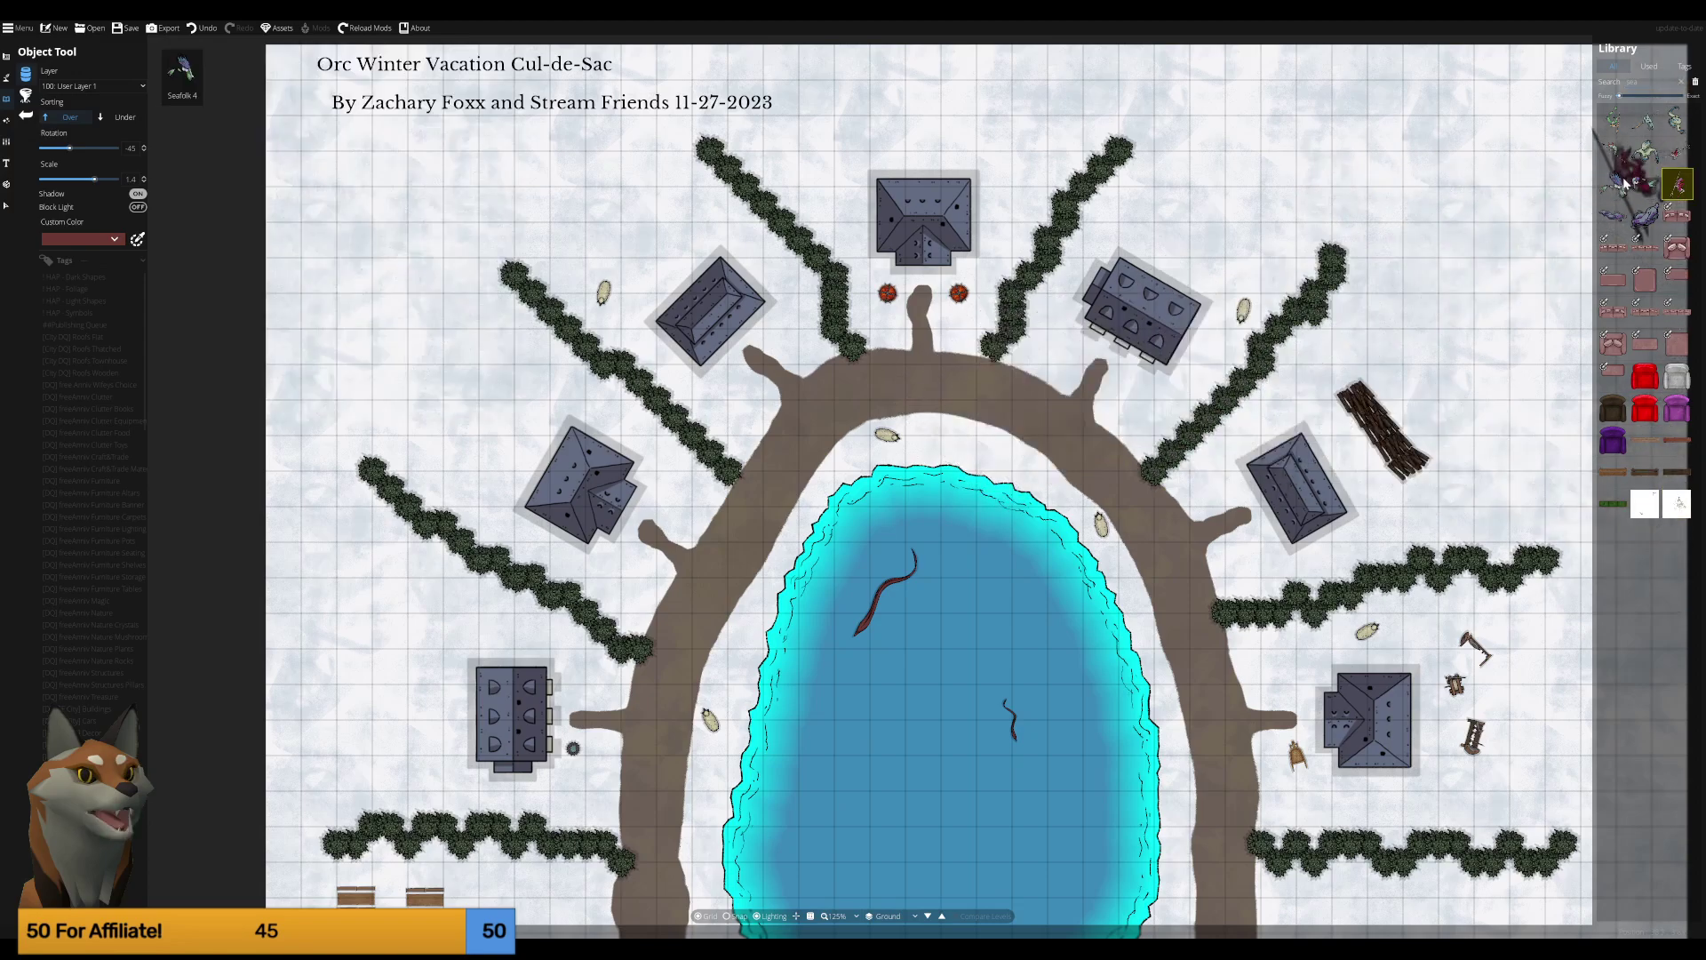
pyautogui.moveTo(1616, 183)
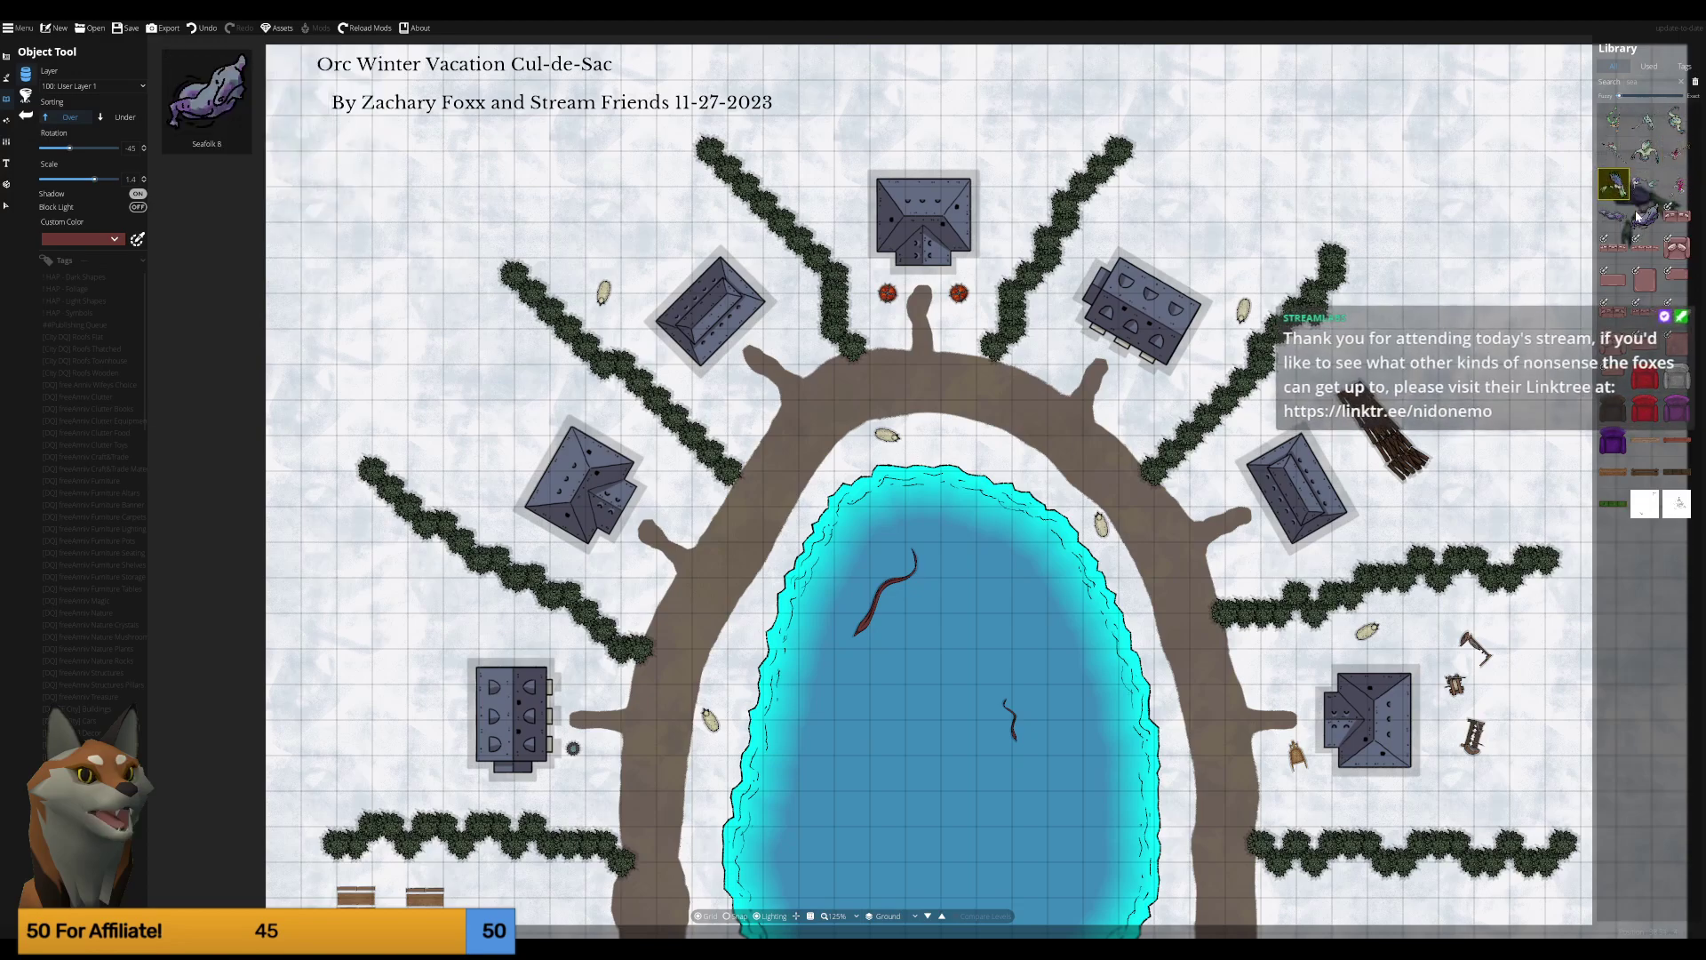
pyautogui.click(1611, 217)
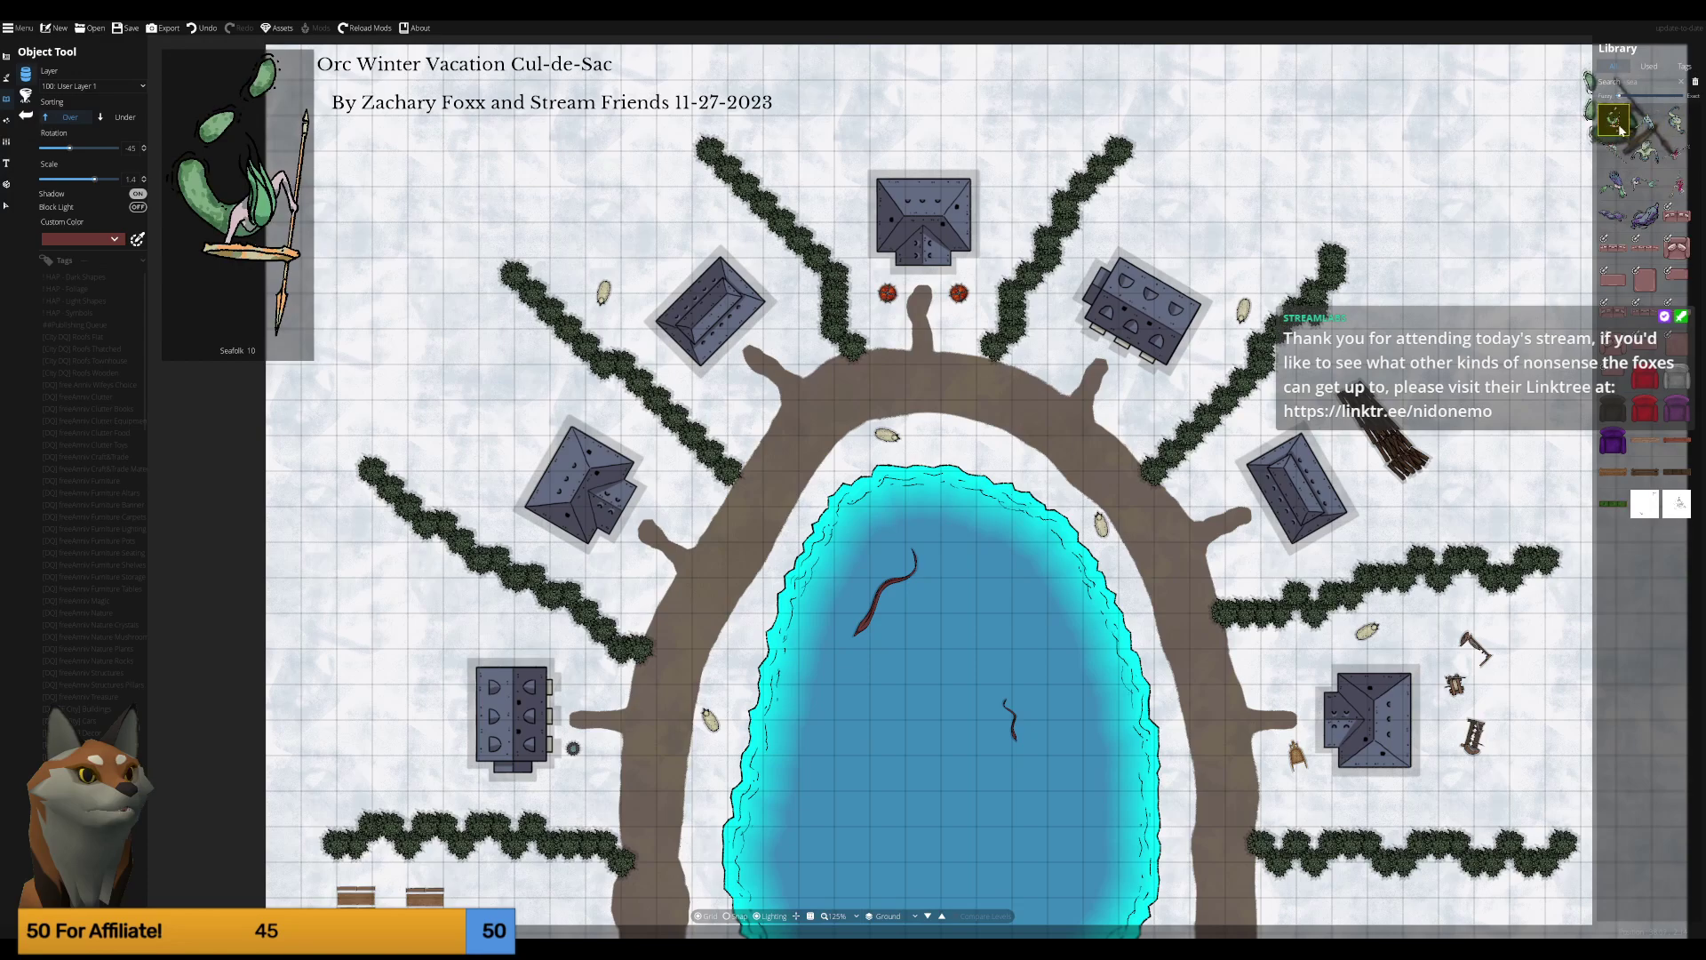
pyautogui.click(1655, 80)
pyautogui.moveTo(1635, 117)
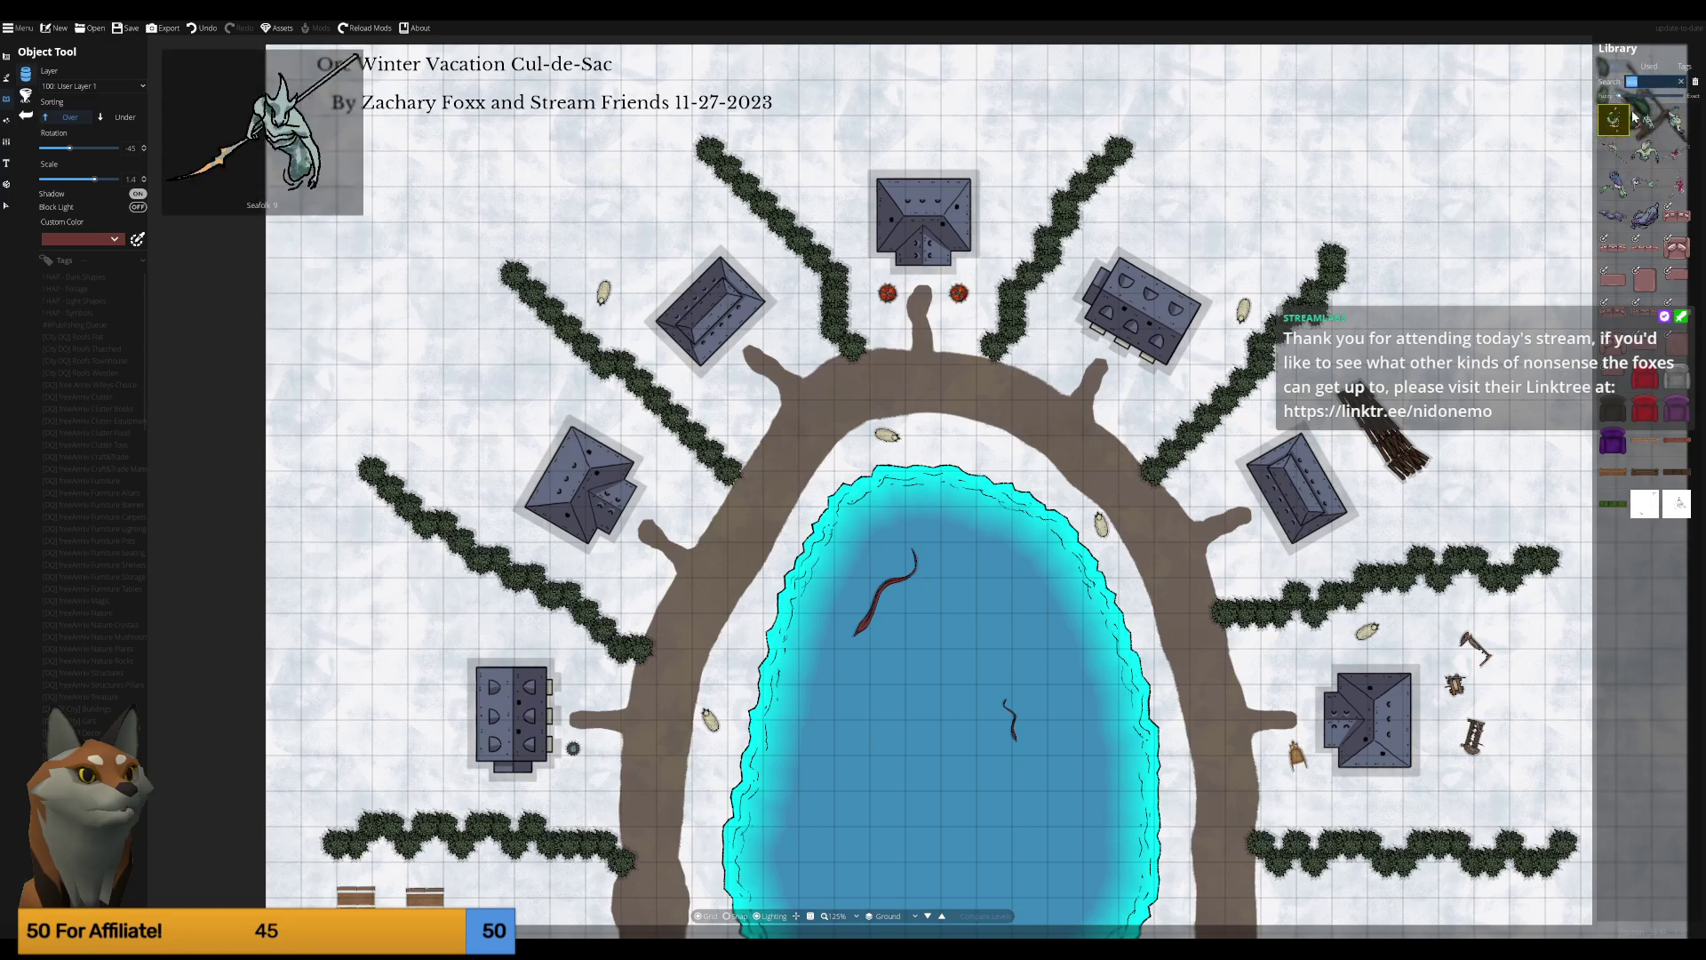
# Search the Library for 'monster' and preview monster skull and skeleton assets.
pyautogui.write('monster')
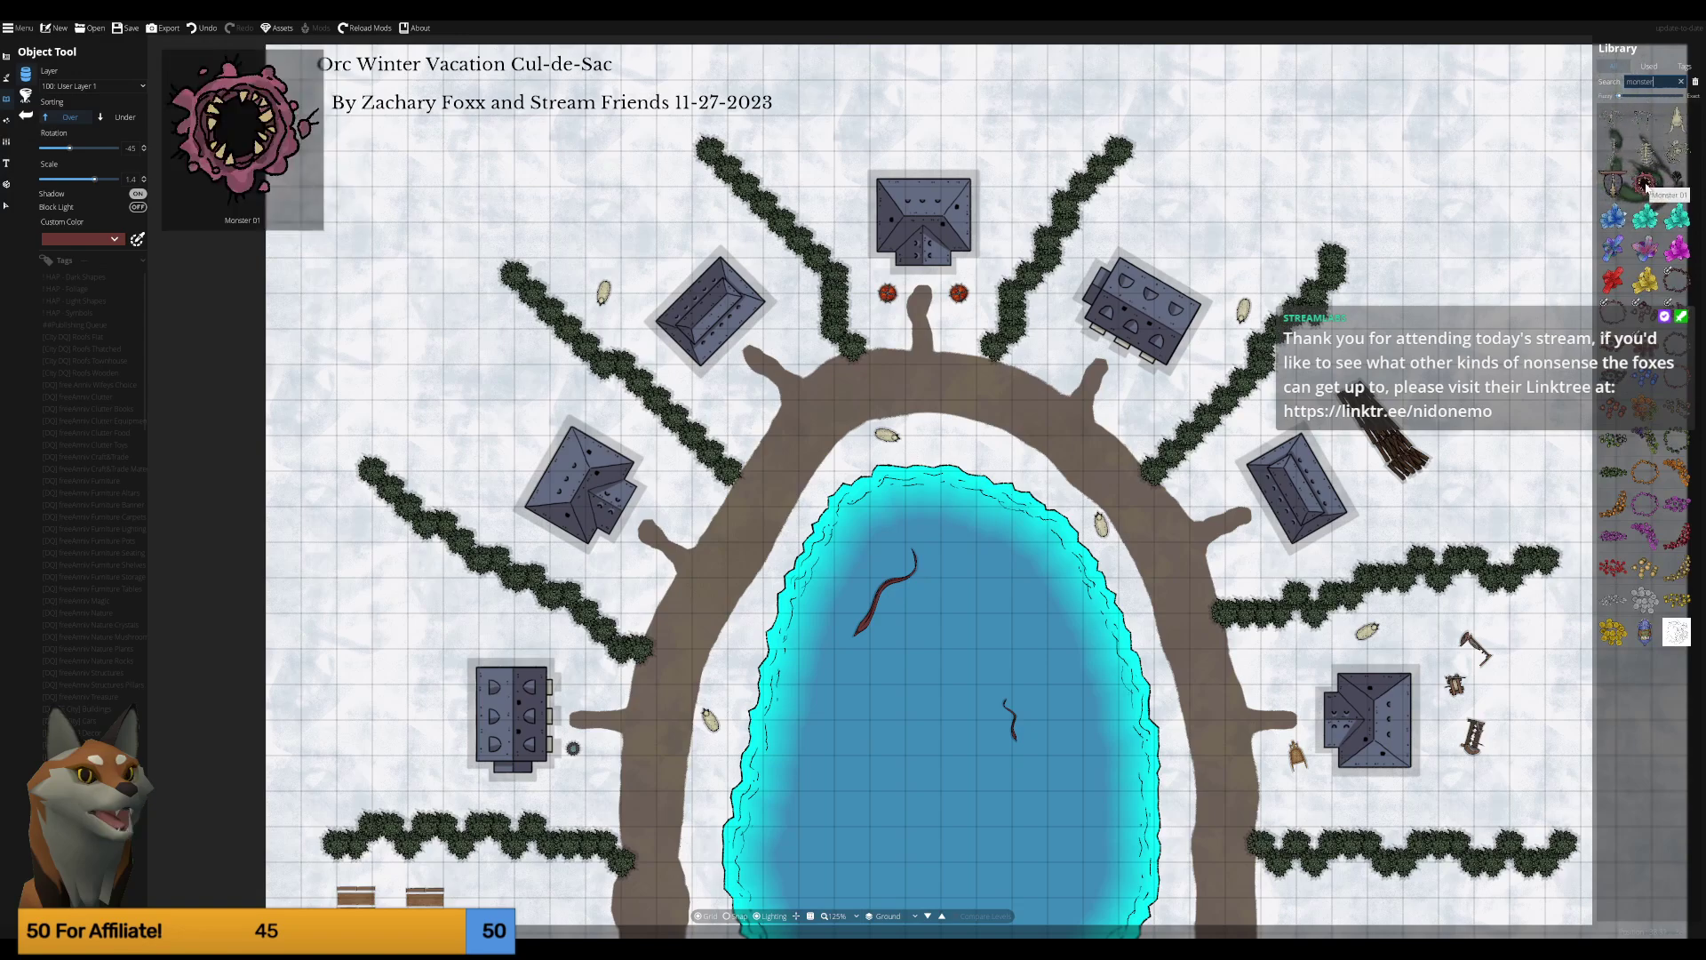
pyautogui.click(1677, 118)
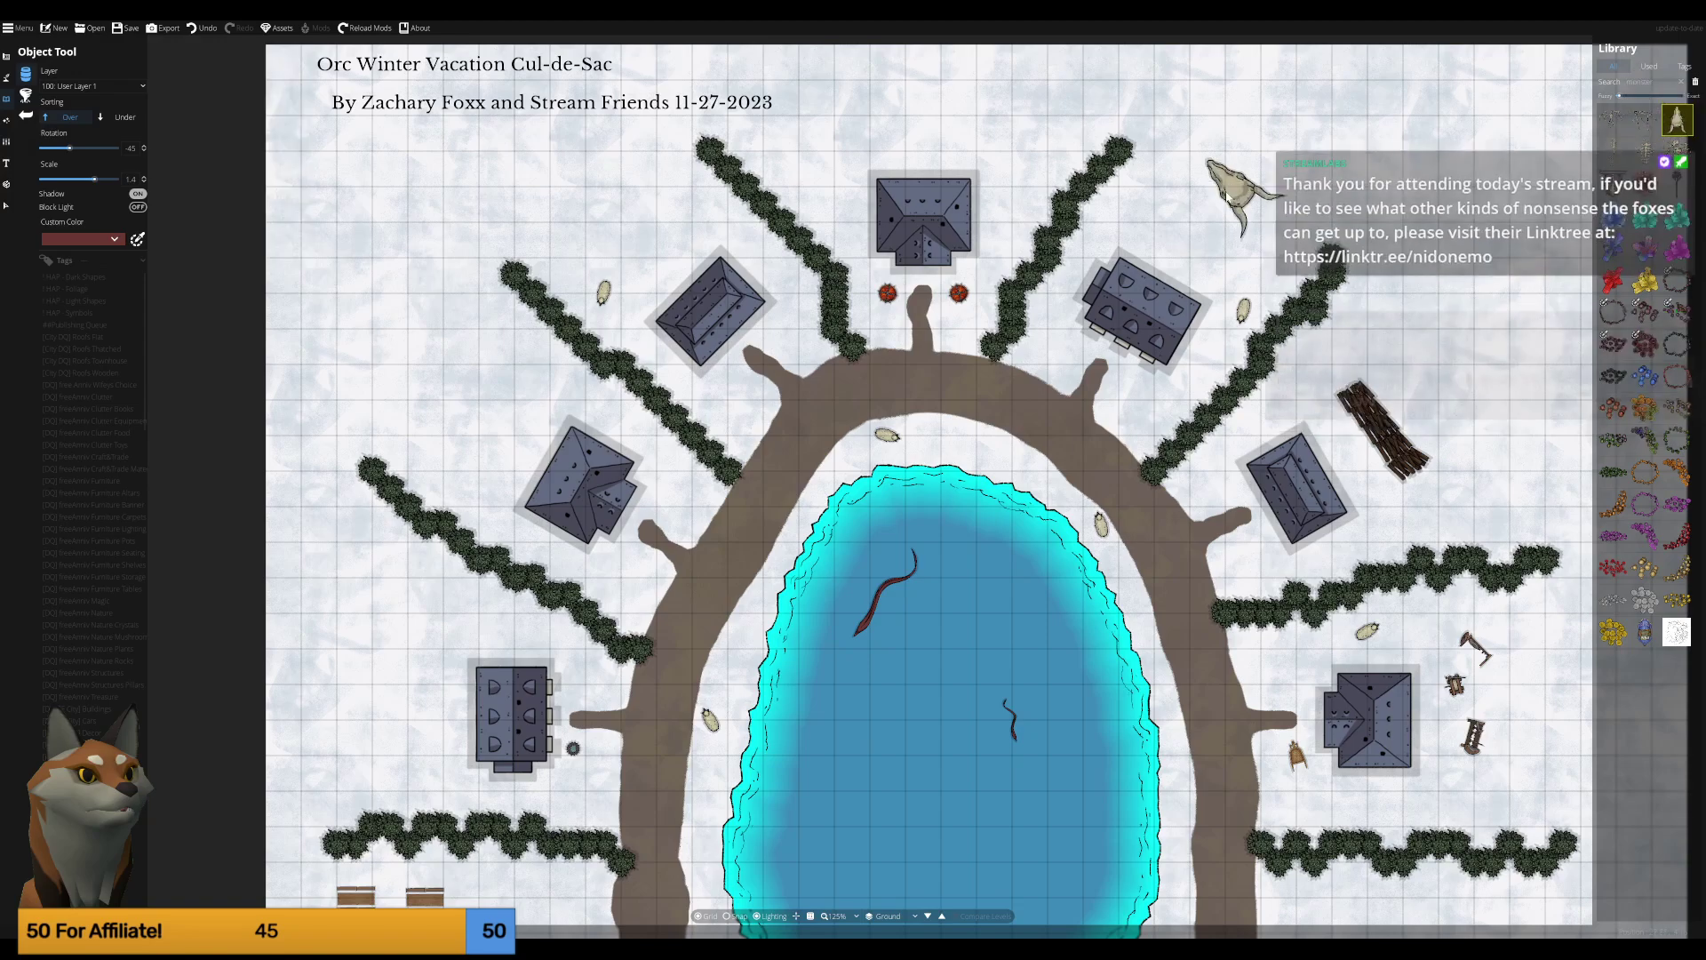
pyautogui.scroll(4, 1196, 203)
pyautogui.scroll(4, 1191, 205)
pyautogui.scroll(3, 1186, 205)
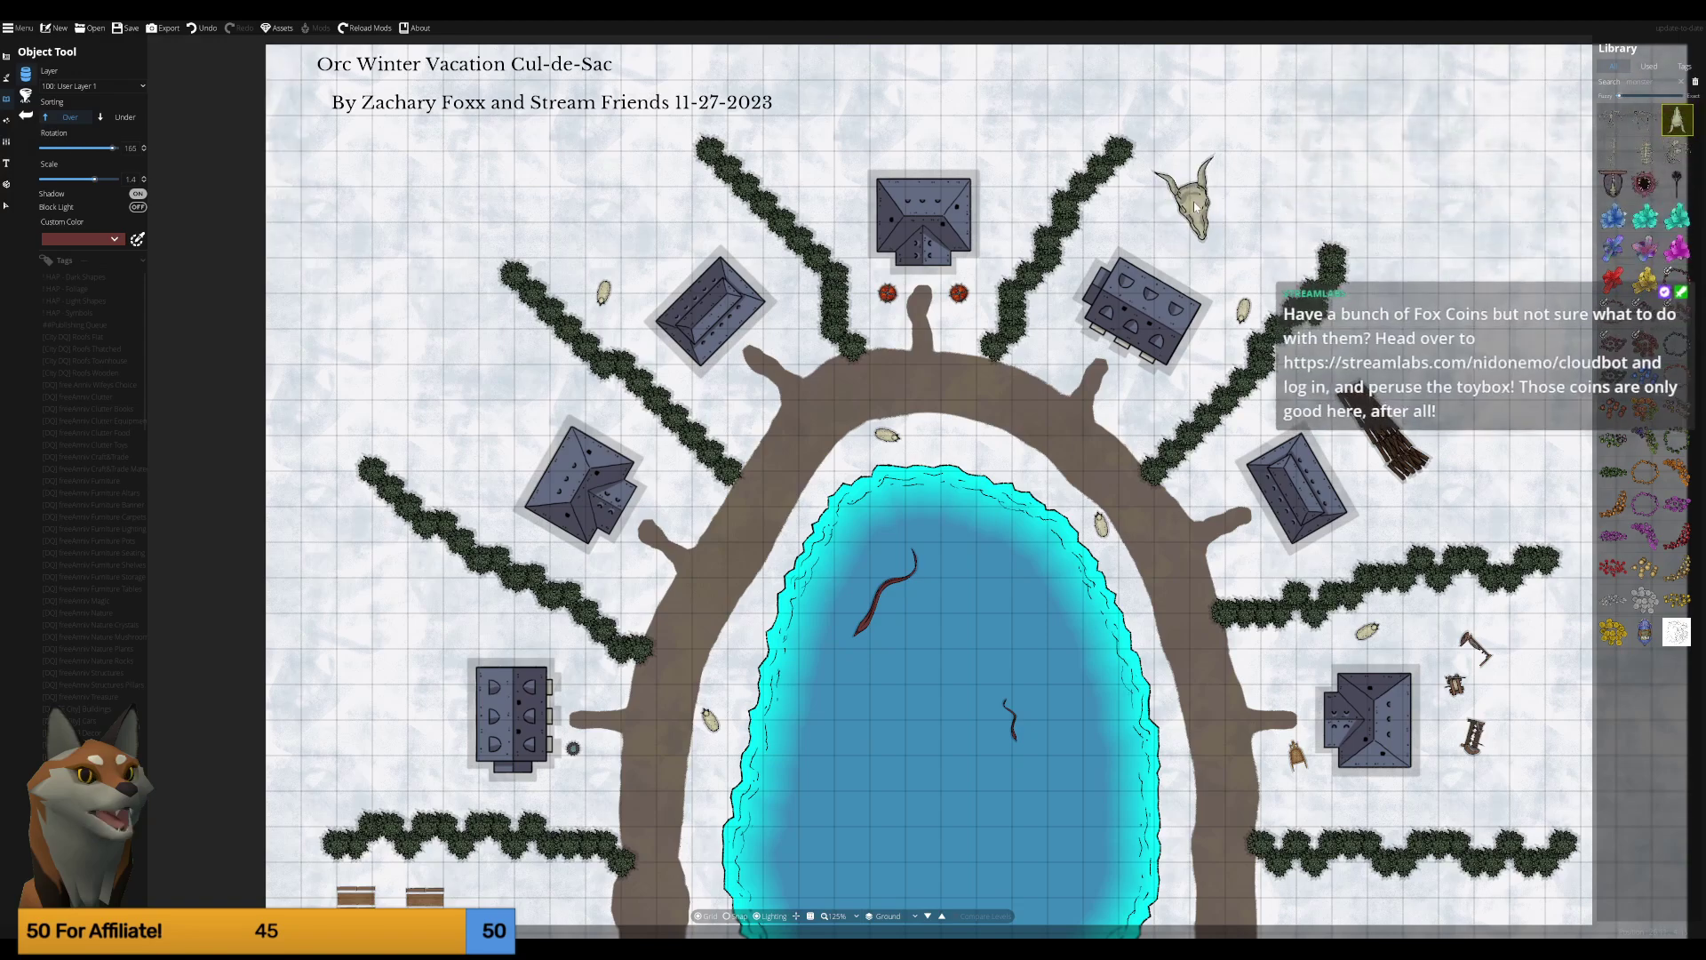
pyautogui.scroll(3, 1183, 206)
pyautogui.click(1645, 151)
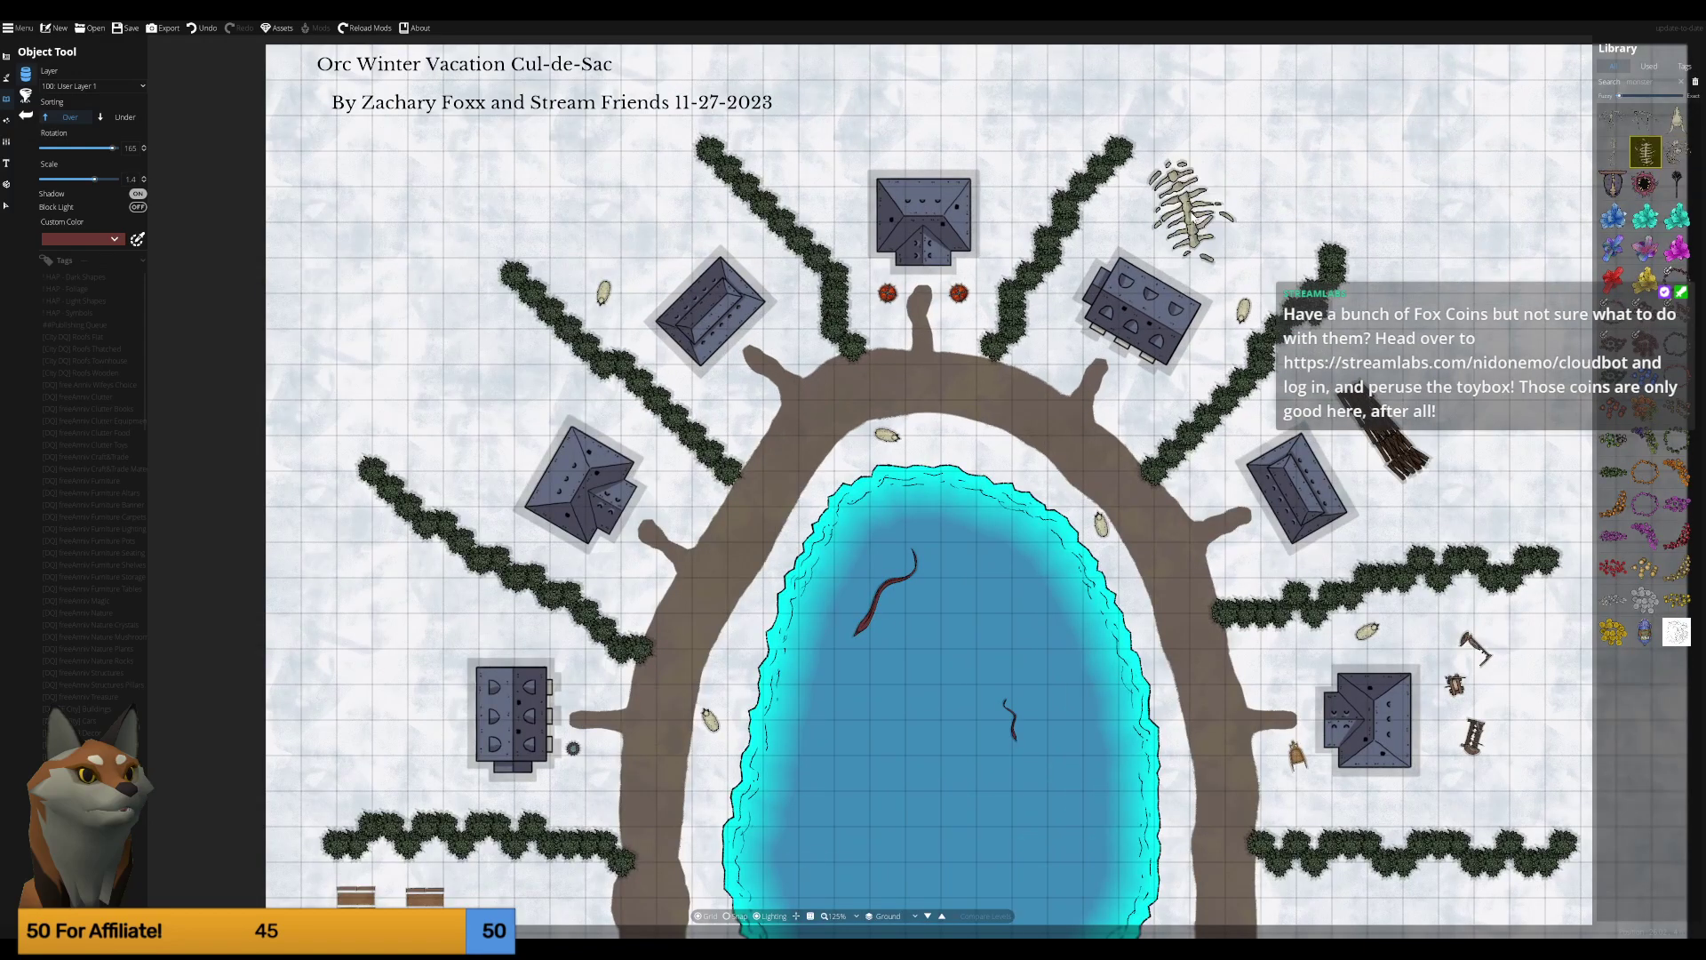
pyautogui.scroll(-3, 1187, 209)
pyautogui.scroll(-3, 1178, 206)
pyautogui.scroll(-2, 1171, 205)
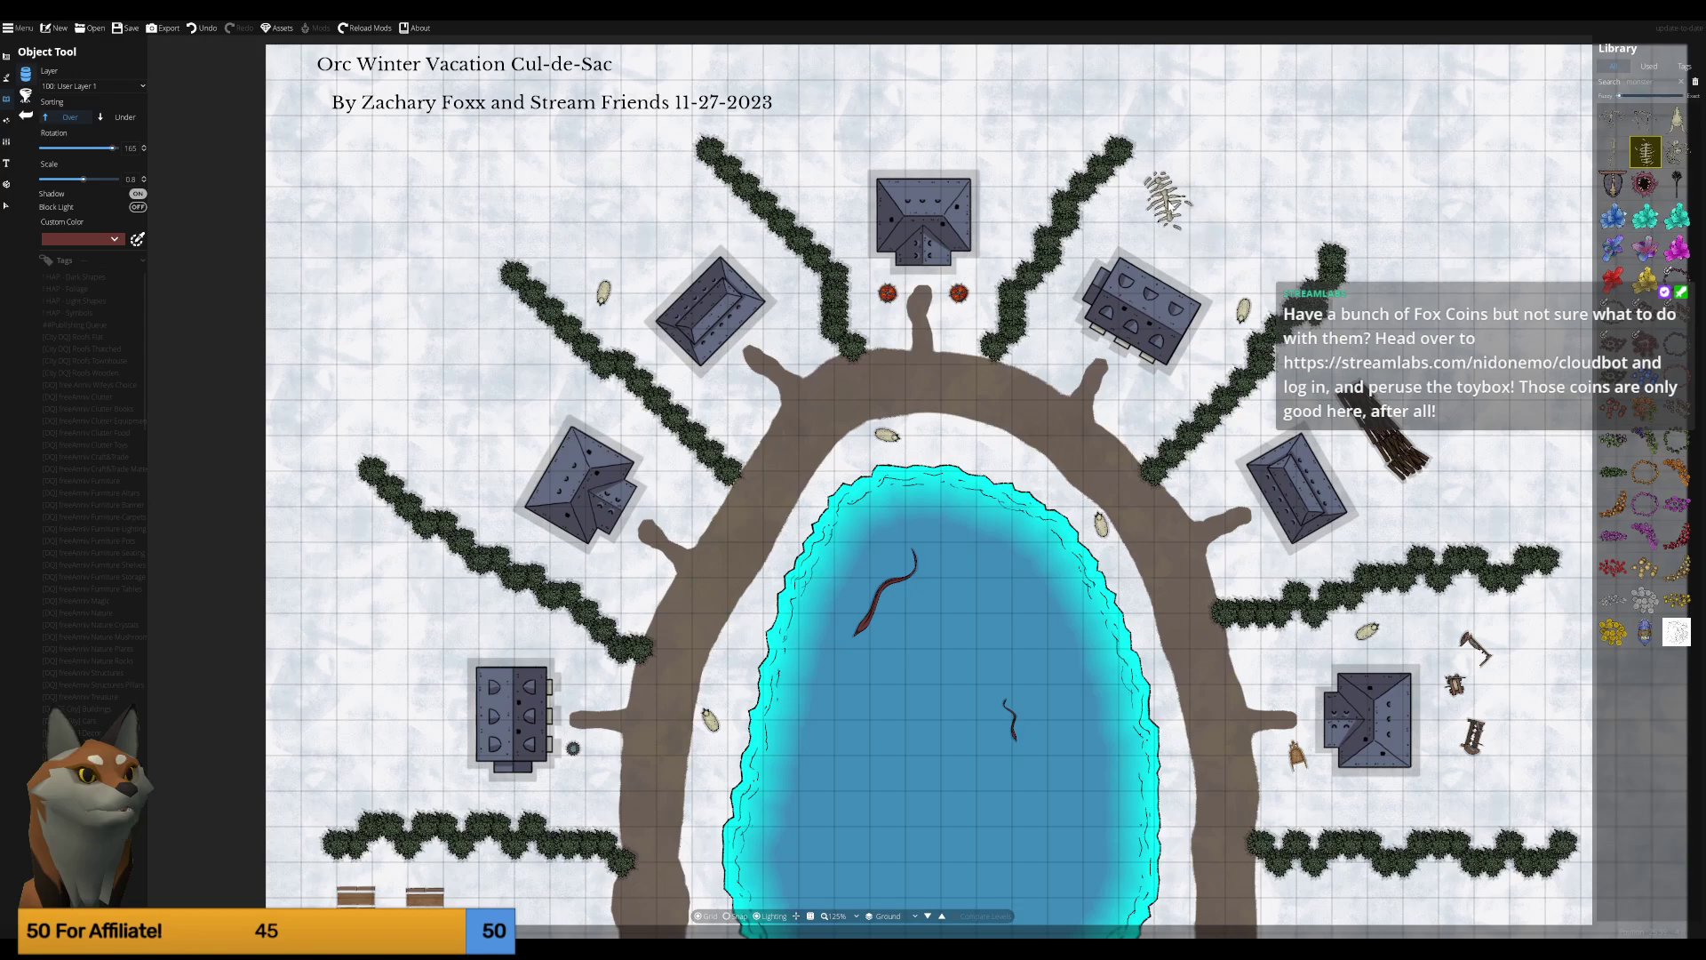
pyautogui.scroll(-2, 1167, 203)
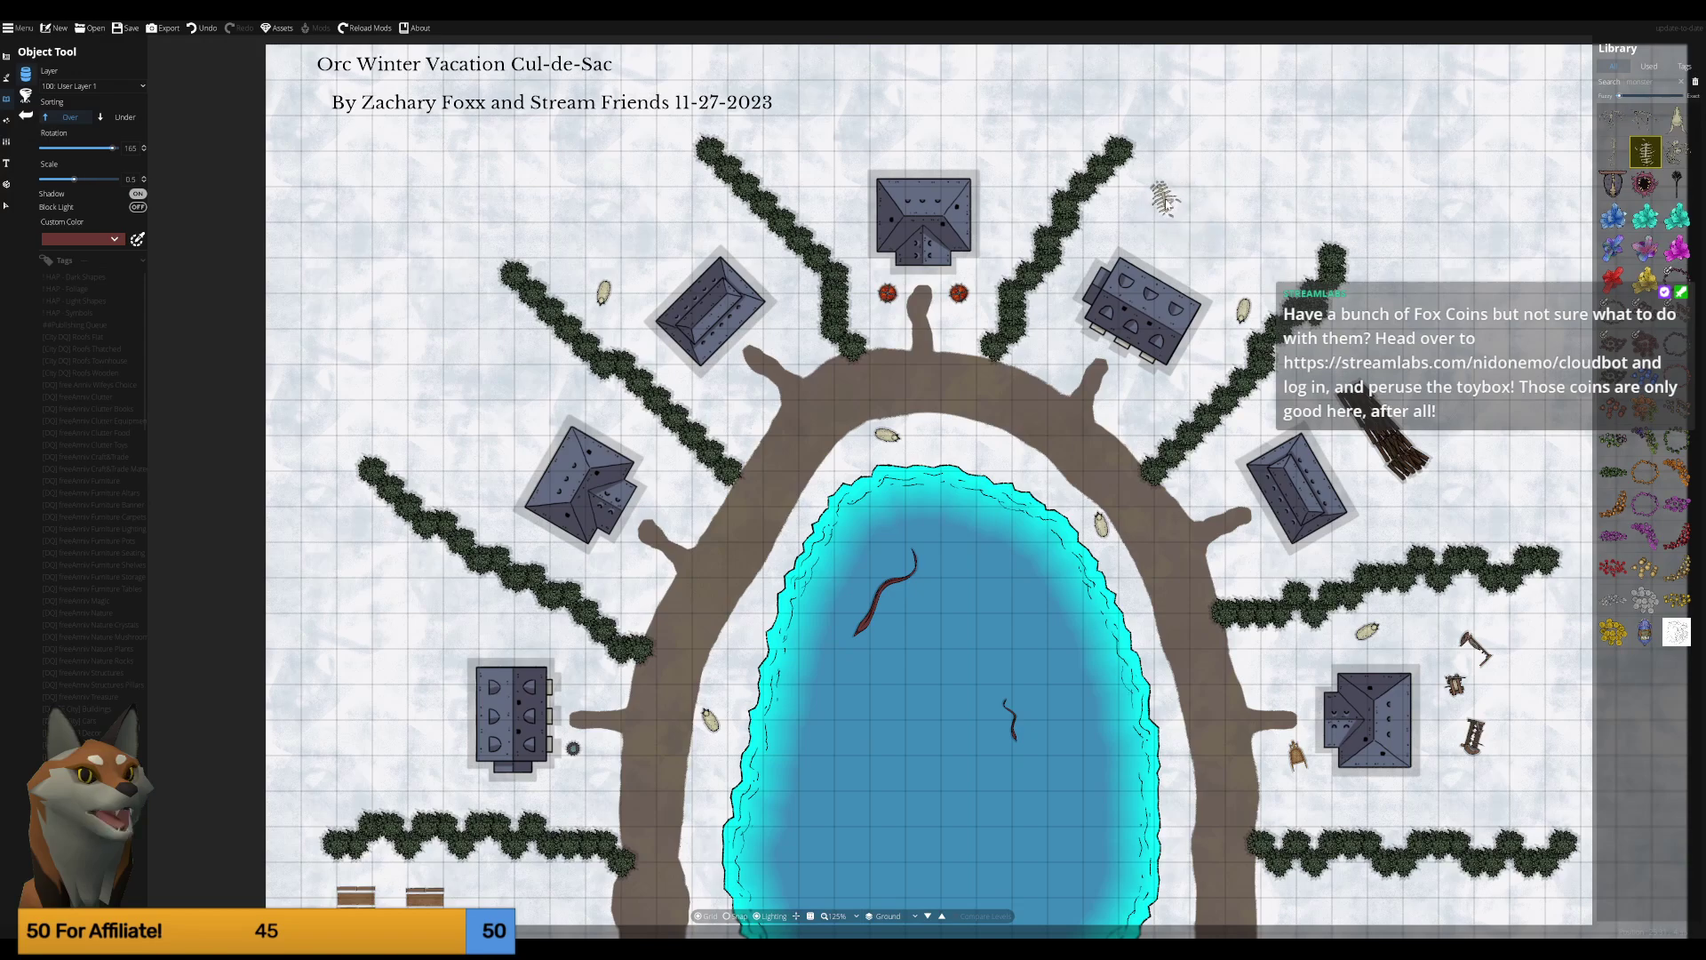
pyautogui.moveTo(1614, 183)
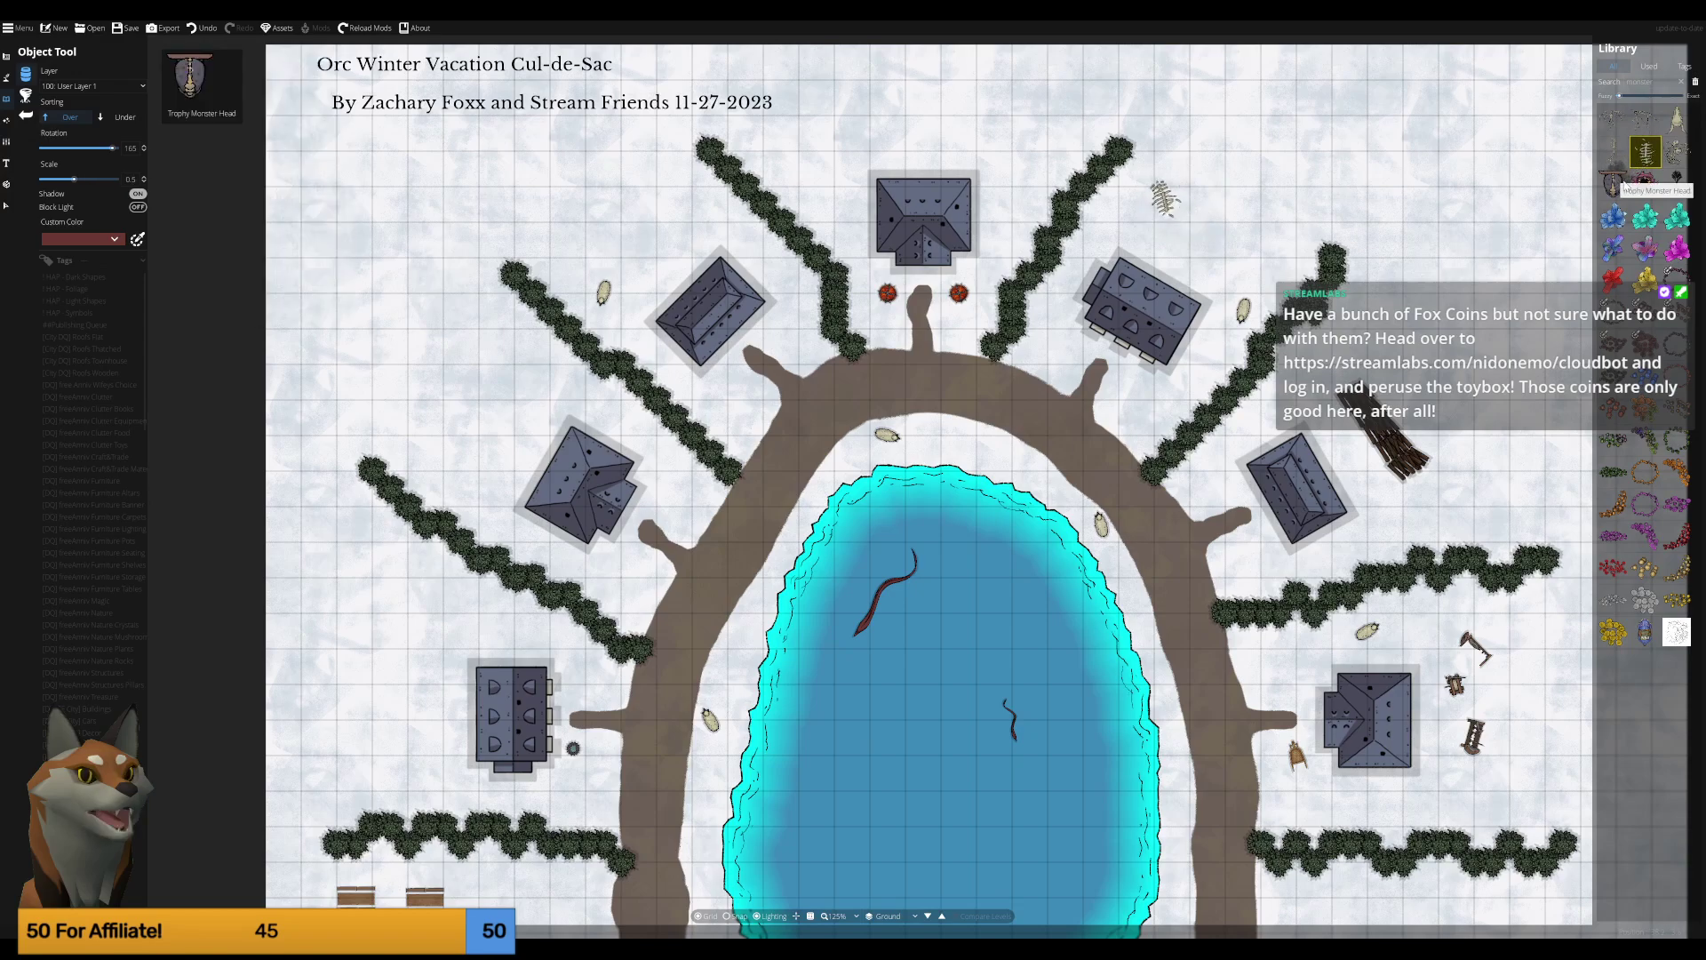
pyautogui.click(1613, 151)
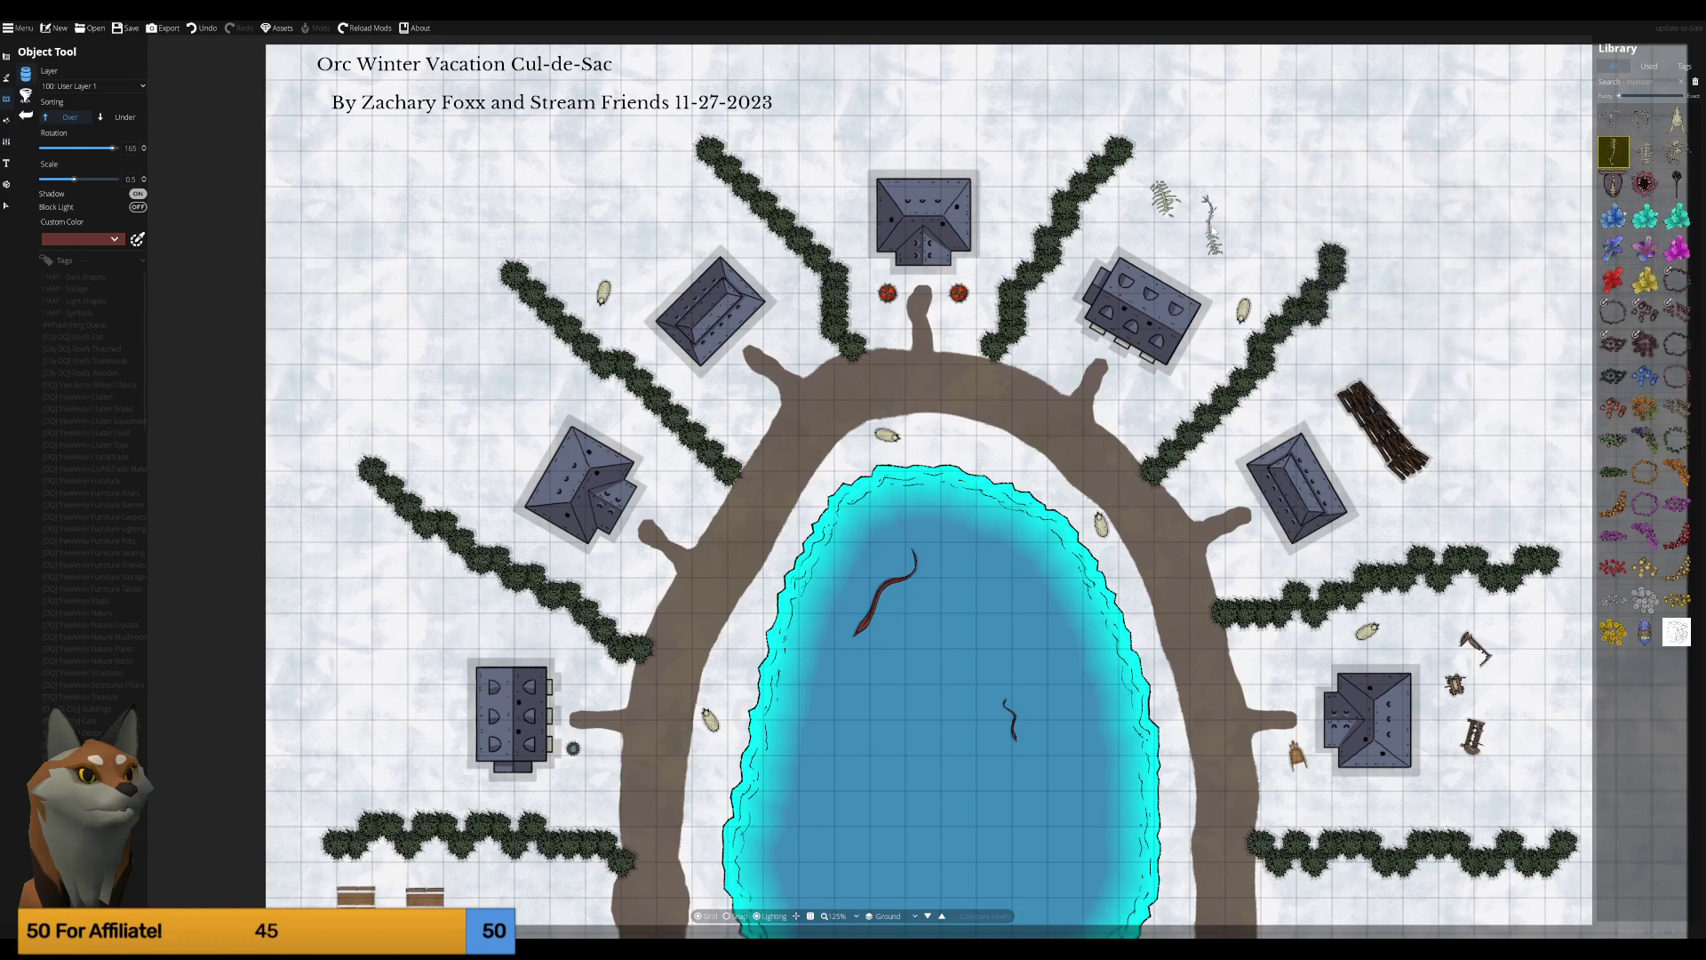
# Preview more bones assets, then select the DQ Mushroom Cluster Col 01 ring.
pyautogui.scroll(-1, 1257, 251)
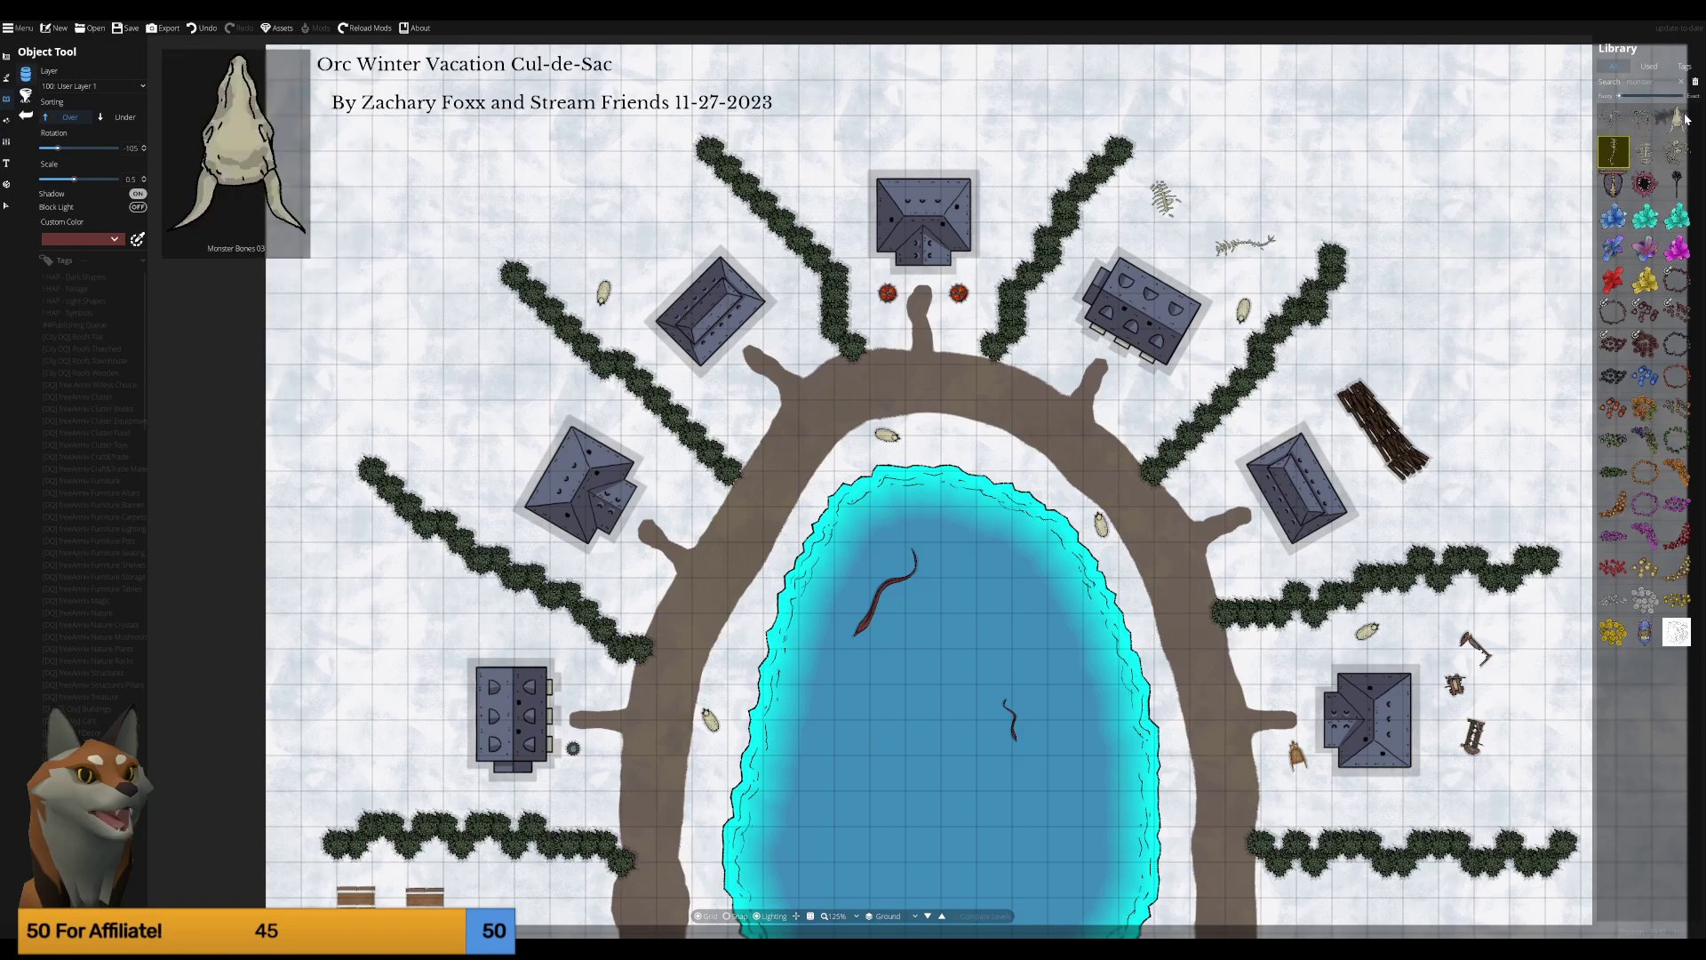
pyautogui.click(1645, 120)
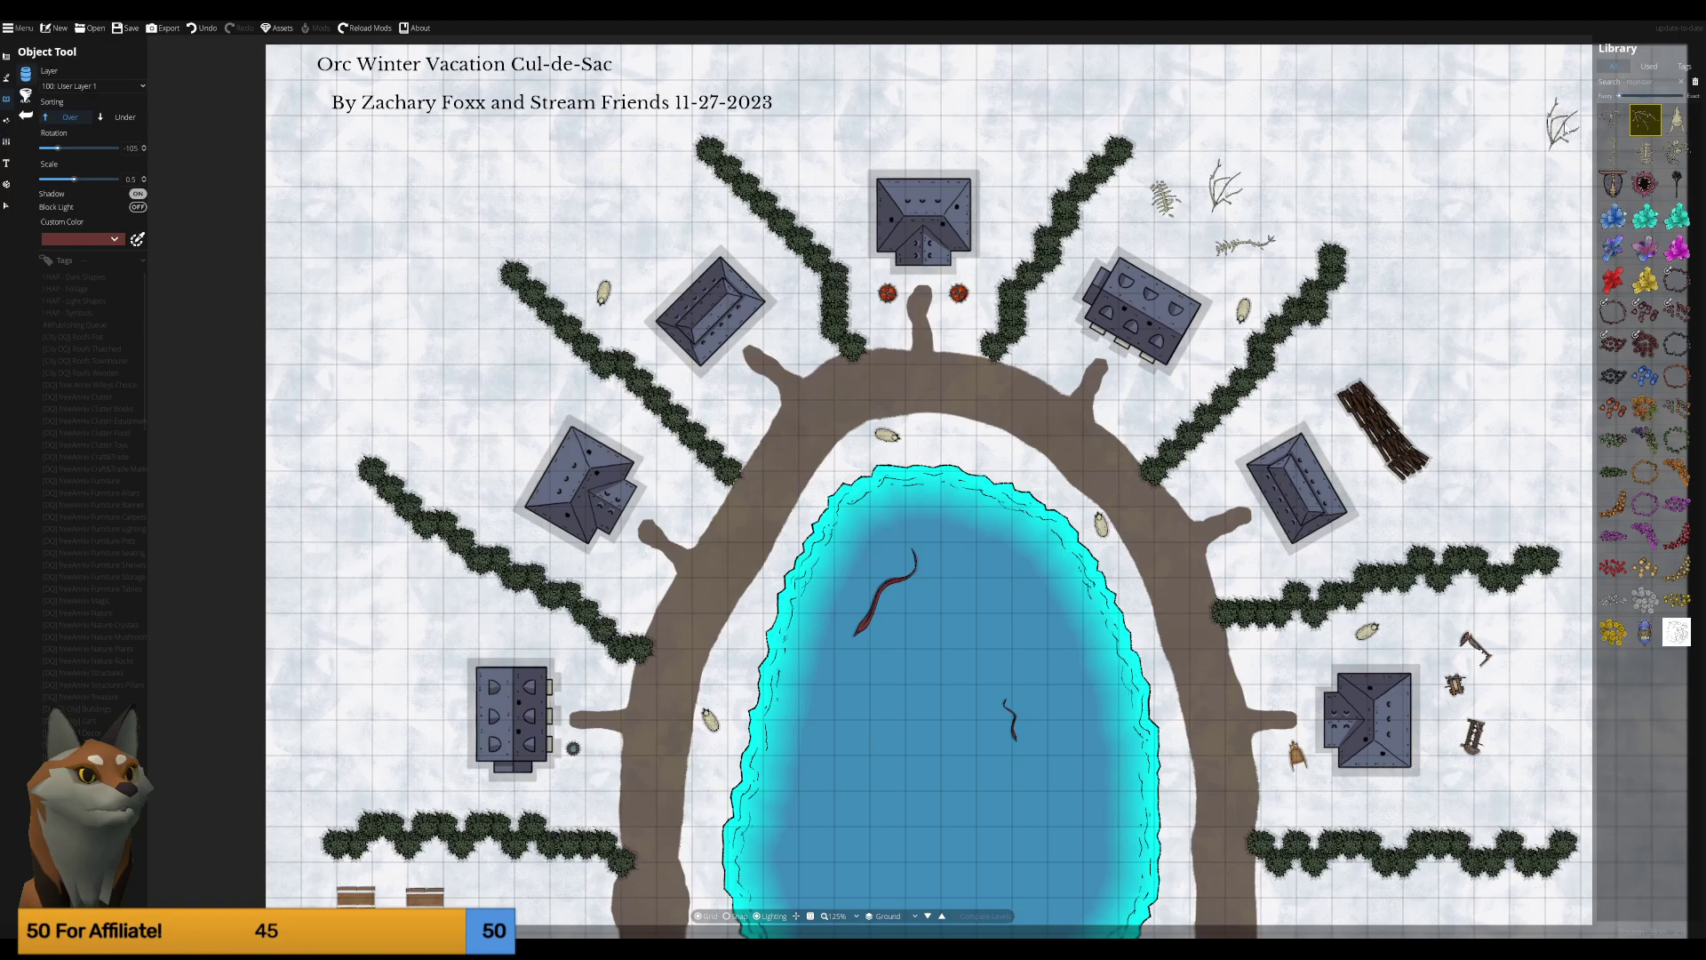
pyautogui.click(1613, 120)
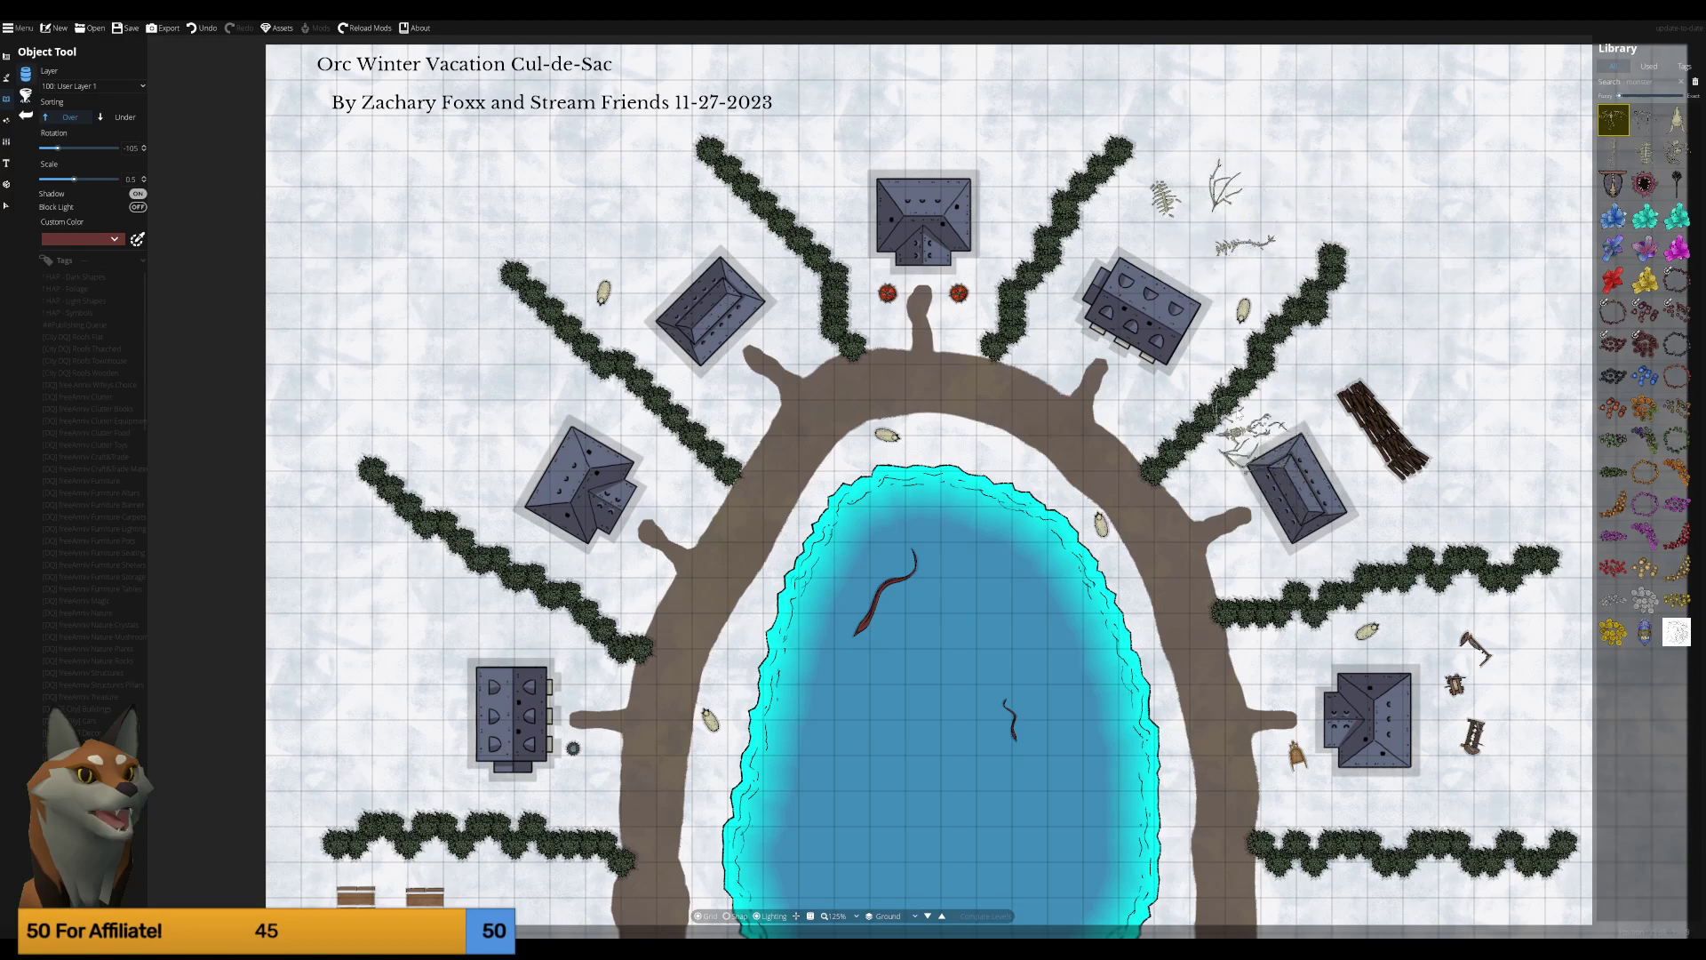
pyautogui.click(1676, 183)
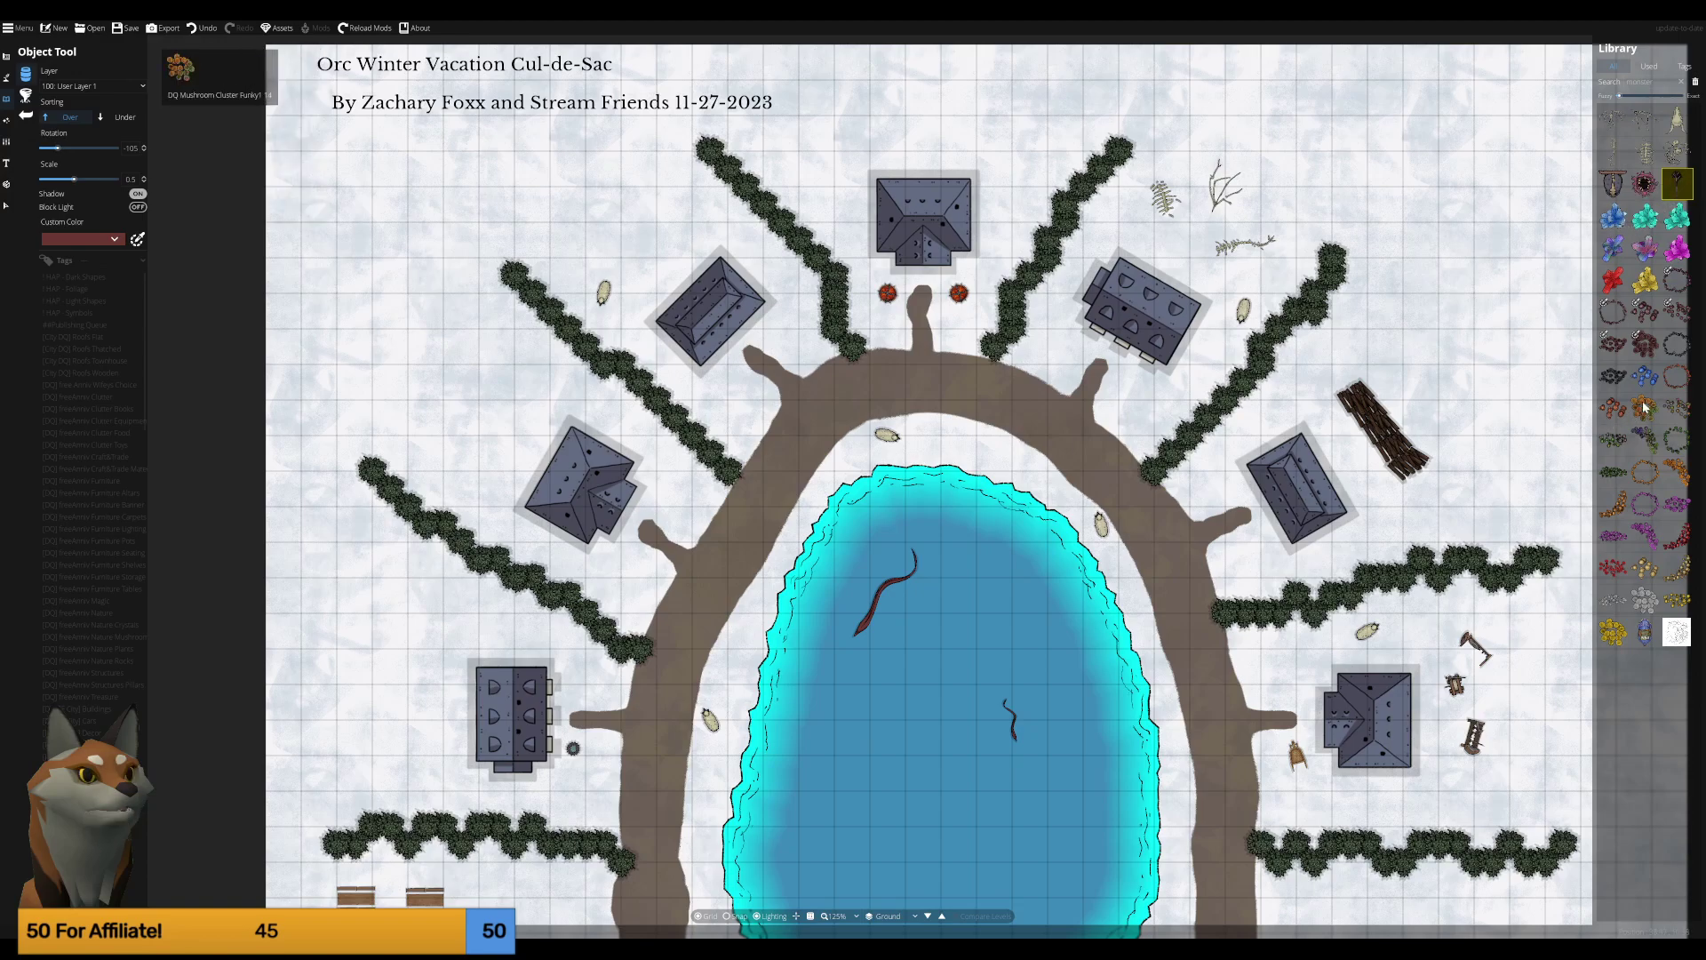
# Preview mushroom ring and white mushroom cluster assets while adjusting their scale.
pyautogui.click(1611, 312)
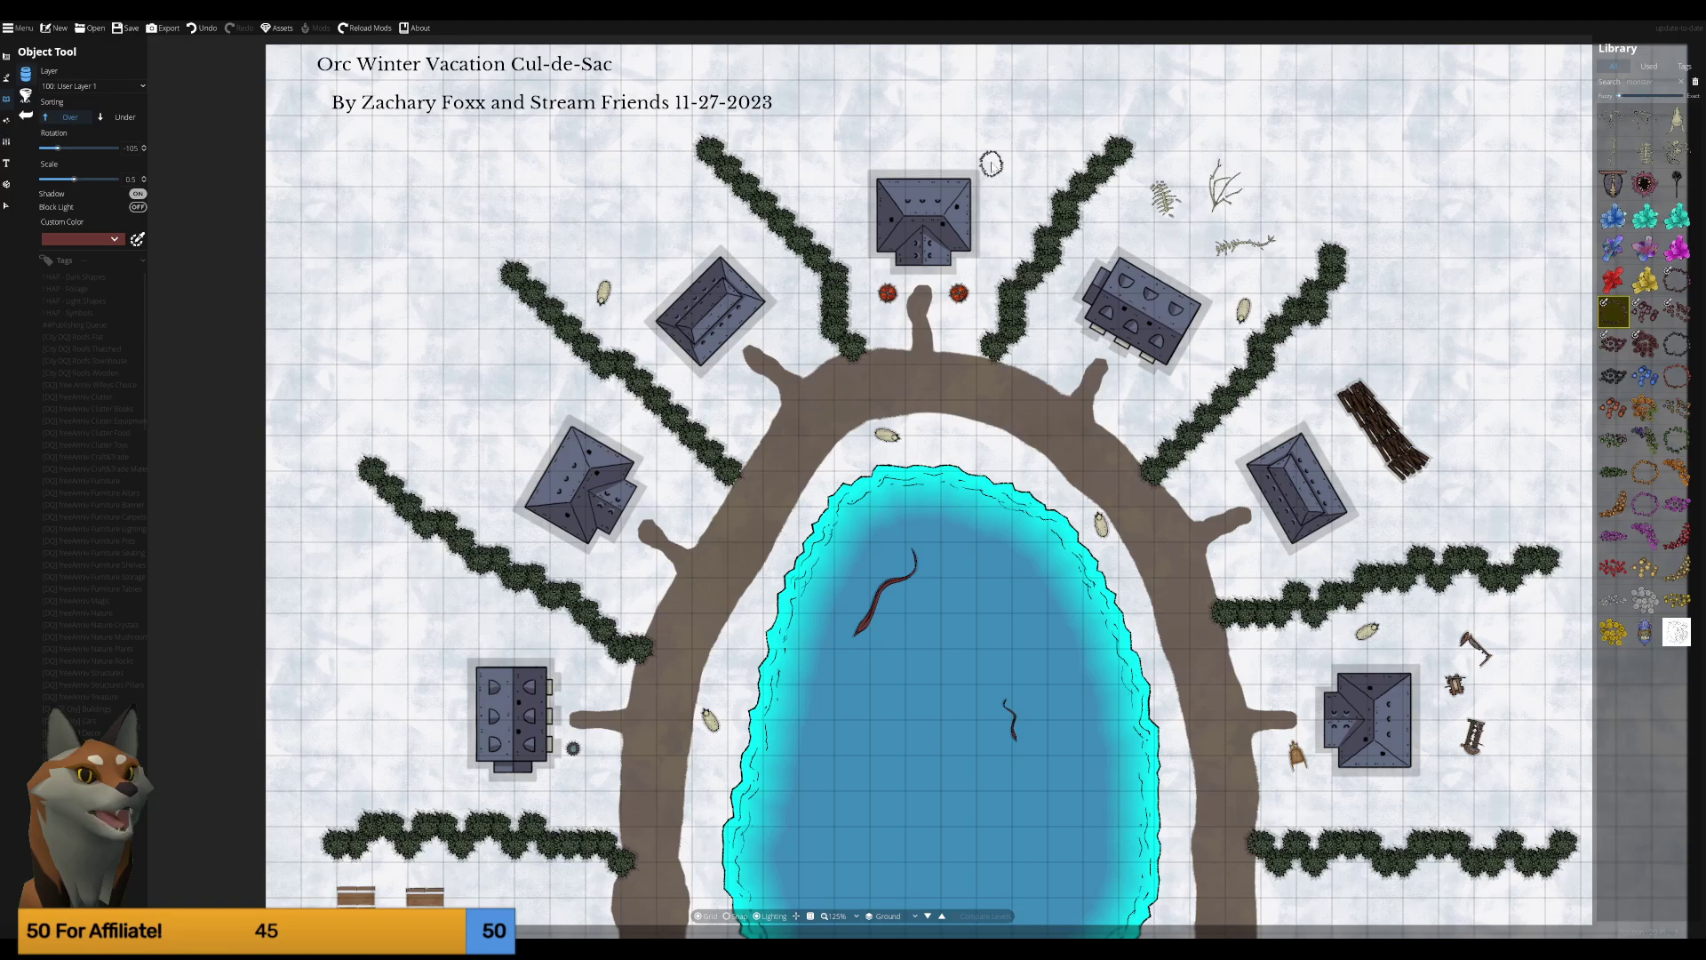
pyautogui.keyDown('ctrl'); pyautogui.scroll(3, 991, 164); pyautogui.keyUp('ctrl')
pyautogui.keyDown('ctrl'); pyautogui.scroll(6, 991, 164); pyautogui.keyUp('ctrl')
pyautogui.keyDown('ctrl'); pyautogui.scroll(7, 986, 169); pyautogui.keyUp('ctrl')
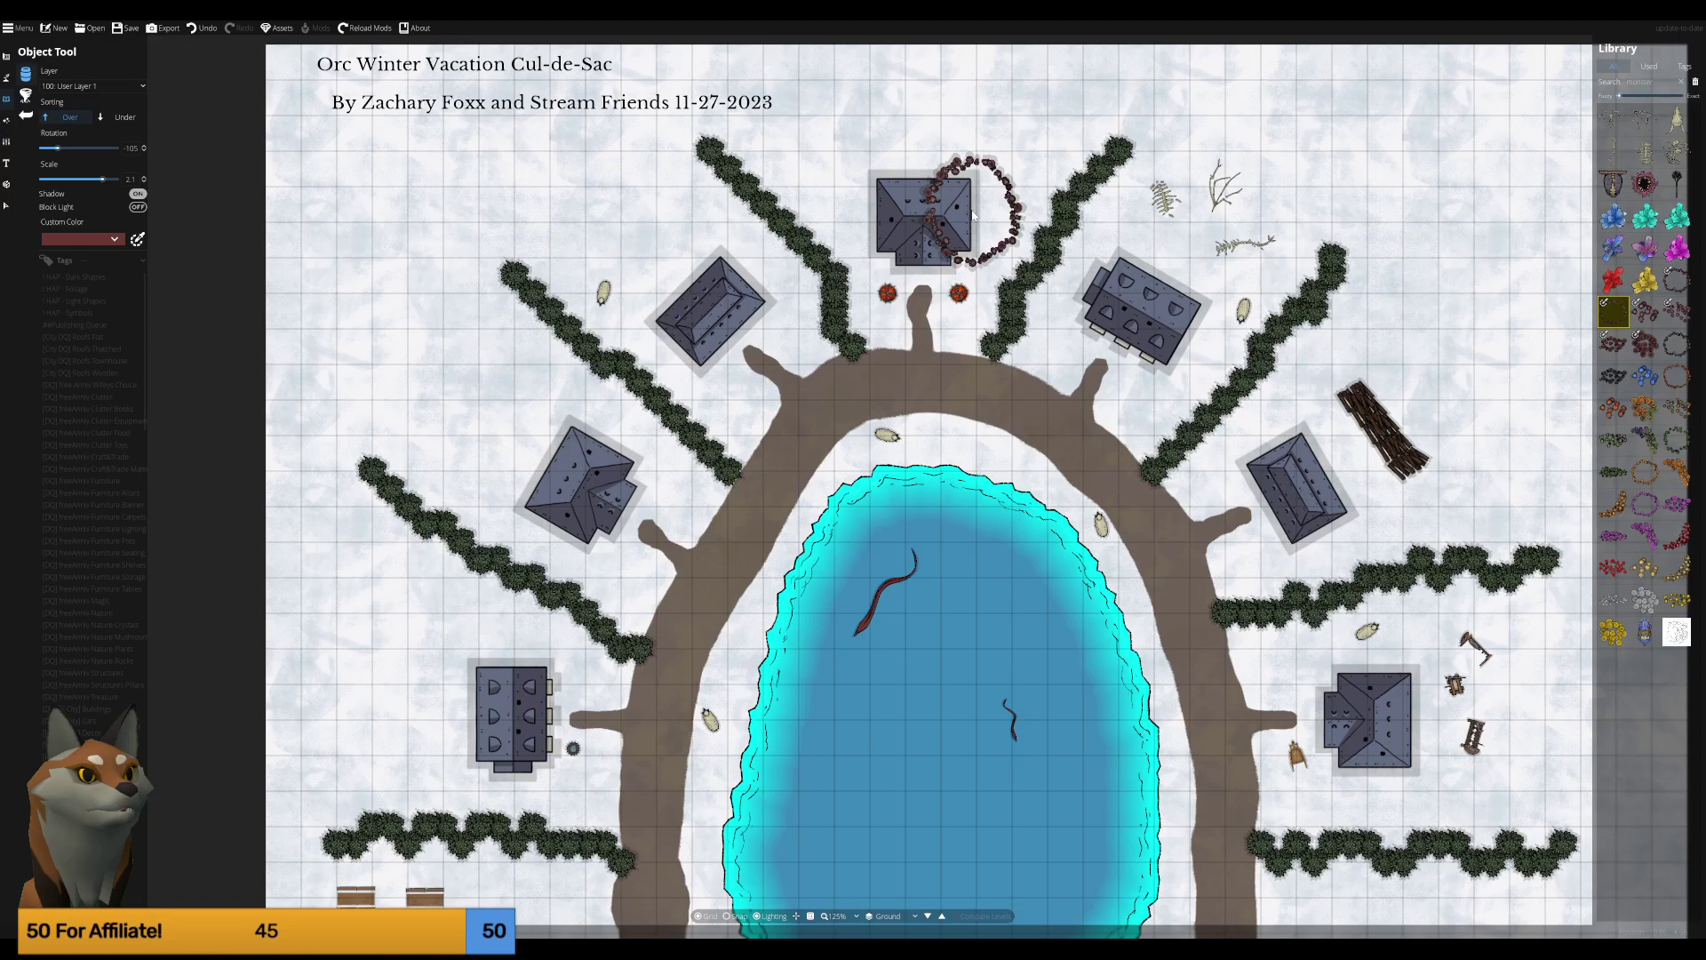
pyautogui.keyDown('ctrl'); pyautogui.scroll(-2, 1645, 302); pyautogui.keyUp('ctrl')
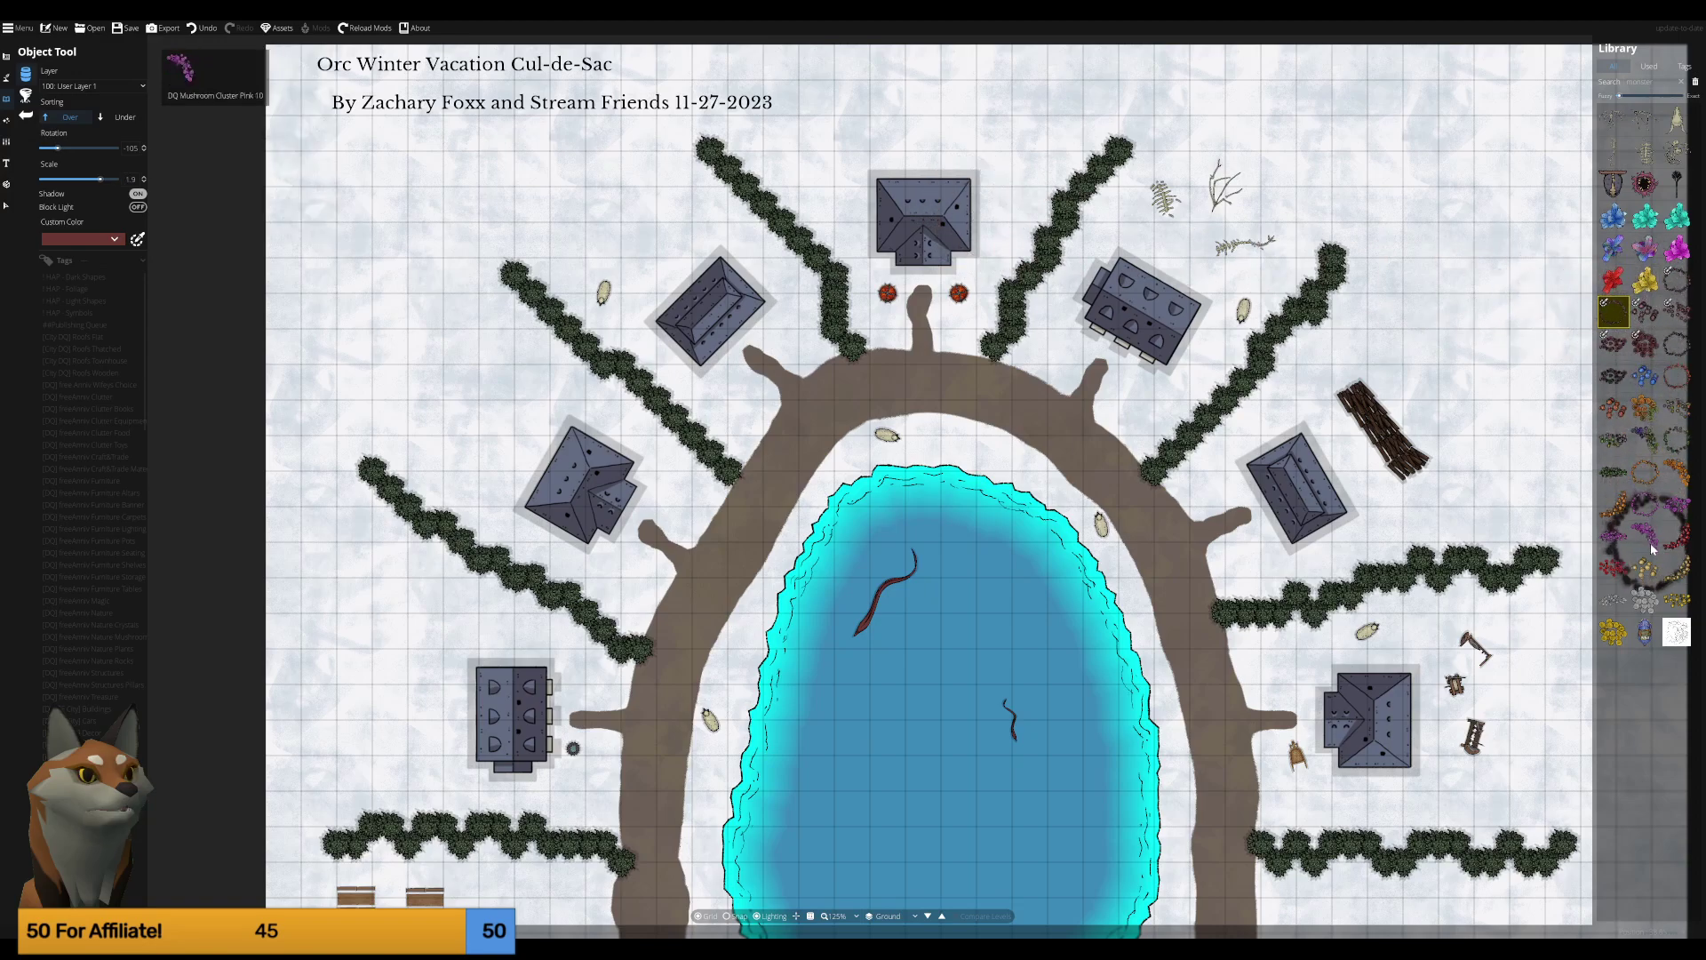
pyautogui.click(1645, 601)
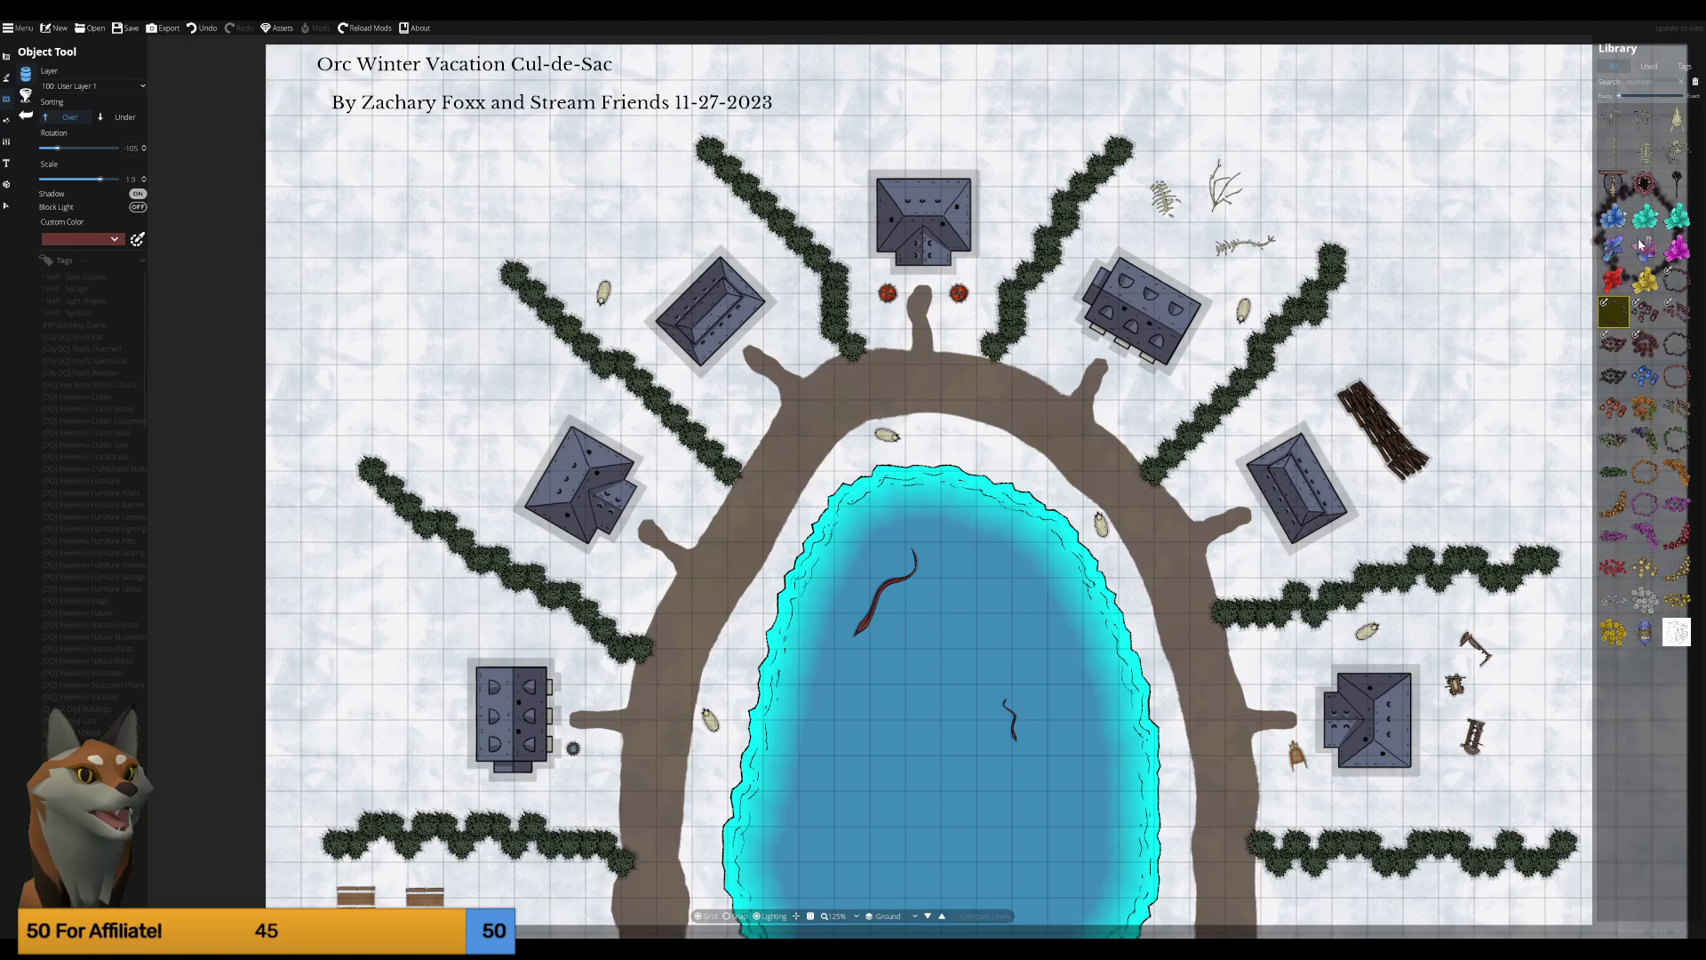
pyautogui.click(1676, 310)
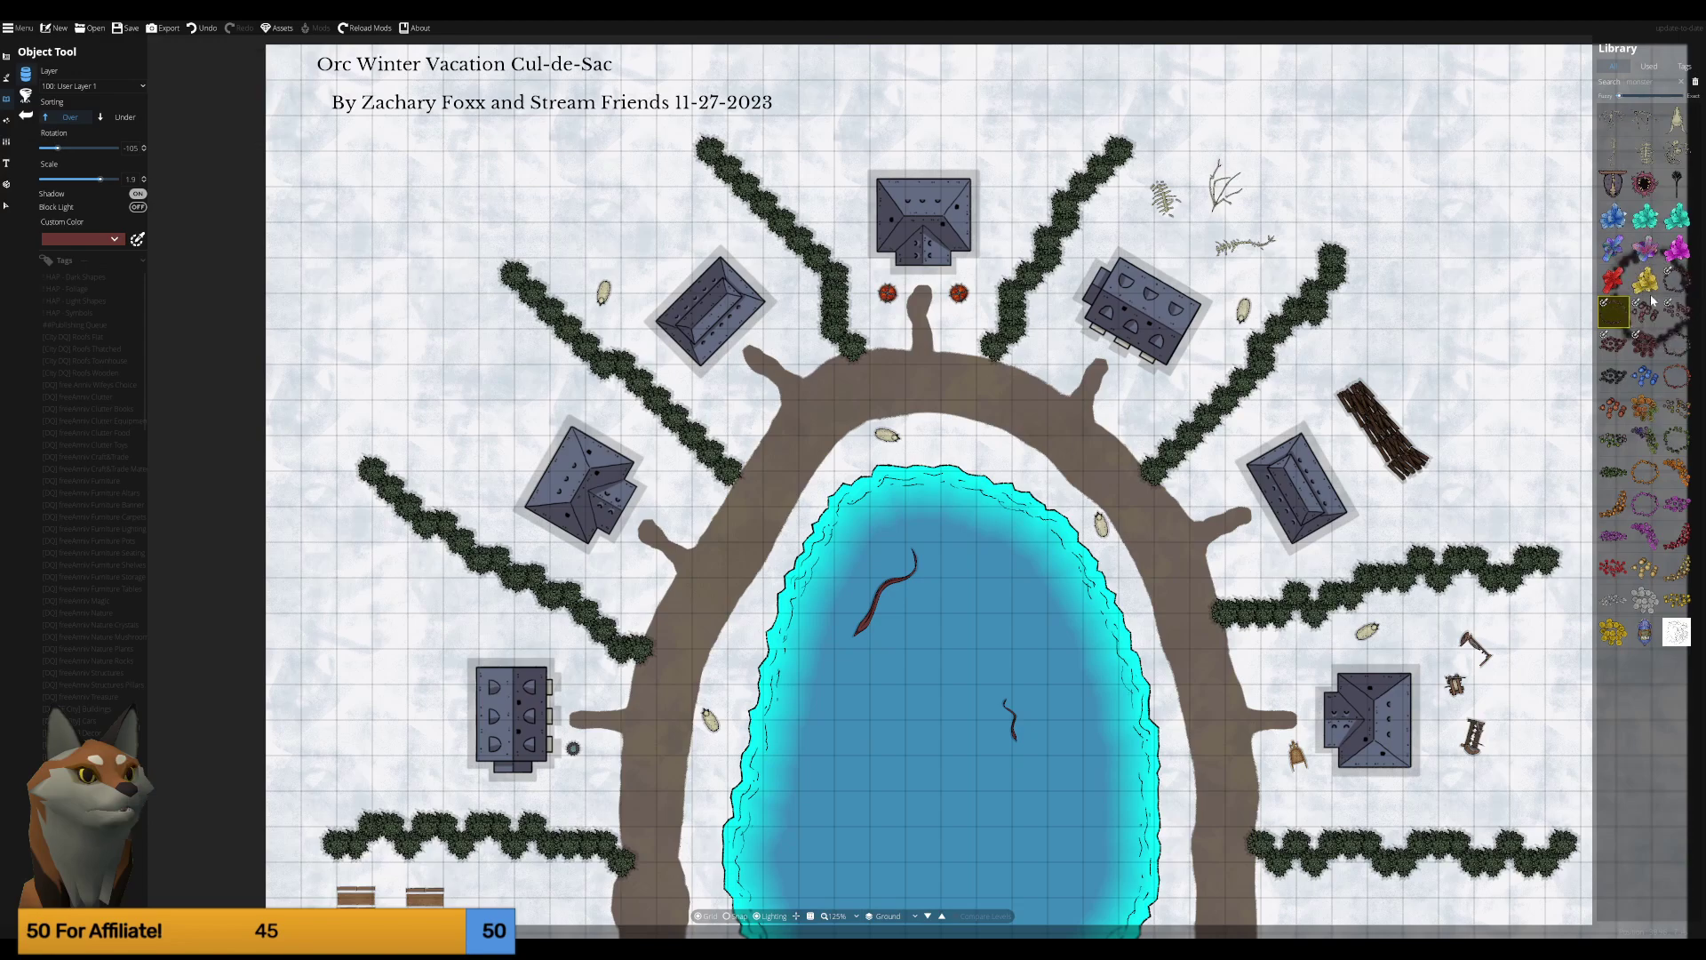
# Shrink a cyan crystal cluster and place it above the upper-left house.
pyautogui.click(1647, 222)
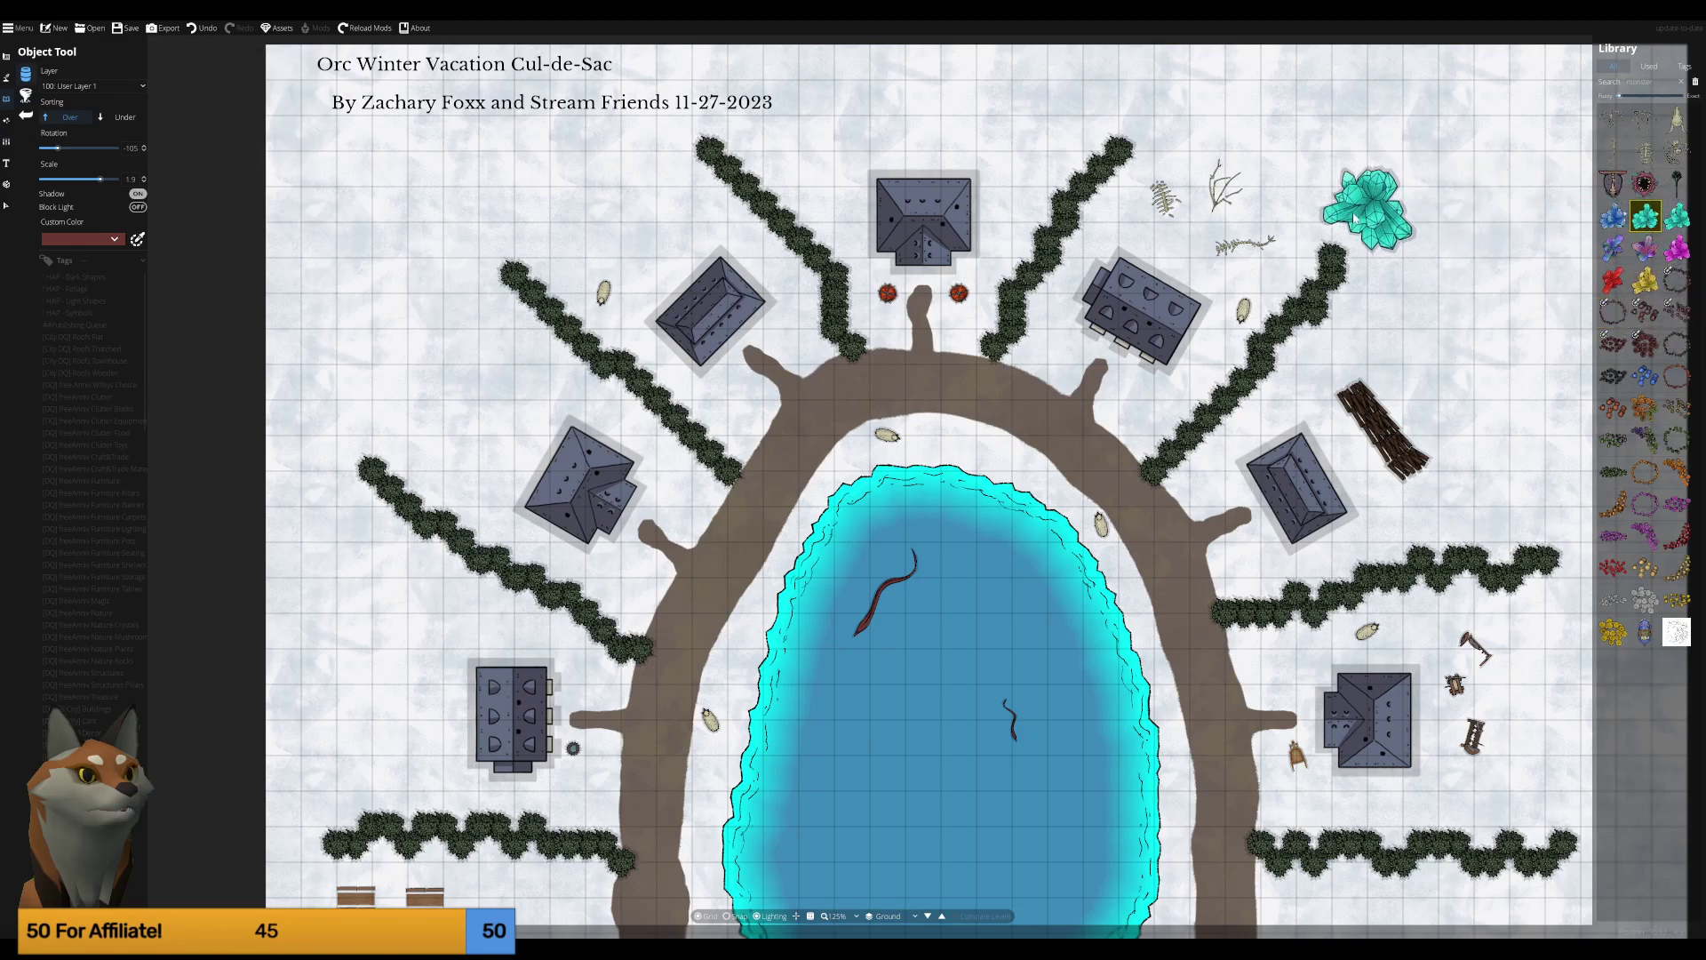
pyautogui.scroll(-5, 926, 126)
pyautogui.scroll(-4, 924, 122)
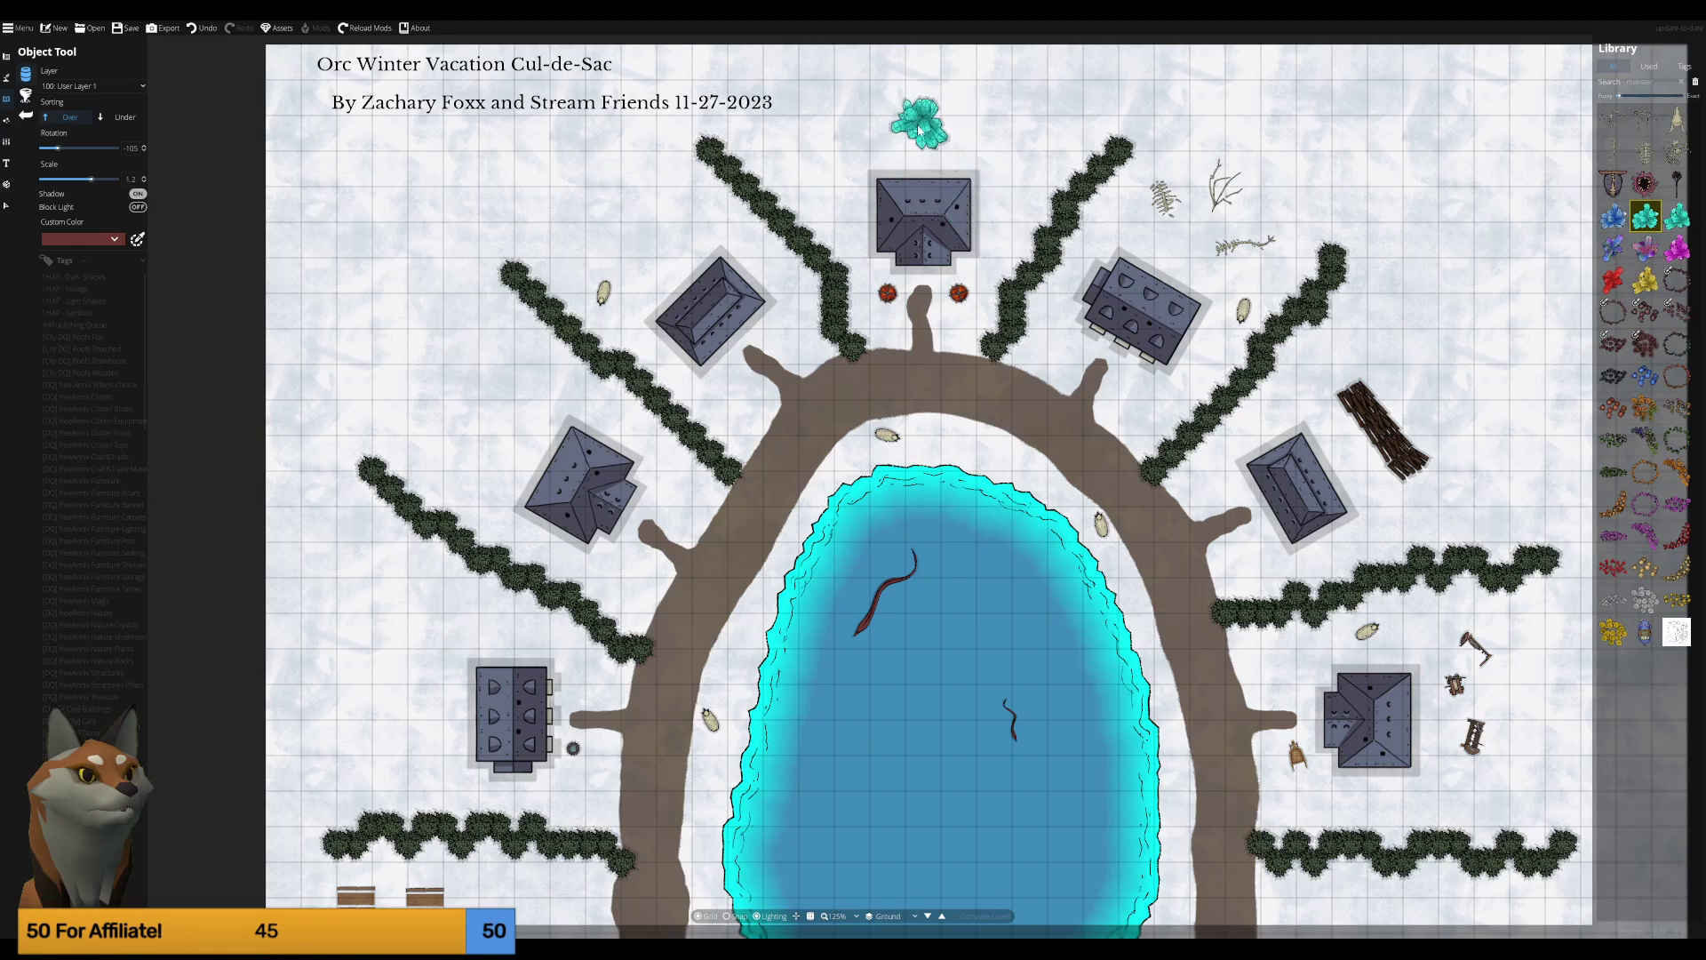
pyautogui.scroll(-3, 924, 123)
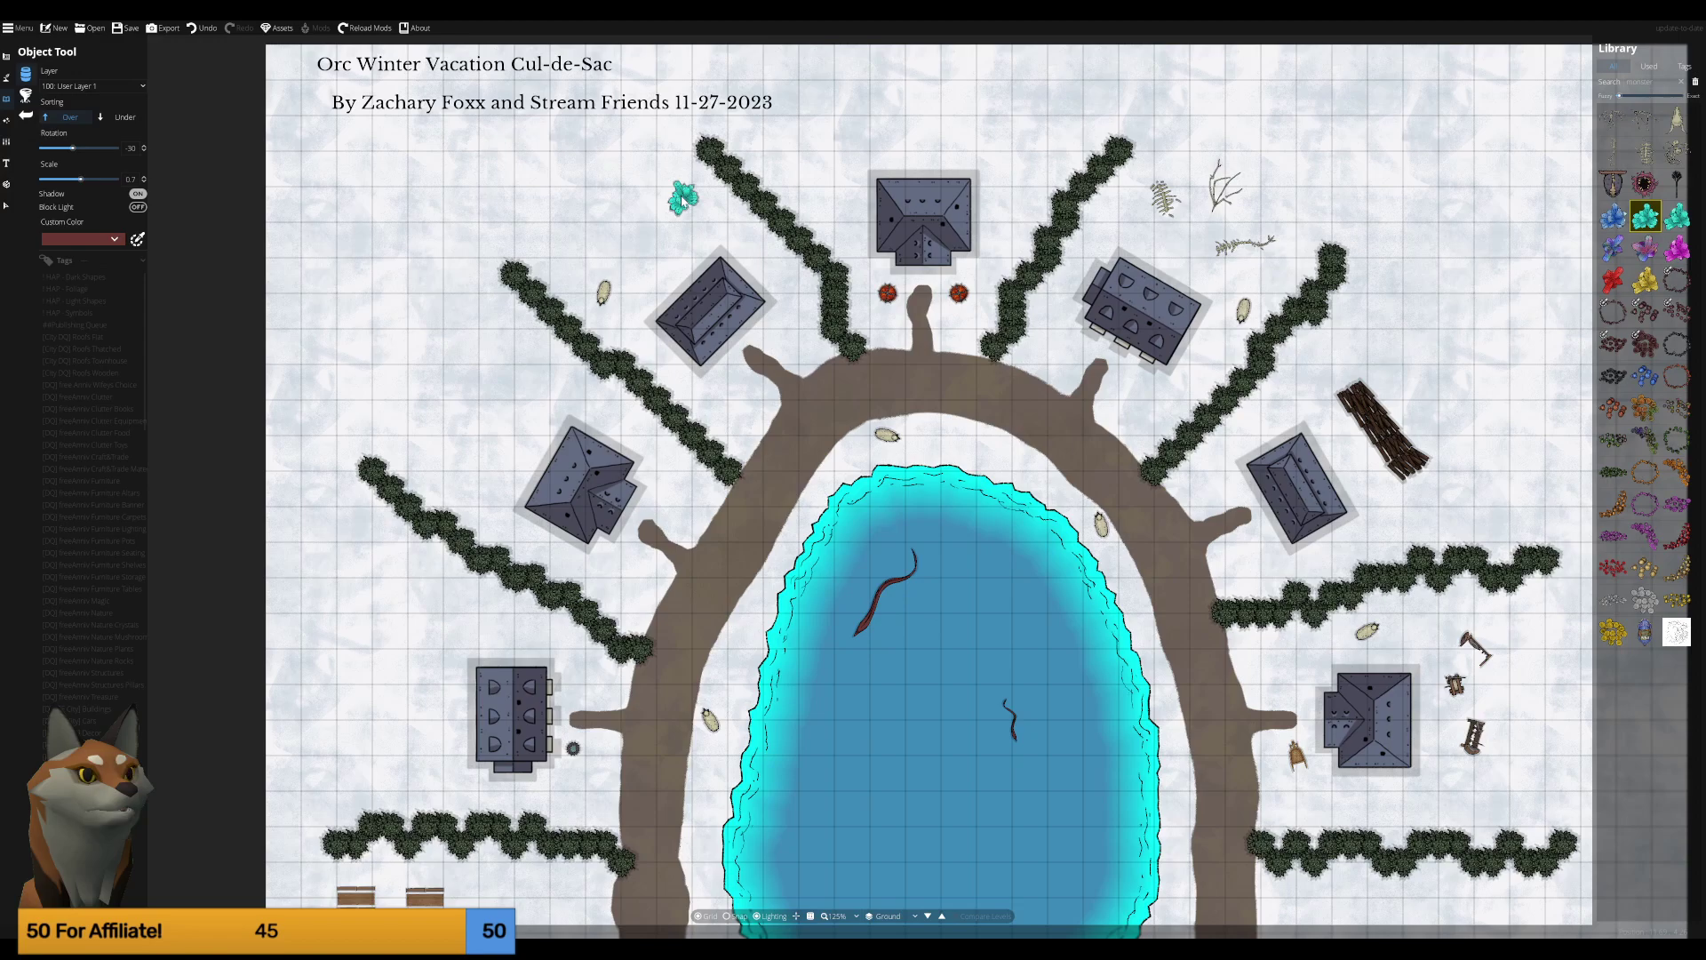
pyautogui.click(682, 201)
# Compare blue and cyan clusters, then place a pink crystal cluster beside the blue ones.
pyautogui.click(1616, 219)
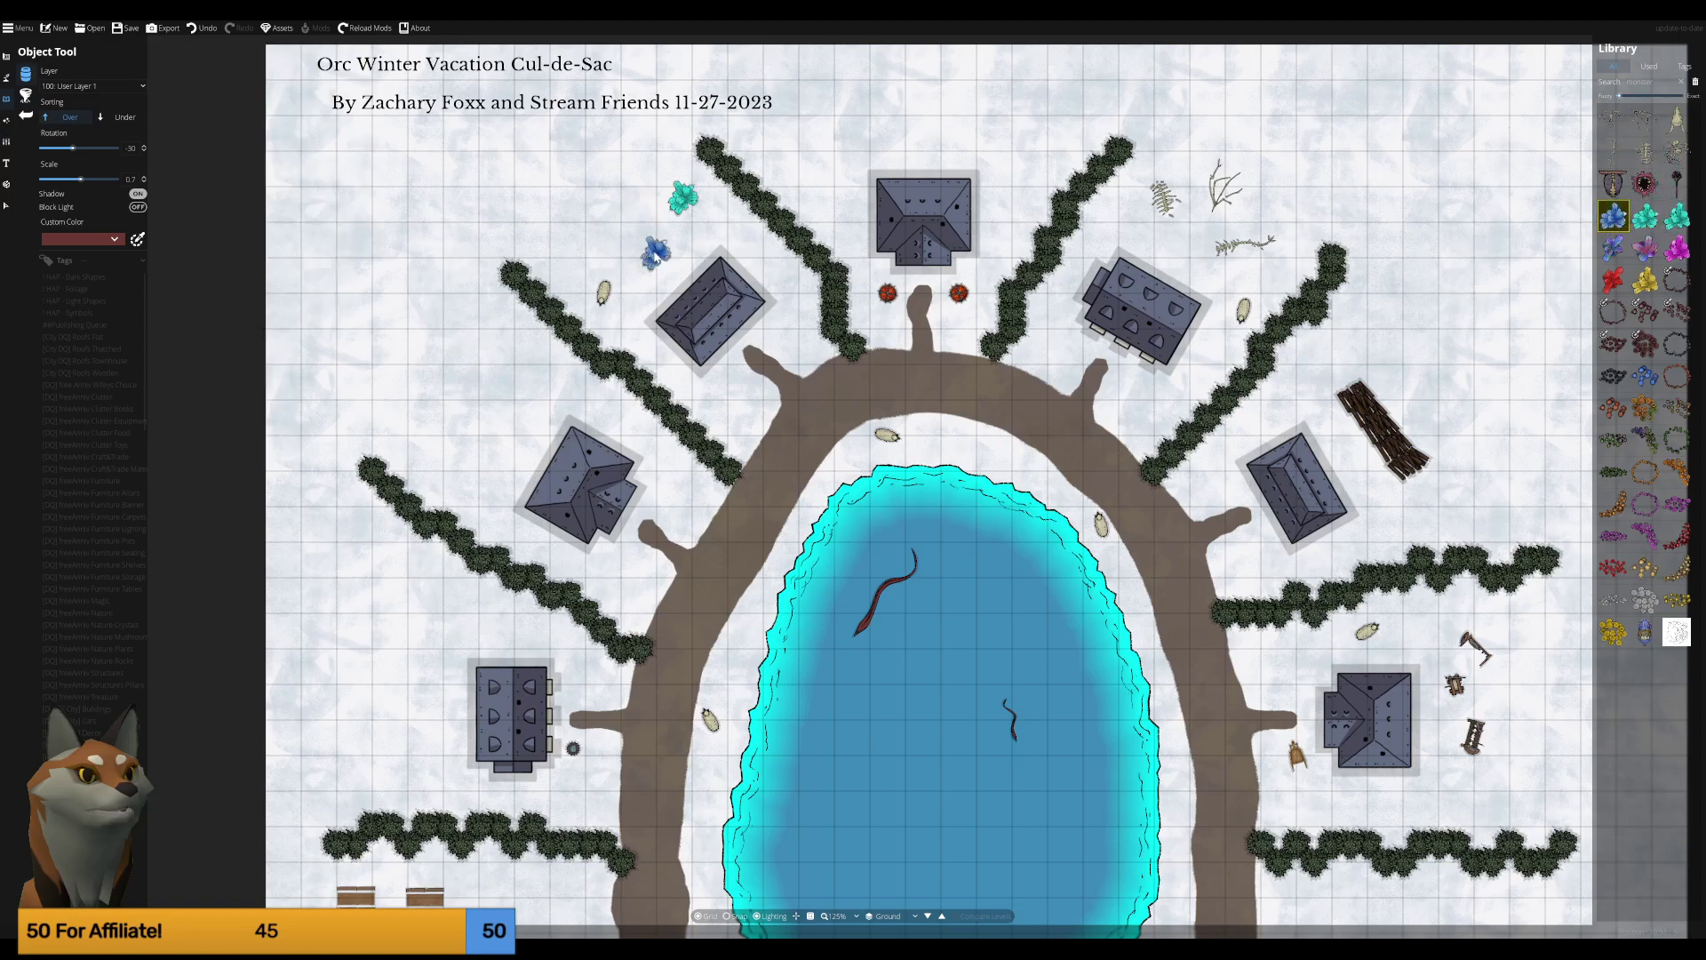
pyautogui.click(1645, 216)
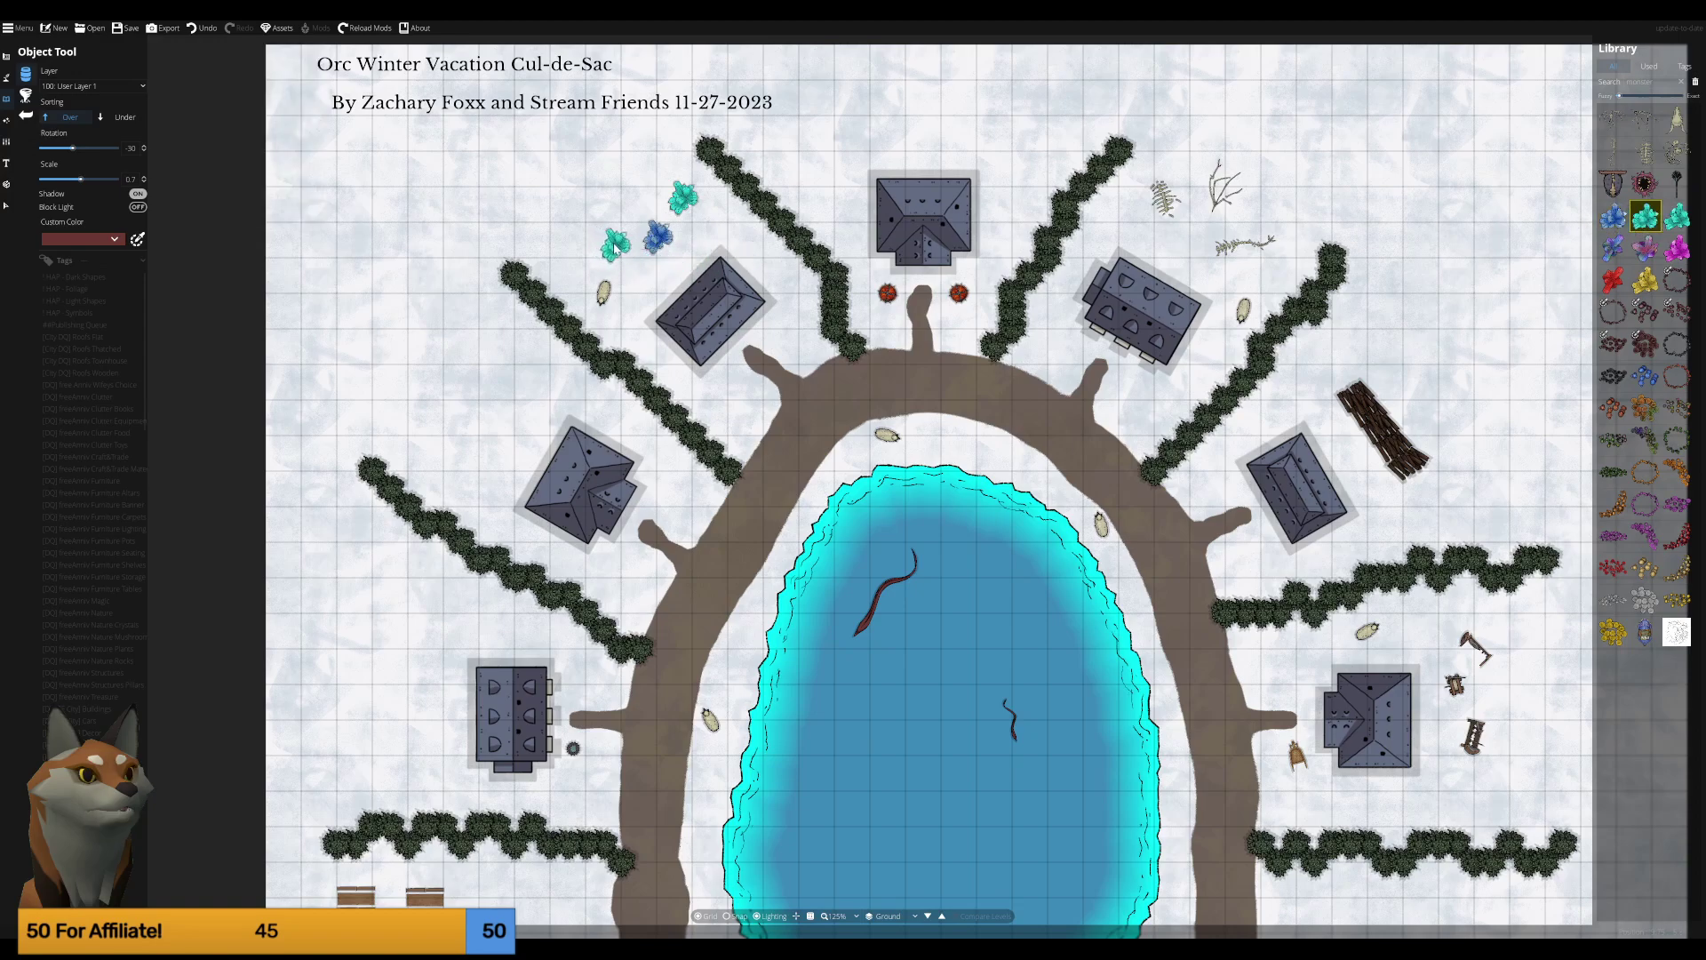
pyautogui.click(1613, 217)
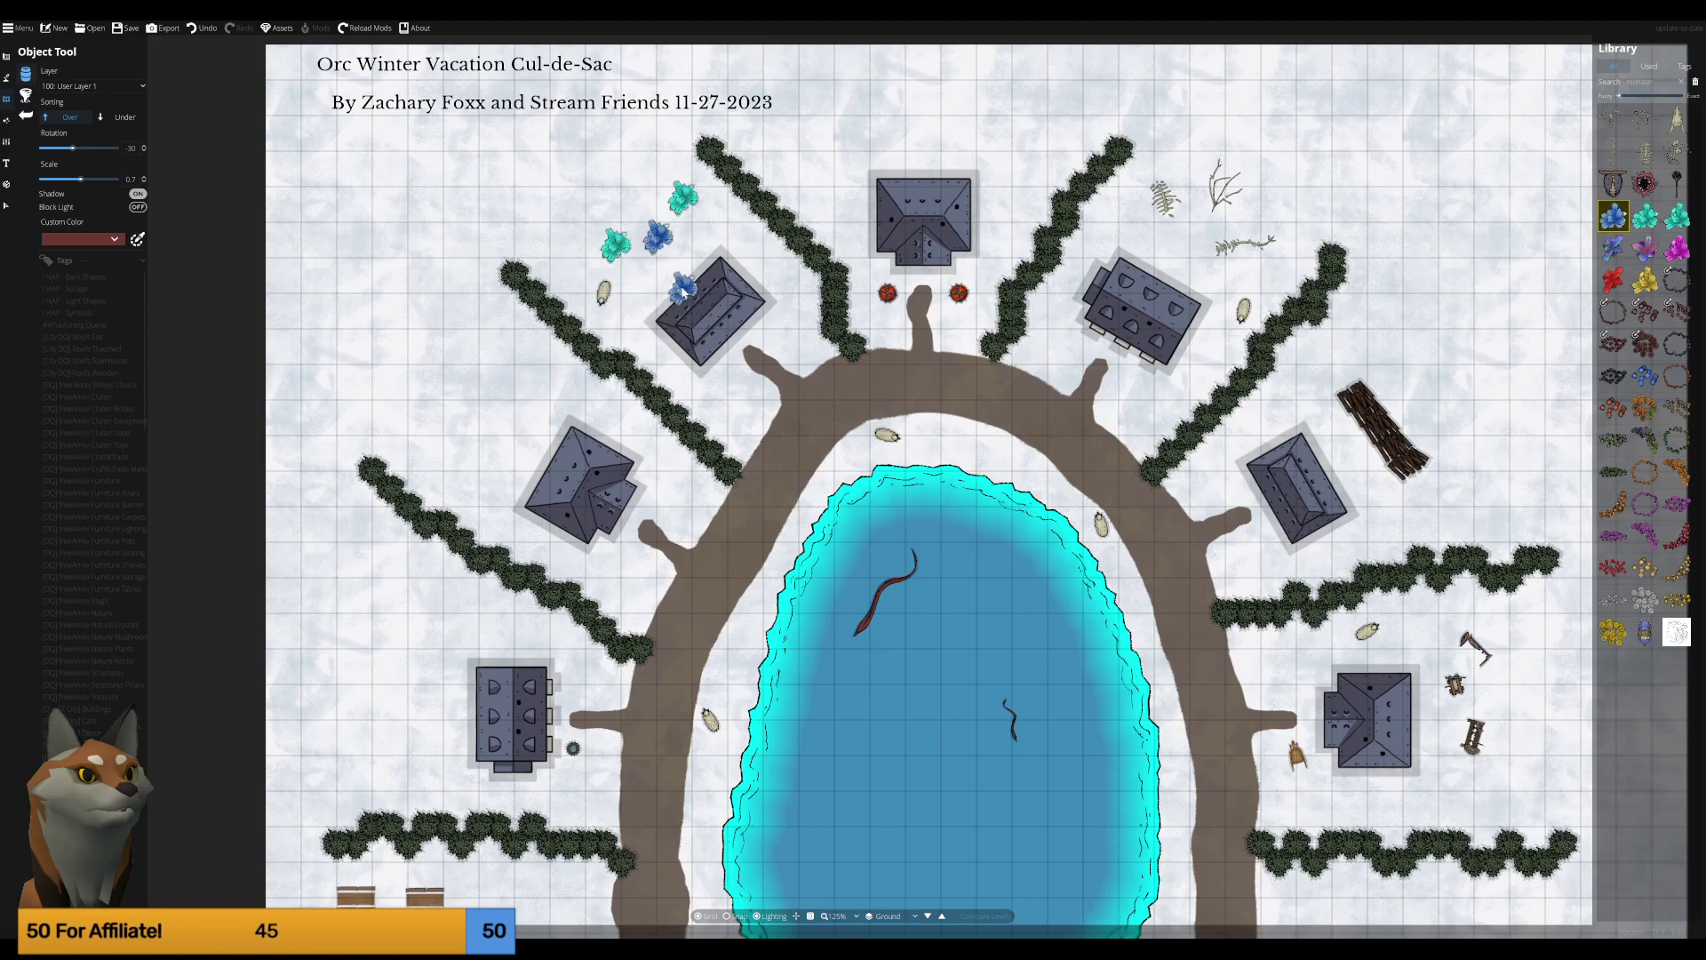
pyautogui.click(1678, 247)
pyautogui.scroll(-1, 662, 203)
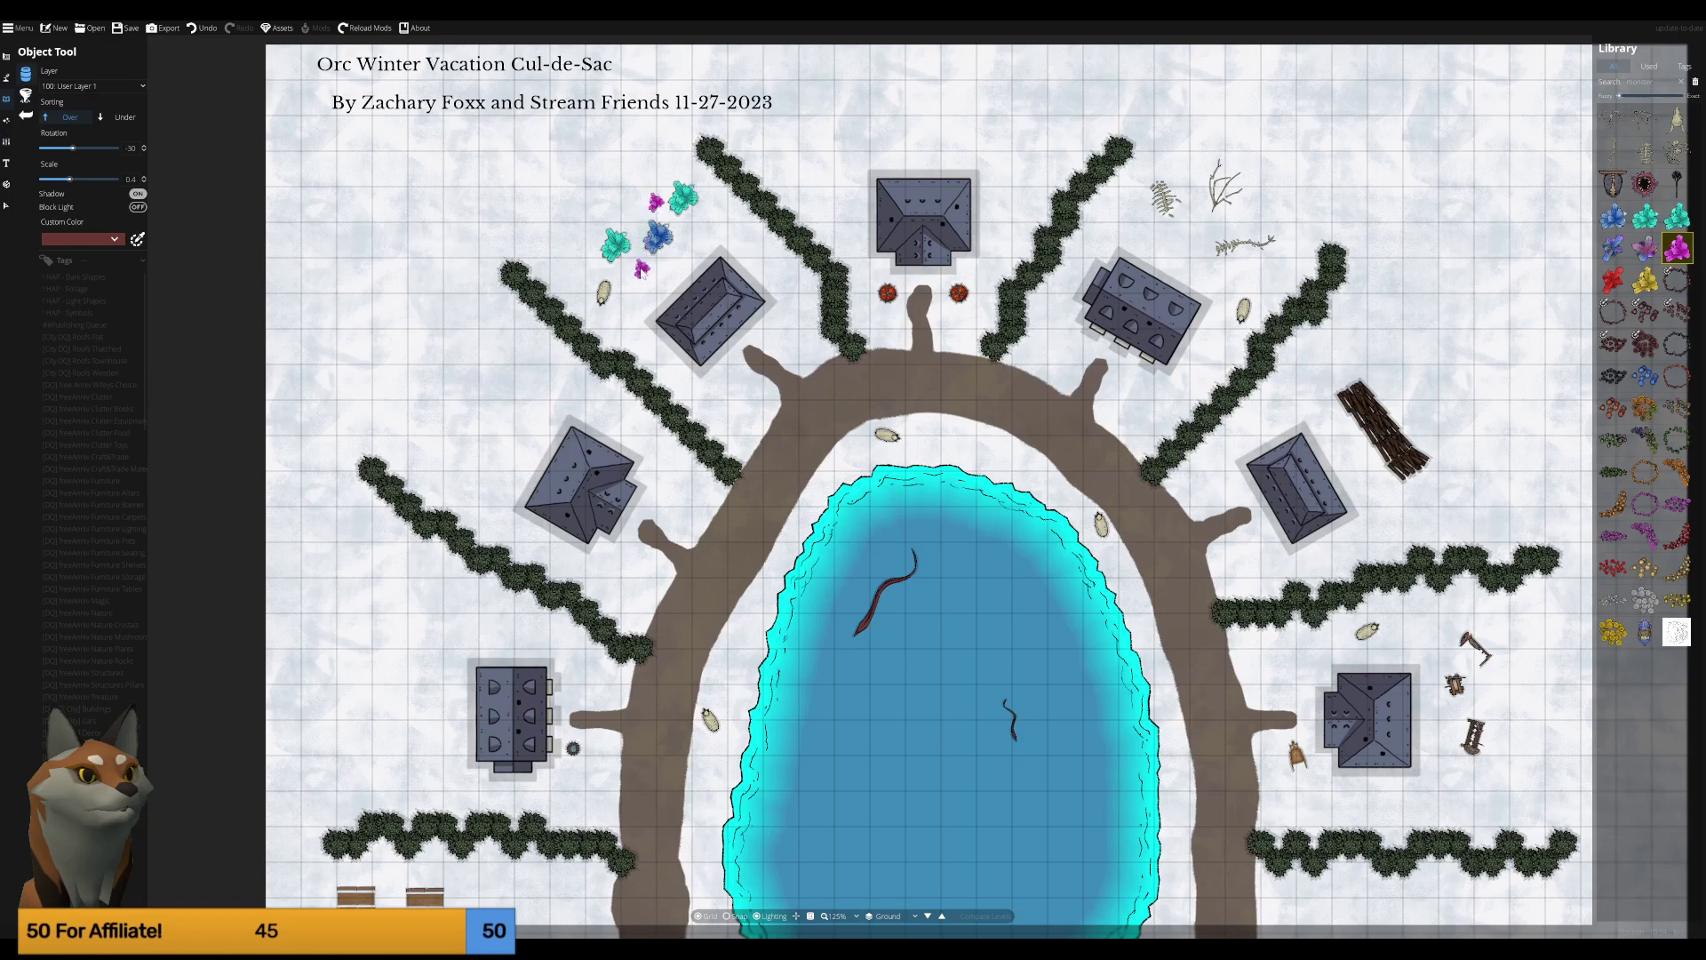
pyautogui.click(643, 270)
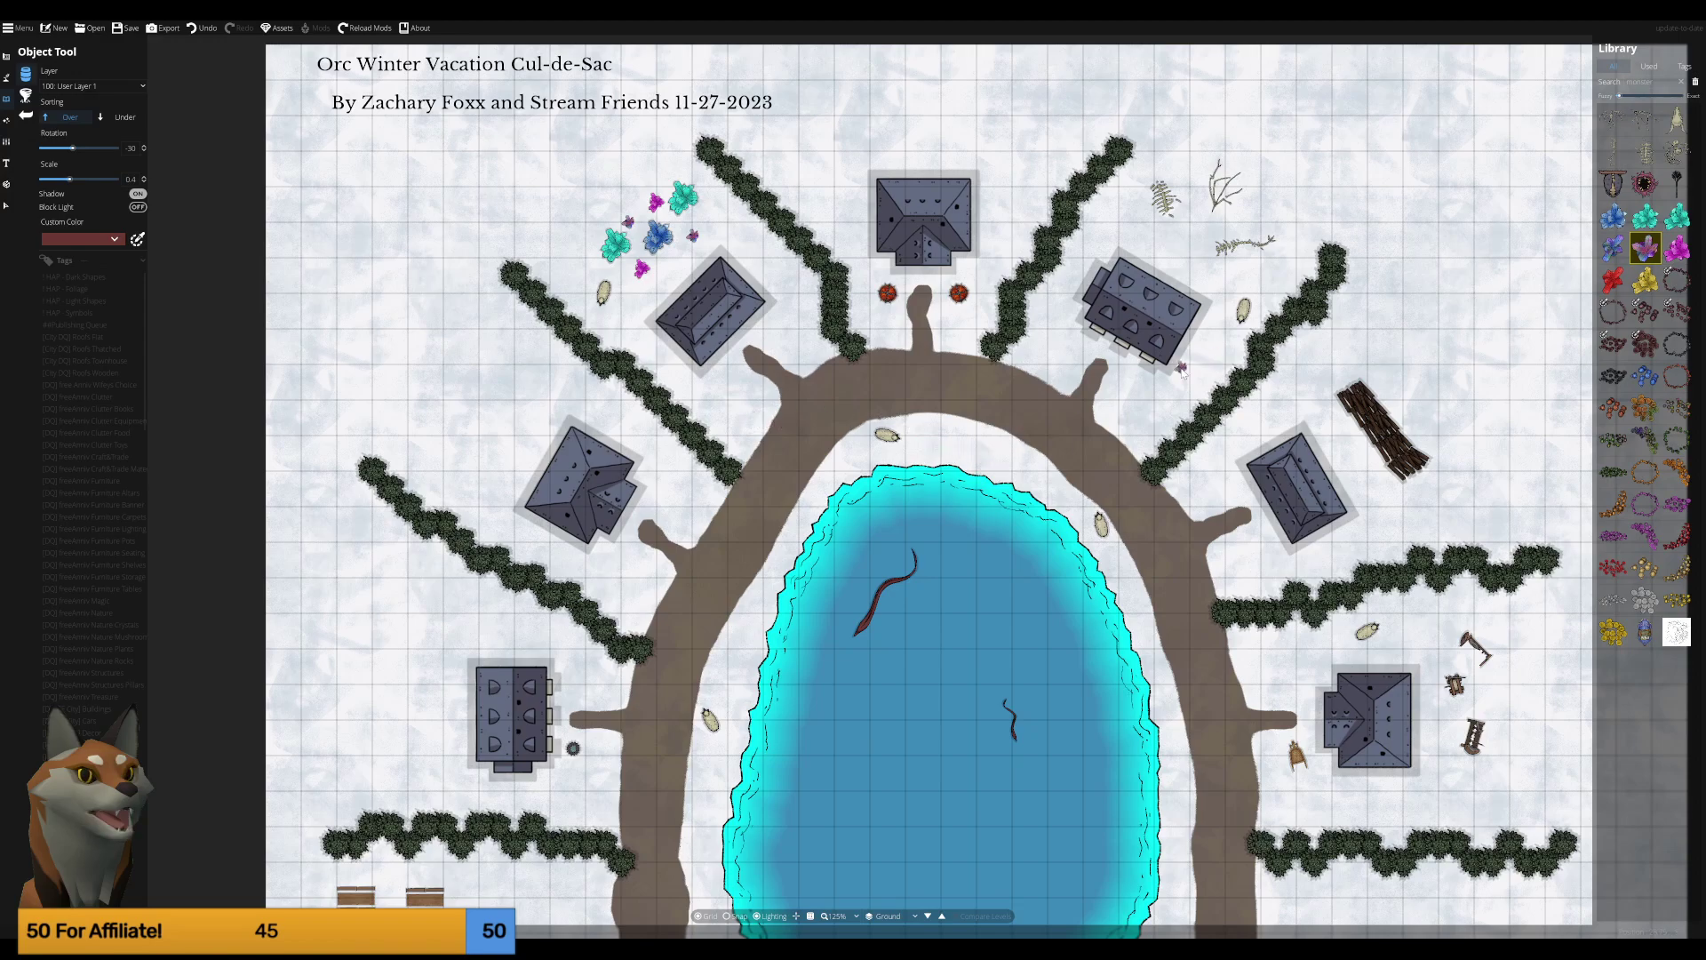
pyautogui.moveTo(1646, 279)
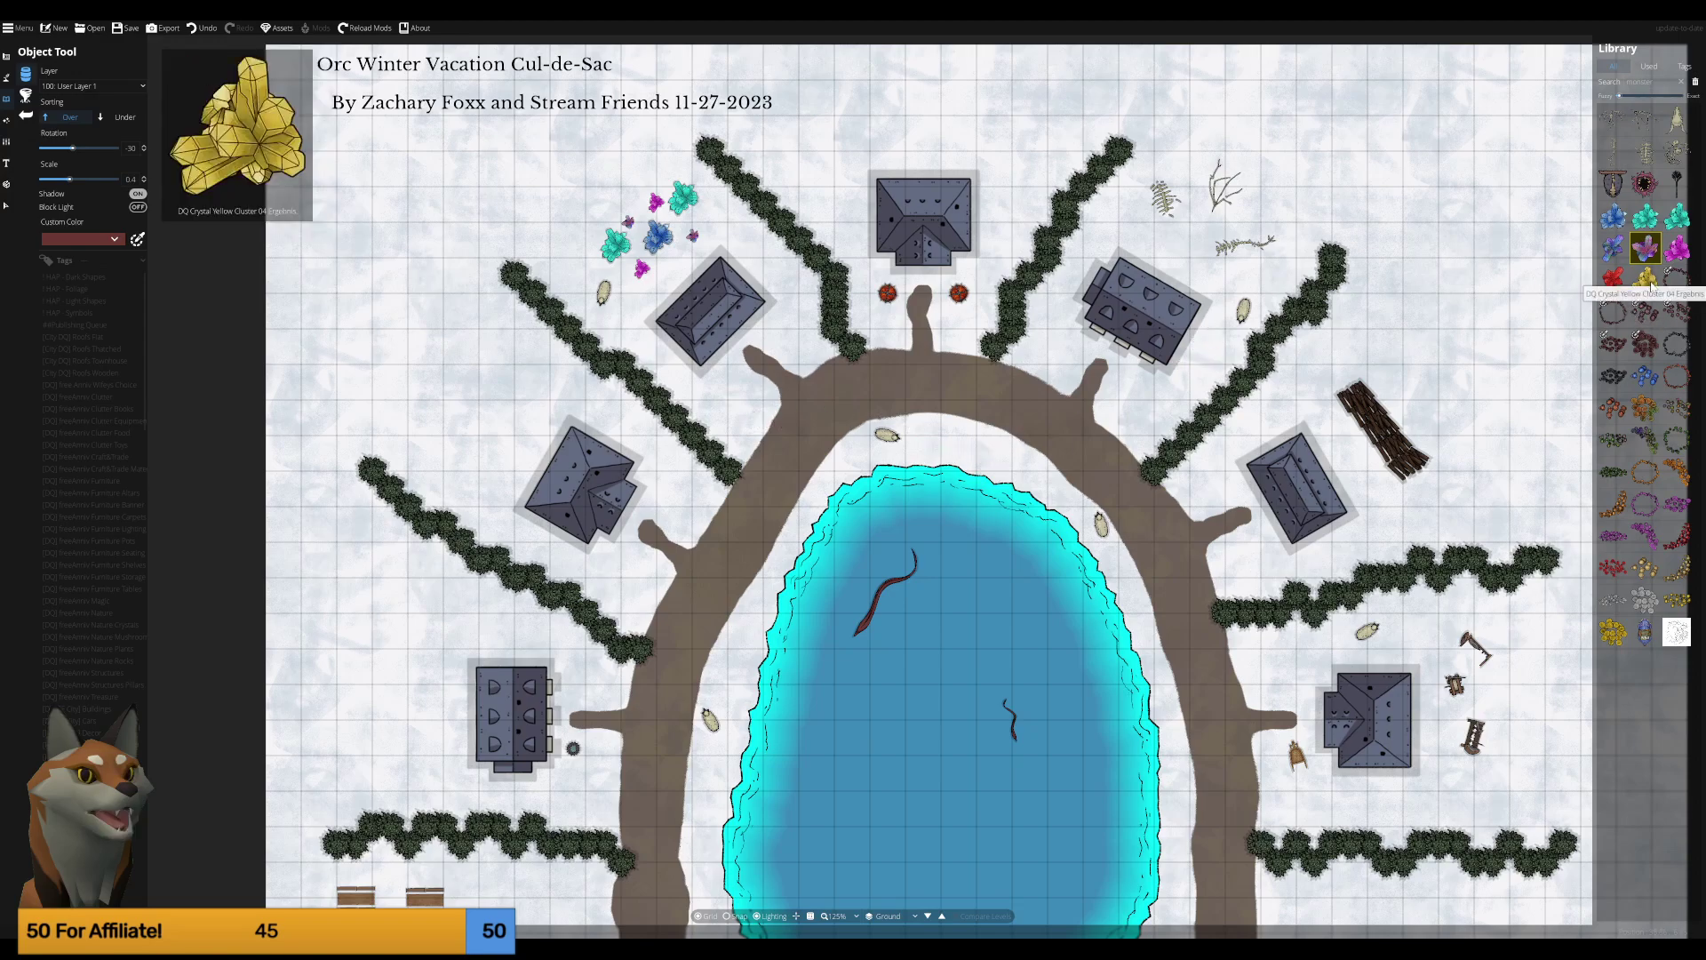
pyautogui.click(1613, 311)
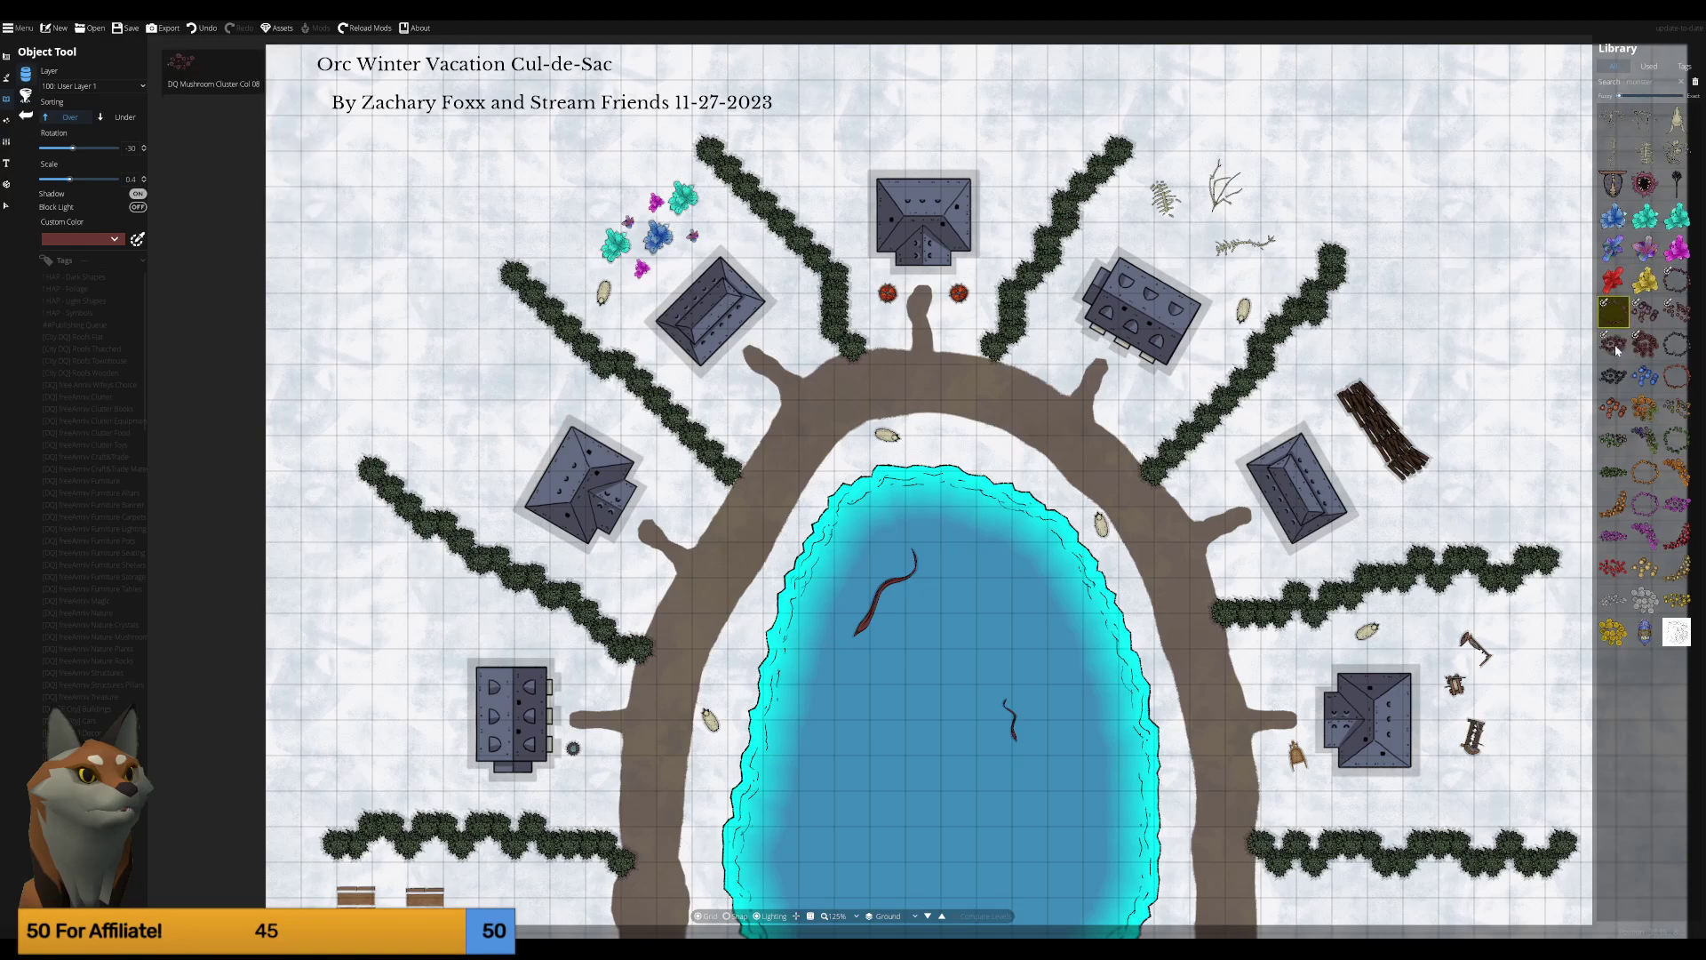
# Stamp two small black mushroom rings at scale 0.6 west of the left-hand houses.
pyautogui.click(1679, 348)
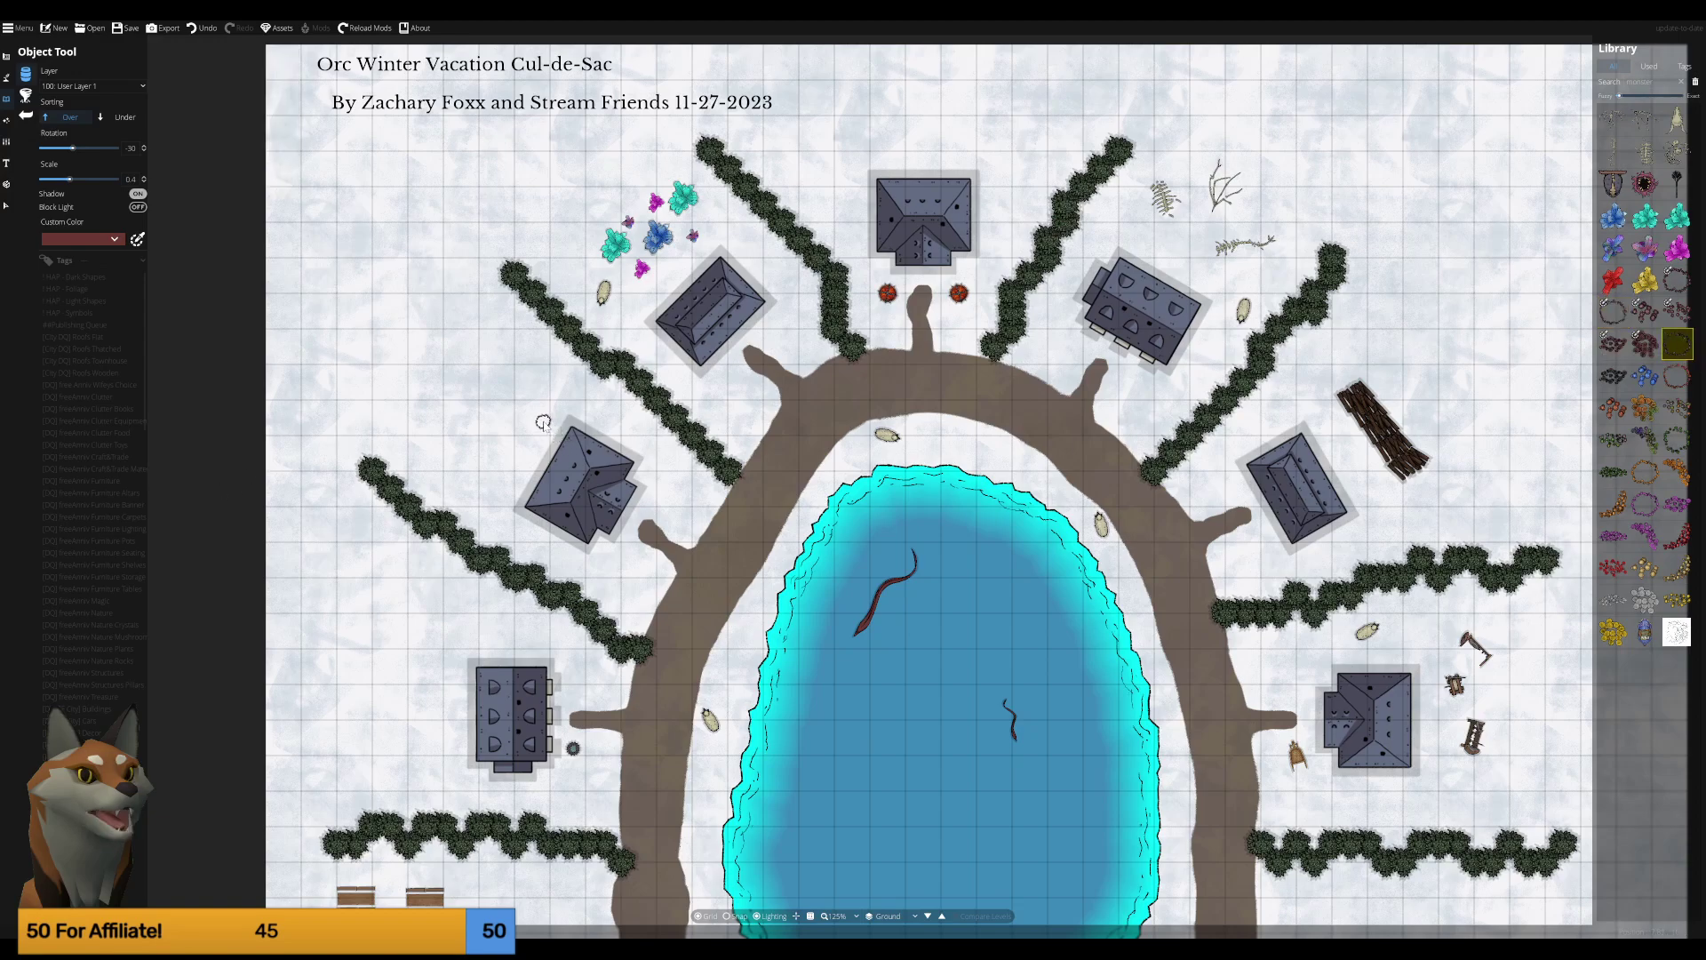
pyautogui.scroll(4, 541, 421)
pyautogui.scroll(-2, 540, 421)
pyautogui.click(507, 409)
pyautogui.click(440, 421)
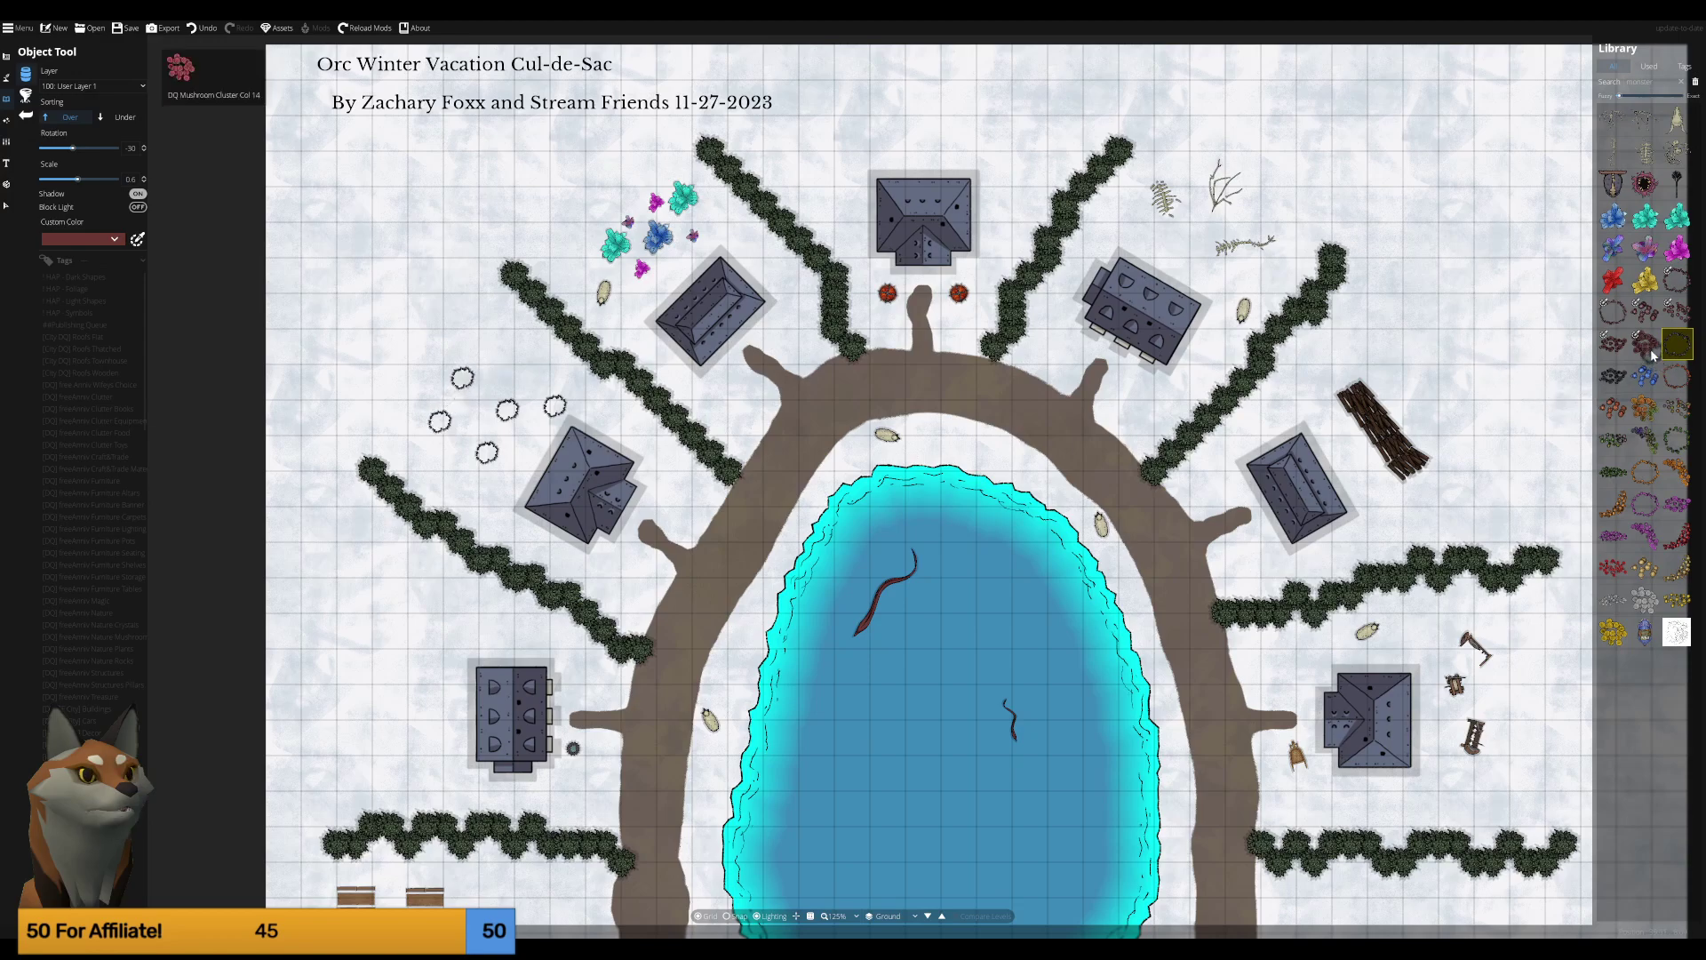
# Add three red mushroom rings around the black ones west of the houses.
pyautogui.click(1677, 375)
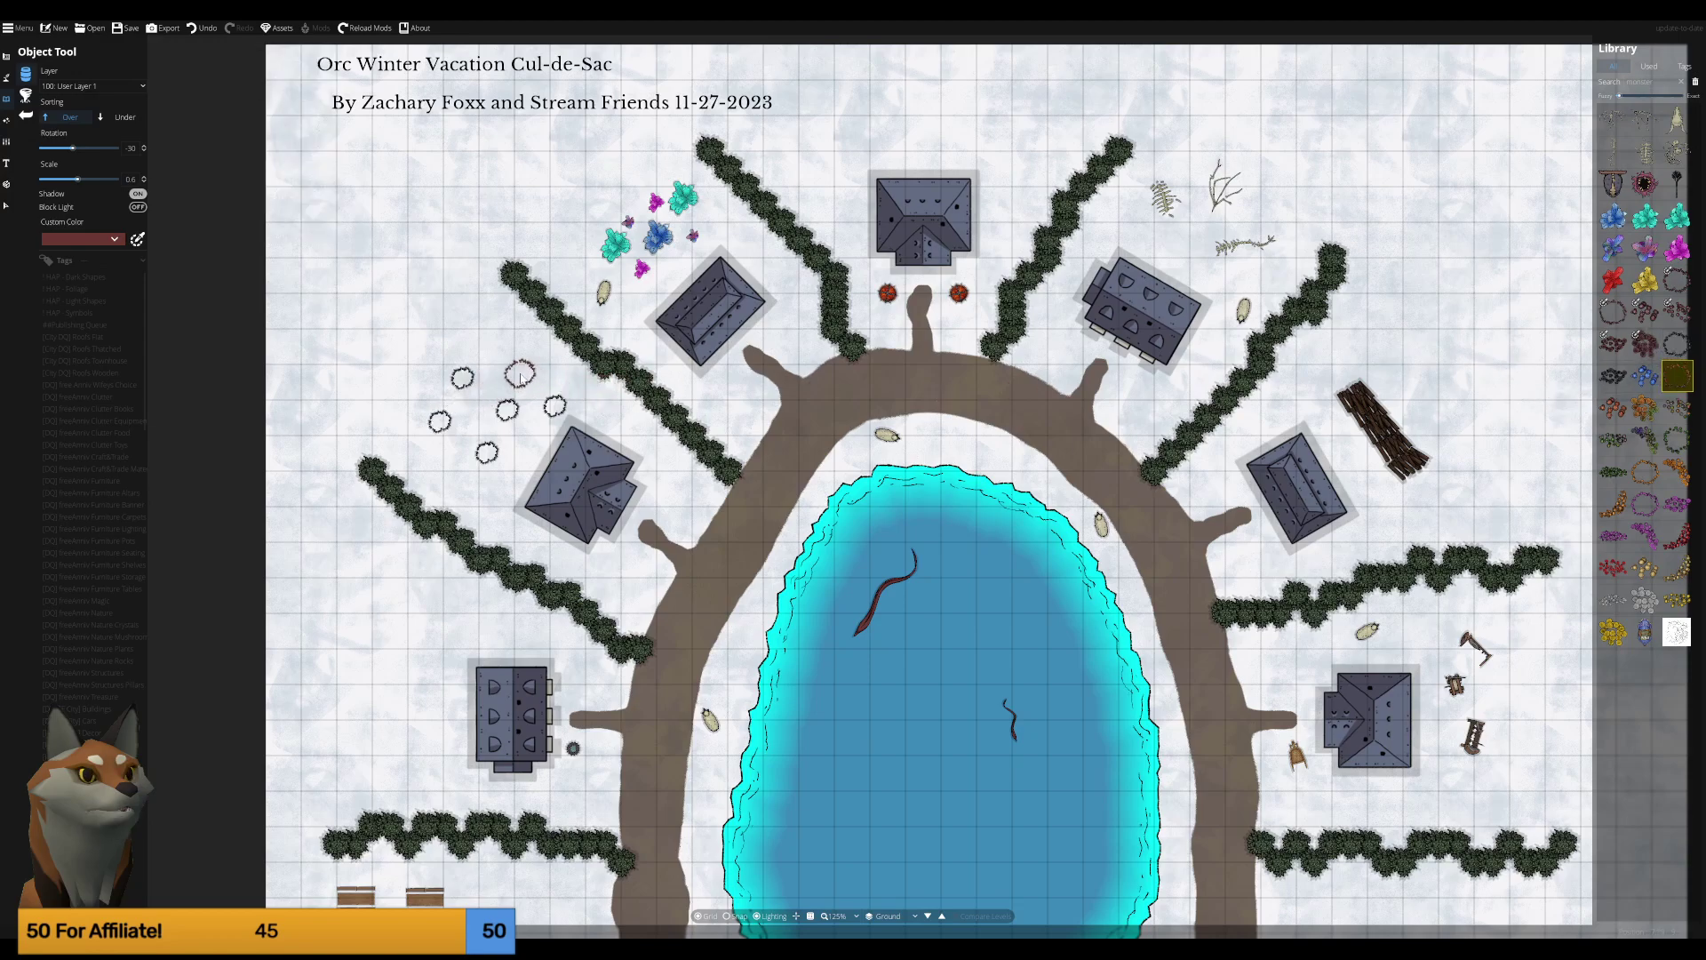
pyautogui.click(476, 410)
pyautogui.click(489, 489)
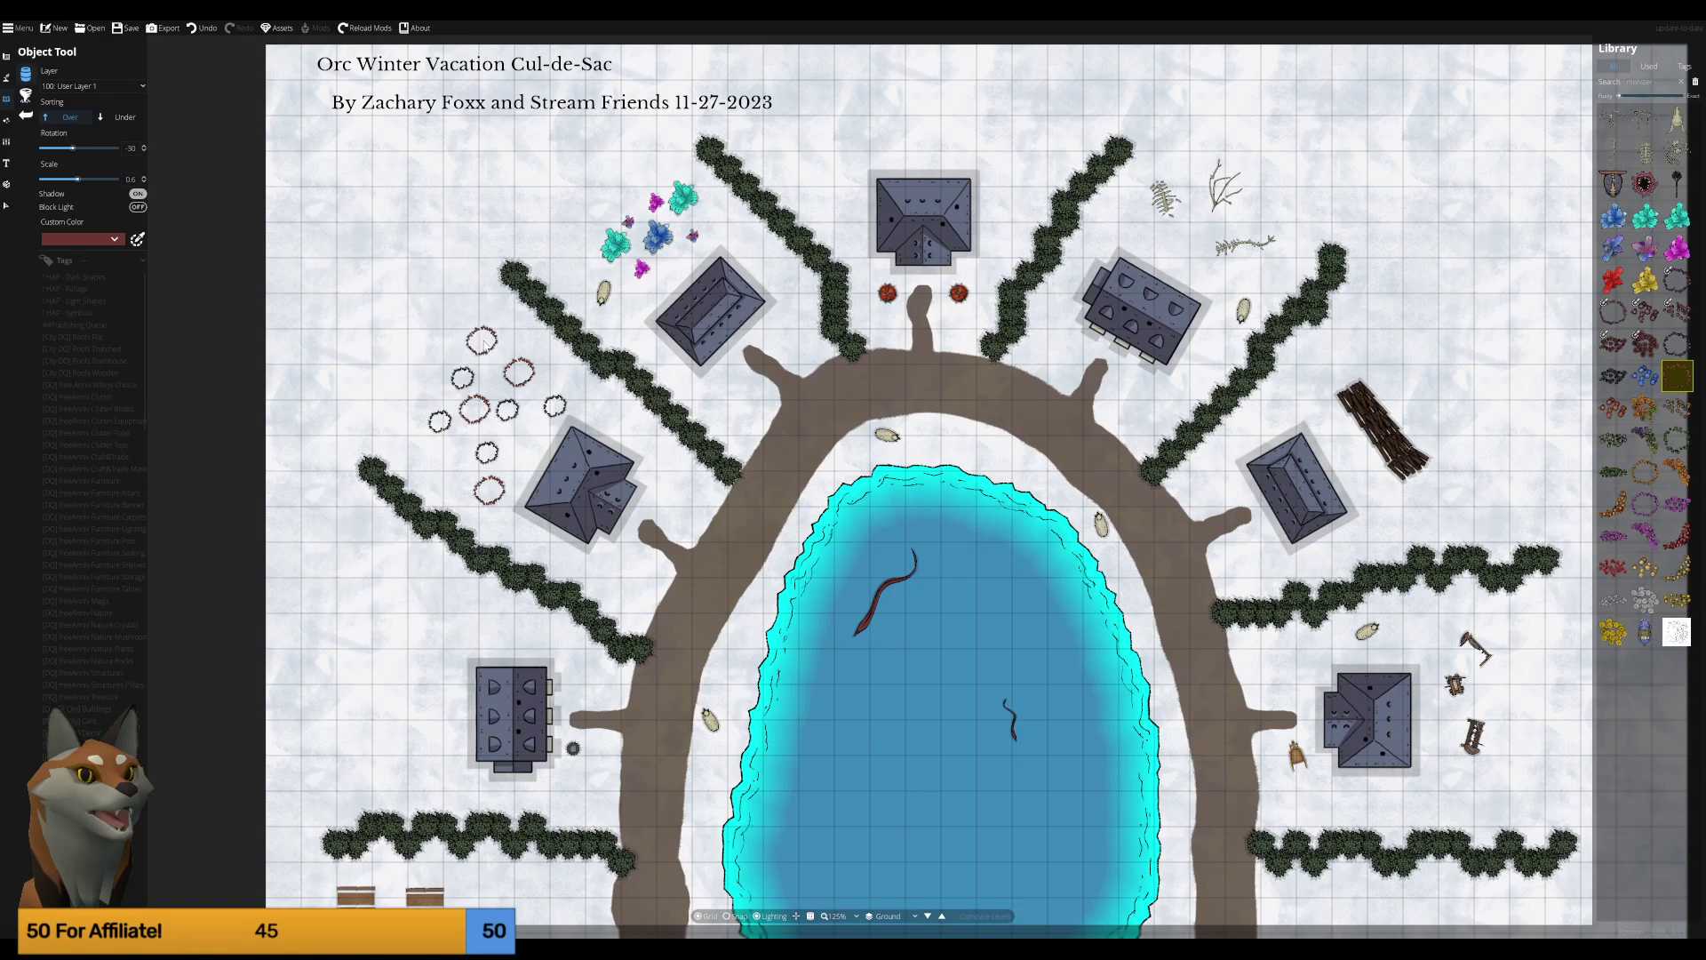
pyautogui.click(493, 340)
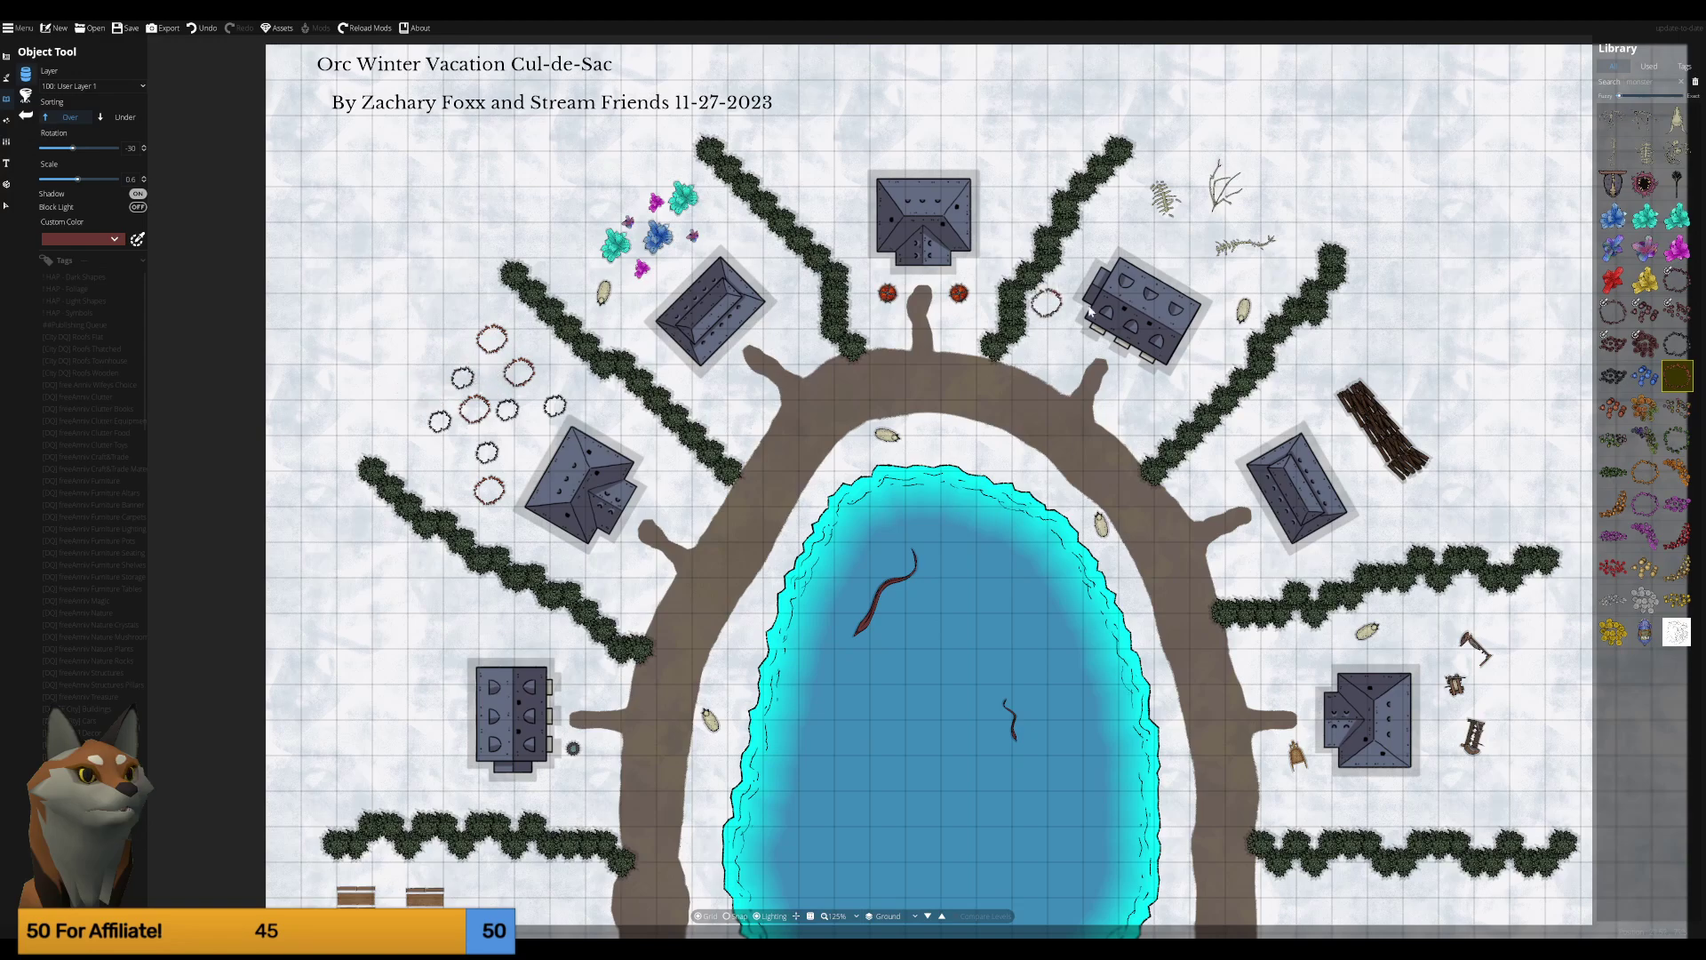
pyautogui.click(1646, 480)
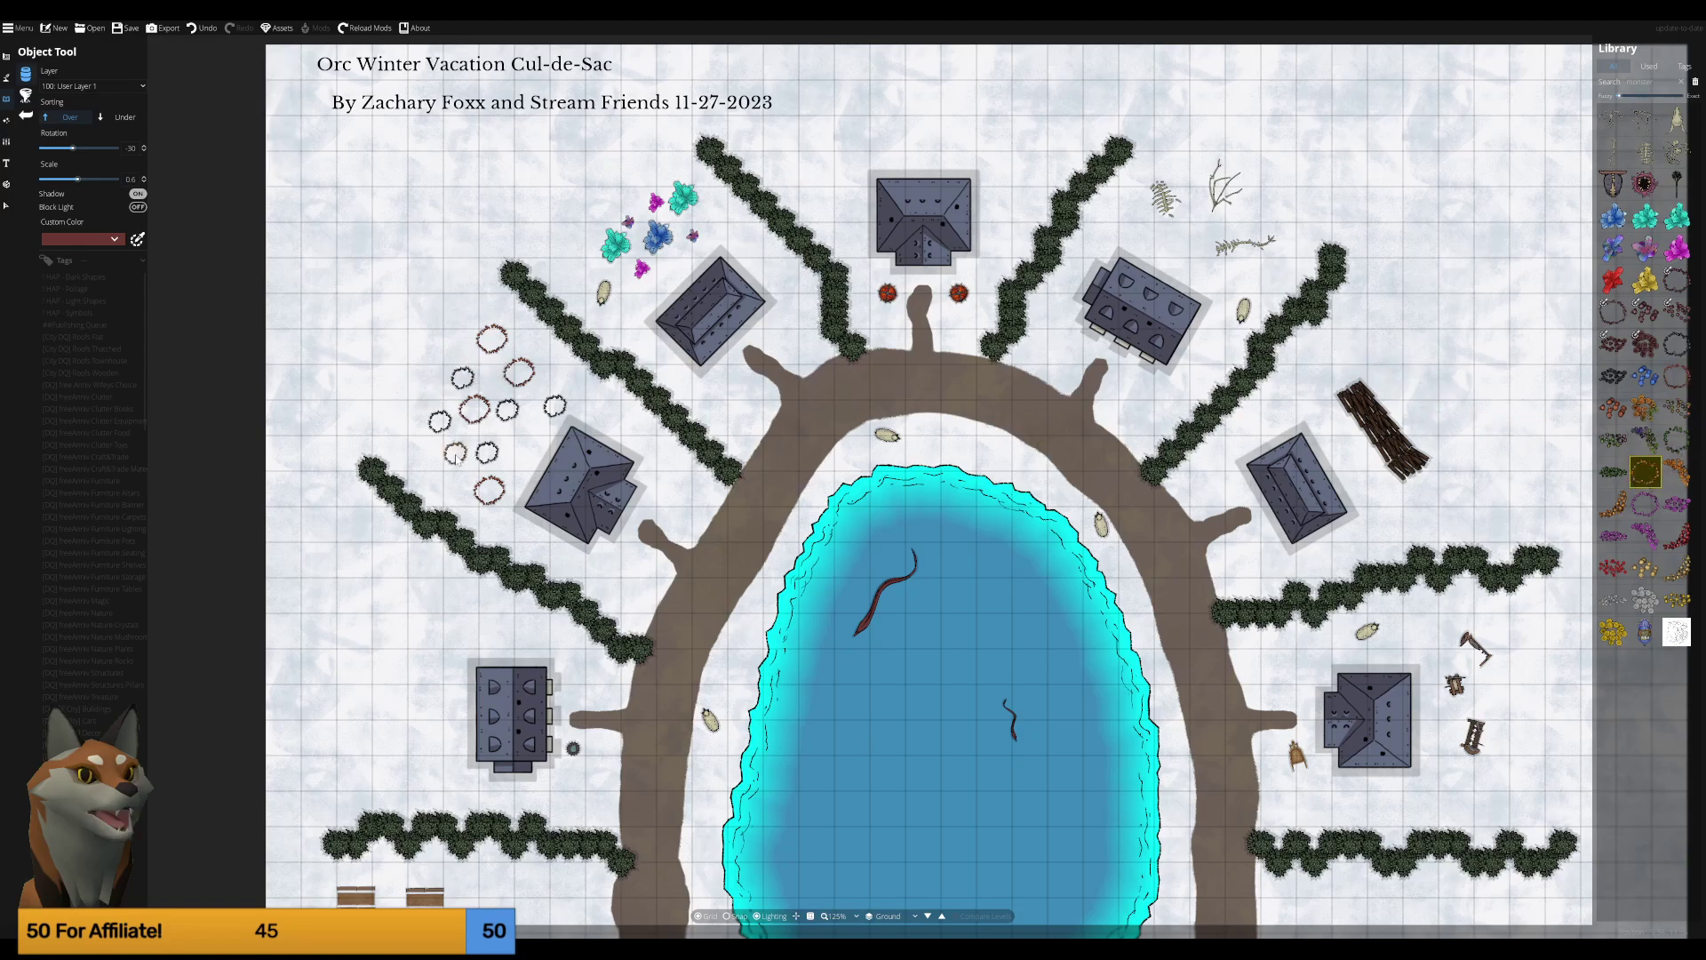
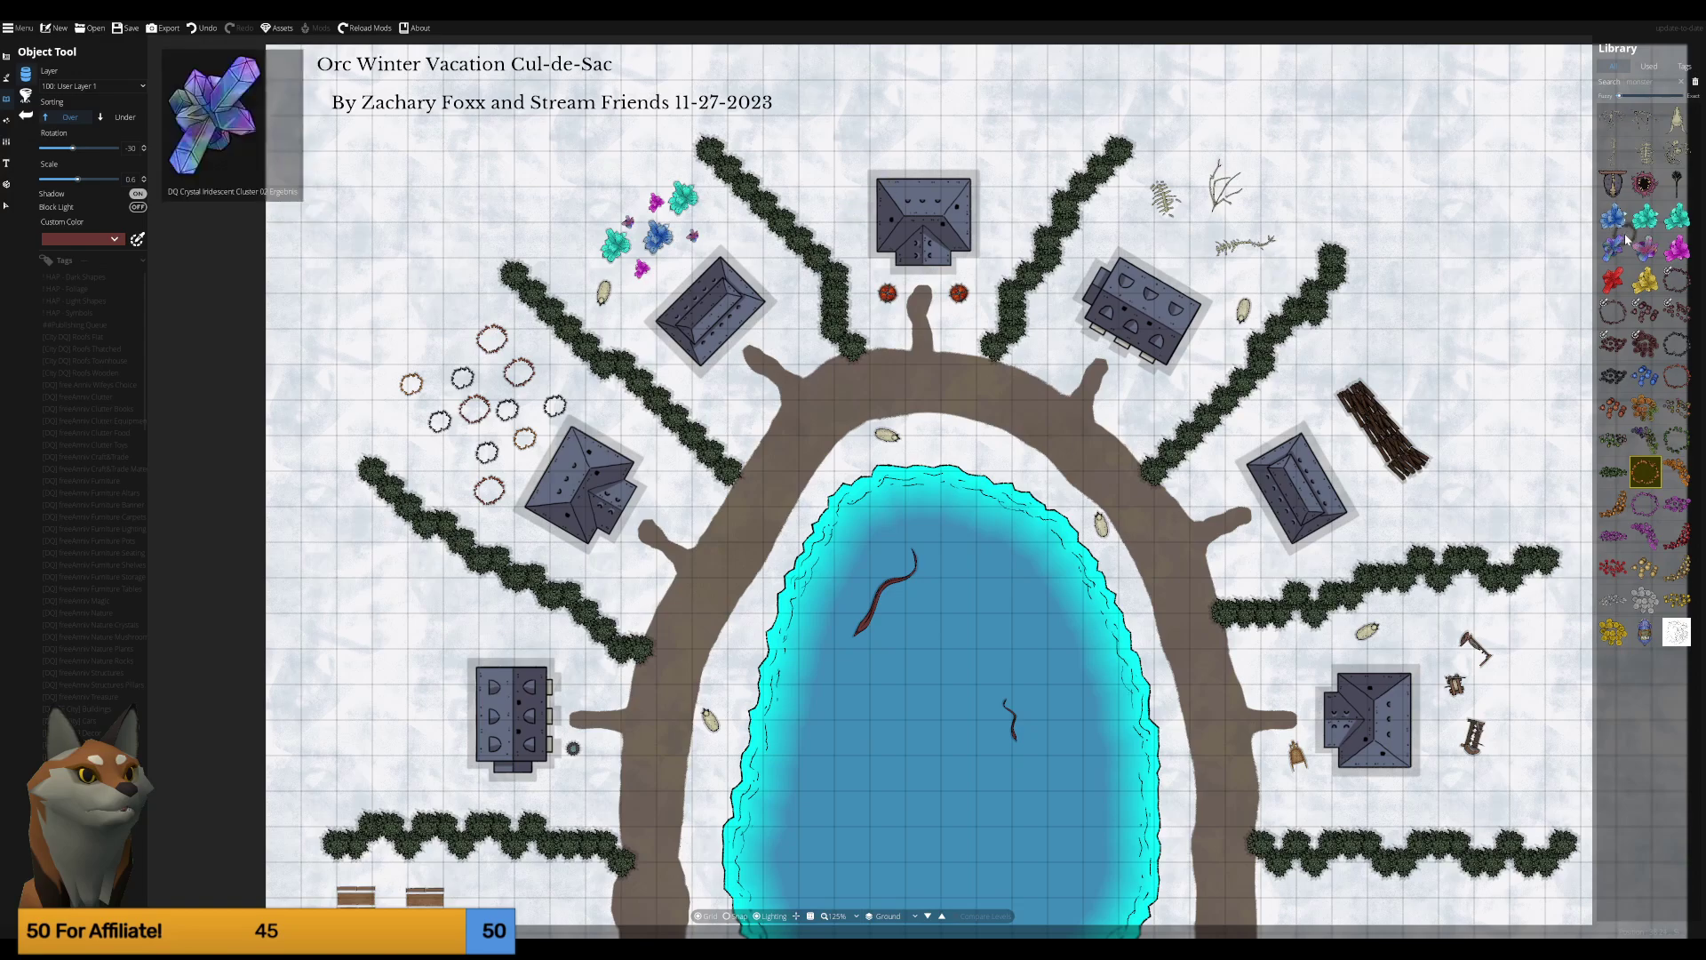
# Place a Monster Bones 03 skull beside the north-east branch of the road.
pyautogui.click(1613, 472)
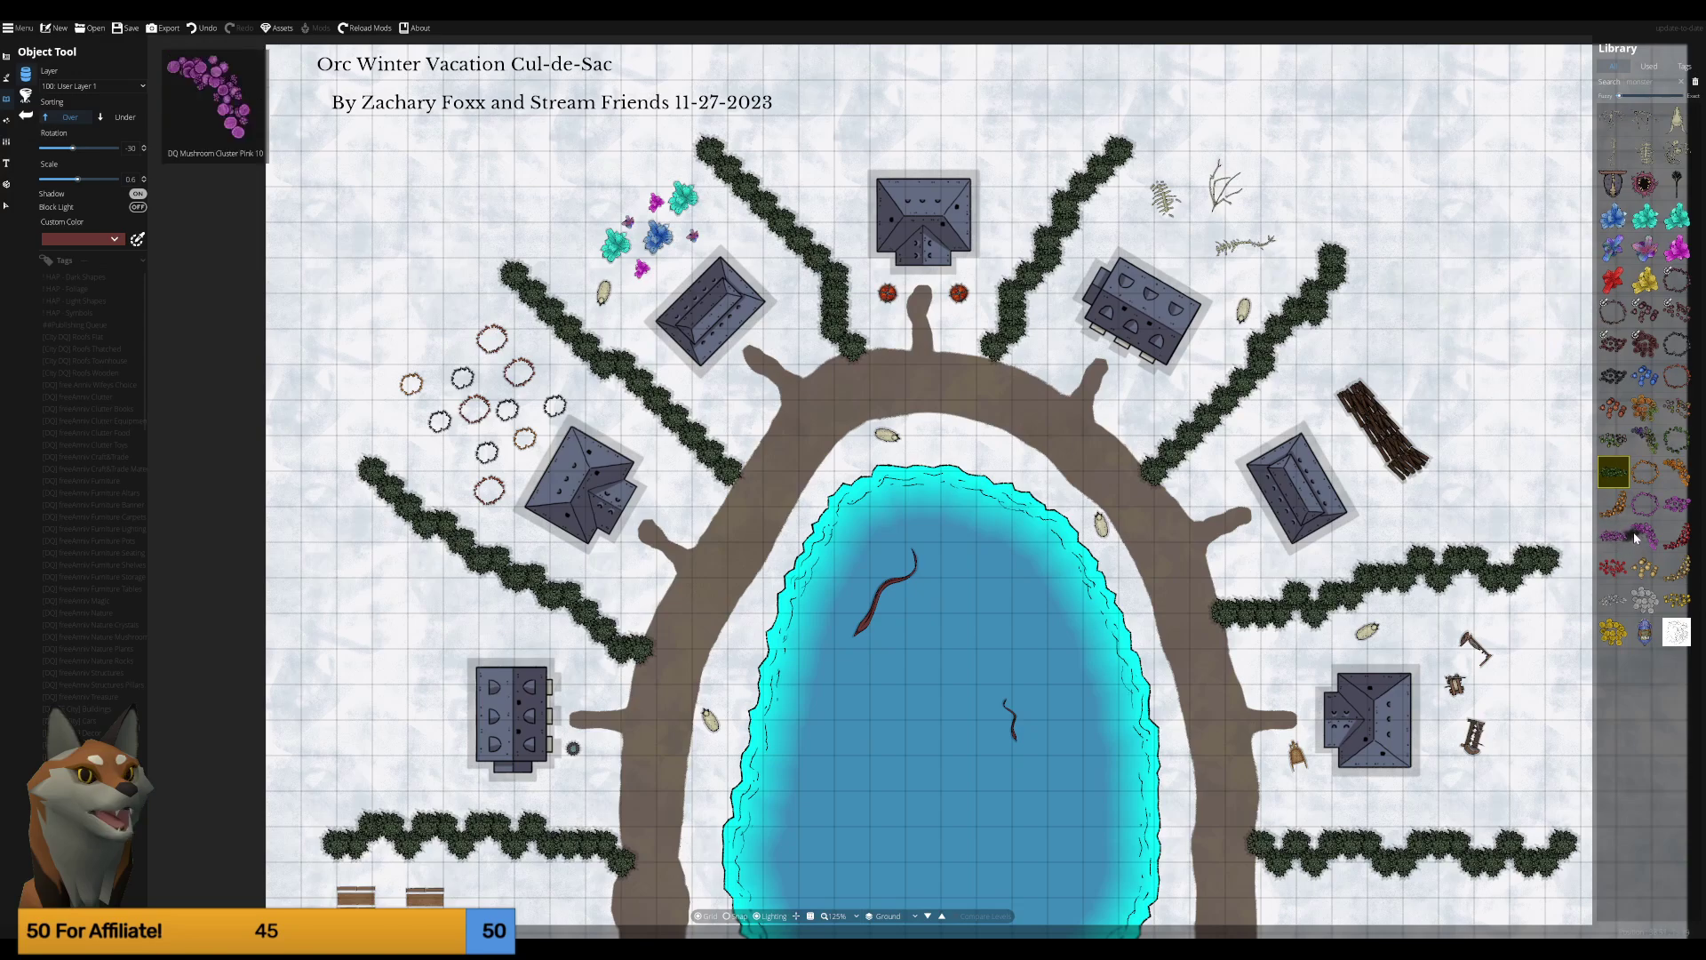
pyautogui.moveTo(1644, 603)
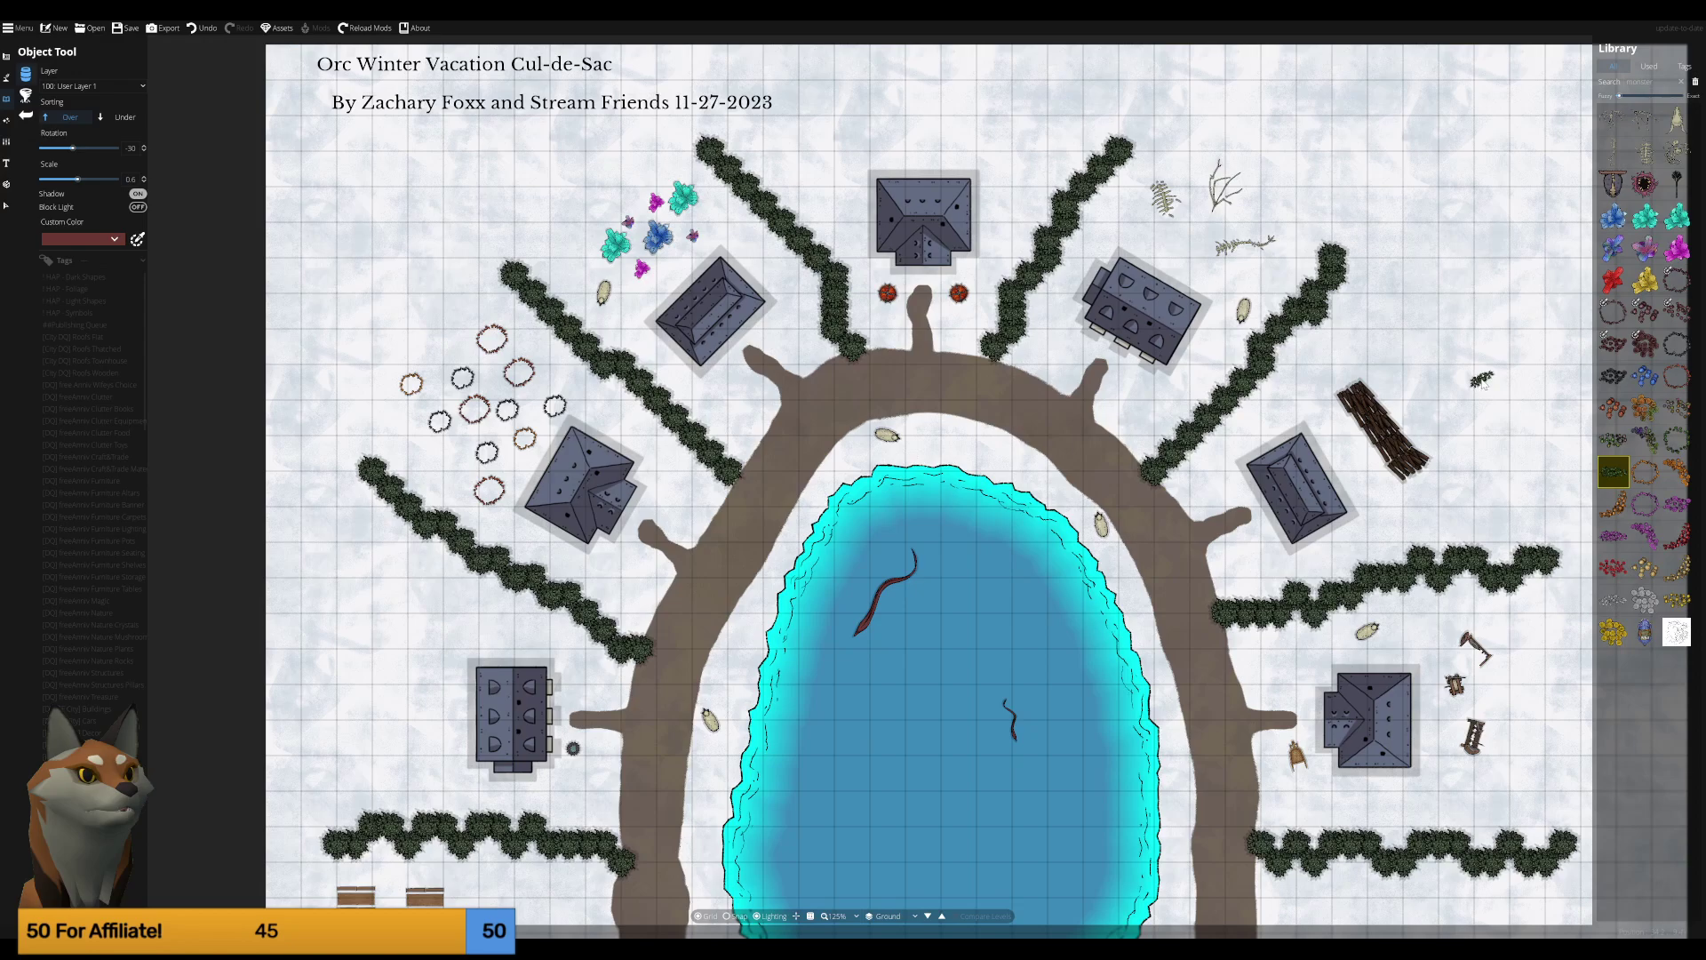
pyautogui.click(1645, 600)
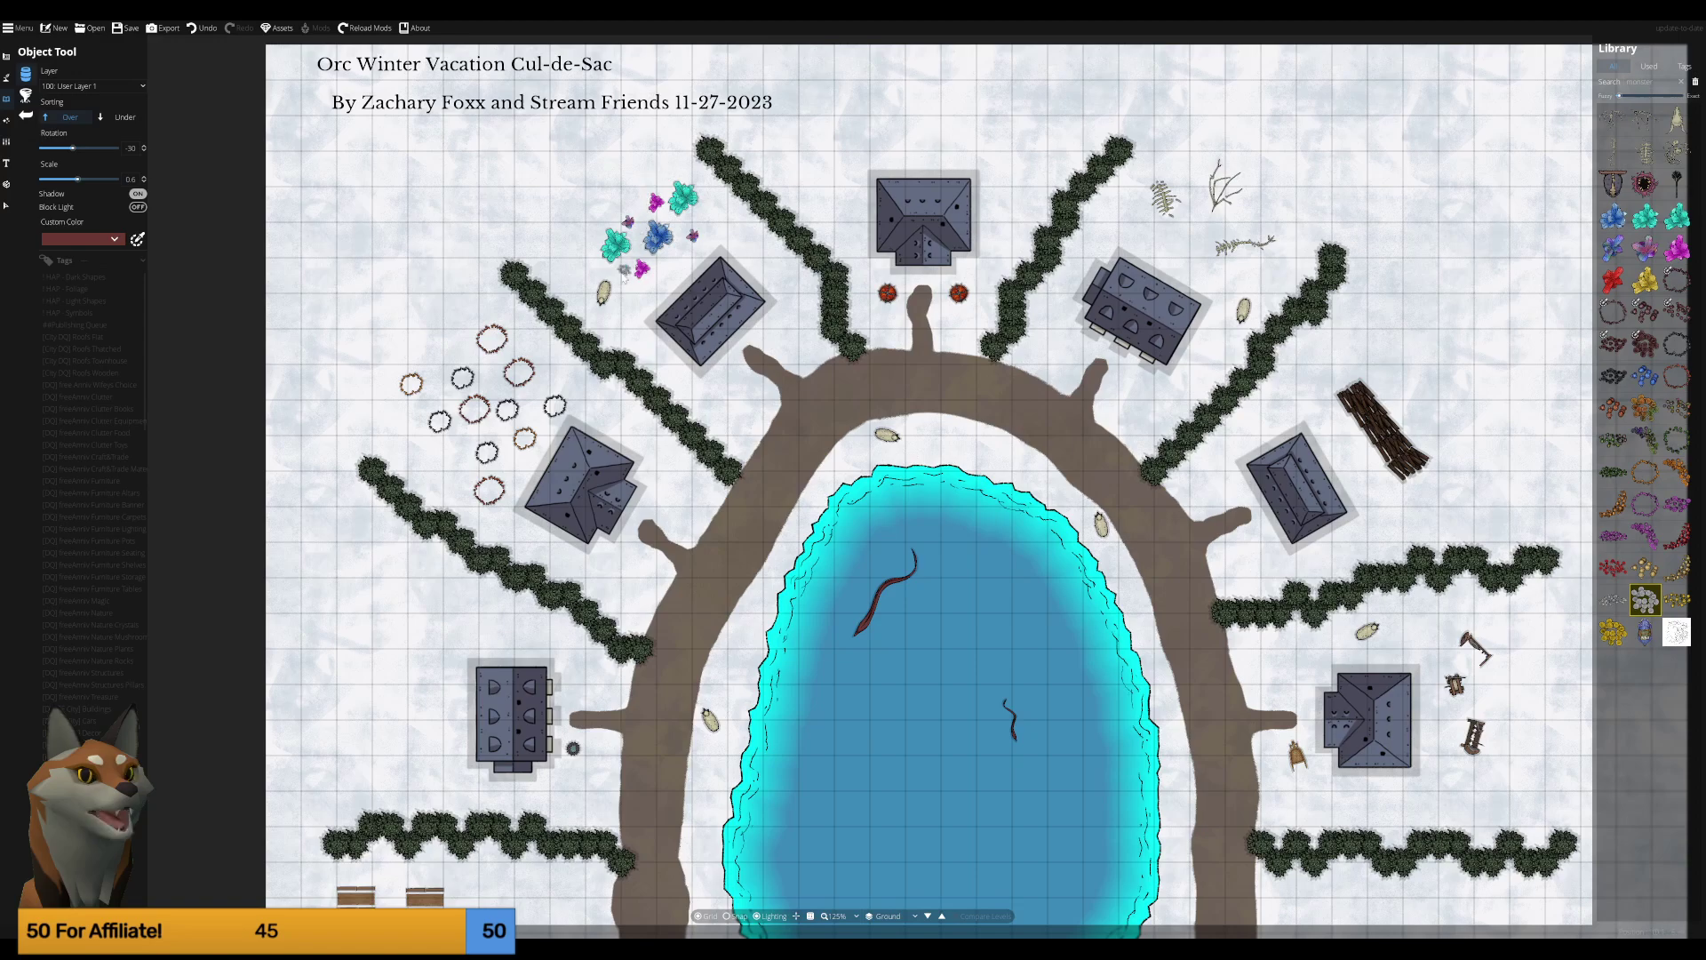
pyautogui.click(1678, 121)
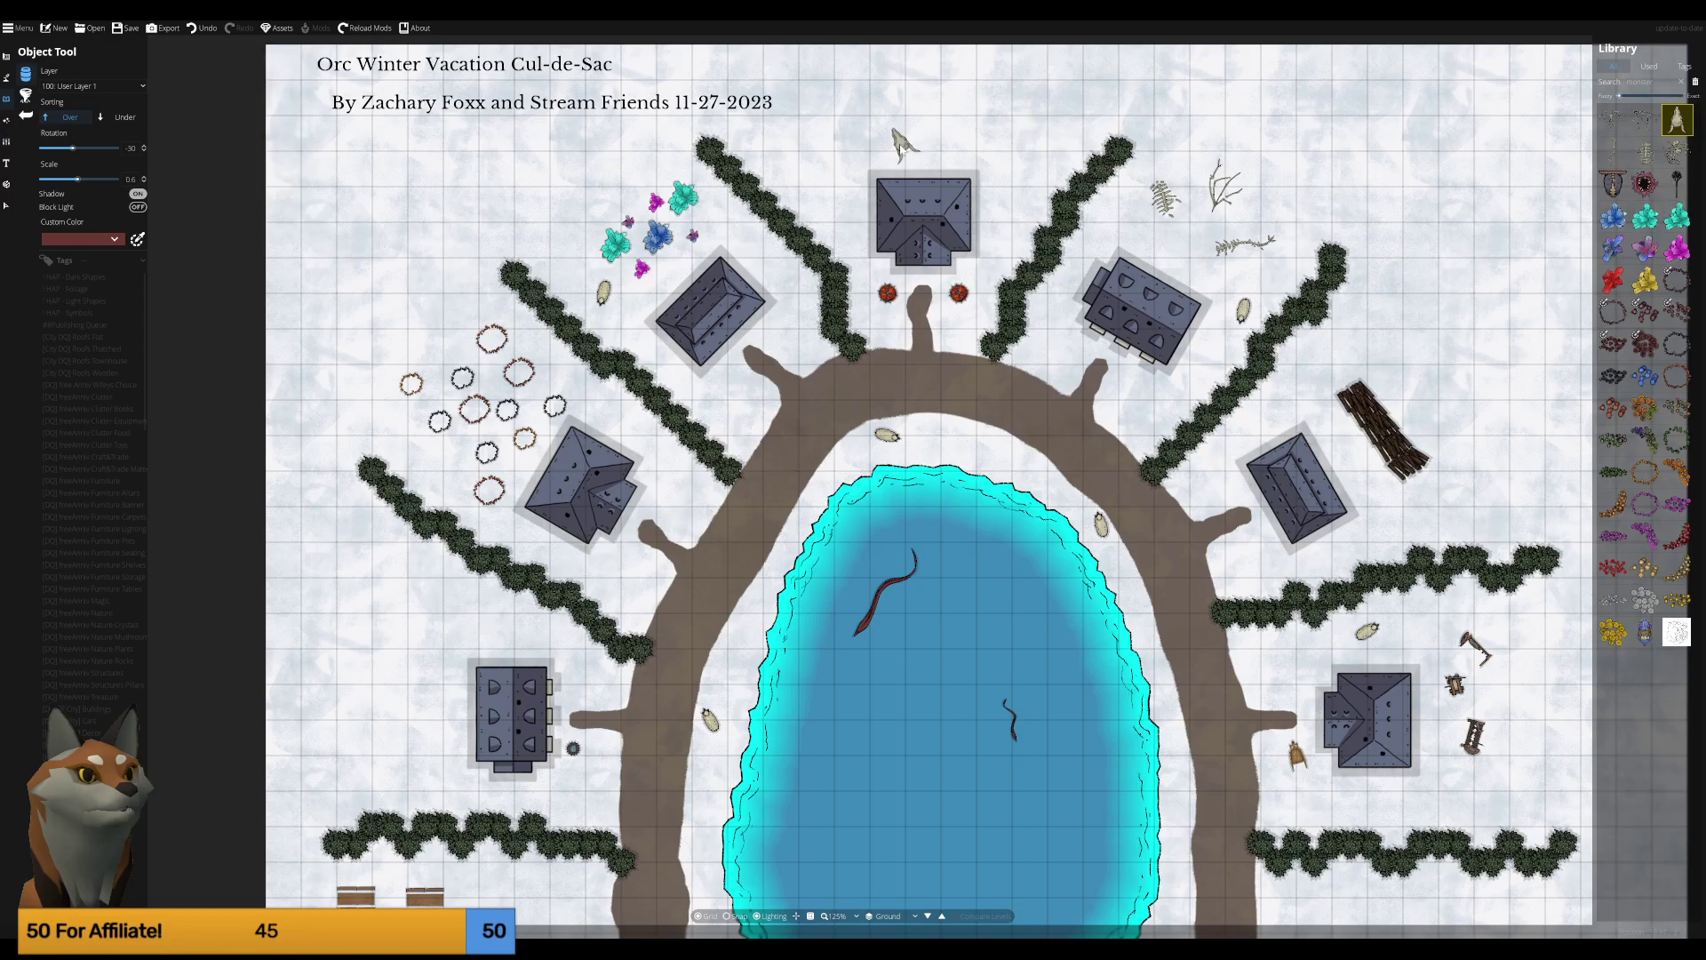
pyautogui.scroll(3, 911, 138)
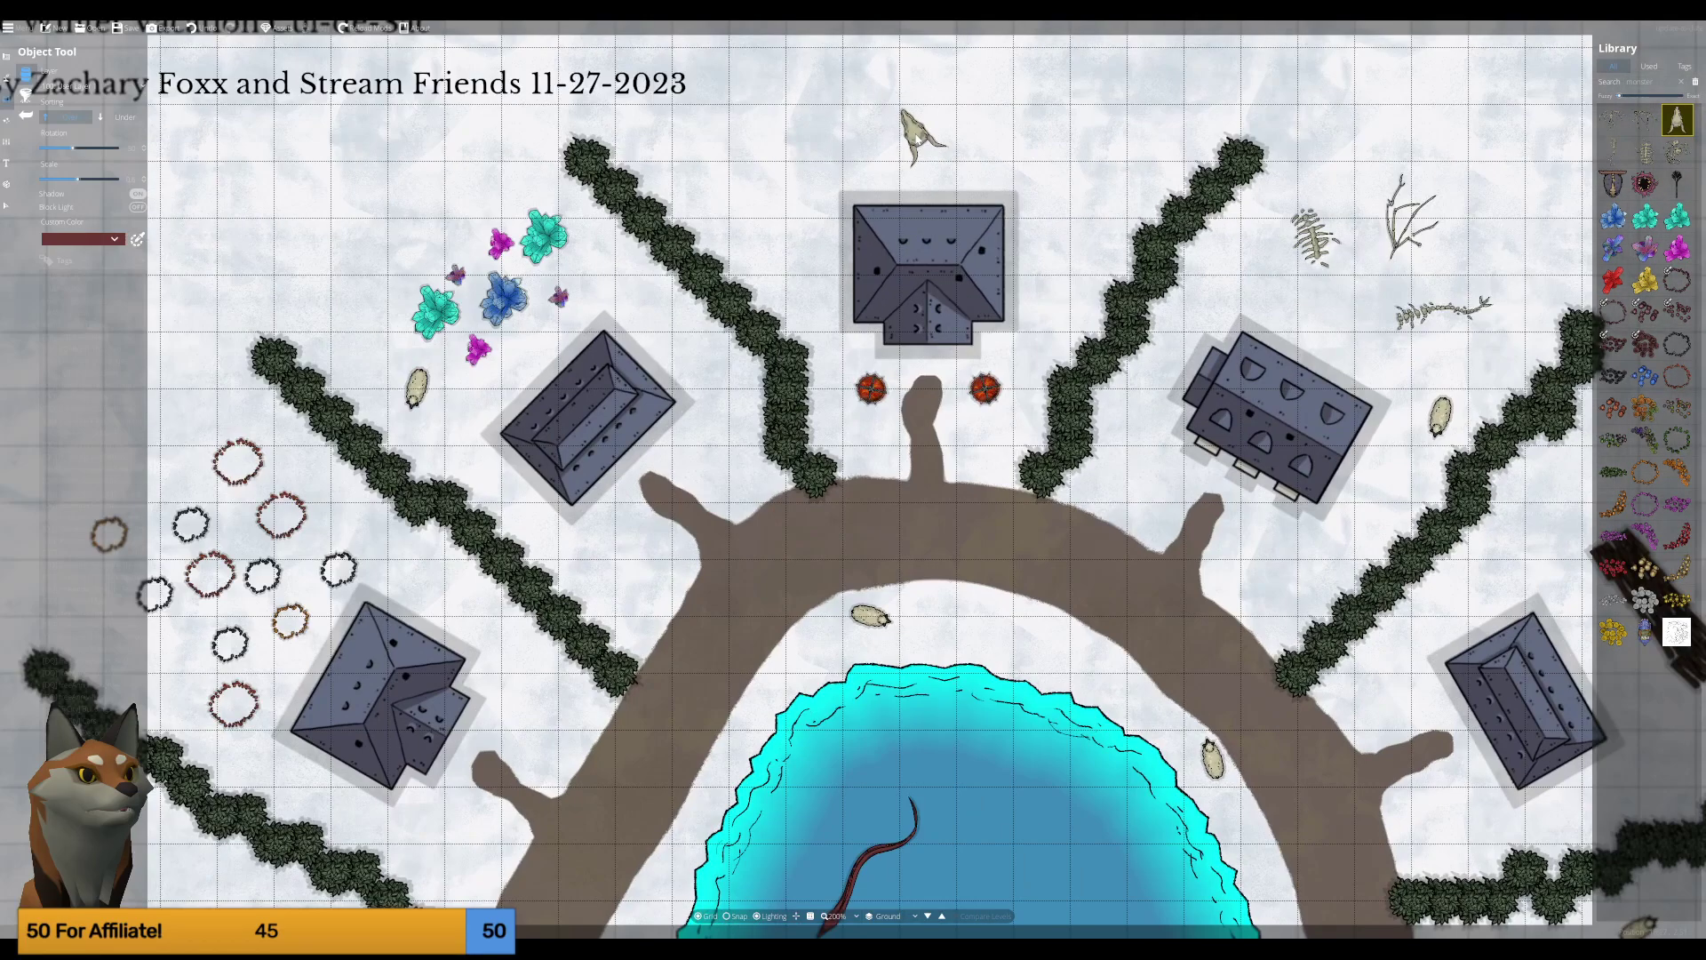
pyautogui.moveTo(655, 495); pyautogui.dragTo(767, 338)
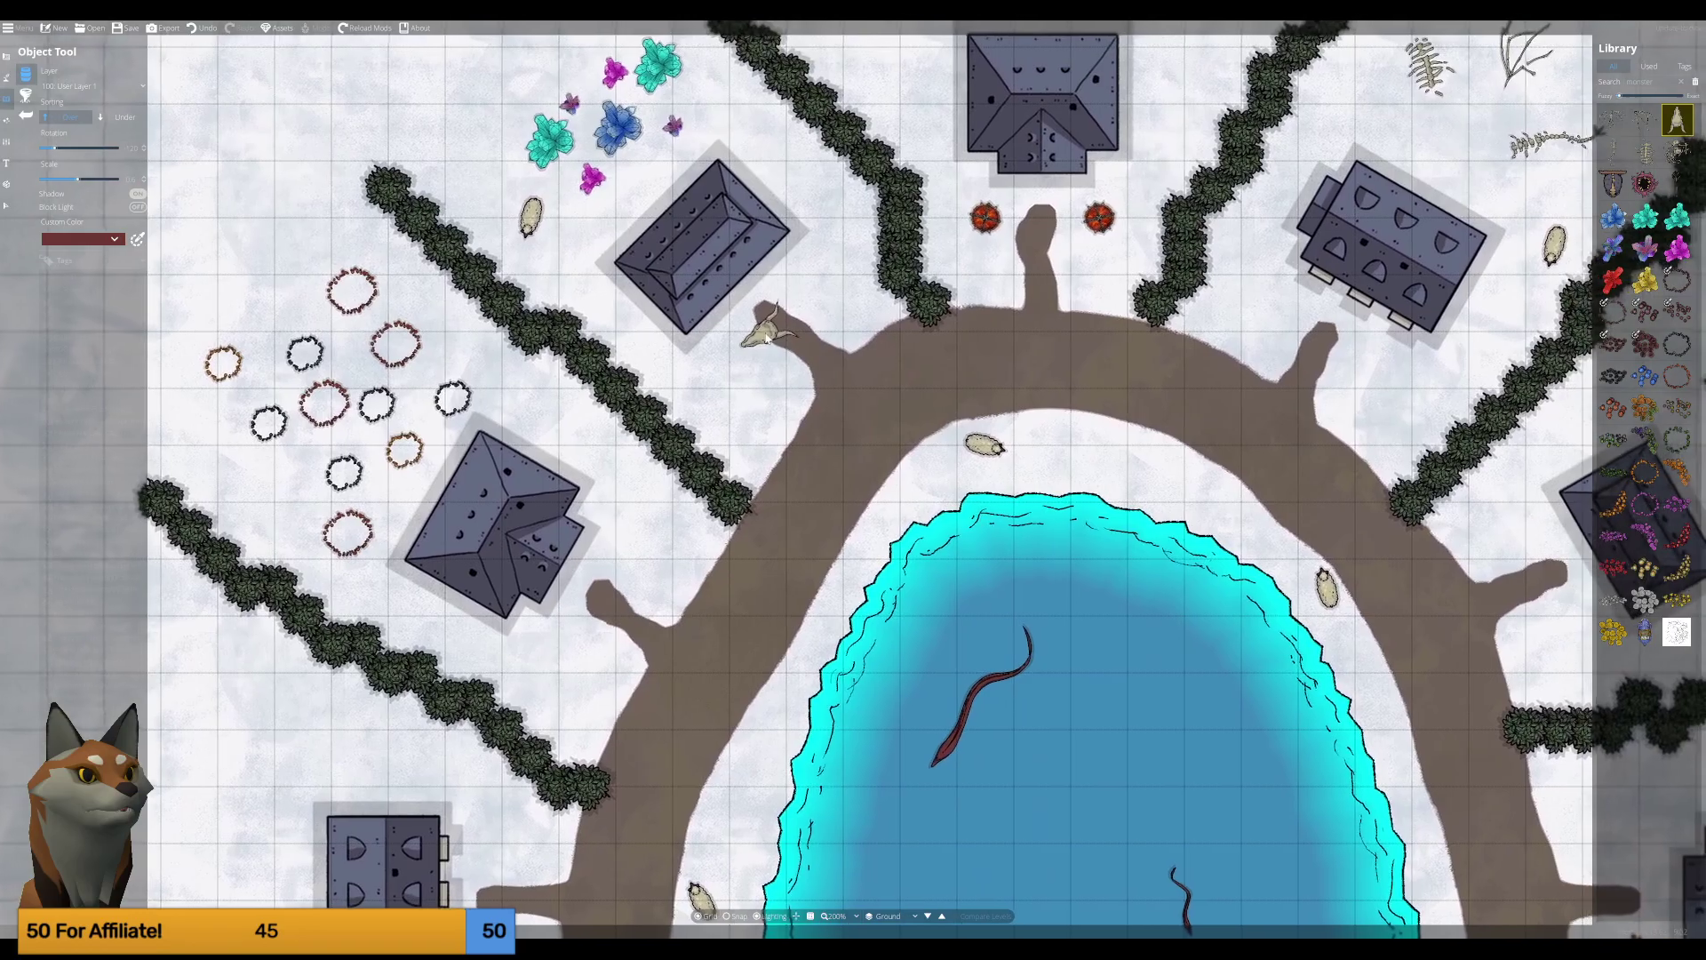
pyautogui.press('Right')
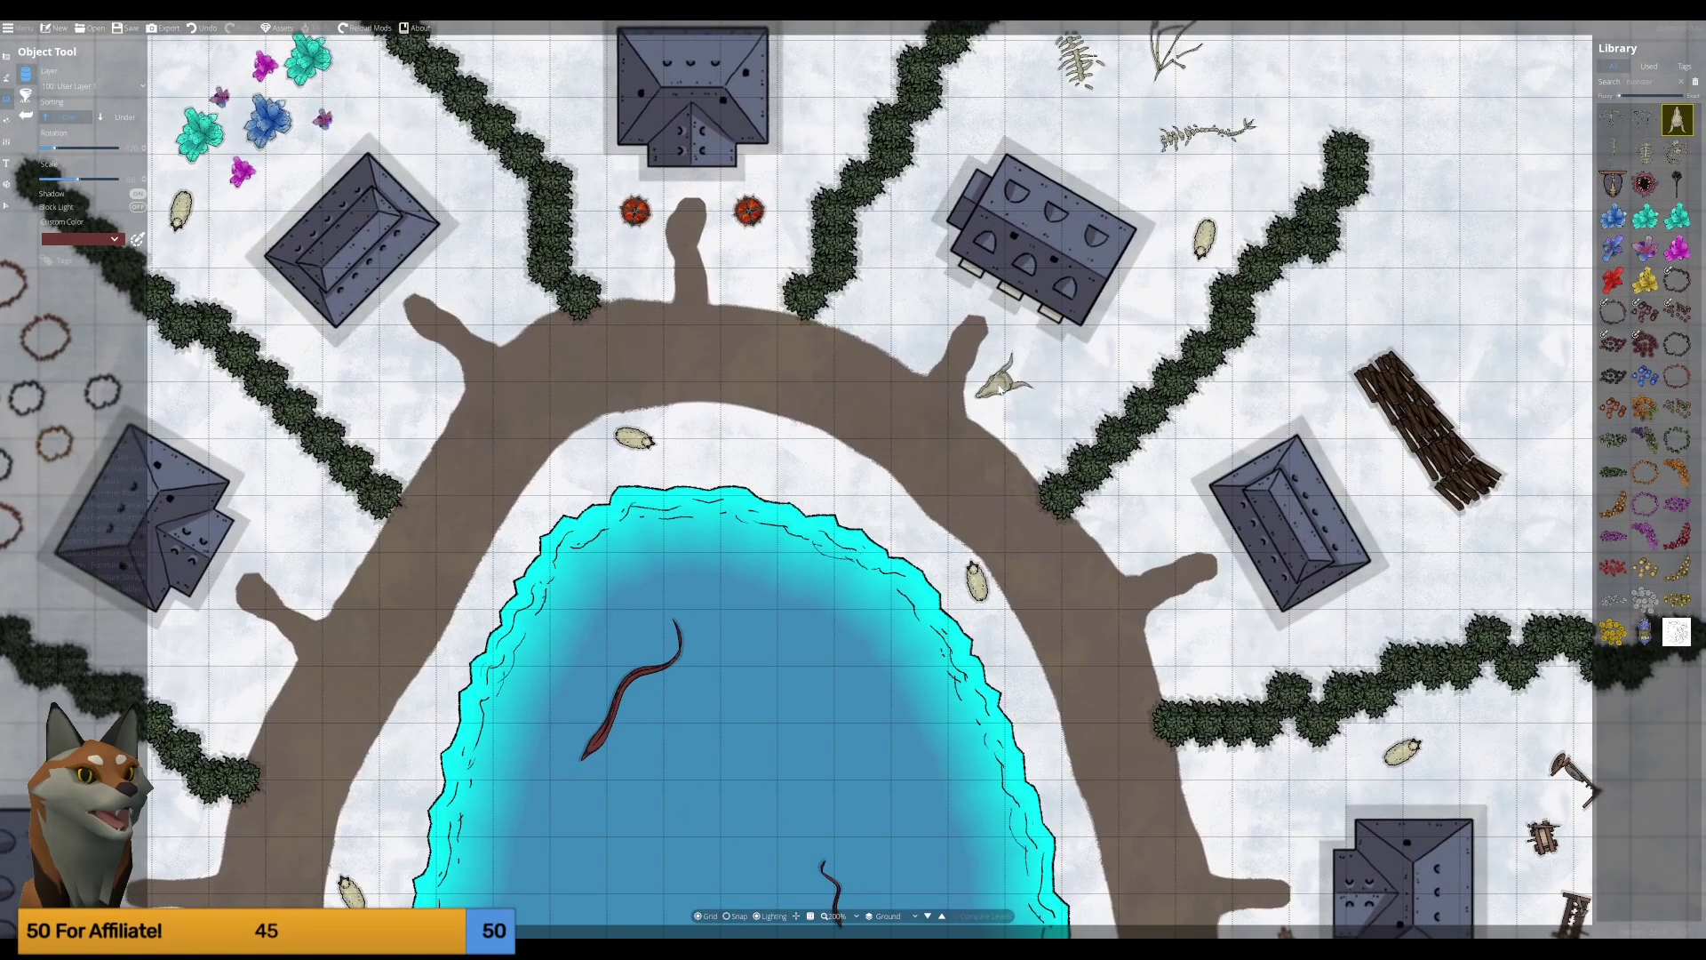
pyautogui.click(1005, 378)
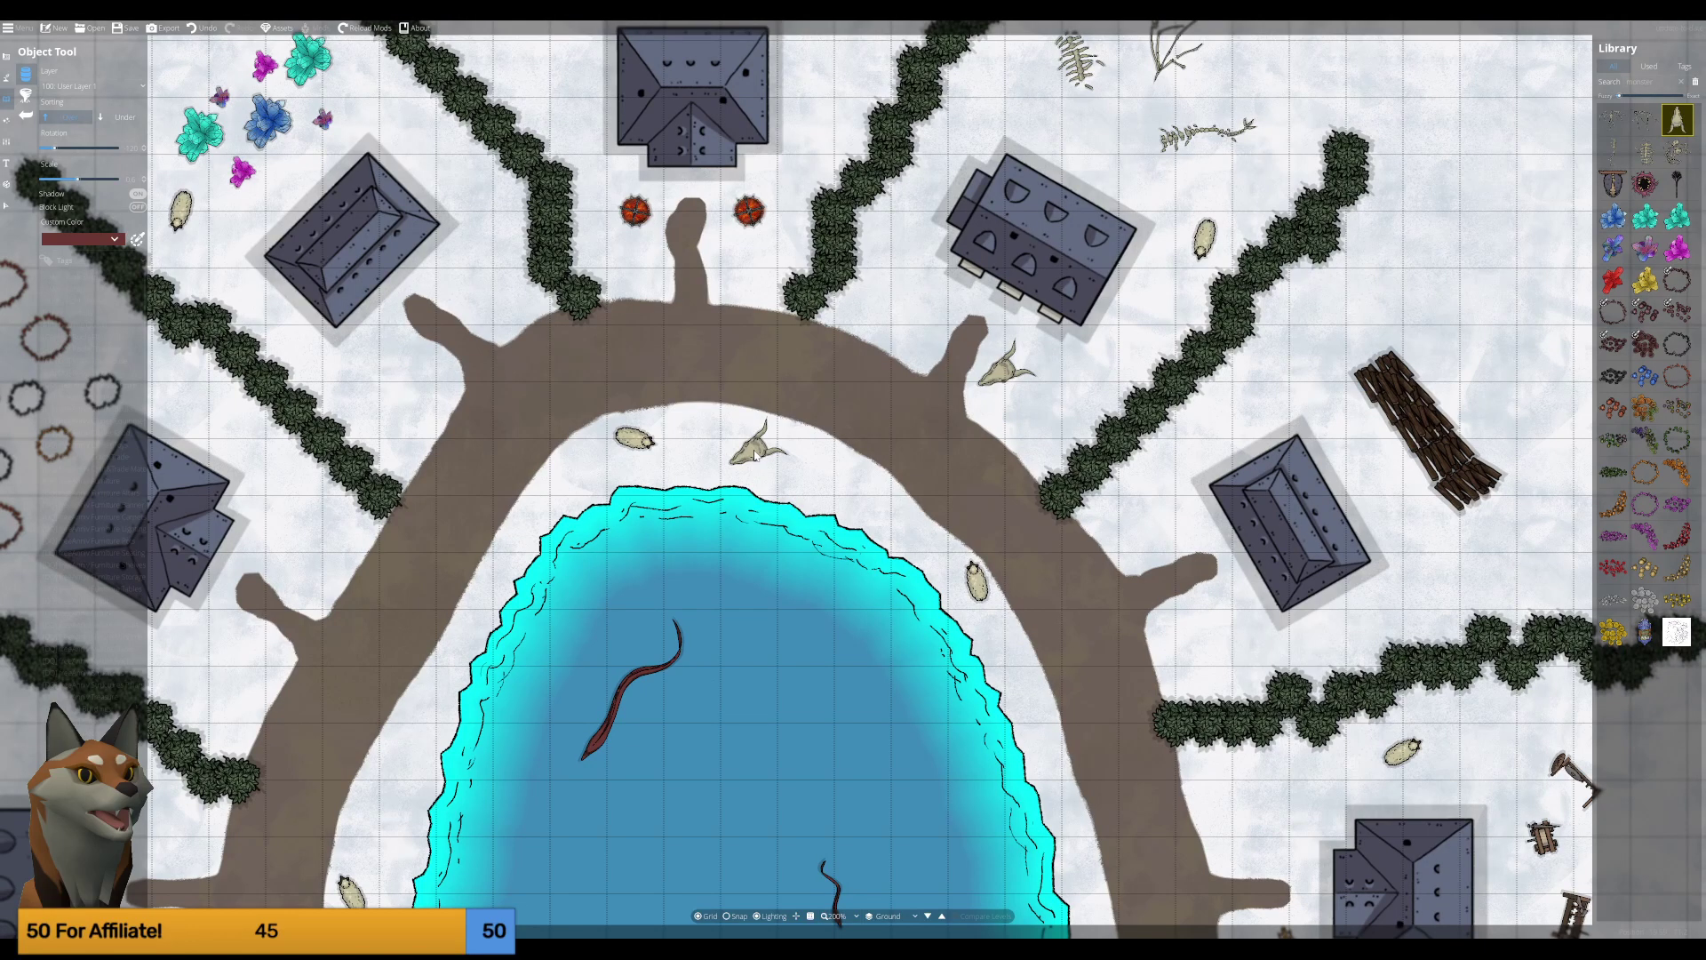
pyautogui.press('Up')
pyautogui.press('Right')
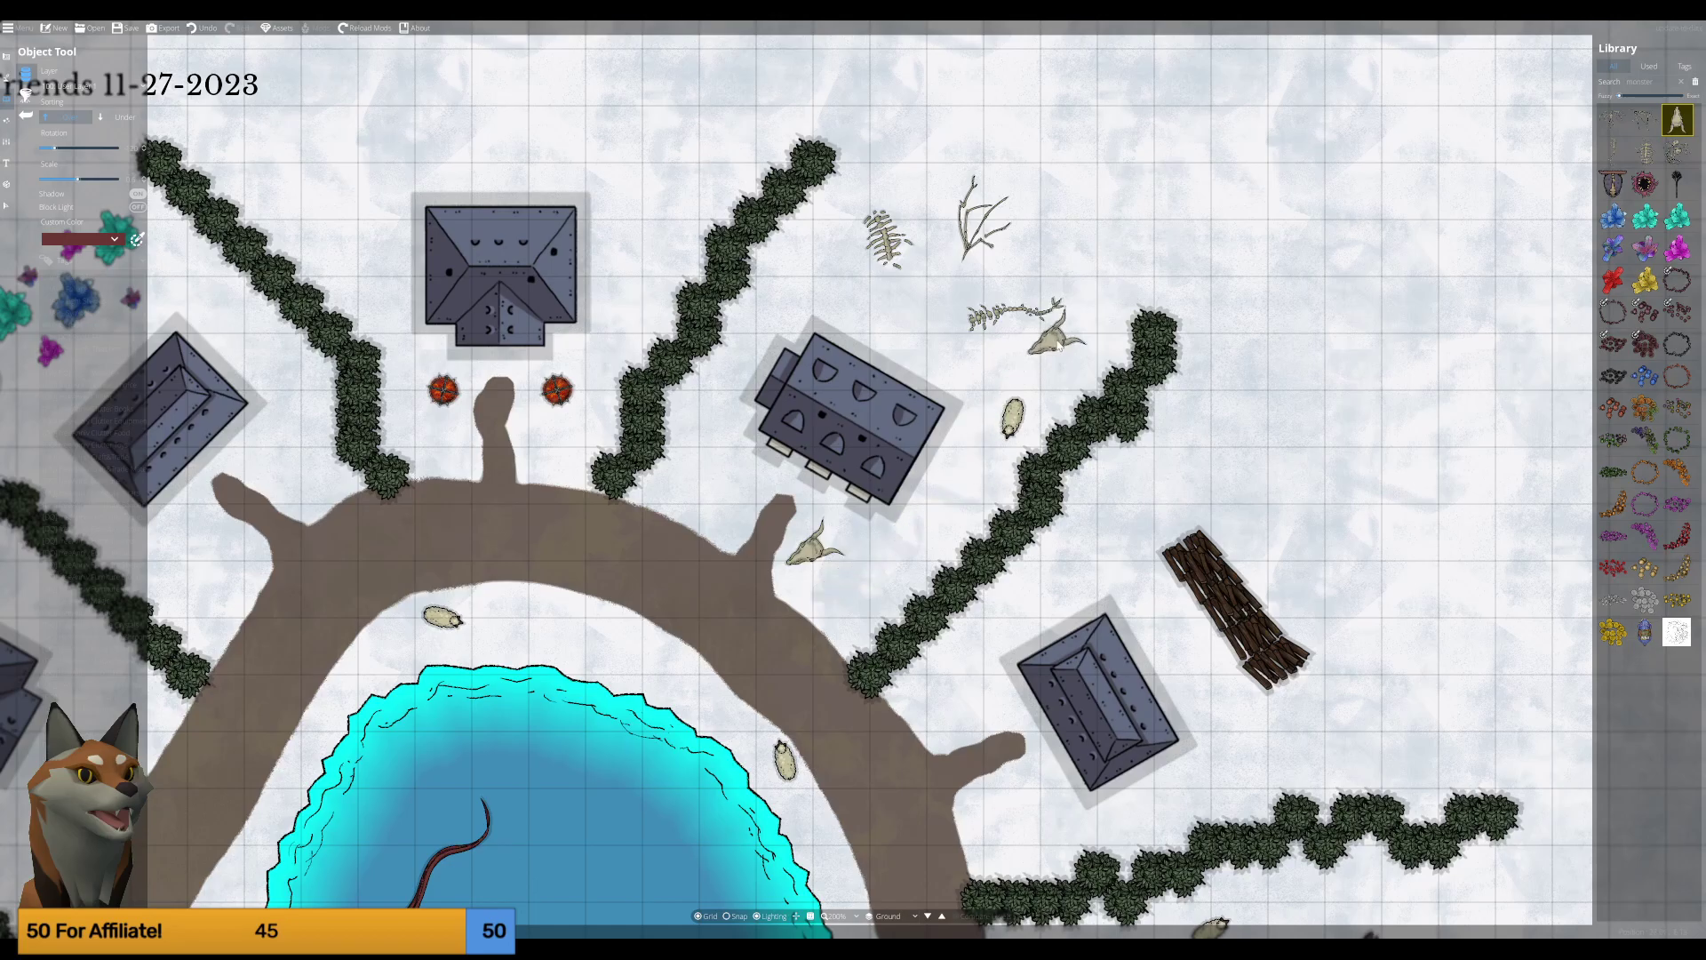
# Stamp yellow mushroom clusters along the west house's spur path, then reframe the whole map.
pyautogui.moveTo(1213, 350); pyautogui.dragTo(1134, 286)
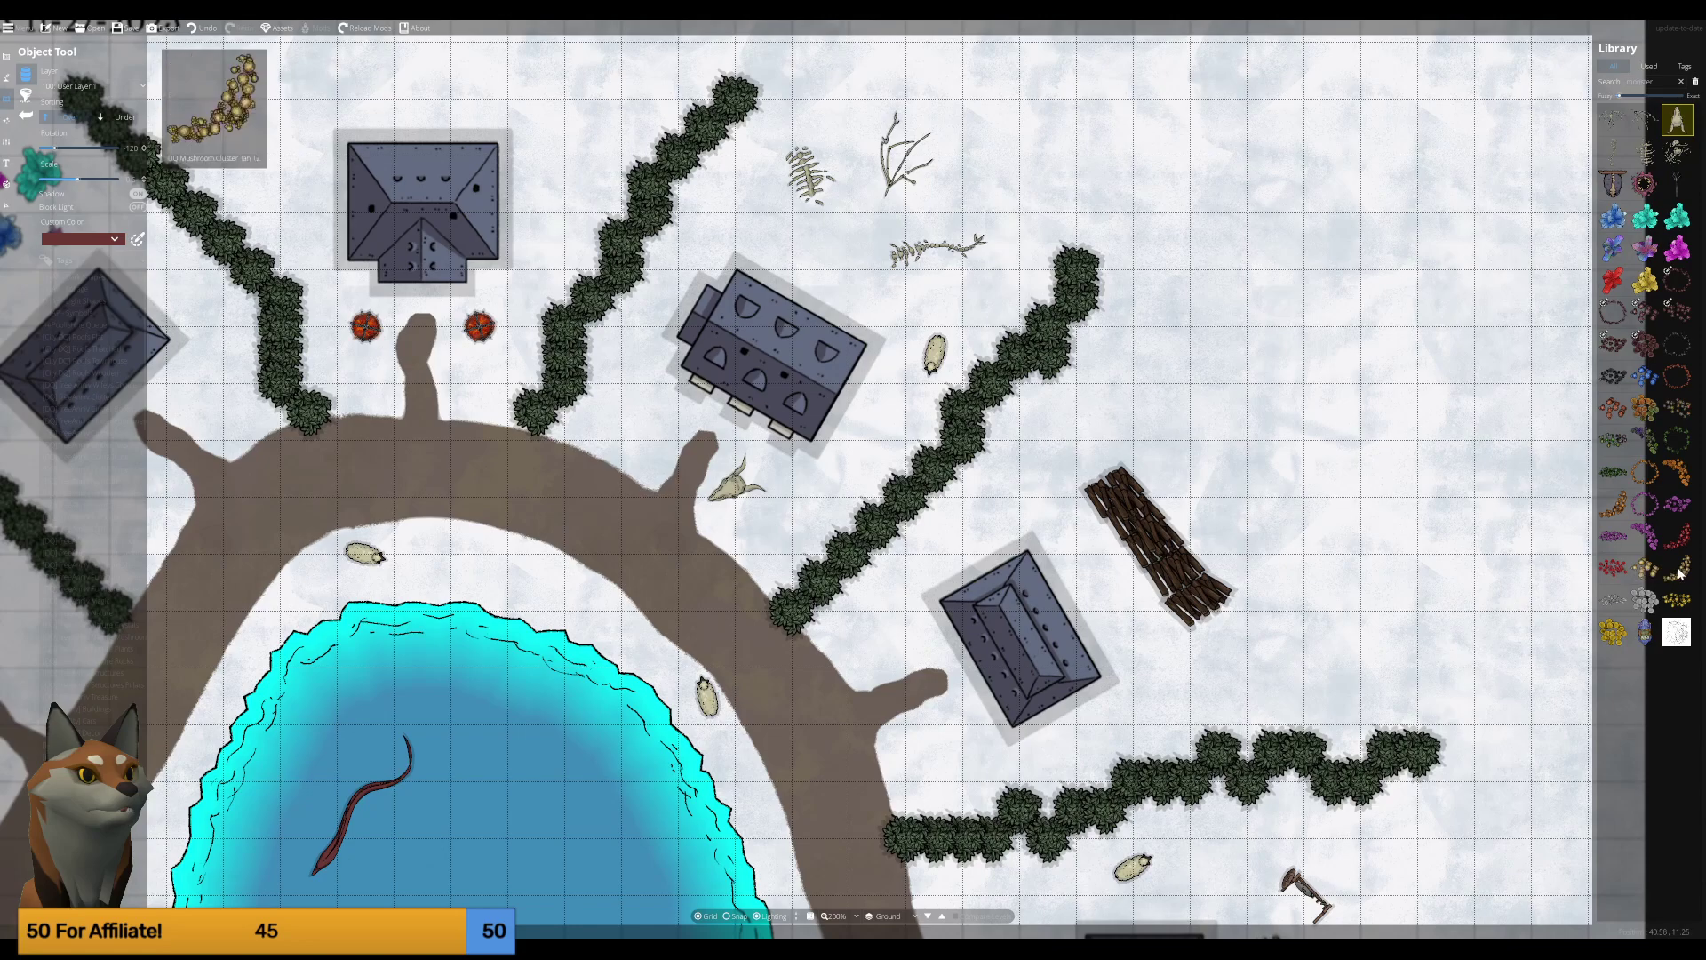
pyautogui.click(1655, 632)
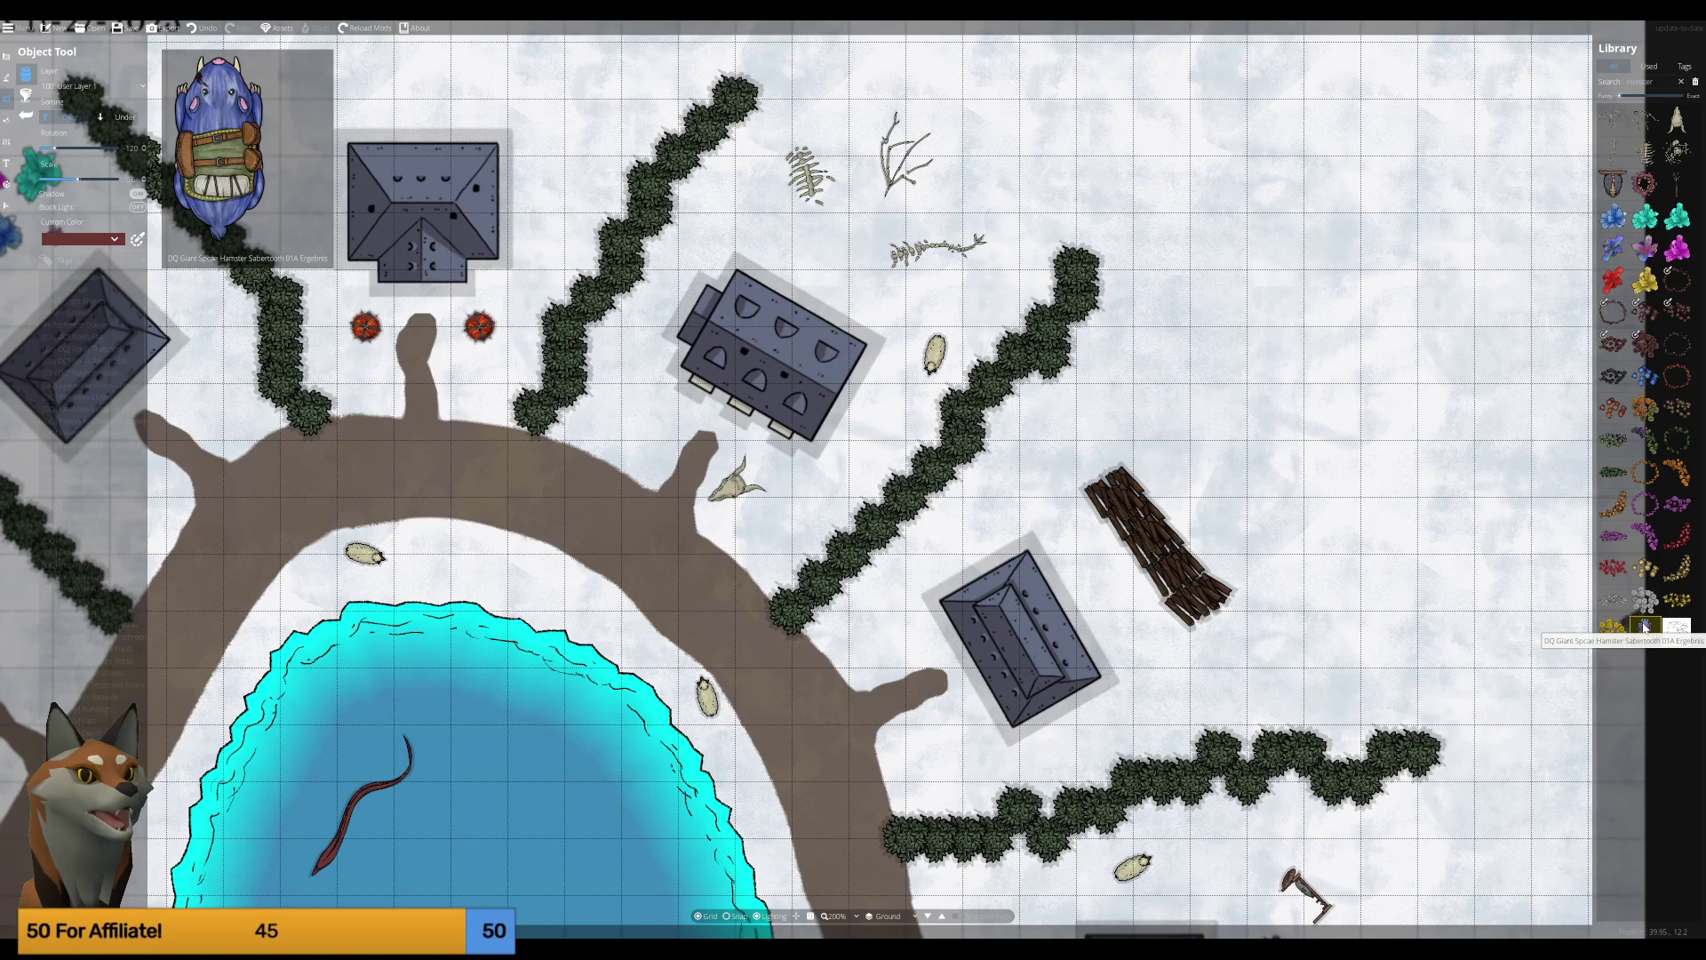
pyautogui.moveTo(1613, 631)
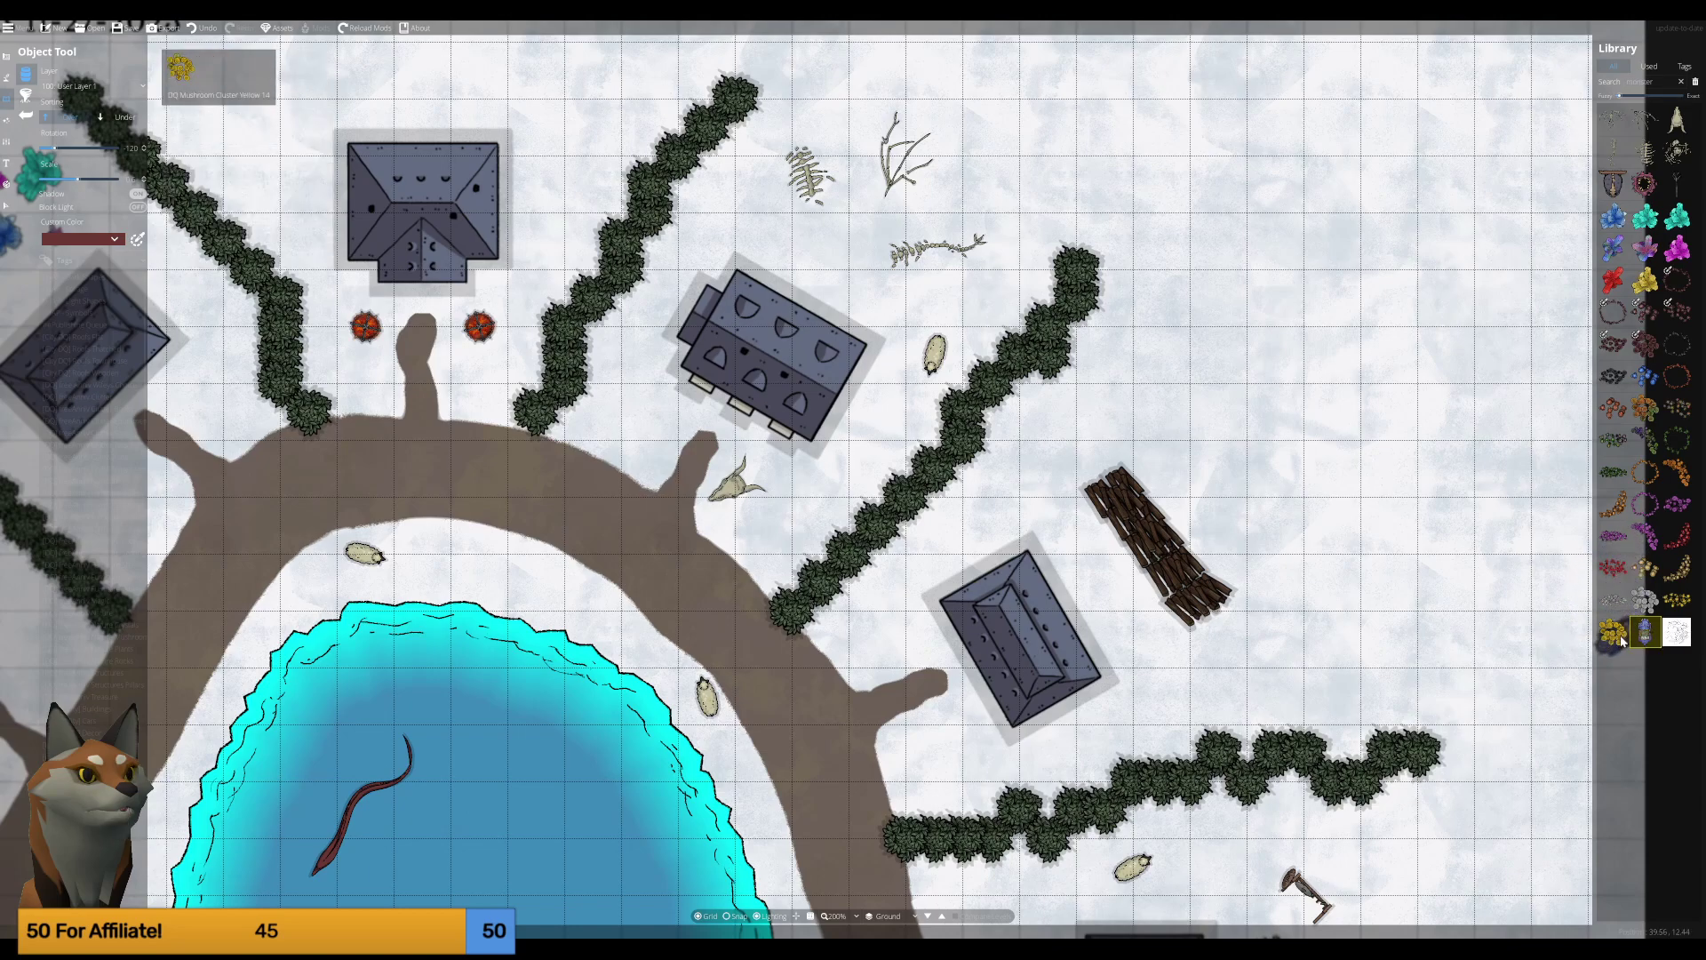
pyautogui.click(1613, 631)
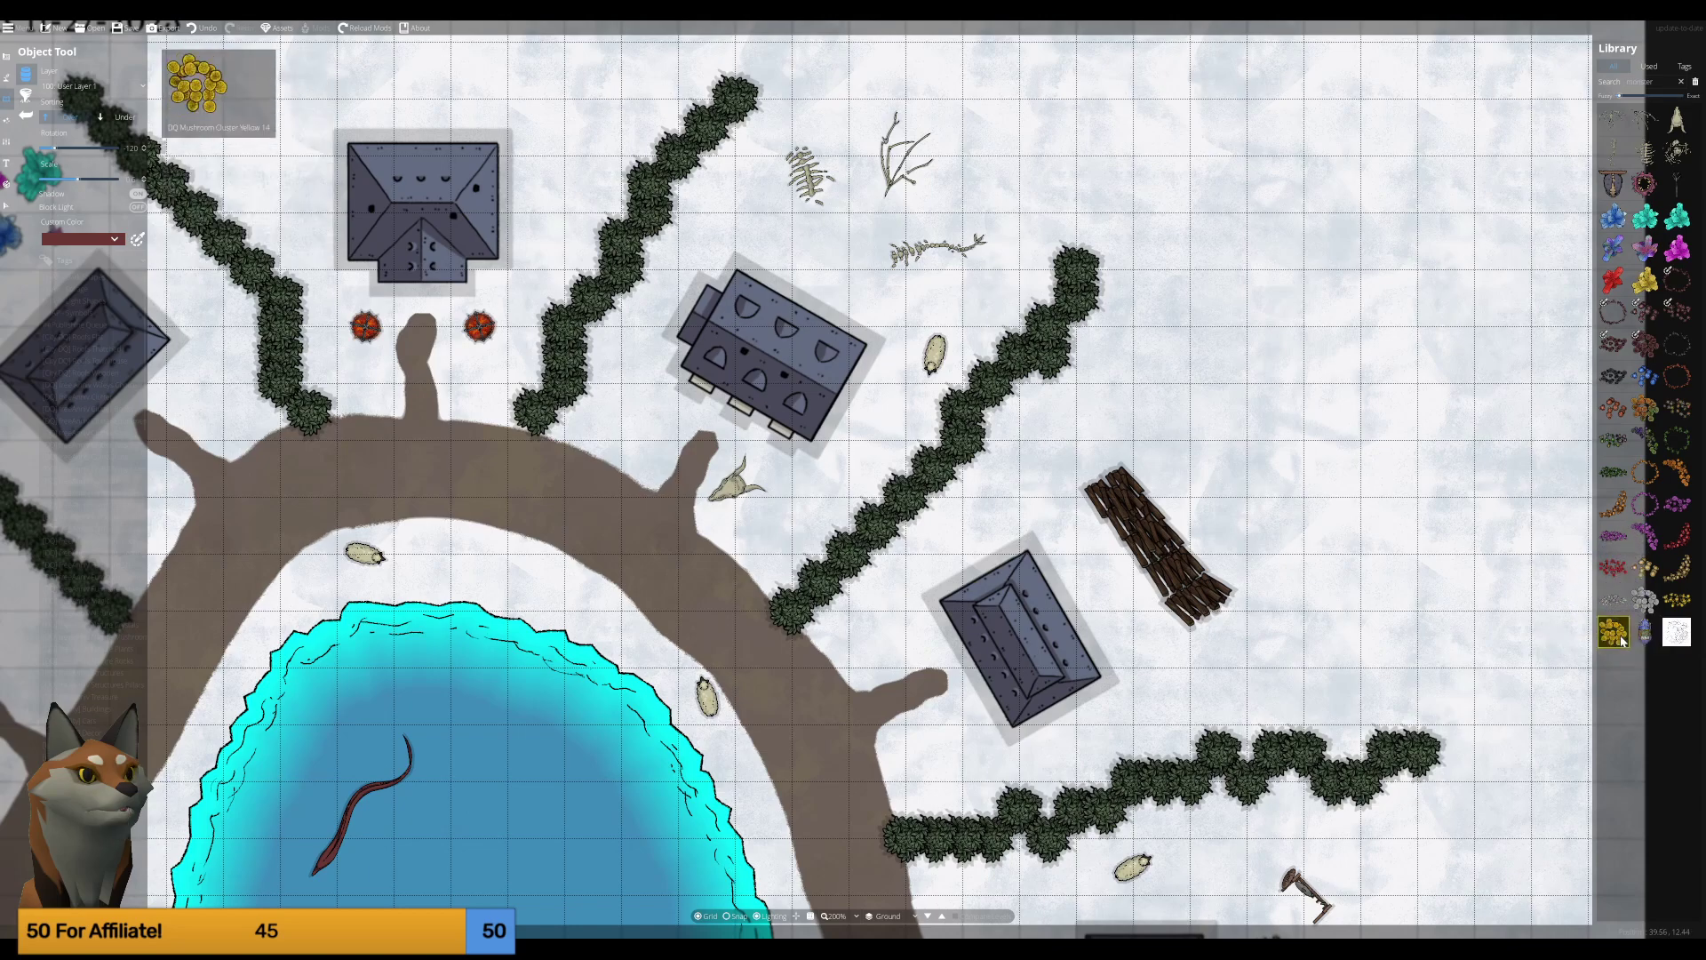
pyautogui.scroll(-5, 1191, 424)
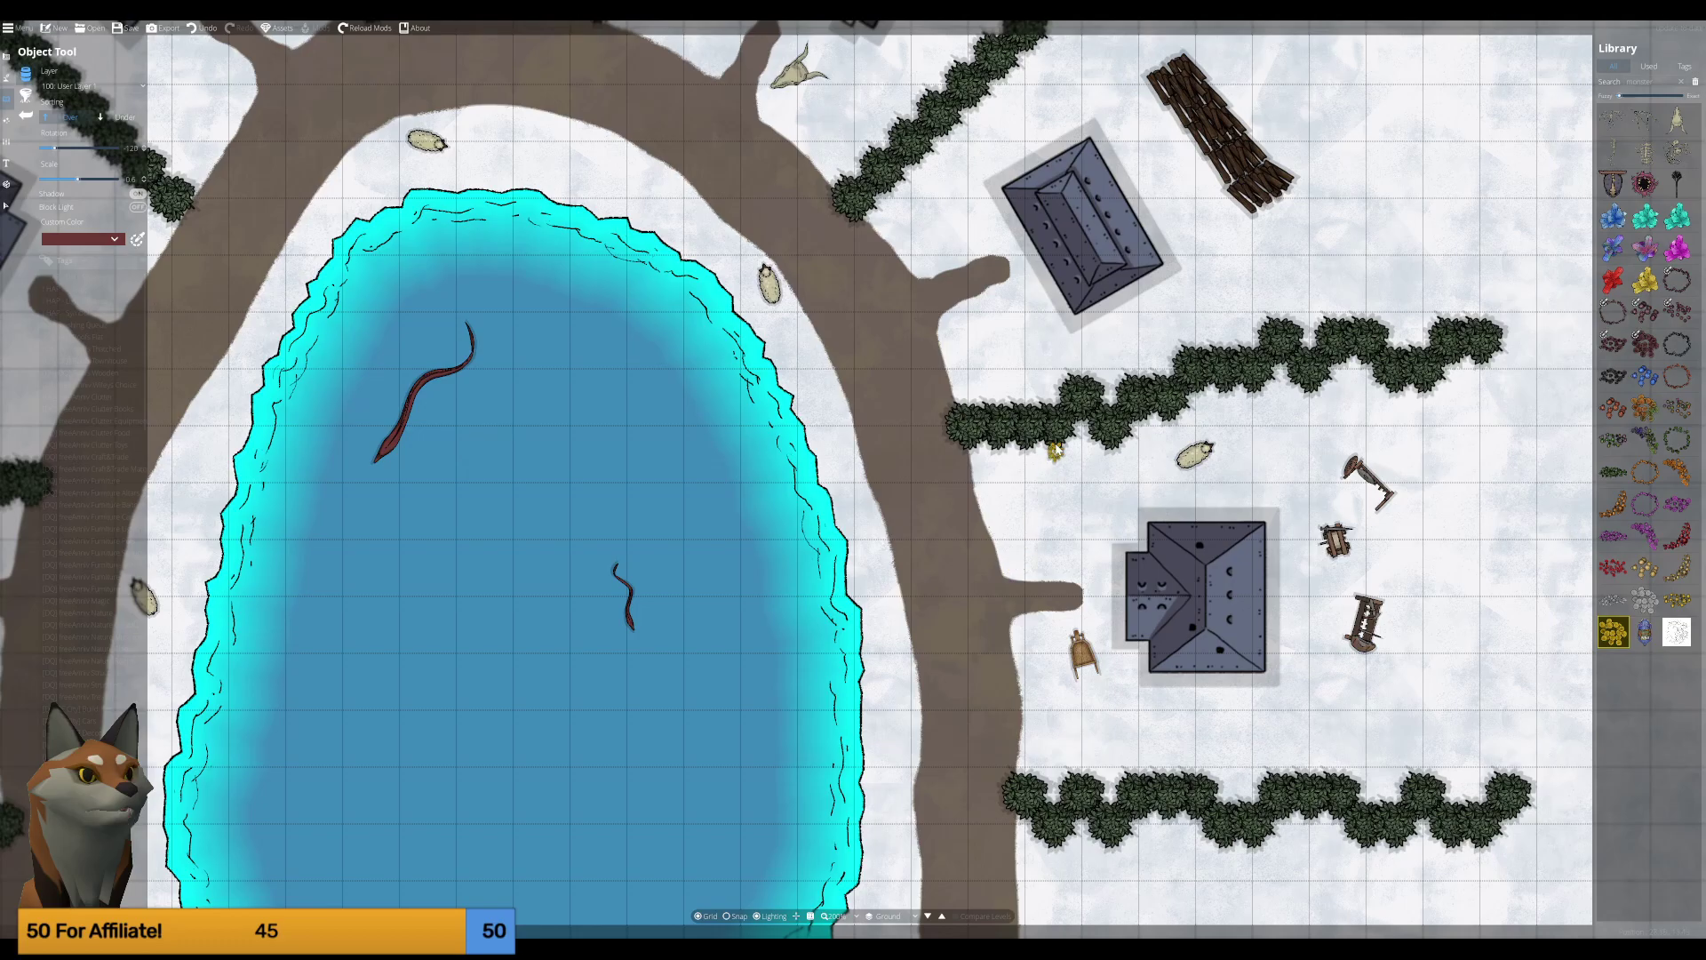
pyautogui.hscroll(-7, 1015, 564)
pyautogui.scroll(-3, 877, 327)
pyautogui.hscroll(-2, 877, 327)
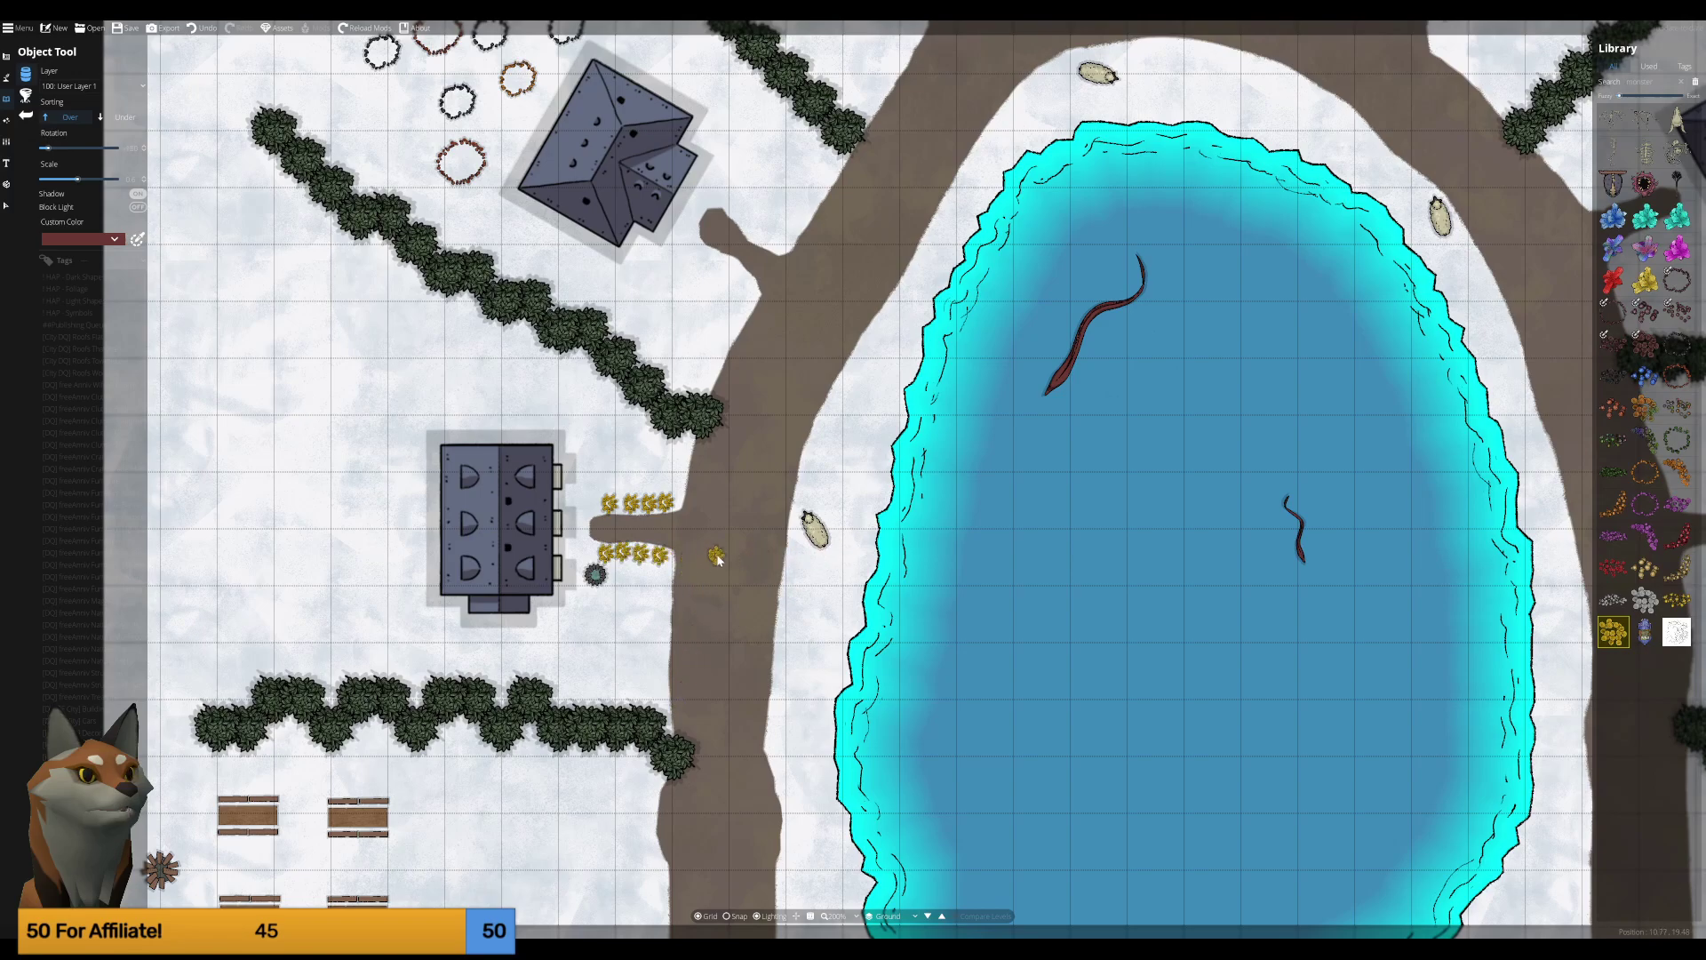
pyautogui.scroll(-3, 742, 494)
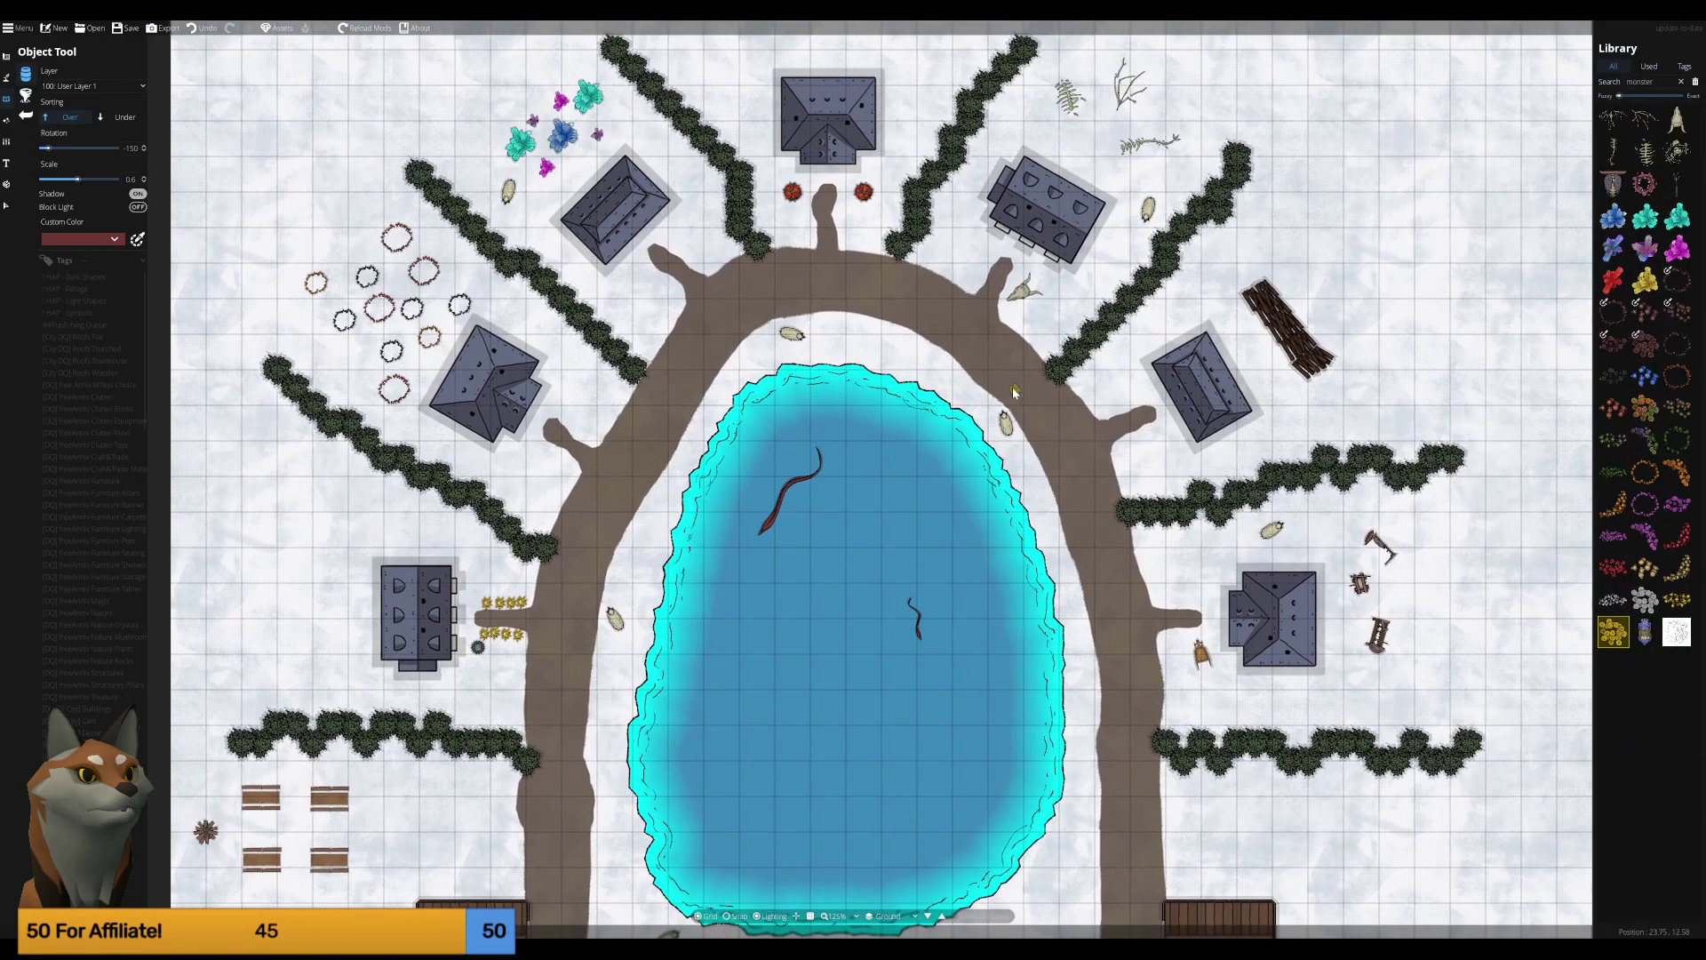
pyautogui.moveTo(853, 276); pyautogui.dragTo(870, 411)
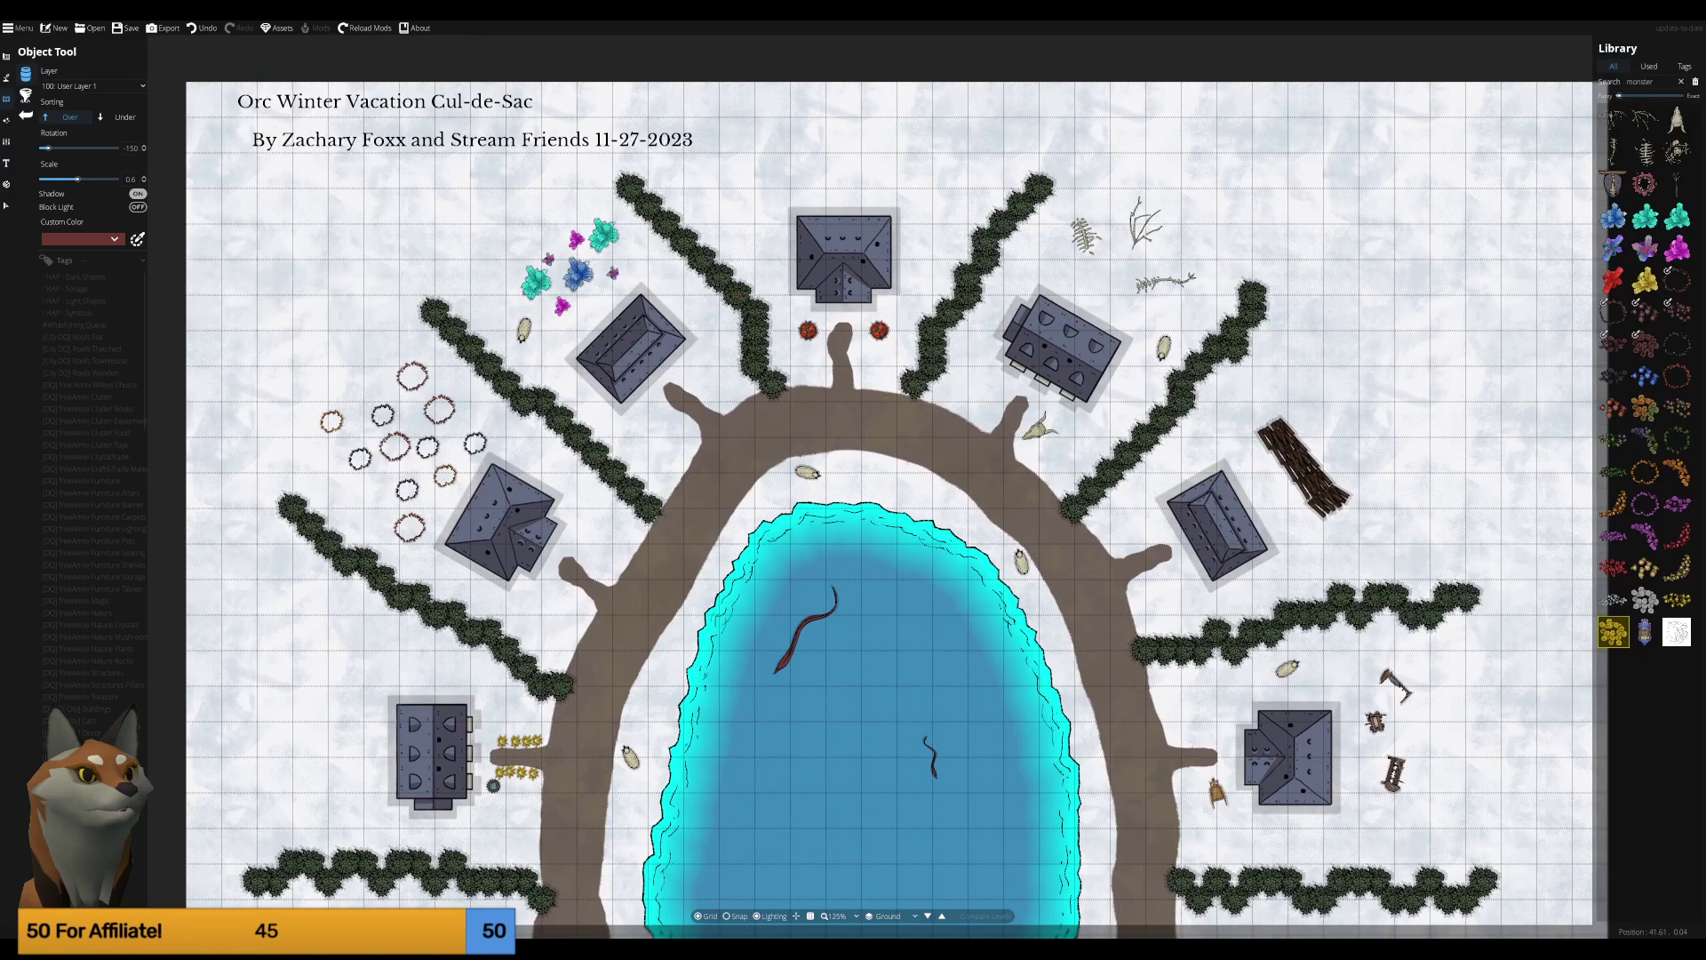
# Search the asset library for 'wood' and scroll through the results.
pyautogui.click(1683, 81)
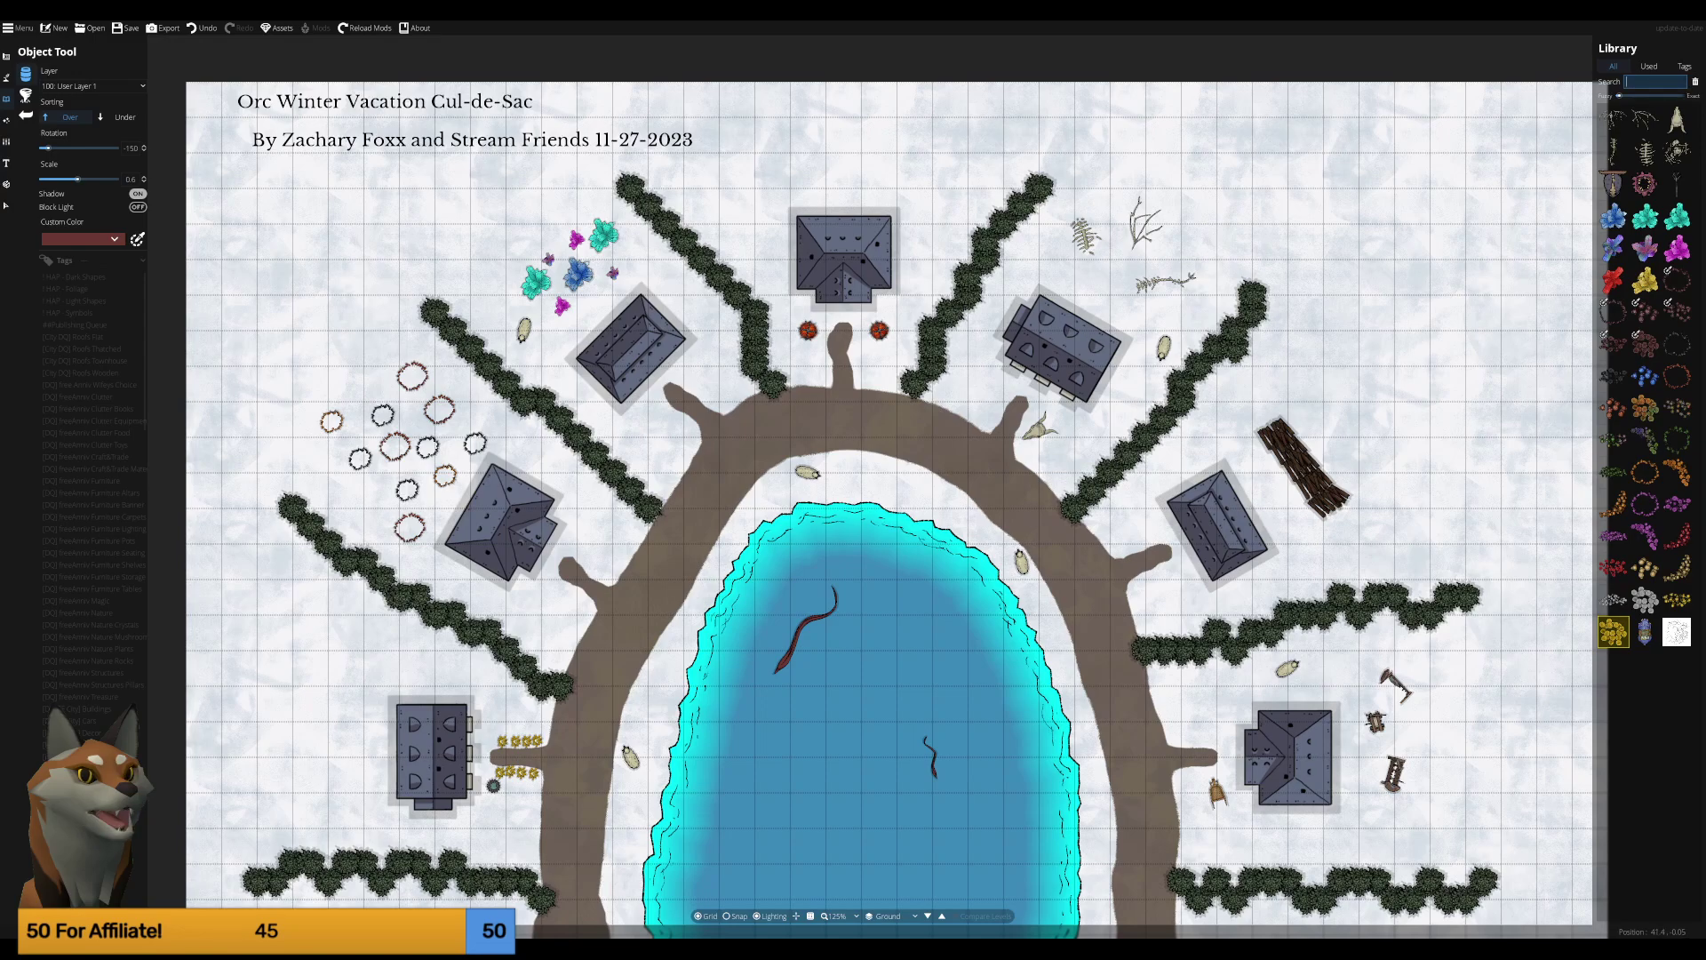
pyautogui.write('wood')
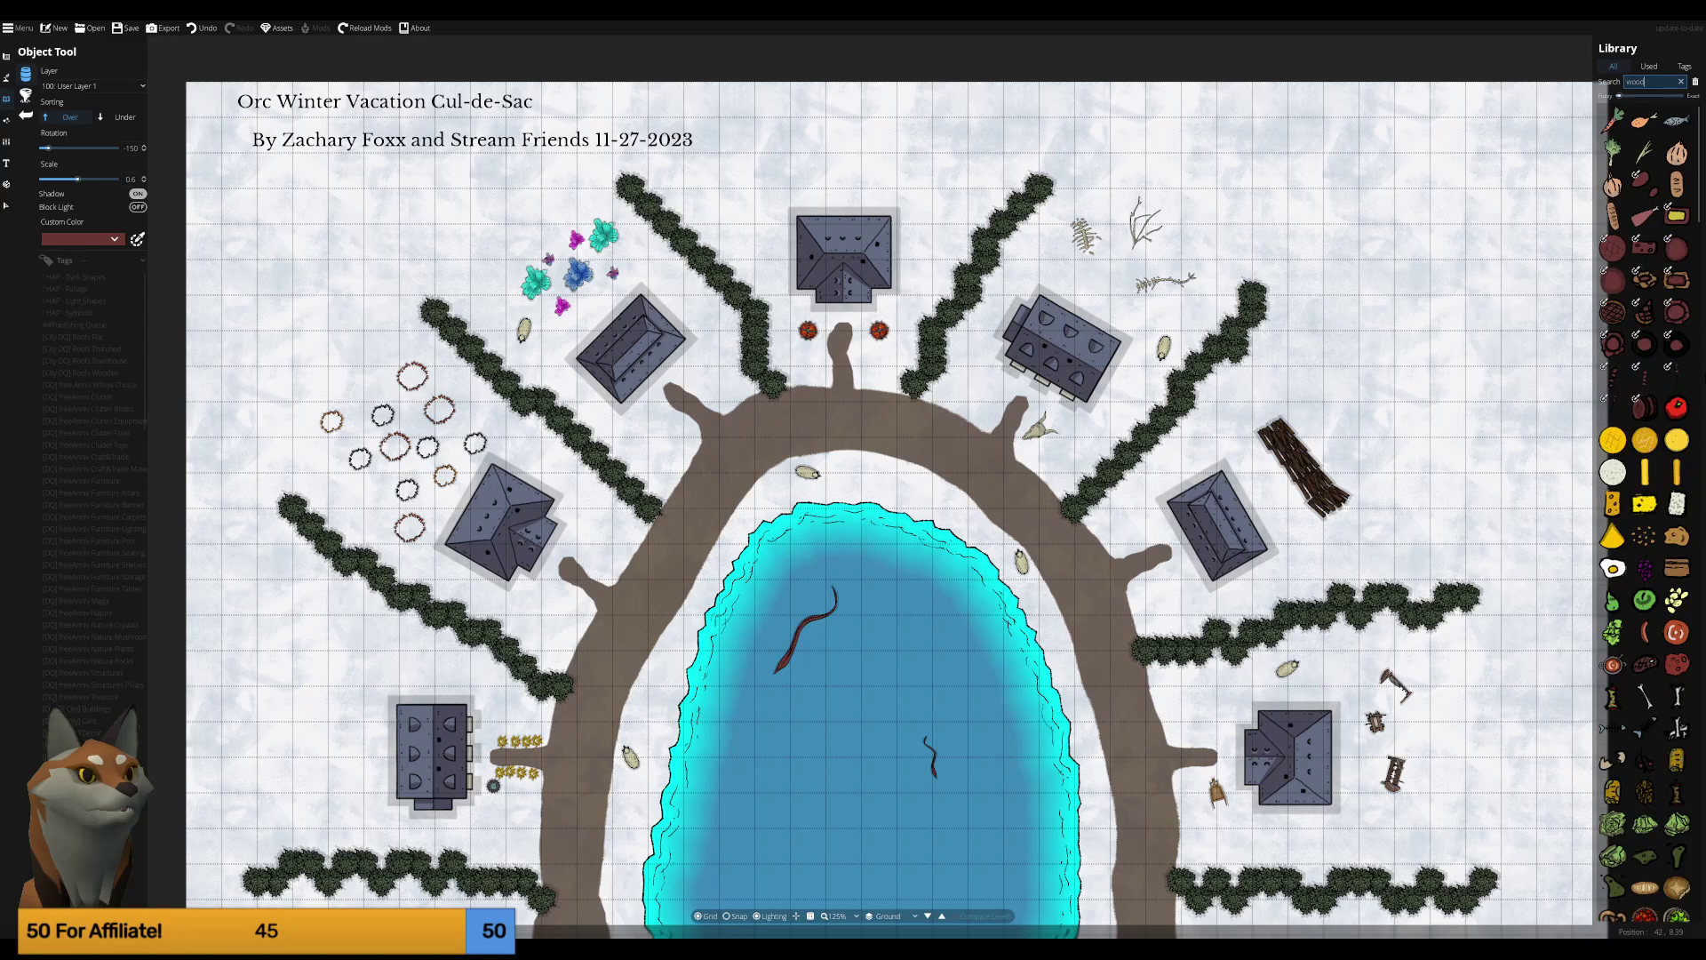
pyautogui.moveTo(1613, 311)
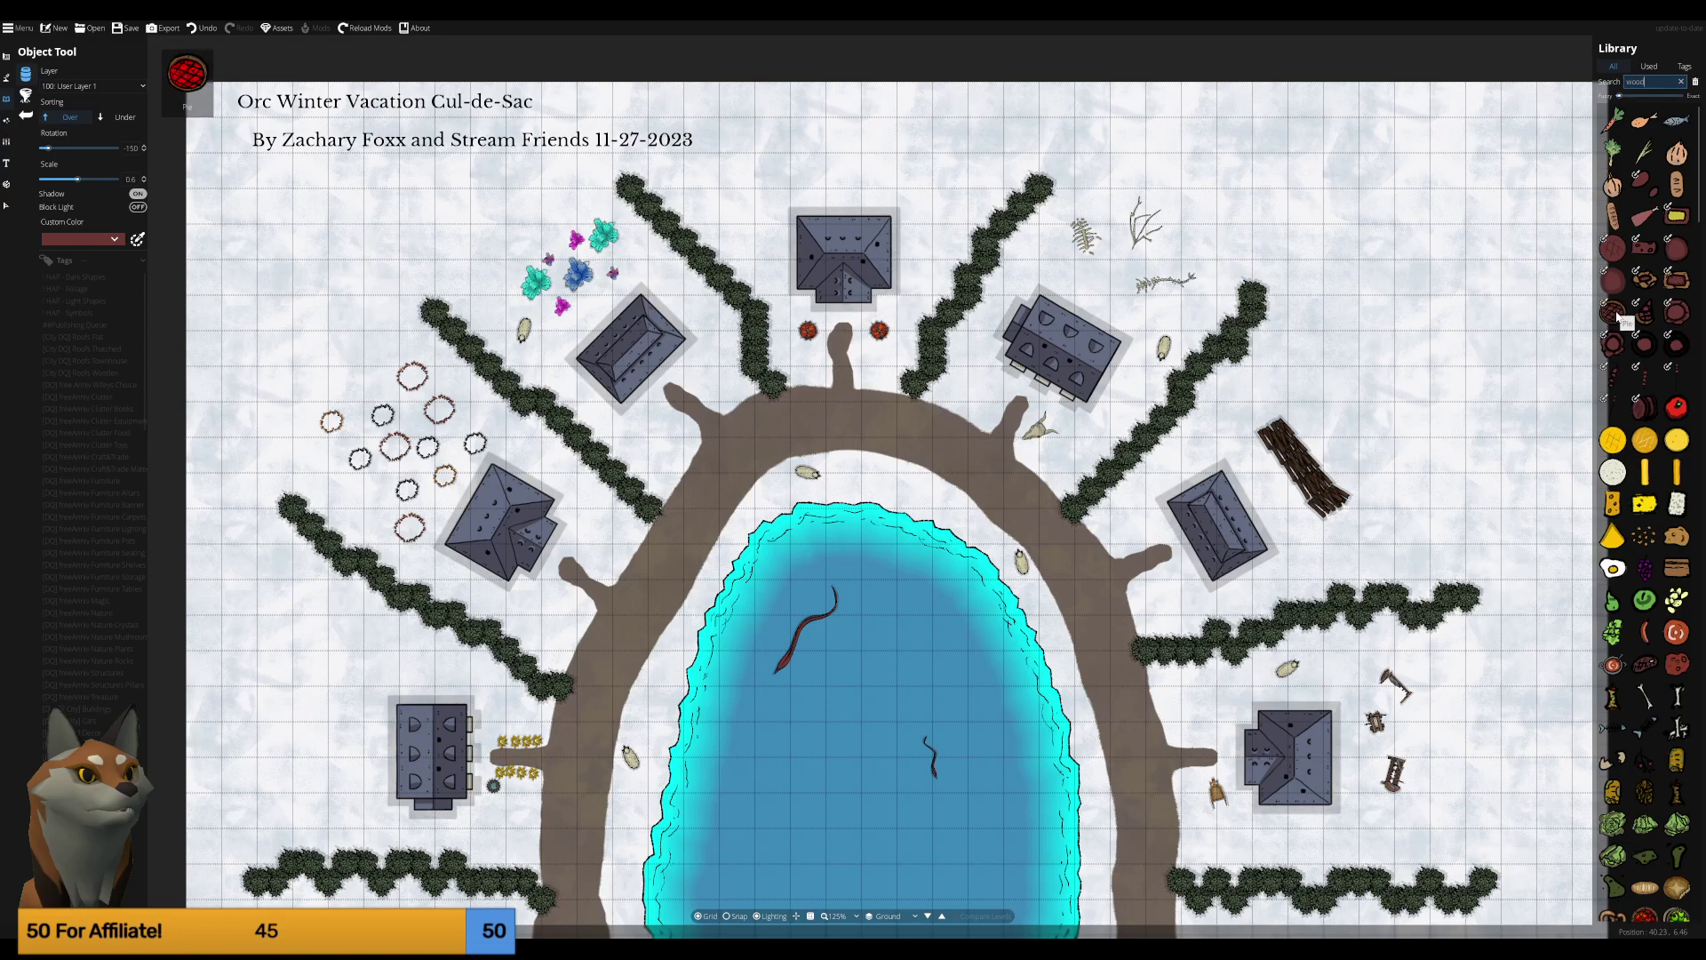
pyautogui.scroll(-5, 1662, 534)
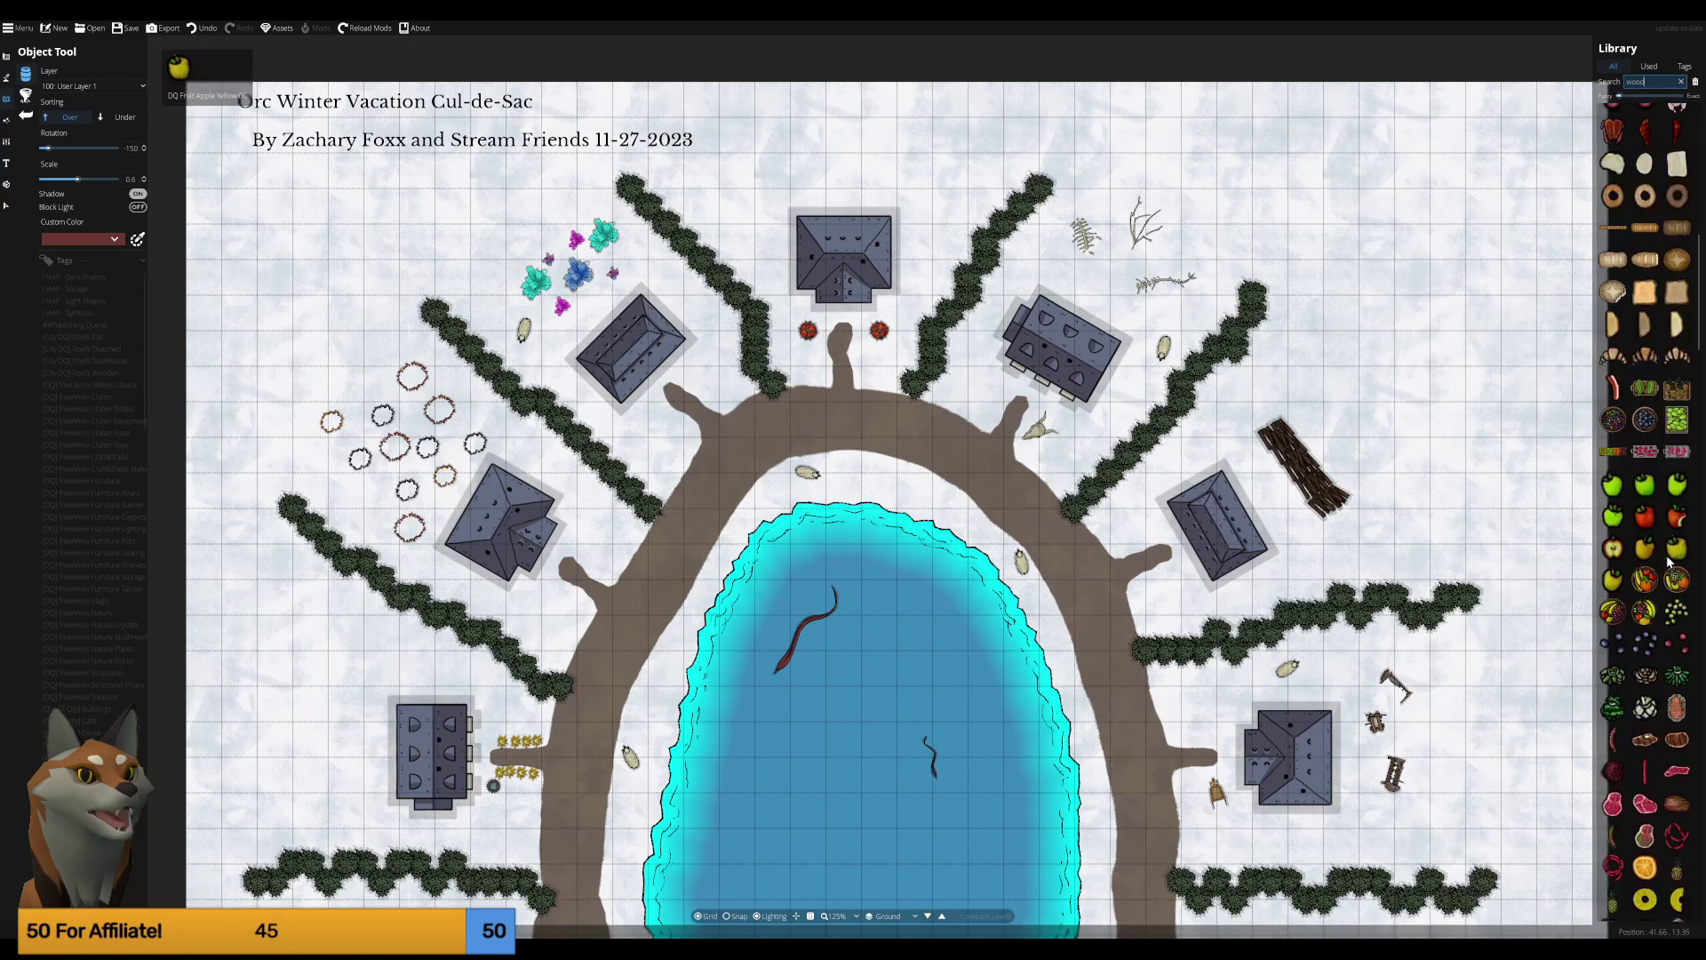
pyautogui.scroll(-5, 1664, 473)
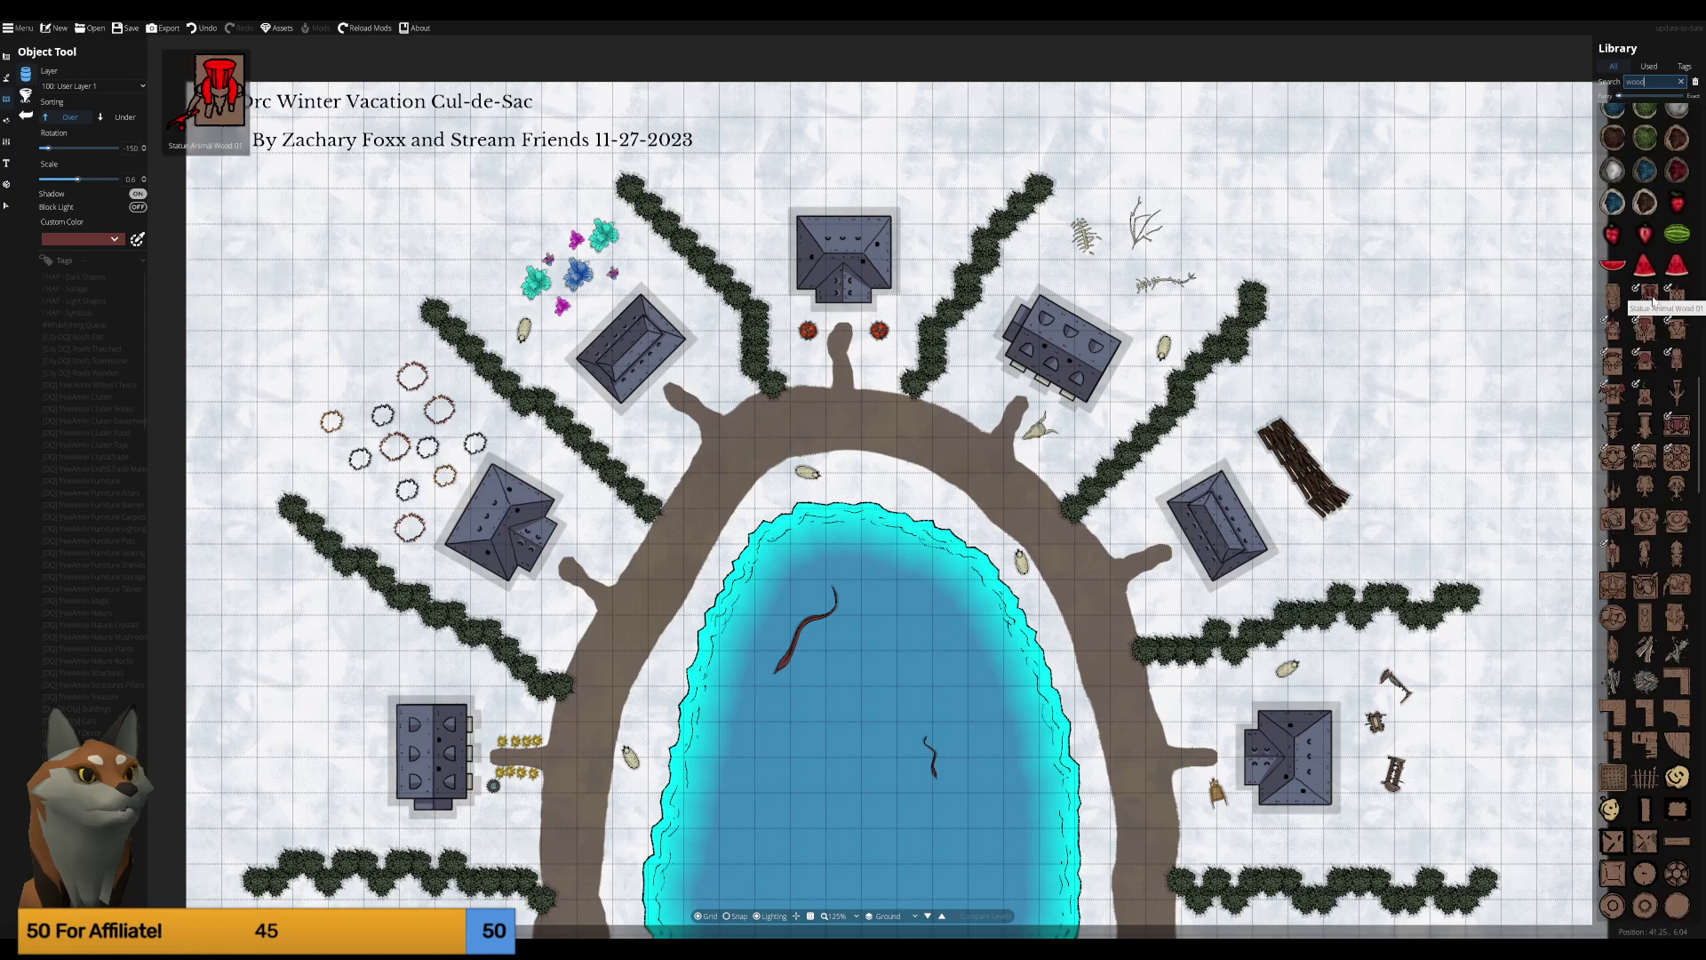
pyautogui.moveTo(1677, 395)
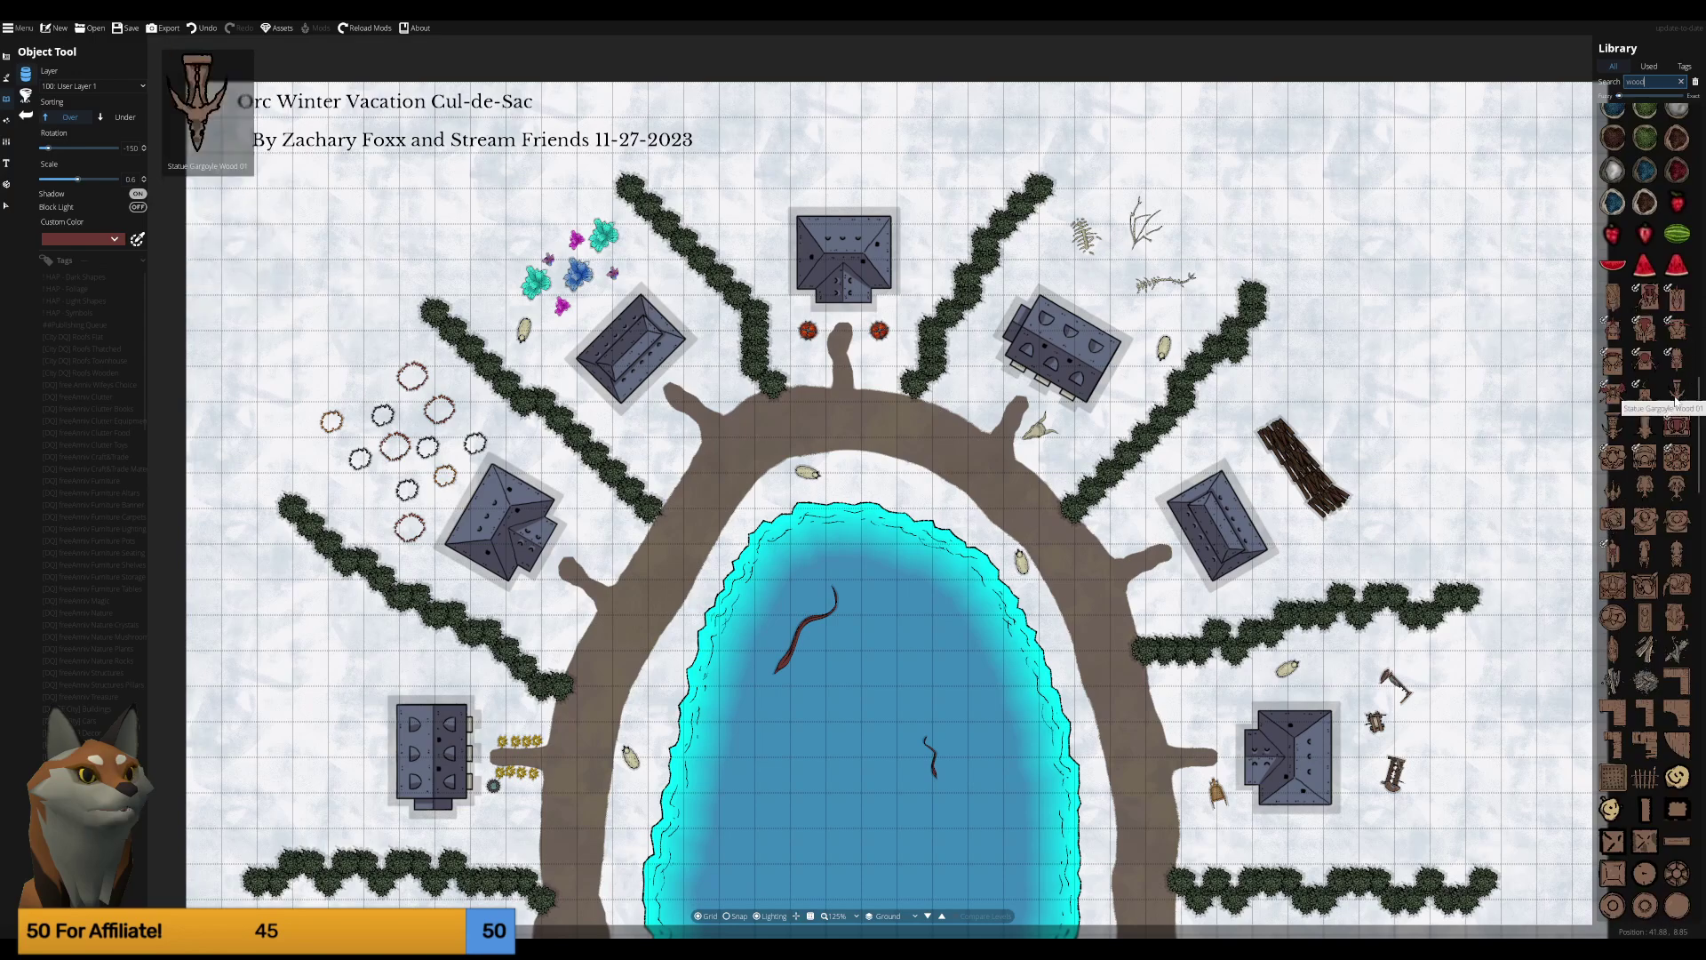
# Try Statue Gargoyle Wood 01 and another wooden statue, then scroll further down the library.
pyautogui.click(1676, 394)
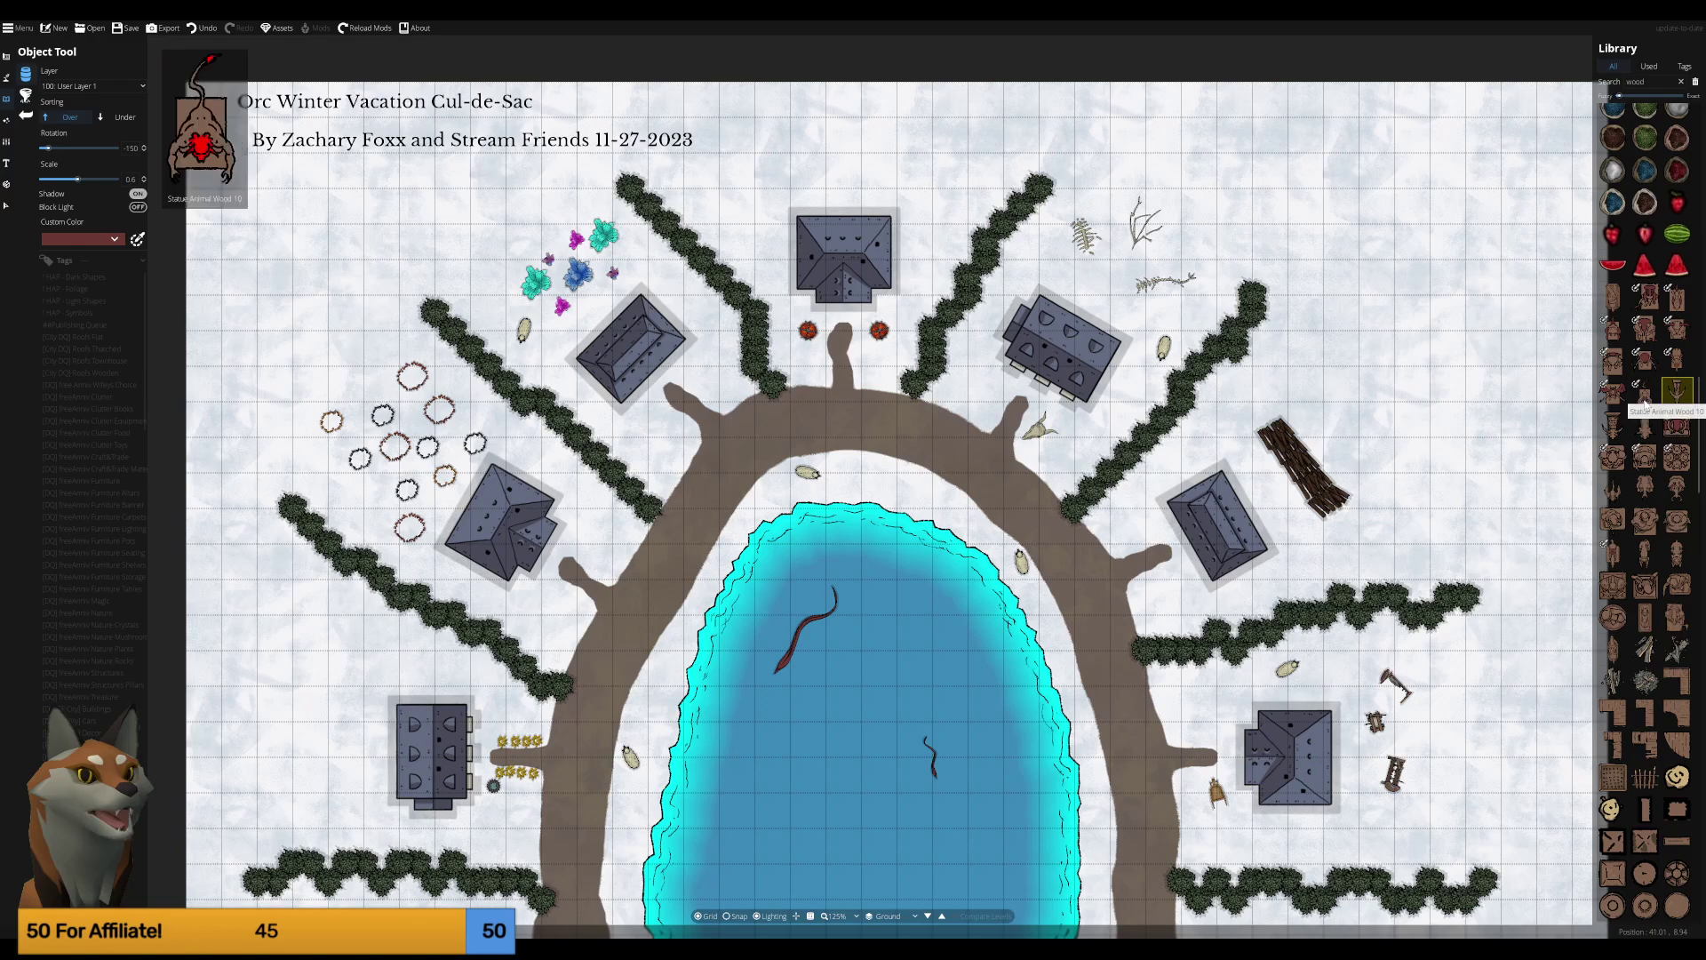
pyautogui.click(1645, 405)
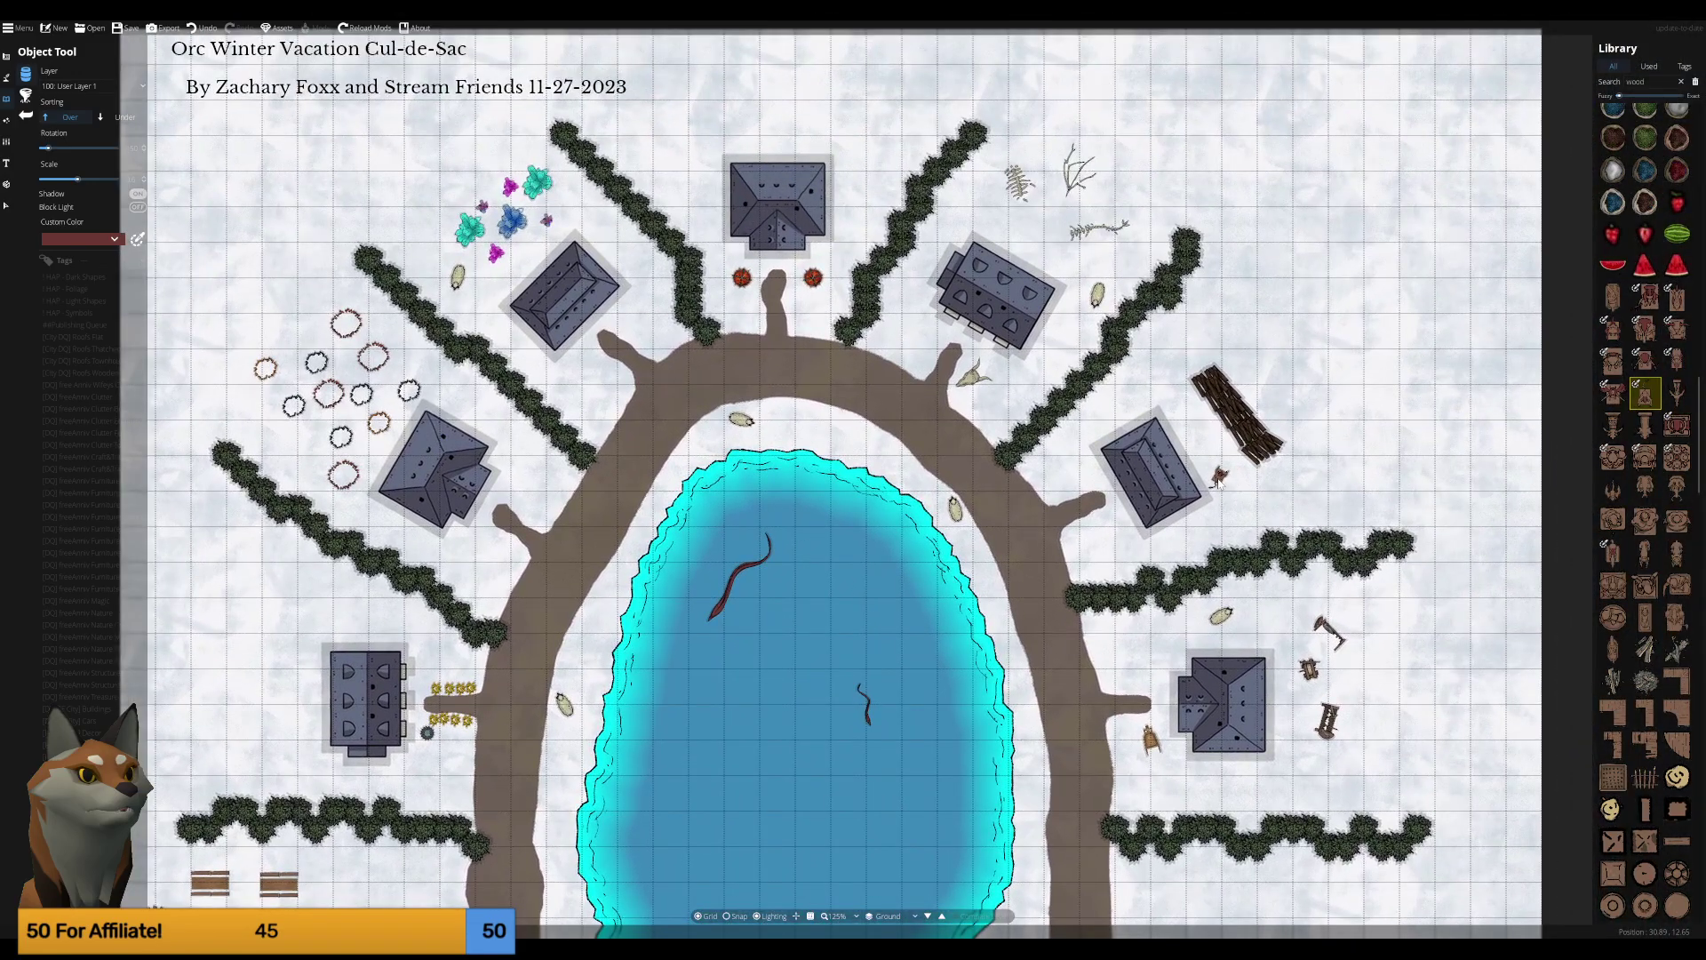
pyautogui.moveTo(1658, 540)
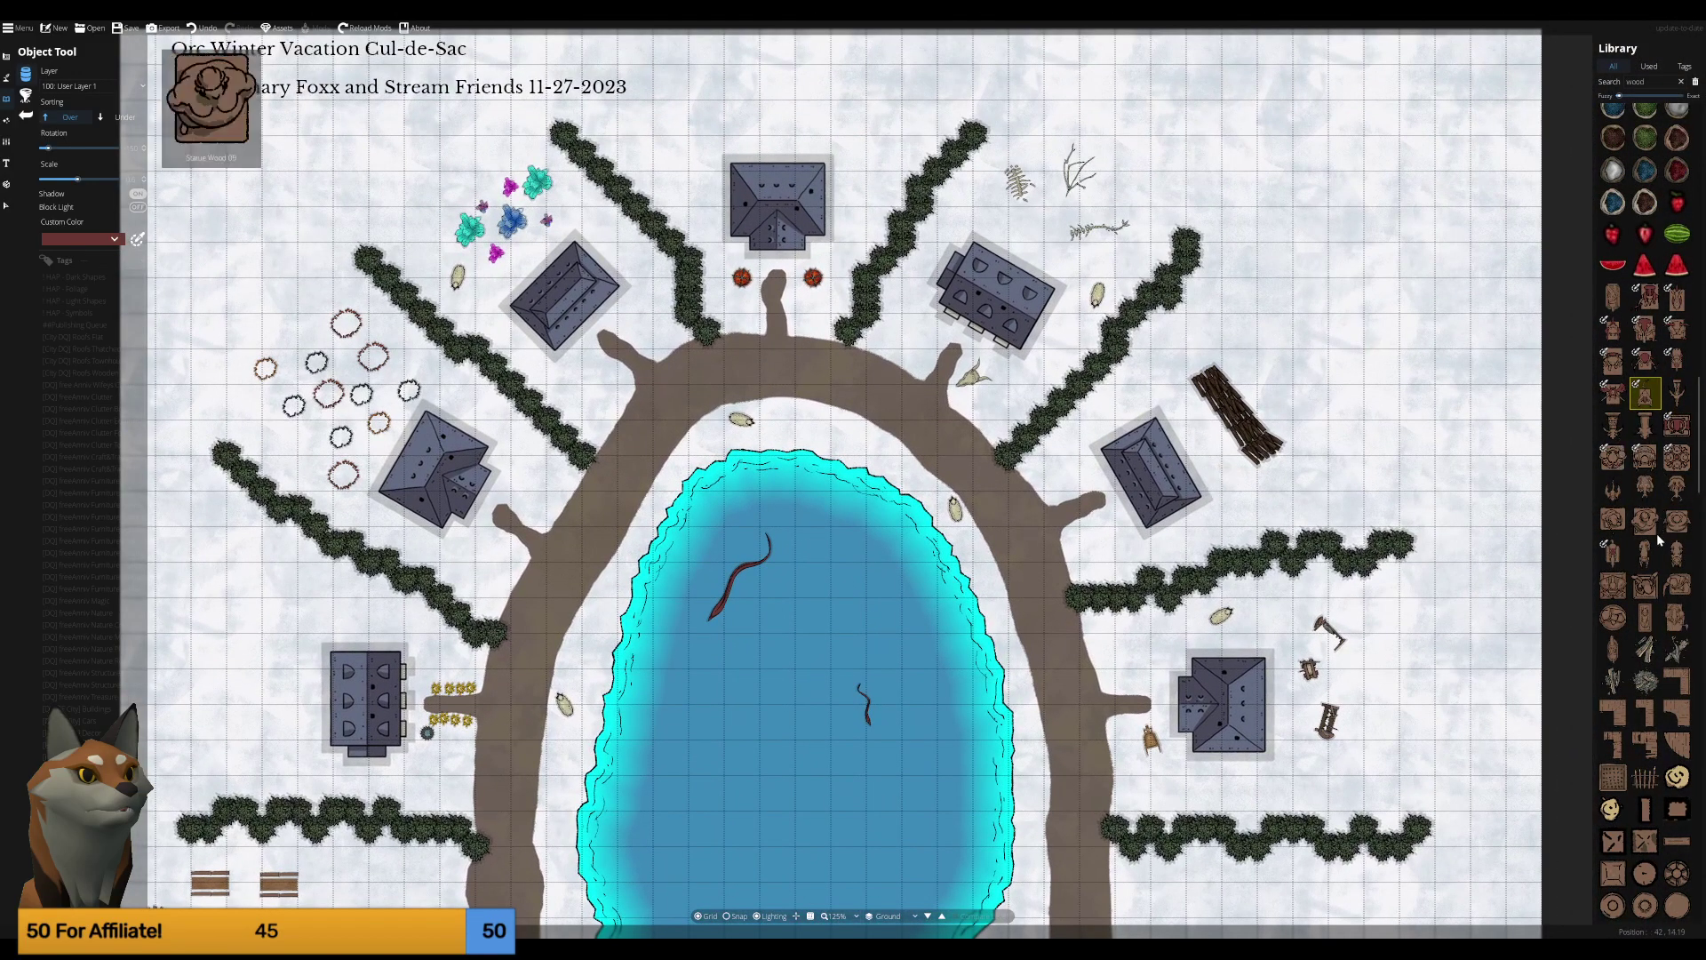
pyautogui.scroll(-3, 1653, 578)
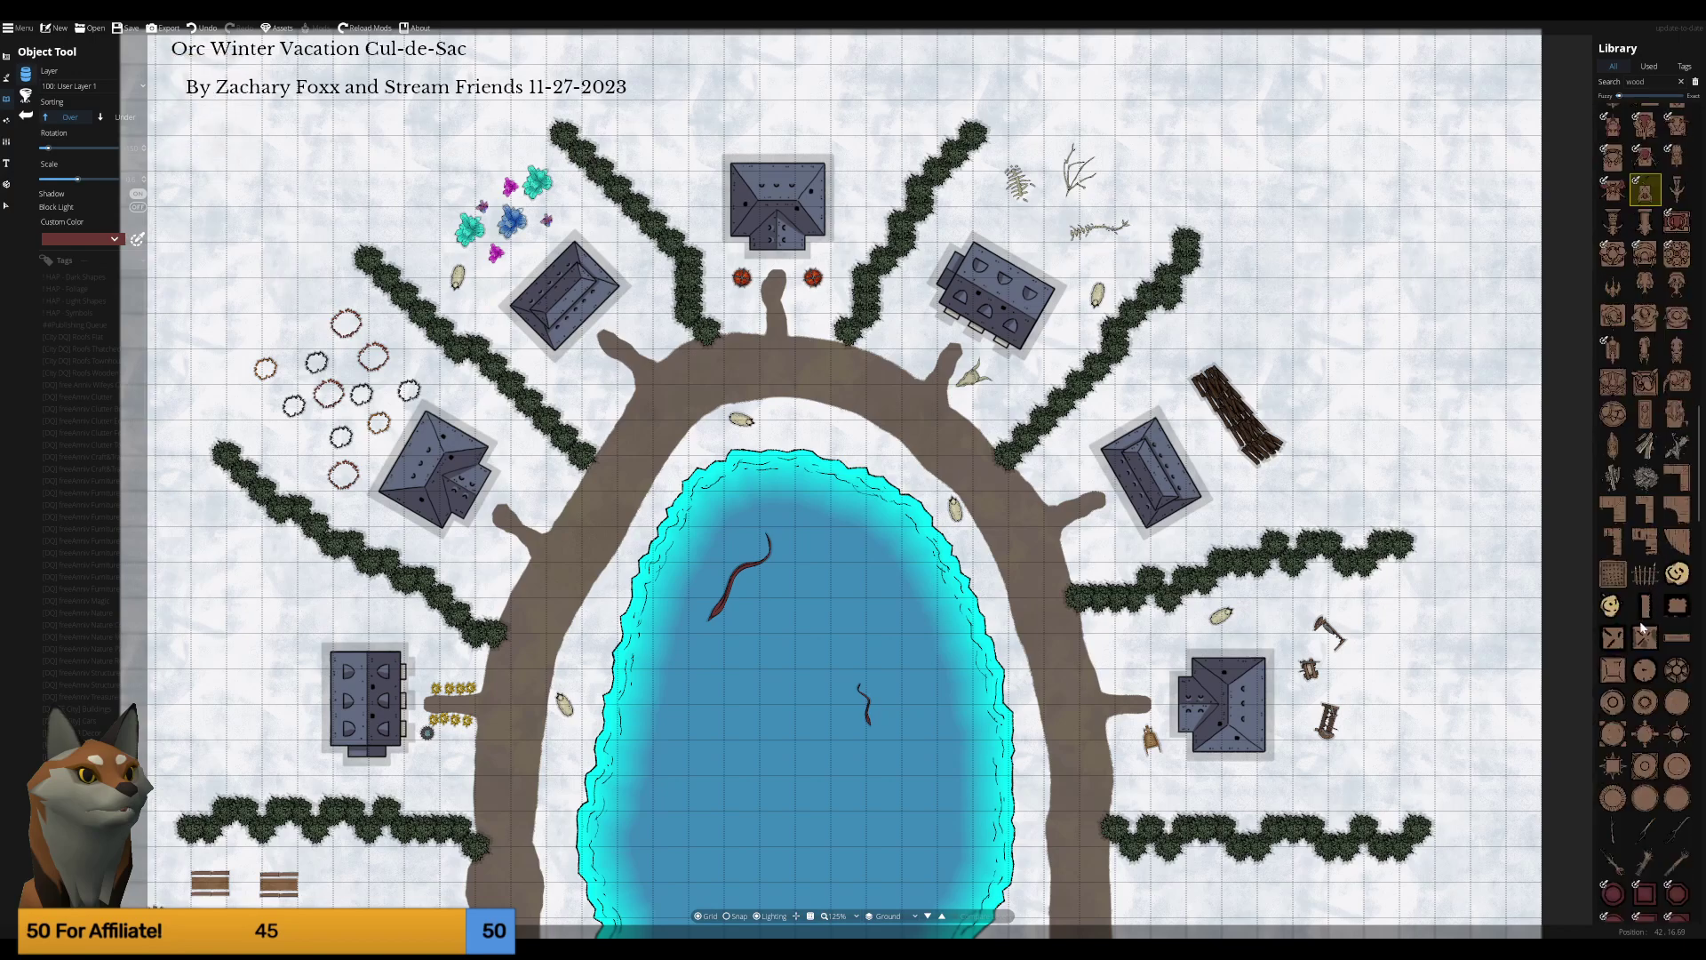
pyautogui.scroll(-4, 1642, 628)
pyautogui.scroll(-5, 1642, 630)
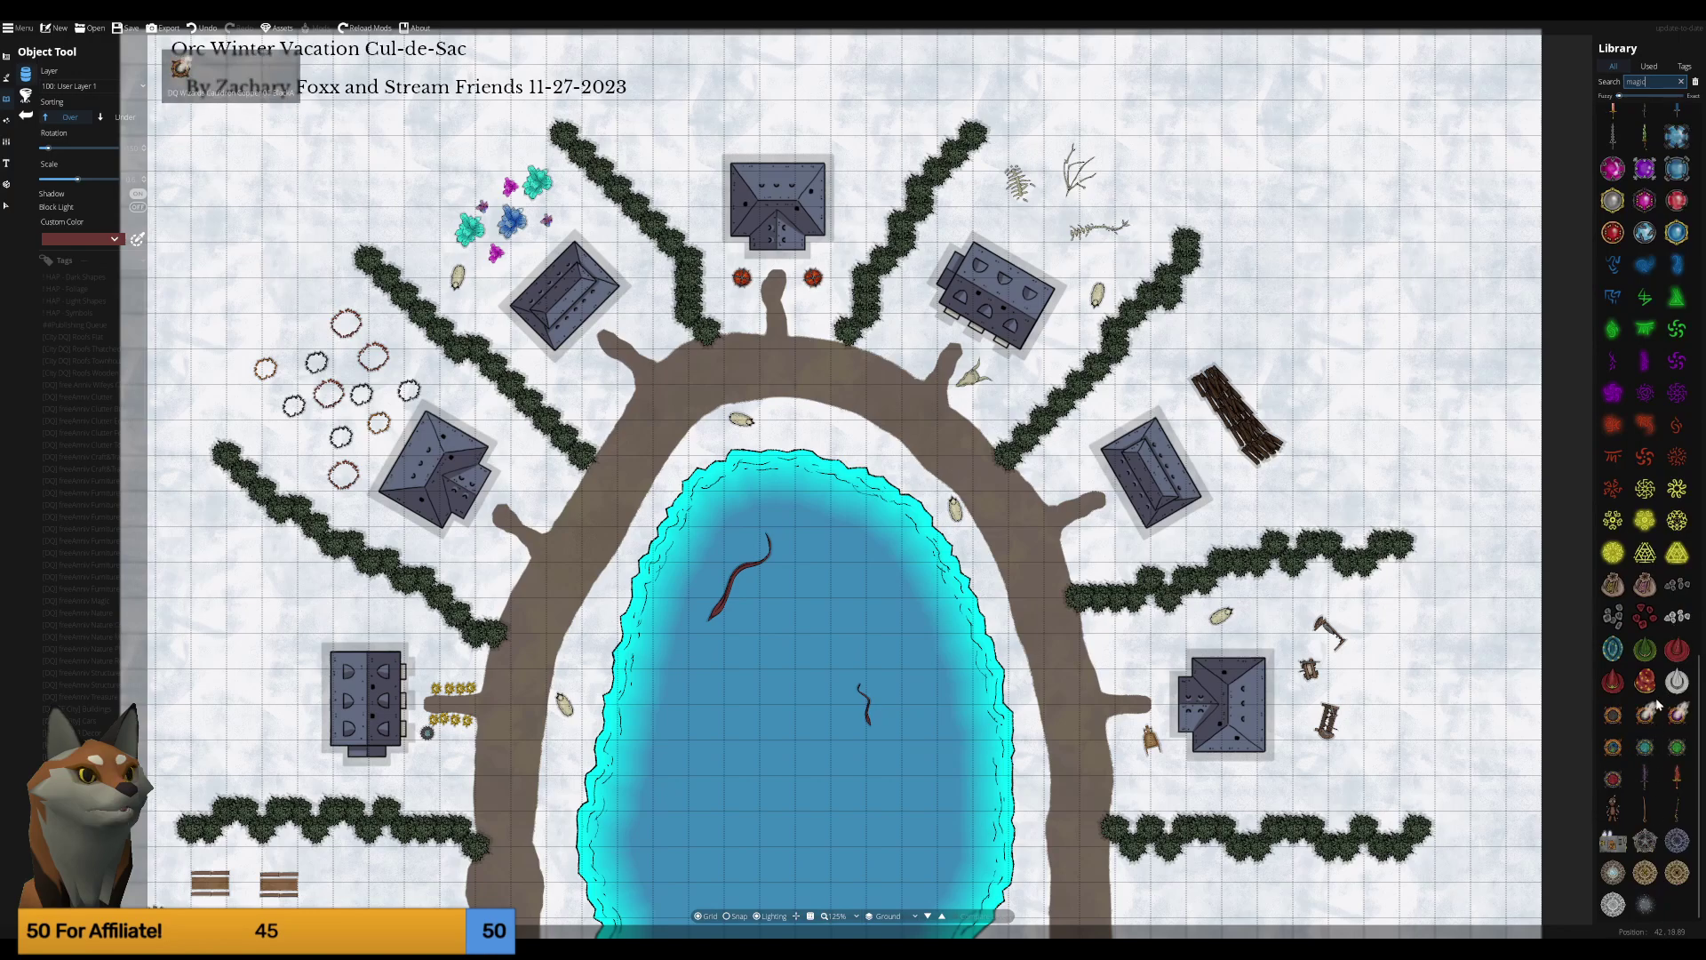
# Place a scaled-up, rotated green magic circle on the snow left of the west house.
pyautogui.scroll(2, 1671, 640)
pyautogui.scroll(5, 1675, 653)
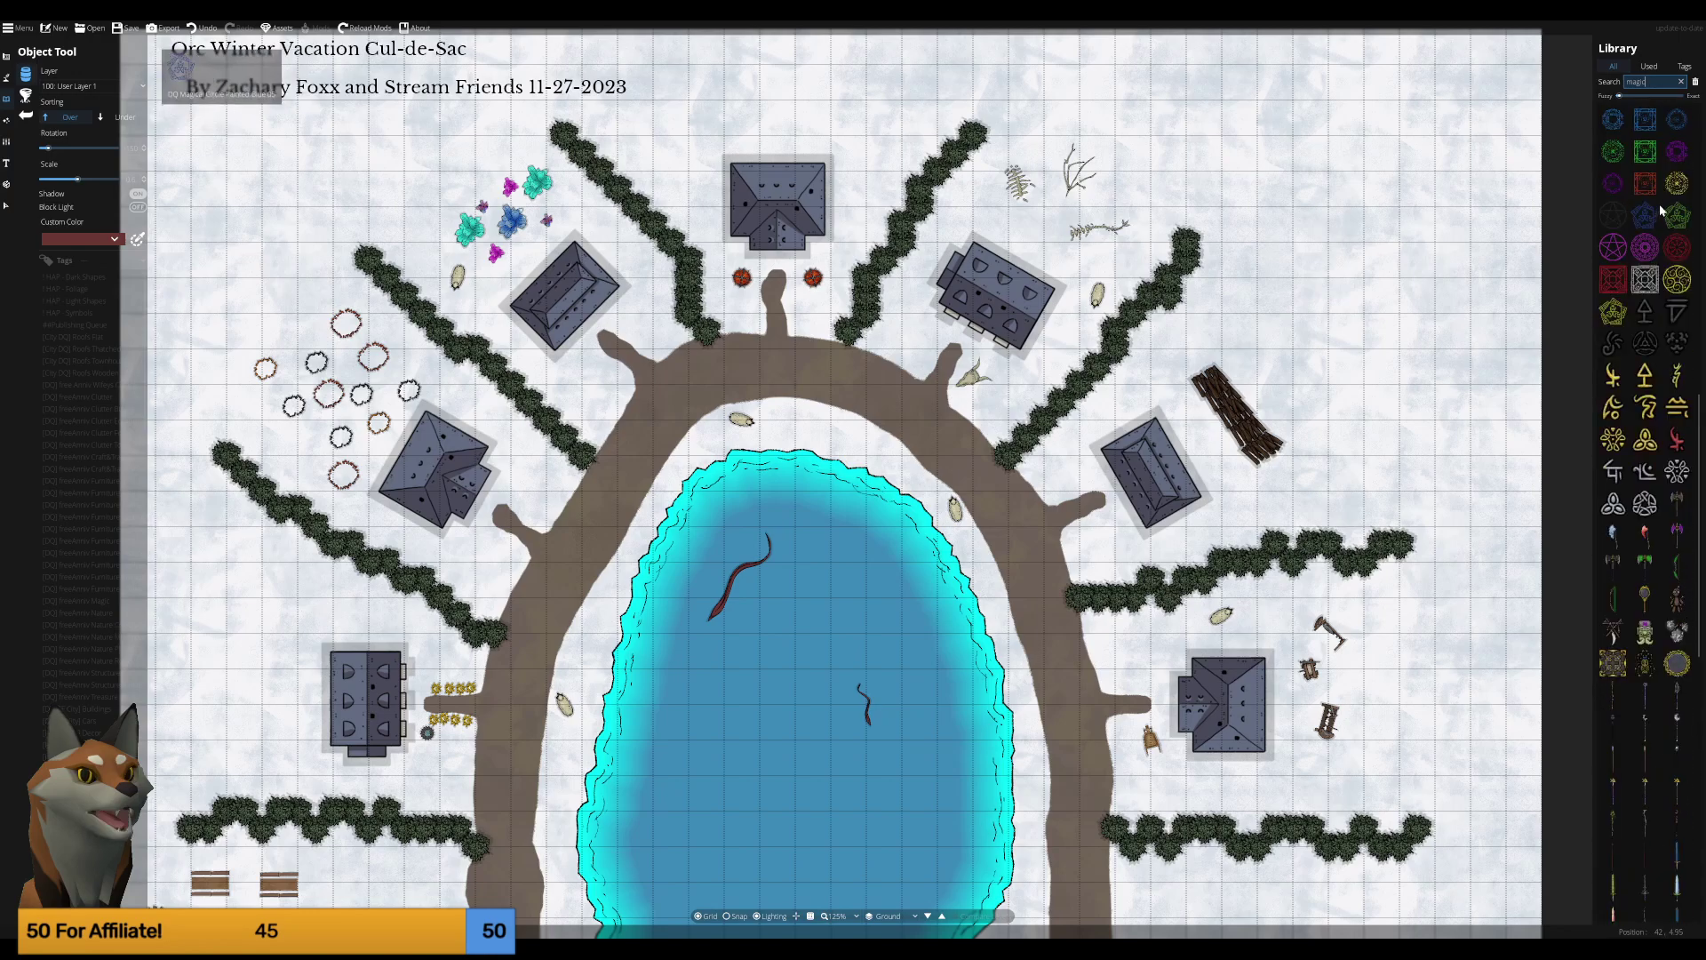
pyautogui.click(1645, 247)
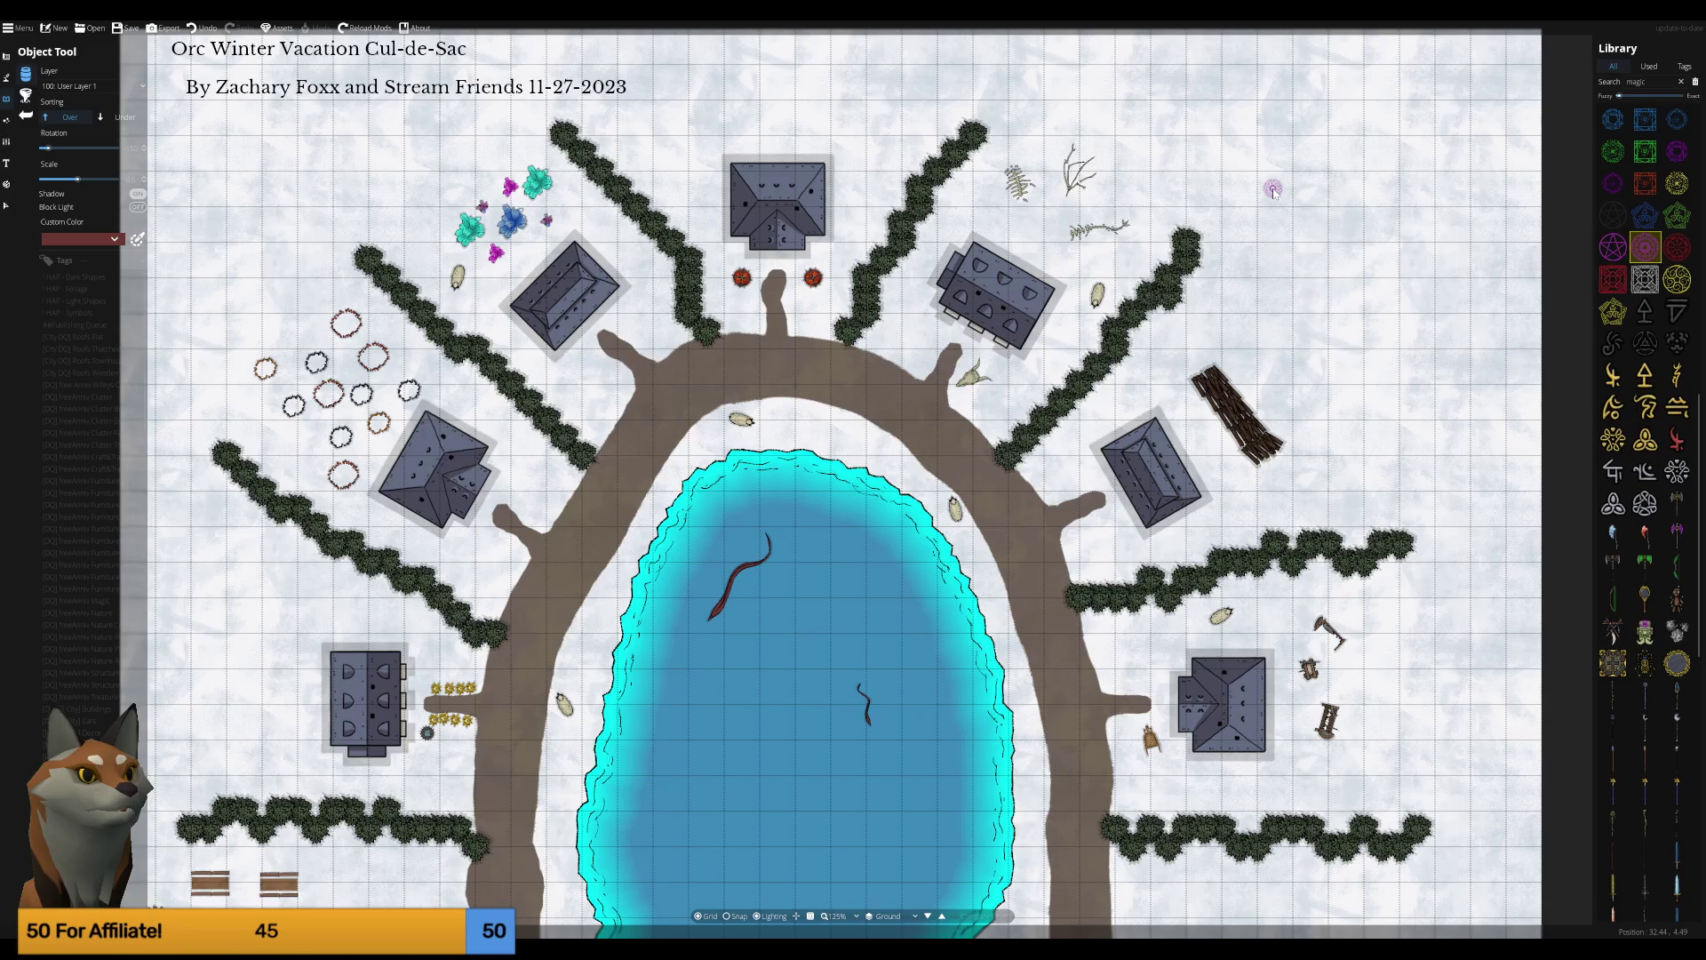
pyautogui.click(1613, 151)
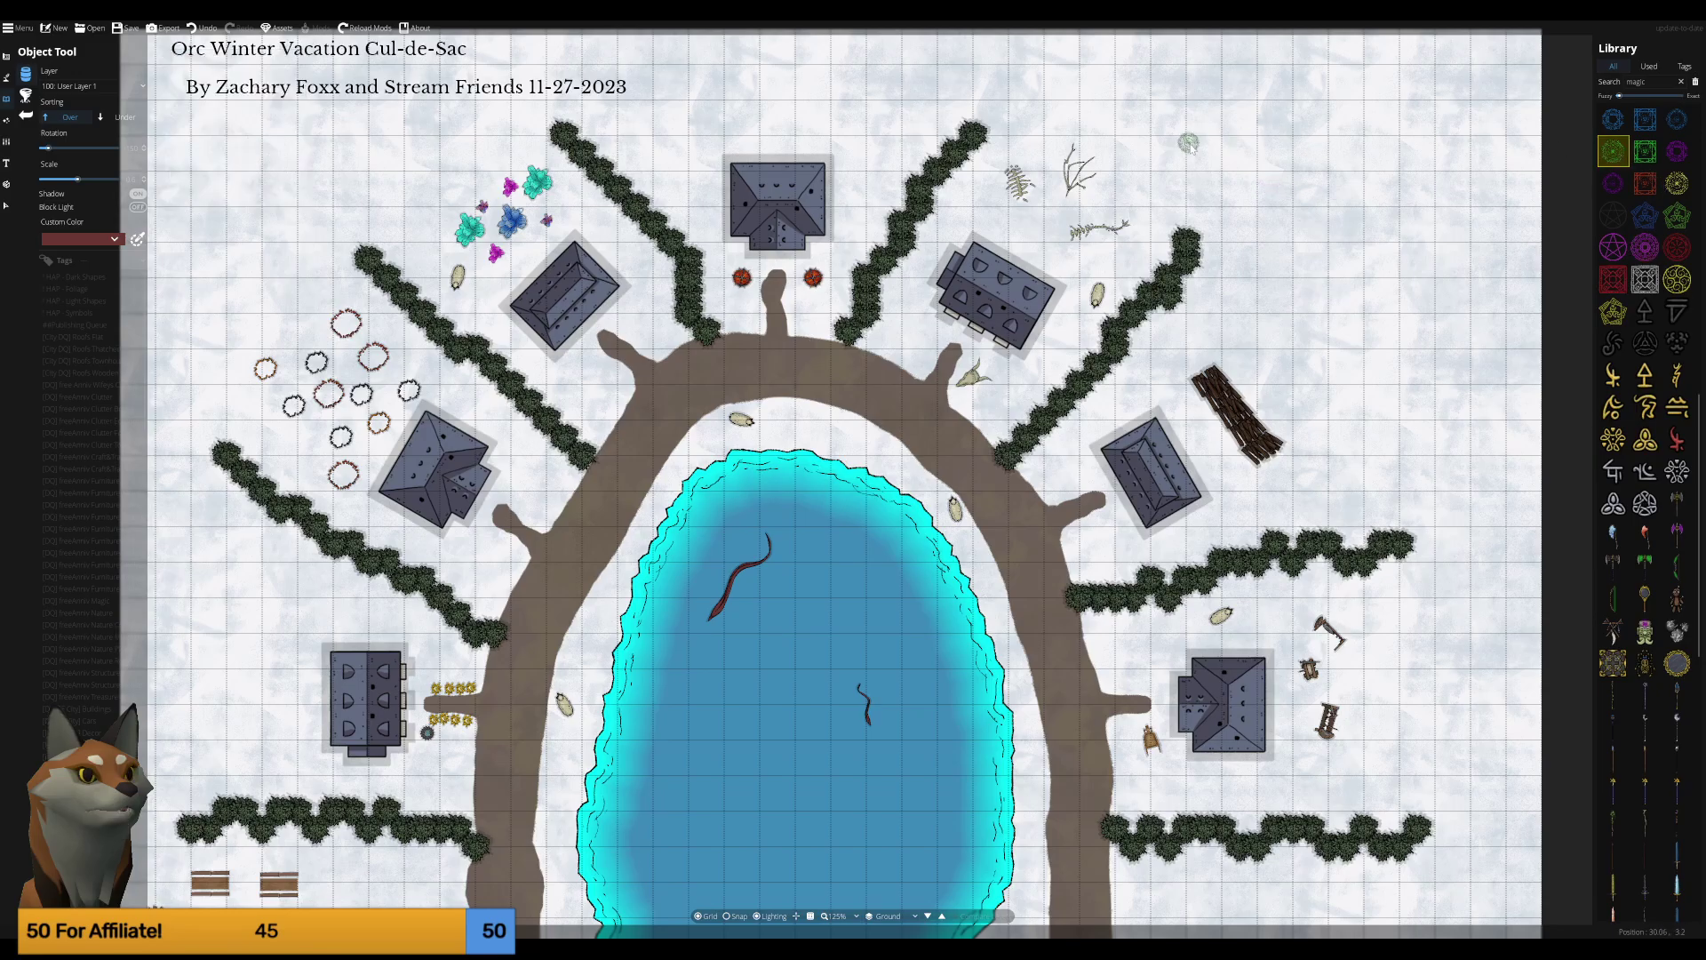
pyautogui.scroll(2, 1243, 178)
pyautogui.scroll(3, 1249, 185)
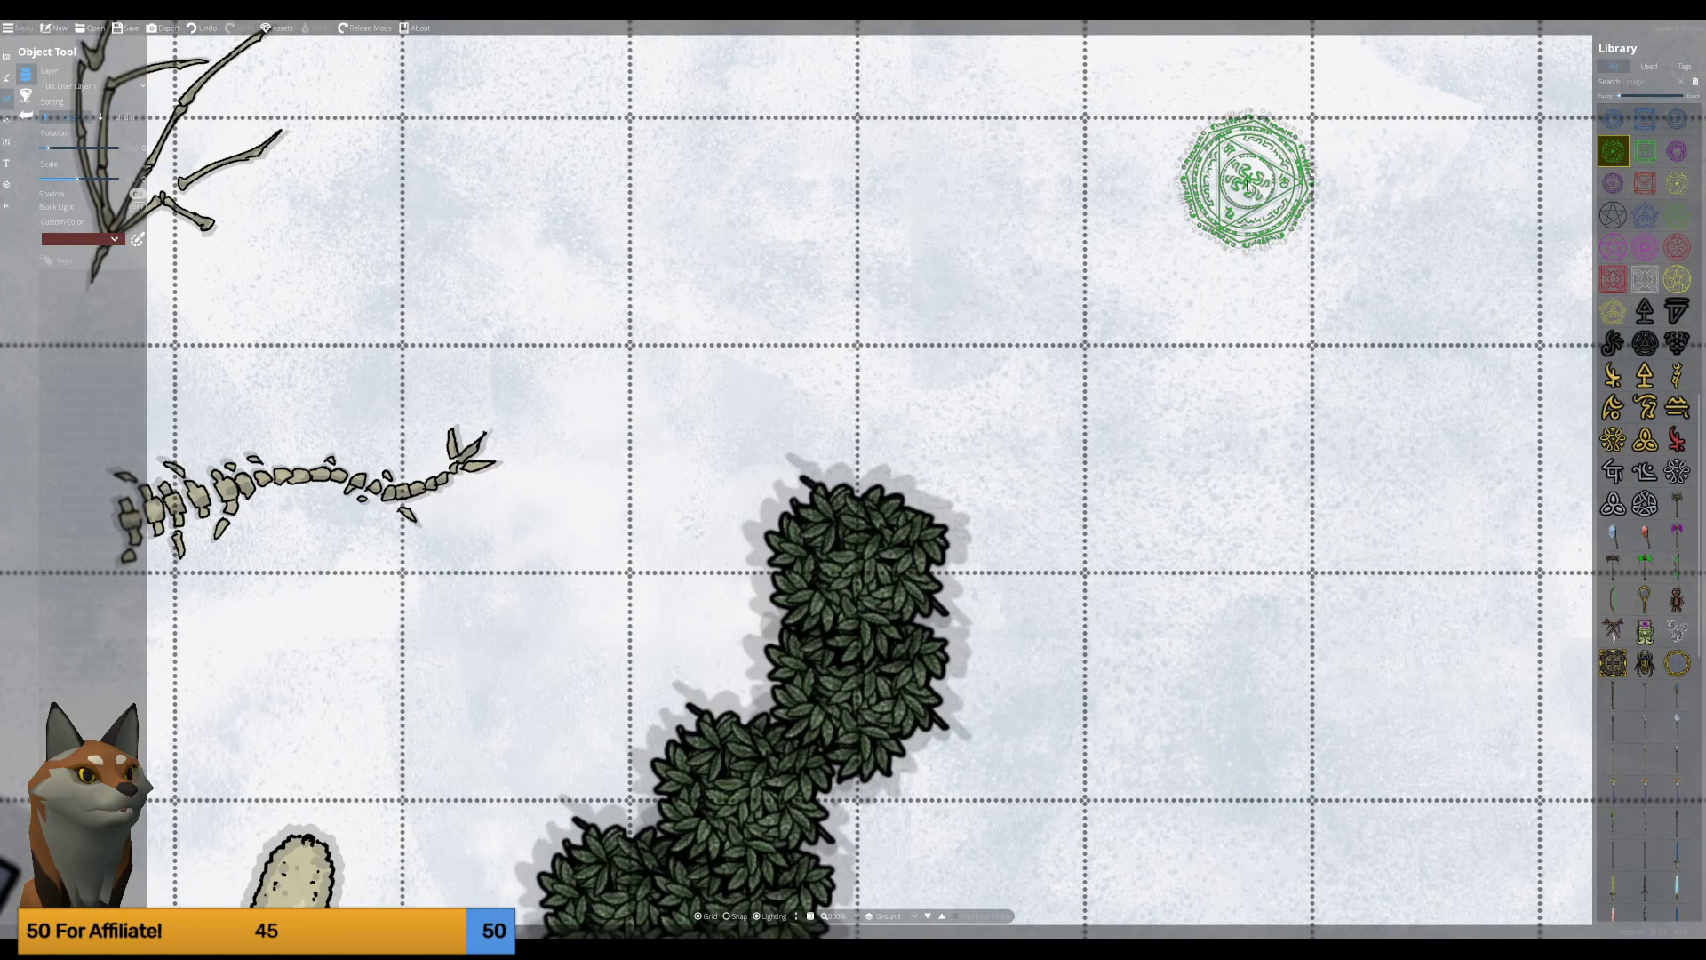
pyautogui.scroll(-5, 1248, 185)
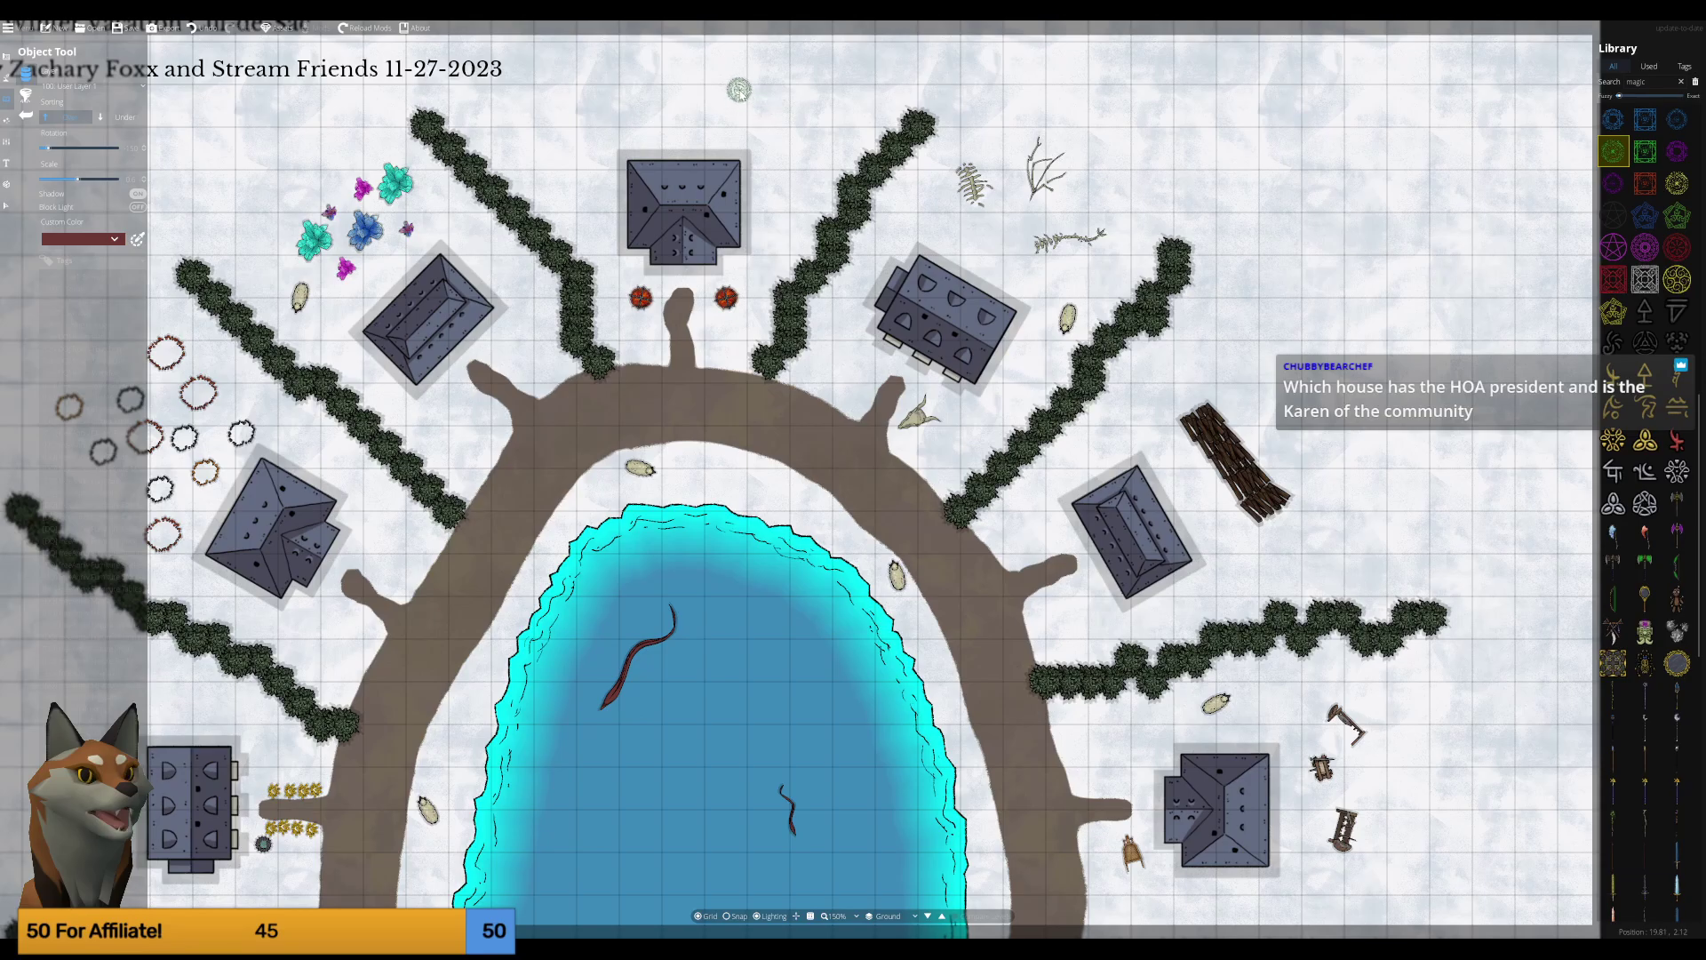
pyautogui.scroll(3, 724, 89)
pyautogui.scroll(3, 693, 92)
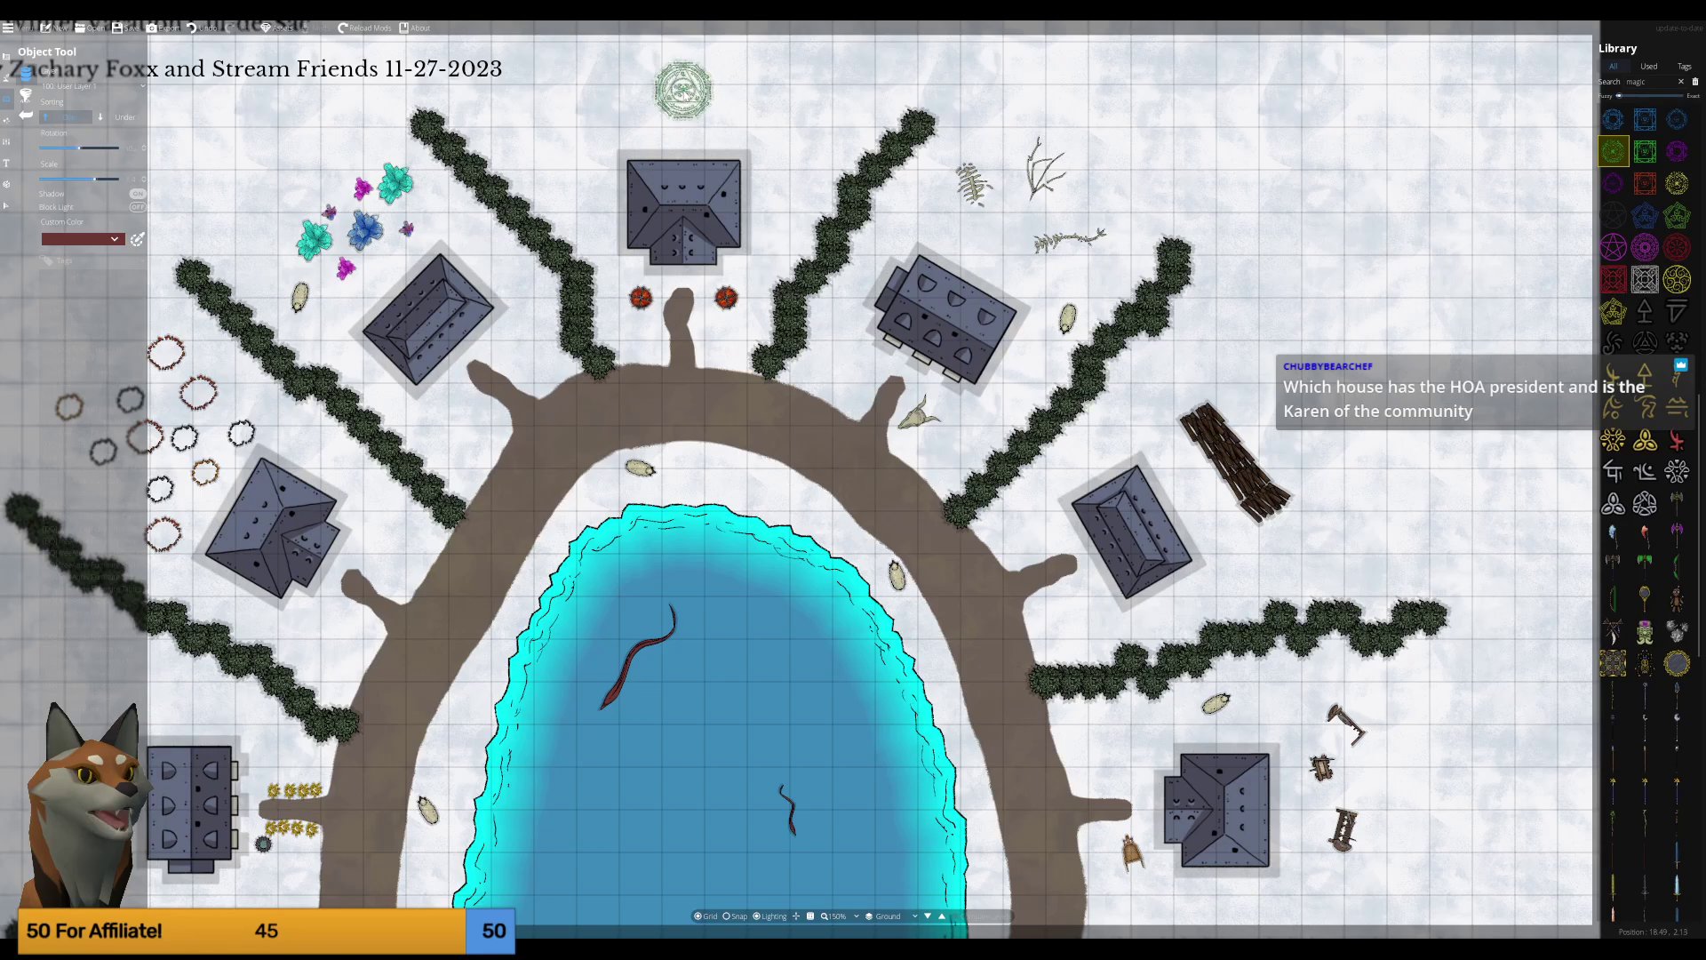
pyautogui.scroll(1, 686, 100)
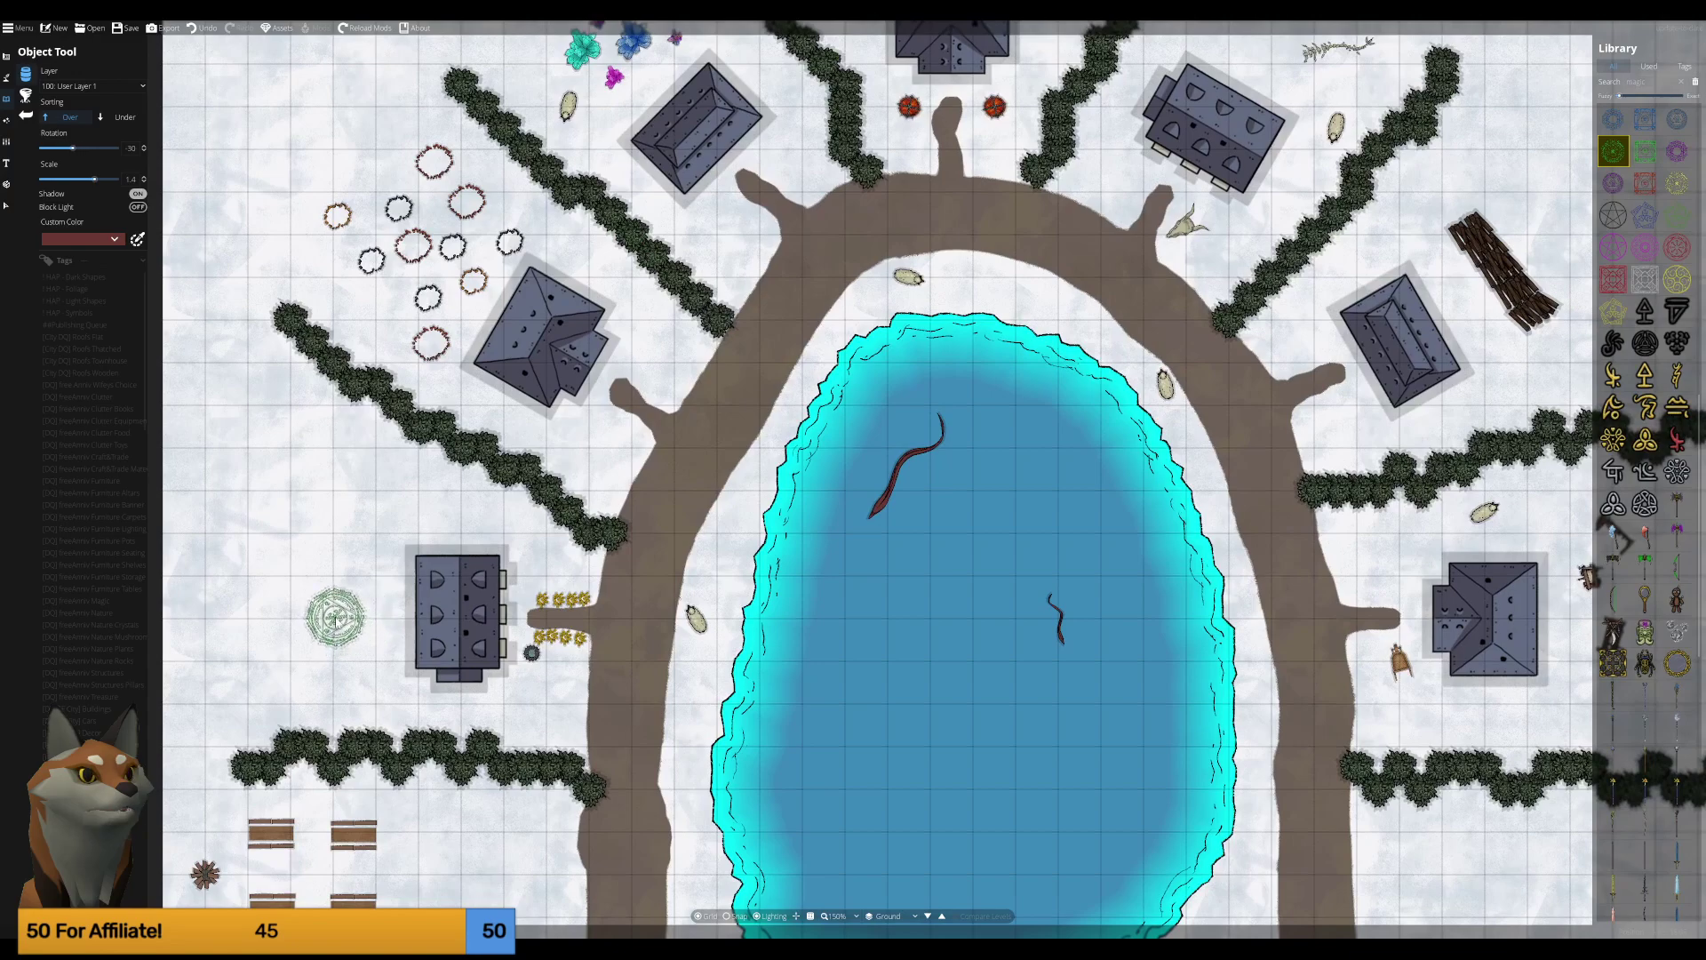
pyautogui.click(335, 616)
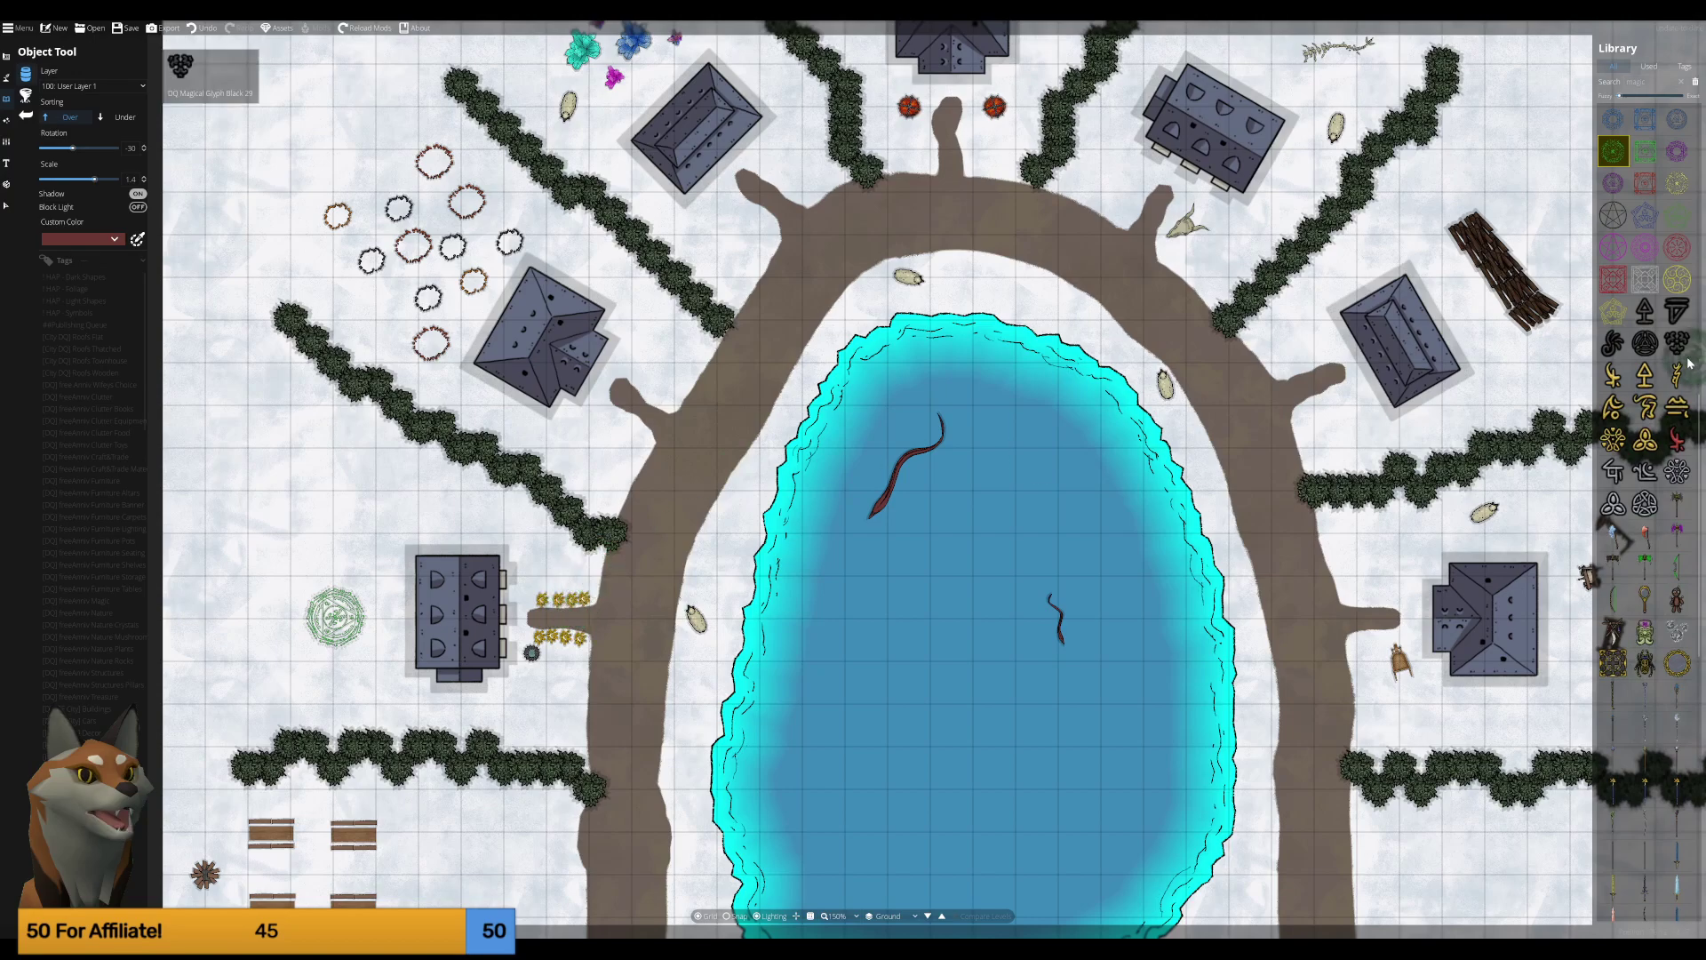
# Place a magic mushroom beside the glyph circle.
pyautogui.scroll(3, 1670, 326)
pyautogui.scroll(3, 1670, 325)
pyautogui.scroll(2, 1675, 323)
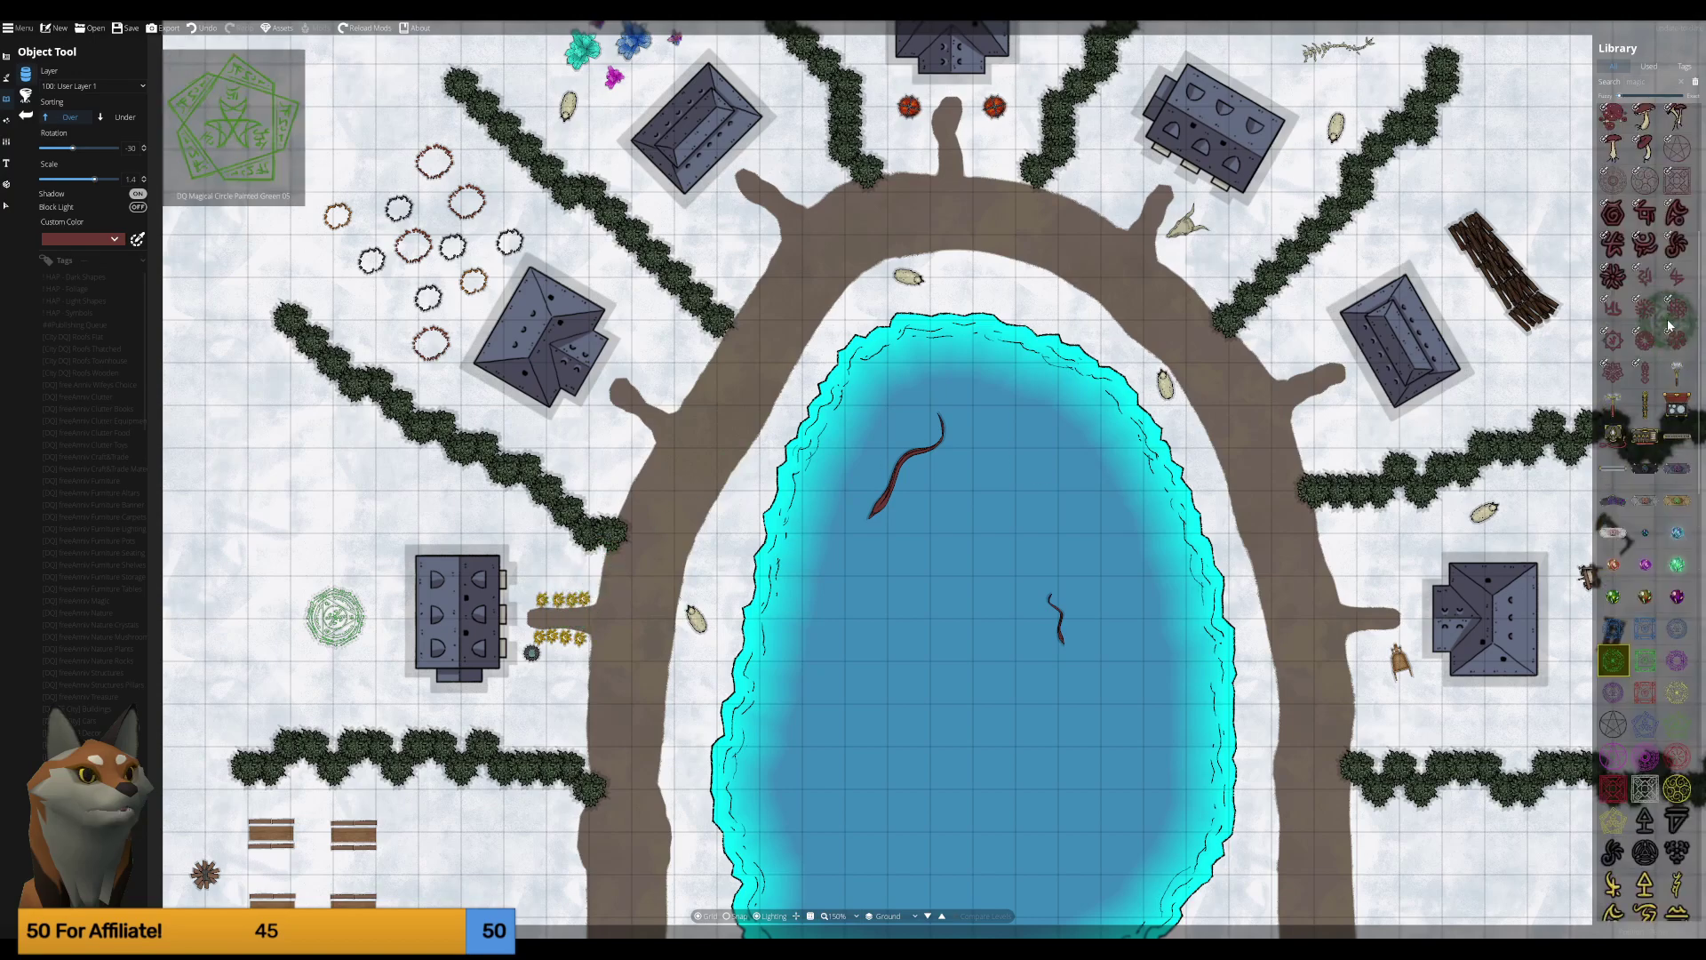
pyautogui.scroll(2, 1683, 322)
pyautogui.scroll(1, 1682, 322)
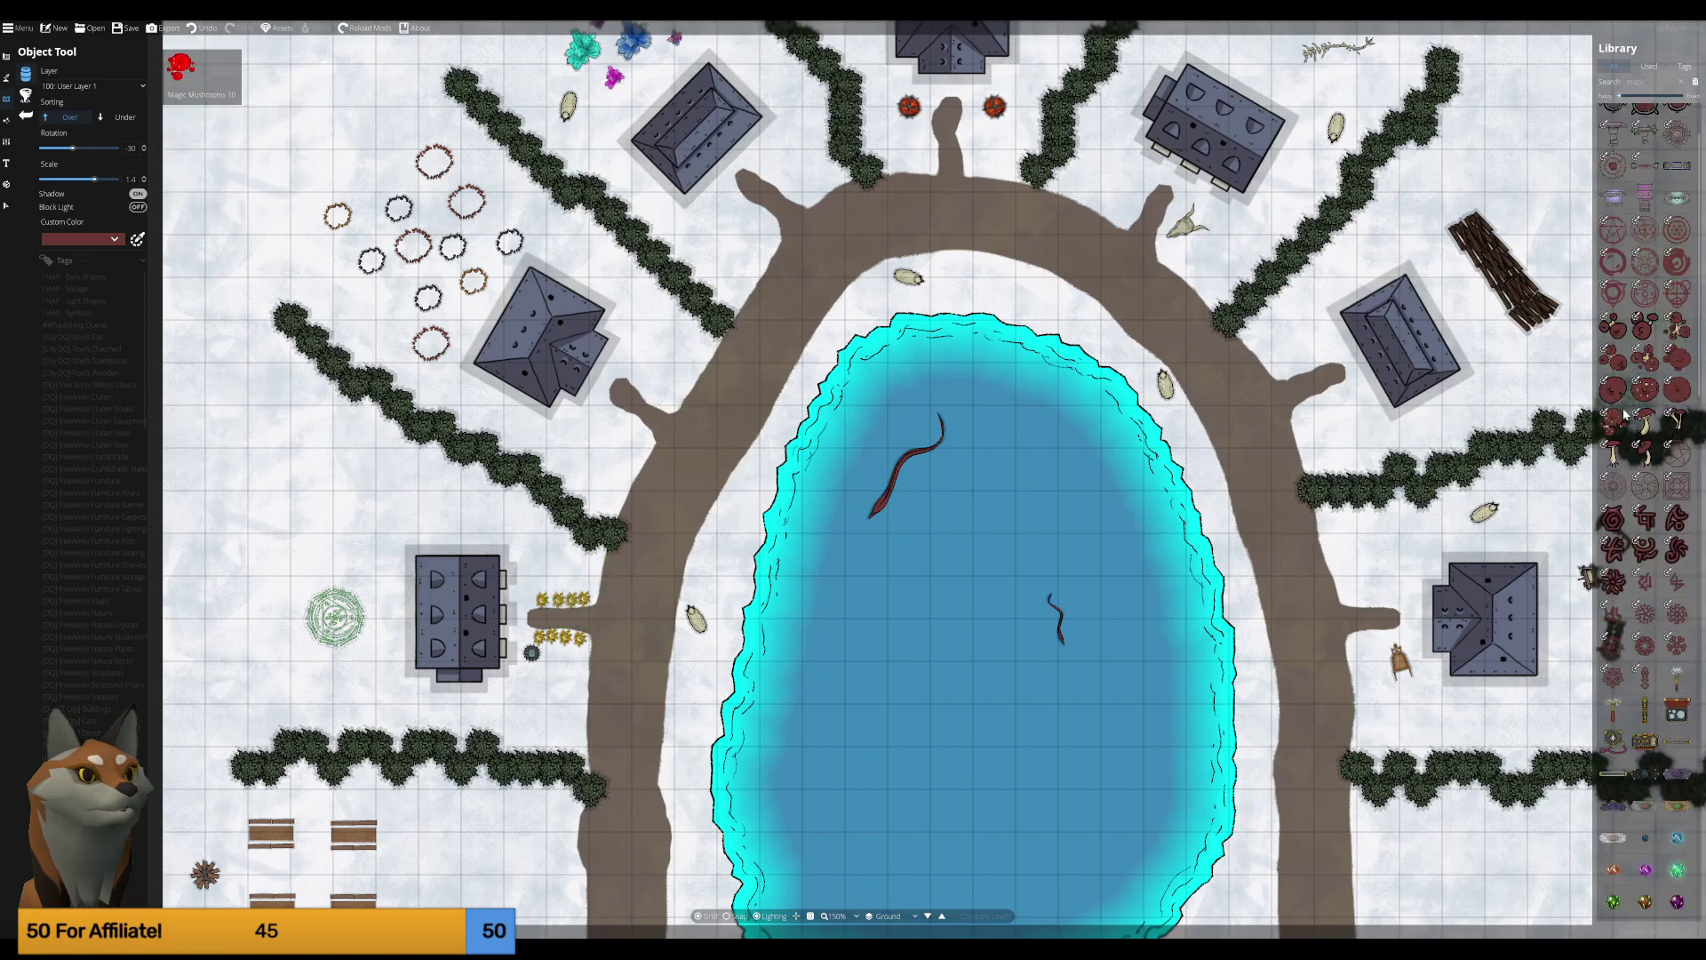
pyautogui.click(1615, 329)
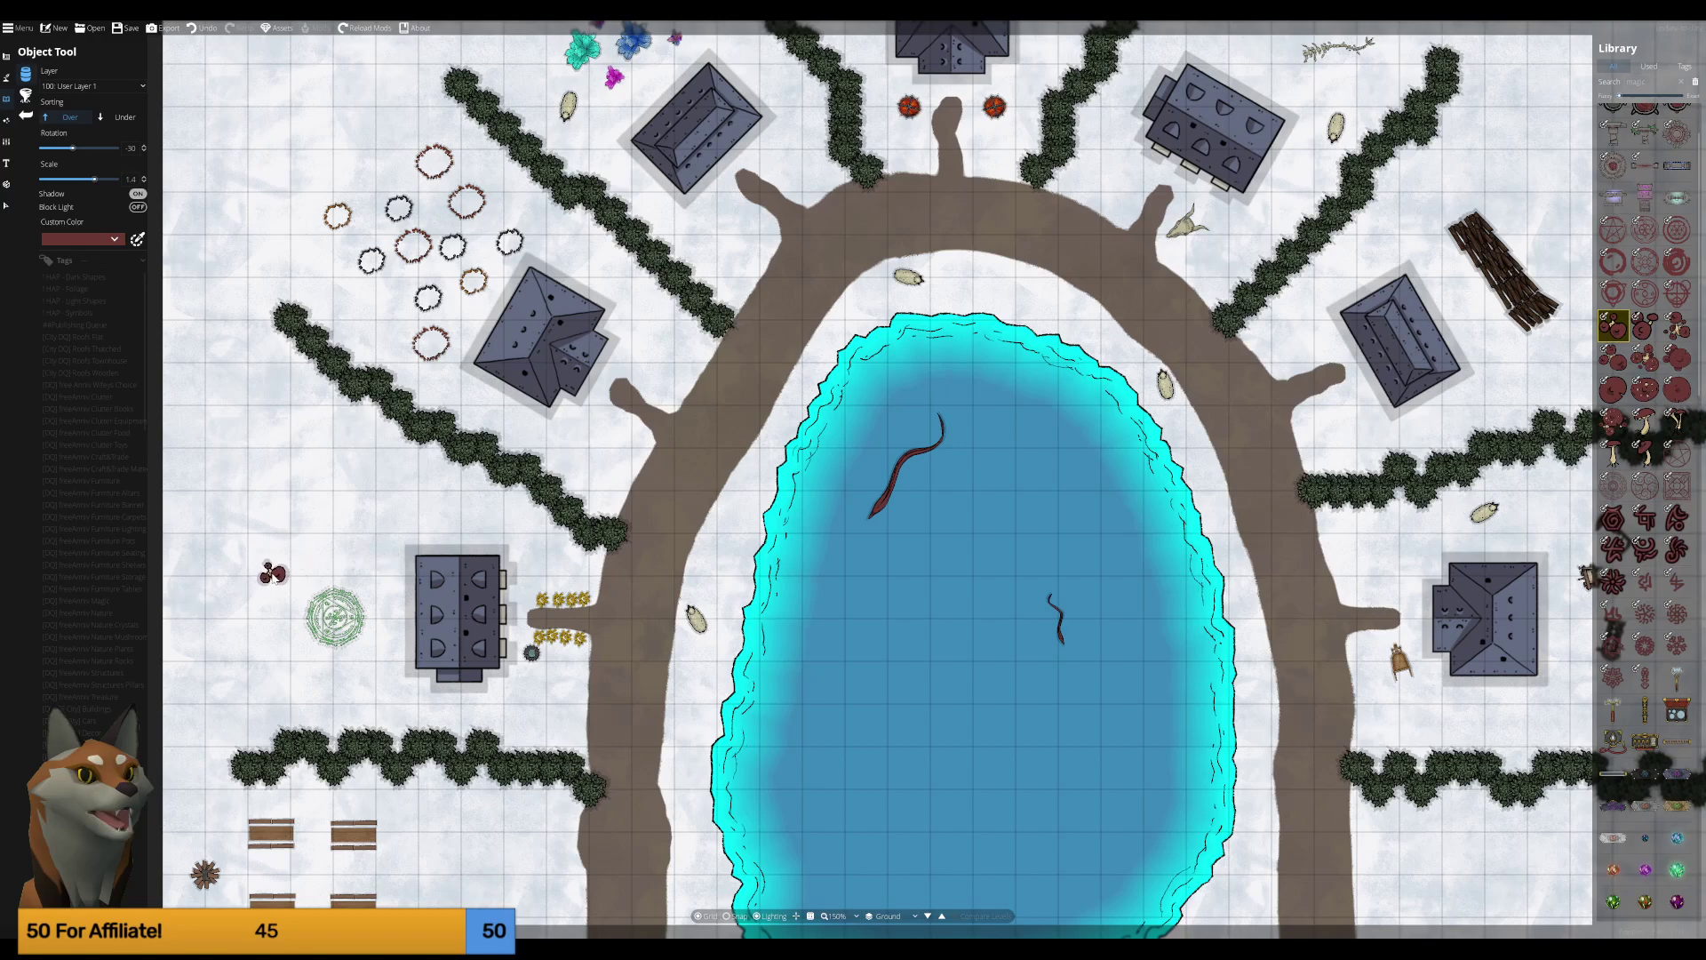
pyautogui.click(274, 576)
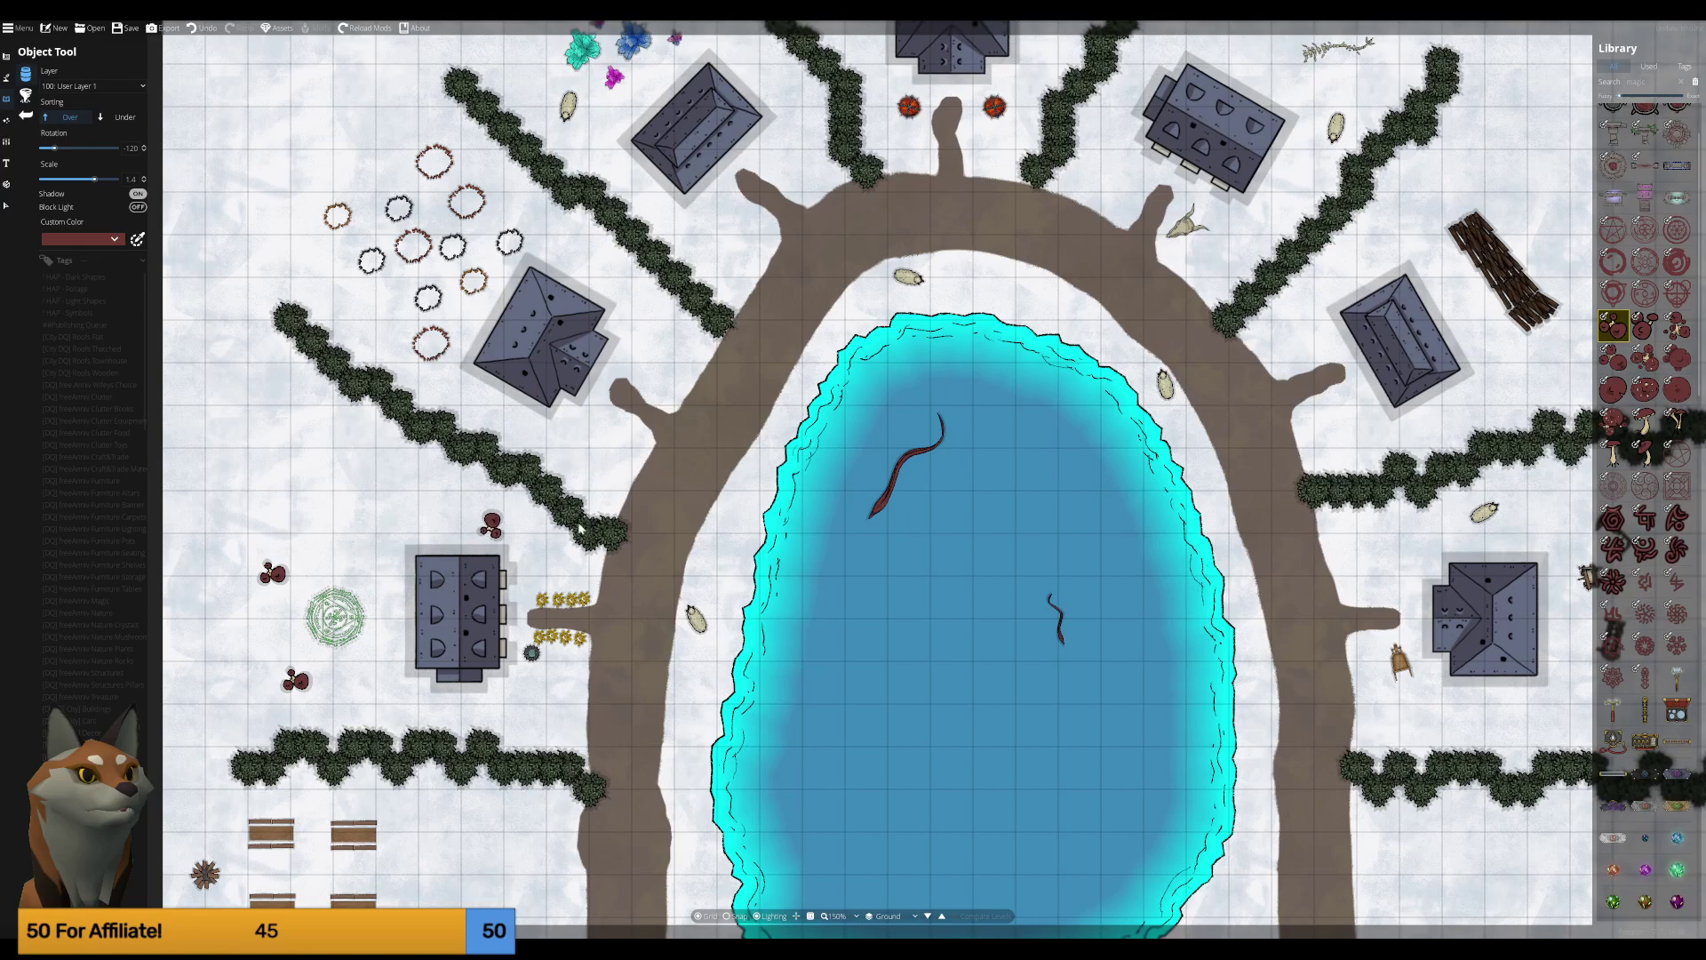
# Add two more mushroom variants, left of and above the western house.
pyautogui.click(1657, 373)
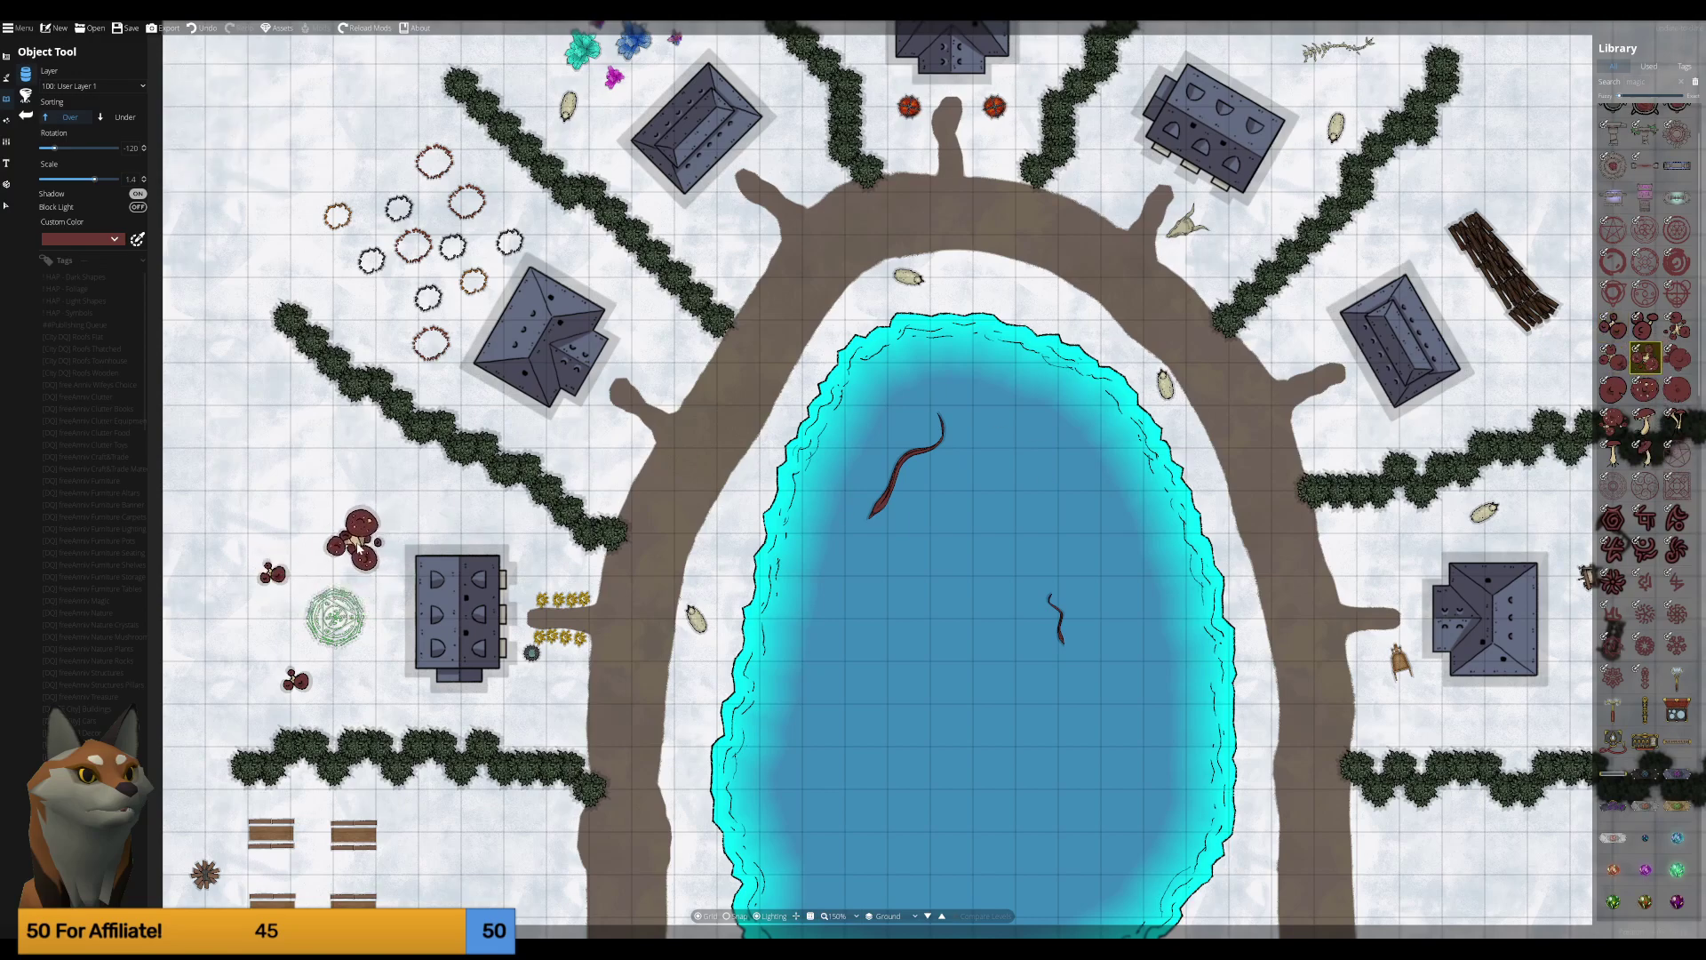
pyautogui.scroll(-1, 356, 548)
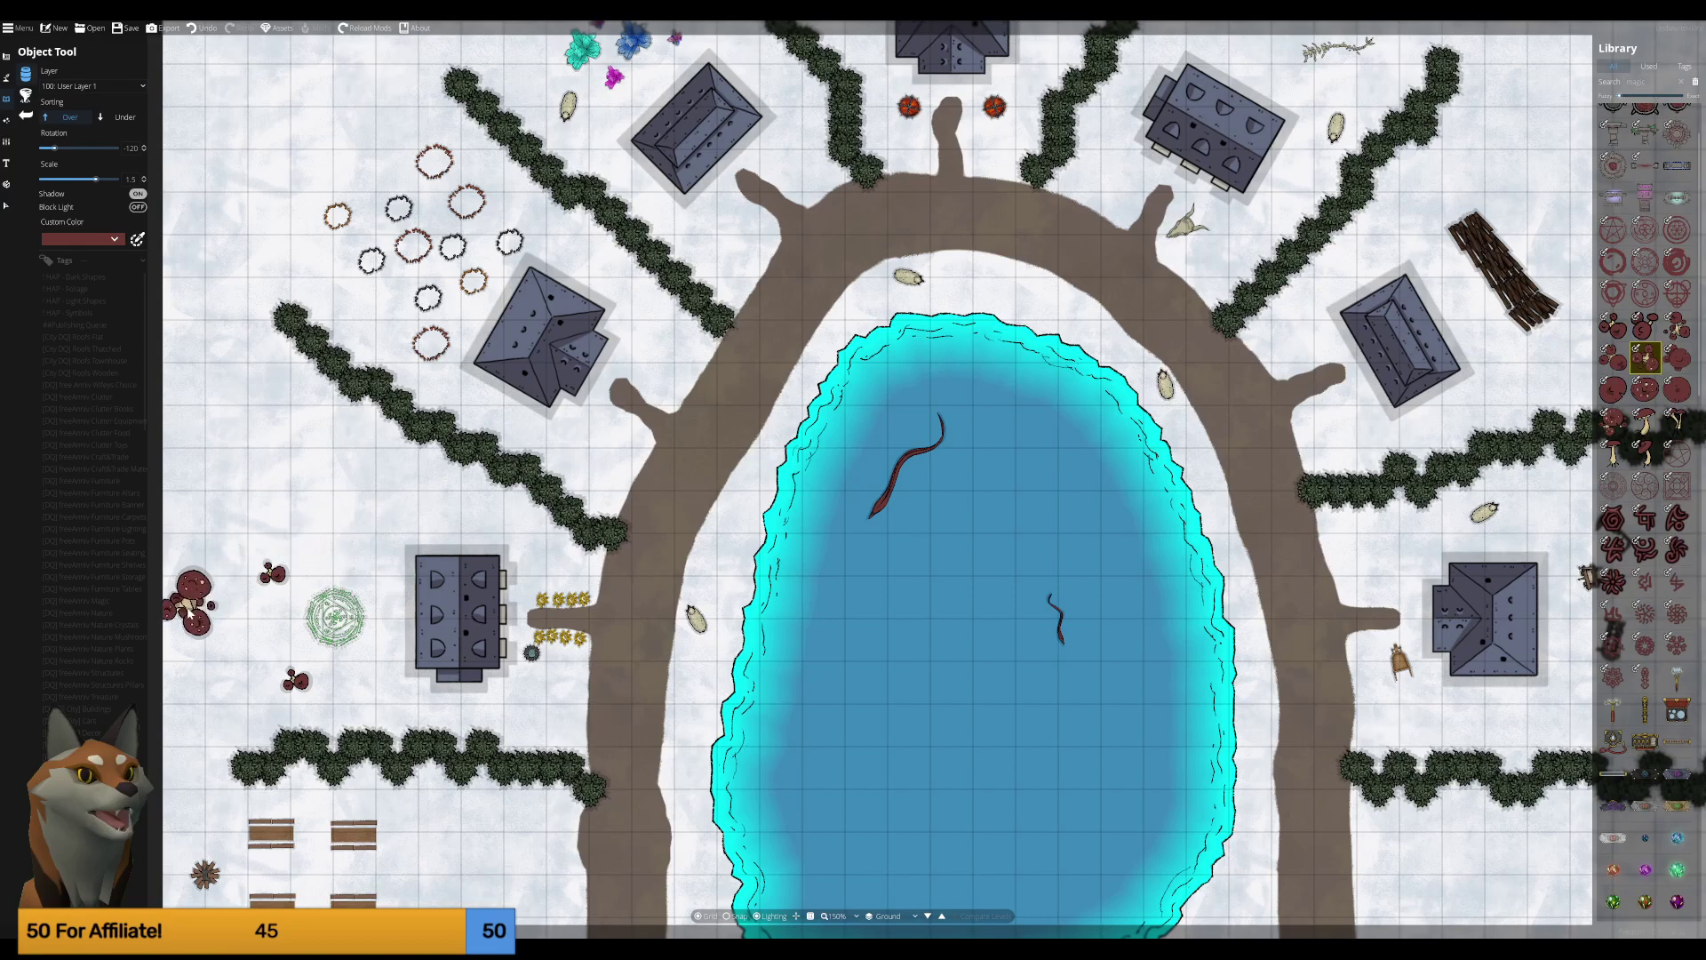
pyautogui.click(220, 622)
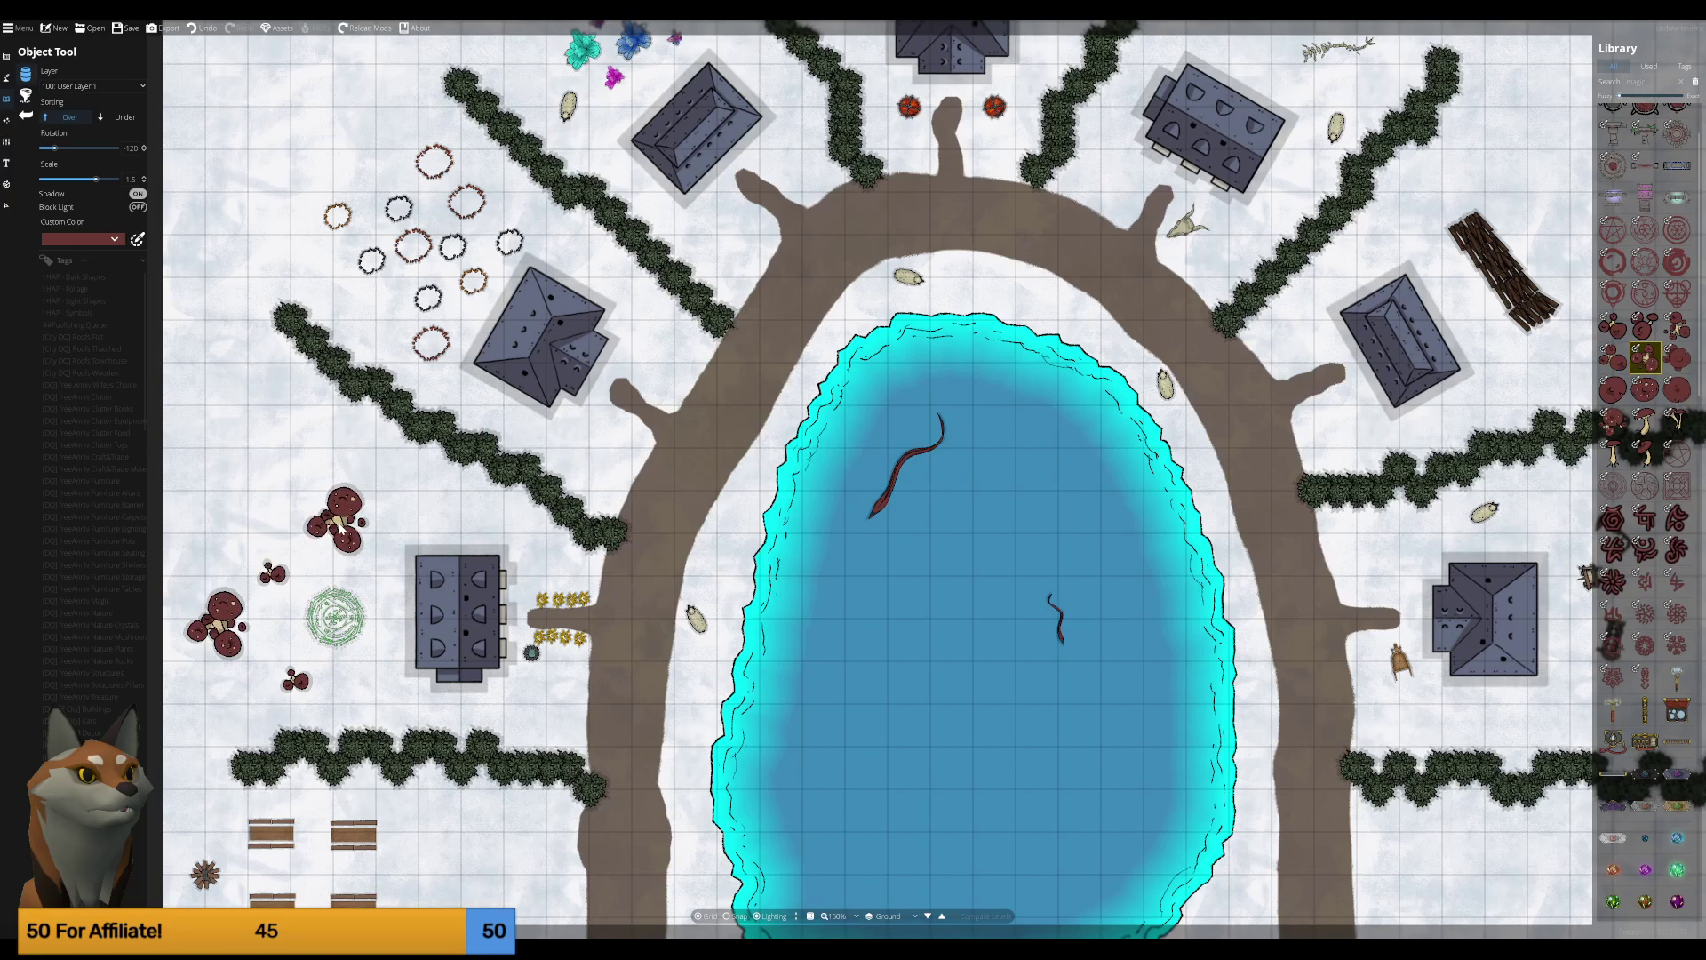
pyautogui.click(1679, 360)
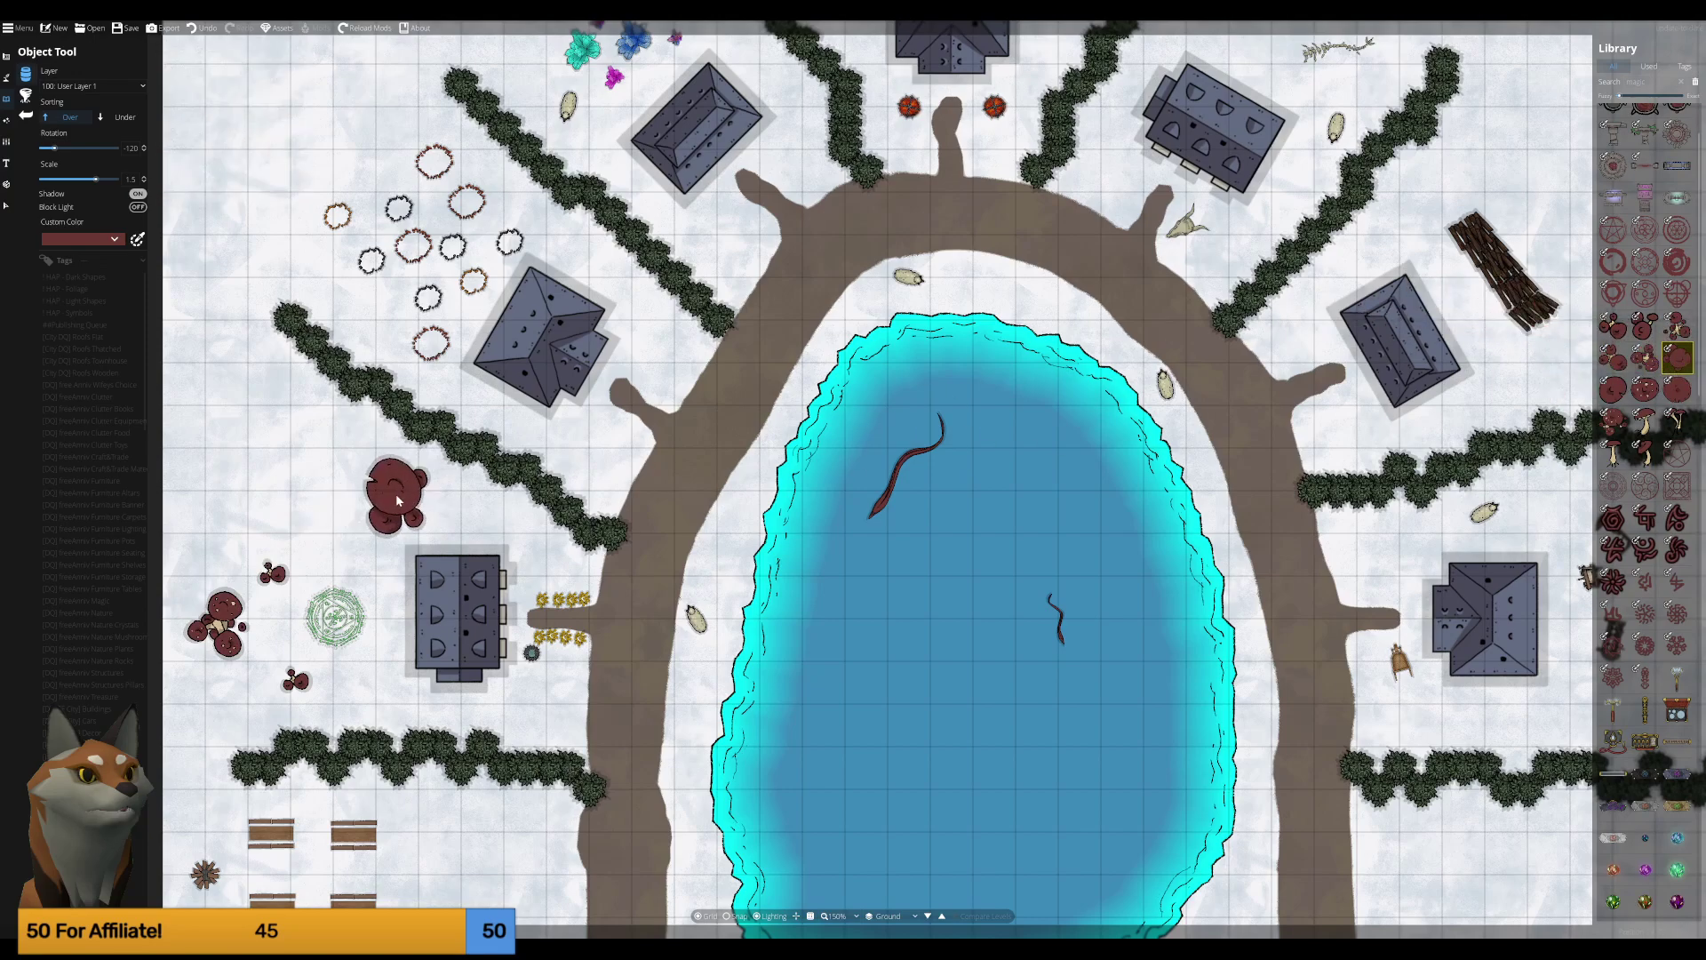
pyautogui.click(343, 520)
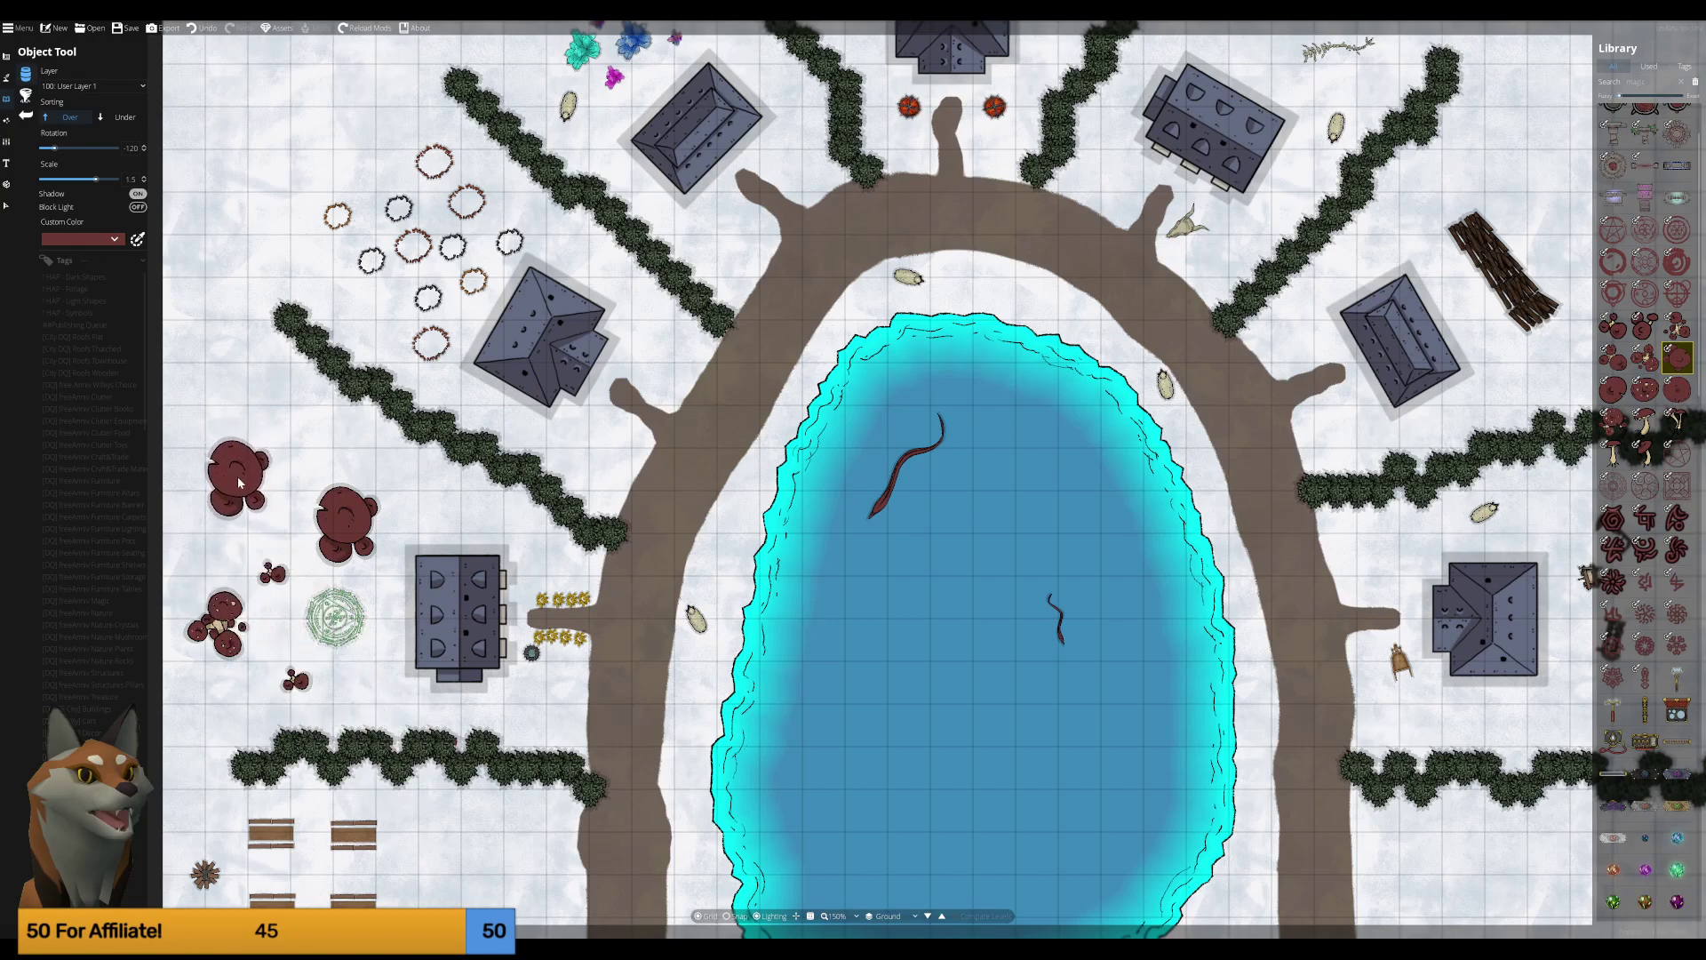
pyautogui.moveTo(1629, 325)
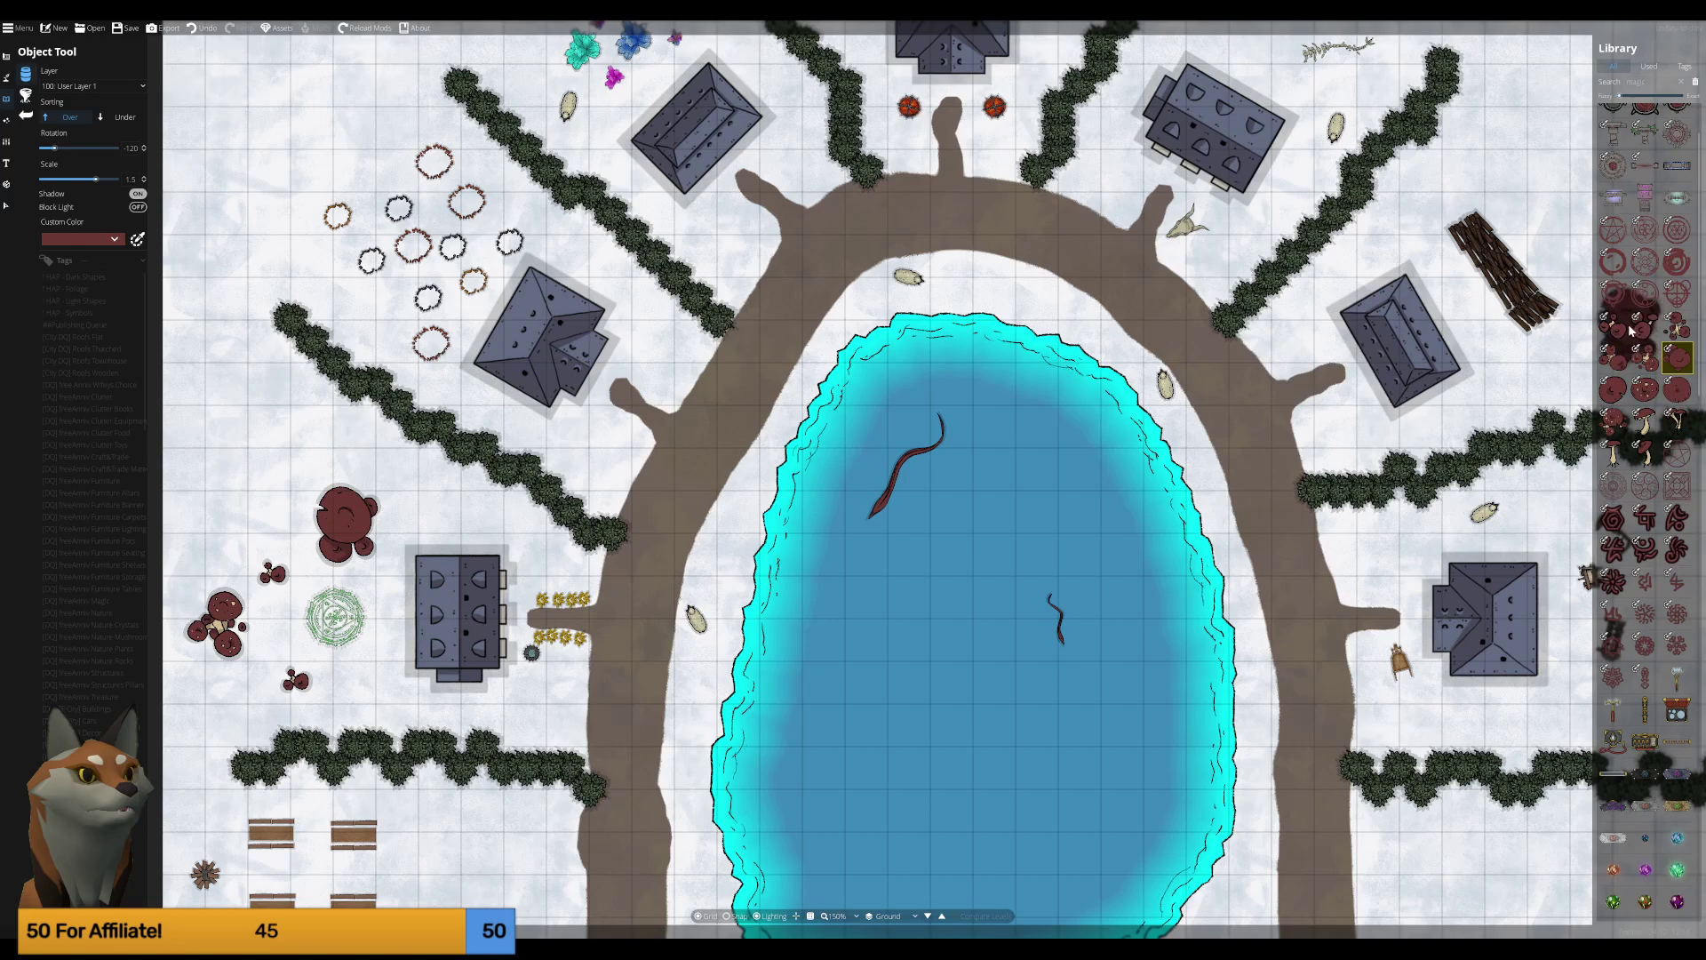
# Cycle through mushroom variants to settle on the large mushroom cluster.
pyautogui.click(1645, 358)
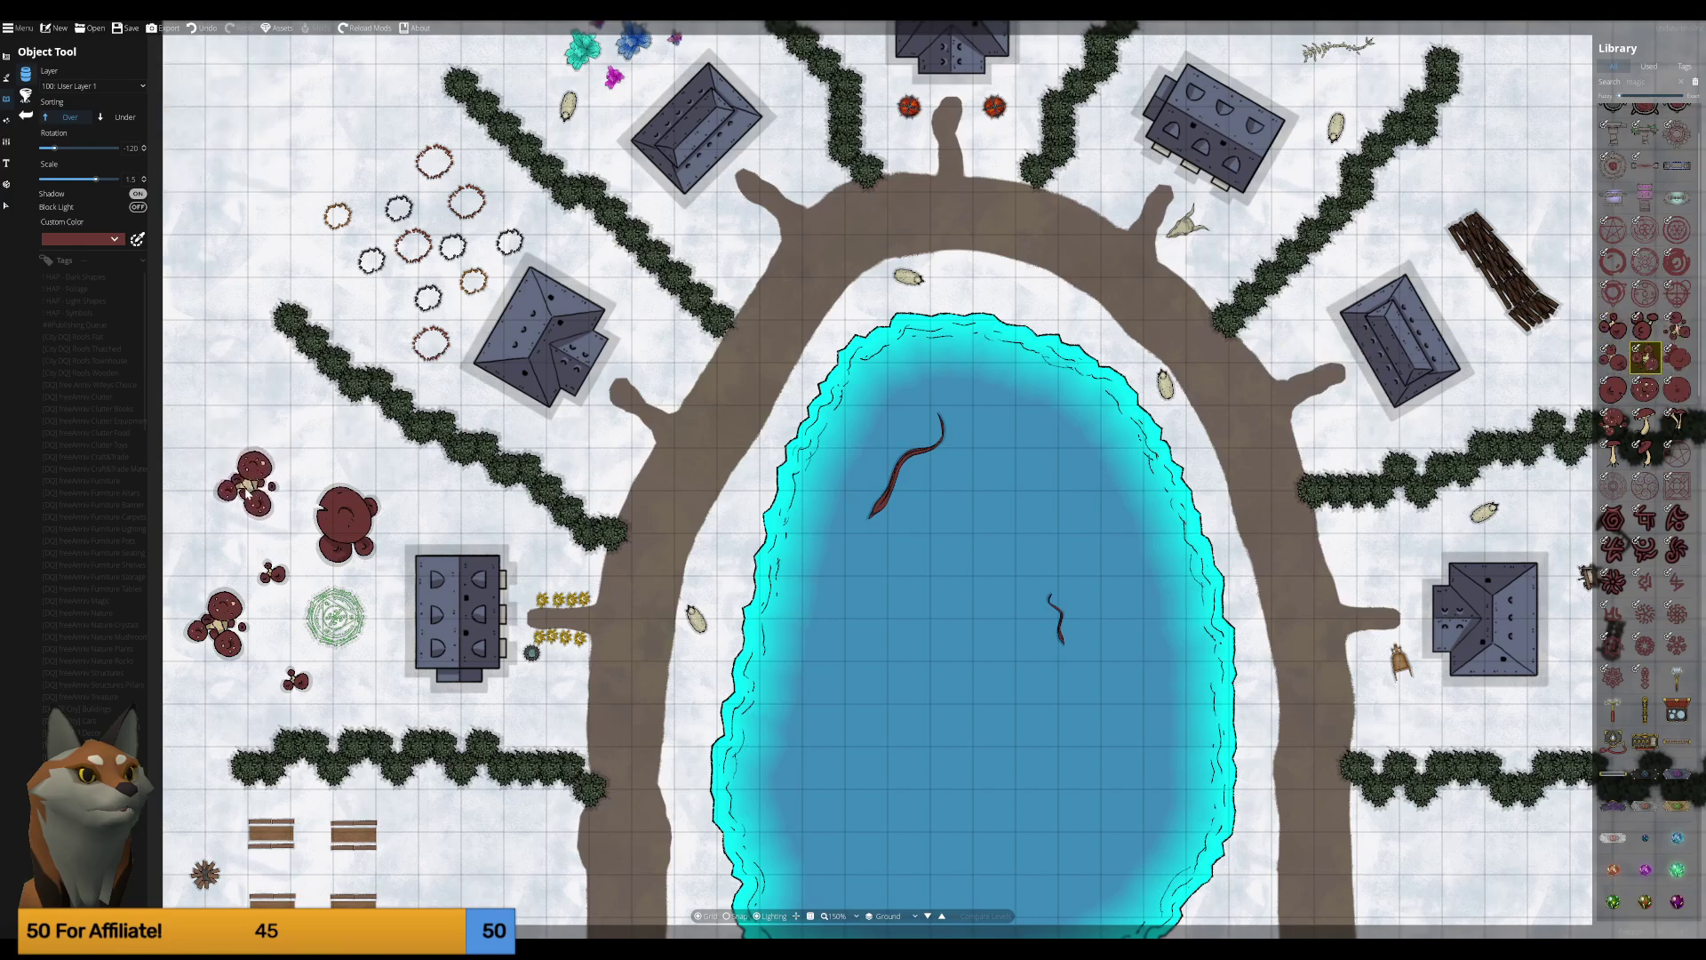
pyautogui.click(1645, 326)
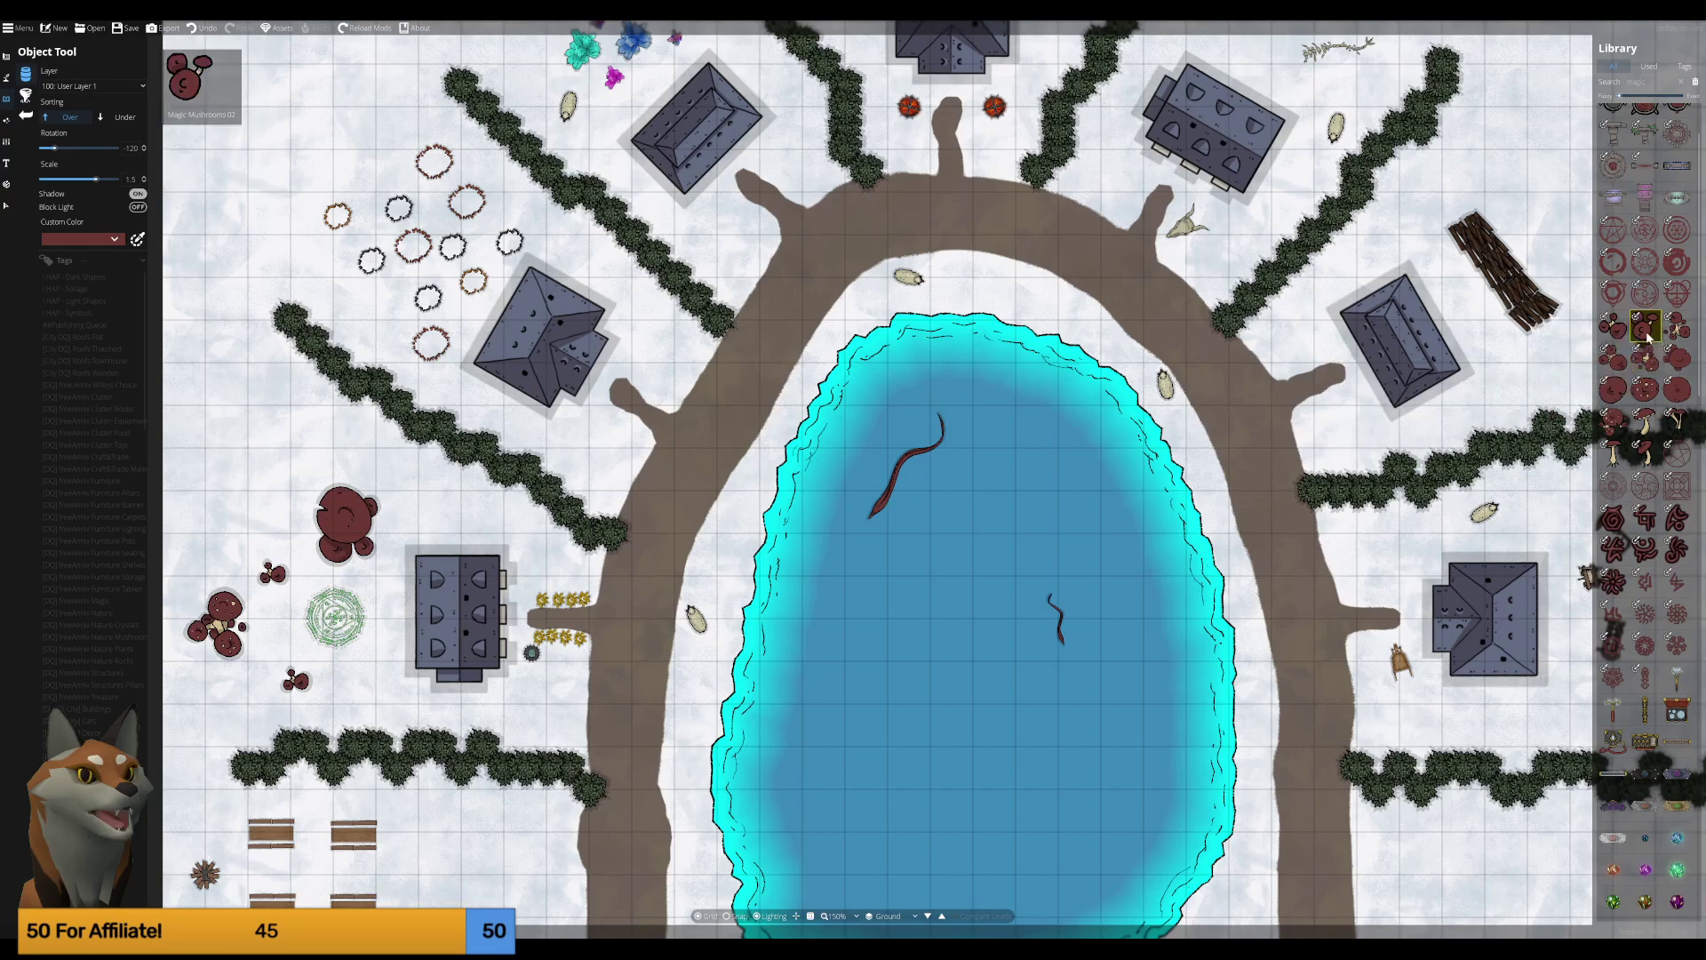
pyautogui.scroll(-9, 264, 536)
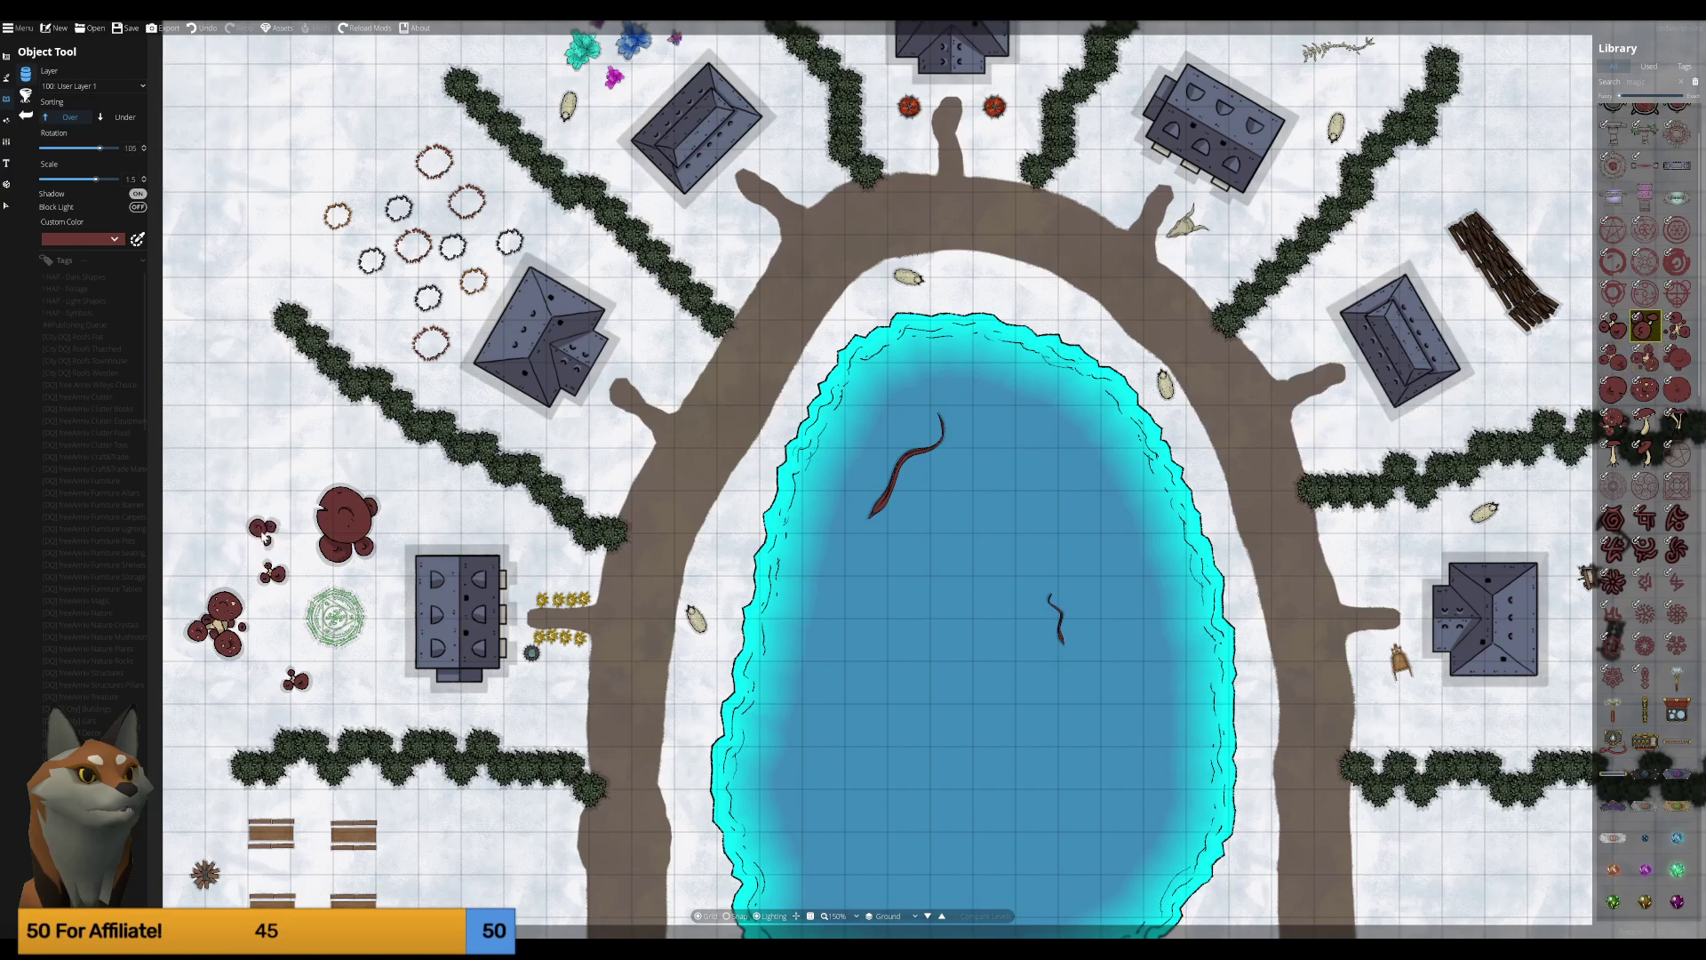
pyautogui.moveTo(1678, 423)
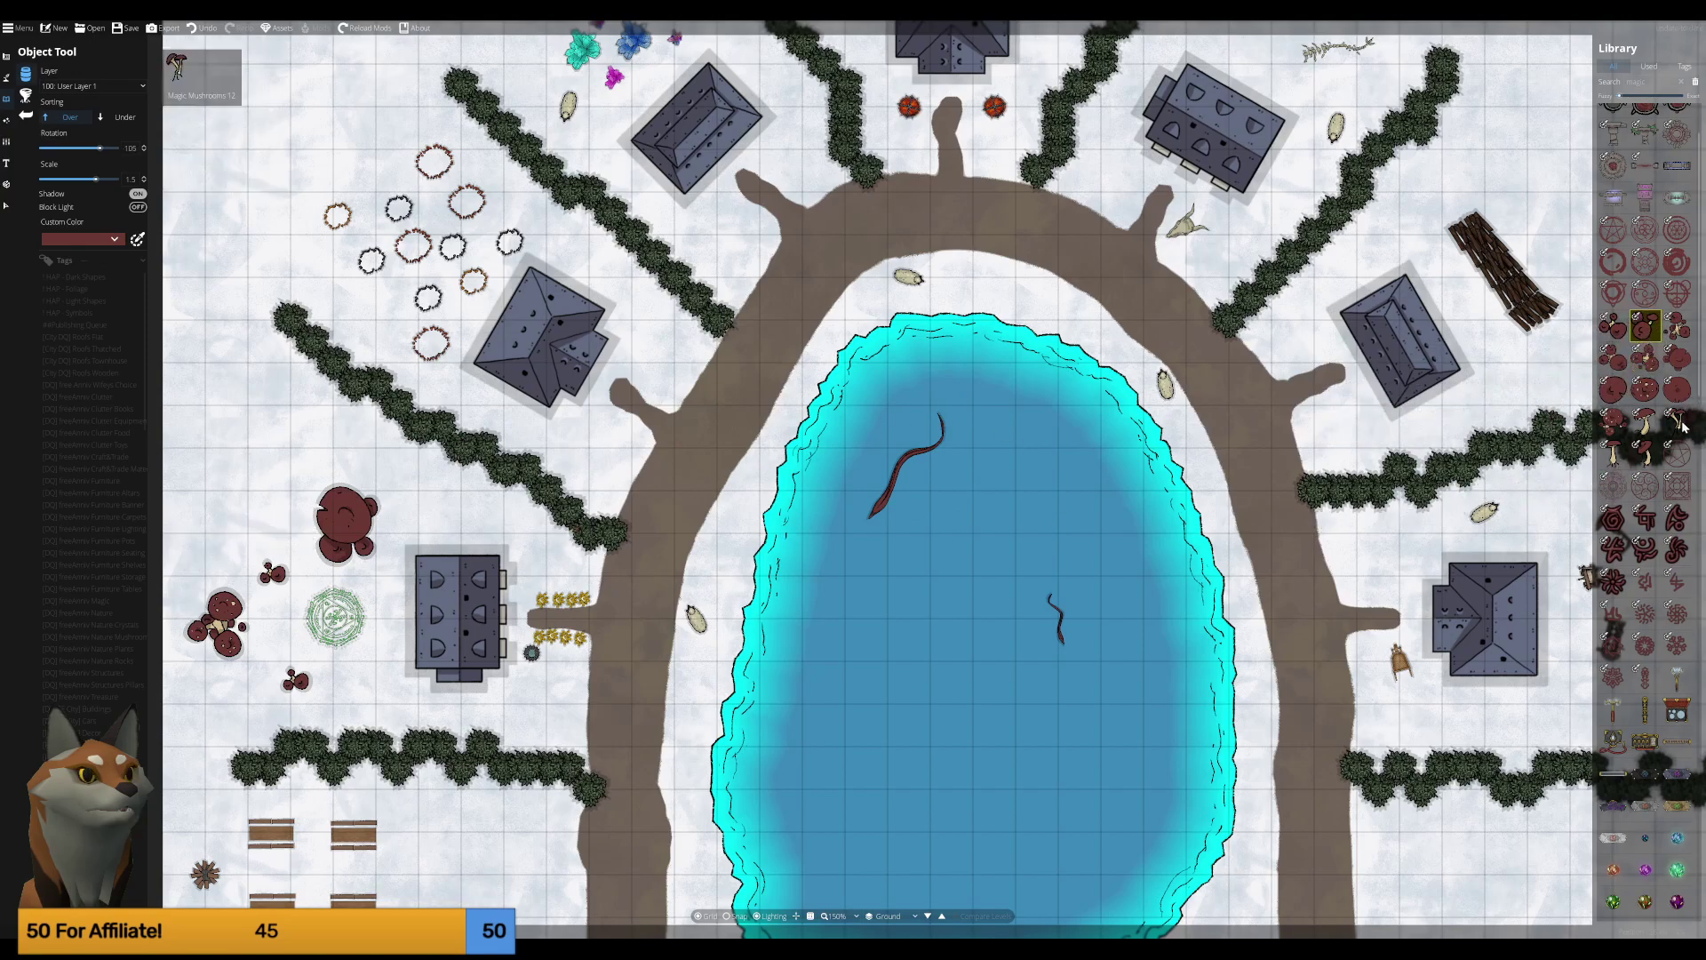
pyautogui.click(1615, 420)
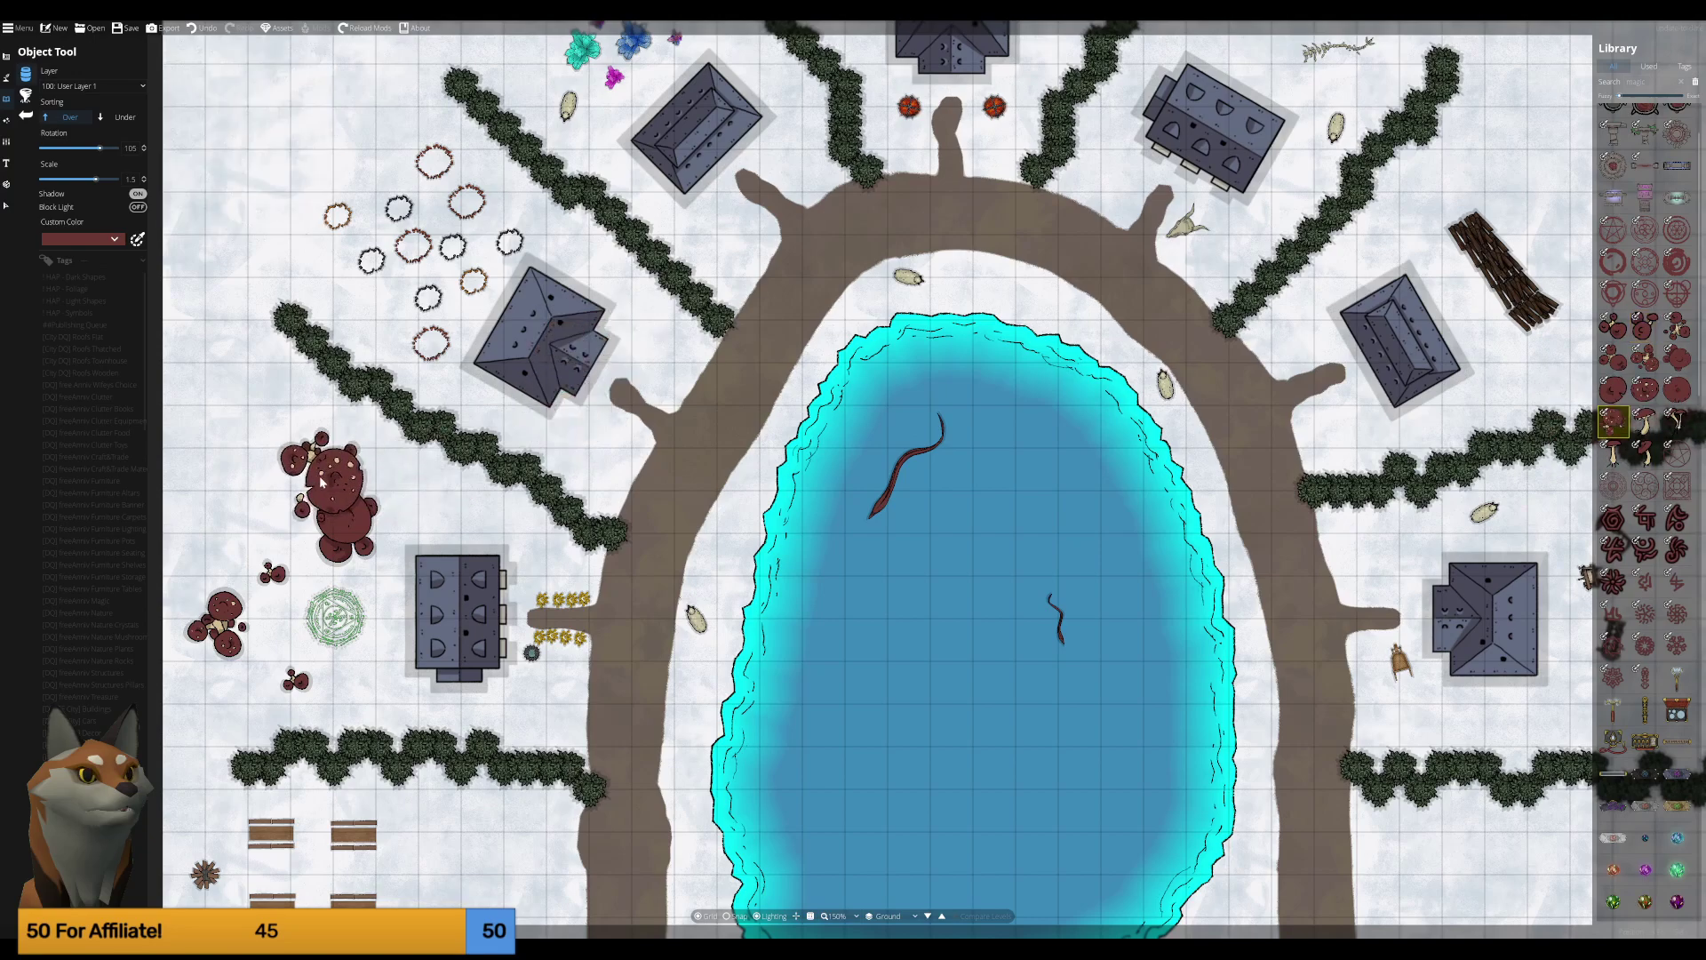
pyautogui.press('Right')
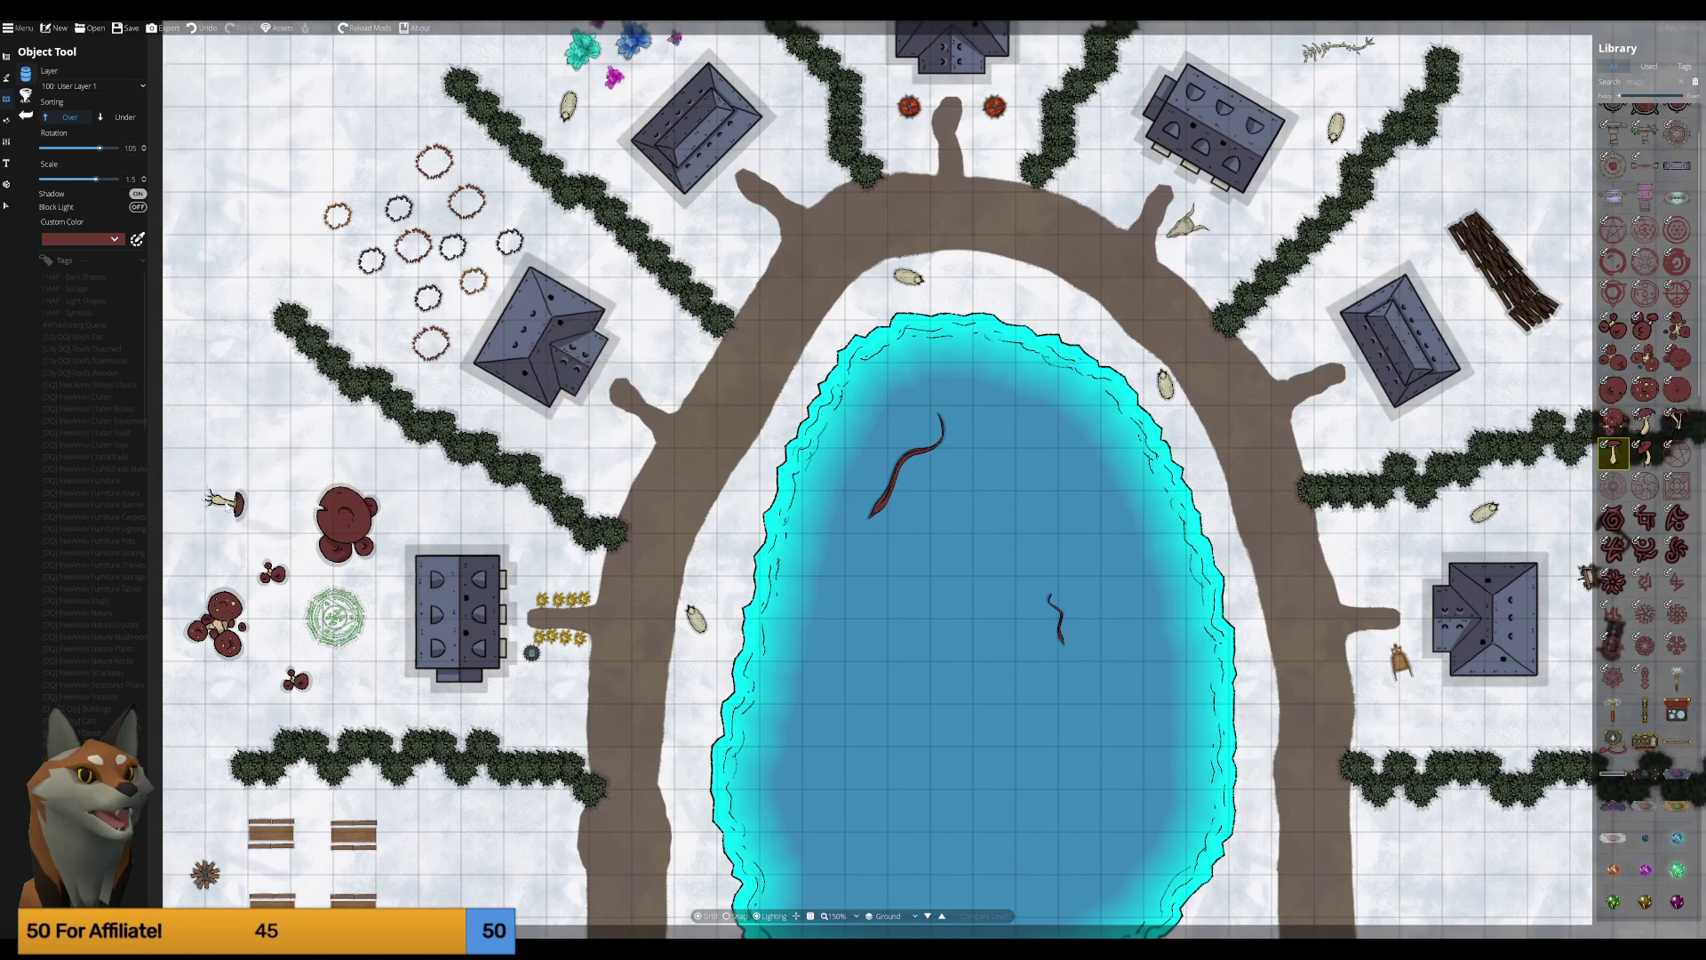
pyautogui.press('Left')
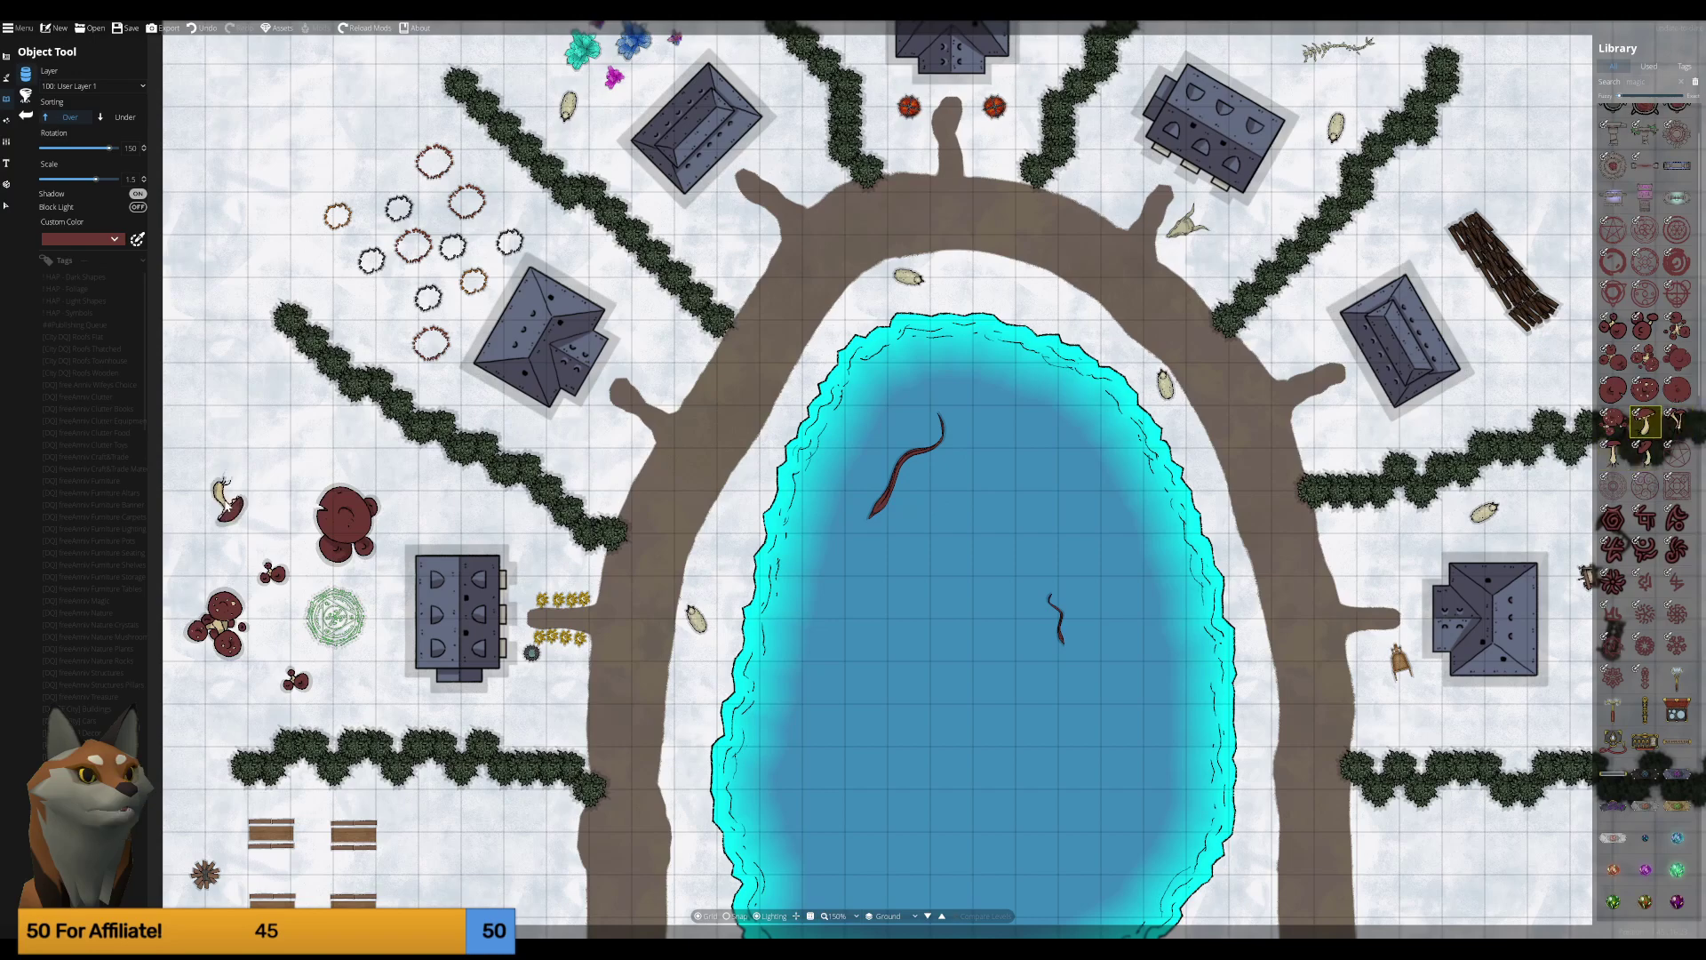
pyautogui.press('Left')
pyautogui.press('Right')
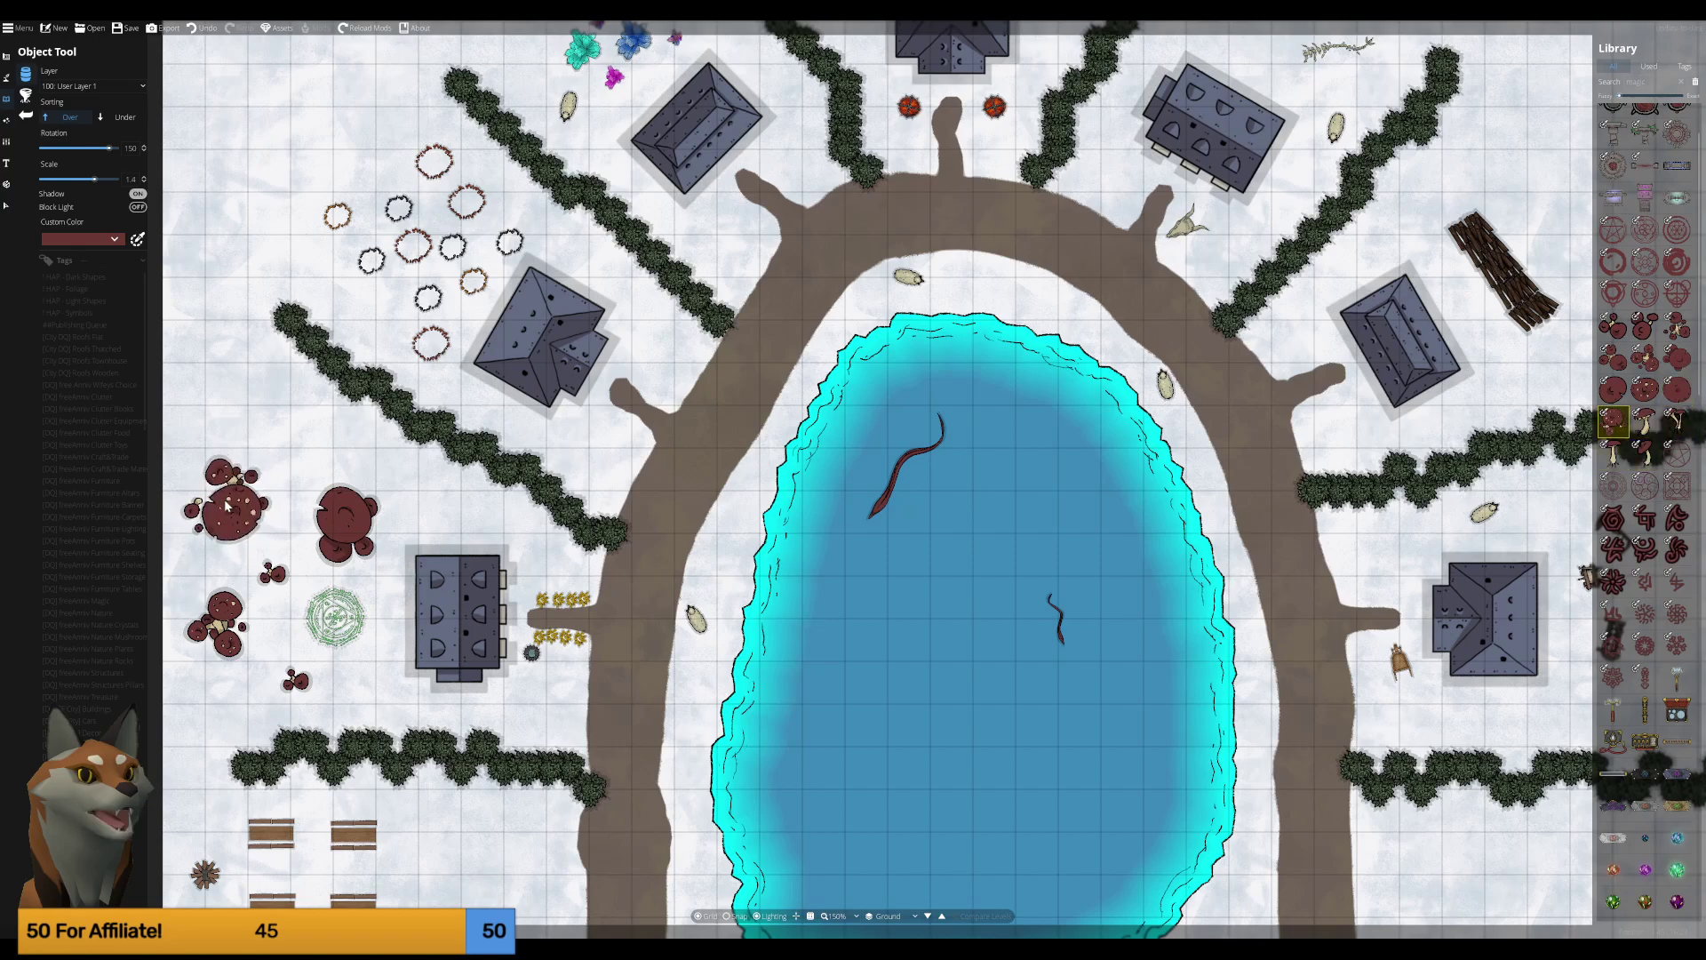
# Resize the large mushroom cluster and place it by the western trees.
pyautogui.scroll(3, 224, 498)
pyautogui.scroll(4, 217, 489)
pyautogui.scroll(6, 213, 476)
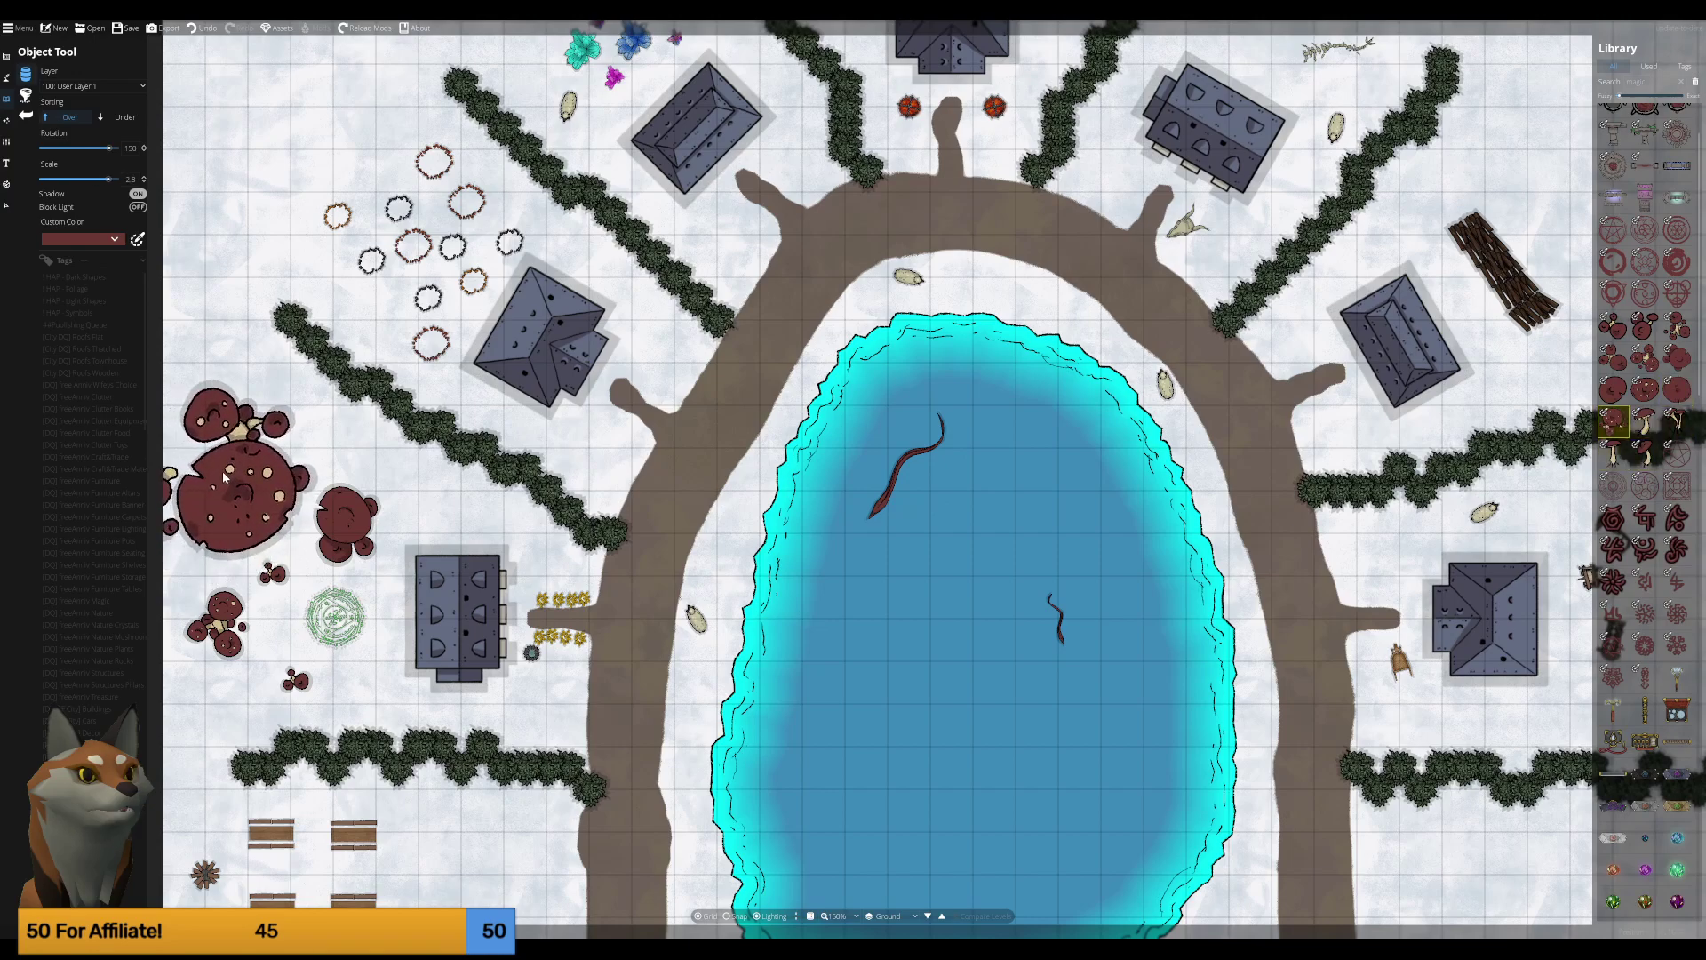
pyautogui.scroll(1, 222, 475)
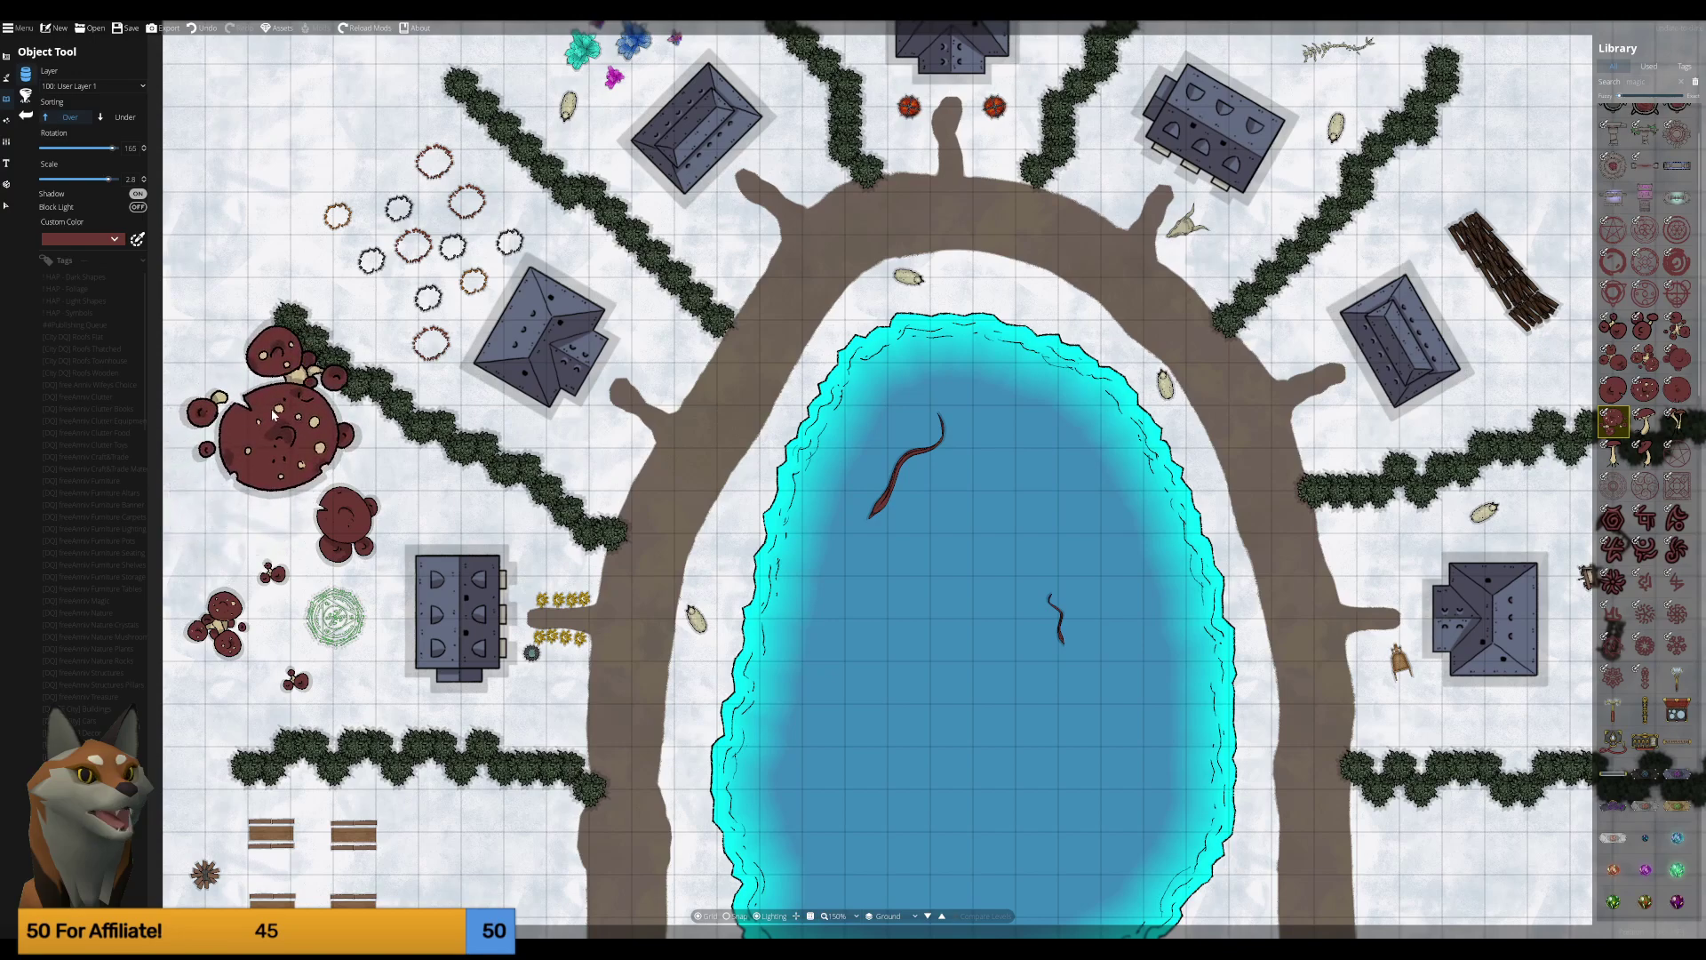
pyautogui.scroll(-1, 273, 415)
pyautogui.scroll(-2, 273, 414)
pyautogui.scroll(-1, 273, 414)
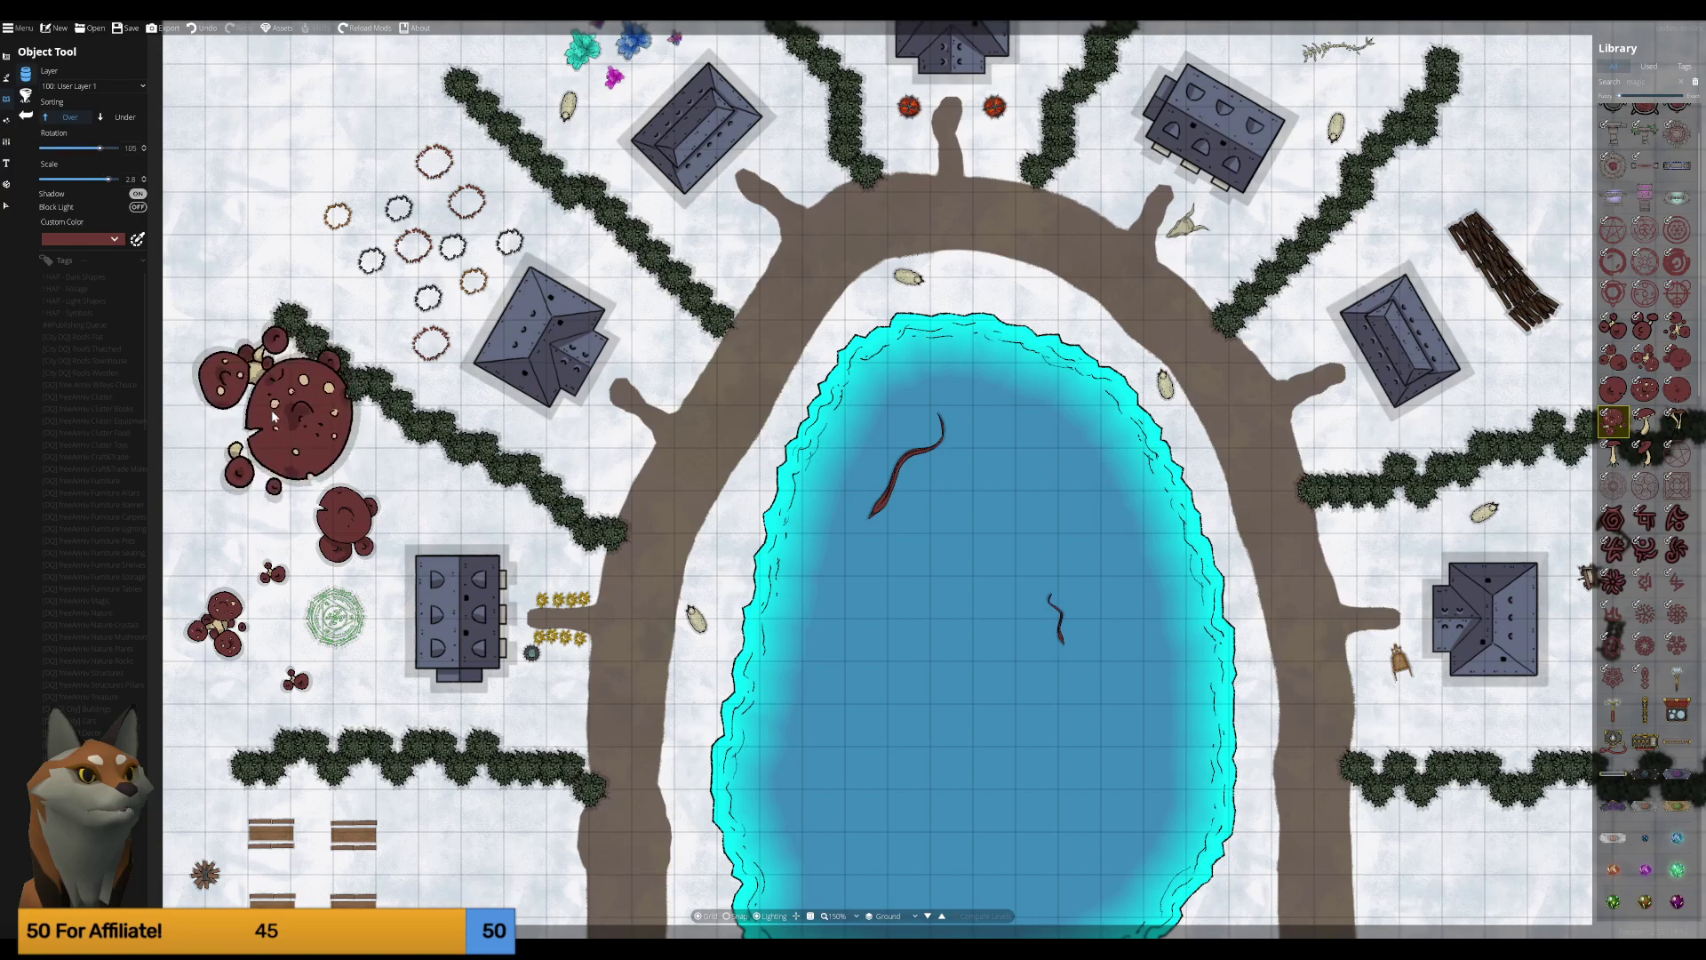
pyautogui.click(273, 414)
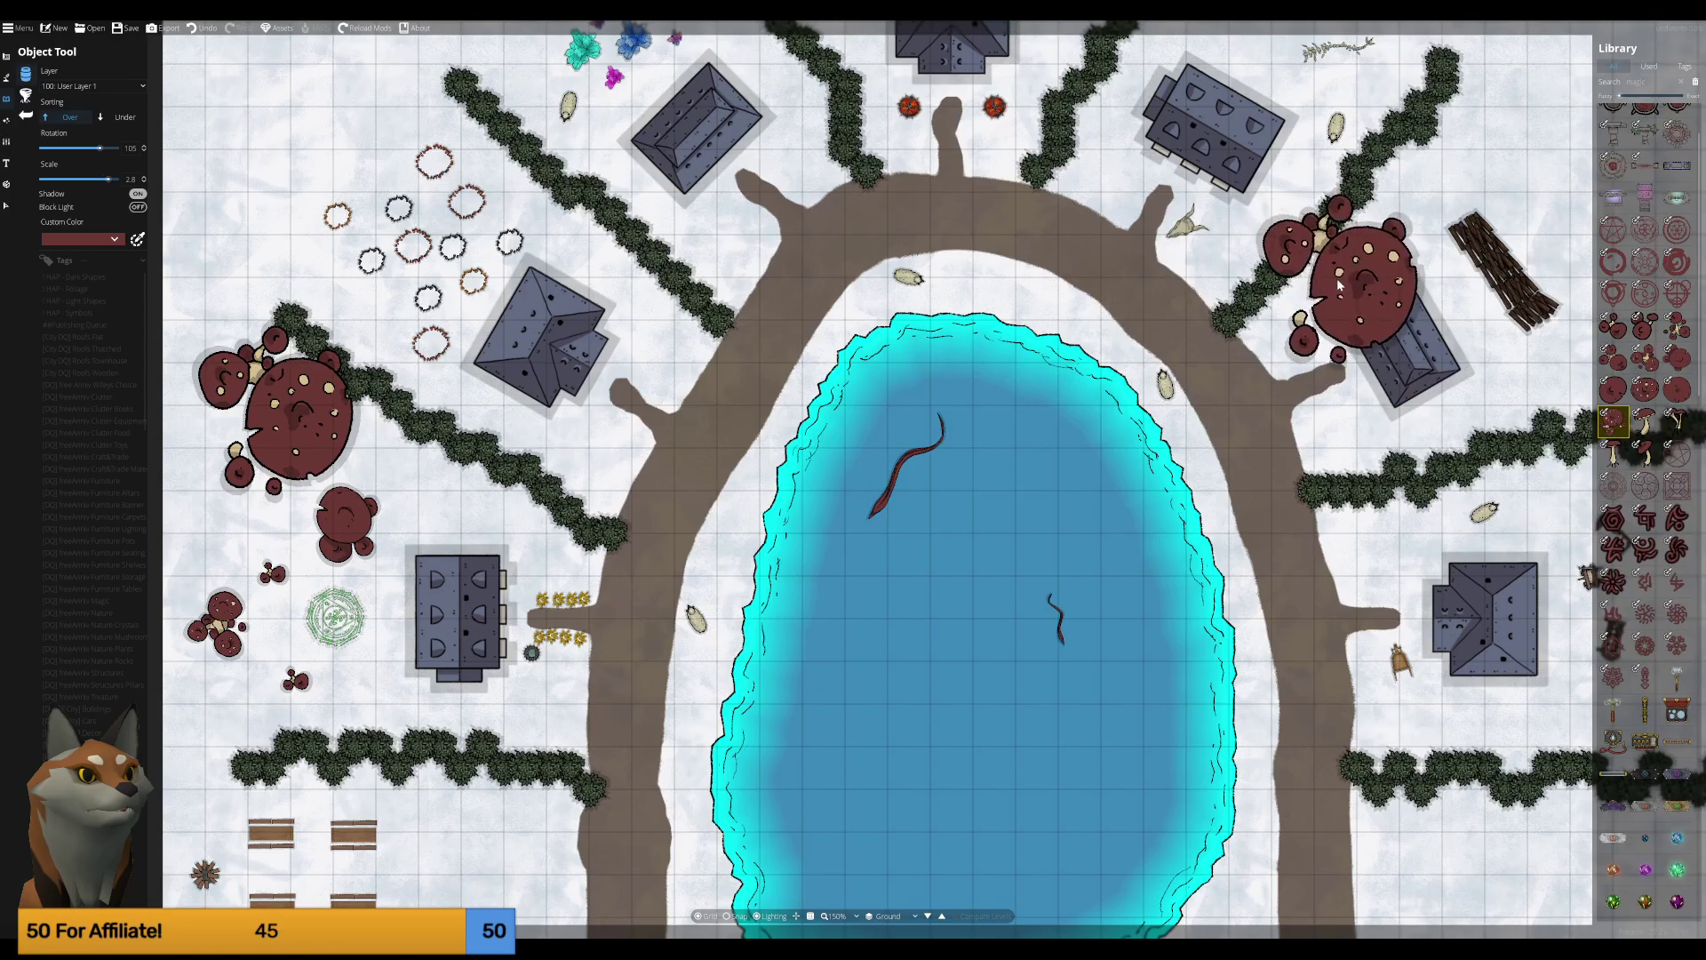
pyautogui.moveTo(1613, 423)
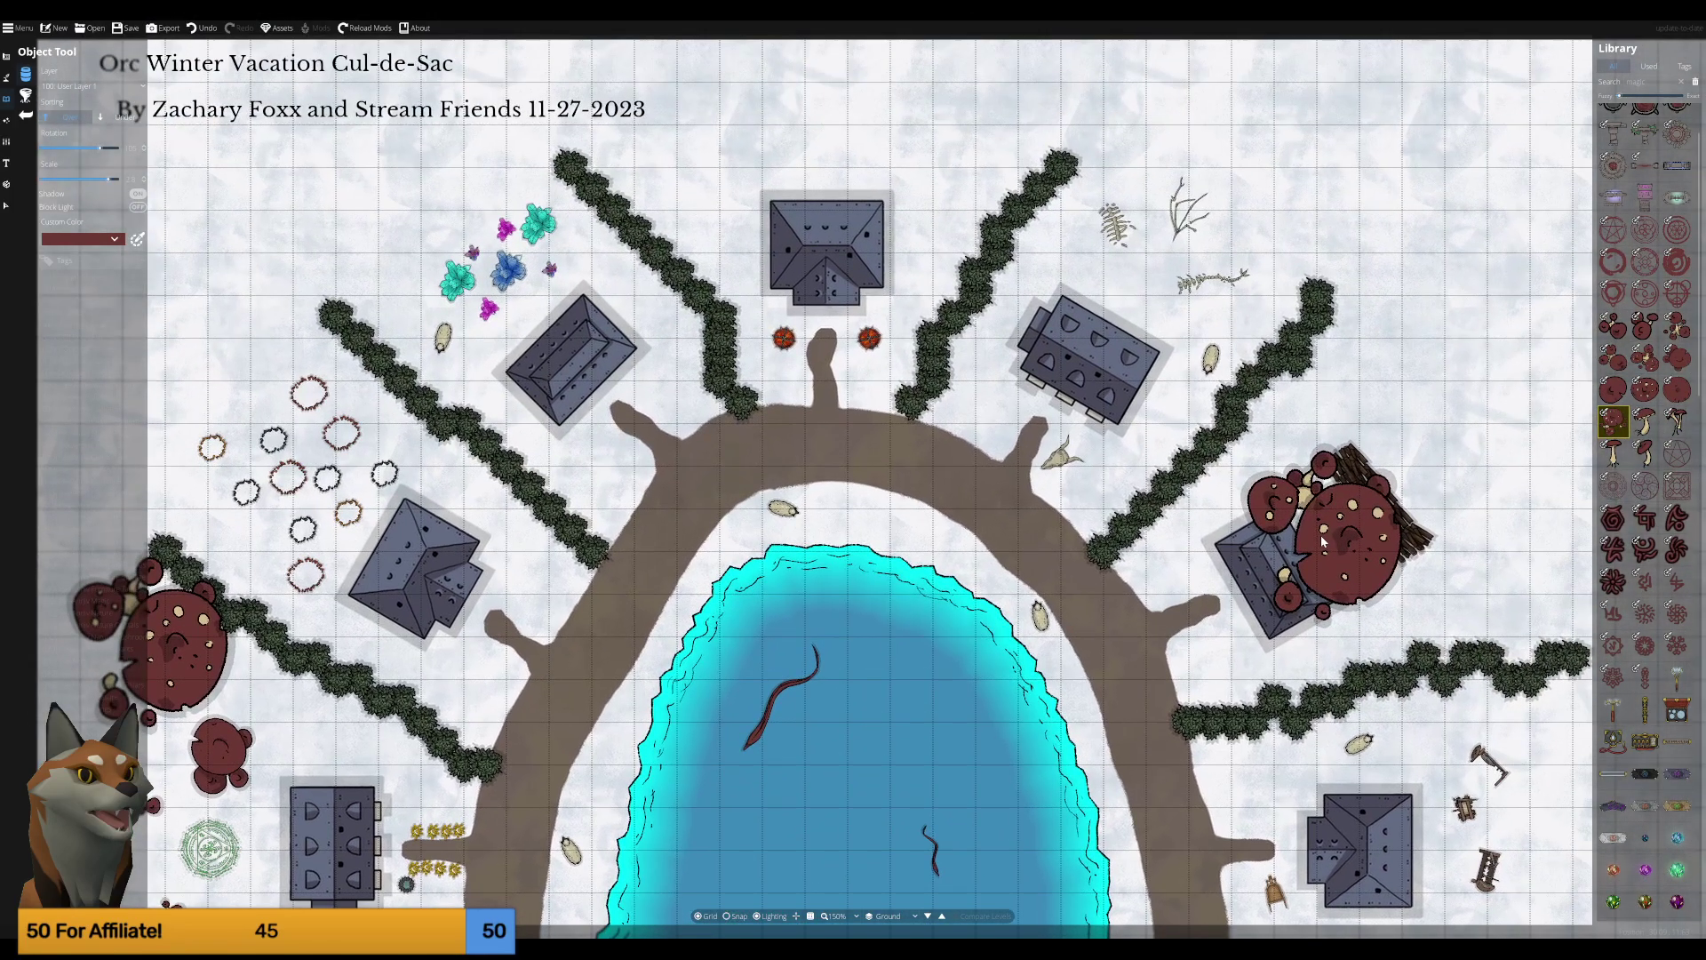
pyautogui.moveTo(1321, 535); pyautogui.dragTo(1345, 169)
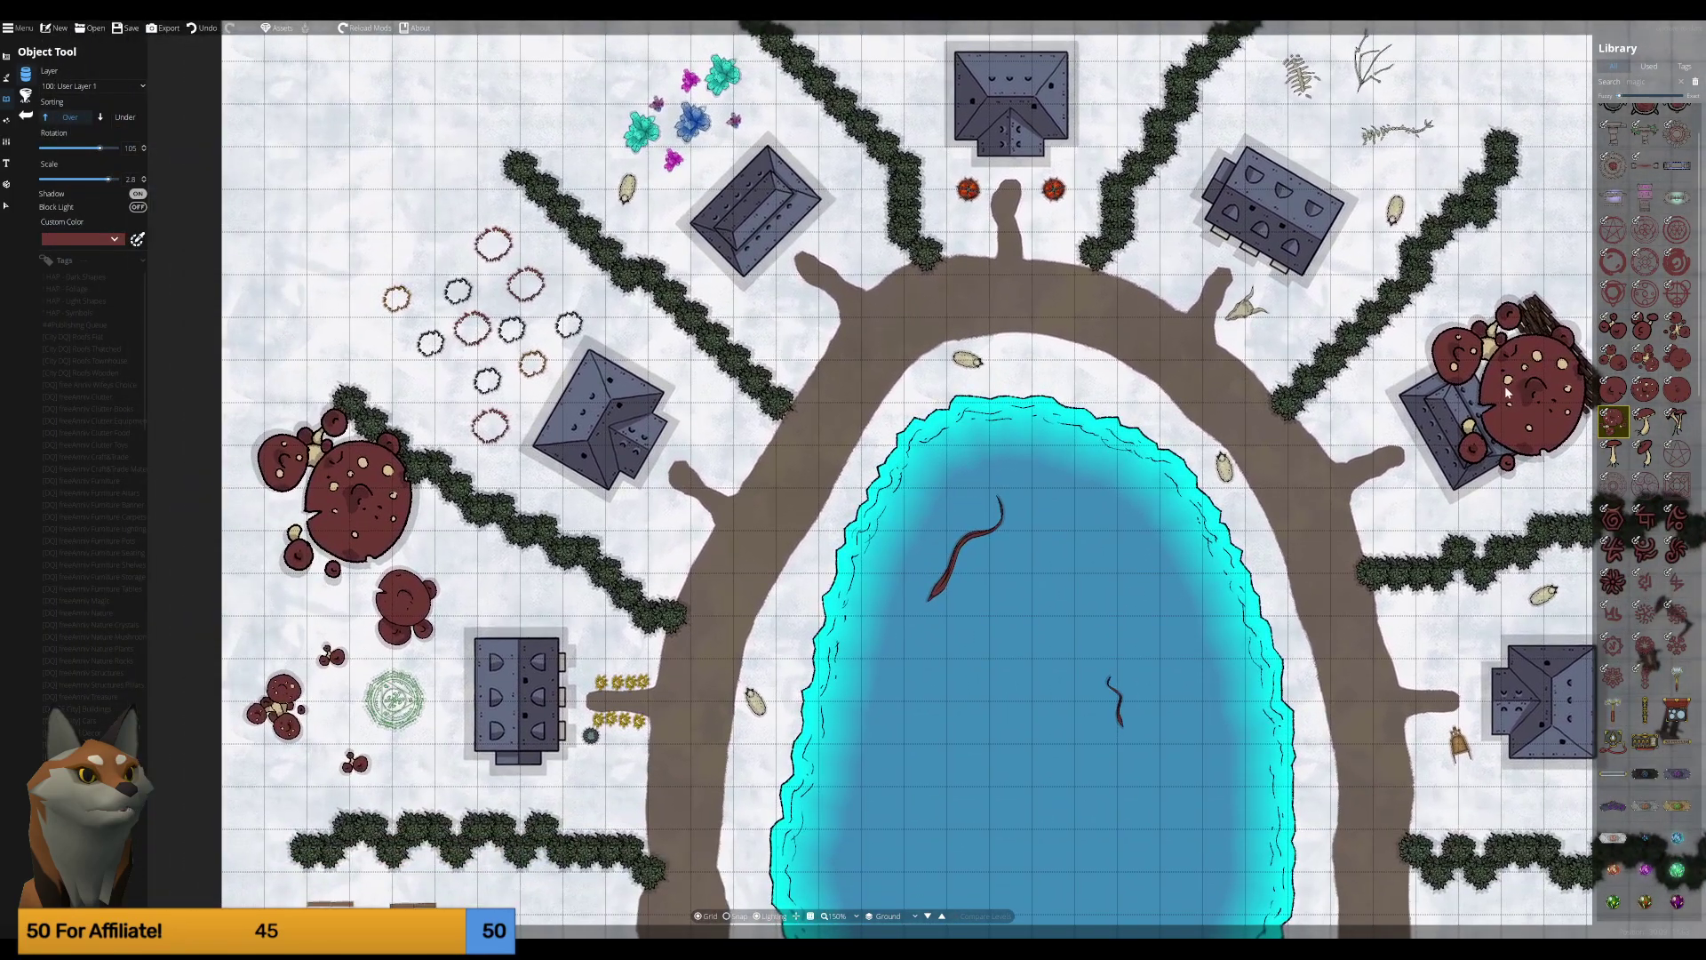
# Pick the dark firewood stack asset from the library.
pyautogui.press('Right')
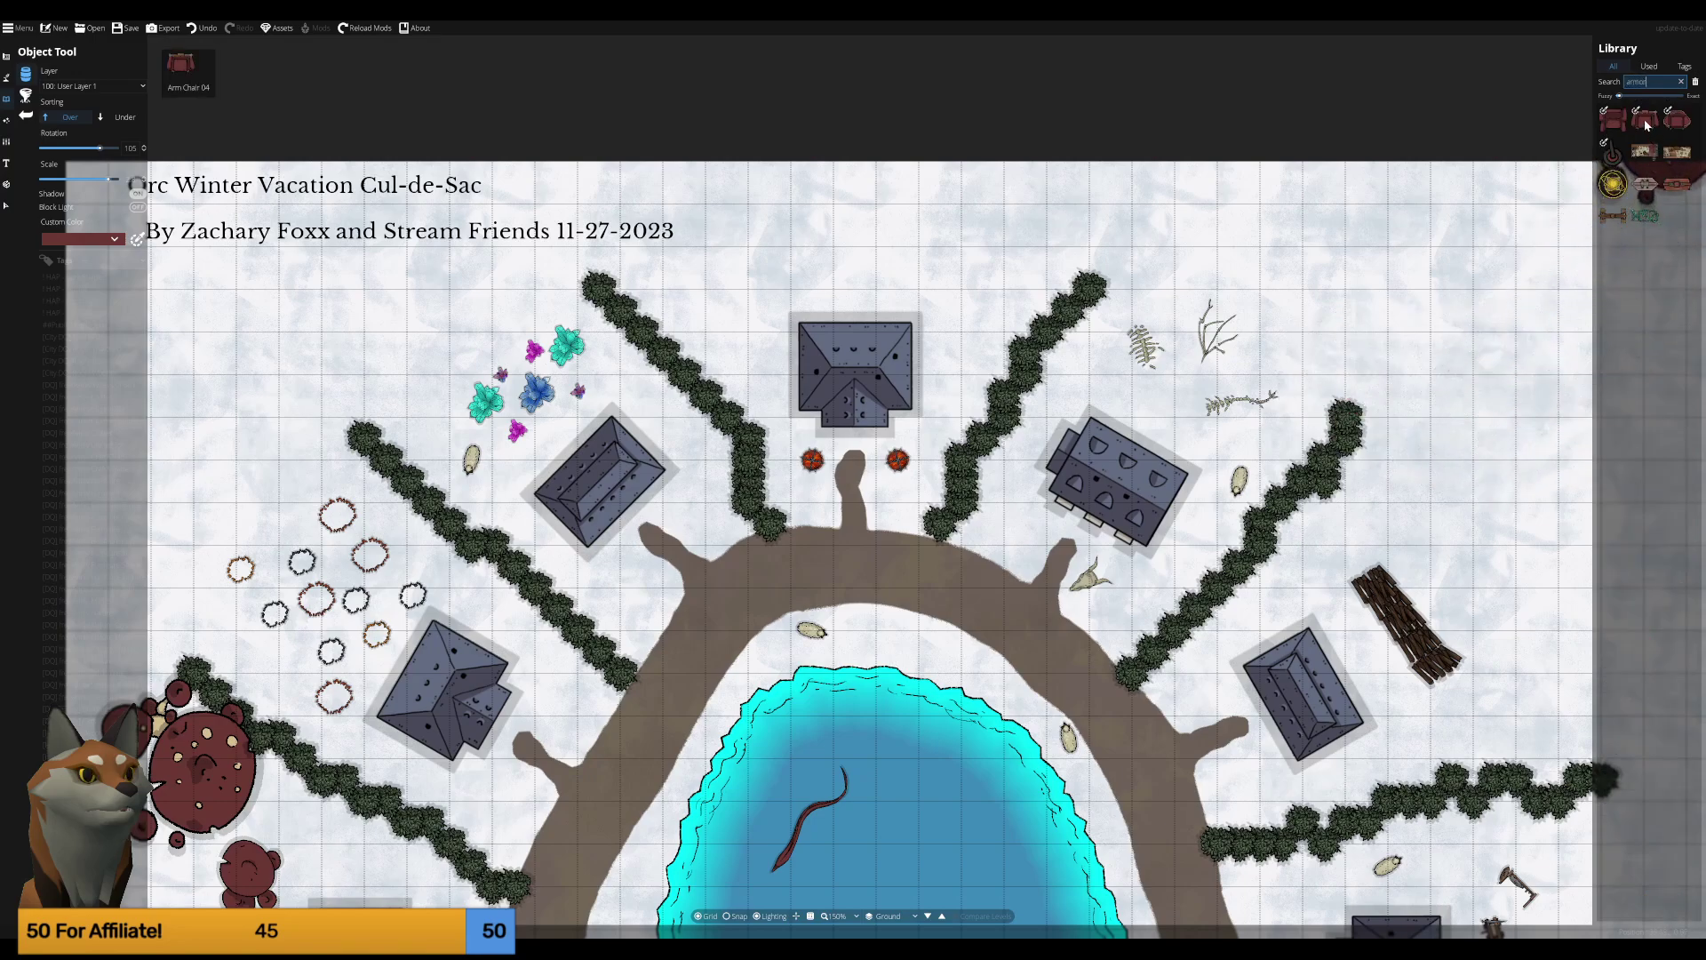
pyautogui.click(1645, 153)
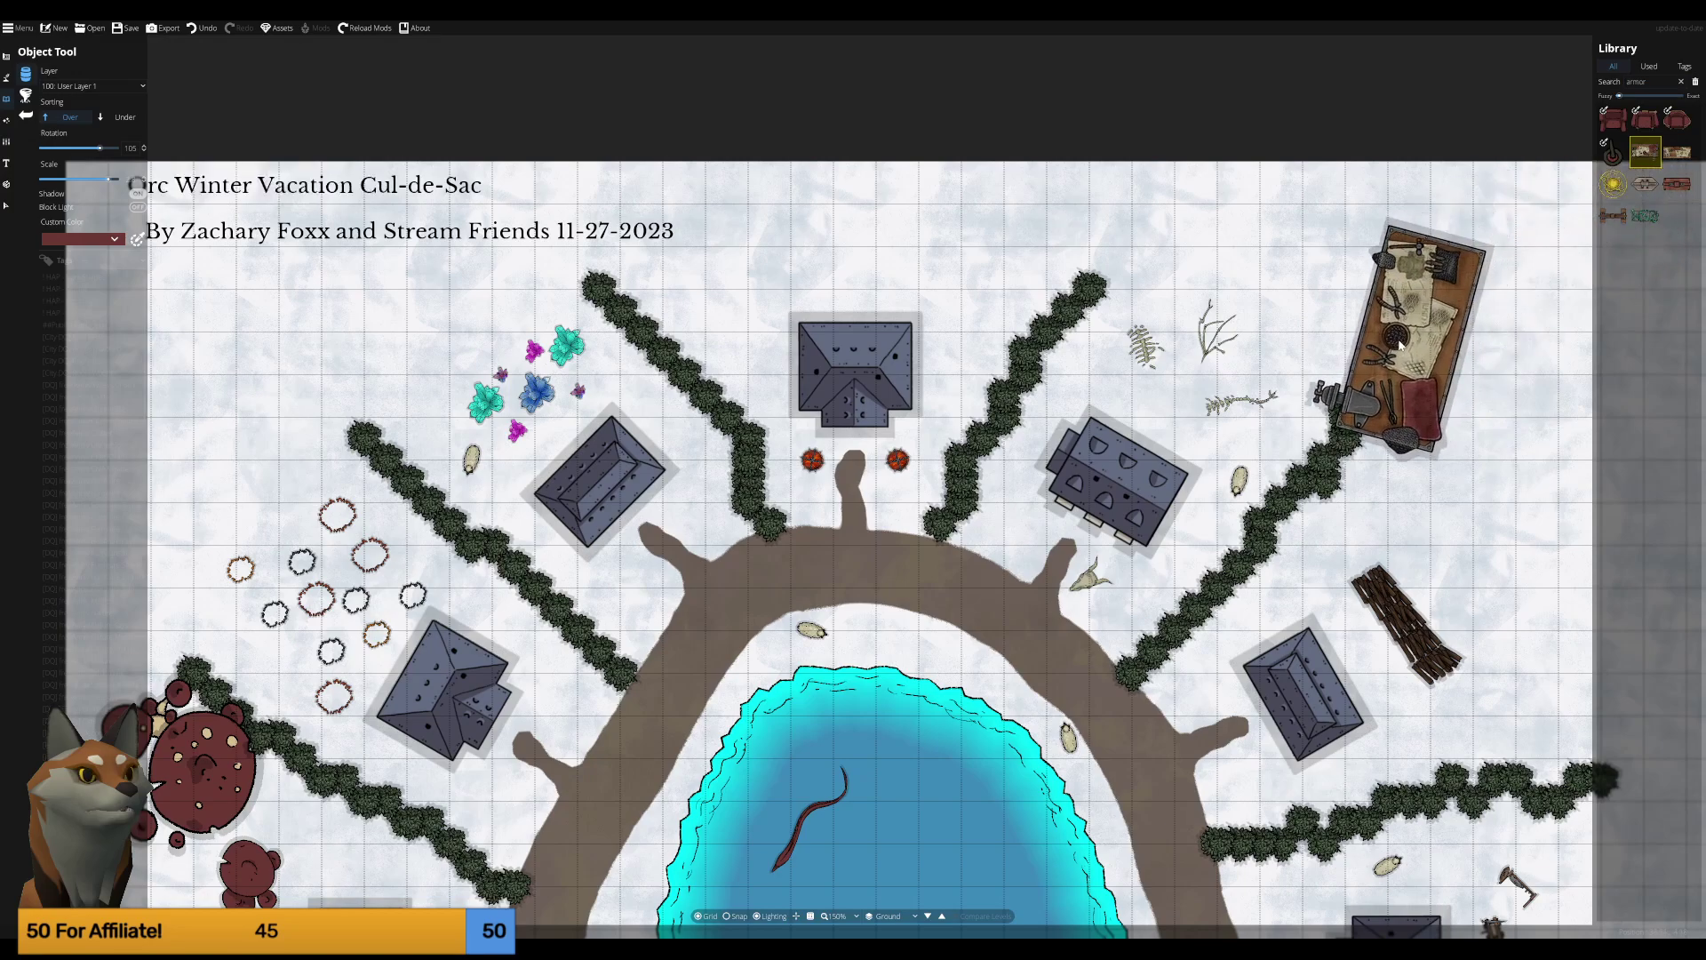
pyautogui.scroll(-2, 1391, 356)
pyautogui.scroll(-1, 1379, 375)
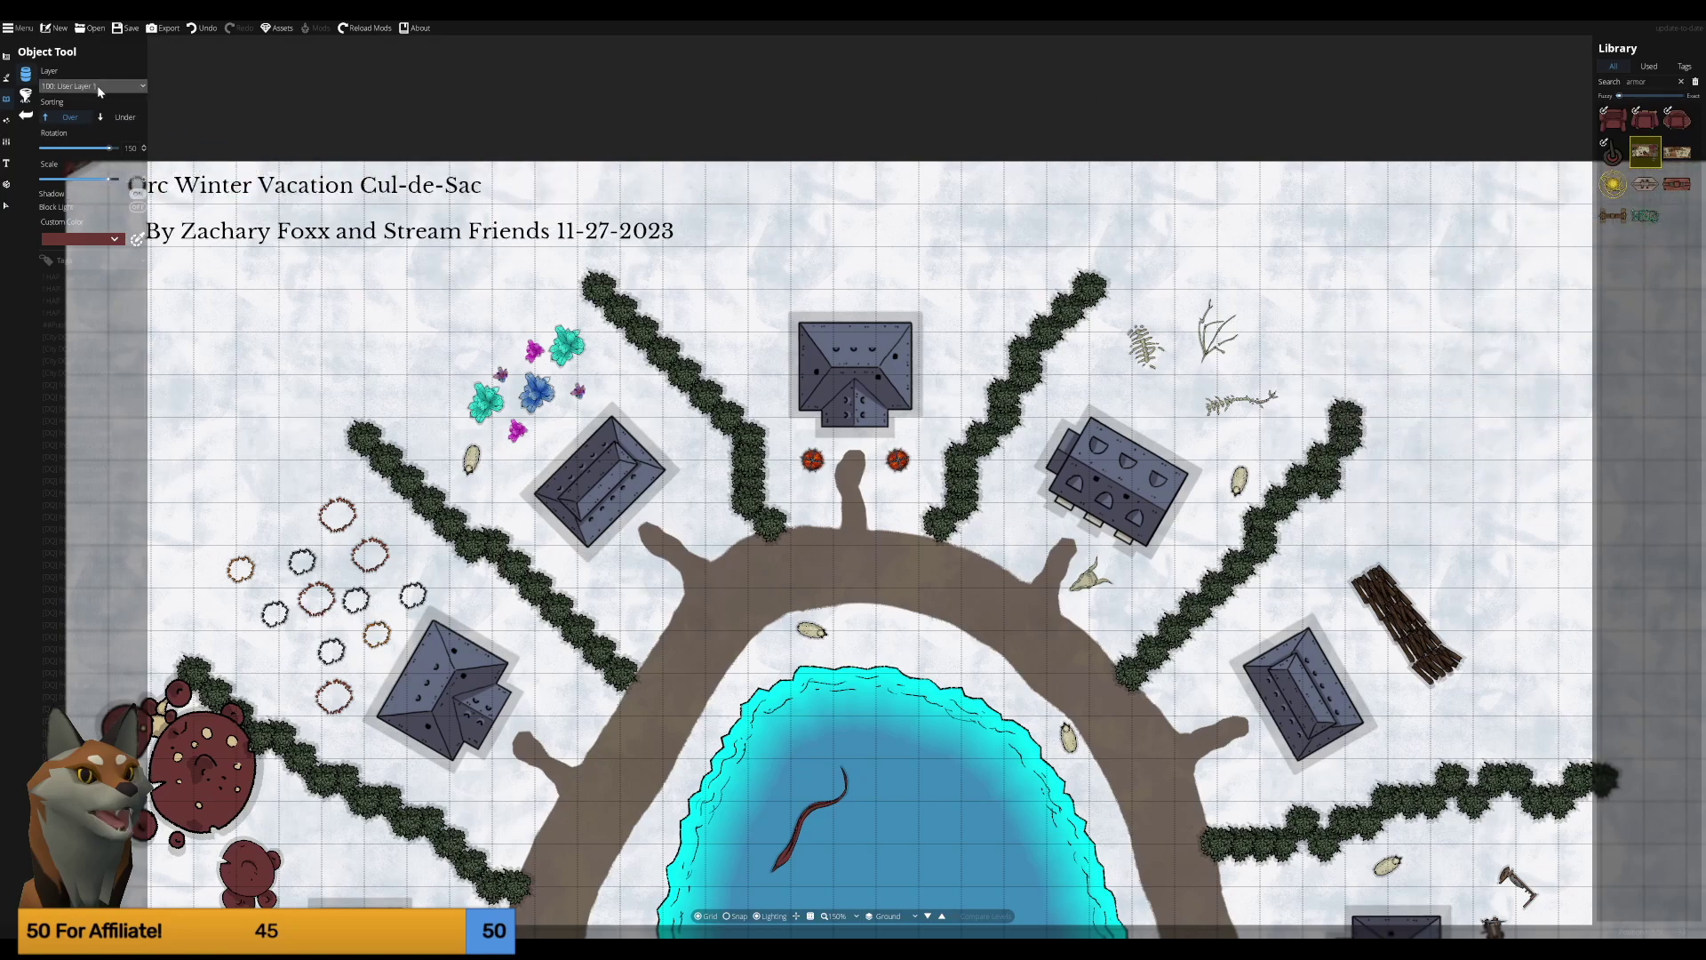
pyautogui.moveTo(1669, 81); pyautogui.dragTo(1602, 91)
pyautogui.write('fire')
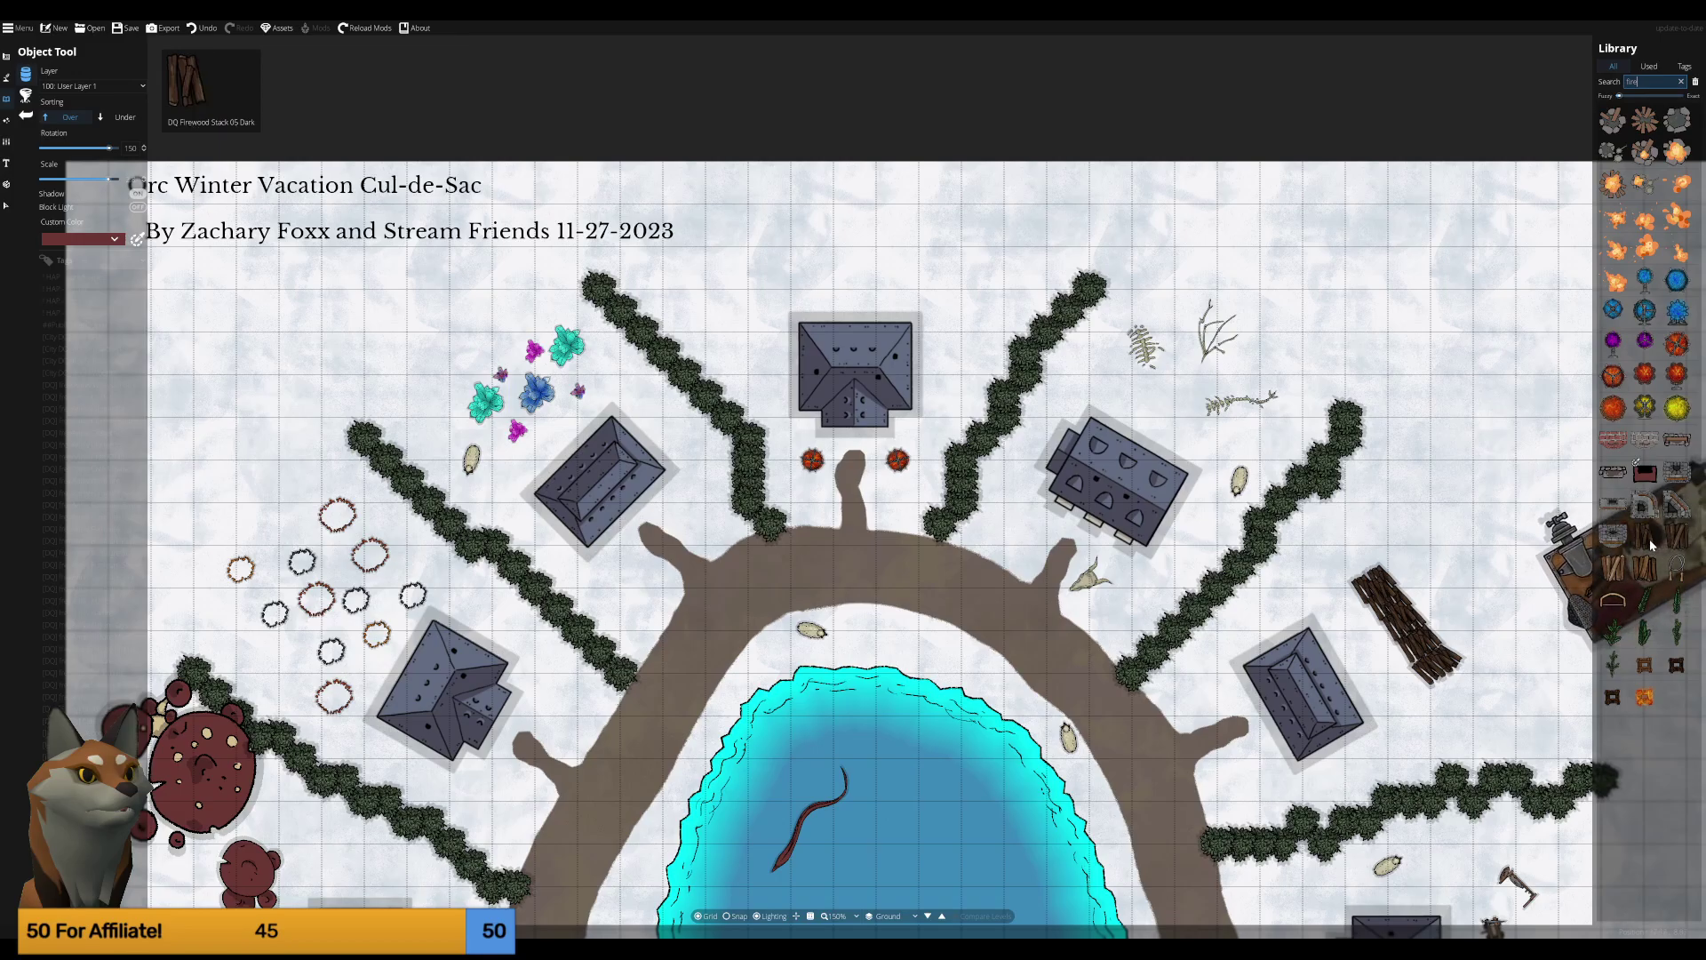
pyautogui.click(1647, 537)
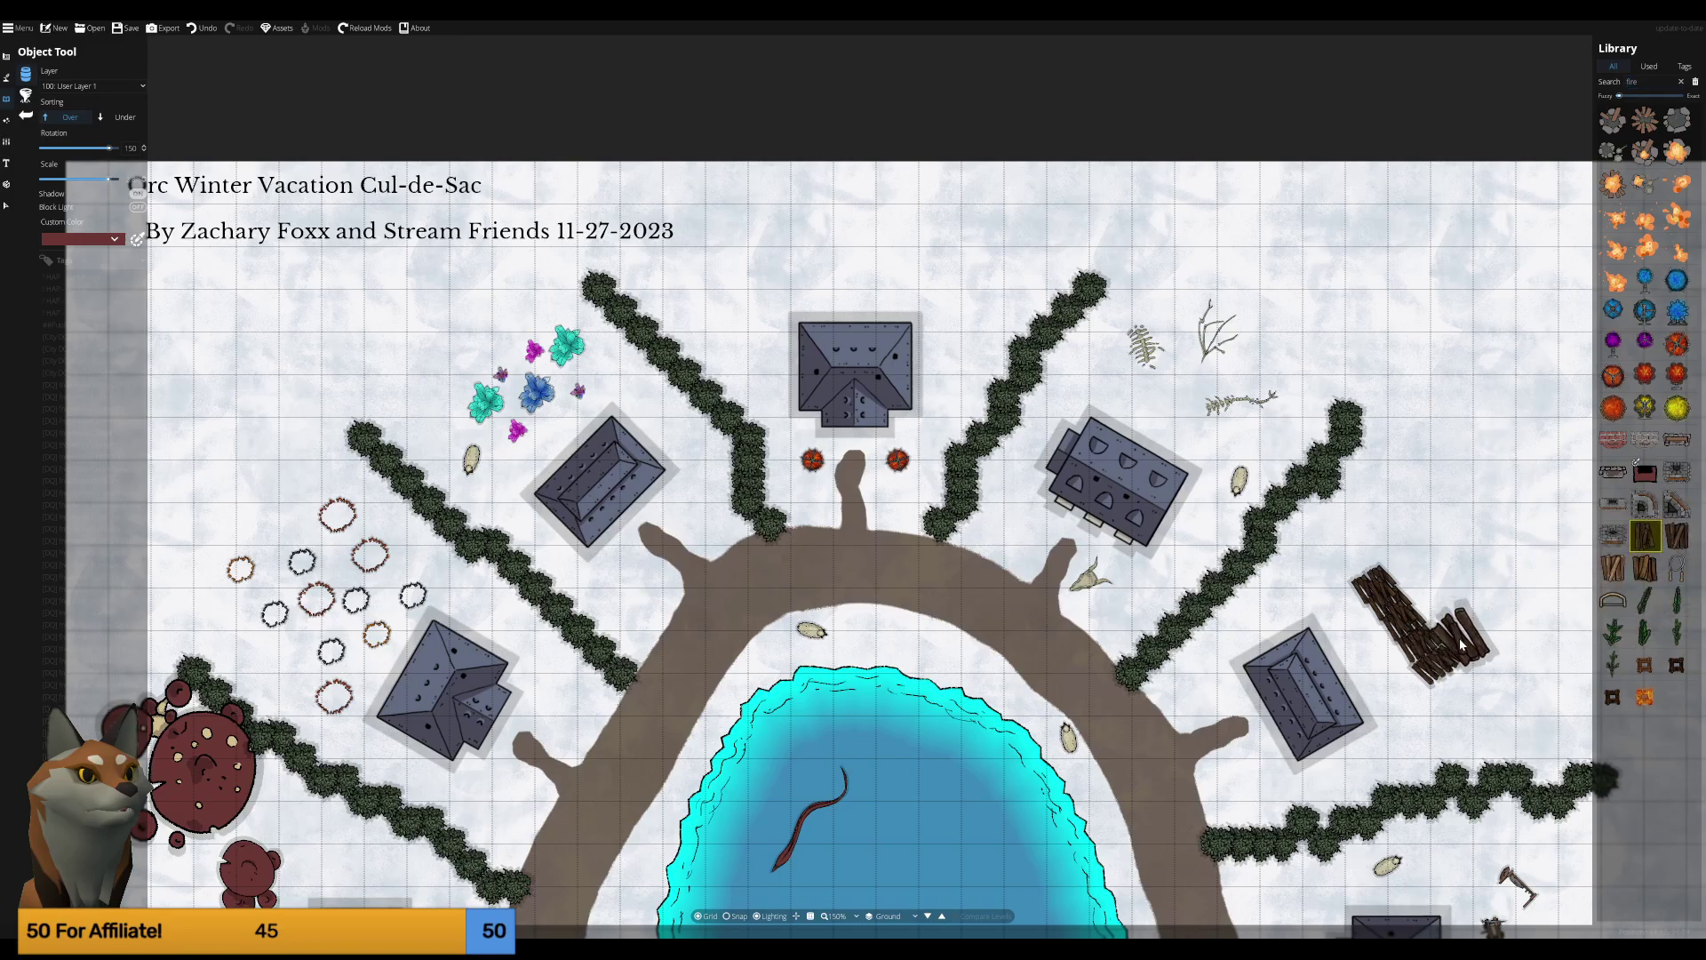
# Lay a long stack of firewood logs on the snow east of the houses.
pyautogui.moveTo(1462, 640); pyautogui.dragTo(1253, 525)
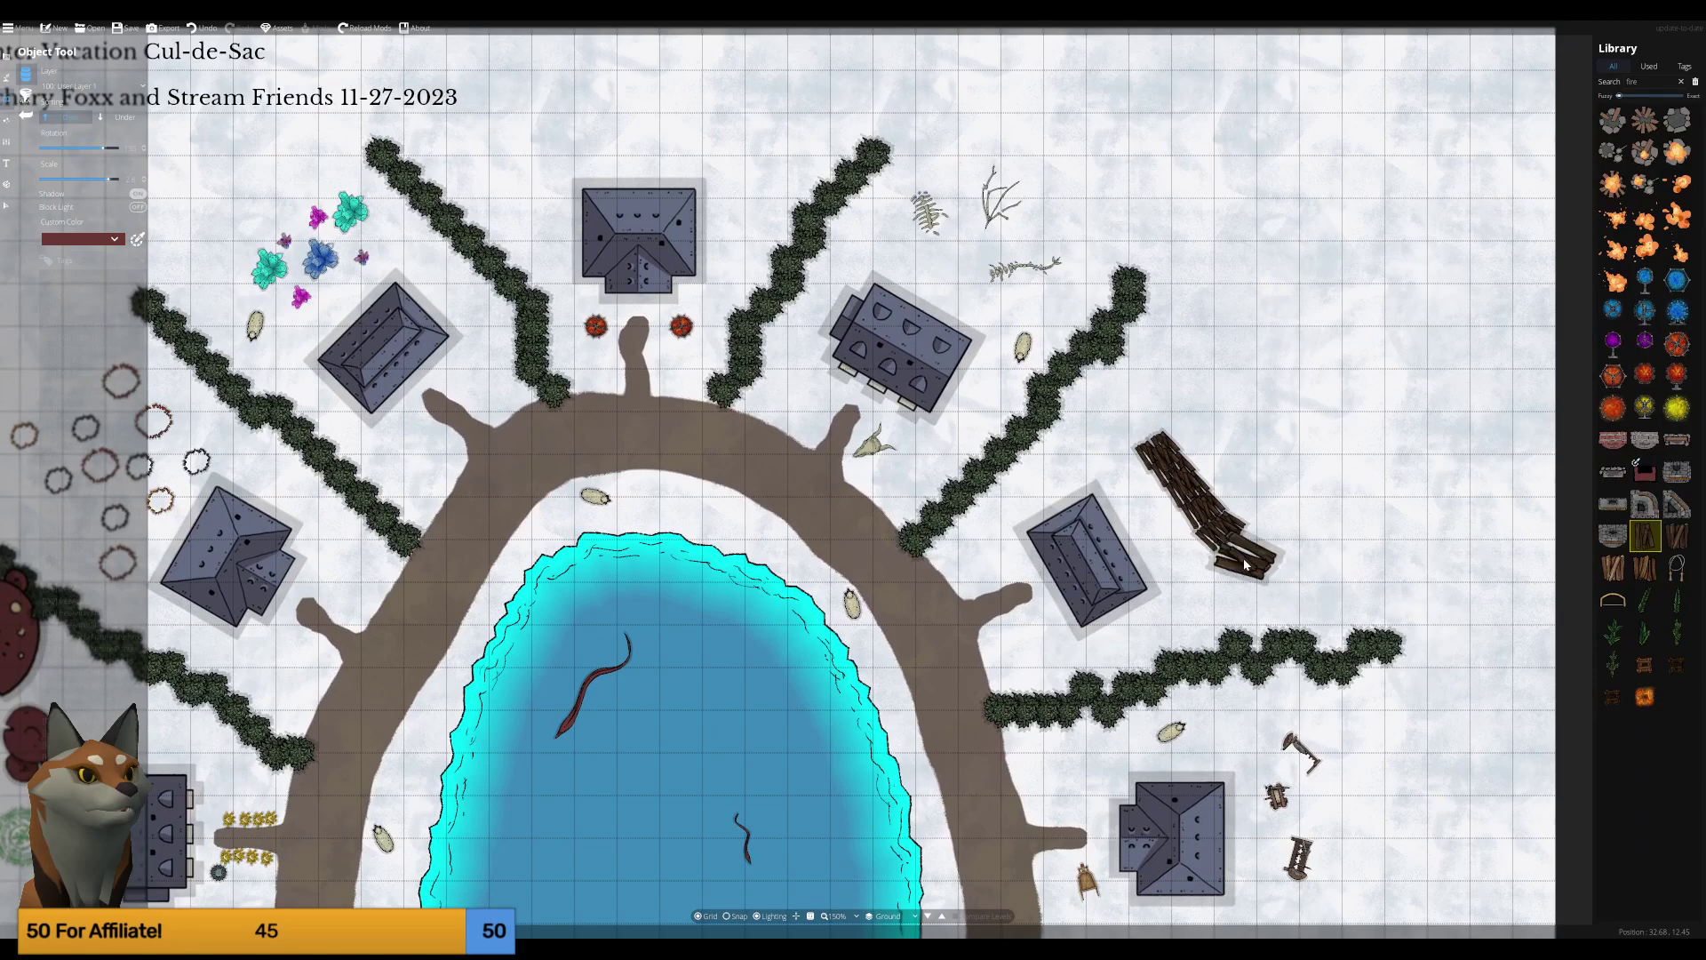
pyautogui.scroll(-2, 1247, 526)
pyautogui.click(1250, 525)
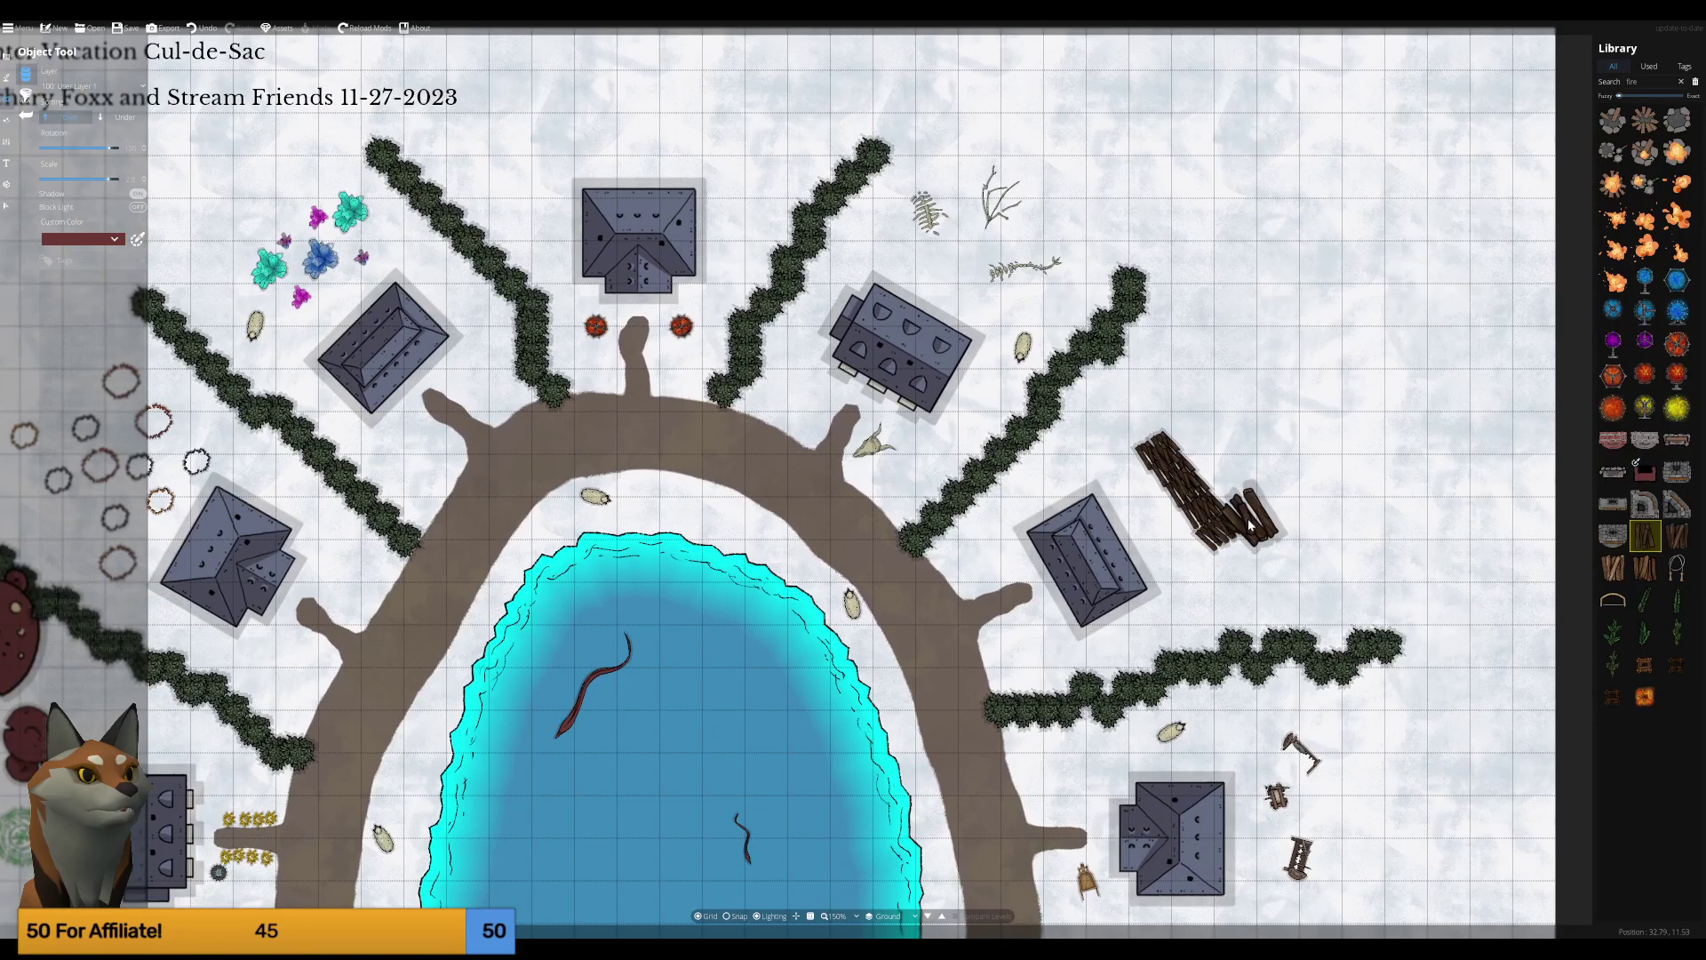
pyautogui.scroll(-3, 1250, 526)
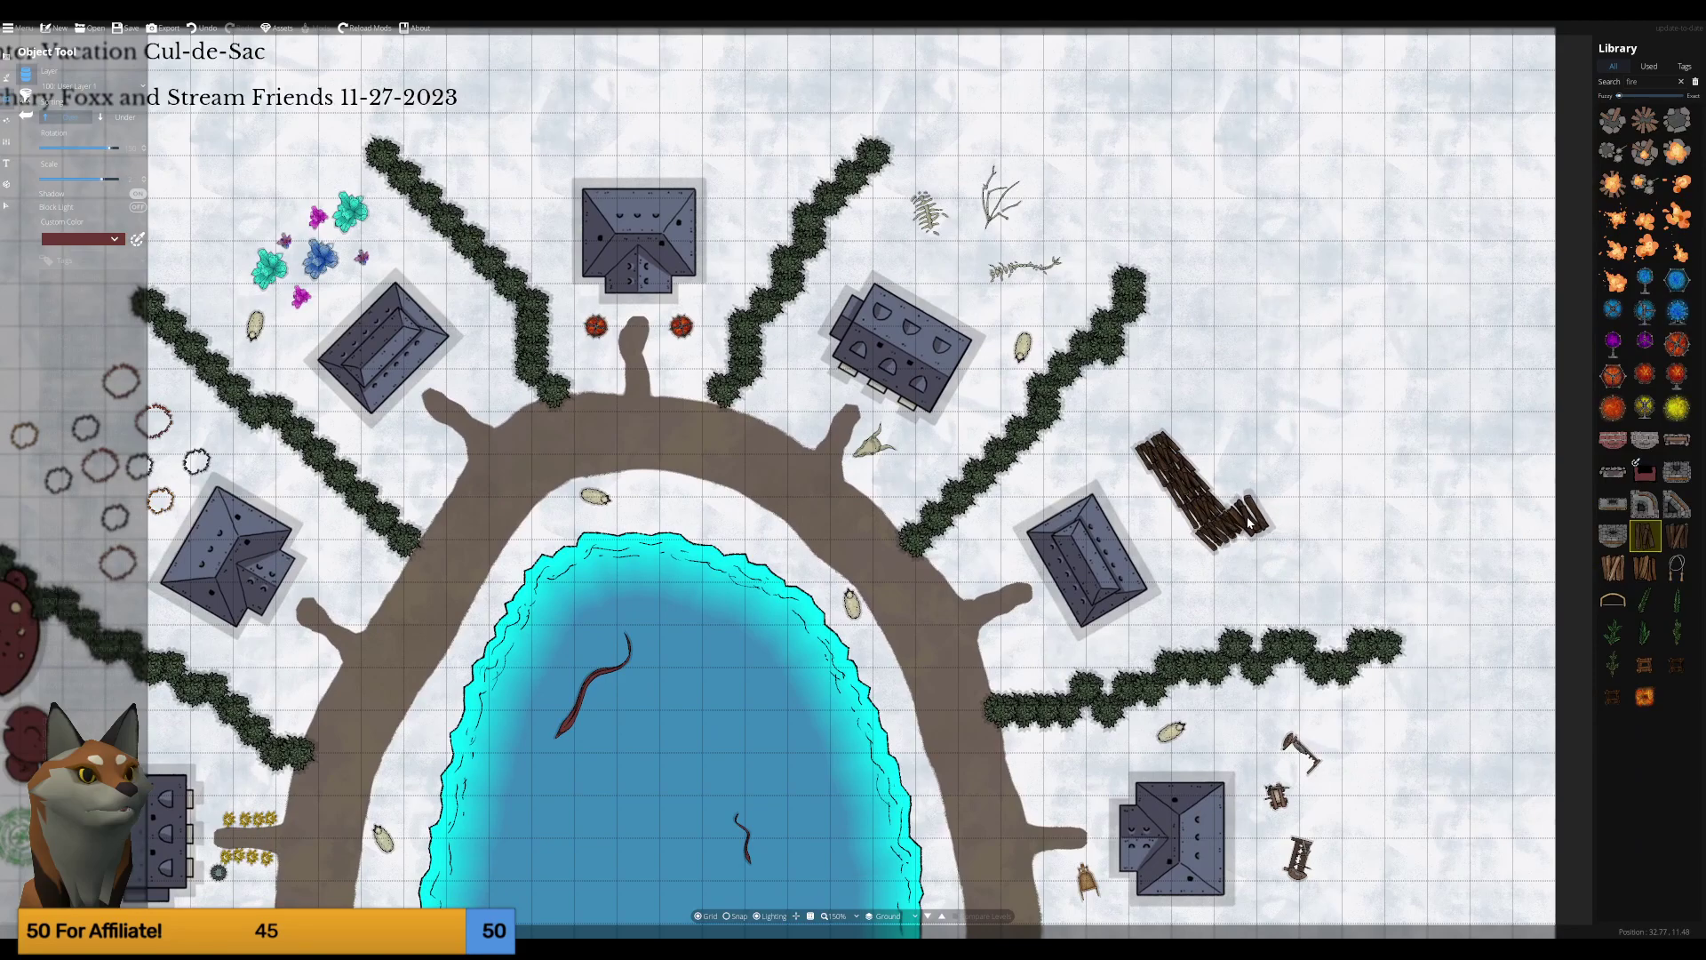
pyautogui.scroll(-3, 1246, 517)
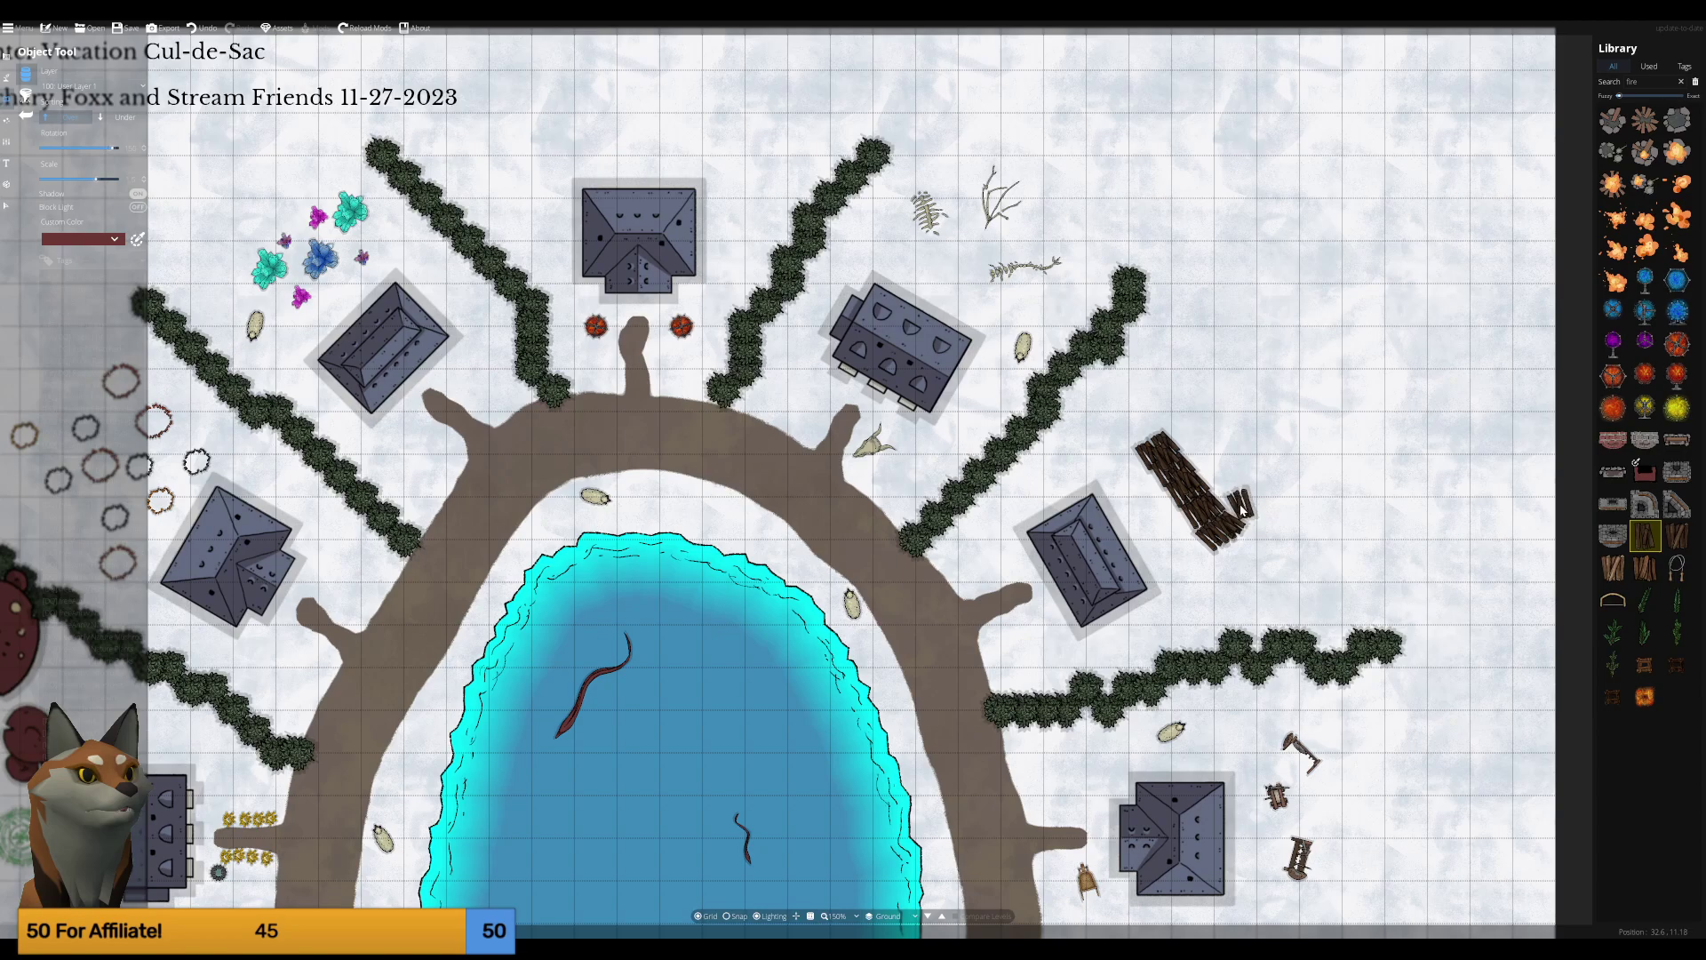
pyautogui.scroll(-2, 1236, 514)
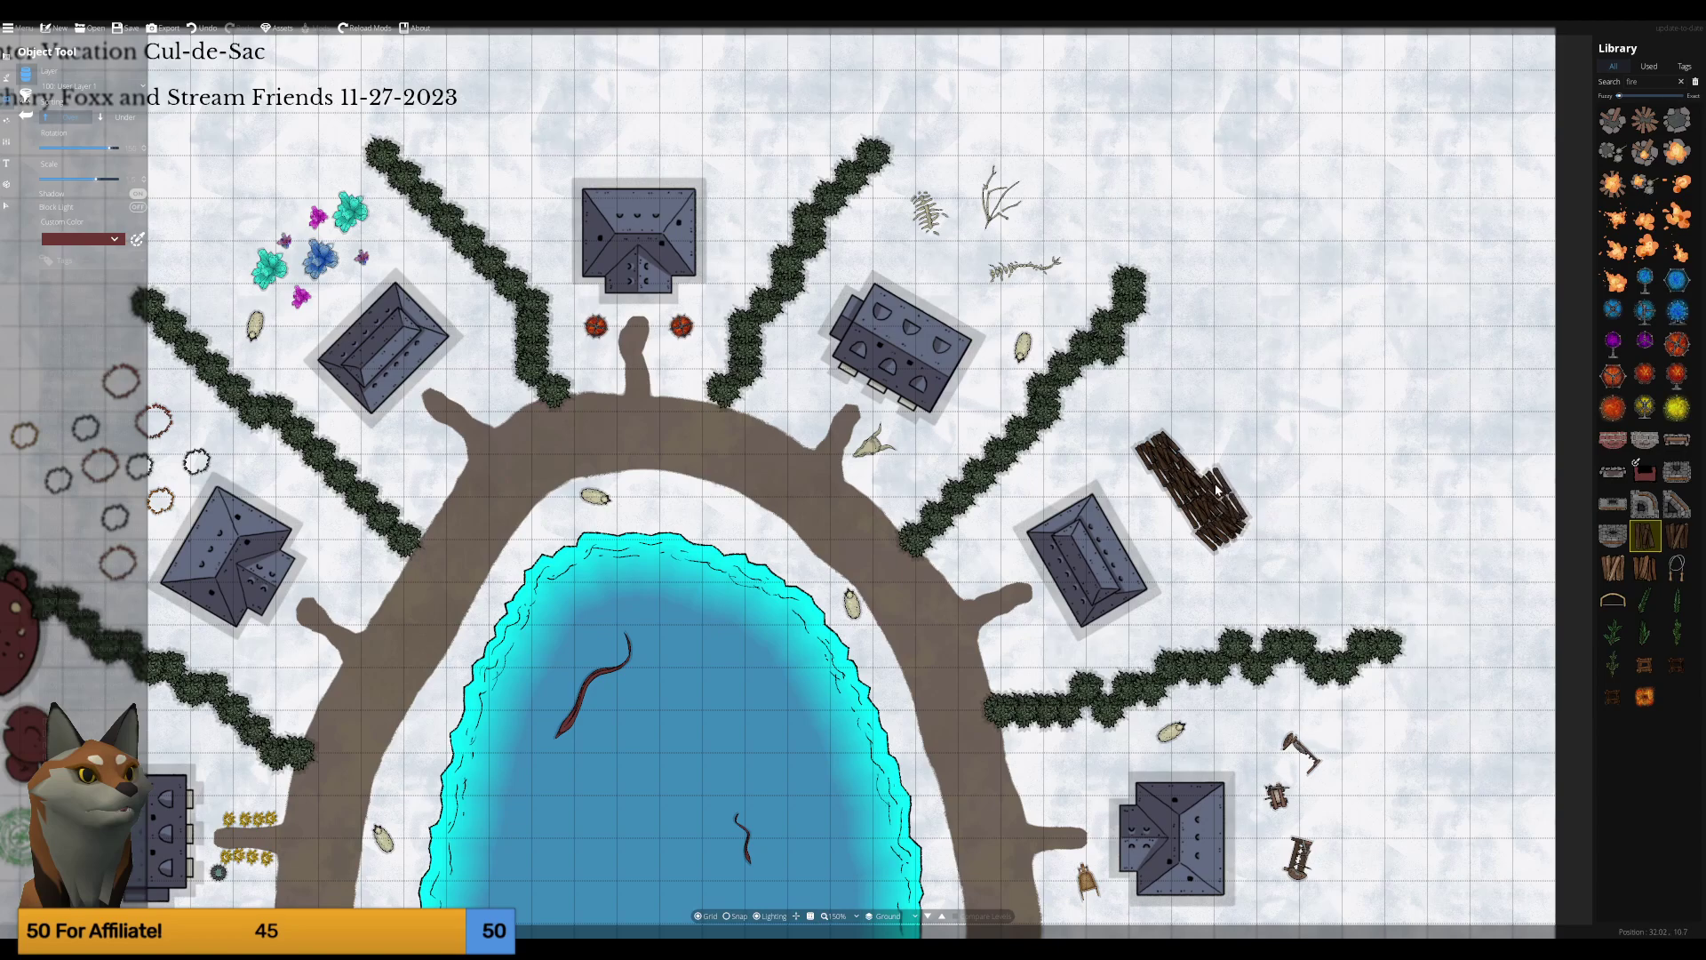
pyautogui.click(1220, 491)
pyautogui.moveTo(1204, 468)
pyautogui.mouseDown()
pyautogui.moveTo(1173, 436)
pyautogui.moveTo(1146, 439)
pyautogui.mouseUp()
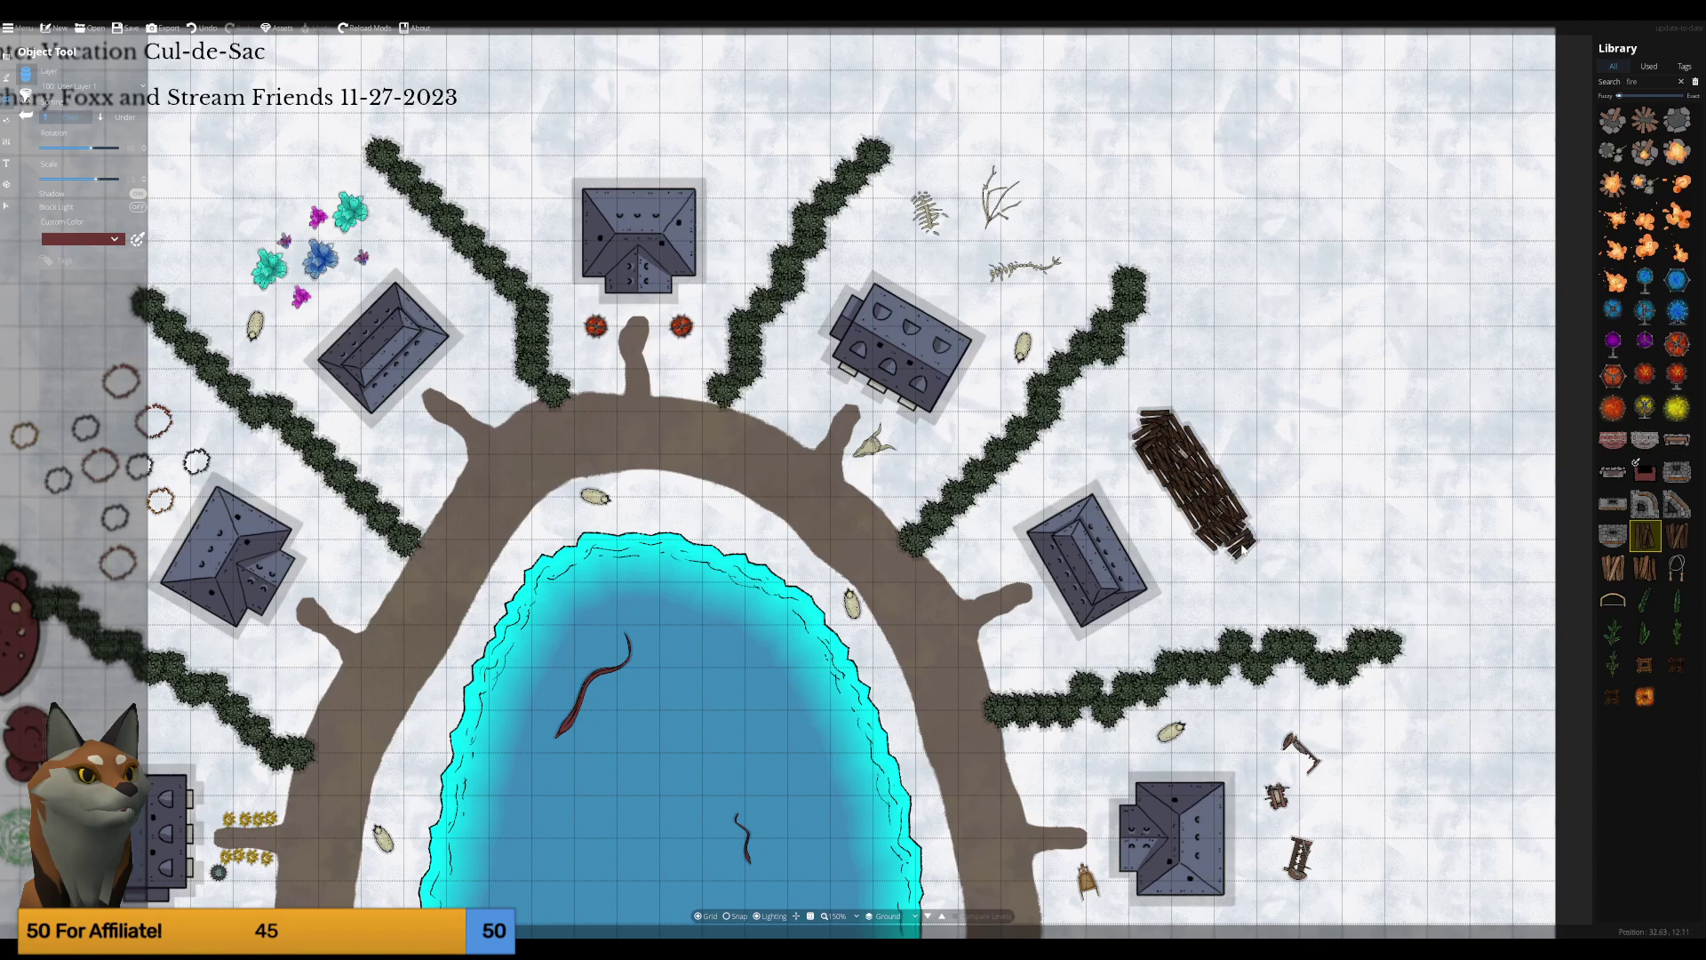
pyautogui.moveTo(1223, 553); pyautogui.dragTo(1243, 539)
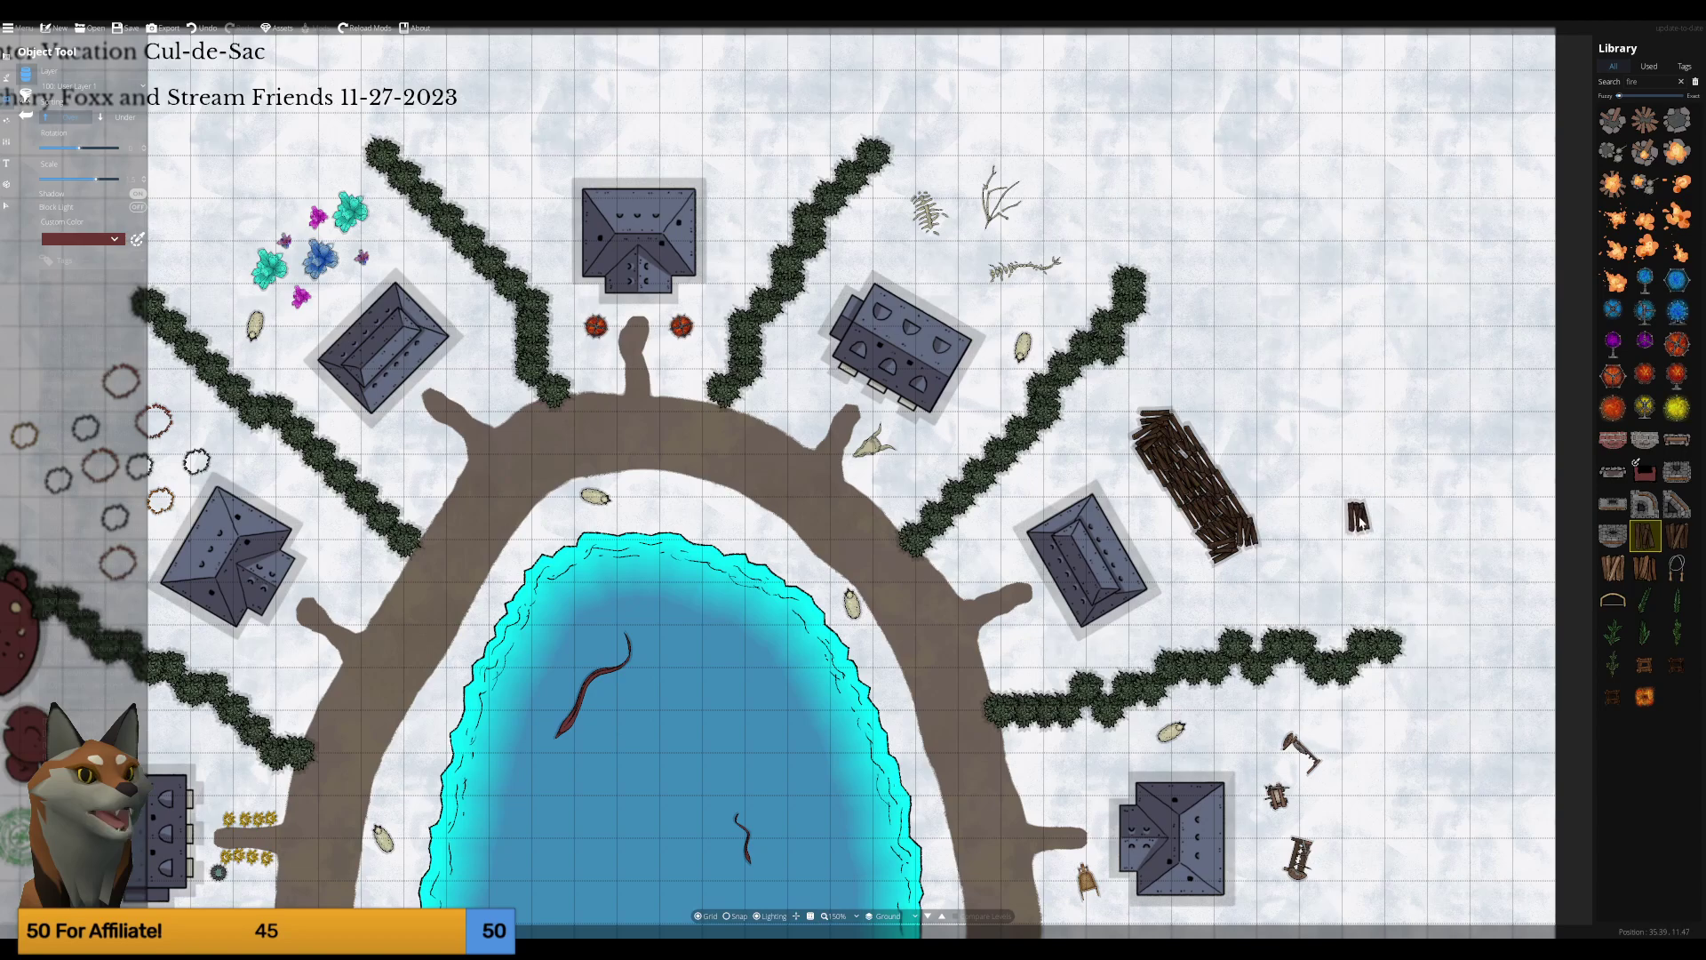
pyautogui.moveTo(1677, 504)
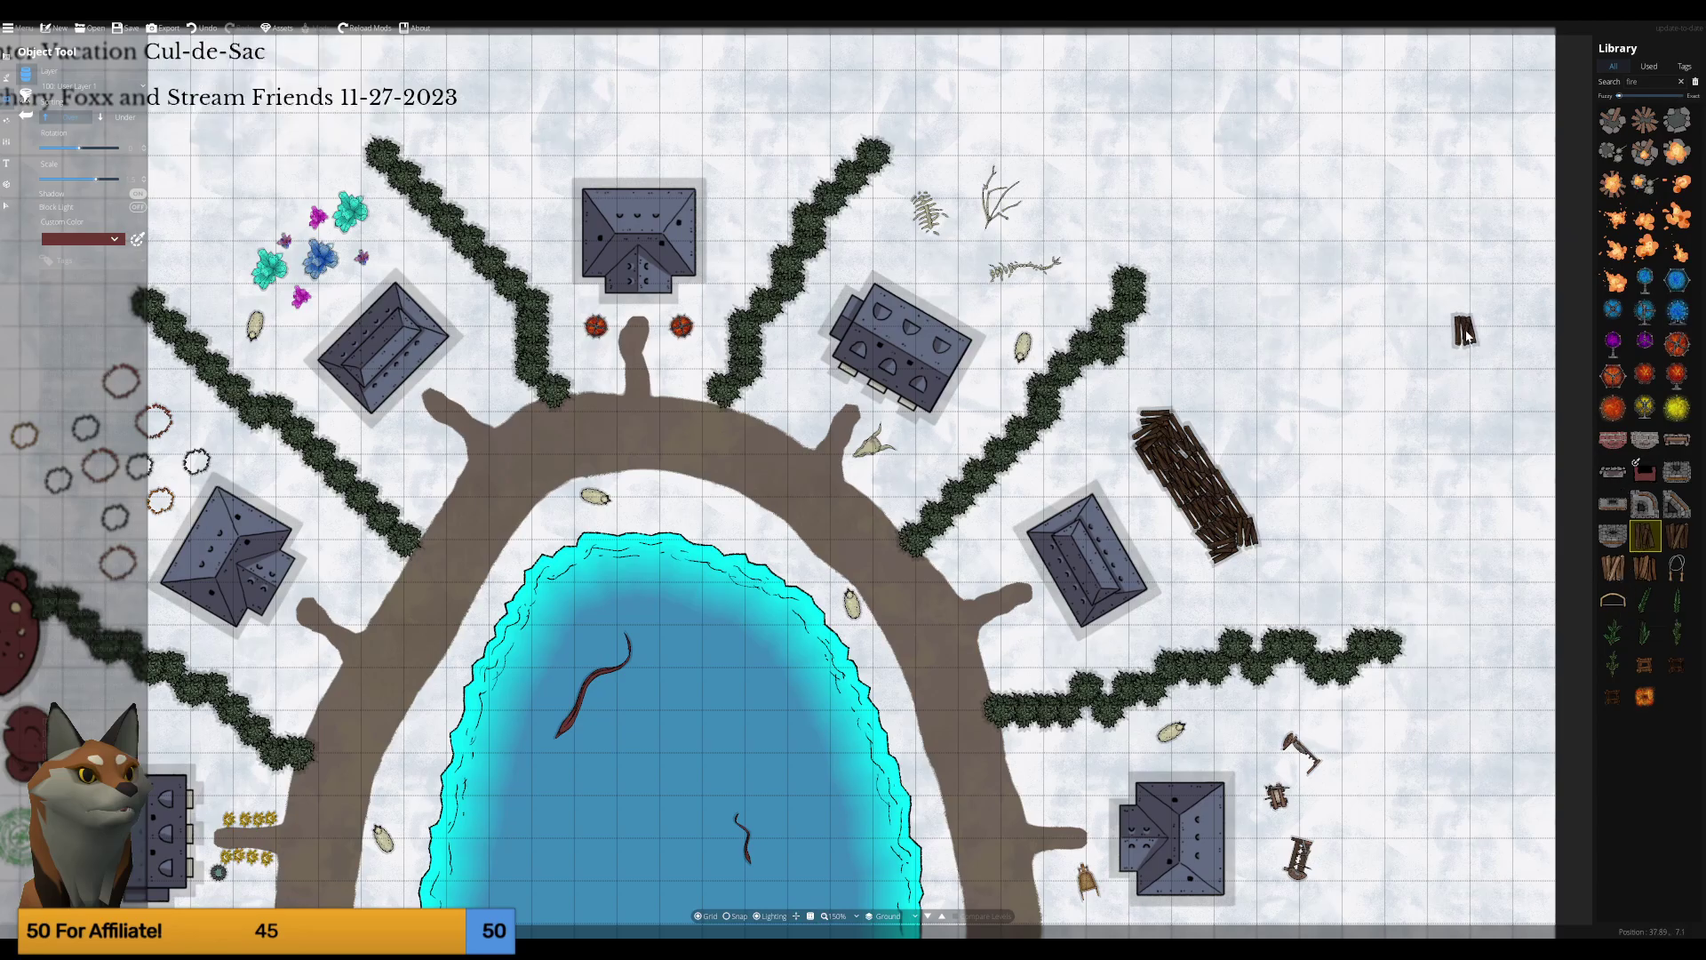
# Pan and zoom out to survey the whole map.
pyautogui.press('Left')
pyautogui.press('Down')
pyautogui.press('Up')
pyautogui.press('Left')
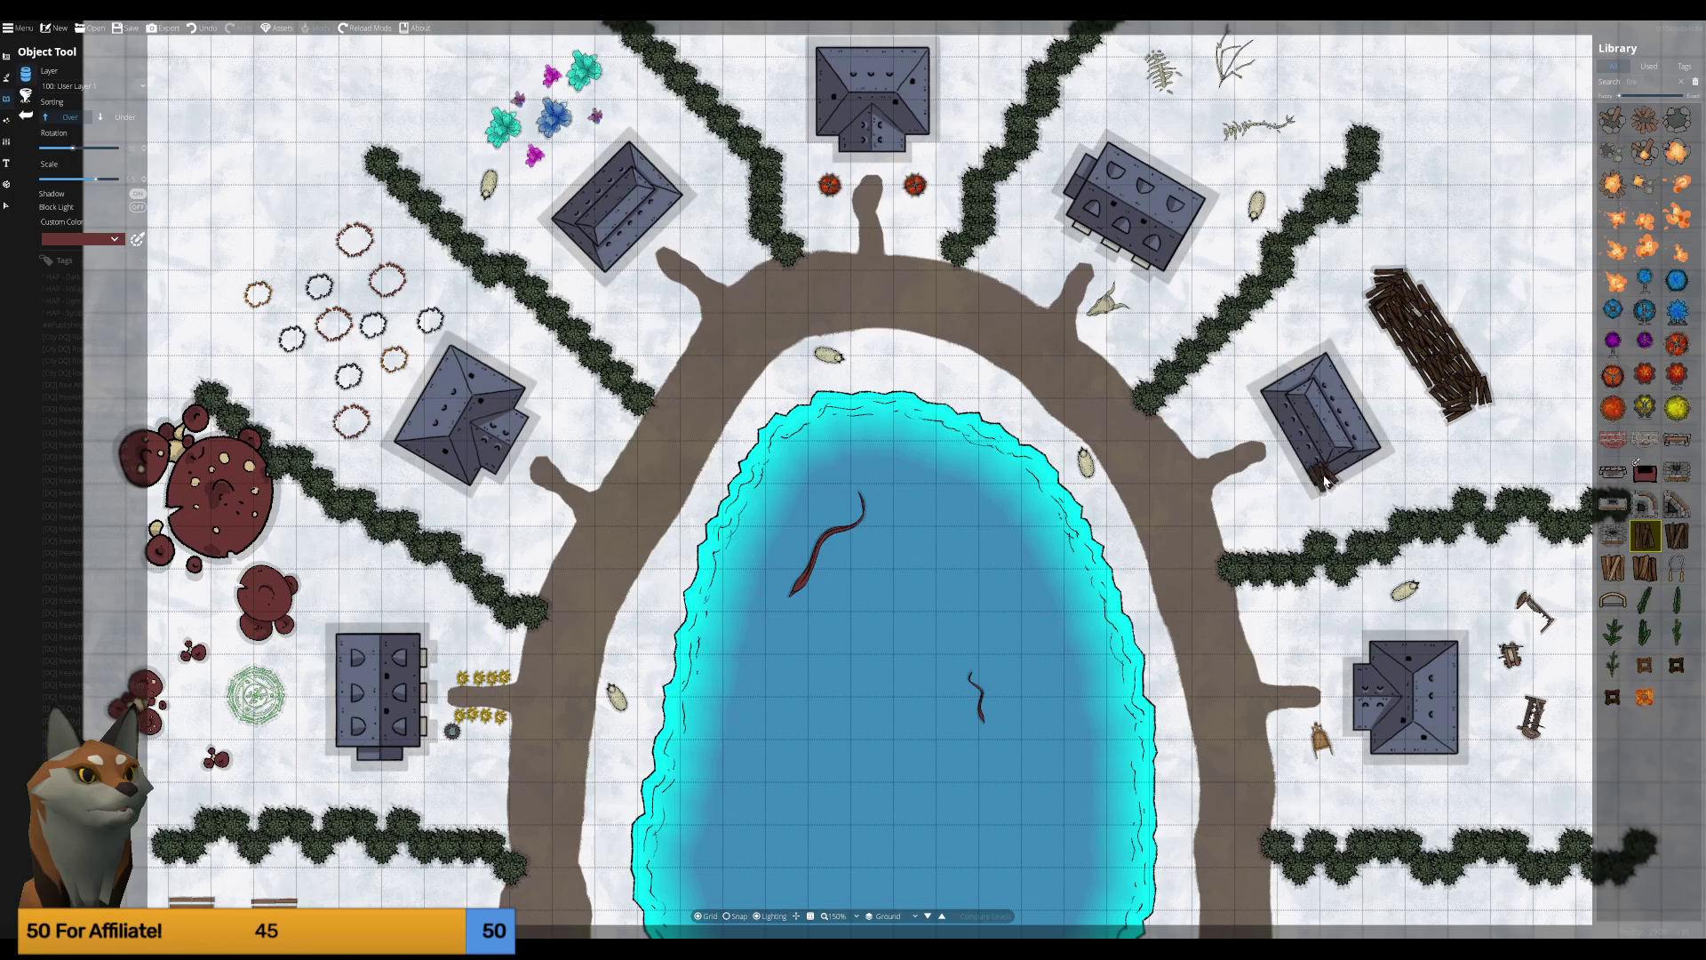
pyautogui.scroll(-3, 1324, 480)
# Search the library for 'knight' and pick the five-point star shape.
pyautogui.moveTo(1321, 477); pyautogui.dragTo(1182, 431)
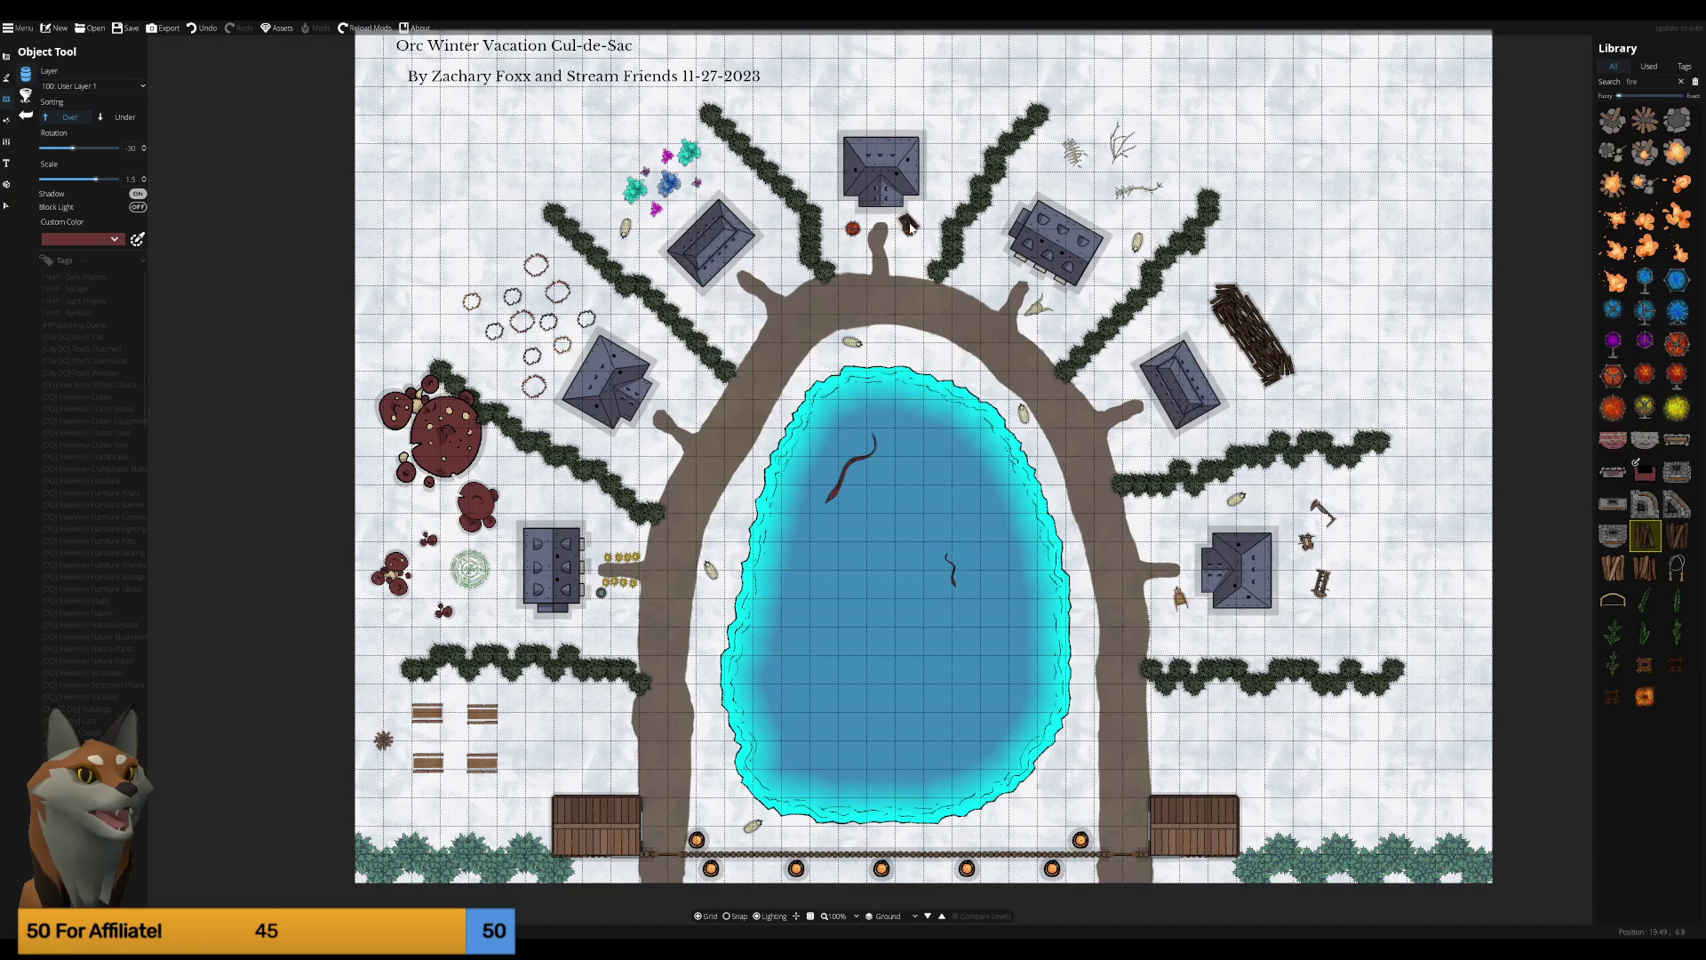
pyautogui.doubleClick(1634, 81)
pyautogui.write('knight')
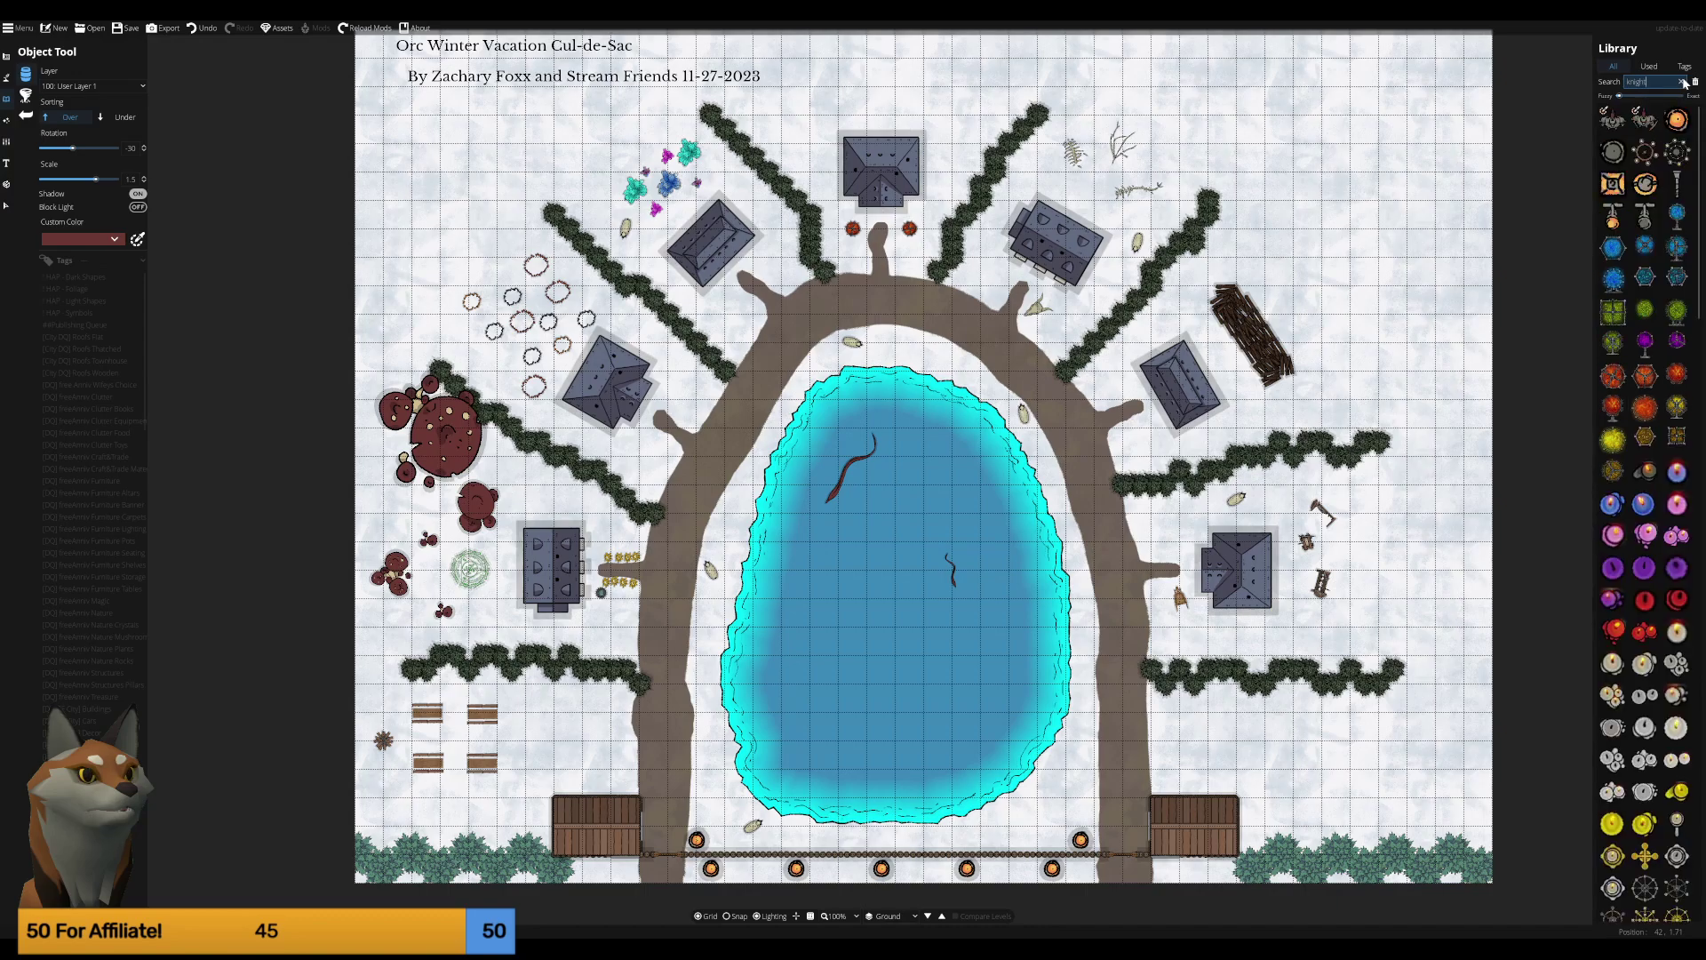
pyautogui.moveTo(1613, 120)
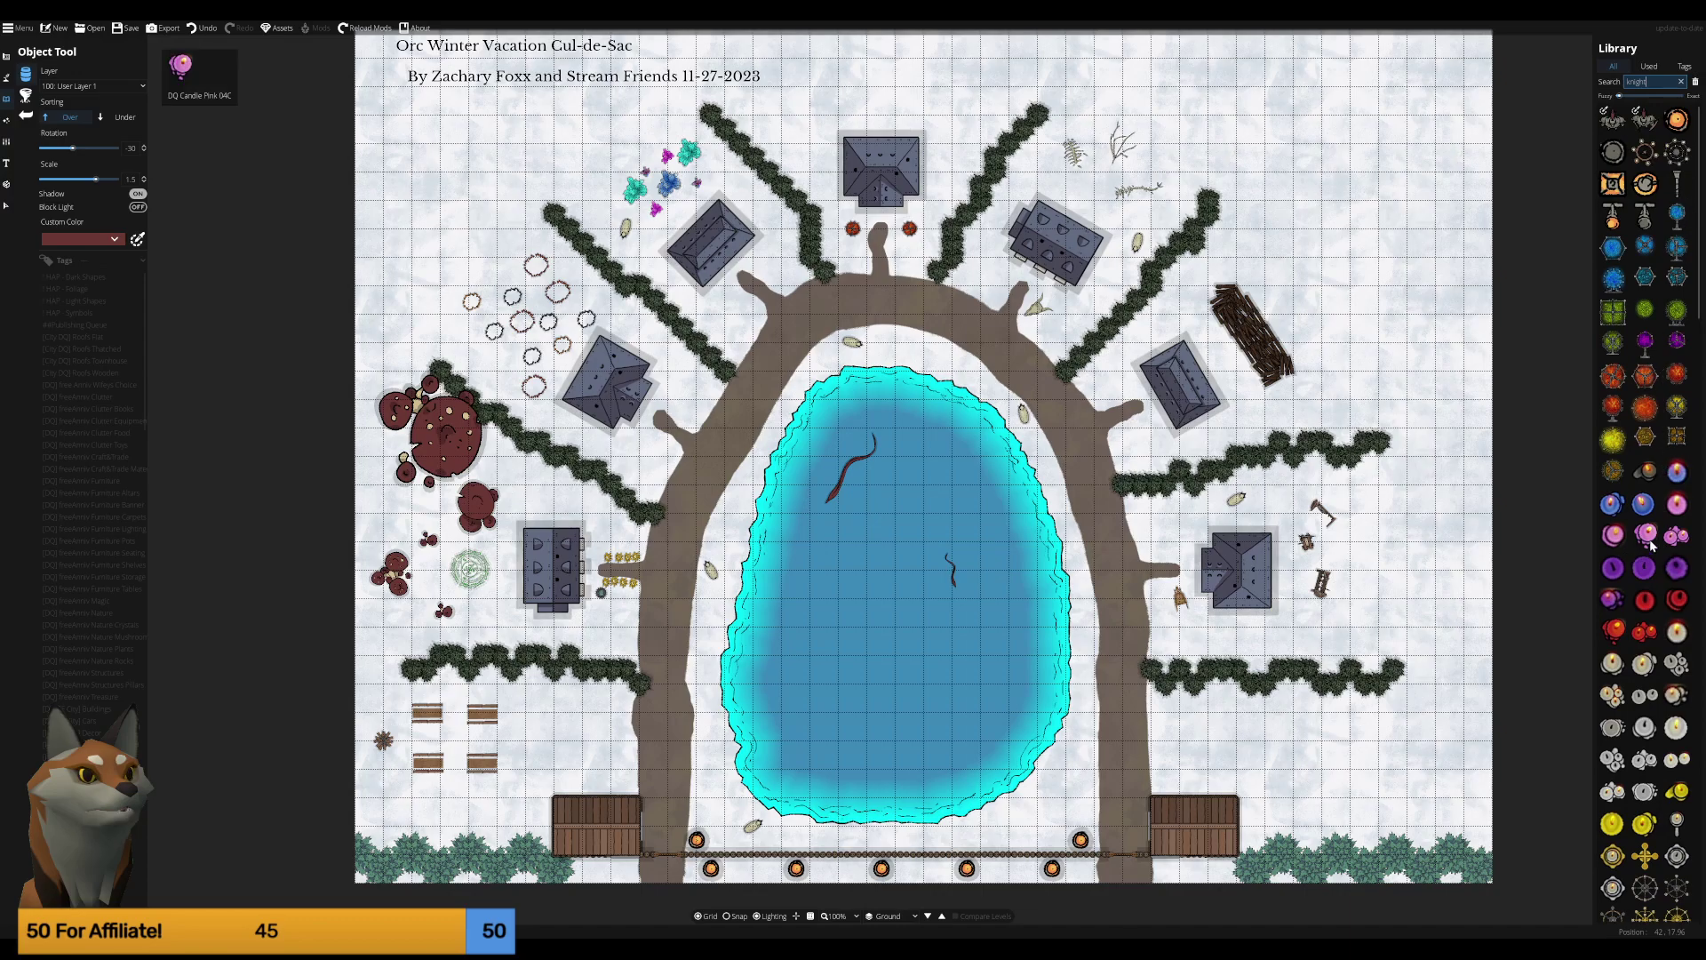
pyautogui.scroll(-5, 1646, 542)
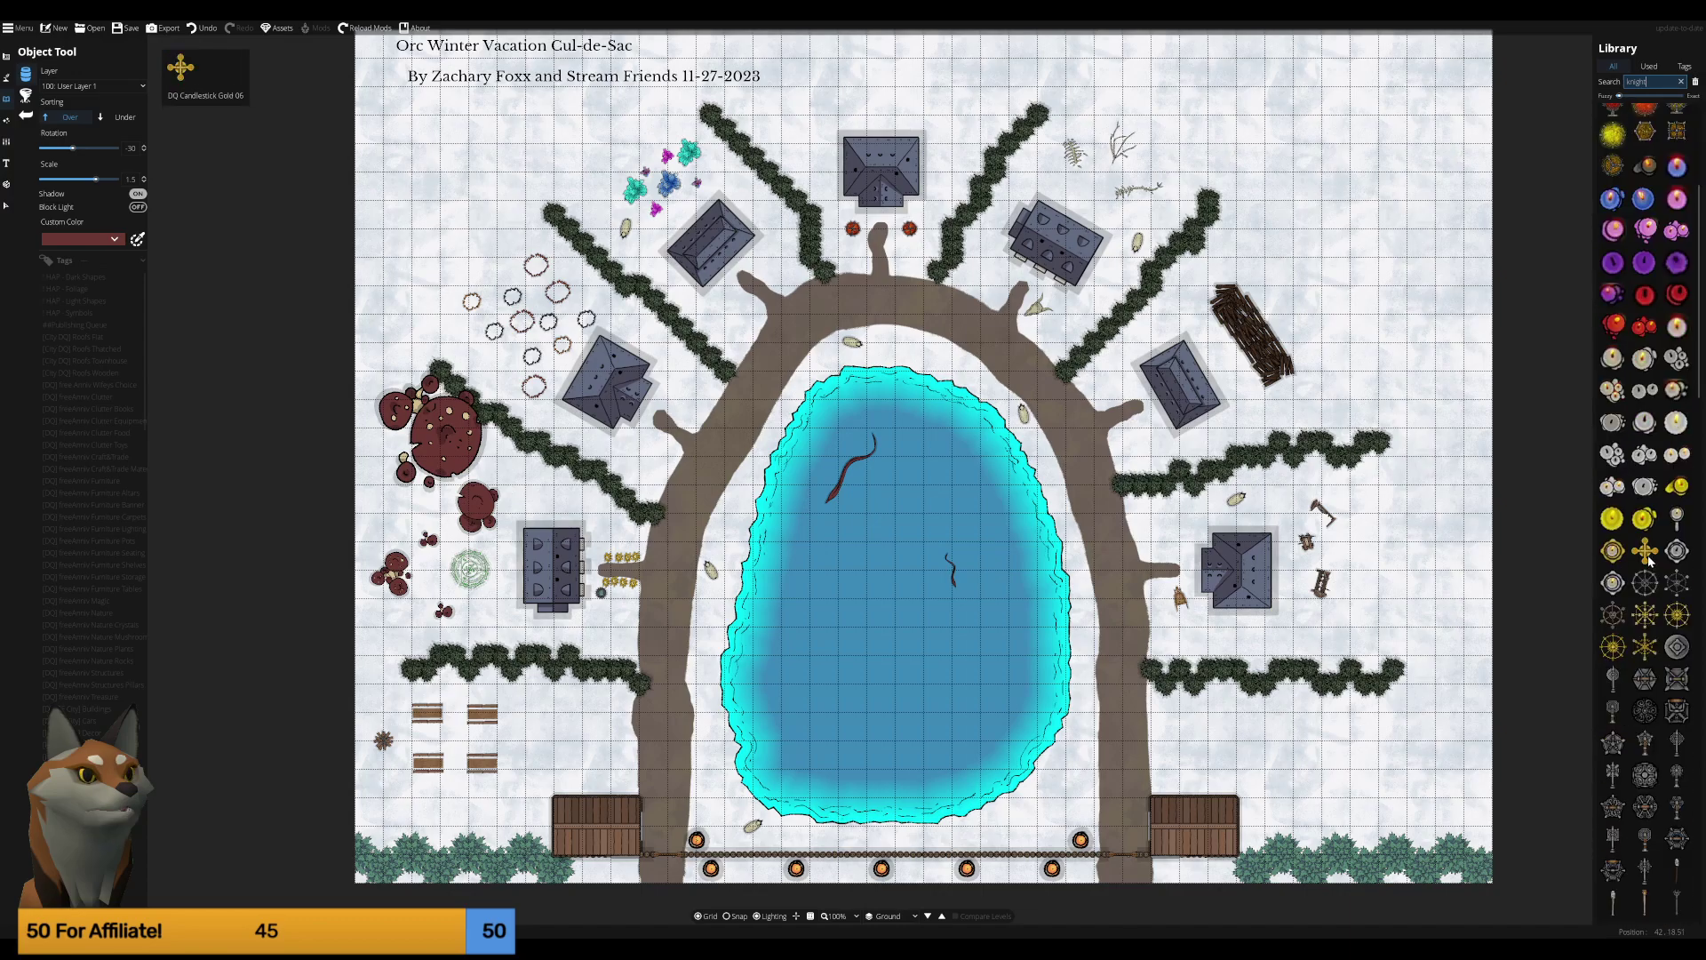
pyautogui.scroll(-5, 1648, 560)
pyautogui.scroll(-3, 1647, 551)
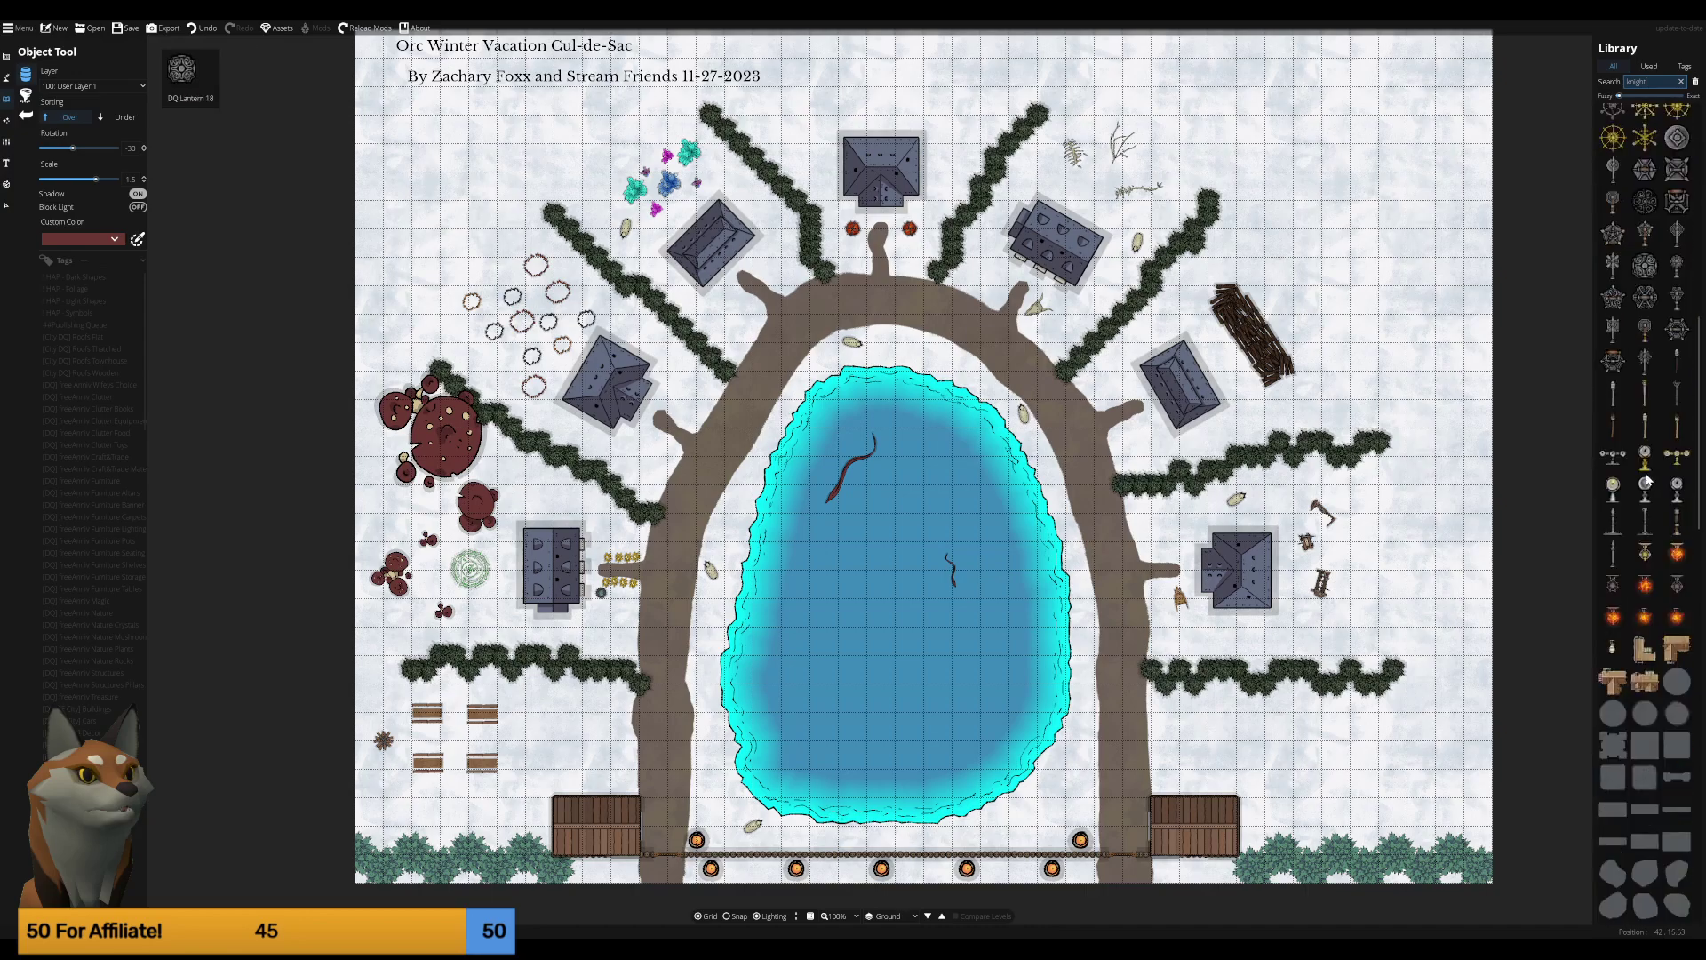
pyautogui.scroll(-2, 1648, 524)
pyautogui.scroll(-2, 1648, 484)
pyautogui.scroll(-2, 1648, 480)
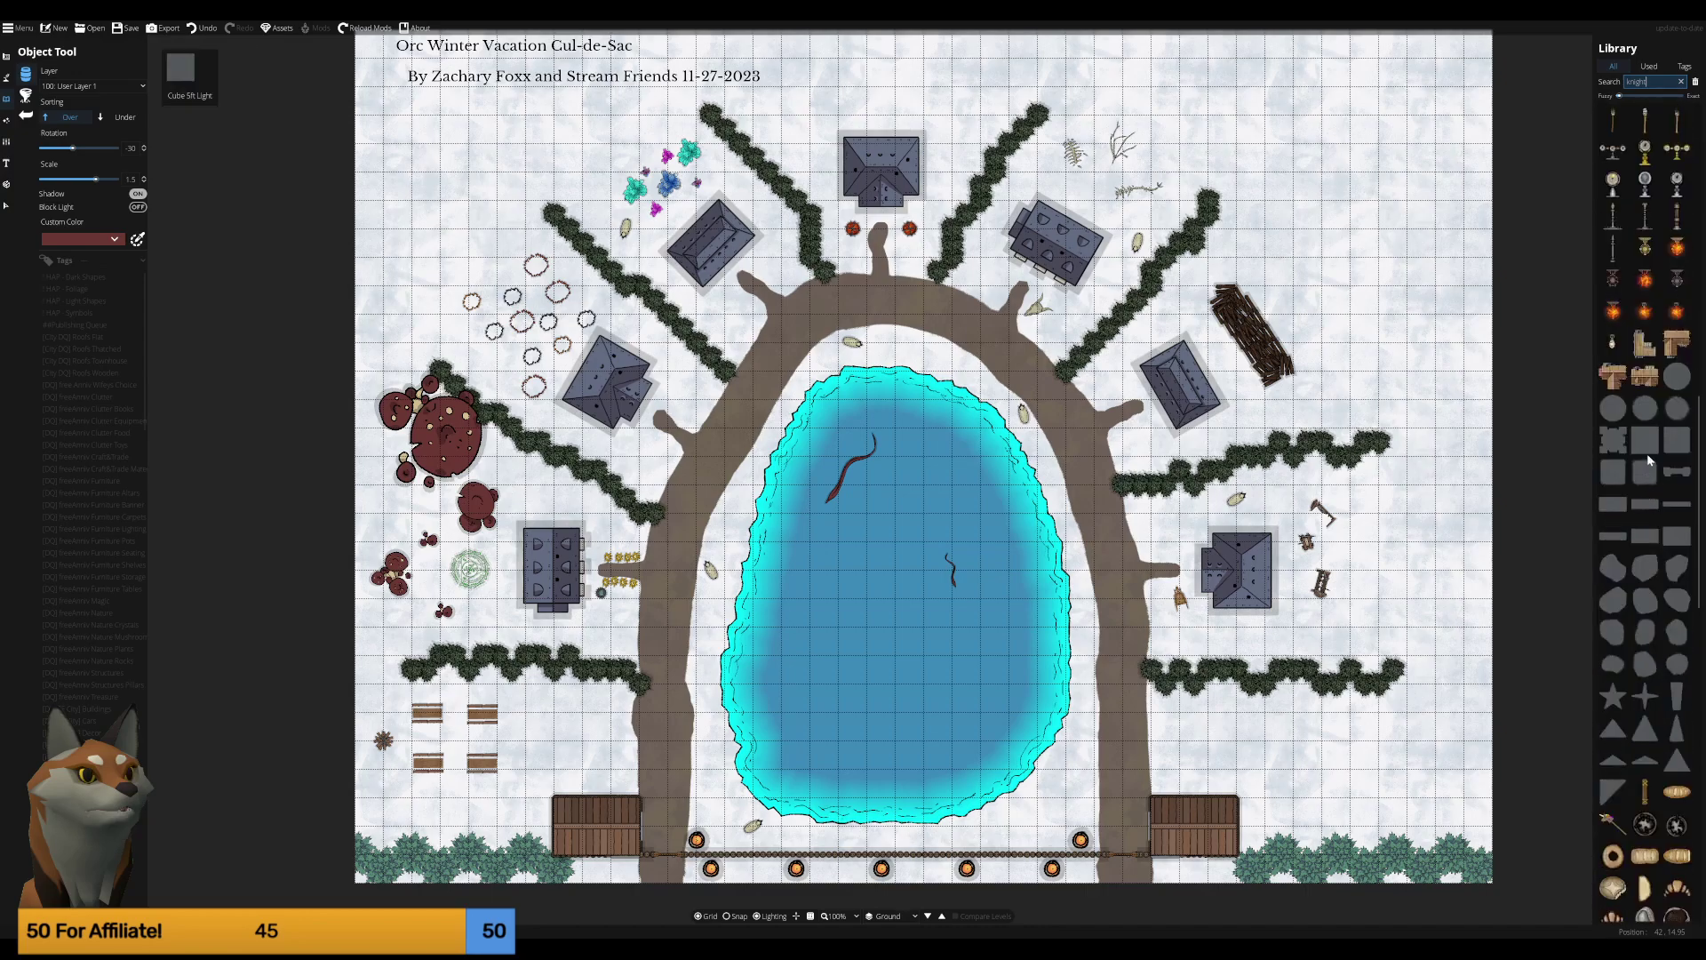
pyautogui.scroll(-3, 1661, 482)
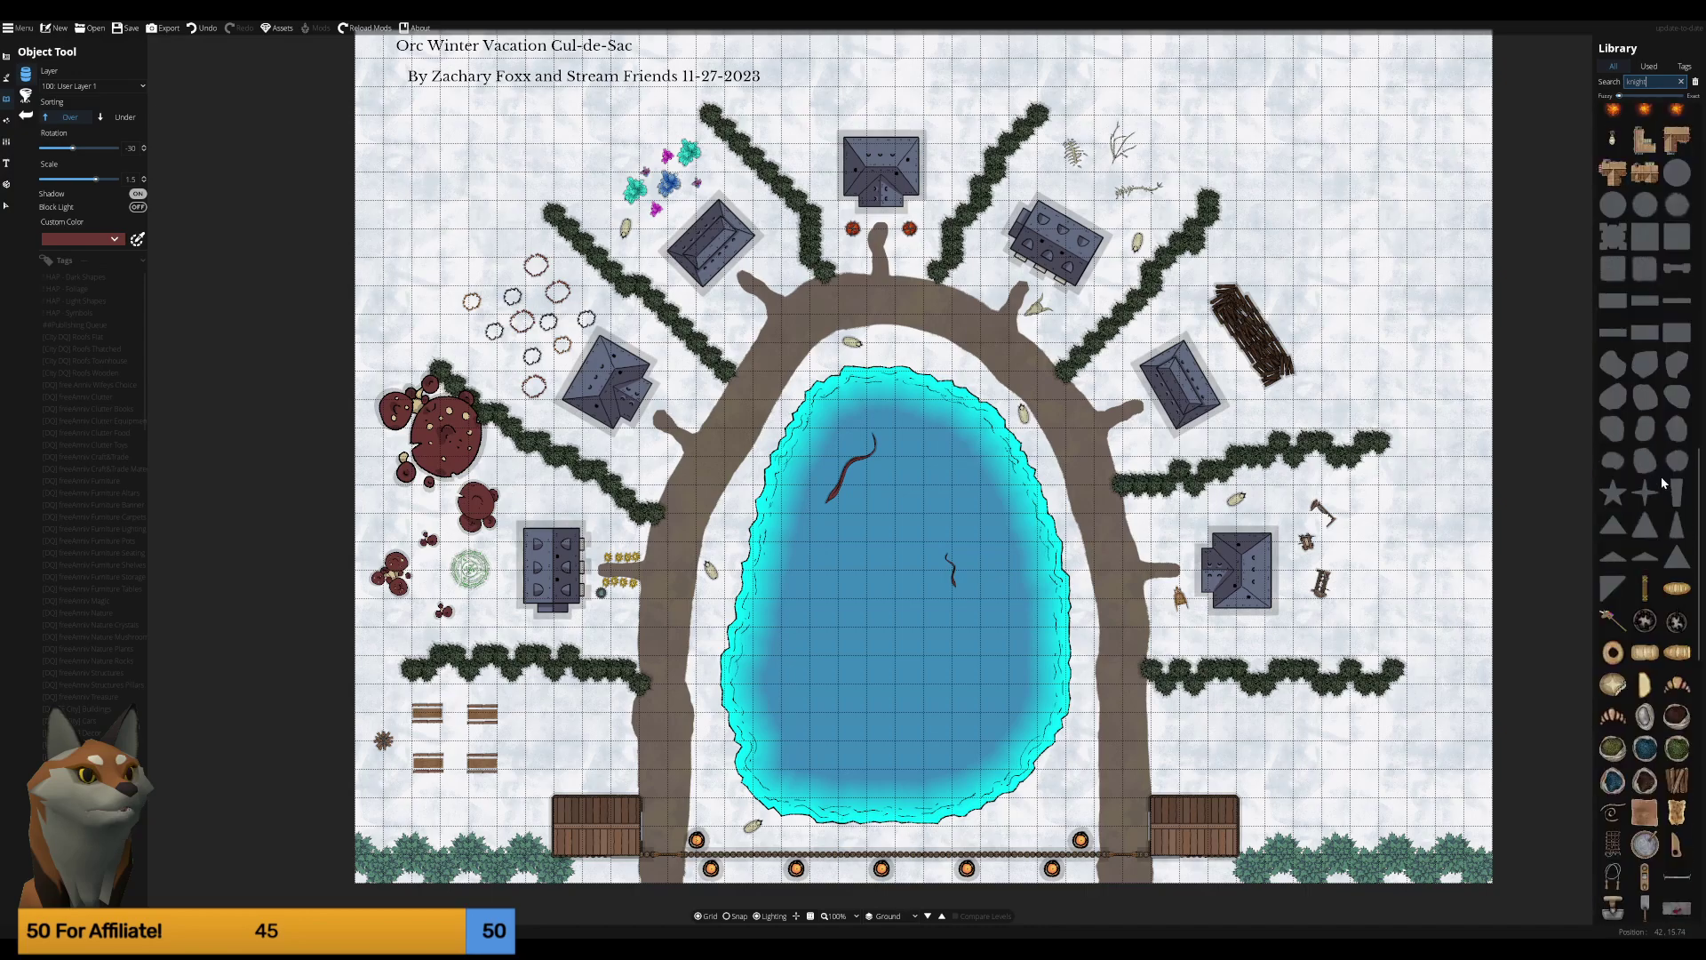
pyautogui.click(1613, 491)
# Rotate the star shape and pan toward the map's north-east corner.
pyautogui.scroll(-2, 1399, 328)
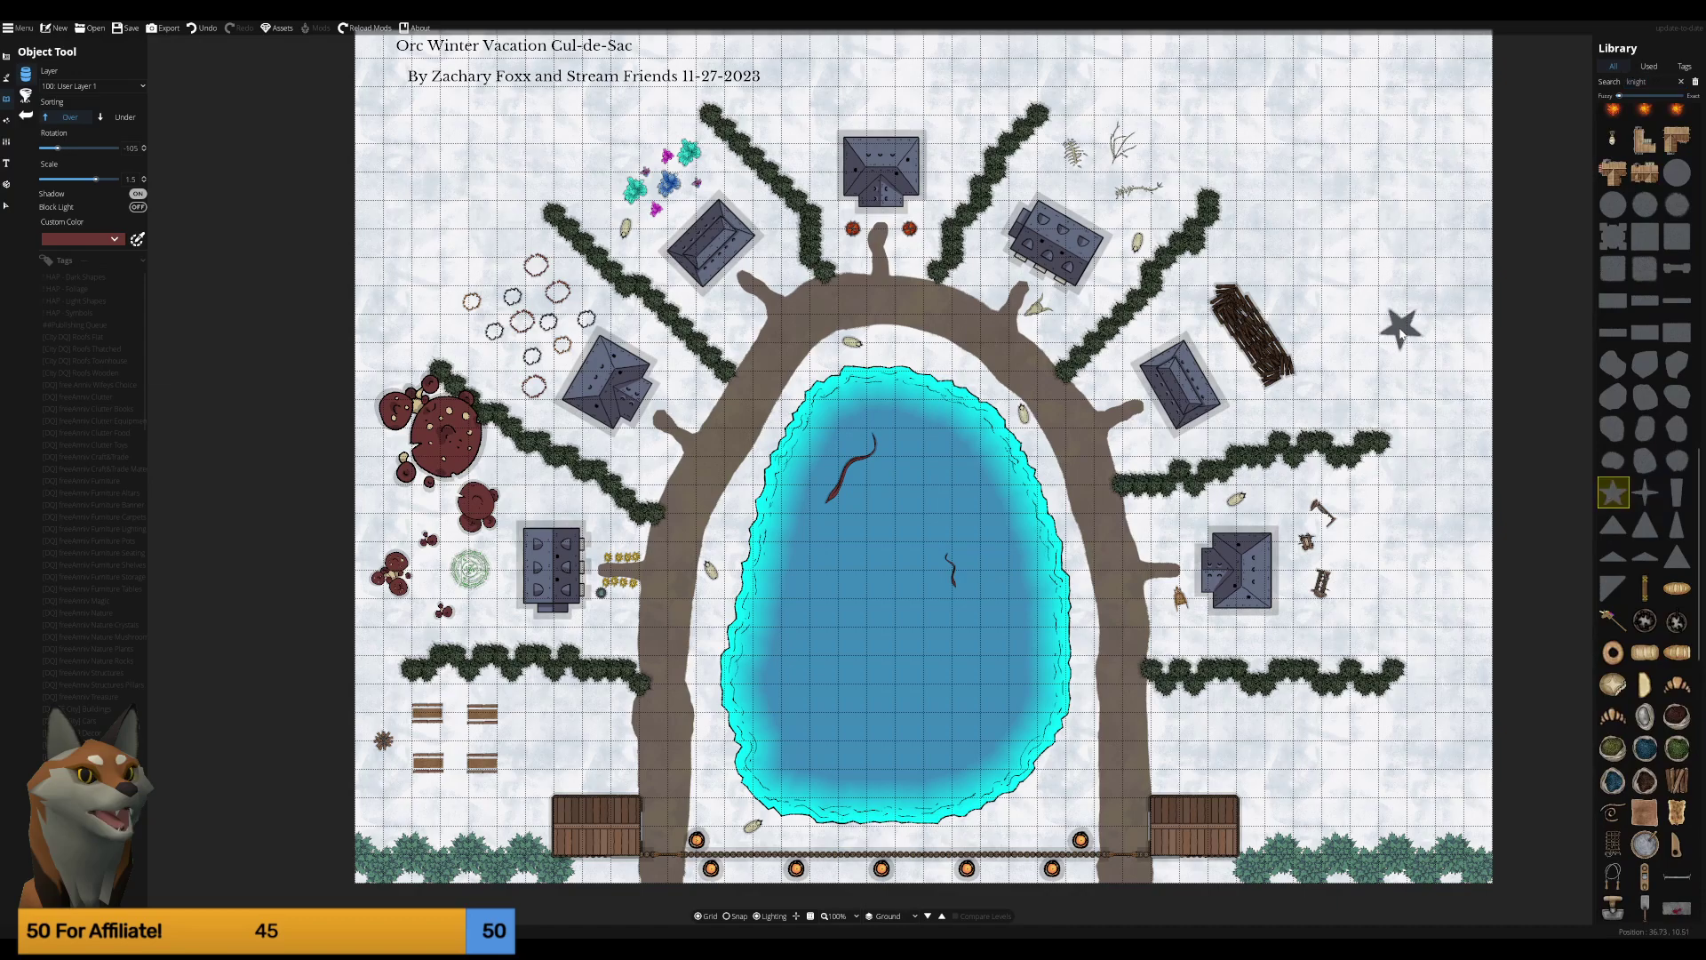
pyautogui.scroll(-1, 1400, 329)
pyautogui.scroll(-3, 1662, 612)
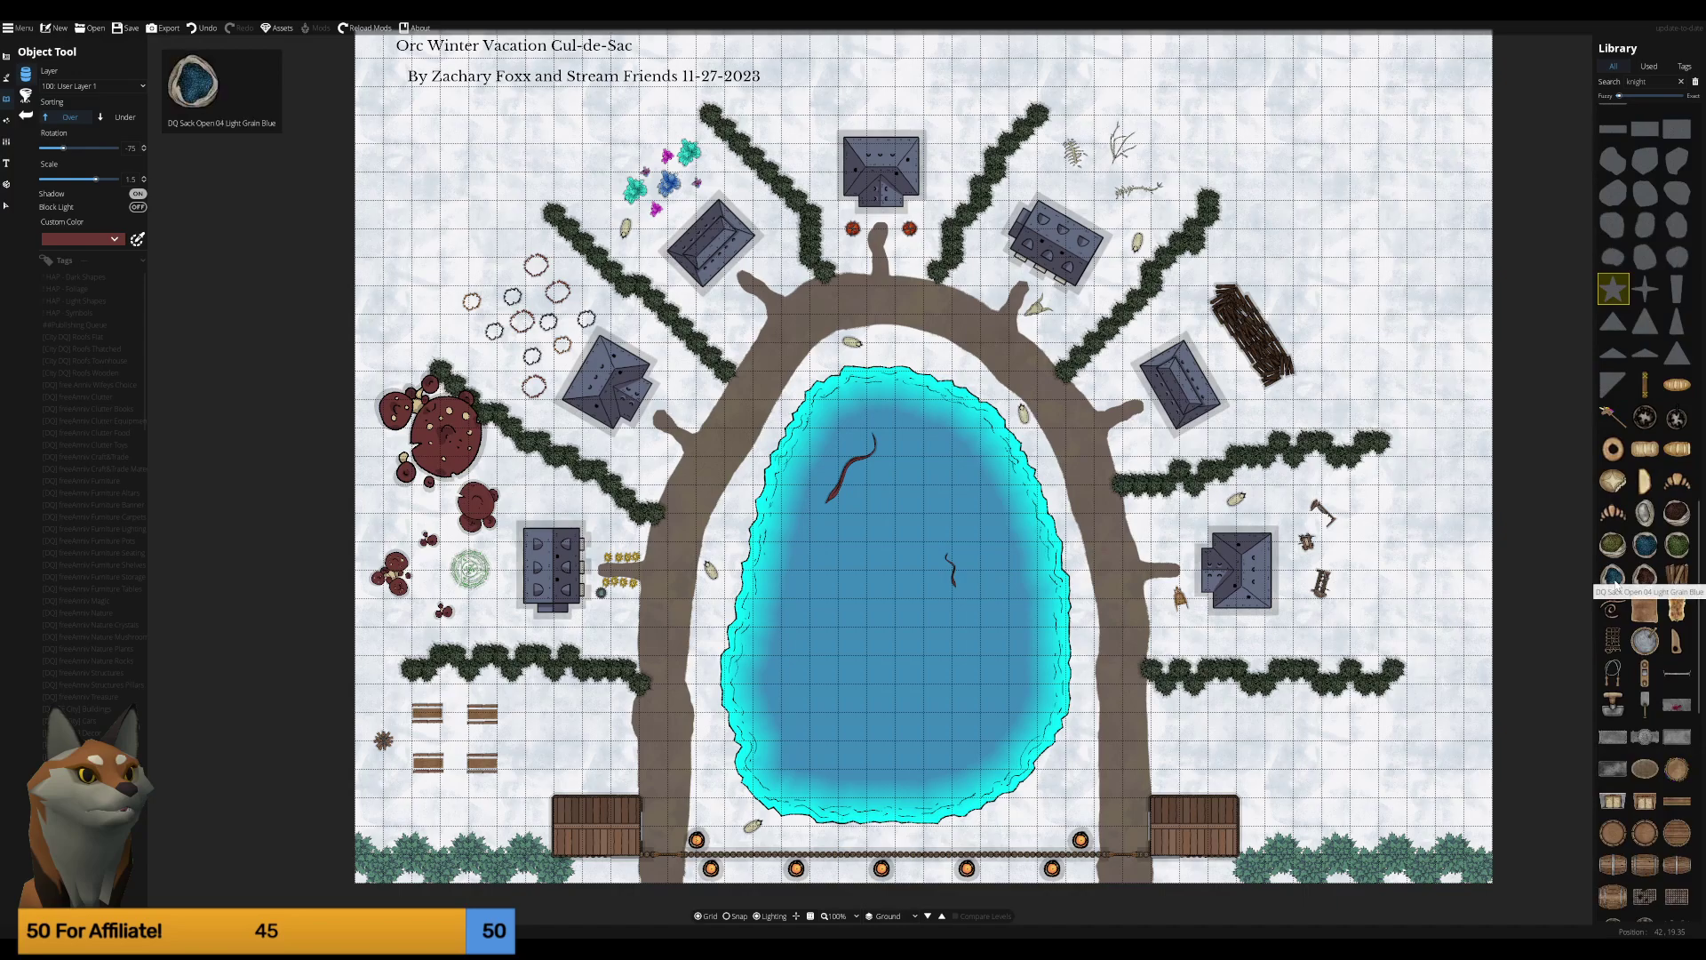
pyautogui.scroll(-6, 1655, 607)
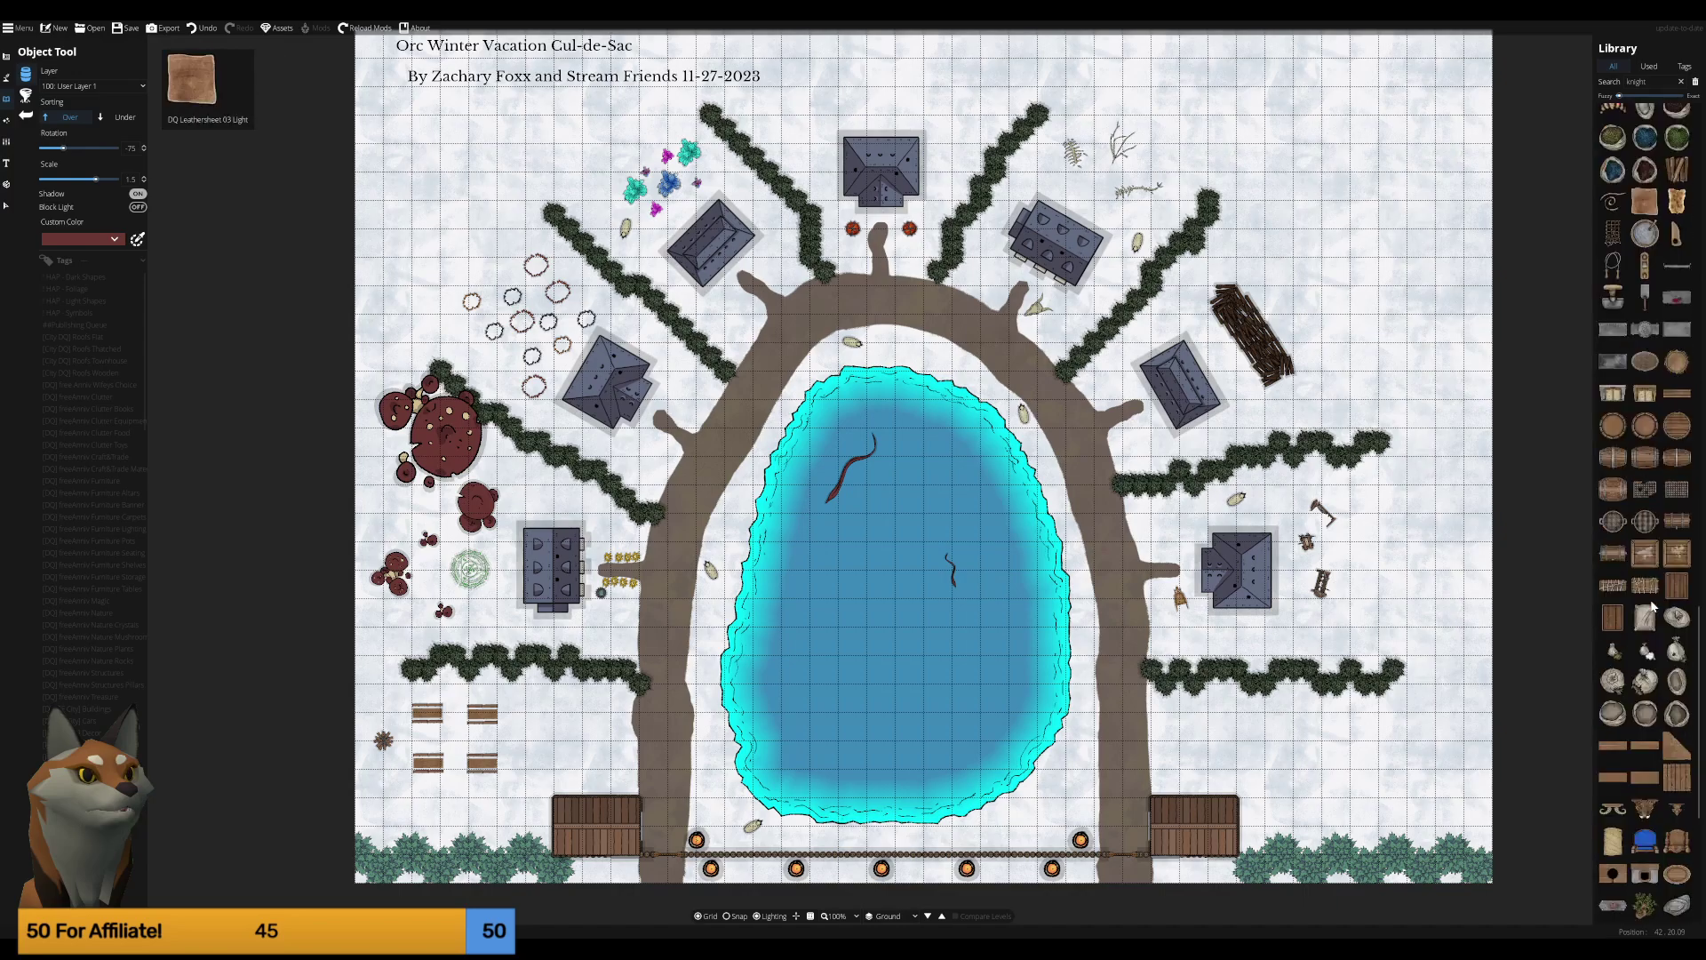
pyautogui.scroll(-2, 1655, 608)
pyautogui.scroll(-1, 1645, 578)
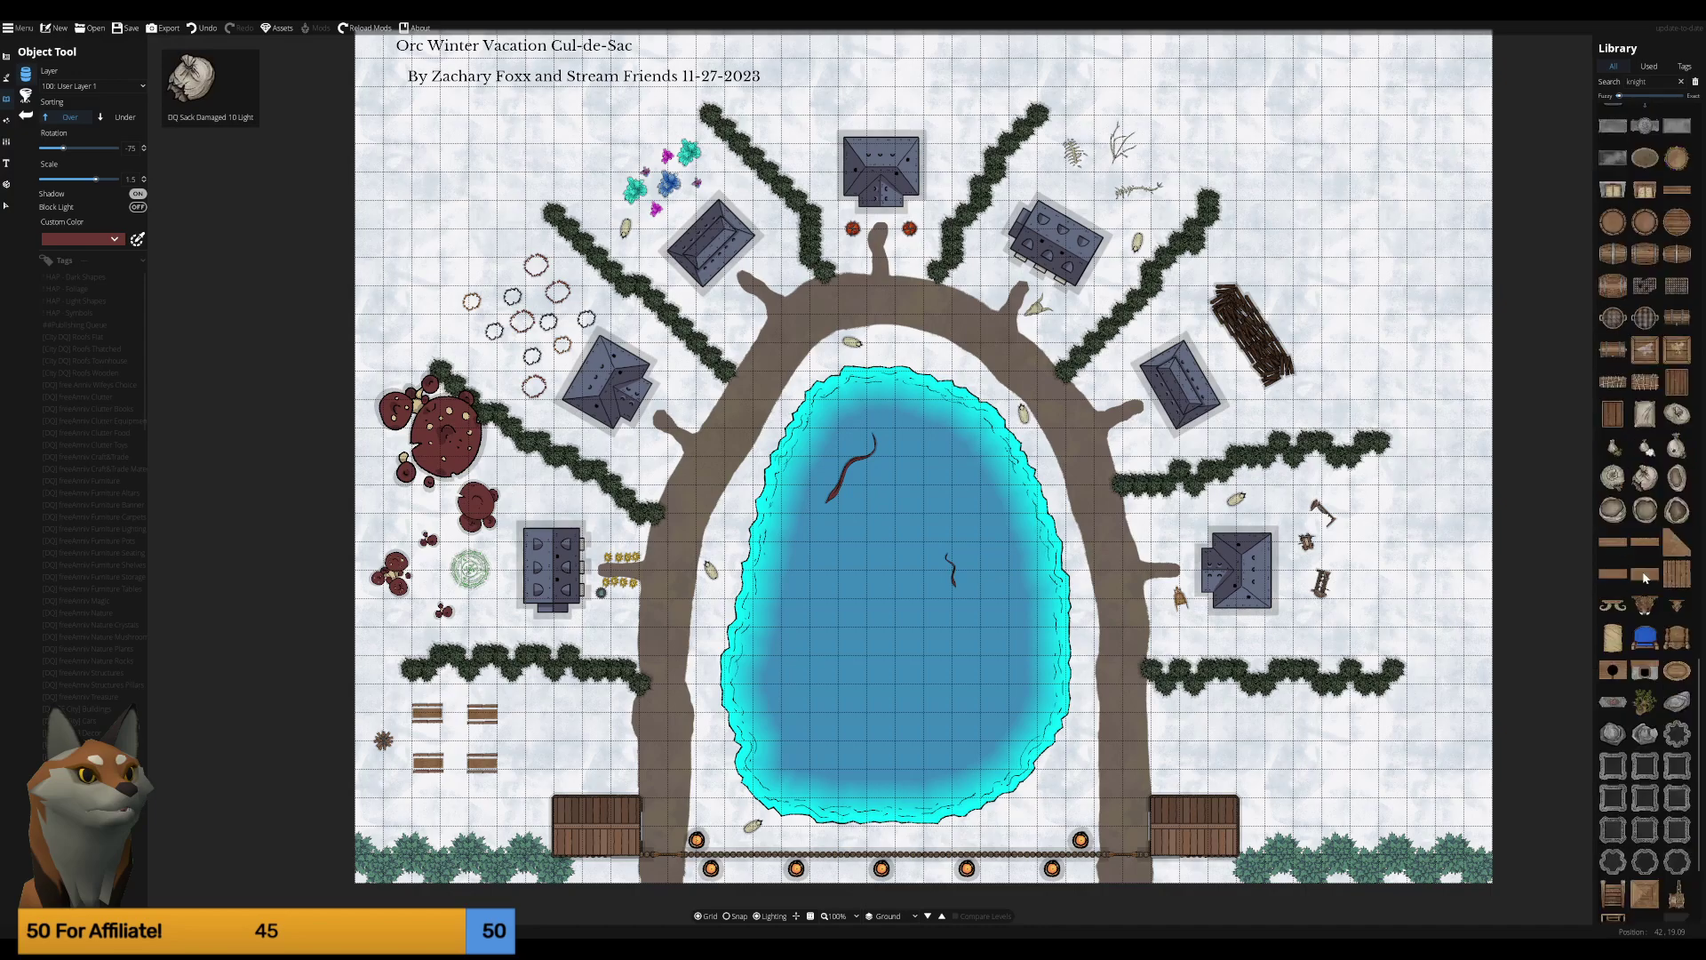
pyautogui.scroll(-1, 1645, 579)
pyautogui.scroll(-2, 1644, 587)
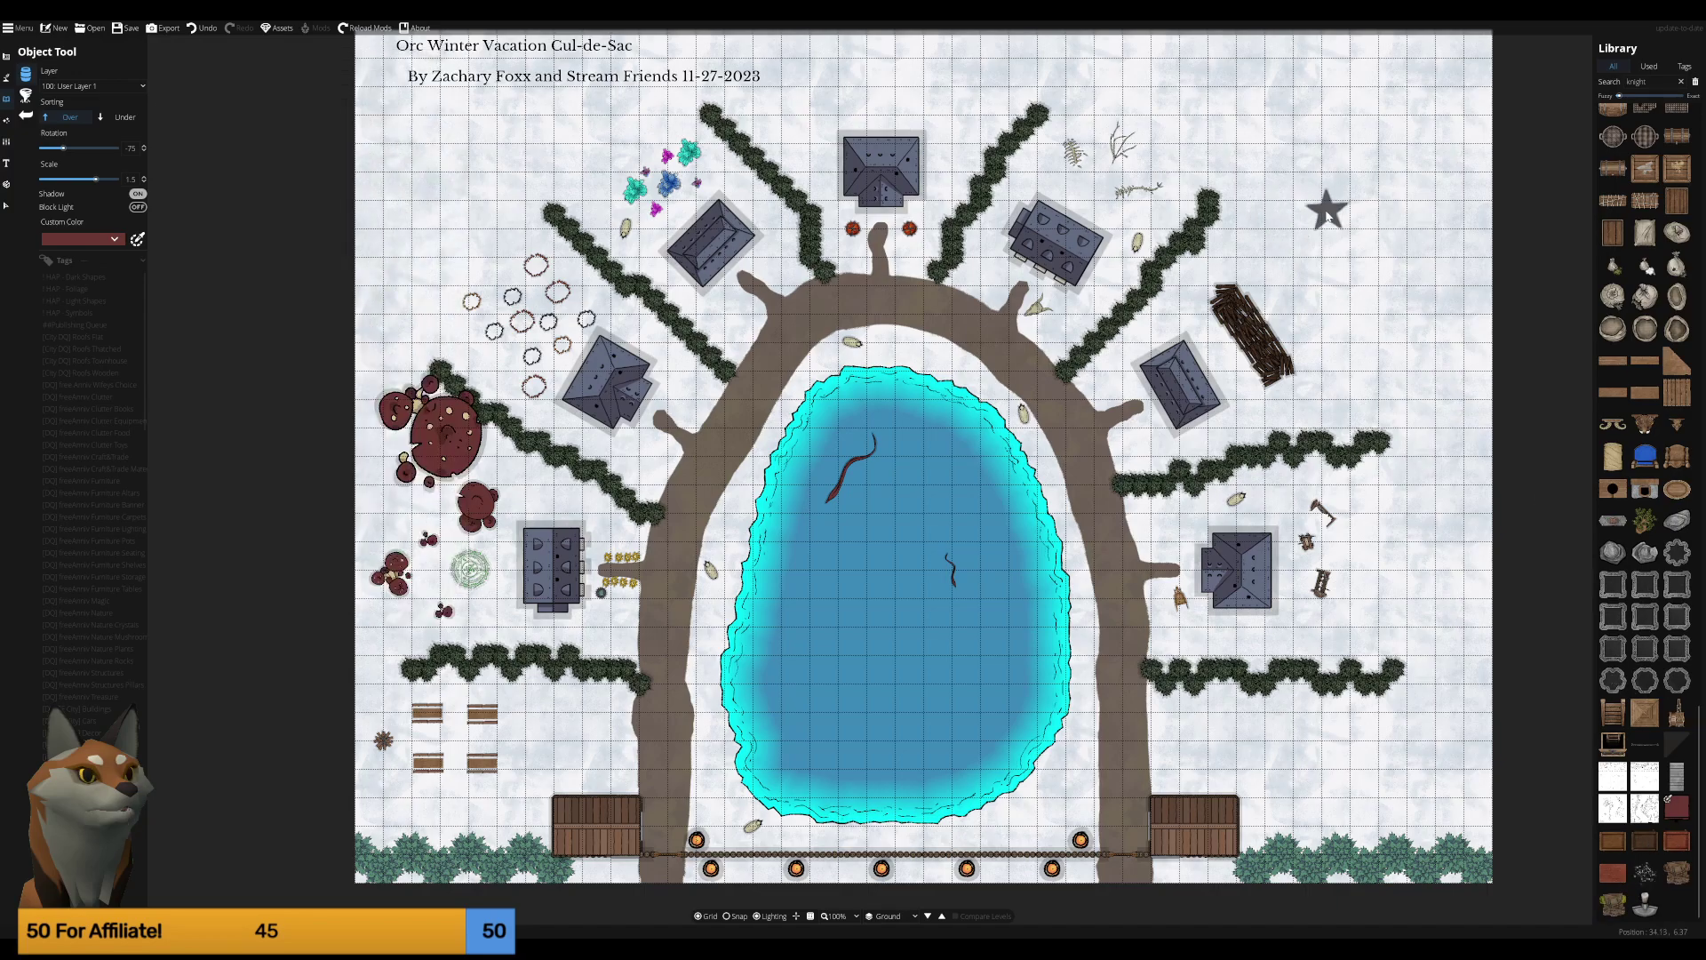
pyautogui.moveTo(1268, 244); pyautogui.dragTo(1355, 380)
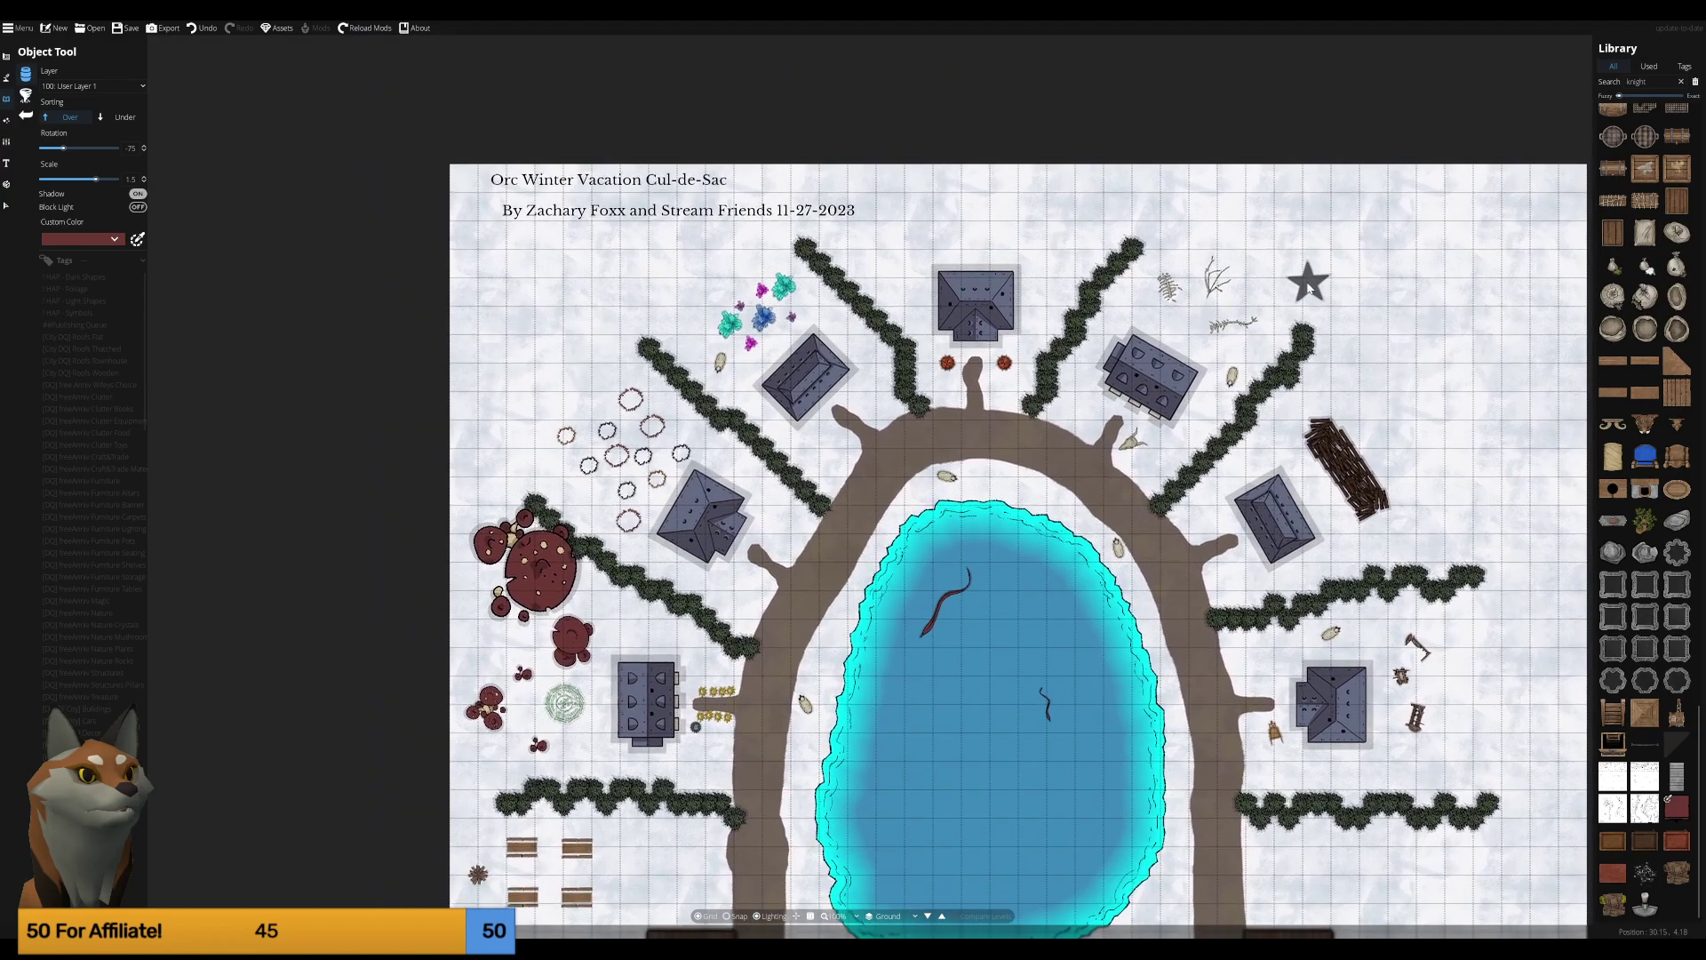
# Draw a long rectangular building with a new wall style above the top house.
pyautogui.click(9, 98)
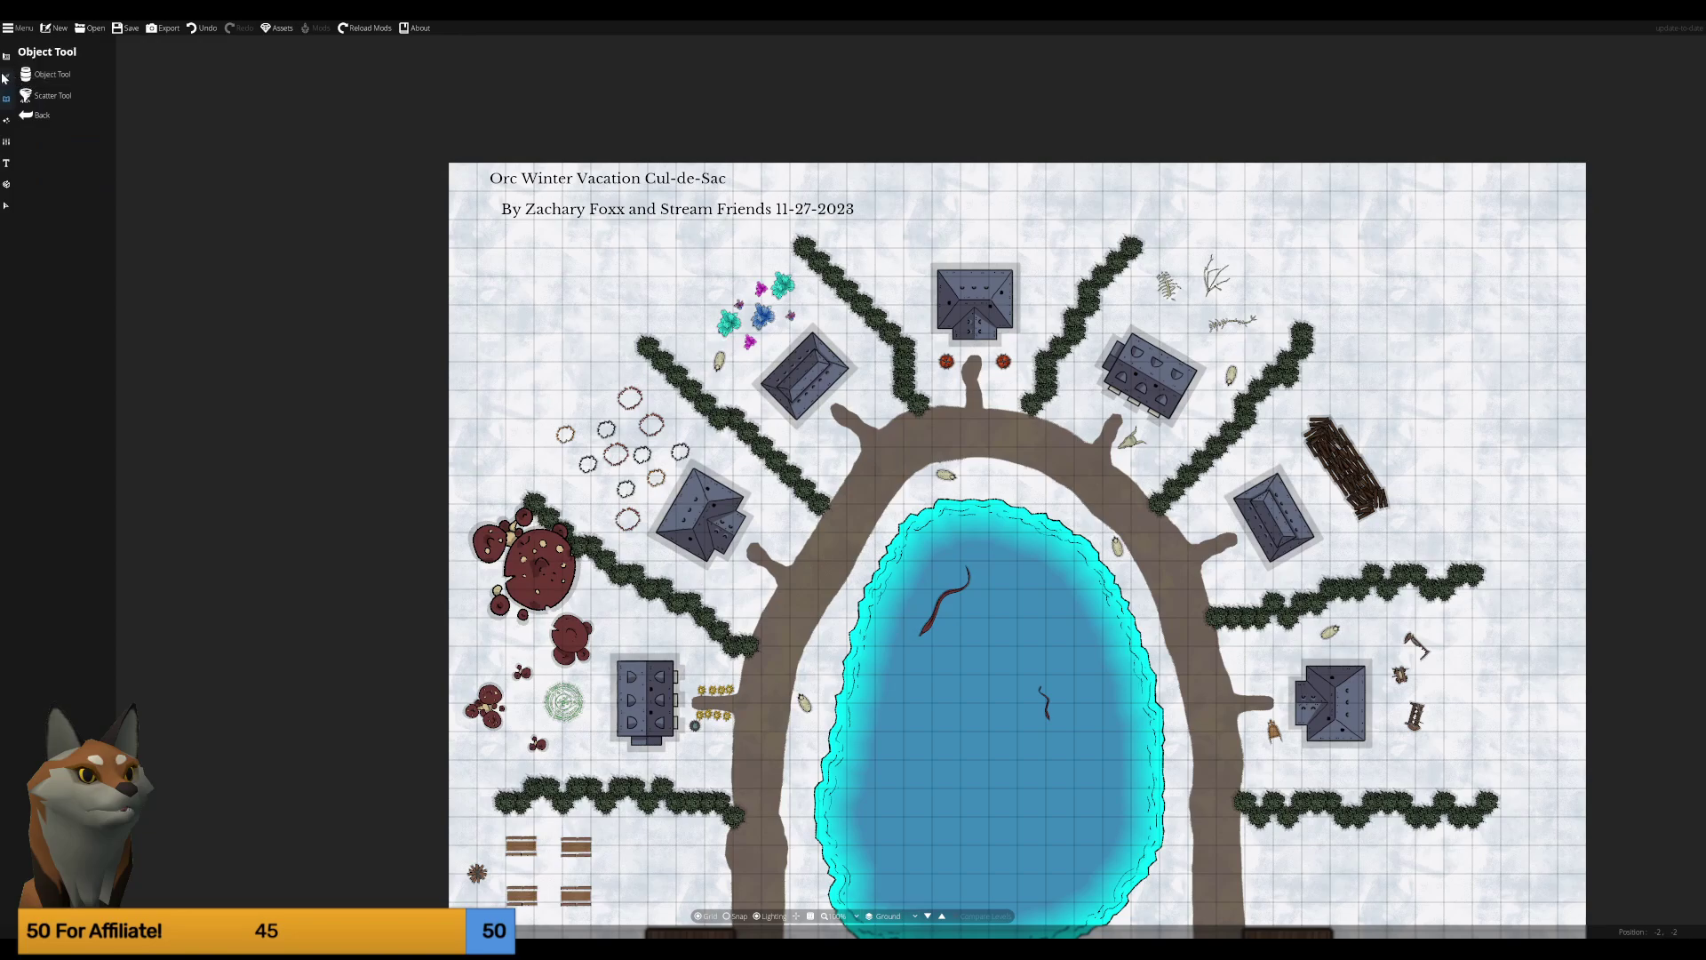
pyautogui.click(7, 77)
pyautogui.click(27, 140)
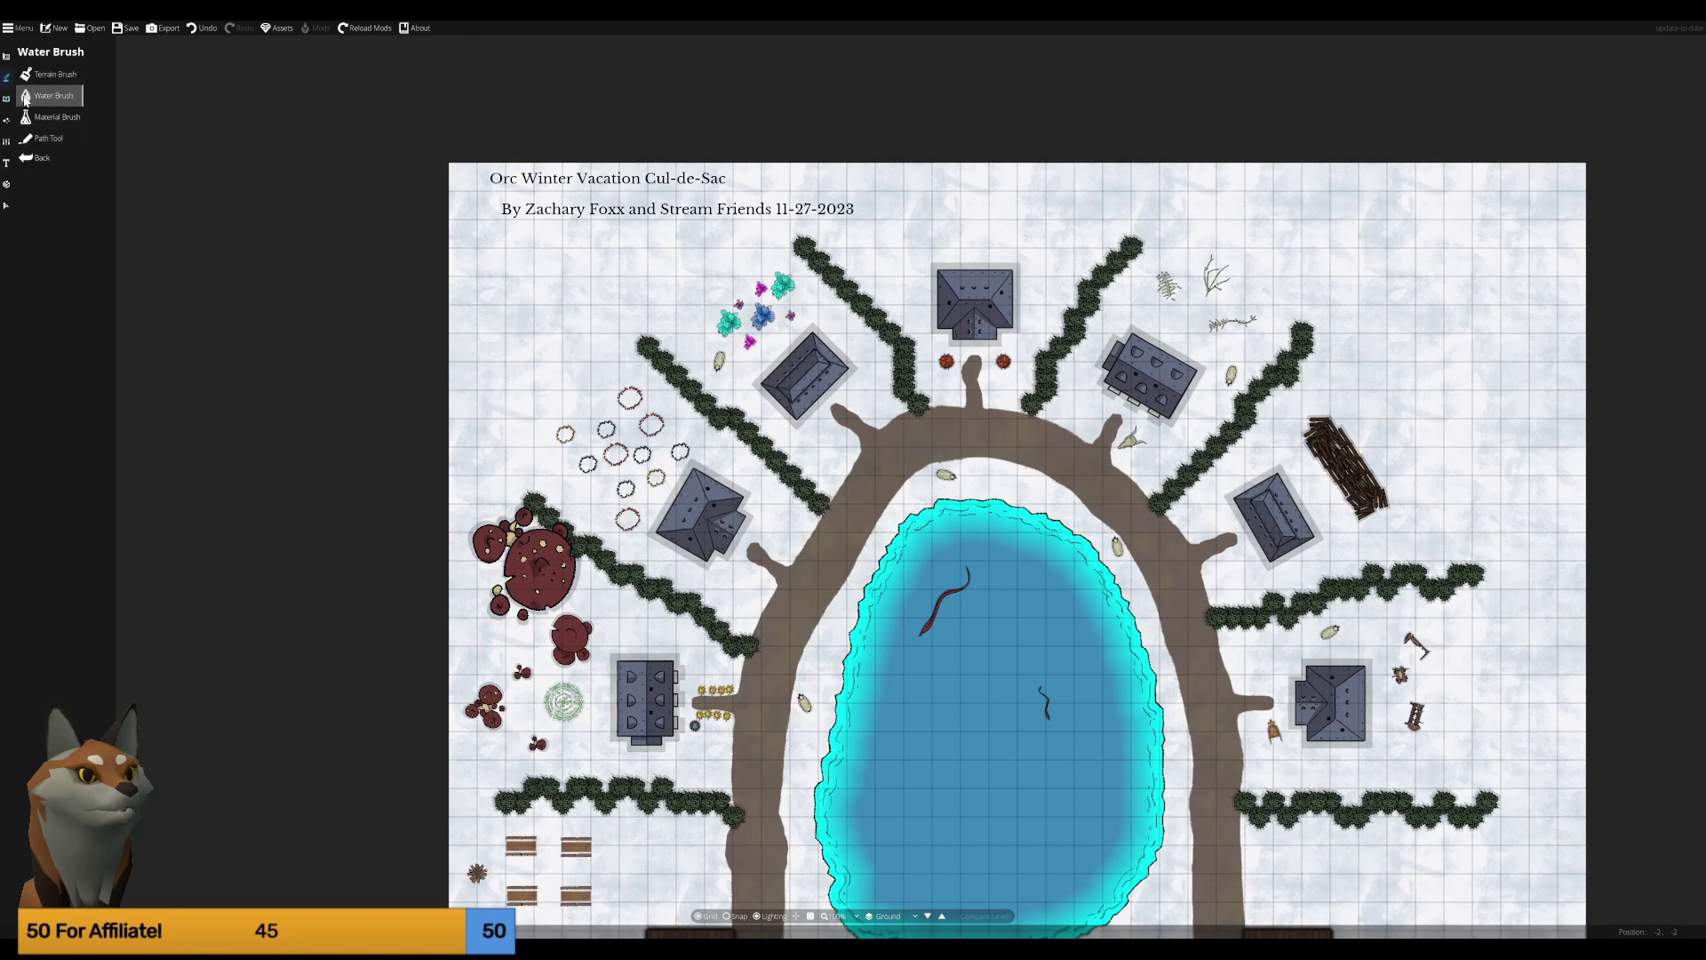
pyautogui.click(10, 99)
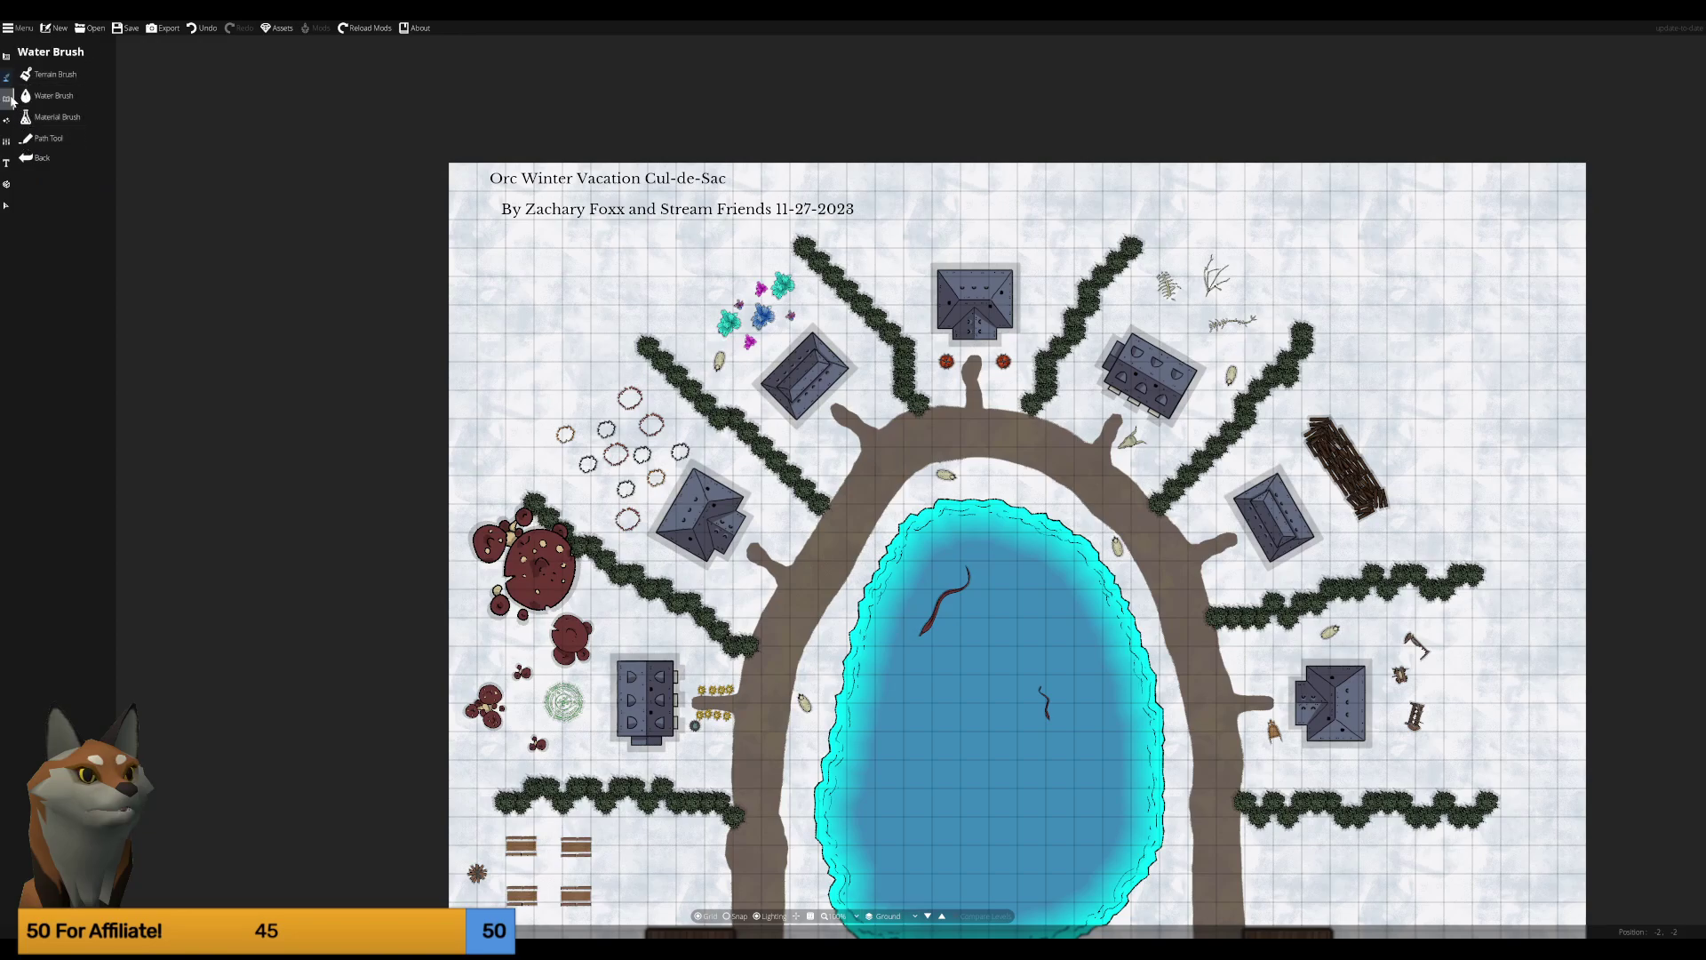
pyautogui.click(6, 55)
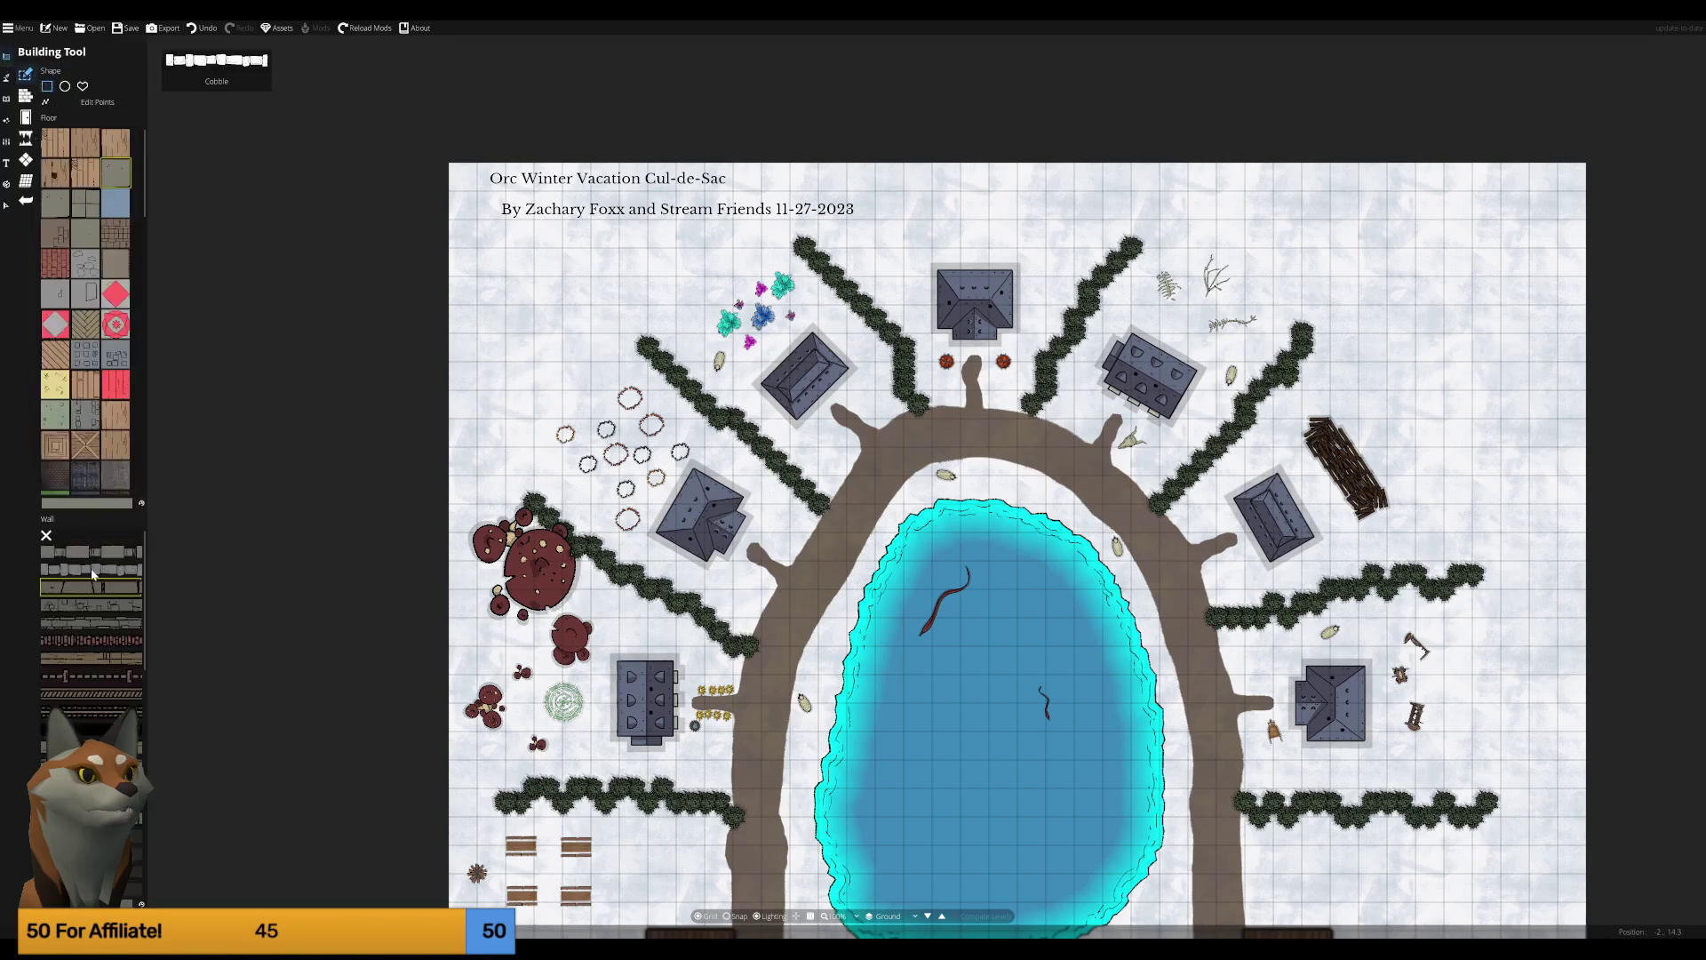
pyautogui.moveTo(91, 586)
pyautogui.click(92, 715)
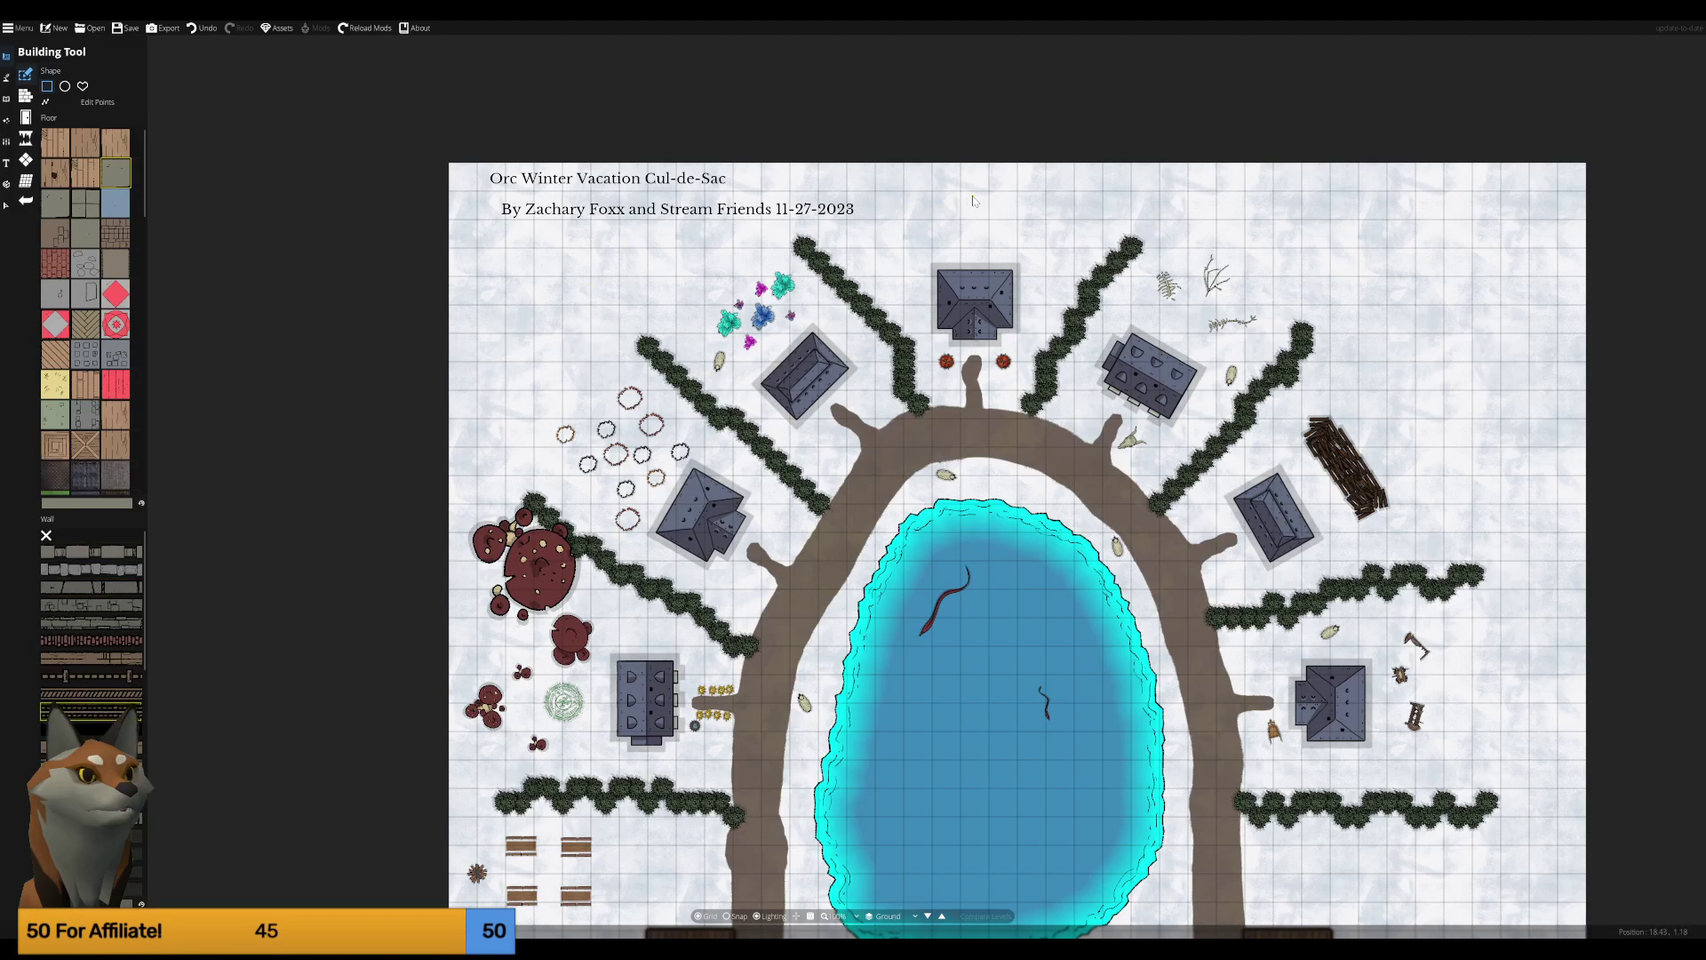
pyautogui.scroll(5, 973, 201)
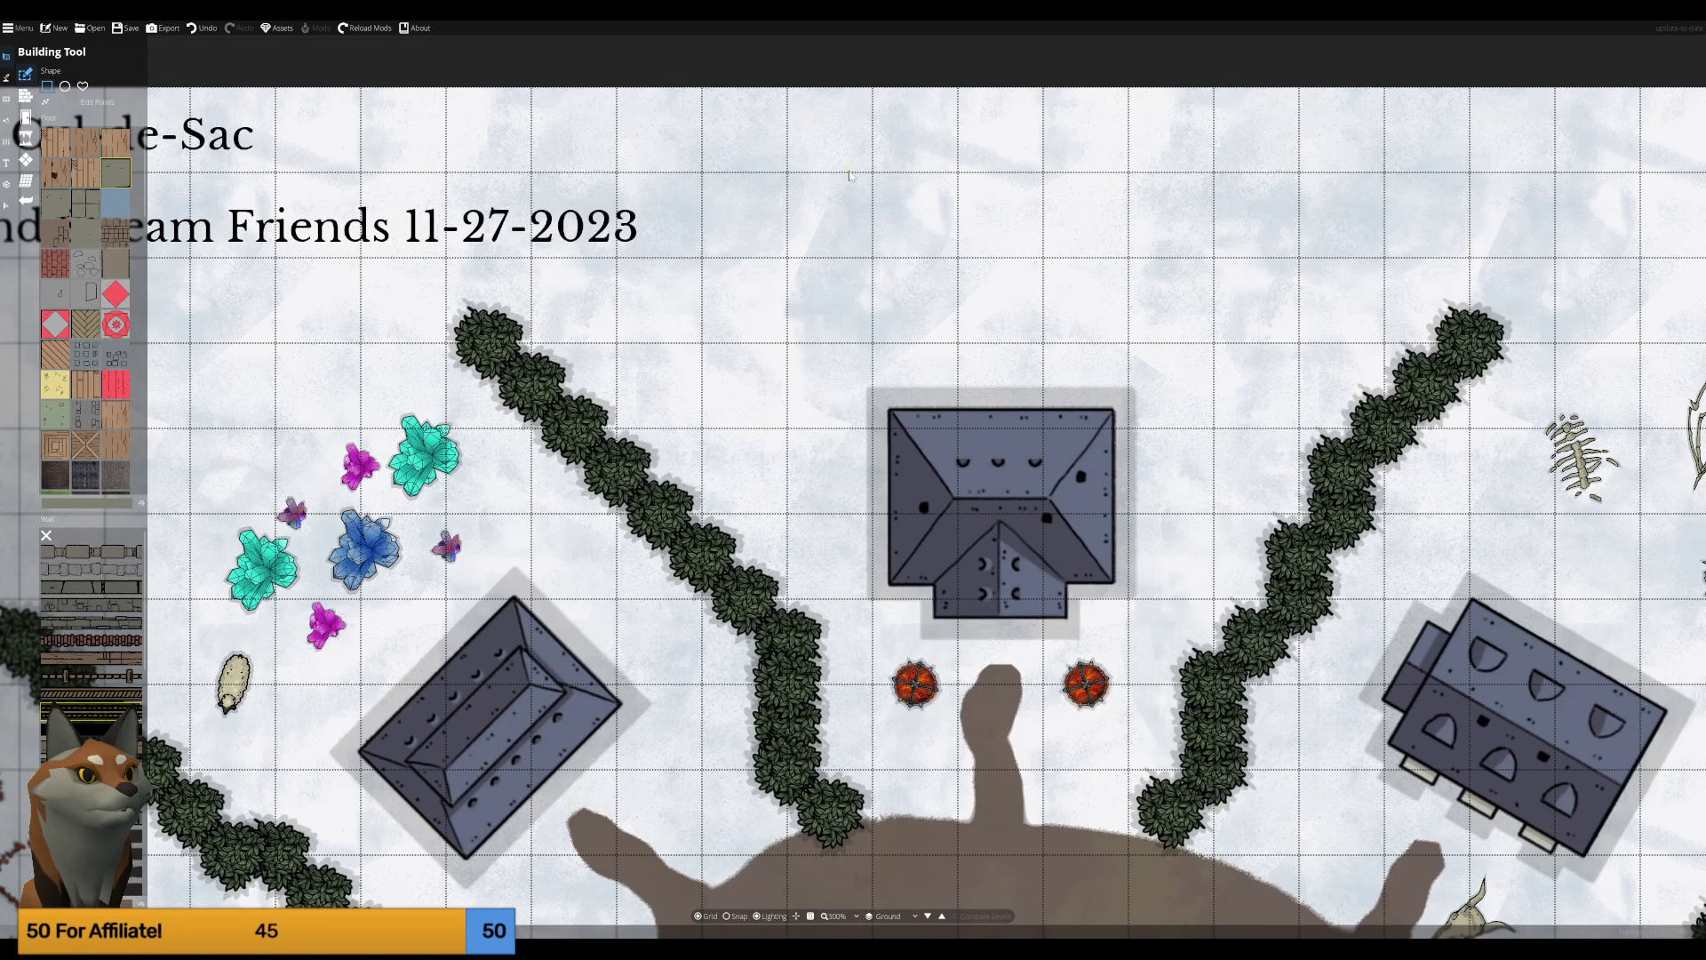
pyautogui.moveTo(788, 177)
pyautogui.mouseDown()
pyautogui.moveTo(992, 184)
pyautogui.moveTo(1062, 276)
pyautogui.mouseUp()
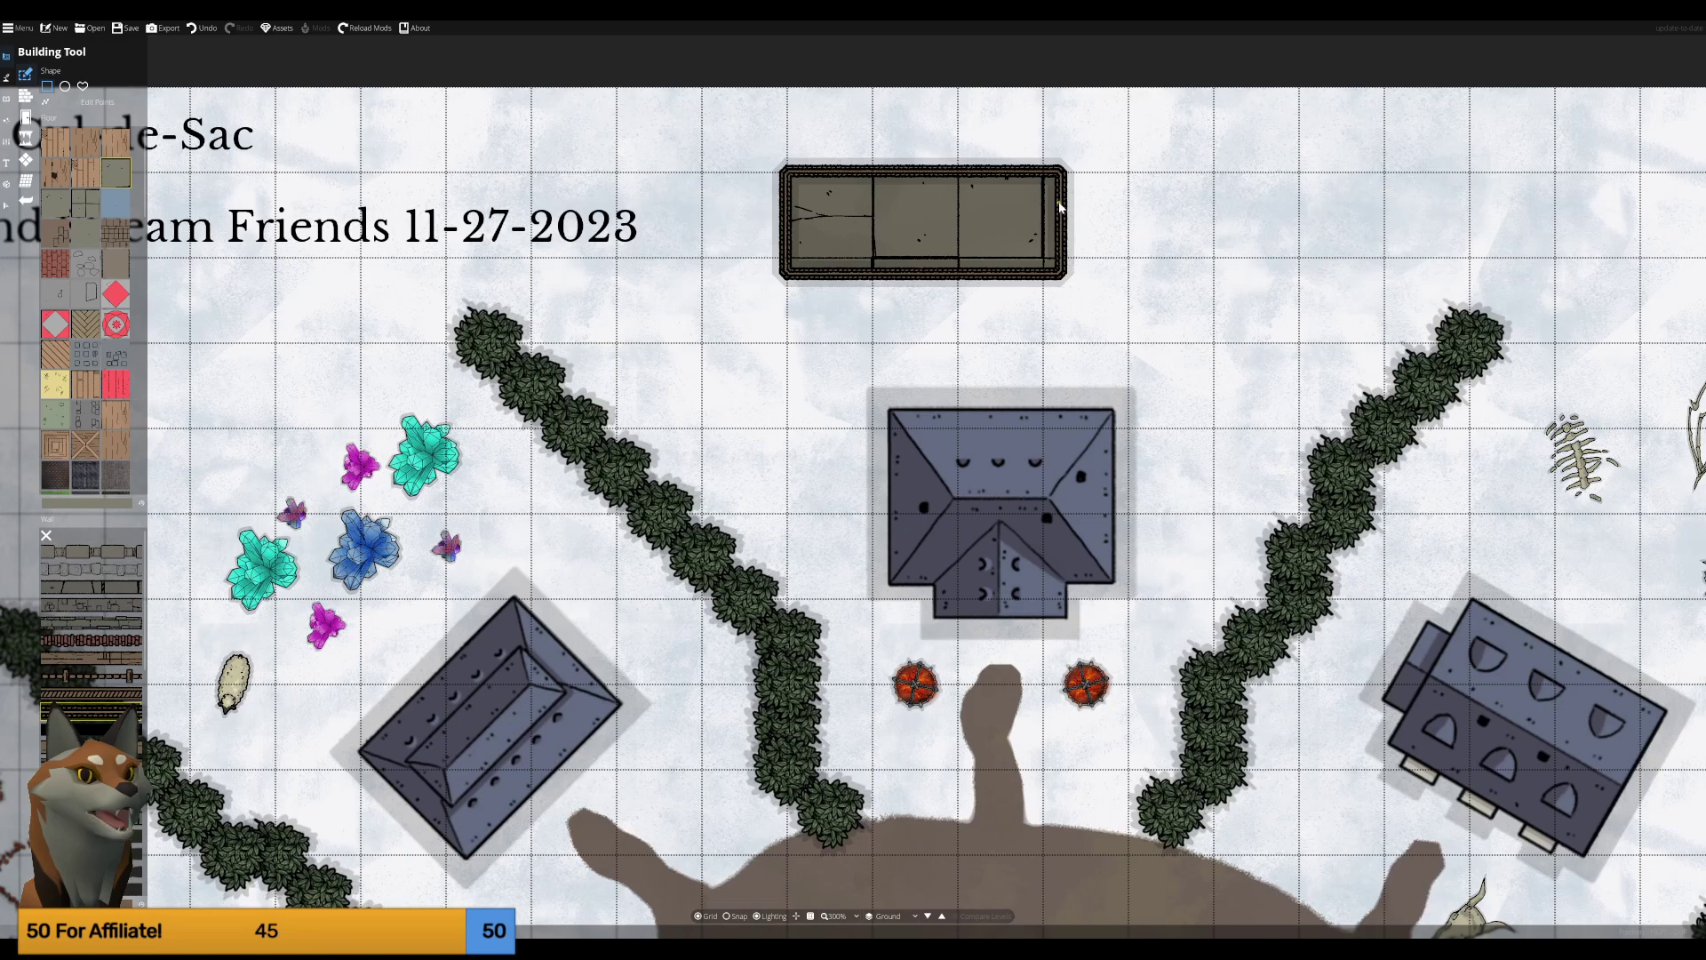
# Undo the long building and draw a one-cell snapped square shed above the top house.
pyautogui.hotkey('ctrl', 'z')
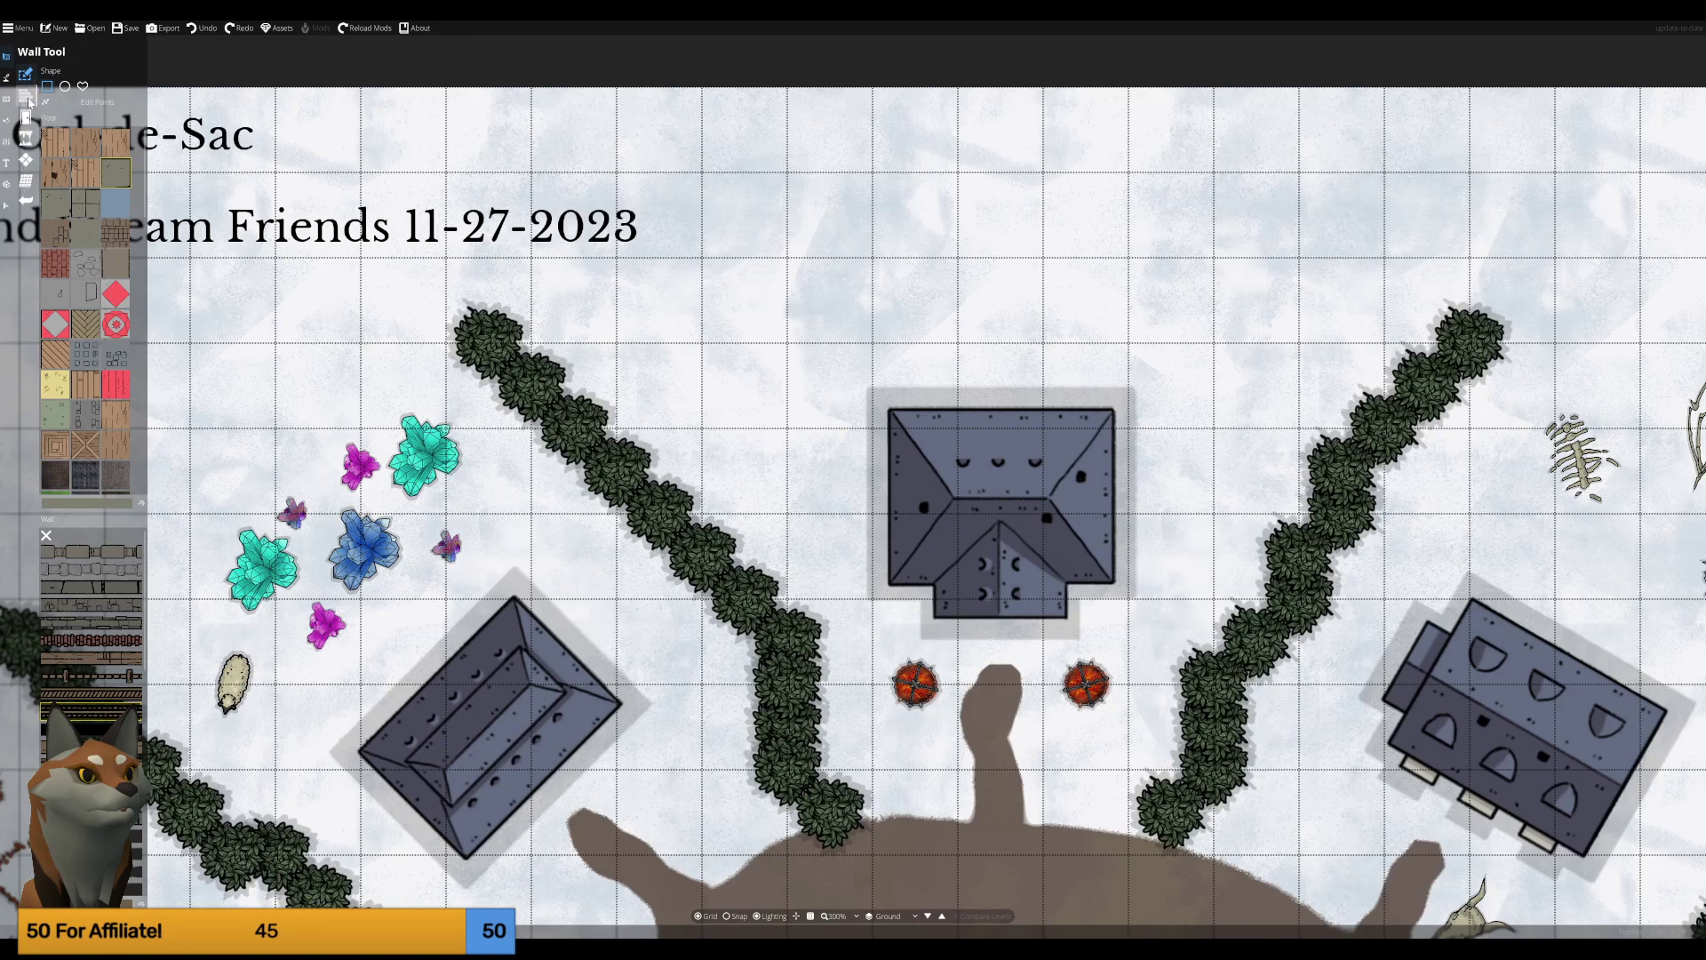
pyautogui.click(82, 88)
pyautogui.click(733, 919)
pyautogui.moveTo(958, 260); pyautogui.dragTo(846, 262)
pyautogui.moveTo(787, 185); pyautogui.dragTo(785, 186)
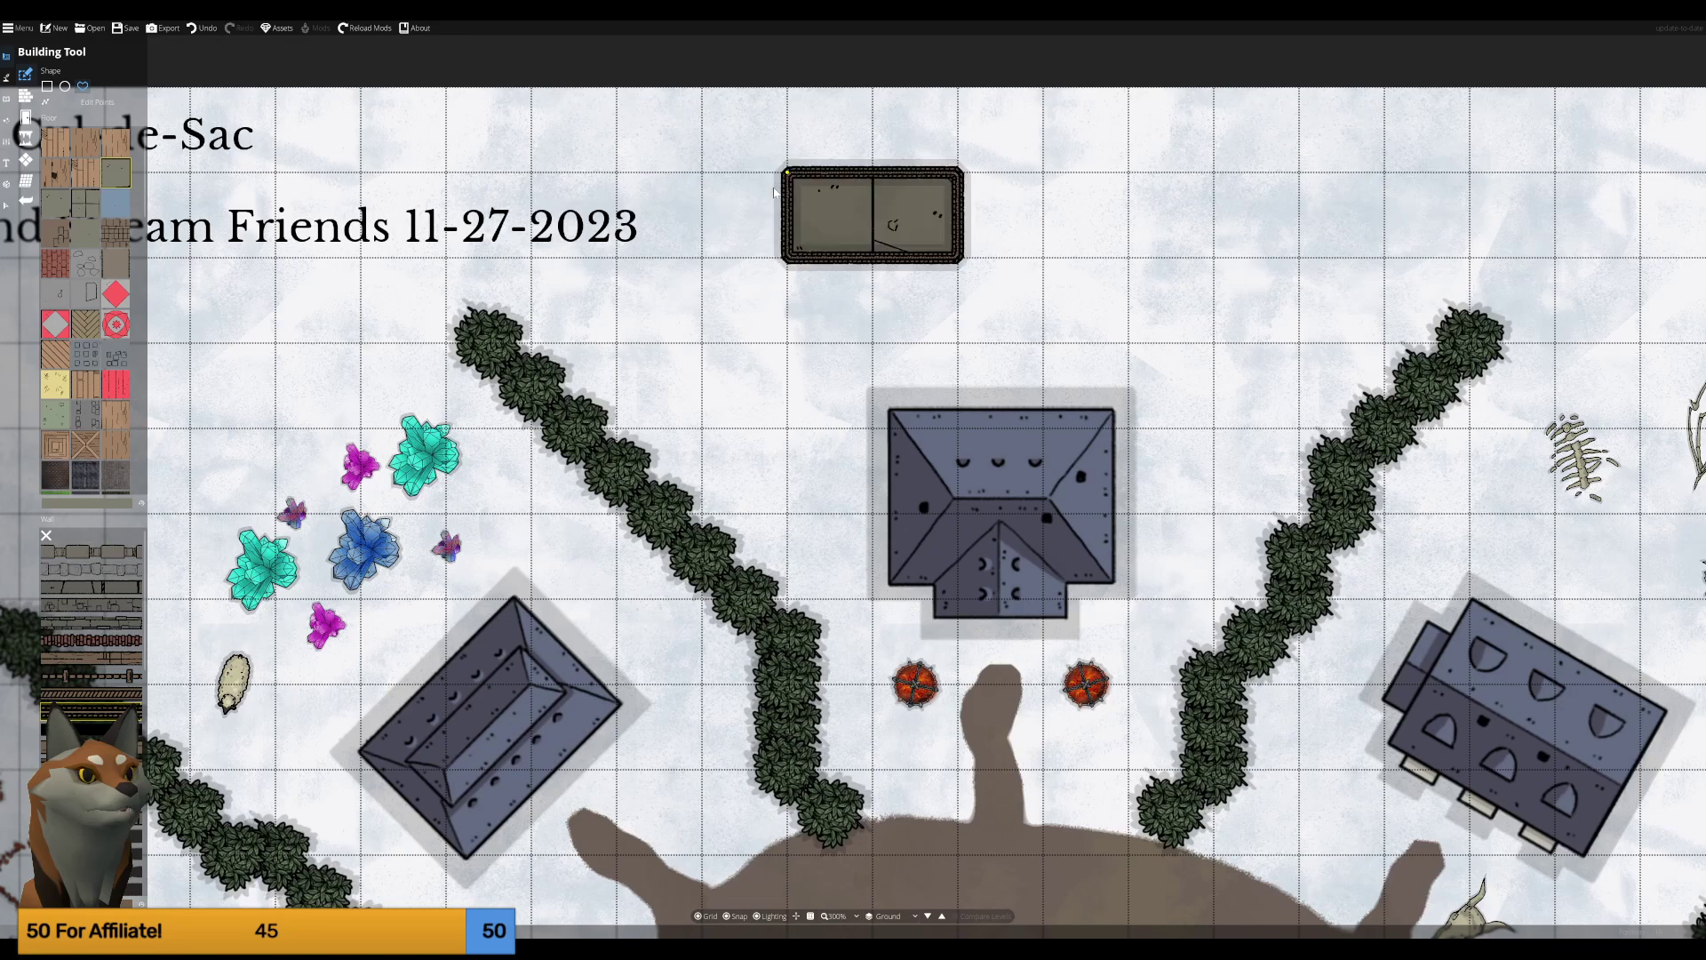
pyautogui.hotkey('ctrl', 'z')
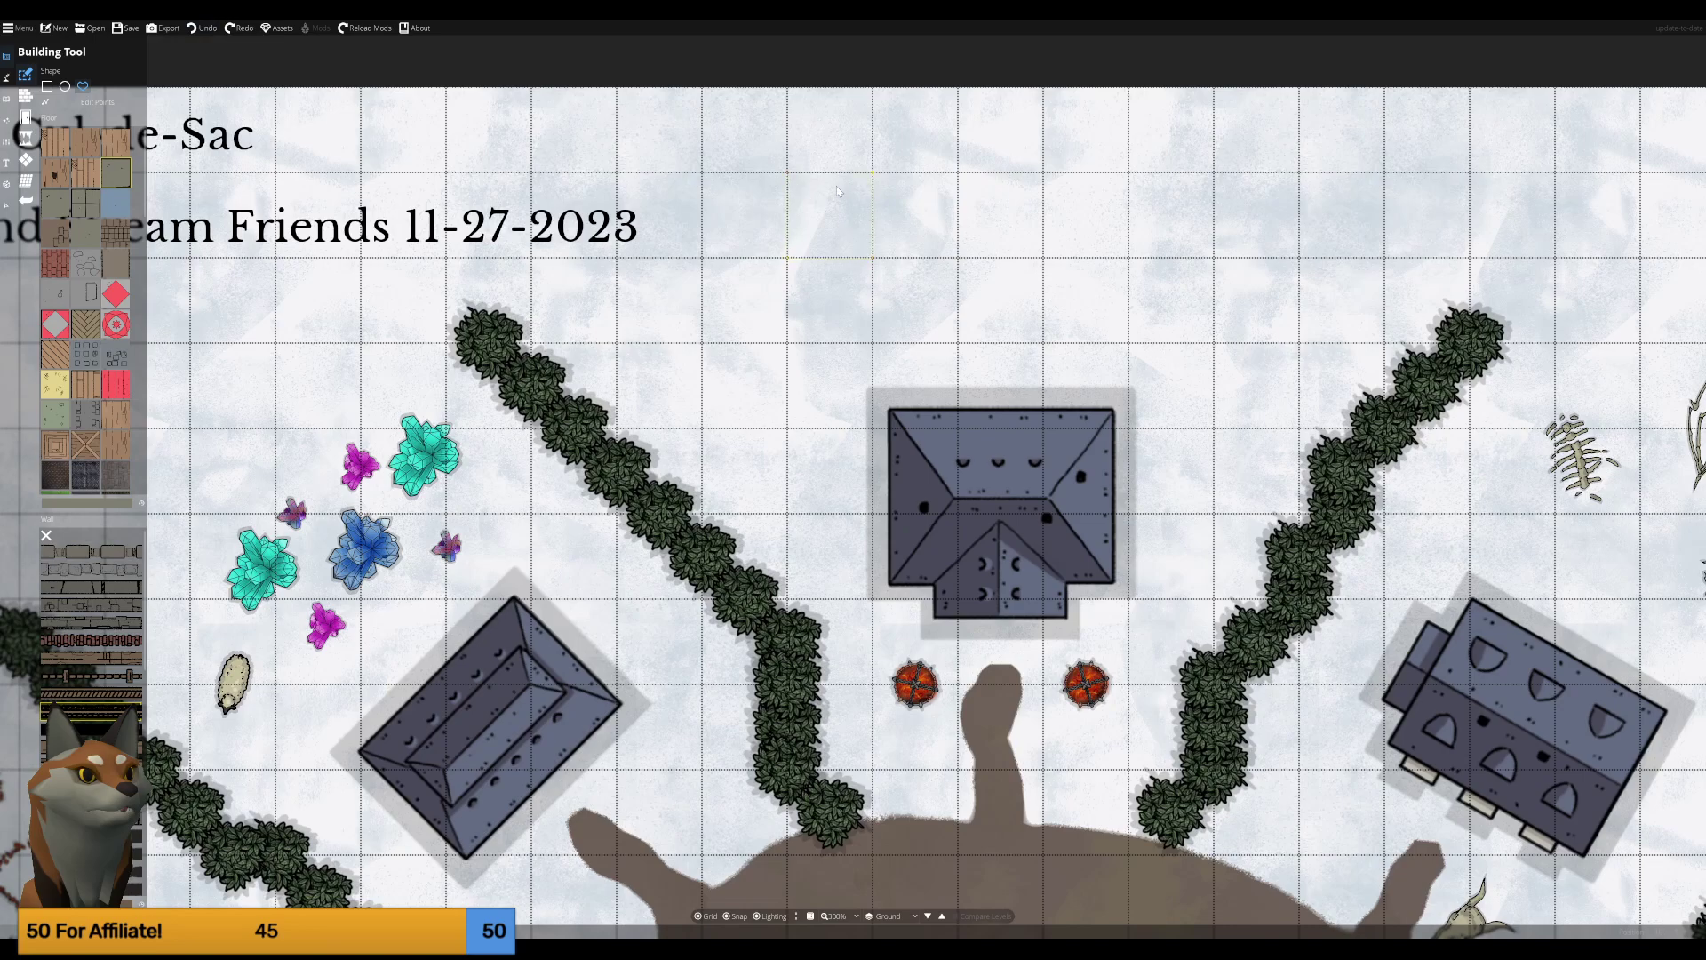
pyautogui.moveTo(799, 185); pyautogui.dragTo(797, 195)
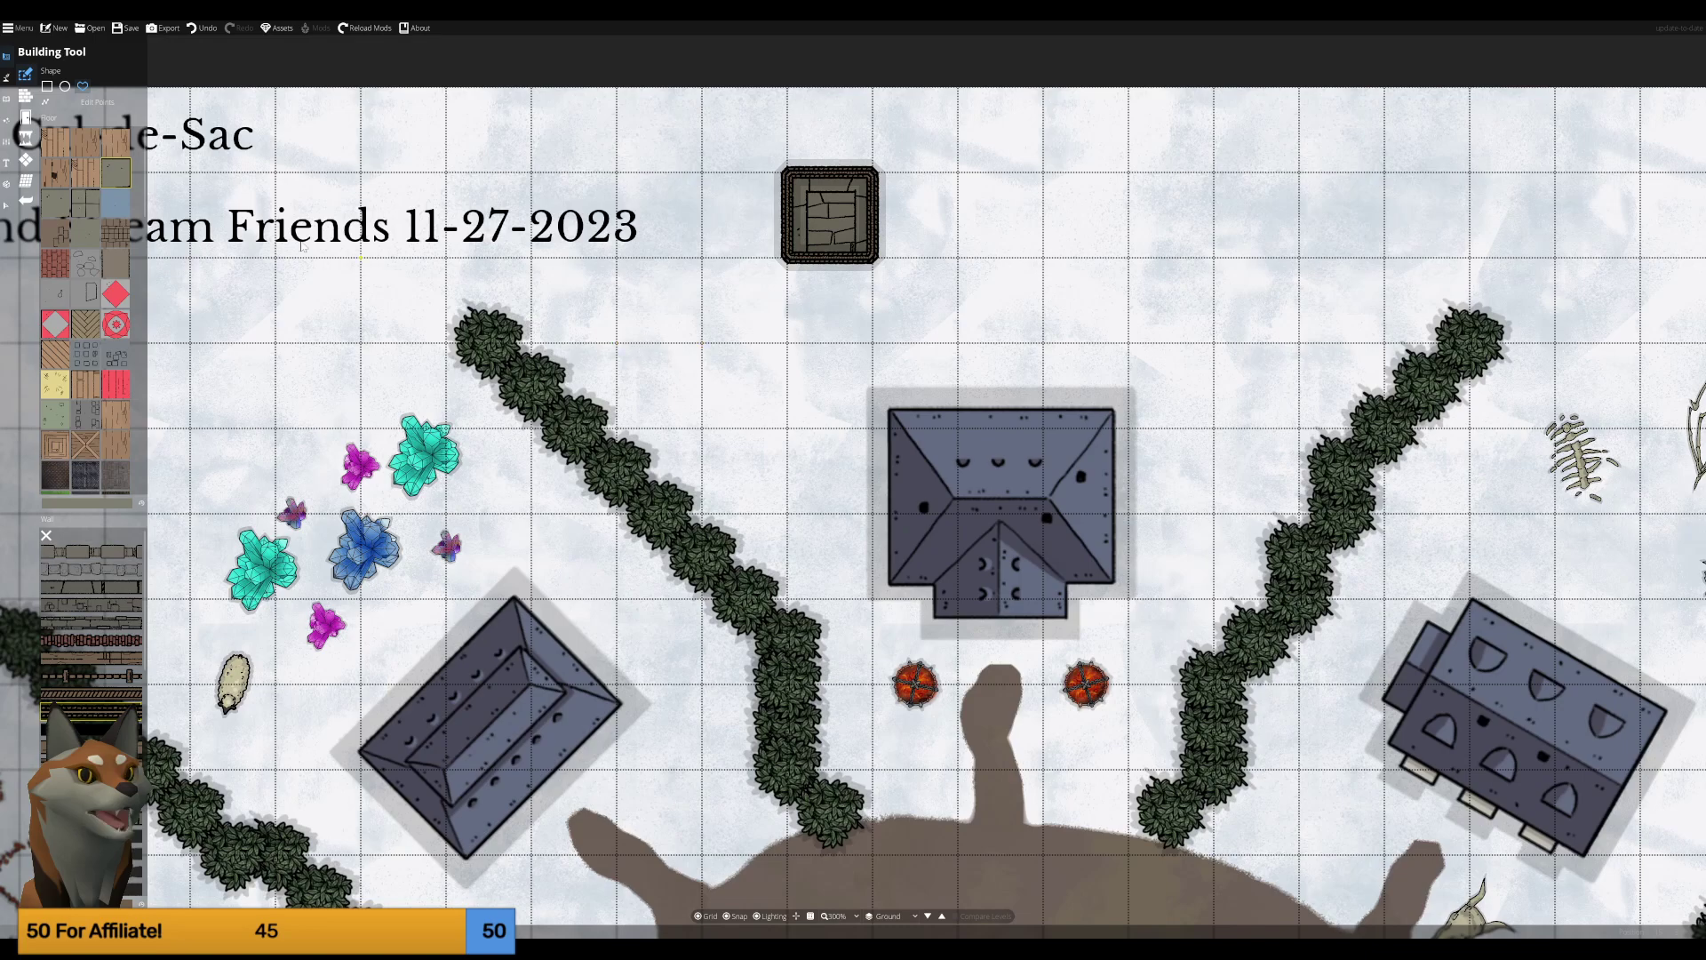
# Cover the small shed with a brown wooden plank roof.
pyautogui.click(24, 182)
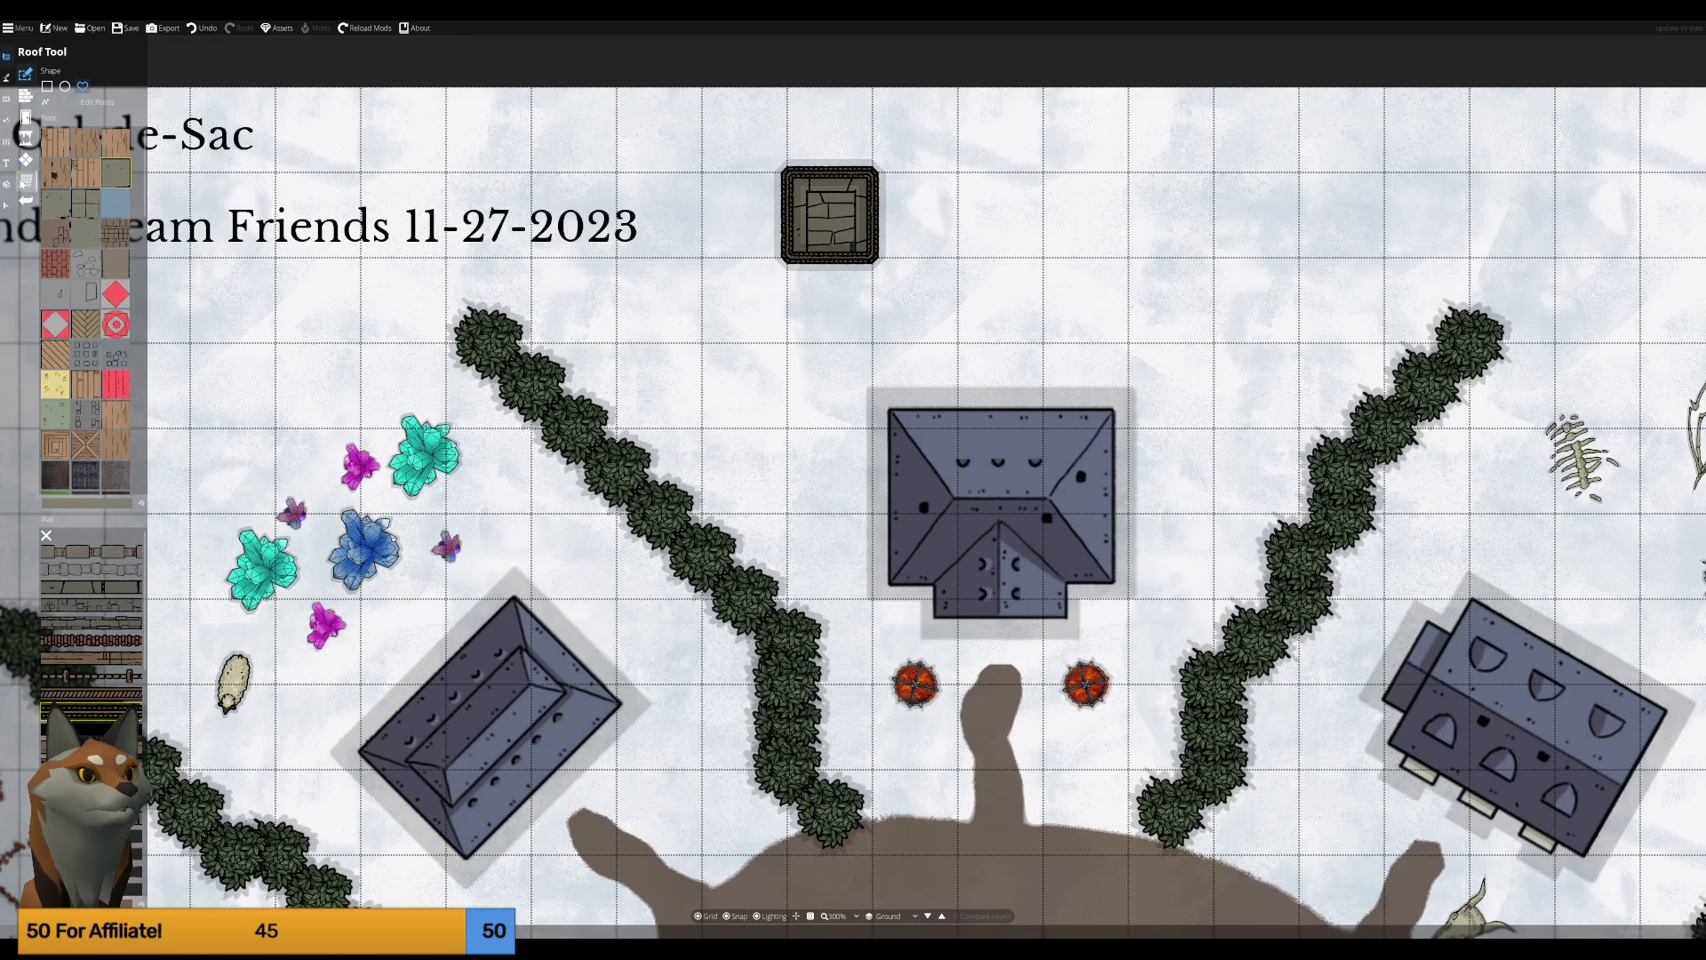
pyautogui.click(29, 182)
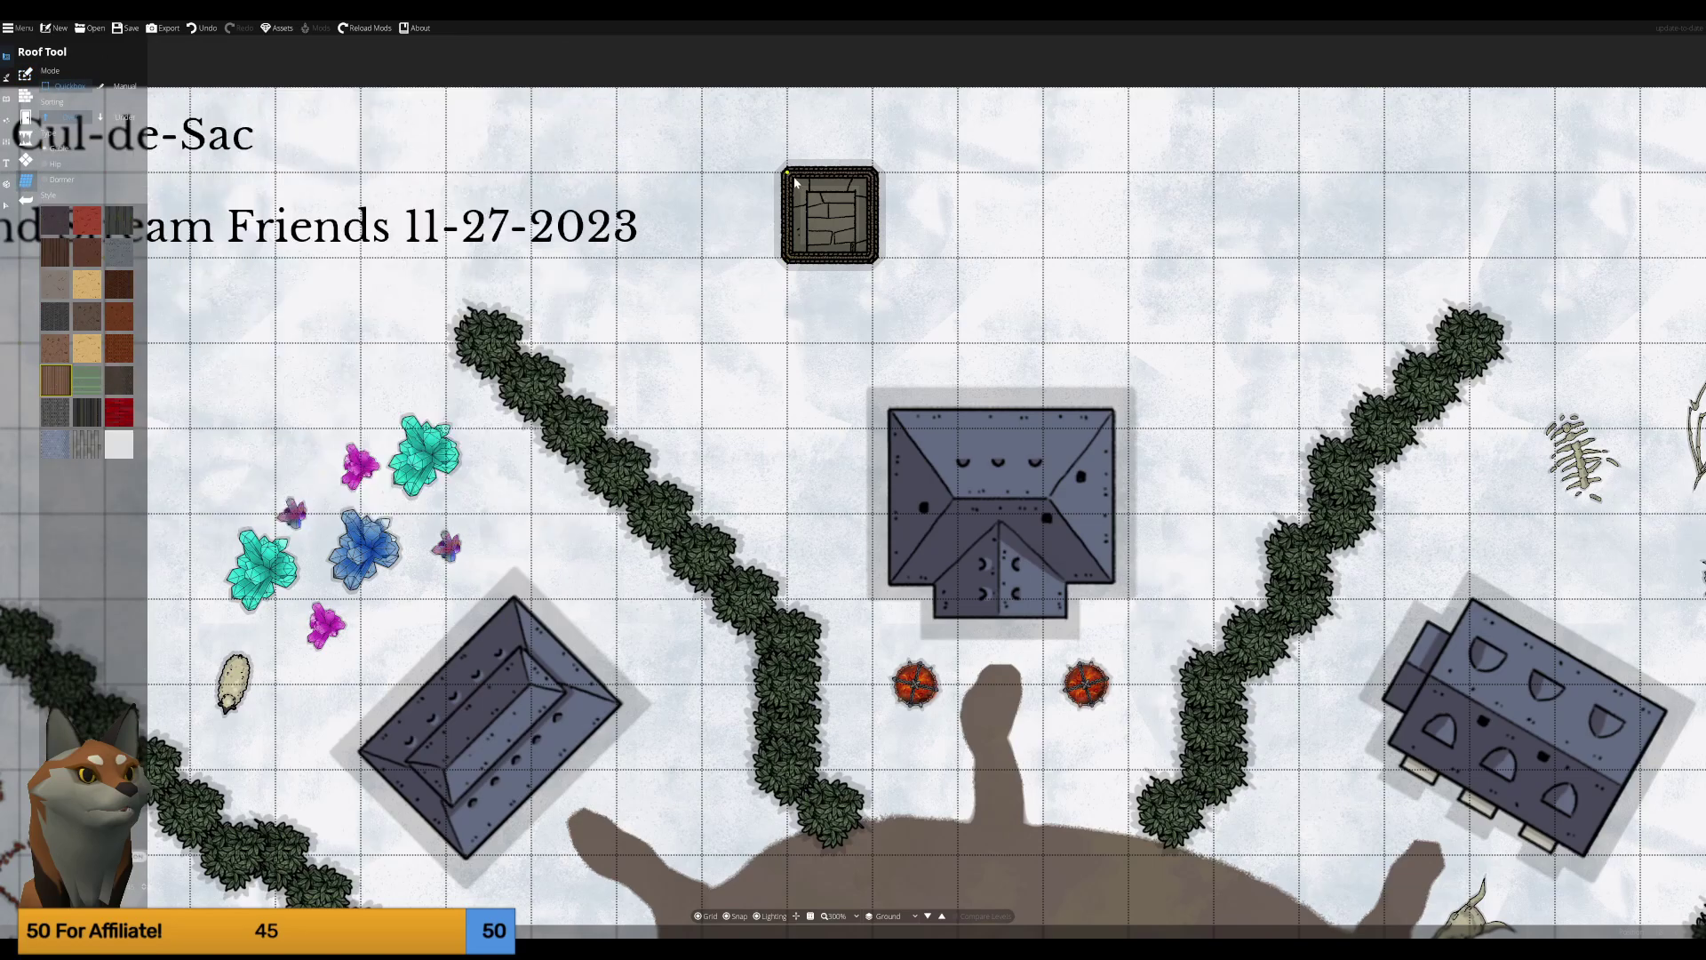
pyautogui.moveTo(794, 179); pyautogui.dragTo(875, 260)
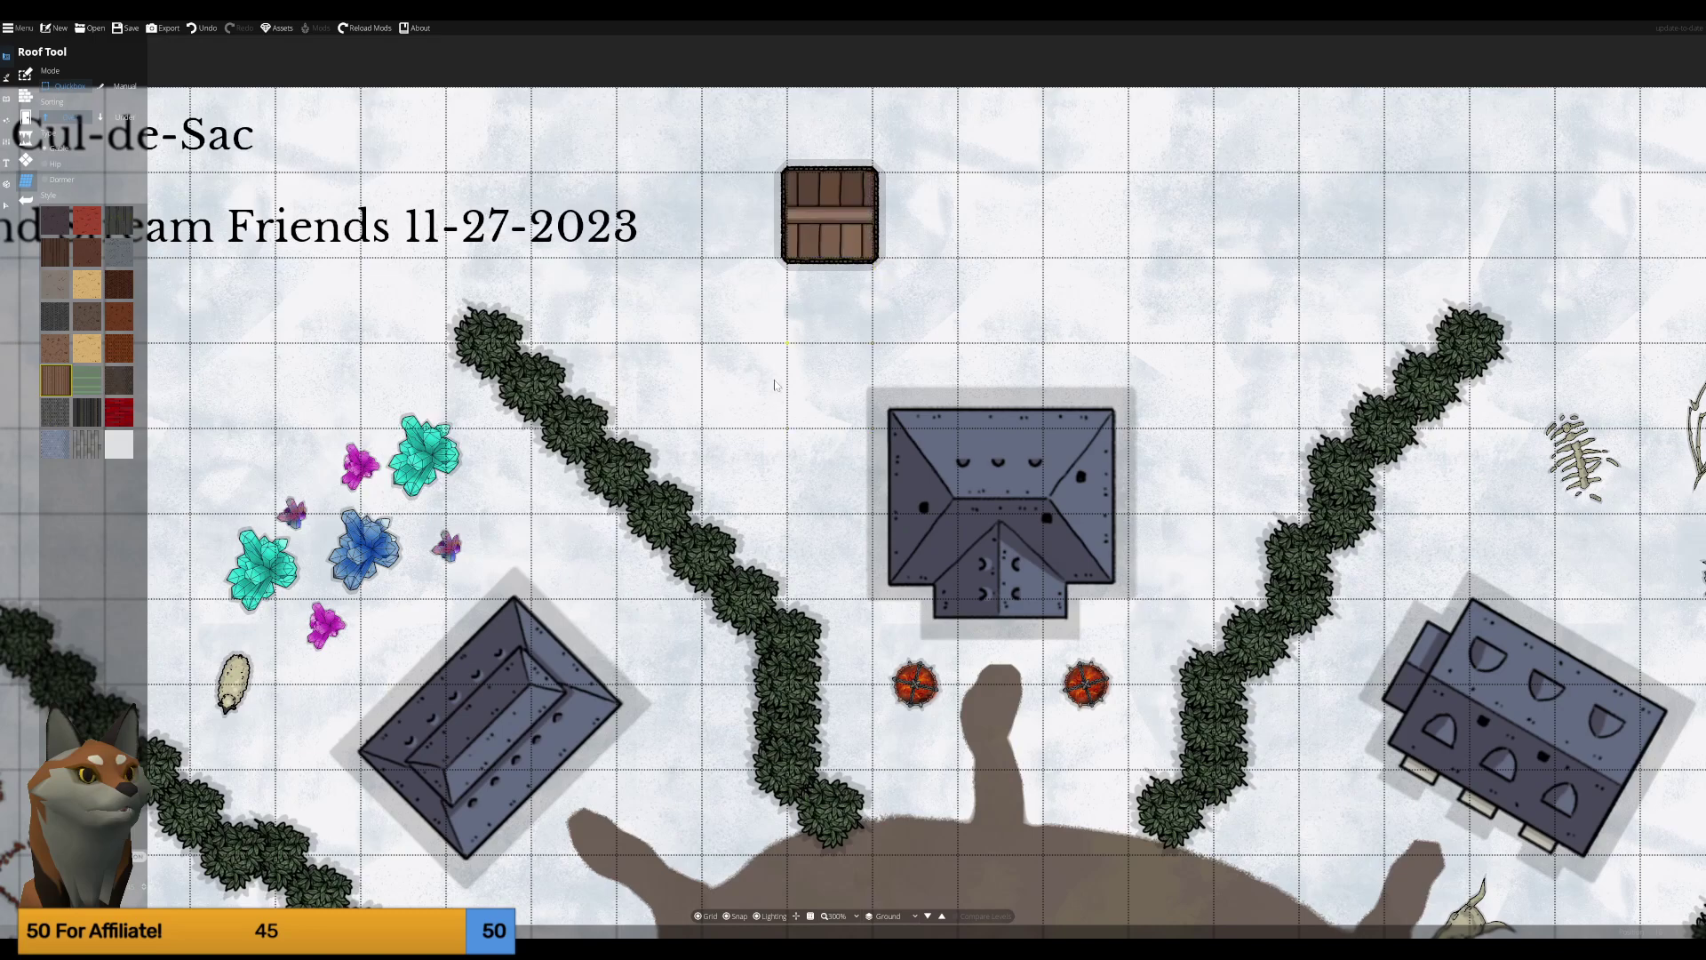
pyautogui.click(8, 166)
pyautogui.click(28, 100)
pyautogui.click(21, 175)
pyautogui.click(23, 164)
# Move a single firewood log up beside the shed, standing it vertically.
pyautogui.click(5, 207)
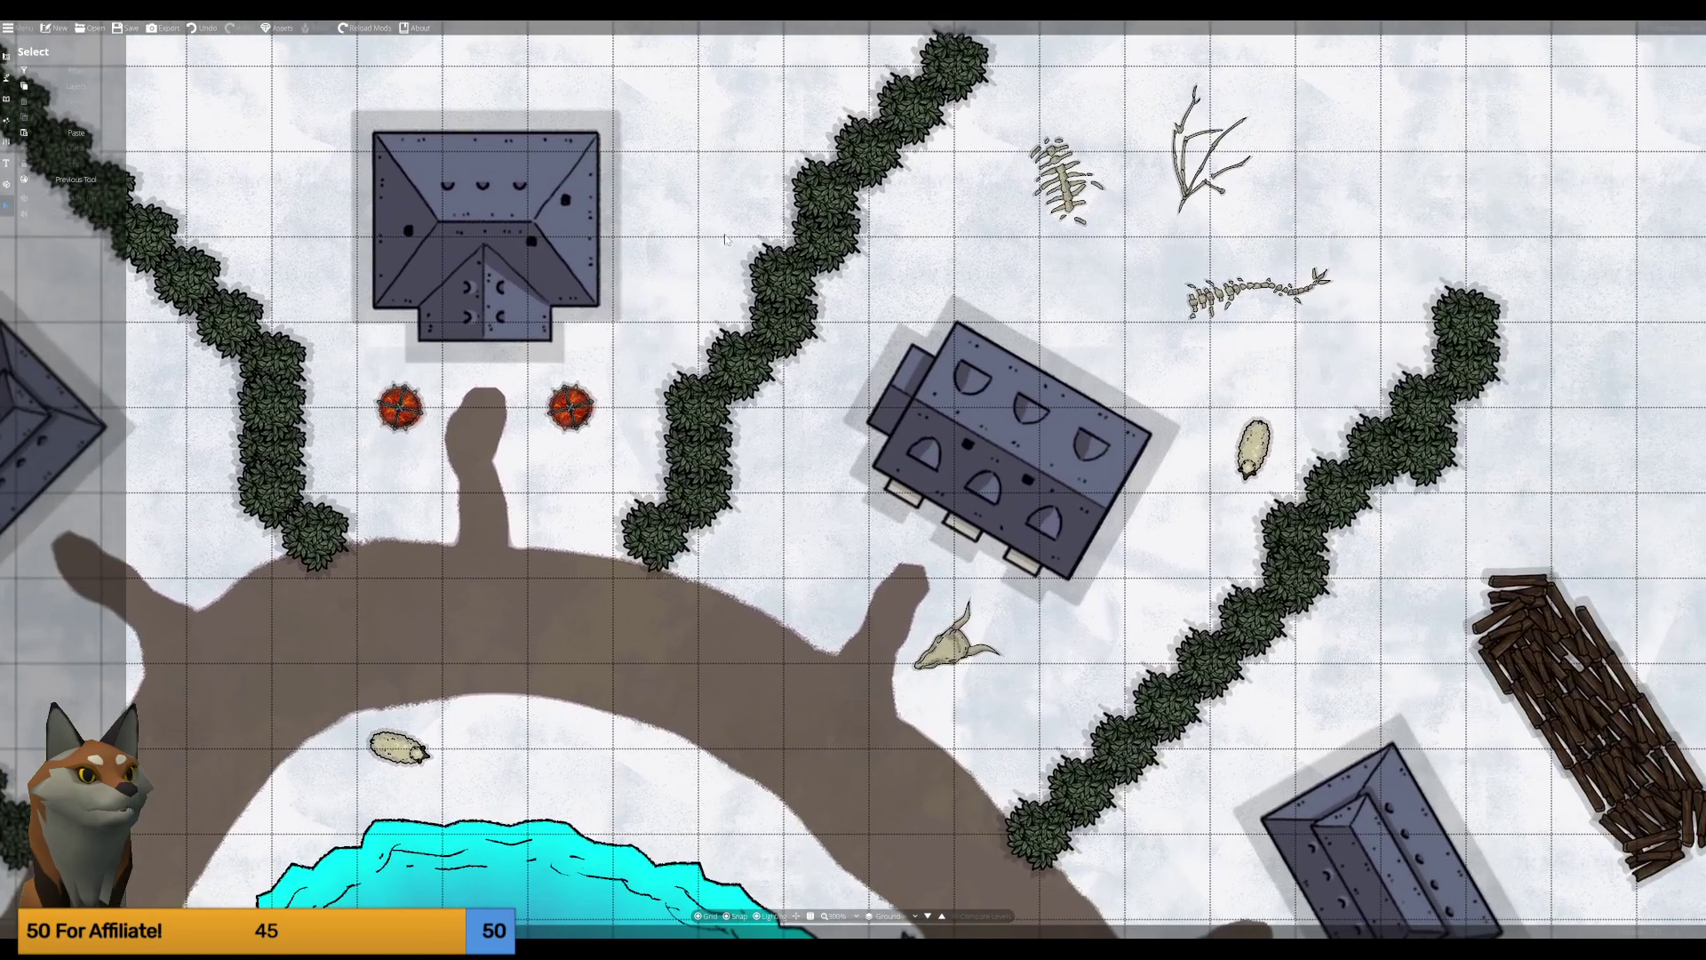
pyautogui.click(1511, 623)
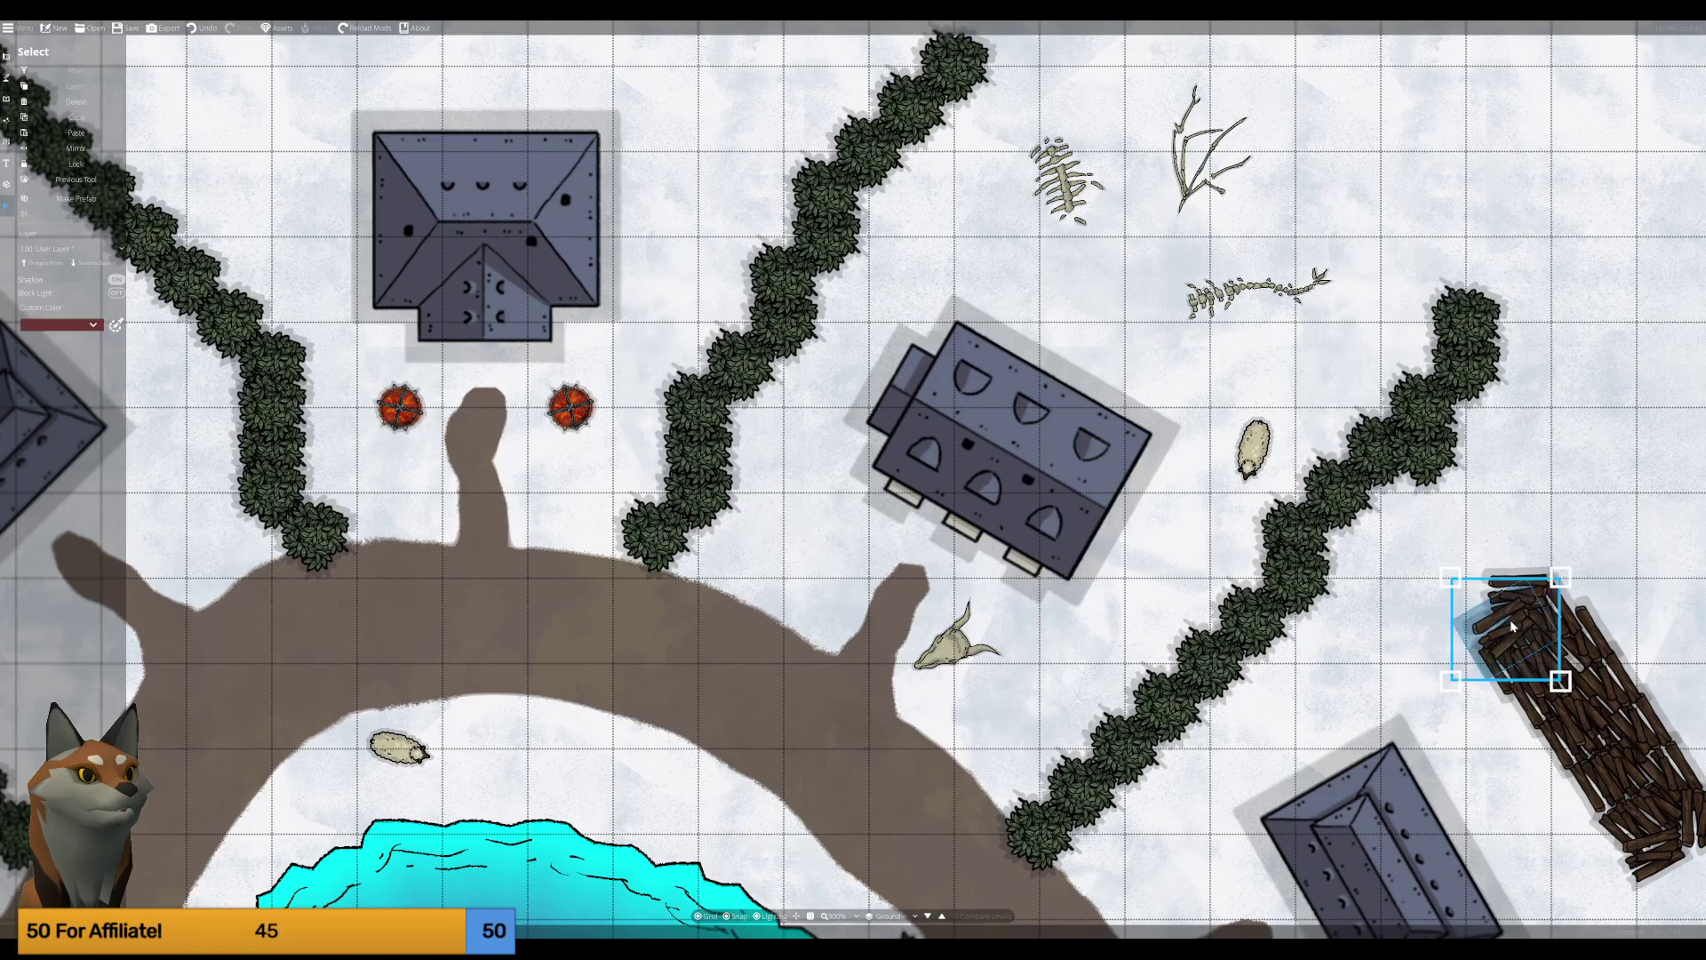
pyautogui.moveTo(1513, 627)
pyautogui.mouseDown()
pyautogui.moveTo(837, 484)
pyautogui.moveTo(624, 88)
pyautogui.mouseUp()
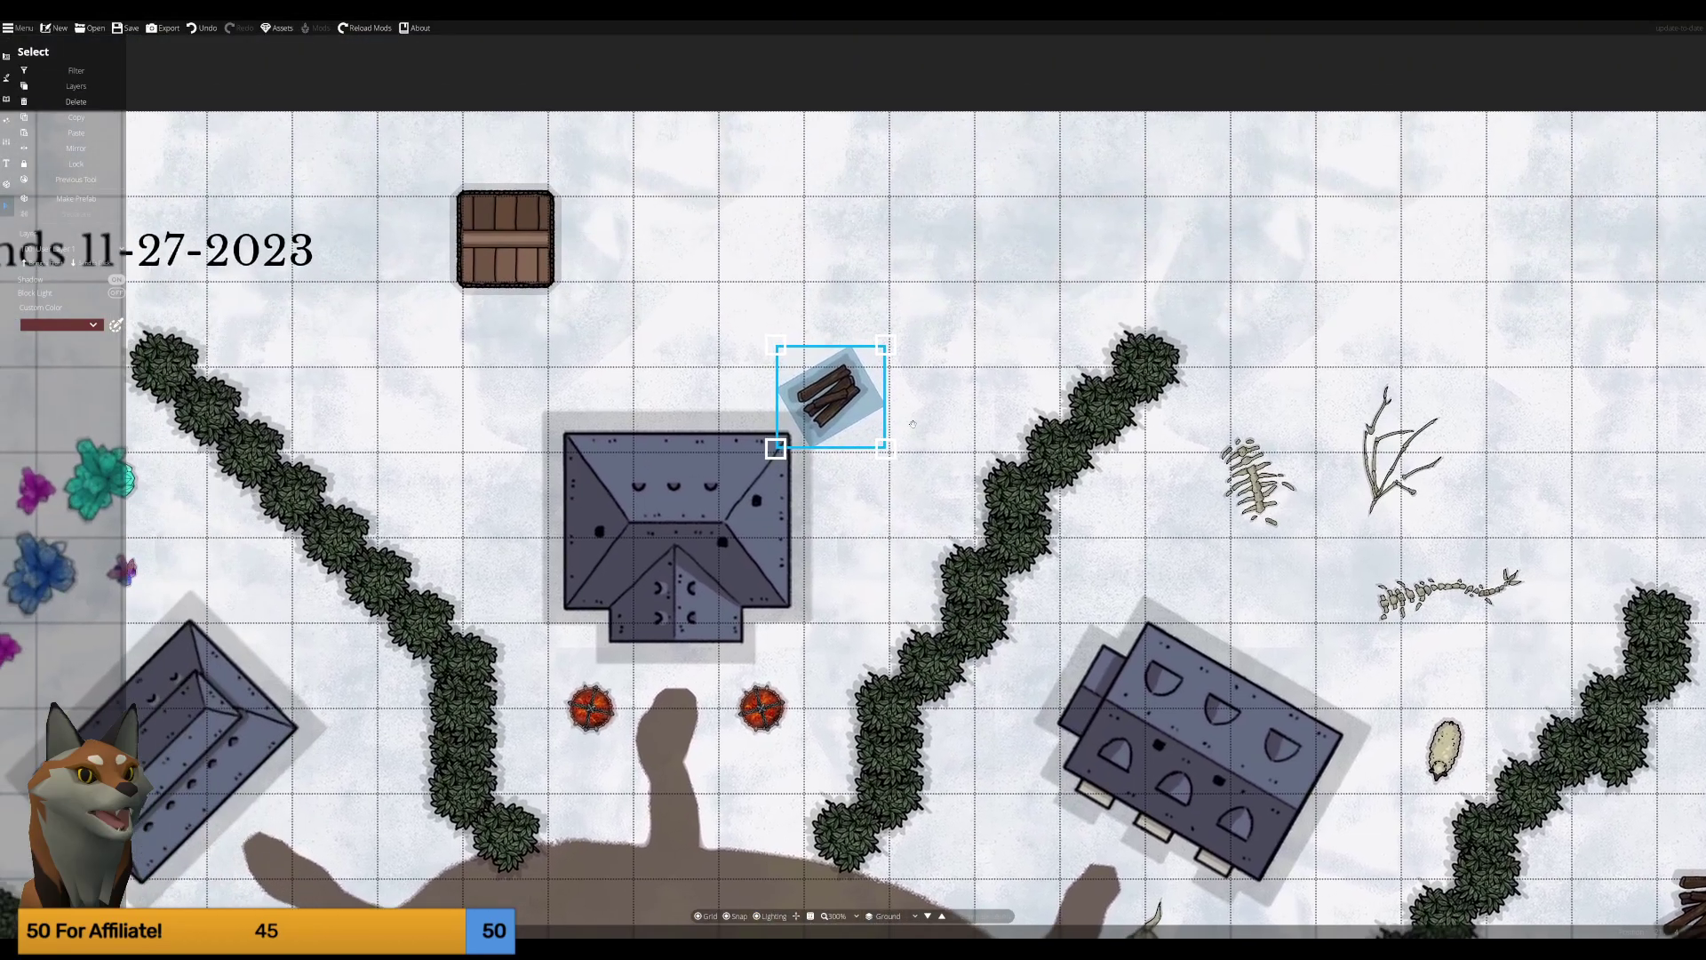
pyautogui.moveTo(831, 397); pyautogui.dragTo(632, 246)
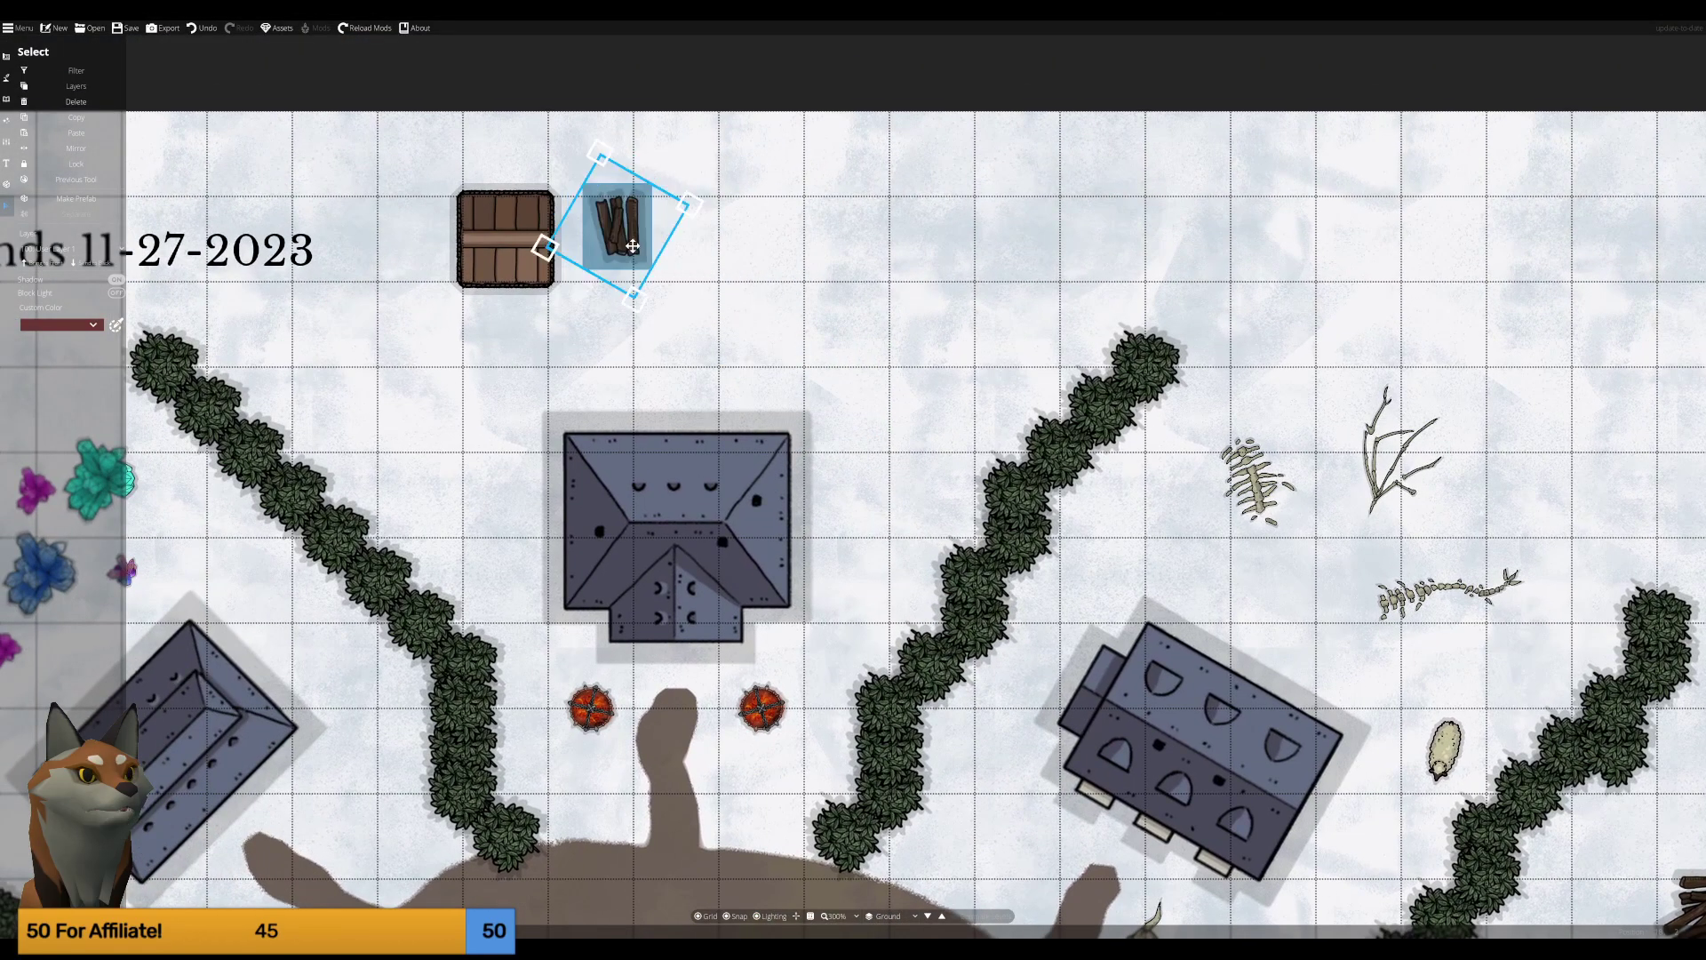
pyautogui.moveTo(632, 246); pyautogui.dragTo(591, 241)
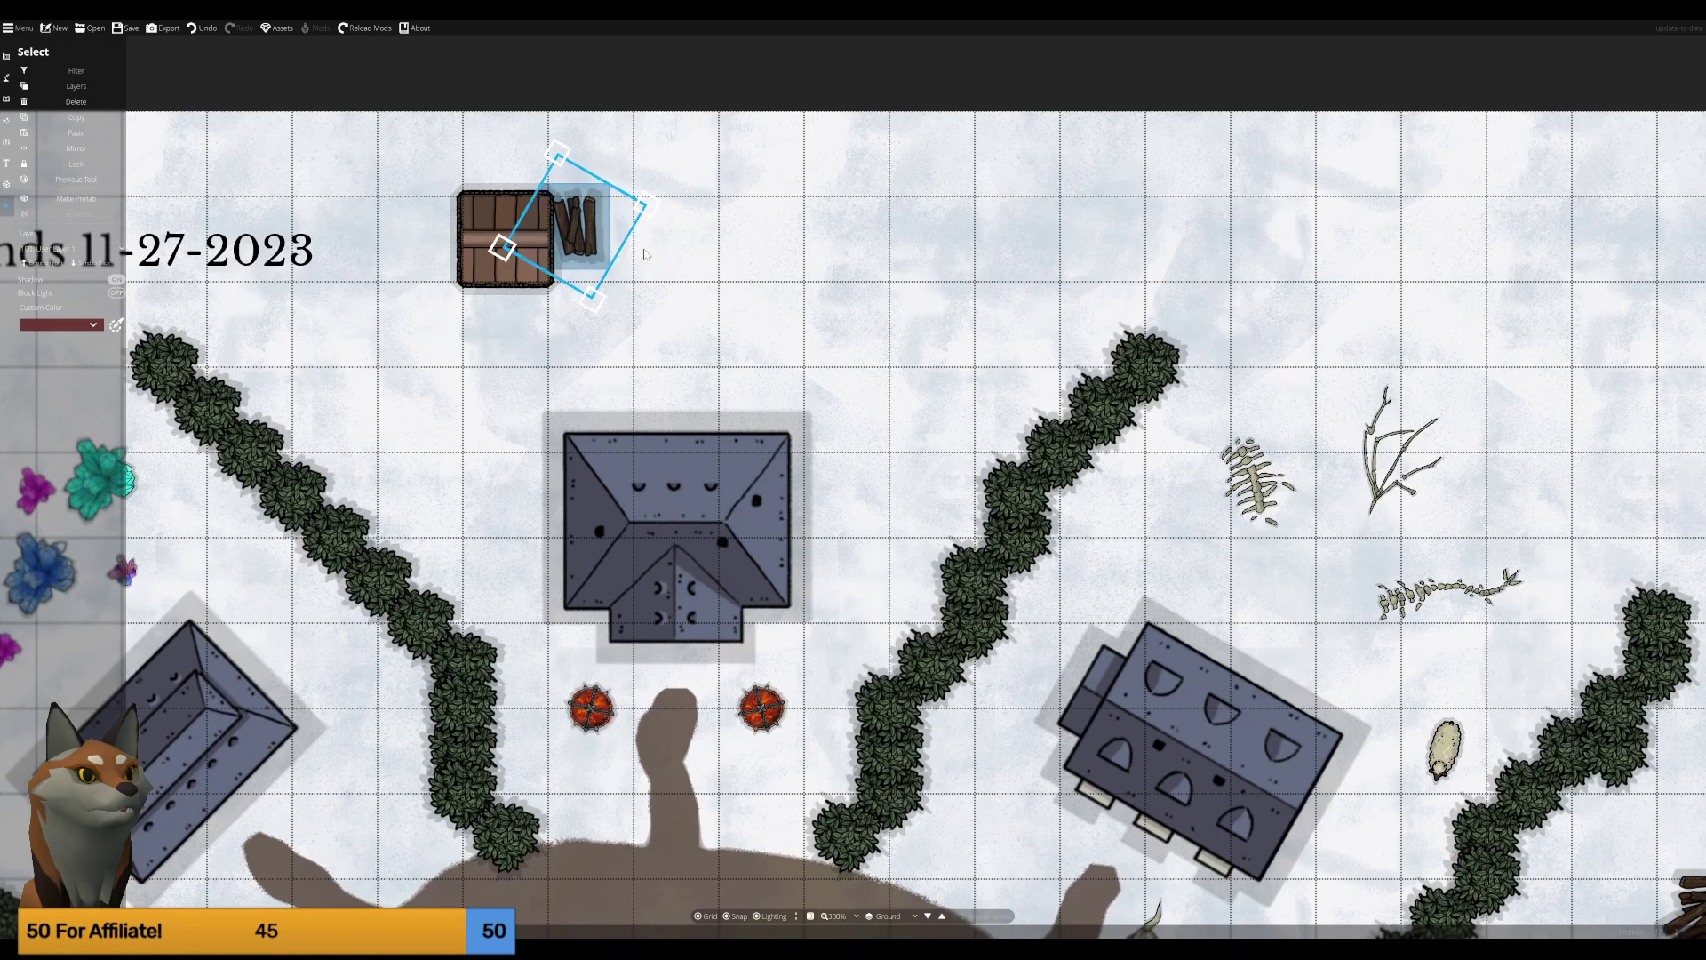
# Undo the stray move and set a rotated log pile against the shed's east side.
pyautogui.hotkey('ctrl', 'z')
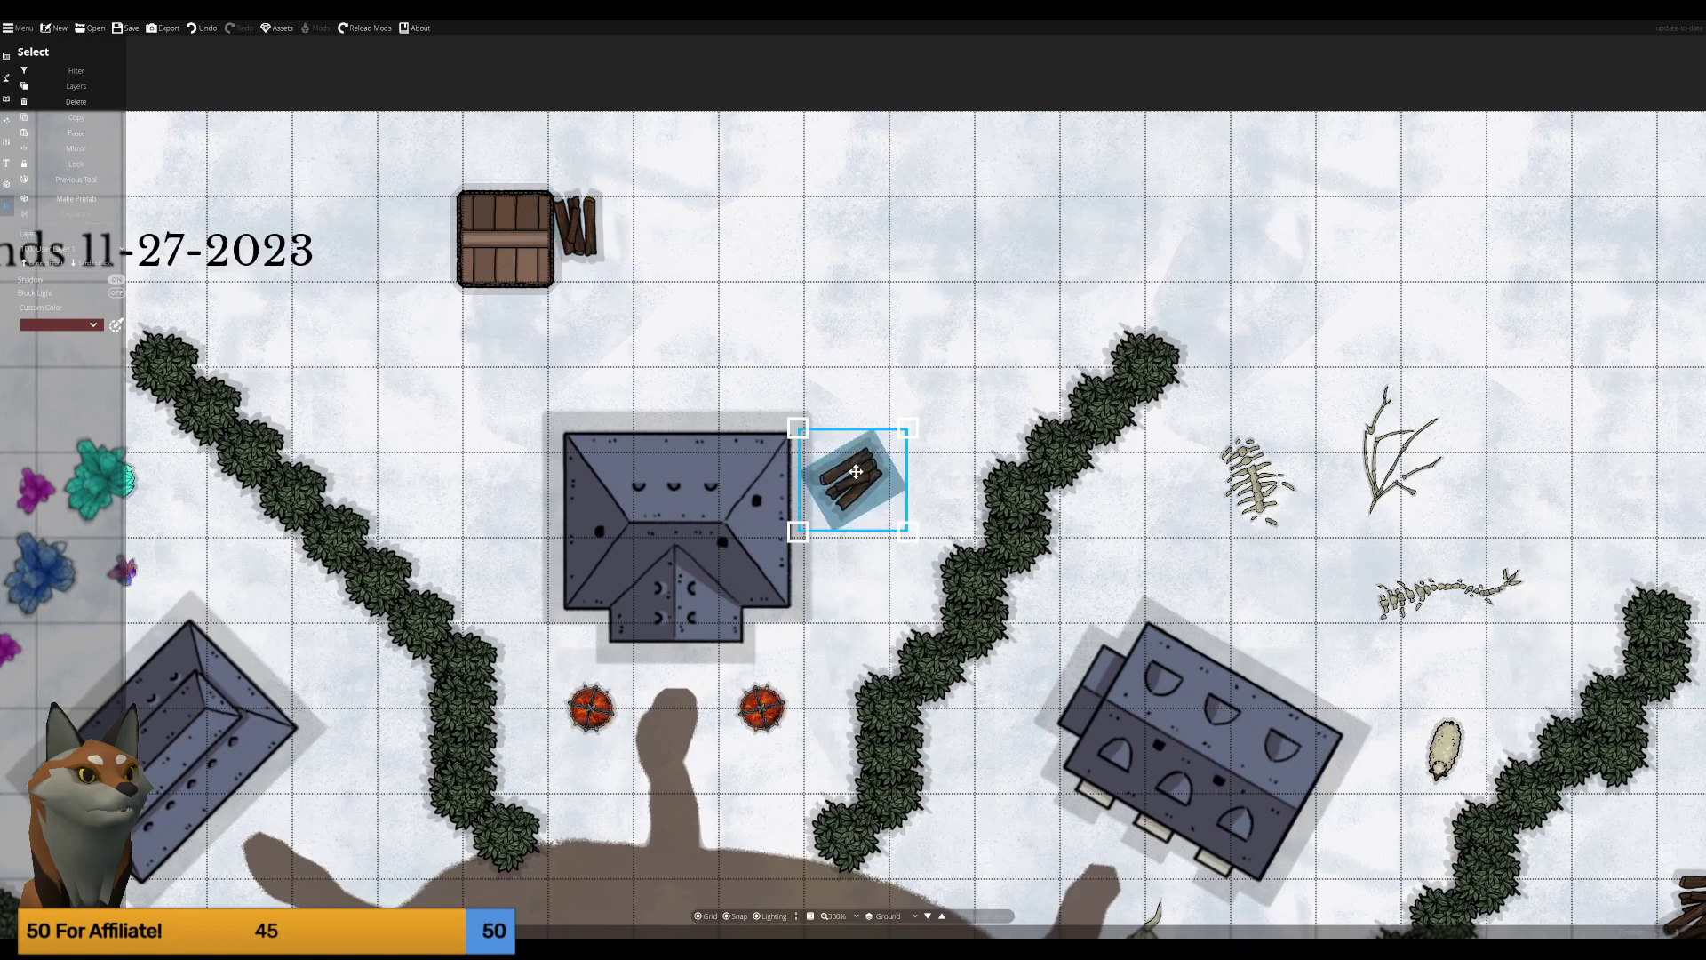
pyautogui.moveTo(853, 471)
pyautogui.mouseDown()
pyautogui.moveTo(637, 247)
pyautogui.moveTo(571, 257)
pyautogui.moveTo(595, 257)
pyautogui.mouseUp()
pyautogui.scroll(-2, 600, 256)
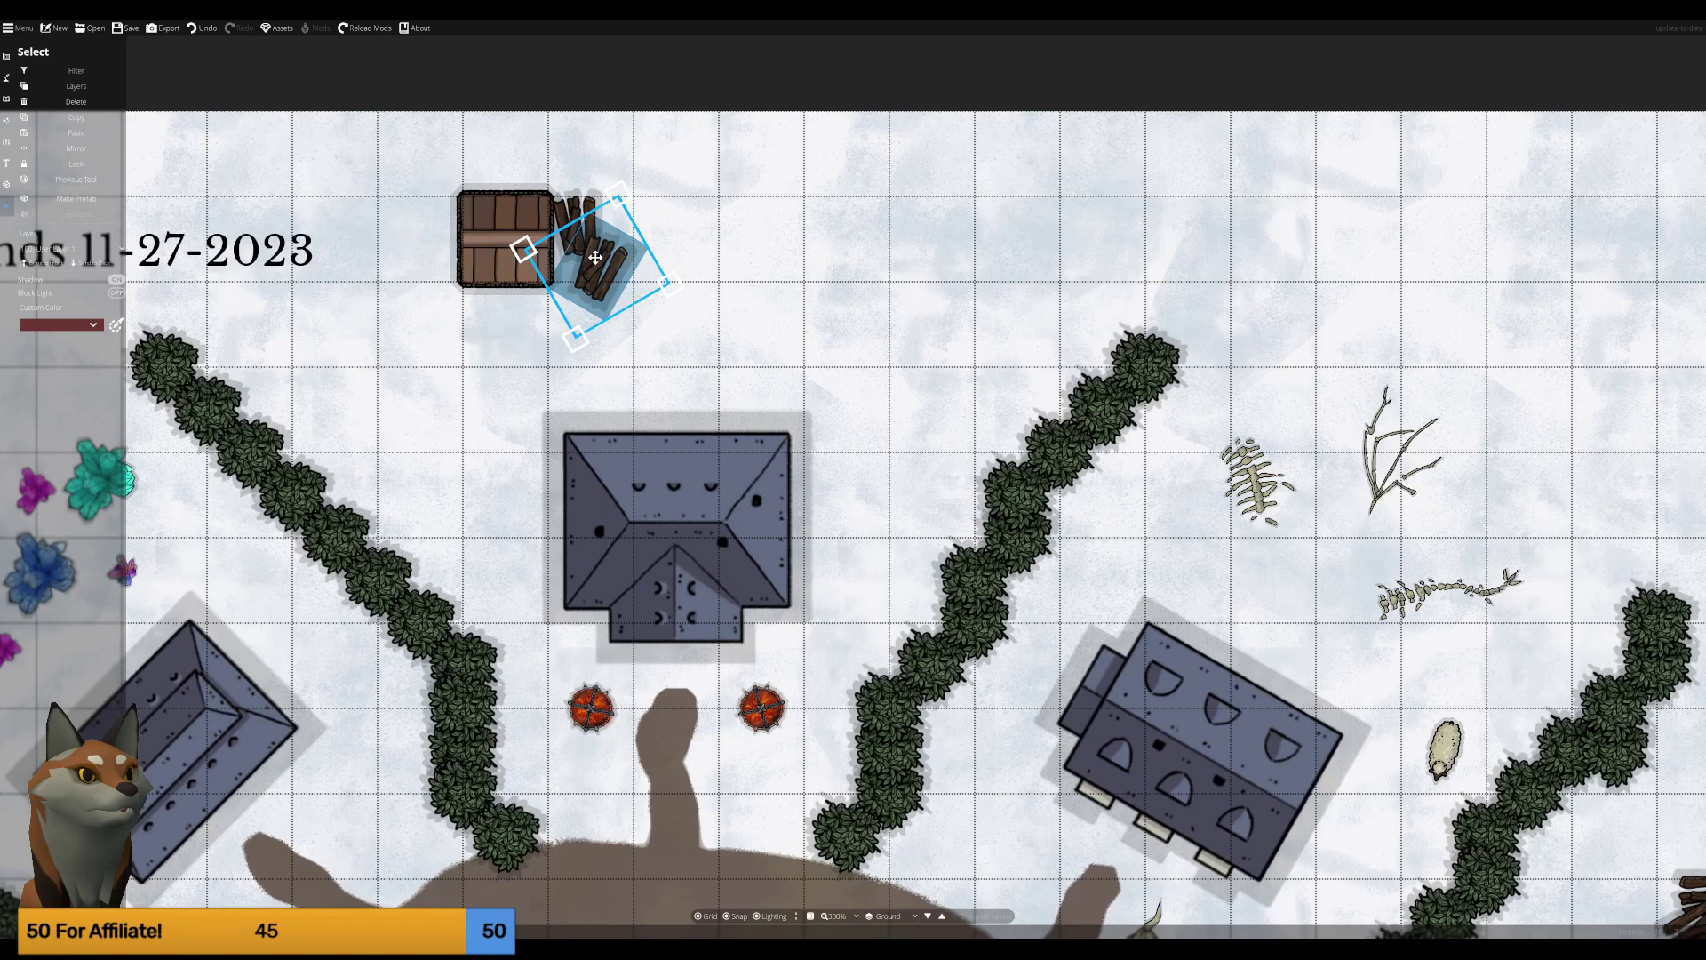
pyautogui.scroll(-1, 596, 257)
pyautogui.scroll(-1, 599, 259)
pyautogui.scroll(-1, 602, 261)
pyautogui.scroll(-1, 606, 263)
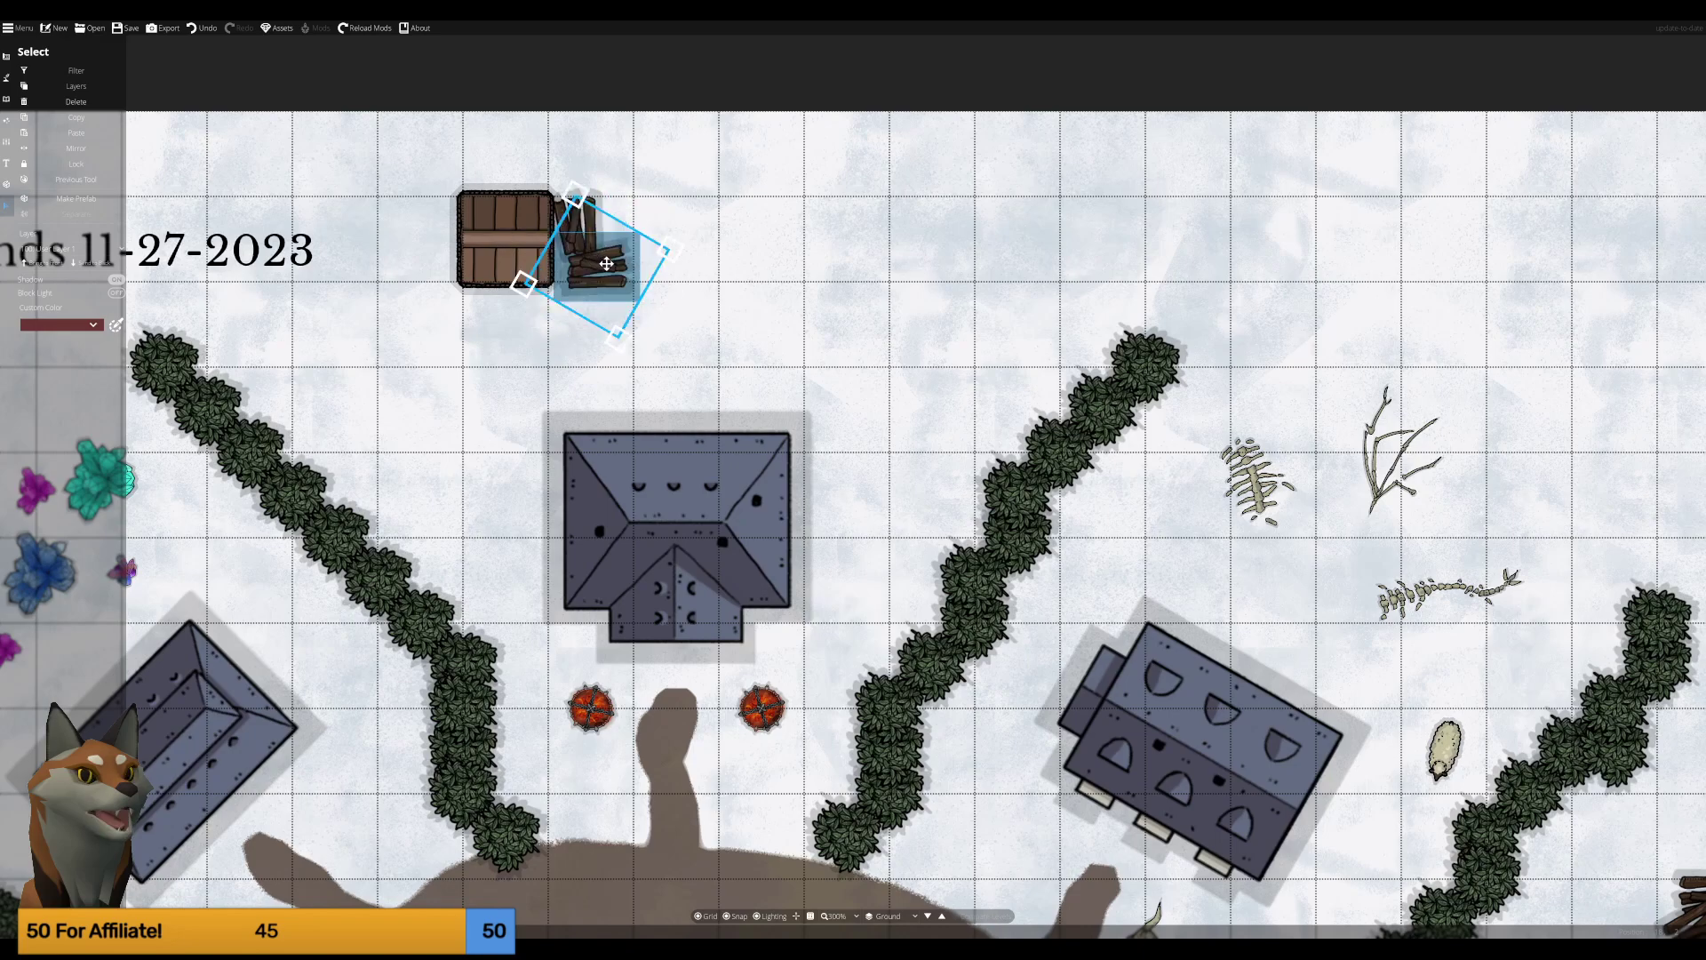
pyautogui.click(835, 275)
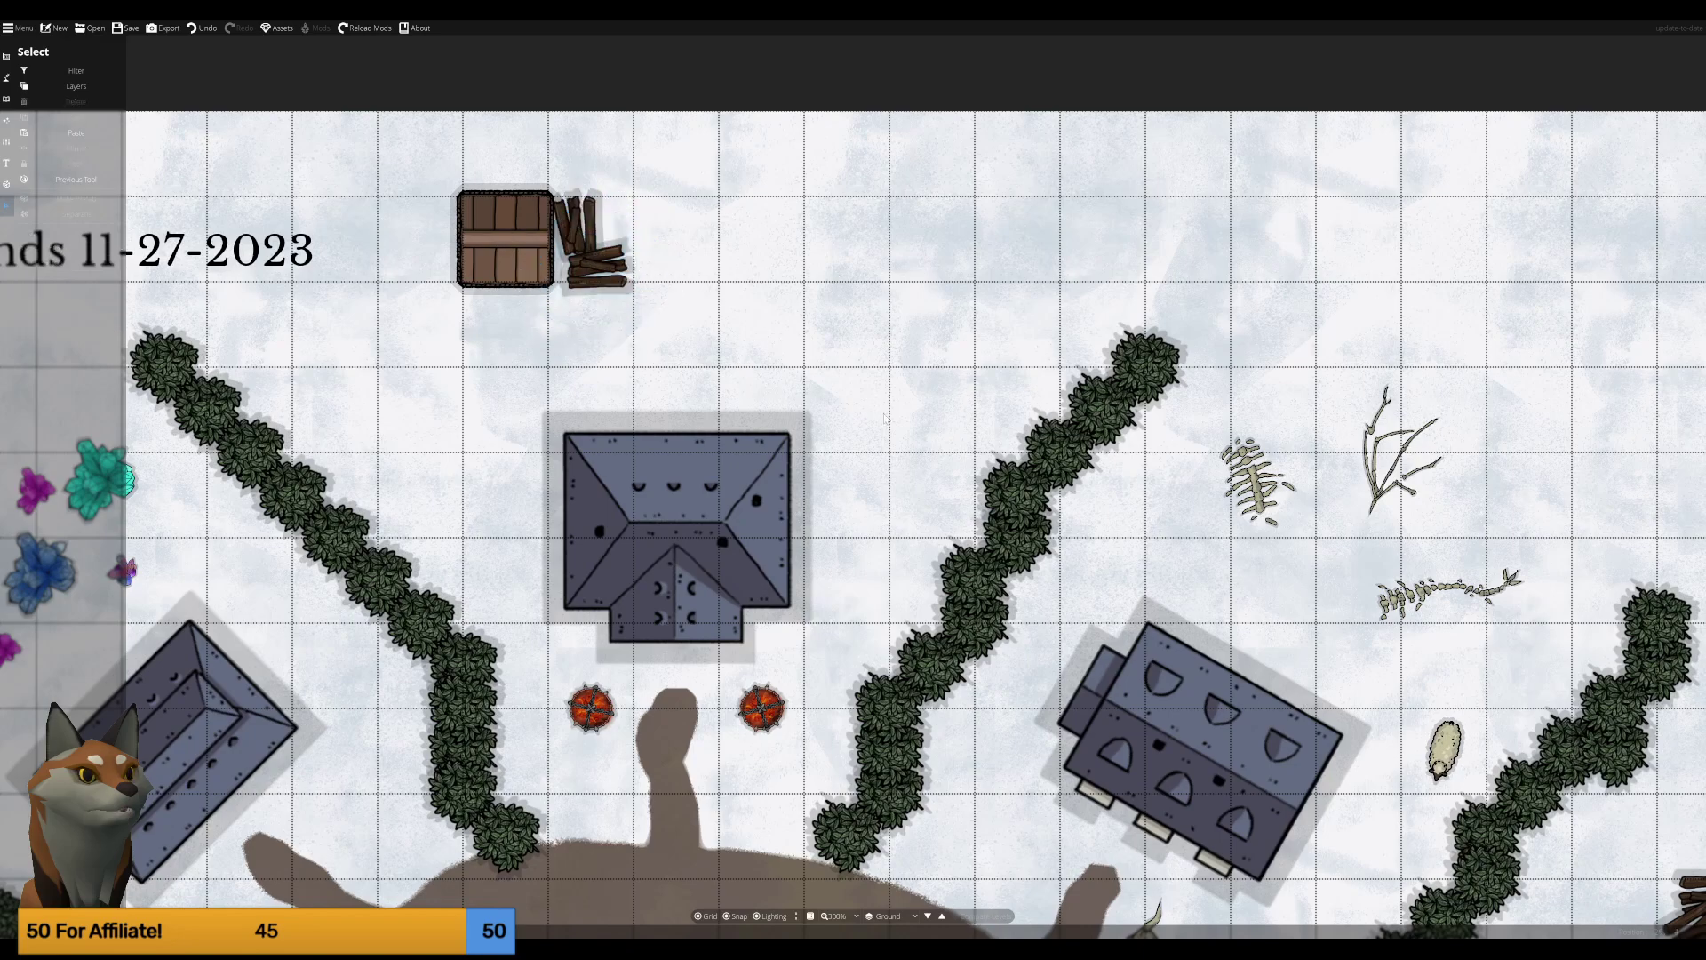
pyautogui.scroll(-2, 893, 420)
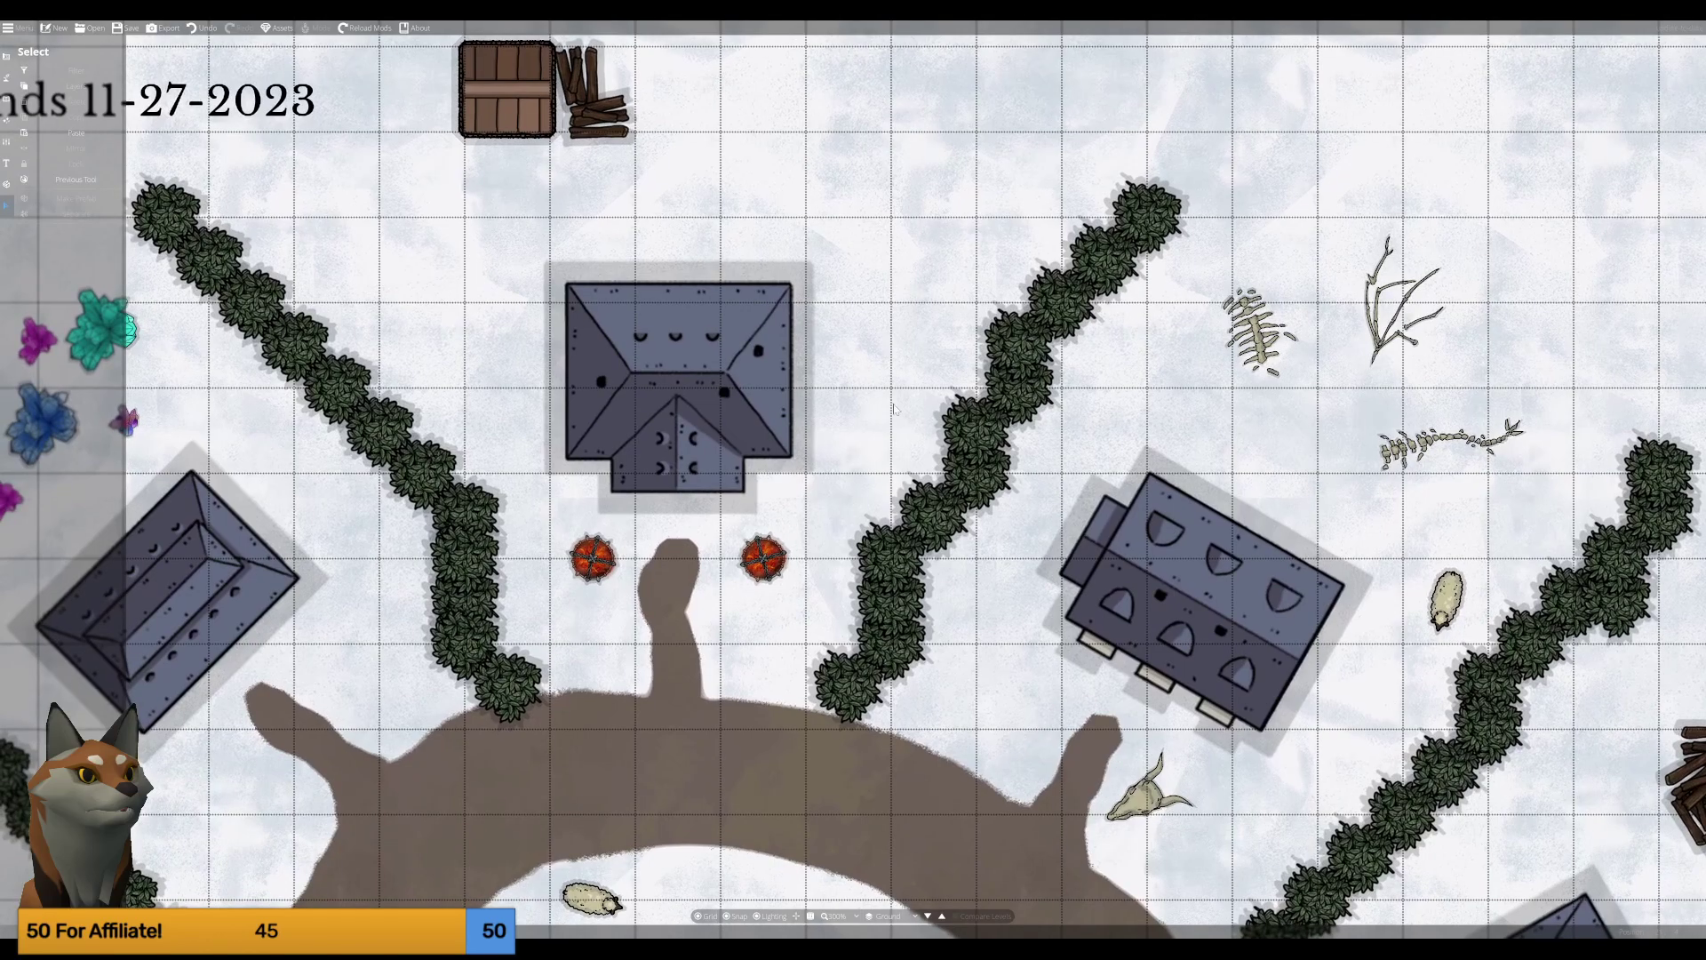
pyautogui.scroll(-5, 894, 409)
pyautogui.scroll(1, 900, 535)
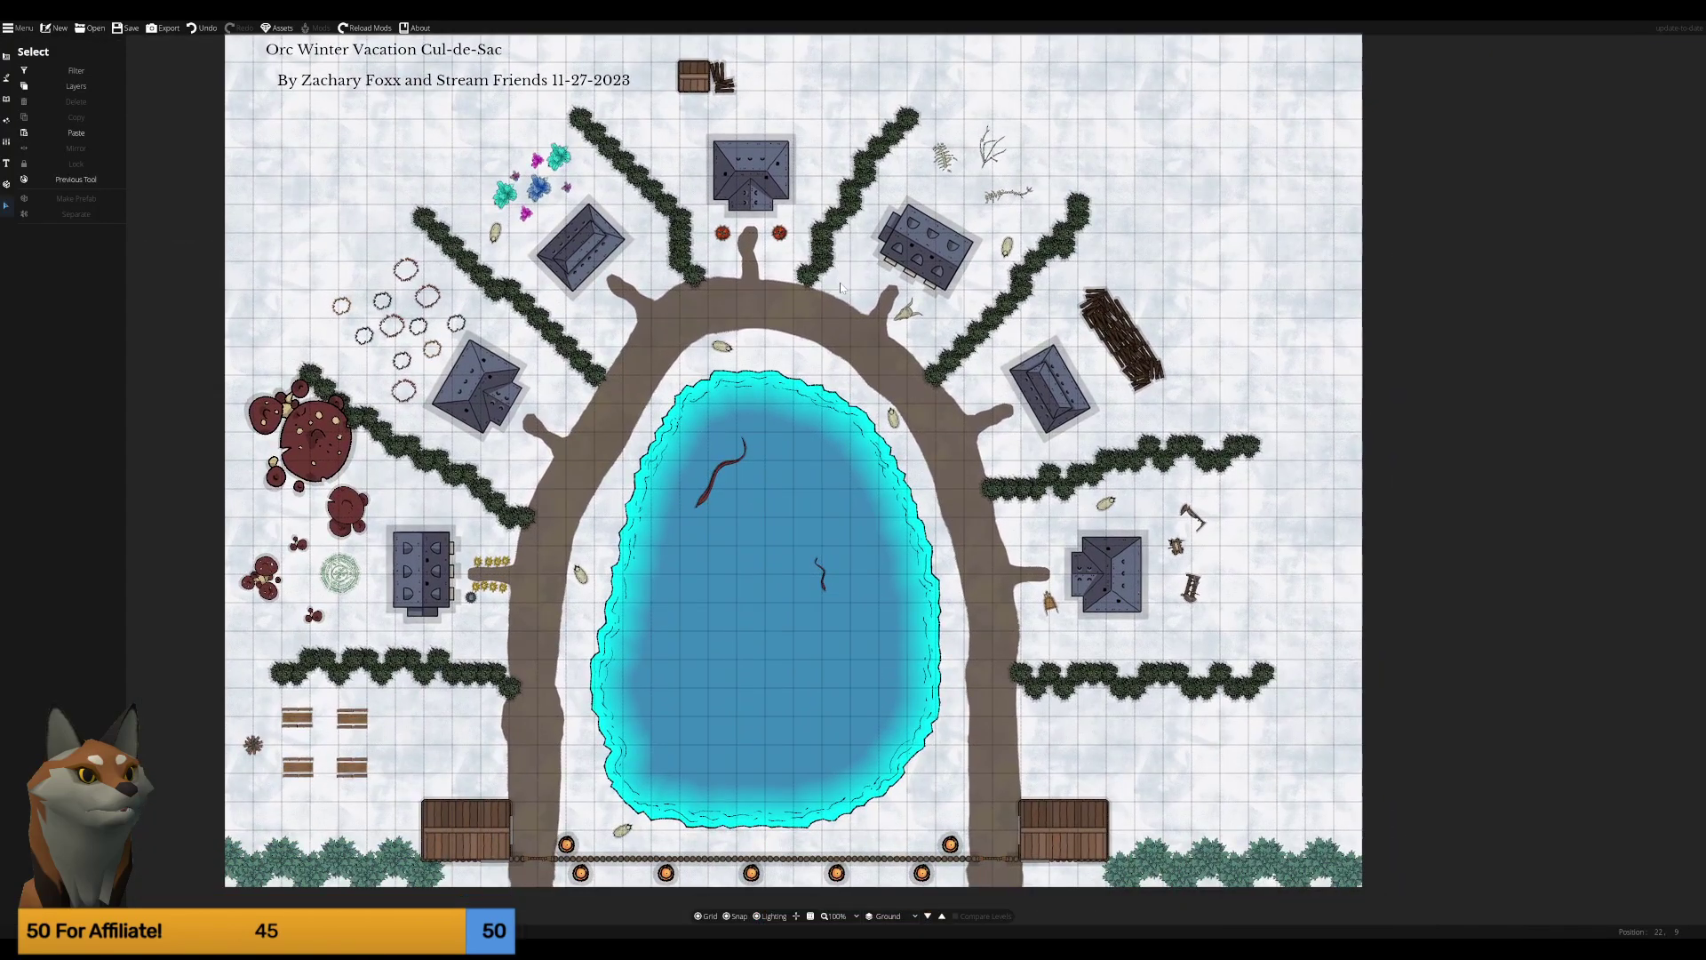
pyautogui.click(695, 76)
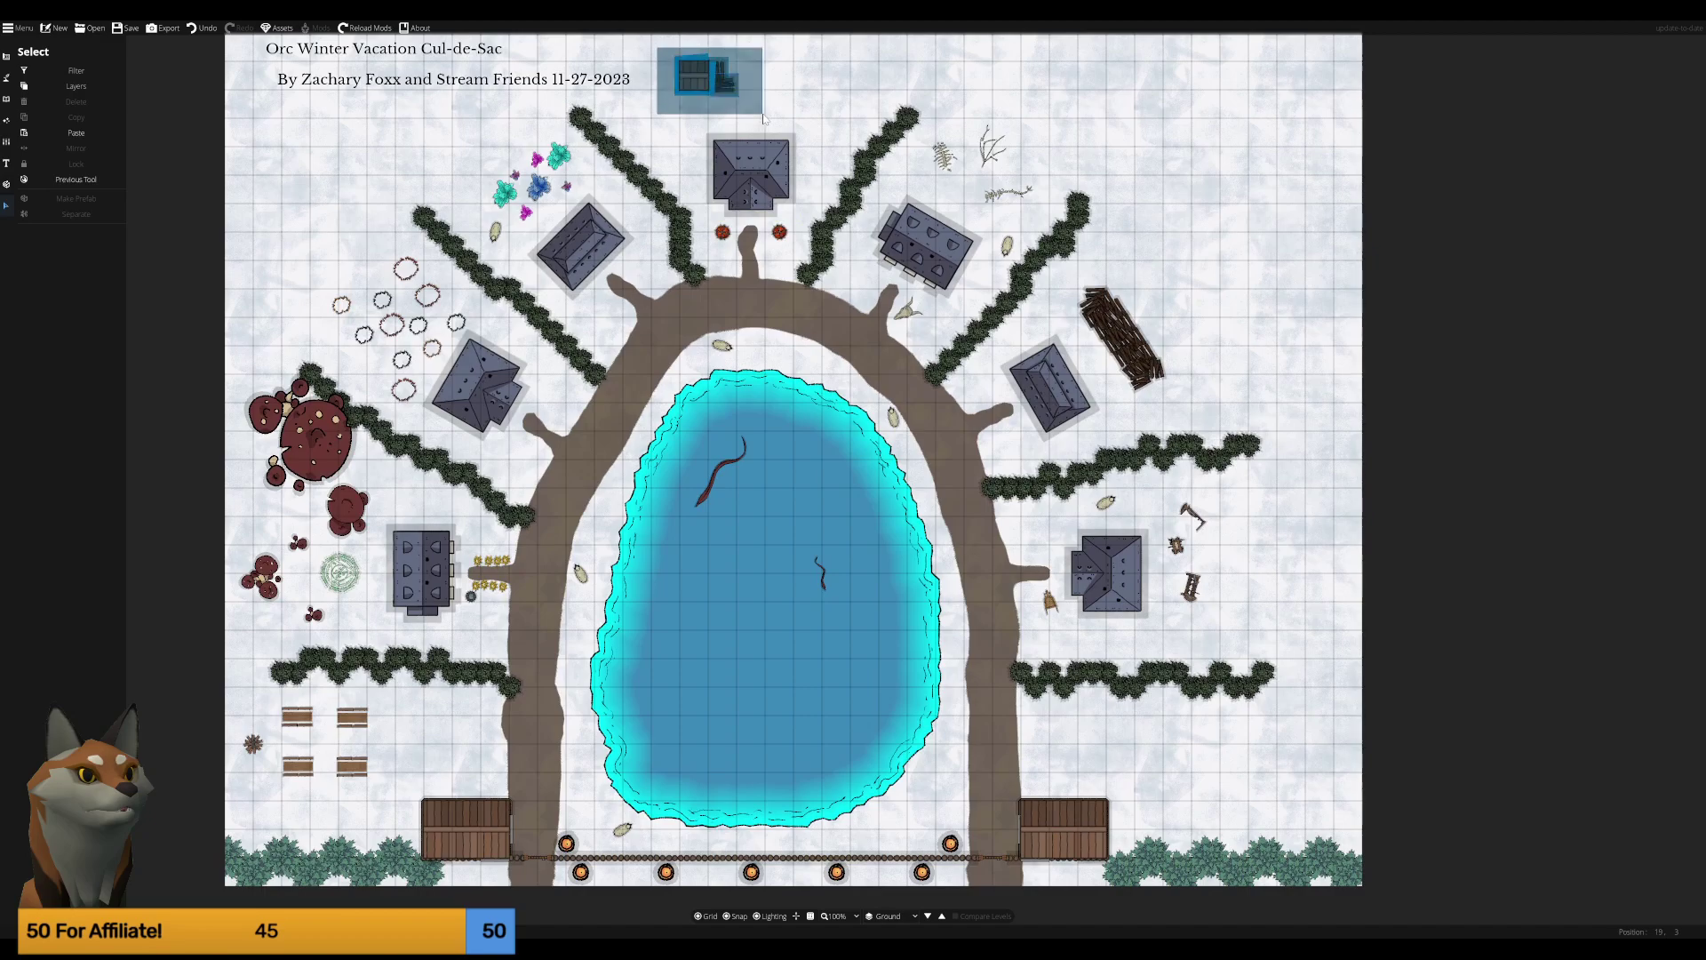
pyautogui.moveTo(695, 76)
pyautogui.mouseDown()
pyautogui.moveTo(724, 94)
pyautogui.moveTo(695, 81)
pyautogui.mouseUp()
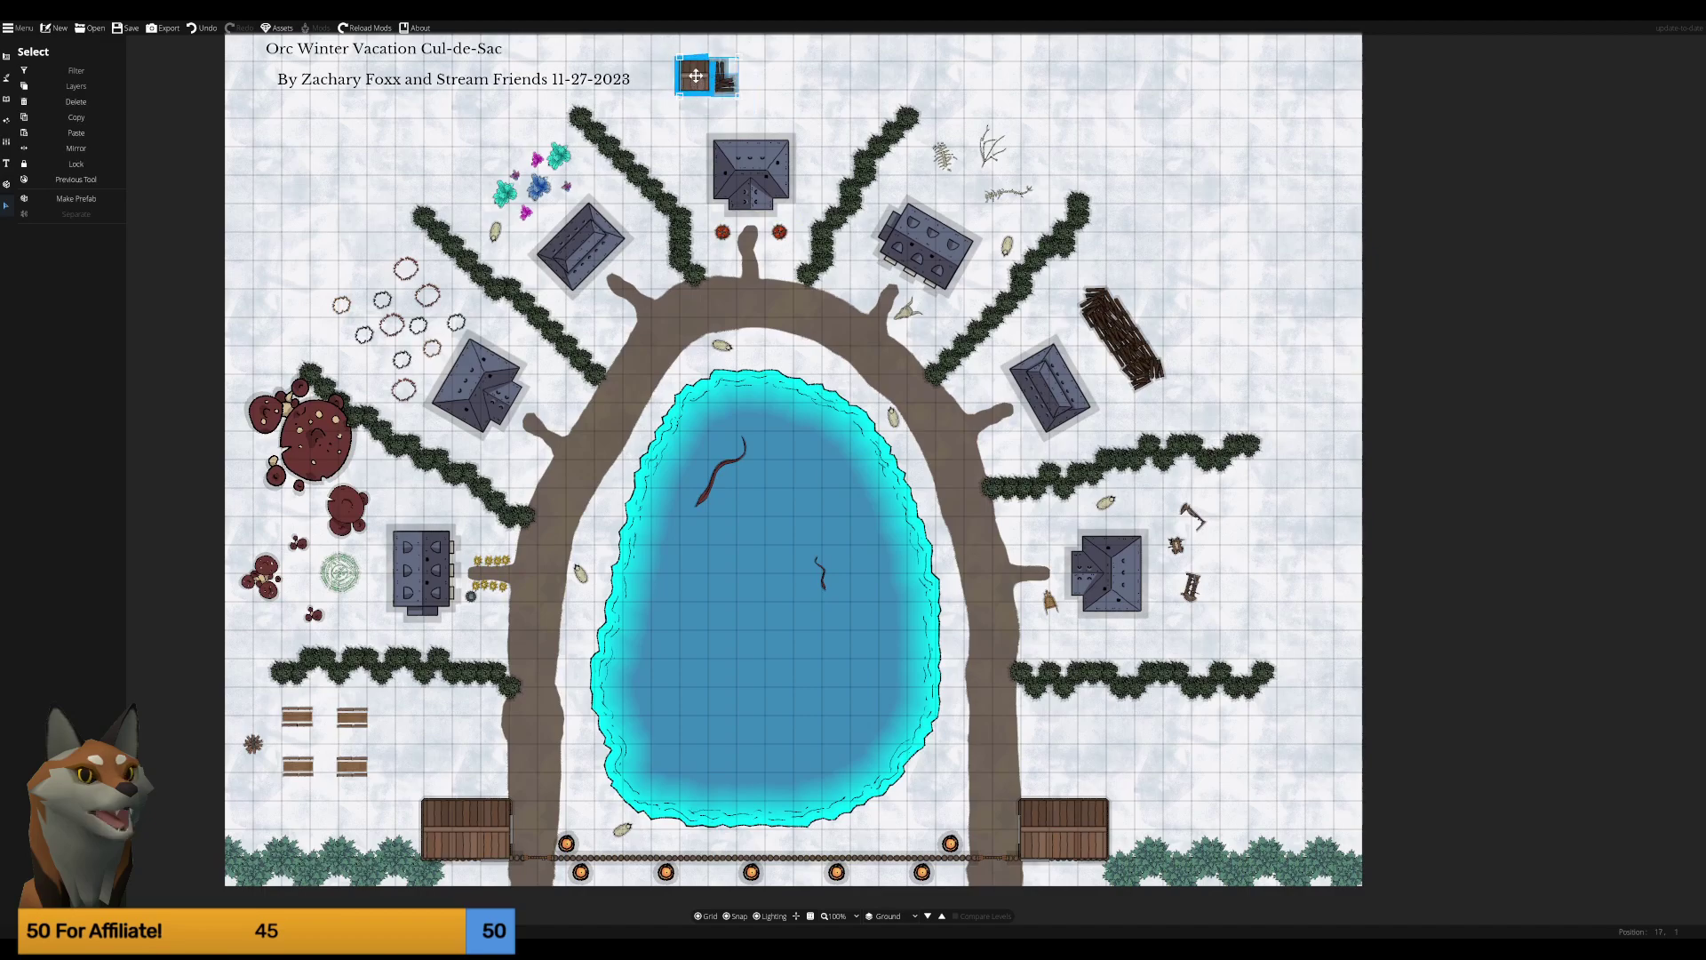
pyautogui.click(640, 119)
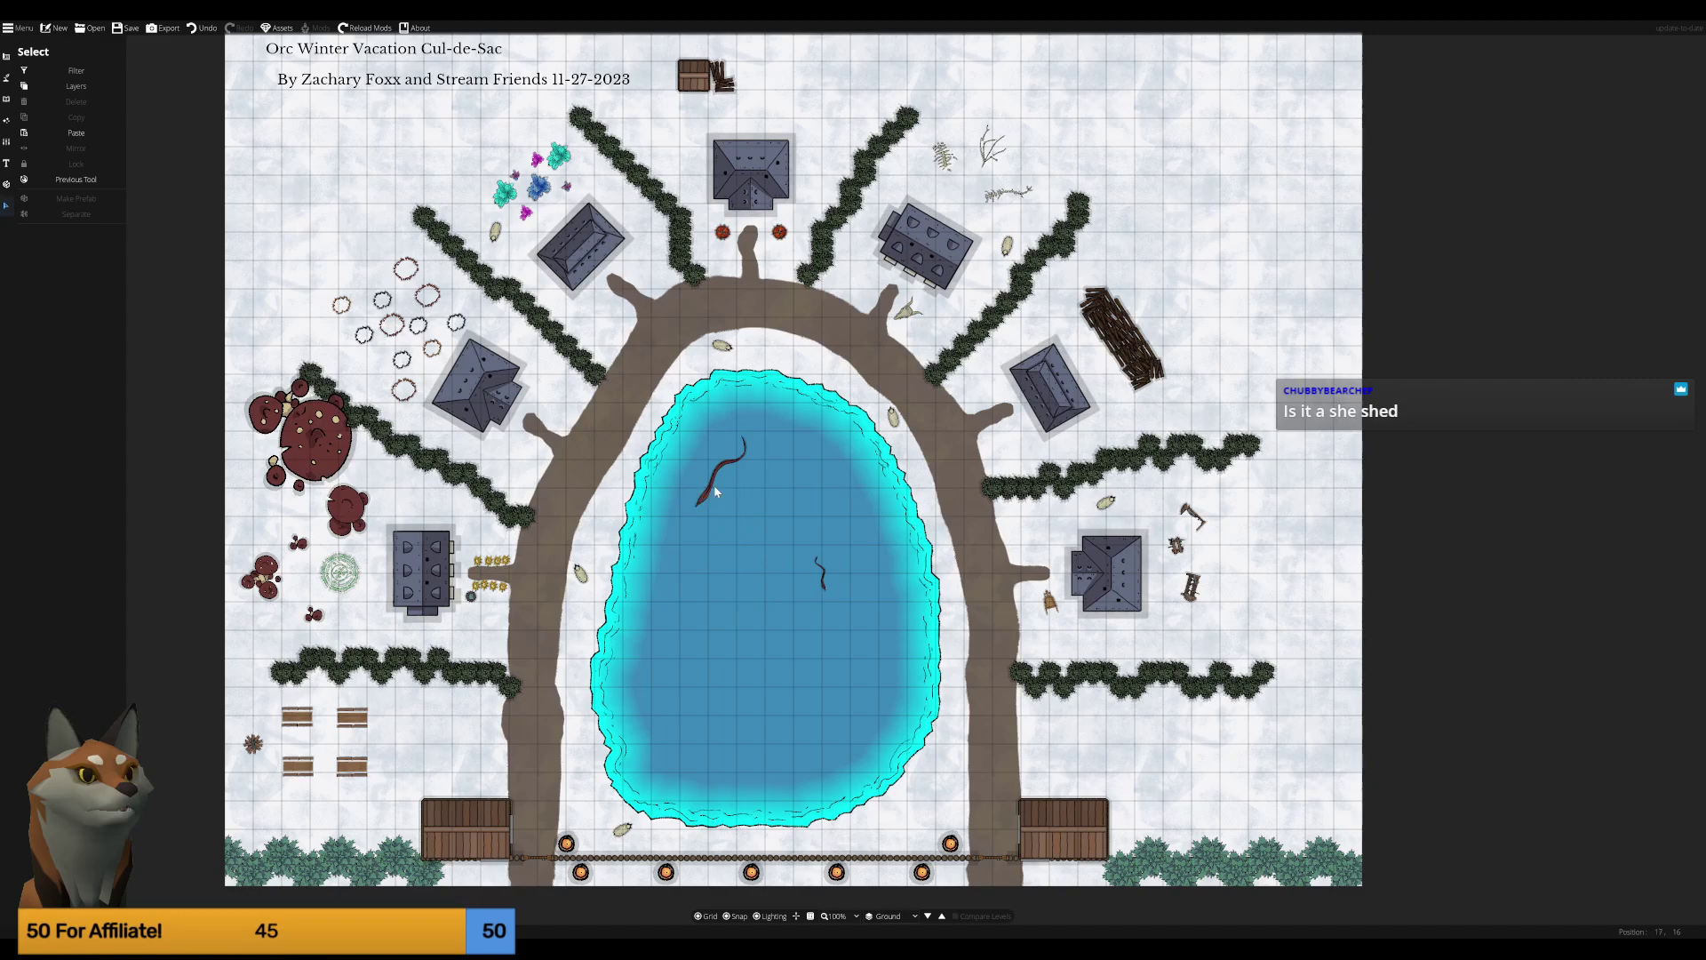
# Switch to the Object Tool for placing library assets.
pyautogui.click(6, 77)
pyautogui.click(6, 56)
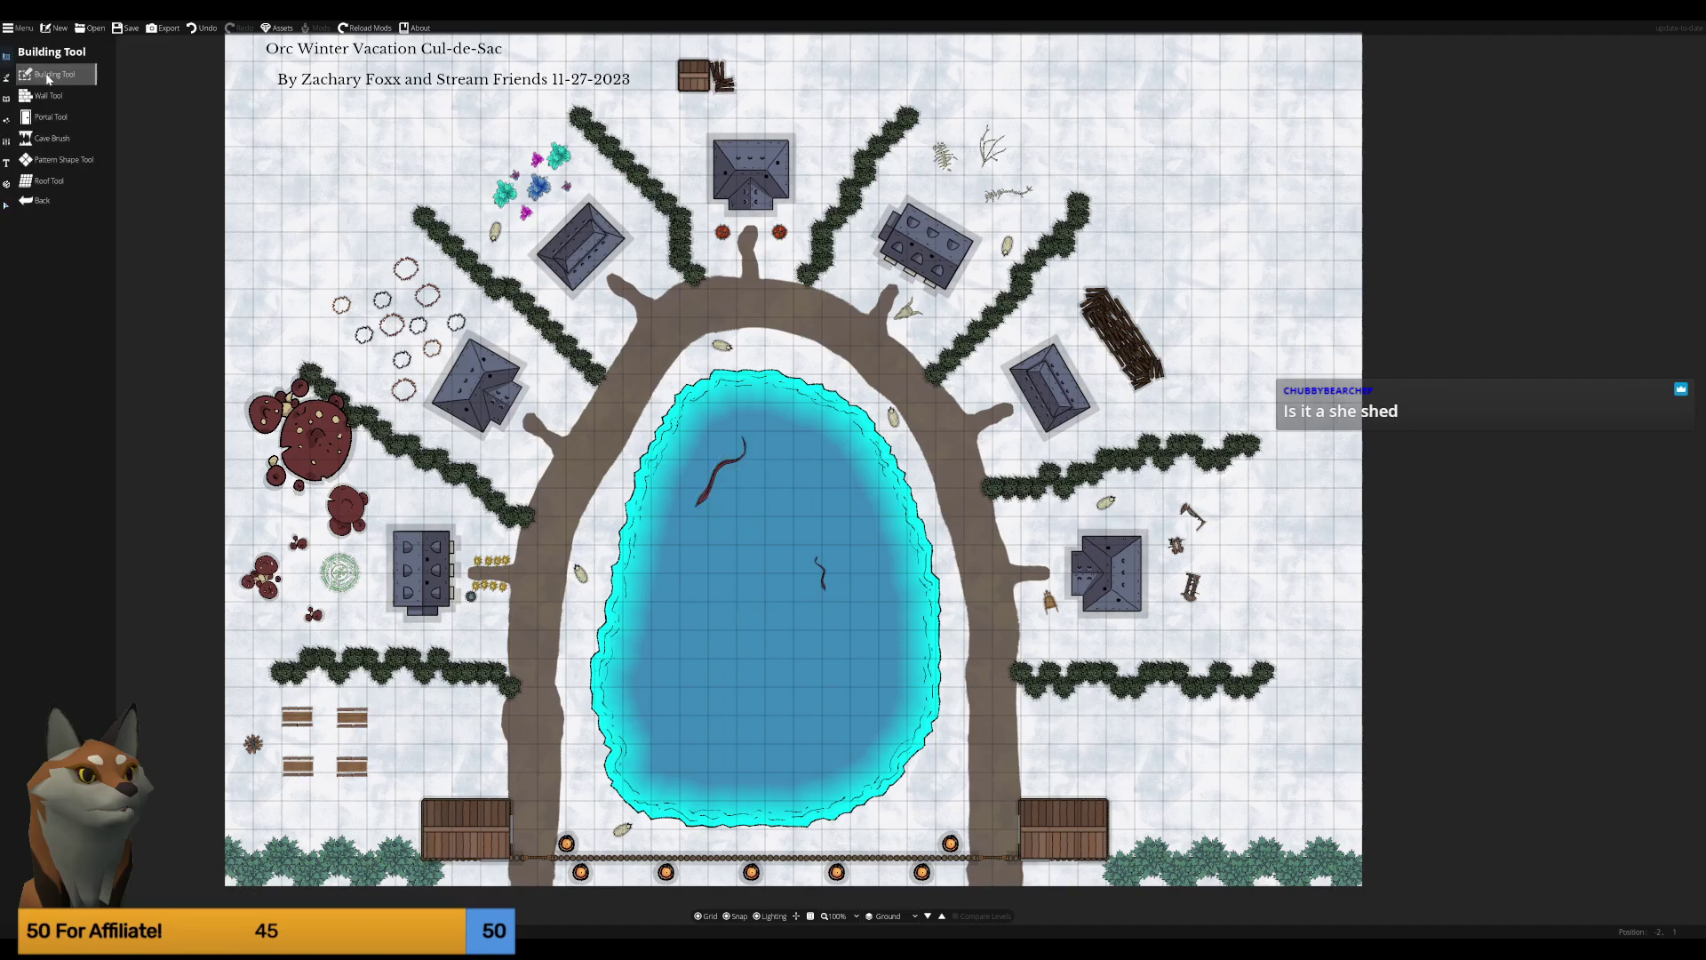
pyautogui.click(8, 101)
pyautogui.click(7, 99)
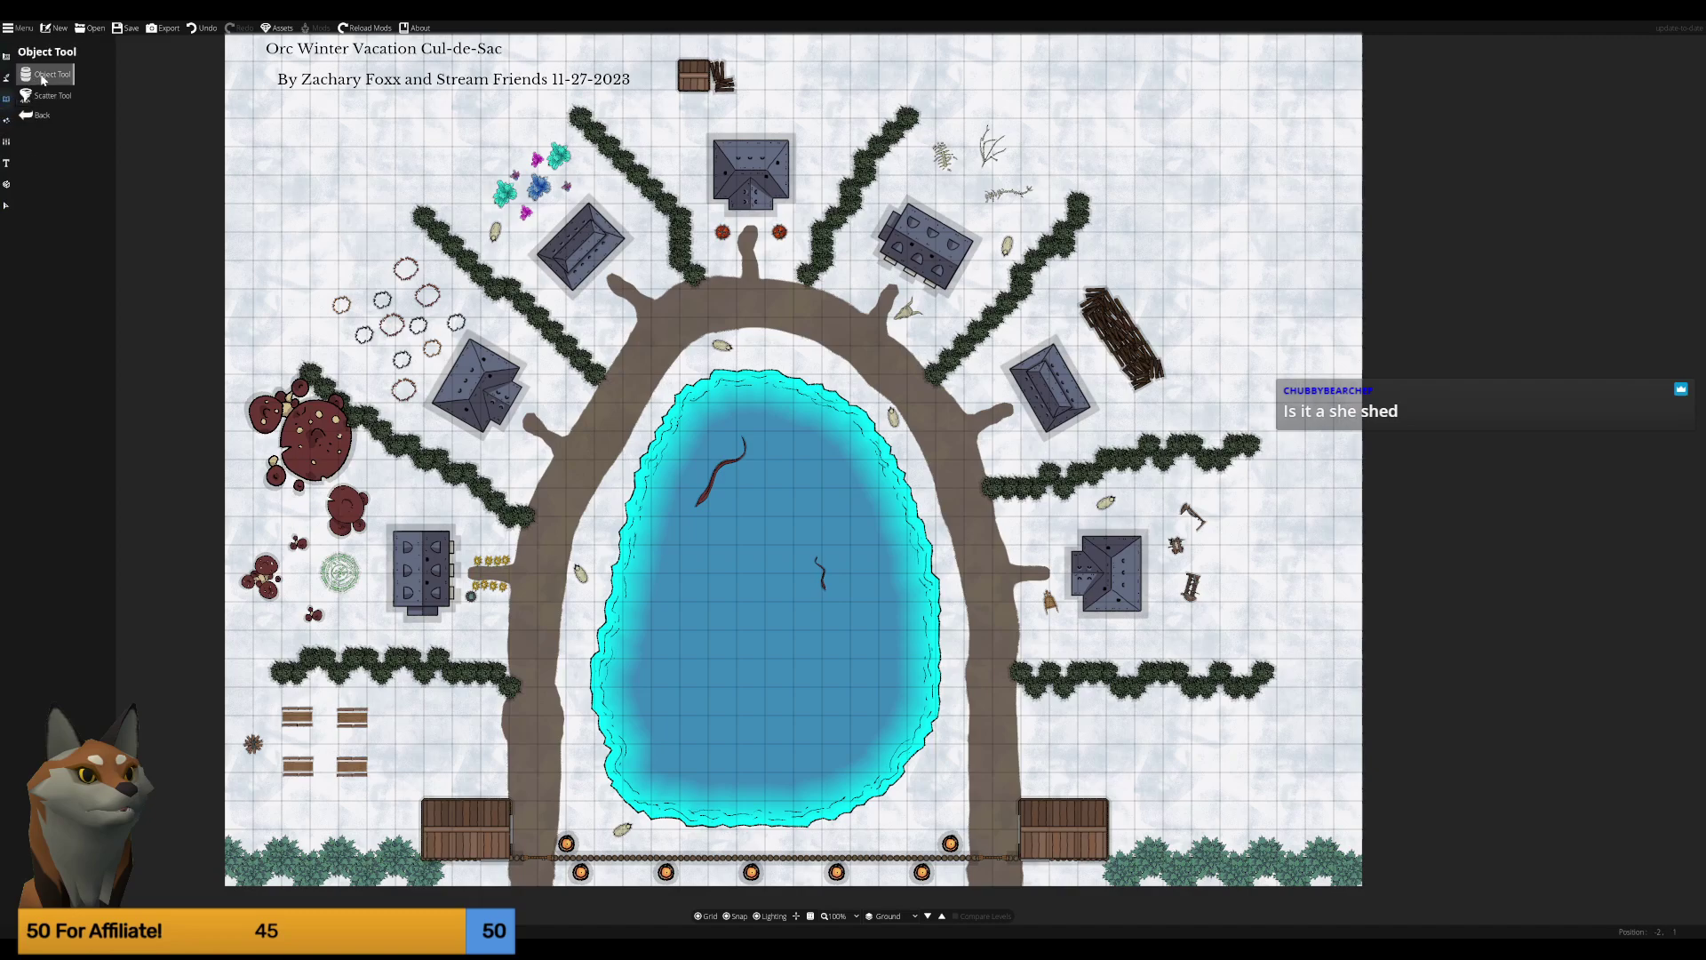
# Search the object library for 'animal', then for 'fish'.
pyautogui.doubleClick(1652, 81)
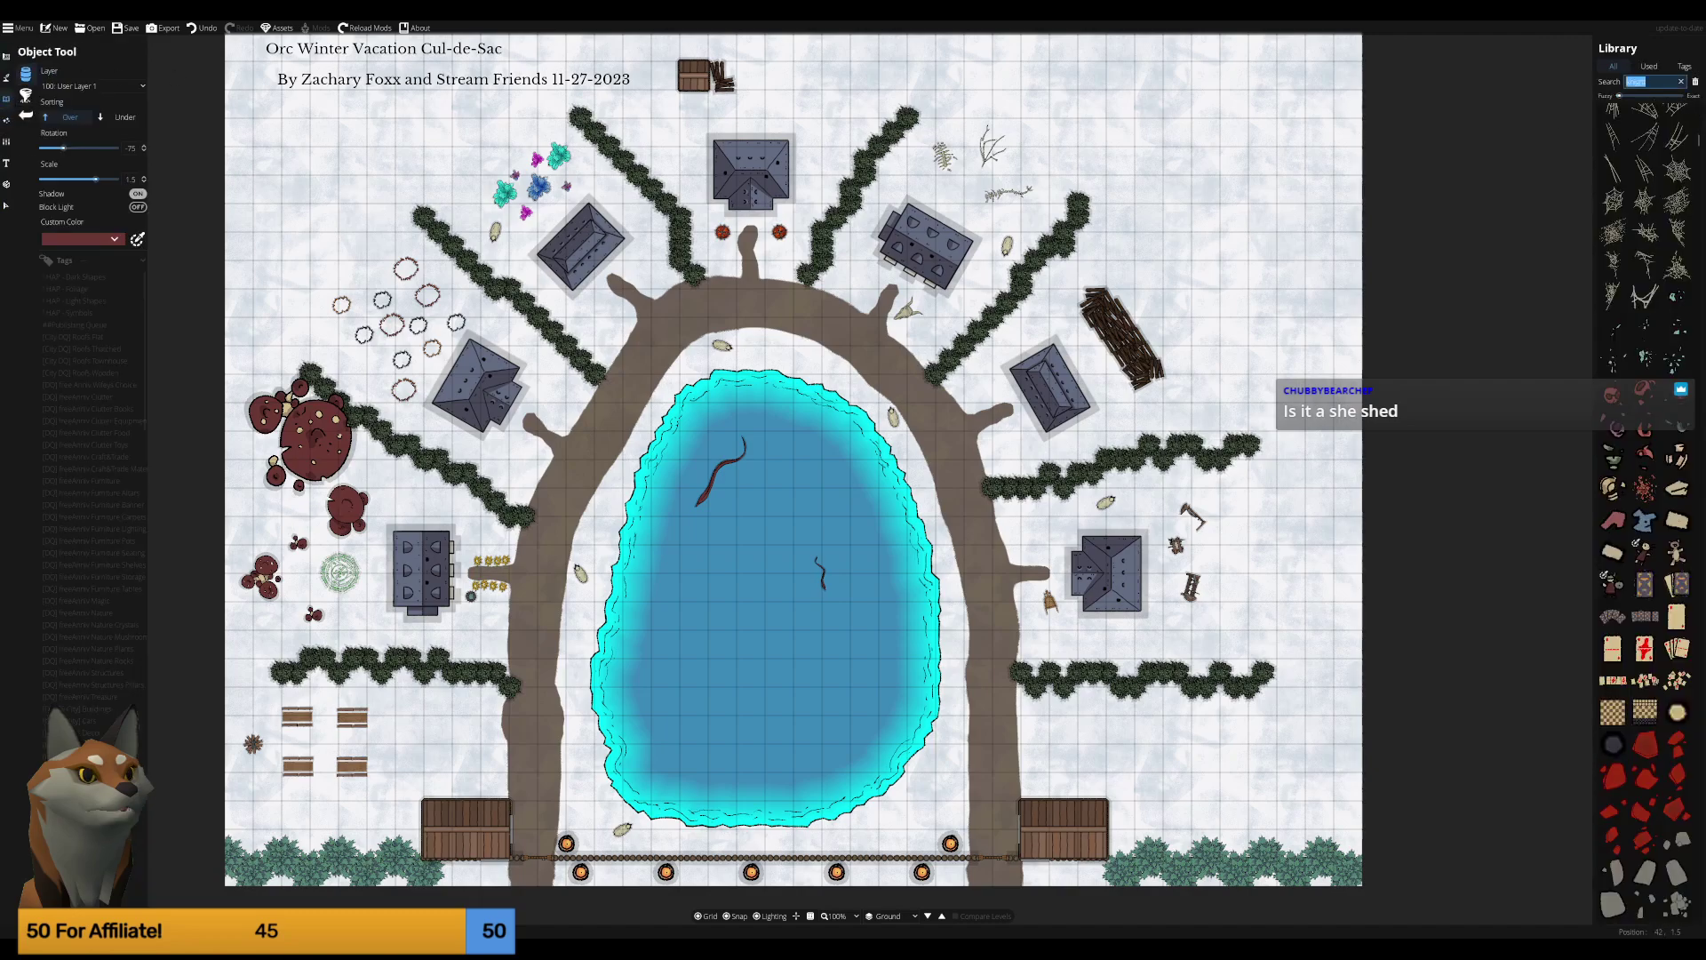
pyautogui.write('animal')
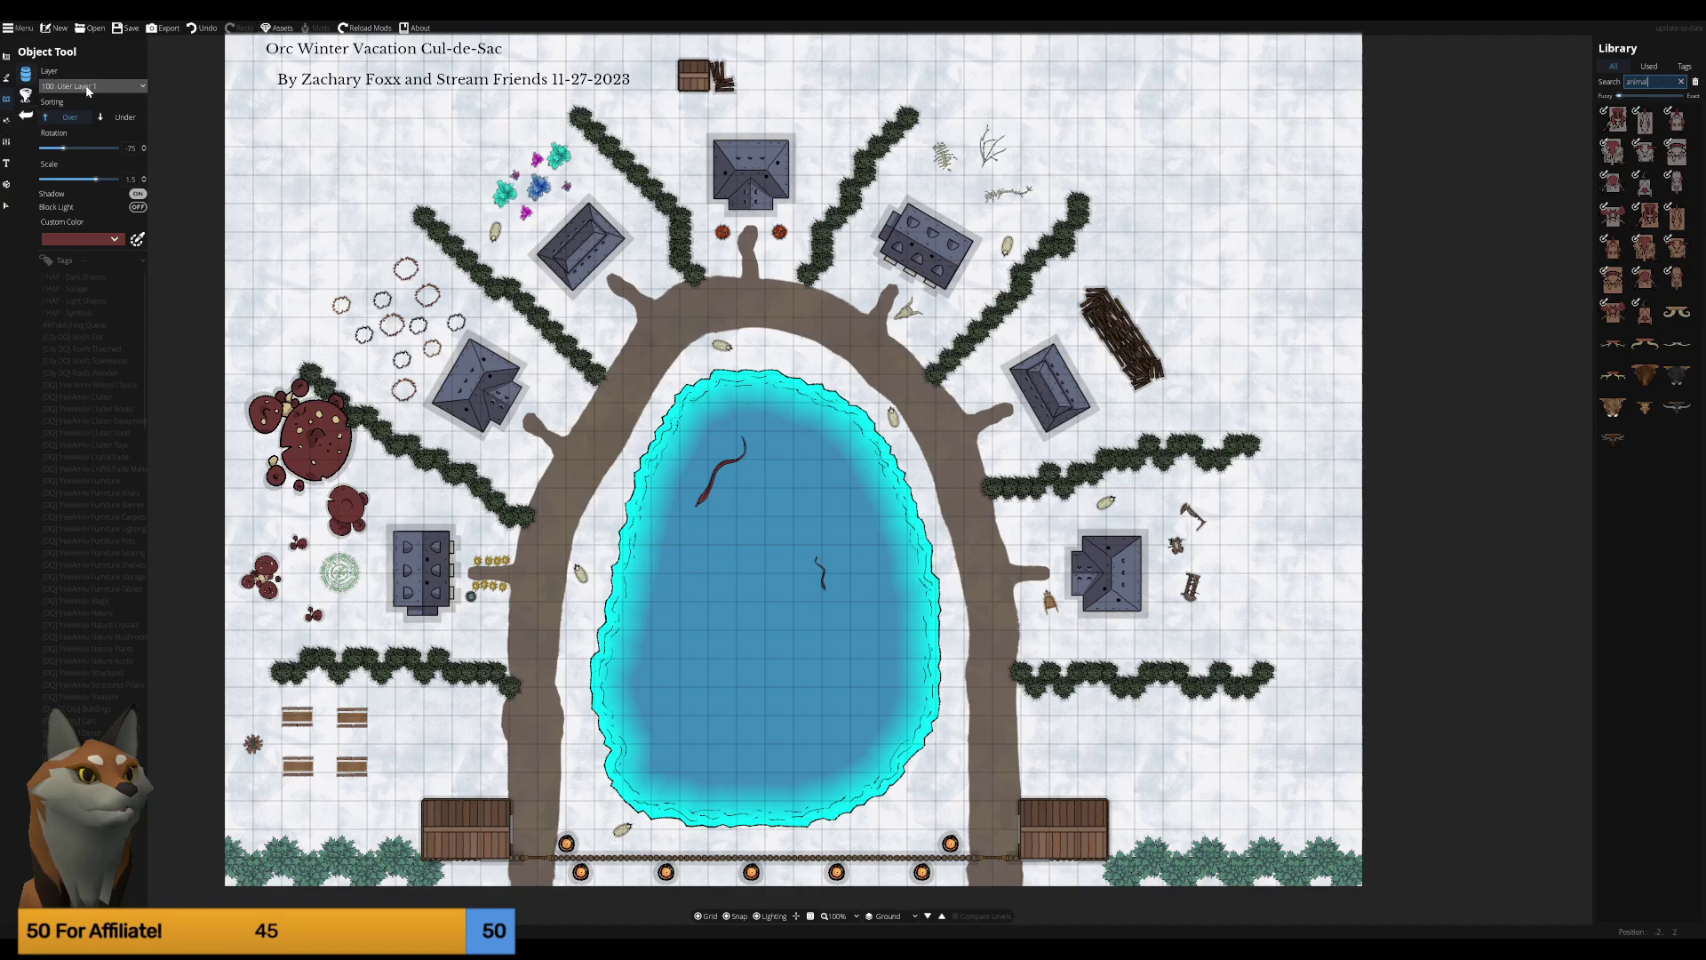
pyautogui.click(26, 96)
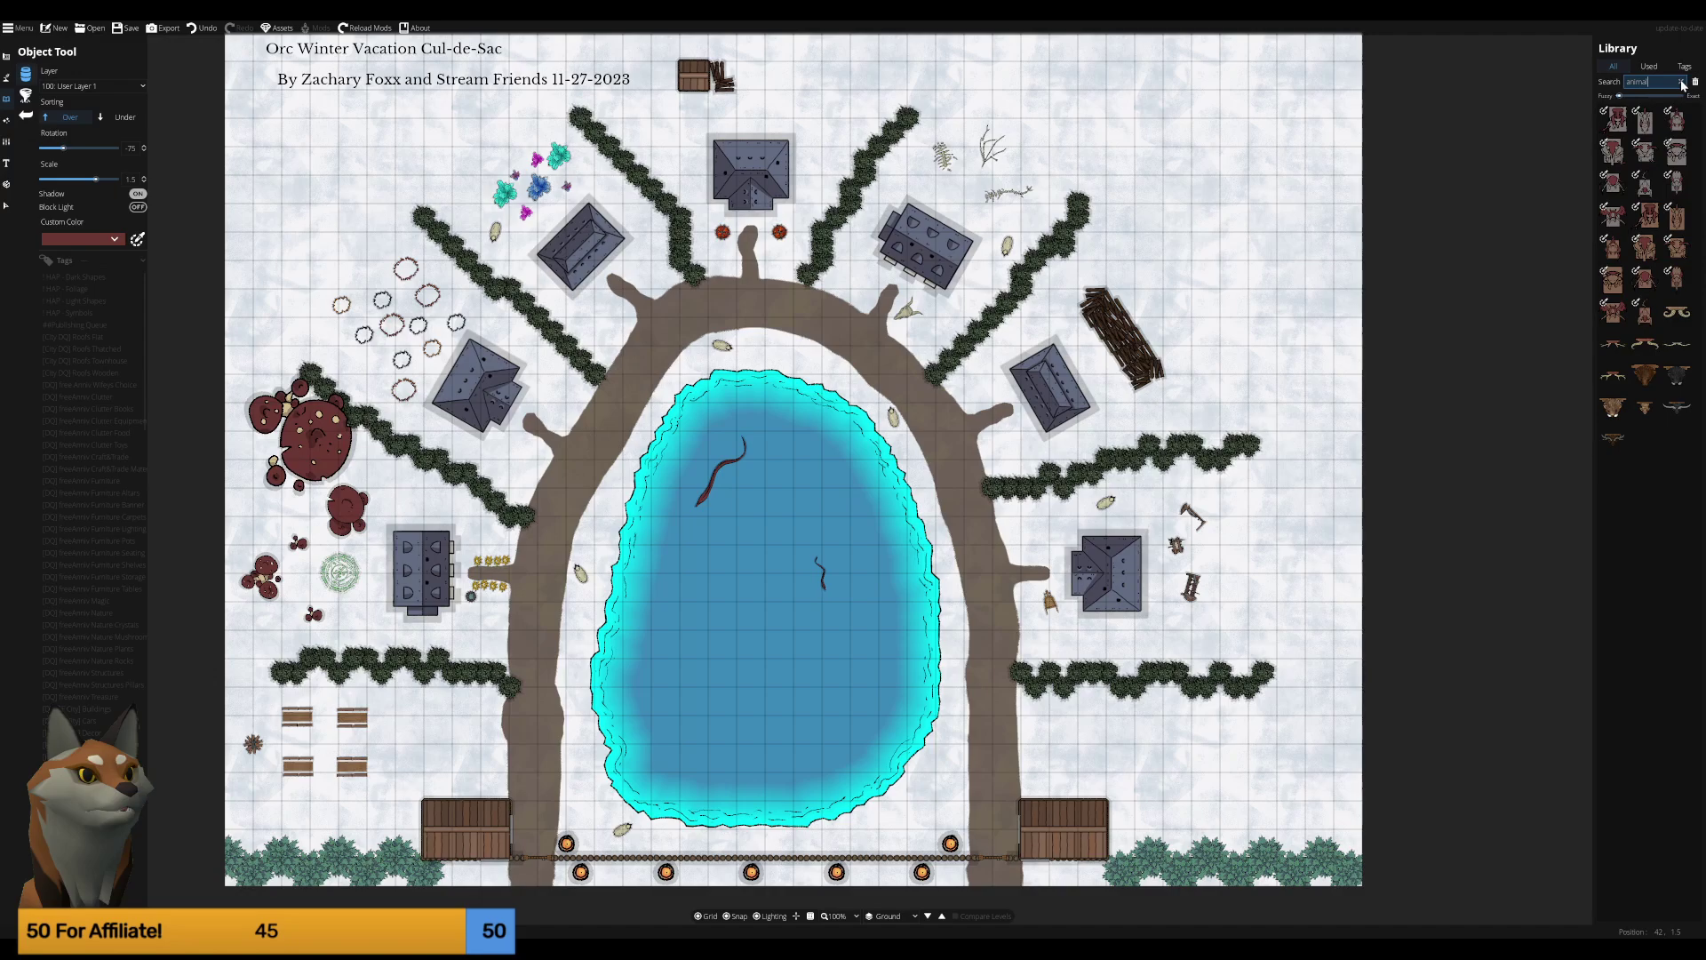
pyautogui.doubleClick(1638, 81)
pyautogui.write('fish')
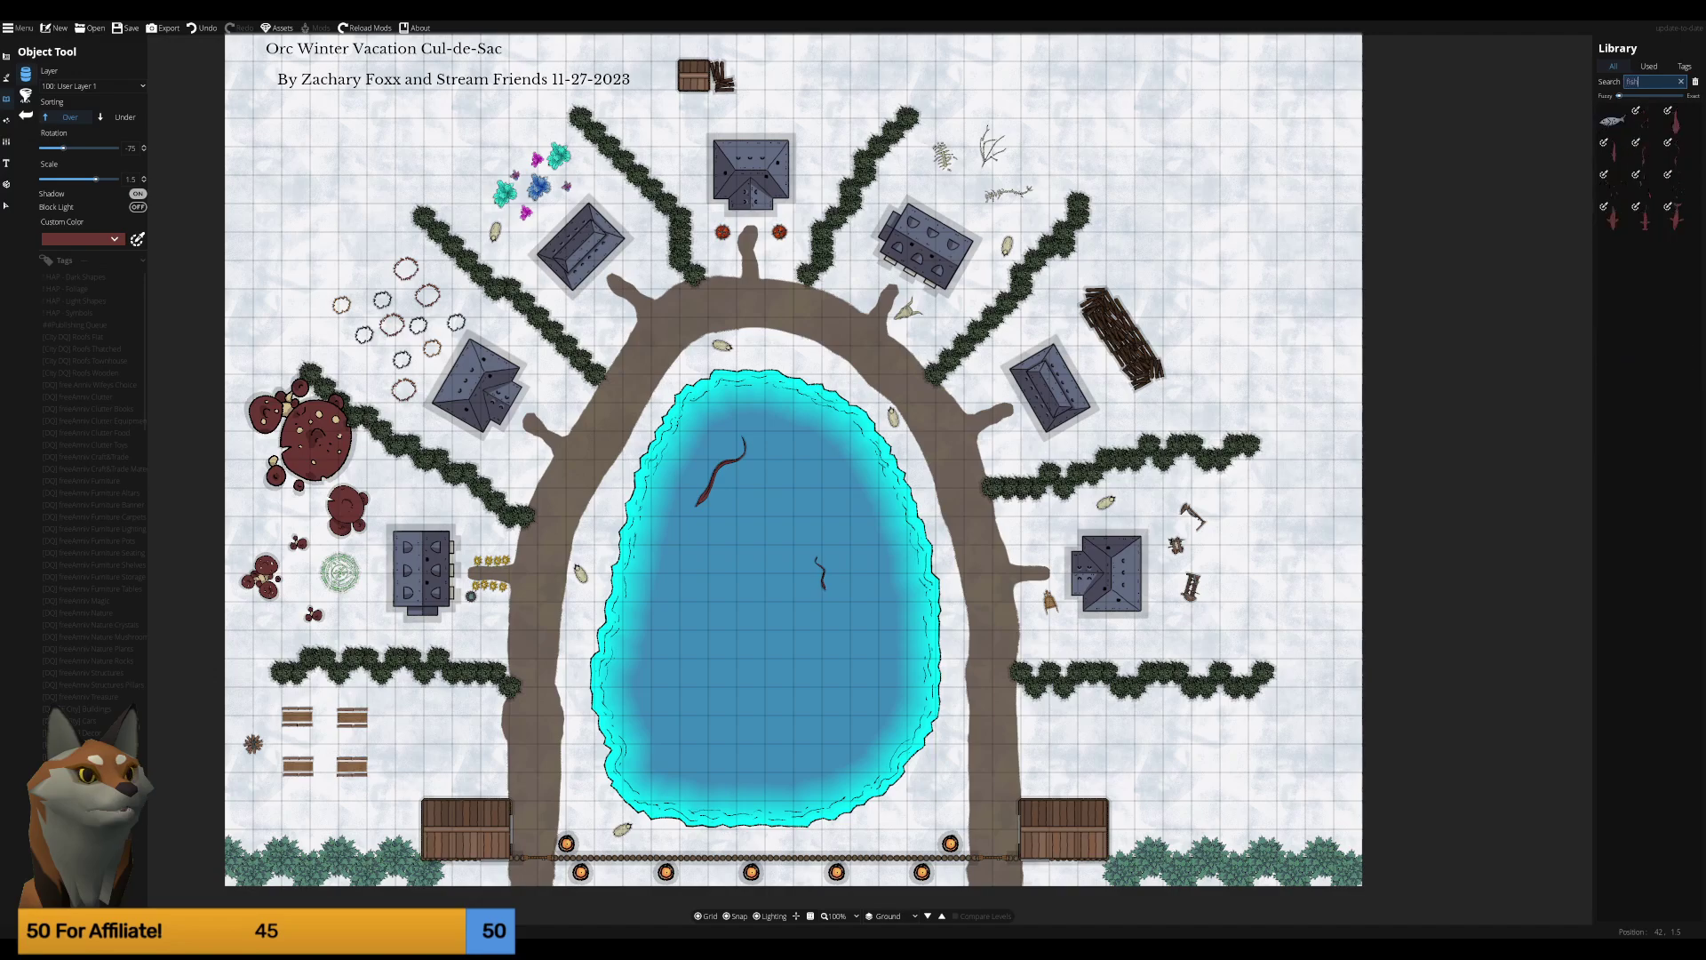
# Place a rotated school of small fish in the lower pond.
pyautogui.click(1611, 213)
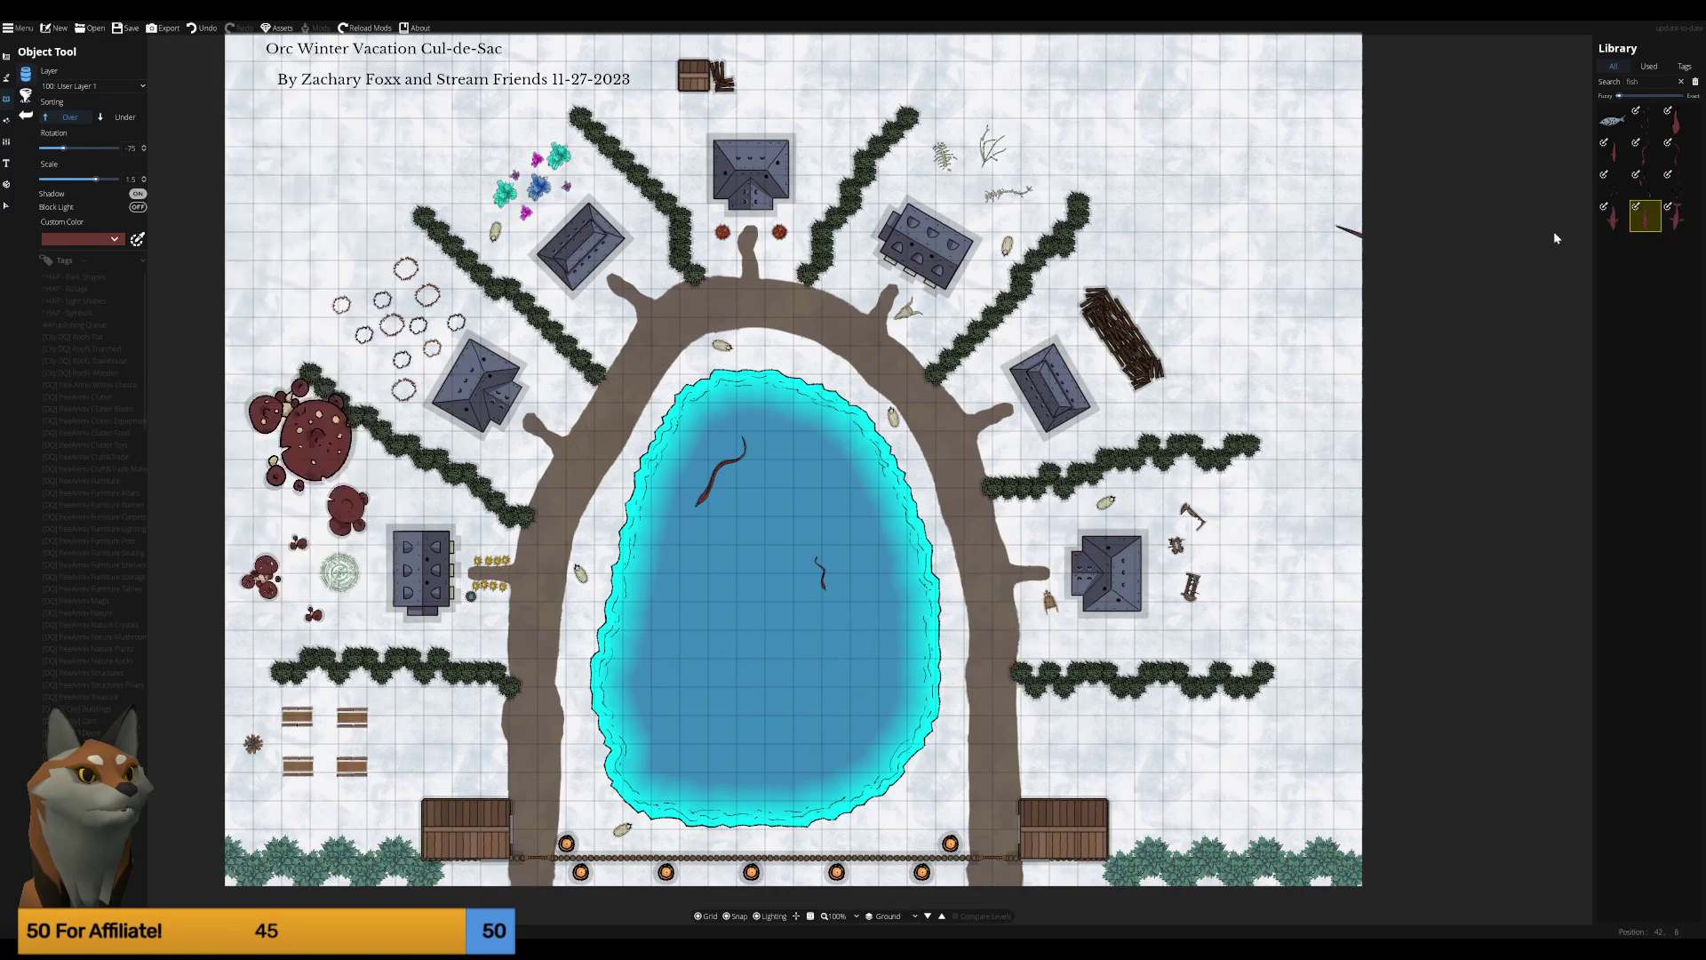
pyautogui.click(1645, 215)
pyautogui.click(1677, 184)
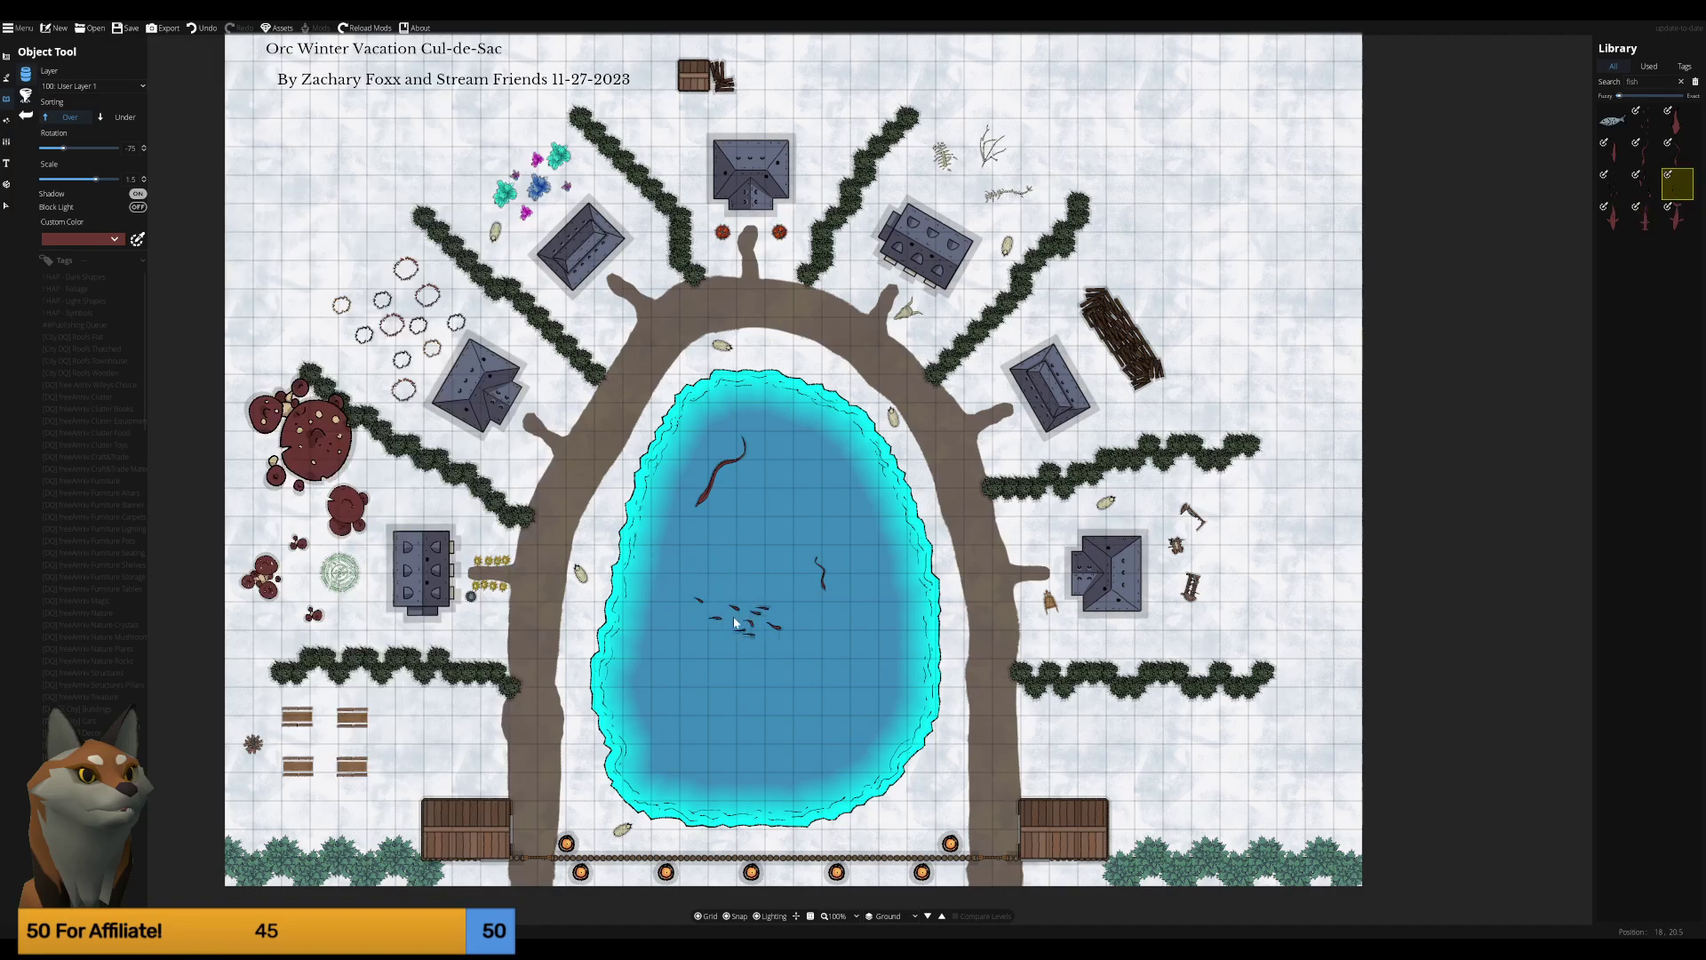
pyautogui.scroll(-10, 755, 693)
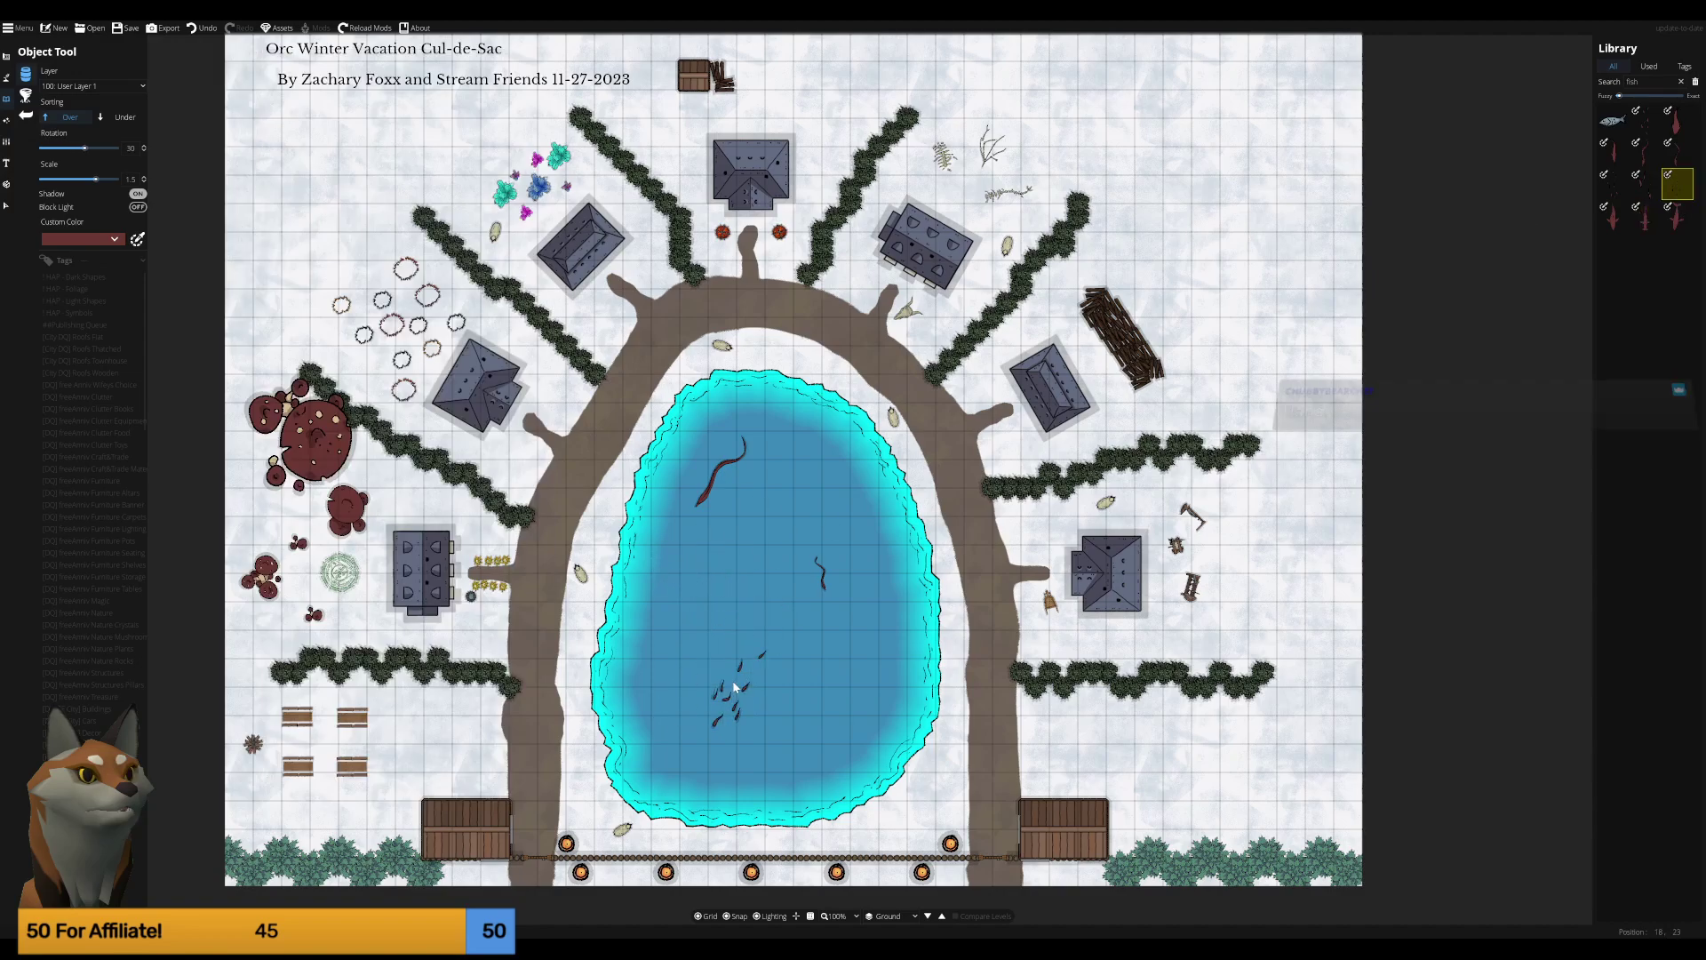
pyautogui.click(753, 751)
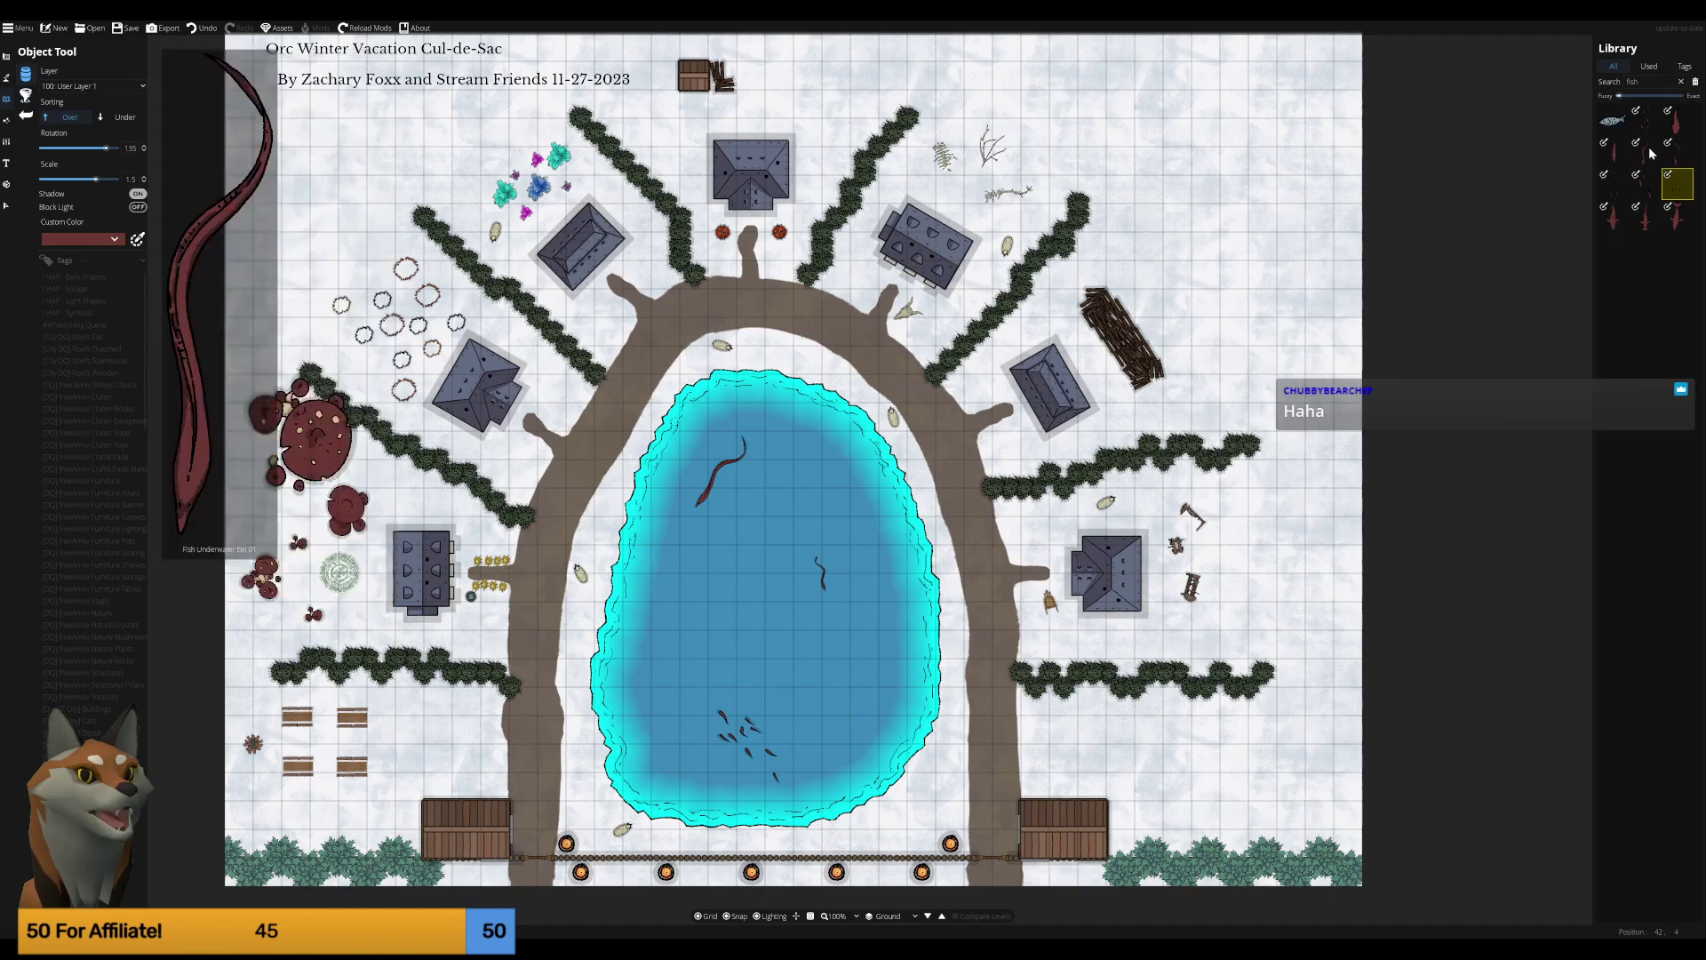
# Add a Fish Underwater 02 fish in the lower right of the pond.
pyautogui.click(1683, 127)
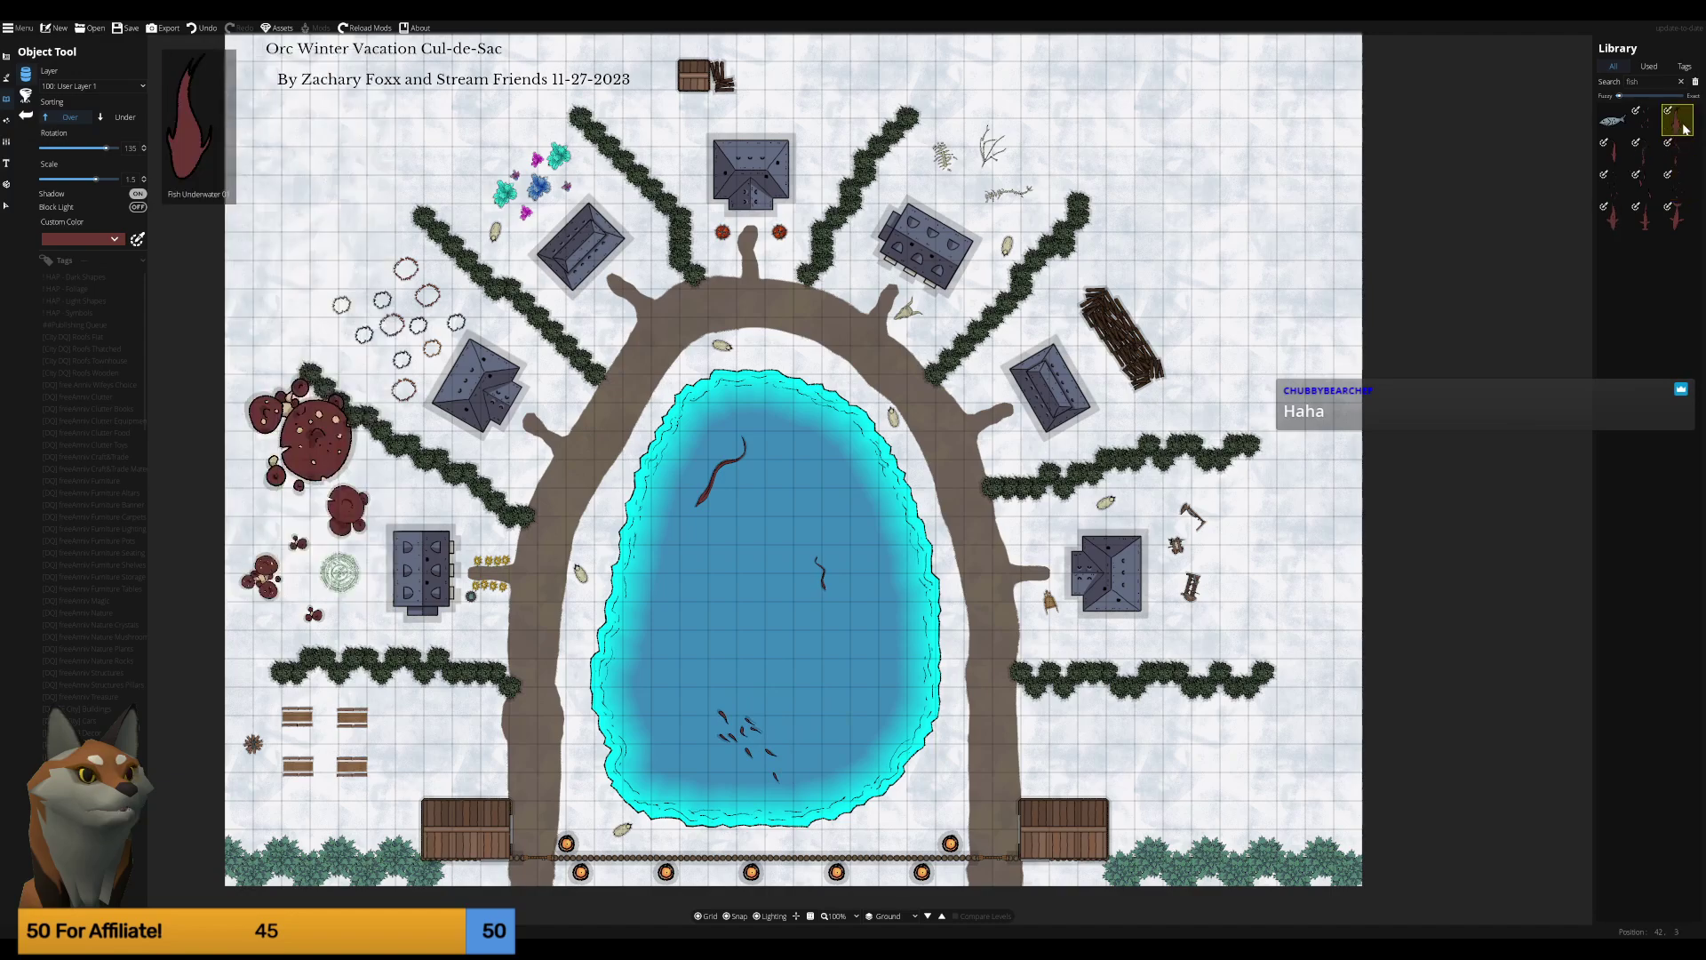
pyautogui.scroll(-4, 749, 636)
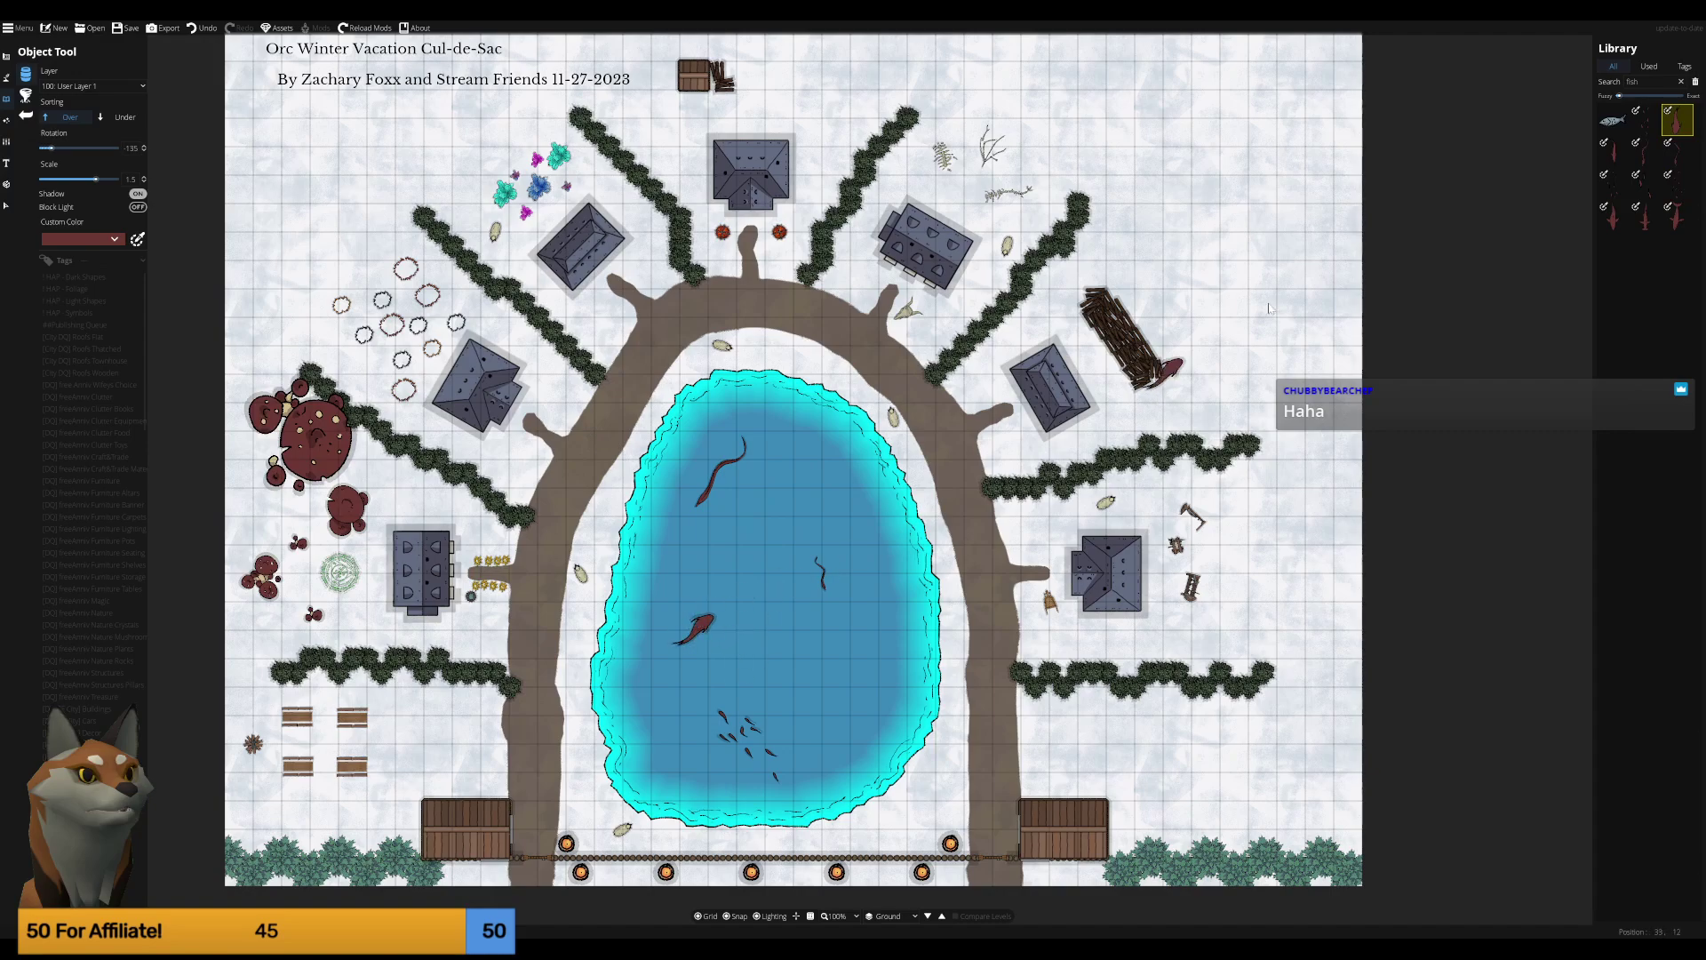
pyautogui.click(1613, 151)
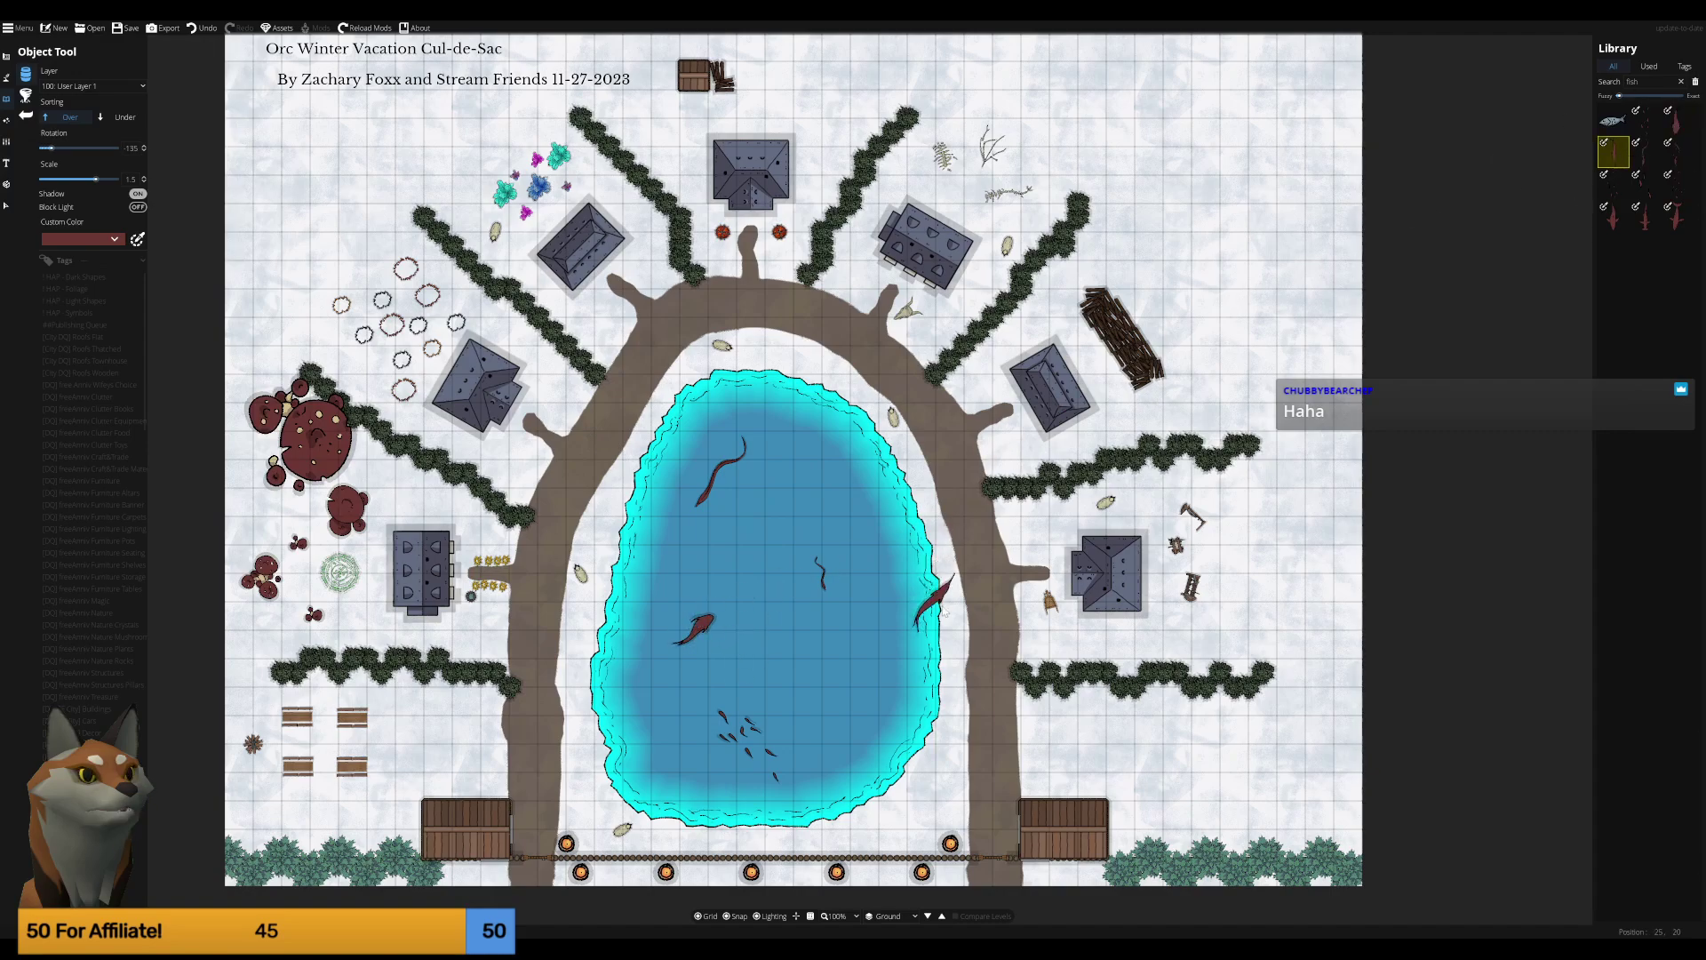
pyautogui.scroll(3, 876, 662)
pyautogui.scroll(3, 849, 680)
pyautogui.click(849, 680)
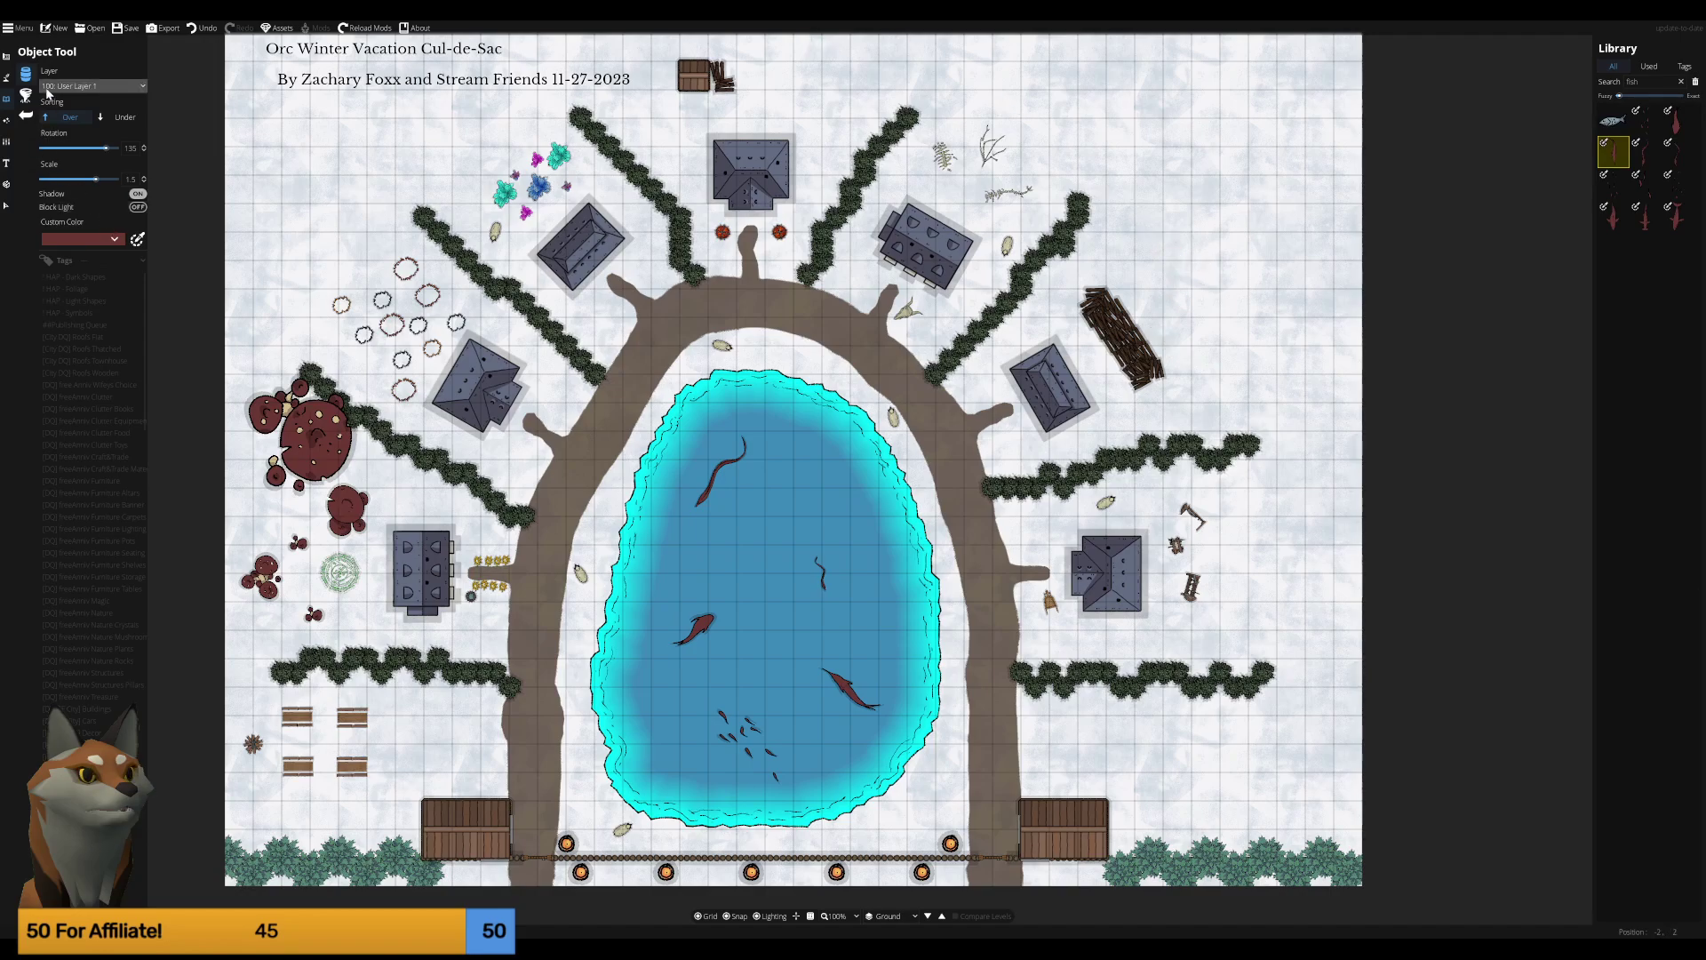
# Replace 'Winter Vacation' in the map title with 'Neighborhood'.
pyautogui.click(8, 163)
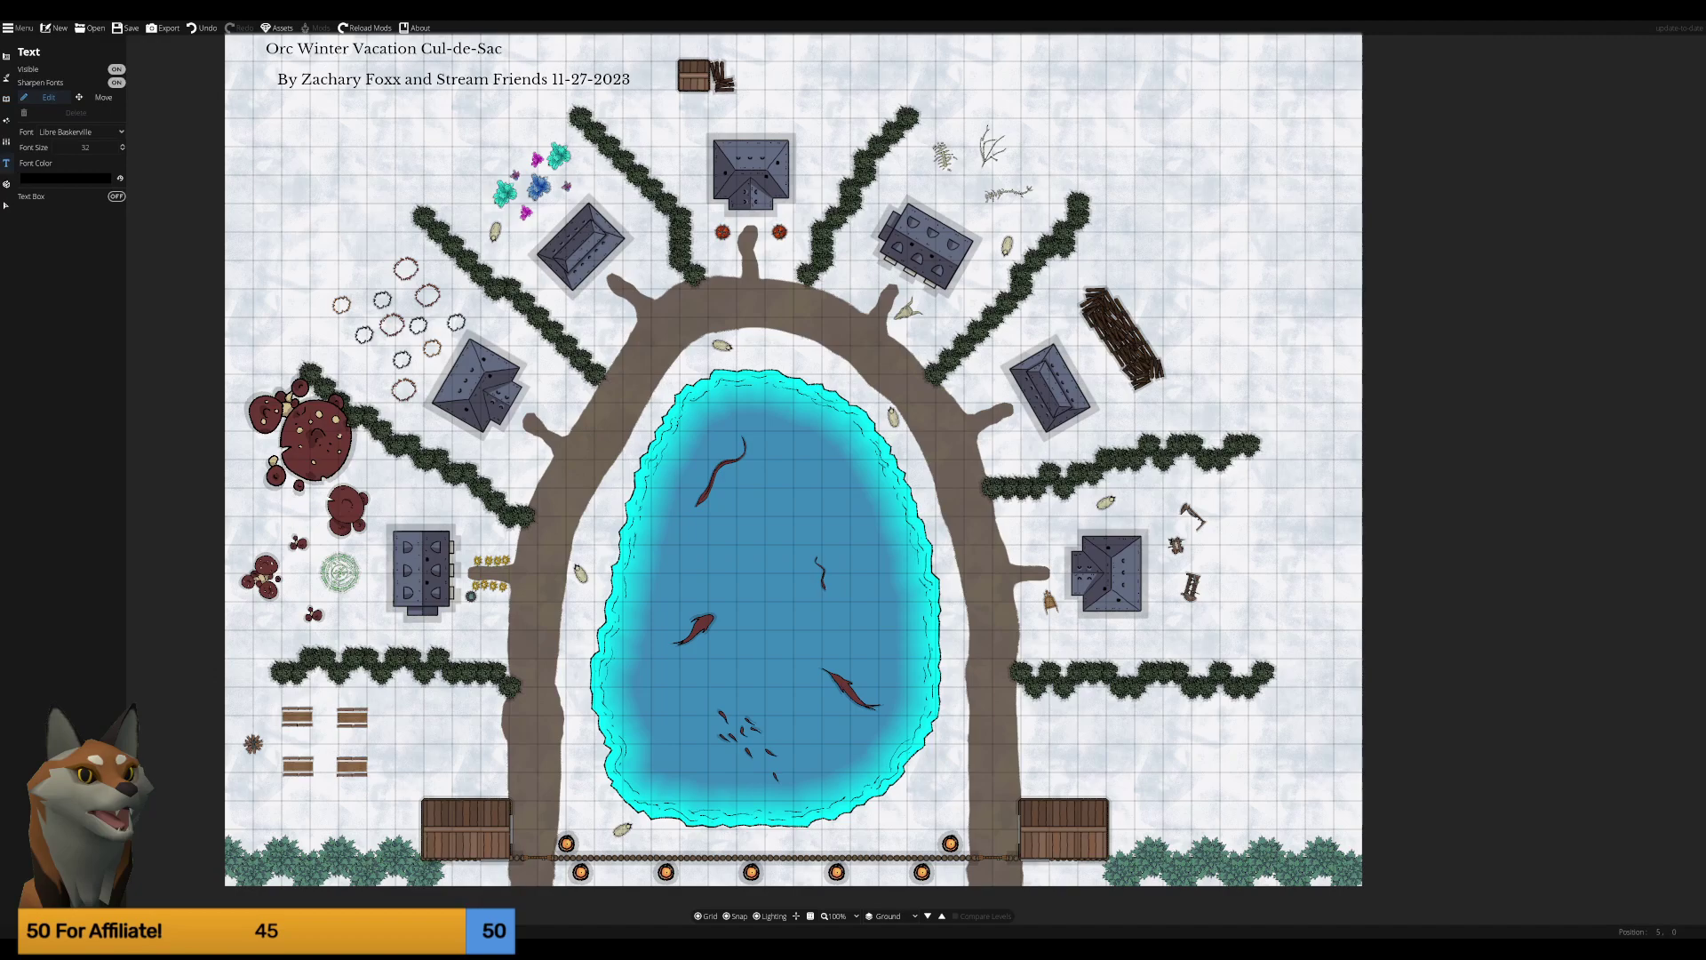
pyautogui.moveTo(298, 49); pyautogui.dragTo(417, 49)
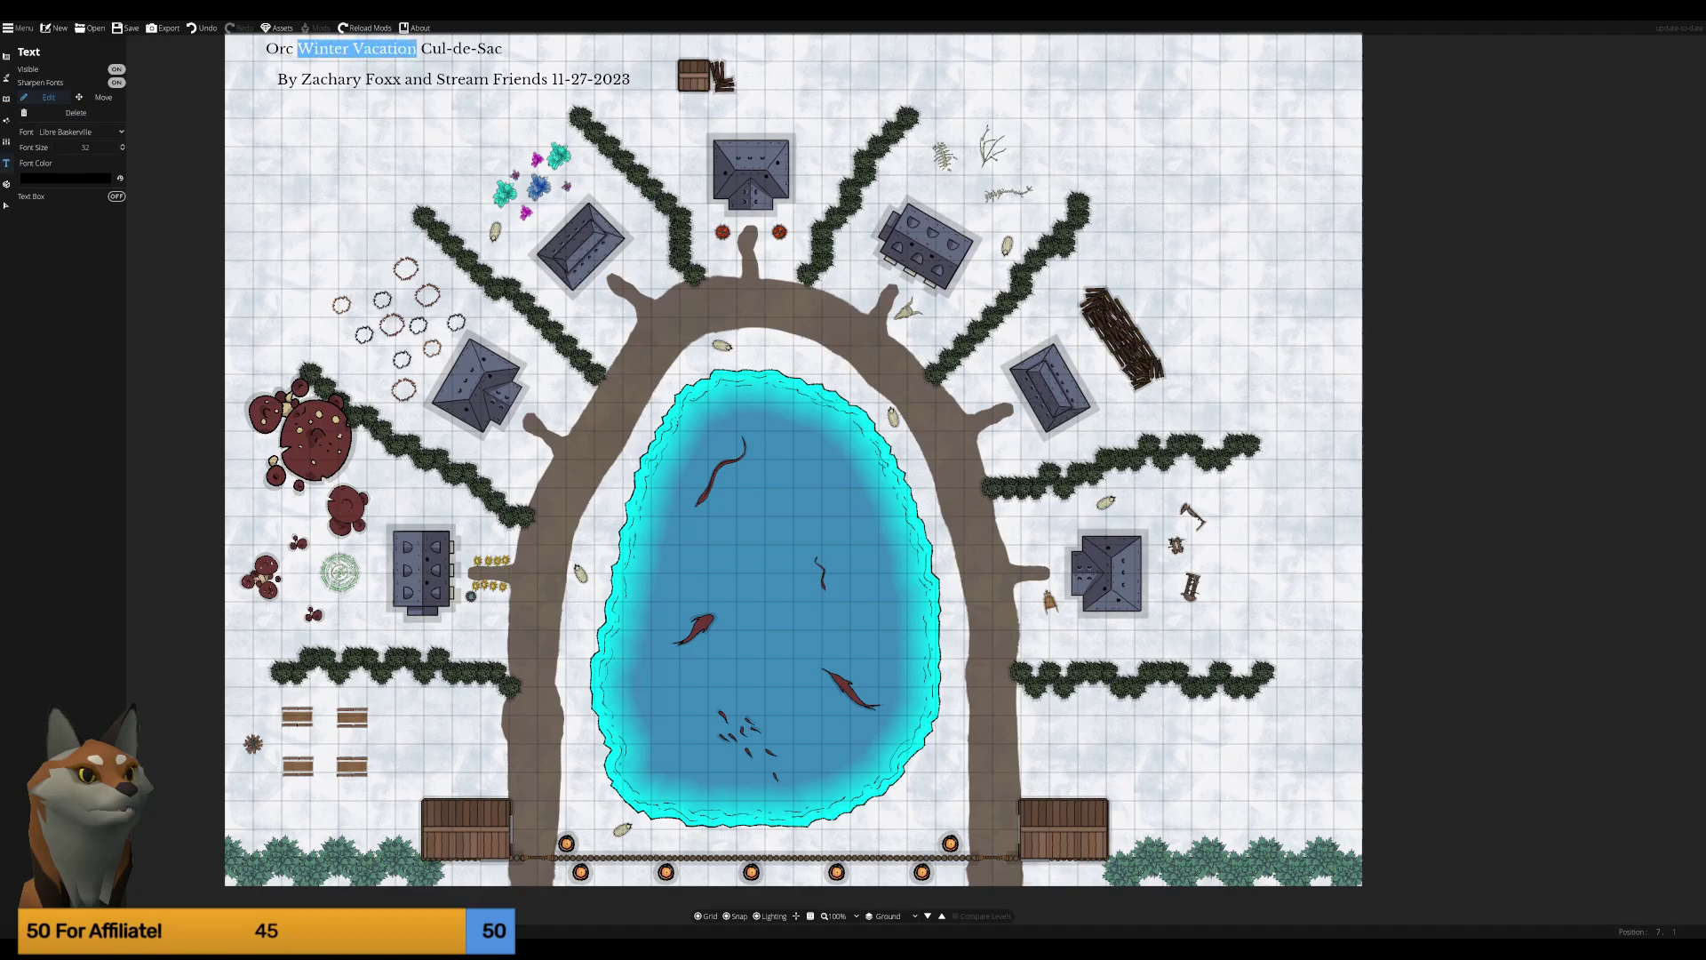
pyautogui.write('Neighborhood')
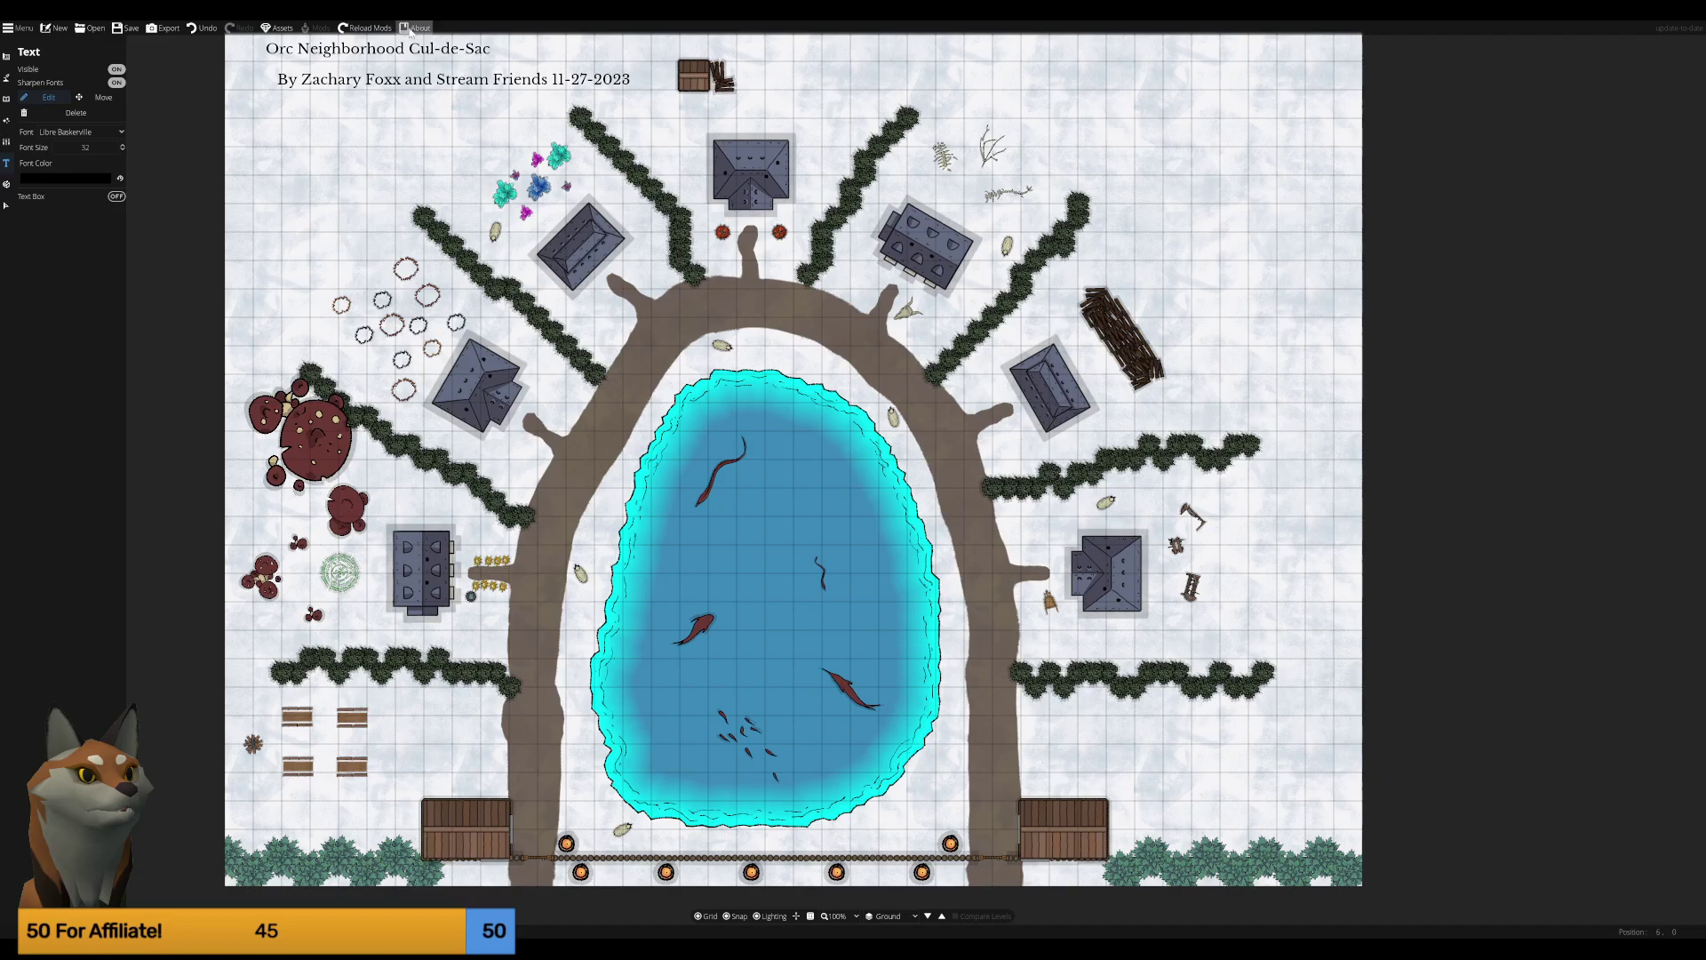
# Save the map and export it as a PNG image.
pyautogui.click(129, 29)
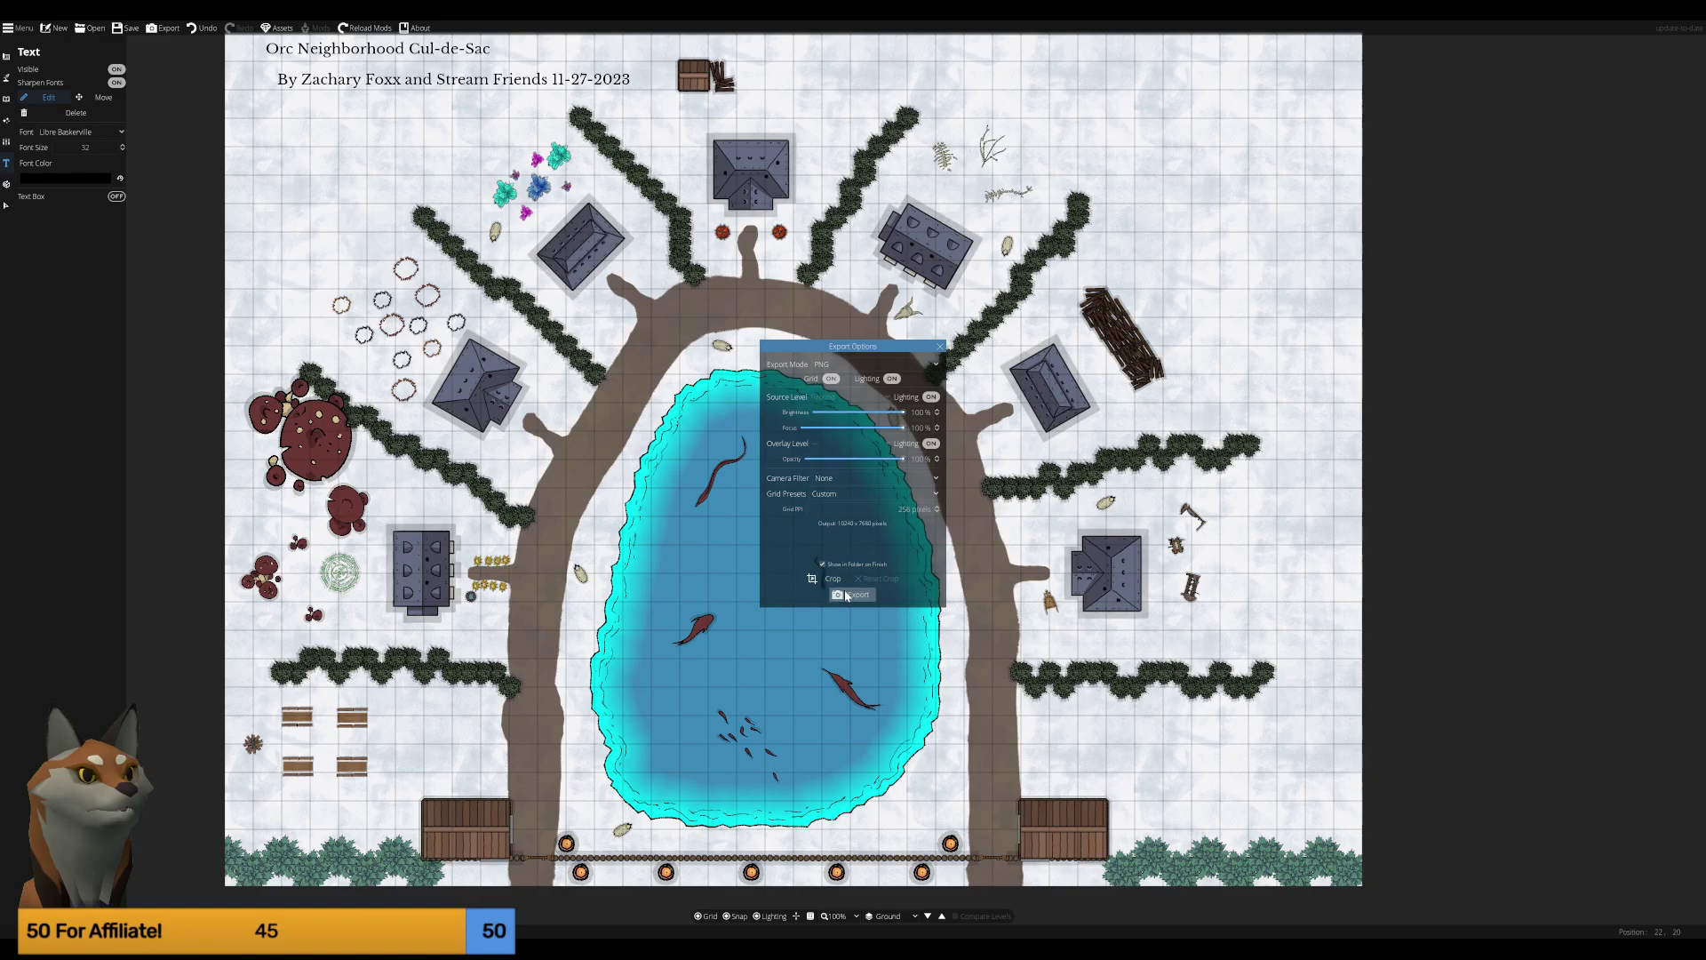
pyautogui.click(846, 594)
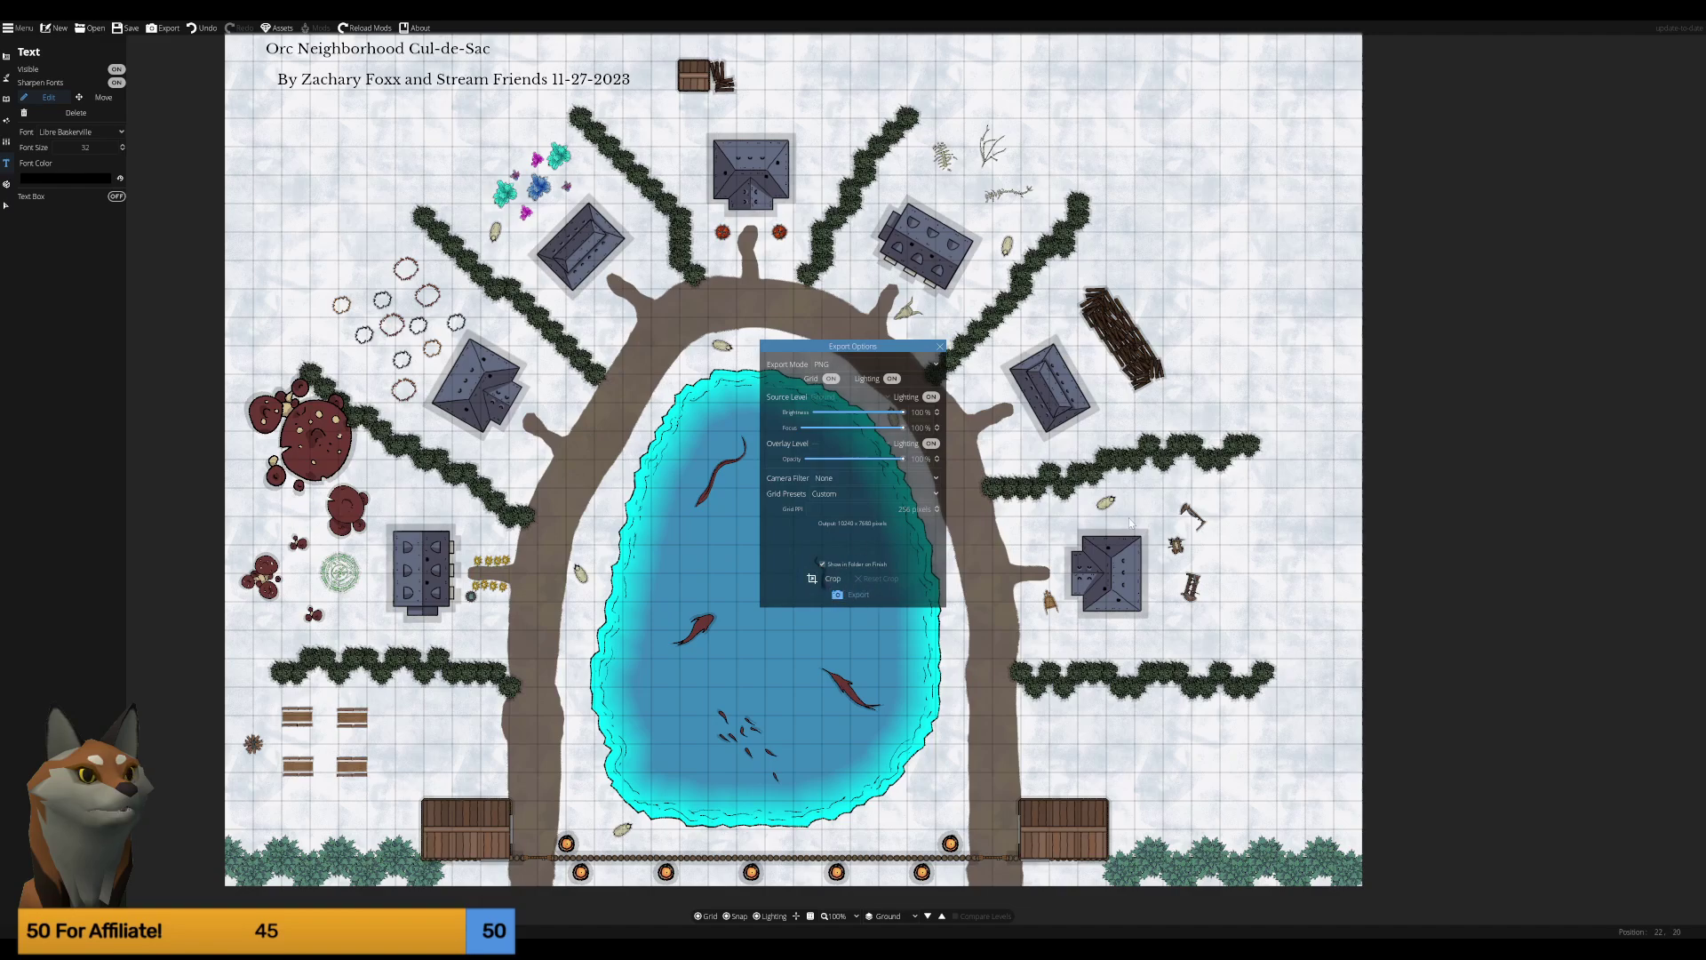